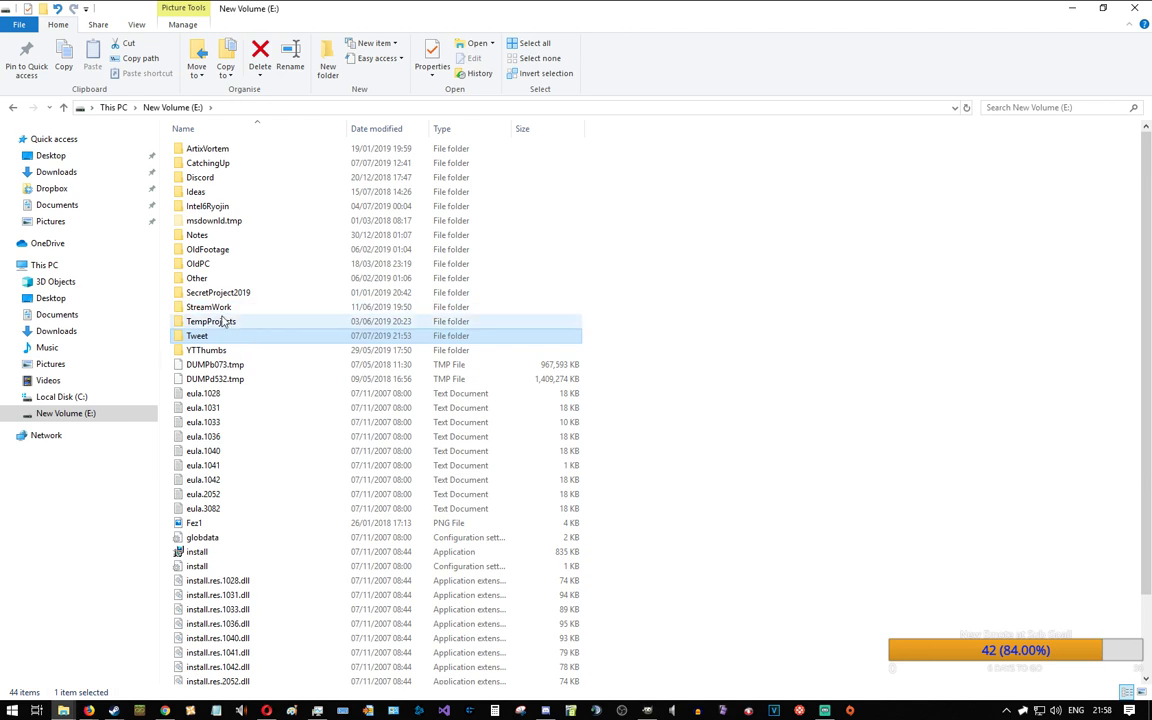
Step: Open the Emojis folder under StreamWork > Images, after a look into the neighbouring Head folder
{"action": "double_click", "coordinate": [221, 308]}
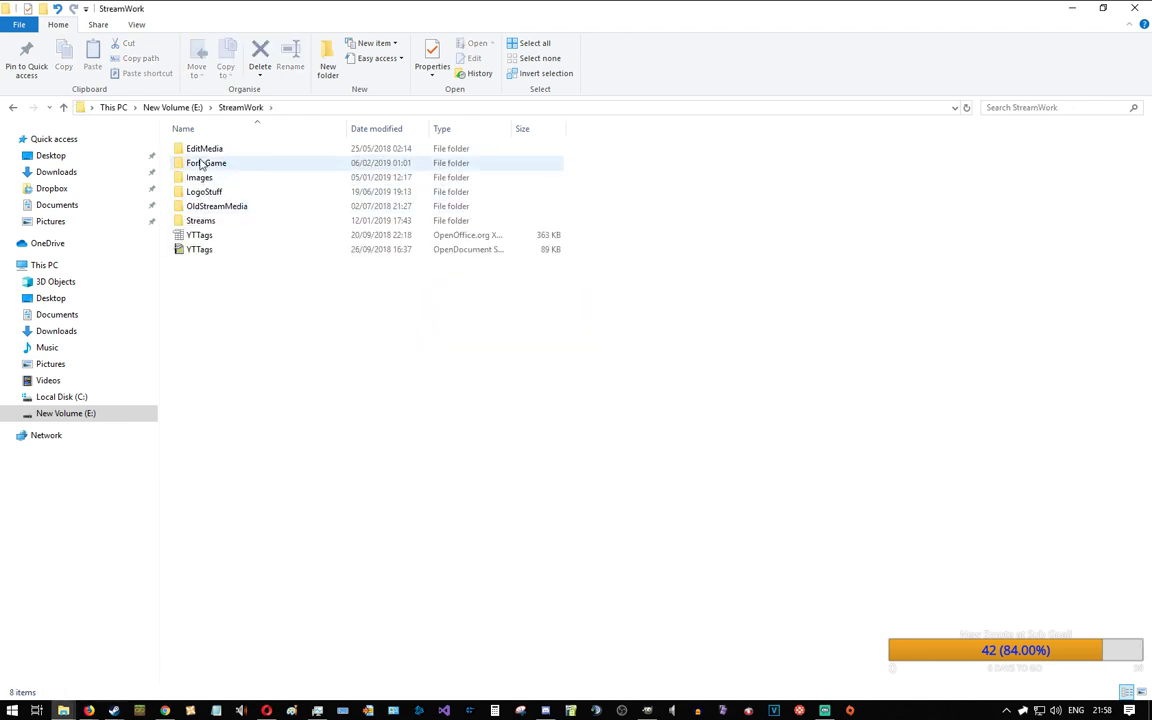
{"action": "double_click", "coordinate": [203, 177]}
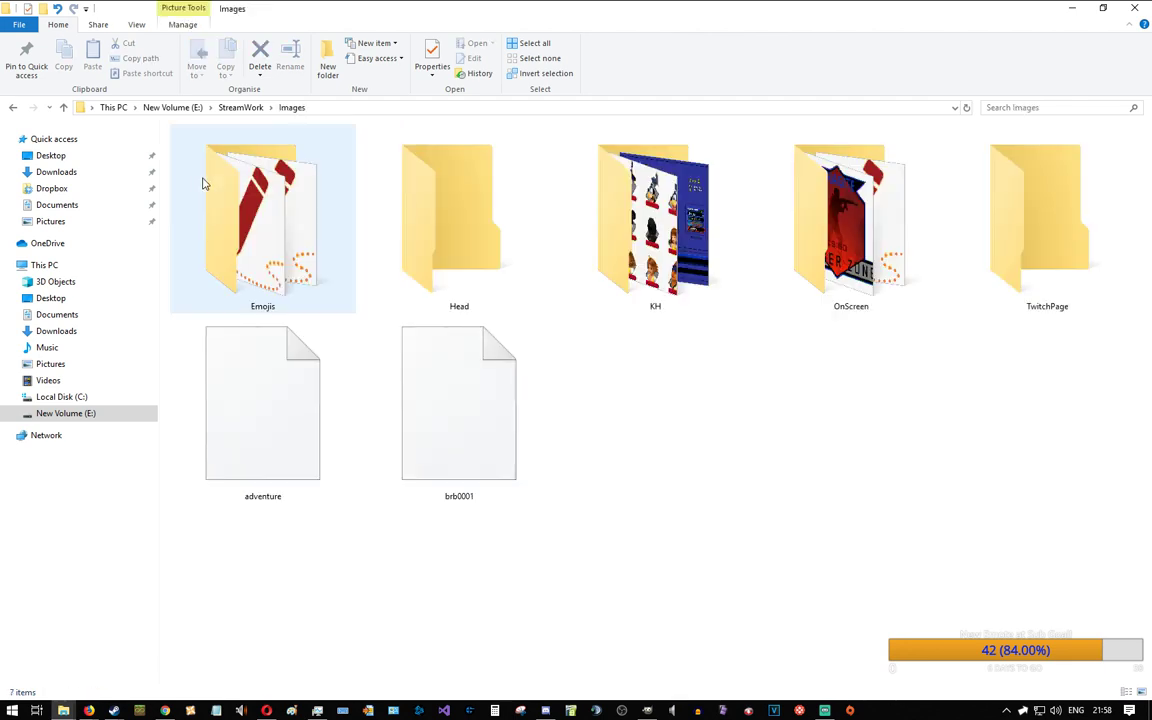
{"action": "double_click", "coordinate": [513, 231]}
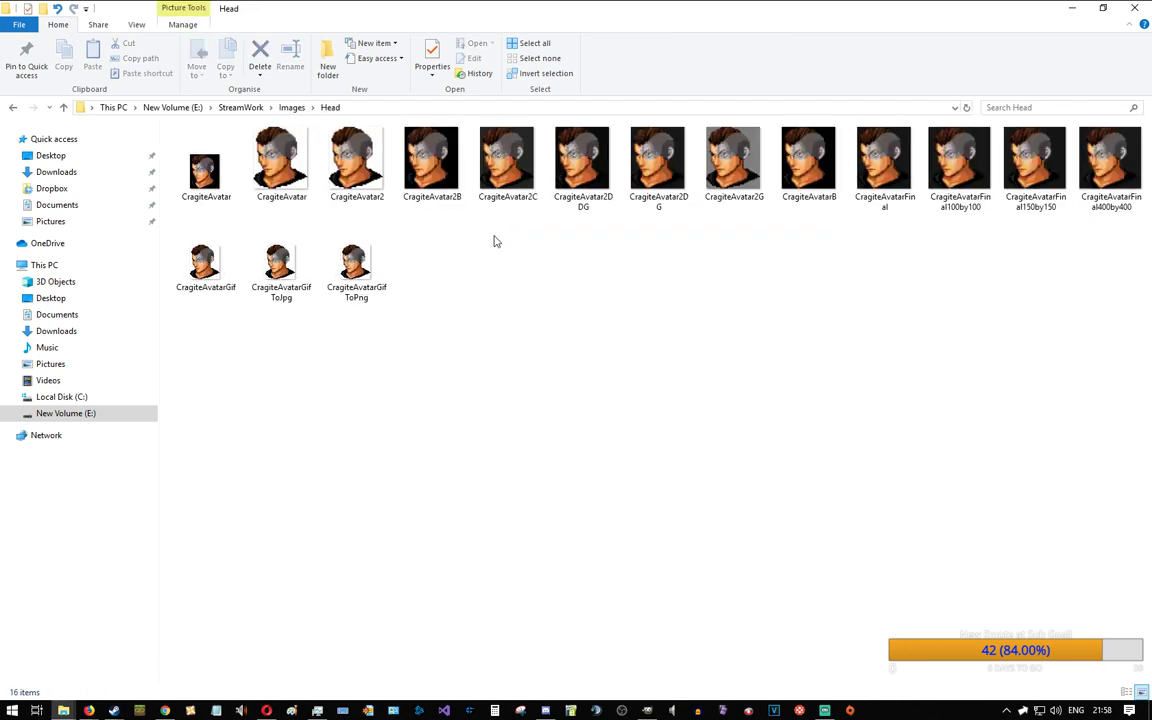
{"action": "left_click", "coordinate": [291, 108]}
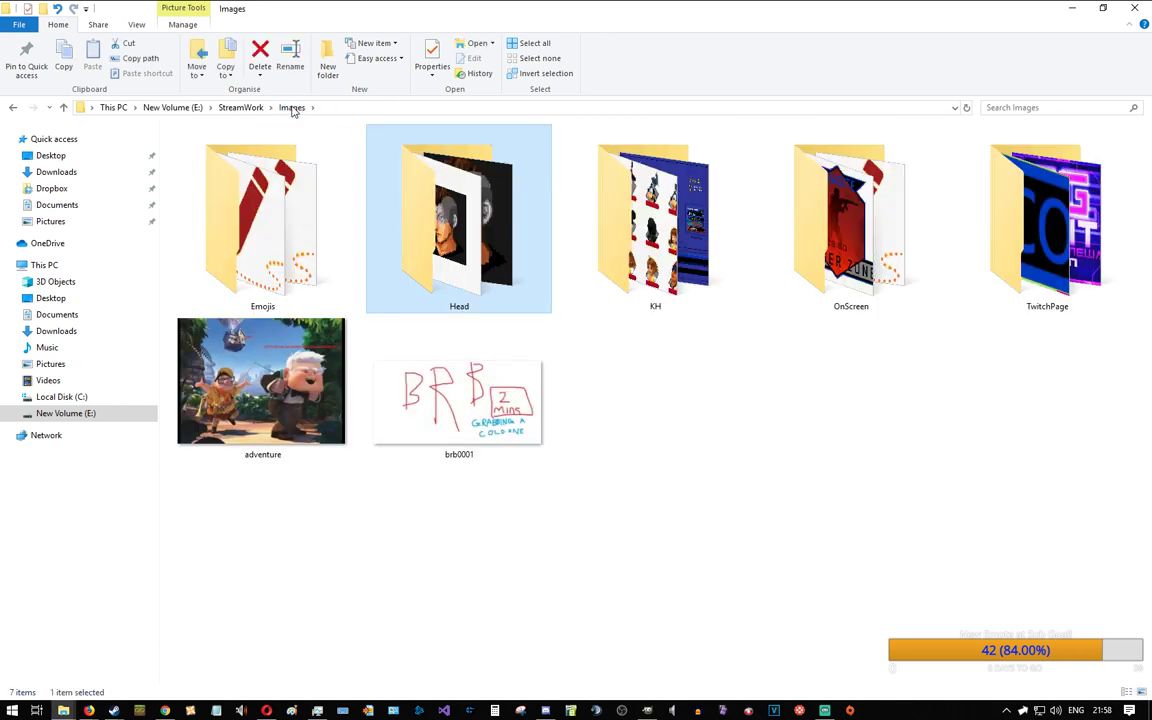
{"action": "double_click", "coordinate": [258, 218]}
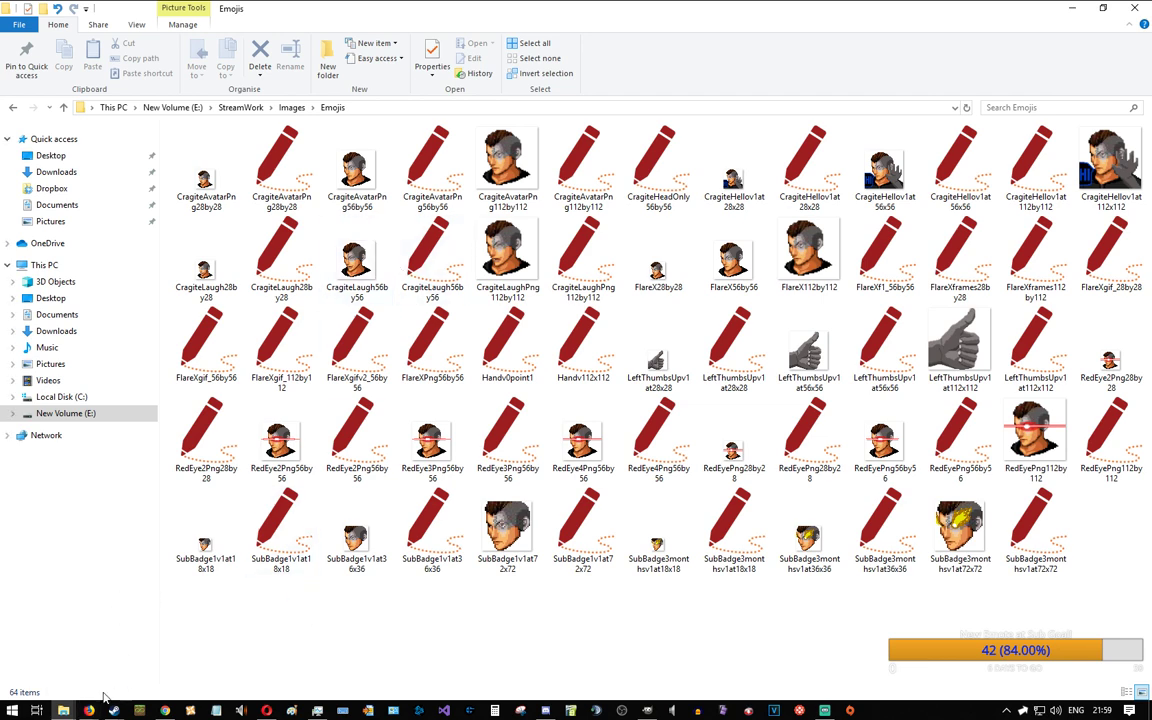
Step: Switch to Firefox and enter "does twitch" as the Google query
{"action": "mouse_move", "coordinate": [89, 710]}
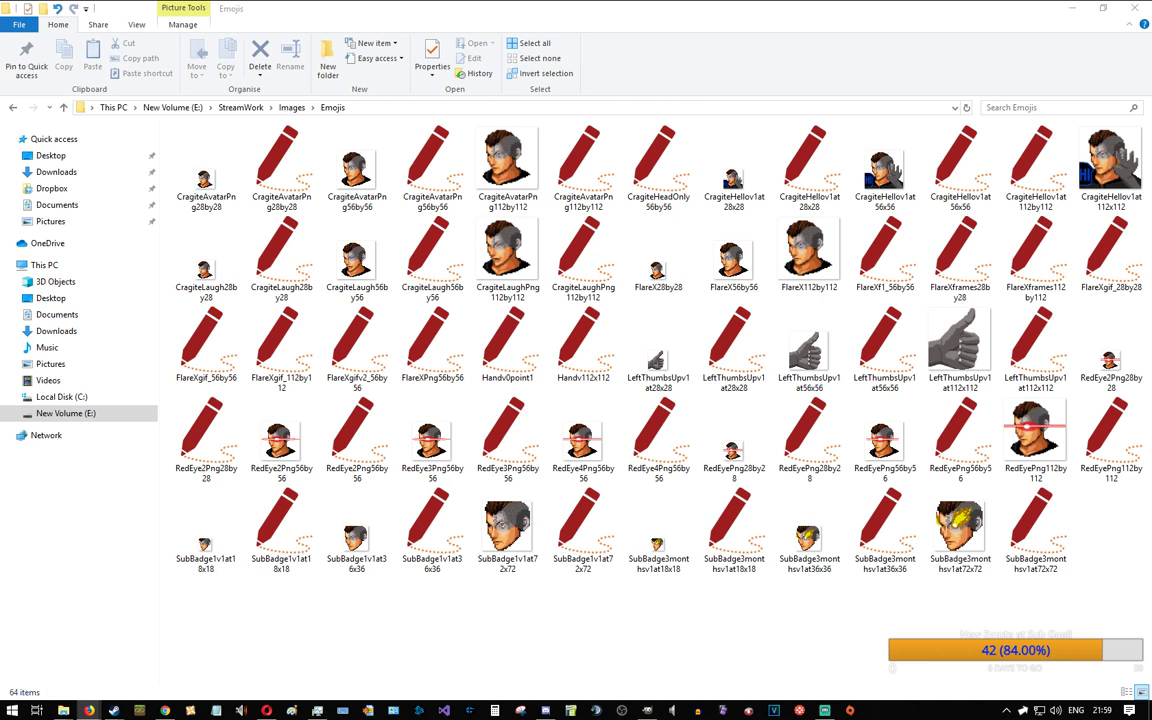
{"action": "left_click_drag", "start_coordinate": [1150, 420], "coordinate": [832, 2]}
{"action": "type", "text": "does twit"}
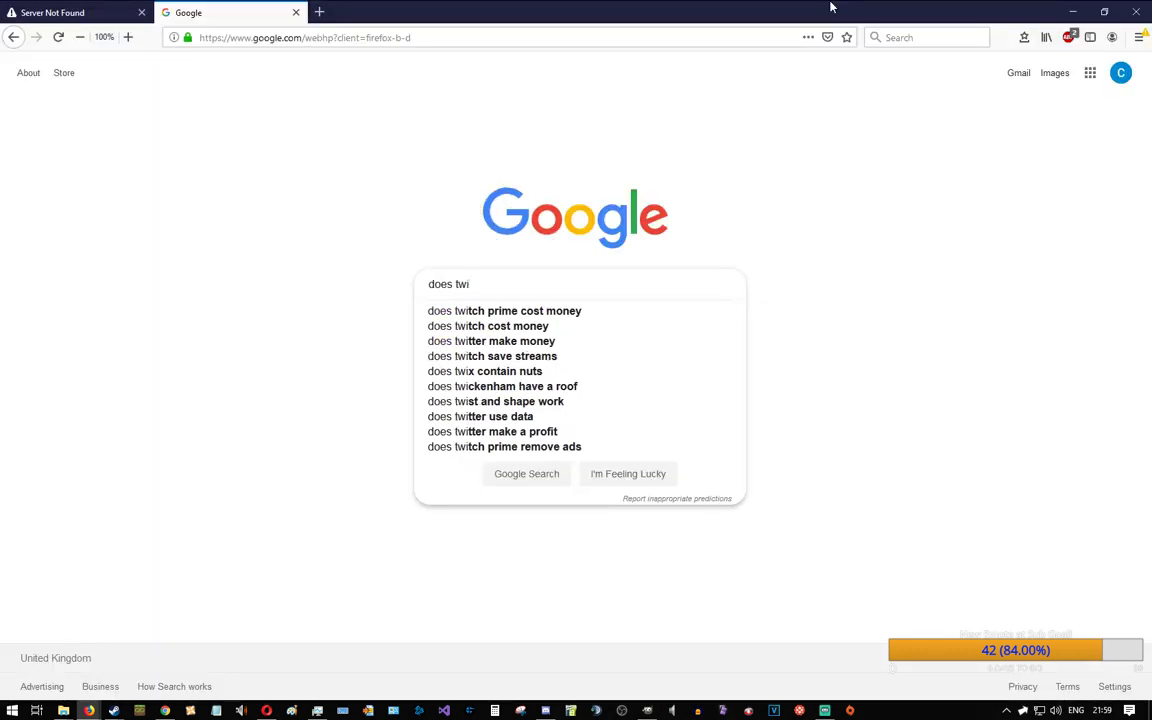
{"action": "key", "text": "BackSpace"}
{"action": "key", "text": "BackSpace"}
{"action": "key", "text": "BackSpace"}
{"action": "key", "text": "BackSpace"}
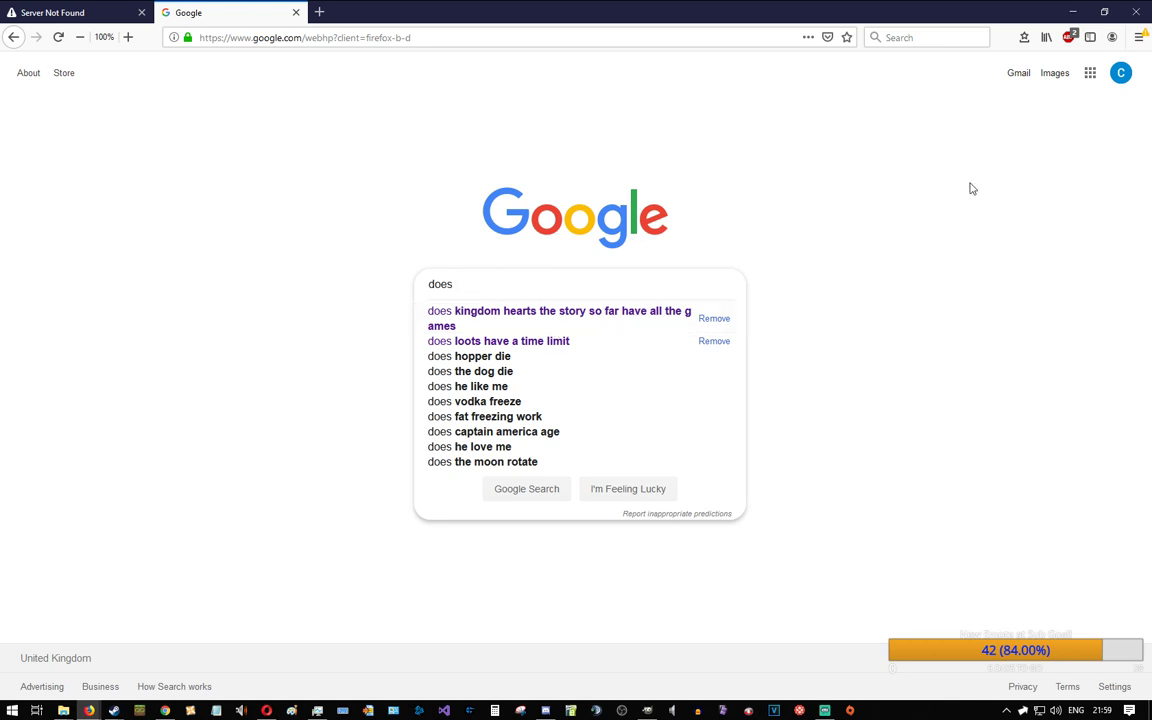
{"action": "type", "text": "twitch"}
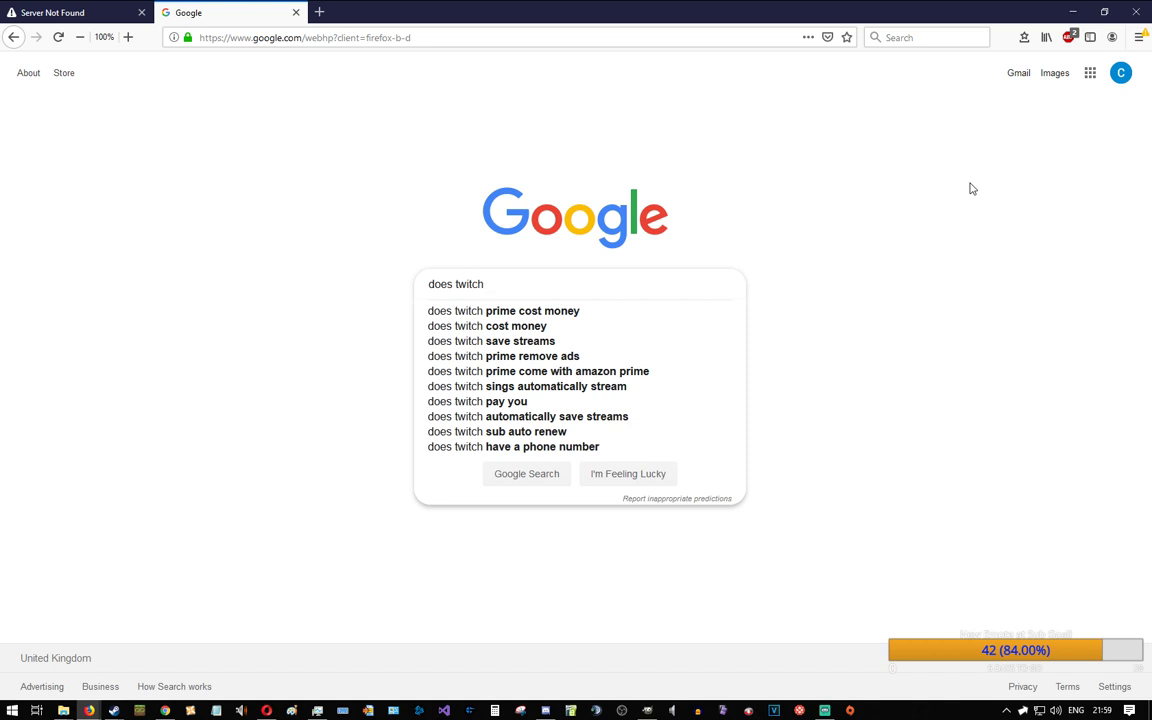
Step: Reword the Google query to "twitch emotes rules" and run the search
{"action": "key", "text": "Delete"}
{"action": "key", "text": "Delete"}
{"action": "key", "text": "End"}
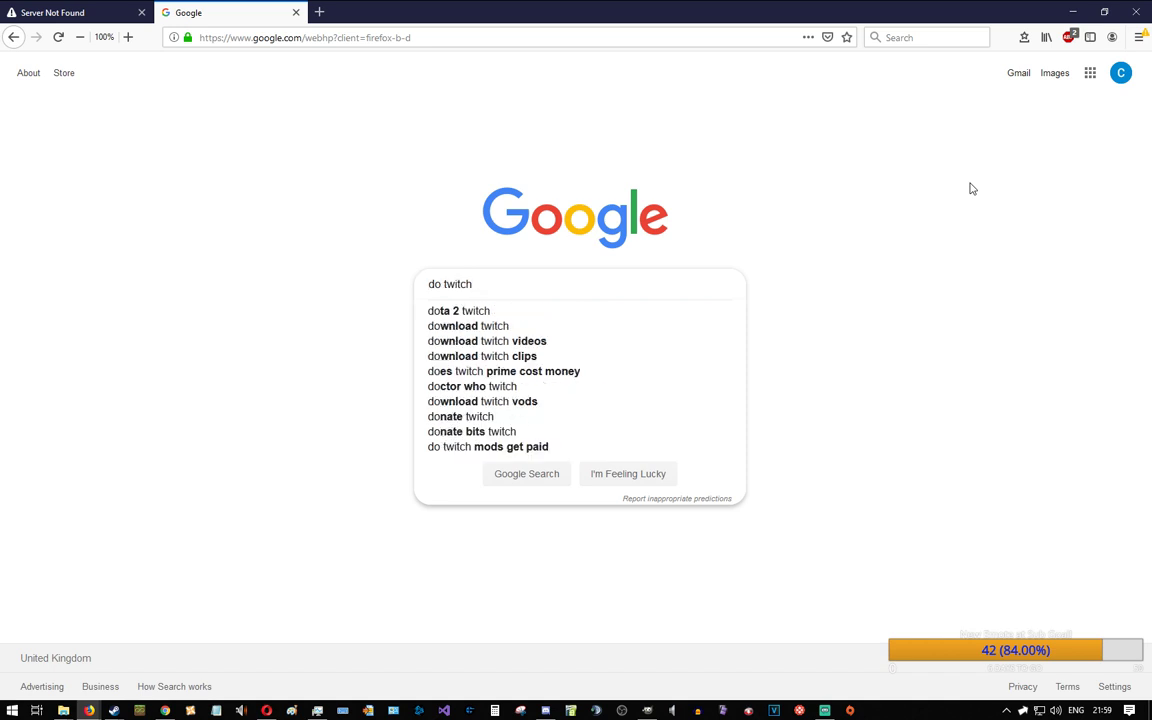
{"action": "type", "text": "emotes"}
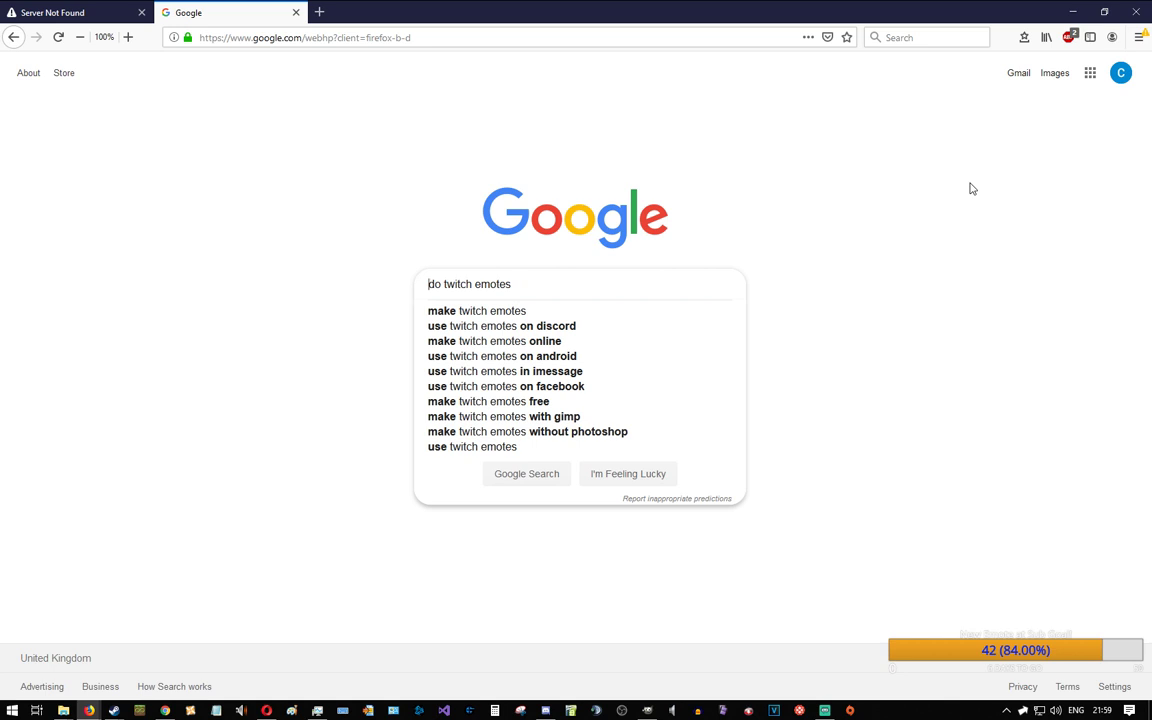
{"action": "key", "text": "Delete"}
{"action": "key", "text": "Delete"}
{"action": "key", "text": "Delete"}
{"action": "key", "text": "End"}
{"action": "type", "text": "rules"}
{"action": "key", "text": "Return"}
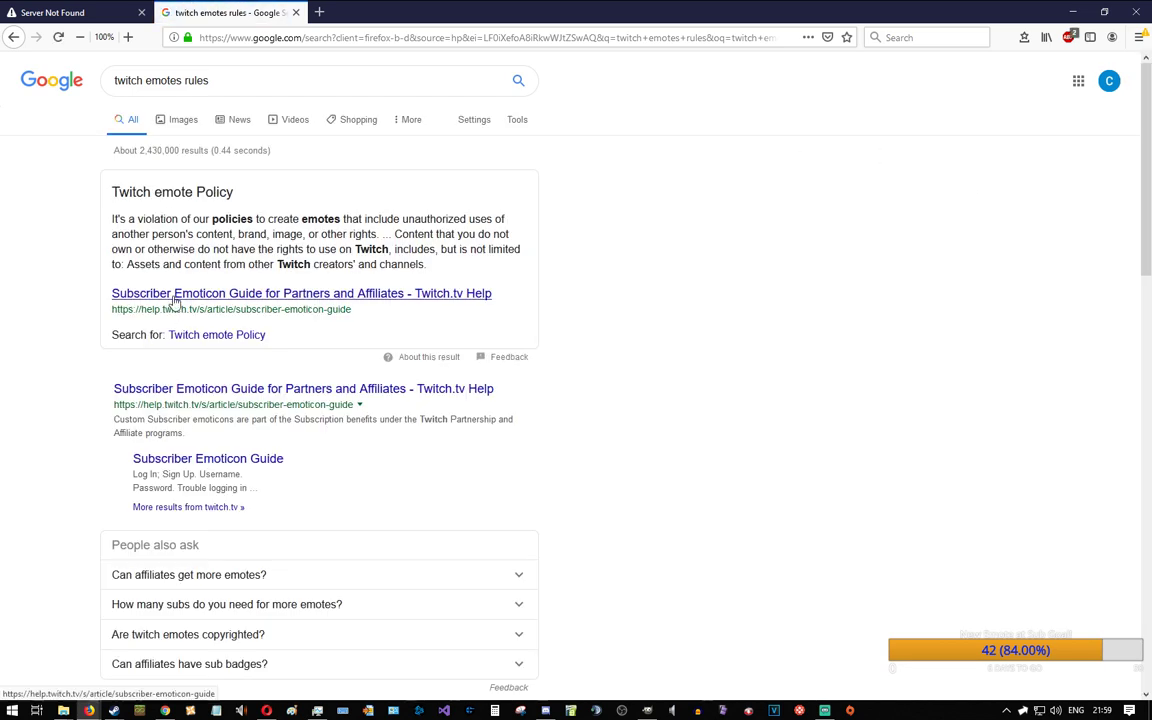
Step: Open Twitch's Subscriber Emoticon Guide for Partners and Affiliates in a new tab and go to its Subscriber Emoticon Guidelines section
{"action": "middle_click", "coordinate": [174, 302]}
{"action": "key", "text": "ctrl+Tab"}
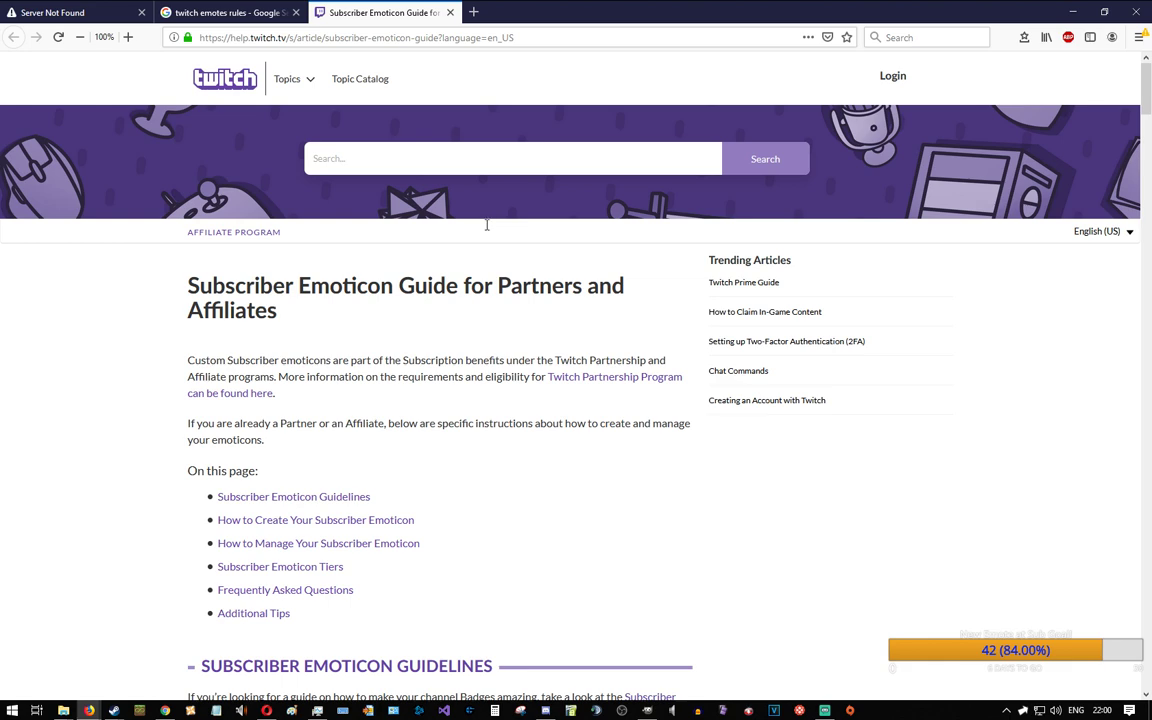
{"action": "scroll", "coordinate": [129, 450], "scroll_direction": "down", "scroll_amount": 2}
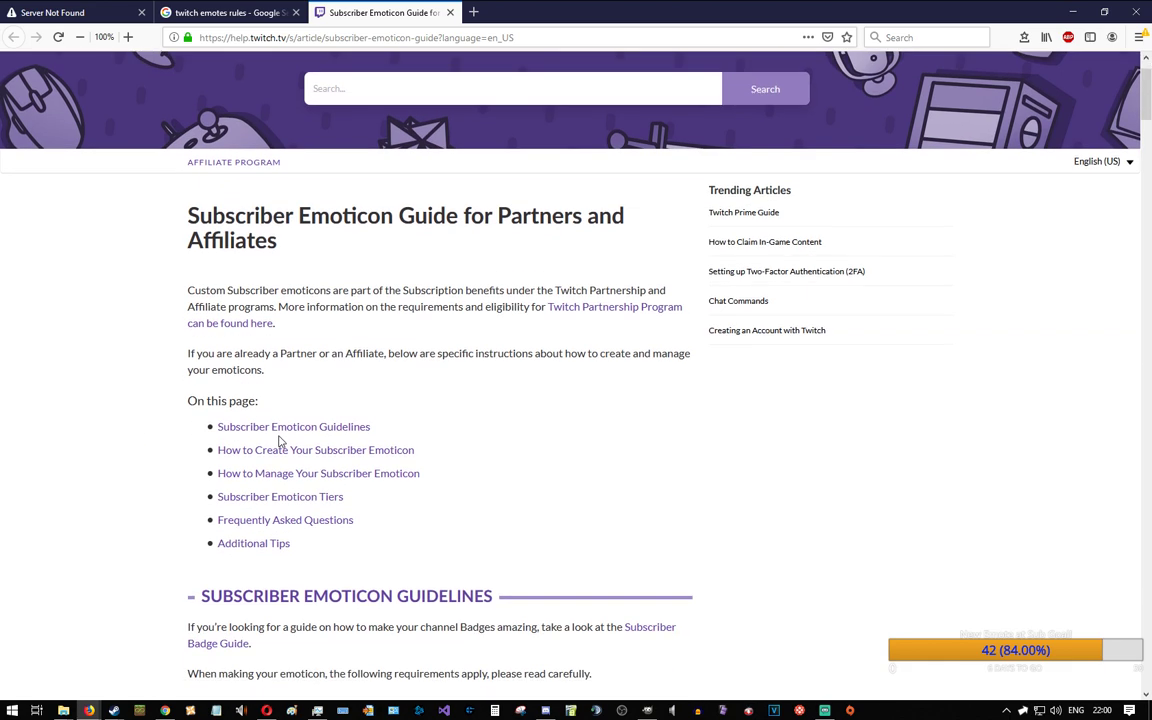
{"action": "left_click", "coordinate": [285, 428]}
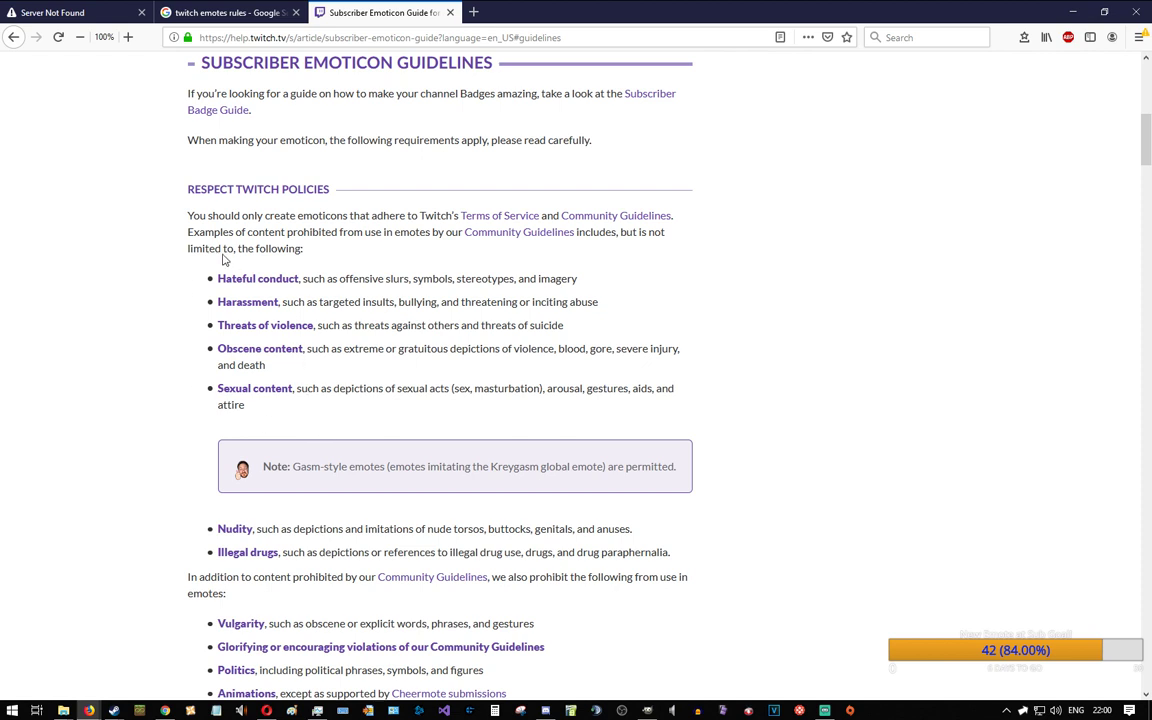
Step: Read the prohibited content under Respect Twitch Policies and open the Cheermote submissions link in a separate tab
{"action": "scroll", "coordinate": [90, 468], "scroll_direction": "down", "scroll_amount": 1}
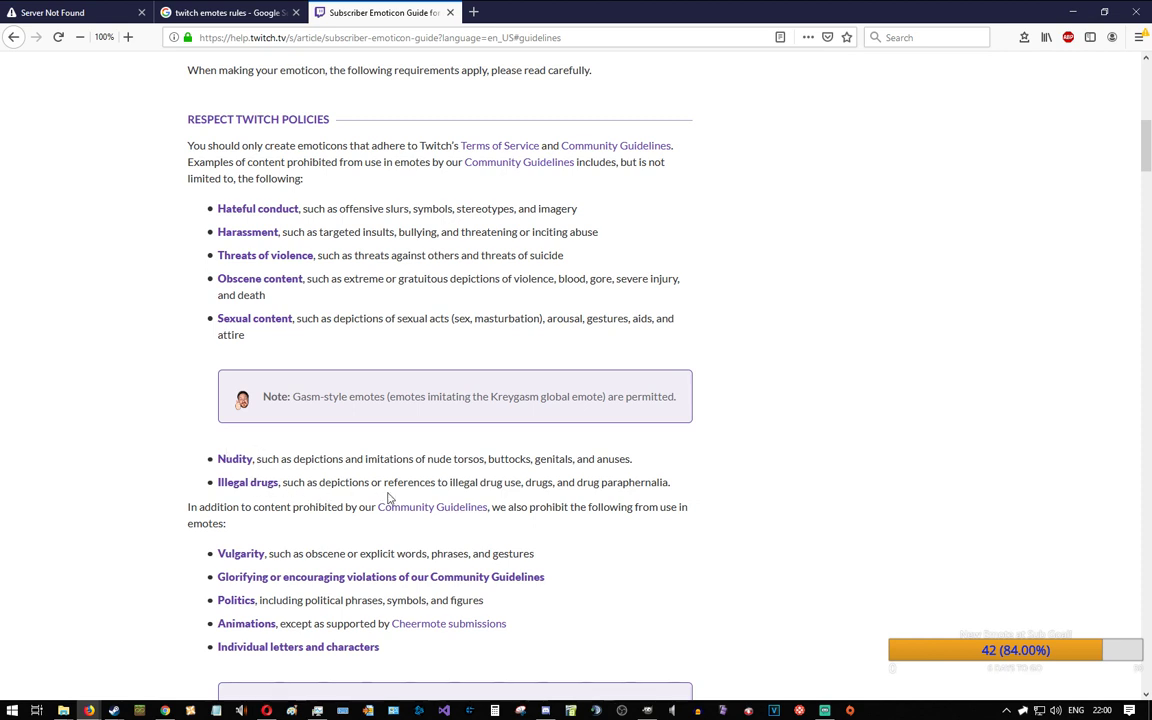
{"action": "scroll", "coordinate": [290, 520], "scroll_direction": "down", "scroll_amount": 3}
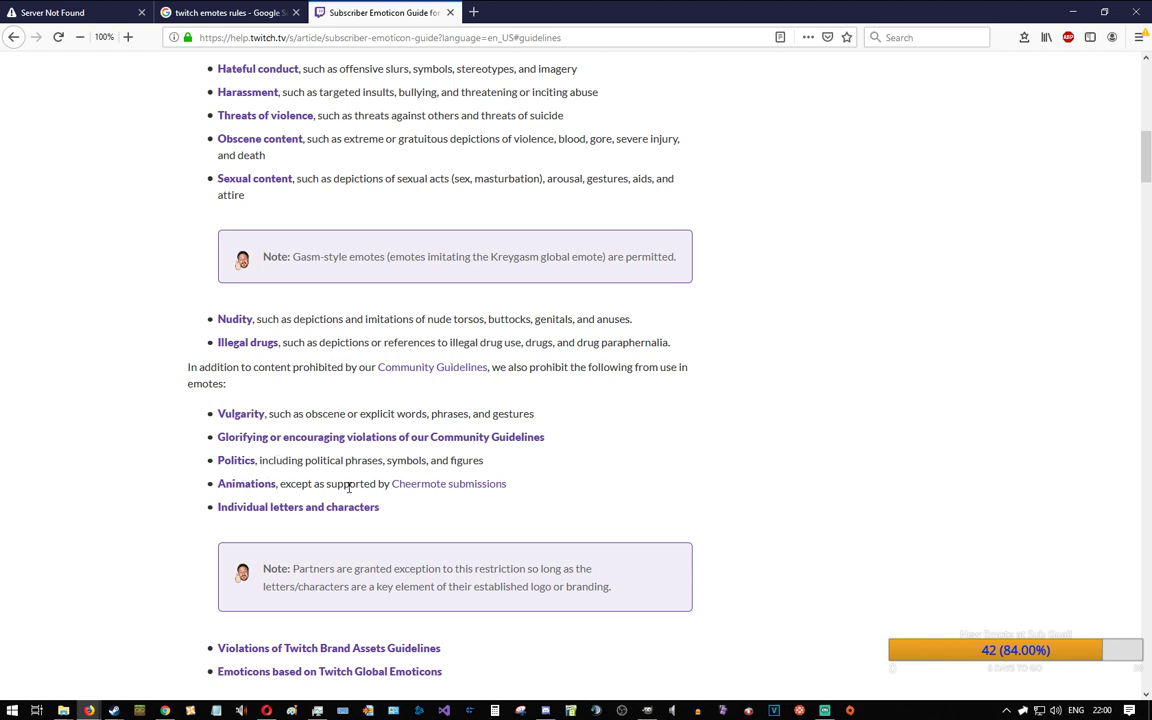
{"action": "middle_click", "coordinate": [432, 485]}
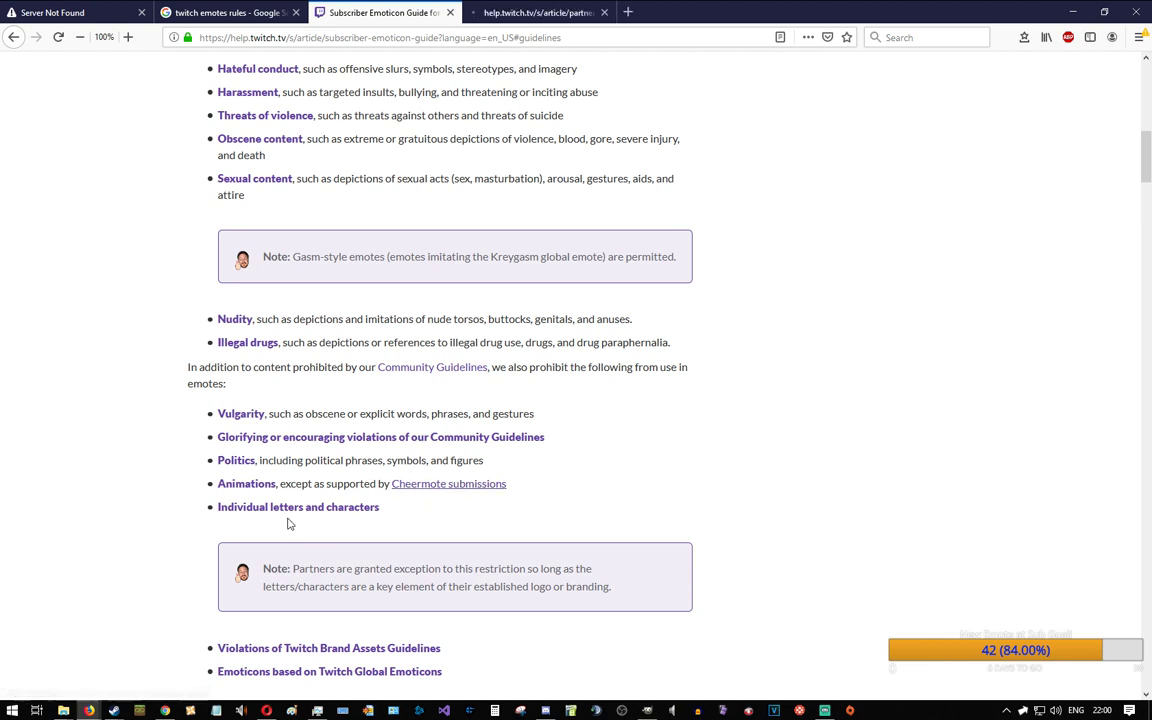
{"action": "scroll", "coordinate": [120, 505], "scroll_direction": "down", "scroll_amount": 2}
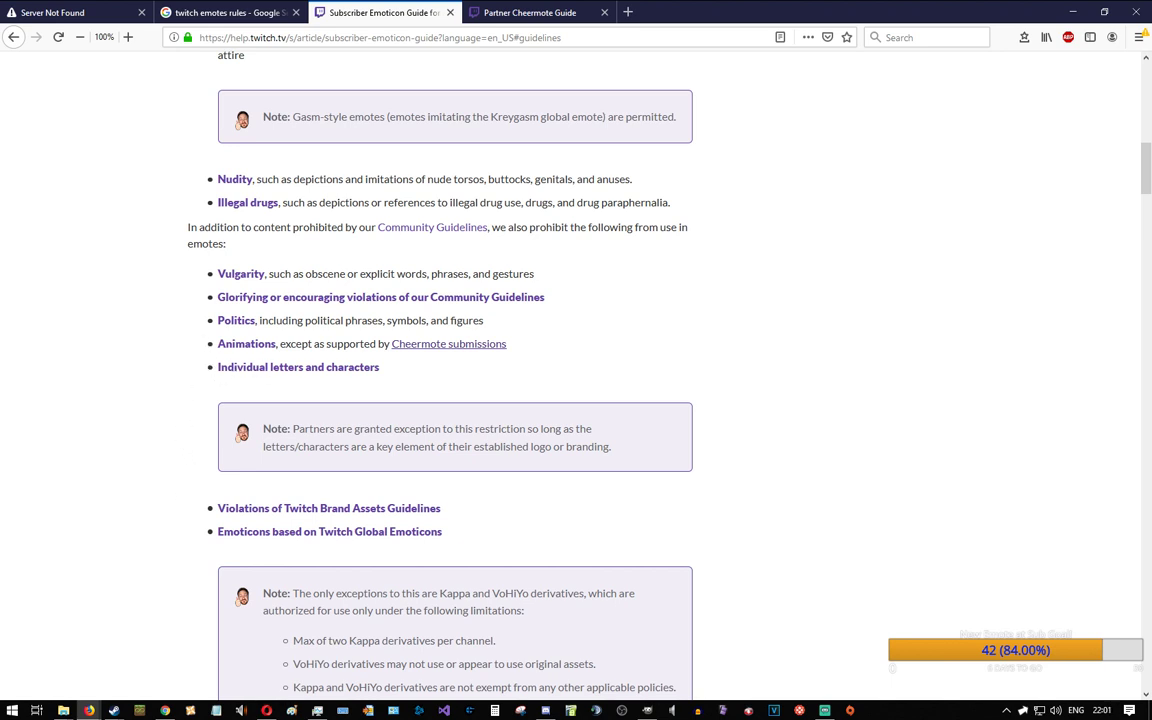
Step: Examine the rules on emoticons based on Twitch Global Emoticons and look back over the start of the guidelines
{"action": "key", "text": "alt+Tab"}
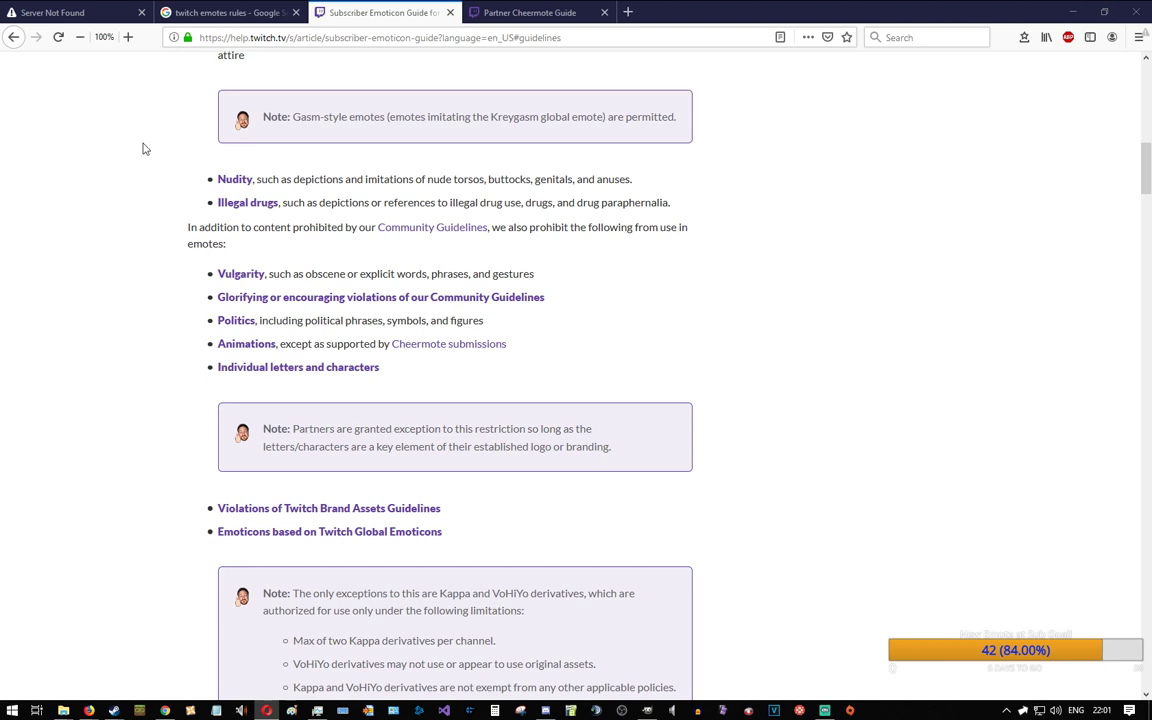
{"action": "scroll", "coordinate": [149, 432], "scroll_direction": "down", "scroll_amount": 3}
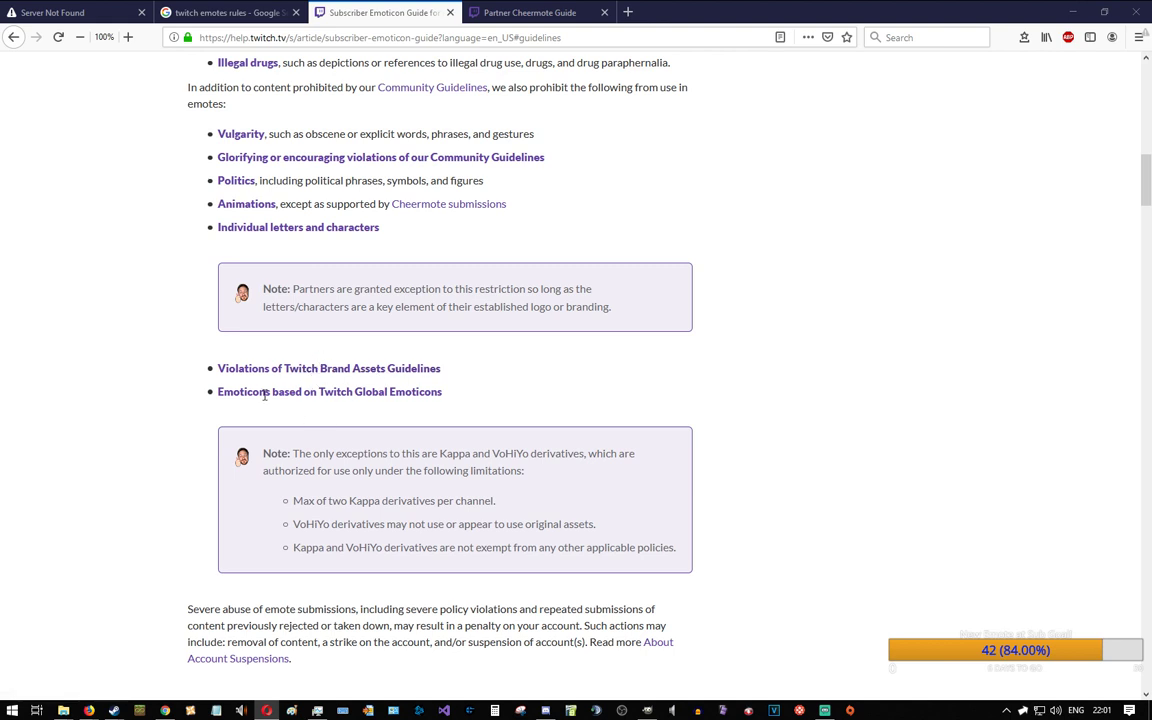
{"action": "scroll", "coordinate": [152, 411], "scroll_direction": "down", "scroll_amount": 3}
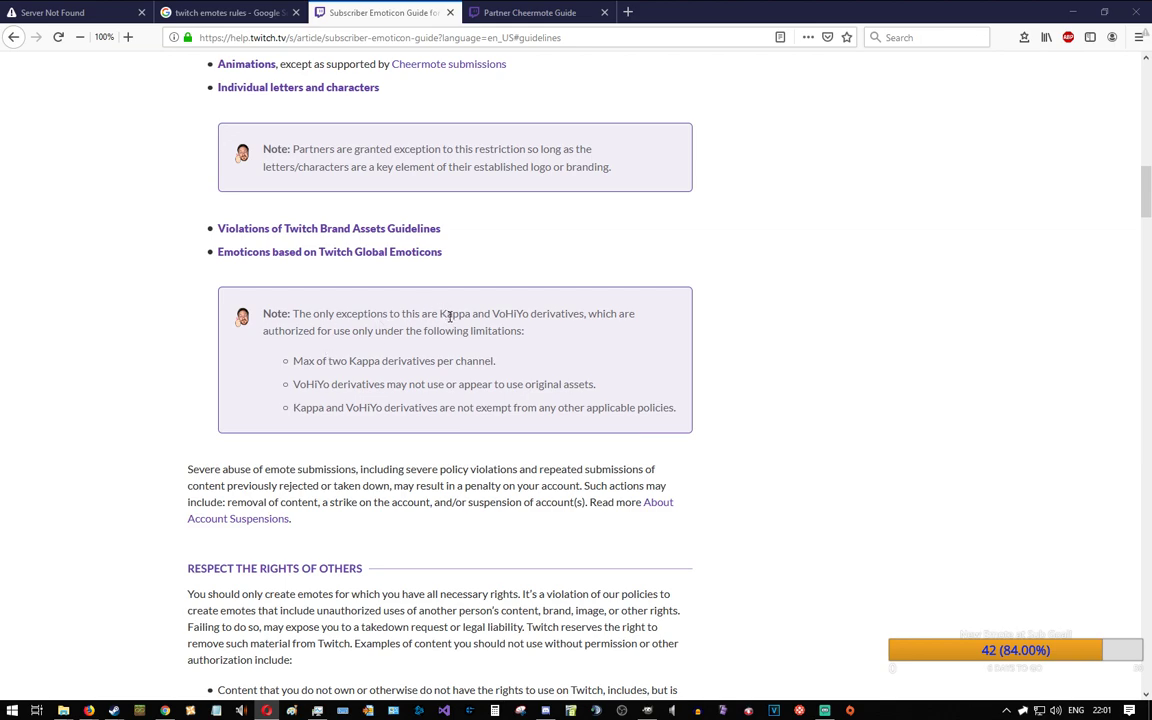
{"action": "scroll", "coordinate": [121, 399], "scroll_direction": "up", "scroll_amount": 15}
{"action": "scroll", "coordinate": [118, 396], "scroll_direction": "up", "scroll_amount": 9}
{"action": "scroll", "coordinate": [118, 396], "scroll_direction": "down", "scroll_amount": 11}
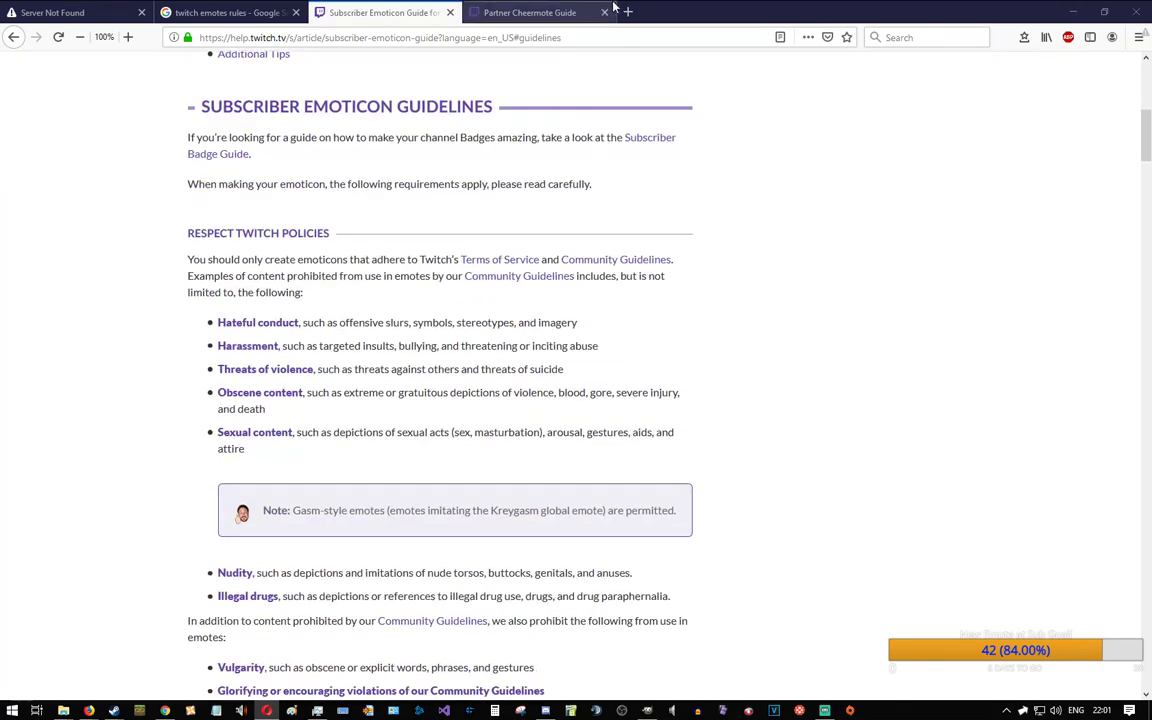
Step: Open google.com in a new tab and search for "twicth lul"
{"action": "left_click", "coordinate": [623, 10]}
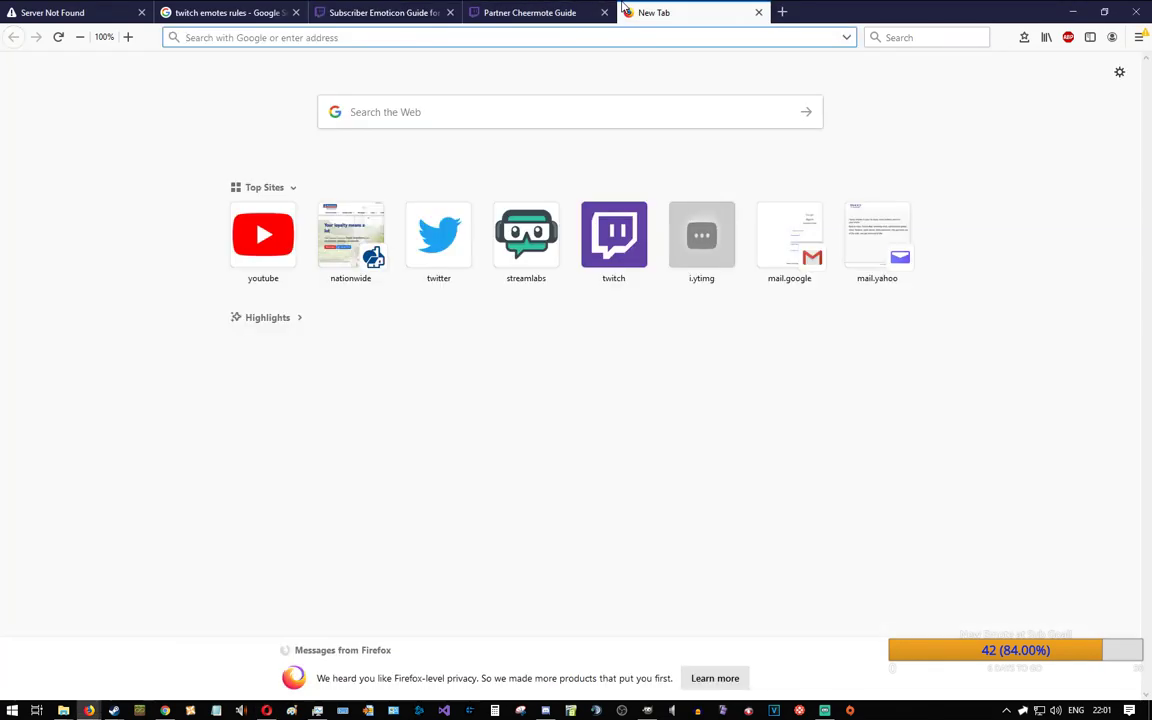
{"action": "type", "text": "google.com"}
{"action": "key", "text": "Return"}
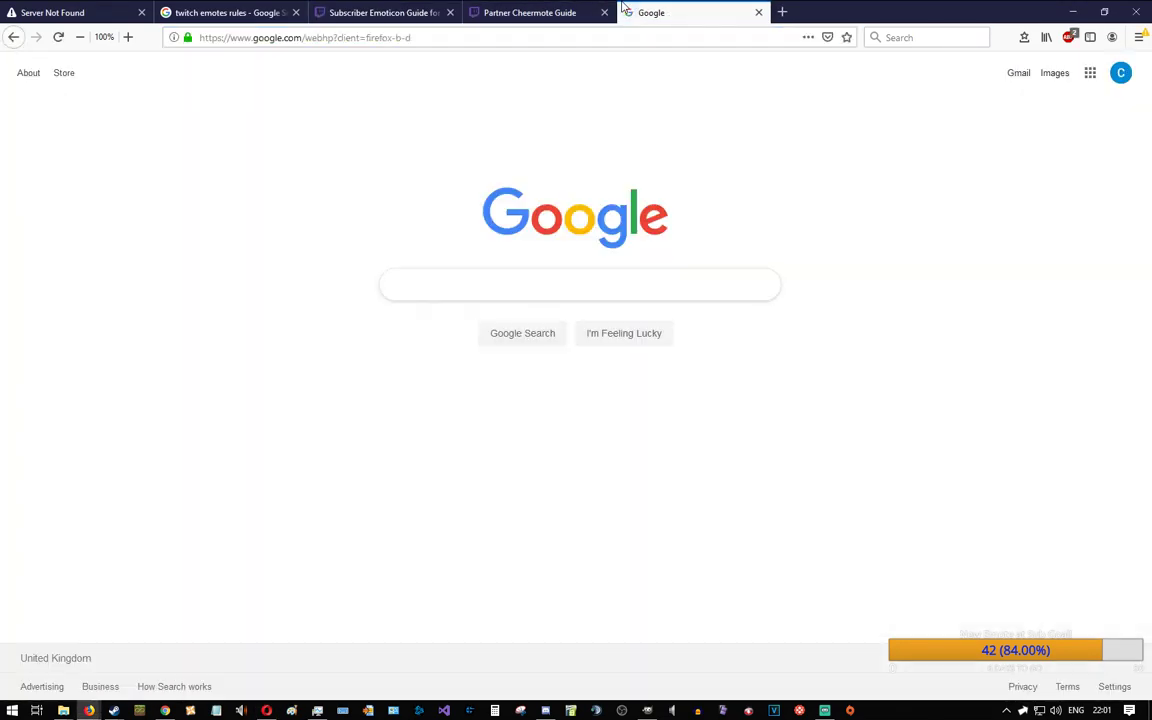
{"action": "type", "text": "twicth li"}
{"action": "key", "text": "BackSpace"}
{"action": "type", "text": "ul"}
{"action": "key", "text": "Return"}
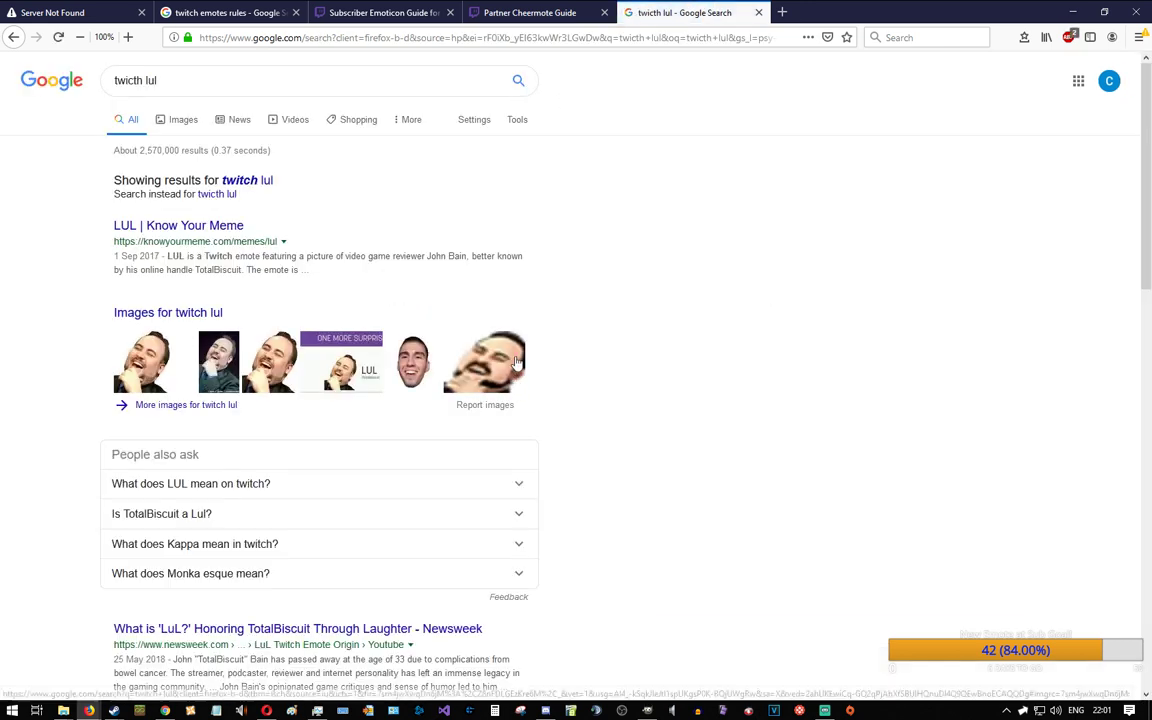
Step: Return to the Subscriber Emoticon Guide and read the note on the partner exception for individual letters and characters
{"action": "left_click", "coordinate": [385, 12]}
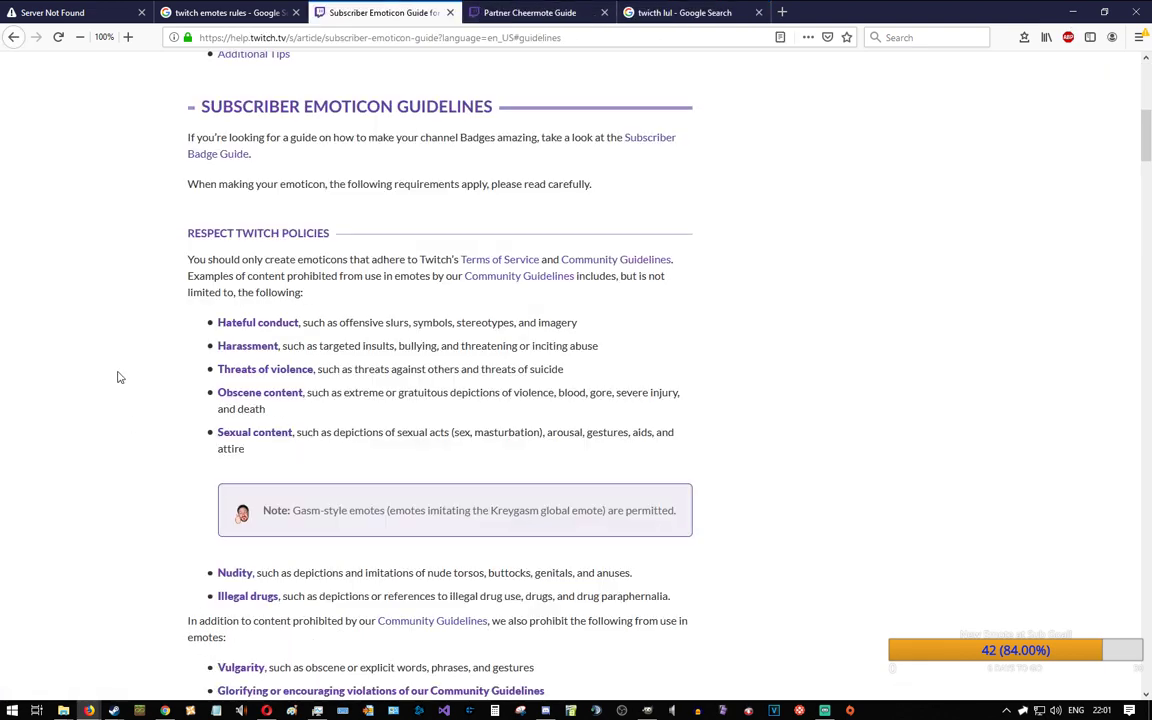
{"action": "left_click", "coordinate": [268, 12]}
{"action": "left_click", "coordinate": [365, 8]}
{"action": "scroll", "coordinate": [78, 438], "scroll_direction": "down", "scroll_amount": 6}
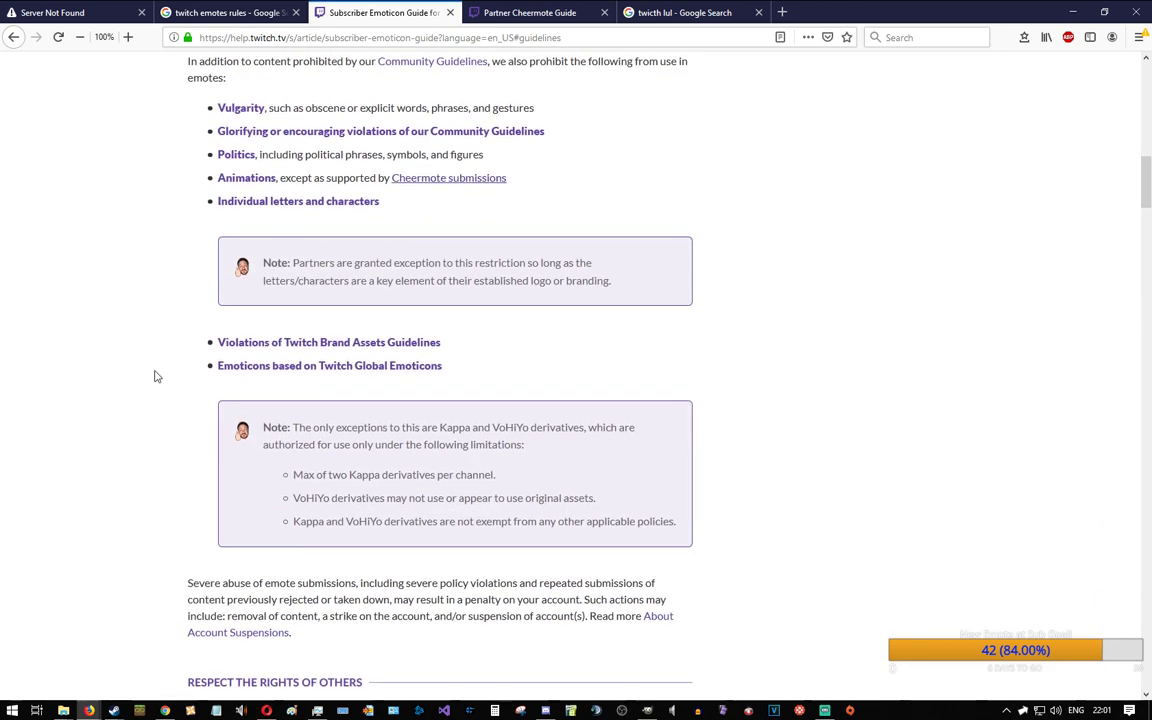
{"action": "left_click_drag", "start_coordinate": [293, 262], "coordinate": [461, 280]}
{"action": "left_click", "coordinate": [358, 248]}
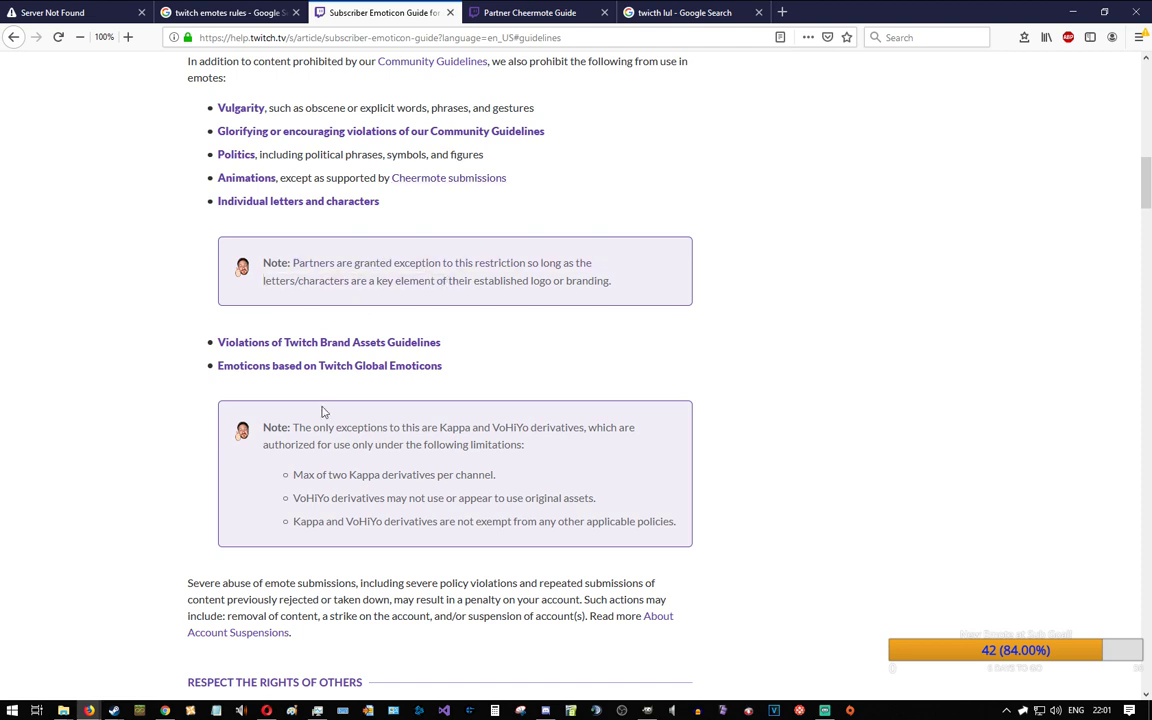
Step: Search Google for the word "Kappa" from the derivatives note, and refine the query to "twitch Kappa"
{"action": "left_click_drag", "start_coordinate": [316, 474], "coordinate": [388, 475]}
{"action": "double_click", "coordinate": [362, 476]}
{"action": "right_click", "coordinate": [364, 481]}
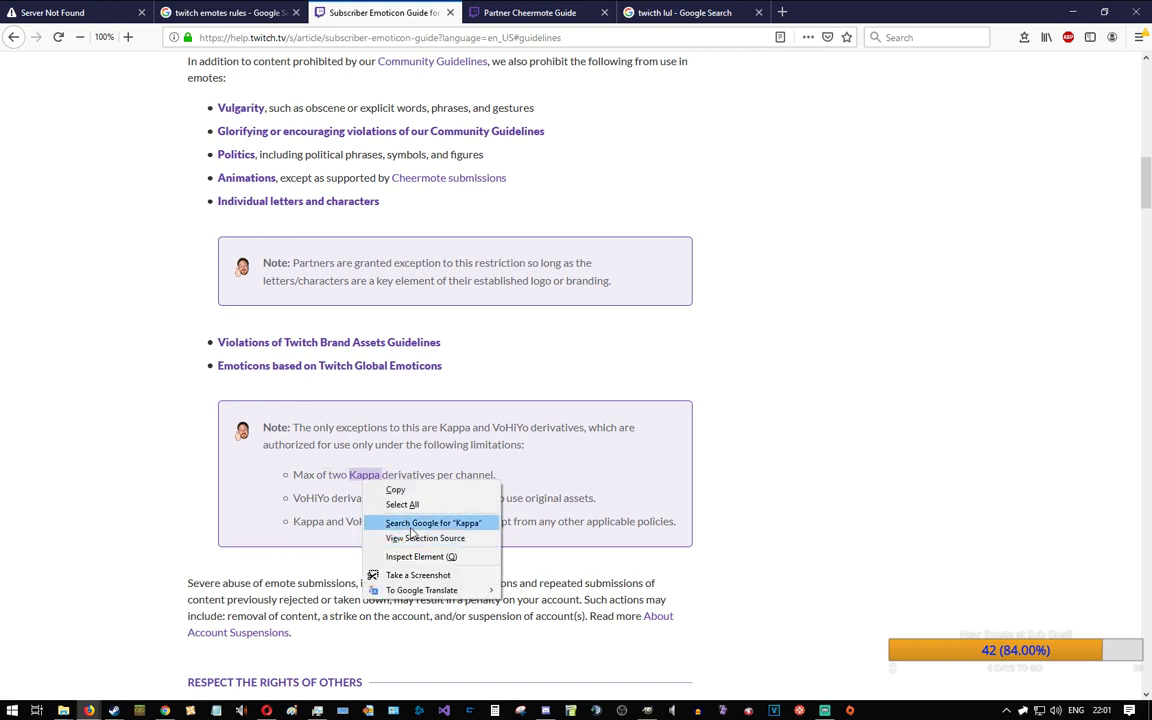
{"action": "left_click", "coordinate": [410, 525]}
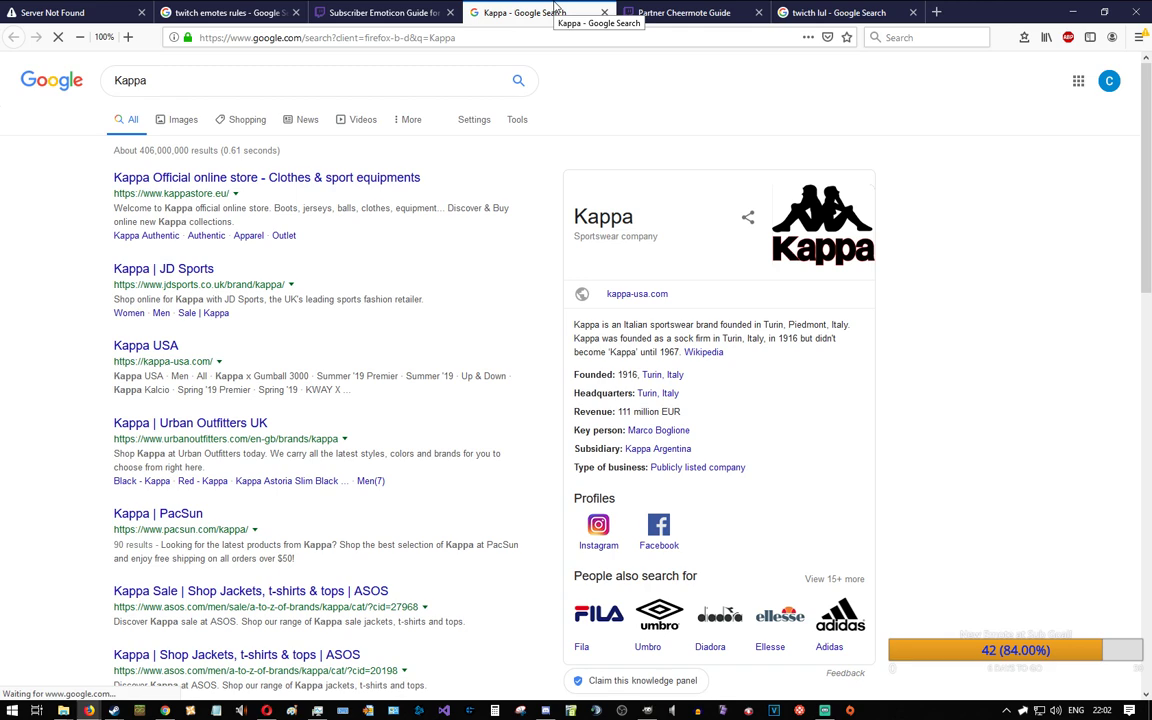
{"action": "left_click", "coordinate": [205, 85]}
{"action": "key", "text": "Home"}
{"action": "type", "text": "twitch"}
{"action": "key", "text": "Return"}
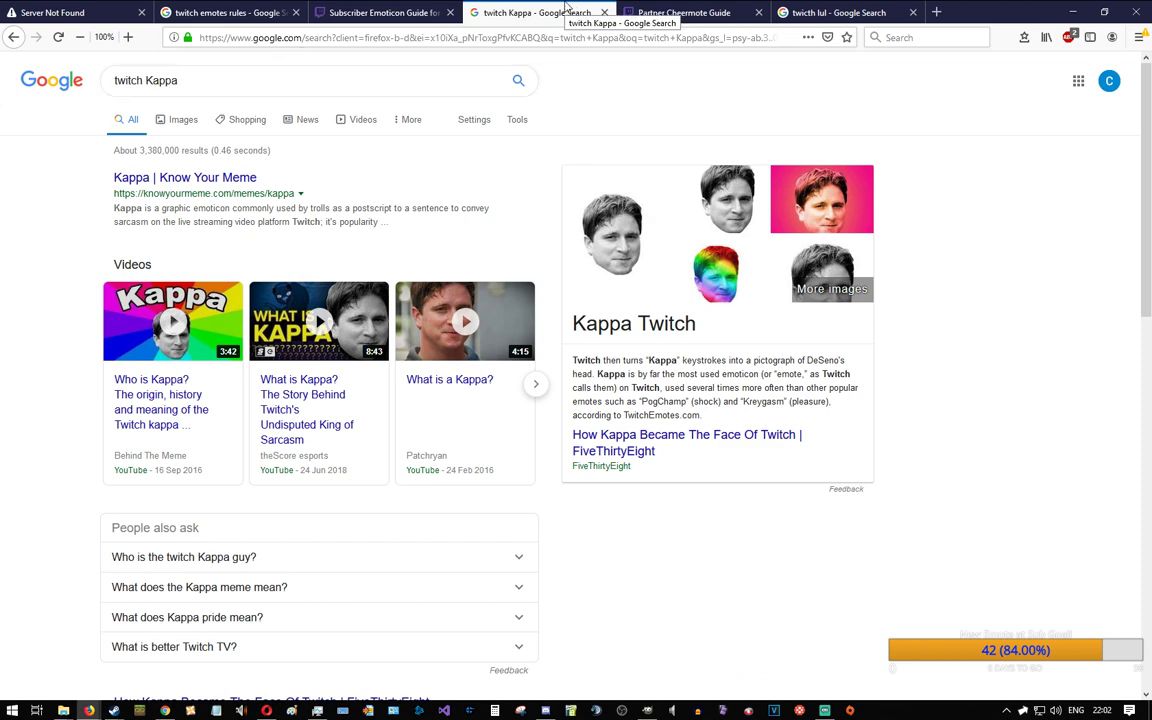
Step: Close the Kappa results, switch the other search to the corrected spelling "twitch lul", and return to the Subscriber Emoticon Guide
{"action": "left_click", "coordinate": [604, 12]}
{"action": "left_click", "coordinate": [690, 12]}
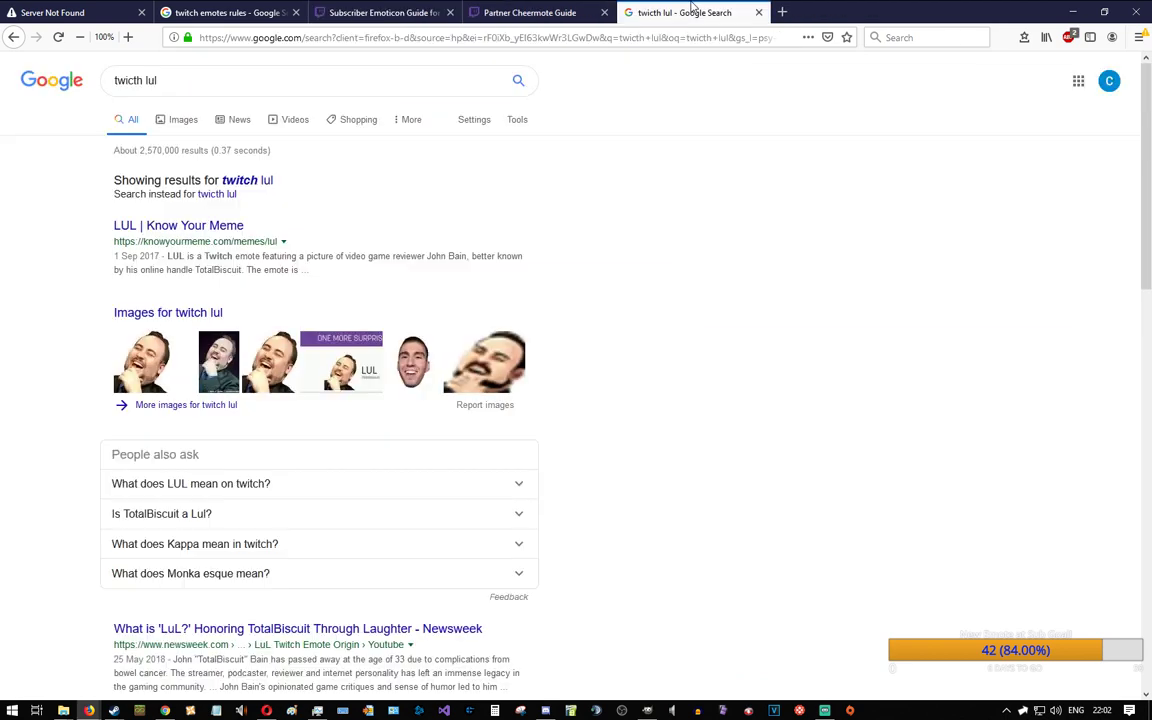
{"action": "left_click", "coordinate": [246, 182]}
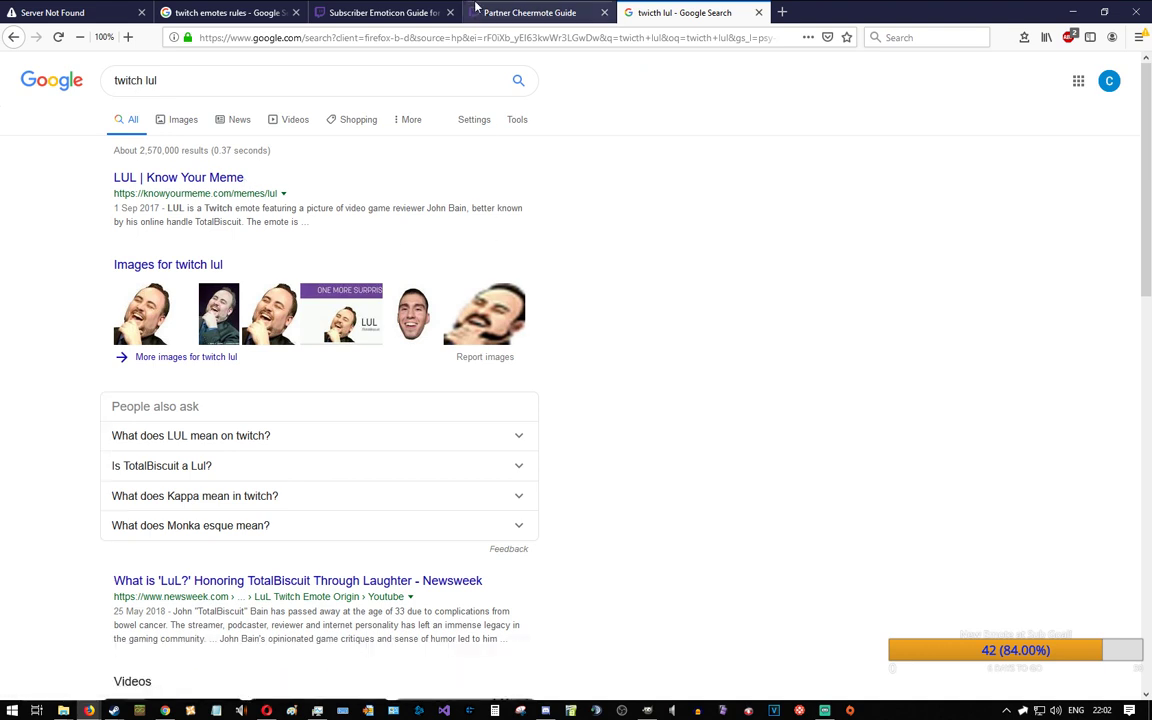
{"action": "left_click", "coordinate": [389, 8]}
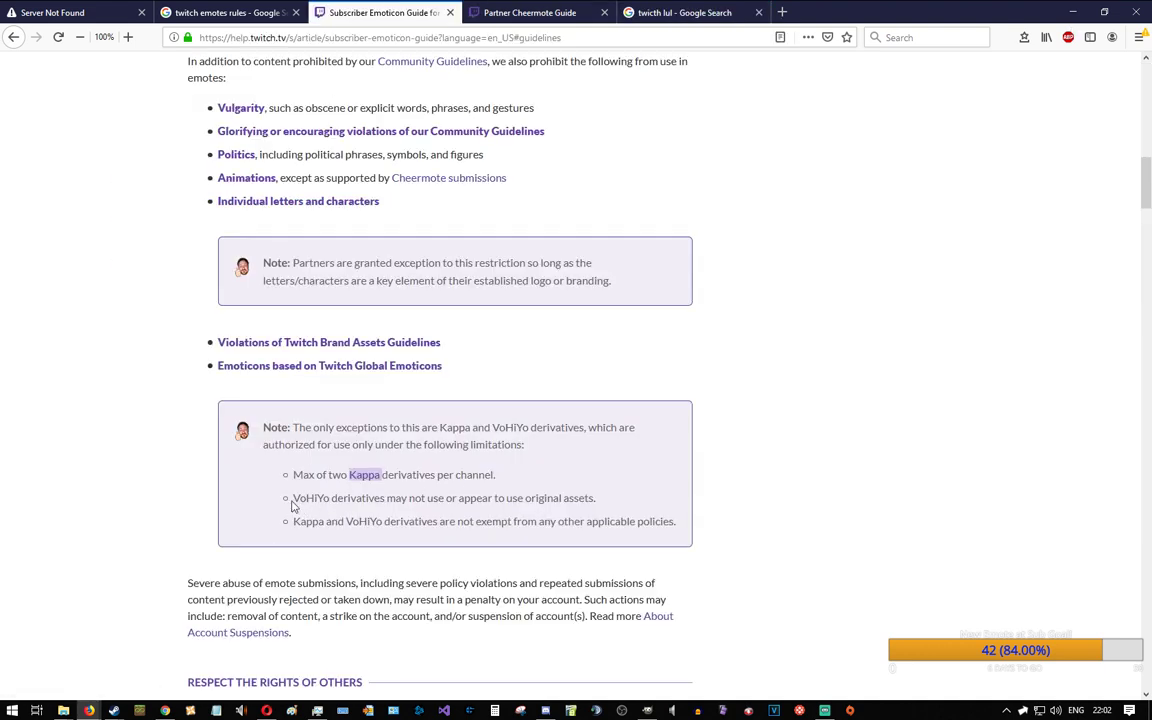
Step: Search Google for the word "VoHiYo" from the derivatives note and open the Reddit thread "What is this VoHiYo emote?"
{"action": "left_click_drag", "start_coordinate": [293, 499], "coordinate": [330, 500]}
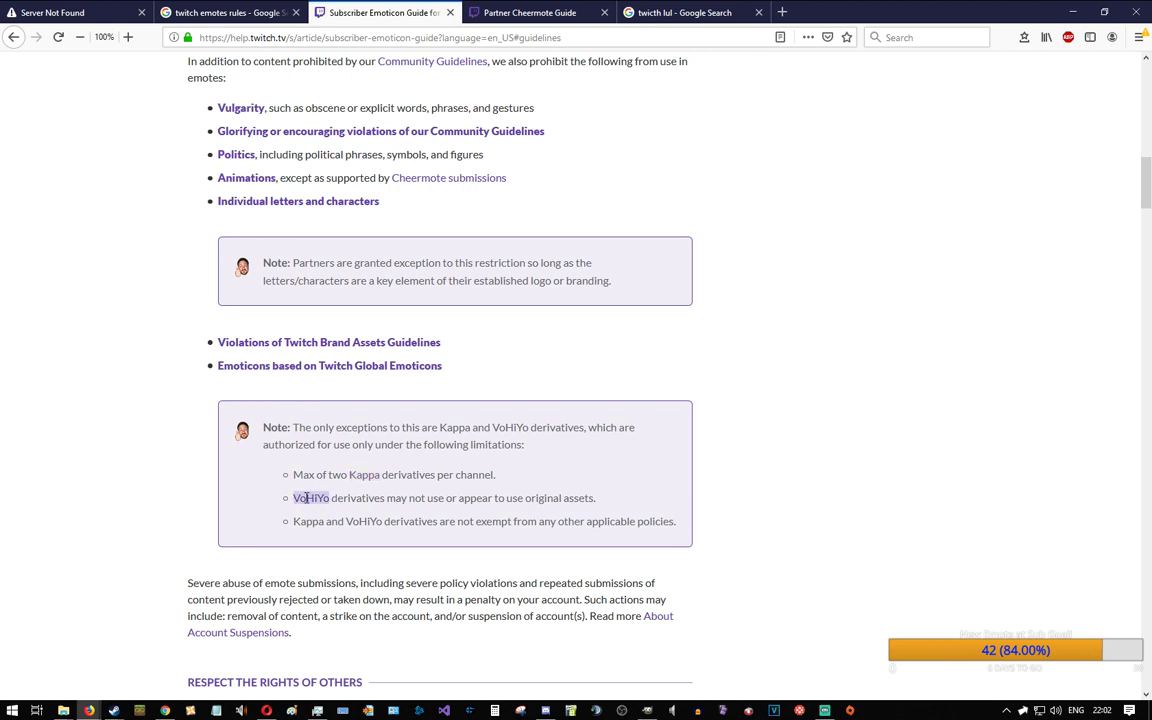
{"action": "right_click", "coordinate": [307, 498]}
{"action": "left_click", "coordinate": [385, 540]}
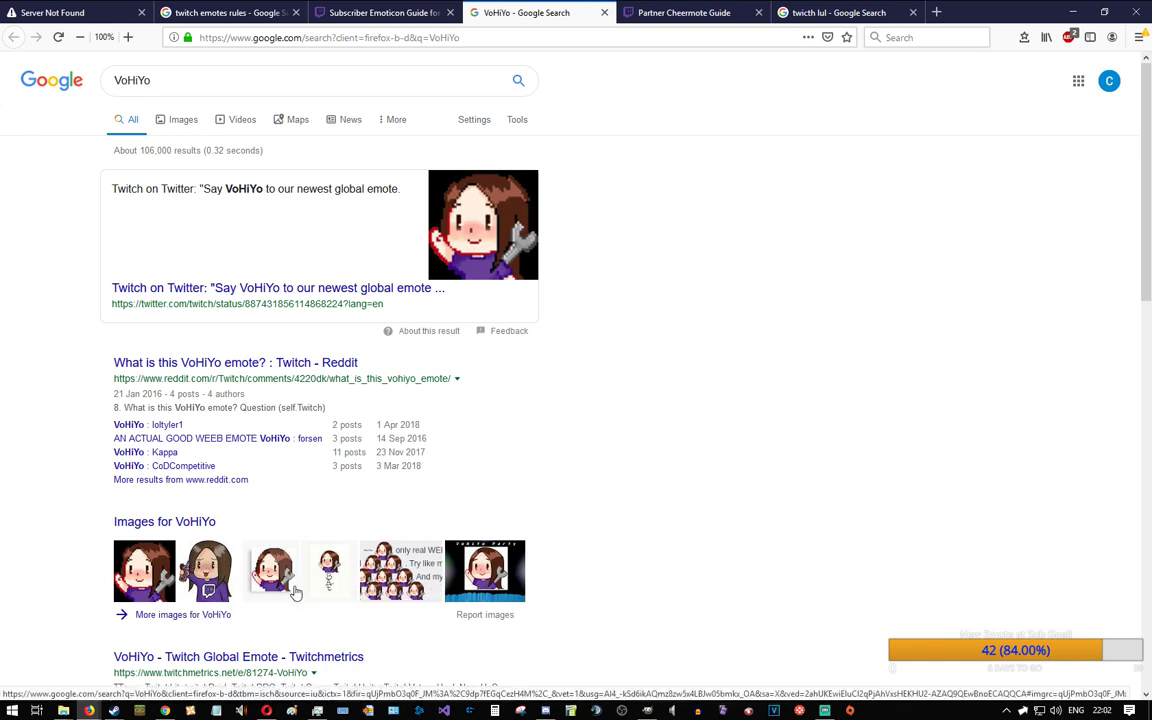
{"action": "left_click", "coordinate": [222, 367]}
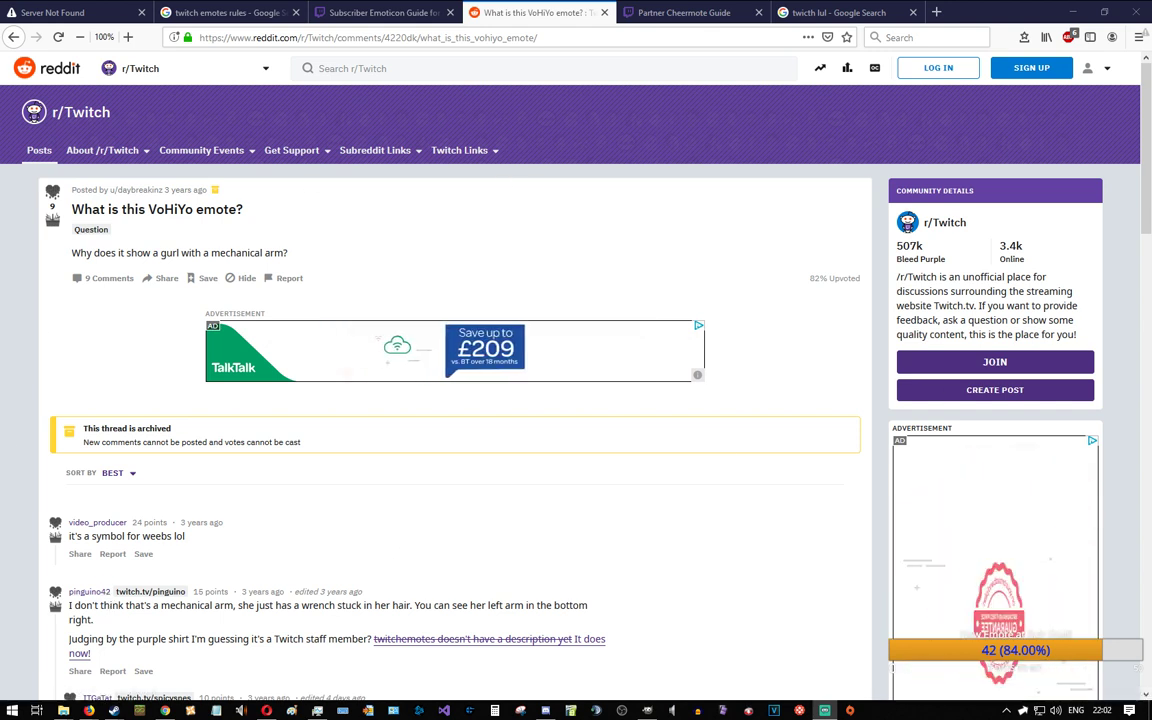
Step: Bring the Twitter window over the page, enlarge the tweeted emotes and sub badges image, and move the window away again
{"action": "left_click_drag", "start_coordinate": [1151, 280], "coordinate": [688, 113]}
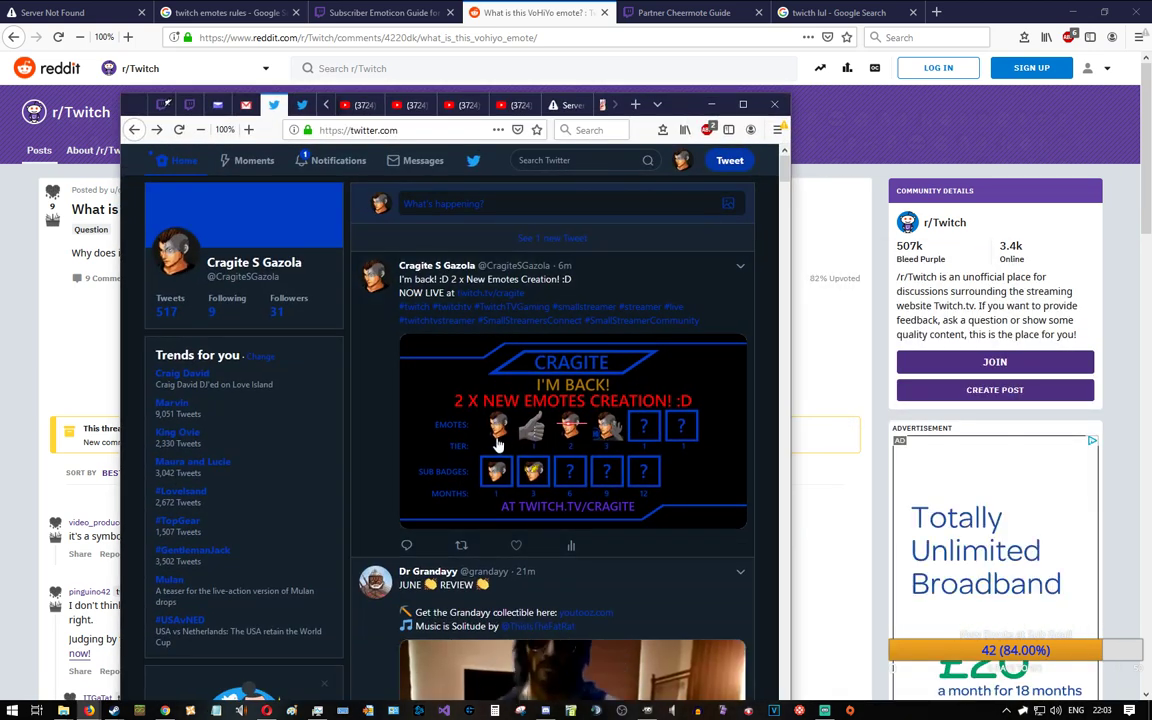
{"action": "left_click", "coordinate": [594, 447]}
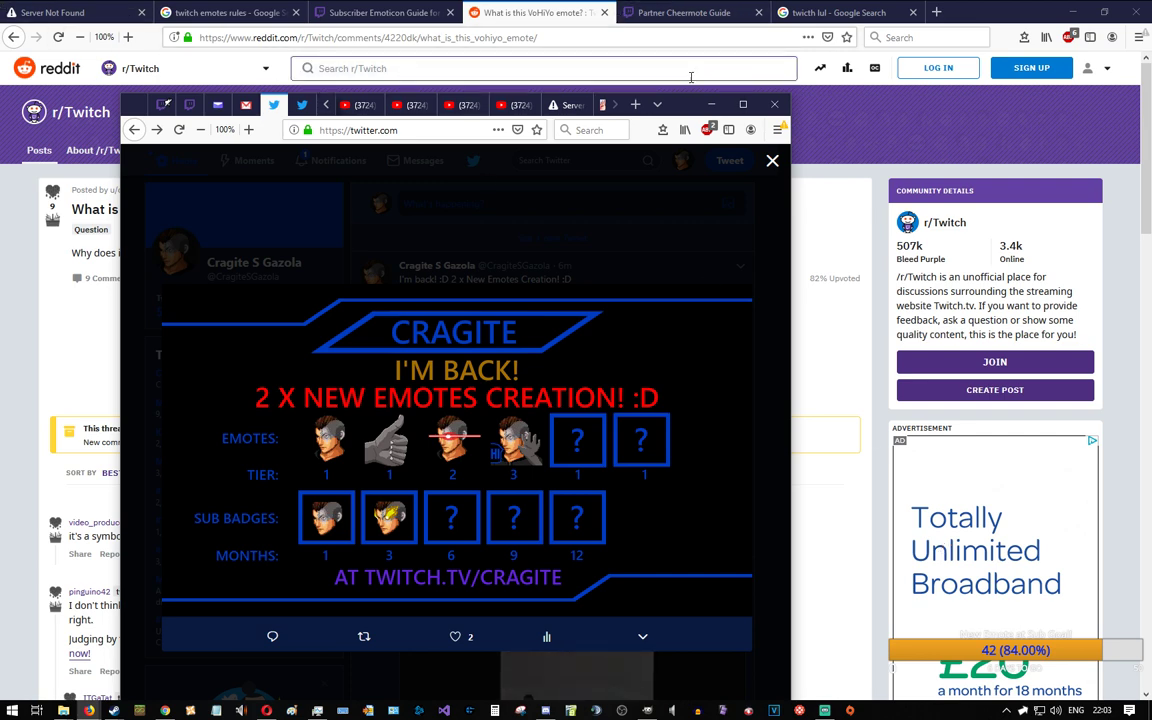
{"action": "left_click_drag", "start_coordinate": [618, 101], "coordinate": [1151, 135]}
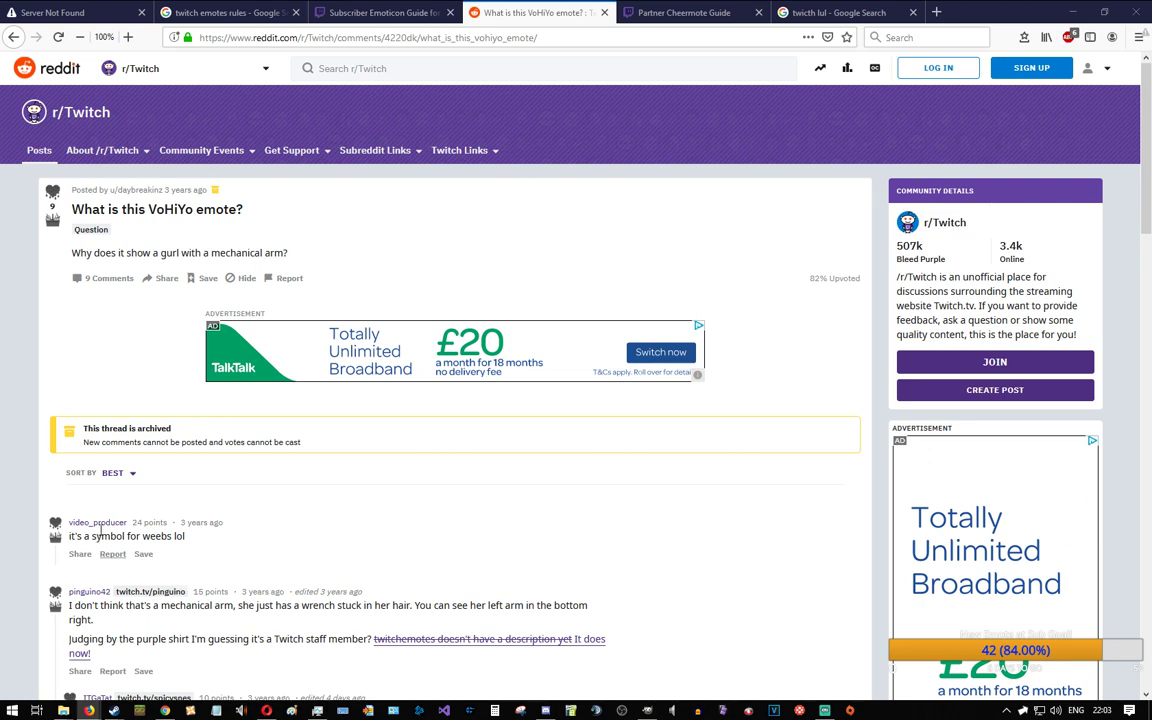
Step: Read the comments in the VoHiYo Reddit thread, close it, and return to the derivatives note in the Subscriber Emoticon Guide
{"action": "scroll", "coordinate": [149, 398], "scroll_direction": "down", "scroll_amount": 3}
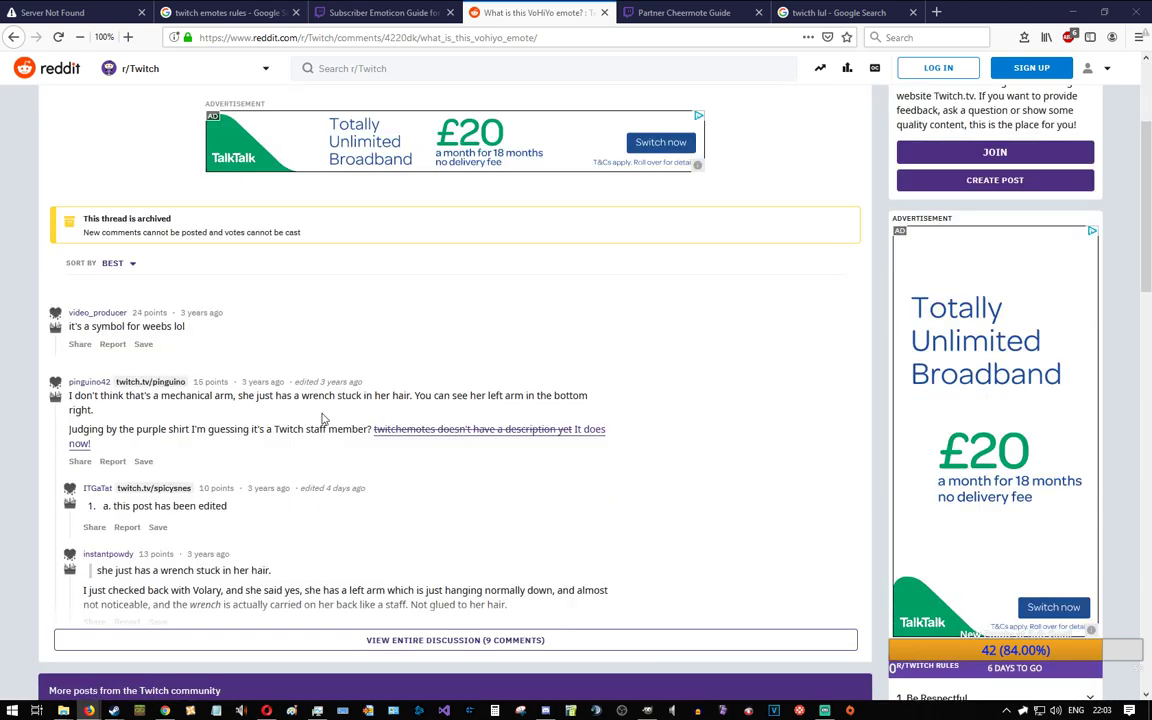
{"action": "scroll", "coordinate": [130, 459], "scroll_direction": "down", "scroll_amount": 2}
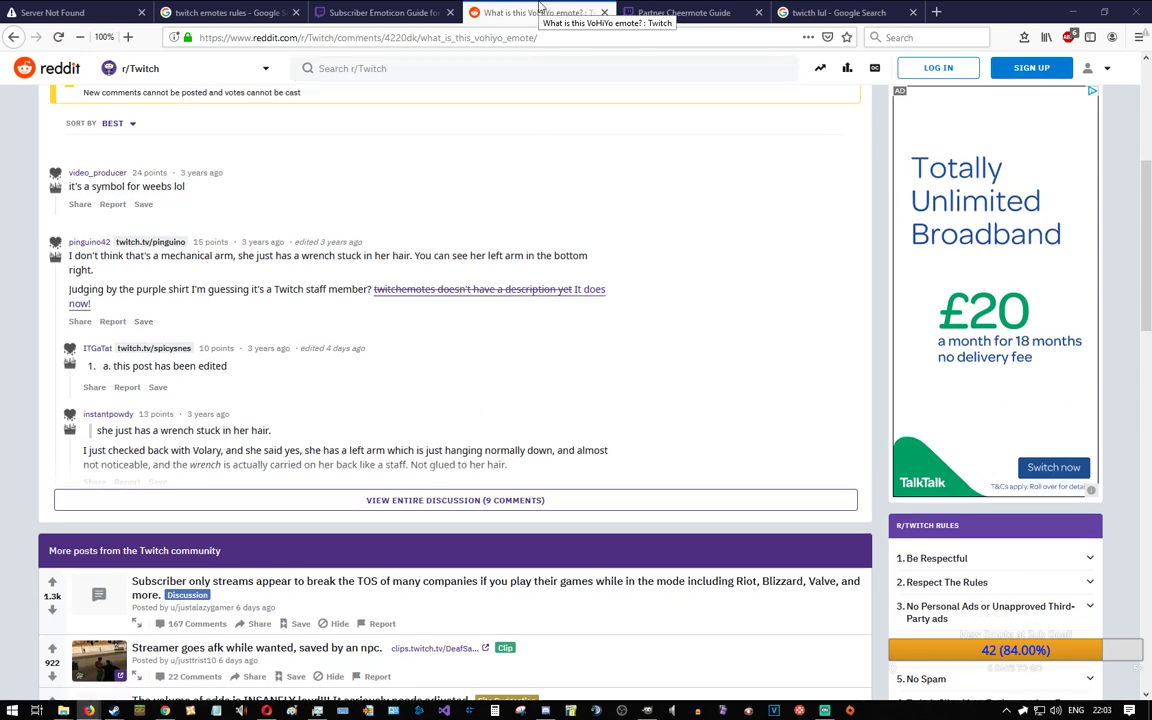
{"action": "middle_click", "coordinate": [540, 10]}
{"action": "left_click", "coordinate": [310, 524]}
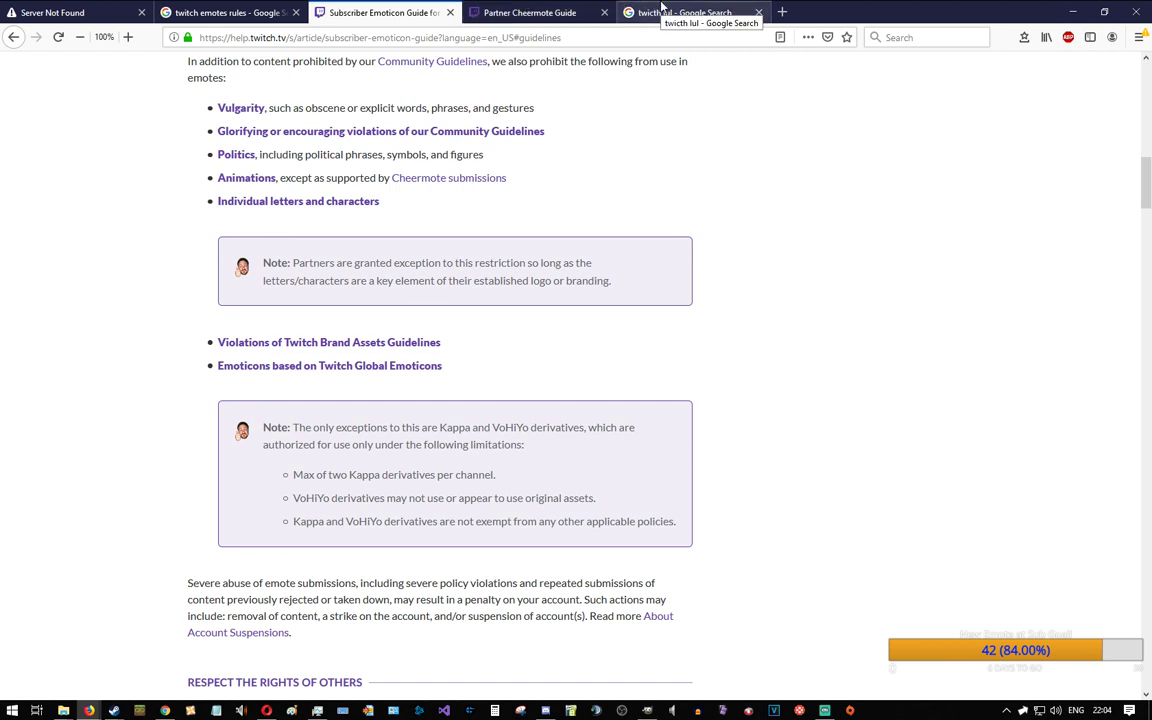
Step: Extend the existing "twitch lul" Google search to "can I make a derivative of twitch lul"
{"action": "left_click", "coordinate": [660, 10]}
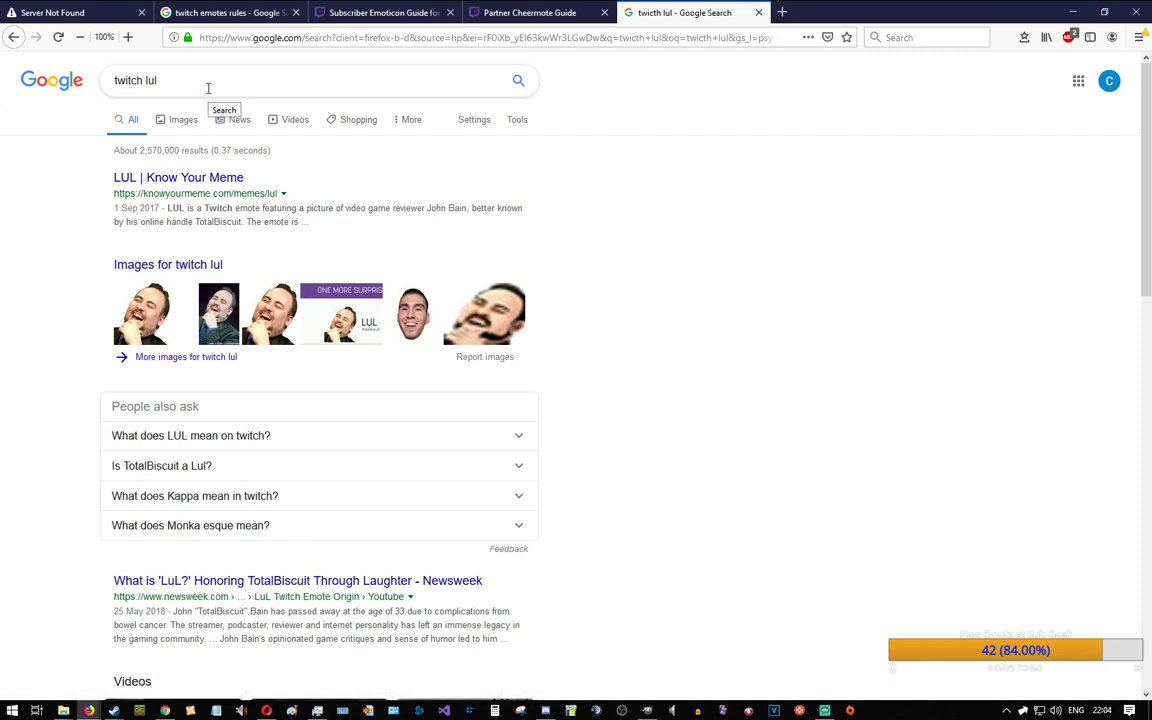
{"action": "left_click", "coordinate": [177, 85]}
{"action": "type", "text": "can I make a derivative of"}
{"action": "key", "text": "Return"}
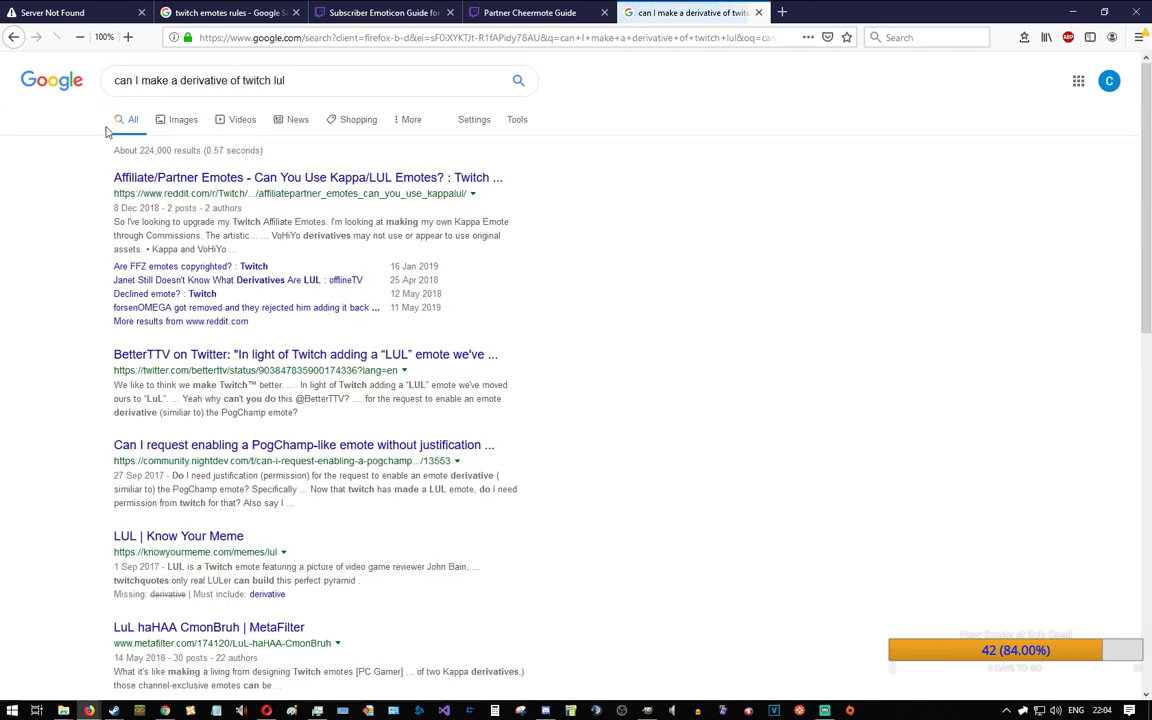
Step: Open the Reddit thread "Affiliate/Partner Emotes - Can You Use Kappa/LUL Emotes?" in a new tab, read its replies, and close it
{"action": "middle_click", "coordinate": [172, 179]}
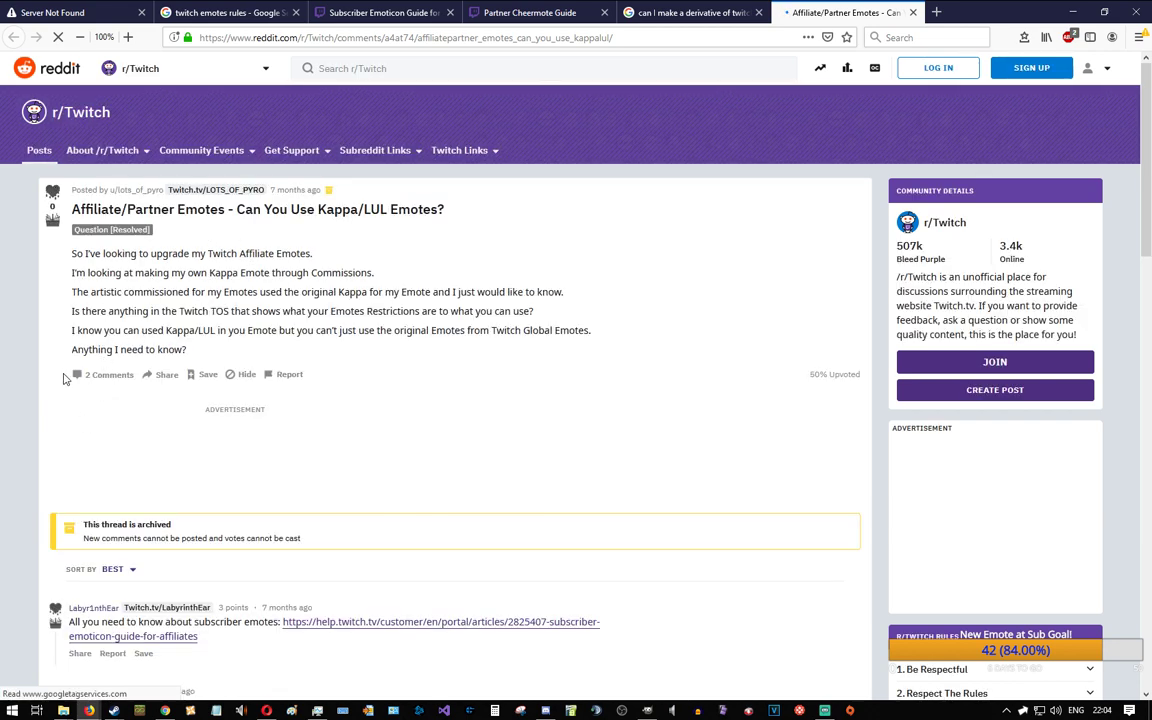
{"action": "scroll", "coordinate": [15, 303], "scroll_direction": "down", "scroll_amount": 4}
{"action": "scroll", "coordinate": [25, 362], "scroll_direction": "down", "scroll_amount": 3}
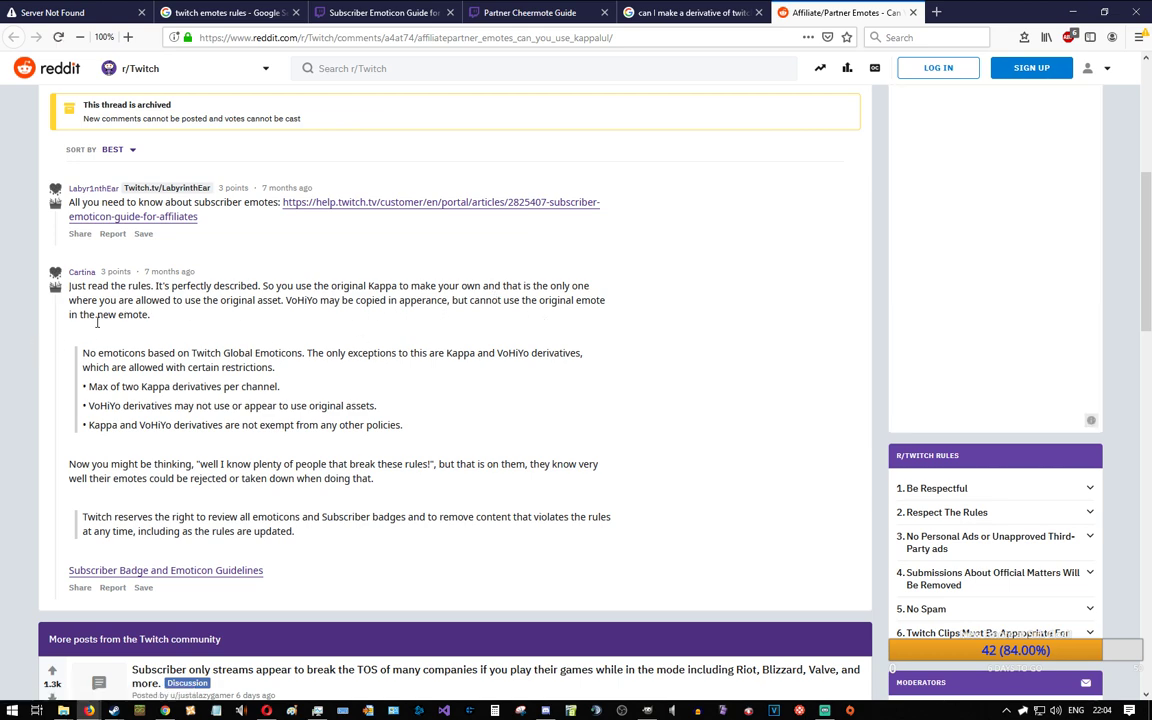
{"action": "scroll", "coordinate": [97, 321], "scroll_direction": "down", "scroll_amount": 1}
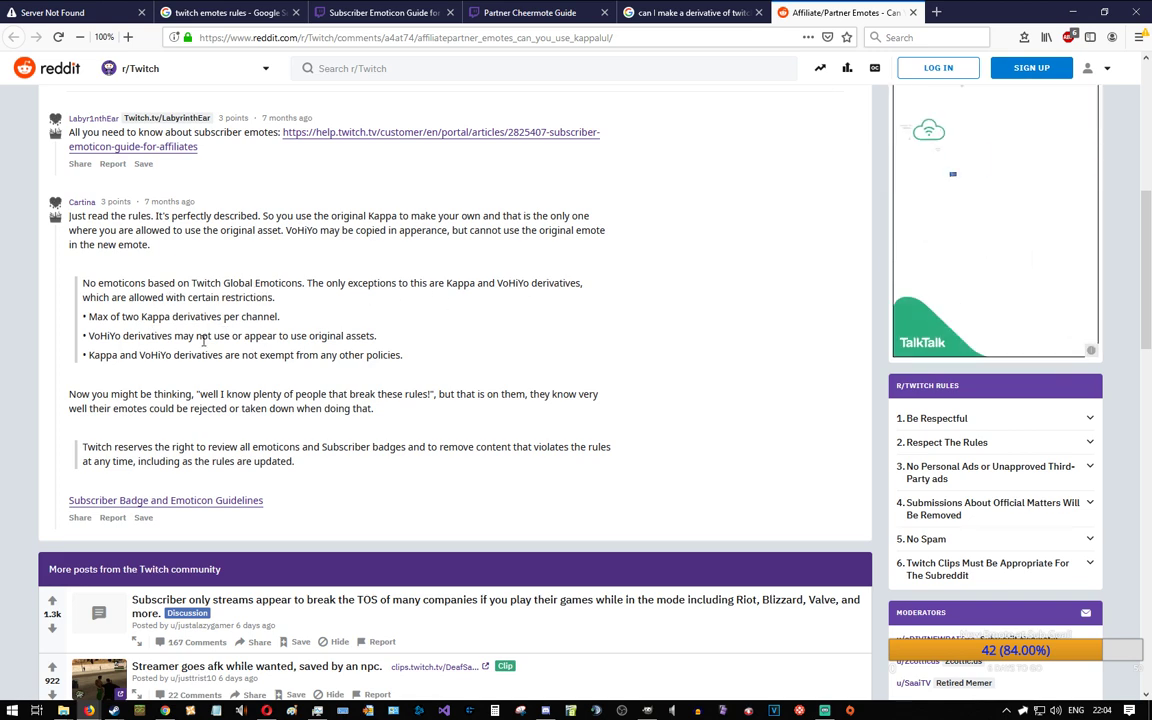
{"action": "scroll", "coordinate": [278, 390], "scroll_direction": "down", "scroll_amount": 1}
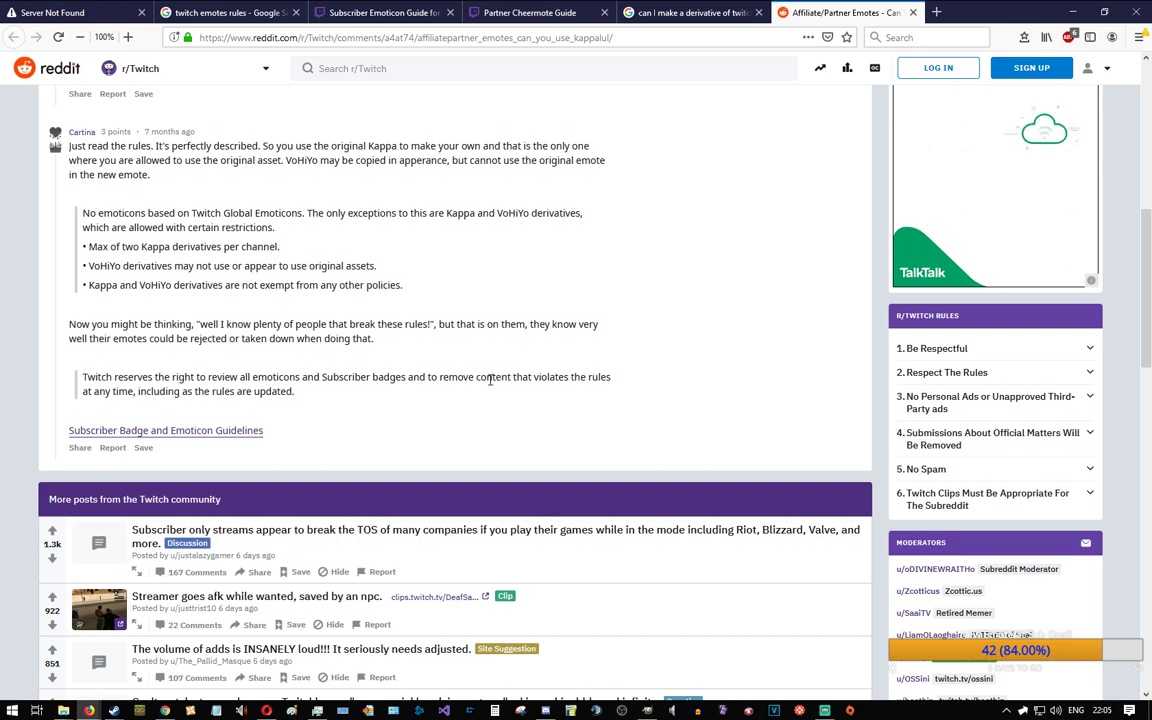
{"action": "scroll", "coordinate": [180, 400], "scroll_direction": "down", "scroll_amount": 4}
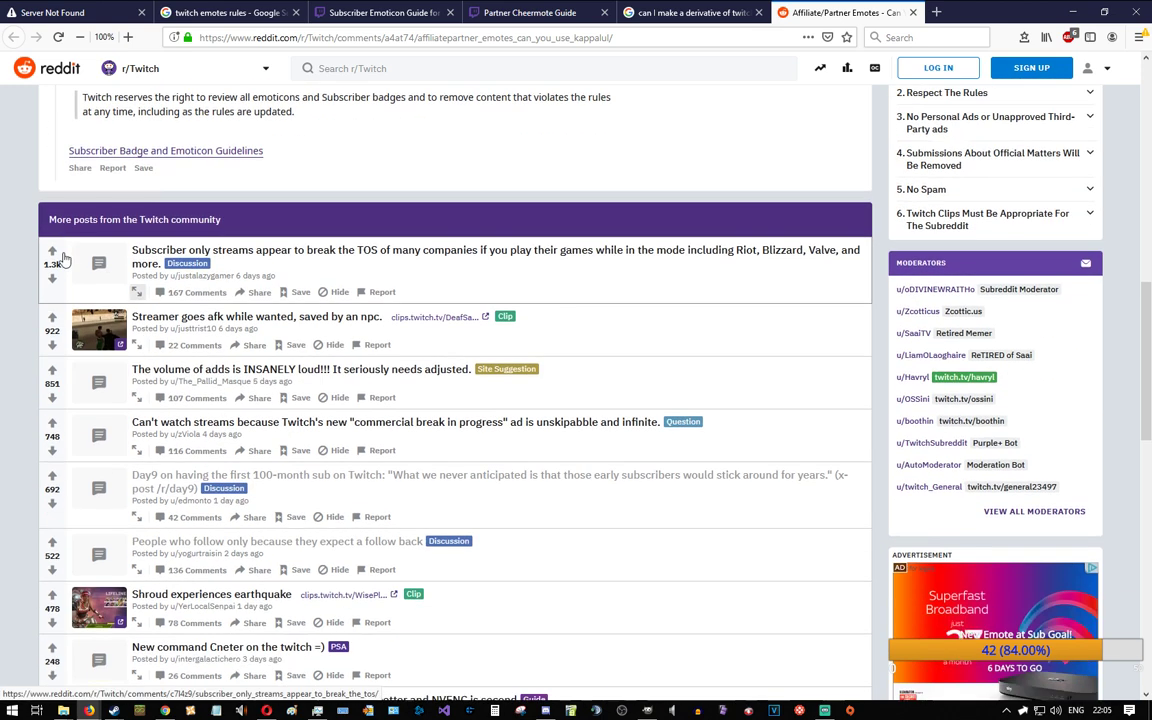
{"action": "scroll", "coordinate": [65, 233], "scroll_direction": "up", "scroll_amount": 6}
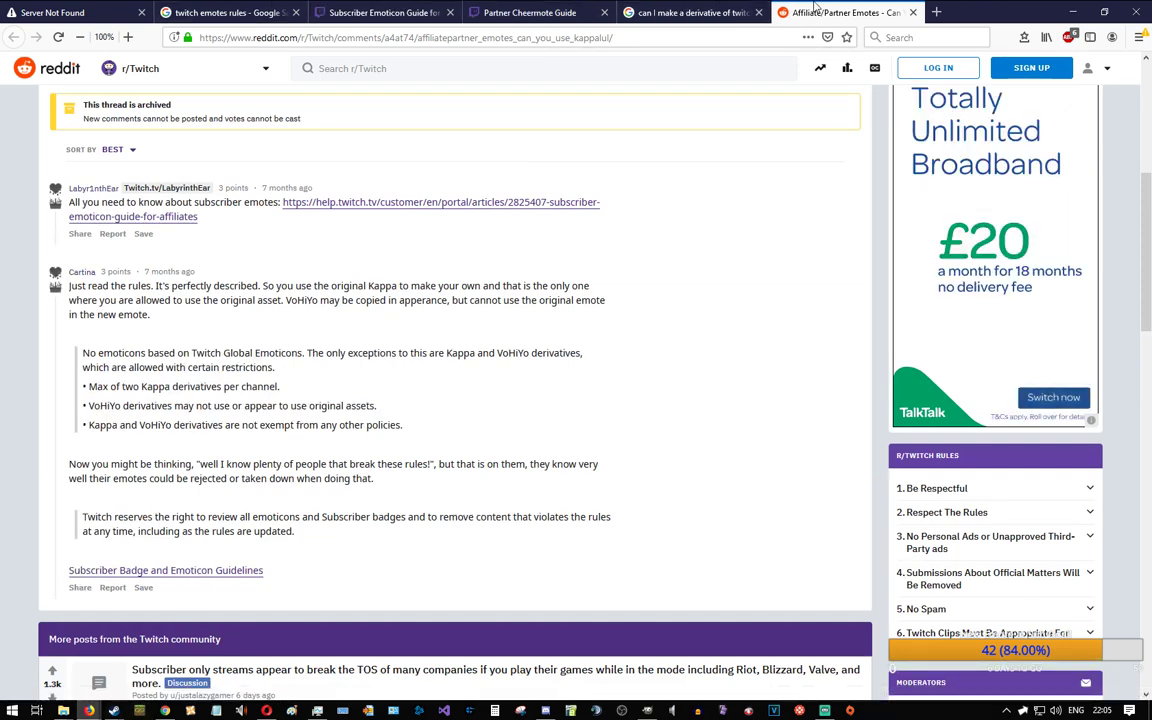
{"action": "middle_click", "coordinate": [815, 7]}
Step: Return to the Subscriber Emoticon Guide and read the "Respect the Rights of Others" section
{"action": "left_click", "coordinate": [487, 9]}
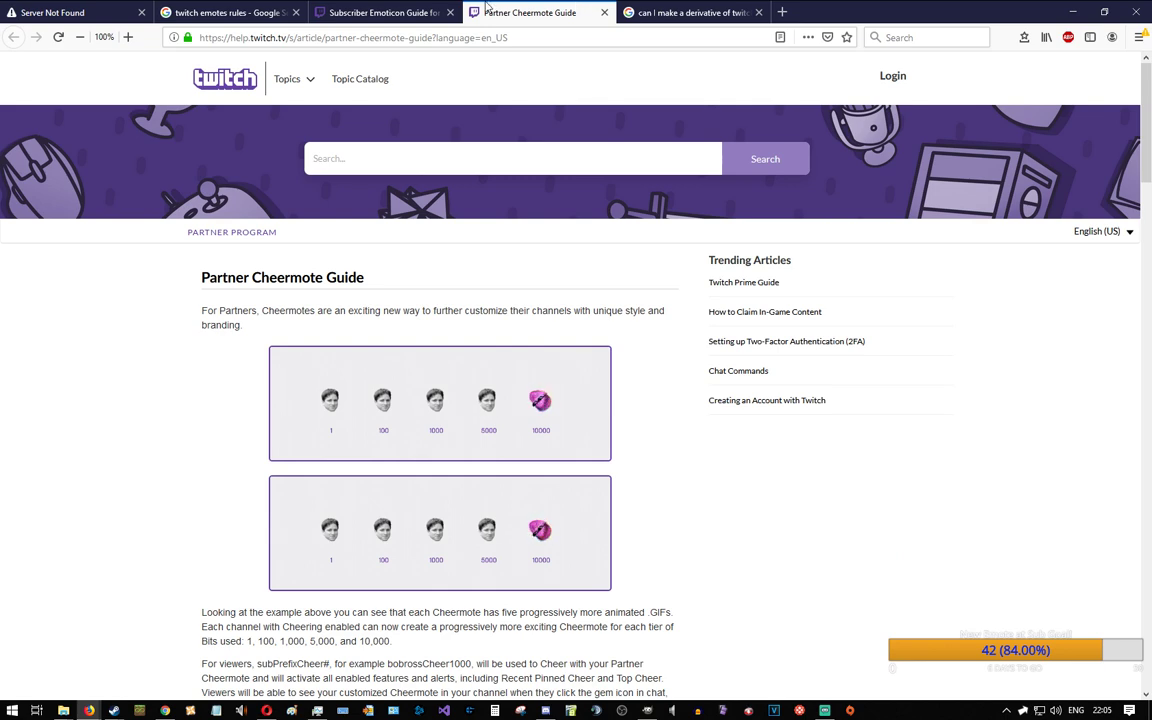
{"action": "left_click", "coordinate": [401, 7]}
{"action": "scroll", "coordinate": [211, 392], "scroll_direction": "down", "scroll_amount": 3}
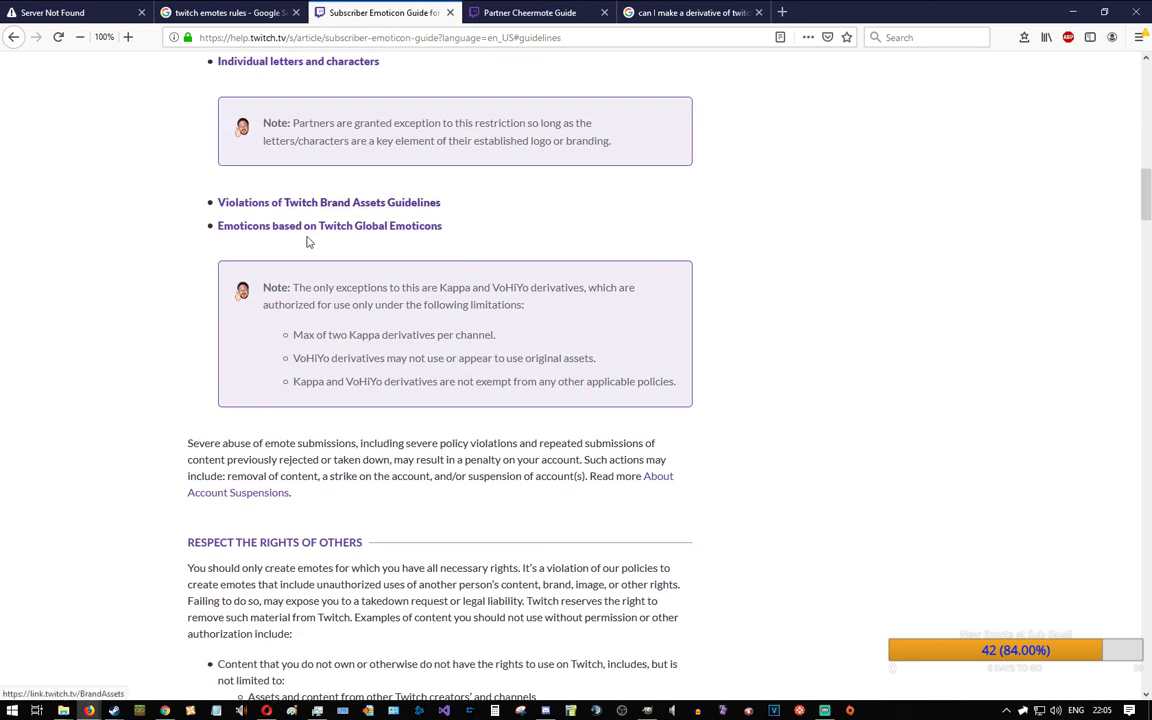
{"action": "scroll", "coordinate": [113, 306], "scroll_direction": "down", "scroll_amount": 5}
{"action": "scroll", "coordinate": [123, 311], "scroll_direction": "down", "scroll_amount": 1}
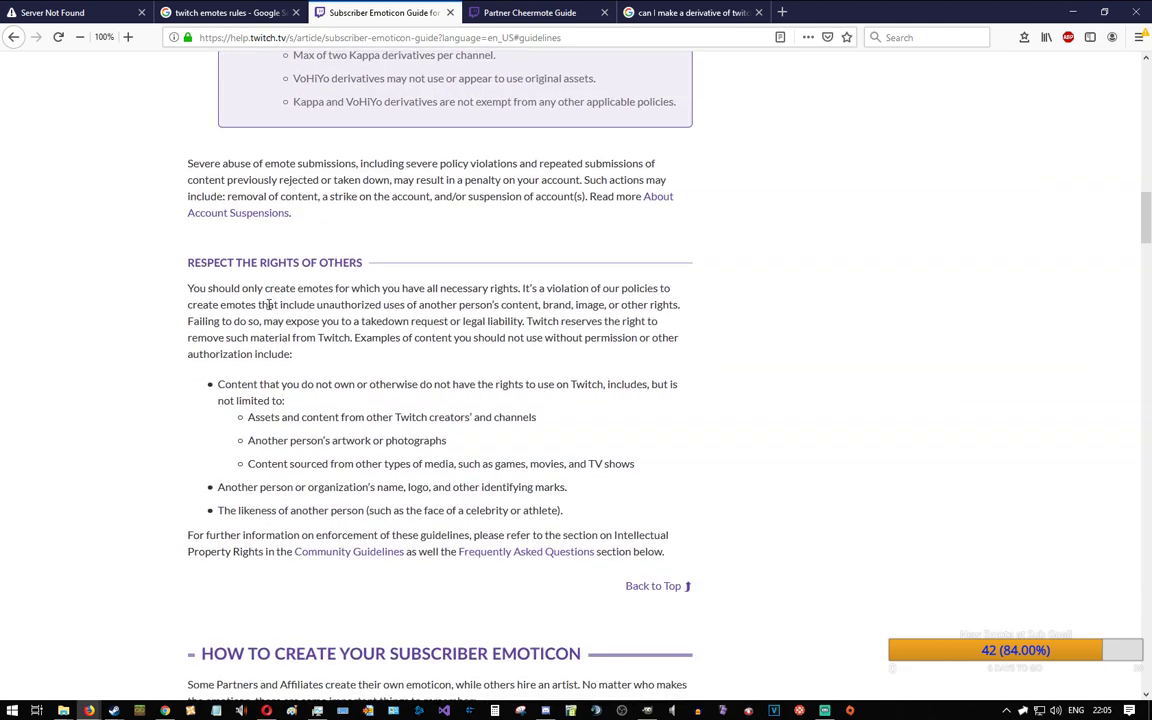
{"action": "scroll", "coordinate": [288, 320], "scroll_direction": "down", "scroll_amount": 5}
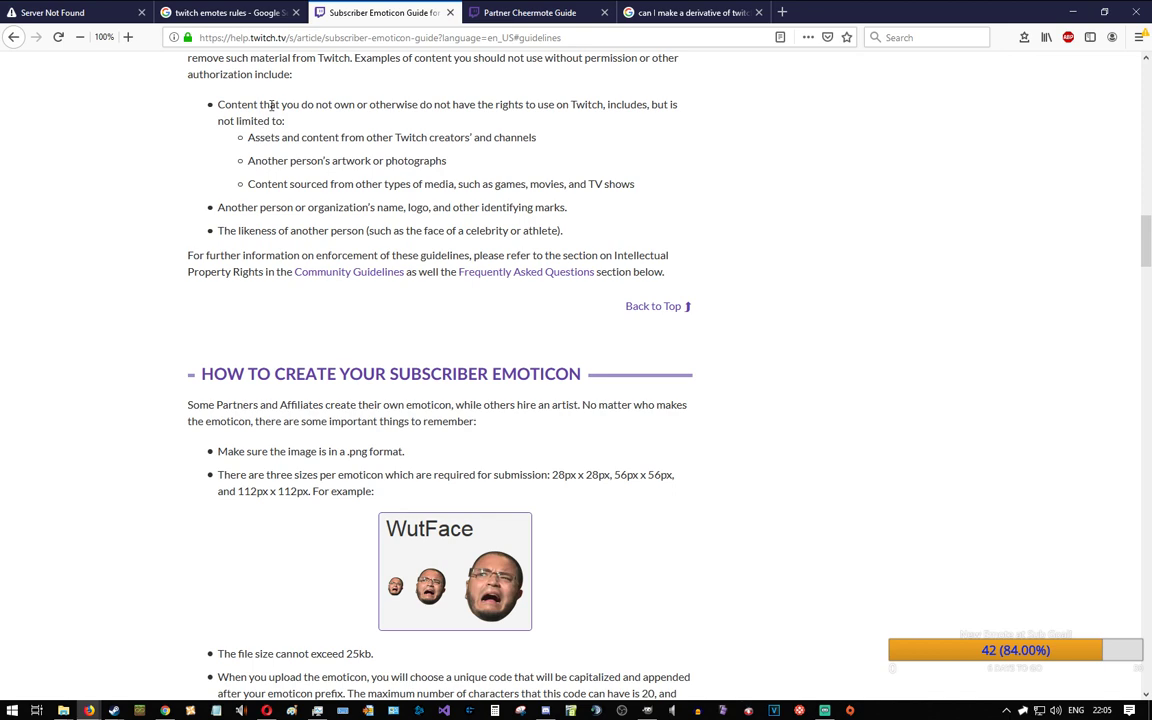
Step: Skim the guide's sections on creating and managing subscriber emoticons, and go back to the note on Kappa and VoHiYo derivatives
{"action": "scroll", "coordinate": [175, 337], "scroll_direction": "down", "scroll_amount": 1}
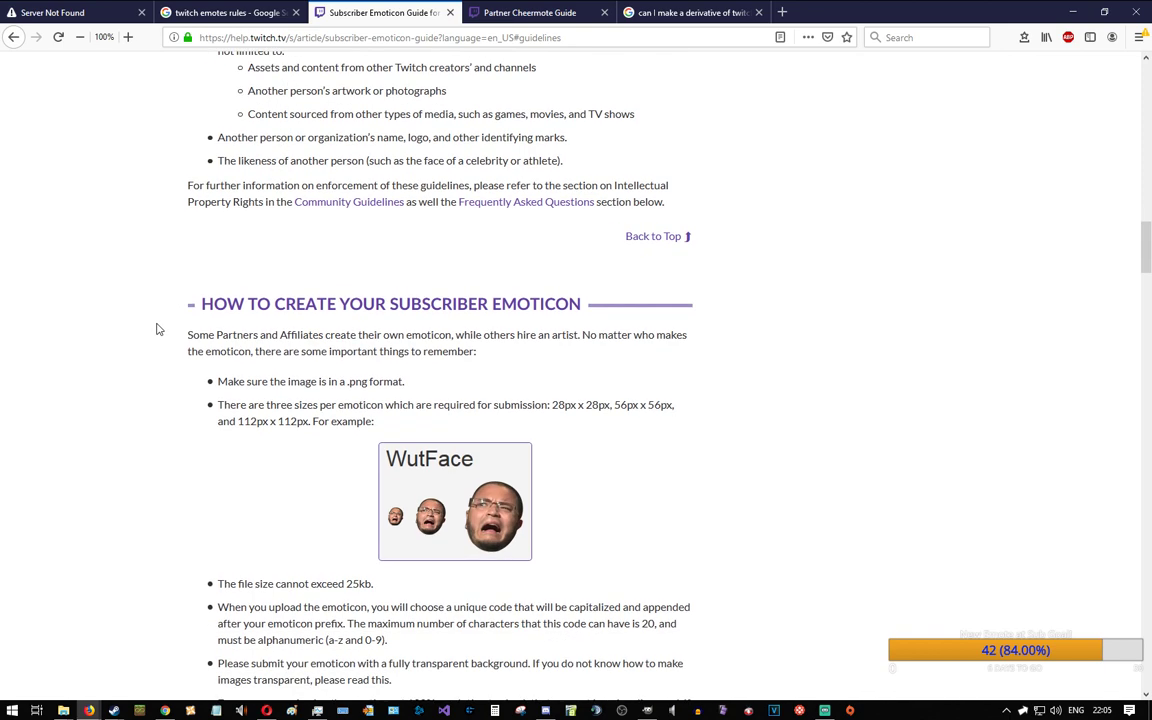
{"action": "scroll", "coordinate": [165, 300], "scroll_direction": "down", "scroll_amount": 1}
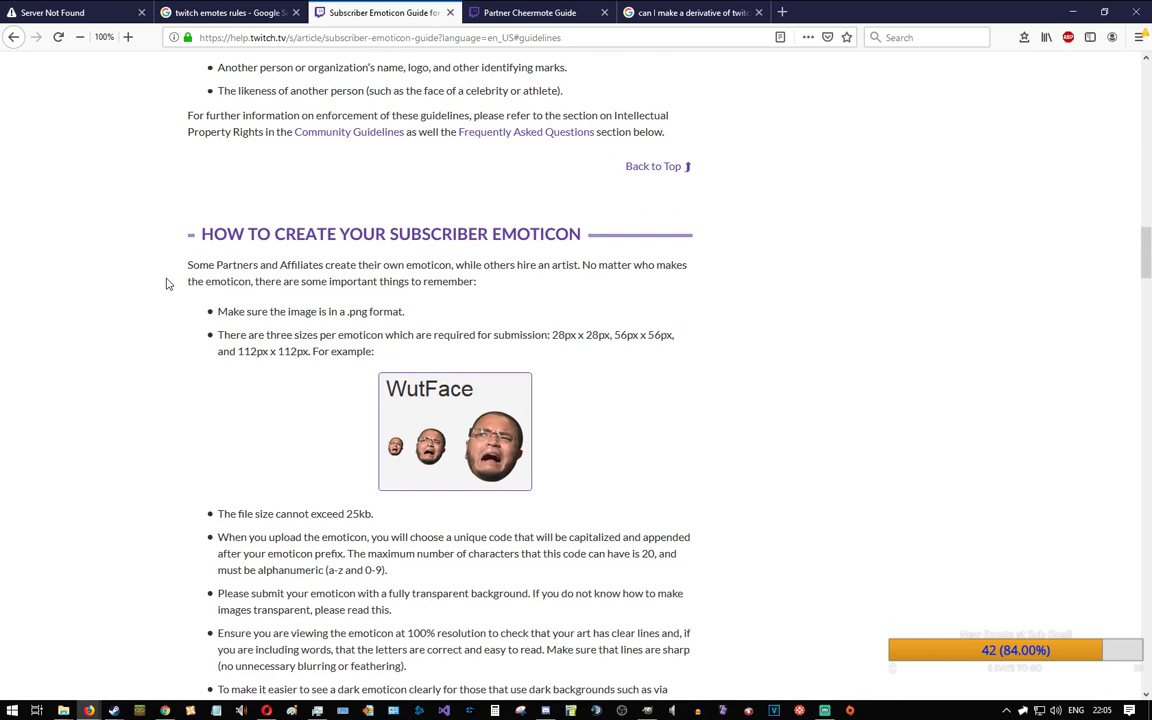
{"action": "scroll", "coordinate": [162, 360], "scroll_direction": "down", "scroll_amount": 8}
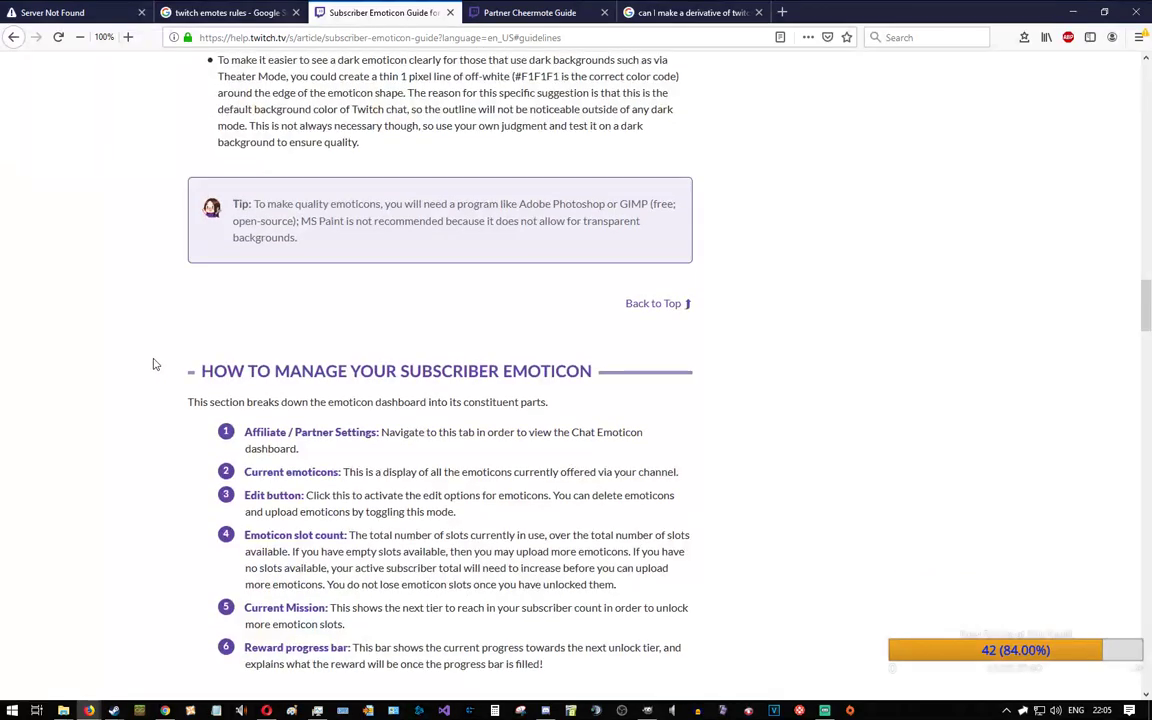
{"action": "scroll", "coordinate": [103, 417], "scroll_direction": "up", "scroll_amount": 10}
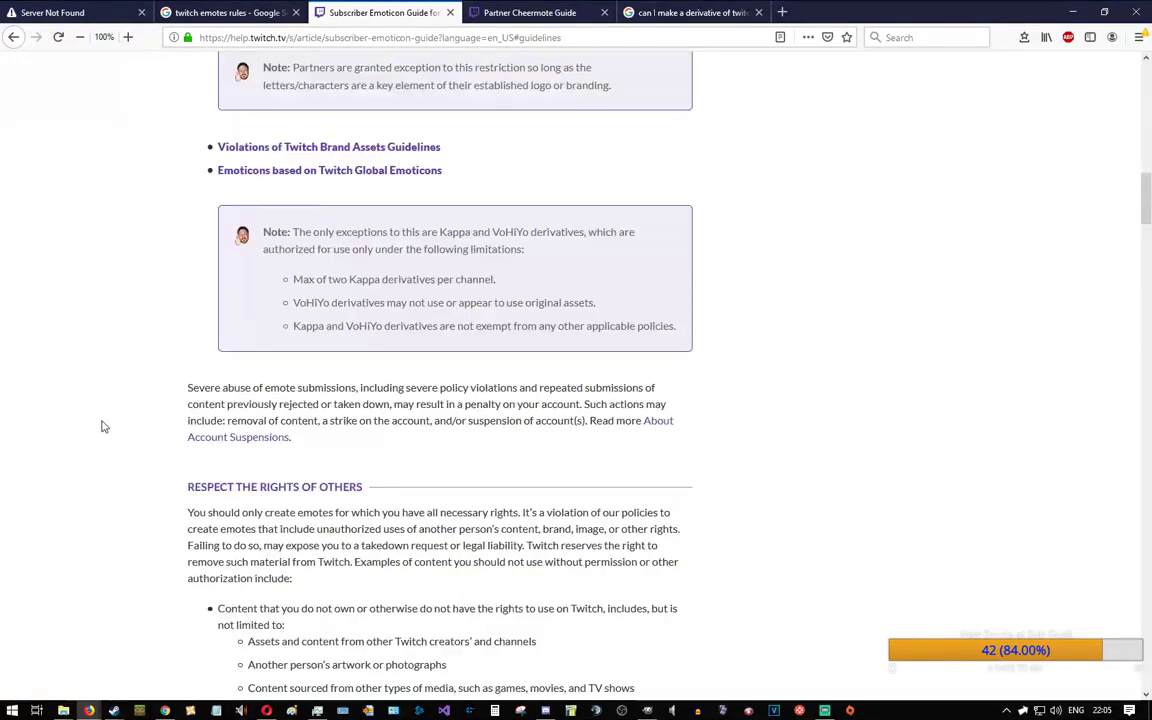
{"action": "scroll", "coordinate": [101, 427], "scroll_direction": "up", "scroll_amount": 2}
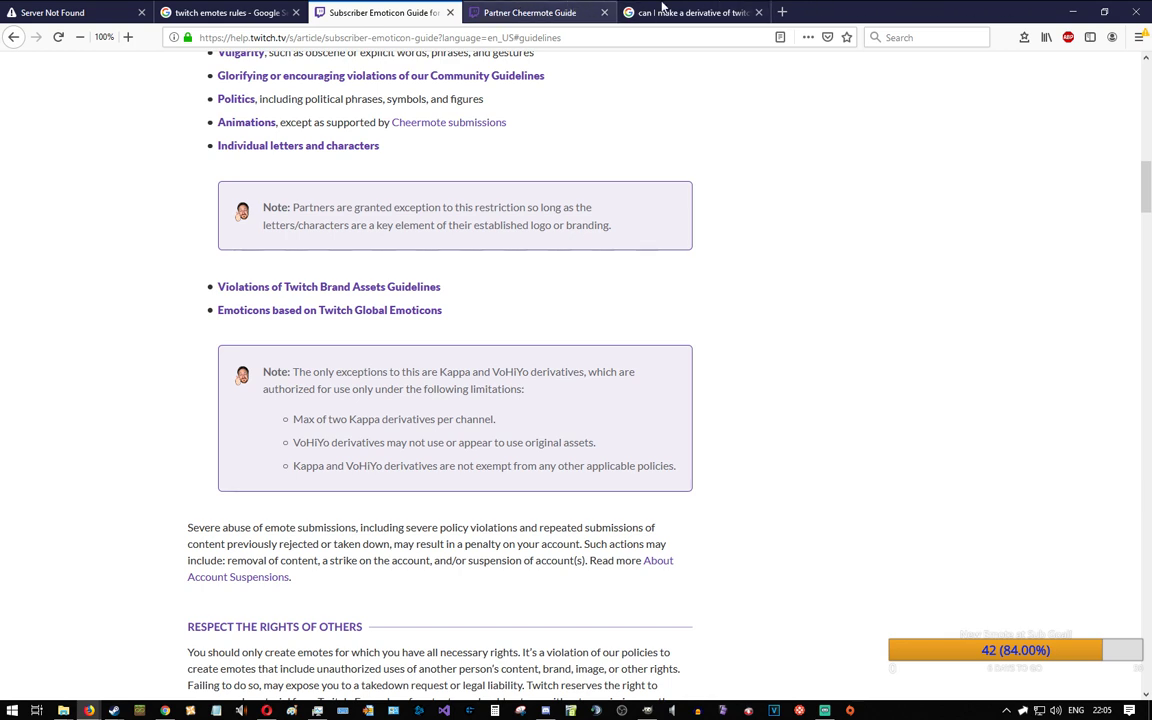
Step: Shorten the derivative query back to "twitch lul", run the Google search, and show its image results
{"action": "left_click", "coordinate": [617, 10]}
{"action": "left_click_drag", "start_coordinate": [242, 80], "coordinate": [50, 86]}
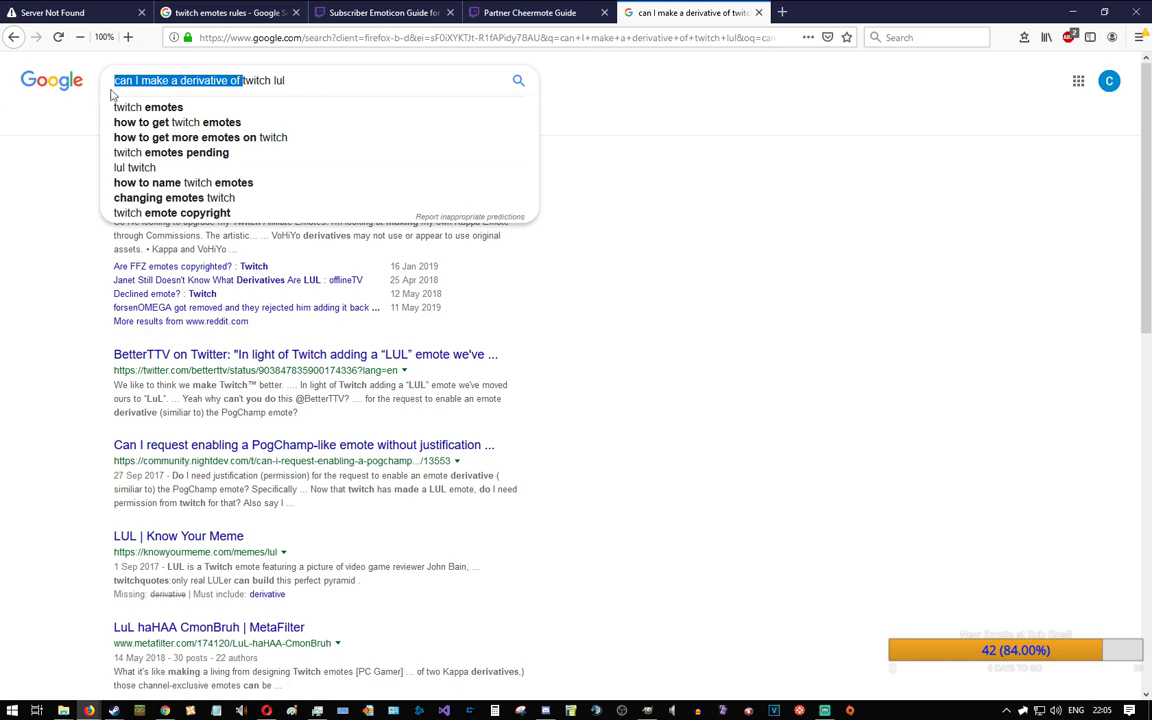
{"action": "key", "text": "BackSpace"}
{"action": "key", "text": "Return"}
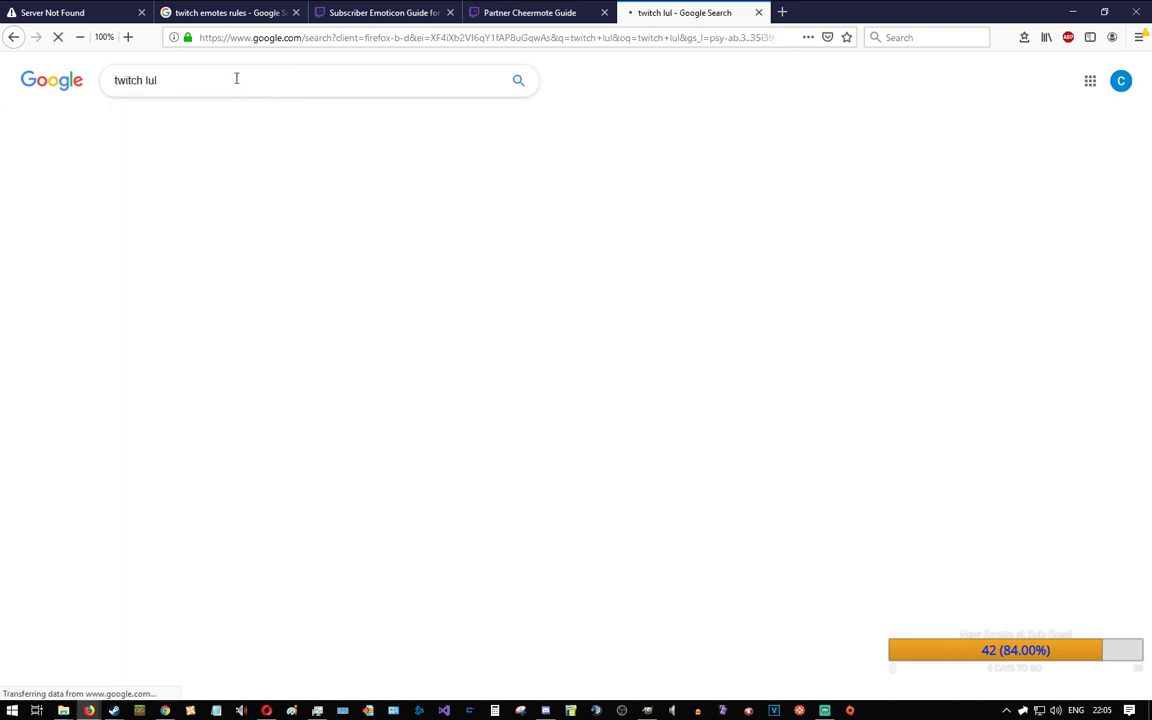
{"action": "left_click", "coordinate": [168, 119]}
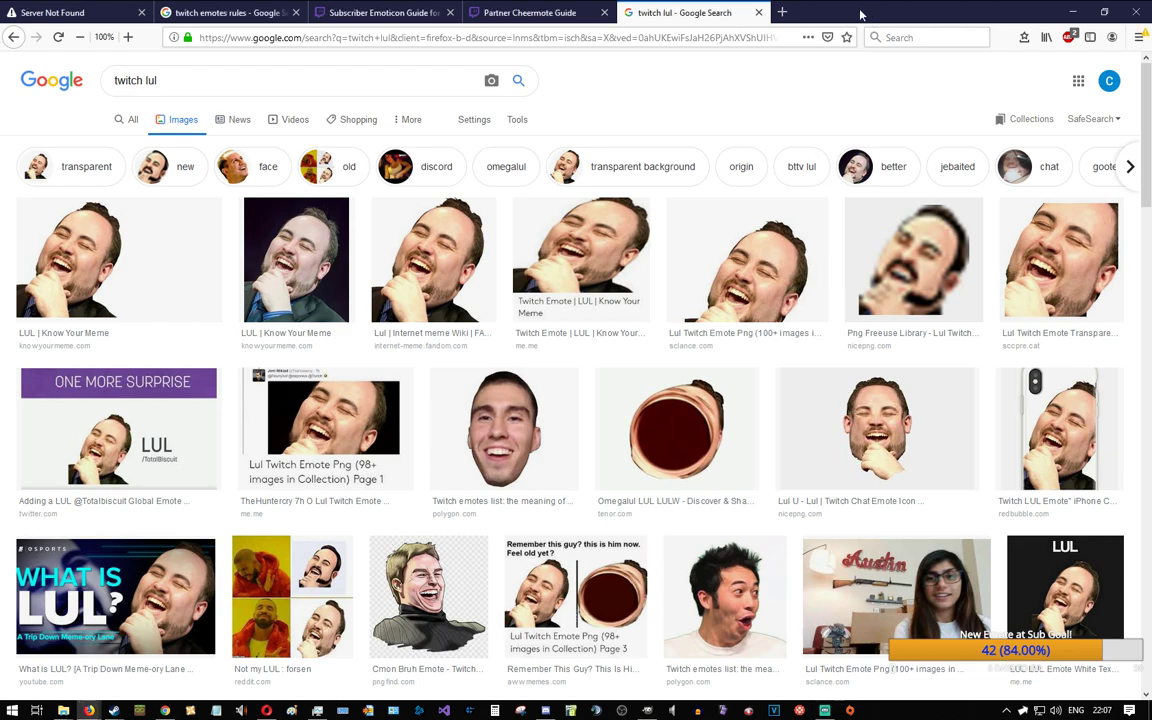
Step: Browse the "twitch lul" image results for examples of the LUL emote and its variations
{"action": "scroll", "coordinate": [243, 481], "scroll_direction": "down", "scroll_amount": 5}
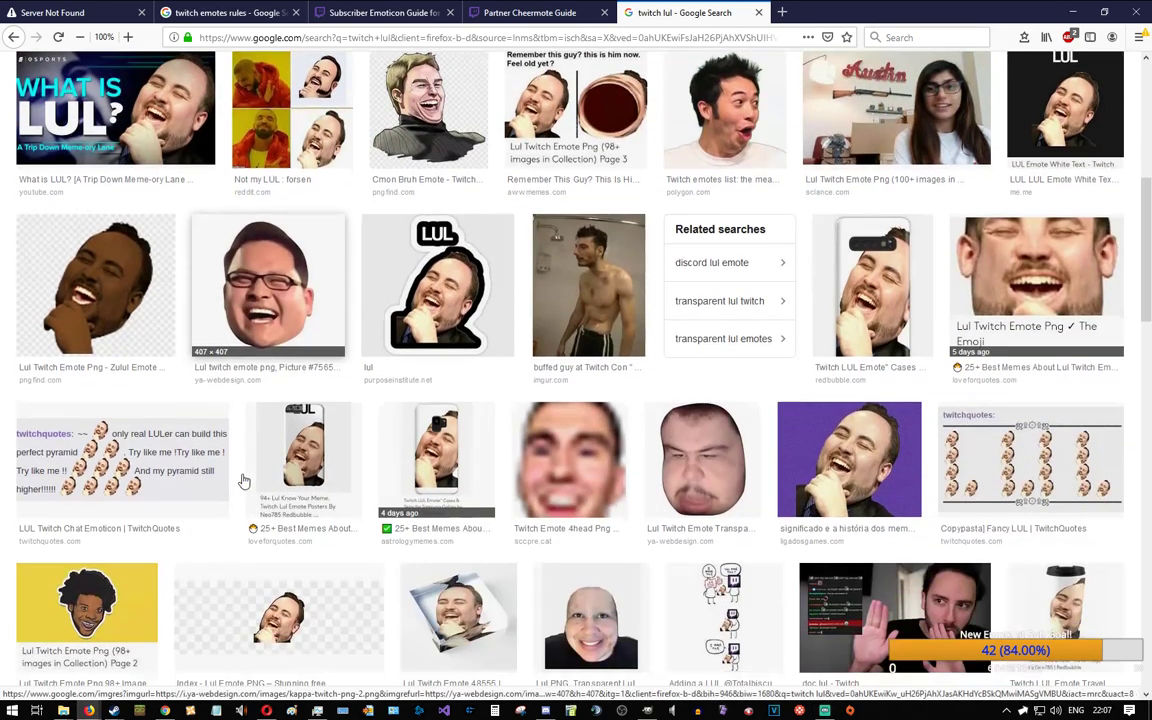
{"action": "scroll", "coordinate": [248, 478], "scroll_direction": "down", "scroll_amount": 2}
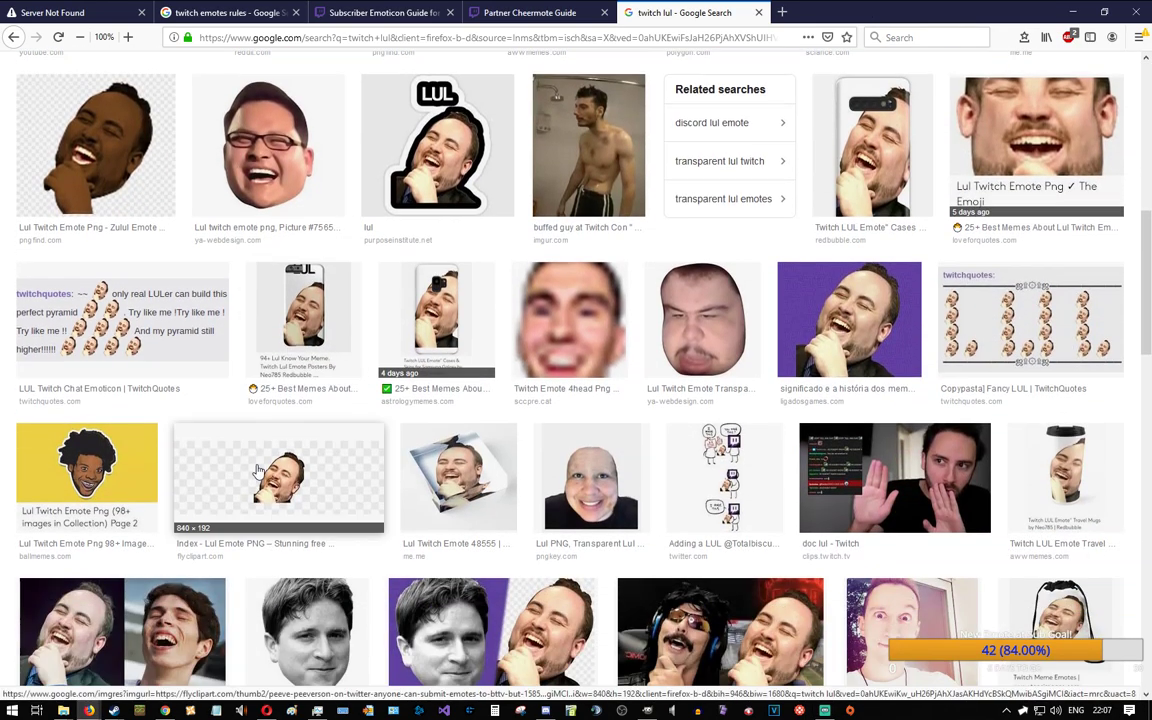
{"action": "scroll", "coordinate": [238, 435], "scroll_direction": "down", "scroll_amount": 3}
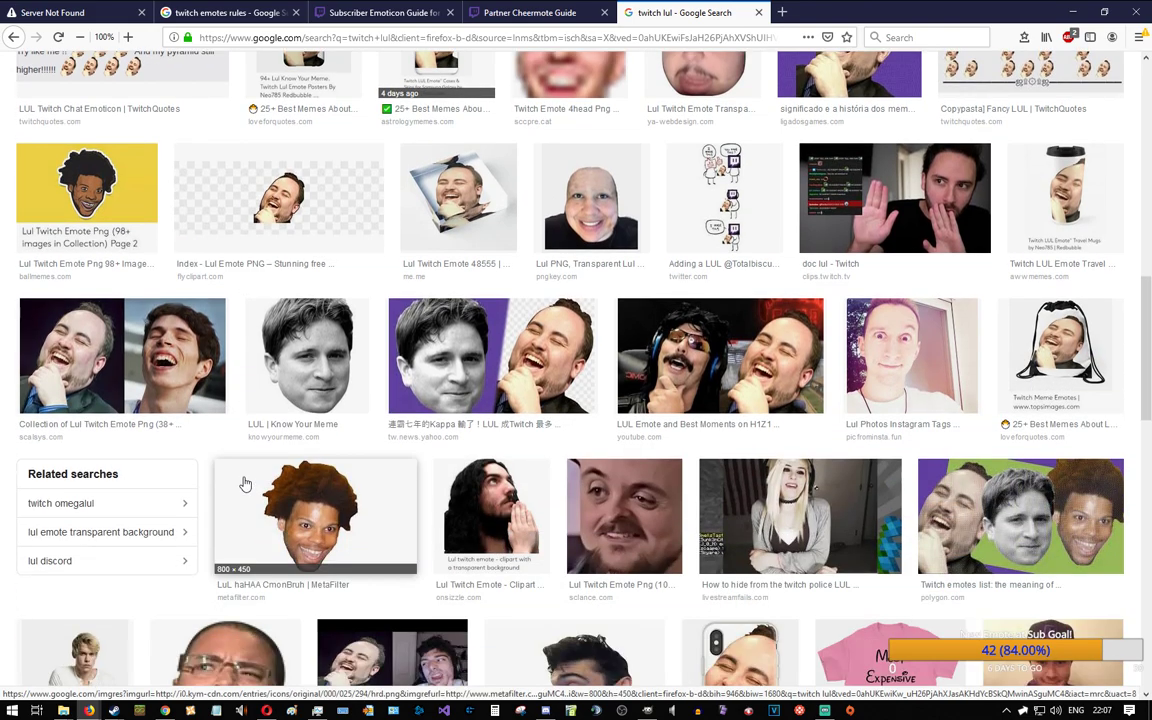
{"action": "scroll", "coordinate": [240, 481], "scroll_direction": "up", "scroll_amount": 5}
{"action": "scroll", "coordinate": [278, 471], "scroll_direction": "down", "scroll_amount": 3}
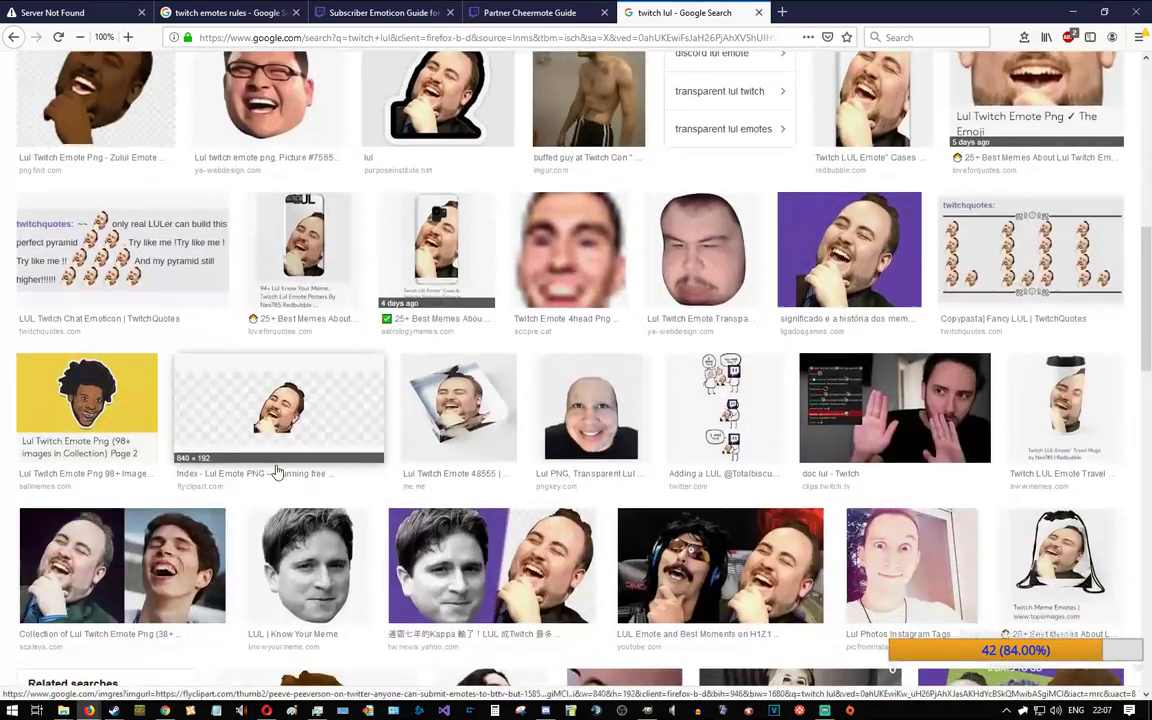
{"action": "scroll", "coordinate": [278, 471], "scroll_direction": "up", "scroll_amount": 1}
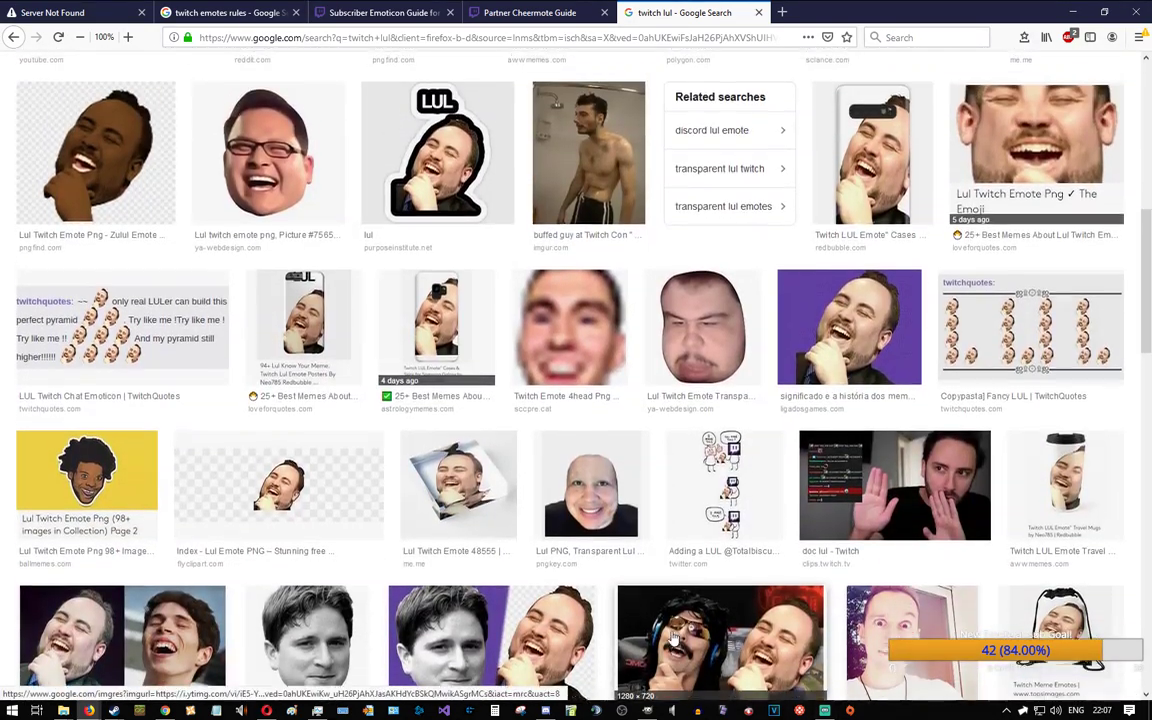
{"action": "scroll", "coordinate": [675, 638], "scroll_direction": "down", "scroll_amount": 4}
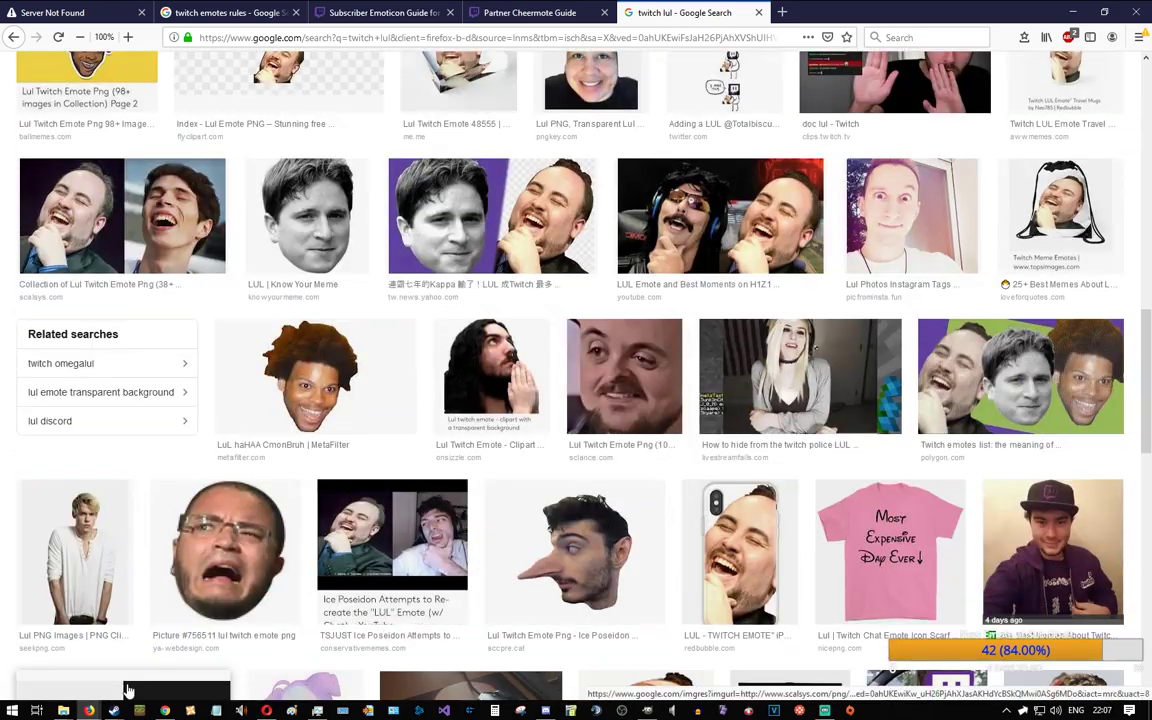
Step: Switch to File Explorer and look over the existing emote files in the StreamWork Images\Emojis folder
{"action": "scroll", "coordinate": [283, 514], "scroll_direction": "up", "scroll_amount": 10}
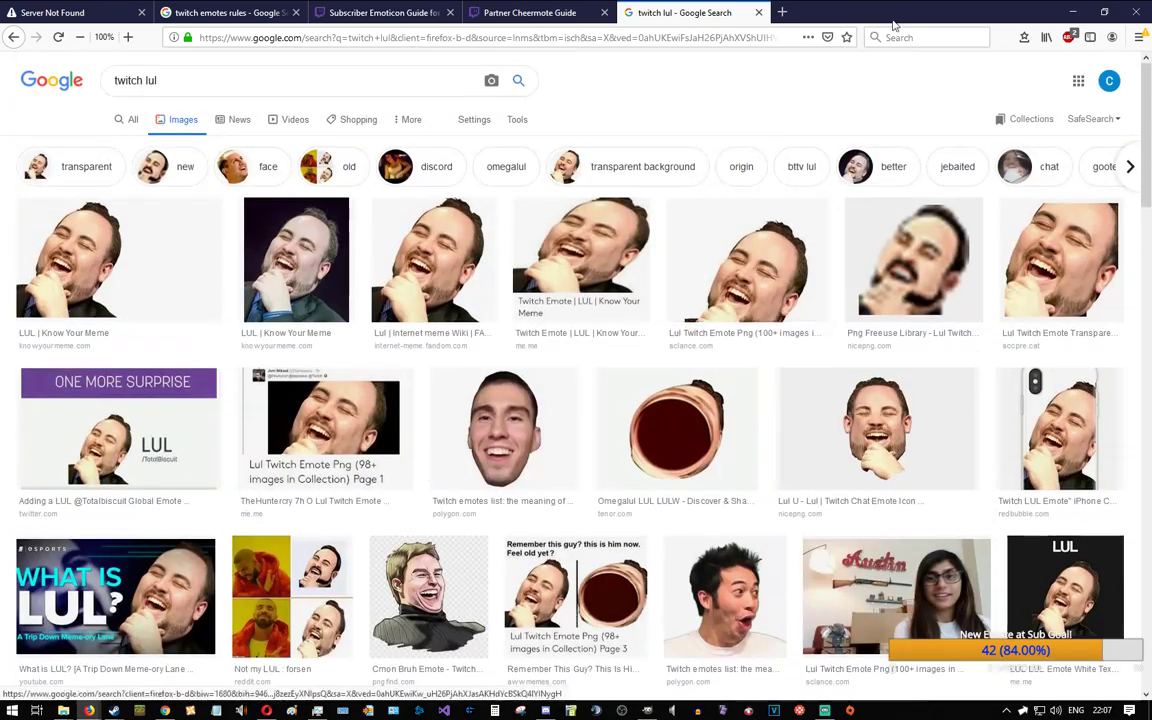
{"action": "key", "text": "alt+Tab"}
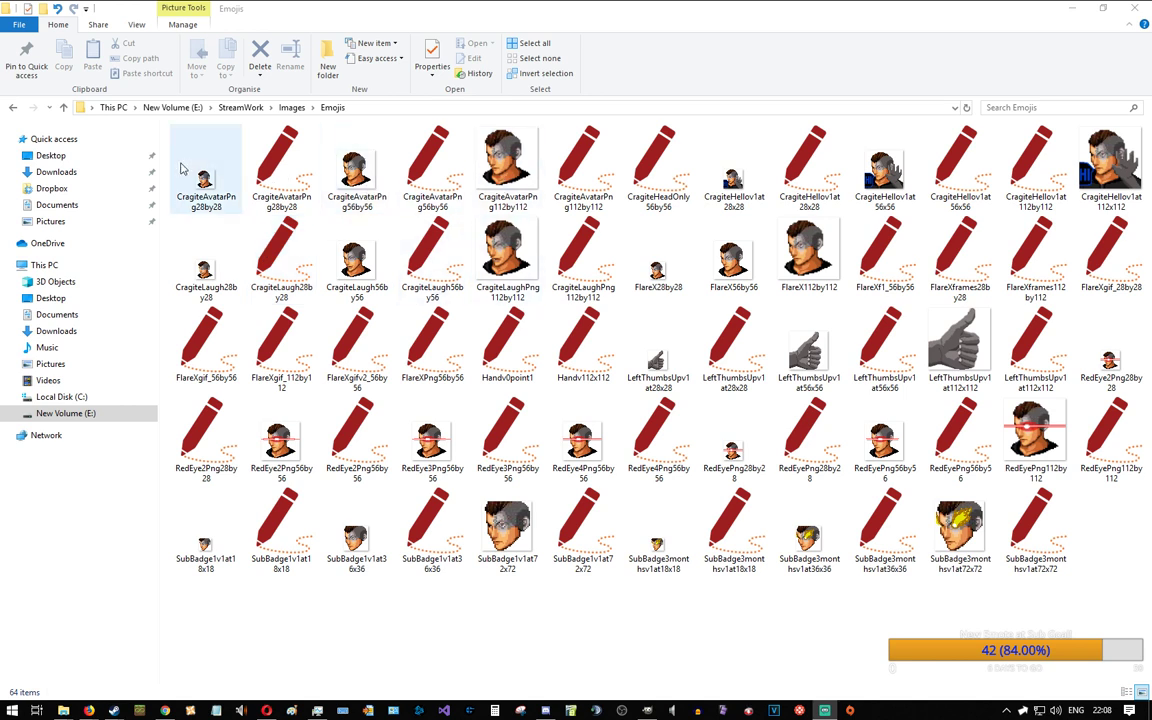
{"action": "left_click", "coordinate": [240, 108]}
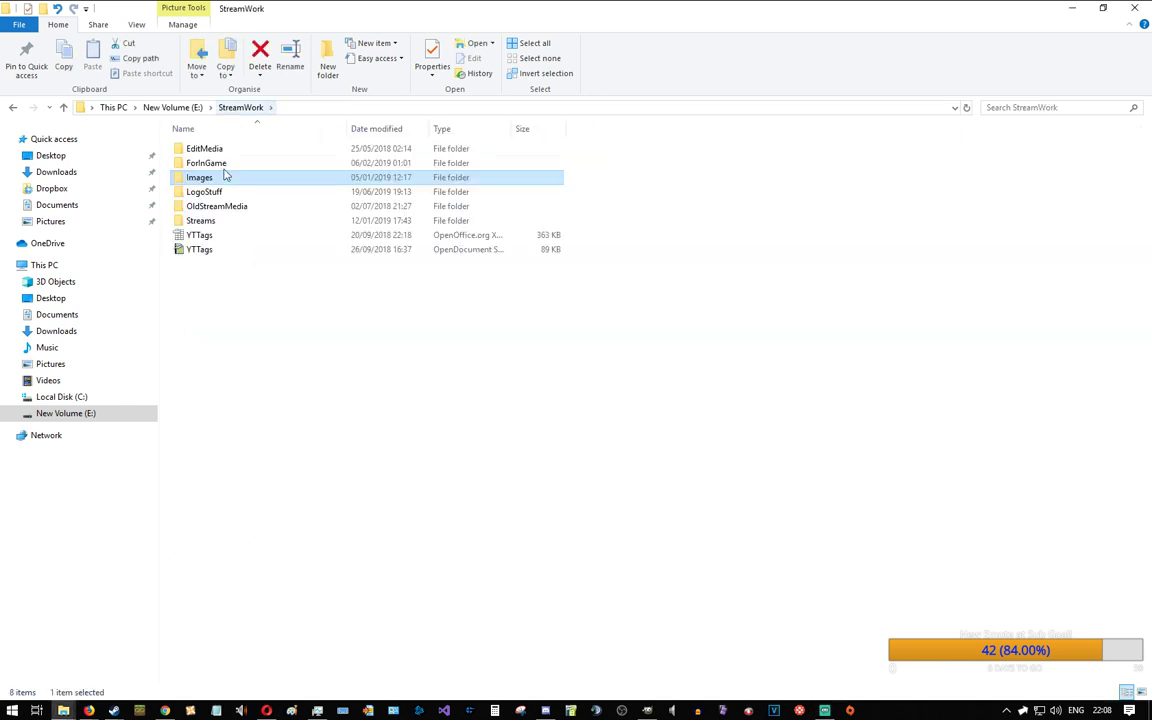
{"action": "left_click", "coordinate": [13, 107]}
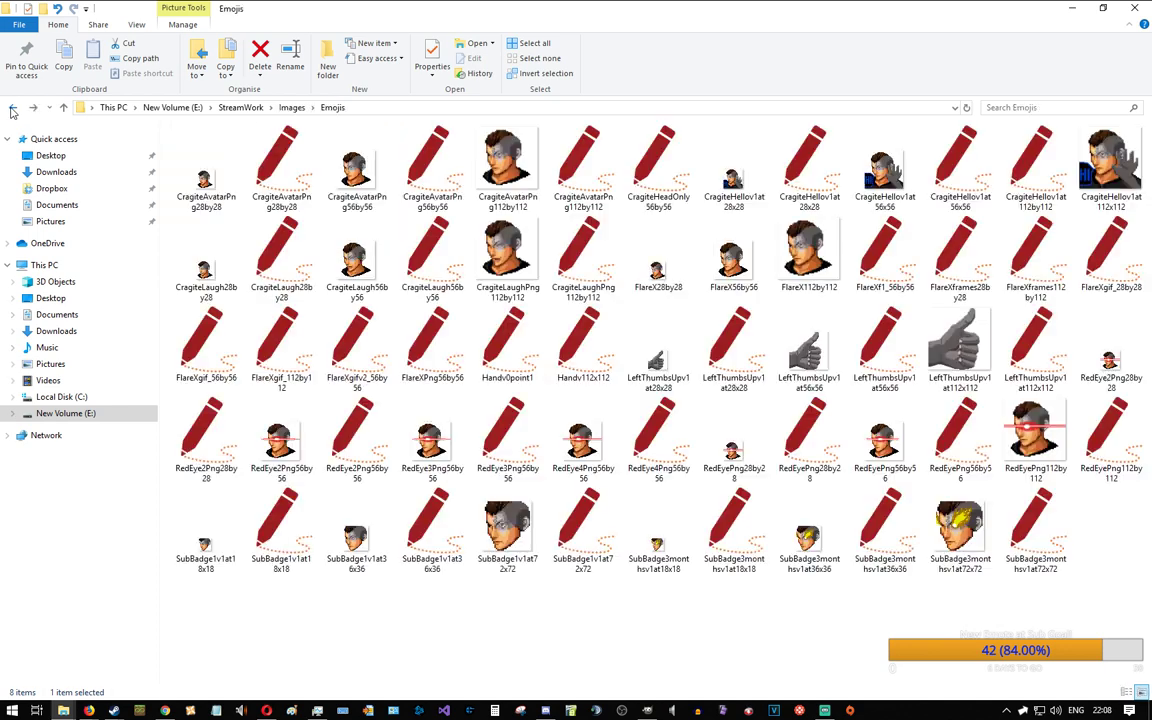
{"action": "right_click", "coordinate": [291, 108]}
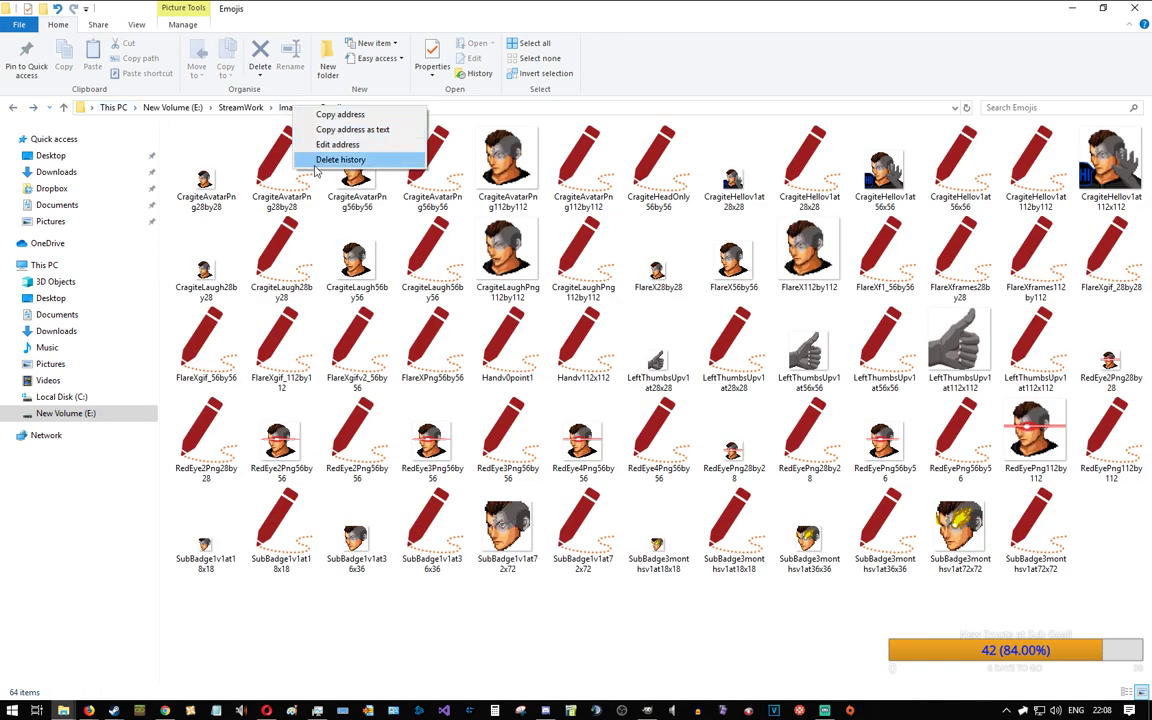
{"action": "left_click", "coordinate": [338, 114]}
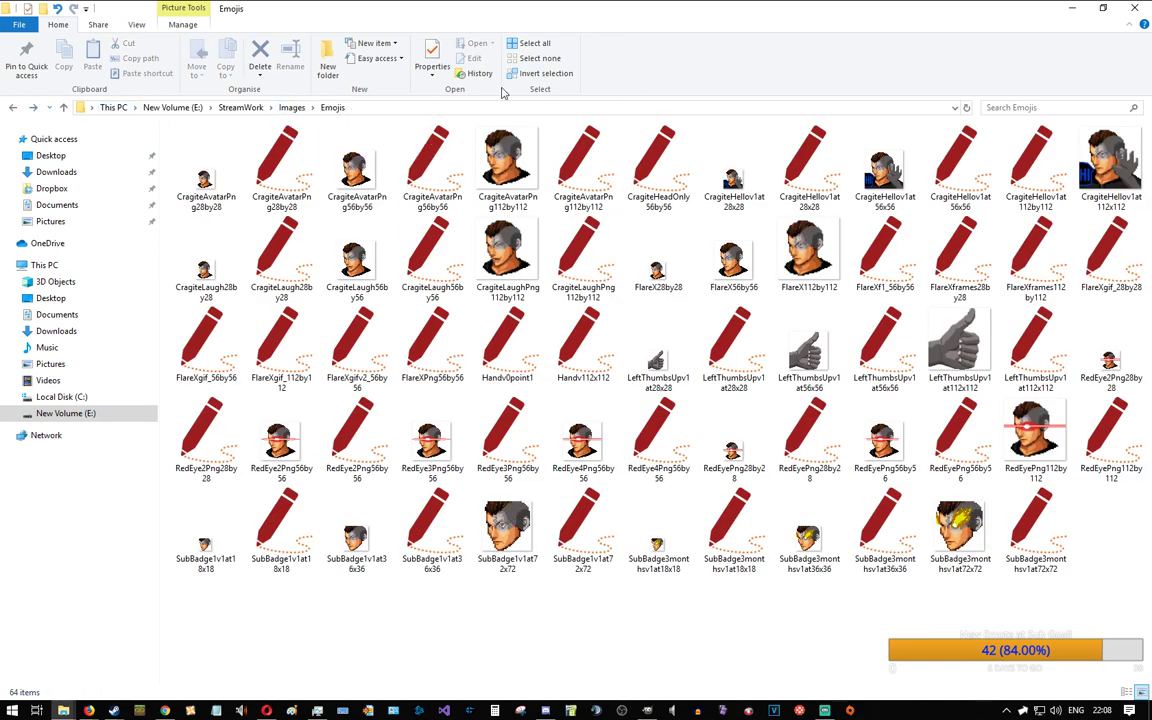
Step: Go back to the Images folder, open its Head folder in a new window, and return the original window to Emojis
{"action": "left_click", "coordinate": [12, 107]}
{"action": "left_click", "coordinate": [12, 107]}
{"action": "left_click", "coordinate": [12, 108]}
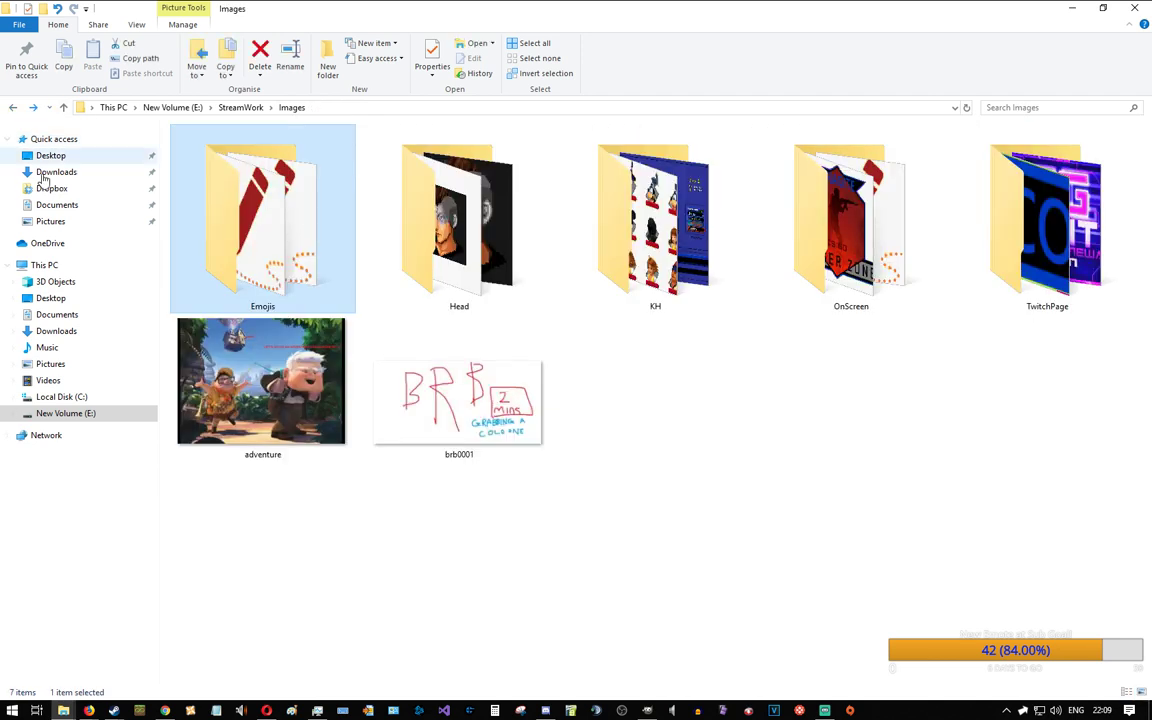
{"action": "left_click", "coordinate": [432, 225]}
{"action": "right_click", "coordinate": [432, 225]}
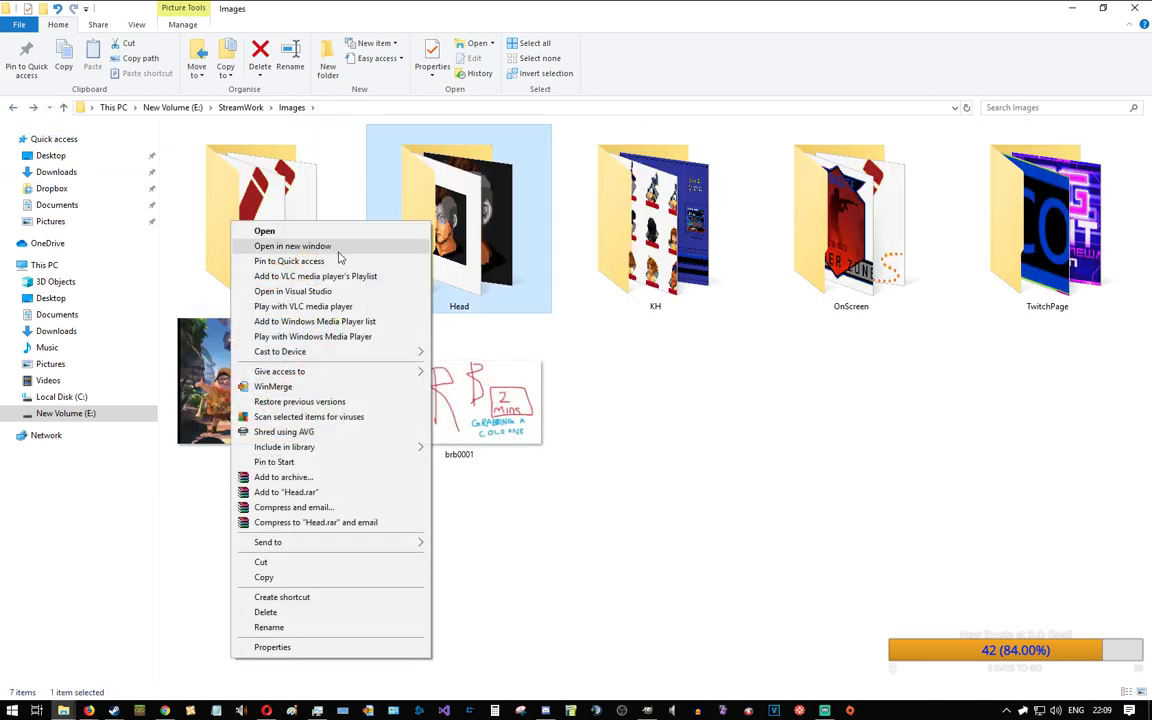
{"action": "left_click", "coordinate": [310, 230]}
{"action": "left_click", "coordinate": [33, 108]}
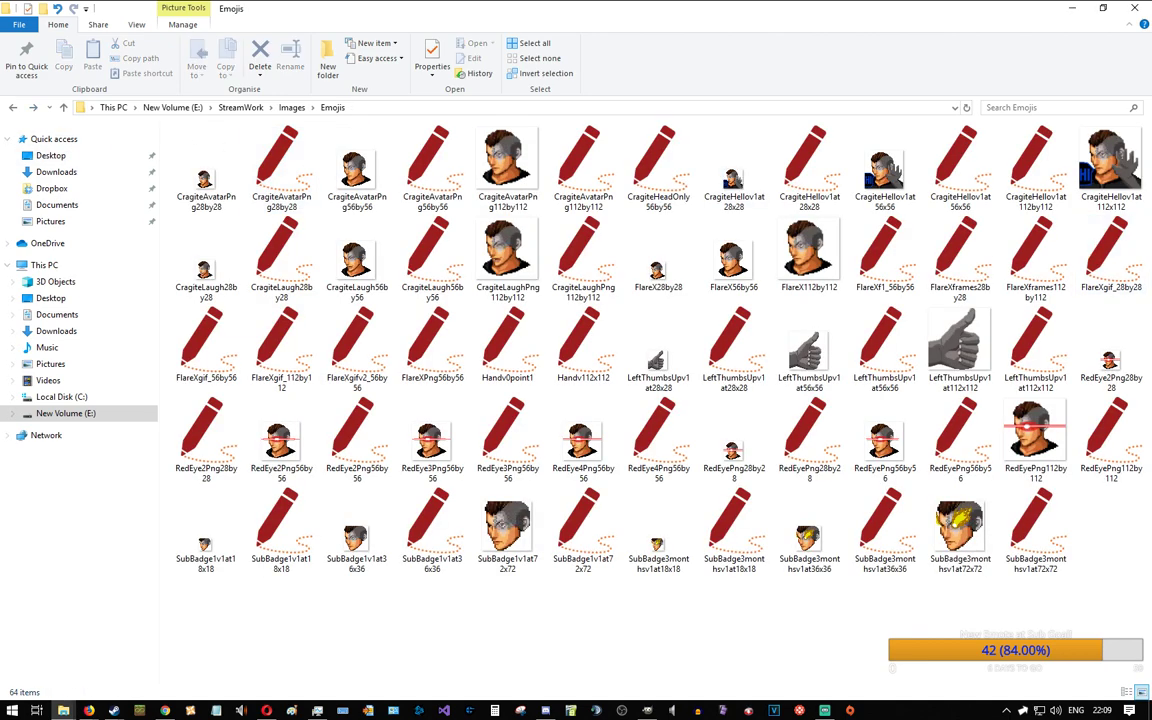
Step: Move the Emojis window off this screen and maximize the window showing the Head folder
{"action": "left_click_drag", "start_coordinate": [1151, 262], "coordinate": [513, 256]}
{"action": "left_click", "coordinate": [730, 18]}
{"action": "left_click_drag", "start_coordinate": [628, 15], "coordinate": [1151, 200]}
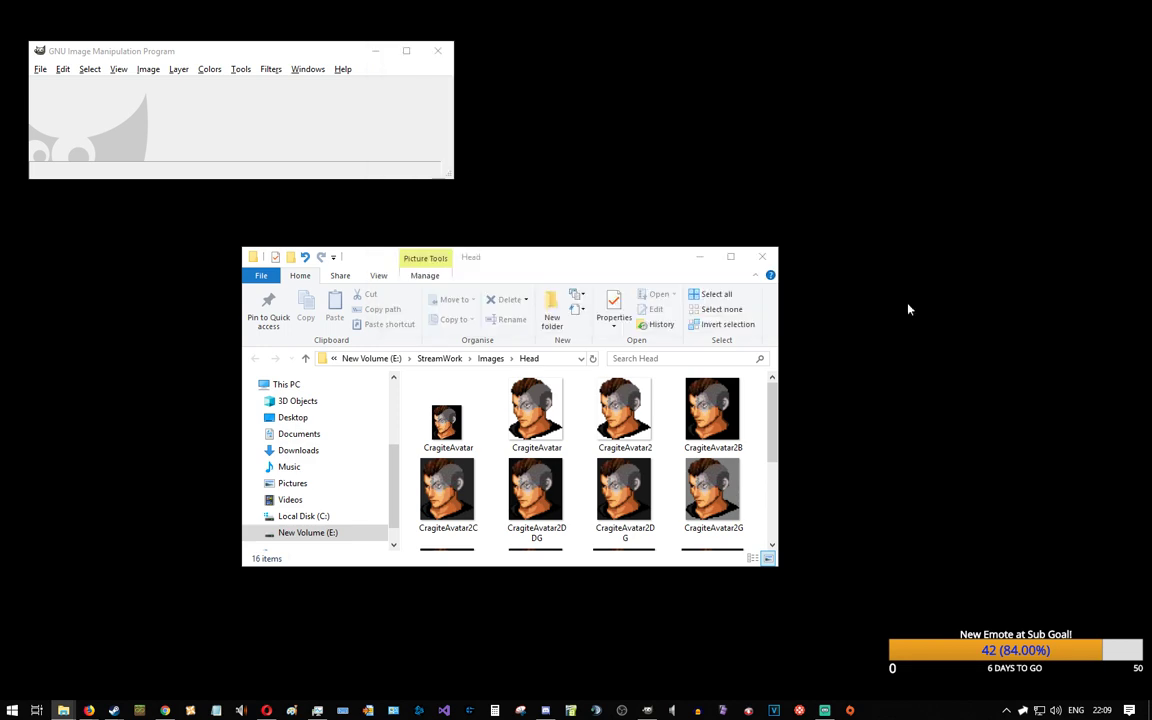
{"action": "left_click_drag", "start_coordinate": [567, 275], "coordinate": [568, 234]}
{"action": "double_click", "coordinate": [566, 247]}
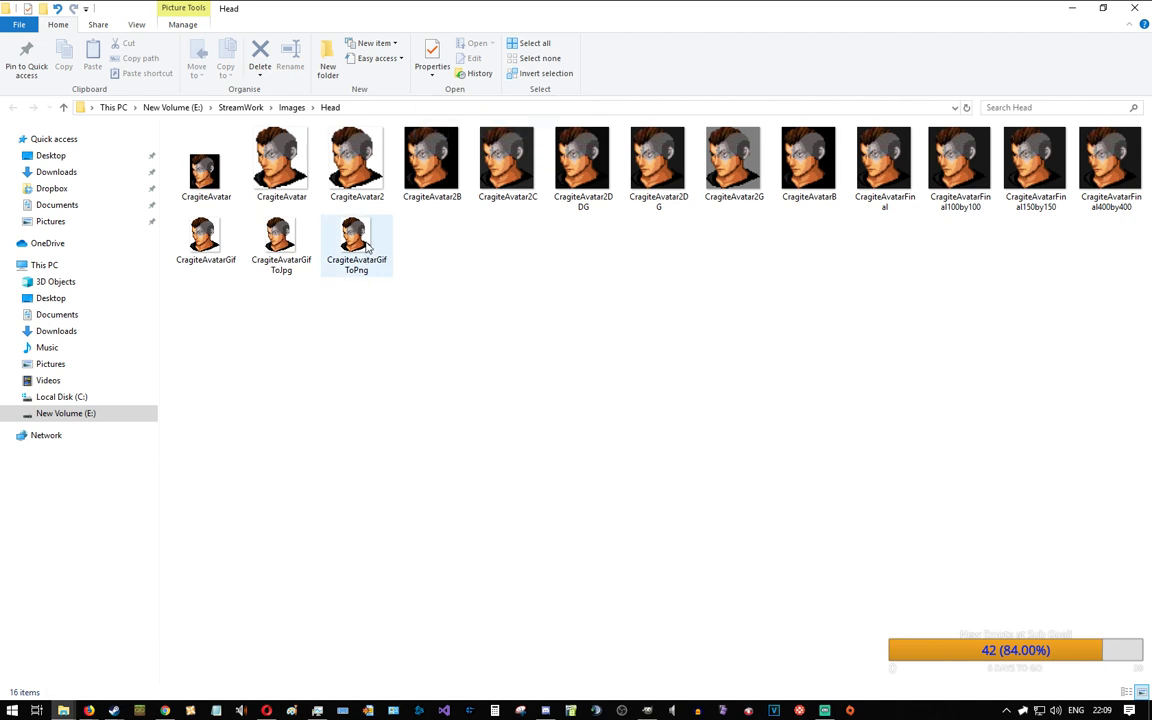
{"action": "mouse_move", "coordinate": [367, 247]}
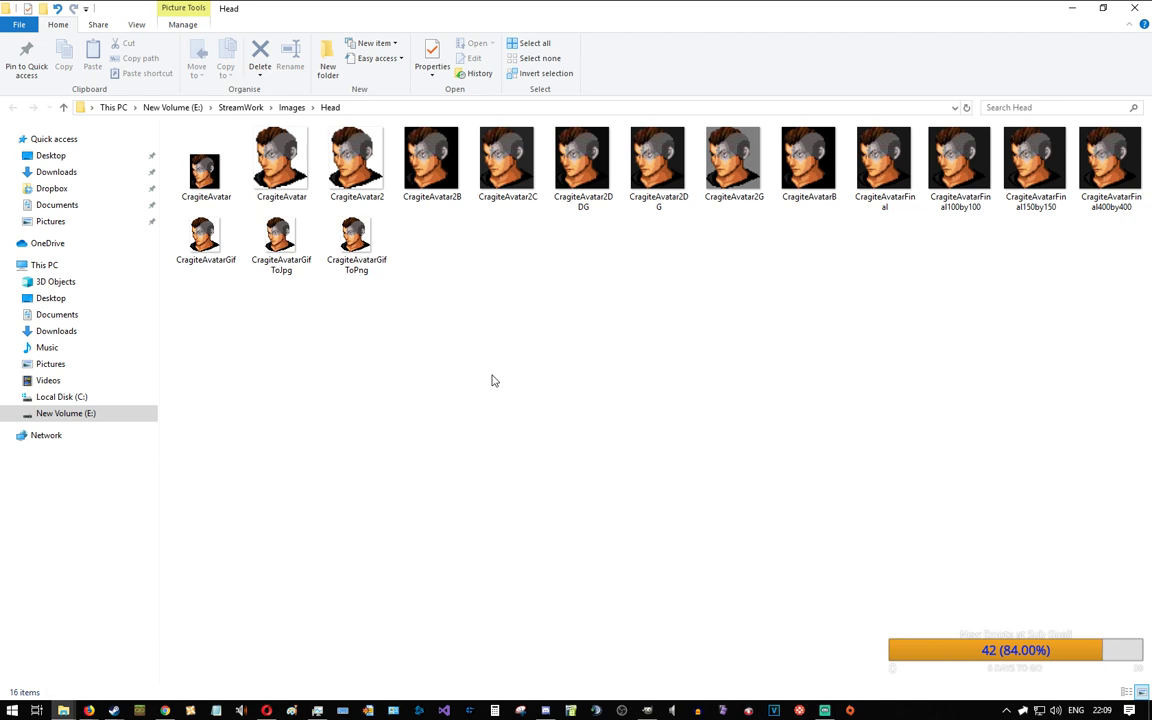
Step: Check the file properties of the CragiteAvatar JPG in the Head folder, and close them without changes
{"action": "left_click", "coordinate": [219, 180]}
{"action": "right_click", "coordinate": [219, 180]}
{"action": "left_click", "coordinate": [208, 636]}
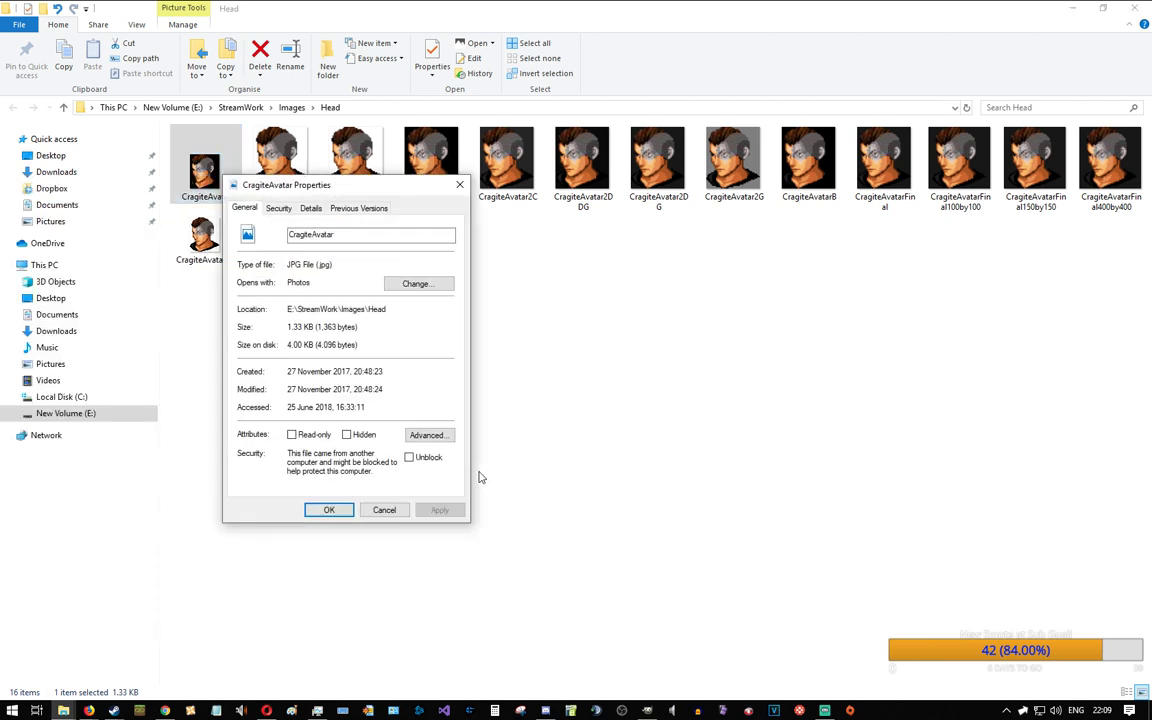
{"action": "left_click", "coordinate": [383, 510]}
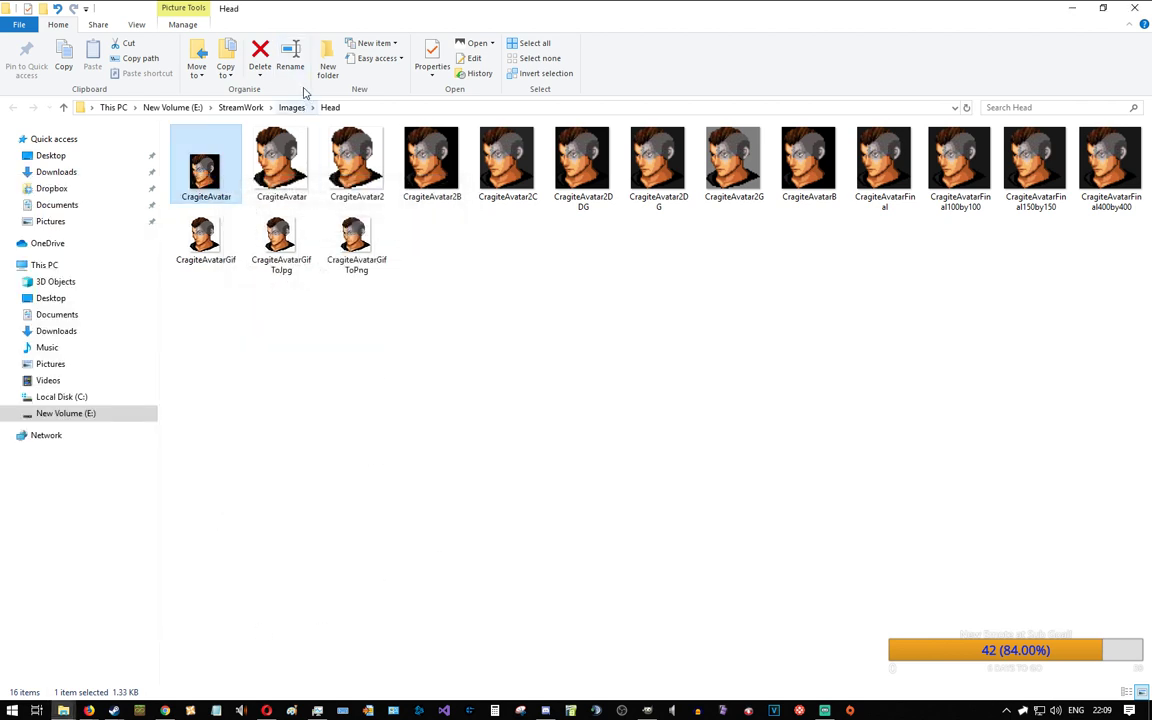
Step: Review the Head folder's file dates and types in the Details layout, and return to large icons
{"action": "left_click", "coordinate": [138, 25]}
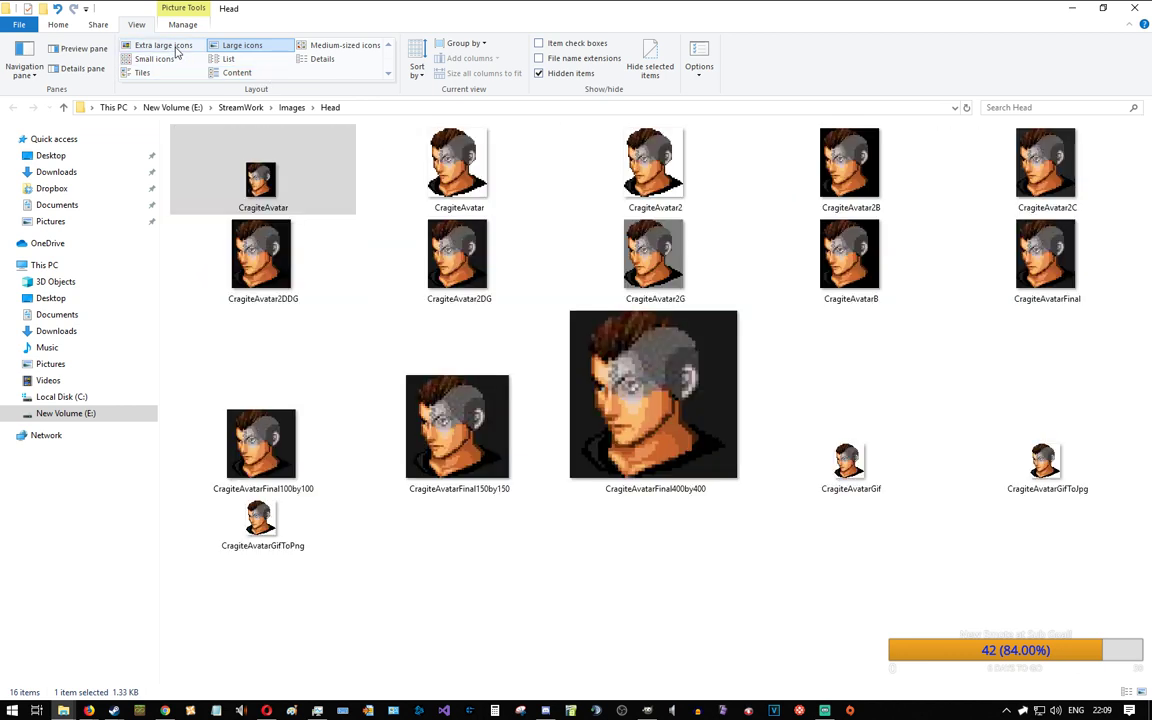
{"action": "left_click", "coordinate": [322, 58]}
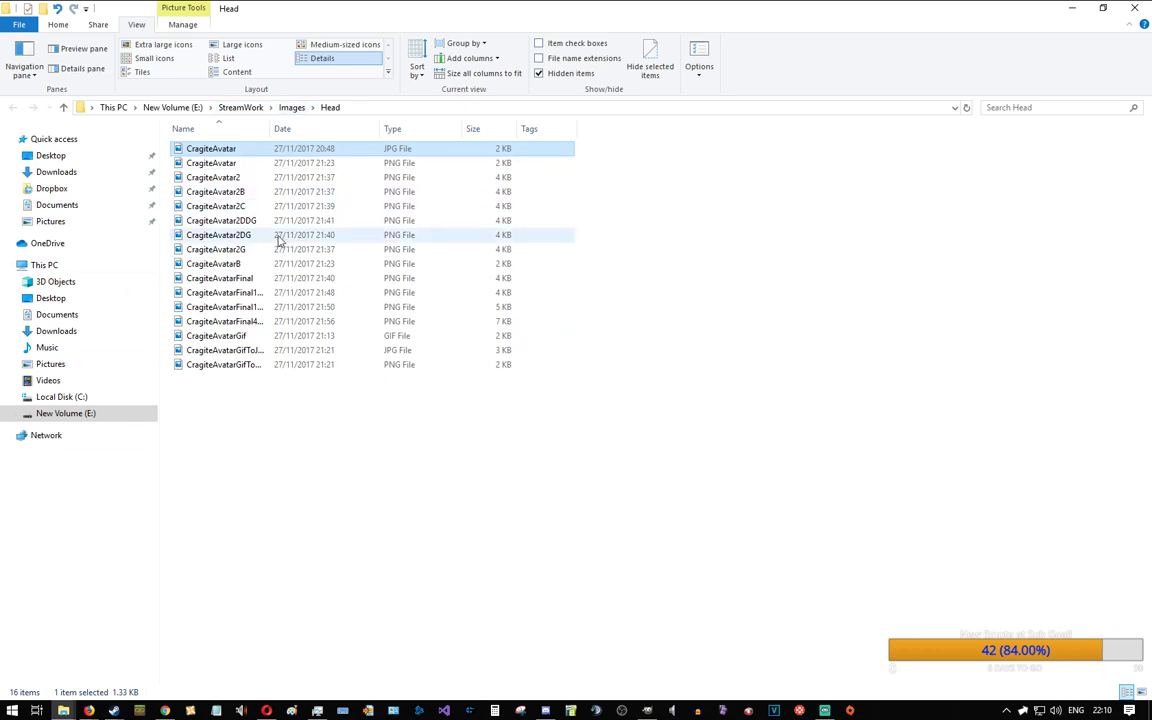
{"action": "left_click", "coordinate": [243, 50]}
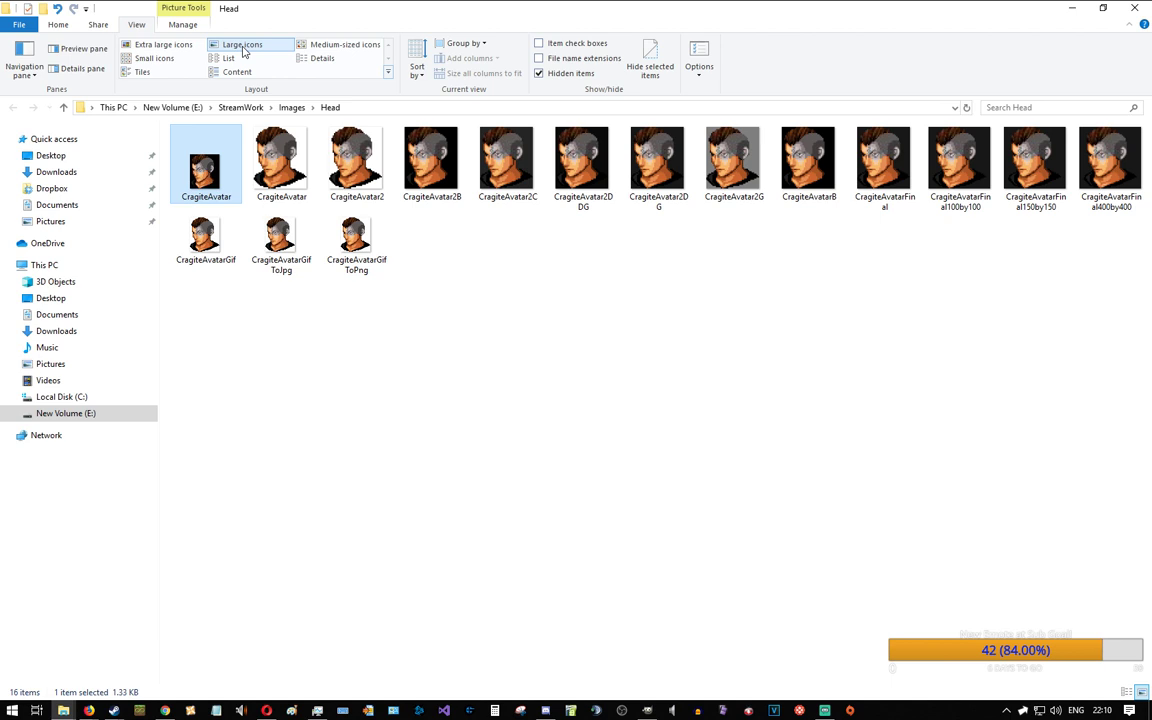
{"action": "left_click", "coordinate": [232, 58]}
{"action": "left_click", "coordinate": [274, 47]}
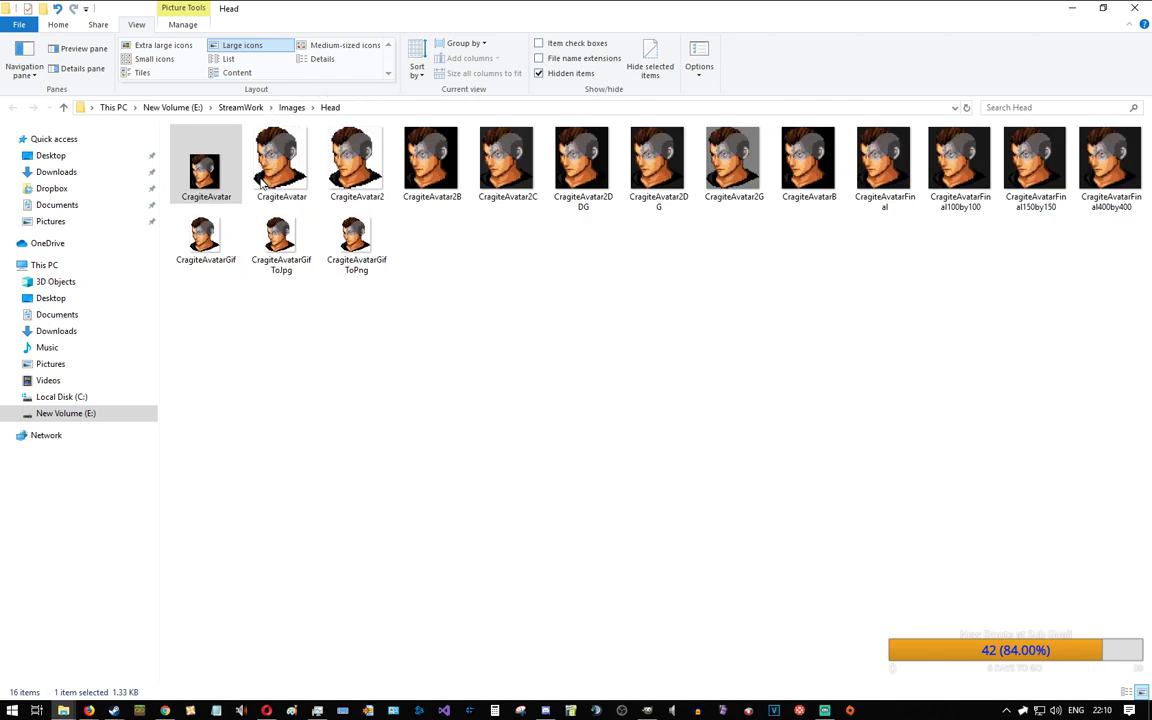
Step: View CragiteAvatar2.png from the Head folder in Photos, and close the viewer
{"action": "left_click", "coordinate": [357, 162]}
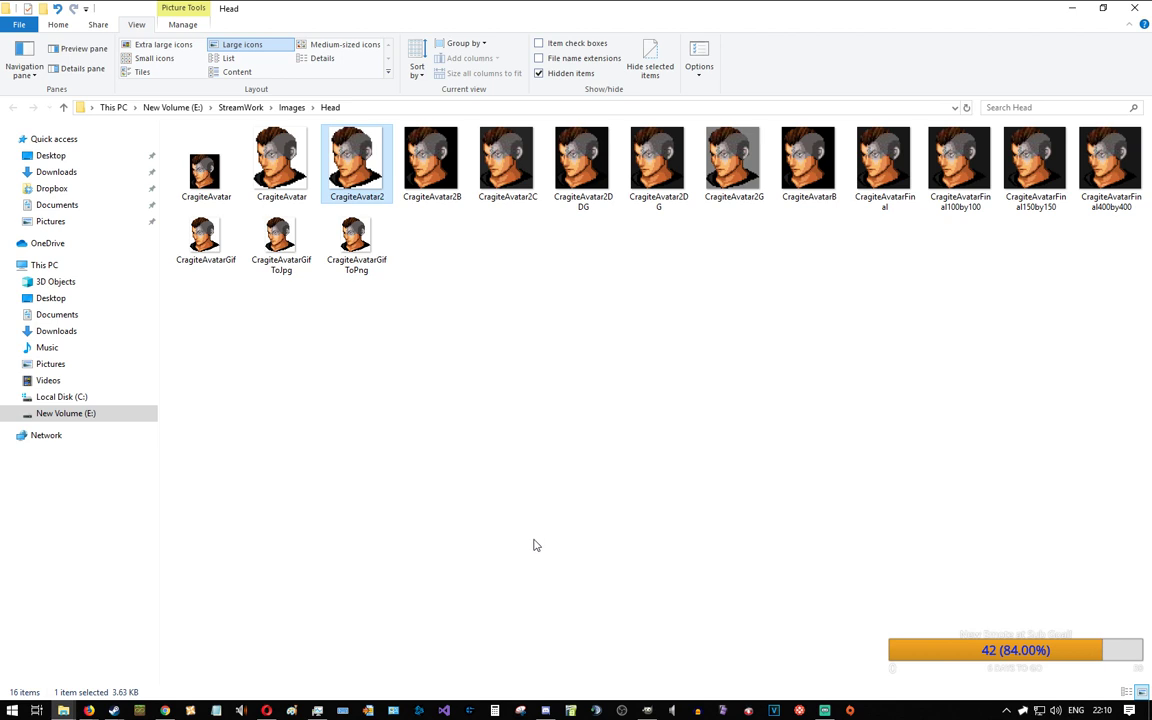
{"action": "left_click", "coordinate": [497, 410]}
{"action": "double_click", "coordinate": [378, 194]}
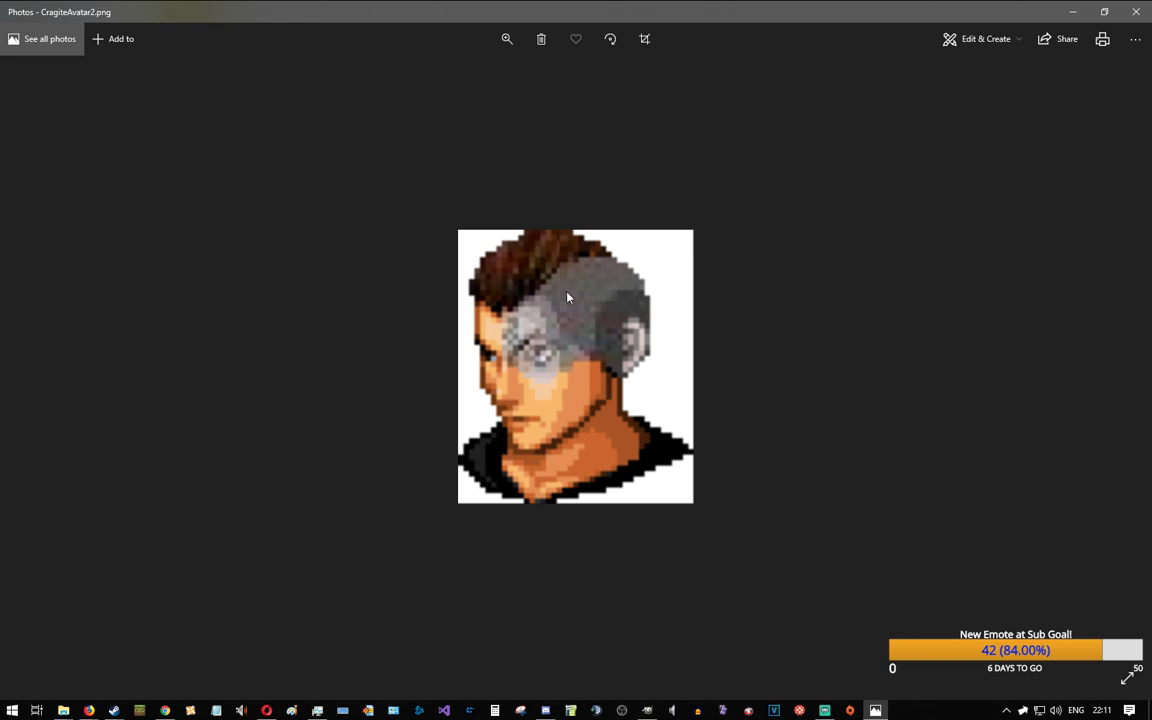
{"action": "left_click", "coordinate": [1136, 12]}
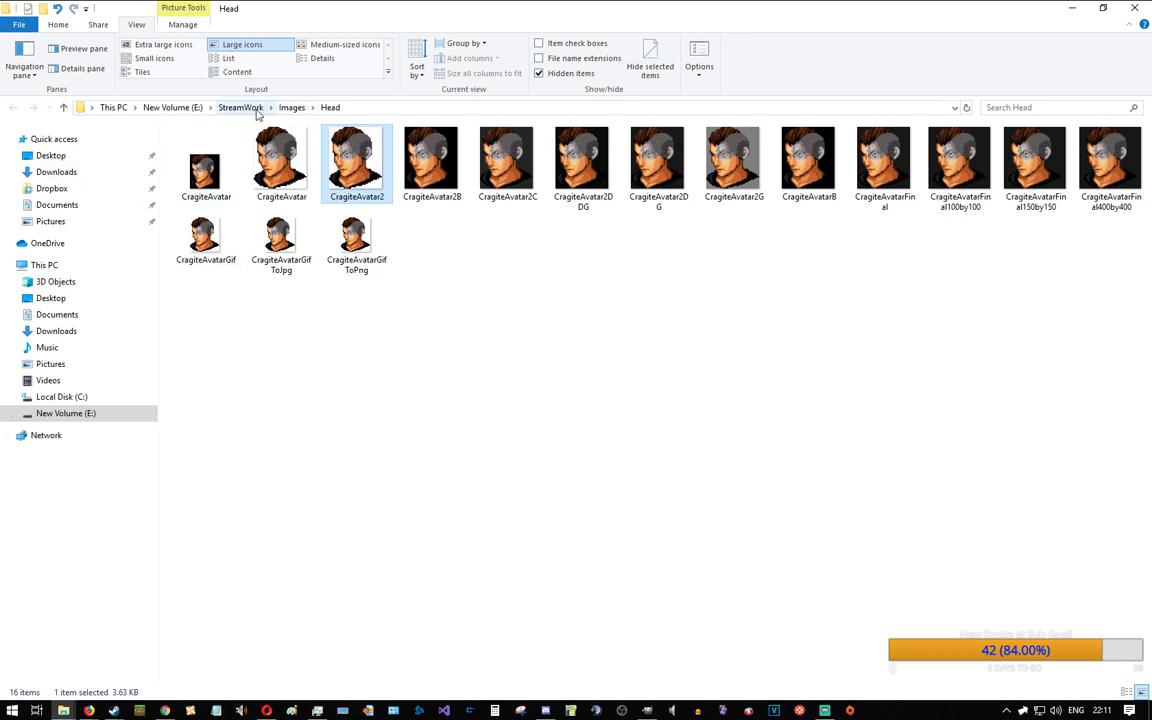
Step: Go to StreamWork's LogoStuff folder and open Adaption1work0005FinalSize.png in Photos
{"action": "left_click", "coordinate": [290, 107]}
{"action": "left_click", "coordinate": [240, 107]}
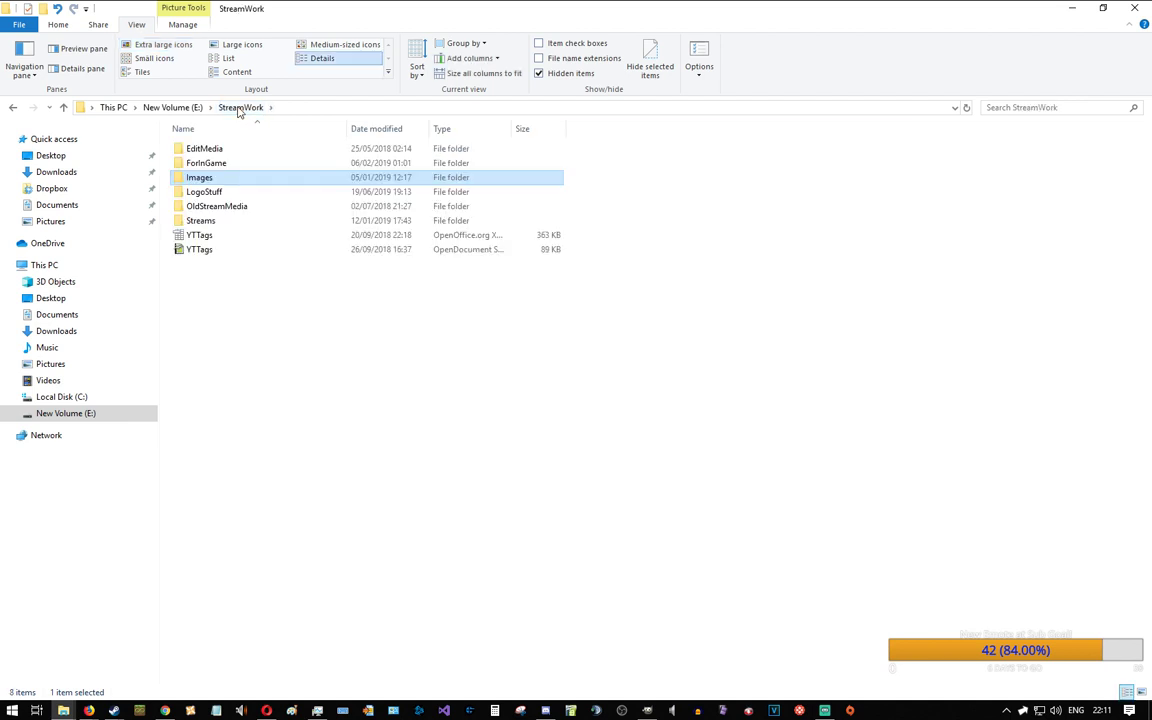
{"action": "double_click", "coordinate": [212, 192]}
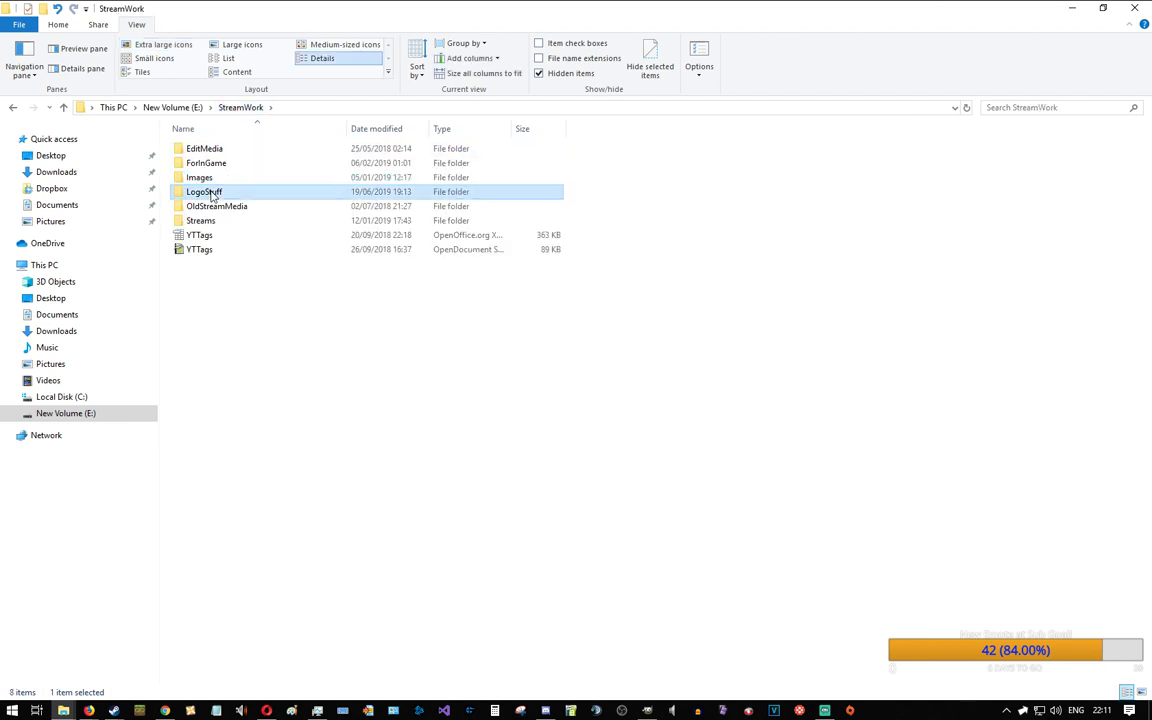
{"action": "double_click", "coordinate": [225, 250]}
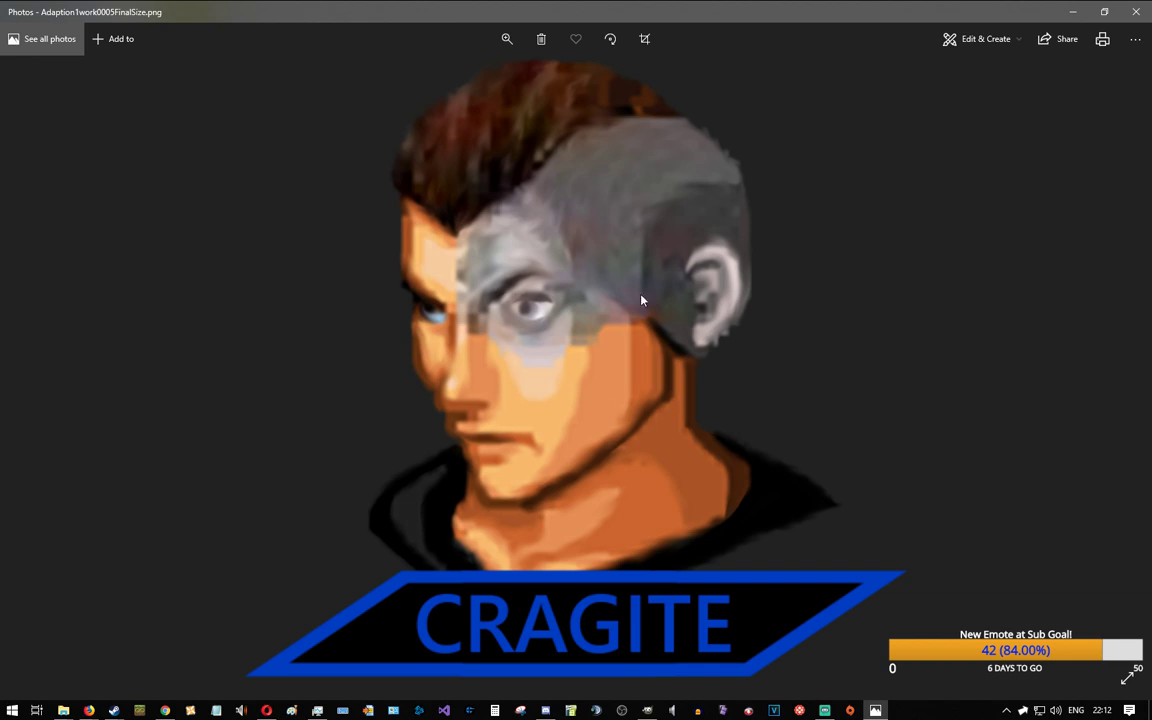
Step: View the logo at actual size, examine the eye, cheek and ear detail, and fit the whole image again
{"action": "right_click", "coordinate": [569, 262]}
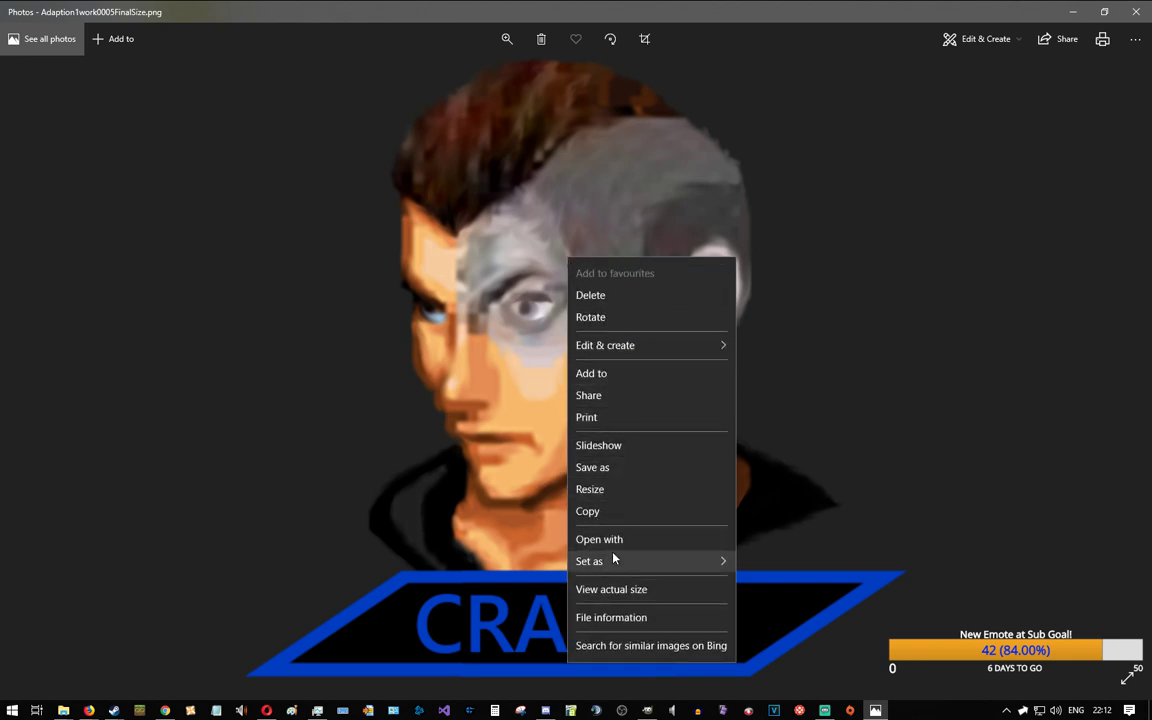
{"action": "mouse_move", "coordinate": [615, 560]}
{"action": "left_click", "coordinate": [616, 590]}
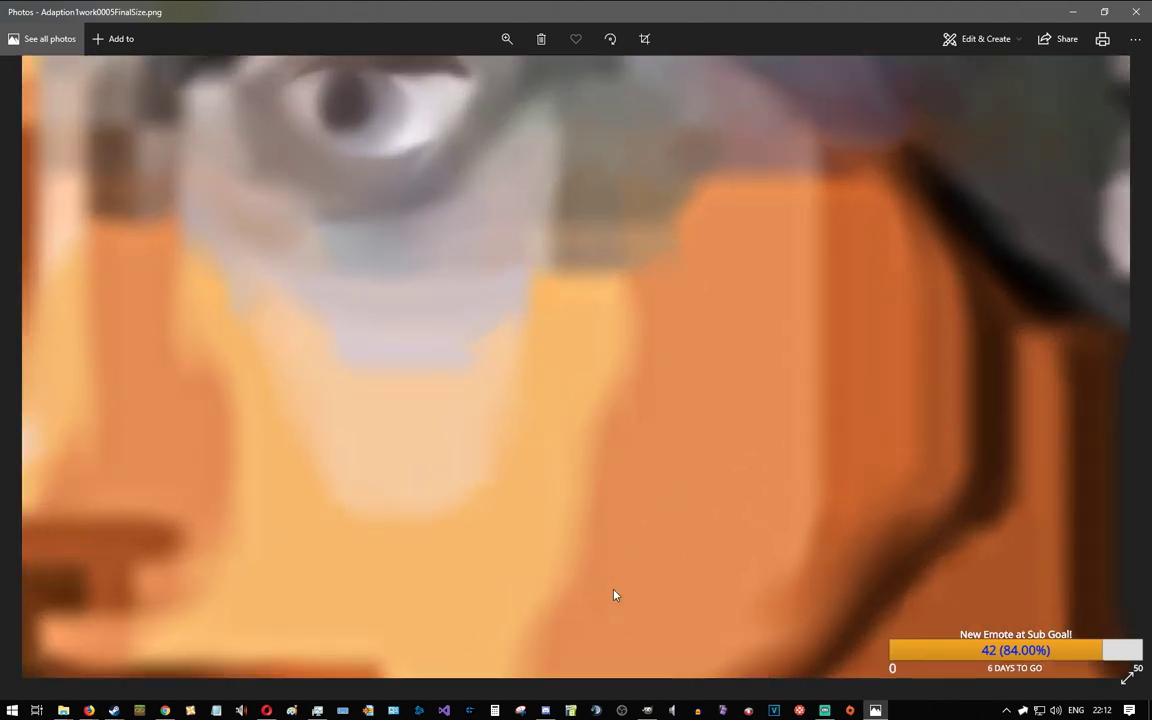
{"action": "left_click_drag", "start_coordinate": [234, 231], "coordinate": [259, 368]}
{"action": "left_click_drag", "start_coordinate": [419, 208], "coordinate": [159, 298]}
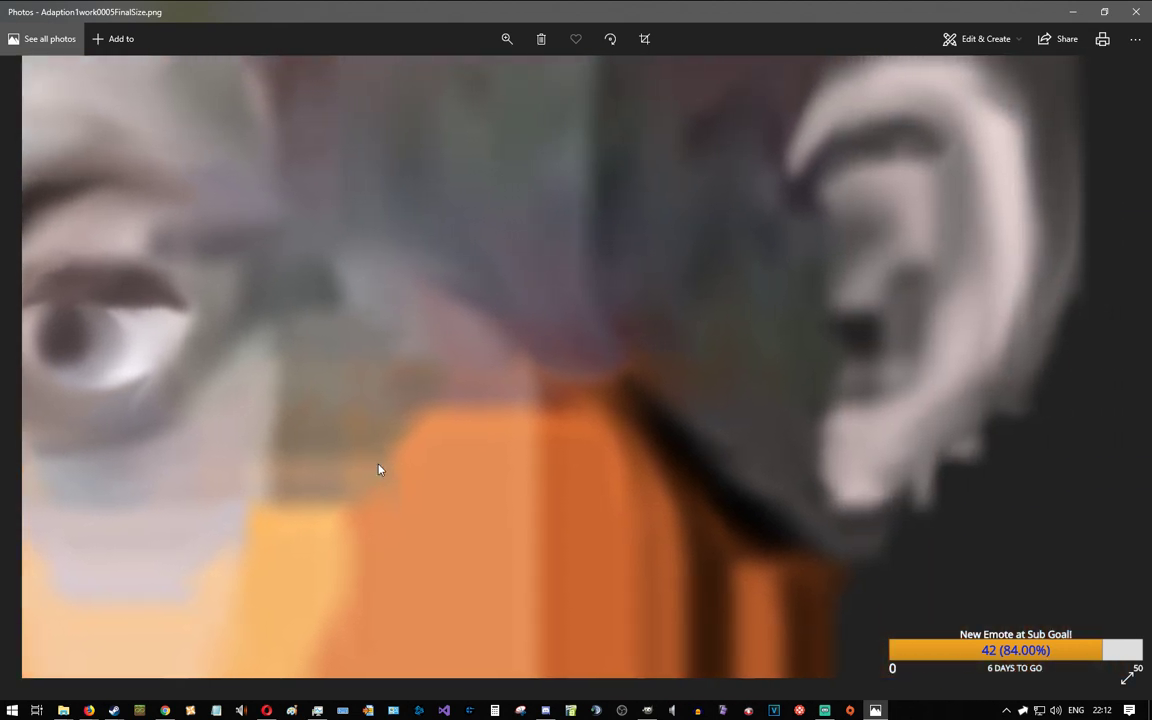
{"action": "double_click", "coordinate": [378, 468]}
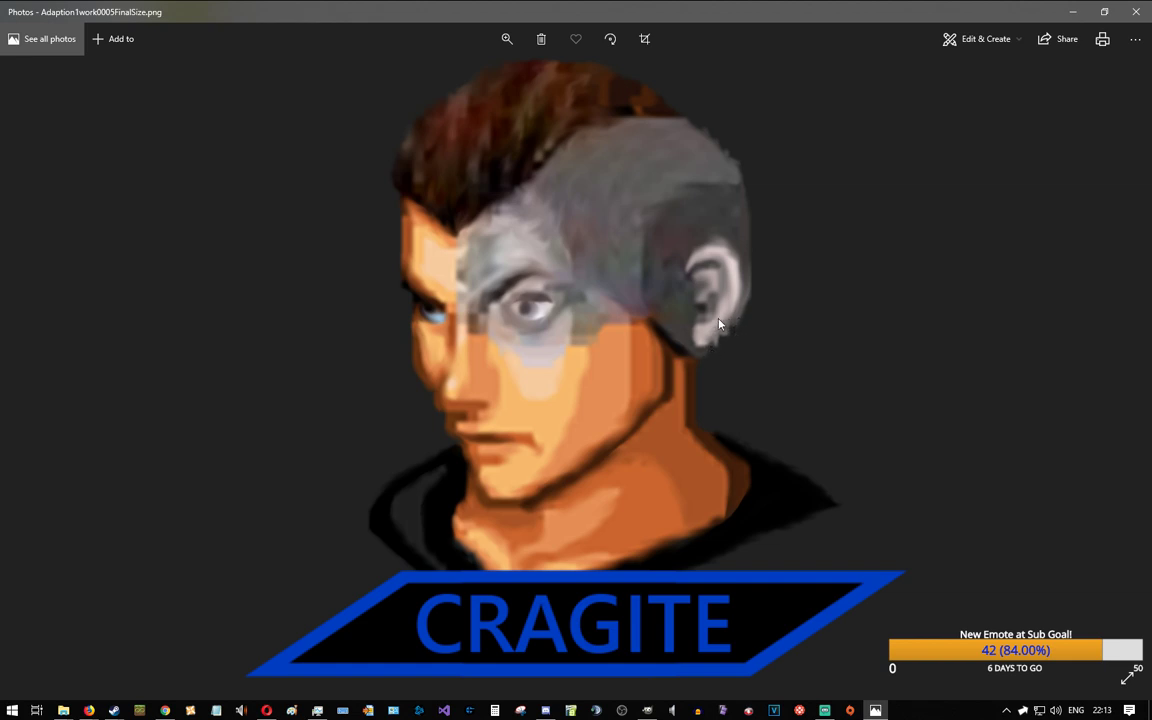
Step: Examine the logo's grey head area up close, return to the full image, and close Photos
{"action": "scroll", "coordinate": [730, 345], "scroll_direction": "up", "scroll_amount": 1}
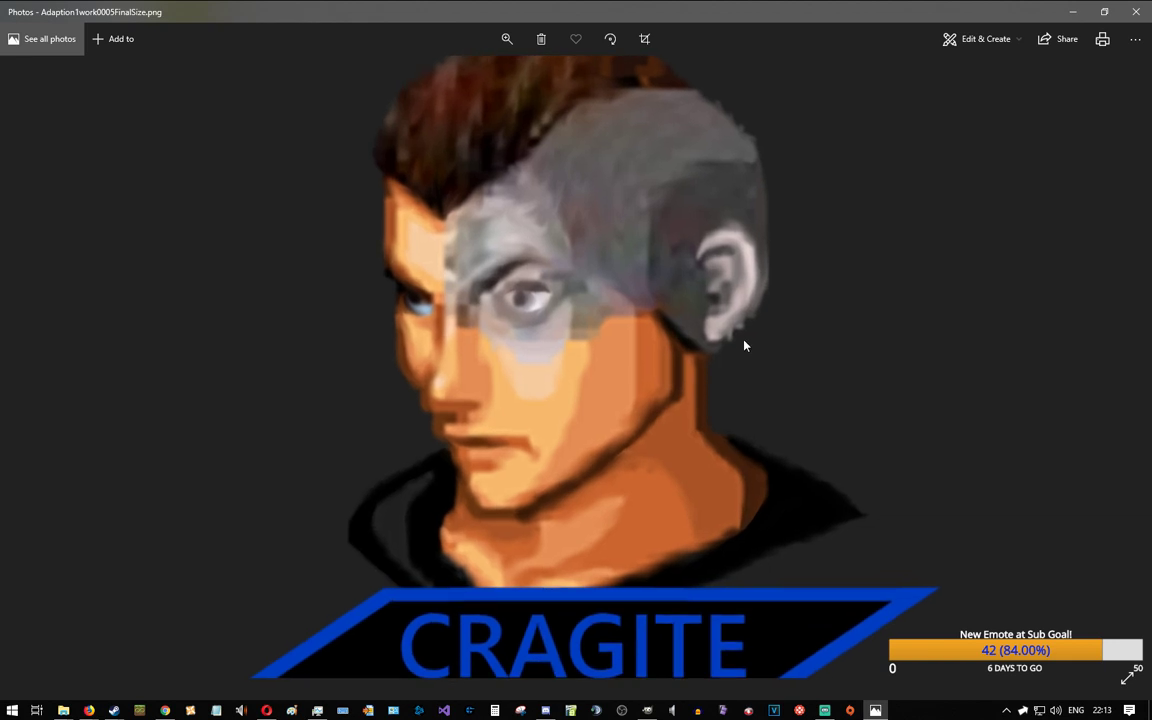
{"action": "scroll", "coordinate": [574, 320], "scroll_direction": "down", "scroll_amount": 1}
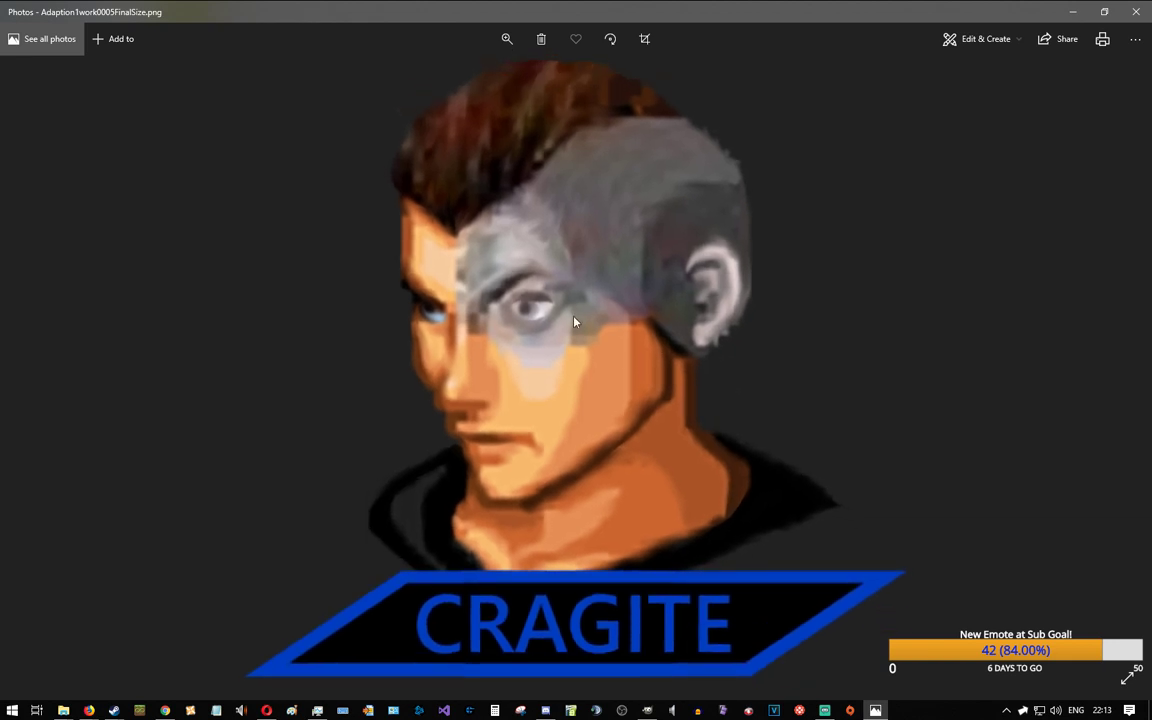
{"action": "scroll", "coordinate": [574, 322], "scroll_direction": "up", "scroll_amount": 5}
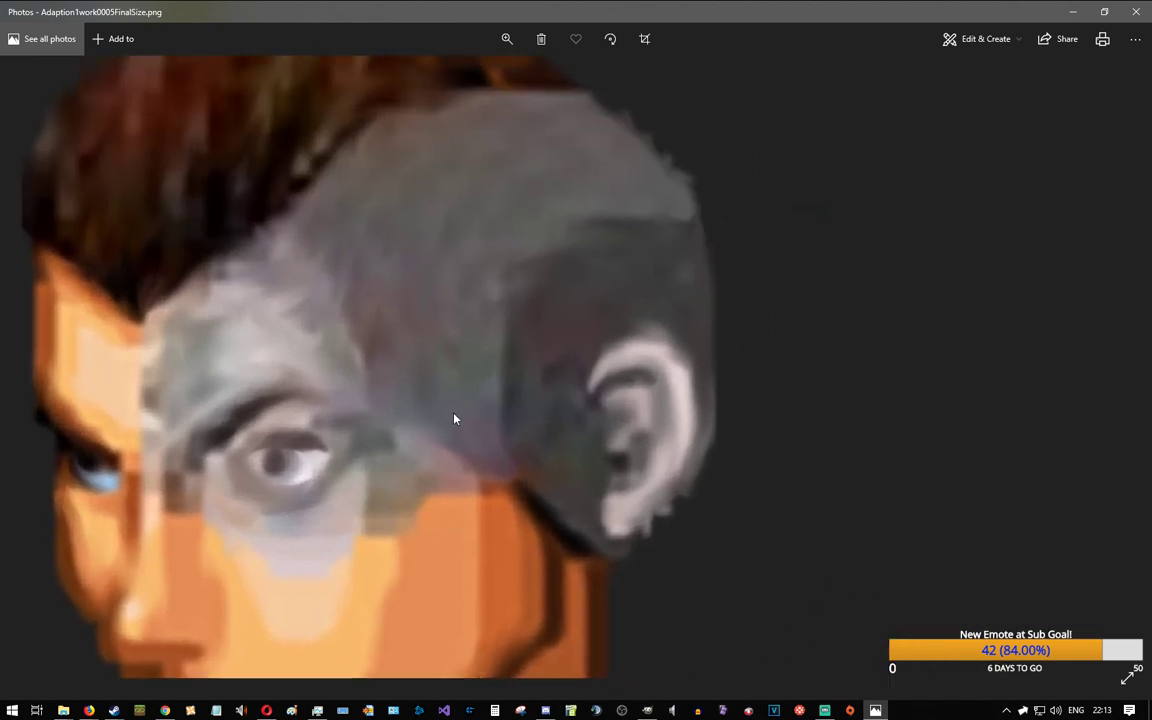
{"action": "scroll", "coordinate": [453, 418], "scroll_direction": "down", "scroll_amount": 5}
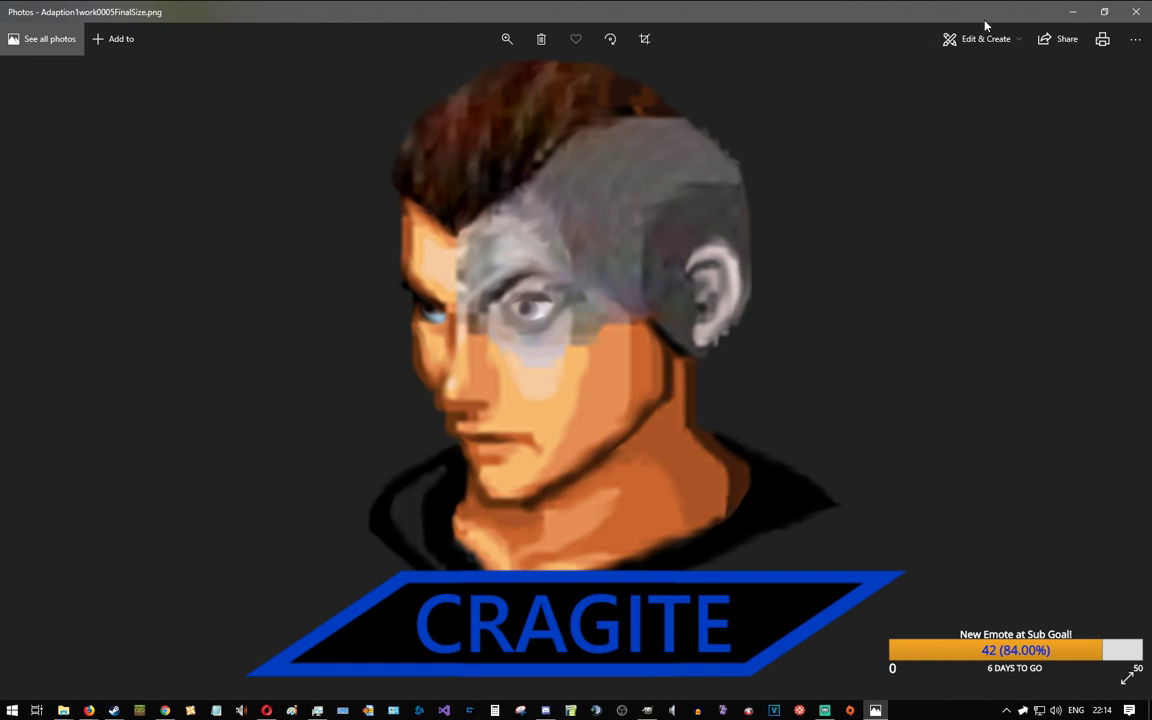
{"action": "key", "text": "alt+F4"}
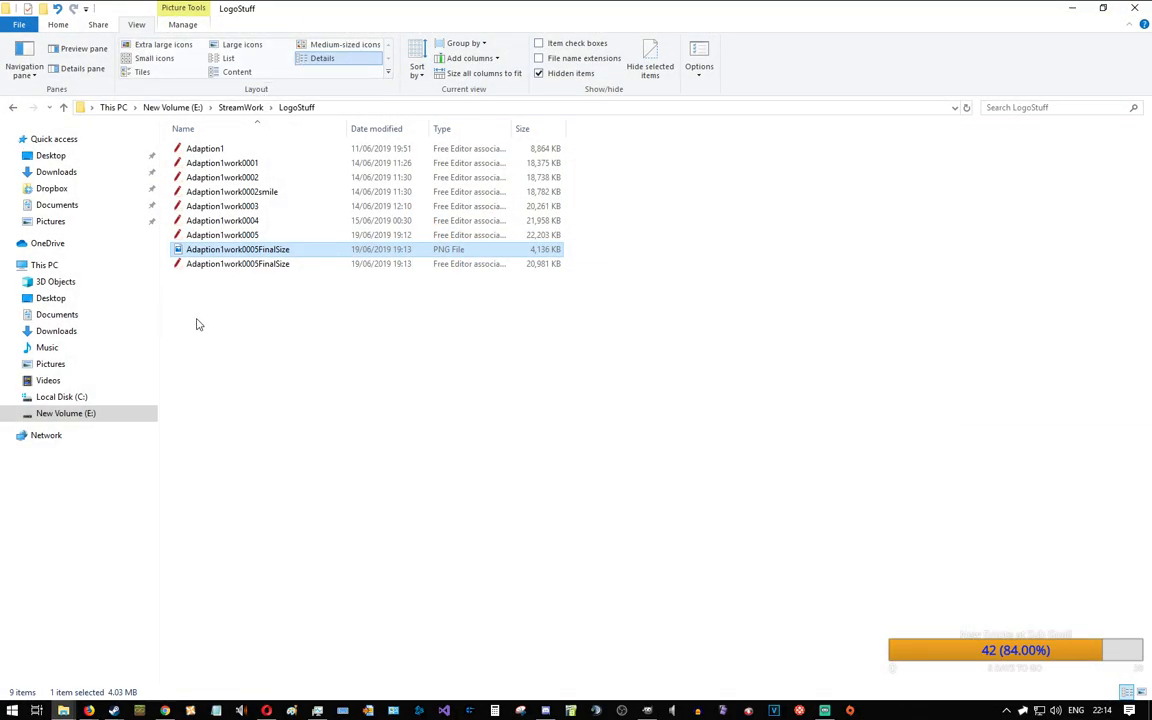
Step: Try to open the Adaption1work0002smile project in Free Editor, and close the editor window
{"action": "left_click", "coordinate": [256, 193]}
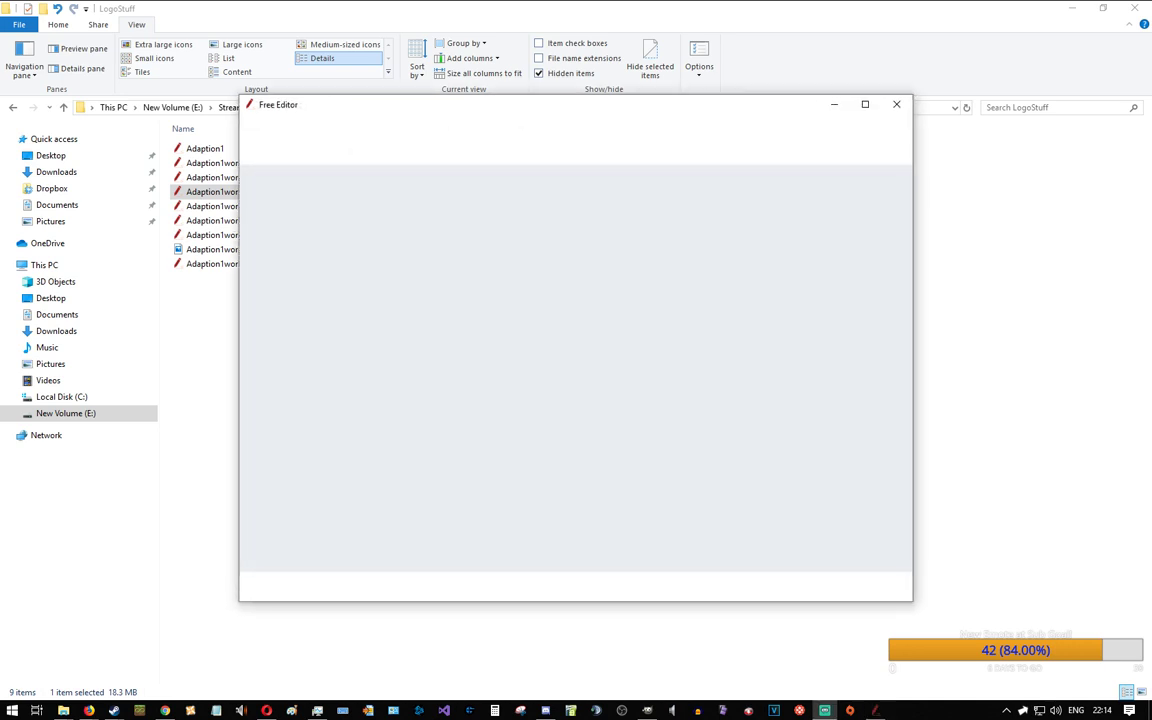
{"action": "left_click", "coordinate": [896, 104]}
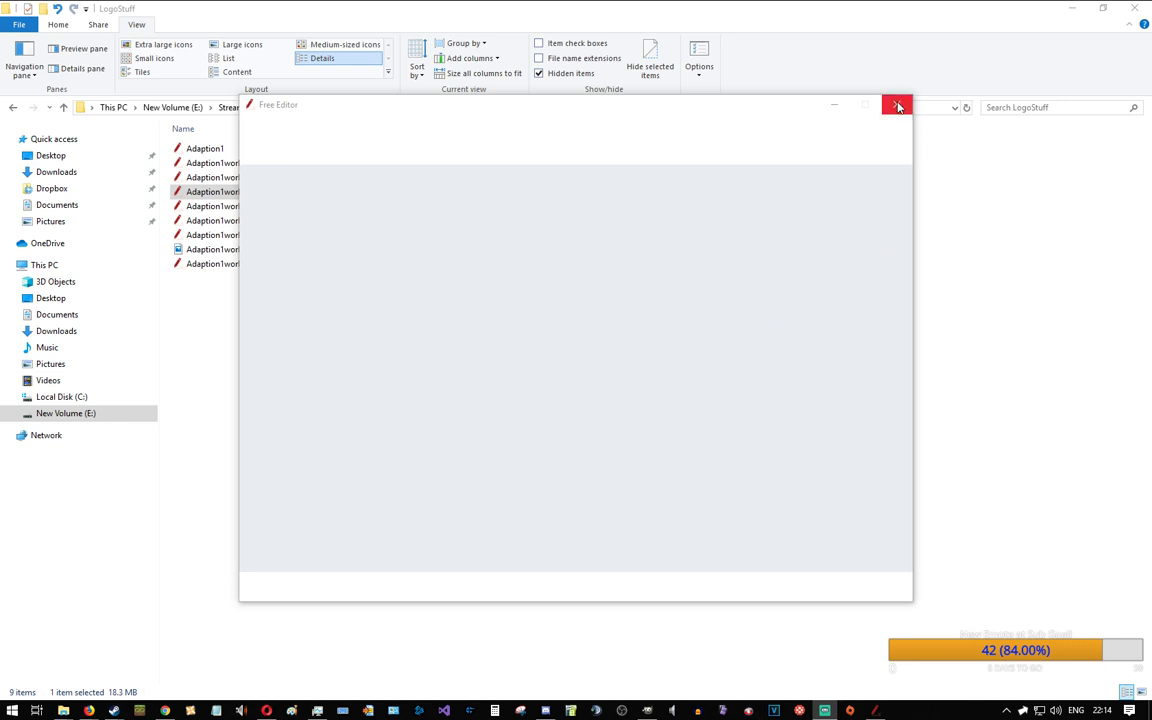
Step: Open Adaption1work0002smile.xcf in GIMP, maximize its window, and examine the mouth area up close
{"action": "left_click_drag", "start_coordinate": [430, 9], "coordinate": [441, 33]}
{"action": "left_click_drag", "start_coordinate": [406, 220], "coordinate": [117, 119]}
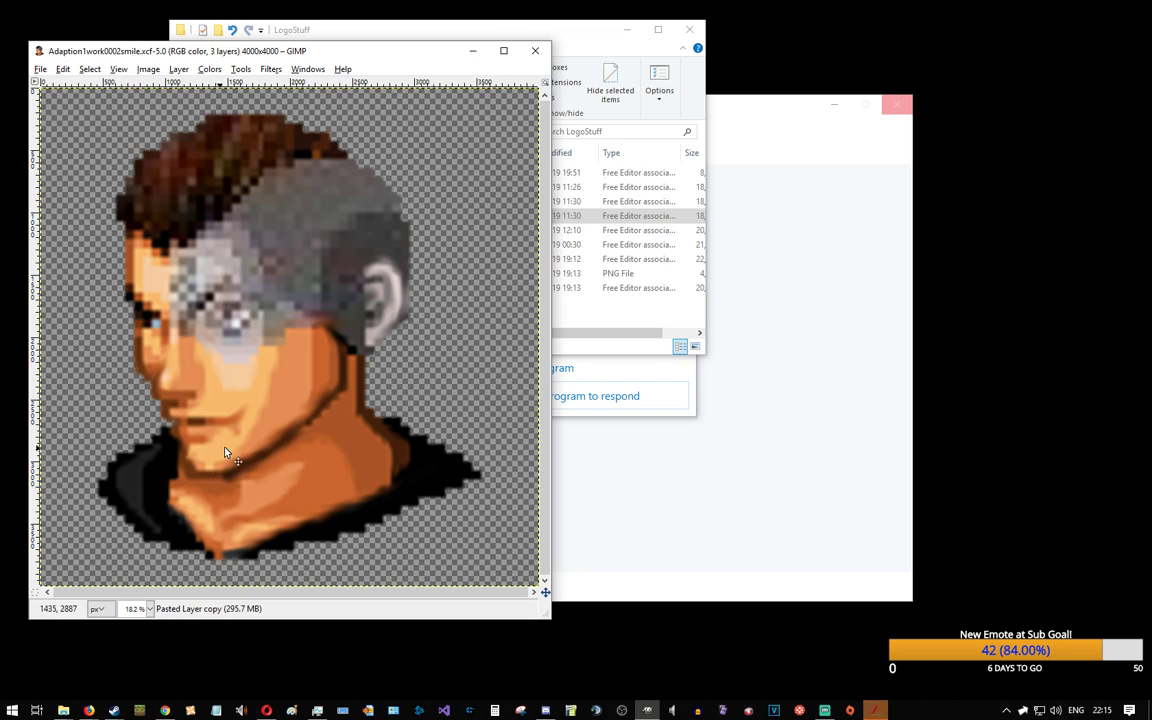
{"action": "left_click_drag", "start_coordinate": [372, 51], "coordinate": [485, 0]}
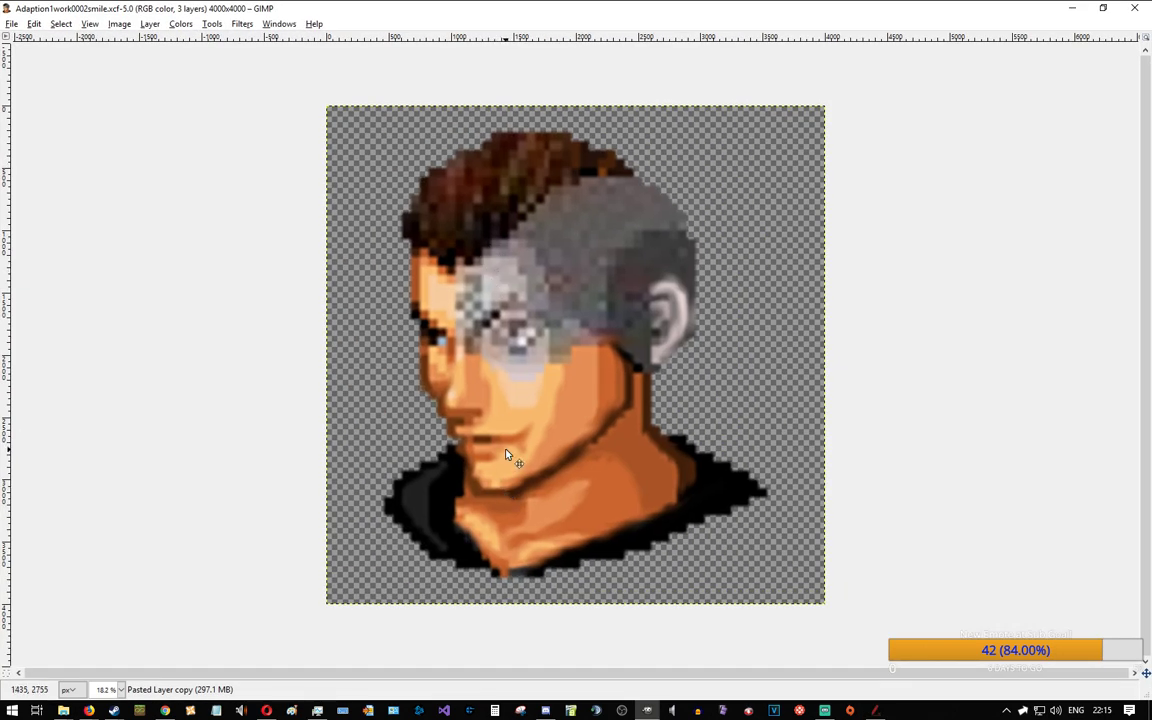
{"action": "scroll", "coordinate": [530, 460], "scroll_direction": "up", "scroll_amount": 6}
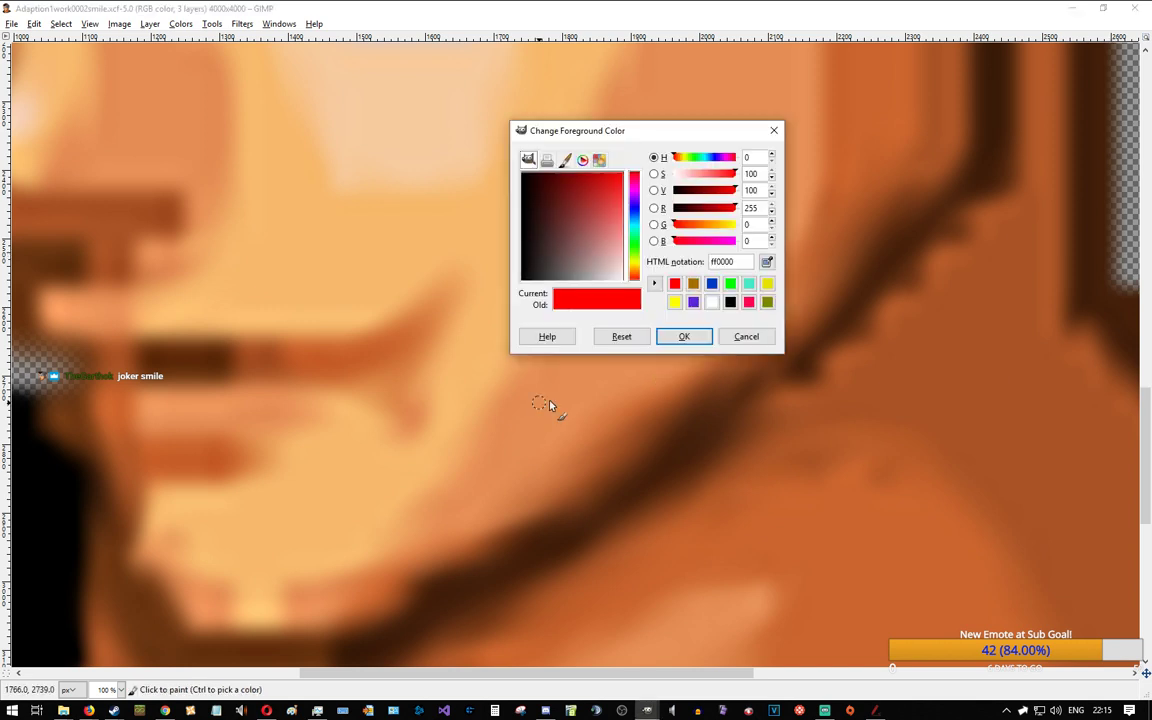
Step: Cancel the foreground colour change and try painting over the crease below the corner of the mouth in the surrounding skin tone
{"action": "left_click", "coordinate": [742, 332]}
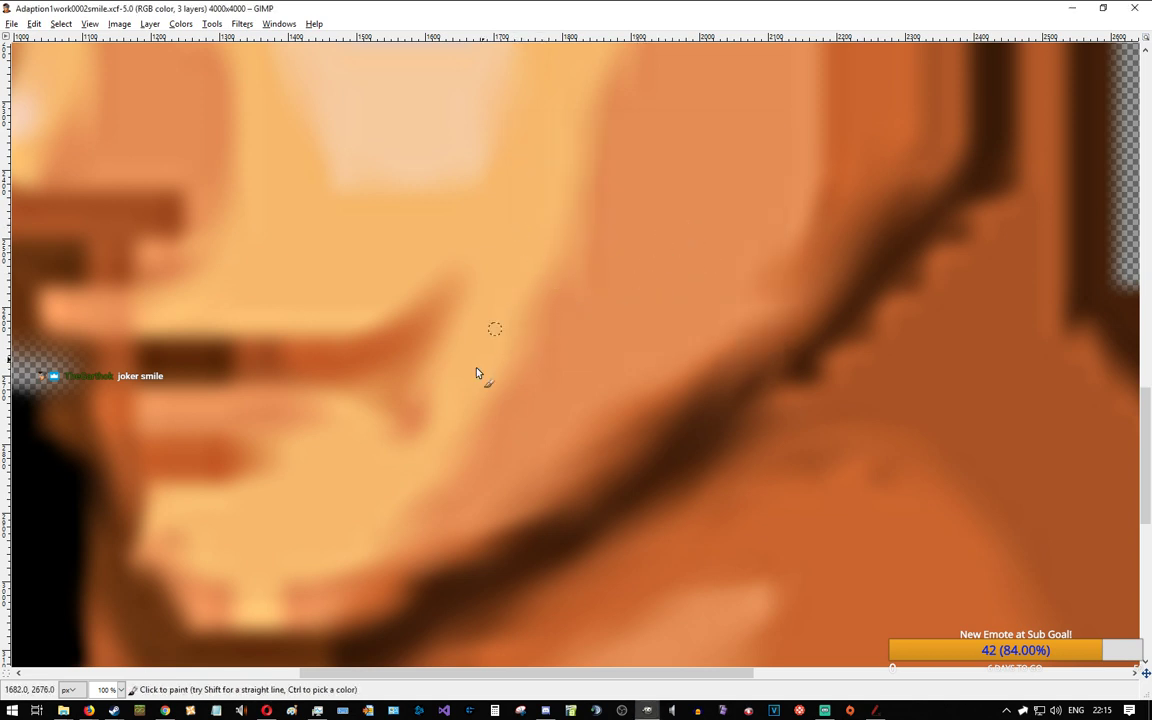
{"action": "mouse_move", "coordinate": [396, 437]}
{"action": "left_mouse_down"}
{"action": "mouse_move", "coordinate": [437, 416]}
{"action": "mouse_move", "coordinate": [419, 396]}
{"action": "mouse_move", "coordinate": [391, 406]}
{"action": "left_mouse_up"}
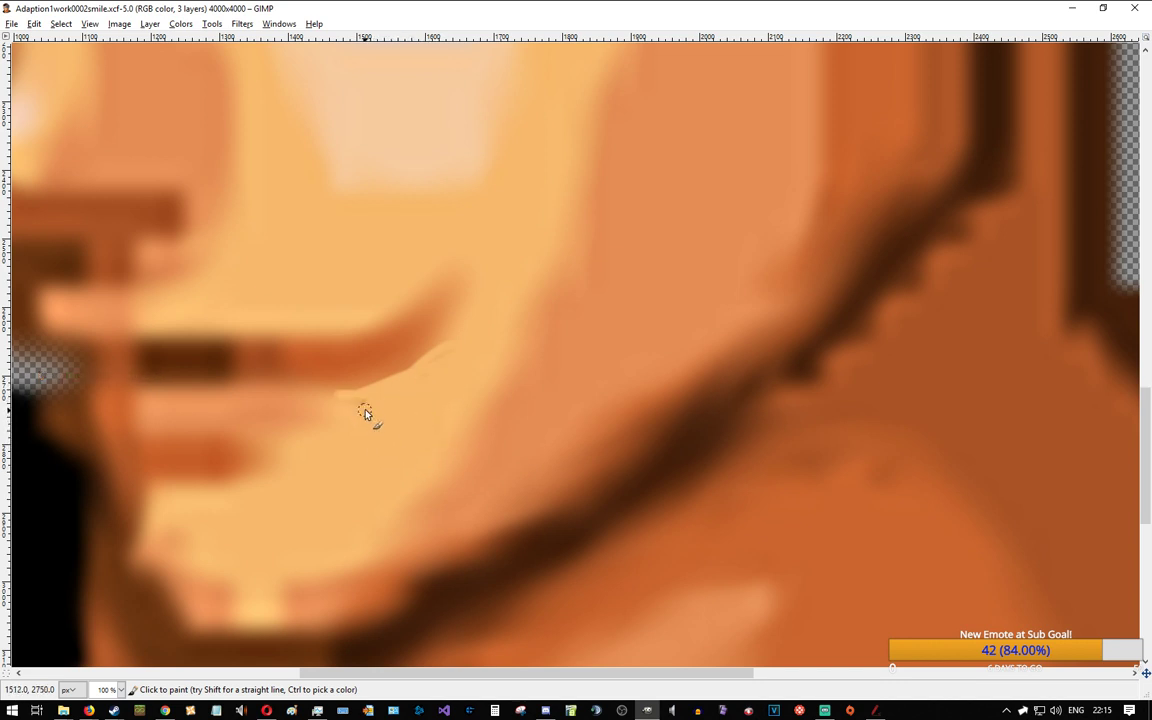
{"action": "left_click_drag", "start_coordinate": [346, 398], "coordinate": [407, 387]}
{"action": "scroll", "coordinate": [697, 386], "scroll_direction": "down", "scroll_amount": 5}
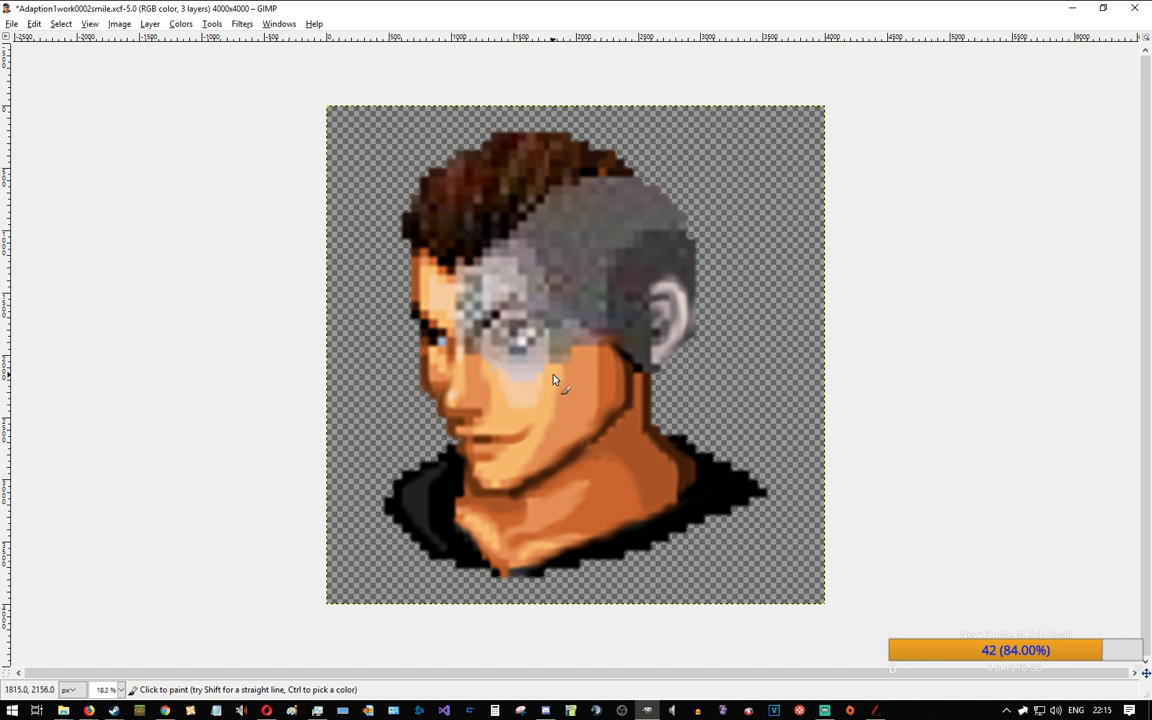
Step: Sample skin colours around the mouth, try a short brush stroke on the cheek above the smile, and undo the last edits
{"action": "left_click", "coordinate": [519, 438], "text": "ctrl"}
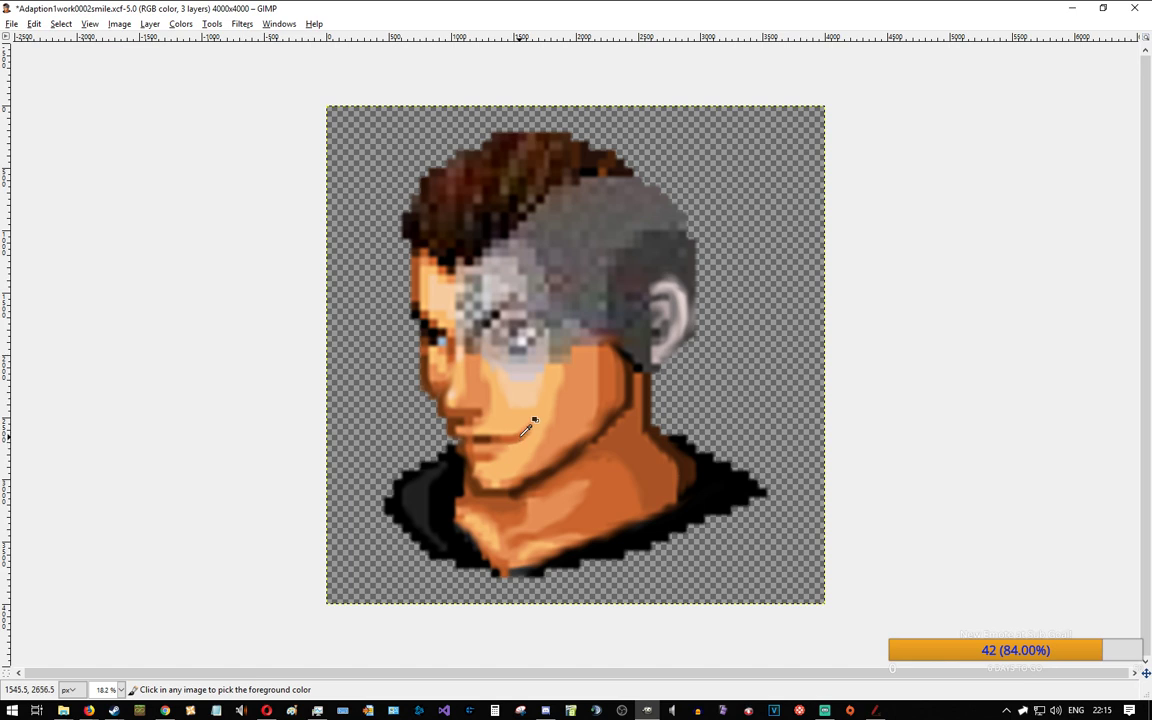
{"action": "left_click", "coordinate": [568, 439], "text": "ctrl"}
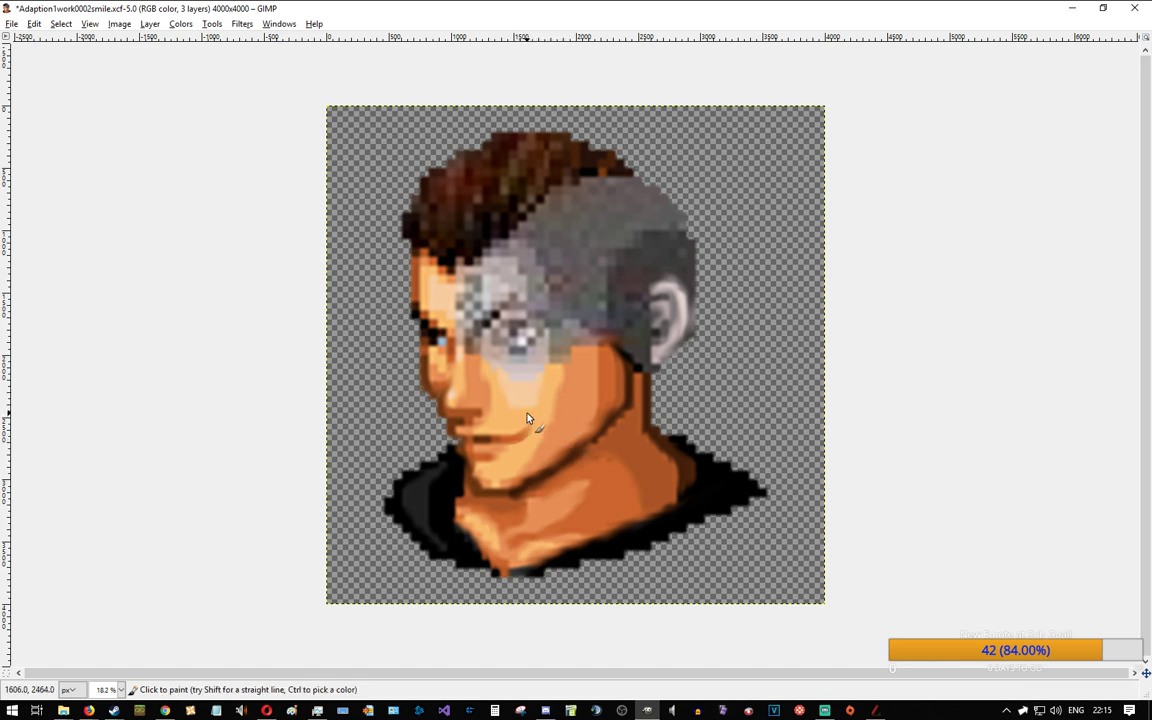
{"action": "mouse_move", "coordinate": [524, 416]}
{"action": "left_mouse_down"}
{"action": "mouse_move", "coordinate": [536, 432]}
{"action": "mouse_move", "coordinate": [530, 422]}
{"action": "left_mouse_up"}
{"action": "key", "text": "ctrl+z"}
{"action": "key", "text": "ctrl+z"}
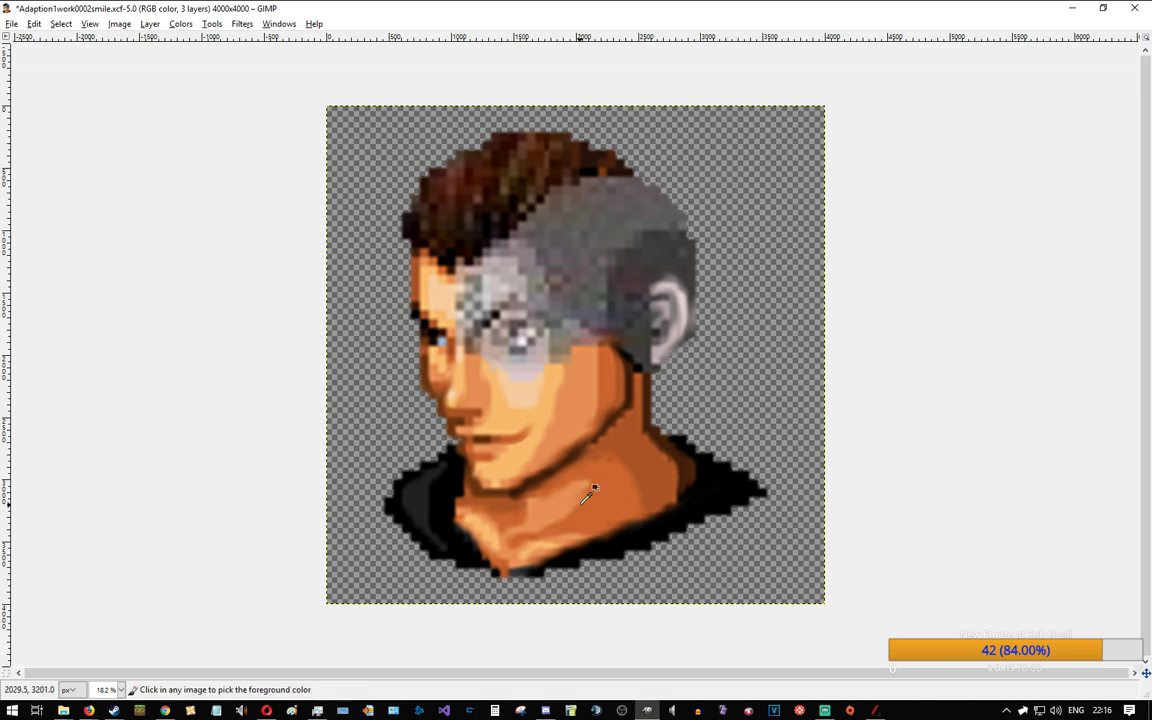
Step: Close the smile image without saving its changes, close Free Editor, and dismiss its error message
{"action": "left_click", "coordinate": [1134, 8]}
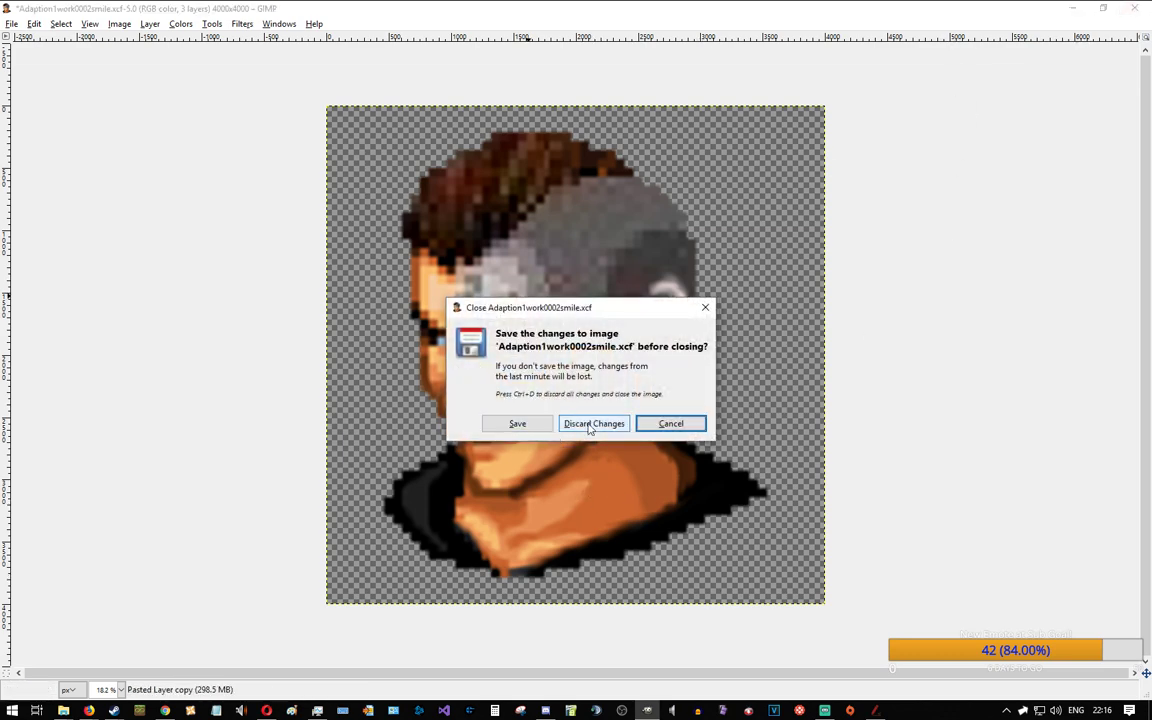
{"action": "left_click", "coordinate": [590, 420]}
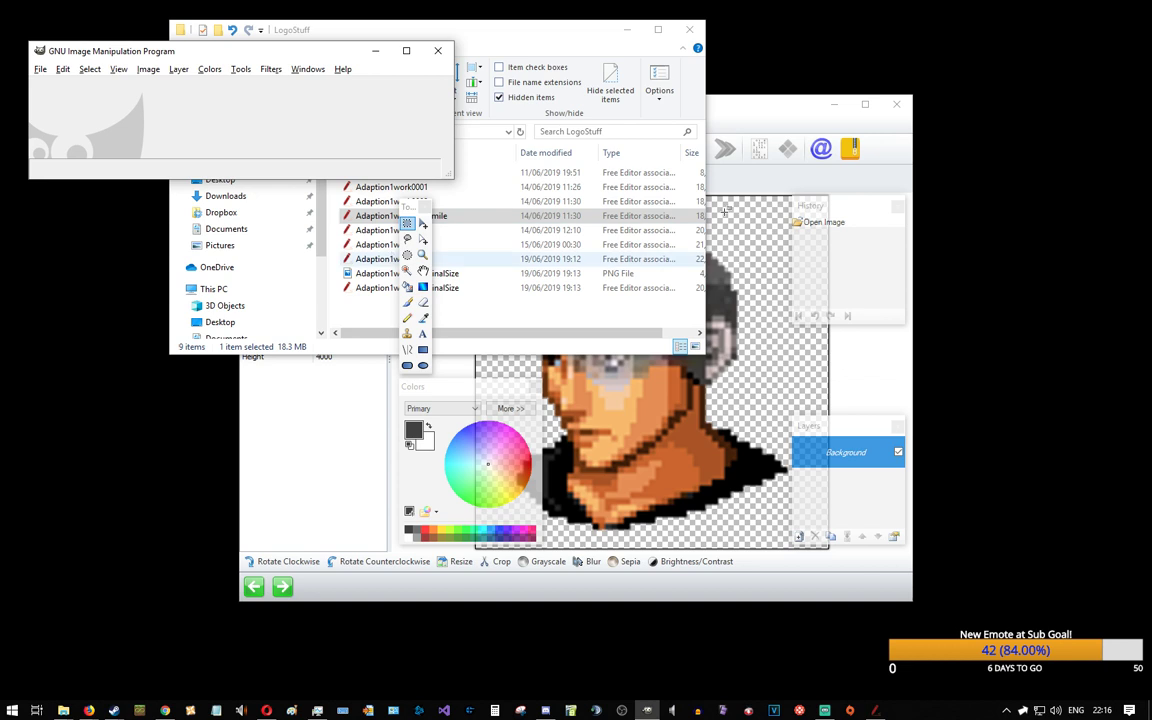
{"action": "left_click", "coordinate": [896, 105]}
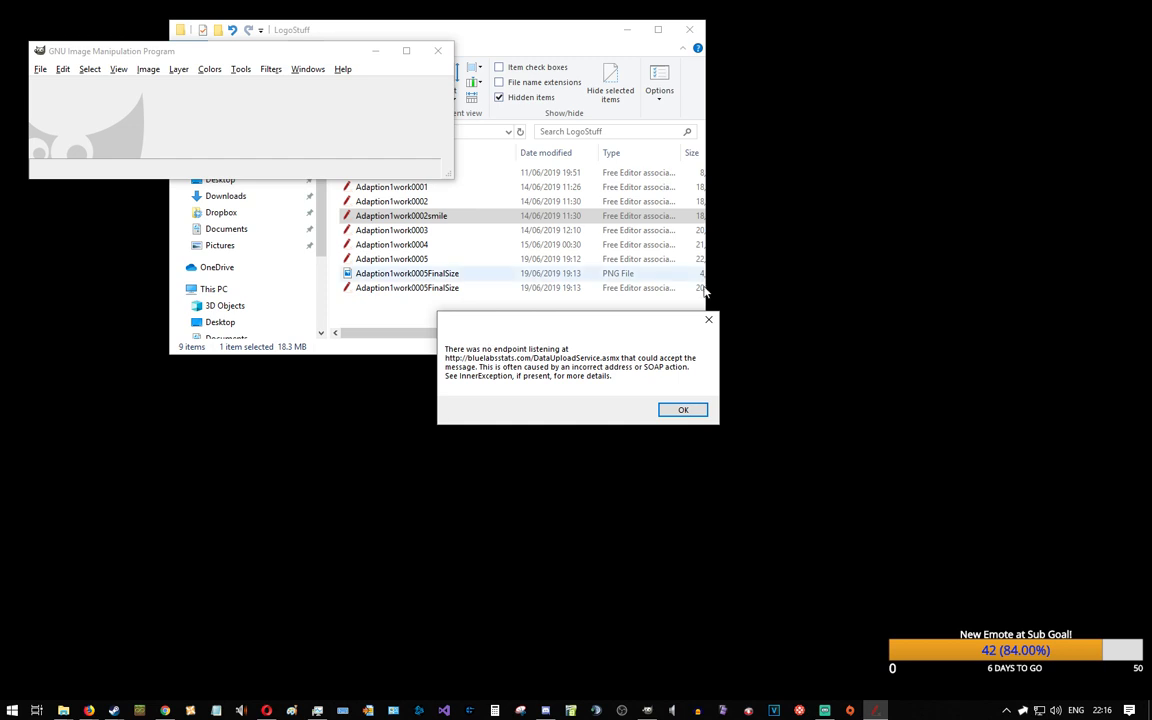
{"action": "left_click", "coordinate": [681, 409]}
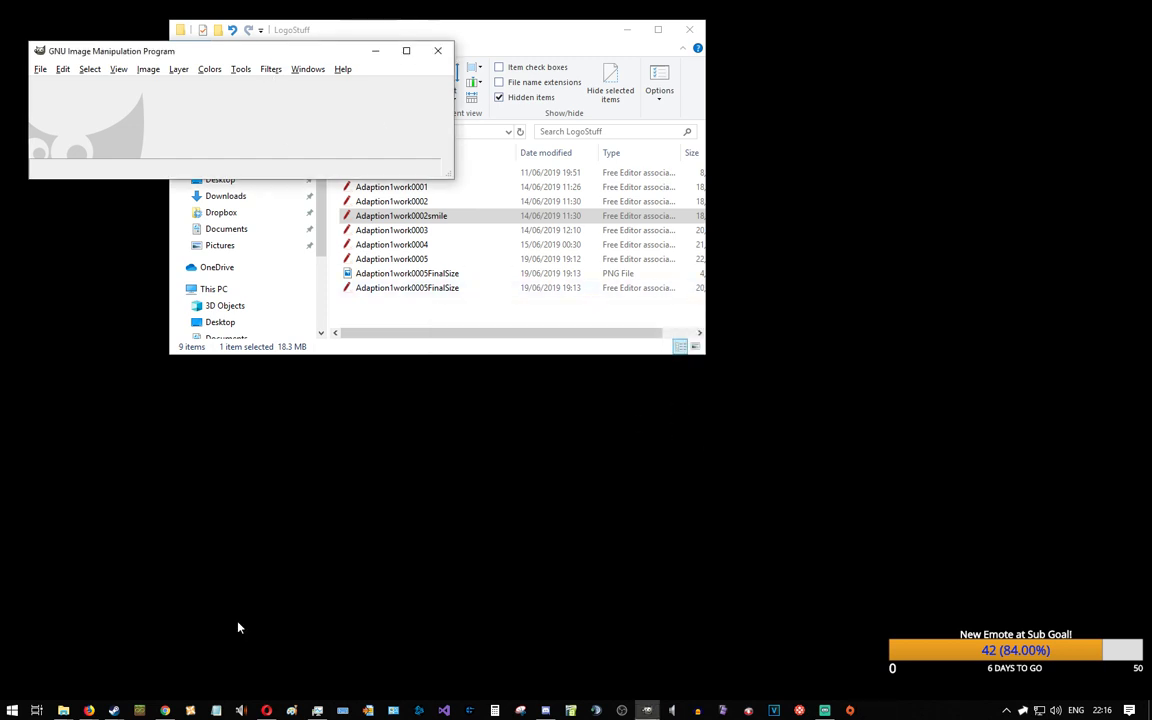
Step: Switch to the "twitch lul" image results in Firefox, preview the first Know Your Meme LUL picture, and close the preview
{"action": "left_click", "coordinate": [89, 710]}
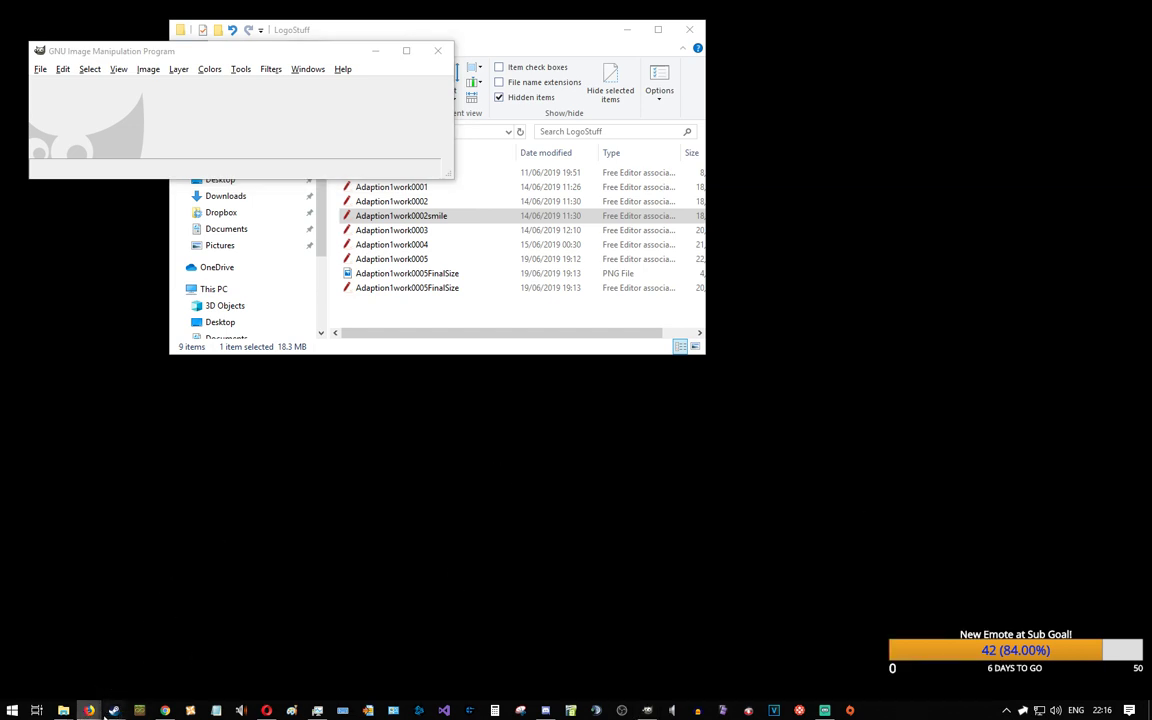
{"action": "mouse_move", "coordinate": [100, 713]}
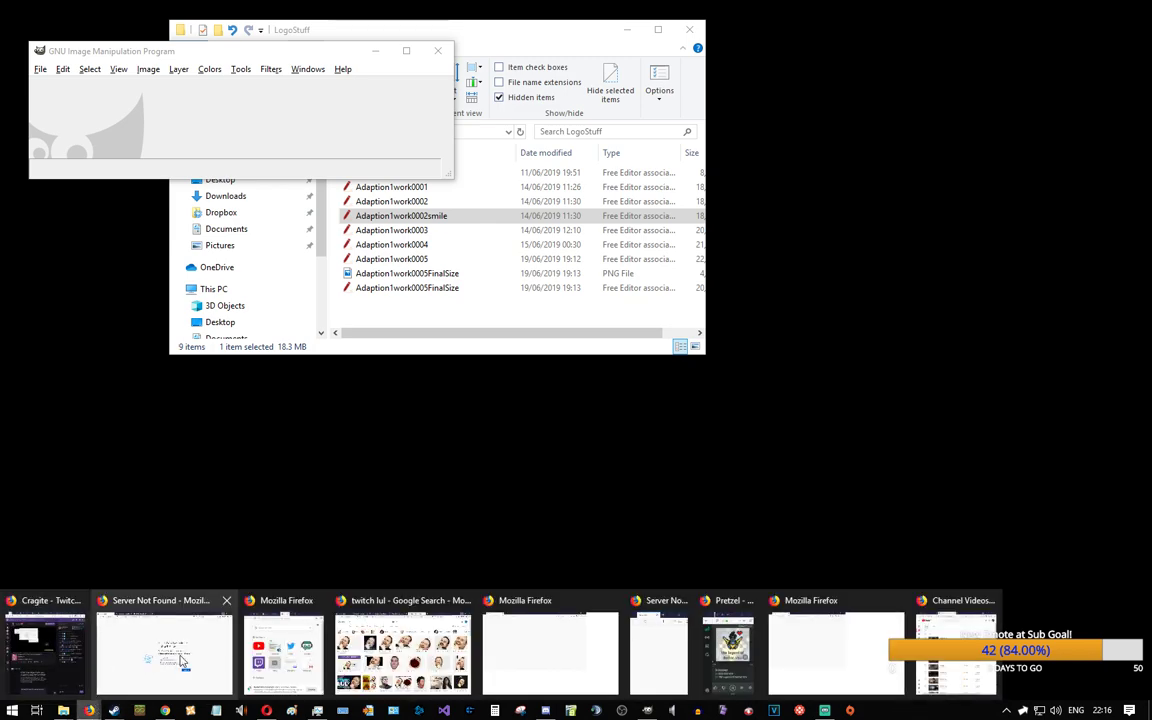
{"action": "left_click", "coordinate": [338, 596]}
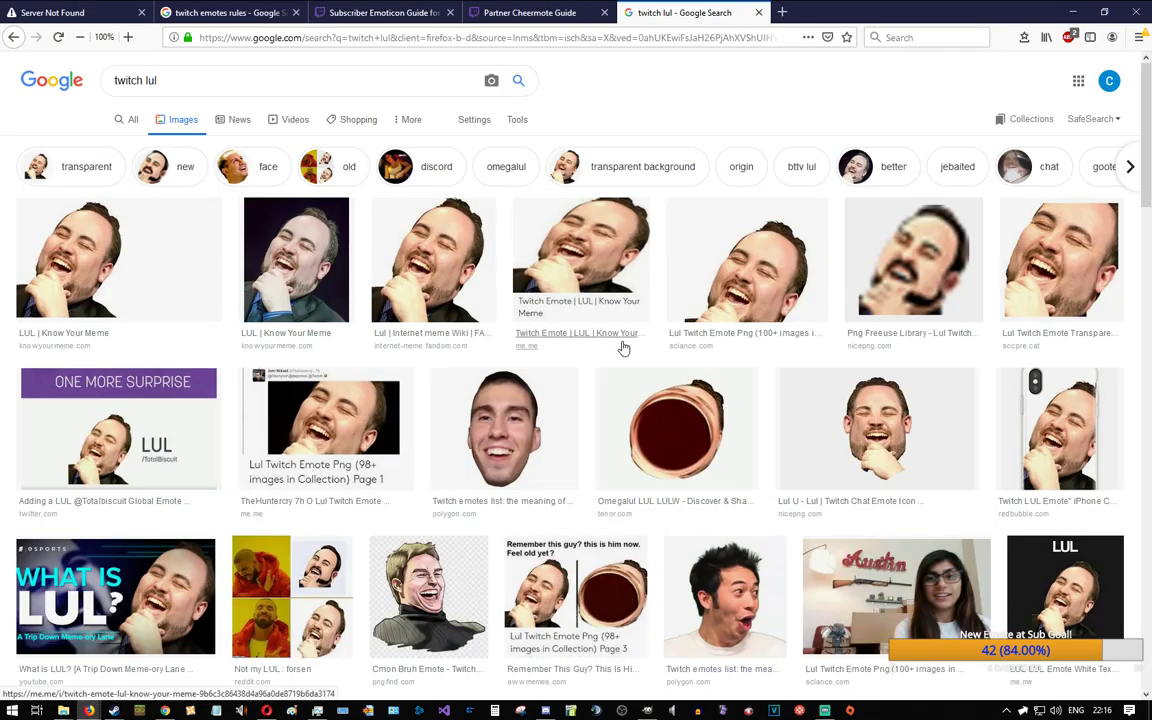
{"action": "left_click", "coordinate": [89, 262]}
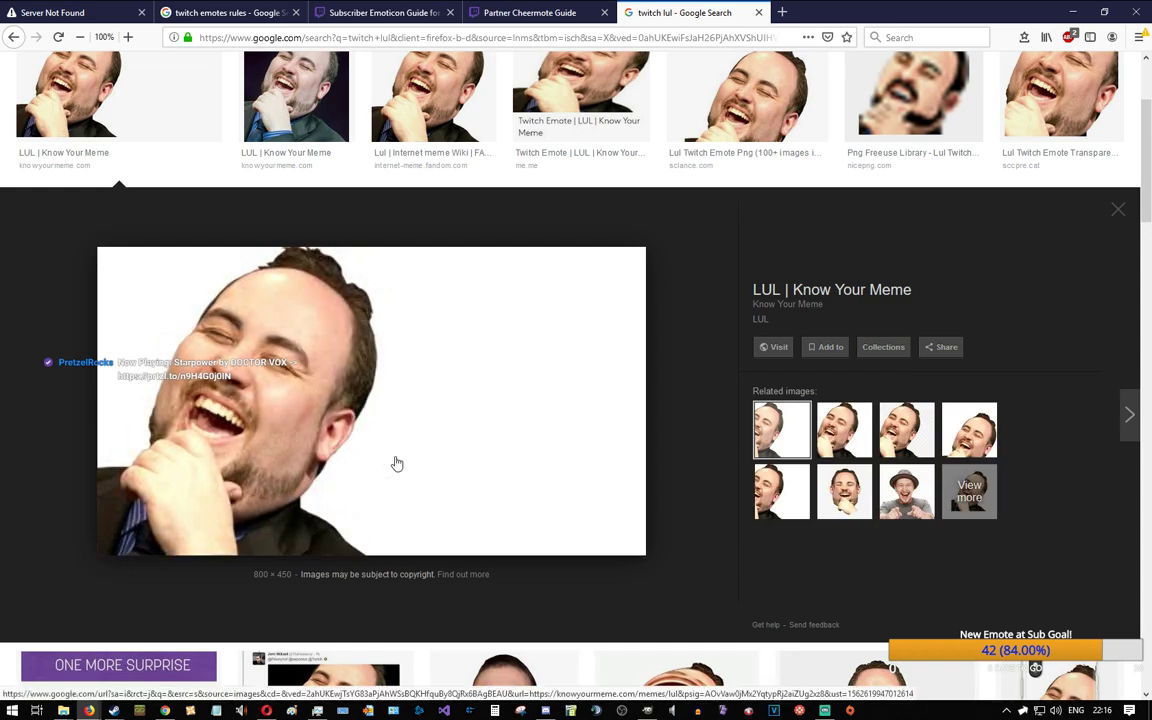
{"action": "left_click", "coordinate": [60, 92]}
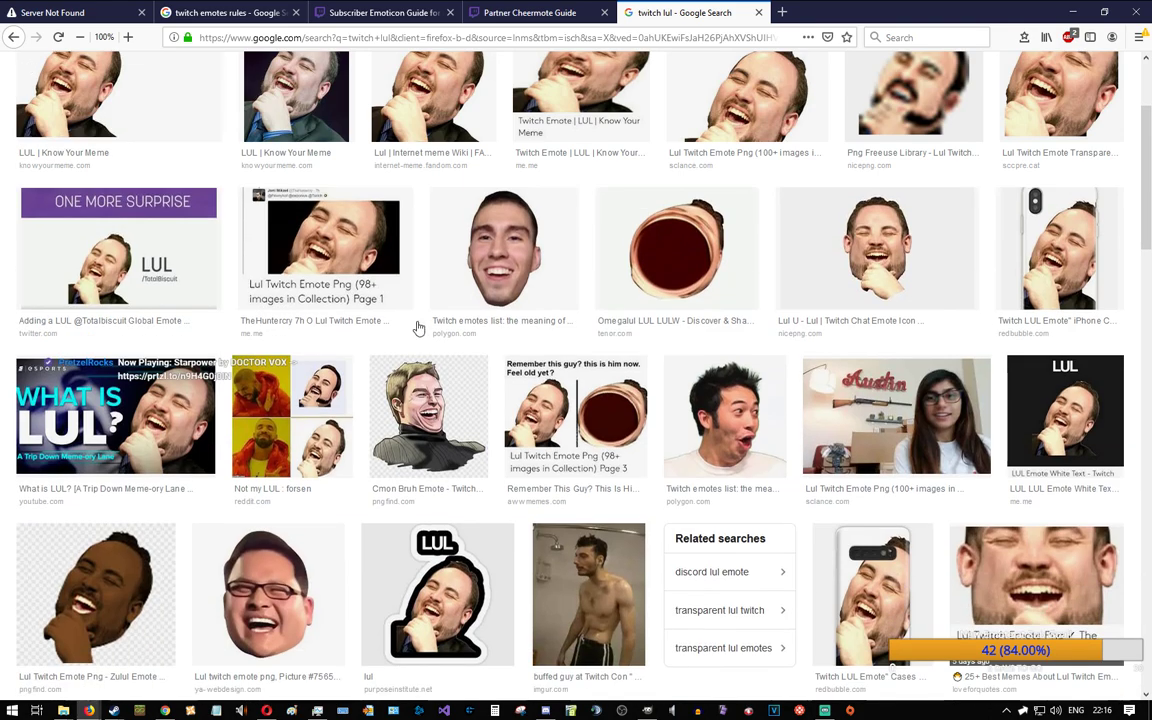
Step: Filter the LUL image results to transparent ones and browse them for a usable reference
{"action": "scroll", "coordinate": [607, 322], "scroll_direction": "up", "scroll_amount": 3}
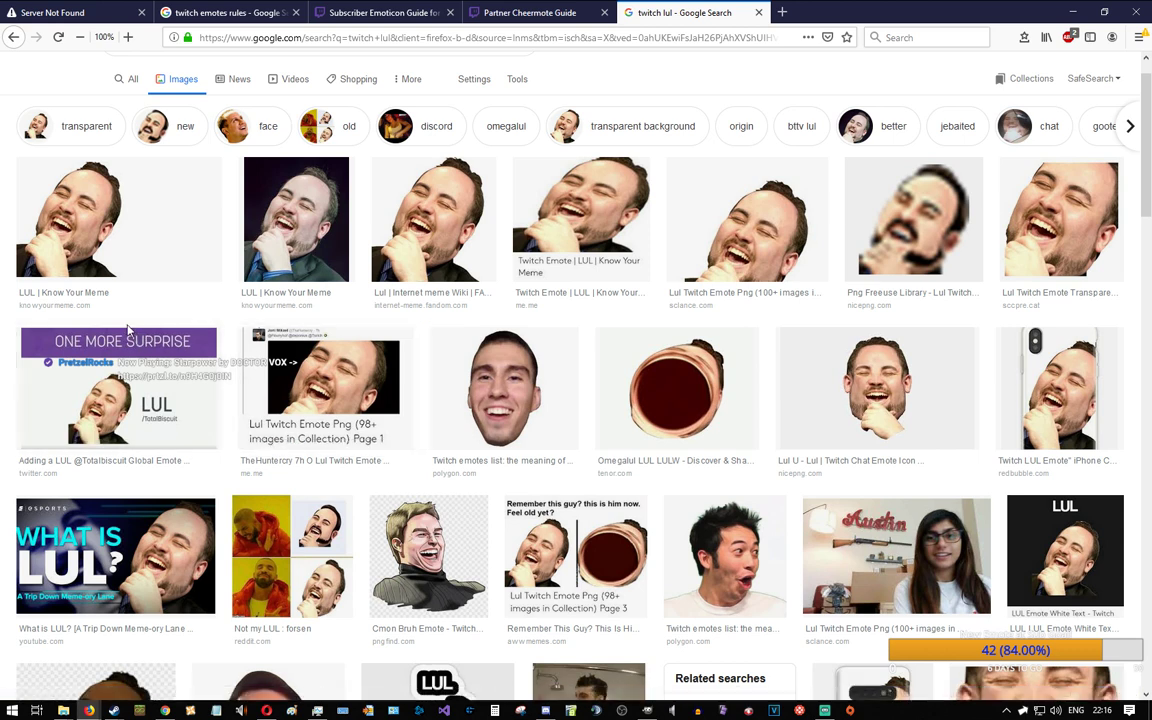
{"action": "left_click", "coordinate": [28, 137]}
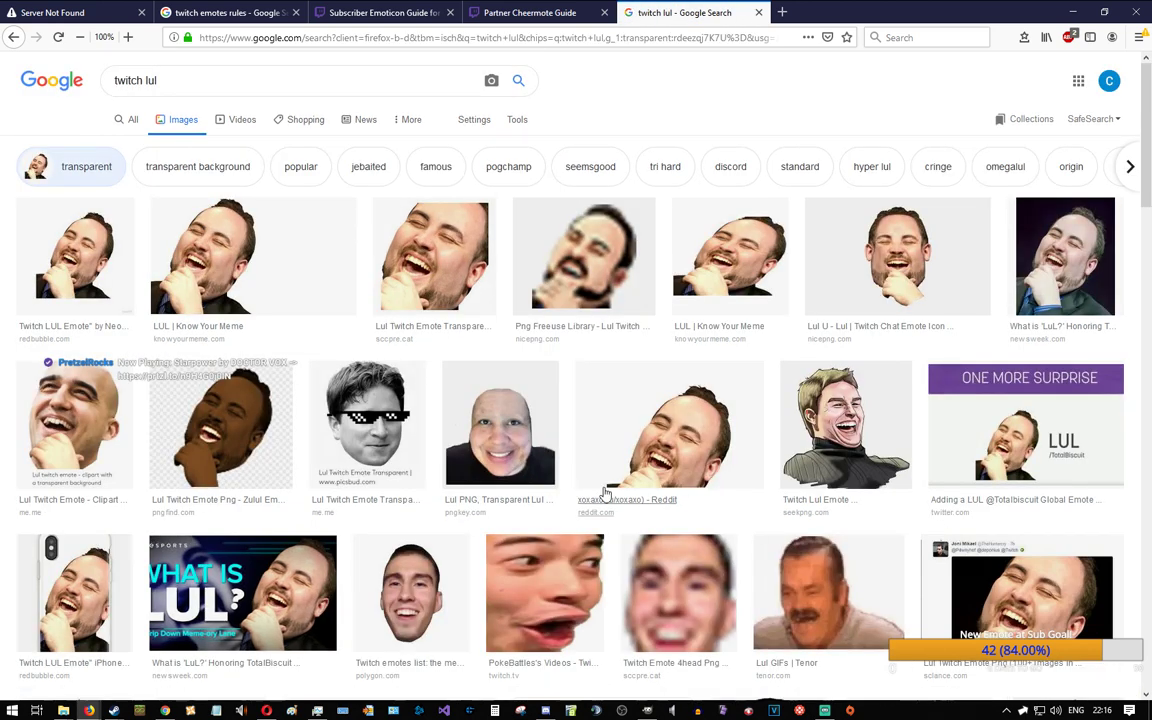
{"action": "scroll", "coordinate": [400, 443], "scroll_direction": "down", "scroll_amount": 5}
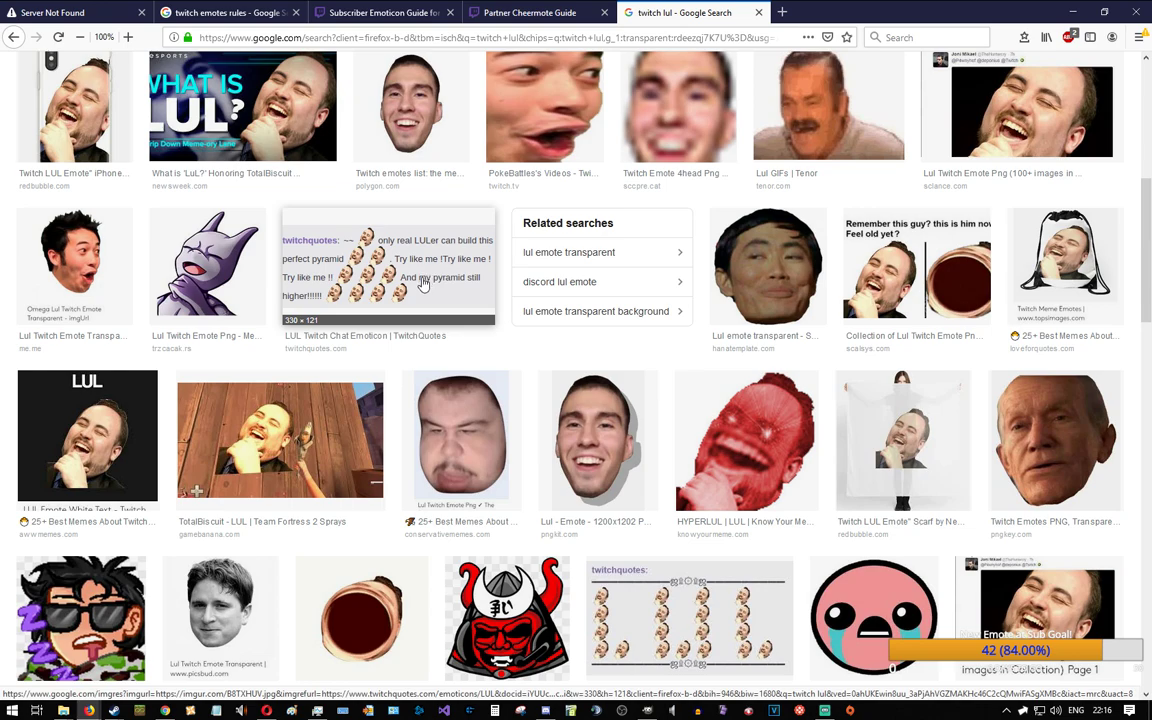
{"action": "scroll", "coordinate": [560, 430], "scroll_direction": "down", "scroll_amount": 3}
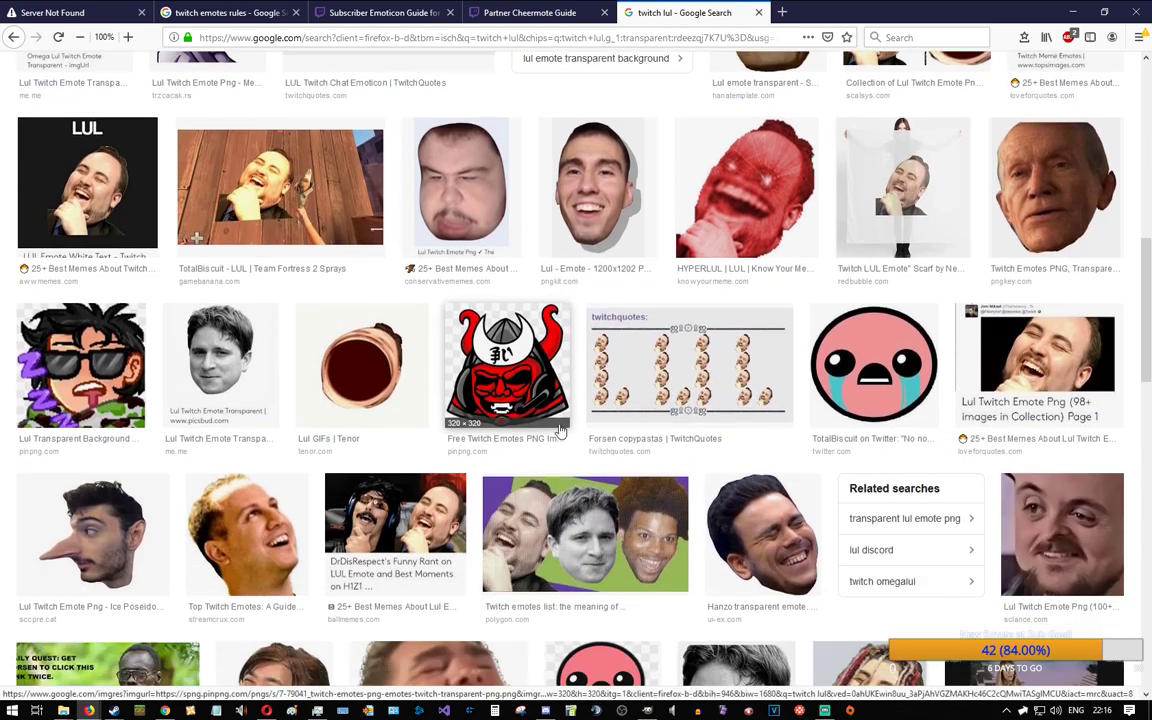
{"action": "scroll", "coordinate": [560, 430], "scroll_direction": "up", "scroll_amount": 8}
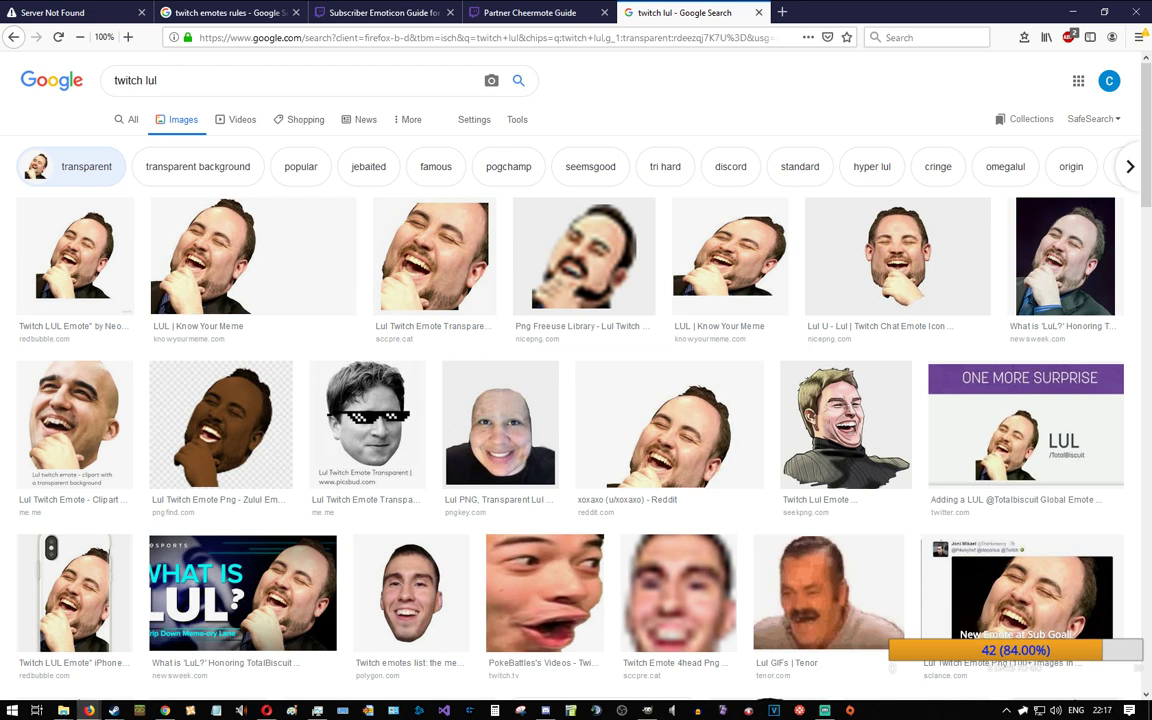
Step: Switch to the Cragite Twitch channel page and post LUL in the stream chat
{"action": "left_click", "coordinate": [165, 712]}
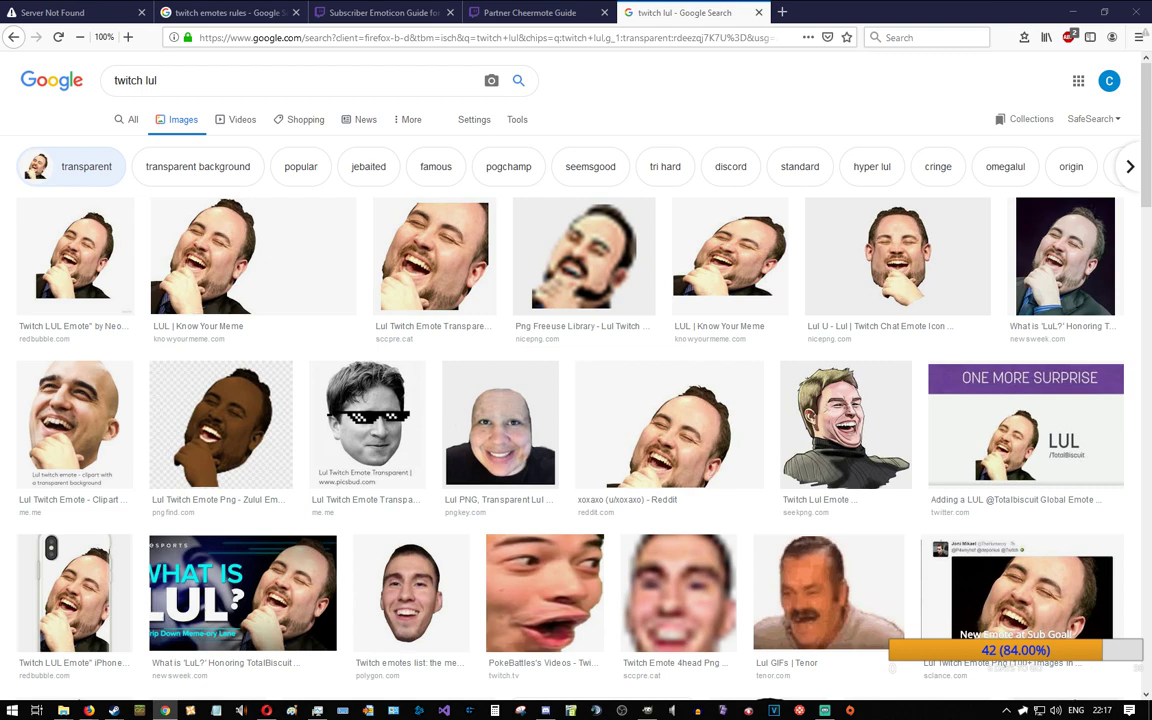
{"action": "left_click_drag", "start_coordinate": [1151, 290], "coordinate": [854, 3]}
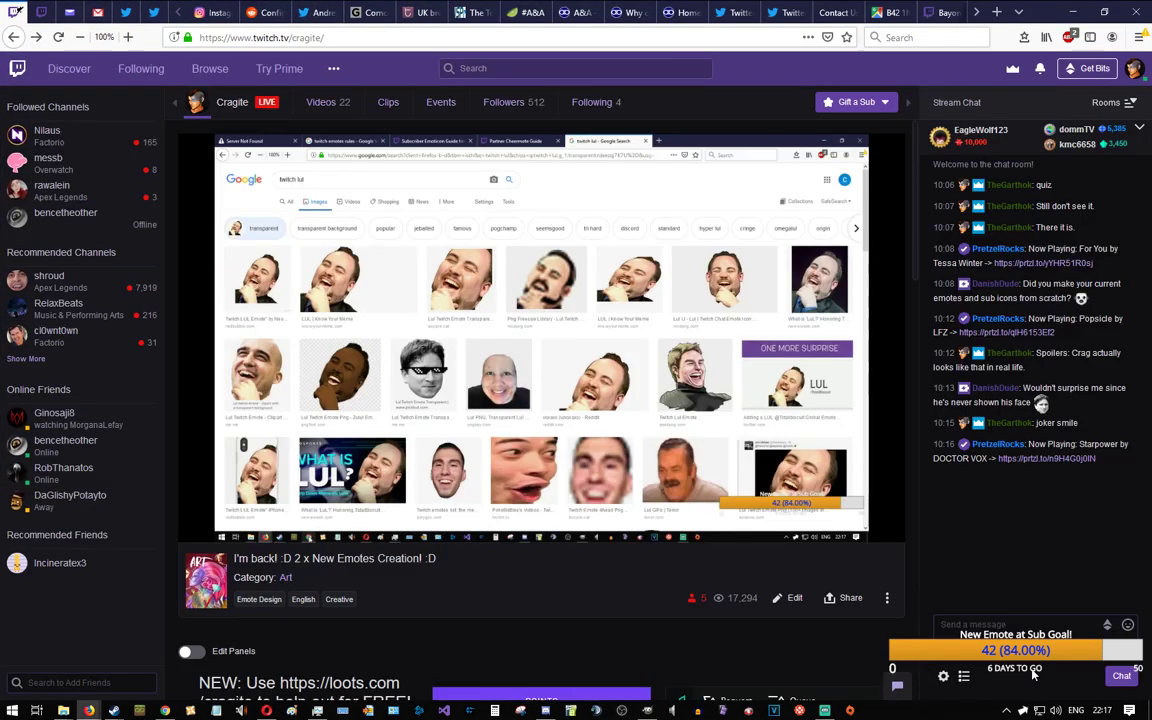
{"action": "left_click", "coordinate": [1015, 625]}
{"action": "type", "text": "LUL"}
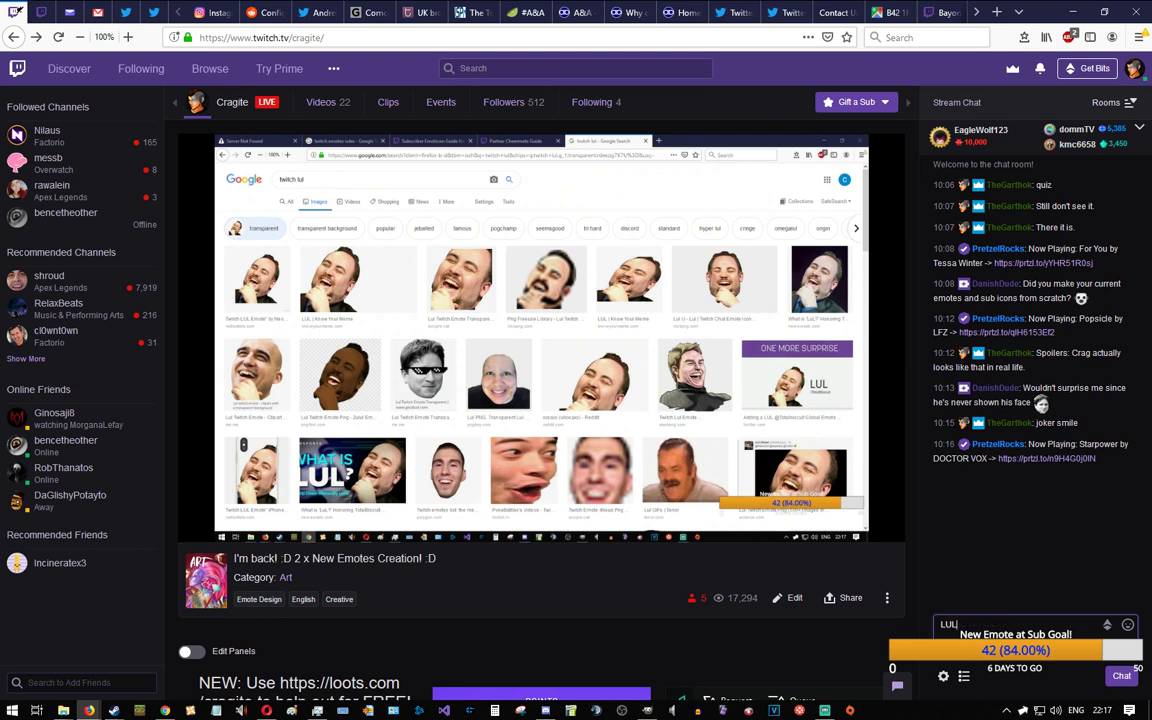
{"action": "key", "text": "Return"}
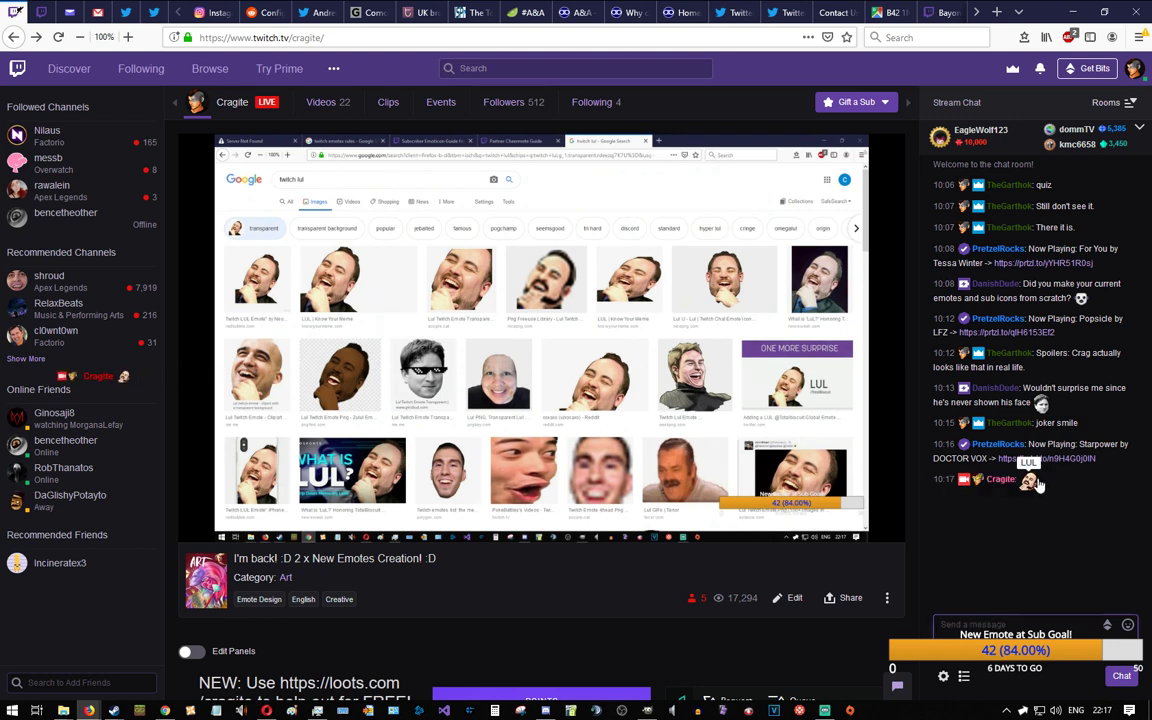
Step: Open the posted LUL emote from chat as a standalone image and enlarge it to 300%
{"action": "right_click", "coordinate": [1027, 481]}
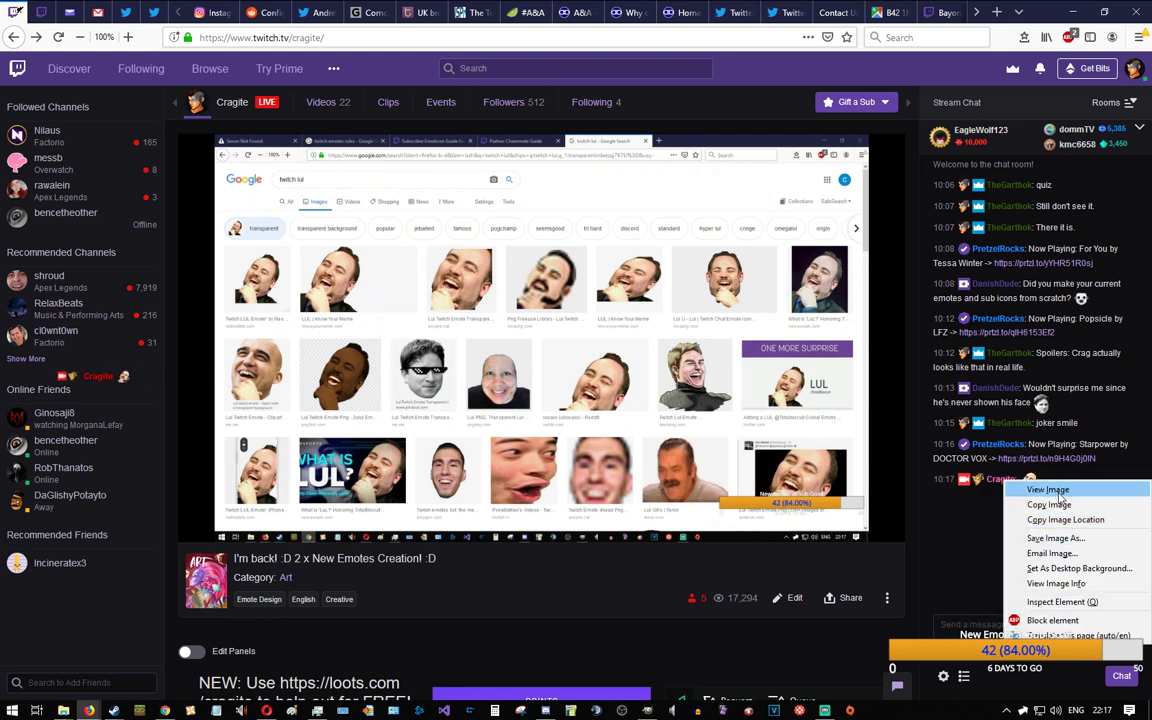
{"action": "left_click", "coordinate": [1058, 491]}
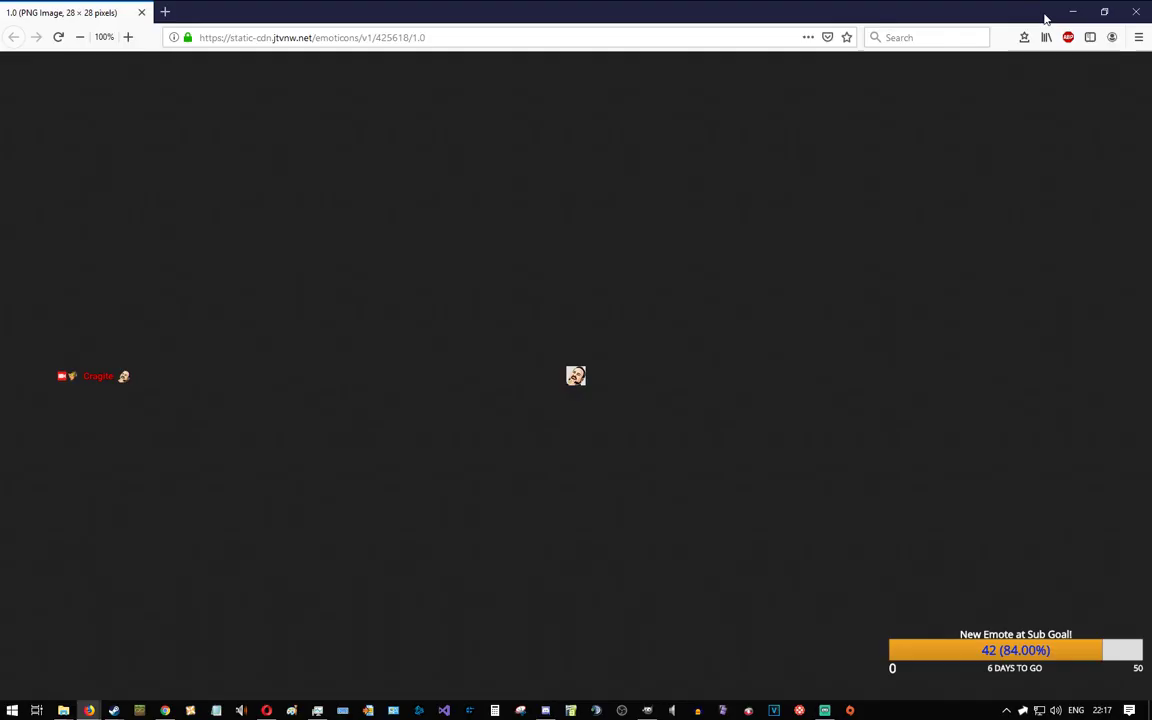
{"action": "left_click_drag", "start_coordinate": [1030, 13], "coordinate": [1151, 32]}
{"action": "left_click_drag", "start_coordinate": [829, 55], "coordinate": [745, 2]}
{"action": "scroll", "coordinate": [539, 341], "scroll_direction": "up", "scroll_amount": 7}
{"action": "scroll", "coordinate": [600, 386], "scroll_direction": "up", "scroll_amount": 1}
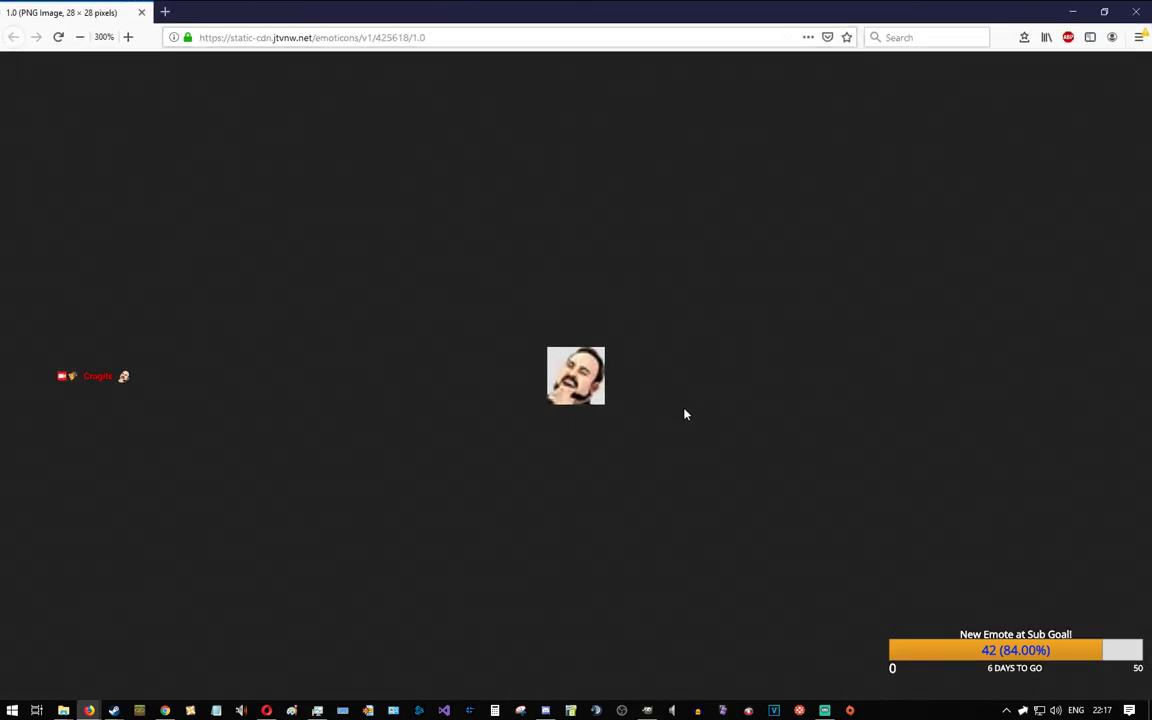
Step: Start saving the LUL emote image and browse to the TempProjects folder on New Volume (E:)
{"action": "right_click", "coordinate": [576, 376]}
{"action": "left_click", "coordinate": [612, 422]}
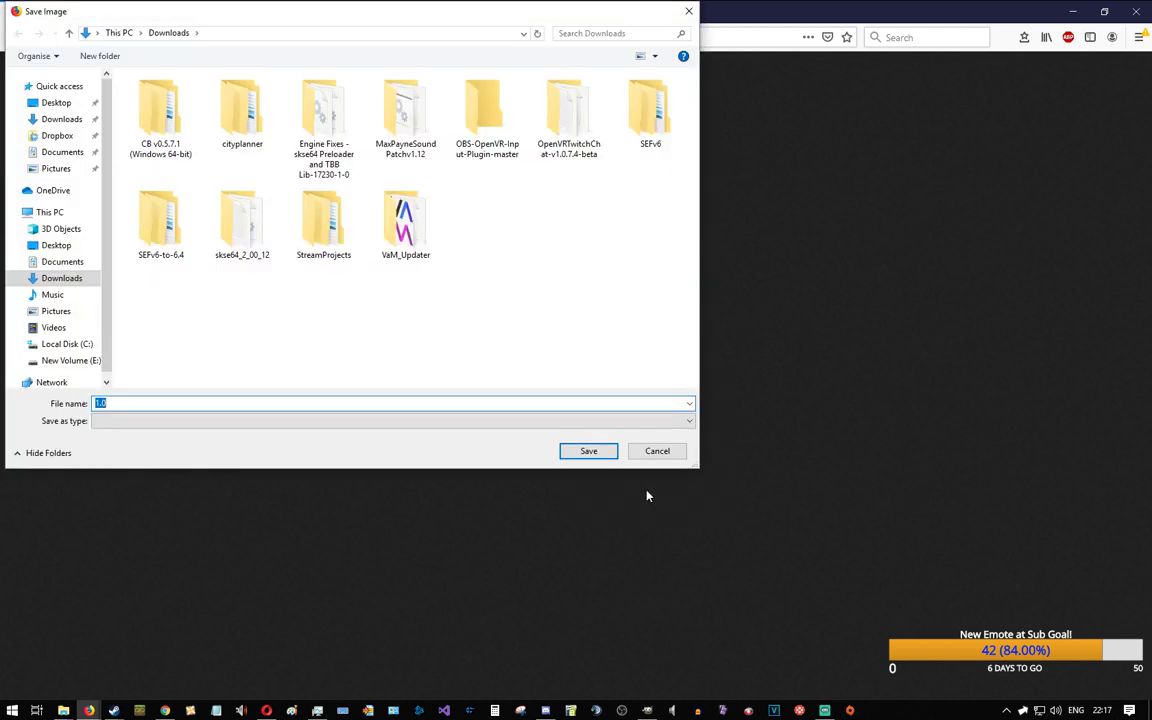
{"action": "left_click", "coordinate": [60, 360]}
{"action": "left_click", "coordinate": [150, 297]}
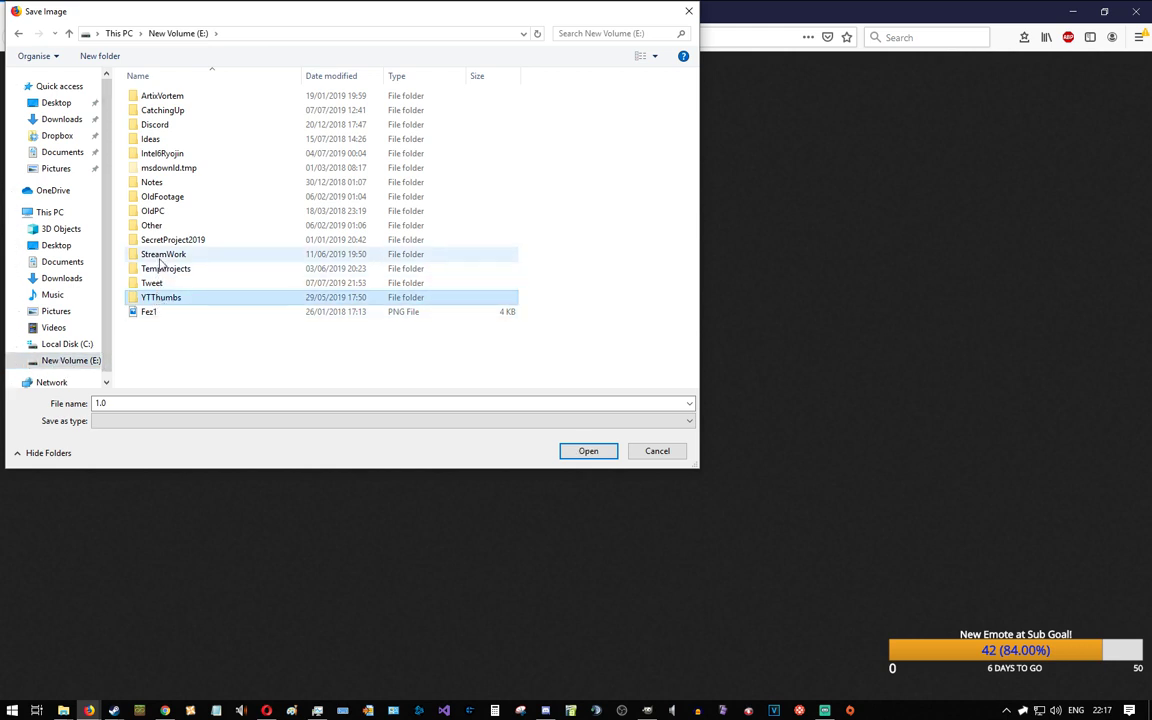
{"action": "double_click", "coordinate": [165, 268]}
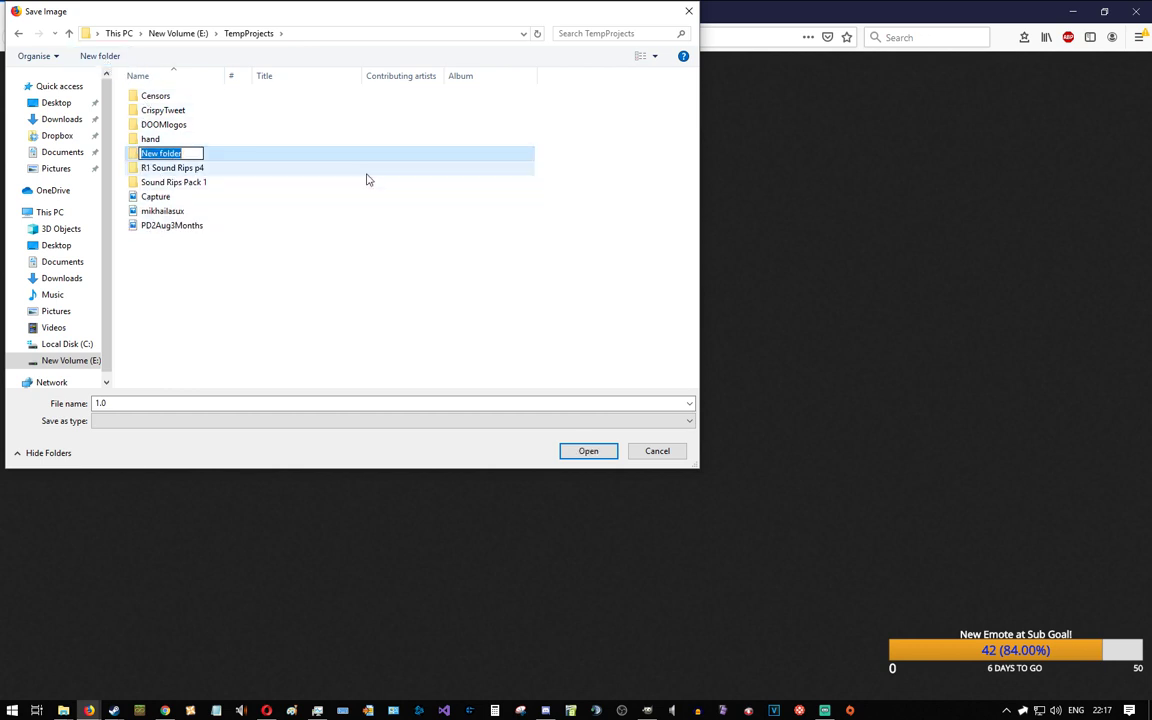
Step: Create a new folder named cragitLUL inside TempProjects
{"action": "type", "text": "cra"}
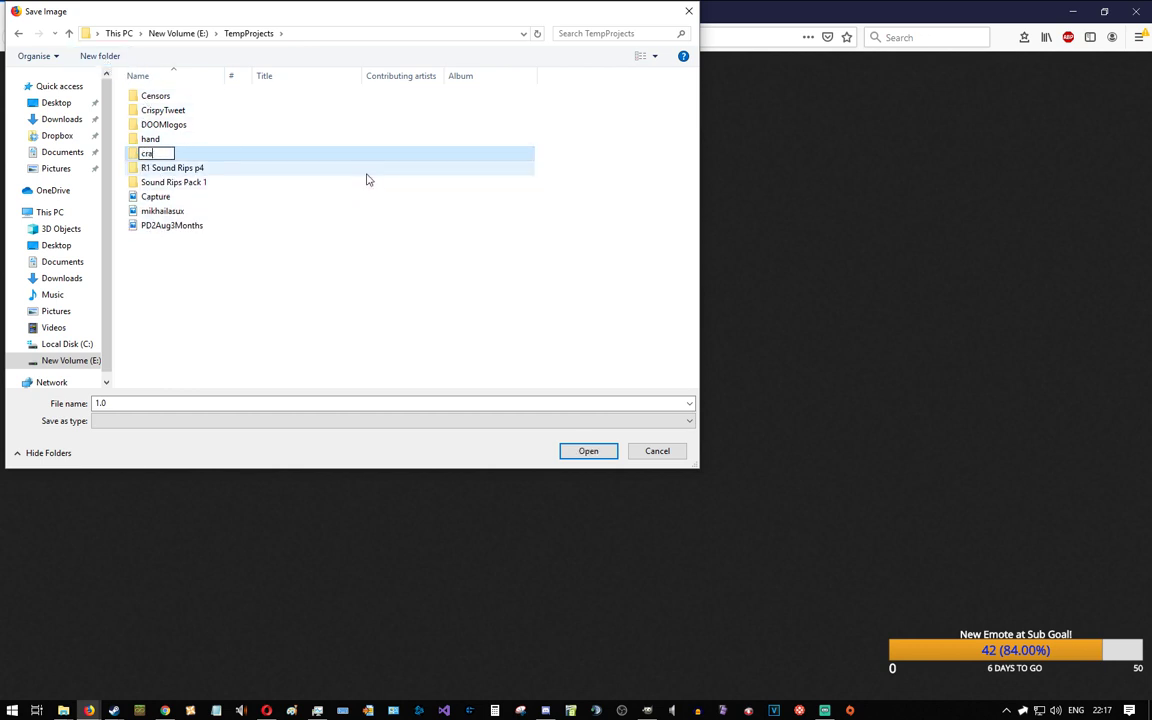
{"action": "type", "text": "gLU"}
{"action": "type", "text": "itLUL"}
{"action": "key", "text": "Return"}
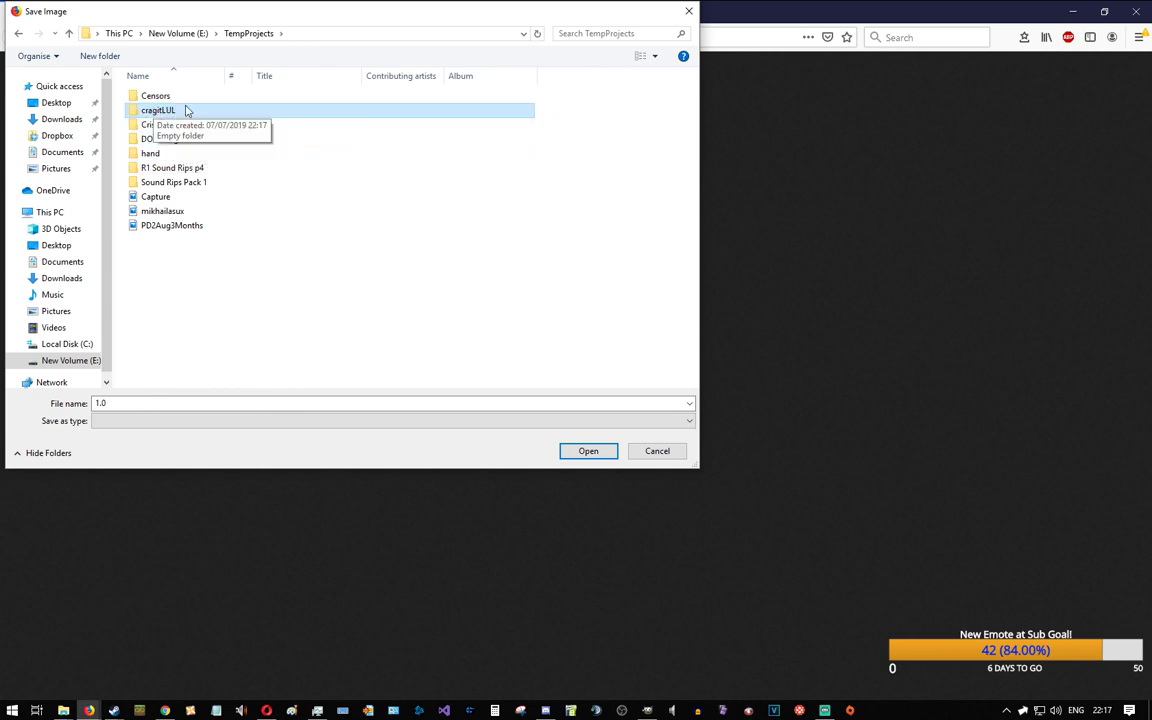
Step: Save the LUL emote image as base in the cragitLUL folder and close its browser page
{"action": "double_click", "coordinate": [152, 112]}
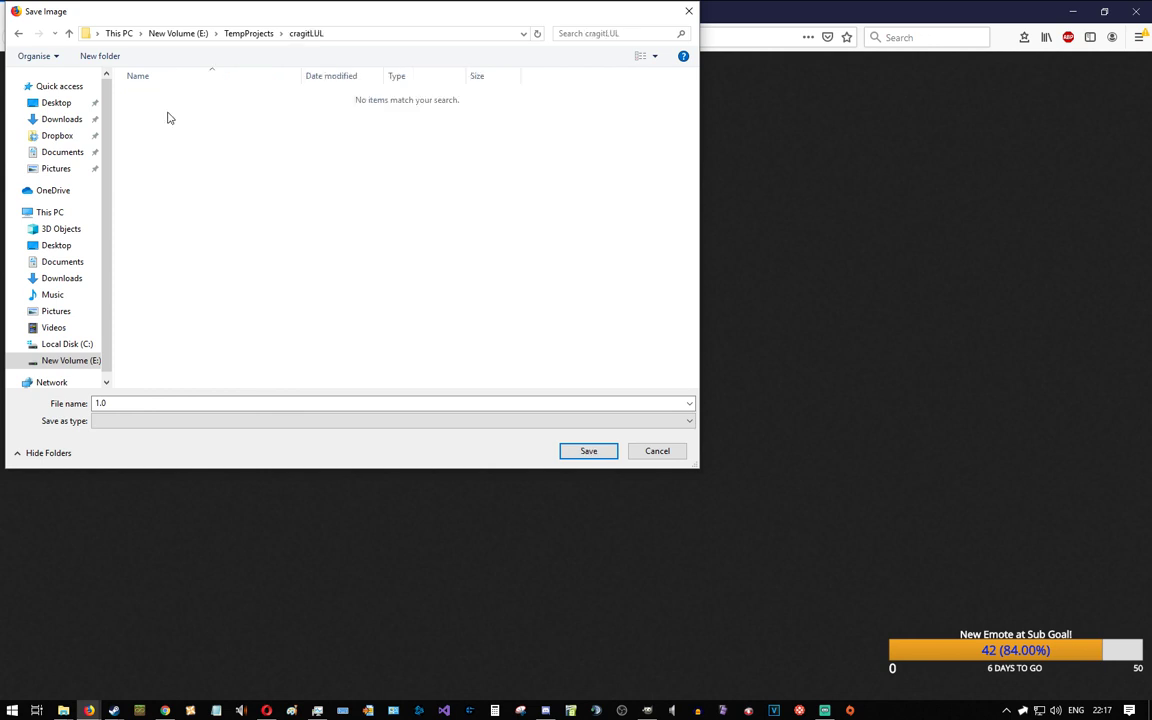
{"action": "double_click", "coordinate": [244, 403]}
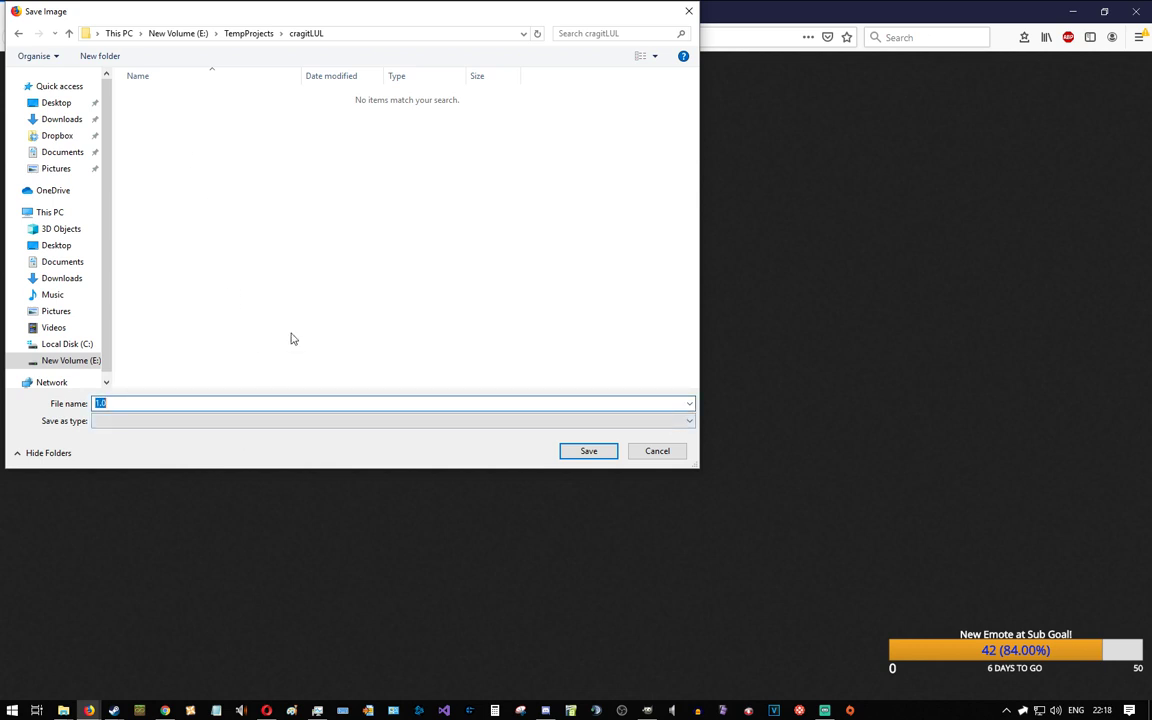
{"action": "type", "text": "base"}
{"action": "key", "text": "Return"}
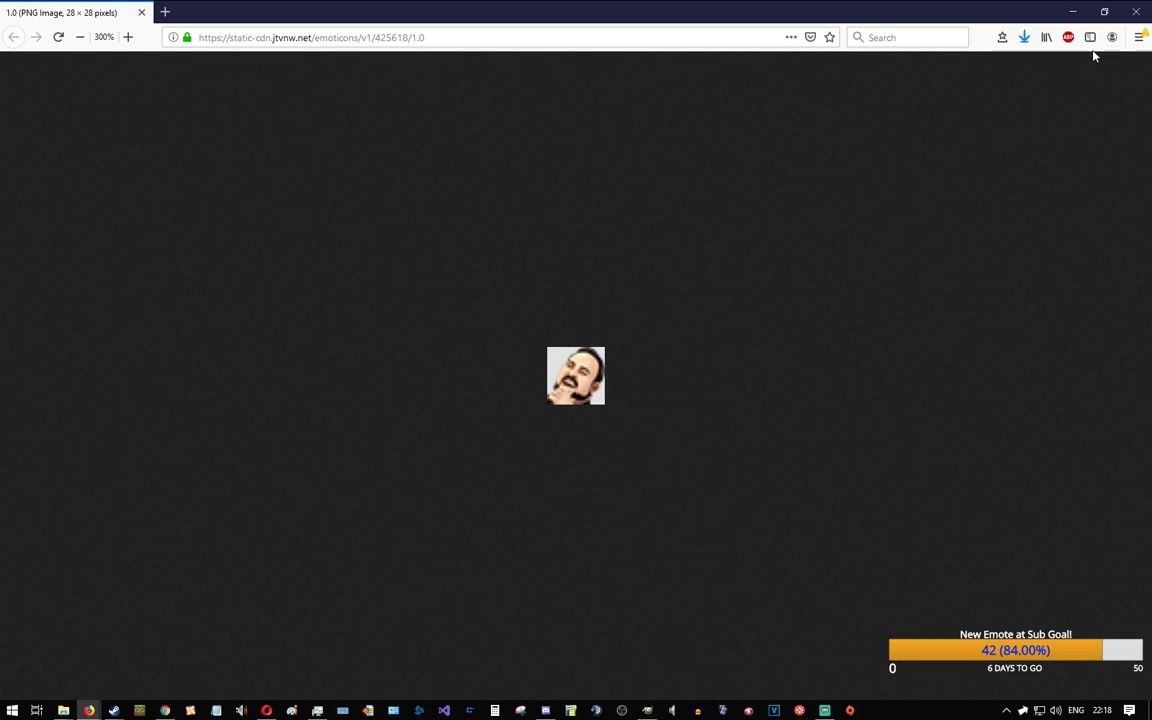
{"action": "key", "text": "ctrl+w"}
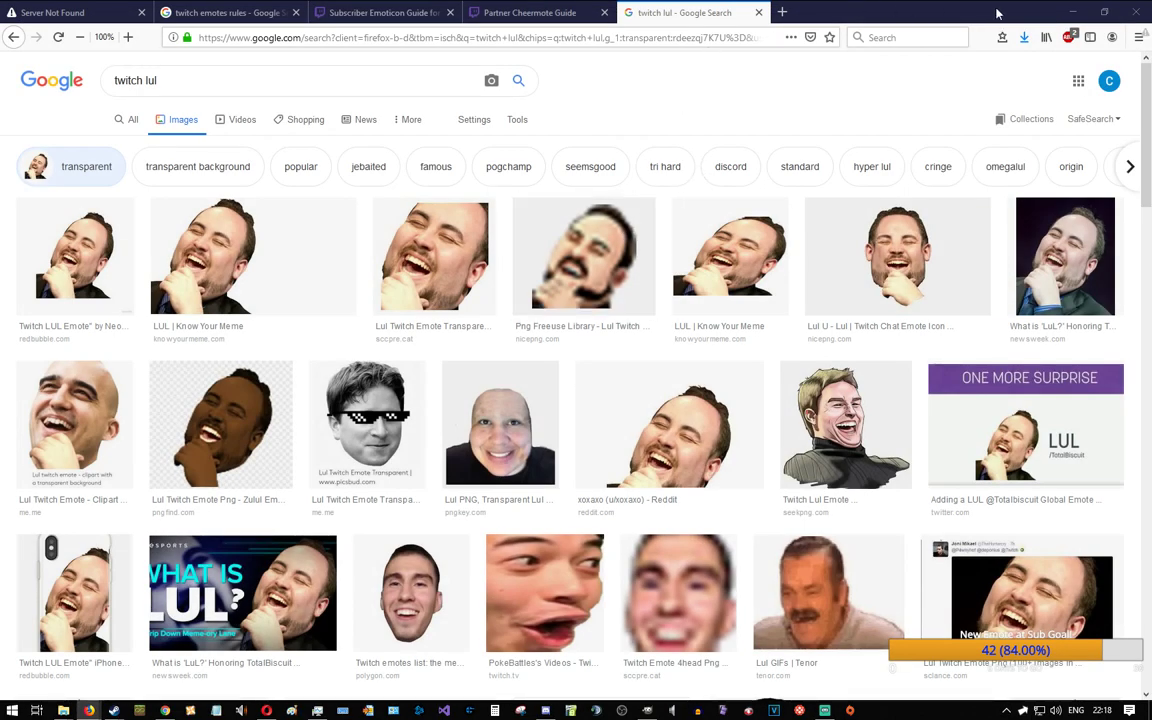
Step: Minimise the browser, switch to File Explorer and browse to the TempProjects folder on New Volume (E:)
{"action": "left_click", "coordinate": [1072, 12]}
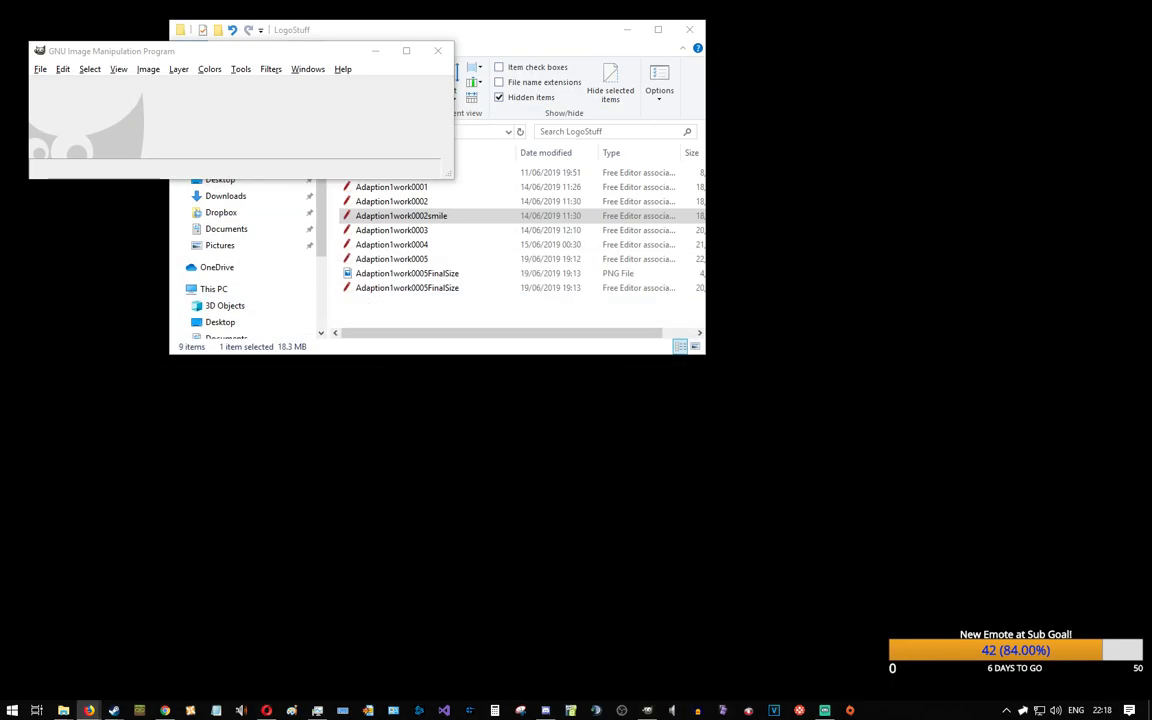
{"action": "left_click", "coordinate": [40, 68]}
{"action": "mouse_move", "coordinate": [153, 163]}
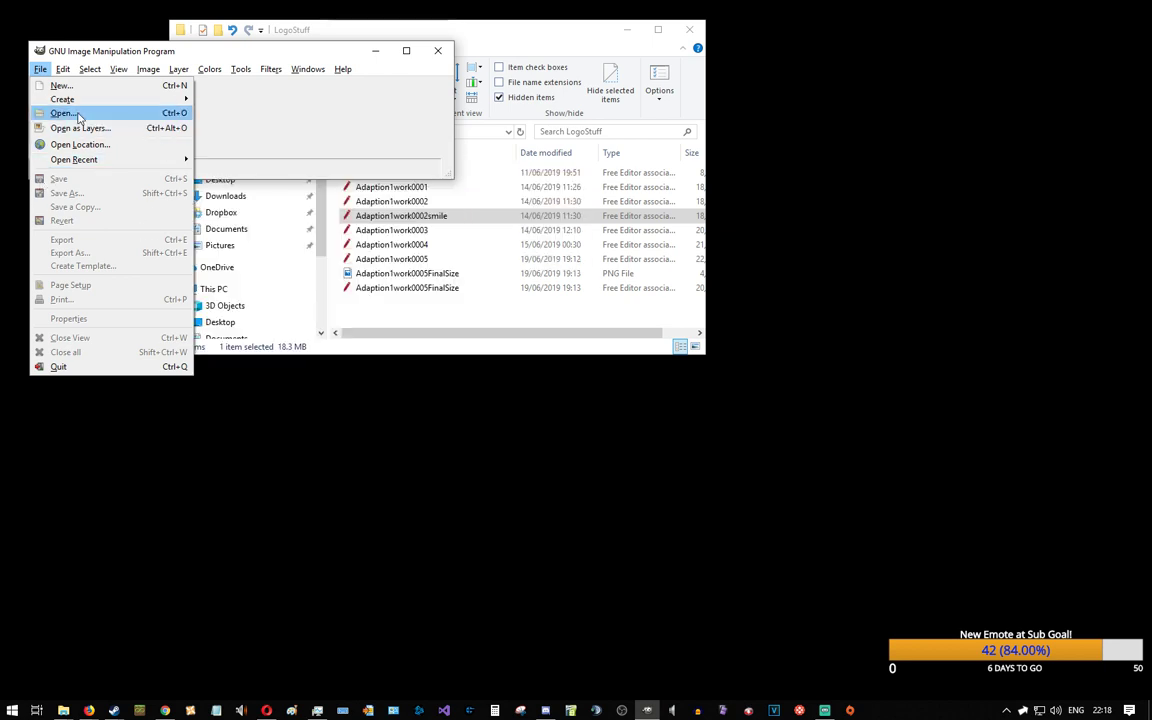
{"action": "left_click", "coordinate": [63, 710]}
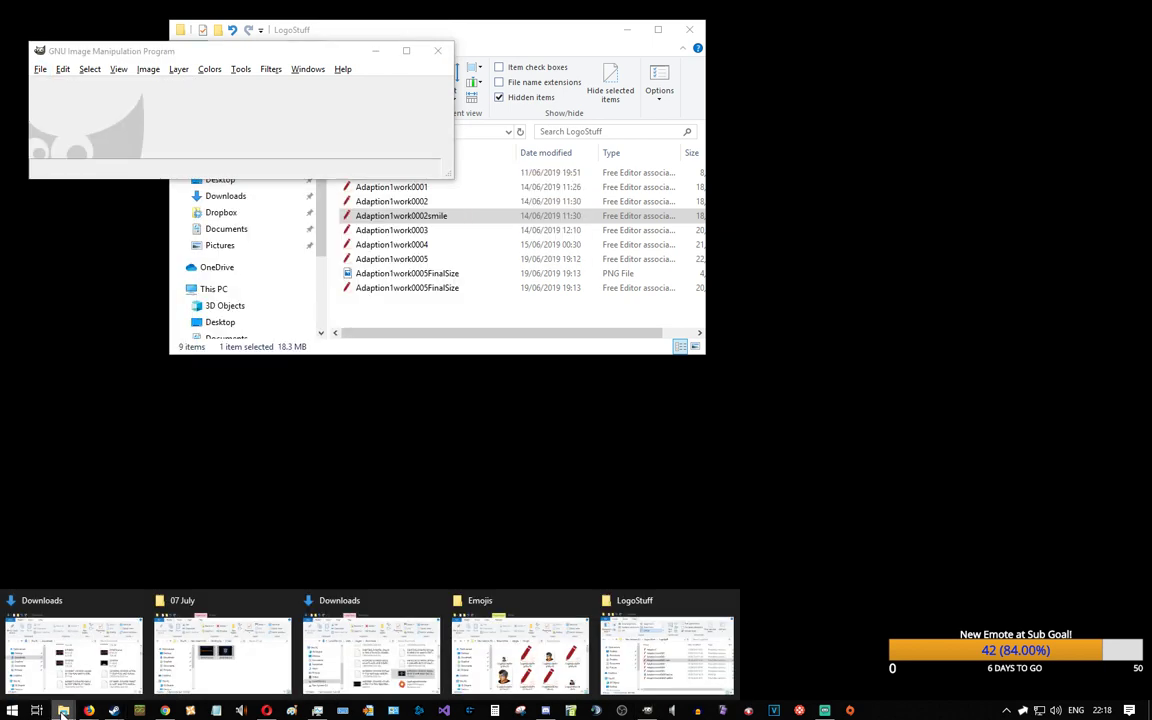
{"action": "left_click", "coordinate": [667, 652]}
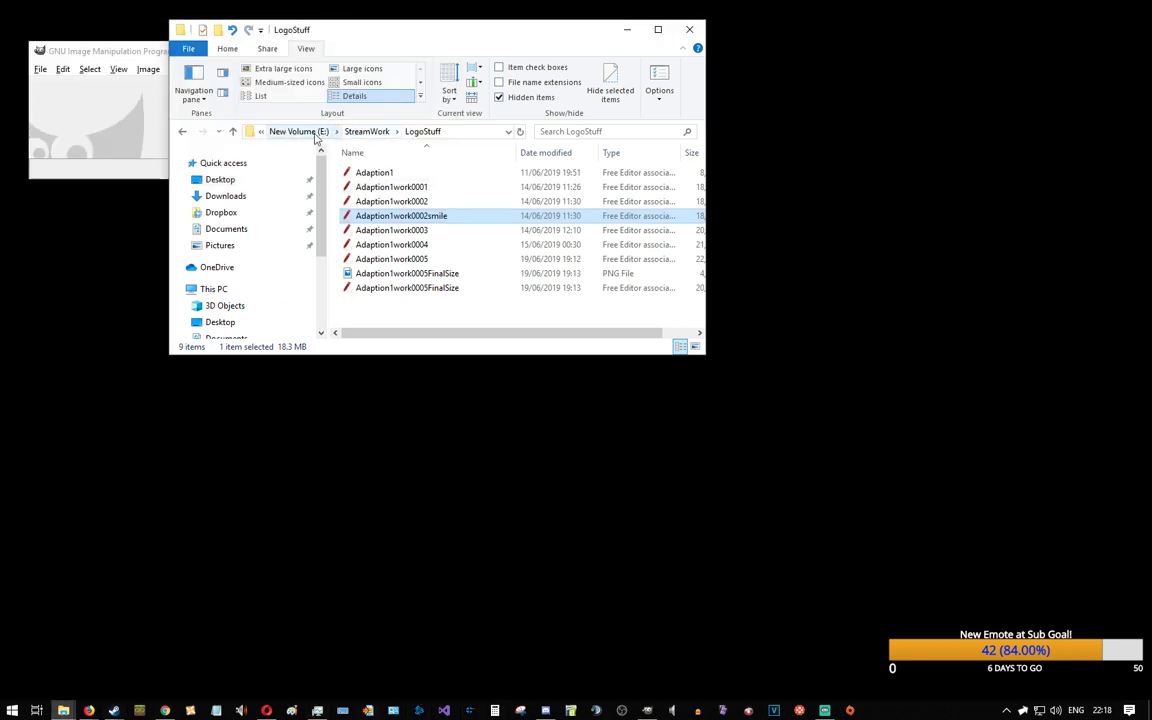
{"action": "left_click", "coordinate": [300, 131]}
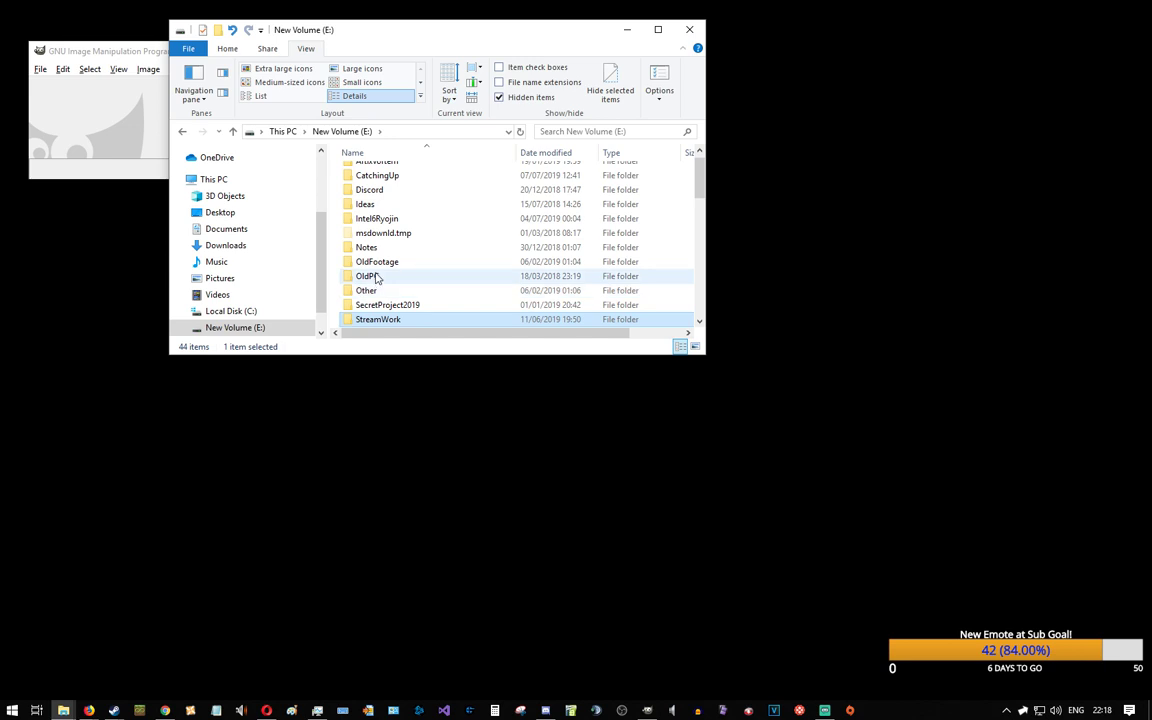
{"action": "scroll", "coordinate": [390, 240], "scroll_direction": "down", "scroll_amount": 5}
{"action": "scroll", "coordinate": [390, 240], "scroll_direction": "up", "scroll_amount": 2}
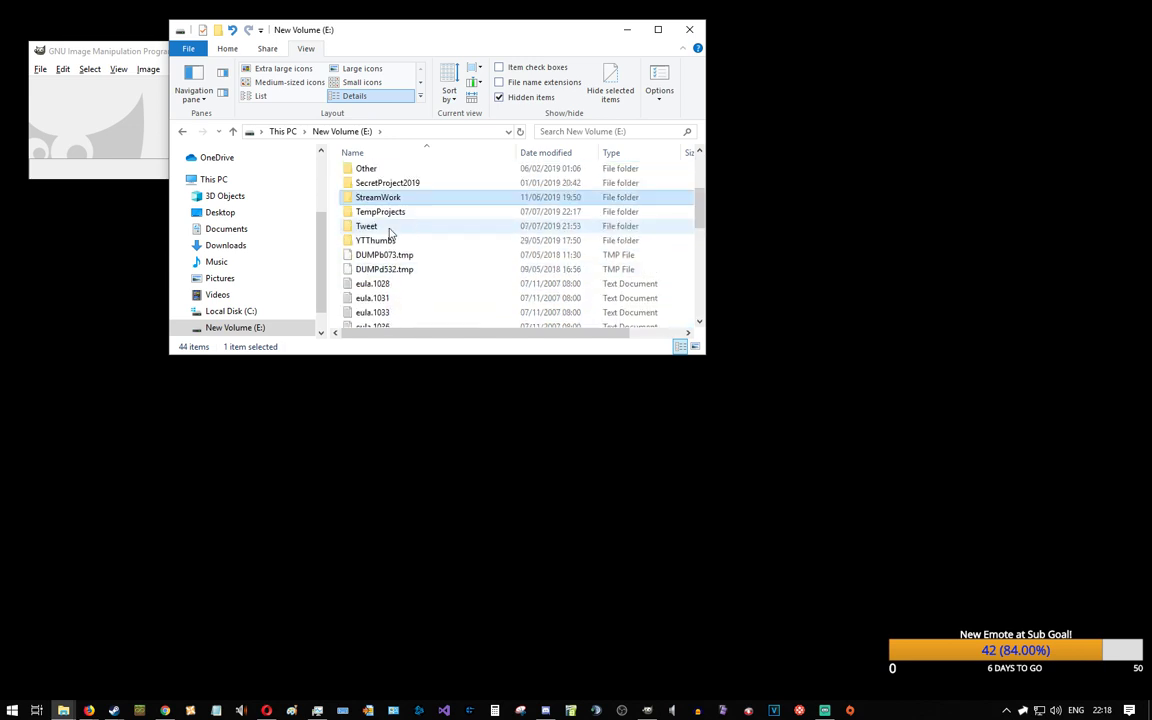
{"action": "double_click", "coordinate": [393, 212]}
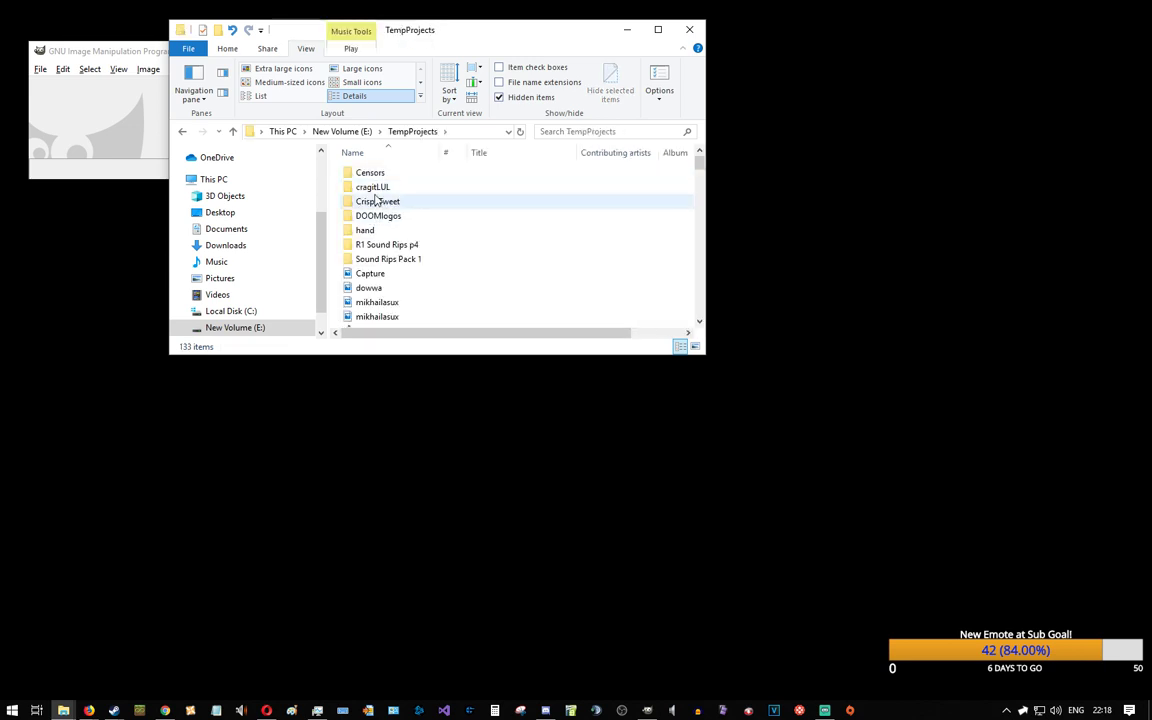
Step: Open the base image from the cragitLUL folder in GIMP and maximise its window
{"action": "left_click", "coordinate": [376, 190]}
{"action": "double_click", "coordinate": [376, 190]}
{"action": "left_click_drag", "start_coordinate": [370, 200], "coordinate": [98, 99]}
{"action": "left_click_drag", "start_coordinate": [190, 42], "coordinate": [293, 1]}
{"action": "double_click", "coordinate": [283, 11]}
Step: Activate the Paintbrush tool and enlarge the base image to 2300%
{"action": "scroll", "coordinate": [590, 345], "scroll_direction": "up", "scroll_amount": 6}
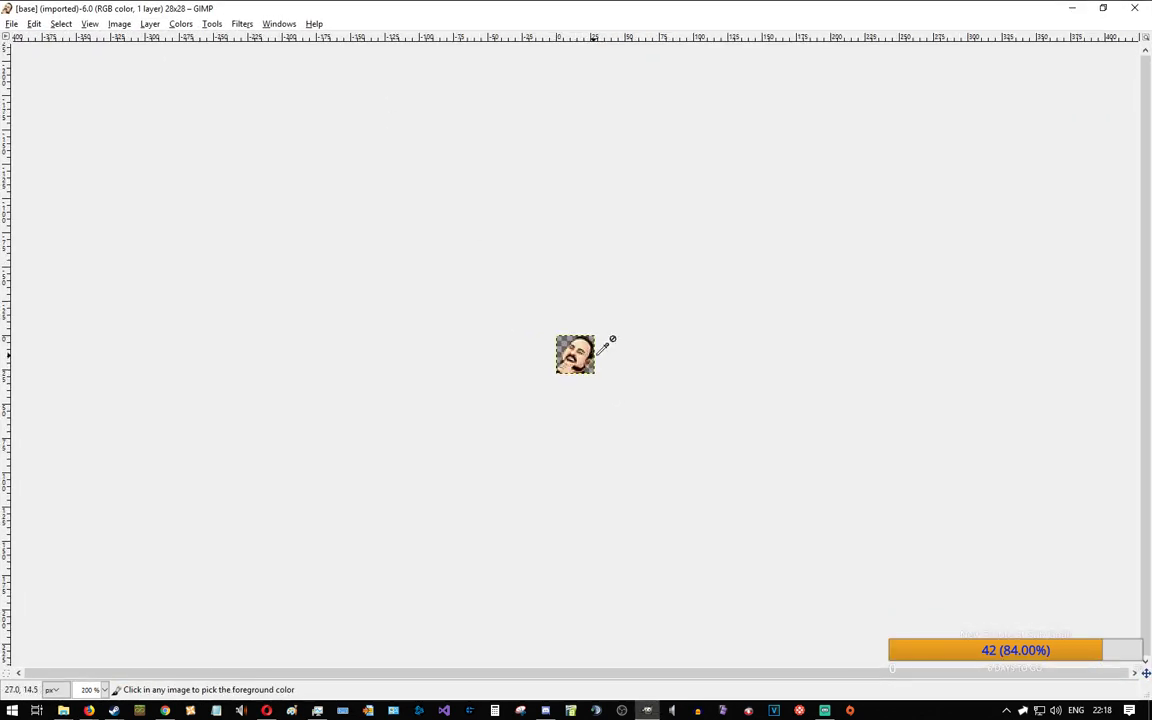
{"action": "scroll", "coordinate": [604, 347], "scroll_direction": "up", "scroll_amount": 2}
{"action": "key", "text": "p"}
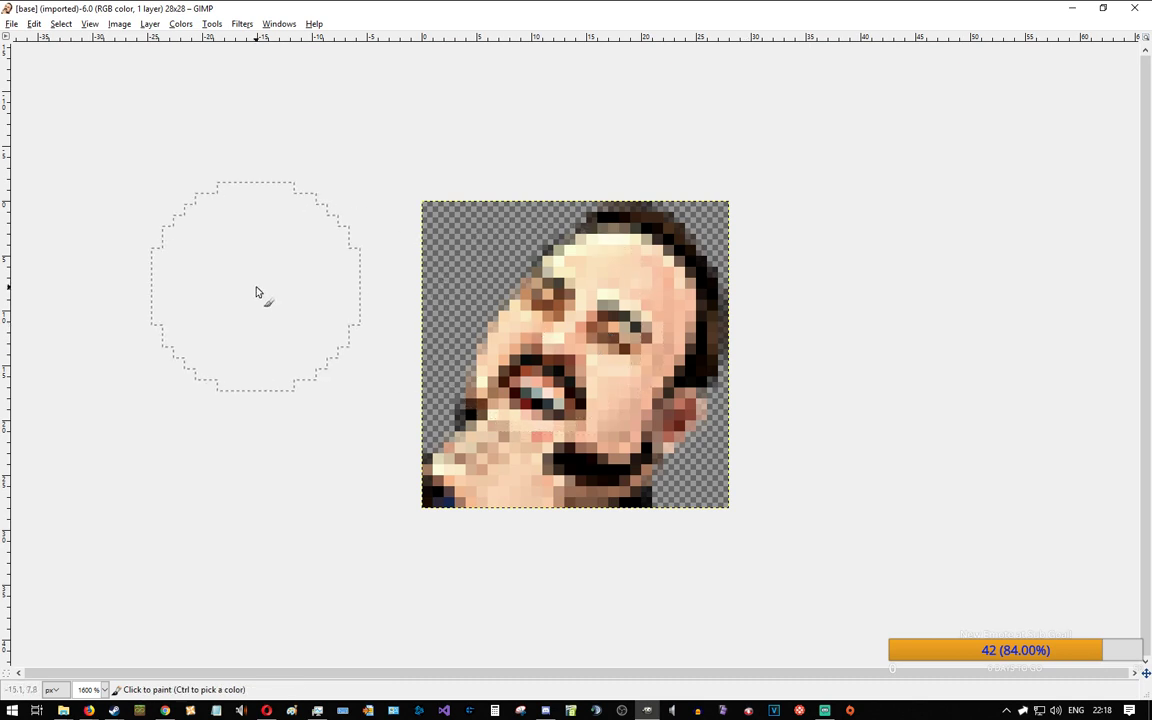
{"action": "scroll", "coordinate": [717, 404], "scroll_direction": "down", "scroll_amount": 1}
{"action": "scroll", "coordinate": [717, 404], "scroll_direction": "down", "scroll_amount": 5}
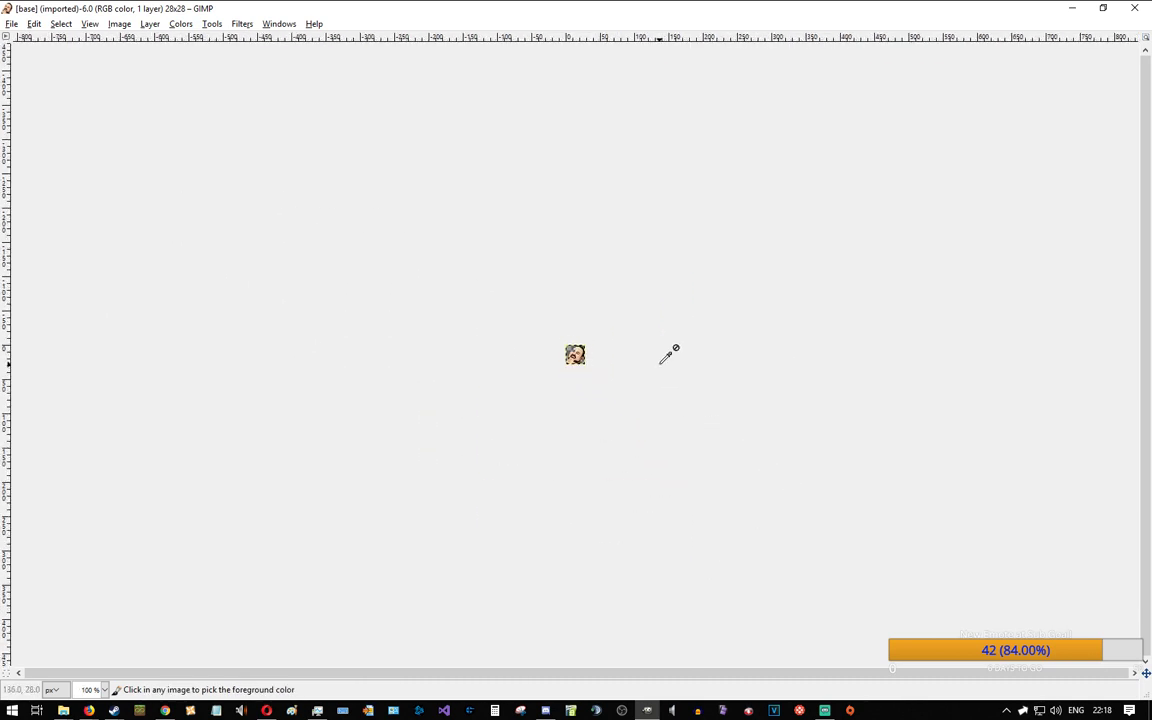
{"action": "scroll", "coordinate": [645, 352], "scroll_direction": "up", "scroll_amount": 6}
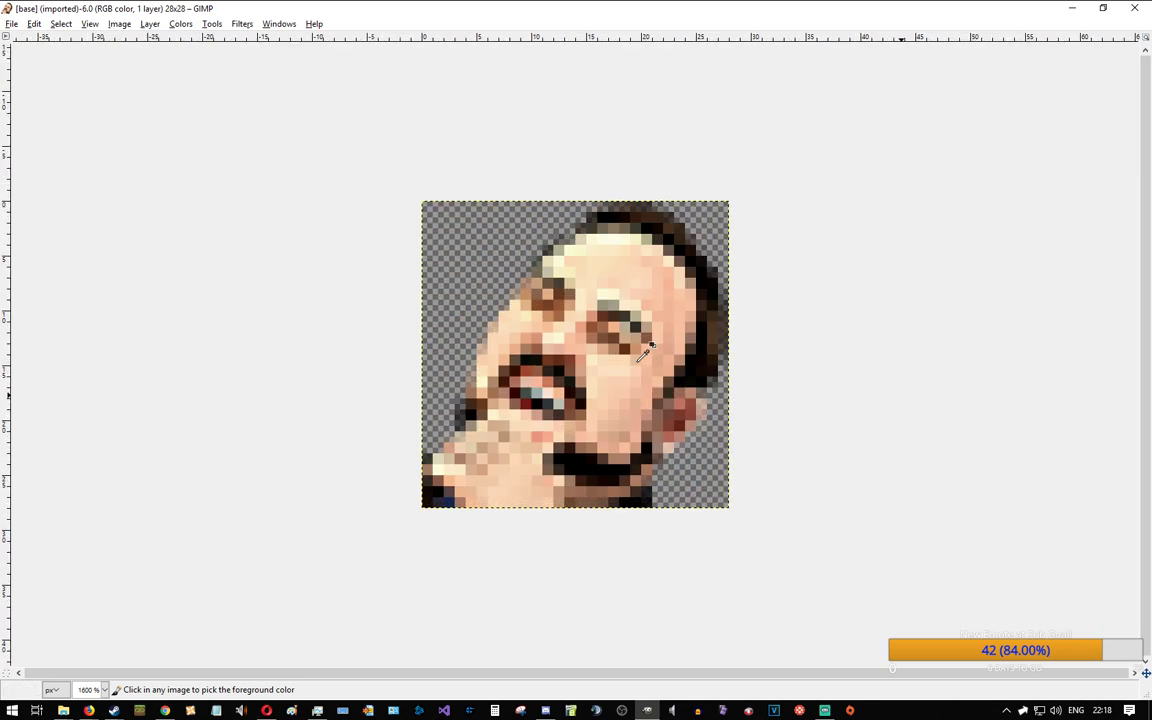
{"action": "scroll", "coordinate": [645, 352], "scroll_direction": "up", "scroll_amount": 1}
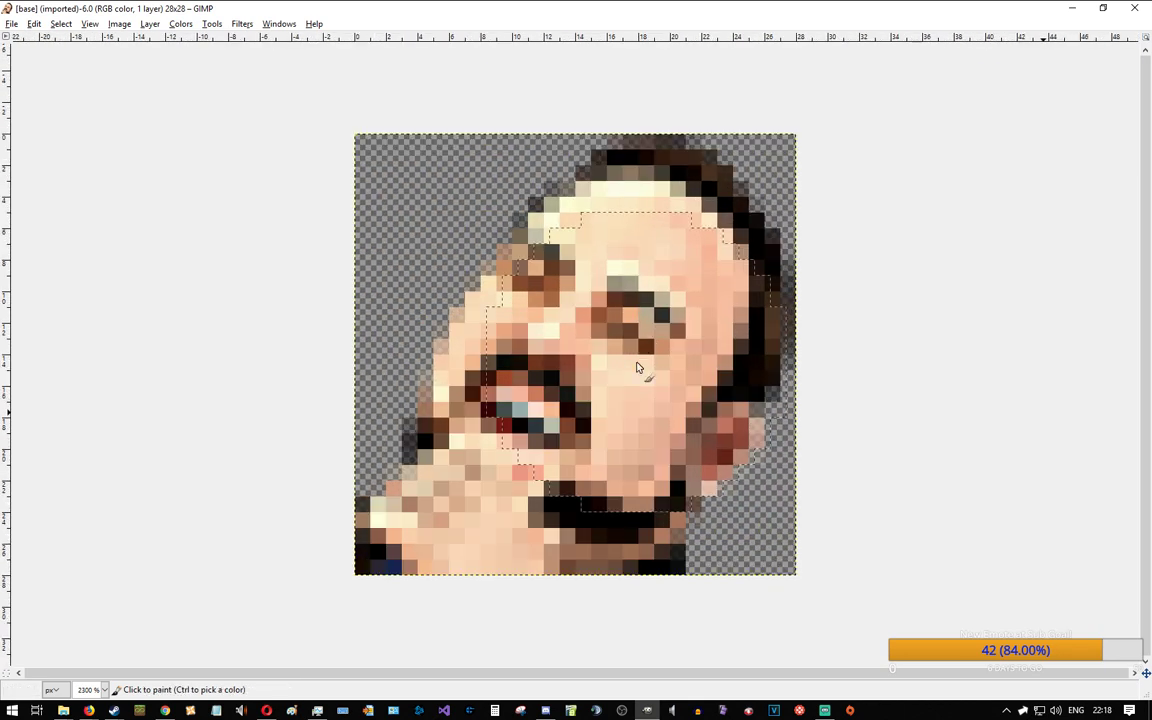
Step: Try painting orange over the face and a grey (8b8b8b) patch on top, and undo the strokes
{"action": "left_click", "coordinate": [614, 363]}
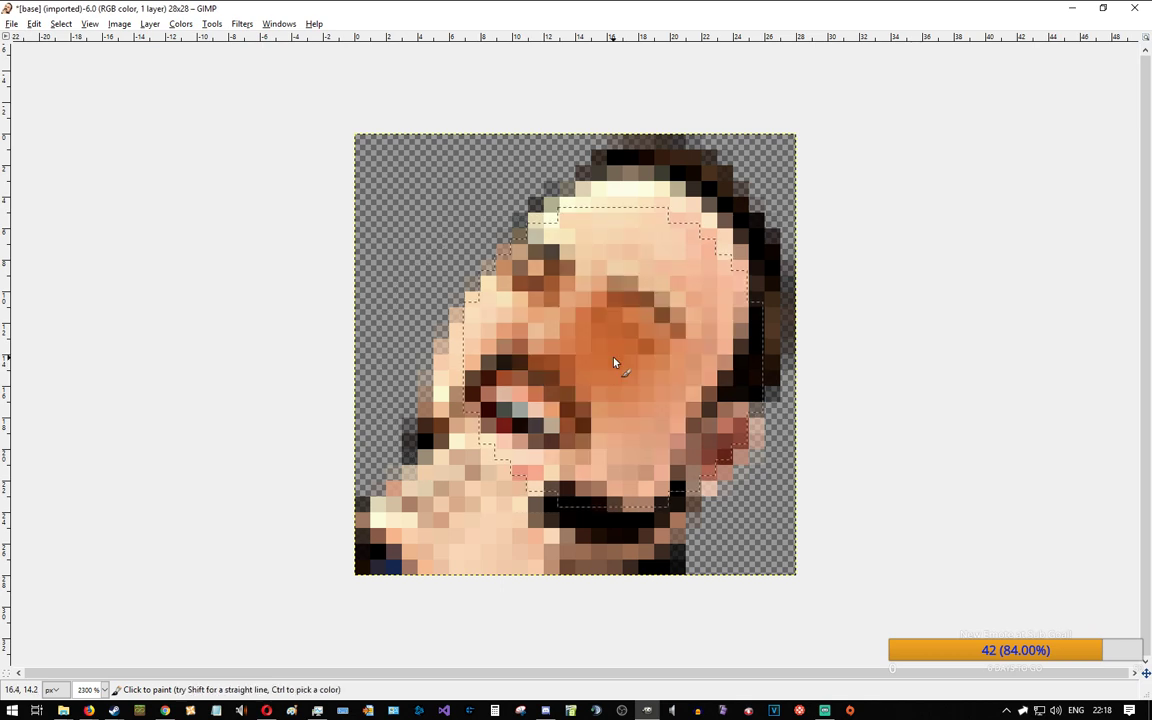
{"action": "key", "text": "ctrl+z"}
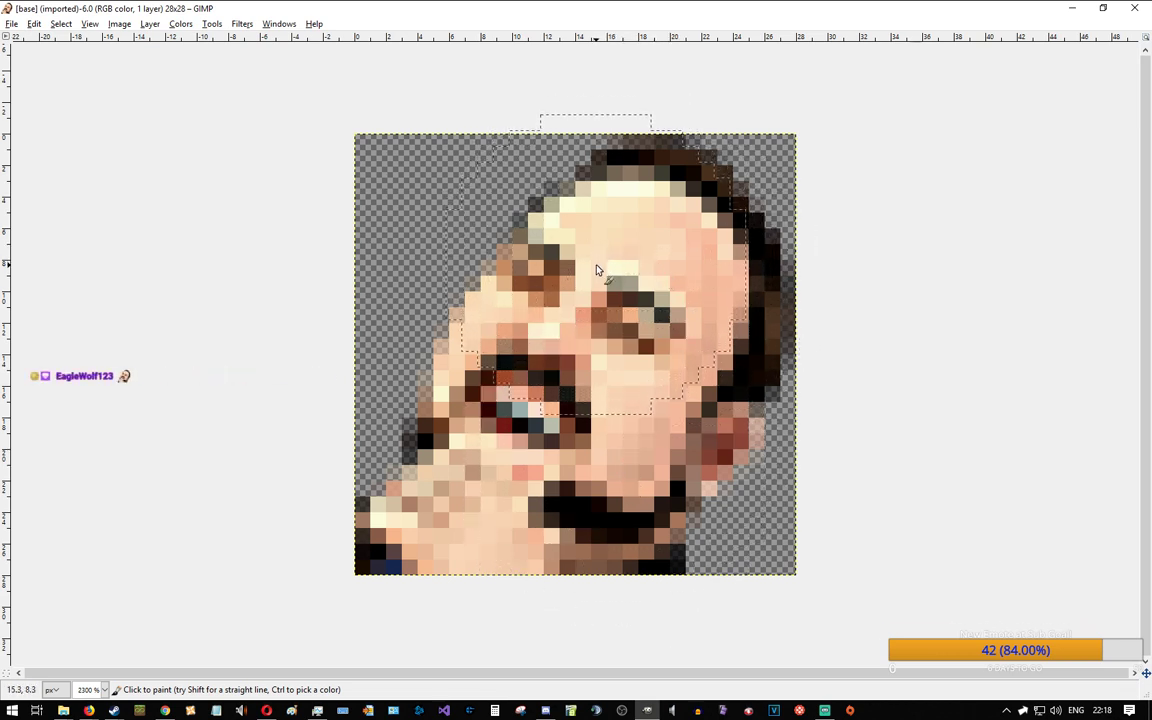
{"action": "mouse_move", "coordinate": [597, 239]}
{"action": "left_mouse_down"}
{"action": "mouse_move", "coordinate": [696, 265]}
{"action": "mouse_move", "coordinate": [724, 318]}
{"action": "mouse_move", "coordinate": [692, 420]}
{"action": "mouse_move", "coordinate": [627, 430]}
{"action": "mouse_move", "coordinate": [517, 324]}
{"action": "mouse_move", "coordinate": [681, 447]}
{"action": "mouse_move", "coordinate": [583, 473]}
{"action": "mouse_move", "coordinate": [520, 515]}
{"action": "mouse_move", "coordinate": [442, 548]}
{"action": "left_mouse_up"}
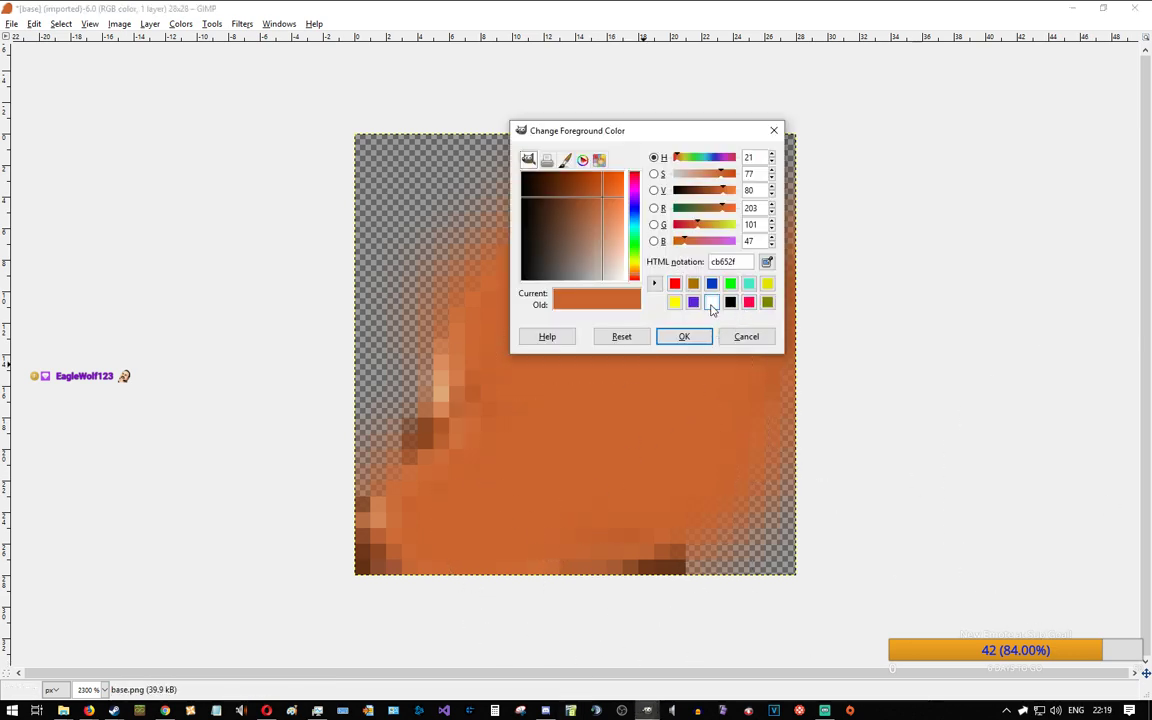
{"action": "left_click", "coordinate": [711, 303]}
{"action": "left_click_drag", "start_coordinate": [735, 190], "coordinate": [710, 194]}
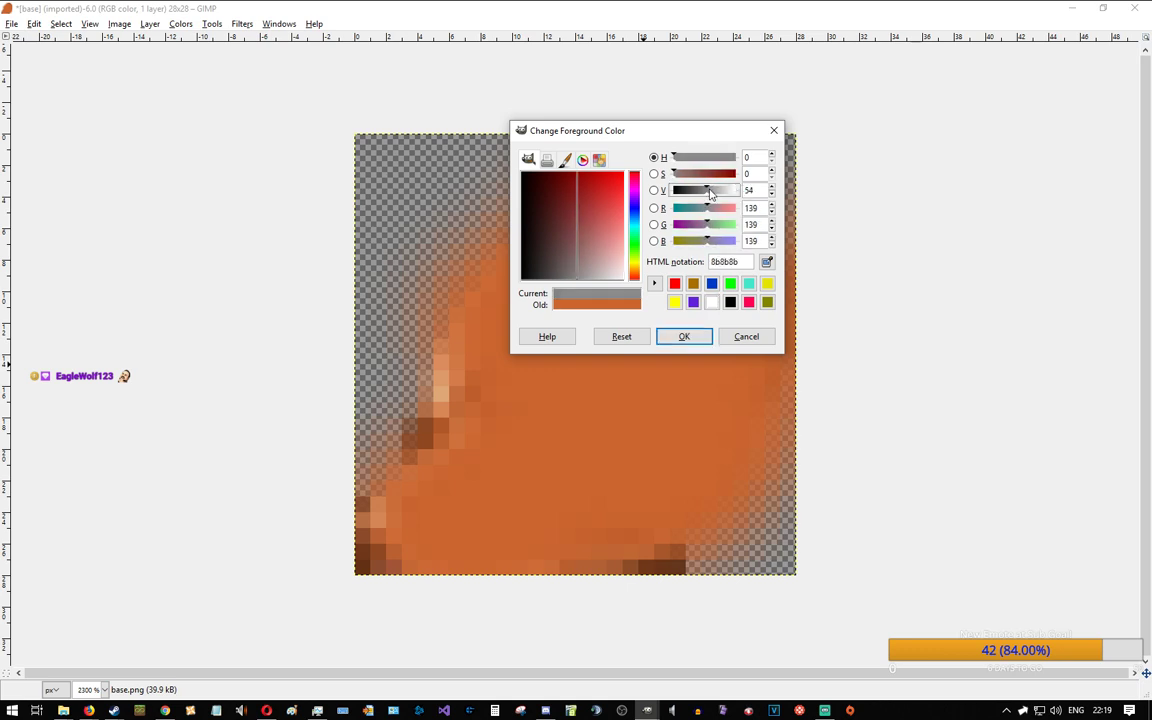
{"action": "left_click", "coordinate": [684, 336]}
{"action": "mouse_move", "coordinate": [715, 283]}
{"action": "left_mouse_down"}
{"action": "mouse_move", "coordinate": [689, 322]}
{"action": "mouse_move", "coordinate": [733, 392]}
{"action": "left_mouse_up"}
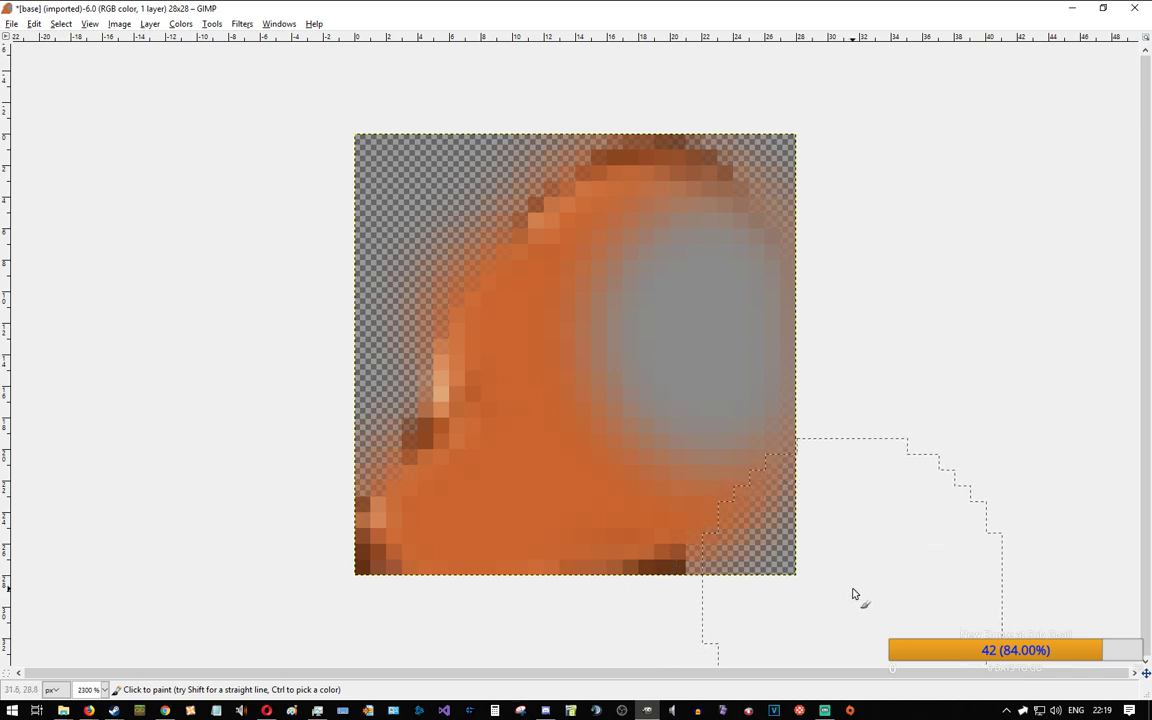
{"action": "key", "text": "ctrl+z"}
{"action": "key", "text": "ctrl+z"}
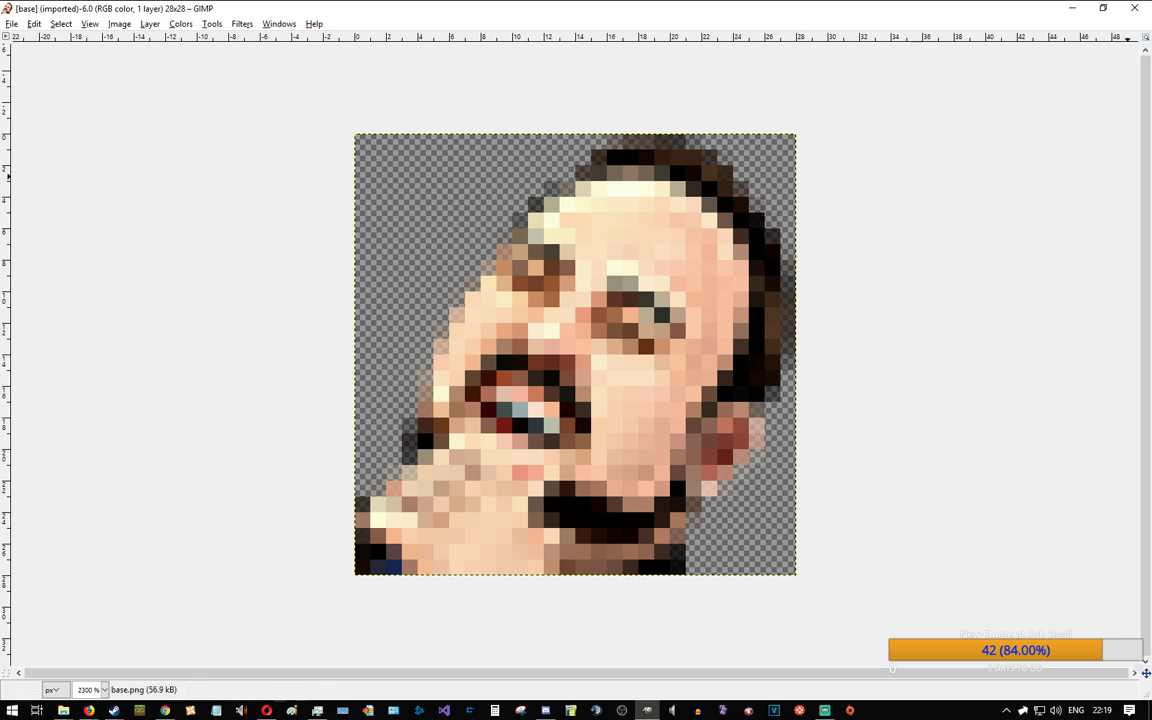
Step: Place the Layers and Toolbox windows beside the image and add a transparent 28 × 28 px layer above base.png
{"action": "mouse_move", "coordinate": [1150, 330]}
{"action": "left_mouse_down"}
{"action": "mouse_move", "coordinate": [901, 312]}
{"action": "mouse_move", "coordinate": [954, 118]}
{"action": "left_mouse_up"}
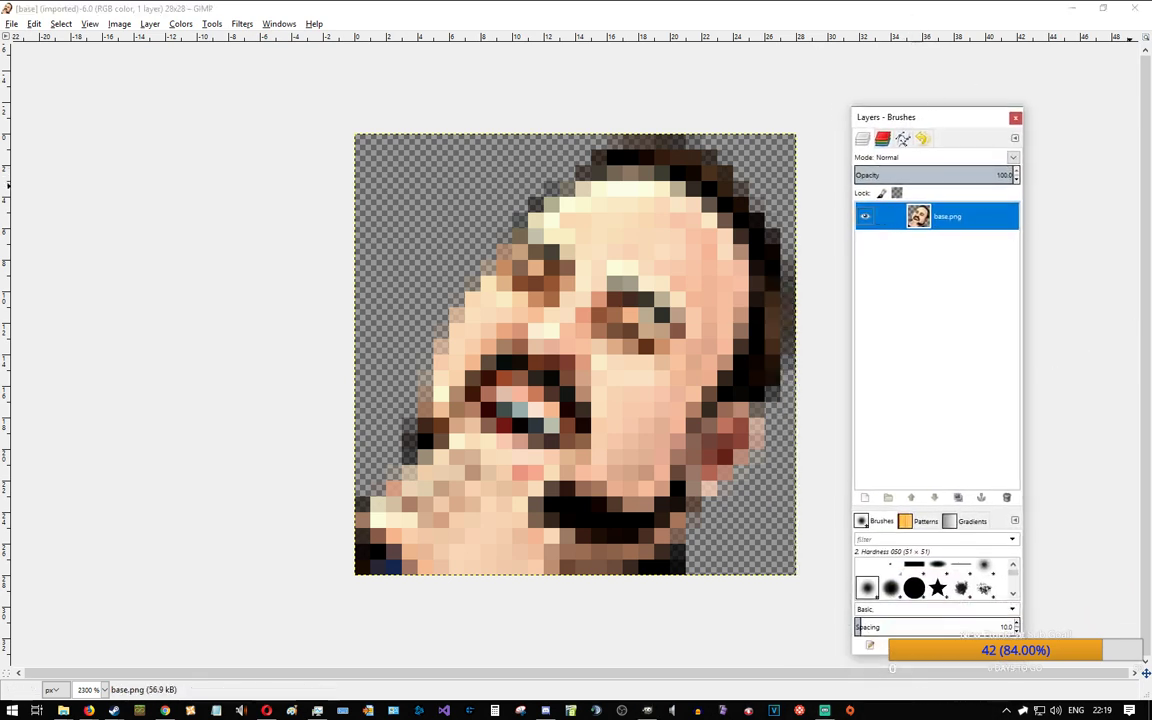
{"action": "left_click_drag", "start_coordinate": [1150, 112], "coordinate": [1079, 92]}
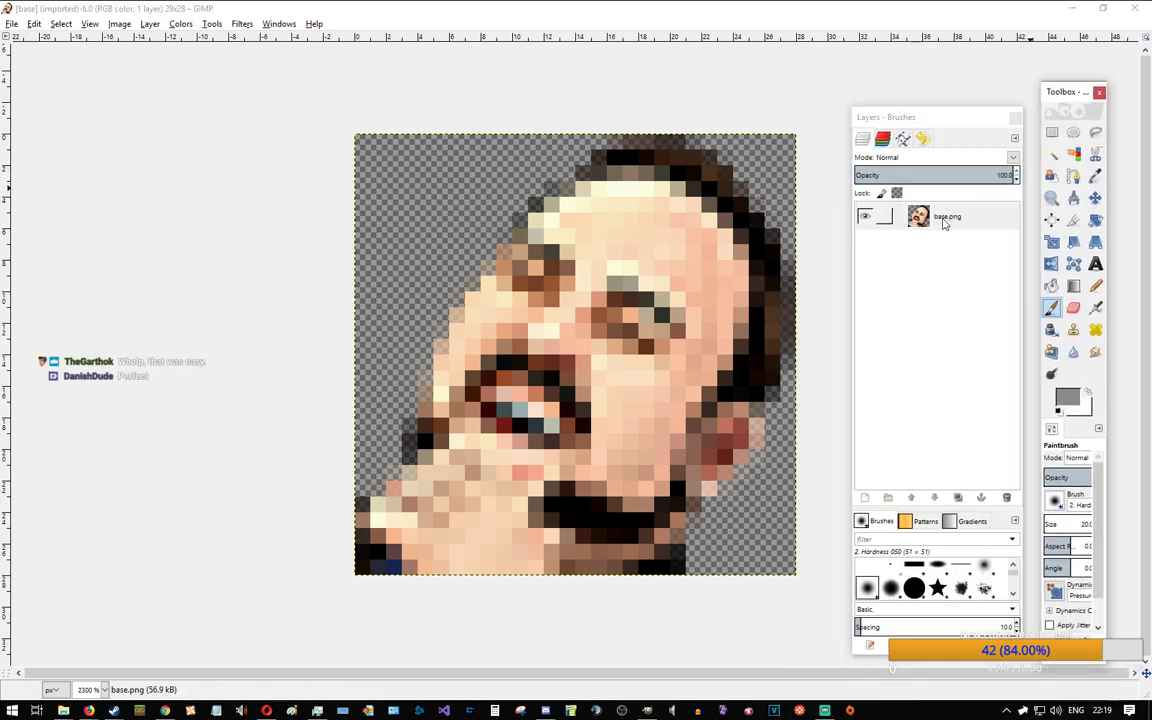
{"action": "left_click", "coordinate": [943, 222]}
{"action": "left_click", "coordinate": [864, 499]}
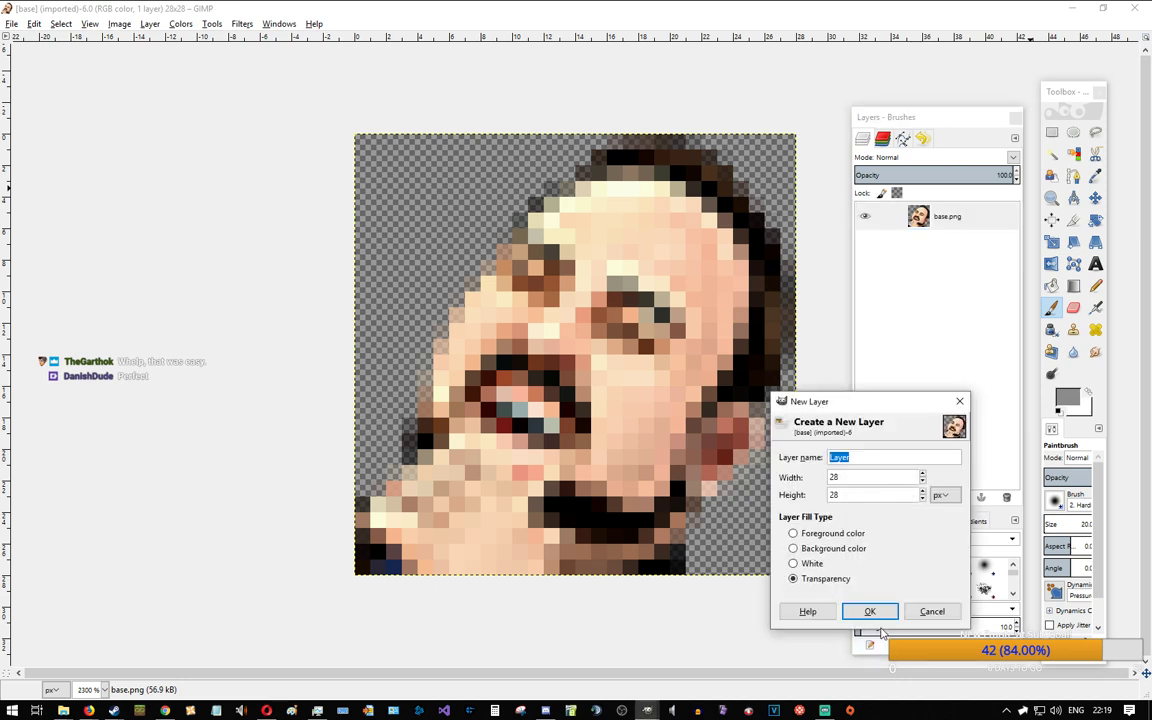
{"action": "left_click", "coordinate": [869, 610]}
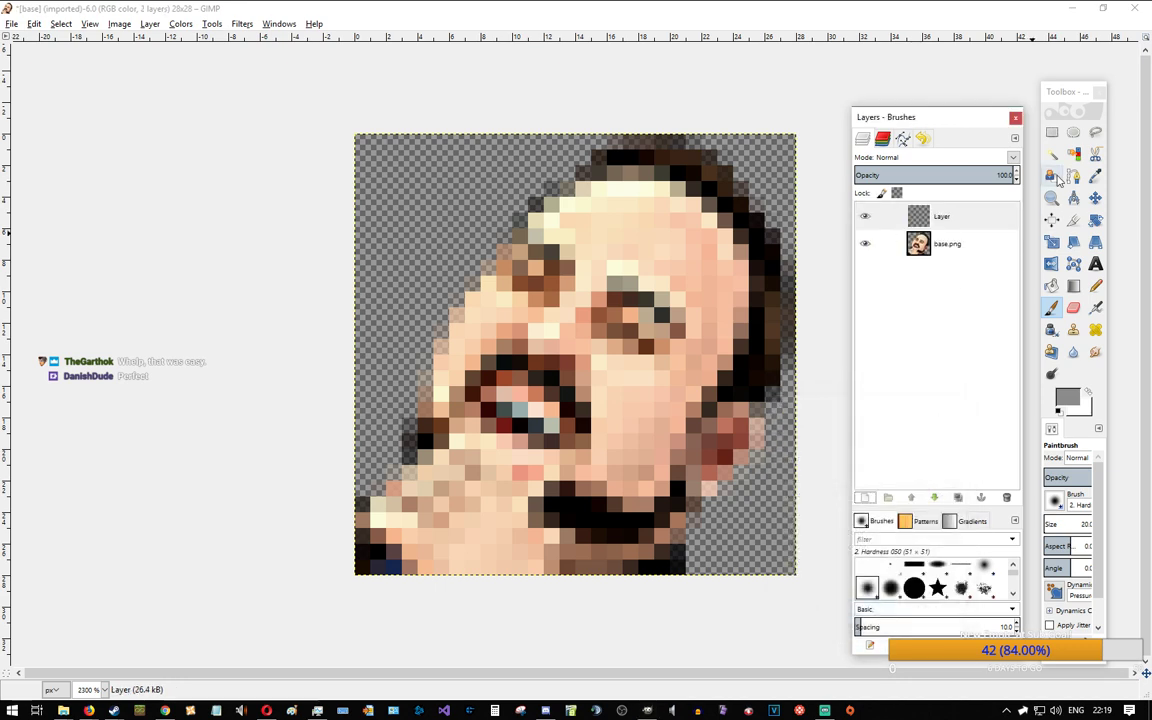
{"action": "left_click", "coordinate": [955, 216]}
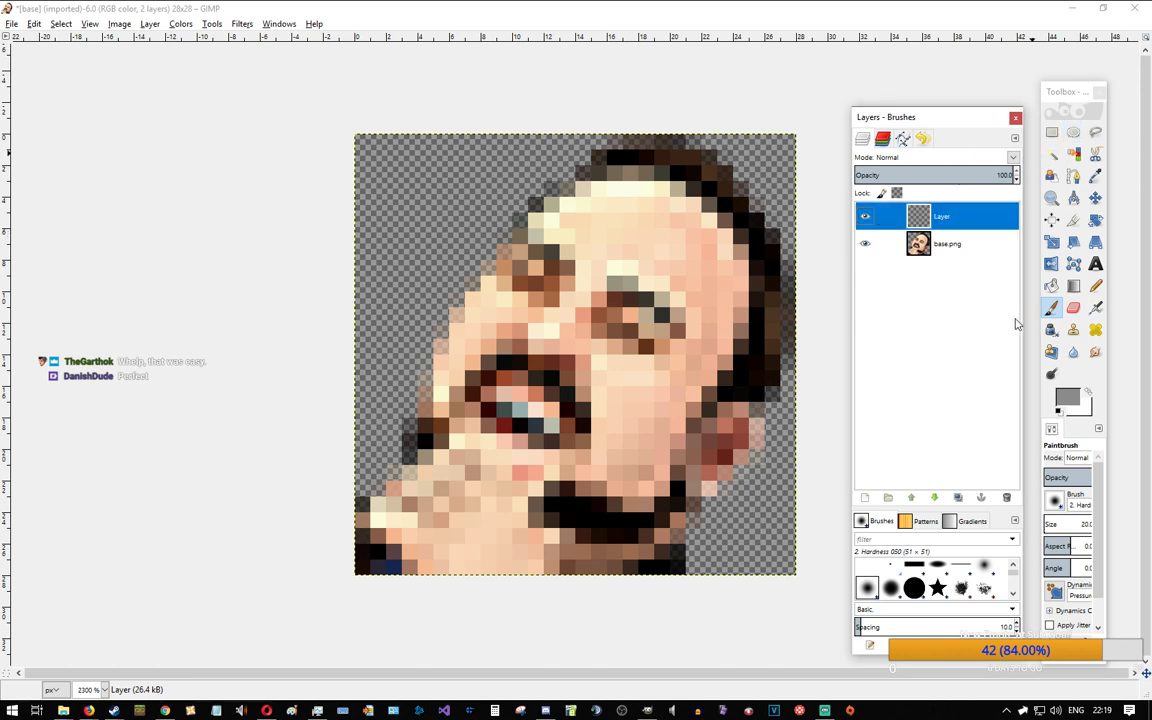
{"action": "left_click", "coordinate": [1066, 398]}
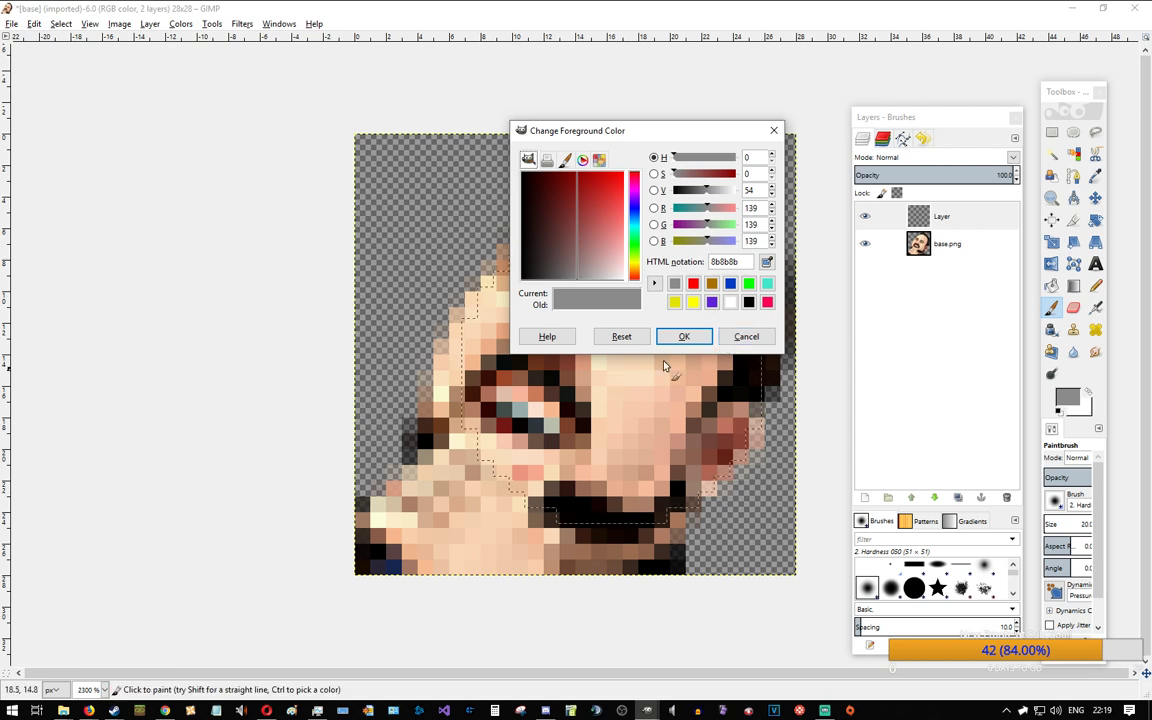
{"action": "left_click", "coordinate": [742, 337]}
Step: Open the 20190707EmoteStream.xcf image from the Tweet folder
{"action": "left_click", "coordinate": [11, 23]}
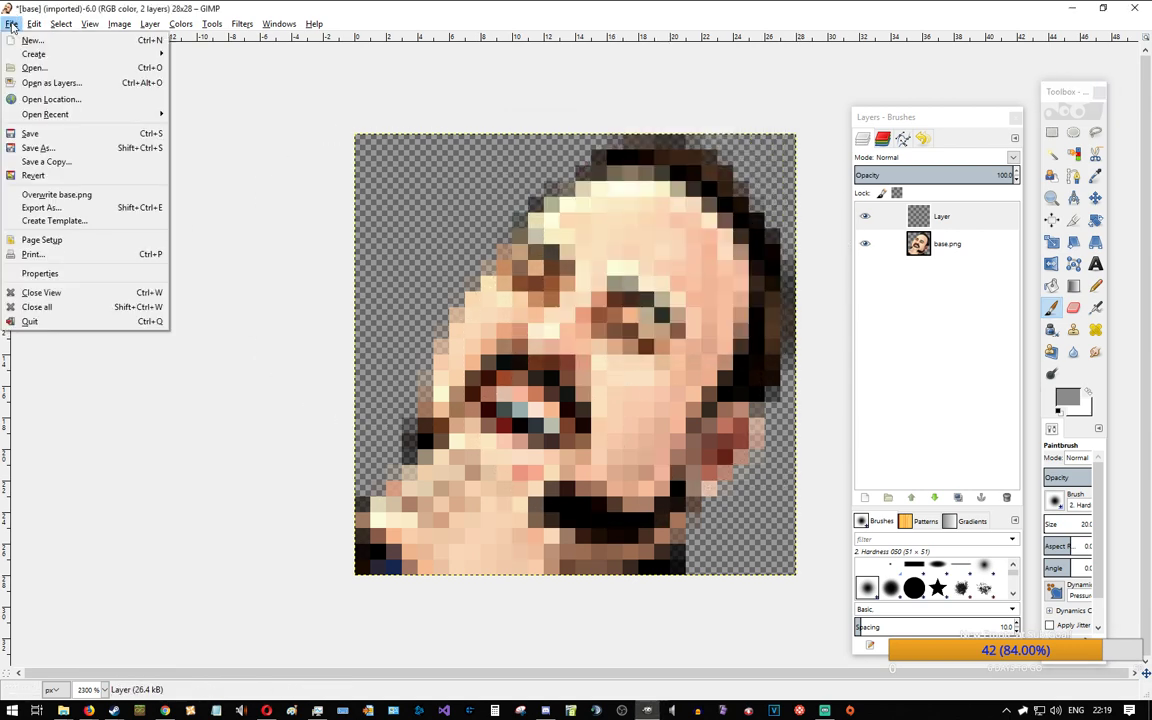
{"action": "left_click", "coordinate": [38, 68]}
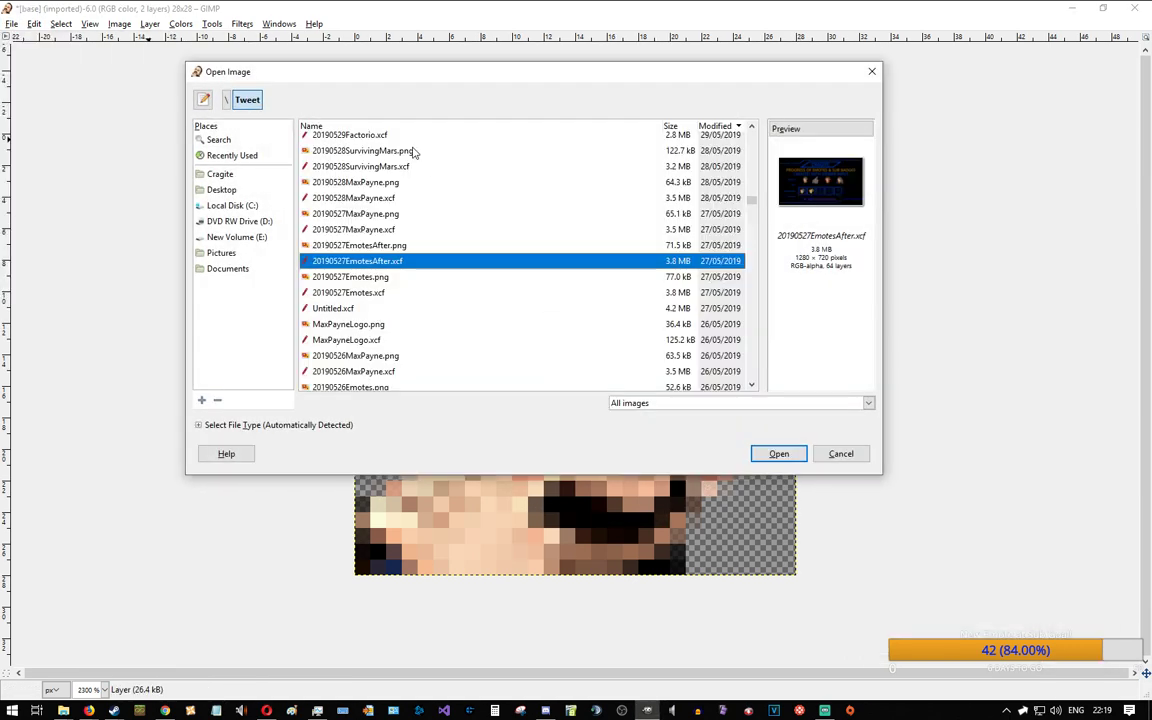
{"action": "scroll", "coordinate": [415, 152], "scroll_direction": "up", "scroll_amount": 15}
{"action": "scroll", "coordinate": [415, 157], "scroll_direction": "up", "scroll_amount": 8}
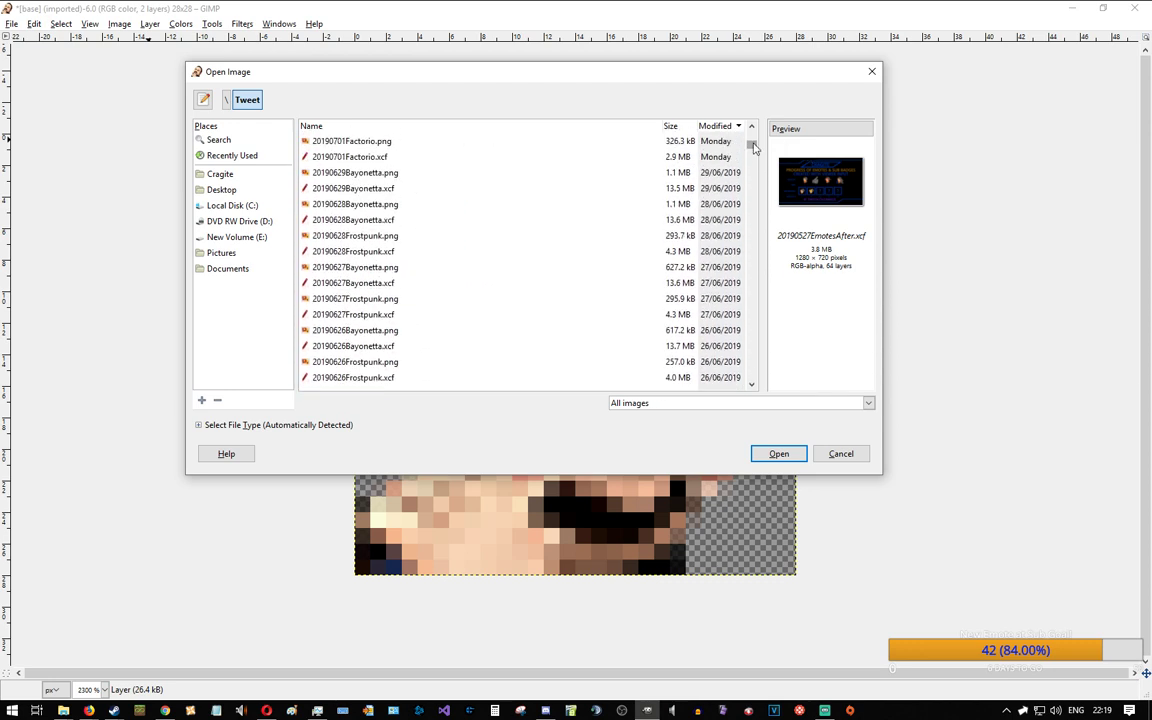
{"action": "scroll", "coordinate": [755, 147], "scroll_direction": "up", "scroll_amount": 6}
{"action": "left_click", "coordinate": [318, 140]}
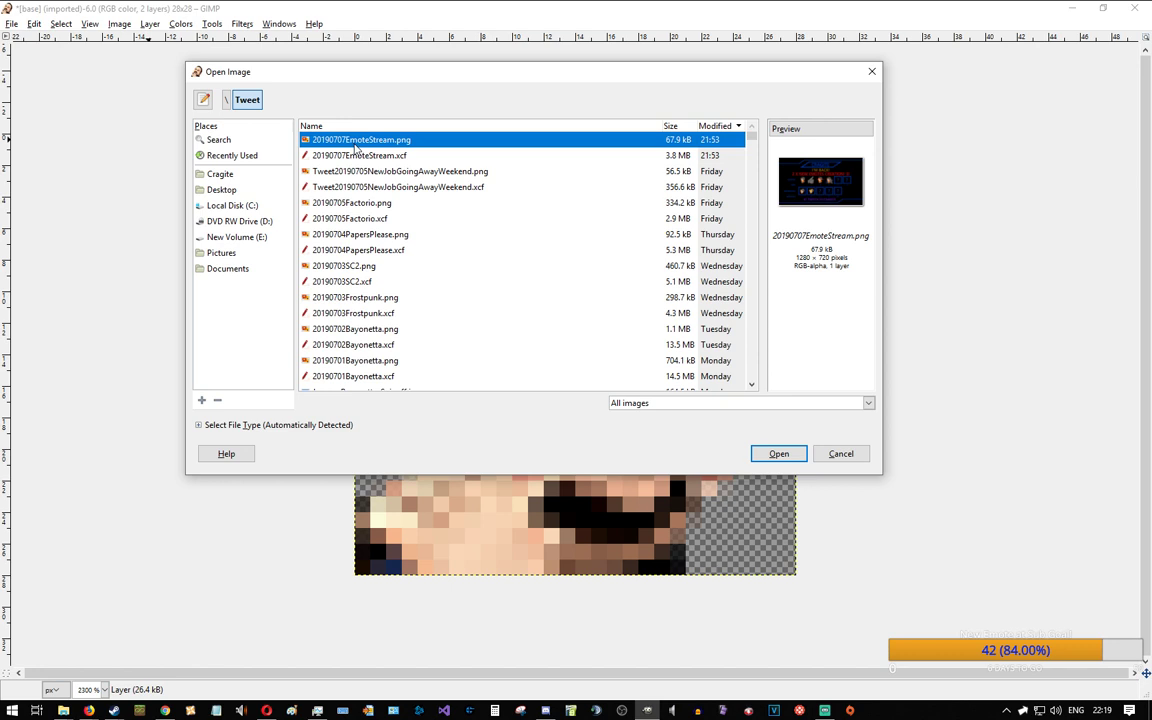
{"action": "left_click", "coordinate": [363, 156]}
{"action": "left_click", "coordinate": [362, 141]}
{"action": "left_click", "coordinate": [364, 153]}
{"action": "left_click", "coordinate": [753, 457]}
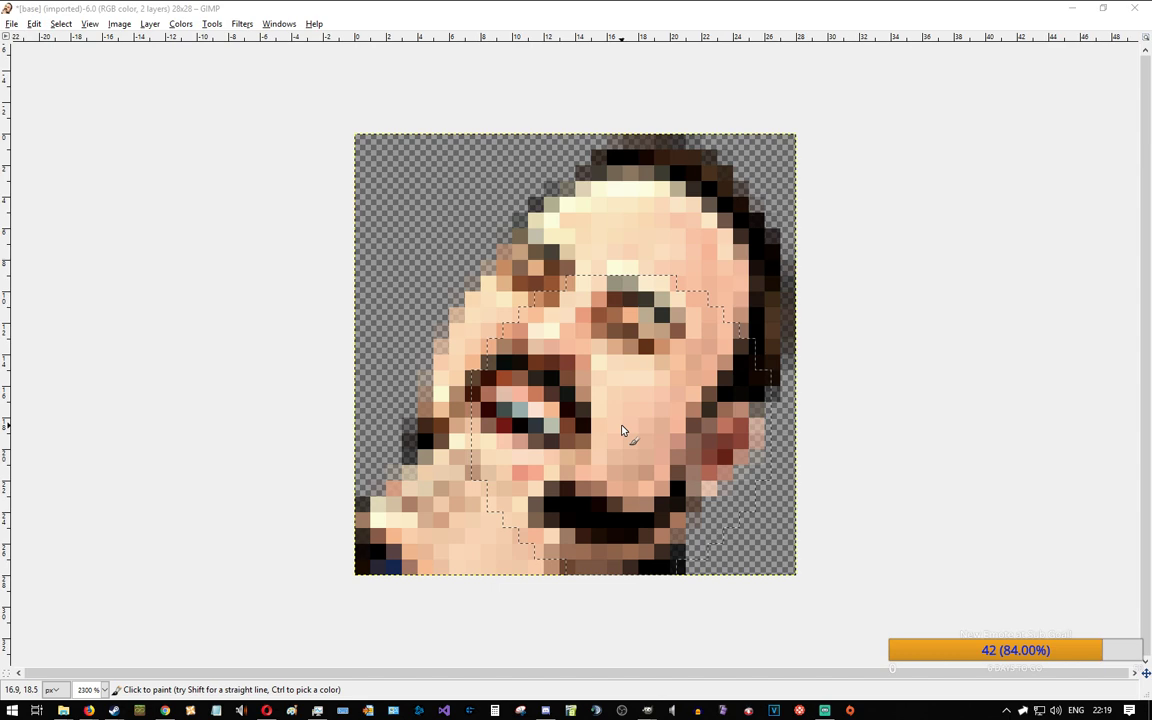
Step: Try painting over the head on the transparent layer with a colour sampled from the waving emote in 20190707EmoteStream.xcf
{"action": "key", "text": "alt+Tab"}
{"action": "left_click", "coordinate": [303, 180]}
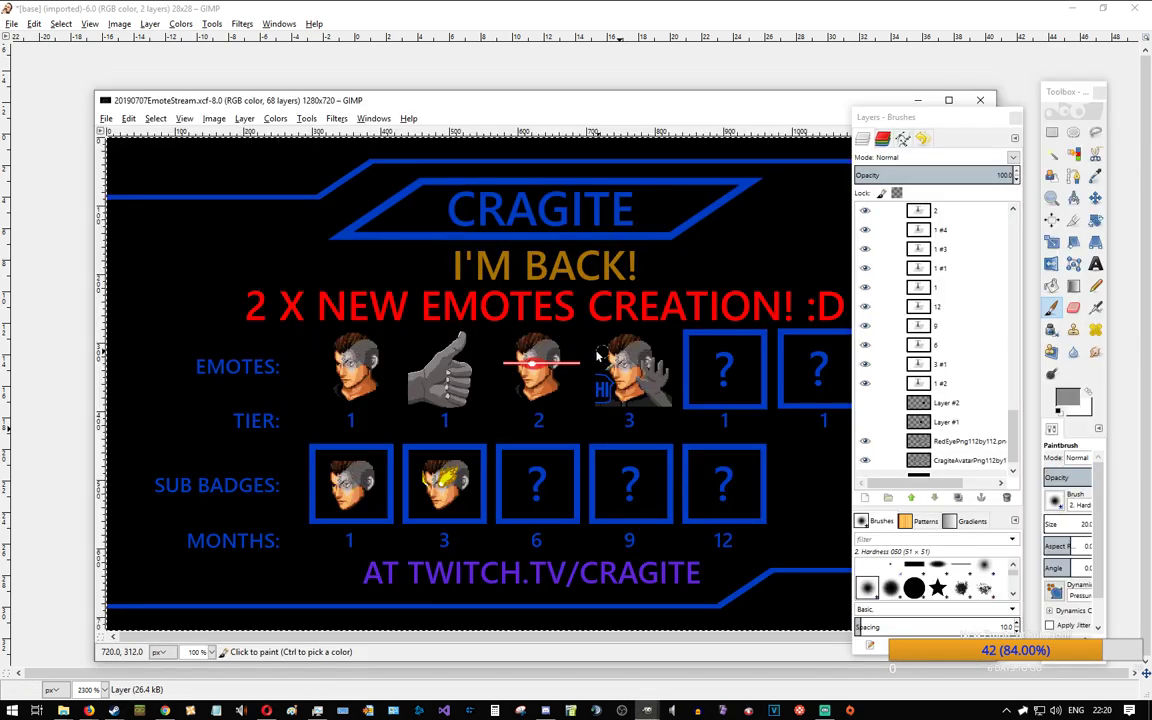
{"action": "scroll", "coordinate": [597, 355], "scroll_direction": "up", "scroll_amount": 9}
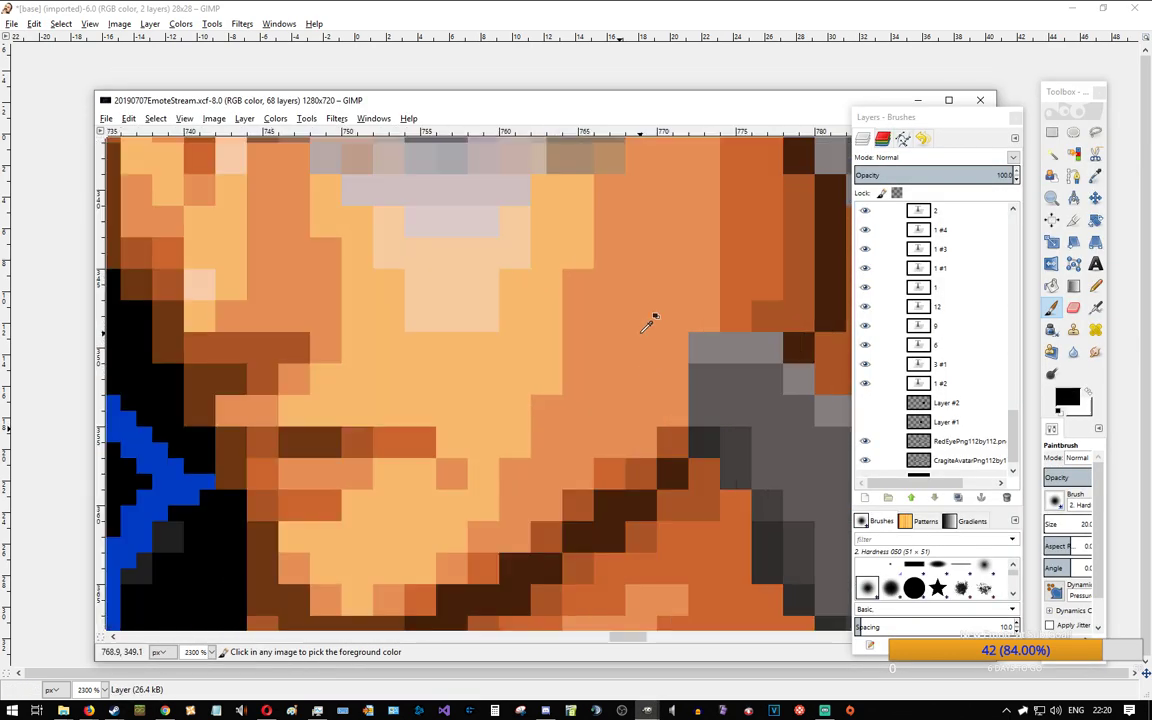
{"action": "left_click", "coordinate": [918, 101]}
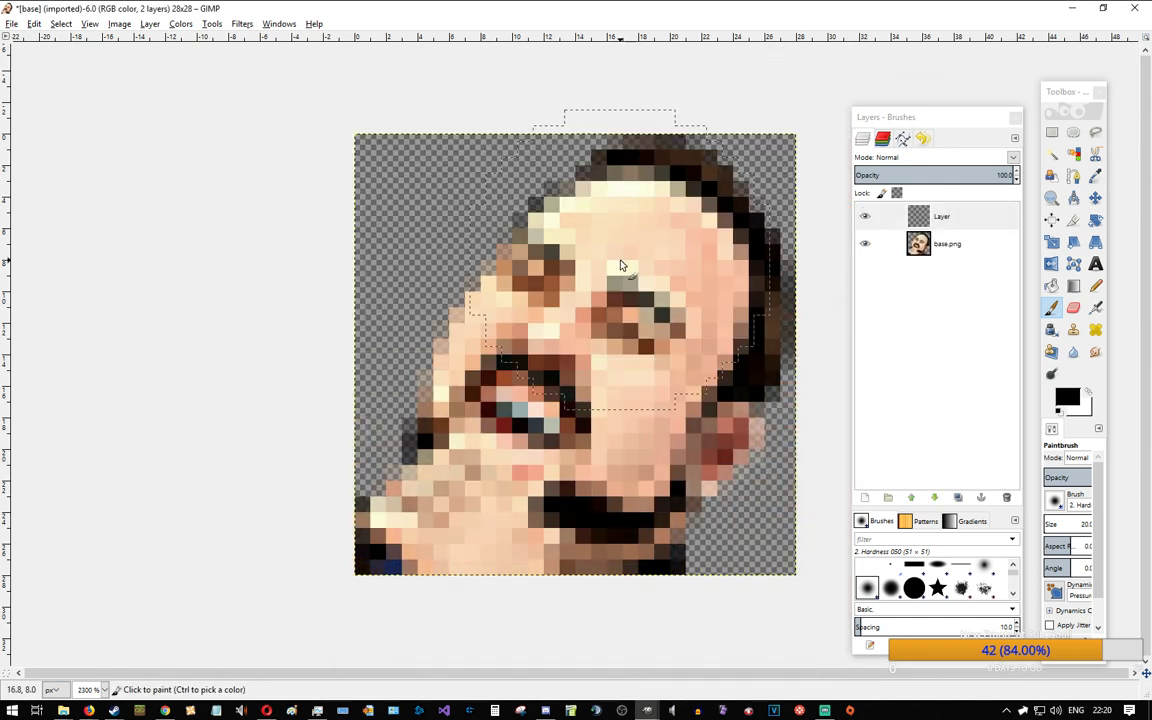
{"action": "left_click", "coordinate": [936, 222]}
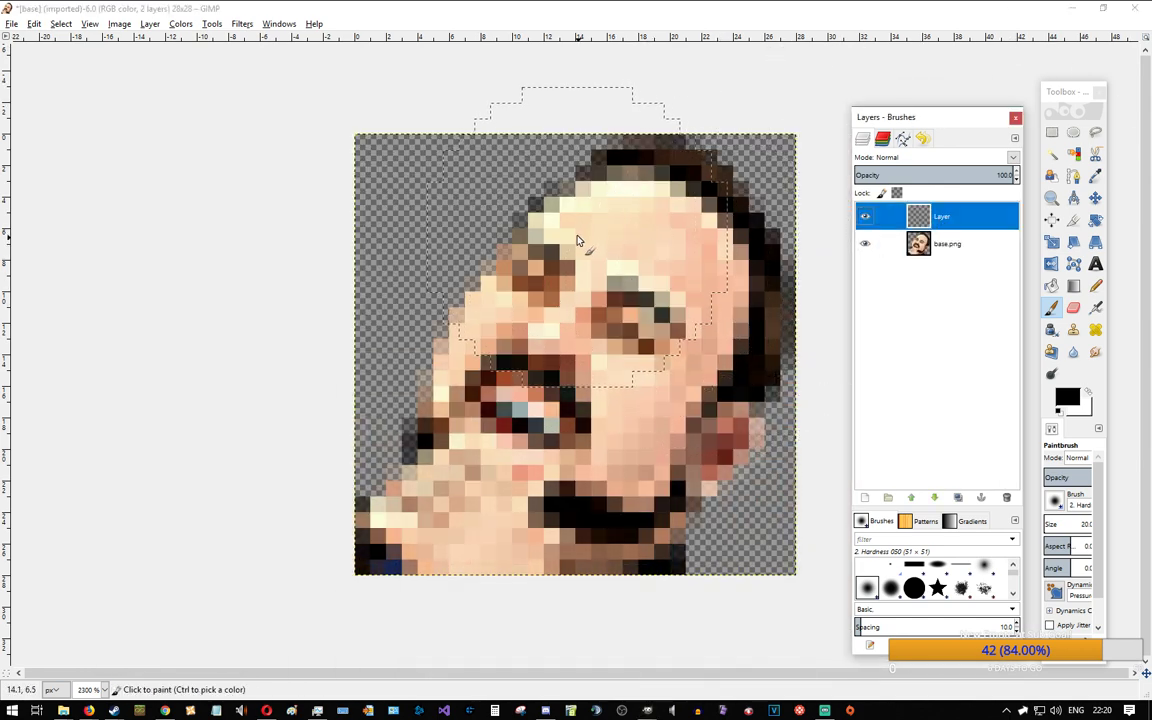
{"action": "left_click_drag", "start_coordinate": [578, 244], "coordinate": [658, 249]}
Step: Sample the orange skin colour from the waving emote's cheek in 20190707EmoteStream.xcf, using its CragiteHellov1at112x112.png layer, and return to the base image
{"action": "key", "text": "alt+Tab"}
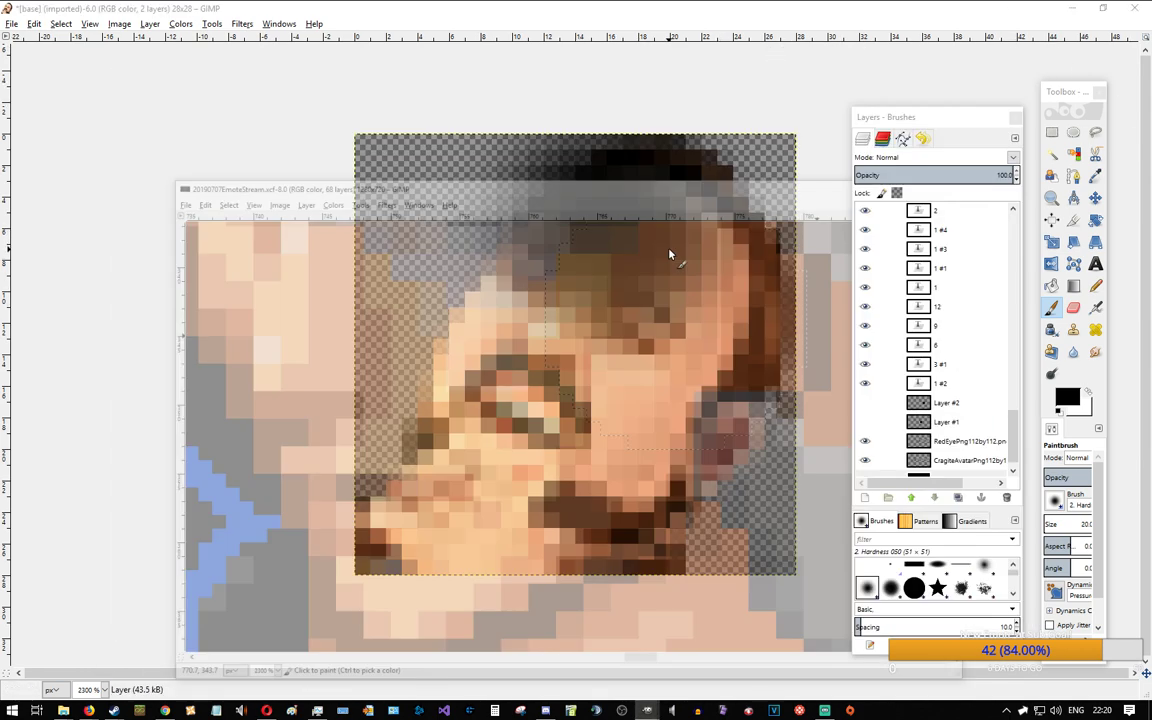
{"action": "double_click", "coordinate": [729, 104]}
{"action": "scroll", "coordinate": [669, 244], "scroll_direction": "down", "scroll_amount": 3, "text": "ctrl"}
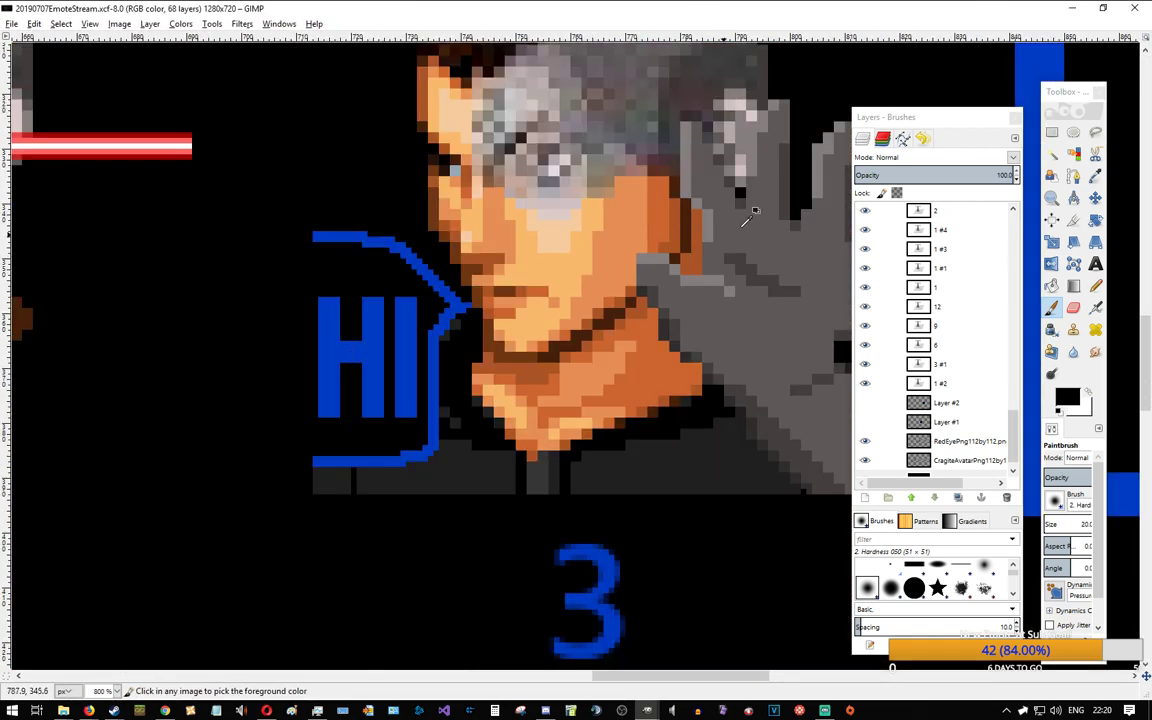
{"action": "scroll", "coordinate": [716, 196], "scroll_direction": "down", "scroll_amount": 2, "text": "ctrl"}
{"action": "scroll", "coordinate": [925, 340], "scroll_direction": "up", "scroll_amount": 10}
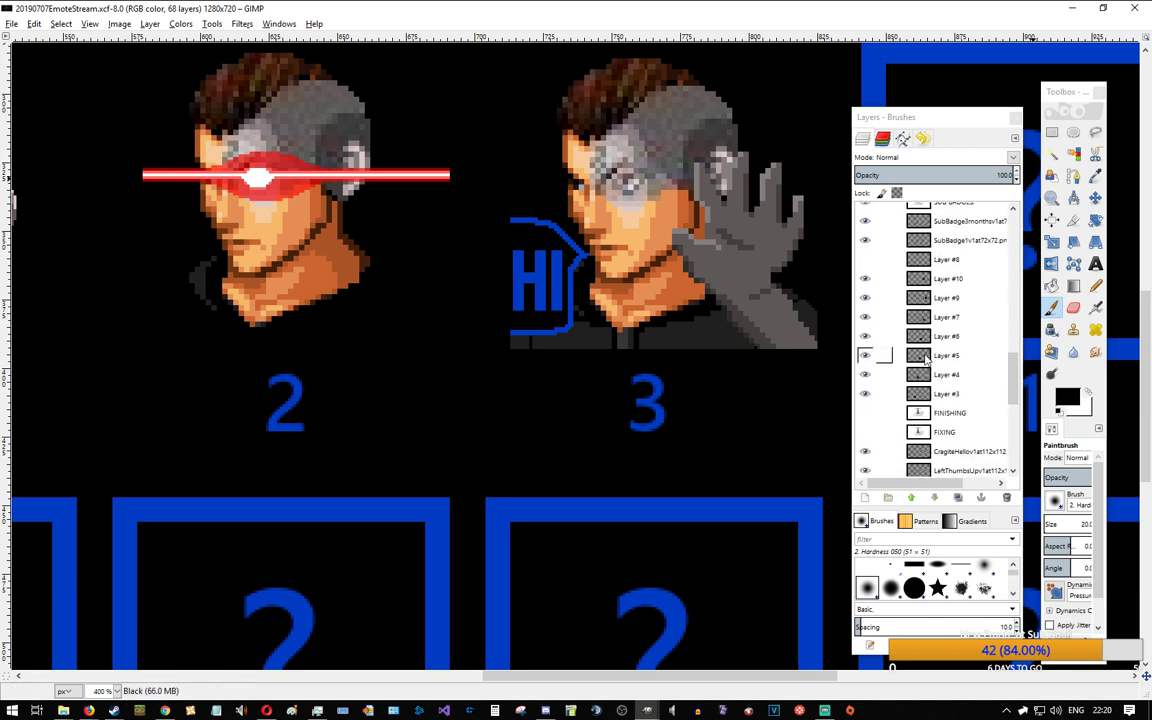
{"action": "left_click", "coordinate": [866, 452]}
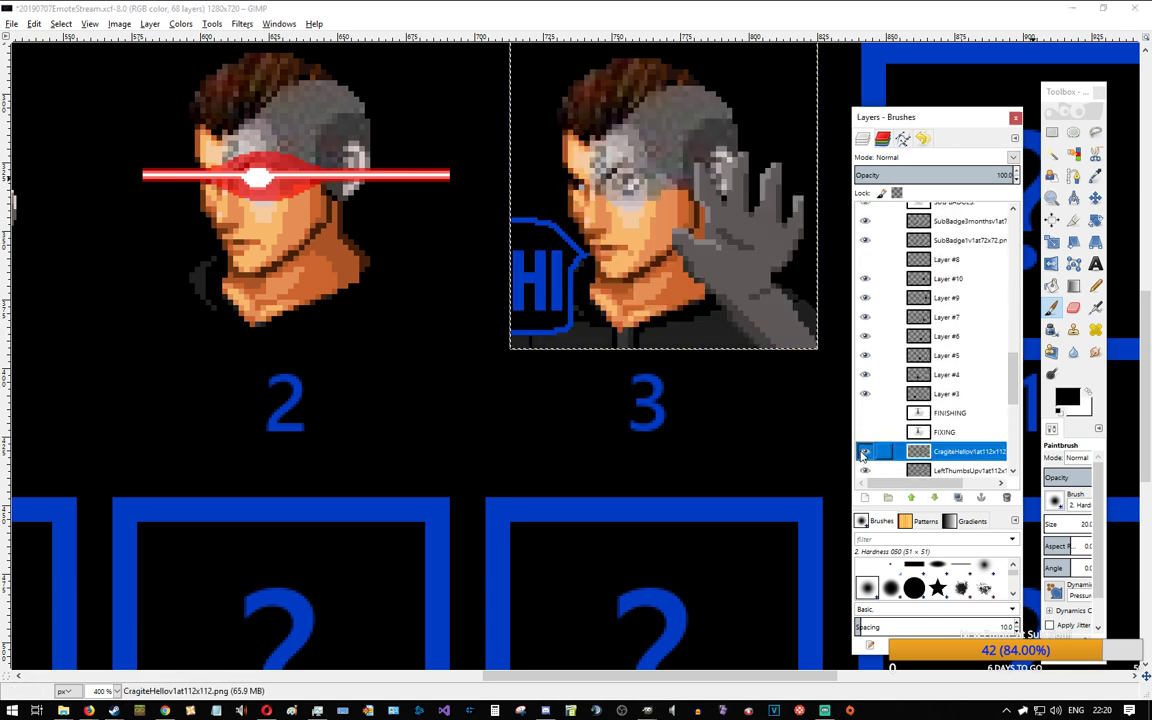
{"action": "left_click", "coordinate": [666, 210], "text": "ctrl"}
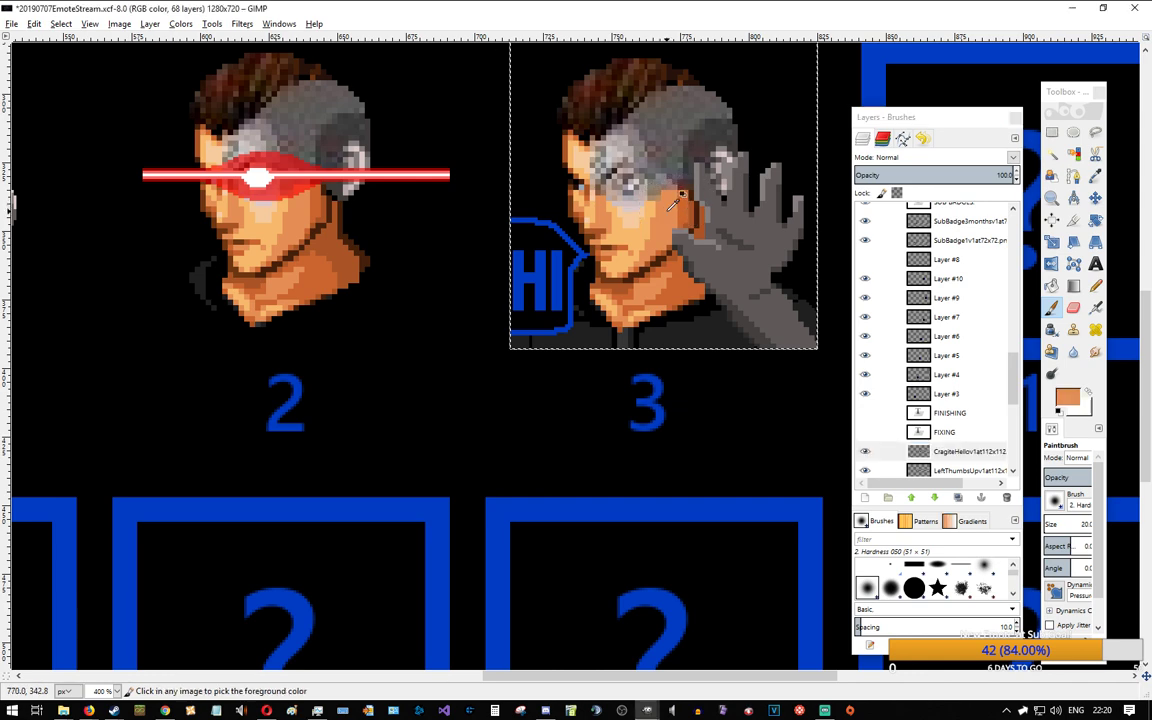
{"action": "left_click", "coordinate": [1073, 9]}
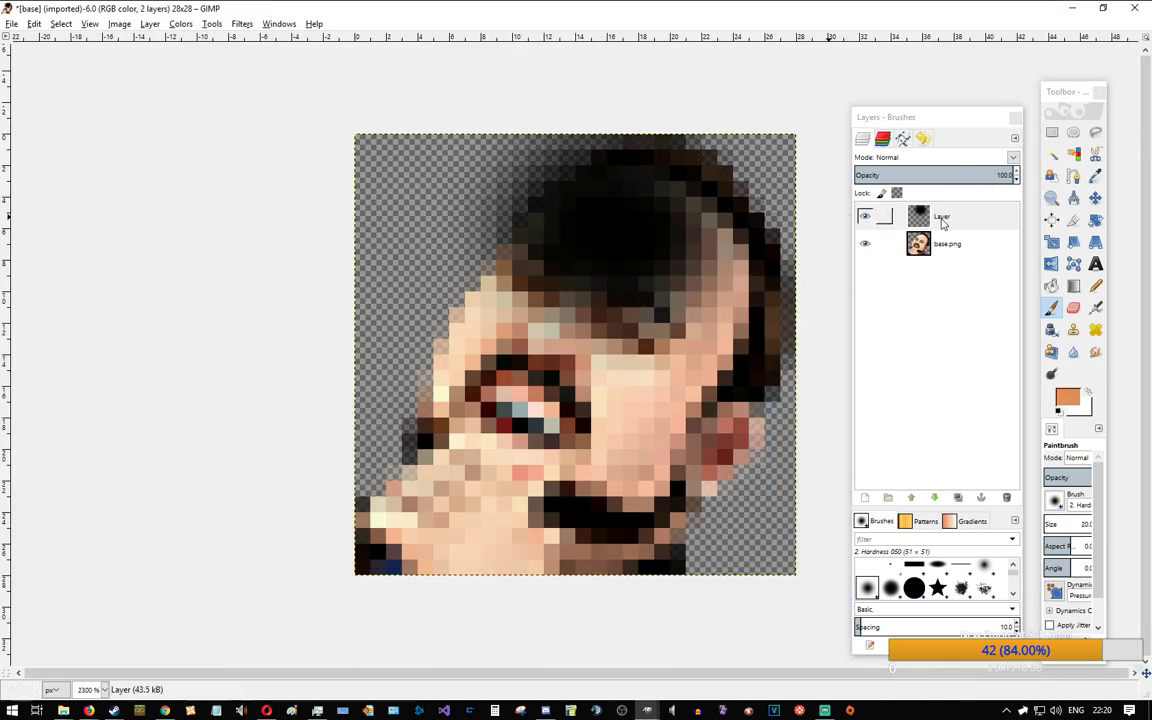
Step: Clear the black paint from the upper layer and paint the face and hand over in the sampled orange
{"action": "left_click", "coordinate": [977, 217]}
{"action": "key", "text": "Delete"}
{"action": "mouse_move", "coordinate": [604, 242]}
{"action": "left_mouse_down"}
{"action": "mouse_move", "coordinate": [683, 267]}
{"action": "mouse_move", "coordinate": [691, 370]}
{"action": "mouse_move", "coordinate": [624, 413]}
{"action": "mouse_move", "coordinate": [549, 333]}
{"action": "mouse_move", "coordinate": [486, 391]}
{"action": "mouse_move", "coordinate": [428, 498]}
{"action": "mouse_move", "coordinate": [431, 522]}
{"action": "mouse_move", "coordinate": [504, 555]}
{"action": "left_mouse_up"}
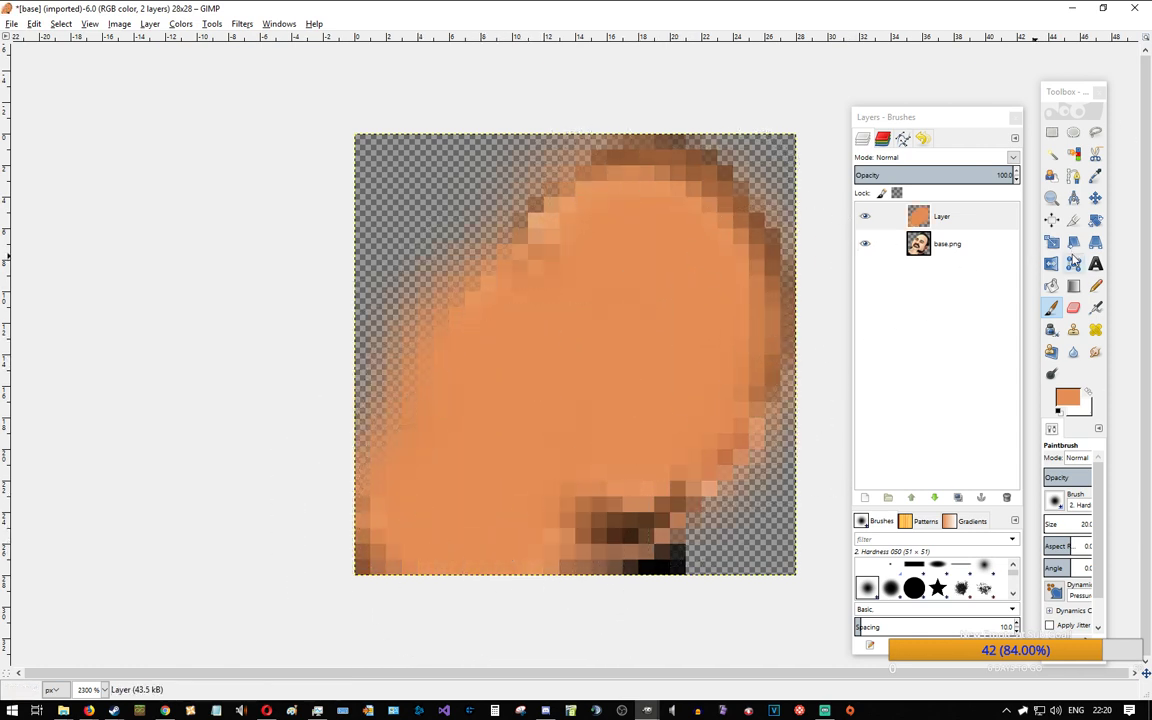
Step: Change the foreground colour to grey and paint a large round patch over the eye and cheek side of the head
{"action": "left_click", "coordinate": [1067, 398]}
{"action": "left_click", "coordinate": [674, 284]}
{"action": "left_click", "coordinate": [684, 336]}
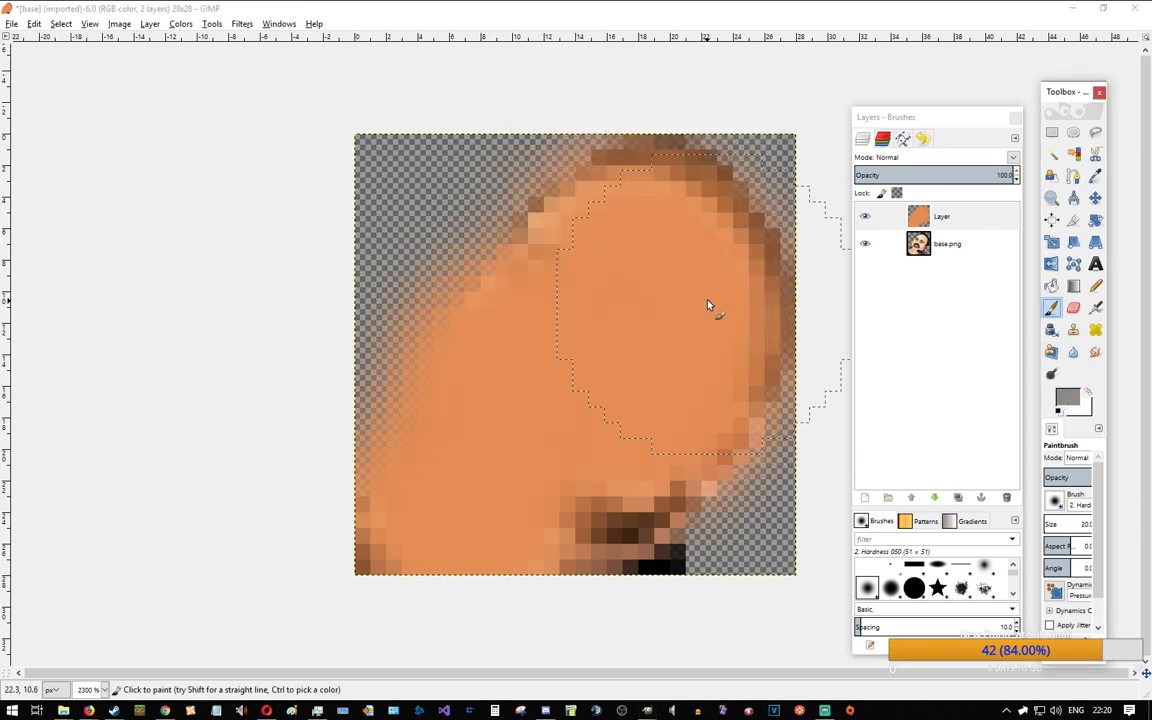
{"action": "mouse_move", "coordinate": [730, 283]}
{"action": "left_mouse_down"}
{"action": "mouse_move", "coordinate": [679, 304]}
{"action": "mouse_move", "coordinate": [675, 324]}
{"action": "mouse_move", "coordinate": [678, 350]}
{"action": "mouse_move", "coordinate": [720, 393]}
{"action": "left_mouse_up"}
{"action": "left_click", "coordinate": [977, 218]}
{"action": "right_click", "coordinate": [963, 222]}
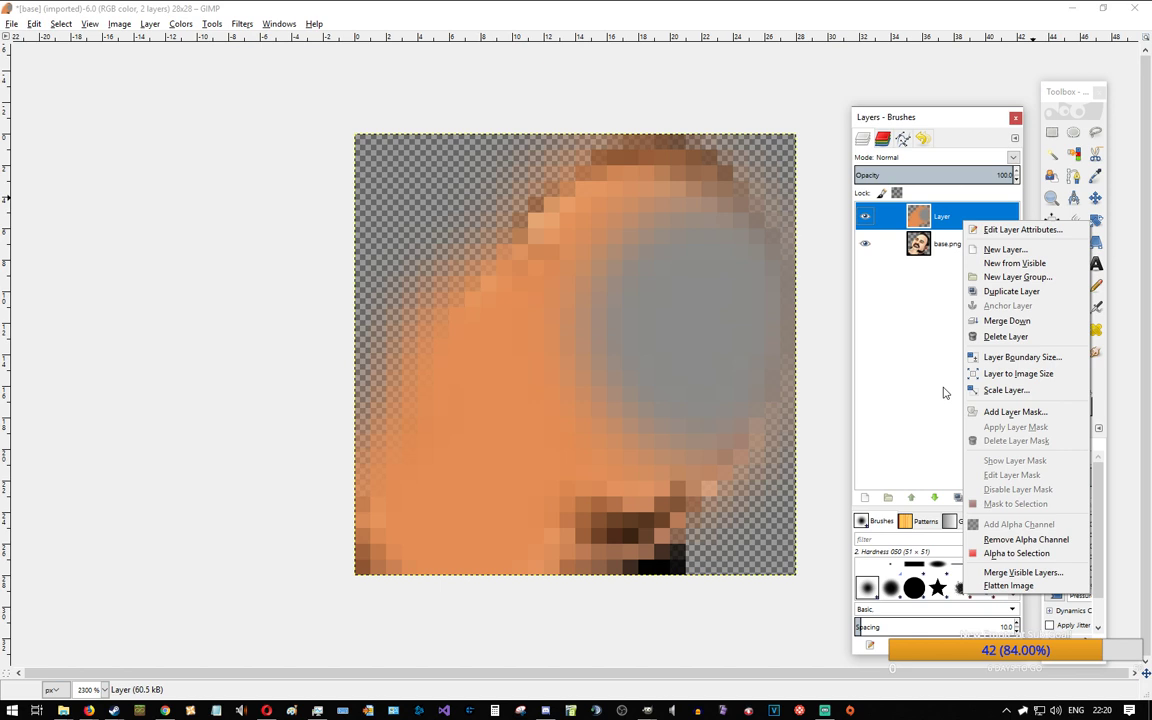
{"action": "left_click", "coordinate": [150, 24]}
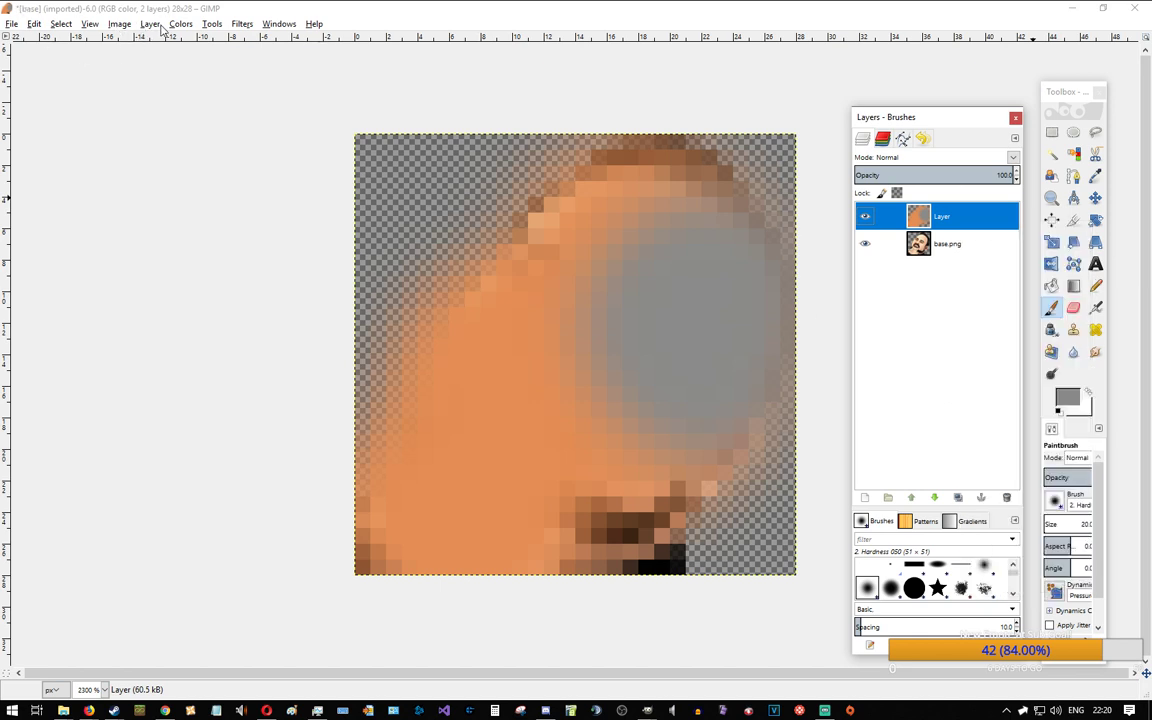
{"action": "left_click", "coordinate": [150, 24]}
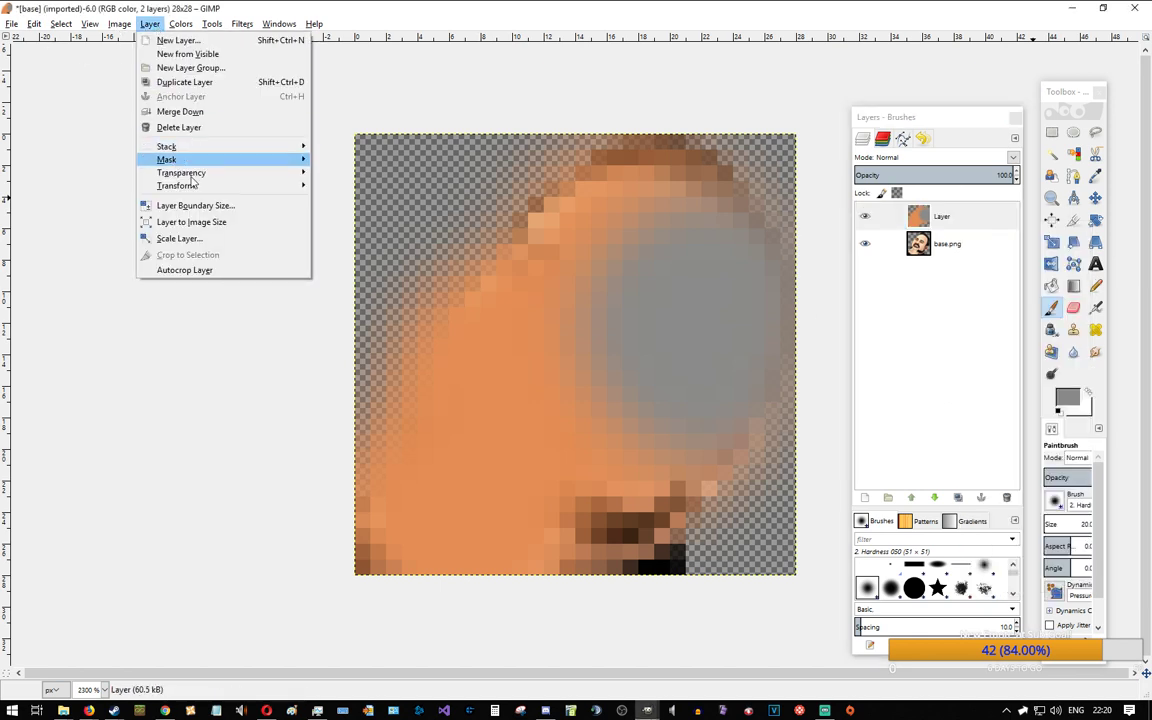
{"action": "mouse_move", "coordinate": [263, 179]}
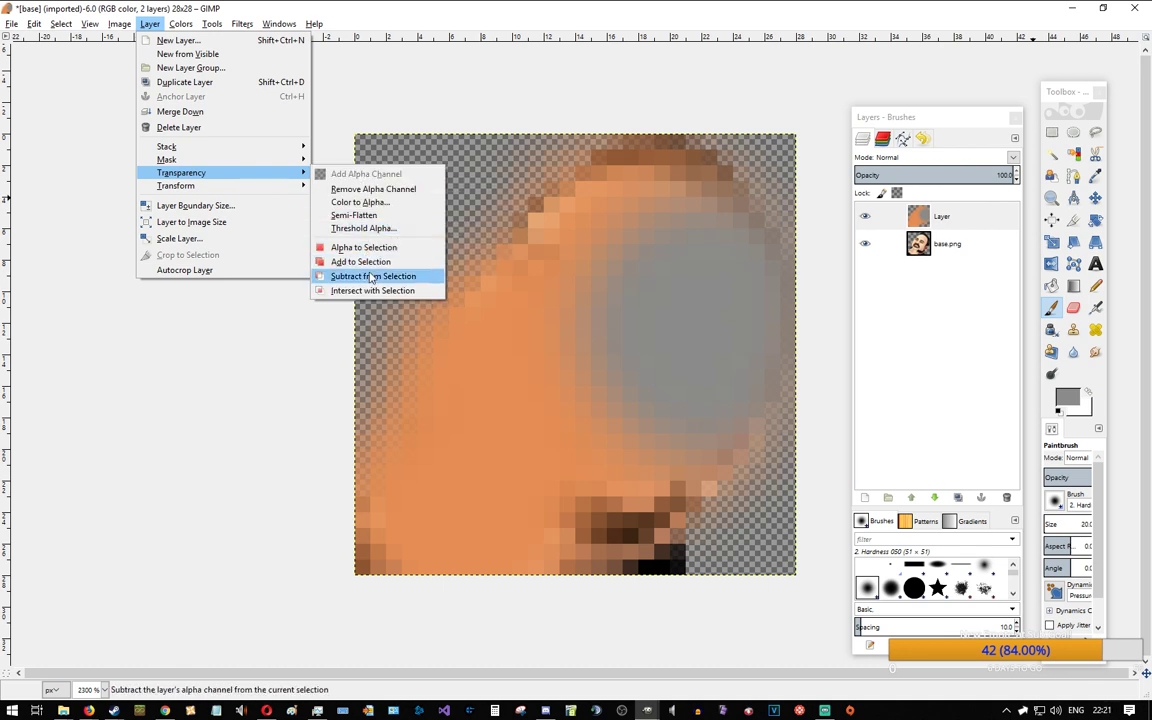
{"action": "left_click", "coordinate": [363, 229]}
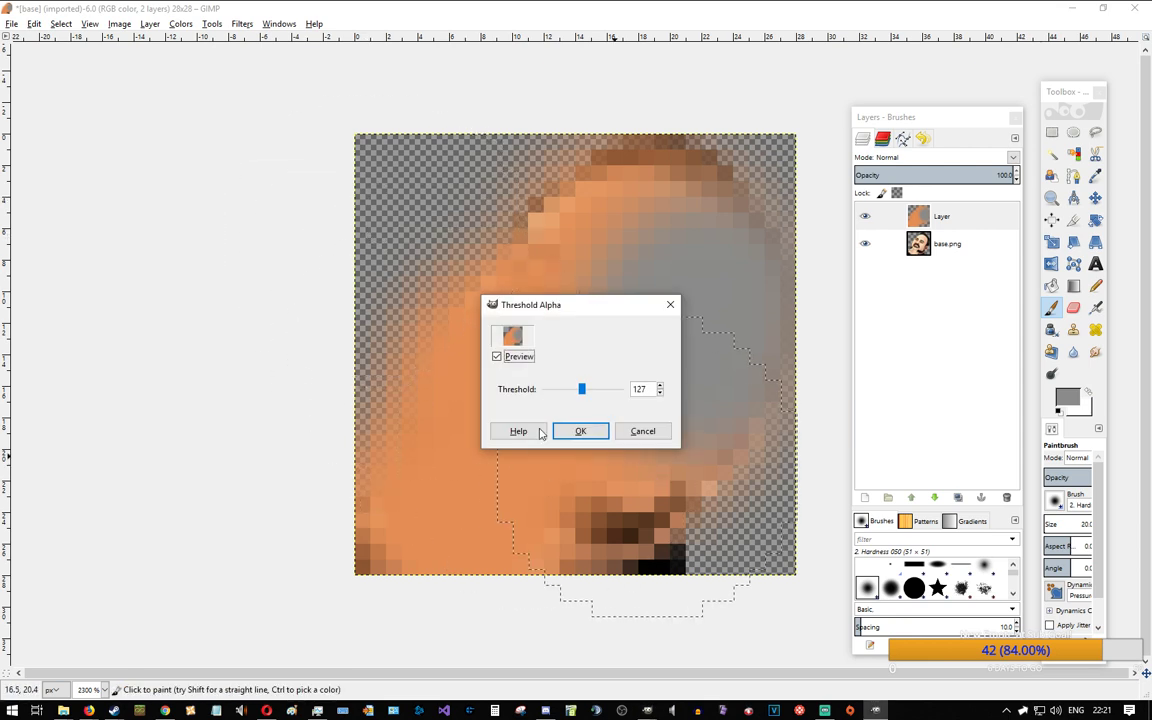
{"action": "left_click", "coordinate": [673, 307]}
Step: Widen the Toolbox window to show the full tool options and lower the Paintbrush opacity
{"action": "left_click_drag", "start_coordinate": [1107, 418], "coordinate": [1130, 410]}
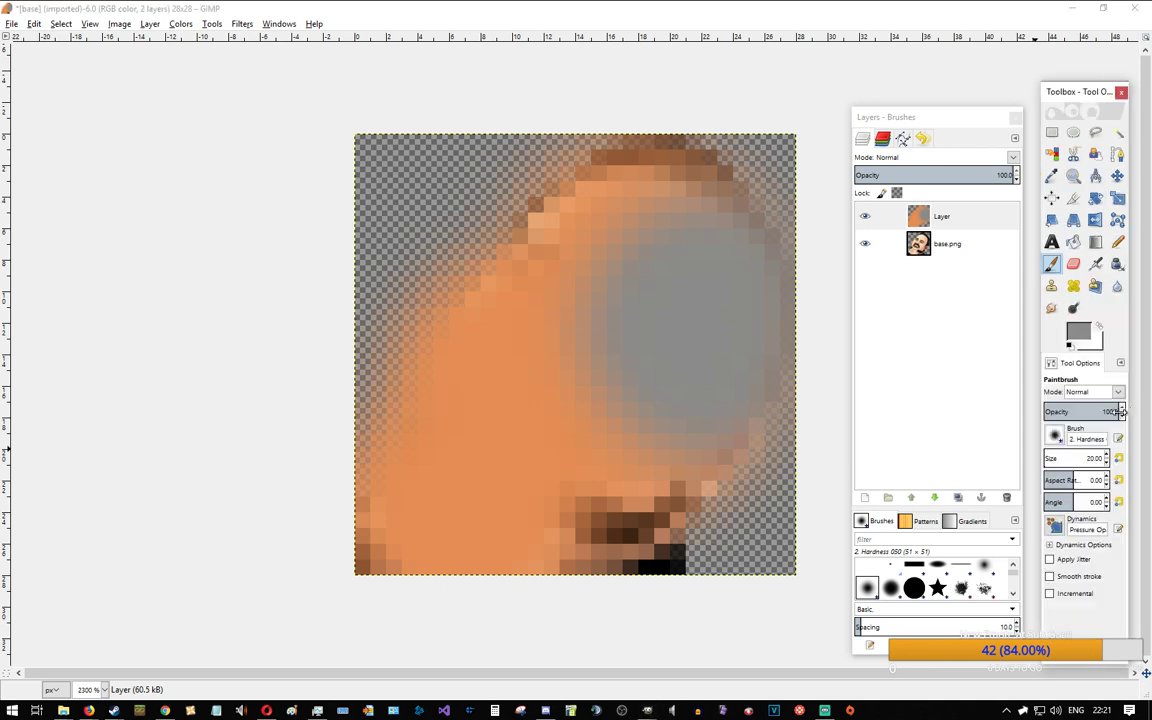
{"action": "left_click", "coordinate": [1085, 412]}
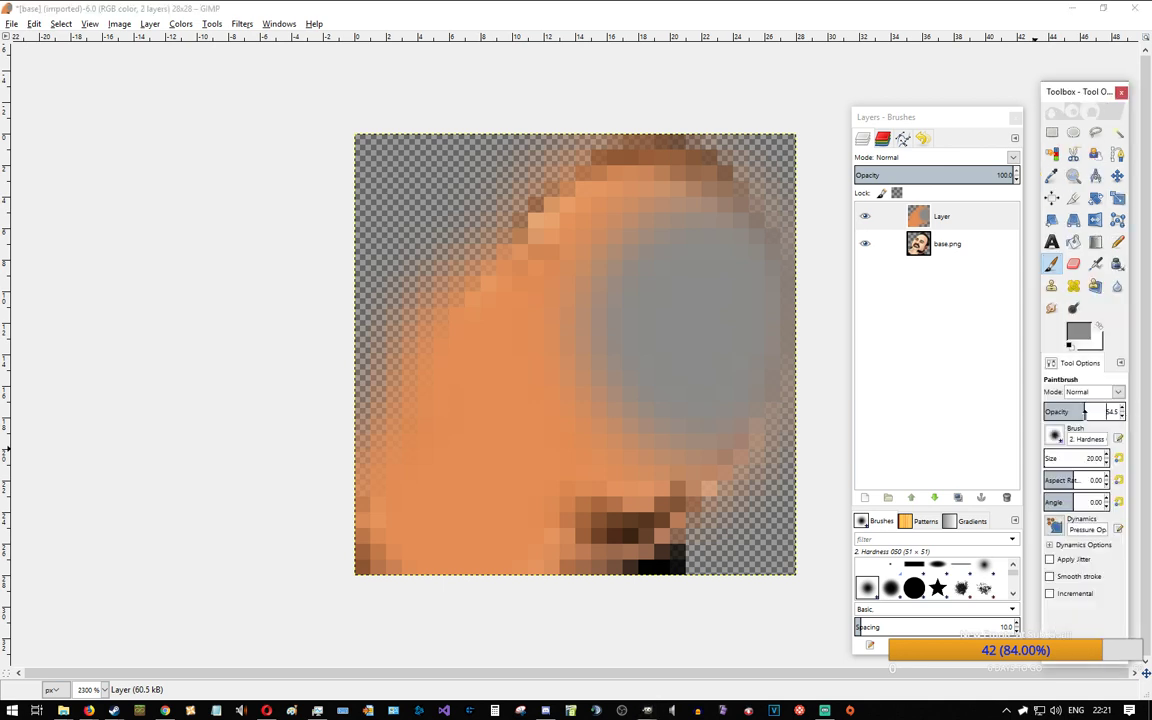
{"action": "left_click", "coordinate": [925, 215]}
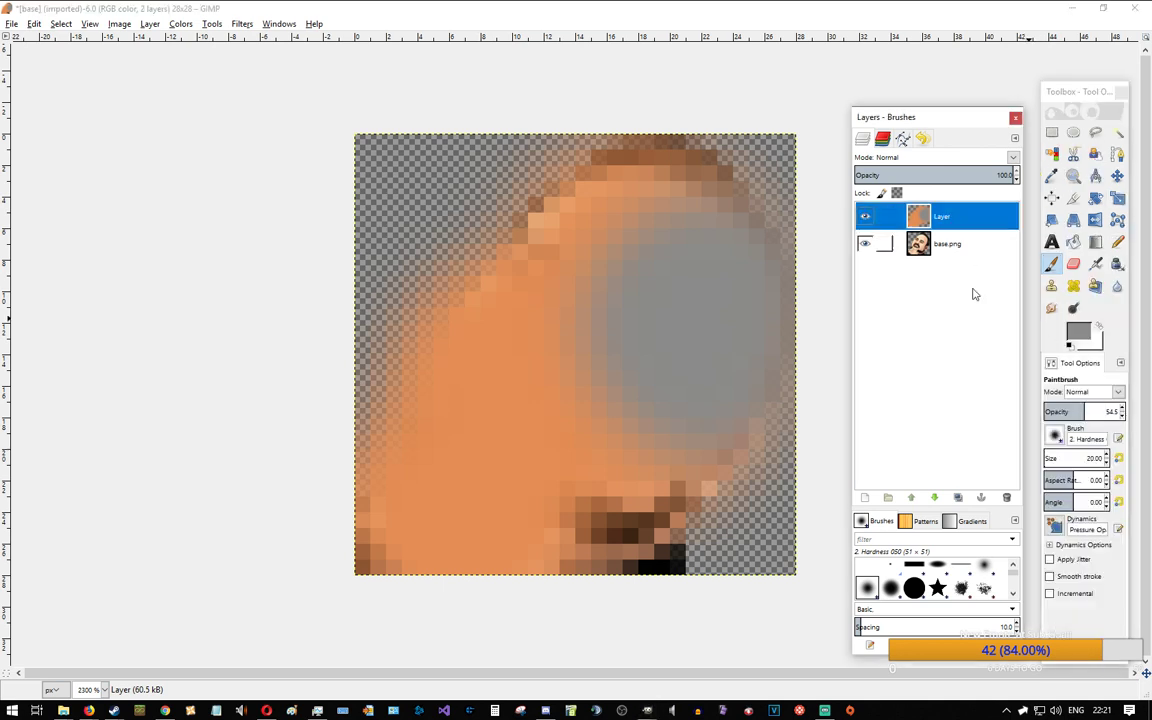
{"action": "left_click", "coordinate": [1068, 411]}
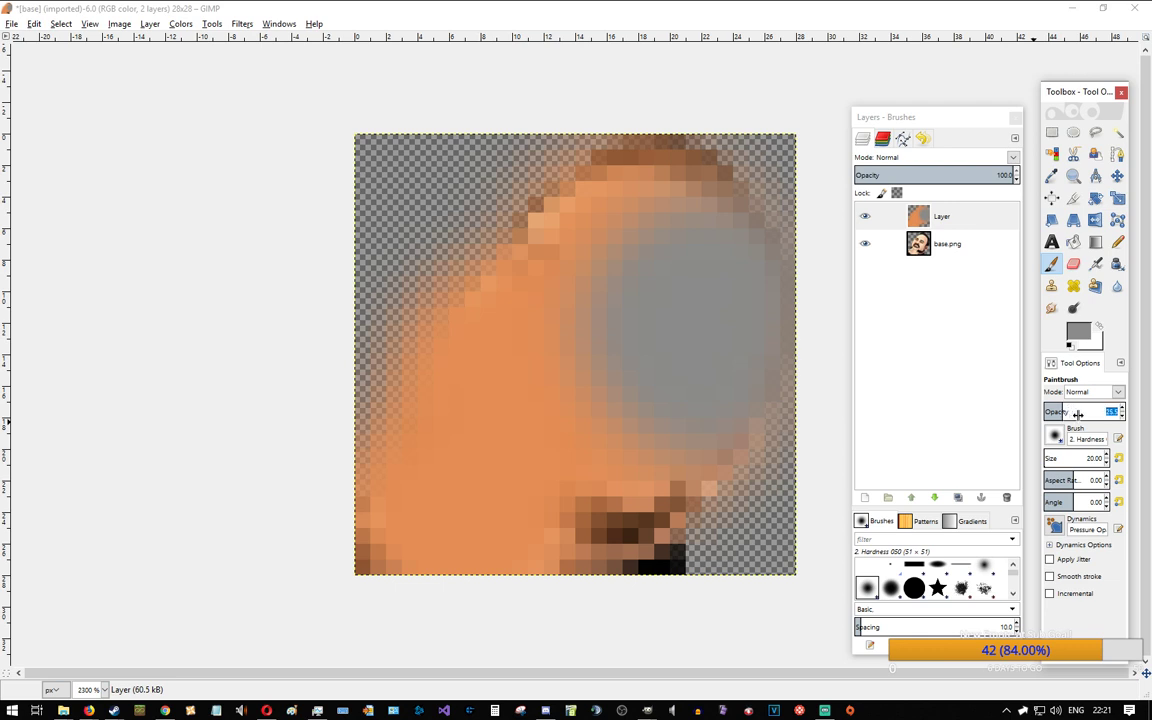
Step: Try painting a grey patch over the chin and neck with the Pencil tool at 100% opacity, and undo it
{"action": "left_click", "coordinate": [1117, 243]}
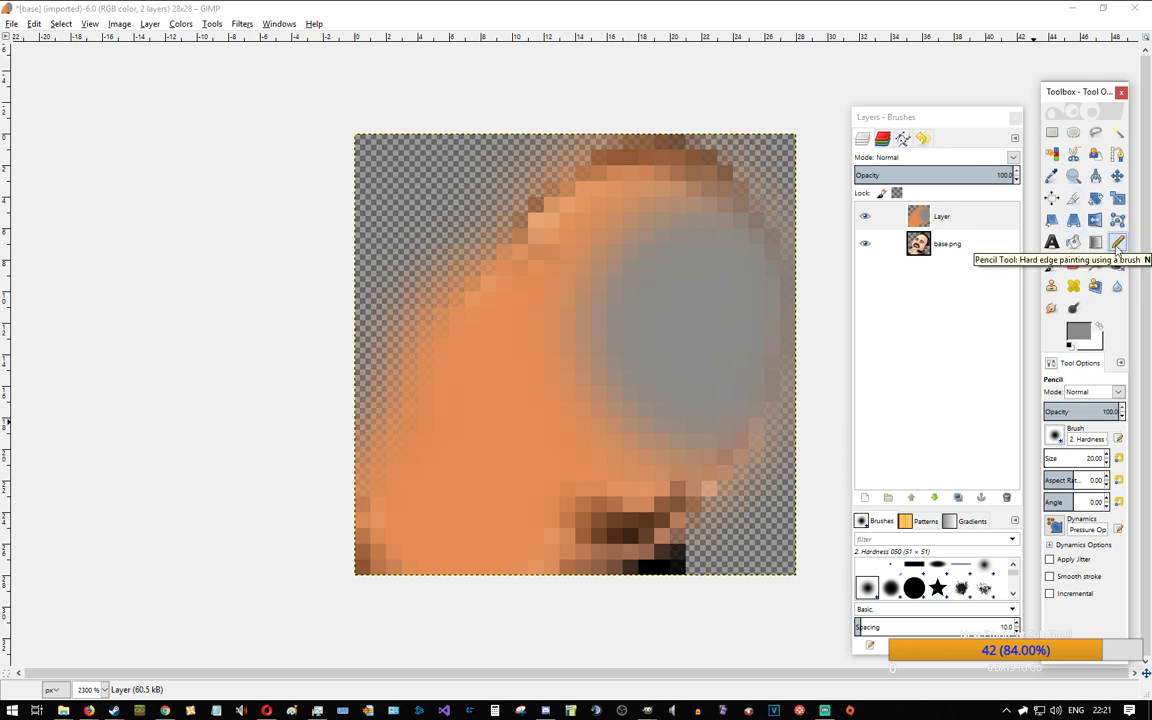
{"action": "left_click", "coordinate": [654, 528]}
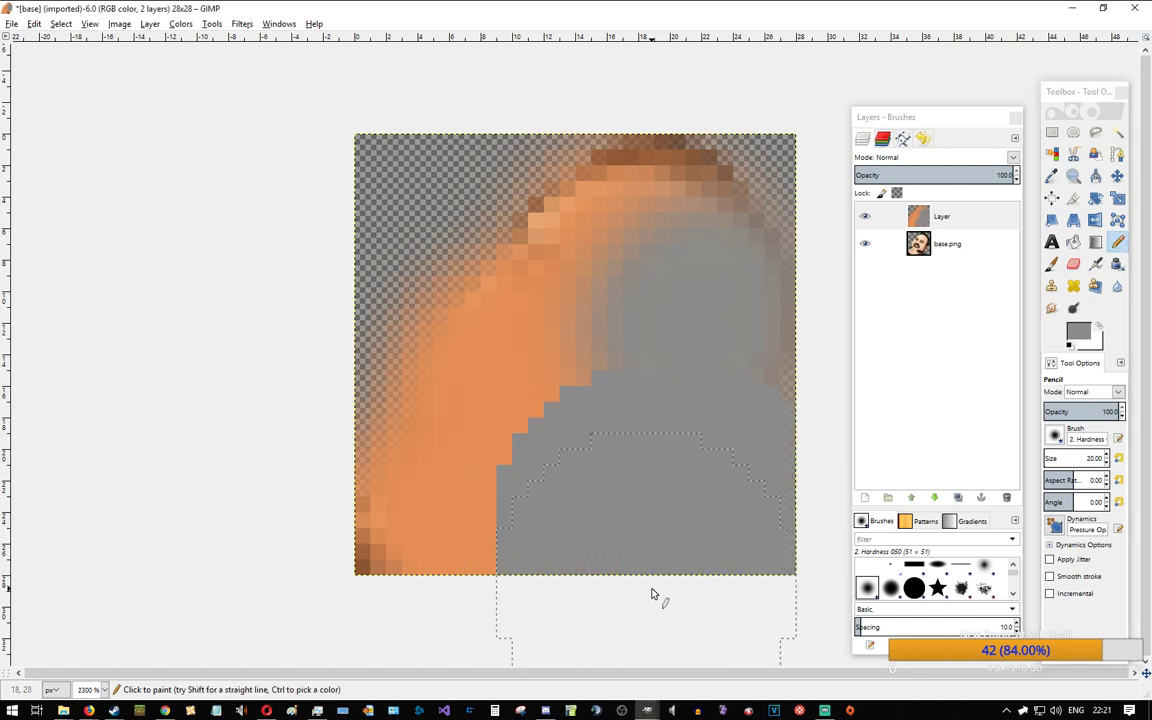
{"action": "key", "text": "ctrl+z"}
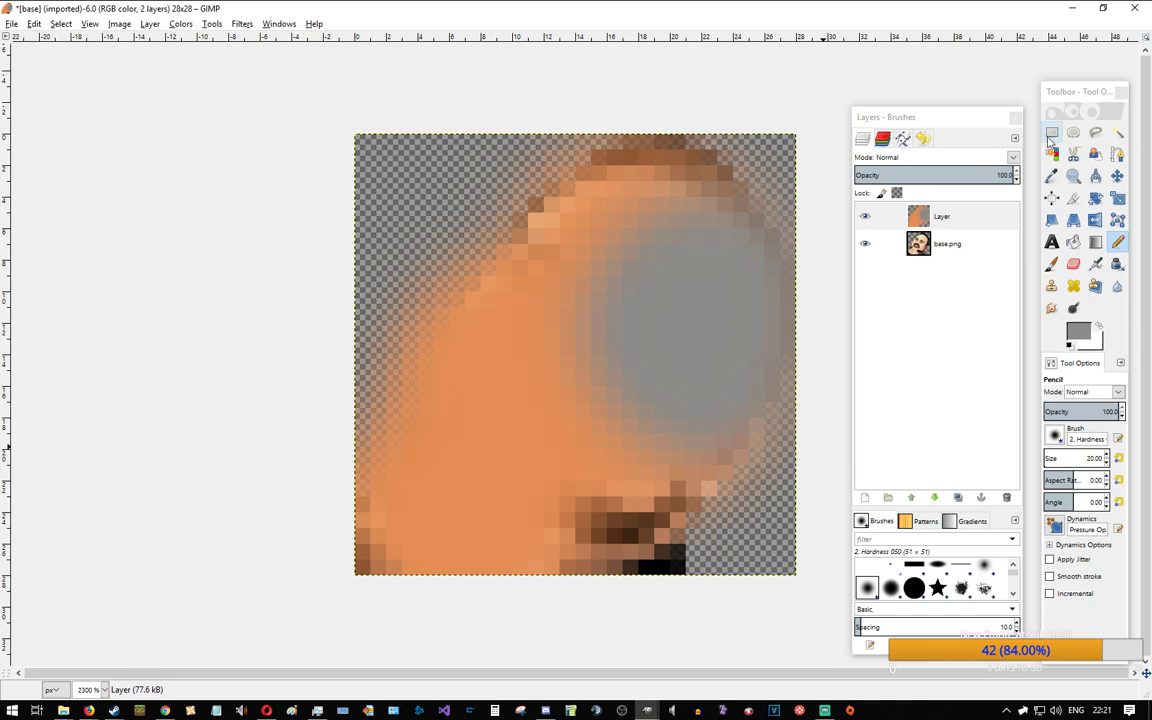
Step: Set the Pencil opacity to 19.1, try faint grey dabs near the chin, and undo all the paint strokes on the layer
{"action": "left_click", "coordinate": [970, 222]}
{"action": "left_click", "coordinate": [1110, 412]}
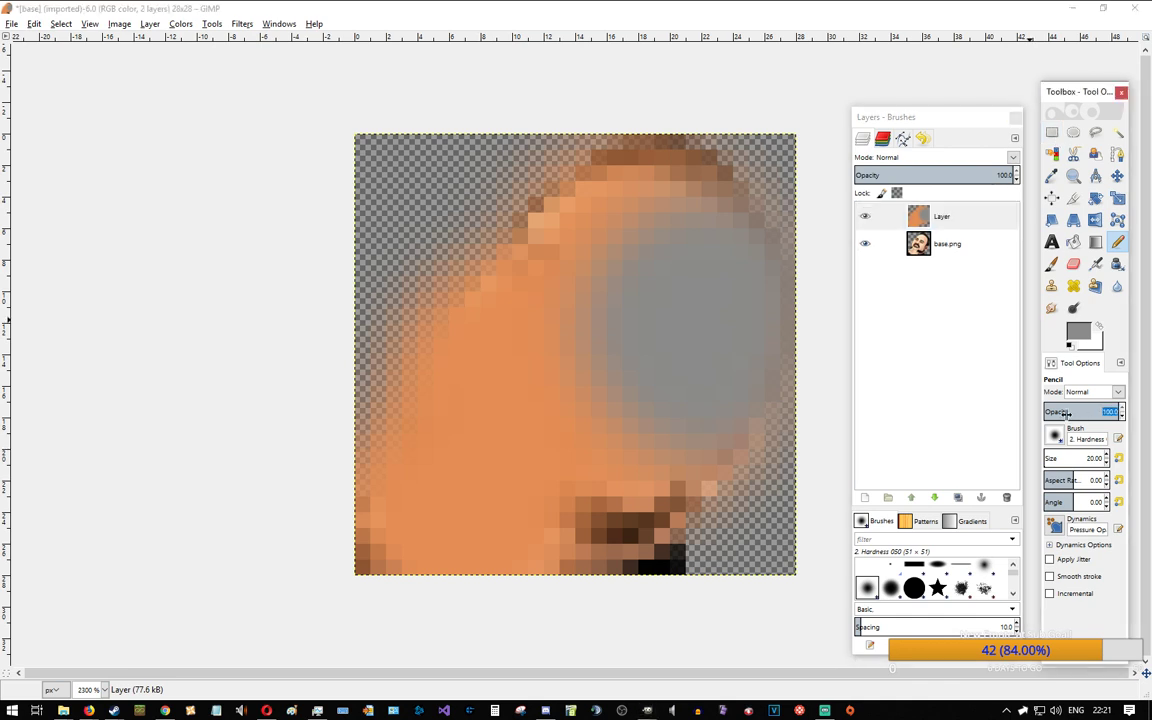
{"action": "left_click_drag", "start_coordinate": [1070, 412], "coordinate": [1077, 413]}
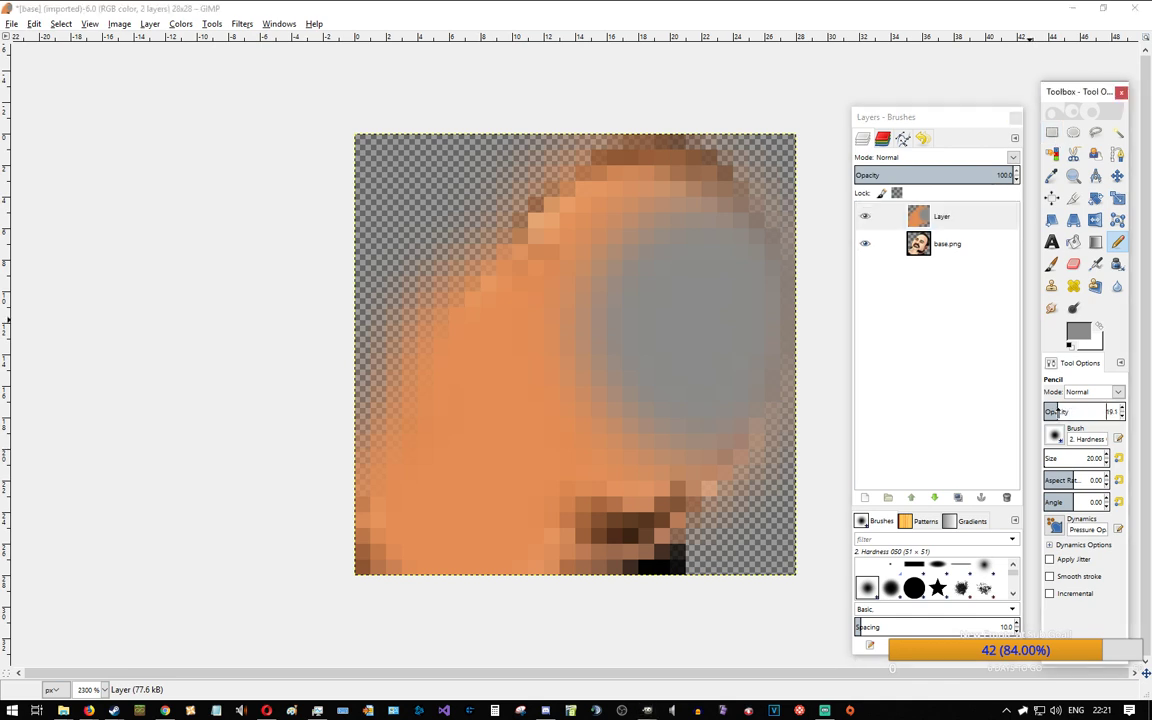
{"action": "left_click", "coordinate": [726, 496]}
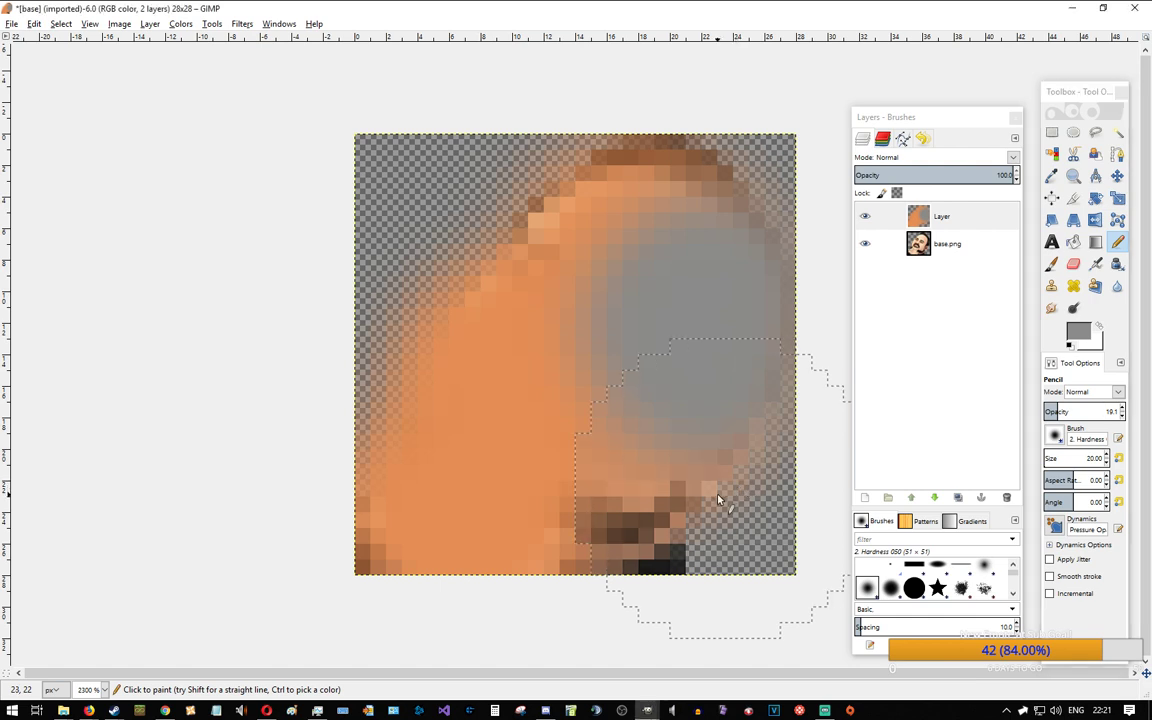
{"action": "left_click", "coordinate": [595, 489]}
{"action": "key", "text": "ctrl+z"}
{"action": "key", "text": "ctrl+z"}
{"action": "key", "text": "ctrl+z"}
{"action": "key", "text": "ctrl+z"}
Step: Check the existing emotes in 20190707EmoteStream.xcf, return to the base image and redo the orange and grey strokes
{"action": "left_click", "coordinate": [944, 222]}
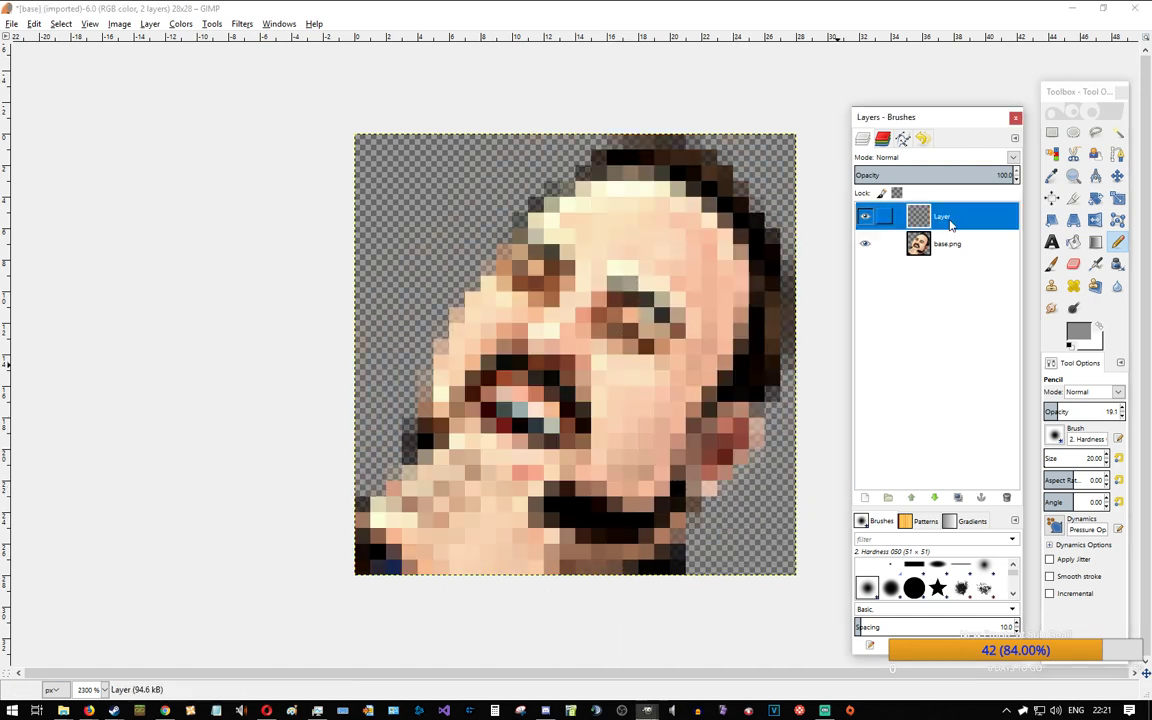
{"action": "key", "text": "alt+Tab"}
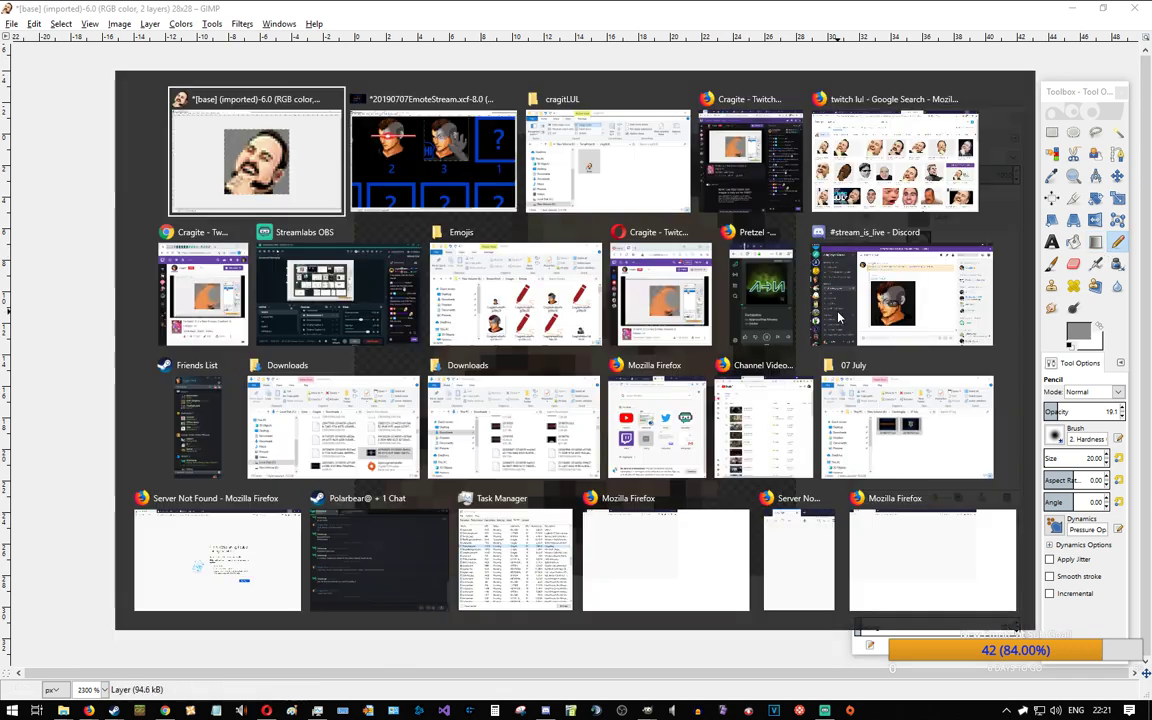
{"action": "left_click", "coordinate": [435, 112]}
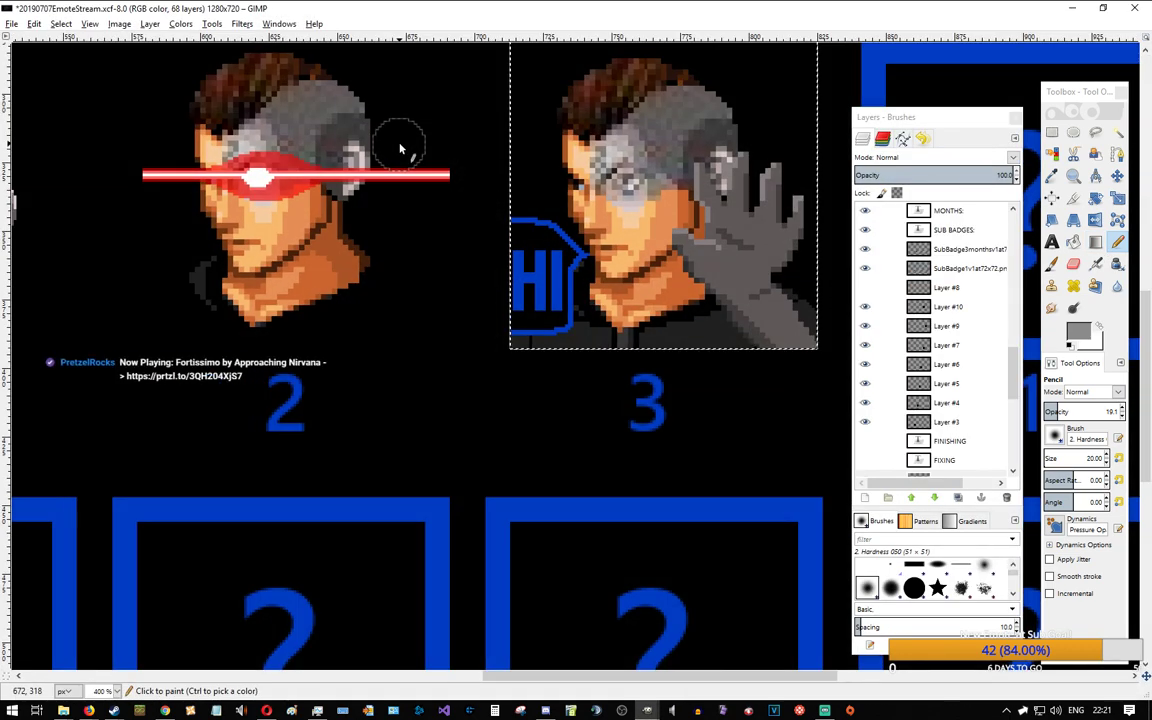
{"action": "key", "text": "alt+Tab"}
{"action": "left_click", "coordinate": [400, 148]}
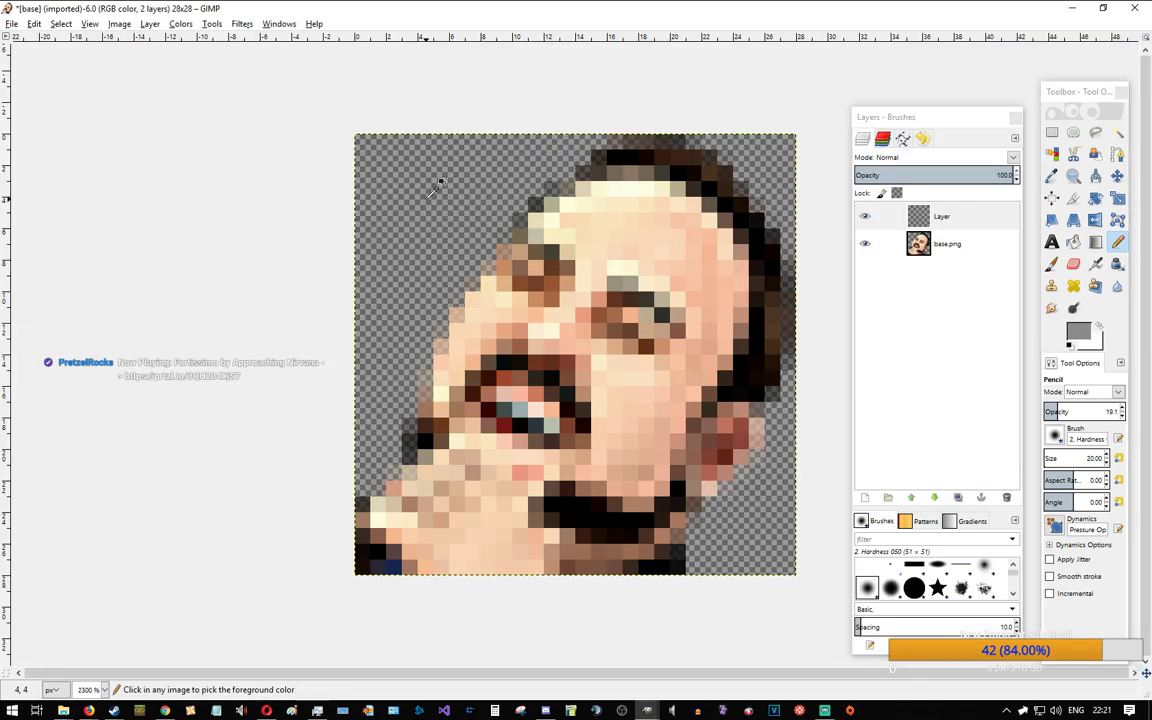
{"action": "key", "text": "ctrl+y"}
{"action": "key", "text": "ctrl+y"}
{"action": "left_click", "coordinate": [146, 25]}
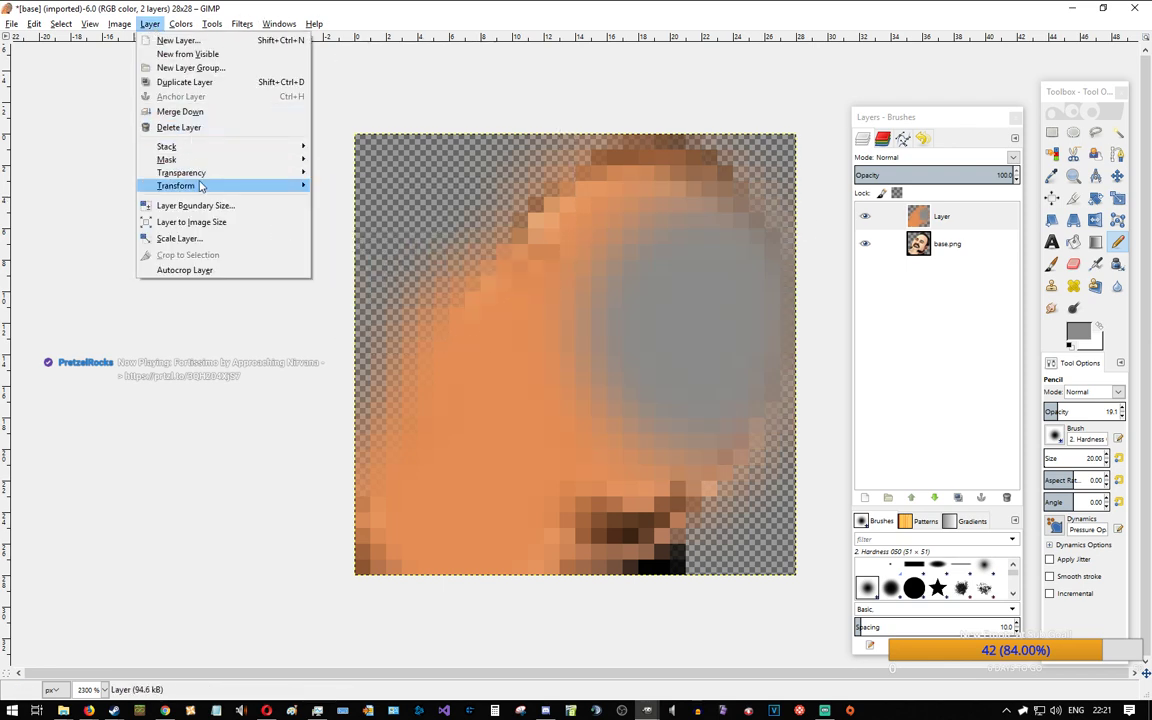
{"action": "mouse_move", "coordinate": [216, 175]}
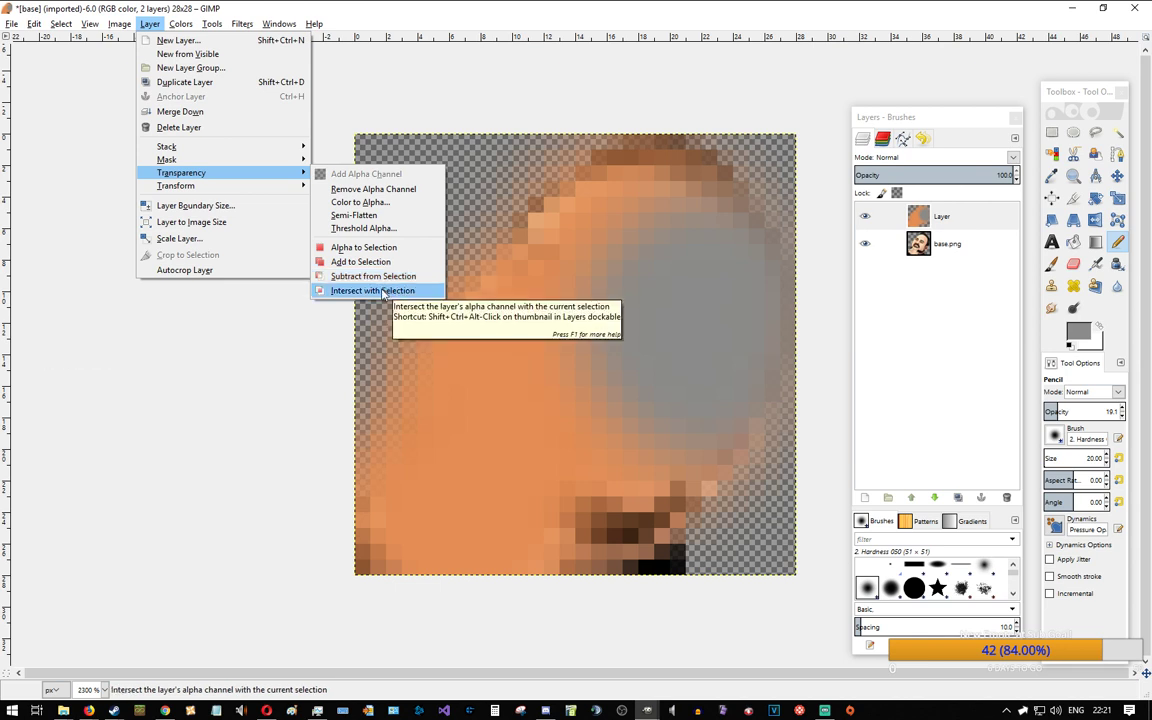
{"action": "left_click", "coordinate": [381, 229]}
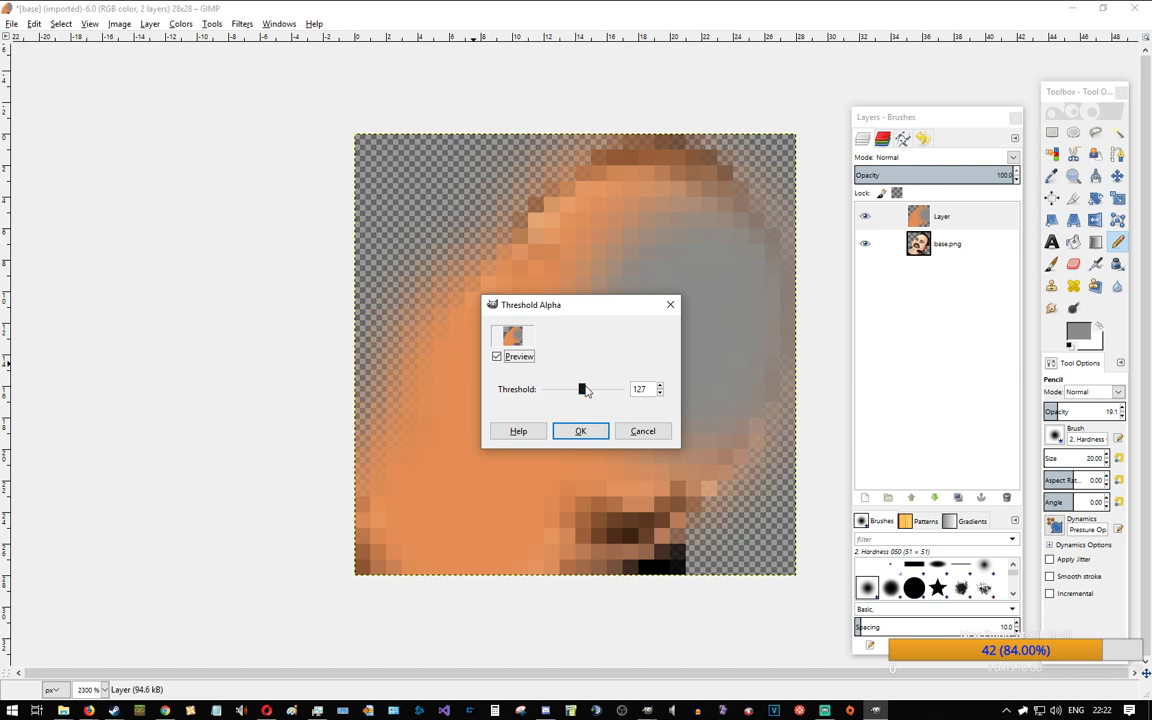
{"action": "left_click_drag", "start_coordinate": [582, 391], "coordinate": [611, 402]}
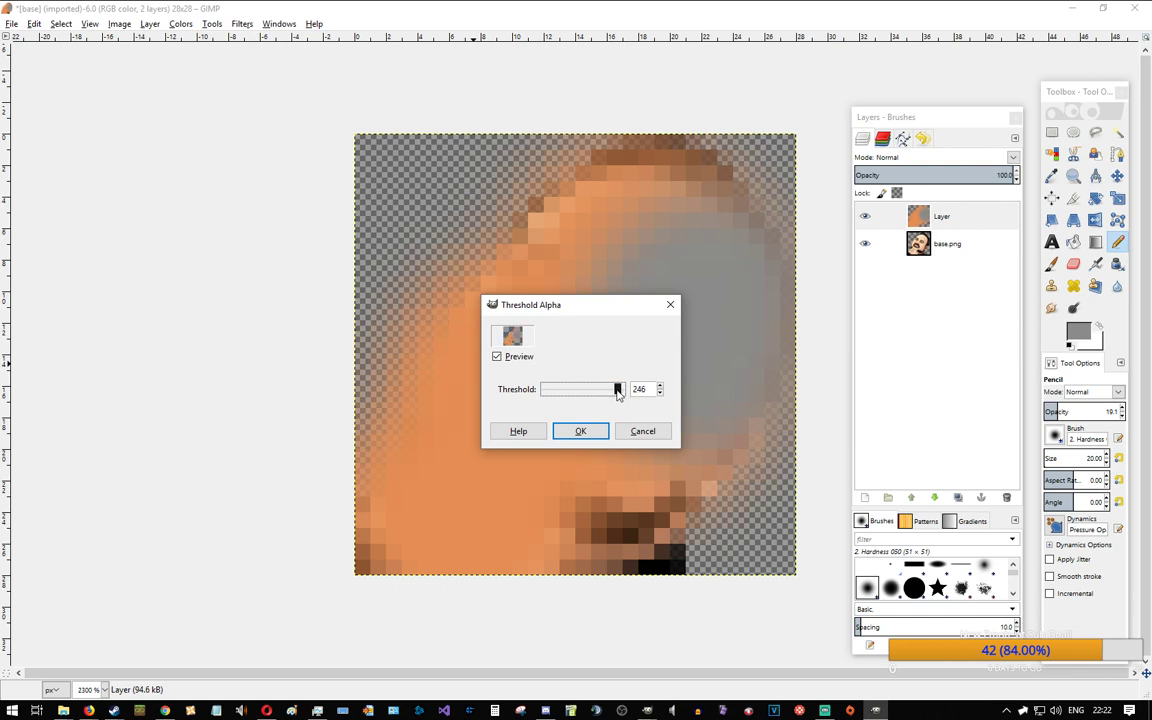
{"action": "left_click", "coordinate": [642, 431]}
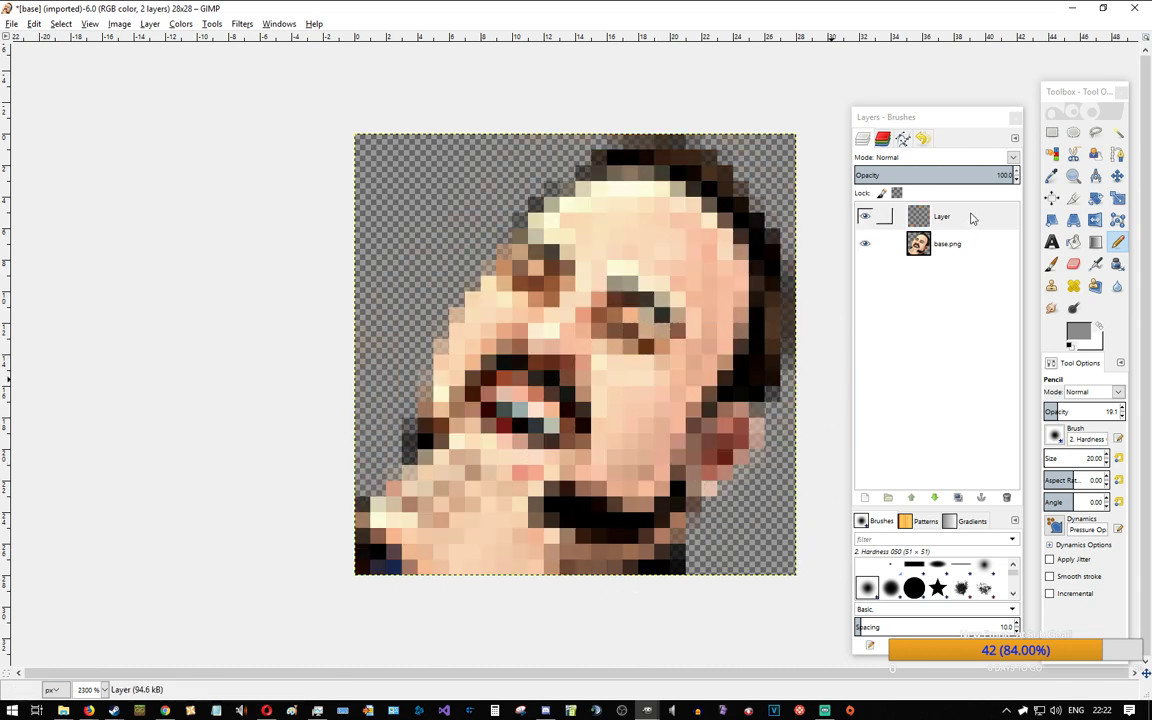
Step: Sample the orange skin colour from the waving emote in 20190707EmoteStream.xcf and paint it over the base image's face with the Paintbrush at 25.5% opacity
{"action": "left_click", "coordinate": [971, 216]}
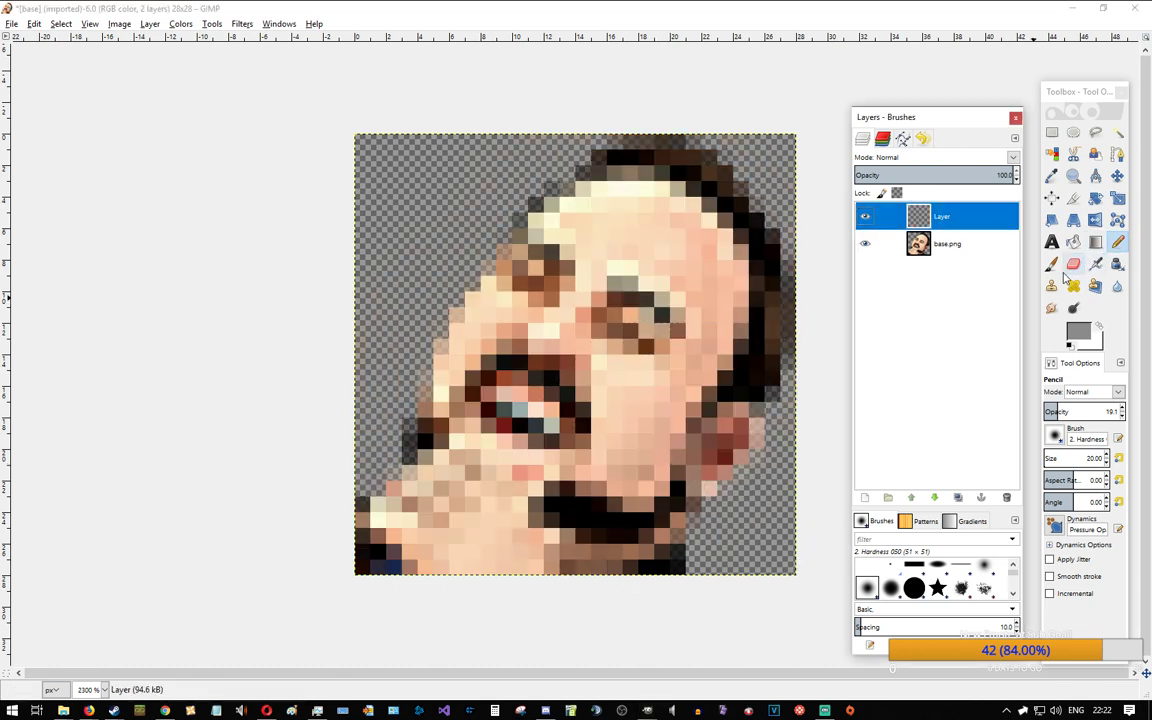
{"action": "left_click", "coordinate": [1052, 265]}
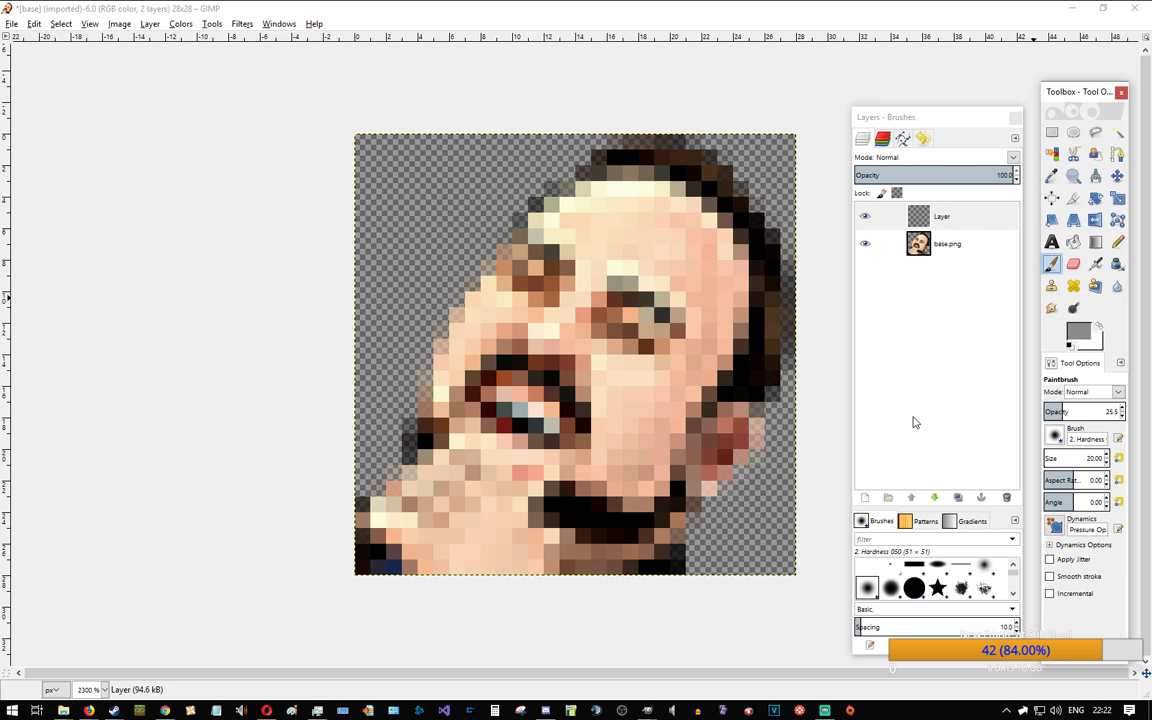
{"action": "key", "text": "super+Tab"}
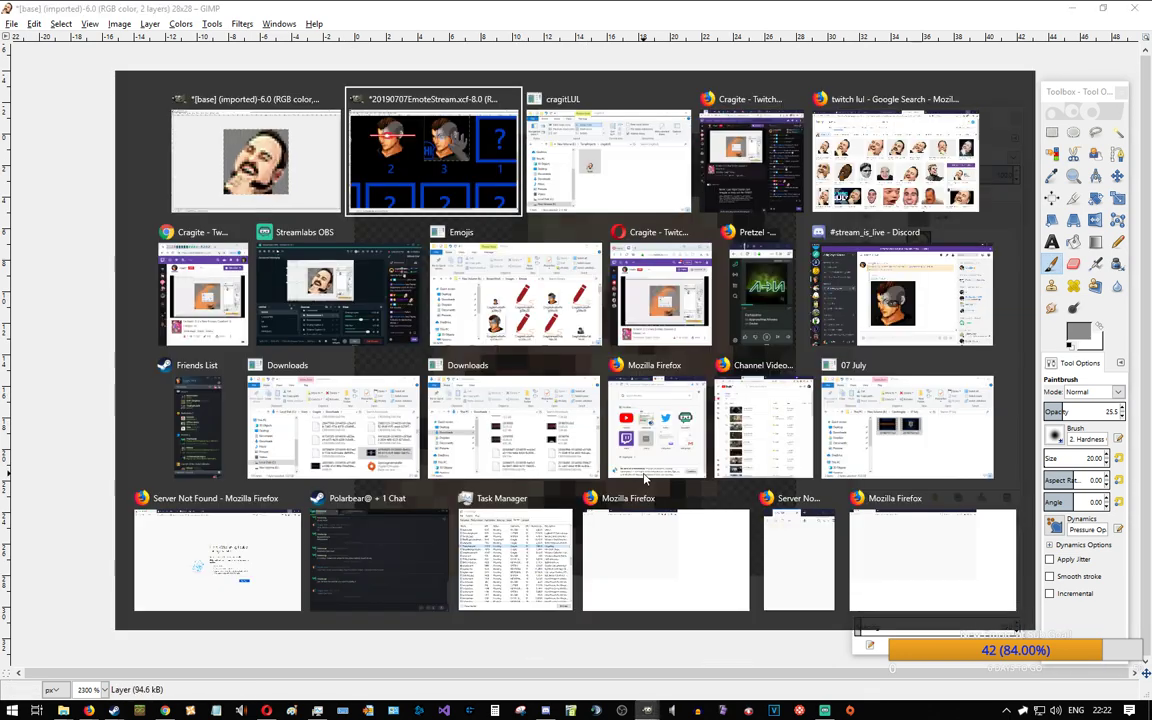
{"action": "key", "text": "Return"}
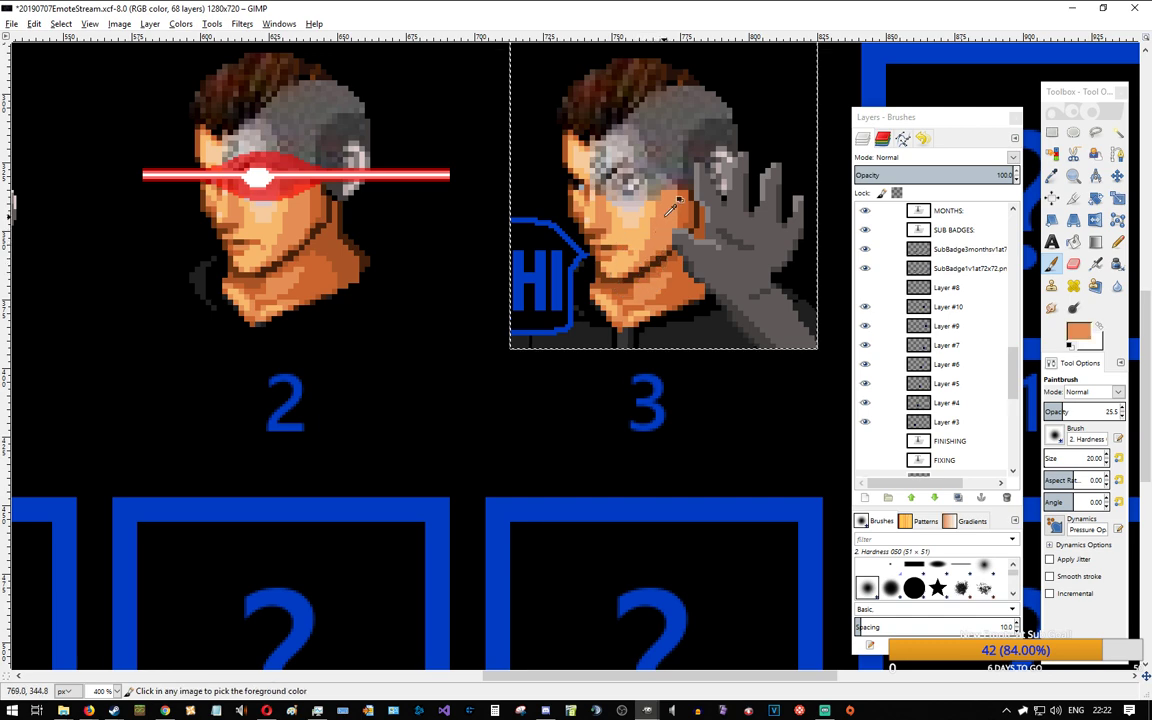
{"action": "left_click", "coordinate": [666, 216], "text": "ctrl"}
{"action": "key", "text": "alt+Tab"}
{"action": "mouse_move", "coordinate": [600, 220]}
{"action": "left_mouse_down"}
{"action": "mouse_move", "coordinate": [672, 286]}
{"action": "mouse_move", "coordinate": [676, 330]}
{"action": "mouse_move", "coordinate": [648, 372]}
{"action": "mouse_move", "coordinate": [552, 316]}
{"action": "mouse_move", "coordinate": [500, 331]}
{"action": "mouse_move", "coordinate": [576, 359]}
{"action": "mouse_move", "coordinate": [626, 446]}
{"action": "mouse_move", "coordinate": [450, 486]}
{"action": "mouse_move", "coordinate": [432, 535]}
{"action": "mouse_move", "coordinate": [504, 519]}
{"action": "mouse_move", "coordinate": [493, 541]}
{"action": "mouse_move", "coordinate": [464, 498]}
{"action": "mouse_move", "coordinate": [572, 478]}
{"action": "mouse_move", "coordinate": [630, 407]}
{"action": "mouse_move", "coordinate": [527, 337]}
{"action": "mouse_move", "coordinate": [632, 382]}
{"action": "mouse_move", "coordinate": [673, 271]}
{"action": "mouse_move", "coordinate": [593, 222]}
{"action": "mouse_move", "coordinate": [663, 243]}
{"action": "mouse_move", "coordinate": [687, 389]}
{"action": "mouse_move", "coordinate": [551, 326]}
{"action": "mouse_move", "coordinate": [692, 354]}
{"action": "mouse_move", "coordinate": [645, 235]}
{"action": "mouse_move", "coordinate": [660, 398]}
{"action": "mouse_move", "coordinate": [509, 409]}
{"action": "mouse_move", "coordinate": [450, 504]}
{"action": "mouse_move", "coordinate": [472, 540]}
{"action": "mouse_move", "coordinate": [499, 550]}
{"action": "mouse_move", "coordinate": [461, 548]}
{"action": "mouse_move", "coordinate": [504, 440]}
{"action": "mouse_move", "coordinate": [612, 476]}
{"action": "mouse_move", "coordinate": [588, 341]}
{"action": "mouse_move", "coordinate": [564, 332]}
{"action": "mouse_move", "coordinate": [716, 326]}
{"action": "mouse_move", "coordinate": [507, 548]}
{"action": "left_mouse_up"}
{"action": "left_click", "coordinate": [954, 224]}
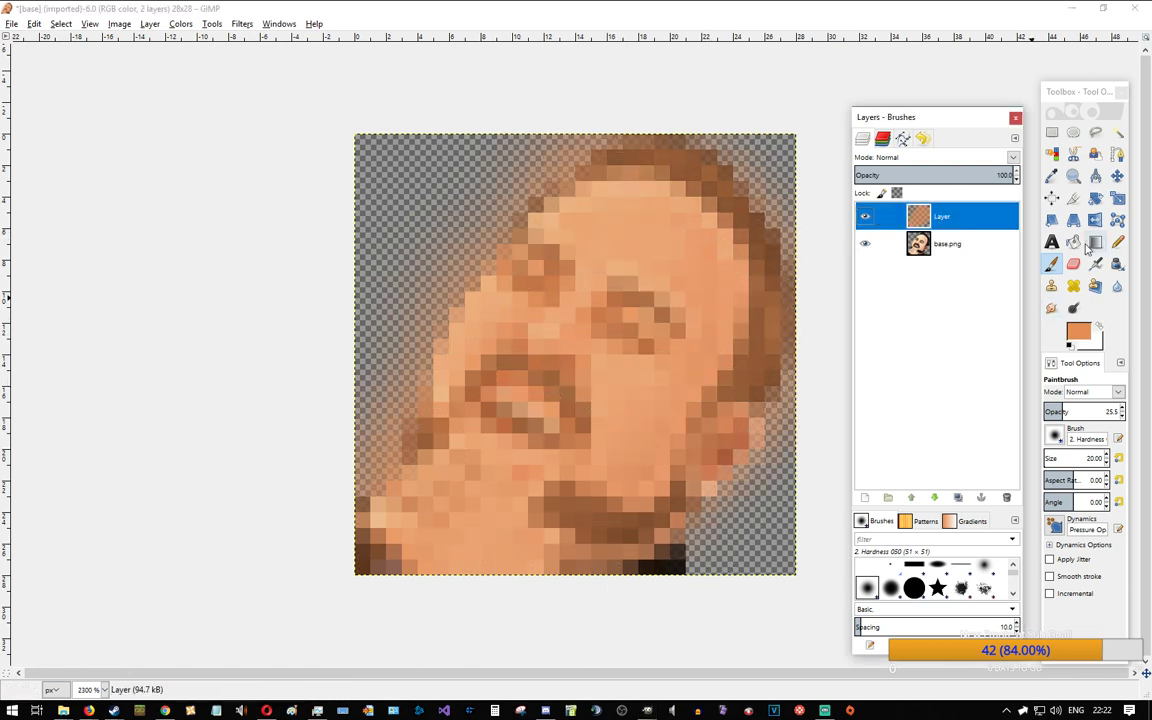
Step: Set the foreground colour to grey 8b8b8b and paint it over the forehead, open eye area, cheek and ear
{"action": "left_click", "coordinate": [1078, 332]}
{"action": "left_click", "coordinate": [675, 285]}
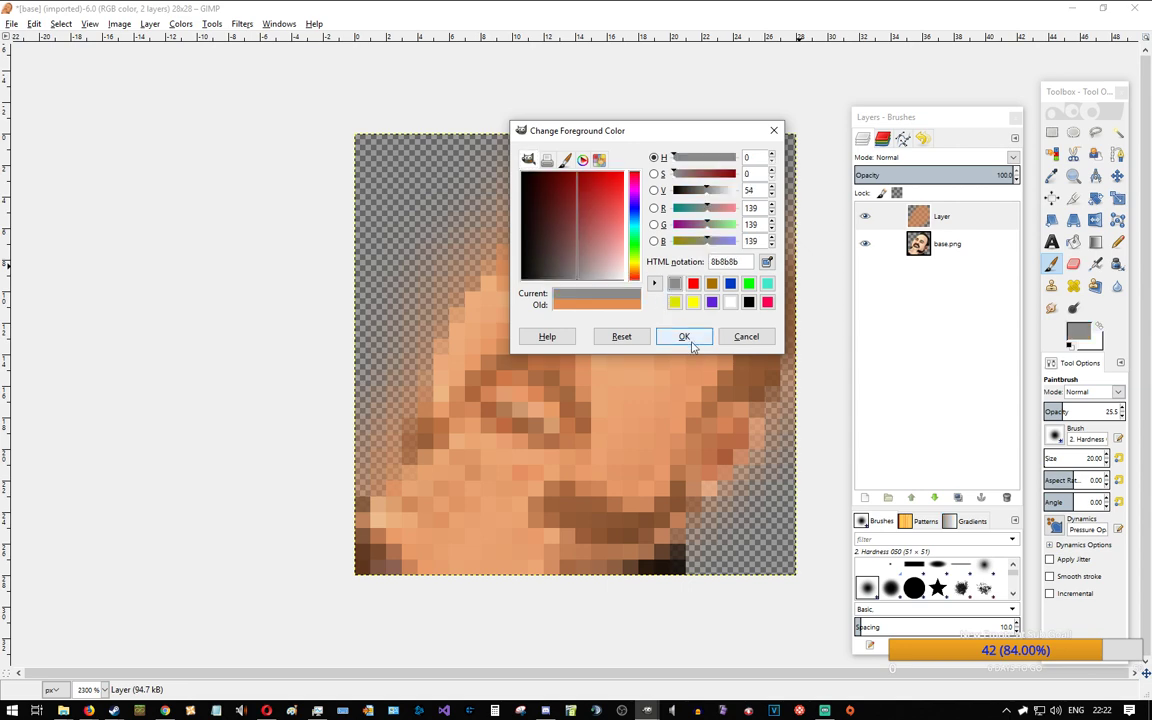
{"action": "left_click", "coordinate": [686, 338]}
{"action": "mouse_move", "coordinate": [708, 249]}
{"action": "left_mouse_down"}
{"action": "mouse_move", "coordinate": [633, 281]}
{"action": "mouse_move", "coordinate": [623, 336]}
{"action": "mouse_move", "coordinate": [640, 374]}
{"action": "mouse_move", "coordinate": [689, 411]}
{"action": "mouse_move", "coordinate": [656, 335]}
{"action": "mouse_move", "coordinate": [697, 273]}
{"action": "mouse_move", "coordinate": [675, 280]}
{"action": "mouse_move", "coordinate": [648, 323]}
{"action": "mouse_move", "coordinate": [687, 384]}
{"action": "mouse_move", "coordinate": [666, 375]}
{"action": "mouse_move", "coordinate": [643, 292]}
{"action": "mouse_move", "coordinate": [684, 398]}
{"action": "mouse_move", "coordinate": [685, 378]}
{"action": "mouse_move", "coordinate": [699, 399]}
{"action": "mouse_move", "coordinate": [674, 367]}
{"action": "mouse_move", "coordinate": [665, 287]}
{"action": "mouse_move", "coordinate": [693, 271]}
{"action": "mouse_move", "coordinate": [703, 458]}
{"action": "mouse_move", "coordinate": [712, 447]}
{"action": "mouse_move", "coordinate": [734, 471]}
{"action": "mouse_move", "coordinate": [691, 539]}
{"action": "mouse_move", "coordinate": [592, 243]}
{"action": "mouse_move", "coordinate": [741, 228]}
{"action": "mouse_move", "coordinate": [749, 246]}
{"action": "mouse_move", "coordinate": [594, 460]}
{"action": "mouse_move", "coordinate": [55, 322]}
{"action": "left_mouse_up"}
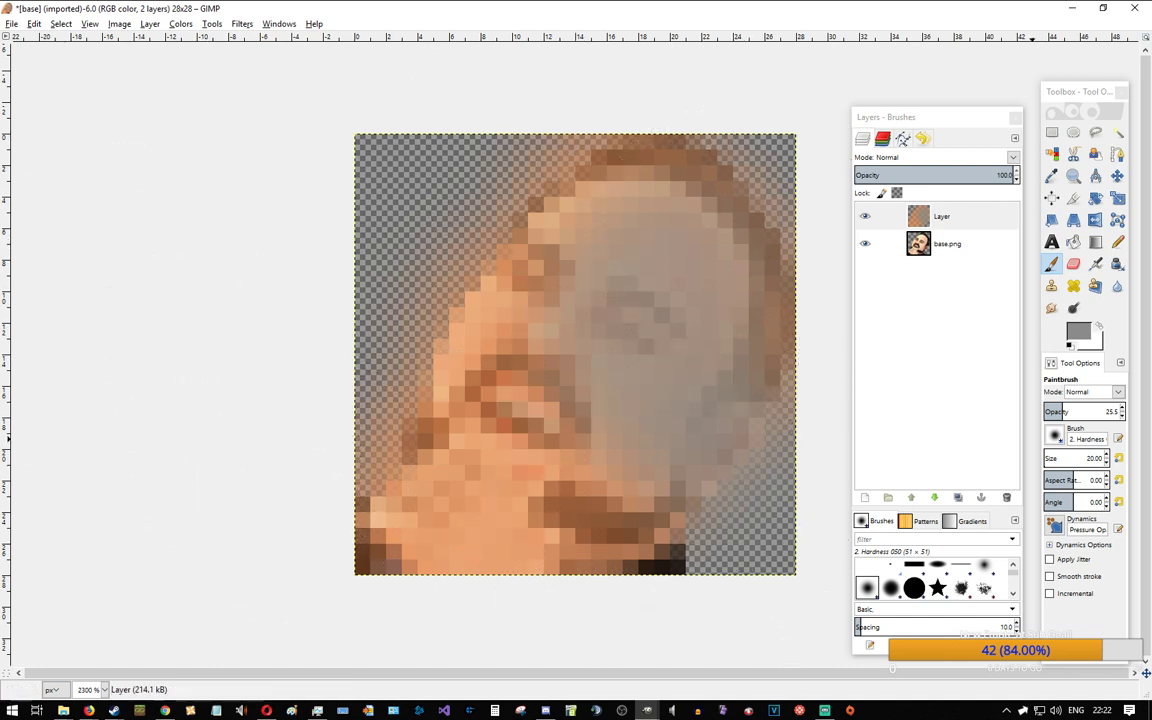
Step: Check how the painted emote looks at 100% zoom
{"action": "key", "text": "alt+Tab"}
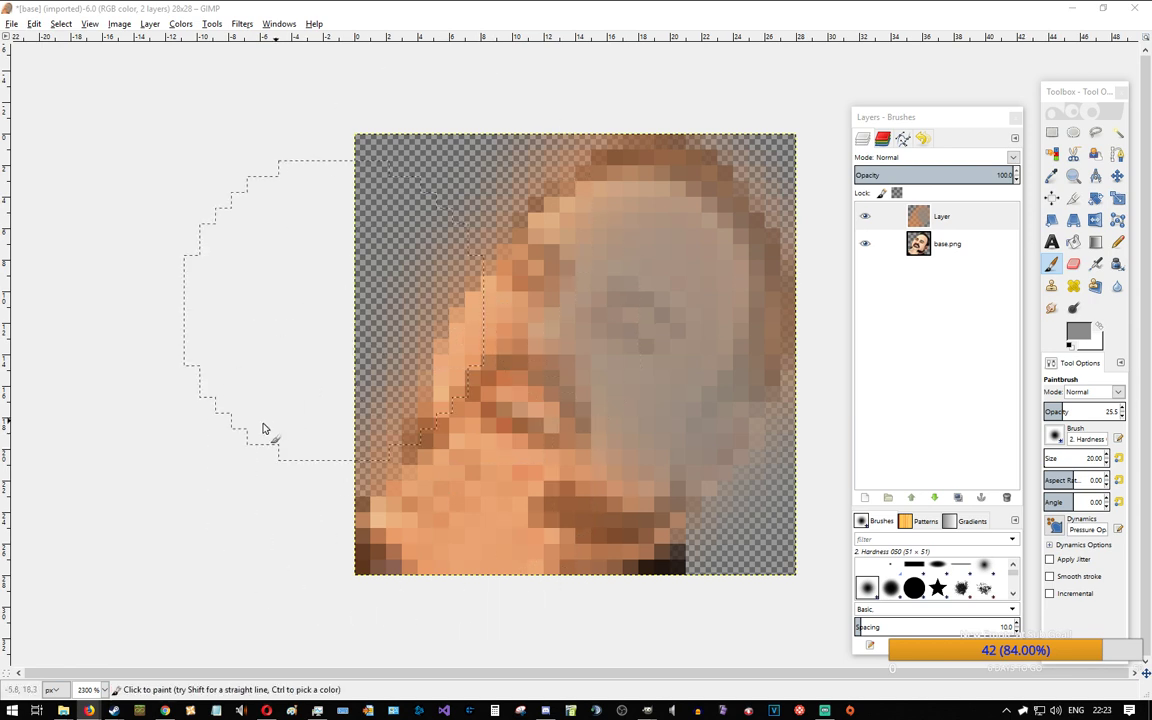
{"action": "left_click", "coordinate": [88, 24]}
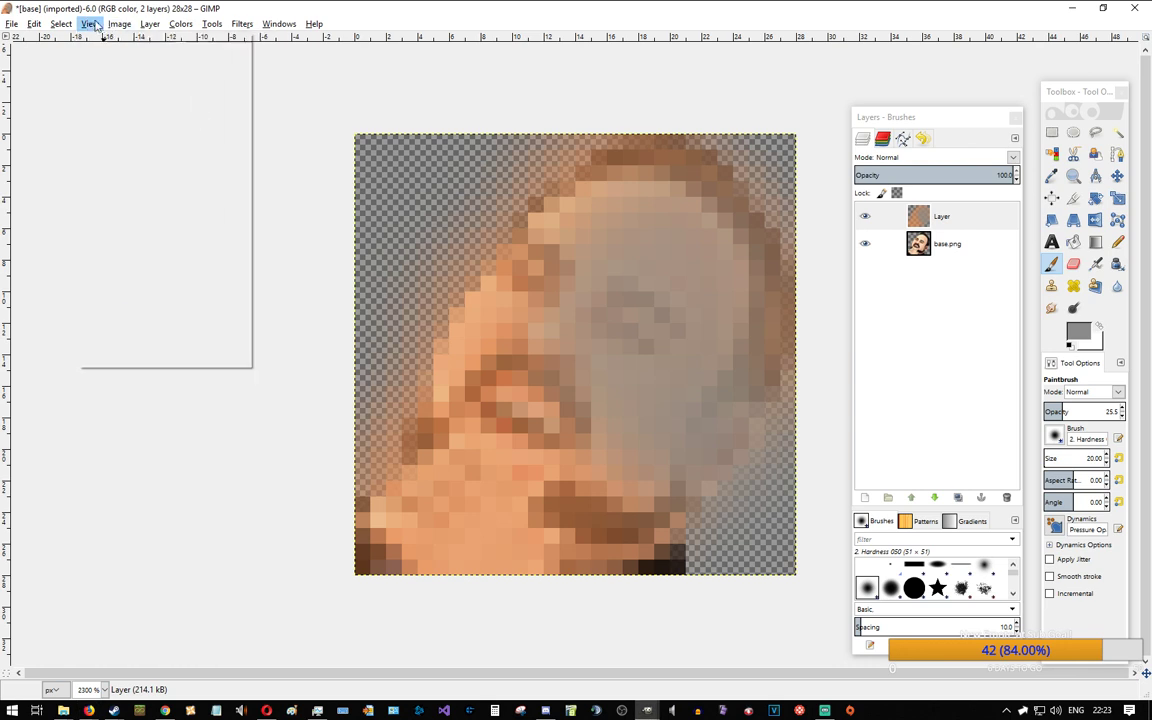
{"action": "mouse_move", "coordinate": [168, 67]}
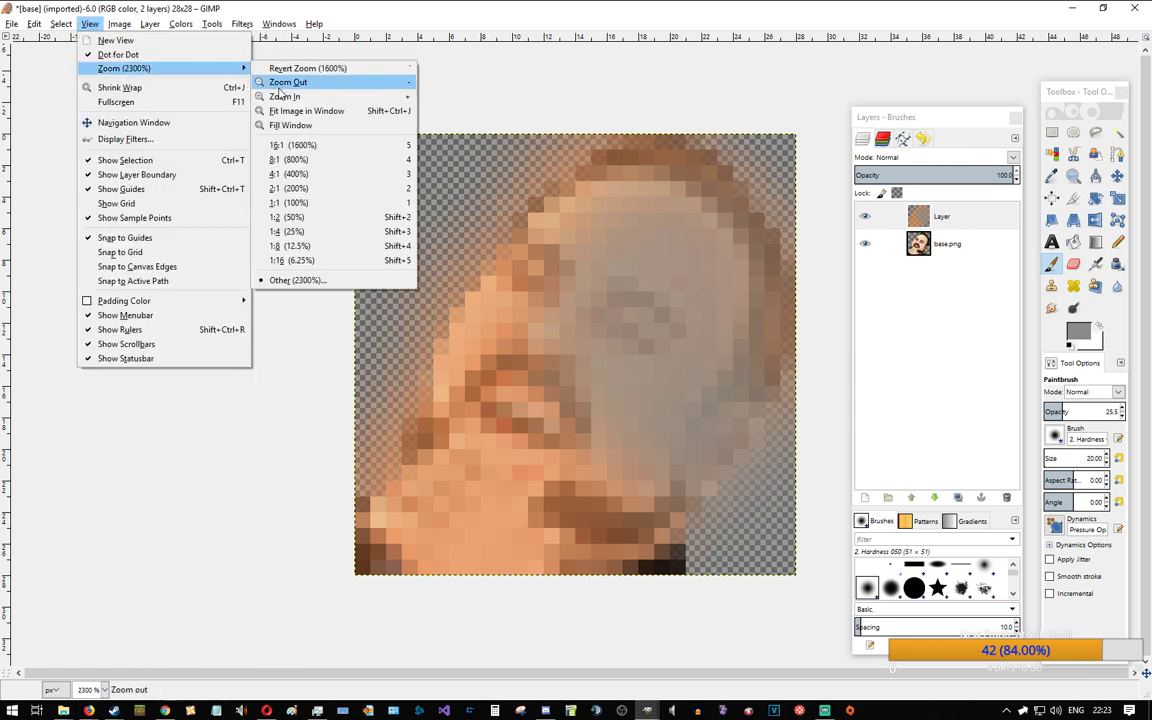
{"action": "left_click", "coordinate": [310, 204]}
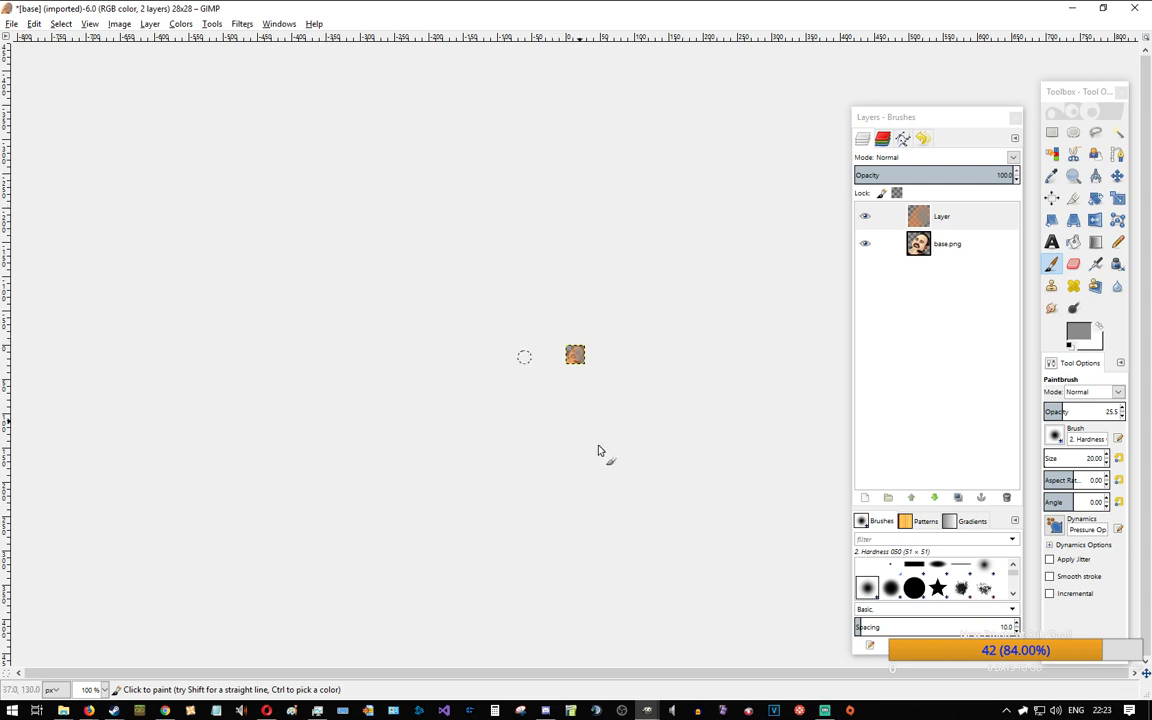
{"action": "scroll", "coordinate": [605, 340], "scroll_direction": "up", "scroll_amount": 7, "text": "ctrl"}
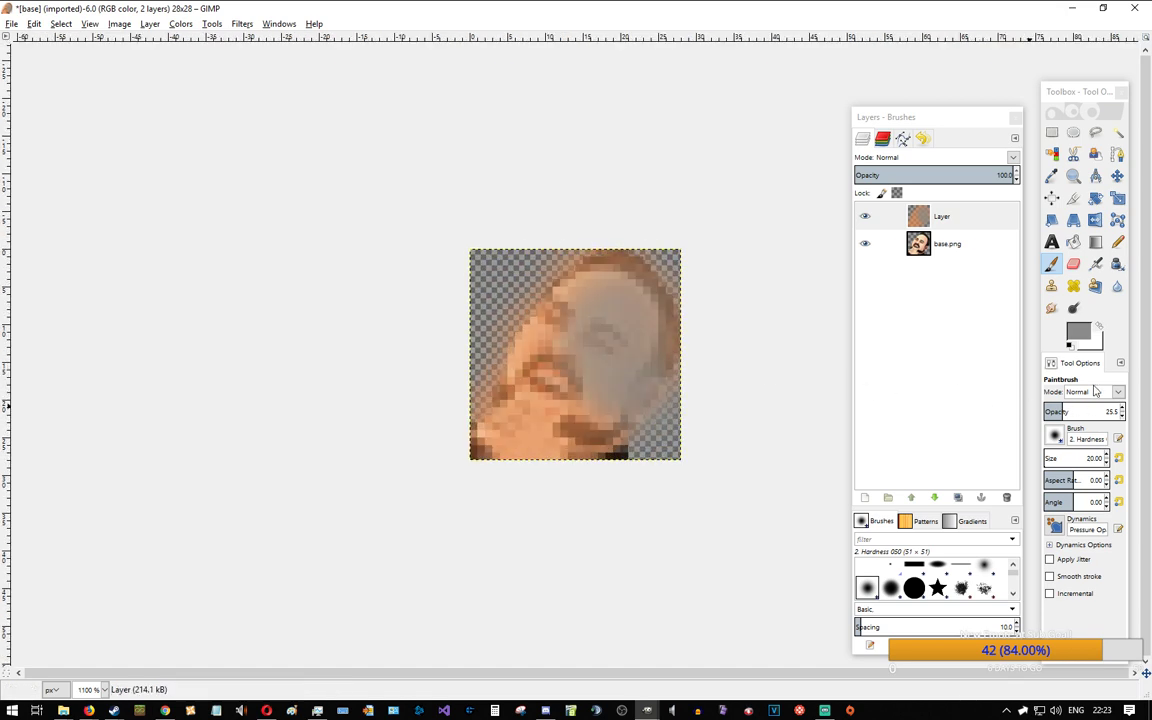
Step: Delete the painted layer and add a new transparent layer above base.png as the active layer
{"action": "right_click", "coordinate": [941, 228]}
{"action": "left_click", "coordinate": [912, 441]}
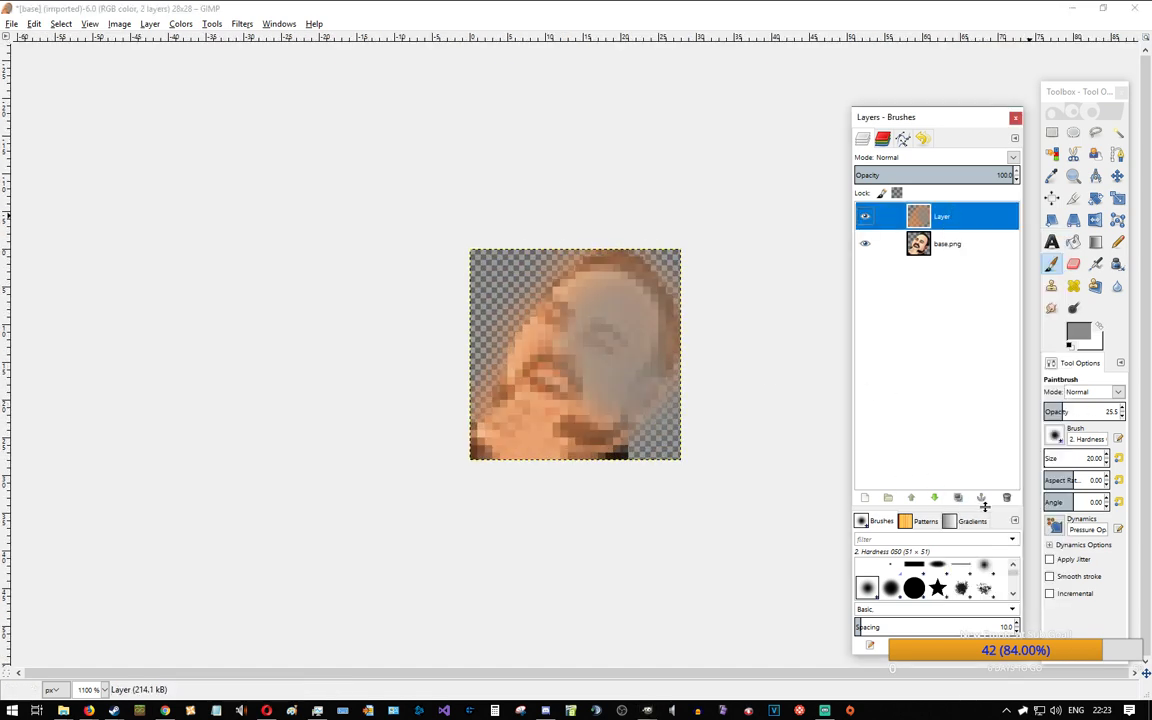
{"action": "left_click", "coordinate": [1005, 498]}
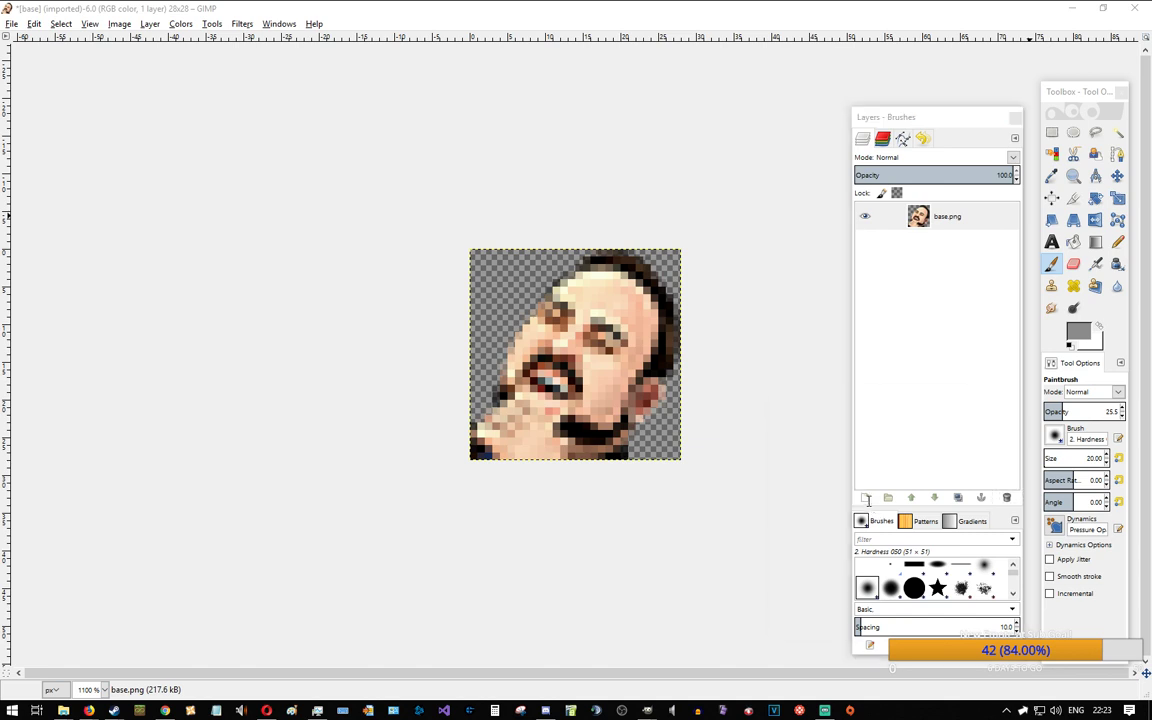
{"action": "key", "text": "shift+ctrl+n"}
{"action": "left_click", "coordinate": [866, 610]}
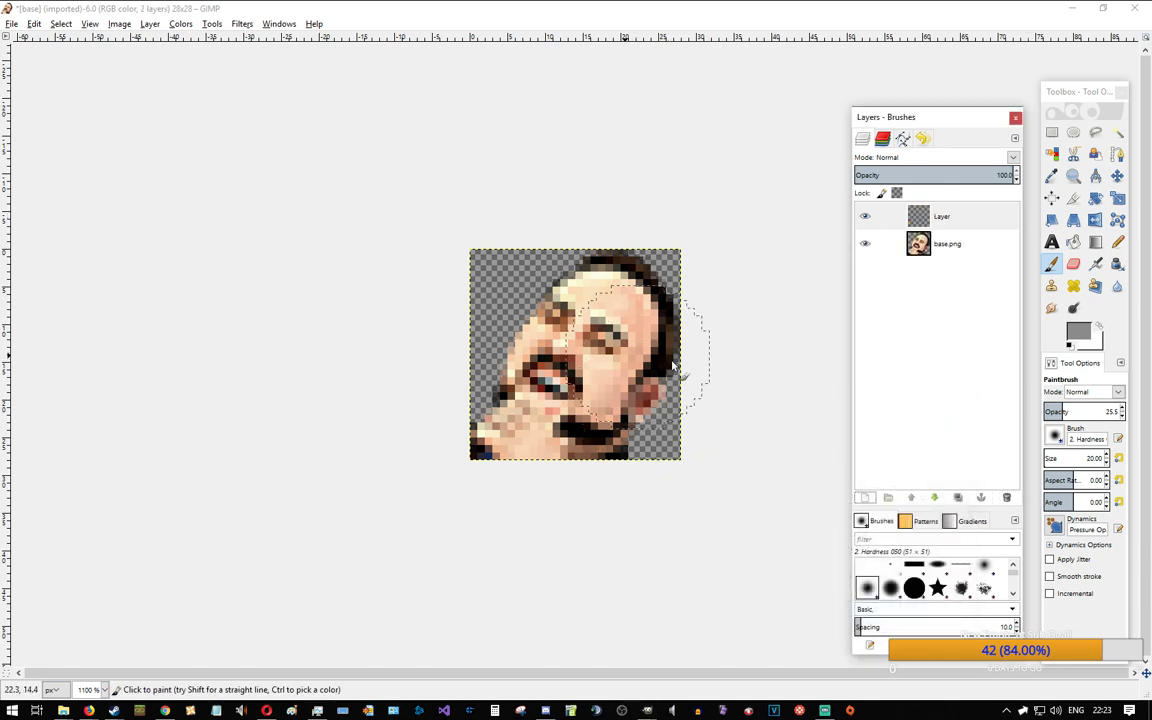
{"action": "left_click", "coordinate": [963, 222]}
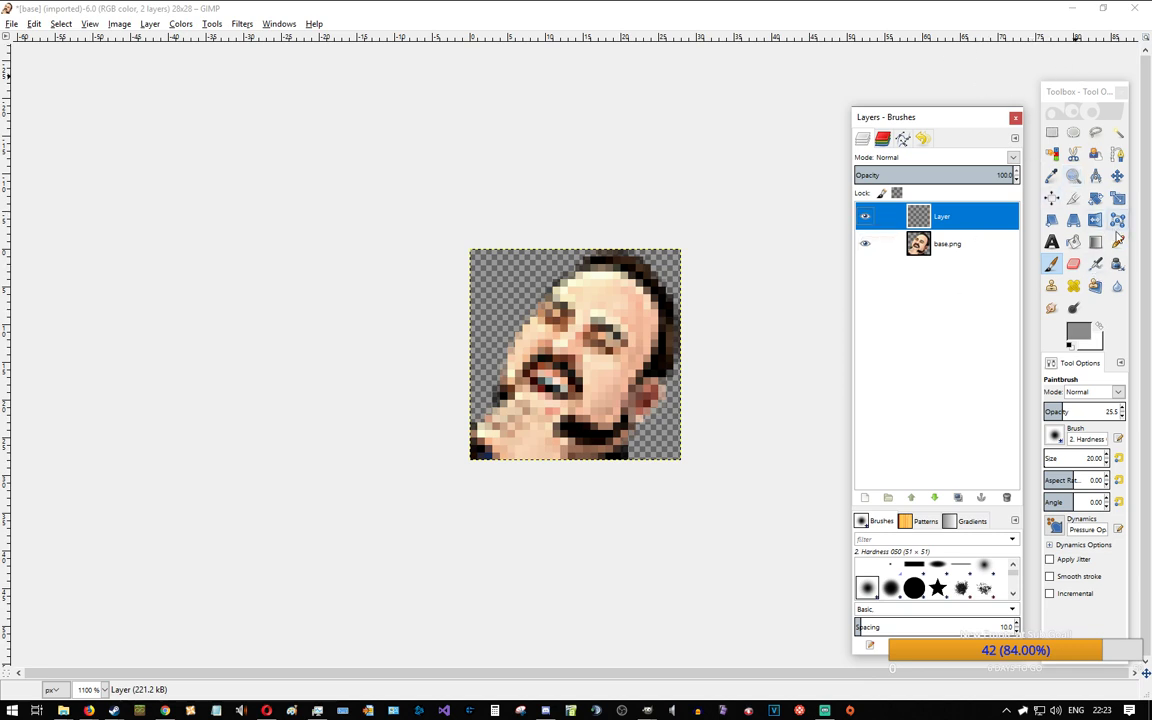
Step: Set the opacity of both the Paintbrush and the Pencil tool to 100%
{"action": "mouse_move", "coordinate": [1087, 412]}
{"action": "left_mouse_down"}
{"action": "mouse_move", "coordinate": [1132, 412]}
{"action": "mouse_move", "coordinate": [1106, 411]}
{"action": "left_mouse_up"}
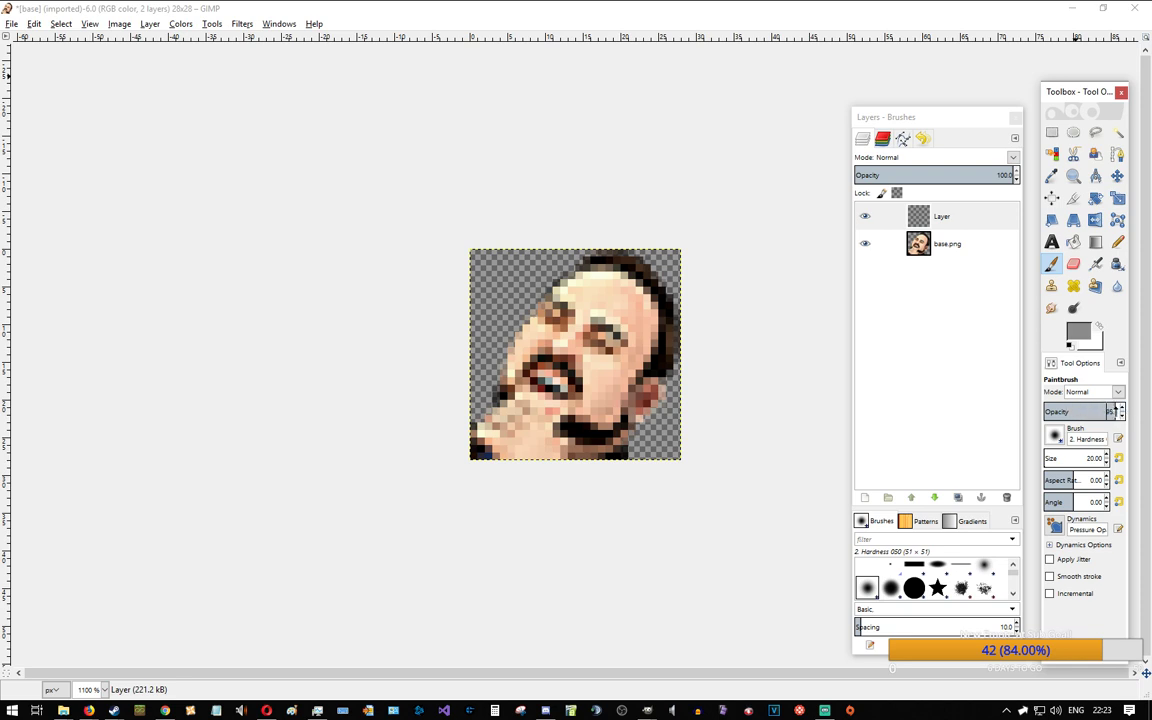
{"action": "double_click", "coordinate": [1110, 411]}
{"action": "type", "text": "100"}
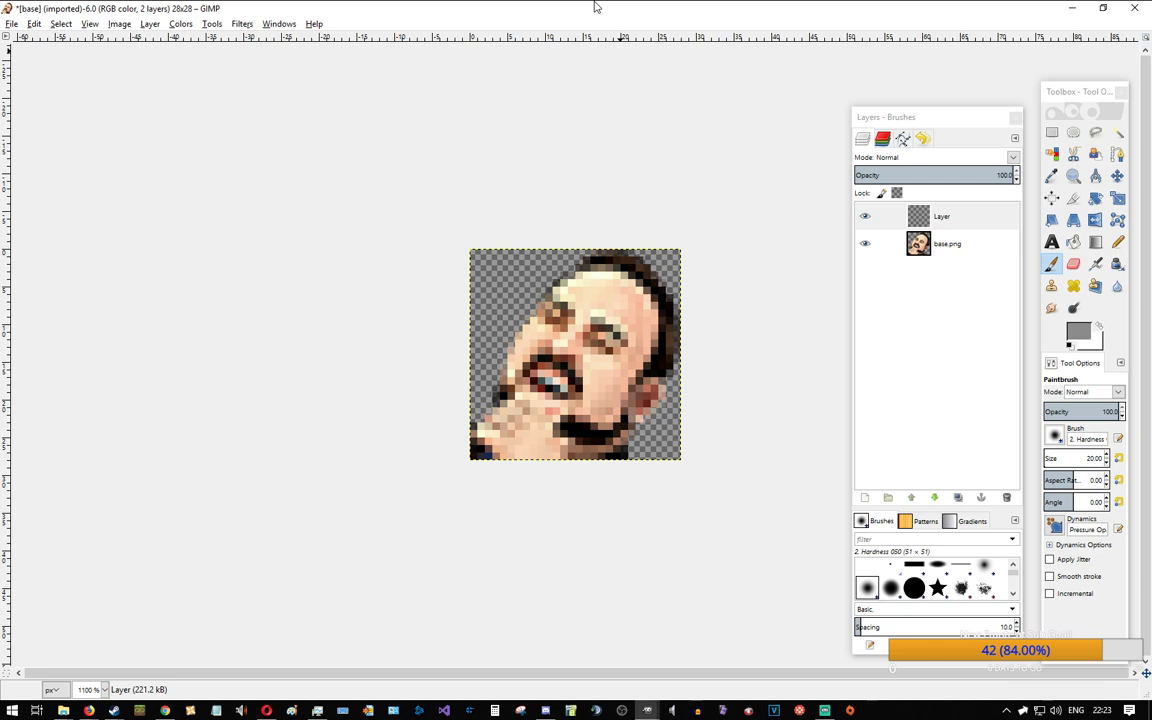
{"action": "scroll", "coordinate": [605, 362], "scroll_direction": "up", "scroll_amount": 2}
{"action": "left_click", "coordinate": [1117, 242]}
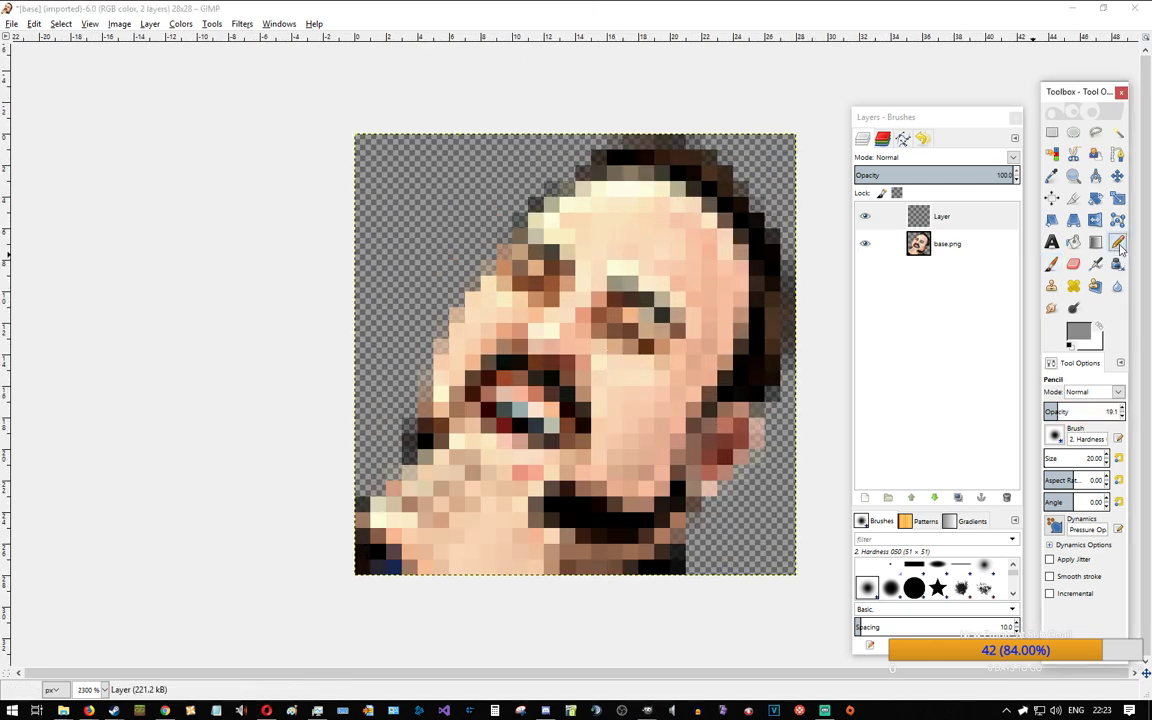
{"action": "double_click", "coordinate": [1112, 414]}
{"action": "key", "text": "Return"}
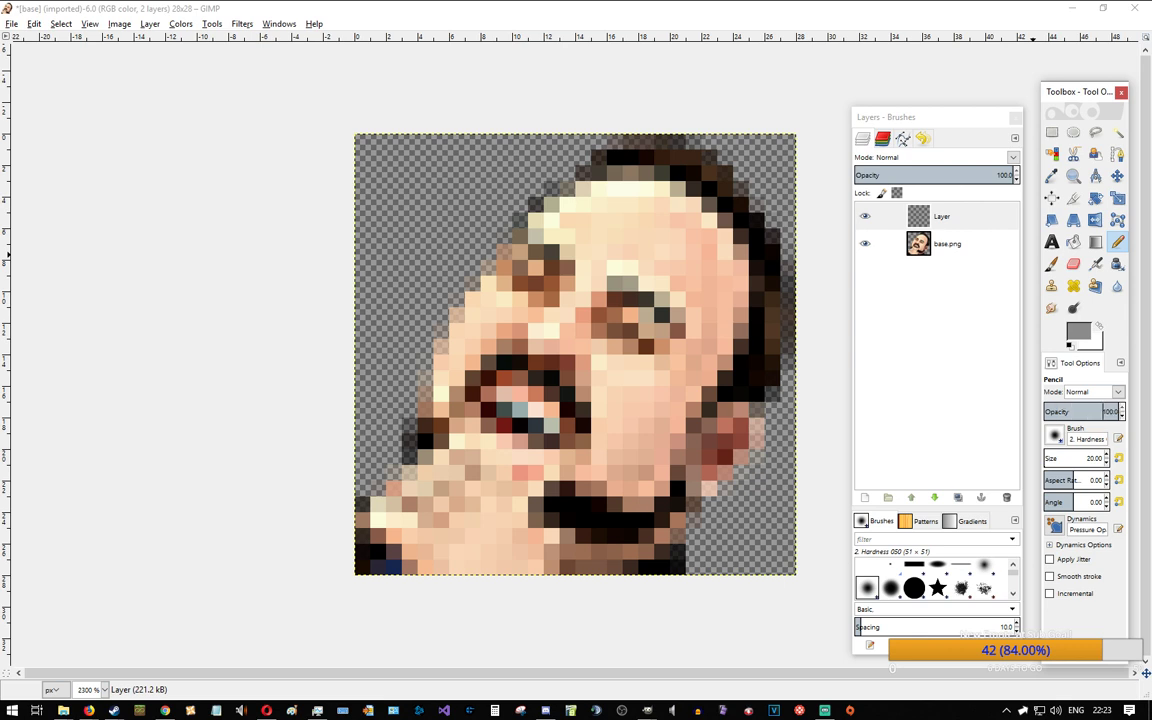
Step: Set the foreground colour to black and the Pencil brush size to 1
{"action": "left_click", "coordinate": [1090, 333]}
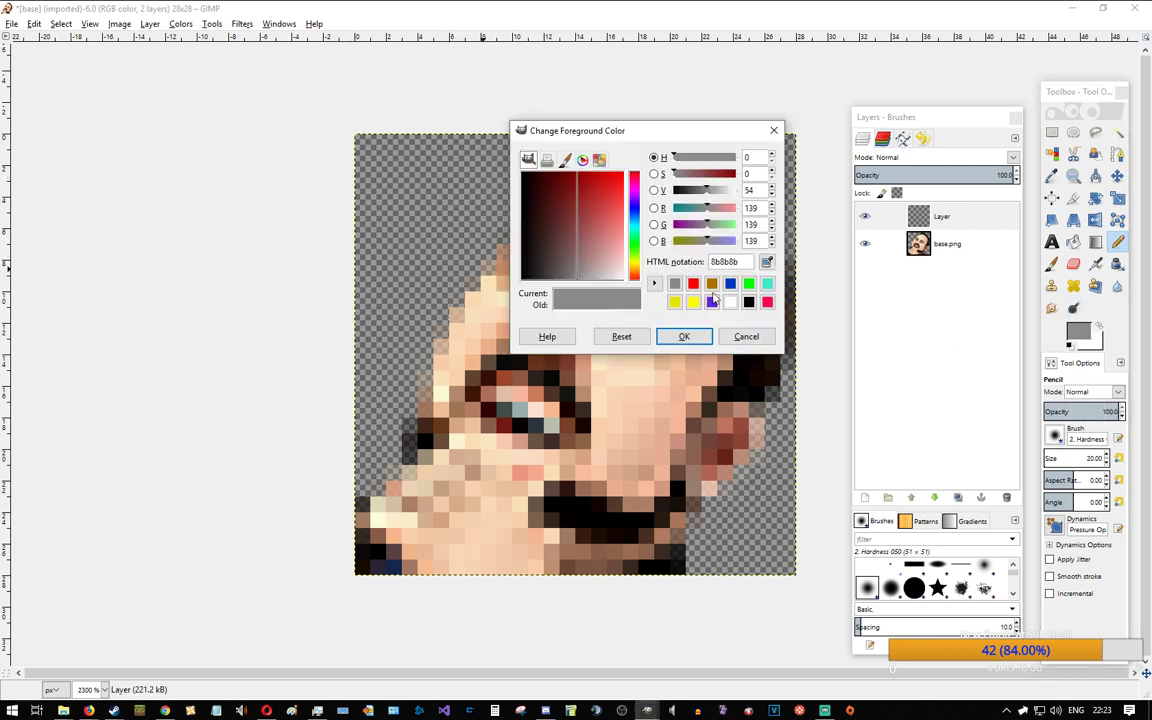
{"action": "left_click", "coordinate": [748, 301]}
{"action": "left_click", "coordinate": [684, 337]}
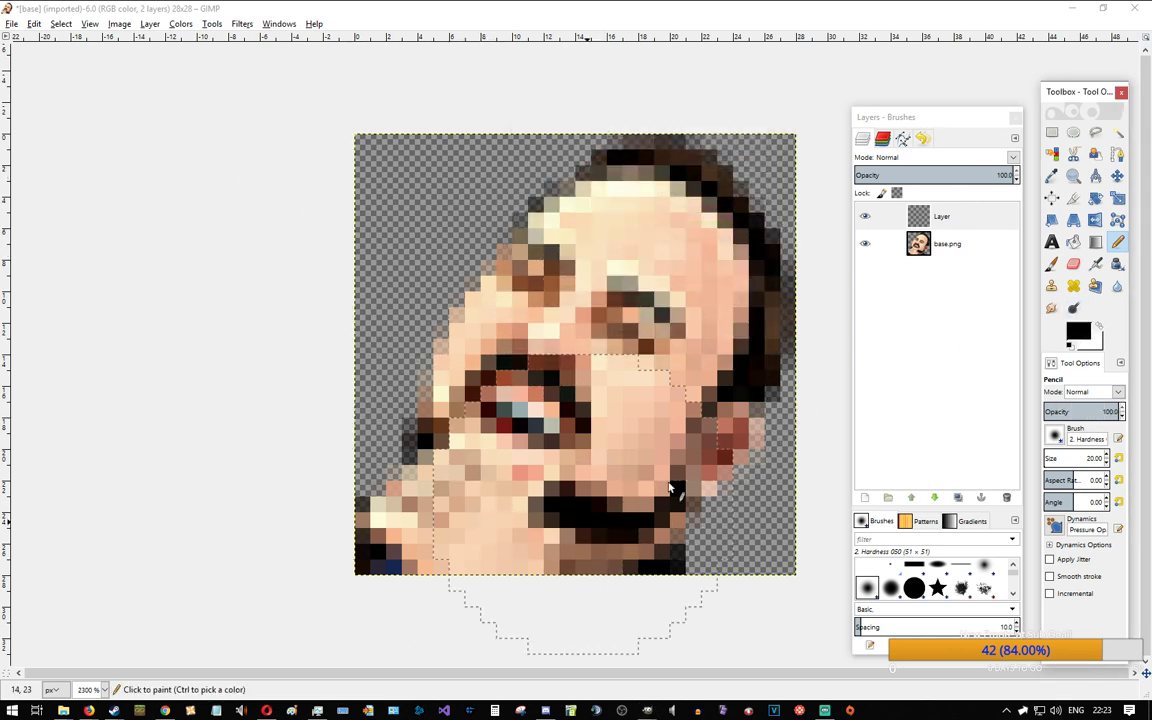
{"action": "left_click", "coordinate": [1120, 243]}
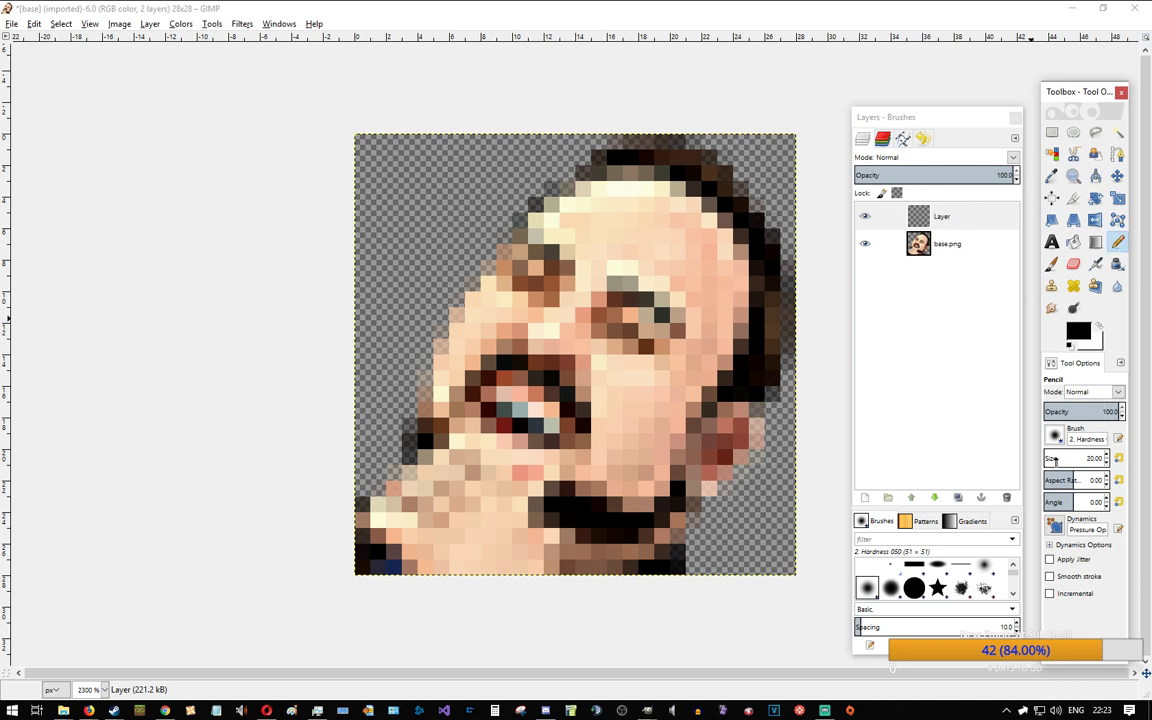
{"action": "type", "text": "1"}
{"action": "key", "text": "Return"}
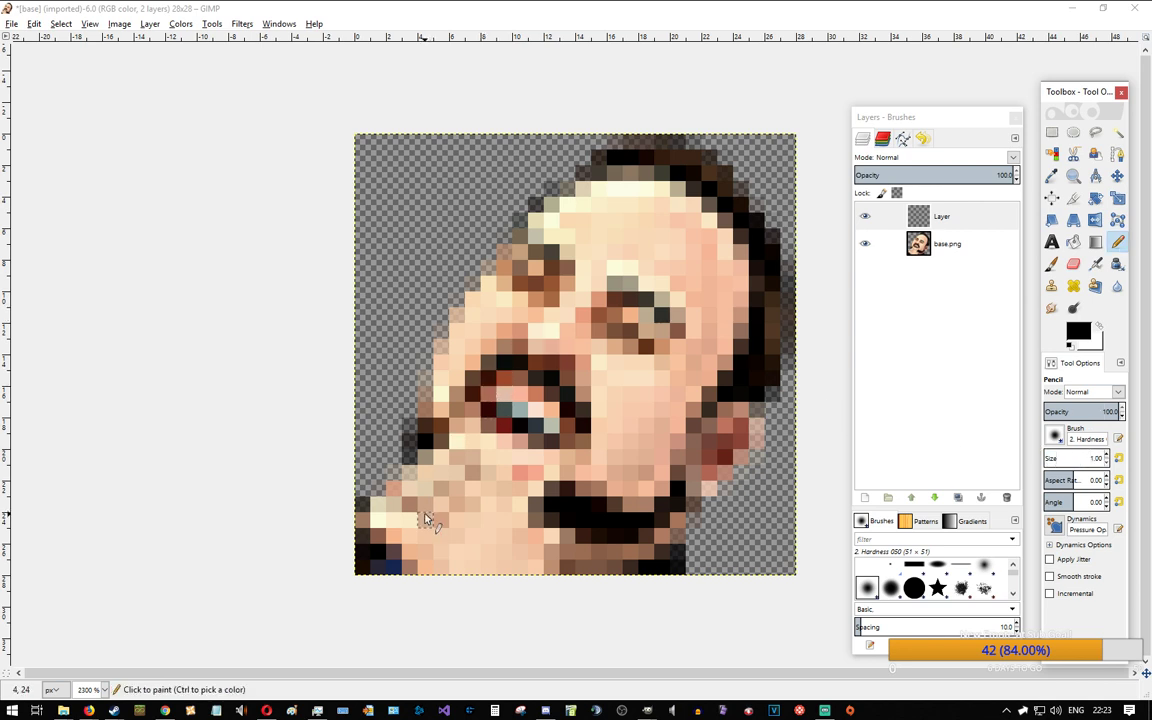
Step: Draw black outline pixels along the hand from the neck up past the chin and beneath the mouth
{"action": "left_click", "coordinate": [553, 561]}
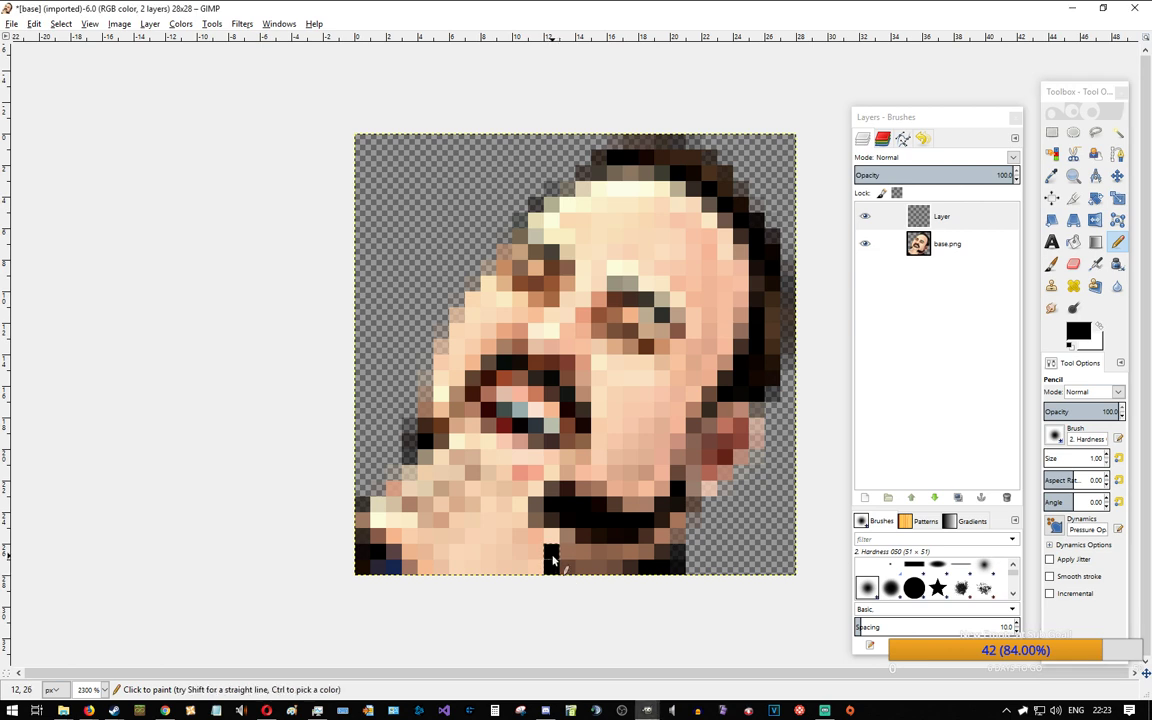
{"action": "mouse_move", "coordinate": [538, 541]}
{"action": "left_mouse_down"}
{"action": "mouse_move", "coordinate": [519, 506]}
{"action": "mouse_move", "coordinate": [535, 483]}
{"action": "left_mouse_up"}
{"action": "left_click", "coordinate": [537, 473]}
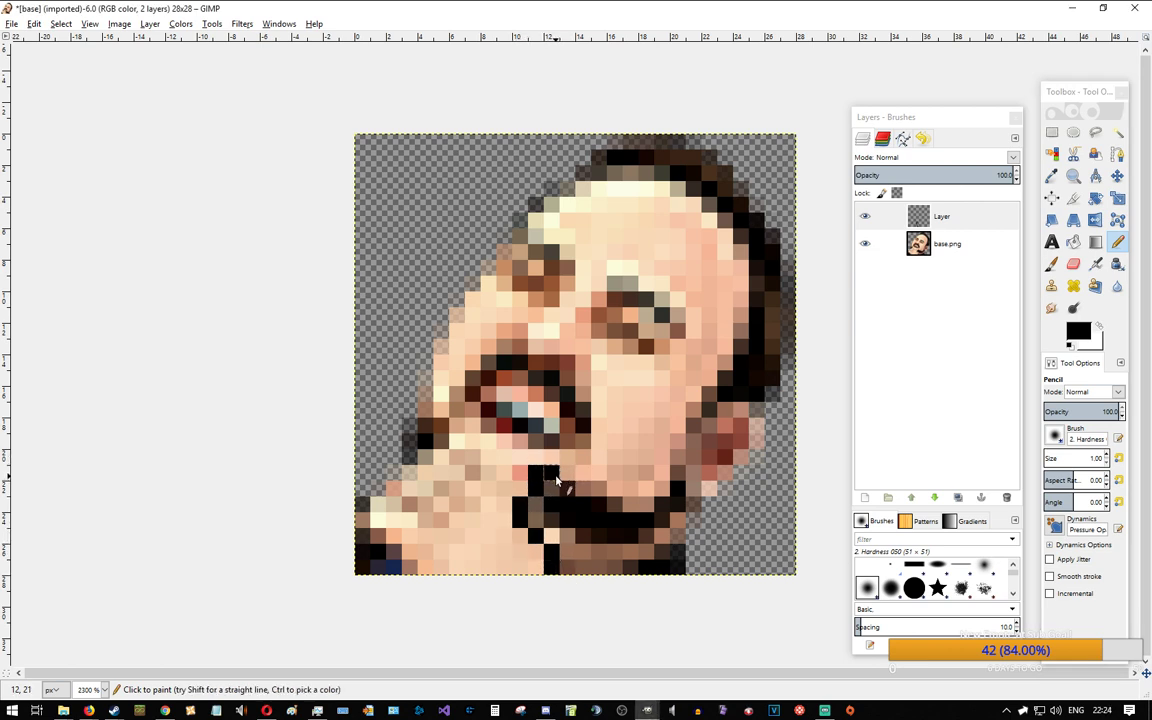
{"action": "left_click", "coordinate": [546, 458]}
{"action": "left_click", "coordinate": [502, 442]}
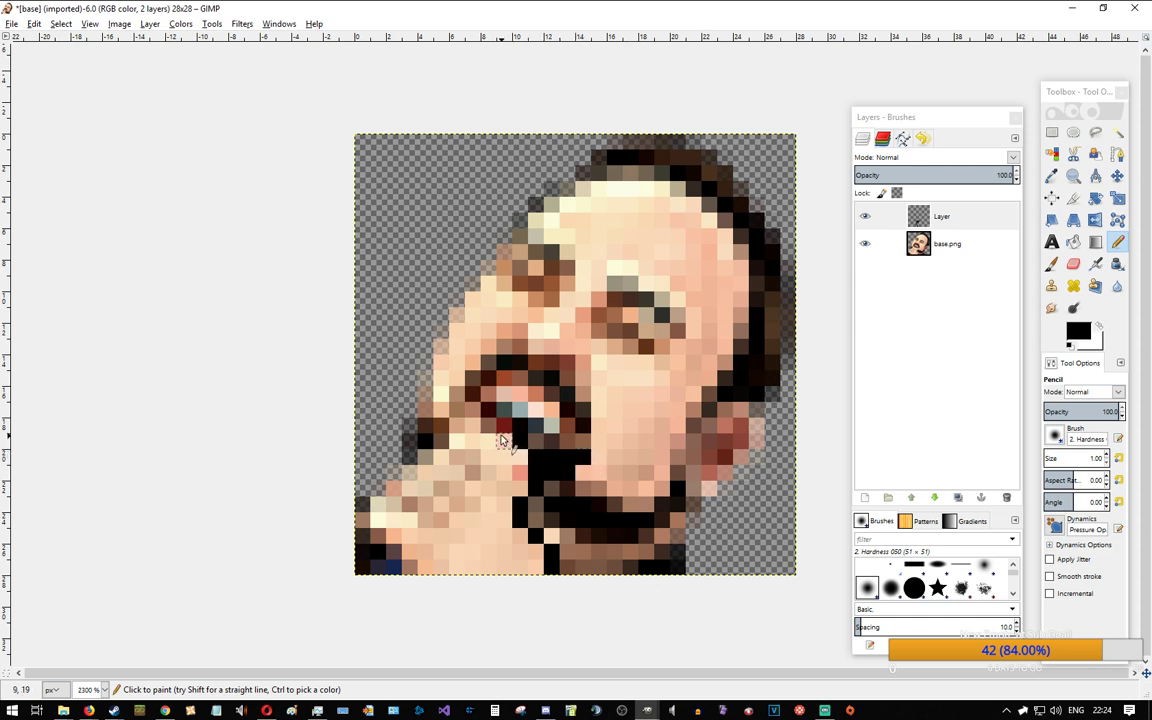
{"action": "left_click", "coordinate": [458, 414]}
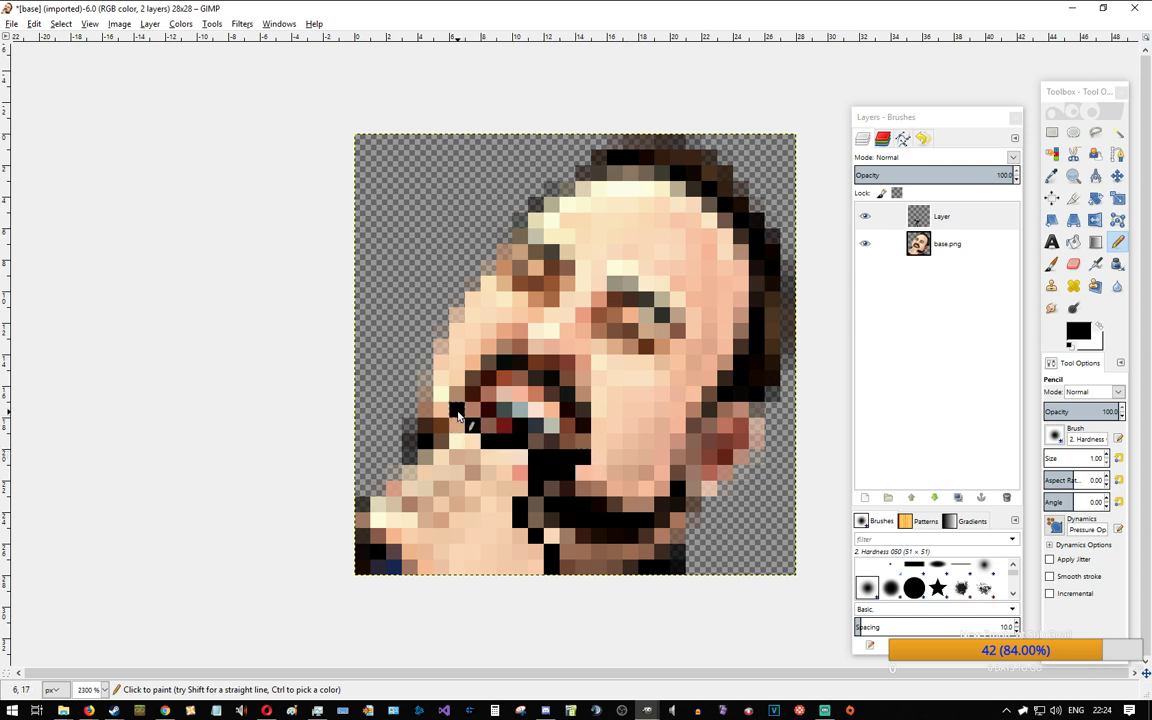
Step: Continue the black pixel outline down the outer edge of the hand to the image's lower corner
{"action": "left_click", "coordinate": [394, 474]}
{"action": "left_click", "coordinate": [380, 488]}
{"action": "left_click", "coordinate": [366, 506]}
{"action": "left_click", "coordinate": [365, 525]}
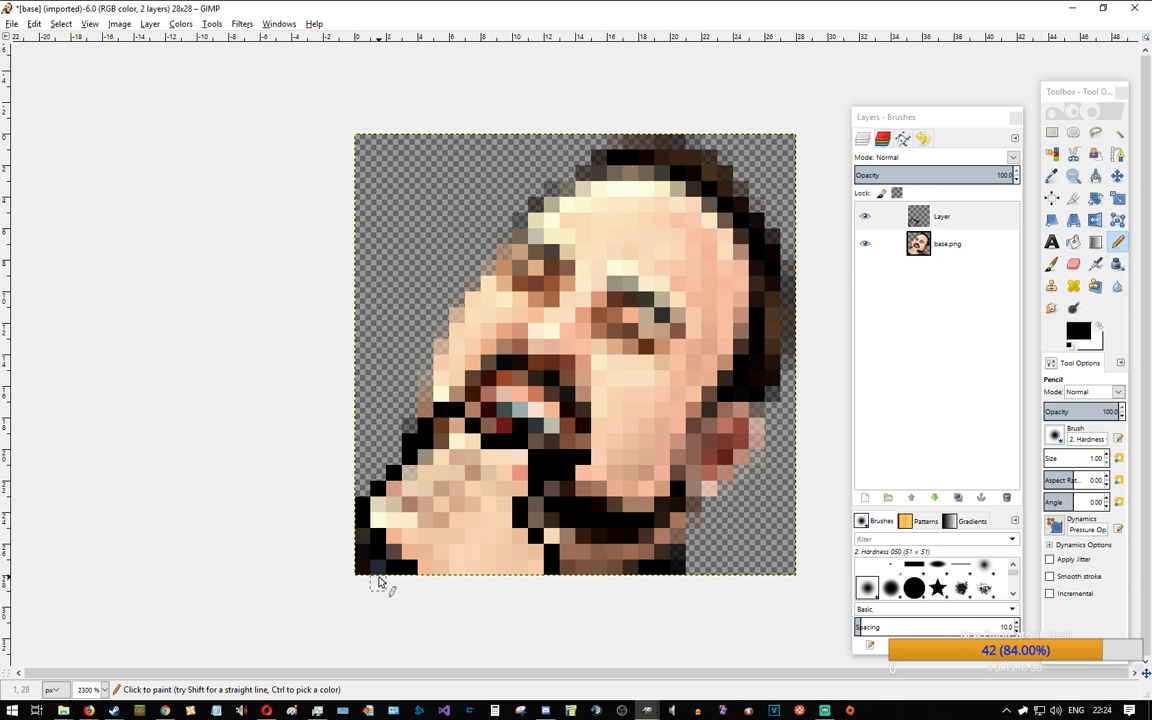
Step: Draw black outline pixels up the front edge of the face, from the hand past the mouth and nose
{"action": "left_click", "coordinate": [427, 393]}
{"action": "left_click", "coordinate": [438, 377]}
{"action": "left_click", "coordinate": [442, 348]}
{"action": "left_click", "coordinate": [442, 362]}
{"action": "left_click", "coordinate": [458, 329]}
{"action": "left_click", "coordinate": [463, 315]}
{"action": "left_click", "coordinate": [471, 299]}
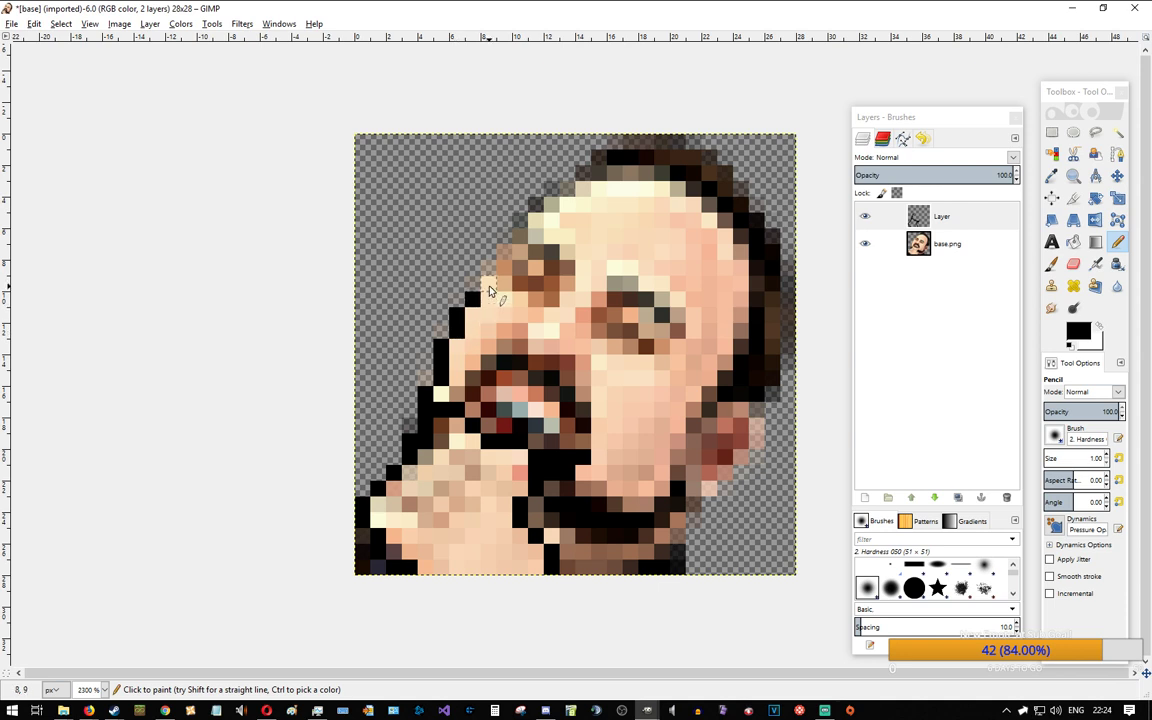
Step: Continue the black pixel outline from the brow up the forehead and across the top of the head
{"action": "left_click", "coordinate": [525, 241]}
{"action": "left_click", "coordinate": [534, 224]}
{"action": "left_click", "coordinate": [554, 203]}
{"action": "left_click", "coordinate": [567, 200]}
{"action": "left_click", "coordinate": [582, 187]}
{"action": "left_click", "coordinate": [586, 174]}
{"action": "left_click", "coordinate": [602, 160]}
{"action": "left_click_drag", "start_coordinate": [618, 155], "coordinate": [695, 156]}
Step: Continue the black pixel outline down the back of the head to just above the ear
{"action": "left_click", "coordinate": [707, 172]}
{"action": "left_click", "coordinate": [744, 210]}
{"action": "left_click", "coordinate": [760, 225]}
{"action": "left_click_drag", "start_coordinate": [773, 261], "coordinate": [775, 380]}
Step: Outline the ear in black pixels and continue along the jaw to the neck
{"action": "left_click", "coordinate": [744, 410]}
{"action": "left_click_drag", "start_coordinate": [755, 424], "coordinate": [757, 440]}
{"action": "left_click", "coordinate": [742, 456]}
{"action": "left_click", "coordinate": [727, 472]}
{"action": "left_click", "coordinate": [708, 489]}
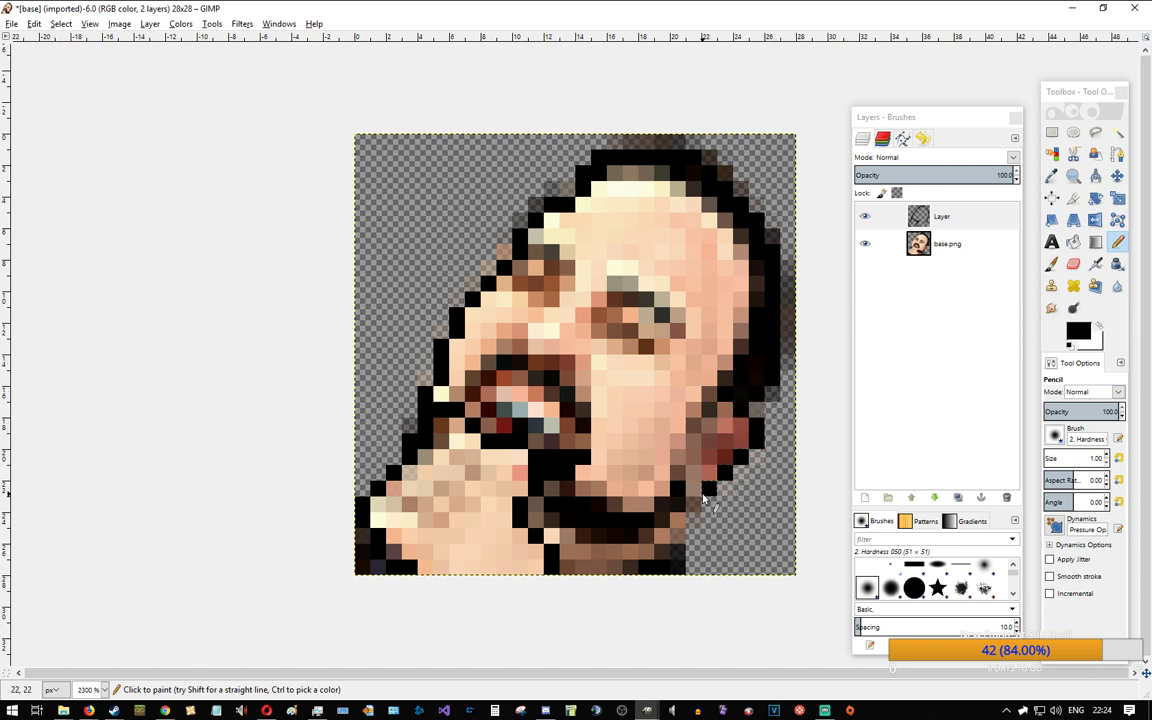
{"action": "left_click", "coordinate": [692, 489]}
{"action": "left_click", "coordinate": [679, 531]}
Step: Outline the underside of the chin and the back of the neck in black, checking the outline with the base layer hidden
{"action": "left_click", "coordinate": [865, 243]}
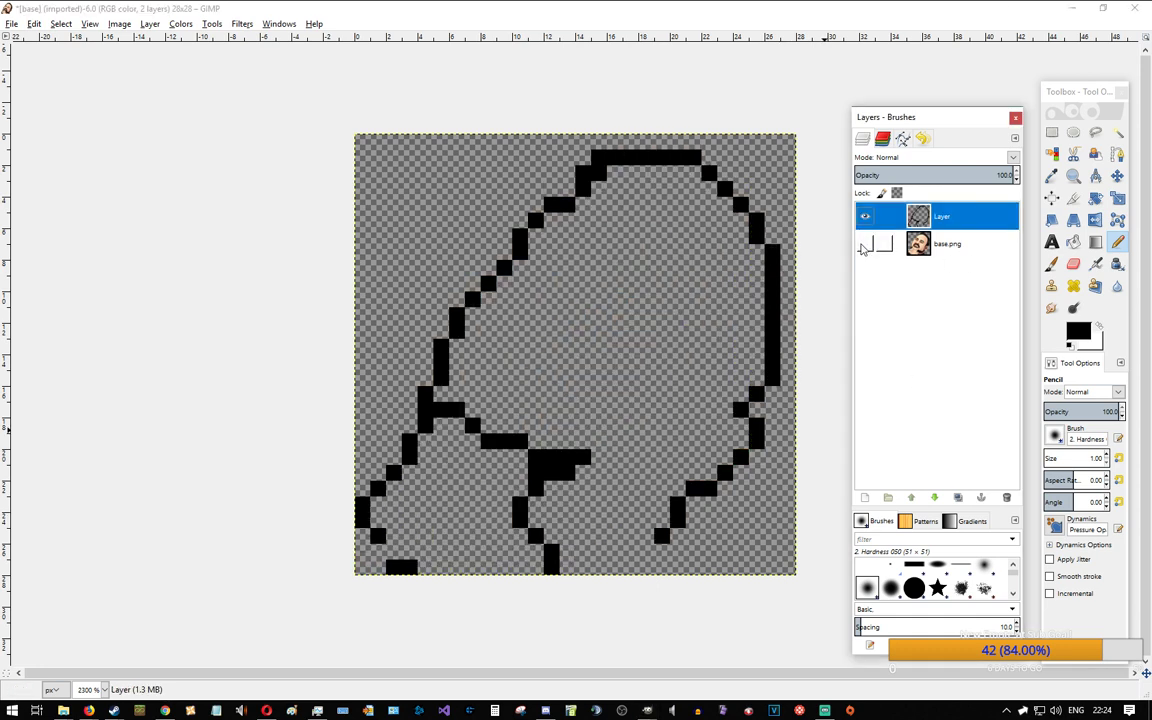
{"action": "left_click", "coordinate": [865, 243]}
{"action": "left_click", "coordinate": [632, 540]}
{"action": "left_click", "coordinate": [645, 527]}
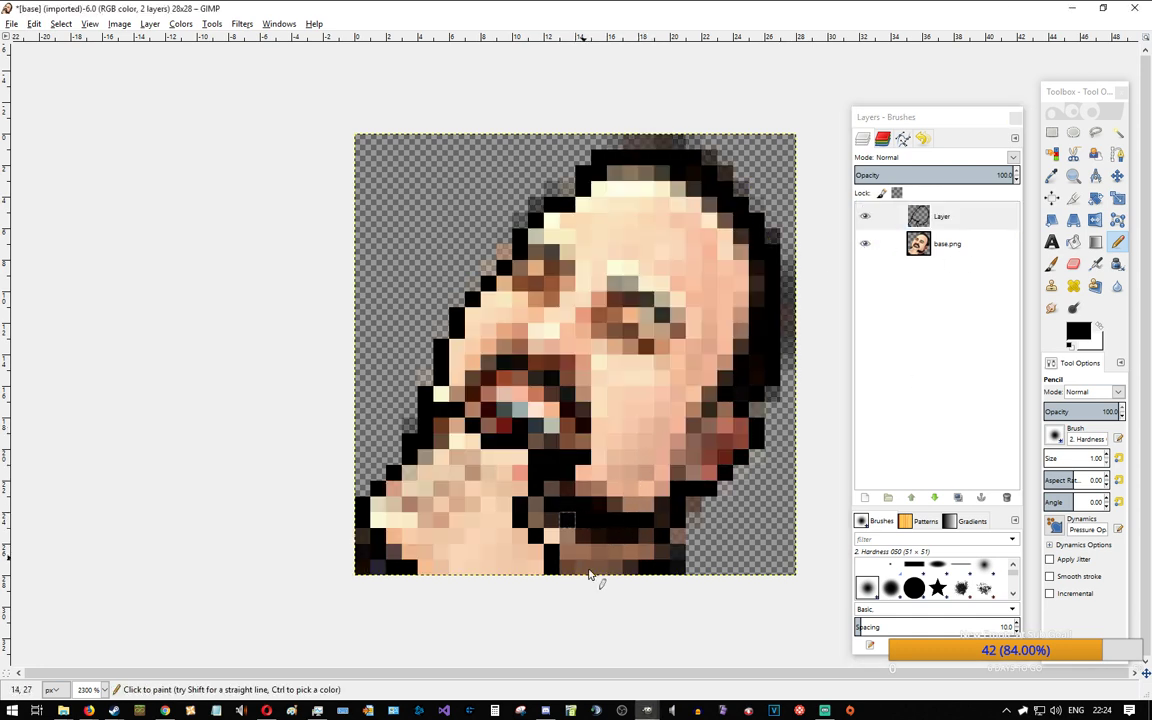
{"action": "left_click", "coordinate": [865, 243]}
{"action": "left_click", "coordinate": [865, 243]}
{"action": "left_click", "coordinate": [865, 243]}
{"action": "left_click", "coordinate": [865, 243]}
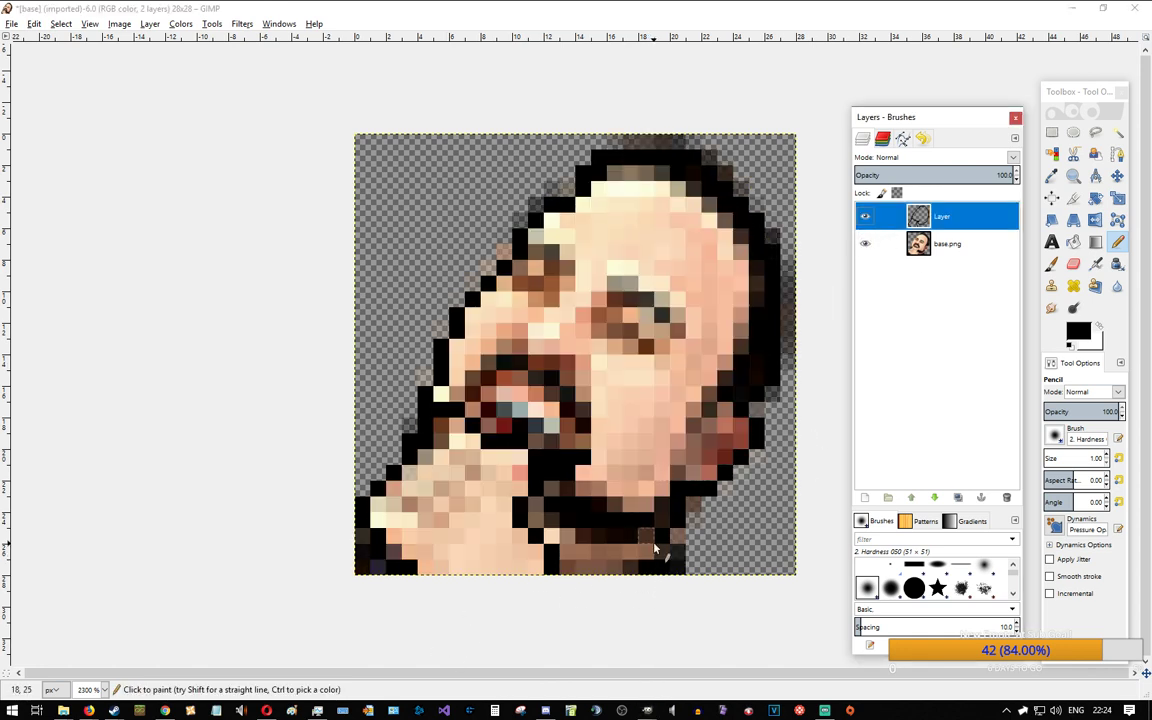
{"action": "left_click", "coordinate": [676, 566]}
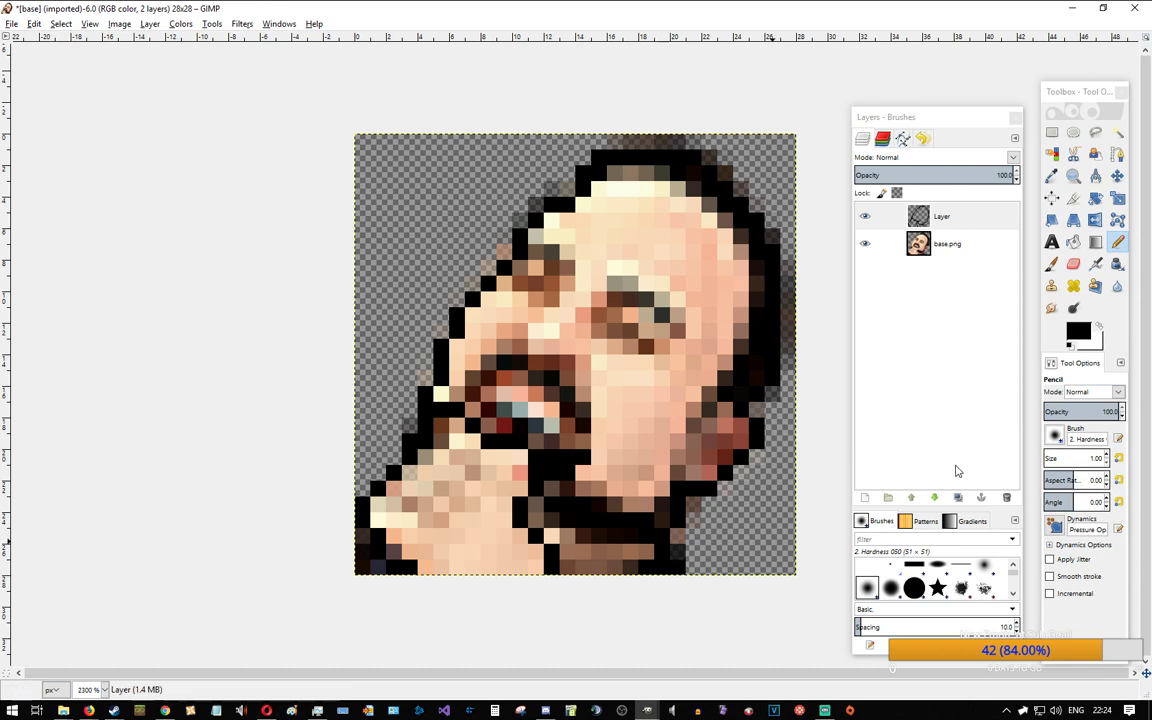
{"action": "left_click", "coordinate": [865, 243]}
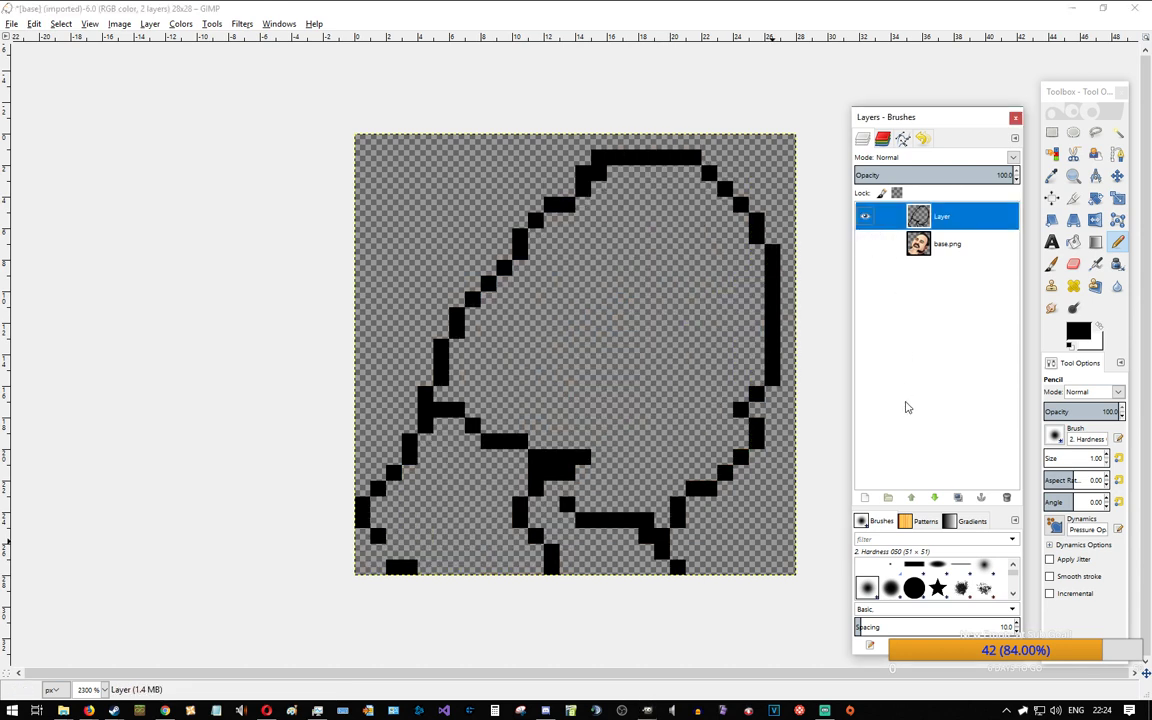
{"action": "left_click", "coordinate": [865, 243]}
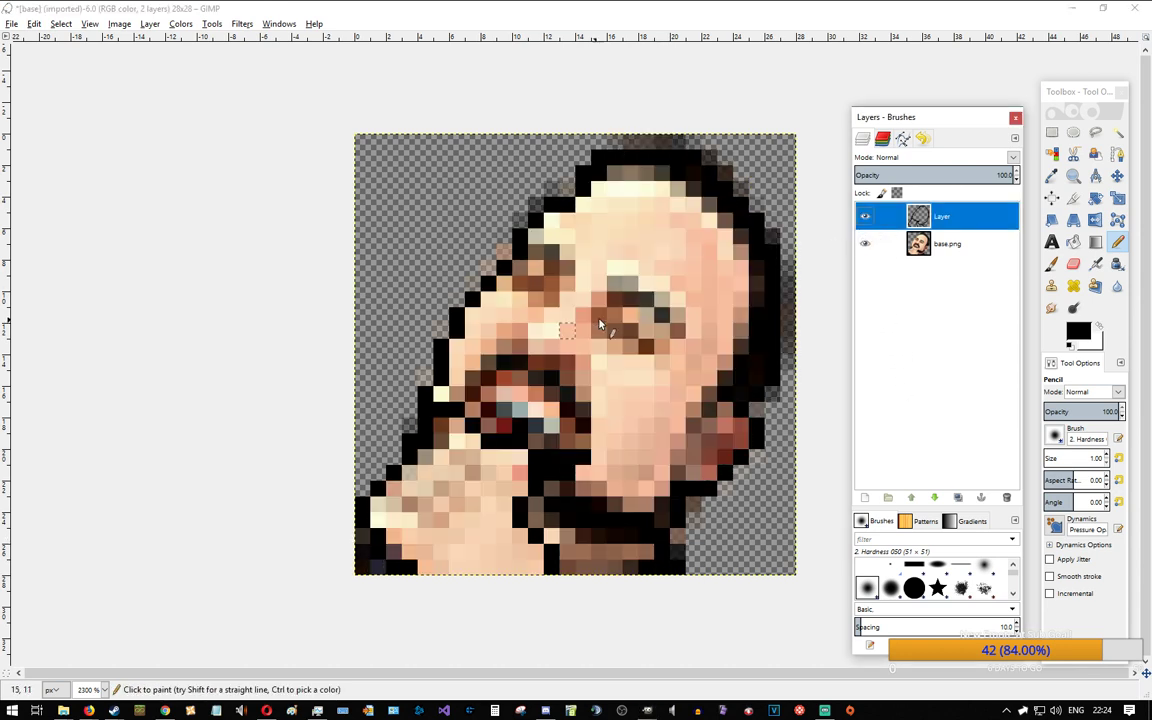
Step: Trace both closed eyes and their brows with black pixels
{"action": "left_click_drag", "start_coordinate": [601, 315], "coordinate": [646, 345]}
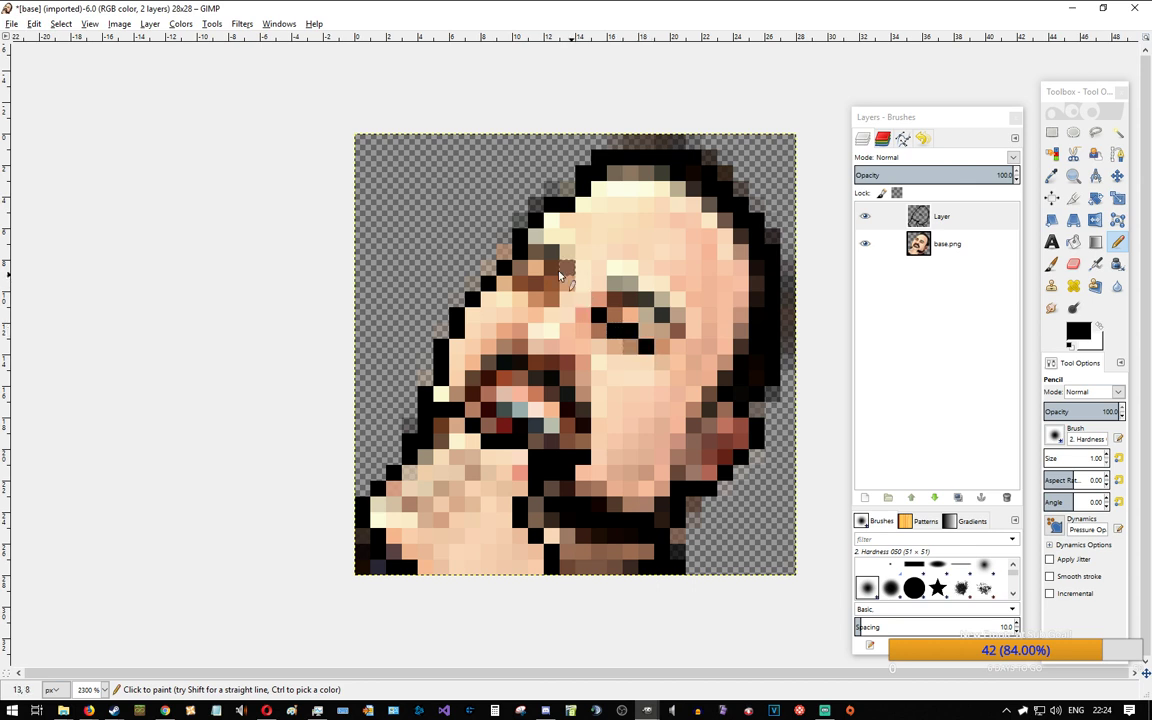
{"action": "left_click", "coordinate": [527, 285]}
{"action": "left_click", "coordinate": [617, 299]}
{"action": "left_click_drag", "start_coordinate": [627, 301], "coordinate": [675, 329]}
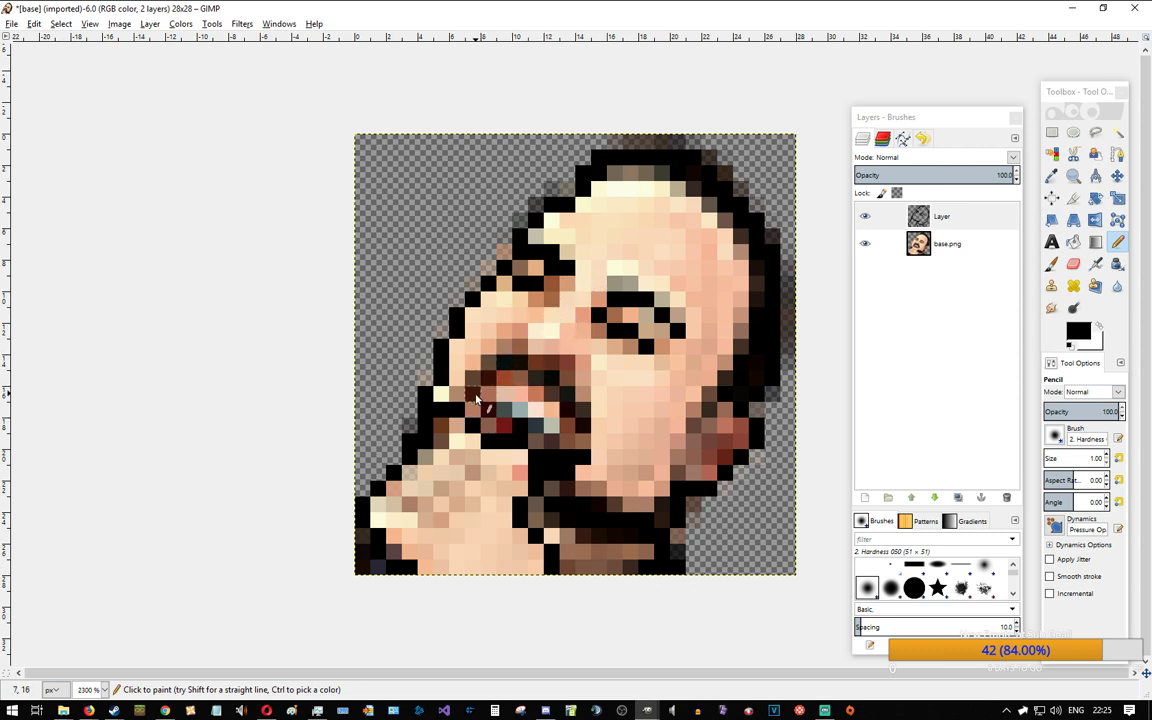
Step: Outline the open mouth in black, compare it with the base image, and hide the base.png layer
{"action": "mouse_move", "coordinate": [472, 380]}
{"action": "left_mouse_down"}
{"action": "mouse_move", "coordinate": [517, 367]}
{"action": "mouse_move", "coordinate": [579, 422]}
{"action": "mouse_move", "coordinate": [580, 435]}
{"action": "mouse_move", "coordinate": [562, 441]}
{"action": "left_mouse_up"}
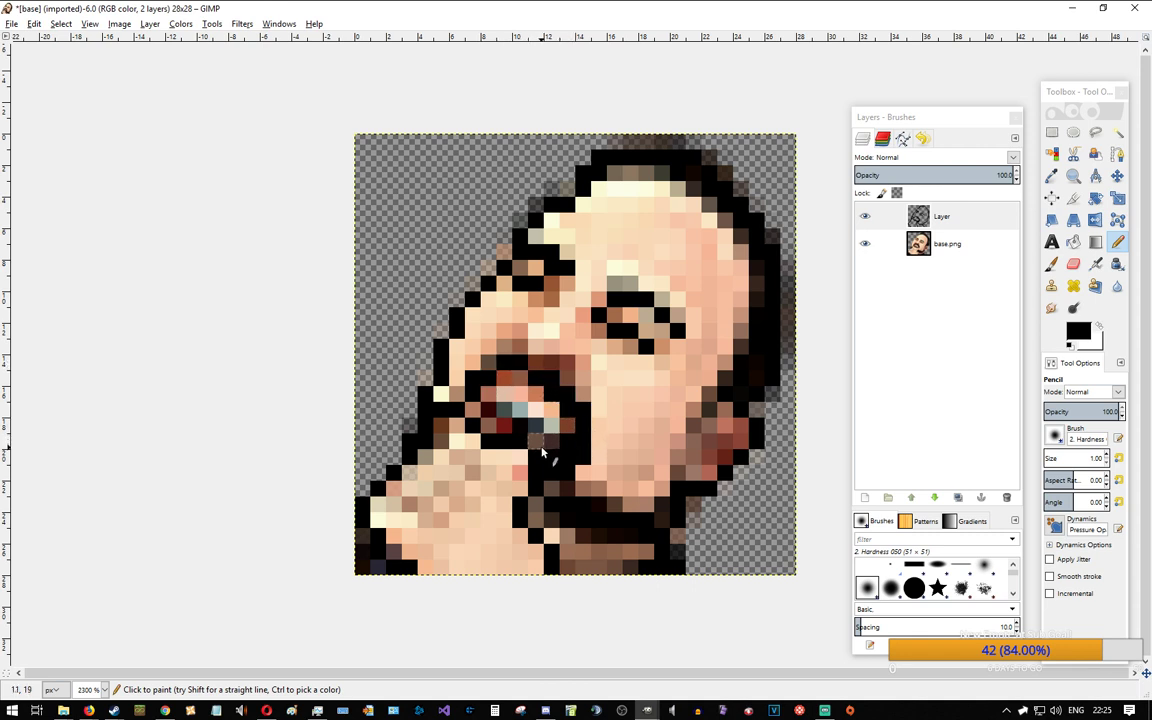
{"action": "left_click", "coordinate": [487, 411]}
{"action": "left_click", "coordinate": [865, 218]}
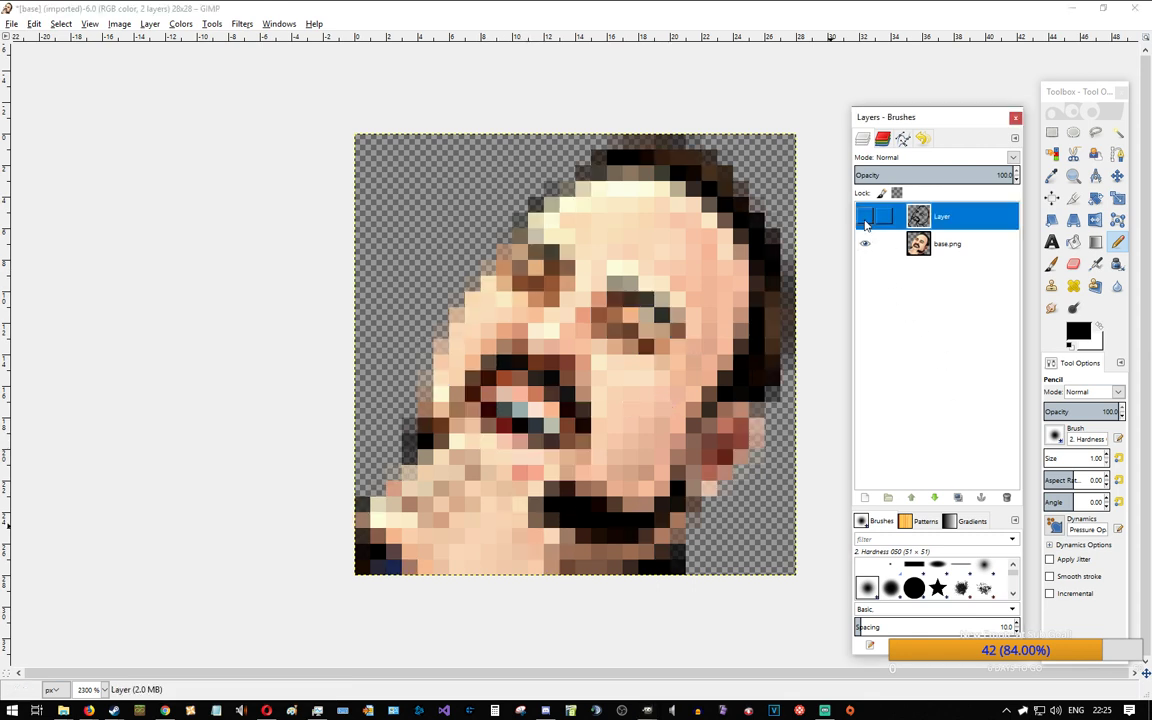
{"action": "left_click", "coordinate": [865, 217]}
{"action": "left_click", "coordinate": [866, 244]}
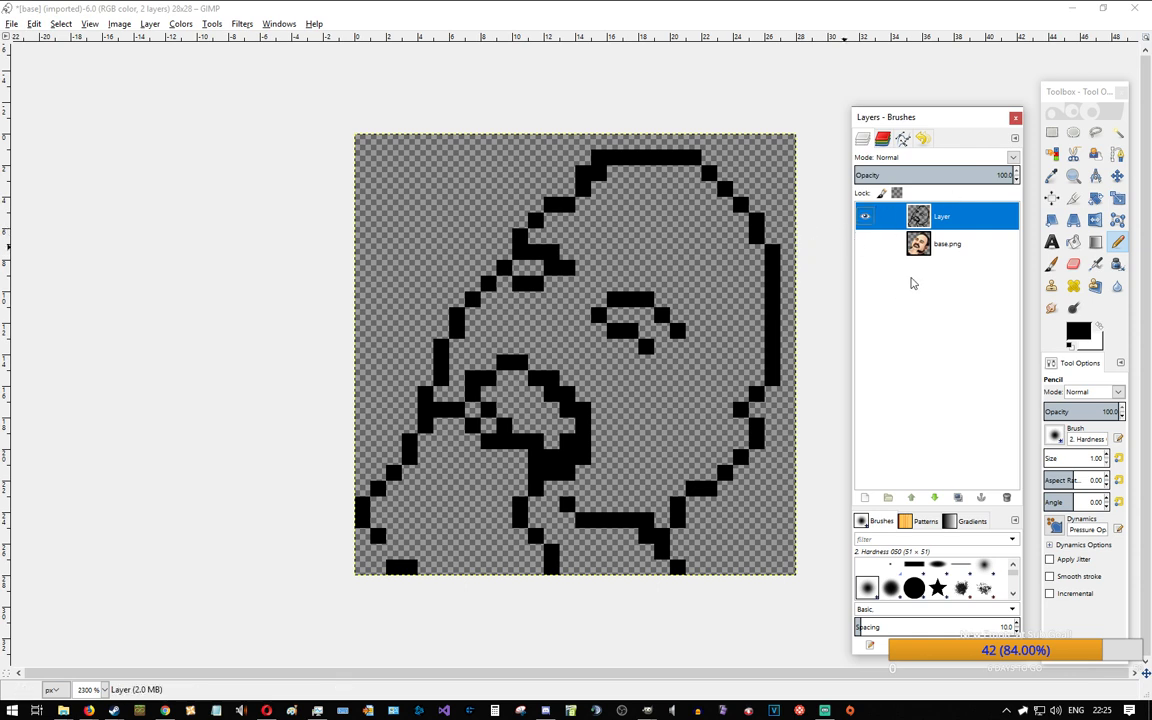
Step: Pick the orange skin tone from the Cragite face in 20190707EmoteStream.xcf as the foreground colour and return to the base image
{"action": "left_click", "coordinate": [1072, 328]}
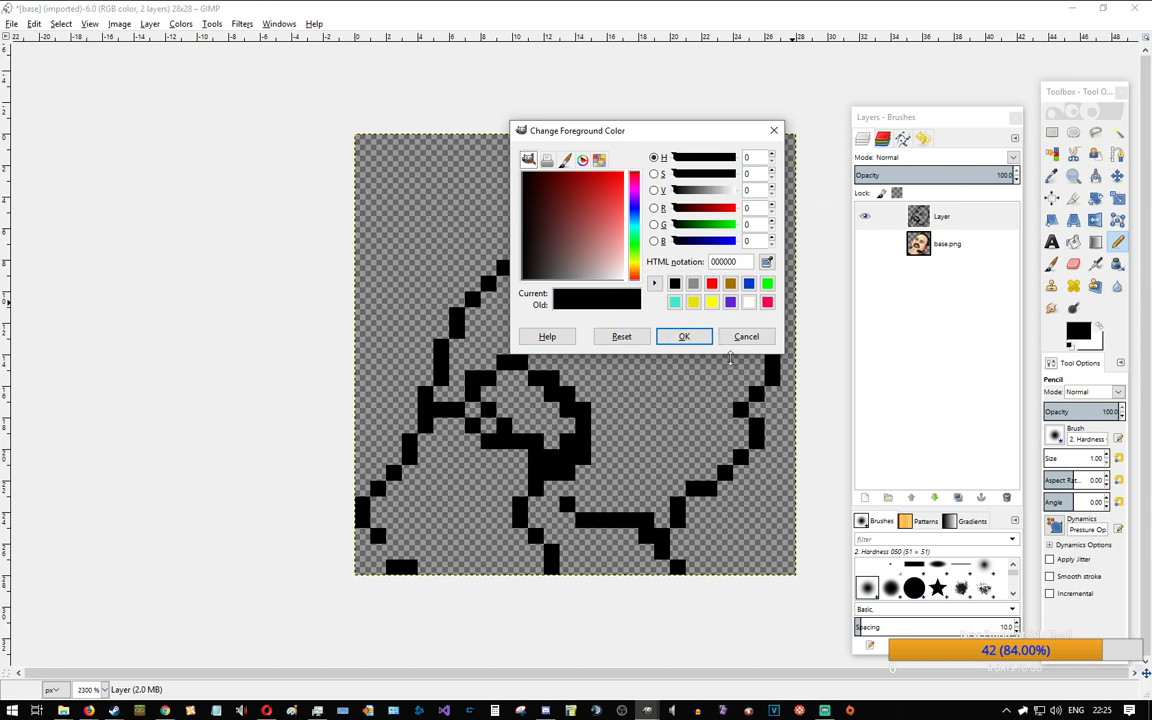
{"action": "left_click", "coordinate": [746, 336]}
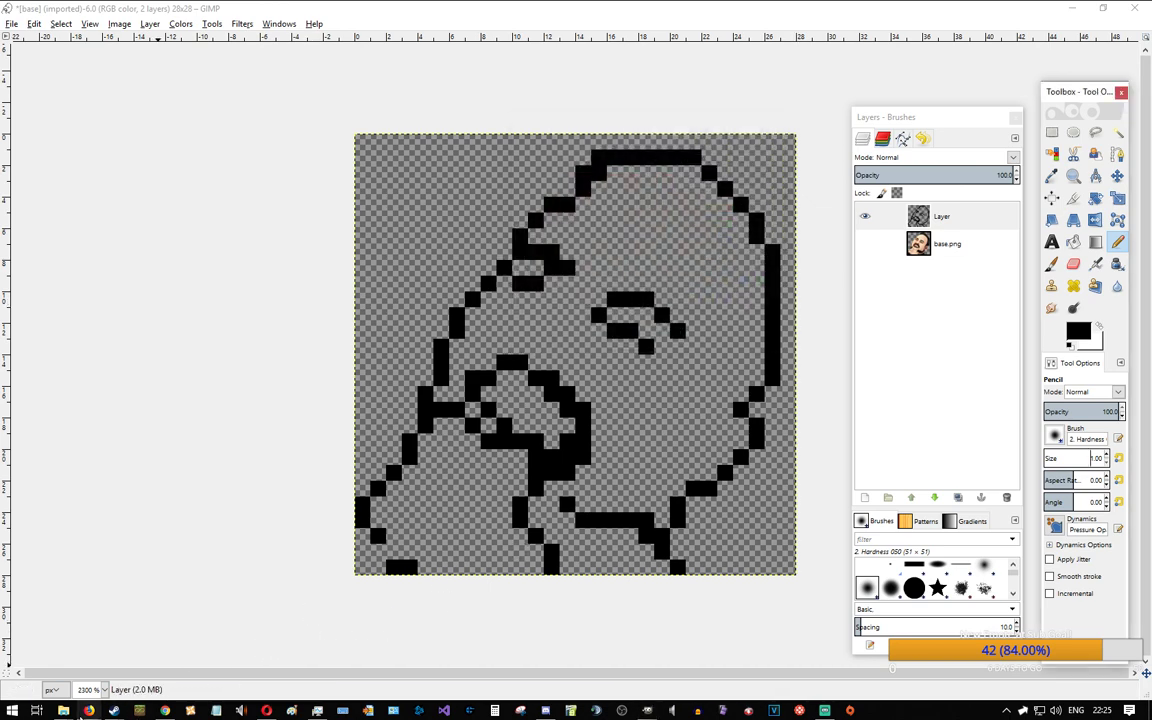
{"action": "key", "text": "alt+Tab"}
{"action": "key", "text": "Tab"}
{"action": "key", "text": "Tab"}
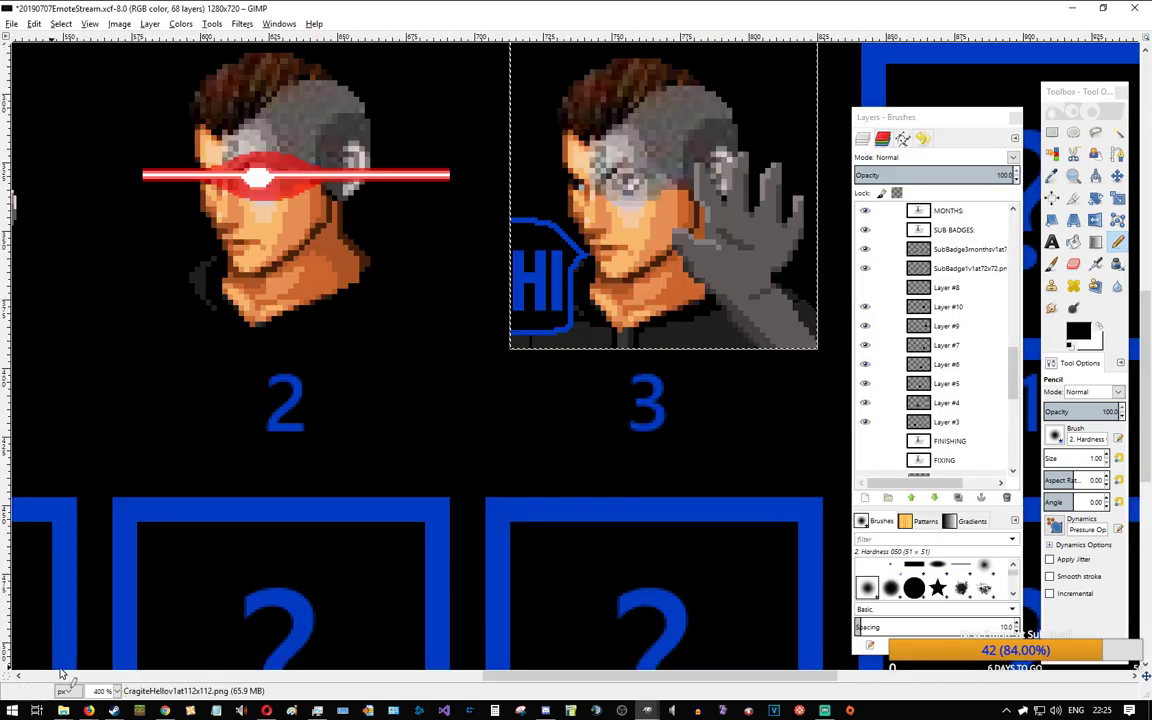
{"action": "key", "text": "alt+Tab"}
{"action": "key", "text": "Escape"}
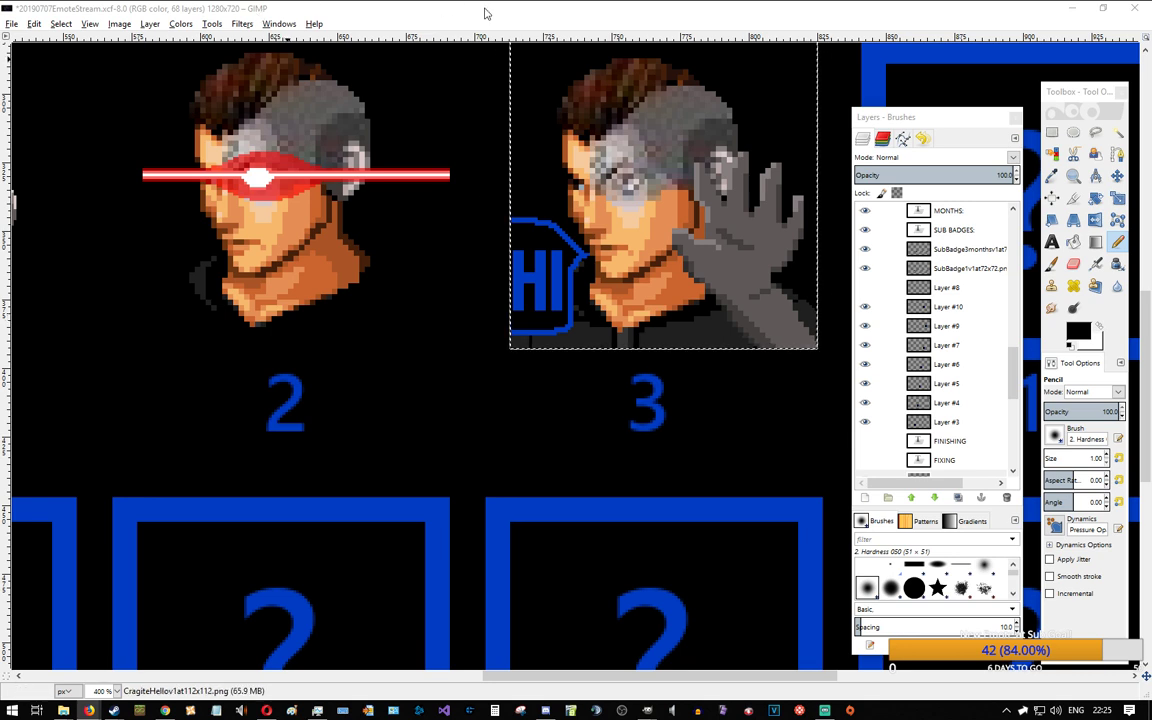
{"action": "scroll", "coordinate": [662, 154], "scroll_direction": "up", "scroll_amount": 3}
{"action": "left_click", "coordinate": [688, 266], "text": "ctrl"}
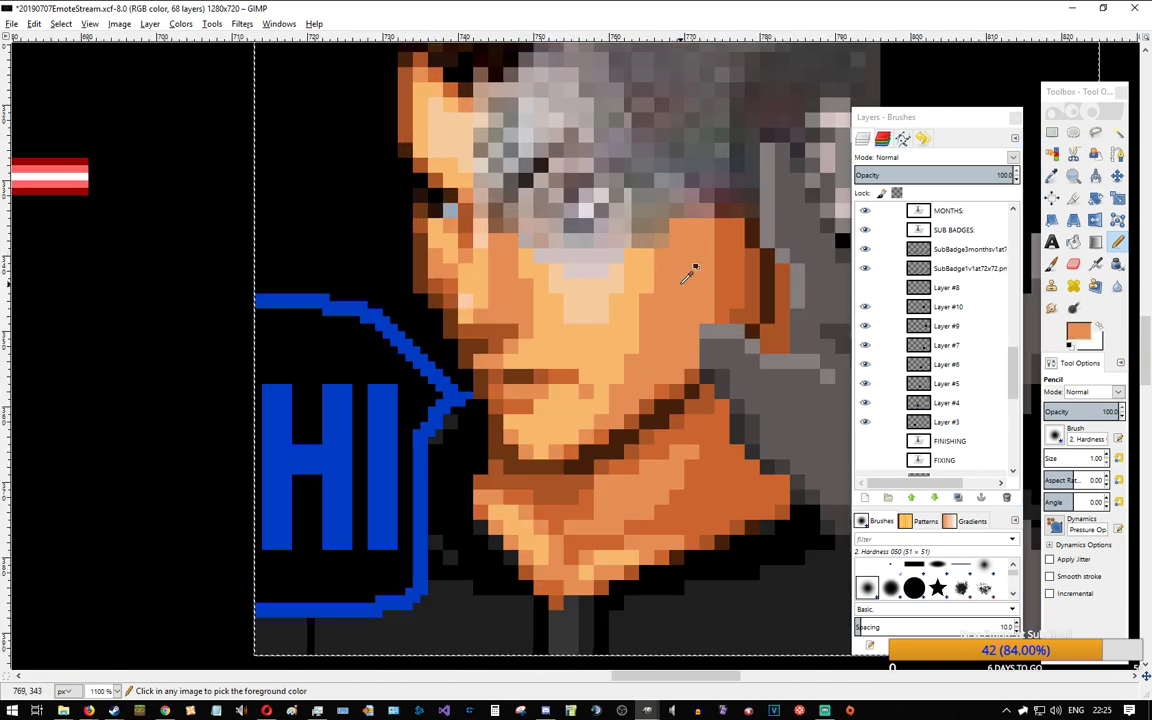
{"action": "key", "text": "alt+Tab"}
{"action": "key", "text": "alt+Tab"}
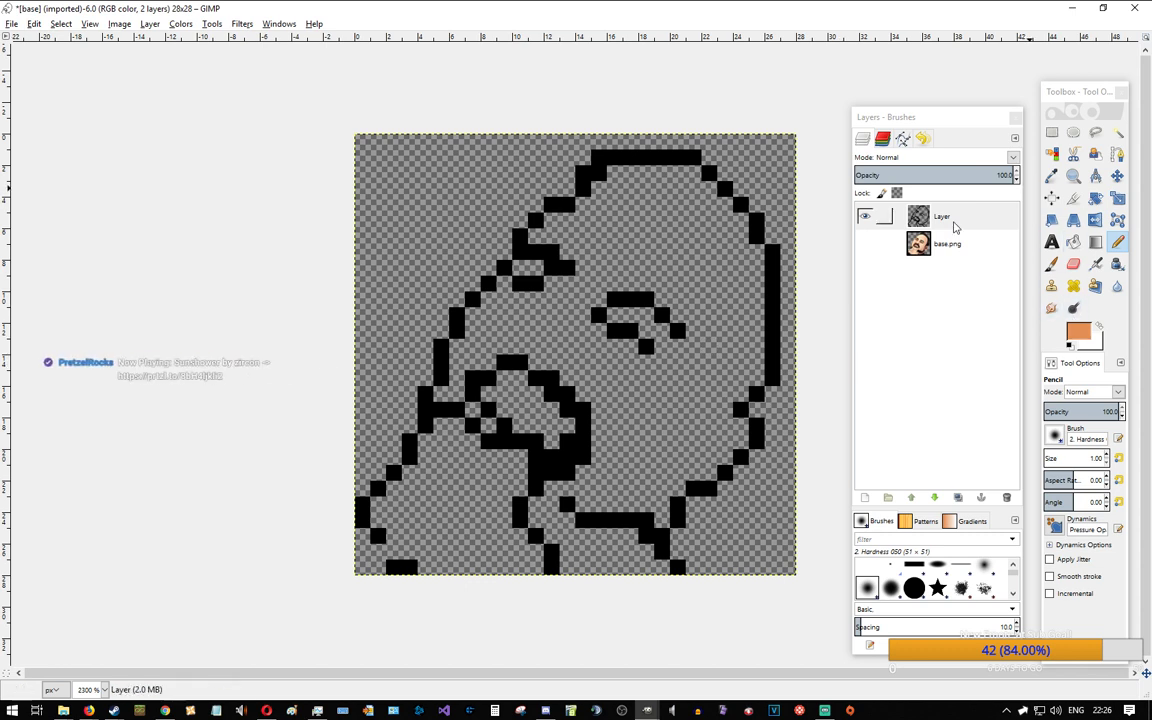
Step: Add a new transparent layer above the outline layer
{"action": "left_click", "coordinate": [950, 222]}
{"action": "left_click", "coordinate": [864, 500]}
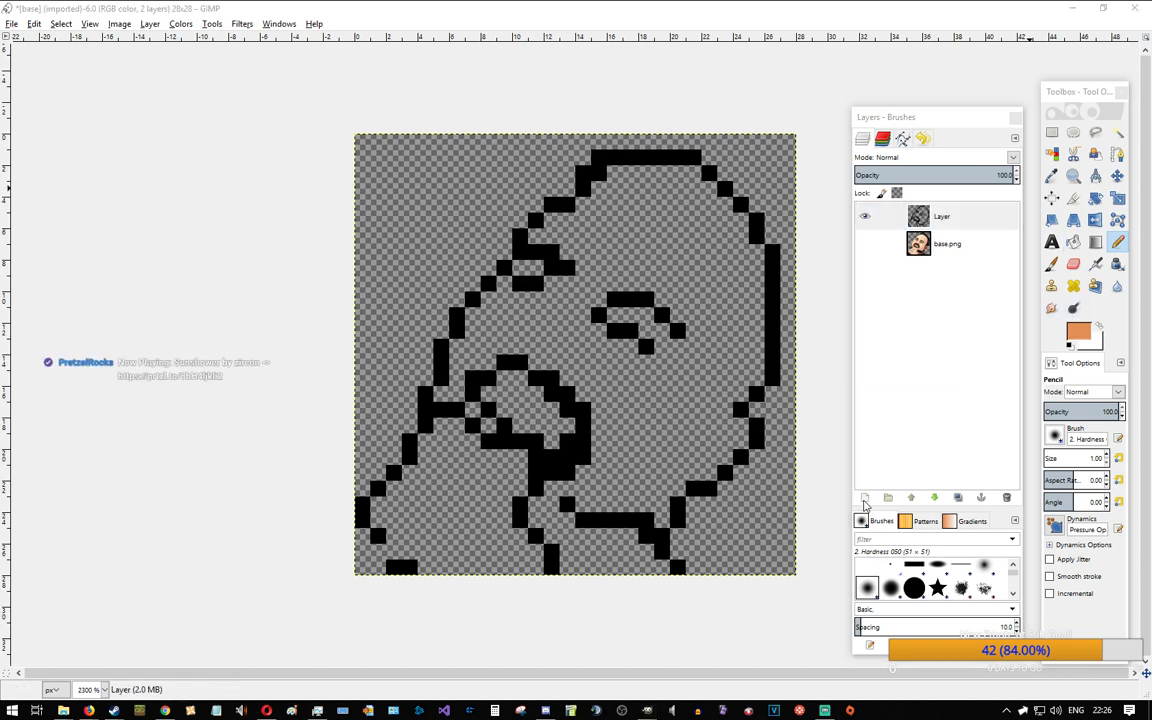
{"action": "left_click", "coordinate": [866, 609]}
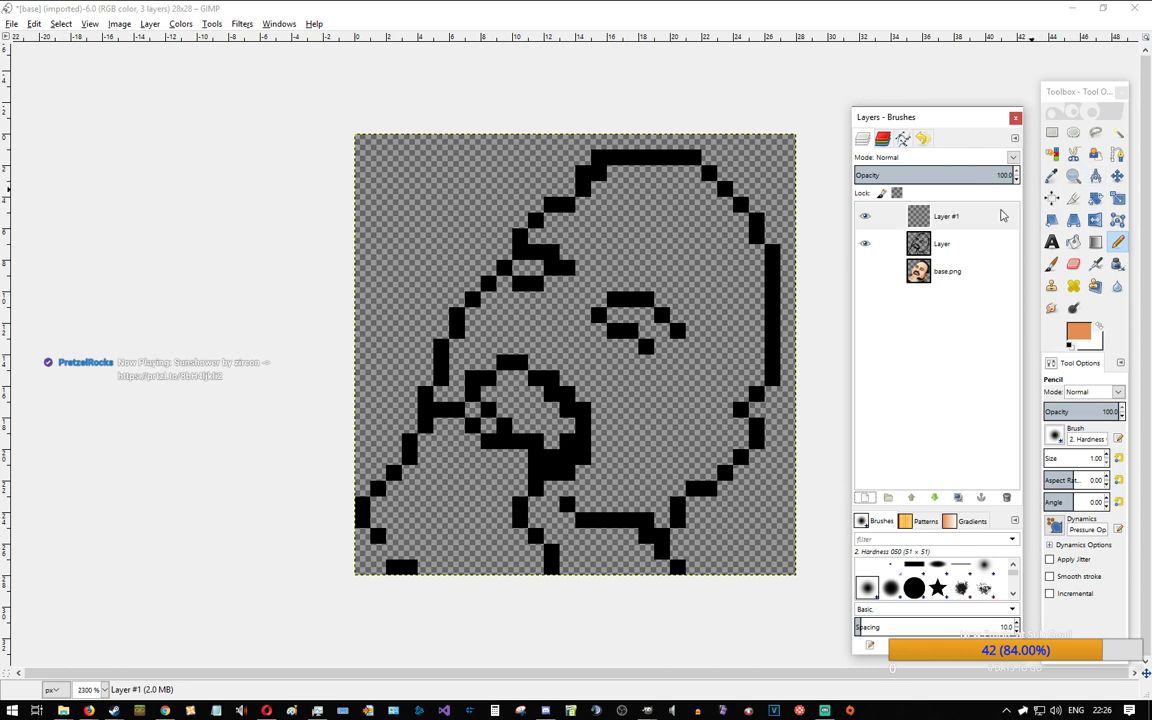
Step: Fuzzy-select the head's interior on the outline layer and bucket-fill it with the orange skin tone on Layer #1
{"action": "left_click", "coordinate": [998, 241]}
{"action": "left_click", "coordinate": [1117, 133]}
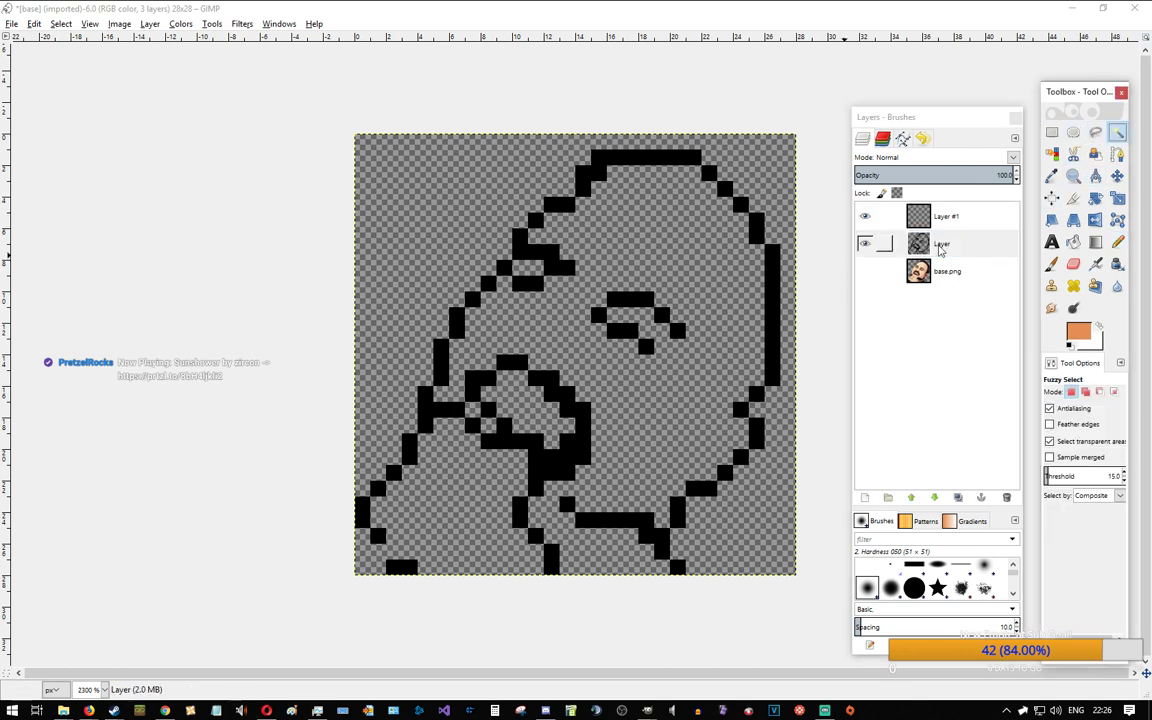
{"action": "left_click", "coordinate": [940, 250]}
{"action": "left_click", "coordinate": [640, 239]}
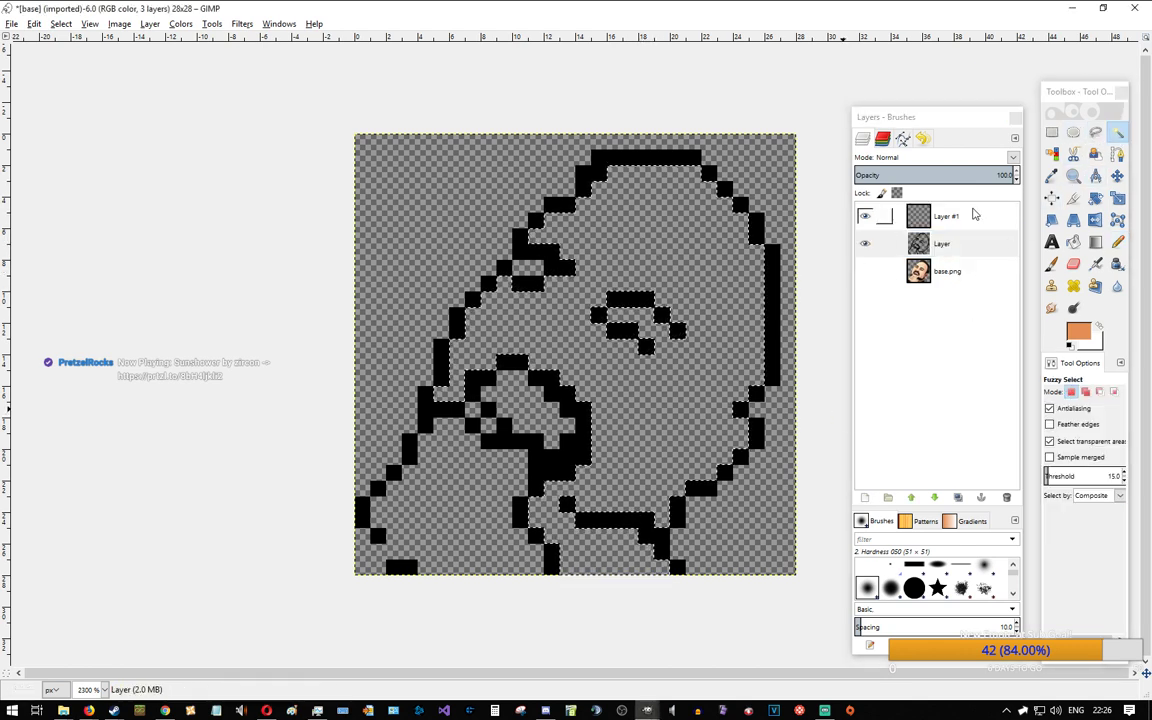
{"action": "left_click", "coordinate": [995, 213]}
{"action": "key", "text": "shift+b"}
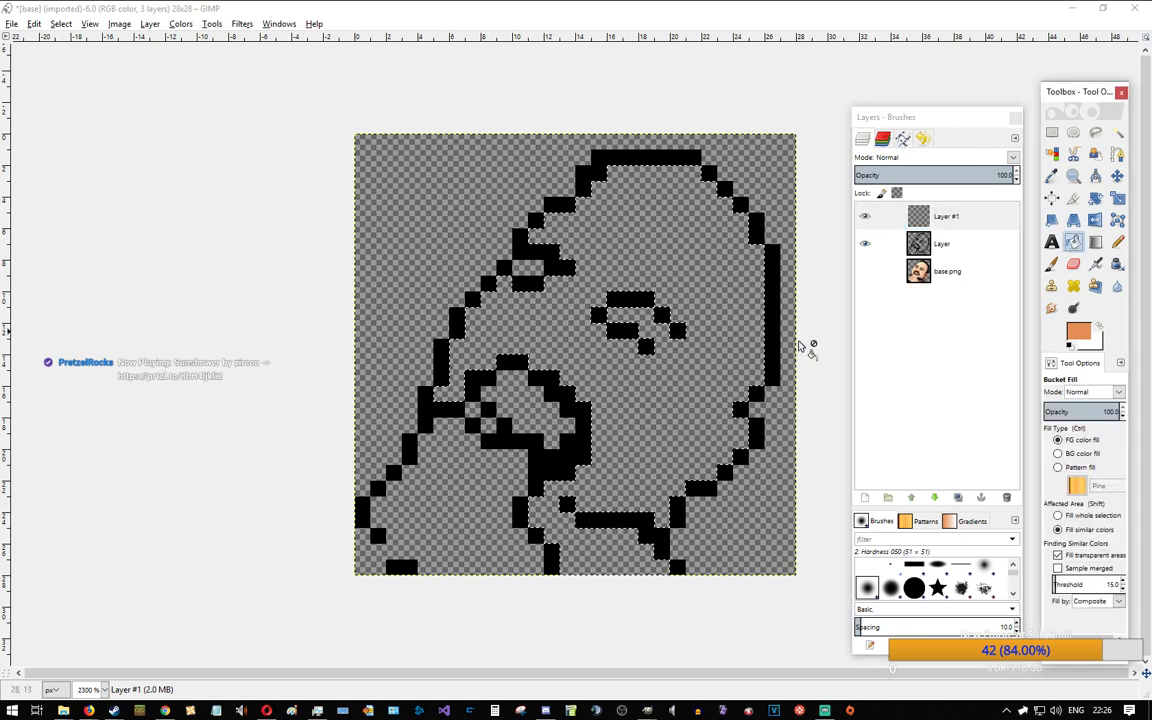
{"action": "left_click", "coordinate": [738, 342]}
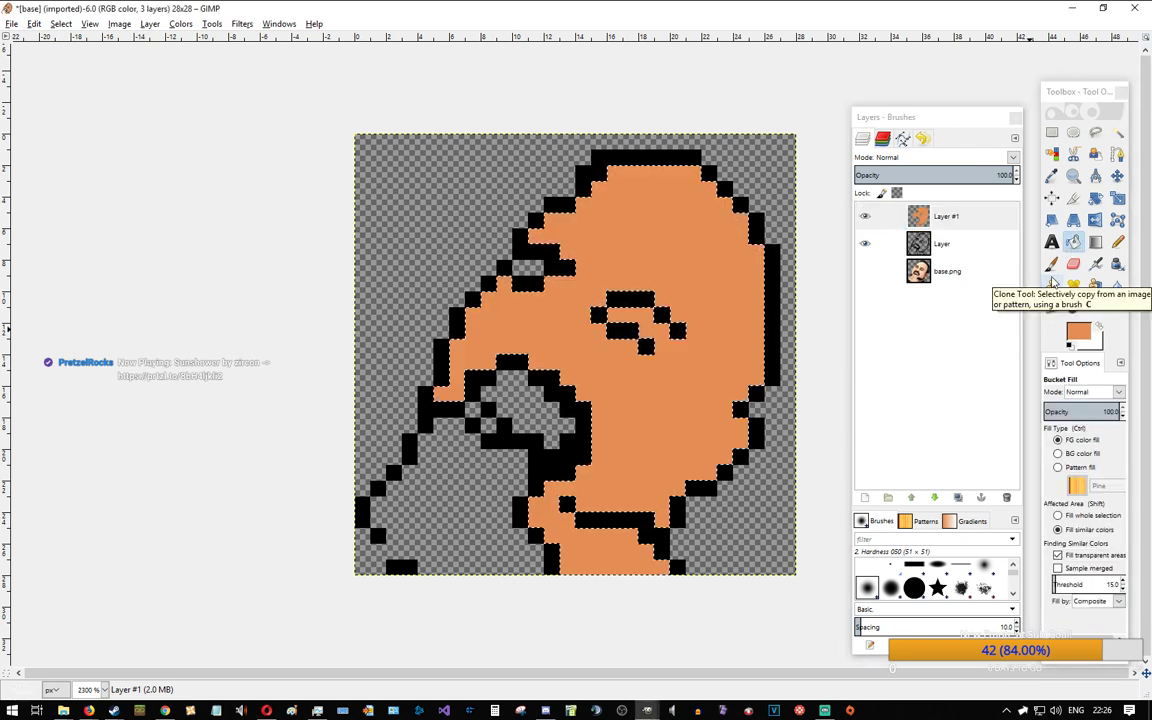
Step: Fuzzy-select the hand's interior on the outline layer
{"action": "left_click", "coordinate": [884, 244]}
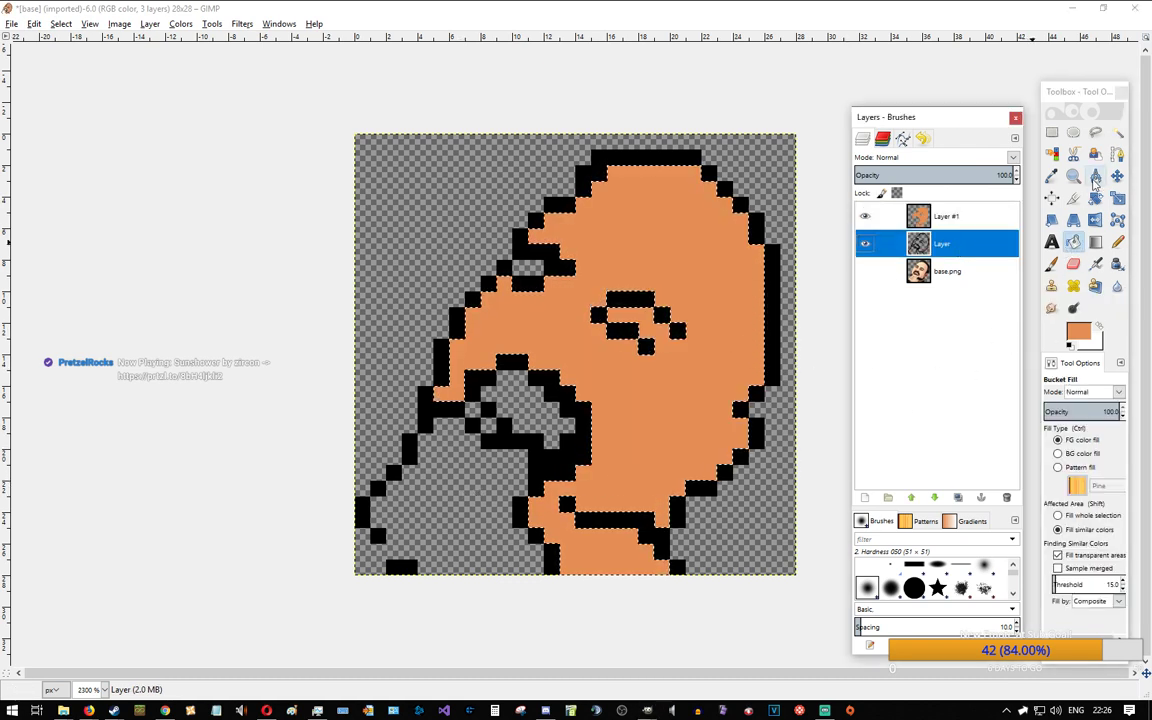
{"action": "left_click", "coordinate": [1117, 131]}
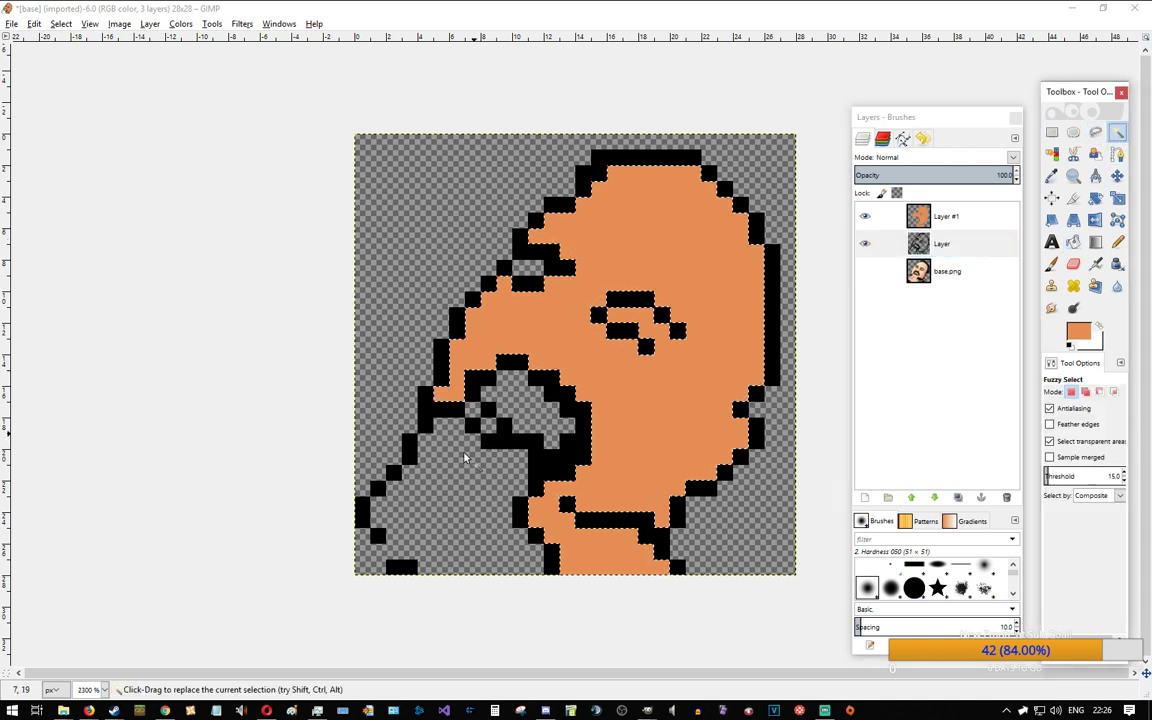
{"action": "left_click", "coordinate": [463, 457]}
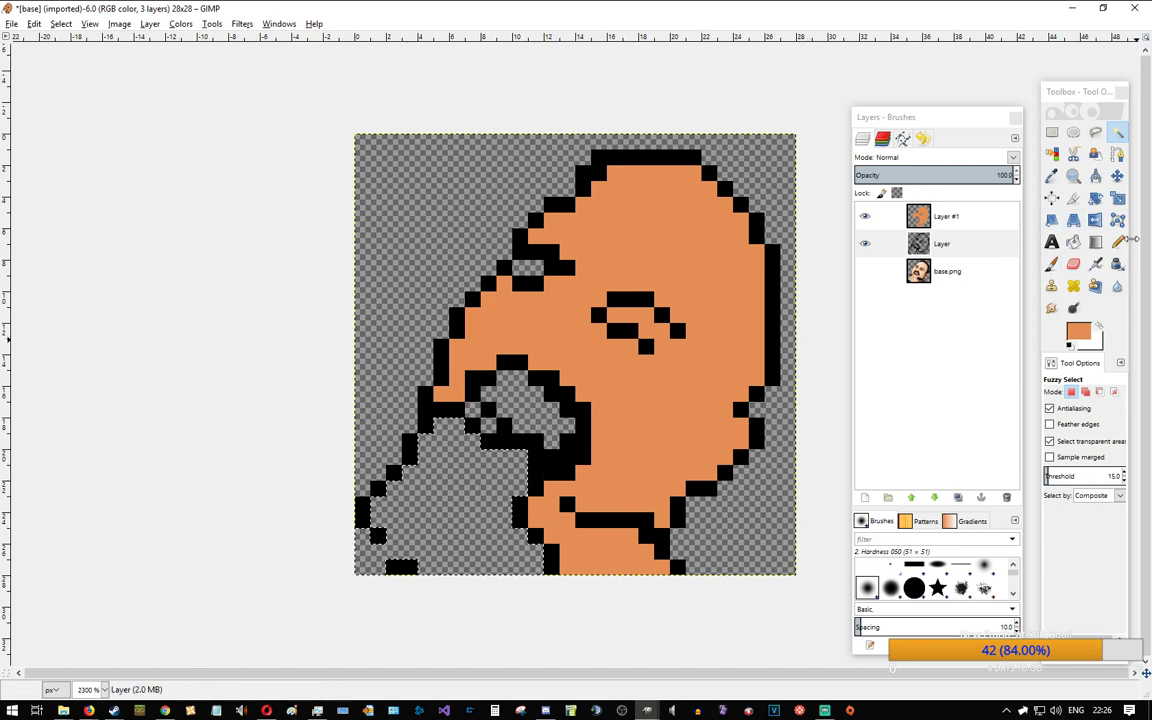
Step: Set the foreground colour to black and pencil in a pixel near the hand's lower corner to extend its outline
{"action": "left_click", "coordinate": [1119, 242]}
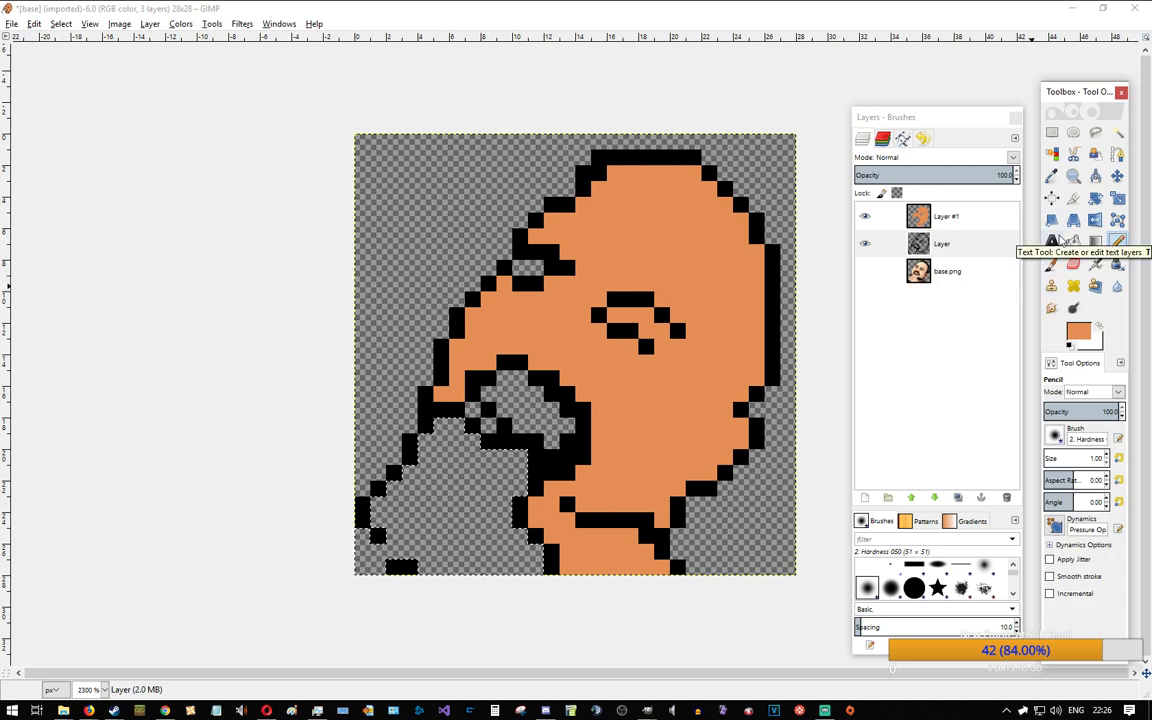
{"action": "left_click", "coordinate": [1077, 332]}
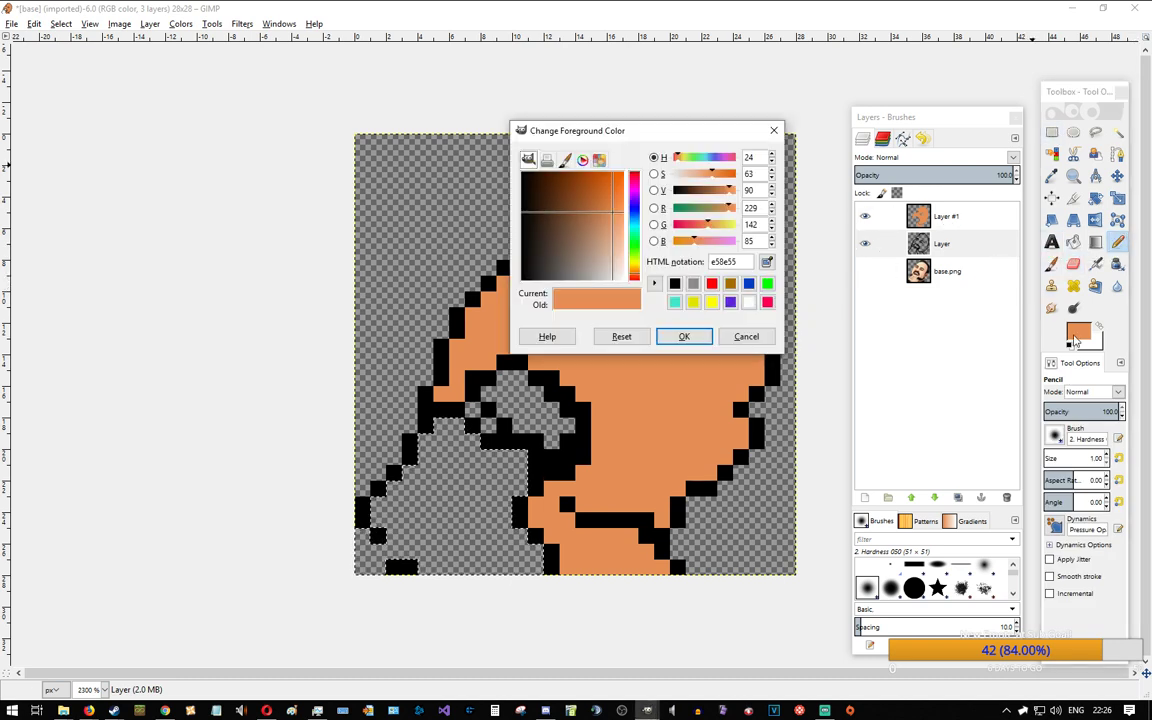
{"action": "left_click", "coordinate": [608, 277]}
{"action": "left_click", "coordinate": [684, 336]}
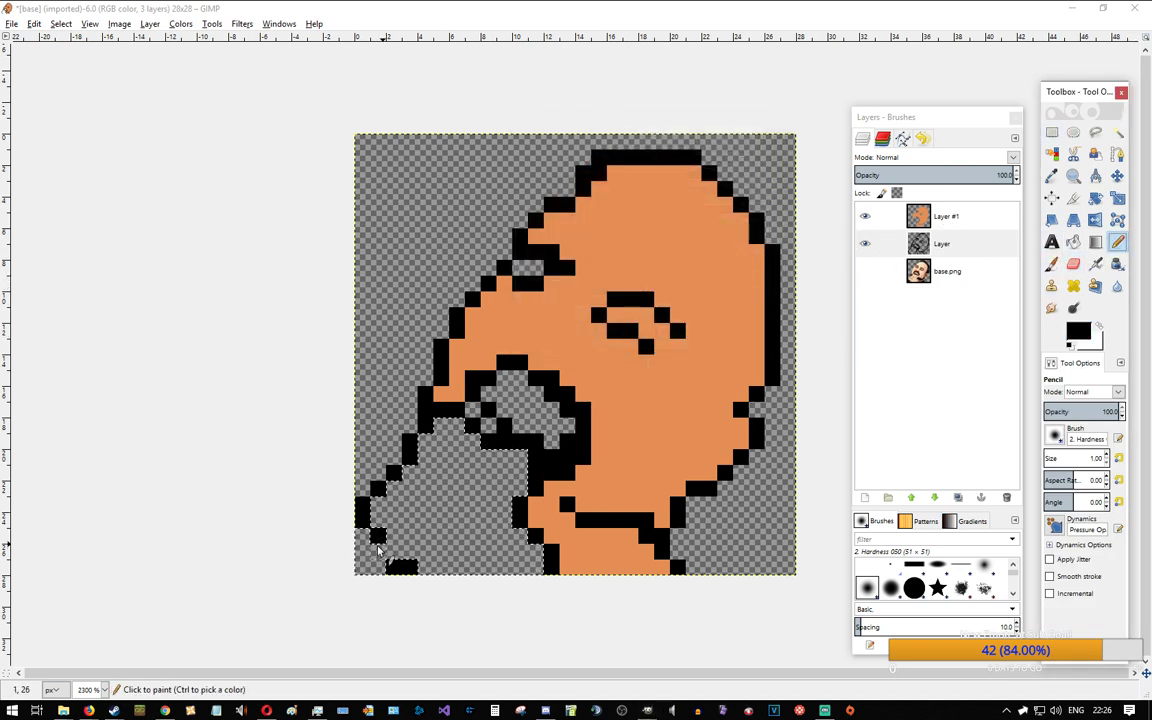
{"action": "left_click", "coordinate": [379, 551]}
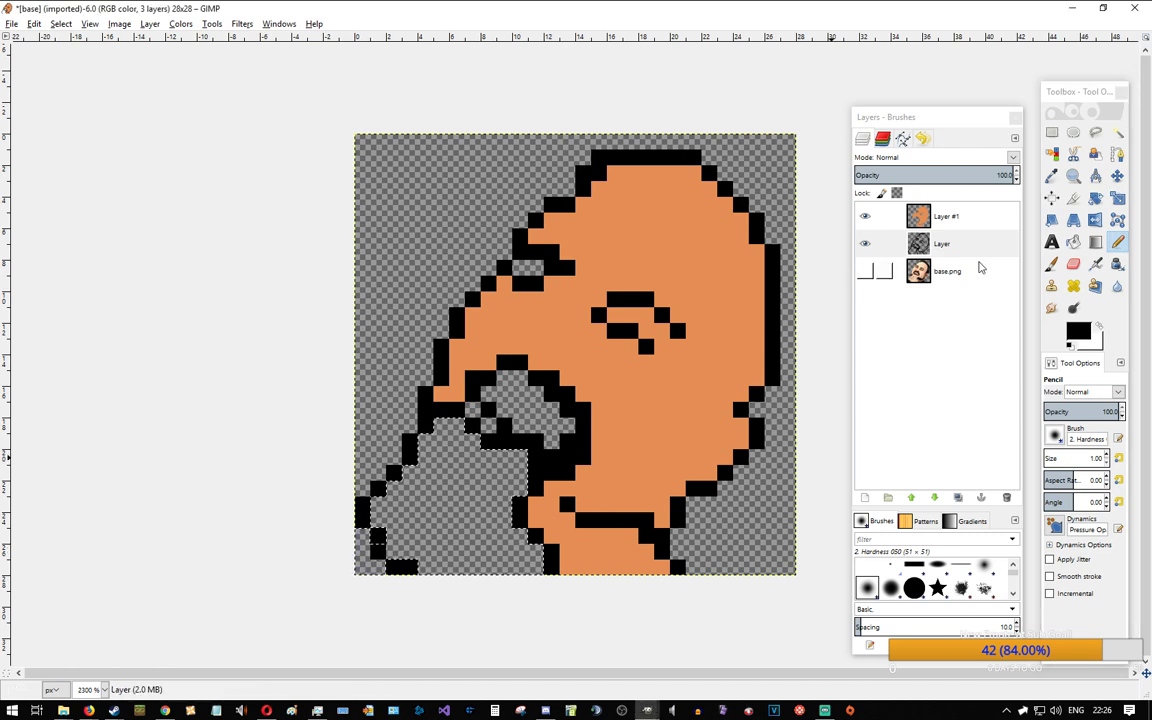
{"action": "left_click", "coordinate": [1082, 332]}
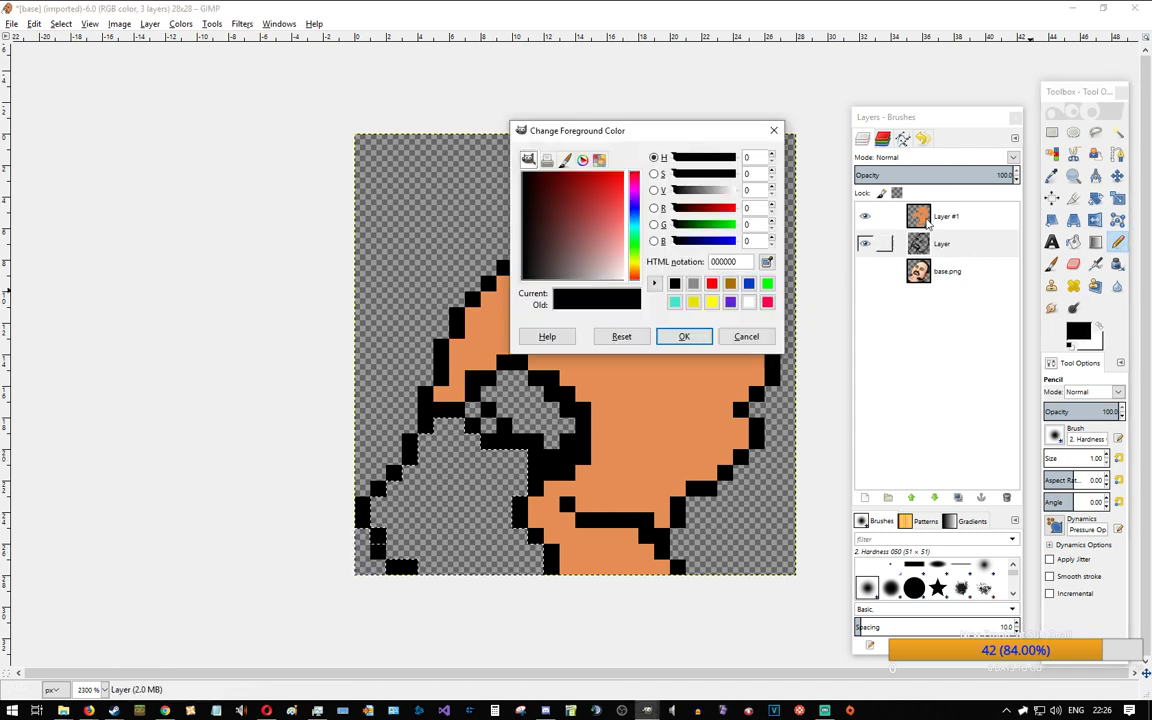
{"action": "left_click", "coordinate": [684, 338]}
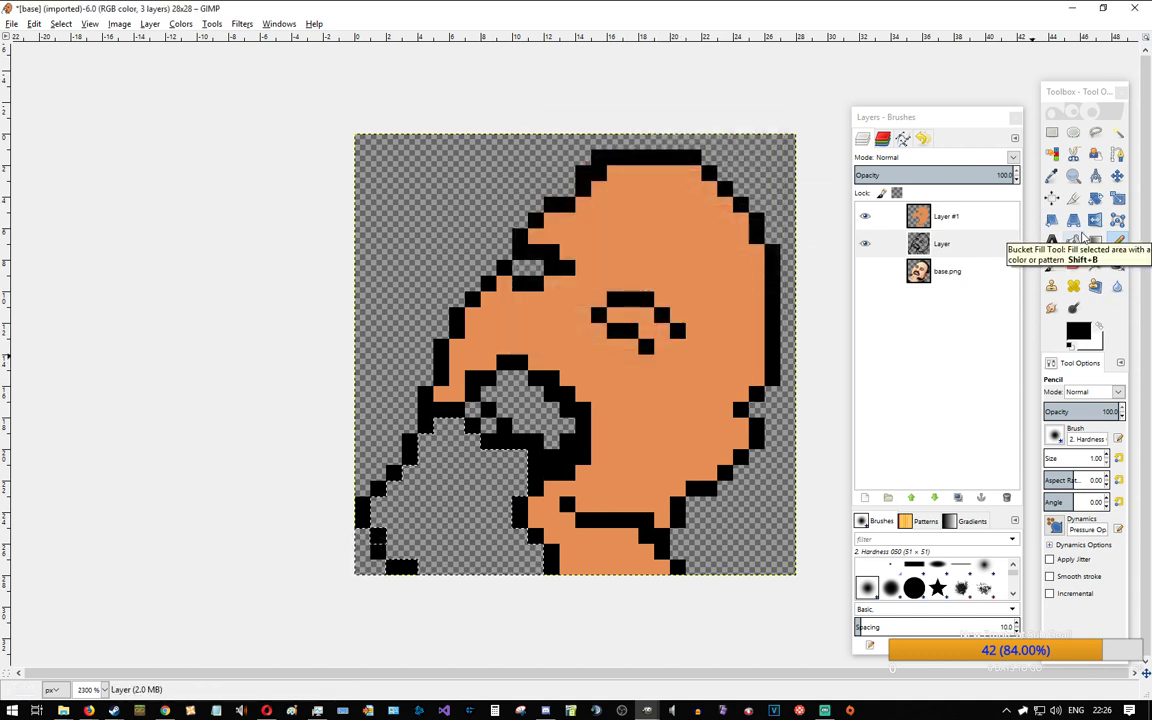
{"action": "left_click", "coordinate": [940, 216]}
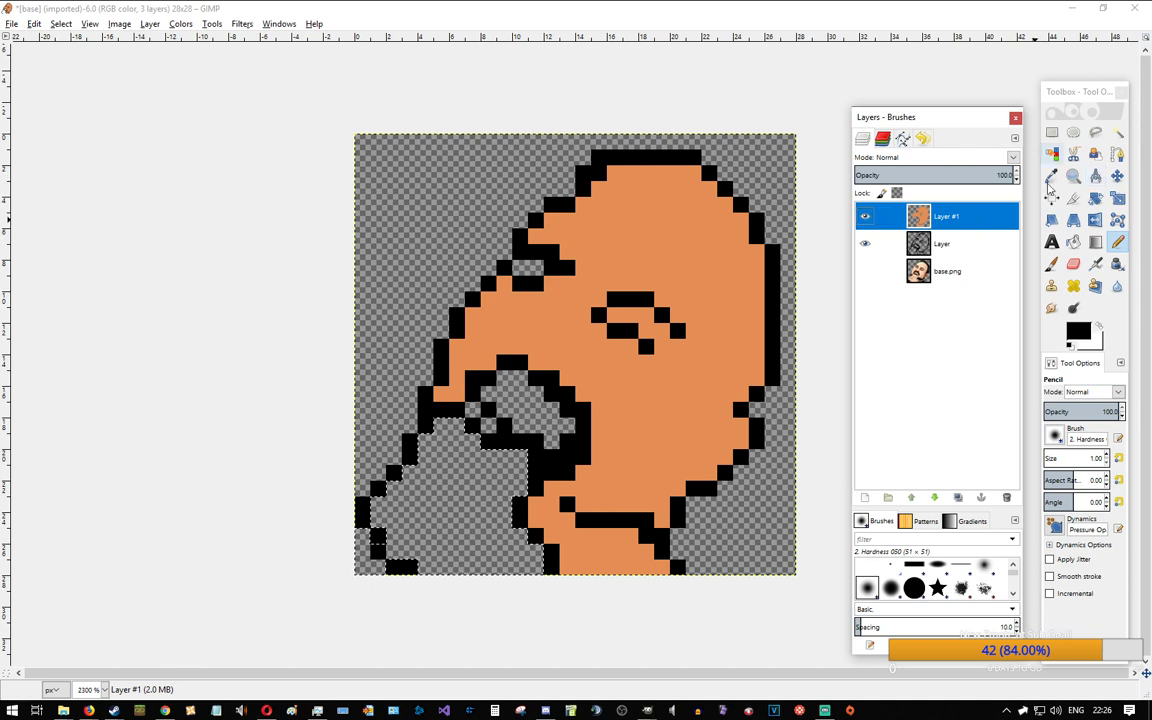
{"action": "left_click", "coordinate": [1073, 243]}
{"action": "left_click", "coordinate": [478, 512]}
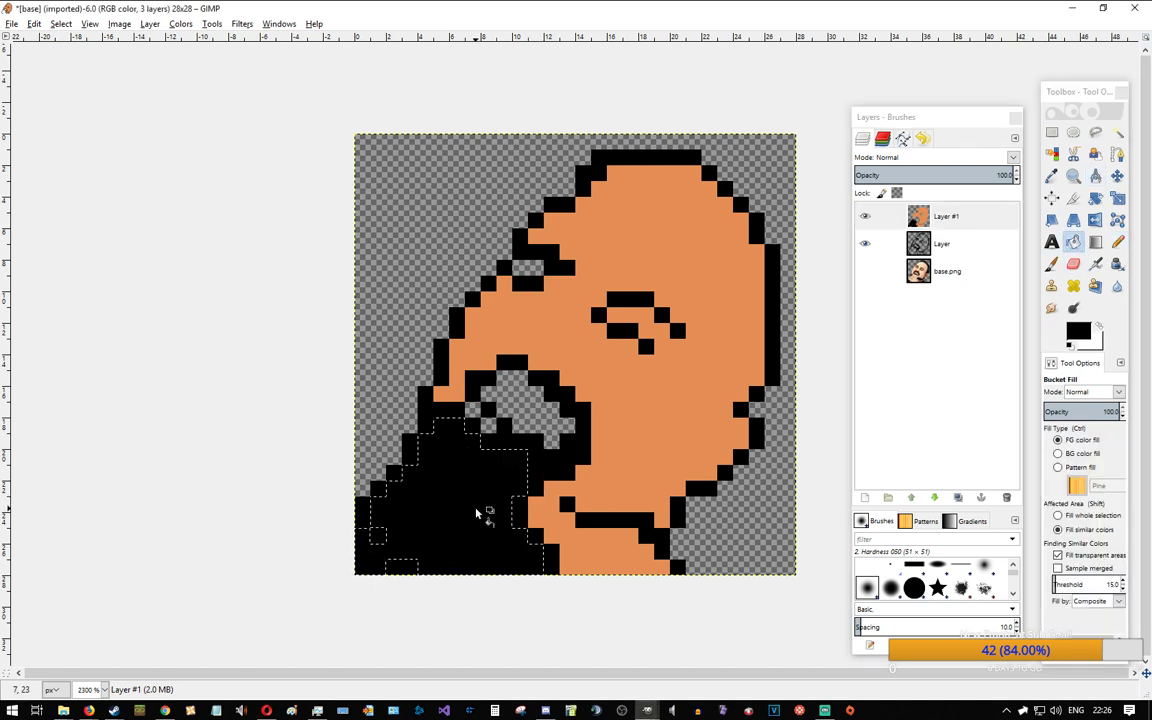
{"action": "key", "text": "ctrl+z"}
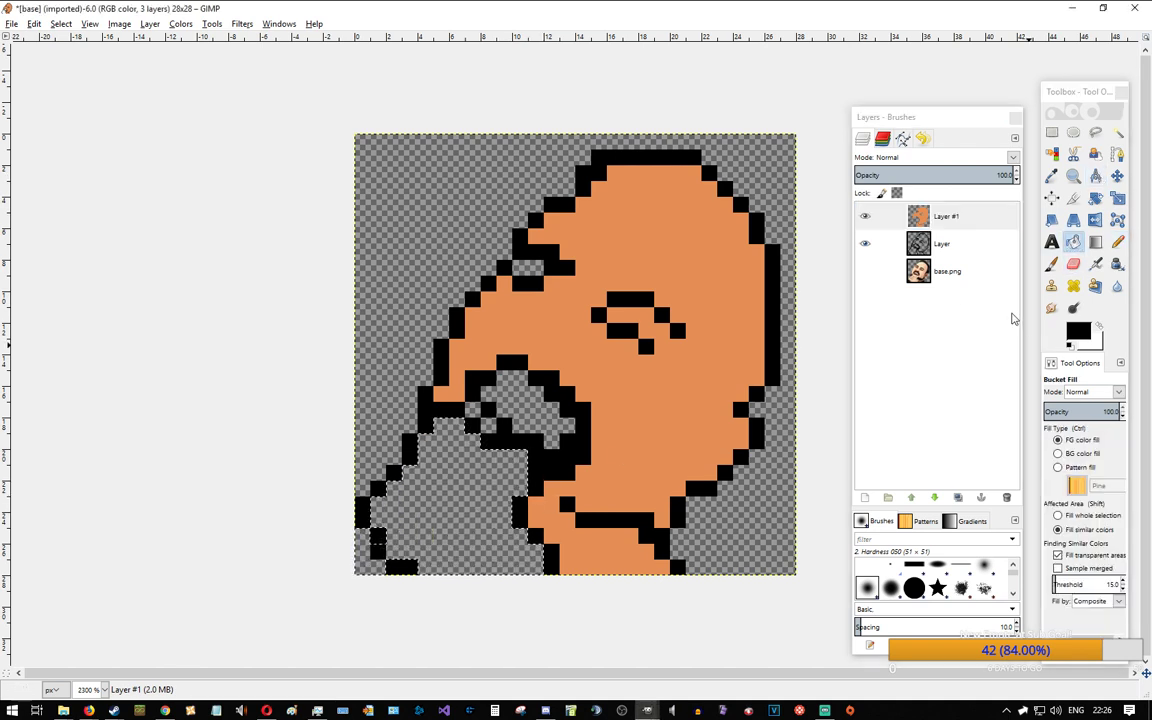
Step: Fuzzy-select the hand's interior again on the outline layer and make Layer #1 the active layer
{"action": "left_click", "coordinate": [1117, 132]}
{"action": "left_click", "coordinate": [422, 505]}
{"action": "left_click", "coordinate": [940, 243]}
{"action": "left_click", "coordinate": [465, 468]}
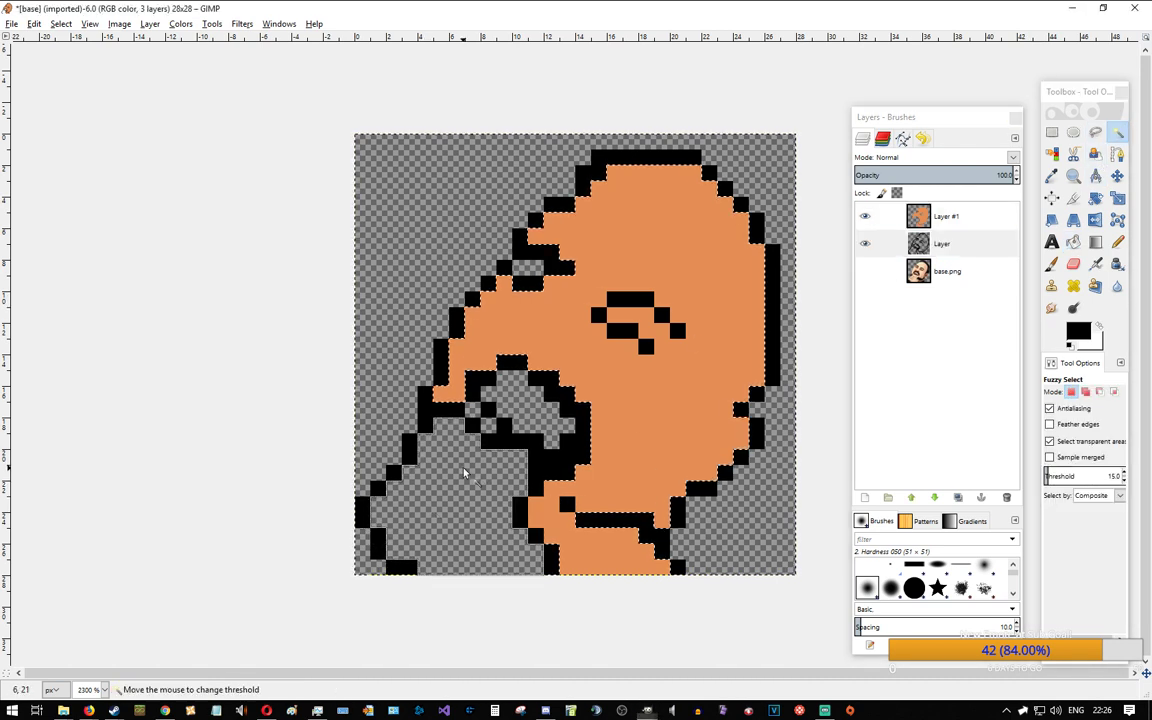
{"action": "left_click", "coordinate": [960, 217]}
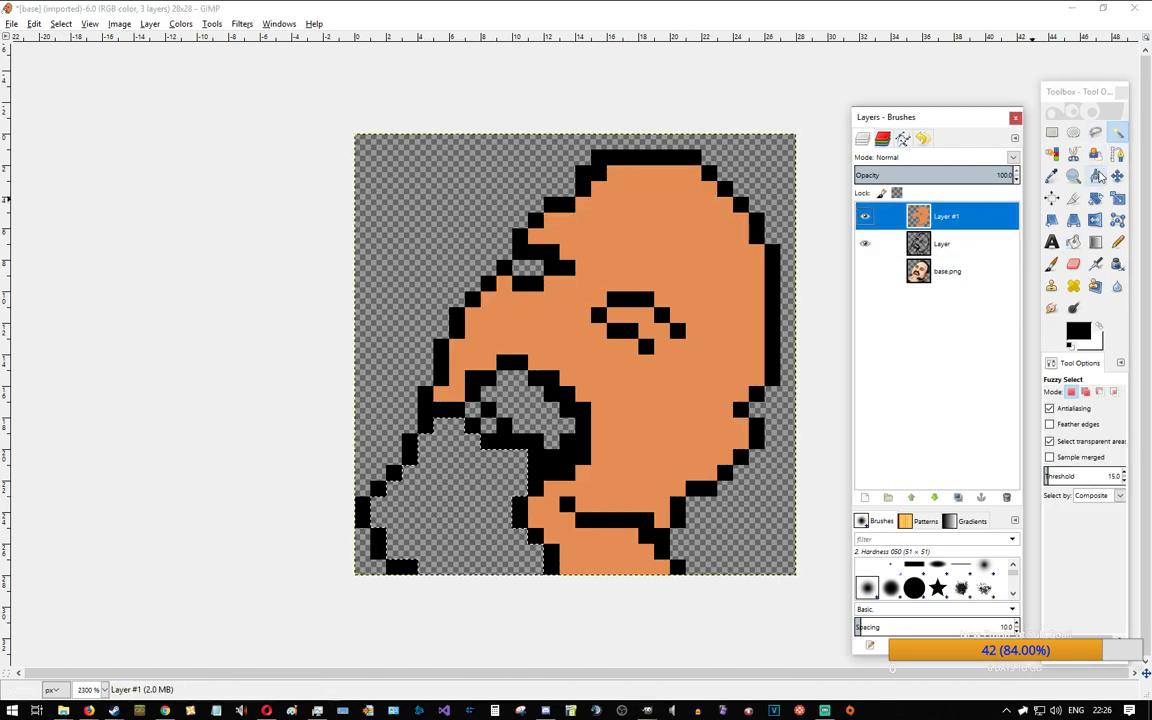
{"action": "left_click", "coordinate": [1073, 241]}
{"action": "left_click", "coordinate": [463, 478]}
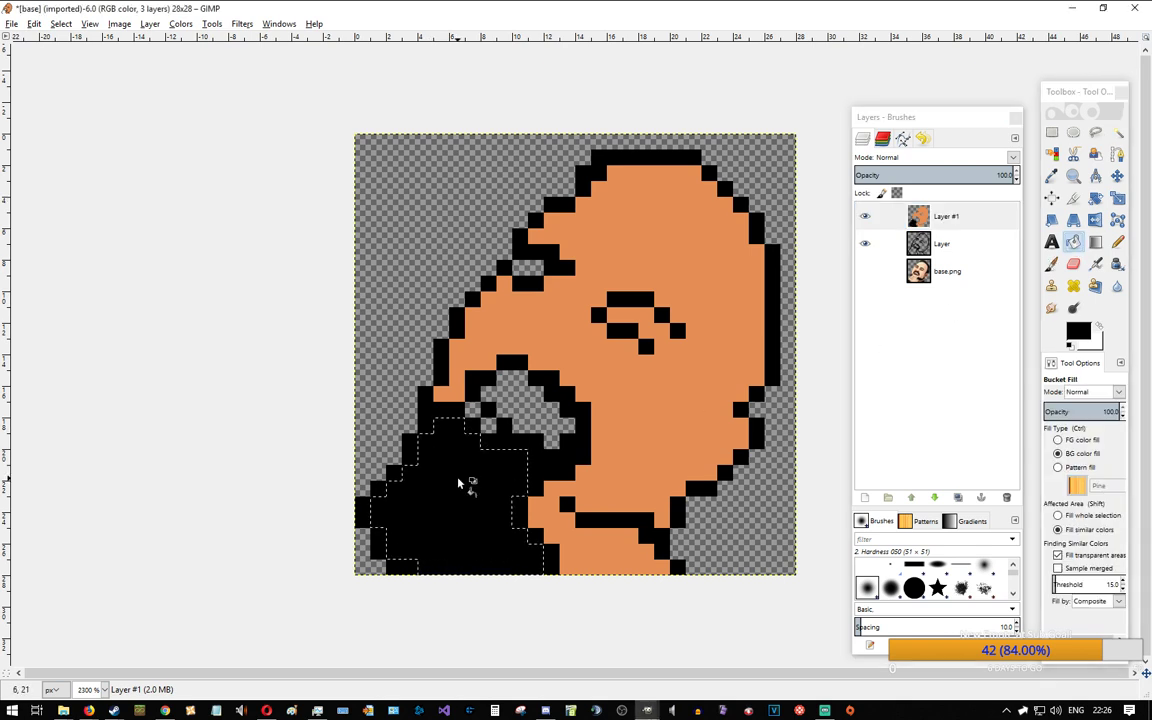
{"action": "key", "text": "ctrl+z"}
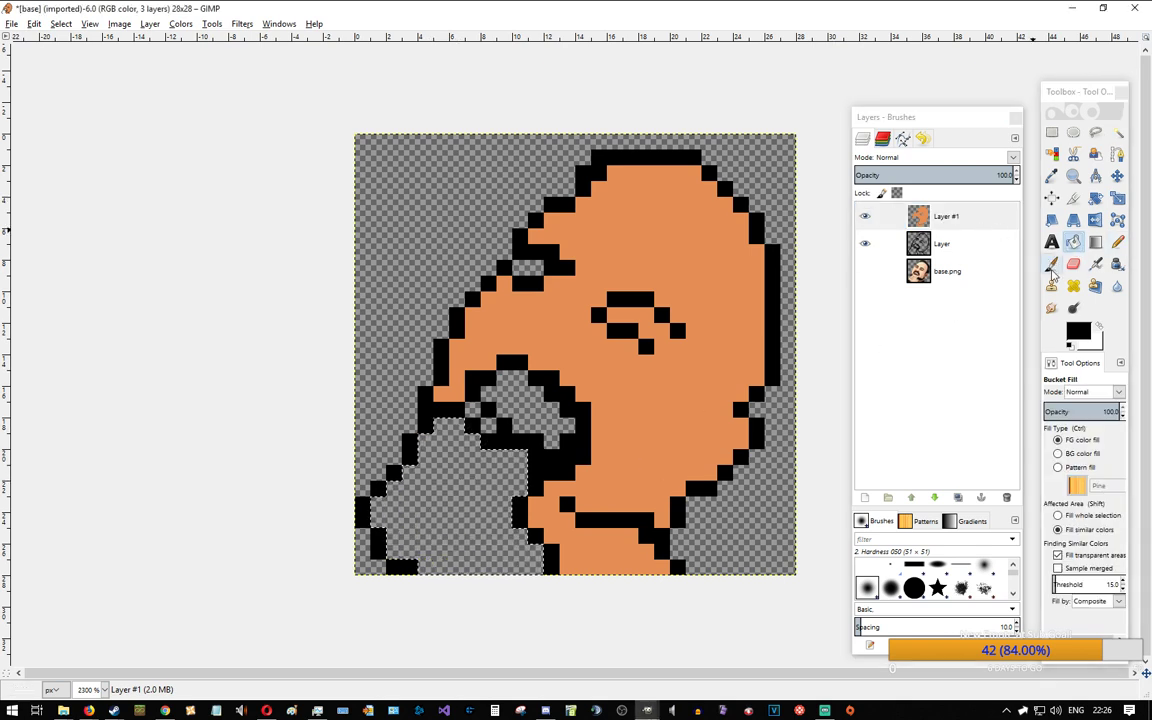
{"action": "key", "text": "ctrl"}
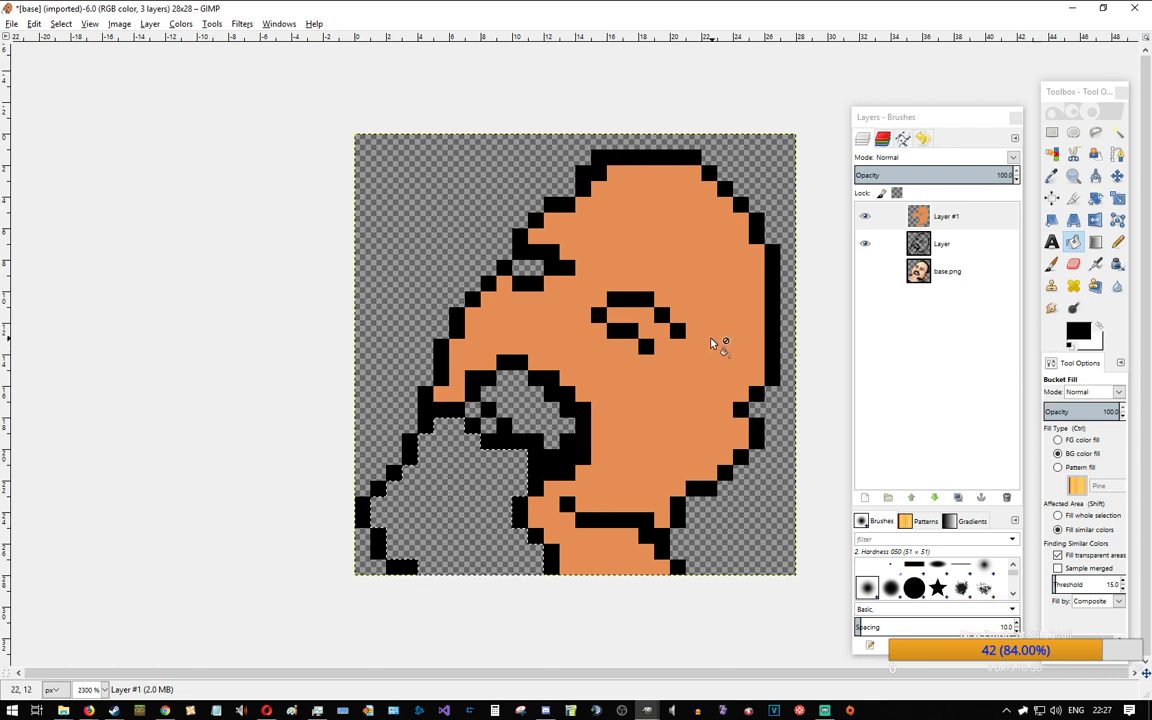
{"action": "left_click", "coordinate": [1117, 242]}
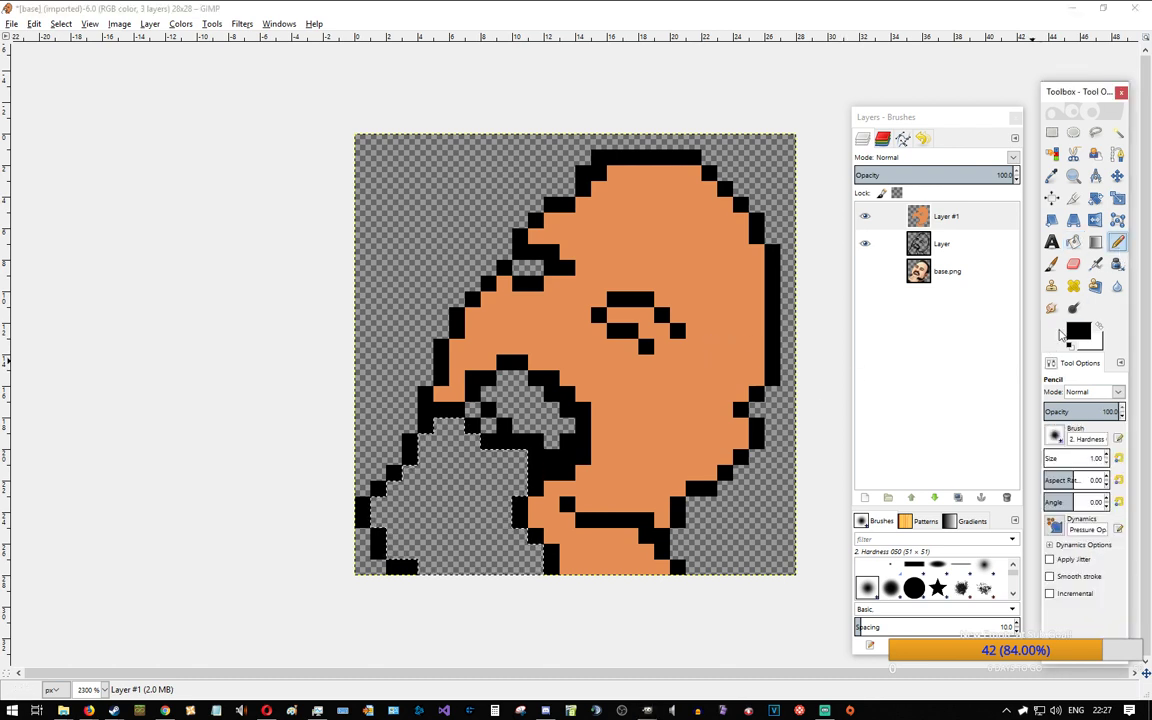
{"action": "left_click", "coordinate": [1078, 331]}
{"action": "left_click", "coordinate": [746, 338]}
{"action": "left_click", "coordinate": [697, 348], "text": "ctrl"}
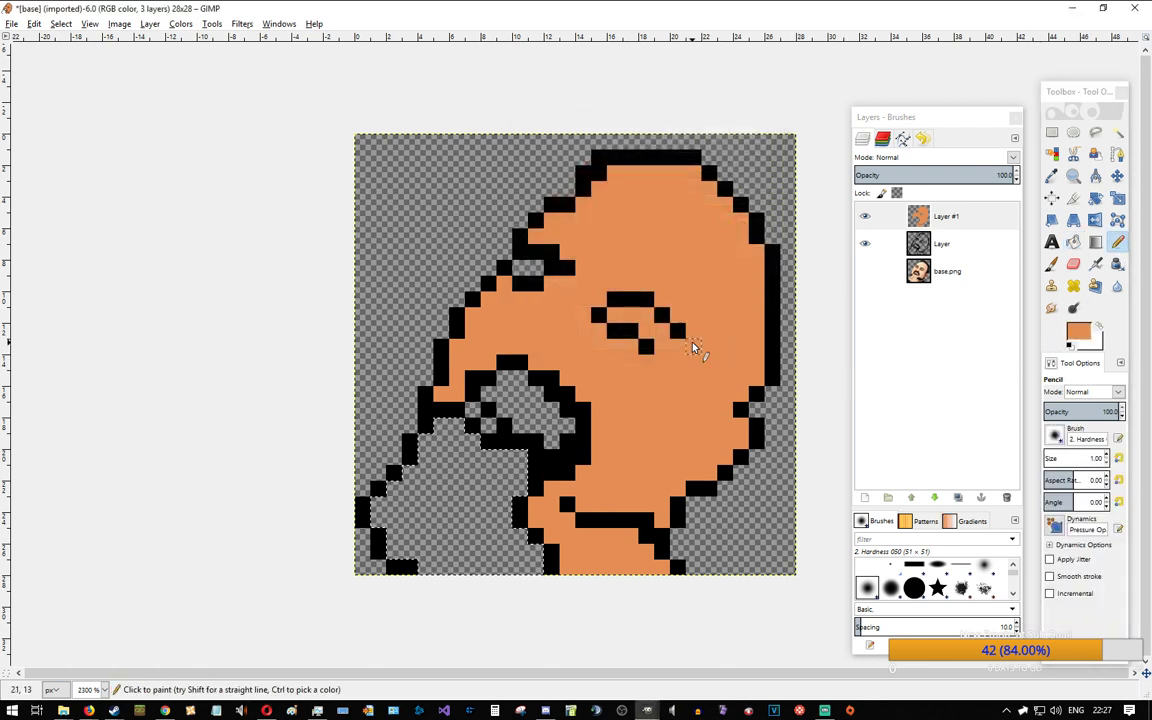
{"action": "left_click", "coordinate": [1074, 243]}
{"action": "left_click", "coordinate": [461, 501]}
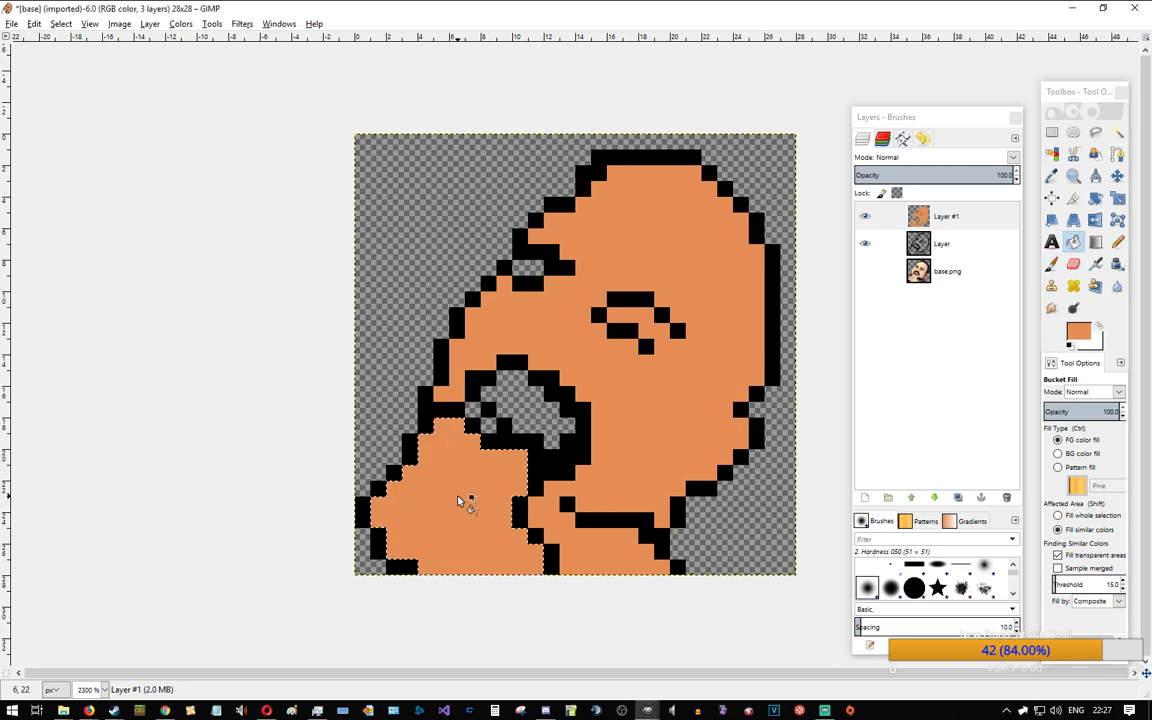
{"action": "key", "text": "ctrl+z"}
Step: Sample the dark grey of the hood in the 20190707EmoteStream.xcf image and bucket-fill the selected hand with it on Layer #1 of the emote
{"action": "key", "text": "super+Tab"}
{"action": "key", "text": "Return"}
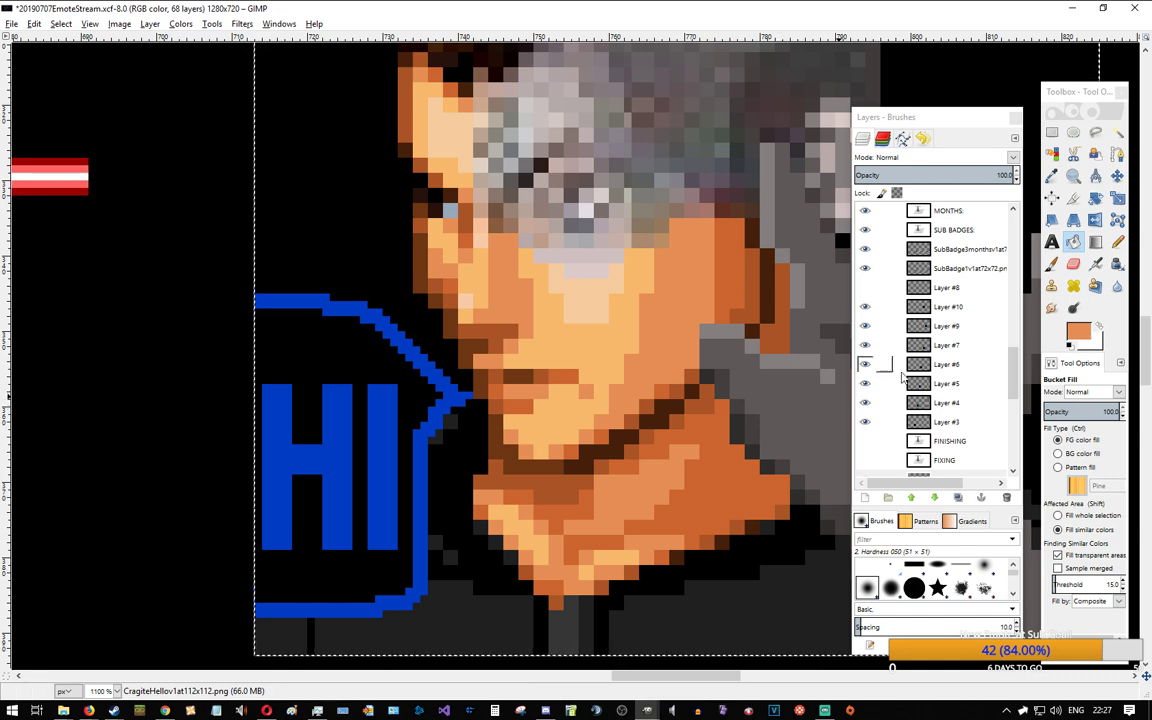
{"action": "key", "text": "n"}
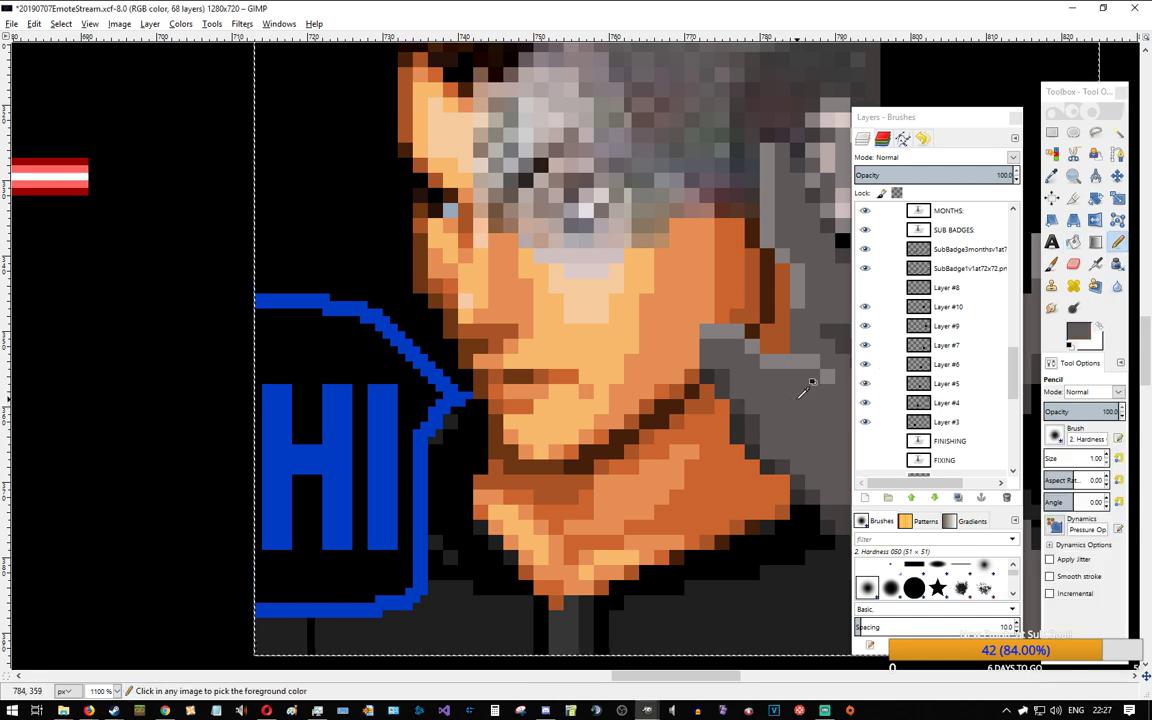
{"action": "key", "text": "super+Tab"}
{"action": "key", "text": "Return"}
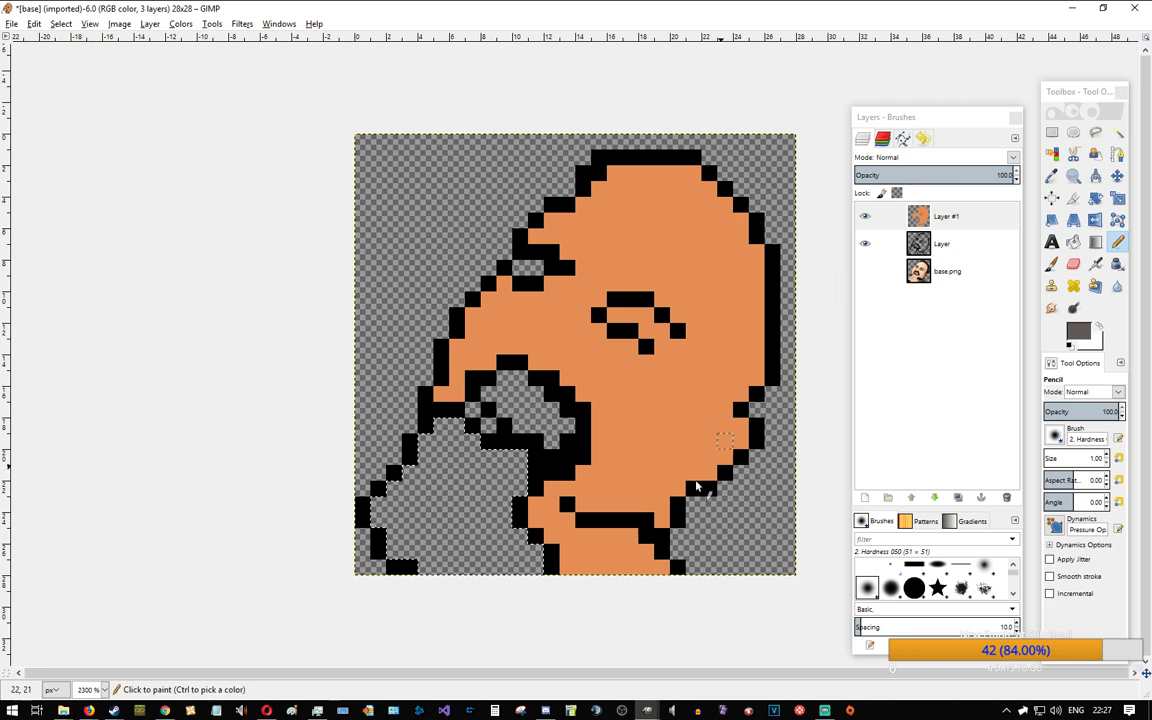
{"action": "left_click", "coordinate": [1074, 245]}
{"action": "left_click", "coordinate": [470, 507]}
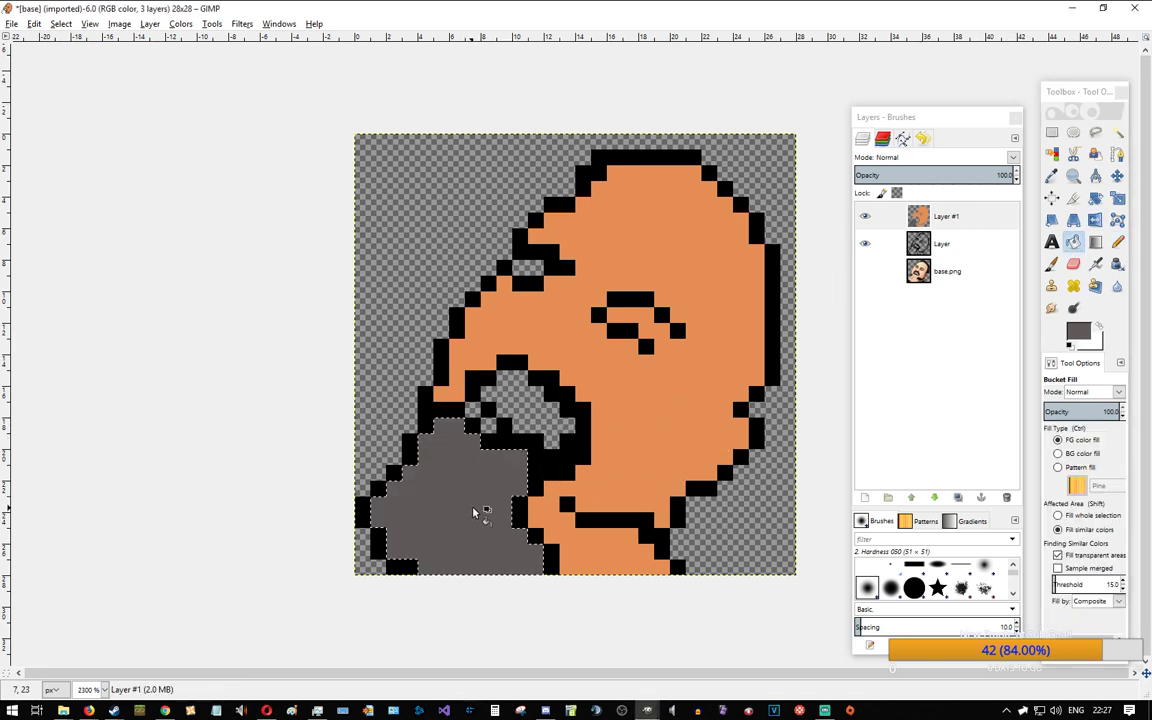
Step: Toggle the visibility of the colour, outline and base.png layers to compare the fills with the original emote
{"action": "left_click", "coordinate": [866, 244]}
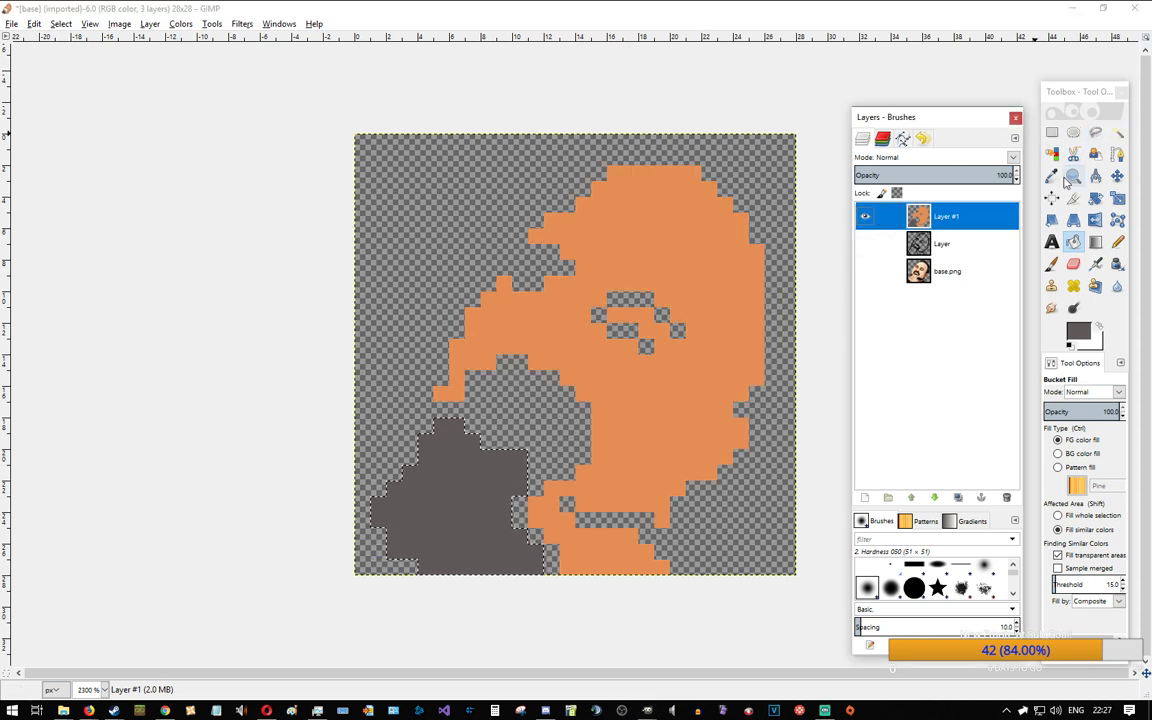
{"action": "left_click", "coordinate": [866, 272]}
{"action": "left_click", "coordinate": [865, 272]}
{"action": "left_click", "coordinate": [865, 244]}
{"action": "left_click", "coordinate": [865, 217]}
{"action": "left_click", "coordinate": [865, 244]}
{"action": "left_click", "coordinate": [865, 272]}
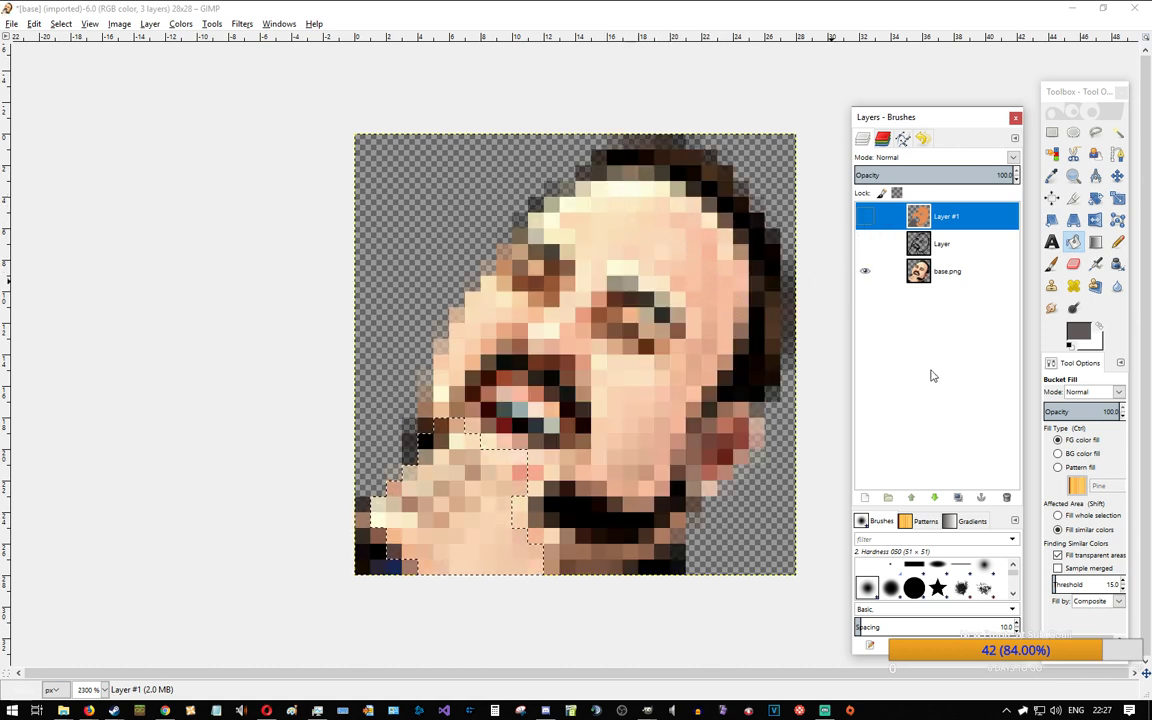
{"action": "left_click", "coordinate": [864, 226]}
{"action": "left_click", "coordinate": [865, 221]}
{"action": "left_click", "coordinate": [865, 271]}
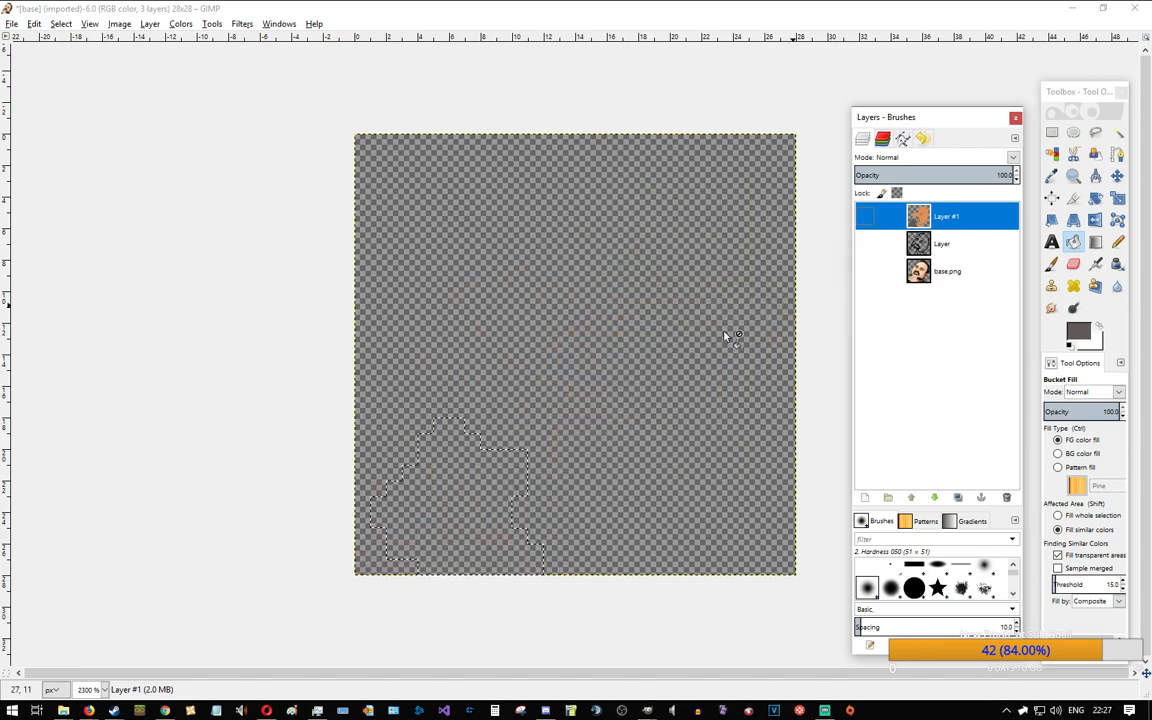
Step: Switch to the browser to check the "twitch lul" image results for reference, and return to GIMP
{"action": "key", "text": "alt+Tab"}
{"action": "key", "text": "alt+Tab"}
{"action": "key", "text": "alt+Tab"}
{"action": "key", "text": "alt+Tab"}
{"action": "key", "text": "alt+Tab"}
{"action": "key", "text": "alt+Tab"}
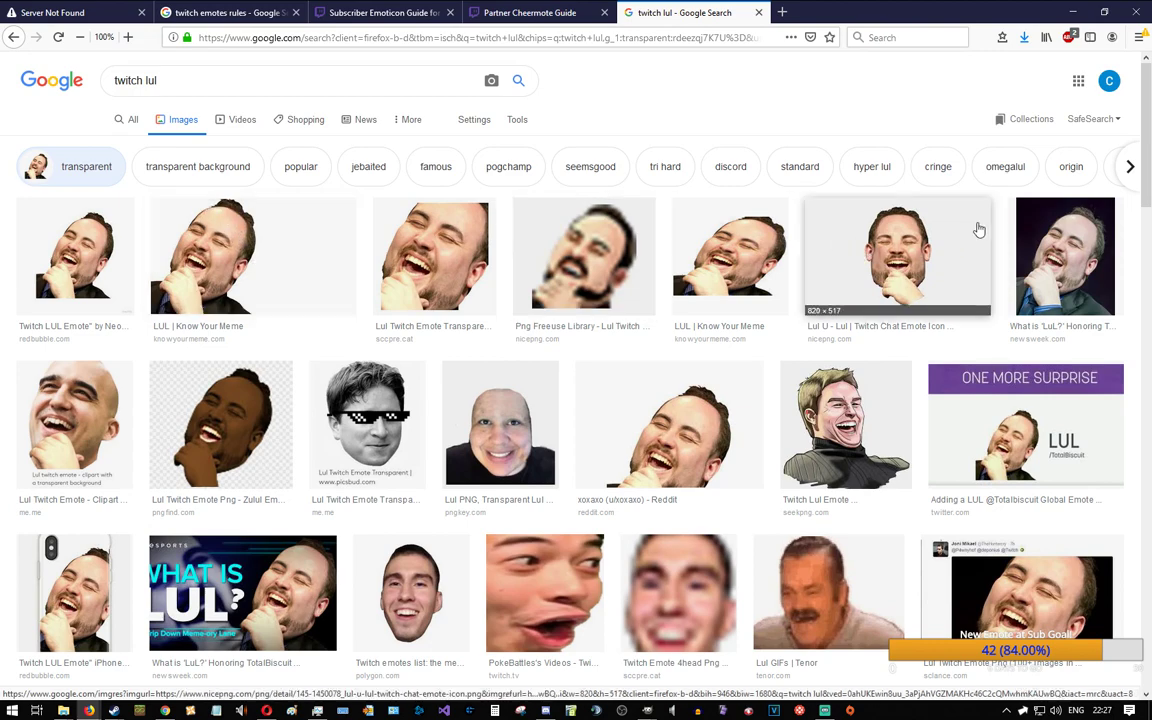
{"action": "key", "text": "alt+Tab"}
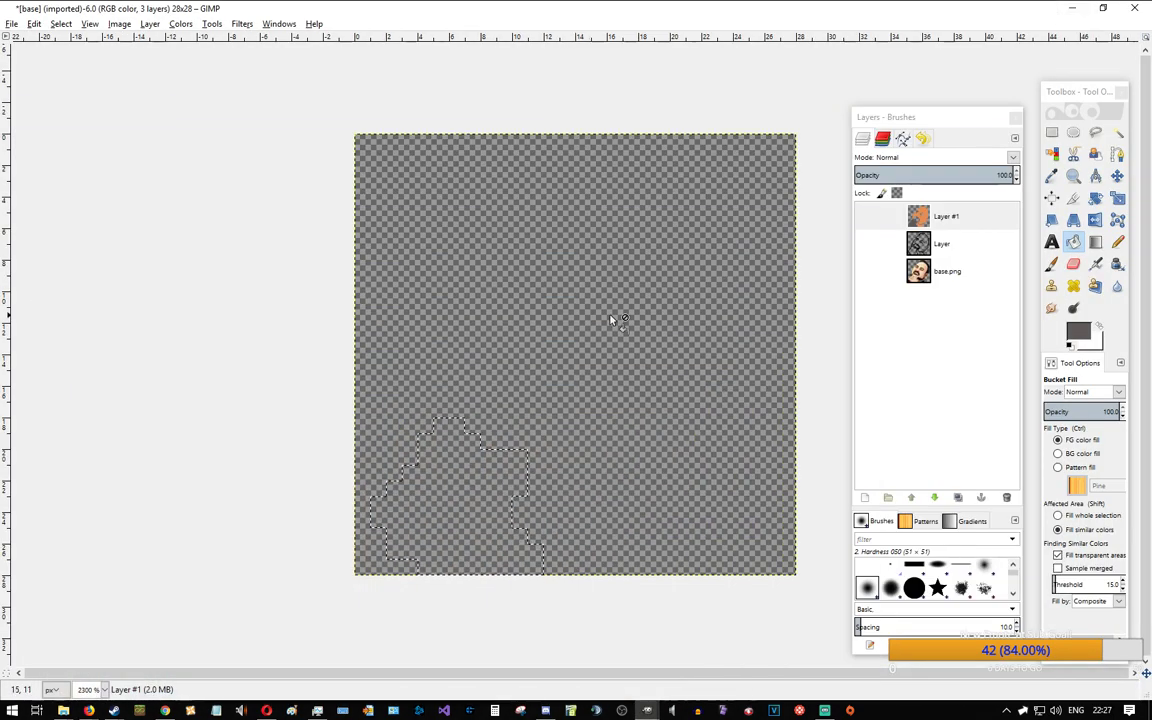
Step: Show Layer #1 and add a new 28 × 28 px transparent layer above it
{"action": "left_click", "coordinate": [865, 216]}
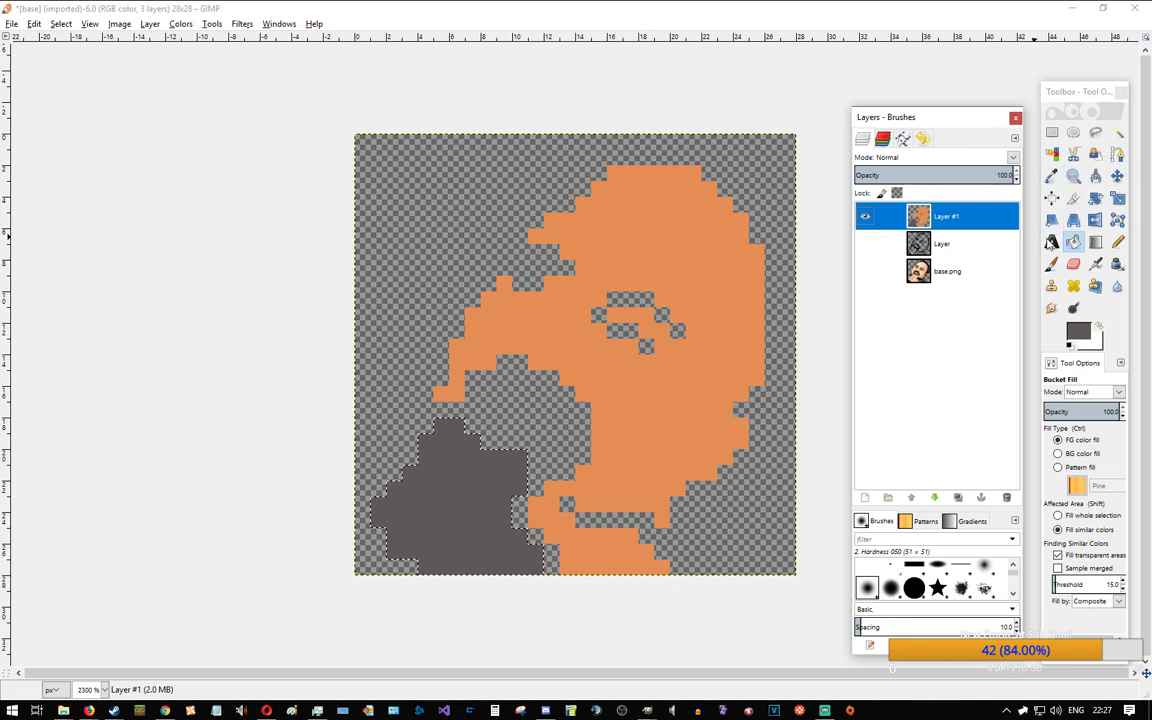
{"action": "left_click", "coordinate": [1115, 243]}
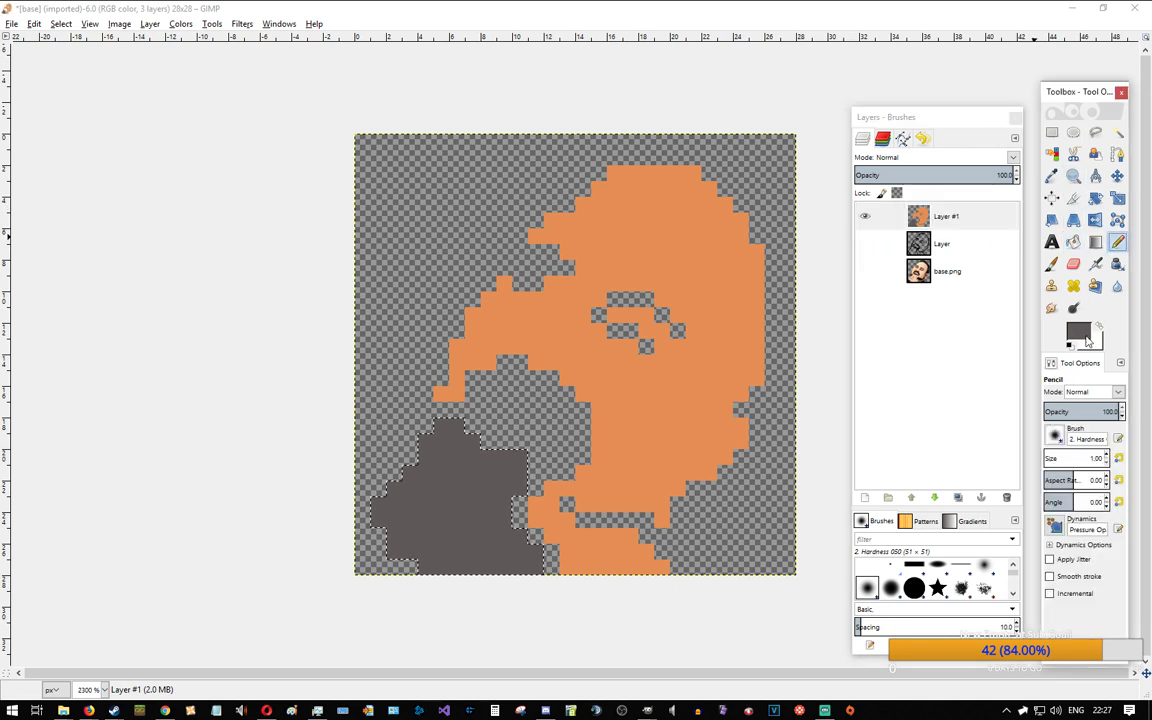
{"action": "left_click", "coordinate": [957, 222]}
{"action": "left_click", "coordinate": [864, 497]}
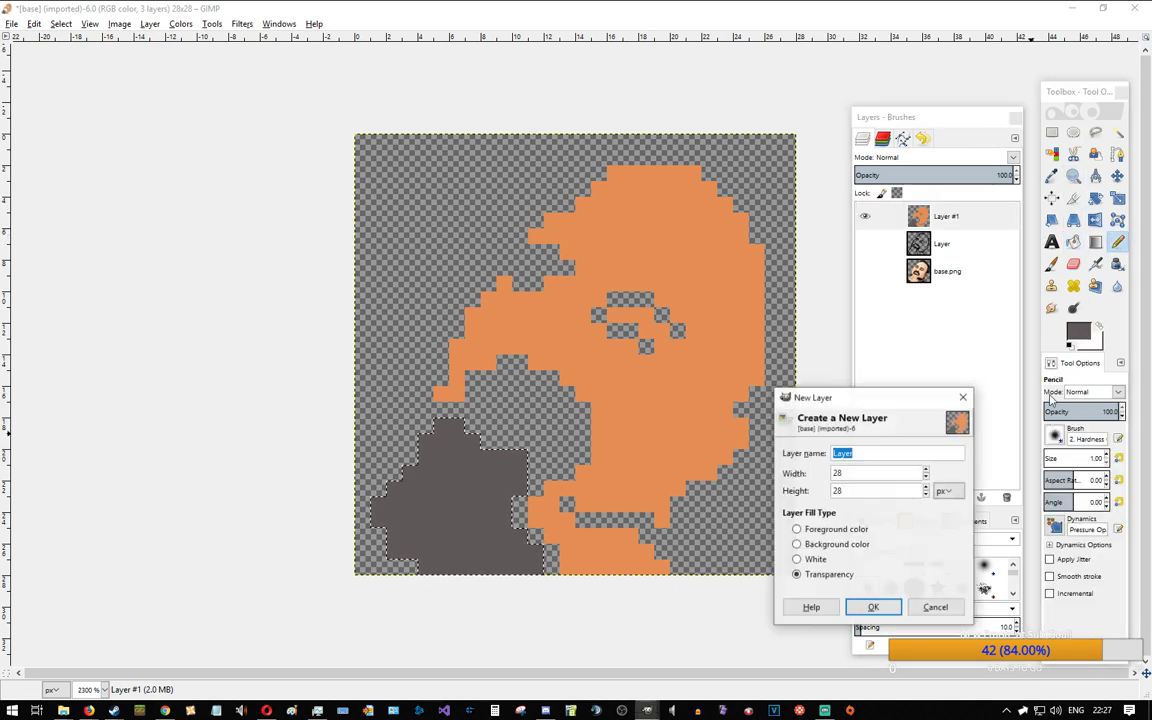
{"action": "left_click", "coordinate": [872, 606]}
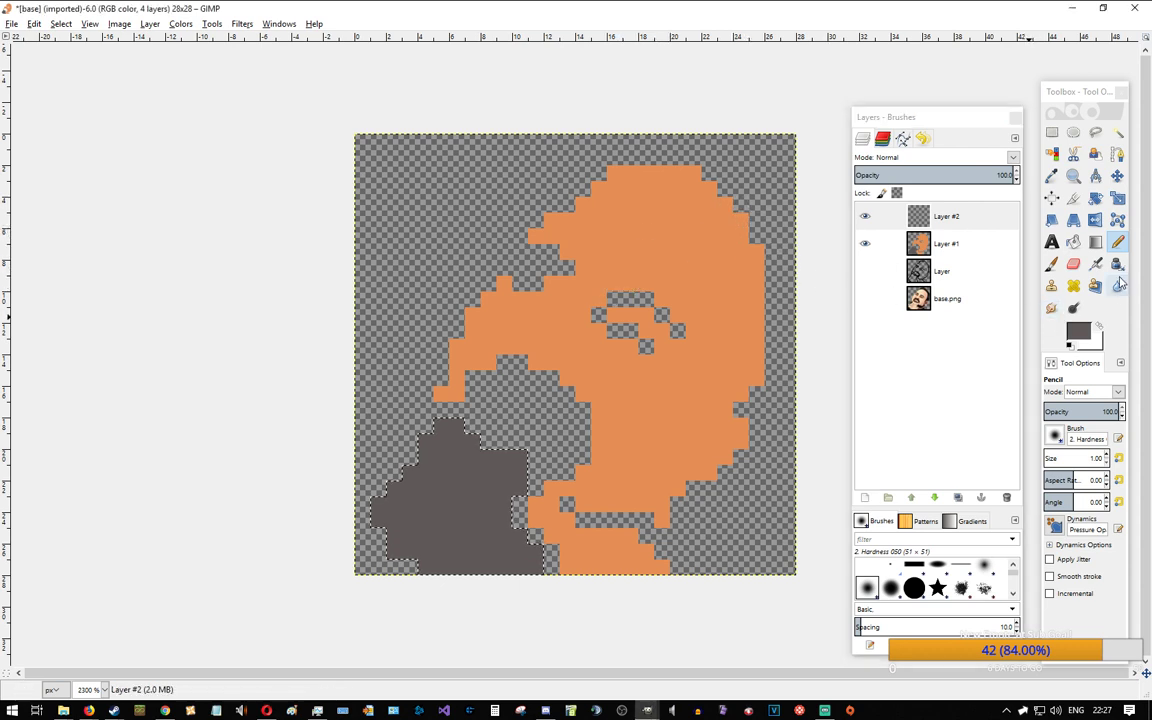
{"action": "left_click_drag", "start_coordinate": [866, 244], "coordinate": [869, 303]}
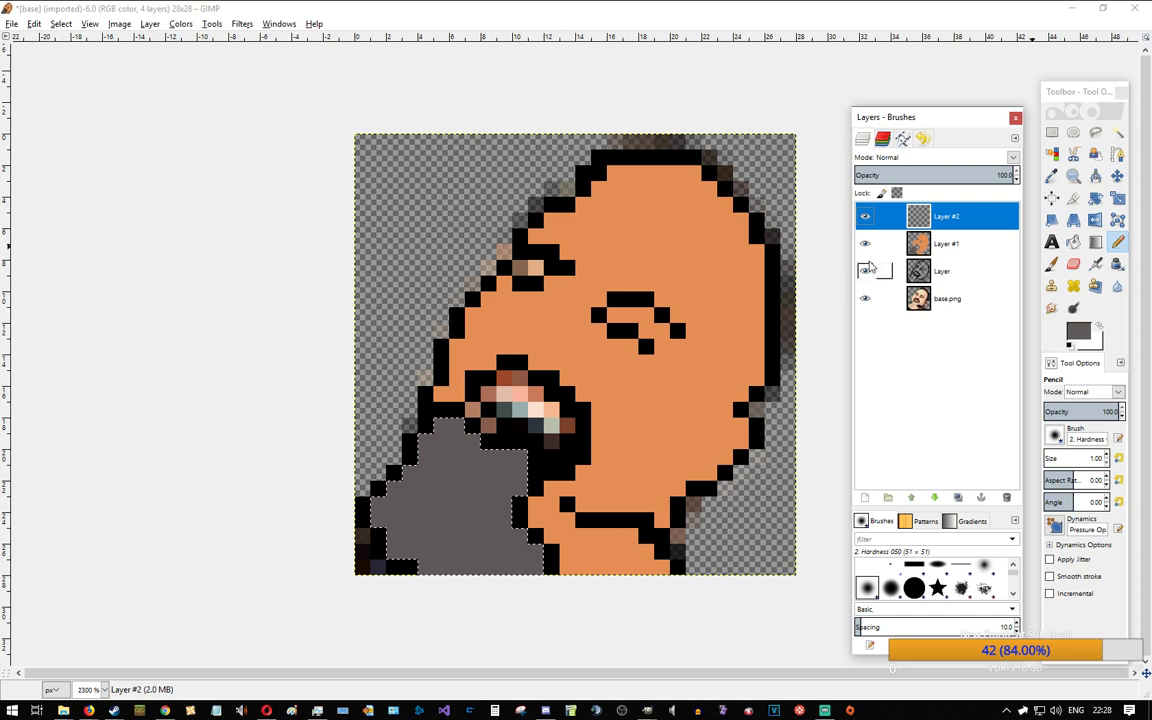
{"action": "key", "text": "ctrl+z"}
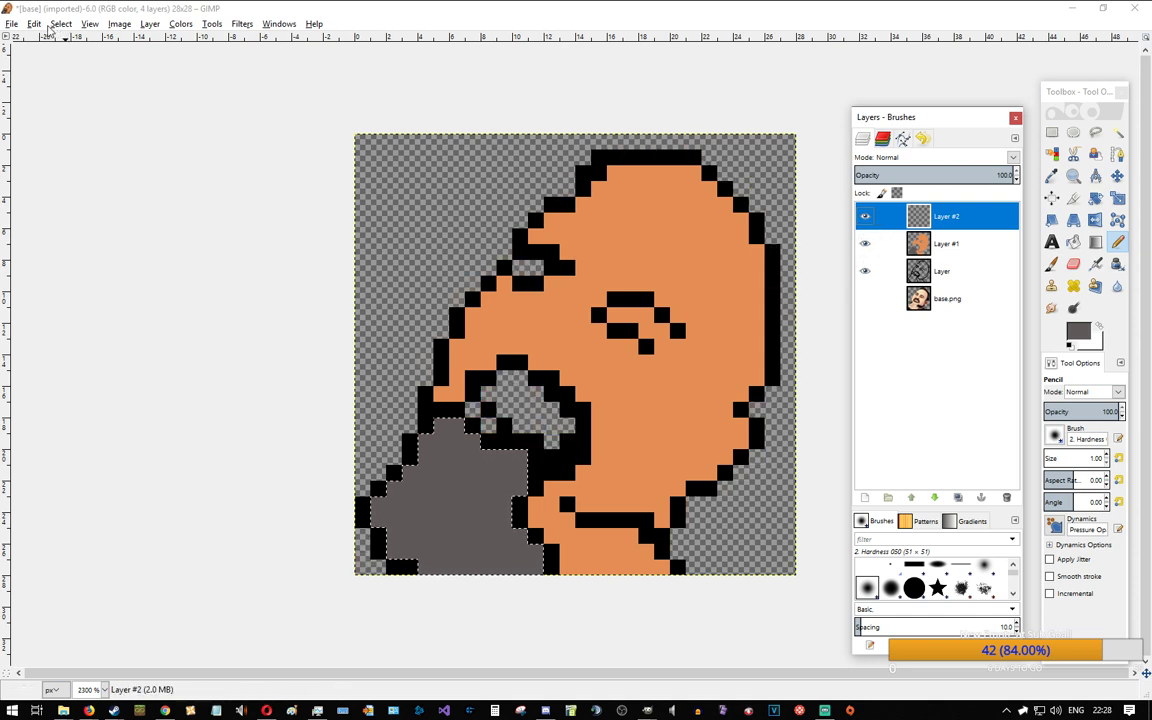
{"action": "key", "text": "ctrl+z"}
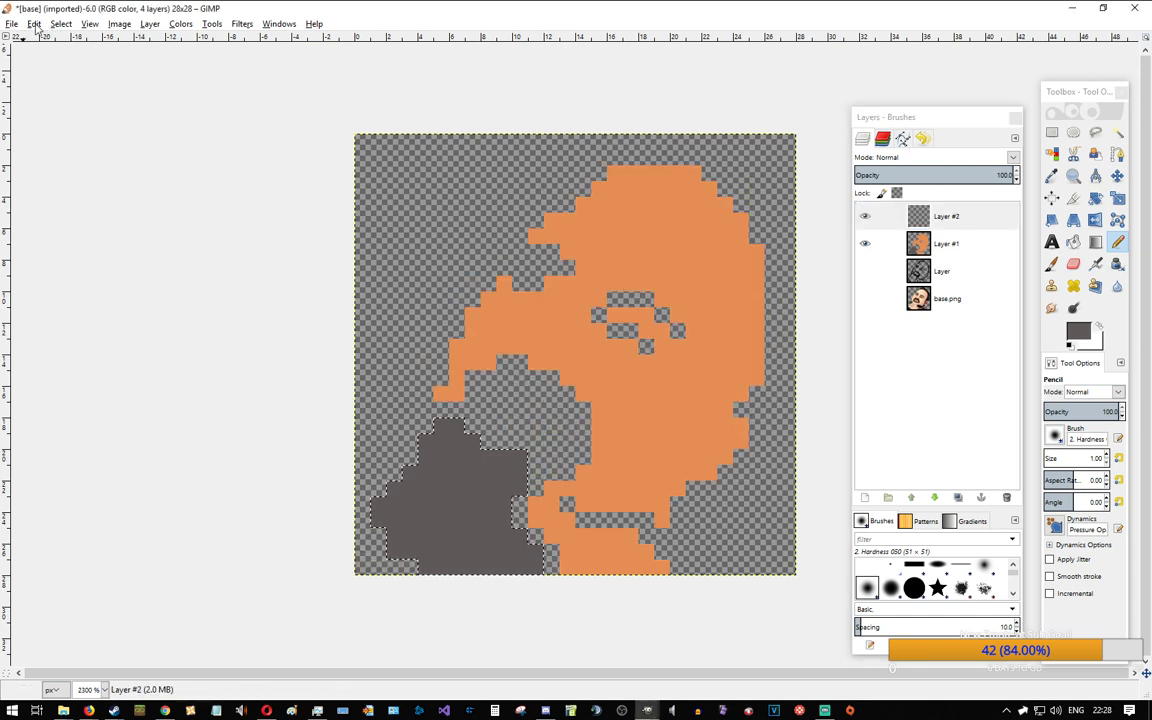
{"action": "left_click", "coordinate": [36, 26]}
{"action": "left_click", "coordinate": [36, 26]}
Step: Clear the hand selection and pencil a dark grey diagonal line on Layer #2 from just above the eye to the head's upper back edge
{"action": "left_click", "coordinate": [946, 216]}
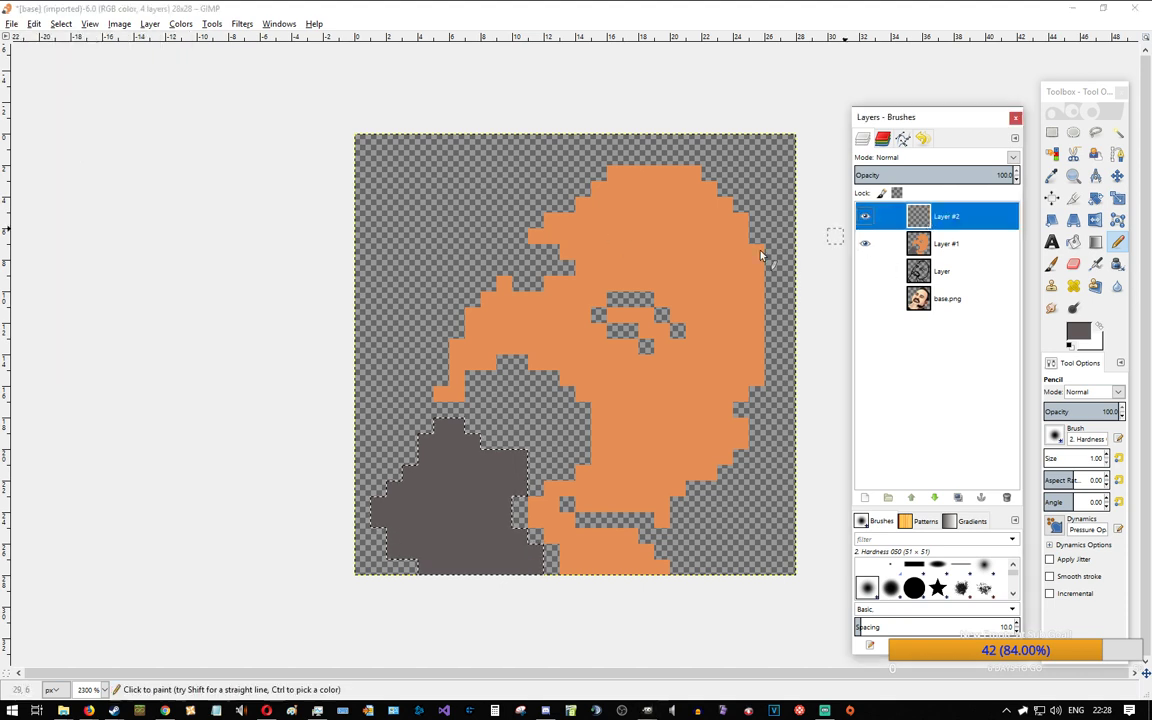
{"action": "left_click", "coordinate": [583, 302]}
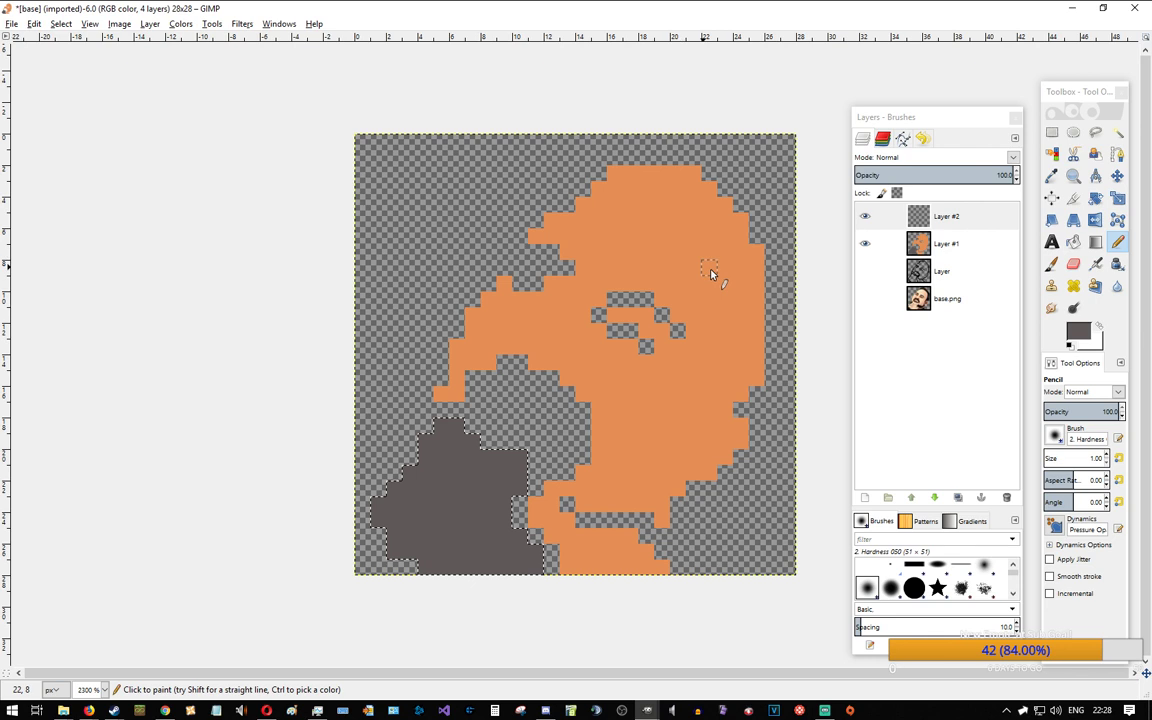
{"action": "left_click", "coordinate": [970, 218]}
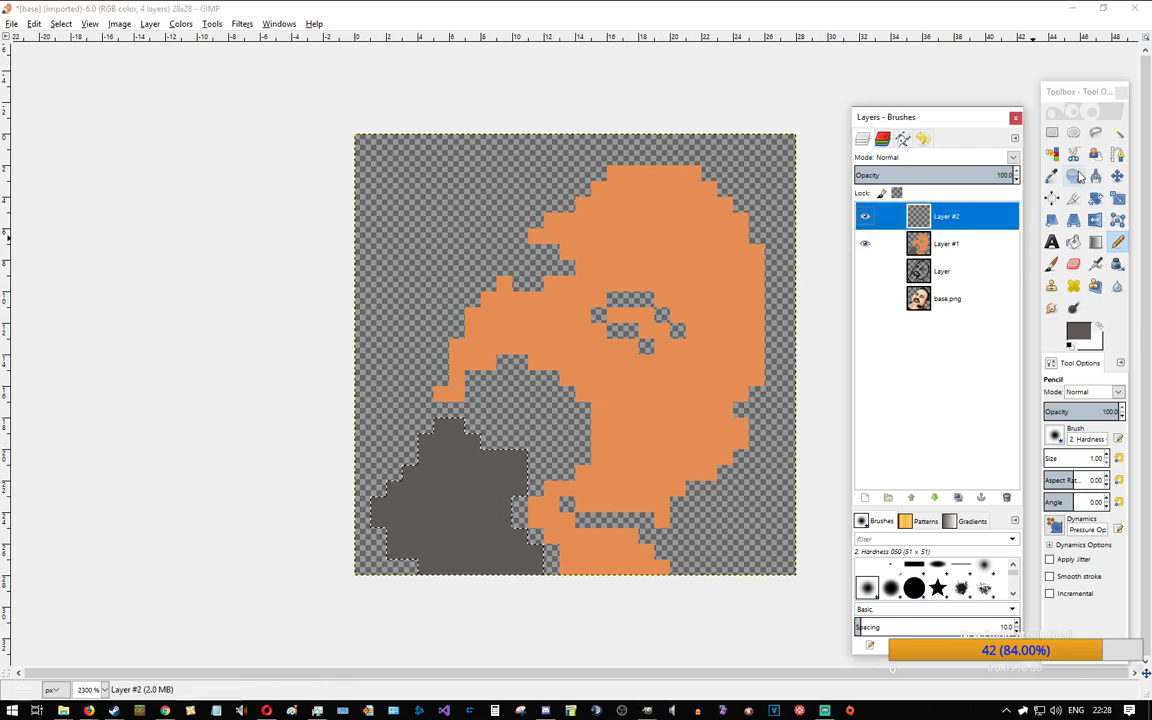
{"action": "left_click", "coordinate": [1051, 131]}
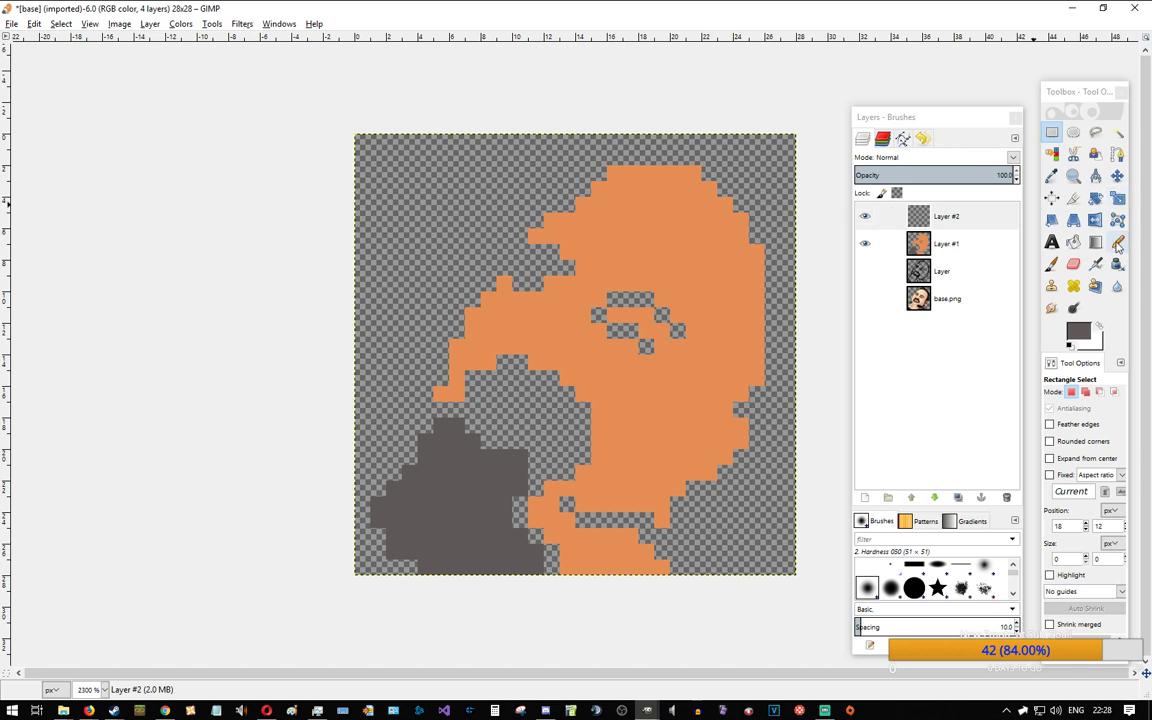
{"action": "left_click", "coordinate": [1117, 243]}
{"action": "left_click", "coordinate": [584, 300]}
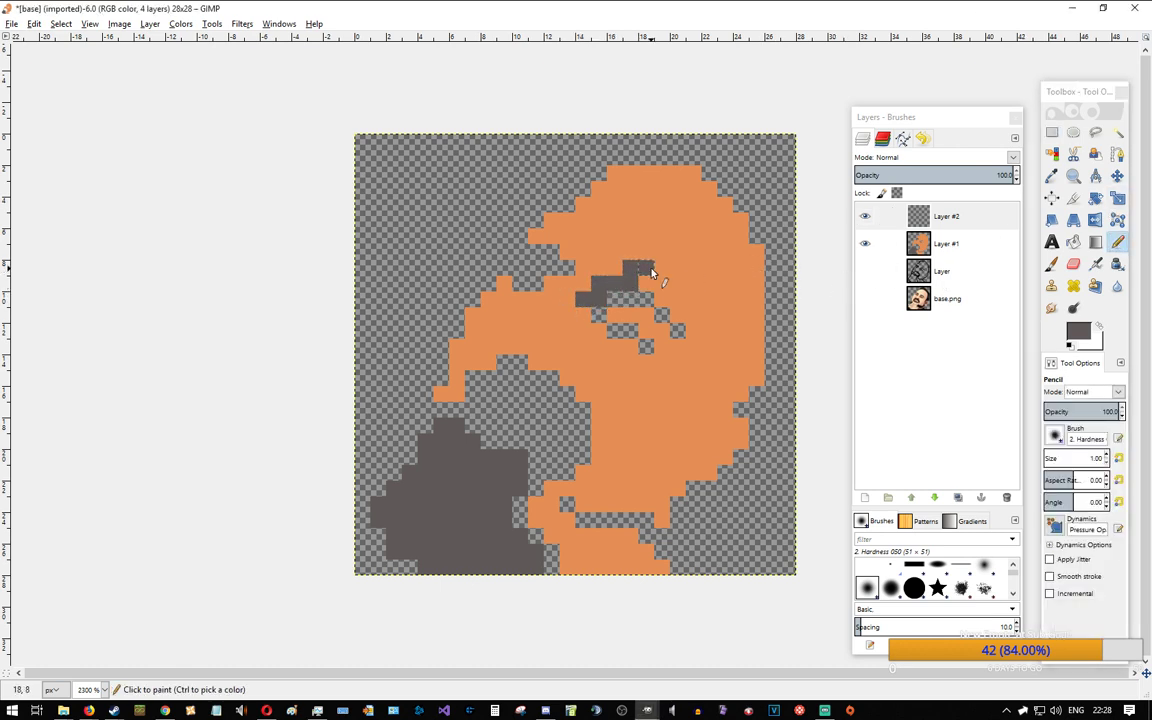
{"action": "left_click", "coordinate": [724, 216]}
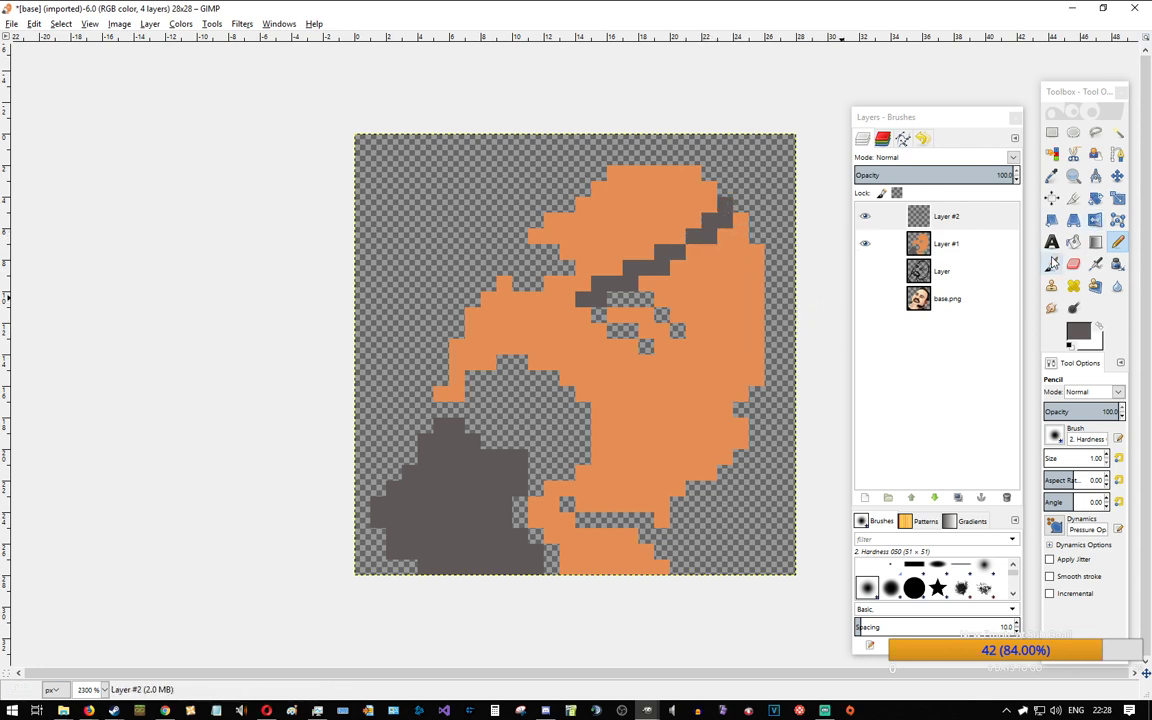
Step: Sample the dark brown hair colour from the earlier Cragite emote in 20190707EmoteStream.xcf and return to the LUL image
{"action": "left_click", "coordinate": [1079, 332]}
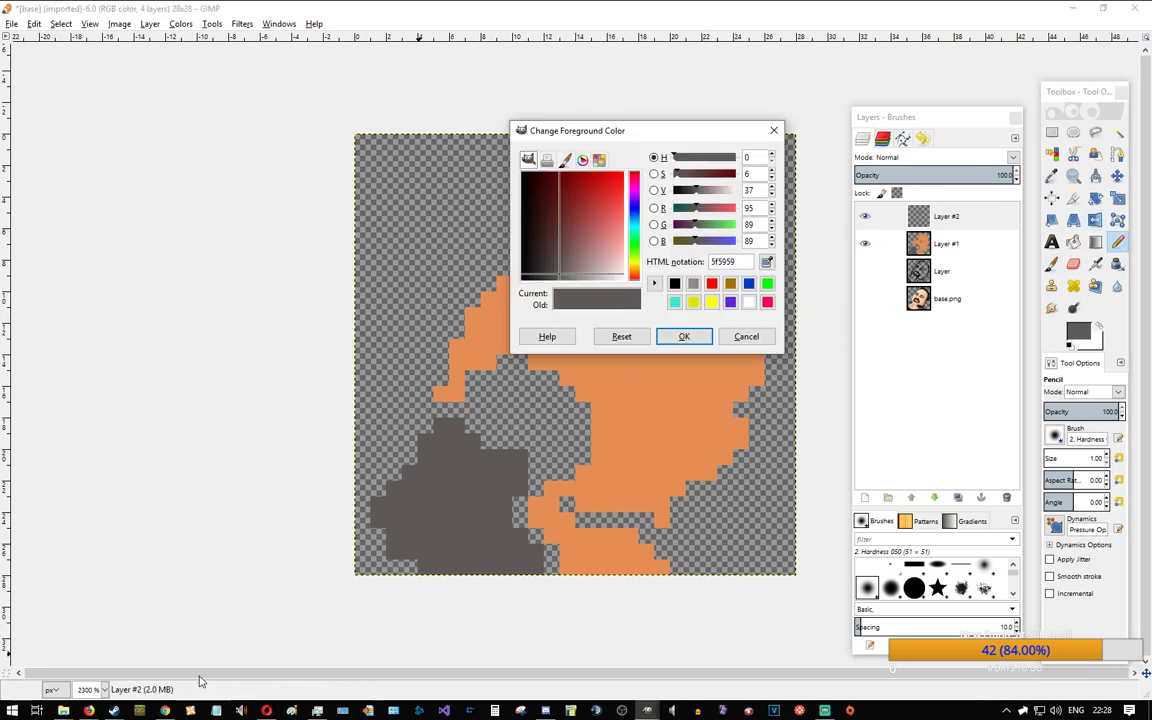
{"action": "key", "text": "alt+Tab"}
{"action": "key", "text": "alt+Tab"}
{"action": "key", "text": "alt+Tab"}
{"action": "scroll", "coordinate": [450, 250], "scroll_direction": "up", "scroll_amount": 5}
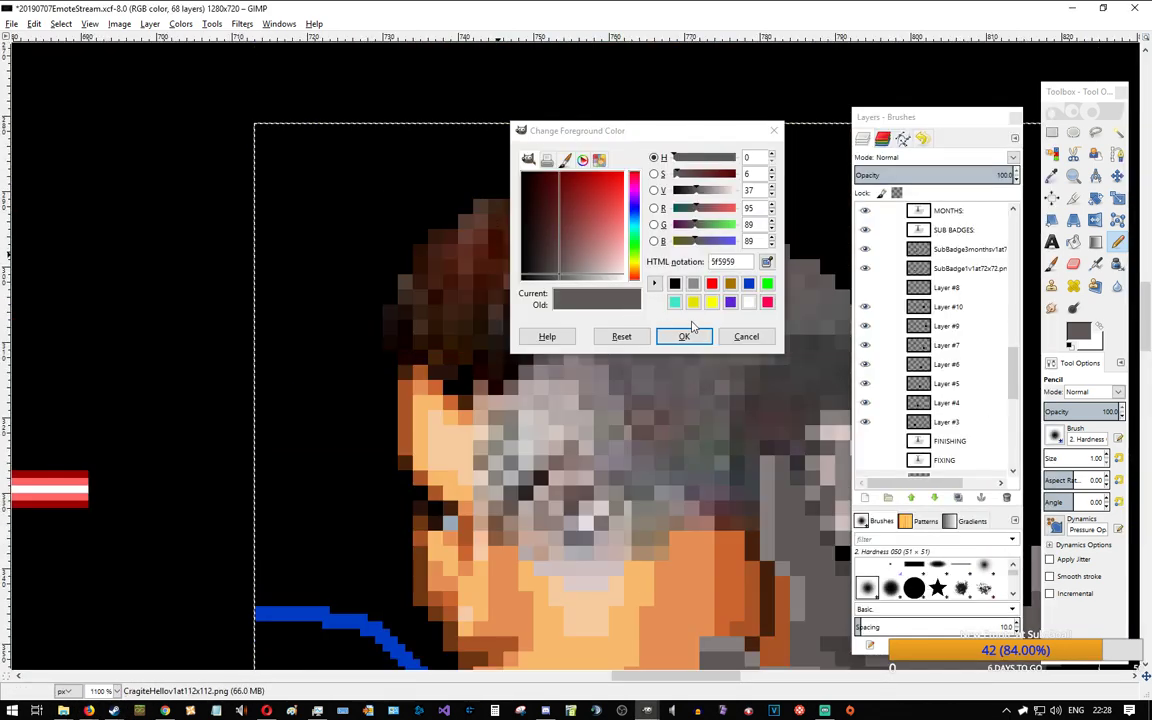
{"action": "left_click", "coordinate": [746, 336]}
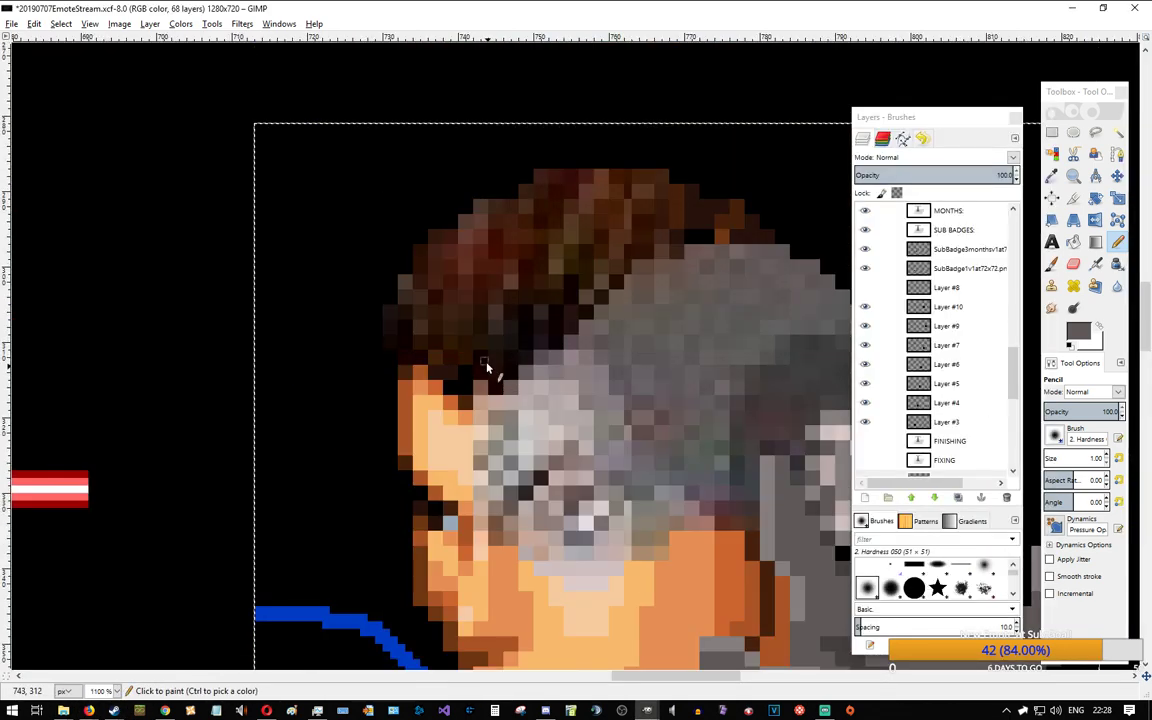
{"action": "left_click", "coordinate": [445, 314], "text": "ctrl"}
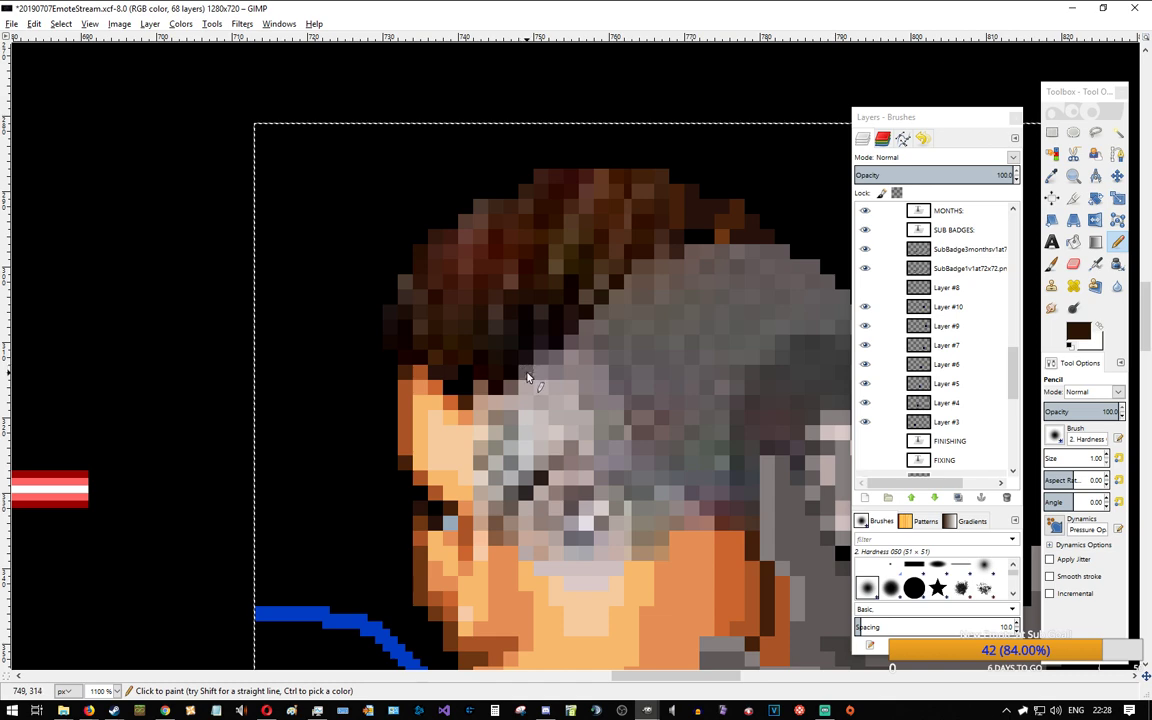
{"action": "key", "text": "alt+Tab"}
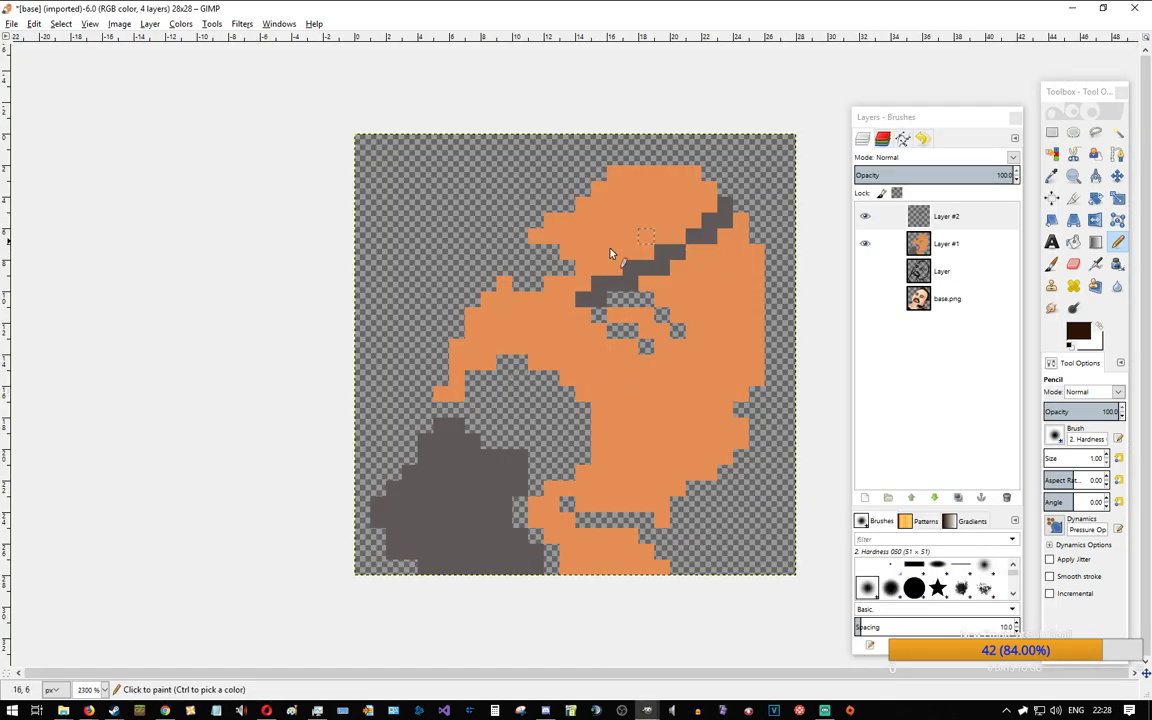
Step: Add a new 28 × 28 px transparent layer above Layer #2
{"action": "left_click", "coordinate": [940, 216]}
{"action": "left_click", "coordinate": [864, 498]}
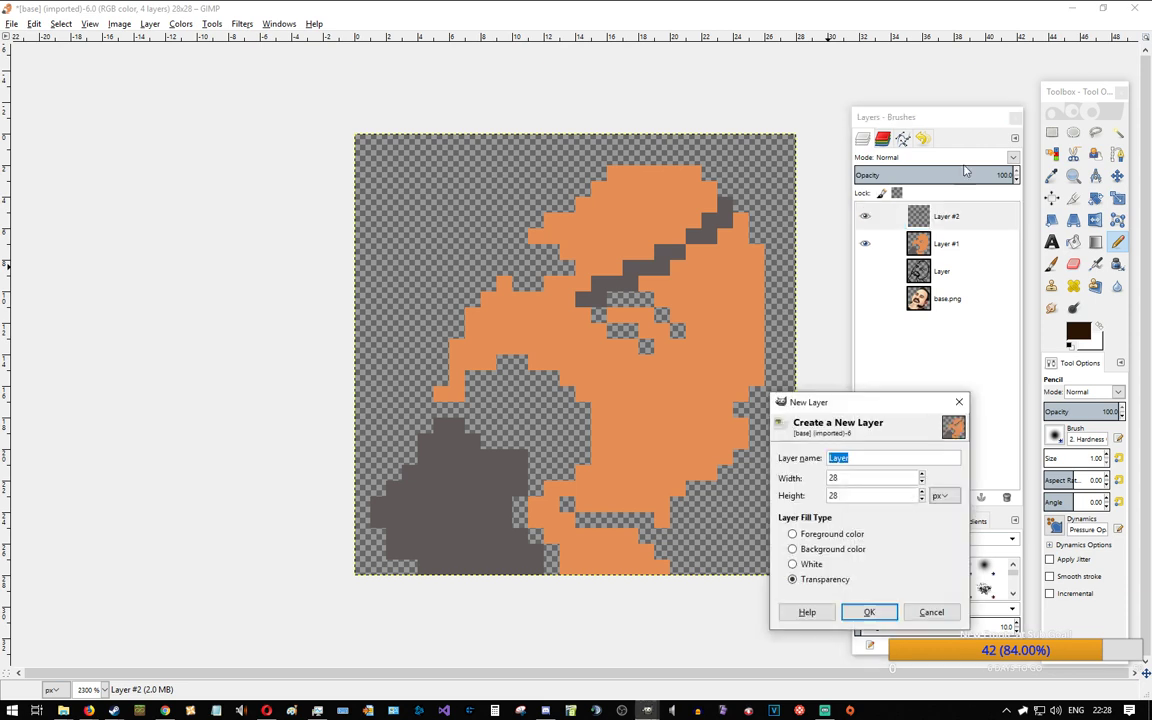
{"action": "left_click", "coordinate": [869, 612]}
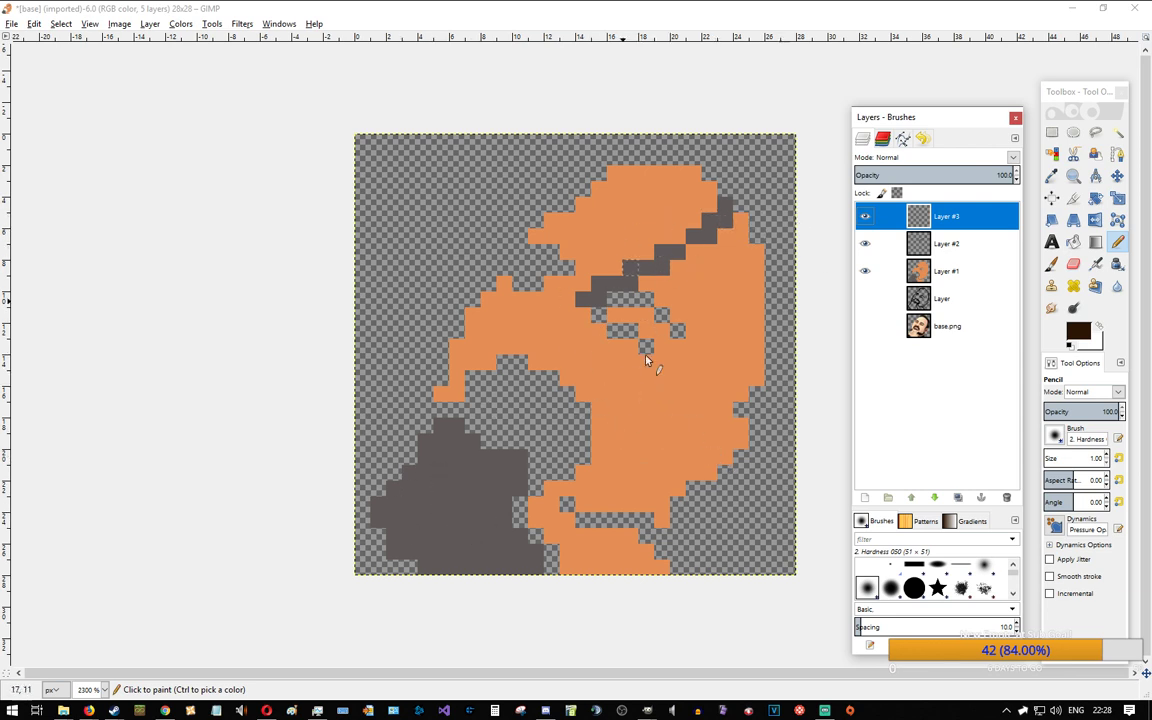
Step: Pencil dark brown hair on Layer #3 over the top of the head, from the grey line to the forehead edge
{"action": "mouse_move", "coordinate": [641, 252]}
{"action": "left_mouse_down"}
{"action": "mouse_move", "coordinate": [718, 196]}
{"action": "mouse_move", "coordinate": [644, 253]}
{"action": "mouse_move", "coordinate": [695, 222]}
{"action": "left_mouse_up"}
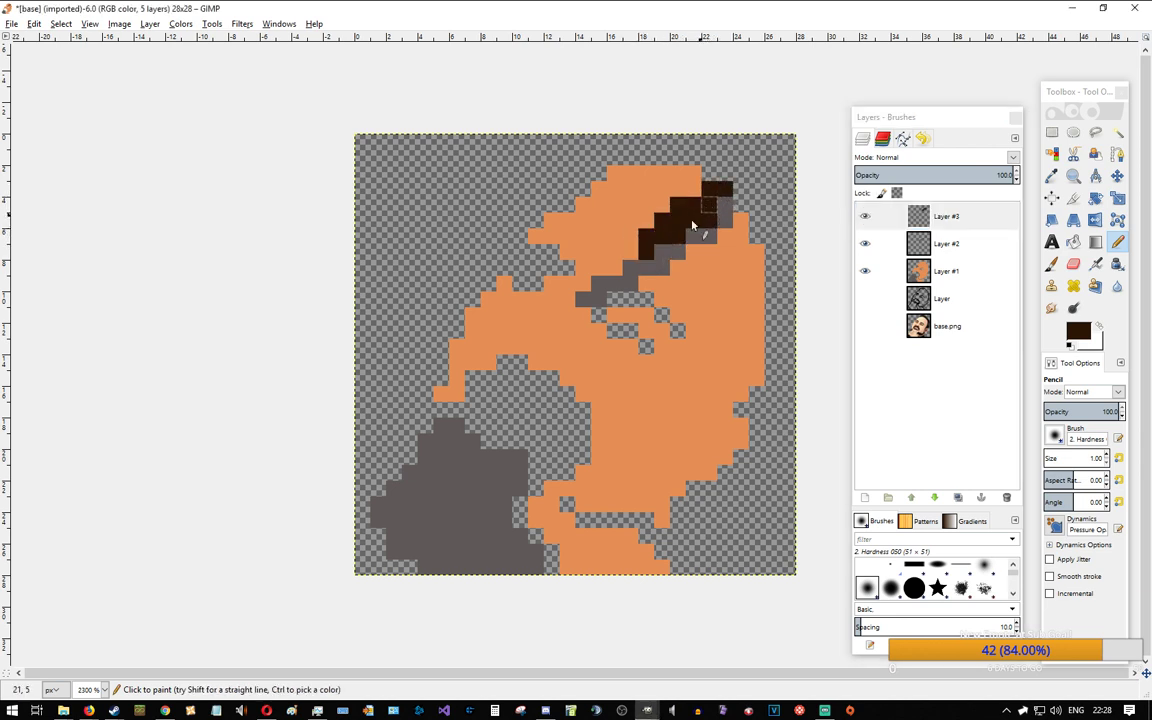
{"action": "key", "text": "ctrl+z"}
{"action": "mouse_move", "coordinate": [686, 226]}
{"action": "left_mouse_down"}
{"action": "mouse_move", "coordinate": [699, 184]}
{"action": "mouse_move", "coordinate": [685, 190]}
{"action": "mouse_move", "coordinate": [634, 223]}
{"action": "mouse_move", "coordinate": [626, 254]}
{"action": "left_mouse_up"}
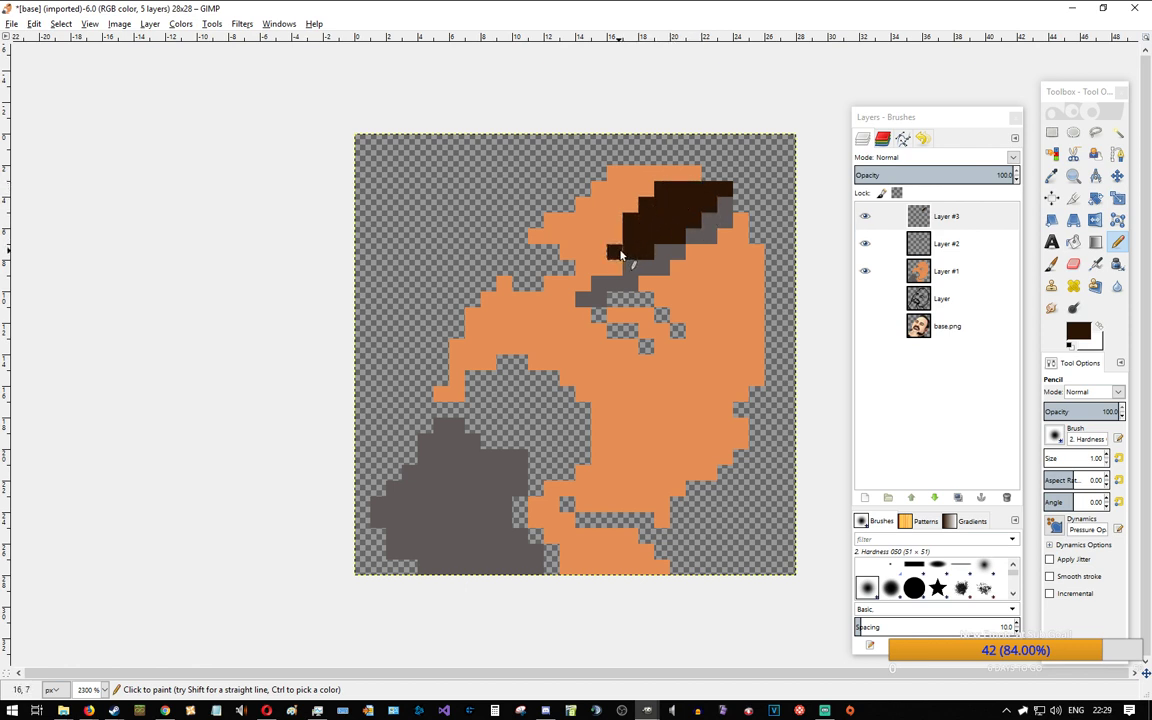
{"action": "mouse_move", "coordinate": [697, 176]}
{"action": "left_mouse_down"}
{"action": "mouse_move", "coordinate": [616, 176]}
{"action": "mouse_move", "coordinate": [626, 188]}
{"action": "mouse_move", "coordinate": [599, 194]}
{"action": "mouse_move", "coordinate": [610, 208]}
{"action": "mouse_move", "coordinate": [561, 221]}
{"action": "mouse_move", "coordinate": [622, 236]}
{"action": "mouse_move", "coordinate": [548, 237]}
{"action": "mouse_move", "coordinate": [578, 240]}
{"action": "mouse_move", "coordinate": [571, 256]}
{"action": "mouse_move", "coordinate": [617, 242]}
{"action": "left_mouse_up"}
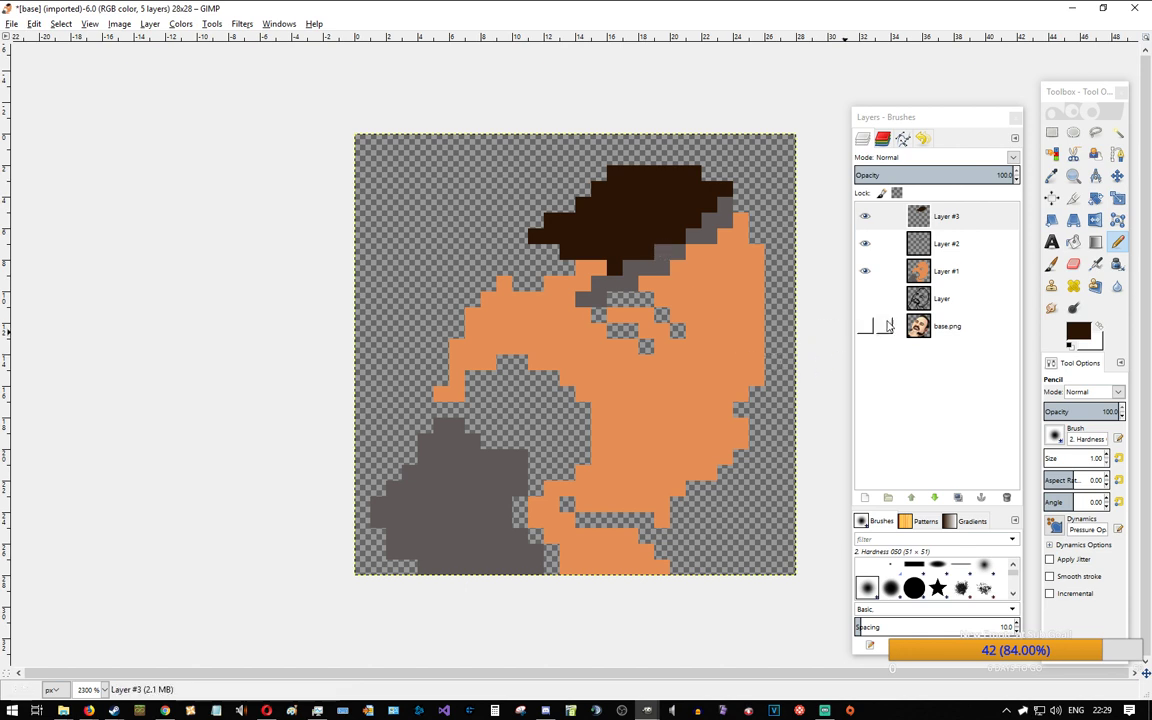
Step: Trim the front of the brown hair by deleting rectangular selections over the forehead, and clear the selection
{"action": "left_click", "coordinate": [1052, 134]}
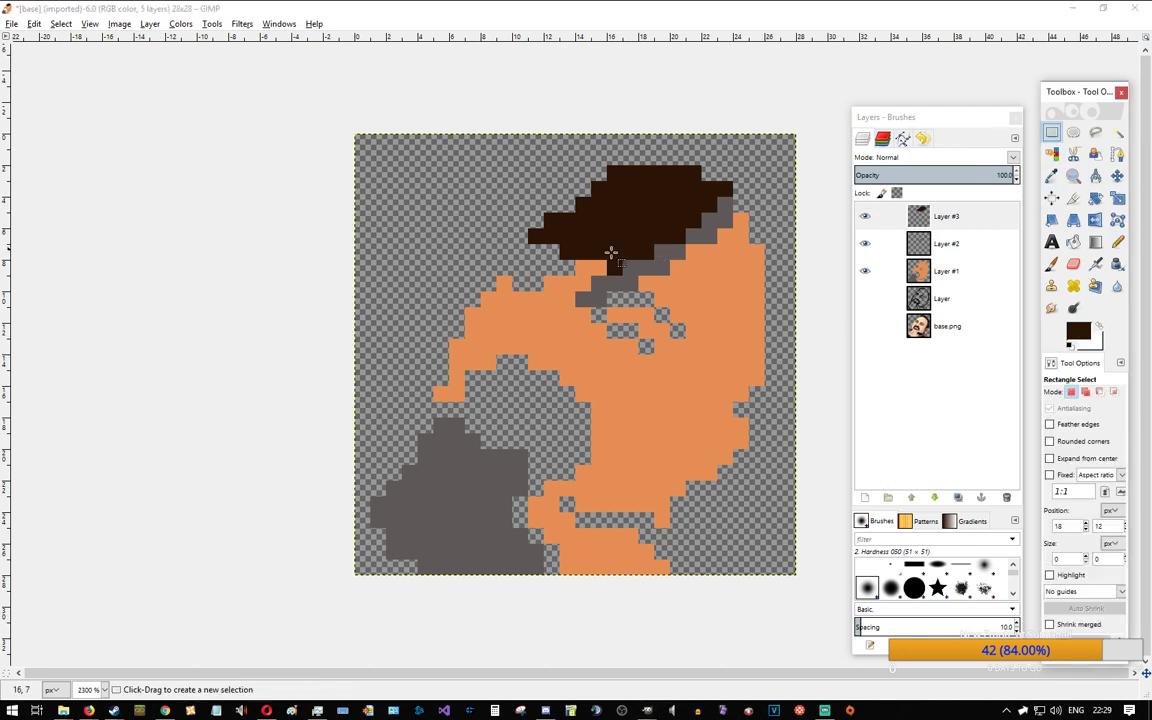
{"action": "left_click_drag", "start_coordinate": [622, 245], "coordinate": [482, 306]}
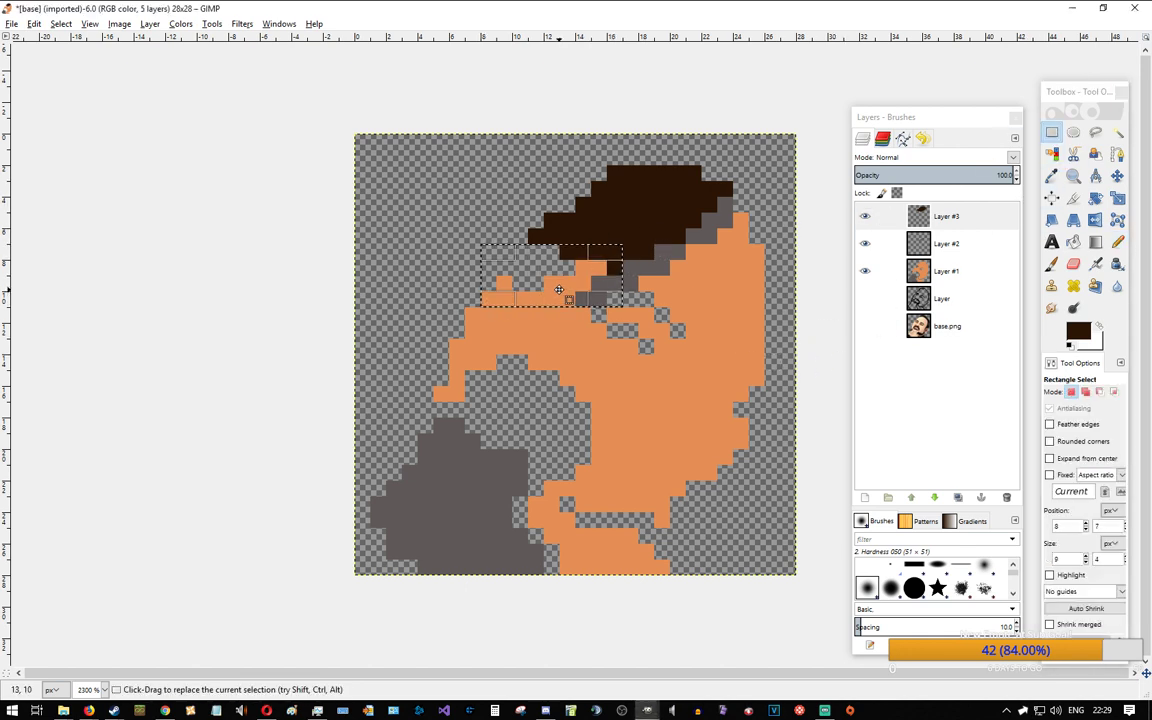
{"action": "left_click_drag", "start_coordinate": [571, 223], "coordinate": [483, 259]}
{"action": "key", "text": "Delete"}
{"action": "left_click", "coordinate": [622, 305]}
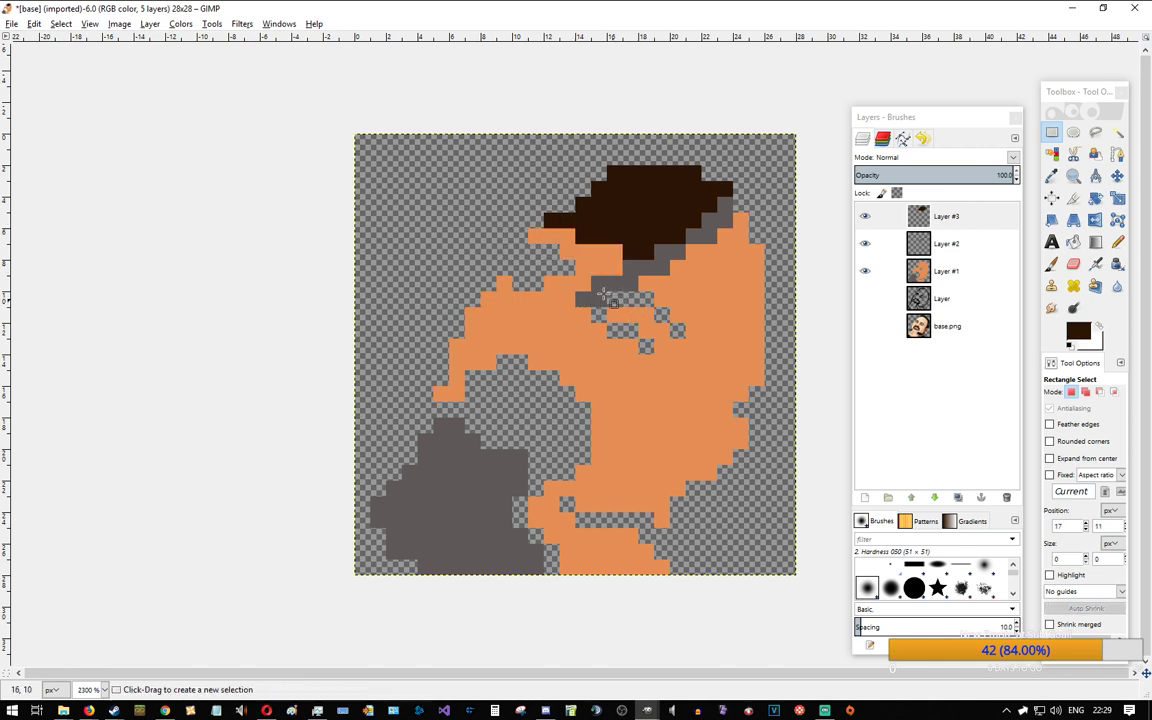
{"action": "left_click_drag", "start_coordinate": [577, 226], "coordinate": [607, 244]}
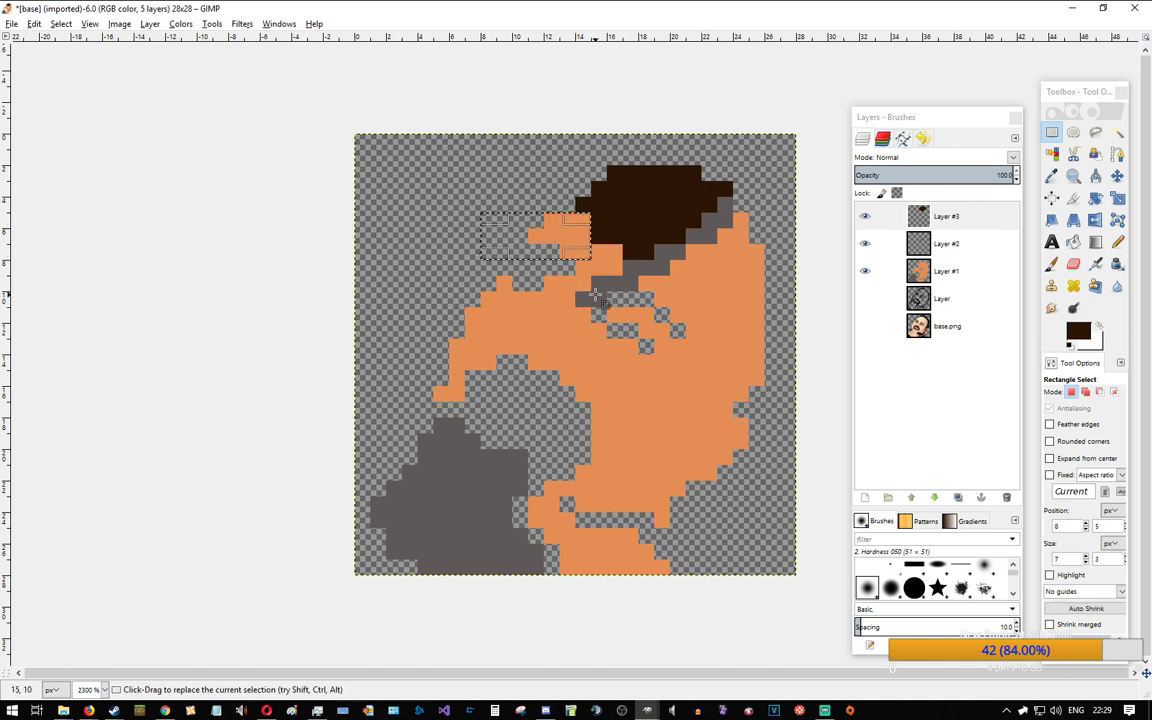
{"action": "left_click", "coordinate": [707, 350]}
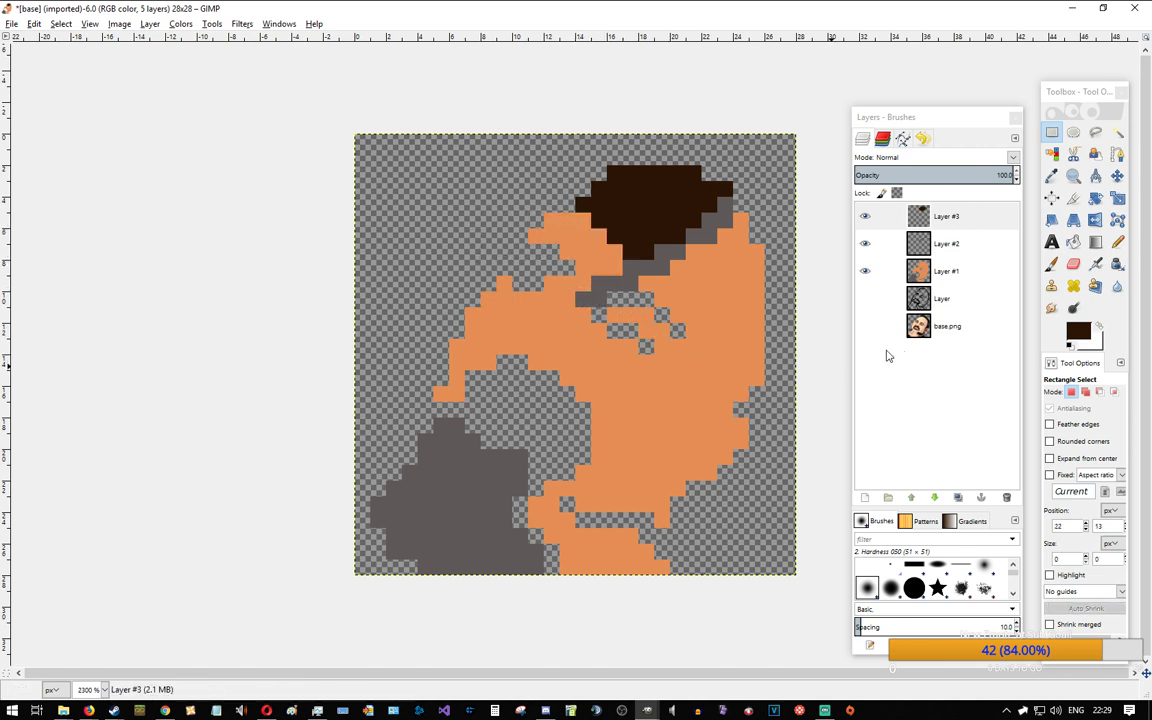
Step: Move base.png to the top of the layer stack and toggle its visibility to compare the hairline with the original emote
{"action": "left_click_drag", "start_coordinate": [962, 330], "coordinate": [955, 214]}
{"action": "left_click", "coordinate": [865, 216]}
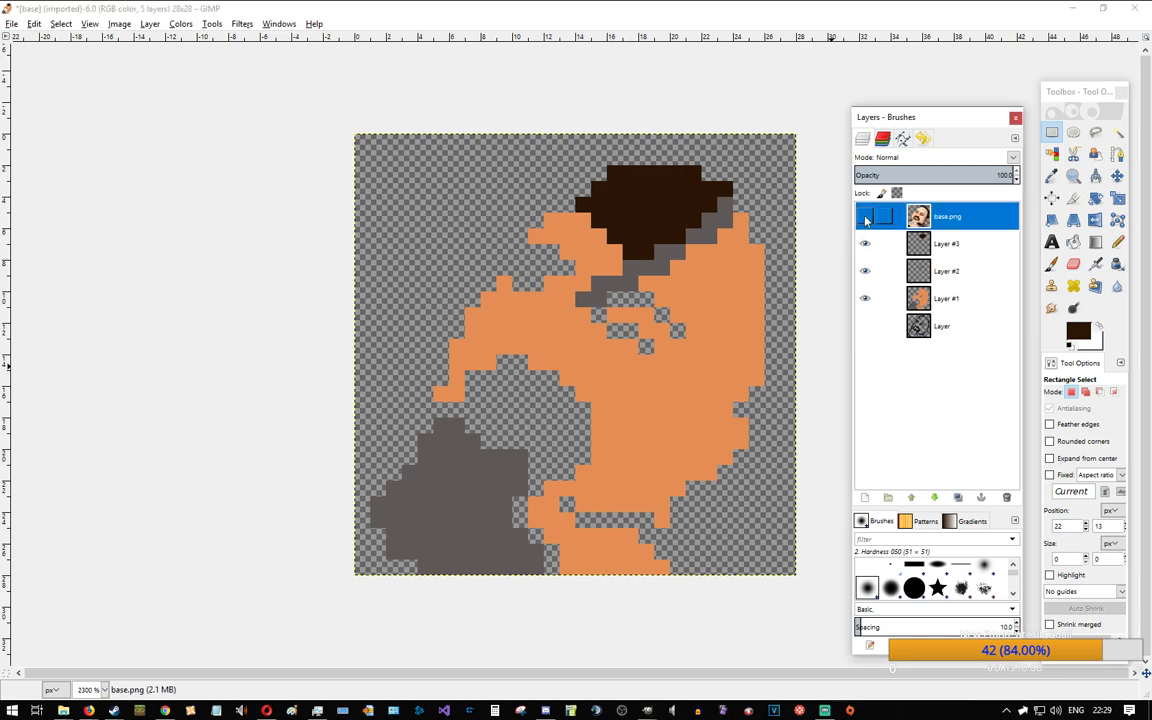
{"action": "left_click", "coordinate": [865, 217]}
{"action": "left_click", "coordinate": [865, 217]}
{"action": "left_click", "coordinate": [865, 217]}
{"action": "left_click", "coordinate": [865, 217]}
{"action": "left_click", "coordinate": [865, 217]}
{"action": "left_click", "coordinate": [865, 217]}
{"action": "left_click", "coordinate": [865, 217]}
{"action": "left_click", "coordinate": [865, 217]}
{"action": "left_click", "coordinate": [865, 217]}
{"action": "mouse_move", "coordinate": [642, 231]}
{"action": "left_mouse_down"}
{"action": "mouse_move", "coordinate": [609, 262]}
{"action": "mouse_move", "coordinate": [579, 245]}
{"action": "left_mouse_up"}
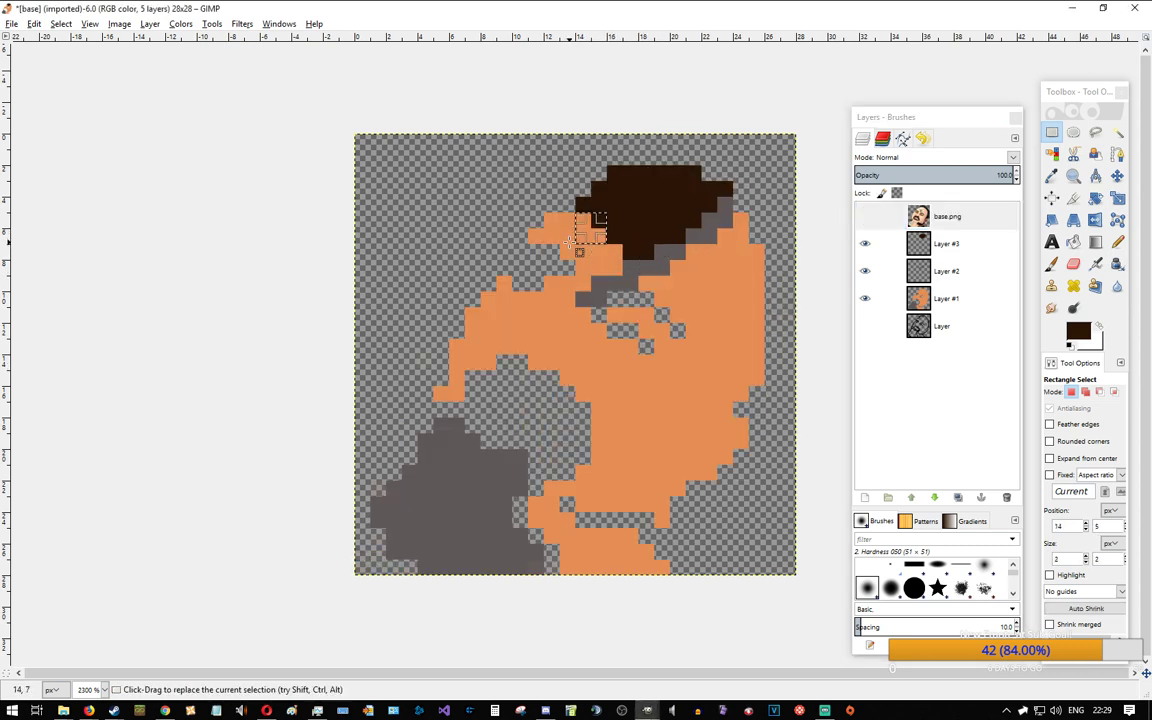
{"action": "left_click", "coordinate": [884, 217]}
{"action": "left_click", "coordinate": [865, 217]}
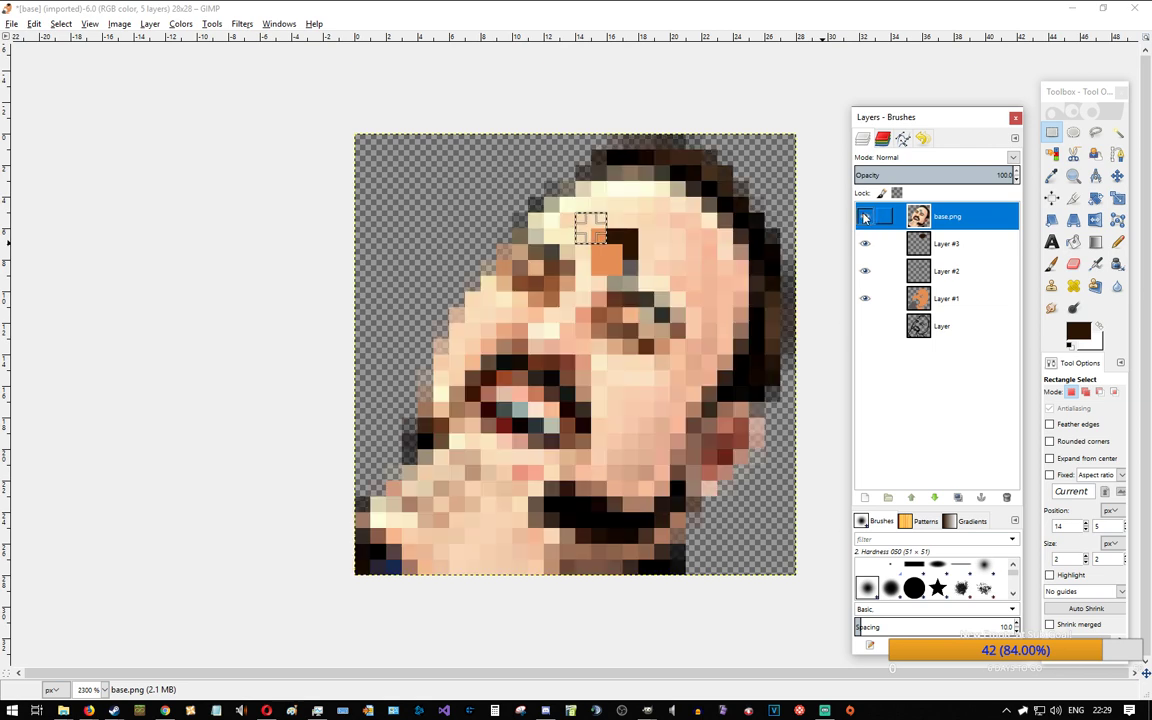
{"action": "left_click", "coordinate": [865, 217]}
{"action": "key", "text": "ctrl+z"}
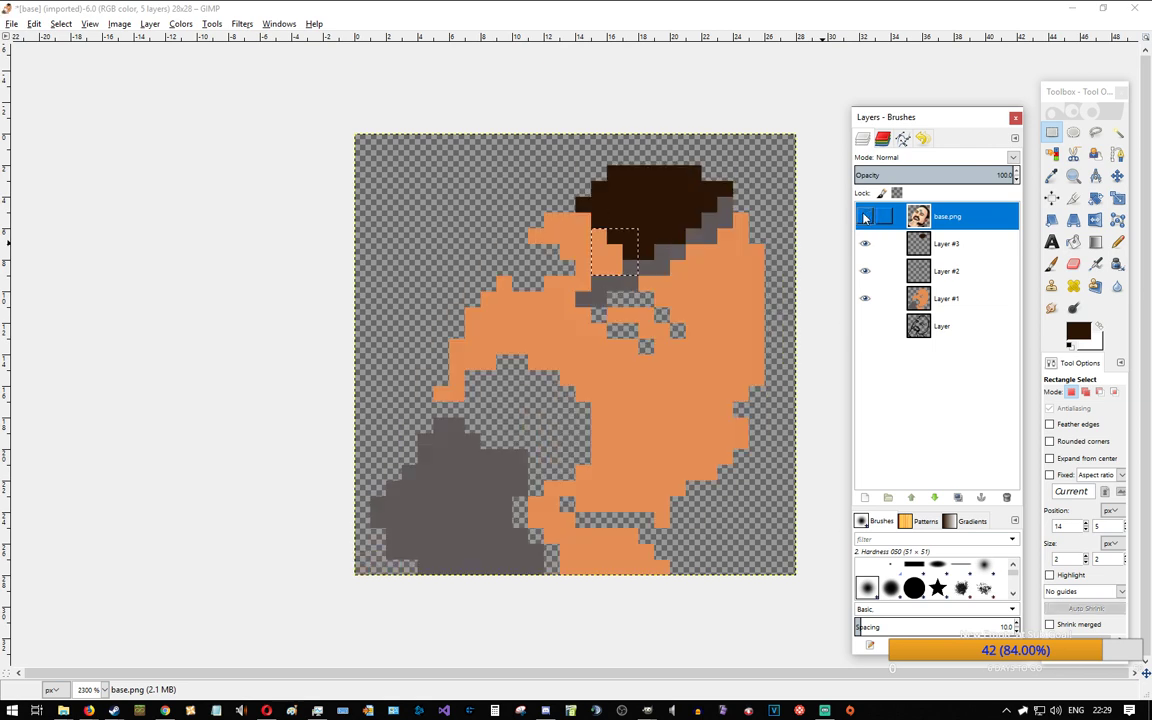
Step: Select Layer #3 and delete more brown pixels from the hair's front edge, checking against base.png
{"action": "left_click", "coordinate": [944, 243]}
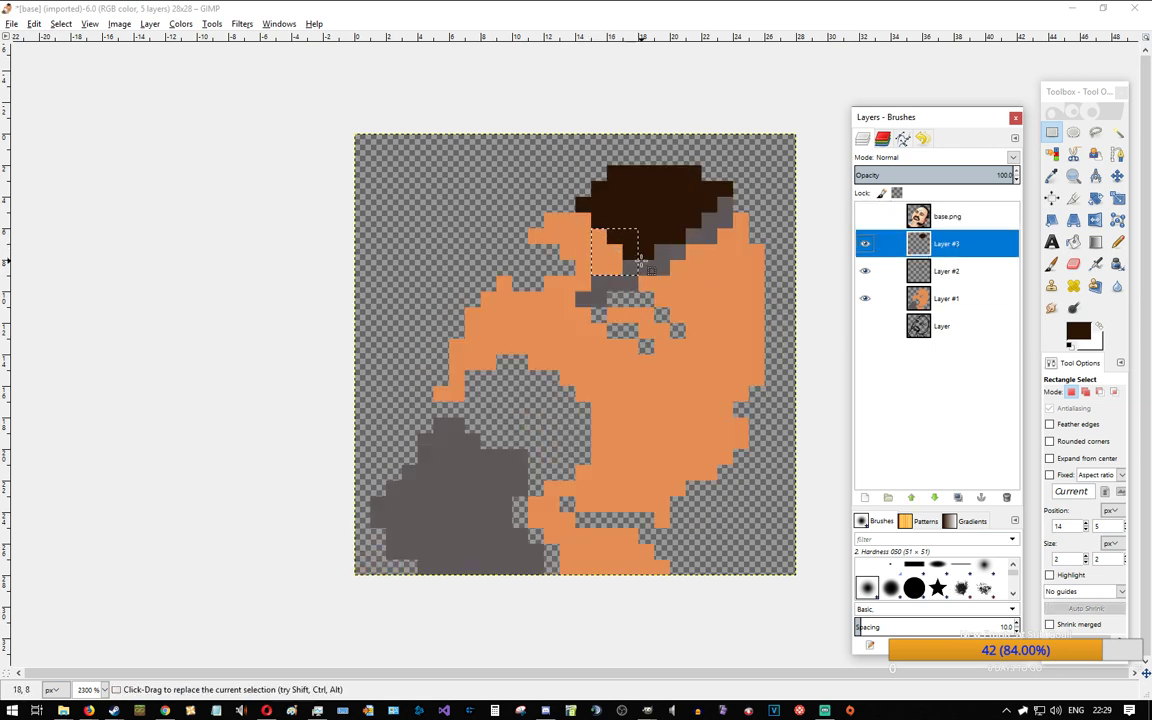
{"action": "left_click_drag", "start_coordinate": [545, 213], "coordinate": [607, 243]}
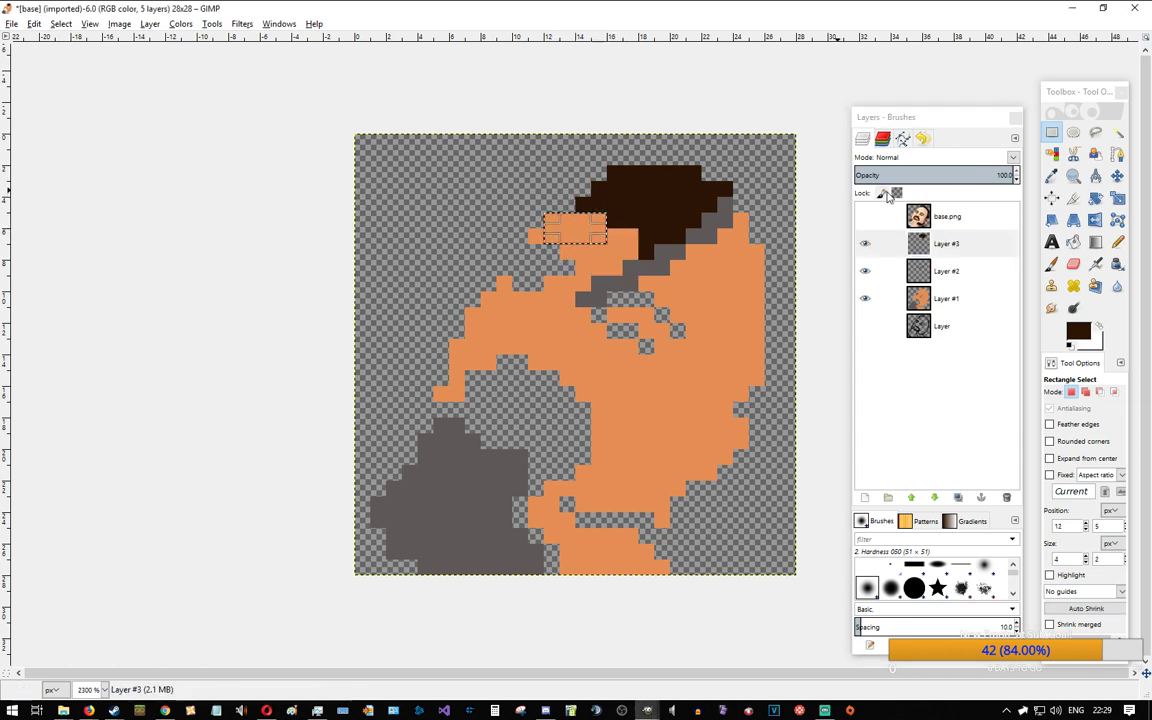
{"action": "left_click", "coordinate": [865, 216]}
{"action": "left_click", "coordinate": [865, 216]}
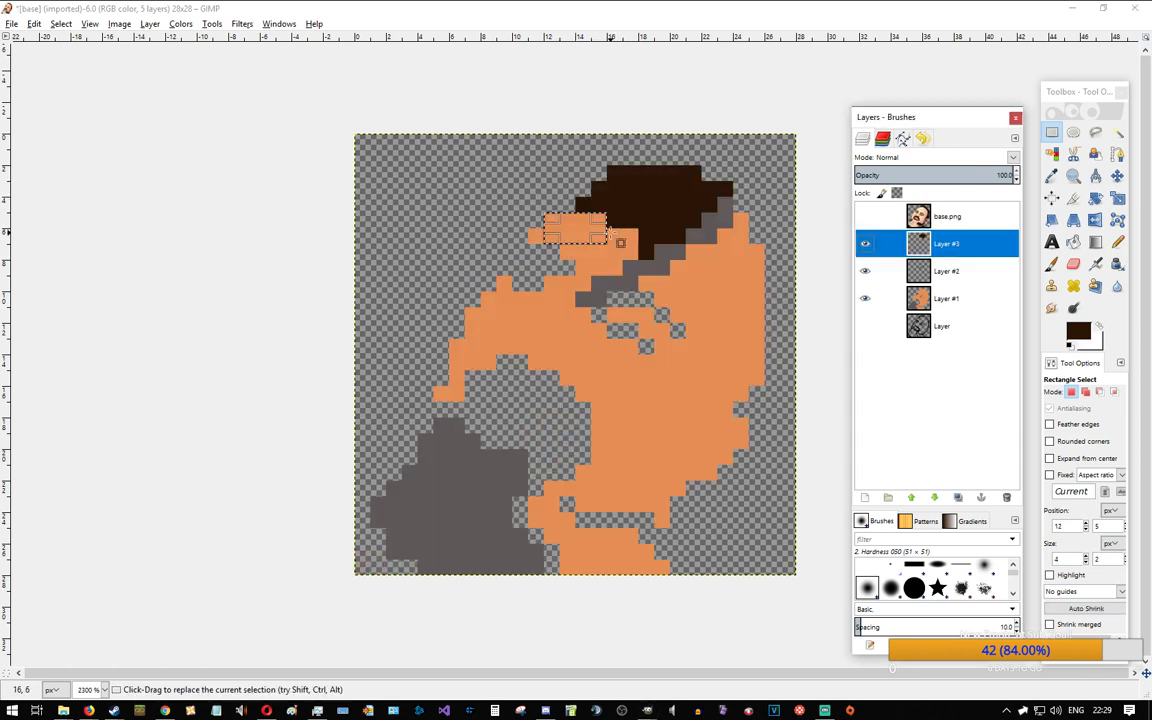
{"action": "left_click", "coordinate": [656, 386]}
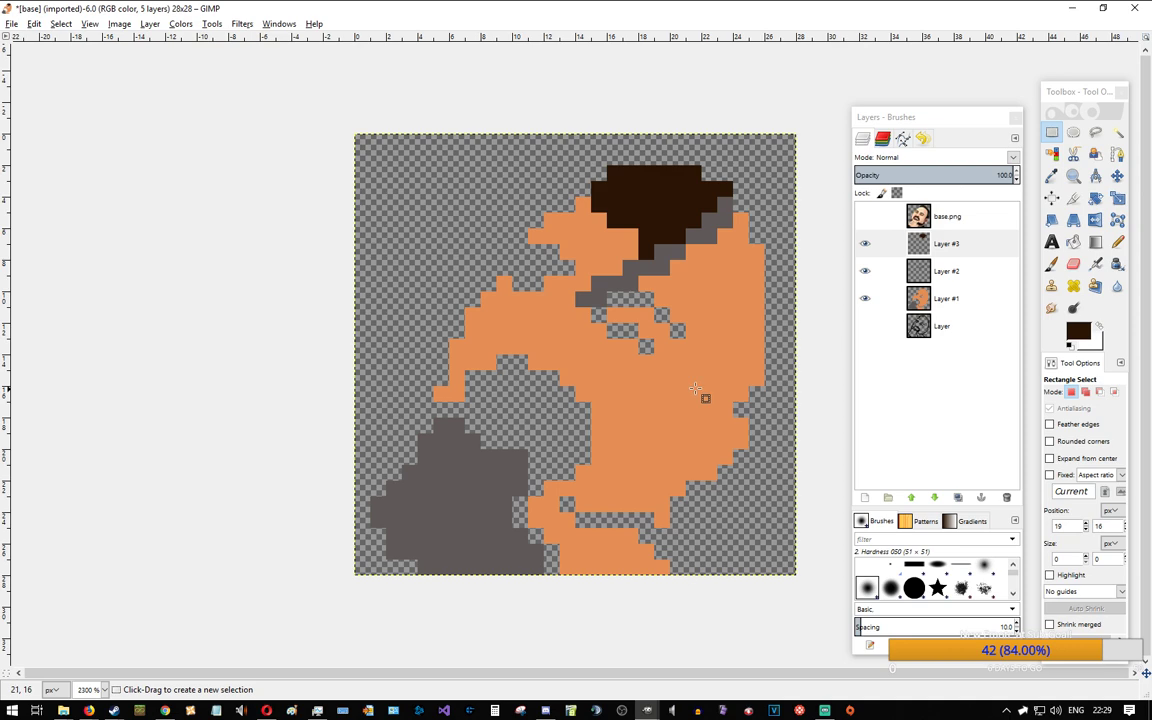
Step: Check the hair on the earlier Cragite emote and delete further blocks of brown along the hairline on Layer #3
{"action": "key", "text": "alt+Tab"}
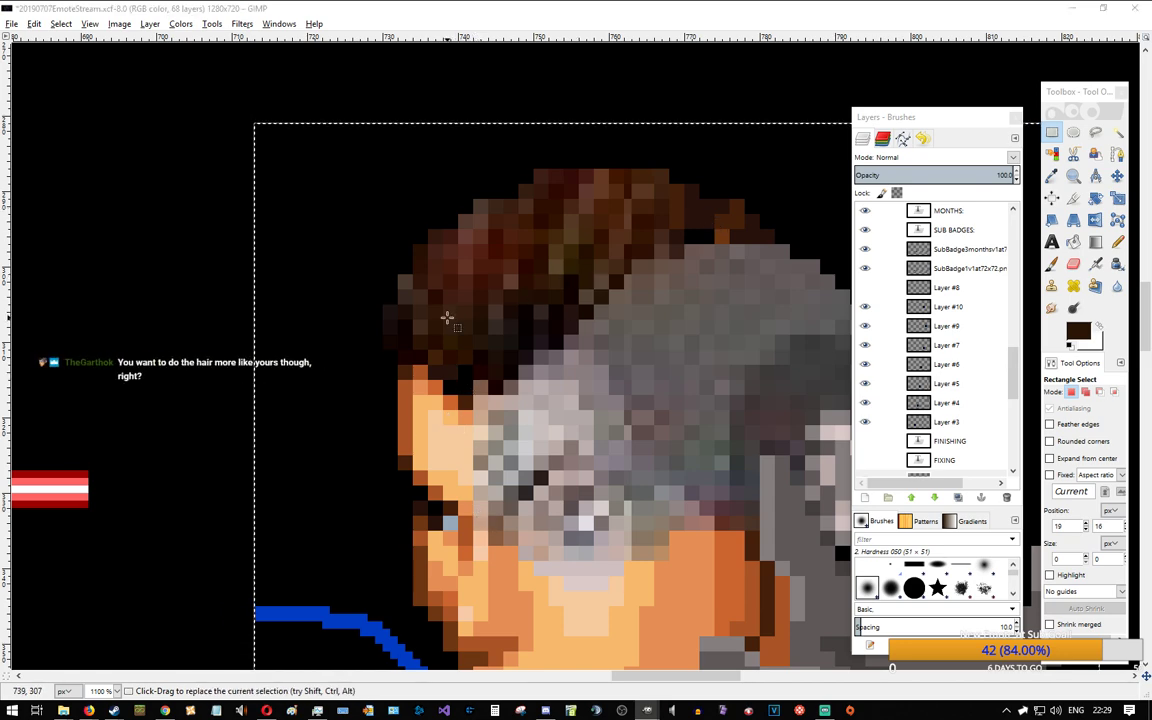
{"action": "key", "text": "alt+Tab"}
{"action": "left_click_drag", "start_coordinate": [650, 229], "coordinate": [607, 292]}
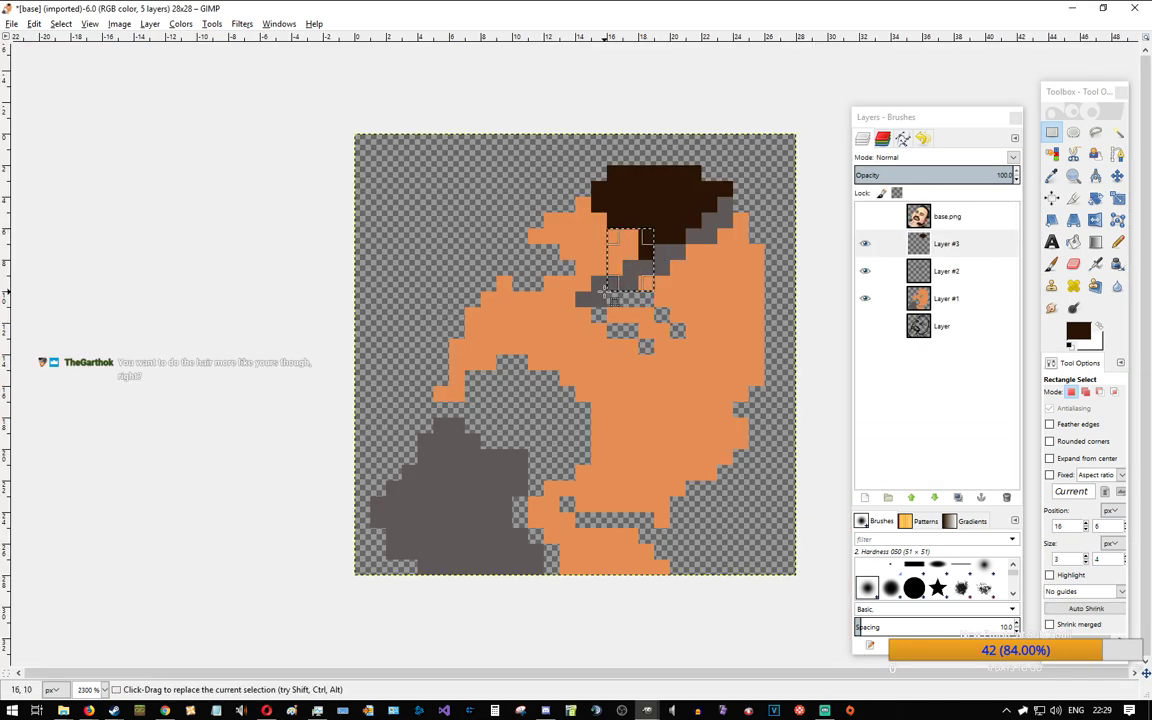
{"action": "left_click", "coordinate": [880, 241]}
{"action": "left_click_drag", "start_coordinate": [626, 216], "coordinate": [580, 247]}
{"action": "key", "text": "Delete"}
{"action": "mouse_move", "coordinate": [595, 200]}
{"action": "left_mouse_down"}
{"action": "mouse_move", "coordinate": [581, 229]}
{"action": "mouse_move", "coordinate": [564, 231]}
{"action": "mouse_move", "coordinate": [578, 229]}
{"action": "left_mouse_up"}
{"action": "key", "text": "Delete"}
{"action": "left_click", "coordinate": [639, 310]}
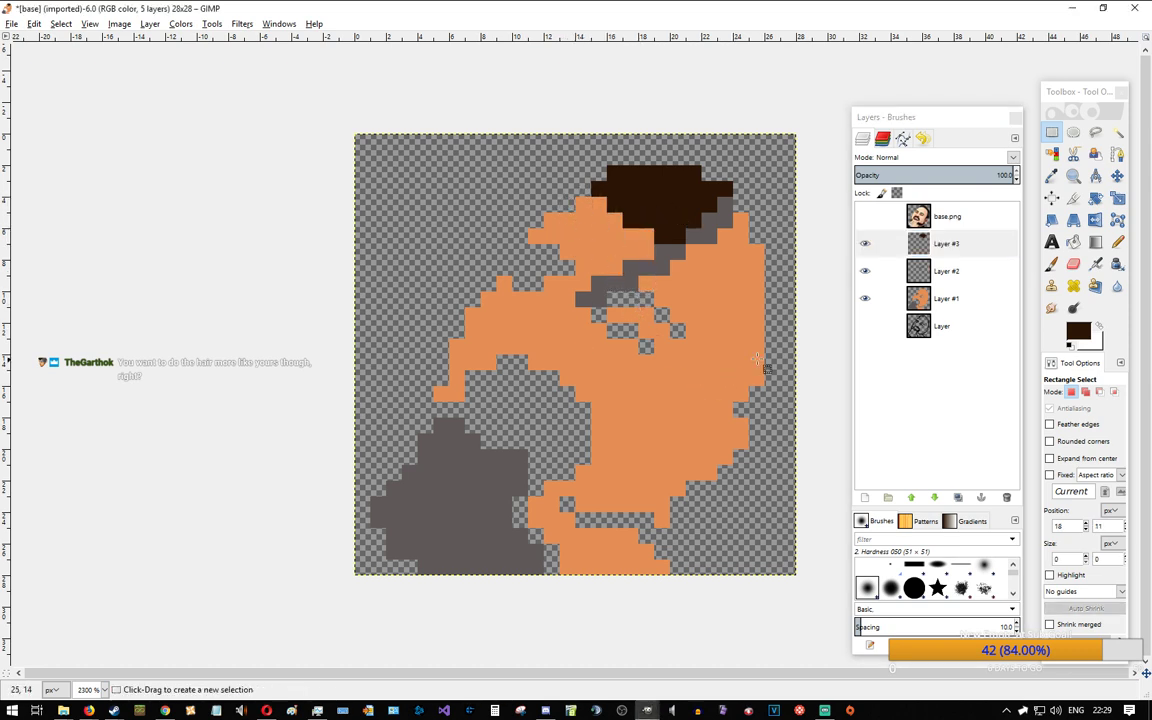
Step: Toggle Layer #3 and base.png to compare the hair, and show the black outline layer
{"action": "left_click", "coordinate": [865, 243]}
{"action": "left_click", "coordinate": [866, 243]}
{"action": "left_click", "coordinate": [866, 216]}
{"action": "left_click", "coordinate": [866, 216]}
{"action": "left_click", "coordinate": [866, 216]}
{"action": "left_click", "coordinate": [866, 326]}
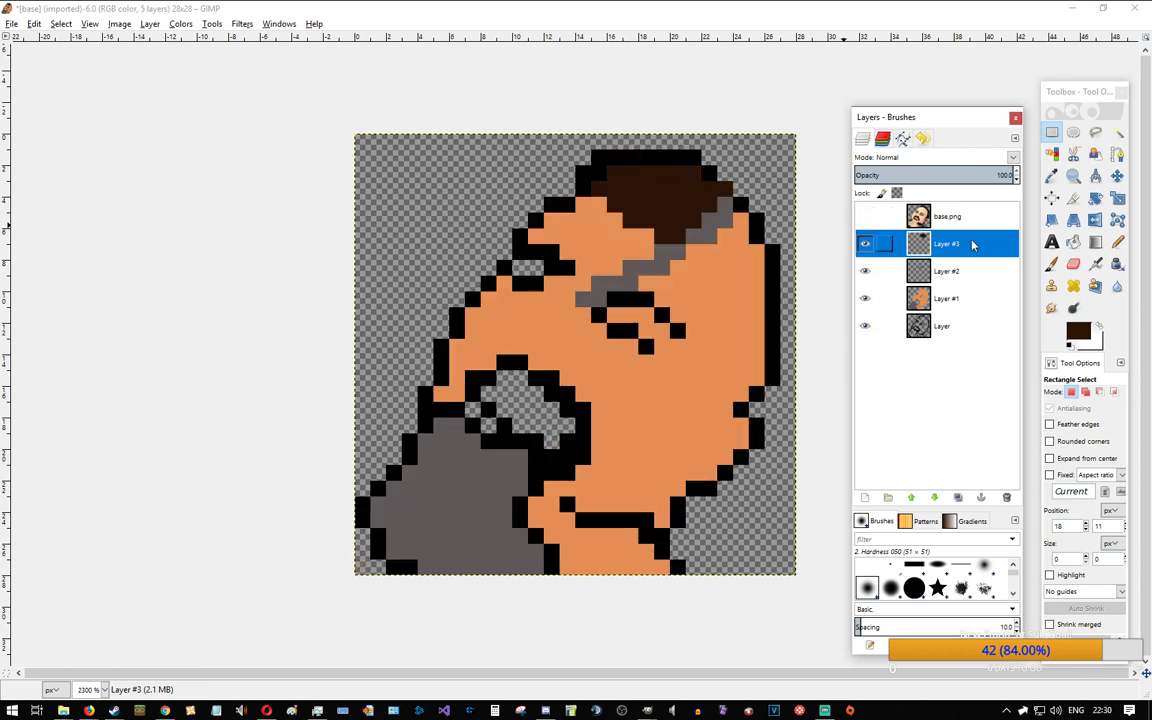
Step: Select Layer #1 and the Pencil tool, and sample the dark orange-brown skin edge colour from the earlier Cragite emote
{"action": "left_click", "coordinate": [945, 304]}
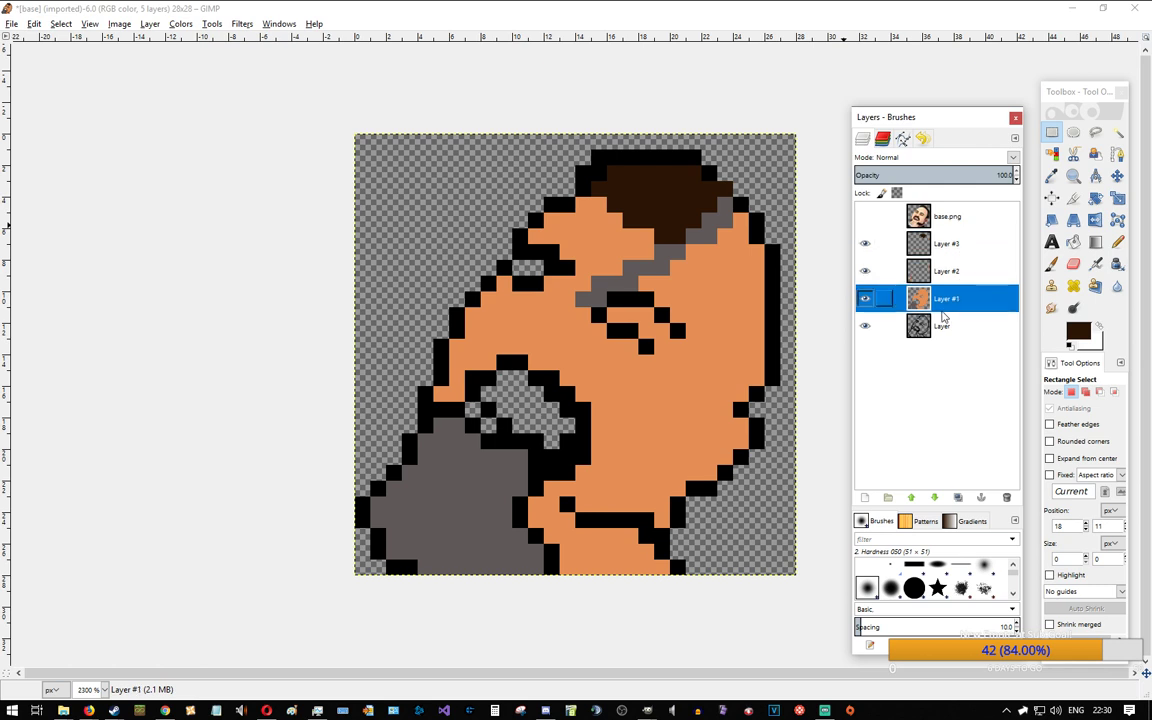
{"action": "left_click", "coordinate": [1117, 245]}
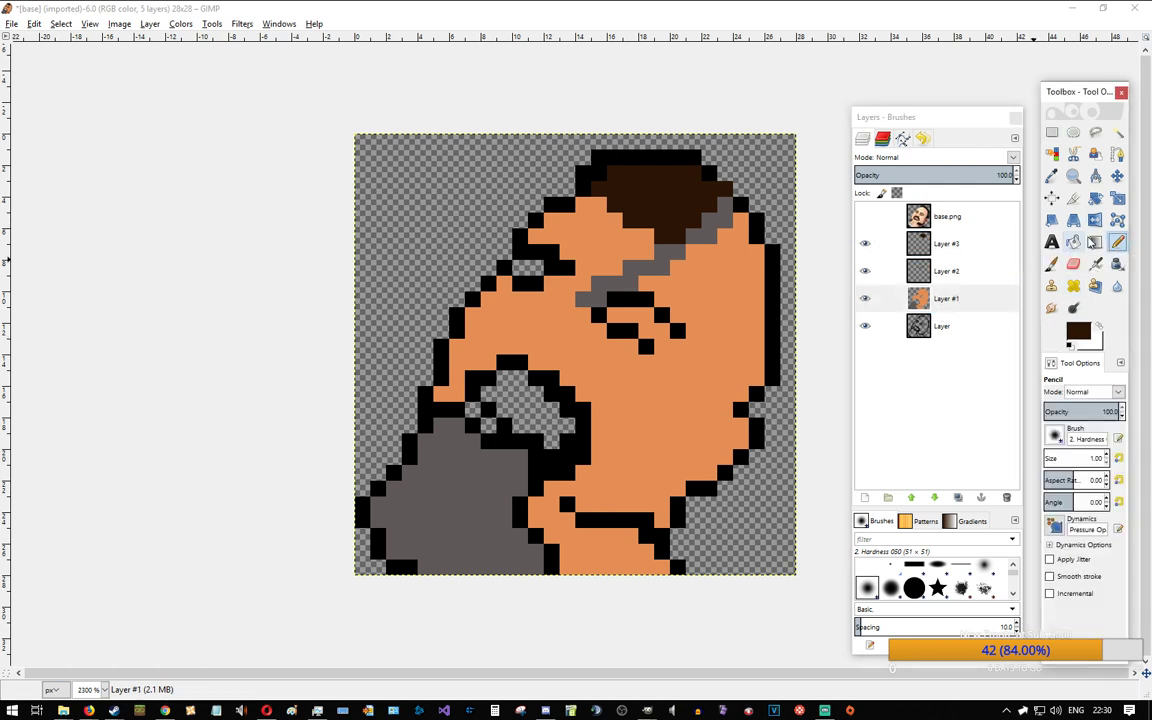
{"action": "left_click", "coordinate": [712, 336], "text": "ctrl"}
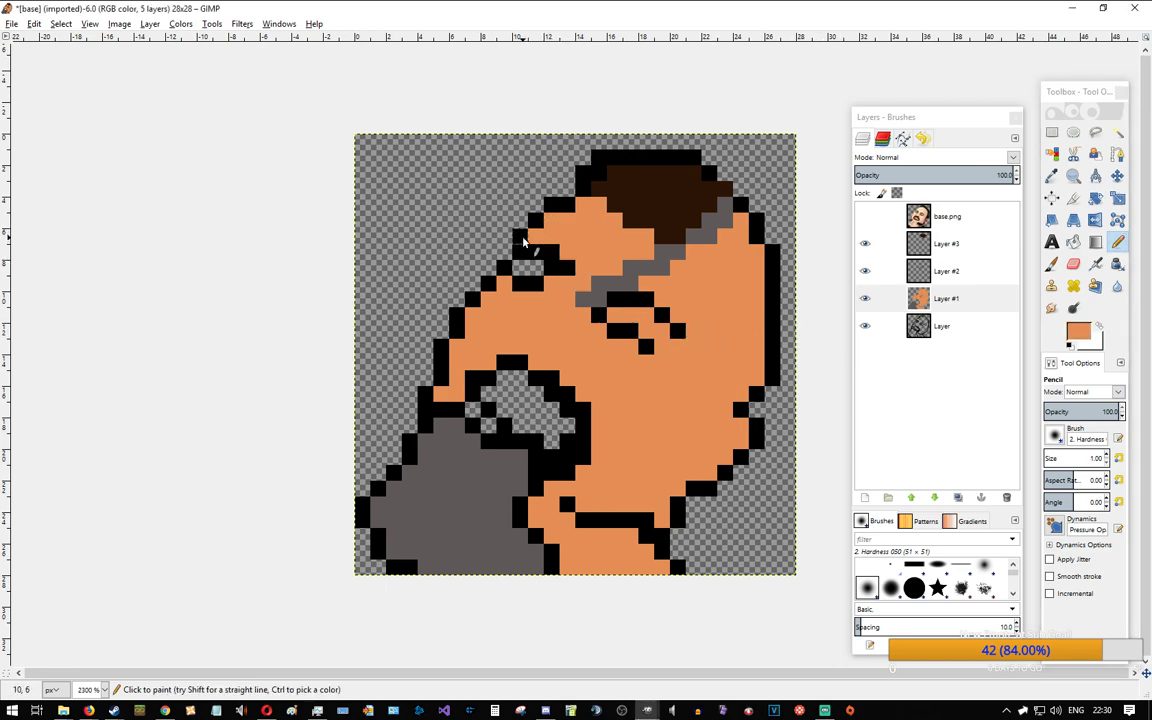
{"action": "key", "text": "super+Tab"}
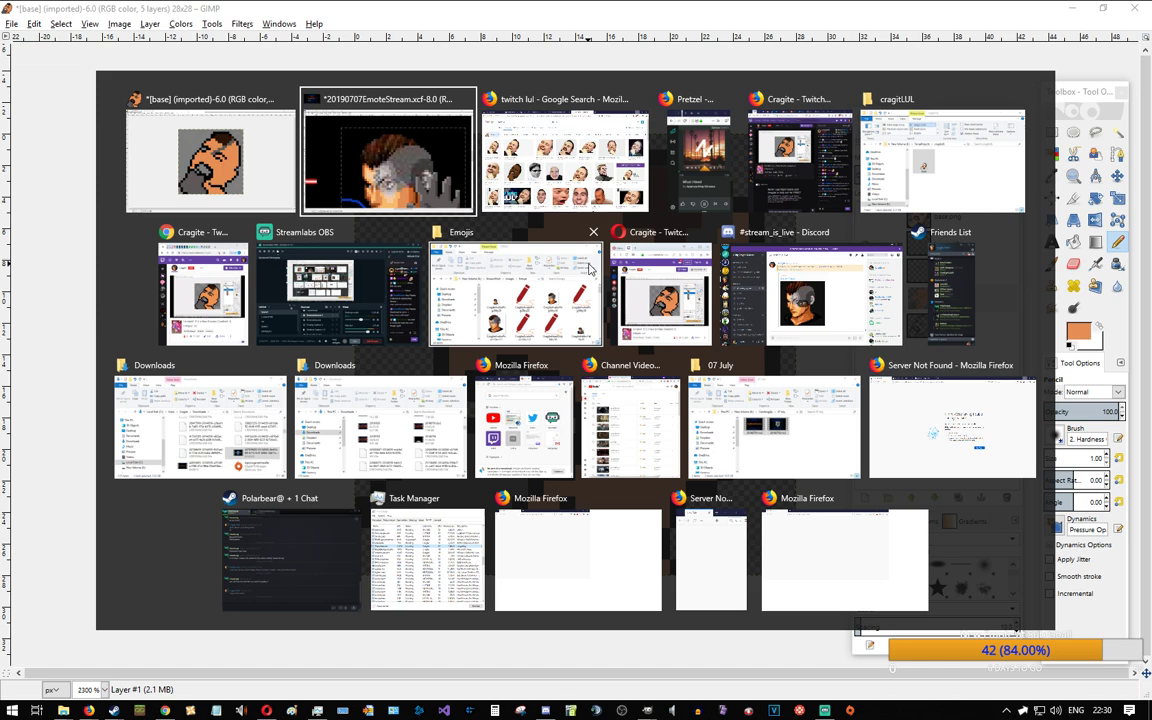
{"action": "left_click", "coordinate": [468, 190]}
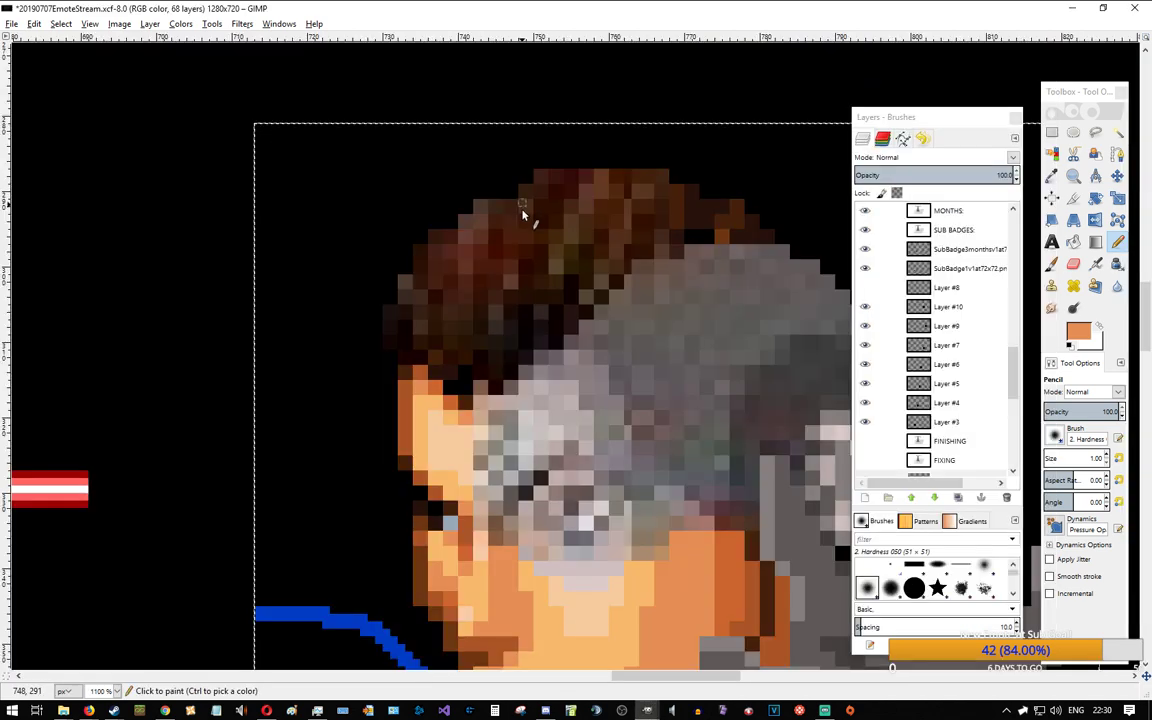
{"action": "left_click", "coordinate": [405, 430], "text": "ctrl"}
{"action": "key", "text": "alt+Tab"}
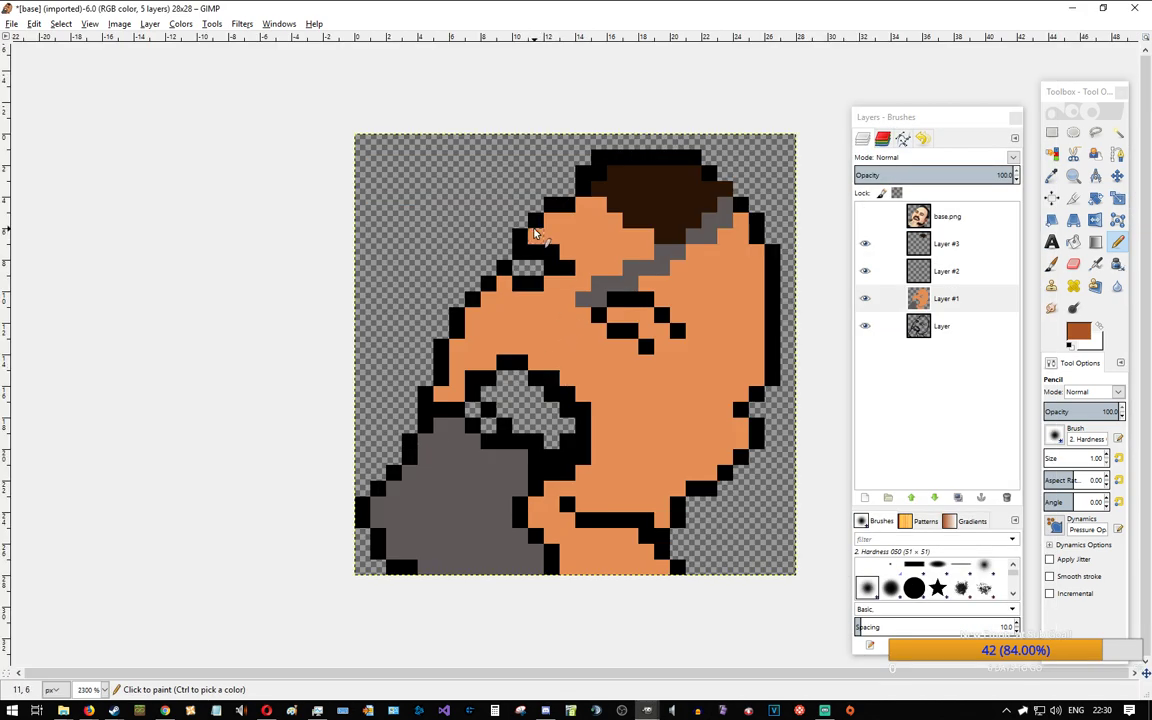
Step: Recolour the black outline along the forehead, brow and front of the face dark orange-brown on Layer #1, down to the hand
{"action": "left_click", "coordinate": [523, 236]}
{"action": "left_click", "coordinate": [537, 221]}
{"action": "left_click", "coordinate": [553, 206]}
{"action": "left_click", "coordinate": [566, 207]}
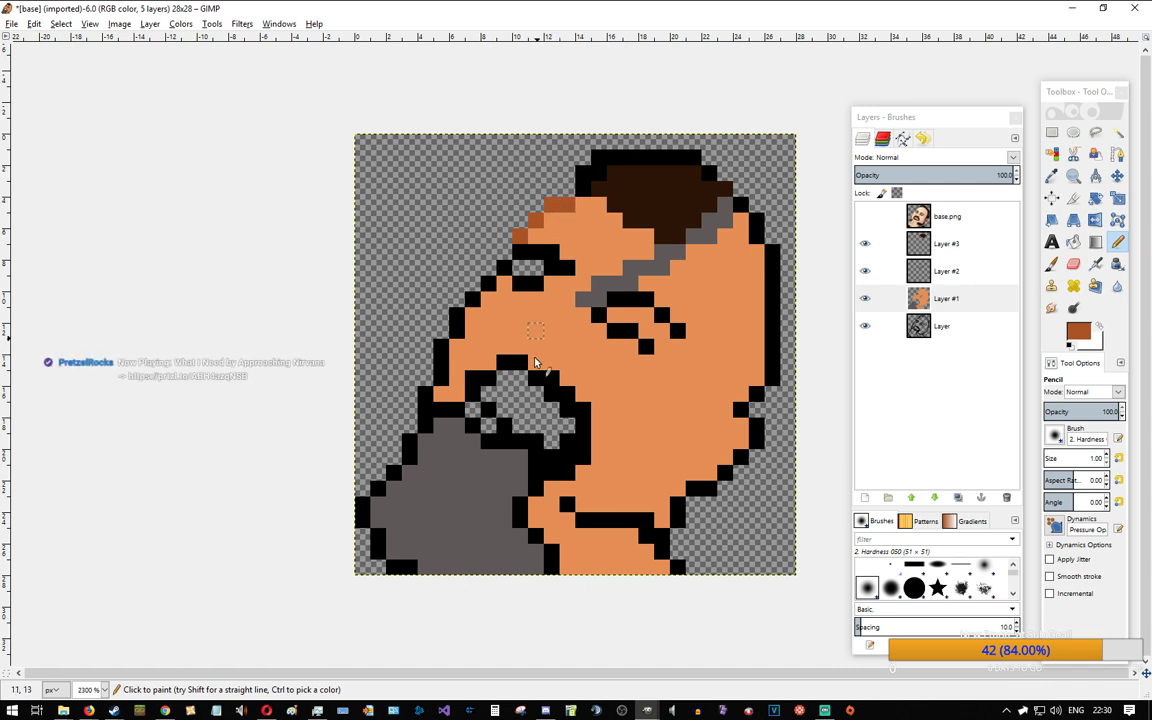
{"action": "left_click", "coordinate": [504, 271]}
{"action": "left_click", "coordinate": [487, 286]}
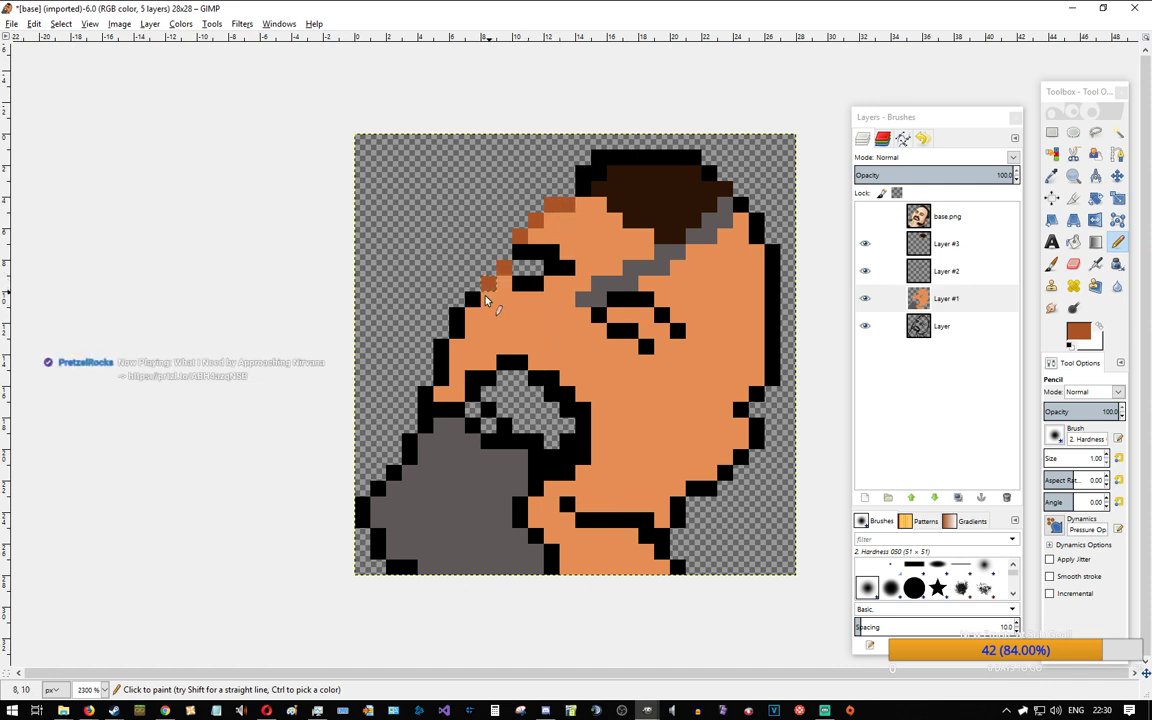
{"action": "left_click", "coordinate": [473, 301]}
{"action": "left_click", "coordinate": [457, 316]}
{"action": "left_click", "coordinate": [454, 328]}
{"action": "left_click", "coordinate": [440, 349]}
{"action": "left_click", "coordinate": [440, 363]}
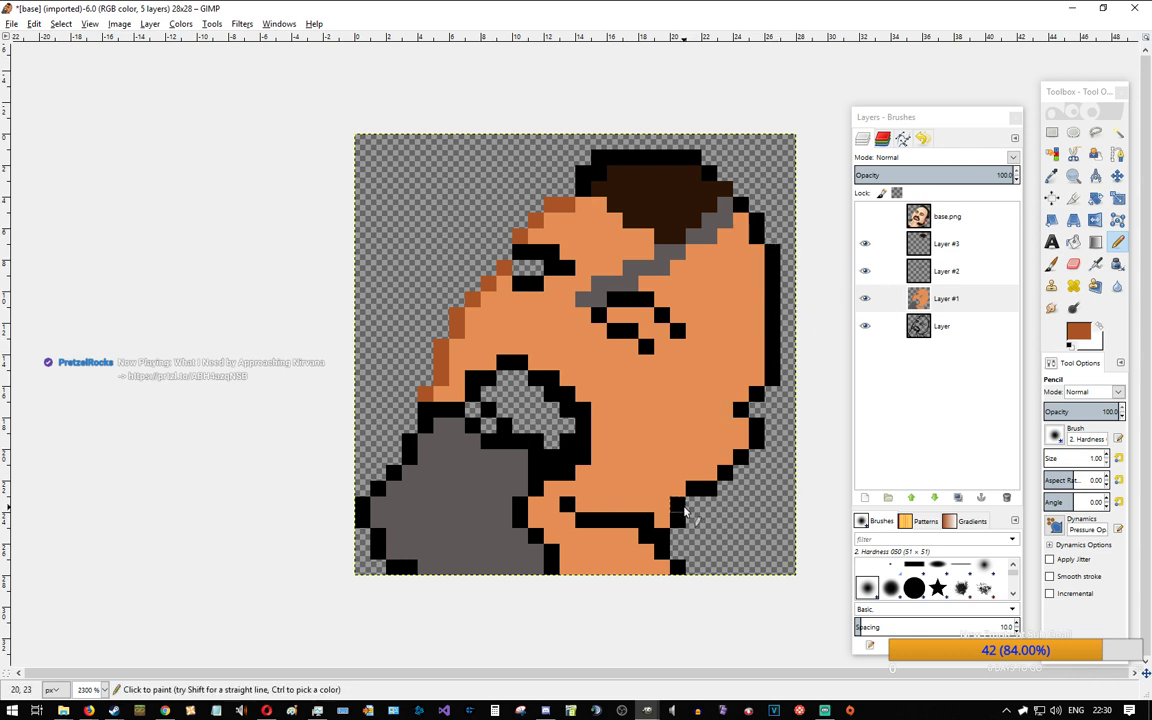
Step: Sample the lighter orange-brown shading colour from the earlier Cragite emote and recolour the mouth's upper outline with it on Layer #1
{"action": "left_click", "coordinate": [872, 302]}
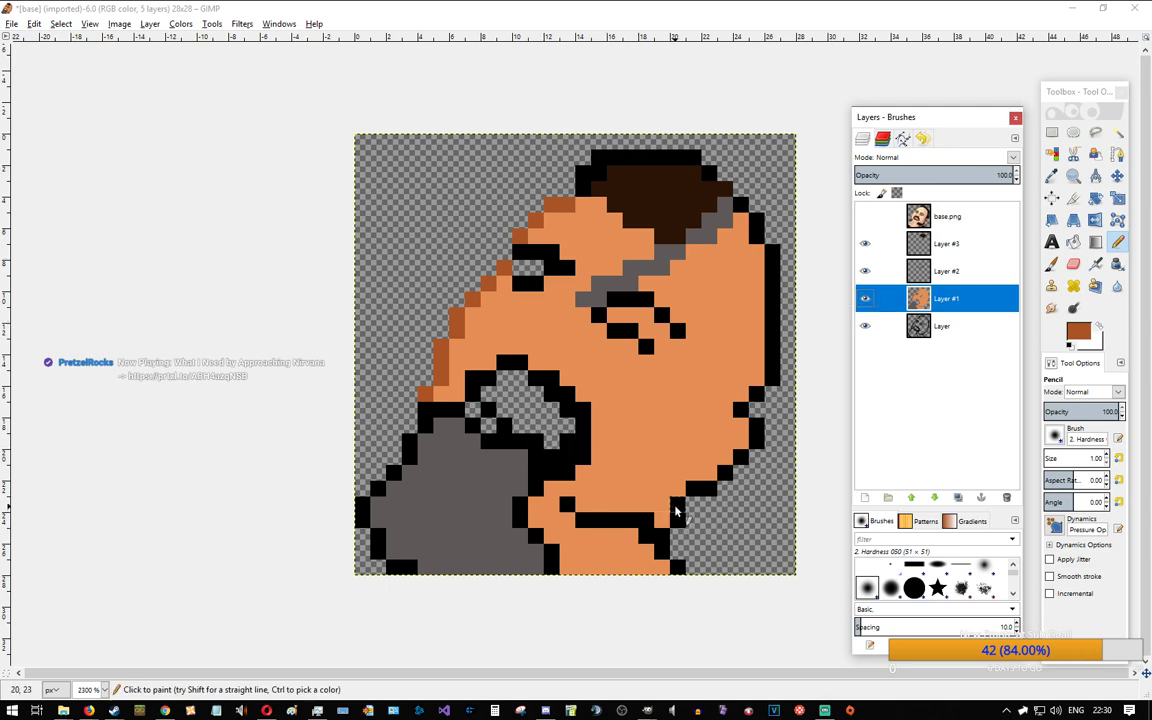
{"action": "key", "text": "alt+Tab"}
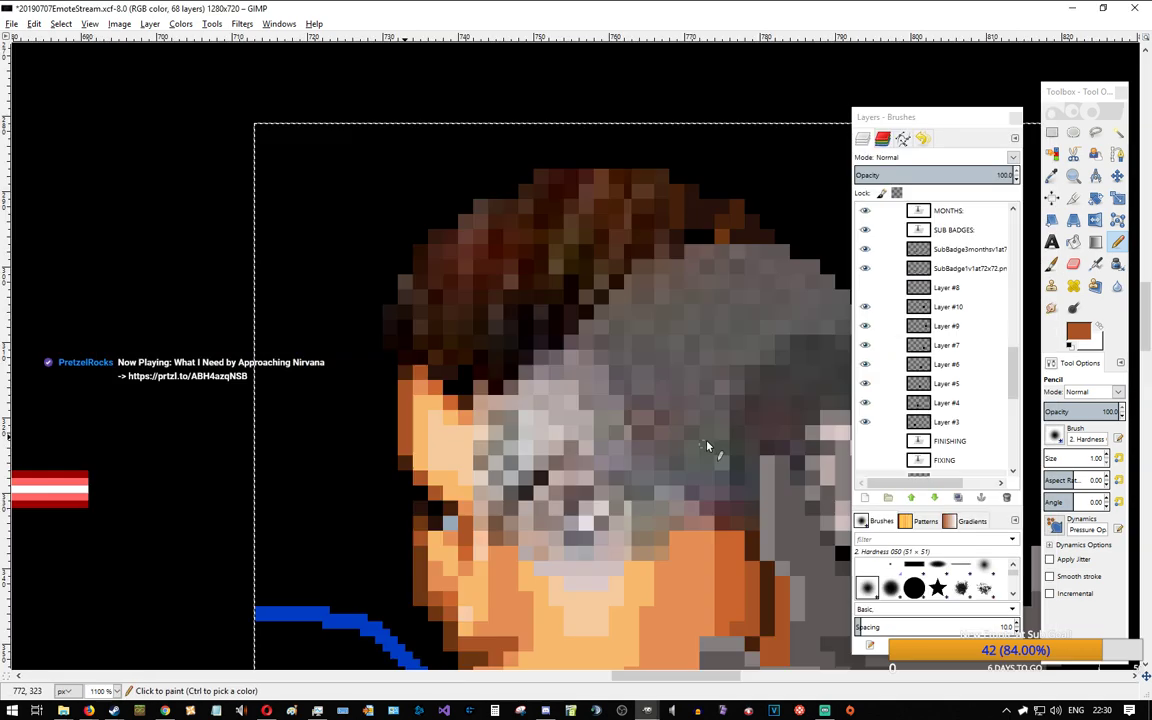
{"action": "key", "text": "alt+Tab"}
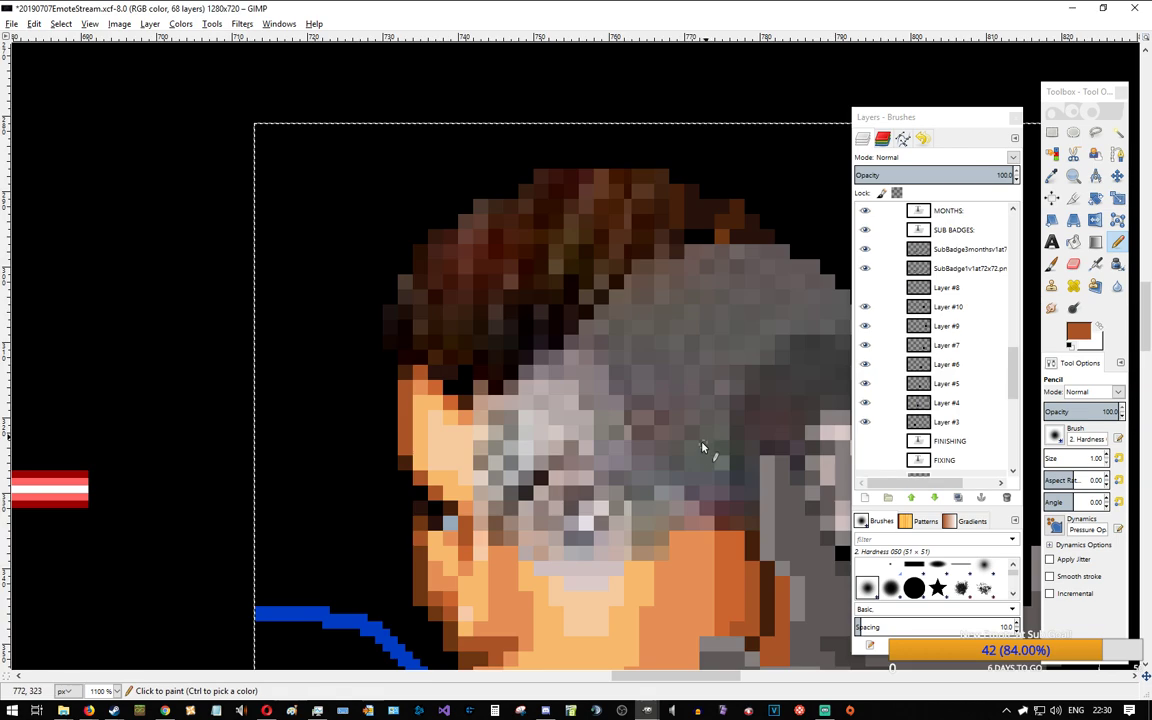
{"action": "scroll", "coordinate": [521, 444], "scroll_direction": "down", "scroll_amount": 5}
{"action": "scroll", "coordinate": [521, 444], "scroll_direction": "up", "scroll_amount": 5}
{"action": "key", "text": "alt+Tab"}
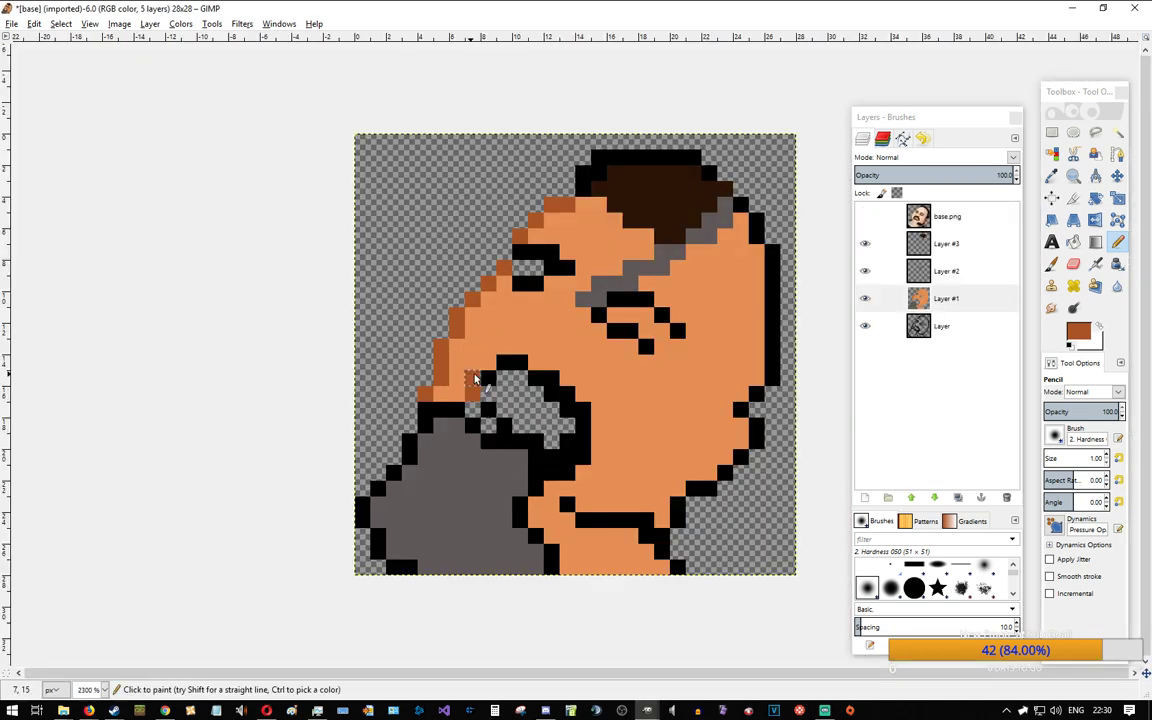
{"action": "key", "text": "alt+Tab"}
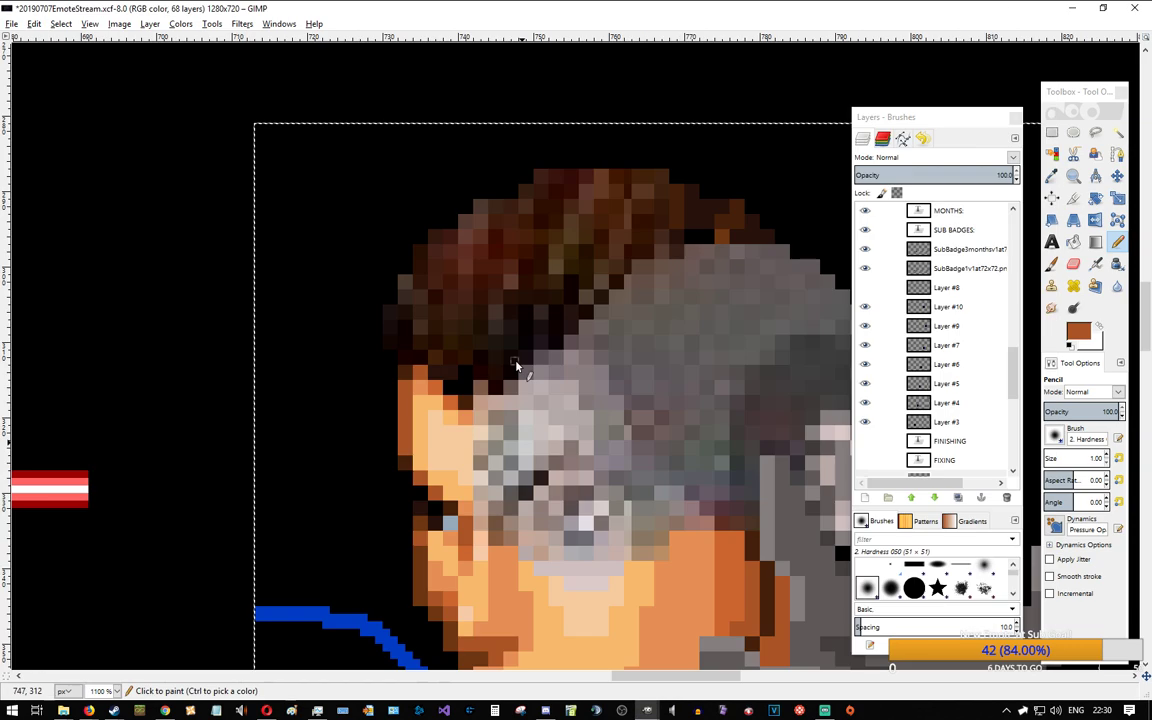
{"action": "scroll", "coordinate": [549, 428], "scroll_direction": "down", "scroll_amount": 4}
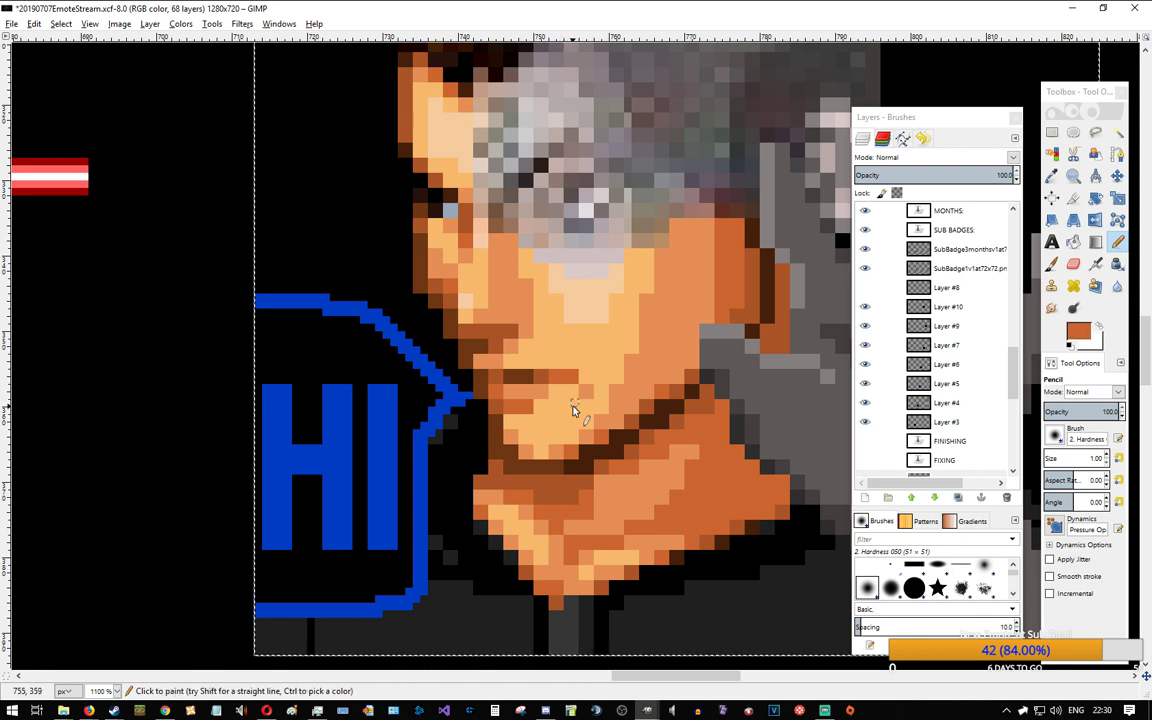
{"action": "key", "text": "alt+Tab"}
{"action": "left_click", "coordinate": [505, 368]}
{"action": "mouse_move", "coordinate": [489, 376]}
{"action": "left_mouse_down"}
{"action": "mouse_move", "coordinate": [474, 389]}
{"action": "mouse_move", "coordinate": [551, 384]}
{"action": "mouse_move", "coordinate": [576, 412]}
{"action": "mouse_move", "coordinate": [577, 446]}
{"action": "left_mouse_up"}
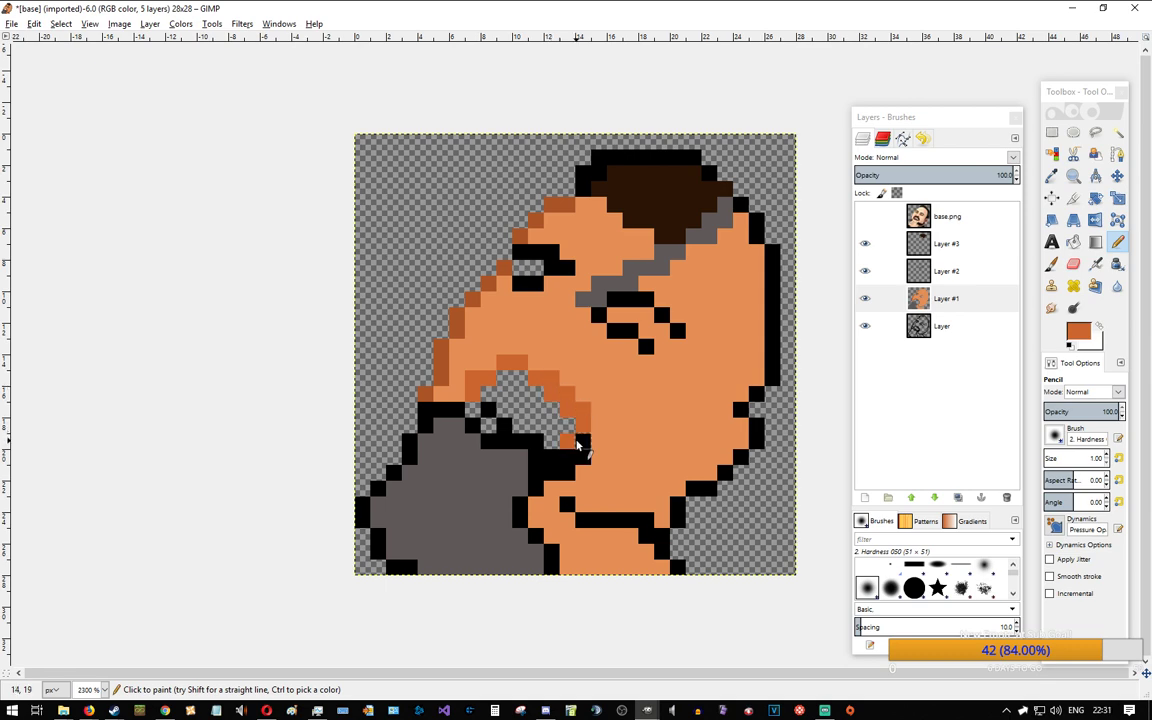
Step: Compare the mouth and nose area with base.png and the Twitch LUL image search results
{"action": "key", "text": "alt+Tab"}
{"action": "key", "text": "alt+Tab"}
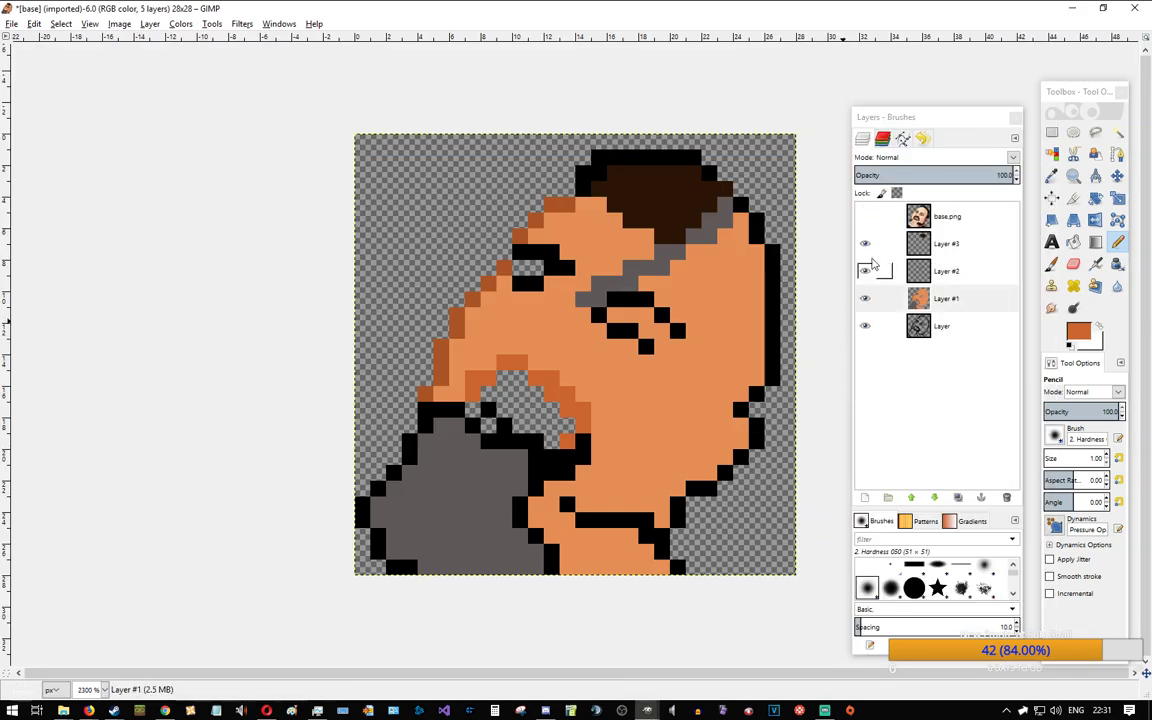
{"action": "left_click", "coordinate": [866, 217]}
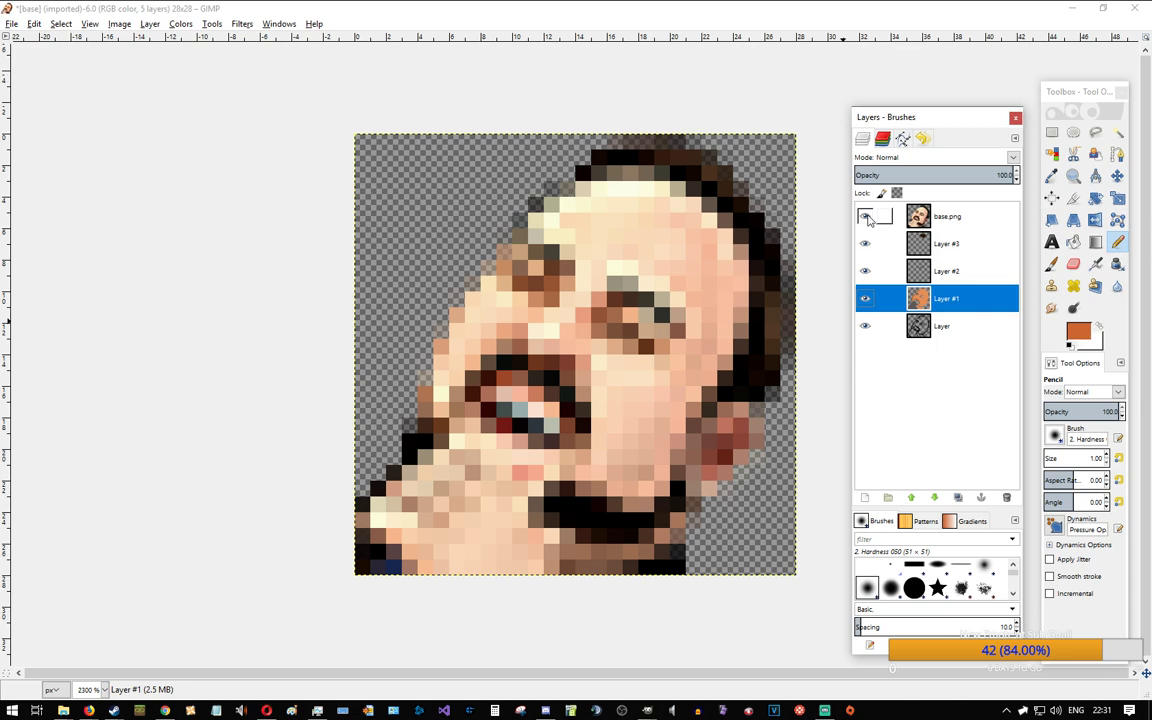
{"action": "key", "text": "alt+Tab"}
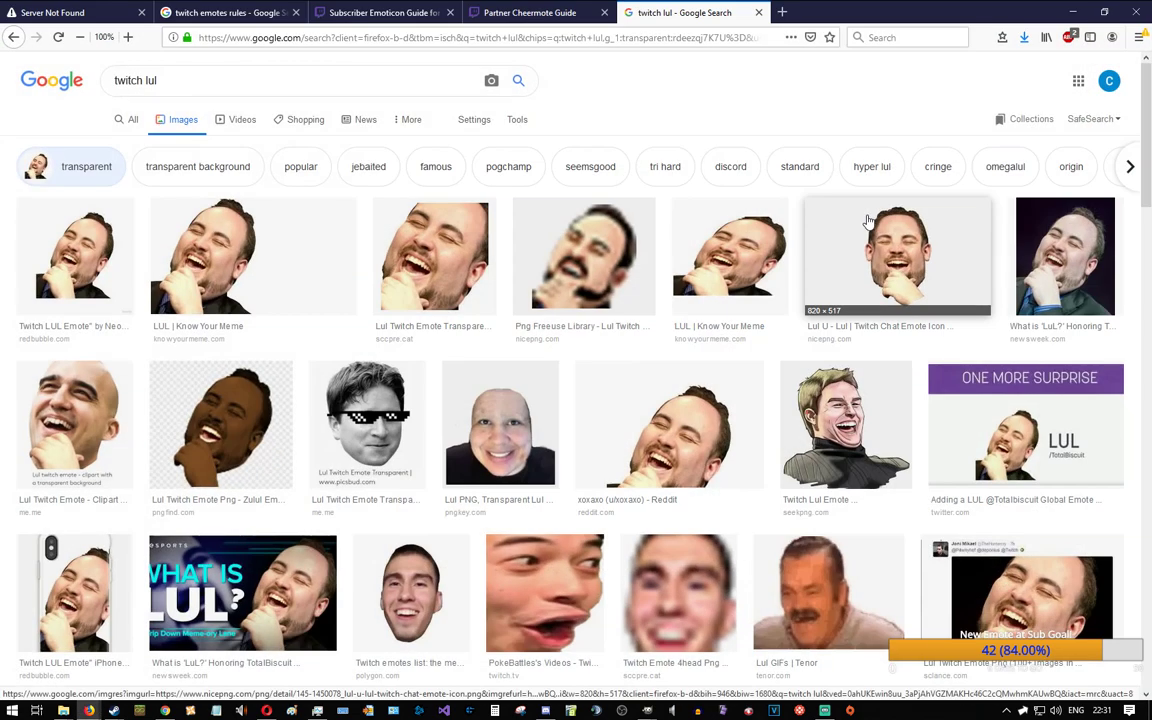
{"action": "key", "text": "alt+Tab"}
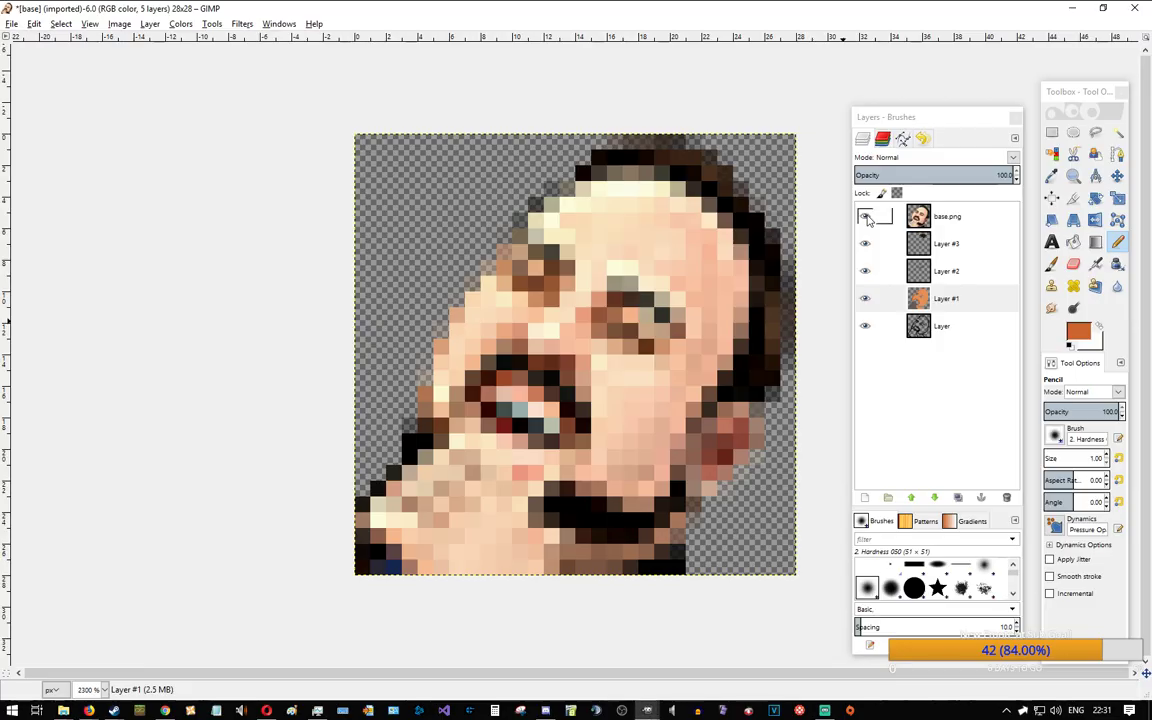
{"action": "key", "text": "alt+Tab"}
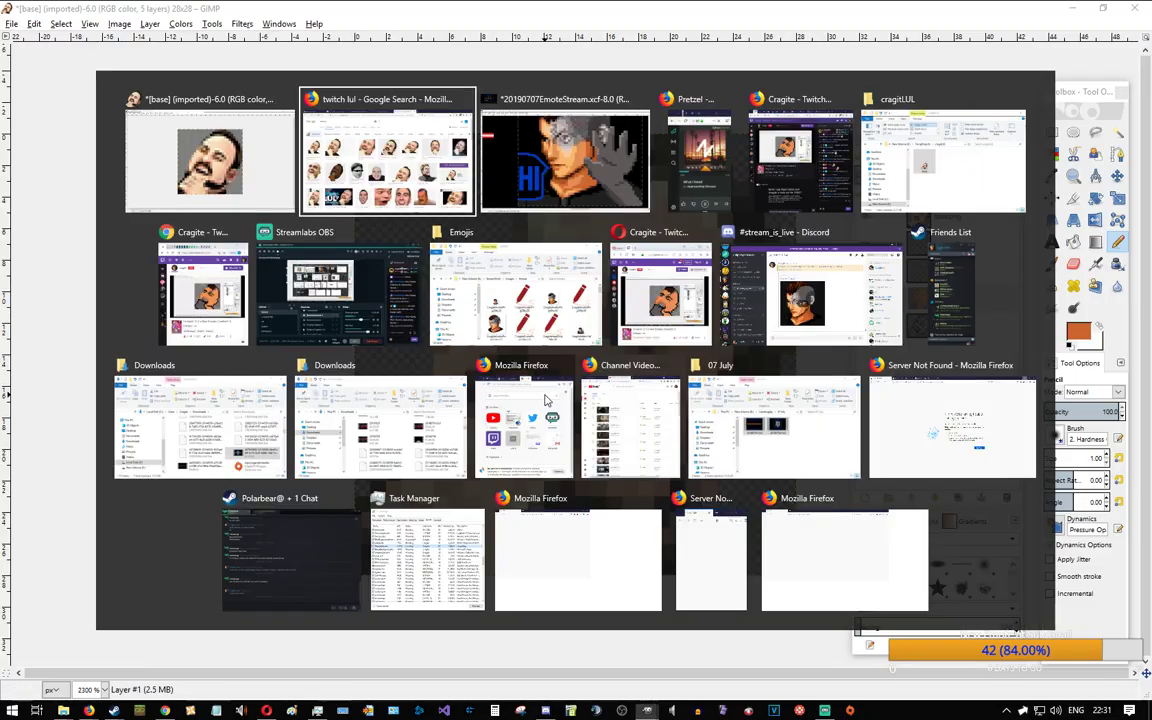
{"action": "key", "text": "alt+Tab"}
{"action": "key", "text": "alt+Tab"}
{"action": "key", "text": "alt+Tab"}
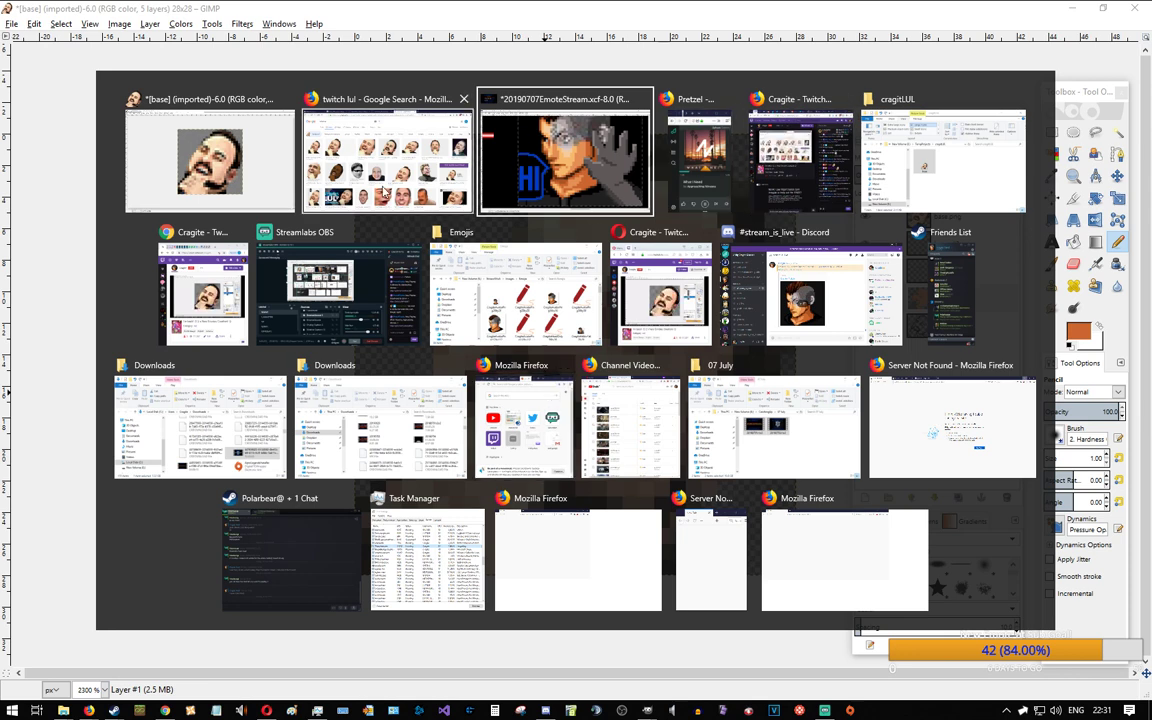
{"action": "left_click", "coordinate": [216, 152]}
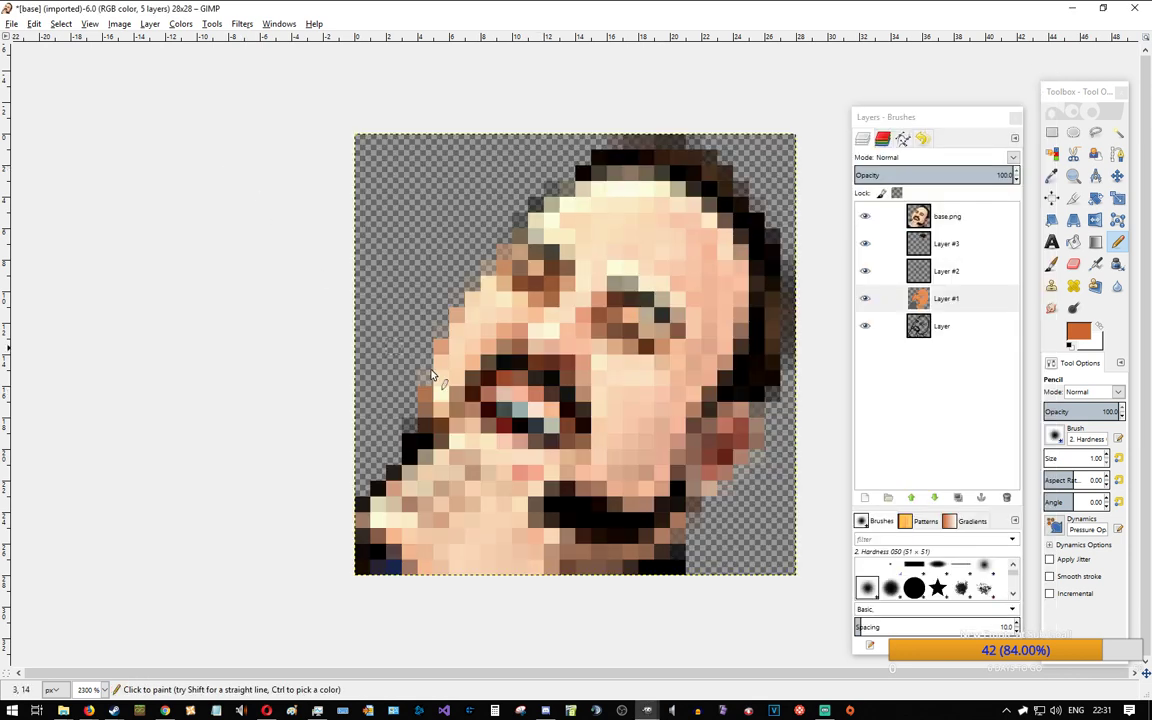
{"action": "left_click", "coordinate": [865, 216]}
{"action": "left_click", "coordinate": [505, 378]}
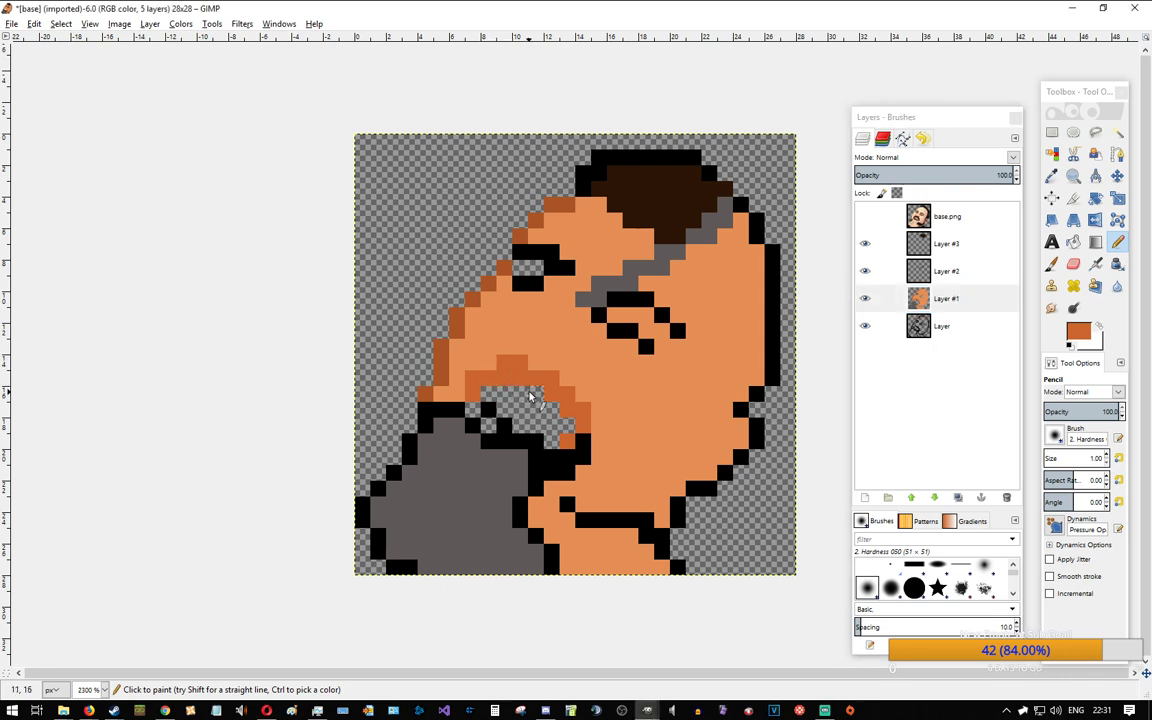
{"action": "key", "text": "ctrl+z"}
{"action": "key", "text": "ctrl+z"}
Step: Cover the old upper mouth outline with the skin colour and repaint the orange-brown outline one pixel further inward
{"action": "left_click", "coordinate": [505, 310], "text": "ctrl"}
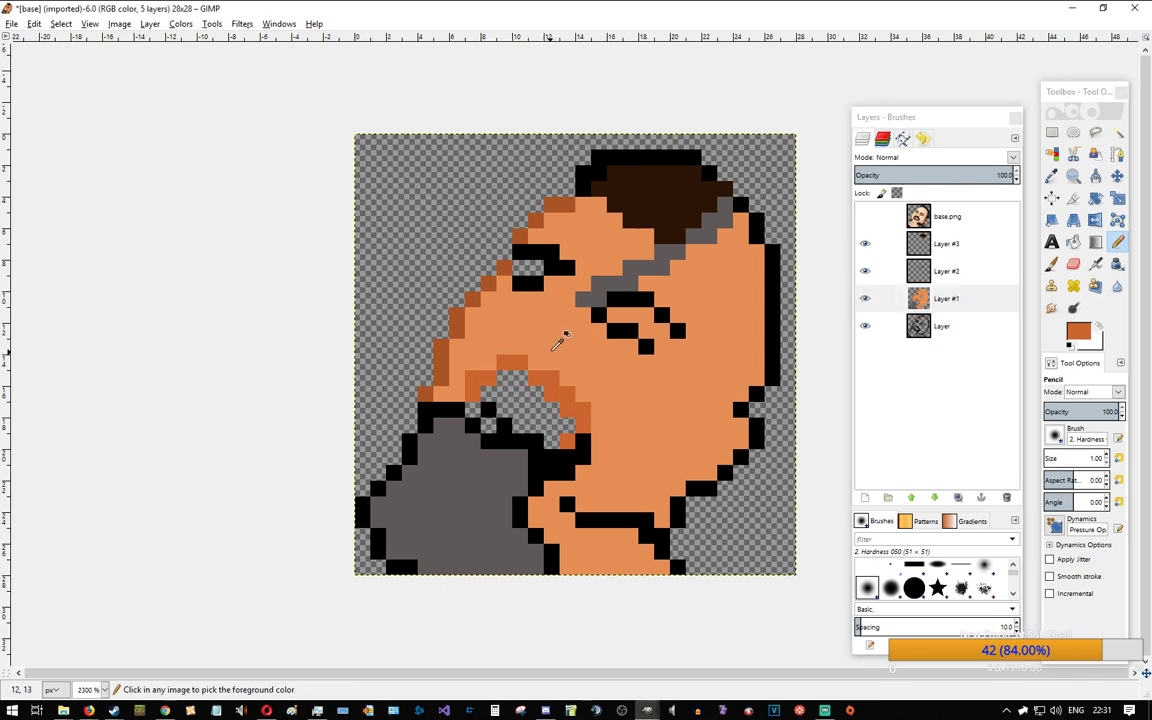
{"action": "mouse_move", "coordinate": [506, 366]}
{"action": "left_mouse_down"}
{"action": "mouse_move", "coordinate": [550, 380]}
{"action": "mouse_move", "coordinate": [573, 413]}
{"action": "left_mouse_up"}
{"action": "left_click", "coordinate": [484, 372], "text": "ctrl"}
{"action": "left_click_drag", "start_coordinate": [505, 380], "coordinate": [536, 397]}
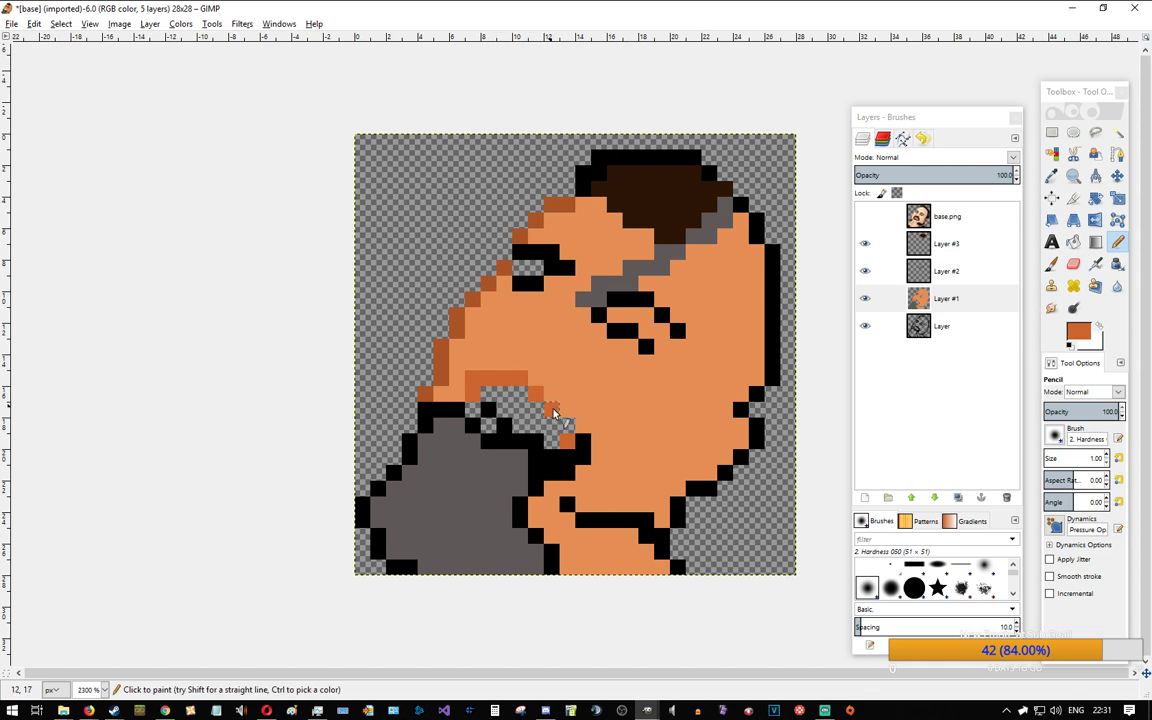
{"action": "left_click", "coordinate": [565, 425]}
Step: Paint an orange-brown shading line for the nose above the mouth, correcting stray pixels with the skin colour
{"action": "left_click", "coordinate": [515, 347]}
{"action": "left_click", "coordinate": [537, 350], "text": "ctrl"}
{"action": "left_click", "coordinate": [520, 347]}
{"action": "left_click", "coordinate": [535, 332], "text": "ctrl"}
{"action": "left_click", "coordinate": [520, 333]}
{"action": "left_click_drag", "start_coordinate": [506, 334], "coordinate": [505, 348]}
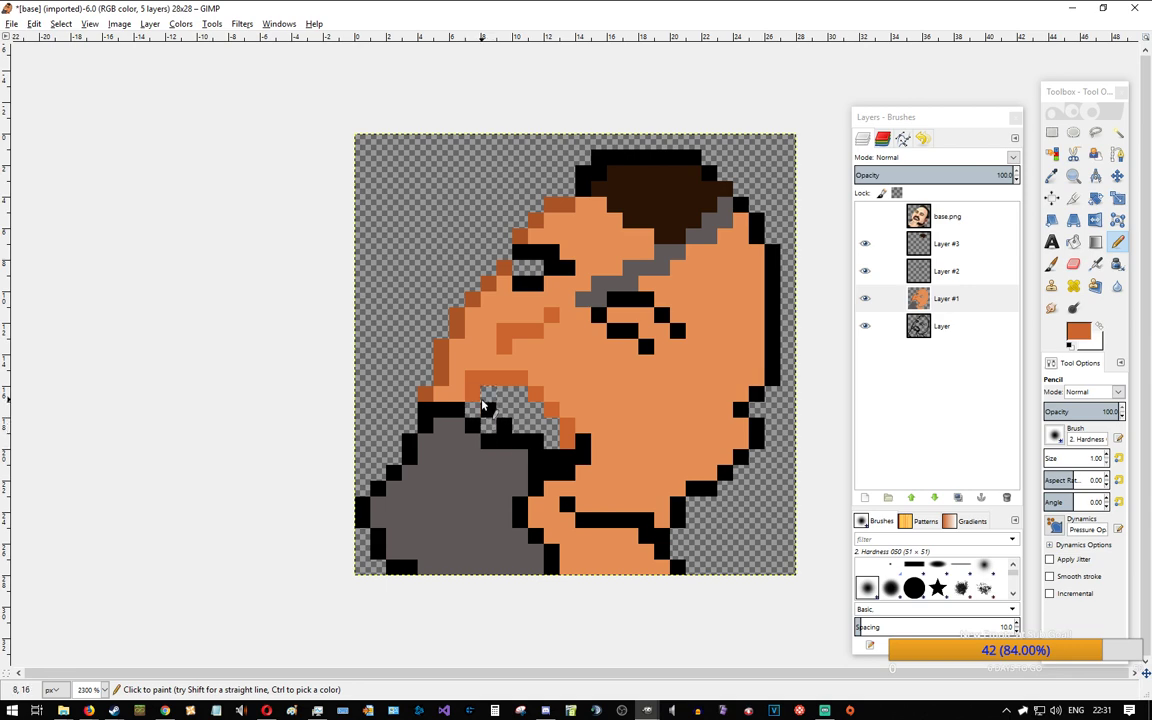
Step: Check the mouth against the LUL search images and base.png, and paint orange-brown pixels at its lower front corner
{"action": "key", "text": "alt+Tab"}
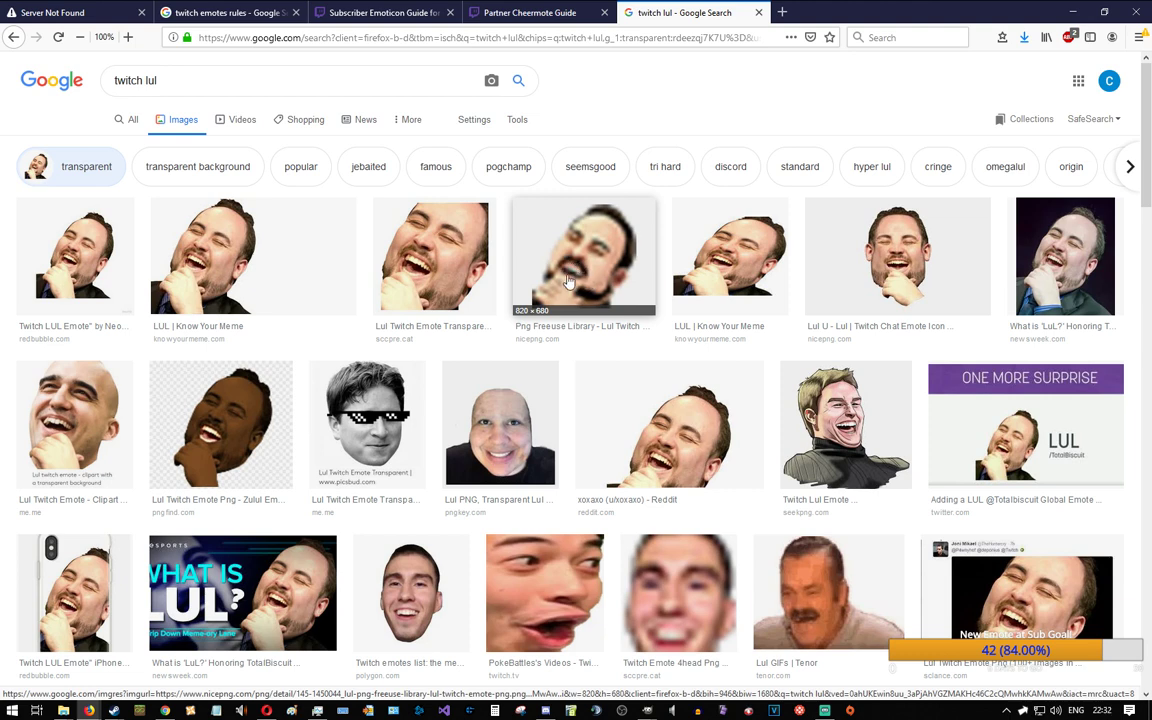
{"action": "key", "text": "alt+Tab"}
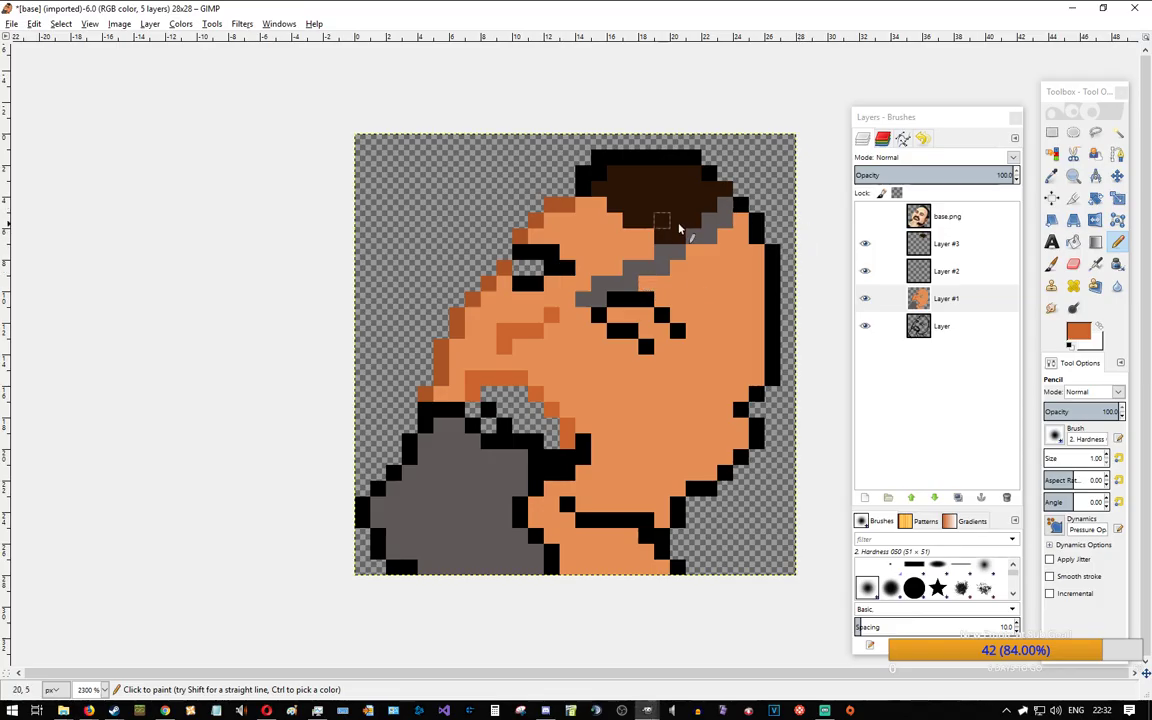
{"action": "left_click", "coordinate": [865, 217]}
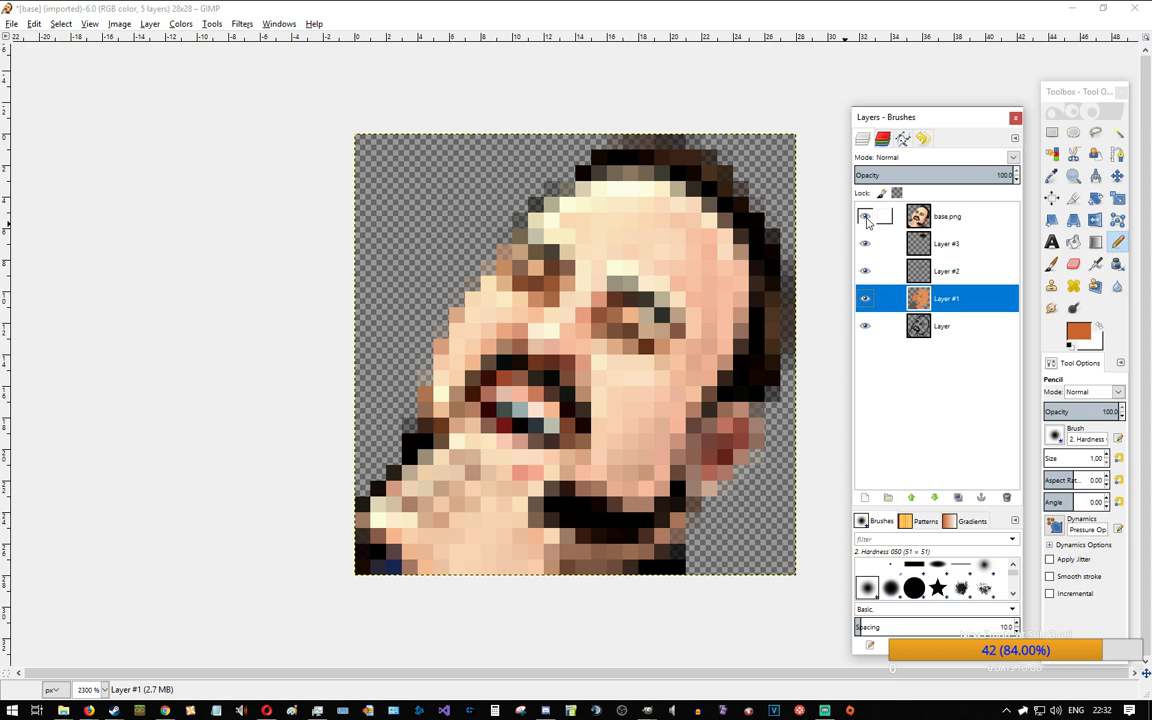
{"action": "left_click", "coordinate": [865, 217]}
{"action": "left_click", "coordinate": [488, 425]}
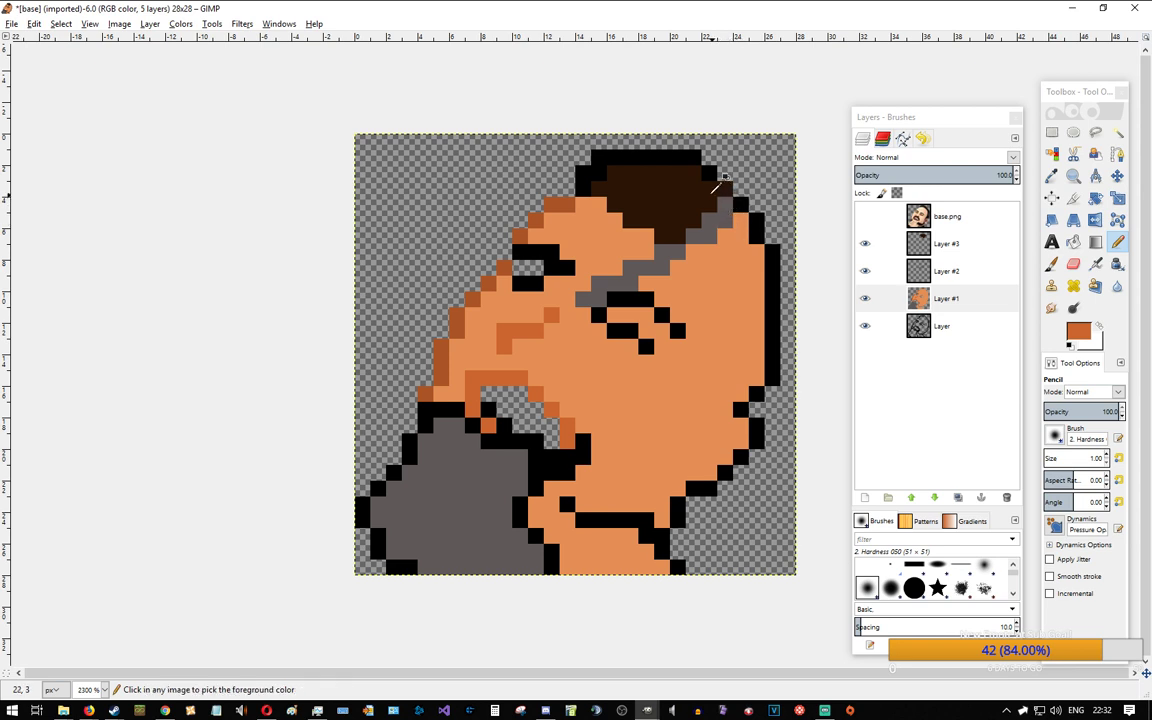
Step: Select Layer #2, sample the grey hair colour and paint the area at the upper back of the head grey
{"action": "left_click", "coordinate": [945, 271]}
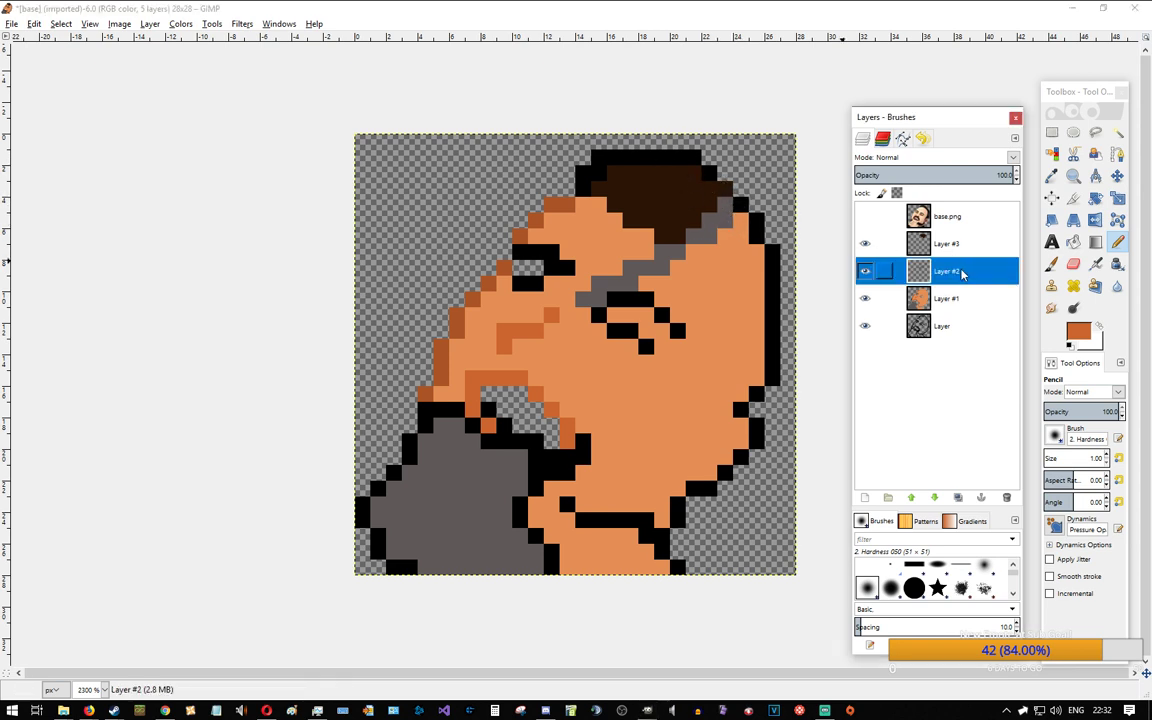
{"action": "left_click", "coordinate": [740, 220], "text": "ctrl"}
{"action": "left_click_drag", "start_coordinate": [756, 221], "coordinate": [758, 238]}
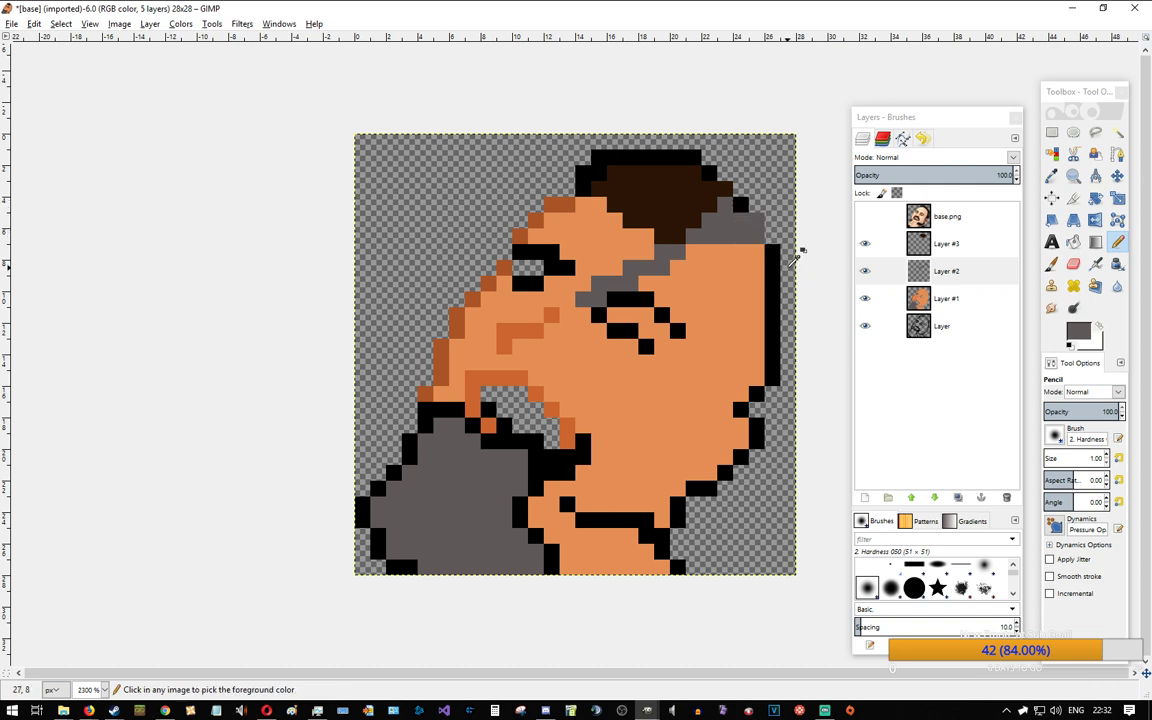
Step: Check the grey hair on the earlier Cragite emote and recolour the remaining black outline pixel behind the brown hair grey
{"action": "key", "text": "super+Tab"}
{"action": "key", "text": "Right"}
{"action": "key", "text": "Return"}
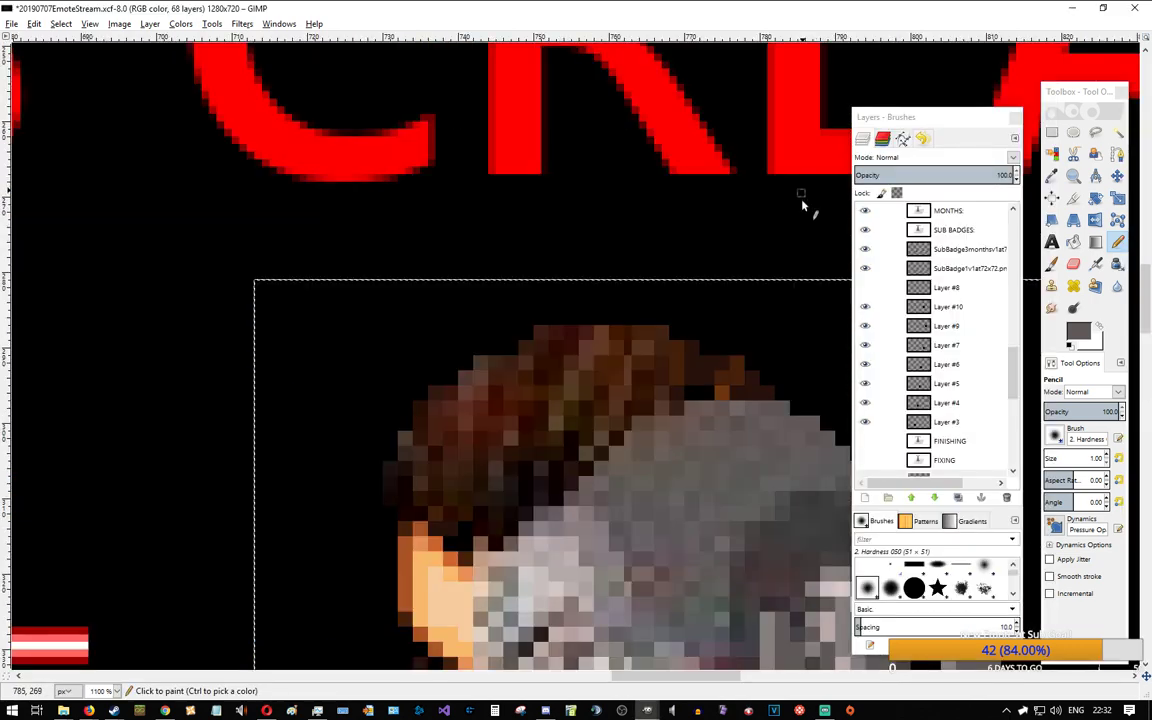
{"action": "scroll", "coordinate": [802, 205], "scroll_direction": "down", "scroll_amount": 3}
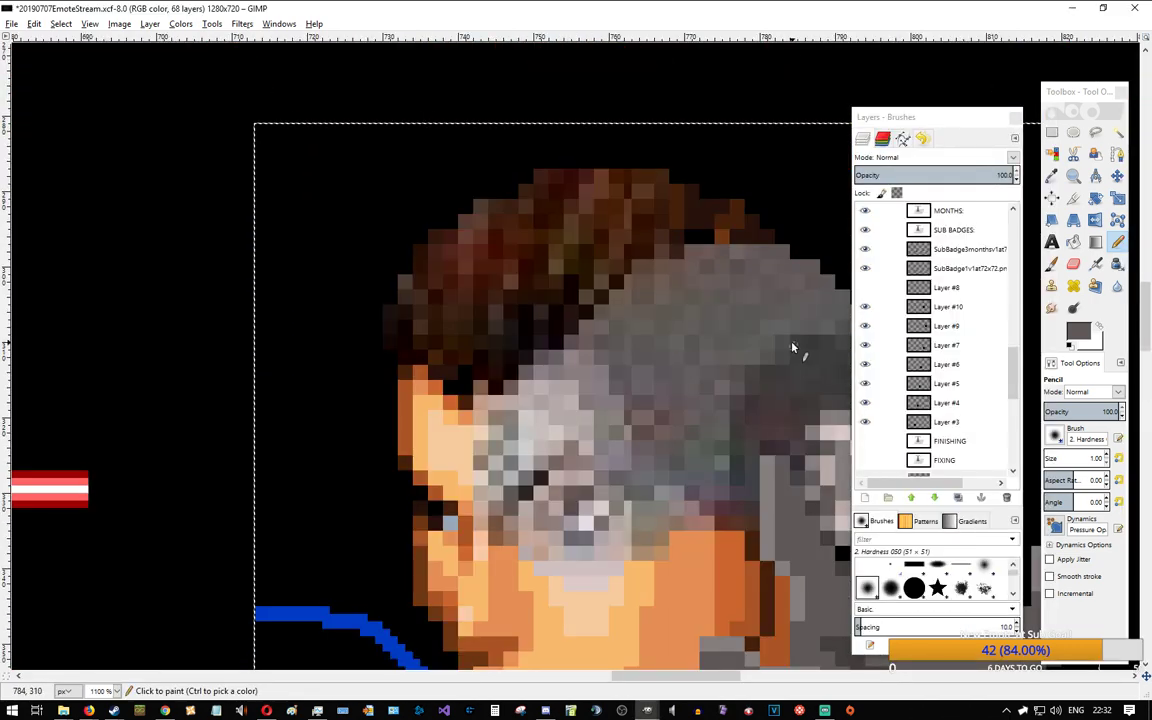
{"action": "key", "text": "alt+Tab"}
{"action": "left_click", "coordinate": [742, 207]}
{"action": "left_click_drag", "start_coordinate": [758, 221], "coordinate": [760, 233]}
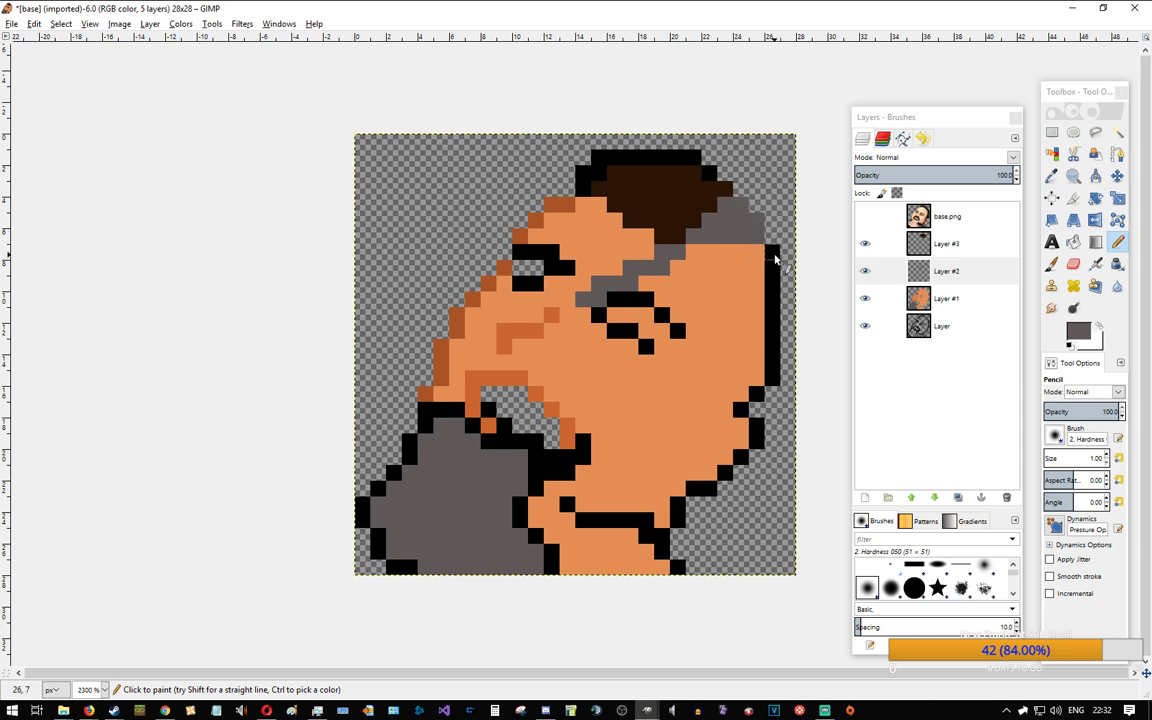
Step: Toggle Layer #2 to check the grey hair, and extend the grey down the back-of-head outline to just above the ear
{"action": "left_click", "coordinate": [865, 271]}
{"action": "left_click", "coordinate": [865, 271]}
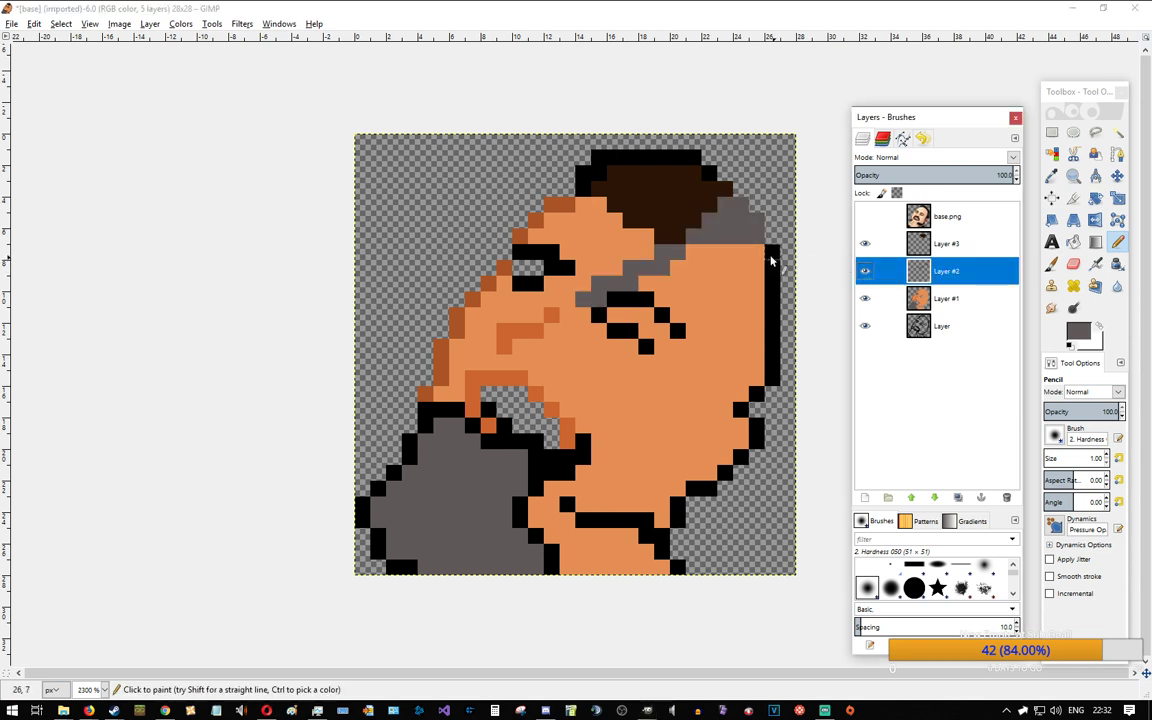
{"action": "left_click_drag", "start_coordinate": [774, 254], "coordinate": [771, 330]}
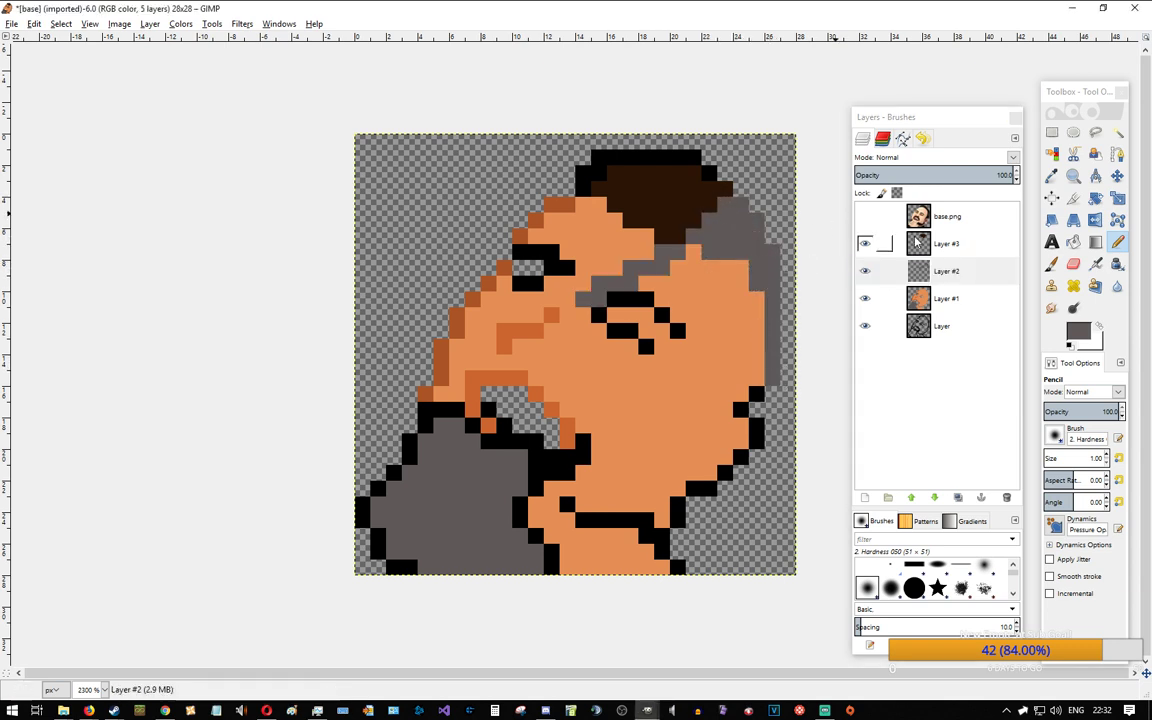
Step: Select Layer #3, sample the dark brown and extend the brown hair towards the back of the head, checking the earlier Cragite emote
{"action": "left_click", "coordinate": [934, 246]}
{"action": "left_click", "coordinate": [709, 192], "text": "ctrl"}
{"action": "left_click_drag", "start_coordinate": [711, 217], "coordinate": [740, 202]}
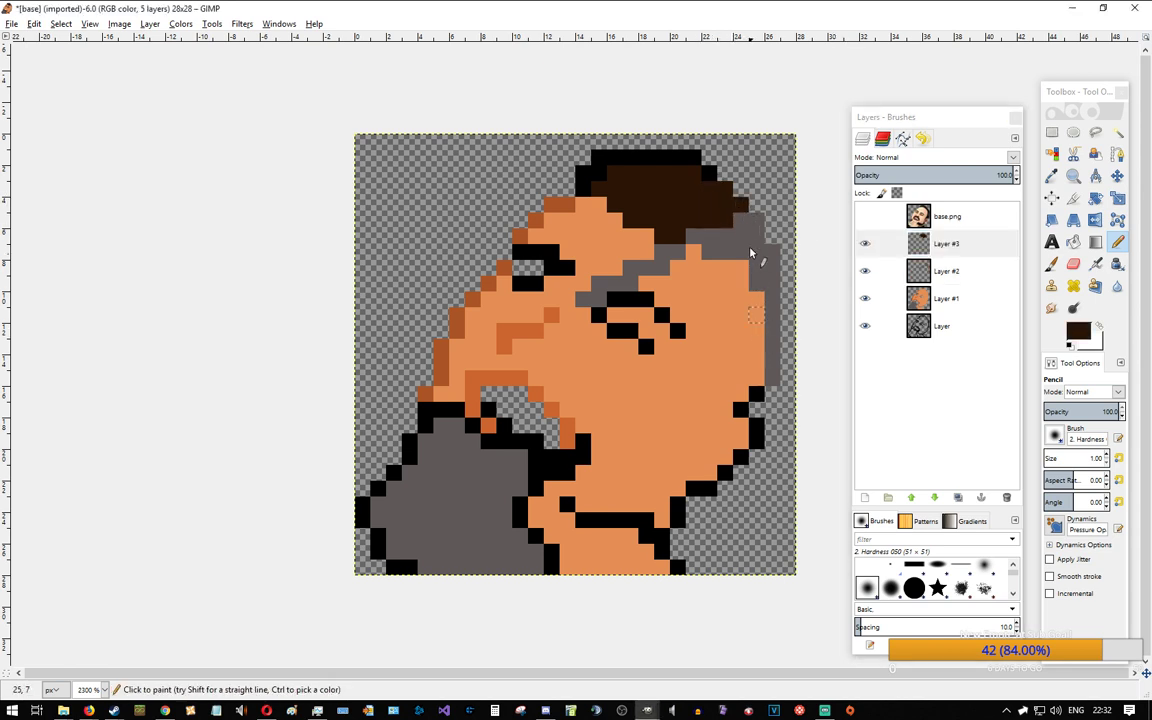
{"action": "left_click", "coordinate": [754, 220]}
{"action": "left_click", "coordinate": [748, 240]}
{"action": "key", "text": "alt+Tab"}
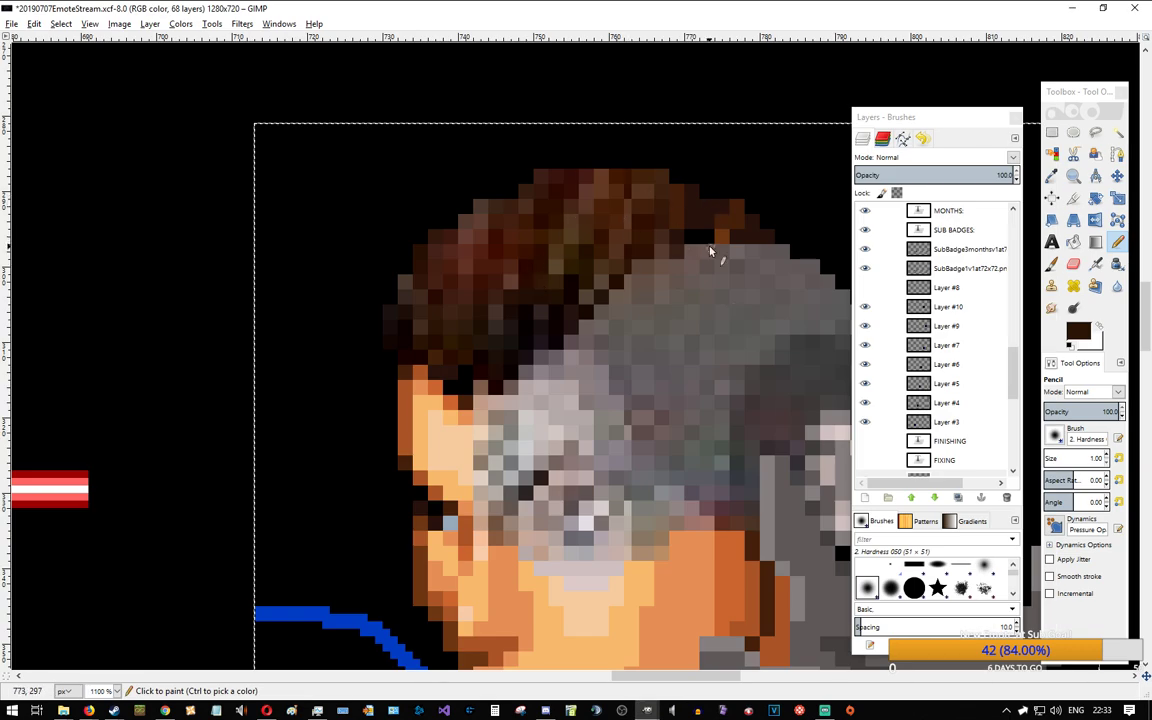
Step: In the 28x28 base image, sample the dark grey beside the eye and pencil a grey edge around it and down the cheek on Layer #2
{"action": "key", "text": "alt+Tab"}
{"action": "key", "text": "alt+Tab"}
{"action": "key", "text": "alt+Tab"}
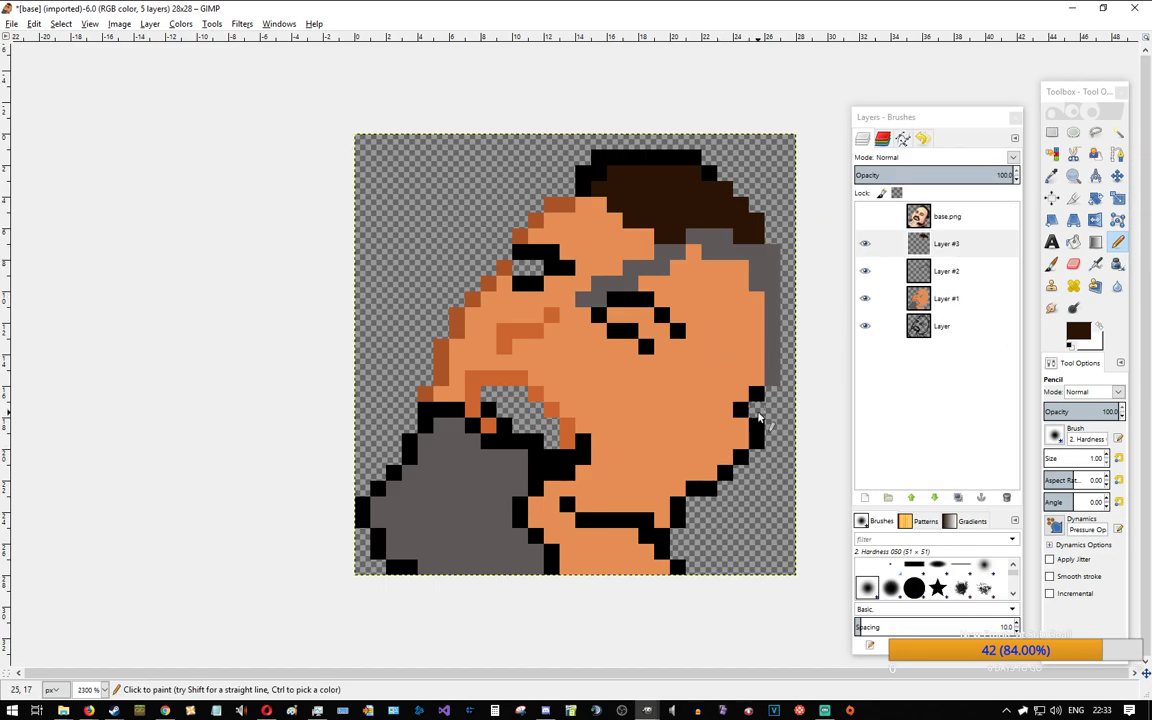
{"action": "left_click", "coordinate": [945, 300]}
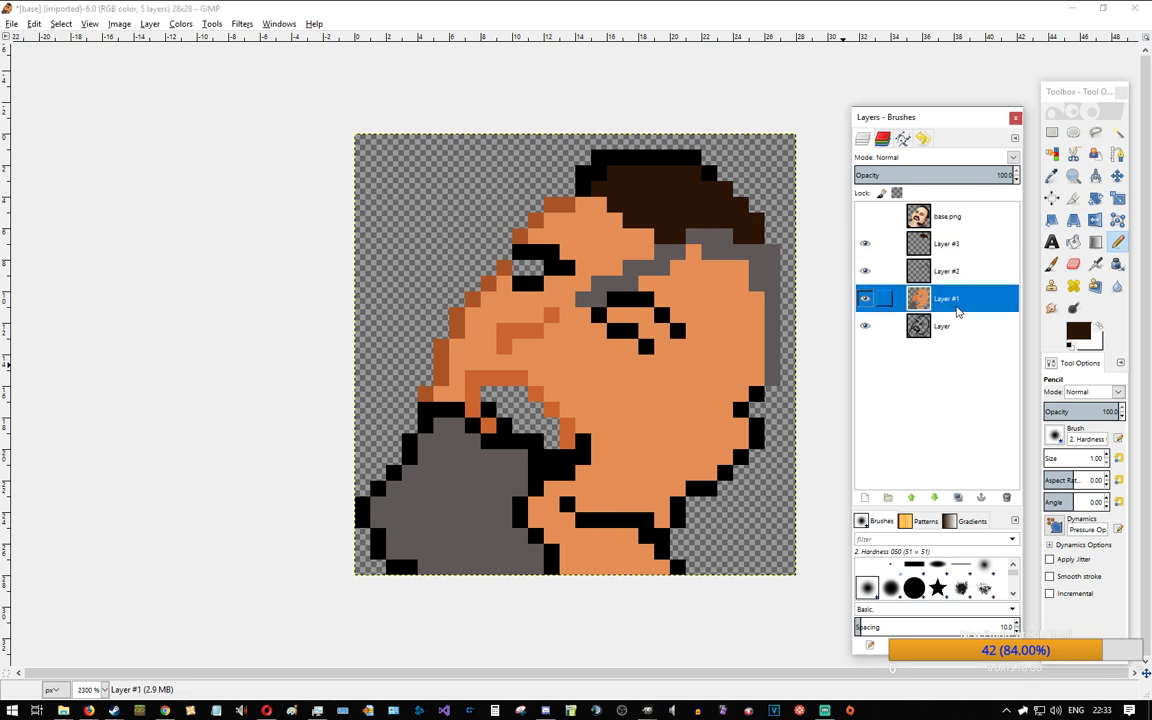
{"action": "left_click", "coordinate": [866, 271]}
{"action": "left_click", "coordinate": [952, 277]}
{"action": "left_click", "coordinate": [594, 288], "text": "ctrl"}
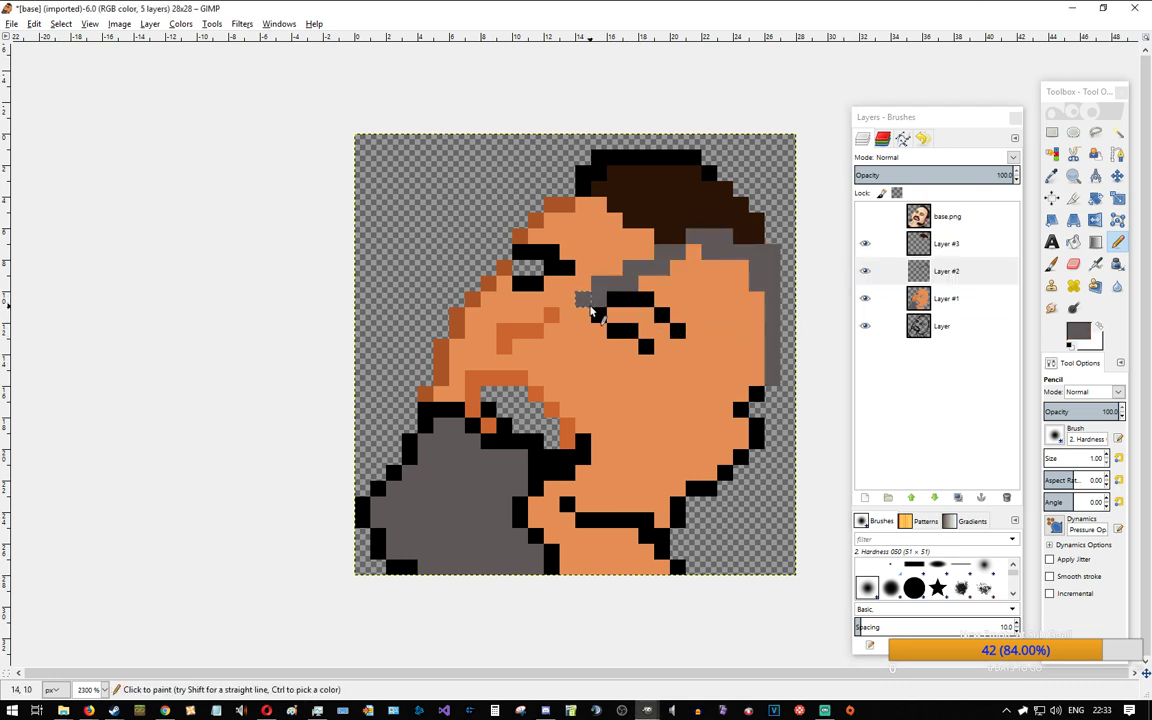
{"action": "key", "text": "super+Tab"}
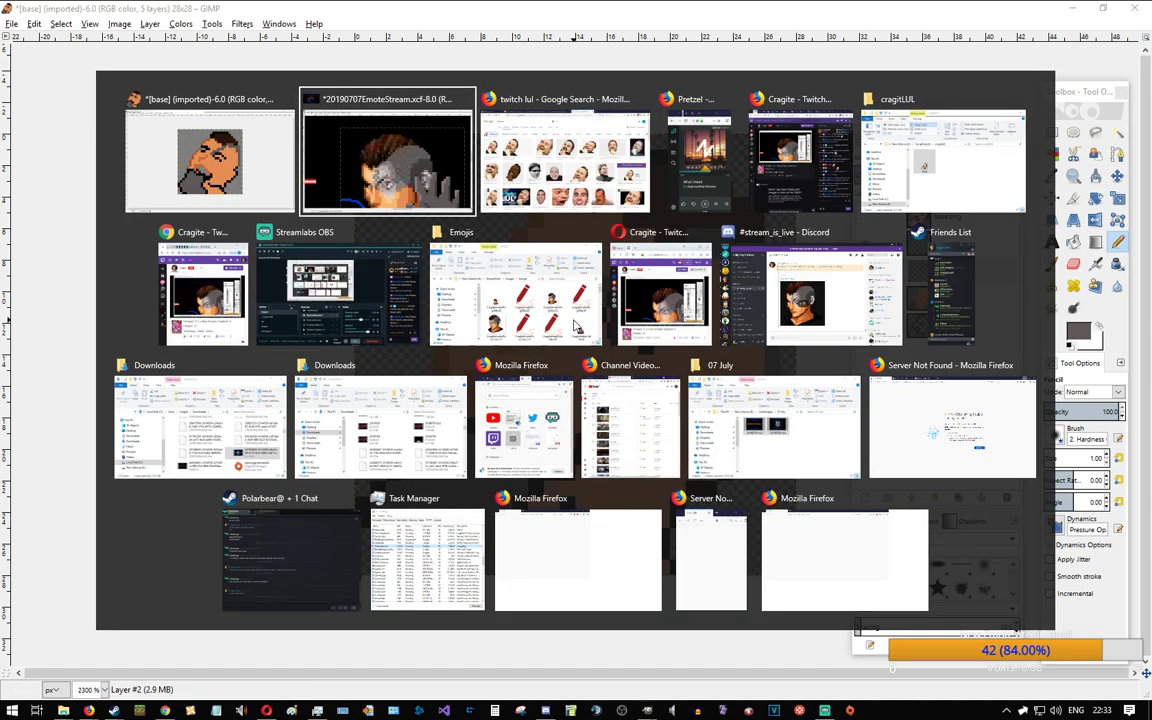
{"action": "key", "text": "Return"}
{"action": "key", "text": "alt+Tab"}
{"action": "mouse_move", "coordinate": [584, 323]}
{"action": "left_mouse_down"}
{"action": "mouse_move", "coordinate": [588, 338]}
{"action": "mouse_move", "coordinate": [631, 353]}
{"action": "left_mouse_up"}
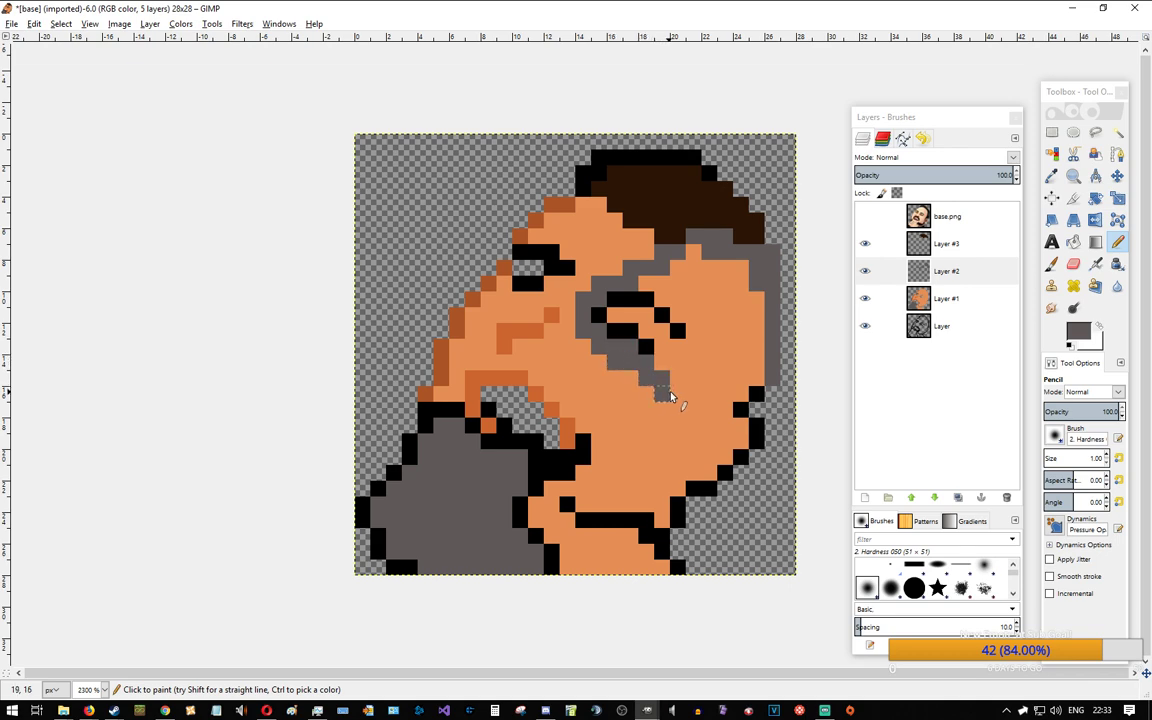
Step: Examine the grey half of the face and the ear on the avatars in the 20190707EmoteStream image
{"action": "key", "text": "super+Tab"}
{"action": "key", "text": "Return"}
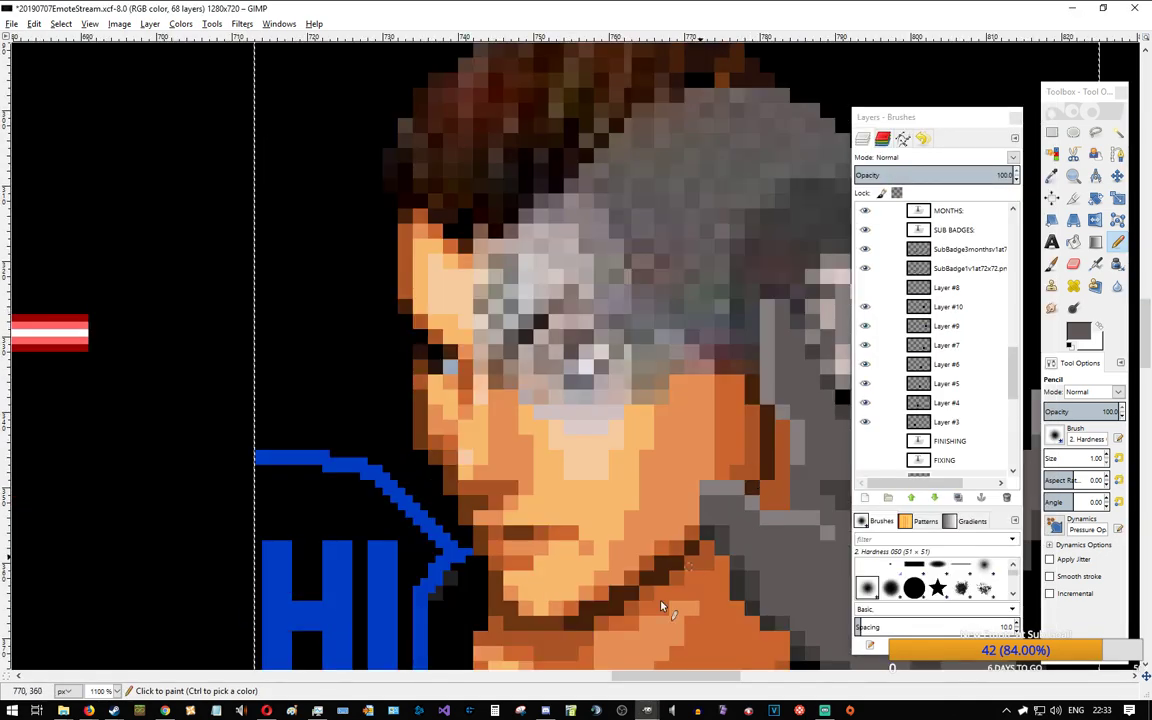
{"action": "left_click_drag", "start_coordinate": [668, 677], "coordinate": [697, 679]}
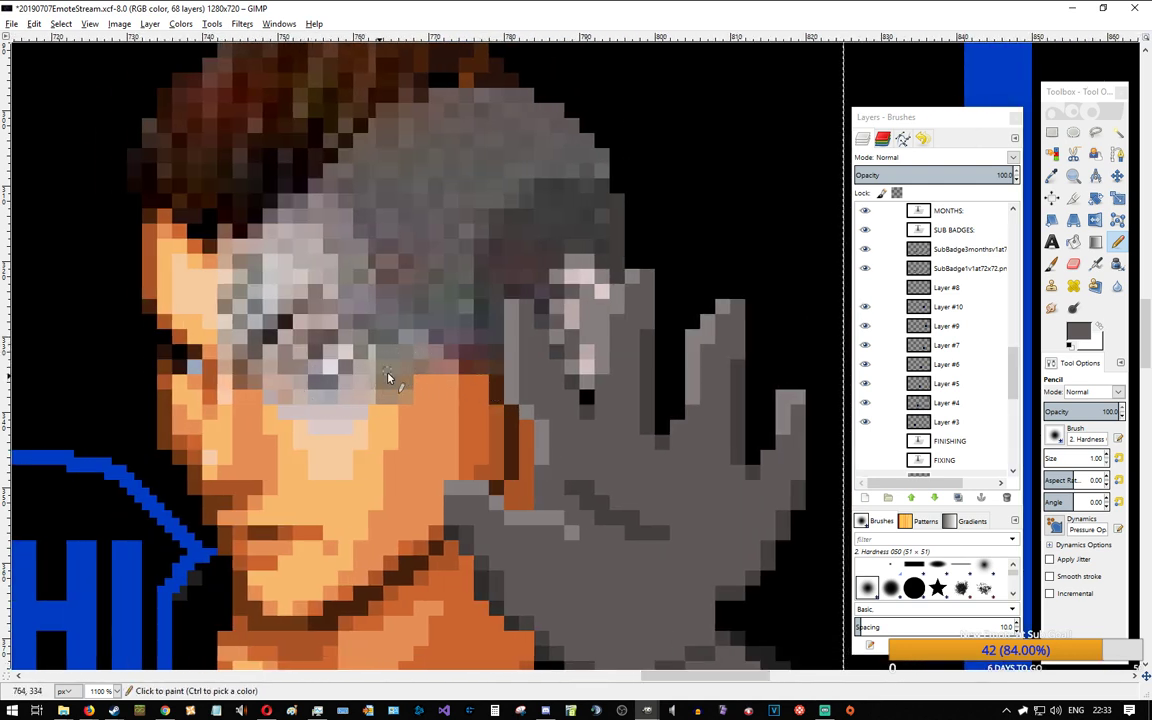
{"action": "key", "text": "alt+Tab"}
{"action": "key", "text": "alt+Tab"}
{"action": "scroll", "coordinate": [940, 318], "scroll_direction": "up", "scroll_amount": 10}
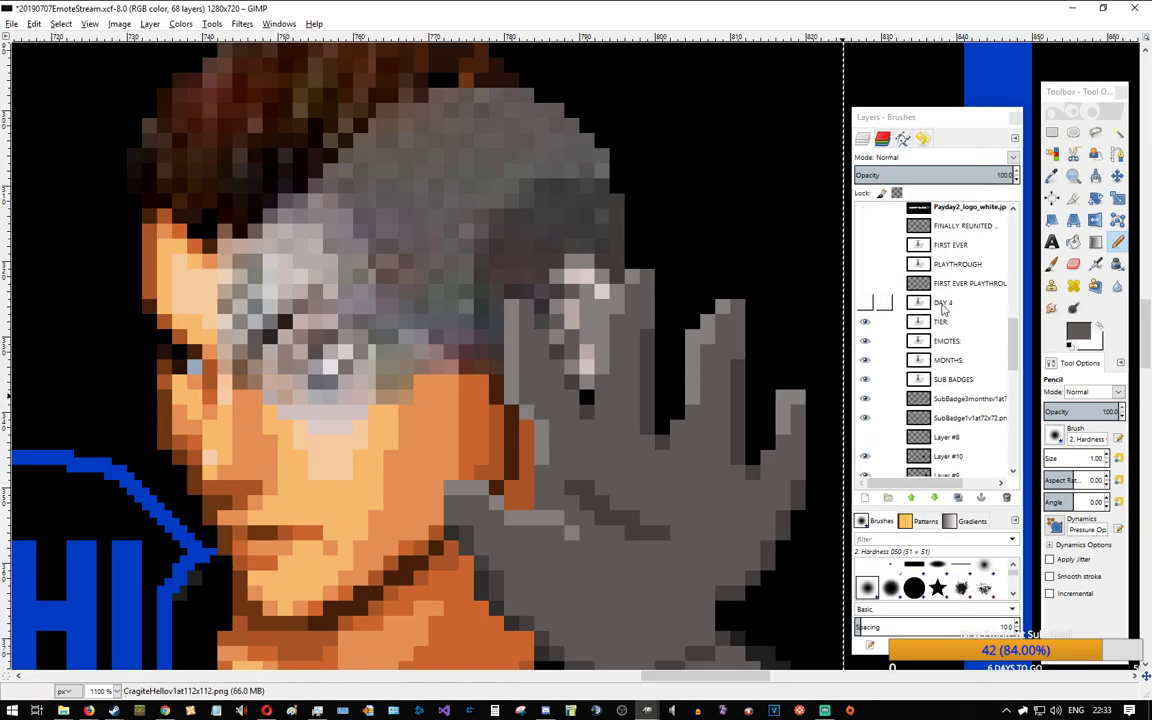
{"action": "scroll", "coordinate": [945, 318], "scroll_direction": "down", "scroll_amount": 3}
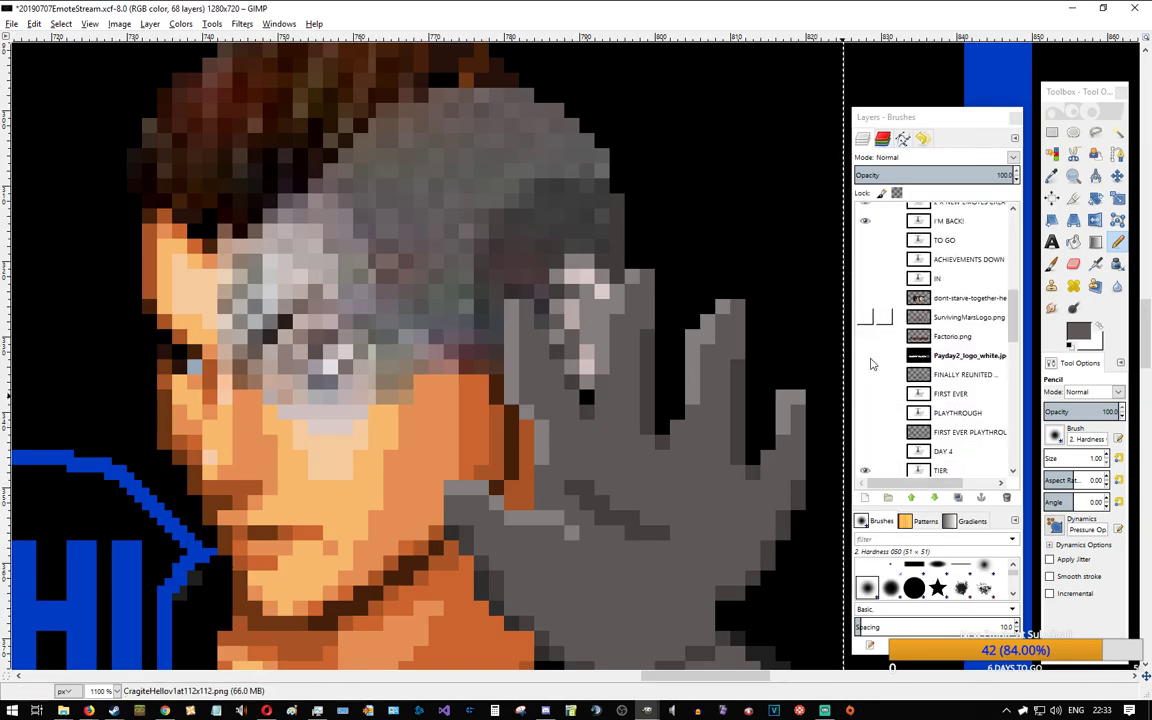
{"action": "left_click_drag", "start_coordinate": [660, 677], "coordinate": [304, 670]}
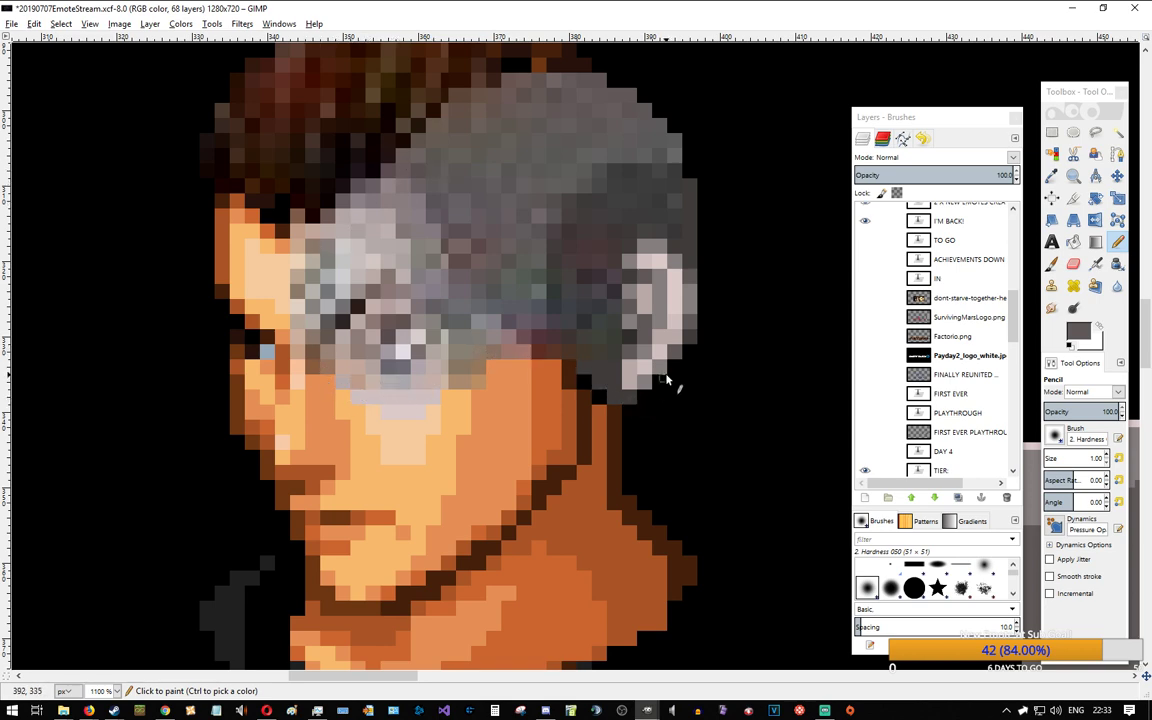
Step: In the base image, delete the lowest pixels of the grey cheek line and redraw its end closer to the ear
{"action": "key", "text": "alt+Tab"}
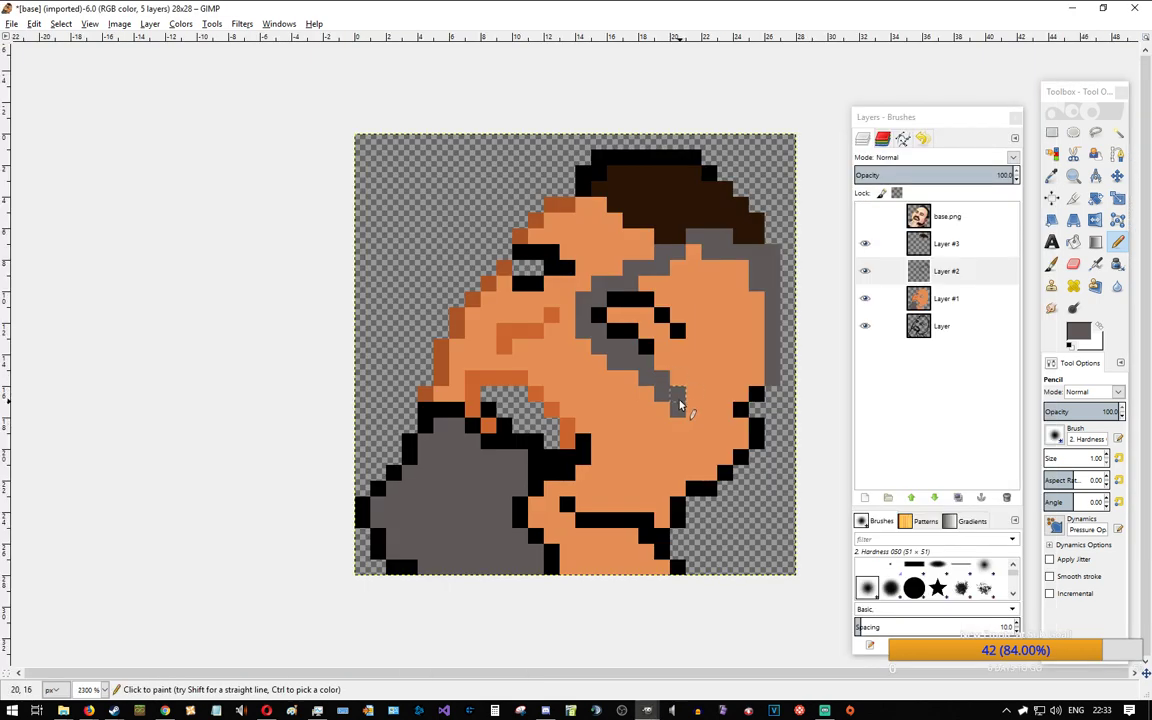
{"action": "left_click", "coordinate": [678, 409]}
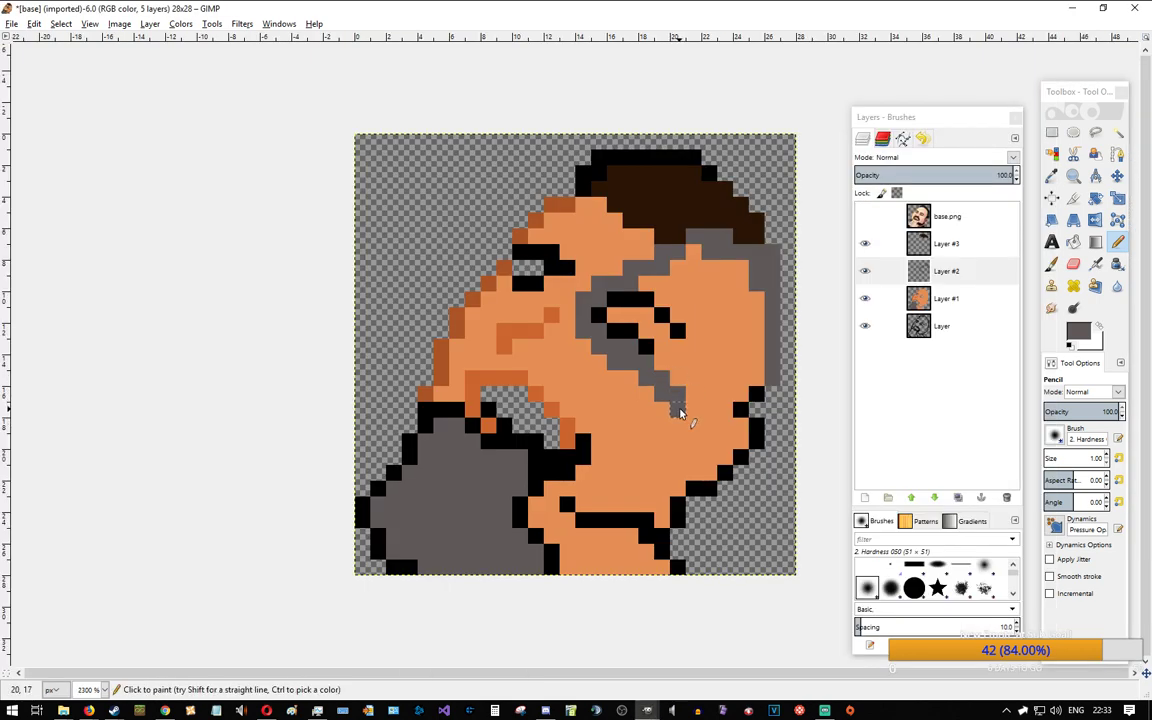
{"action": "left_click", "coordinate": [1051, 132]}
{"action": "left_click_drag", "start_coordinate": [640, 388], "coordinate": [686, 423]}
{"action": "left_click", "coordinate": [772, 346]}
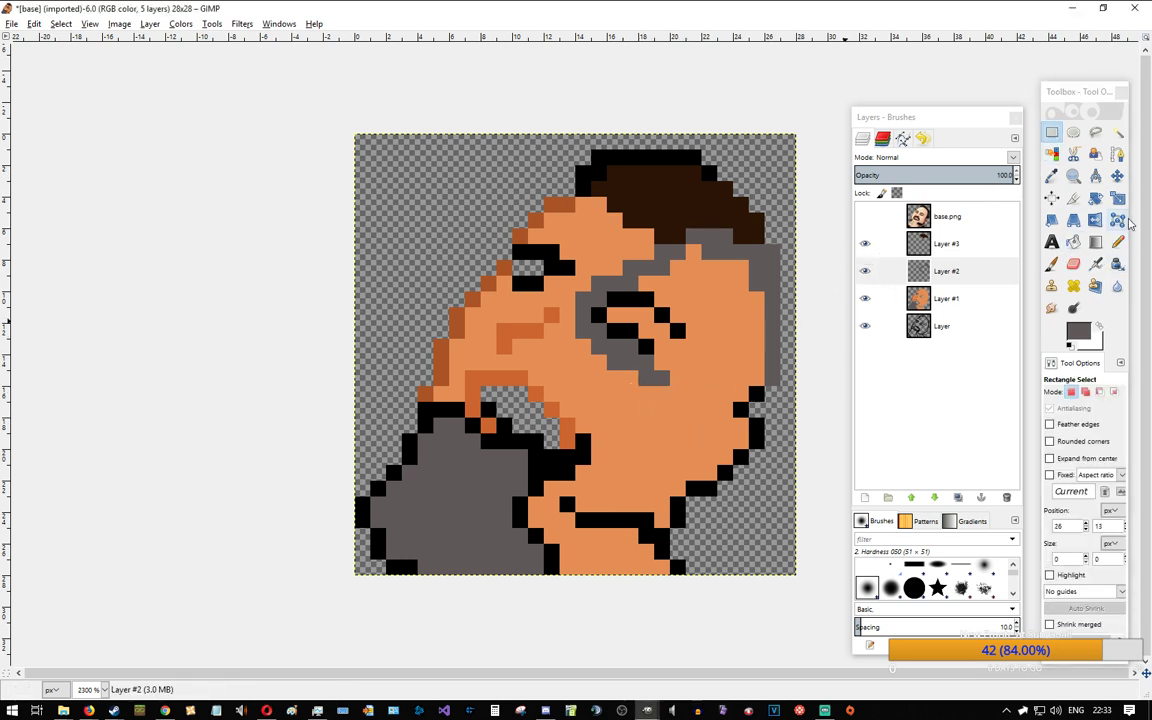
{"action": "left_click", "coordinate": [1117, 242]}
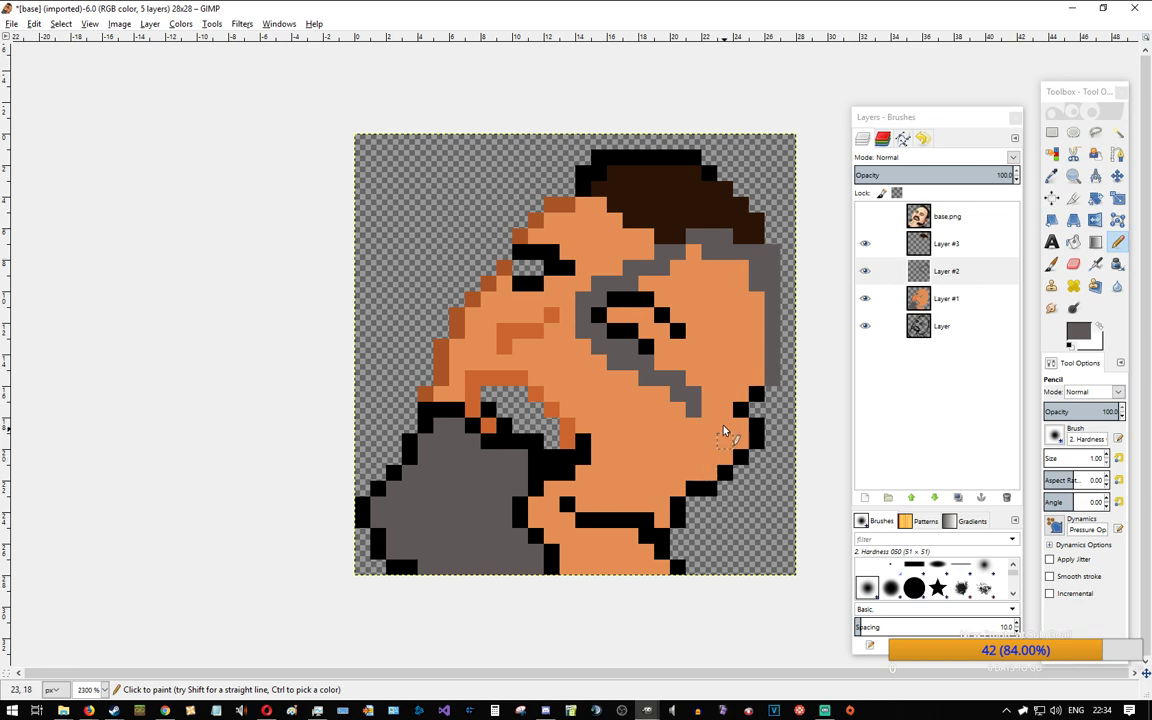
Step: Recolour the black outline around the ear dark grey and thicken its inner side with grey pixels
{"action": "mouse_move", "coordinate": [757, 400]}
{"action": "left_mouse_down"}
{"action": "mouse_move", "coordinate": [746, 405]}
{"action": "mouse_move", "coordinate": [755, 425]}
{"action": "mouse_move", "coordinate": [737, 472]}
{"action": "left_mouse_up"}
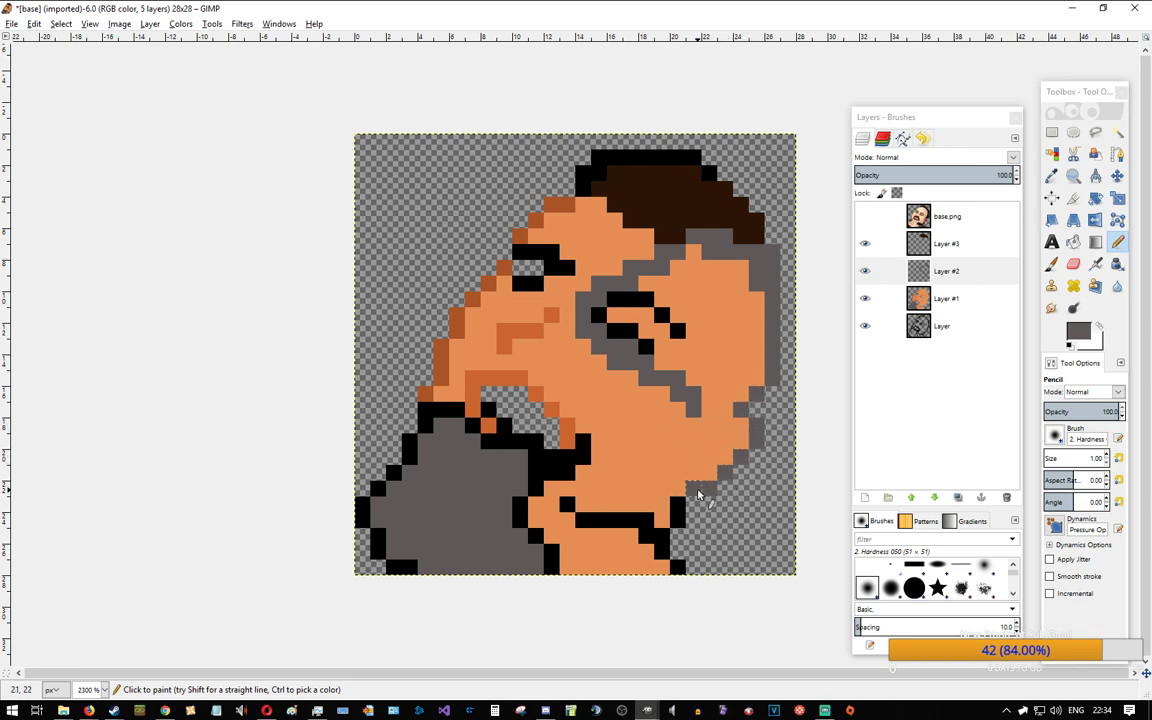
{"action": "key", "text": "alt+Tab"}
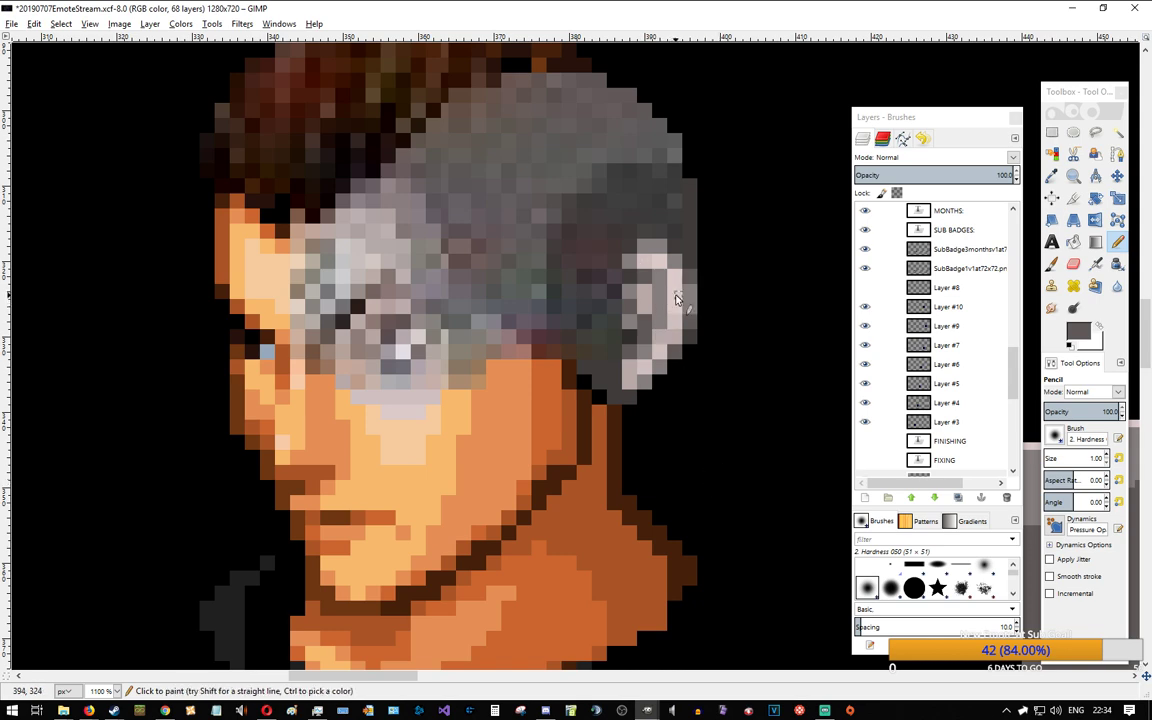
{"action": "key", "text": "alt+Tab"}
{"action": "left_click_drag", "start_coordinate": [740, 425], "coordinate": [735, 447]}
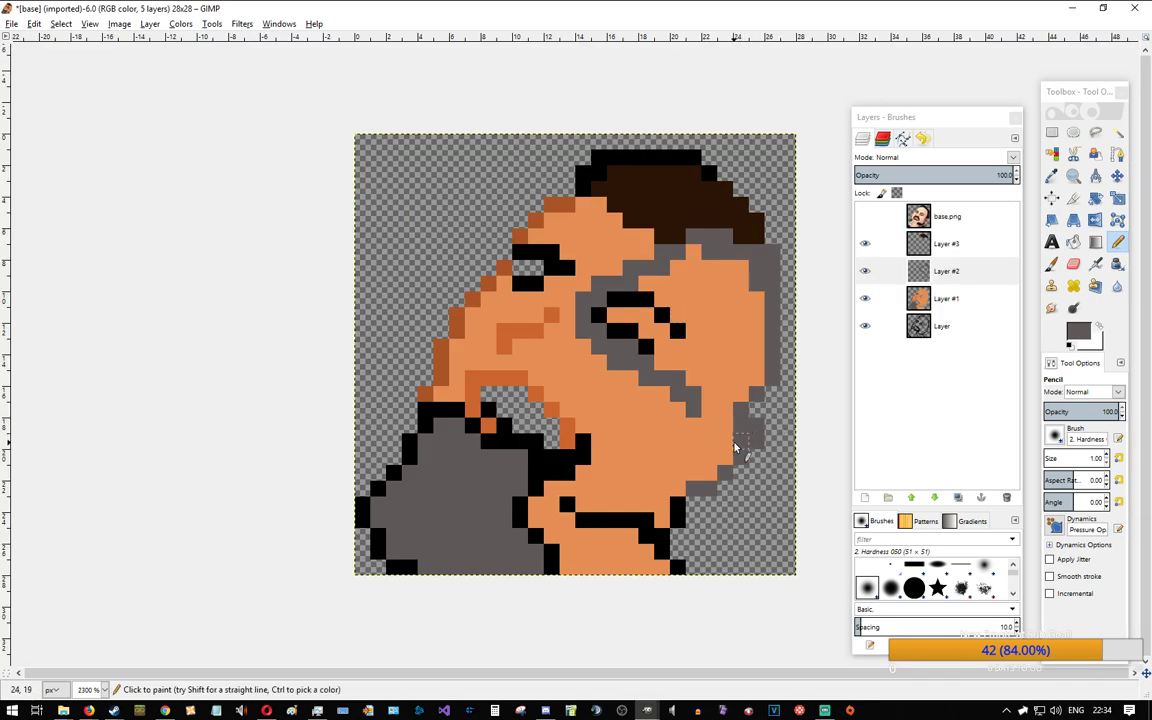
Step: Sample the pale pink of the avatar's ear rim in the EmoteStream image and pencil it along the inside of the base image's grey ear outline
{"action": "key", "text": "alt+Tab"}
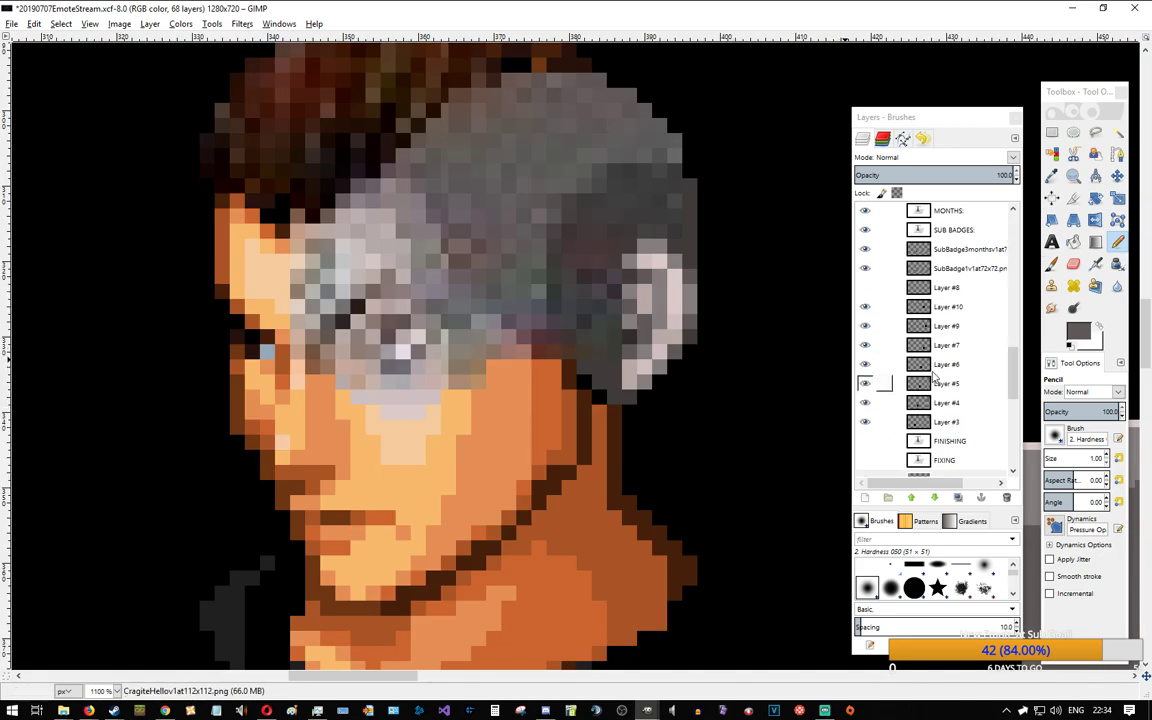
{"action": "left_click_drag", "start_coordinate": [1014, 379], "coordinate": [1015, 449]}
{"action": "left_click", "coordinate": [960, 448]}
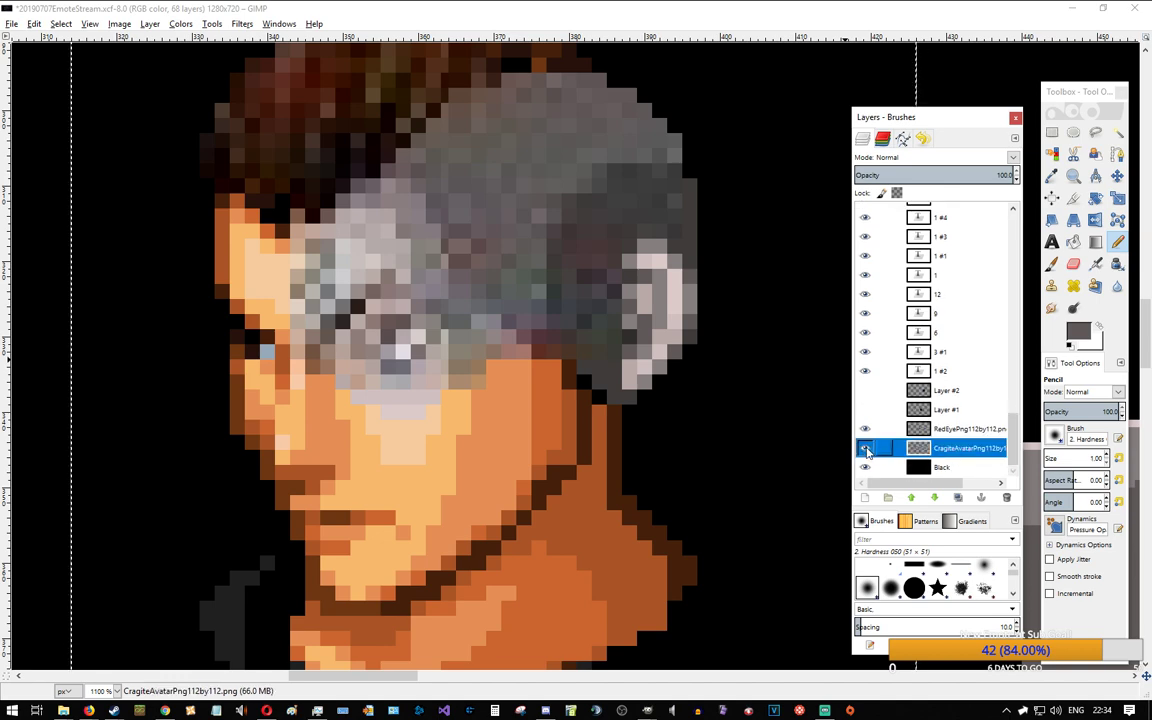
{"action": "left_click", "coordinate": [674, 294], "text": "ctrl"}
{"action": "key", "text": "alt+Tab"}
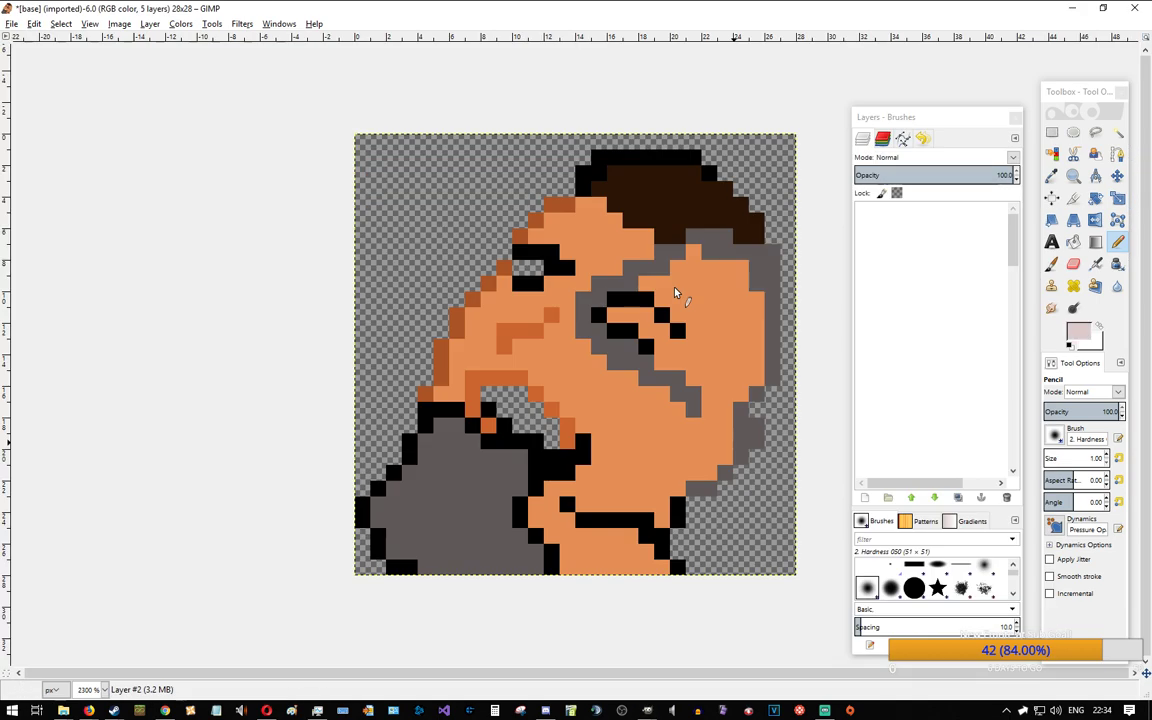
{"action": "left_click_drag", "start_coordinate": [740, 425], "coordinate": [740, 441]}
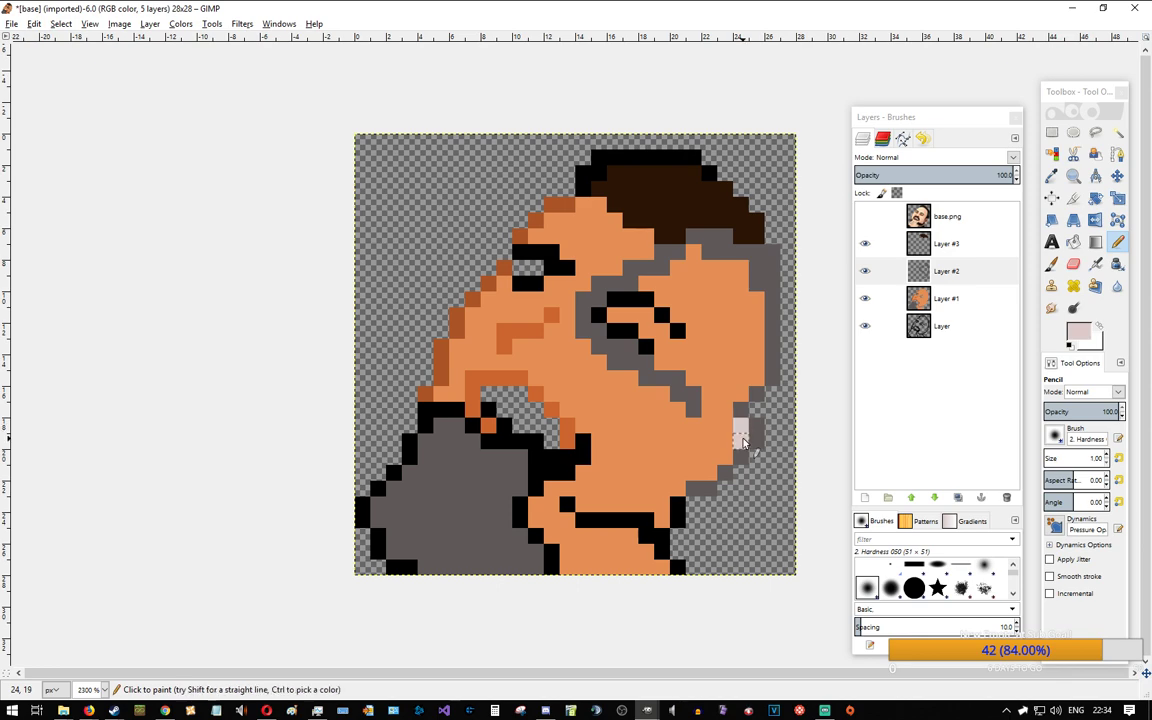
{"action": "left_click", "coordinate": [725, 458]}
{"action": "left_click", "coordinate": [709, 474]}
{"action": "left_click", "coordinate": [694, 474]}
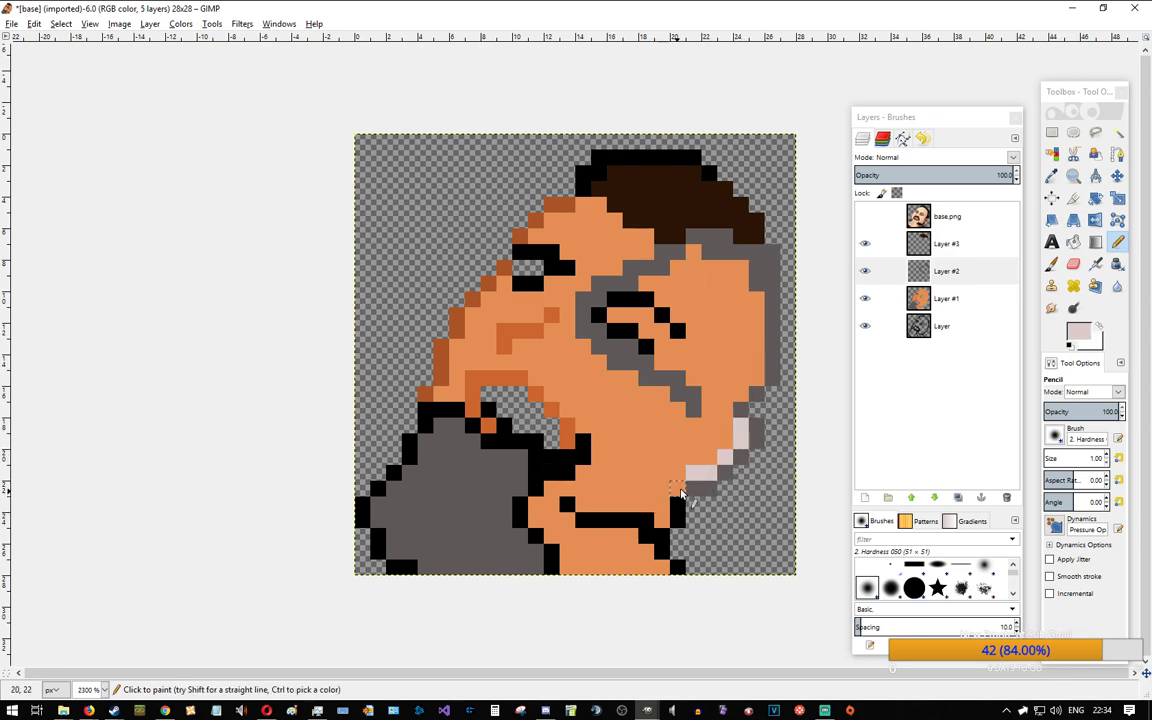
Step: Sample greys from the avatar's ear and pencil shading pixels along the inner side of the base image's pale ear rim
{"action": "key", "text": "alt+Tab"}
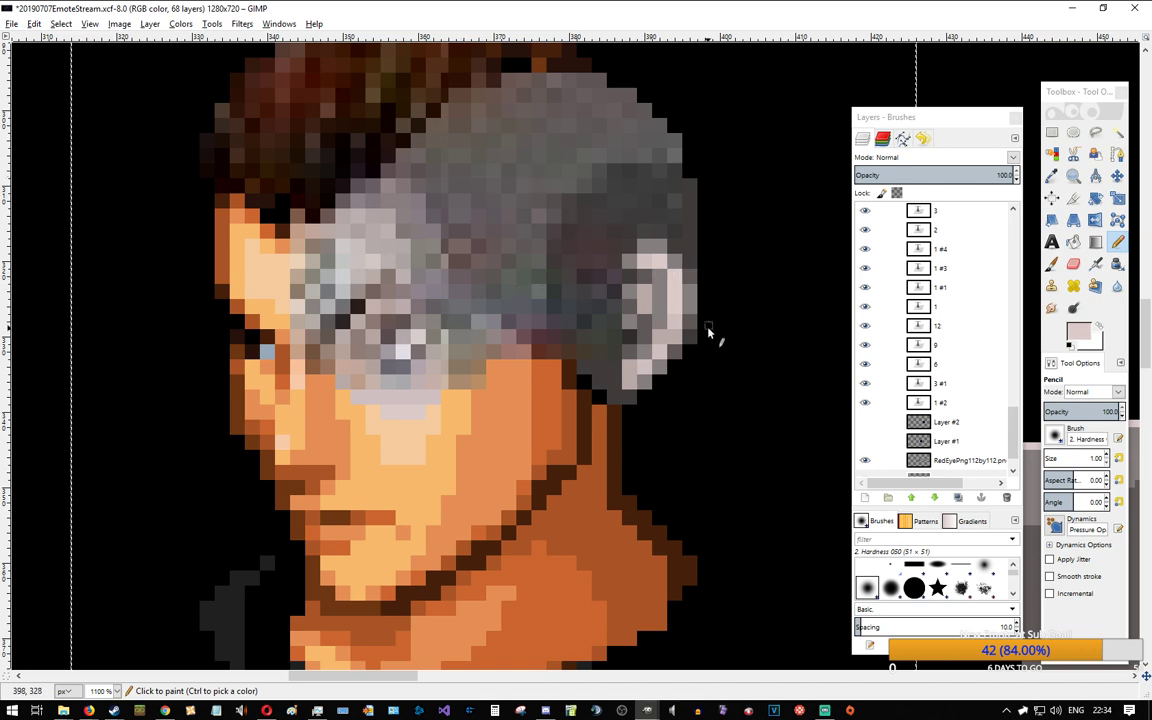
{"action": "key", "text": "alt+Tab"}
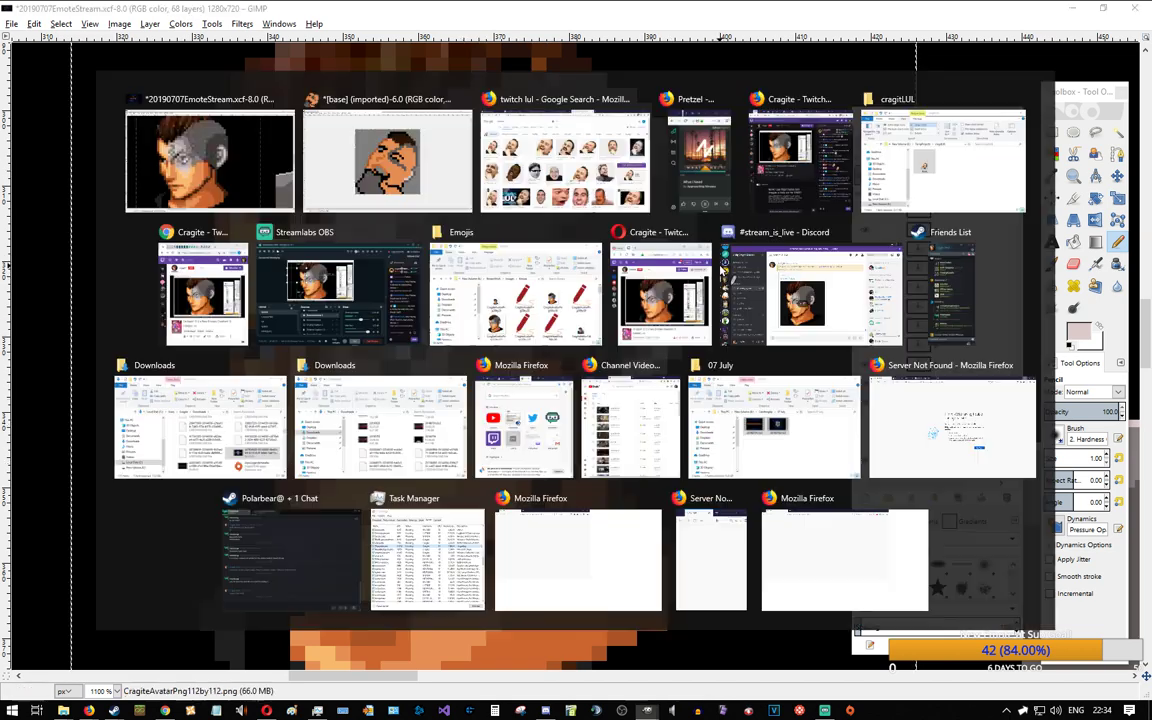
{"action": "key", "text": "alt+Tab"}
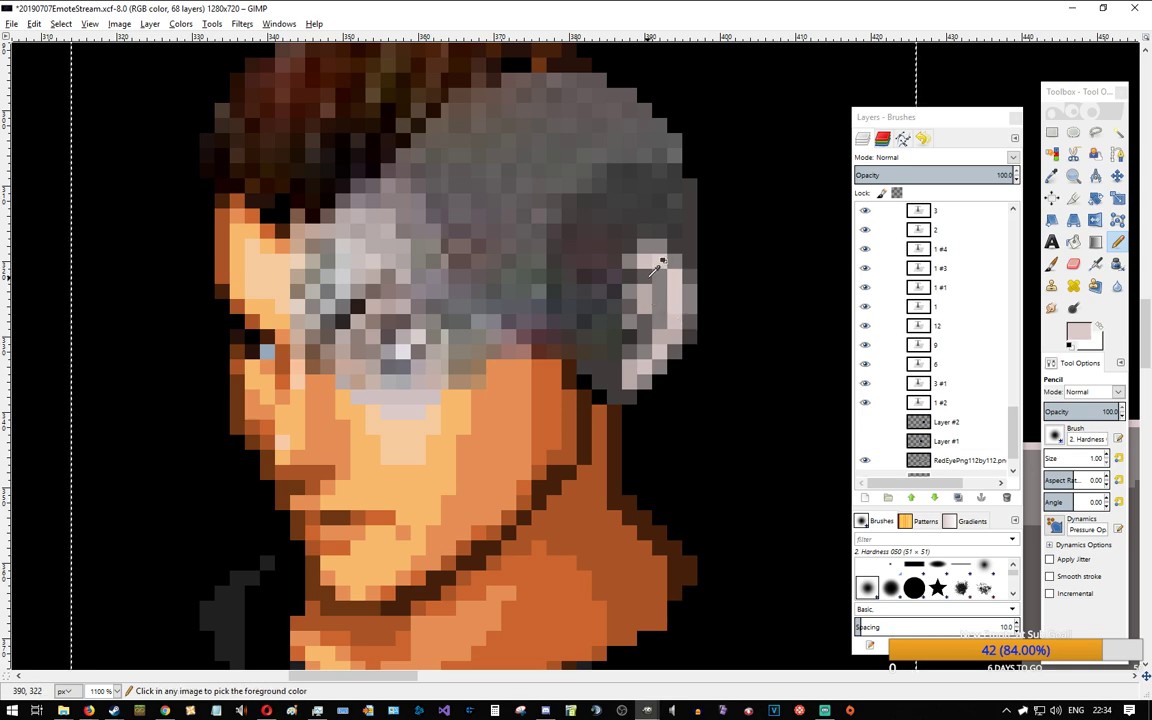
{"action": "key", "text": "alt+Tab"}
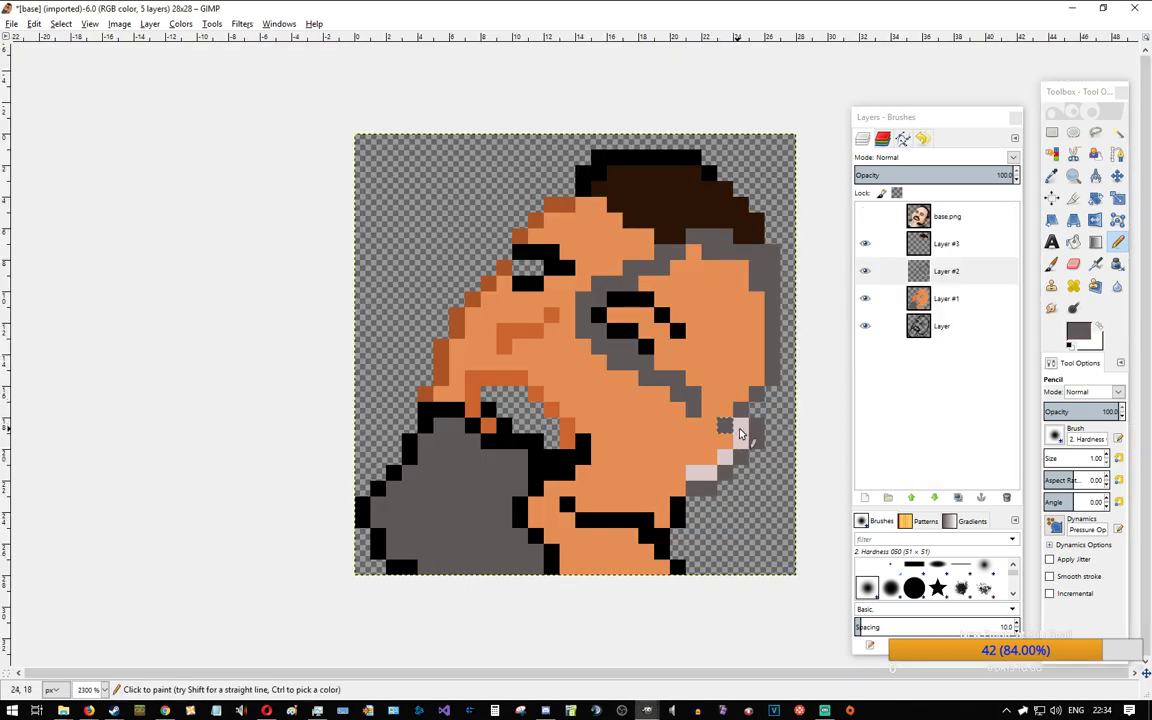
{"action": "key", "text": "alt+Tab"}
{"action": "key", "text": "alt+Tab"}
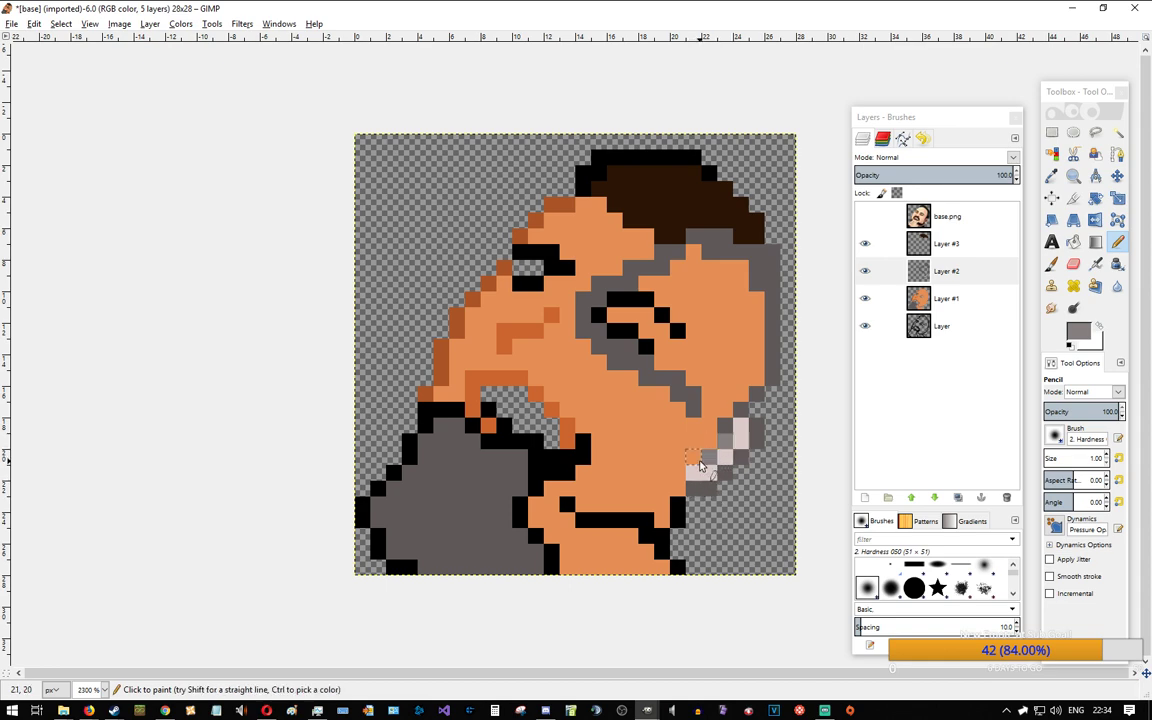
Step: Add a near-black pixel and a light greyish-pink pixel at the inner end of the ear, using colours sampled from the avatar
{"action": "key", "text": "alt+Tab"}
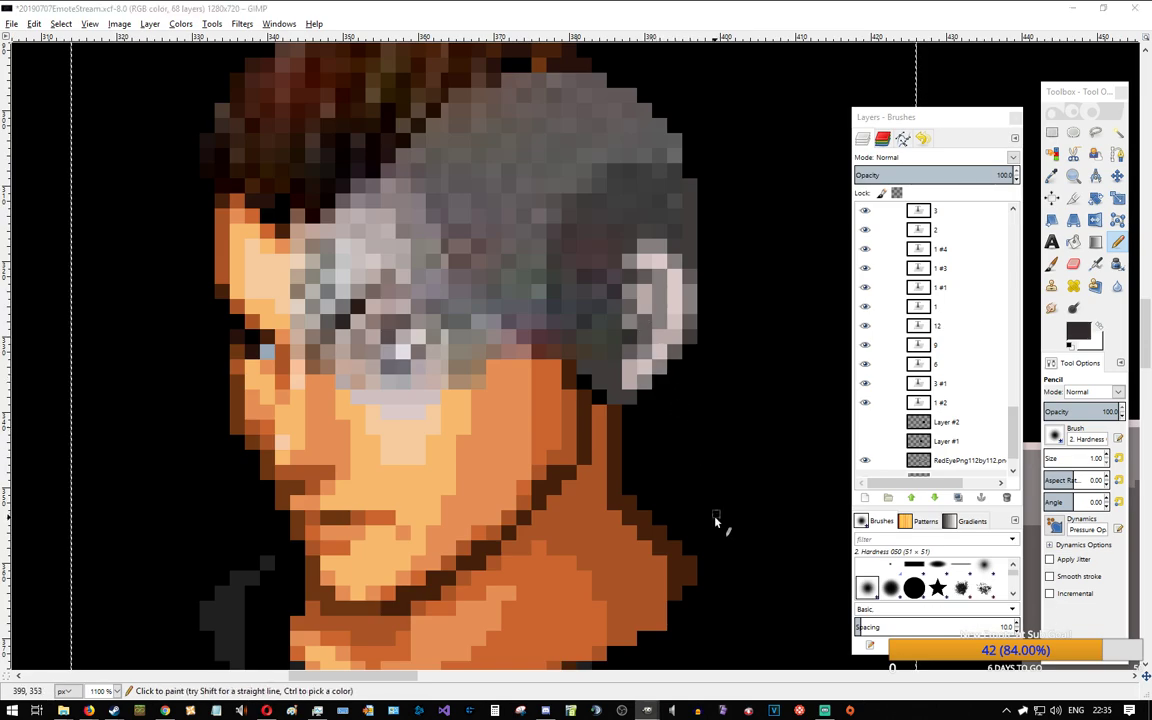
{"action": "key", "text": "alt+Tab"}
{"action": "left_click", "coordinate": [695, 457]}
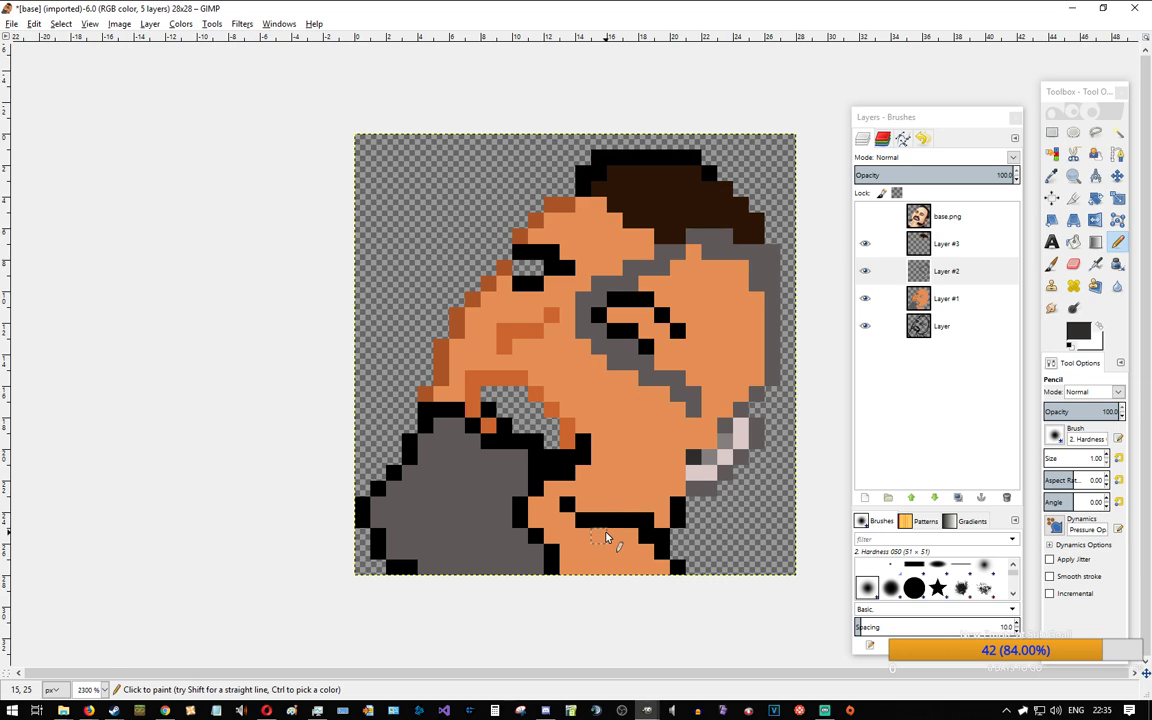
{"action": "key", "text": "alt+Tab"}
{"action": "left_click", "coordinate": [636, 377], "text": "ctrl"}
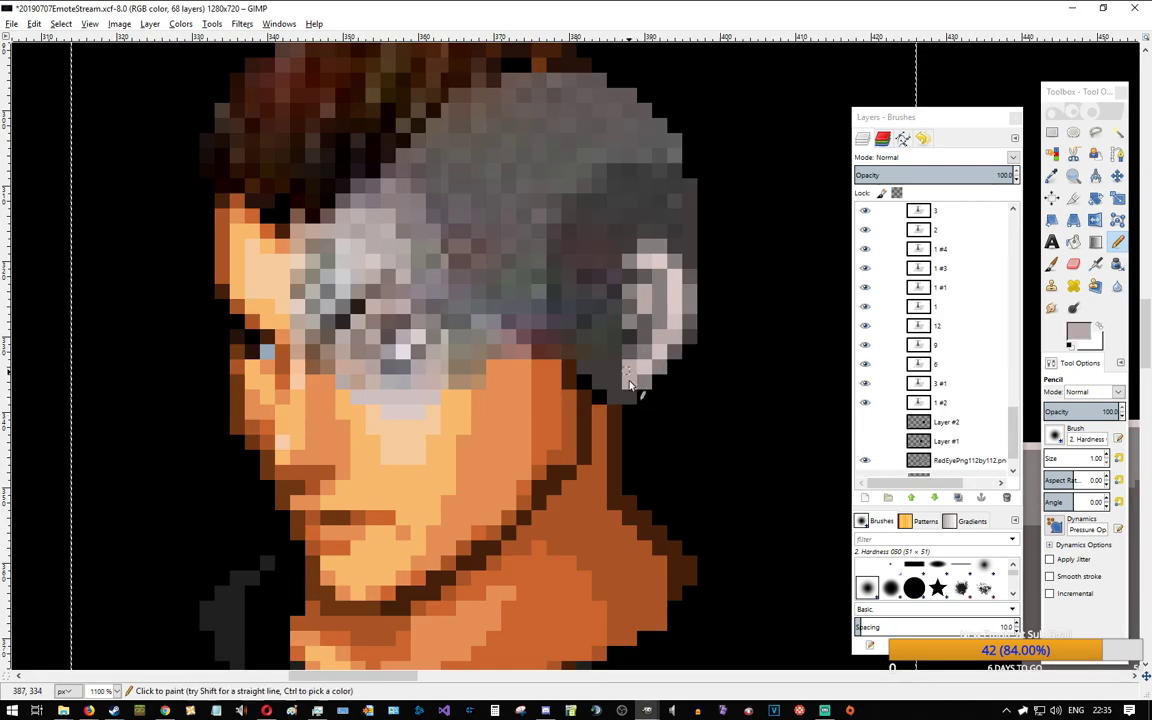
{"action": "key", "text": "alt+Tab"}
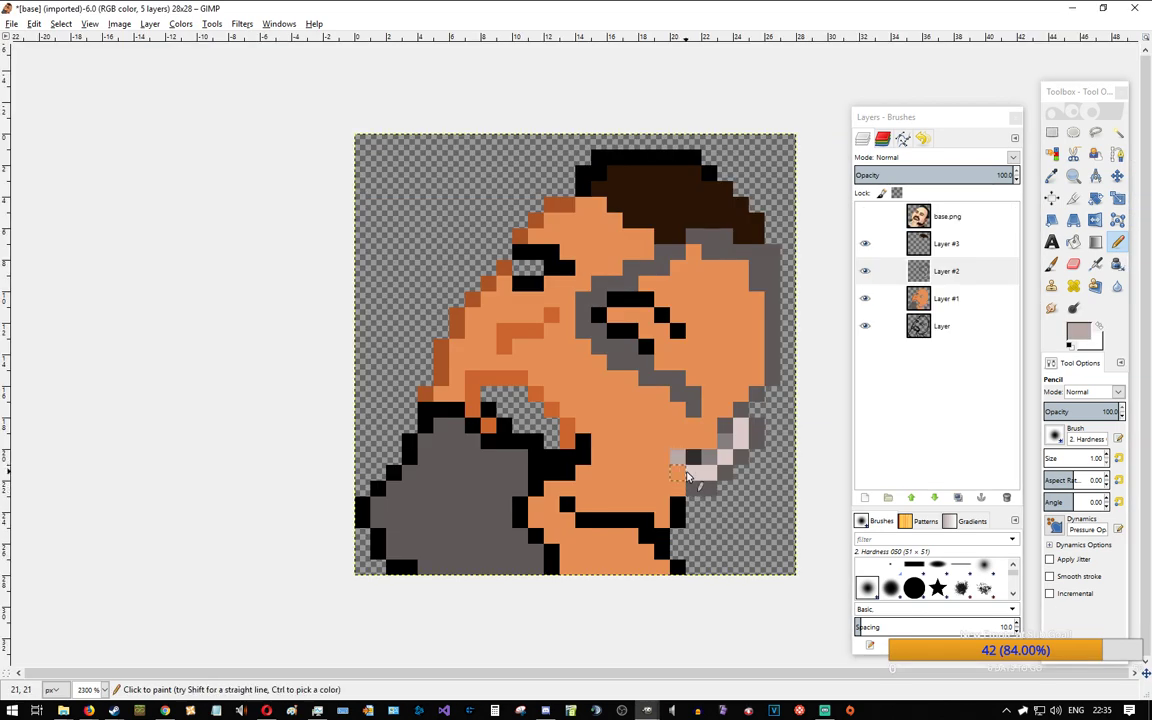
Step: Pencil dark grey pixels sampled from the avatar below the ear's inner end, and touch up its outer edge with the outline grey
{"action": "key", "text": "alt+Tab"}
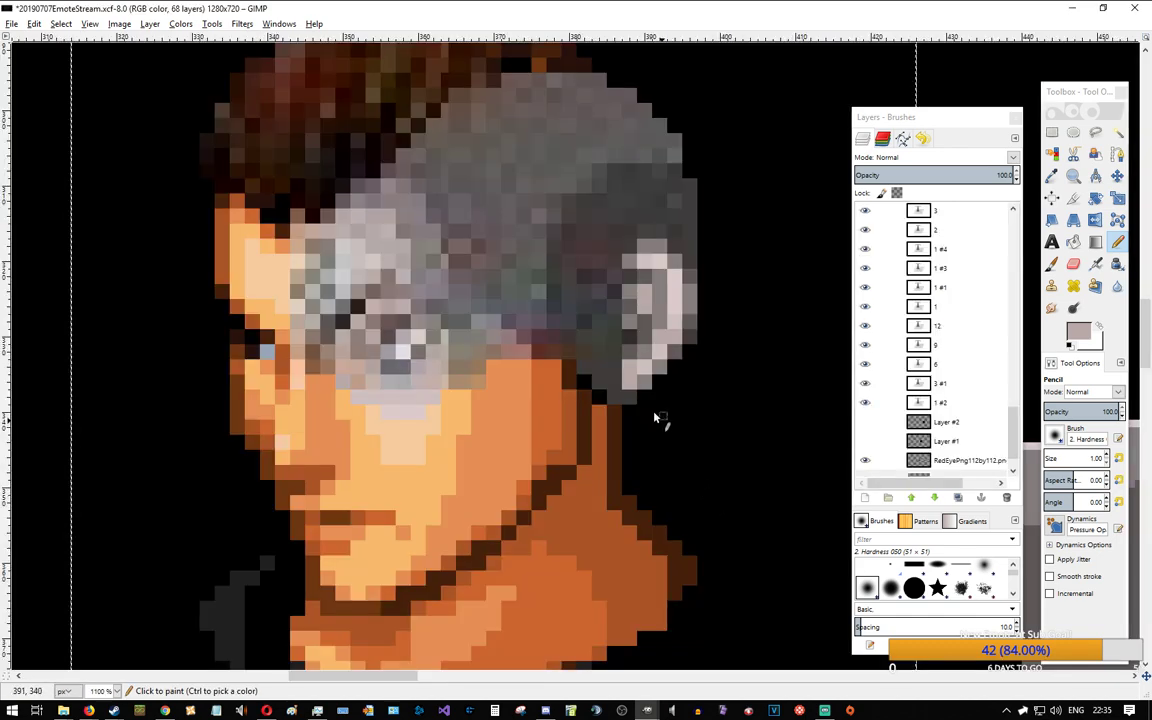
{"action": "key", "text": "alt+Tab"}
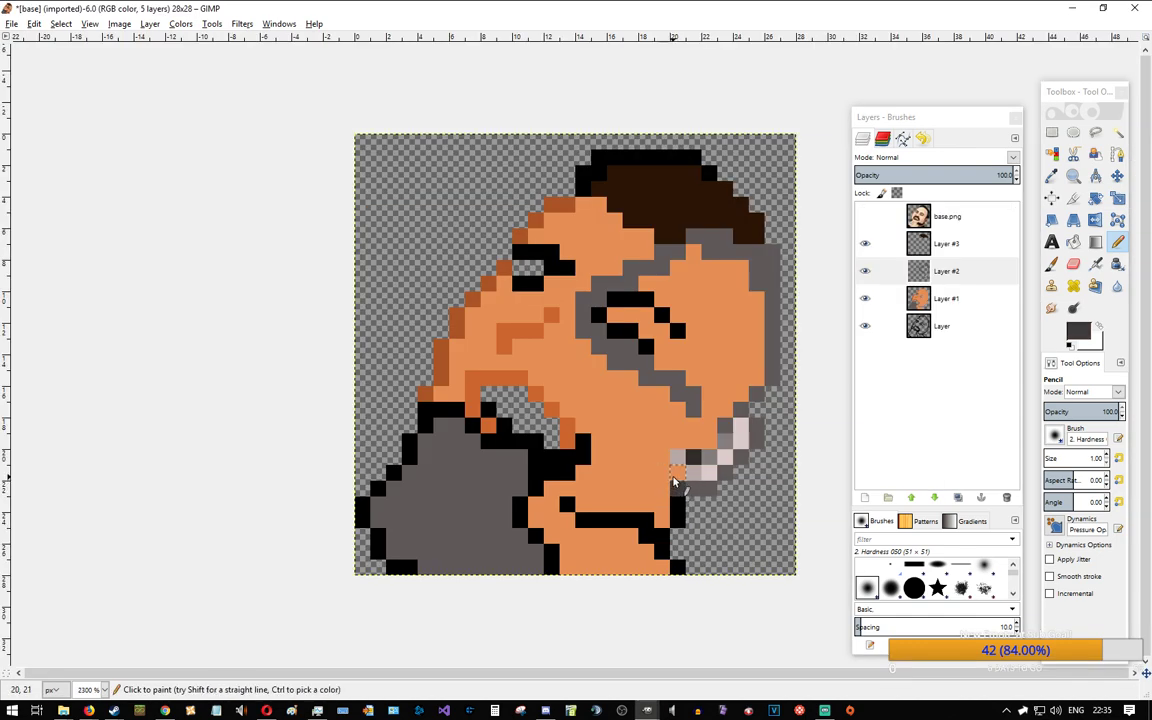
{"action": "mouse_move", "coordinate": [673, 477]}
{"action": "left_mouse_down"}
{"action": "mouse_move", "coordinate": [662, 474]}
{"action": "mouse_move", "coordinate": [713, 490]}
{"action": "left_mouse_up"}
{"action": "left_click", "coordinate": [742, 456], "text": "ctrl"}
{"action": "left_click", "coordinate": [726, 473]}
{"action": "left_click", "coordinate": [710, 488]}
{"action": "key", "text": "alt+Tab"}
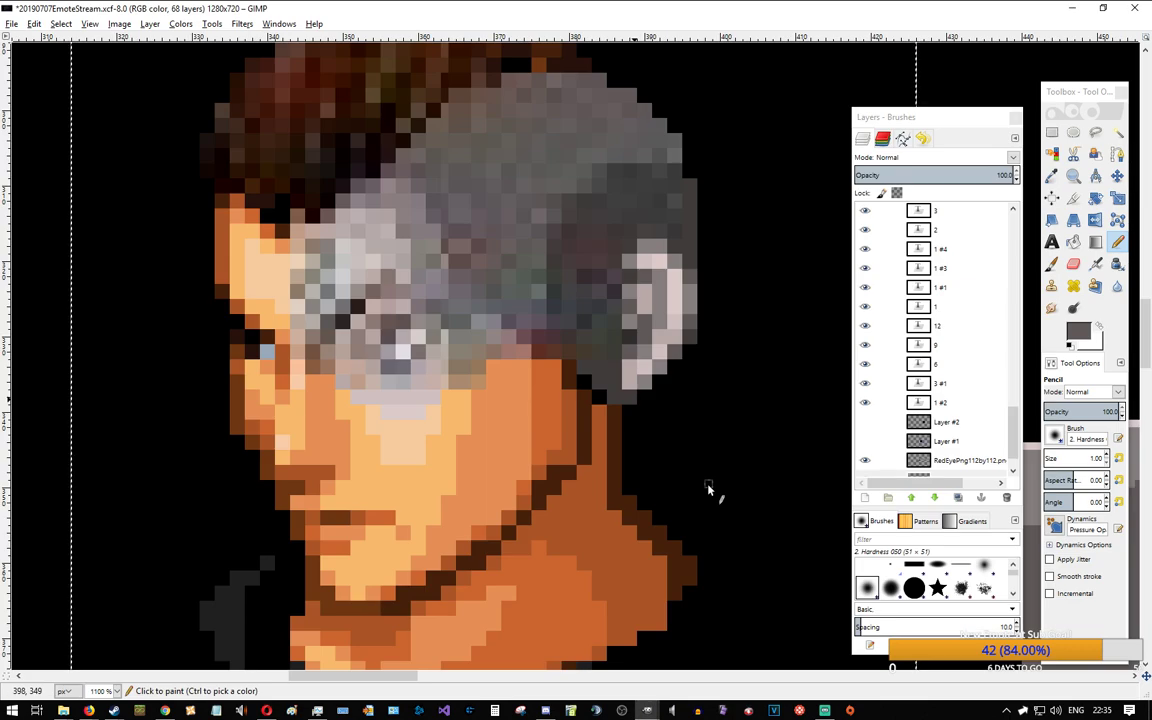
{"action": "key", "text": "alt+Tab"}
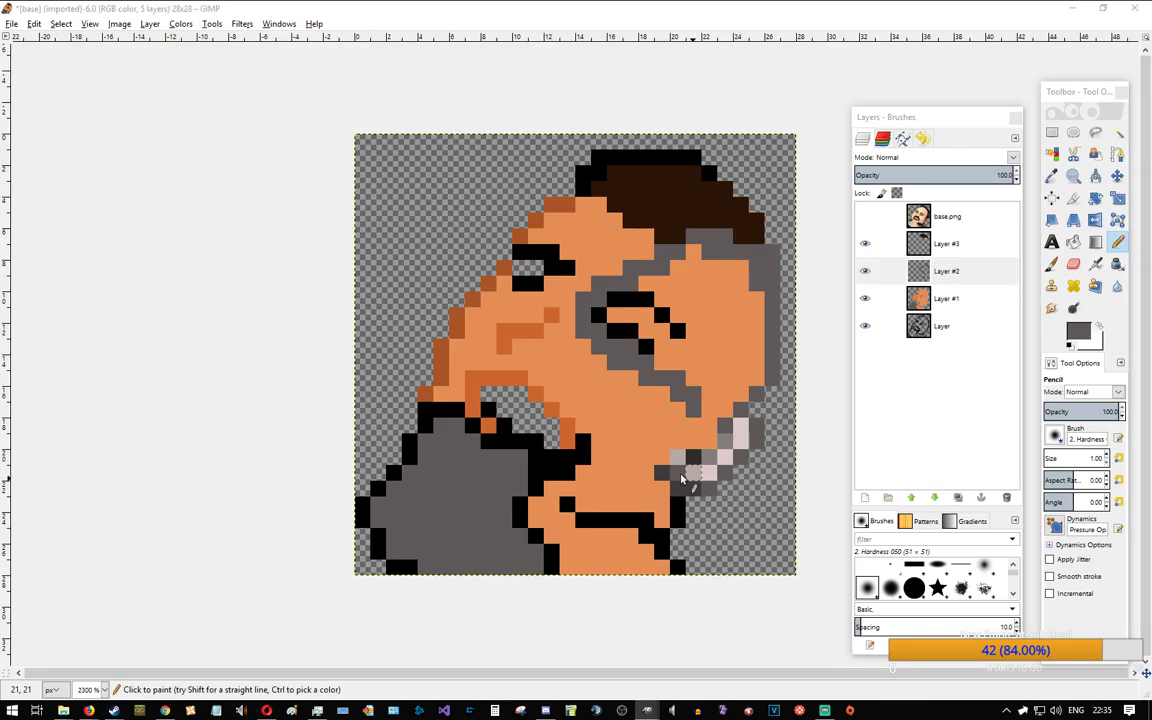
Step: Try to recolour the mouth's upper edge on Layer #2 with dark brown sampled from the avatar's lip line and skin orange beside it
{"action": "key", "text": "alt+Tab"}
{"action": "key", "text": "alt+Tab"}
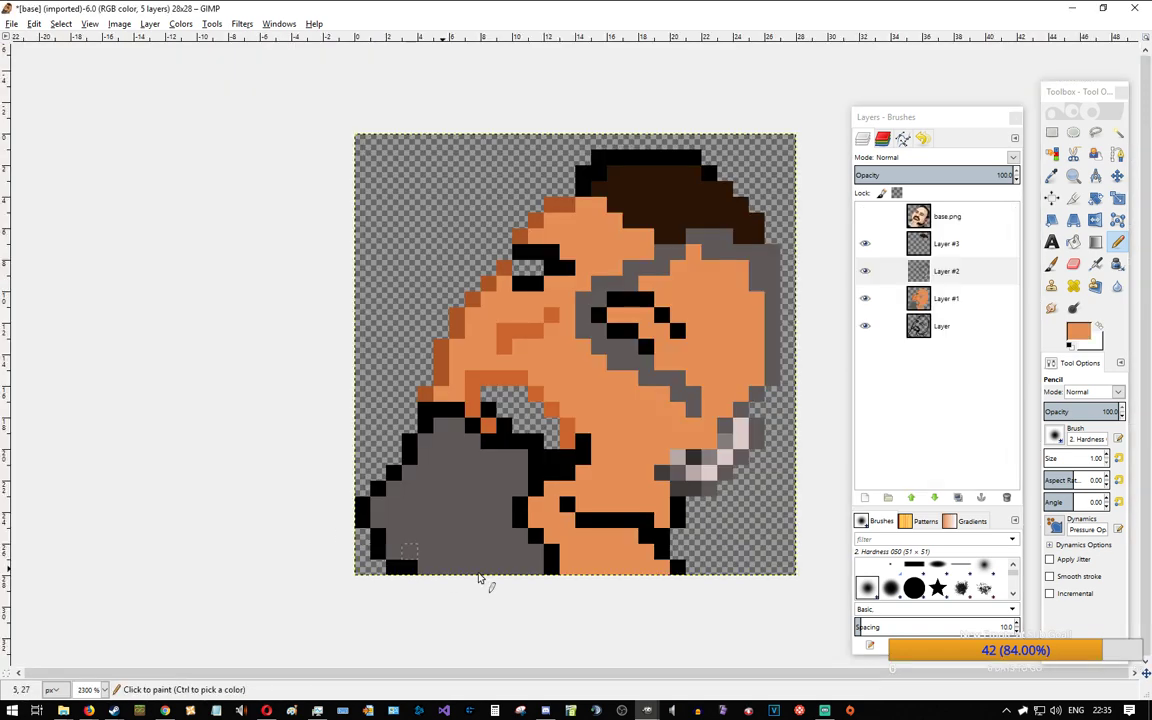
{"action": "left_click_drag", "start_coordinate": [489, 377], "coordinate": [473, 377]}
{"action": "key", "text": "alt+Tab"}
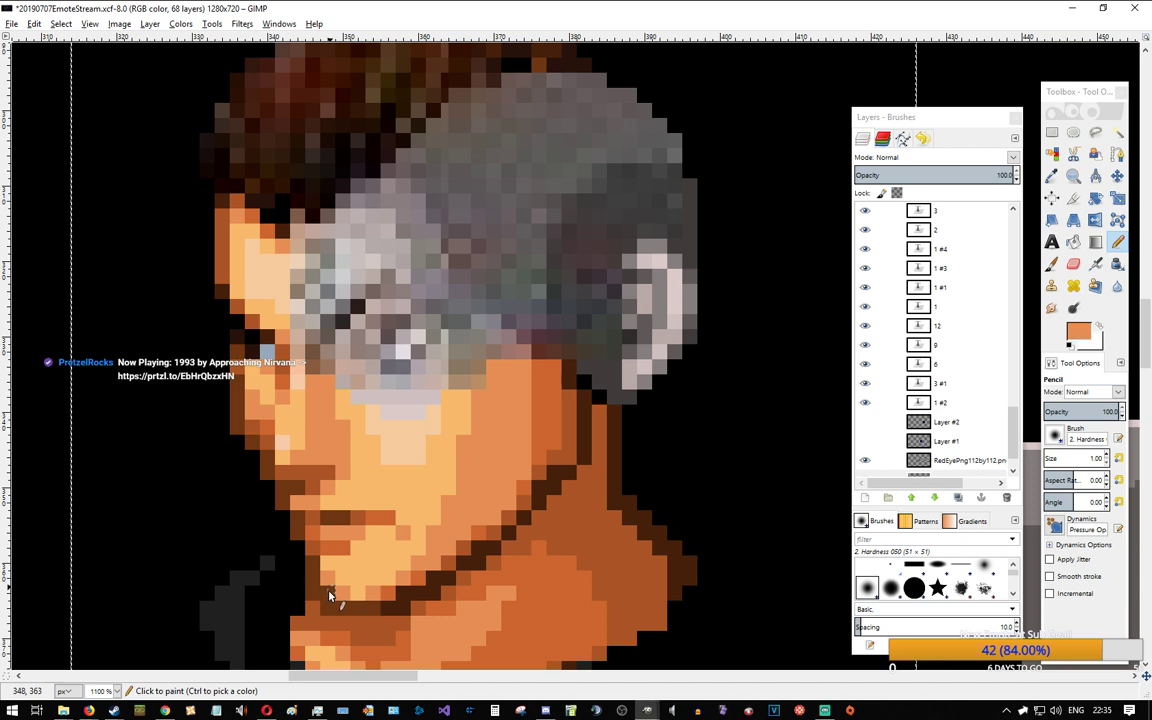
{"action": "left_click", "coordinate": [350, 515], "text": "ctrl"}
{"action": "key", "text": "alt+Tab"}
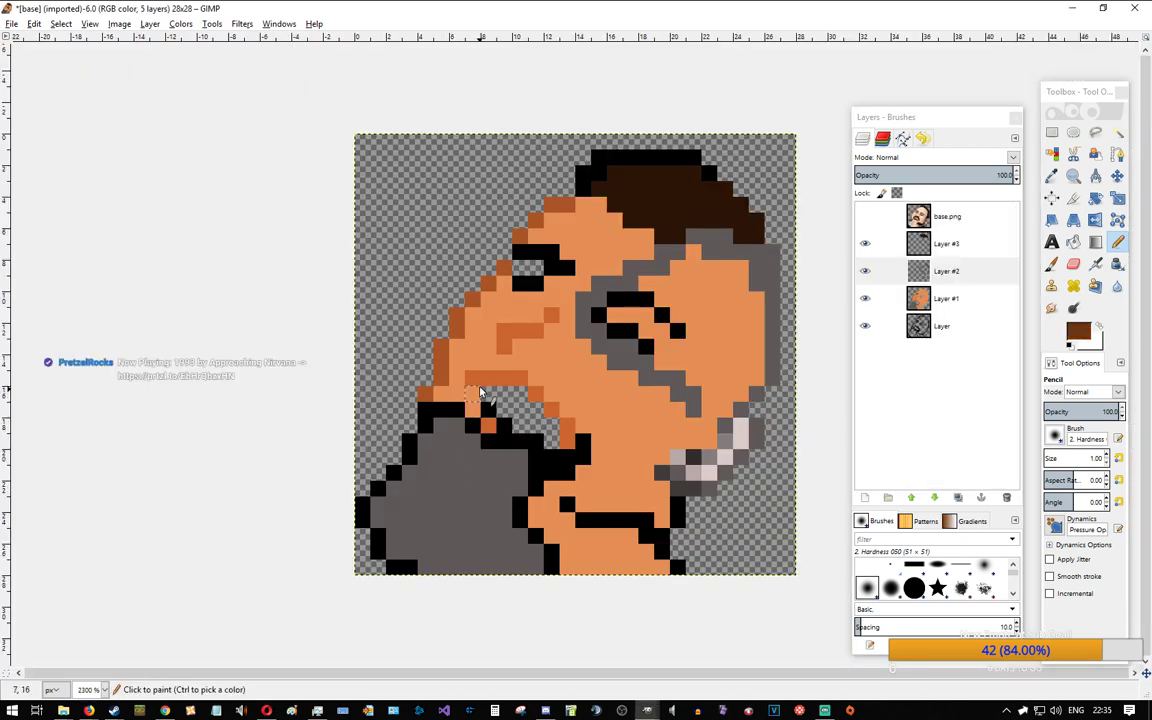
{"action": "left_click_drag", "start_coordinate": [488, 381], "coordinate": [520, 380]}
{"action": "left_click", "coordinate": [538, 400]}
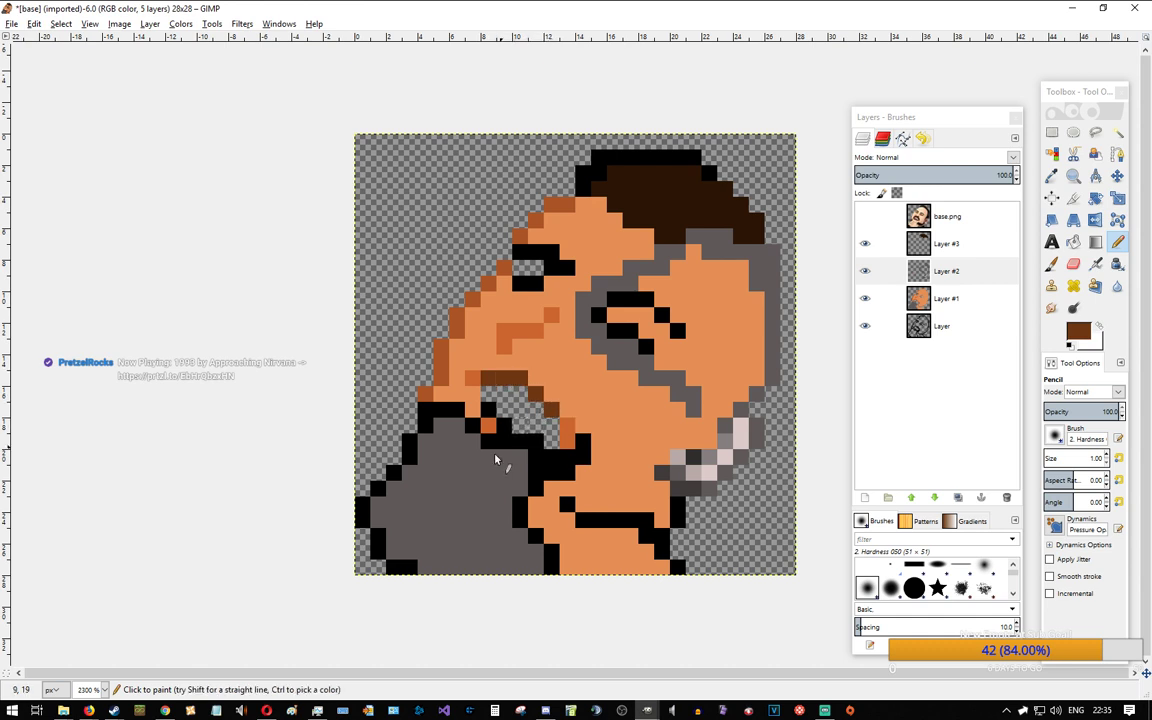
{"action": "left_click", "coordinate": [476, 394]}
{"action": "left_click", "coordinate": [478, 366], "text": "ctrl"}
{"action": "left_click_drag", "start_coordinate": [476, 395], "coordinate": [478, 411]}
{"action": "key", "text": "ctrl+z"}
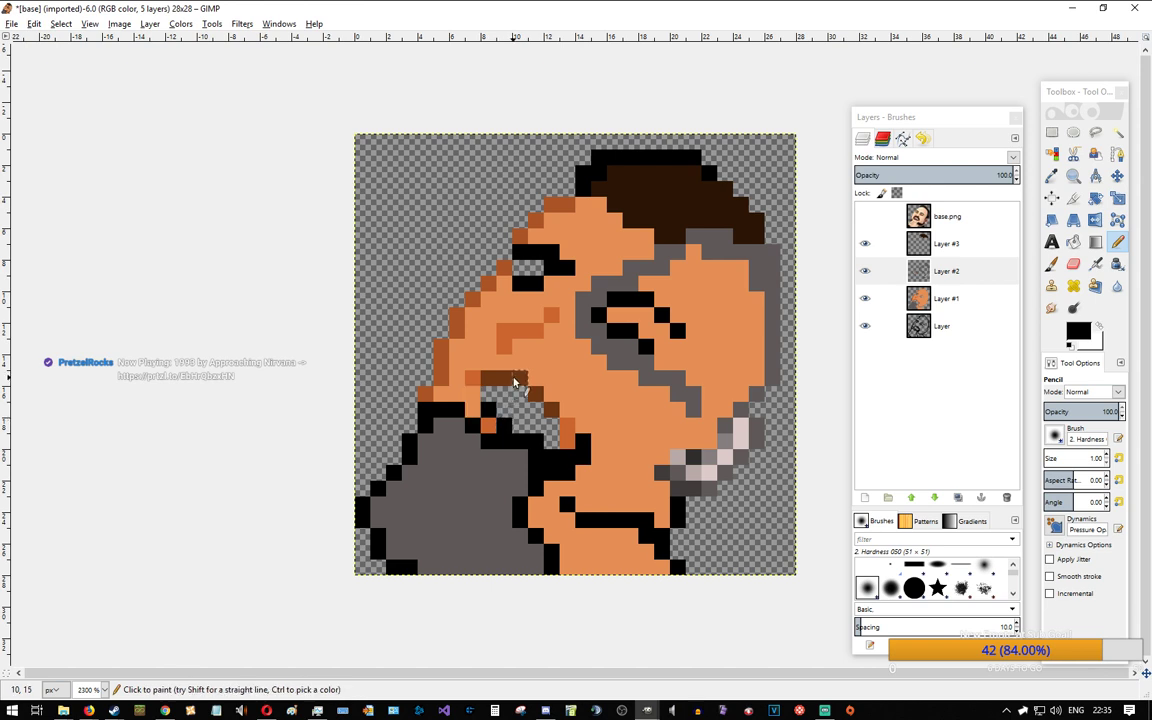
Step: Compare the drawing with Layer #1 hidden and shown, and make Layer #1 the active layer
{"action": "left_click", "coordinate": [865, 298]}
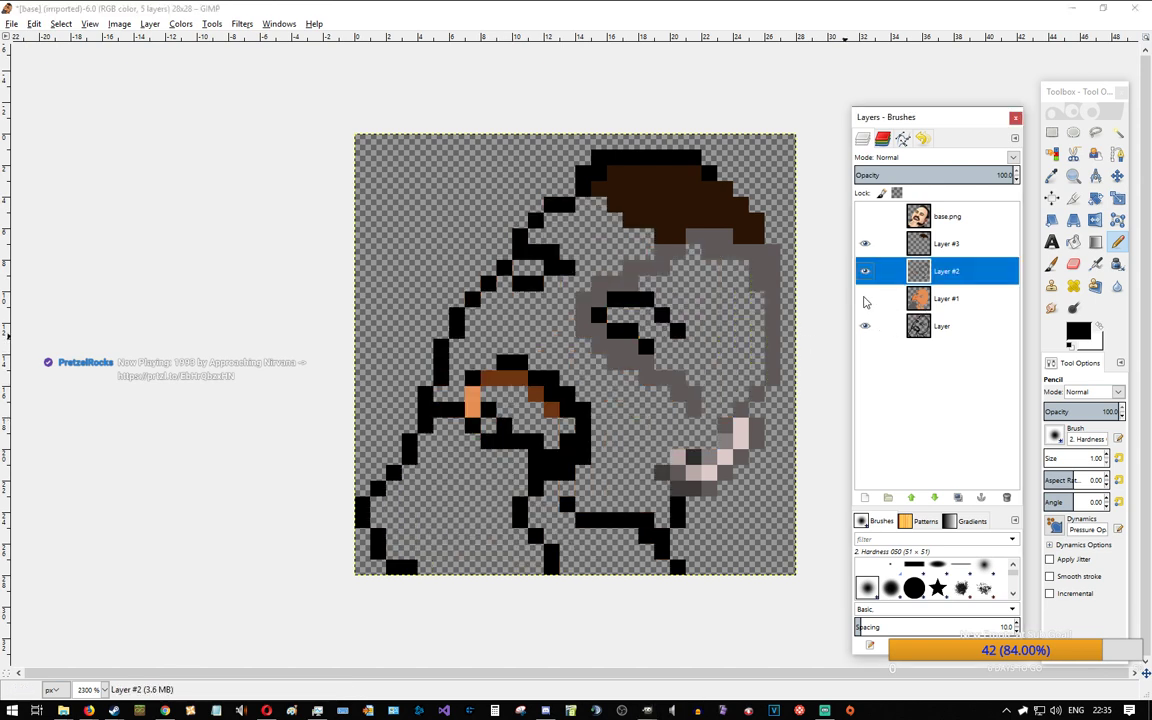
{"action": "left_click", "coordinate": [865, 298]}
{"action": "left_click", "coordinate": [865, 299]}
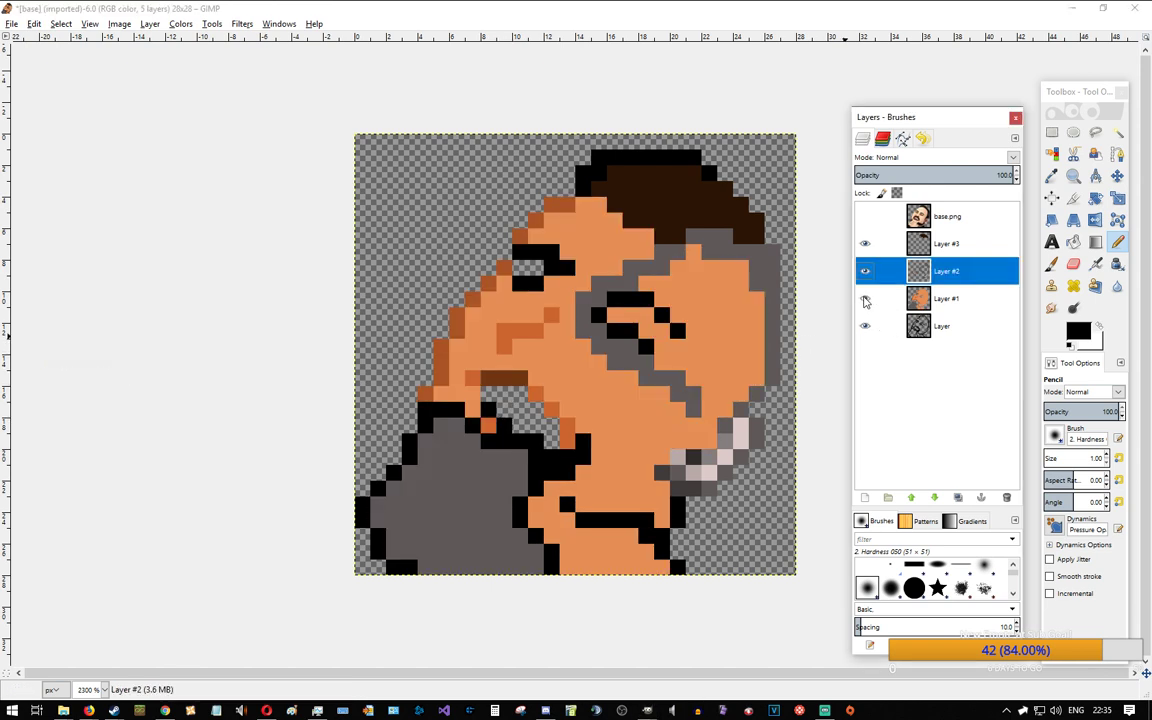
{"action": "left_click", "coordinate": [865, 299]}
{"action": "left_click", "coordinate": [865, 299]}
{"action": "left_click", "coordinate": [865, 299]}
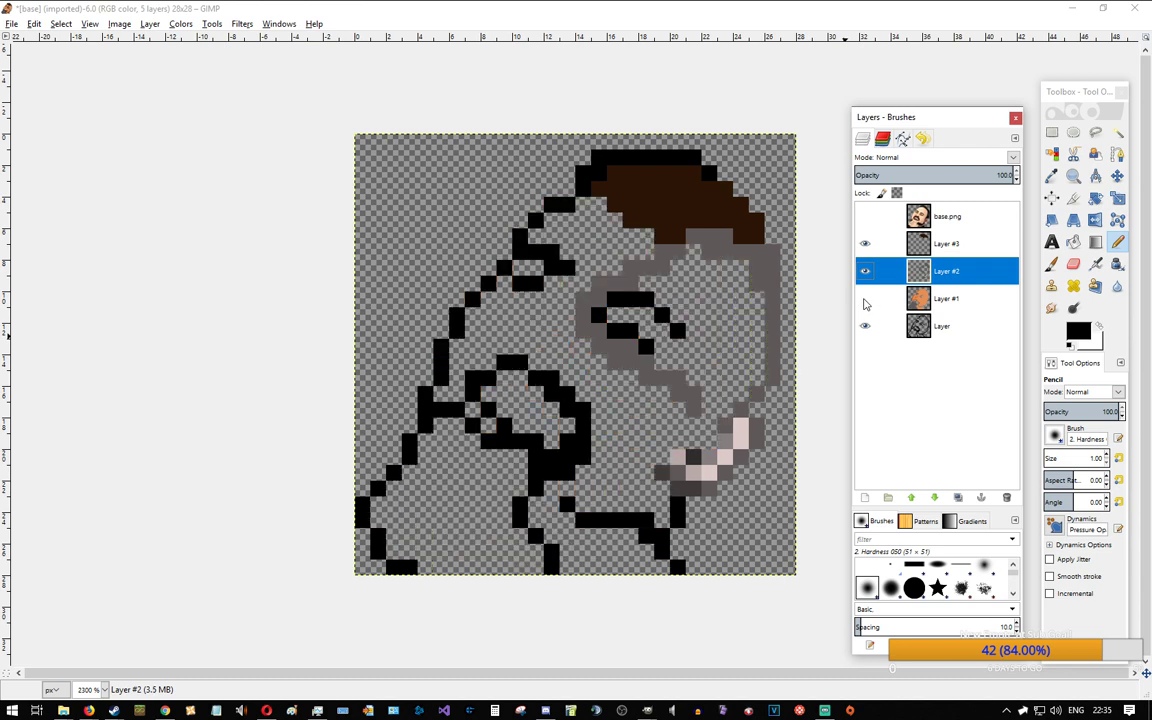
{"action": "left_click", "coordinate": [865, 299]}
{"action": "left_click", "coordinate": [918, 298]}
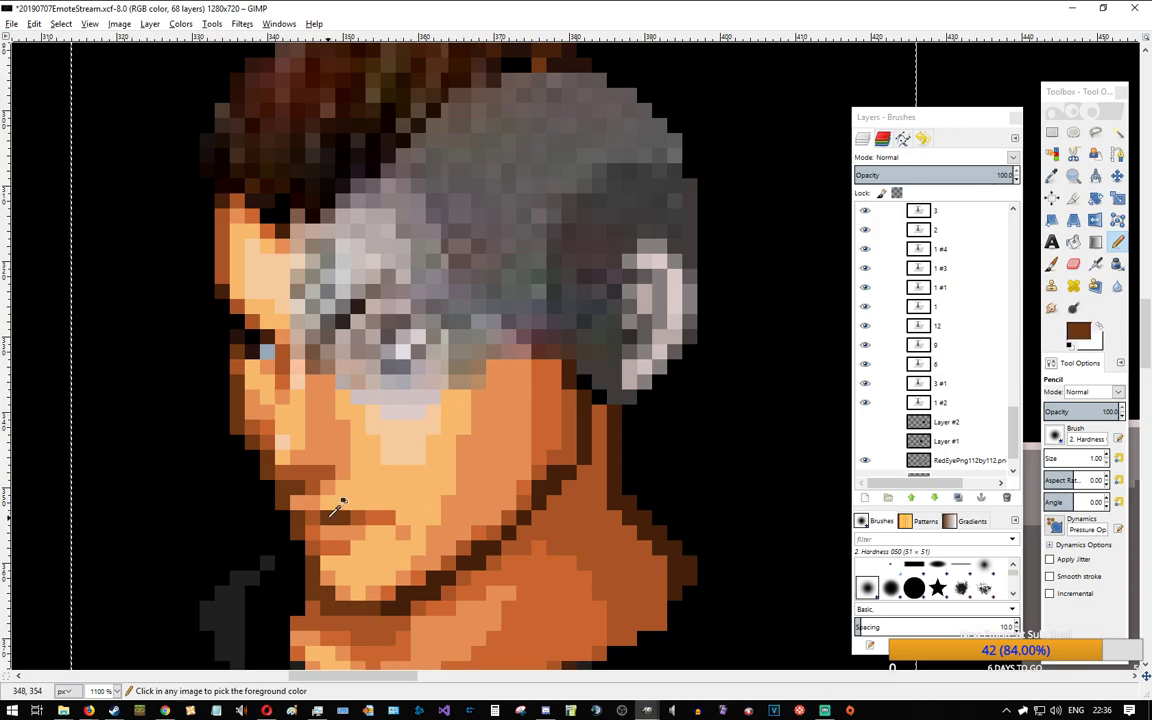
Step: Sample the reddish brown of the avatar's lips and pencil it along the mouth's upper edge in the base image
{"action": "left_click", "coordinate": [328, 522], "text": "ctrl"}
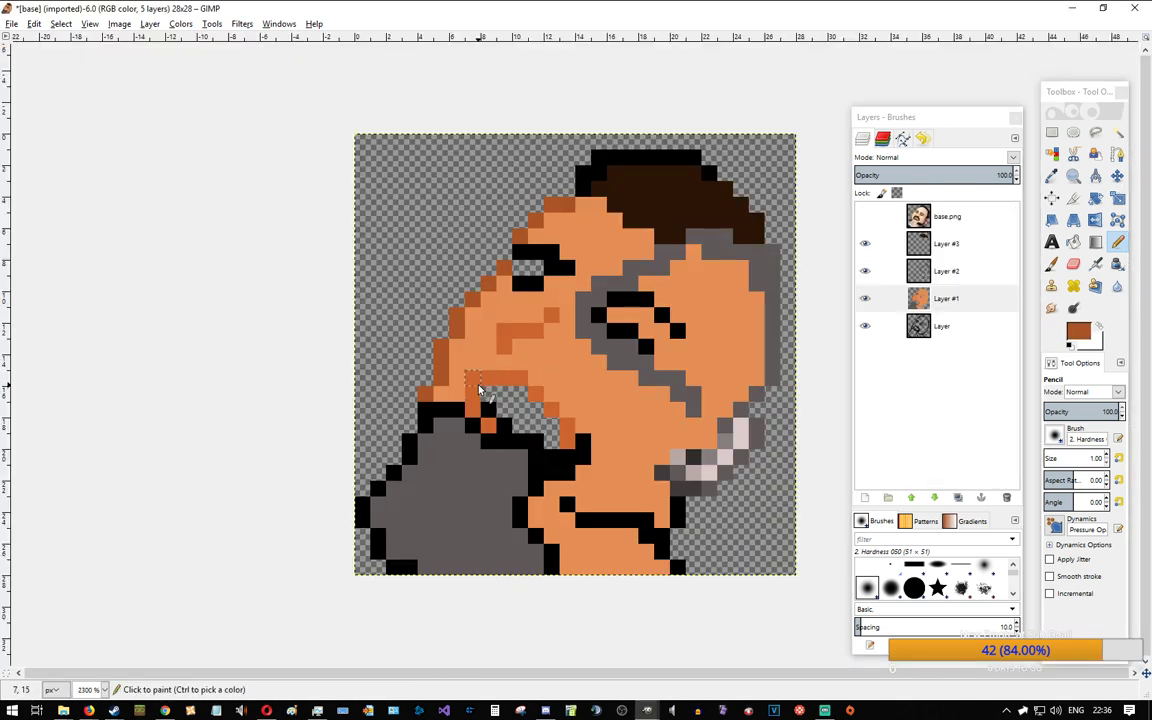
{"action": "left_click", "coordinate": [478, 387]}
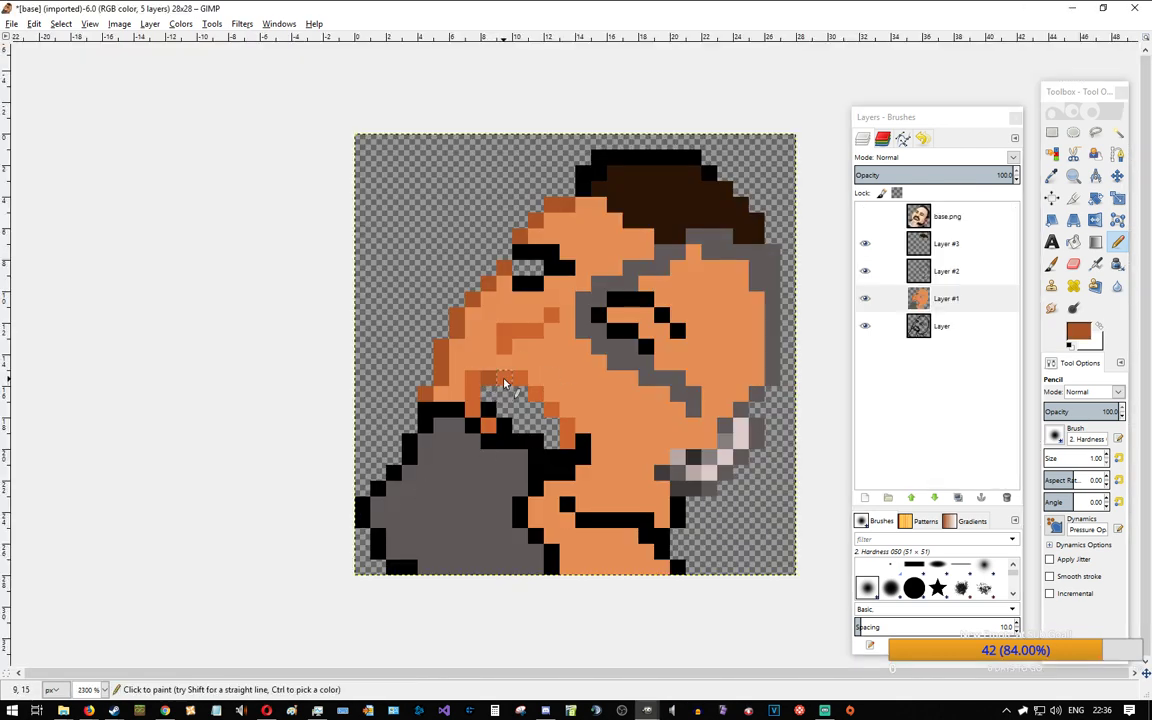
{"action": "left_click", "coordinate": [517, 381]}
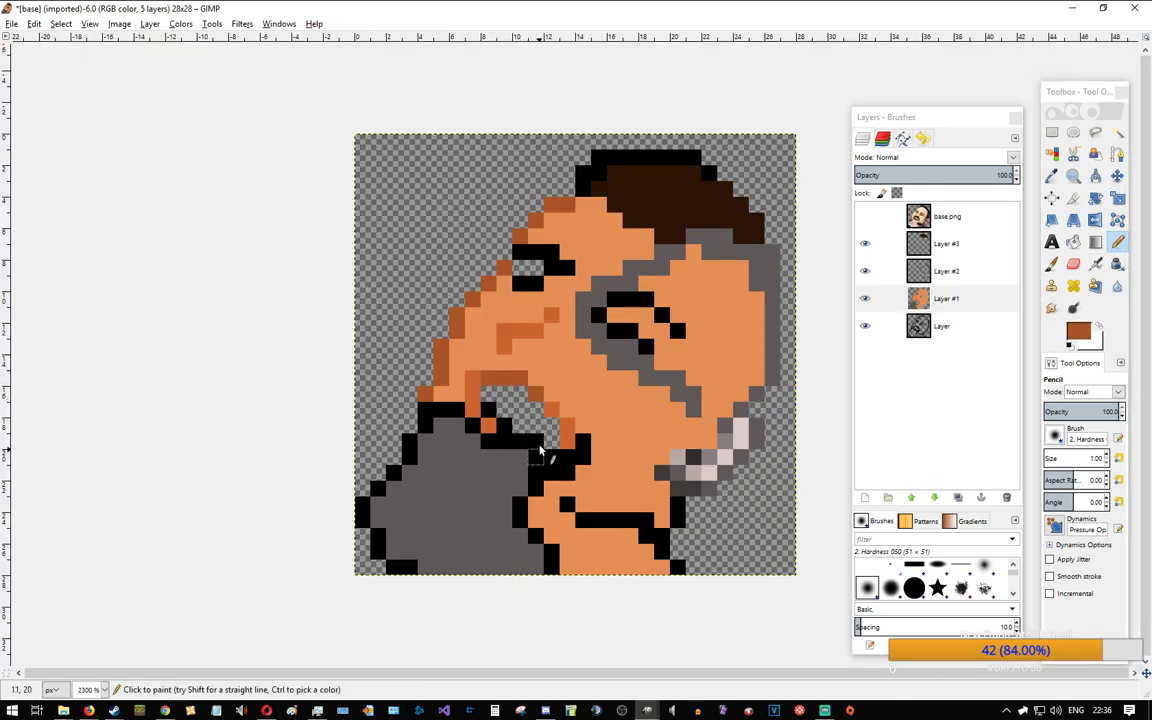
{"action": "left_click", "coordinate": [473, 384]}
Step: Sample the light skin orange beside the avatar's lips and pencil it over the outline pixel at the mouth's outer corner
{"action": "key", "text": "alt+Tab"}
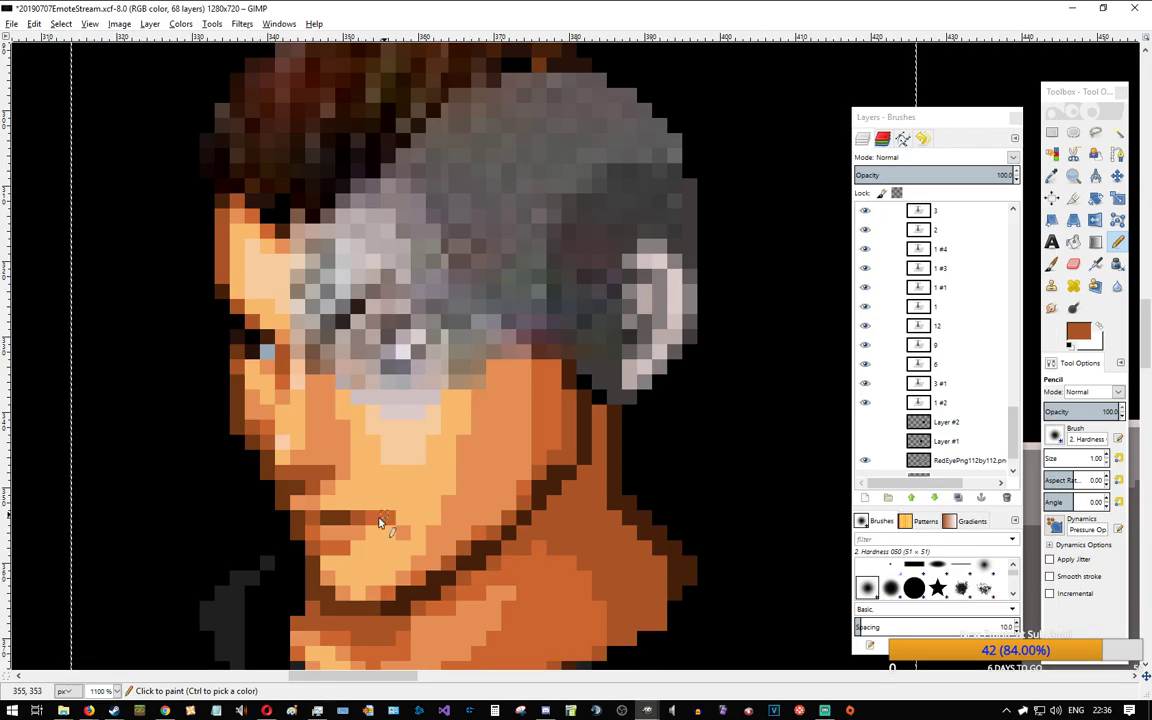
{"action": "left_click", "coordinate": [346, 537], "text": "ctrl"}
{"action": "key", "text": "alt+Tab"}
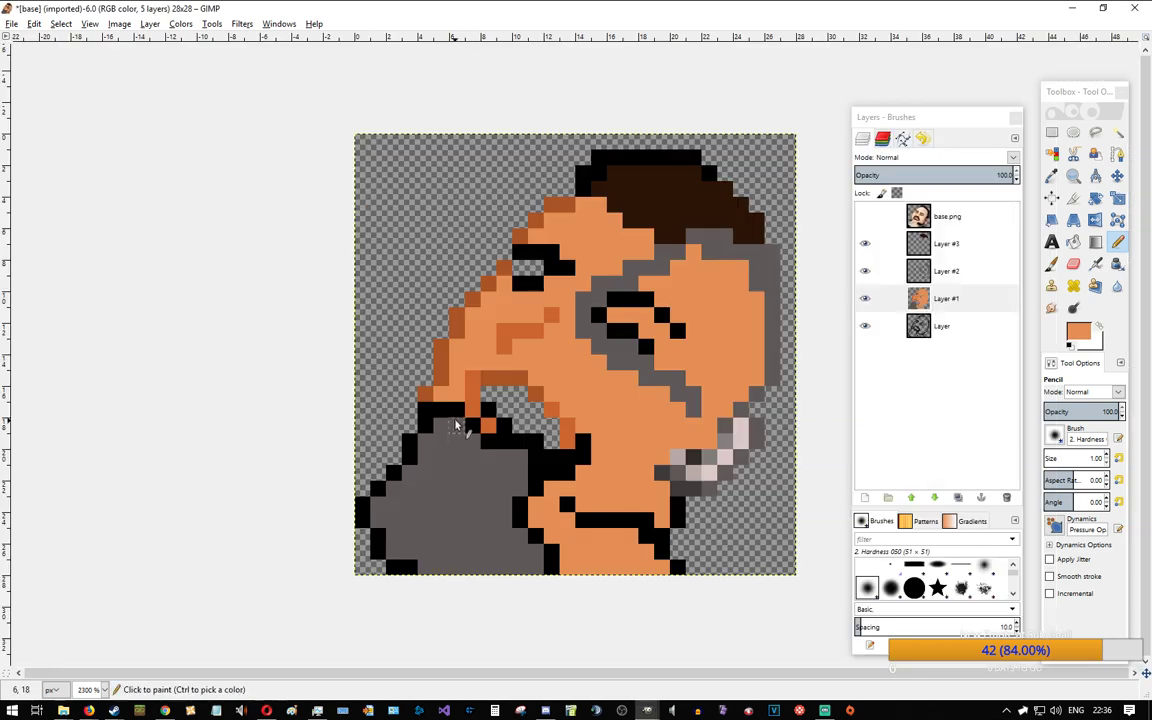
{"action": "left_click", "coordinate": [469, 415]}
Step: Sample the golden orange of the avatar's chin and pencil a highlight patch across the base image's forehead
{"action": "key", "text": "alt+Tab"}
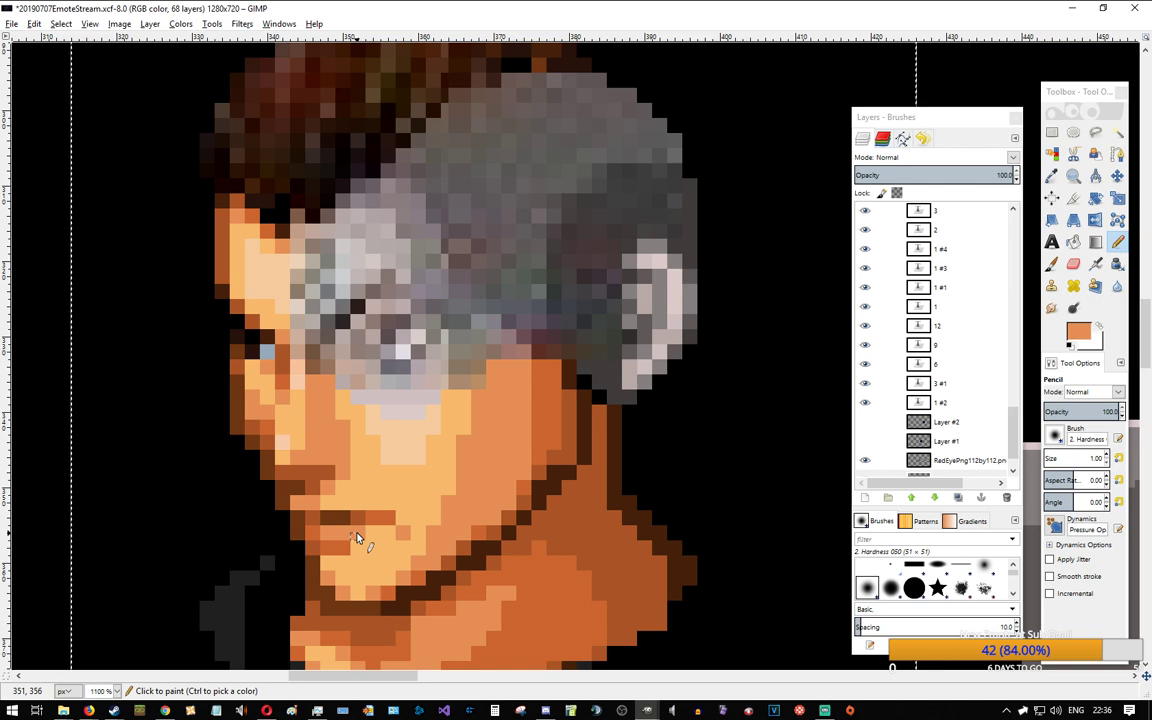
{"action": "scroll", "coordinate": [355, 538], "scroll_direction": "down", "scroll_amount": 4, "text": "ctrl"}
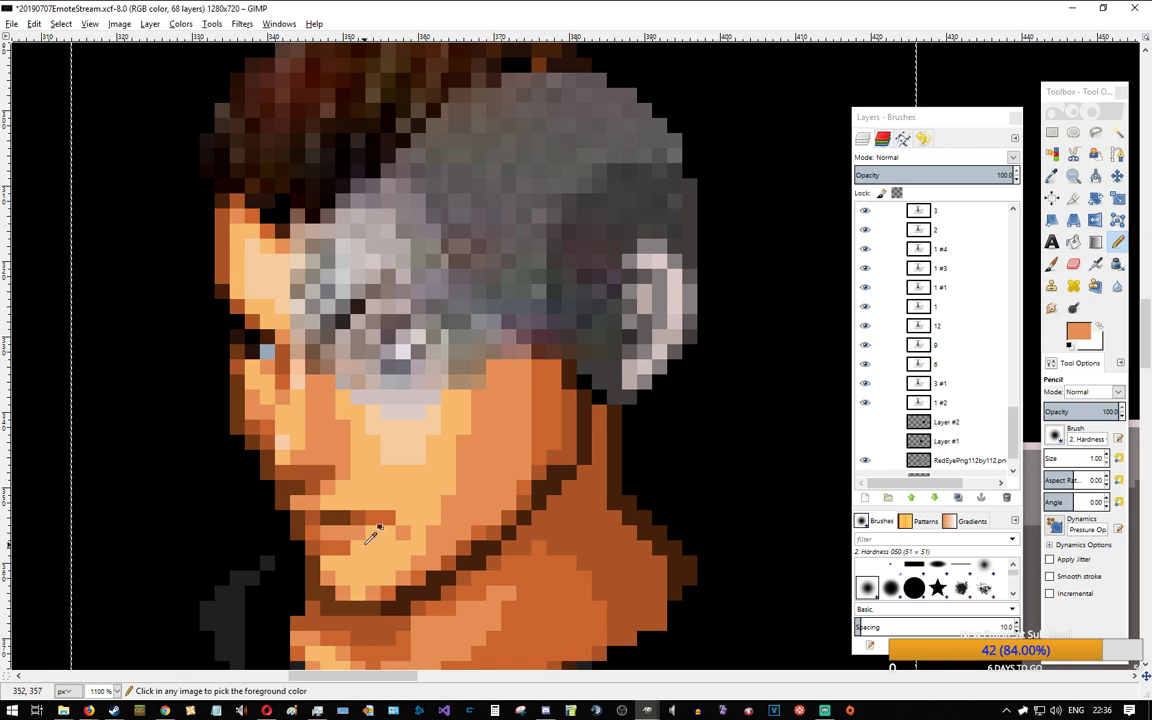
{"action": "key", "text": "alt+Tab"}
{"action": "key", "text": "alt+Tab"}
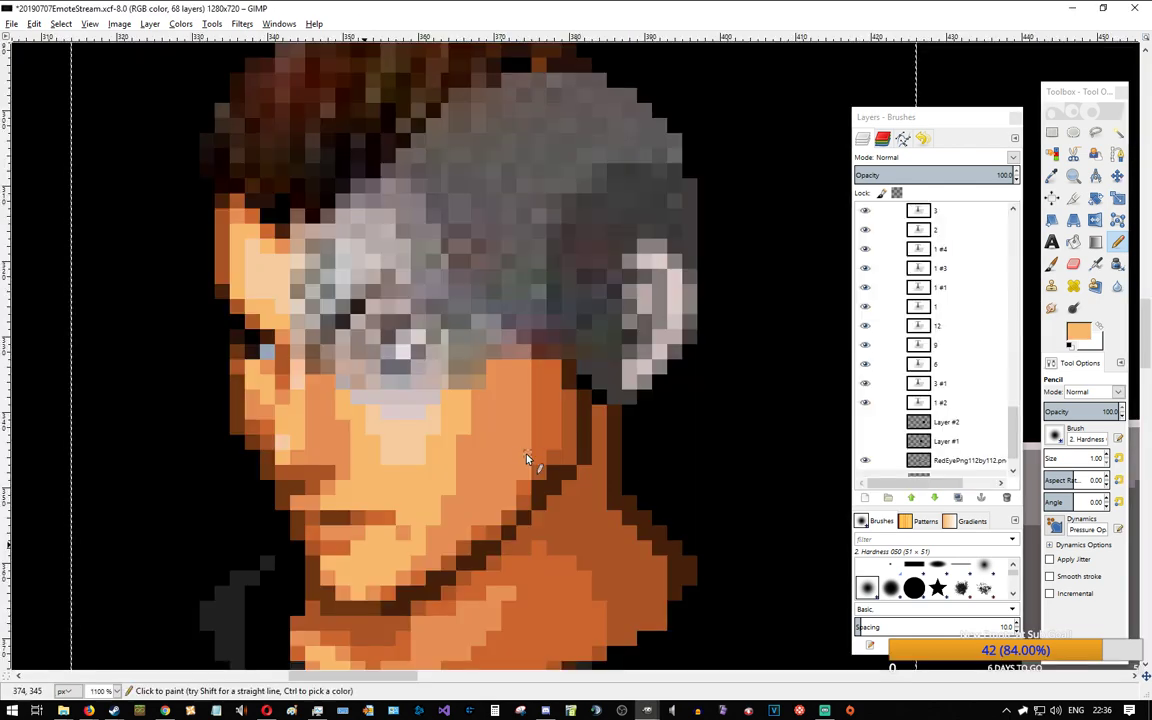
{"action": "key", "text": "alt+Tab"}
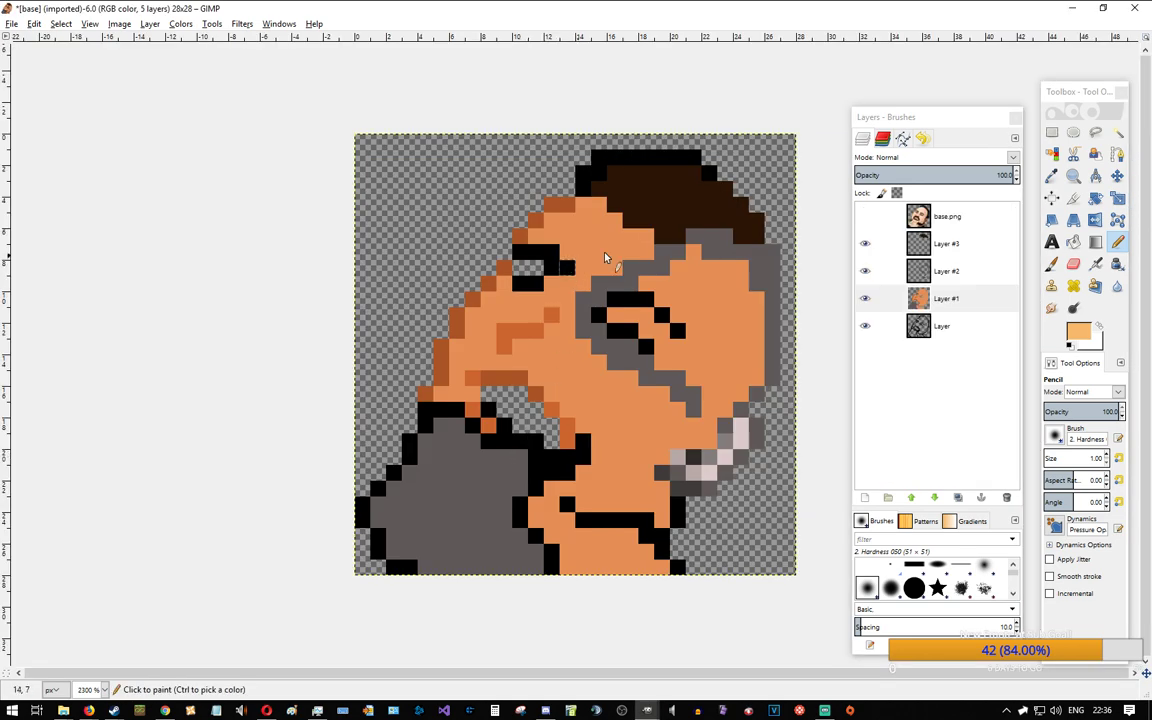
{"action": "mouse_move", "coordinate": [584, 207]}
{"action": "left_mouse_down"}
{"action": "mouse_move", "coordinate": [596, 217]}
{"action": "mouse_move", "coordinate": [555, 221]}
{"action": "left_mouse_up"}
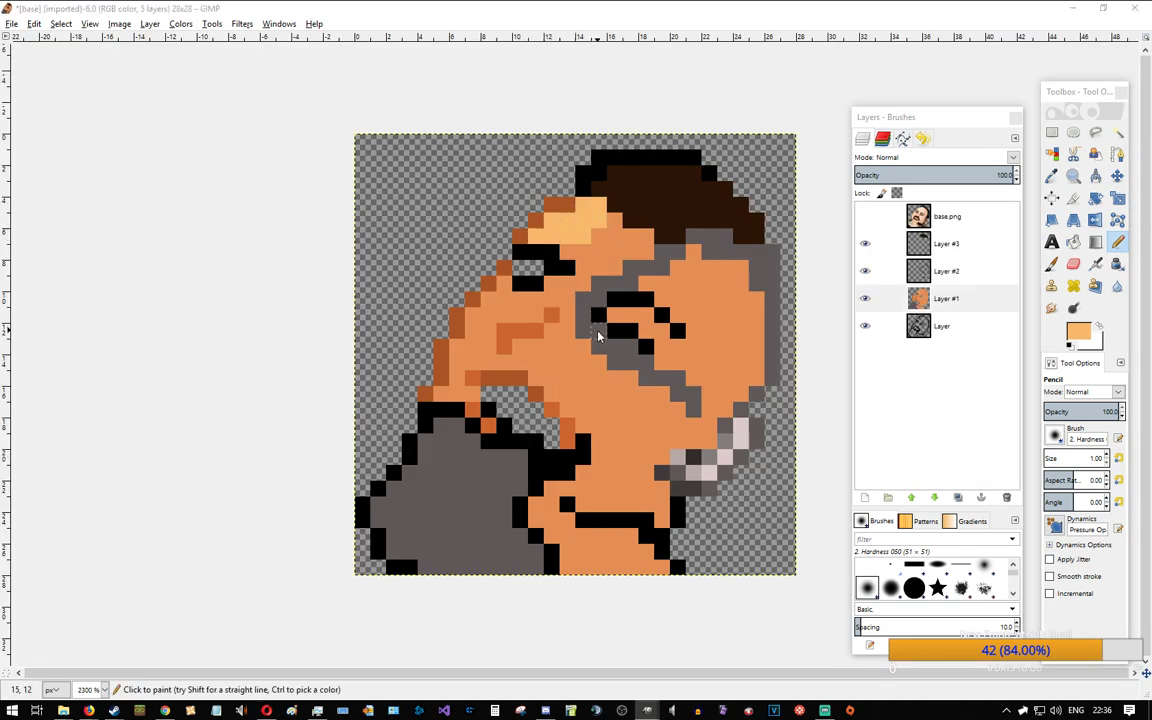
Step: Sample pale peach from the avatar's forehead and pencil highlight pixels along the forehead's outer edge and down the face's brown outline
{"action": "key", "text": "alt+Tab"}
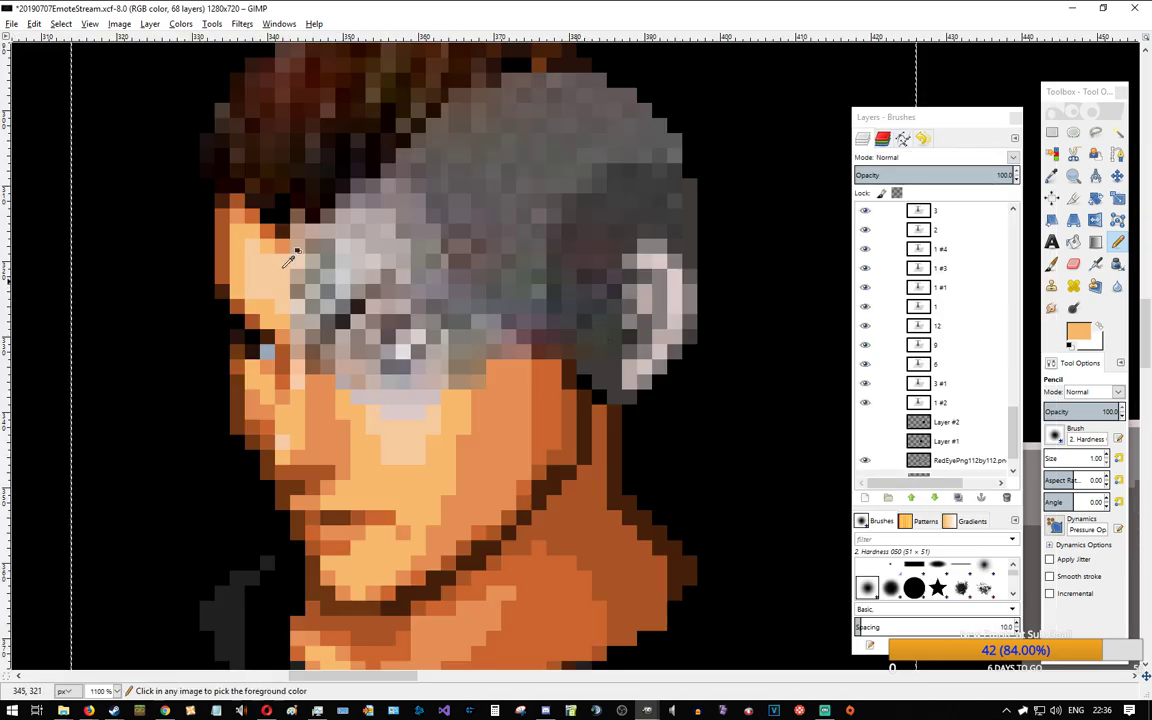
{"action": "key", "text": "alt+Tab"}
{"action": "left_click", "coordinate": [583, 205]}
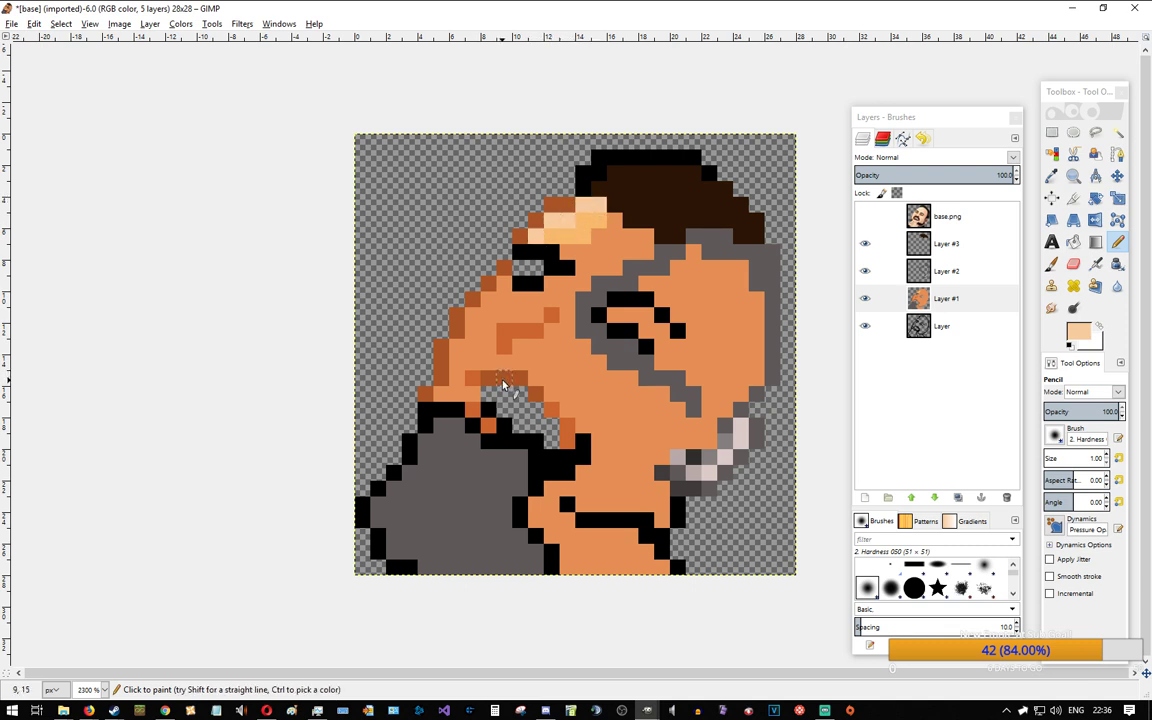
{"action": "left_click", "coordinate": [499, 284]}
{"action": "left_click", "coordinate": [487, 299]}
{"action": "left_click", "coordinate": [471, 316]}
{"action": "left_click", "coordinate": [454, 348]}
{"action": "left_click", "coordinate": [440, 395]}
Step: Pencil the forehead's golden orange beside the pale peach highlights along the lower face edge
{"action": "left_click", "coordinate": [586, 224], "text": "ctrl"}
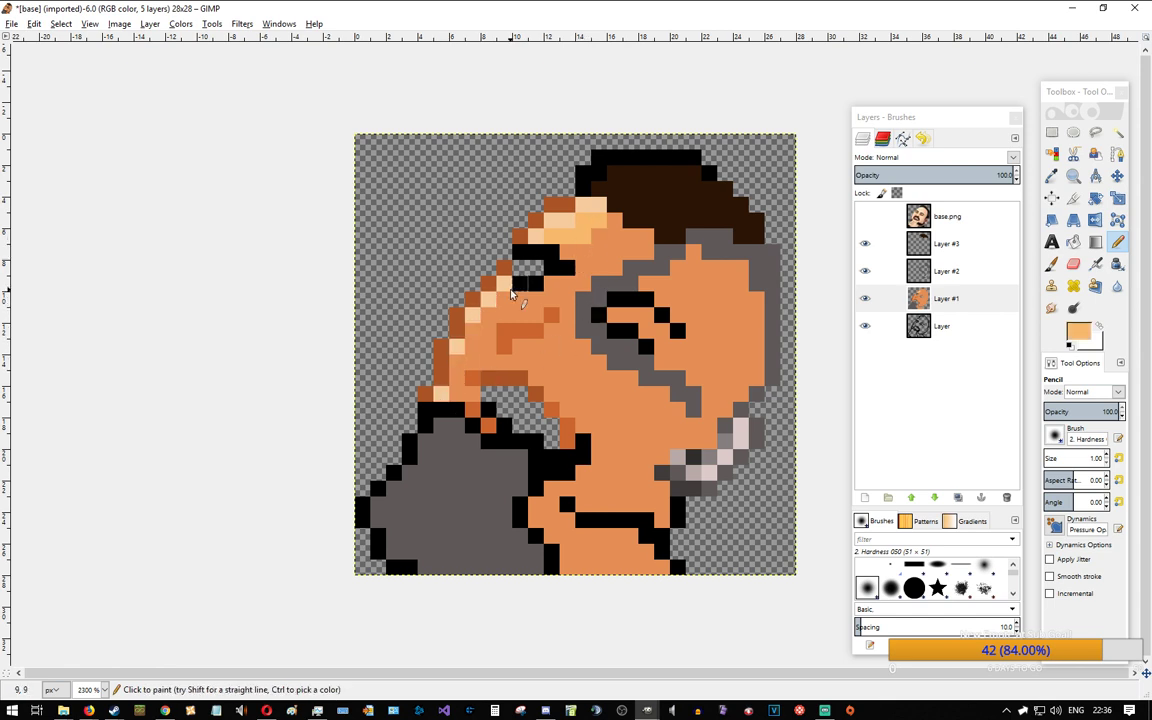
{"action": "left_click", "coordinate": [473, 331]}
{"action": "left_click", "coordinate": [457, 363]}
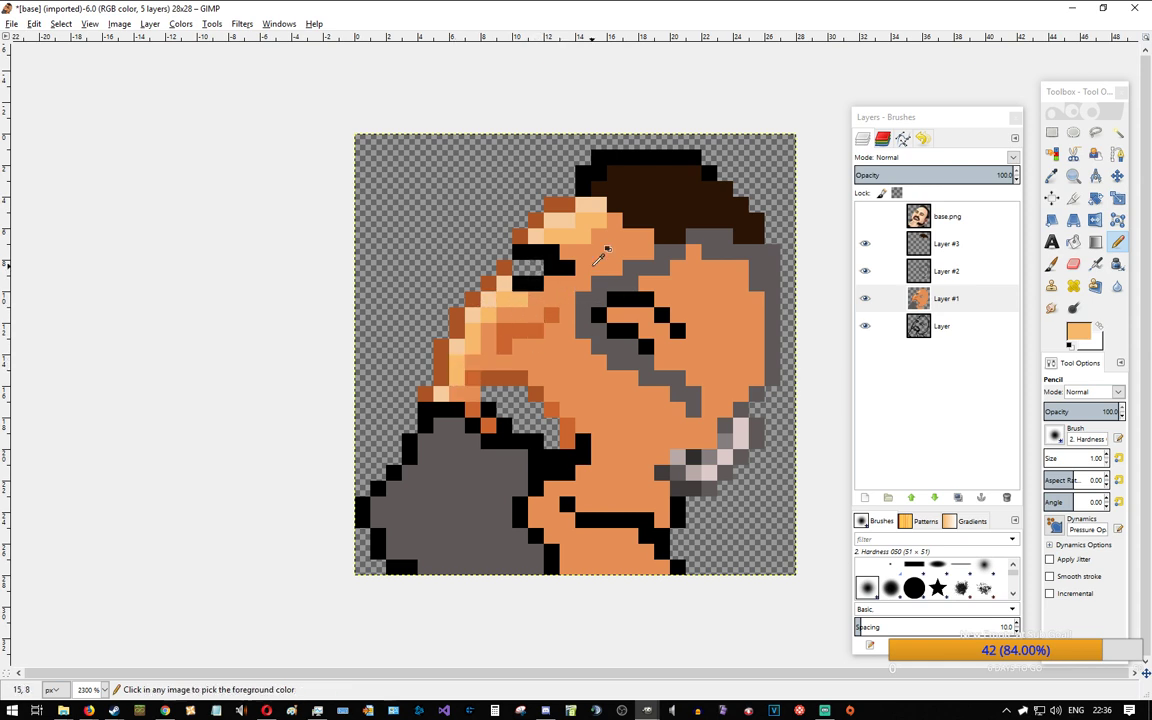
Step: Recolour the lower black eye line and fill the gap above it with the brown sampled from the forehead's outline
{"action": "left_click", "coordinate": [538, 220], "text": "ctrl"}
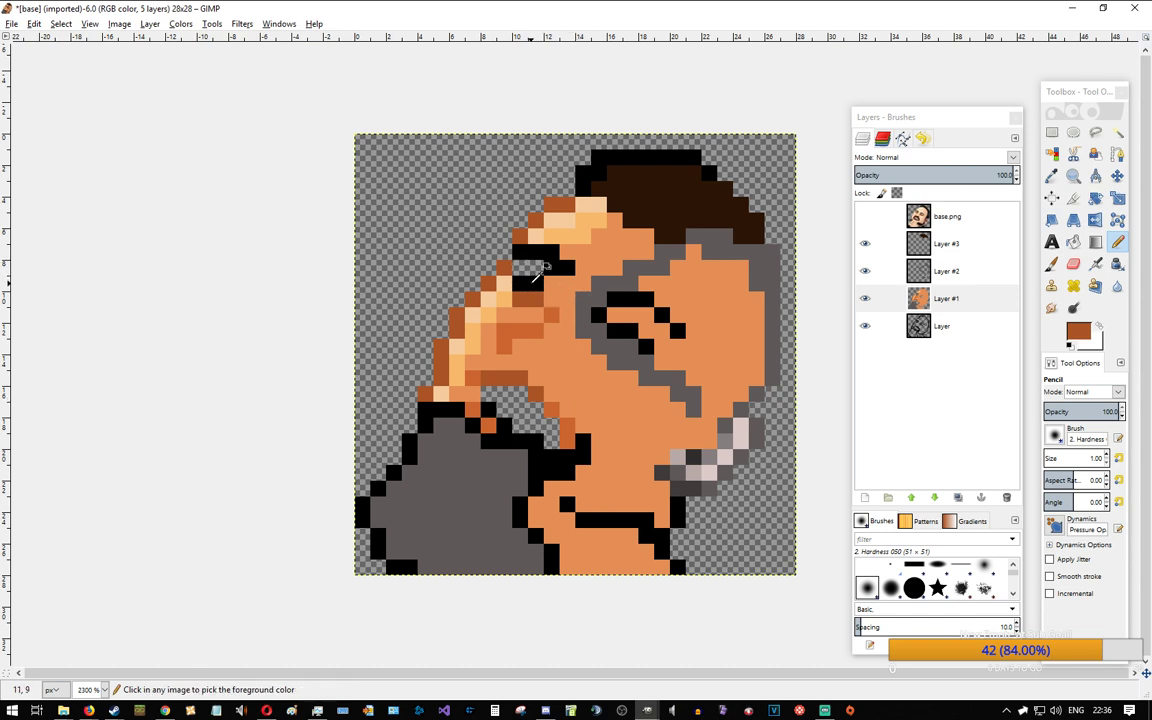
{"action": "mouse_move", "coordinate": [519, 237]}
{"action": "left_mouse_down"}
{"action": "mouse_move", "coordinate": [522, 255]}
{"action": "mouse_move", "coordinate": [538, 258]}
{"action": "left_mouse_up"}
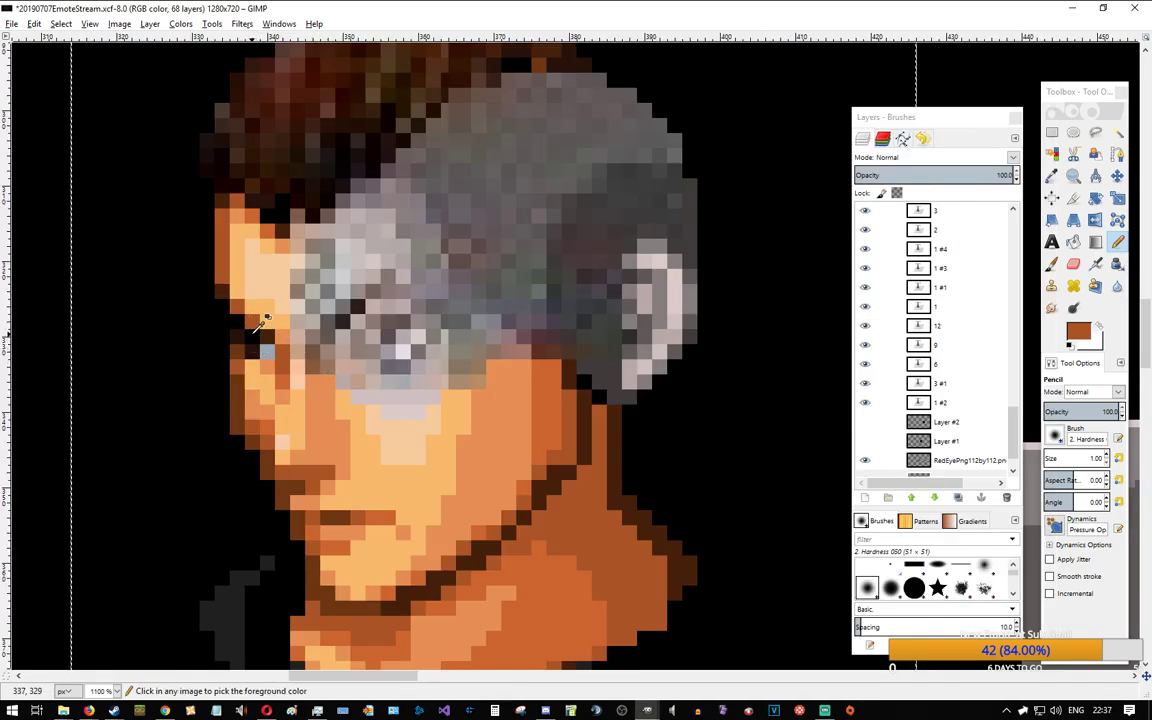
{"action": "left_click", "coordinate": [256, 325], "text": "ctrl"}
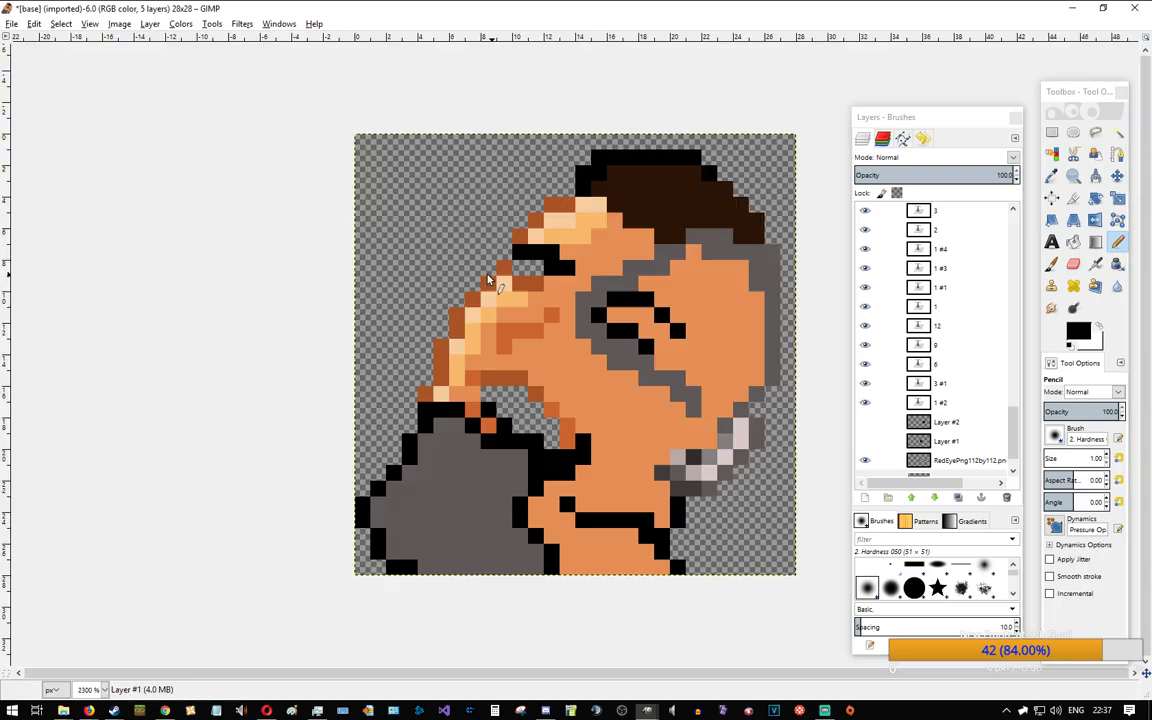
{"action": "key", "text": "alt+Tab"}
{"action": "key", "text": "alt+Tab"}
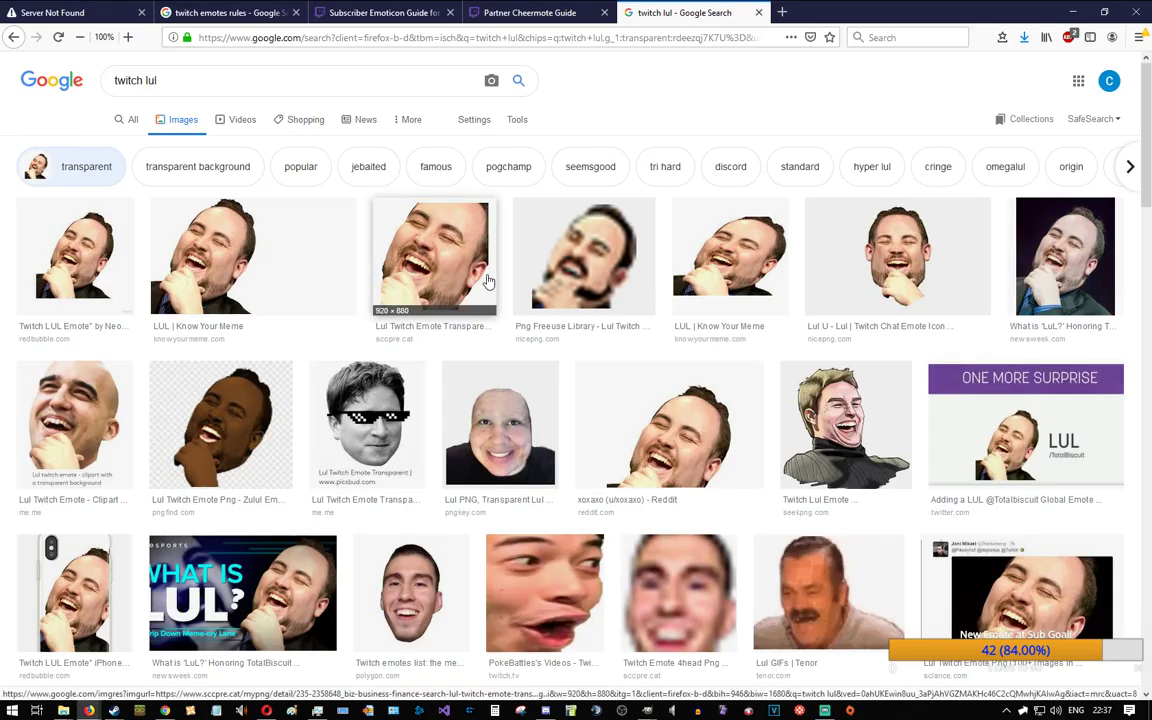
{"action": "key", "text": "alt+Tab"}
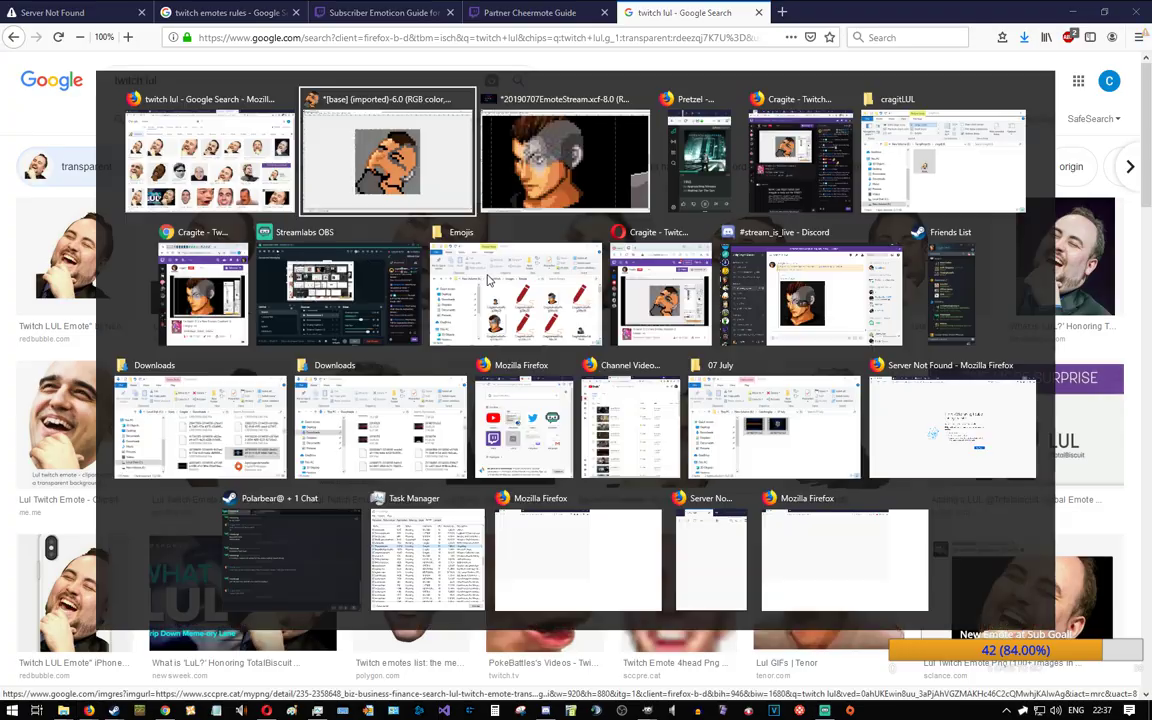
{"action": "left_click", "coordinate": [524, 270], "text": "ctrl"}
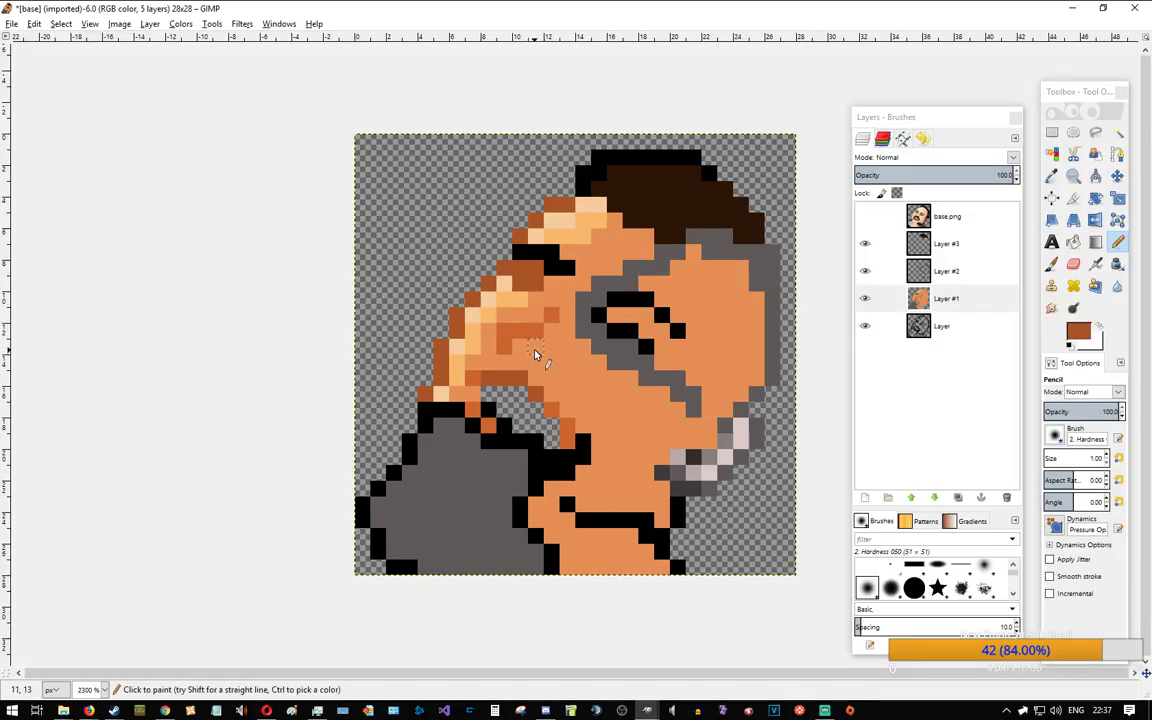
Step: Sample a darker brown from the avatar's face and pencil it into the gap directly below the black eye line
{"action": "key", "text": "alt+Tab"}
{"action": "key", "text": "alt+Tab"}
{"action": "key", "text": "alt+Tab"}
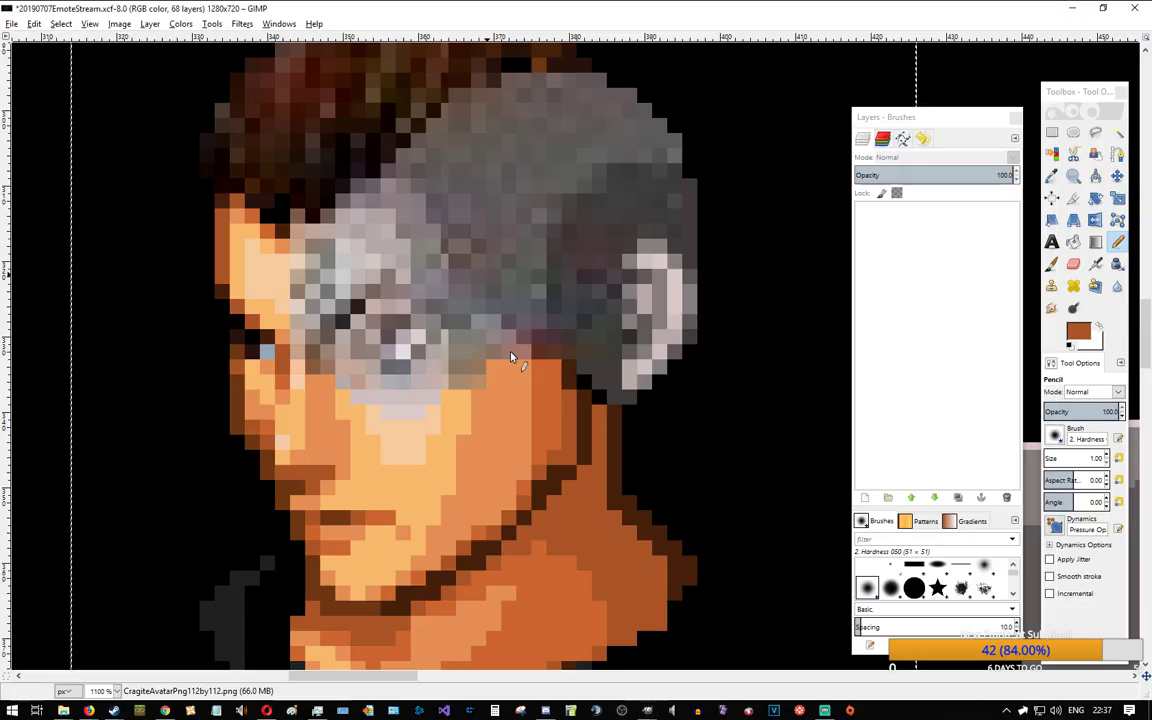
{"action": "key", "text": "alt+Tab"}
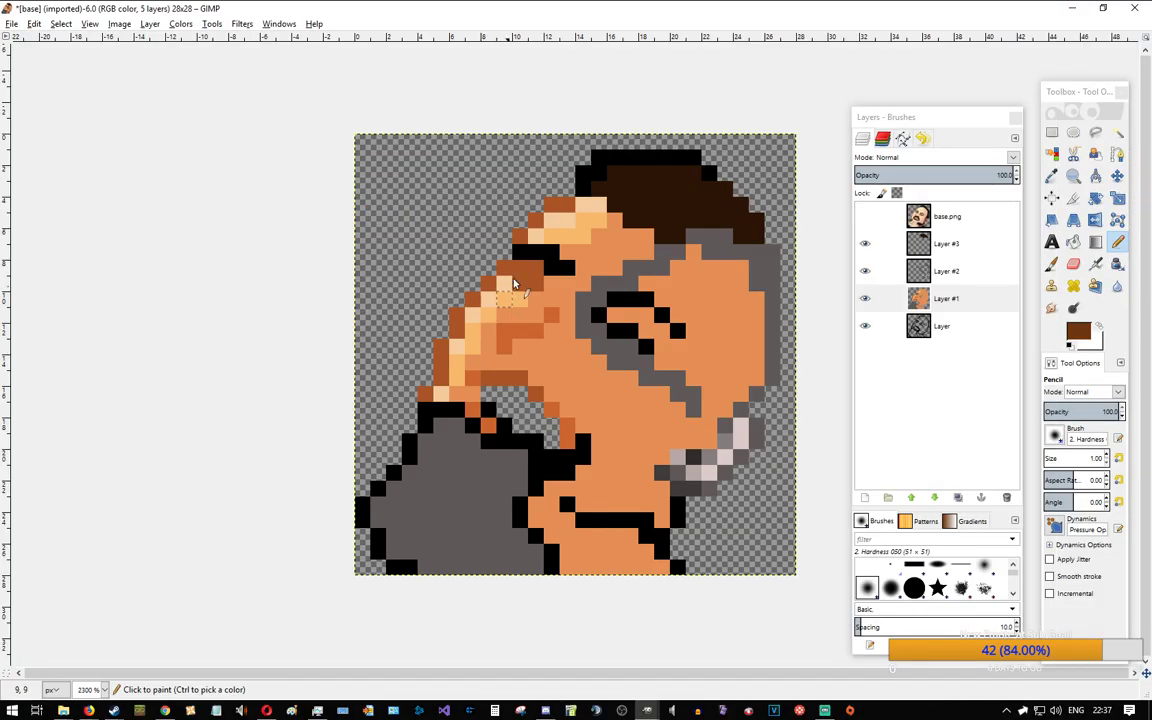
{"action": "left_click", "coordinate": [520, 274]}
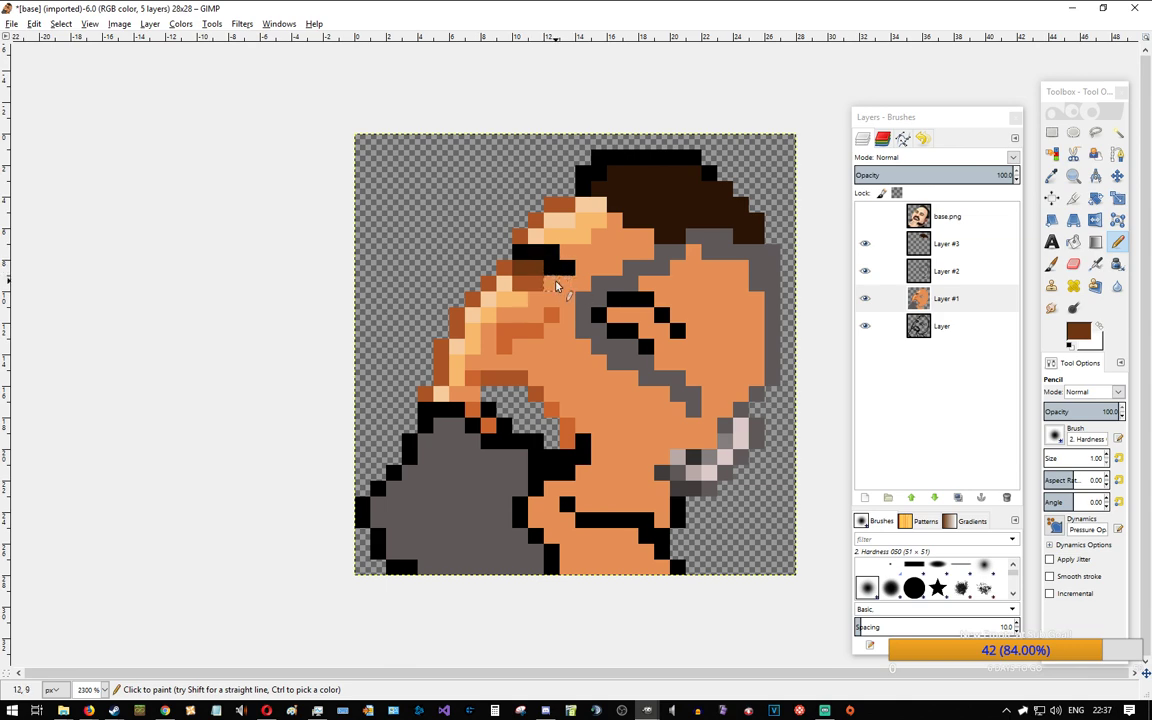
Step: Try to recolour the black eye line below the forehead with very dark brown sampled from the avatar's eye
{"action": "key", "text": "alt+Tab"}
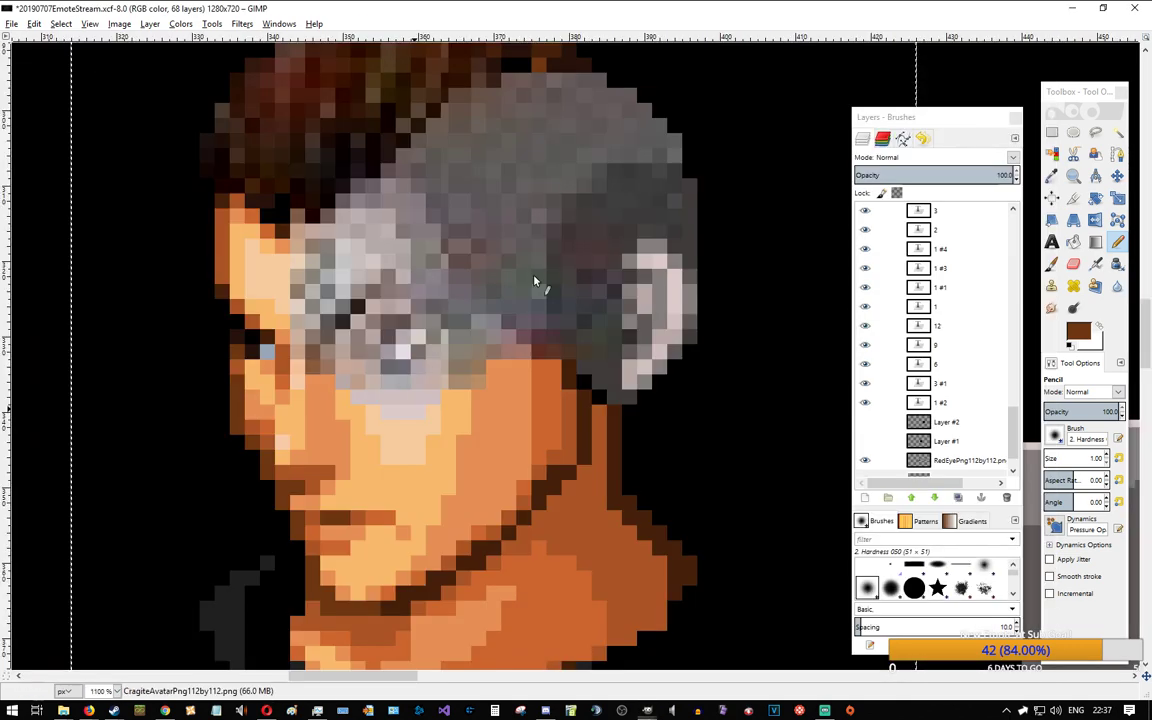
{"action": "left_click", "coordinate": [270, 332], "text": "ctrl"}
{"action": "key", "text": "alt+Tab"}
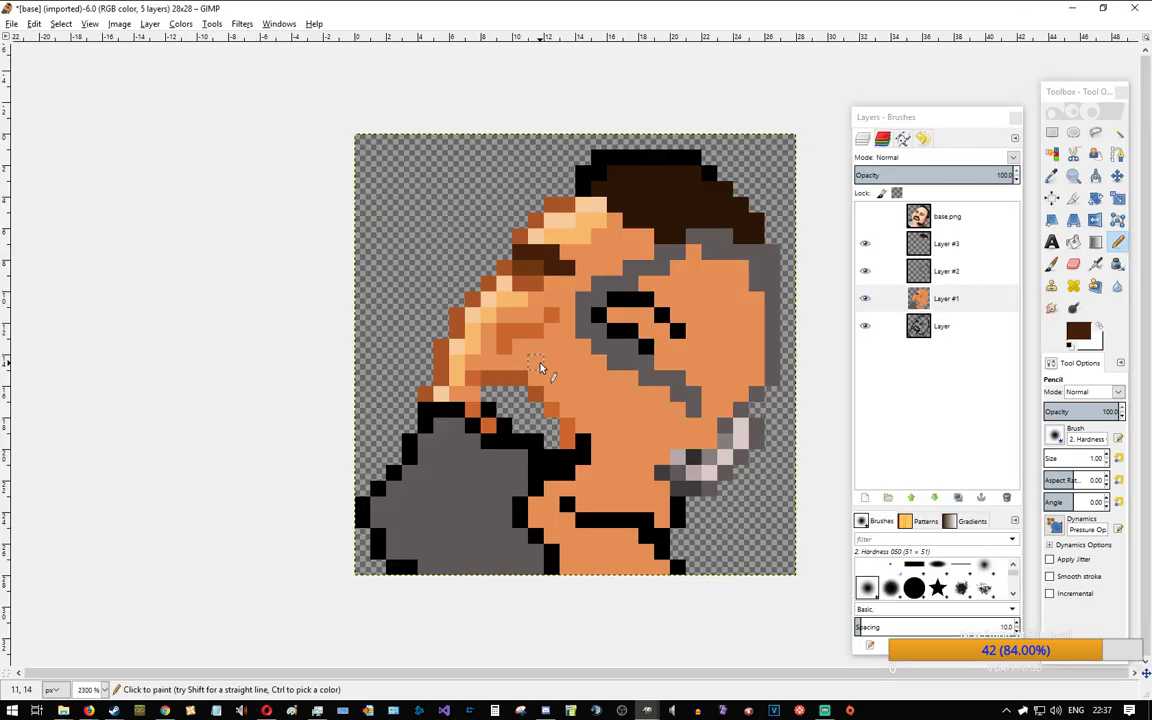
{"action": "key", "text": "ctrl+z"}
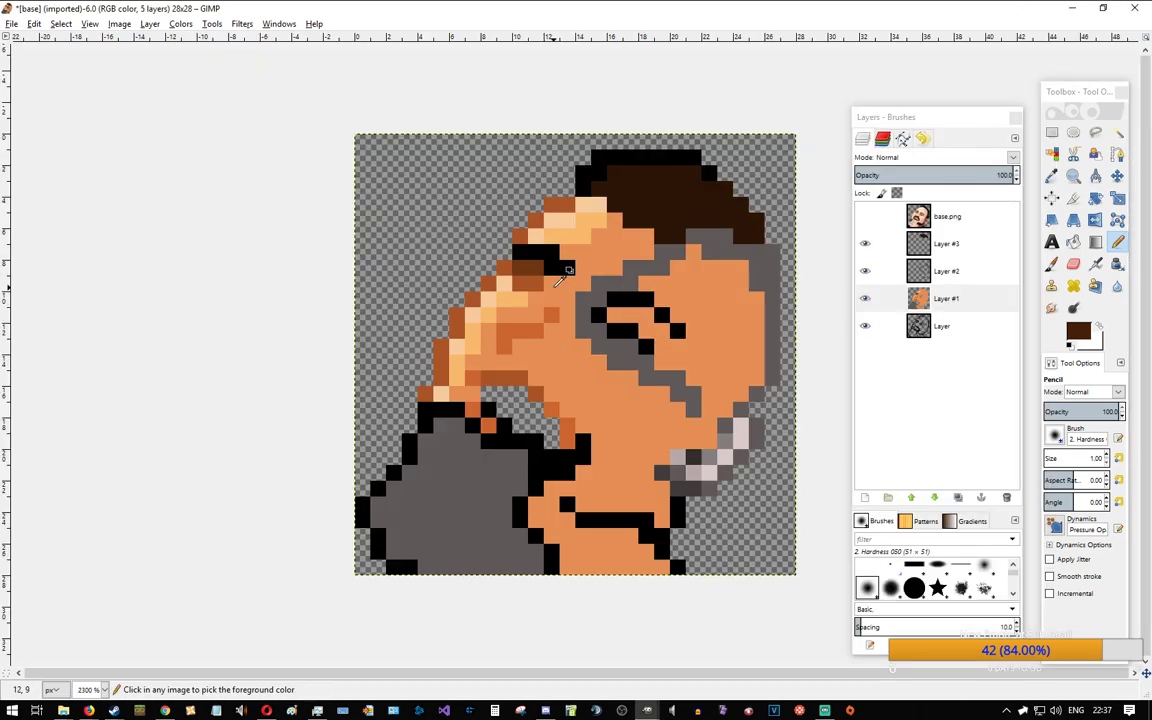
Step: Recolour the black eye line with the very dark brown, adding near-black pixels sampled from the avatar's hair
{"action": "key", "text": "ctrl+y"}
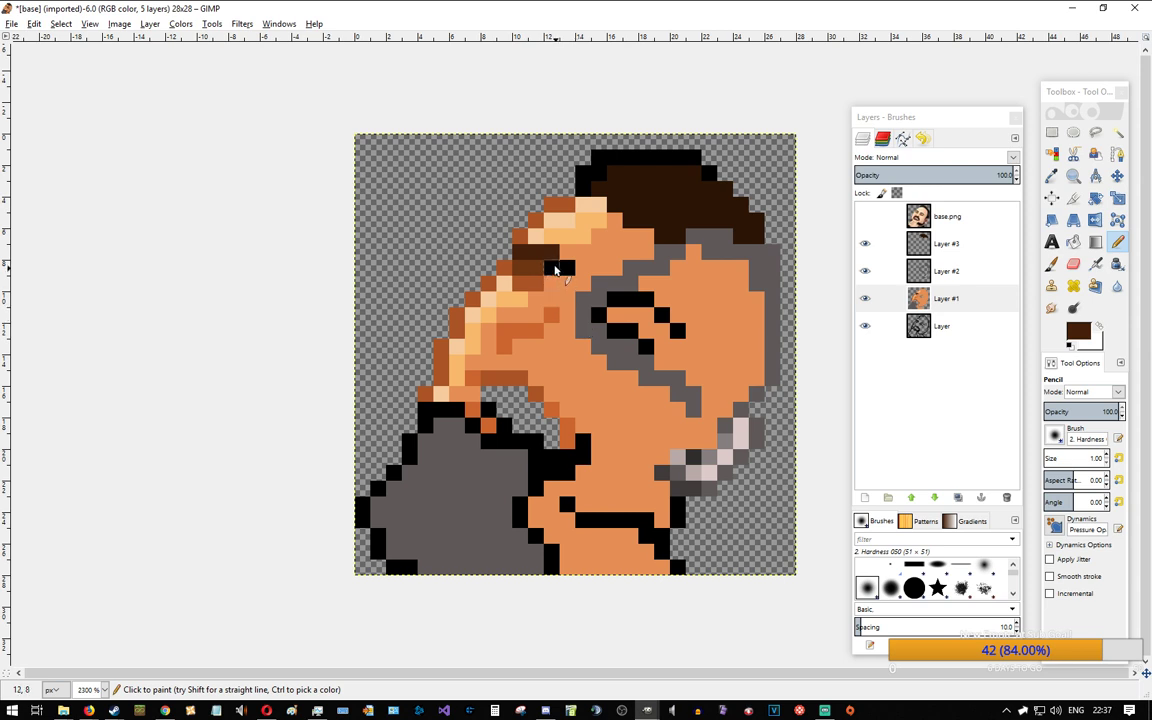
{"action": "key", "text": "ctrl+z"}
{"action": "key", "text": "ctrl+y"}
{"action": "key", "text": "ctrl+z"}
{"action": "key", "text": "alt+Tab"}
{"action": "left_click", "coordinate": [301, 167], "text": "ctrl"}
{"action": "key", "text": "alt+Tab"}
{"action": "left_click", "coordinate": [549, 270]}
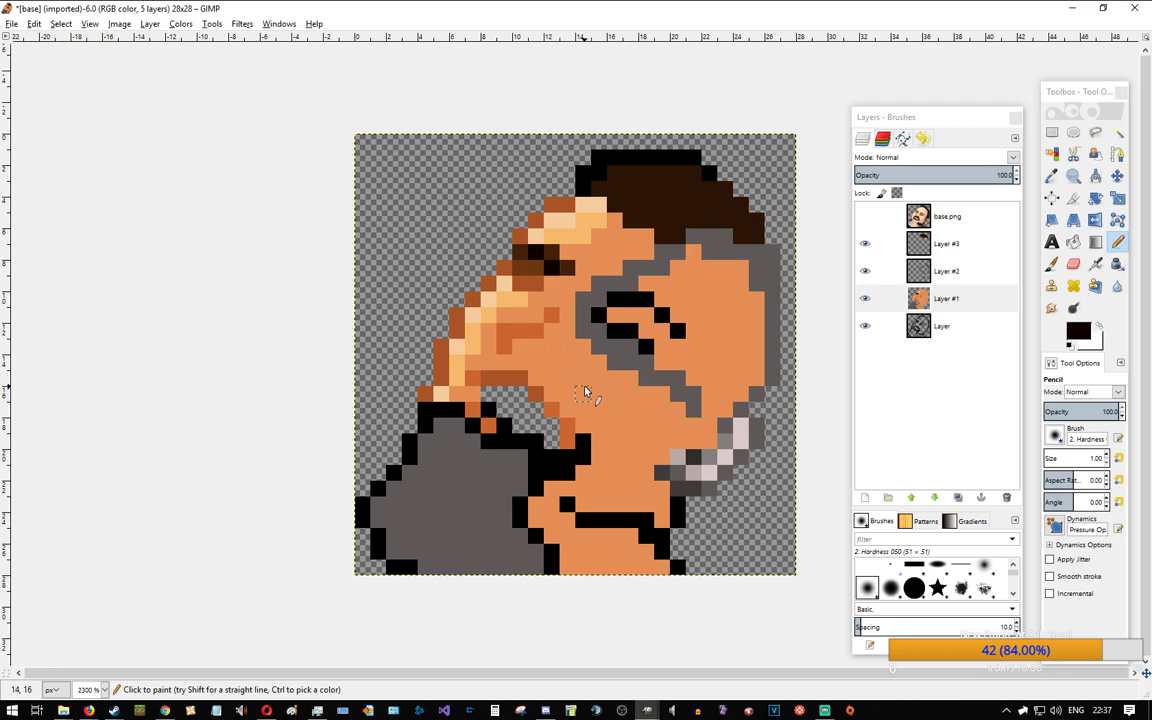
{"action": "key", "text": "alt+Tab"}
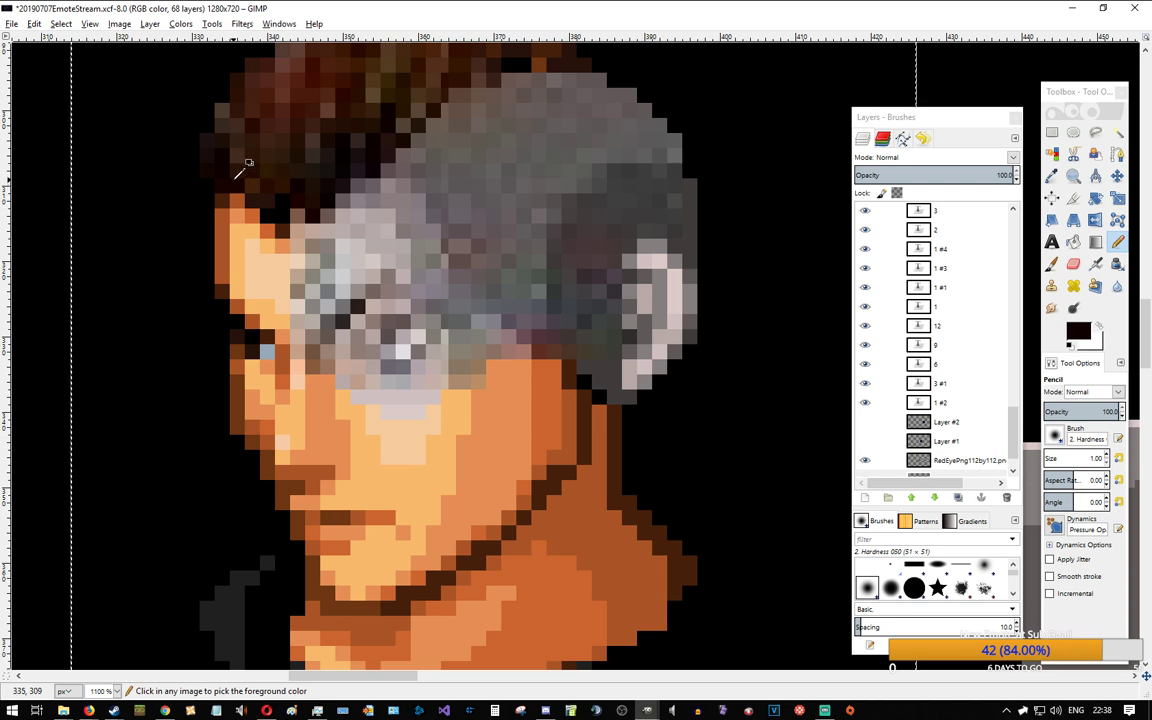
{"action": "key", "text": "alt+Tab"}
{"action": "left_click", "coordinate": [552, 253]}
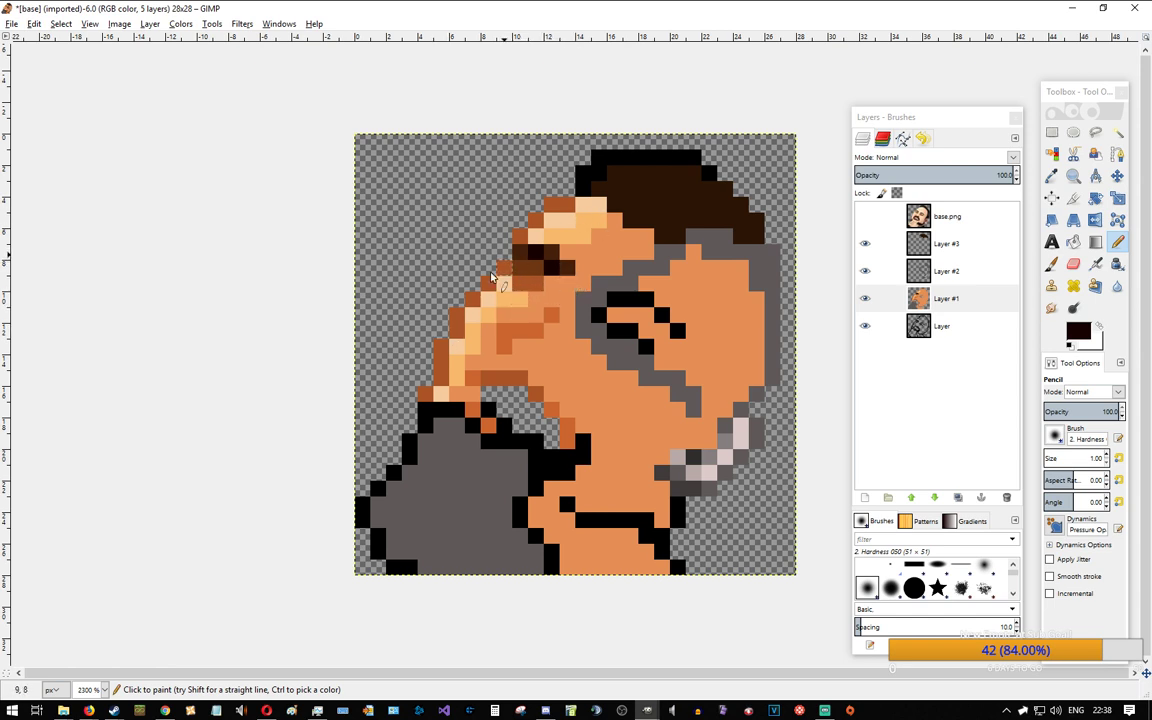
Step: Pencil two pale peach highlight pixels into the darker orange shading below the eye
{"action": "key", "text": "alt+Tab"}
{"action": "key", "text": "alt+Tab"}
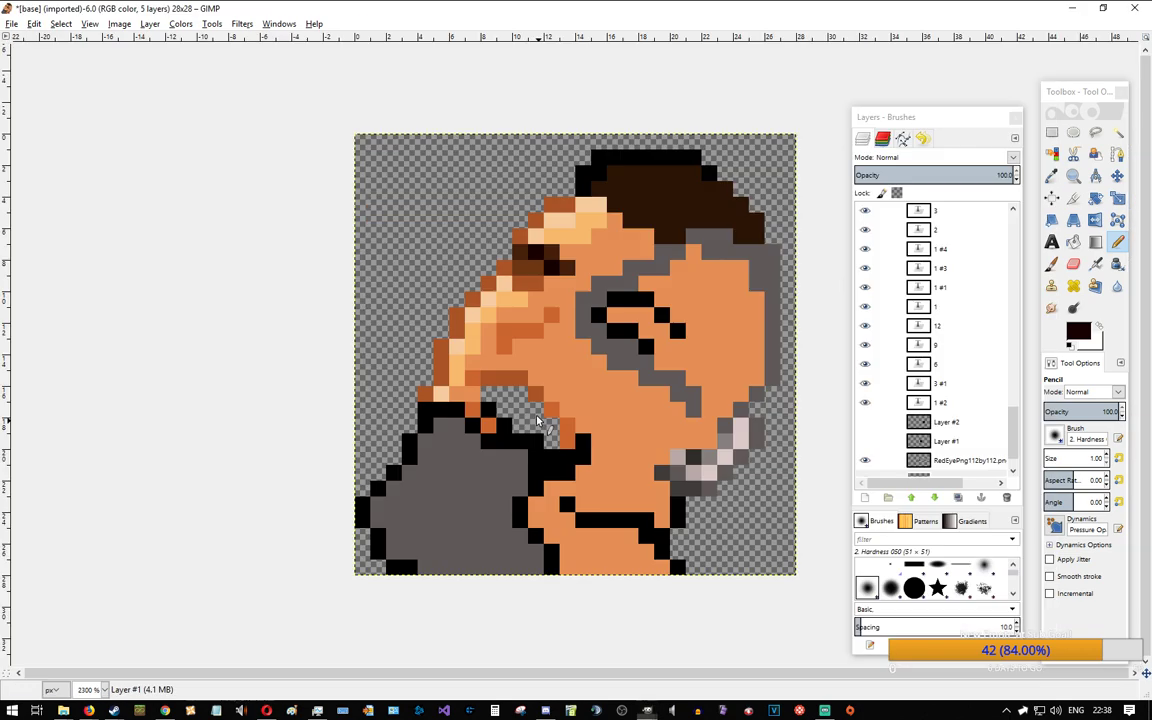
{"action": "key", "text": "alt+Tab"}
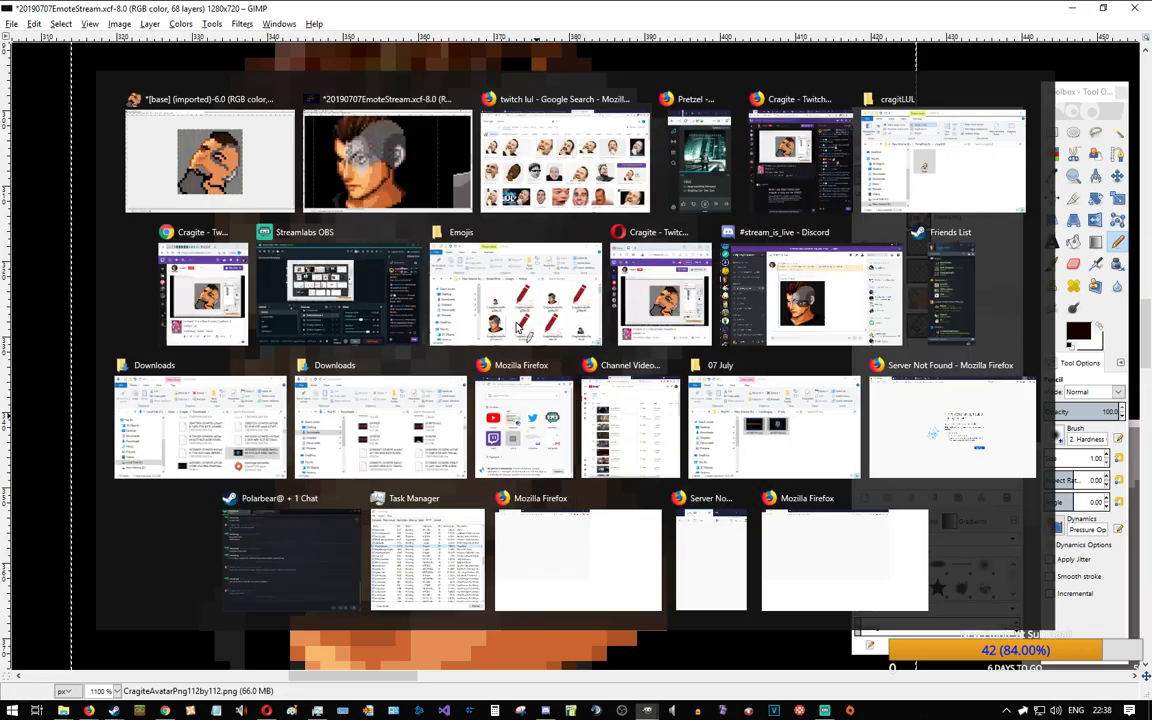
{"action": "key", "text": "alt+Tab"}
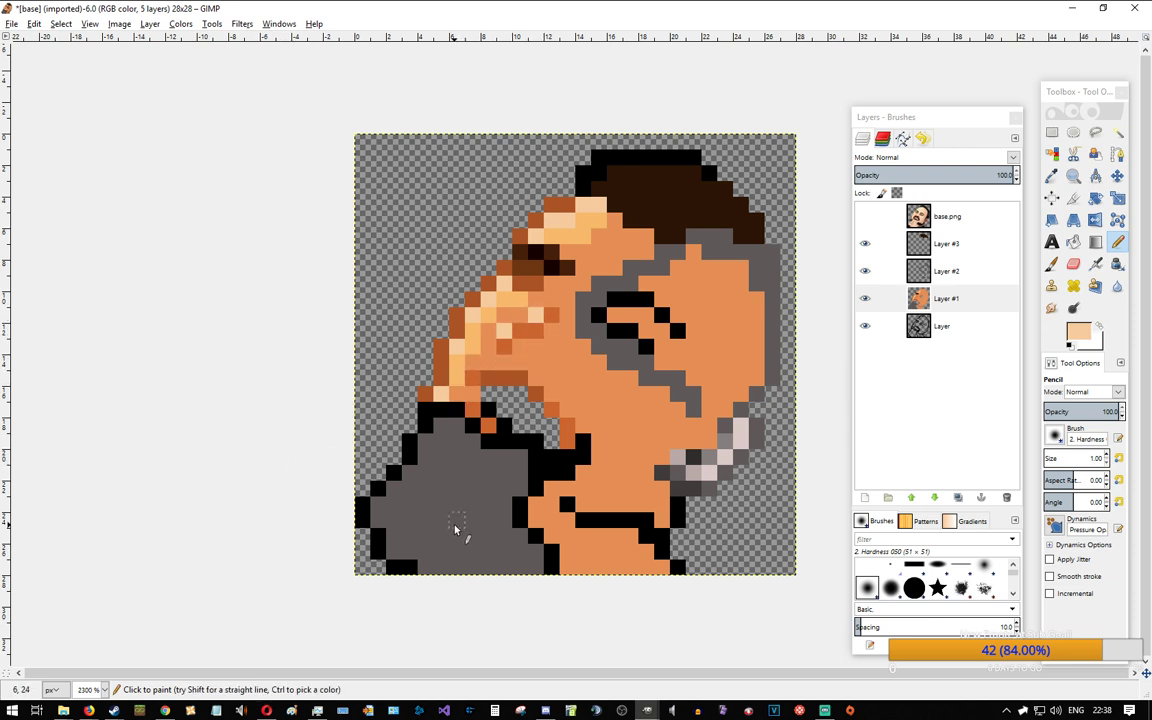
Step: Examine the emote at several zoom levels and compare it with the avatar art and the LUL reference images
{"action": "scroll", "coordinate": [571, 452], "scroll_direction": "down", "scroll_amount": 7}
{"action": "scroll", "coordinate": [571, 452], "scroll_direction": "up", "scroll_amount": 5}
{"action": "scroll", "coordinate": [571, 452], "scroll_direction": "down", "scroll_amount": 3}
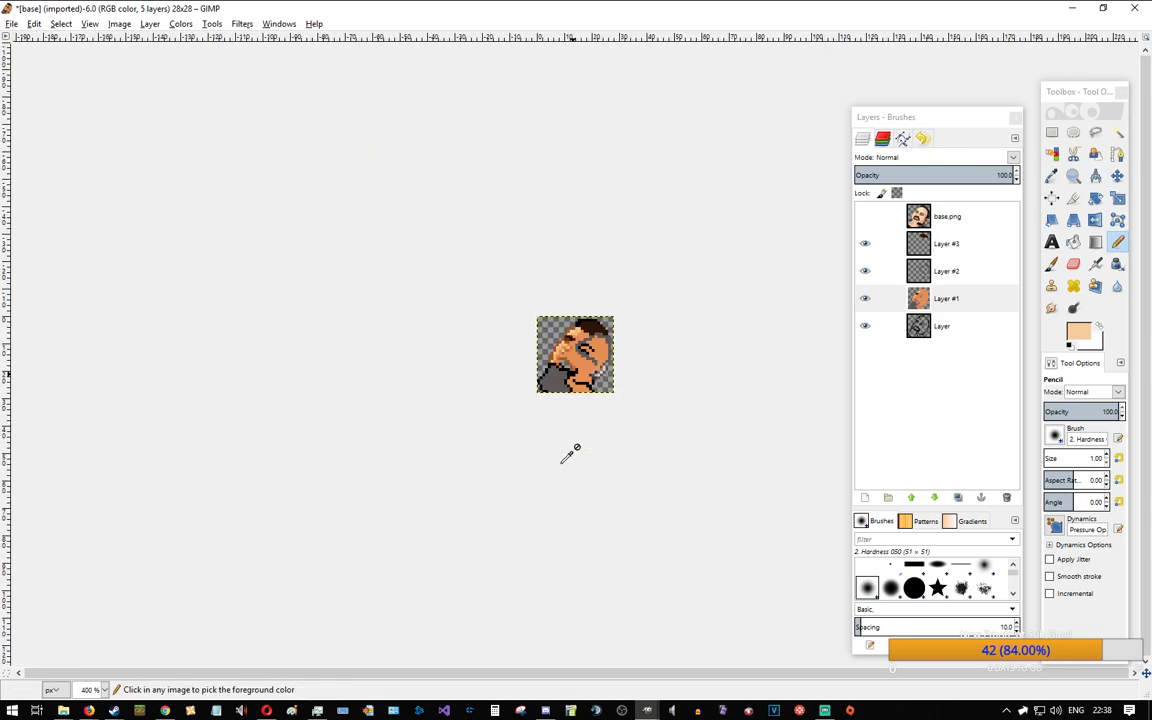
{"action": "scroll", "coordinate": [571, 452], "scroll_direction": "up", "scroll_amount": 7}
{"action": "scroll", "coordinate": [562, 455], "scroll_direction": "down", "scroll_amount": 2}
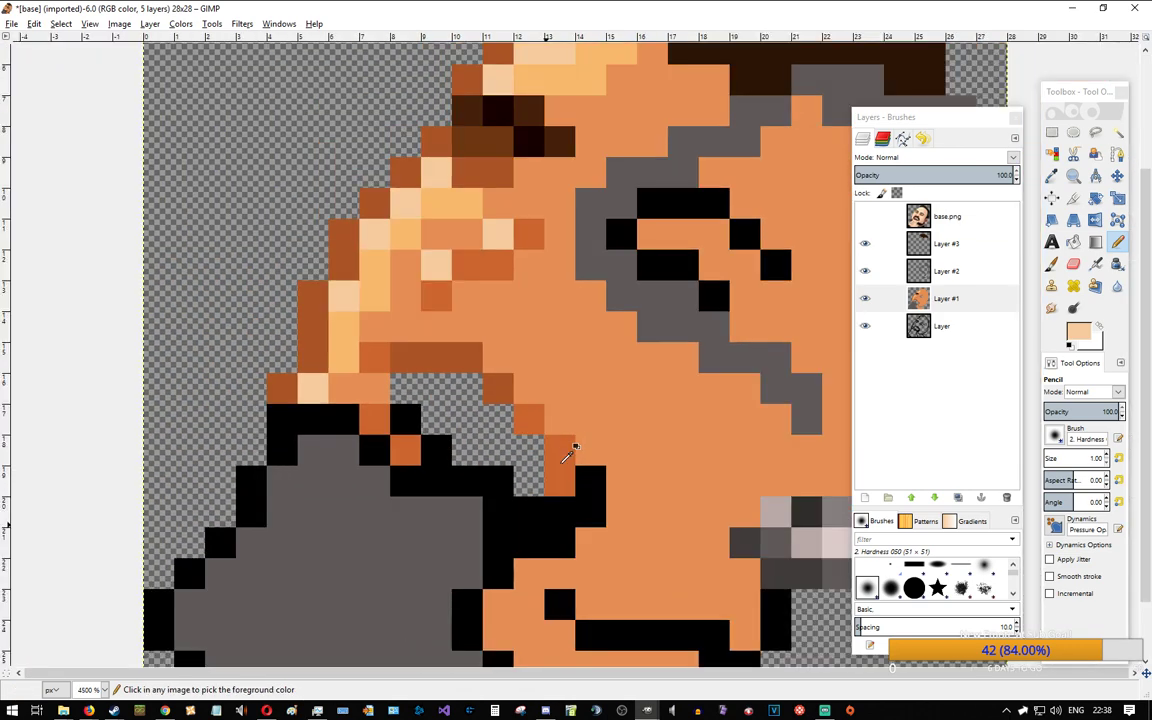
{"action": "scroll", "coordinate": [562, 455], "scroll_direction": "up", "scroll_amount": 1}
{"action": "scroll", "coordinate": [560, 450], "scroll_direction": "down", "scroll_amount": 1}
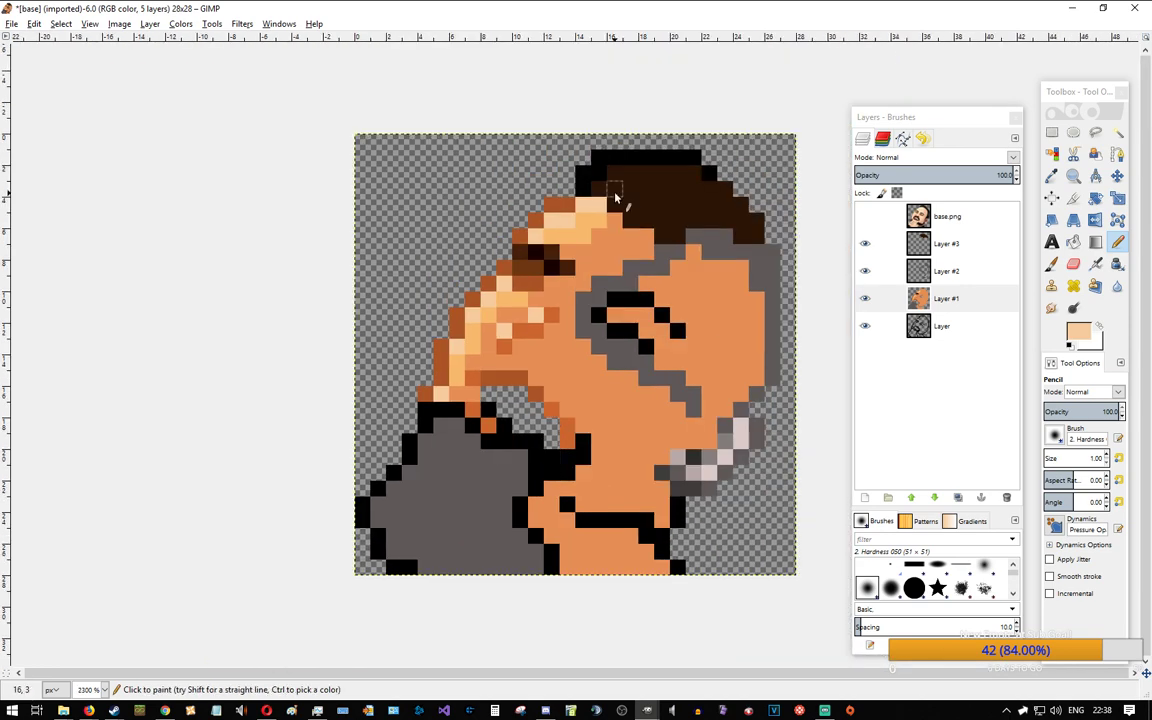
{"action": "key", "text": "alt+Tab"}
{"action": "key", "text": "alt+Tab"}
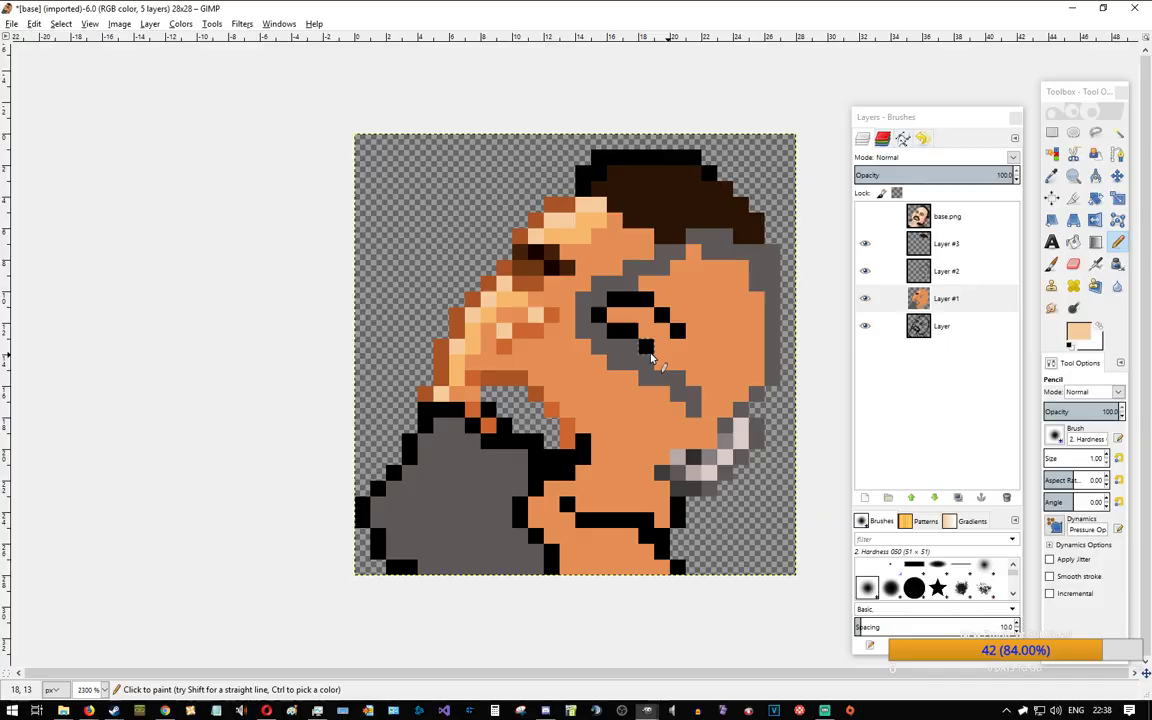
{"action": "key", "text": "alt+Tab"}
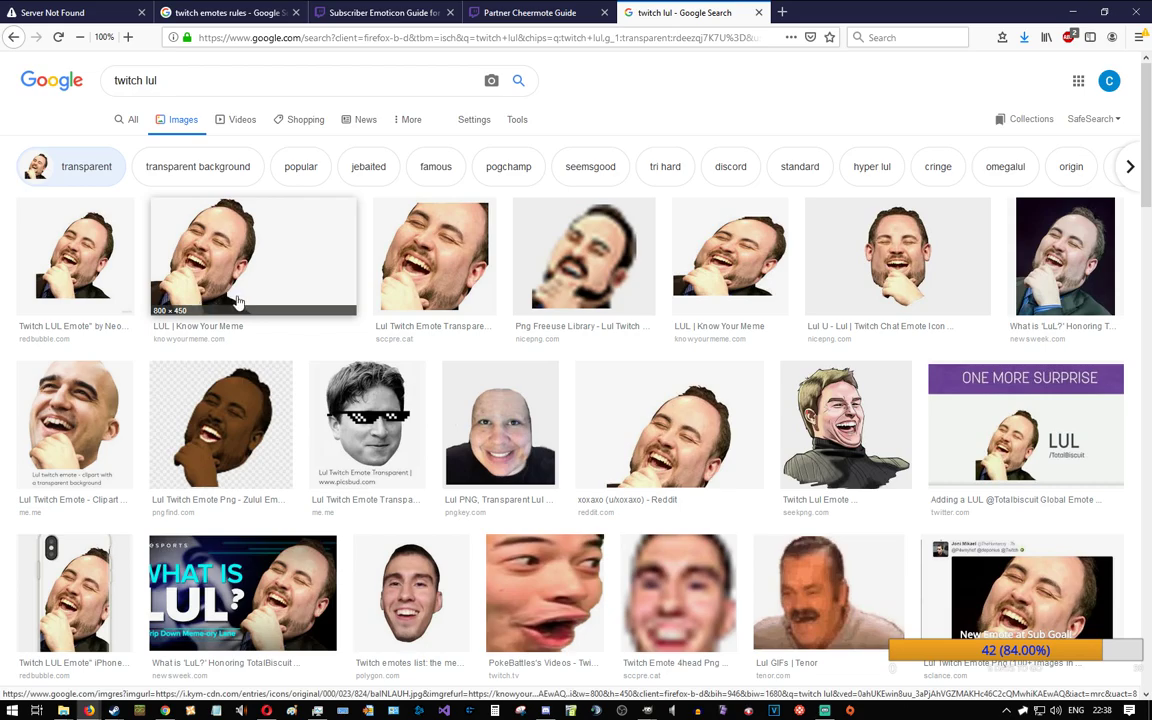
{"action": "key", "text": "alt+Tab"}
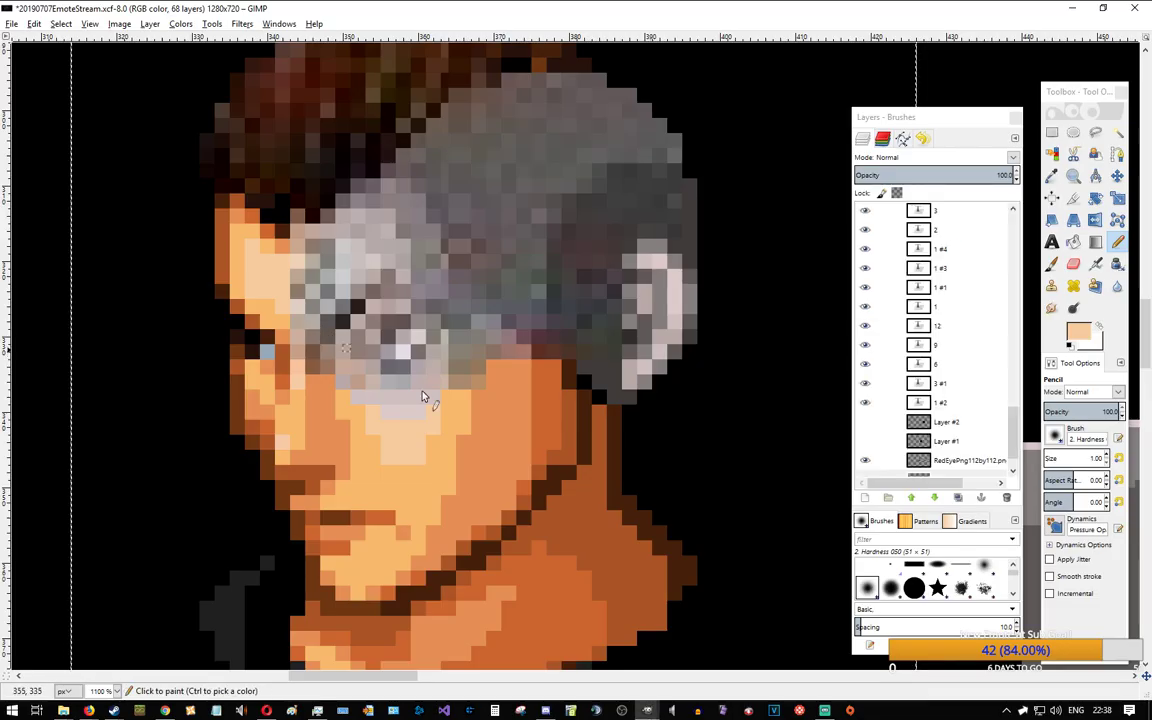
{"action": "key", "text": "alt+Tab"}
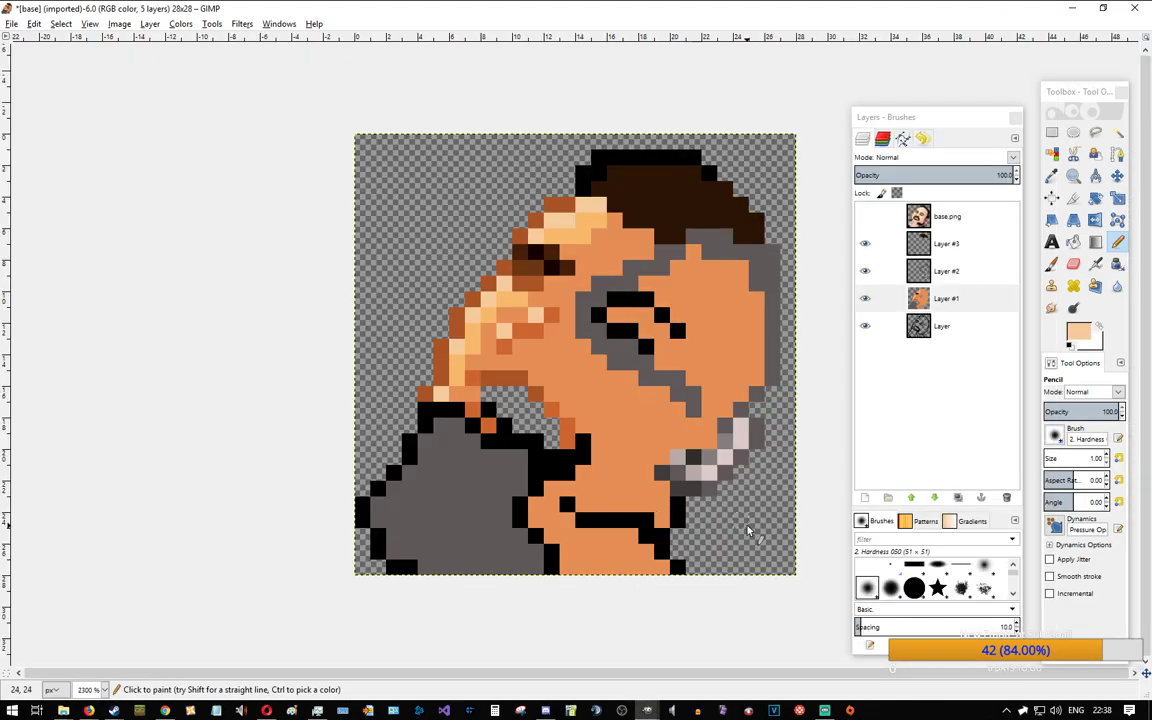
Step: Sample the reddish brown from the face's outline and pencil a line directly above the black neck line, rising to the ear
{"action": "left_click", "coordinate": [459, 314], "text": "ctrl"}
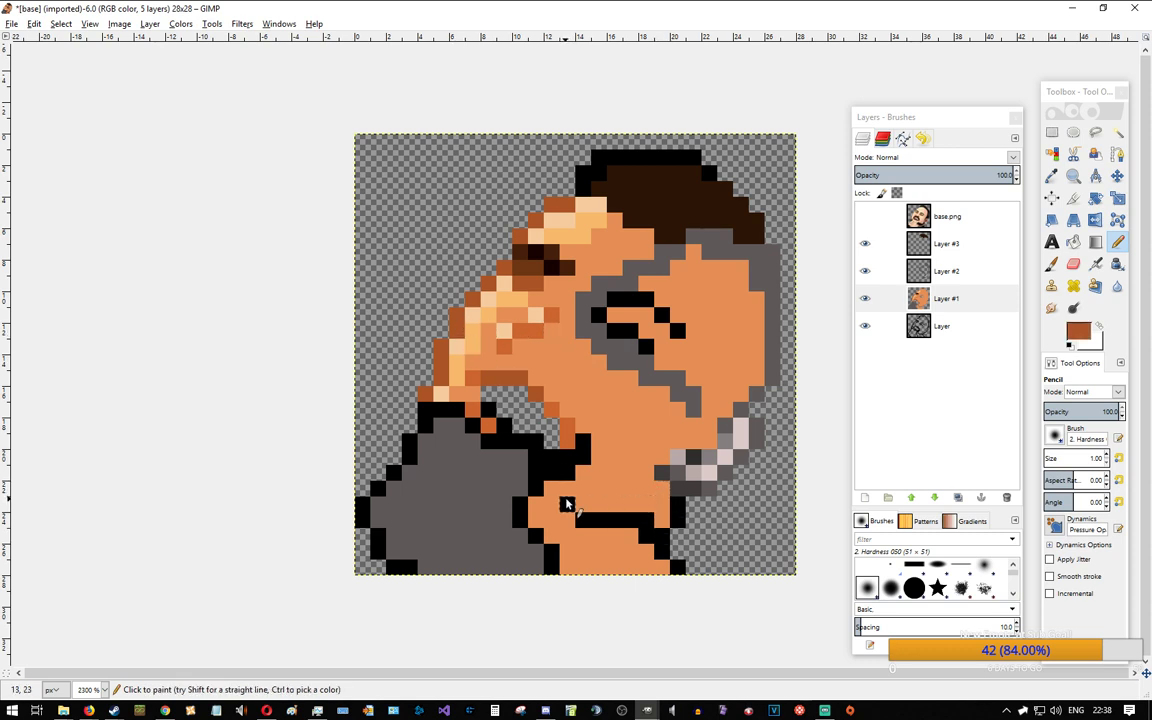
{"action": "left_click_drag", "start_coordinate": [566, 504], "coordinate": [665, 502]}
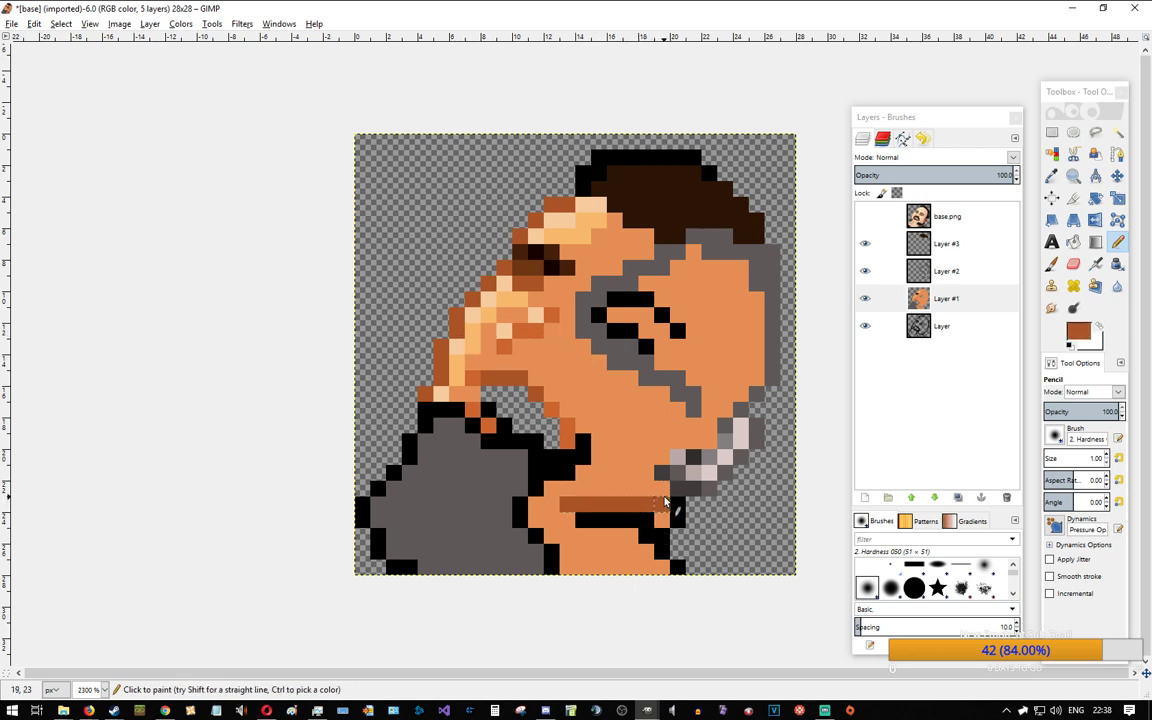
{"action": "left_click", "coordinate": [662, 489]}
{"action": "key", "text": "ctrl+z"}
{"action": "key", "text": "ctrl+z"}
{"action": "left_click_drag", "start_coordinate": [648, 505], "coordinate": [569, 505]}
{"action": "key", "text": "alt+Tab"}
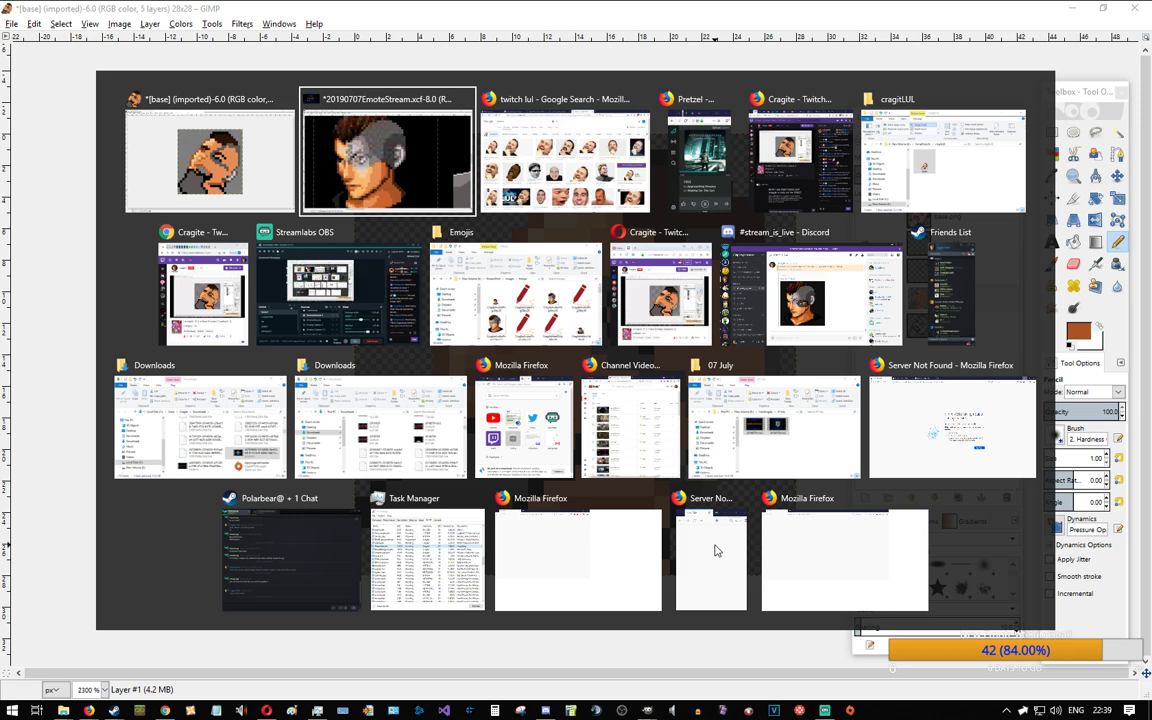
{"action": "key", "text": "alt+Tab"}
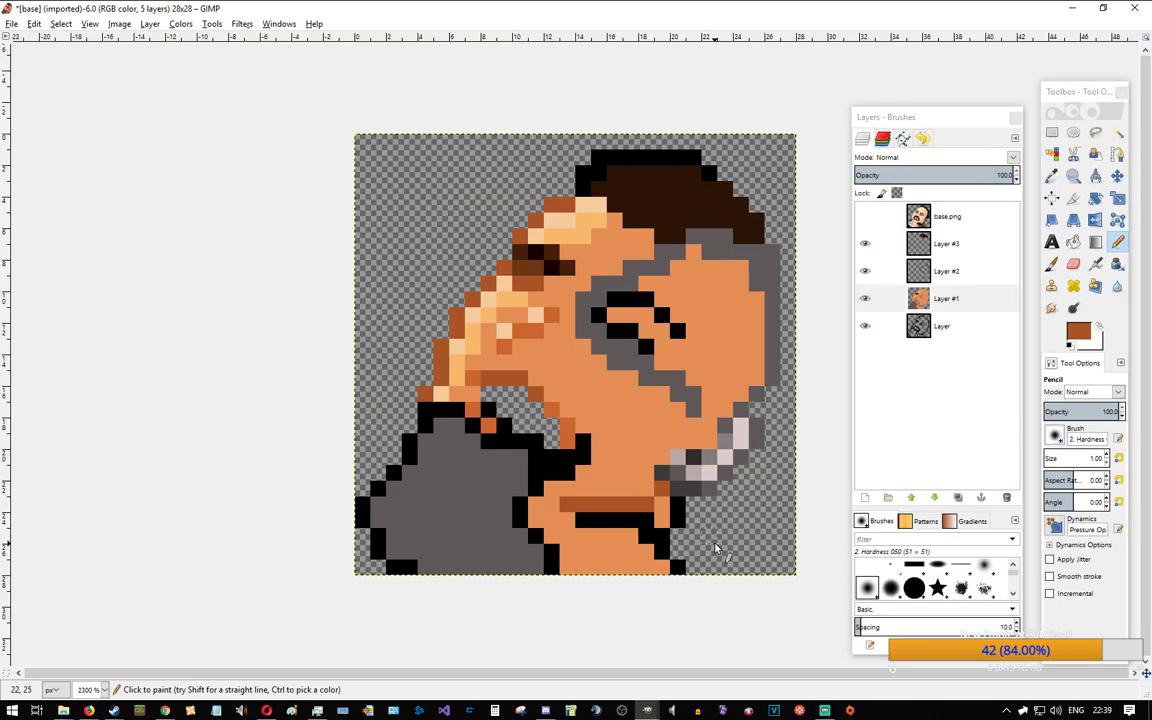
{"action": "key", "text": "alt+Tab"}
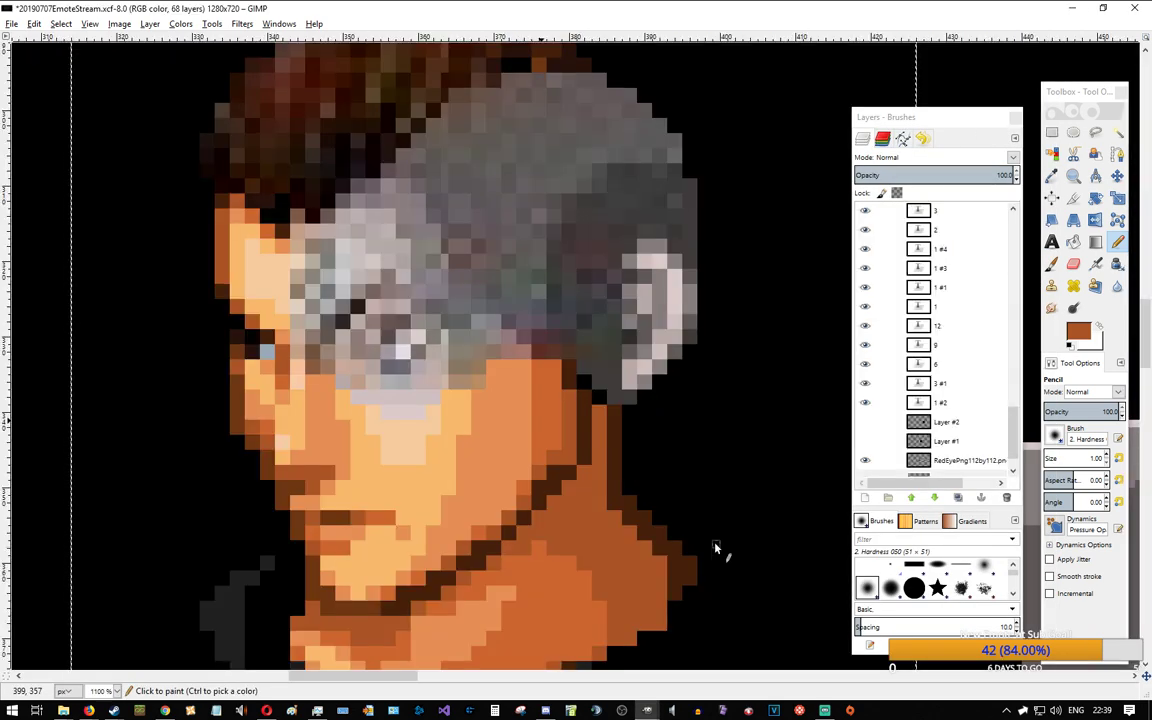
{"action": "key", "text": "alt+Tab"}
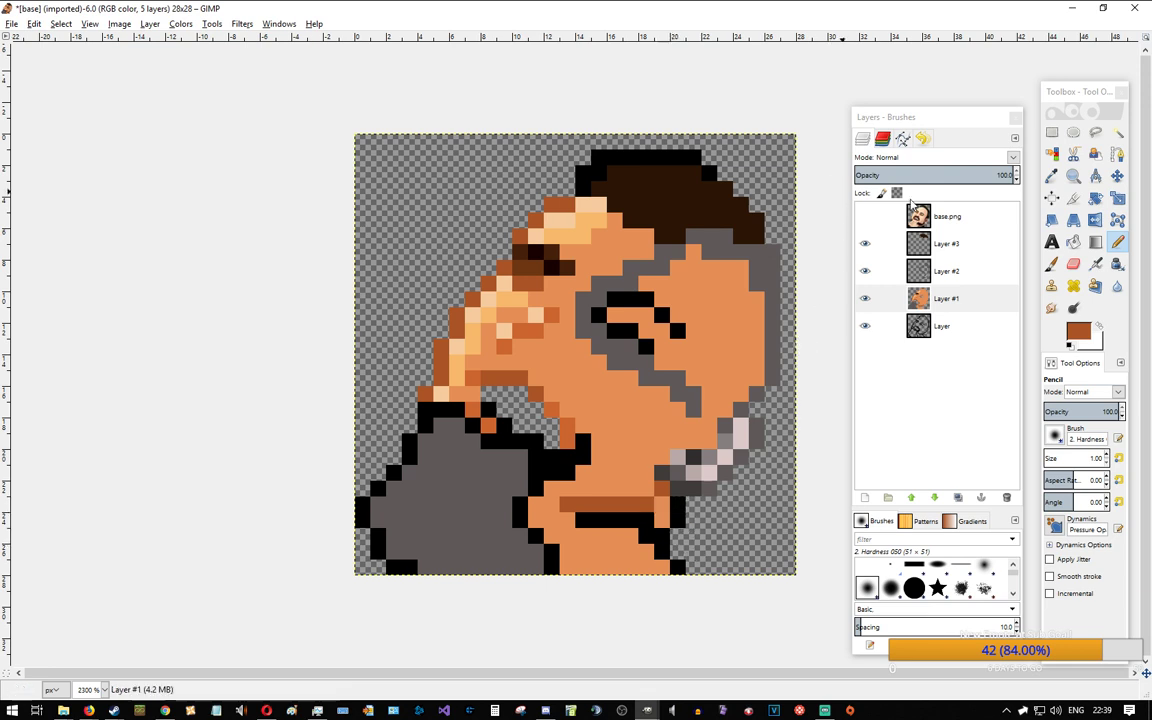
Step: Delete the black outline pixels just below the ear on Layer and the adjoining orange skin pixels on Layer #1
{"action": "left_click", "coordinate": [1052, 132]}
{"action": "left_click_drag", "start_coordinate": [688, 514], "coordinate": [696, 524]}
{"action": "left_click", "coordinate": [702, 525]}
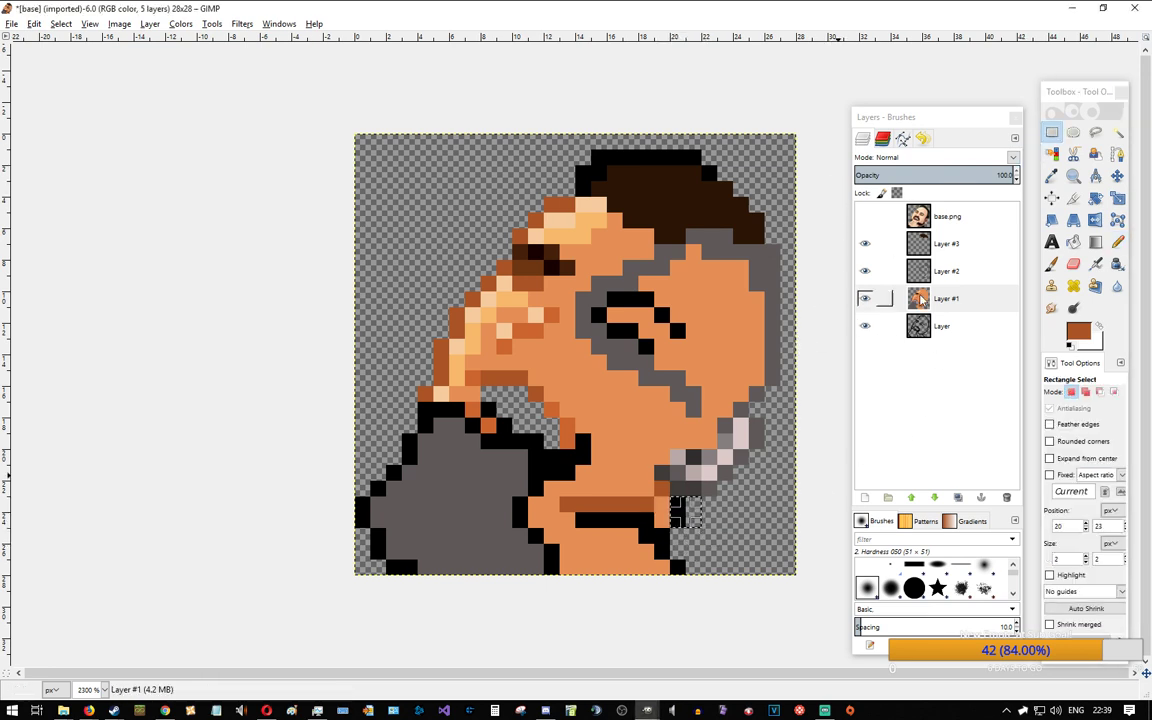
{"action": "left_click", "coordinate": [865, 271]}
{"action": "left_click", "coordinate": [865, 271]}
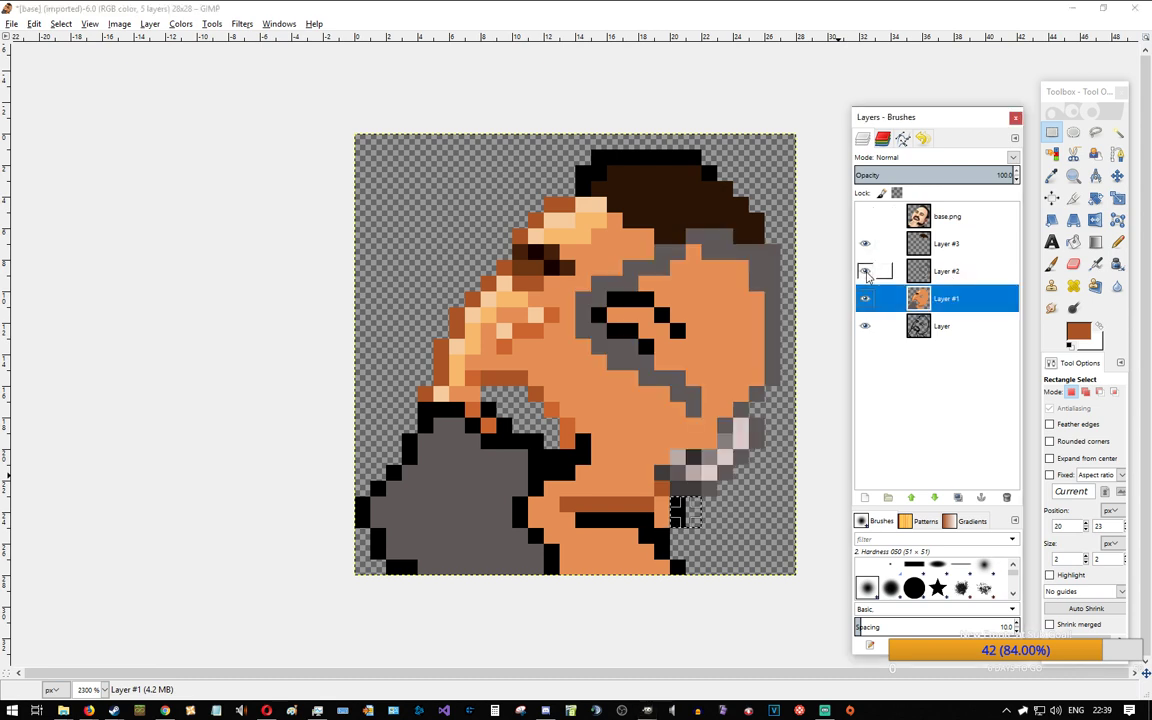
{"action": "left_click", "coordinate": [940, 326]}
{"action": "key", "text": "Delete"}
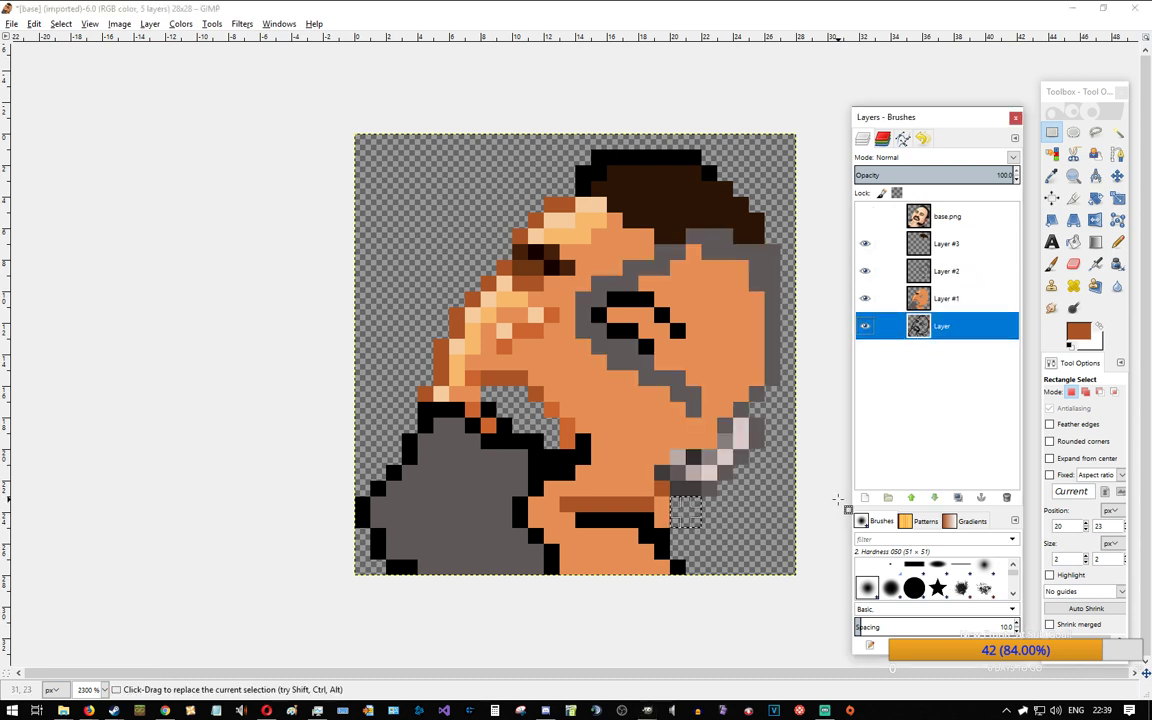
{"action": "left_click", "coordinate": [750, 530]}
{"action": "left_click", "coordinate": [940, 298]}
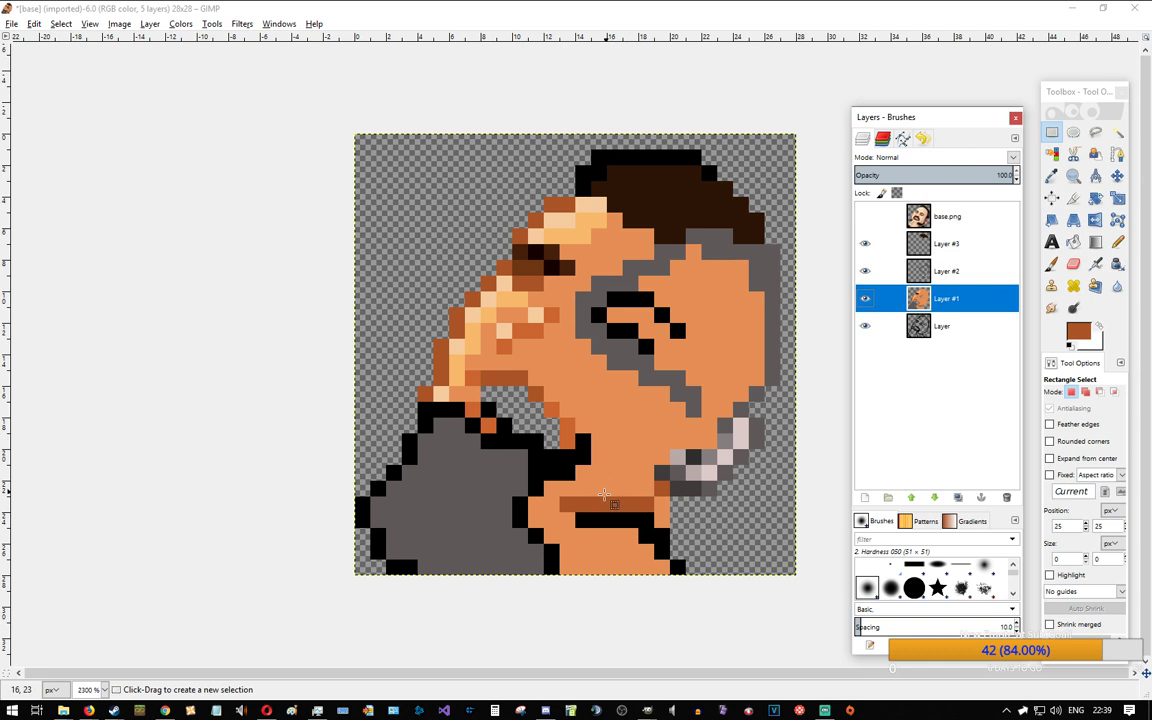
{"action": "left_click", "coordinate": [741, 535]}
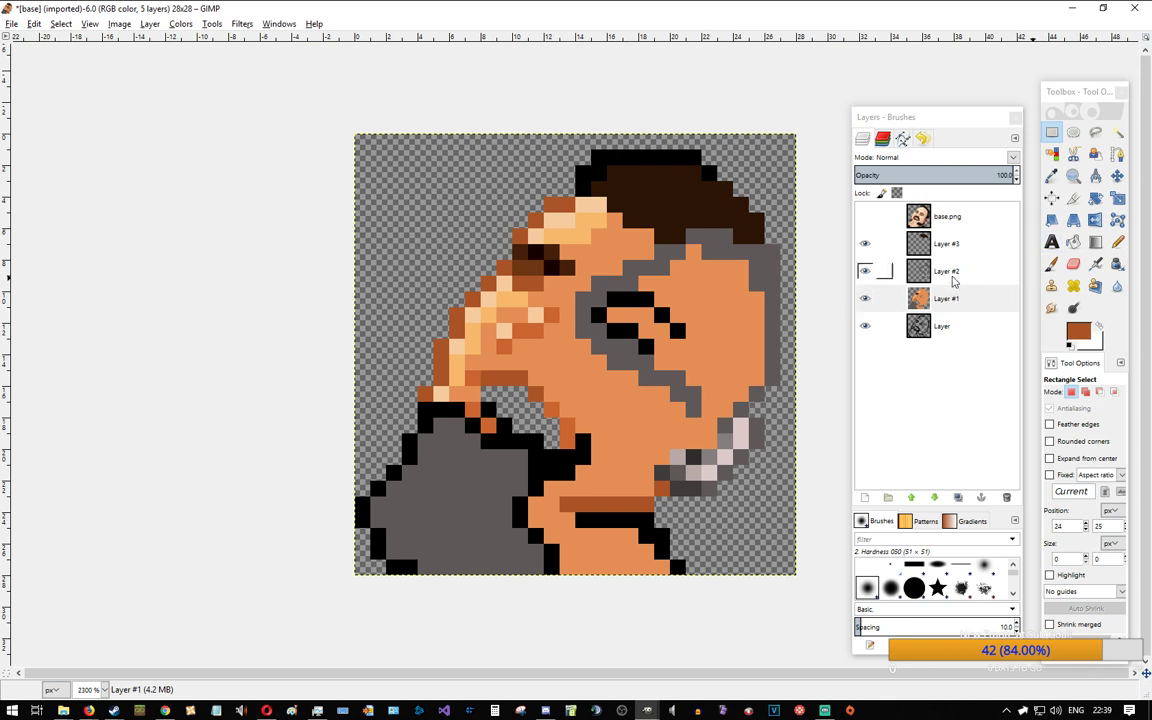
Step: Check the black outline by hiding and showing Layer, and compare the emote with the avatar art and LUL reference images
{"action": "left_click", "coordinate": [955, 330]}
{"action": "left_click", "coordinate": [864, 327]}
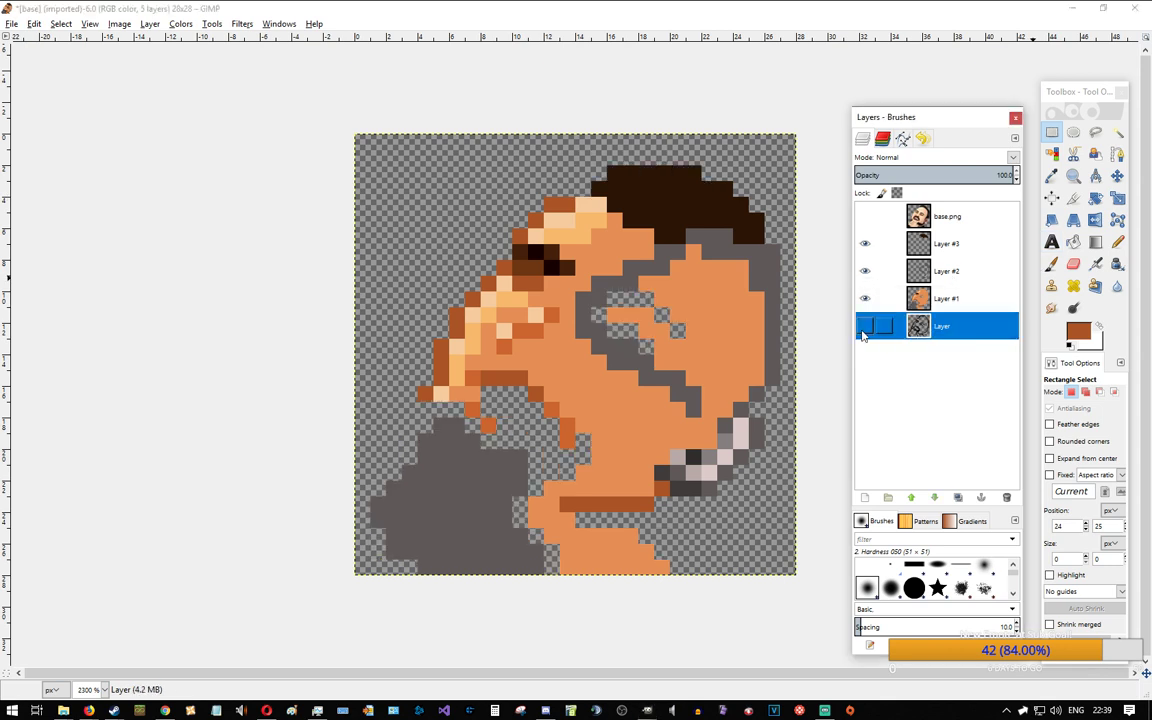
{"action": "left_click", "coordinate": [864, 327]}
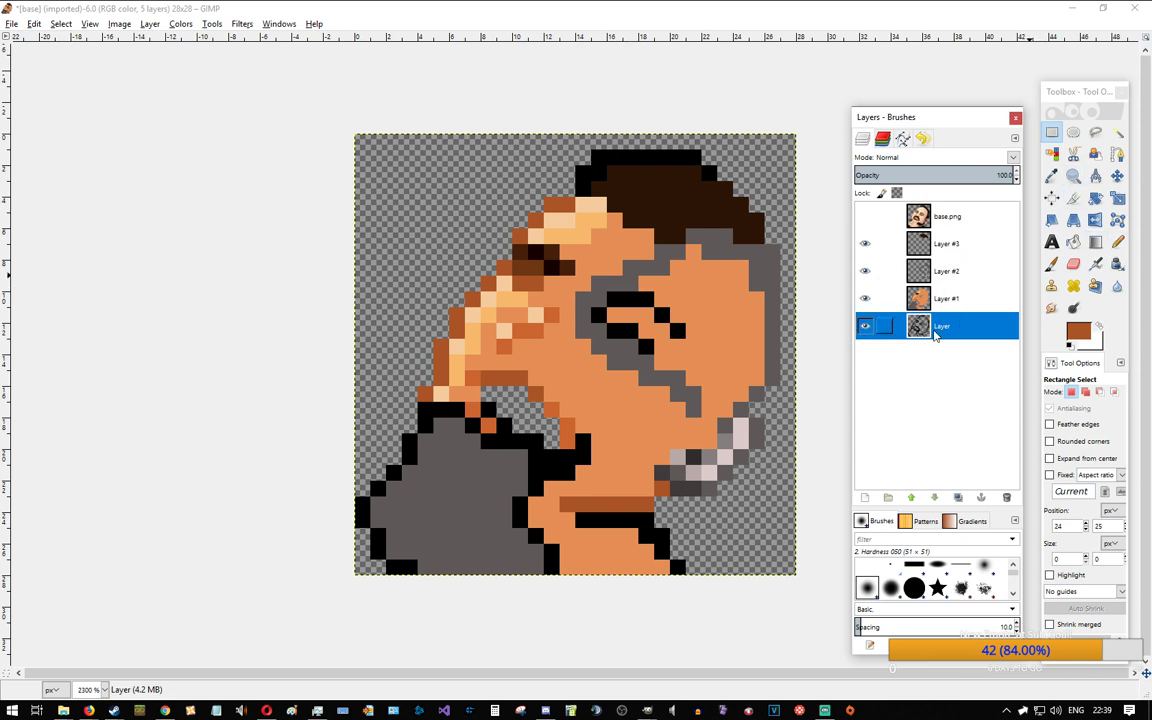
{"action": "left_click", "coordinate": [867, 329]}
{"action": "left_click", "coordinate": [866, 330]}
{"action": "key", "text": "alt+Tab"}
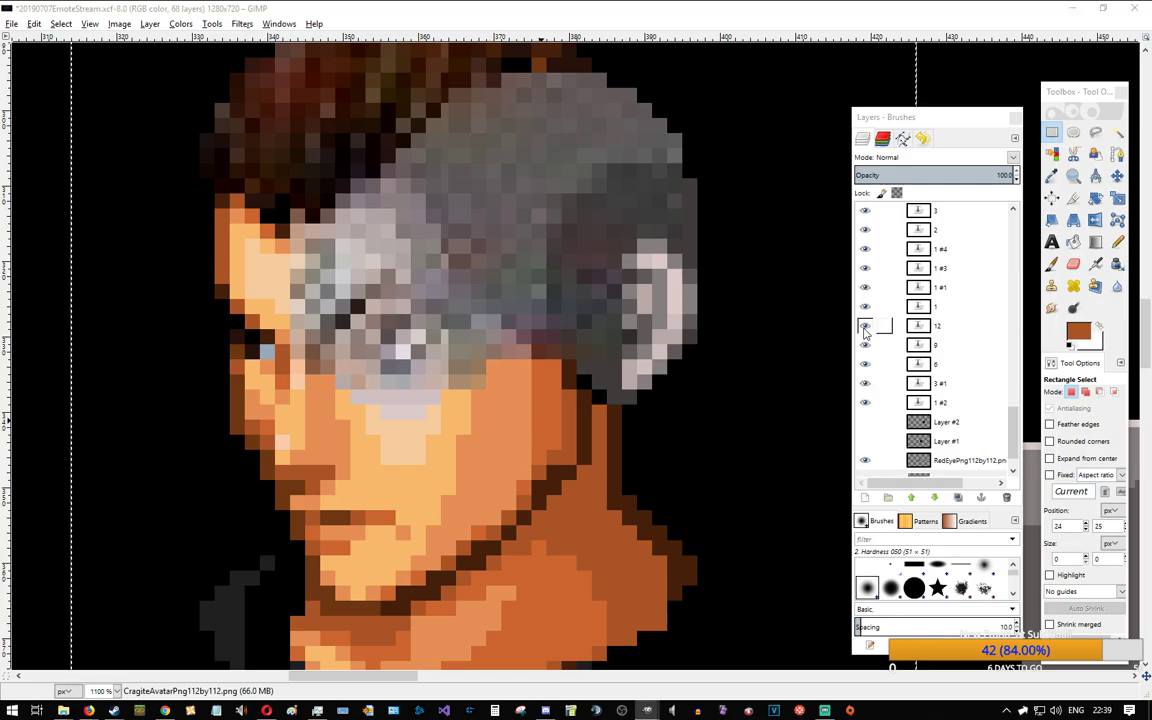
{"action": "key", "text": "alt+Tab"}
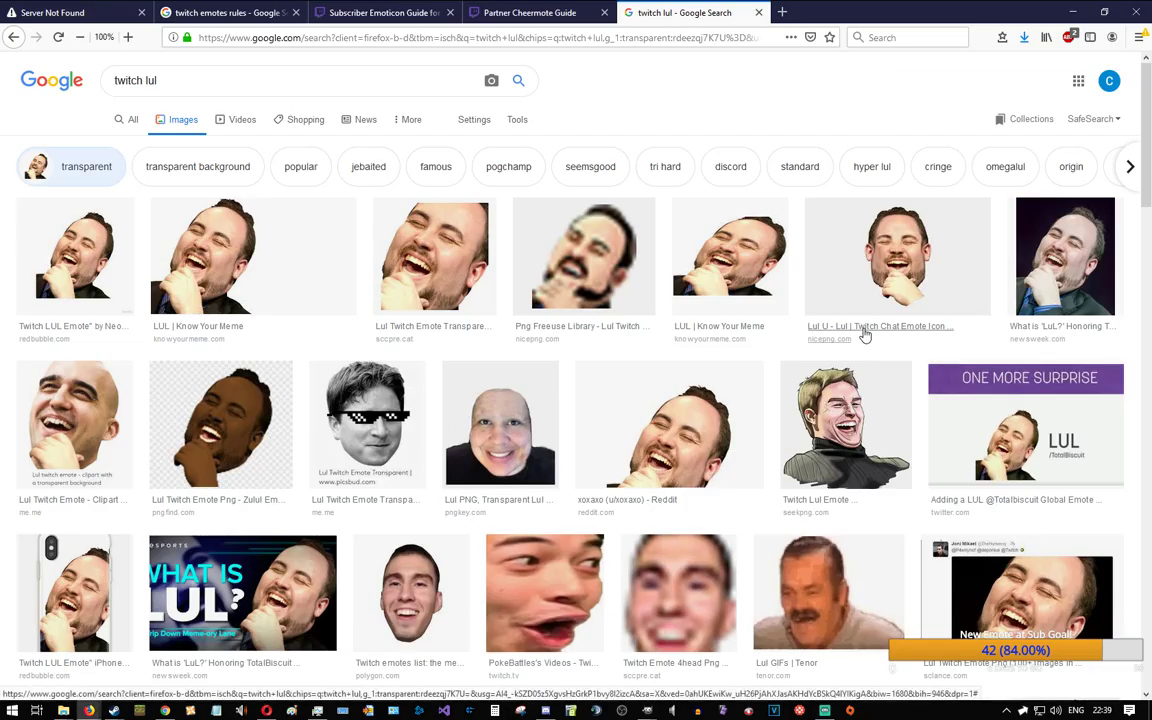
{"action": "key", "text": "alt+Tab"}
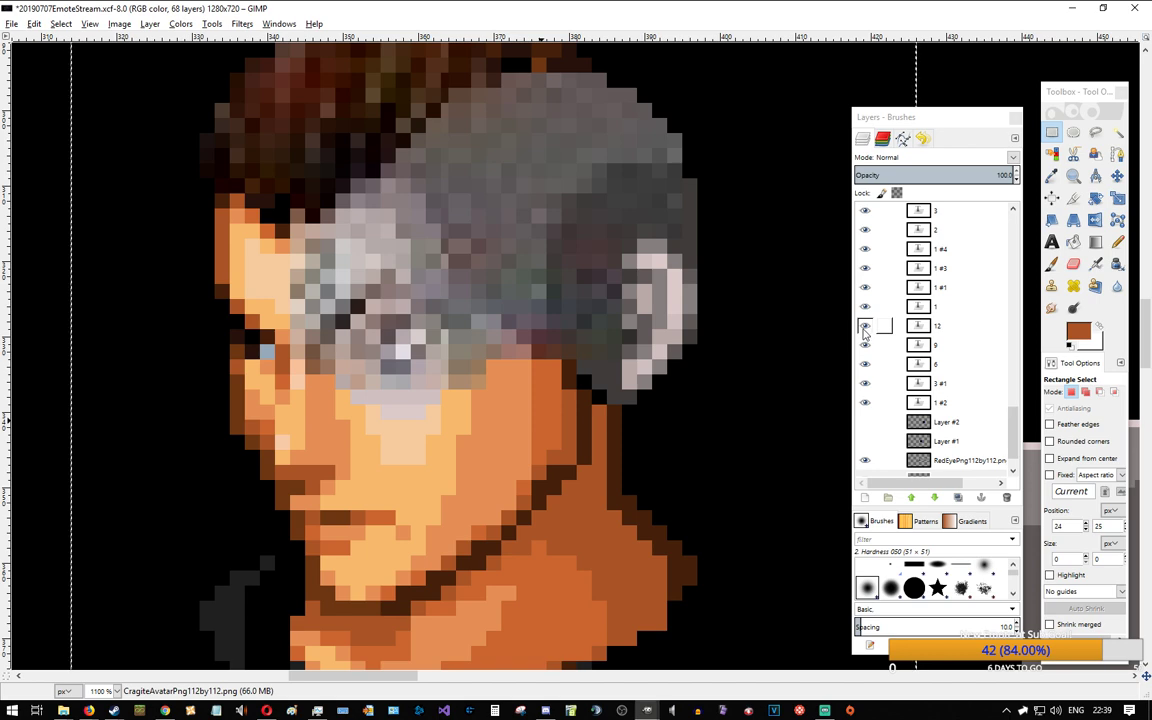
{"action": "key", "text": "alt+Tab"}
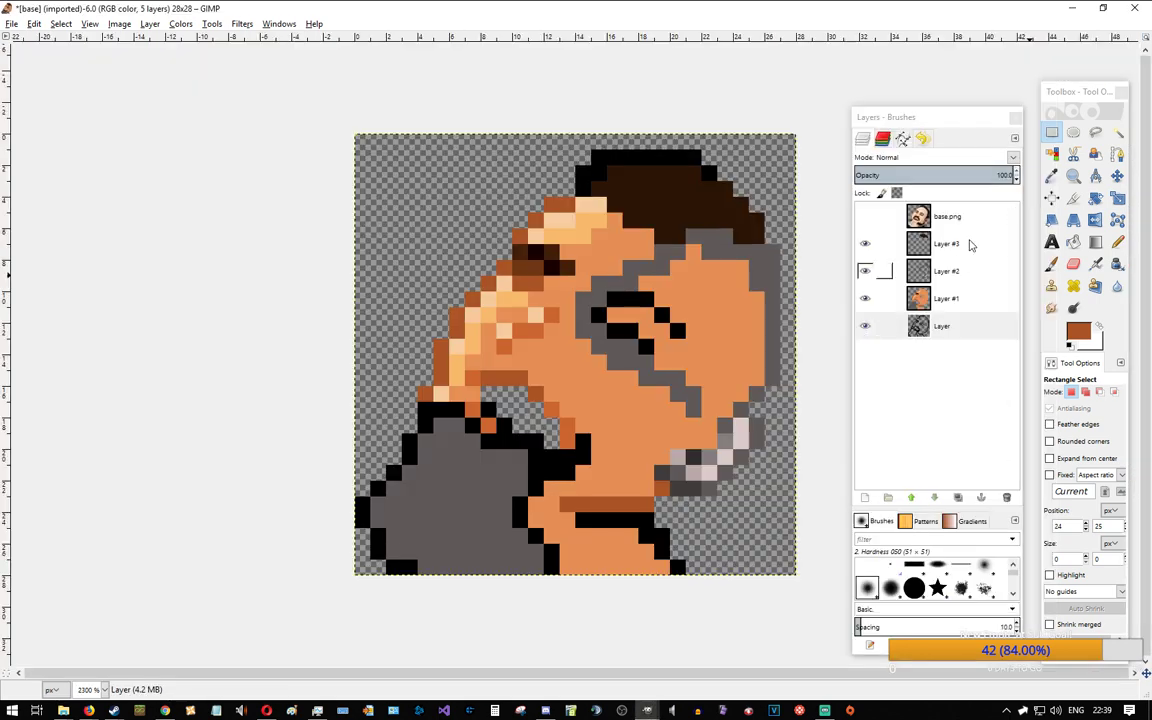
Step: Set the pencil colour to white (ffffff) and draw a diagonal row of upper teeth inside the mouth on Layer #1
{"action": "left_click", "coordinate": [1117, 242]}
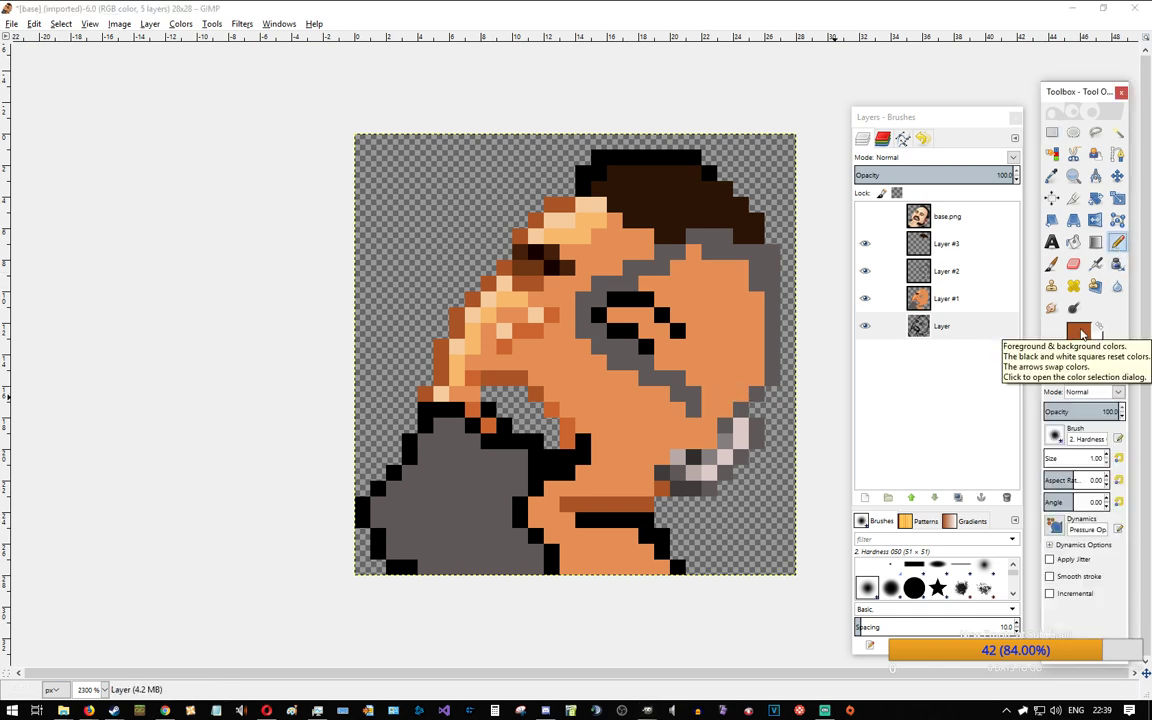
{"action": "left_click", "coordinate": [1080, 334]}
{"action": "left_click", "coordinate": [749, 302]}
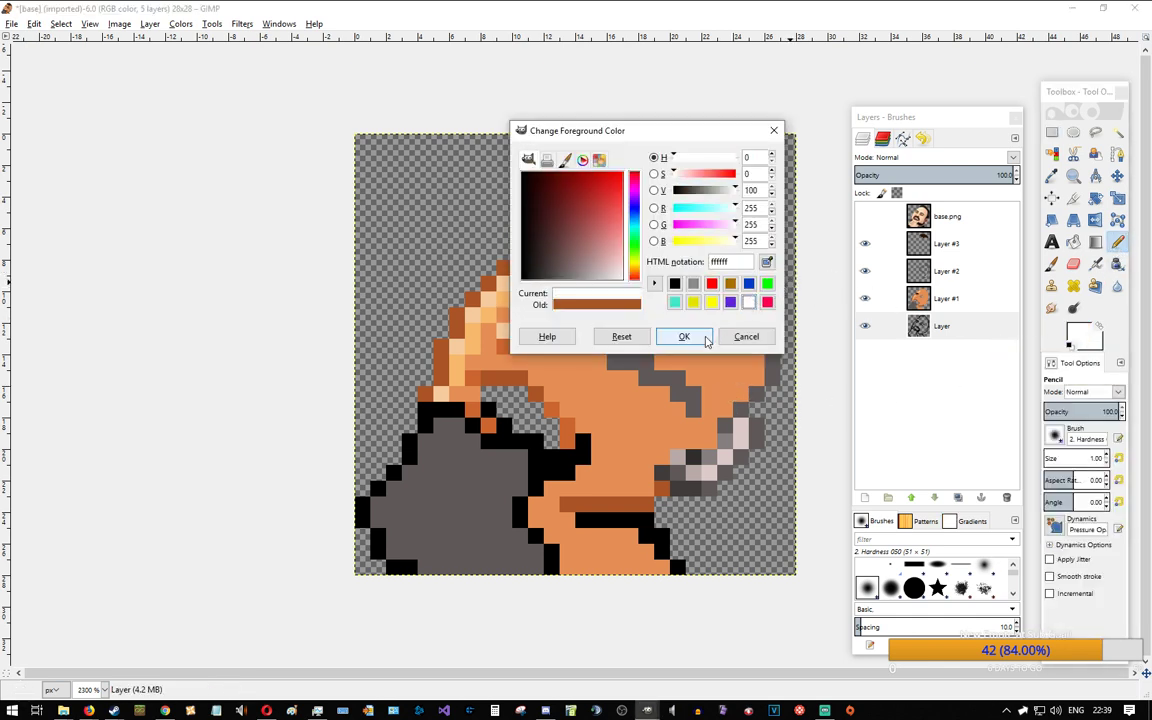
{"action": "left_click", "coordinate": [705, 340]}
{"action": "left_click", "coordinate": [880, 298]}
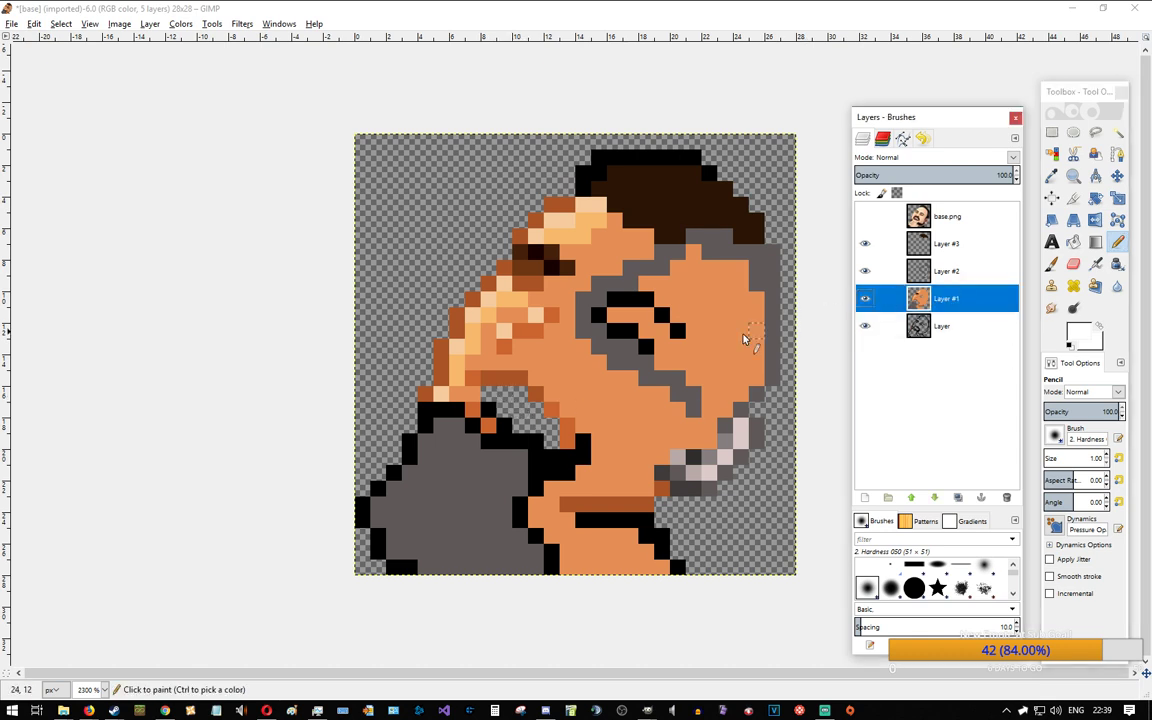
{"action": "left_click_drag", "start_coordinate": [502, 397], "coordinate": [520, 395]}
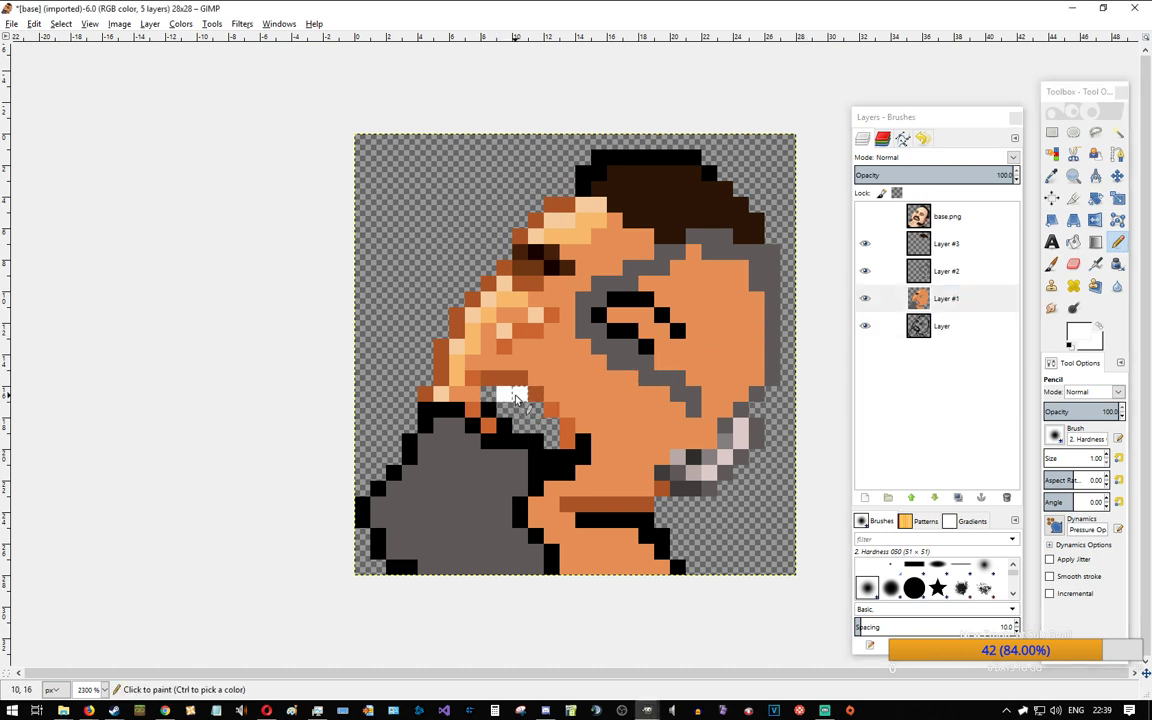
{"action": "key", "text": "ctrl+z"}
{"action": "left_click", "coordinate": [551, 427]}
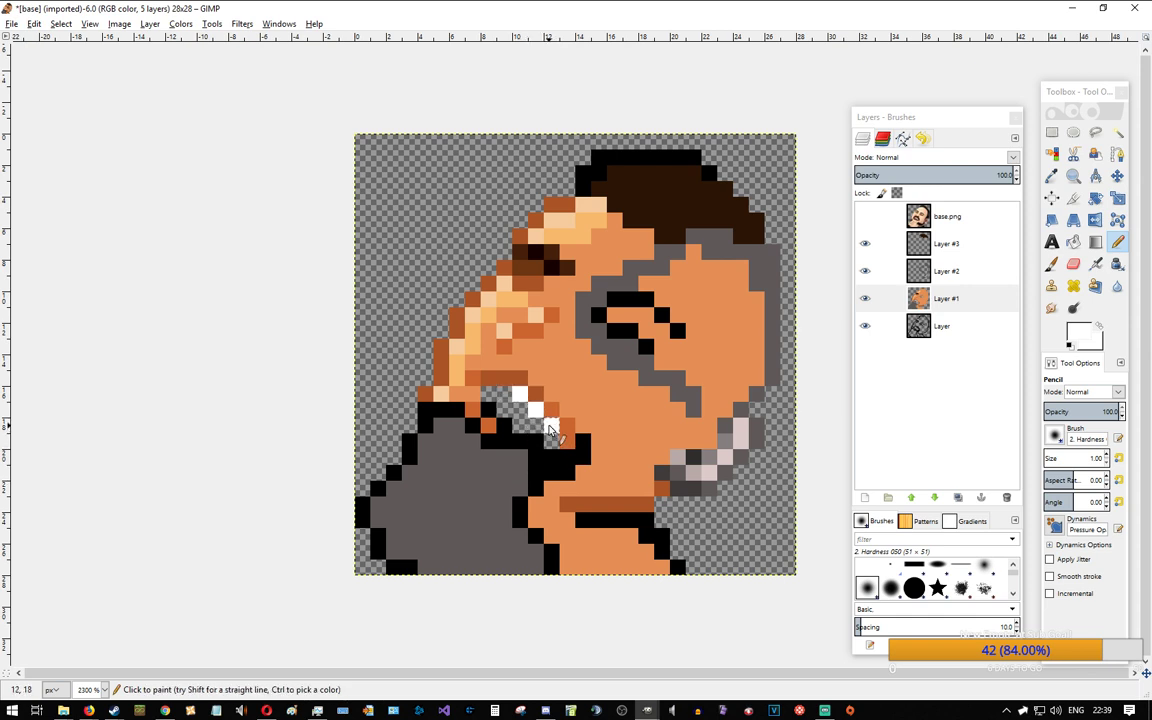
Step: Compare the mouth and teeth with the base.png layer and the LUL reference images in the browser
{"action": "left_click", "coordinate": [866, 217]}
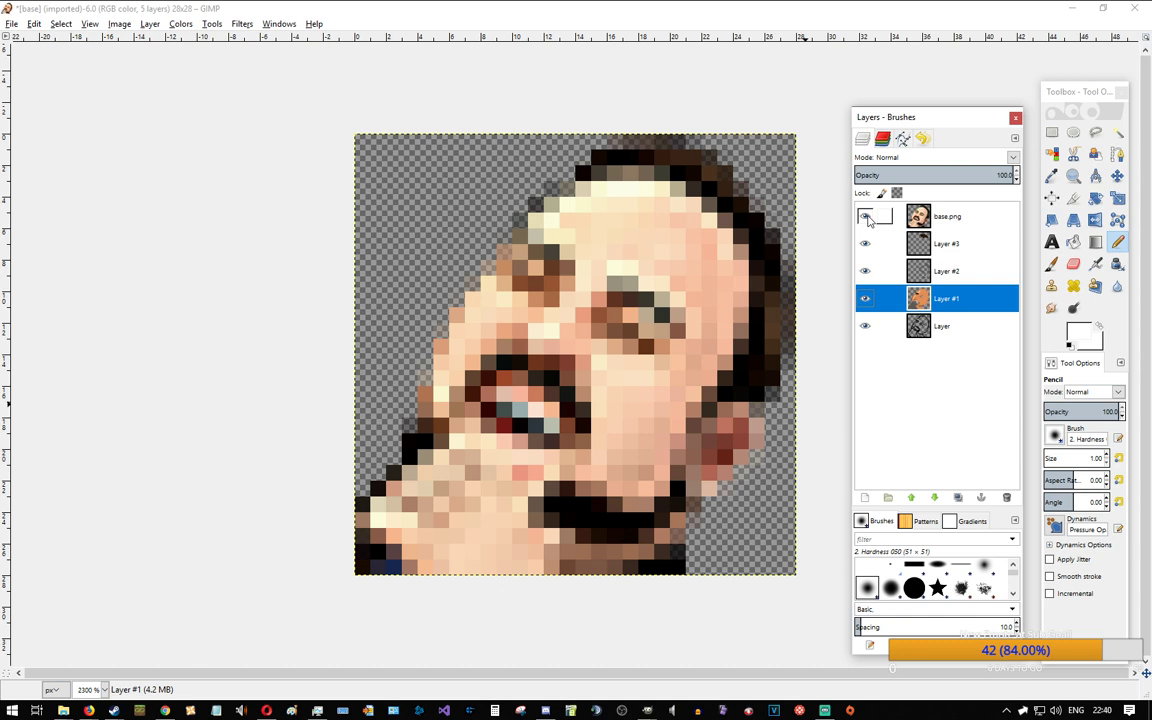
{"action": "left_click", "coordinate": [866, 217]}
{"action": "left_click", "coordinate": [866, 217]}
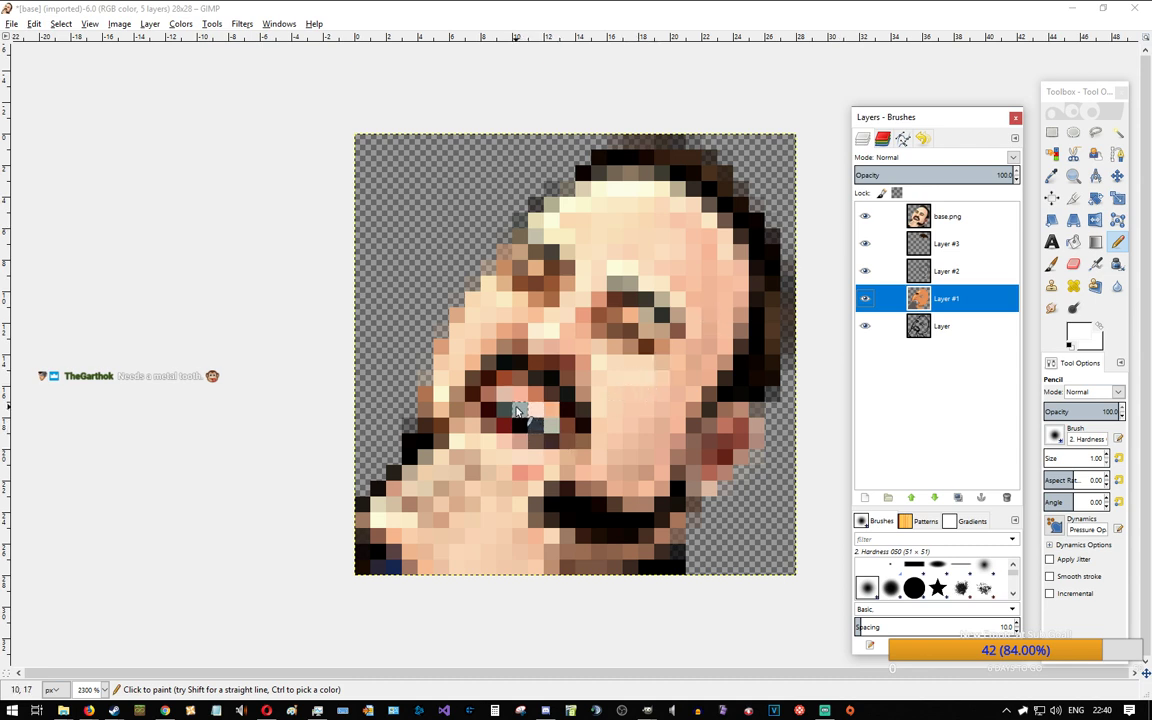
{"action": "left_click", "coordinate": [866, 218]}
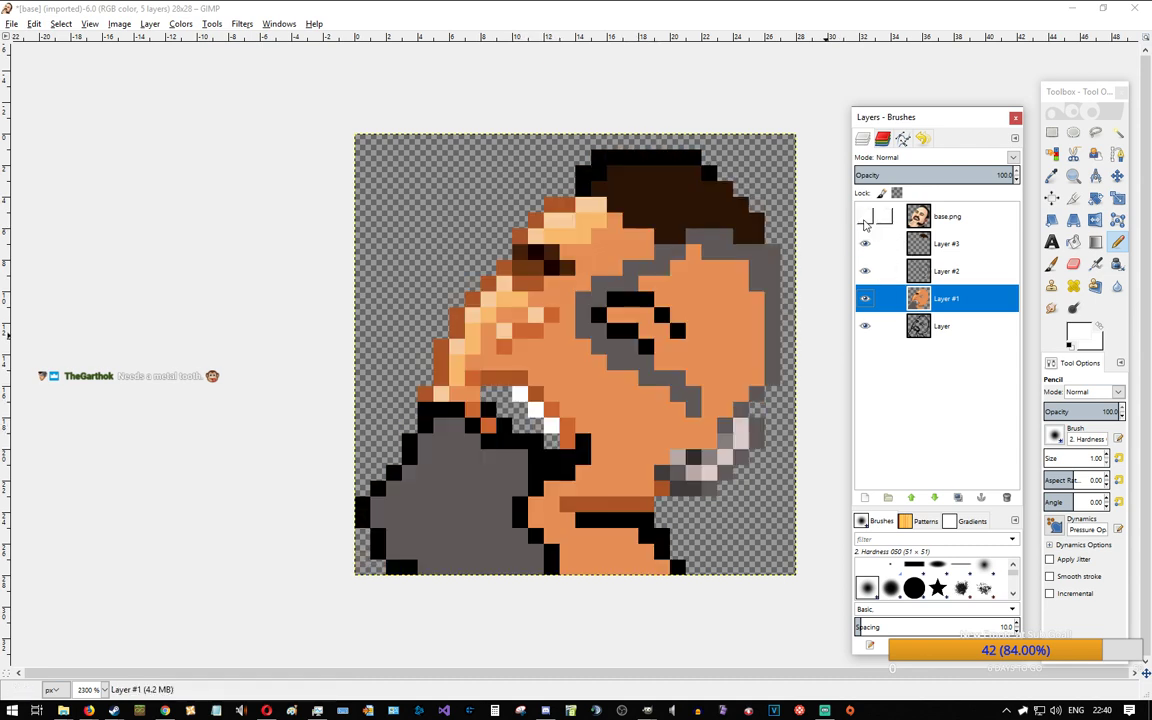
{"action": "key", "text": "alt+Tab"}
{"action": "key", "text": "alt+Tab"}
{"action": "key", "text": "alt+Tab"}
{"action": "key", "text": "alt+Tab"}
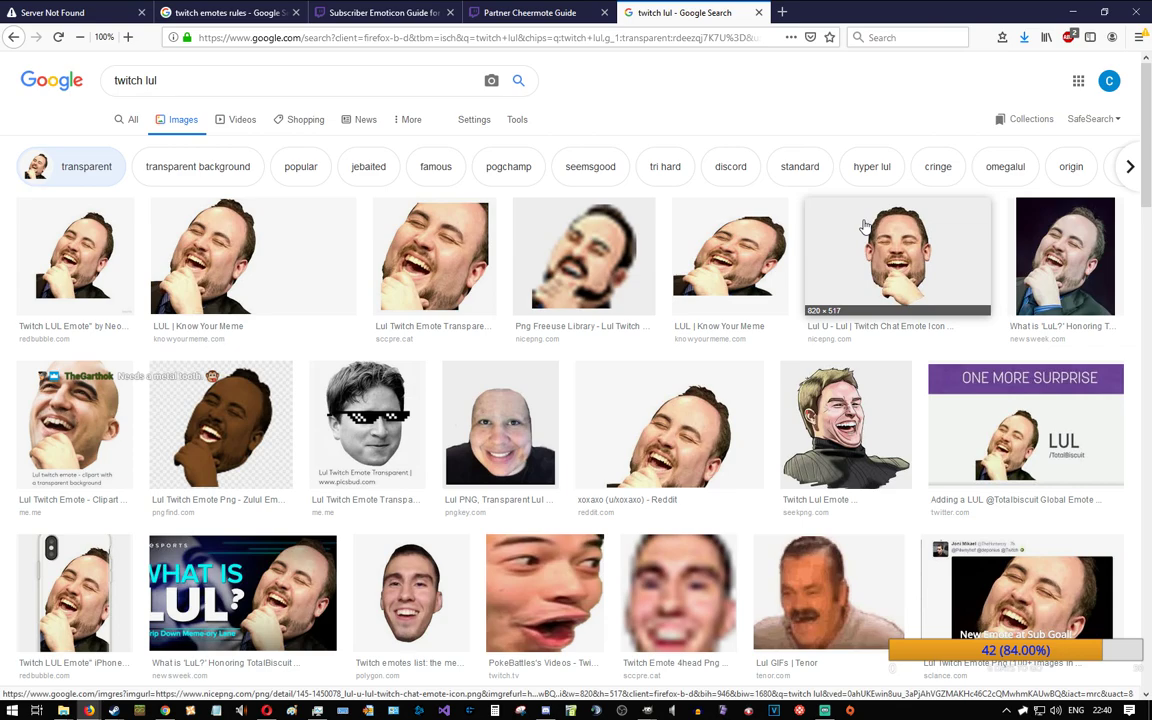
{"action": "key", "text": "alt+Tab"}
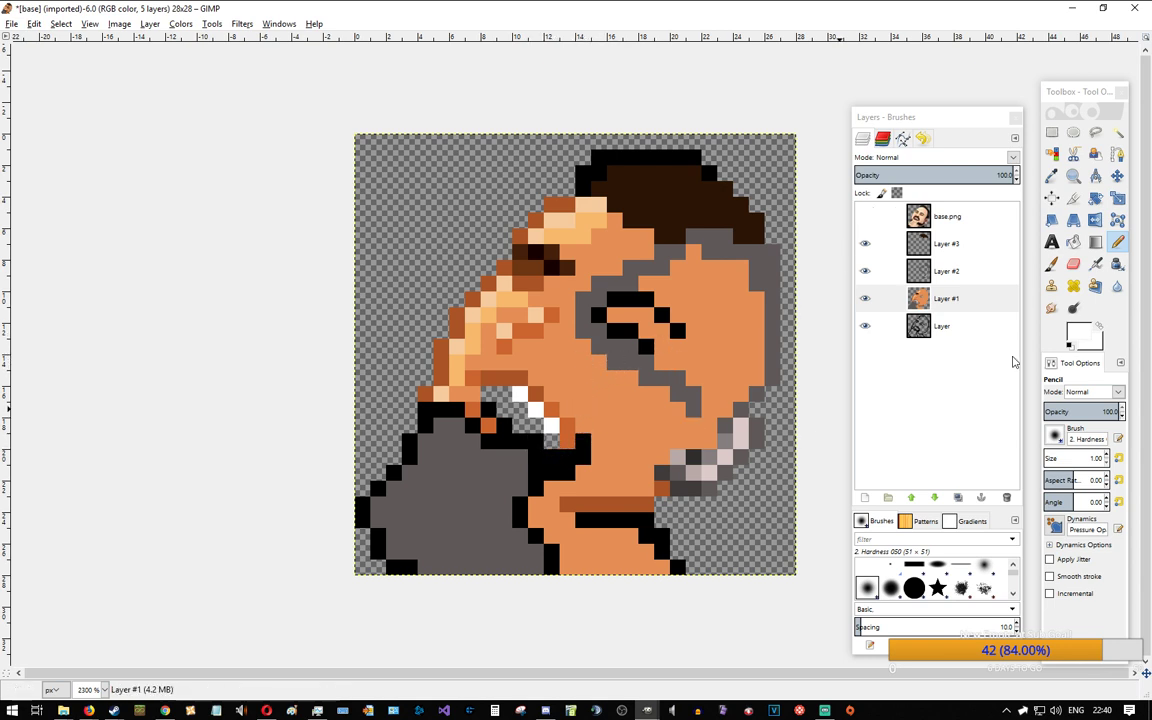
Step: Try to add a second diagonal row of white teeth along the mouth's lower edge on Layer #1
{"action": "left_click", "coordinate": [511, 374], "text": "ctrl"}
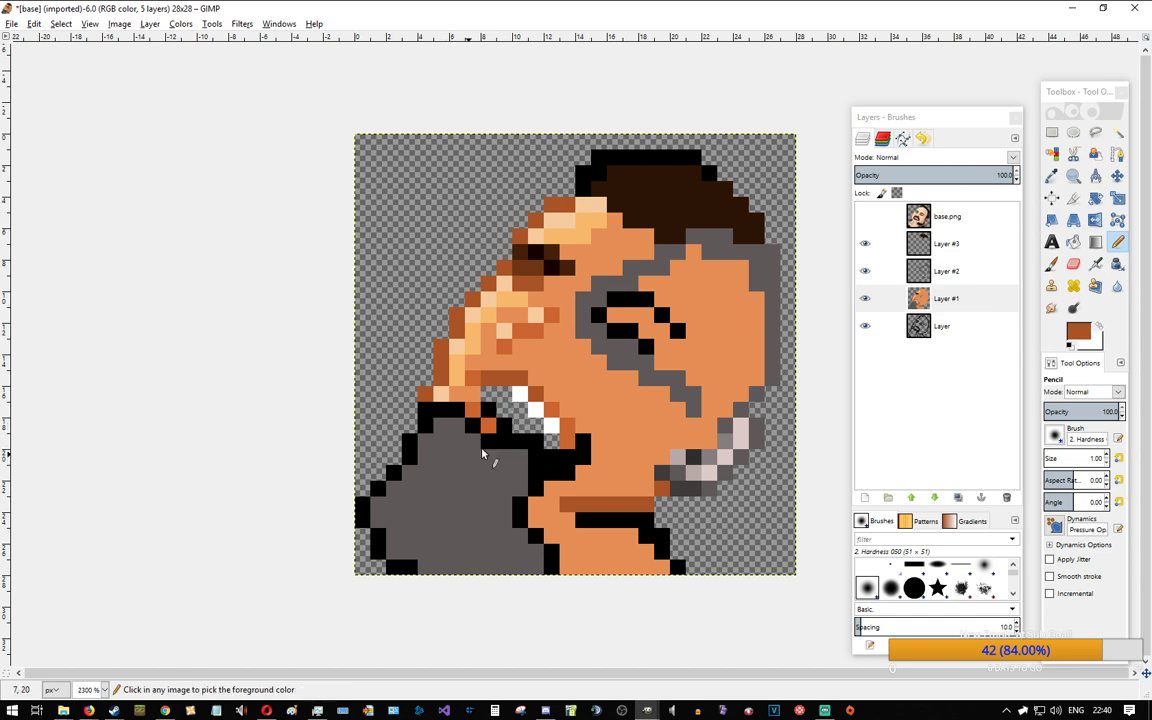
{"action": "left_click", "coordinate": [975, 303]}
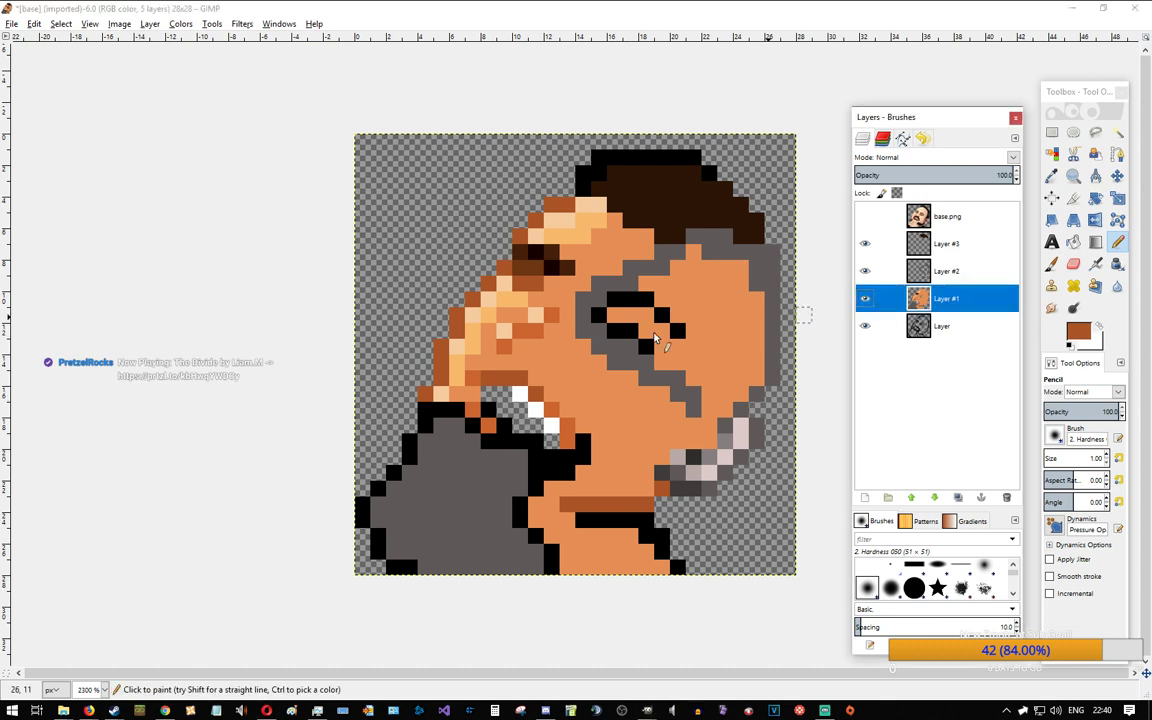
{"action": "left_click", "coordinate": [503, 413]}
{"action": "left_click", "coordinate": [521, 392], "text": "ctrl"}
{"action": "left_click", "coordinate": [489, 394]}
{"action": "left_click", "coordinate": [504, 409]}
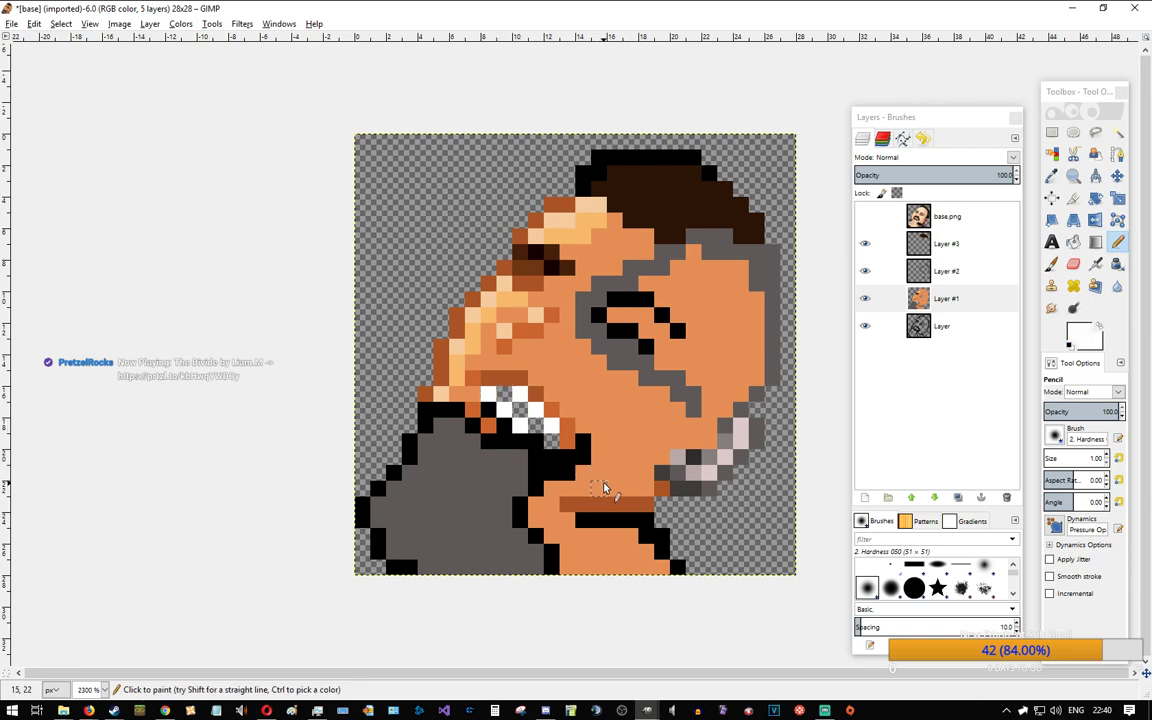
{"action": "key", "text": "ctrl+z"}
Step: Switch to the browser and search Google in a new tab for "guy with shark teeth"
{"action": "key", "text": "alt+Tab"}
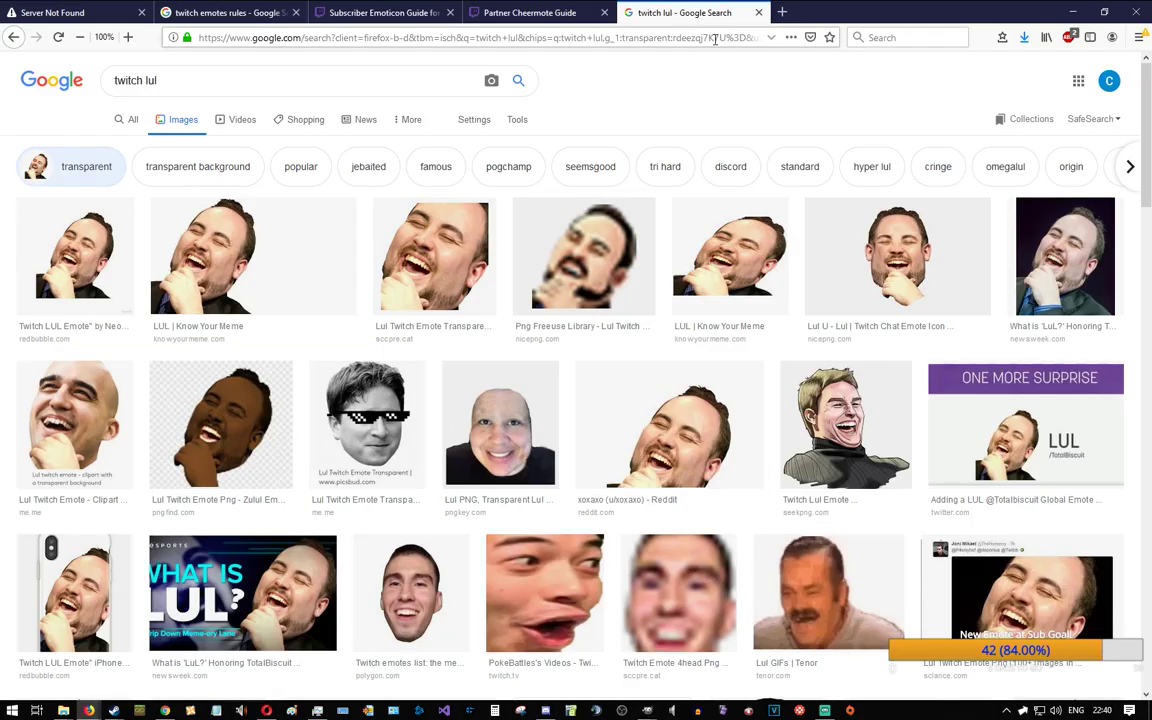
{"action": "left_click", "coordinate": [782, 12]}
{"action": "left_click", "coordinate": [889, 38]}
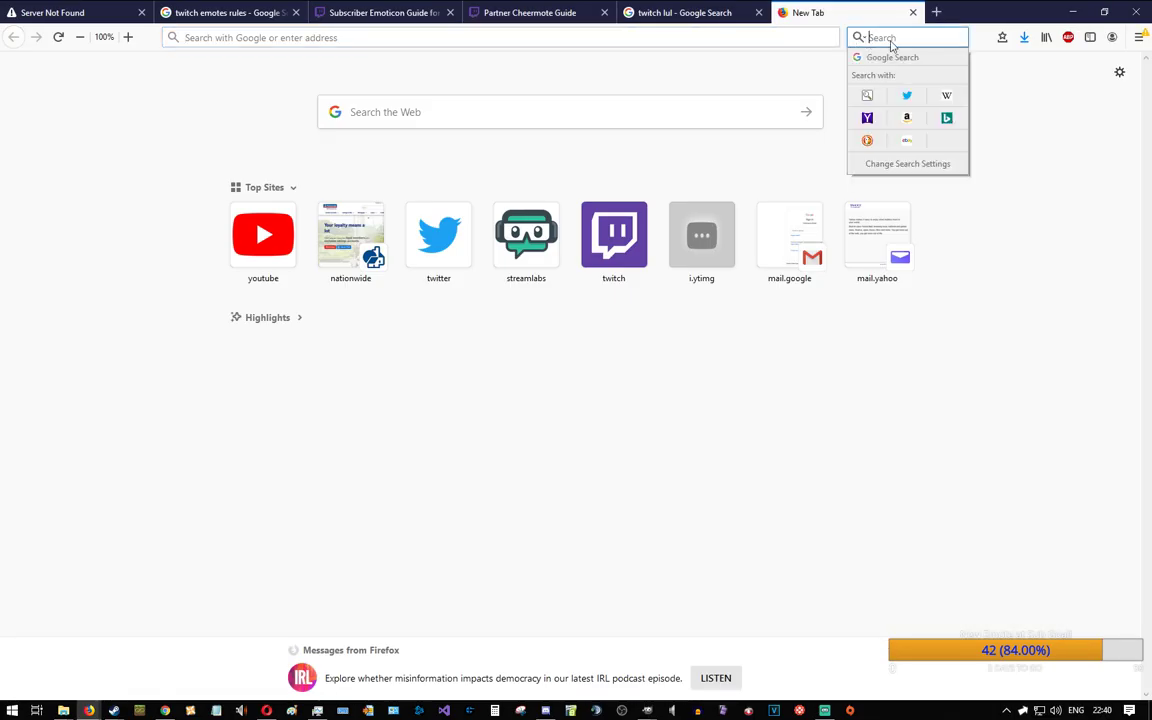
{"action": "key", "text": "Return"}
{"action": "type", "text": "guy with"}
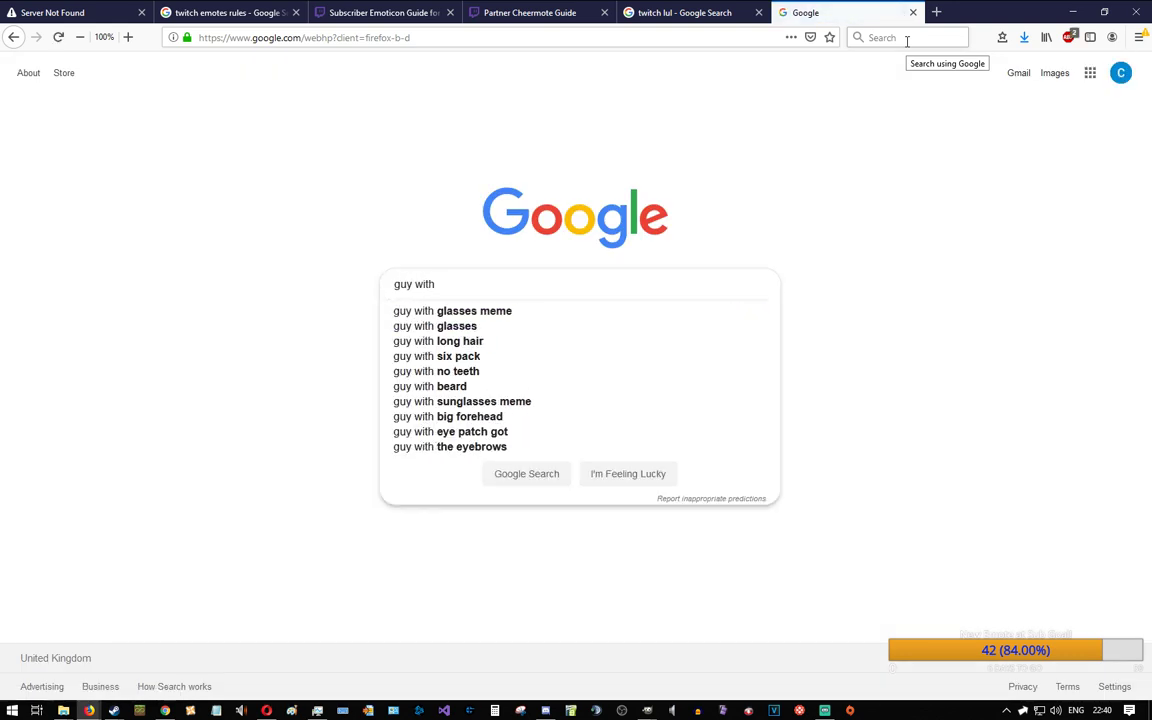
{"action": "type", "text": " shark"}
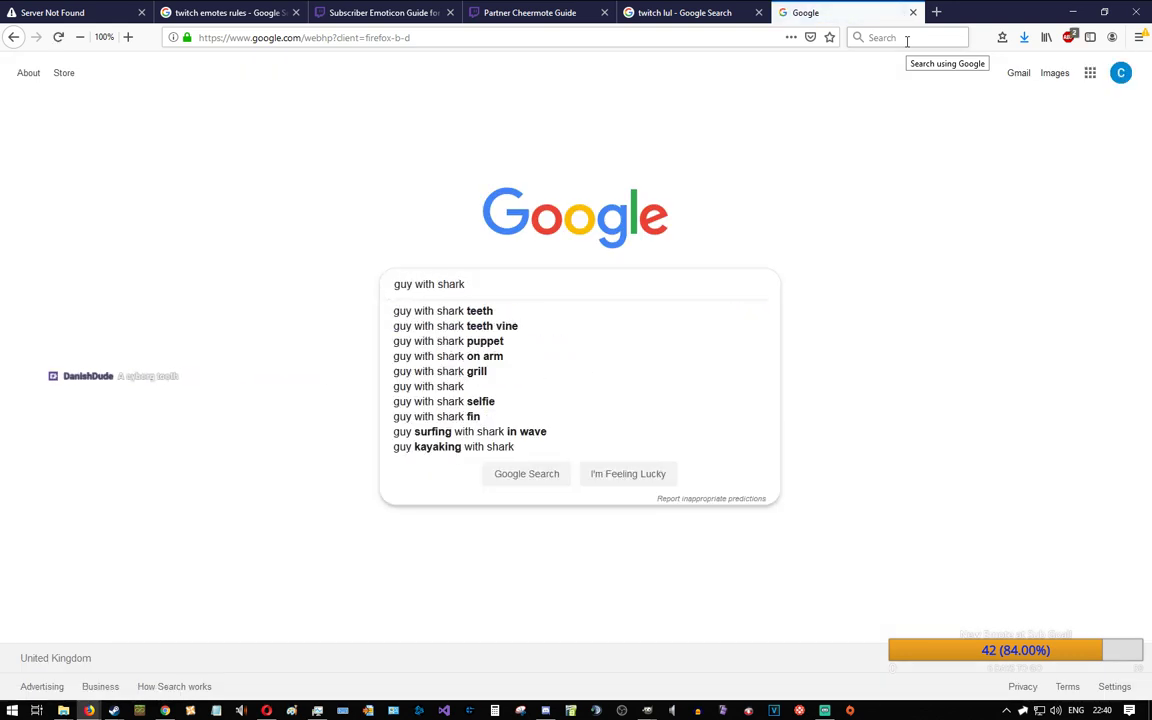
{"action": "key", "text": "Down"}
{"action": "key", "text": "Return"}
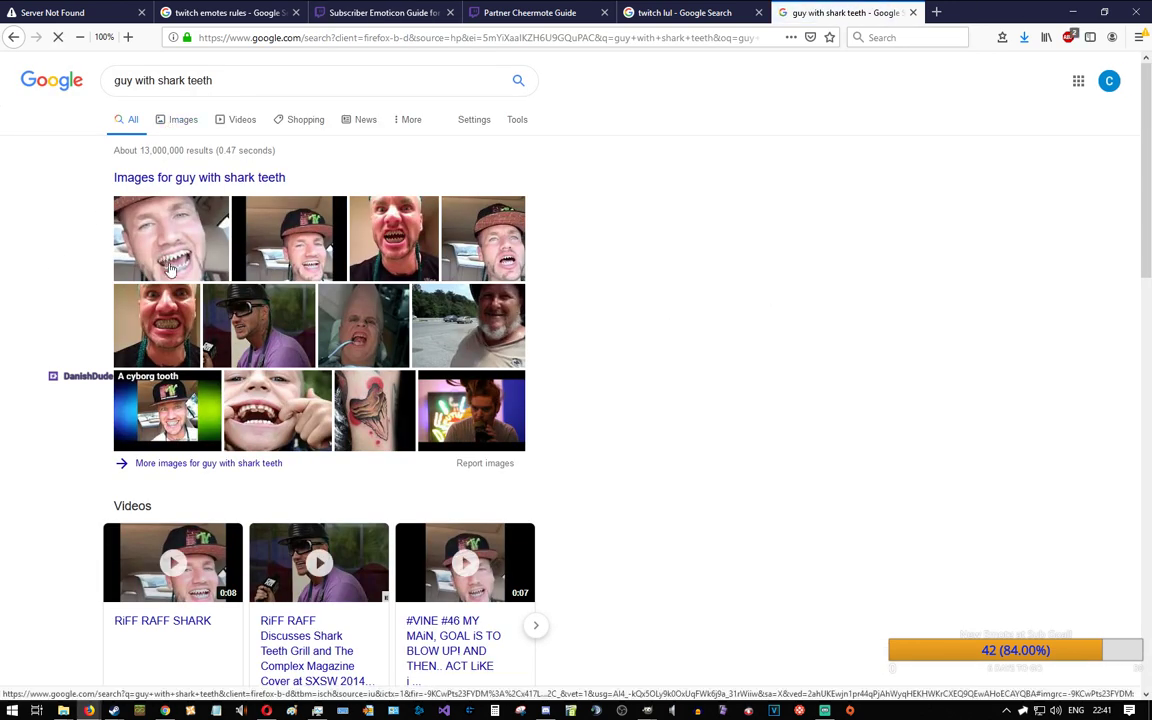
Step: View the first shark-teeth photo enlarged in the image results, close the extra tabs and return to GIMP
{"action": "left_click", "coordinate": [18, 280]}
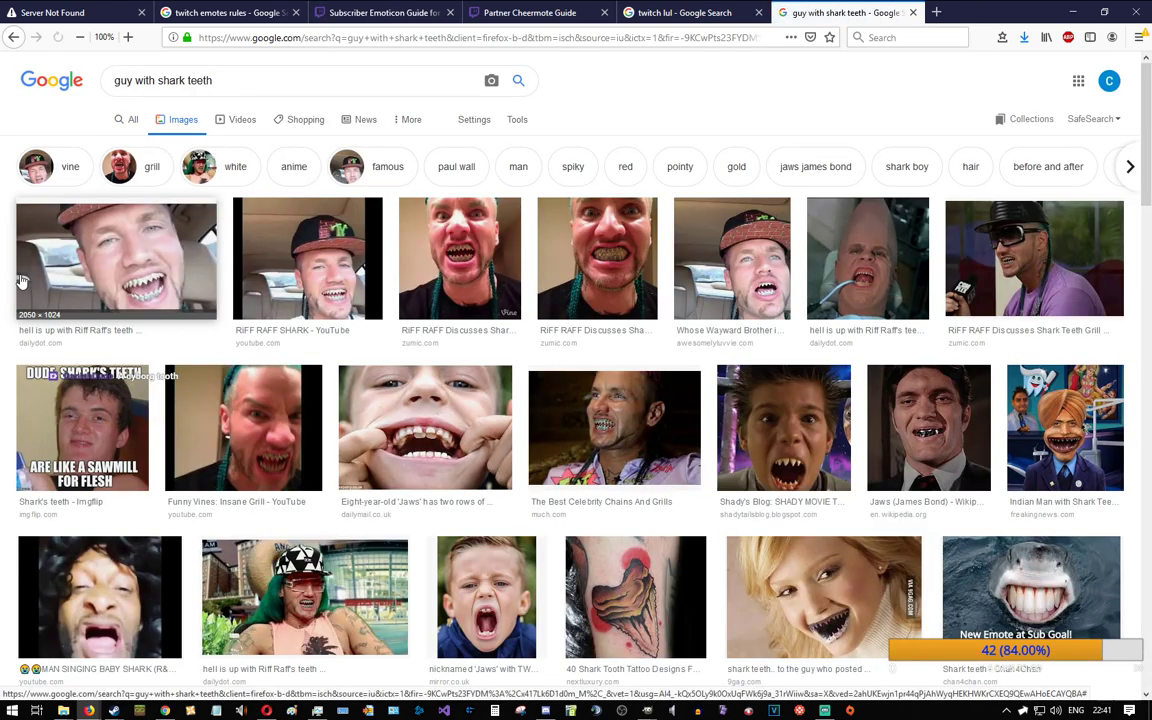
{"action": "double_click", "coordinate": [74, 261]}
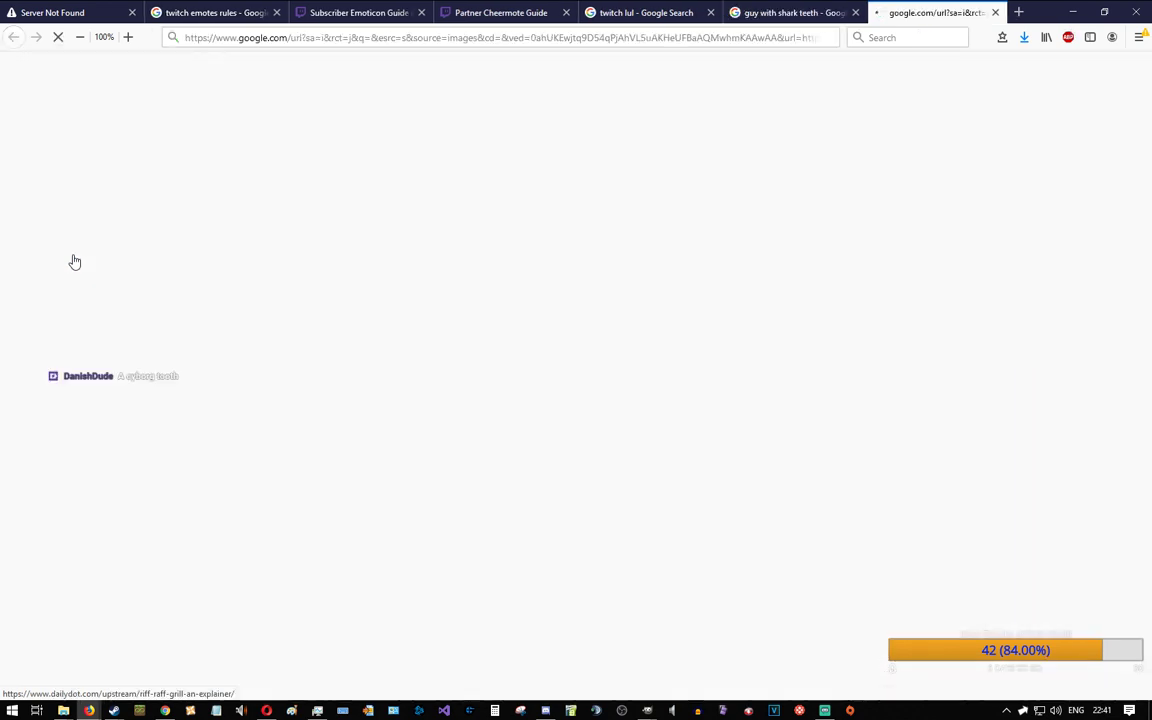
{"action": "middle_click", "coordinate": [939, 10]}
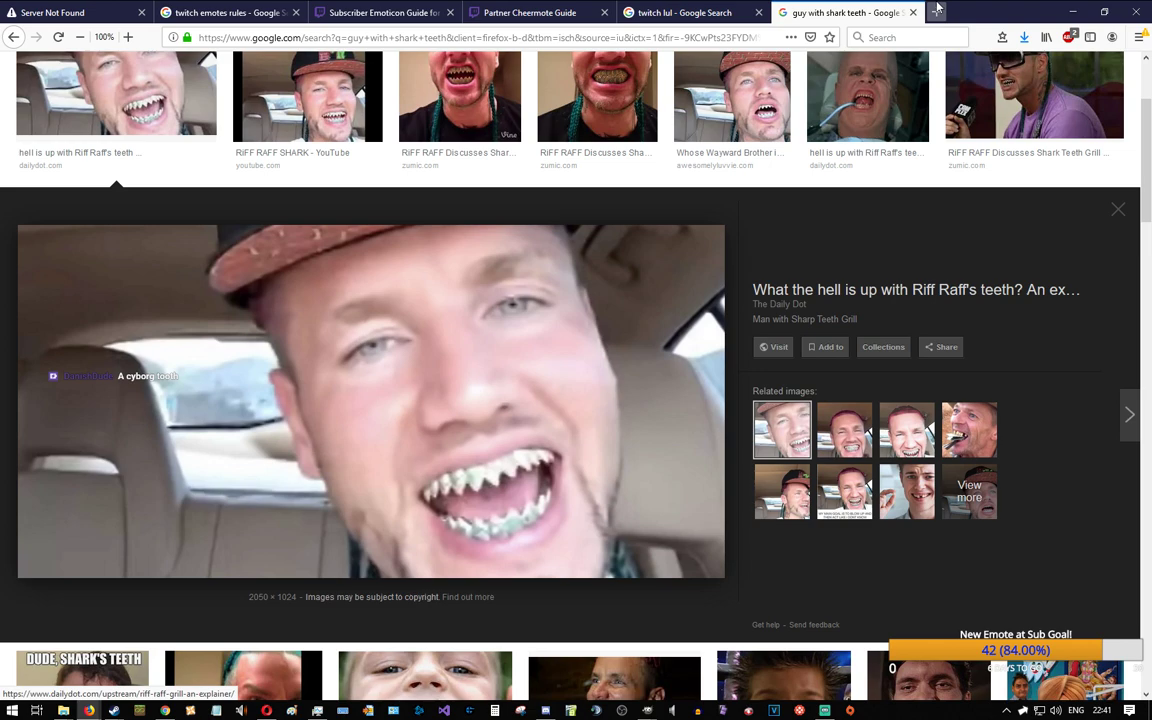
{"action": "left_click", "coordinate": [937, 10]}
{"action": "middle_click", "coordinate": [913, 10]}
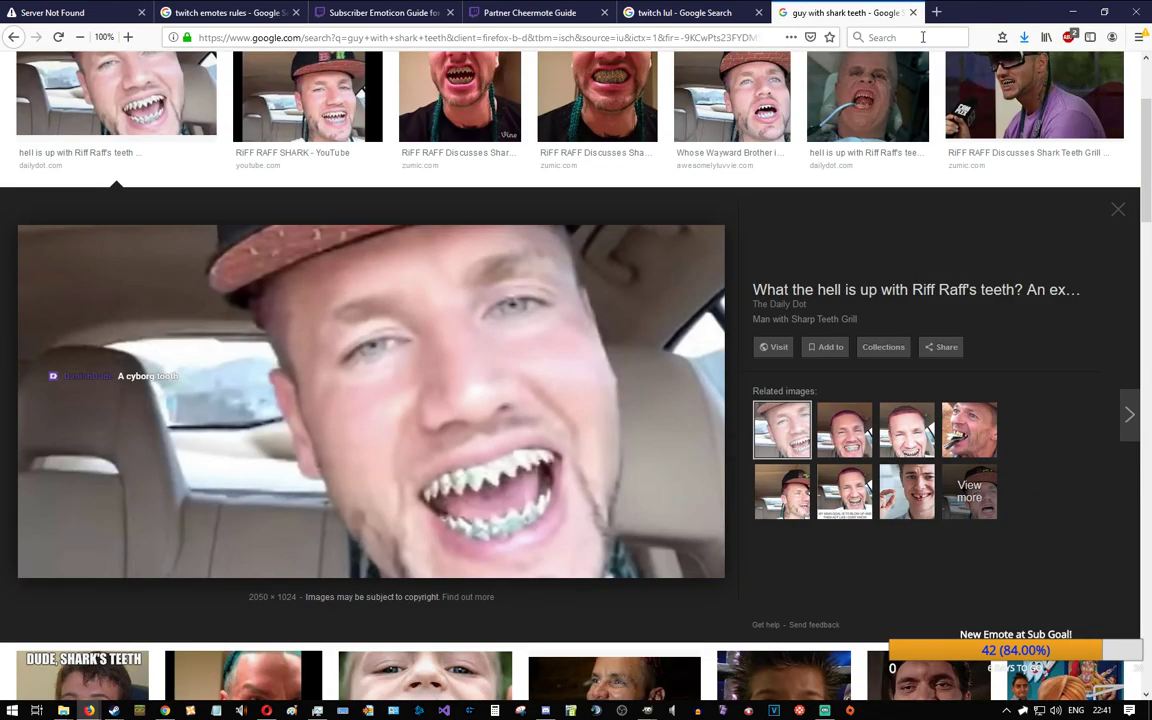
{"action": "middle_click", "coordinate": [900, 8]}
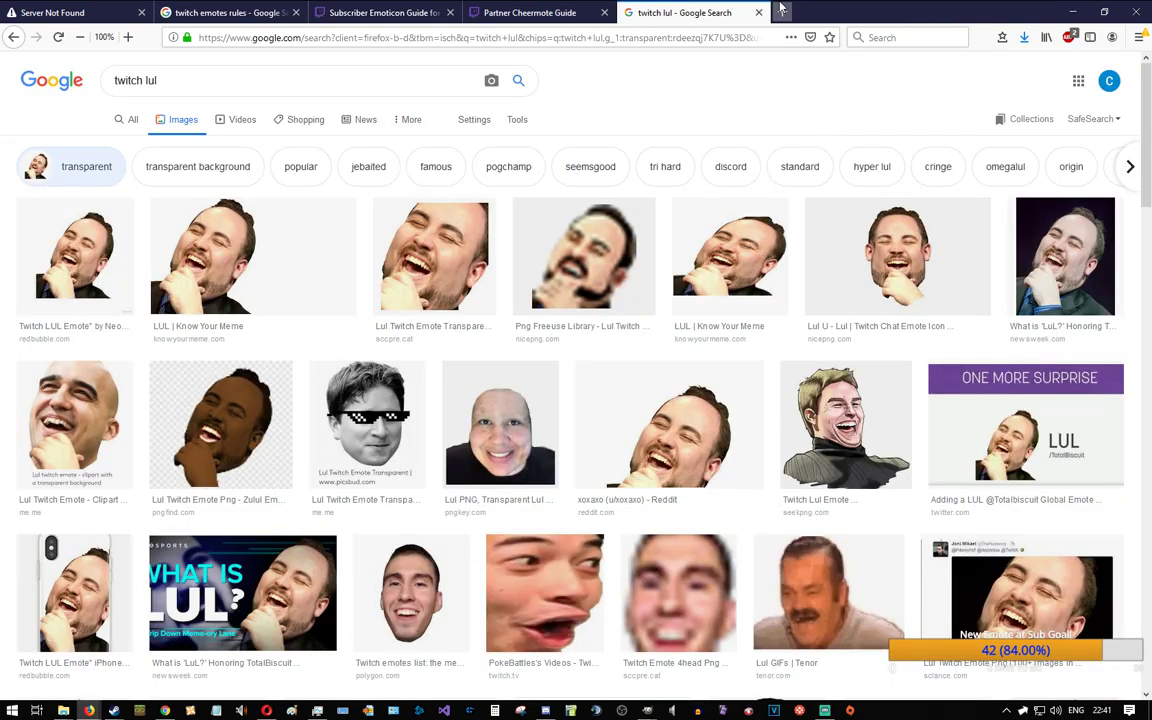
{"action": "key", "text": "alt+Tab"}
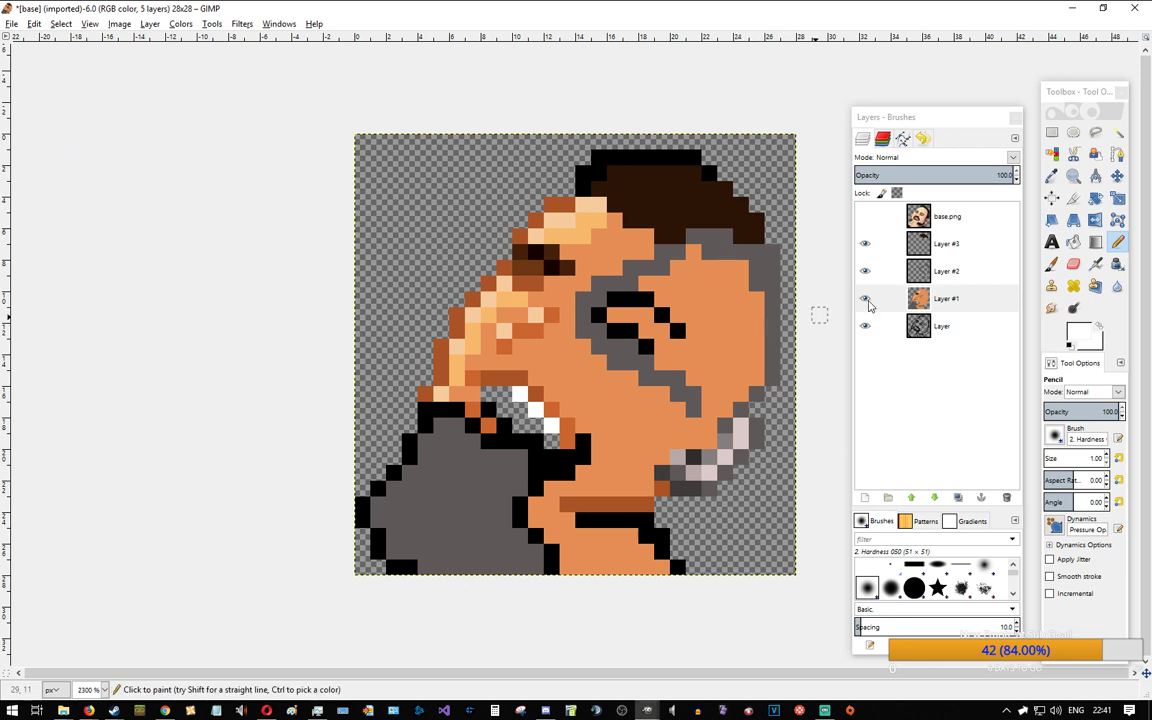
Step: Check which parts of the emote belong to Layer #1 by hiding and showing it
{"action": "left_click", "coordinate": [900, 298]}
{"action": "left_click", "coordinate": [900, 244]}
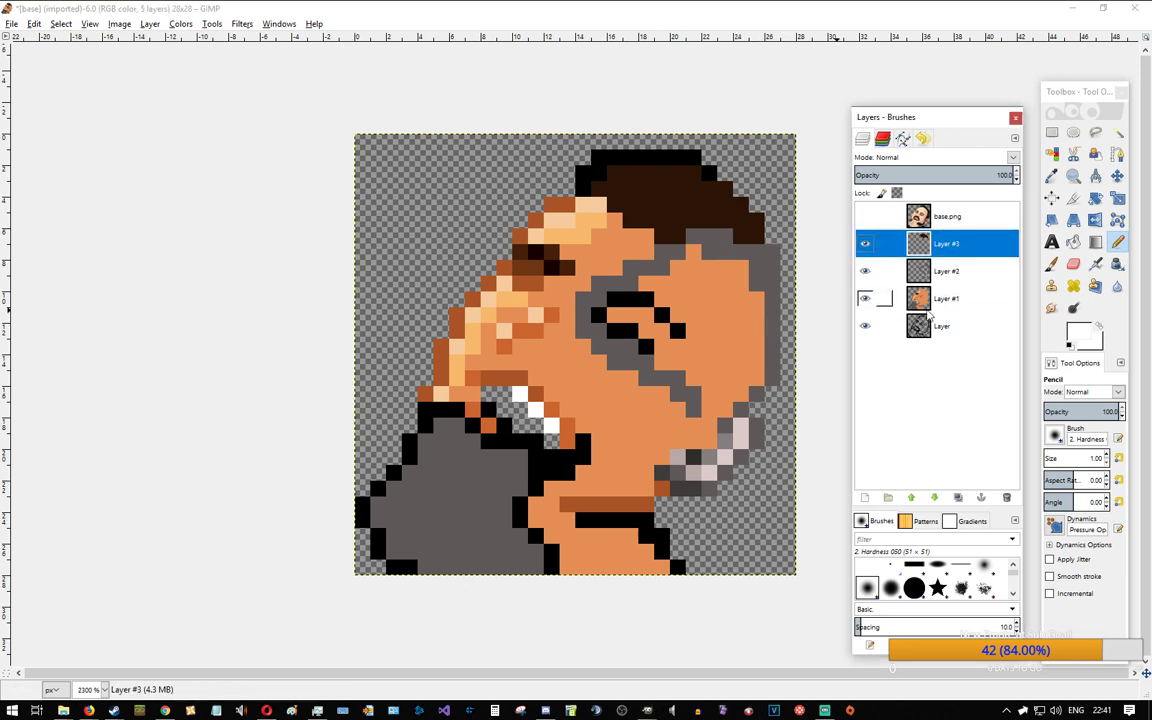
{"action": "left_click", "coordinate": [865, 301]}
{"action": "left_click", "coordinate": [865, 301]}
{"action": "left_click", "coordinate": [865, 301]}
{"action": "left_click", "coordinate": [865, 301]}
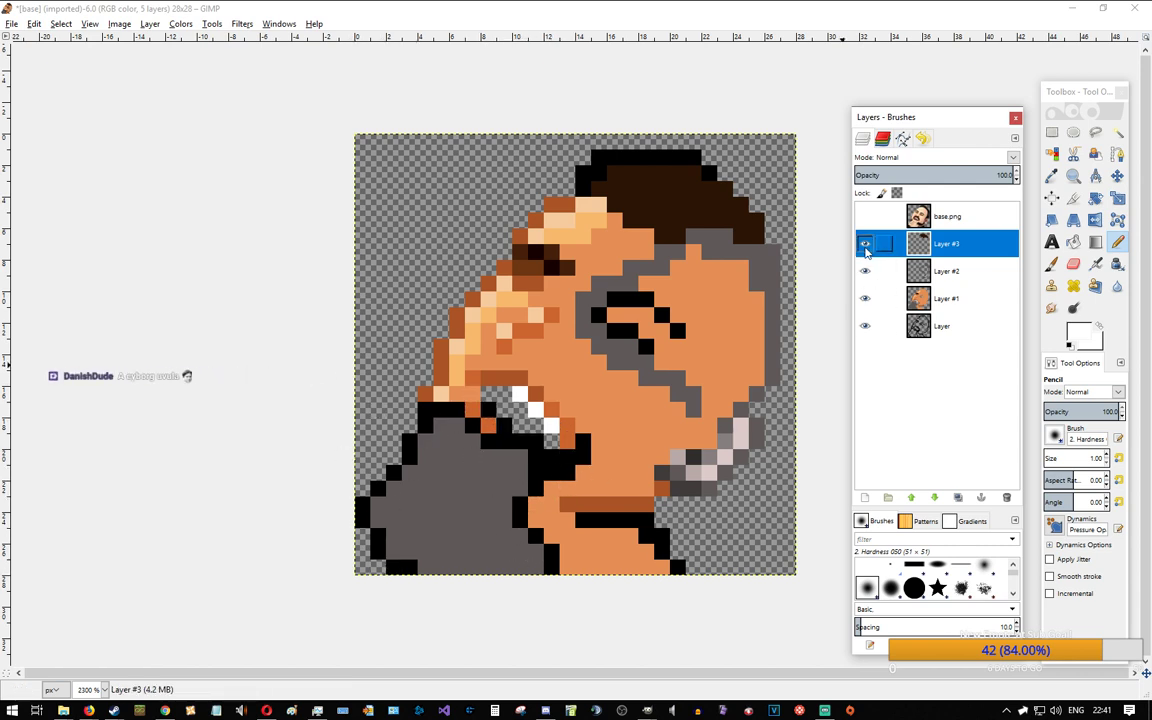
Step: Sample the grey of the metal plate and pencil it on Layer #2 between the cheek band, ear and back of the head
{"action": "left_click", "coordinate": [960, 272]}
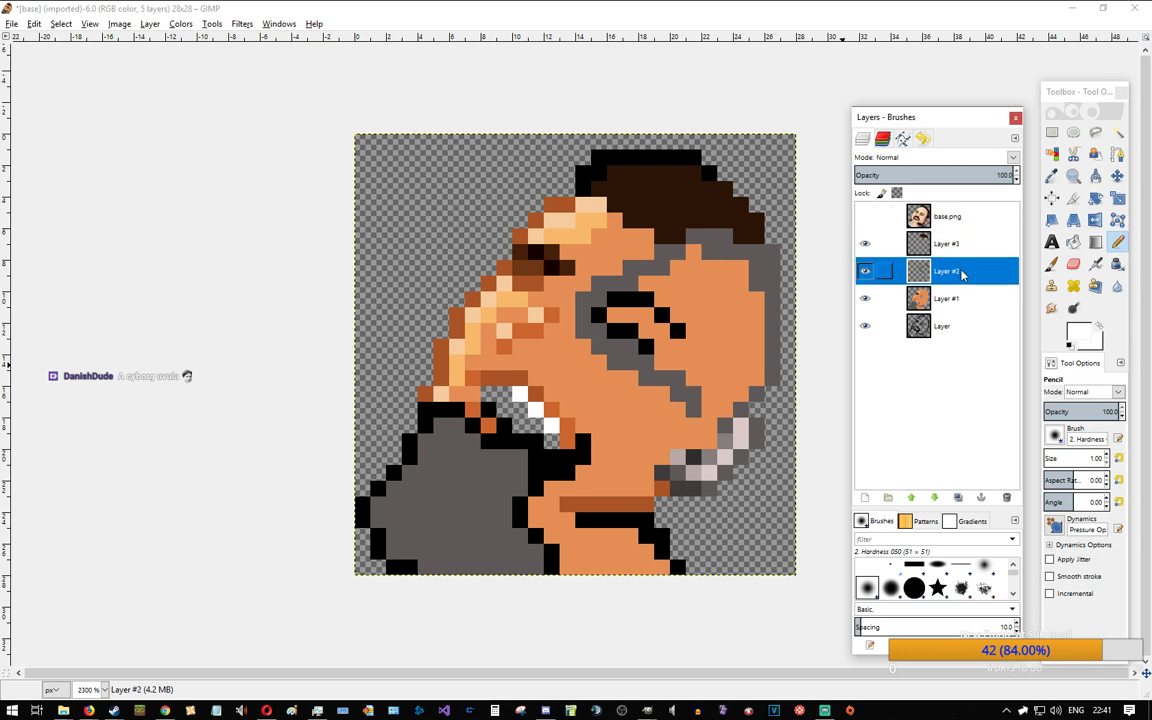
{"action": "left_click", "coordinate": [869, 273]}
{"action": "left_click", "coordinate": [867, 272]}
{"action": "left_click", "coordinate": [676, 378], "text": "ctrl"}
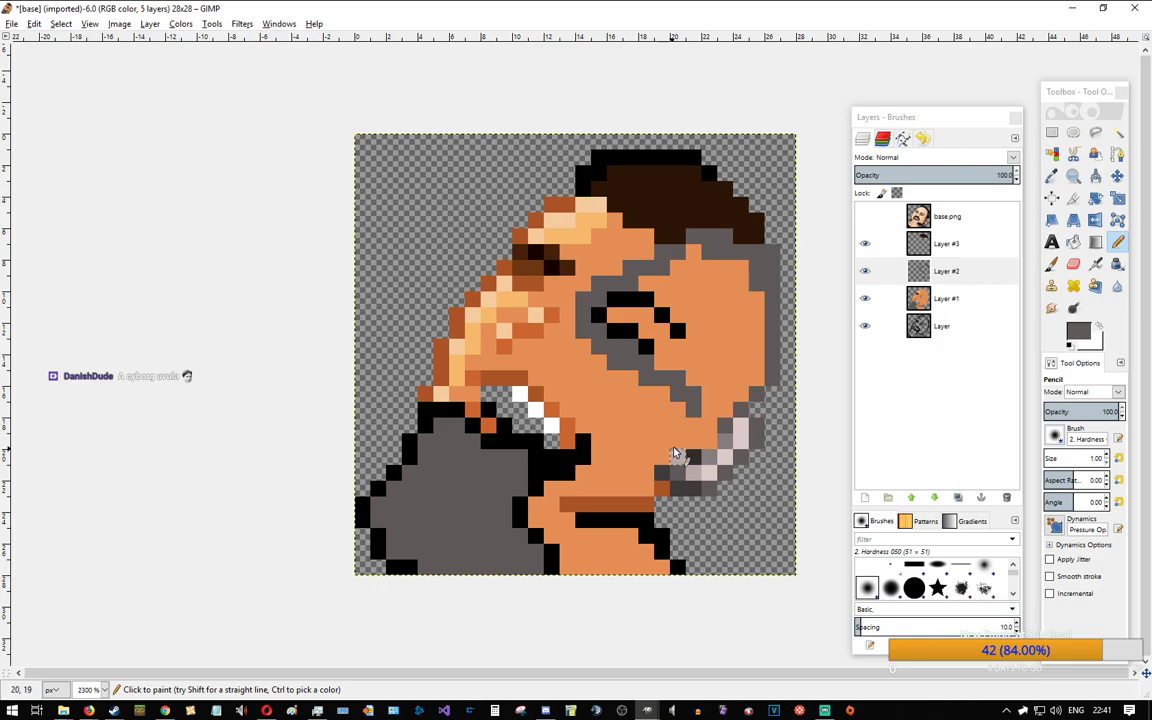
{"action": "key", "text": "alt+Tab"}
{"action": "key", "text": "alt+Tab"}
{"action": "key", "text": "alt+Tab"}
{"action": "key", "text": "Tab"}
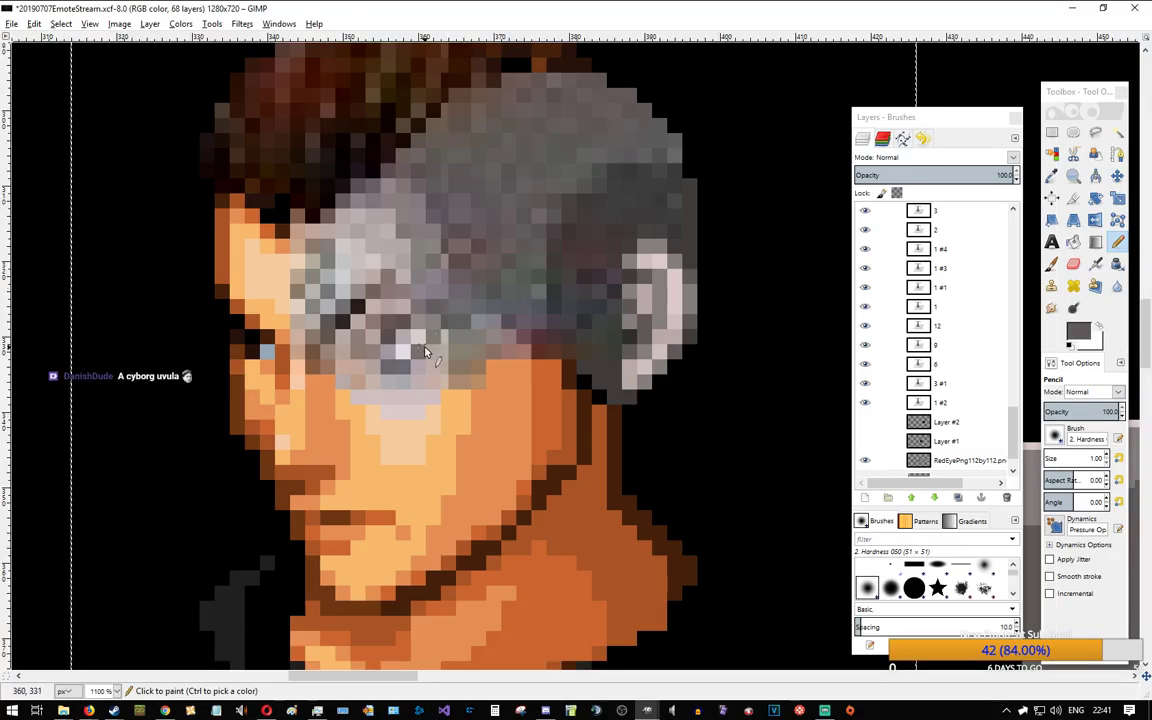
{"action": "key", "text": "alt+Tab"}
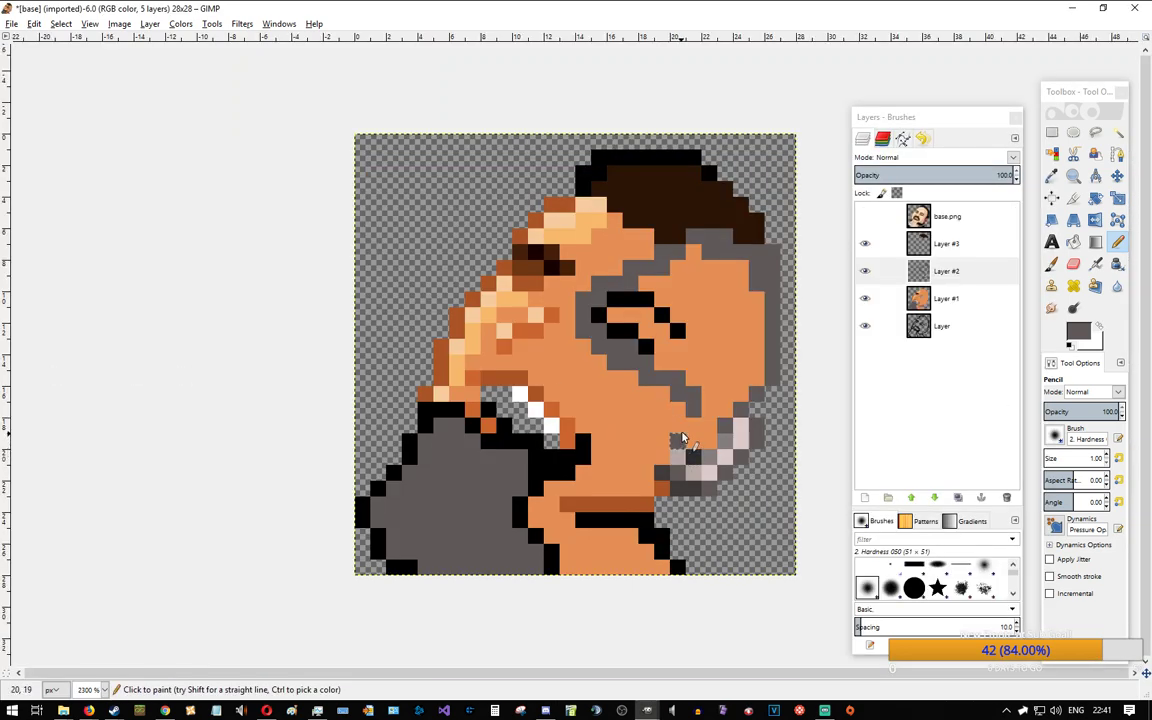
{"action": "left_click_drag", "start_coordinate": [697, 445], "coordinate": [743, 388]}
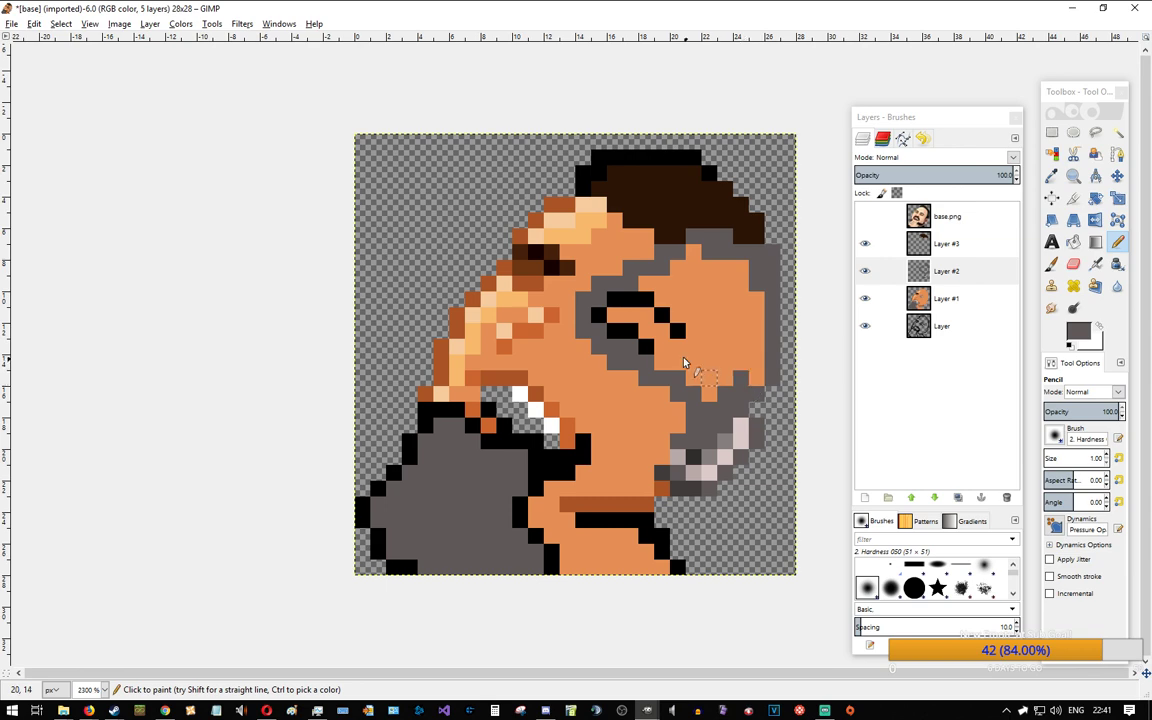
Step: Sample the dark grey from inside the ear and recolour the black lines of the near eye on Layer #2
{"action": "key", "text": "alt+Tab"}
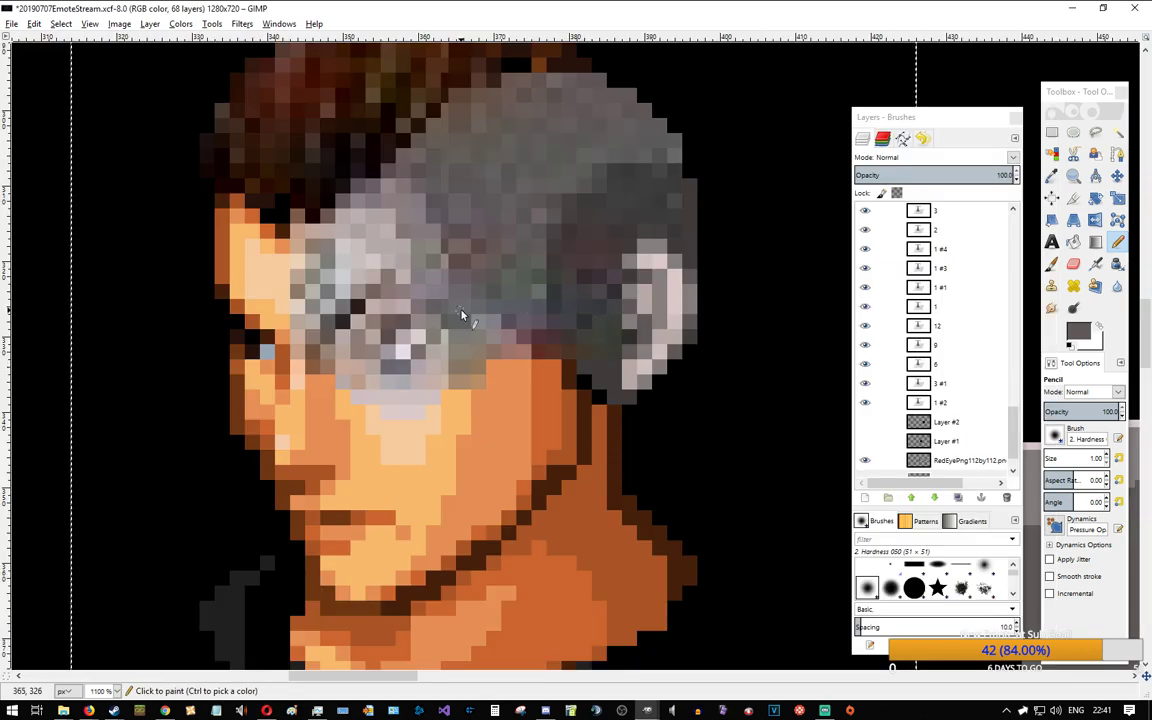
{"action": "key", "text": "alt+Tab"}
{"action": "left_click", "coordinate": [693, 457], "text": "ctrl"}
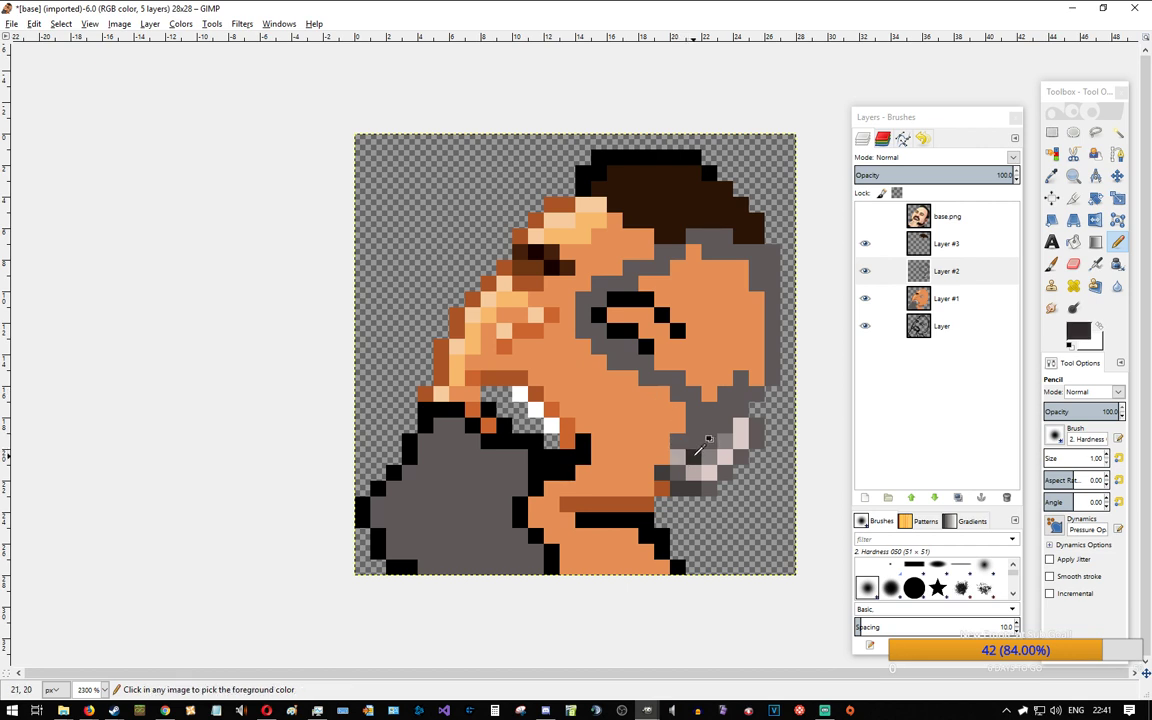
{"action": "left_click_drag", "start_coordinate": [616, 304], "coordinate": [631, 303]}
{"action": "left_click", "coordinate": [646, 302]}
{"action": "left_click", "coordinate": [662, 316]}
{"action": "left_click", "coordinate": [678, 328]}
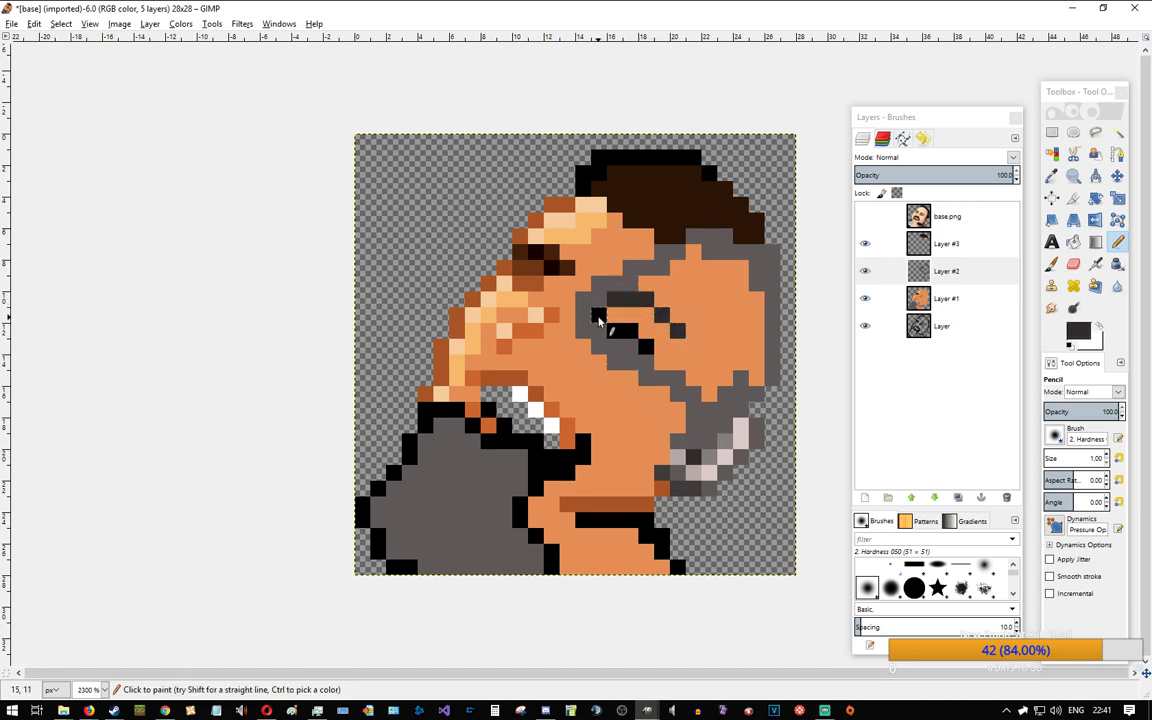
{"action": "left_click_drag", "start_coordinate": [613, 330], "coordinate": [643, 346]}
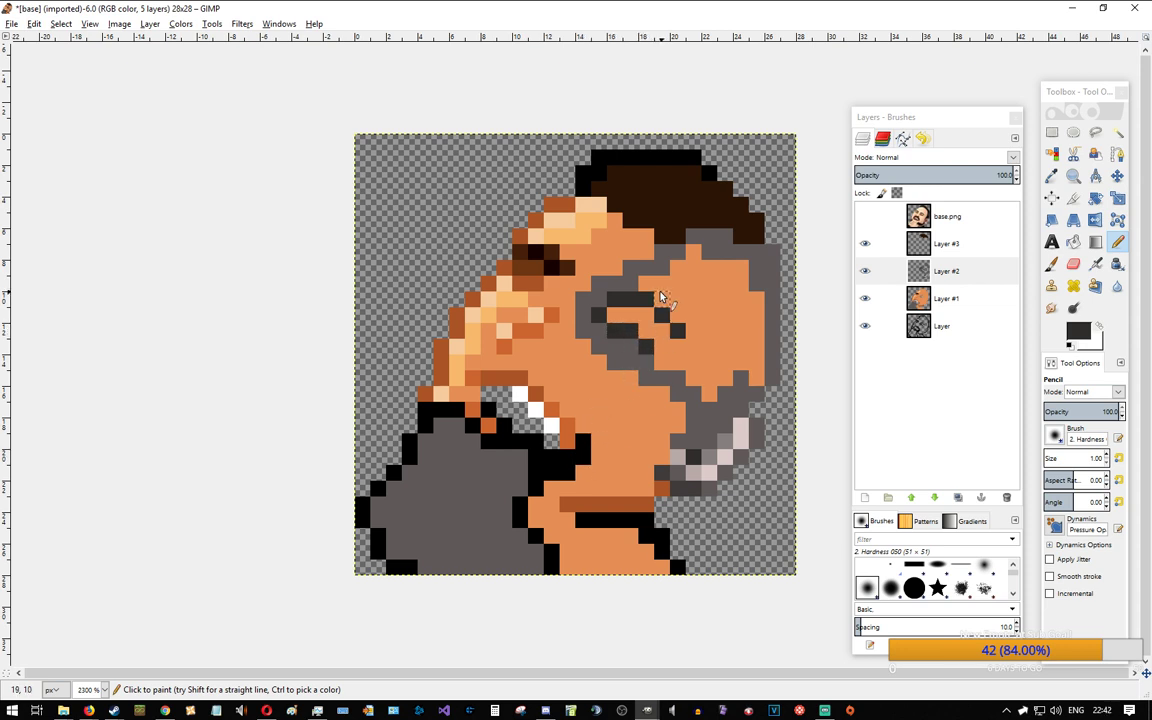
Step: Recolour the lower line of the near eye with dark grey on Layer #2 and sample a slightly lighter dark grey from the avatar artwork
{"action": "left_click", "coordinate": [615, 330]}
{"action": "key", "text": "alt+Tab"}
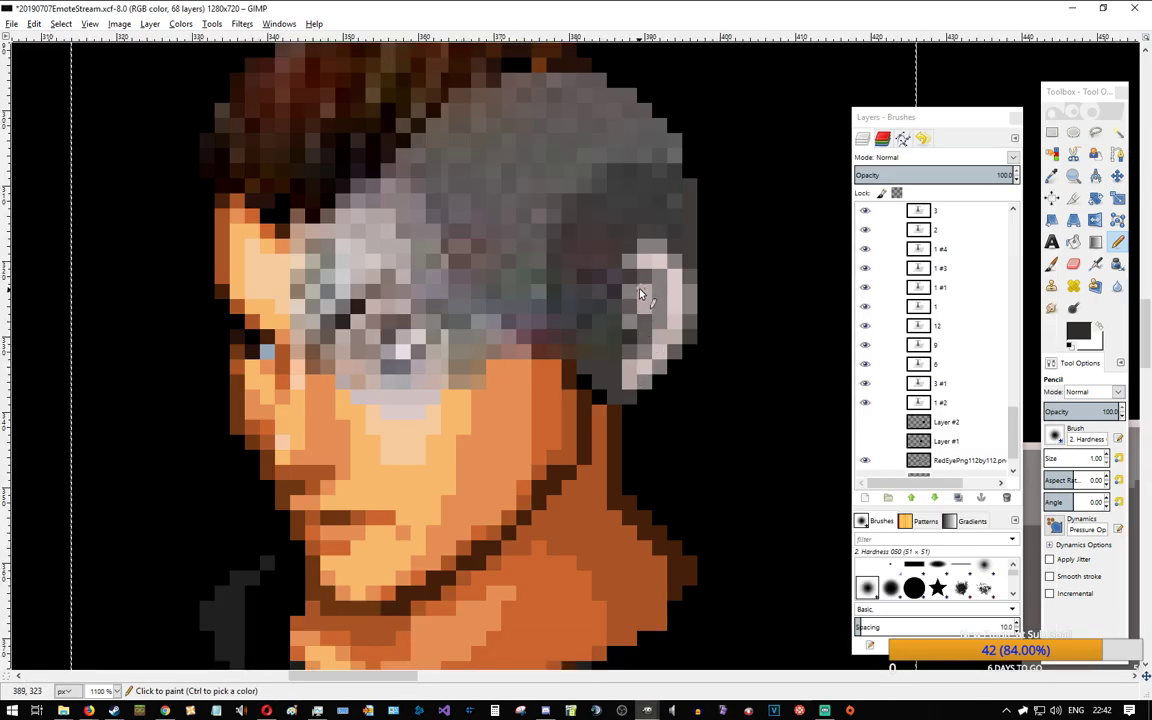
{"action": "key", "text": "alt+Tab"}
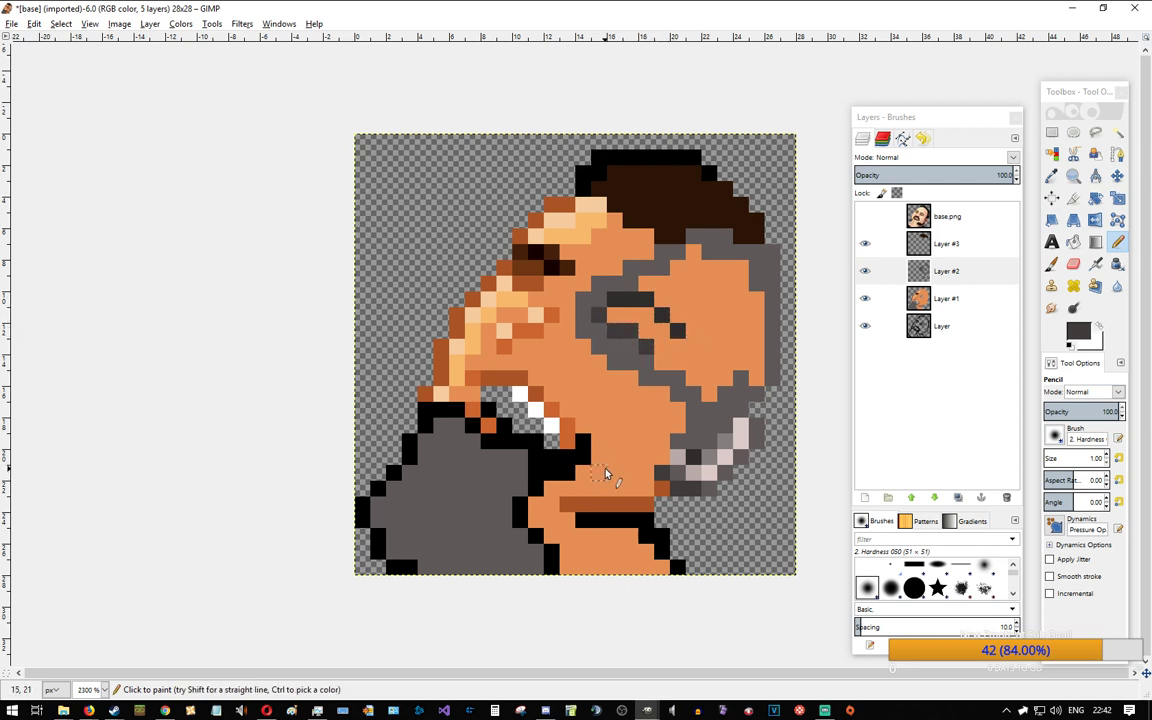
Step: Sample the metal plate's grey and bucket-fill the orange area enclosed by the plate outline on Layer #2
{"action": "key", "text": "ctrl"}
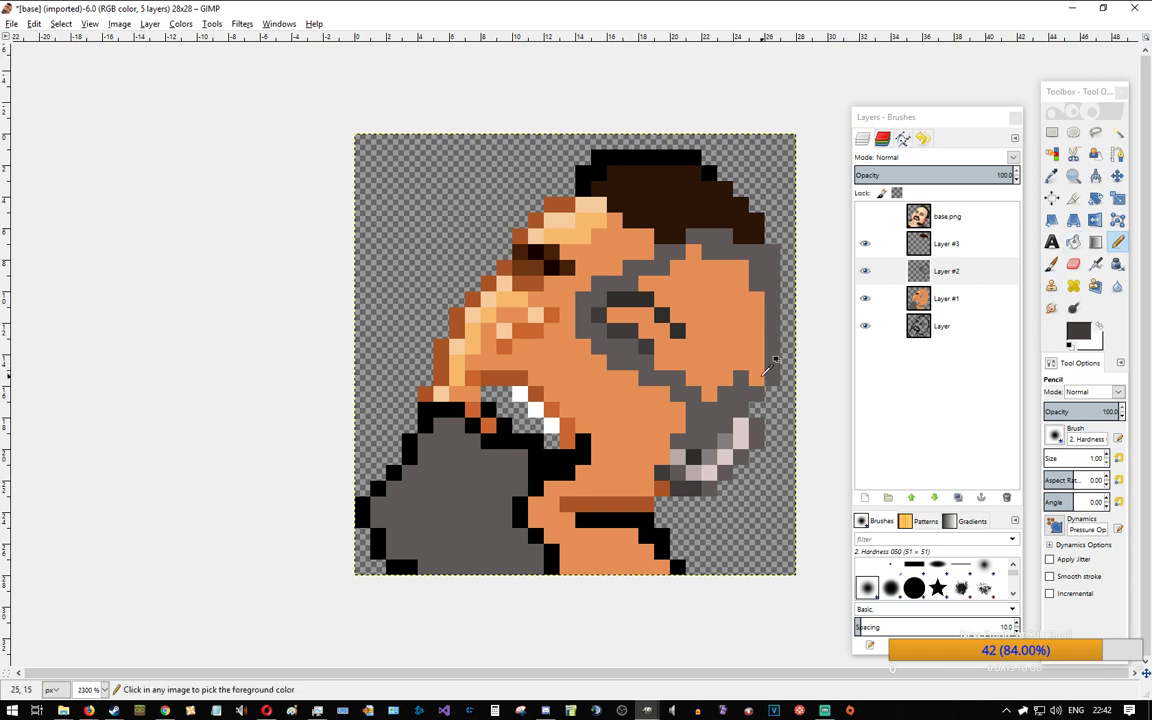
{"action": "left_click", "coordinate": [1074, 242]}
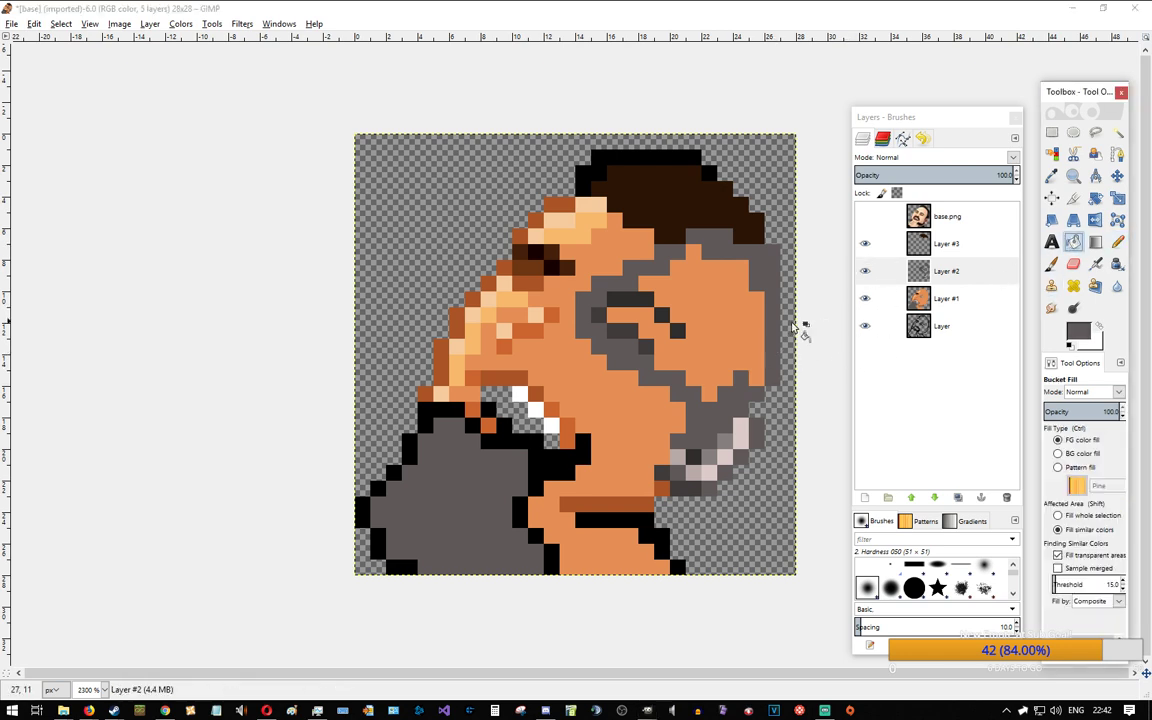
{"action": "left_click", "coordinate": [722, 328]}
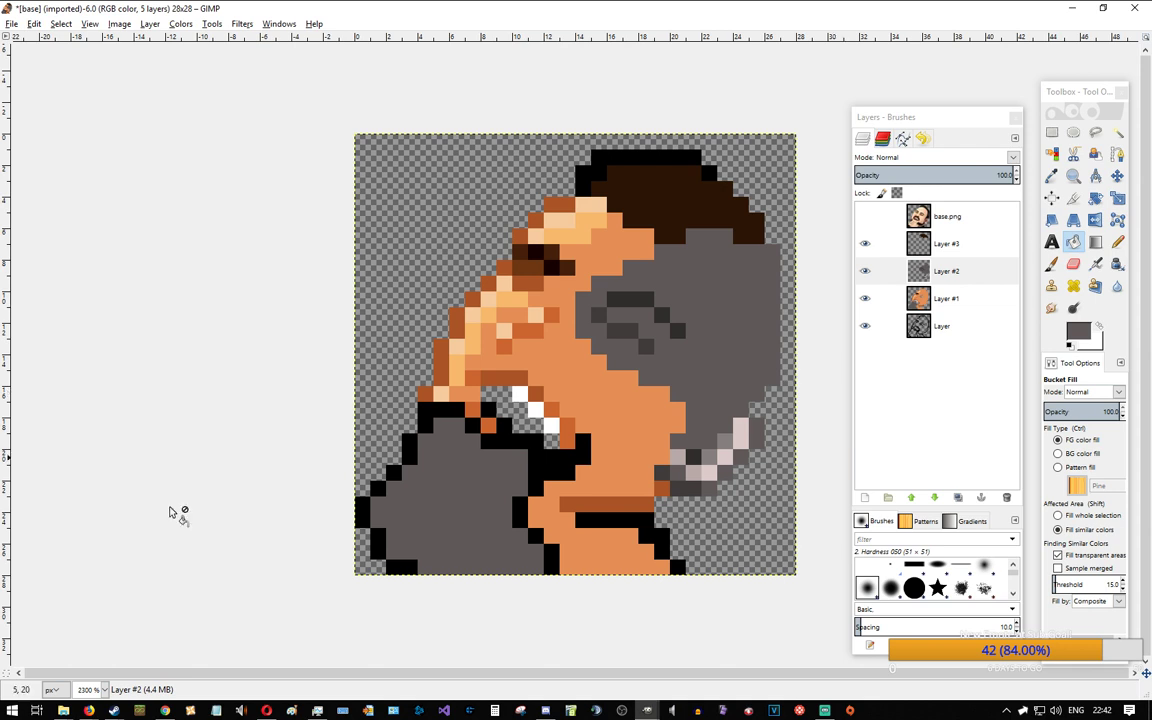
Step: Examine the metal plate shading on the avatars in the emote stream file and select the Pencil, returning to the emote
{"action": "key", "text": "alt+Tab"}
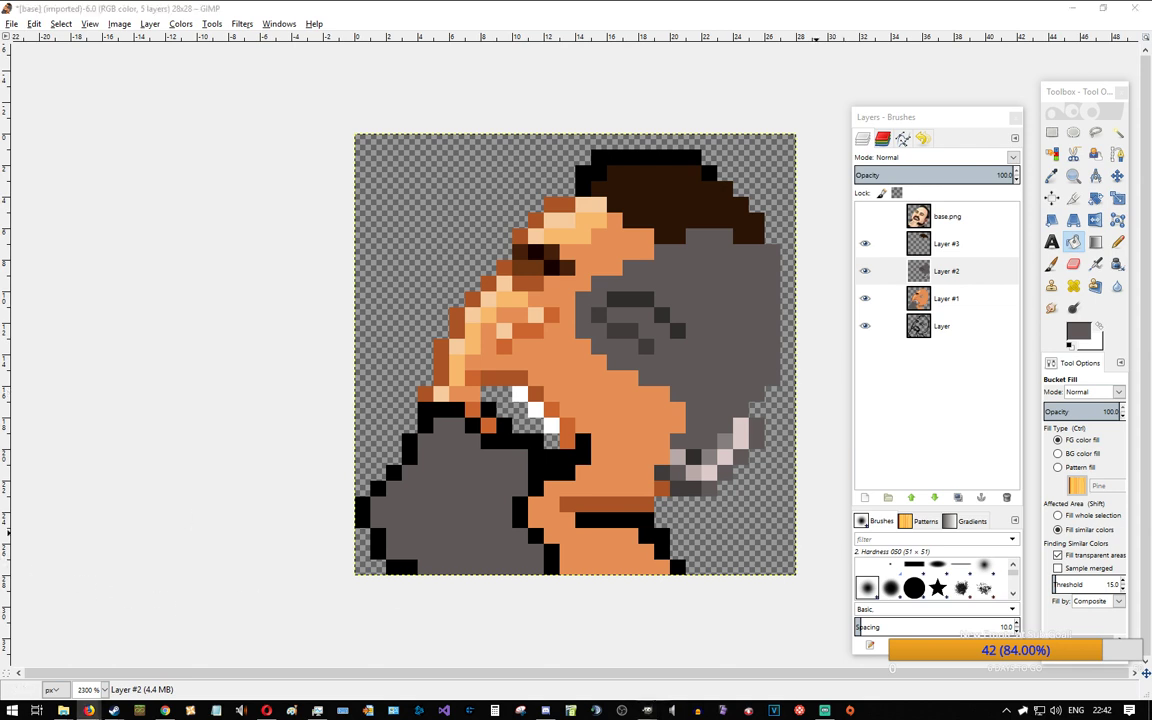
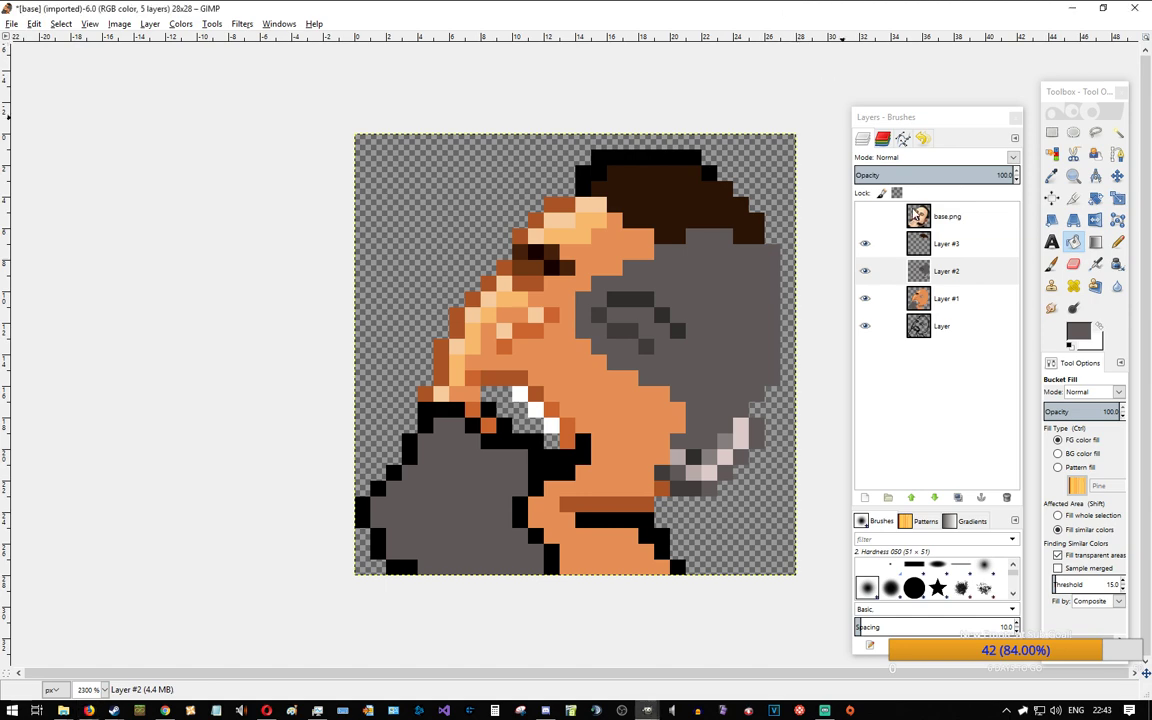
{"action": "key", "text": "alt+Tab"}
{"action": "key", "text": "alt+Tab"}
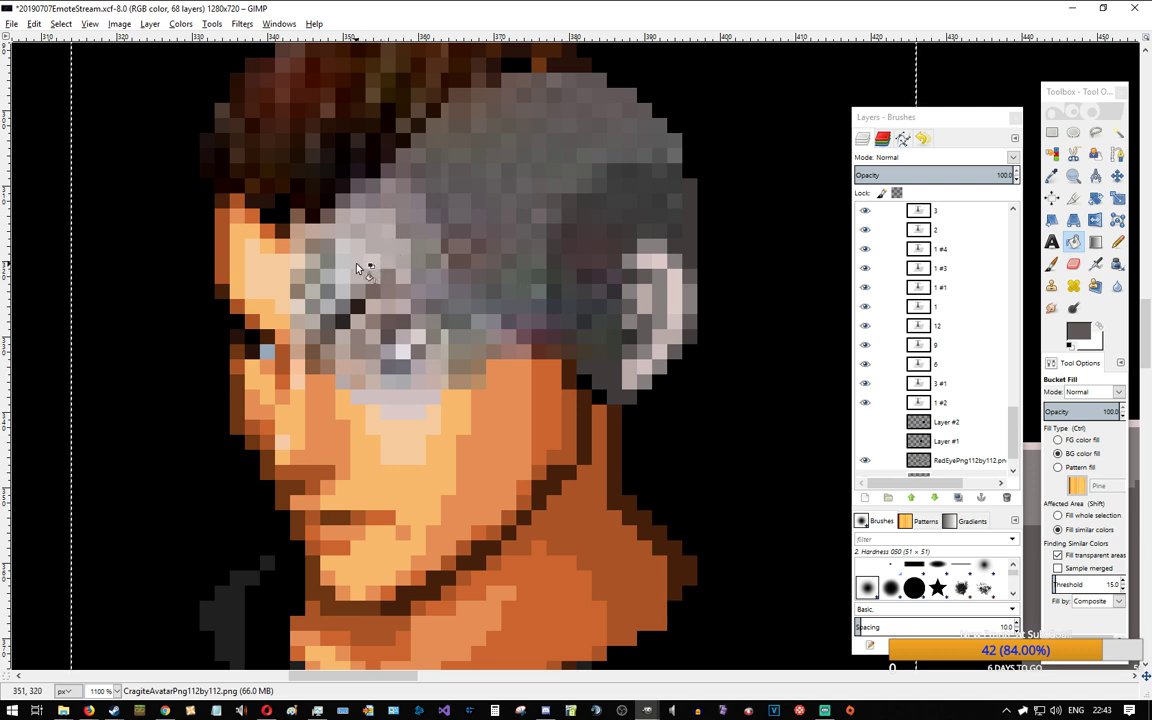
{"action": "left_click", "coordinate": [1117, 241]}
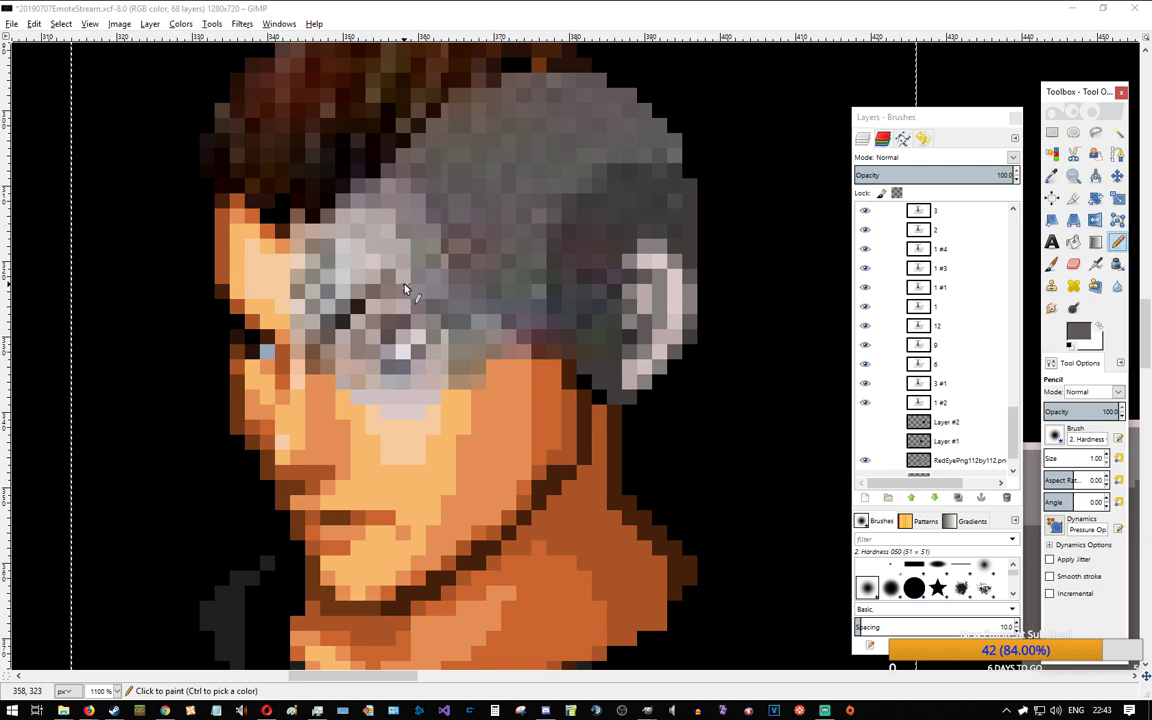
{"action": "left_click_drag", "start_coordinate": [405, 676], "coordinate": [731, 675]}
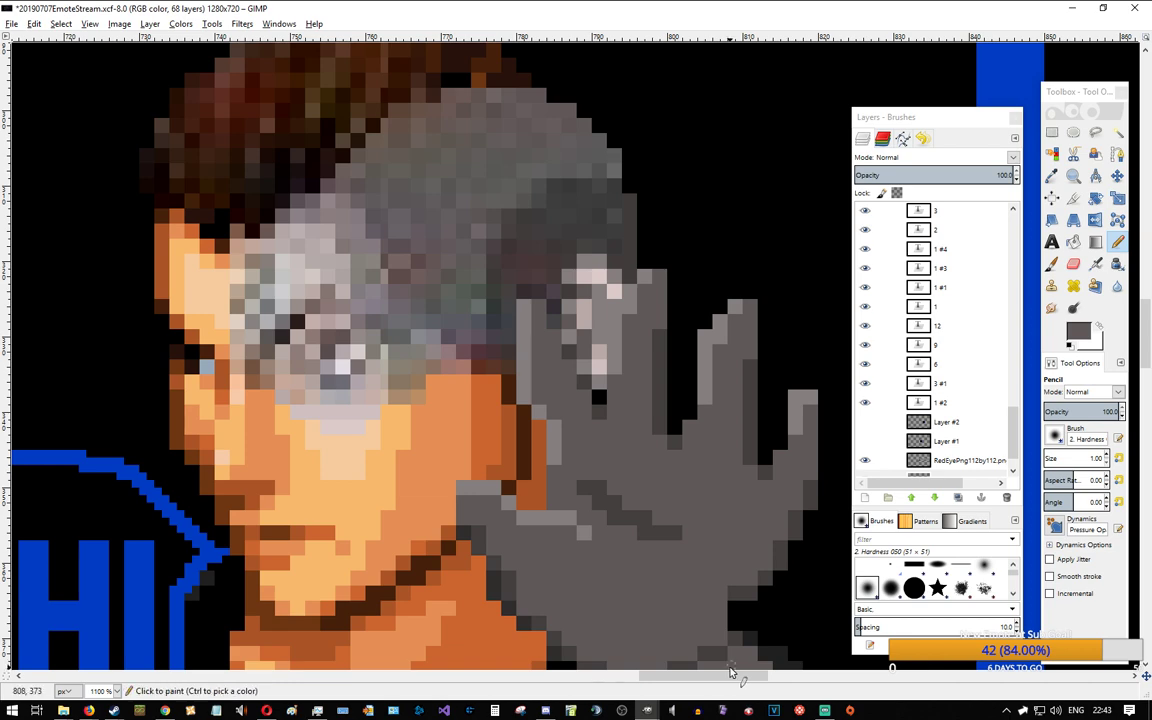
{"action": "left_click_drag", "start_coordinate": [680, 679], "coordinate": [333, 681]}
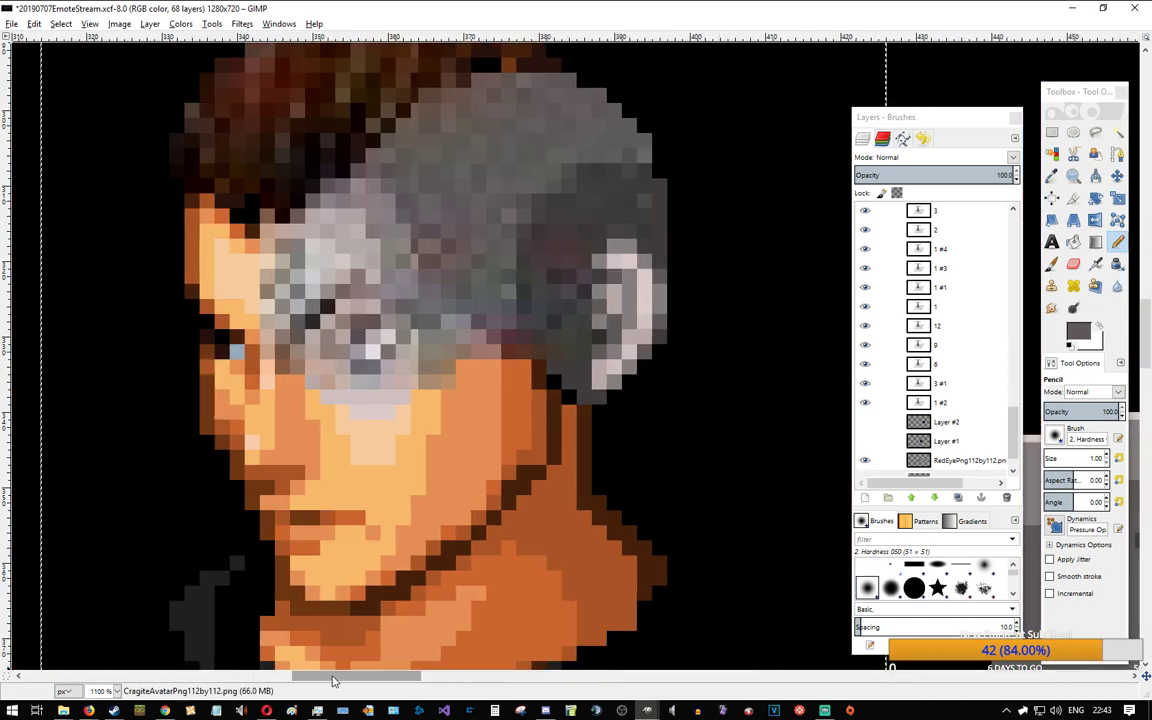
{"action": "key", "text": "alt+Tab"}
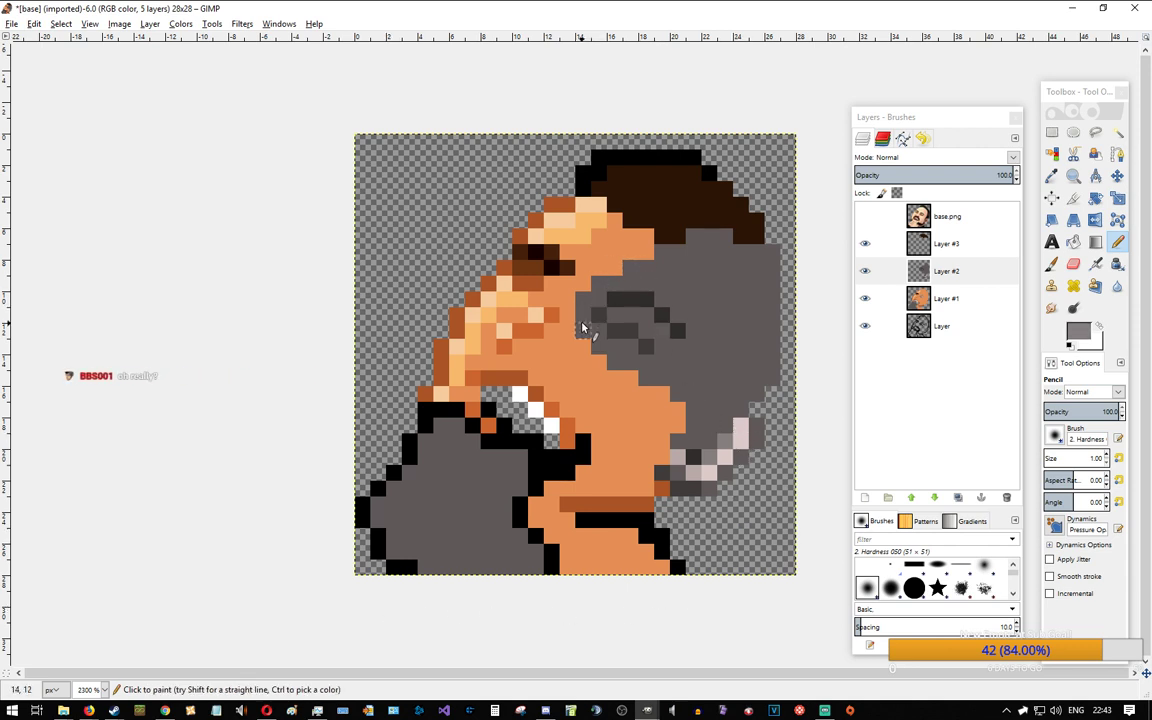
Step: Pencil lighter grey pixels along the plate's front edge, resetting the ones between the edge steps to the plate's base grey
{"action": "left_click", "coordinate": [599, 284]}
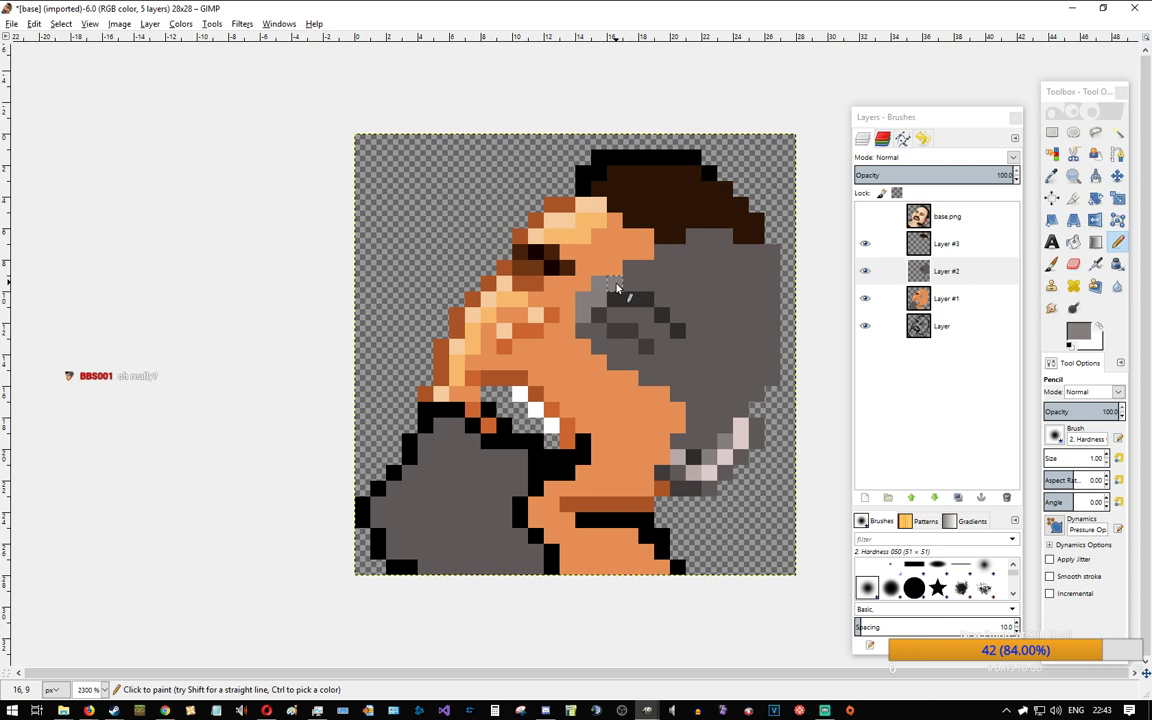
{"action": "left_click_drag", "start_coordinate": [614, 285], "coordinate": [631, 276]}
{"action": "left_click", "coordinate": [631, 276]}
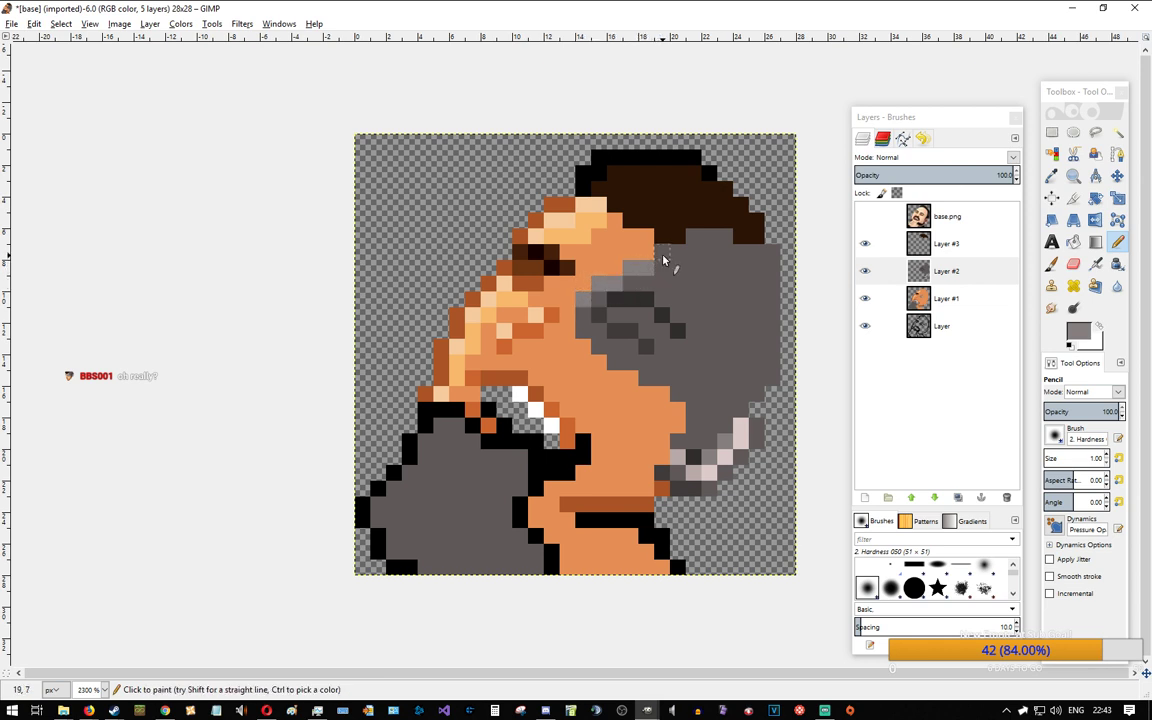
{"action": "left_click", "coordinate": [663, 259]}
{"action": "left_click", "coordinate": [583, 314]}
{"action": "left_click", "coordinate": [720, 260], "text": "ctrl"}
{"action": "left_click", "coordinate": [618, 281]}
{"action": "left_click", "coordinate": [650, 269]}
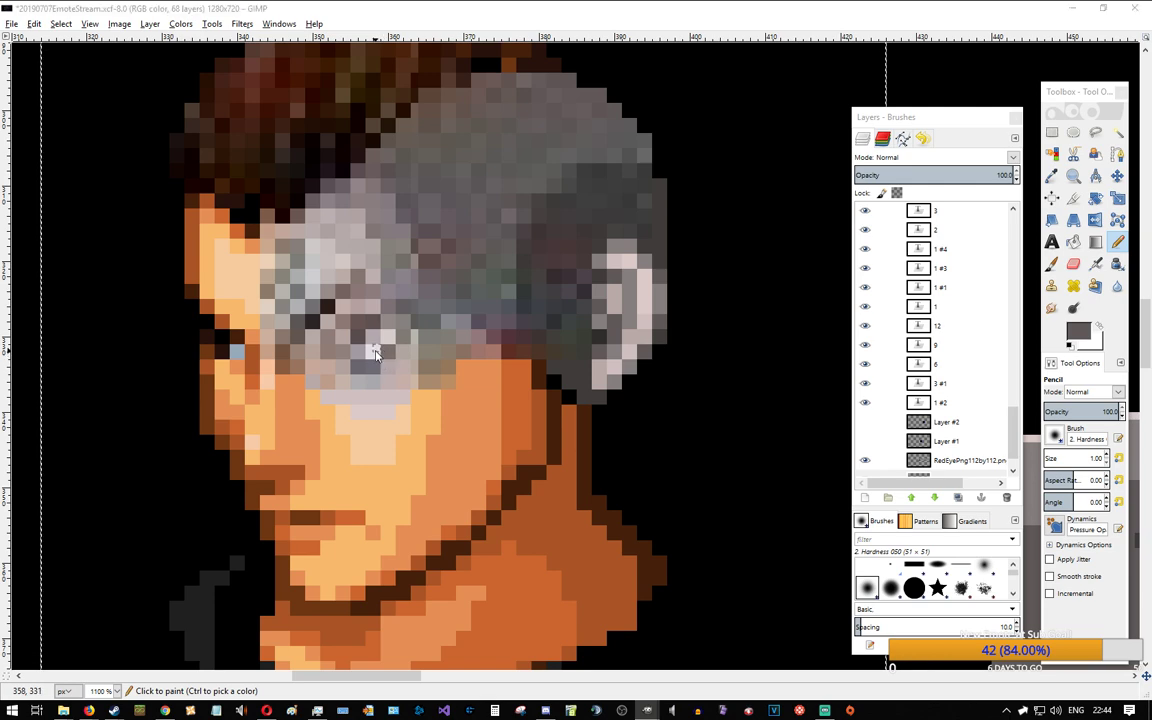
Step: Sample a light grey from the avatar's face plate and pencil highlight pixels at the steps of the plate's front edge
{"action": "key", "text": "alt+Tab"}
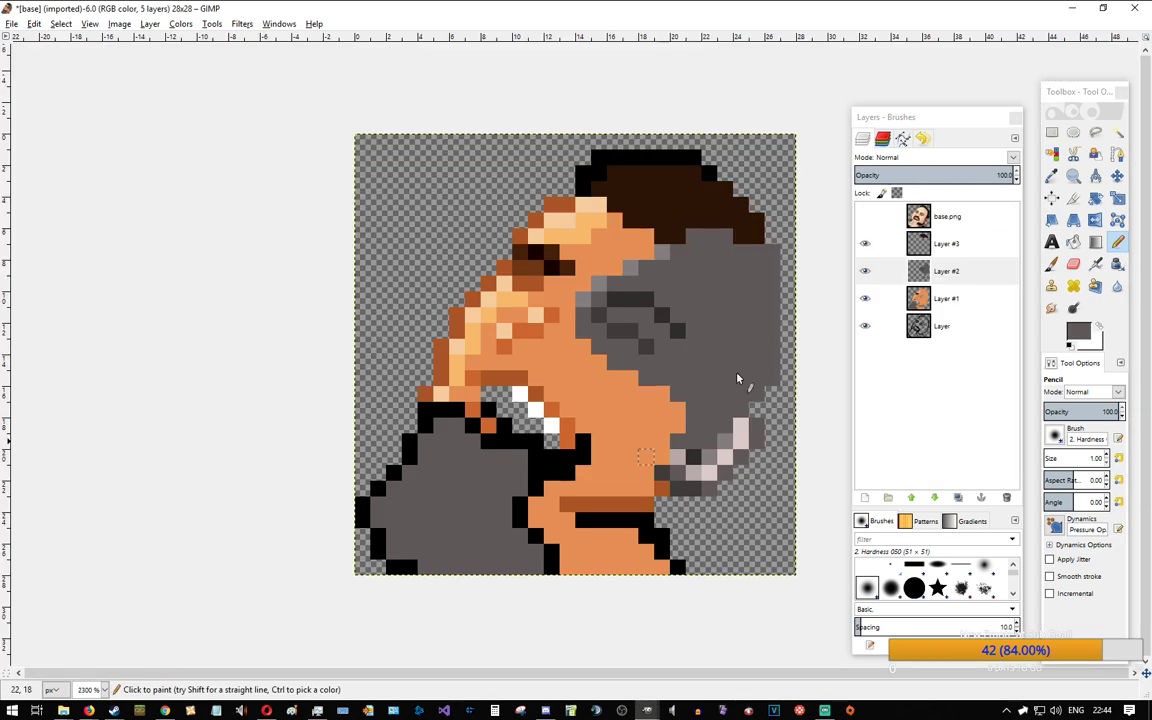
{"action": "left_click", "coordinate": [728, 440], "text": "ctrl"}
{"action": "left_click_drag", "start_coordinate": [647, 269], "coordinate": [677, 271]}
{"action": "key", "text": "alt+Tab"}
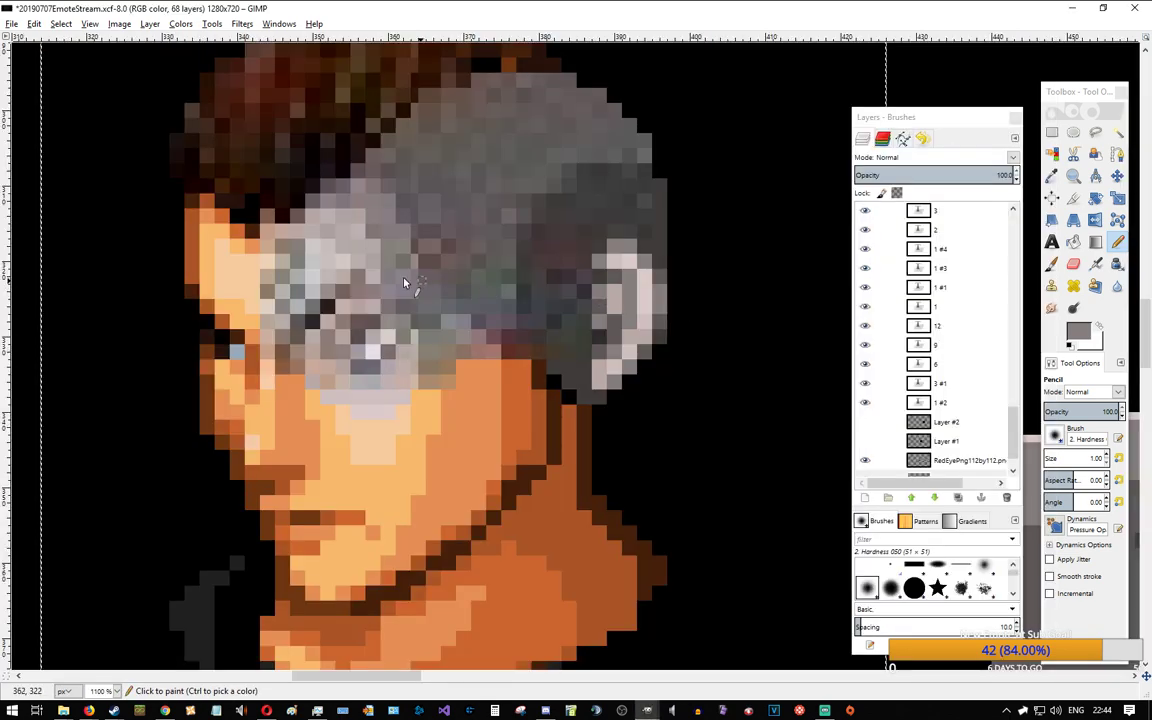
{"action": "key", "text": "alt+Tab"}
{"action": "left_click_drag", "start_coordinate": [661, 268], "coordinate": [675, 271]}
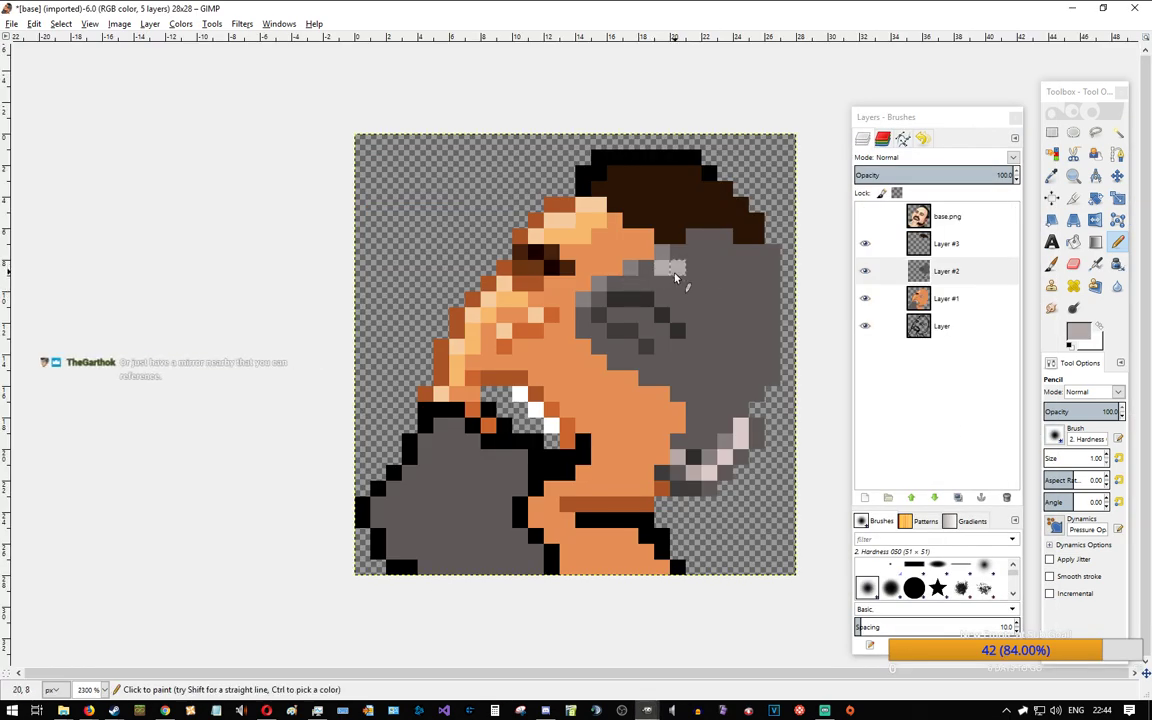
{"action": "key", "text": "ctrl+z"}
{"action": "left_click", "coordinate": [661, 259]}
{"action": "left_click", "coordinate": [597, 283]}
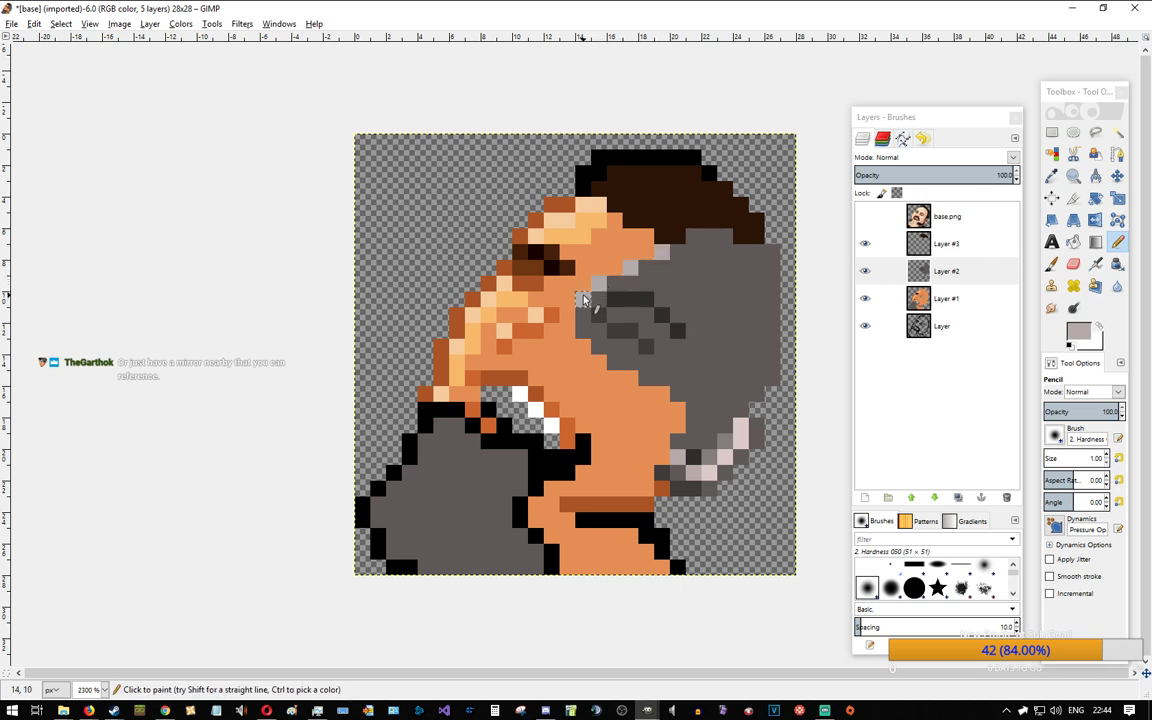
Step: Sample the mid grey from the ear and pencil it behind the edge highlights and around the near eye's lines
{"action": "left_click", "coordinate": [724, 440], "text": "ctrl"}
{"action": "mouse_move", "coordinate": [612, 286]}
{"action": "left_mouse_down"}
{"action": "mouse_move", "coordinate": [660, 285]}
{"action": "mouse_move", "coordinate": [649, 270]}
{"action": "mouse_move", "coordinate": [692, 251]}
{"action": "left_mouse_up"}
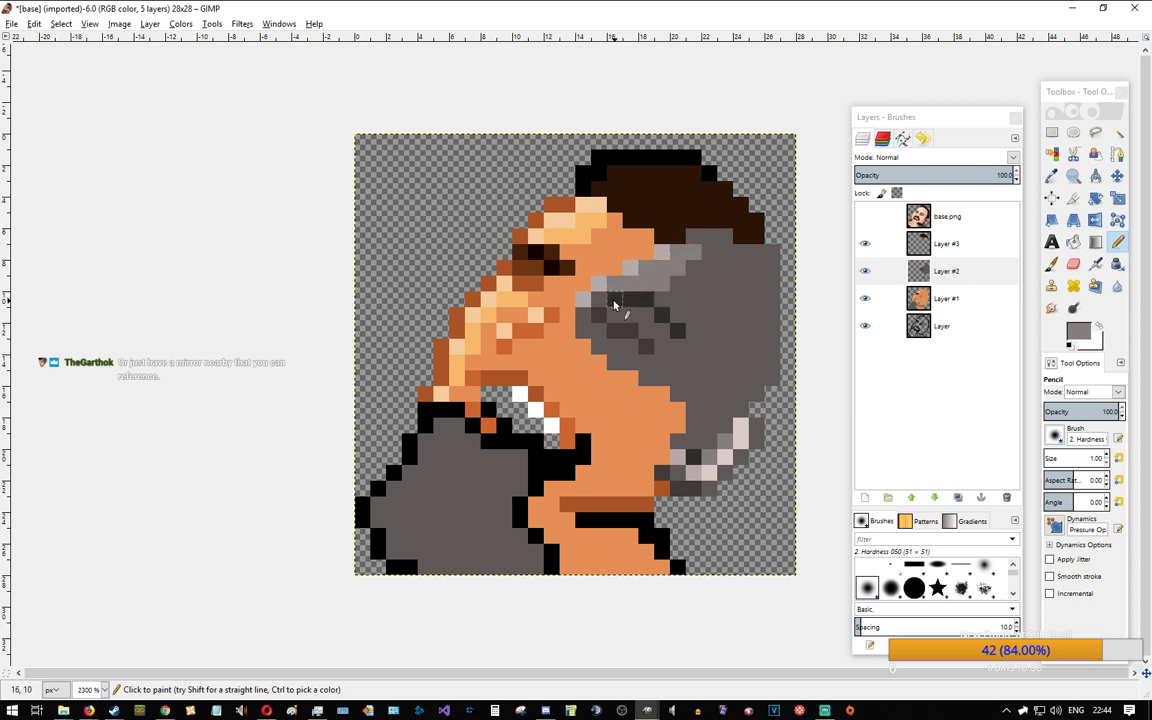
{"action": "left_click", "coordinate": [584, 319]}
{"action": "left_click", "coordinate": [595, 335]}
{"action": "left_click", "coordinate": [617, 318]}
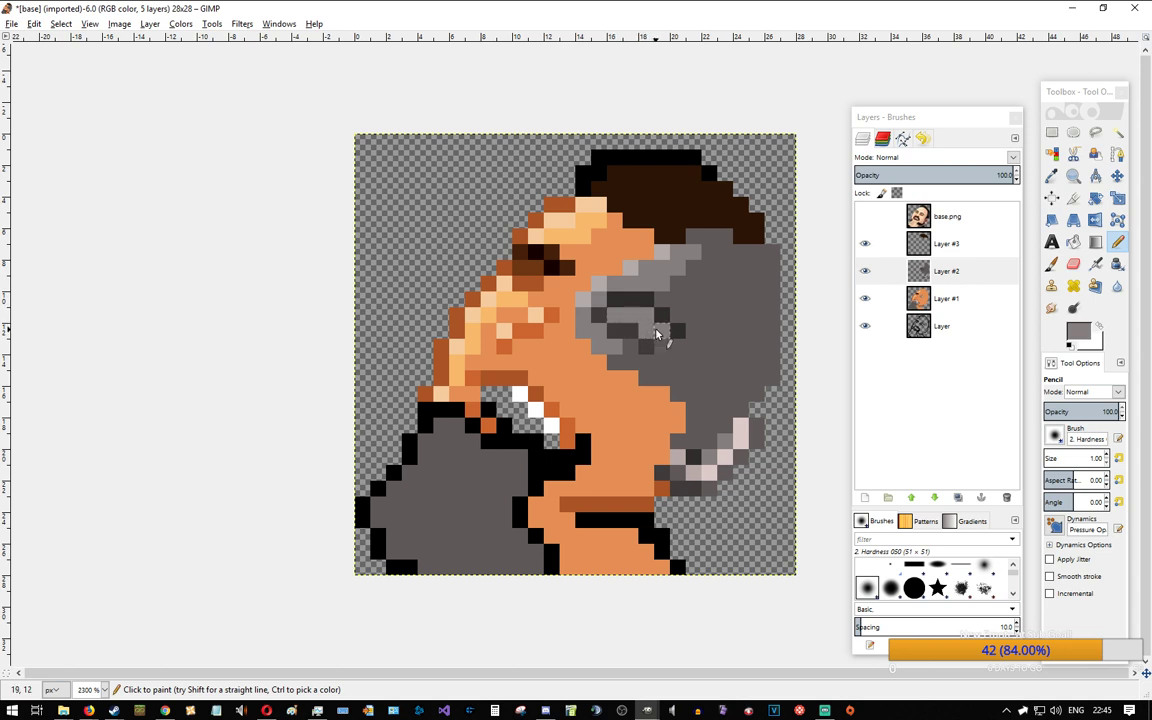
Step: Extend the mid grey below the near eye and up to the hairline, resetting the lower corner pixel to the plate's base grey
{"action": "left_click", "coordinate": [627, 350]}
{"action": "left_click_drag", "start_coordinate": [617, 364], "coordinate": [667, 366]}
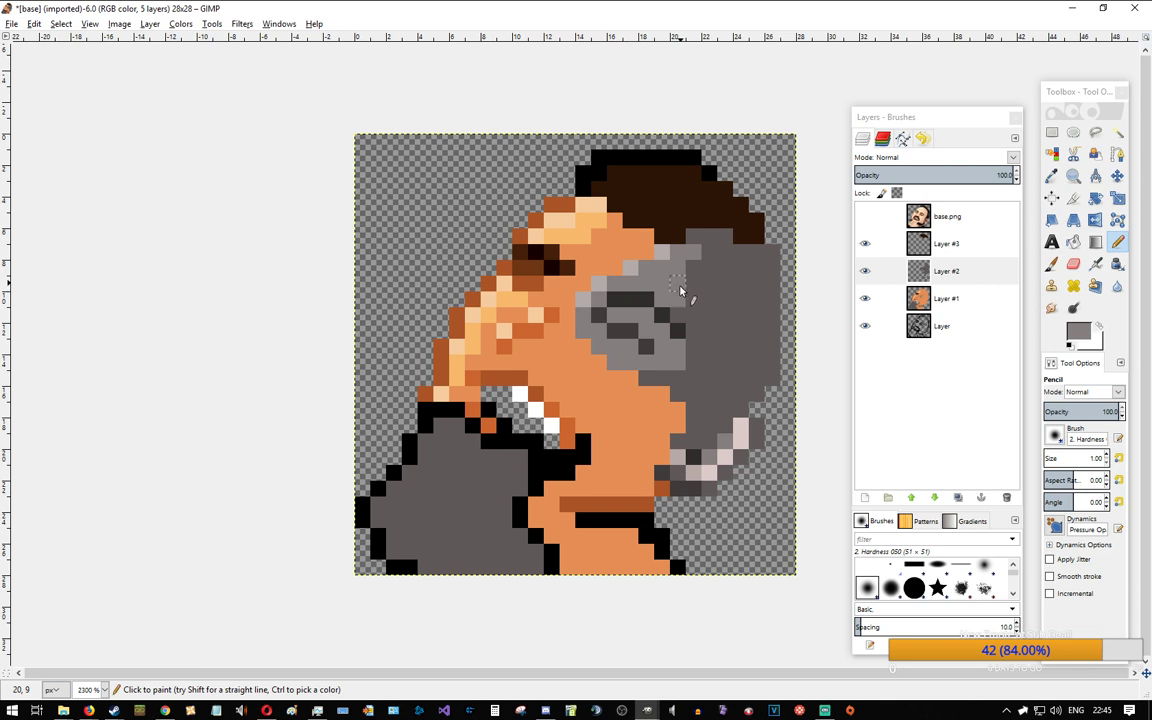
{"action": "left_click_drag", "start_coordinate": [685, 302], "coordinate": [691, 240]}
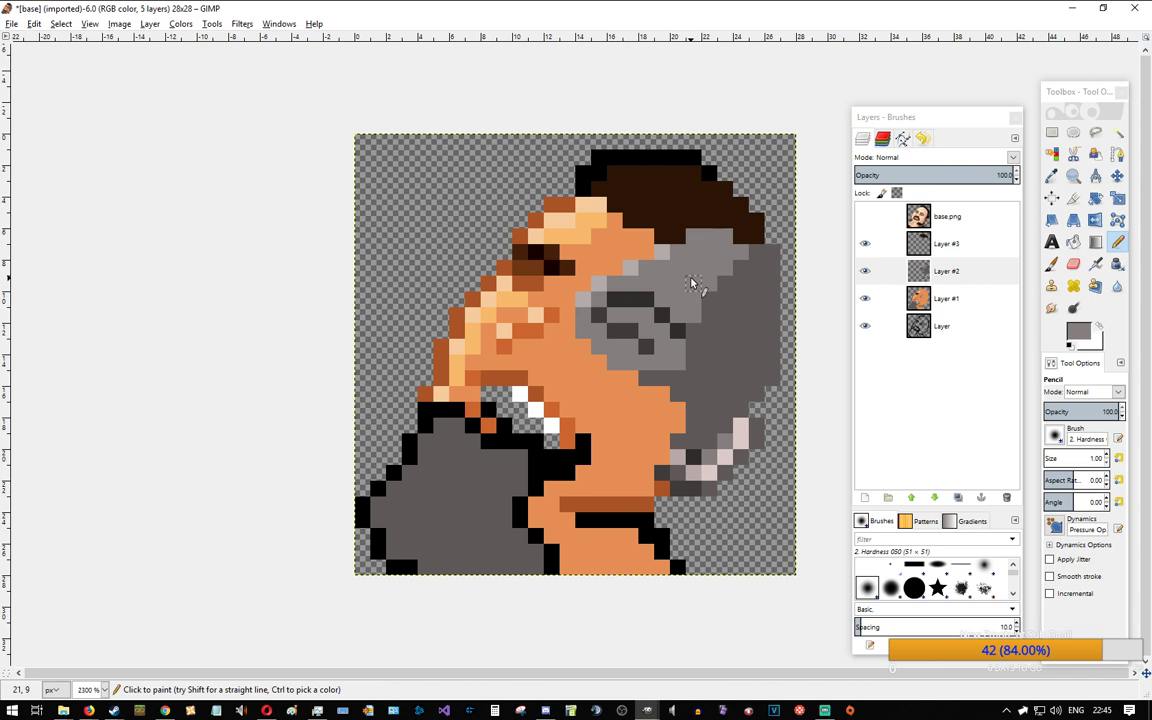
{"action": "left_click", "coordinate": [720, 329], "text": "ctrl"}
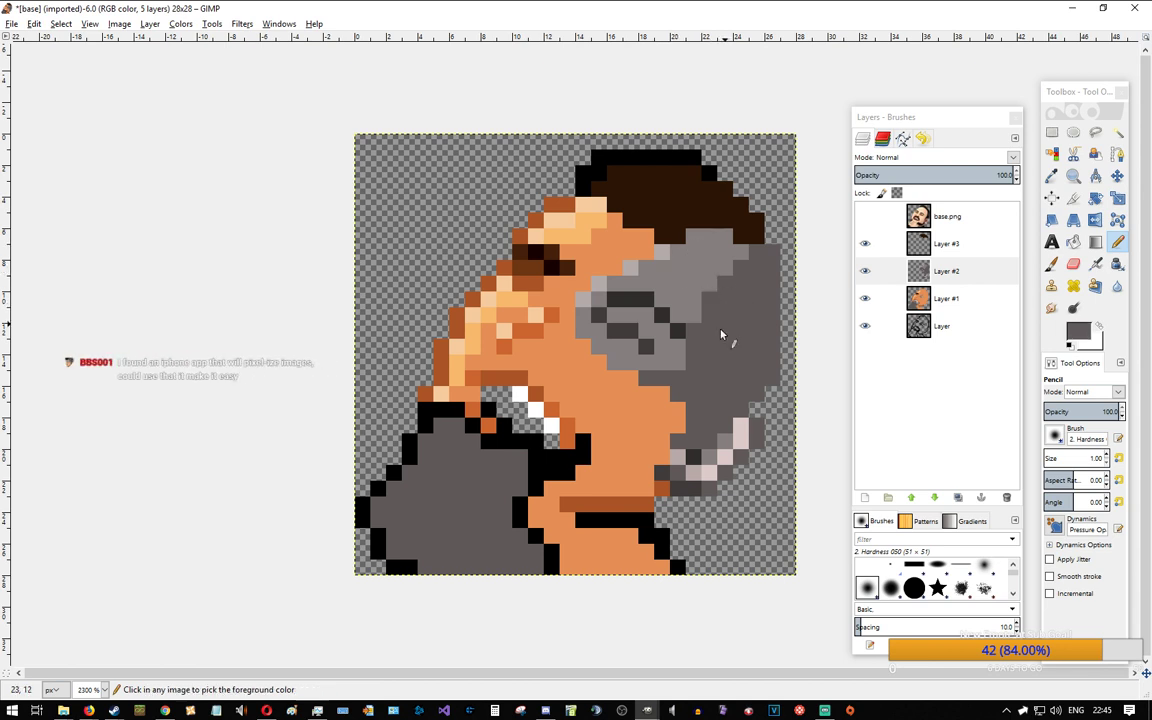
{"action": "left_click", "coordinate": [673, 366]}
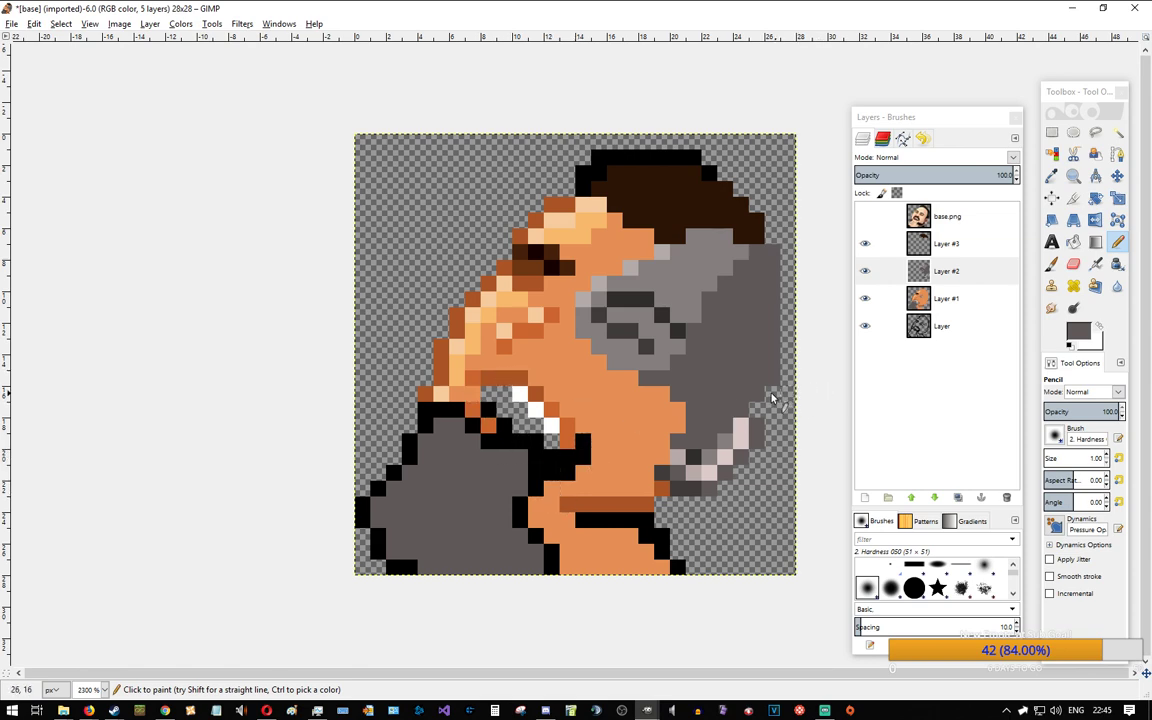
Step: Shade the back of the head with dark grey from the avatar and extend the plate to the canvas edge with its base grey
{"action": "key", "text": "alt+Tab"}
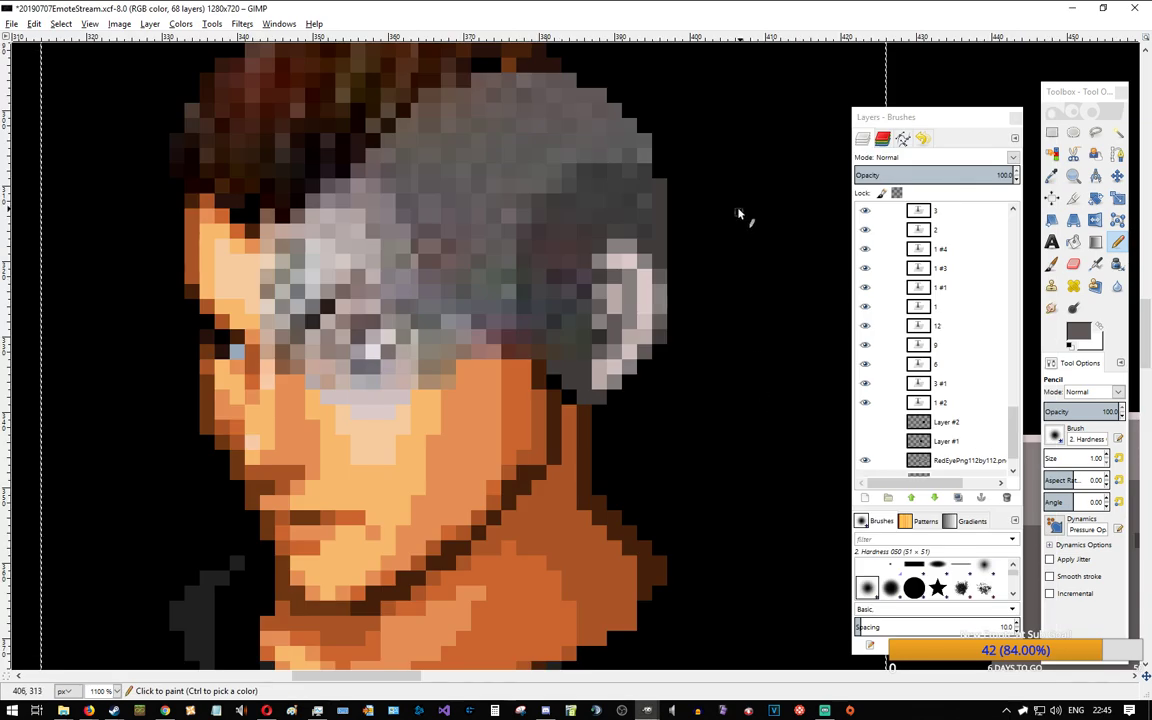
{"action": "key", "text": "alt+Tab"}
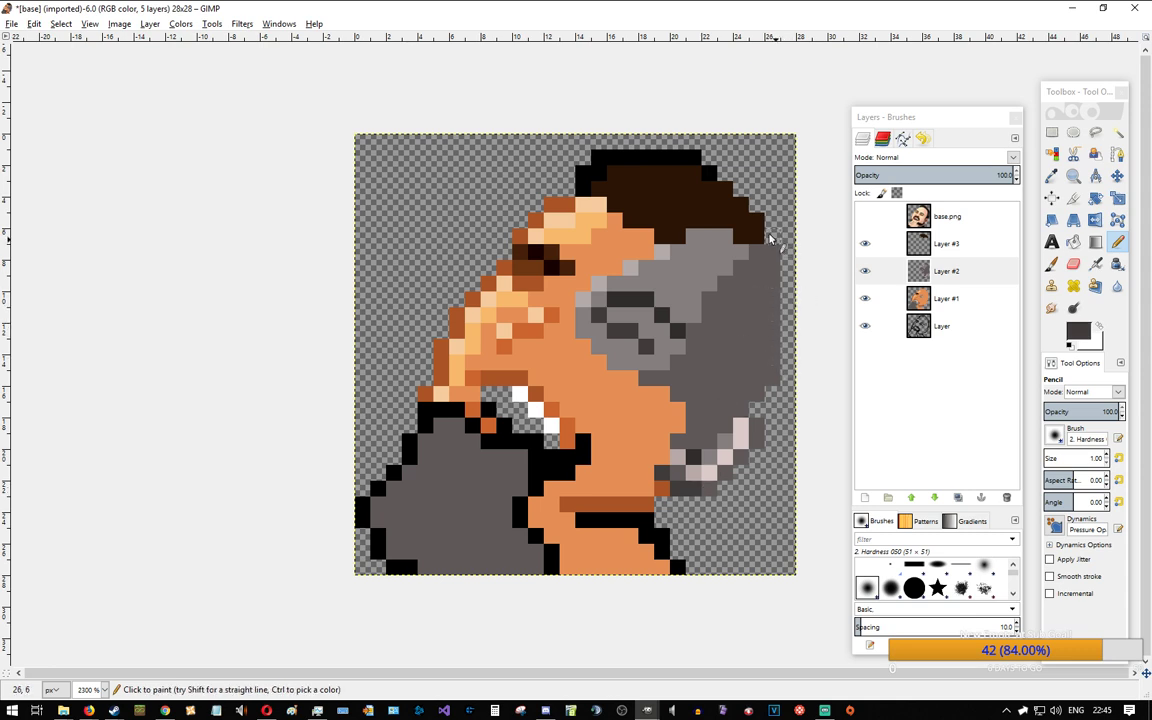
{"action": "mouse_move", "coordinate": [788, 310]}
{"action": "left_mouse_down"}
{"action": "mouse_move", "coordinate": [789, 364]}
{"action": "mouse_move", "coordinate": [736, 411]}
{"action": "mouse_move", "coordinate": [742, 380]}
{"action": "mouse_move", "coordinate": [775, 330]}
{"action": "left_mouse_up"}
{"action": "left_click", "coordinate": [773, 273], "text": "ctrl"}
{"action": "left_click_drag", "start_coordinate": [785, 281], "coordinate": [787, 297]}
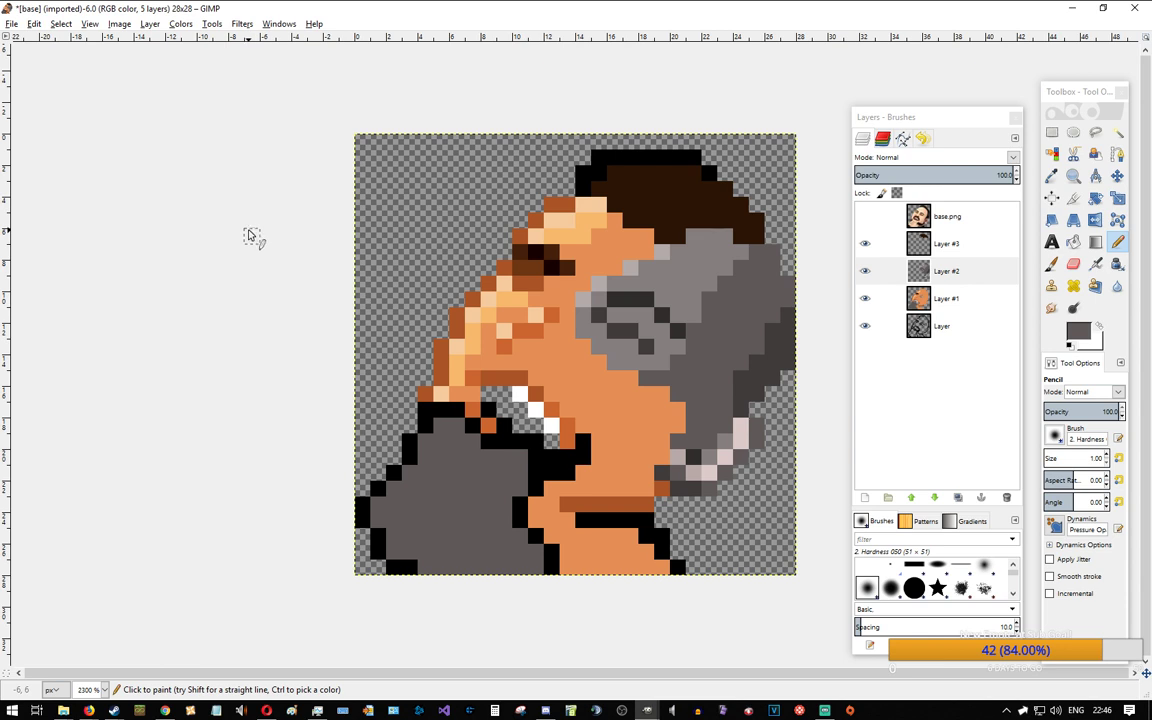
Step: Switch to the Firefox image results for twitch lul, reposition the window to examine the laughing reference photos, and return to GIMP
{"action": "key", "text": "alt+Tab"}
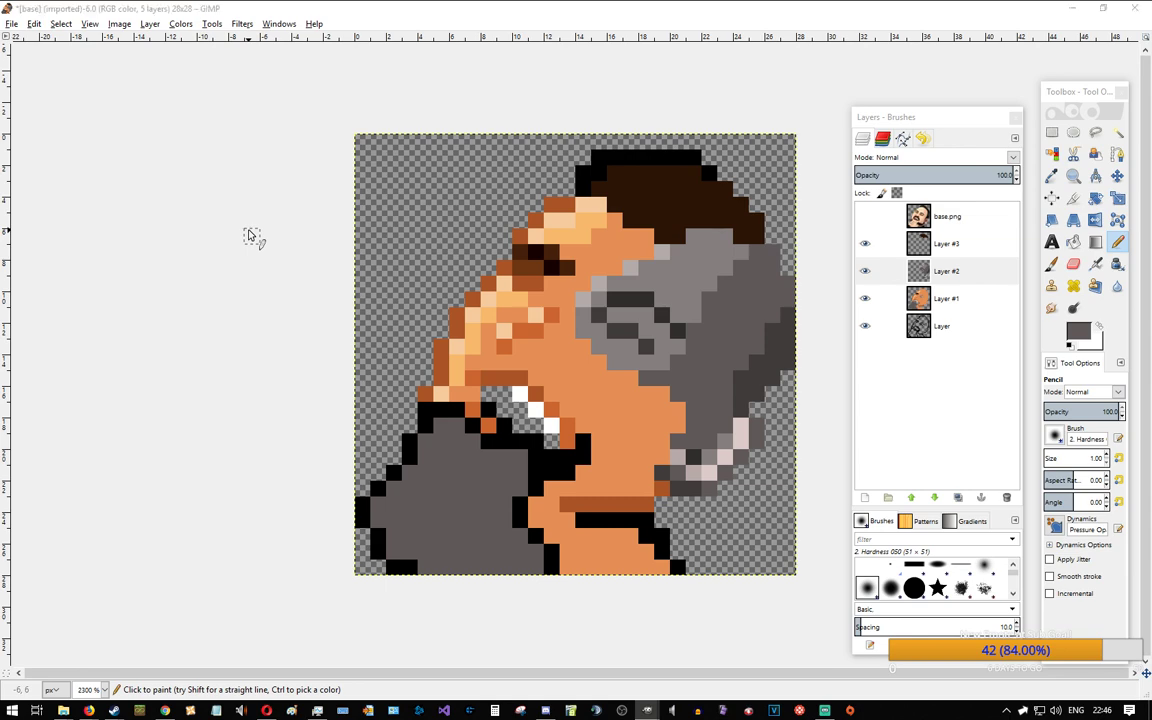
{"action": "key", "text": "alt+Tab"}
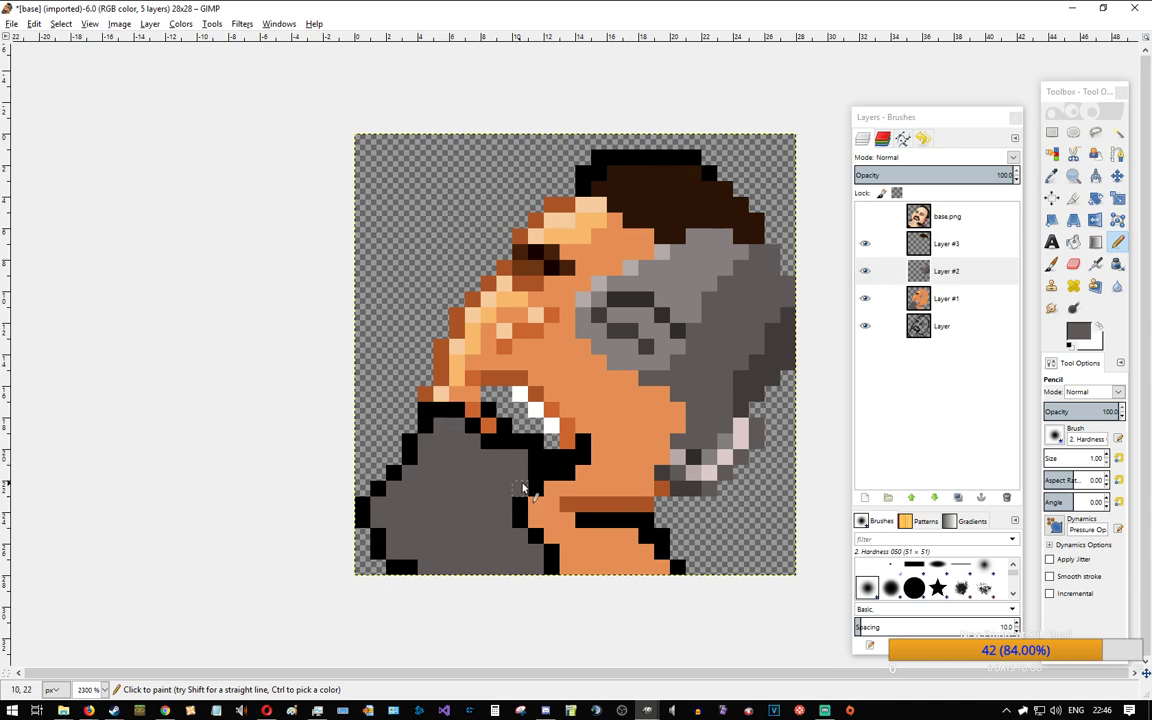
{"action": "key", "text": "alt+Tab"}
{"action": "key", "text": "alt+Tab"}
{"action": "key", "text": "alt+Tab"}
{"action": "key", "text": "alt+Tab"}
{"action": "key", "text": "alt+Tab"}
{"action": "key", "text": "alt+Tab"}
{"action": "key", "text": "alt+Tab"}
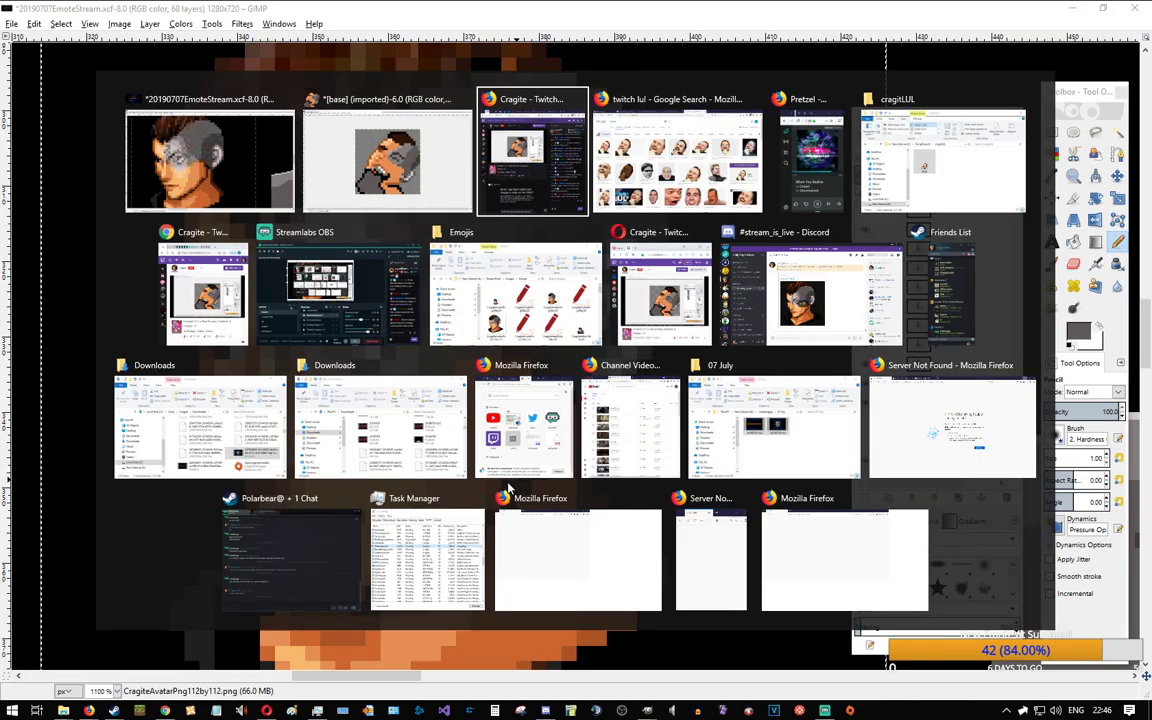
{"action": "left_click_drag", "start_coordinate": [914, 14], "coordinate": [952, 54]}
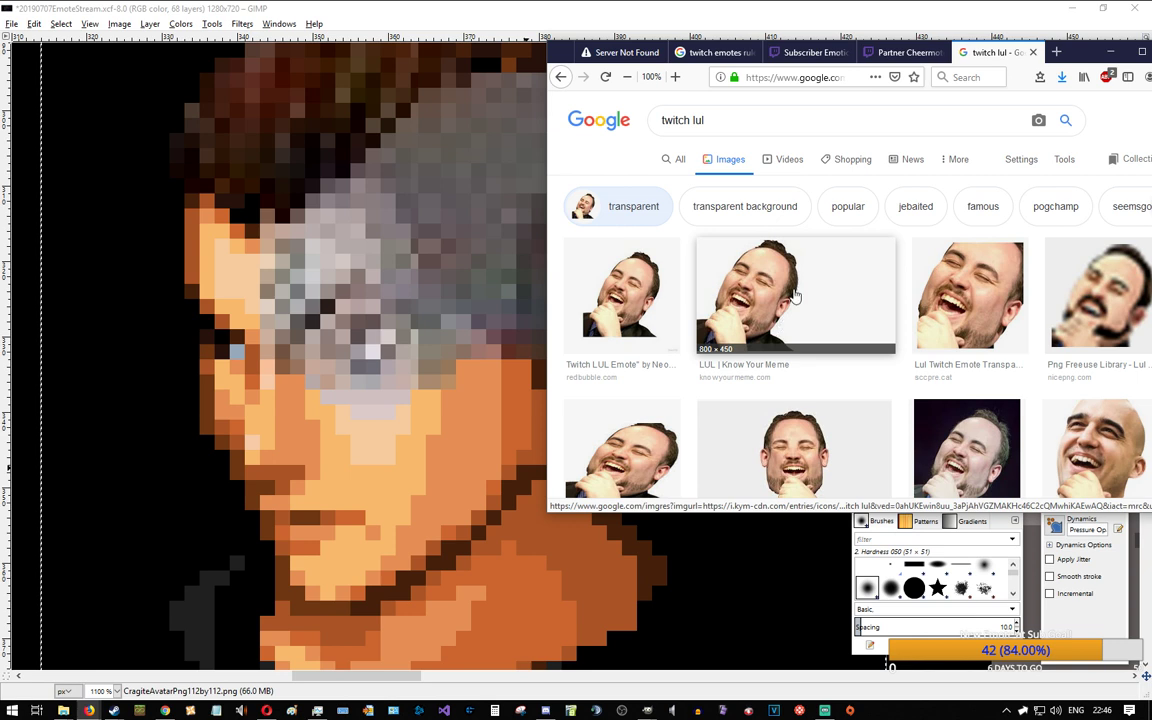
{"action": "left_click_drag", "start_coordinate": [1080, 60], "coordinate": [1103, 196]}
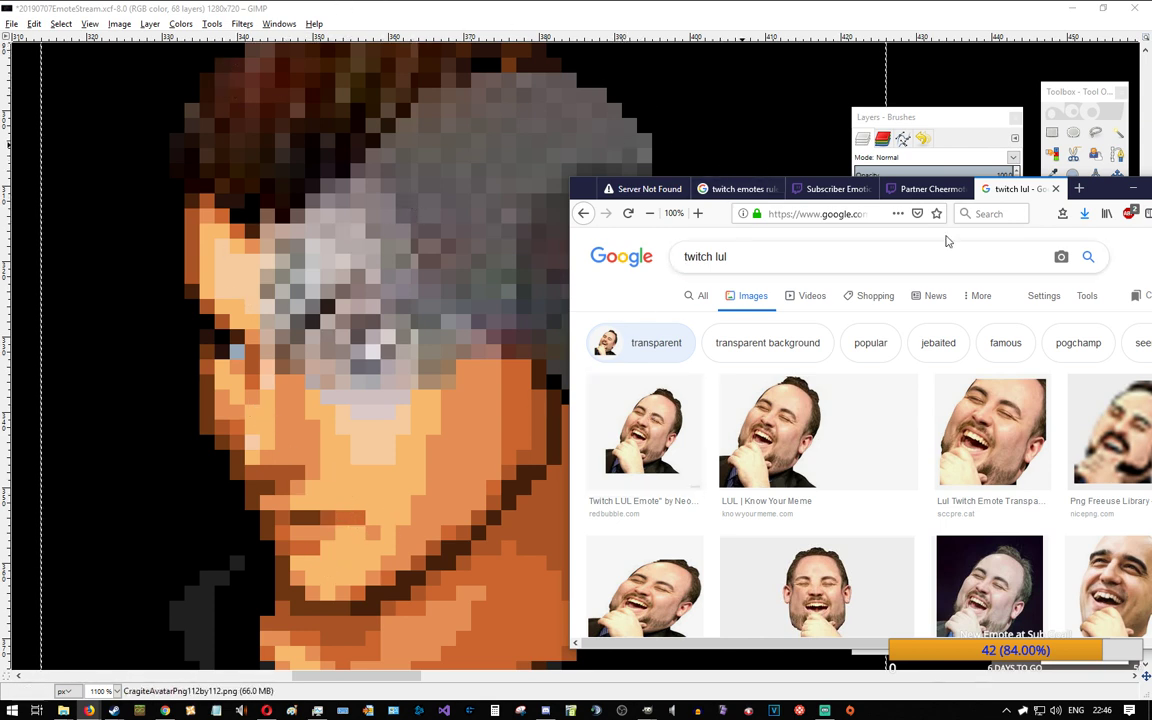
{"action": "left_click_drag", "start_coordinate": [1103, 186], "coordinate": [1043, 90]}
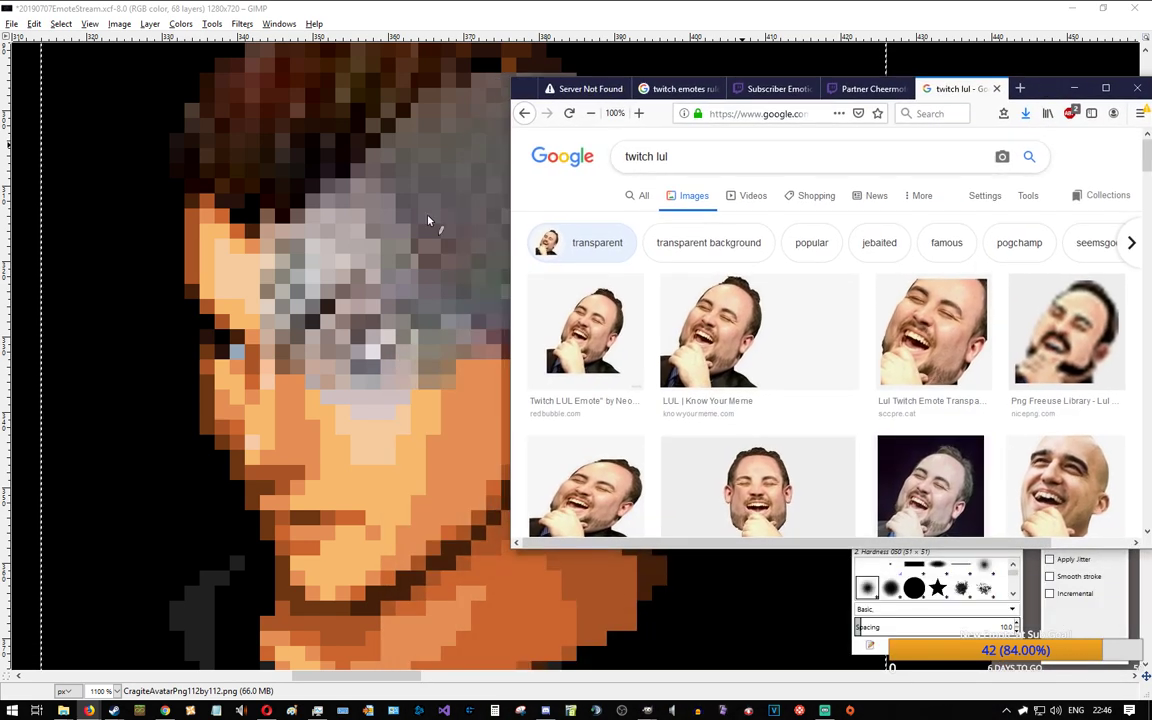
{"action": "left_click", "coordinate": [418, 12]}
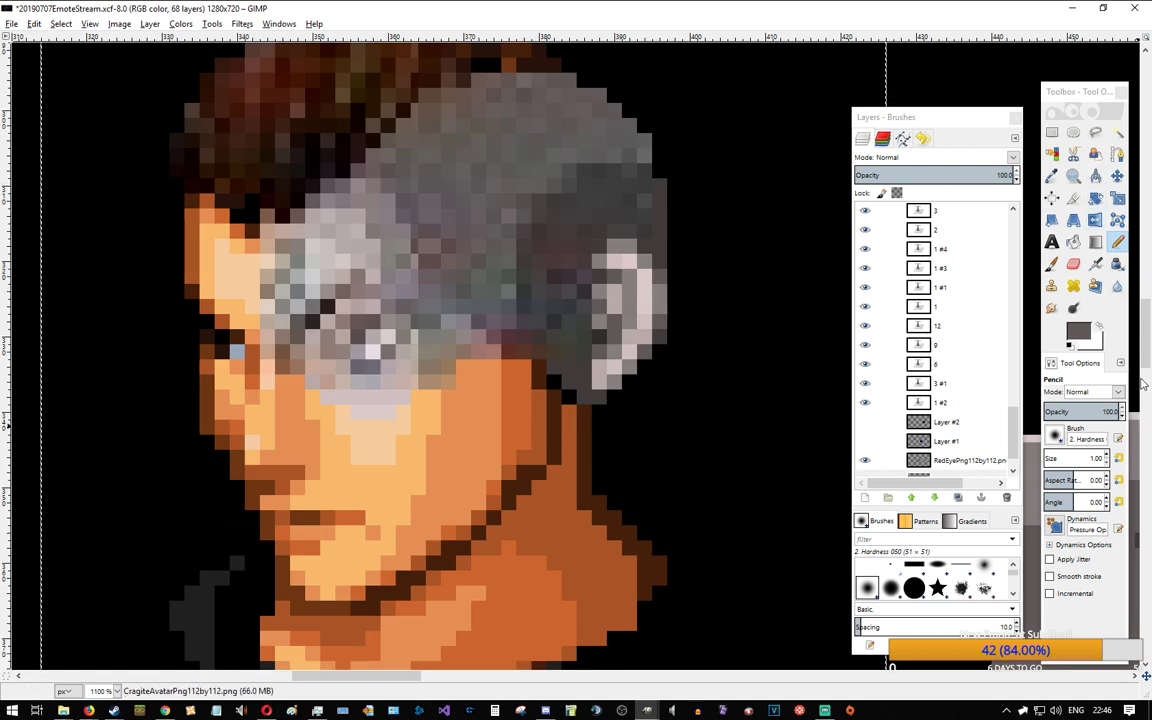
Step: Switch to the Firefox image results for twitch lul and preview the Know Your Meme, sccpre.cat and NicePNG laughing photos
{"action": "left_click_drag", "start_coordinate": [1147, 360], "coordinate": [1147, 357]}
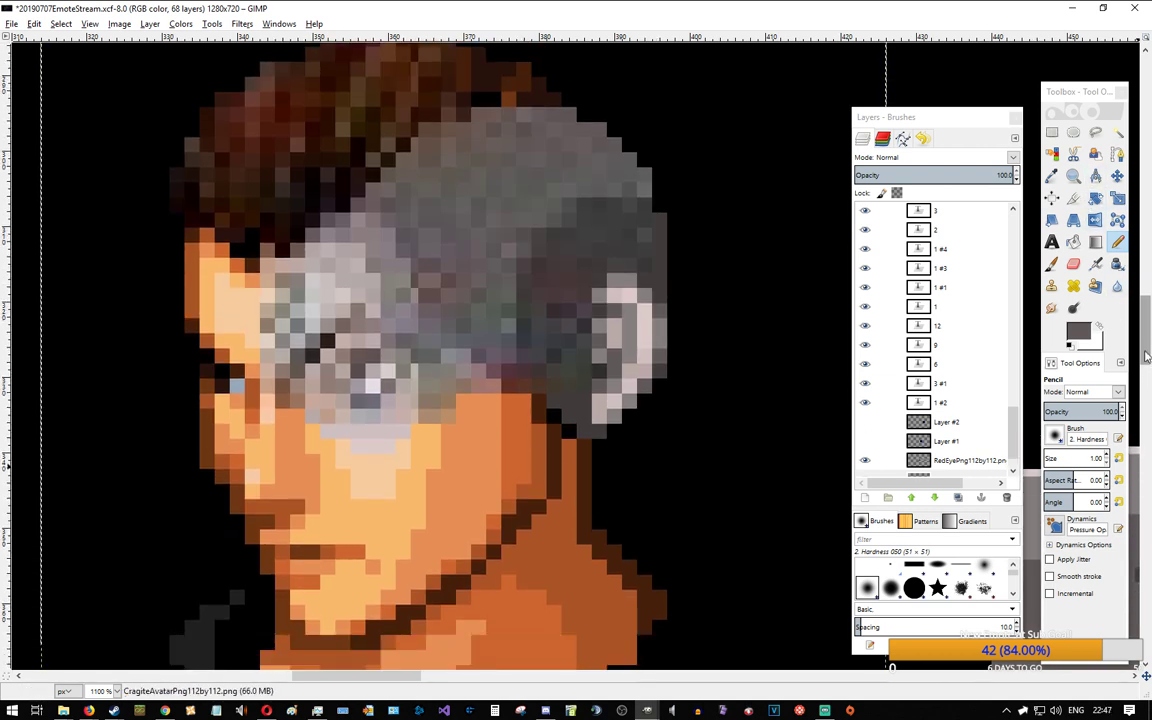
{"action": "scroll", "coordinate": [562, 388], "scroll_direction": "down", "scroll_amount": 1}
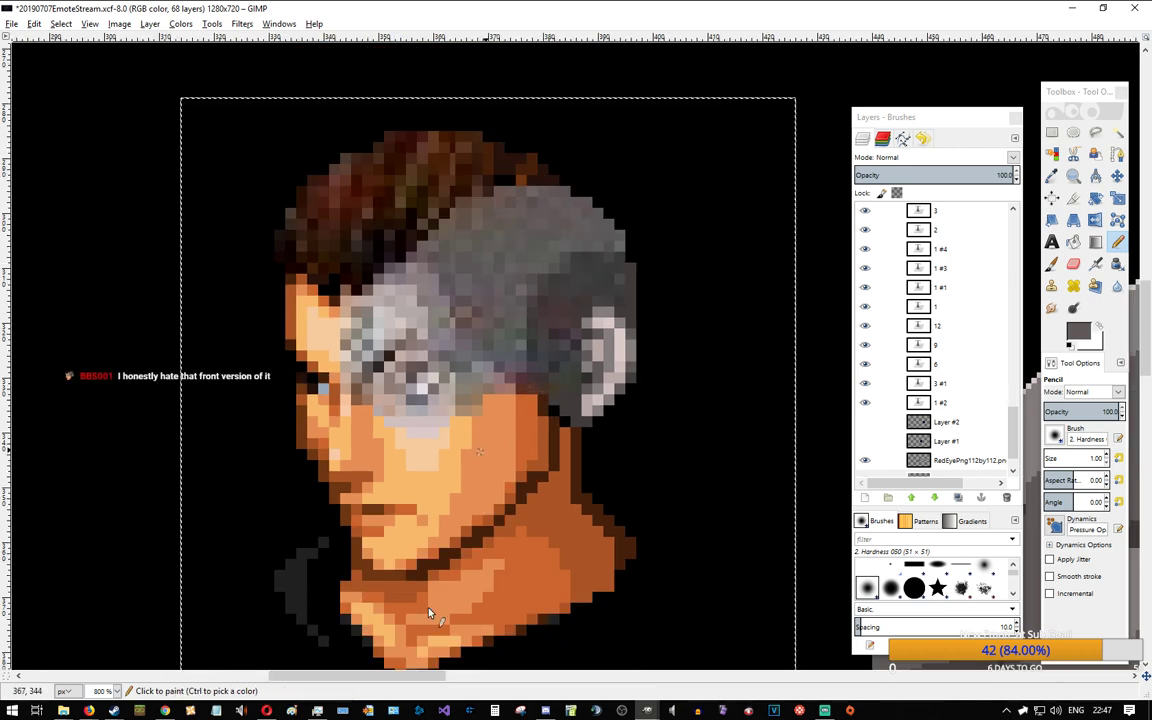
{"action": "left_click_drag", "start_coordinate": [400, 678], "coordinate": [426, 676]}
{"action": "key", "text": "alt+Tab"}
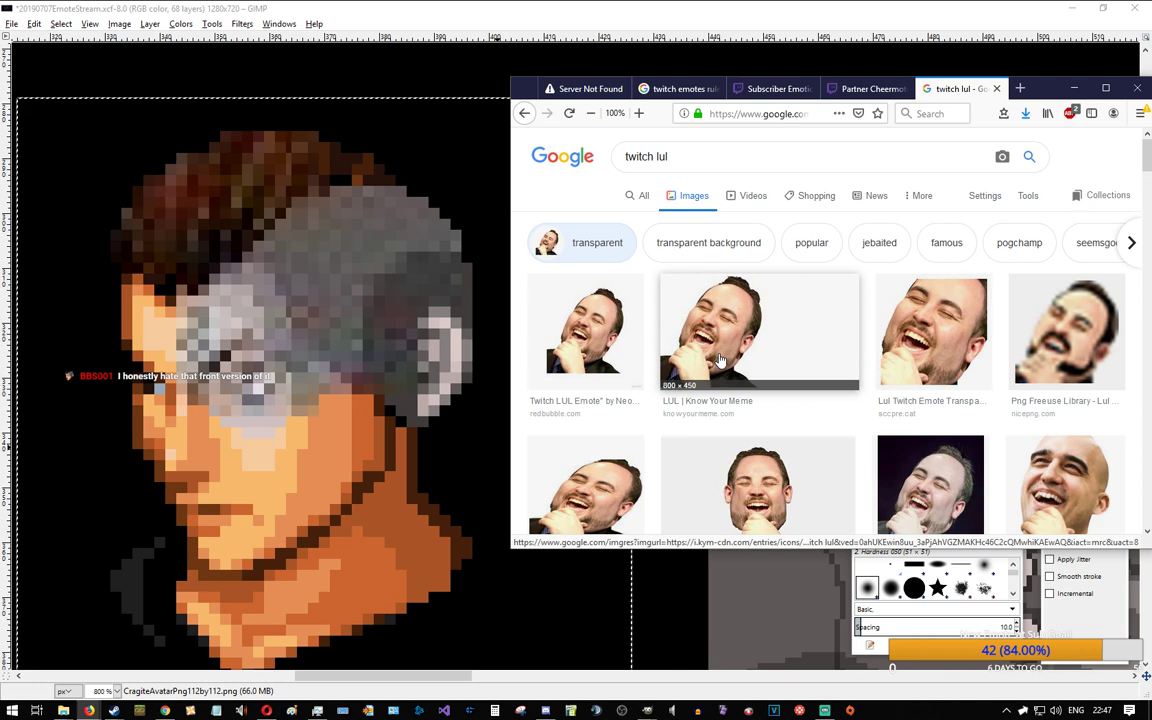
{"action": "scroll", "coordinate": [828, 465], "scroll_direction": "down", "scroll_amount": 3}
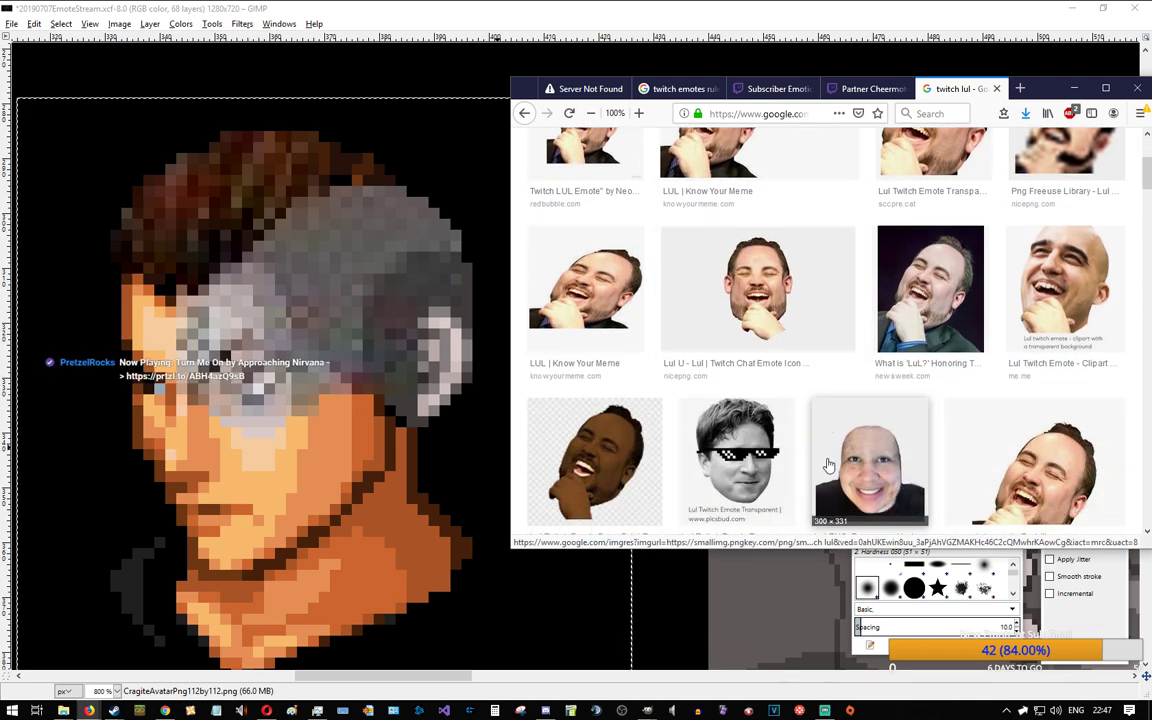
{"action": "scroll", "coordinate": [828, 465], "scroll_direction": "up", "scroll_amount": 5}
{"action": "left_click", "coordinate": [738, 398]}
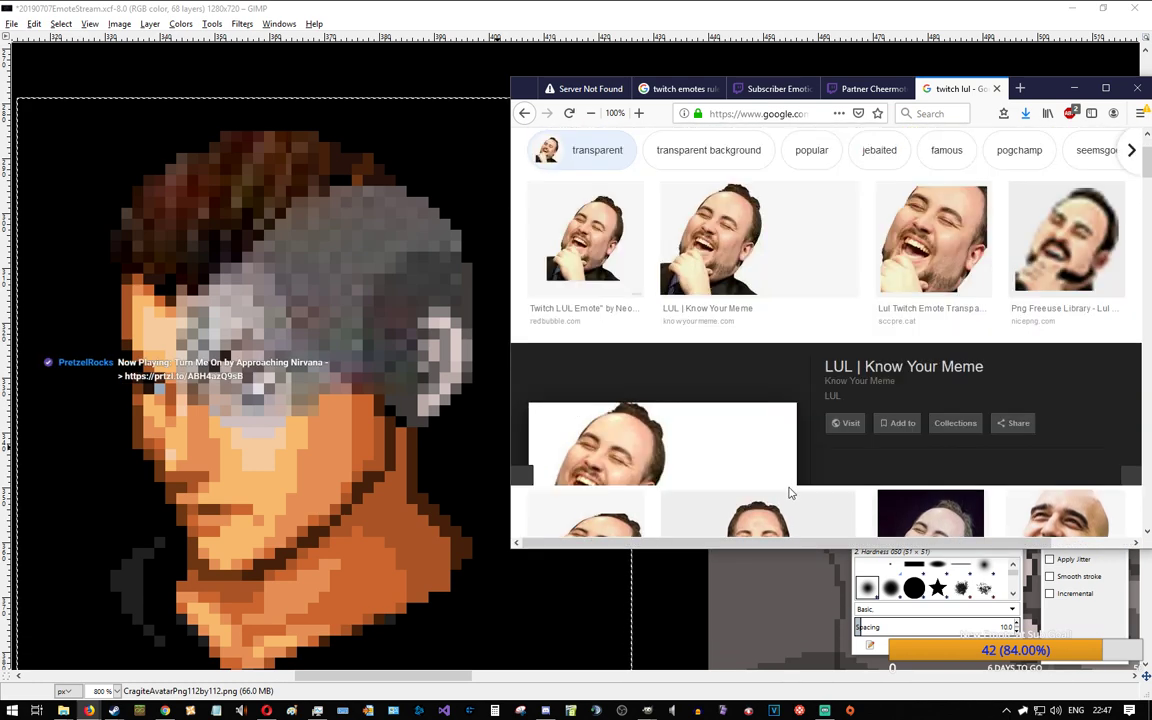
{"action": "scroll", "coordinate": [786, 494], "scroll_direction": "up", "scroll_amount": 2}
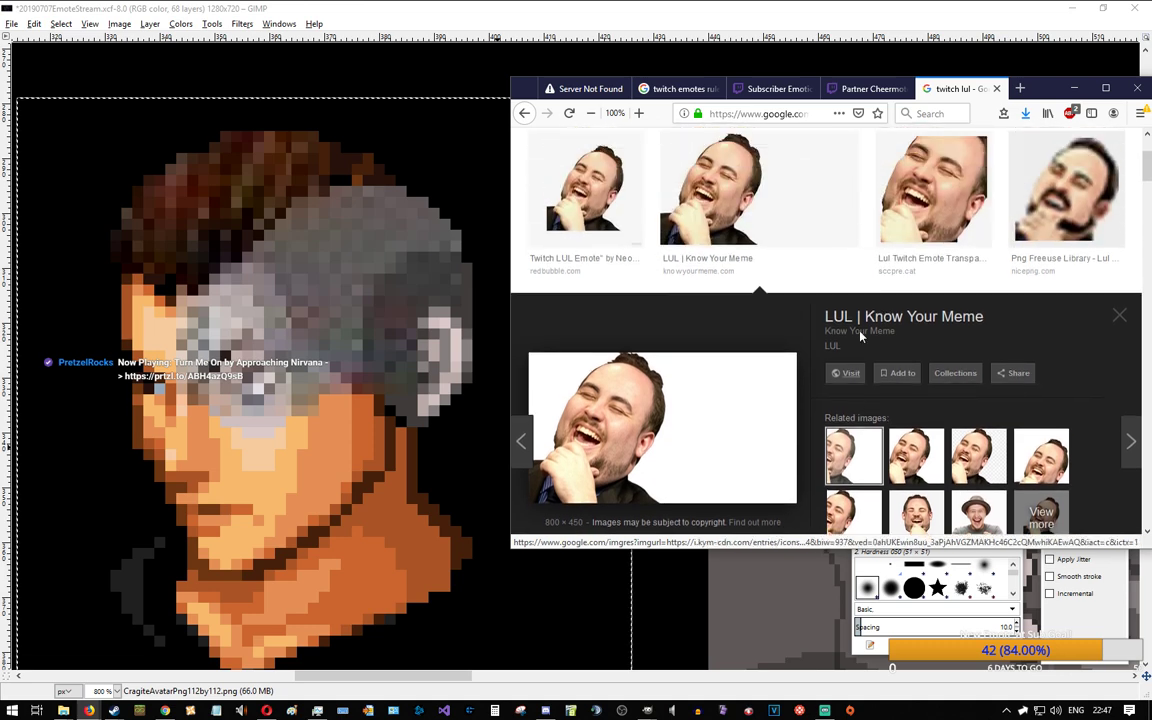
{"action": "left_click", "coordinate": [919, 207]}
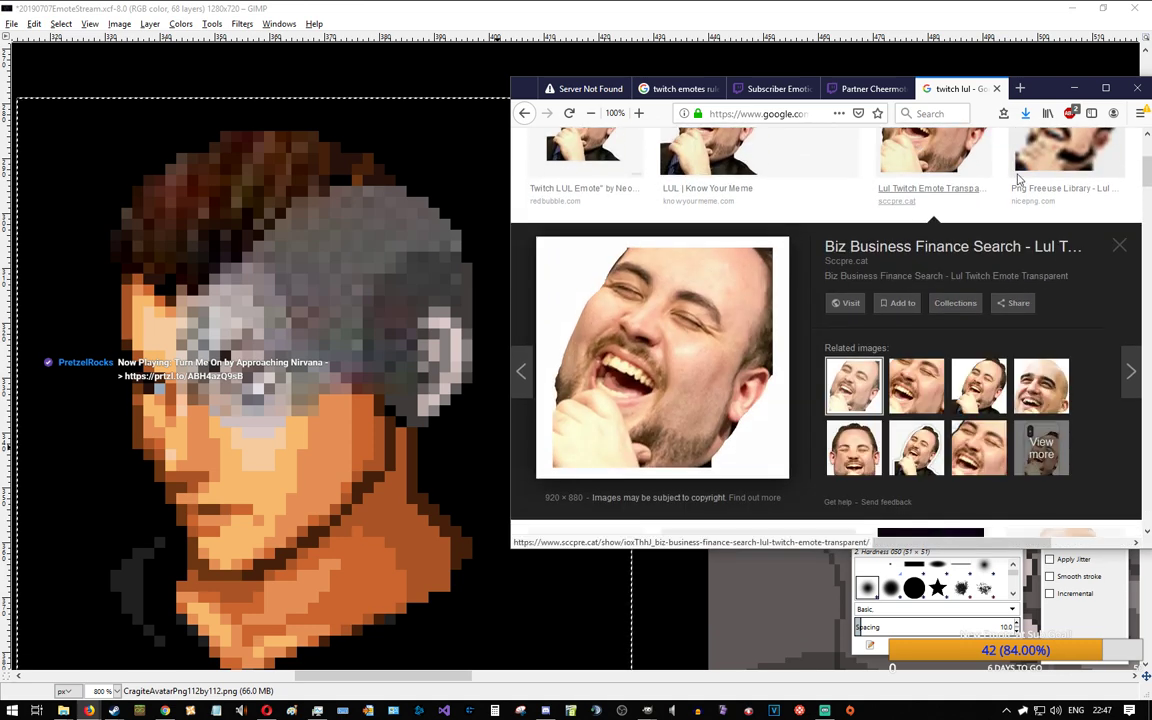
{"action": "left_click", "coordinate": [1070, 158]}
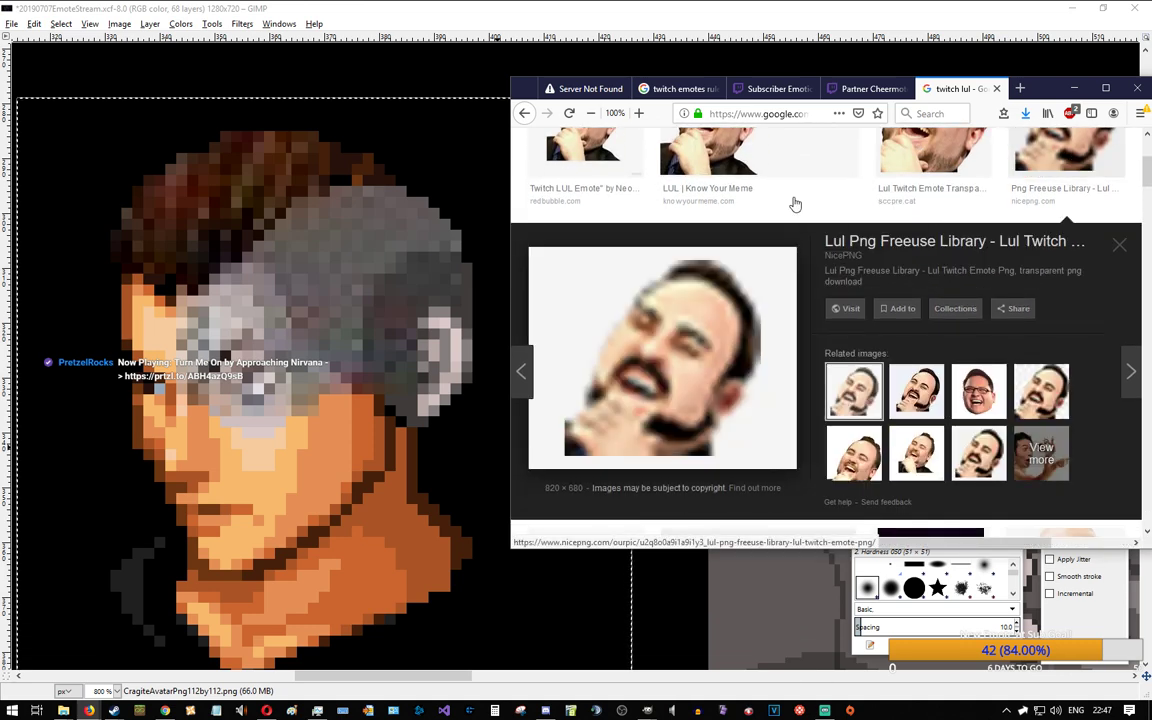
{"action": "left_click", "coordinate": [577, 160]}
{"action": "left_click", "coordinate": [575, 163]}
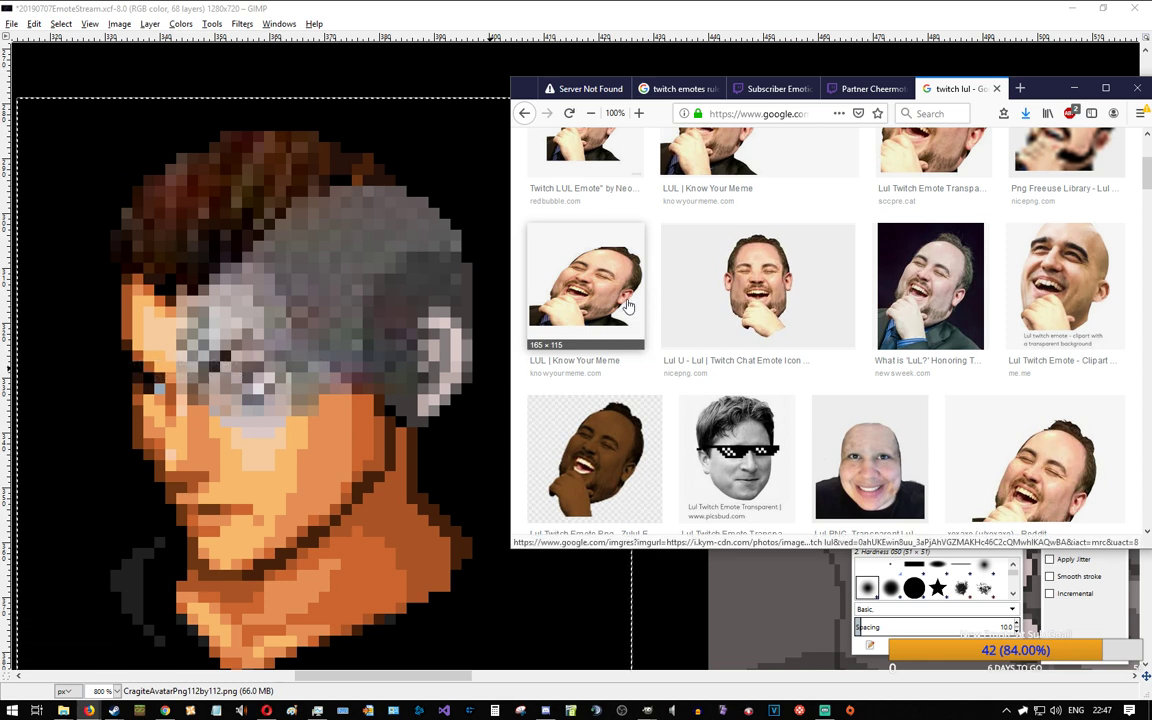
Step: Preview the front-facing Lul U photo and the related laughing man in a hat, close the preview and return to GIMP
{"action": "scroll", "coordinate": [628, 305], "scroll_direction": "up", "scroll_amount": 1}
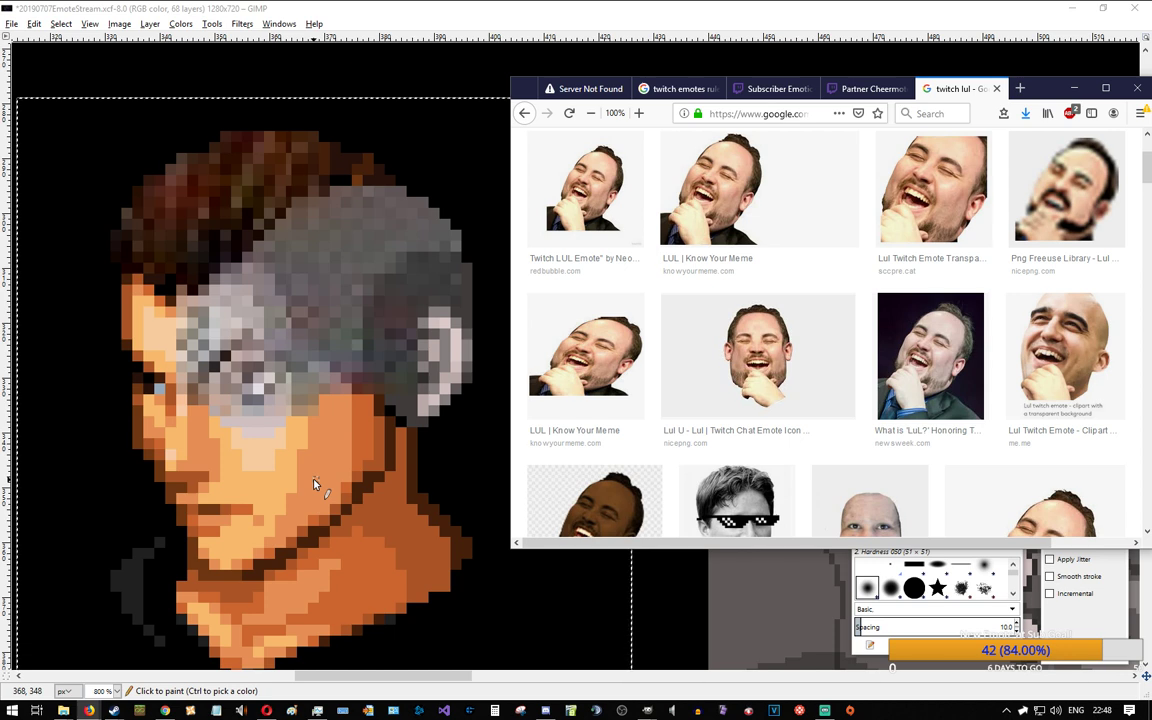
{"action": "left_click", "coordinate": [748, 210]}
{"action": "left_click", "coordinate": [928, 466]}
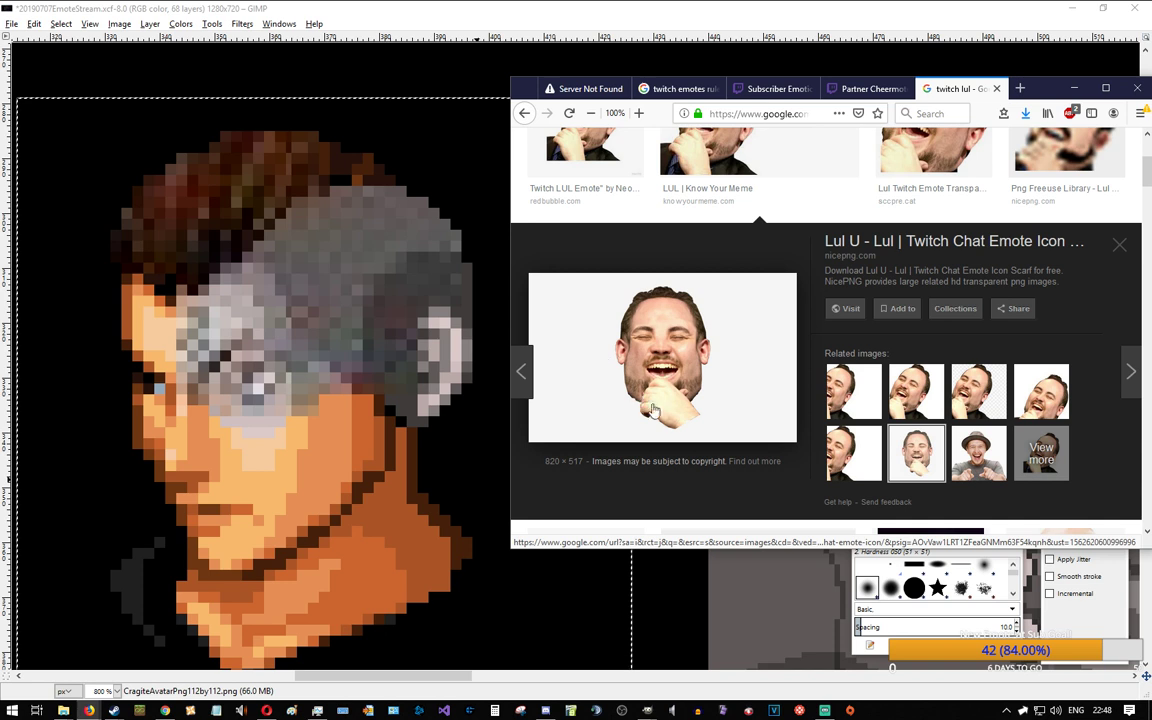
{"action": "left_click", "coordinate": [977, 462]}
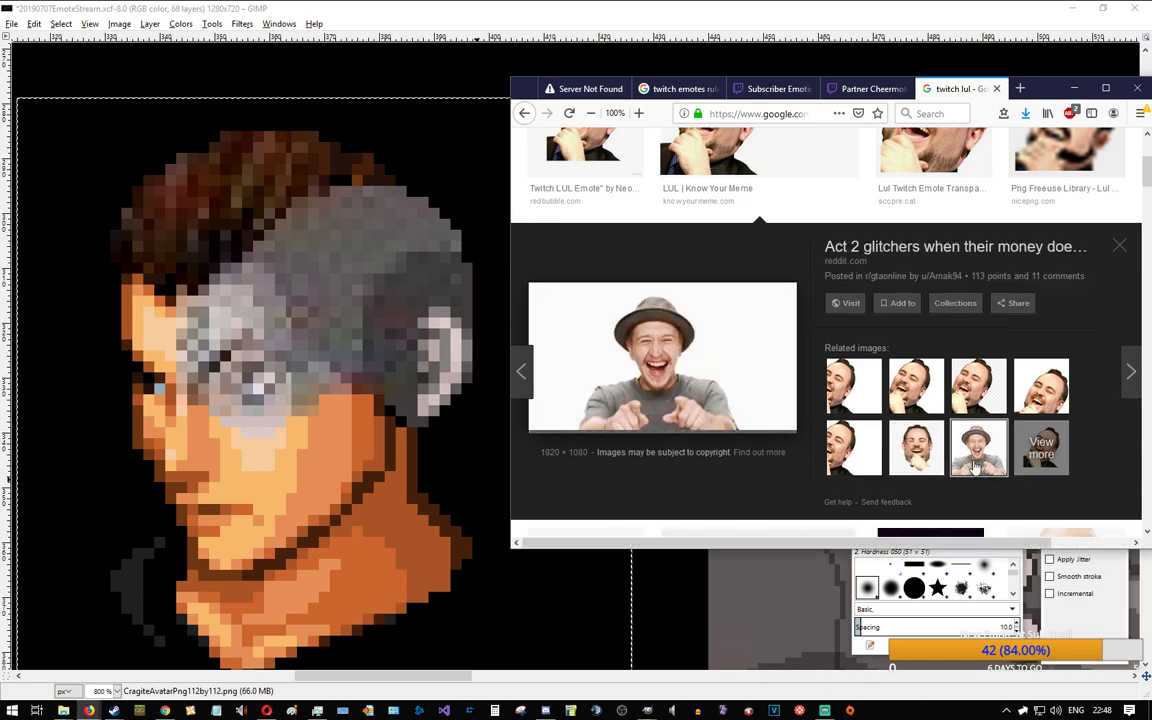
{"action": "left_click", "coordinate": [695, 162]}
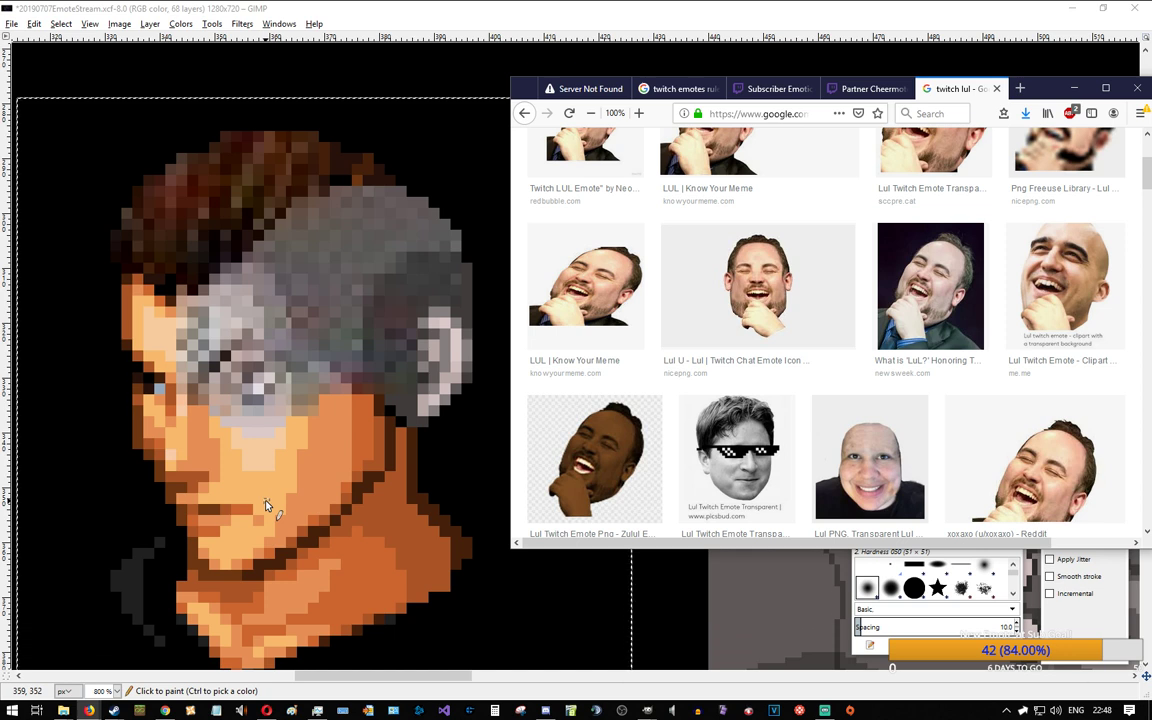
{"action": "left_click", "coordinate": [860, 8]}
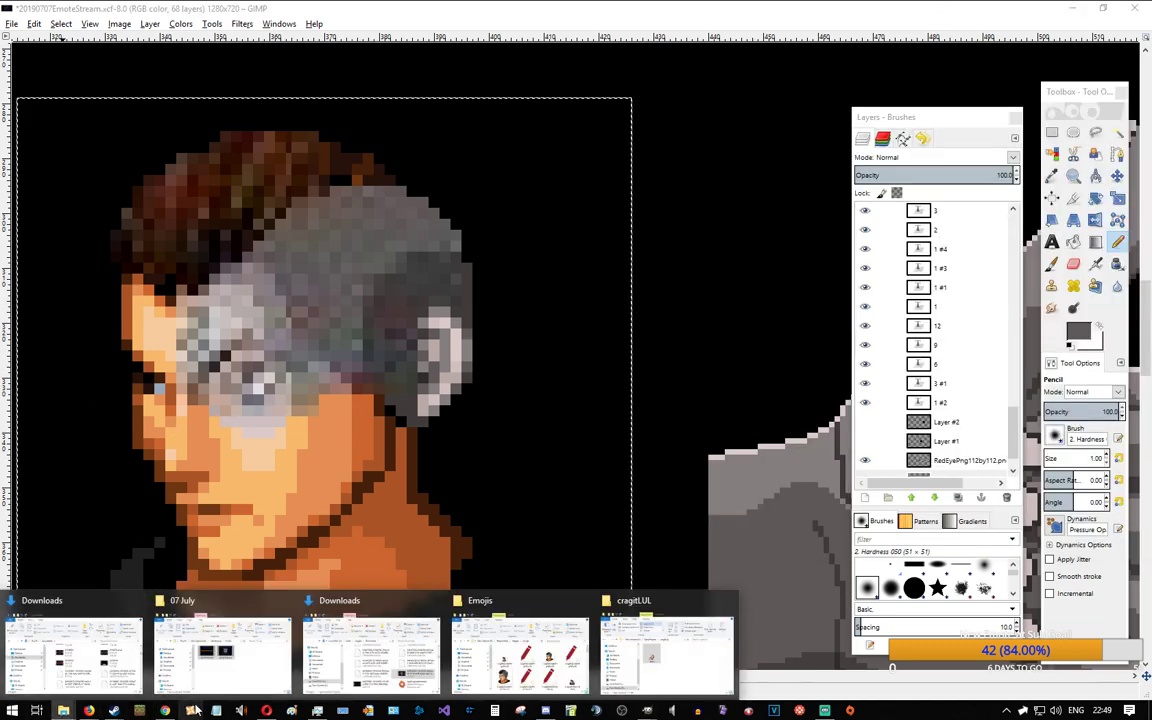
Step: Switch to the 28x28 emote image, reduce its window to sit beside the avatar, and move the layers dock clear of the canvas
{"action": "key", "text": "super+Tab"}
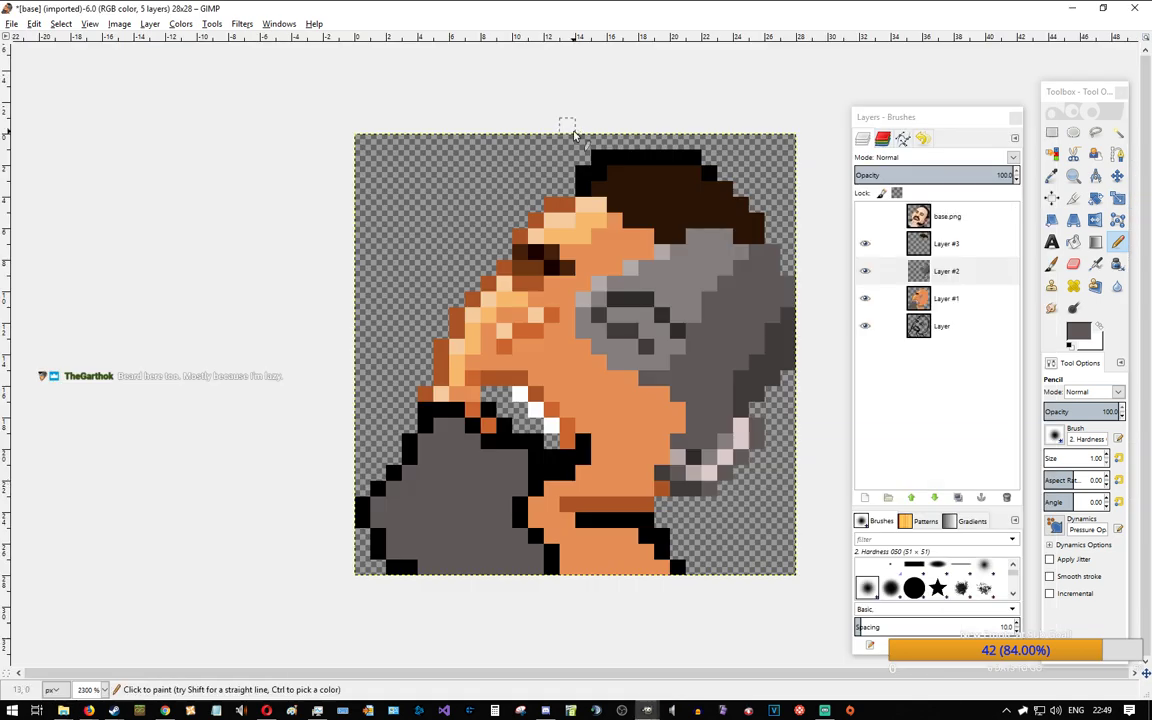
{"action": "left_click", "coordinate": [510, 150]}
{"action": "left_click_drag", "start_coordinate": [609, 14], "coordinate": [604, 87]}
{"action": "left_click_drag", "start_coordinate": [632, 206], "coordinate": [632, 659]}
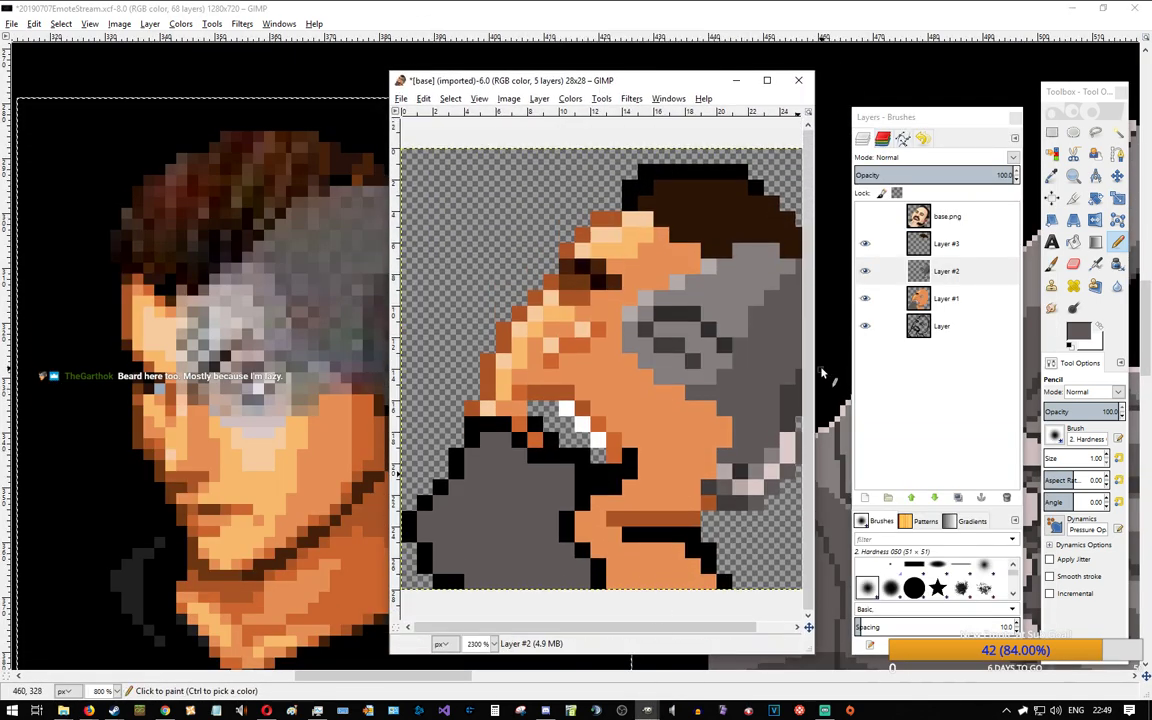
{"action": "left_click_drag", "start_coordinate": [814, 354], "coordinate": [927, 353]}
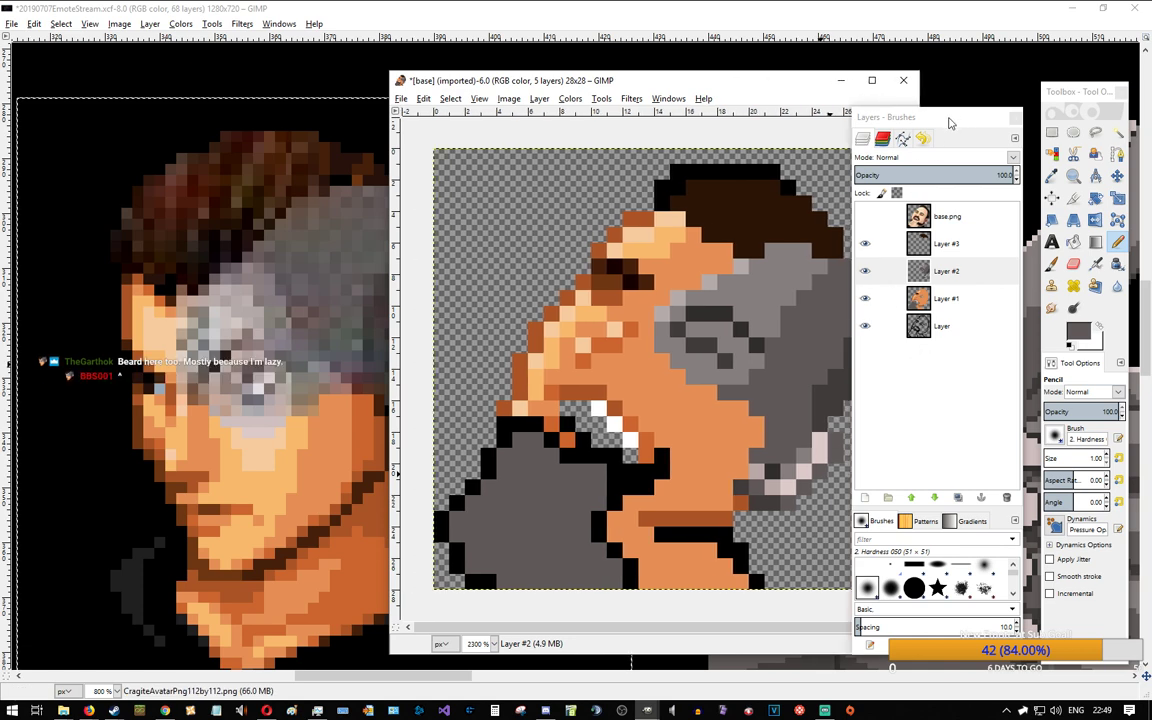
{"action": "left_click_drag", "start_coordinate": [860, 112], "coordinate": [965, 110]}
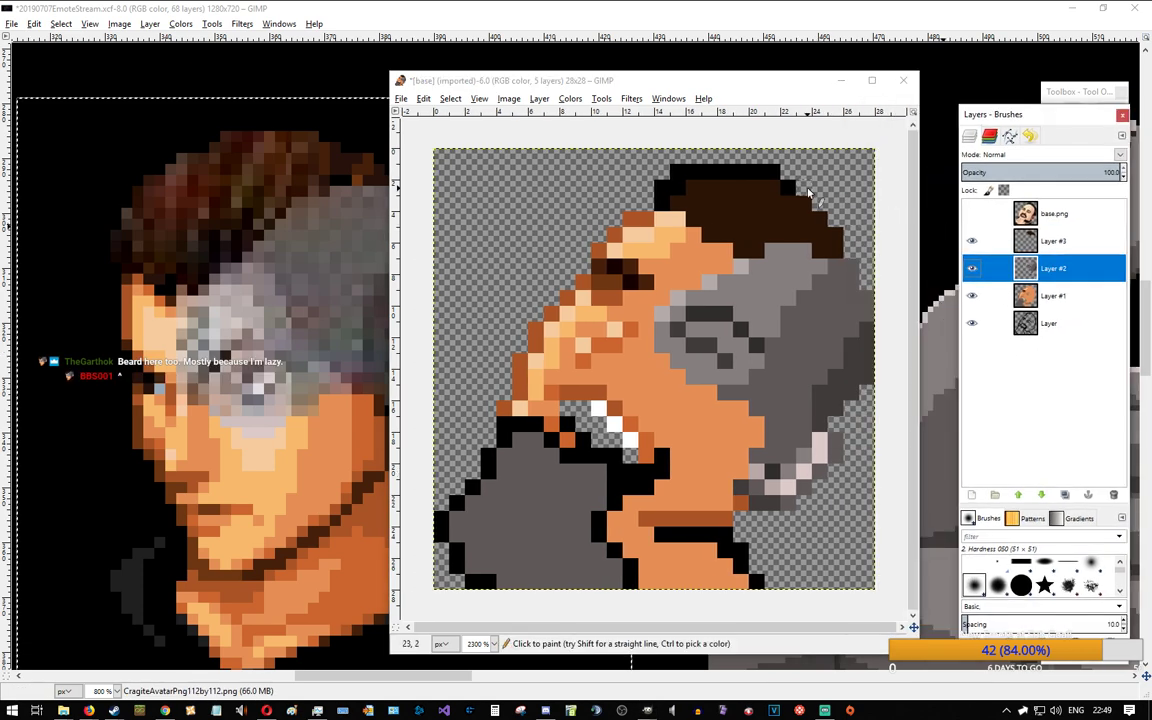
{"action": "left_click_drag", "start_coordinate": [587, 80], "coordinate": [630, 77]}
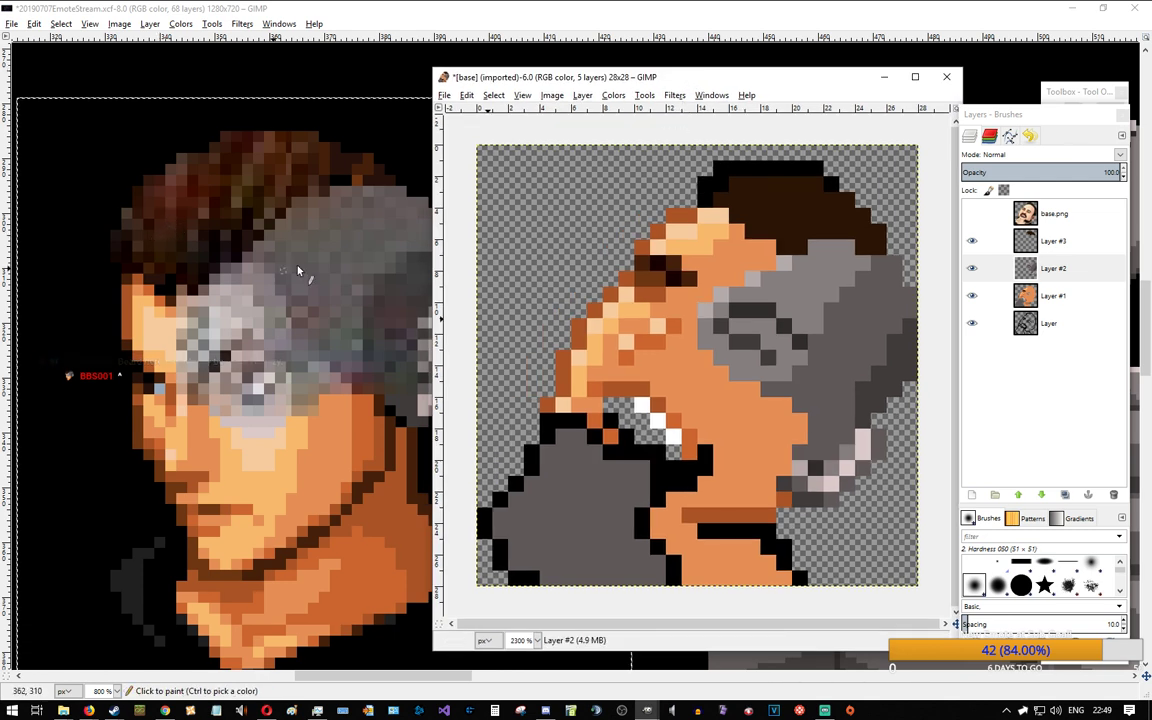
Step: On Layer #3, pencil scattered highlights into the emote's hair with a reddish brown sampled from the avatar's hair
{"action": "left_click", "coordinate": [1060, 241]}
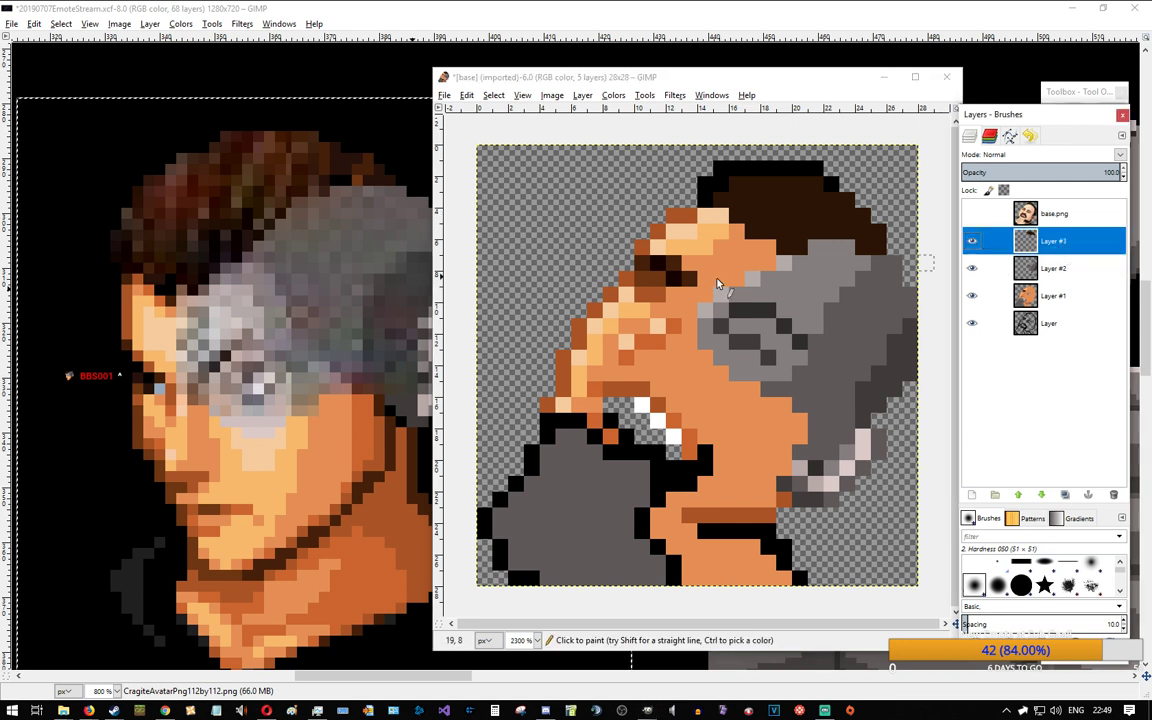
{"action": "left_click", "coordinate": [192, 188], "text": "ctrl"}
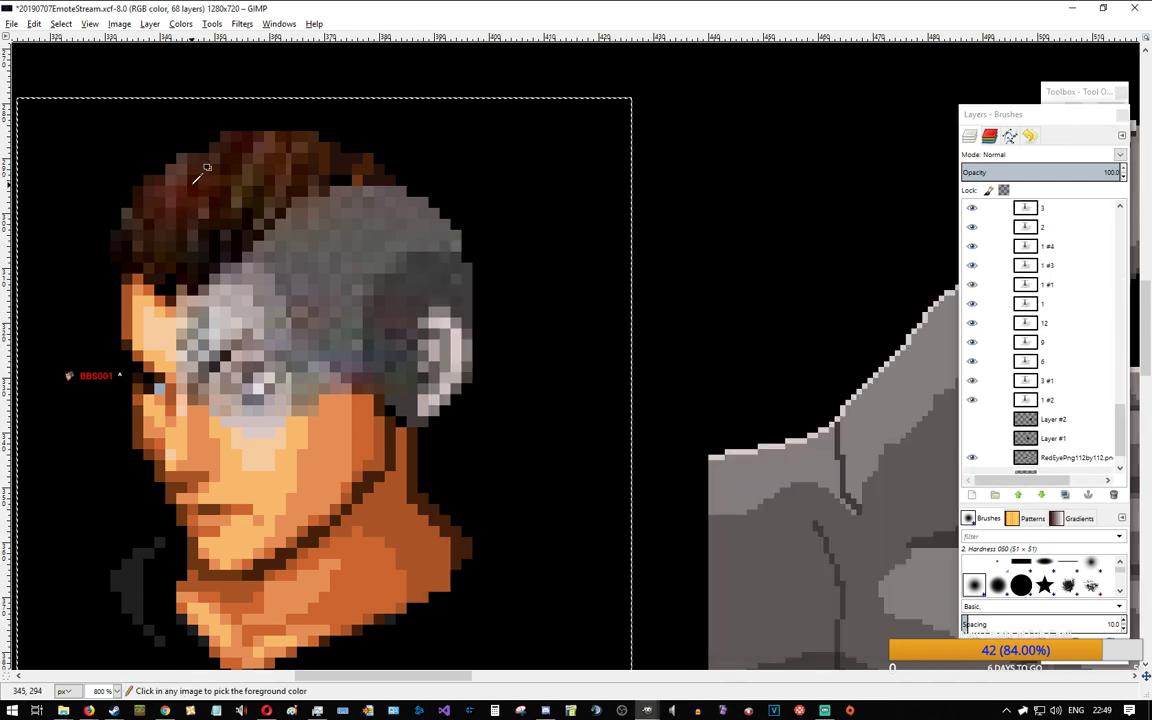
{"action": "key", "text": "alt+Tab"}
{"action": "left_click_drag", "start_coordinate": [788, 203], "coordinate": [848, 201]}
{"action": "left_click", "coordinate": [867, 231]}
{"action": "left_click", "coordinate": [849, 218]}
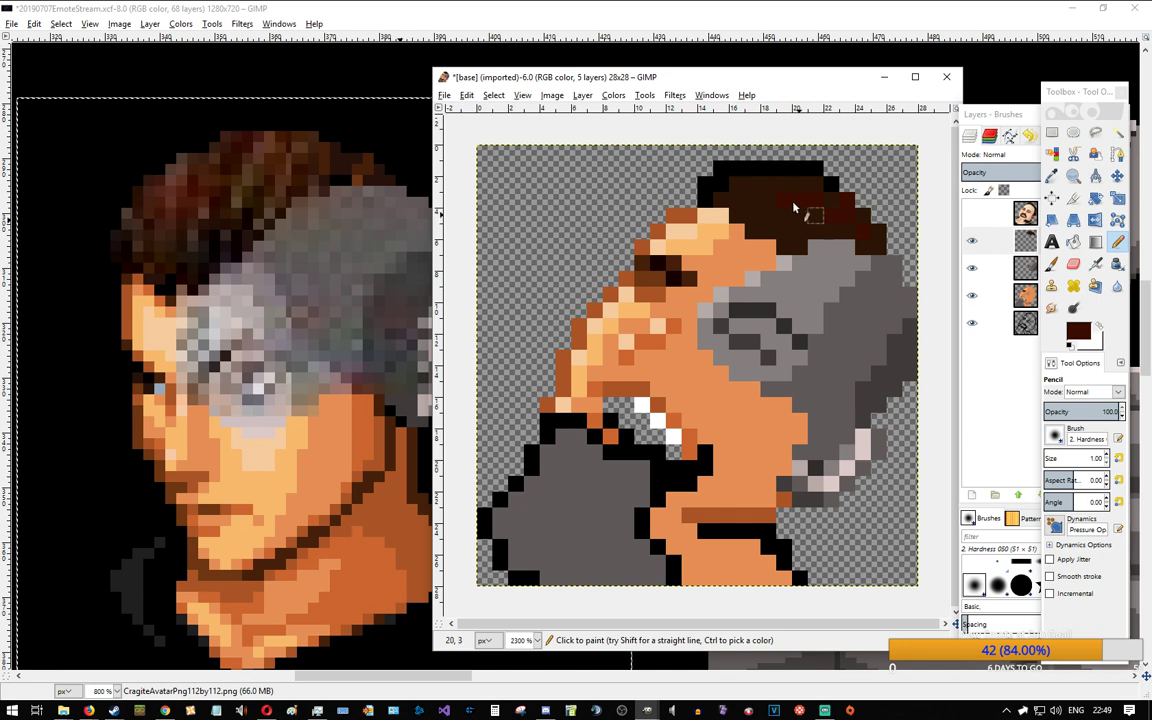
{"action": "left_click", "coordinate": [742, 200]}
{"action": "left_click", "coordinate": [756, 183]}
{"action": "left_click_drag", "start_coordinate": [815, 201], "coordinate": [784, 201]}
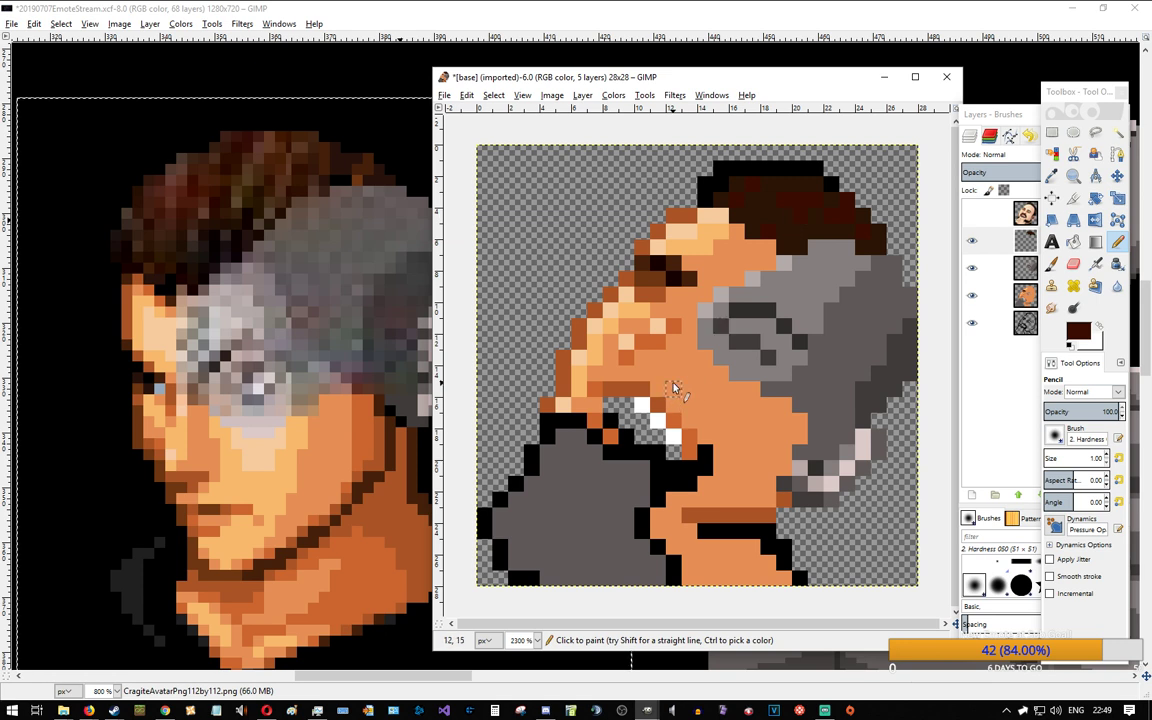
Step: Sample a near-black brown from the avatar's hair and pencil alternating dark pixels among the emote's reddish hair highlights
{"action": "left_click", "coordinate": [204, 235], "text": "ctrl"}
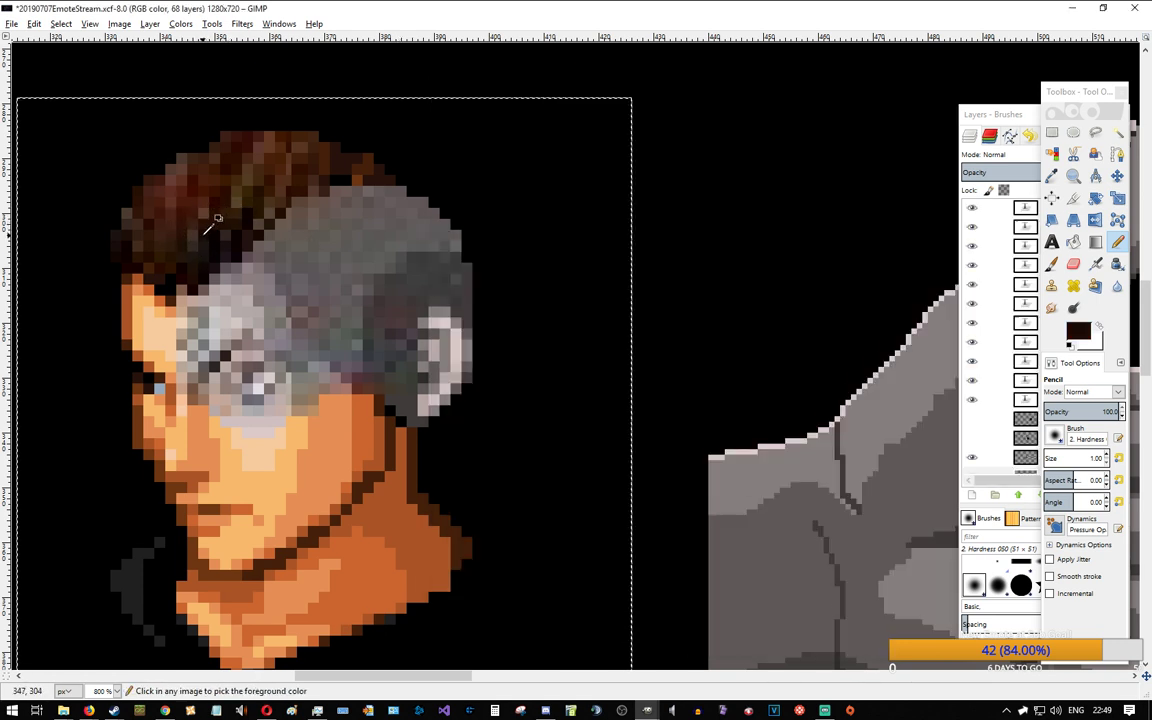
{"action": "key", "text": "alt+Tab"}
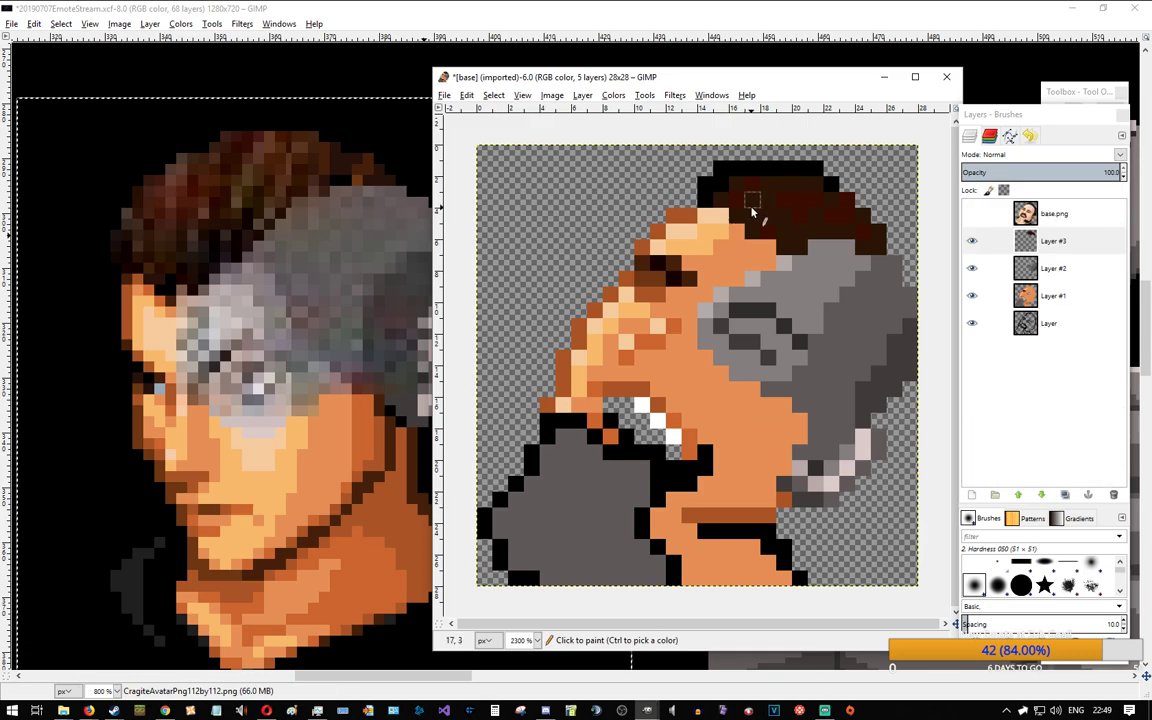
{"action": "left_click", "coordinate": [755, 202]}
{"action": "left_click", "coordinate": [768, 186]}
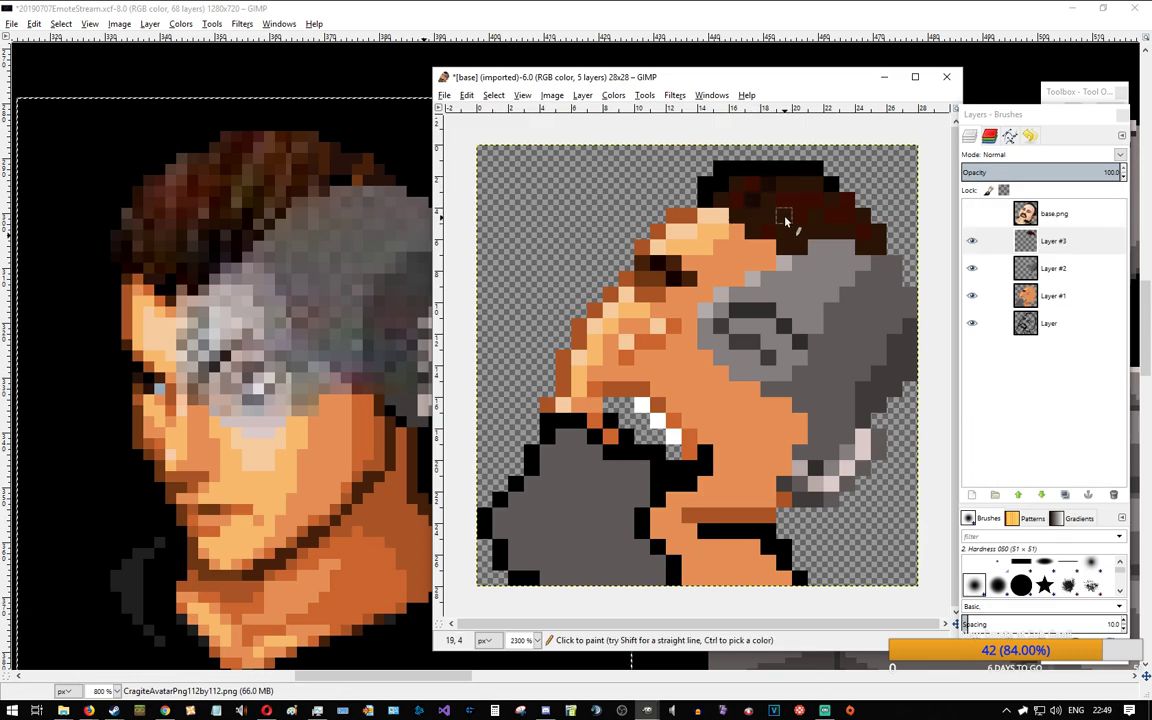
{"action": "left_click", "coordinate": [801, 205]}
{"action": "left_click", "coordinate": [817, 189]}
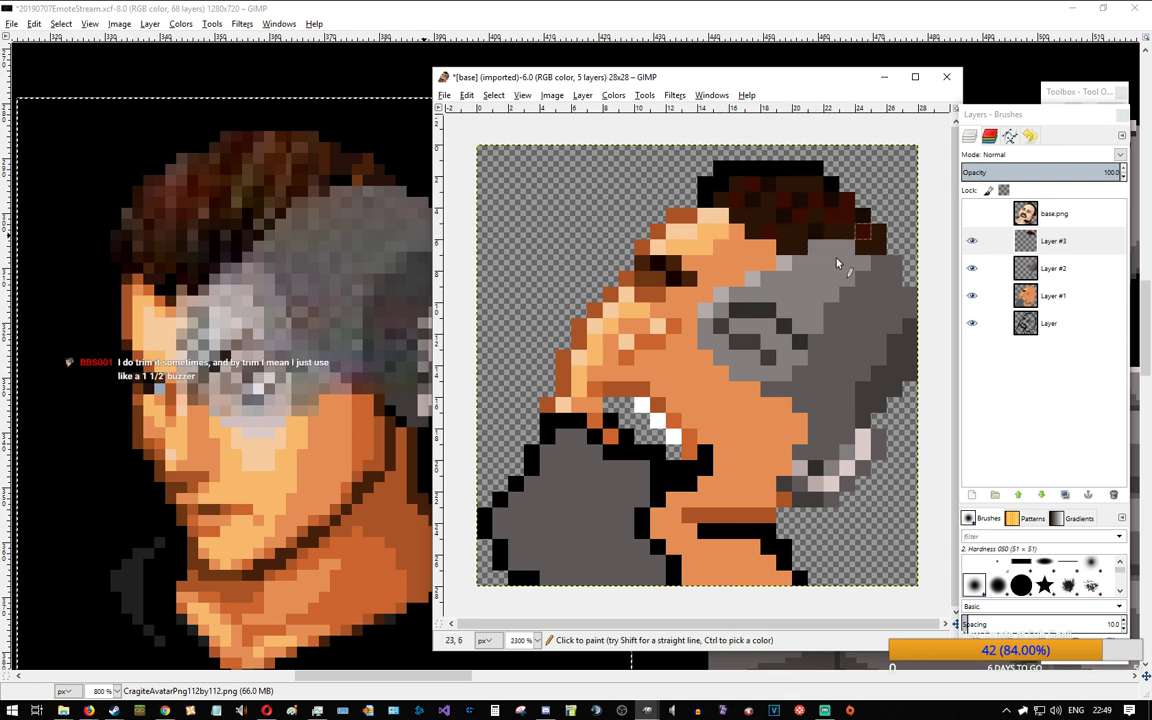
Step: Toggle the outline layer to check the hair, replace its black edge with dark brown, and extend the hairline over the forehead
{"action": "key", "text": "alt+Tab"}
{"action": "key", "text": "alt+Tab"}
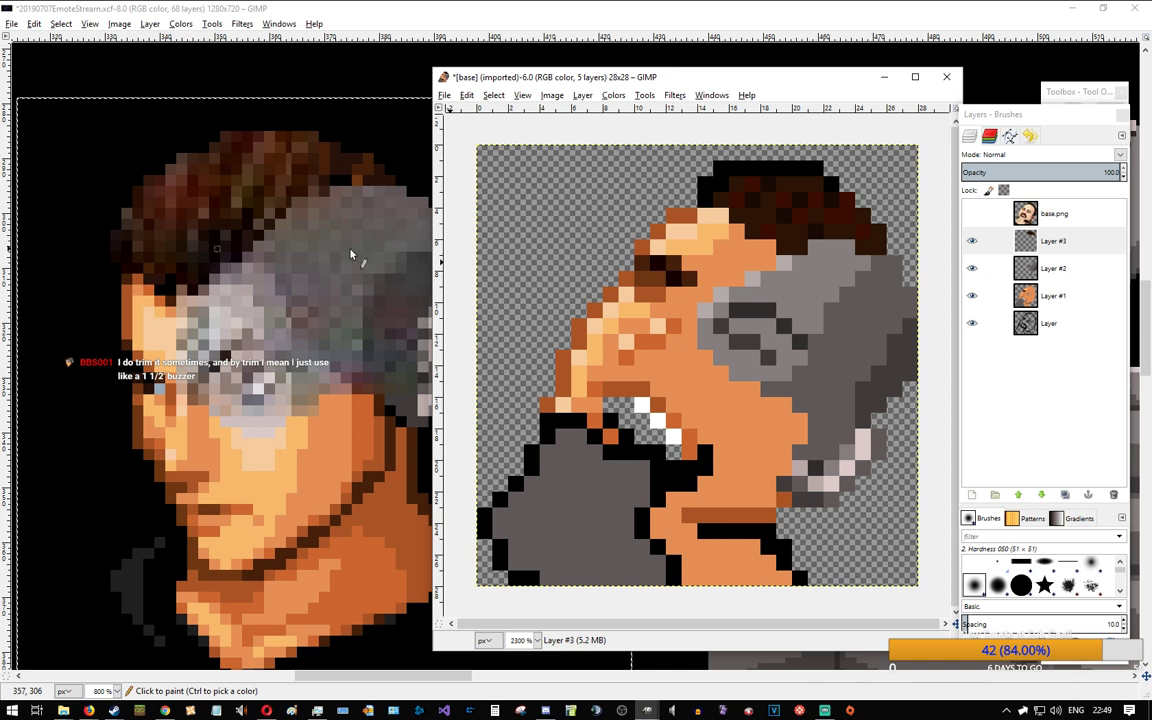
{"action": "left_click", "coordinate": [972, 323]}
{"action": "left_click", "coordinate": [972, 323]}
{"action": "left_click", "coordinate": [972, 323]}
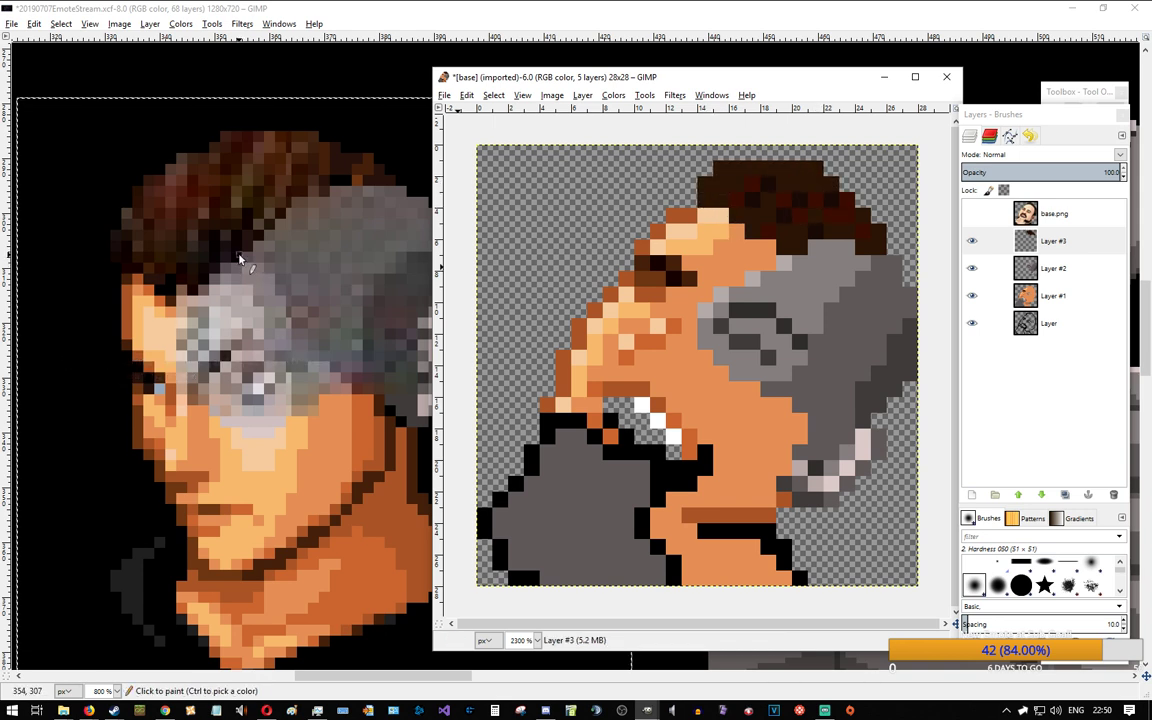
{"action": "left_click", "coordinate": [693, 203]}
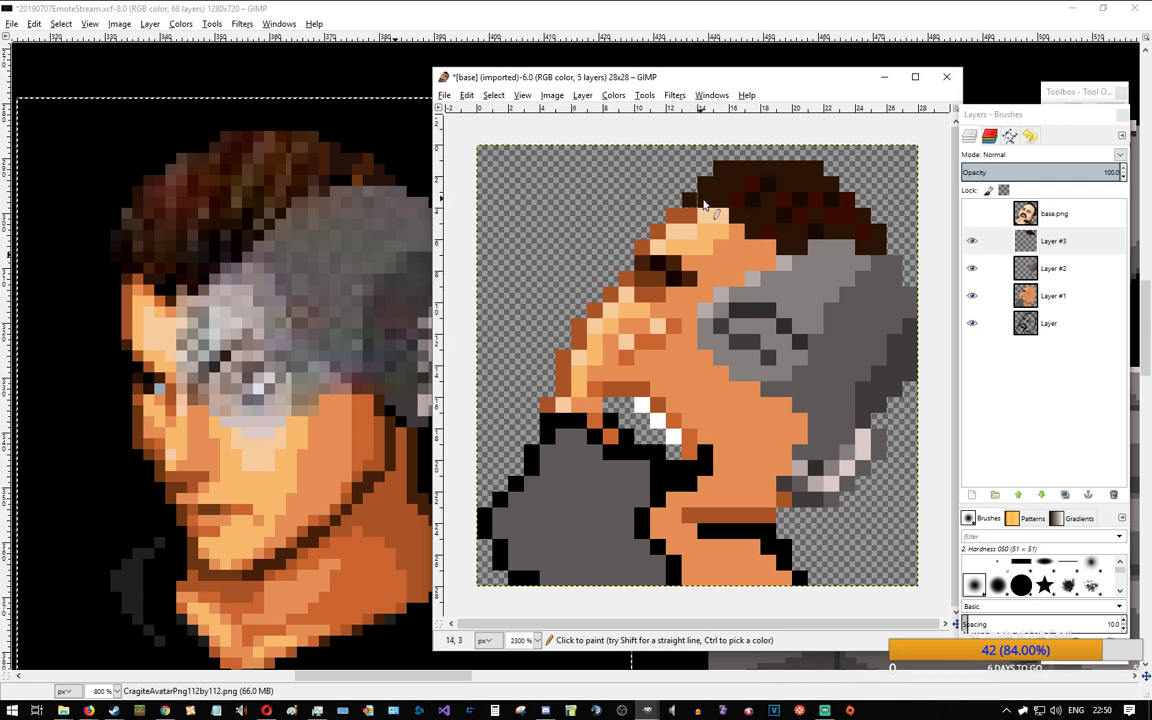
{"action": "left_click", "coordinate": [735, 230]}
{"action": "left_click", "coordinate": [770, 244]}
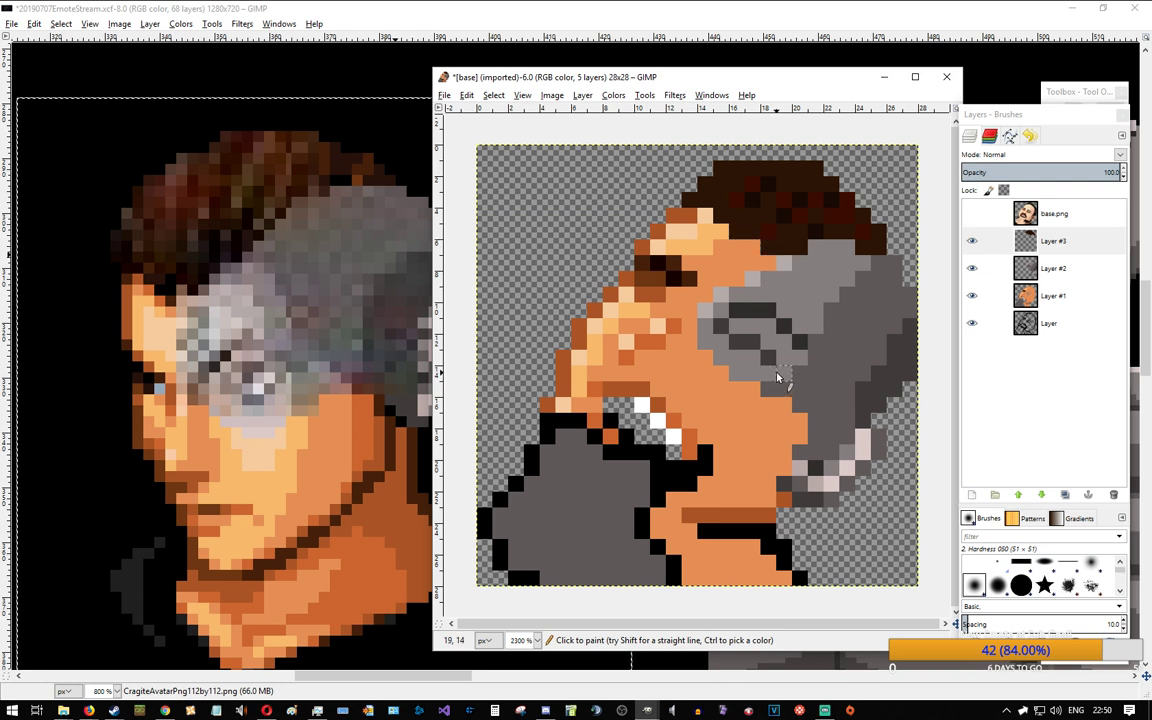
Step: Enlarge the hair with dark brown pixels, extending it up to the canvas's upper edge and outward at the back
{"action": "scroll", "coordinate": [770, 368], "scroll_direction": "down", "scroll_amount": 2, "text": "ctrl"}
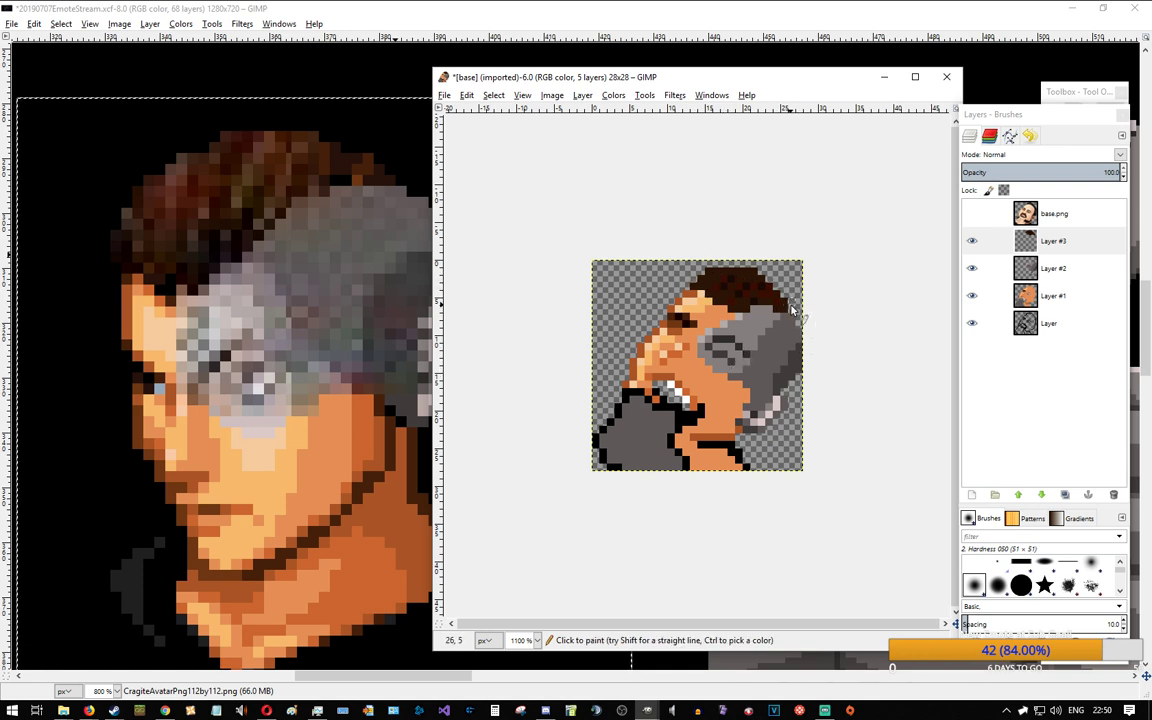
{"action": "scroll", "coordinate": [805, 268], "scroll_direction": "up", "scroll_amount": 2, "text": "ctrl"}
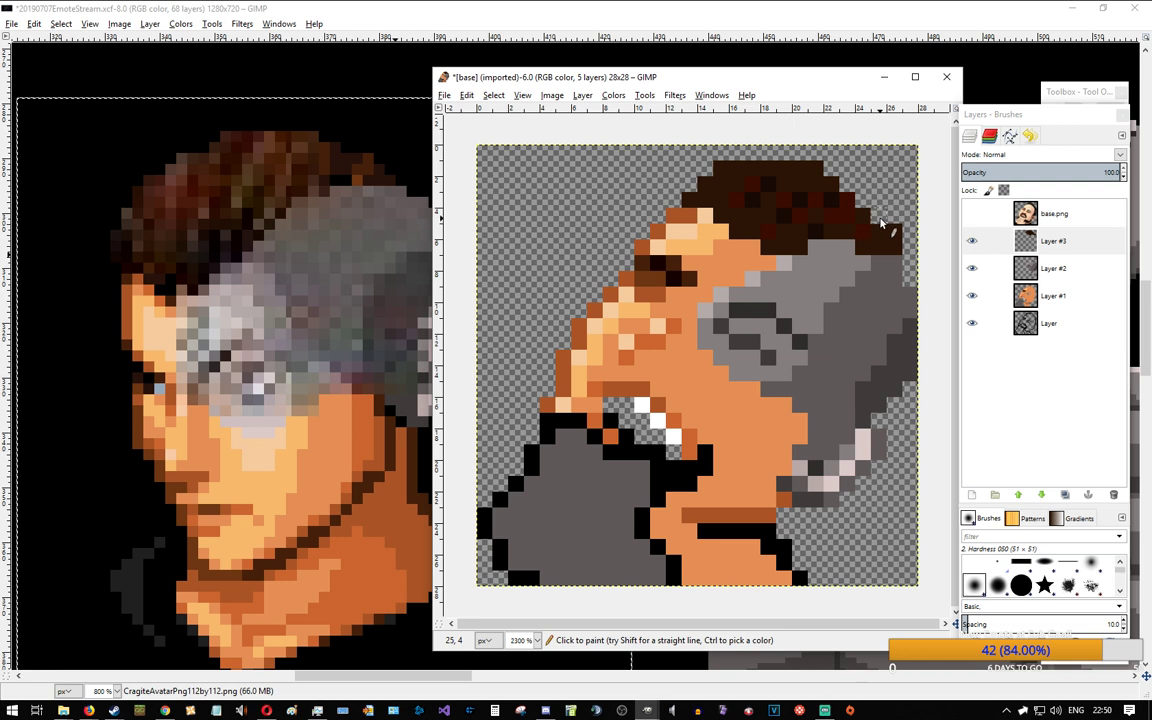
{"action": "left_click_drag", "start_coordinate": [805, 152], "coordinate": [788, 152]}
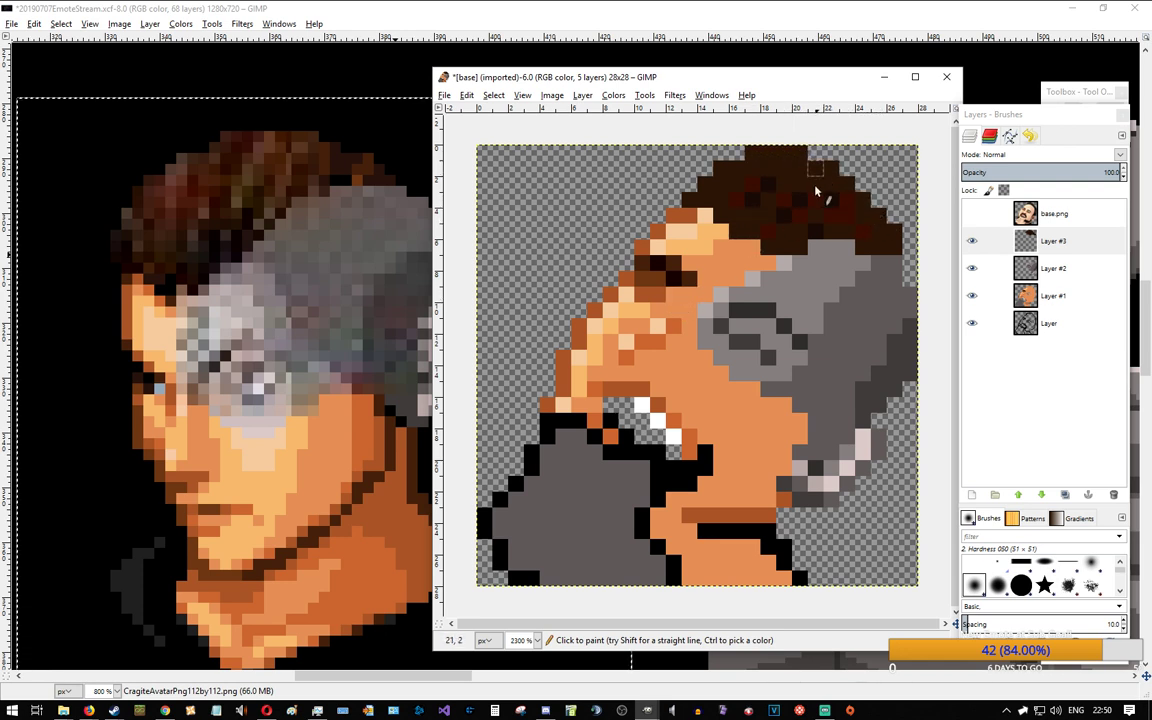
{"action": "mouse_move", "coordinate": [744, 157]}
{"action": "left_mouse_down"}
{"action": "mouse_move", "coordinate": [720, 157]}
{"action": "mouse_move", "coordinate": [698, 182]}
{"action": "mouse_move", "coordinate": [688, 168]}
{"action": "left_mouse_up"}
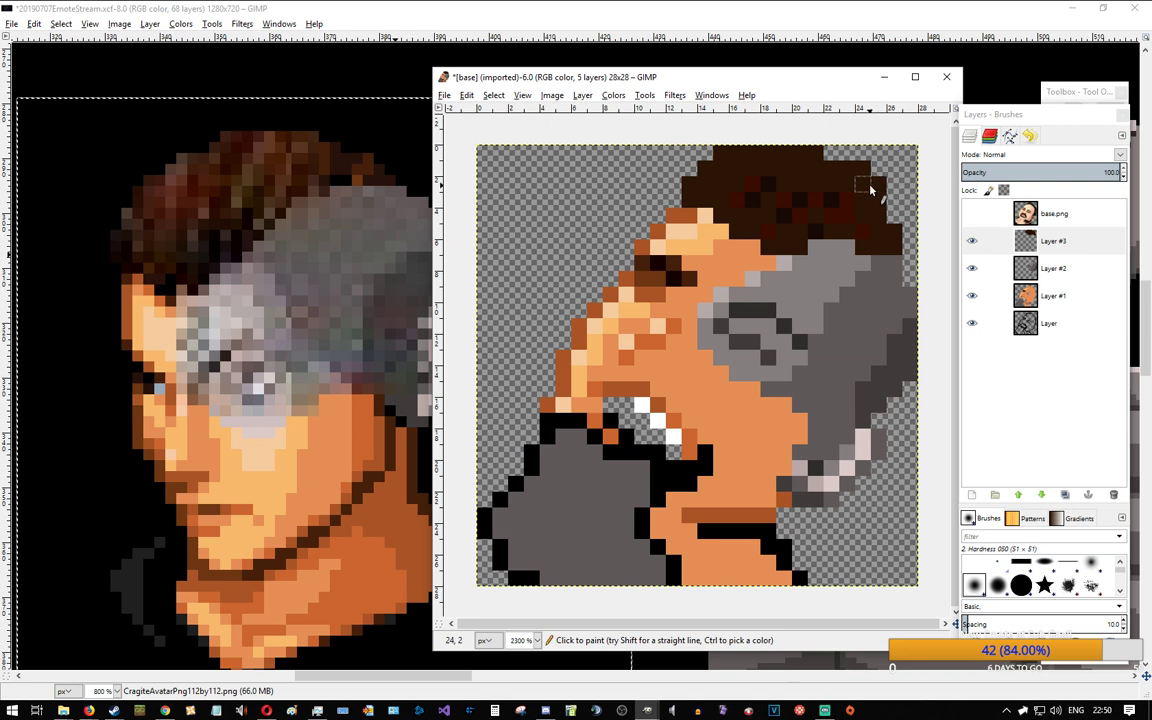
Step: Undo the last hair-edge pixels and rearrange the narrowed Layers dialog and the emote window to uncover the toolbox
{"action": "key", "text": "ctrl"}
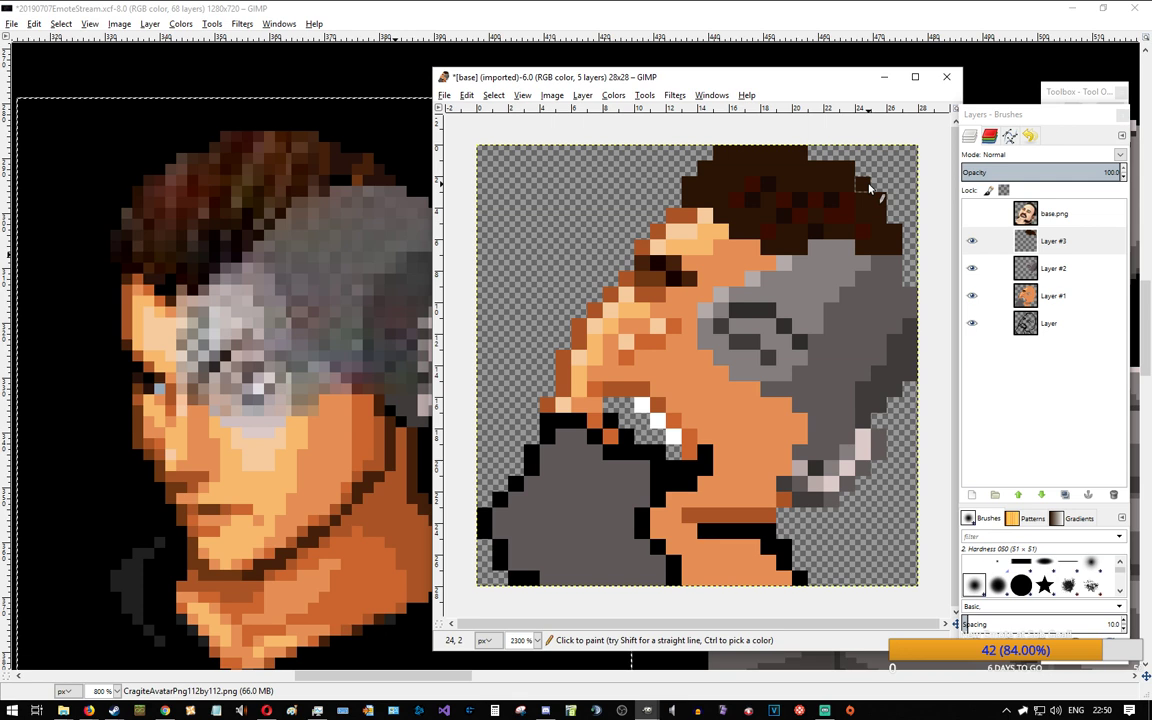
{"action": "key", "text": "ctrl"}
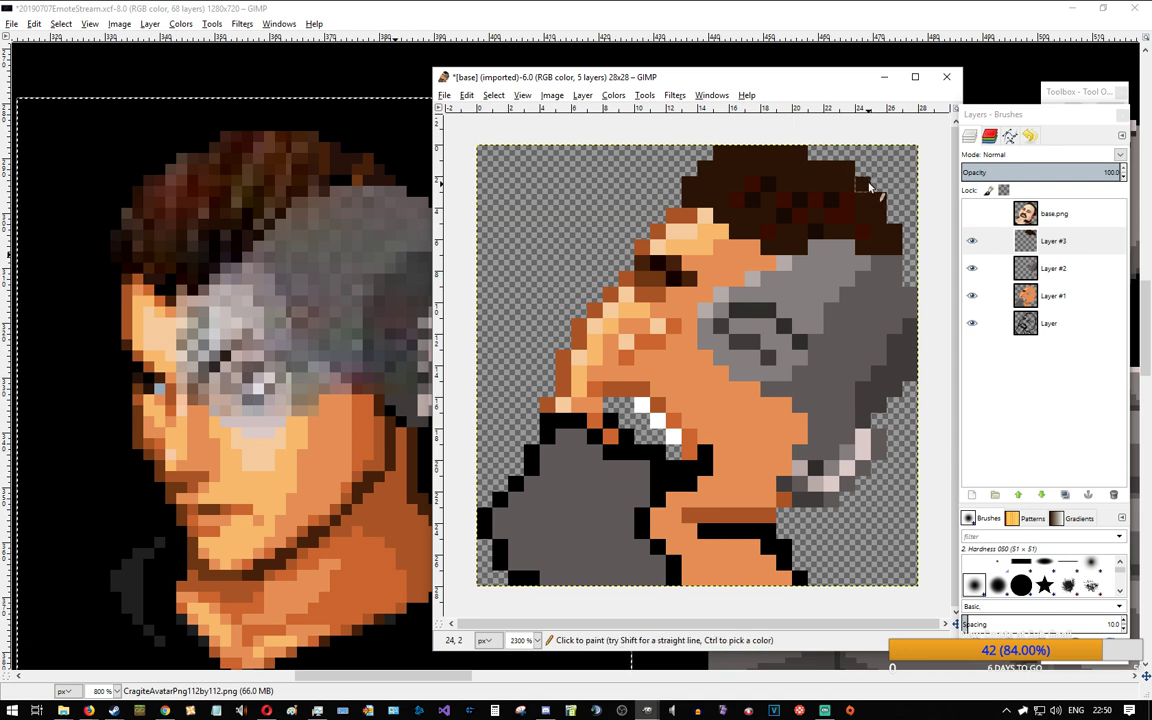
{"action": "left_click", "coordinate": [1058, 91]}
{"action": "left_click", "coordinate": [1035, 134]}
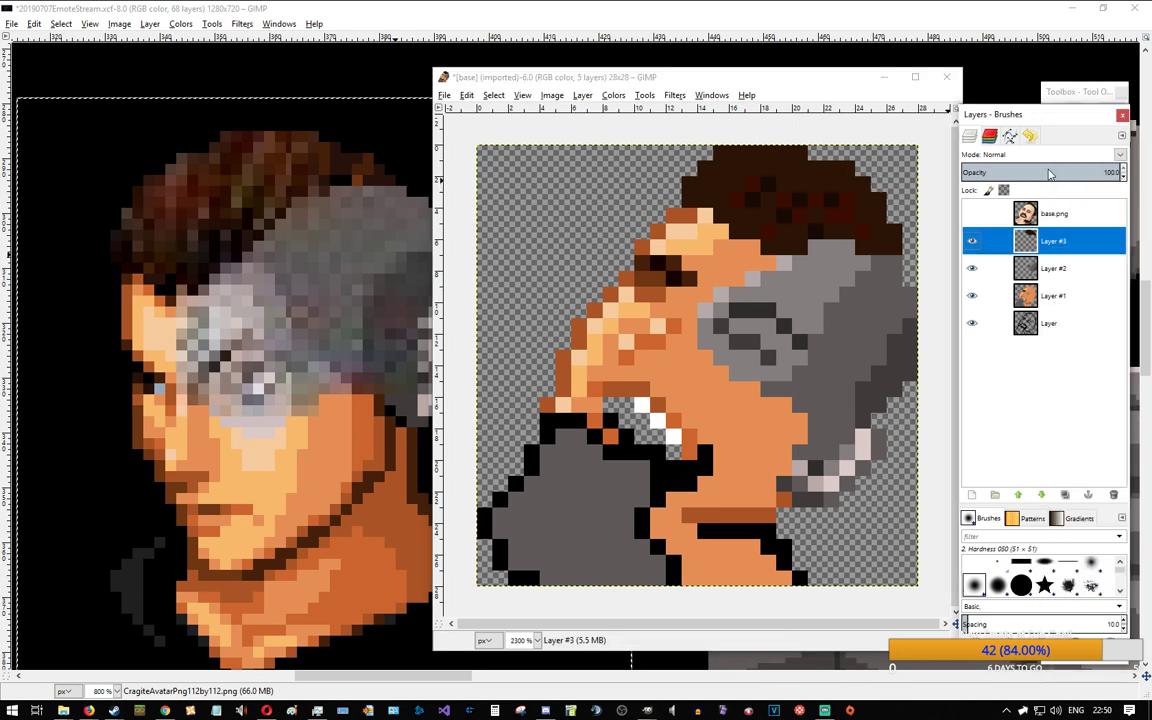
{"action": "left_click_drag", "start_coordinate": [1127, 412], "coordinate": [1062, 408]}
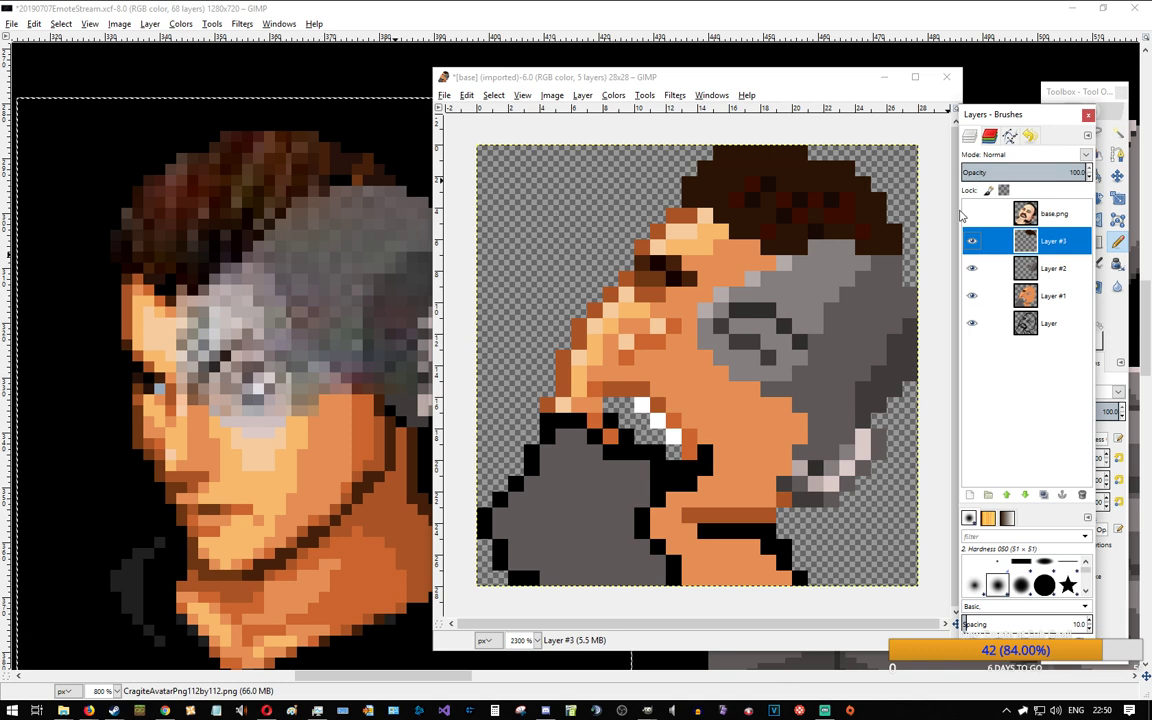
{"action": "mouse_move", "coordinate": [1036, 122]}
{"action": "left_mouse_down"}
{"action": "mouse_move", "coordinate": [361, 121]}
{"action": "mouse_move", "coordinate": [533, 130]}
{"action": "mouse_move", "coordinate": [502, 134]}
{"action": "left_mouse_up"}
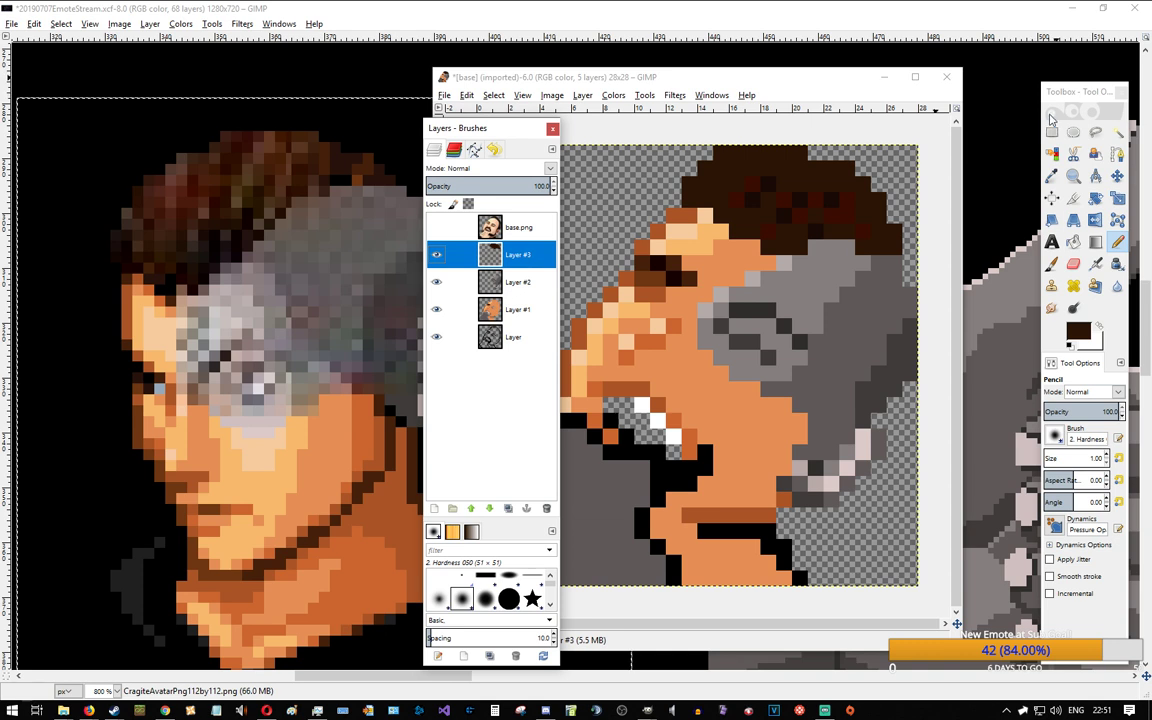
{"action": "left_click_drag", "start_coordinate": [790, 79], "coordinate": [830, 81]}
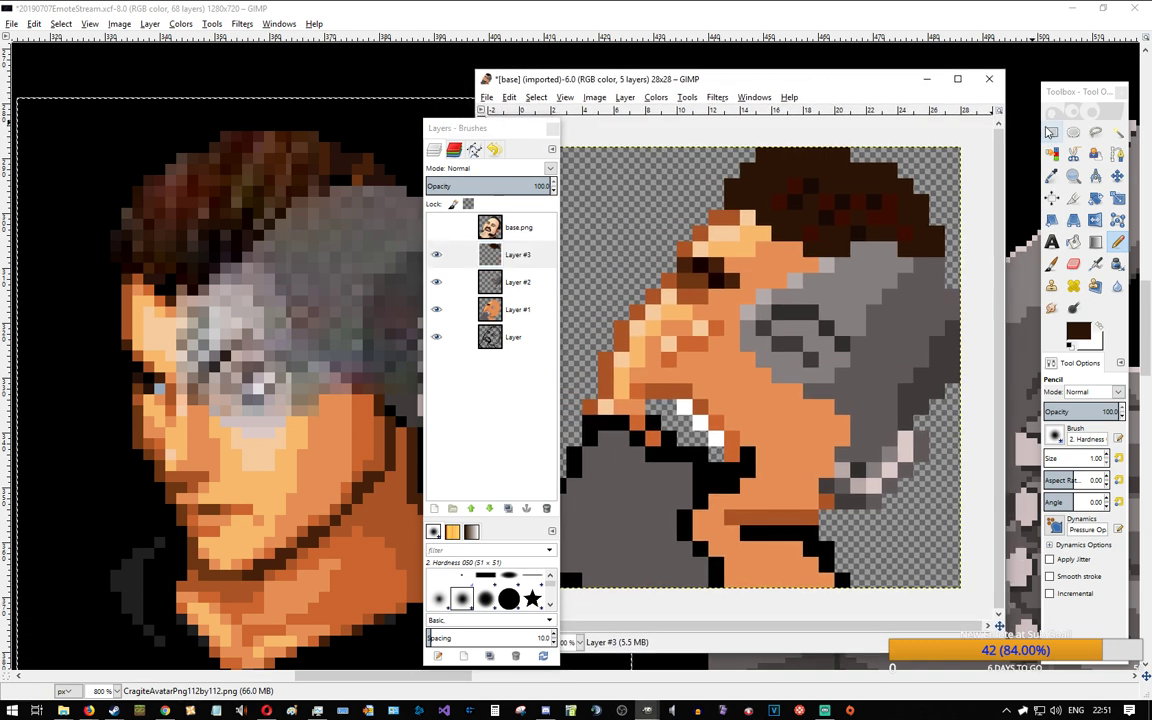
Step: Measure the pixel steps at the back ends of the hair's two uppermost rows with Rectangle Select, and clear the selection
{"action": "left_click", "coordinate": [1052, 132]}
{"action": "left_click_drag", "start_coordinate": [827, 155], "coordinate": [847, 157]}
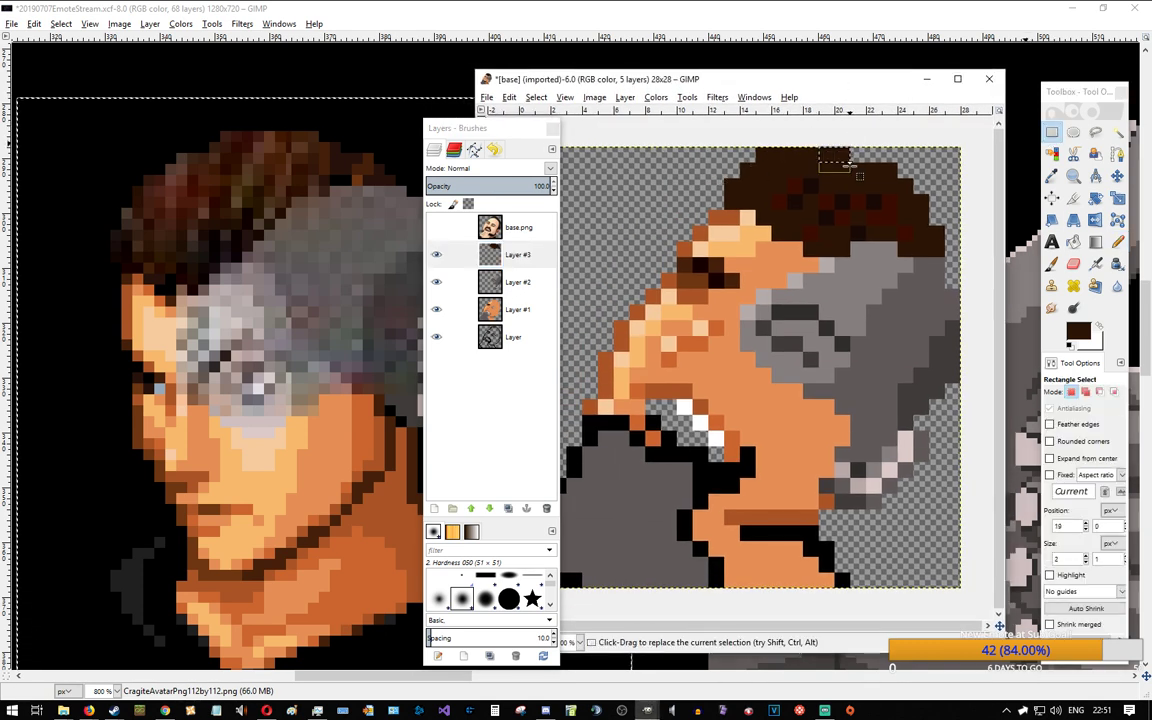
{"action": "left_click", "coordinate": [818, 125]}
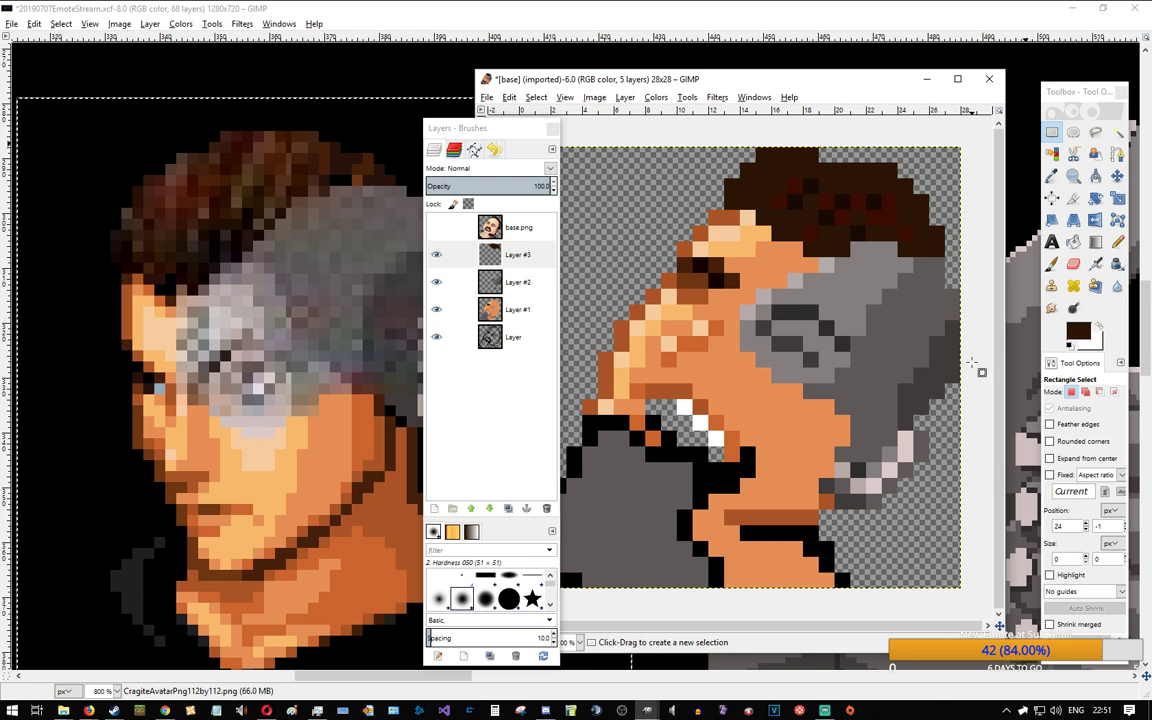
{"action": "mouse_move", "coordinate": [908, 178]}
{"action": "left_mouse_down"}
{"action": "mouse_move", "coordinate": [882, 172]}
{"action": "mouse_move", "coordinate": [897, 175]}
{"action": "left_mouse_up"}
{"action": "left_click", "coordinate": [880, 183]}
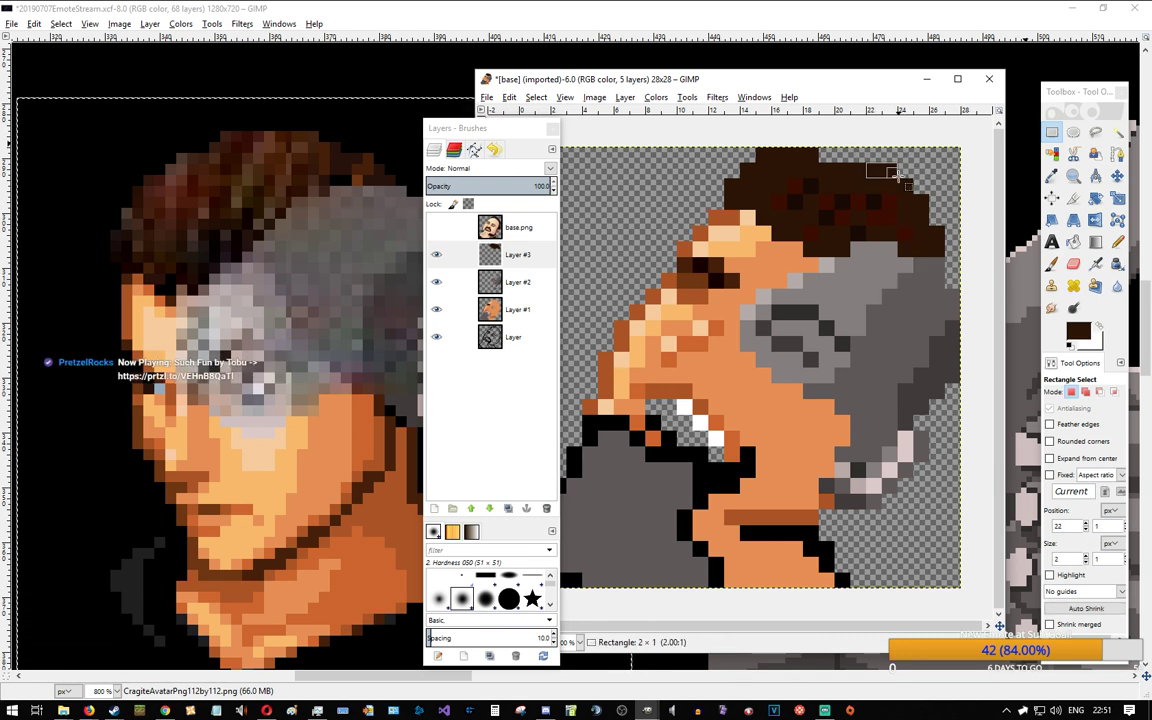
{"action": "left_click", "coordinate": [888, 258]}
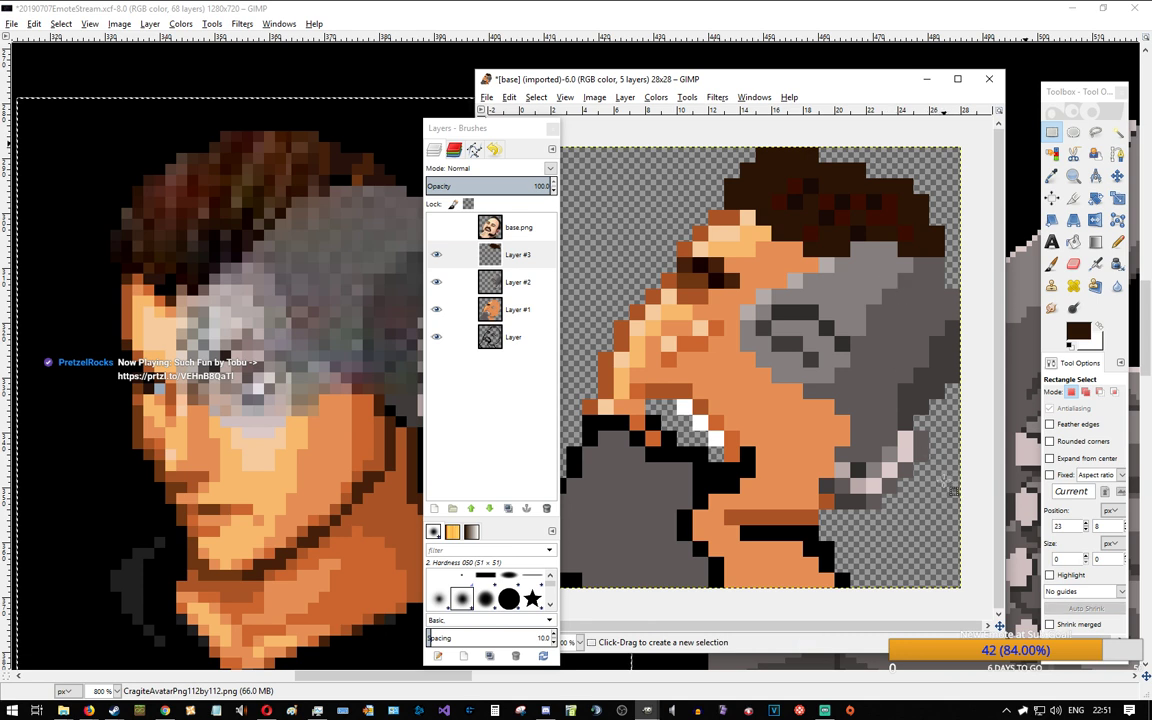
Step: Pencil dark brown pixels down the back of the hair beside the metal plate, out to the canvas edge
{"action": "key", "text": "ctrl"}
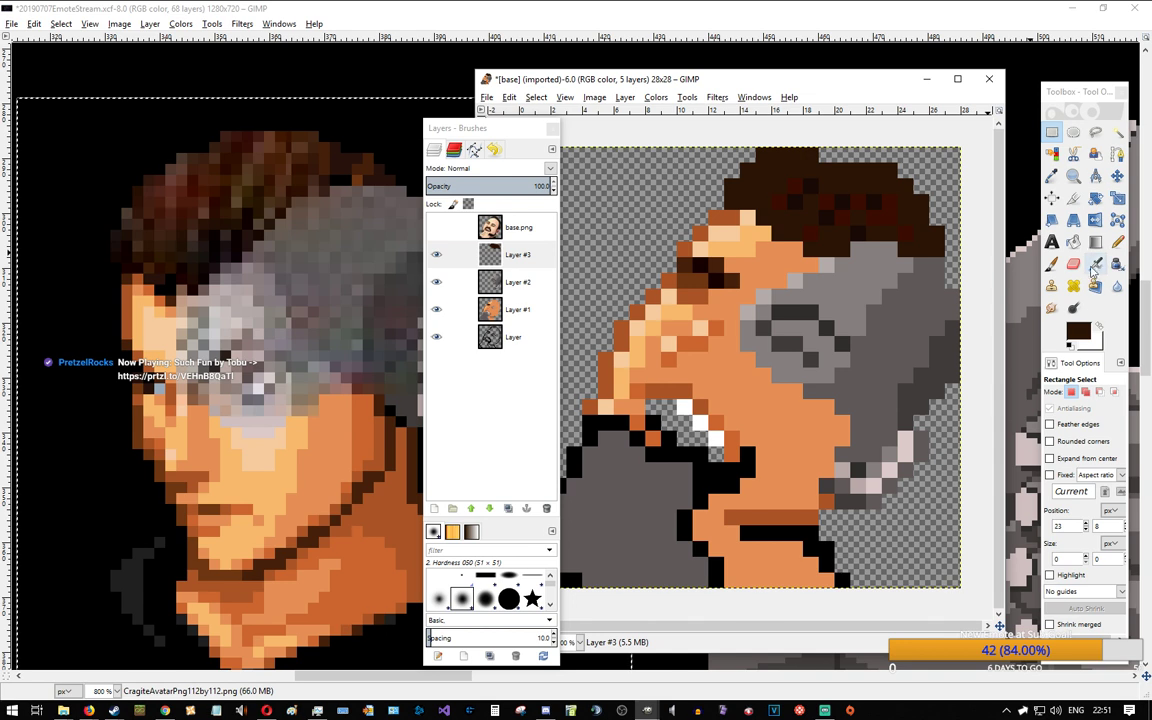
{"action": "left_click", "coordinate": [1117, 242]}
{"action": "left_click", "coordinate": [936, 249]}
{"action": "left_click", "coordinate": [938, 264]}
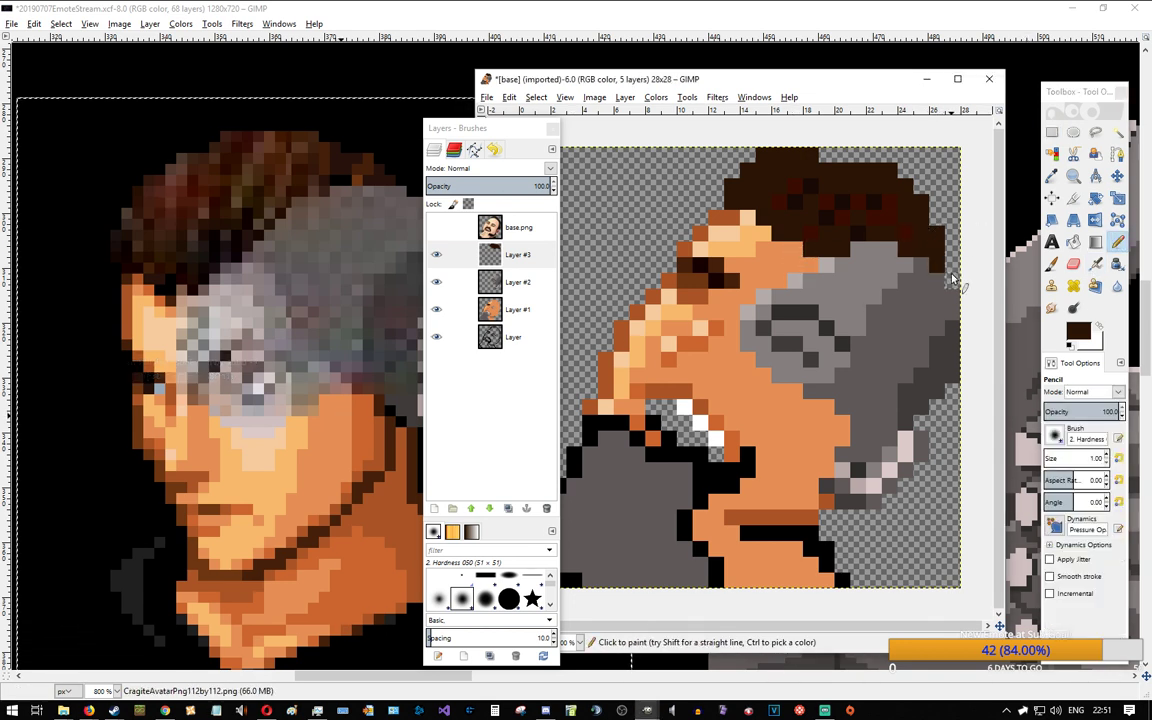
{"action": "left_click_drag", "start_coordinate": [953, 279], "coordinate": [953, 263]}
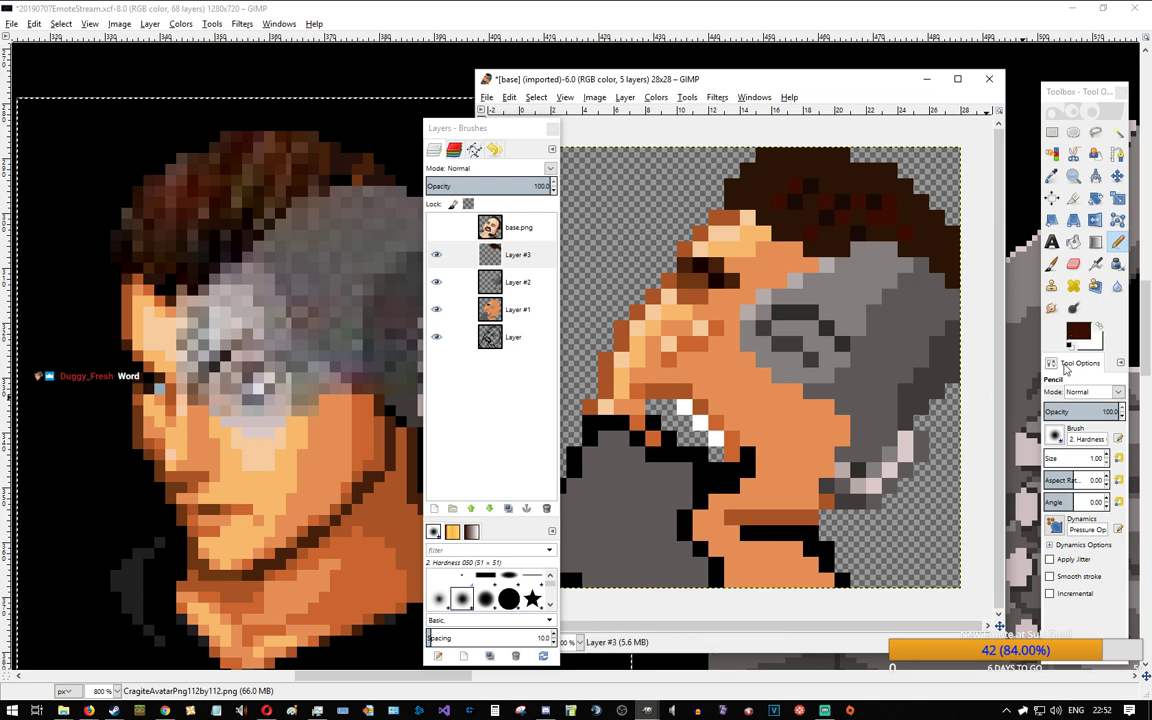
Step: On Layer #1, pencil the transparent gaps inside the open mouth below the teeth with dark reddish brown
{"action": "left_click", "coordinate": [516, 318]}
{"action": "left_click_drag", "start_coordinate": [656, 406], "coordinate": [700, 439]}
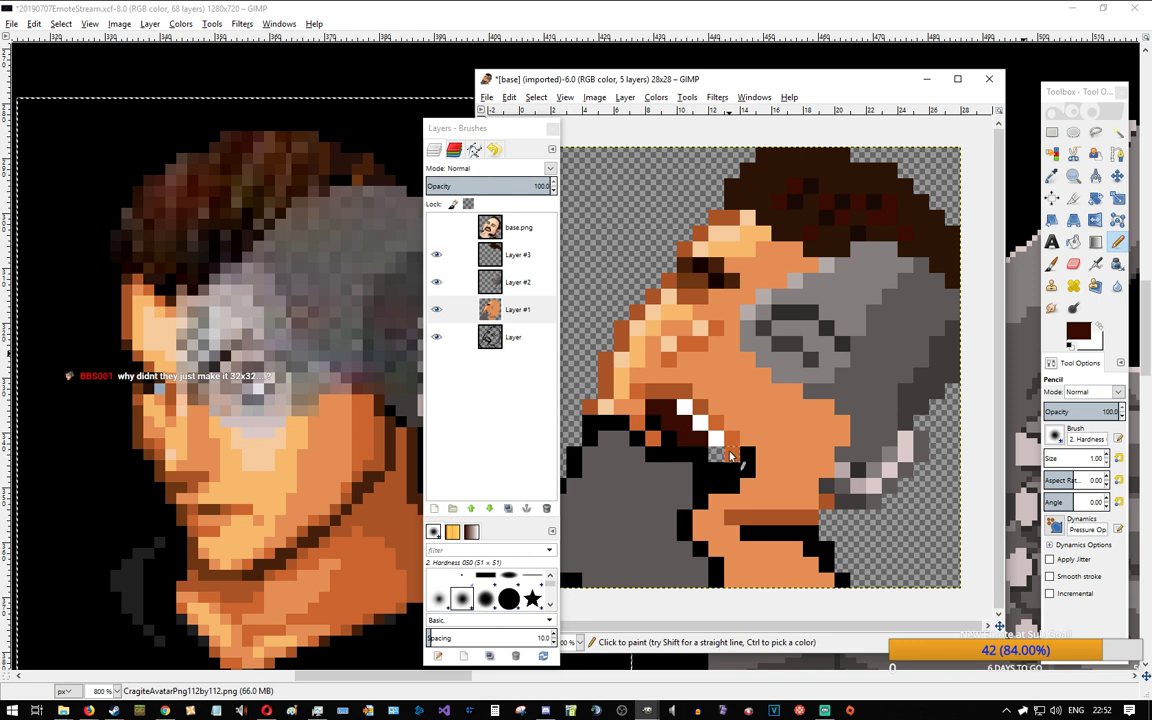
{"action": "left_click", "coordinate": [714, 455]}
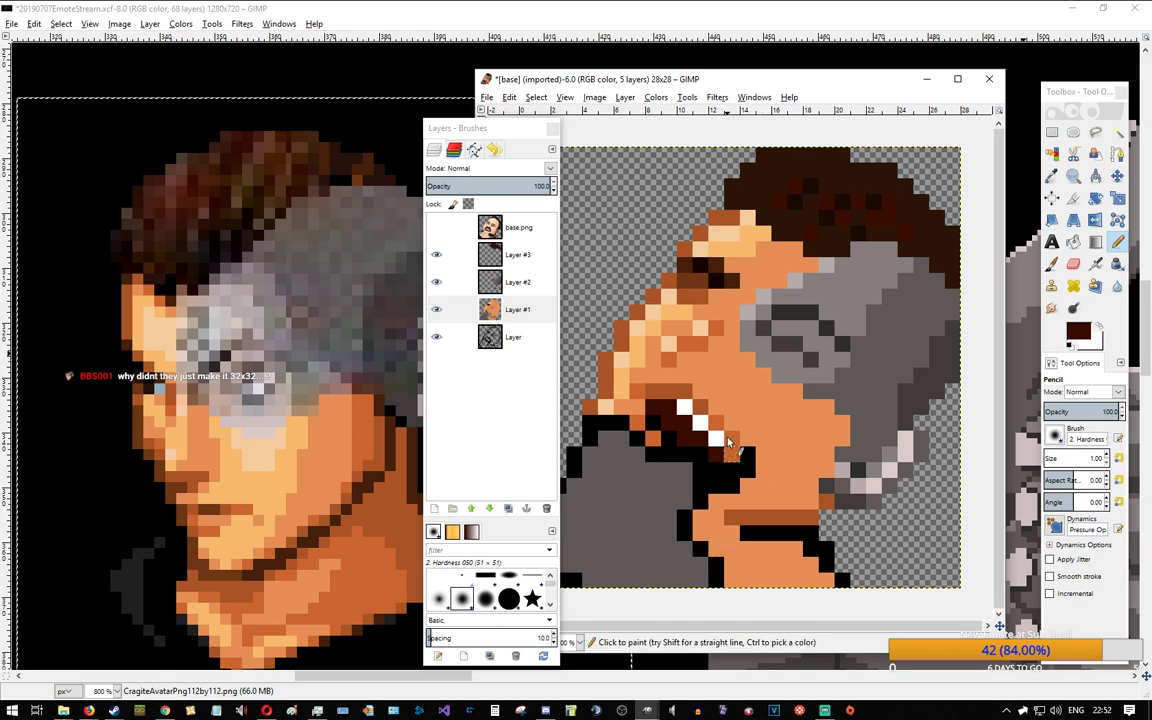
Step: Darken the foreground colour to 320a00 by setting its green to 10 and its value to 20
{"action": "left_click", "coordinate": [1078, 331]}
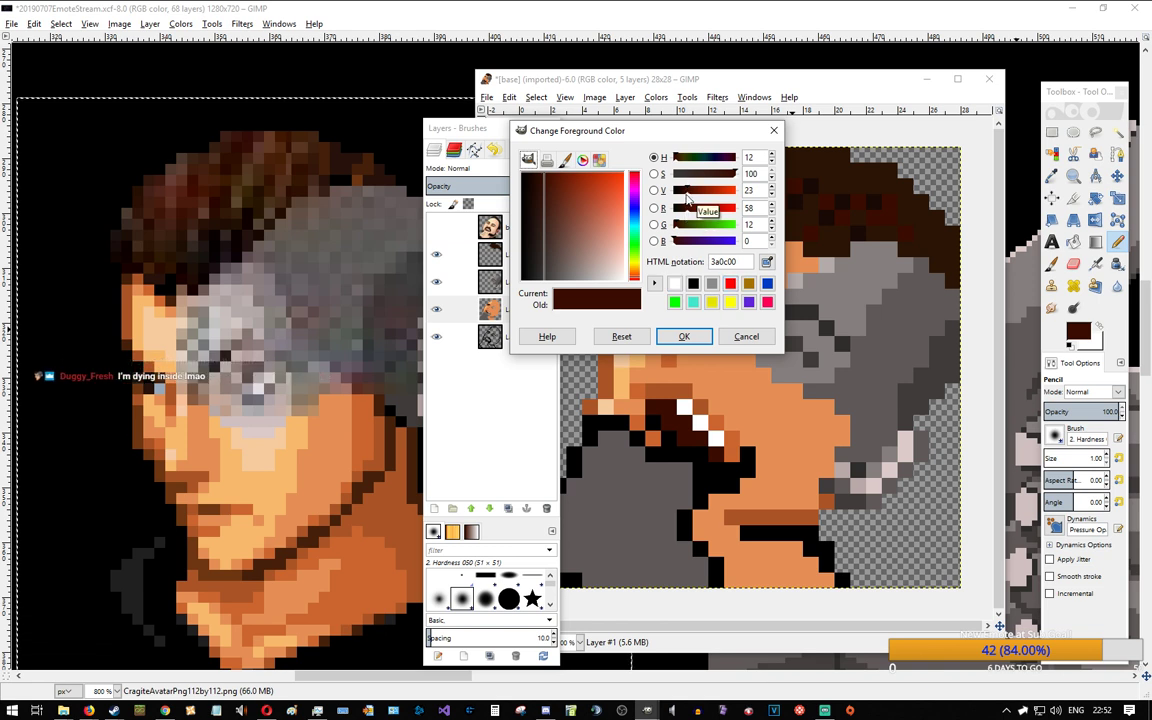
{"action": "double_click", "coordinate": [758, 226]}
{"action": "type", "text": "10"}
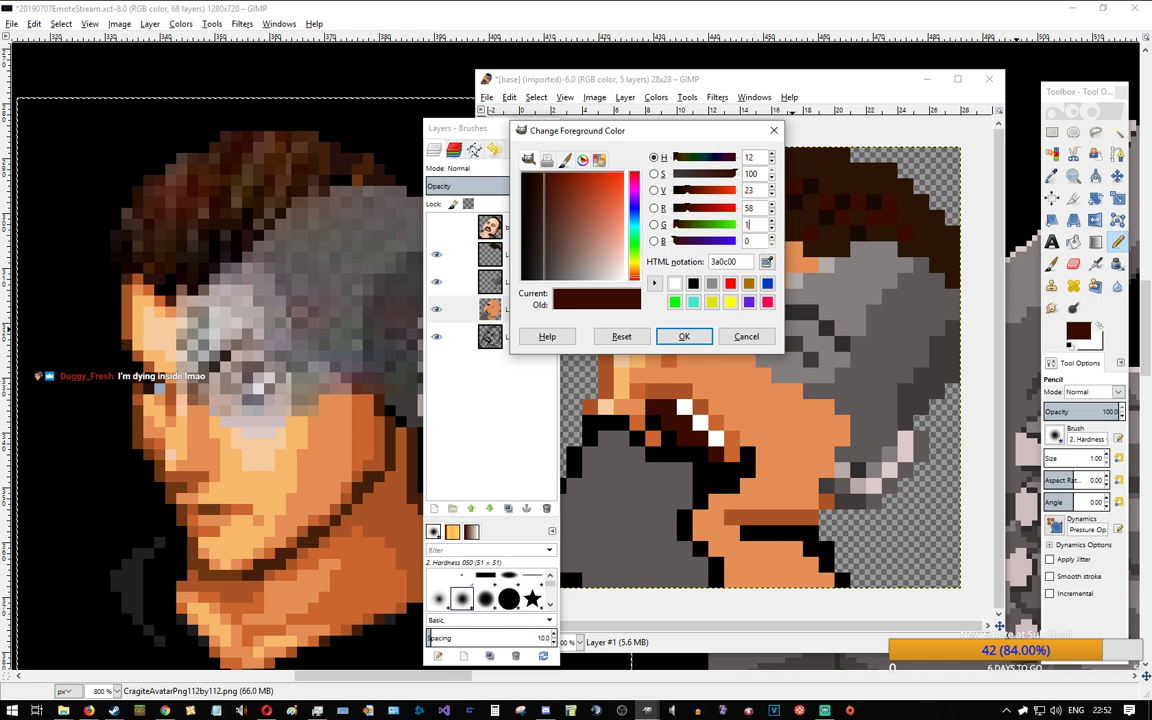
{"action": "double_click", "coordinate": [752, 190]}
{"action": "type", "text": "20"}
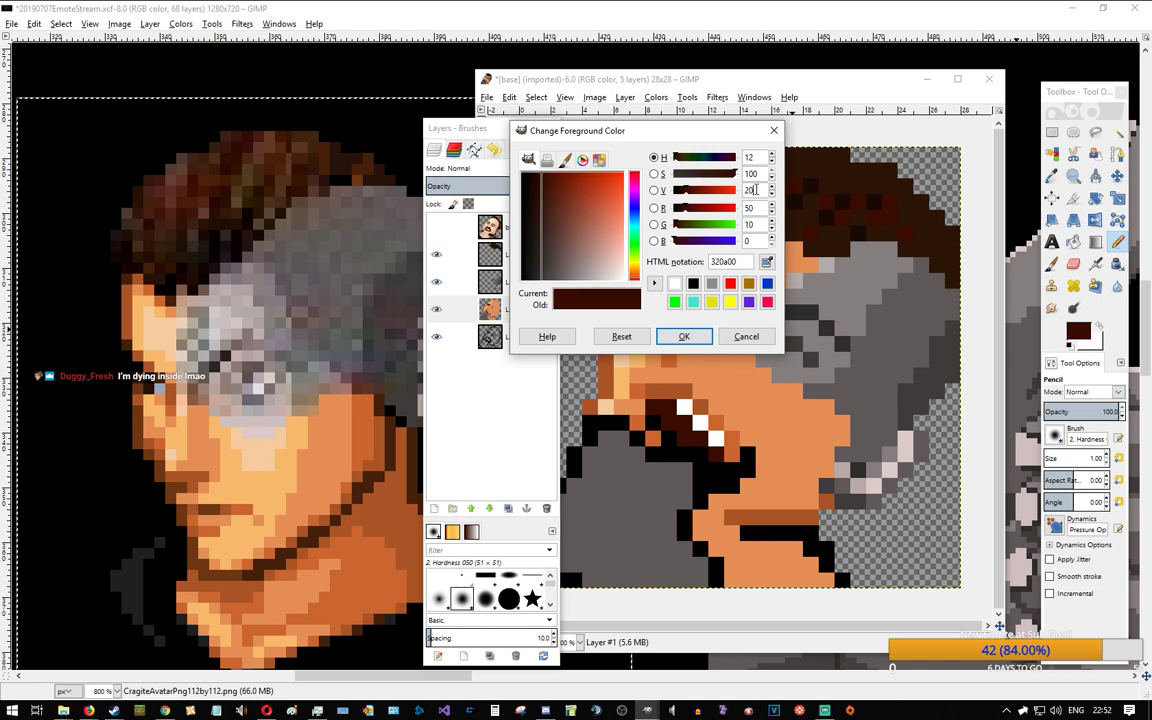
{"action": "left_click_drag", "start_coordinate": [756, 190], "coordinate": [737, 189]}
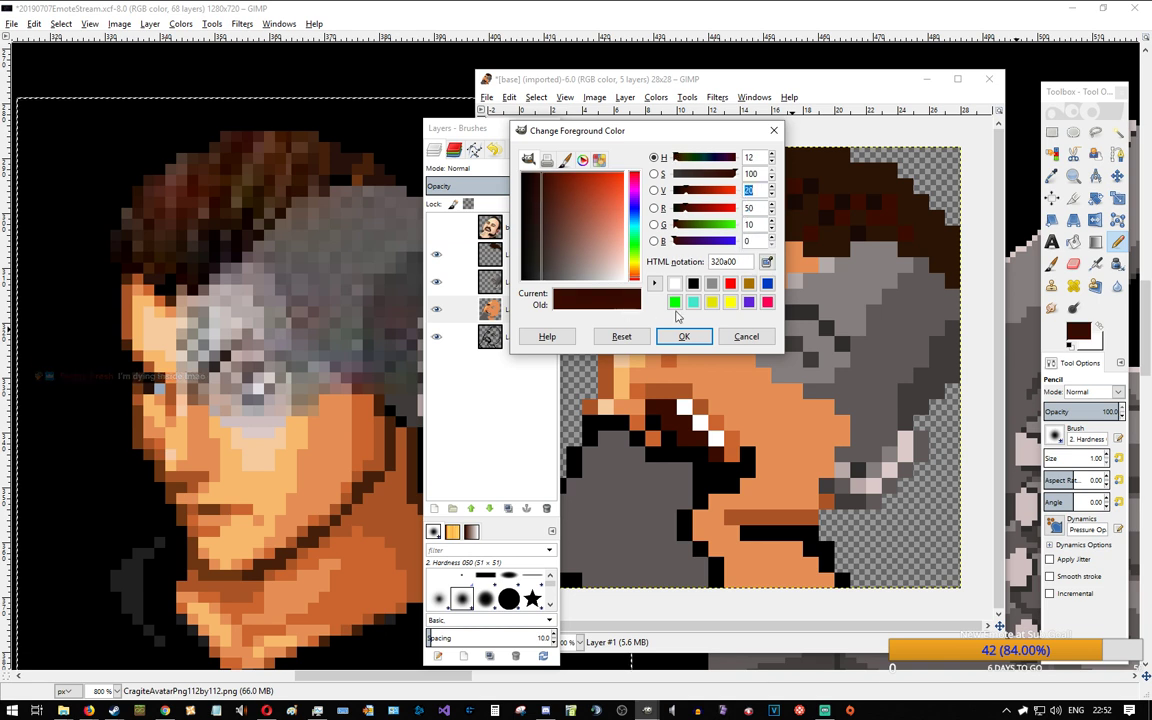
{"action": "left_click", "coordinate": [684, 337]}
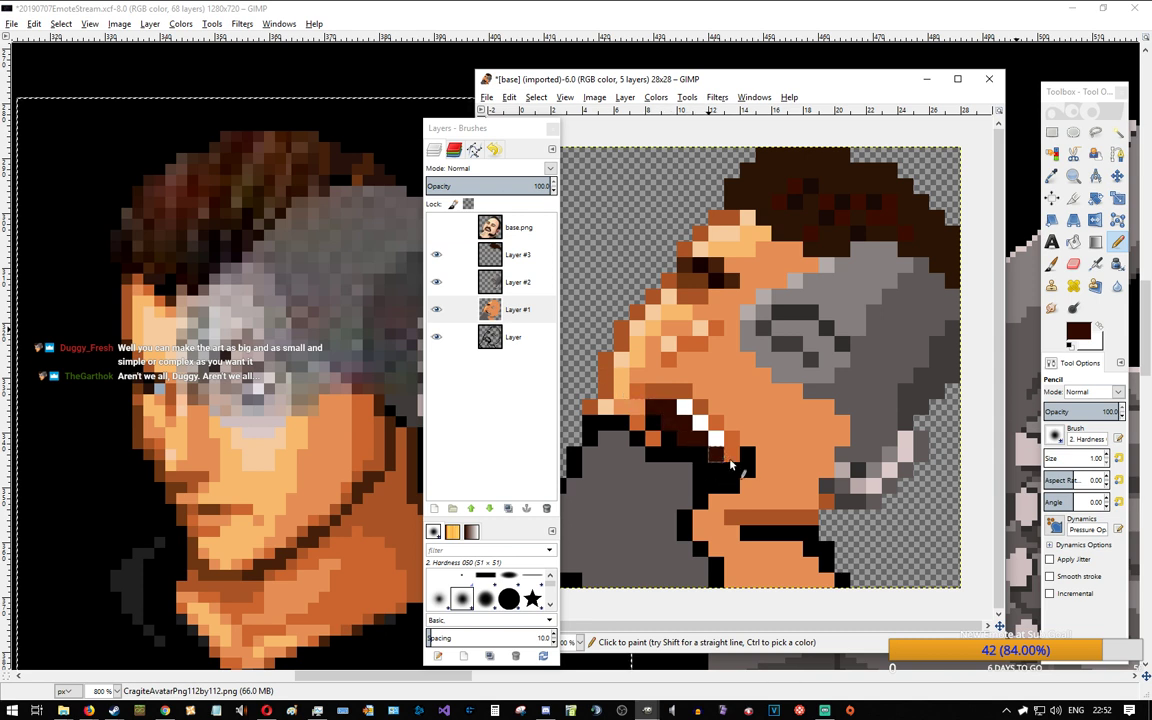
{"action": "left_click_drag", "start_coordinate": [712, 503], "coordinate": [695, 537]}
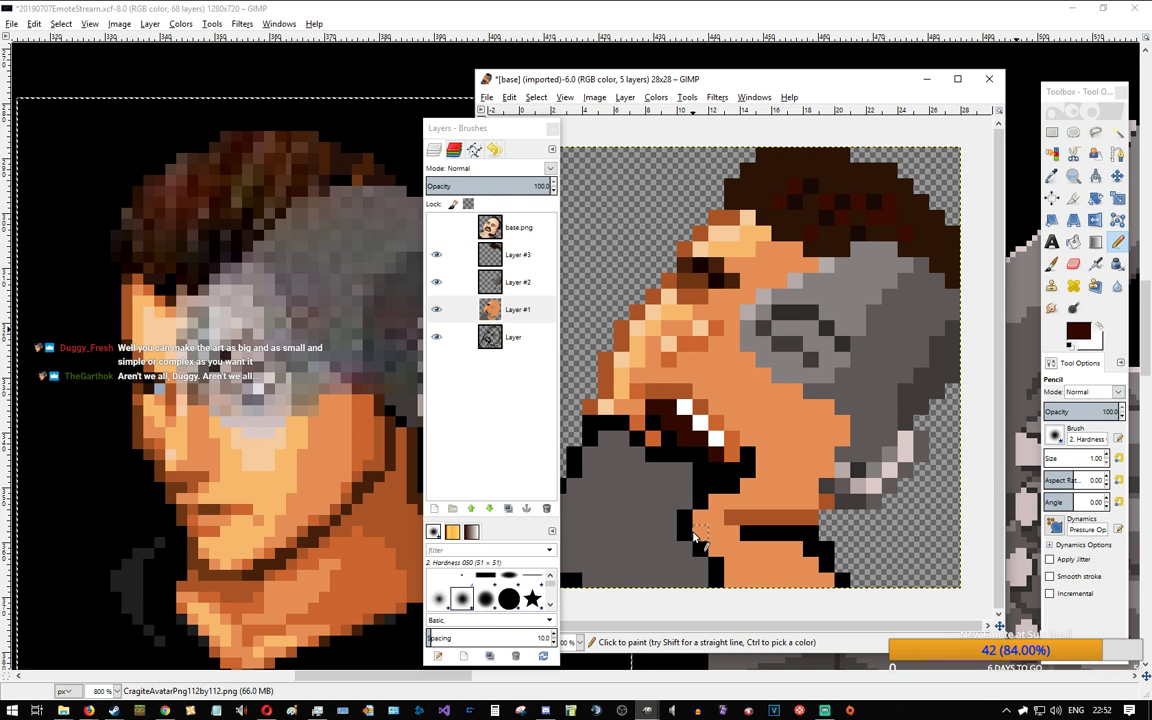
Step: Sample the brown of the upper lip, try it on pixels at the mouth's lower edge, and undo them
{"action": "left_click", "coordinate": [665, 391], "text": "ctrl"}
{"action": "left_click", "coordinate": [655, 427]}
{"action": "left_click", "coordinate": [669, 450]}
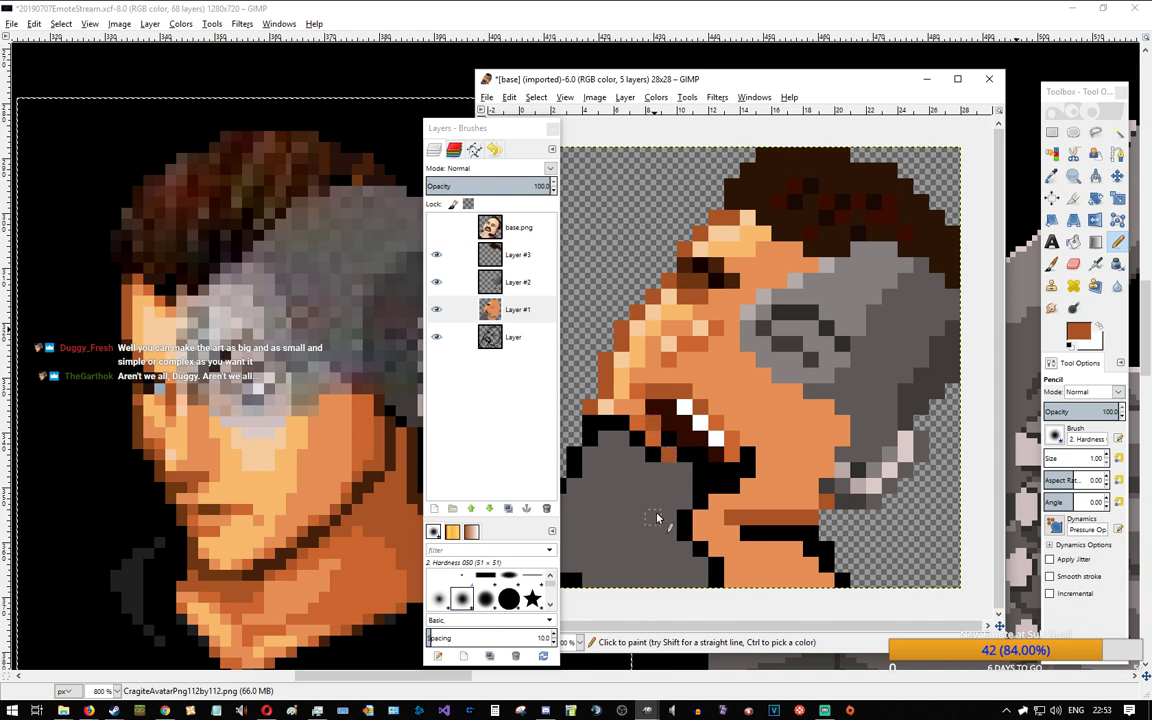
{"action": "key", "text": "ctrl+z"}
{"action": "left_click", "coordinate": [668, 443]}
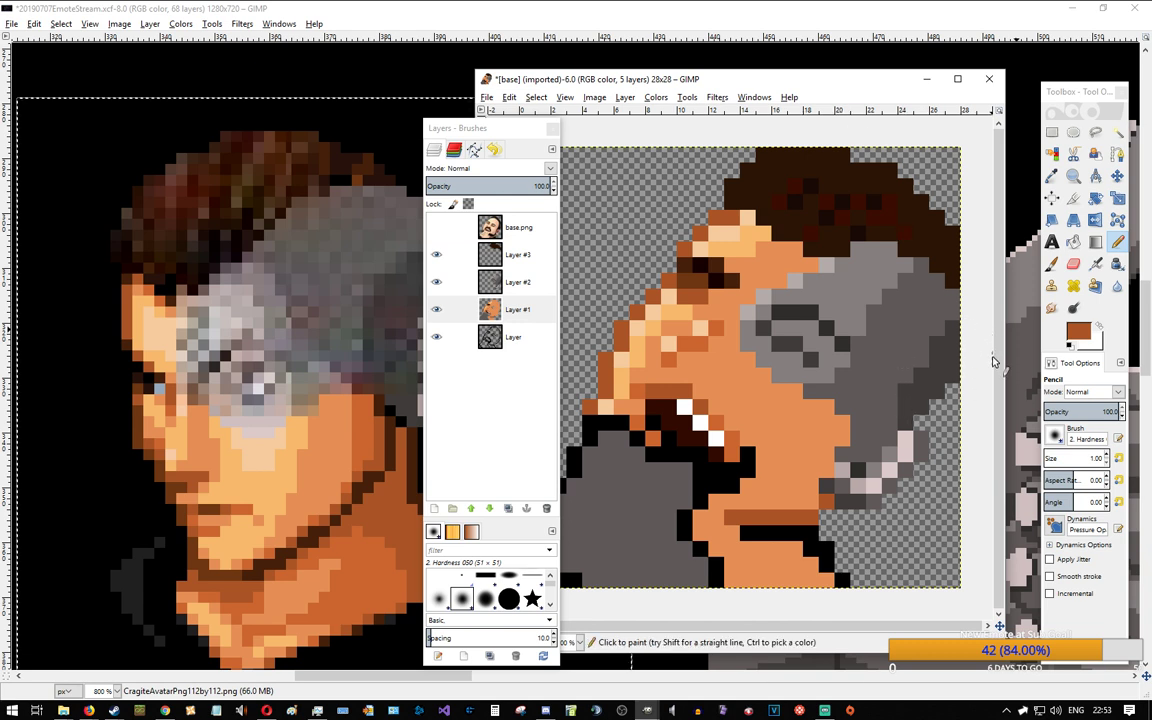
{"action": "left_click", "coordinate": [700, 518]}
Step: Toggle the visibility of Layer #1 and repeatedly of base.png to compare the drawn emote with the reference face
{"action": "left_click", "coordinate": [435, 311]}
{"action": "left_click", "coordinate": [435, 311]}
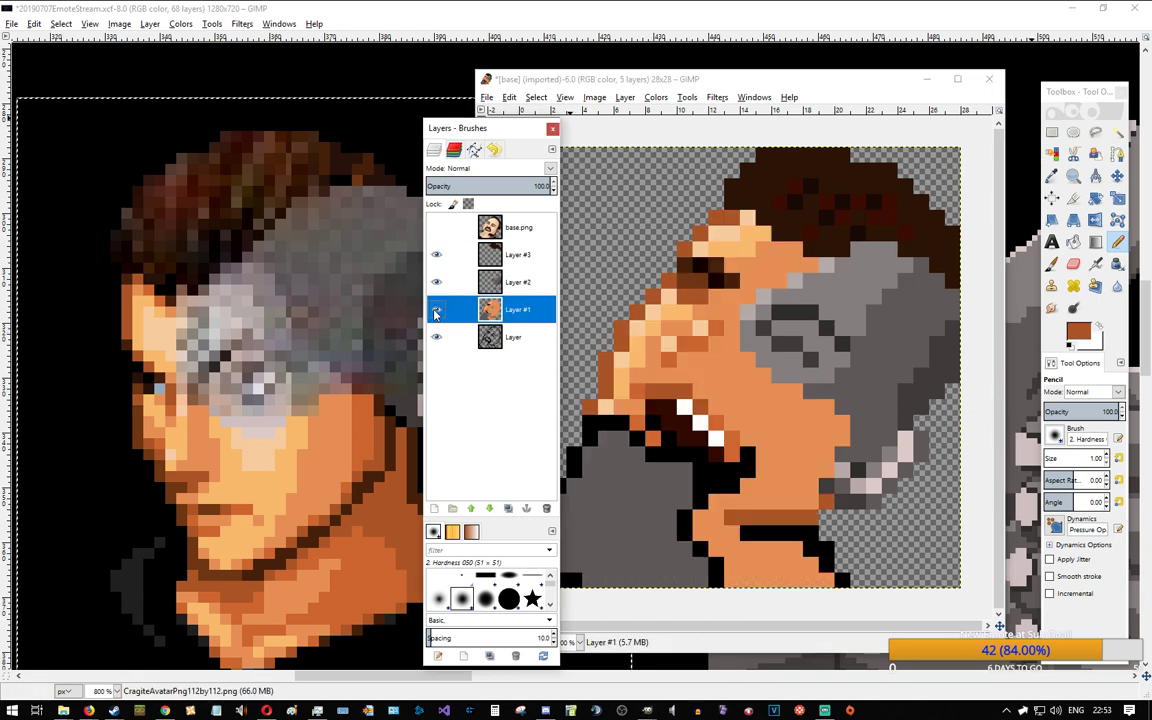
{"action": "left_click", "coordinate": [518, 227]}
{"action": "left_click", "coordinate": [518, 254]}
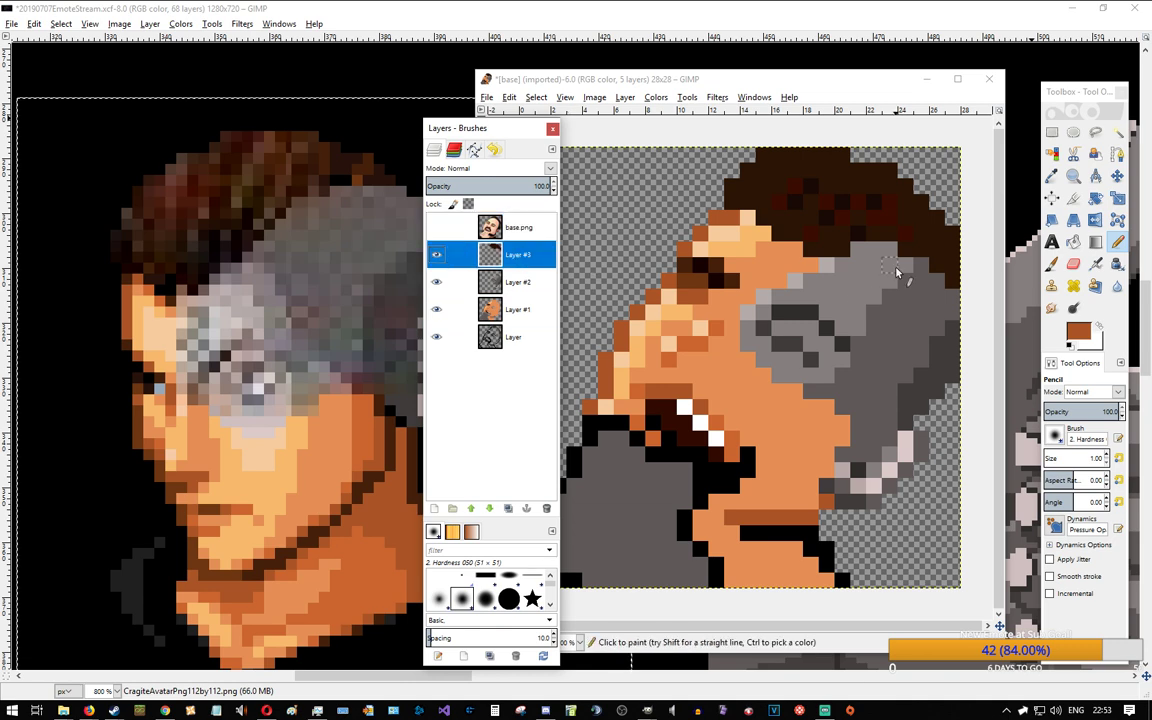
{"action": "left_click", "coordinate": [436, 229]}
{"action": "left_click", "coordinate": [436, 229]}
{"action": "left_click", "coordinate": [436, 229]}
{"action": "left_click", "coordinate": [436, 229]}
{"action": "left_click", "coordinate": [436, 229]}
{"action": "left_click", "coordinate": [436, 229]}
{"action": "left_click", "coordinate": [436, 229]}
{"action": "left_click", "coordinate": [436, 229]}
{"action": "left_click", "coordinate": [436, 229]}
{"action": "left_click", "coordinate": [436, 229]}
{"action": "left_click", "coordinate": [436, 229]}
{"action": "left_click", "coordinate": [436, 229]}
{"action": "left_click", "coordinate": [436, 229]}
{"action": "left_click", "coordinate": [436, 229]}
{"action": "left_click", "coordinate": [436, 229]}
{"action": "left_click", "coordinate": [436, 229]}
{"action": "left_click", "coordinate": [436, 229]}
{"action": "left_click", "coordinate": [436, 229]}
{"action": "left_click", "coordinate": [436, 229]}
{"action": "left_click", "coordinate": [436, 229]}
{"action": "left_click", "coordinate": [436, 229]}
{"action": "left_click", "coordinate": [436, 229]}
{"action": "left_click", "coordinate": [436, 229]}
{"action": "left_click", "coordinate": [436, 229]}
{"action": "left_click", "coordinate": [436, 229]}
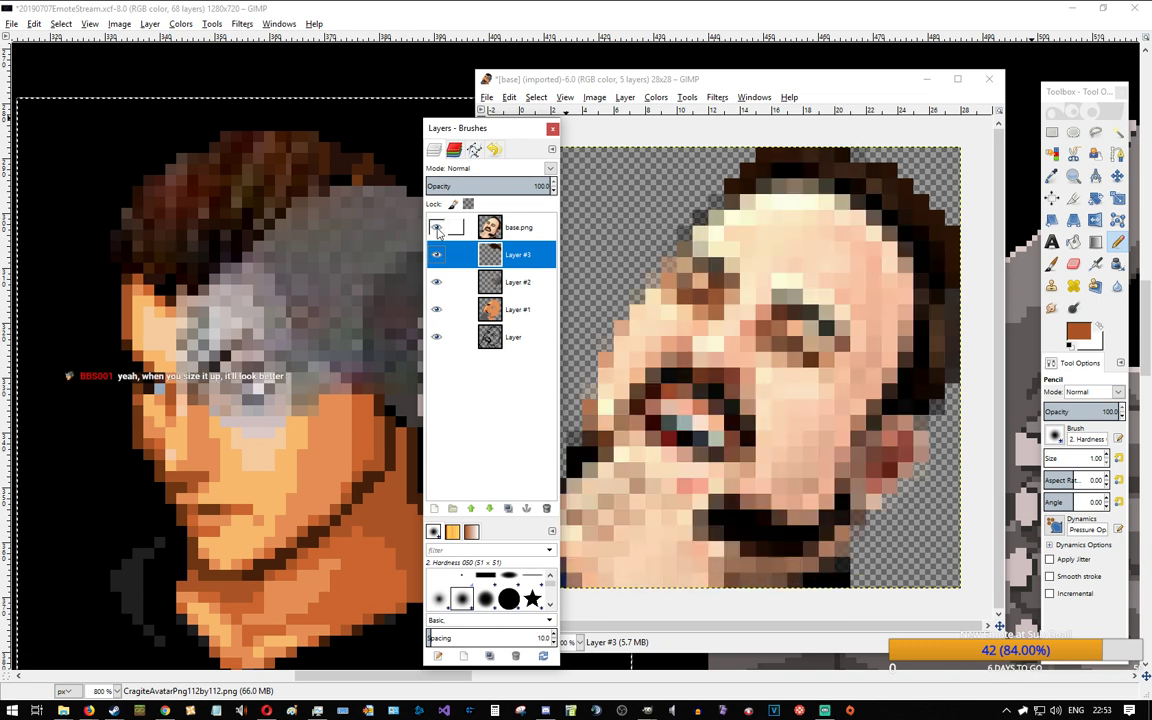
{"action": "left_click", "coordinate": [436, 229]}
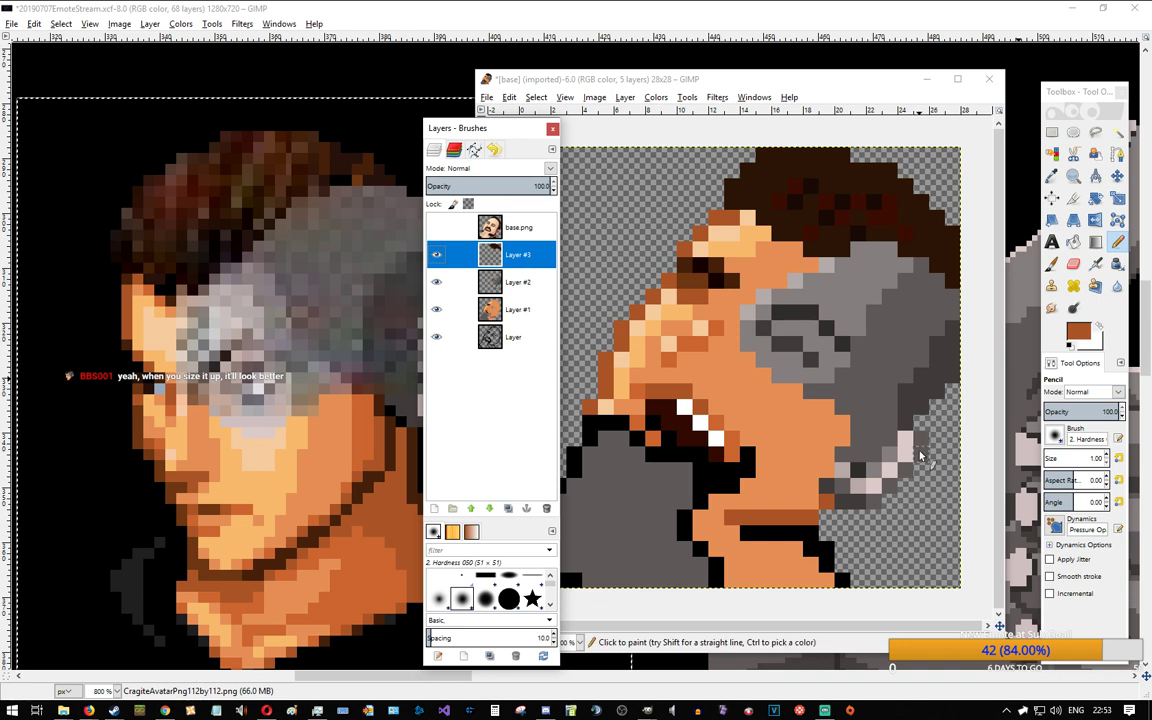
Step: On Layer #2, sample dark greys from the artwork and pencil darker shading along the metal plate's back edge and the ear's outer edge
{"action": "left_click", "coordinate": [923, 395], "text": "ctrl"}
{"action": "left_click", "coordinate": [467, 281]}
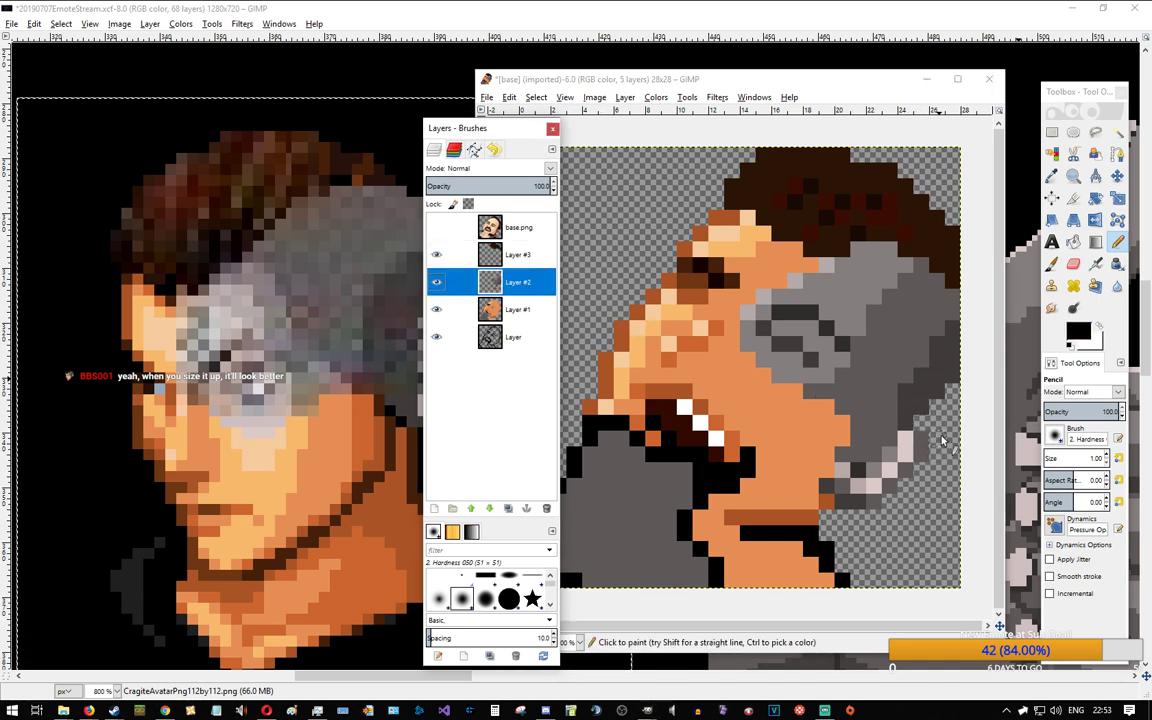
{"action": "left_click", "coordinate": [904, 422], "text": "ctrl"}
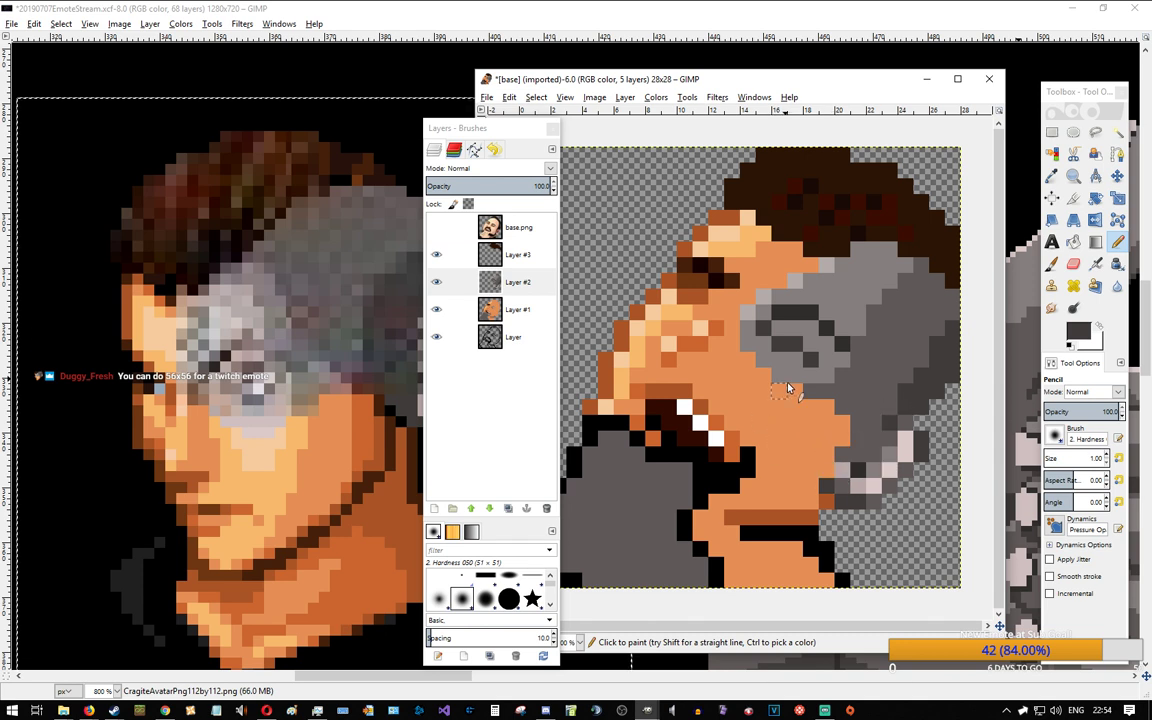
{"action": "left_click", "coordinate": [827, 329], "text": "ctrl"}
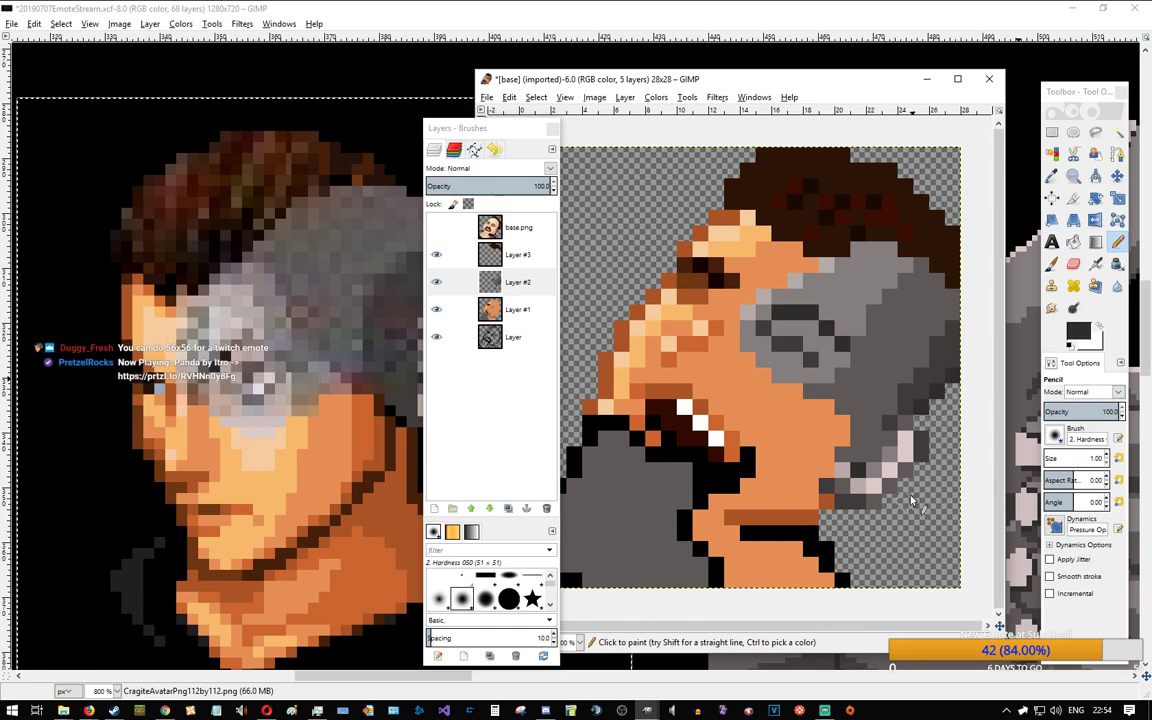
{"action": "left_click", "coordinate": [938, 266]}
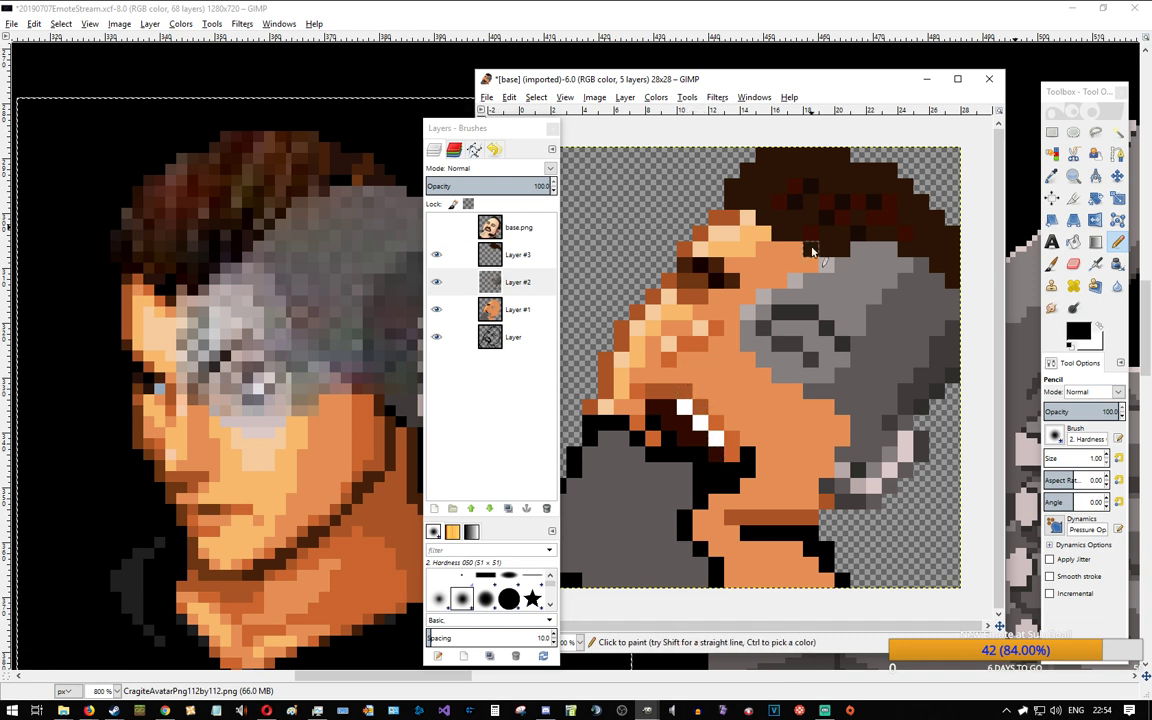
Step: Pencil a two-pixel black mark above the upper lip, testing its position with undo and redo
{"action": "left_click", "coordinate": [693, 376]}
{"action": "key", "text": "ctrl+z"}
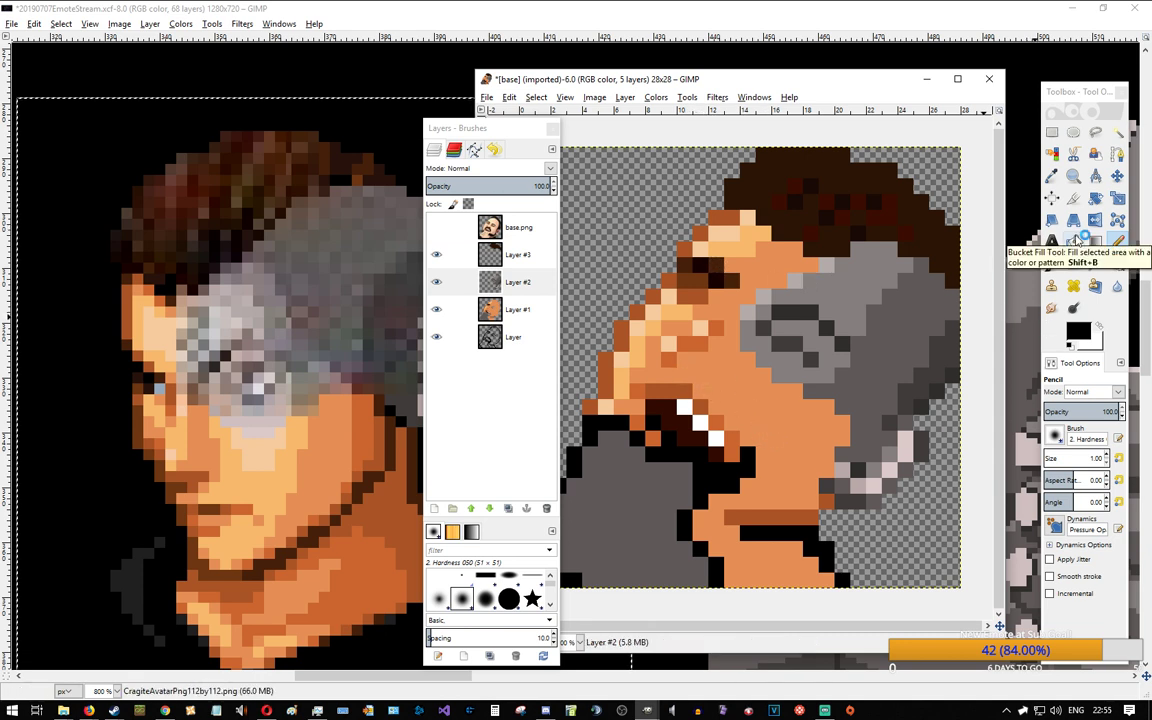
{"action": "key", "text": "ctrl+y"}
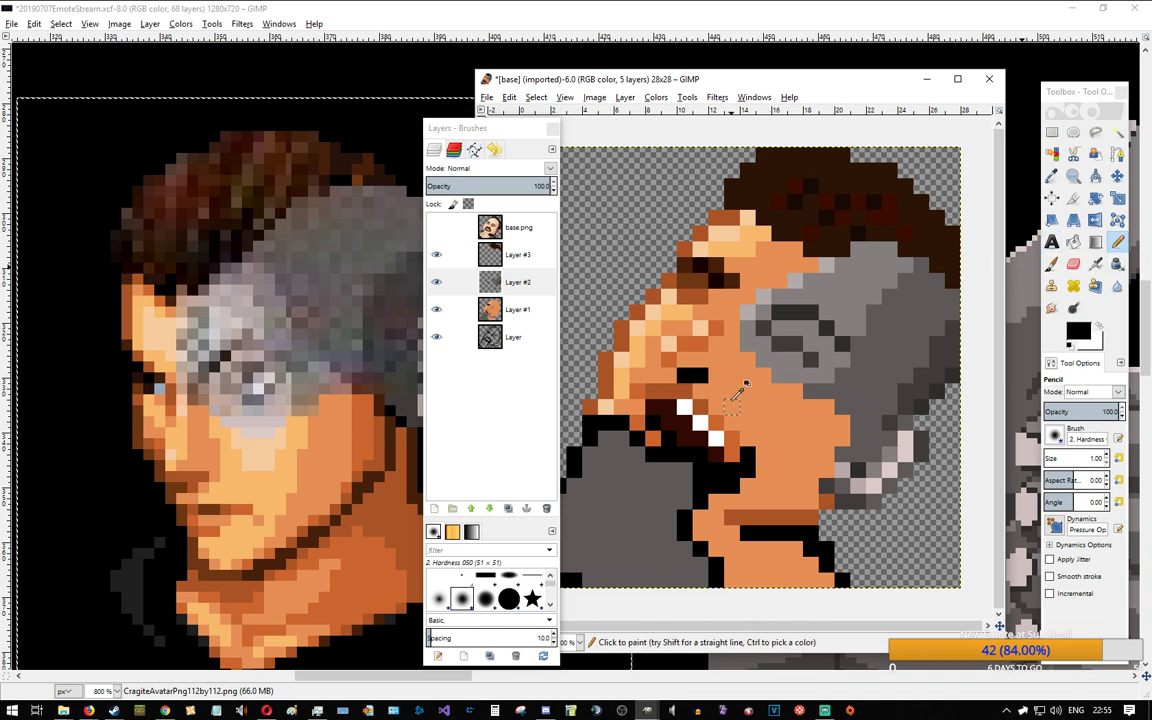
{"action": "key", "text": "ctrl+z"}
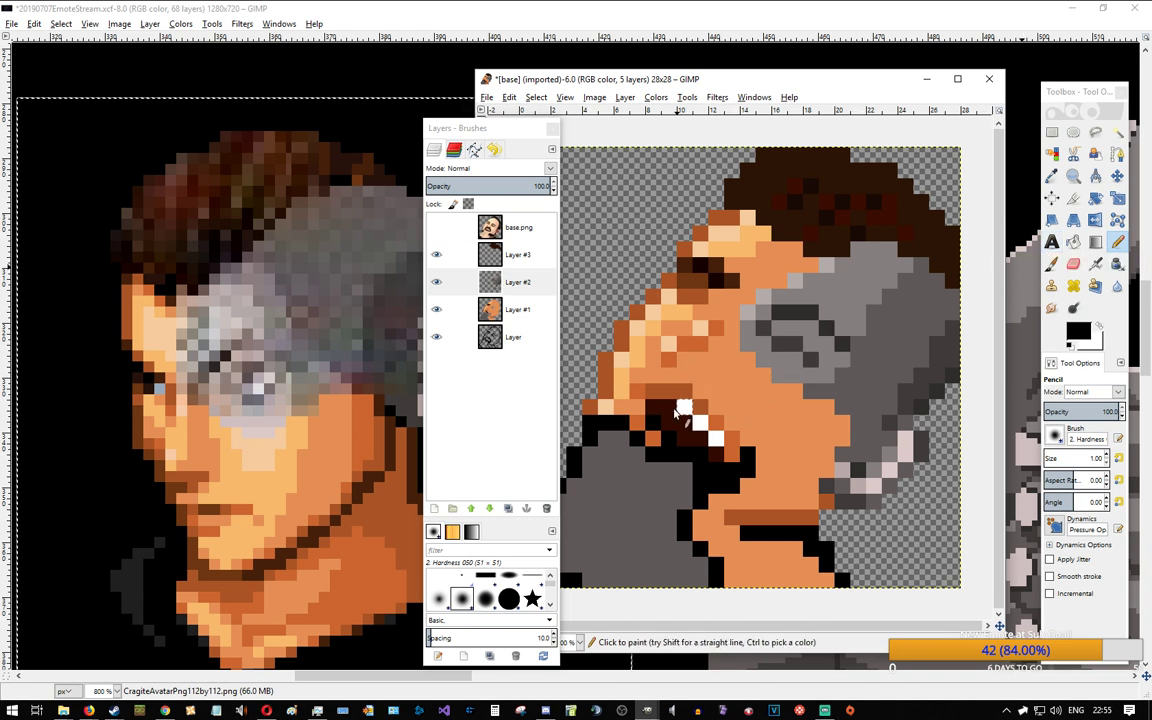
{"action": "key", "text": "ctrl+y"}
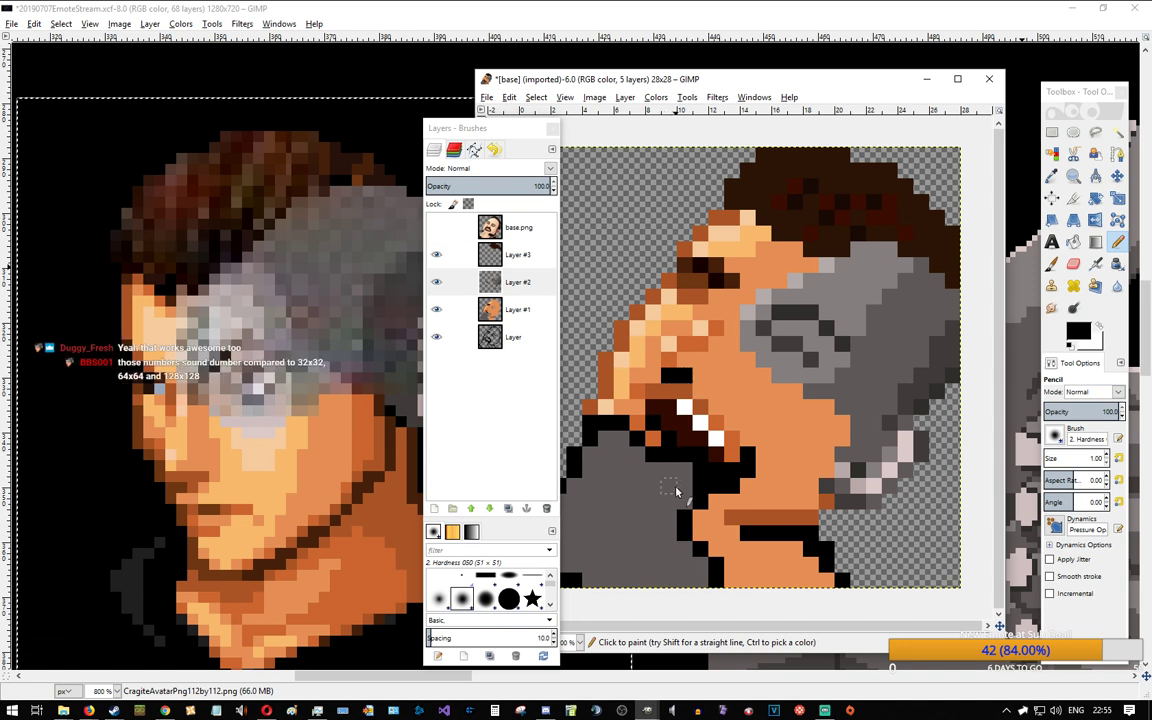
Step: Undo the black mark and, on Layer #1, pencil a dark brown nostril pixel above the upper lip using the eye area's brown
{"action": "key", "text": "ctrl+z"}
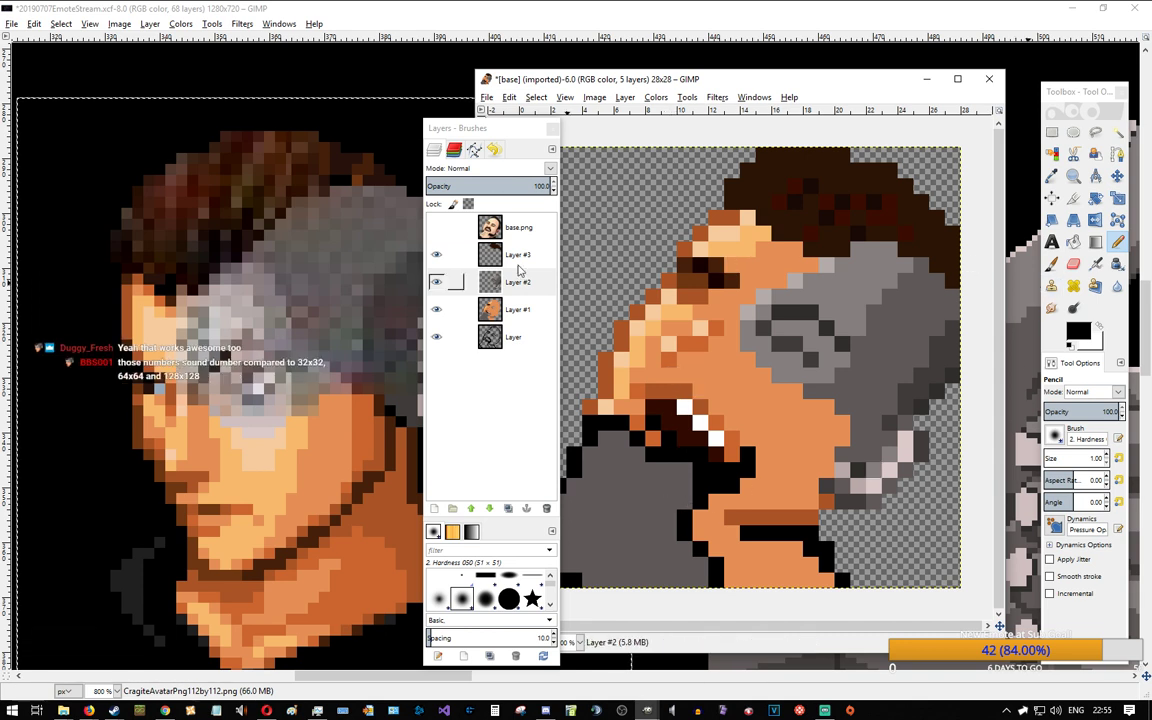
{"action": "left_click", "coordinate": [518, 309]}
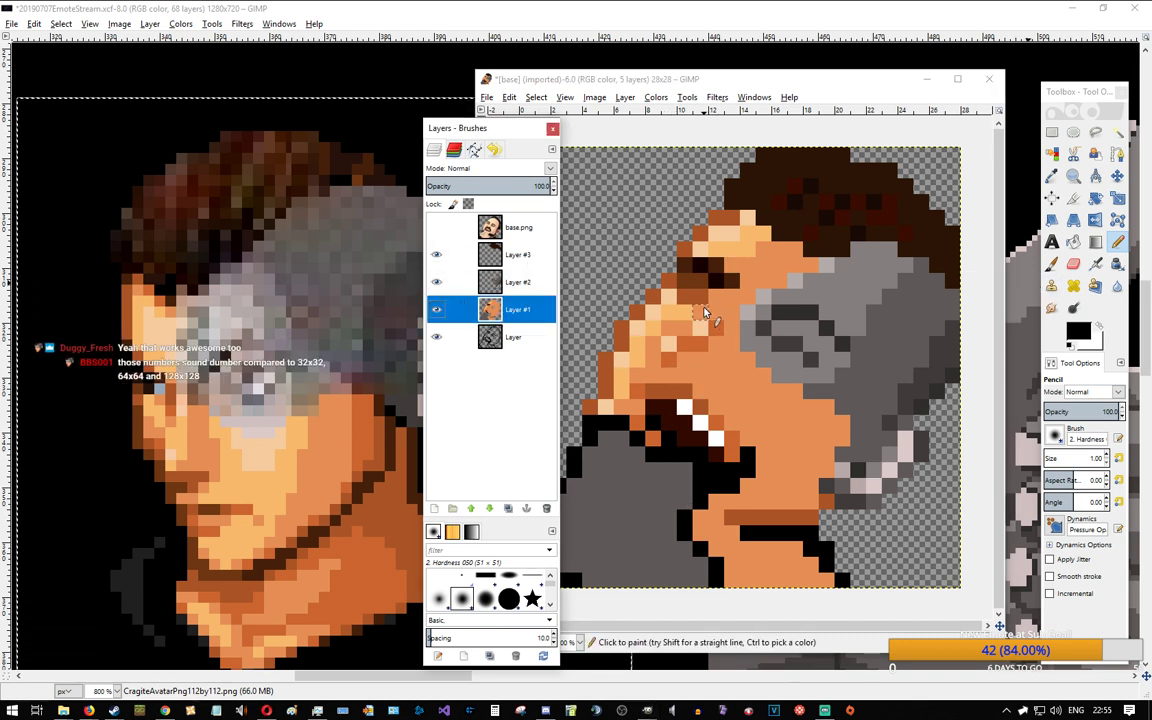
{"action": "left_click", "coordinate": [700, 278], "text": "ctrl"}
{"action": "left_click", "coordinate": [684, 376]}
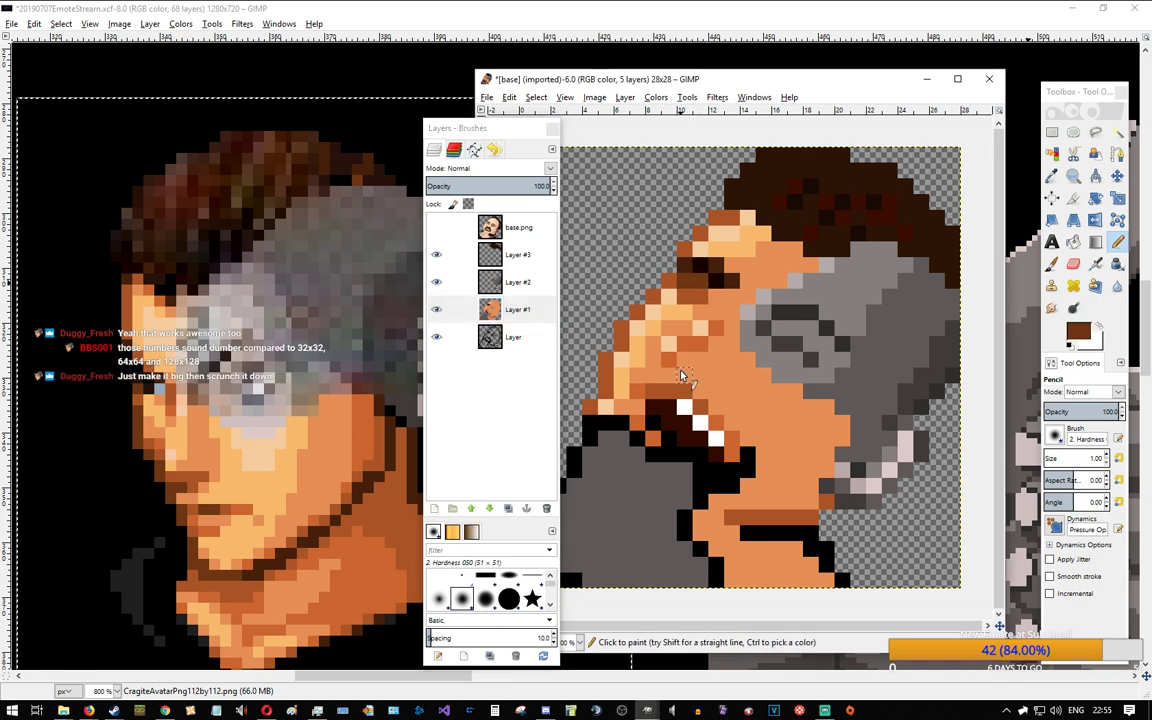
{"action": "key", "text": "ctrl+z"}
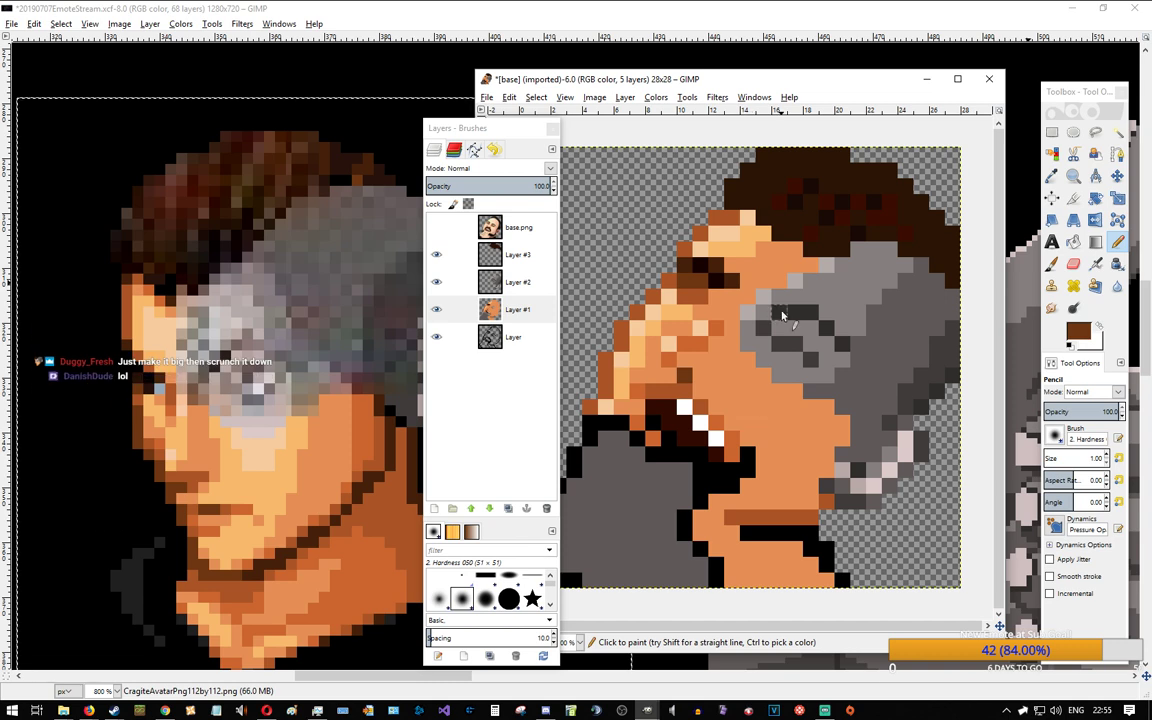
Step: Reframe the avatar head in the 20190707EmoteStream image and view it beside the Layers dialog and the emote
{"action": "left_click", "coordinate": [491, 9]}
{"action": "scroll", "coordinate": [707, 340], "scroll_direction": "down", "scroll_amount": 7}
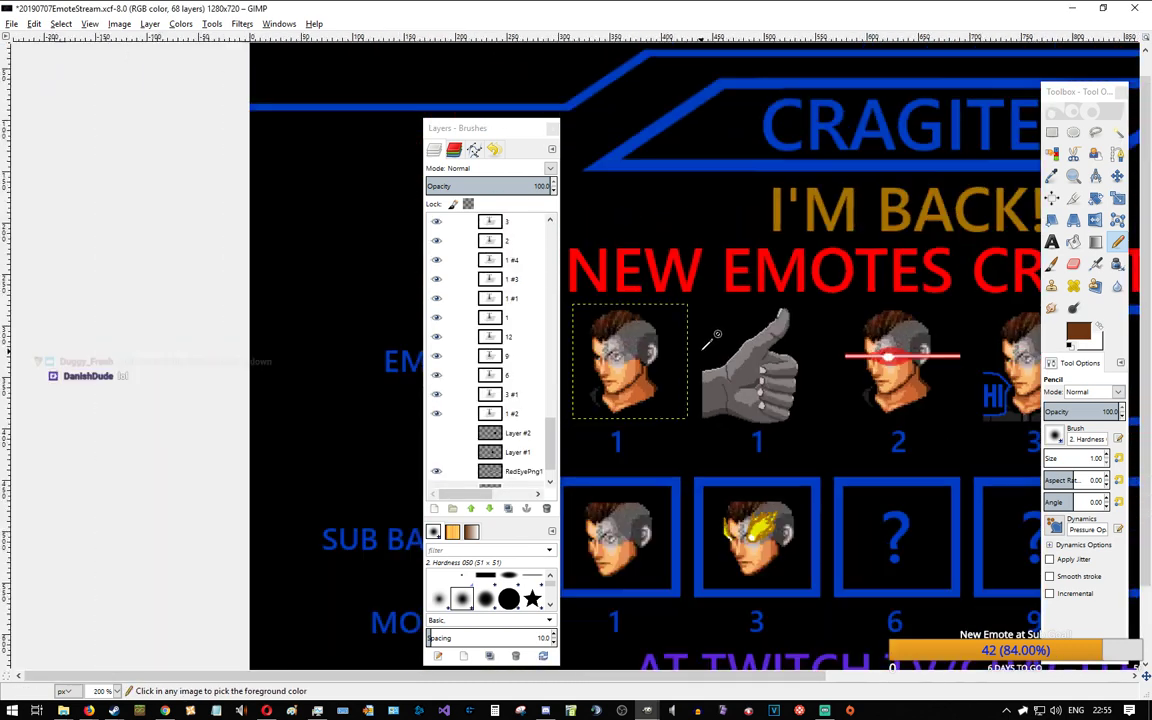
{"action": "scroll", "coordinate": [700, 355], "scroll_direction": "up", "scroll_amount": 1}
{"action": "left_click_drag", "start_coordinate": [495, 129], "coordinate": [244, 154]}
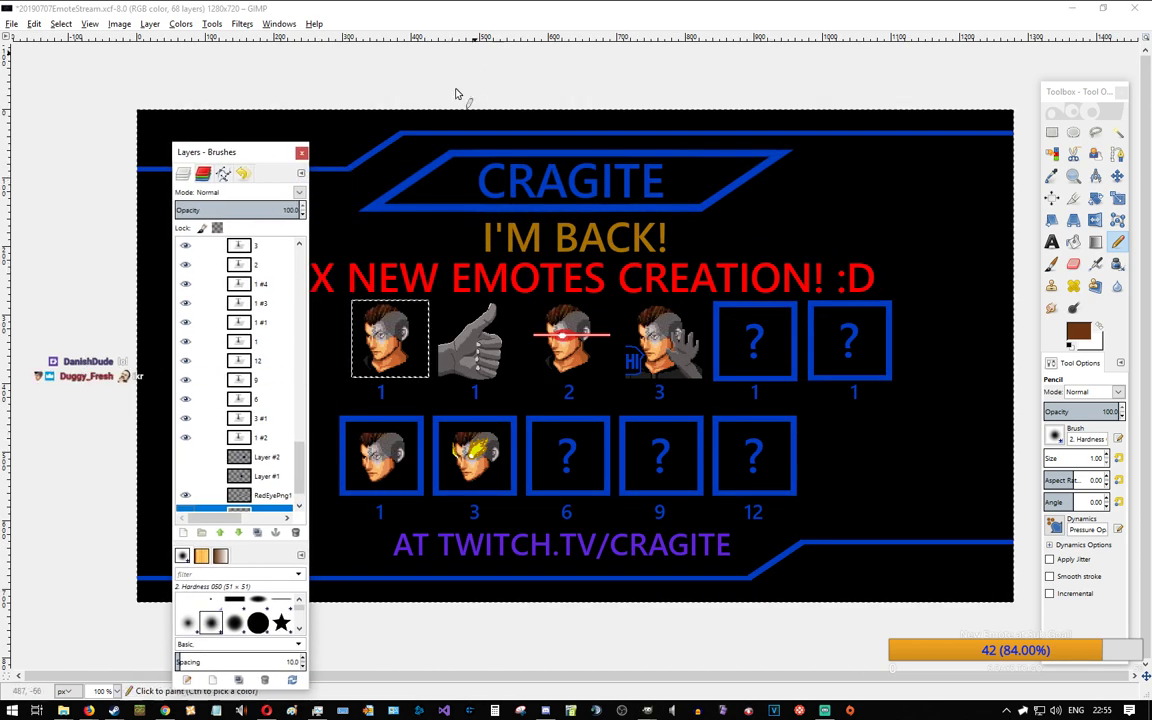
{"action": "scroll", "coordinate": [385, 330], "scroll_direction": "up", "scroll_amount": 5}
{"action": "scroll", "coordinate": [386, 330], "scroll_direction": "up", "scroll_amount": 1}
{"action": "scroll", "coordinate": [386, 330], "scroll_direction": "down", "scroll_amount": 1}
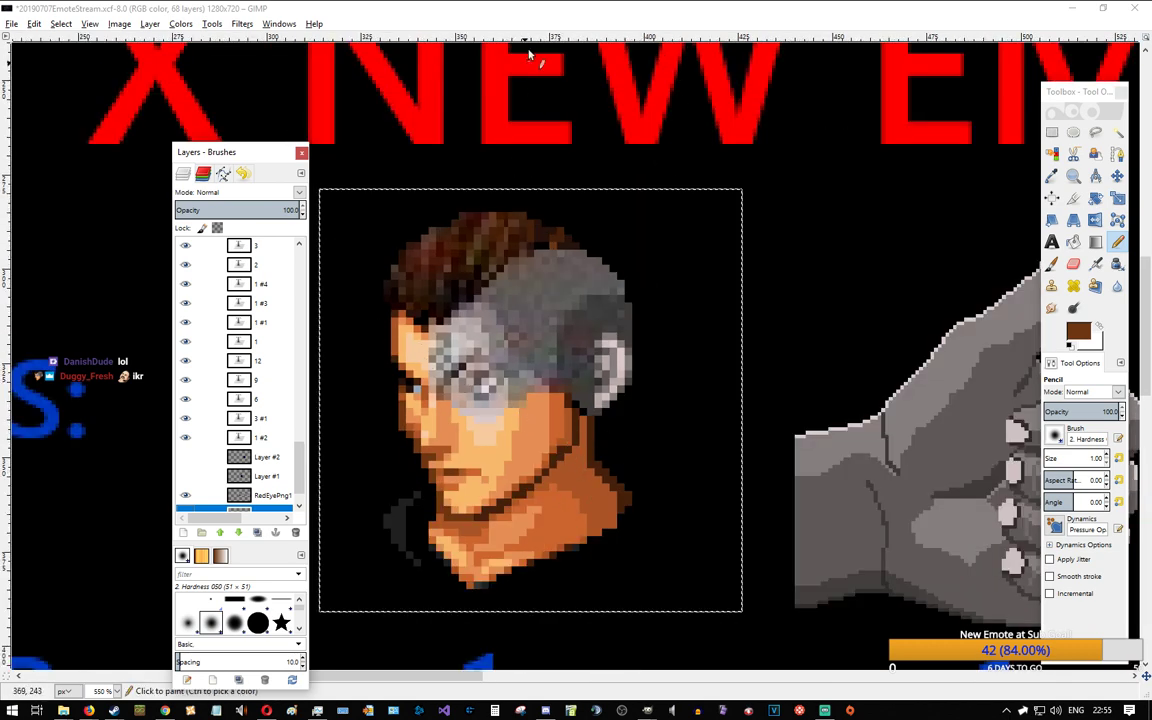
{"action": "scroll", "coordinate": [385, 679], "scroll_direction": "right", "scroll_amount": 5}
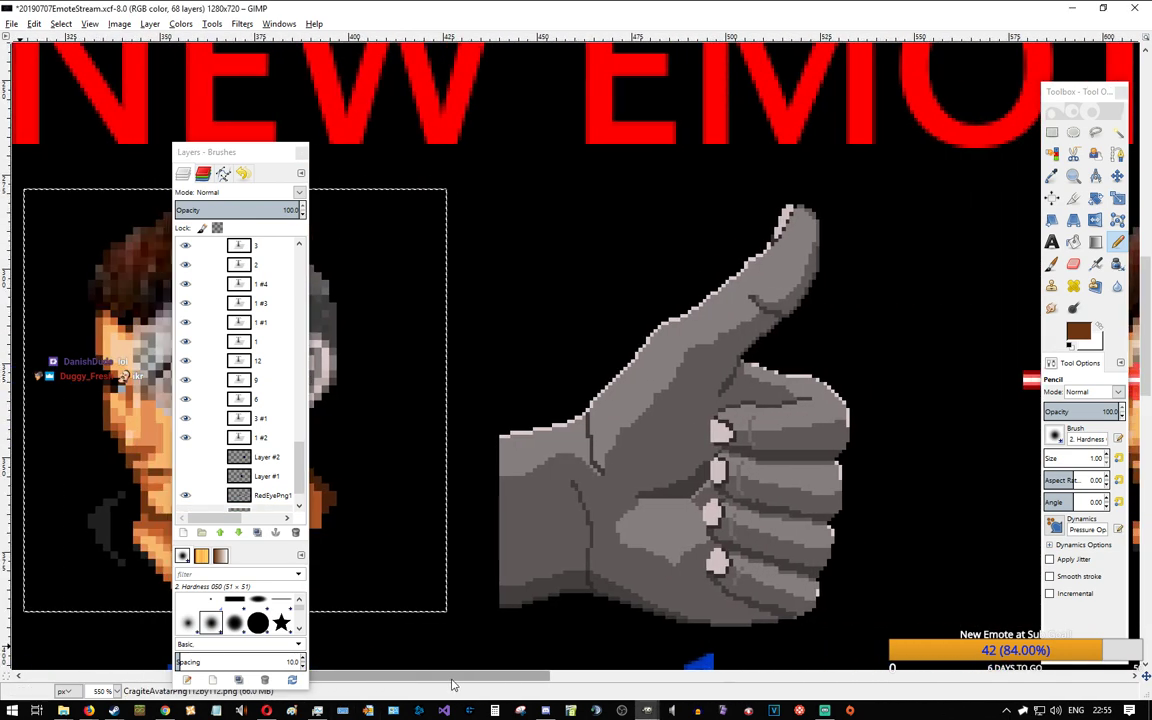
{"action": "left_click_drag", "start_coordinate": [220, 154], "coordinate": [400, 119]}
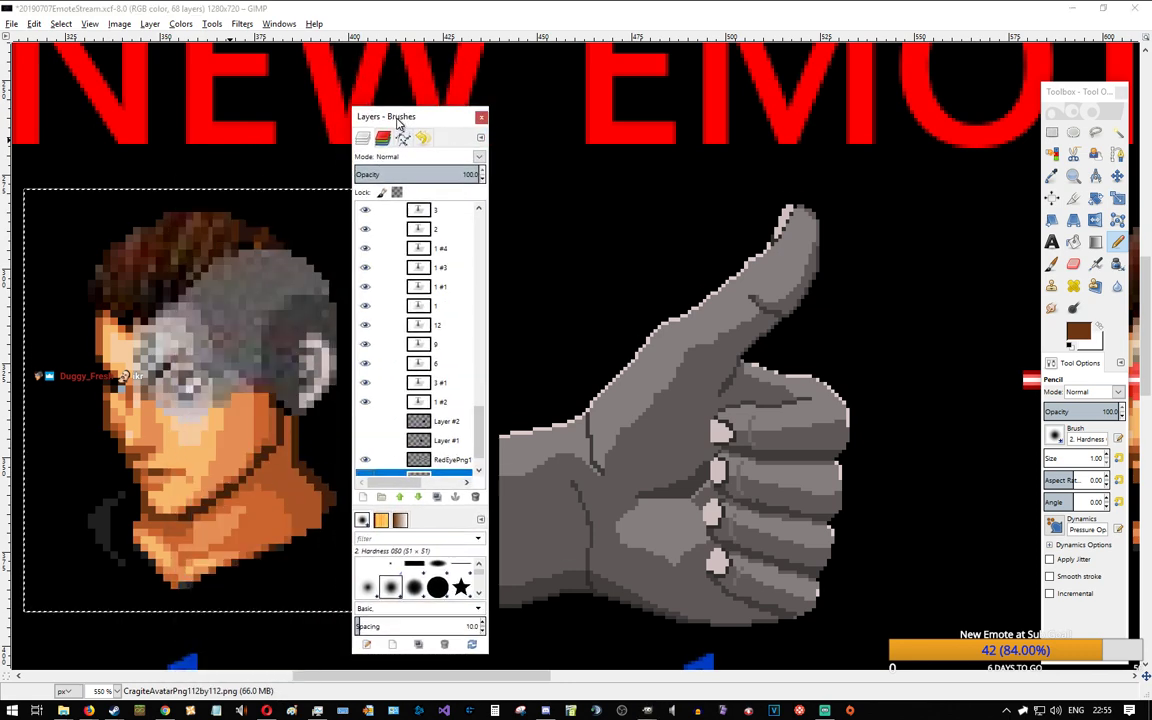
{"action": "key", "text": "alt+Tab"}
{"action": "key", "text": "alt+Tab"}
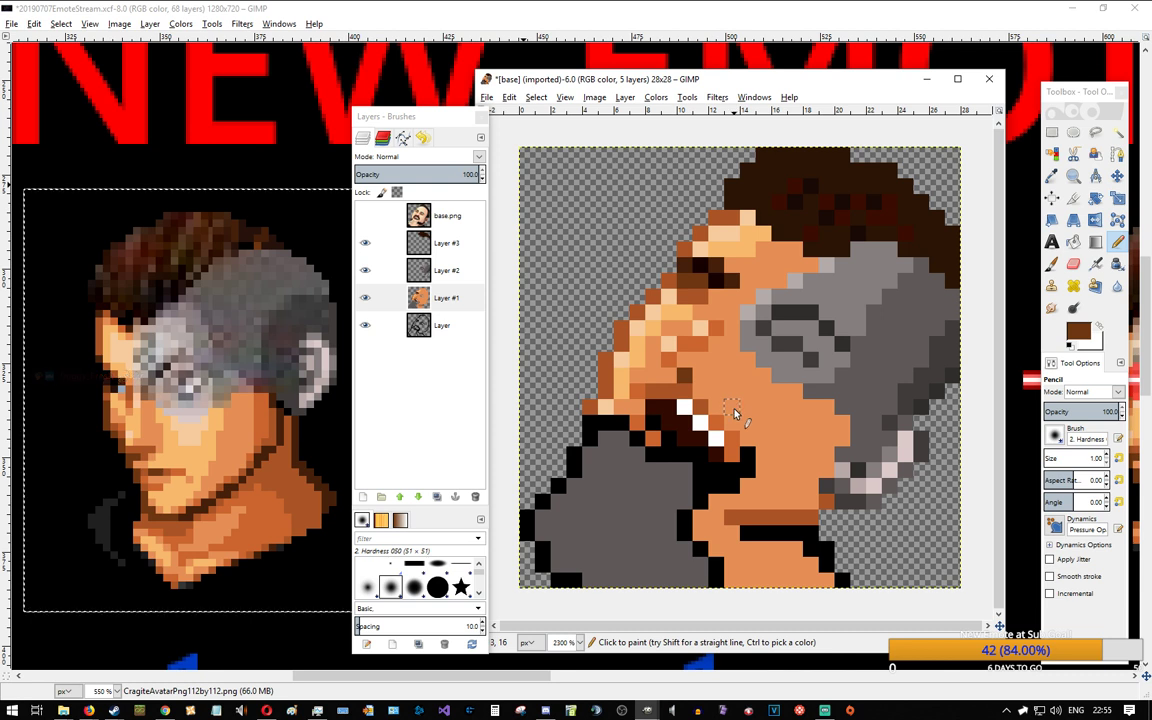
Step: Test extra dark brown pixels around the nostril, then sample the lighter reddish brown near the eye and pencil one pixel beside the nostril
{"action": "left_click", "coordinate": [668, 376]}
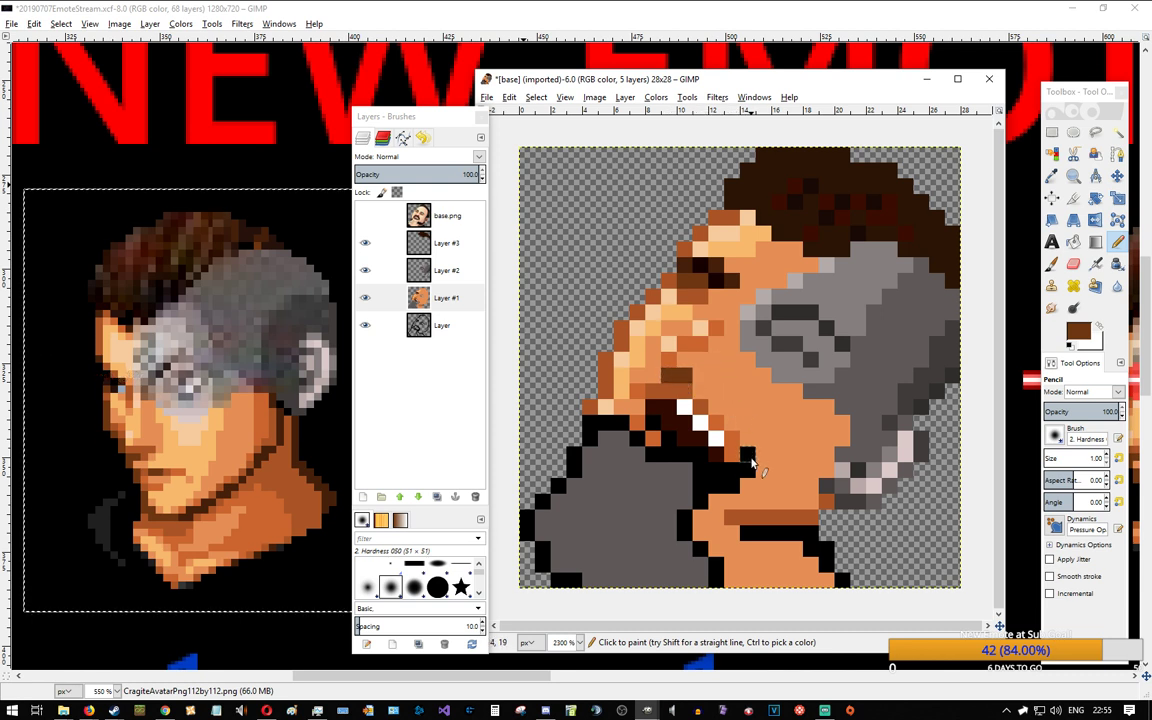
{"action": "key", "text": "ctrl+z"}
{"action": "left_click", "coordinate": [697, 377]}
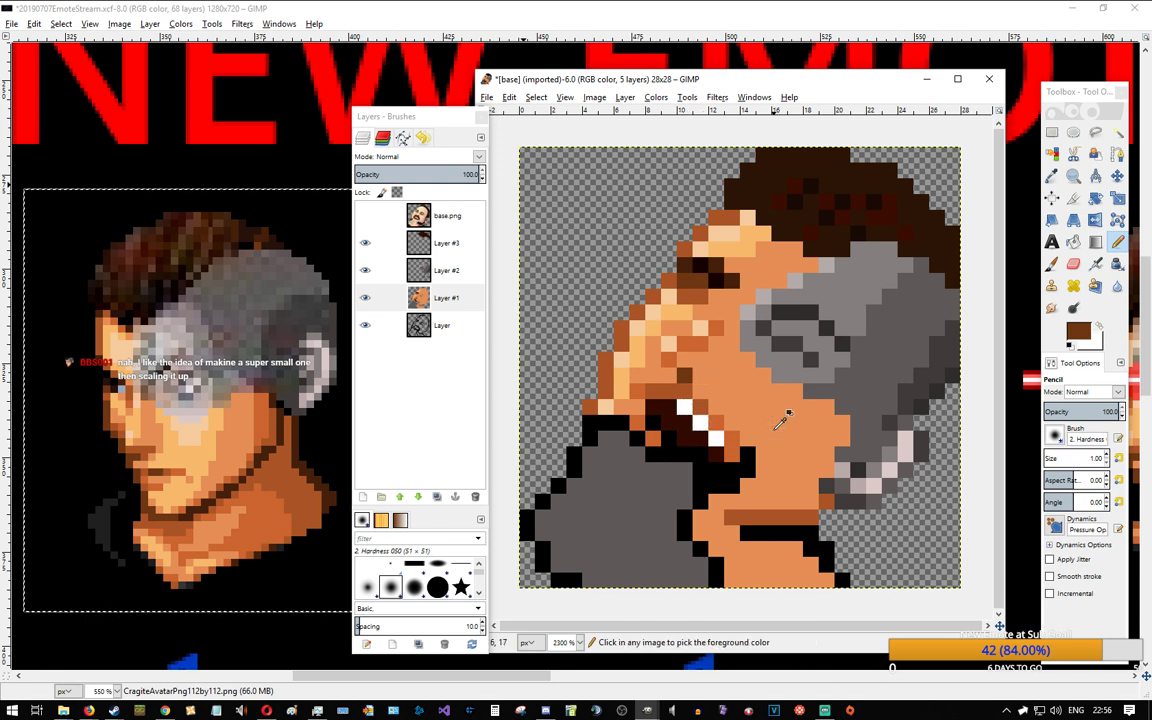
{"action": "left_click", "coordinate": [704, 412]}
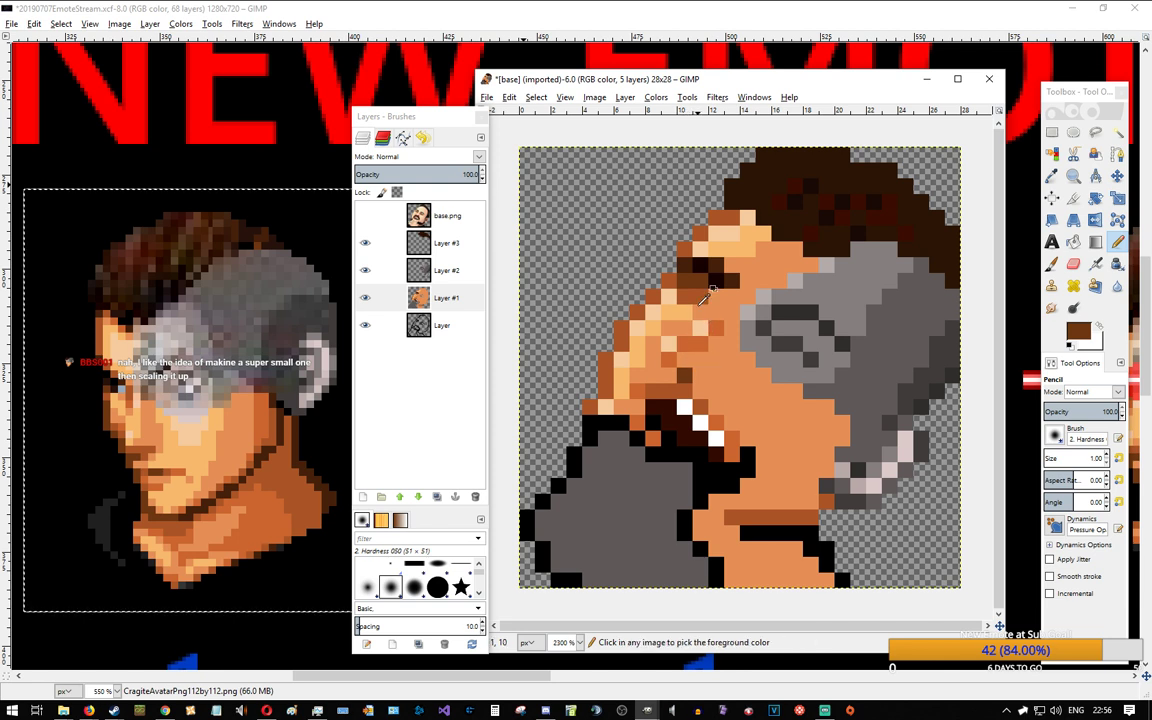
{"action": "left_click", "coordinate": [698, 294], "text": "ctrl"}
{"action": "left_click", "coordinate": [670, 360]}
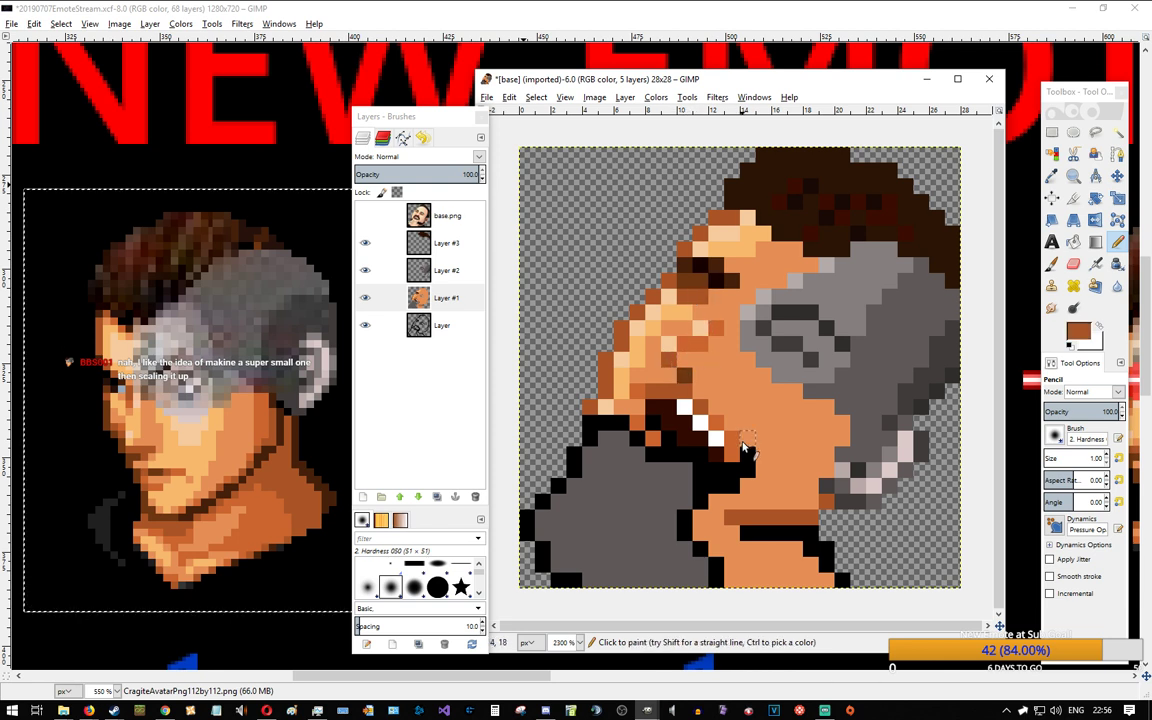
{"action": "left_click", "coordinate": [684, 376]}
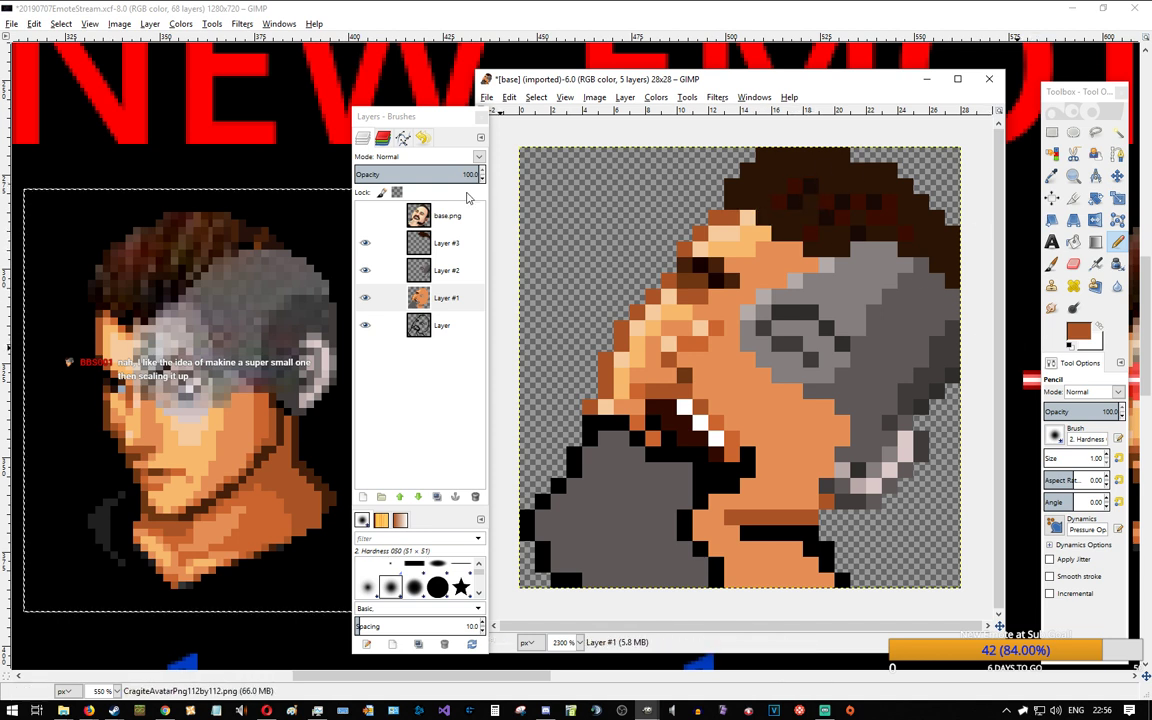
Step: On Layer #3, sample dark red and near-black tones from the hair and pencil scattered pixels across its front and top
{"action": "left_click", "coordinate": [446, 243]}
{"action": "left_click", "coordinate": [789, 203], "text": "ctrl"}
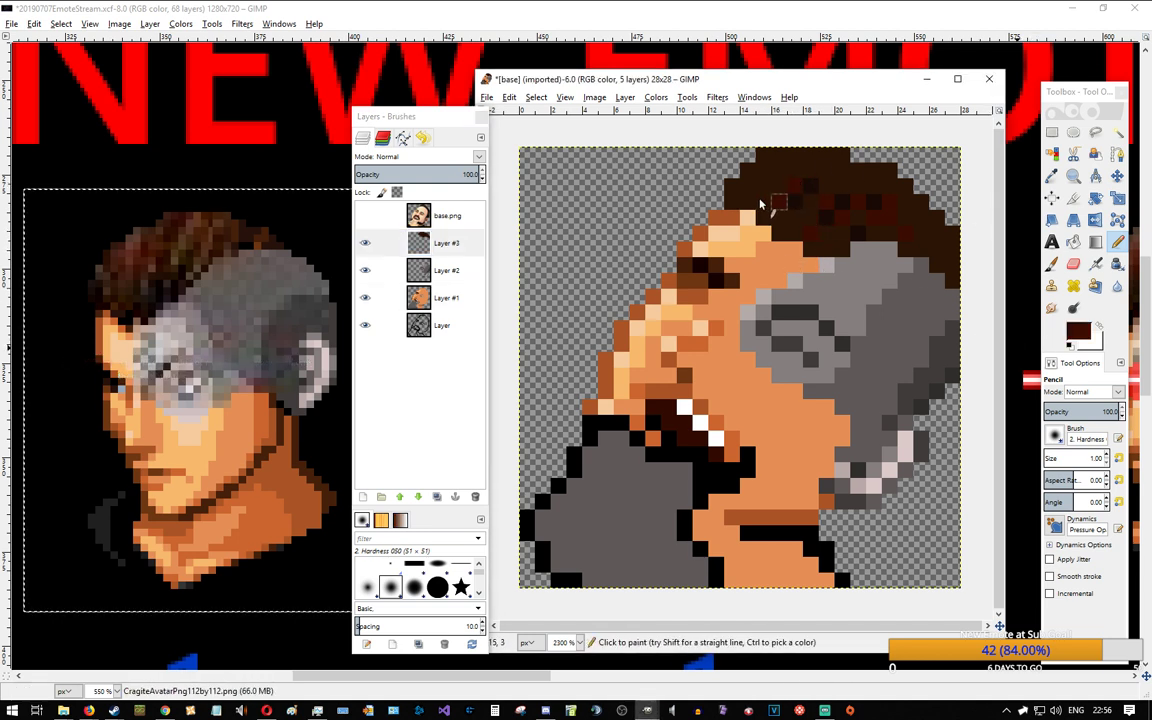
{"action": "left_click", "coordinate": [763, 186]}
{"action": "left_click", "coordinate": [776, 174]}
{"action": "left_click", "coordinate": [810, 184], "text": "ctrl"}
{"action": "left_click", "coordinate": [795, 171]}
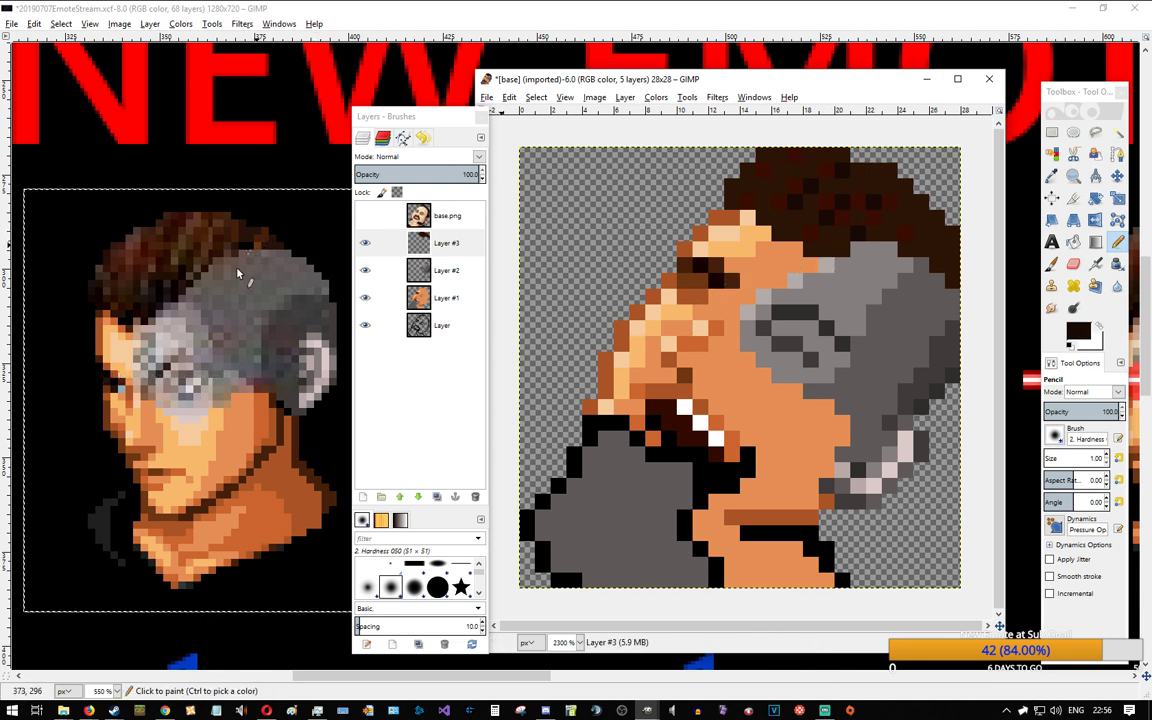
Step: Examine the avatar's hair at 1100 % zoom in the banner image, with the emote and Layers dialog arranged beside it
{"action": "left_click", "coordinate": [248, 7]}
{"action": "scroll", "coordinate": [128, 345], "scroll_direction": "up", "scroll_amount": 1}
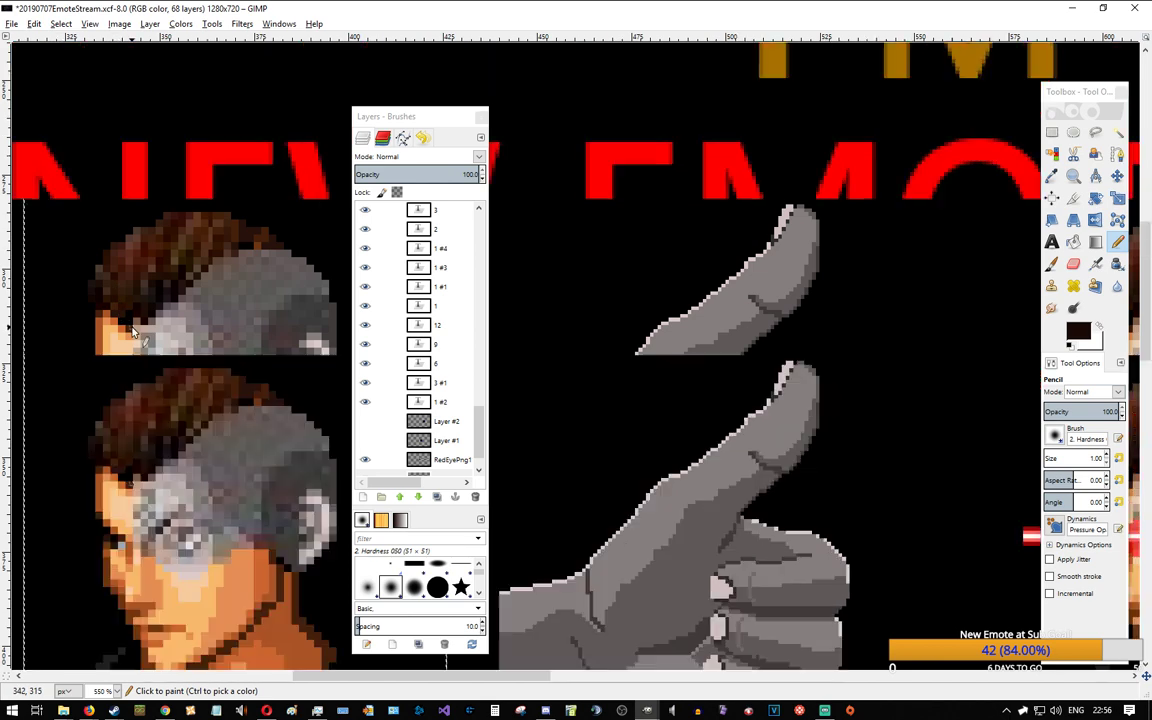
{"action": "scroll", "coordinate": [120, 323], "scroll_direction": "down", "scroll_amount": 2}
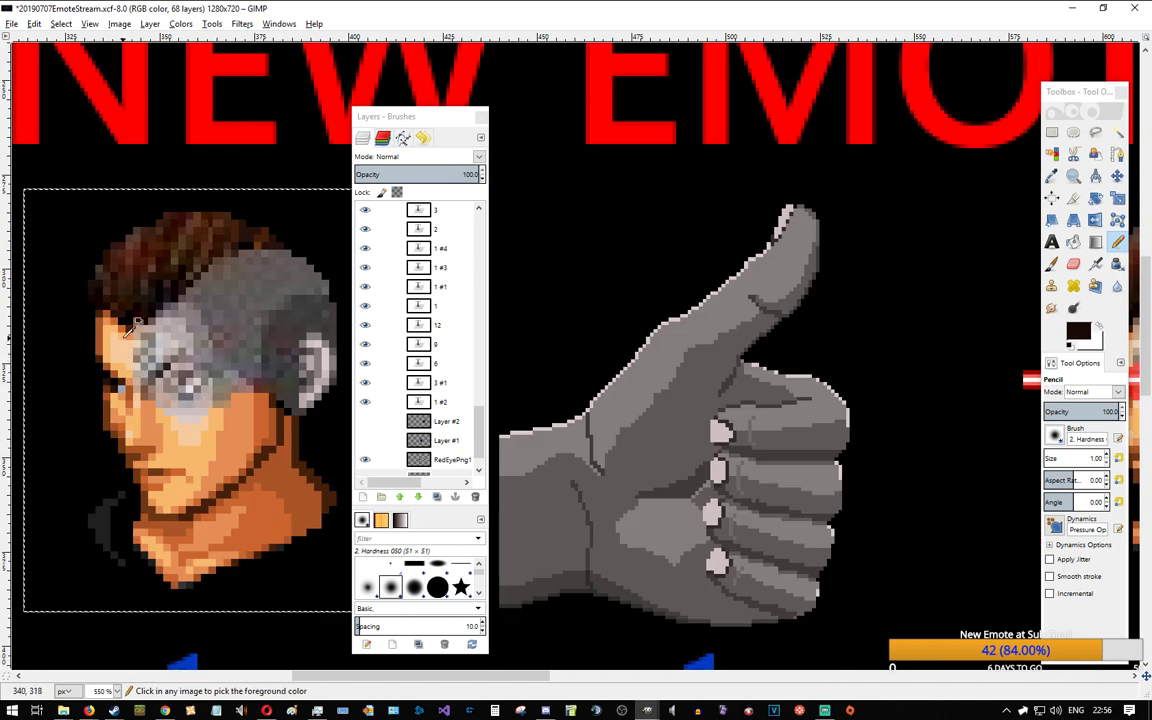
{"action": "scroll", "coordinate": [120, 323], "scroll_direction": "up", "scroll_amount": 2, "text": "ctrl"}
{"action": "scroll", "coordinate": [137, 322], "scroll_direction": "down", "scroll_amount": 3, "text": "ctrl"}
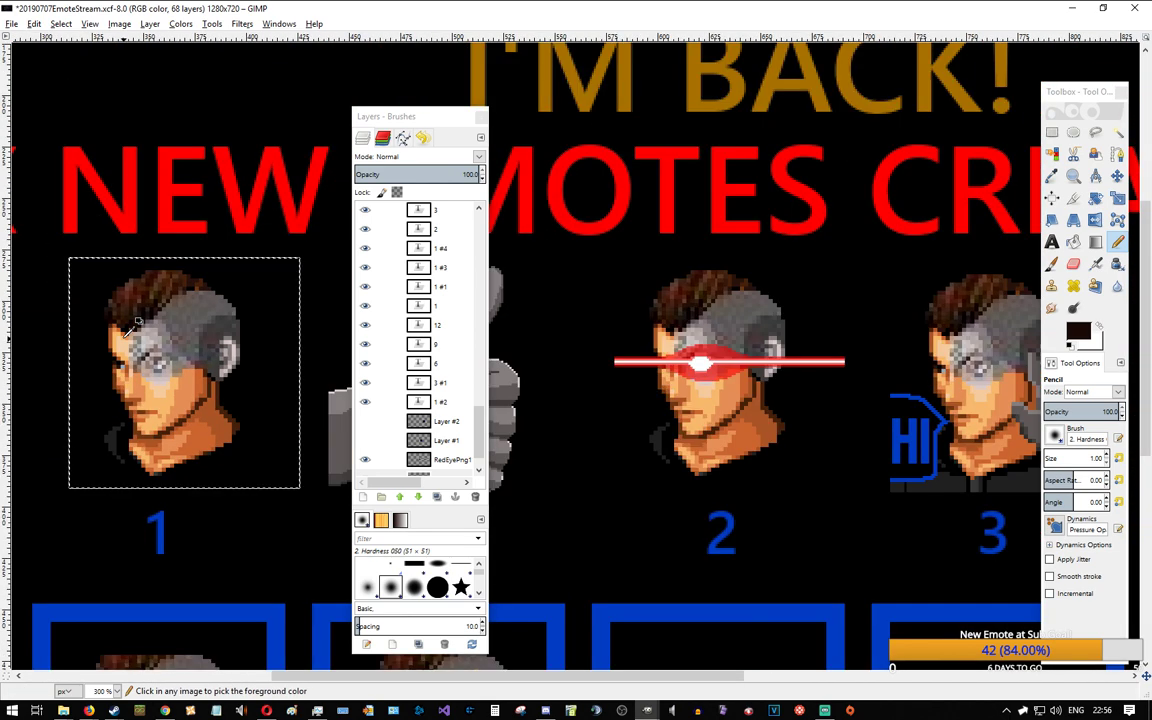
{"action": "scroll", "coordinate": [137, 322], "scroll_direction": "up", "scroll_amount": 3, "text": "ctrl"}
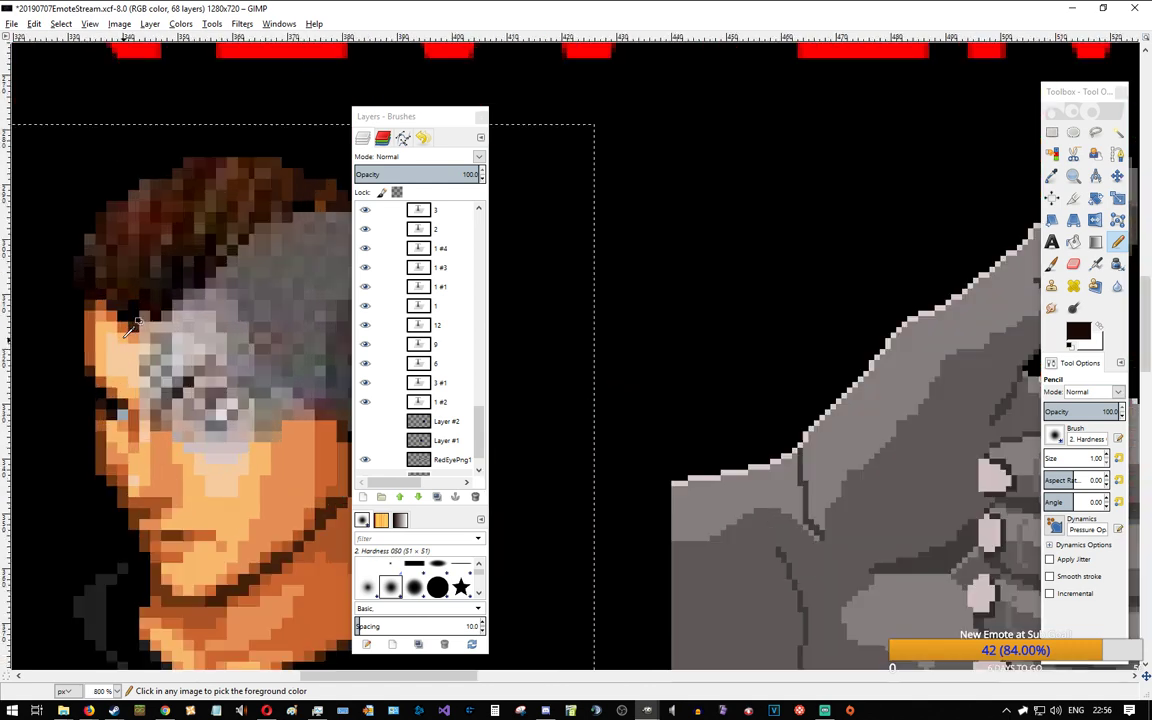
{"action": "scroll", "coordinate": [128, 328], "scroll_direction": "up", "scroll_amount": 1, "text": "ctrl"}
{"action": "left_click_drag", "start_coordinate": [380, 116], "coordinate": [423, 110]}
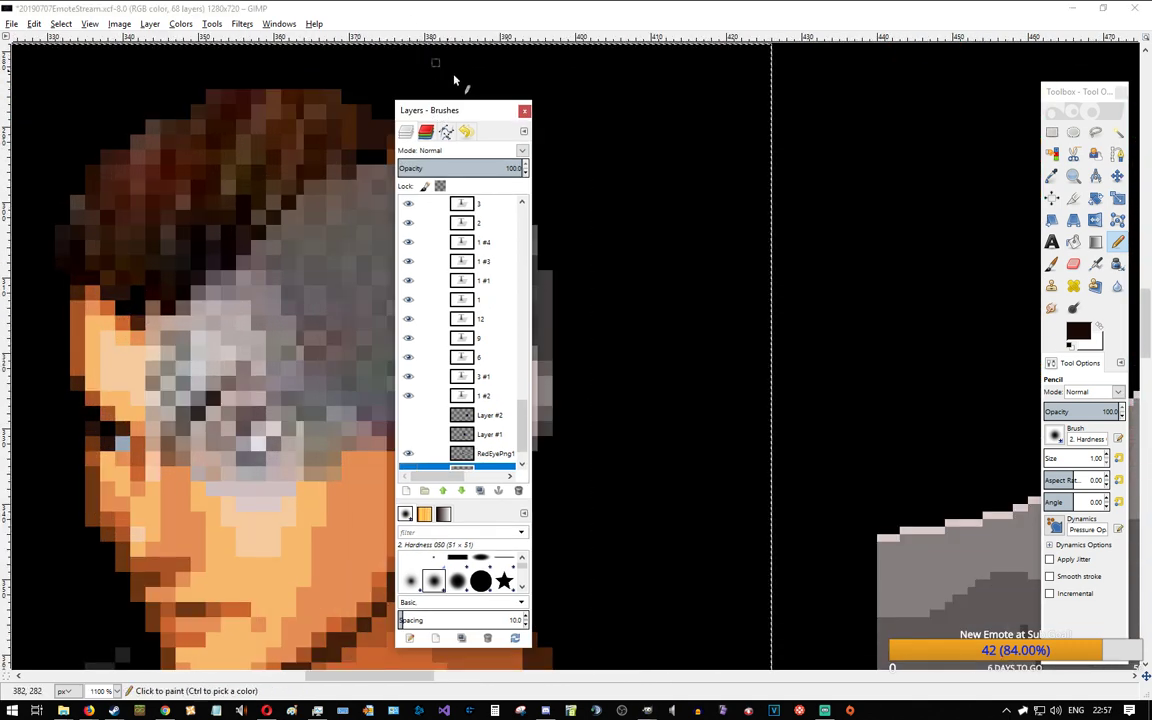
{"action": "left_click_drag", "start_coordinate": [1147, 332], "coordinate": [1148, 335]}
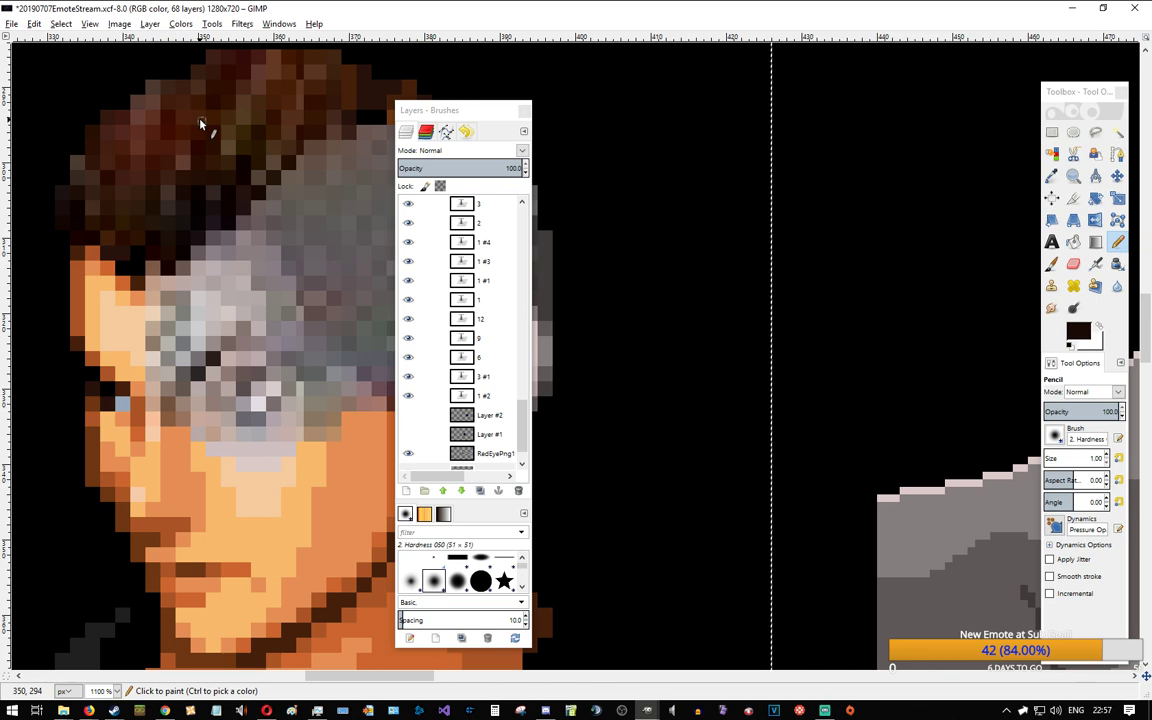
{"action": "key", "text": "alt+Tab"}
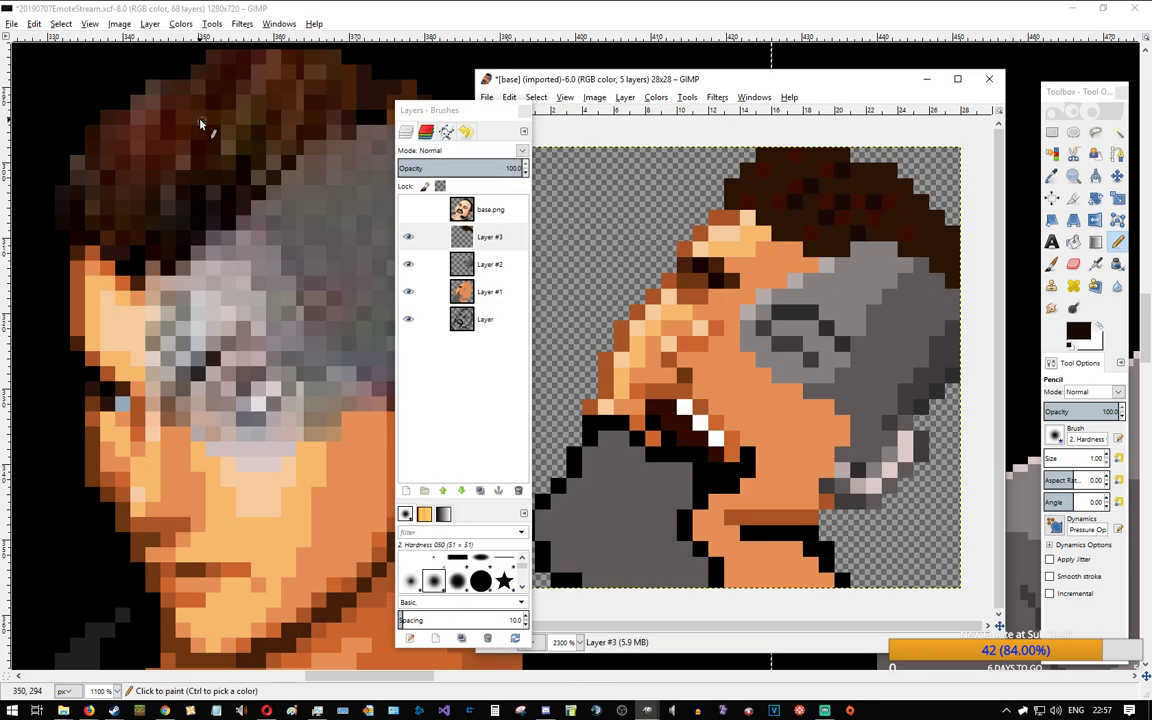
{"action": "left_click_drag", "start_coordinate": [540, 84], "coordinate": [584, 90]}
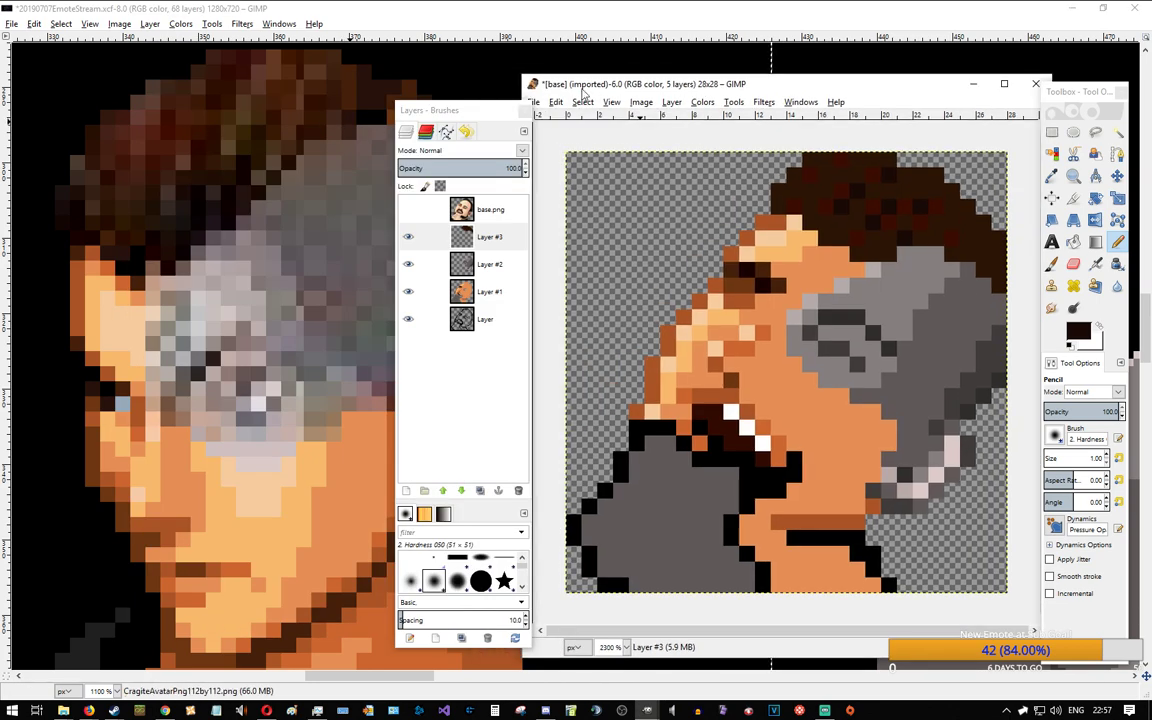
{"action": "left_click_drag", "start_coordinate": [421, 104], "coordinate": [447, 104]}
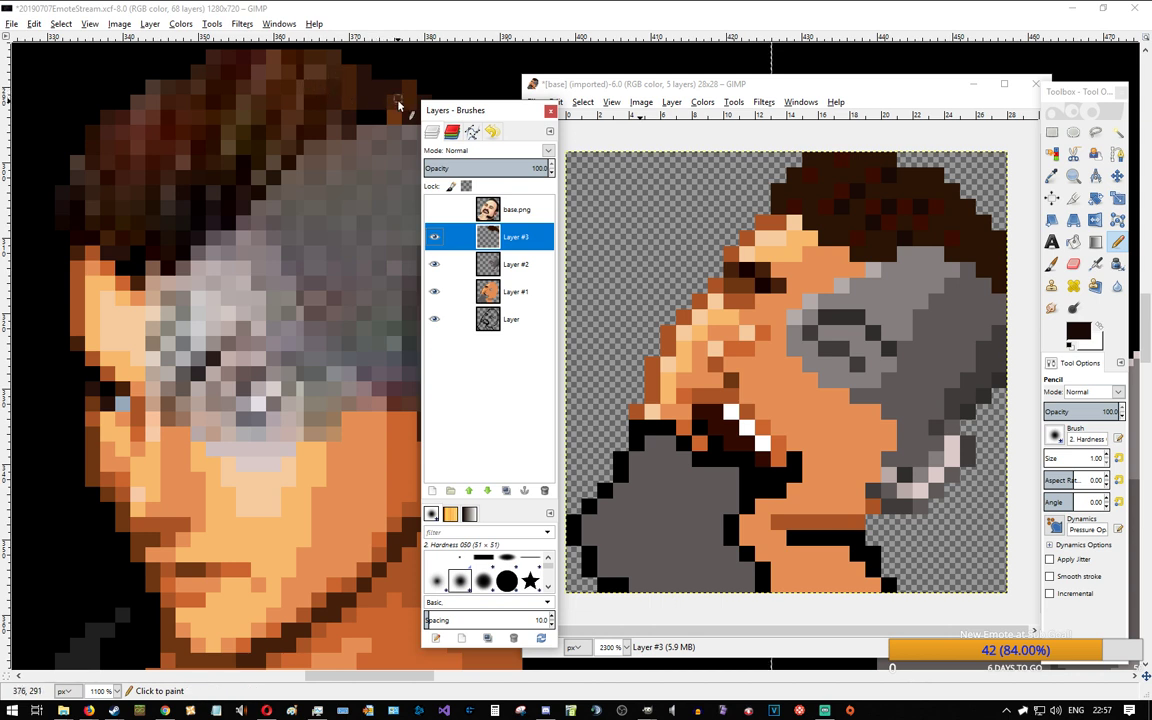
Step: Sample a warm brown from the avatar's hair and scatter it with dark red pixels through the emote's hair on Layer #3
{"action": "left_click", "coordinate": [404, 108], "text": "ctrl"}
{"action": "key", "text": "alt+Tab"}
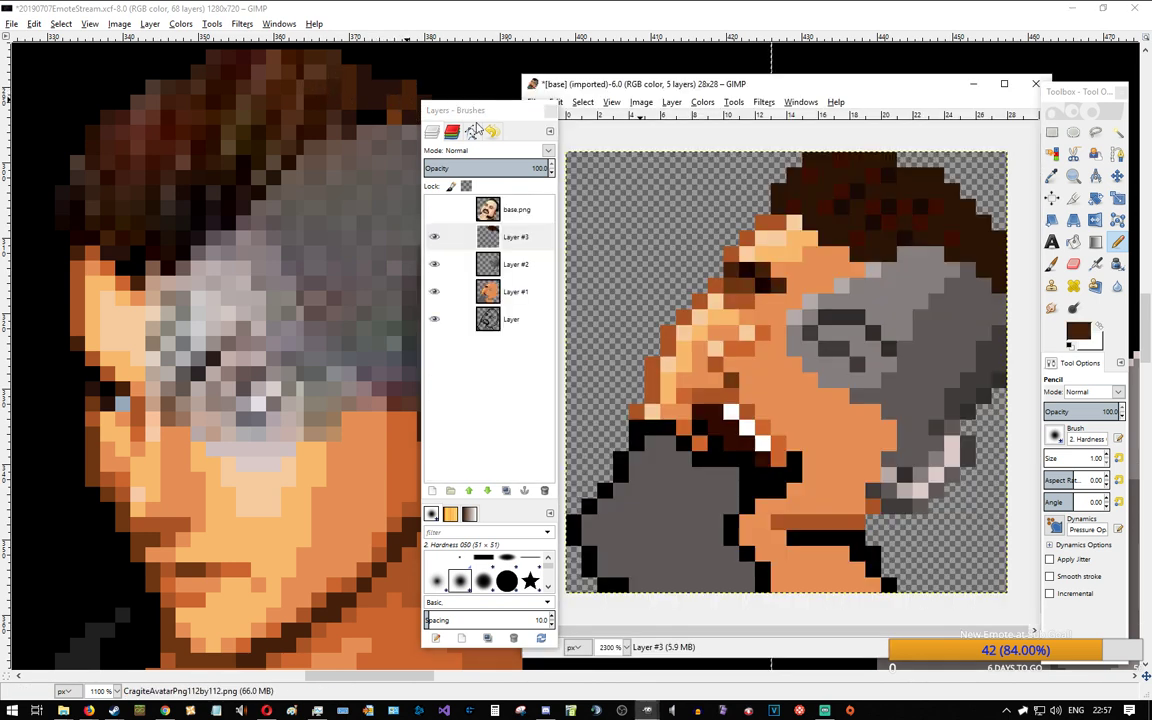
{"action": "left_click", "coordinate": [795, 176]}
{"action": "left_click", "coordinate": [811, 166]}
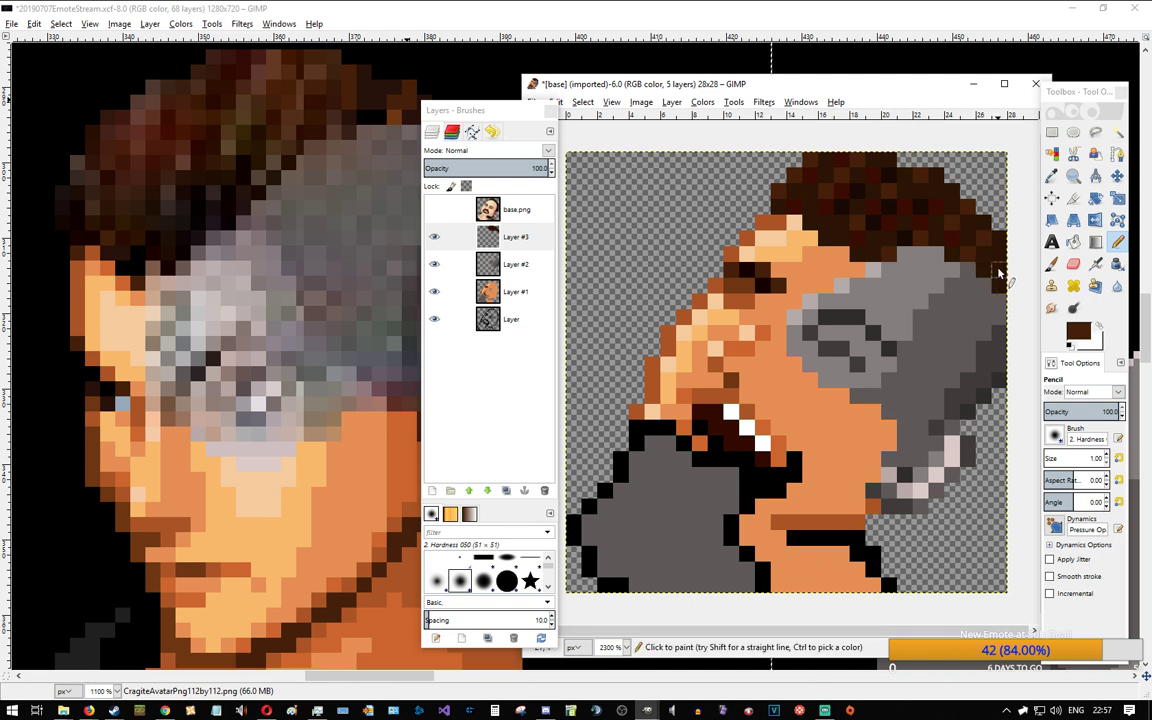
{"action": "left_click", "coordinate": [919, 206], "text": "ctrl"}
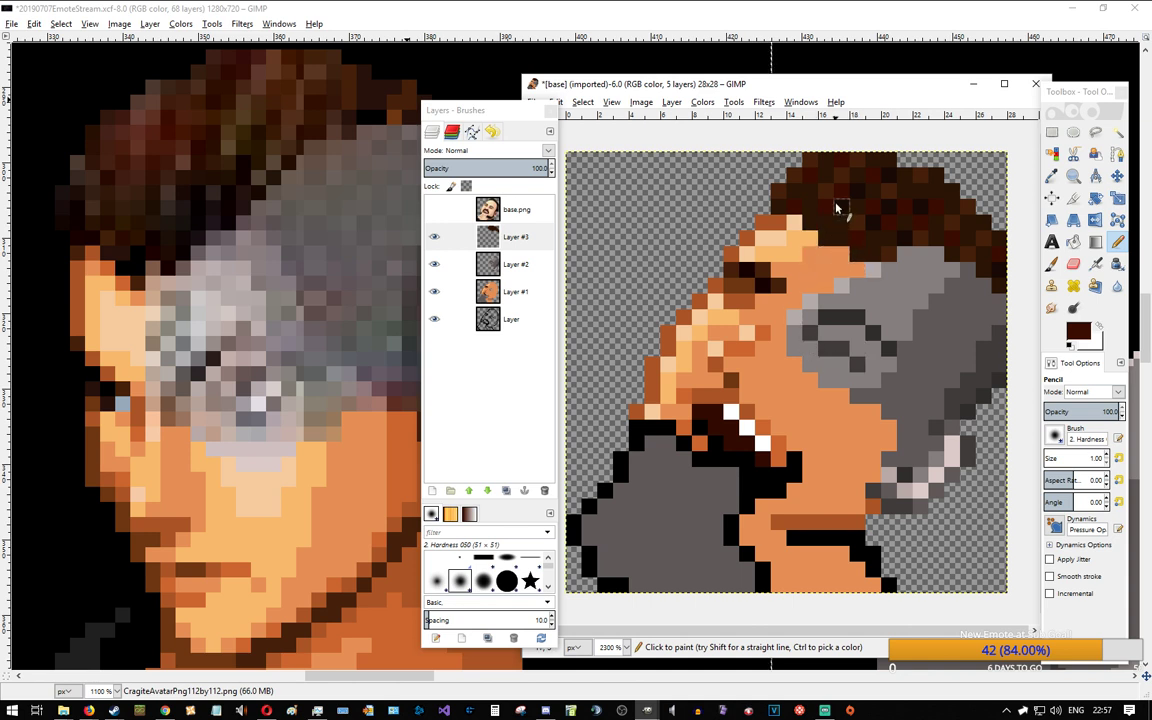
{"action": "left_click", "coordinate": [826, 230]}
{"action": "left_click", "coordinate": [862, 251], "text": "ctrl"}
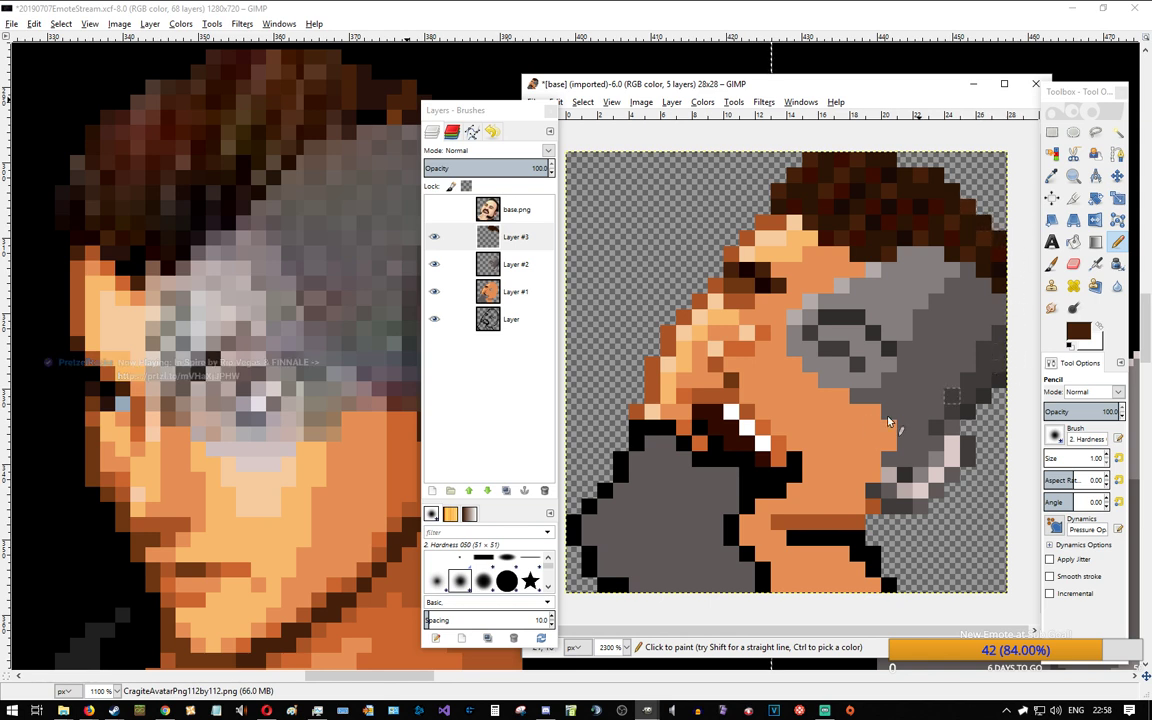
Step: Toggle the visibility of base.png to compare the textured hair with the reference face
{"action": "left_click", "coordinate": [434, 210]}
{"action": "left_click", "coordinate": [435, 210]}
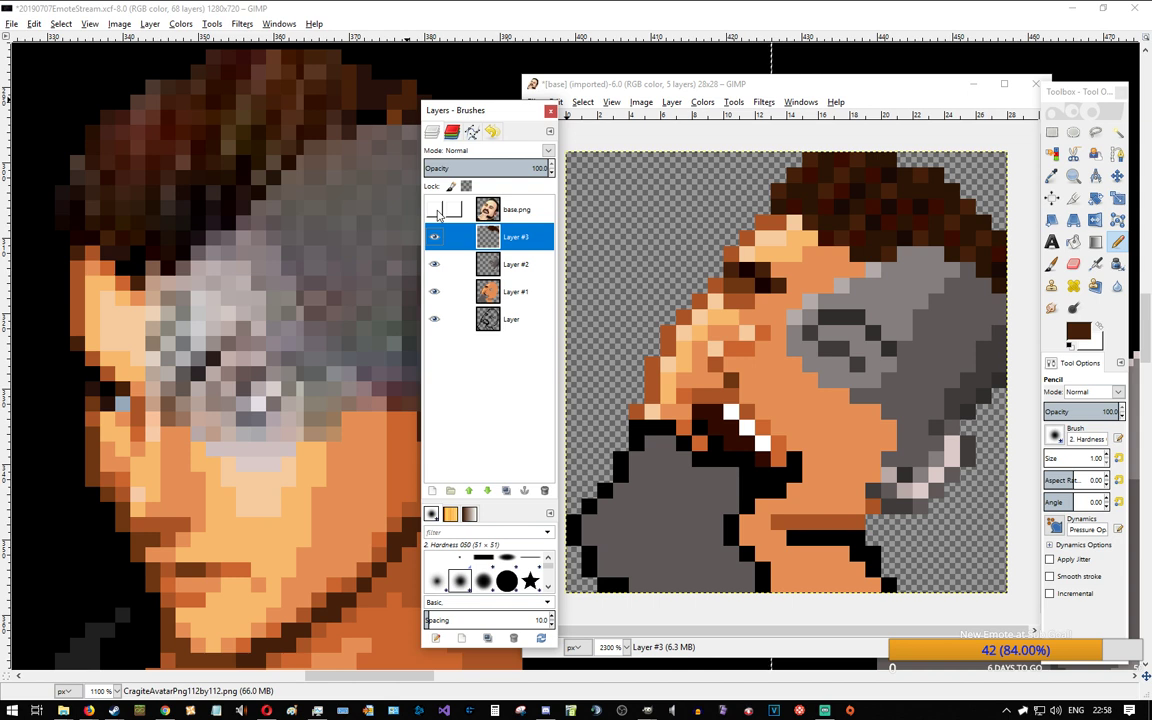
{"action": "left_click", "coordinate": [435, 210]}
{"action": "left_click", "coordinate": [435, 210]}
{"action": "left_click", "coordinate": [1050, 133]}
{"action": "left_click_drag", "start_coordinate": [998, 250], "coordinate": [1011, 203]}
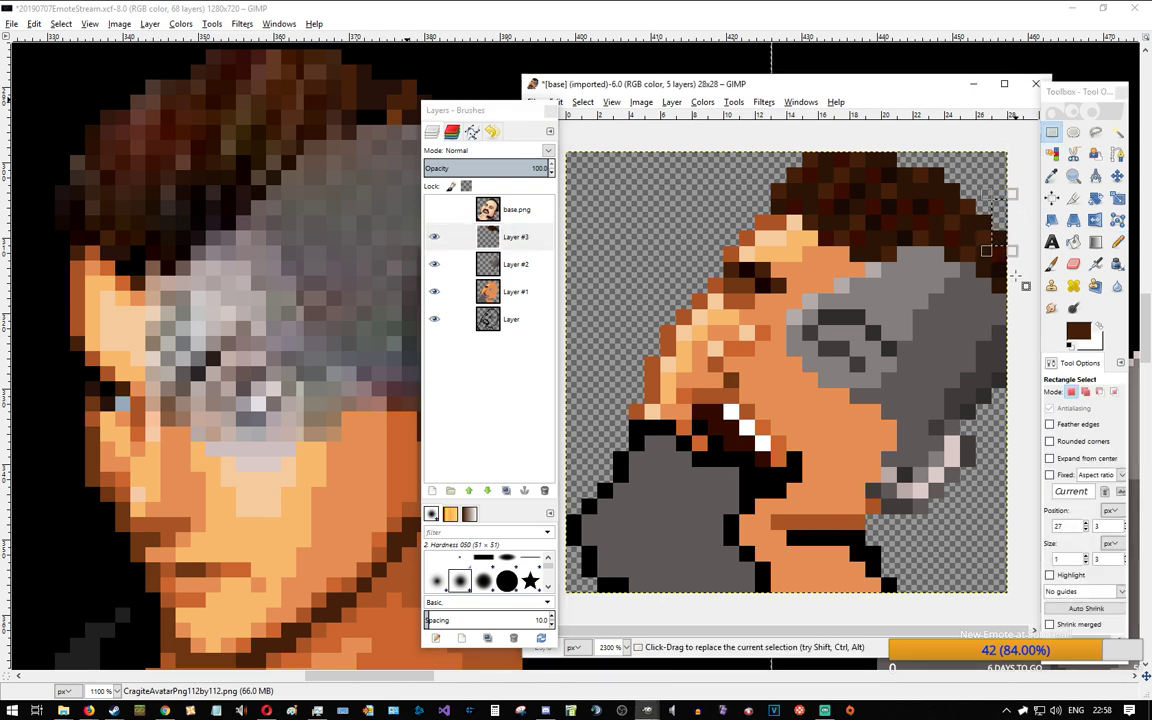
{"action": "left_click", "coordinate": [998, 253]}
{"action": "left_click_drag", "start_coordinate": [995, 260], "coordinate": [1018, 215]}
{"action": "key", "text": "End"}
{"action": "left_click", "coordinate": [1014, 323]}
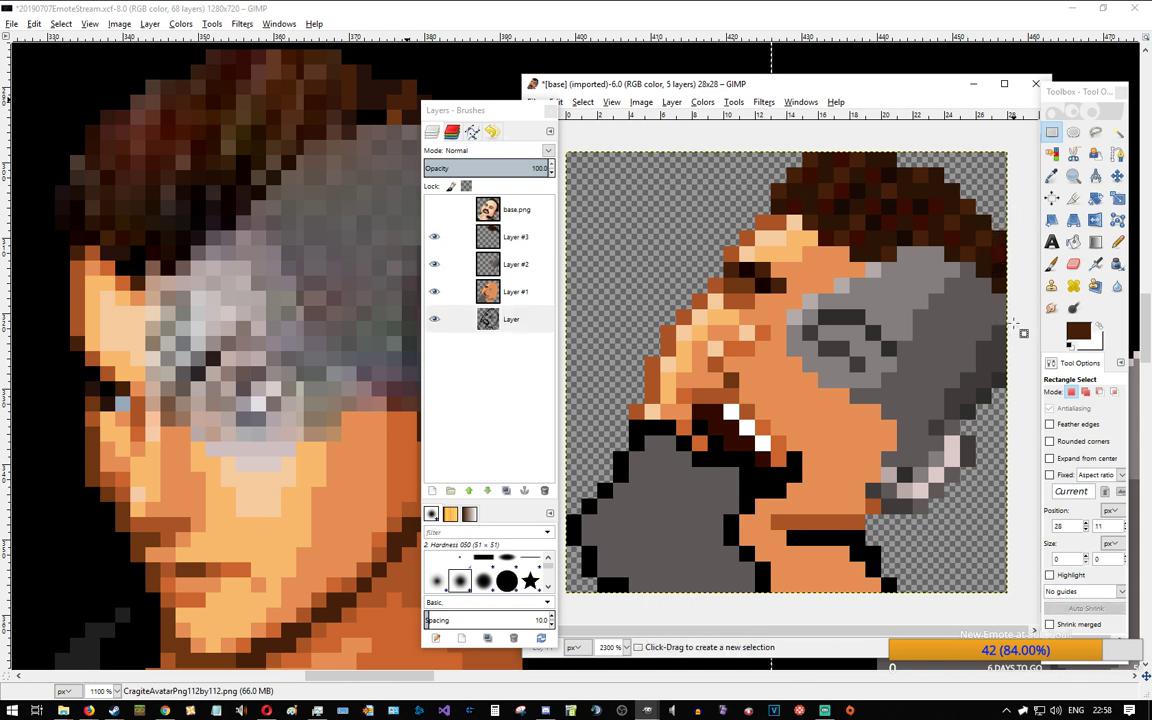
{"action": "left_click", "coordinate": [524, 229]}
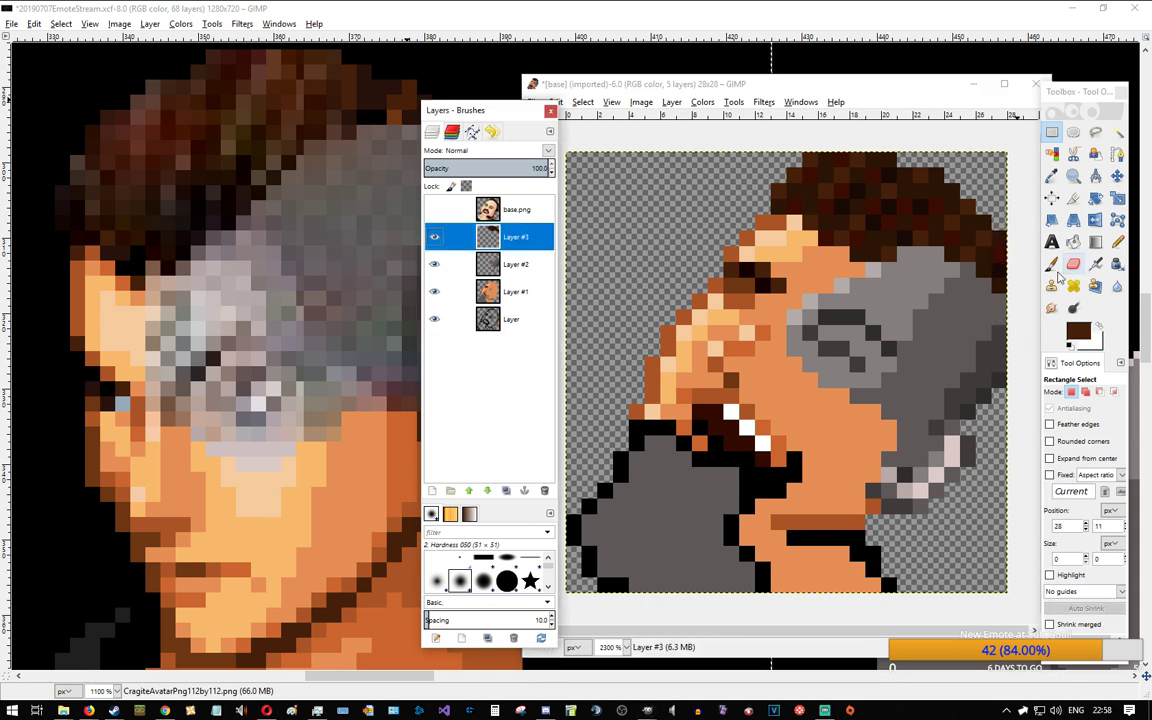
{"action": "left_click", "coordinate": [585, 88]}
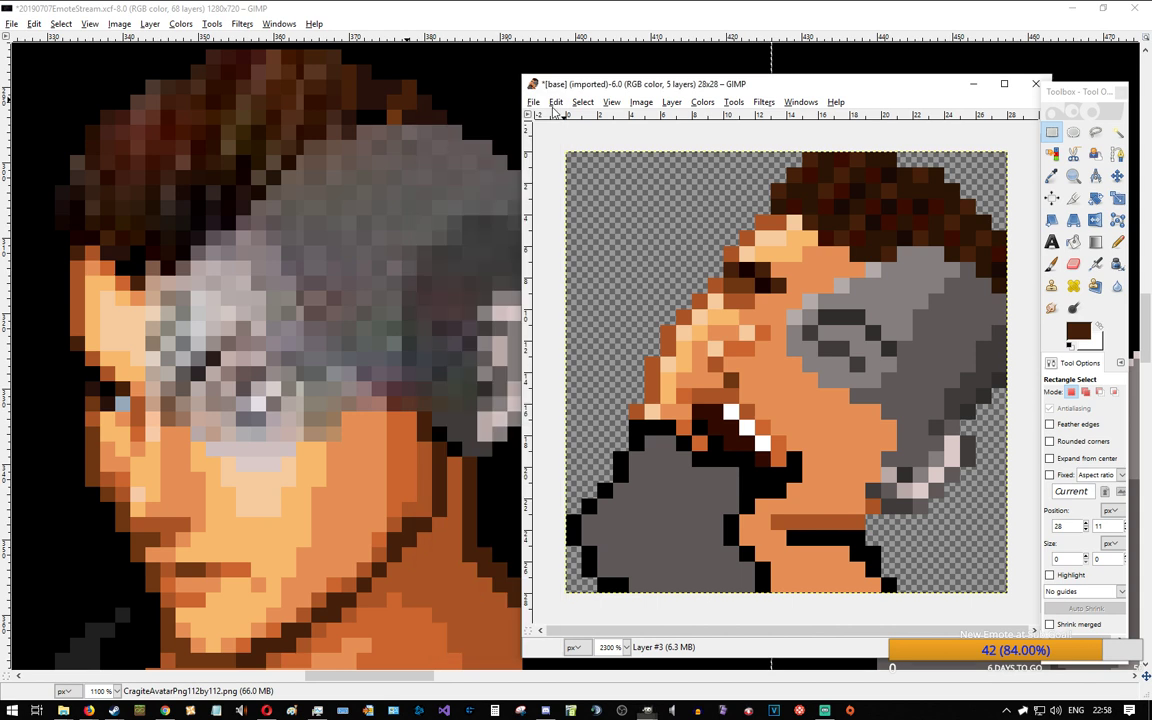
Step: Undo the last selection changes on the emote
{"action": "left_click", "coordinate": [556, 103]}
{"action": "left_click", "coordinate": [598, 118]}
{"action": "left_click", "coordinate": [556, 103]}
{"action": "left_click", "coordinate": [598, 118]}
{"action": "left_click", "coordinate": [556, 103]}
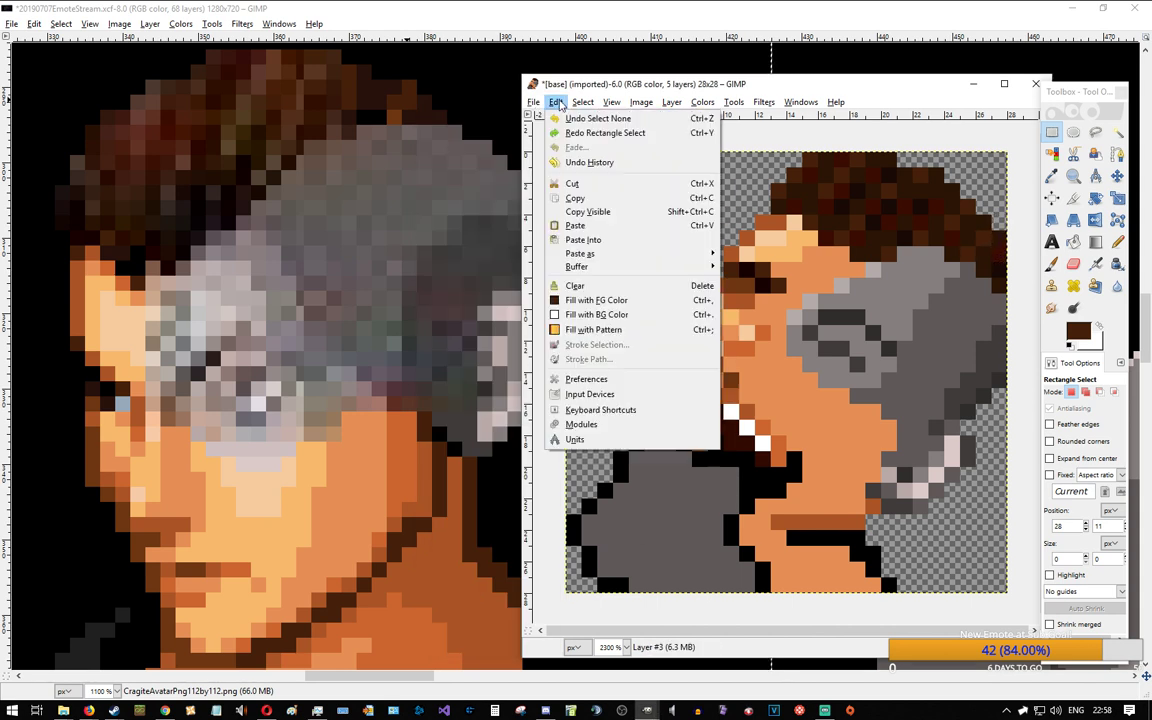
{"action": "left_click", "coordinate": [556, 103]}
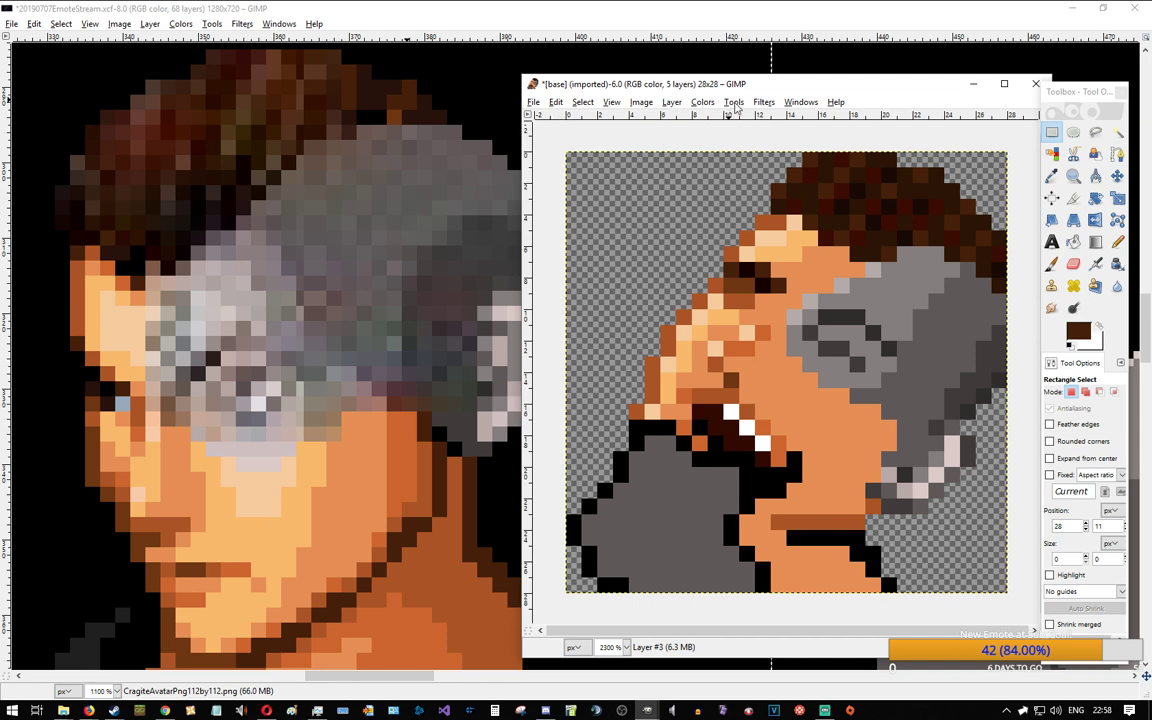
Step: Restore the recently closed Layers and Brushes dock beside the emote and make Layer #3 active
{"action": "left_click", "coordinate": [800, 102]}
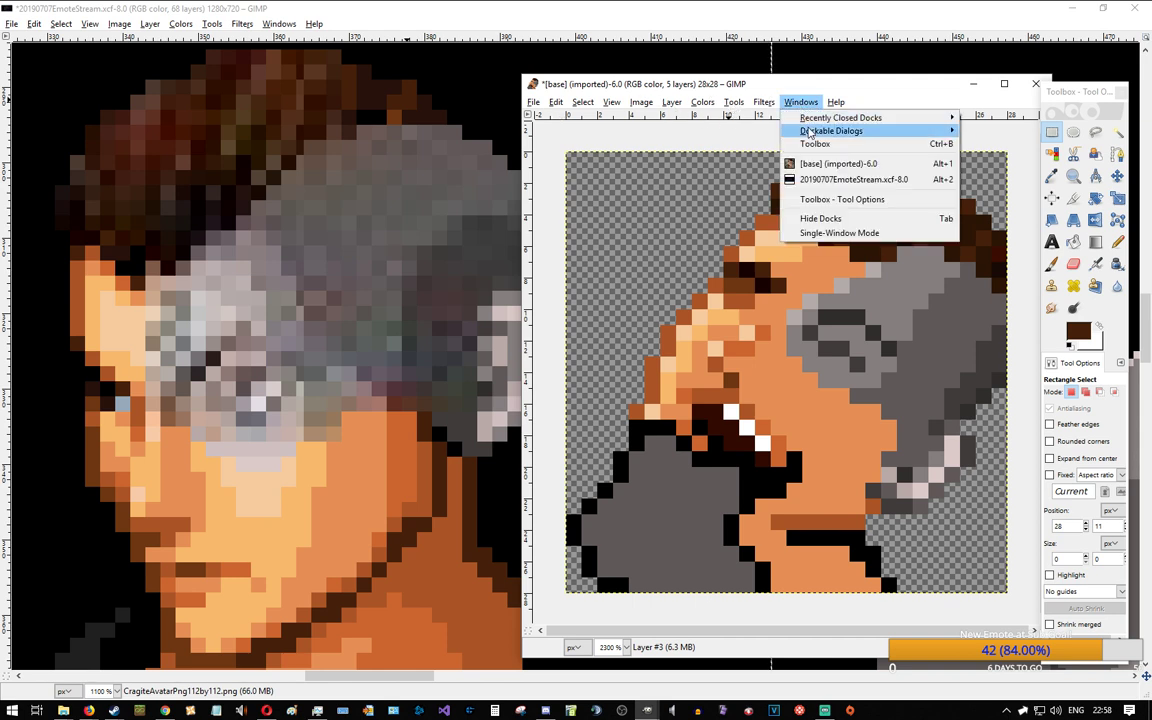
{"action": "mouse_move", "coordinate": [858, 121]}
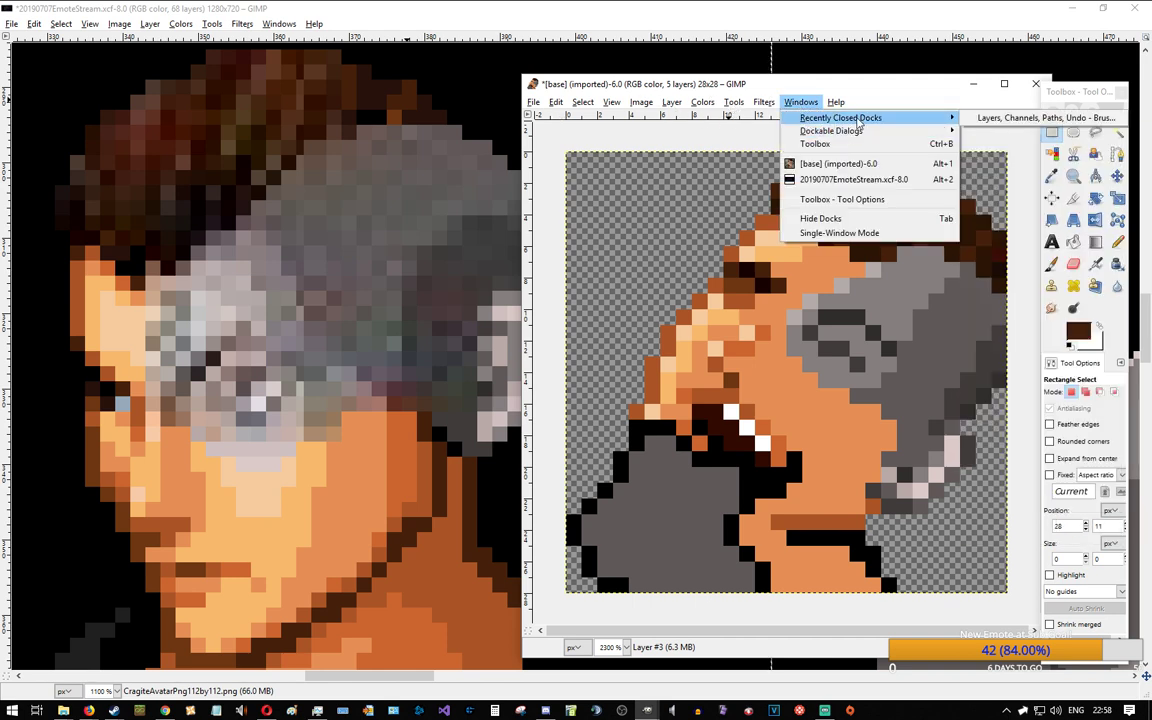
{"action": "left_click", "coordinate": [982, 120]}
{"action": "left_click_drag", "start_coordinate": [500, 117], "coordinate": [473, 119]}
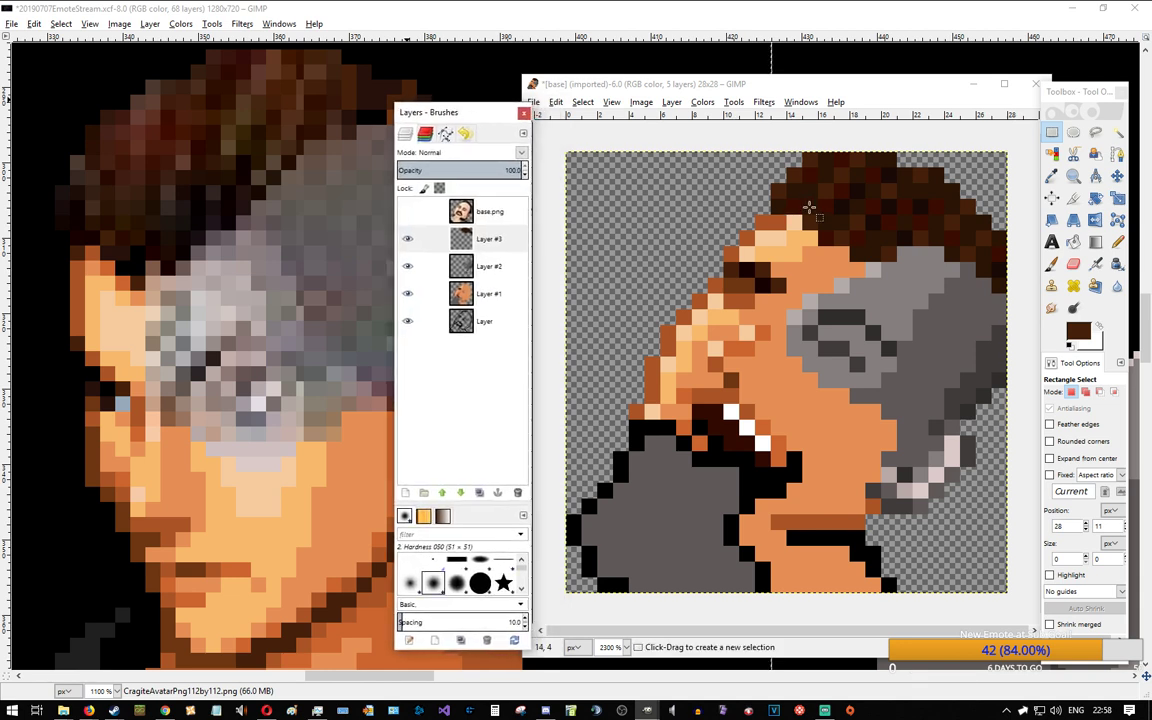
{"action": "left_click", "coordinate": [470, 239]}
Step: Try trimming the pixels at the rear edge of the emote's hair on Layer #3
{"action": "mouse_move", "coordinate": [992, 256]}
{"action": "left_mouse_down"}
{"action": "mouse_move", "coordinate": [1008, 230]}
{"action": "mouse_move", "coordinate": [981, 222]}
{"action": "mouse_move", "coordinate": [984, 233]}
{"action": "left_mouse_up"}
{"action": "key", "text": "Delete"}
{"action": "key", "text": "Delete"}
{"action": "left_click", "coordinate": [987, 316]}
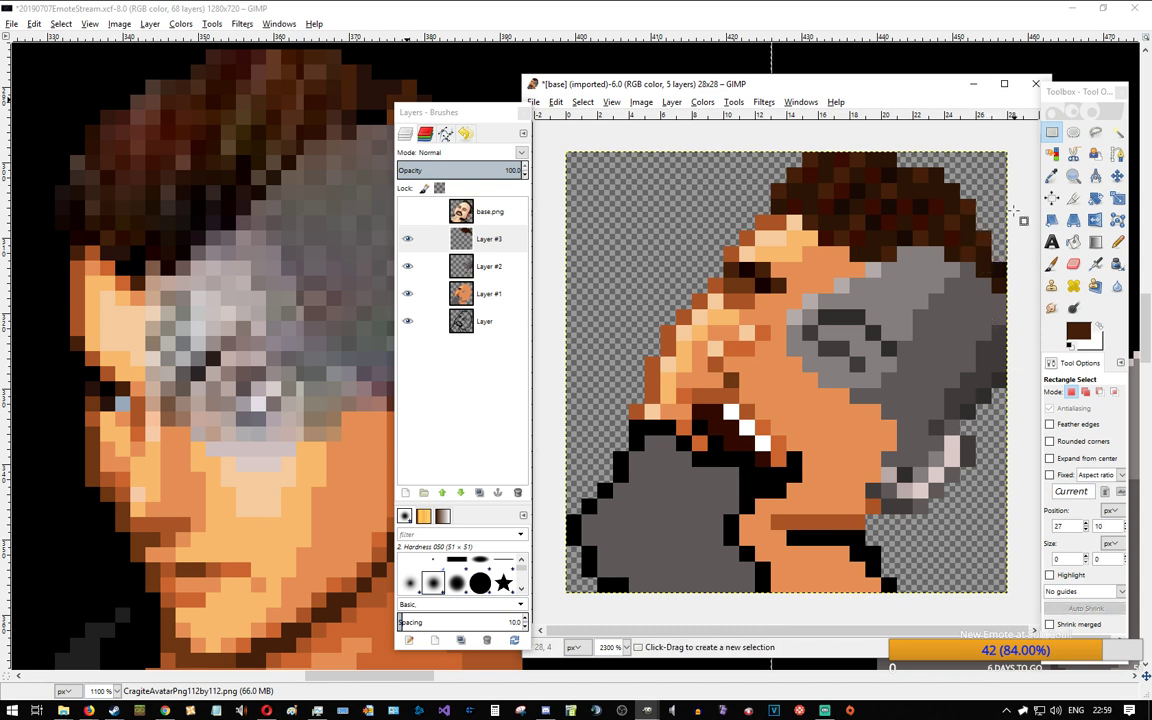
{"action": "left_click_drag", "start_coordinate": [995, 270], "coordinate": [1010, 246]}
{"action": "left_click", "coordinate": [975, 390]}
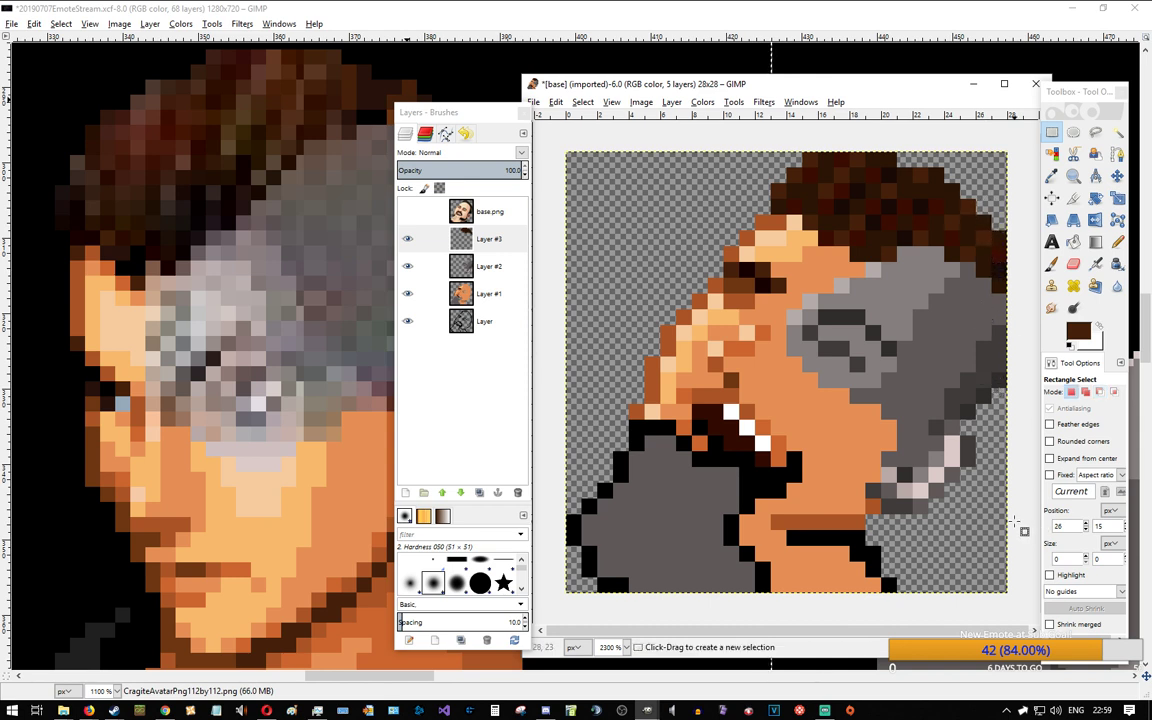
Step: Undo and redo the hair trimming to compare the outlines at the back of the head
{"action": "key", "text": "ctrl"}
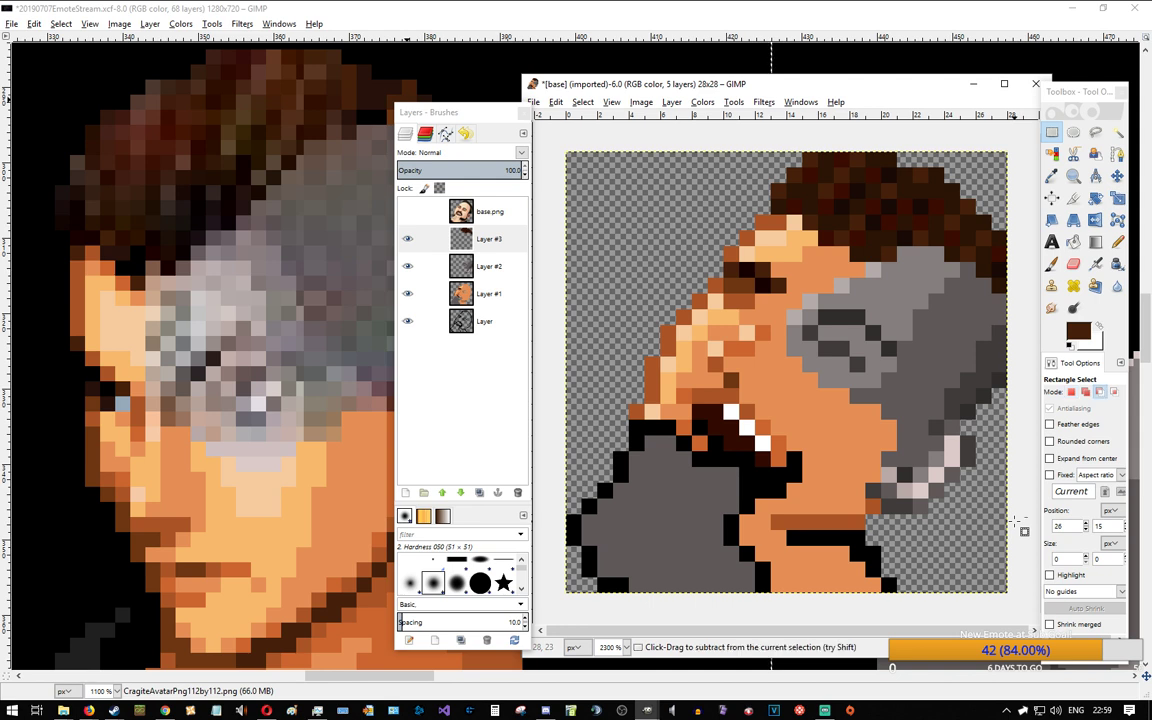
{"action": "key", "text": "ctrl+z"}
{"action": "key", "text": "ctrl+z"}
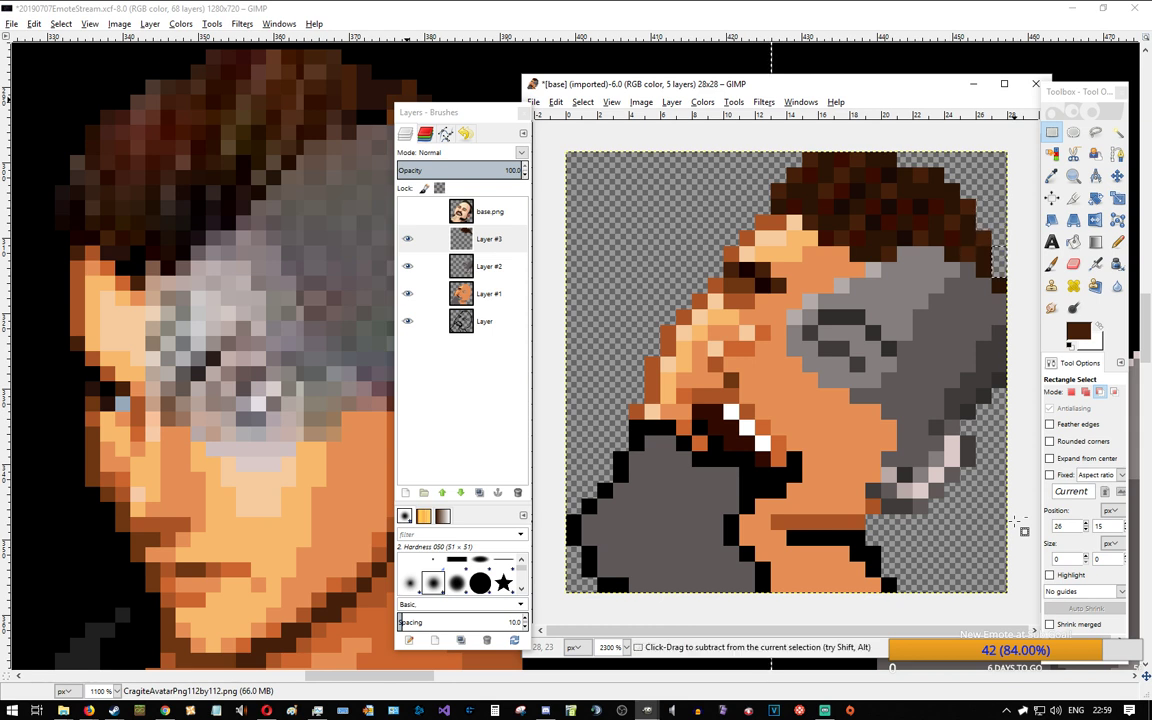
{"action": "key", "text": "ctrl+y"}
{"action": "key", "text": "ctrl+y"}
{"action": "key", "text": "ctrl+y"}
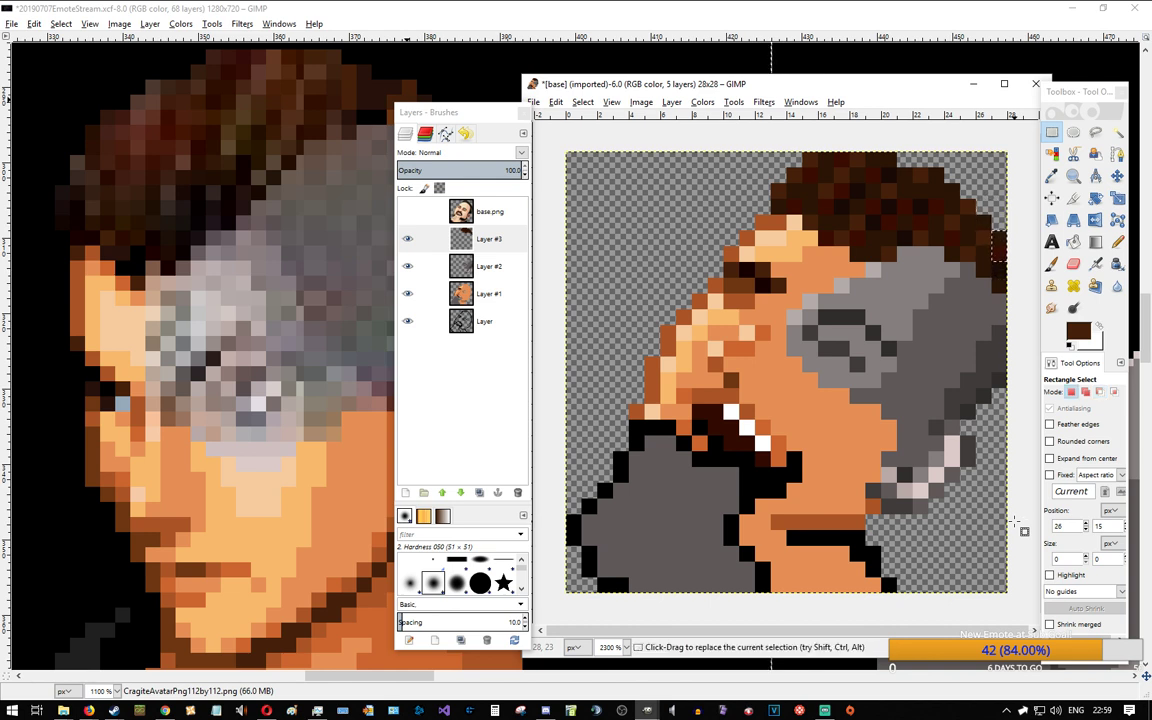
Step: Try deleting a taller 1x4-pixel strip from the rear edge of the hair, then undo the deletion
{"action": "left_click", "coordinate": [932, 472]}
{"action": "left_click_drag", "start_coordinate": [1002, 201], "coordinate": [1008, 226]}
{"action": "left_click_drag", "start_coordinate": [997, 273], "coordinate": [1010, 223]}
{"action": "key", "text": "Delete"}
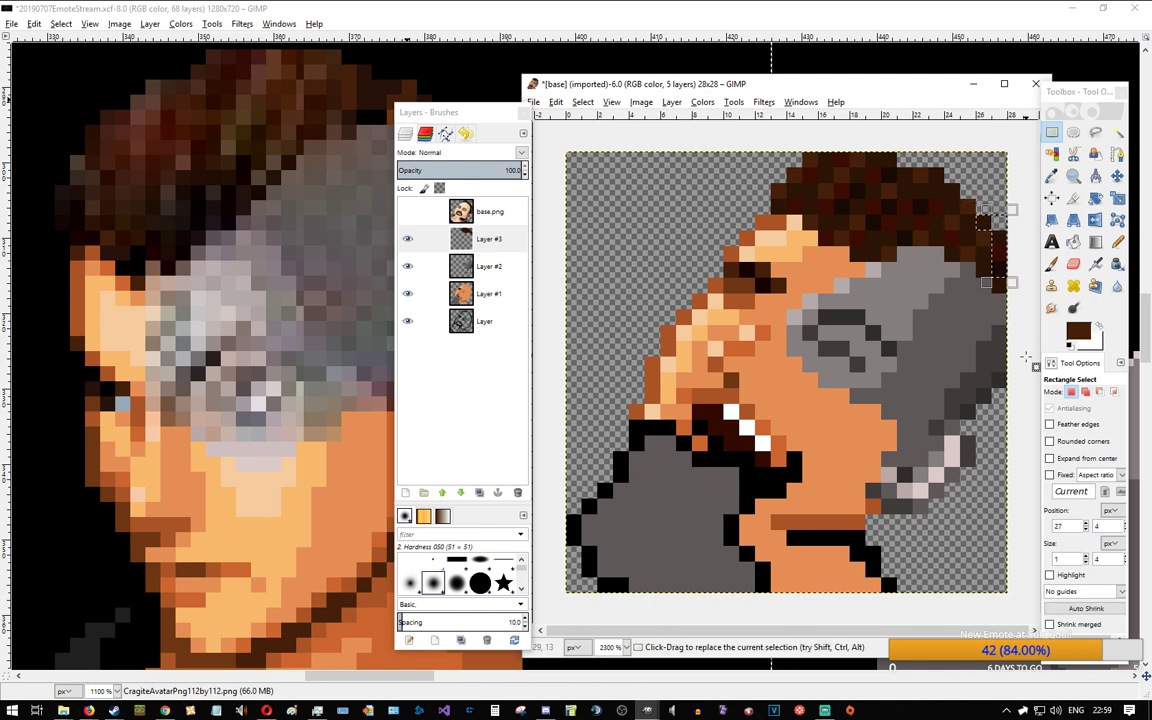
{"action": "left_click", "coordinate": [1020, 381]}
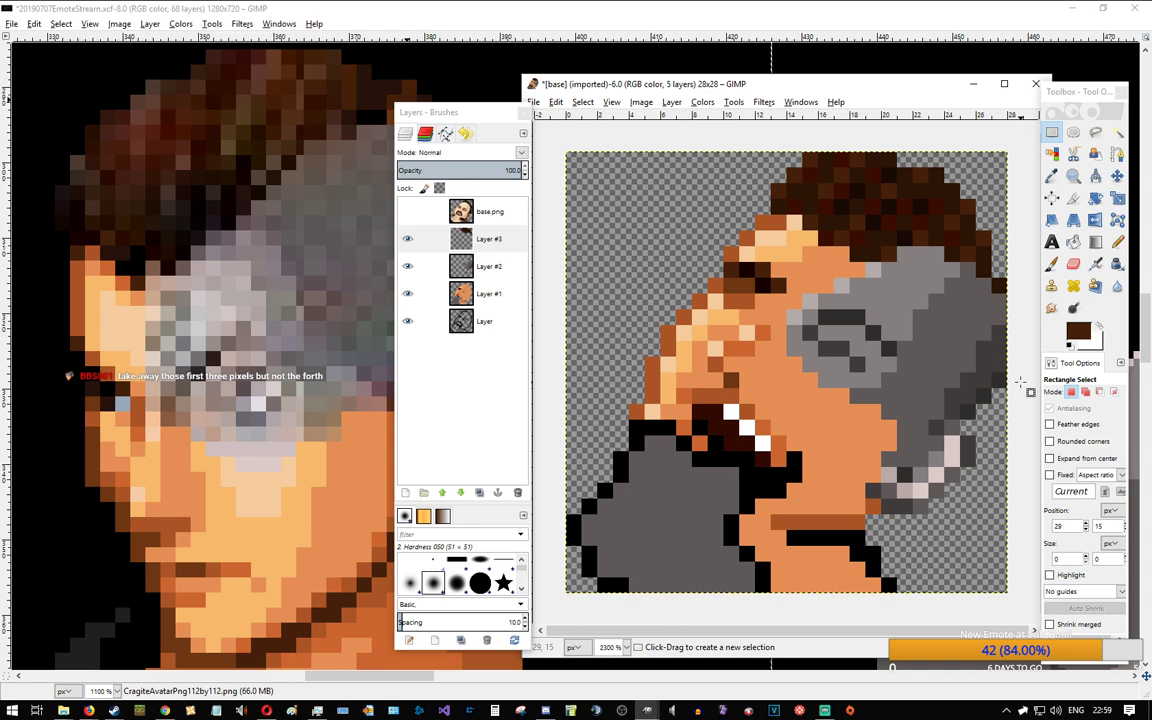
{"action": "key", "text": "ctrl"}
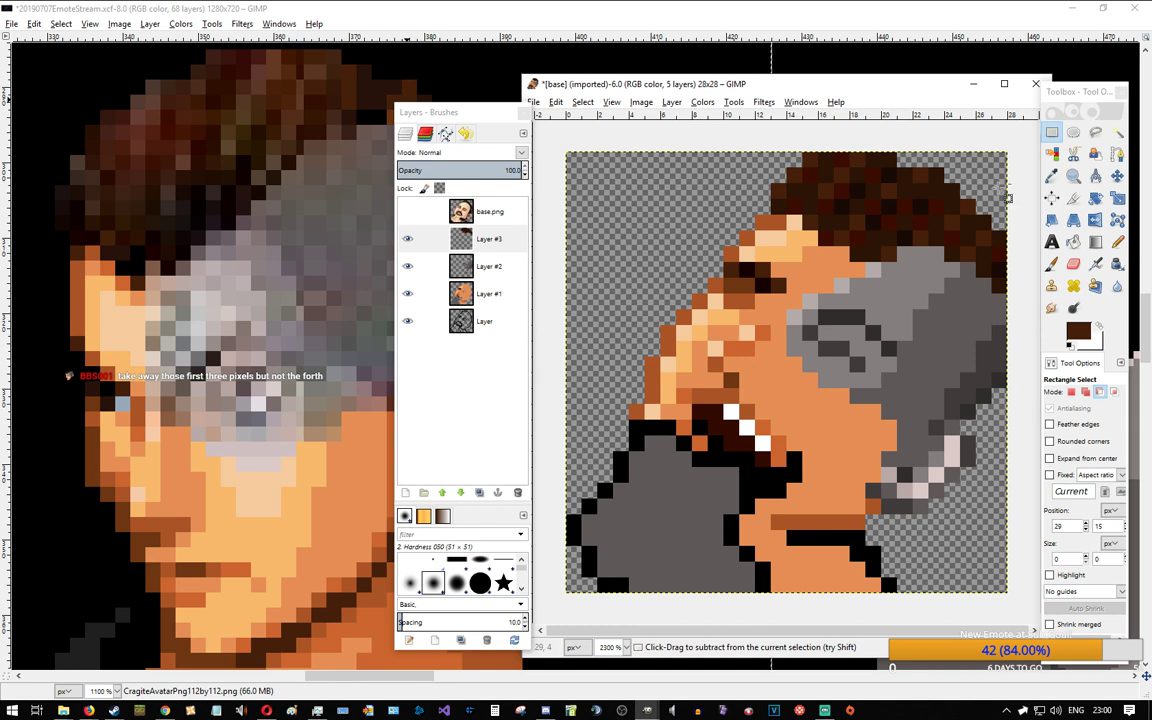
Step: Select the outermost stepped pixels at the back of the hair on Layer #3, including a 1x2 block, and delete them
{"action": "left_click", "coordinate": [983, 222]}
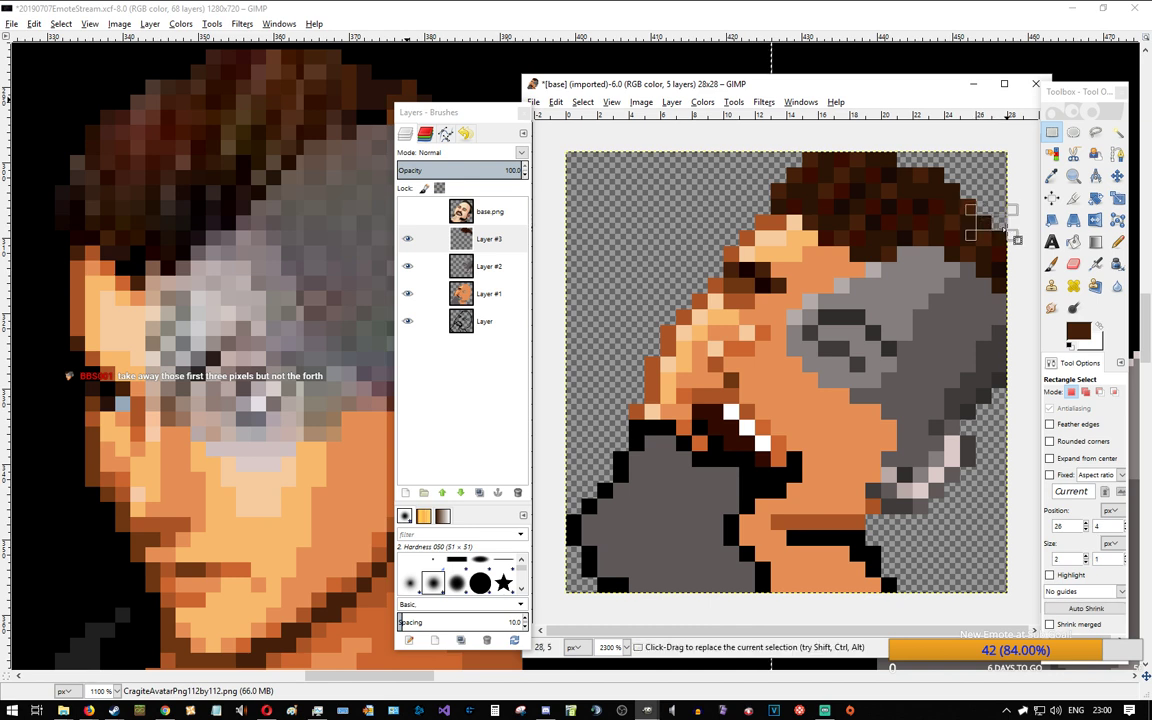
{"action": "left_click_drag", "start_coordinate": [996, 236], "coordinate": [1000, 250]}
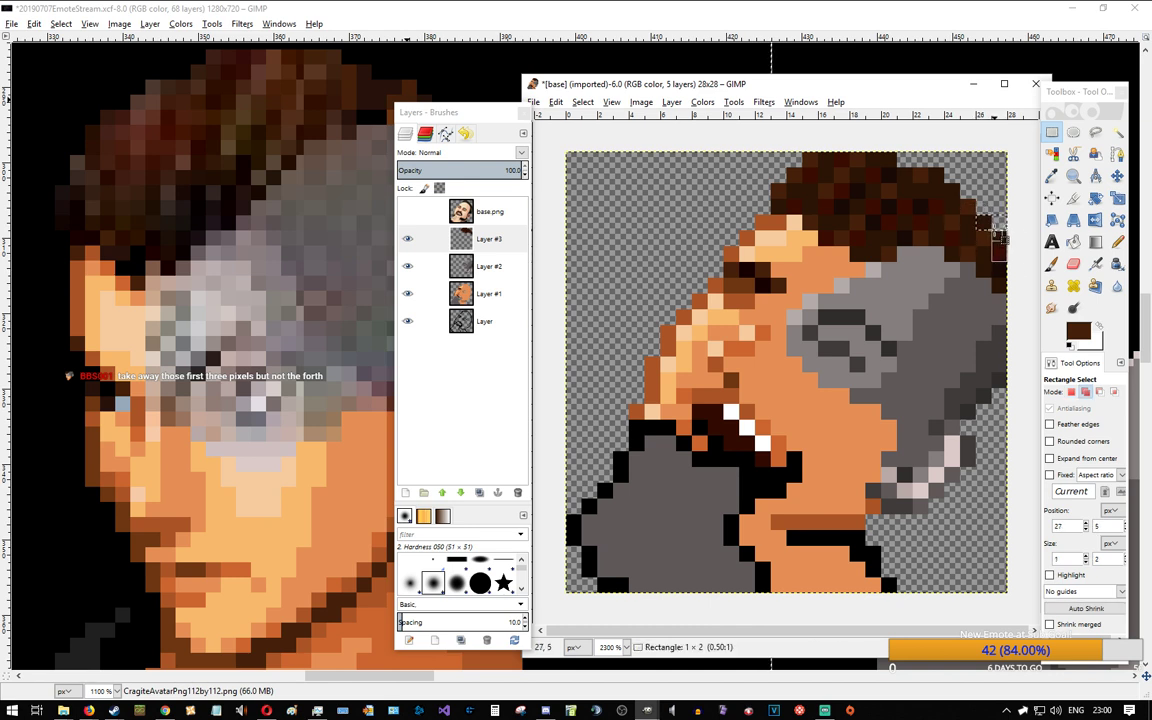
{"action": "left_click", "coordinate": [1015, 390]}
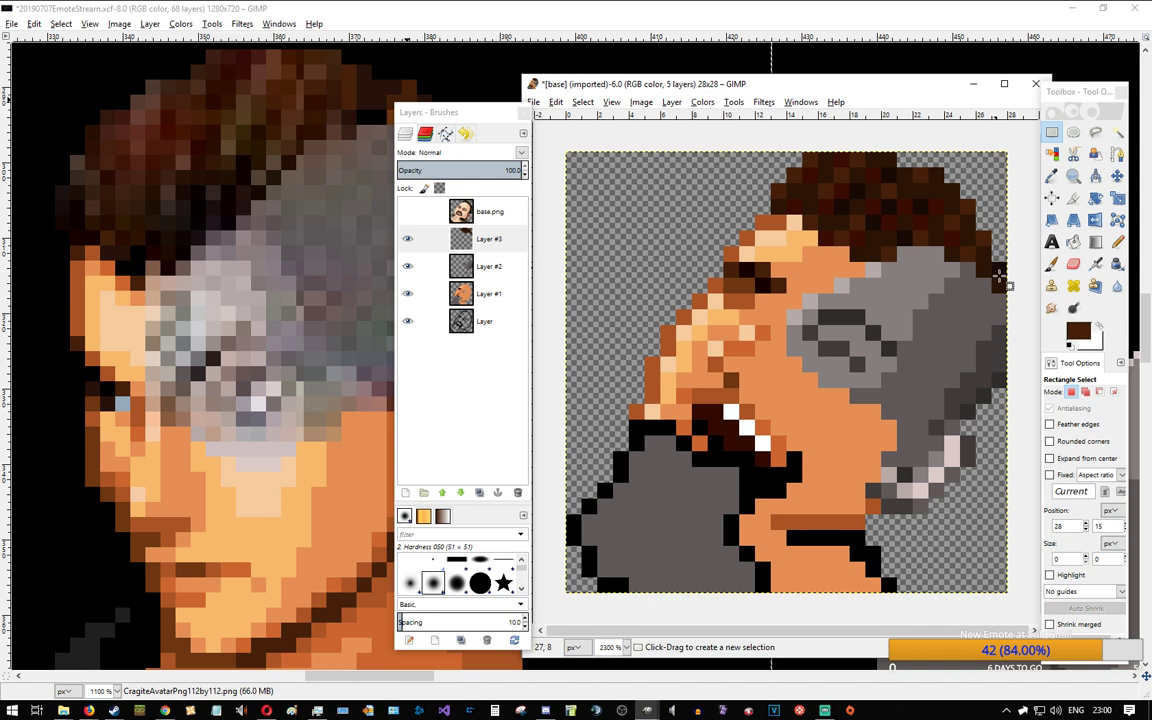
{"action": "key", "text": "ctrl"}
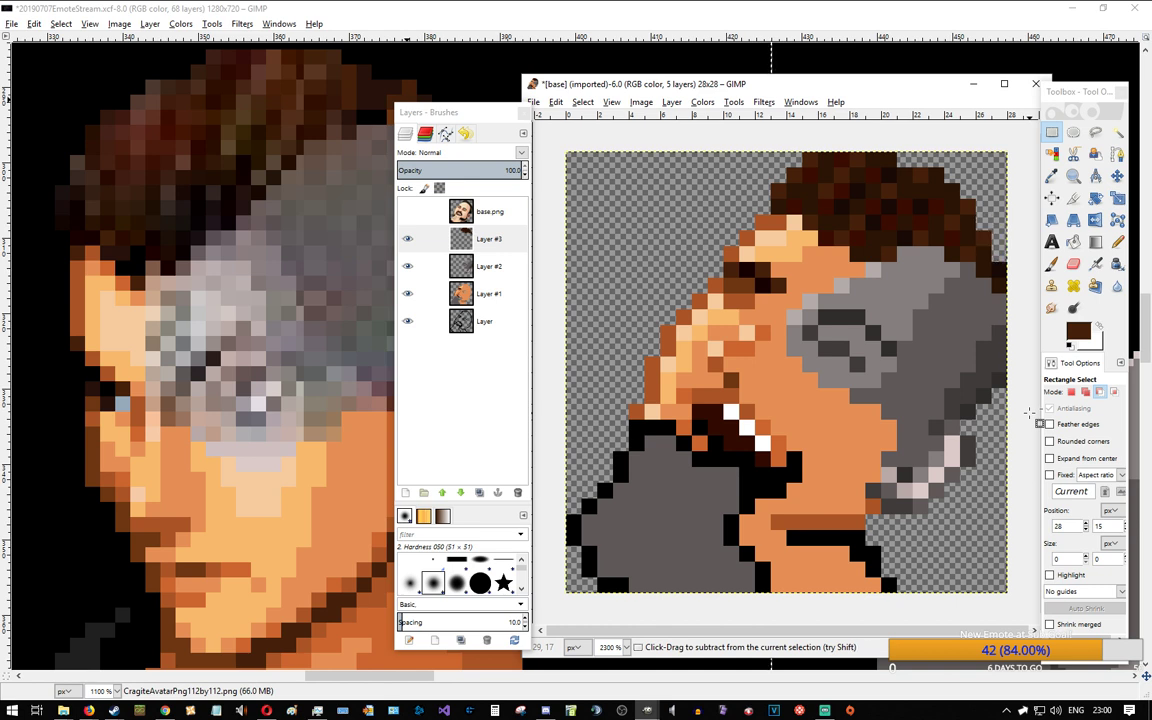
{"action": "key", "text": "ctrl"}
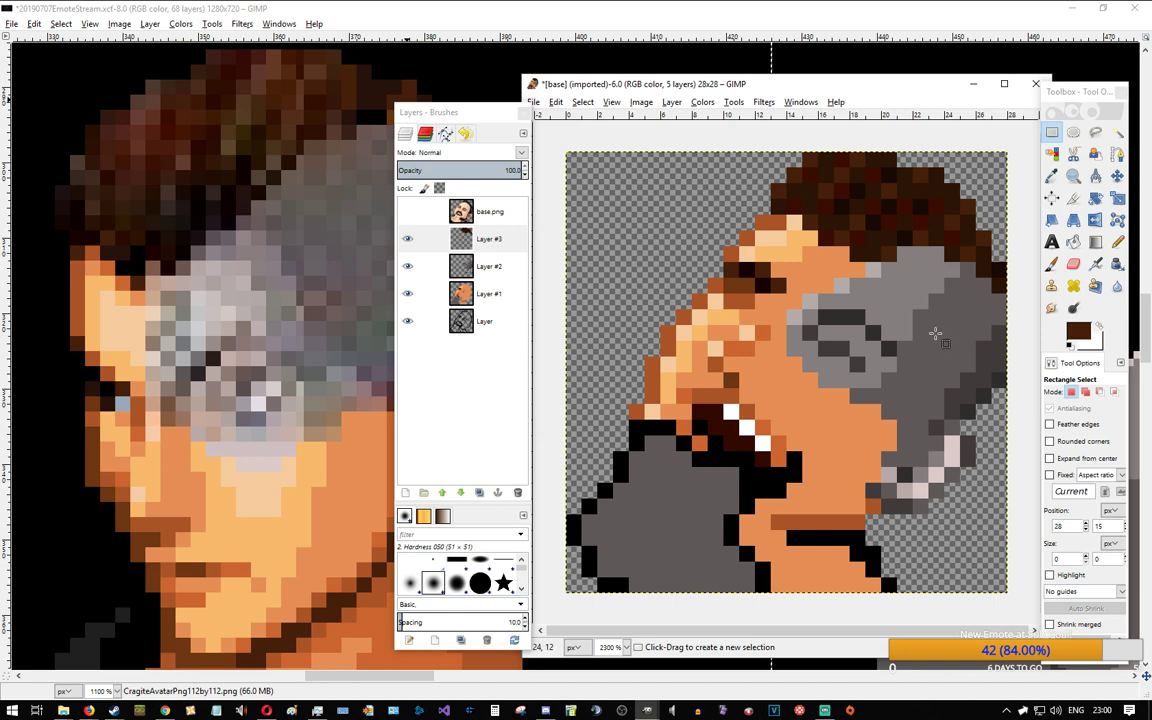
Step: Save the emote as an XCF file named cragitLULv001 in the cragitLUL folder
{"action": "left_click", "coordinate": [534, 102]}
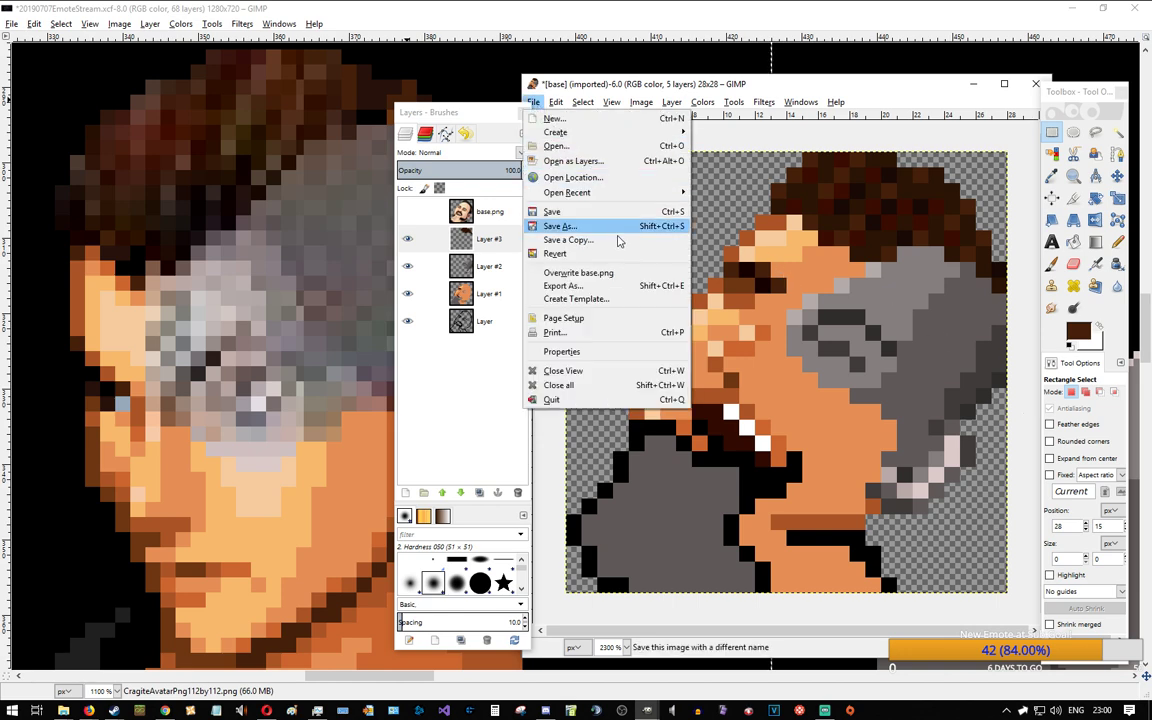
{"action": "left_click", "coordinate": [565, 226]}
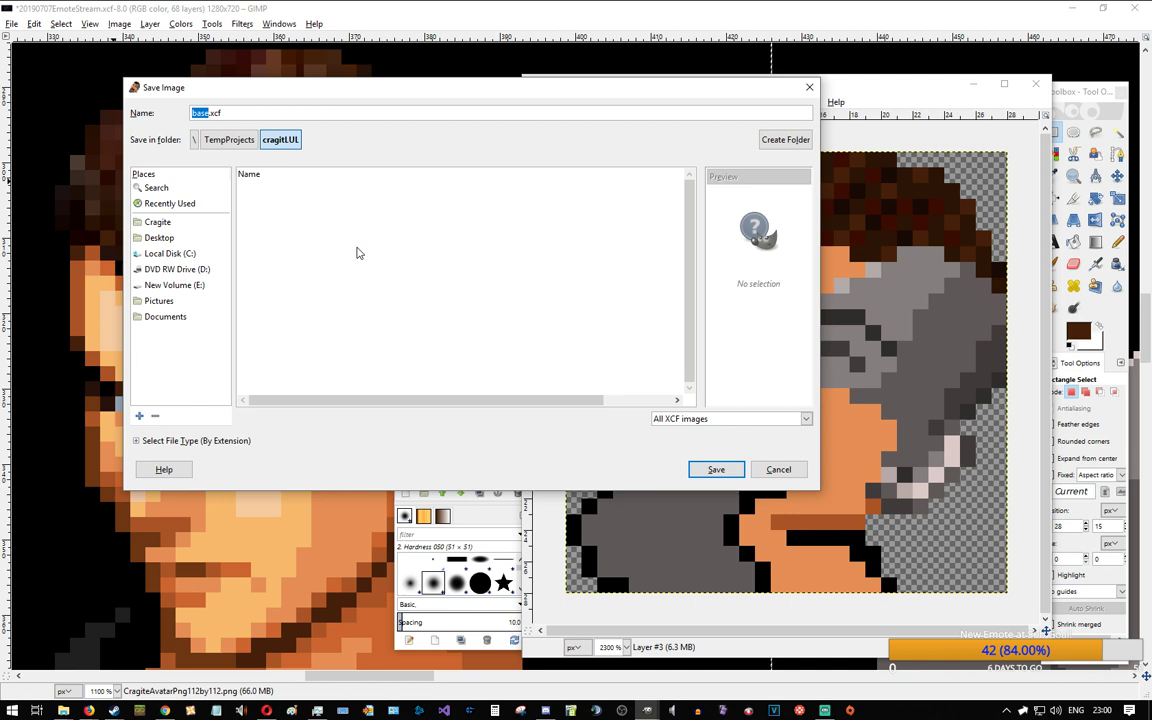
{"action": "type", "text": "cragitLULv001"}
{"action": "key", "text": "Return"}
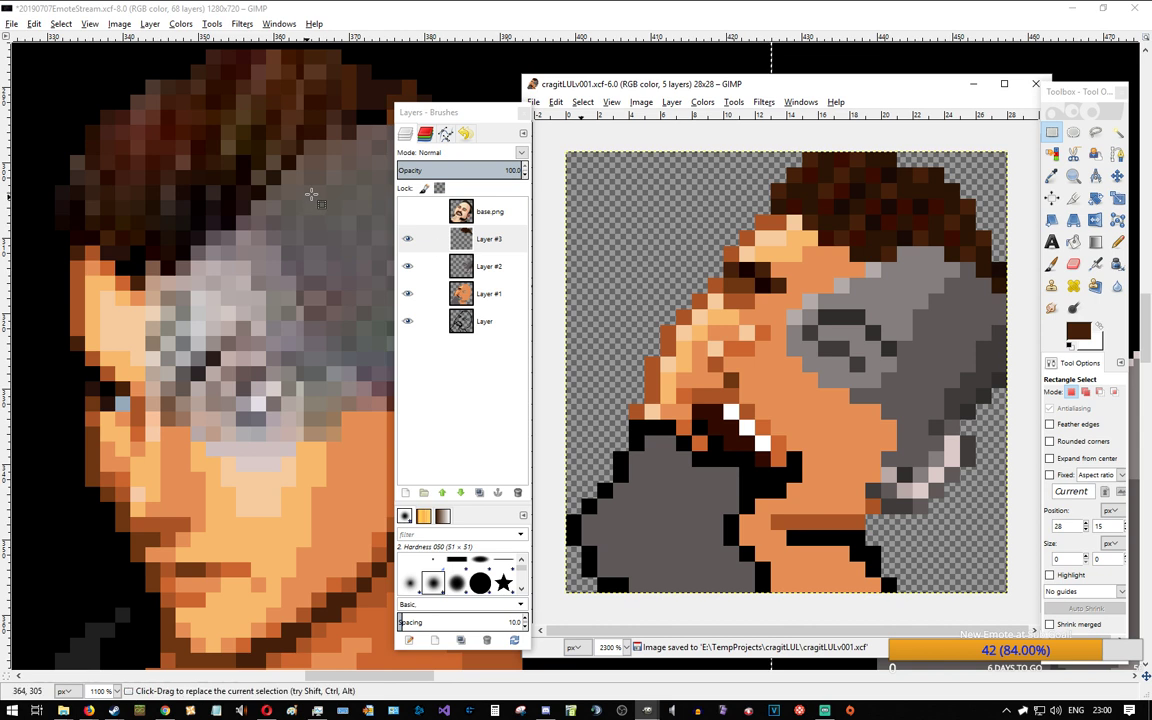
Step: On Layer #2, pencil dark grey shading above the emote's ear and a sampled light grey along its upper rim
{"action": "mouse_move", "coordinate": [482, 114]}
{"action": "left_mouse_down"}
{"action": "mouse_move", "coordinate": [511, 164]}
{"action": "mouse_move", "coordinate": [588, 187]}
{"action": "mouse_move", "coordinate": [538, 177]}
{"action": "left_mouse_up"}
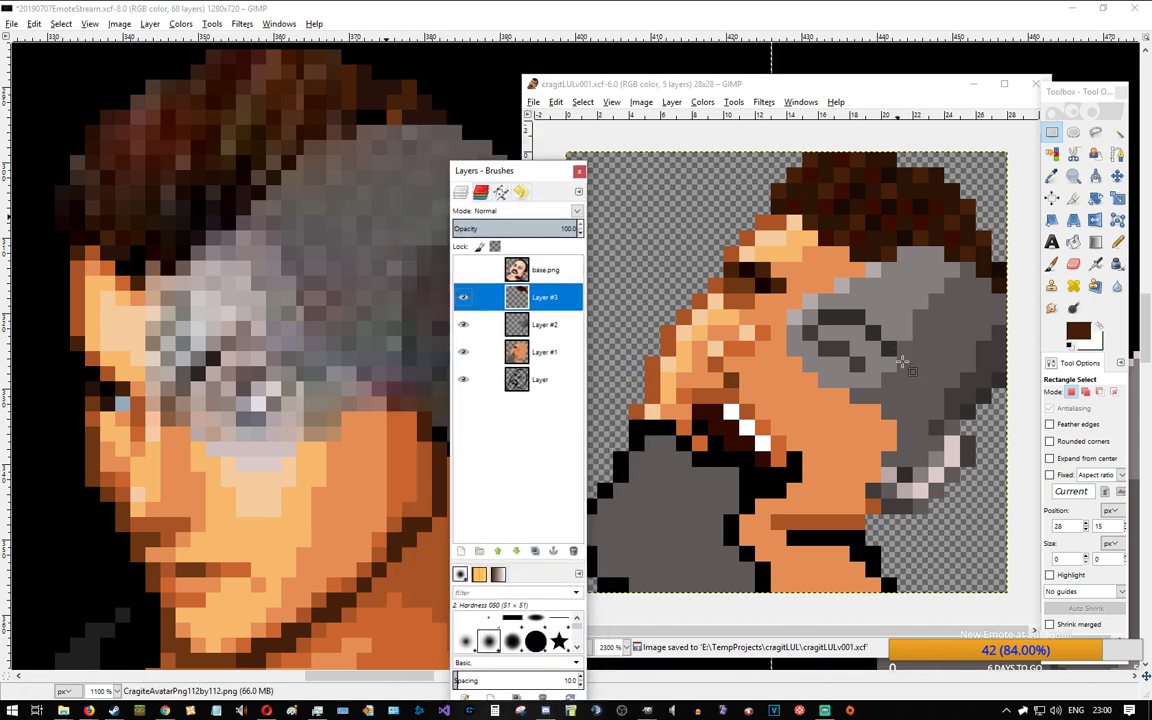
{"action": "left_click", "coordinate": [545, 324]}
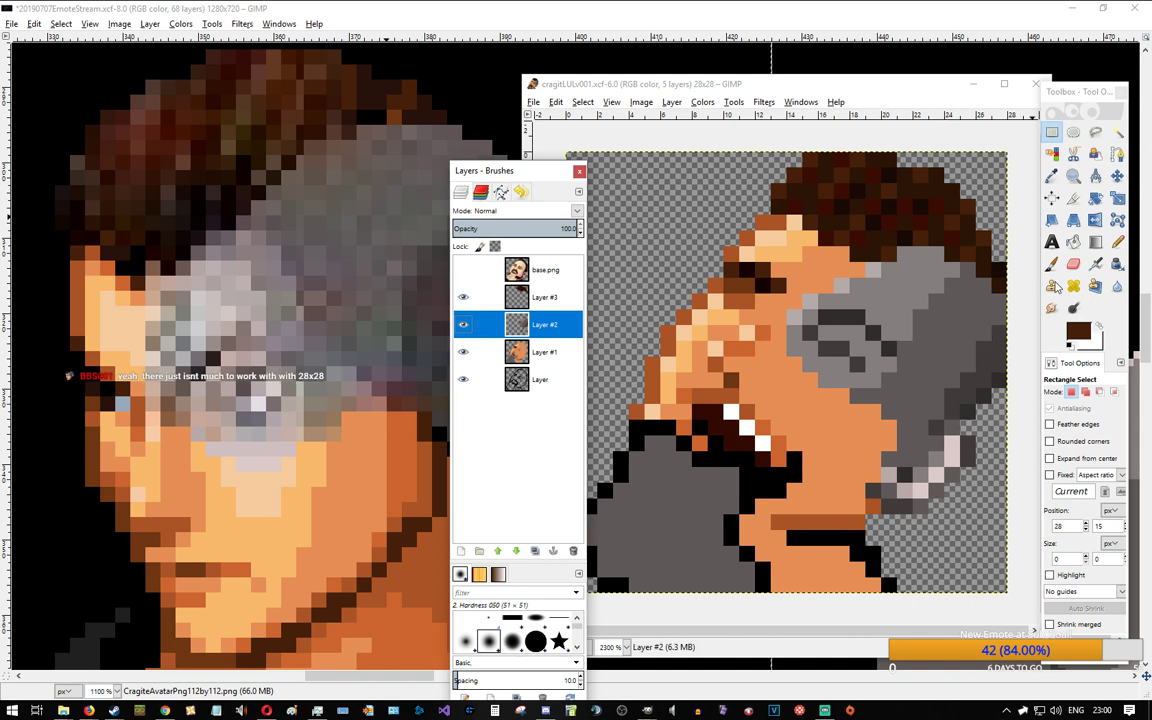
{"action": "key", "text": "n"}
{"action": "left_click_drag", "start_coordinate": [907, 432], "coordinate": [932, 403]}
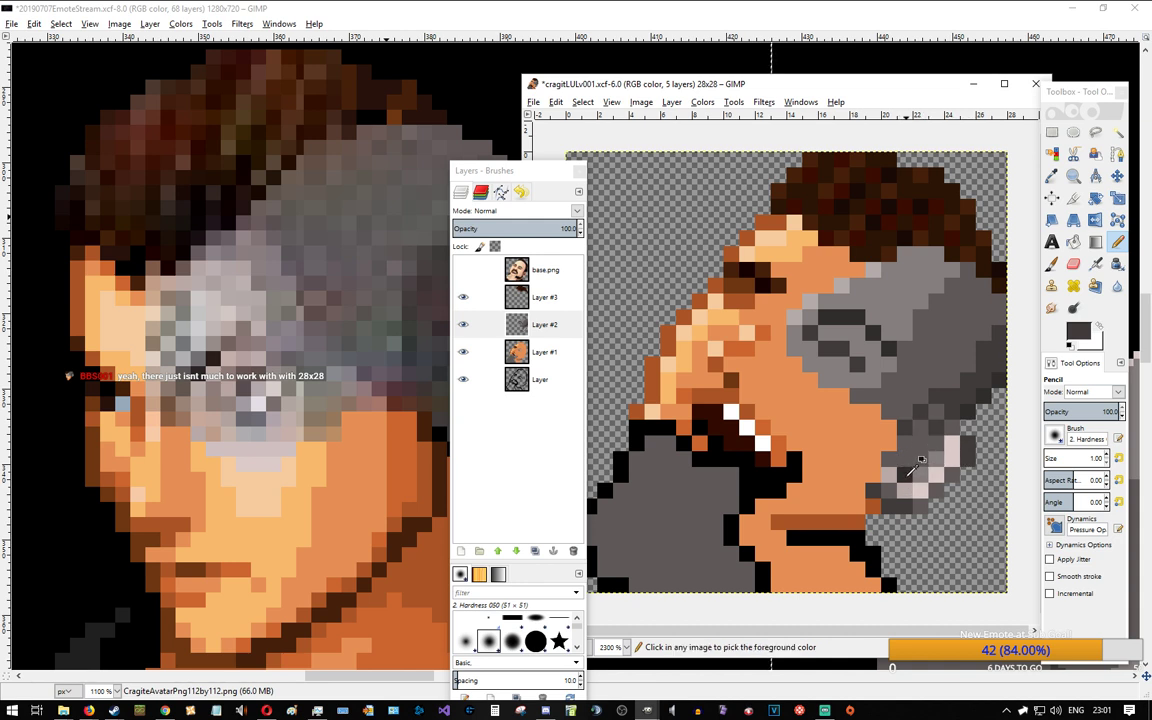
{"action": "left_click", "coordinate": [812, 294], "text": "ctrl"}
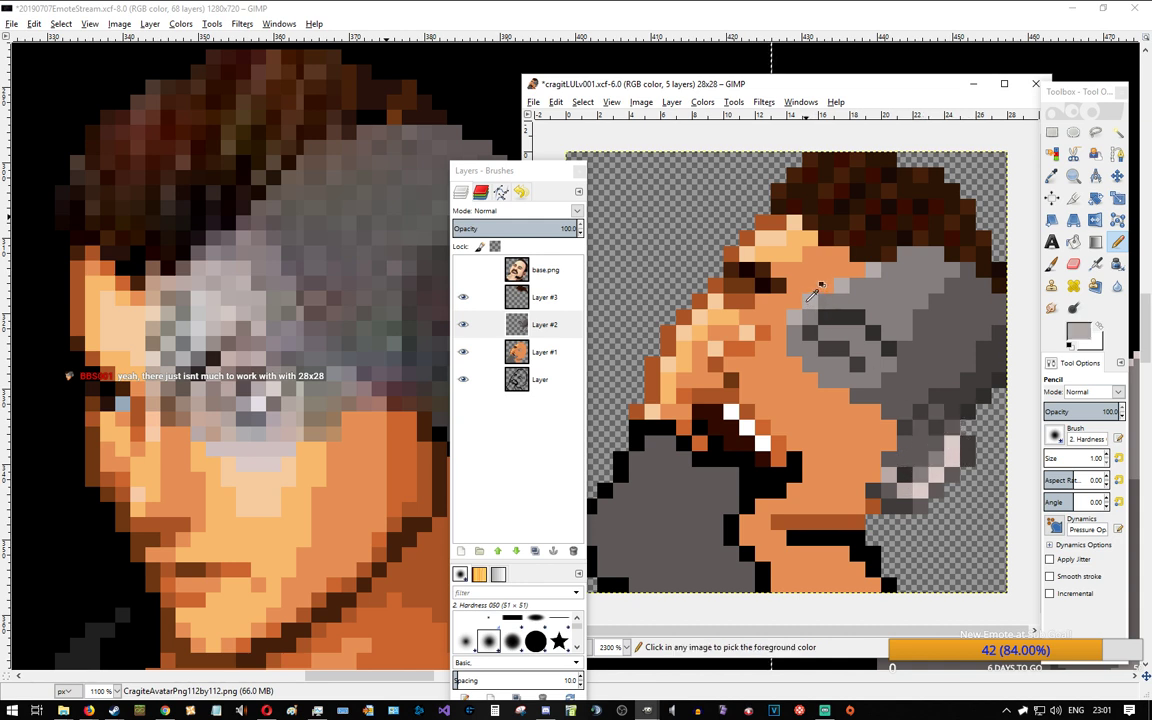
{"action": "left_click", "coordinate": [945, 432]}
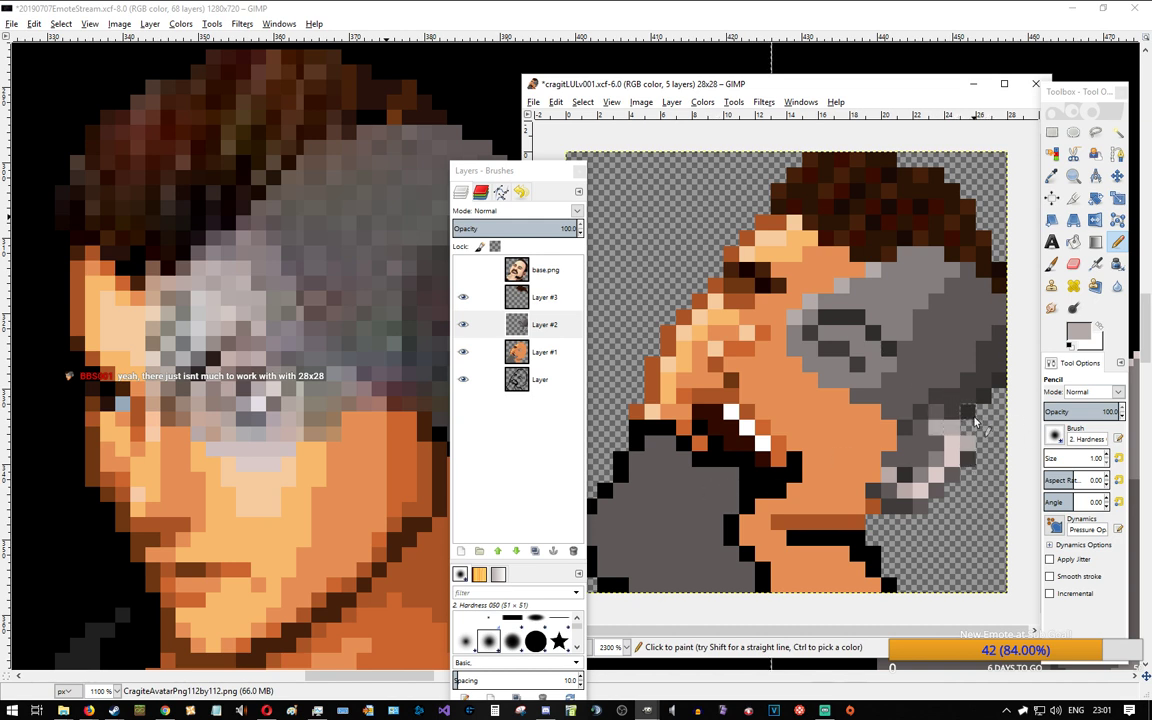
{"action": "left_click", "coordinate": [972, 452], "text": "ctrl"}
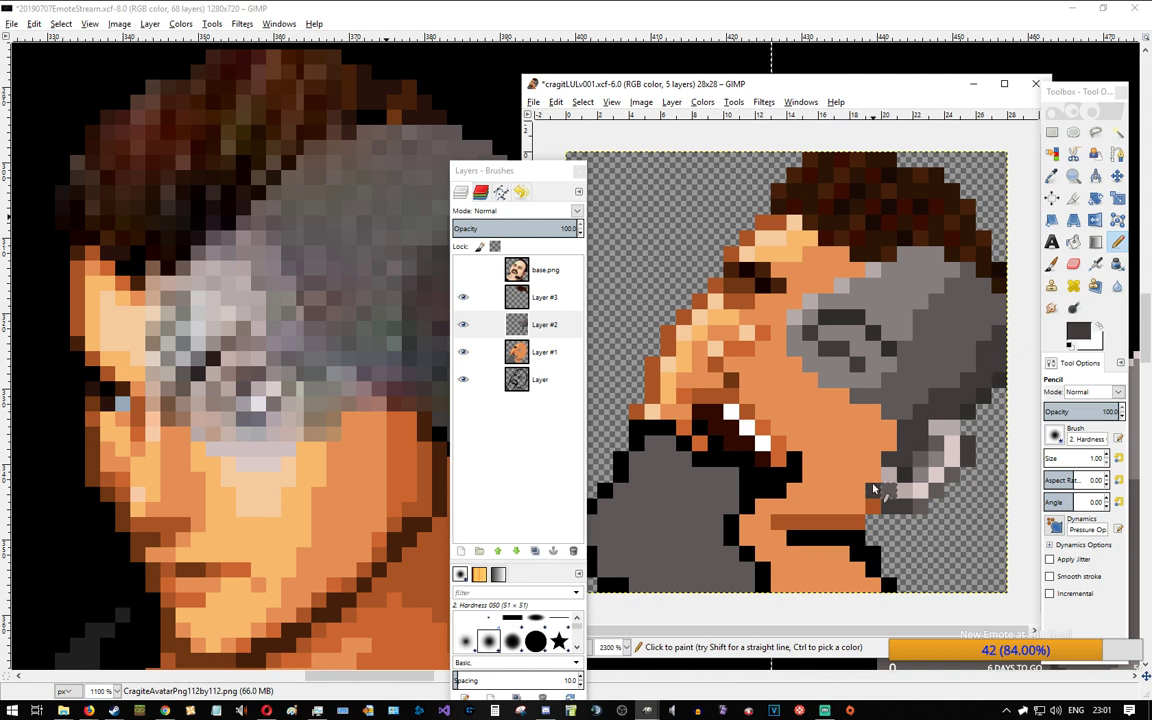
Step: Using the avatar's ear in the banner as reference, sample a mid grey and pencil it into the emote's inner ear
{"action": "mouse_move", "coordinate": [502, 180]}
{"action": "left_mouse_down"}
{"action": "mouse_move", "coordinate": [649, 181]}
{"action": "mouse_move", "coordinate": [477, 178]}
{"action": "mouse_move", "coordinate": [583, 170]}
{"action": "mouse_move", "coordinate": [536, 168]}
{"action": "mouse_move", "coordinate": [572, 167]}
{"action": "left_mouse_up"}
{"action": "mouse_move", "coordinate": [322, 677]}
{"action": "left_mouse_down"}
{"action": "mouse_move", "coordinate": [366, 678]}
{"action": "mouse_move", "coordinate": [342, 677]}
{"action": "left_mouse_up"}
{"action": "key", "text": "alt+Tab"}
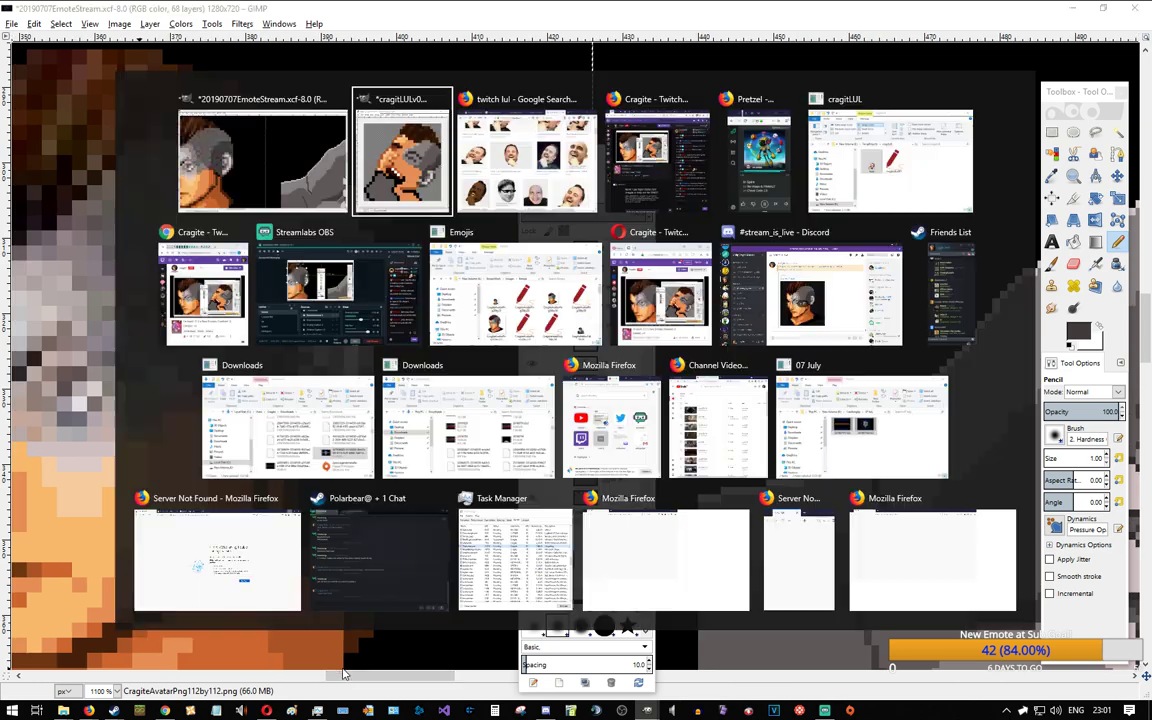
{"action": "left_click_drag", "start_coordinate": [598, 158], "coordinate": [530, 158]}
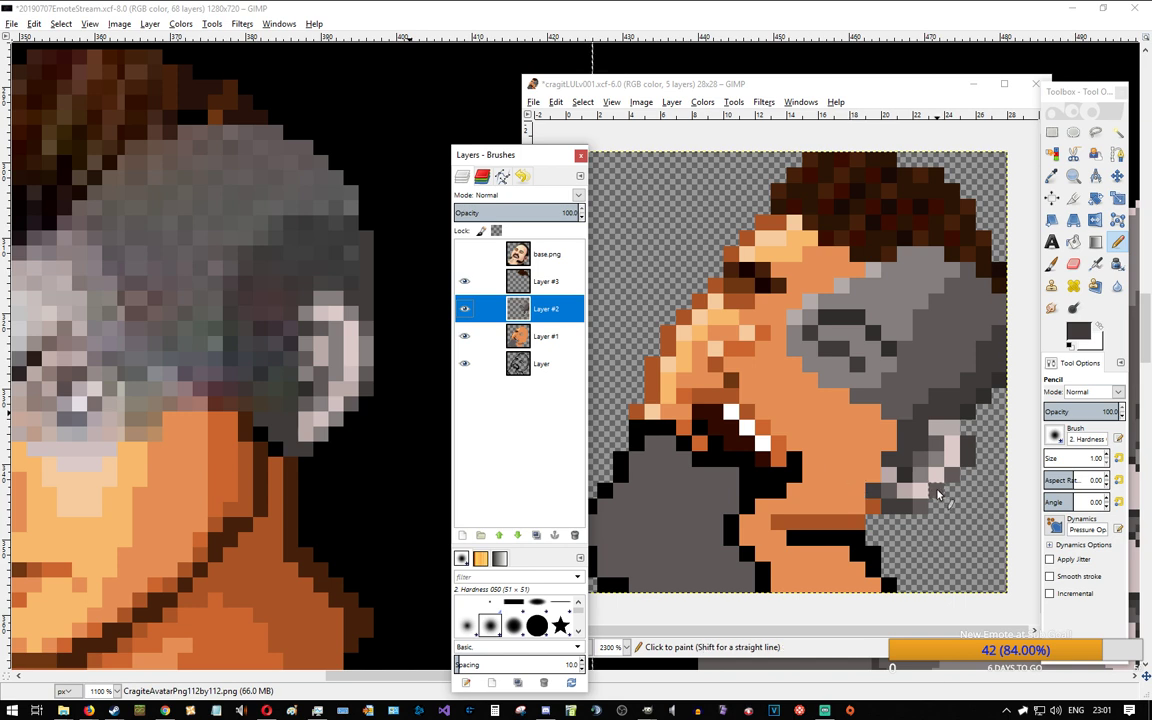
{"action": "left_click", "coordinate": [935, 448], "text": "ctrl"}
{"action": "left_click_drag", "start_coordinate": [921, 444], "coordinate": [920, 460]}
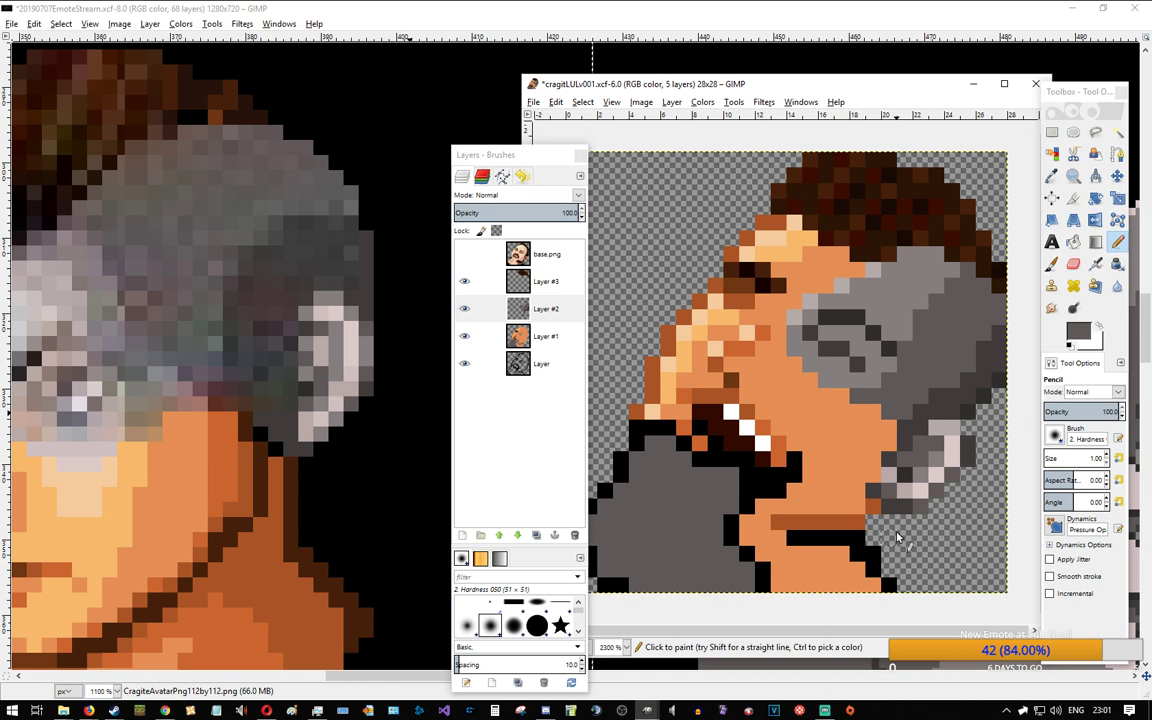
{"action": "left_click", "coordinate": [904, 459]}
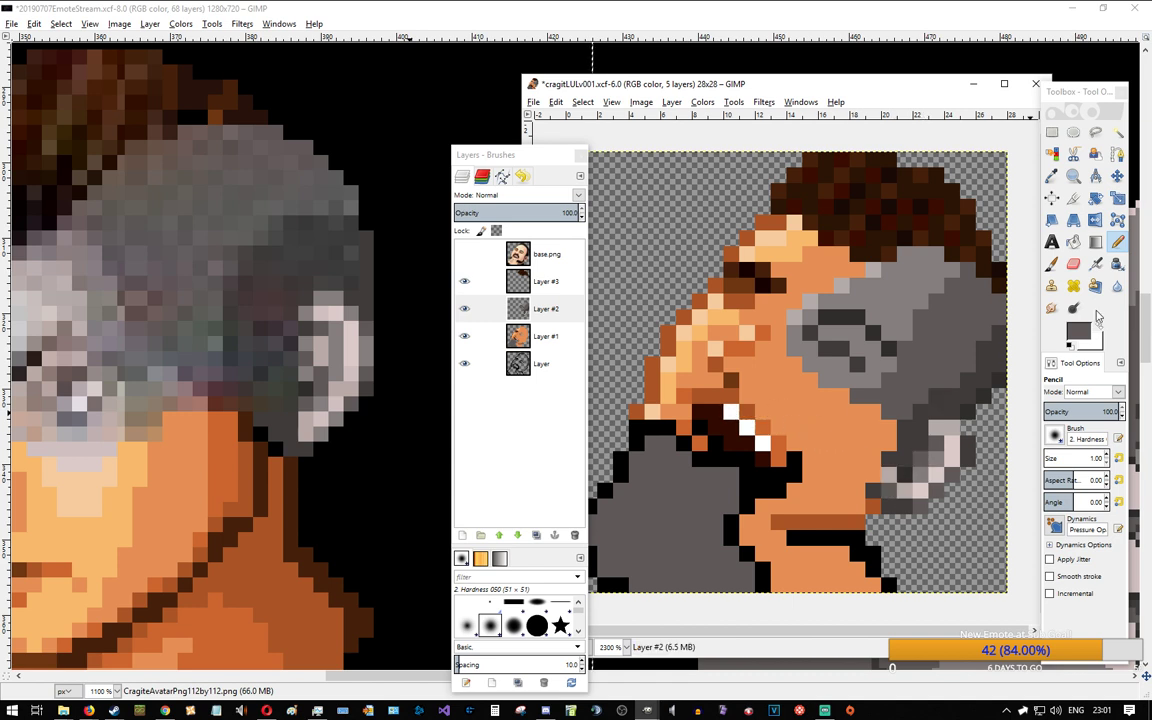
Step: Set the foreground colour to a lighter grey with red 133 and green 130, and pencil it into the inner ear
{"action": "left_click", "coordinate": [1076, 338]}
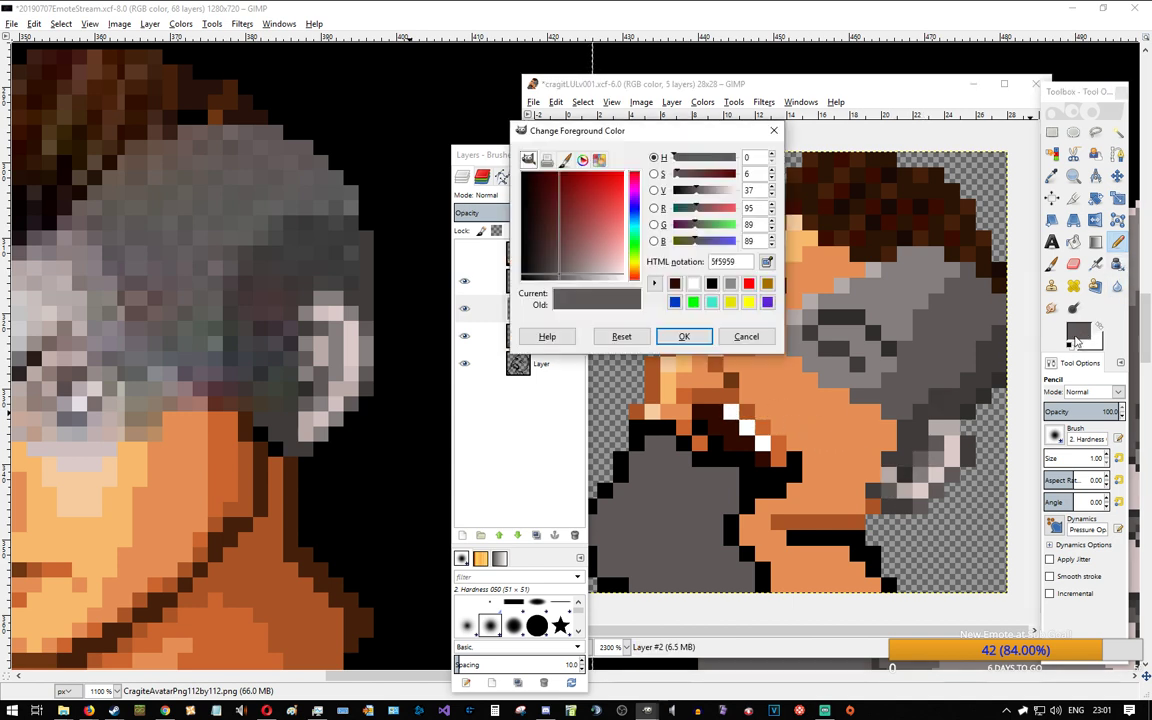
{"action": "left_click", "coordinate": [707, 210]}
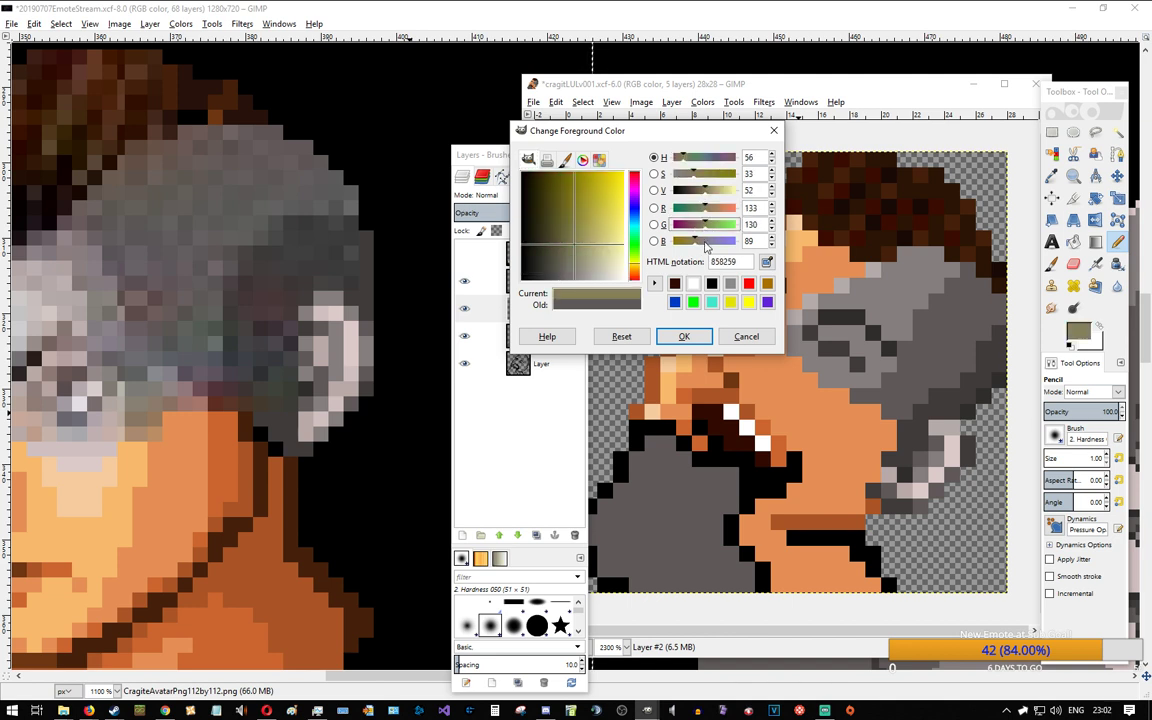
{"action": "left_click", "coordinate": [684, 336]}
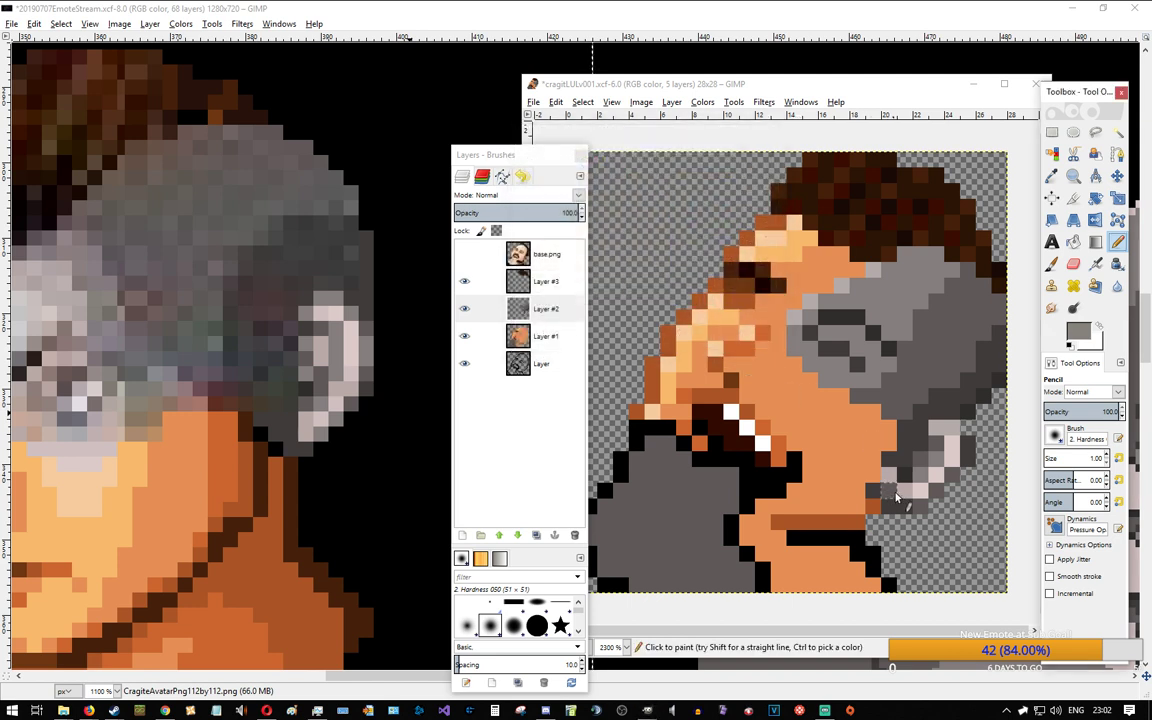
{"action": "left_click", "coordinate": [910, 462]}
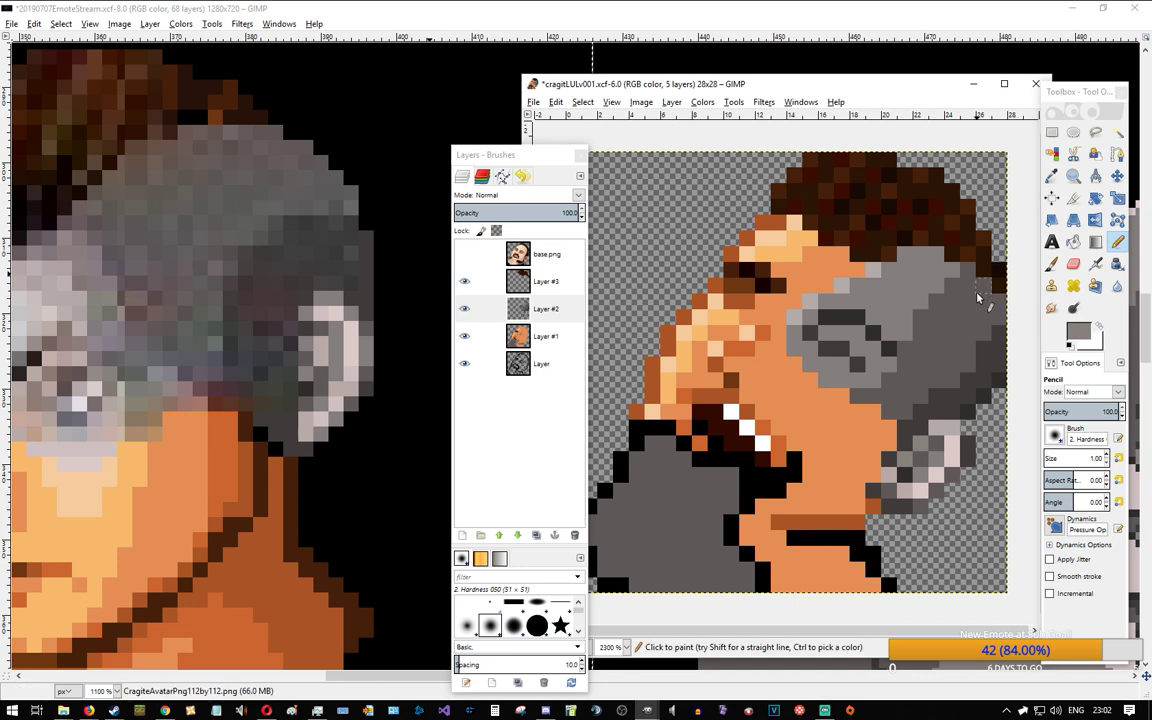
Step: Sample the dark grey shading beside the emote's ear as the foreground colour
{"action": "key", "text": "ctrl"}
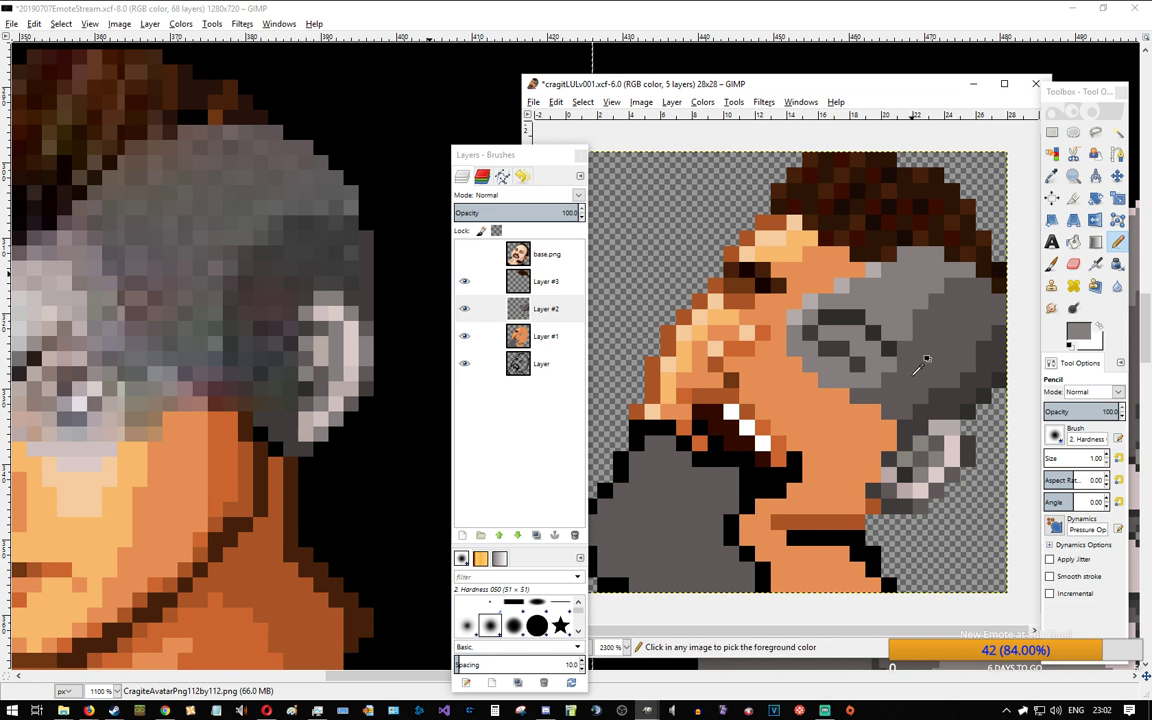
{"action": "left_click", "coordinate": [885, 428]}
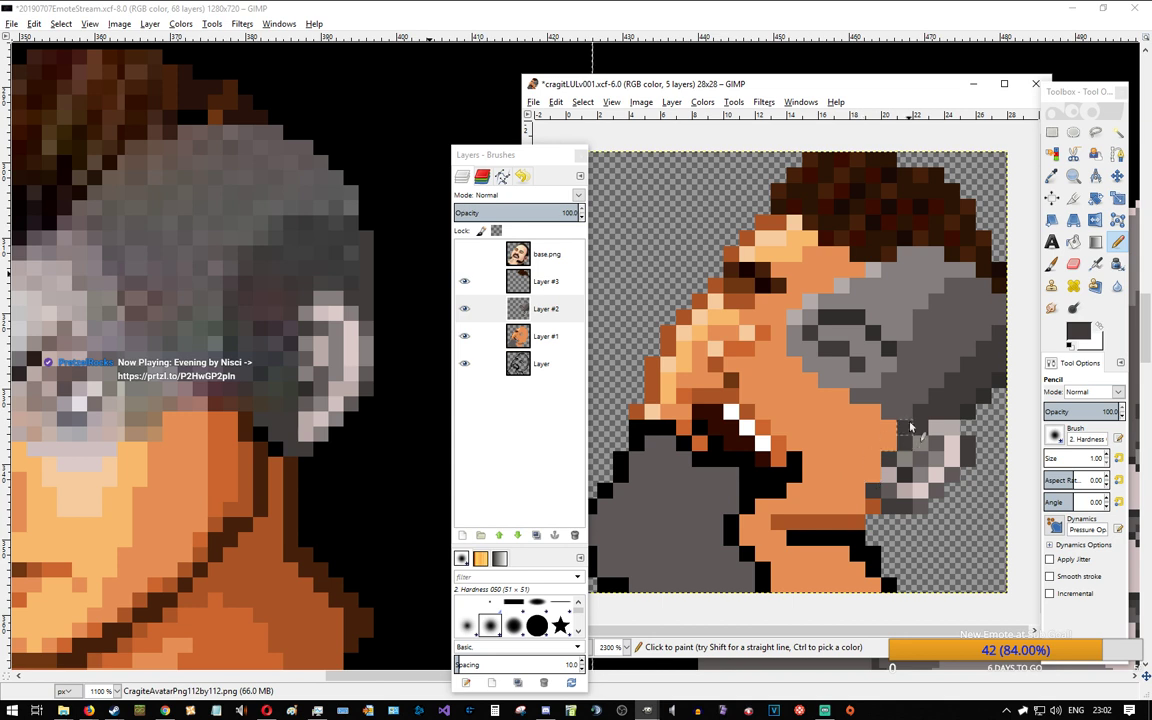
{"action": "key", "text": "ctrl"}
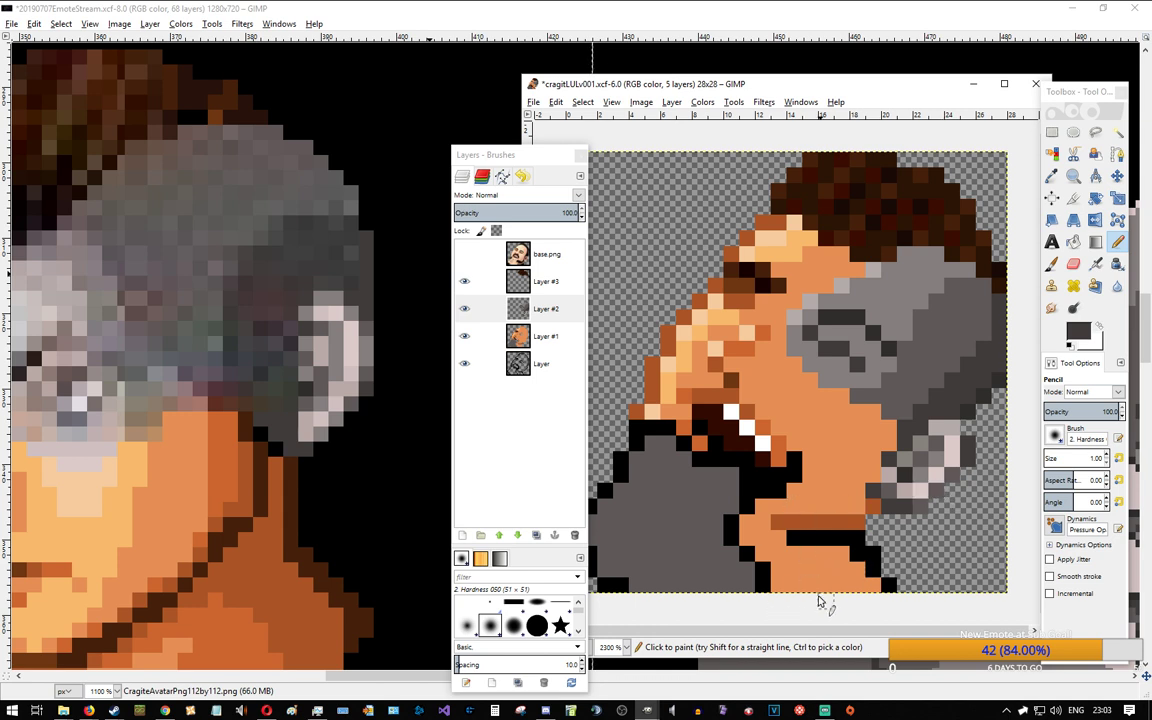
Step: Compare the emote against the base.png reference by toggling that layer's visibility
{"action": "left_click", "coordinate": [464, 254]}
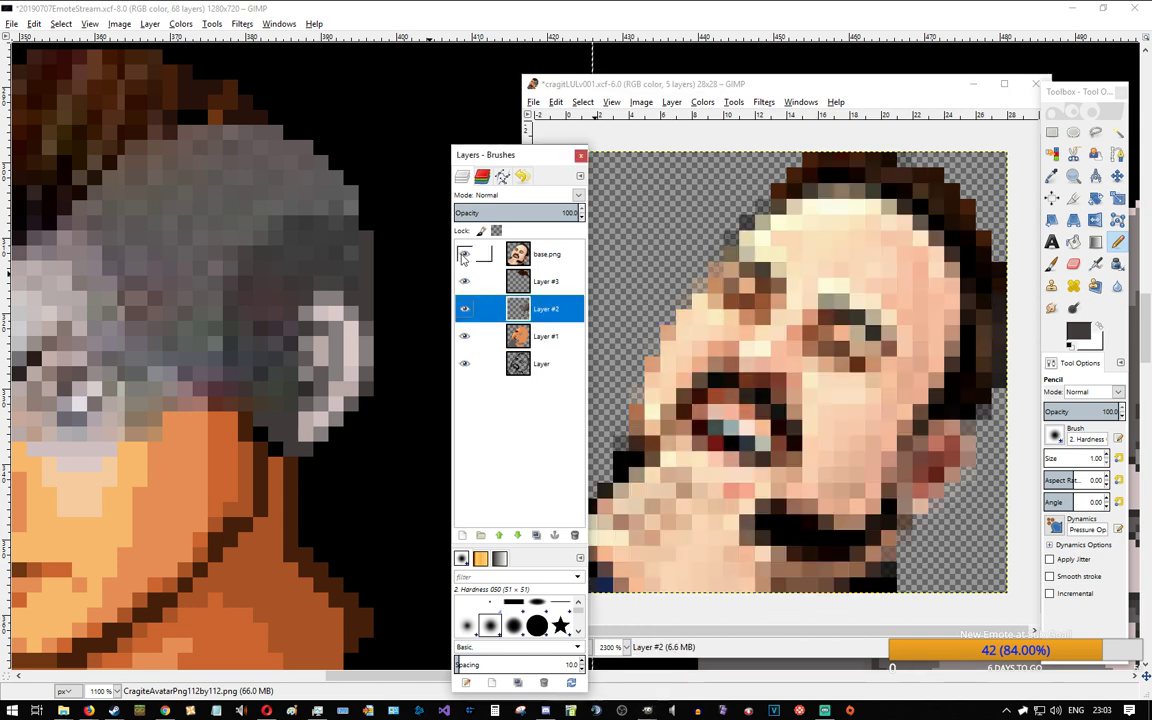
{"action": "left_click", "coordinate": [464, 254]}
{"action": "left_click", "coordinate": [464, 254]}
{"action": "left_click", "coordinate": [464, 254]}
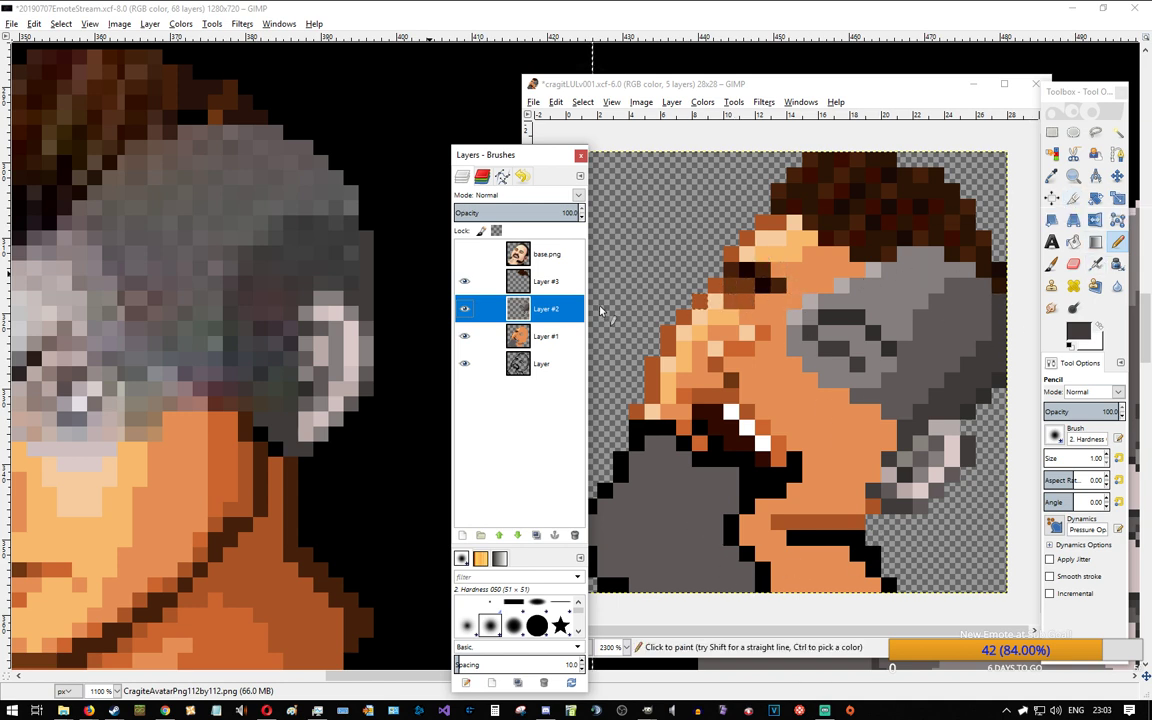
Step: On Layer #1, sample the eyebrow's dark brown and pencil it over the black line running down the neck
{"action": "left_click", "coordinate": [558, 345]}
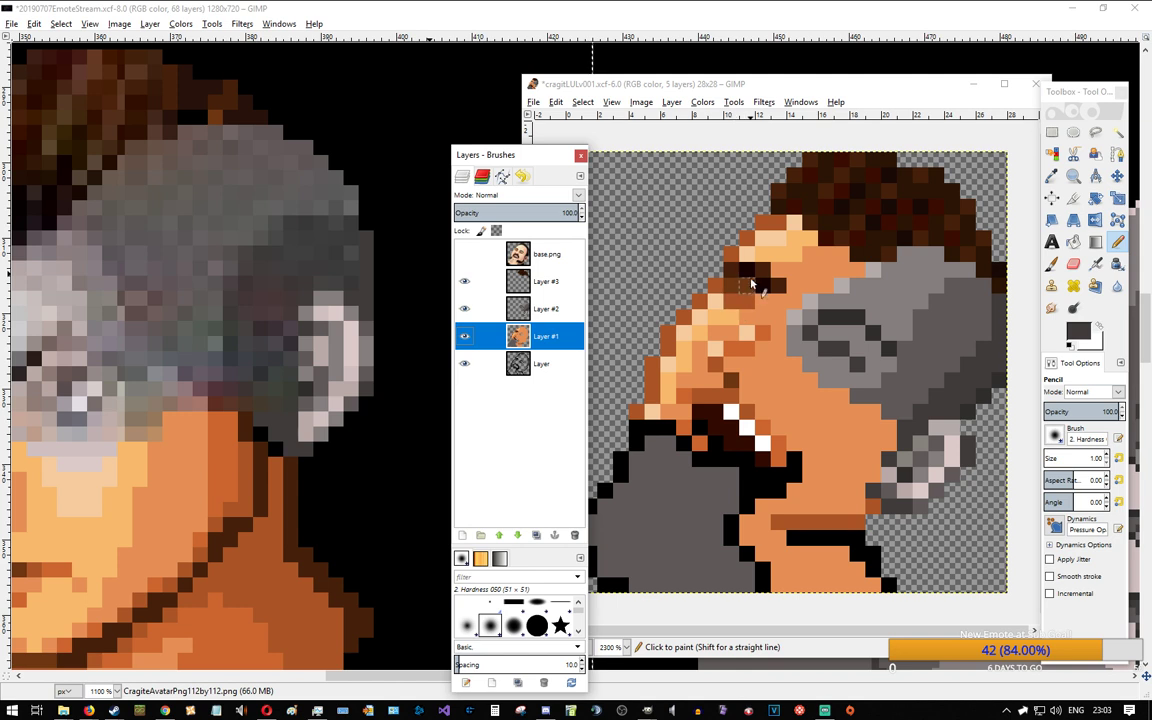
{"action": "left_click", "coordinate": [735, 274], "text": "ctrl"}
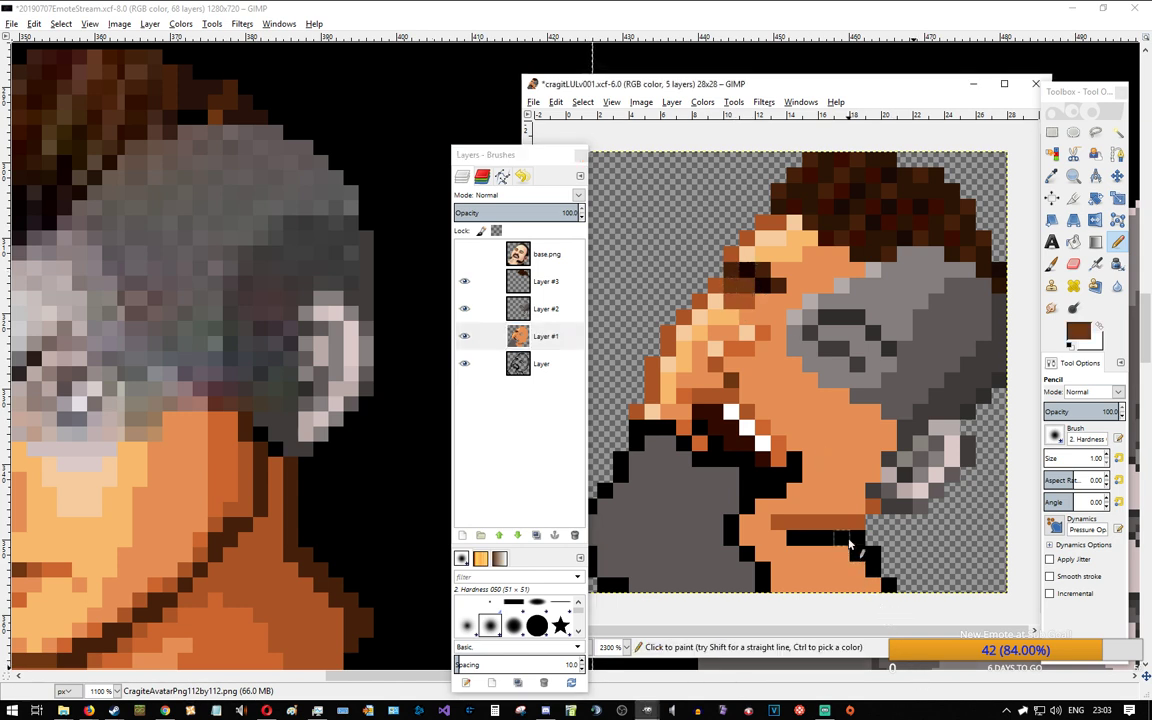
{"action": "mouse_move", "coordinate": [812, 545]}
{"action": "left_mouse_down"}
{"action": "mouse_move", "coordinate": [797, 545]}
{"action": "mouse_move", "coordinate": [838, 545]}
{"action": "mouse_move", "coordinate": [886, 589]}
{"action": "left_mouse_up"}
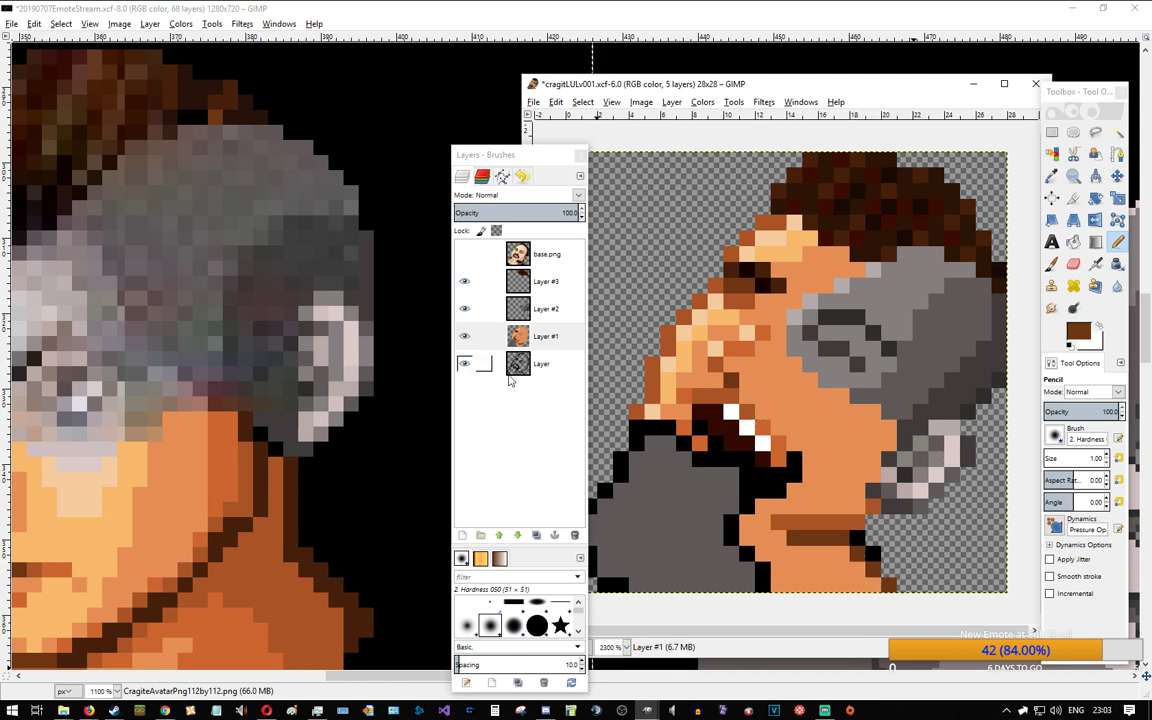
Step: Hide the black outline layer and add a transparent 28x28 layer above Layer #1
{"action": "left_click", "coordinate": [464, 366]}
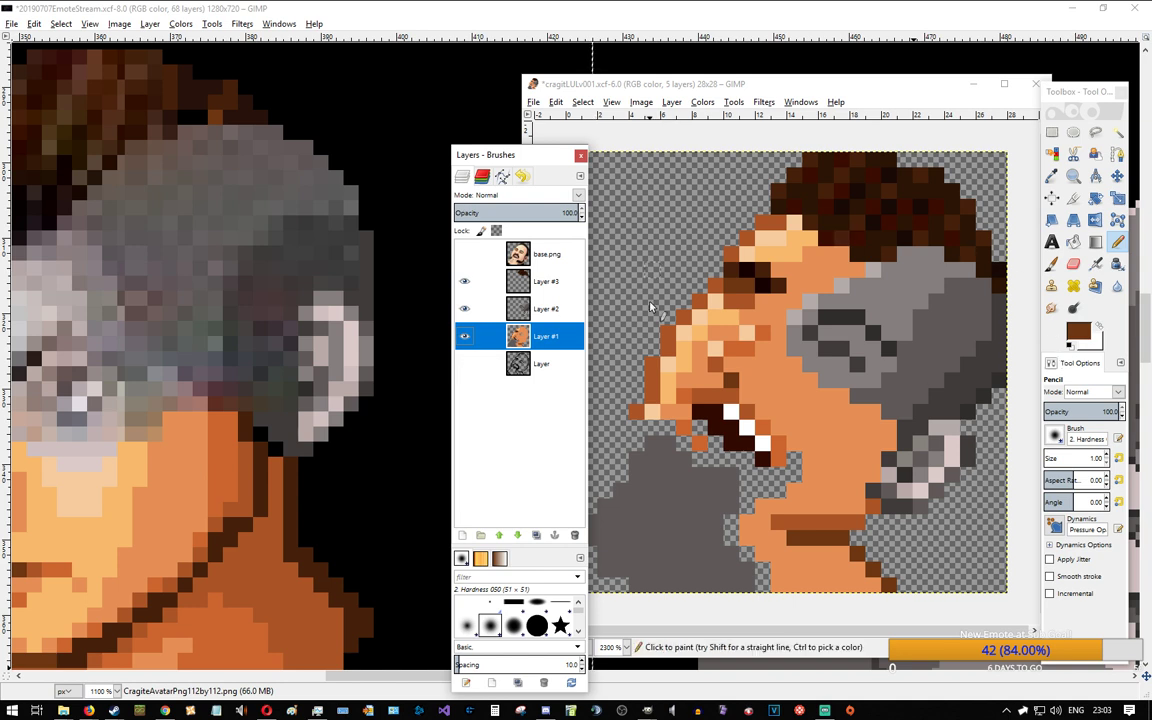
{"action": "left_click", "coordinate": [463, 538]}
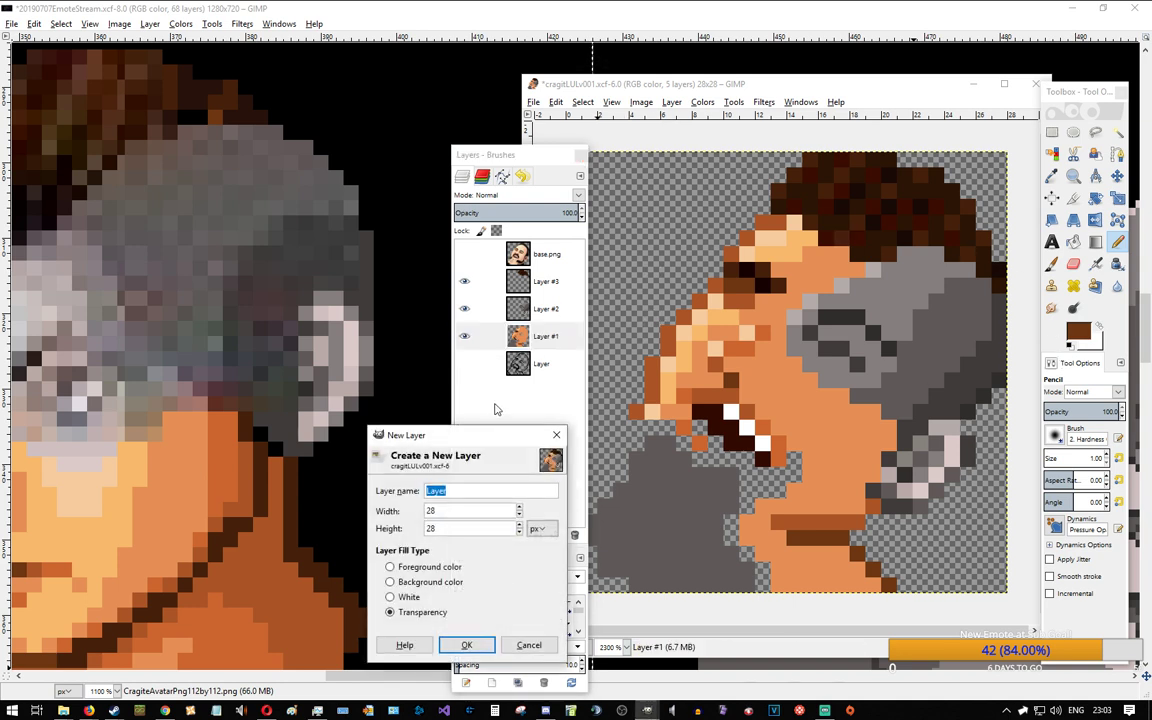
{"action": "left_click", "coordinate": [465, 645]}
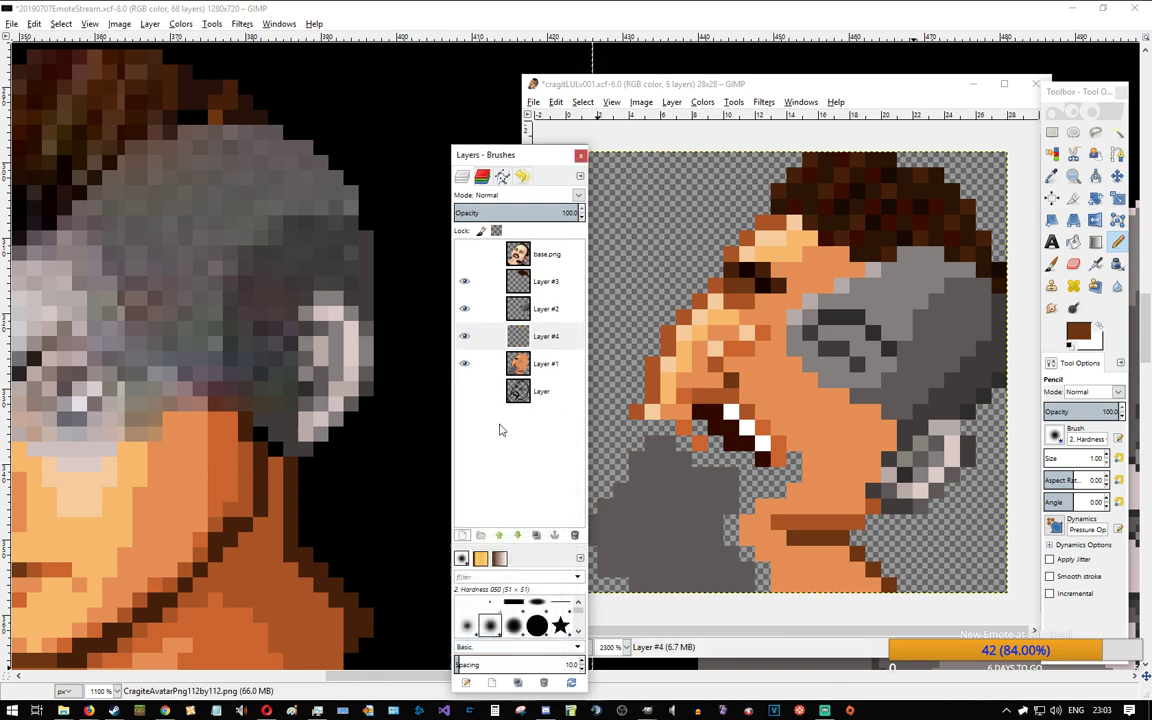
Step: Fuzzy-select the grey area below the mouth on Layer #1 and bucket-fill the same region on Layer #4 with its sampled grey
{"action": "left_click", "coordinate": [545, 363]}
{"action": "left_click", "coordinate": [1117, 131]}
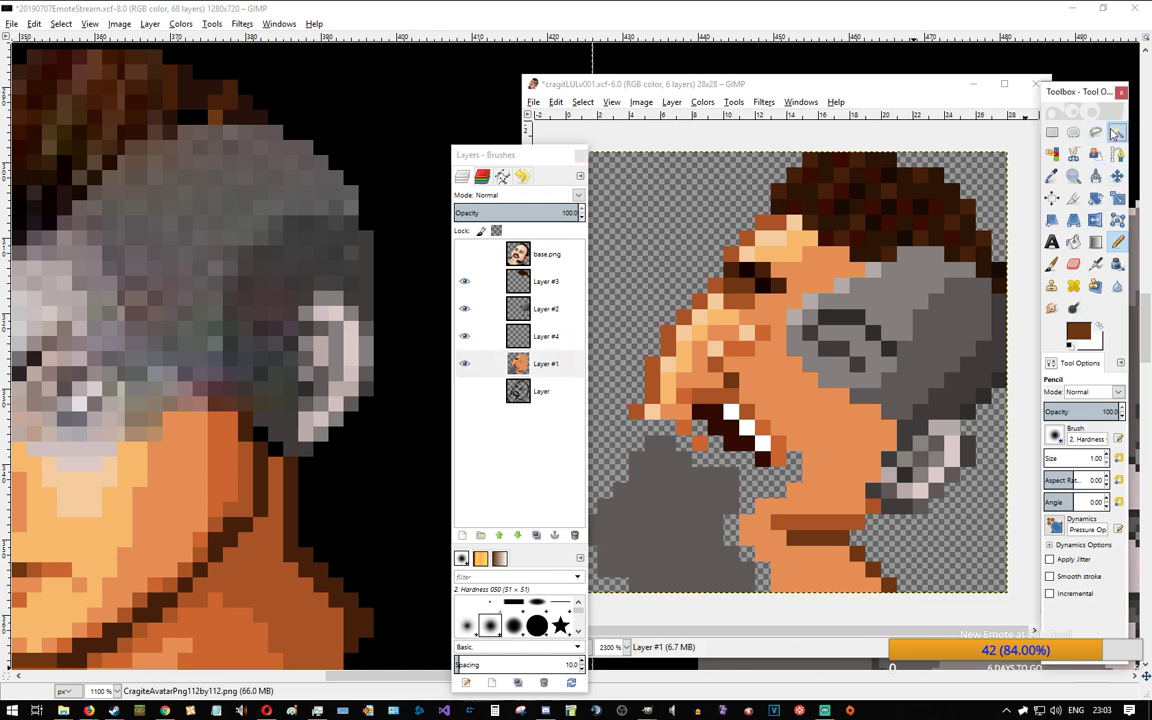
{"action": "left_click", "coordinate": [692, 558]}
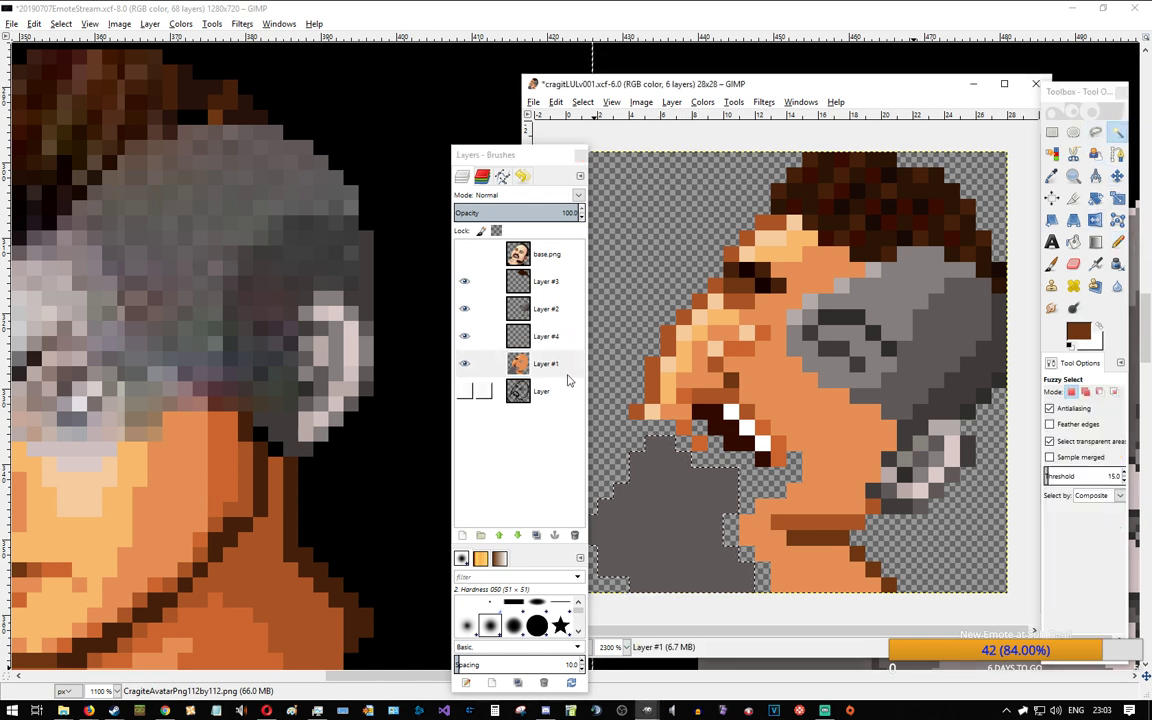
{"action": "left_click", "coordinate": [490, 336]}
{"action": "left_click", "coordinate": [1117, 241]}
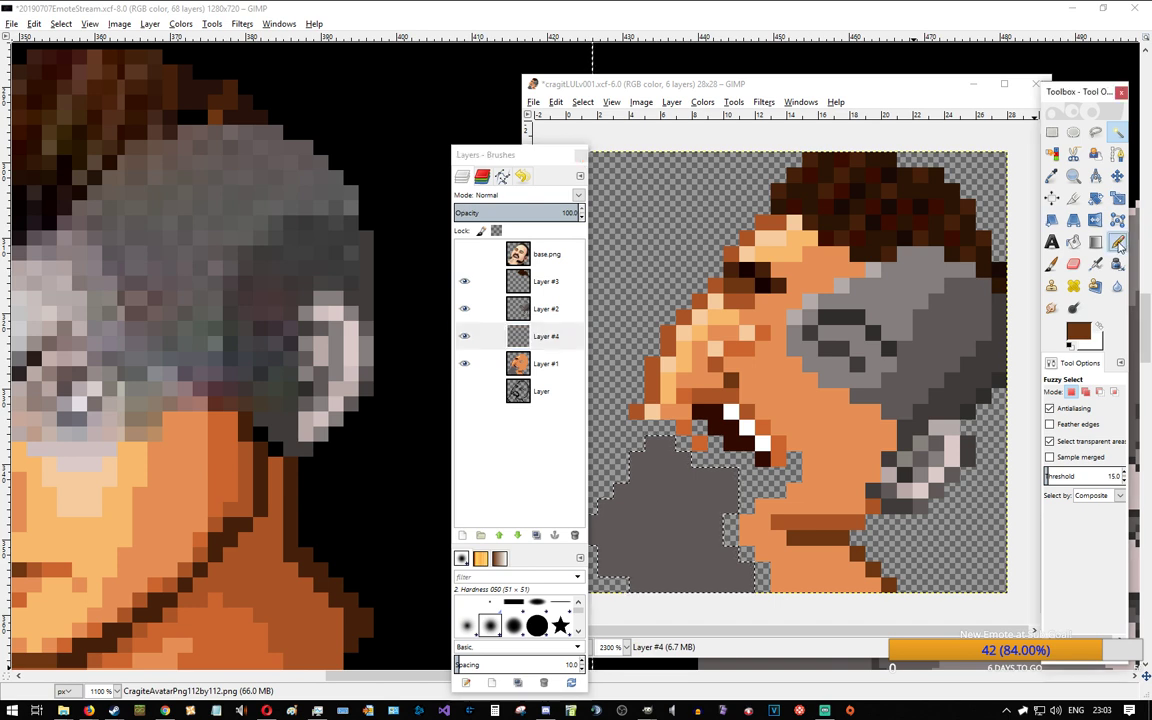
{"action": "left_click", "coordinate": [543, 370]}
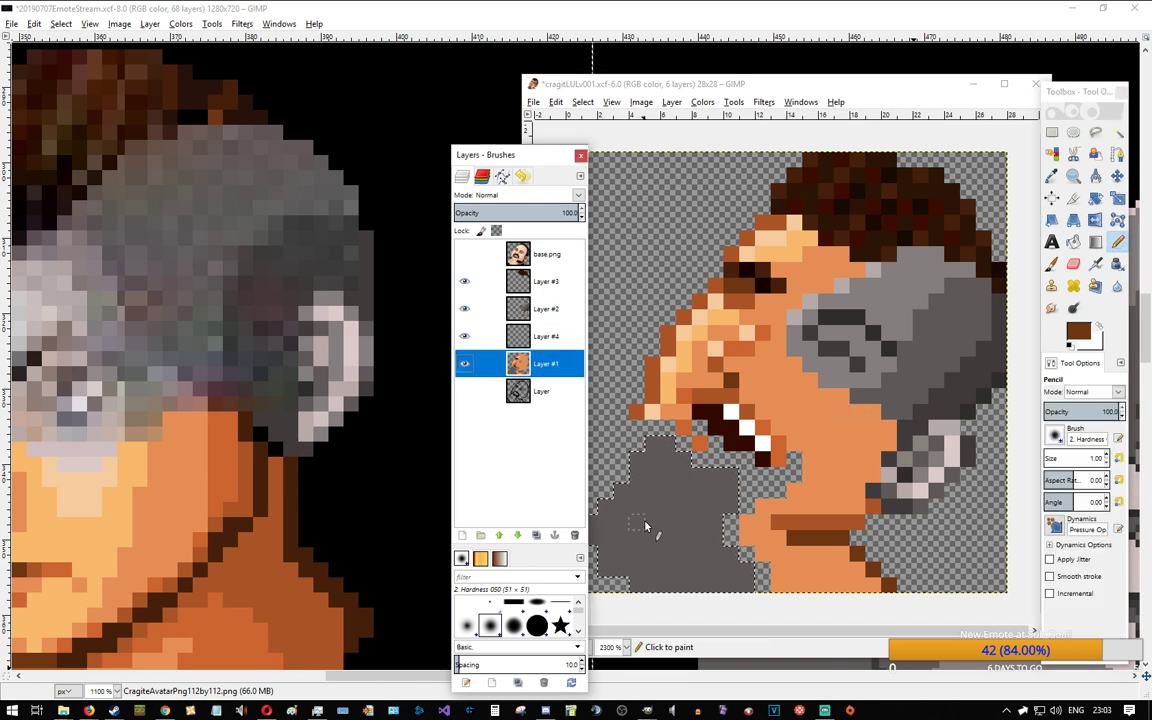
{"action": "left_click", "coordinate": [651, 501], "text": "ctrl"}
{"action": "left_click", "coordinate": [541, 344]}
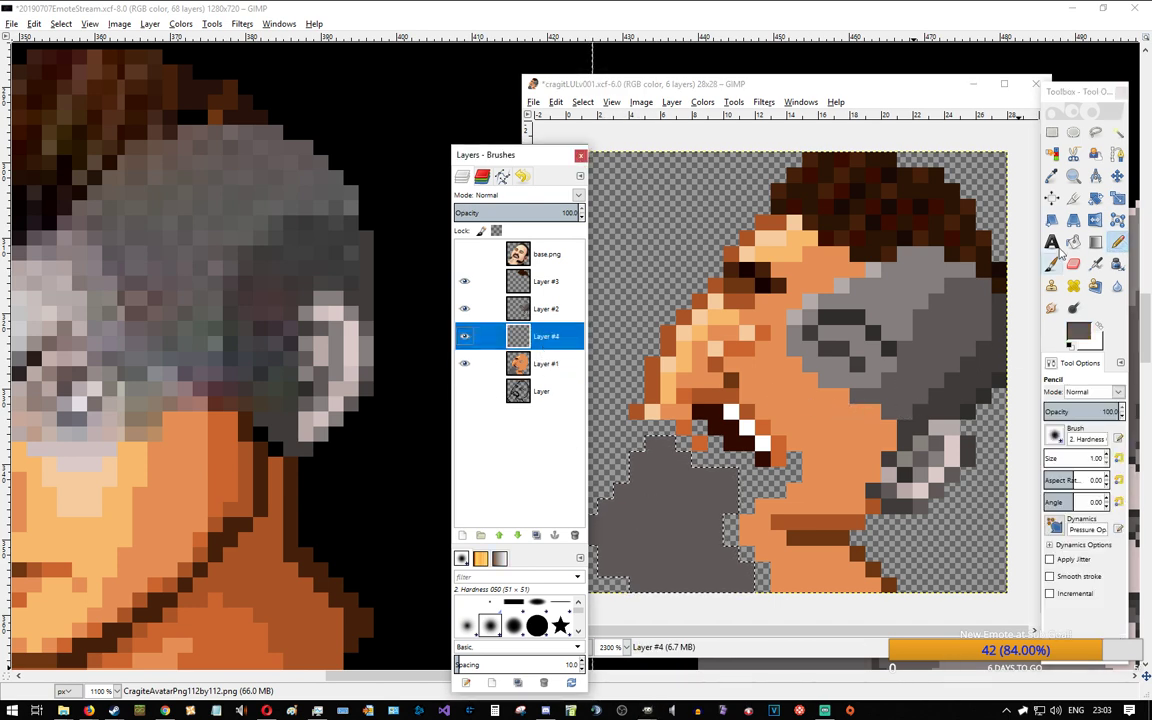
{"action": "left_click", "coordinate": [1074, 242]}
{"action": "left_click", "coordinate": [674, 524]}
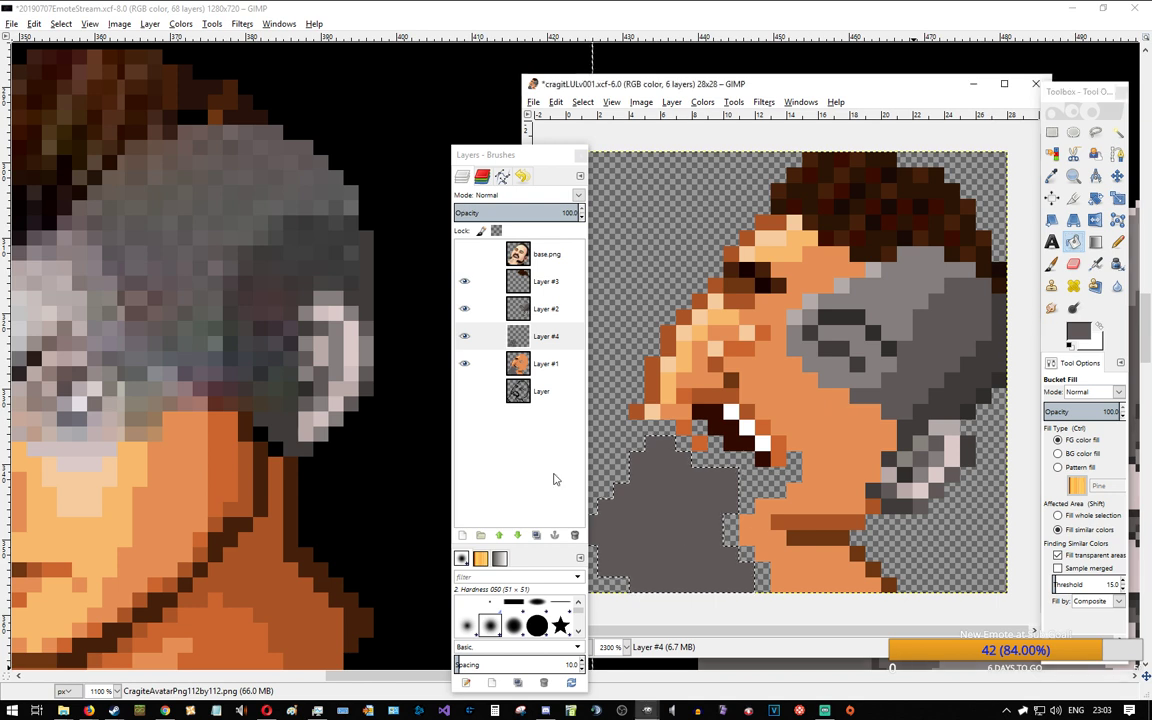
Step: Delete the selected grey area from Layer #1, check the copy on Layer #4, and clear the selection
{"action": "left_click", "coordinate": [463, 337], "text": "shift"}
{"action": "left_click", "coordinate": [463, 337], "text": "shift"}
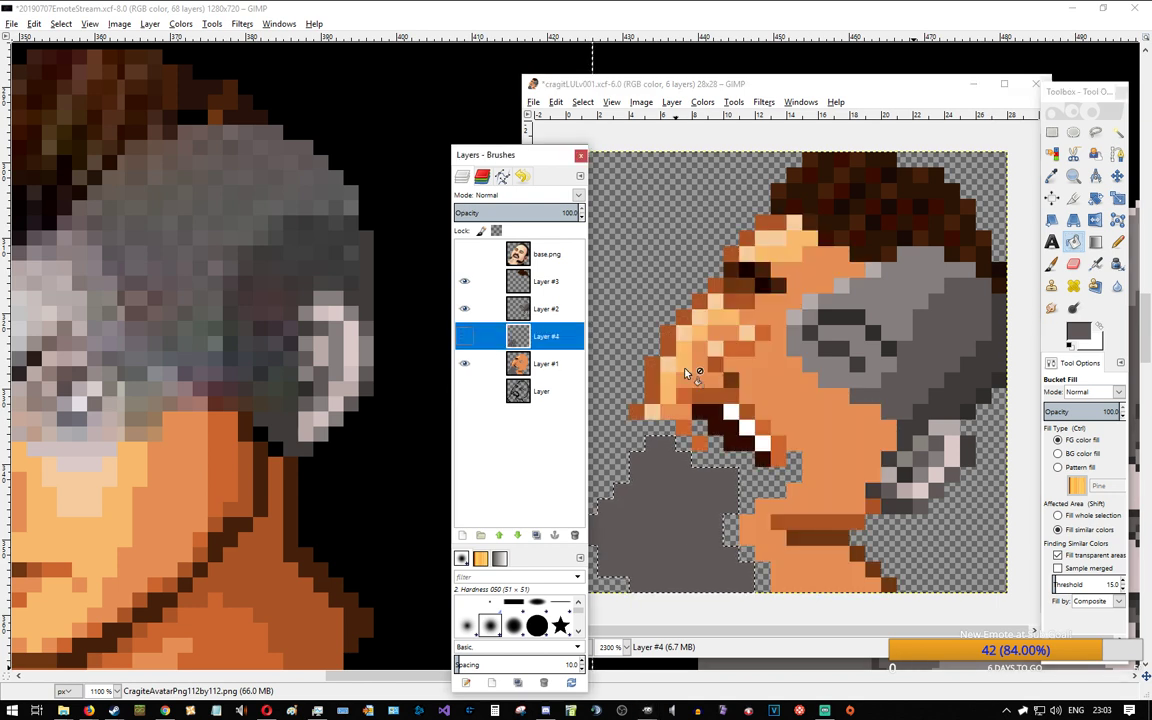
{"action": "left_click", "coordinate": [541, 371]}
{"action": "left_click", "coordinate": [464, 337]}
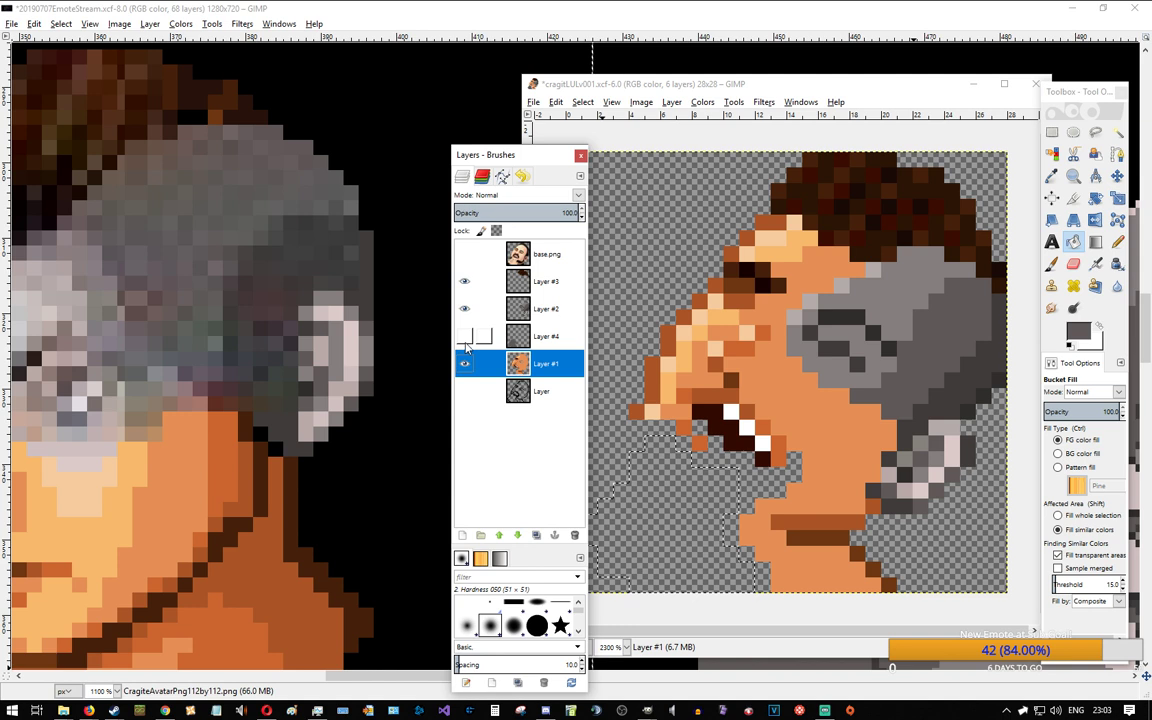
{"action": "left_click", "coordinate": [464, 337]}
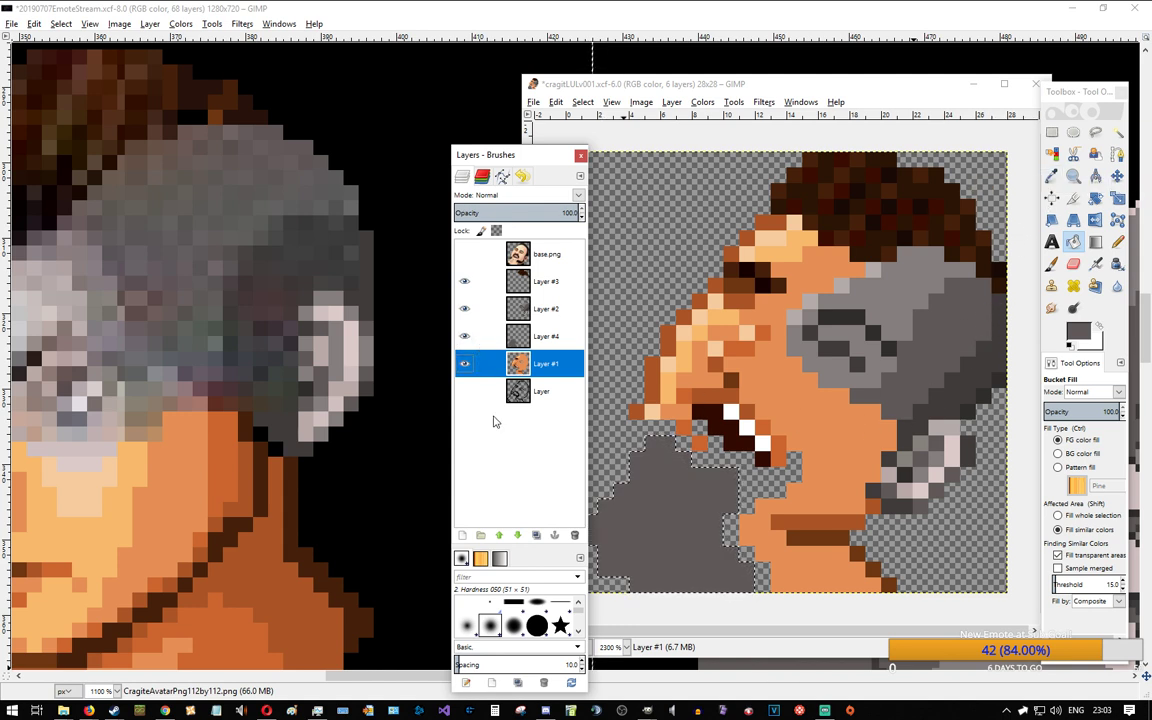
{"action": "left_click", "coordinate": [1056, 134]}
{"action": "left_click", "coordinate": [871, 265]}
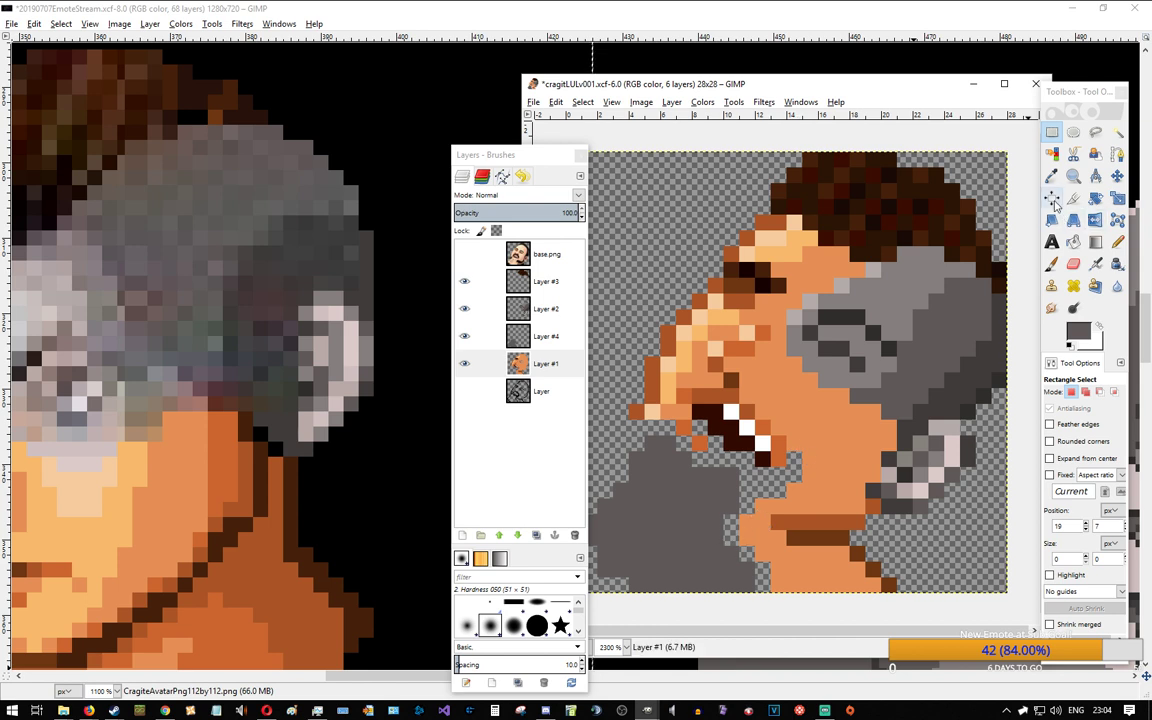
Step: On Layer #4, pencil the grey area outward to the jaw and the underside of the mouth
{"action": "left_click", "coordinate": [1117, 242]}
{"action": "left_click", "coordinate": [549, 333]}
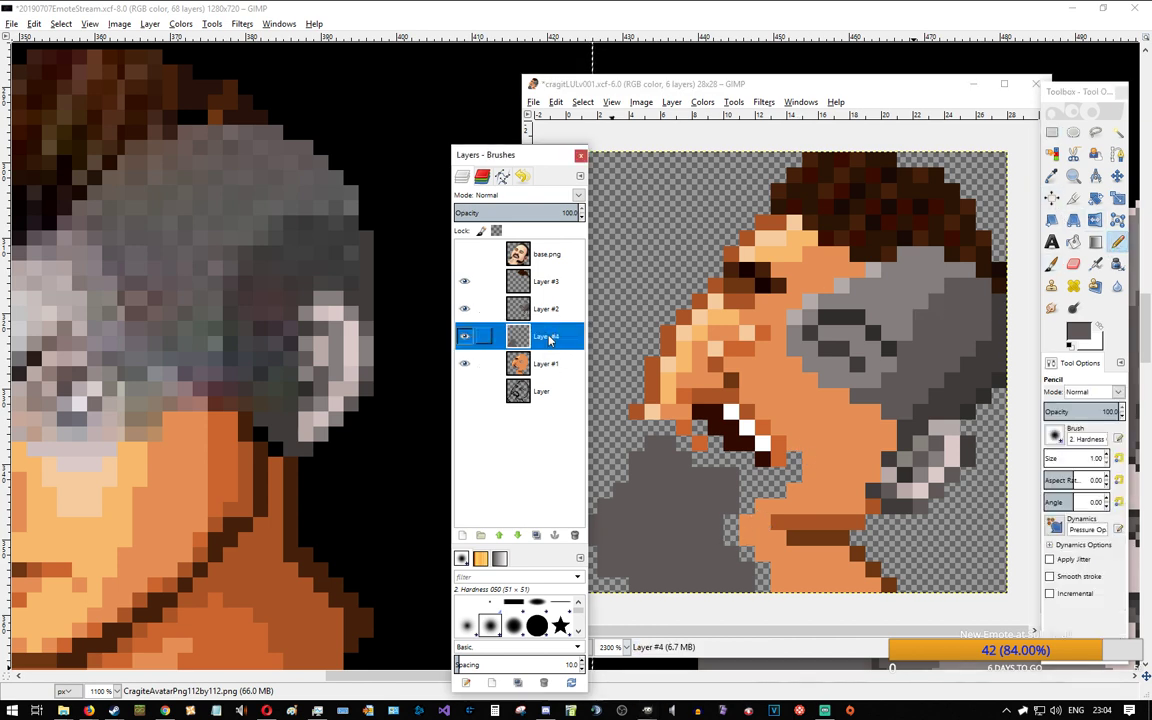
{"action": "mouse_move", "coordinate": [750, 475]}
{"action": "left_mouse_down"}
{"action": "mouse_move", "coordinate": [791, 464]}
{"action": "mouse_move", "coordinate": [743, 508]}
{"action": "left_mouse_up"}
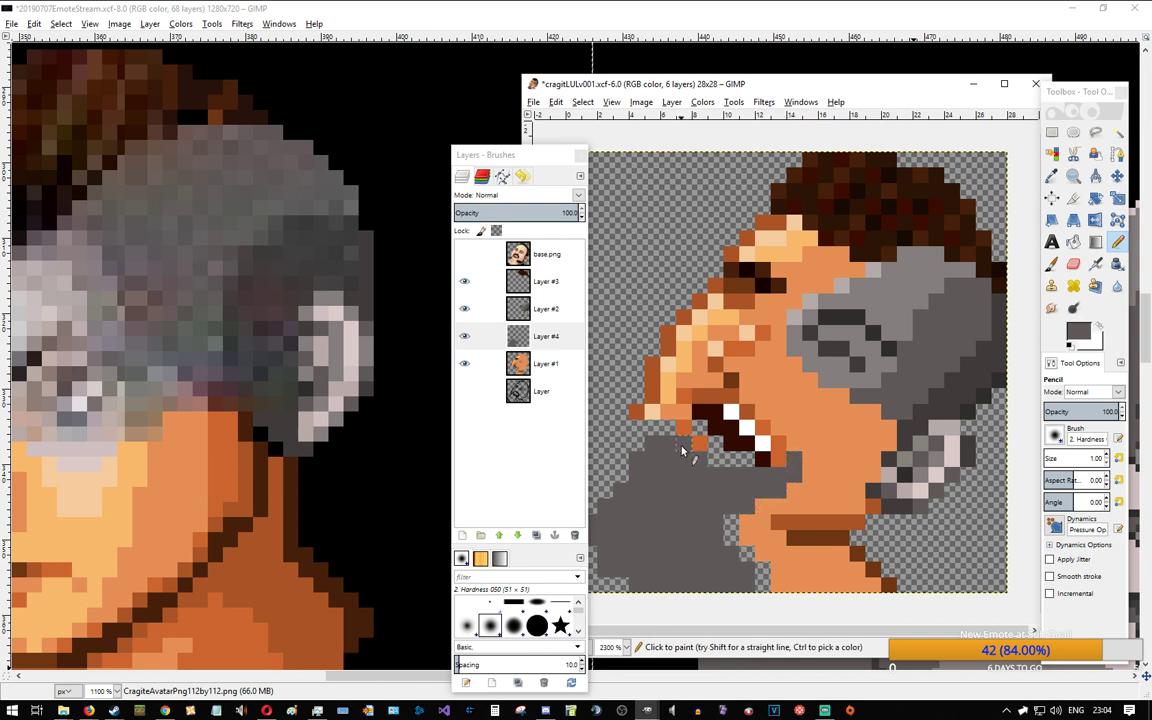
{"action": "left_click", "coordinate": [464, 336]}
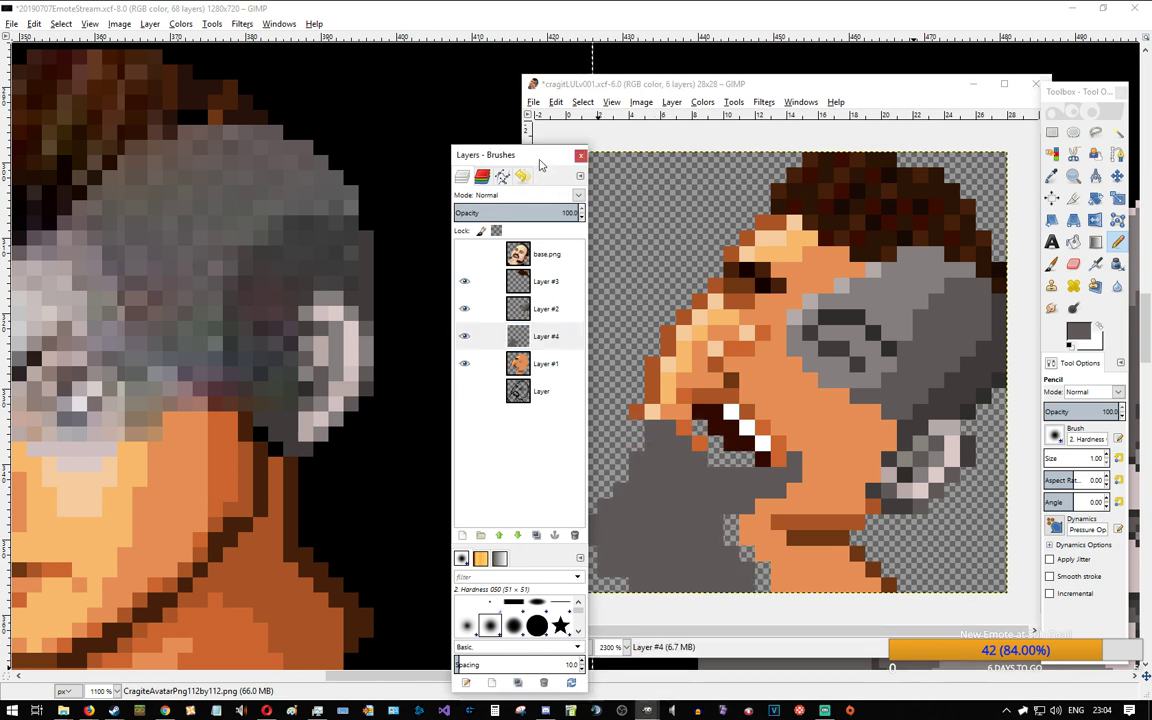
{"action": "left_click_drag", "start_coordinate": [490, 155], "coordinate": [438, 144]}
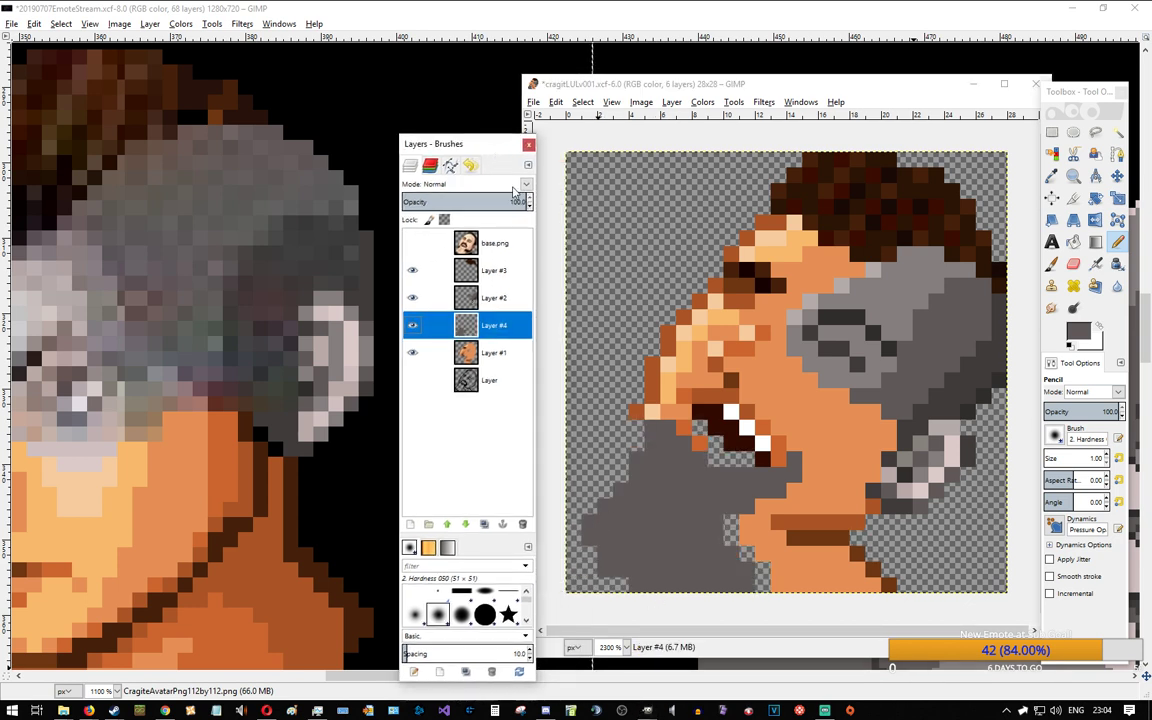
Step: Compare the grey area's edges with the black outline layer and the base.png reference
{"action": "left_click", "coordinate": [413, 381]}
{"action": "left_click", "coordinate": [413, 381]}
{"action": "left_click", "coordinate": [413, 244]}
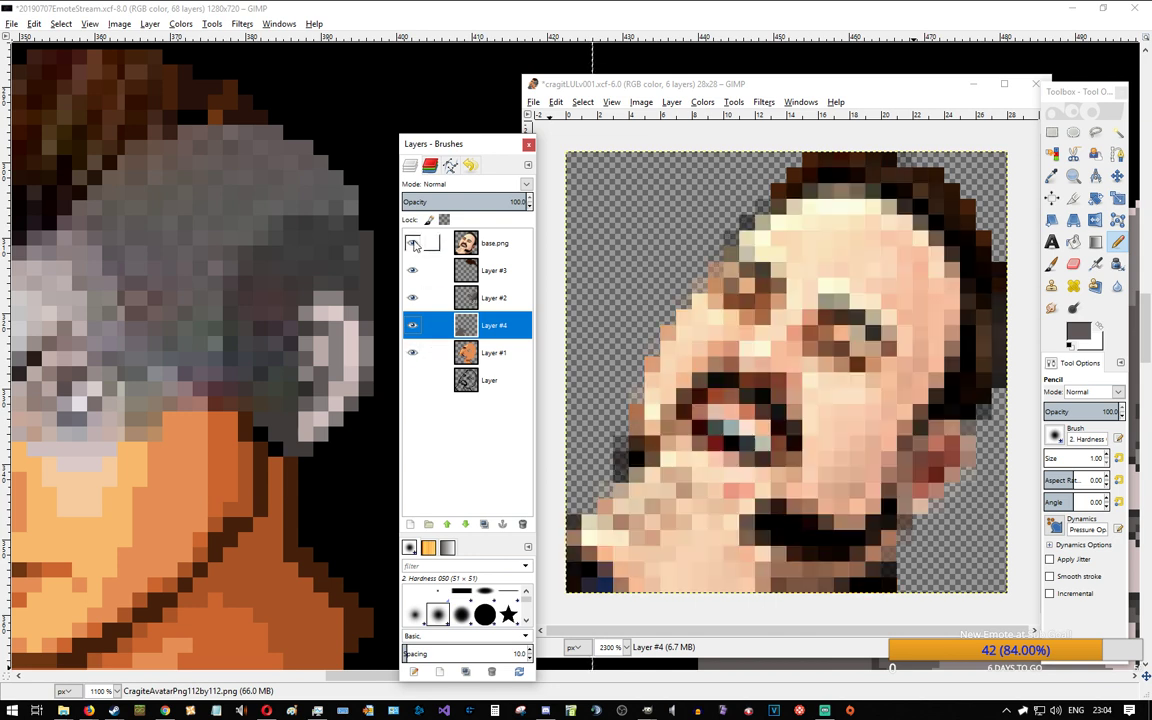
{"action": "left_click", "coordinate": [413, 244]}
{"action": "left_click", "coordinate": [411, 380]}
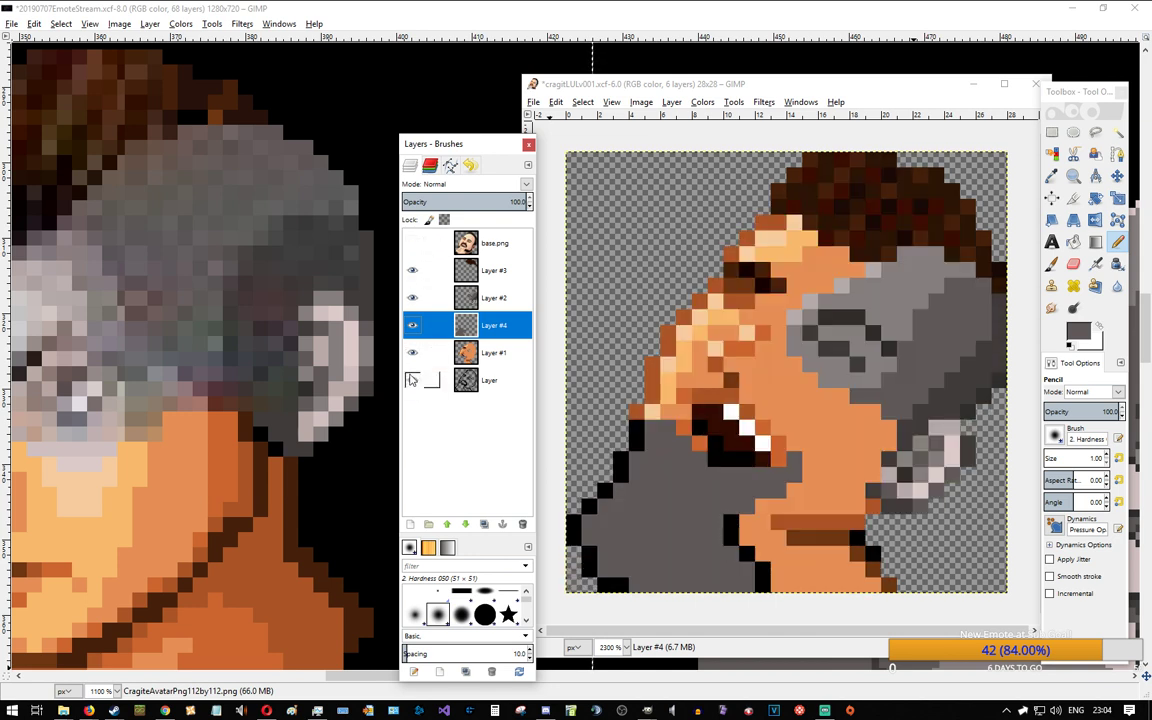
{"action": "left_click", "coordinate": [411, 380]}
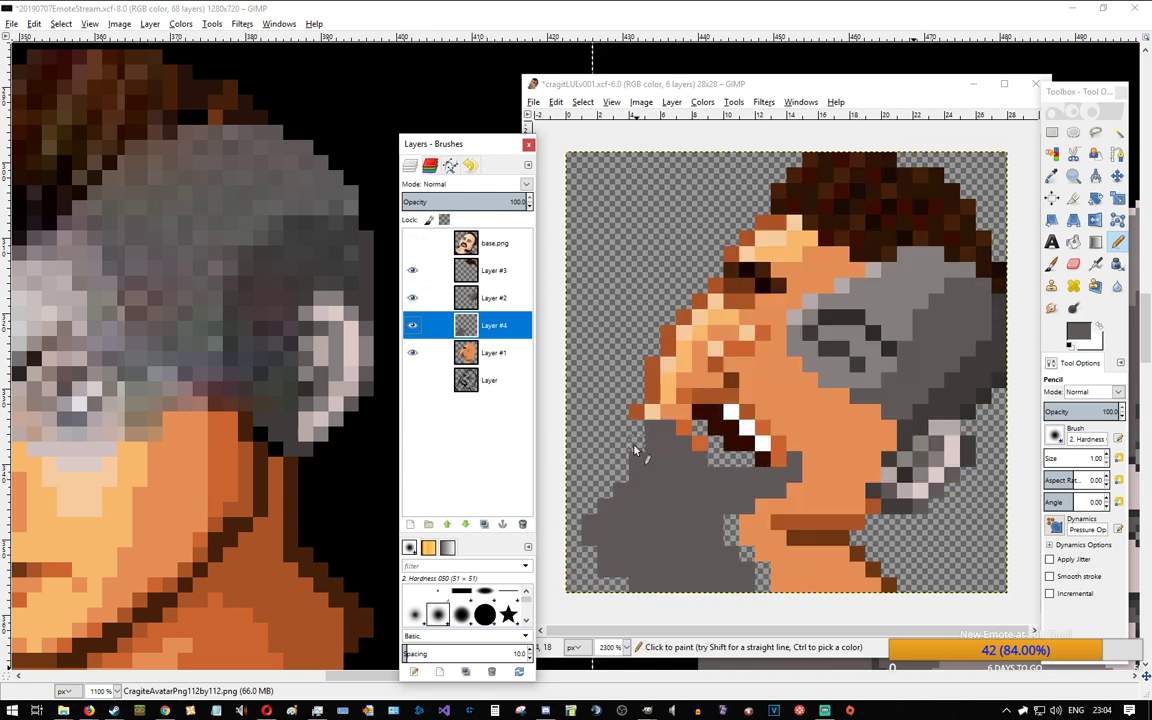
Step: Using the outline layer as a guide, pencil grey on Layer #4 over the left-hand black outline, and hide the guide
{"action": "left_click", "coordinate": [413, 381]}
{"action": "left_click", "coordinate": [636, 436]}
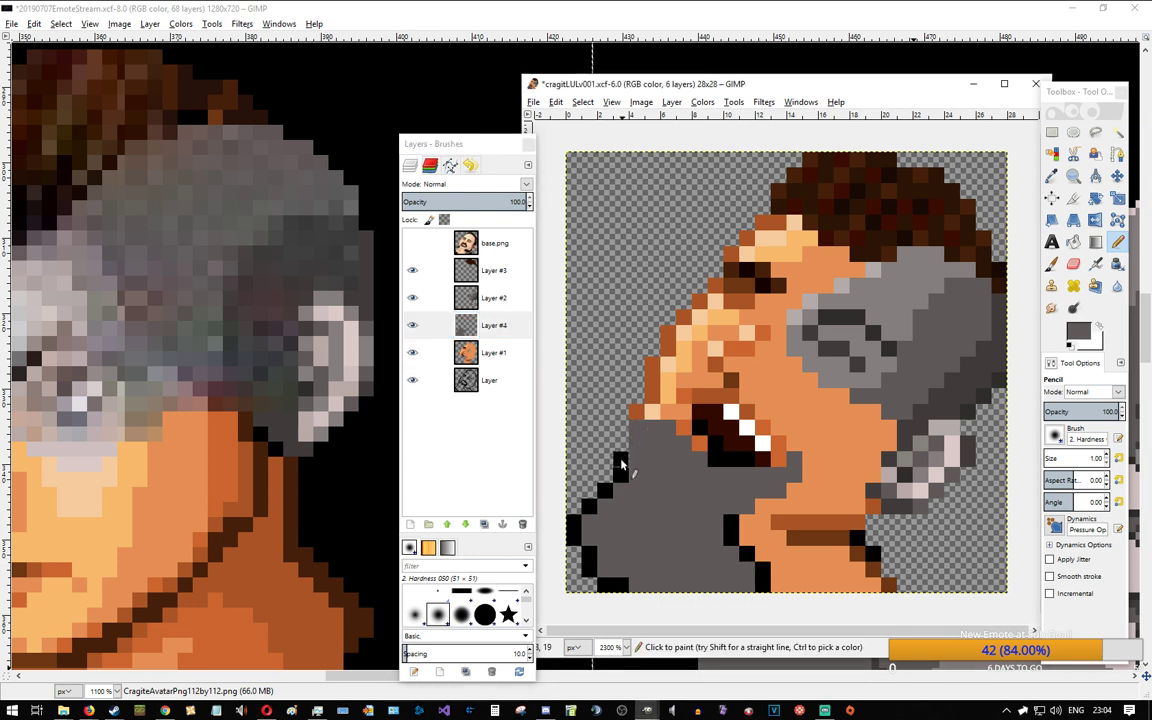
{"action": "mouse_move", "coordinate": [608, 490]}
{"action": "left_mouse_down"}
{"action": "mouse_move", "coordinate": [578, 533]}
{"action": "mouse_move", "coordinate": [601, 583]}
{"action": "mouse_move", "coordinate": [617, 583]}
{"action": "left_mouse_up"}
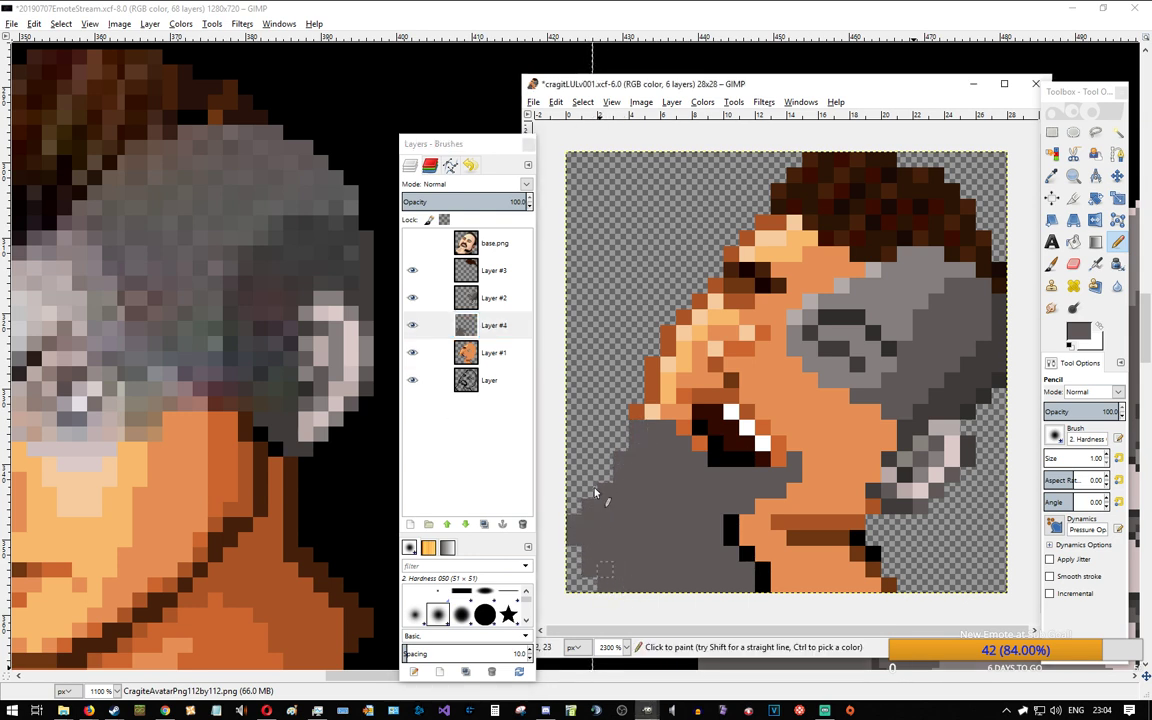
{"action": "left_click", "coordinate": [411, 382]}
Step: Toggle the base.png reference repeatedly to examine how the enlarged grey area matches the original shape
{"action": "left_click", "coordinate": [411, 243]}
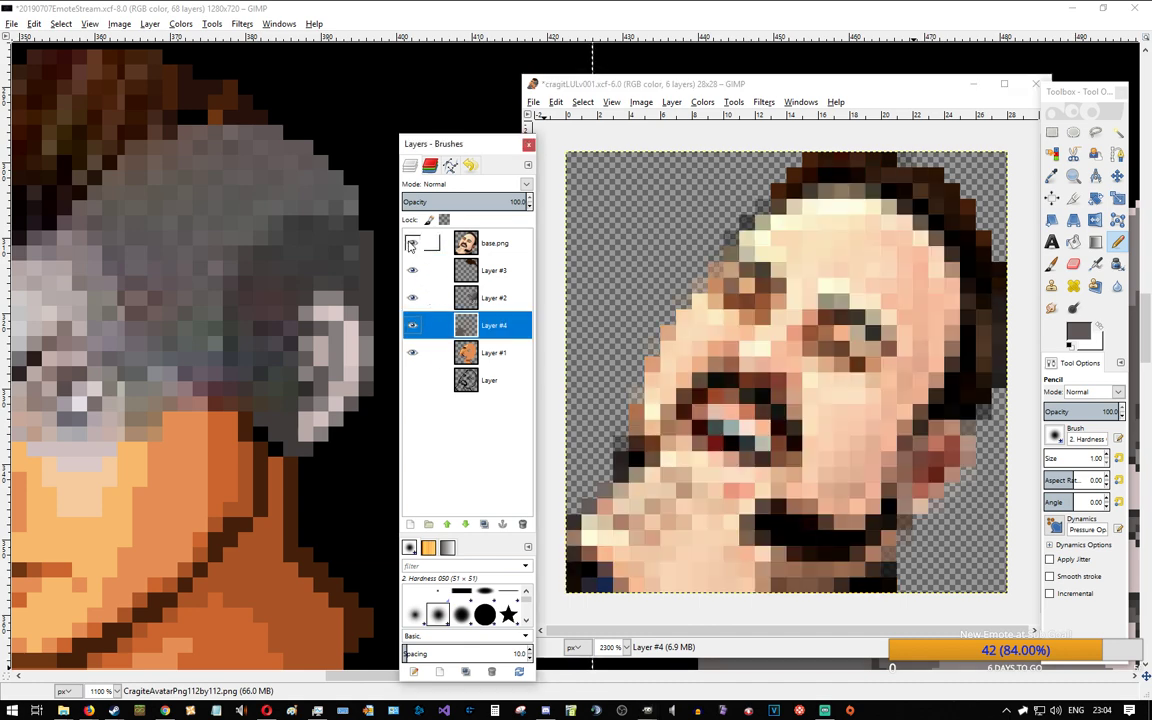
{"action": "left_click", "coordinate": [411, 243]}
{"action": "left_click", "coordinate": [411, 243]}
{"action": "left_click", "coordinate": [411, 243]}
{"action": "left_click", "coordinate": [411, 243]}
{"action": "left_click", "coordinate": [411, 243]}
{"action": "left_click", "coordinate": [411, 243]}
{"action": "left_click", "coordinate": [411, 243]}
{"action": "left_click", "coordinate": [411, 243]}
{"action": "left_click", "coordinate": [411, 243]}
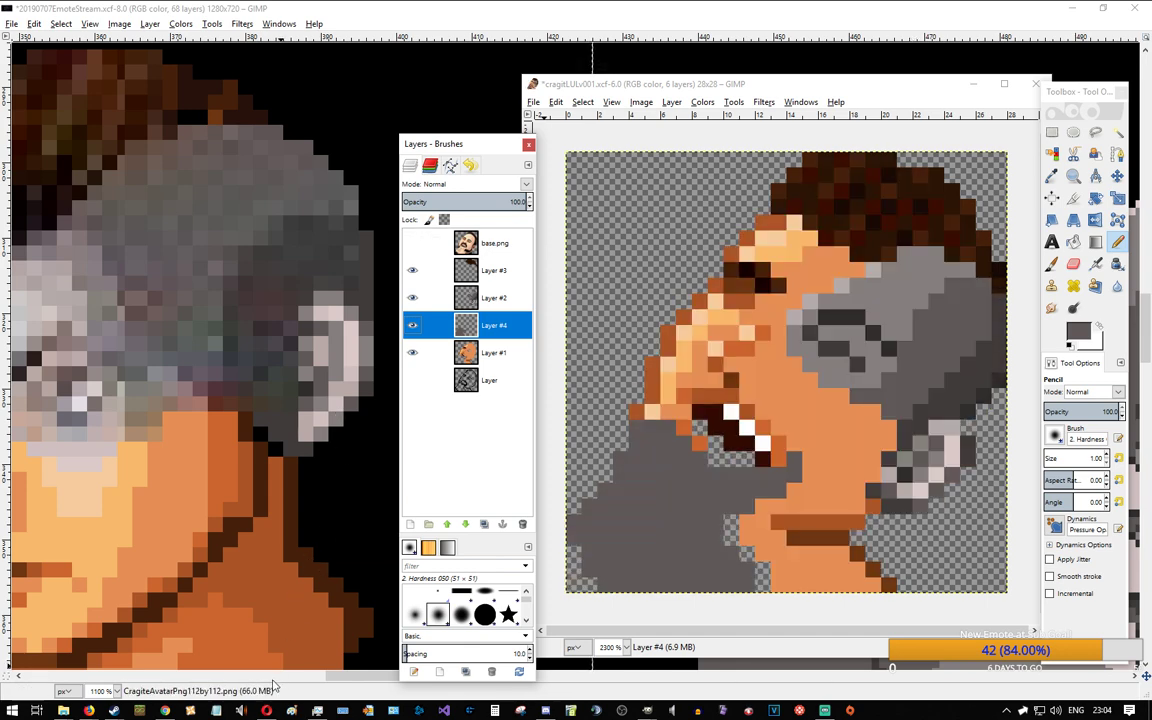
Step: In the 20190707EmoteStream.xcf image, select the CragiteHellov1at112x112.png layer and sample the dark grey shading of the raised hand
{"action": "left_click_drag", "start_coordinate": [347, 678], "coordinate": [706, 667]}
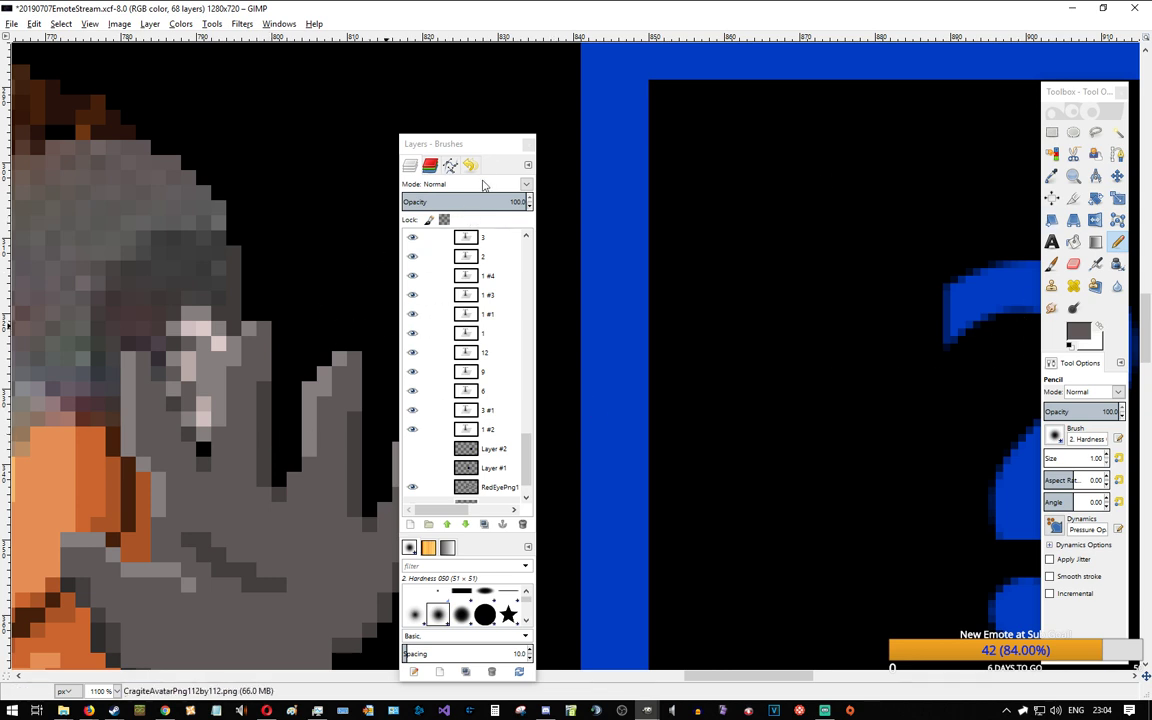
{"action": "left_click", "coordinate": [502, 148]}
{"action": "left_click_drag", "start_coordinate": [527, 466], "coordinate": [528, 381]}
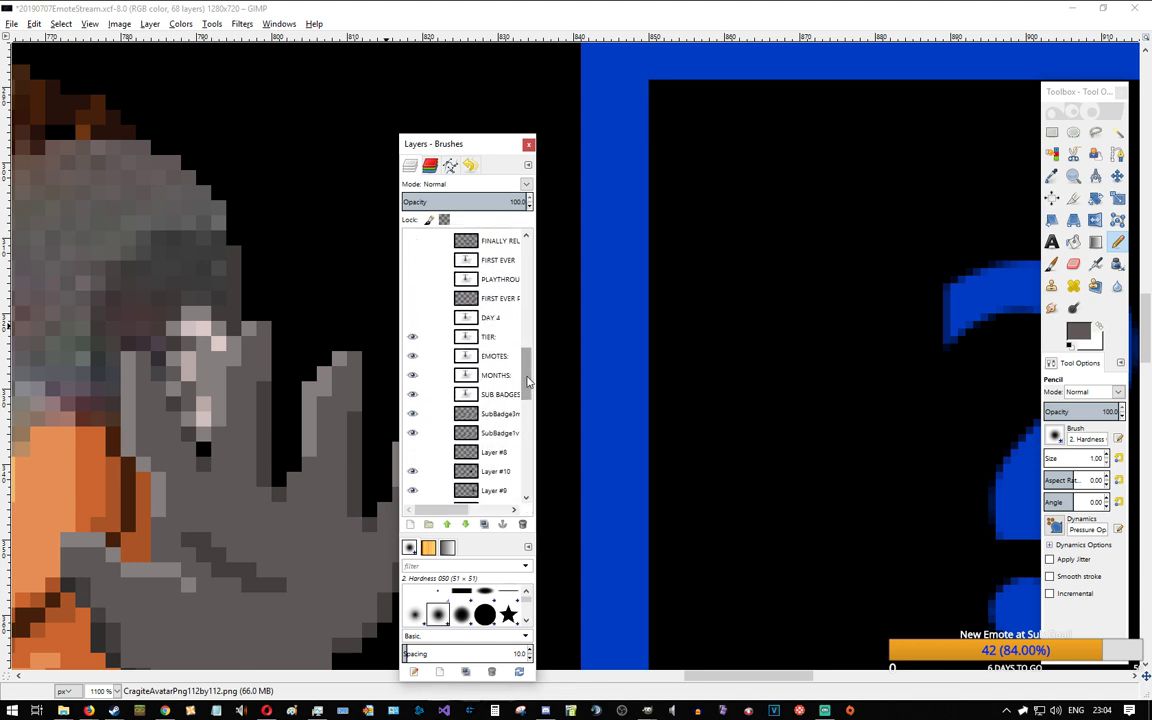
{"action": "left_click", "coordinate": [497, 414]}
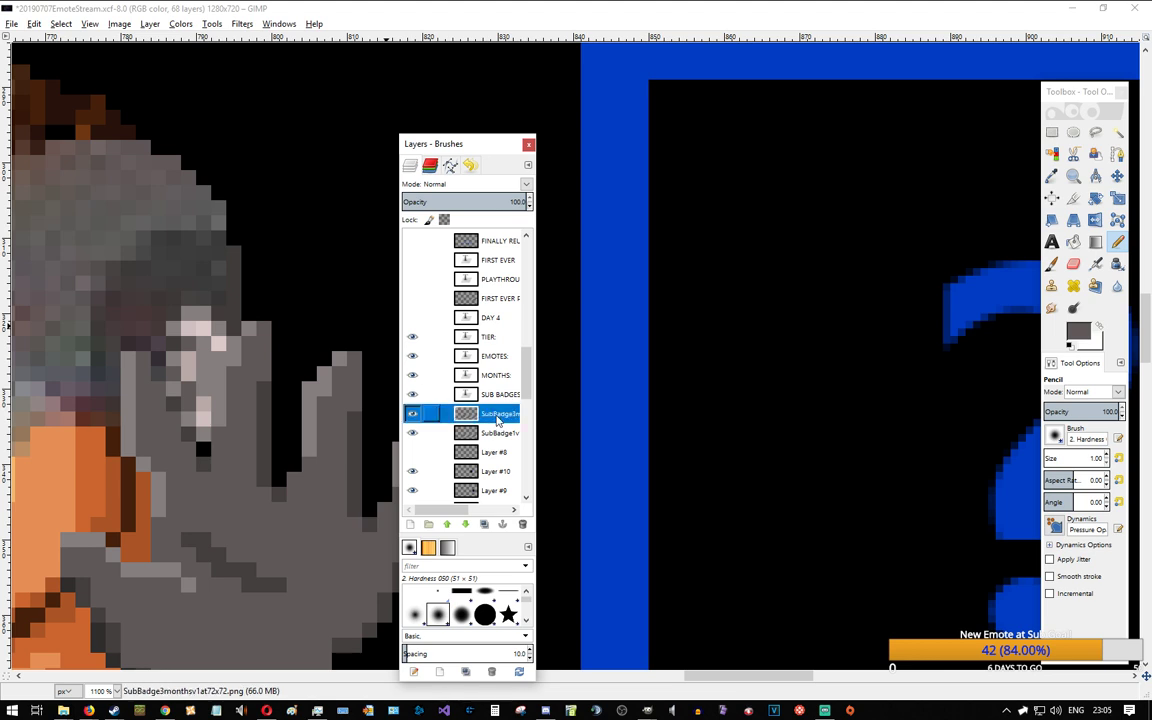
{"action": "left_click_drag", "start_coordinate": [527, 390], "coordinate": [636, 371]}
{"action": "left_click_drag", "start_coordinate": [636, 377], "coordinate": [630, 444]}
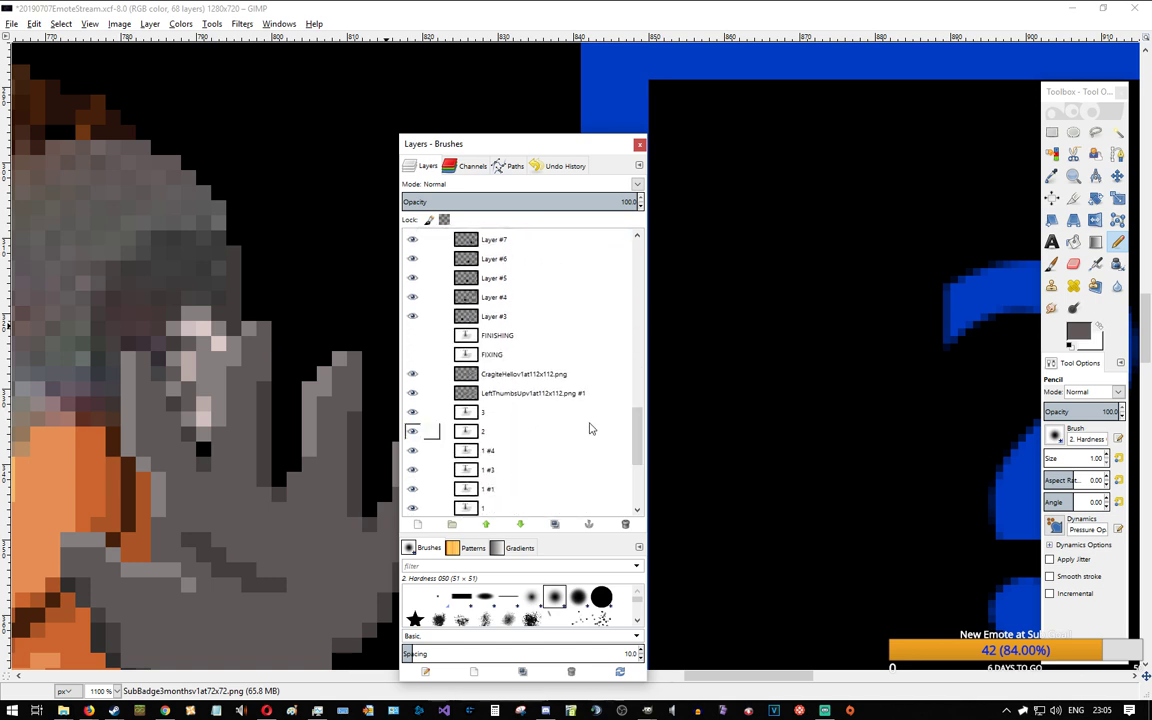
{"action": "left_click", "coordinate": [528, 377]}
{"action": "left_click", "coordinate": [411, 374]}
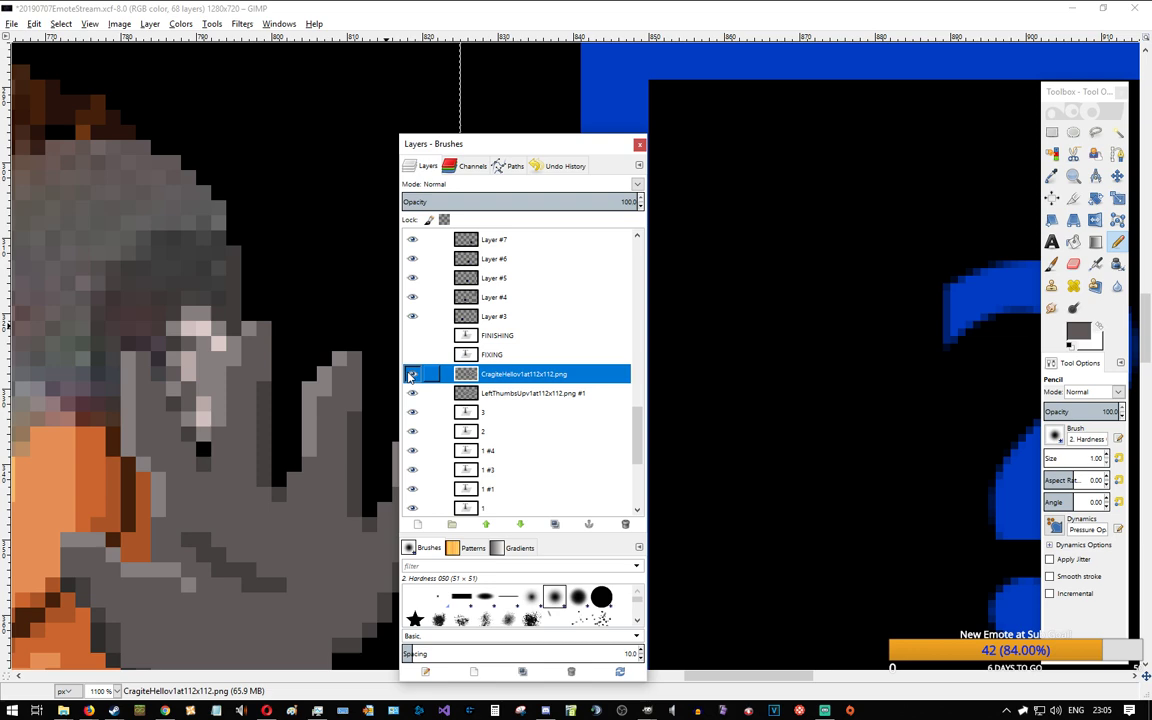
{"action": "left_click_drag", "start_coordinate": [647, 394], "coordinate": [535, 394]}
{"action": "left_click", "coordinate": [263, 441], "text": "ctrl"}
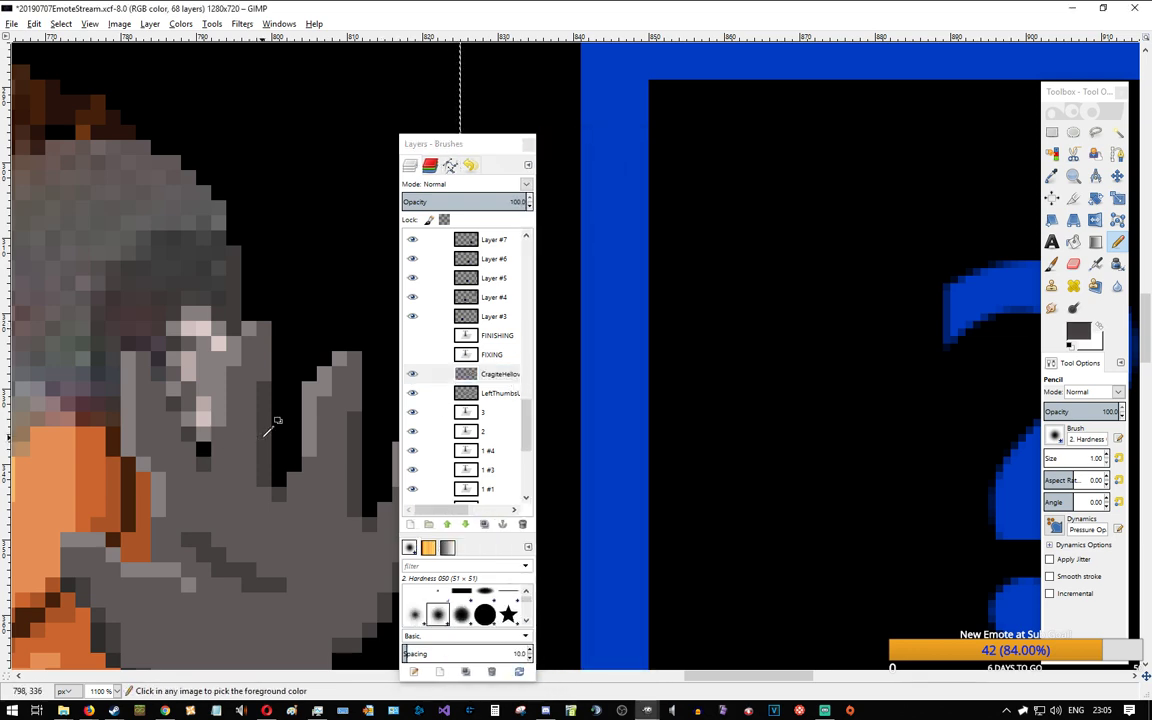
Step: In the cragitLUL image, pencil staggered dark-grey finger-crease pixels on the hand along its upper and outer part on Layer #4
{"action": "key", "text": "alt+Tab"}
{"action": "mouse_move", "coordinate": [757, 494]}
{"action": "left_mouse_down"}
{"action": "mouse_move", "coordinate": [684, 477]}
{"action": "mouse_move", "coordinate": [629, 495]}
{"action": "left_mouse_up"}
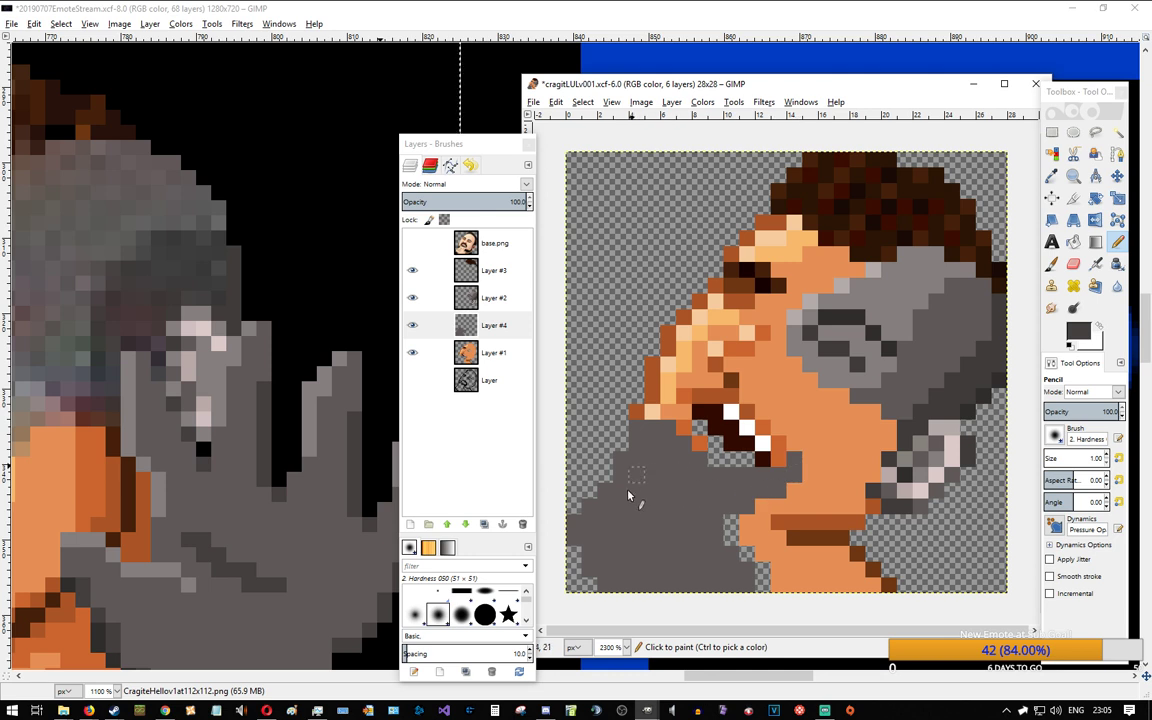
{"action": "left_click", "coordinate": [636, 463]}
{"action": "left_click", "coordinate": [650, 474]}
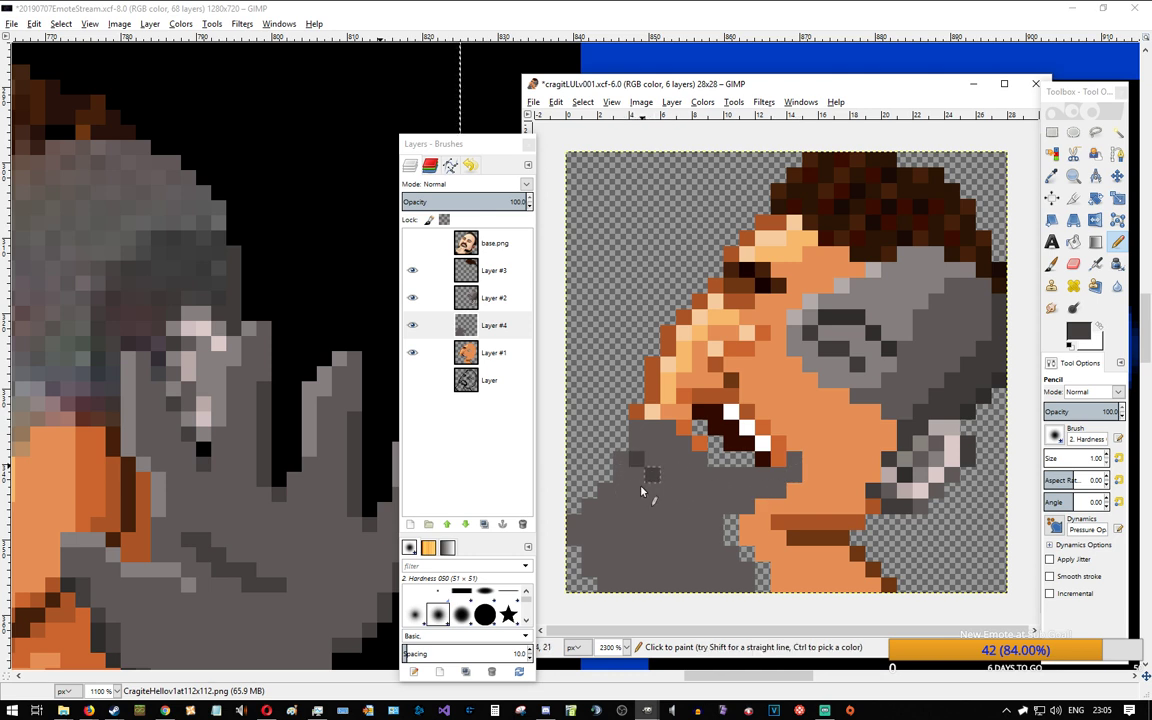
{"action": "key", "text": "ctrl+z"}
{"action": "left_click", "coordinate": [617, 497]}
{"action": "left_click", "coordinate": [636, 509]}
{"action": "left_click", "coordinate": [603, 535]}
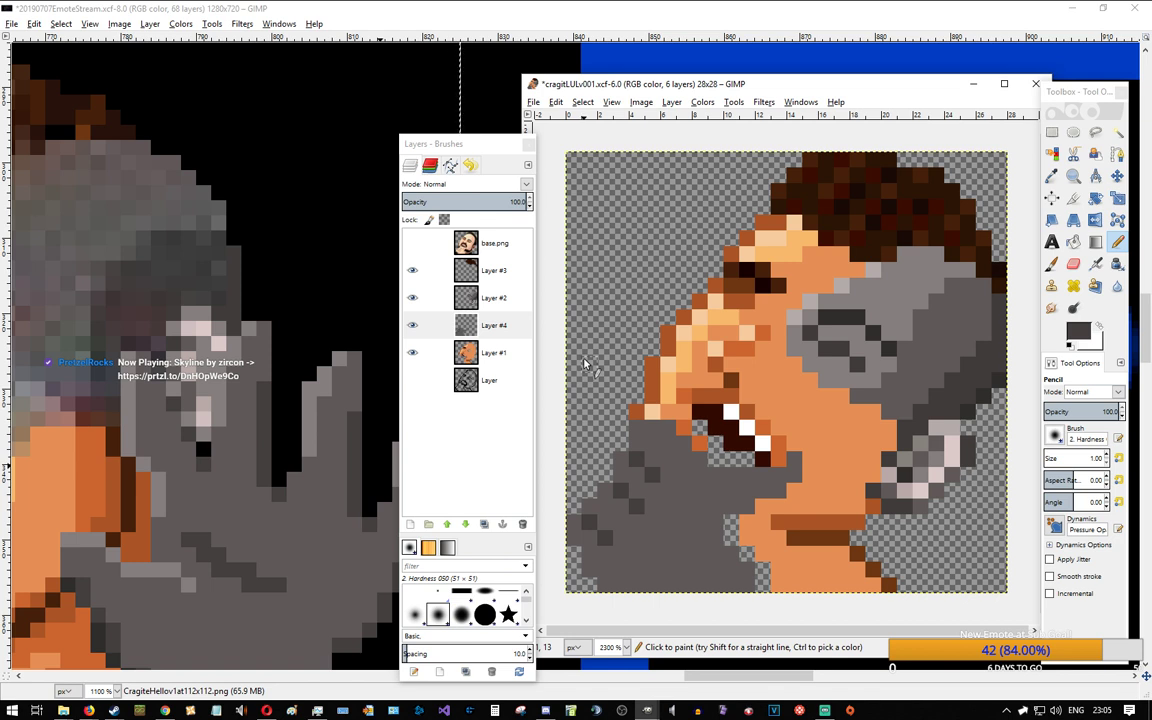
Step: Using the black outline layer as a guide, sample near-black and pencil the hand's lower edges beside the neck and at the wrist on Layer #4
{"action": "left_click", "coordinate": [412, 381]}
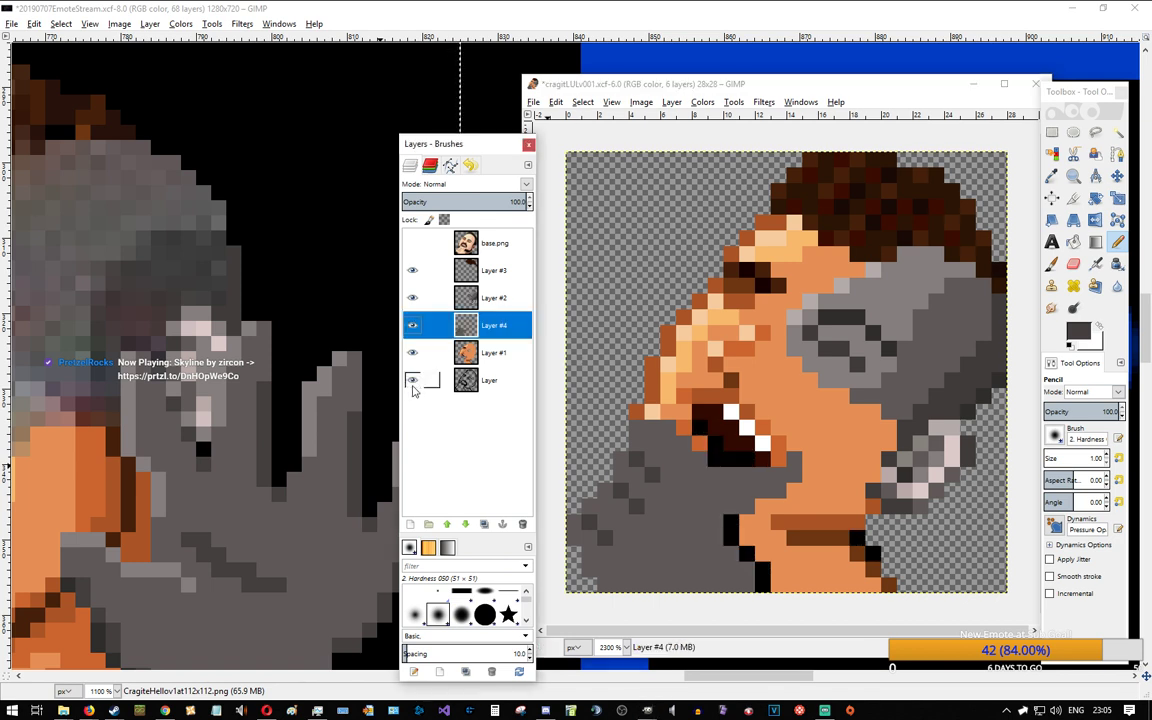
{"action": "left_click", "coordinate": [412, 384]}
{"action": "left_click", "coordinate": [412, 387]}
{"action": "left_click", "coordinate": [412, 387]}
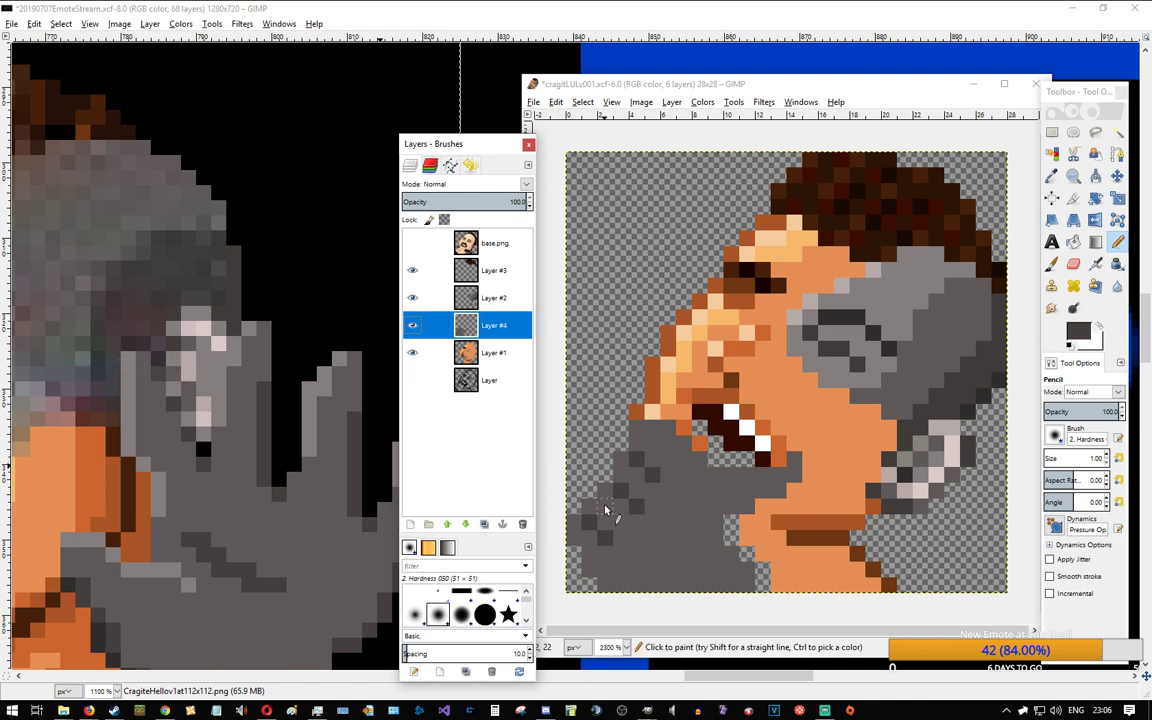
{"action": "left_click", "coordinate": [860, 313], "text": "ctrl"}
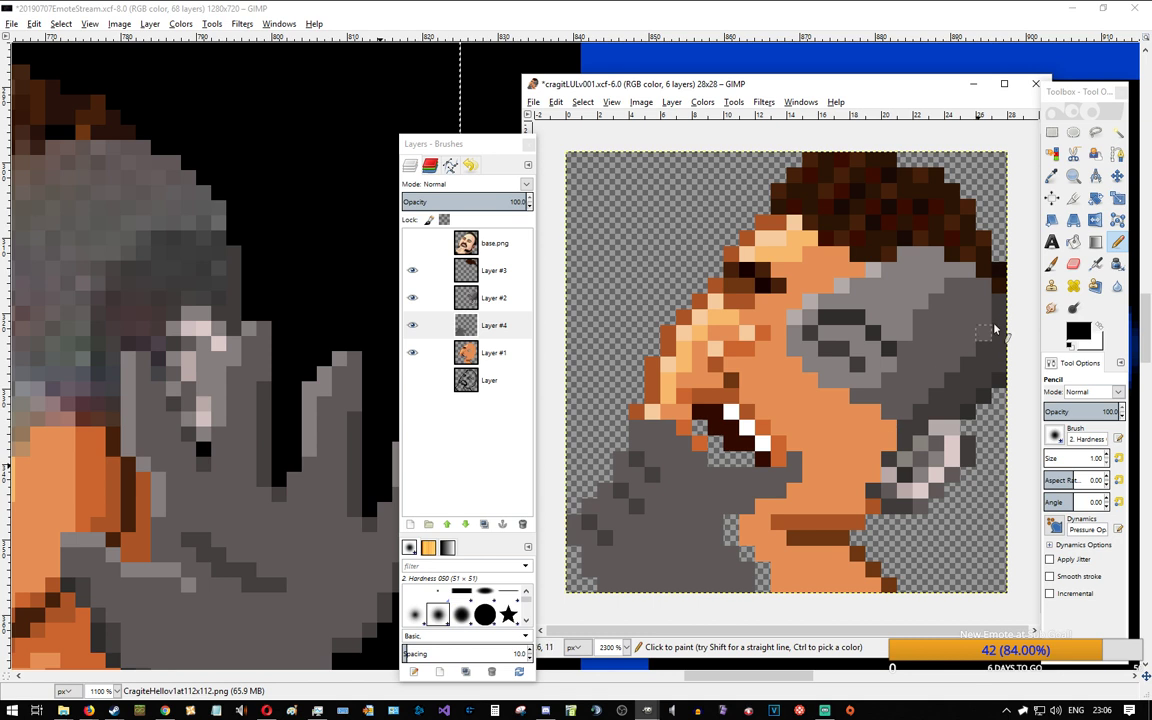
{"action": "left_click", "coordinate": [470, 297]}
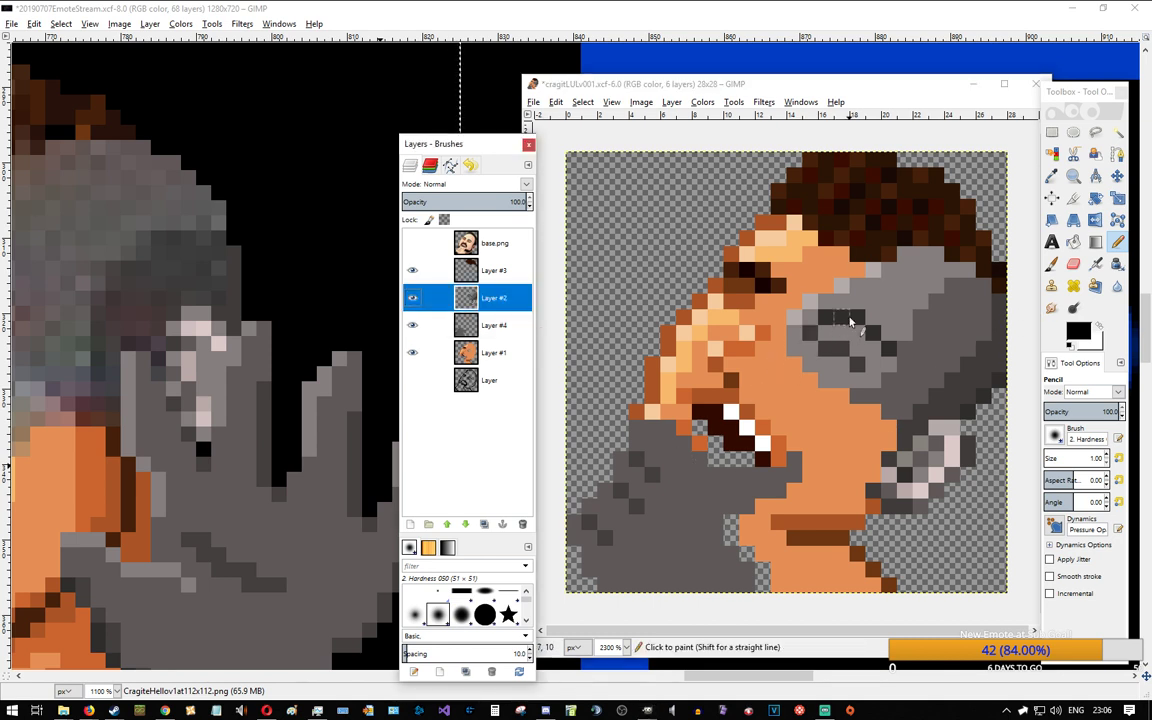
{"action": "left_click", "coordinate": [440, 325]}
{"action": "left_click_drag", "start_coordinate": [732, 528], "coordinate": [766, 586]}
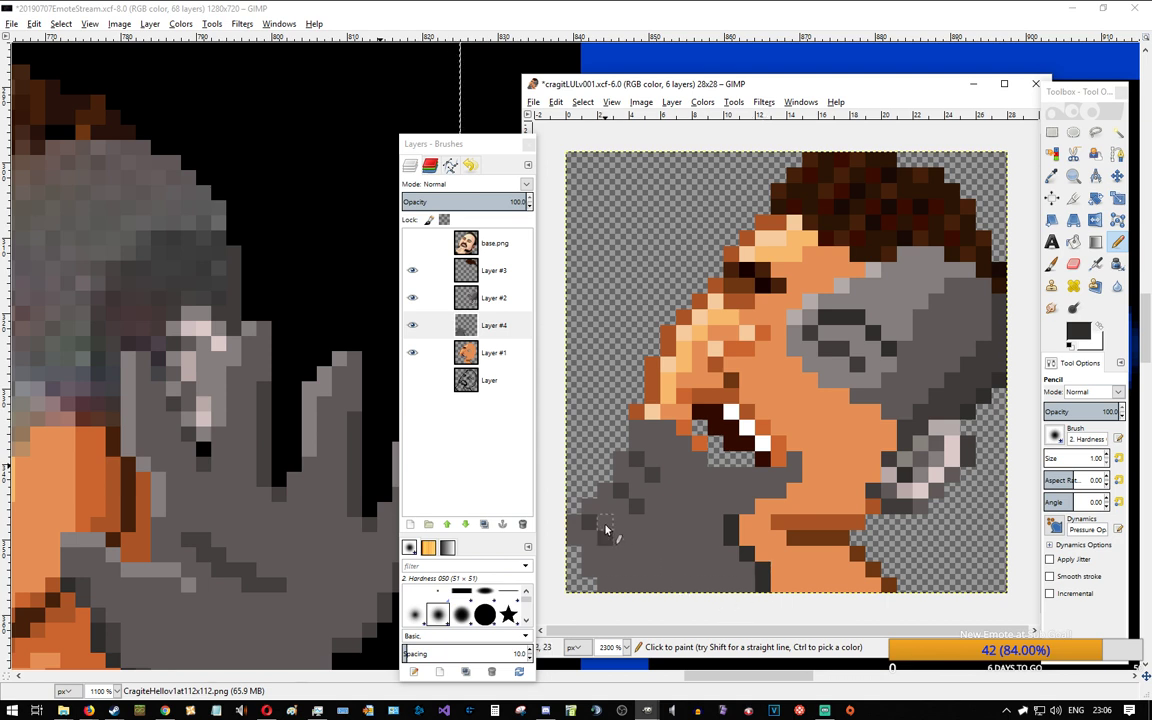
{"action": "mouse_move", "coordinate": [605, 530]}
{"action": "left_mouse_down"}
{"action": "mouse_move", "coordinate": [598, 592]}
{"action": "mouse_move", "coordinate": [589, 586]}
{"action": "mouse_move", "coordinate": [607, 590]}
{"action": "left_mouse_up"}
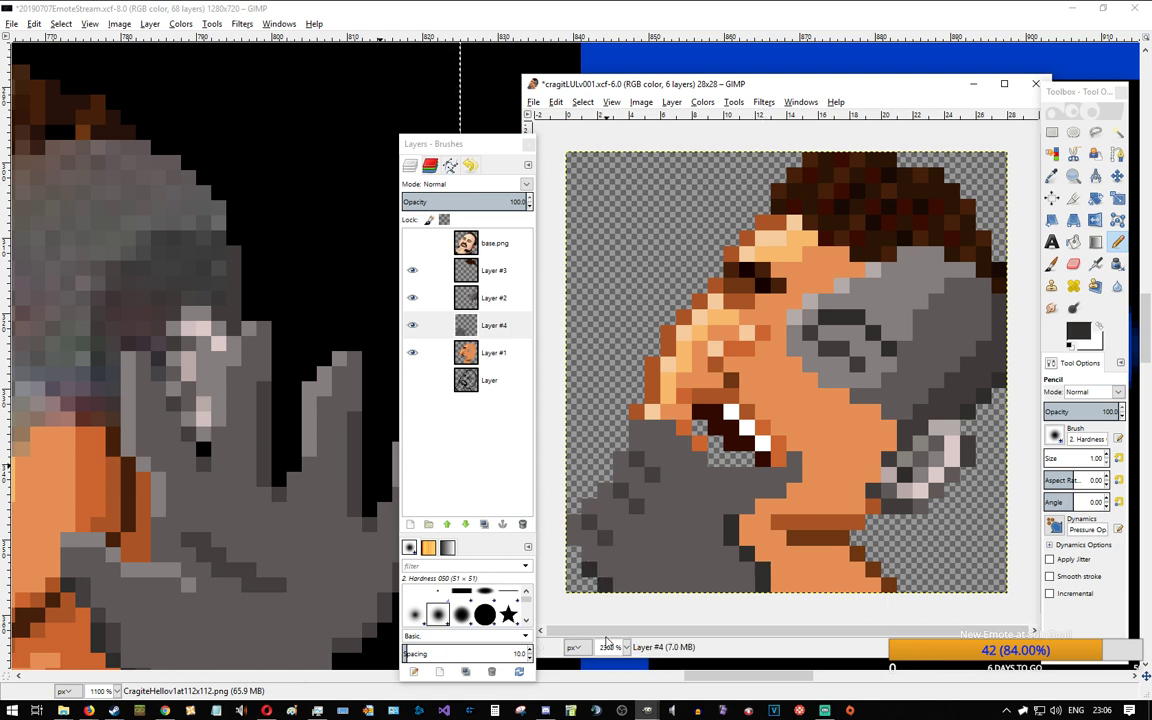
Step: Examine the hand pose in the browser's "twitch lul" image results and return to the cragitLUL drawing
{"action": "key", "text": "alt+Tab"}
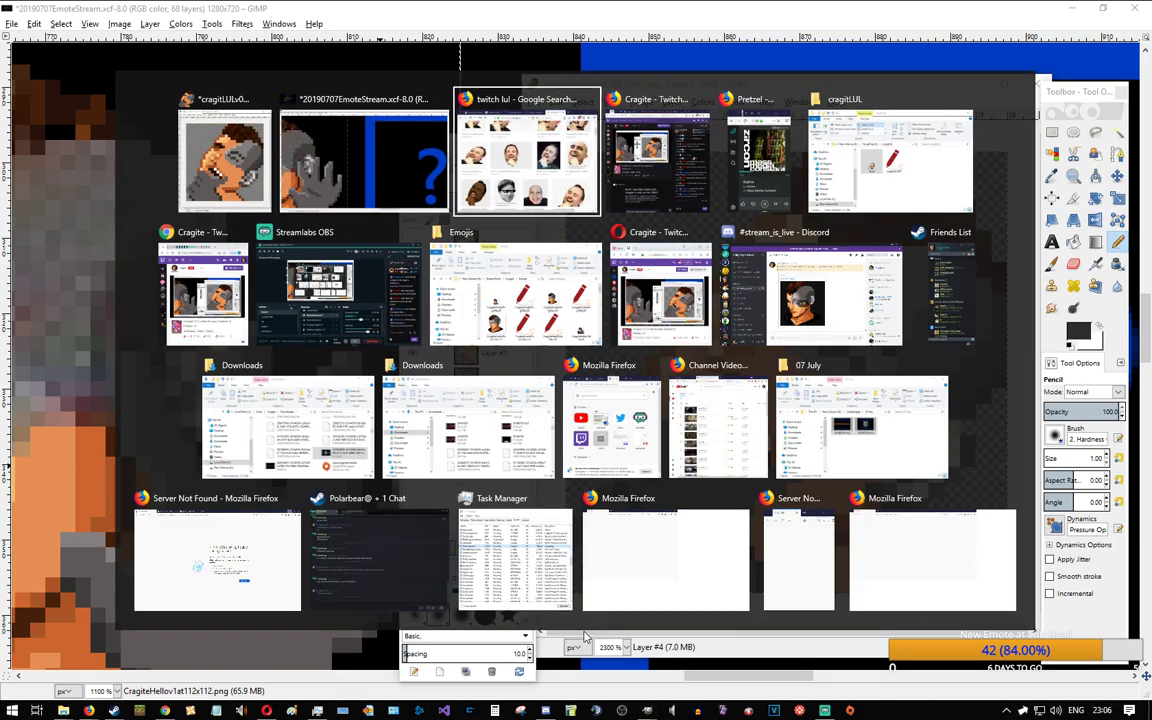
{"action": "key", "text": "alt+Tab"}
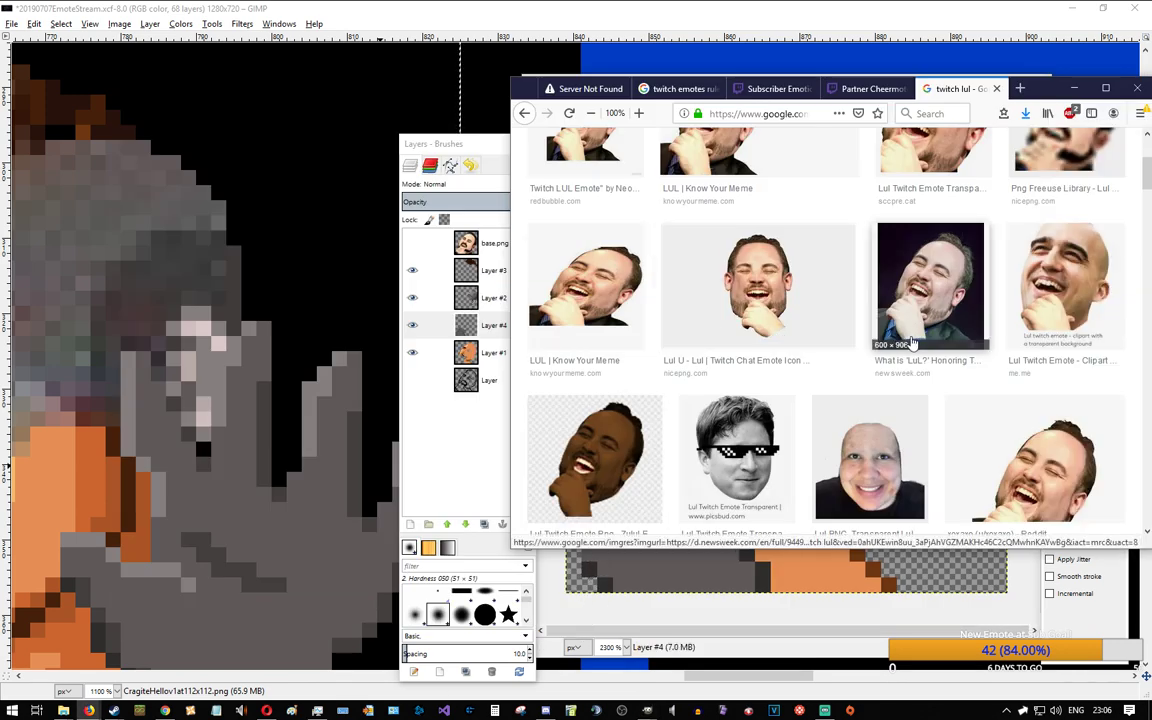
{"action": "scroll", "coordinate": [750, 300], "scroll_direction": "up", "scroll_amount": 1}
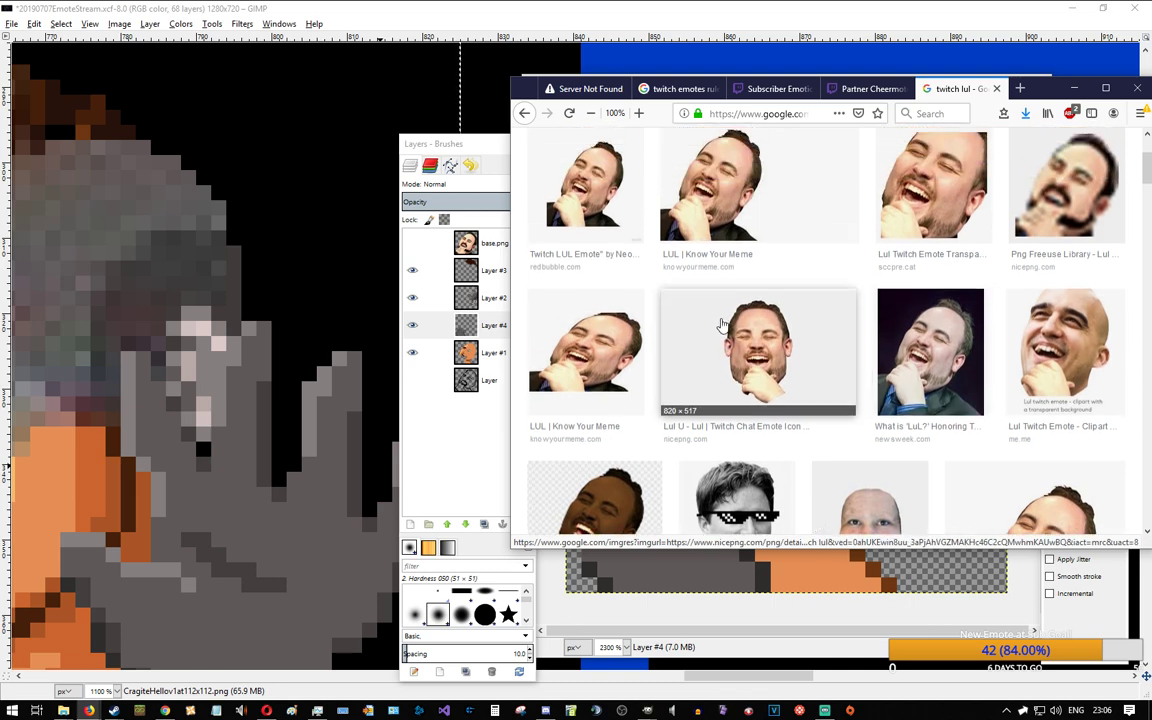
{"action": "key", "text": "alt+Tab"}
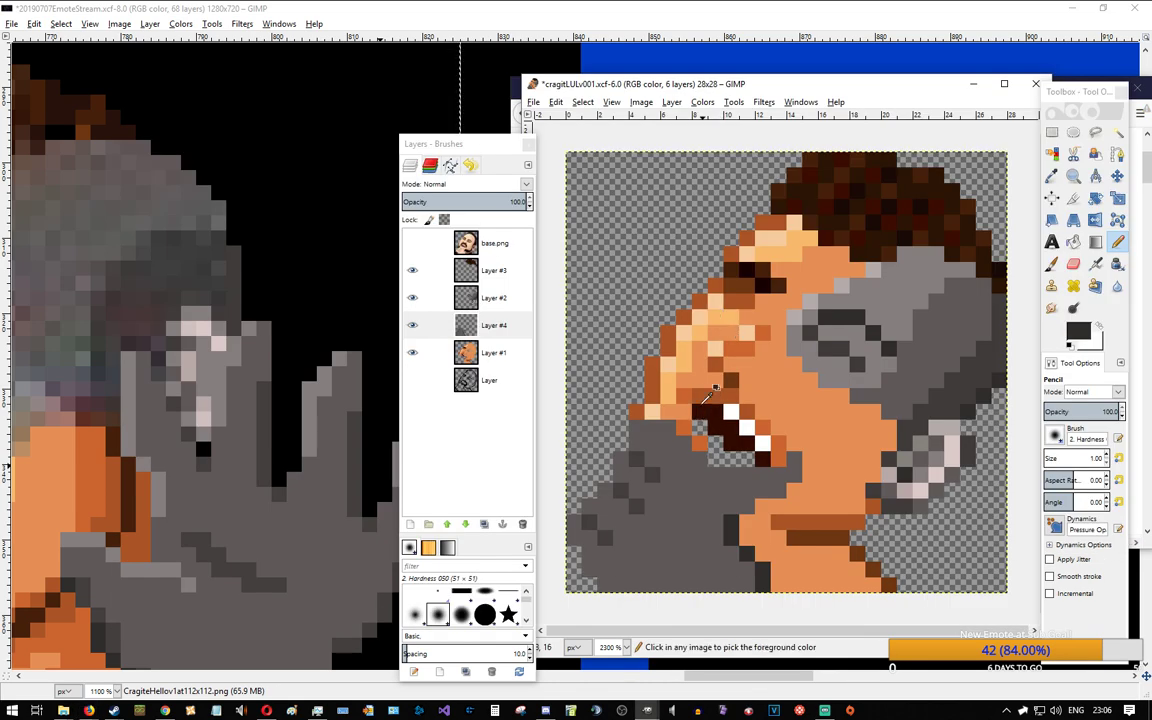
Step: Select the small block at the hand's outer wrist corner on Layer #4 with Rectangle Select, delete its pixels and drop the selection
{"action": "left_click", "coordinate": [1050, 132]}
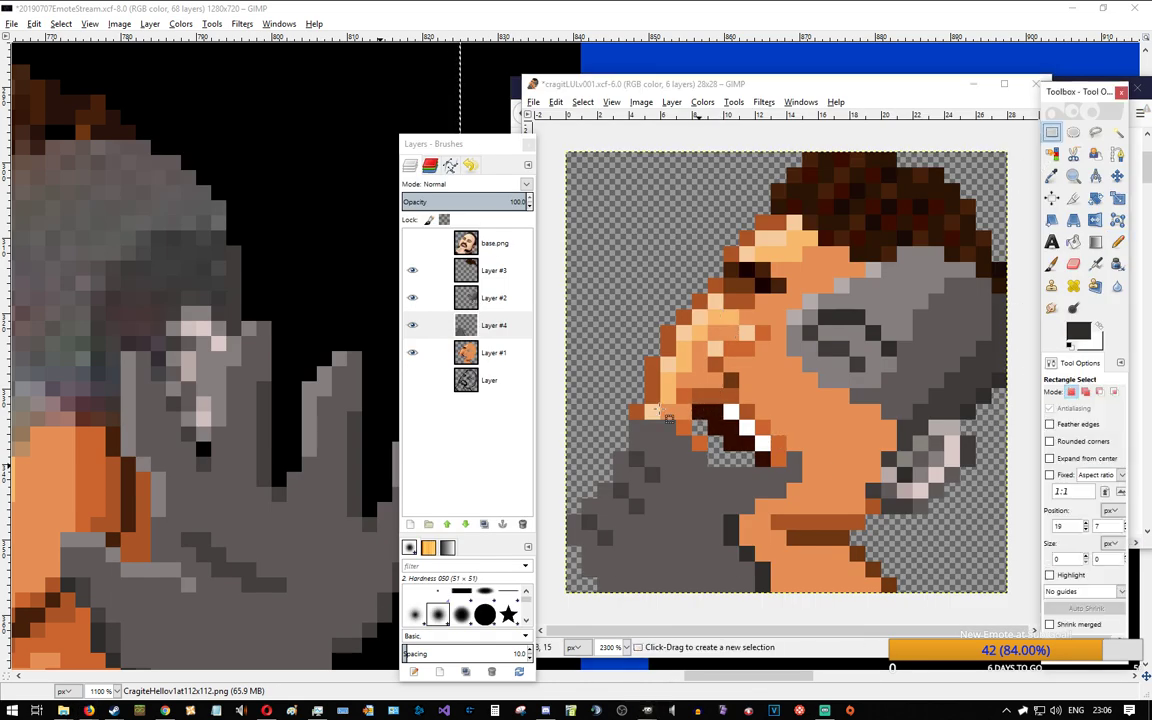
{"action": "left_click_drag", "start_coordinate": [583, 563], "coordinate": [613, 593]}
{"action": "key", "text": "Delete"}
{"action": "left_click", "coordinate": [612, 579]}
{"action": "key", "text": "Delete"}
{"action": "left_click", "coordinate": [650, 572]}
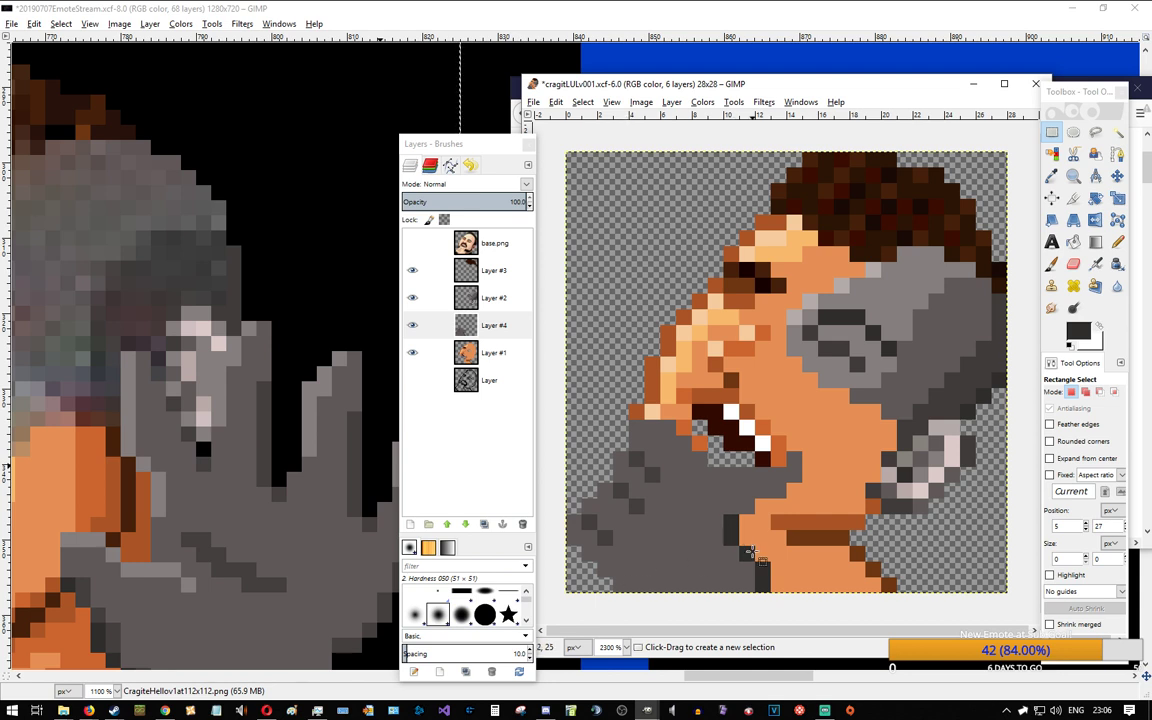
Step: Pencil the near-black outer wrist edge again, one pixel further in, with two diagonal pixels
{"action": "left_click", "coordinate": [1117, 246]}
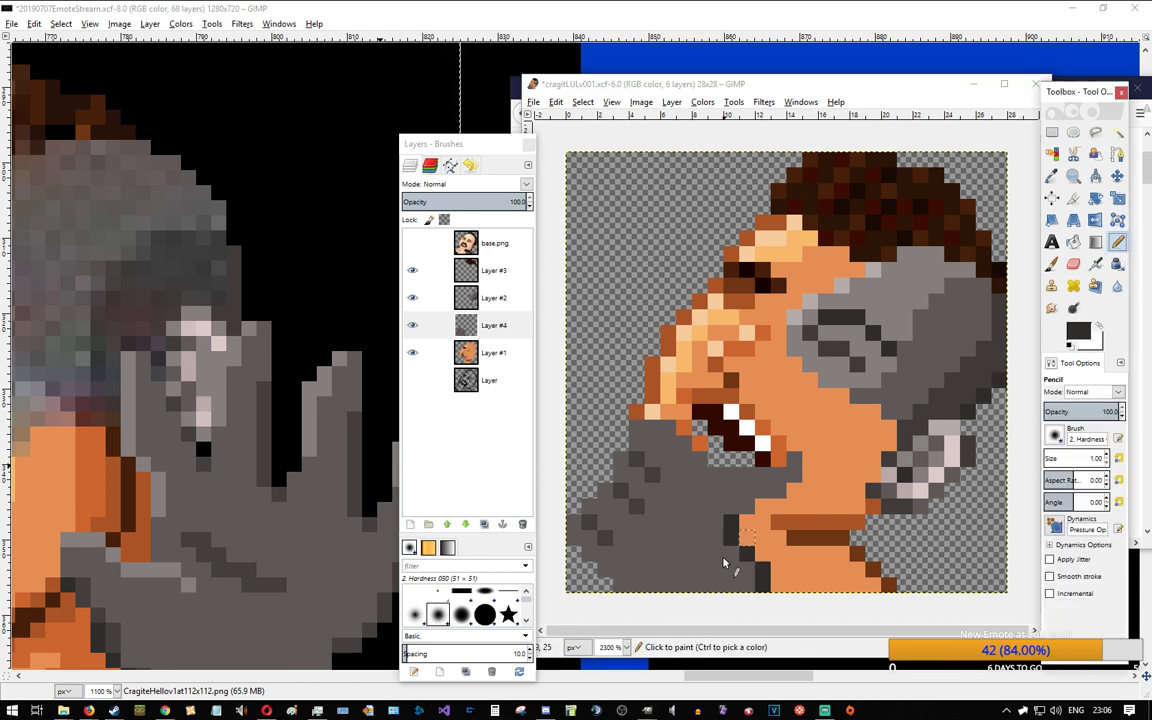
{"action": "left_click", "coordinate": [607, 574]}
{"action": "left_click", "coordinate": [621, 585]}
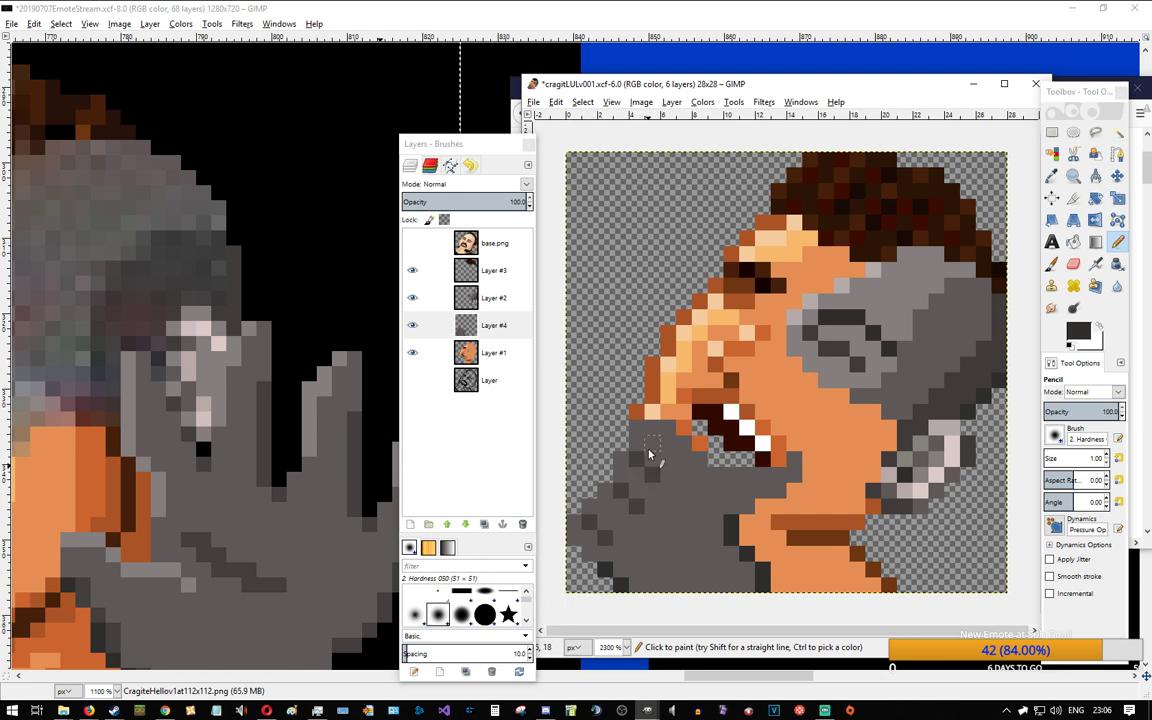
{"action": "left_click", "coordinate": [779, 490]}
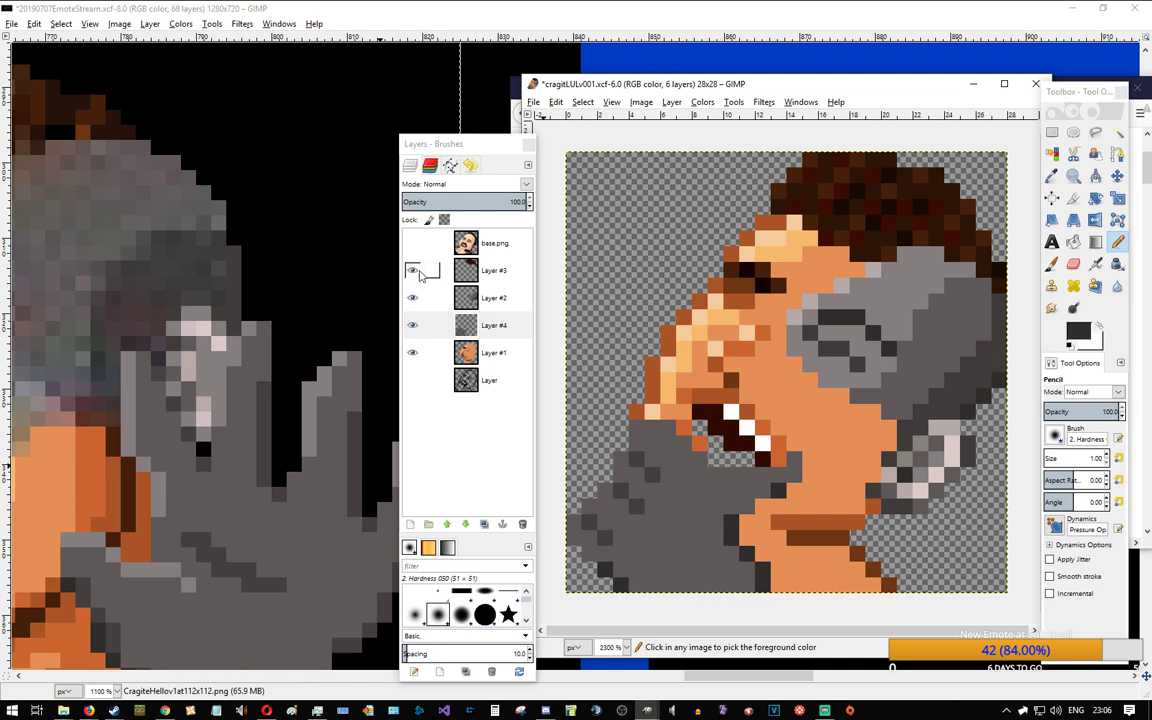
Step: Sample the light pinkish grey from Layer #2 and pencil highlight pixels along the hand's upper edge, knuckles and under the mouth on Layer #4
{"action": "left_click", "coordinate": [497, 292]}
{"action": "left_click", "coordinate": [490, 325]}
{"action": "left_click", "coordinate": [638, 427]}
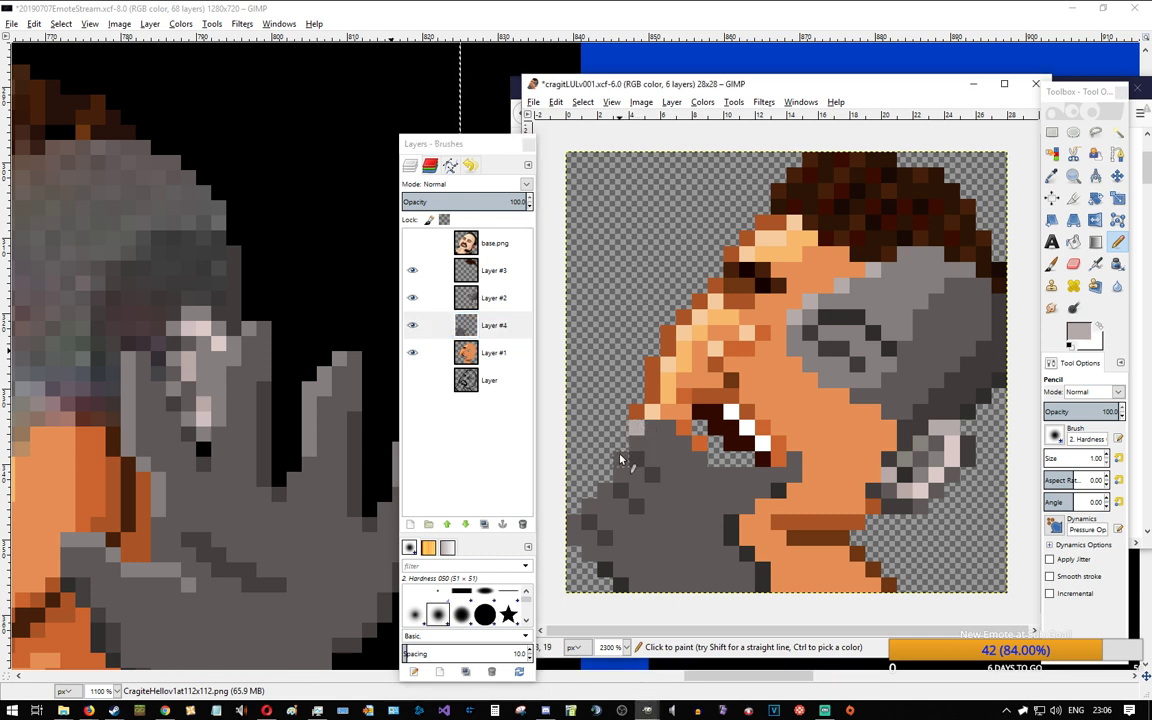
{"action": "left_click", "coordinate": [602, 487]}
{"action": "left_click_drag", "start_coordinate": [657, 425], "coordinate": [670, 427]}
{"action": "left_click", "coordinate": [790, 461]}
{"action": "left_click_drag", "start_coordinate": [761, 478], "coordinate": [748, 477]}
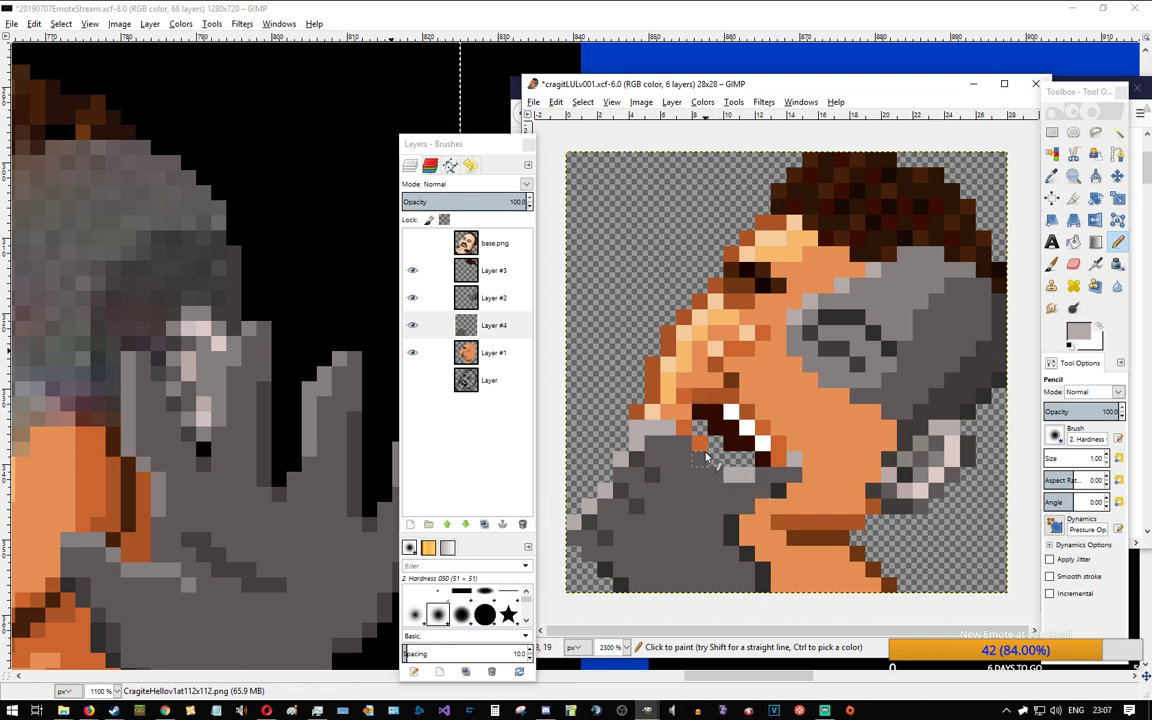
Step: Check the mouth gap against the black outline layer, then make Layer #1 active and set the foreground colour to black
{"action": "left_click", "coordinate": [416, 384]}
{"action": "left_click", "coordinate": [413, 381]}
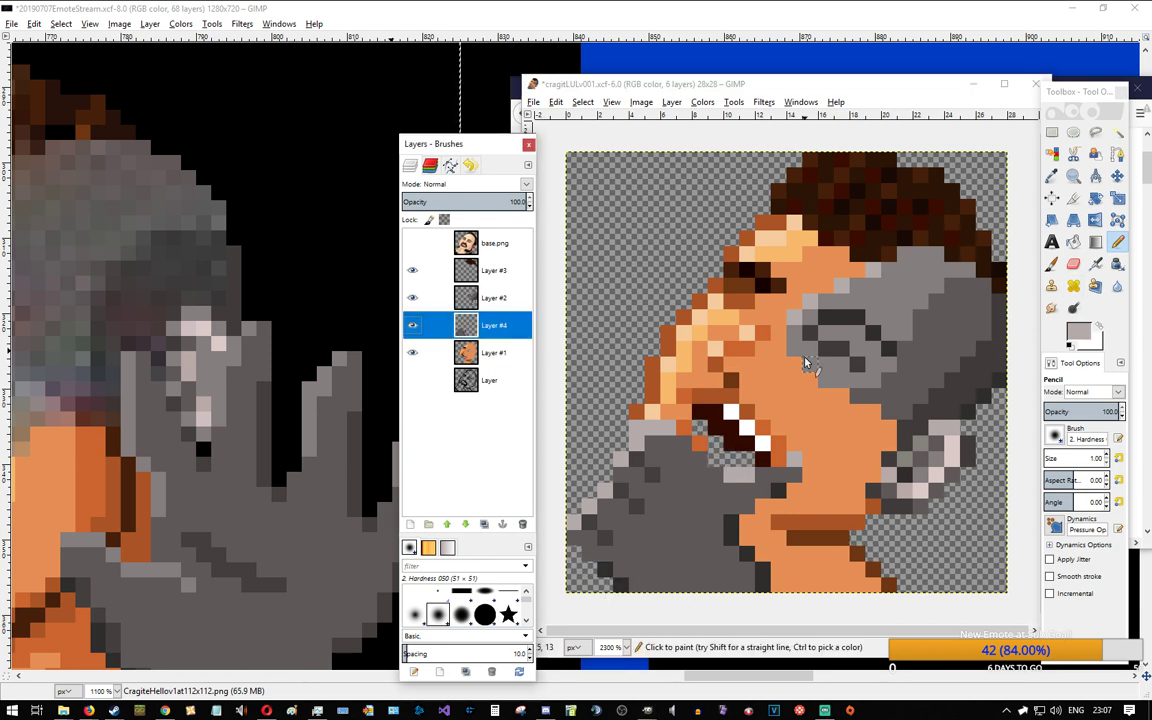
{"action": "left_click", "coordinate": [481, 364]}
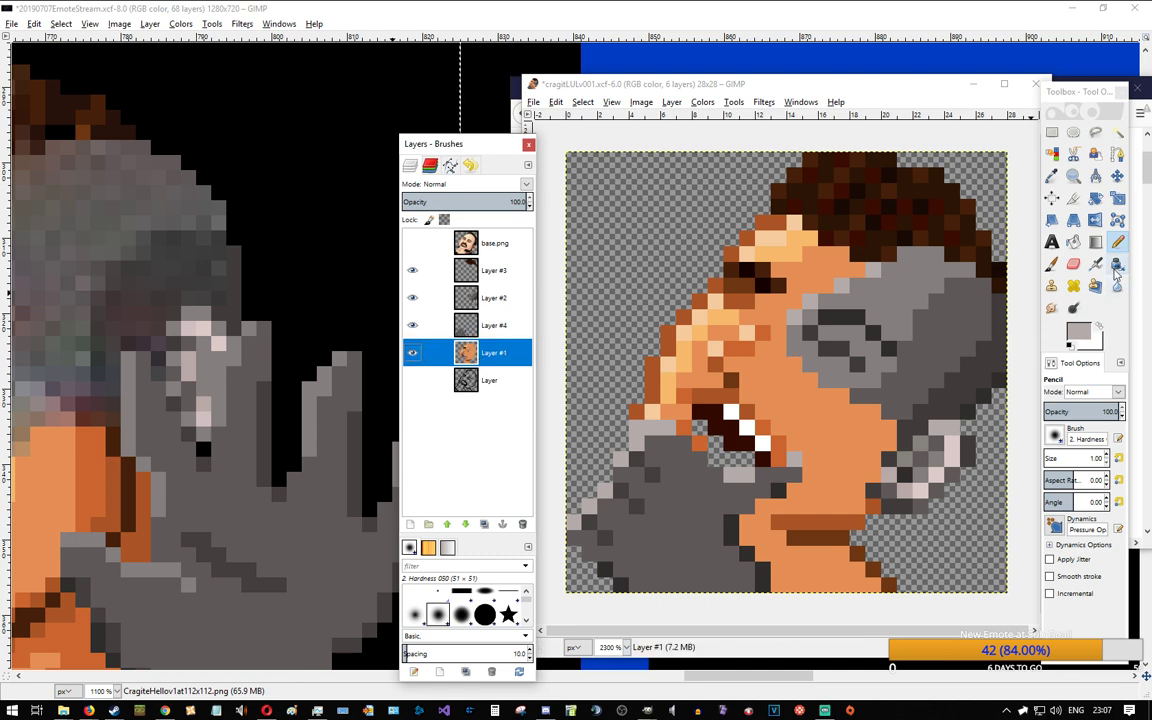
{"action": "left_click", "coordinate": [1080, 332]}
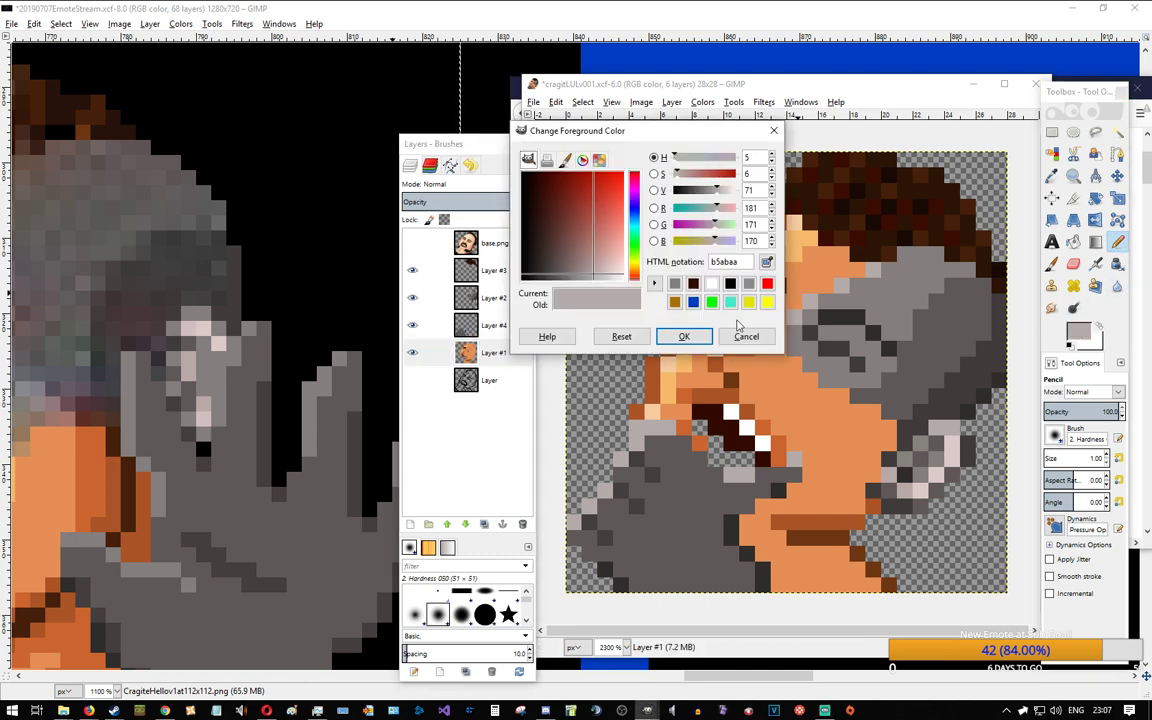
{"action": "left_click", "coordinate": [731, 284]}
{"action": "left_click", "coordinate": [684, 336]}
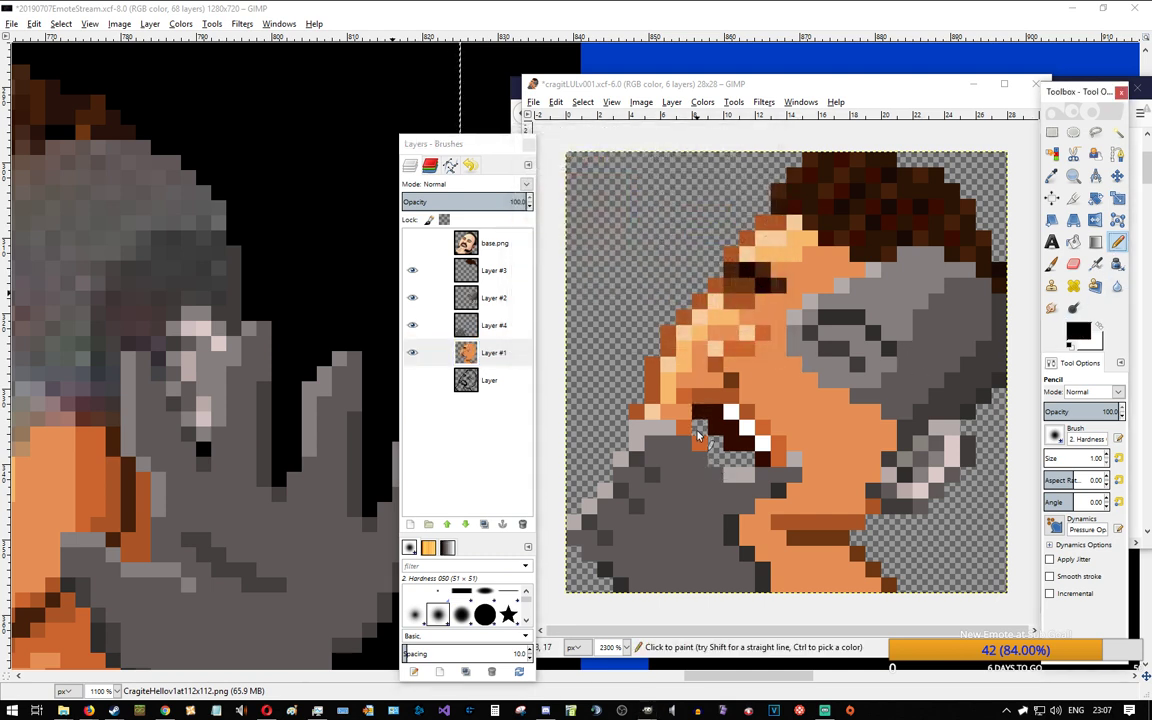
Step: Fill the transparent pixels along the lower and left edges of the mouth with black on Layer #1 and compare with base.png
{"action": "left_click", "coordinate": [715, 458]}
{"action": "left_click_drag", "start_coordinate": [724, 458], "coordinate": [757, 462]}
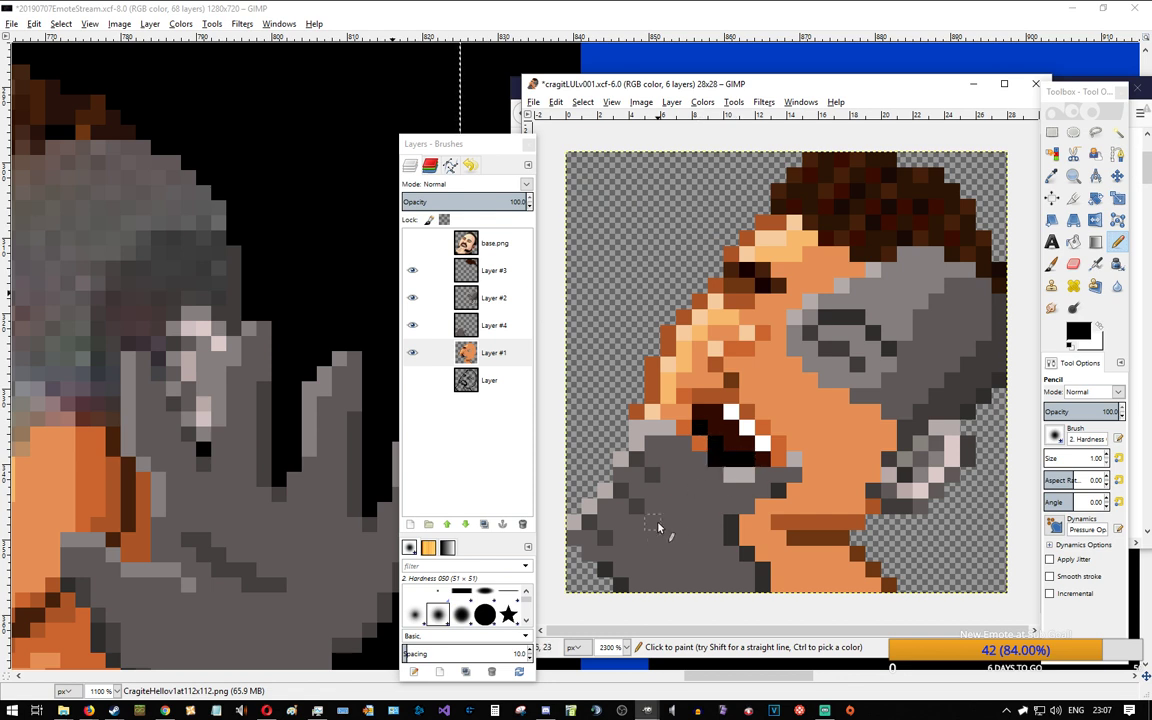
{"action": "left_click_drag", "start_coordinate": [701, 468], "coordinate": [705, 456]}
{"action": "key", "text": "ctrl"}
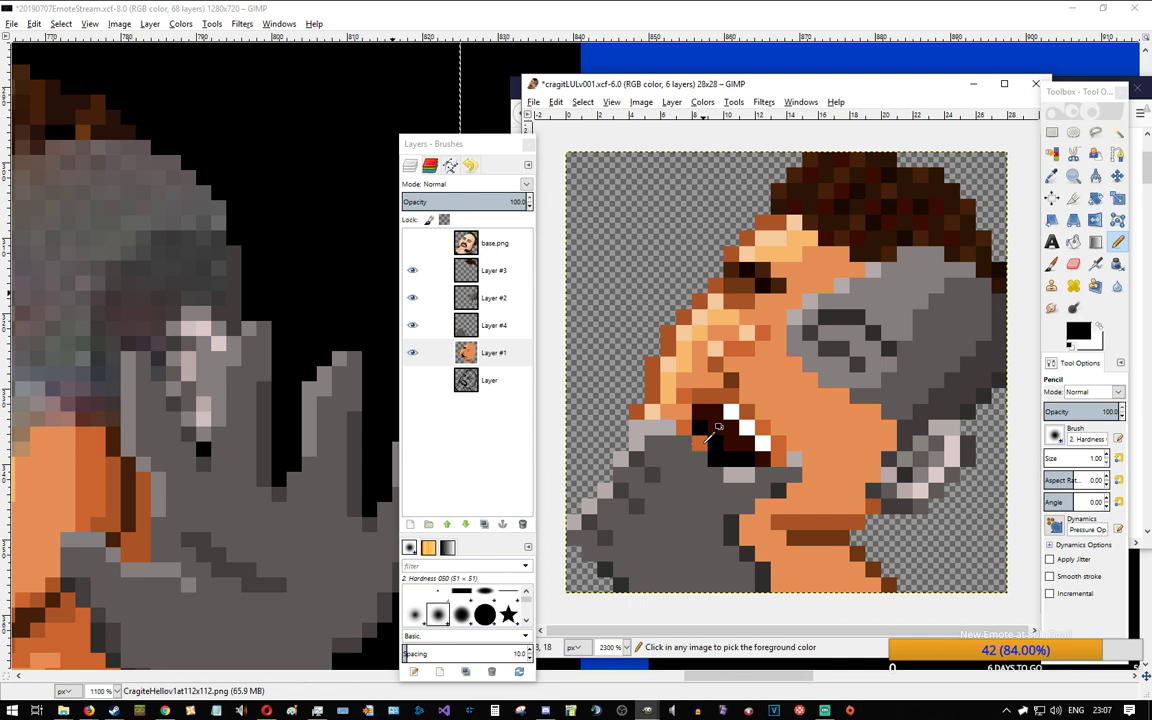
{"action": "left_click", "coordinate": [706, 439], "text": "ctrl"}
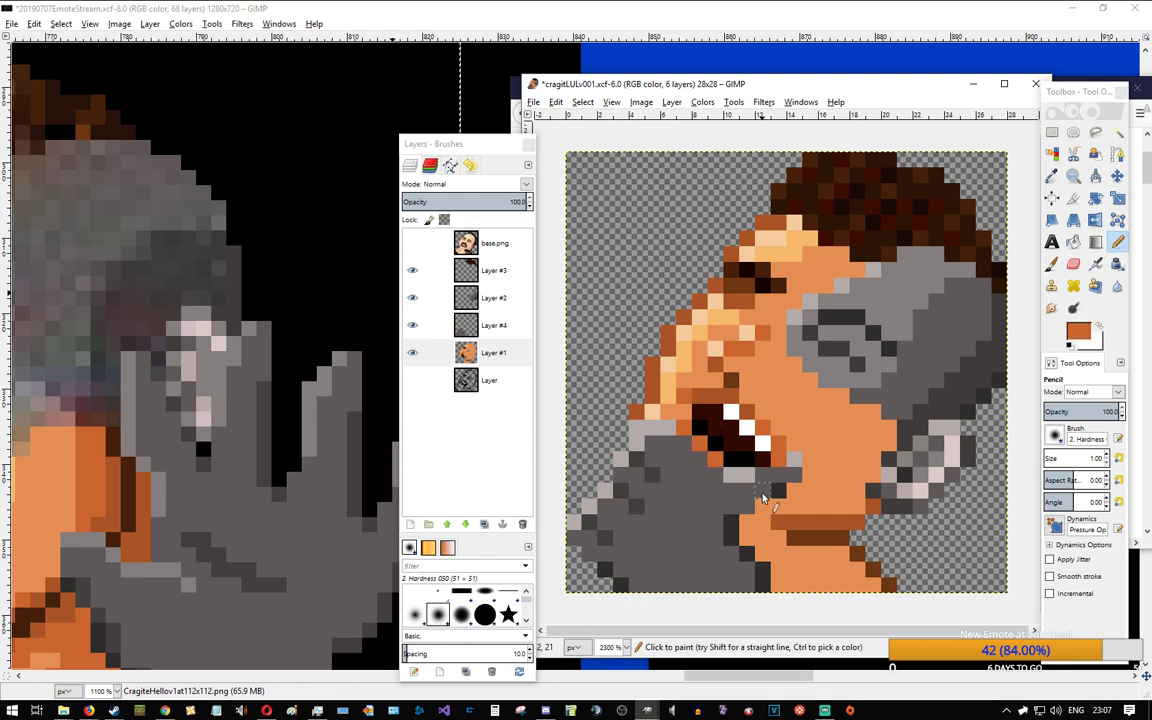
{"action": "key", "text": "ctrl+z"}
{"action": "left_click", "coordinate": [701, 448]}
{"action": "left_click", "coordinate": [718, 450], "text": "ctrl"}
{"action": "left_click", "coordinate": [701, 445]}
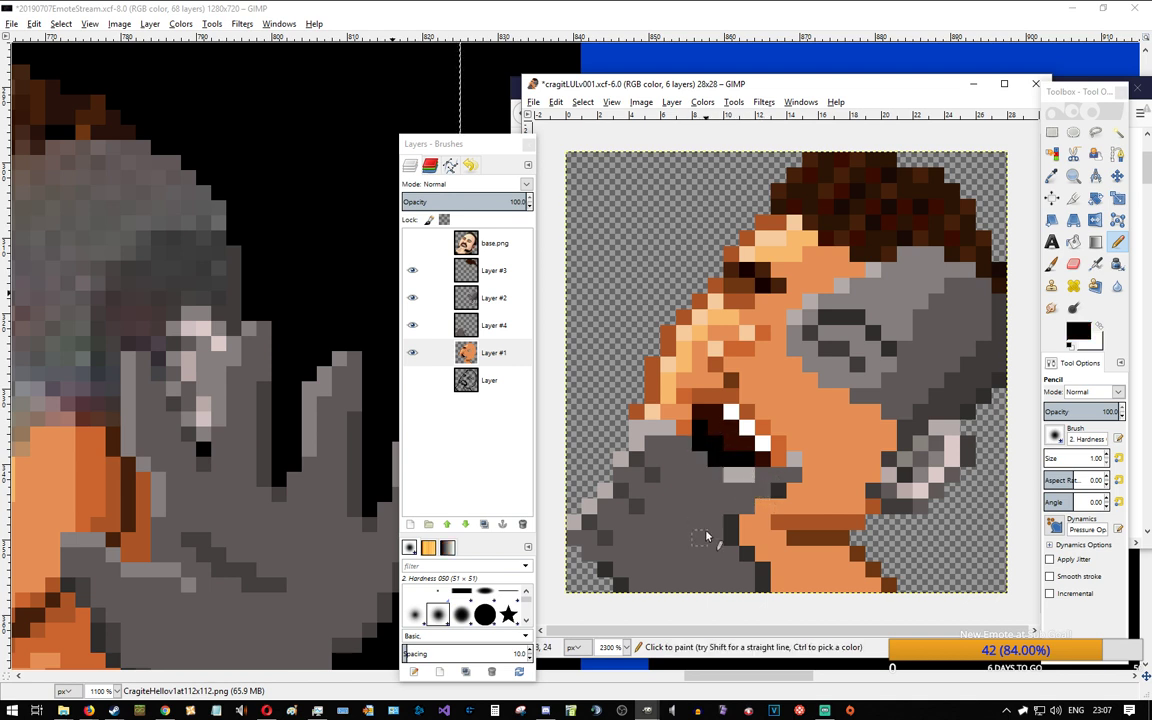
{"action": "left_click", "coordinate": [412, 243]}
{"action": "left_click", "coordinate": [412, 243]}
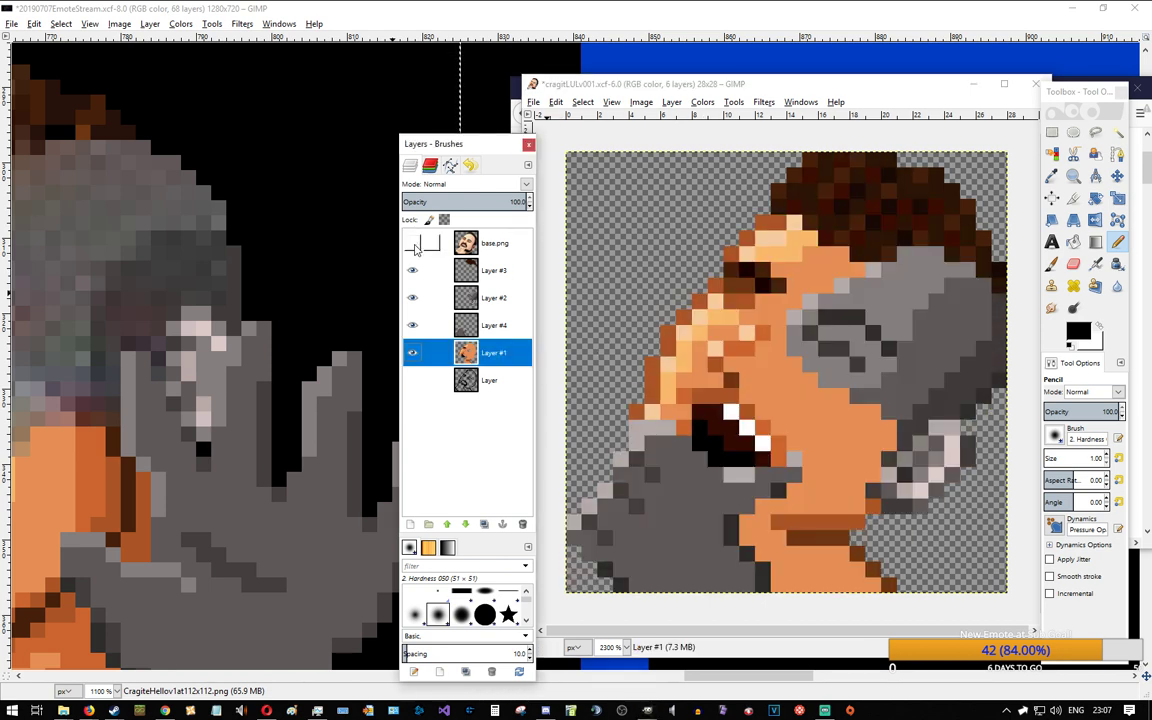
{"action": "left_click", "coordinate": [733, 429]}
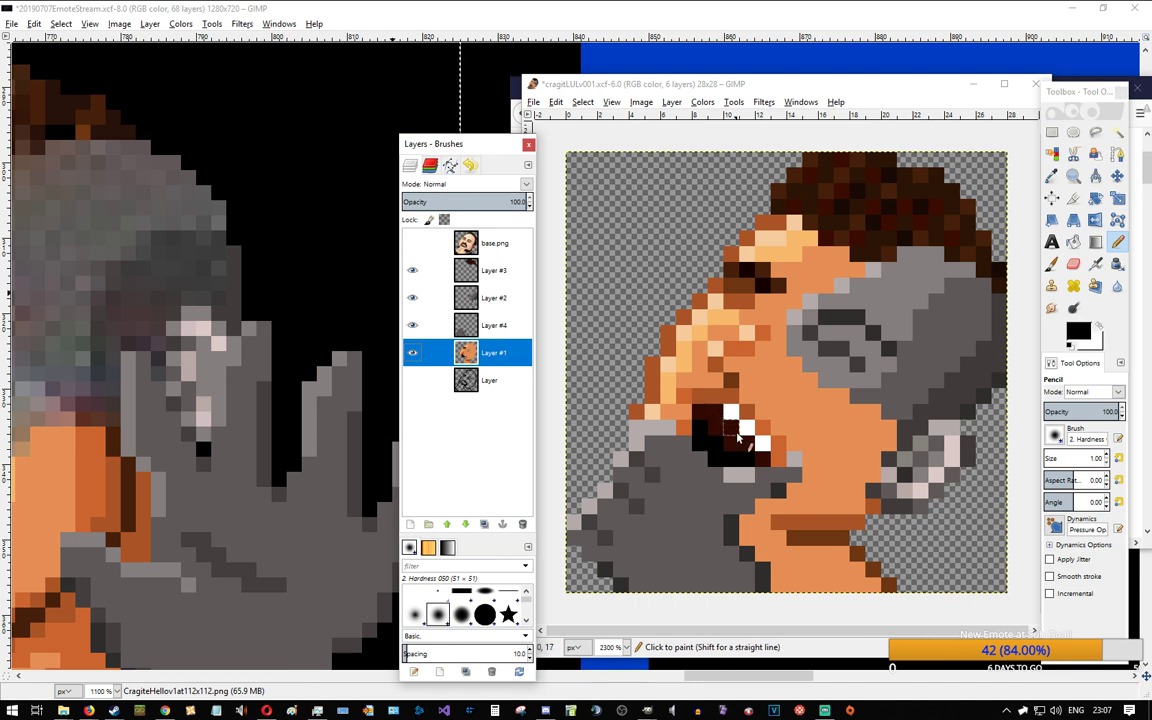
{"action": "left_click", "coordinate": [735, 431], "text": "ctrl"}
{"action": "mouse_move", "coordinate": [729, 442]}
{"action": "left_mouse_down"}
{"action": "mouse_move", "coordinate": [689, 439]}
{"action": "mouse_move", "coordinate": [714, 457]}
{"action": "left_mouse_up"}
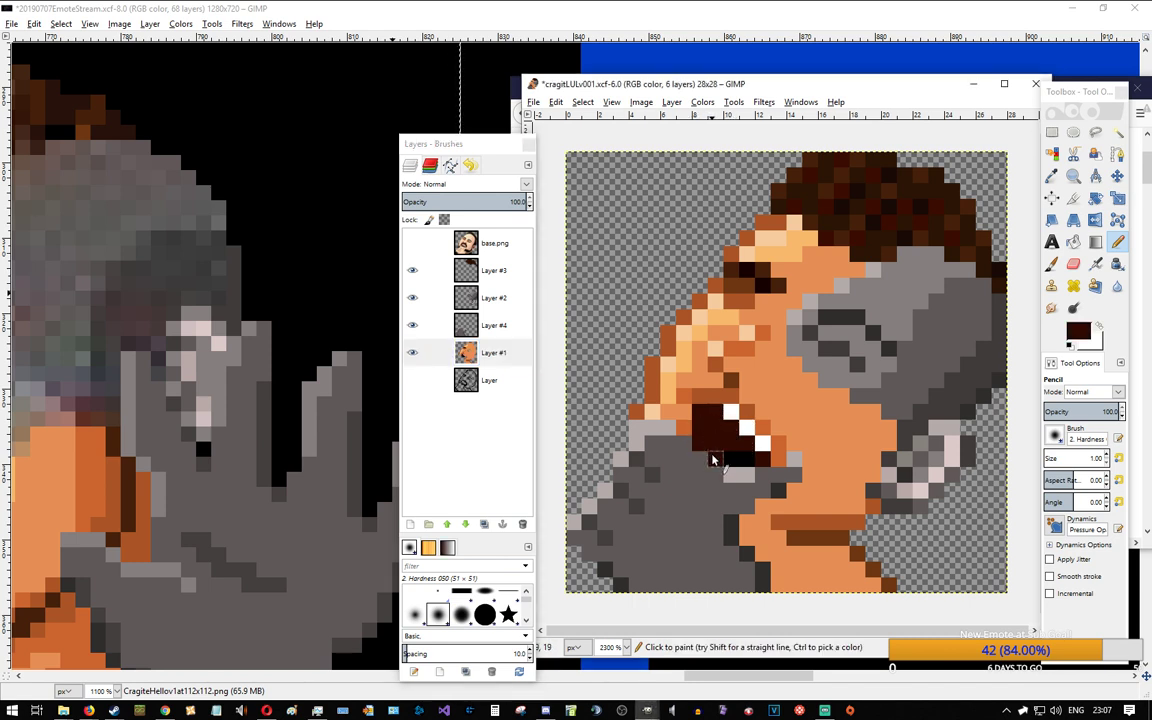
{"action": "key", "text": "ctrl+z"}
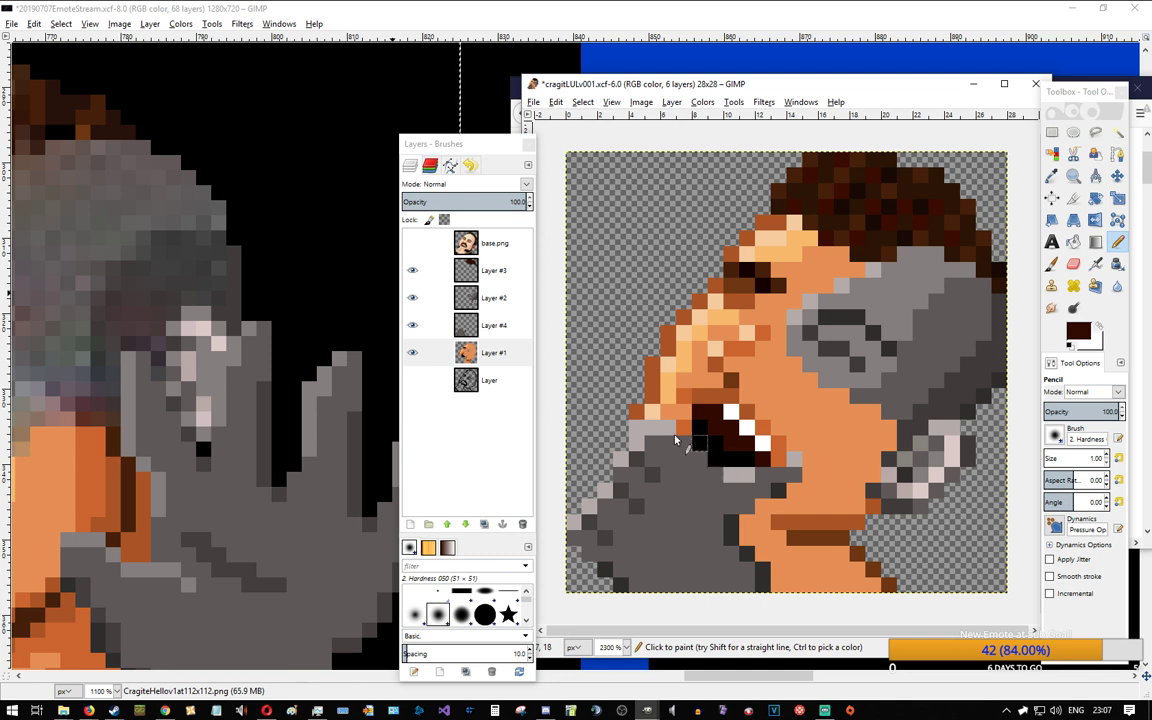
Step: Paint the black part of the mouth dark red on Layer #2 and compare by toggling that layer's visibility
{"action": "left_click", "coordinate": [492, 303]}
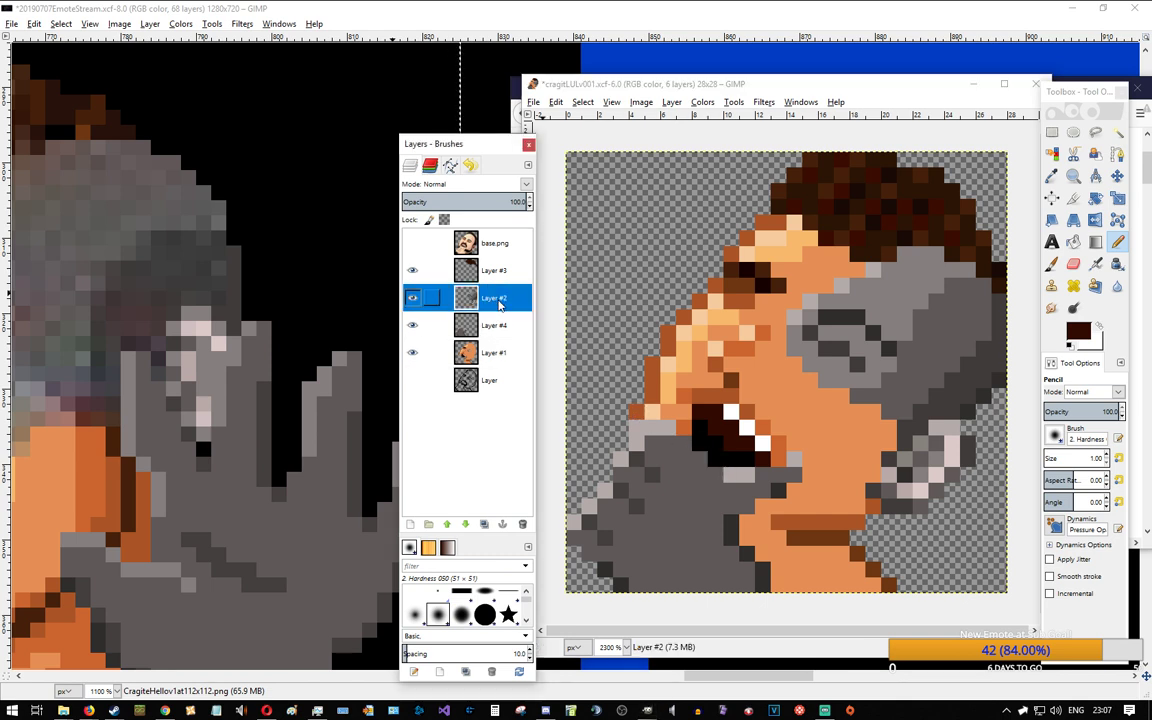
{"action": "left_click_drag", "start_coordinate": [700, 428], "coordinate": [722, 458]}
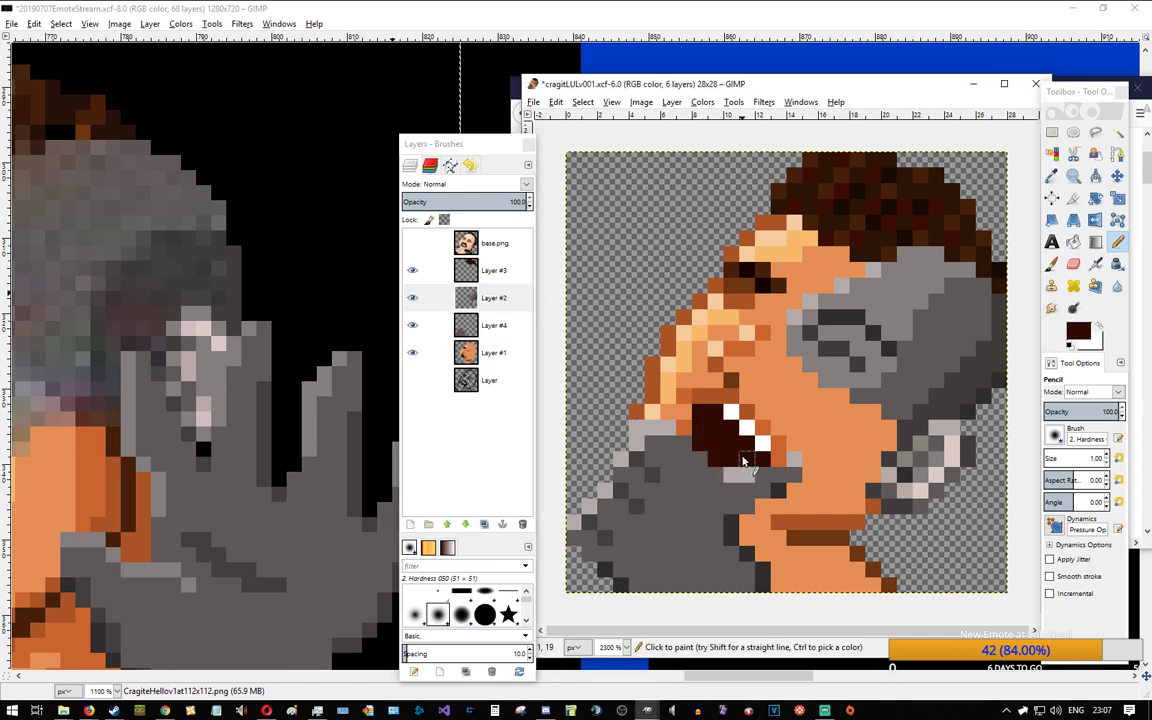
{"action": "left_click", "coordinate": [413, 300]}
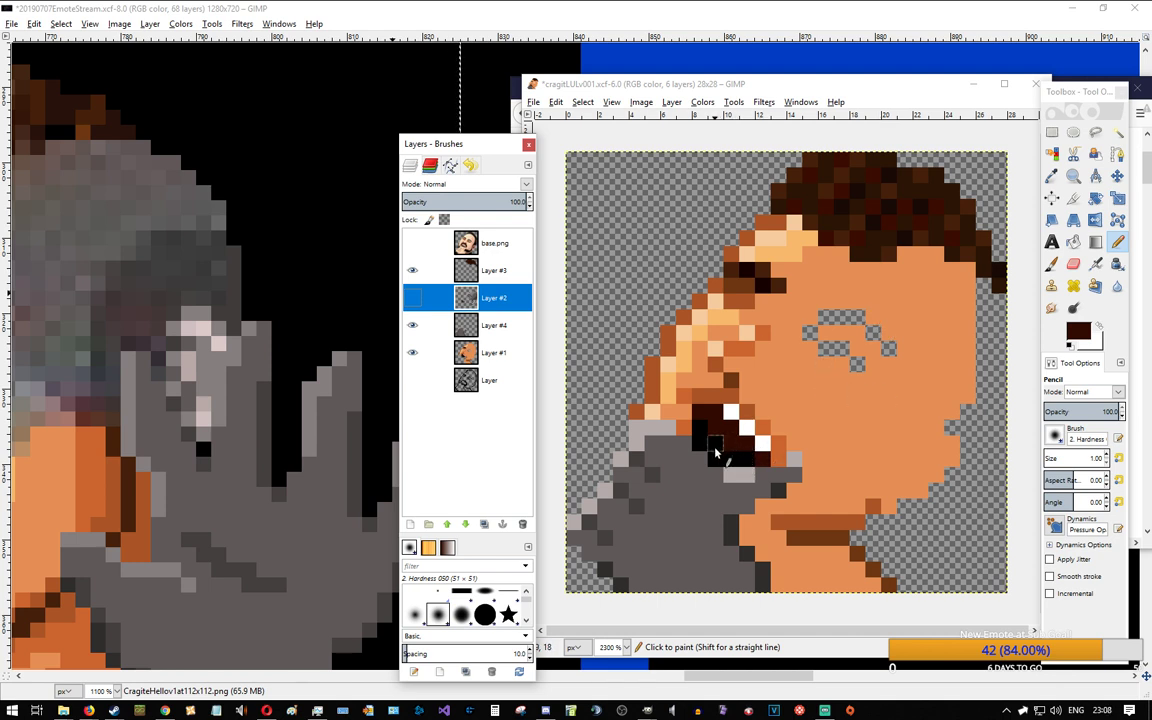
{"action": "left_click", "coordinate": [410, 296]}
{"action": "left_click", "coordinate": [410, 296]}
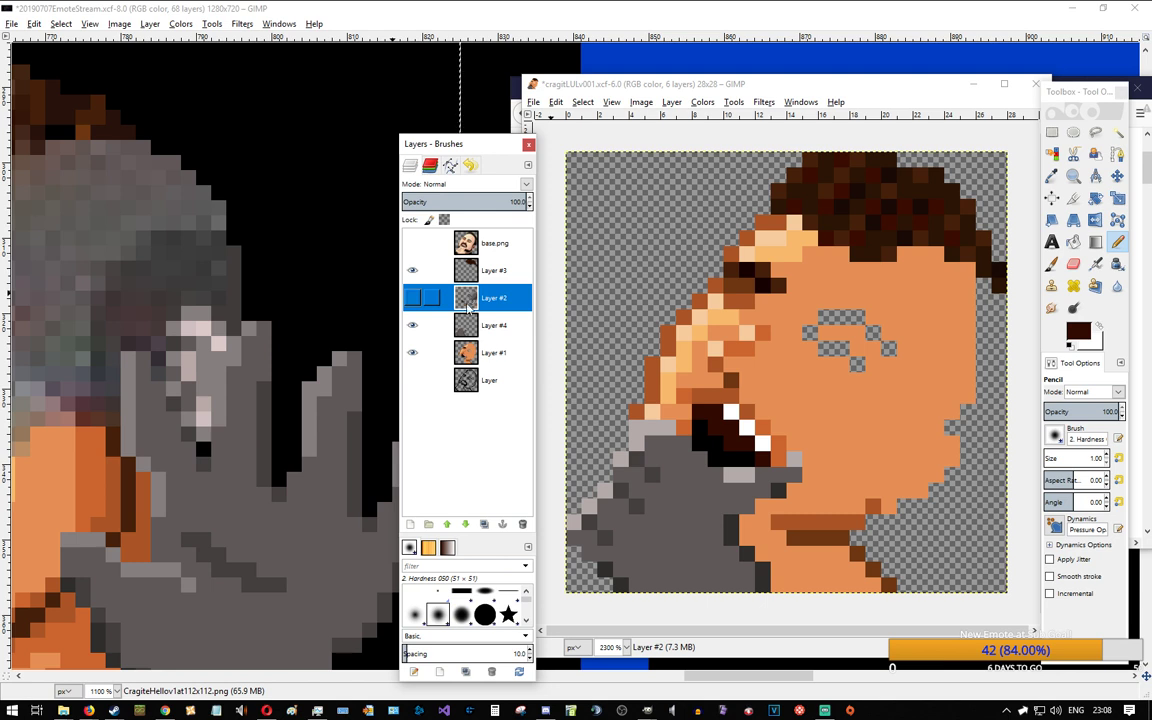
Step: Set the foreground colour to black and paint a black diagonal below the teeth and shading at the mouth's left edge on Layer #2
{"action": "left_click", "coordinate": [1078, 334]}
{"action": "left_click", "coordinate": [674, 284]}
{"action": "left_click", "coordinate": [684, 336]}
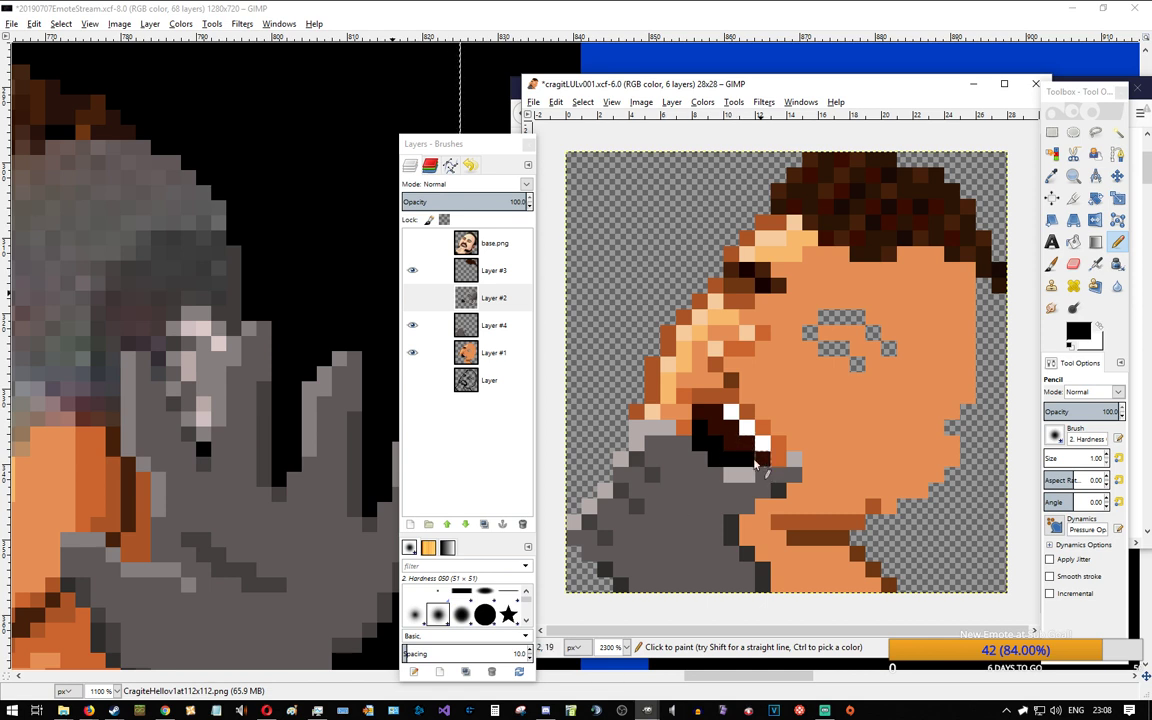
{"action": "left_click", "coordinate": [413, 299]}
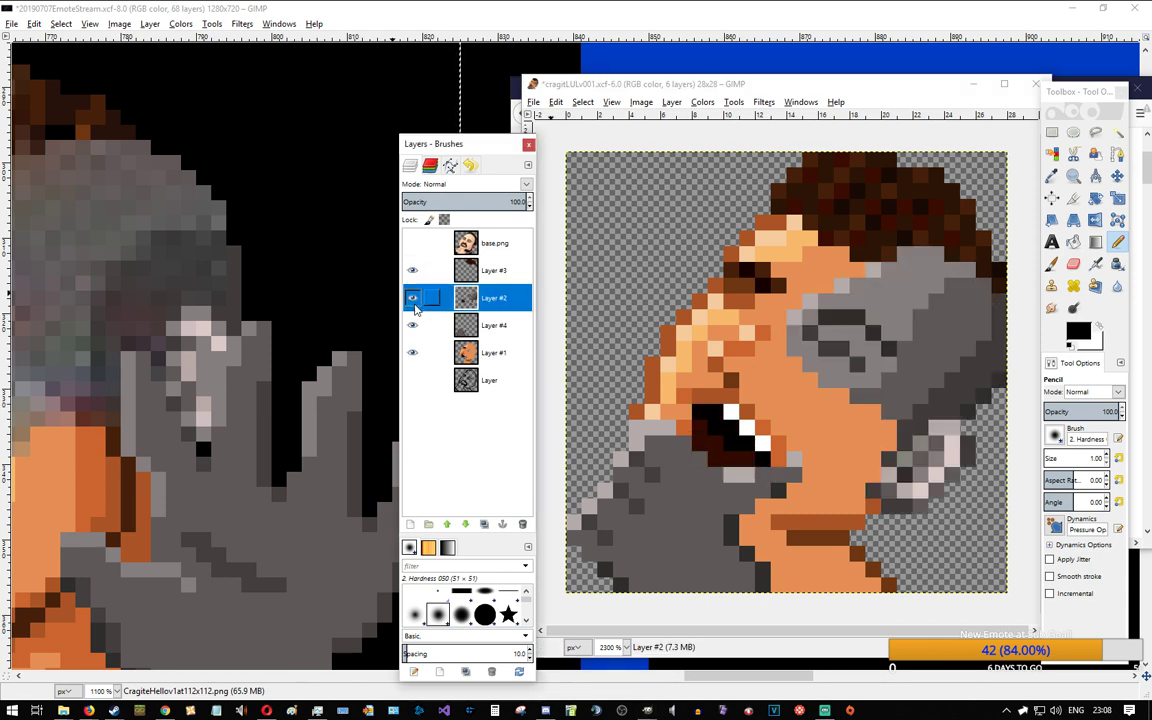
{"action": "left_click", "coordinate": [697, 440]}
{"action": "left_click", "coordinate": [712, 455]}
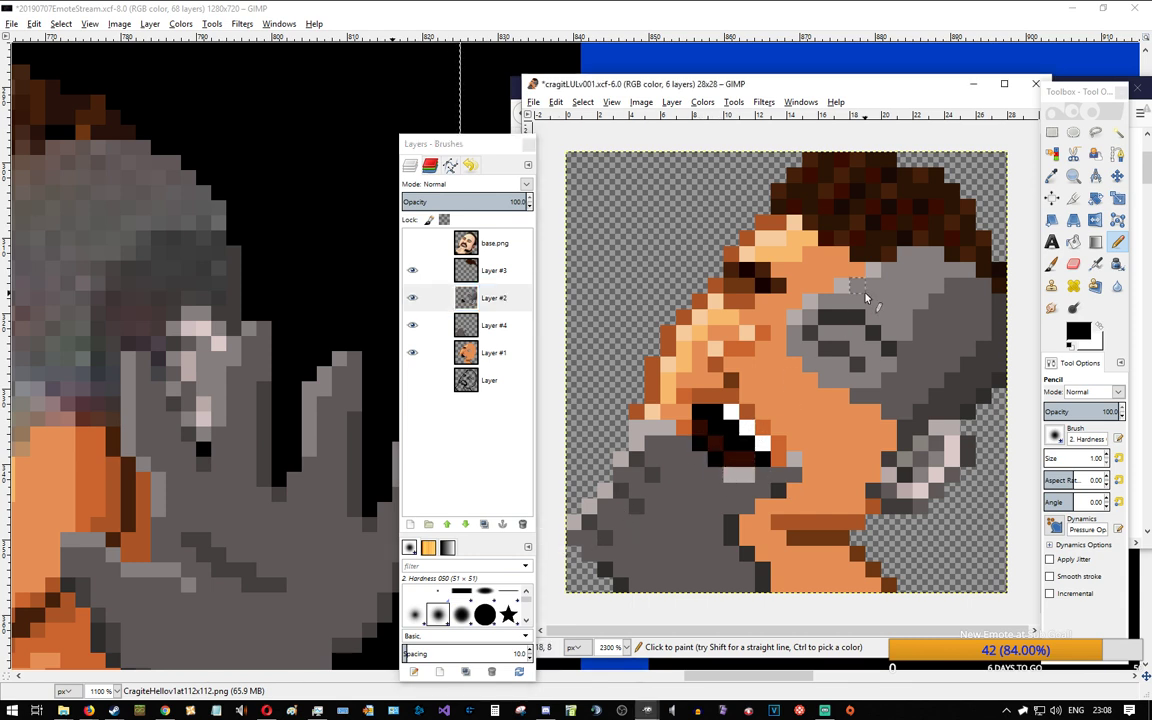
{"action": "left_click", "coordinate": [413, 299]}
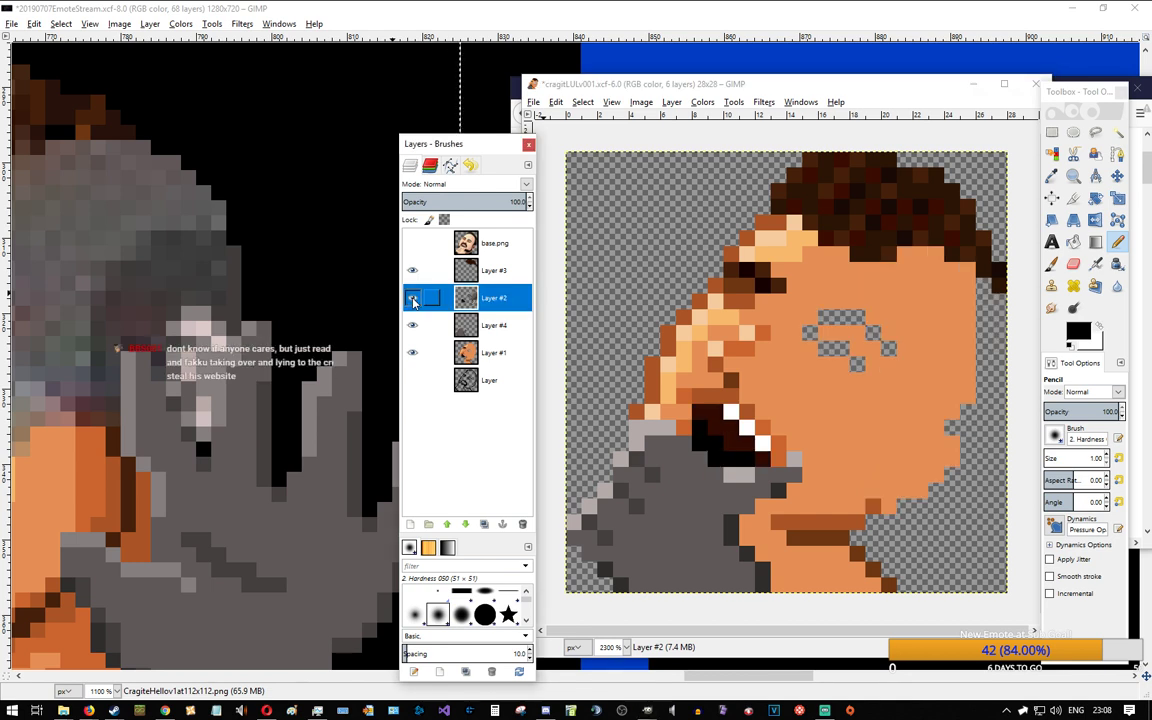
{"action": "left_click", "coordinate": [413, 299]}
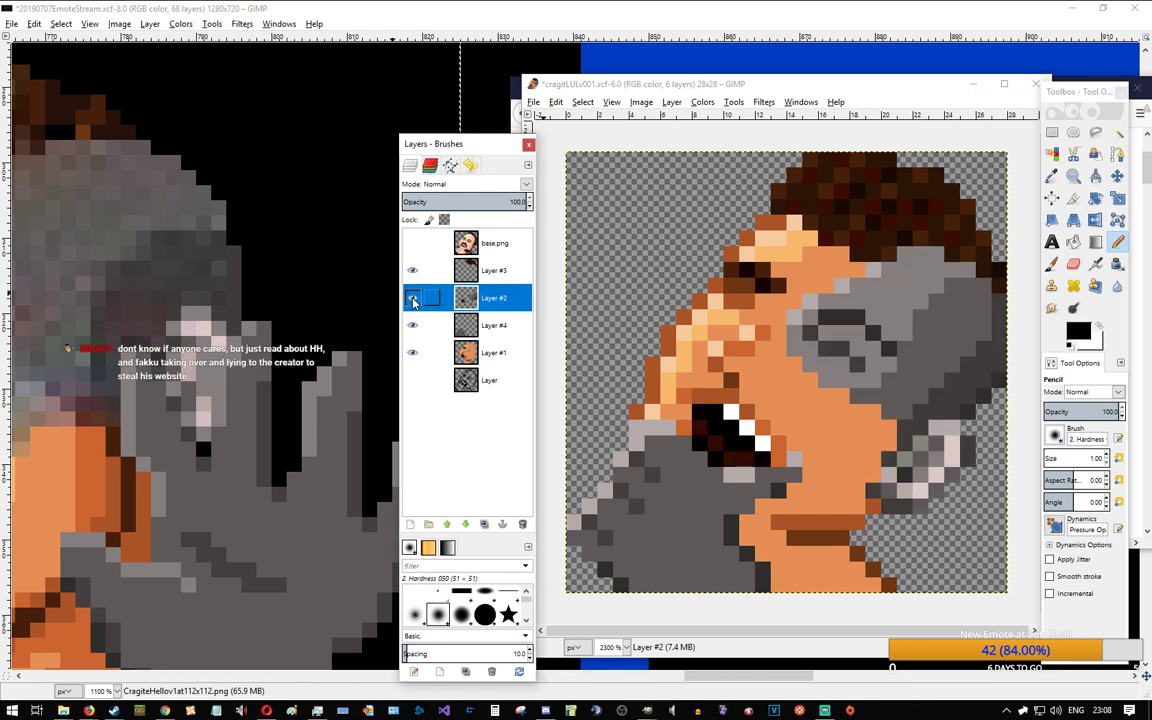
Step: Repaint the mouth's left interior with its dark red and colour its lower-left edge pixels with the orange lip colour on Layer #2
{"action": "left_click", "coordinate": [735, 456], "text": "ctrl"}
{"action": "left_click_drag", "start_coordinate": [701, 412], "coordinate": [719, 434]}
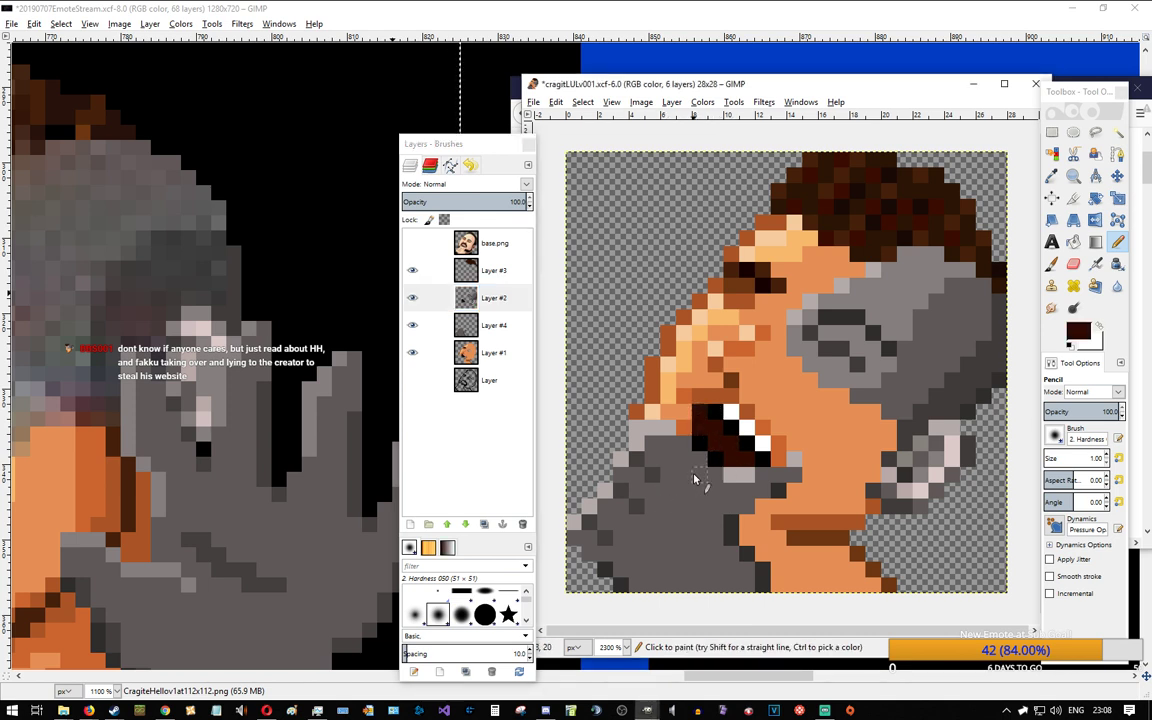
{"action": "left_click", "coordinate": [698, 448], "text": "ctrl"}
{"action": "left_click", "coordinate": [486, 353]}
{"action": "left_click", "coordinate": [685, 427], "text": "ctrl"}
{"action": "left_click", "coordinate": [486, 302]}
{"action": "left_click", "coordinate": [698, 448]}
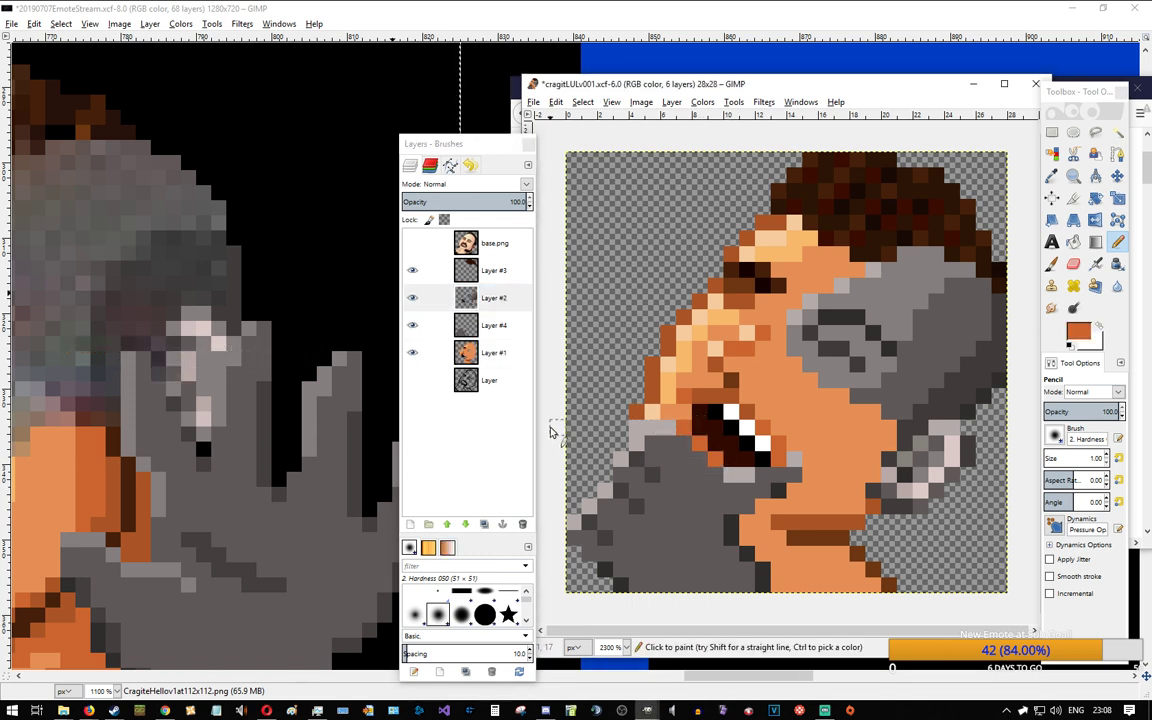
{"action": "left_click", "coordinate": [510, 297]}
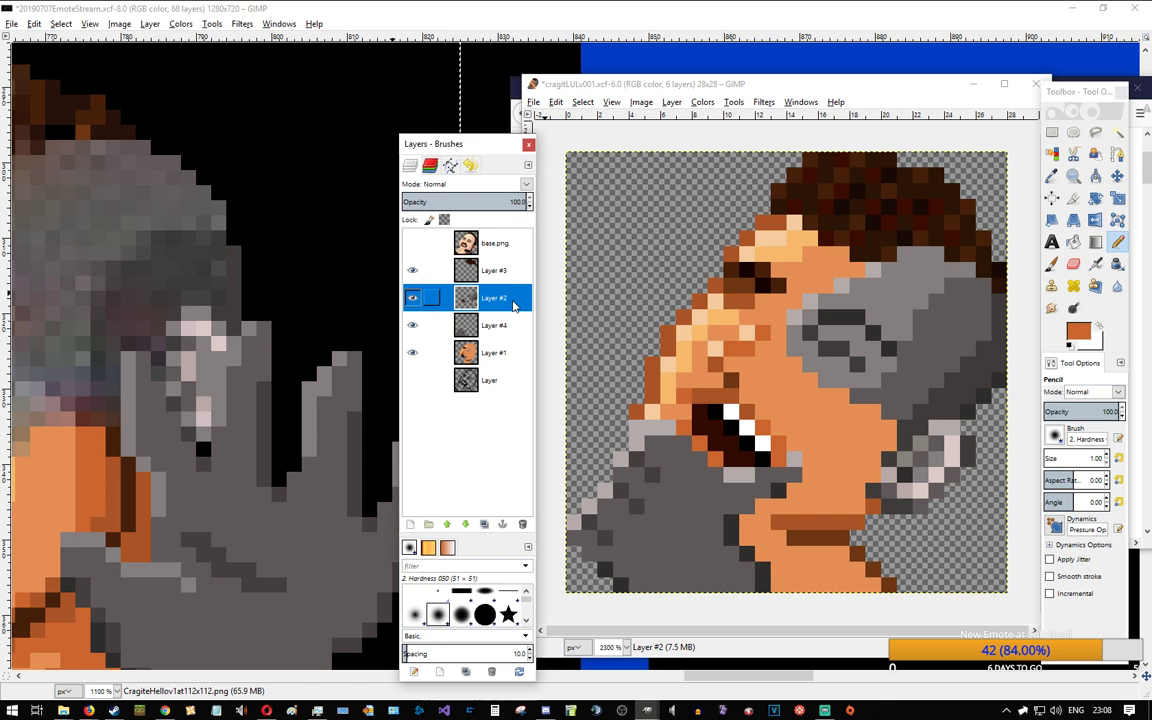
{"action": "left_click", "coordinate": [712, 412], "text": "ctrl"}
{"action": "left_click", "coordinate": [729, 461]}
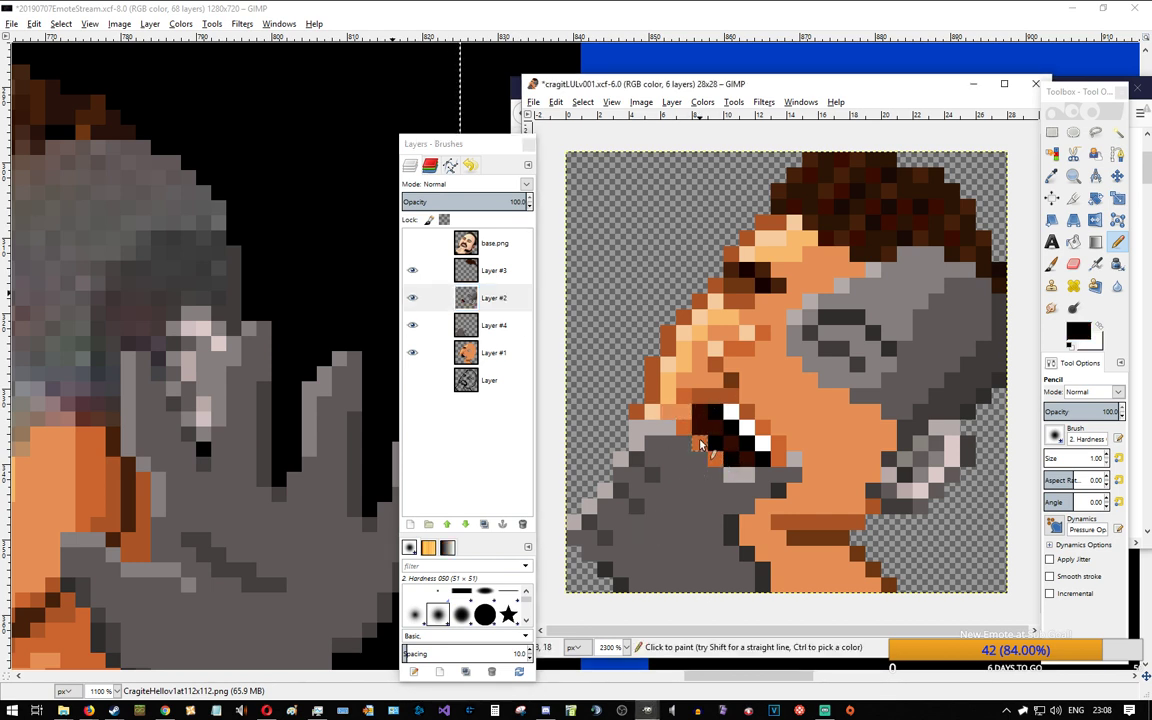
{"action": "key", "text": "ctrl"}
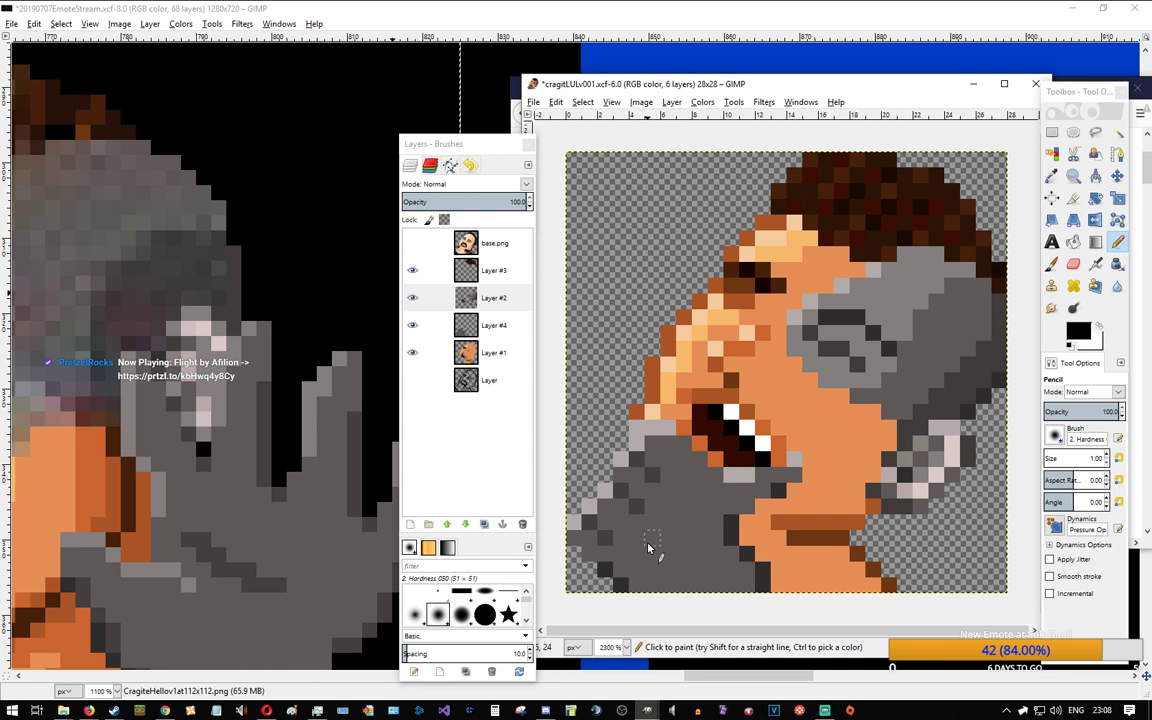
{"action": "left_click", "coordinate": [746, 459]}
{"action": "left_click", "coordinate": [490, 357]}
{"action": "left_click", "coordinate": [701, 441], "text": "ctrl"}
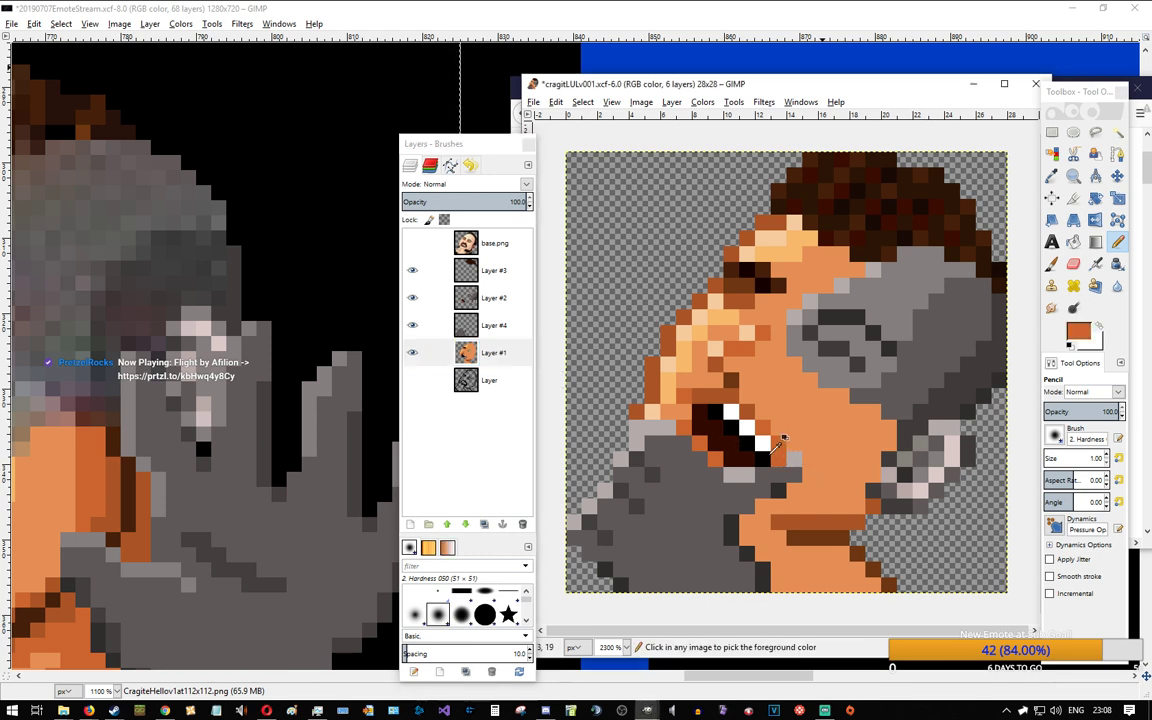
{"action": "left_click", "coordinate": [496, 299]}
{"action": "left_click", "coordinate": [763, 458]}
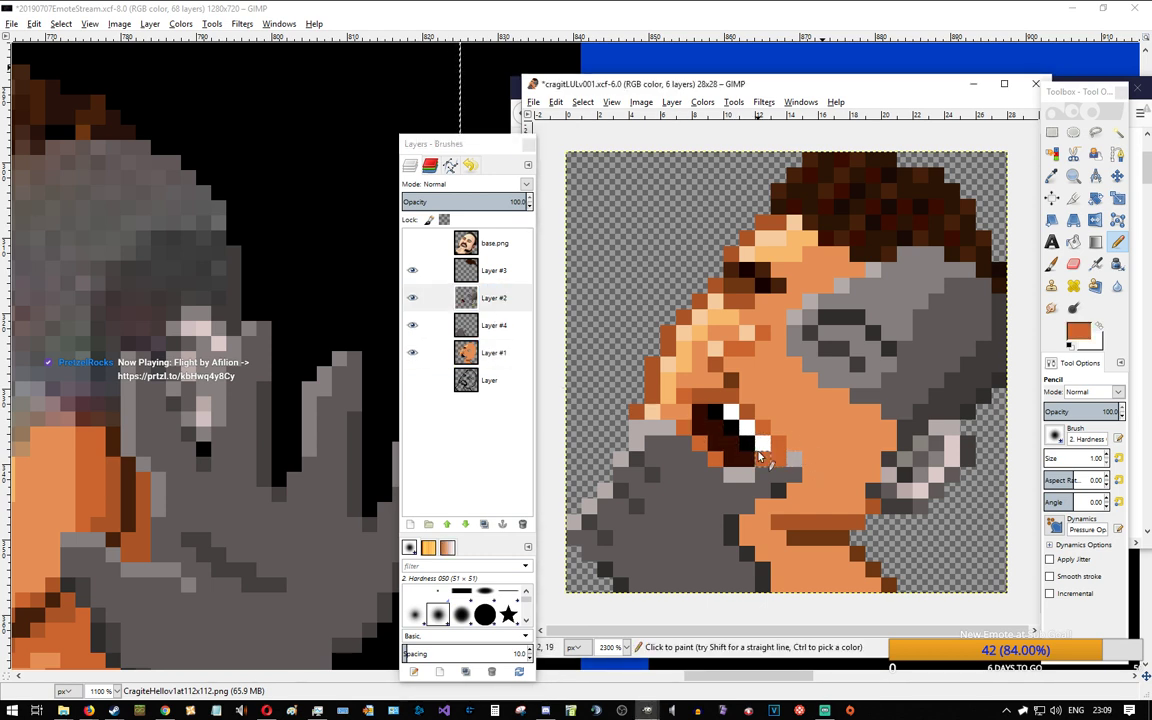
{"action": "key", "text": "ctrl+z"}
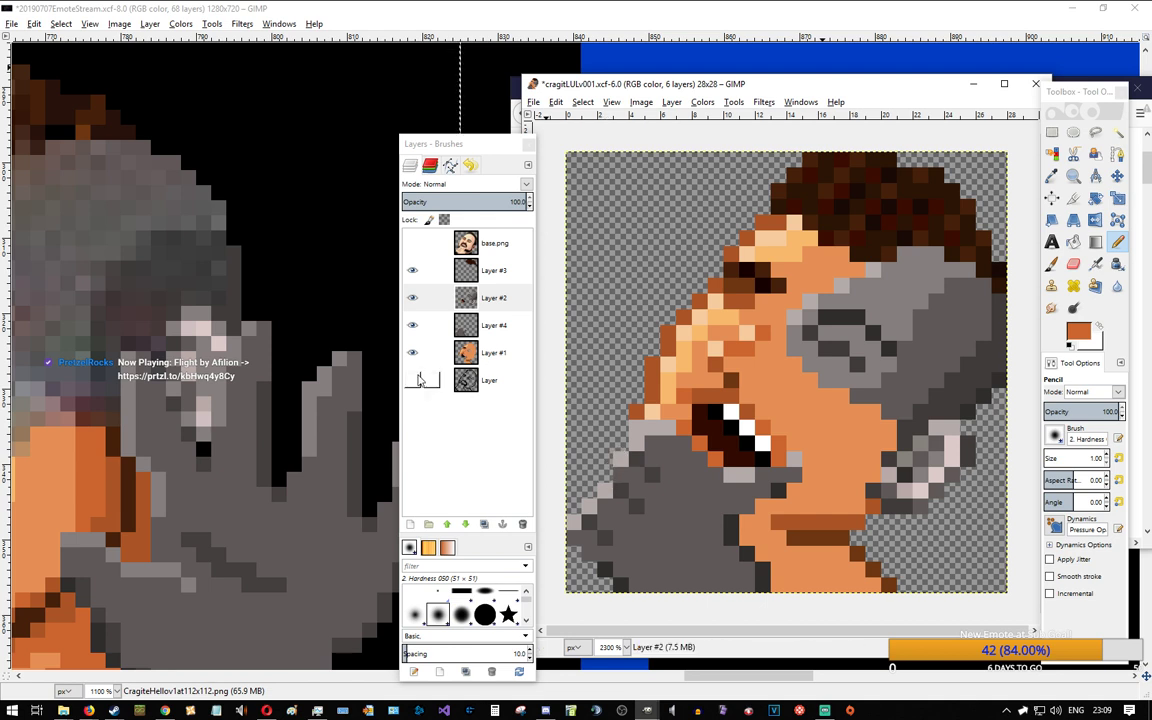
Step: Compare the two versions of the mouth by repeatedly toggling the visibility of Layer #2
{"action": "left_click", "coordinate": [416, 300]}
{"action": "left_click", "coordinate": [416, 300]}
{"action": "left_click", "coordinate": [416, 300]}
{"action": "left_click", "coordinate": [416, 300]}
{"action": "left_click", "coordinate": [416, 300]}
{"action": "left_click", "coordinate": [416, 300]}
{"action": "left_click", "coordinate": [416, 300]}
{"action": "left_click", "coordinate": [416, 300]}
{"action": "left_click", "coordinate": [416, 300]}
{"action": "left_click", "coordinate": [416, 300]}
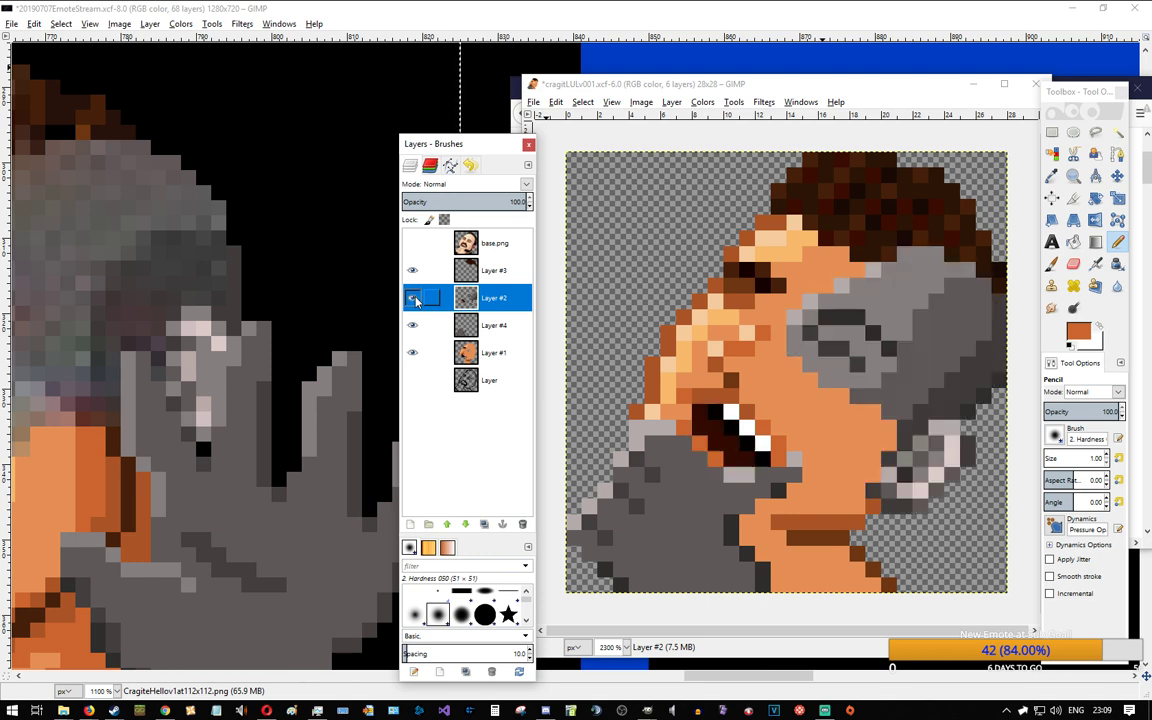
Step: Hide Layer #1, select a 9 by 7 pixel rectangle around the mouth on Layer #2 and cut it
{"action": "left_click", "coordinate": [416, 300]}
{"action": "left_click", "coordinate": [412, 352]}
{"action": "left_click", "coordinate": [416, 300]}
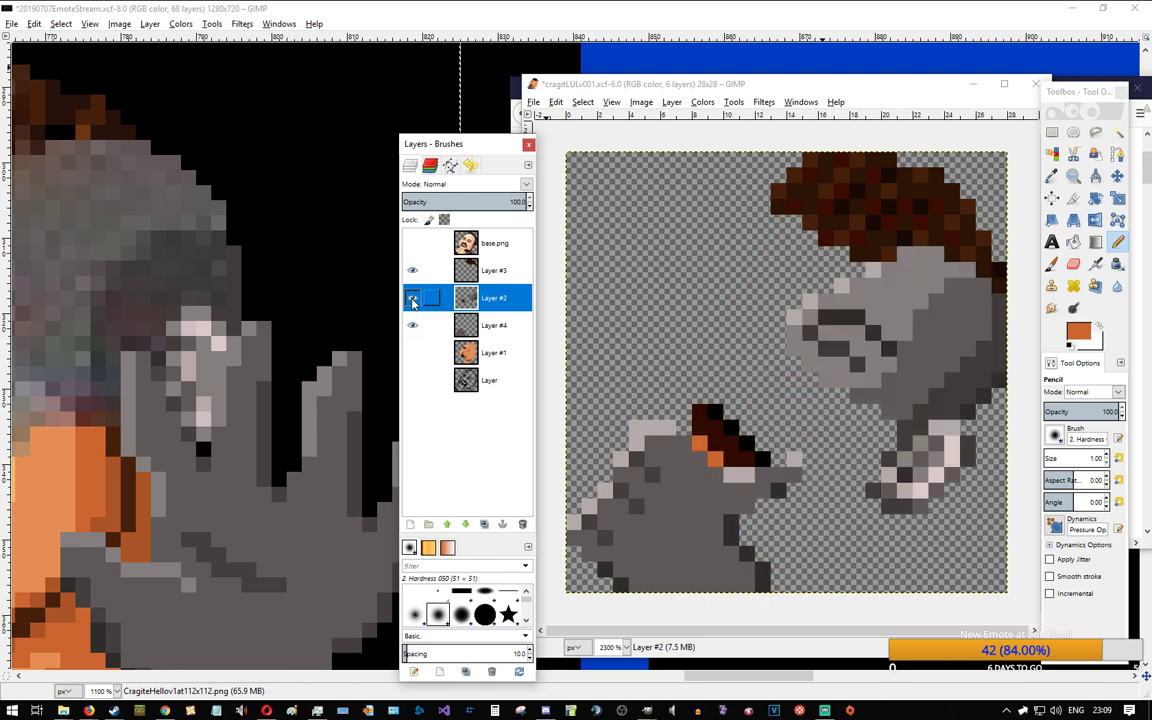
{"action": "left_click", "coordinate": [1051, 131]}
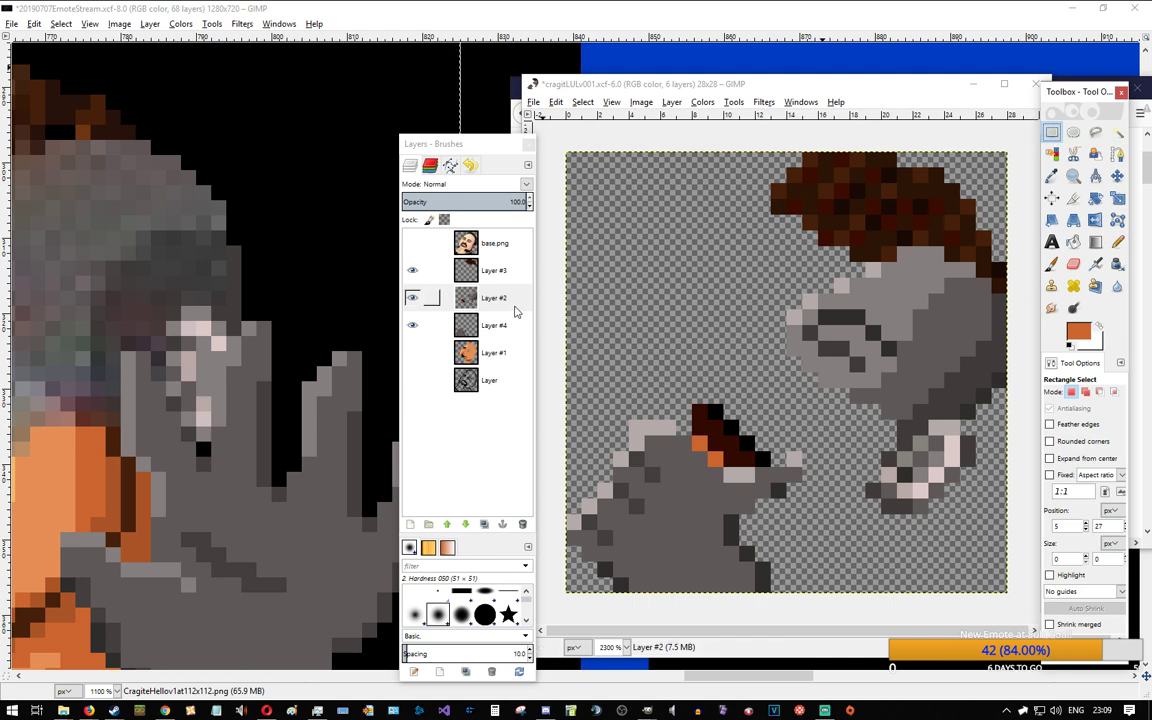
{"action": "left_click_drag", "start_coordinate": [646, 388], "coordinate": [787, 497]}
{"action": "key", "text": "ctrl"}
{"action": "key", "text": "ctrl+x"}
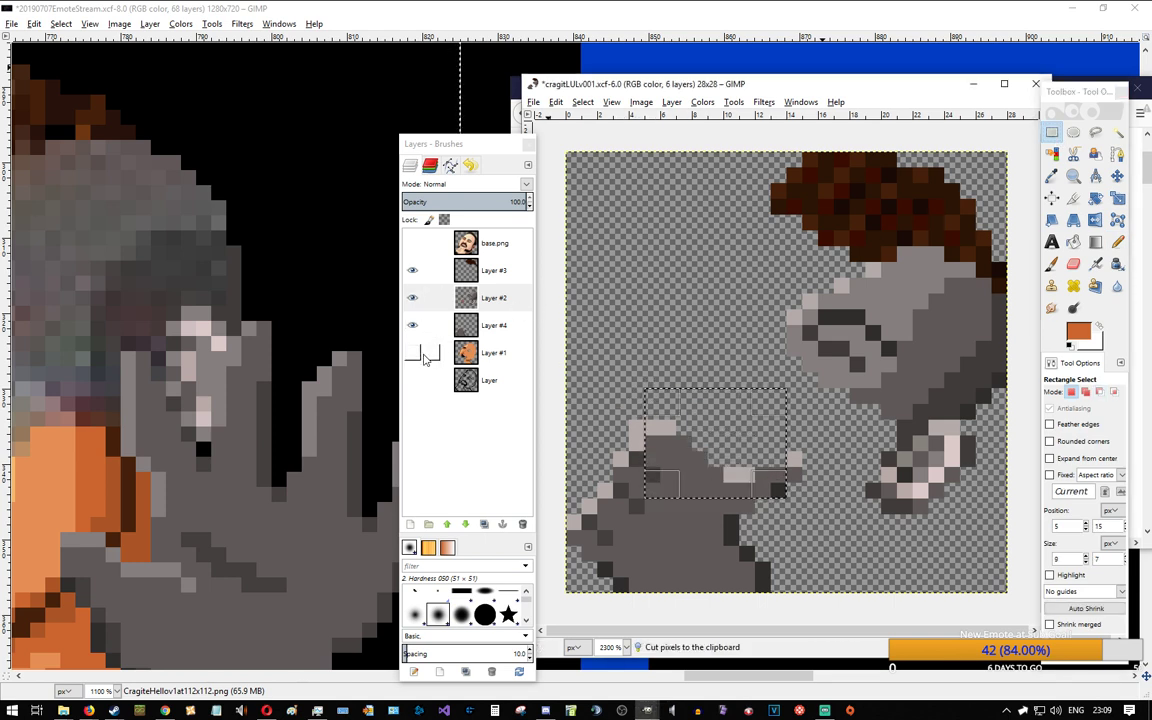
Step: Show Layer #1, paste the cut mouth pixels onto it and anchor the floating selection
{"action": "left_click", "coordinate": [467, 354]}
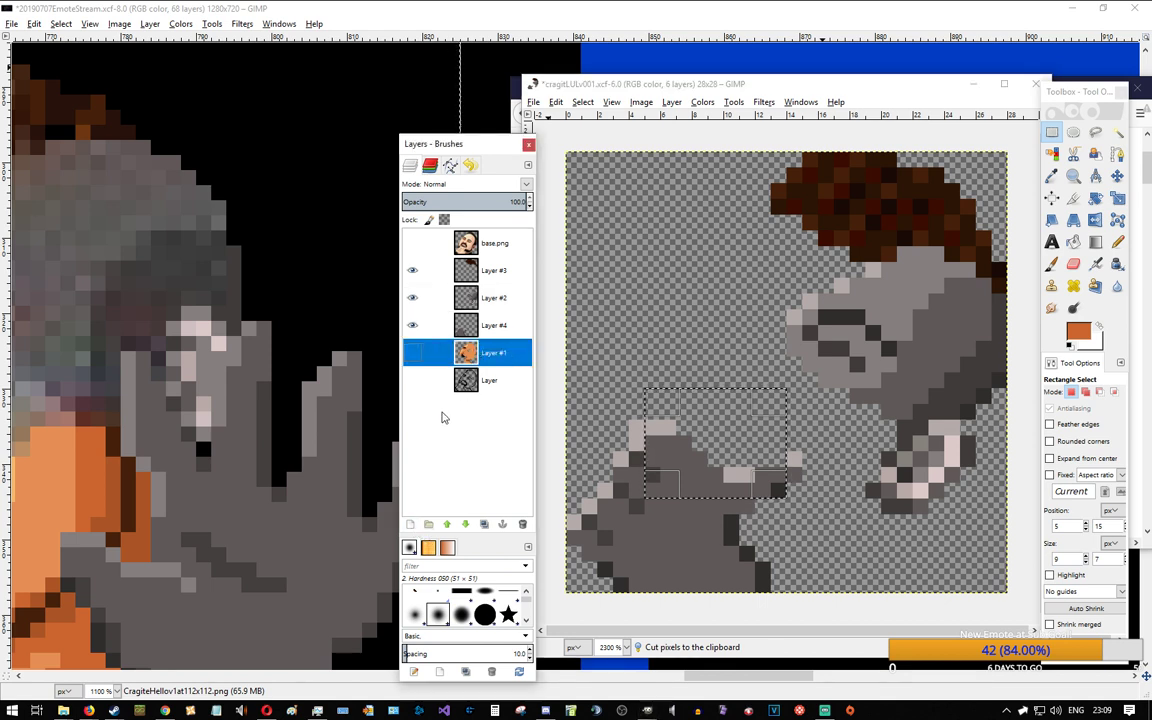
{"action": "left_click", "coordinate": [413, 353]}
{"action": "key", "text": "ctrl+v"}
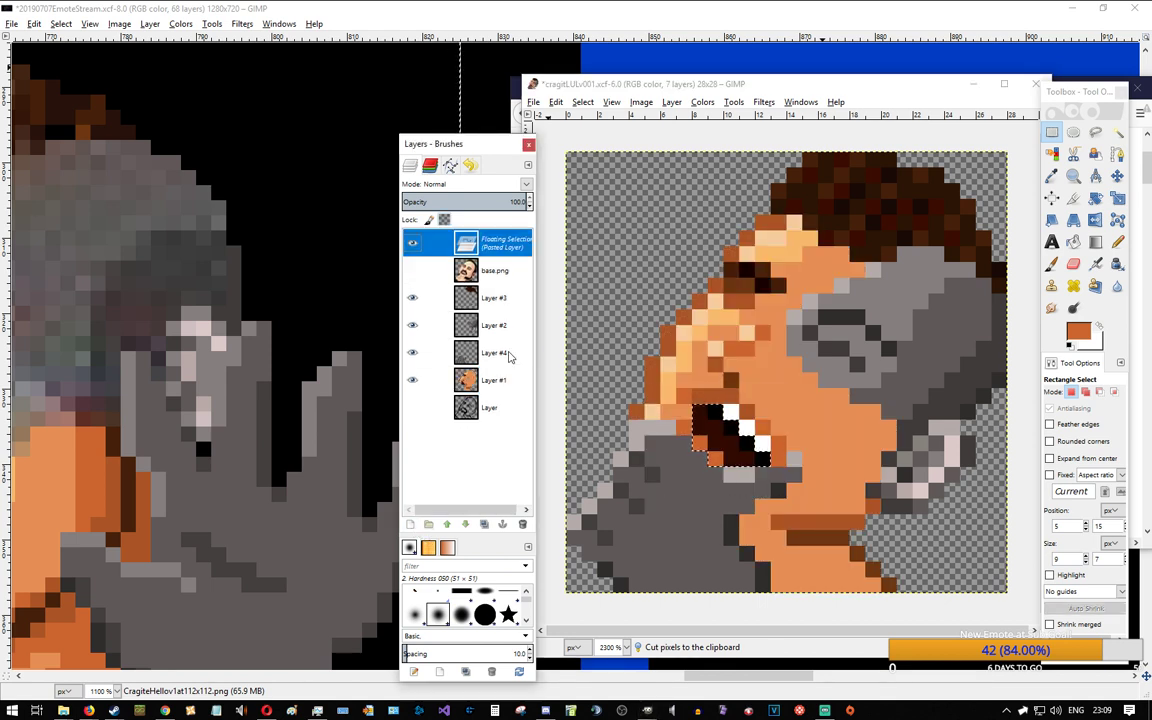
{"action": "right_click", "coordinate": [503, 252]}
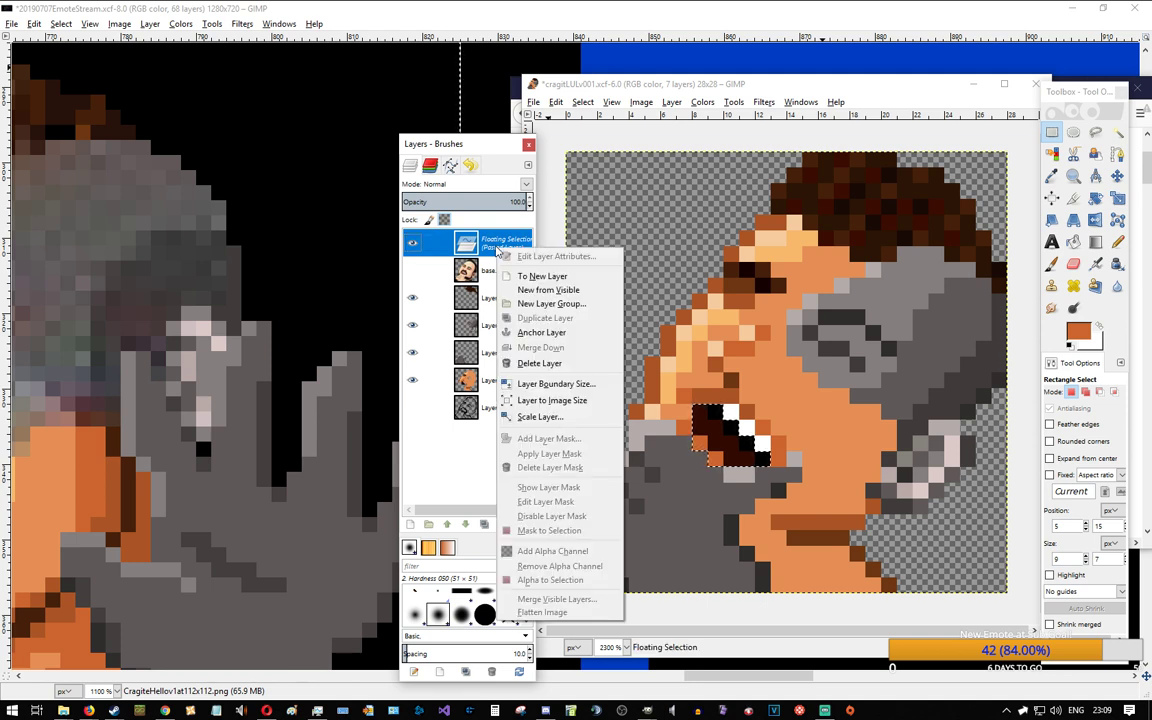
{"action": "left_click", "coordinate": [543, 332]}
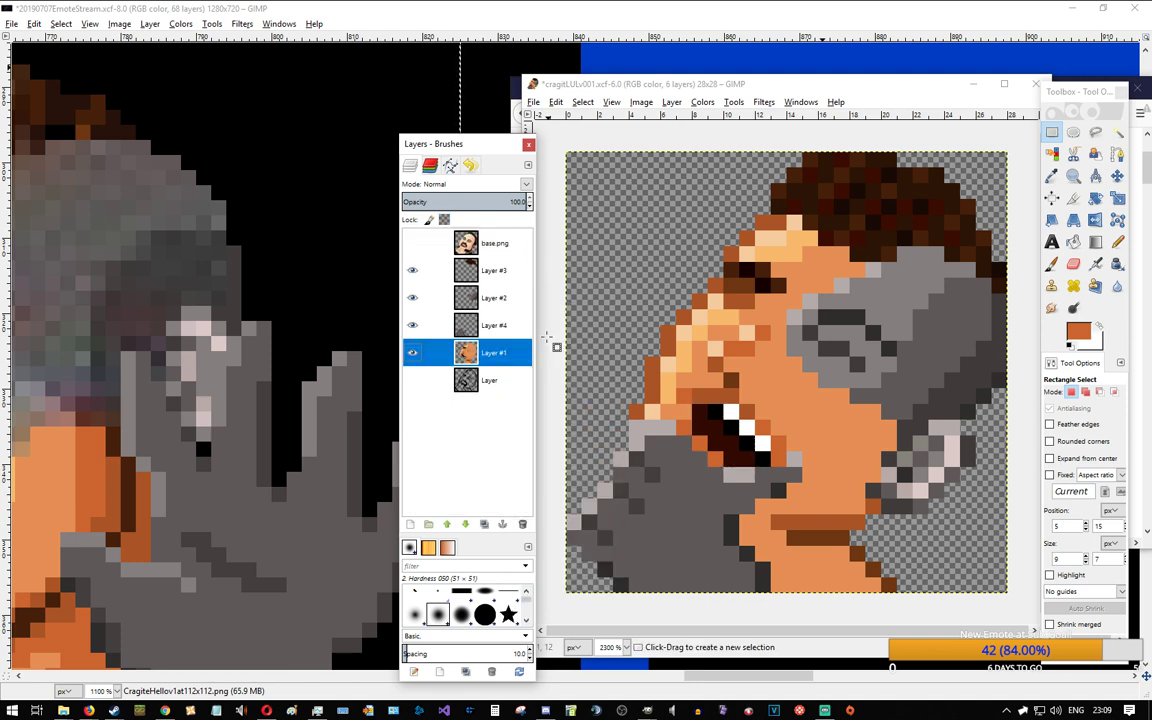
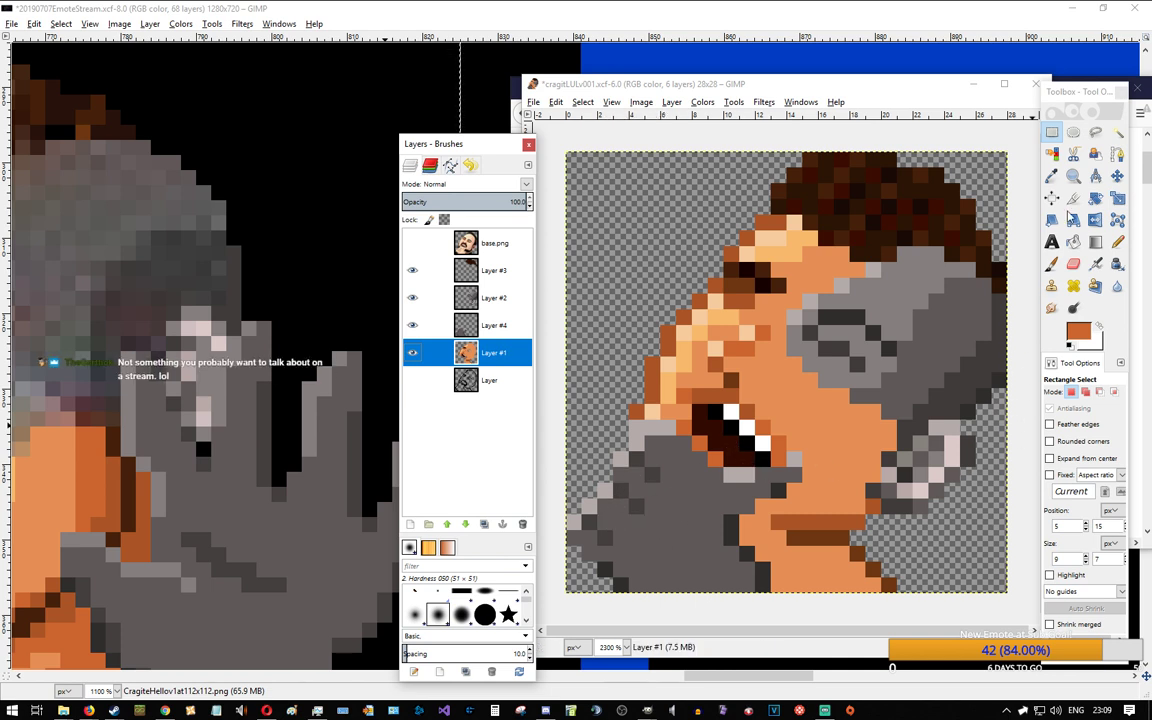
Step: With the Pencil, retouch a crease pixel on the glove's outer finger edge in the glove's own grey on Layer #4
{"action": "left_click", "coordinate": [1117, 242]}
{"action": "left_click", "coordinate": [411, 325]}
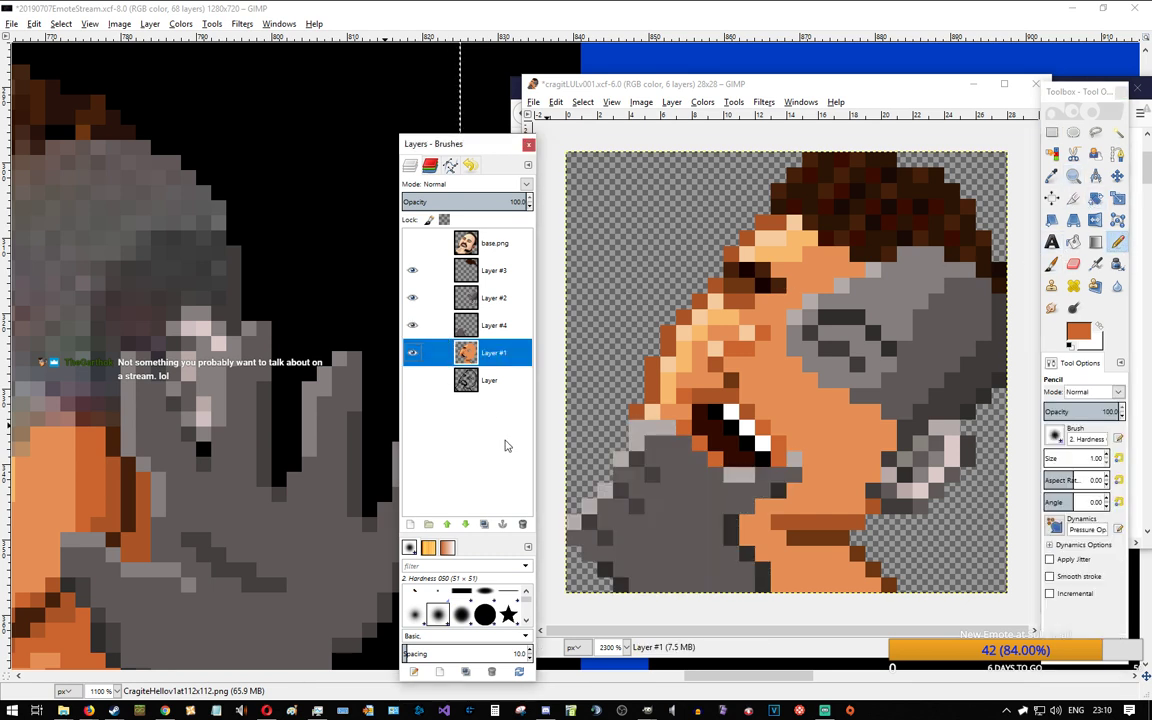
{"action": "left_click", "coordinate": [617, 505], "text": "ctrl"}
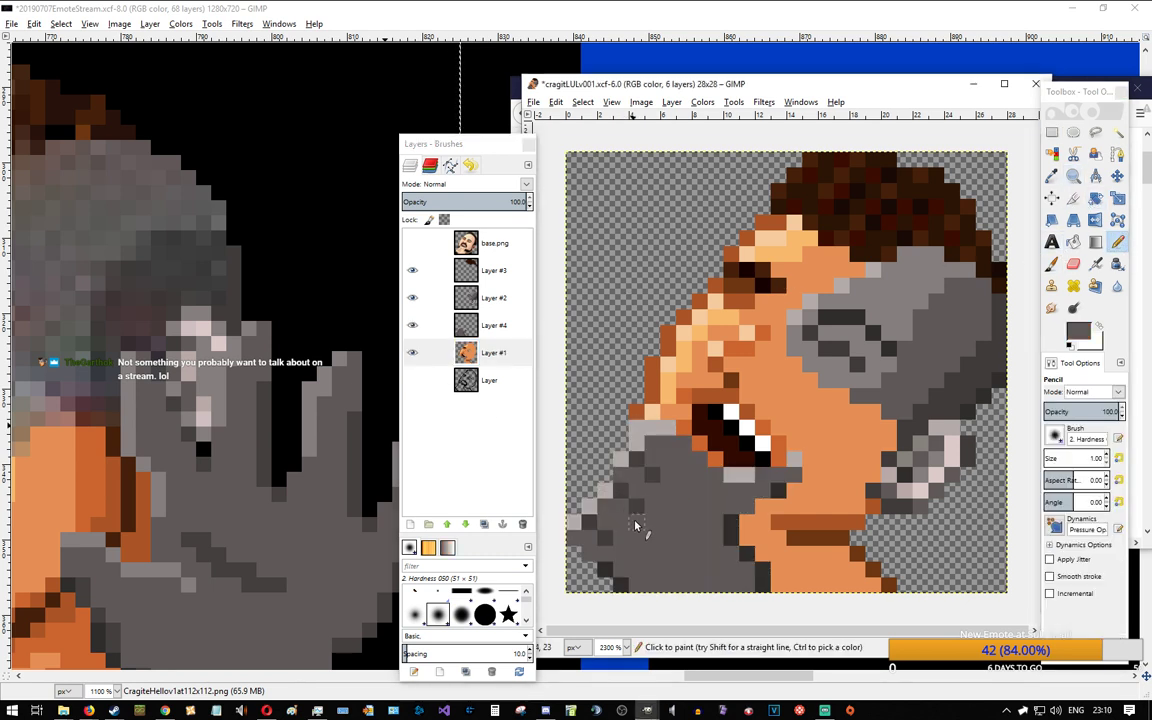
{"action": "left_click", "coordinate": [490, 325]}
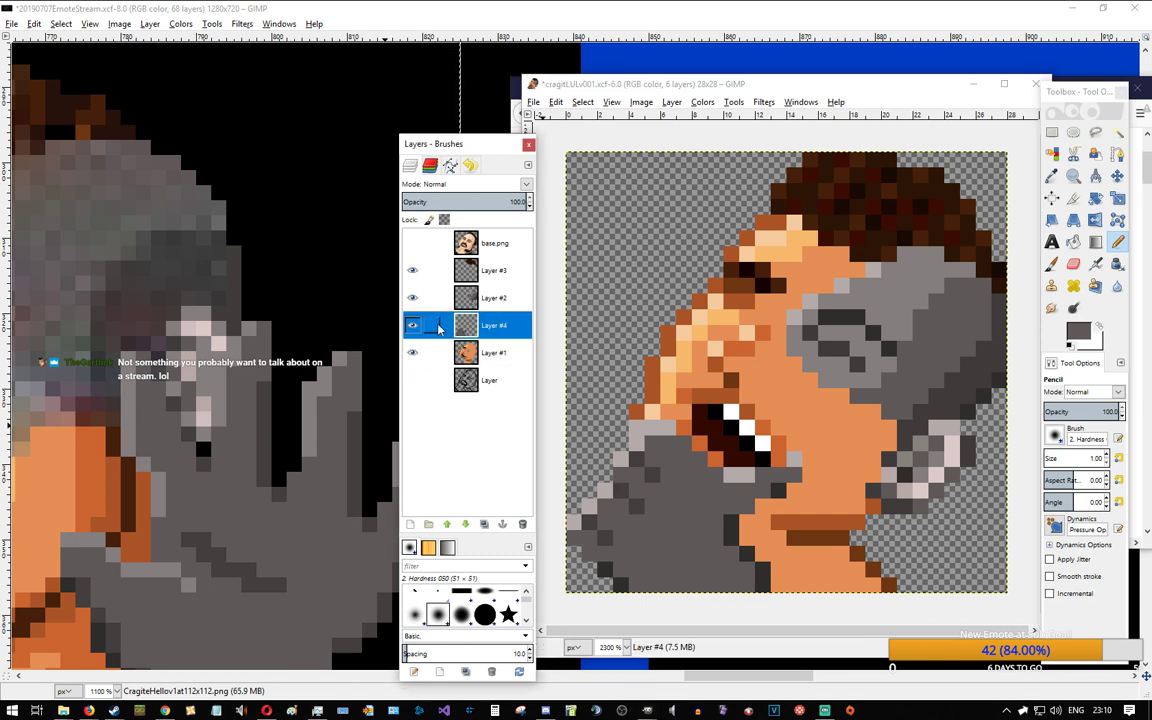
{"action": "left_click", "coordinate": [625, 483], "text": "ctrl"}
{"action": "left_click", "coordinate": [621, 506]}
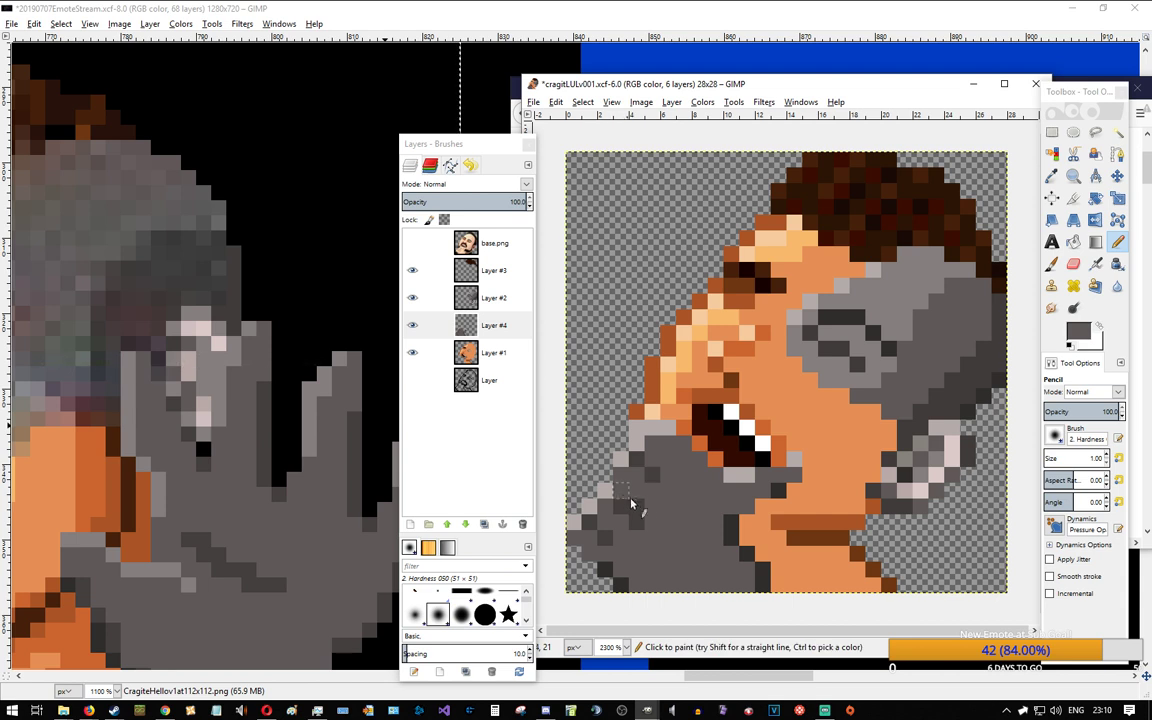
Step: Hide Layer #4, remove the stray grey pixel from Layer #1 using a rectangular selection, and show Layer #4 again
{"action": "left_click", "coordinate": [412, 327]}
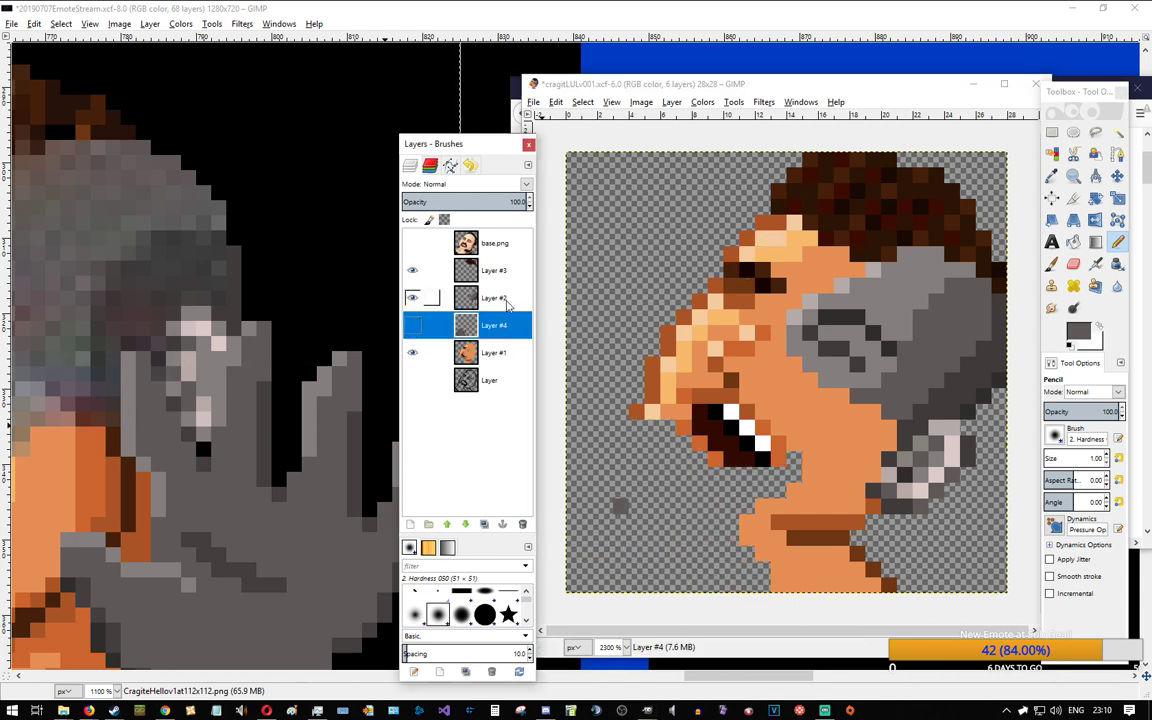
{"action": "left_click", "coordinate": [488, 358]}
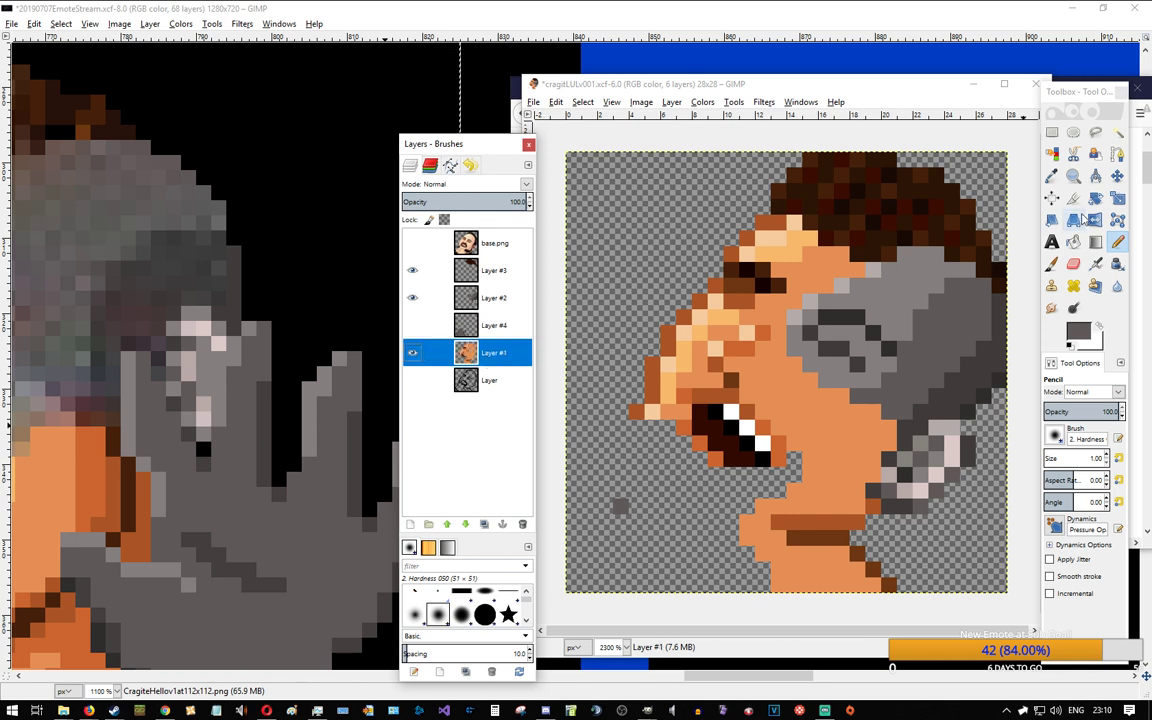
{"action": "left_click", "coordinate": [1051, 131]}
{"action": "left_click_drag", "start_coordinate": [597, 484], "coordinate": [645, 515]}
{"action": "left_click", "coordinate": [648, 518]}
{"action": "left_click", "coordinate": [411, 327]}
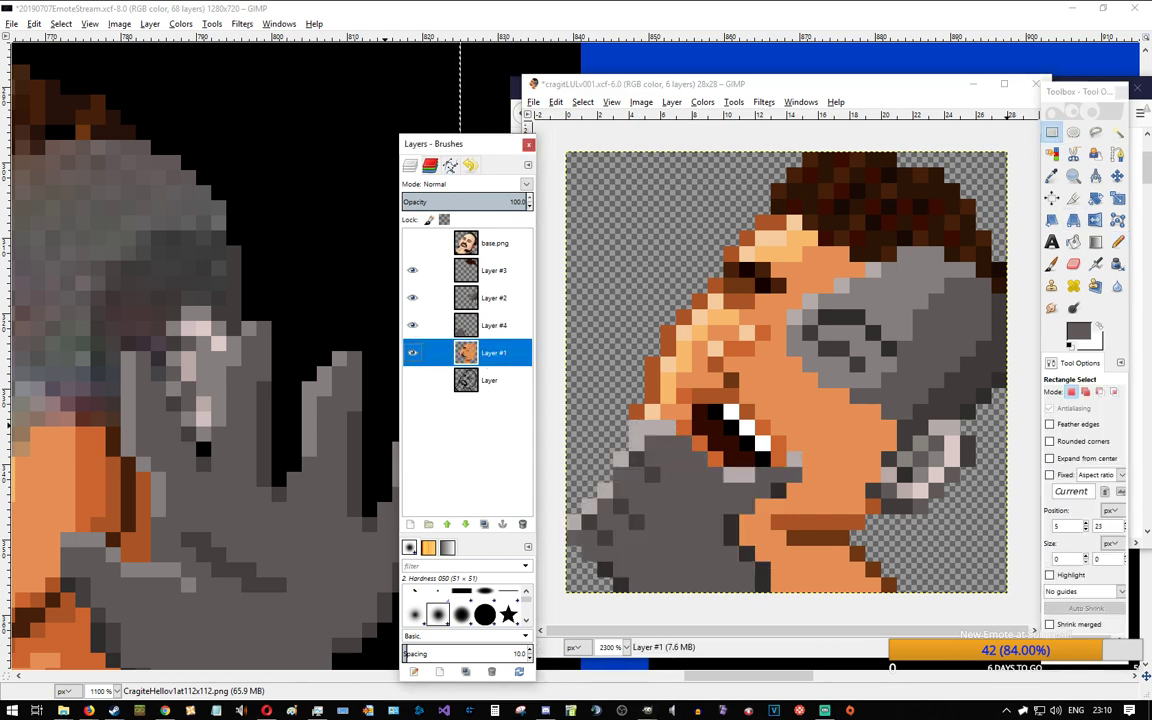
Step: Toggle Layer #4 to check for stray glove pixels on Layer #1, and draw dark grey finger-crease pixels on Layer #4
{"action": "key", "text": "n"}
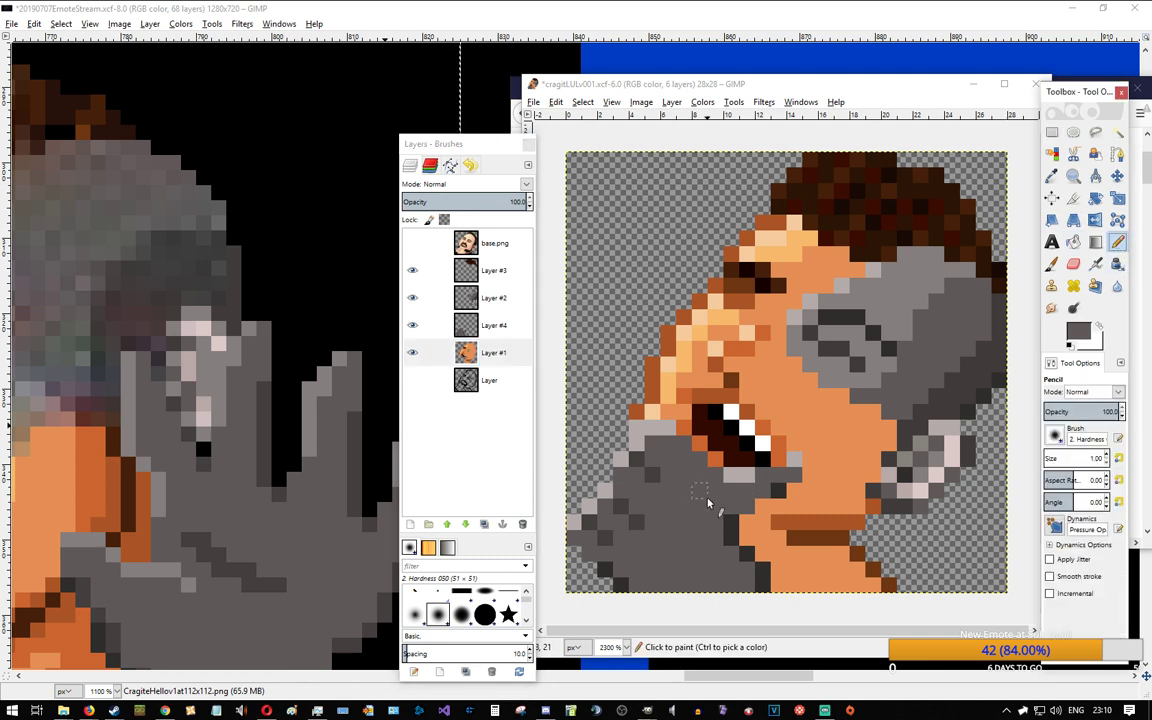
{"action": "left_click", "coordinate": [638, 492], "text": "ctrl"}
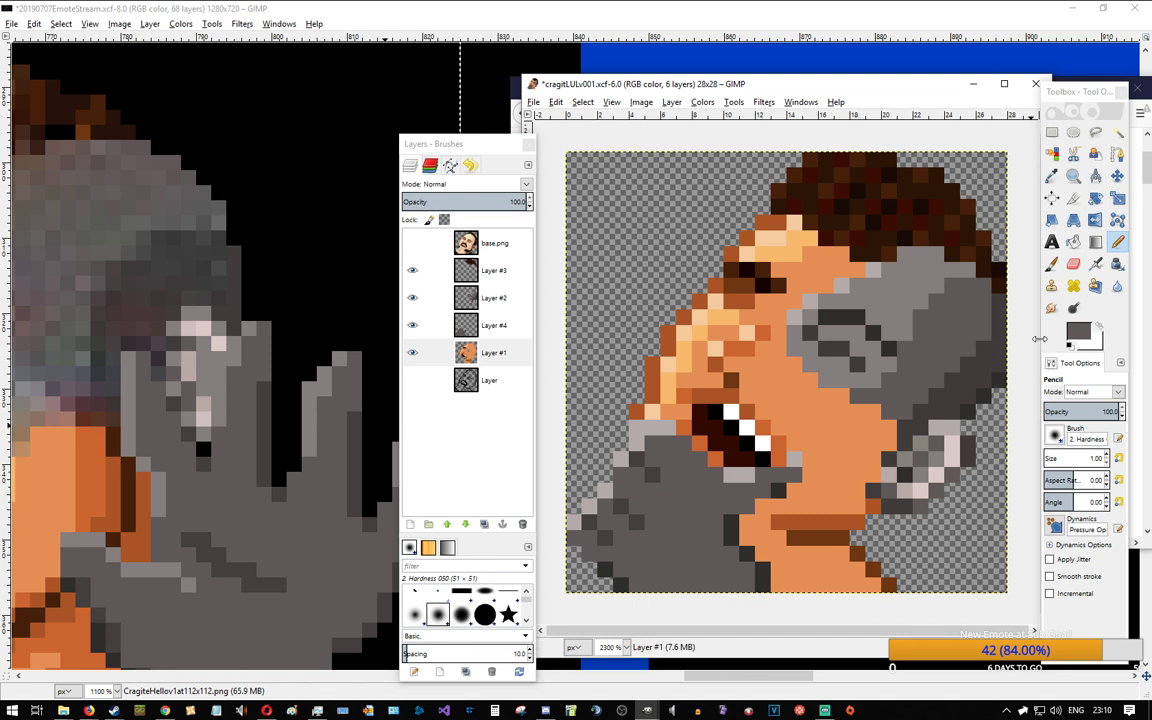
{"action": "left_click", "coordinate": [412, 325]}
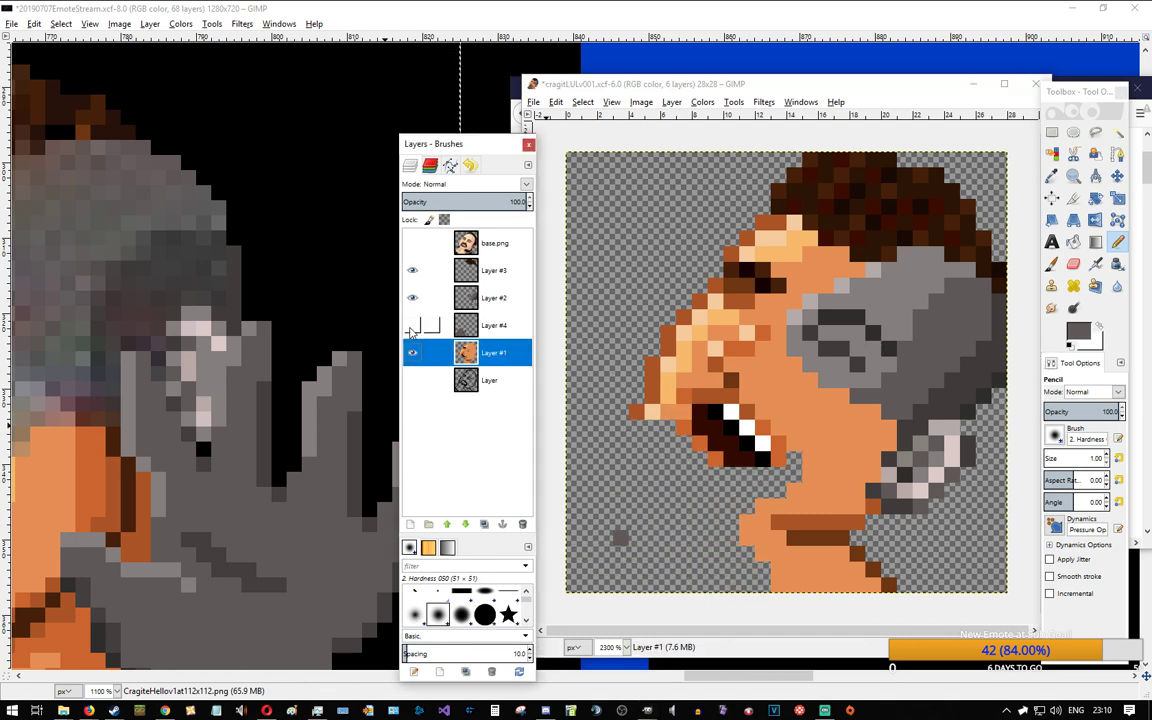
{"action": "left_click", "coordinate": [412, 327]}
{"action": "left_click", "coordinate": [412, 326]}
{"action": "left_click", "coordinate": [412, 326]}
{"action": "left_click", "coordinate": [495, 325]}
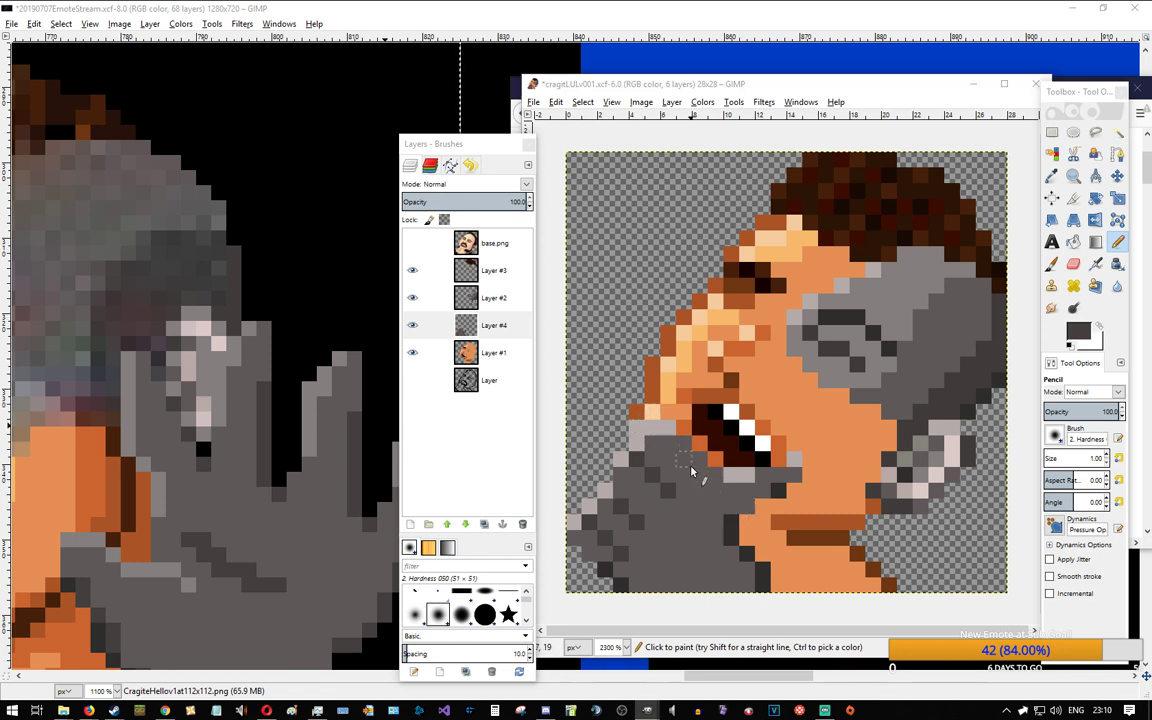
Step: Switch to the browser's twitch lul image results to study the hand pose in the reference photos, and return to GIMP
{"action": "key", "text": "alt+Tab"}
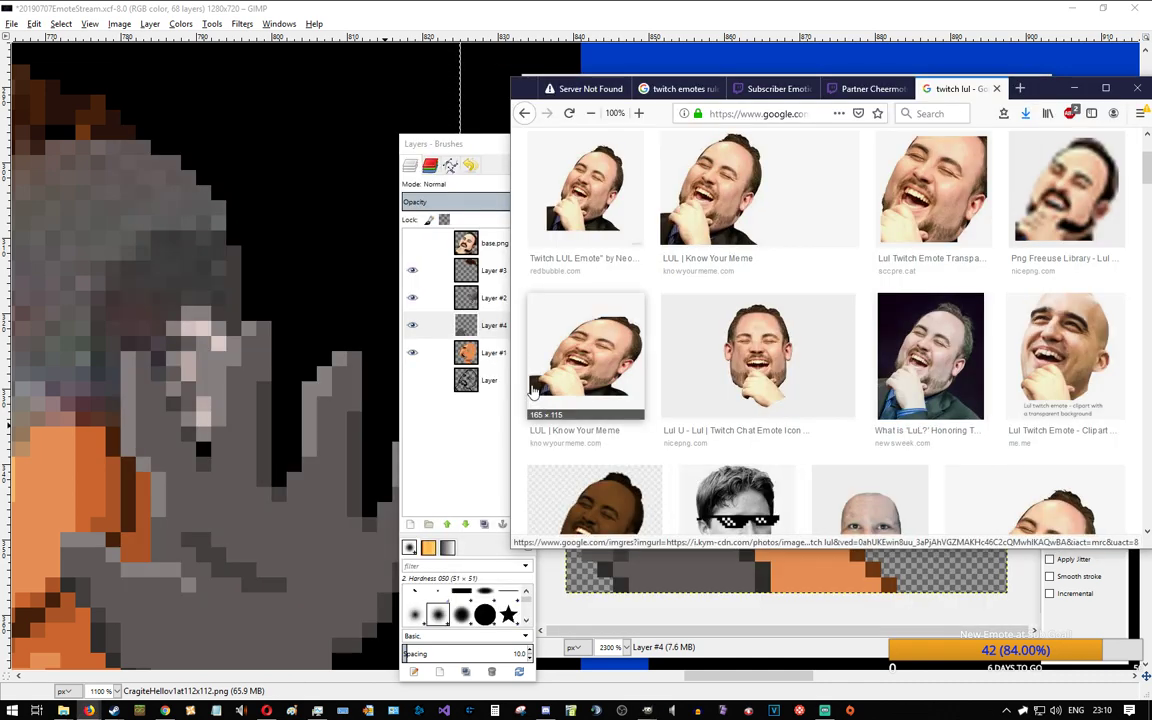
{"action": "key", "text": "alt+Tab"}
{"action": "key", "text": "alt+Tab"}
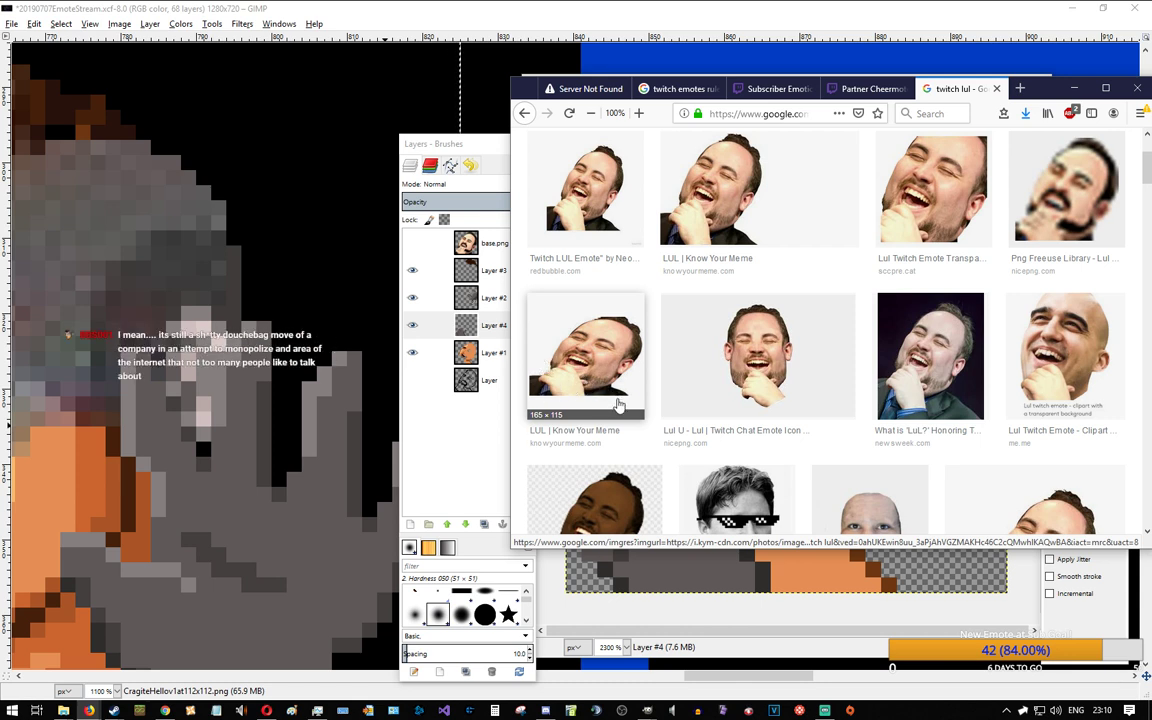
{"action": "key", "text": "alt+Tab"}
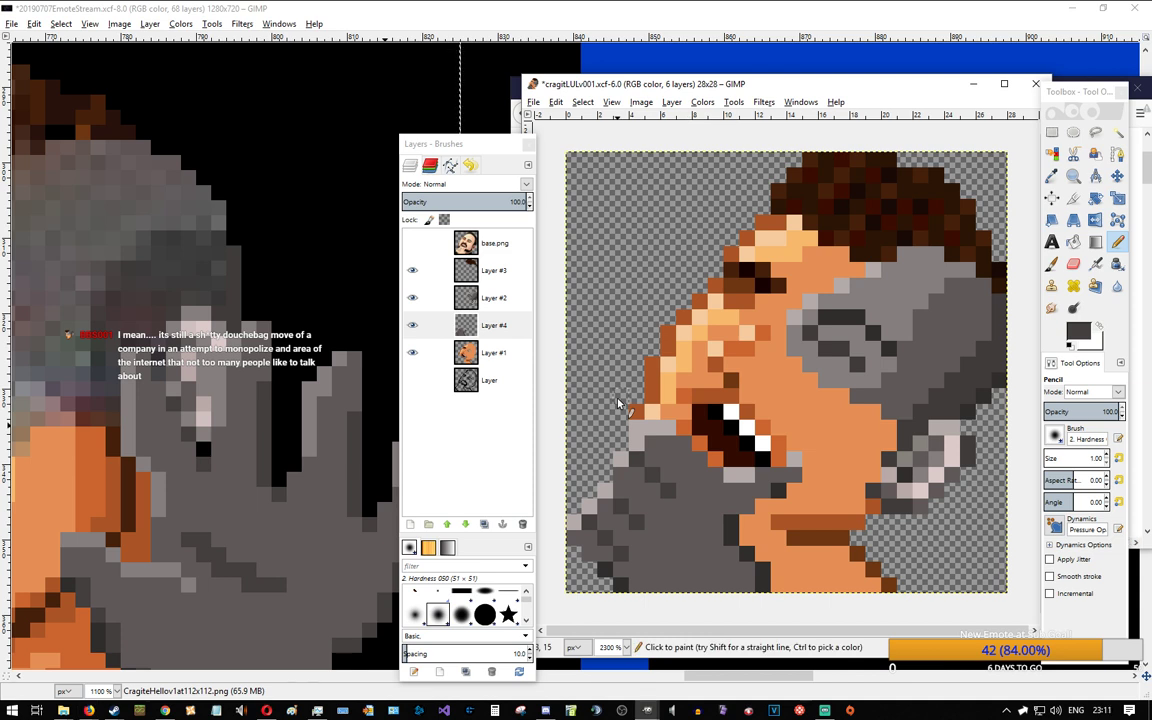
Step: Extend the dark grey creases between the glove's fingers on Layer #4 and clean up the surrounding pixels with the glove's mid grey
{"action": "left_click", "coordinate": [656, 471], "text": "ctrl"}
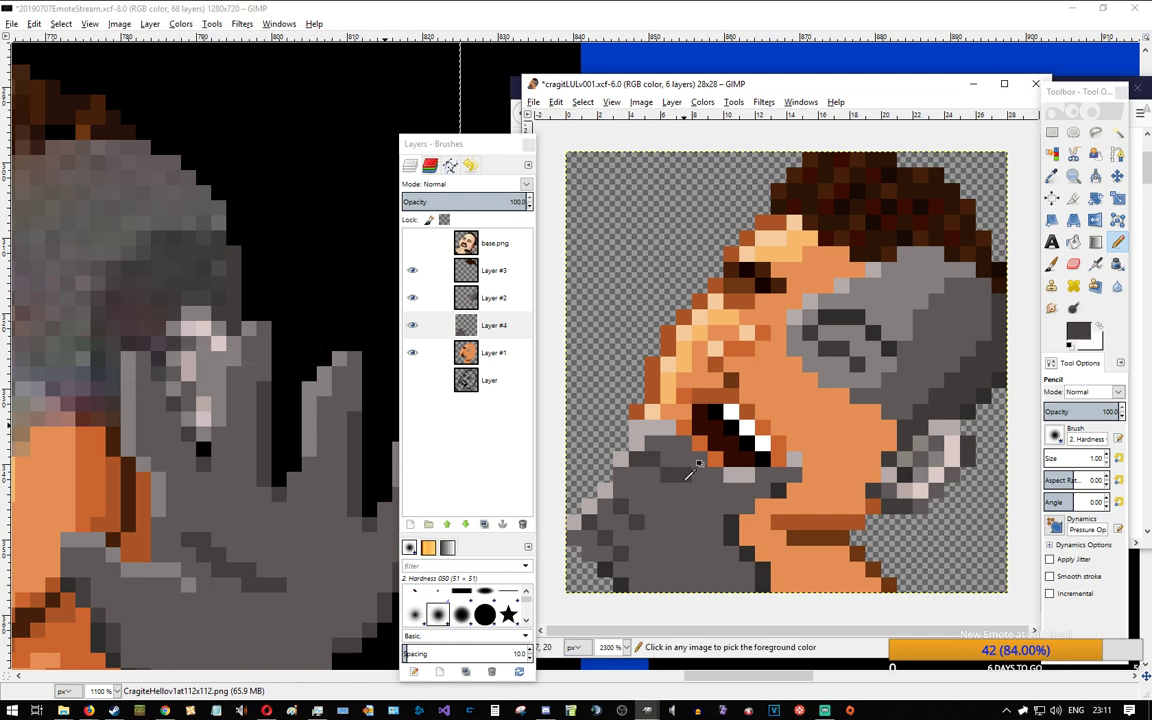
{"action": "left_click", "coordinate": [638, 506], "text": "ctrl"}
{"action": "left_click", "coordinate": [652, 521]}
{"action": "left_click", "coordinate": [642, 526], "text": "ctrl"}
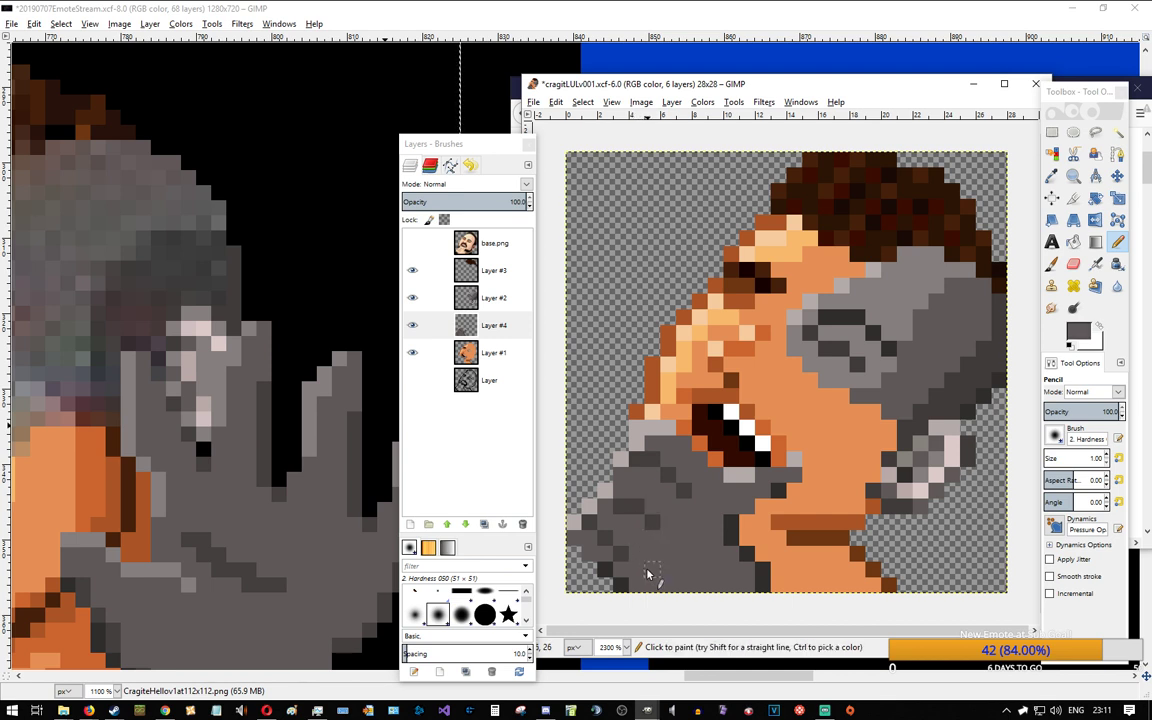
{"action": "left_click", "coordinate": [611, 535], "text": "ctrl"}
{"action": "left_click", "coordinate": [621, 539]}
{"action": "left_click", "coordinate": [636, 561], "text": "ctrl"}
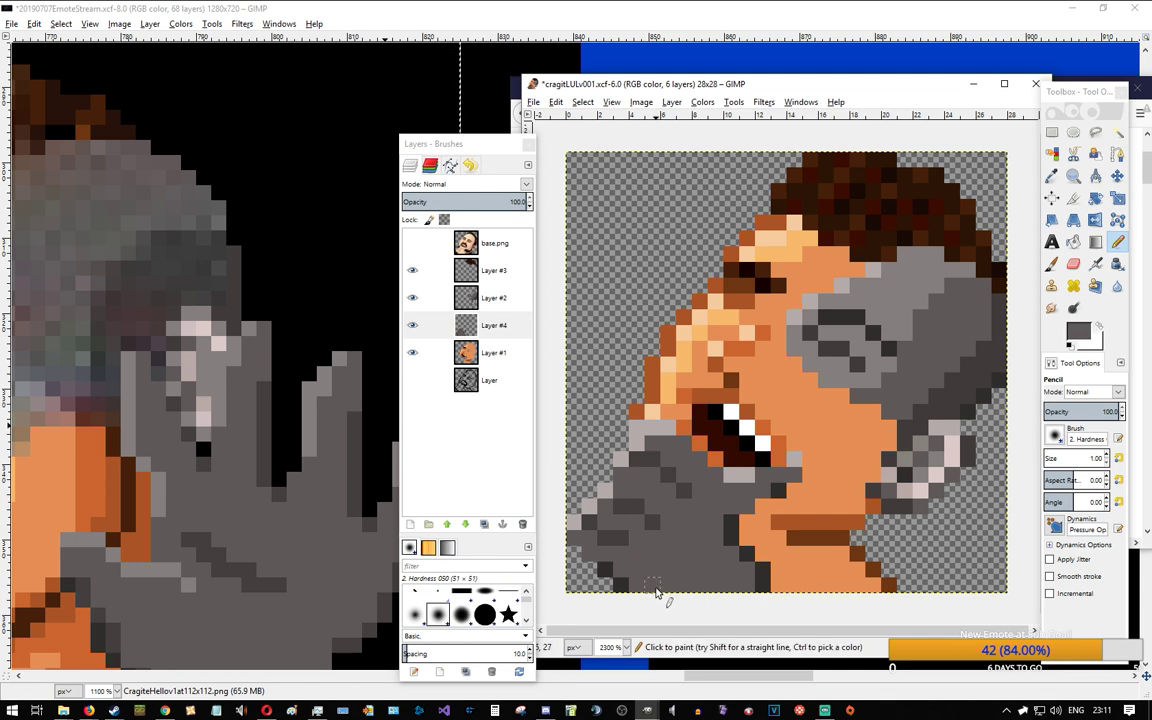
{"action": "scroll", "coordinate": [776, 465], "scroll_direction": "down", "scroll_amount": 3}
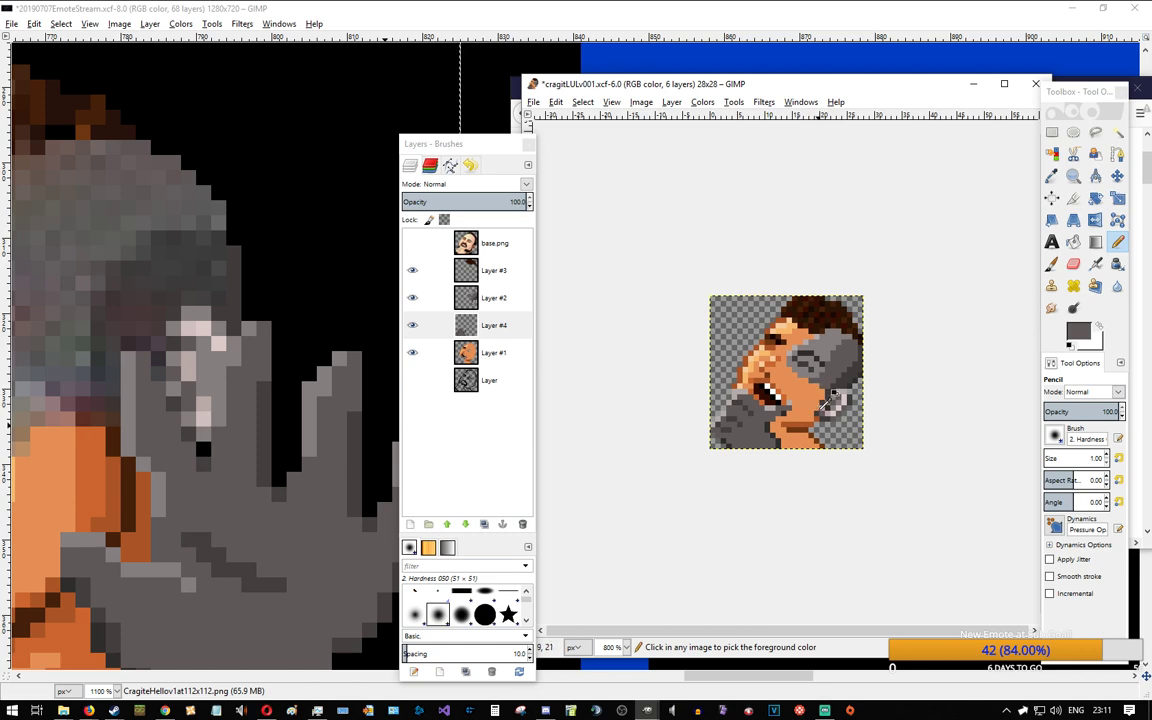
{"action": "scroll", "coordinate": [878, 380], "scroll_direction": "up", "scroll_amount": 2}
{"action": "scroll", "coordinate": [878, 380], "scroll_direction": "up", "scroll_amount": 1}
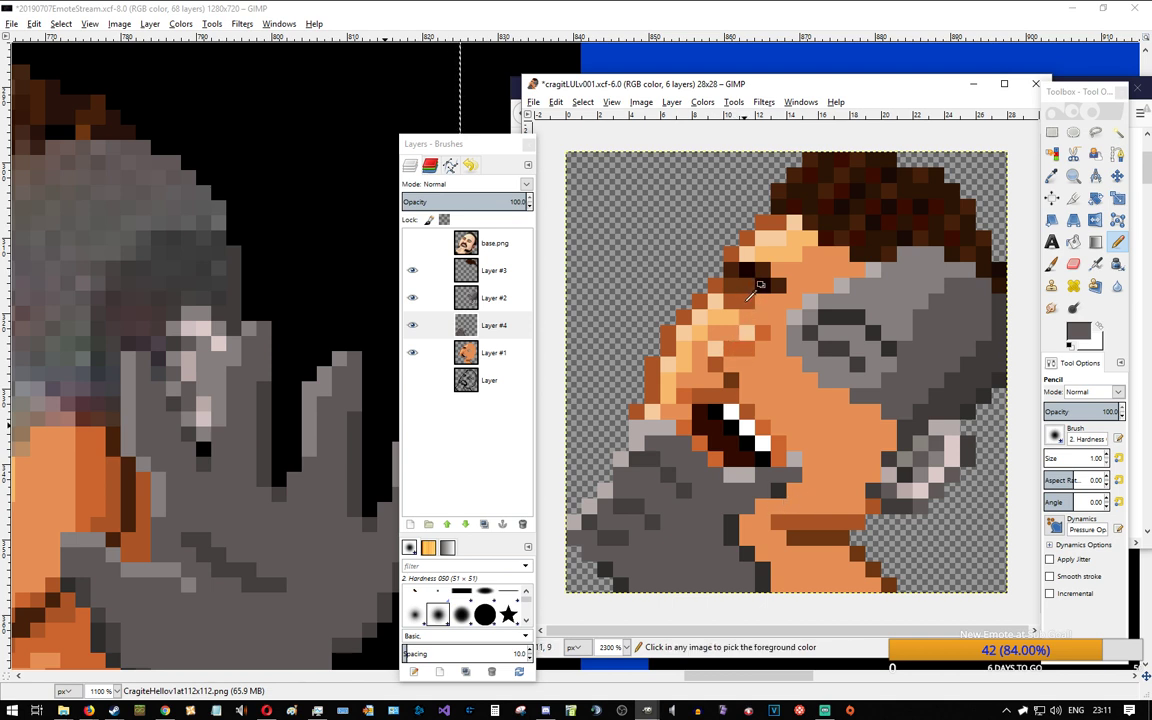
{"action": "key", "text": "d"}
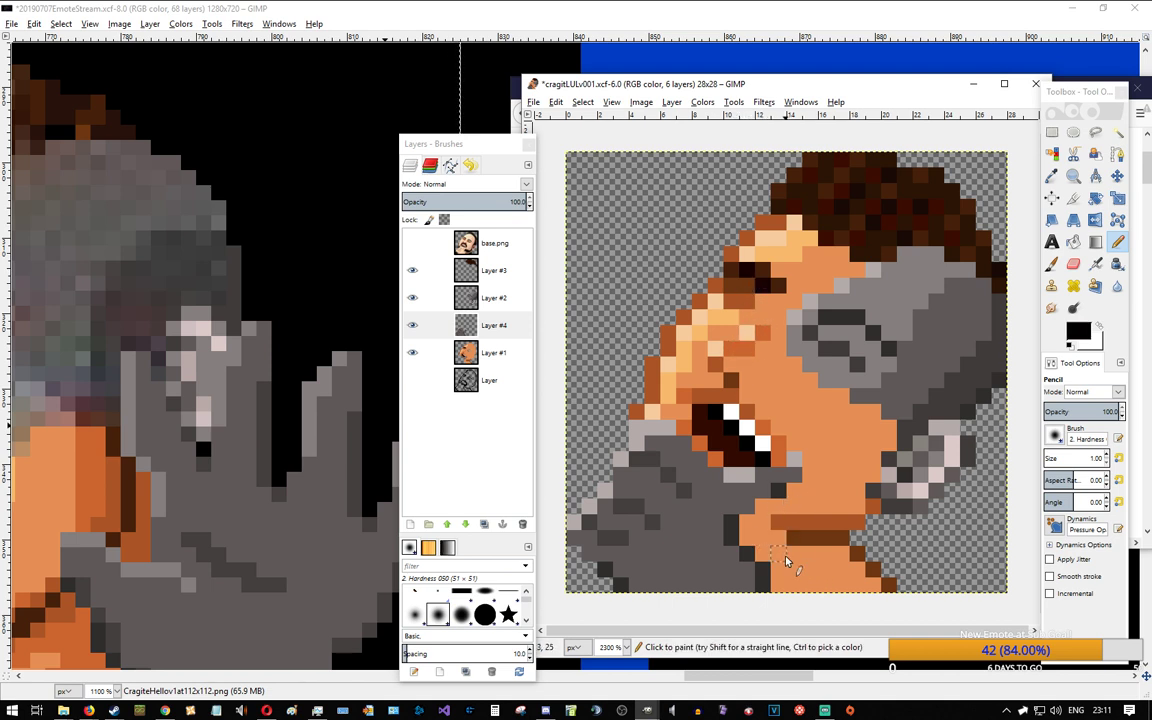
{"action": "left_click_drag", "start_coordinate": [797, 558], "coordinate": [836, 551]}
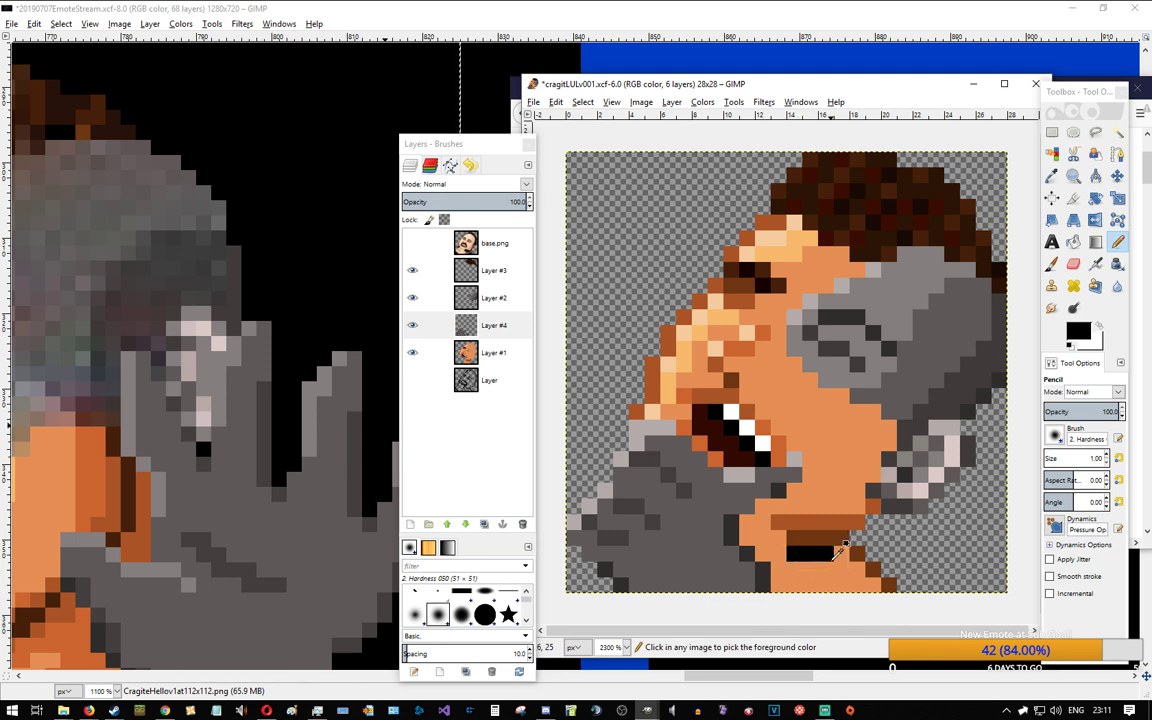
{"action": "key", "text": "ctrl+z"}
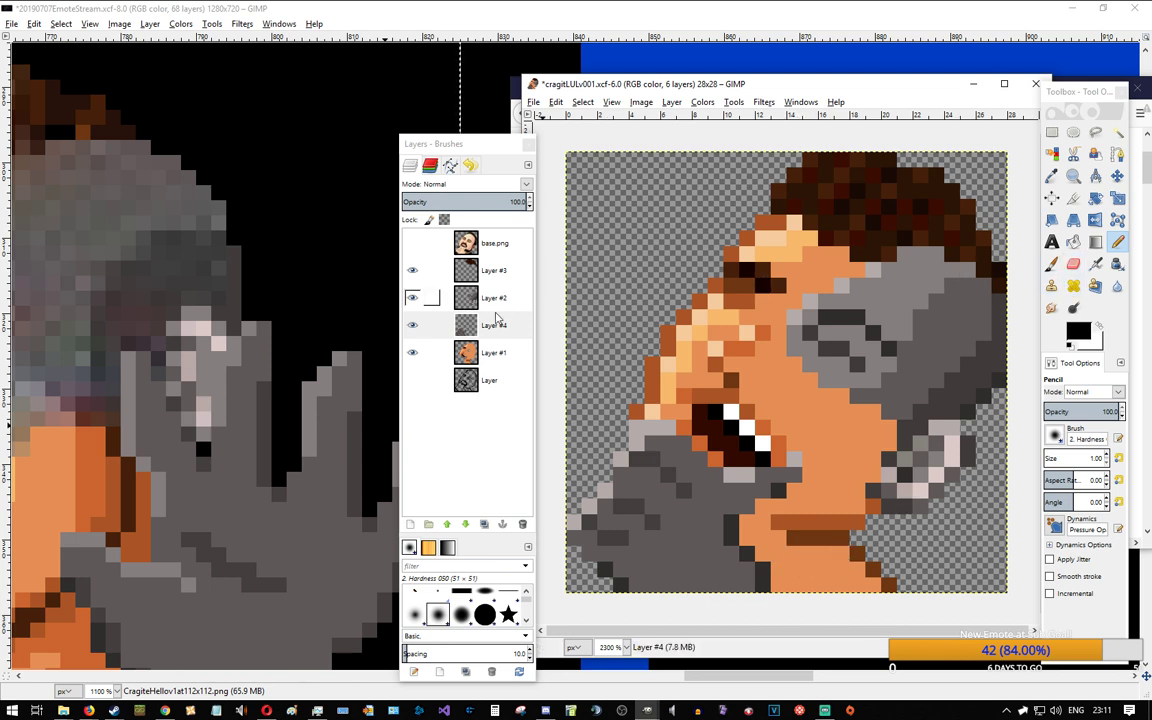
Step: Shade the lower neck on Layer #1 with the face's reddish-brown outline colour and restore its front edge with the light orange skin colour
{"action": "left_click", "coordinate": [494, 352]}
{"action": "left_click", "coordinate": [742, 302], "text": "ctrl"}
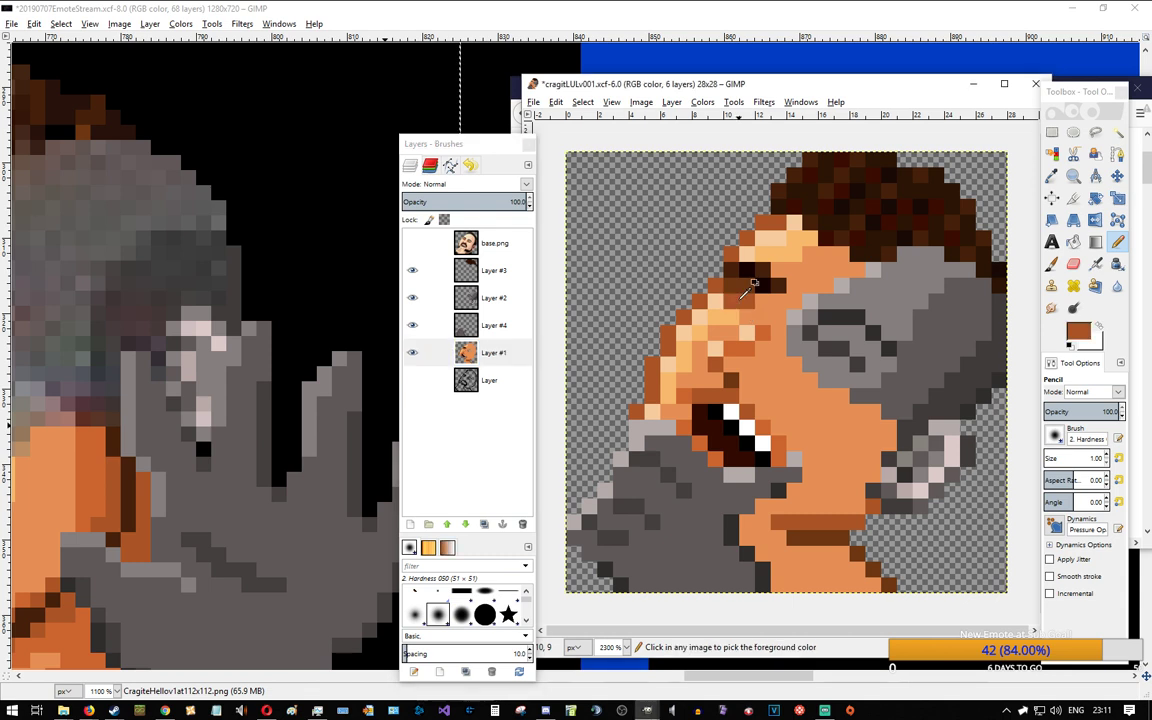
{"action": "mouse_move", "coordinate": [796, 554]}
{"action": "left_mouse_down"}
{"action": "mouse_move", "coordinate": [843, 564]}
{"action": "mouse_move", "coordinate": [815, 564]}
{"action": "mouse_move", "coordinate": [871, 589]}
{"action": "mouse_move", "coordinate": [828, 591]}
{"action": "left_mouse_up"}
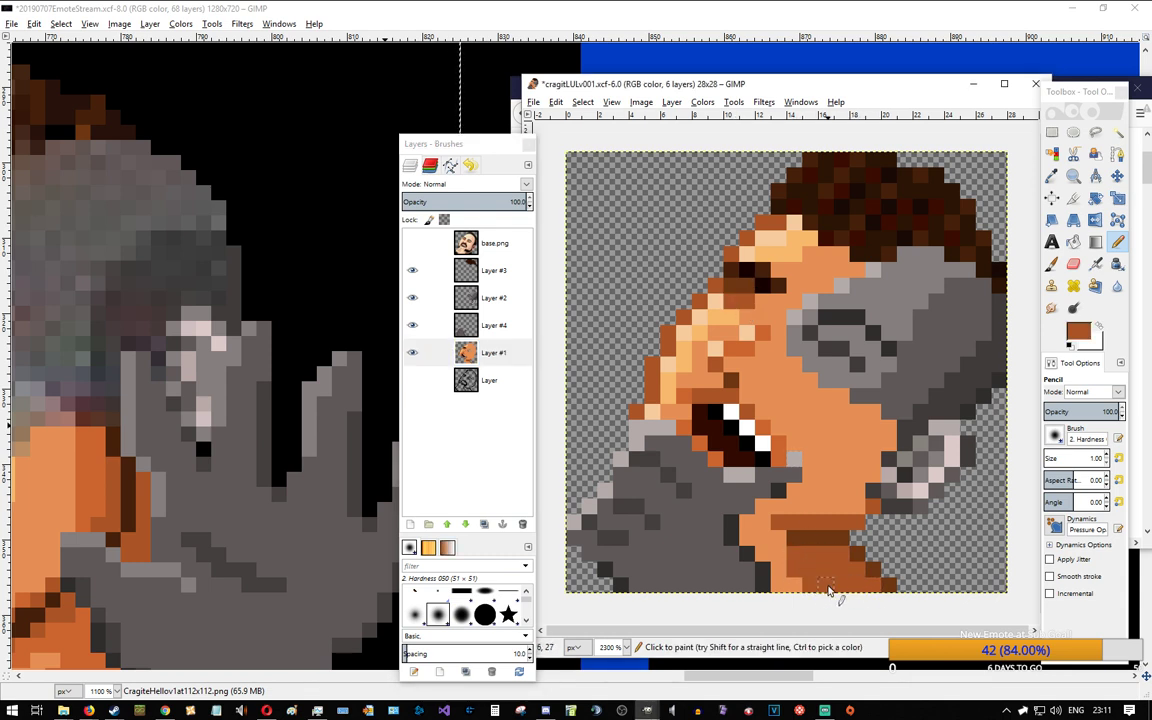
{"action": "left_click", "coordinate": [823, 476], "text": "ctrl"}
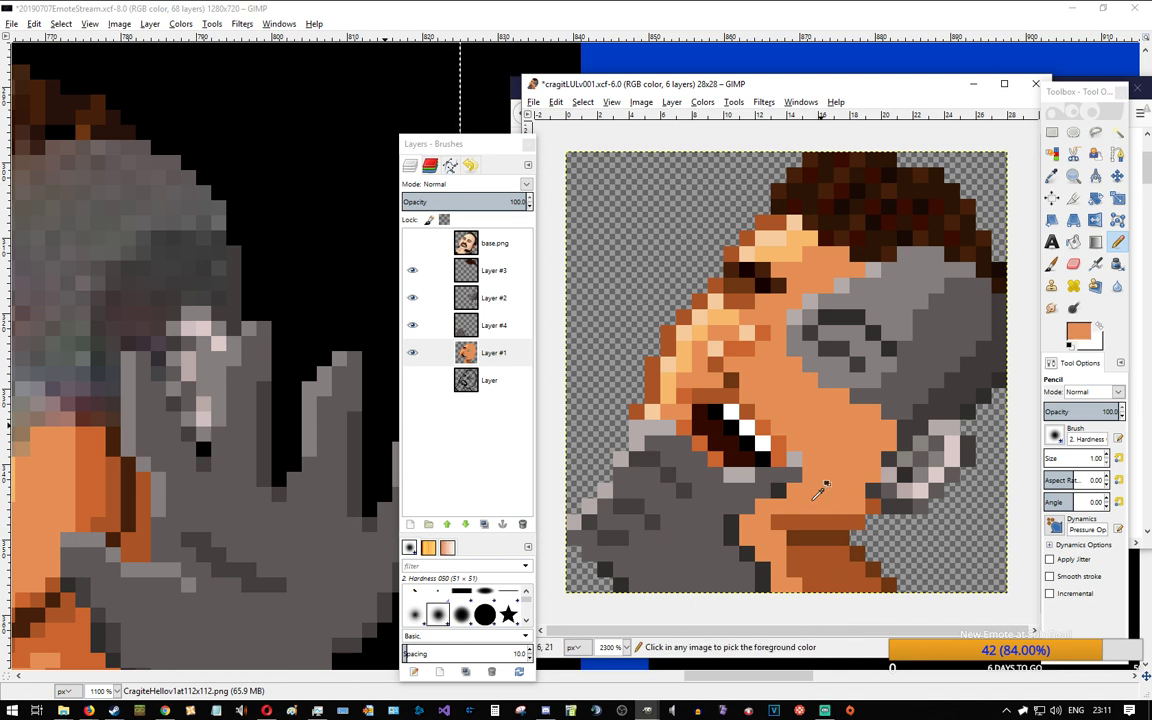
{"action": "left_click", "coordinate": [798, 585]}
{"action": "left_click_drag", "start_coordinate": [800, 585], "coordinate": [810, 612]}
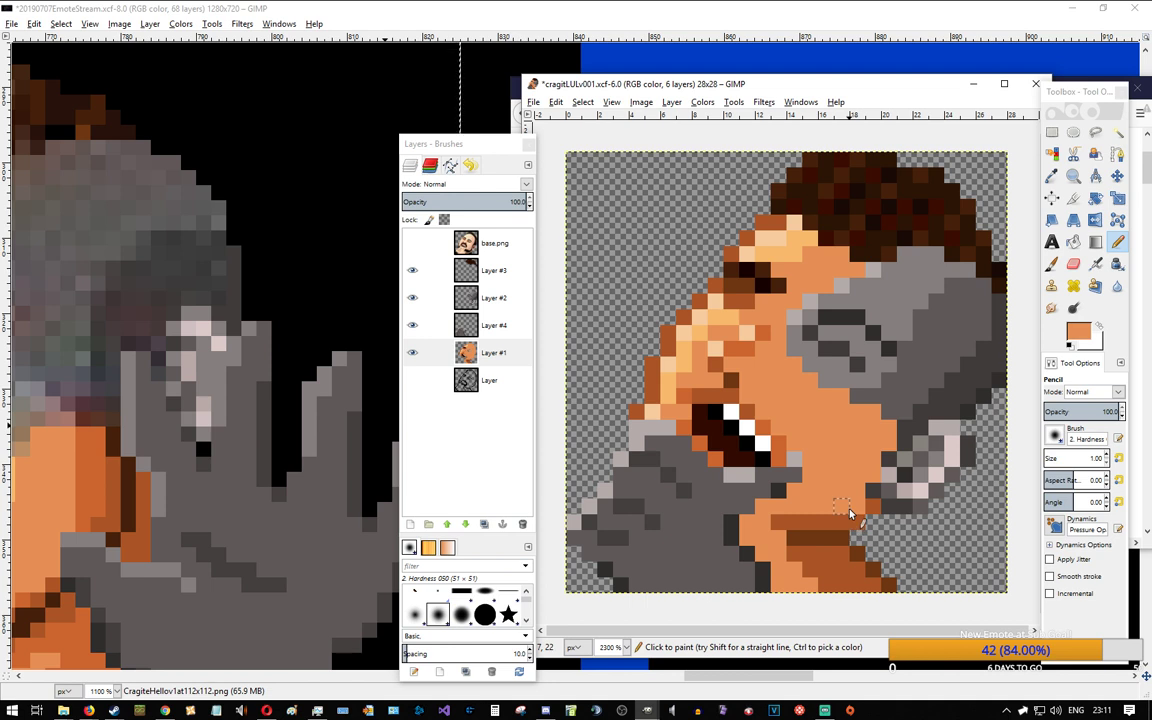
Step: Paint the band beneath the jaw dark brown across to the glove and add a reddish-brown shadow row directly above it
{"action": "left_click", "coordinate": [732, 382], "text": "ctrl"}
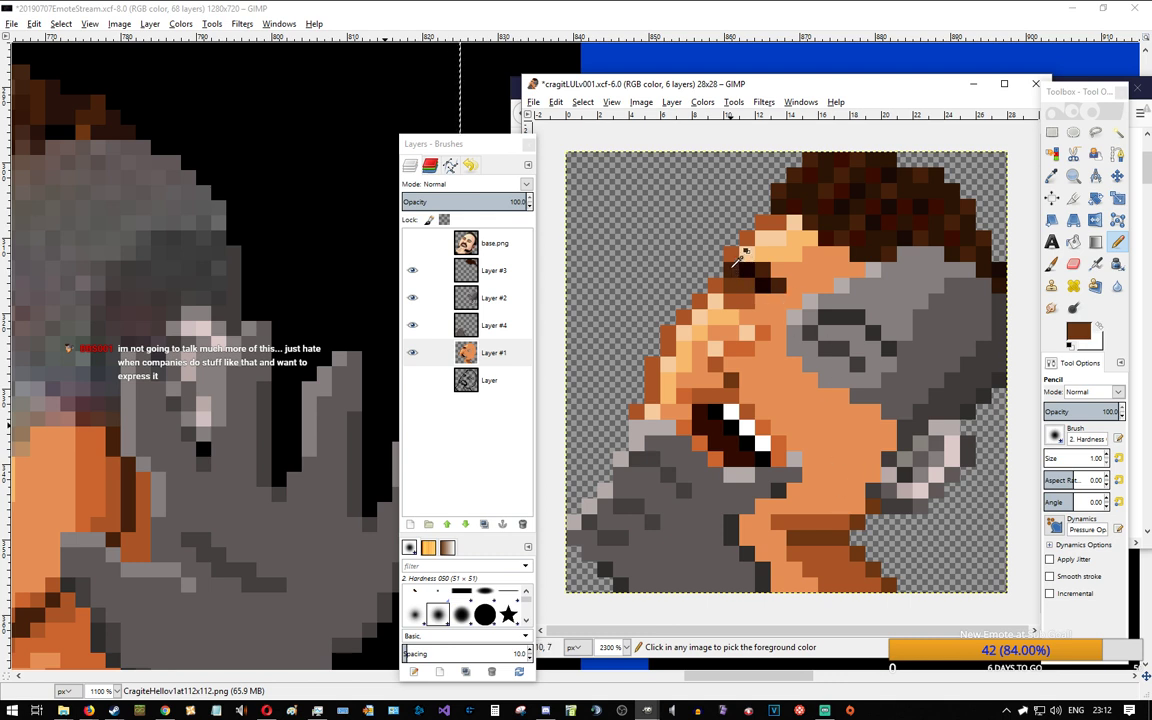
{"action": "left_click", "coordinate": [851, 518], "text": "ctrl"}
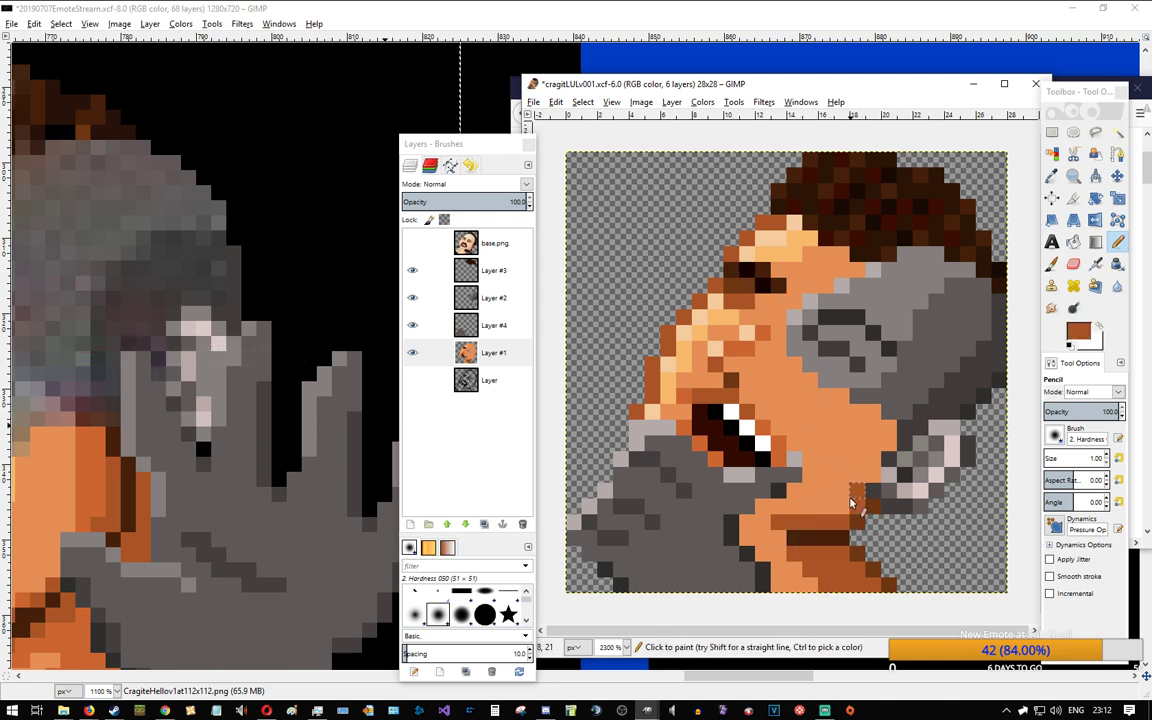
{"action": "left_click", "coordinate": [859, 512], "text": "ctrl"}
{"action": "left_click_drag", "start_coordinate": [850, 521], "coordinate": [783, 523]}
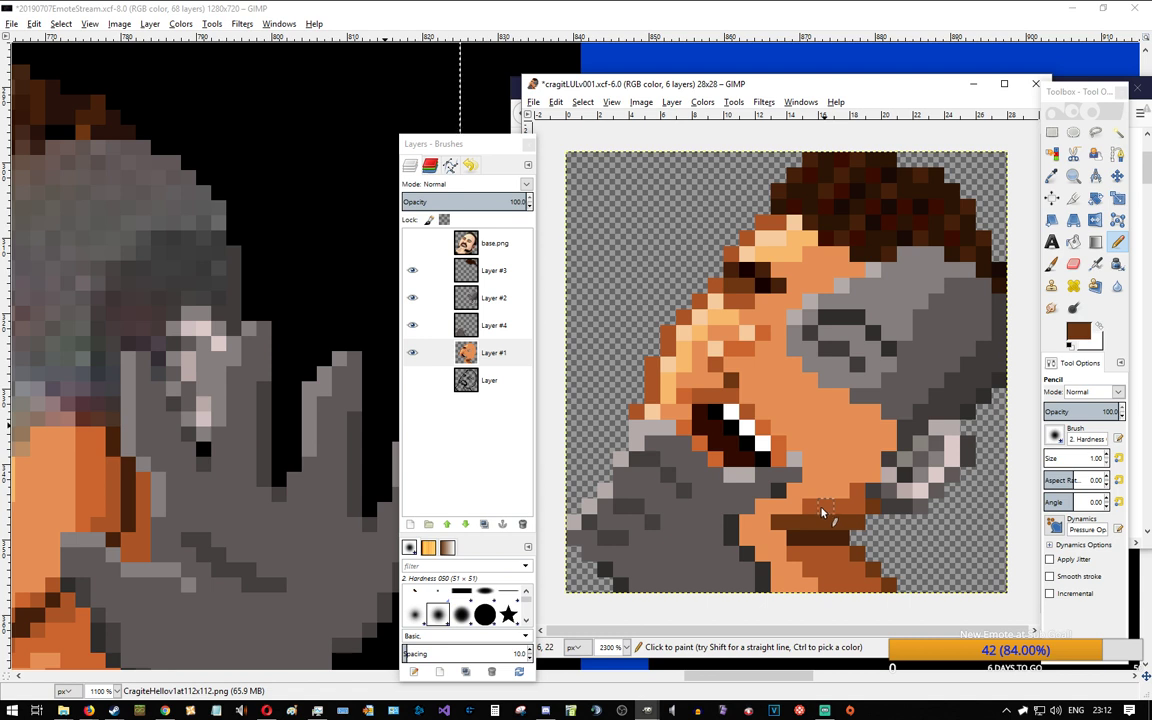
{"action": "left_click", "coordinate": [766, 520]}
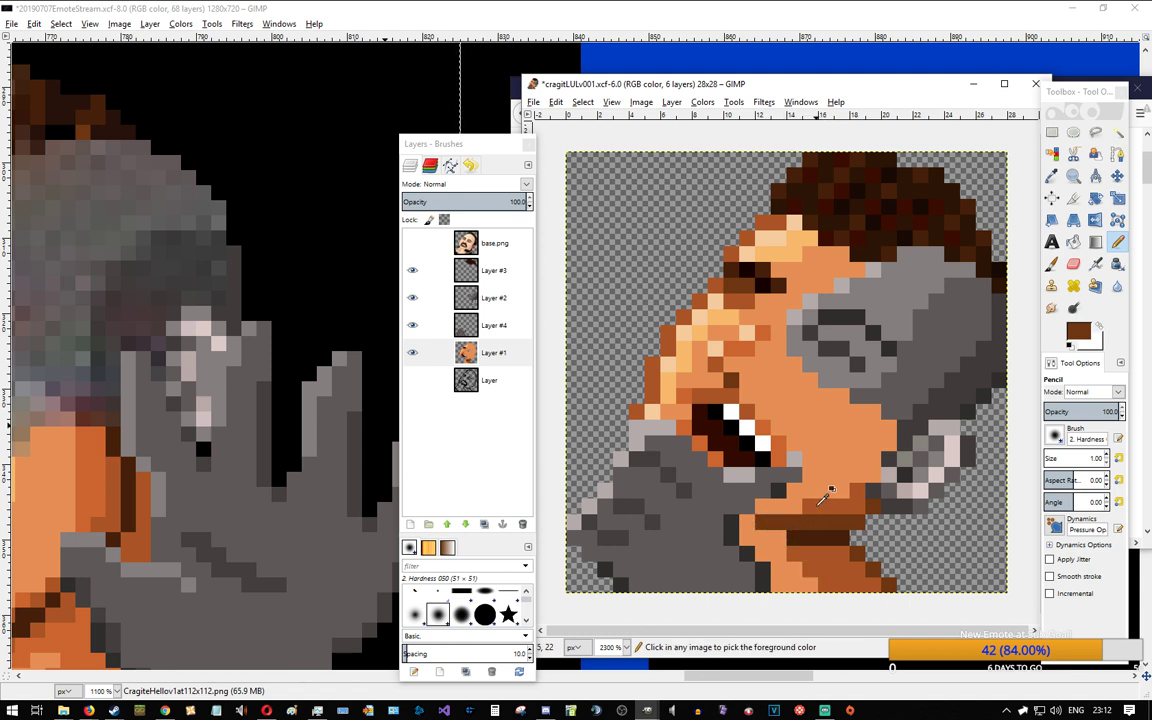
{"action": "left_click", "coordinate": [818, 505], "text": "ctrl"}
{"action": "left_click_drag", "start_coordinate": [792, 506], "coordinate": [765, 507]}
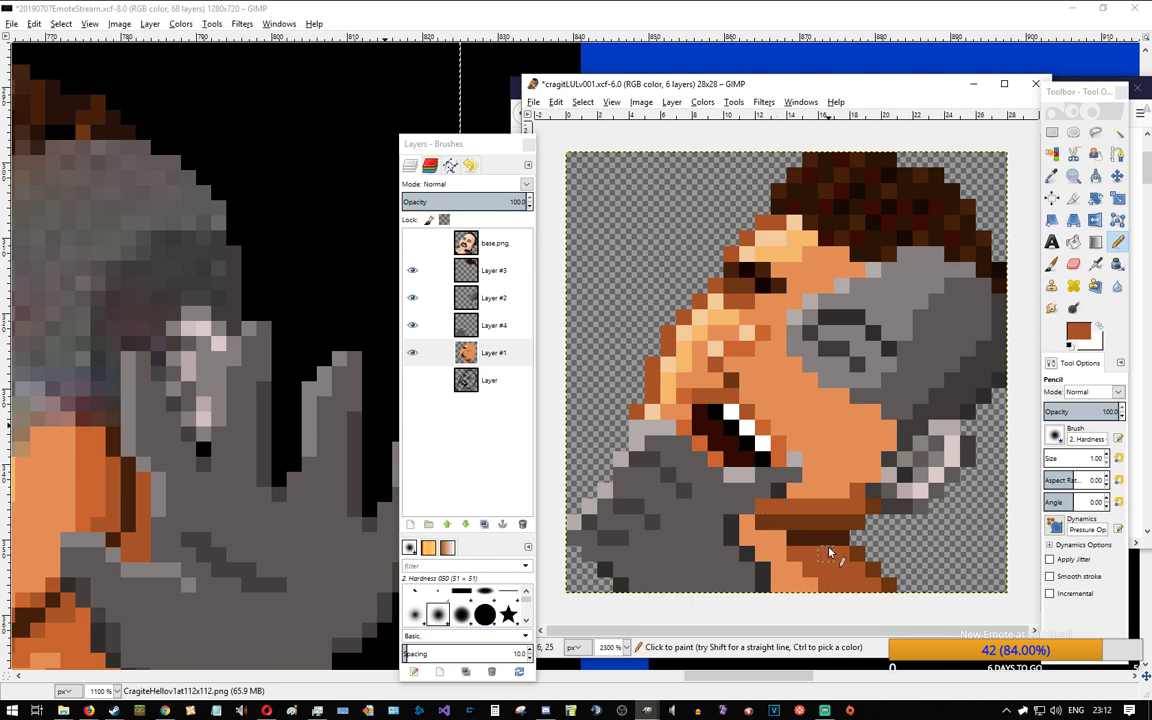
Step: Review the emote at a smaller zoom, bring the finished HI emote into view for comparison, and show the base.png reference layer
{"action": "scroll", "coordinate": [815, 452], "scroll_direction": "down", "scroll_amount": 2}
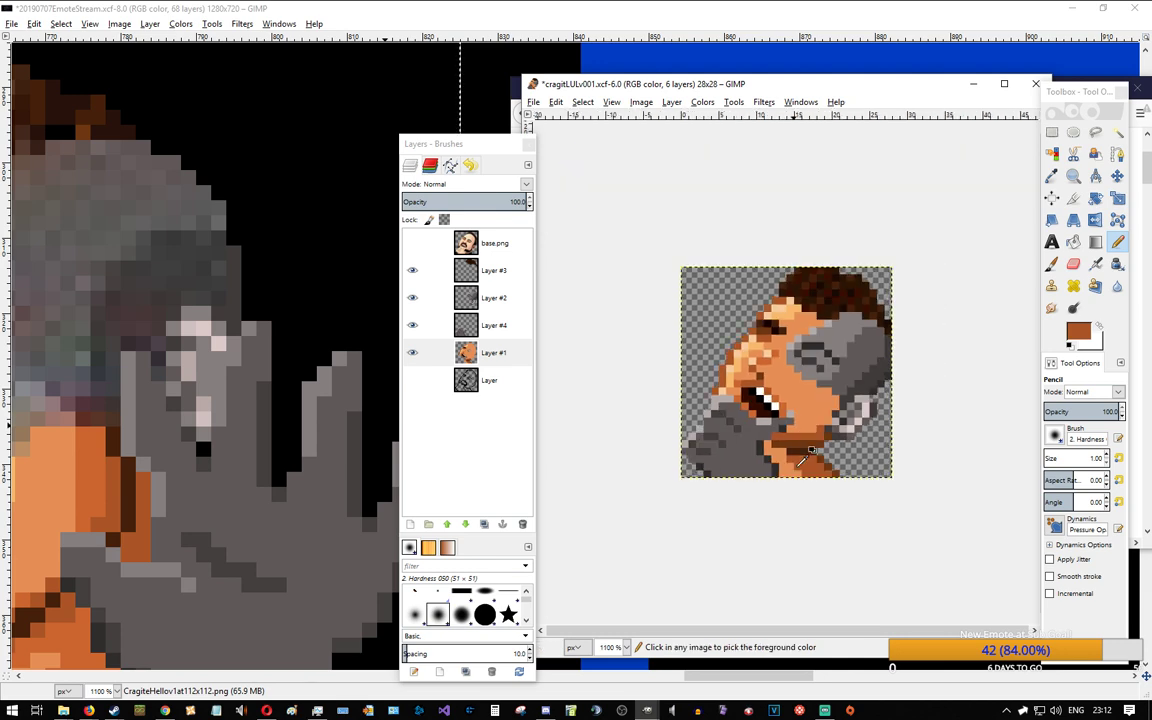
{"action": "scroll", "coordinate": [726, 322], "scroll_direction": "up", "scroll_amount": 2}
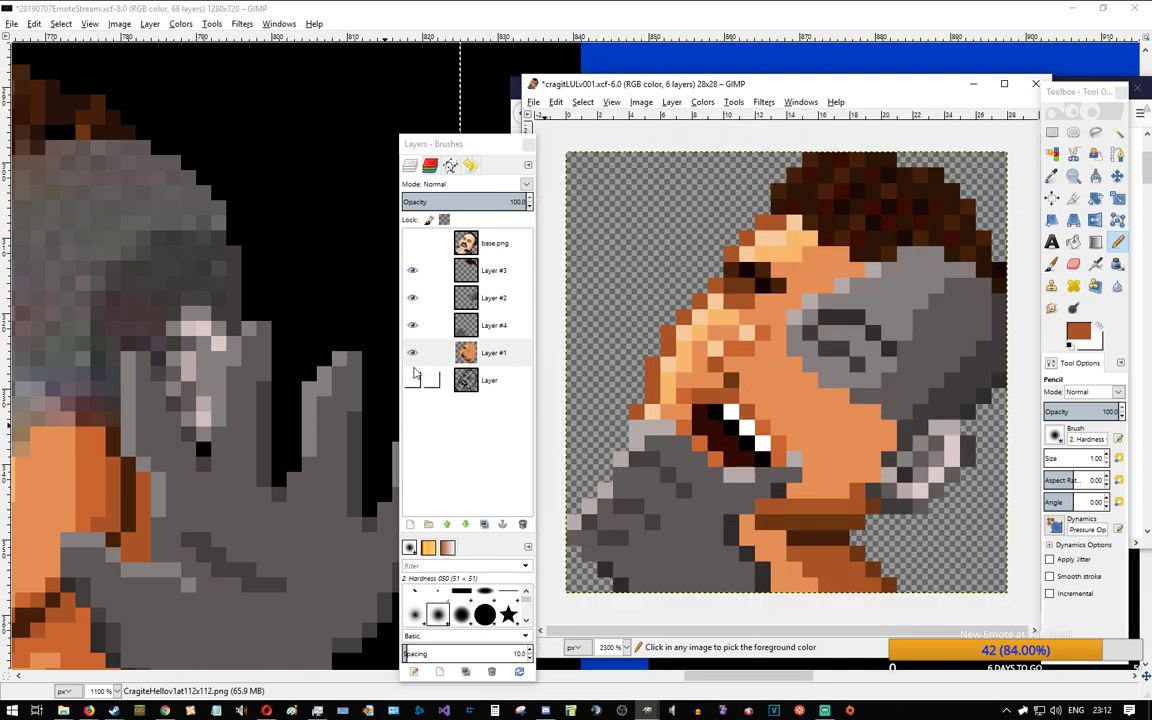
{"action": "scroll", "coordinate": [258, 411], "scroll_direction": "down", "scroll_amount": 3}
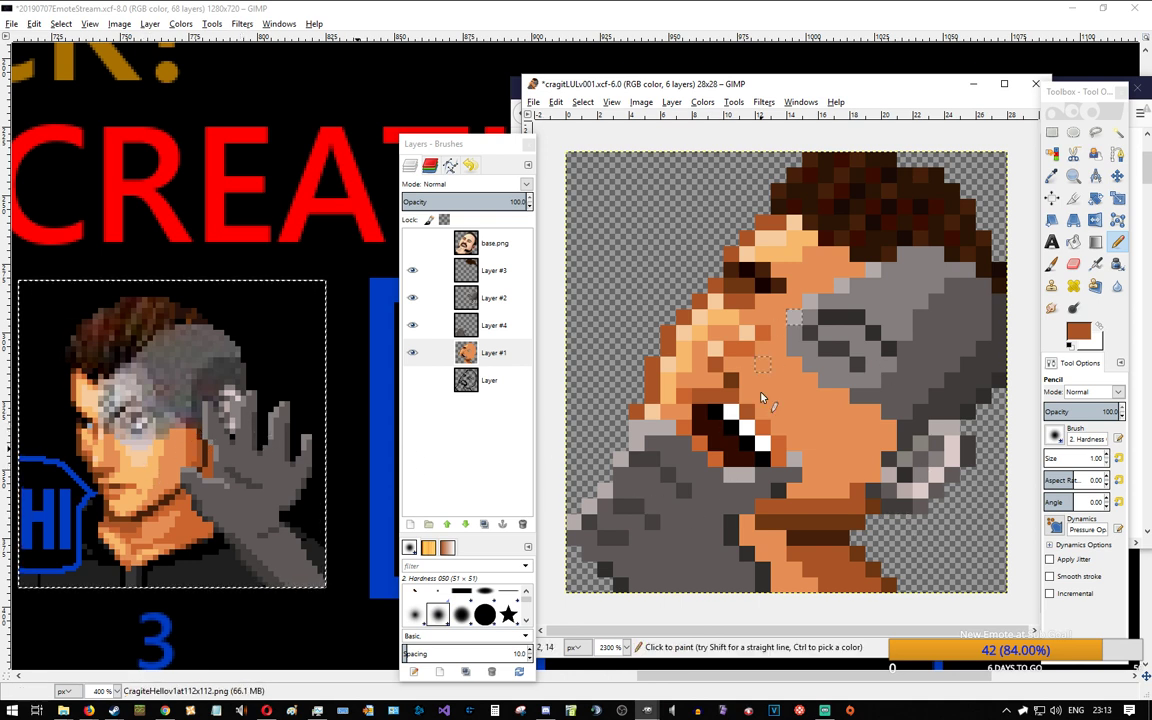
{"action": "left_click", "coordinate": [415, 245]}
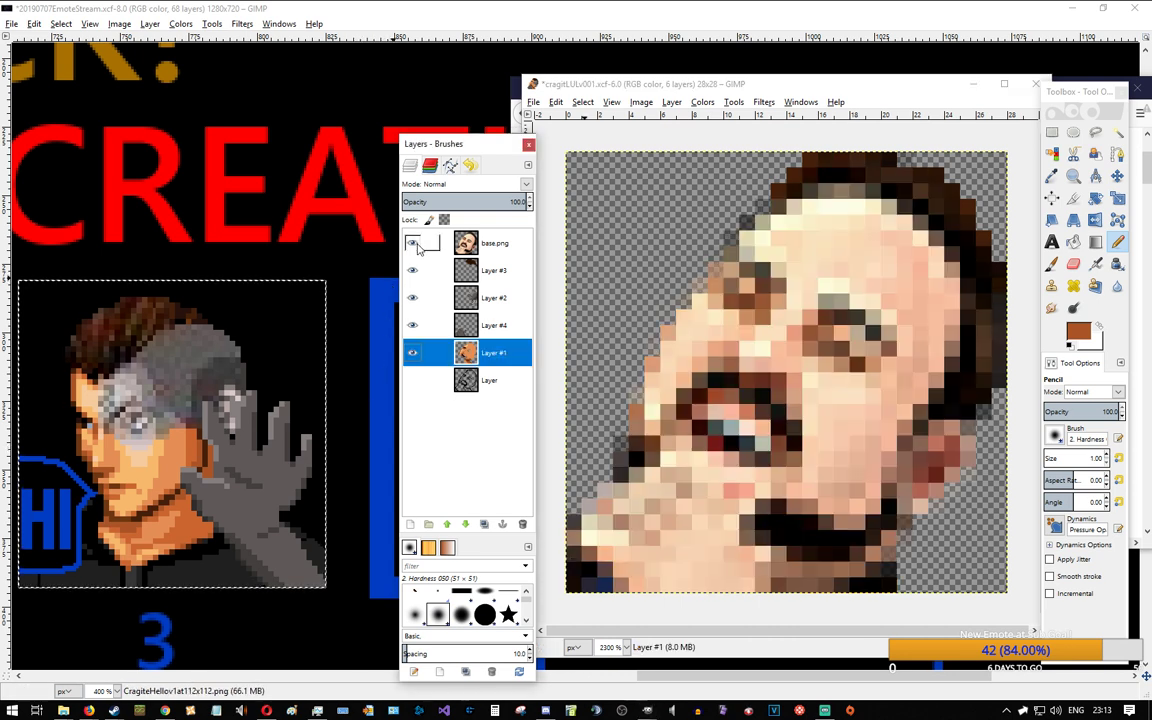
Step: Compare the pixel-art face with the base.png reference by toggling the reference's visibility, leaving it hidden
{"action": "left_click", "coordinate": [415, 245]}
{"action": "left_click", "coordinate": [416, 246]}
{"action": "left_click", "coordinate": [415, 246]}
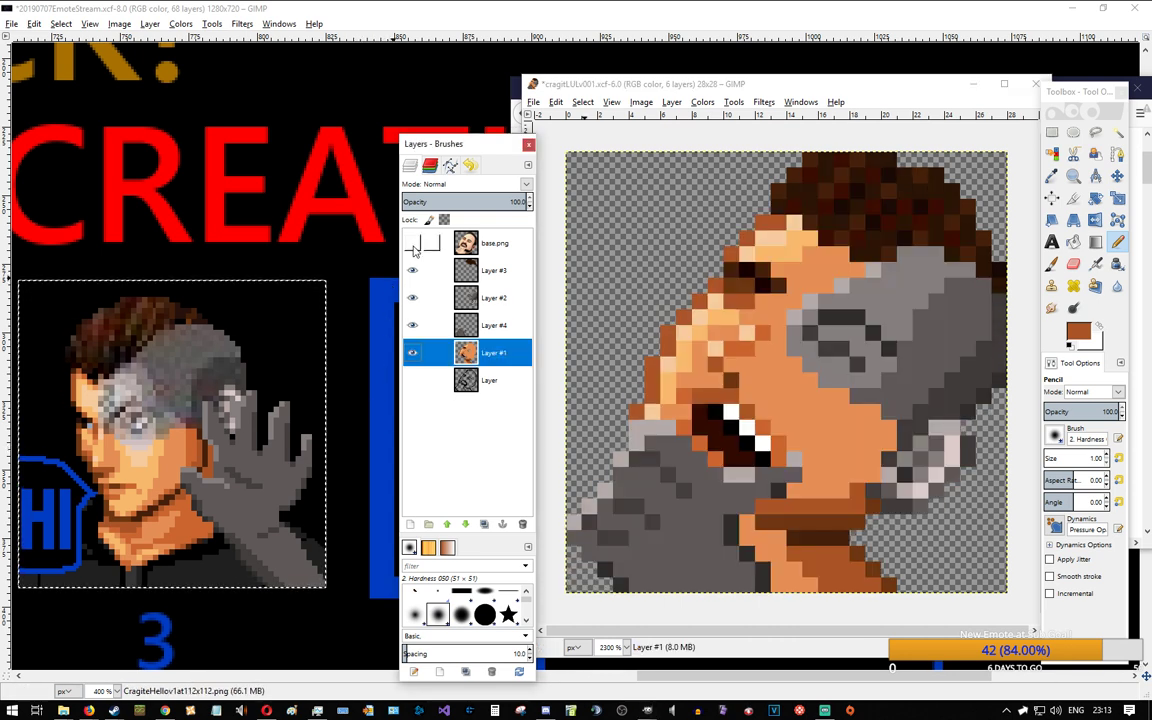
{"action": "left_click", "coordinate": [415, 250]}
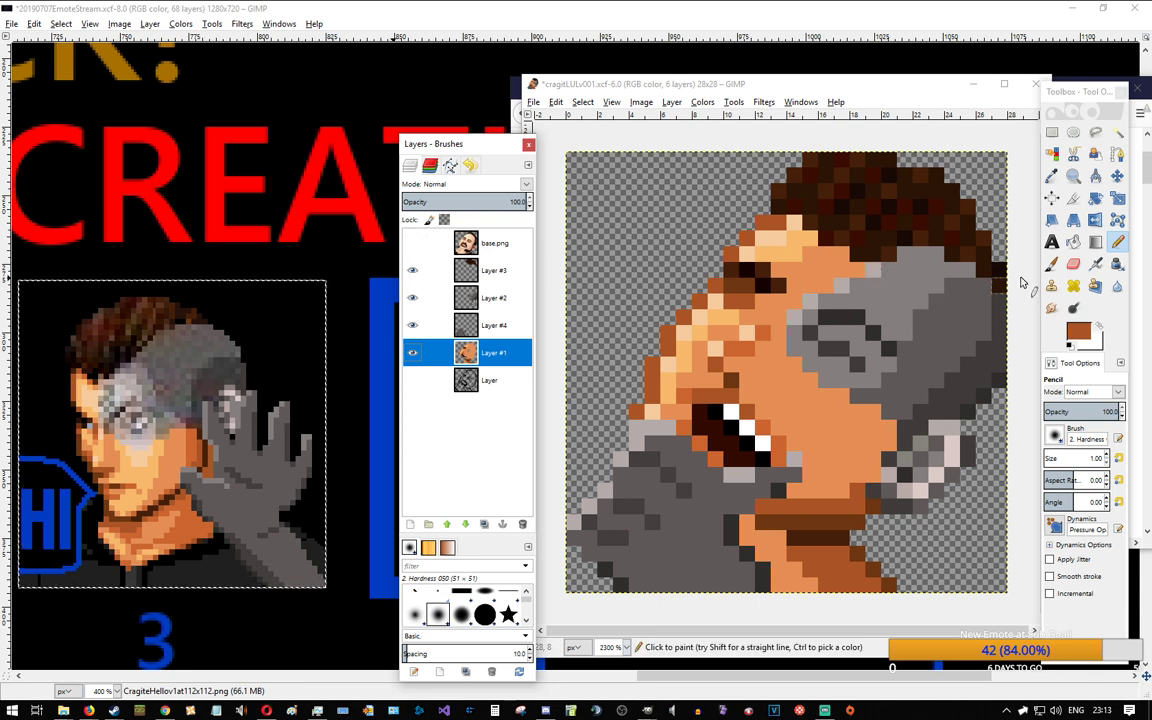
{"action": "left_click", "coordinate": [415, 246]}
Step: Highlight the upper edge of the metal face plate below the hairline on Layer #2 with the plate's light grey
{"action": "left_click", "coordinate": [507, 298]}
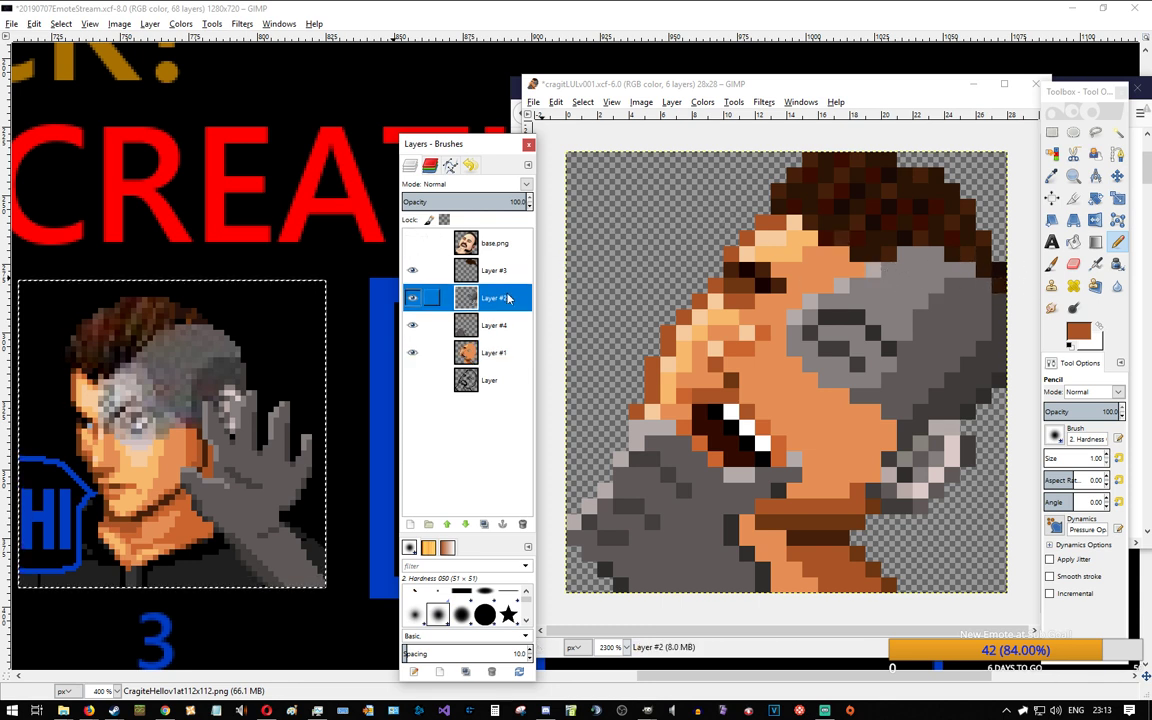
{"action": "left_click", "coordinate": [874, 271], "text": "ctrl"}
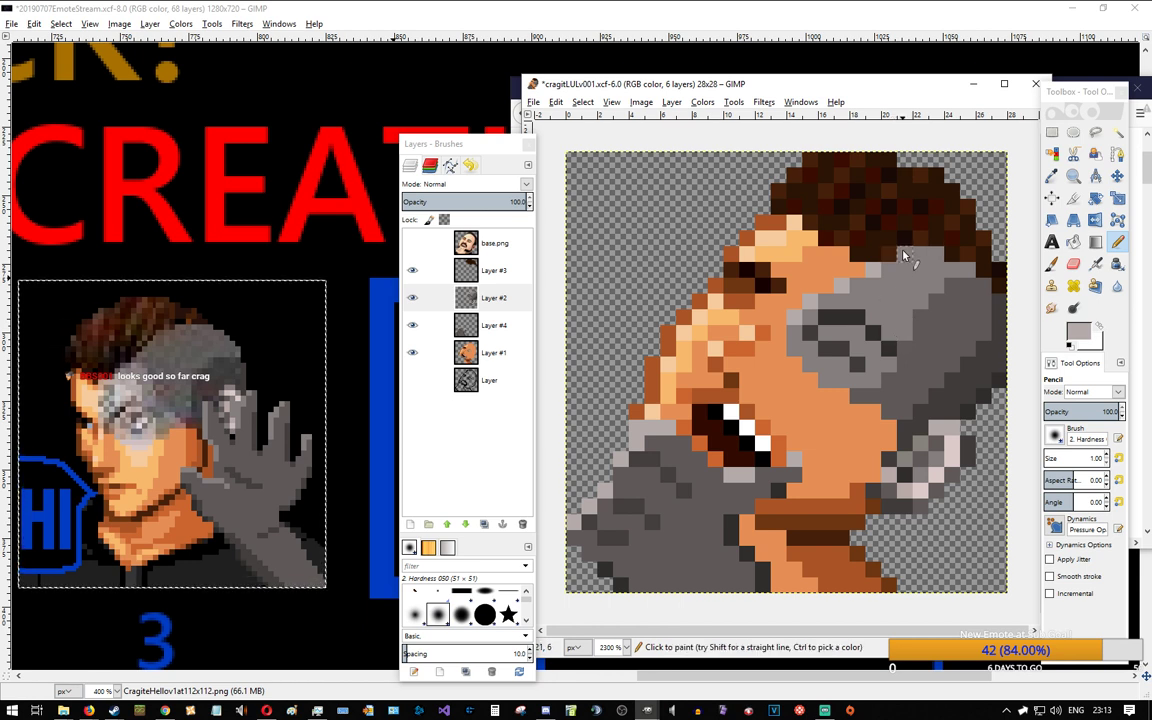
{"action": "left_click_drag", "start_coordinate": [928, 256], "coordinate": [938, 282]}
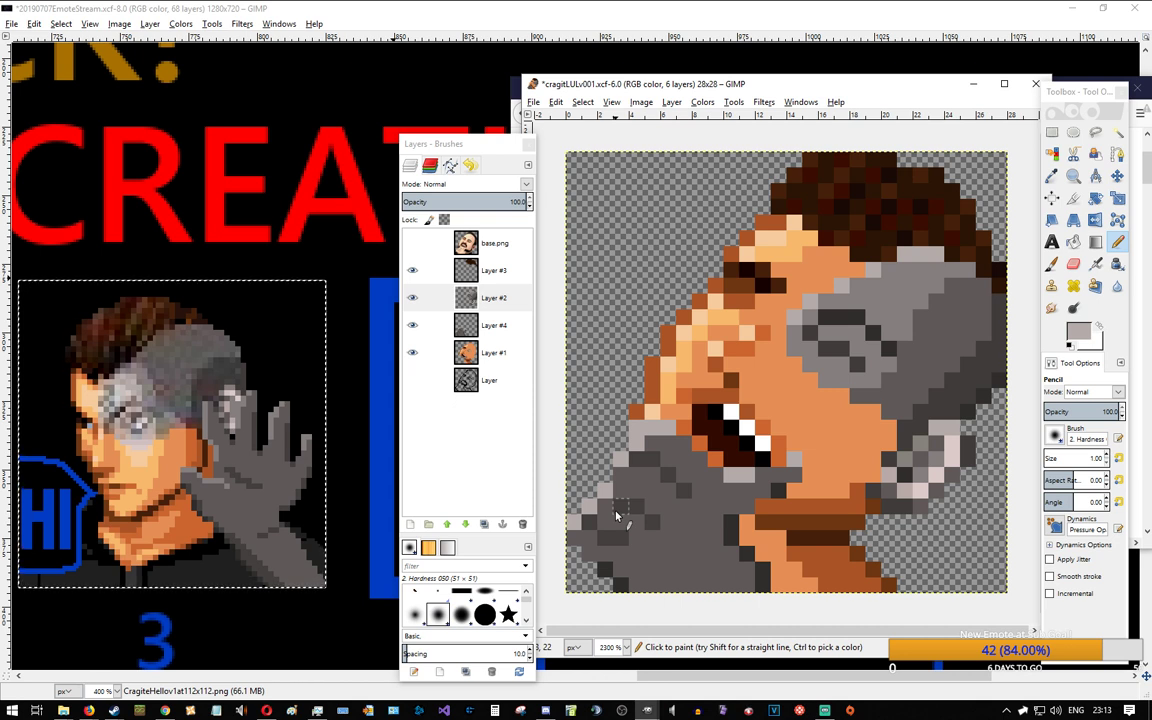
{"action": "scroll", "coordinate": [735, 358], "scroll_direction": "down", "scroll_amount": 3, "text": "ctrl"}
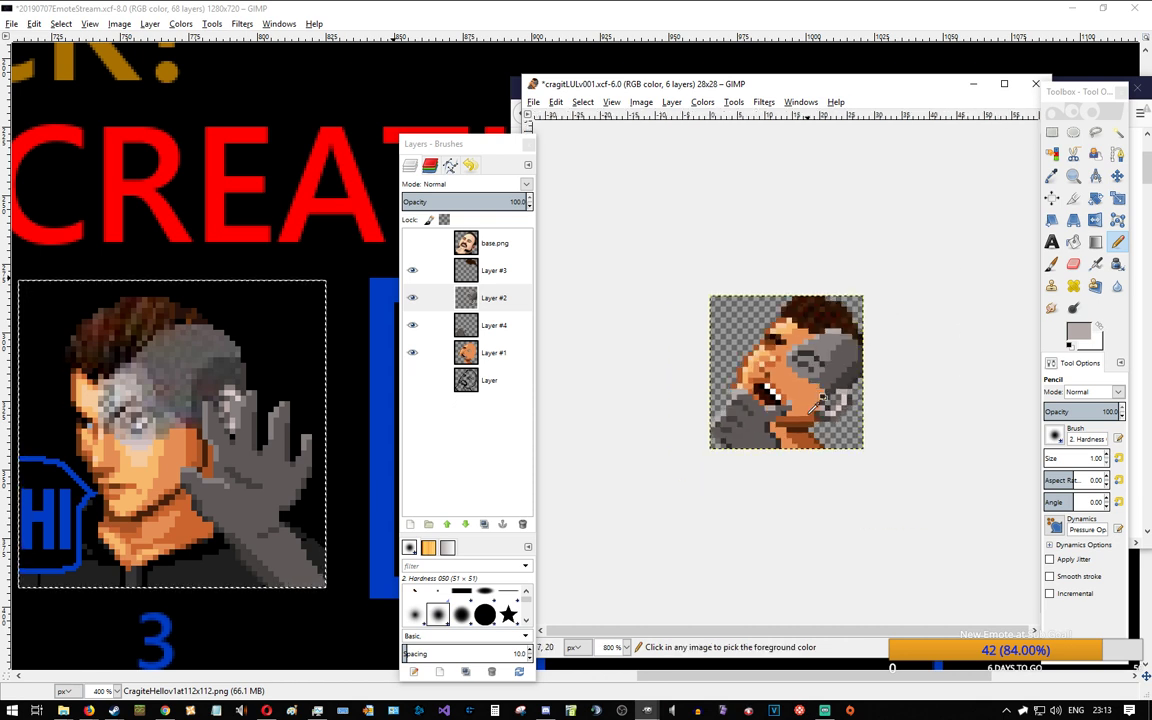
{"action": "scroll", "coordinate": [817, 404], "scroll_direction": "up", "scroll_amount": 3, "text": "ctrl"}
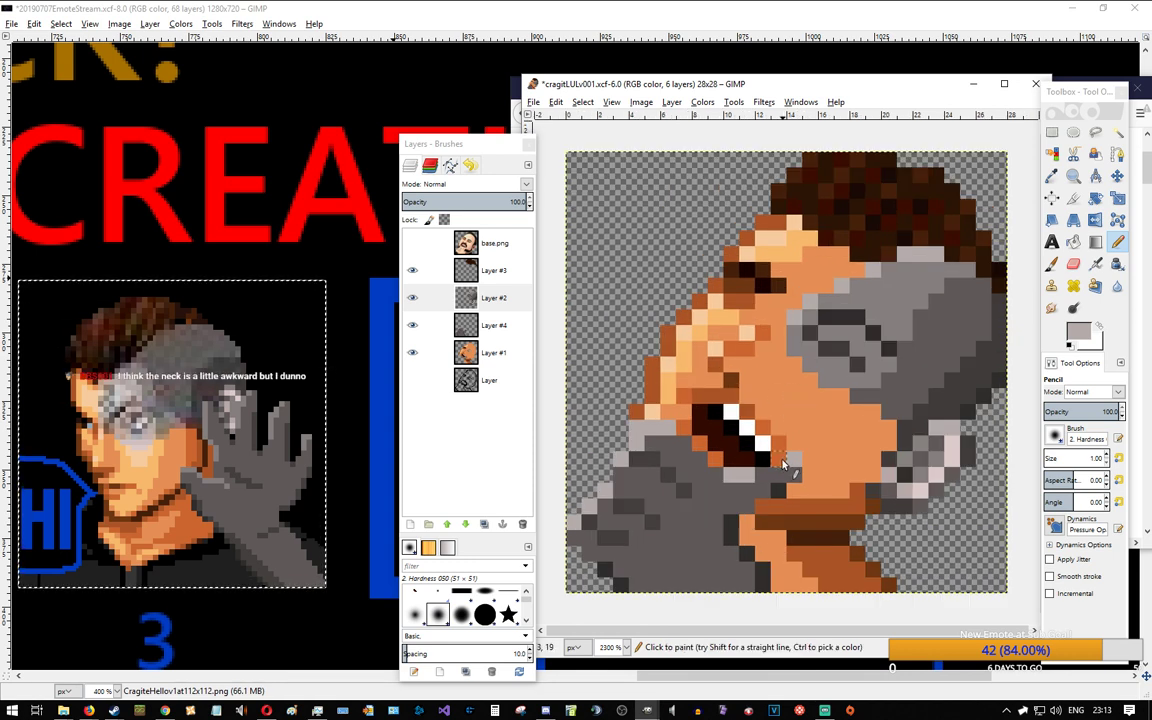
Step: Try repainting the mouth on Layer #1 with a flat white row of upper teeth above black and dark red, and undo it
{"action": "left_click", "coordinate": [739, 401], "text": "ctrl"}
{"action": "left_click", "coordinate": [501, 353]}
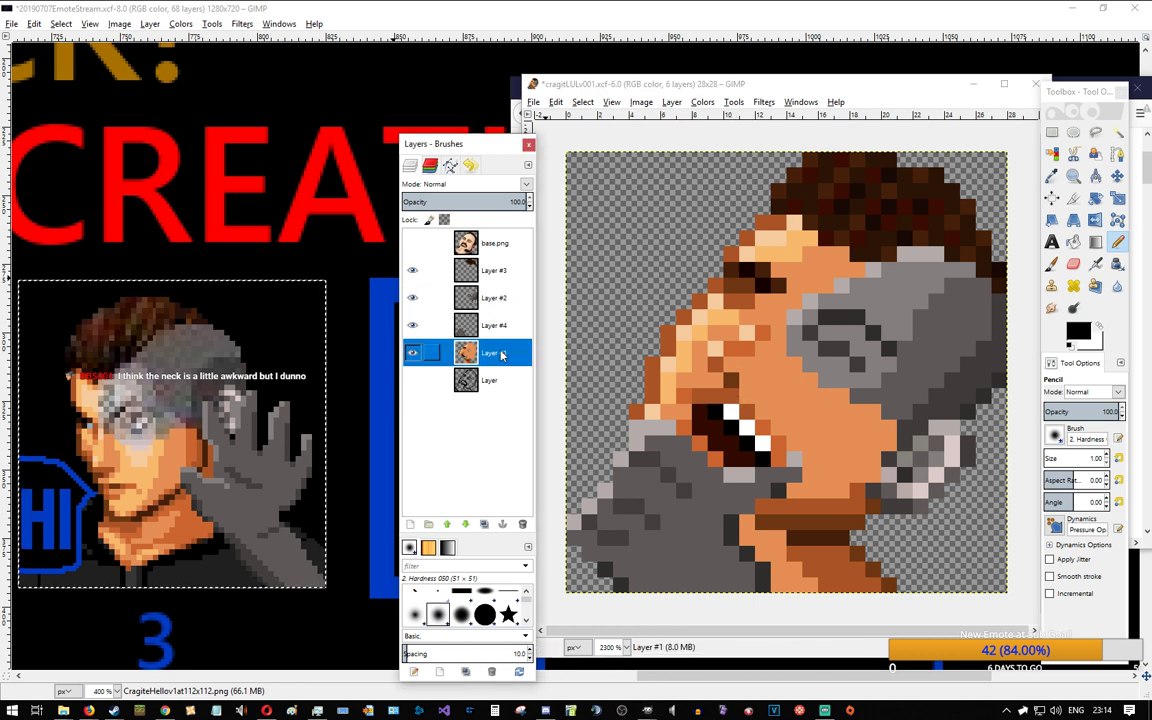
{"action": "left_click", "coordinate": [729, 411], "text": "ctrl"}
{"action": "mouse_move", "coordinate": [717, 411]}
{"action": "left_mouse_down"}
{"action": "mouse_move", "coordinate": [700, 411]}
{"action": "mouse_move", "coordinate": [762, 441]}
{"action": "mouse_move", "coordinate": [762, 458]}
{"action": "left_mouse_up"}
{"action": "left_click", "coordinate": [733, 426], "text": "ctrl"}
{"action": "left_click", "coordinate": [742, 456], "text": "ctrl"}
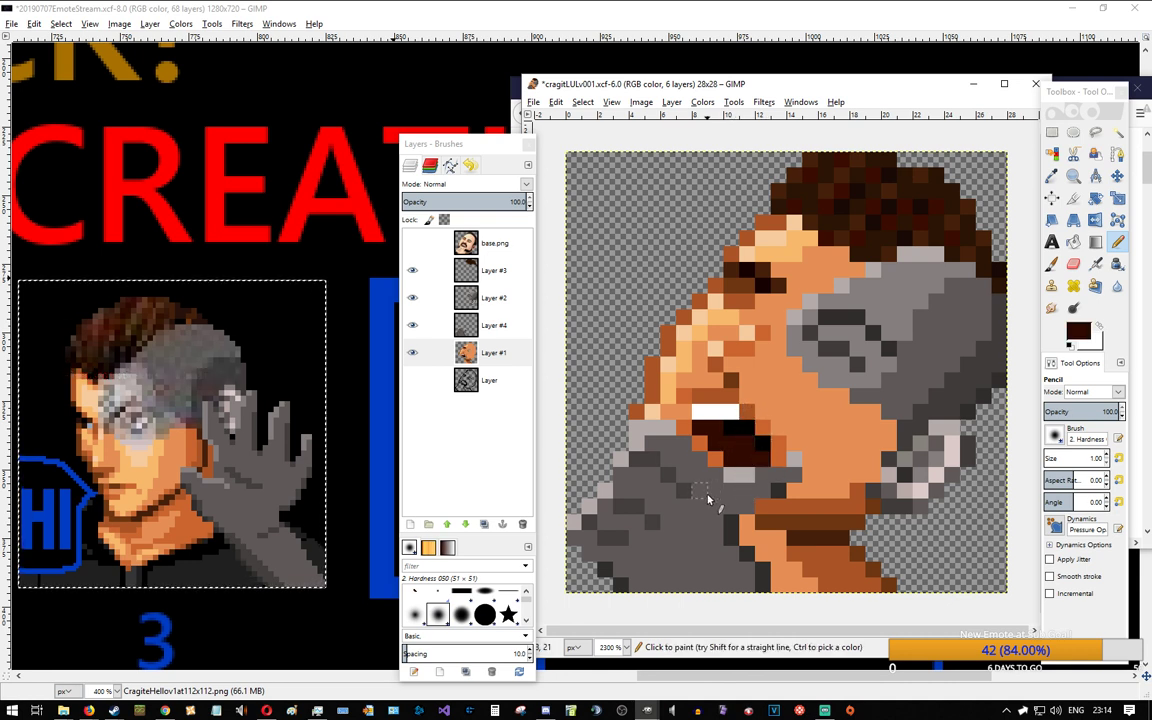
{"action": "key", "text": "ctrl+z"}
{"action": "key", "text": "ctrl+z"}
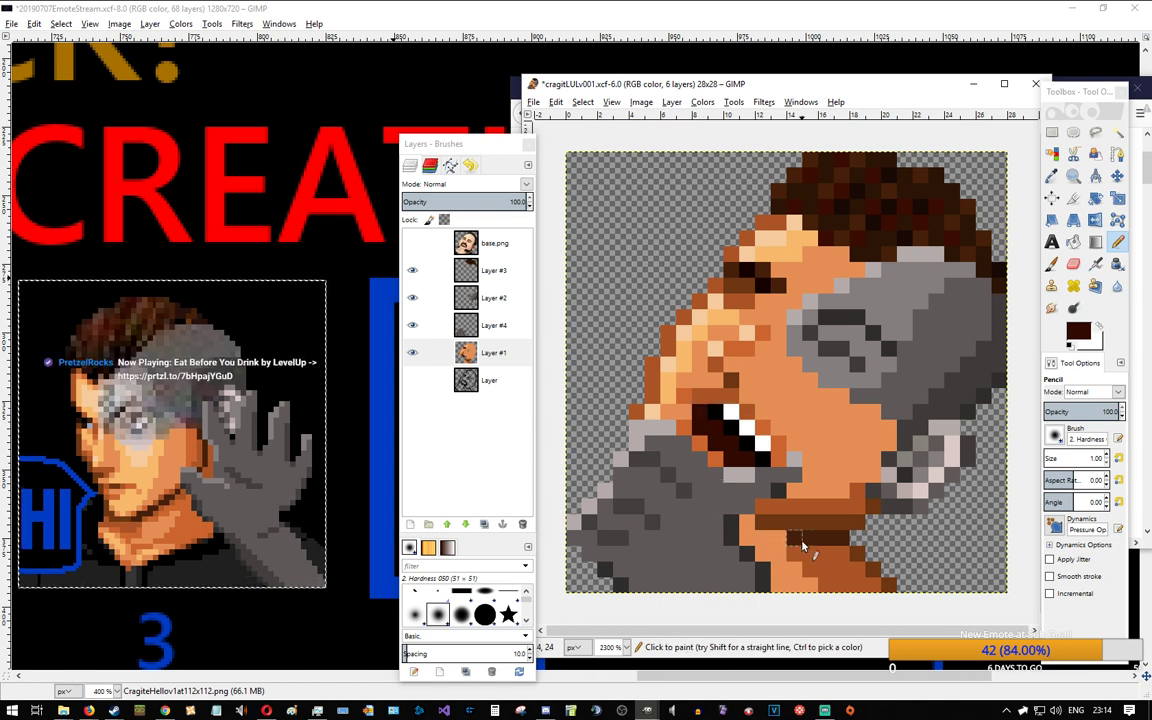
Step: Try recolouring individual pixels at the mouth's upper edge using colours sampled from inside the mouth, and undo the changes
{"action": "left_click", "coordinate": [722, 411], "text": "ctrl"}
{"action": "left_click", "coordinate": [716, 412]}
{"action": "left_click", "coordinate": [733, 428], "text": "ctrl"}
{"action": "left_click", "coordinate": [700, 413]}
{"action": "left_click", "coordinate": [716, 427]}
{"action": "key", "text": "ctrl+z"}
{"action": "key", "text": "ctrl+z"}
{"action": "key", "text": "ctrl+z"}
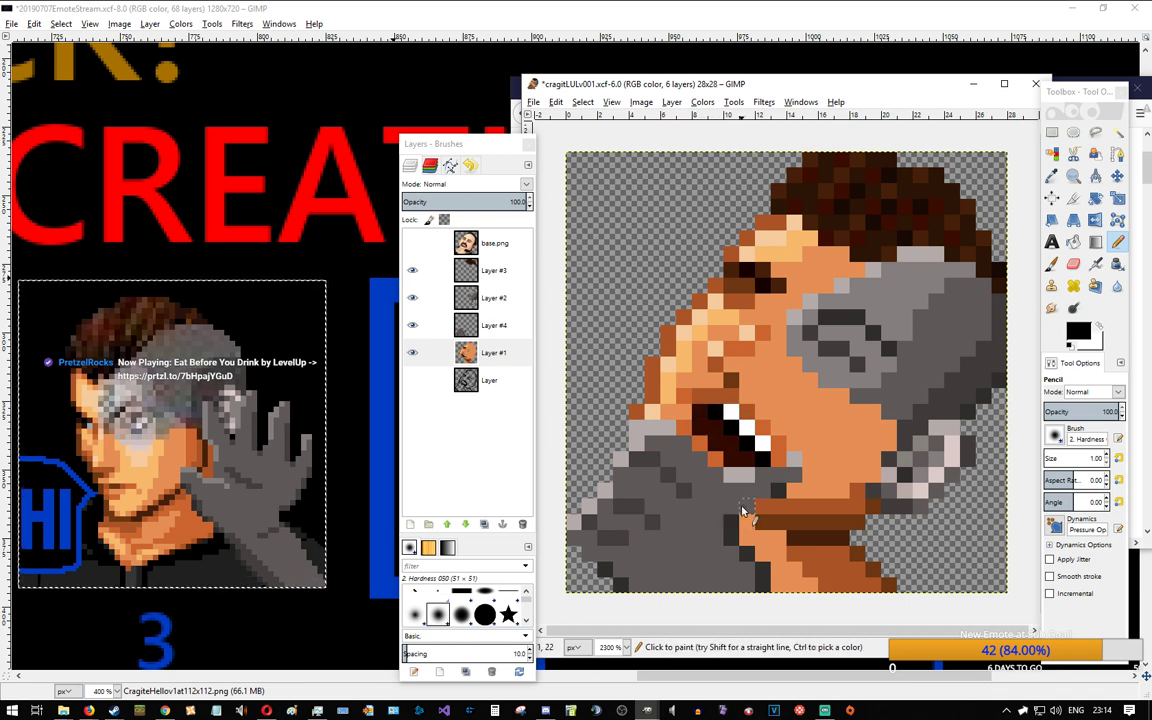
{"action": "left_click", "coordinate": [747, 388], "text": "ctrl"}
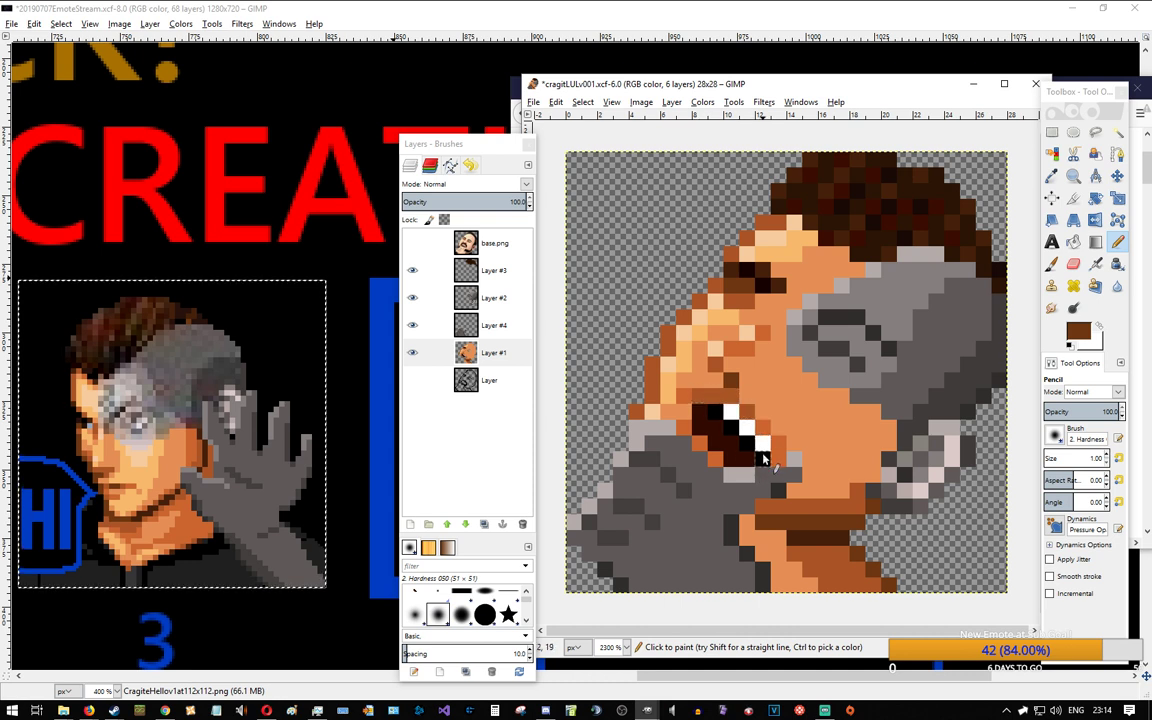
Step: Toggle the base.png reference repeatedly to compare its mouth, nose and face outline with the pixel art
{"action": "left_click", "coordinate": [411, 244]}
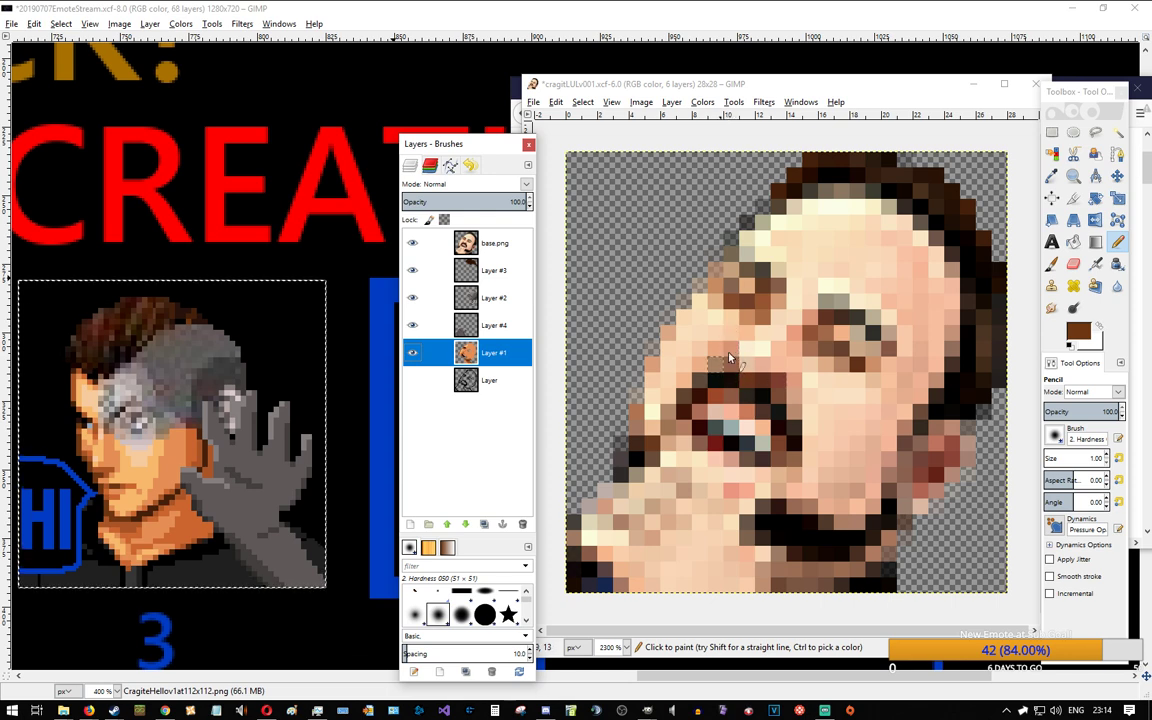
{"action": "left_click", "coordinate": [411, 244]}
{"action": "left_click", "coordinate": [411, 244]}
{"action": "left_click", "coordinate": [411, 244]}
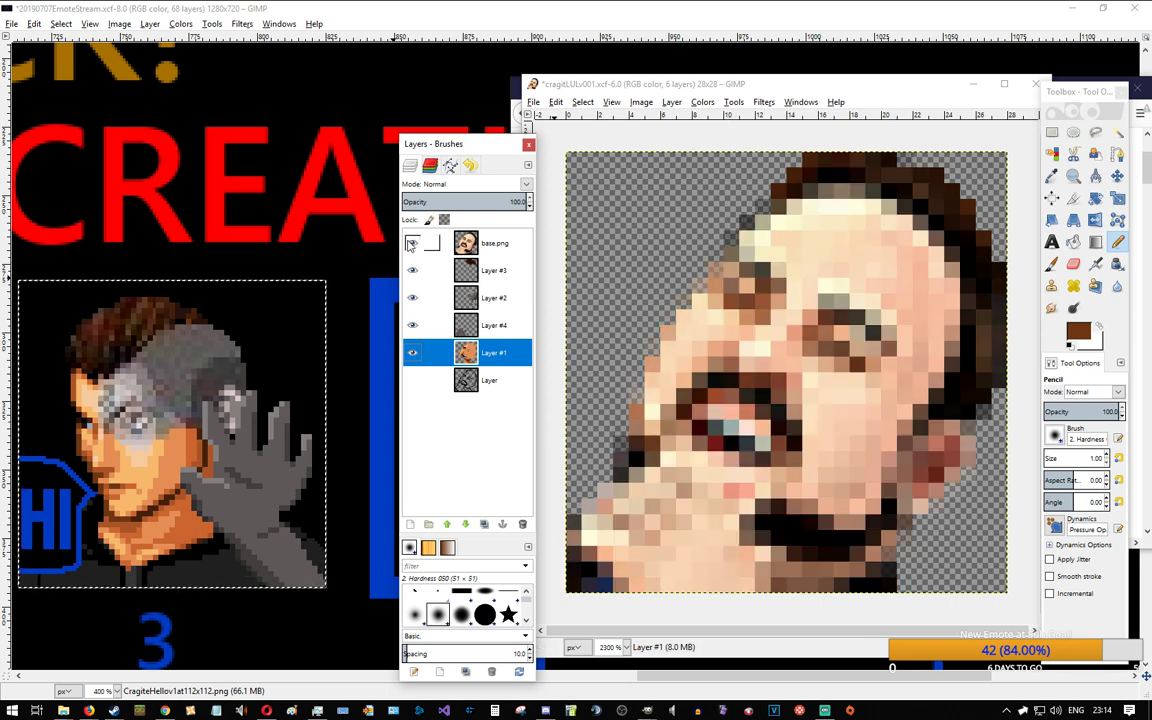
{"action": "left_click", "coordinate": [411, 244]}
{"action": "left_click", "coordinate": [411, 244]}
{"action": "left_click", "coordinate": [411, 244]}
{"action": "left_click", "coordinate": [411, 244]}
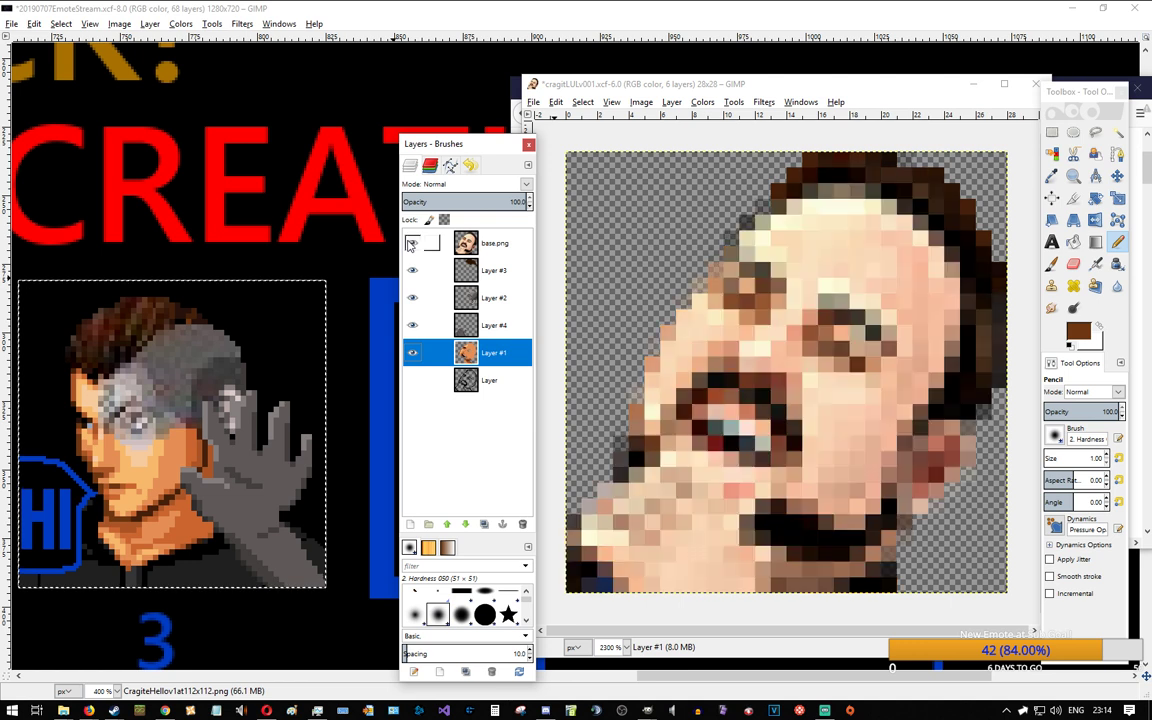
{"action": "left_click", "coordinate": [411, 244]}
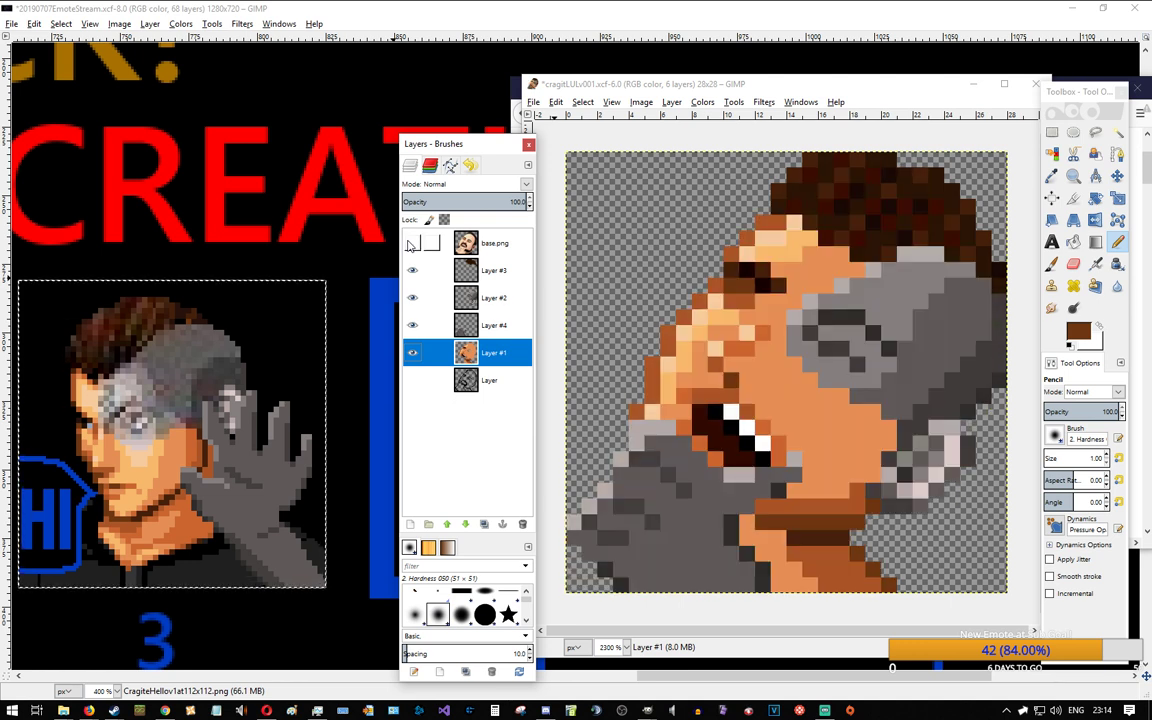
{"action": "left_click", "coordinate": [411, 244]}
{"action": "left_click", "coordinate": [411, 244]}
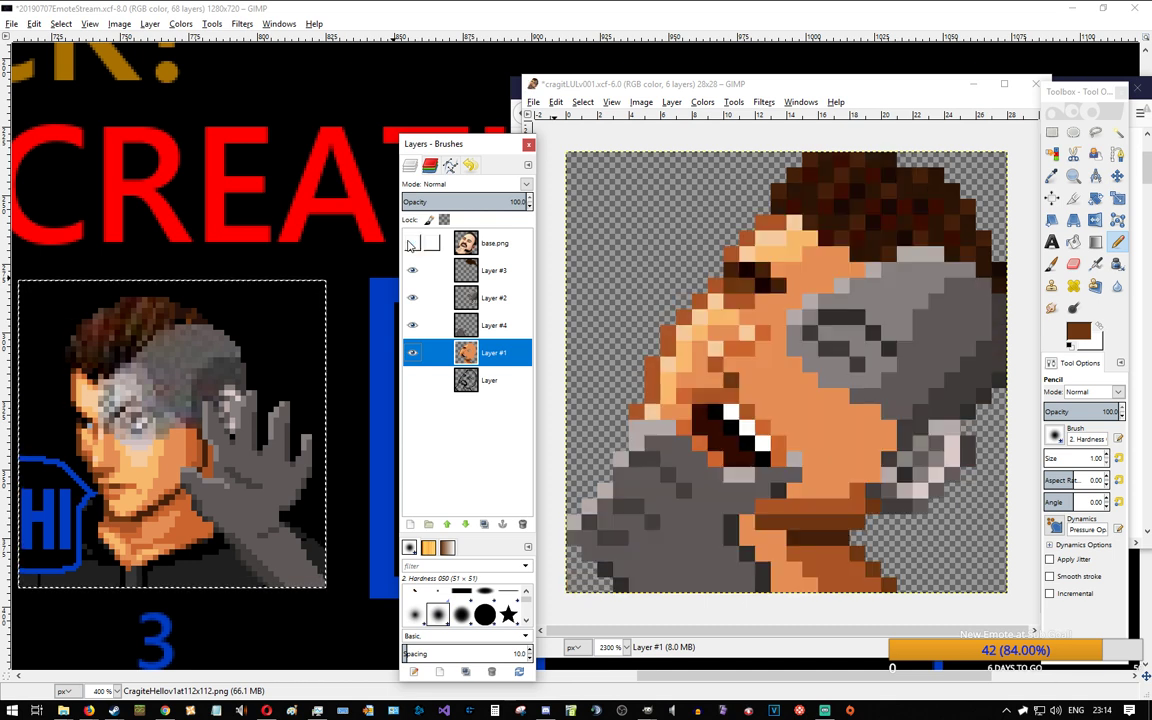
{"action": "left_click", "coordinate": [411, 244]}
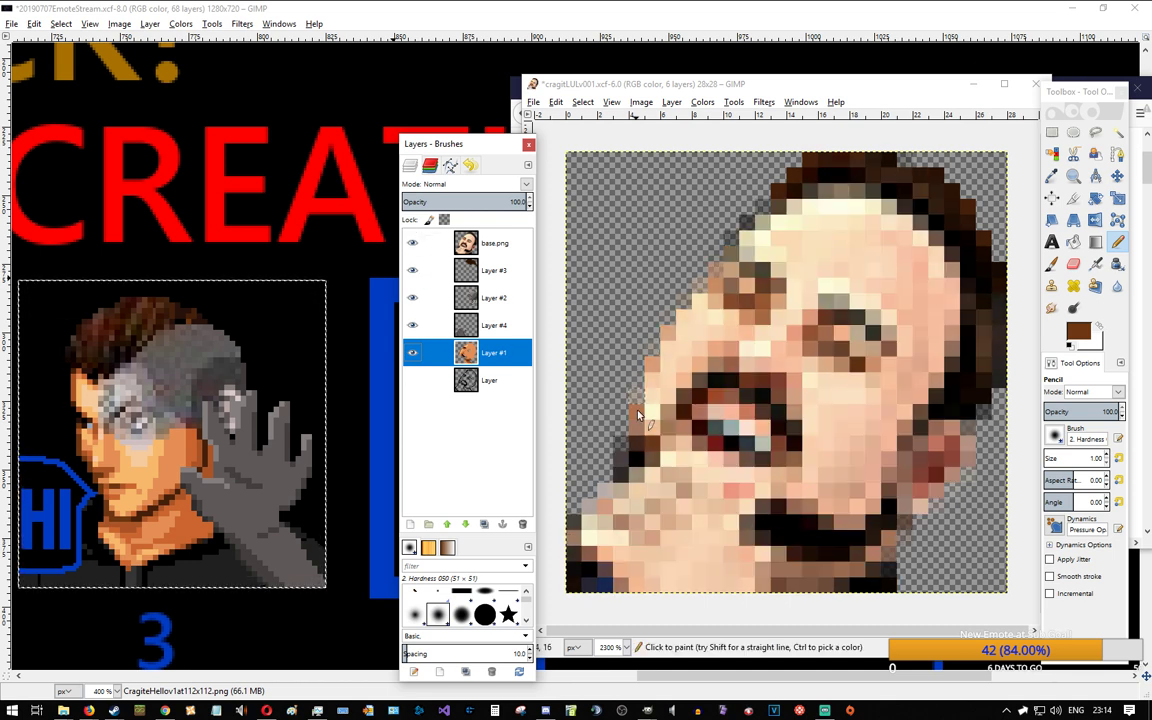
{"action": "left_click", "coordinate": [411, 244]}
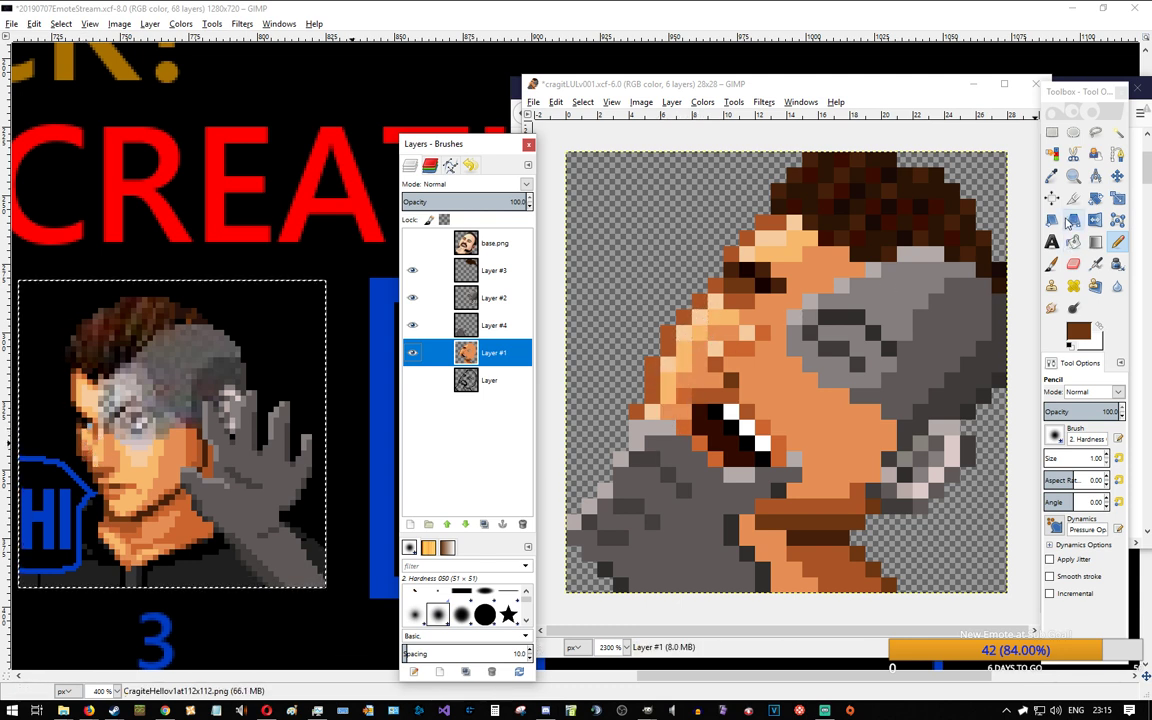
Step: Delete the outermost outline pixels along the front of the nose on Layer #1 using small rectangular selections
{"action": "left_click", "coordinate": [1117, 246]}
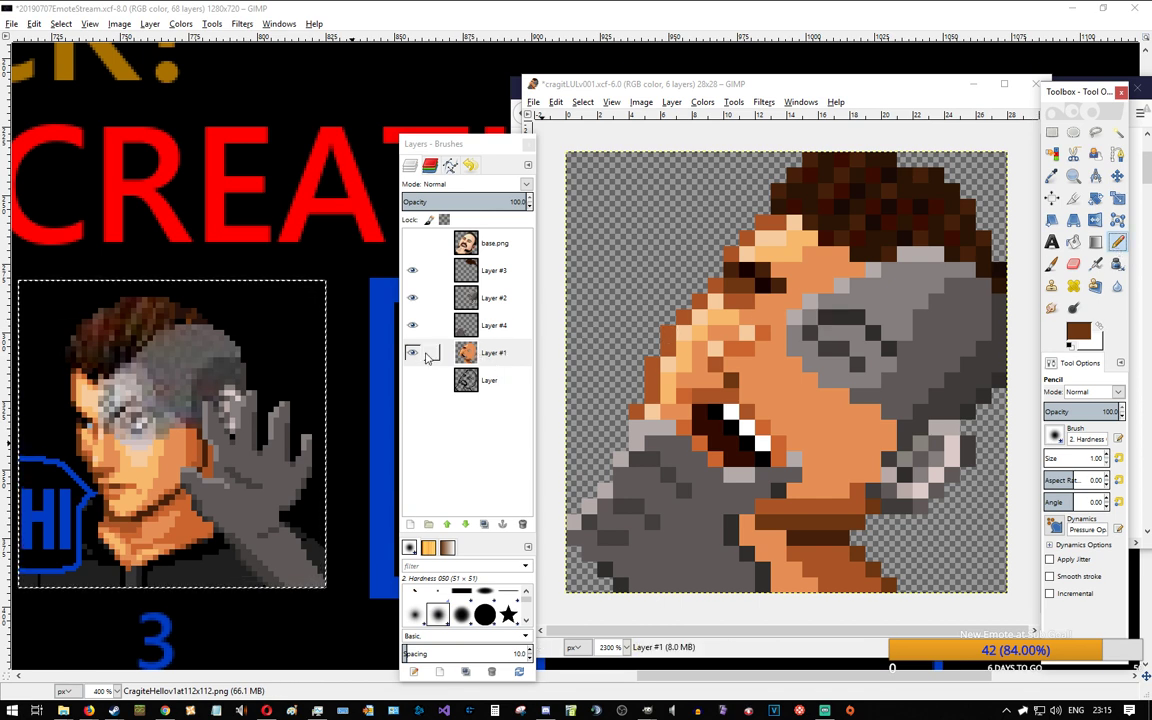
{"action": "left_click", "coordinate": [469, 354]}
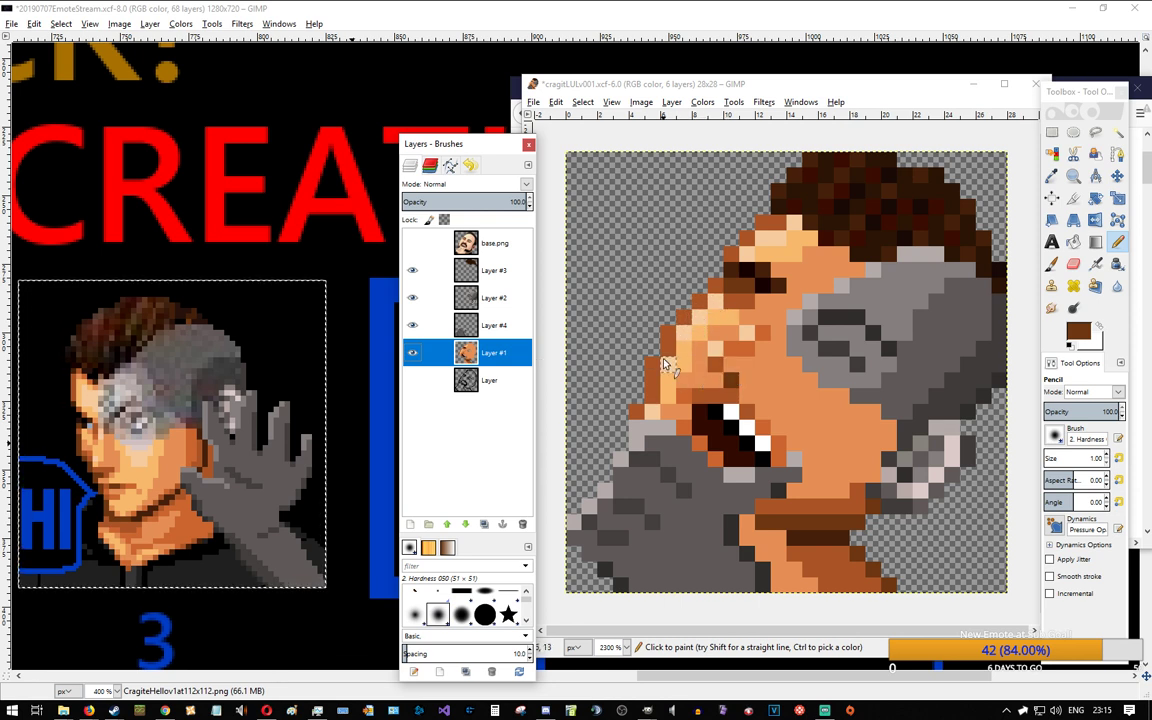
{"action": "left_click", "coordinate": [1049, 134]}
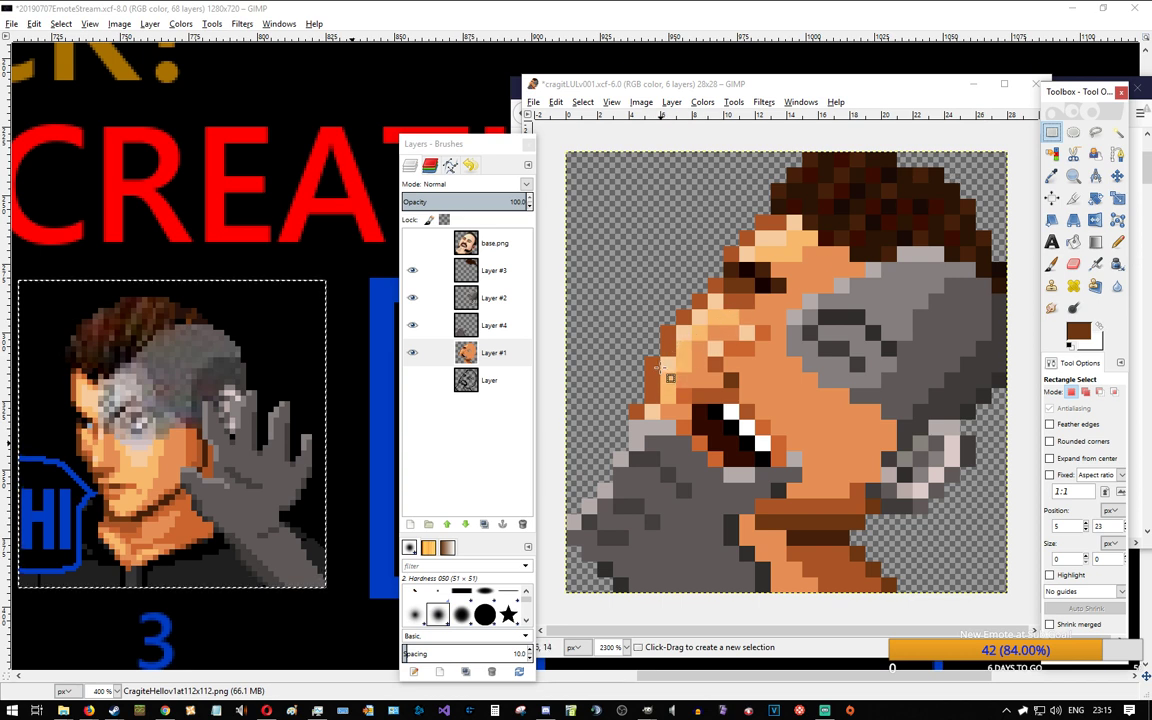
{"action": "left_click_drag", "start_coordinate": [660, 370], "coordinate": [646, 340]}
{"action": "left_click_drag", "start_coordinate": [675, 353], "coordinate": [662, 312]}
{"action": "key", "text": "Delete"}
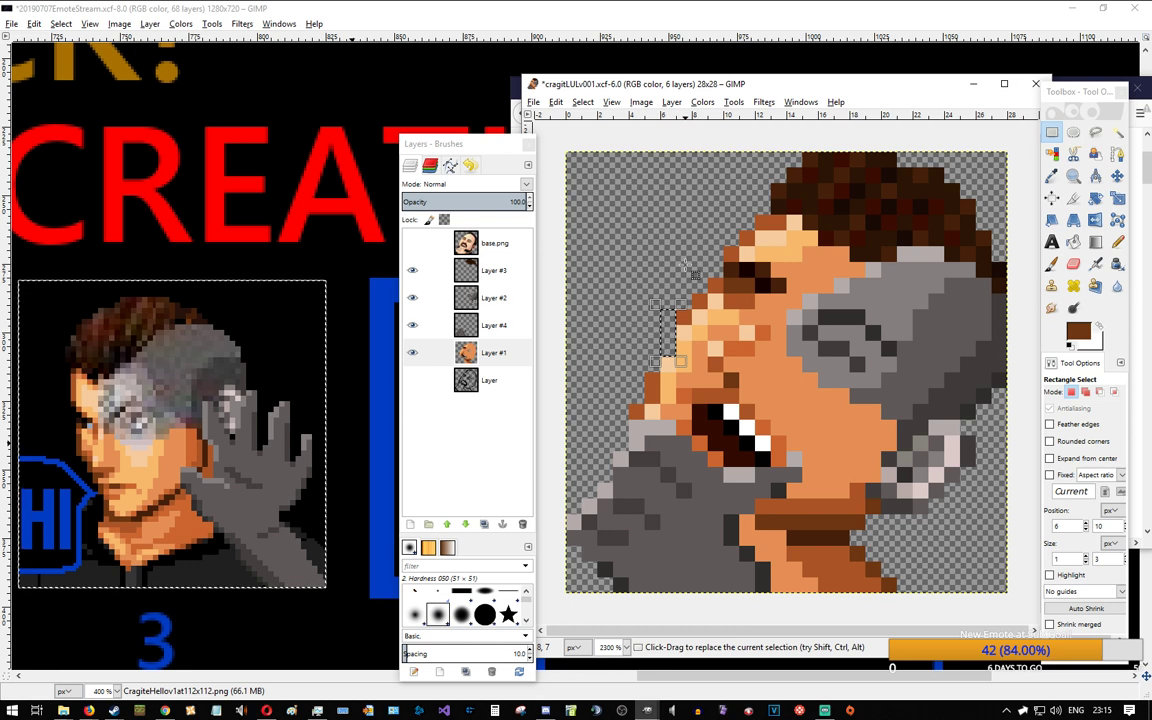
{"action": "left_click", "coordinate": [690, 265]}
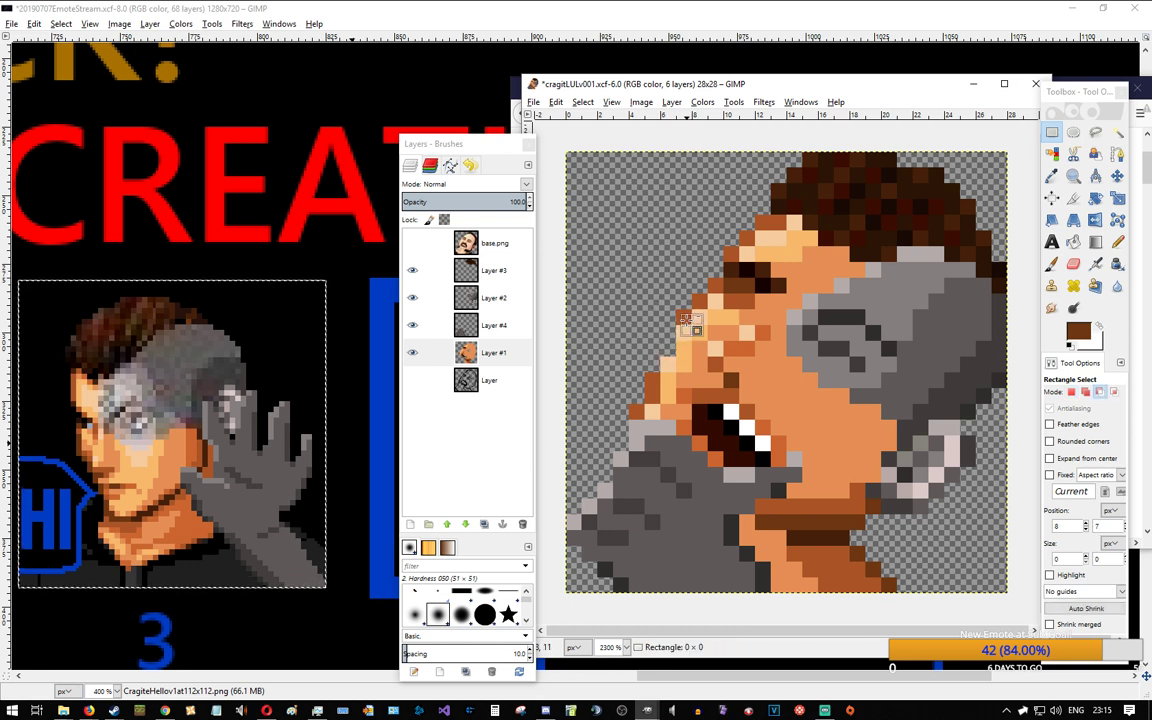
Step: Redraw the front outline of the nose further inward with the Pencil in the face's reddish-brown outline colour
{"action": "left_click", "coordinate": [1117, 241]}
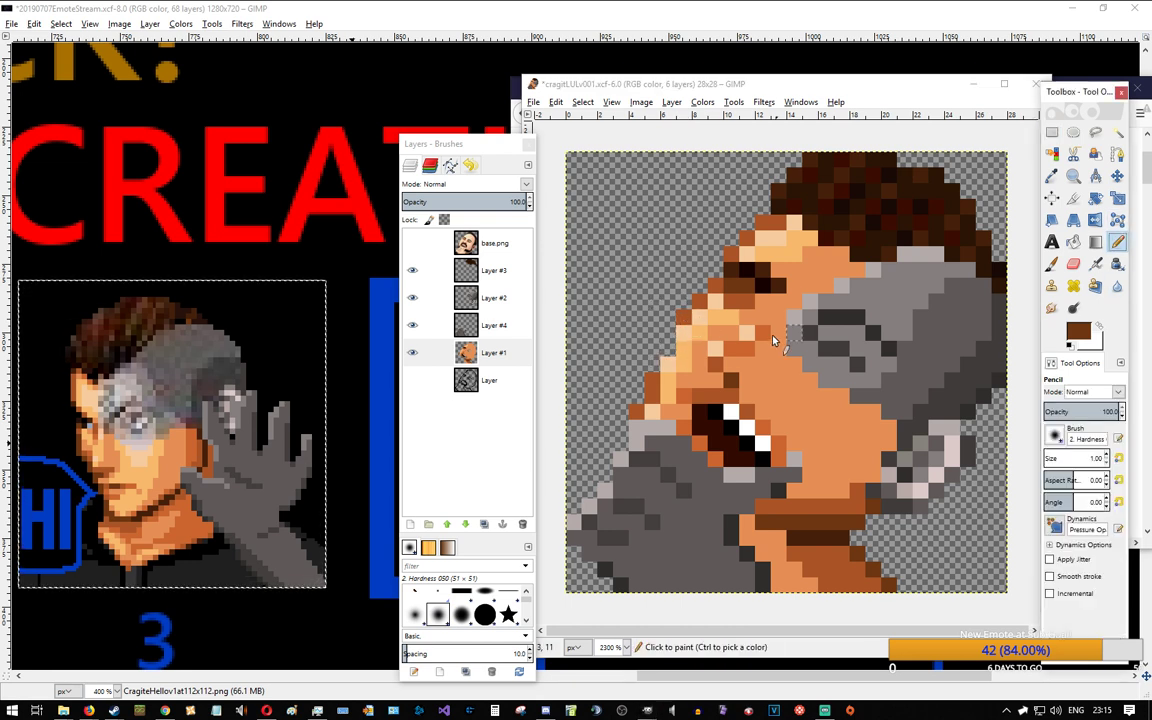
{"action": "left_click", "coordinate": [680, 321], "text": "ctrl"}
{"action": "left_click", "coordinate": [680, 337]}
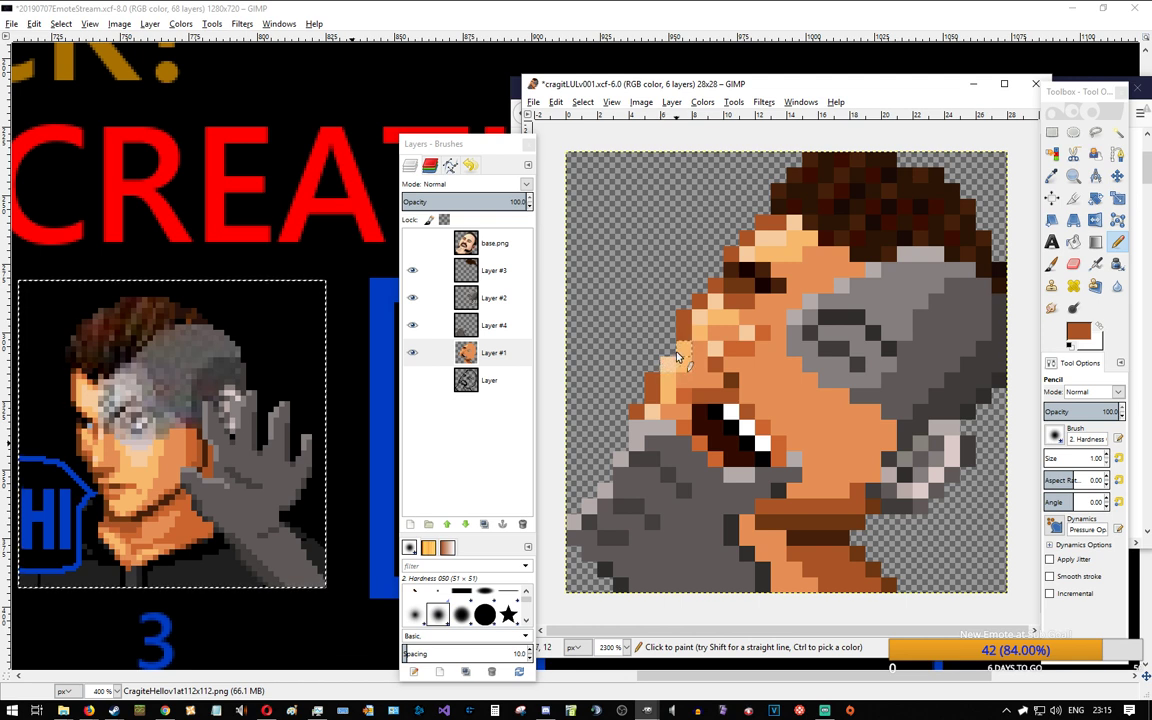
{"action": "left_click", "coordinate": [668, 364]}
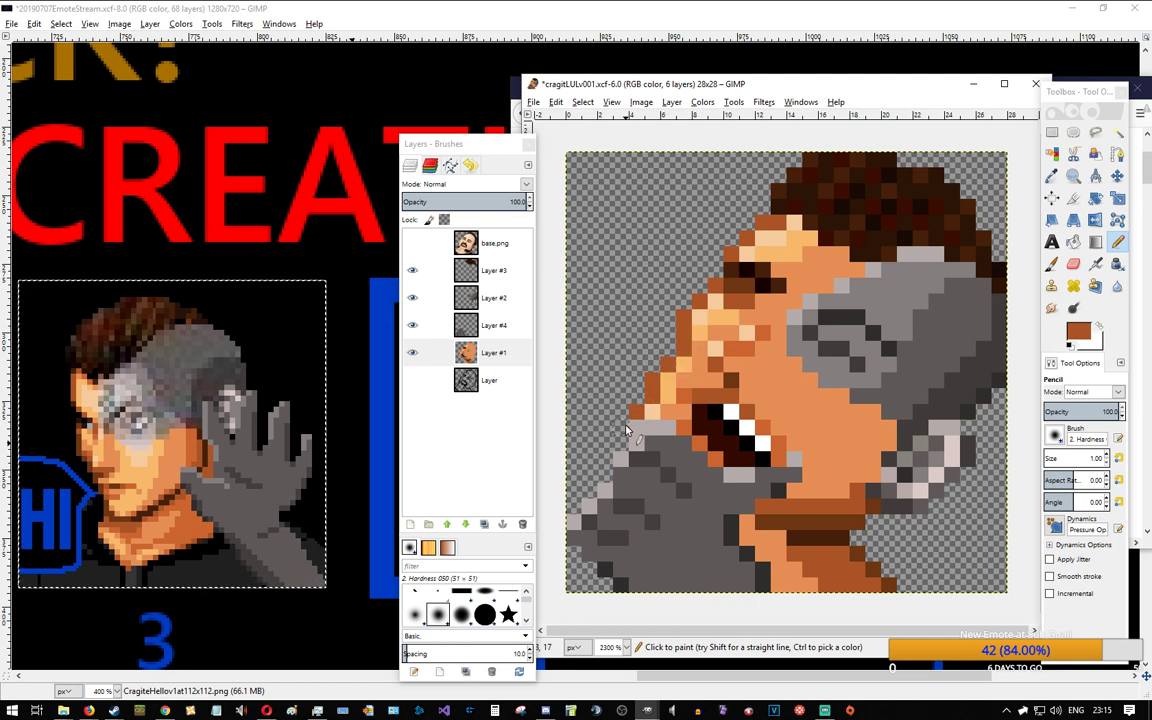
{"action": "left_click", "coordinate": [700, 350], "text": "ctrl"}
{"action": "left_click", "coordinate": [698, 348]}
{"action": "left_click", "coordinate": [727, 333], "text": "ctrl"}
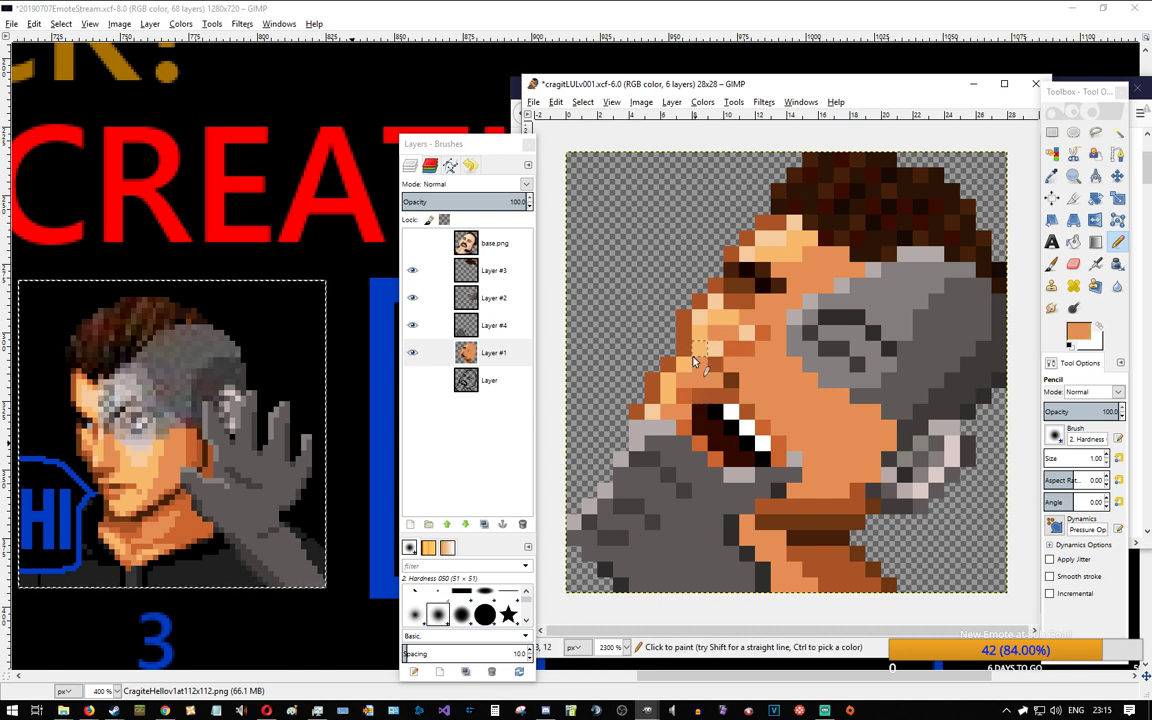
{"action": "left_click", "coordinate": [688, 393]}
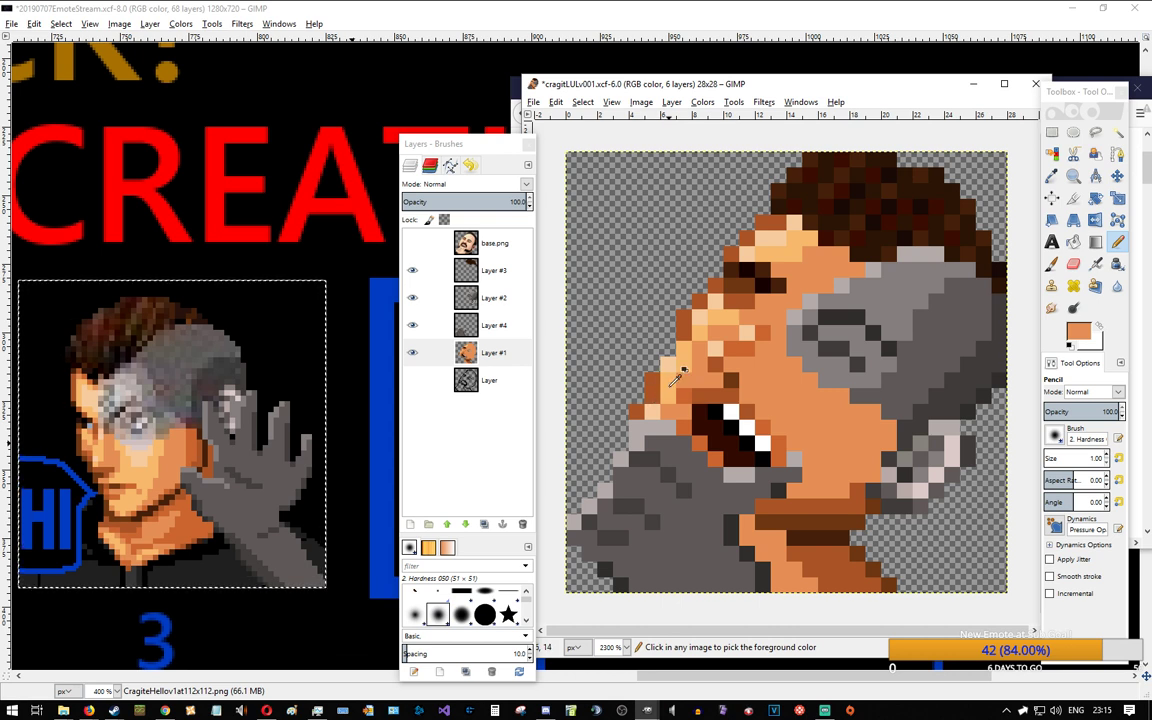
{"action": "left_click", "coordinate": [685, 332], "text": "ctrl"}
{"action": "left_click", "coordinate": [668, 350]}
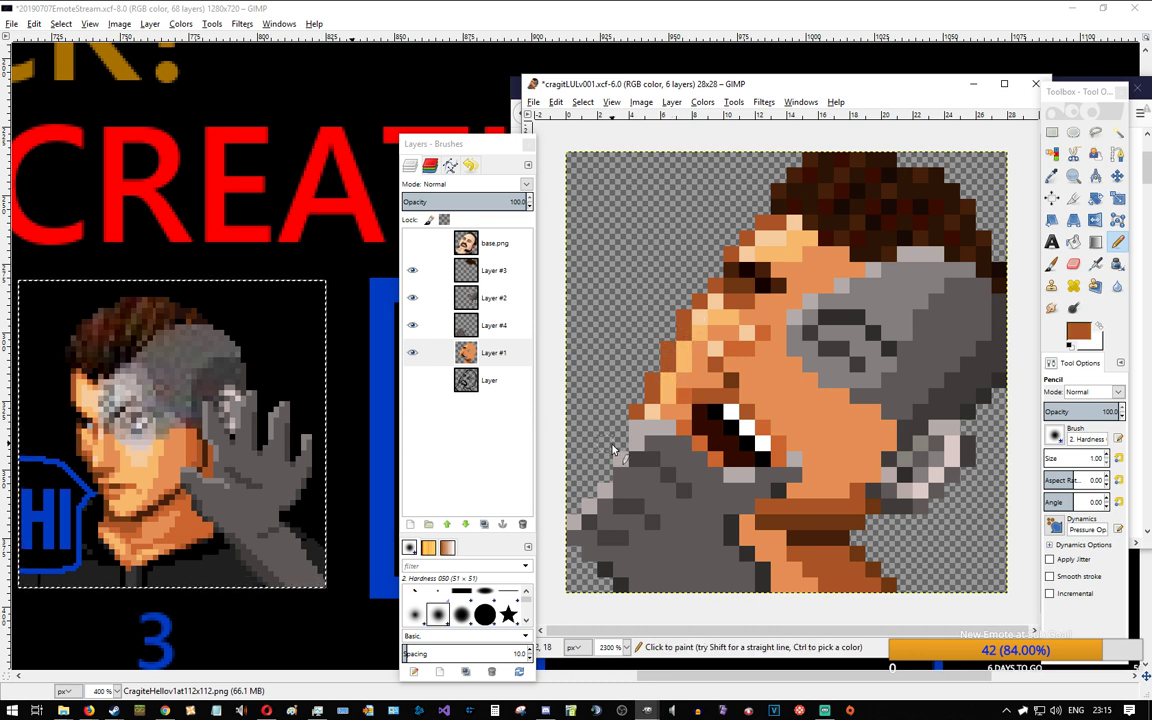
Step: Extend the light yellow-orange highlight across the nose and cheek and onto the forehead below the hairline
{"action": "left_click", "coordinate": [688, 346], "text": "ctrl"}
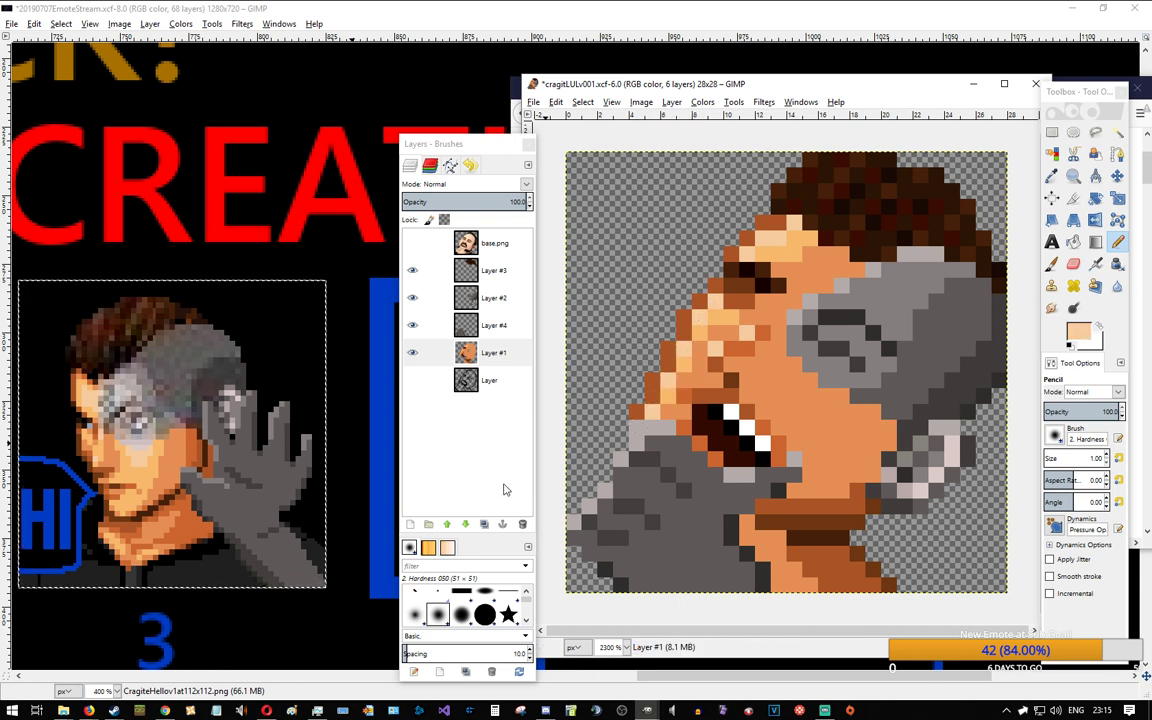
{"action": "left_click", "coordinate": [669, 390], "text": "ctrl"}
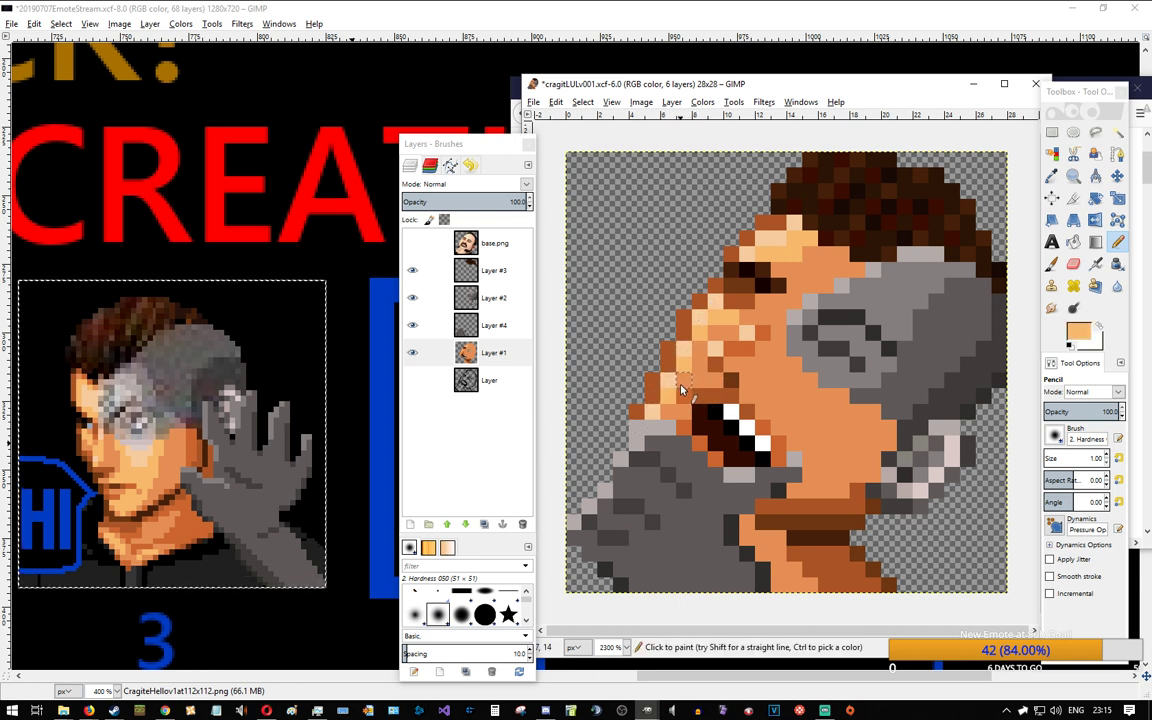
{"action": "left_click", "coordinate": [701, 353]}
{"action": "left_click", "coordinate": [716, 344]}
{"action": "left_click", "coordinate": [746, 329]}
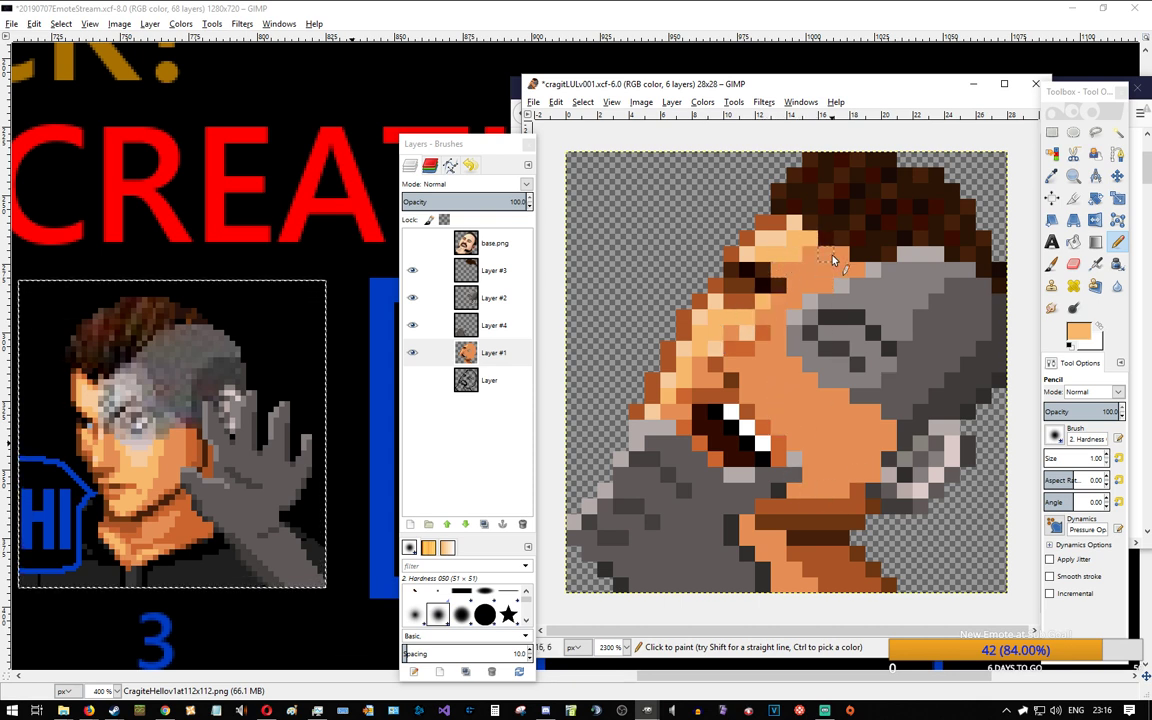
{"action": "left_click", "coordinate": [808, 270]}
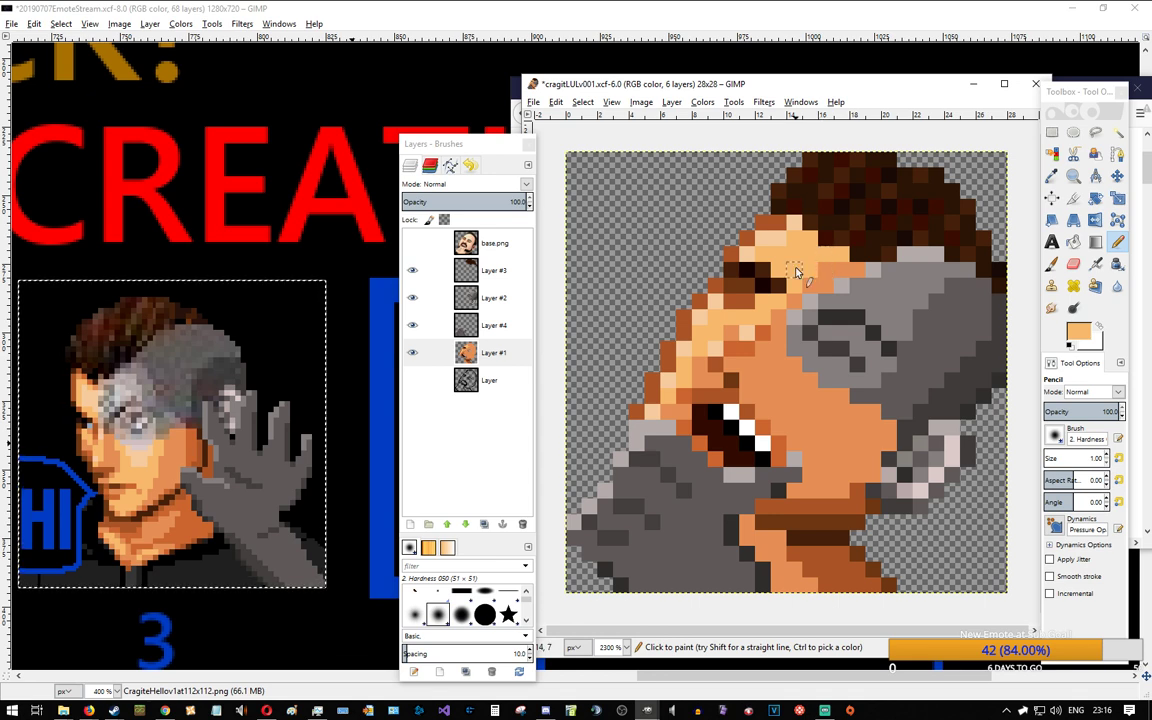
{"action": "left_click", "coordinate": [200, 458], "text": "ctrl"}
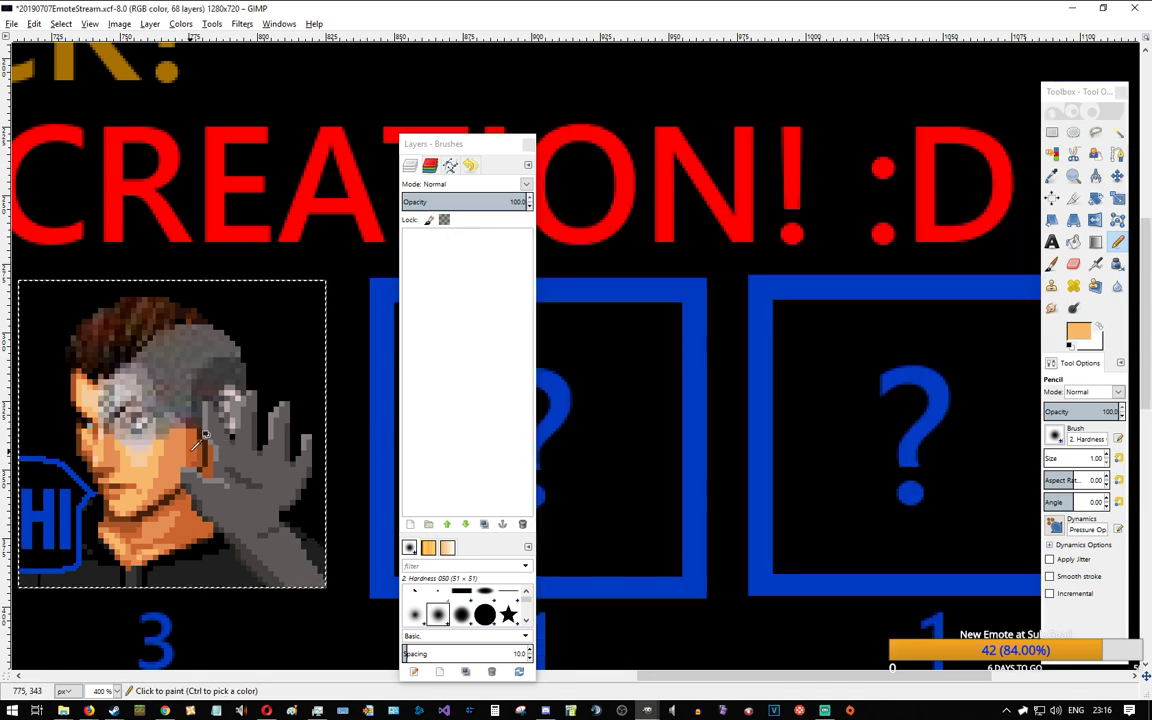
Step: Shade the jaw edge in darker orange and repaint most of the yellow-orange highlight on the nose, cheek and forehead in mid orange
{"action": "key", "text": "alt+Tab"}
{"action": "mouse_move", "coordinate": [872, 432]}
{"action": "left_mouse_down"}
{"action": "mouse_move", "coordinate": [816, 493]}
{"action": "mouse_move", "coordinate": [839, 479]}
{"action": "mouse_move", "coordinate": [828, 476]}
{"action": "mouse_move", "coordinate": [868, 478]}
{"action": "mouse_move", "coordinate": [890, 439]}
{"action": "mouse_move", "coordinate": [874, 413]}
{"action": "left_mouse_up"}
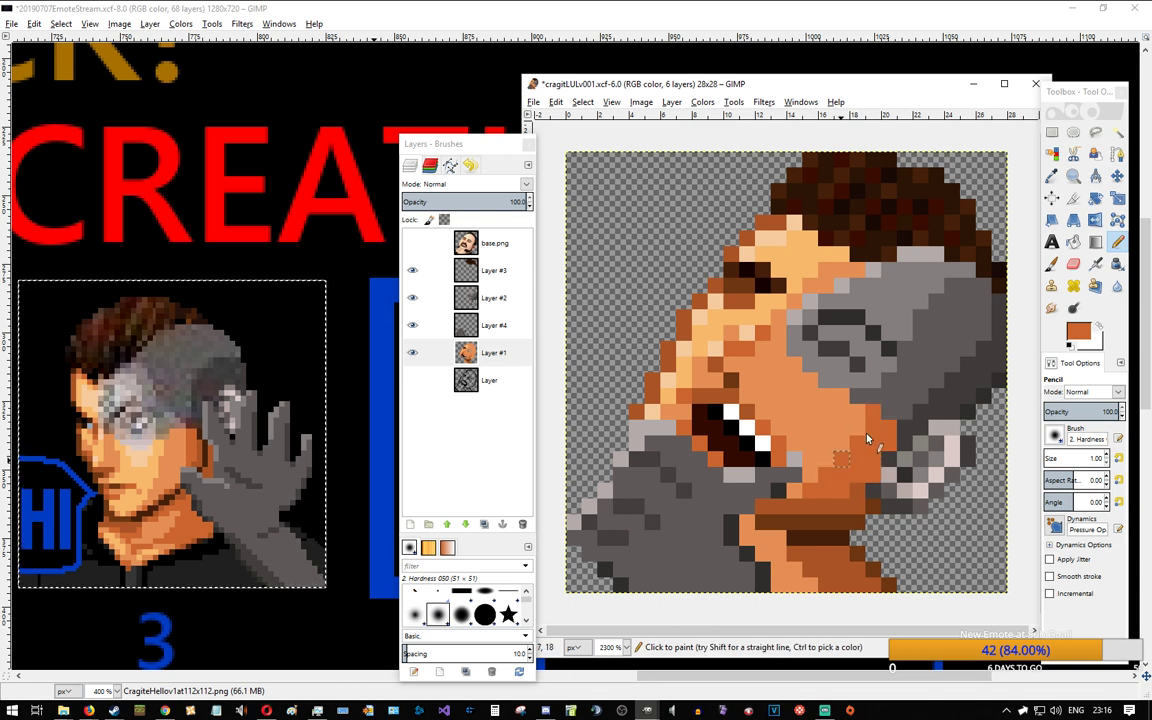
{"action": "left_click", "coordinate": [774, 372], "text": "ctrl"}
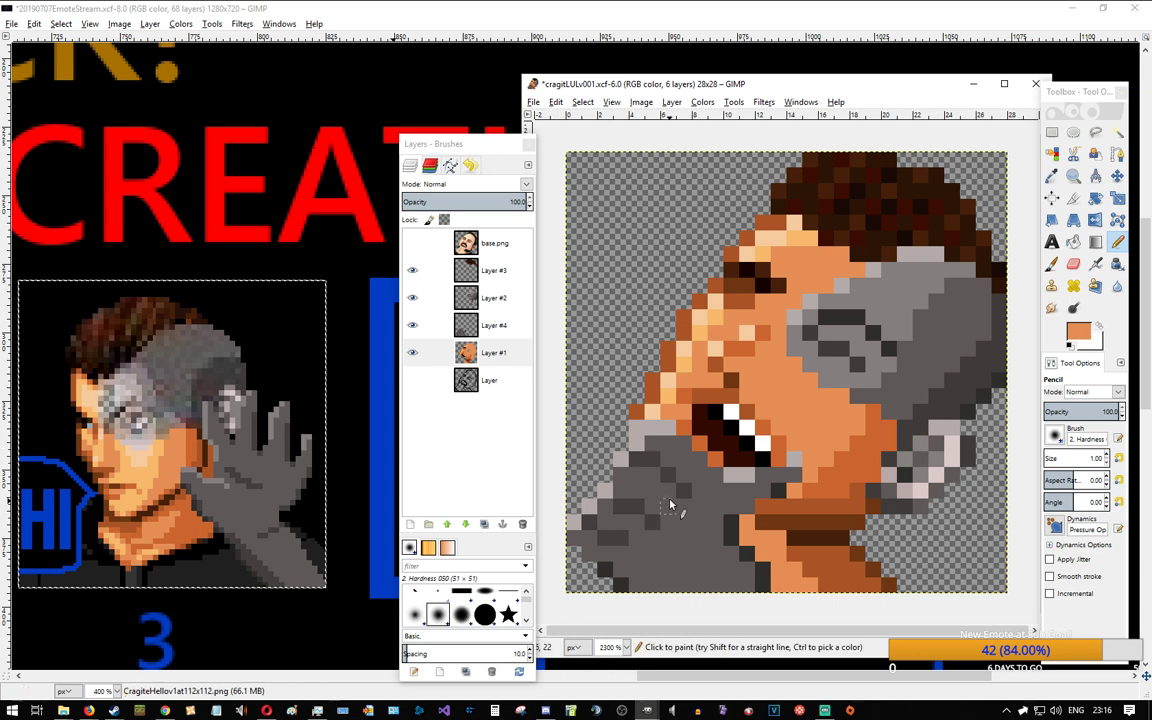
{"action": "scroll", "coordinate": [794, 422], "scroll_direction": "down", "scroll_amount": 2}
{"action": "scroll", "coordinate": [793, 421], "scroll_direction": "down", "scroll_amount": 3}
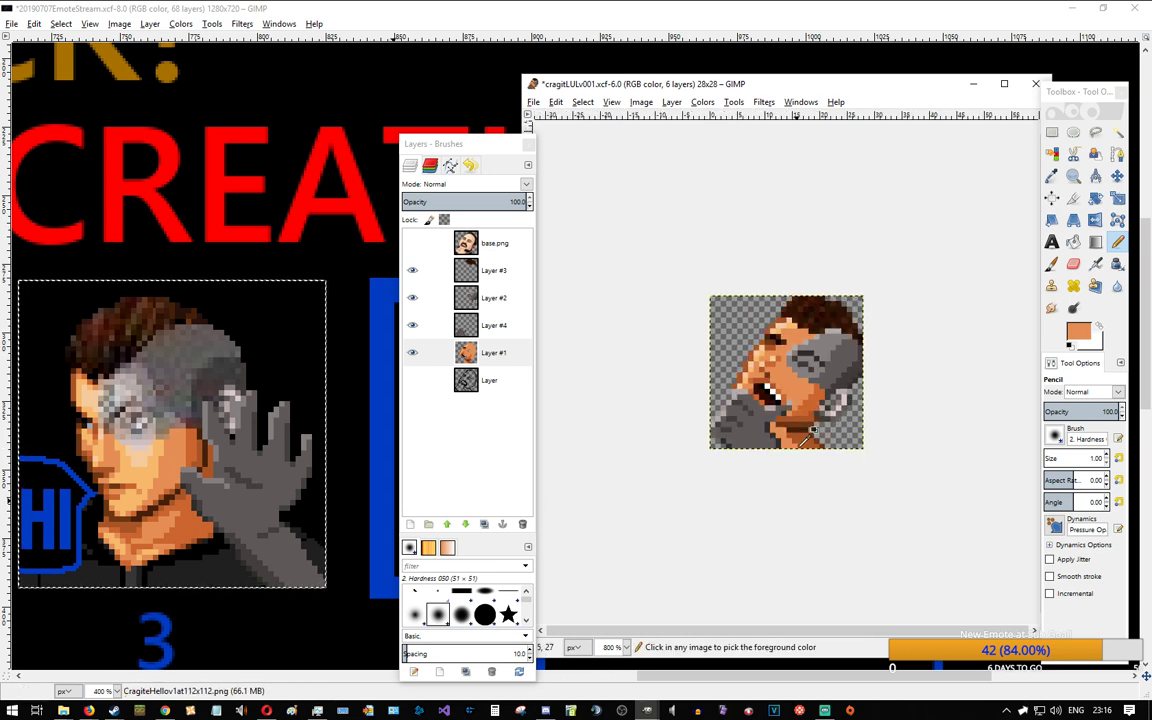
{"action": "scroll", "coordinate": [808, 433], "scroll_direction": "up", "scroll_amount": 6}
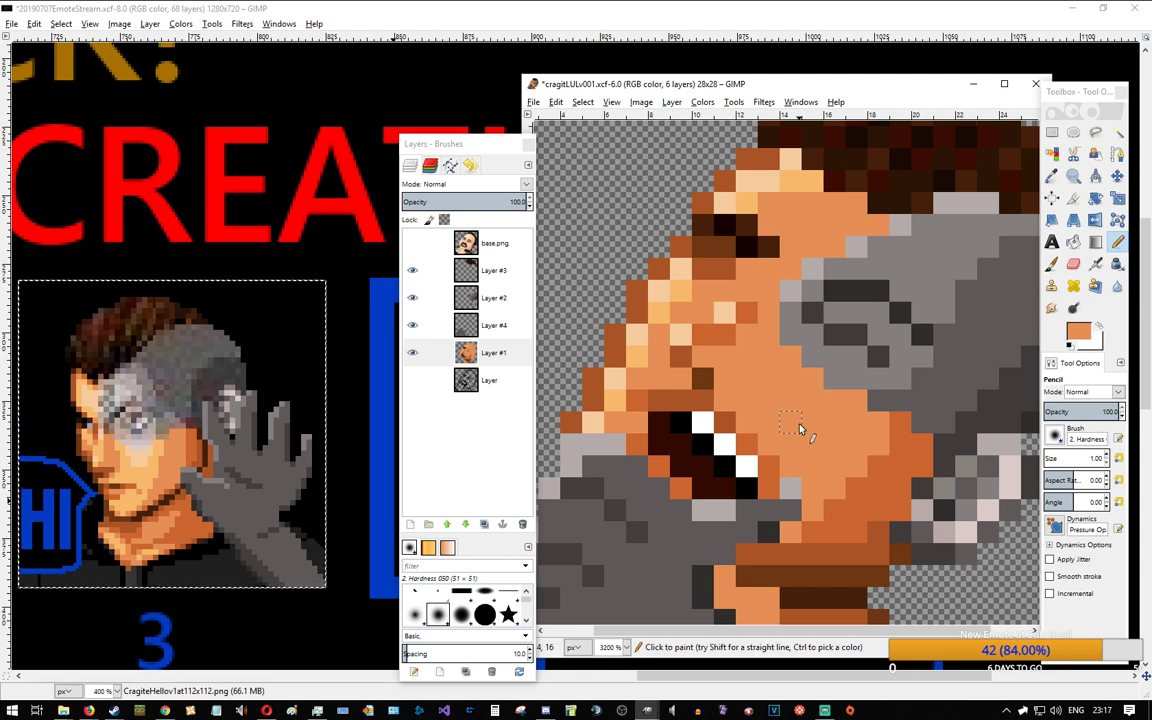
{"action": "left_click", "coordinate": [730, 428]}
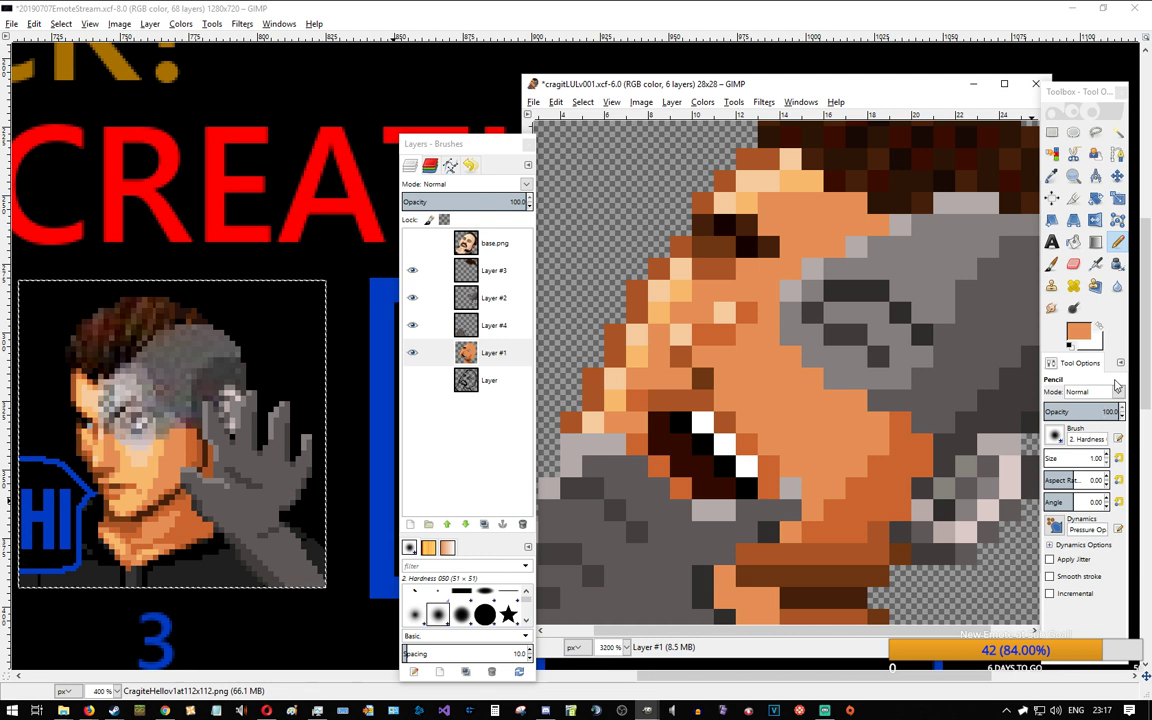
{"action": "left_click", "coordinate": [1099, 329]}
{"action": "left_click", "coordinate": [1086, 334]}
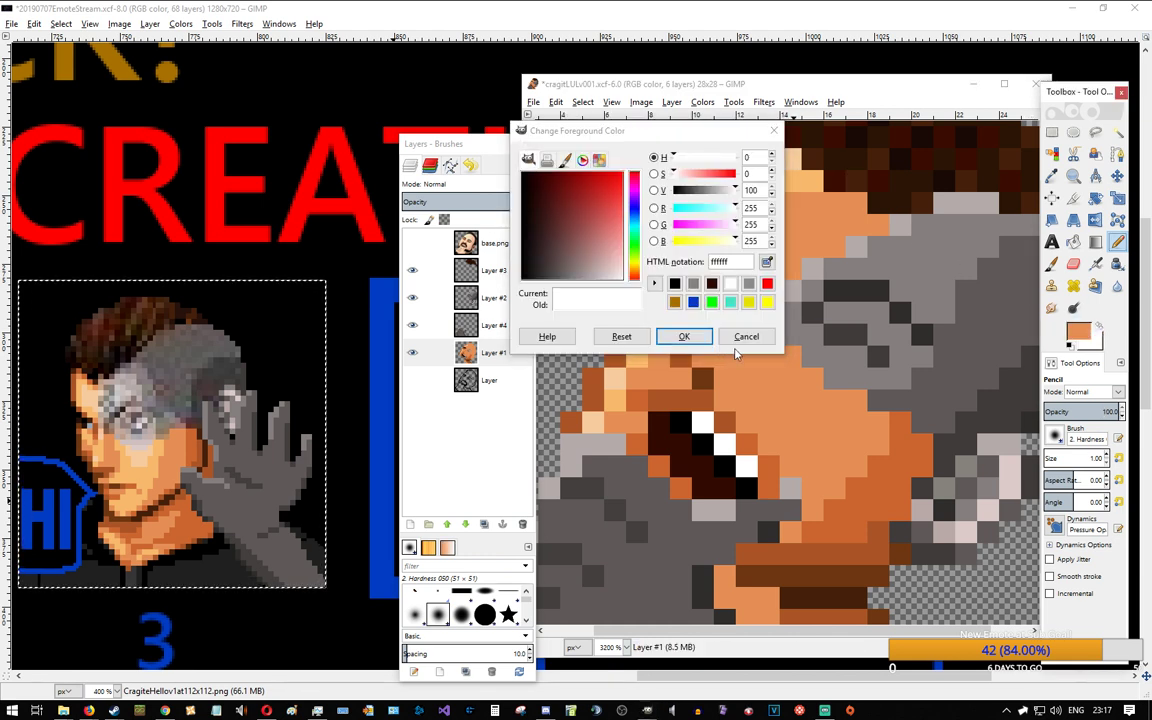
{"action": "left_click", "coordinate": [684, 336]}
{"action": "left_click", "coordinate": [1099, 328]}
Step: Set the foreground colour to a light grey, d9d9d9, by starting from white and lowering its value to 85
{"action": "left_click", "coordinate": [1078, 333]}
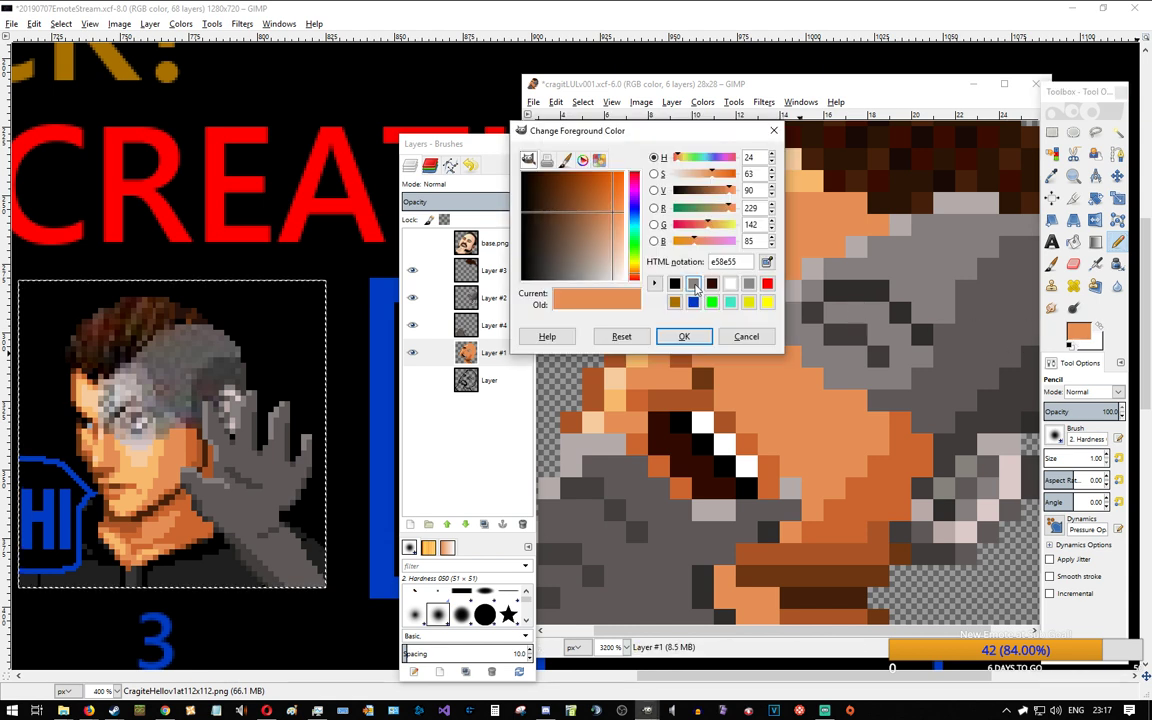
{"action": "left_click", "coordinate": [729, 284]}
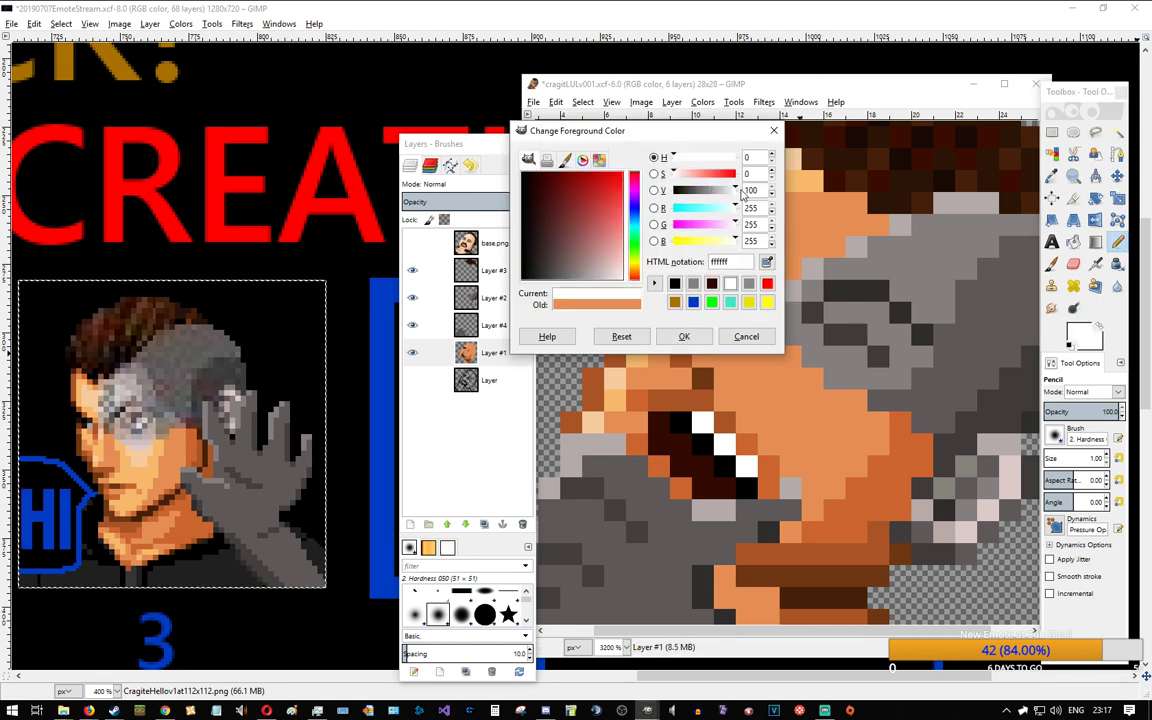
{"action": "left_click", "coordinate": [773, 194]}
{"action": "left_click", "coordinate": [773, 194]}
{"action": "left_click", "coordinate": [773, 194]}
{"action": "left_click", "coordinate": [773, 194]}
{"action": "left_click", "coordinate": [773, 194]}
{"action": "left_click", "coordinate": [773, 194]}
{"action": "left_click", "coordinate": [773, 194]}
{"action": "left_click", "coordinate": [772, 187]}
{"action": "left_click", "coordinate": [772, 187]}
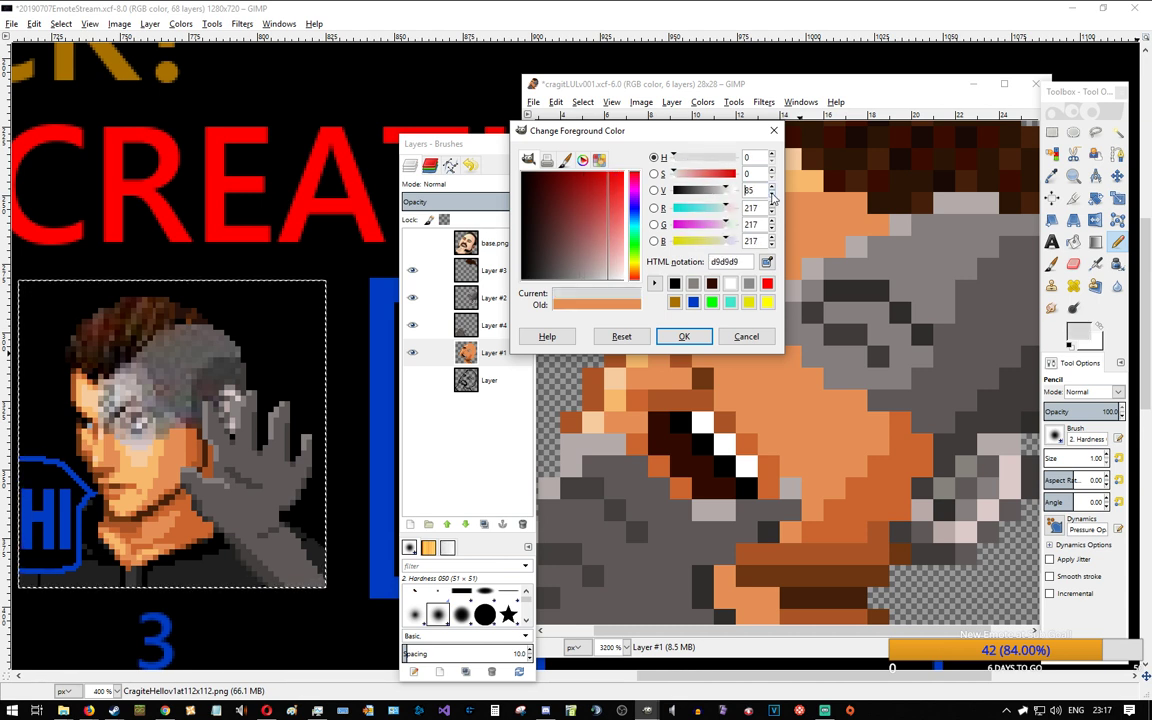
{"action": "left_click", "coordinate": [684, 336]}
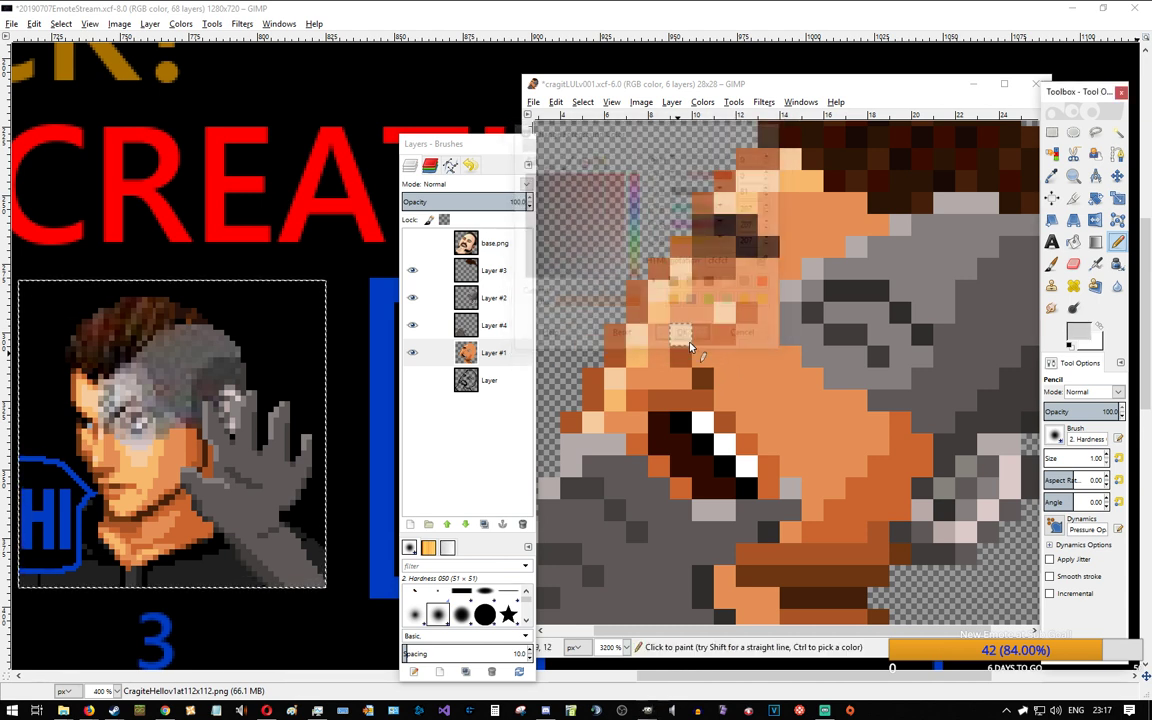
Step: Repaint the three white tooth pixels in the open mouth with the light grey
{"action": "left_click", "coordinate": [704, 431]}
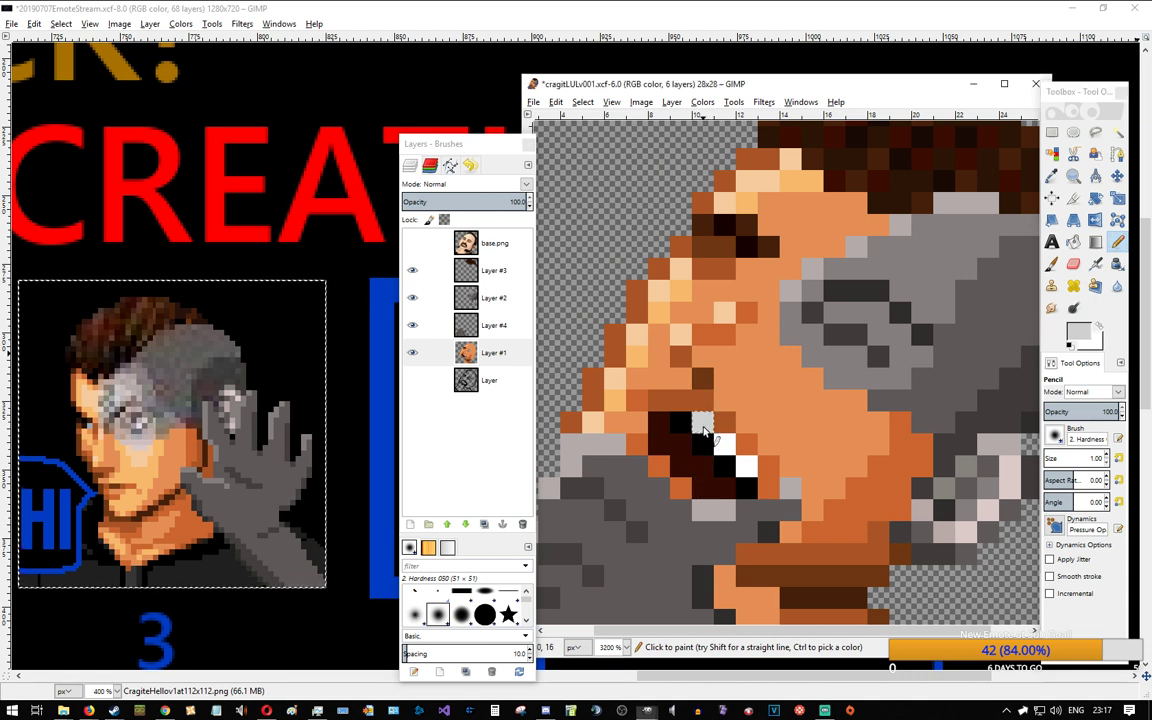
{"action": "left_click", "coordinate": [725, 446]}
{"action": "left_click", "coordinate": [746, 468]}
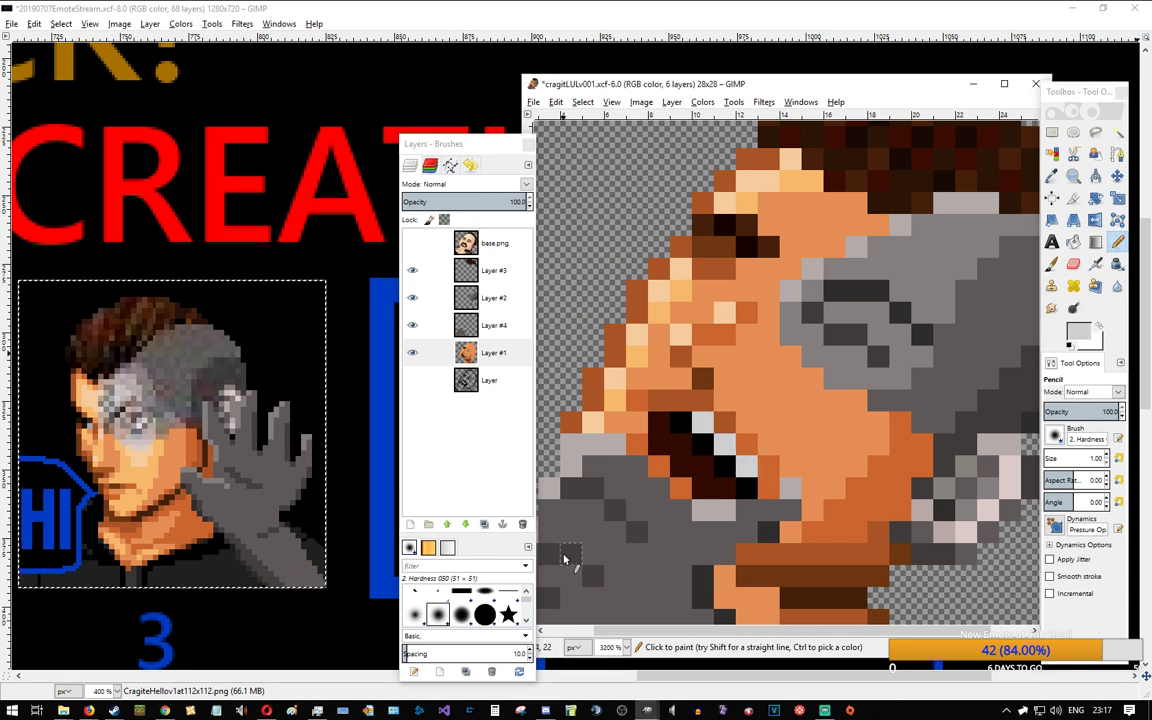
{"action": "scroll", "coordinate": [792, 470], "scroll_direction": "down", "scroll_amount": 2}
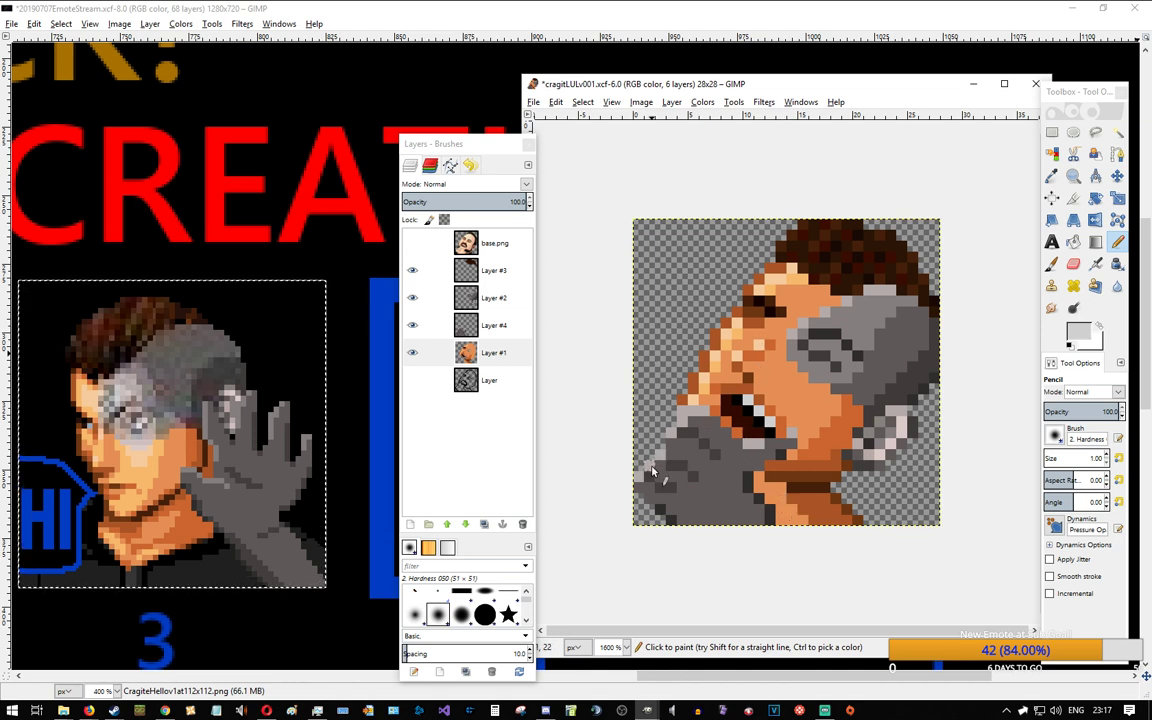
{"action": "key", "text": "ctrl"}
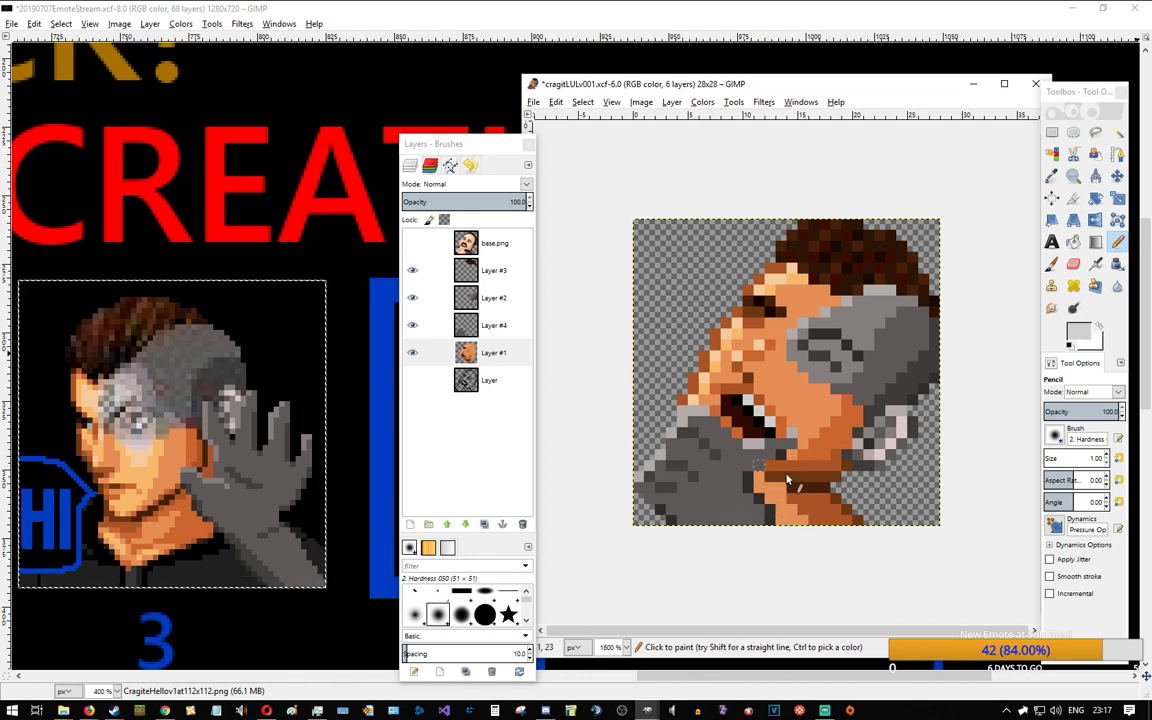
Step: Repaint the neck in the chin shadow's reddish-brown with the Pencil and add a darker brown diagonal shadow below the chin
{"action": "left_click", "coordinate": [1117, 245]}
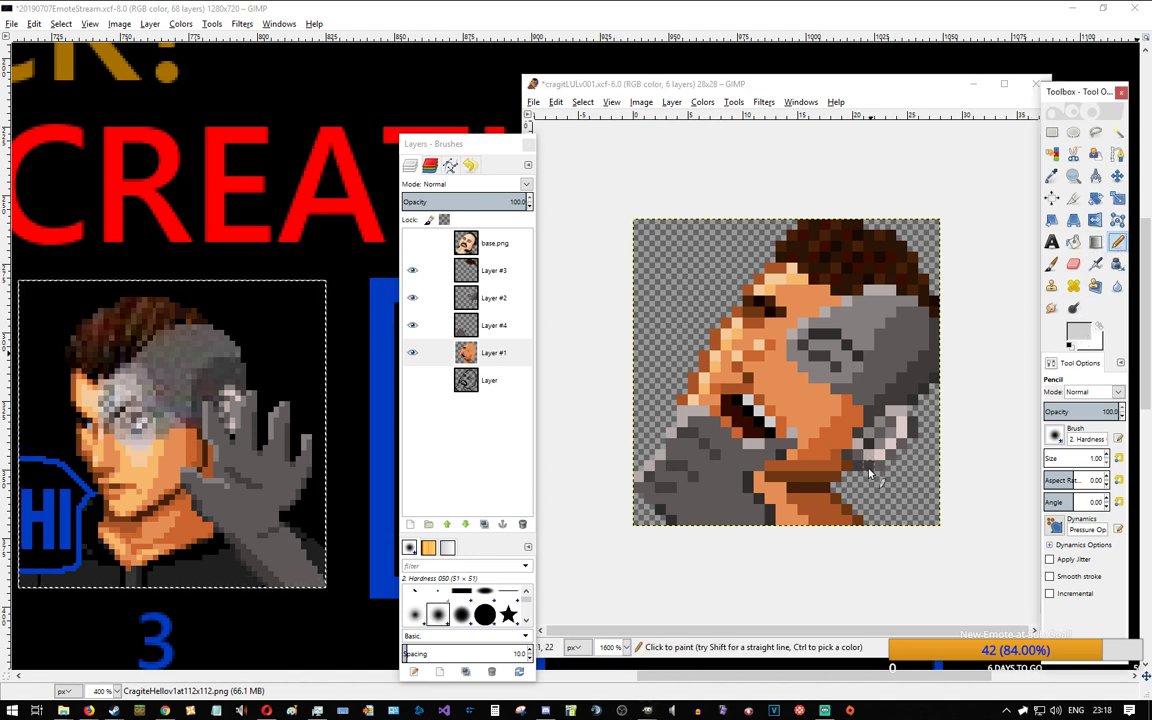
{"action": "left_click", "coordinate": [815, 483], "text": "ctrl"}
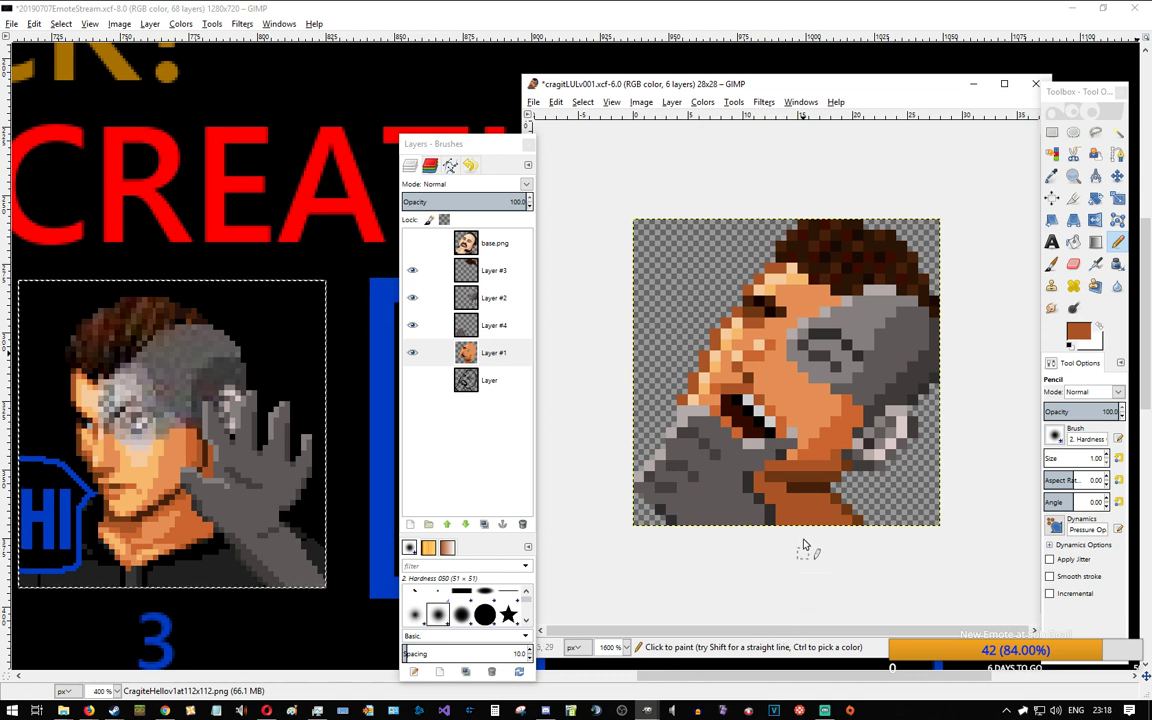
{"action": "left_click", "coordinate": [812, 486], "text": "ctrl"}
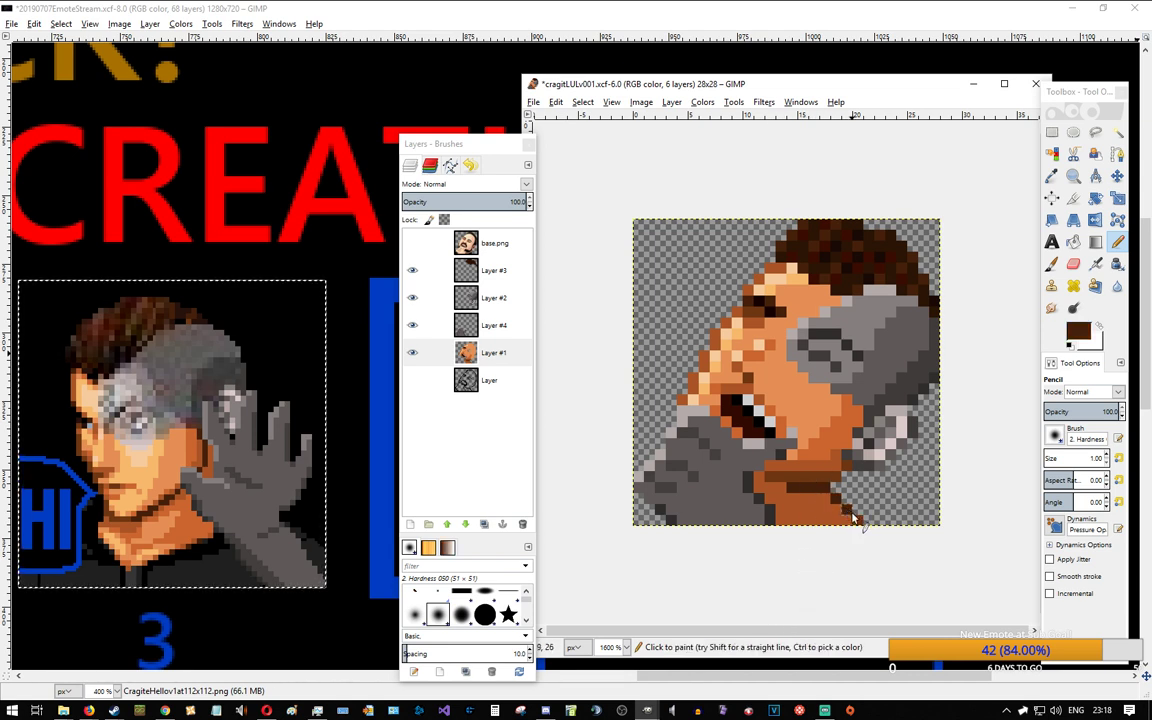
{"action": "mouse_move", "coordinate": [815, 501]}
{"action": "left_mouse_down"}
{"action": "mouse_move", "coordinate": [851, 523]}
{"action": "mouse_move", "coordinate": [829, 520]}
{"action": "left_mouse_up"}
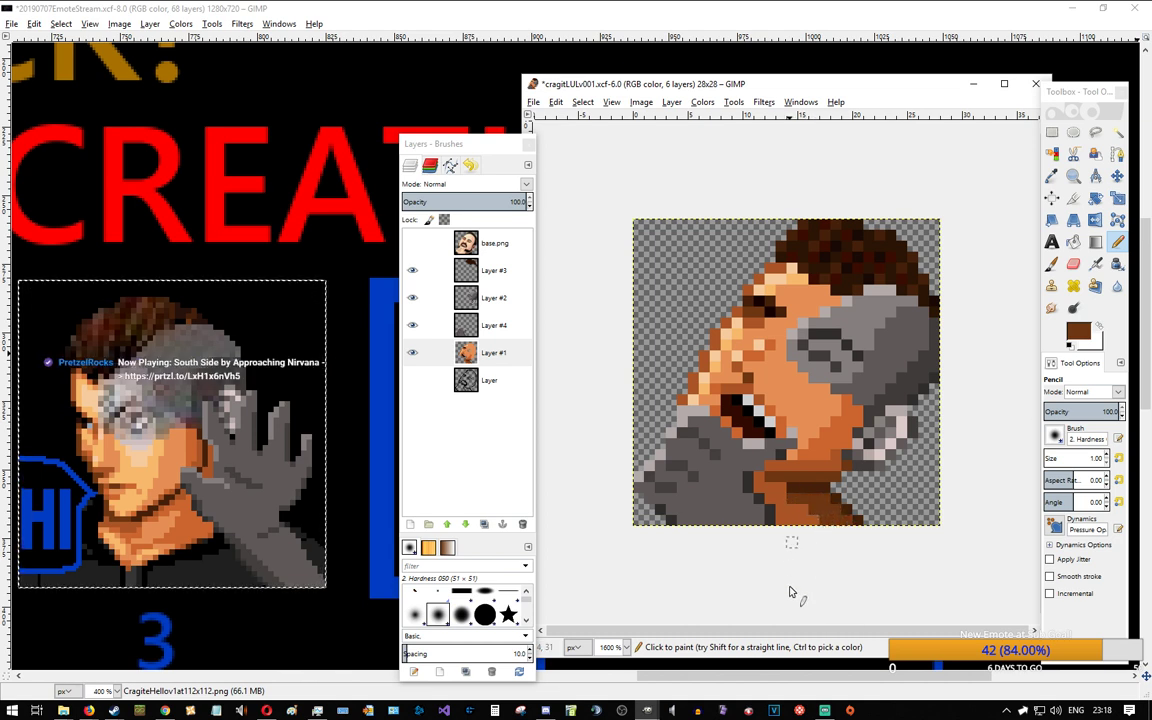
{"action": "left_click", "coordinate": [815, 486], "text": "ctrl"}
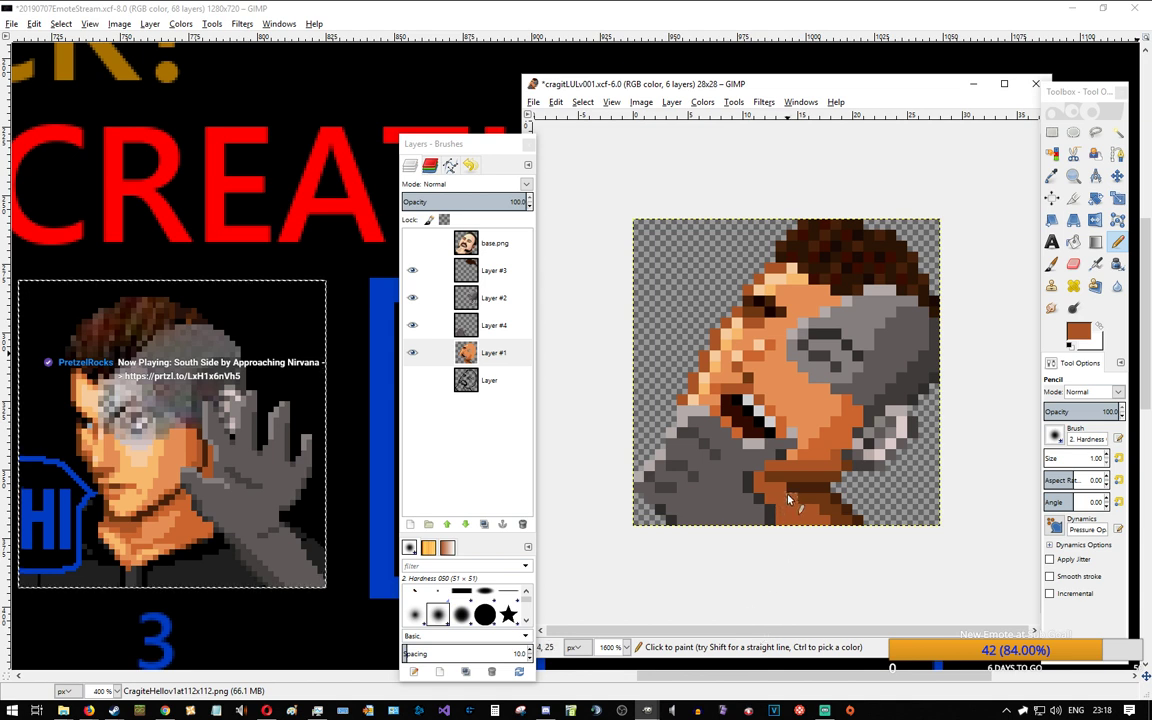
{"action": "left_click", "coordinate": [807, 473], "text": "ctrl"}
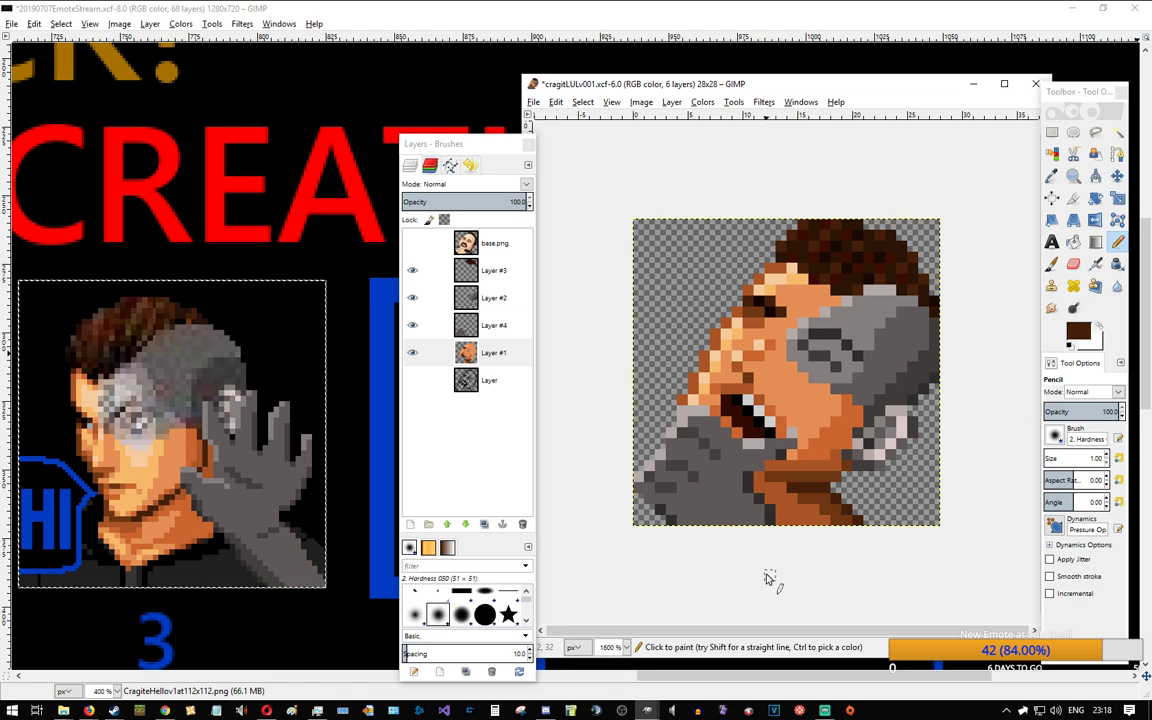
Step: Examine how the shaded neck and grey teeth read at small and large display sizes
{"action": "scroll", "coordinate": [771, 553], "scroll_direction": "up", "scroll_amount": 2}
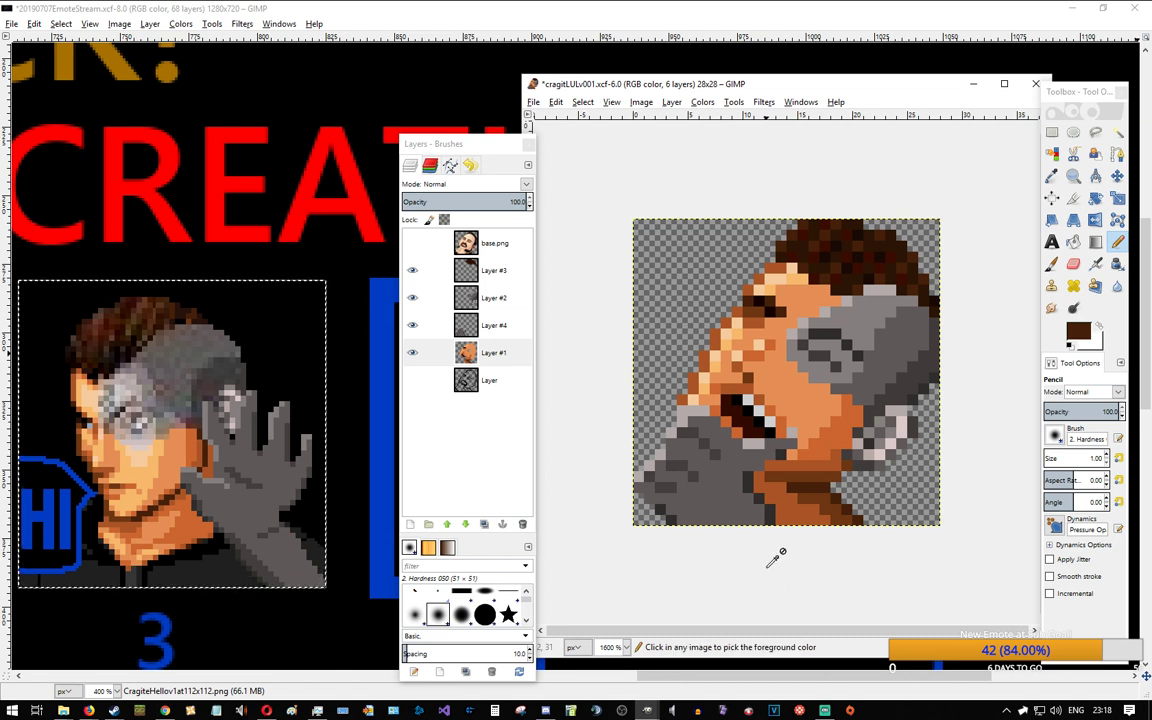
{"action": "scroll", "coordinate": [771, 553], "scroll_direction": "down", "scroll_amount": 5}
{"action": "scroll", "coordinate": [790, 500], "scroll_direction": "up", "scroll_amount": 3}
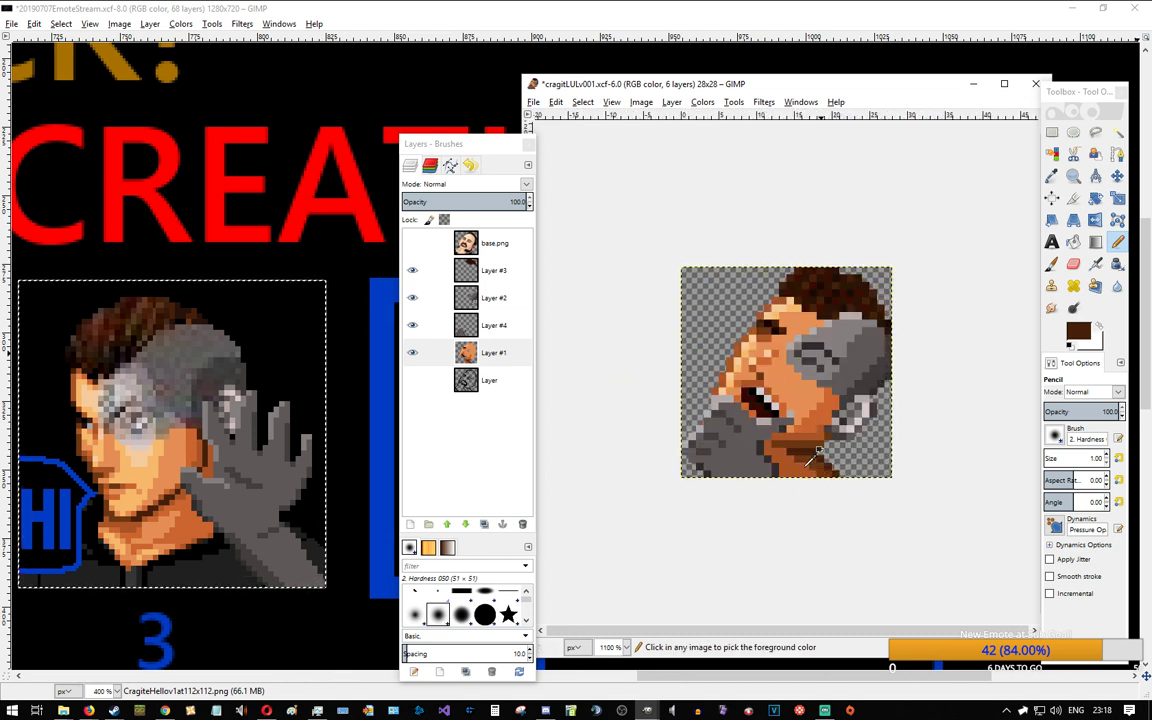
{"action": "scroll", "coordinate": [814, 459], "scroll_direction": "up", "scroll_amount": 2}
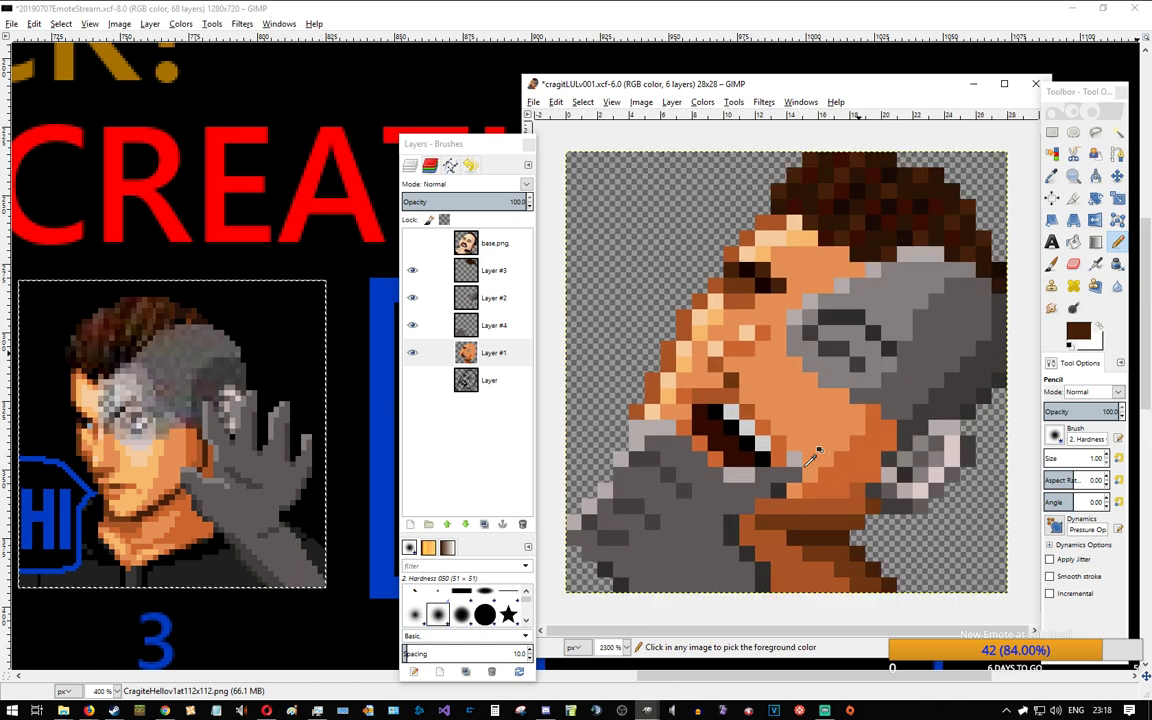
{"action": "scroll", "coordinate": [814, 452], "scroll_direction": "down", "scroll_amount": 2}
{"action": "scroll", "coordinate": [805, 320], "scroll_direction": "up", "scroll_amount": 4}
{"action": "scroll", "coordinate": [800, 275], "scroll_direction": "down", "scroll_amount": 2}
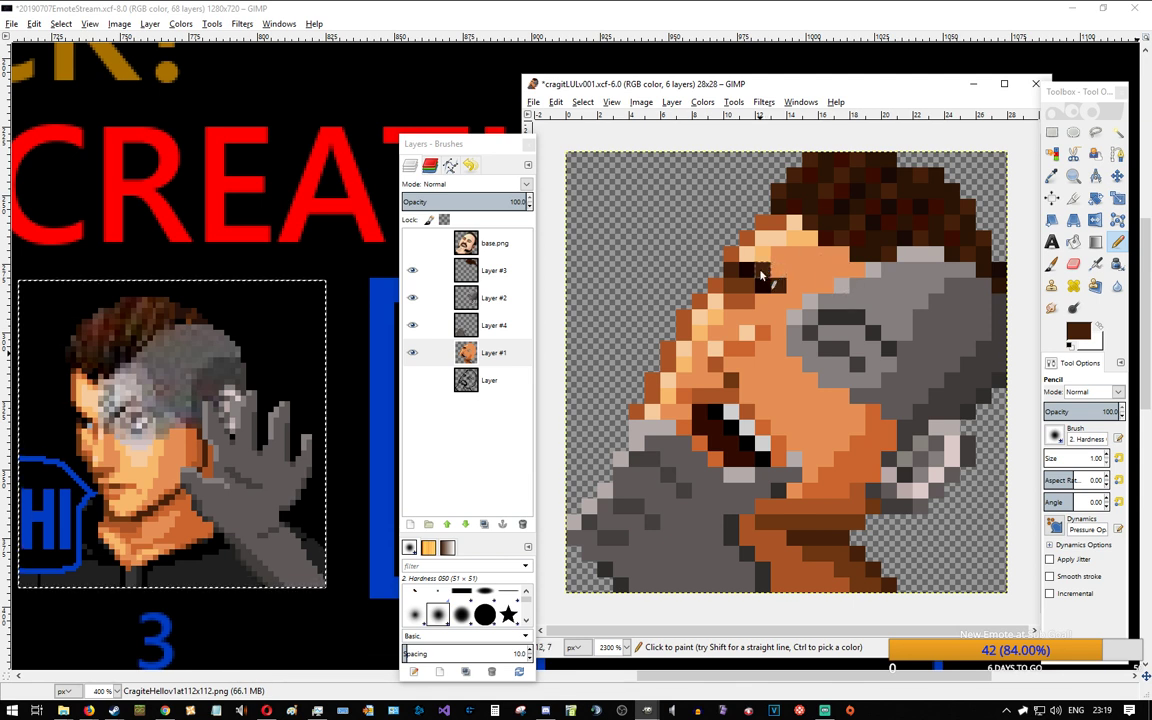
Step: Try recolouring the eyebrow pixels with the face's orange and the hair's dark brown on Layer #3, and undo the last change
{"action": "left_click", "coordinate": [844, 220], "text": "ctrl"}
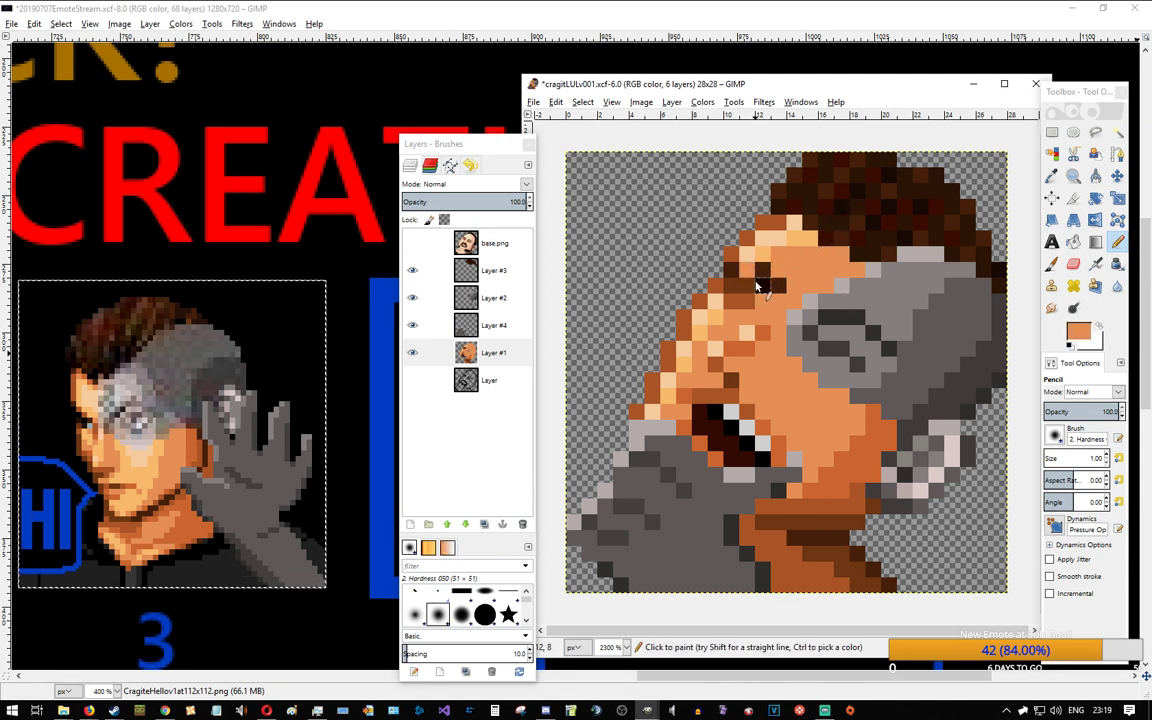
{"action": "left_click", "coordinate": [489, 272]}
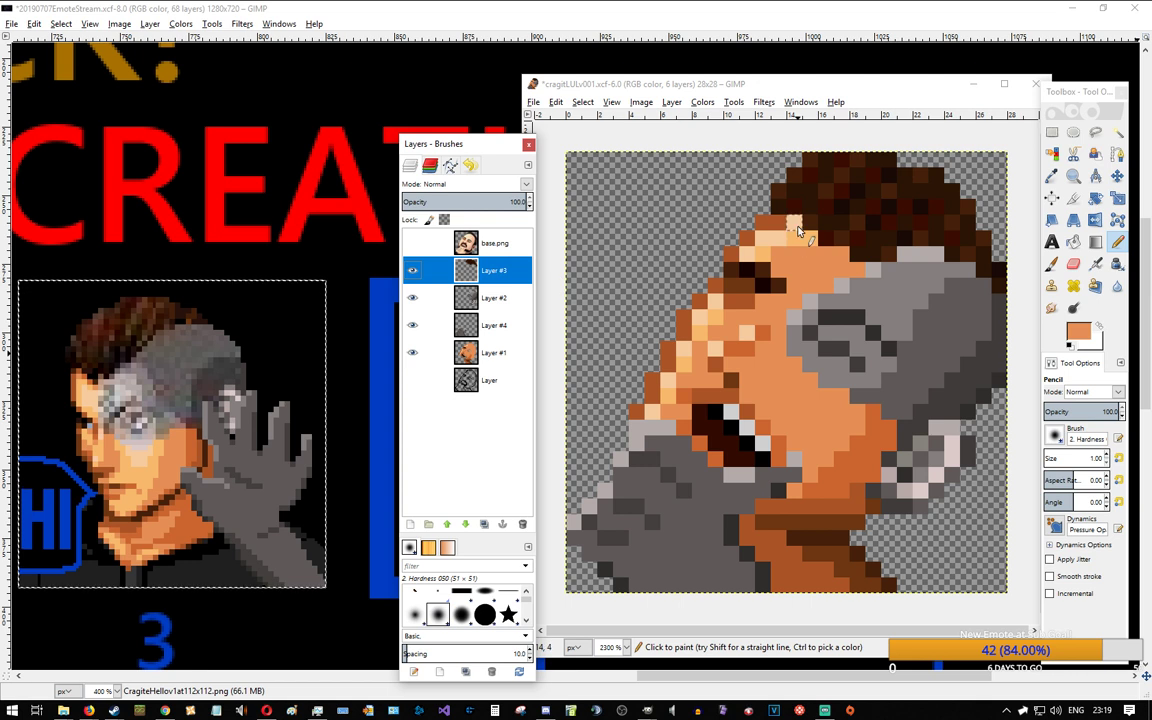
{"action": "left_click", "coordinate": [820, 196], "text": "ctrl"}
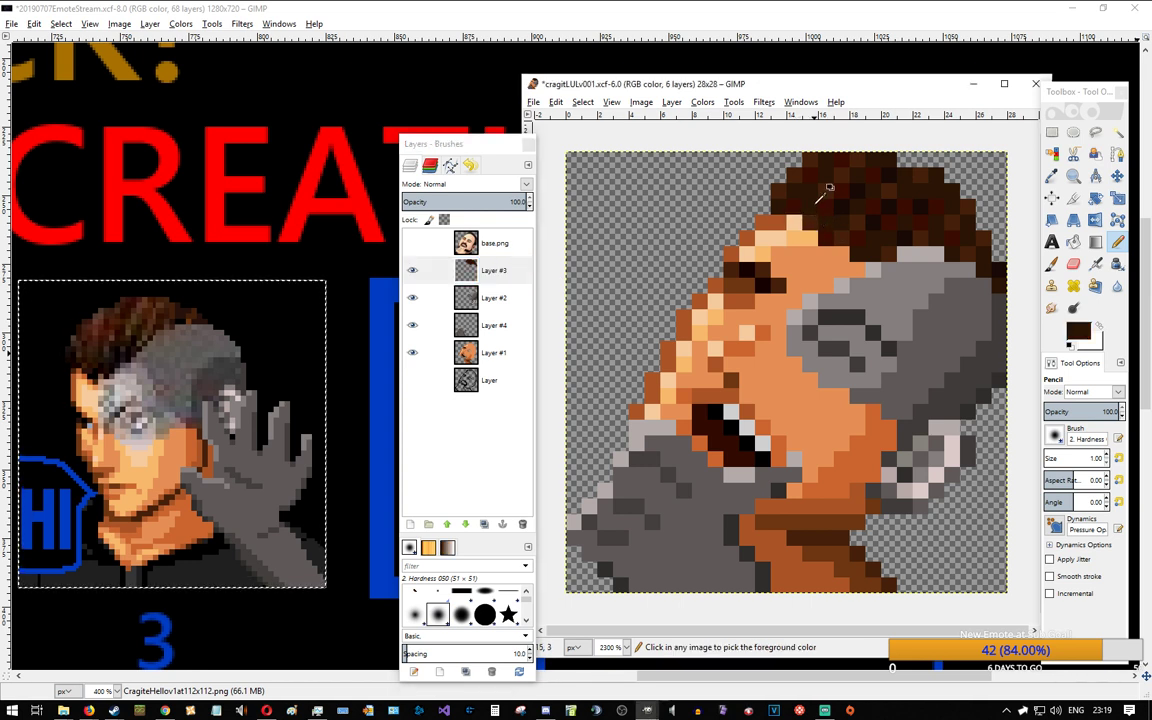
{"action": "key", "text": "ctrl+z"}
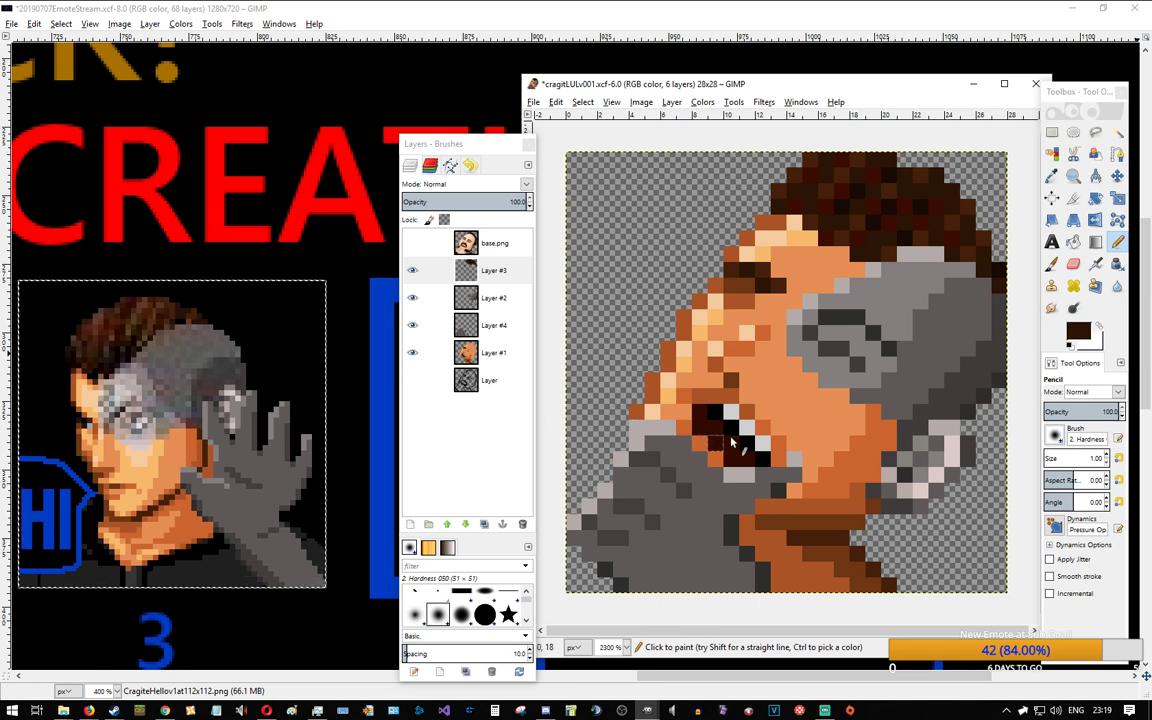
Step: Compare the whole emote with the base.png reference at small size by repeatedly showing and hiding that layer
{"action": "scroll", "coordinate": [645, 400], "scroll_direction": "down", "scroll_amount": 1}
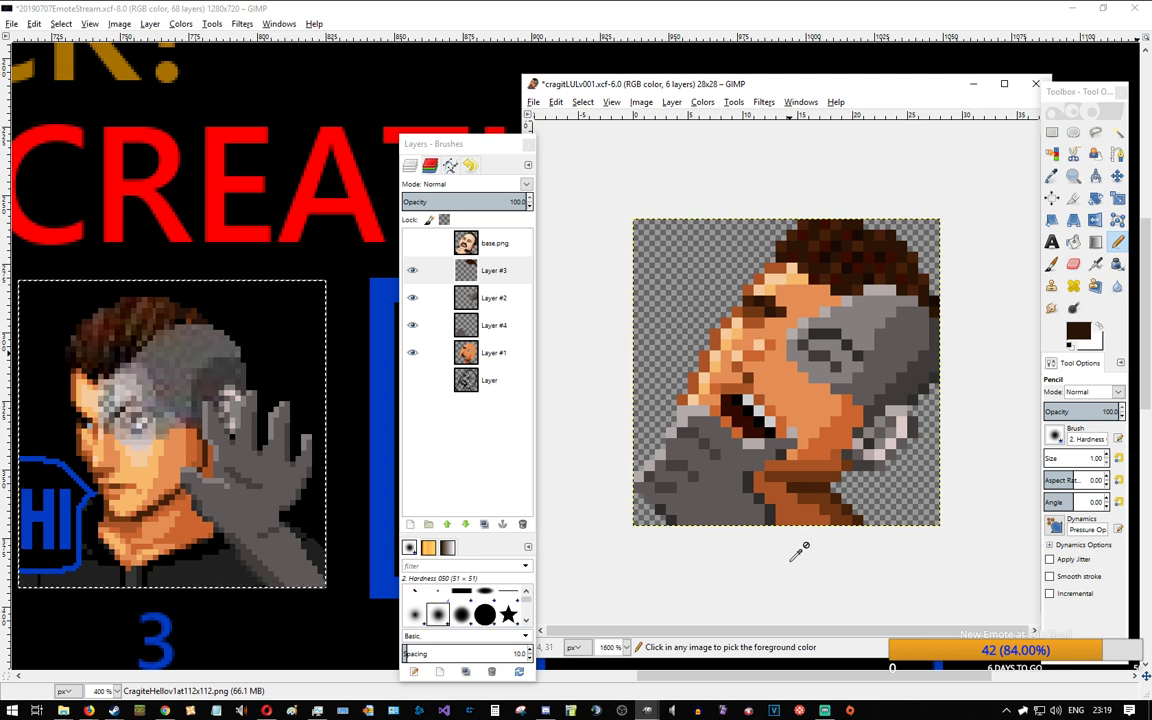
{"action": "scroll", "coordinate": [797, 550], "scroll_direction": "down", "scroll_amount": 5}
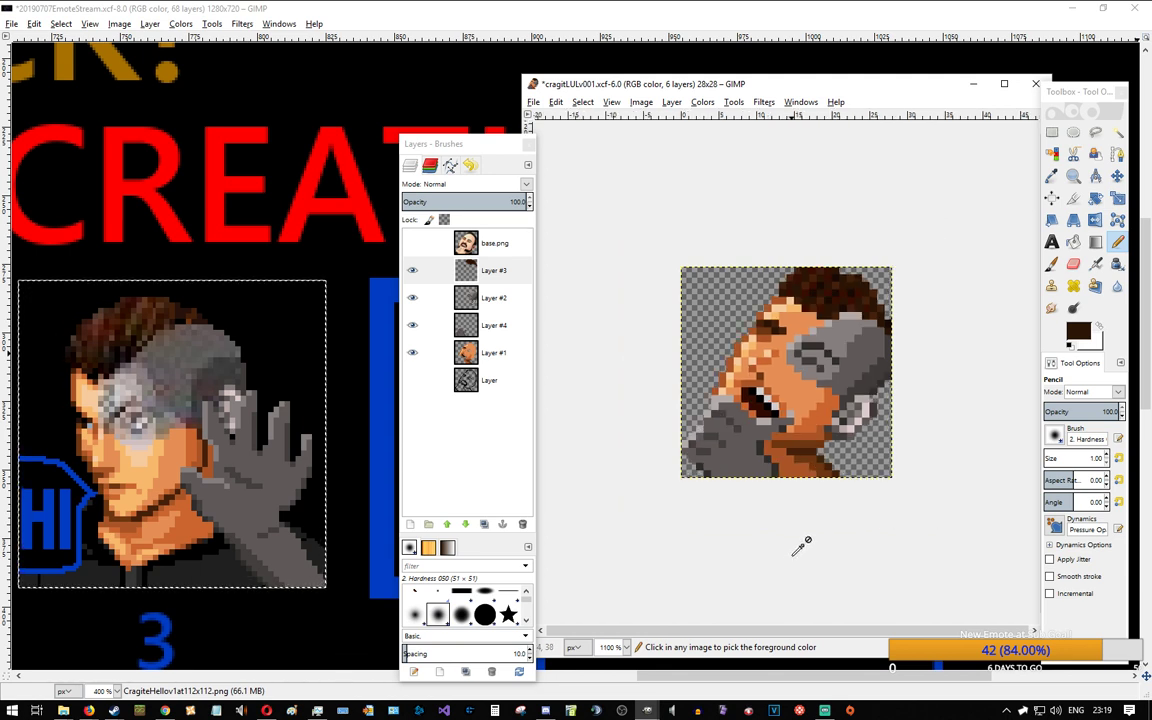
{"action": "scroll", "coordinate": [797, 550], "scroll_direction": "up", "scroll_amount": 5}
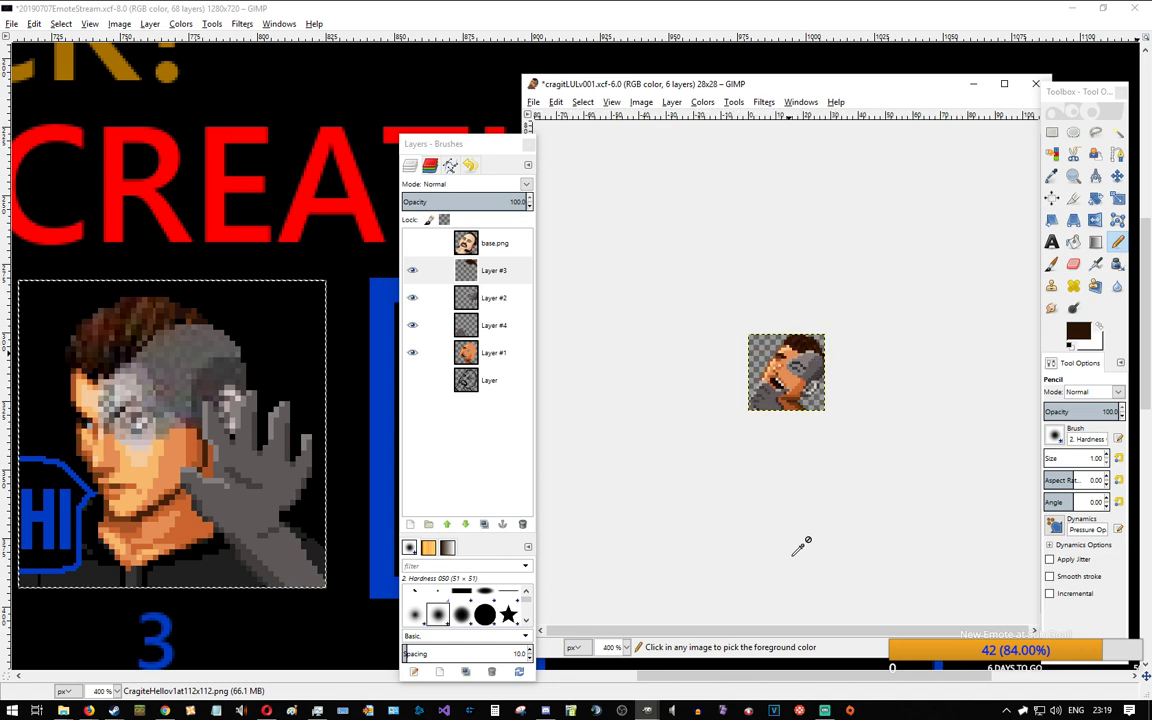
{"action": "scroll", "coordinate": [800, 546], "scroll_direction": "up", "scroll_amount": 1}
{"action": "scroll", "coordinate": [800, 546], "scroll_direction": "down", "scroll_amount": 3}
{"action": "scroll", "coordinate": [800, 546], "scroll_direction": "up", "scroll_amount": 1}
{"action": "left_click", "coordinate": [418, 242]}
{"action": "left_click", "coordinate": [417, 244]}
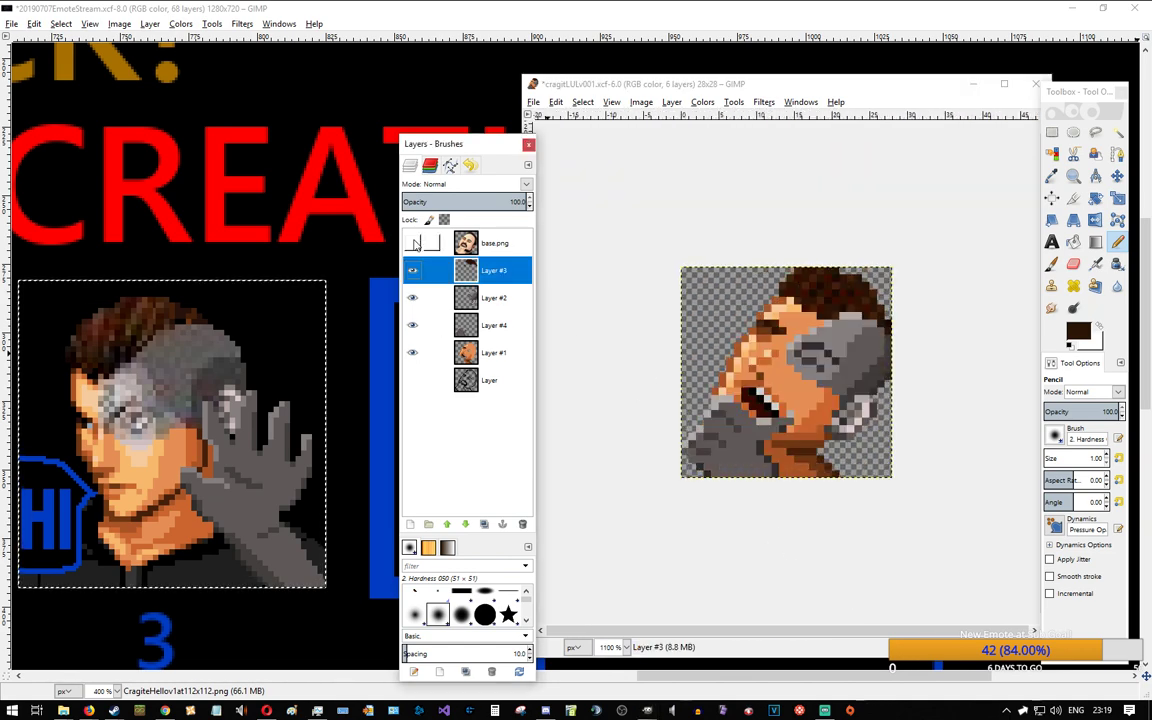
{"action": "left_click", "coordinate": [414, 243]}
{"action": "left_click", "coordinate": [414, 243]}
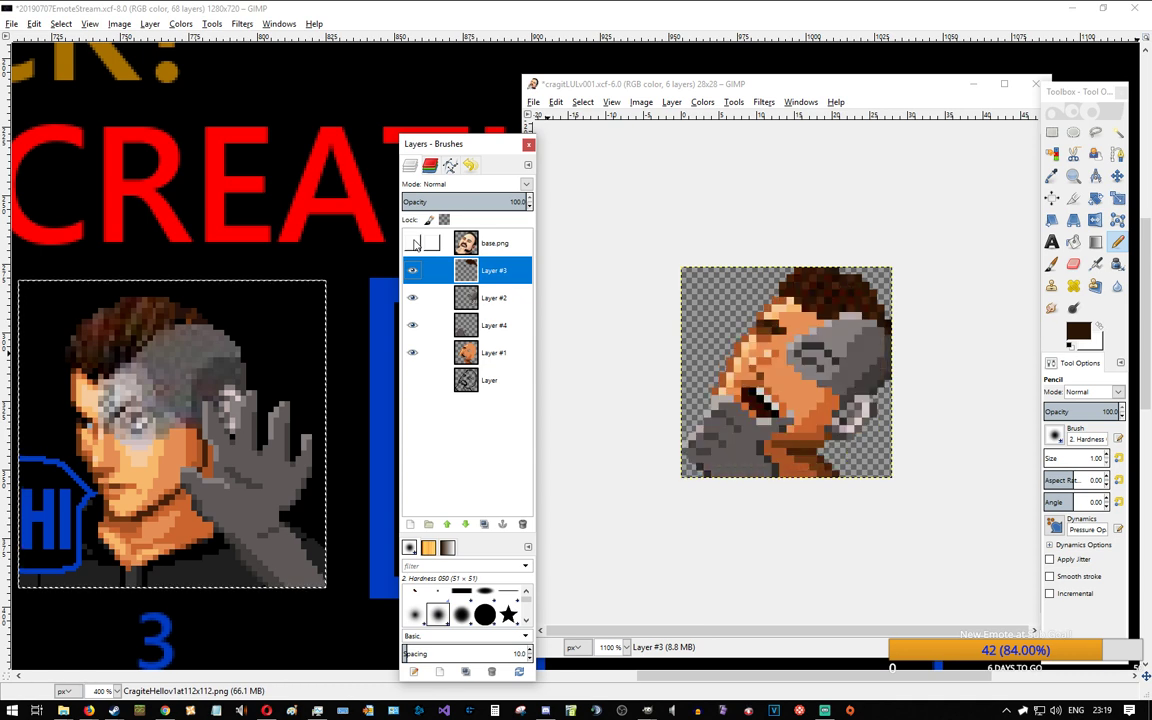
{"action": "left_click", "coordinate": [414, 244]}
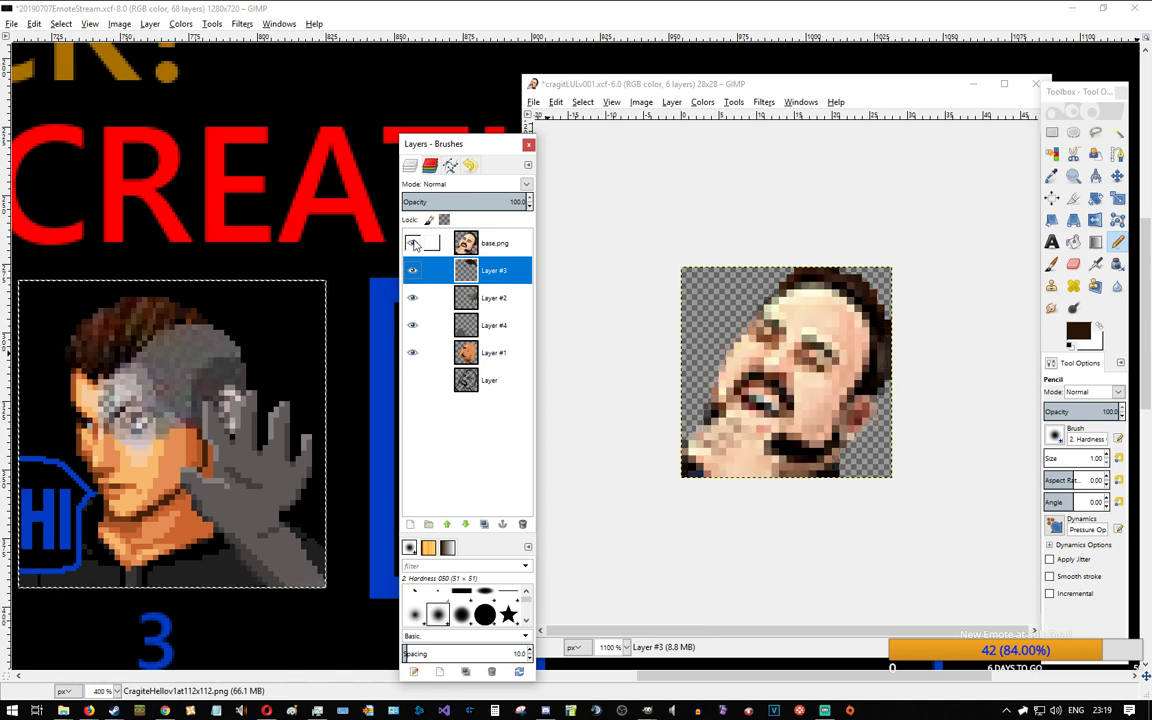
{"action": "left_click", "coordinate": [414, 243]}
{"action": "scroll", "coordinate": [716, 384], "scroll_direction": "up", "scroll_amount": 2}
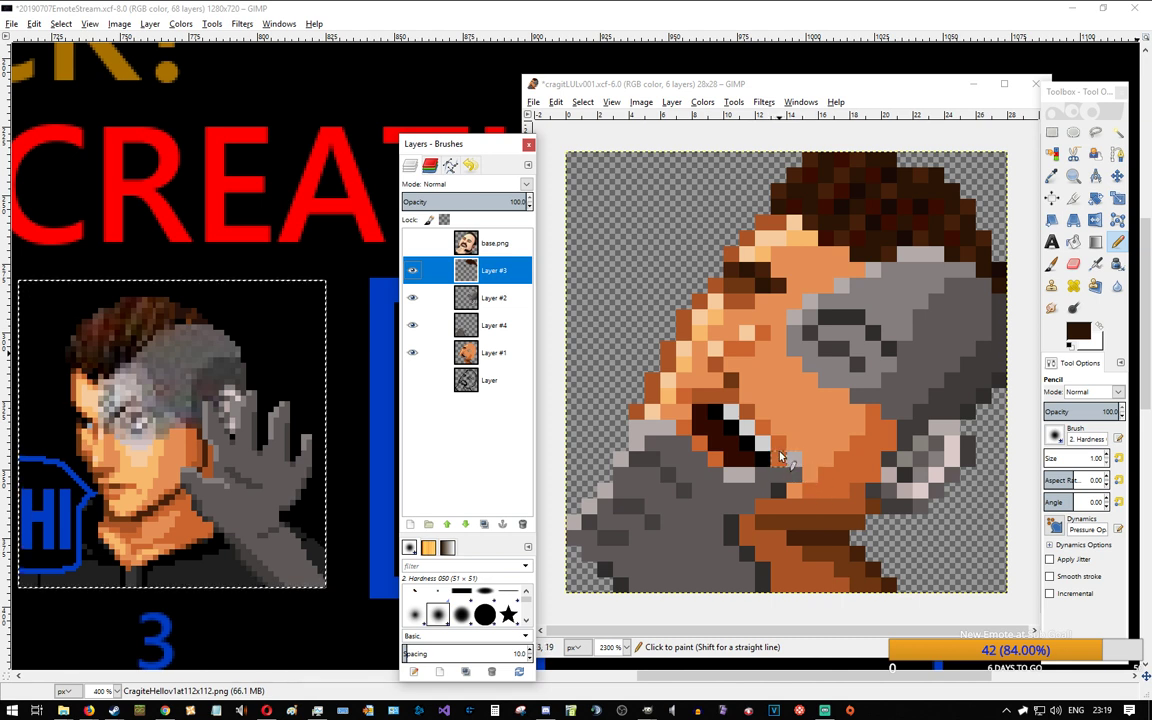
Step: Clear the stray light-grey pixel beside the lower mouth corner from Layer #4 using a rectangular selection
{"action": "left_click", "coordinate": [787, 436], "text": "ctrl"}
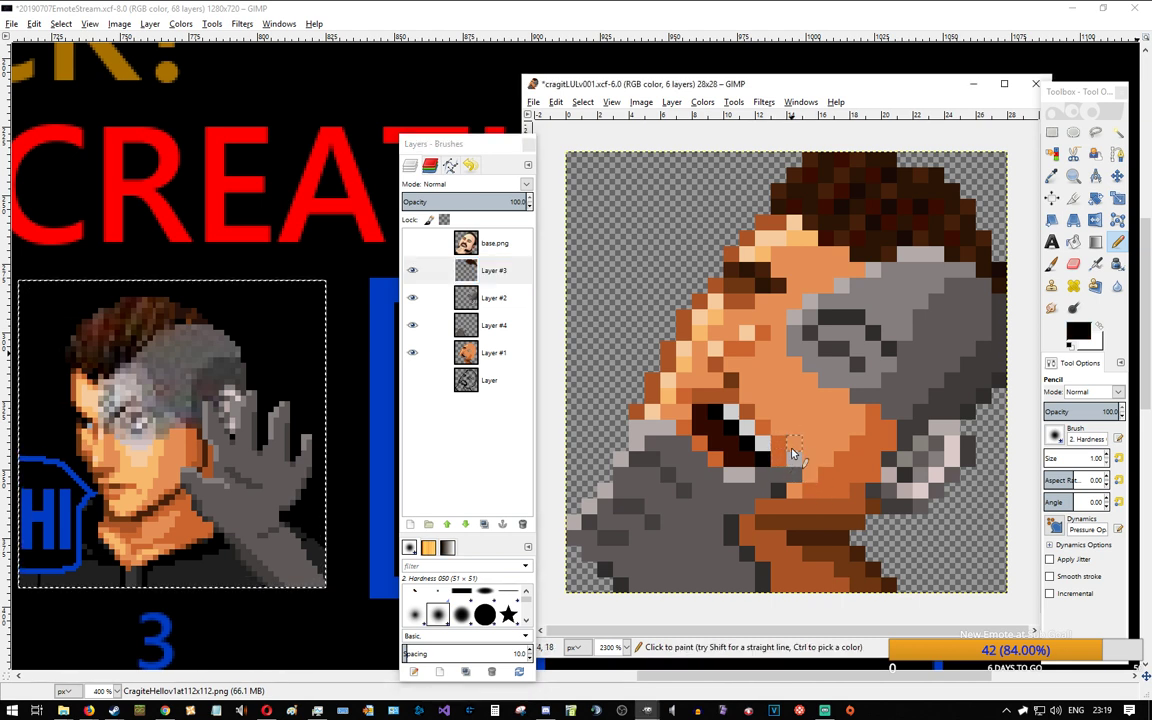
{"action": "key", "text": "Page_Down"}
{"action": "key", "text": "Page_Down"}
{"action": "key", "text": "Page_Down"}
{"action": "left_click", "coordinate": [788, 460], "text": "ctrl"}
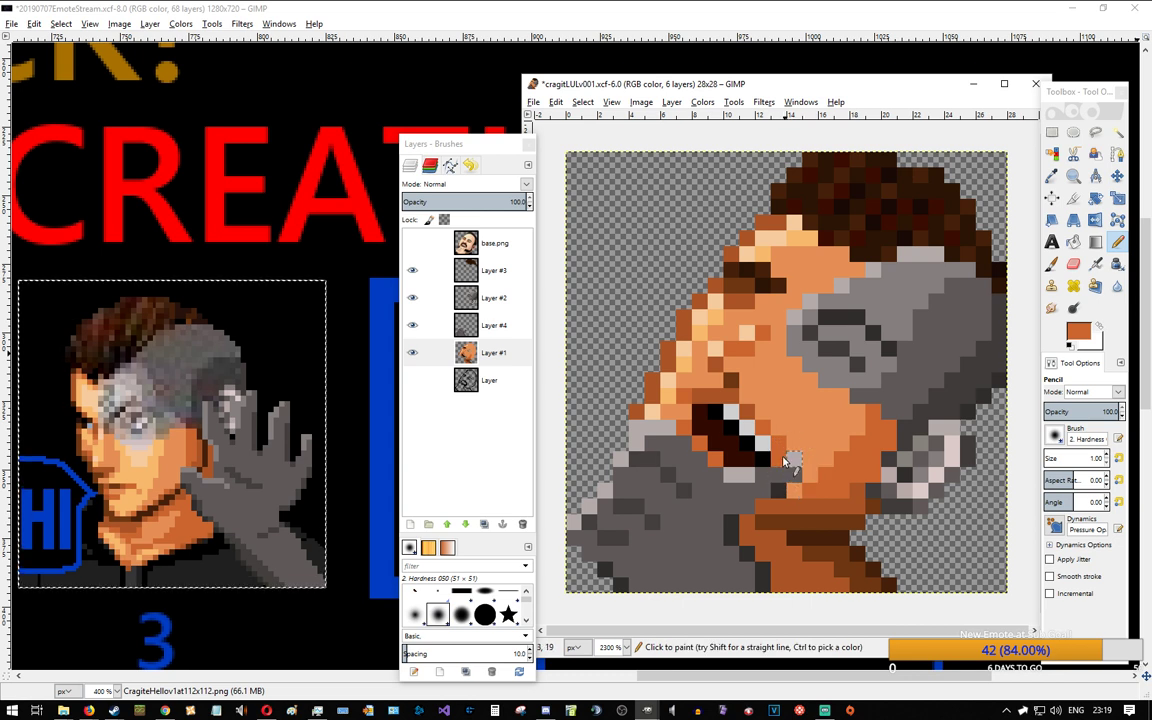
{"action": "left_click", "coordinate": [500, 326]}
{"action": "left_click", "coordinate": [1051, 132]}
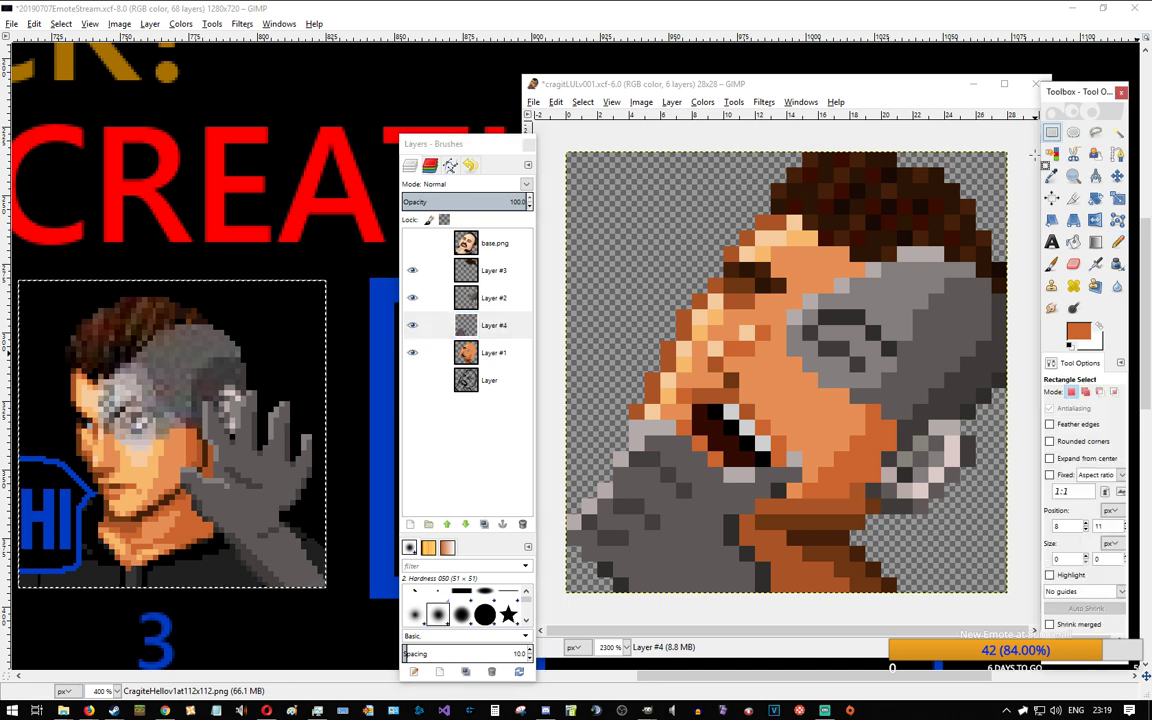
{"action": "left_click_drag", "start_coordinate": [797, 461], "coordinate": [789, 466]}
{"action": "key", "text": "Delete"}
{"action": "left_click", "coordinate": [839, 452]}
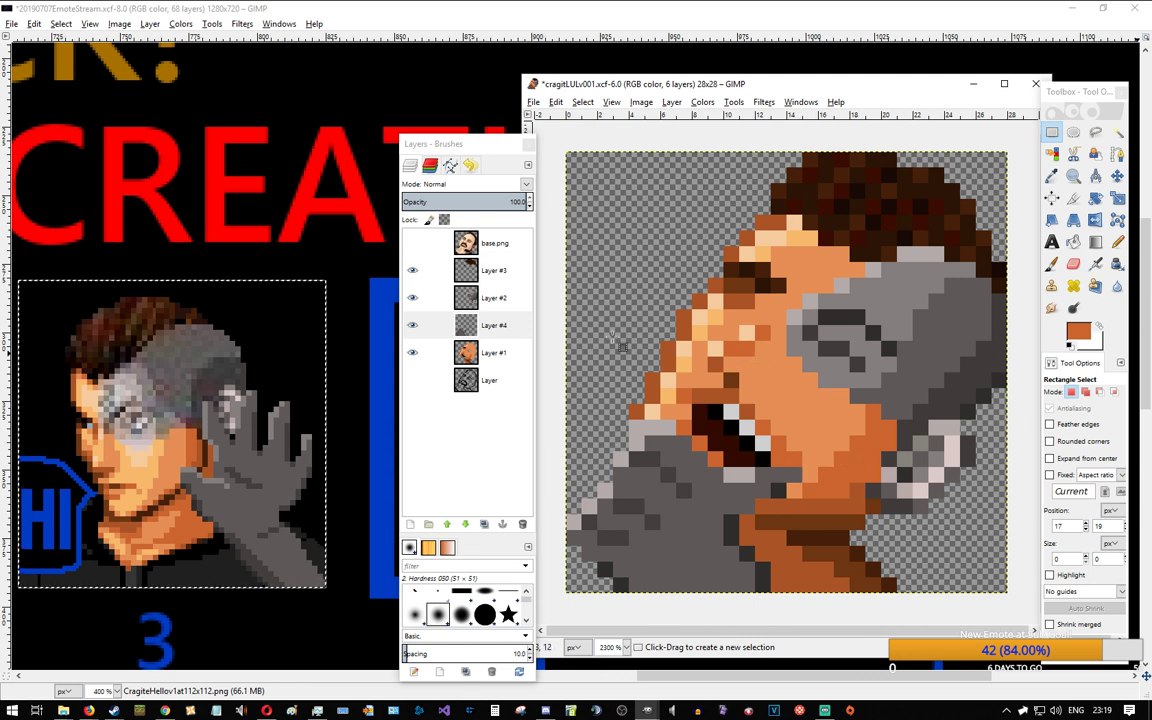
Step: Extend the lower mouth corner on Layer #1 by one black pixel with the Pencil, using the black from inside the mouth
{"action": "left_click", "coordinate": [508, 352]}
{"action": "left_click", "coordinate": [798, 452]}
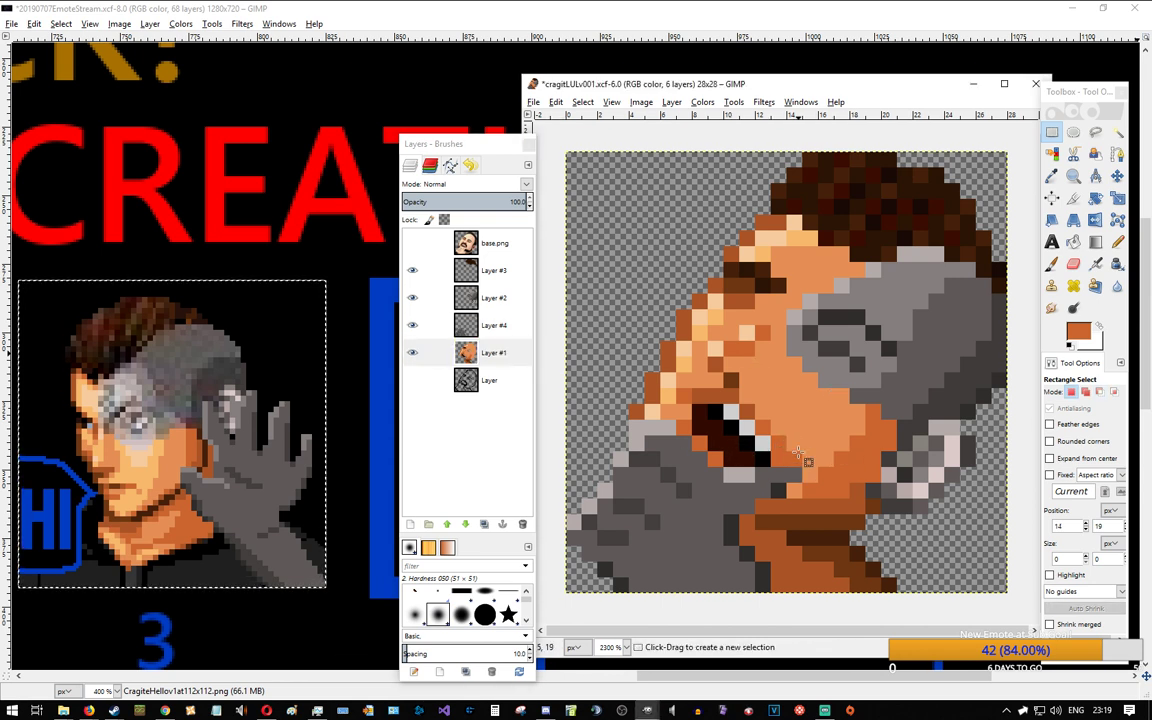
{"action": "key", "text": "n"}
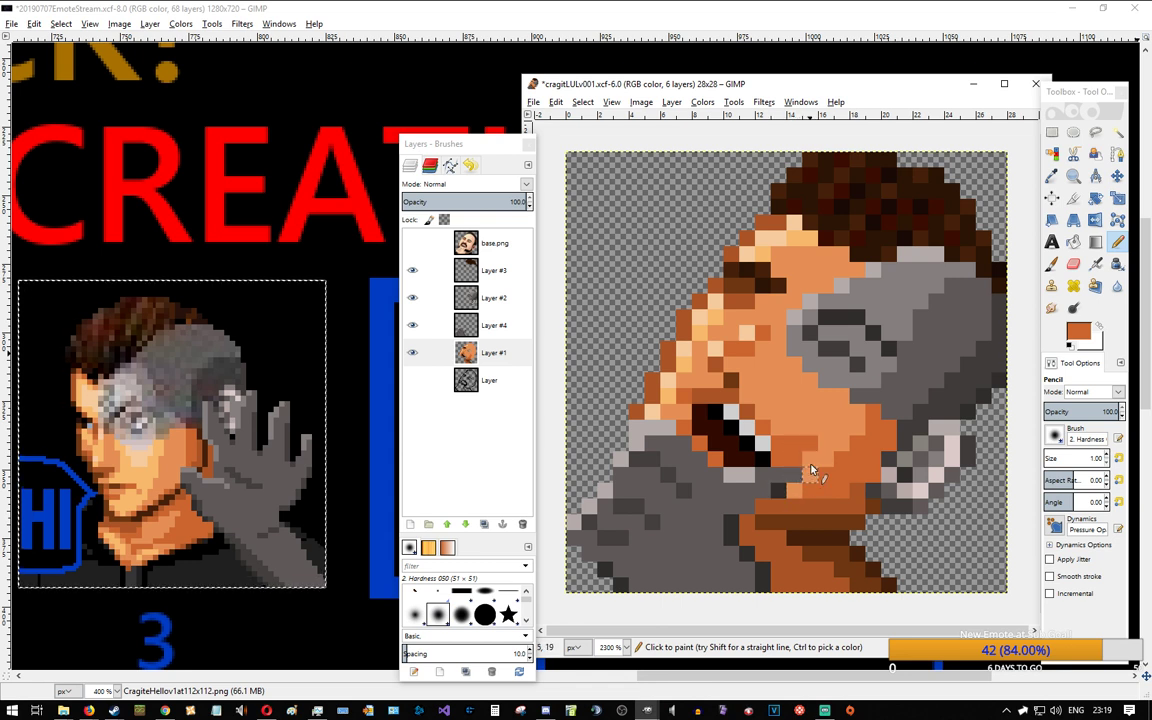
{"action": "left_click", "coordinate": [772, 456], "text": "ctrl"}
{"action": "left_click", "coordinate": [778, 458]}
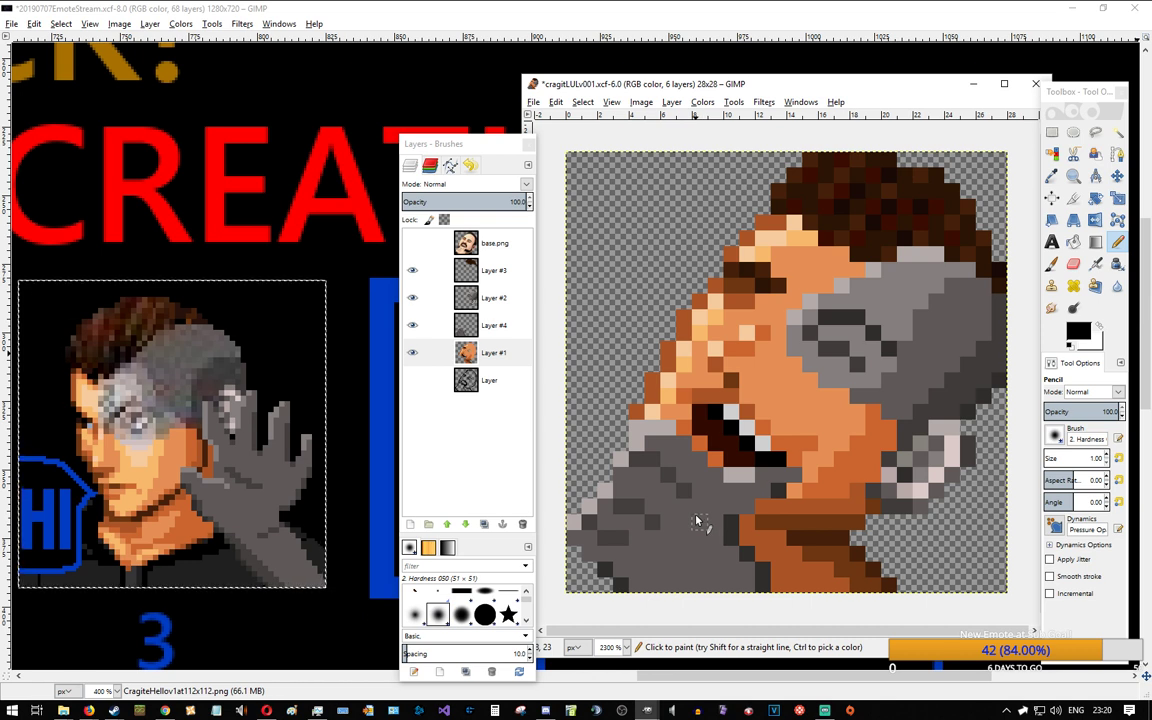
Step: Compare the extended mouth corner with the reference by repeatedly showing and hiding the base.png layer
{"action": "left_click", "coordinate": [413, 245]}
{"action": "left_click", "coordinate": [413, 245]}
{"action": "left_click", "coordinate": [413, 245]}
{"action": "left_click", "coordinate": [413, 246]}
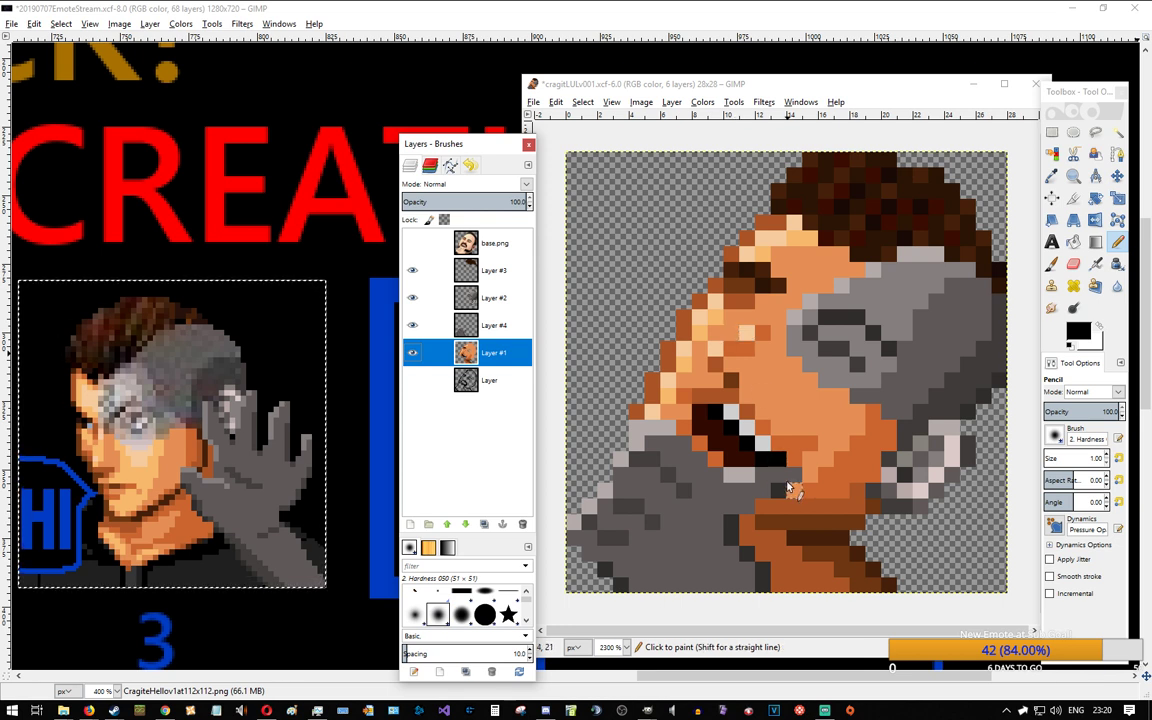
Step: Try adding a light-grey tooth pixel at the upper end of the teeth and check it at reduced size
{"action": "left_click", "coordinate": [765, 440], "text": "ctrl"}
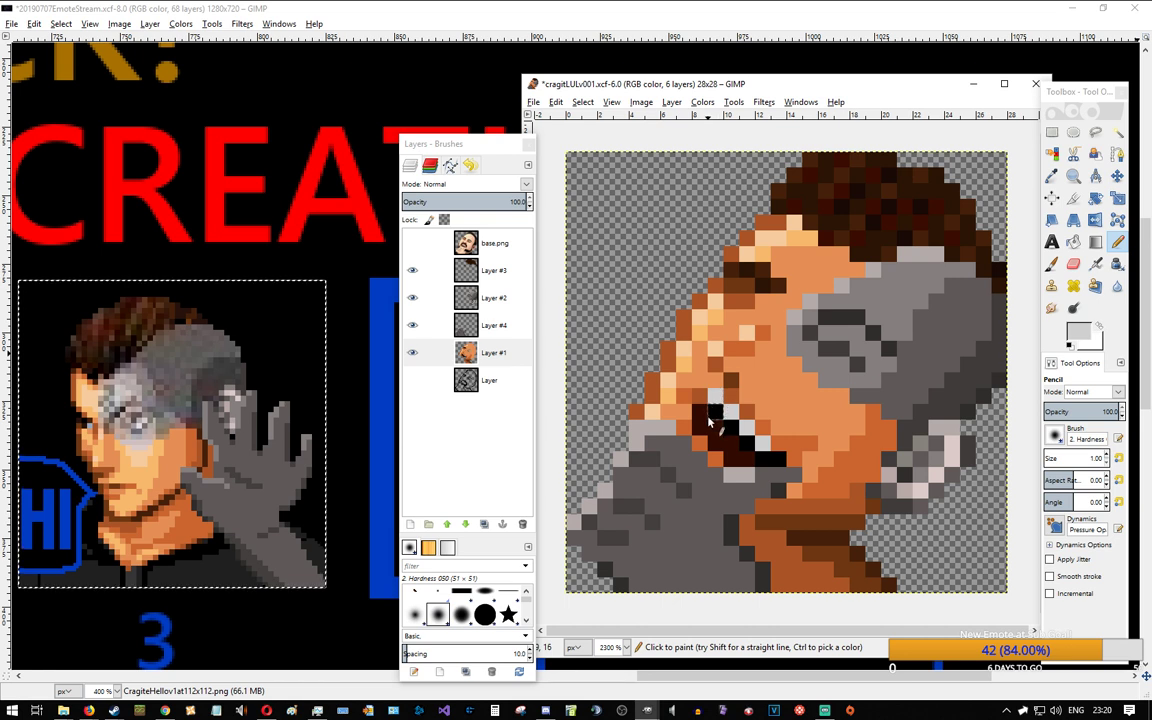
{"action": "left_click", "coordinate": [735, 383], "text": "ctrl"}
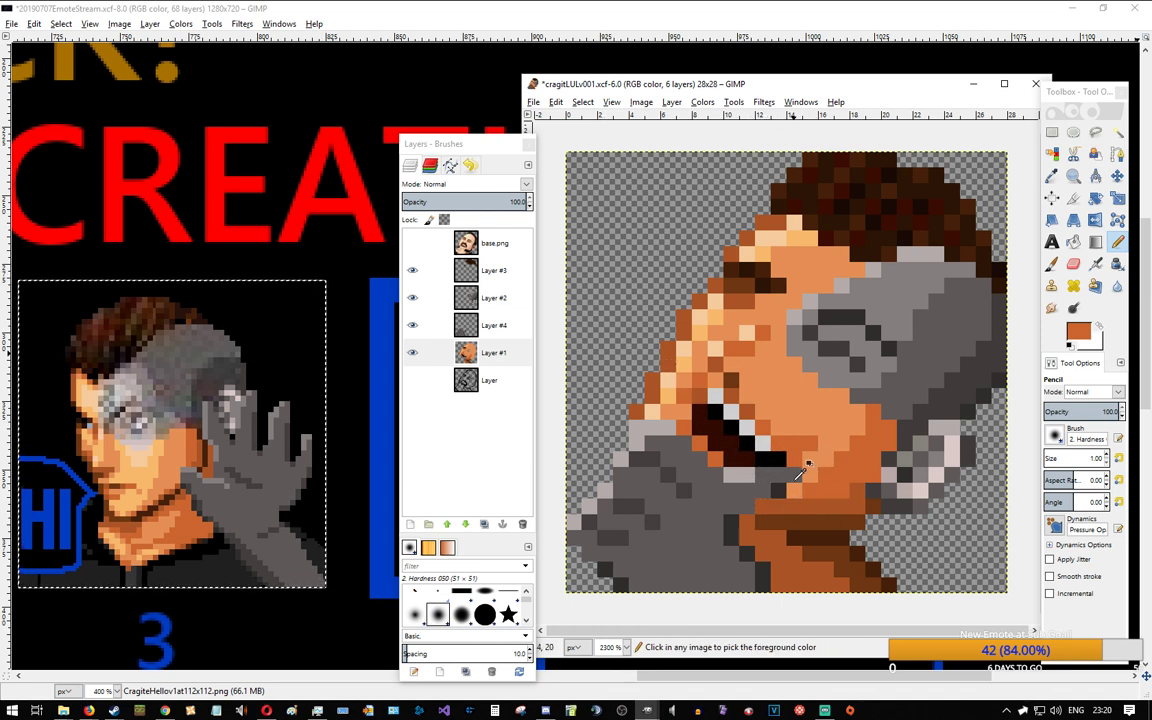
{"action": "scroll", "coordinate": [806, 468], "scroll_direction": "down", "scroll_amount": 4}
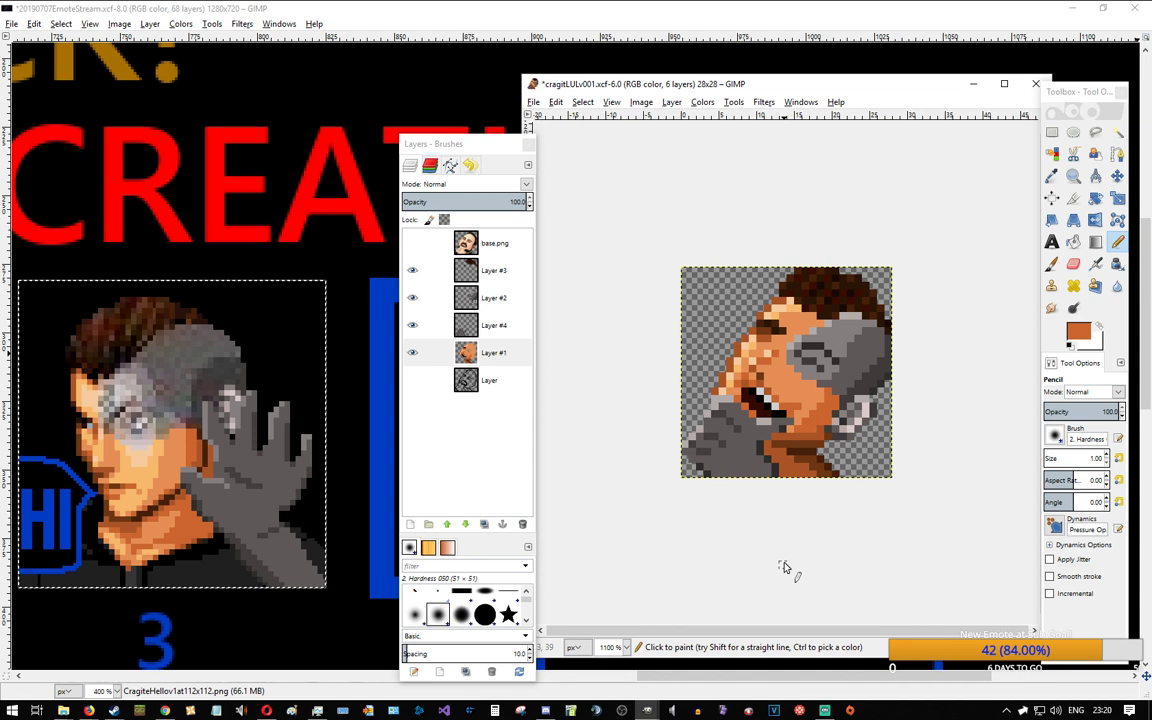
{"action": "key", "text": "ctrl"}
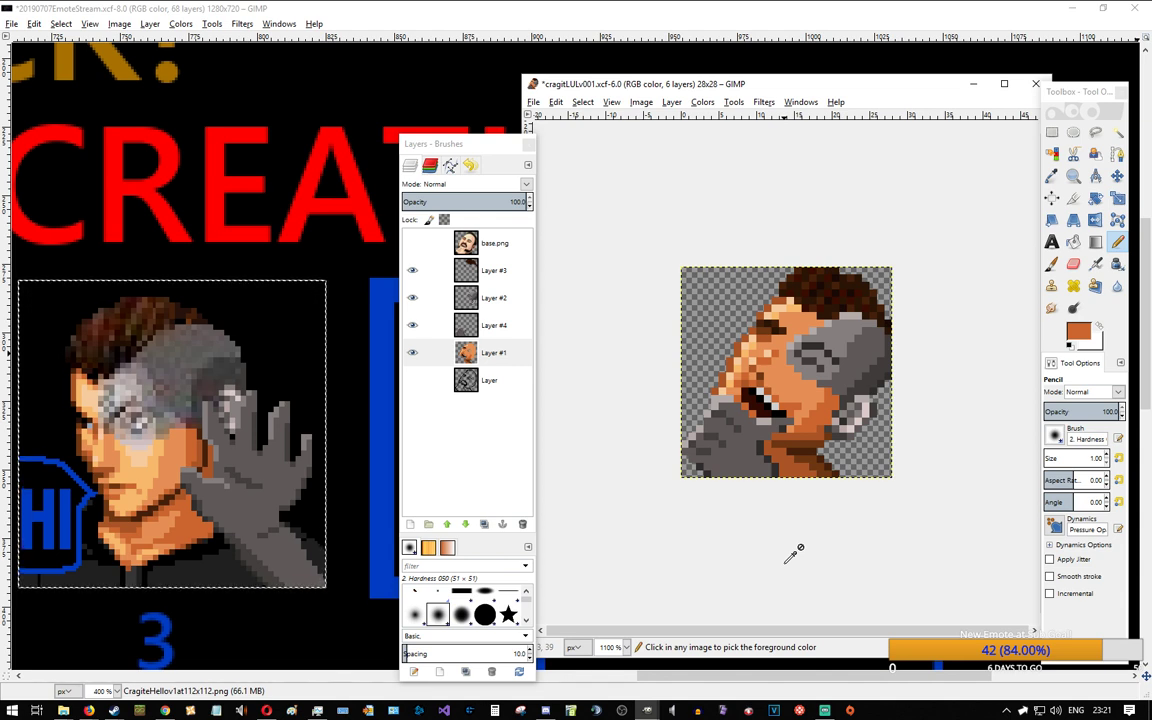
{"action": "scroll", "coordinate": [715, 340], "scroll_direction": "up", "scroll_amount": 2}
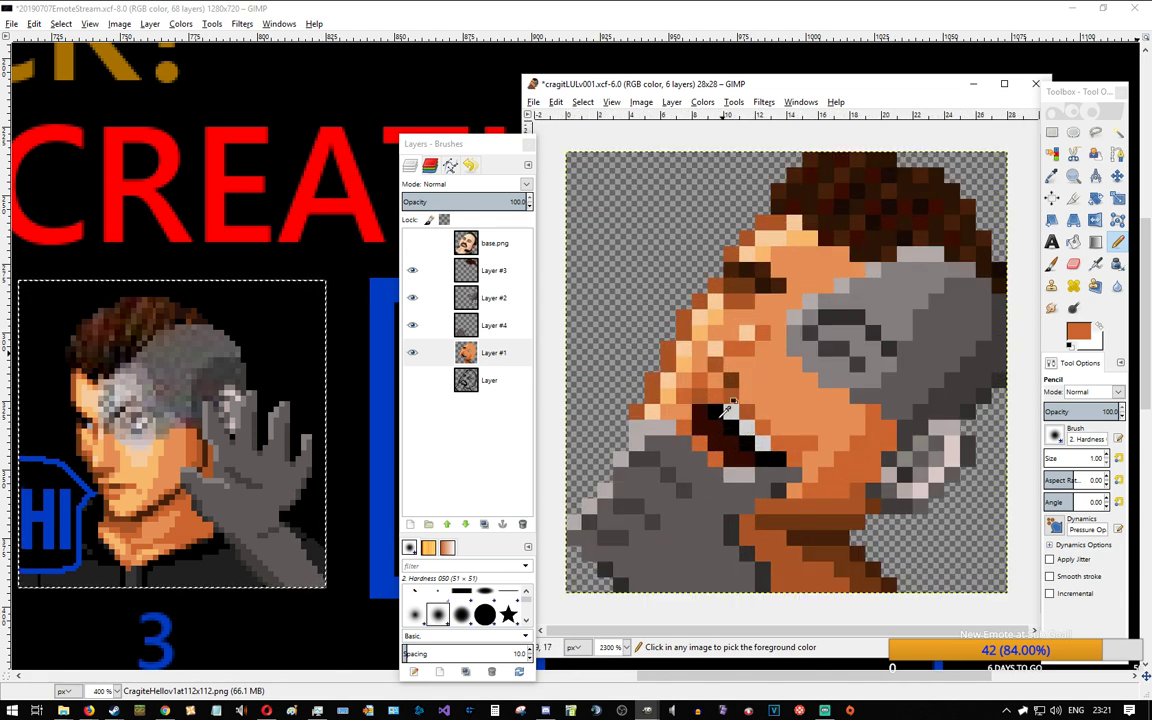
Step: Try orange and brown skin shades on the lip pixel just above the mouth's upper corner
{"action": "left_click", "coordinate": [702, 391], "text": "ctrl"}
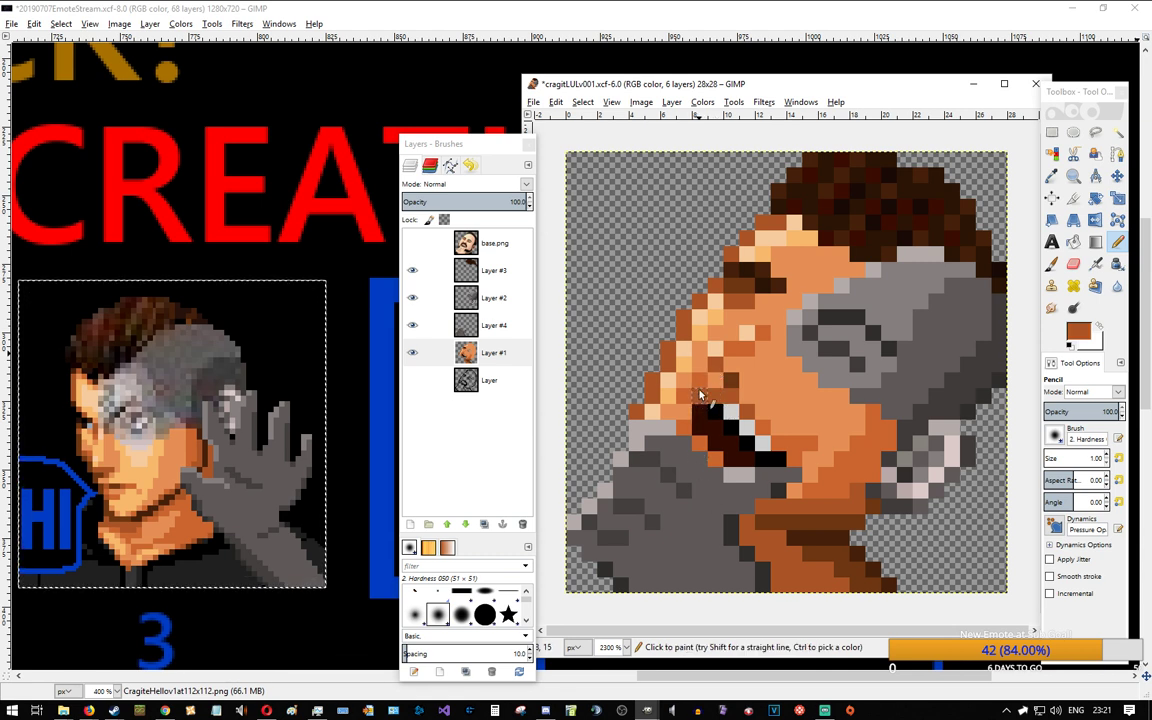
{"action": "left_click", "coordinate": [698, 385], "text": "ctrl"}
{"action": "left_click", "coordinate": [700, 396]}
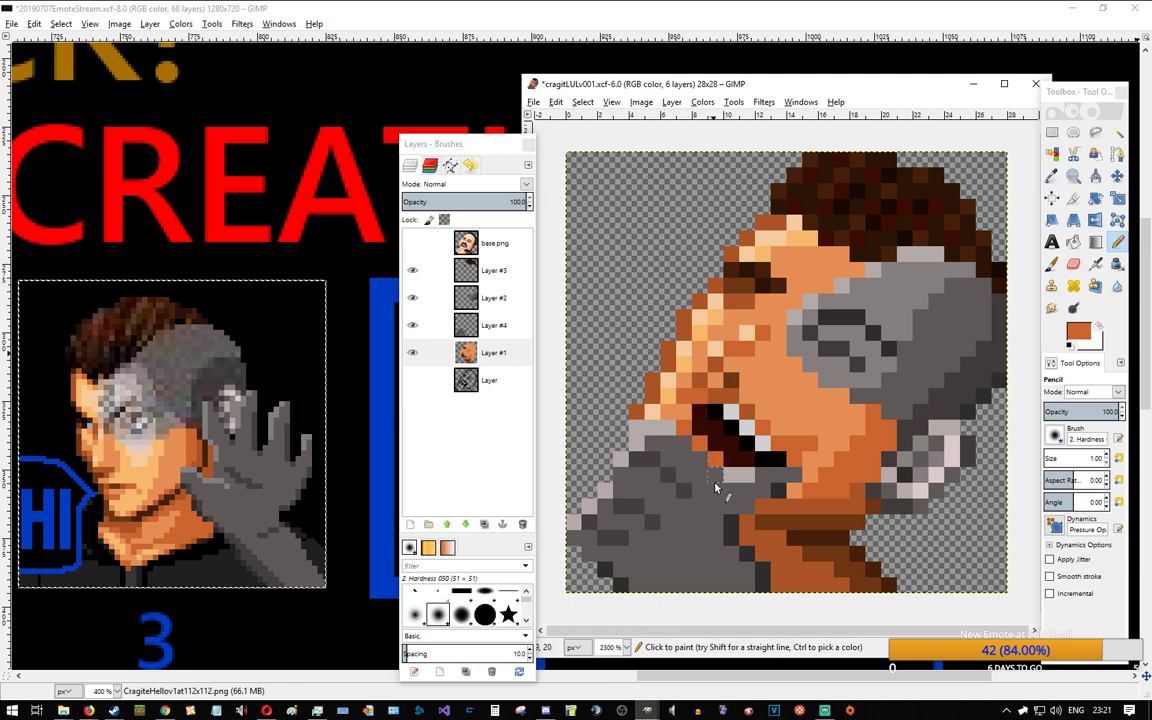
{"action": "left_click", "coordinate": [732, 385]}
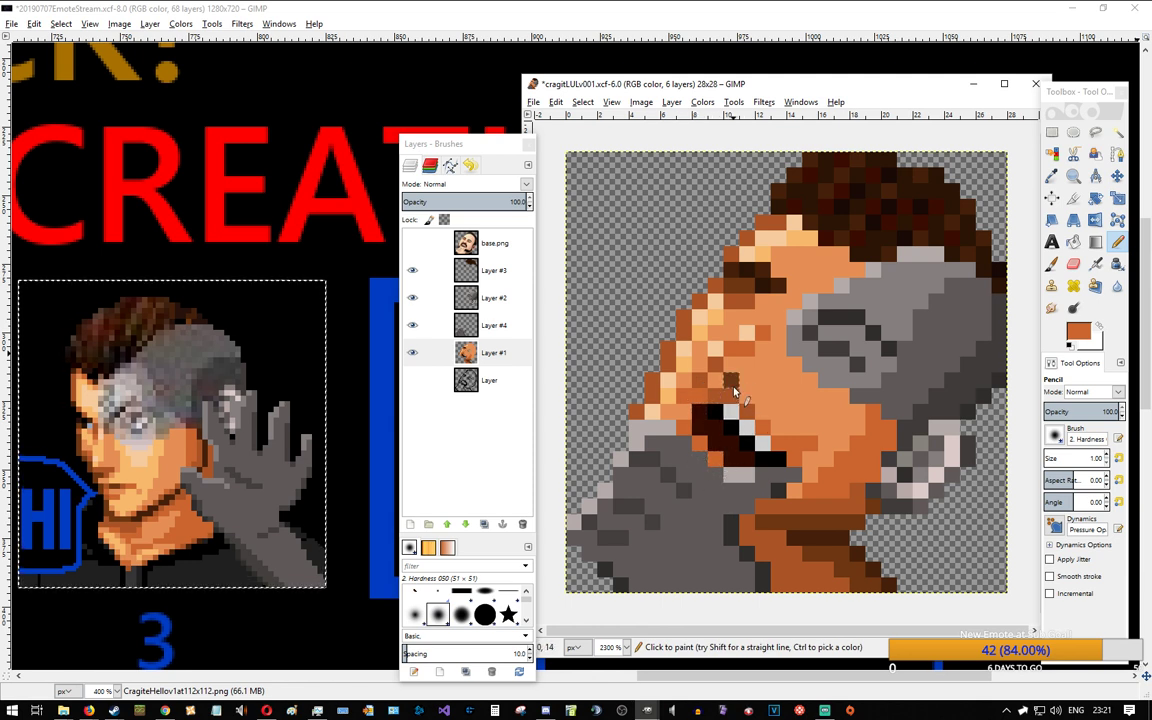
{"action": "left_click", "coordinate": [731, 380], "text": "ctrl"}
{"action": "left_click", "coordinate": [700, 408]}
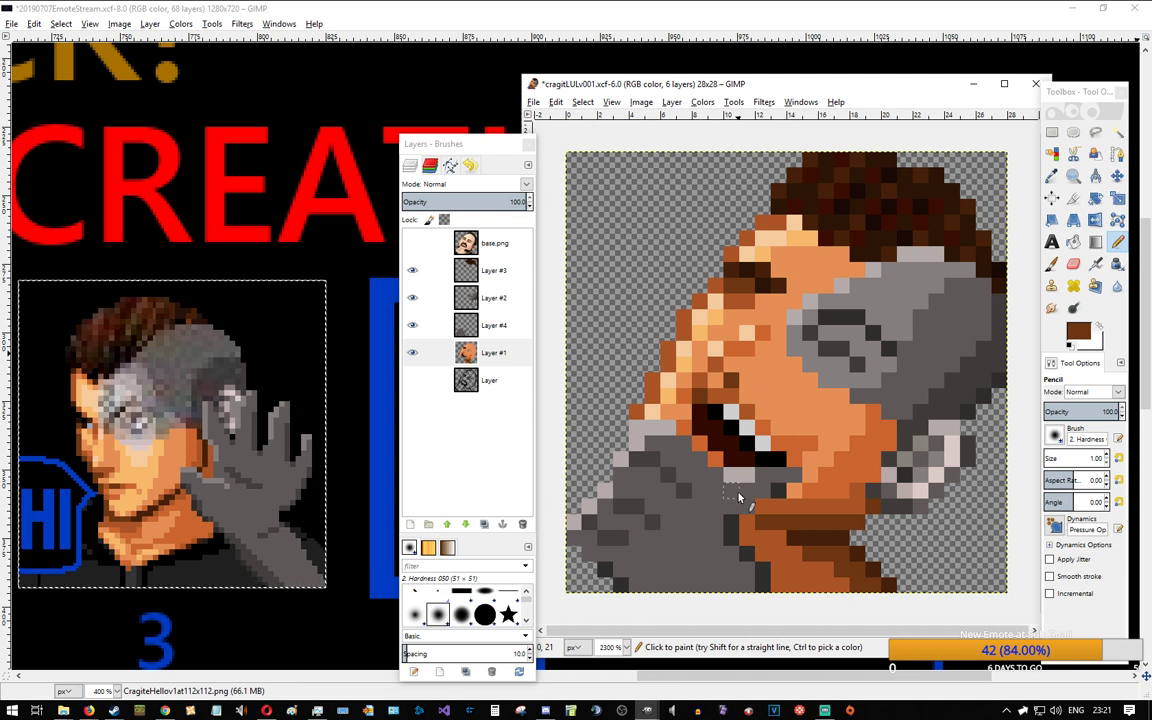
{"action": "left_click", "coordinate": [731, 460]}
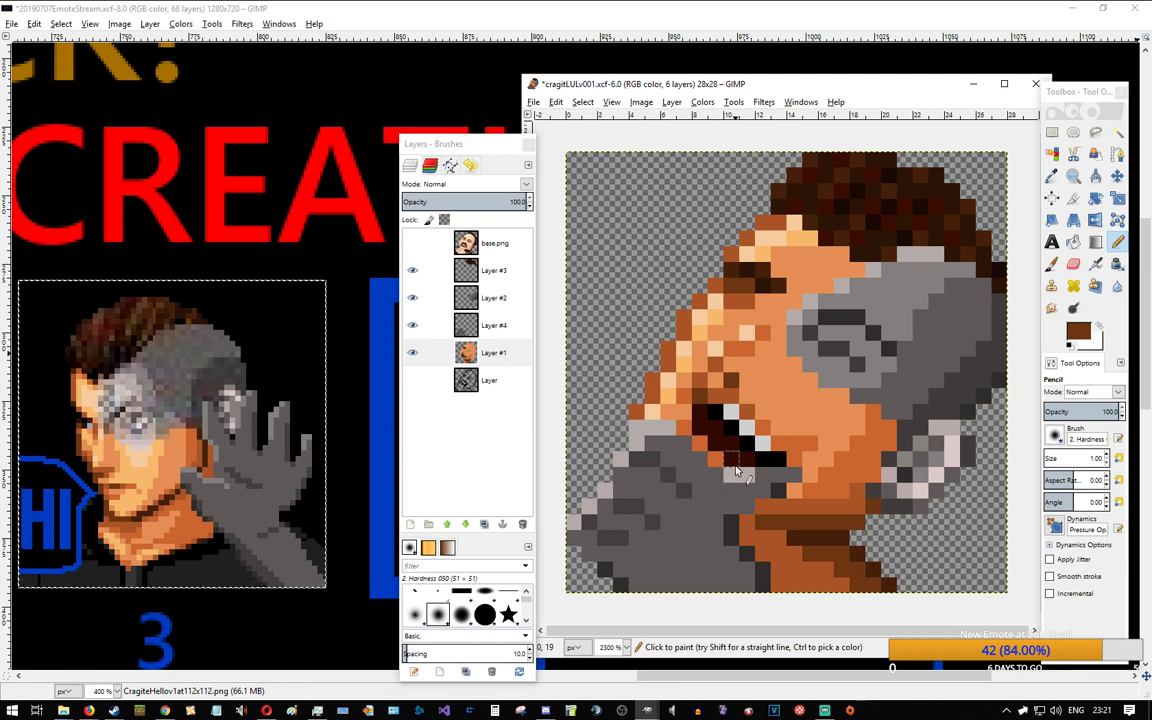
Step: Paint the mouth's upper corner pixel black and use the lip's brown for the pixel beside it
{"action": "left_click", "coordinate": [719, 409], "text": "ctrl"}
{"action": "left_click", "coordinate": [702, 397]}
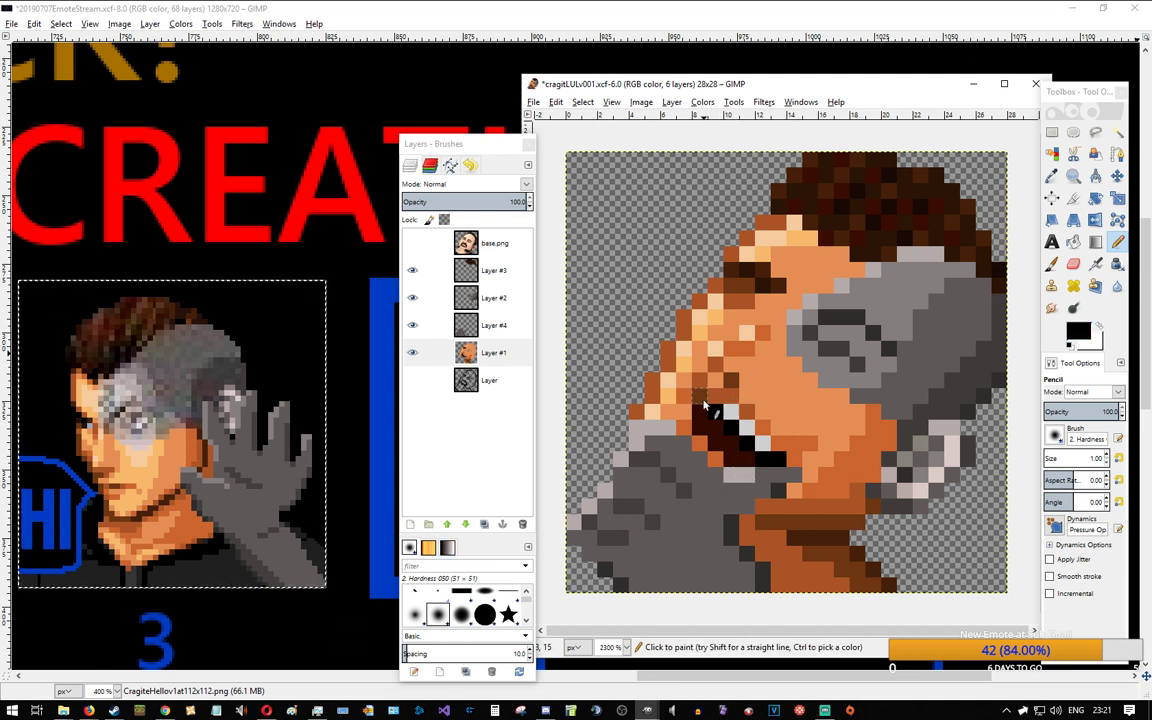
{"action": "left_click", "coordinate": [716, 394], "text": "ctrl"}
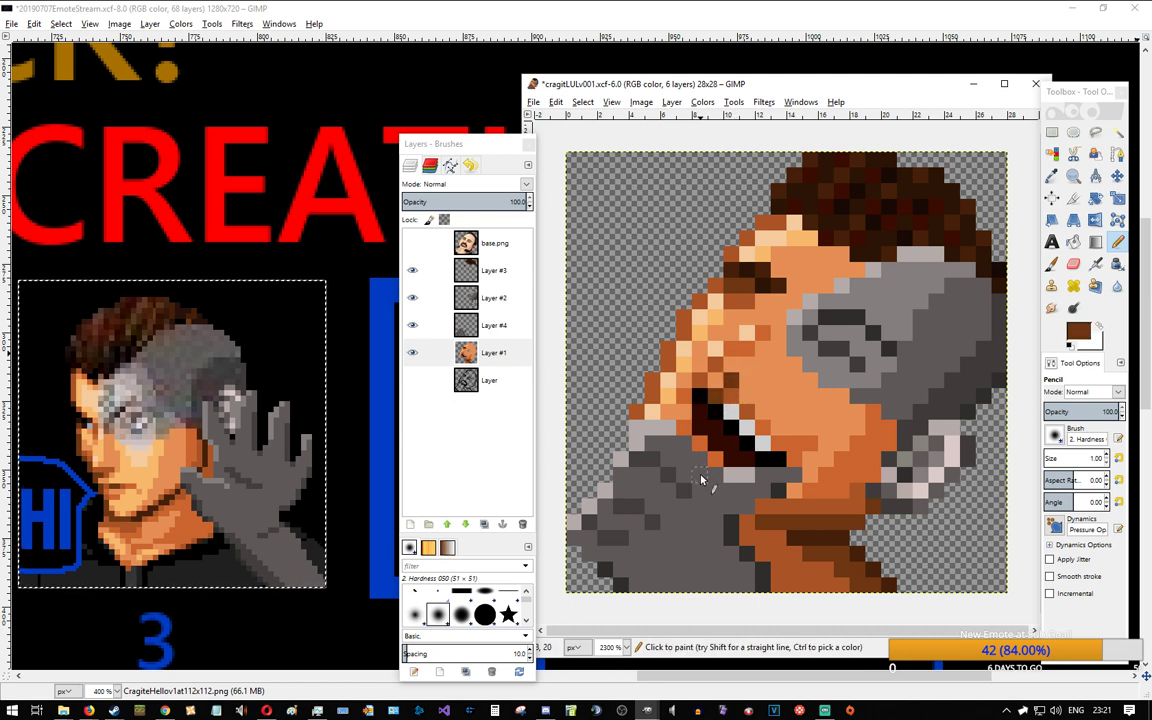
{"action": "left_click", "coordinate": [697, 421]}
Step: Try softening the black upper mouth corner pixel to dark brown, and undo the change
{"action": "scroll", "coordinate": [762, 480], "scroll_direction": "down", "scroll_amount": 1, "text": "ctrl"}
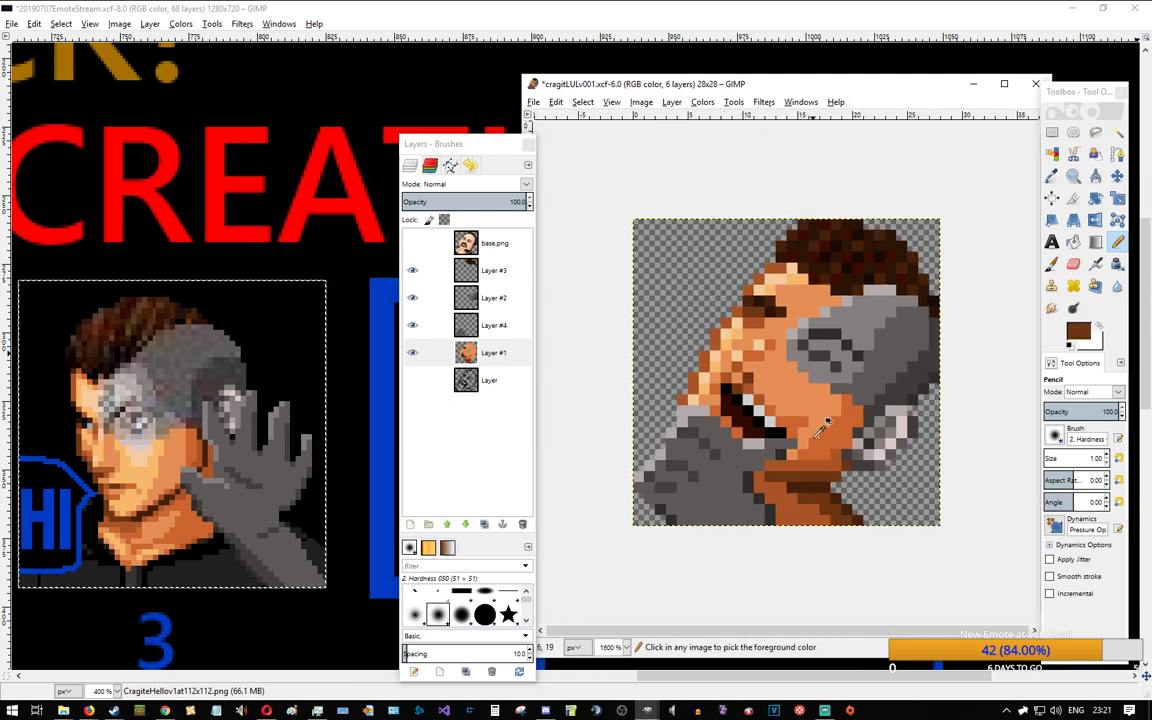
{"action": "scroll", "coordinate": [807, 400], "scroll_direction": "up", "scroll_amount": 2, "text": "ctrl"}
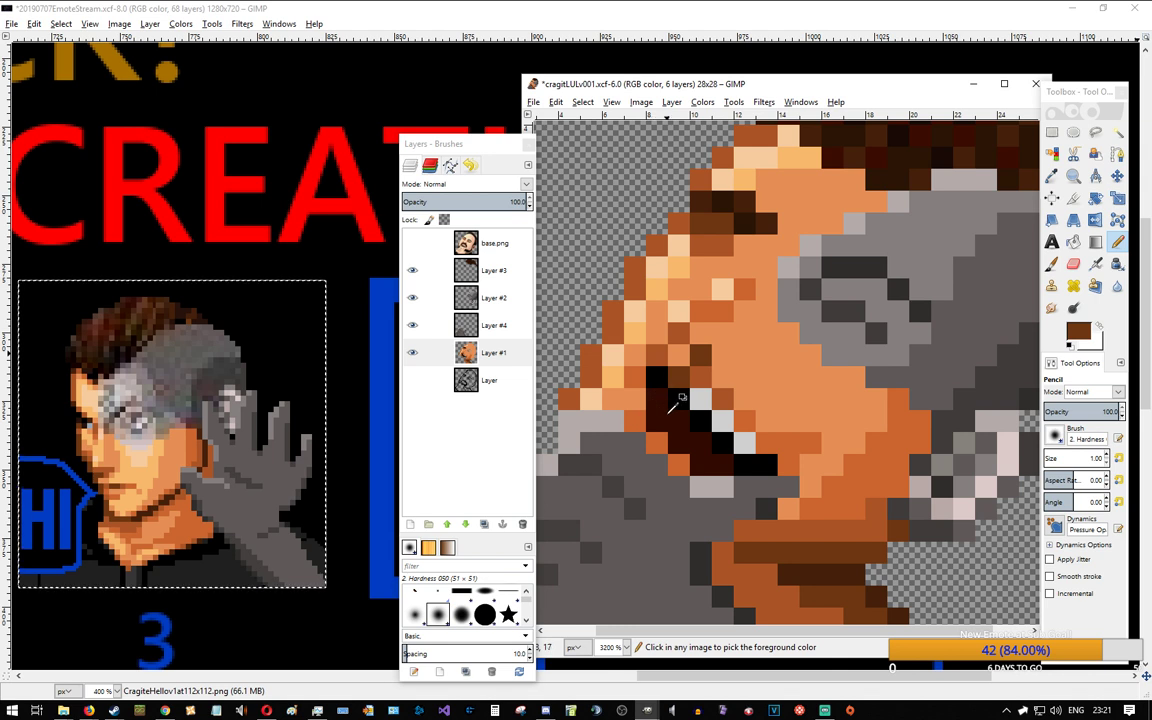
{"action": "left_click", "coordinate": [658, 379]}
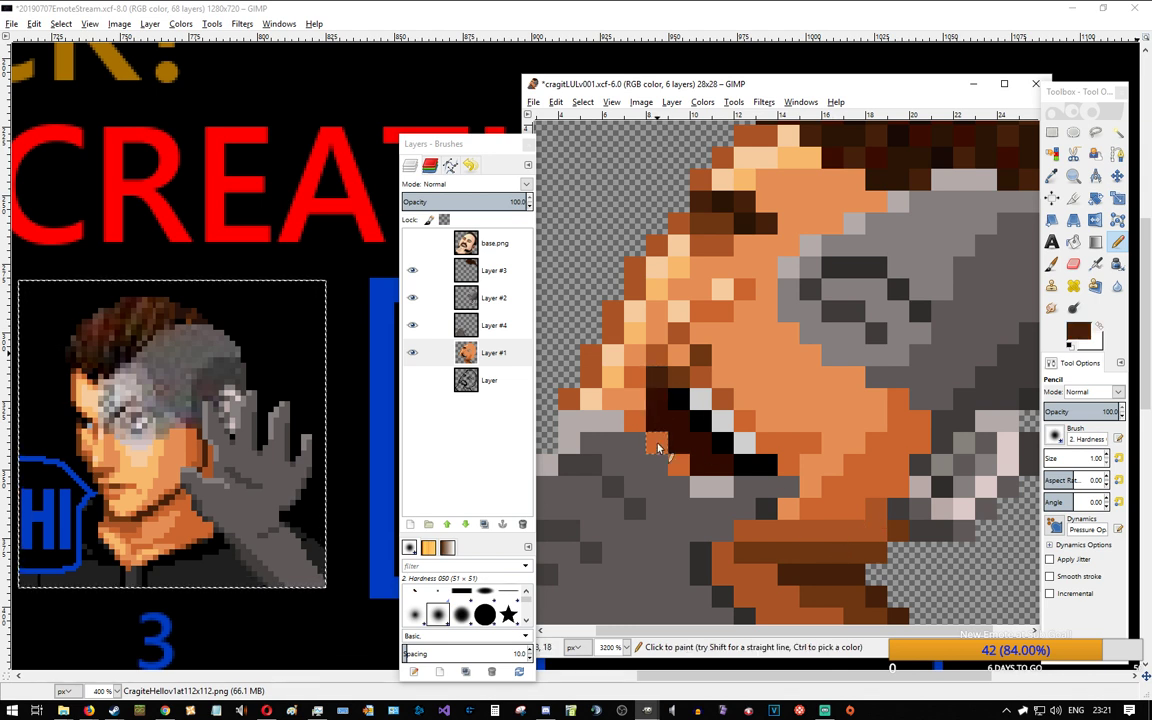
{"action": "key", "text": "ctrl+z"}
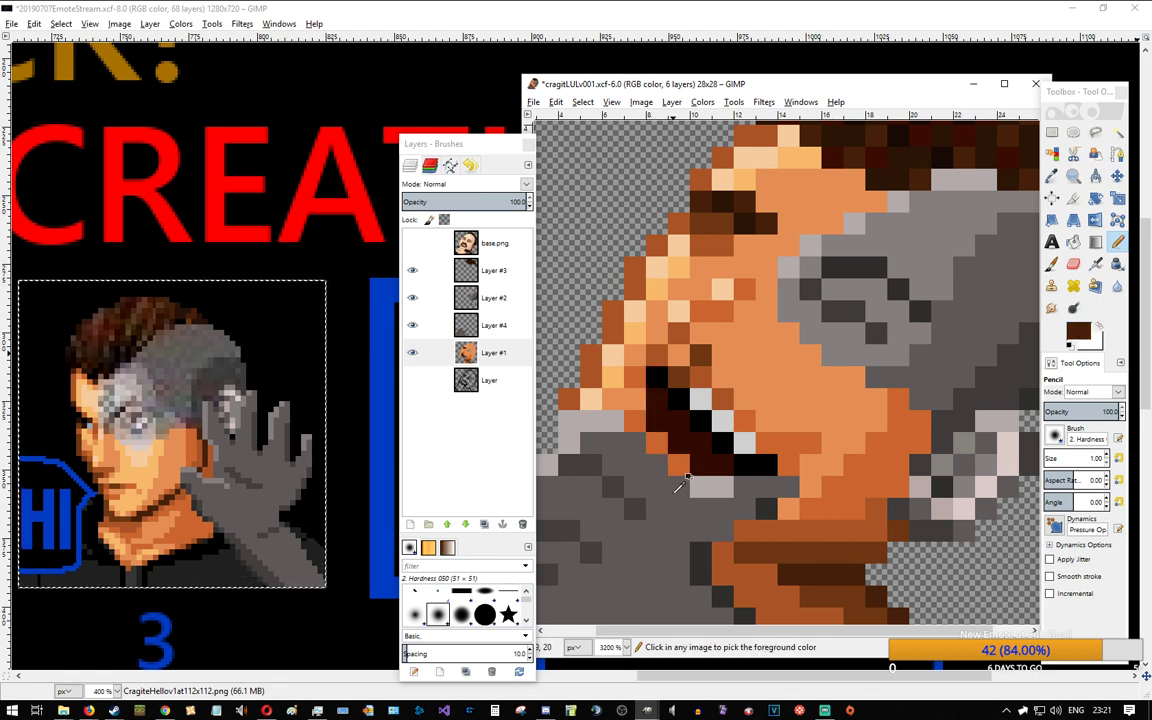
Step: Try recolouring the brown lip pixel above the teeth with reddish-brown, and undo the change
{"action": "scroll", "coordinate": [690, 478], "scroll_direction": "down", "scroll_amount": 8, "text": "ctrl"}
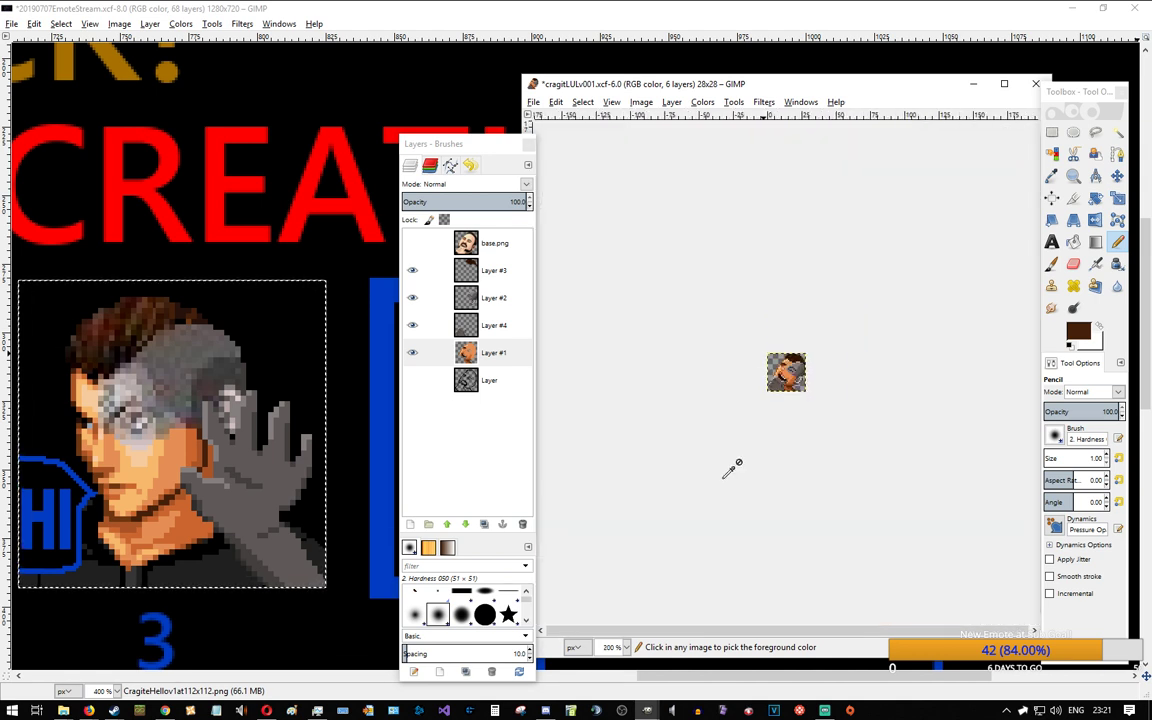
{"action": "scroll", "coordinate": [776, 395], "scroll_direction": "up", "scroll_amount": 7, "text": "ctrl"}
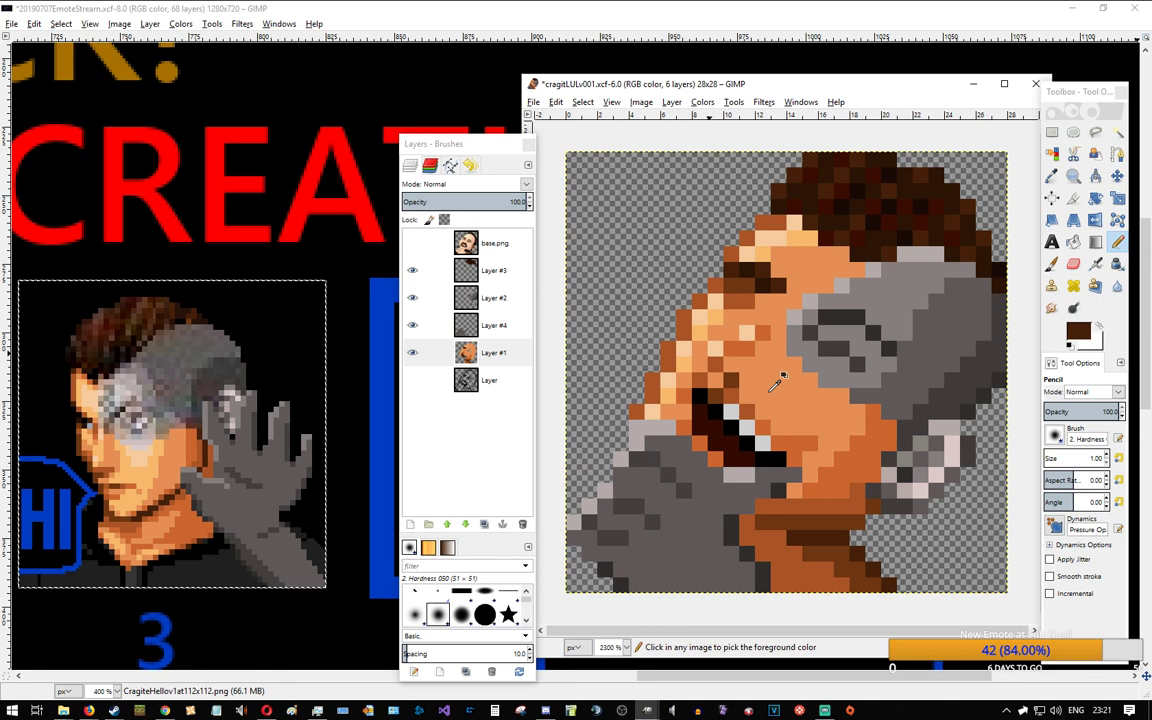
{"action": "left_click", "coordinate": [718, 368], "text": "ctrl"}
{"action": "left_click", "coordinate": [736, 382]}
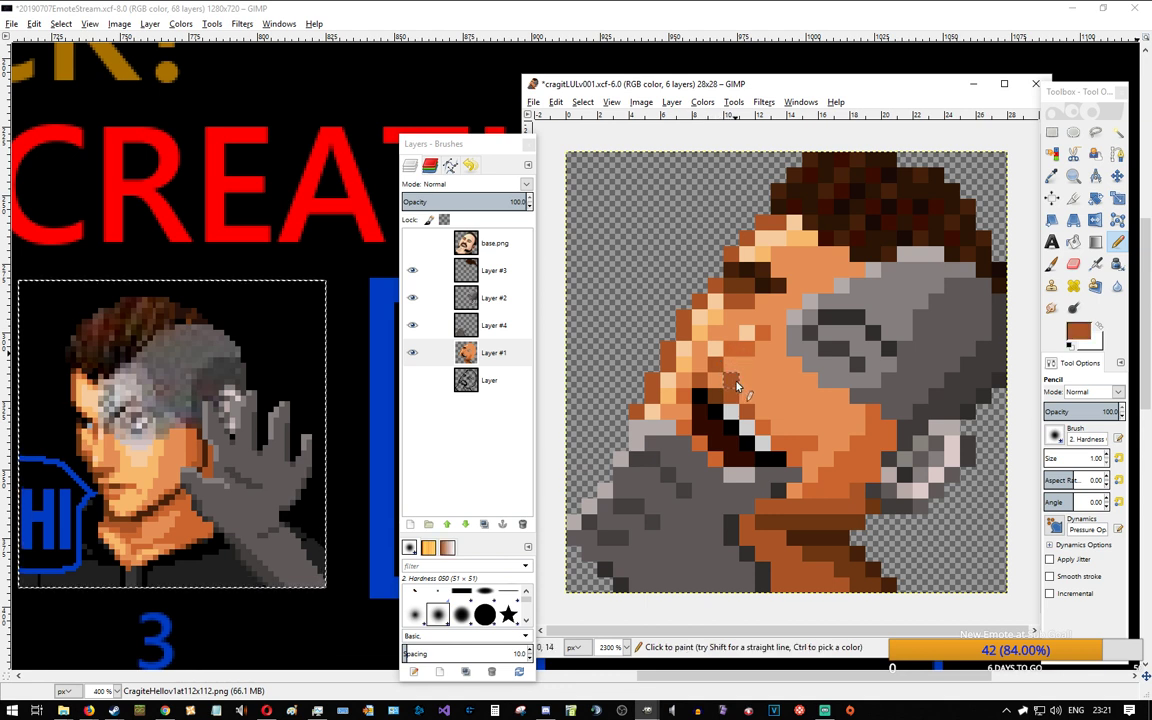
{"action": "key", "text": "ctrl+z"}
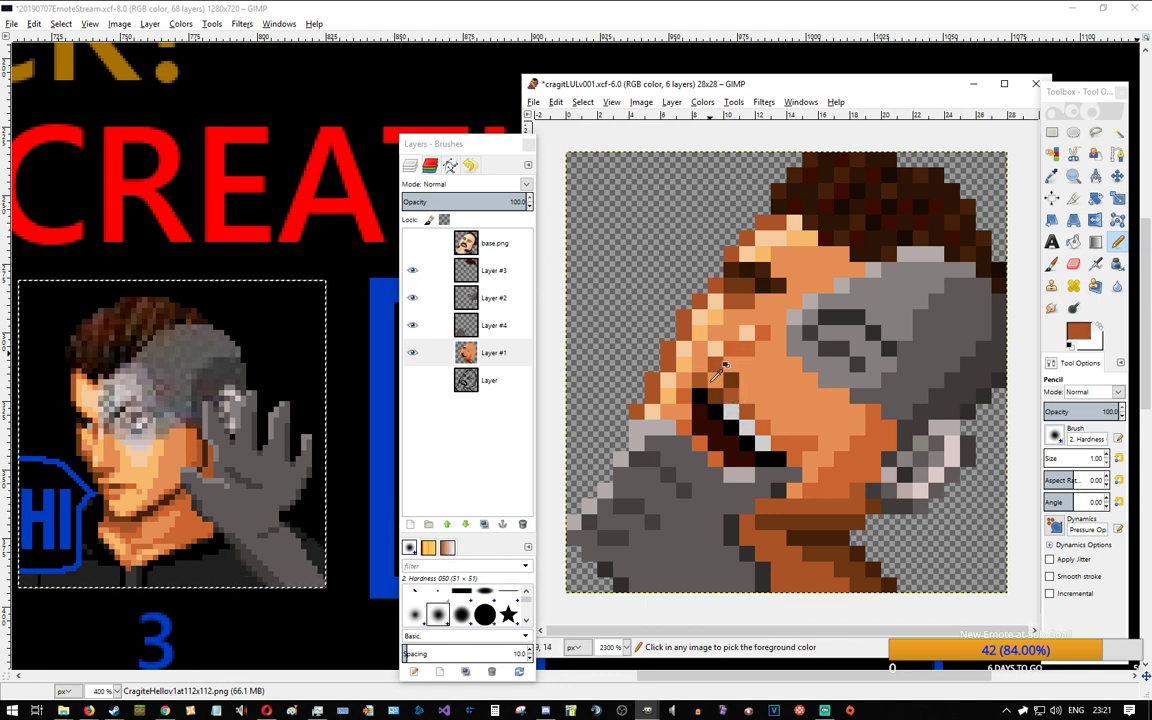
Step: Repaint the cheek highlight beside the nose as a diagonal of light peach pixels edged with darker orange
{"action": "scroll", "coordinate": [800, 425], "scroll_direction": "down", "scroll_amount": 12, "text": "ctrl"}
{"action": "scroll", "coordinate": [805, 415], "scroll_direction": "up", "scroll_amount": 8, "text": "ctrl"}
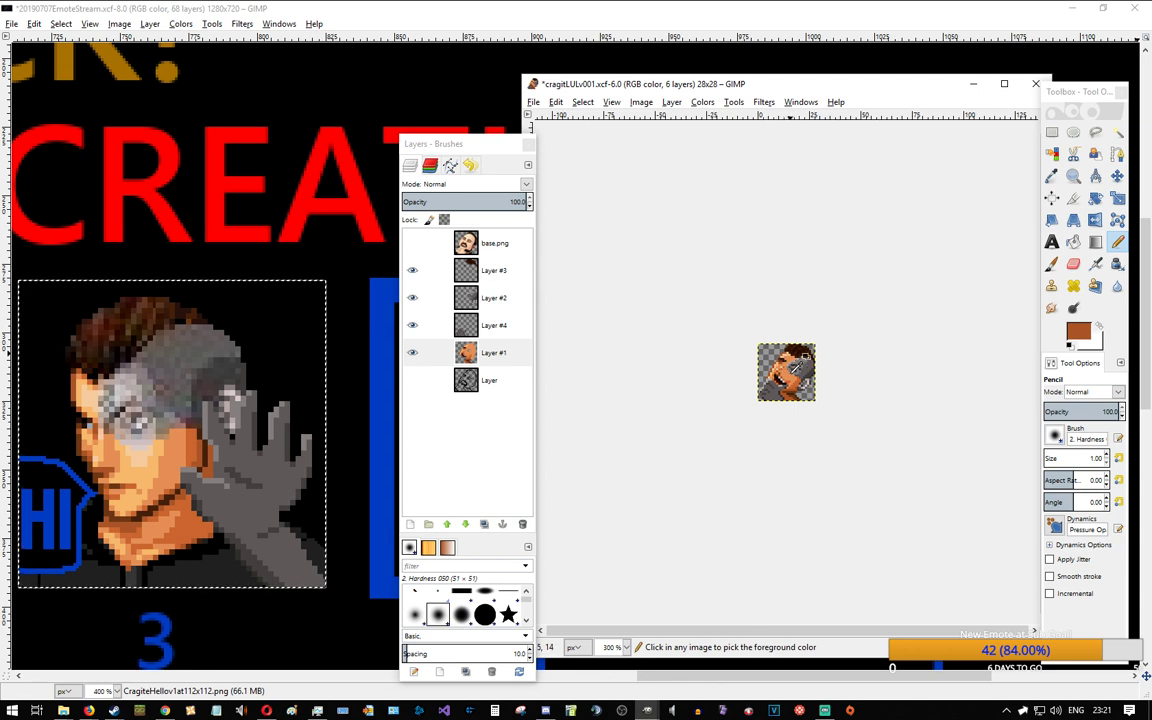
{"action": "scroll", "coordinate": [798, 362], "scroll_direction": "up", "scroll_amount": 4}
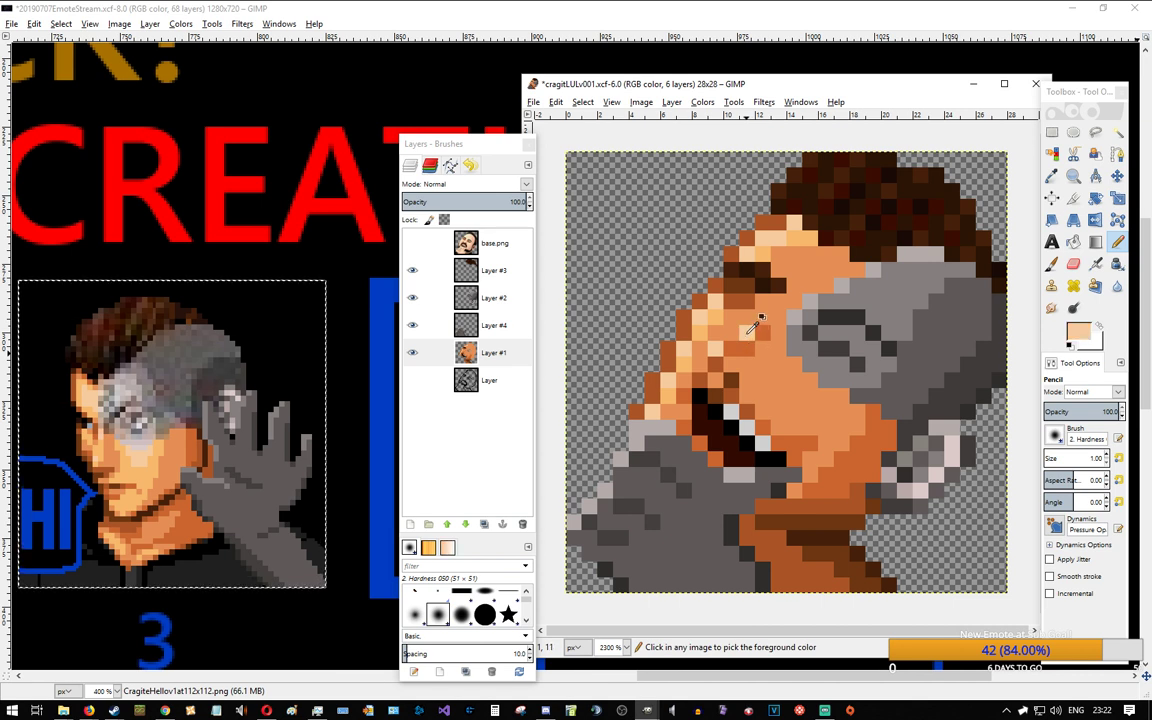
{"action": "left_click_drag", "start_coordinate": [755, 330], "coordinate": [748, 345]}
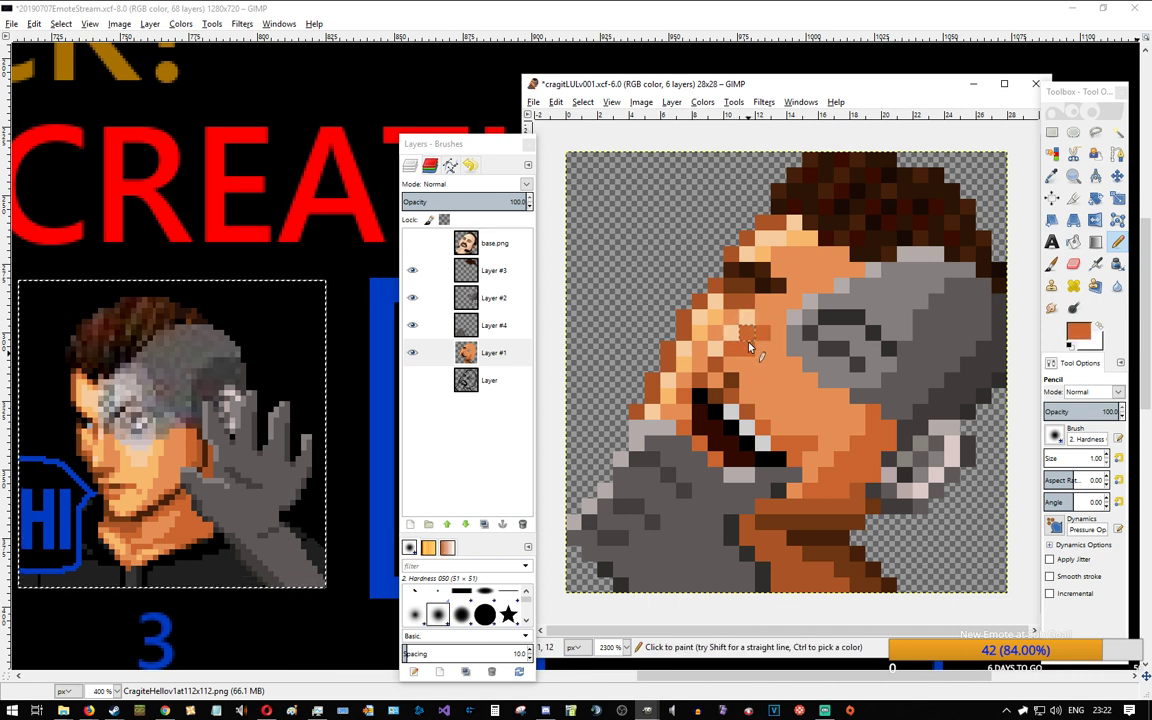
{"action": "left_click", "coordinate": [755, 368], "text": "ctrl"}
{"action": "left_click", "coordinate": [763, 324], "text": "ctrl"}
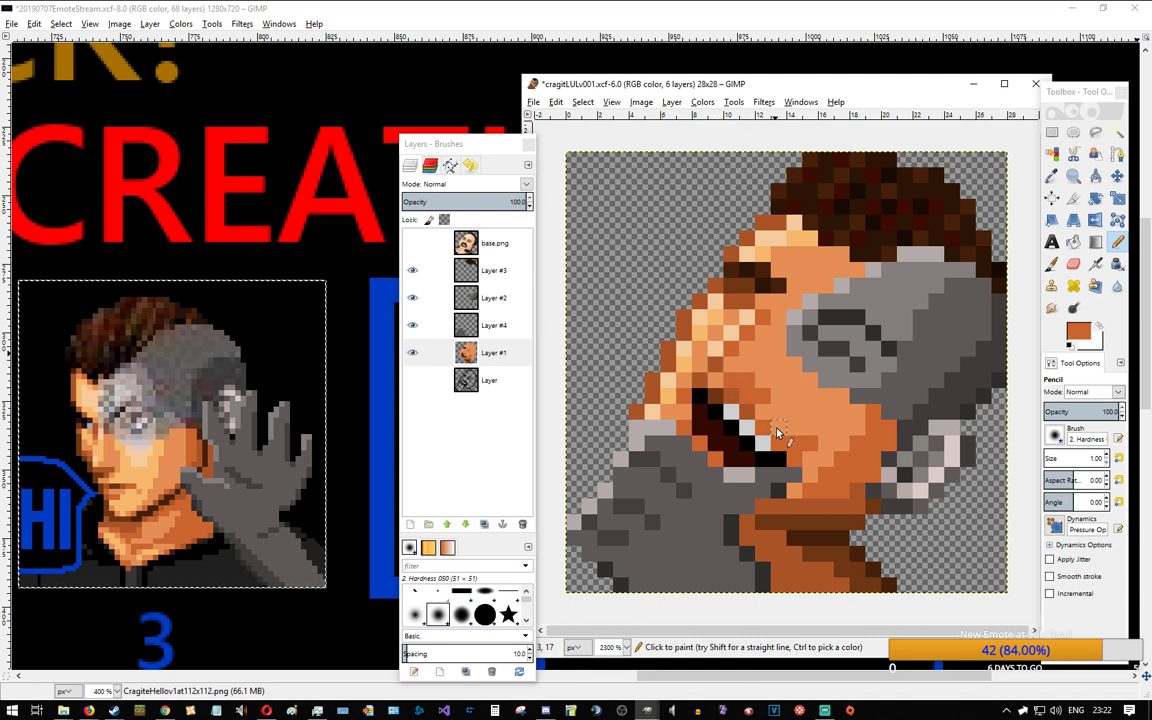
Step: Continue the upper lip line diagonally above the teeth with two pixels in the lip's brown
{"action": "left_click", "coordinate": [719, 397], "text": "ctrl"}
{"action": "left_click", "coordinate": [748, 397]}
{"action": "left_click", "coordinate": [731, 382]}
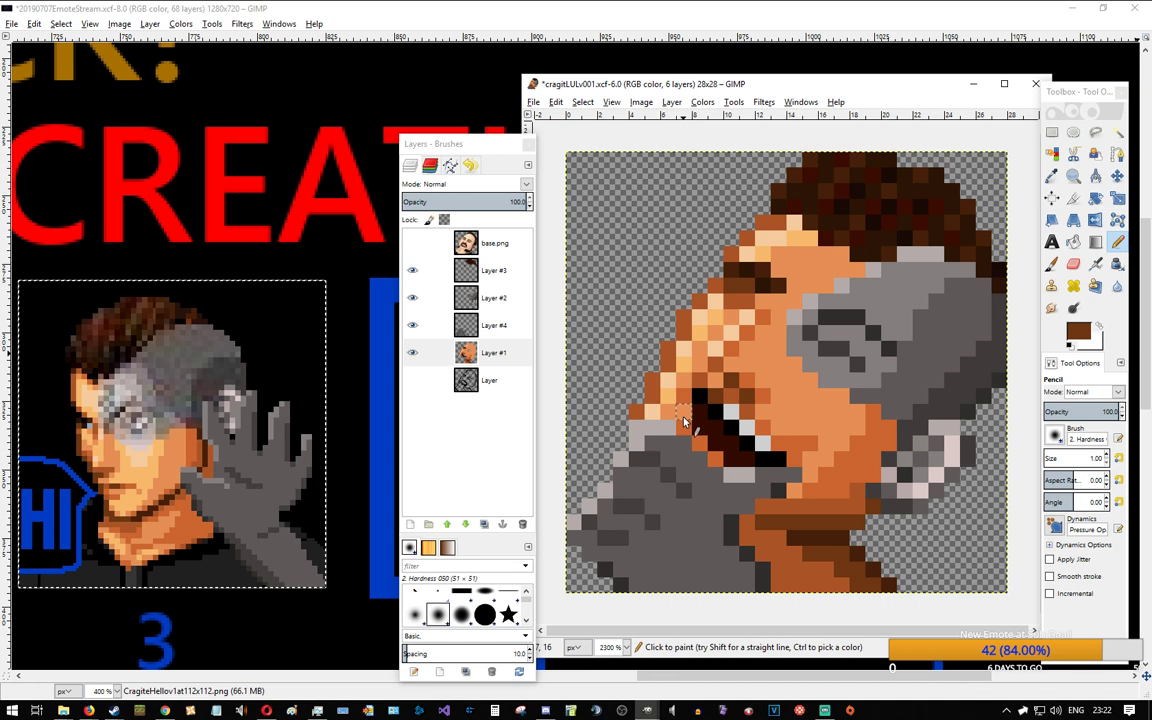
Step: Compare the reworked lip line and cheek highlight with the reference by toggling the base.png layer's visibility
{"action": "left_click", "coordinate": [413, 245]}
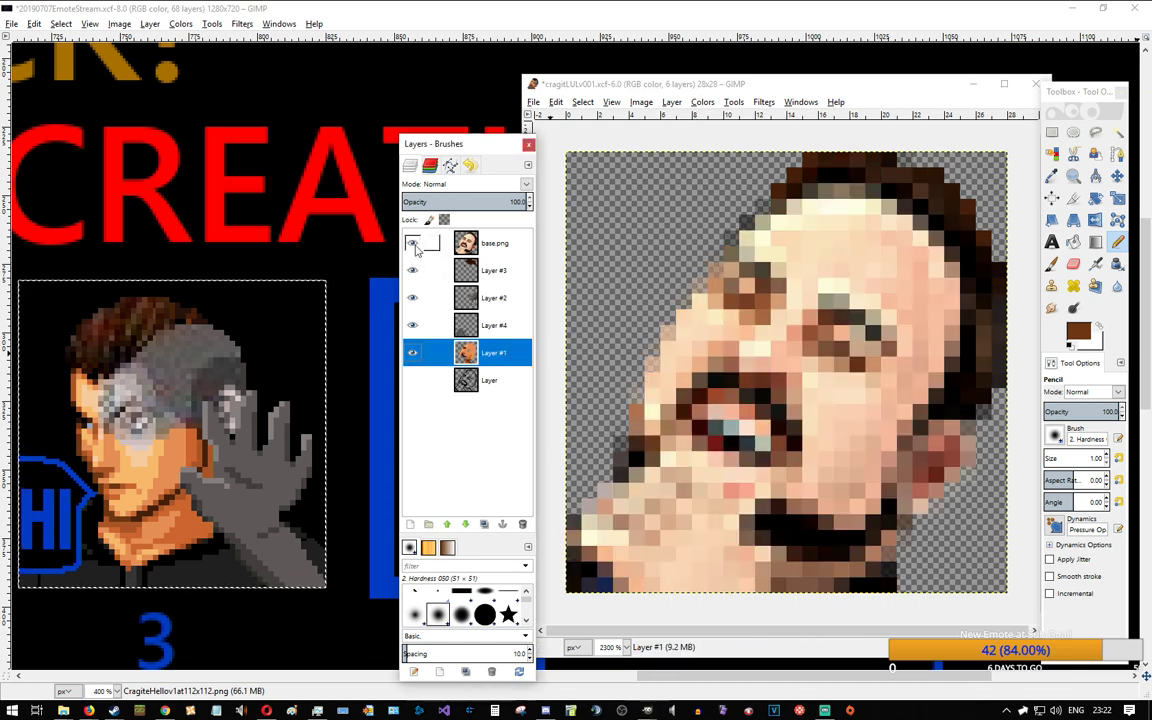
{"action": "left_click", "coordinate": [413, 245]}
{"action": "left_click", "coordinate": [413, 245]}
{"action": "left_click", "coordinate": [413, 245]}
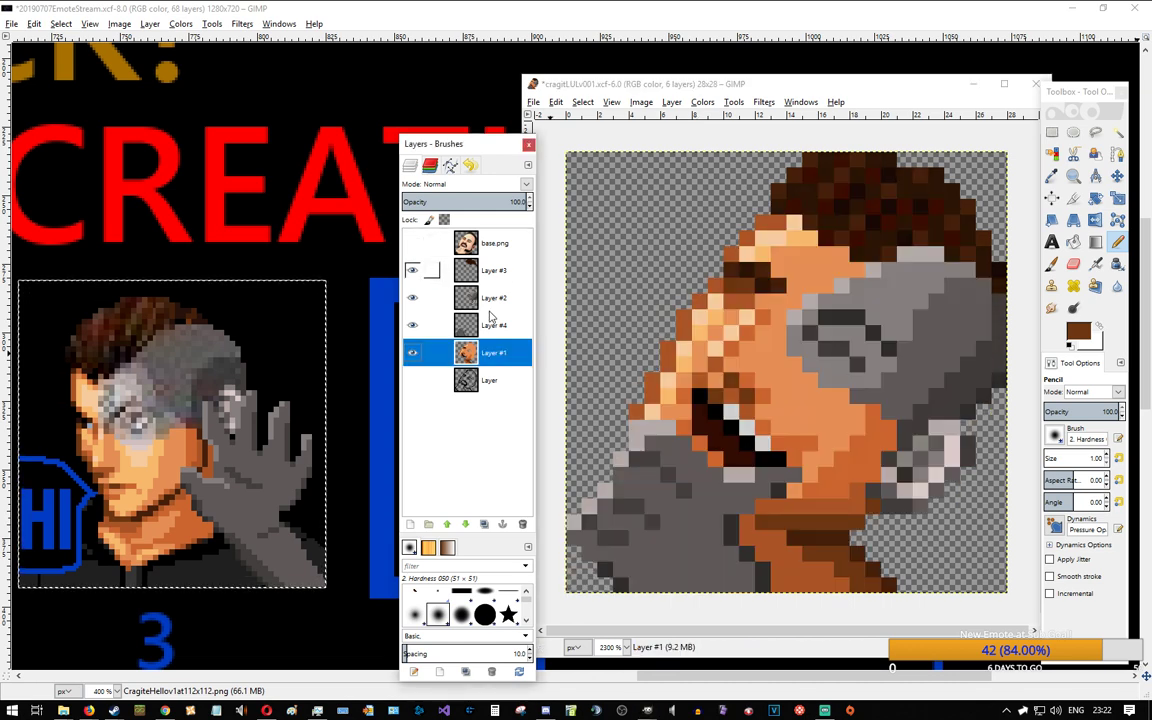
Step: Touch up the skin just above the upper lip with darker orange and add a brown pixel at the lip line's cheek end
{"action": "left_click", "coordinate": [741, 347], "text": "ctrl"}
{"action": "left_click", "coordinate": [734, 368]}
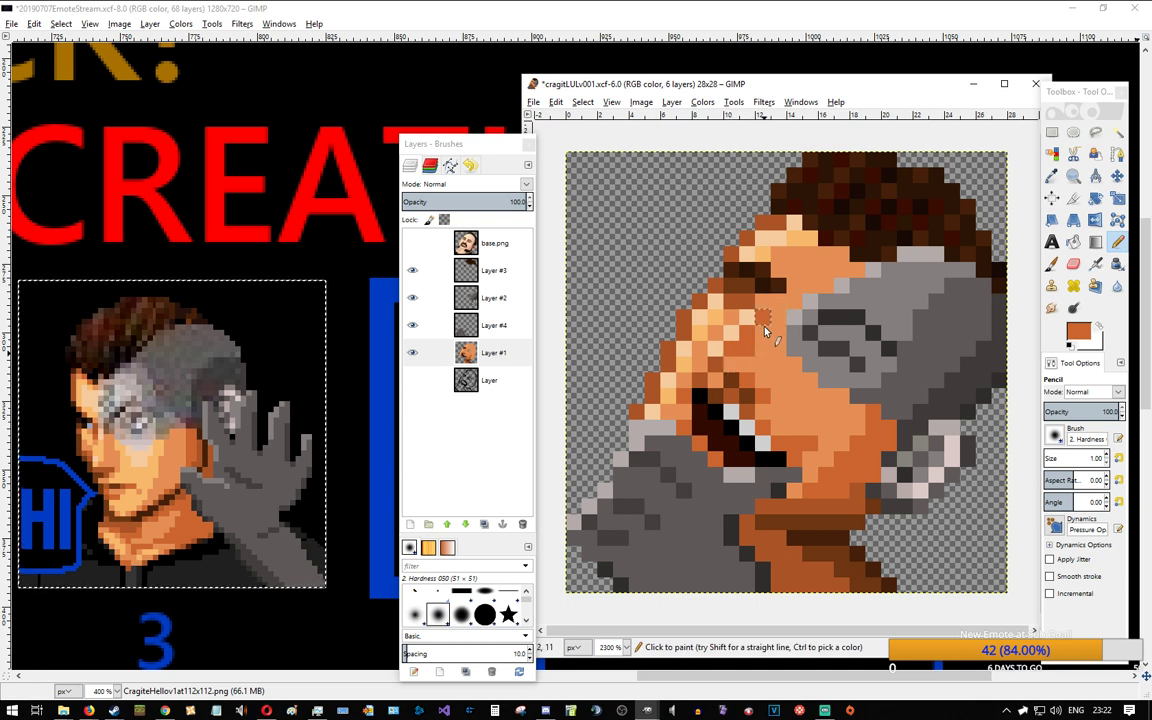
{"action": "left_click", "coordinate": [748, 395], "text": "ctrl"}
{"action": "left_click", "coordinate": [762, 395]}
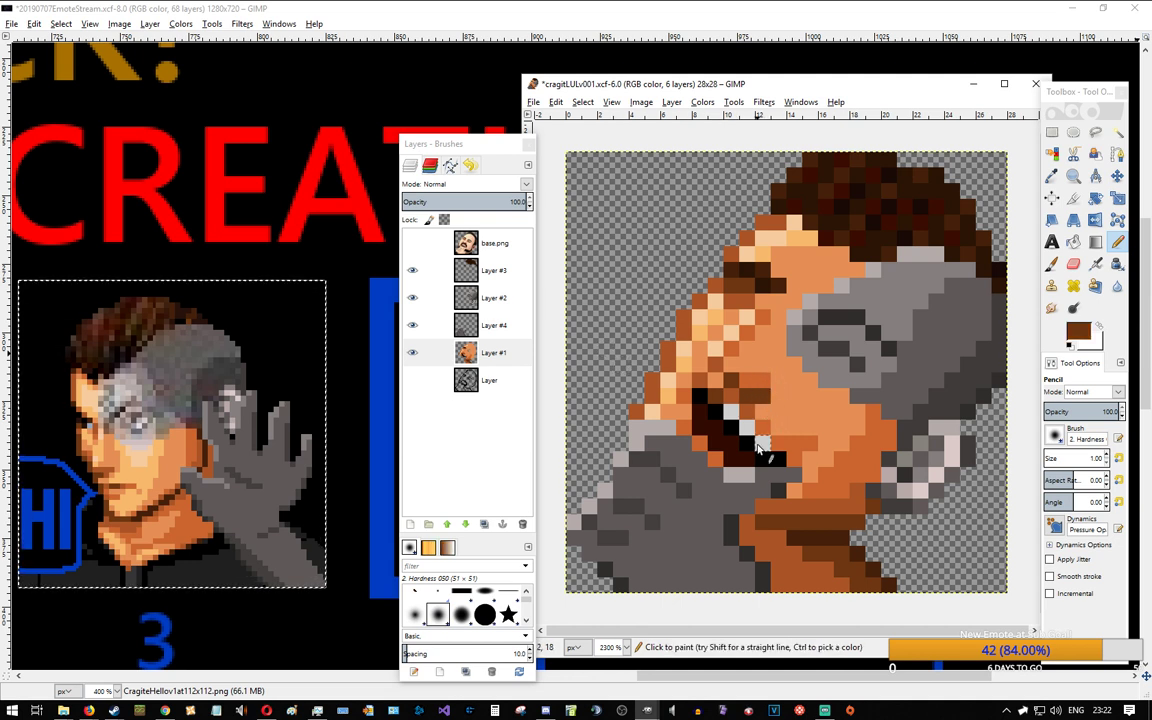
Step: Paint over the light peach highlight pixels on the cheek beside the nose with the mid-orange skin colour
{"action": "scroll", "coordinate": [807, 401], "scroll_direction": "down", "scroll_amount": 4}
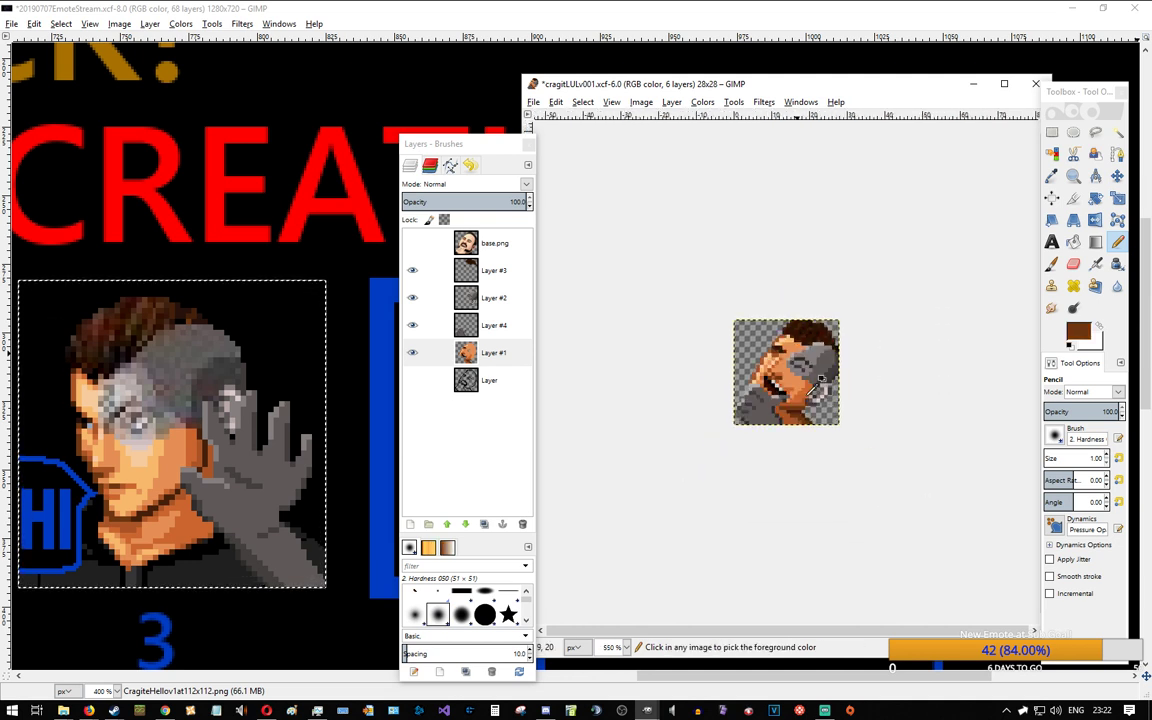
{"action": "scroll", "coordinate": [797, 358], "scroll_direction": "up", "scroll_amount": 3}
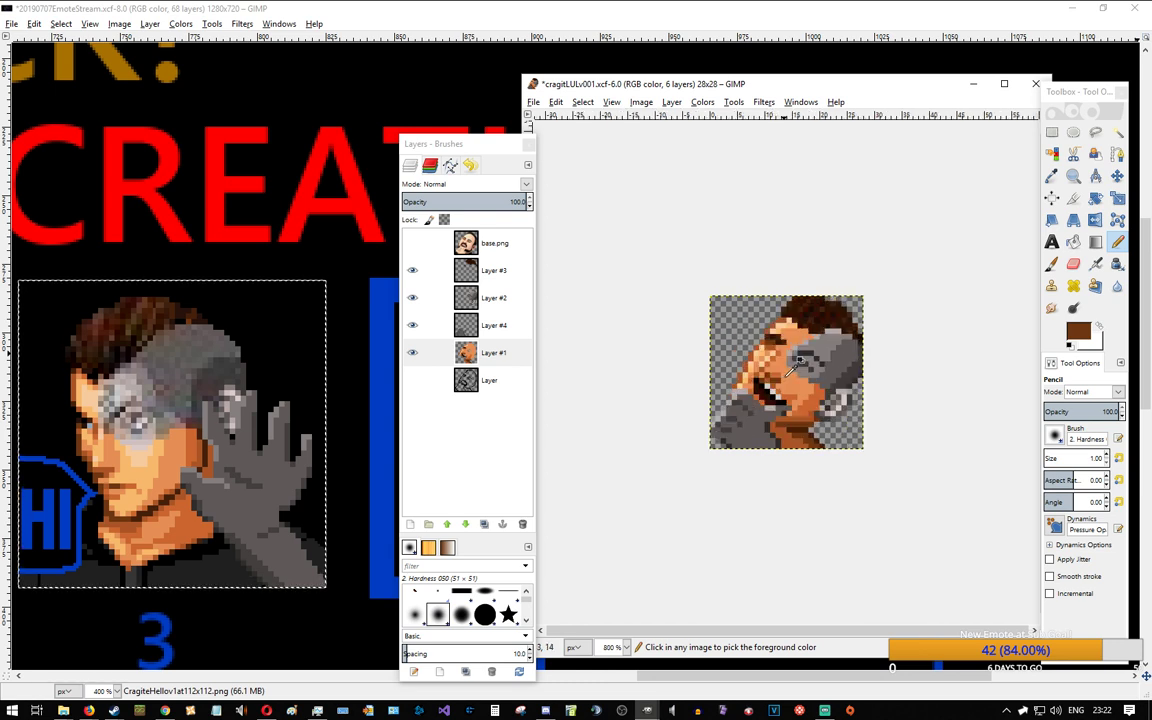
{"action": "left_click", "coordinate": [757, 343], "text": "ctrl"}
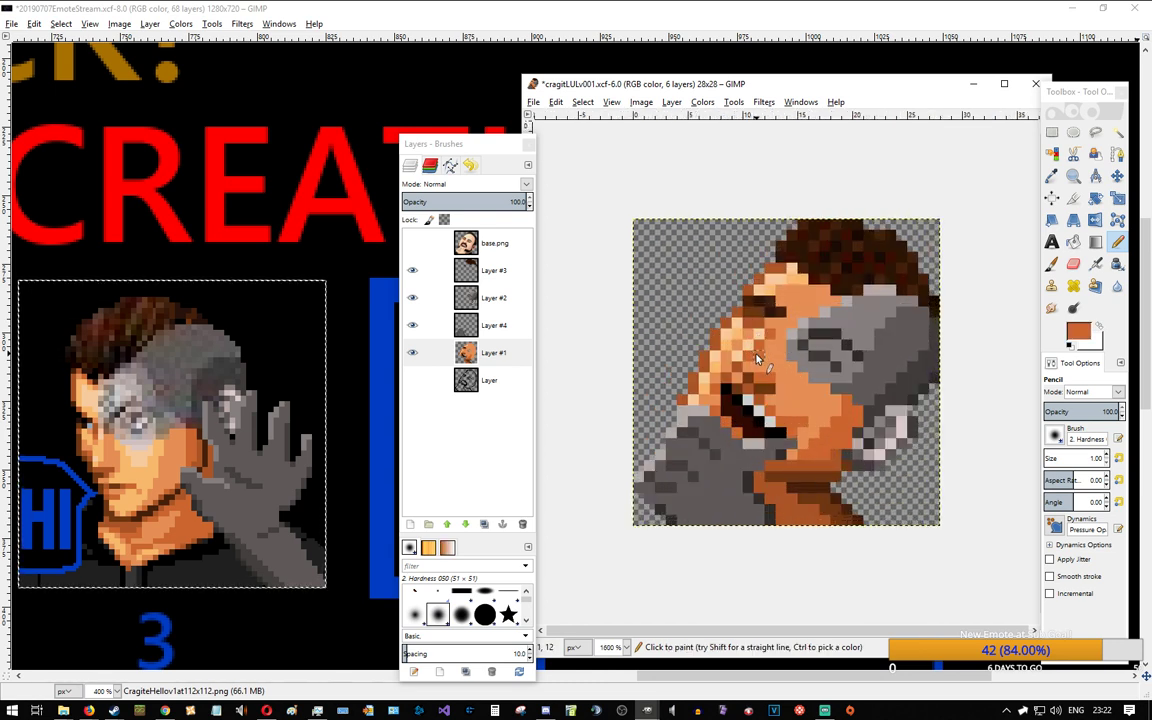
{"action": "scroll", "coordinate": [757, 343], "scroll_direction": "down", "scroll_amount": 1}
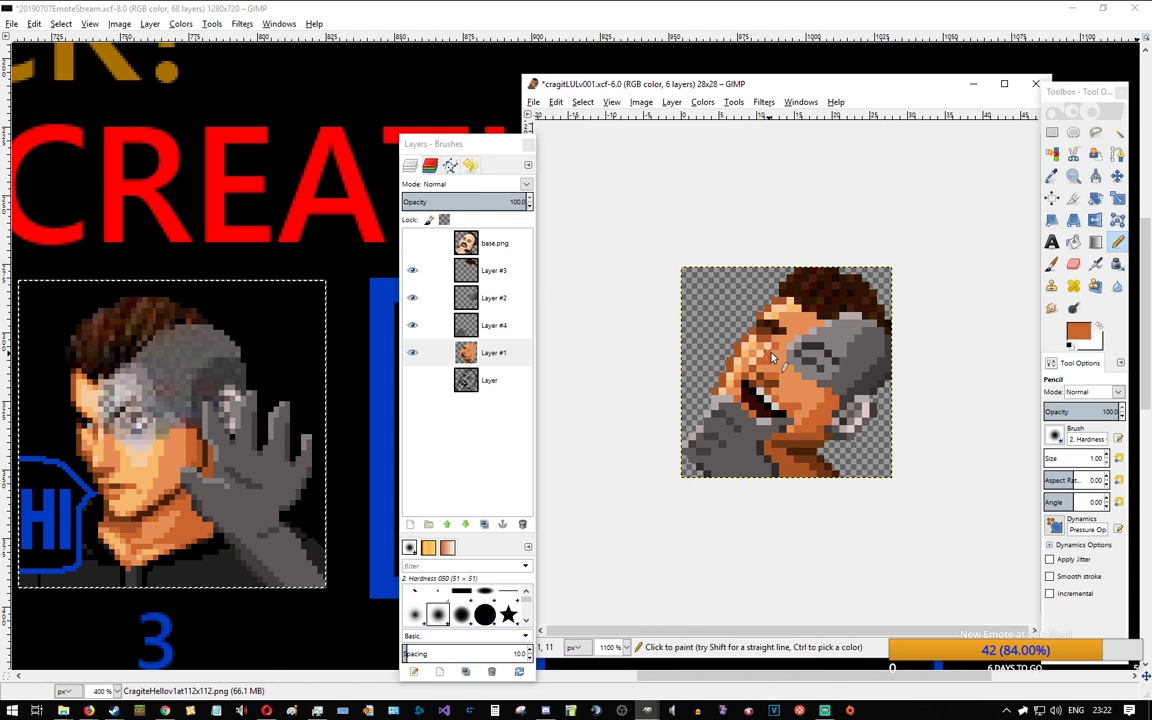
{"action": "left_click", "coordinate": [765, 351], "text": "ctrl"}
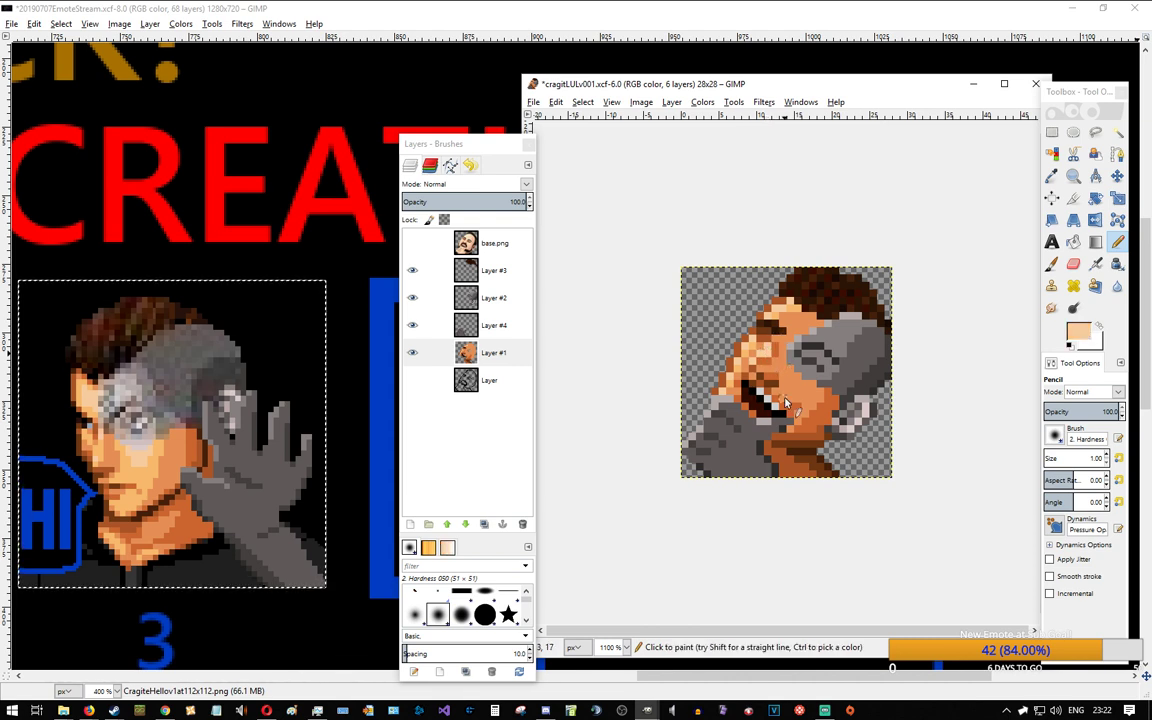
{"action": "scroll", "coordinate": [814, 399], "scroll_direction": "down", "scroll_amount": 3}
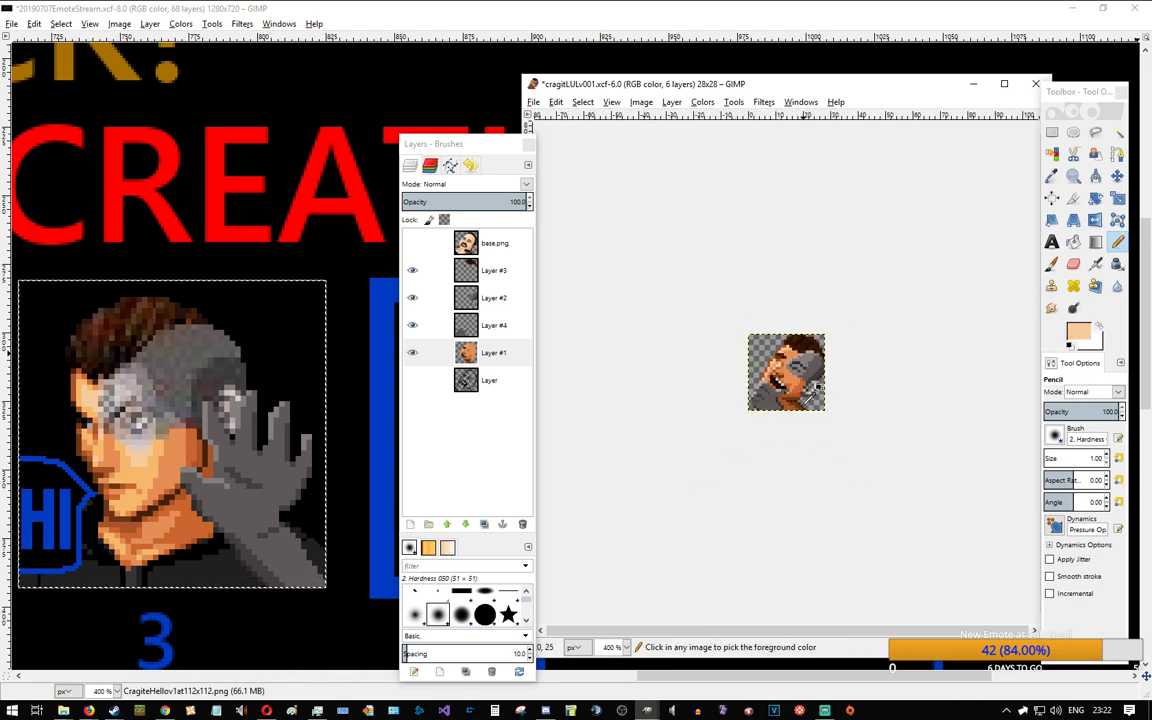
{"action": "scroll", "coordinate": [812, 392], "scroll_direction": "up", "scroll_amount": 6}
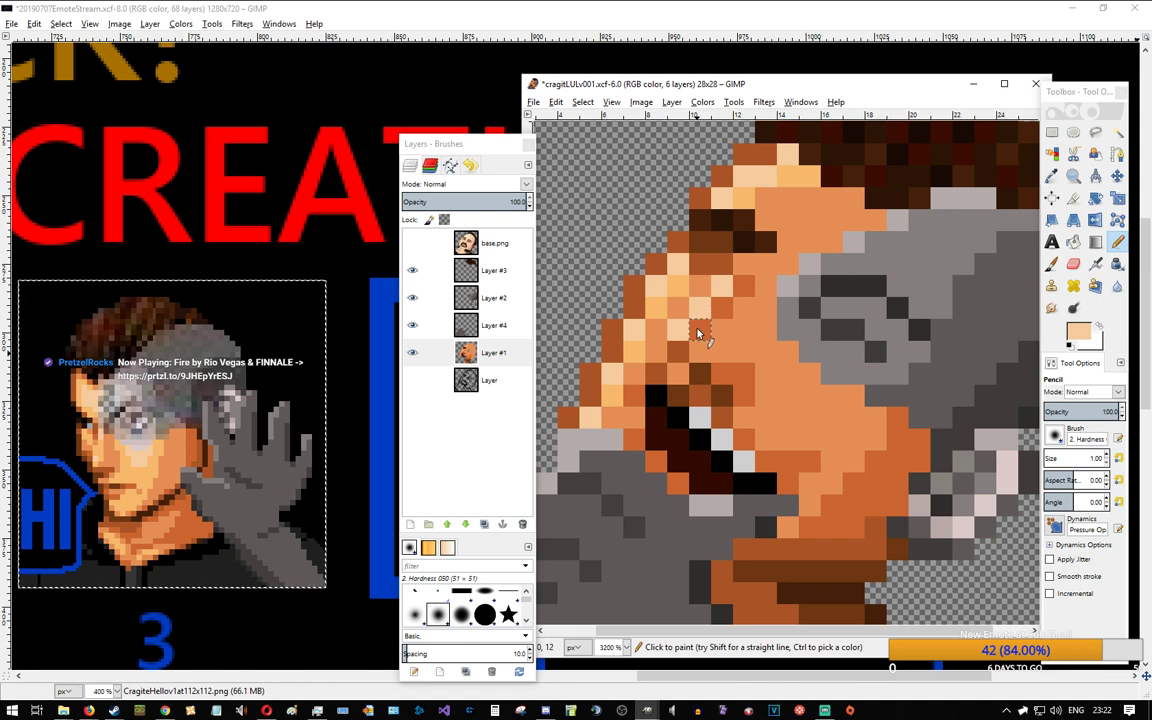
{"action": "left_click", "coordinate": [740, 317], "text": "ctrl"}
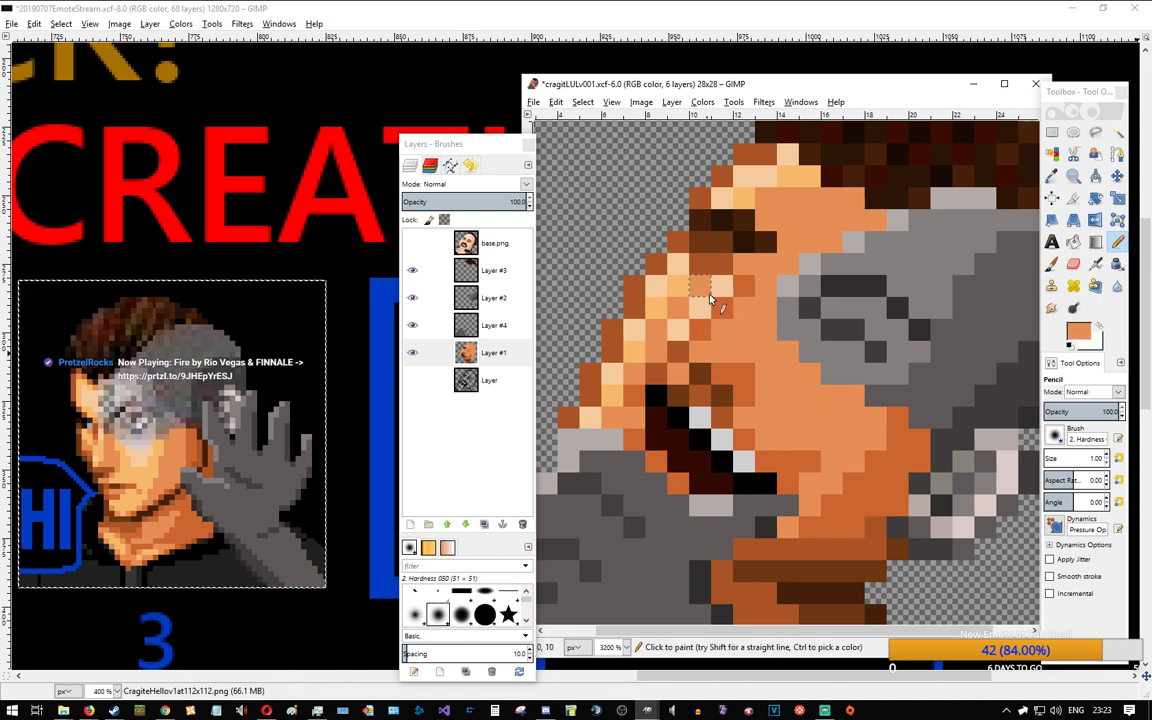
{"action": "left_click", "coordinate": [706, 304]}
{"action": "left_click", "coordinate": [682, 327]}
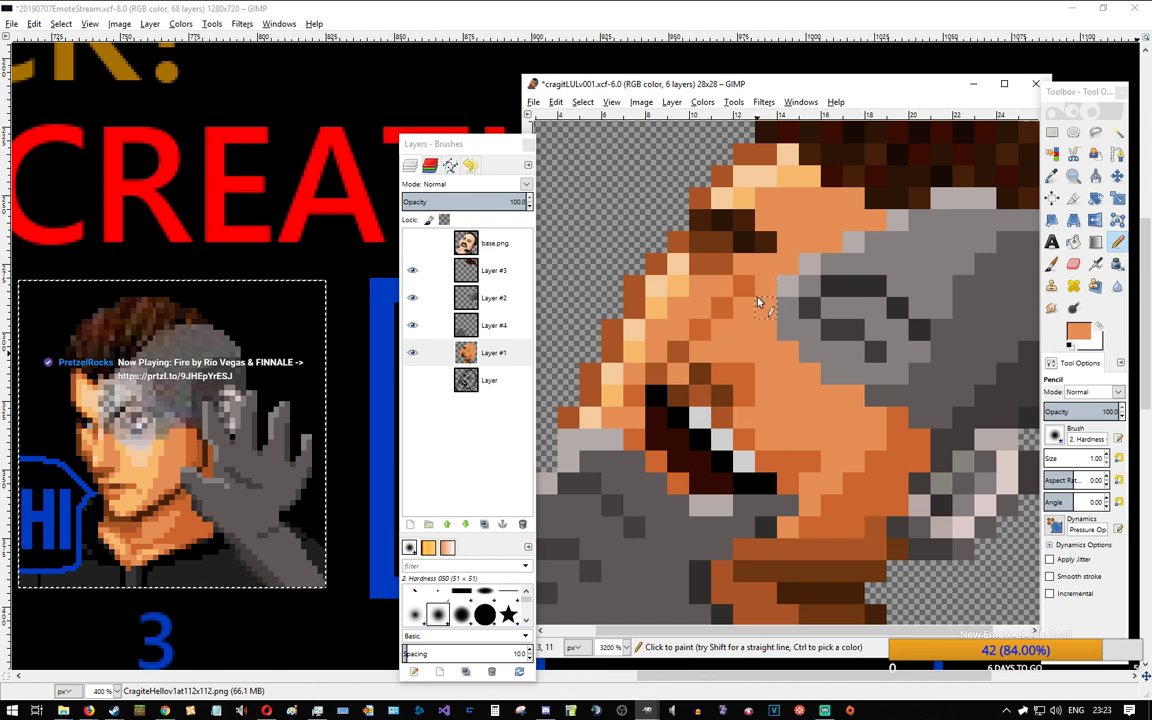
Step: Shade a three-pixel row above the upper lip in darker orange and cover the lip line's end pixel with mid-orange skin colour
{"action": "scroll", "coordinate": [757, 302], "scroll_direction": "down", "scroll_amount": 4}
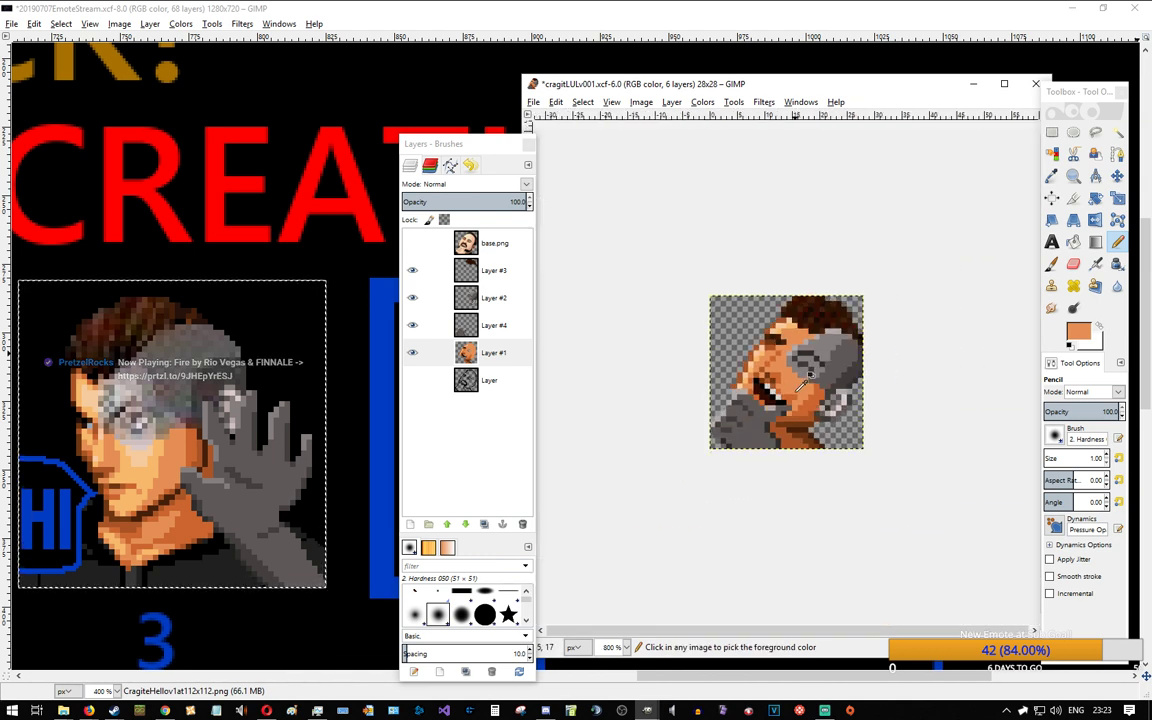
{"action": "scroll", "coordinate": [808, 370], "scroll_direction": "up", "scroll_amount": 2}
{"action": "scroll", "coordinate": [781, 394], "scroll_direction": "down", "scroll_amount": 5}
{"action": "scroll", "coordinate": [778, 389], "scroll_direction": "up", "scroll_amount": 7}
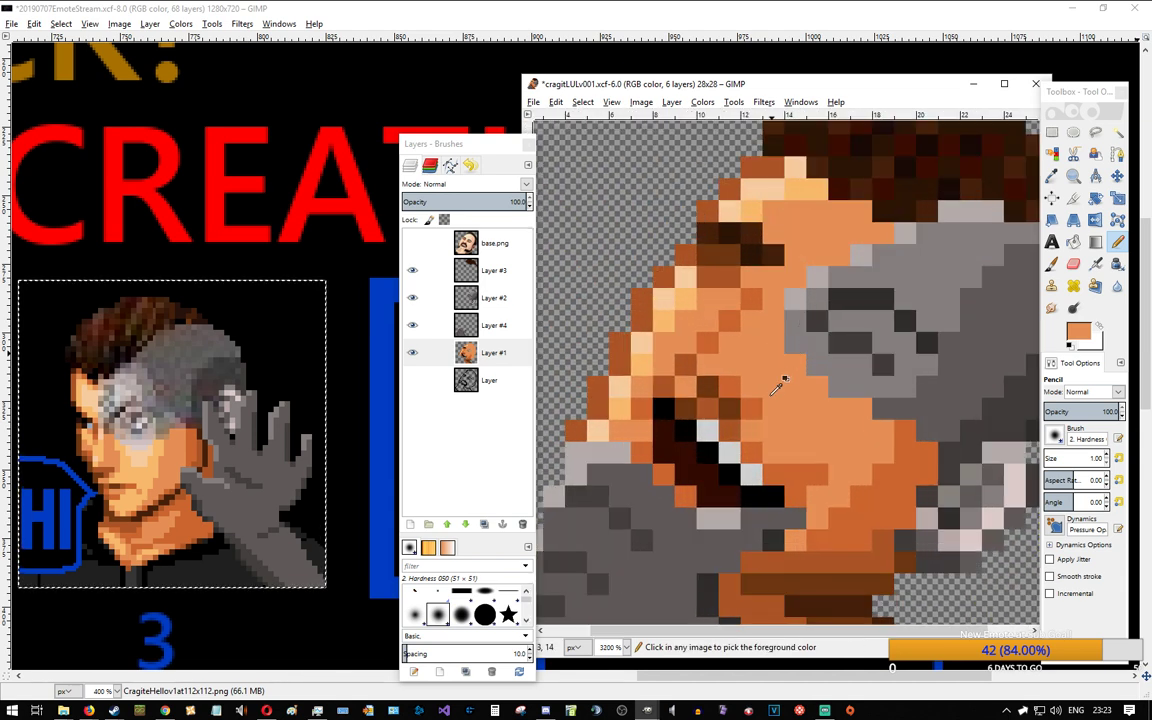
{"action": "left_click", "coordinate": [756, 403], "text": "ctrl"}
{"action": "left_click_drag", "start_coordinate": [733, 387], "coordinate": [773, 388]}
{"action": "left_click", "coordinate": [769, 403], "text": "ctrl"}
{"action": "left_click", "coordinate": [749, 404]}
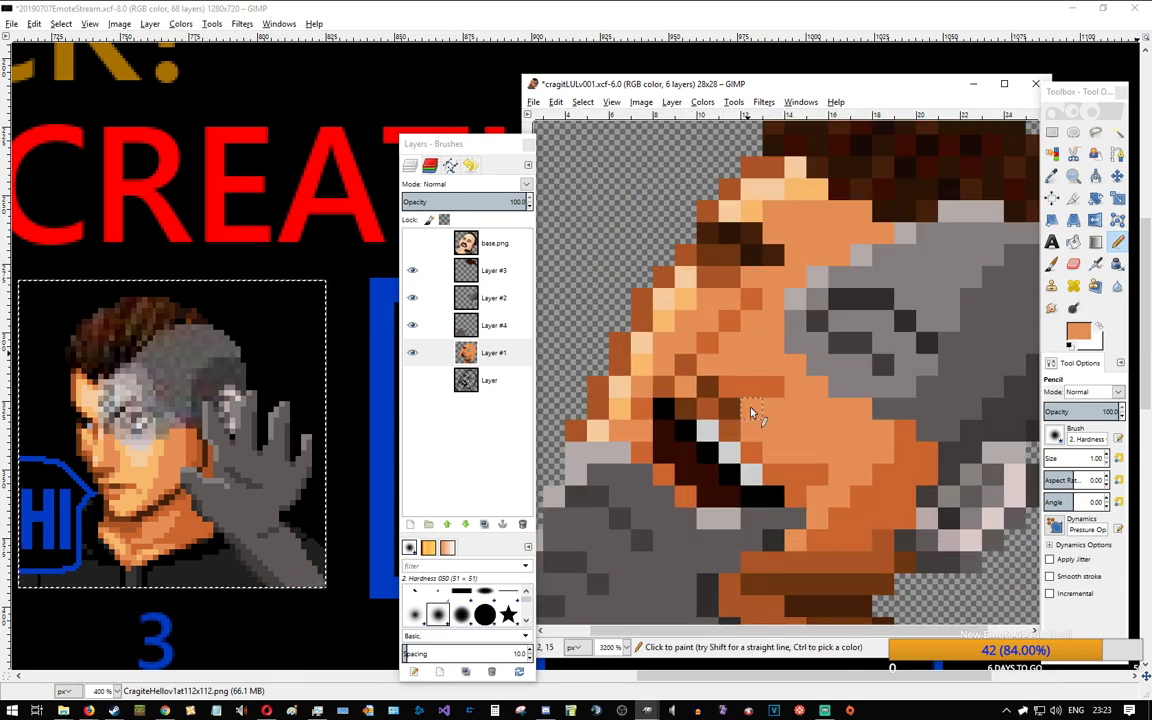
{"action": "left_click", "coordinate": [738, 389], "text": "ctrl"}
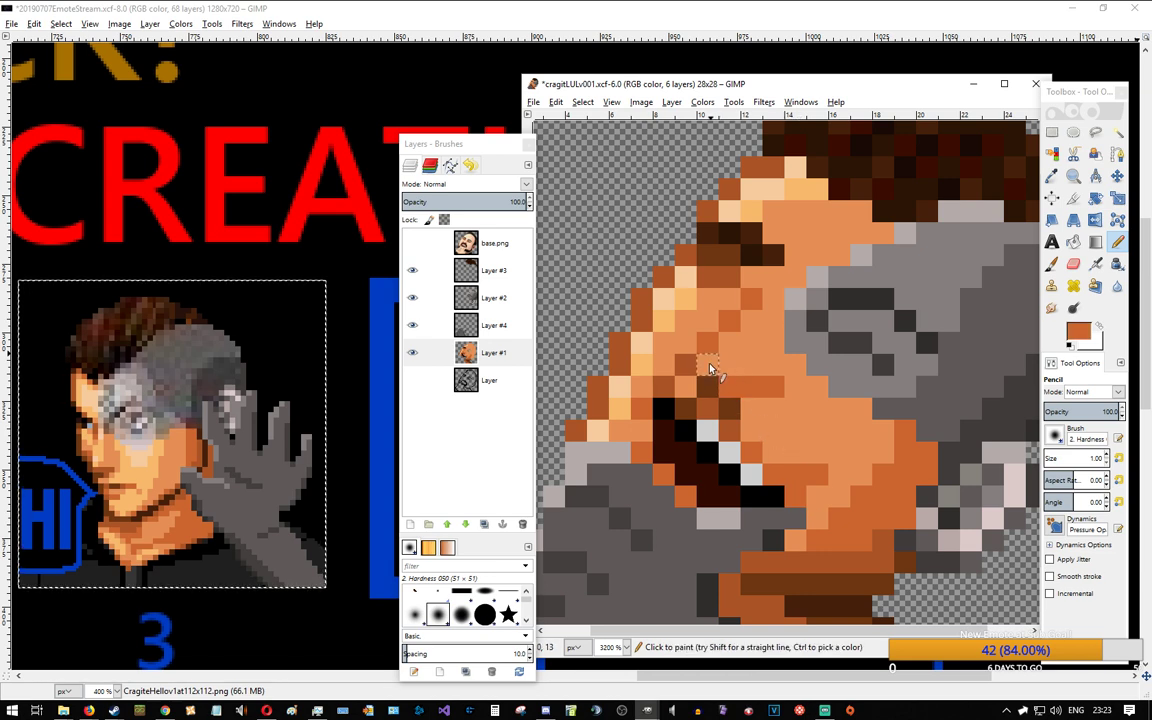
Step: Try replacing the brown lip pixels above the teeth with lighter orange skin tones, and undo the change
{"action": "scroll", "coordinate": [803, 419], "scroll_direction": "down", "scroll_amount": 6}
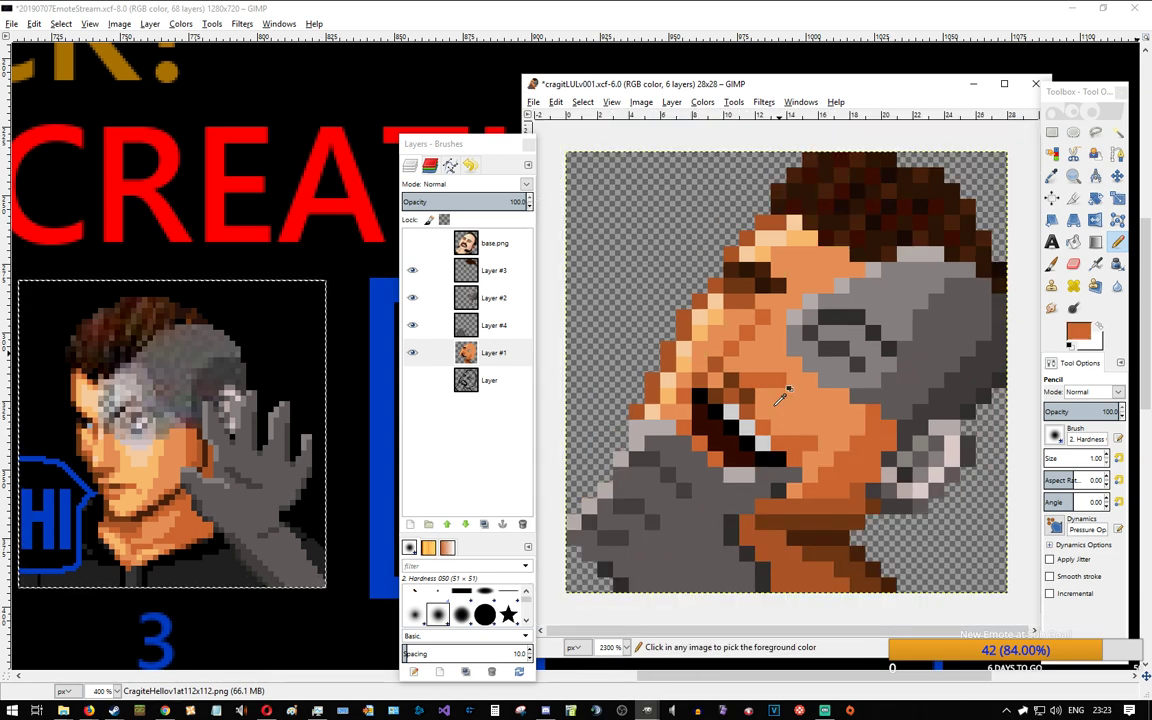
{"action": "scroll", "coordinate": [786, 396], "scroll_direction": "up", "scroll_amount": 7}
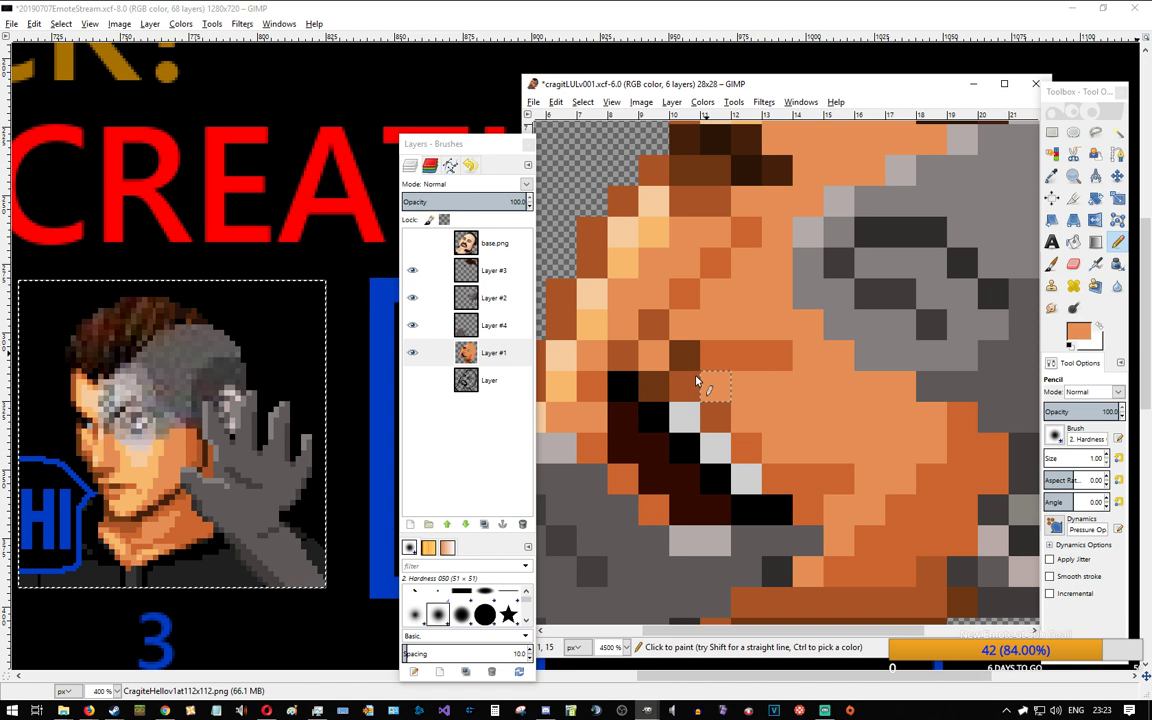
{"action": "left_click", "coordinate": [686, 345]}
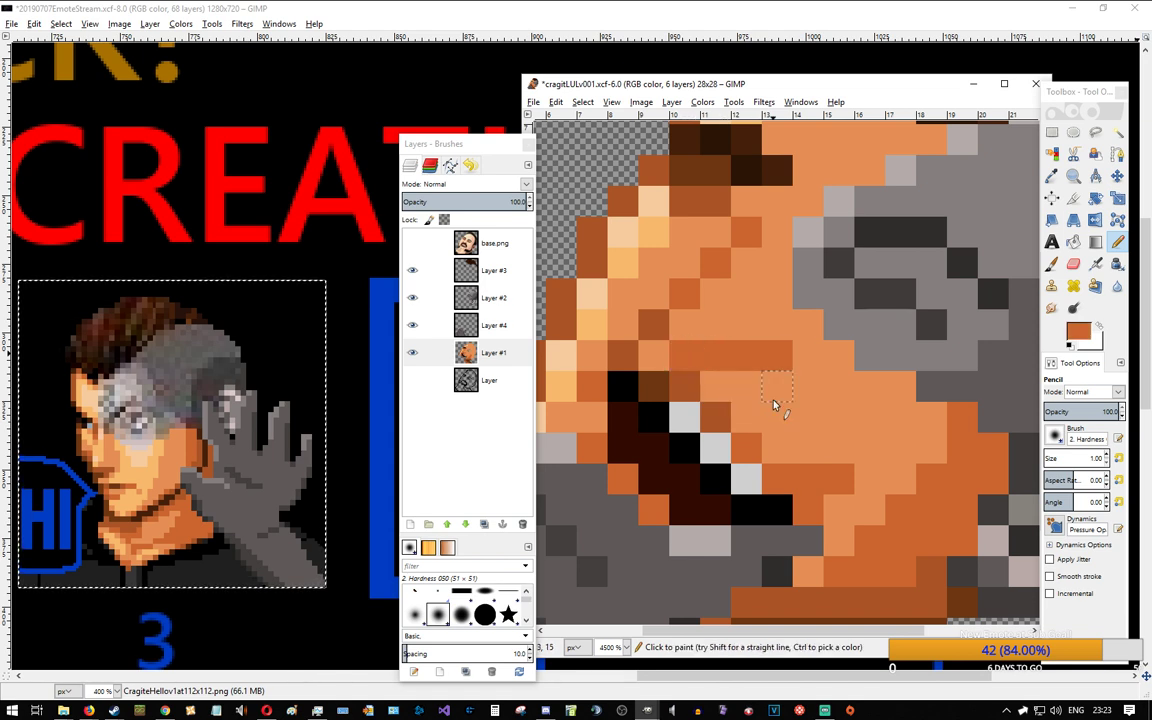
{"action": "scroll", "coordinate": [746, 386], "scroll_direction": "down", "scroll_amount": 4}
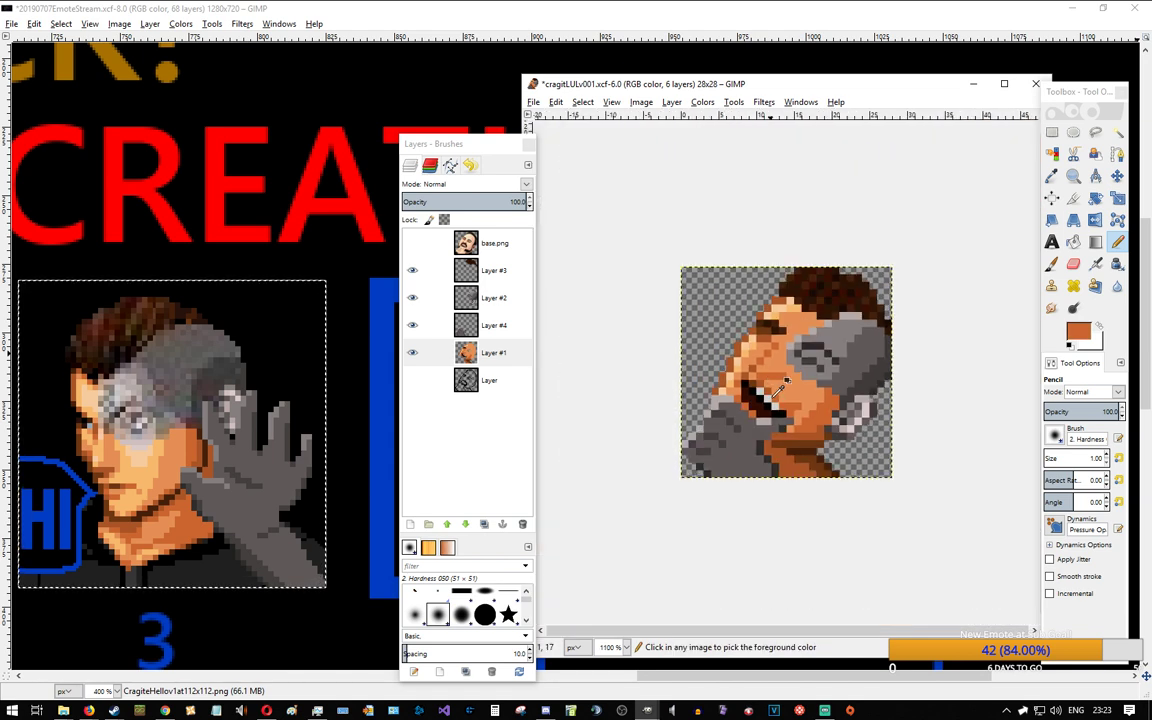
{"action": "left_click", "coordinate": [772, 377], "text": "ctrl"}
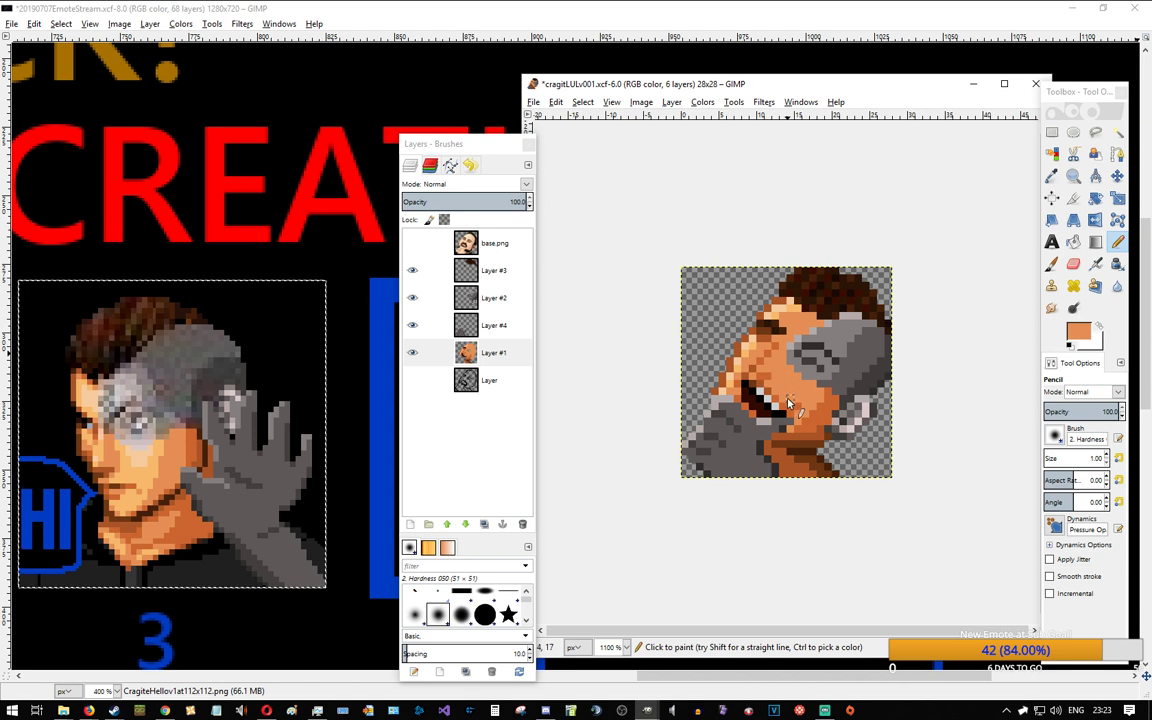
{"action": "left_click", "coordinate": [768, 388], "text": "ctrl"}
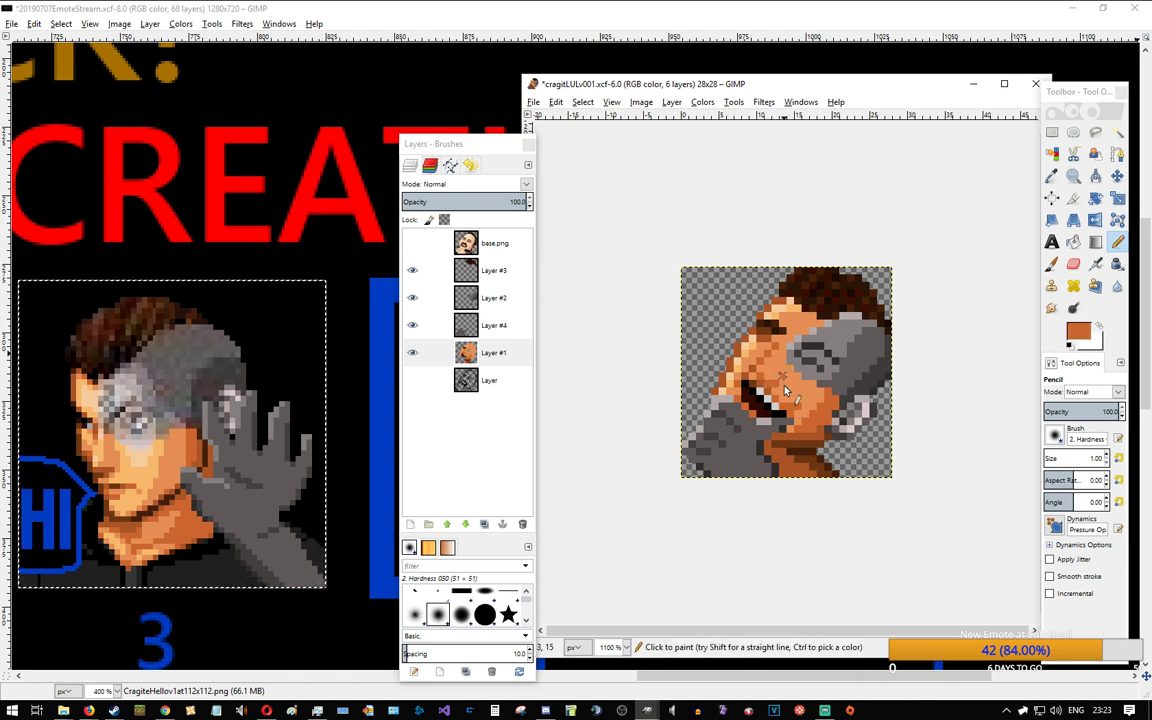
{"action": "scroll", "coordinate": [787, 414], "scroll_direction": "up", "scroll_amount": 1}
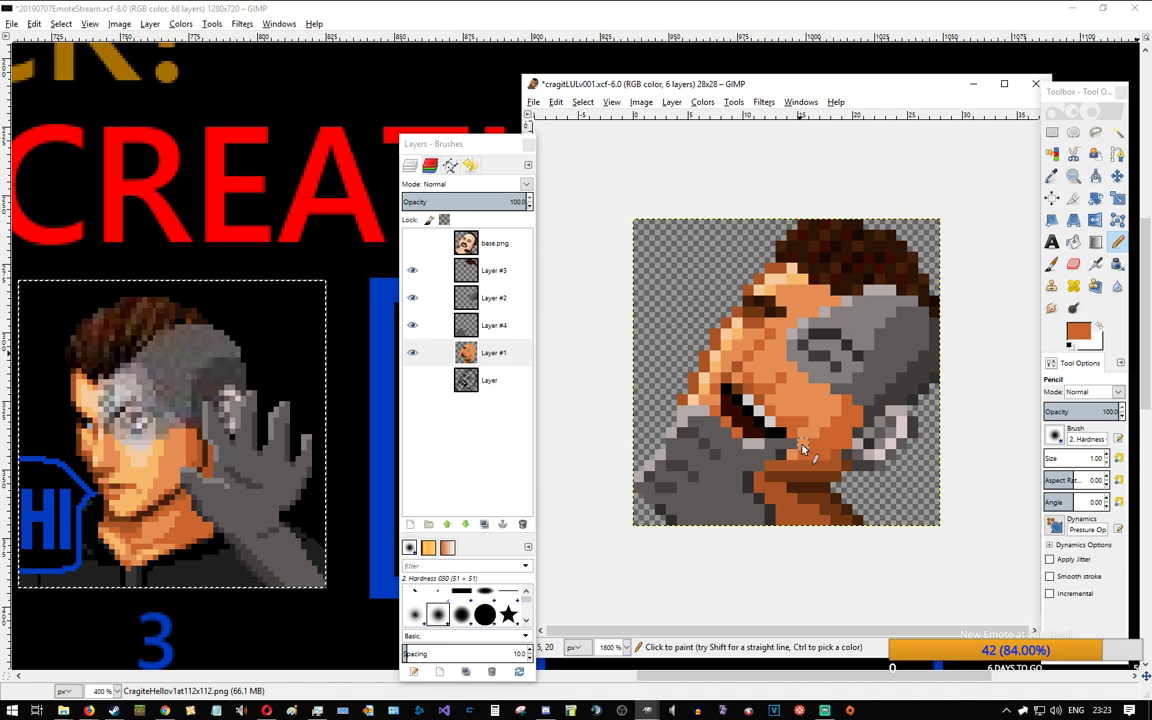
{"action": "scroll", "coordinate": [724, 399], "scroll_direction": "up", "scroll_amount": 1}
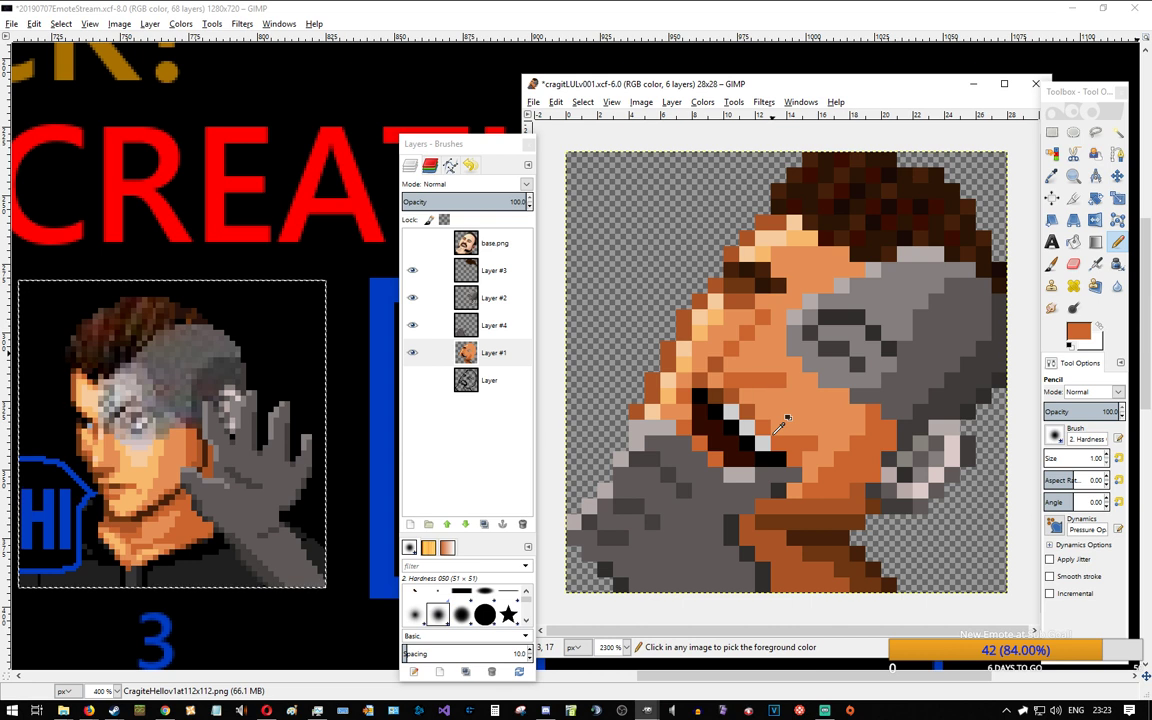
{"action": "key", "text": "ctrl+z"}
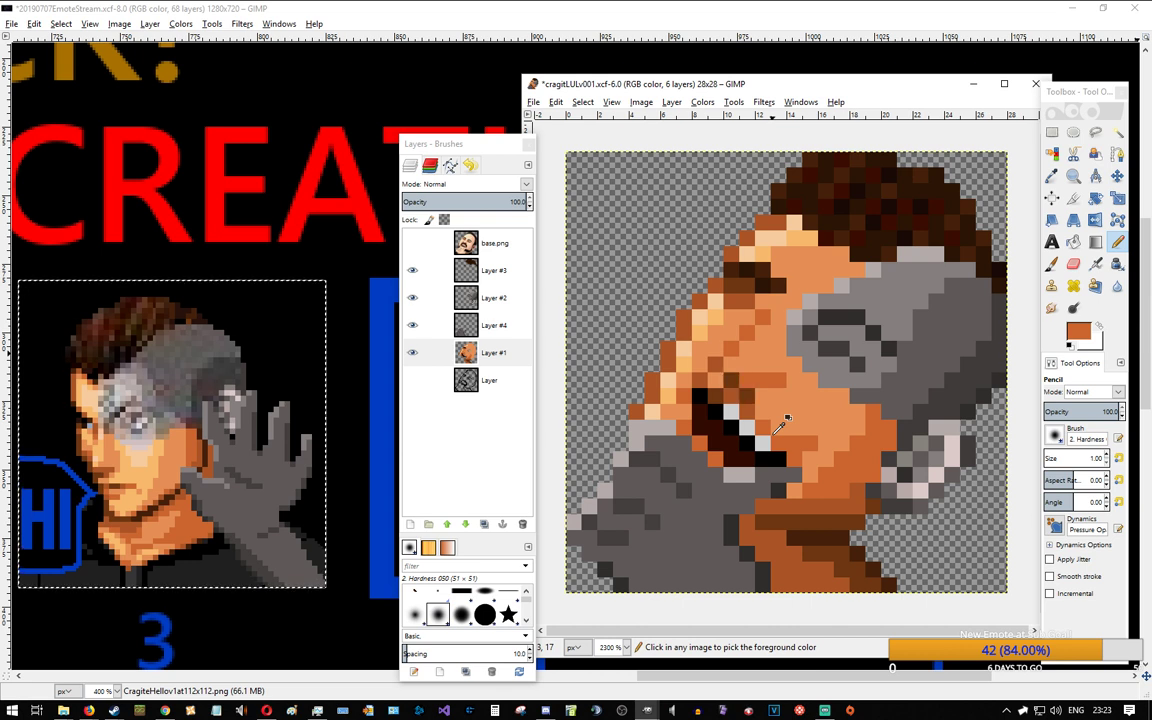
Step: Extend the top row of the upper lip line towards the cheek with two pixels in the lip's brown
{"action": "left_click", "coordinate": [734, 381], "text": "ctrl"}
{"action": "left_click_drag", "start_coordinate": [749, 381], "coordinate": [771, 381]}
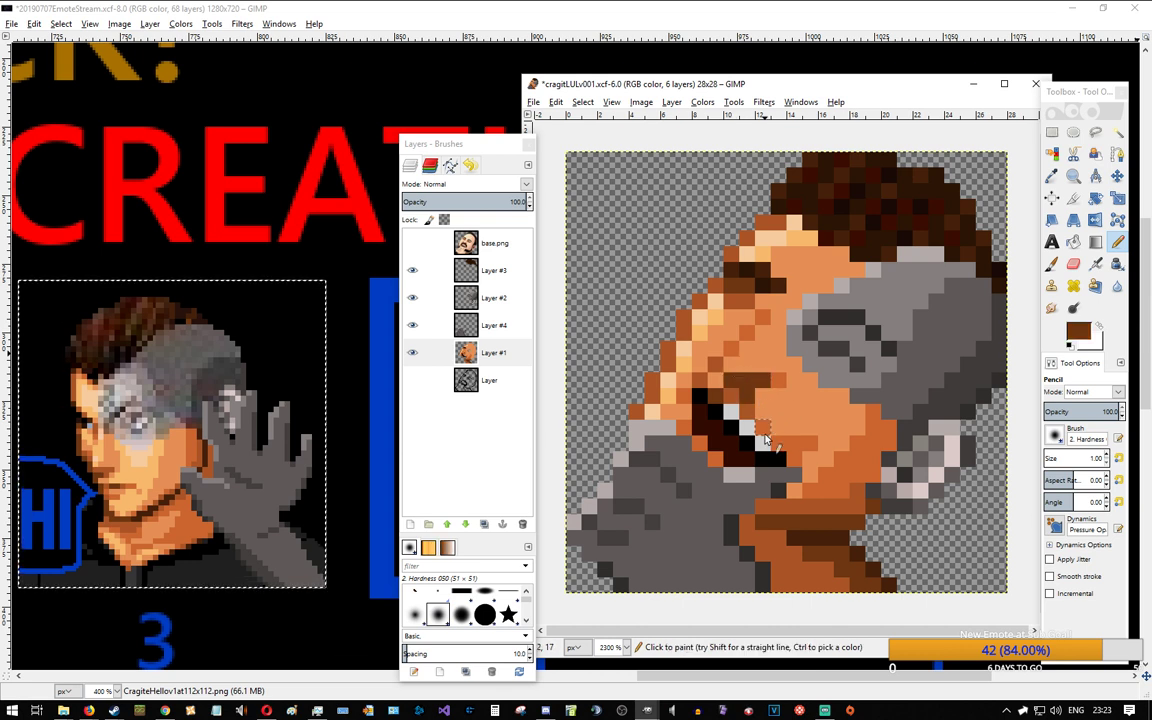
{"action": "scroll", "coordinate": [766, 440], "scroll_direction": "down", "scroll_amount": 5}
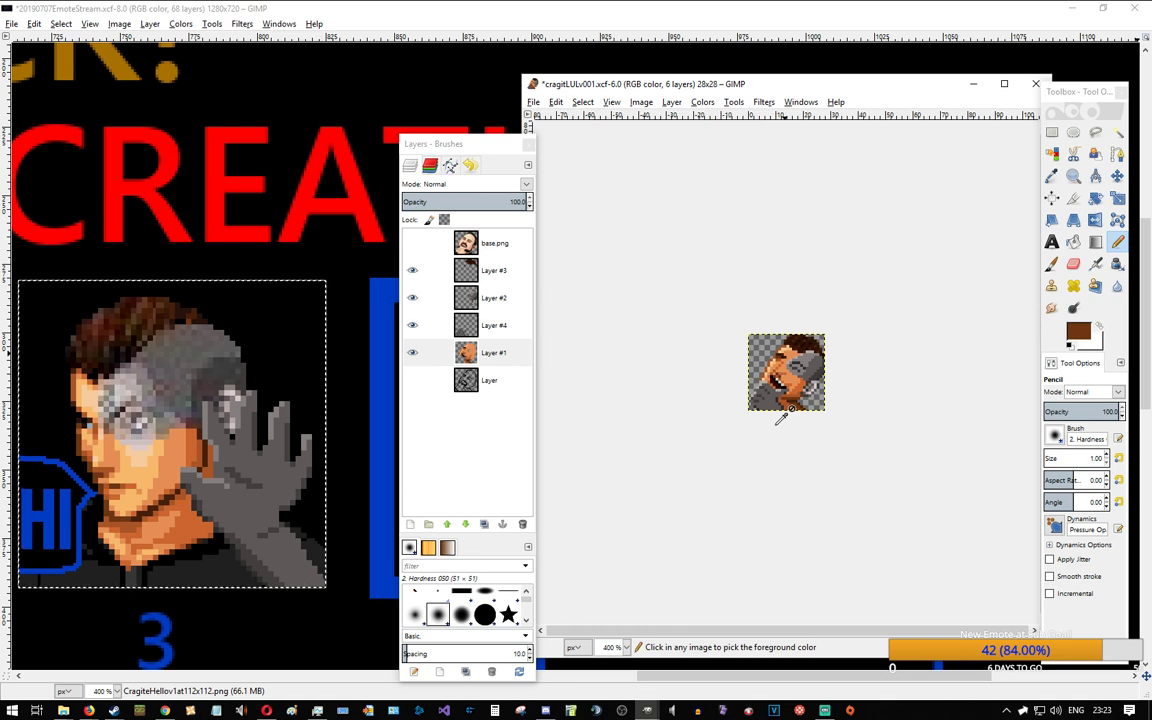
{"action": "left_click", "coordinate": [784, 406], "text": "ctrl"}
{"action": "scroll", "coordinate": [775, 395], "scroll_direction": "up", "scroll_amount": 4}
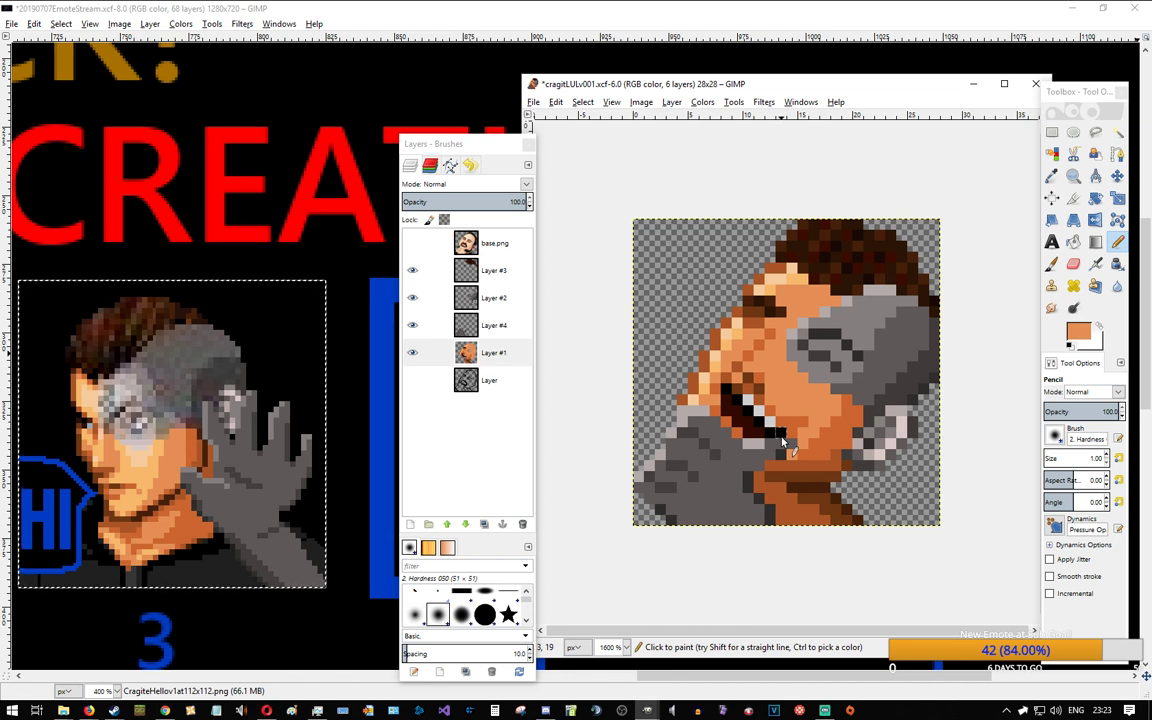
Step: Compare the extended brown lip line with the reference by repeatedly toggling the base.png layer's visibility
{"action": "left_click", "coordinate": [412, 244]}
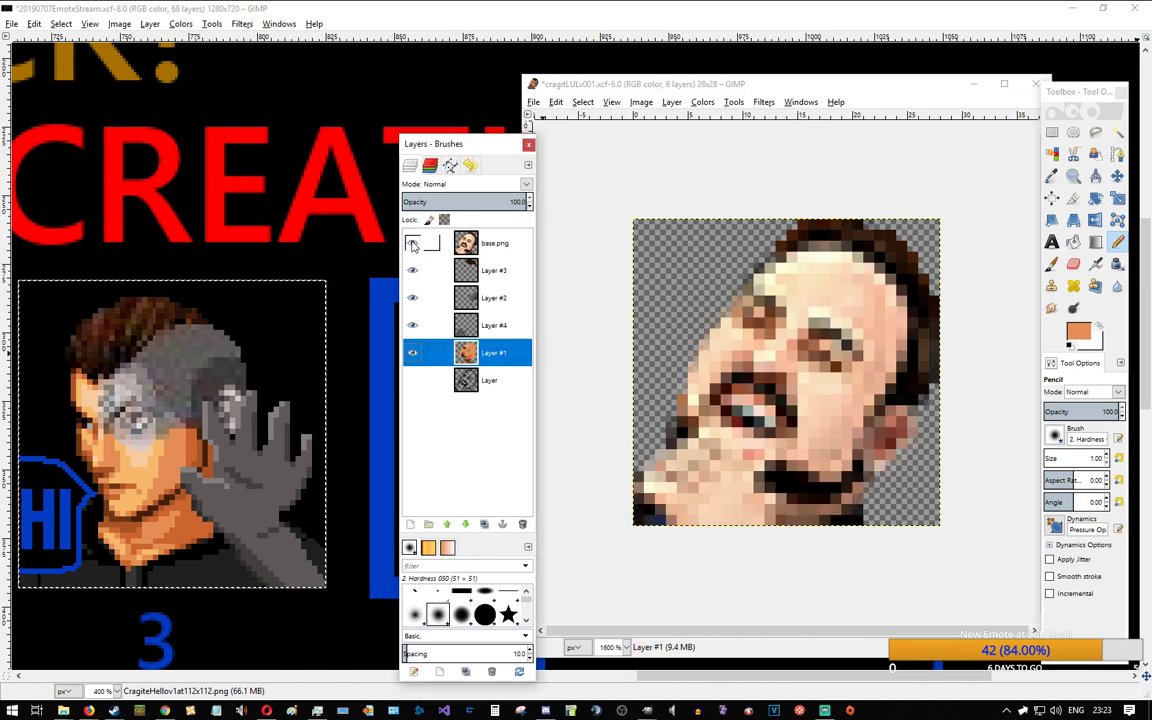
{"action": "left_click", "coordinate": [412, 244]}
{"action": "left_click", "coordinate": [412, 244]}
{"action": "left_click", "coordinate": [412, 244]}
{"action": "left_click", "coordinate": [412, 244]}
{"action": "left_click", "coordinate": [412, 244]}
{"action": "left_click", "coordinate": [412, 244]}
{"action": "left_click", "coordinate": [412, 244]}
{"action": "left_click", "coordinate": [412, 244]}
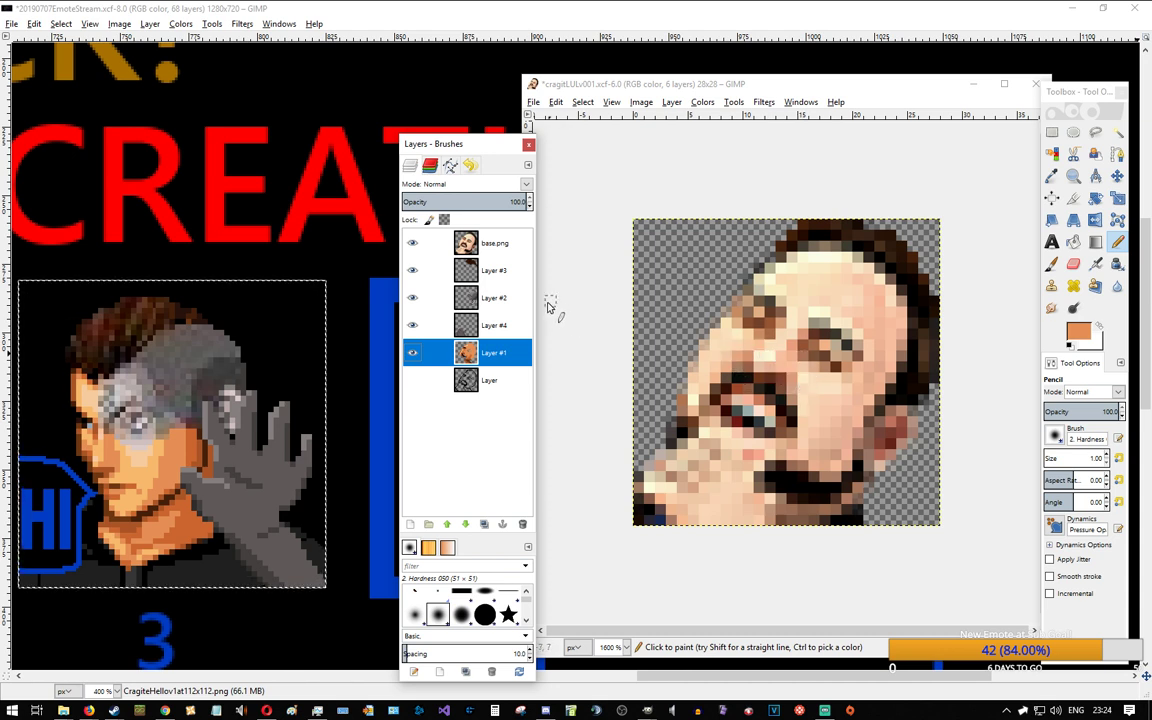
{"action": "left_click", "coordinate": [412, 243]}
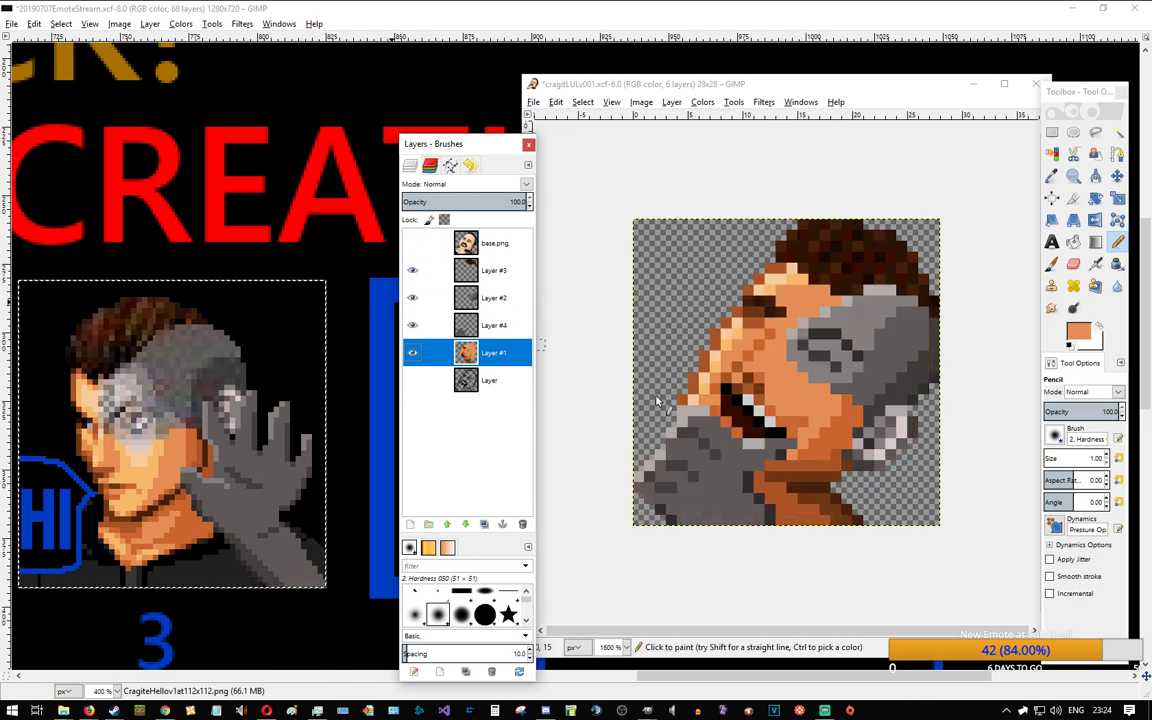
Step: Paint a short darker-orange diagonal down to the lip line's cheek end and check it against the base.png layer
{"action": "left_click", "coordinate": [762, 347], "text": "ctrl"}
{"action": "left_click_drag", "start_coordinate": [778, 365], "coordinate": [769, 376]}
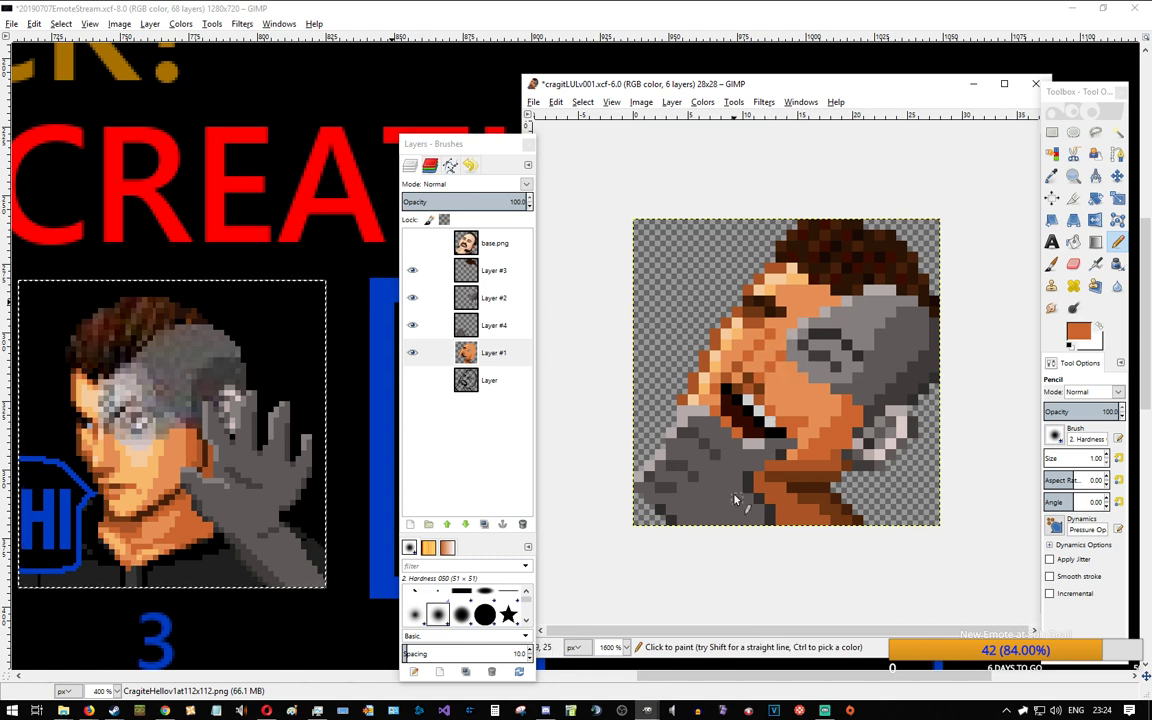
{"action": "left_click", "coordinate": [411, 243]}
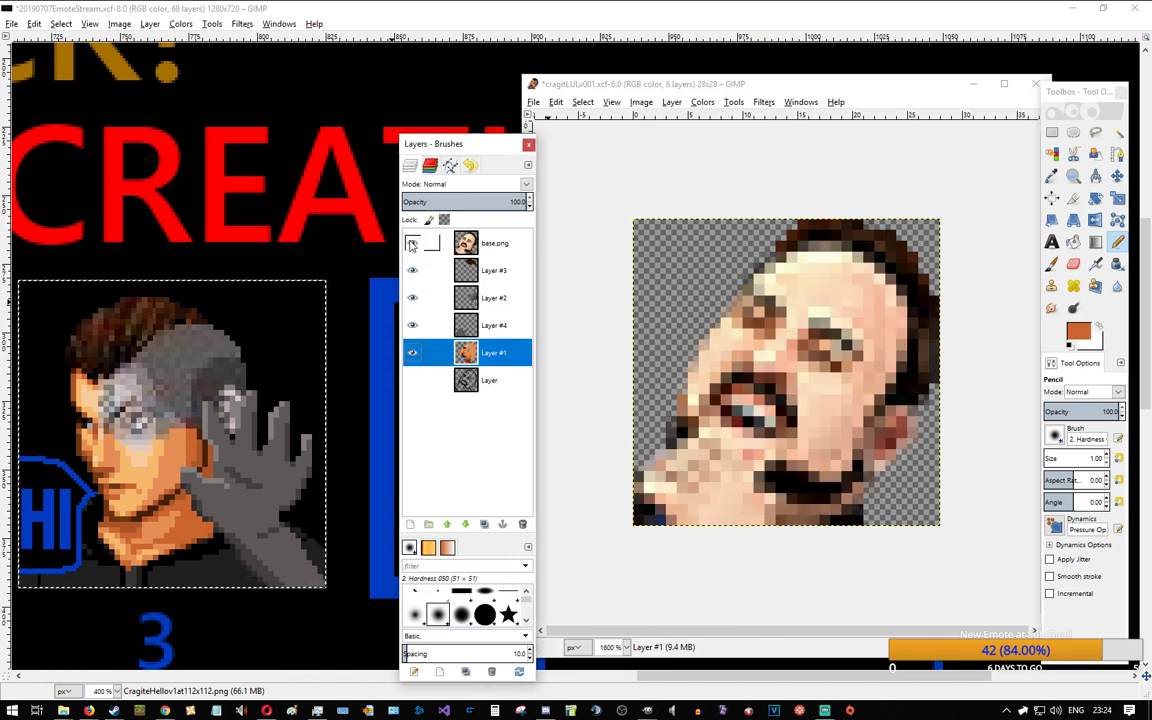
{"action": "left_click", "coordinate": [411, 243]}
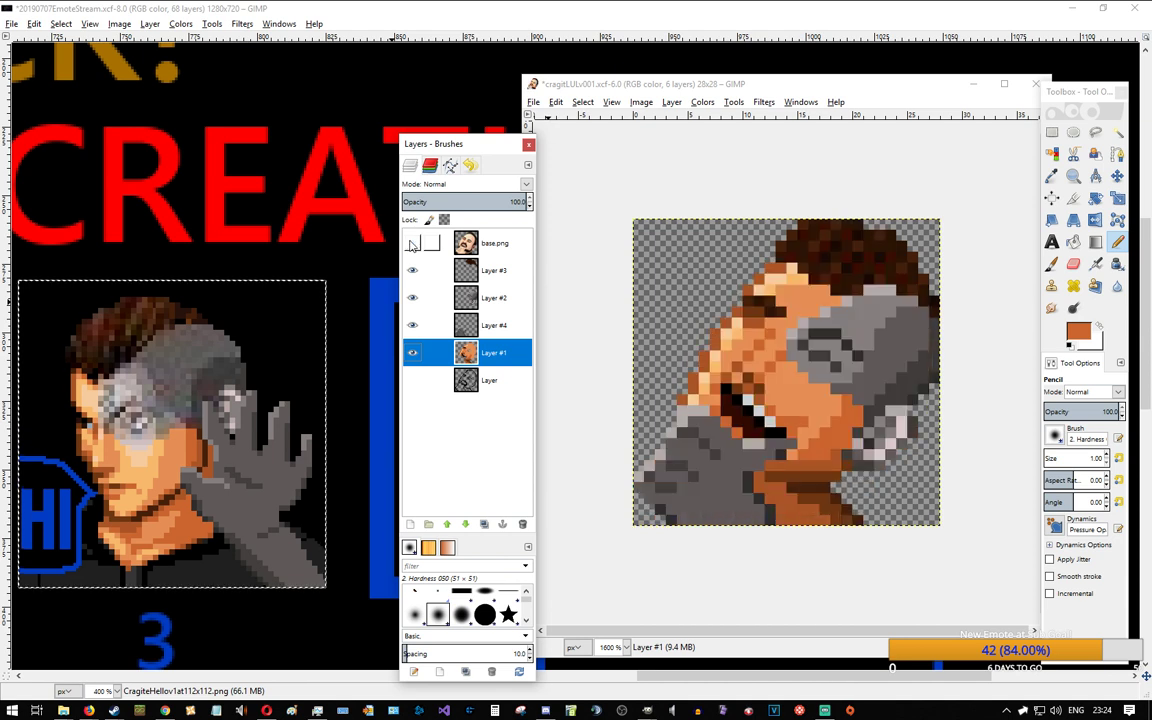
Step: Repaint two pixels of the lip line's top row in brown and cover the brown pixel beneath with mid-orange skin colour
{"action": "left_click", "coordinate": [768, 374], "text": "ctrl"}
{"action": "left_click_drag", "start_coordinate": [760, 379], "coordinate": [769, 378]}
{"action": "left_click", "coordinate": [772, 389], "text": "ctrl"}
{"action": "left_click", "coordinate": [759, 388]}
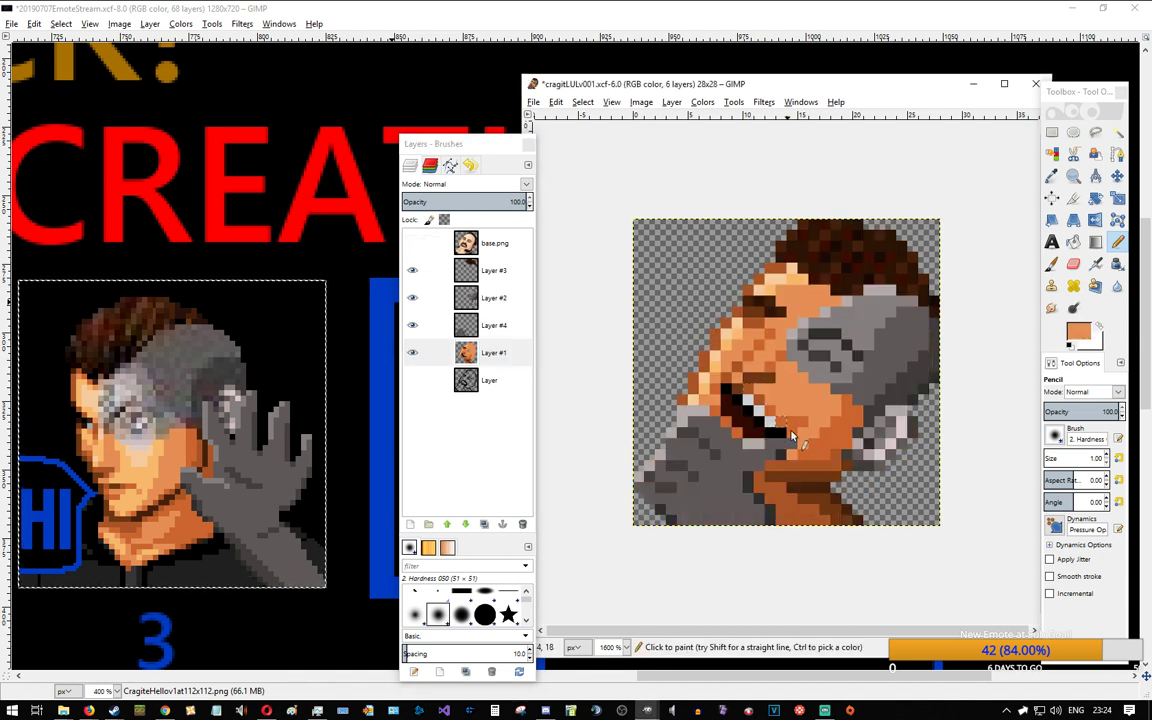
{"action": "left_click", "coordinate": [784, 356], "text": "ctrl"}
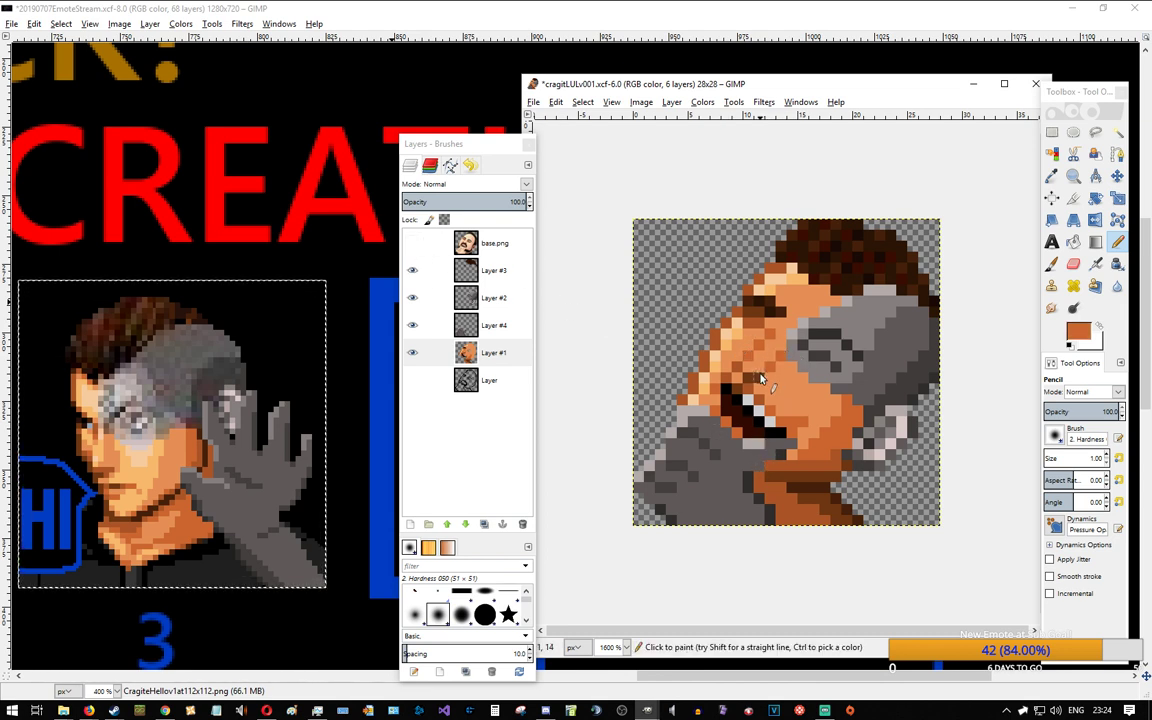
Step: Undo the last lip-line retouches and try covering the brown top row of the upper lip line with darker orange
{"action": "scroll", "coordinate": [772, 372], "scroll_direction": "up", "scroll_amount": 2}
{"action": "key", "text": "ctrl+z"}
{"action": "key", "text": "ctrl+z"}
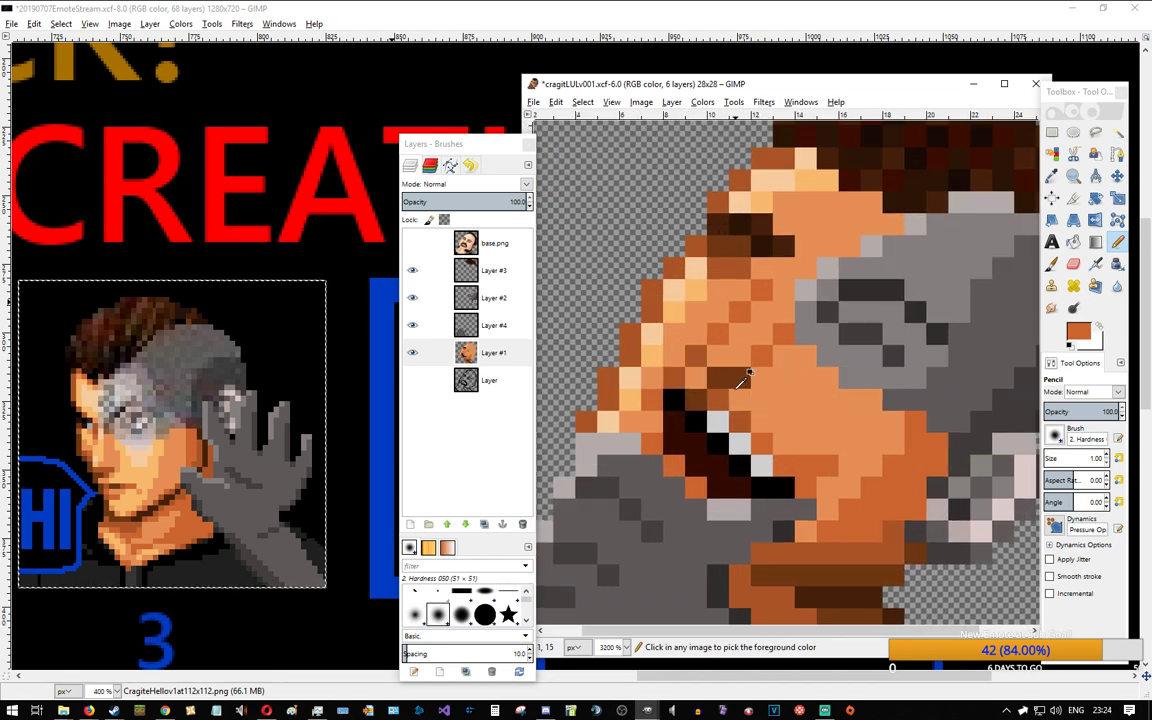
{"action": "left_click", "coordinate": [743, 375], "text": "ctrl"}
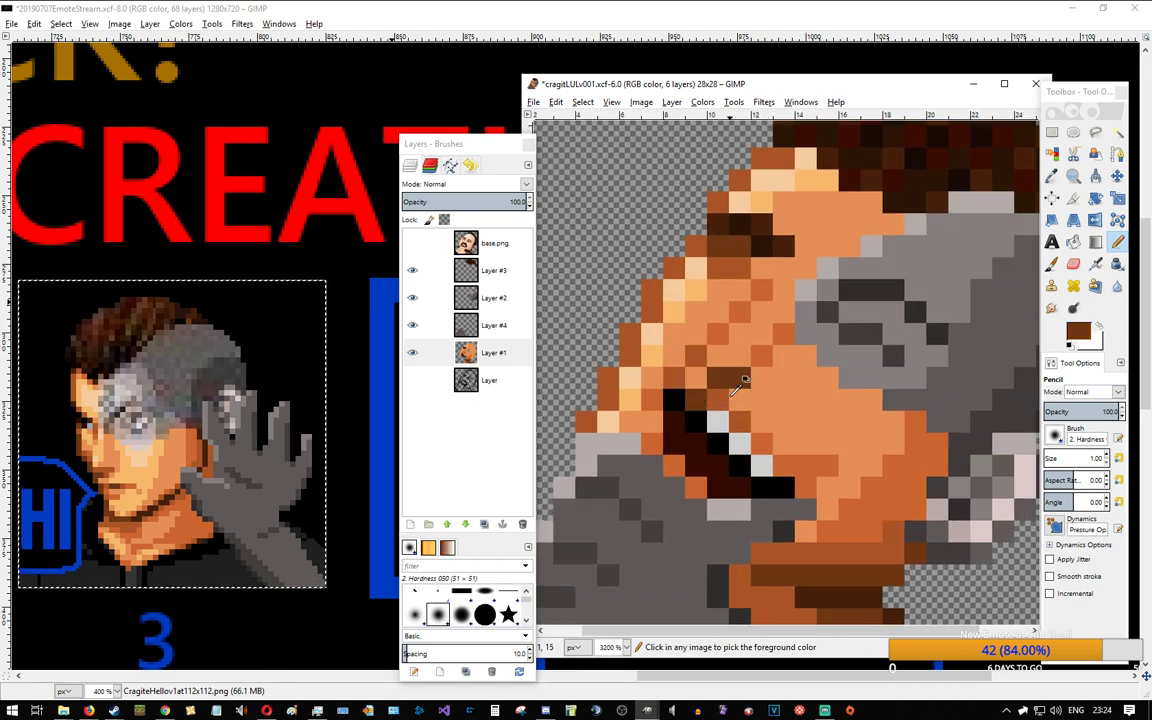
{"action": "left_click", "coordinate": [757, 380], "text": "ctrl"}
{"action": "left_click_drag", "start_coordinate": [744, 380], "coordinate": [714, 381]}
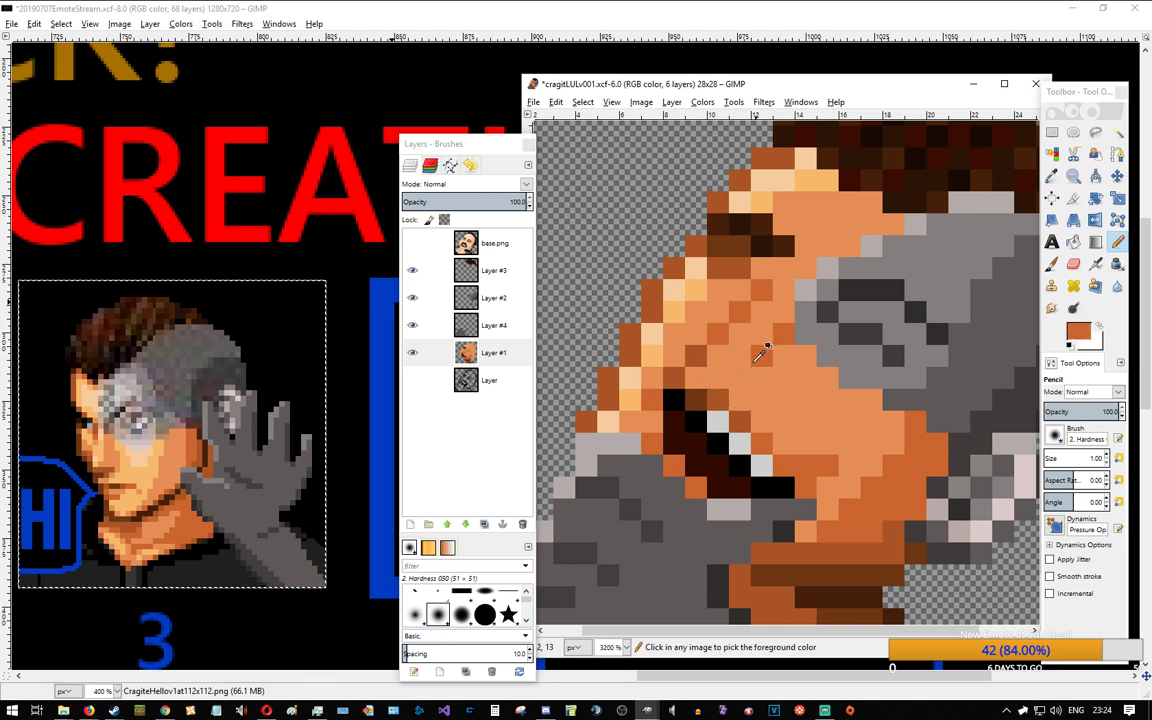
Step: Compare the lip line's darker-orange top row with the reference by toggling the base.png layer's visibility
{"action": "left_click", "coordinate": [411, 249]}
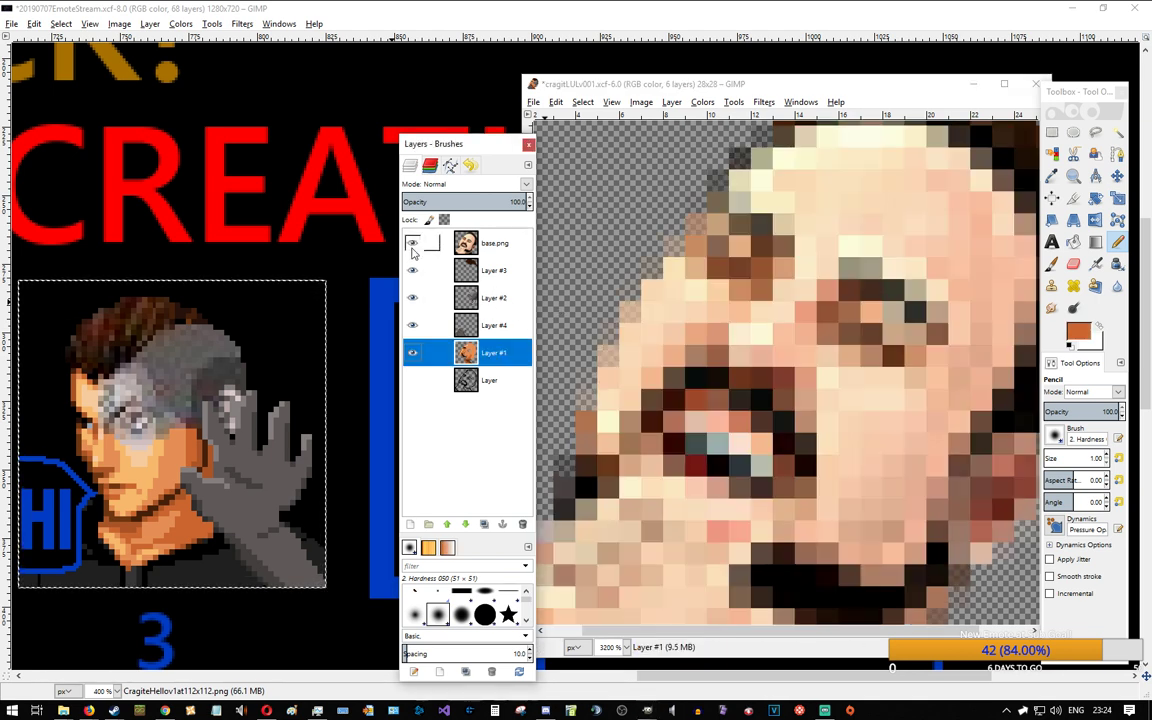
{"action": "left_click", "coordinate": [411, 249]}
{"action": "left_click", "coordinate": [411, 249]}
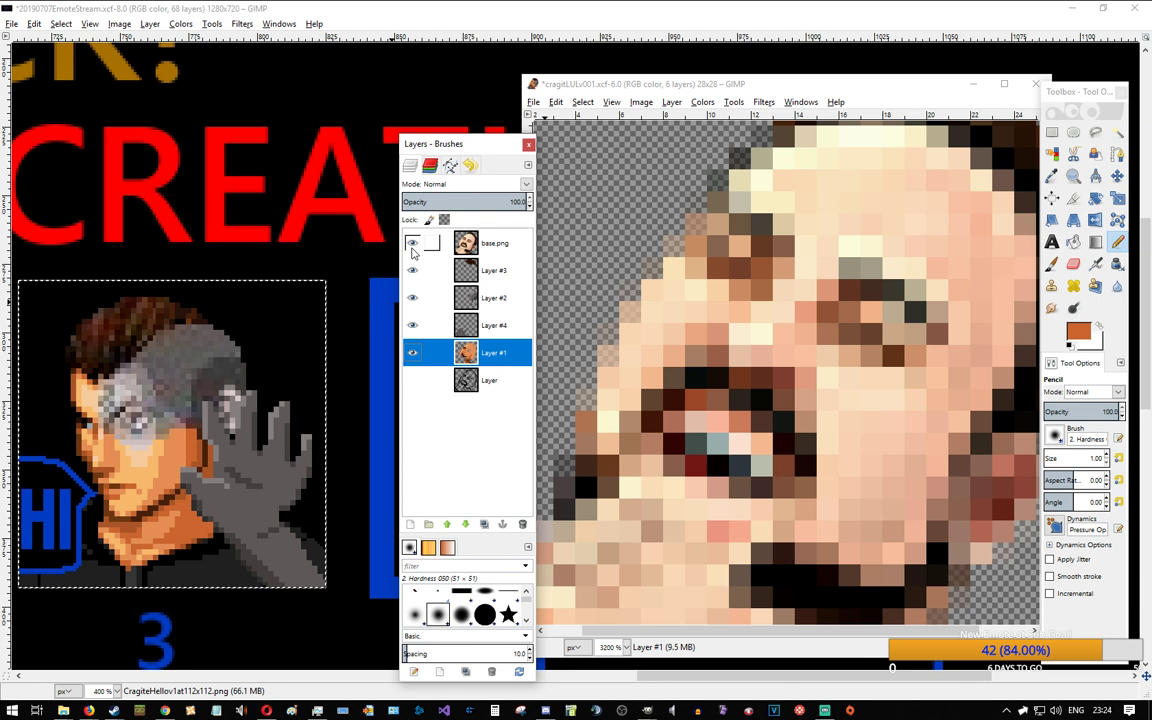
{"action": "left_click", "coordinate": [411, 249]}
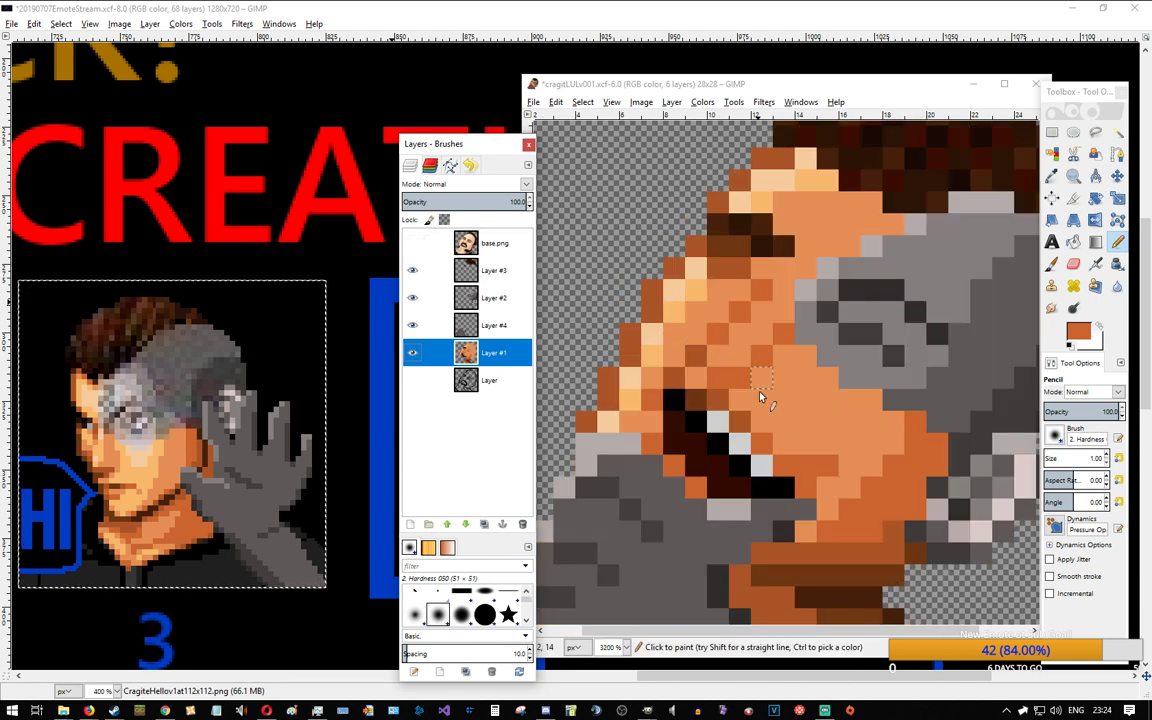
Step: Try retouching the shadow pixels between nose and mouth with neighbouring skin tones, undoing unwanted strokes
{"action": "left_click", "coordinate": [668, 359], "text": "ctrl"}
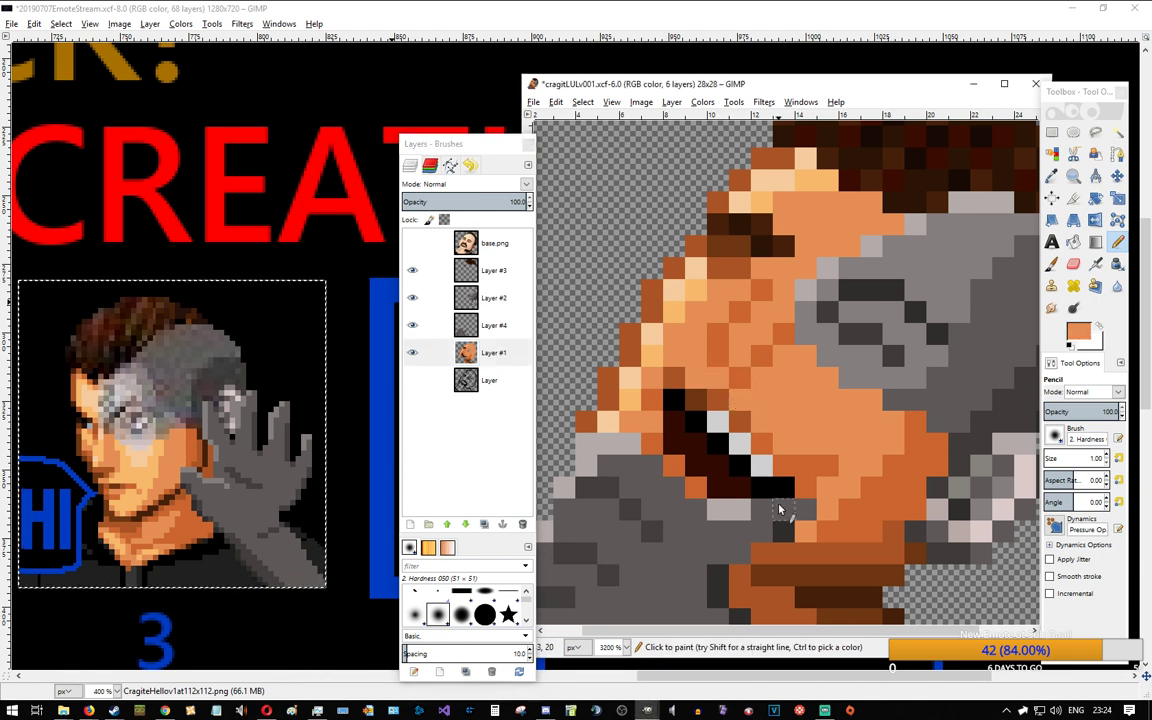
{"action": "left_click", "coordinate": [723, 340], "text": "ctrl"}
{"action": "left_click", "coordinate": [697, 336]}
{"action": "key", "text": "ctrl+z"}
{"action": "key", "text": "ctrl+z"}
{"action": "key", "text": "ctrl+z"}
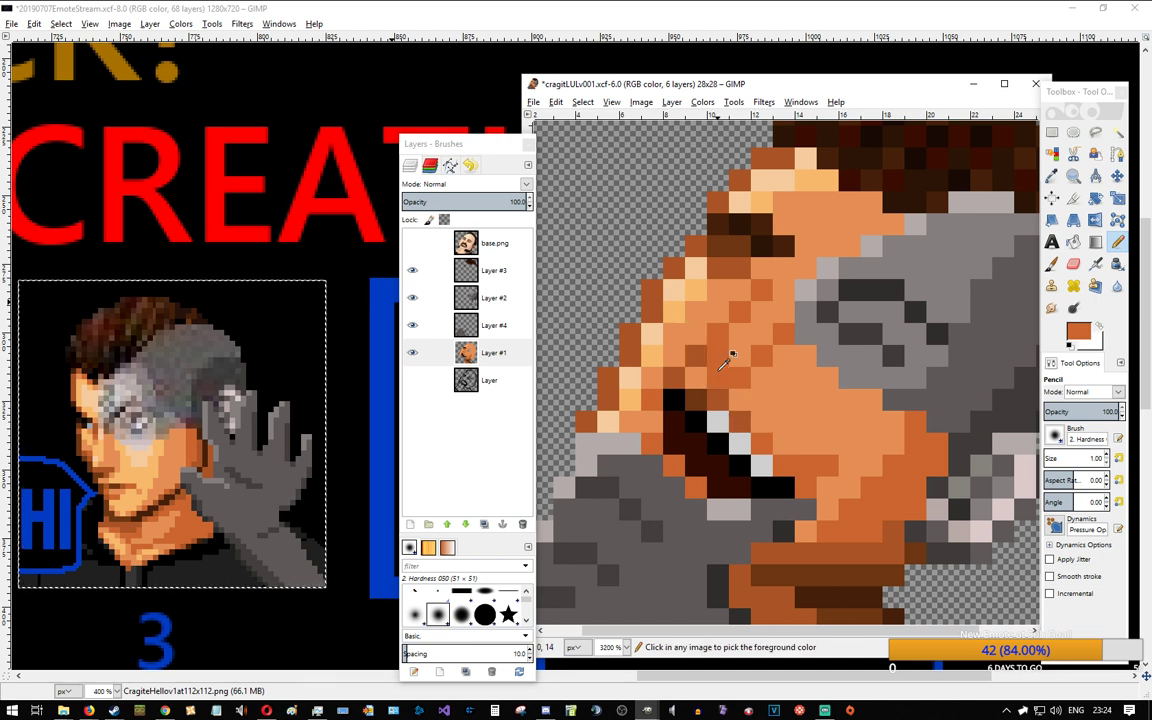
{"action": "left_click", "coordinate": [722, 390], "text": "ctrl"}
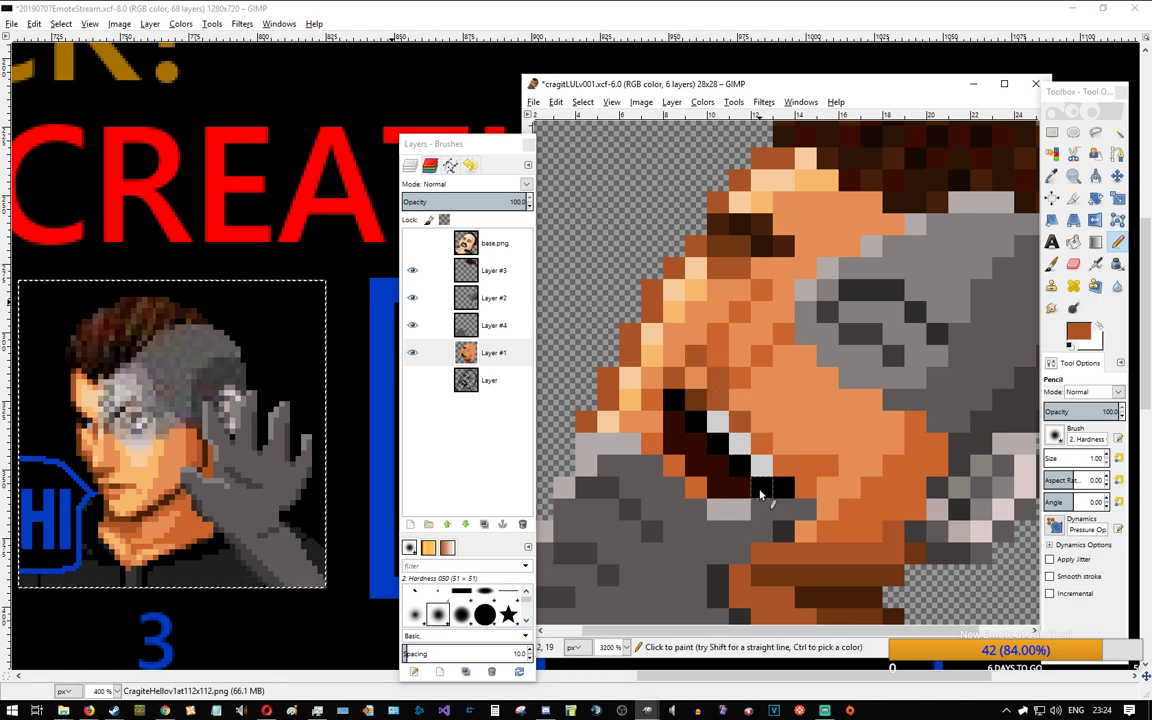
{"action": "left_click", "coordinate": [784, 368], "text": "ctrl"}
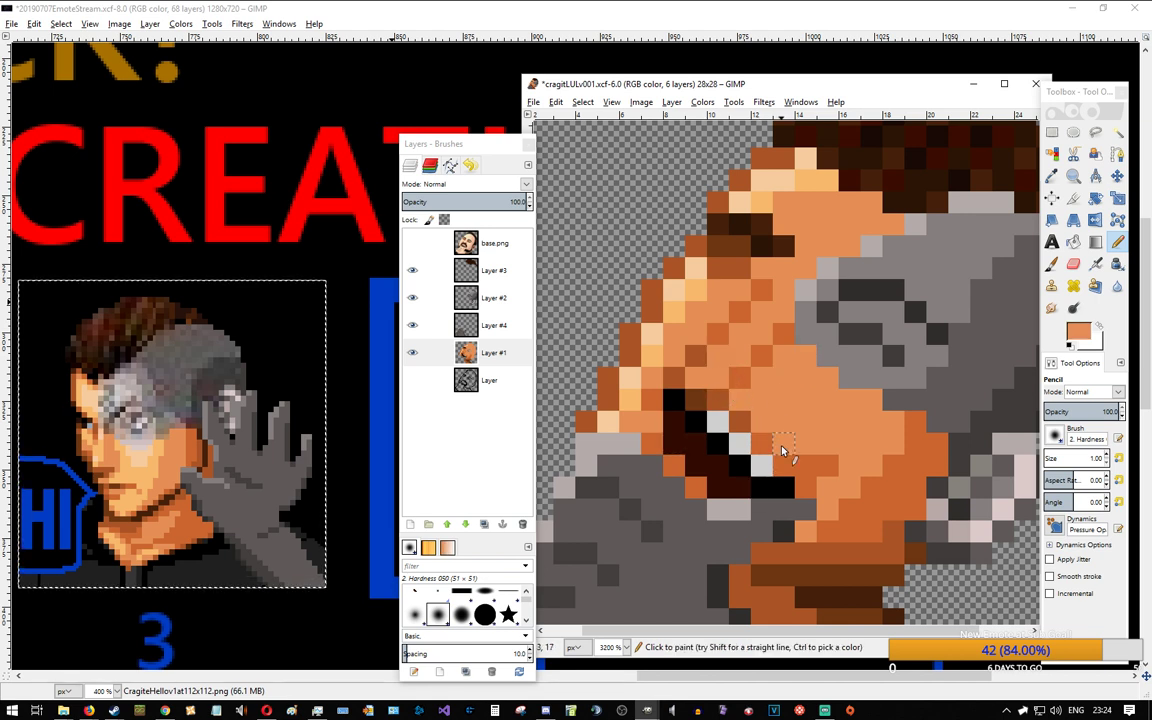
{"action": "scroll", "coordinate": [788, 442], "scroll_direction": "down", "scroll_amount": 2}
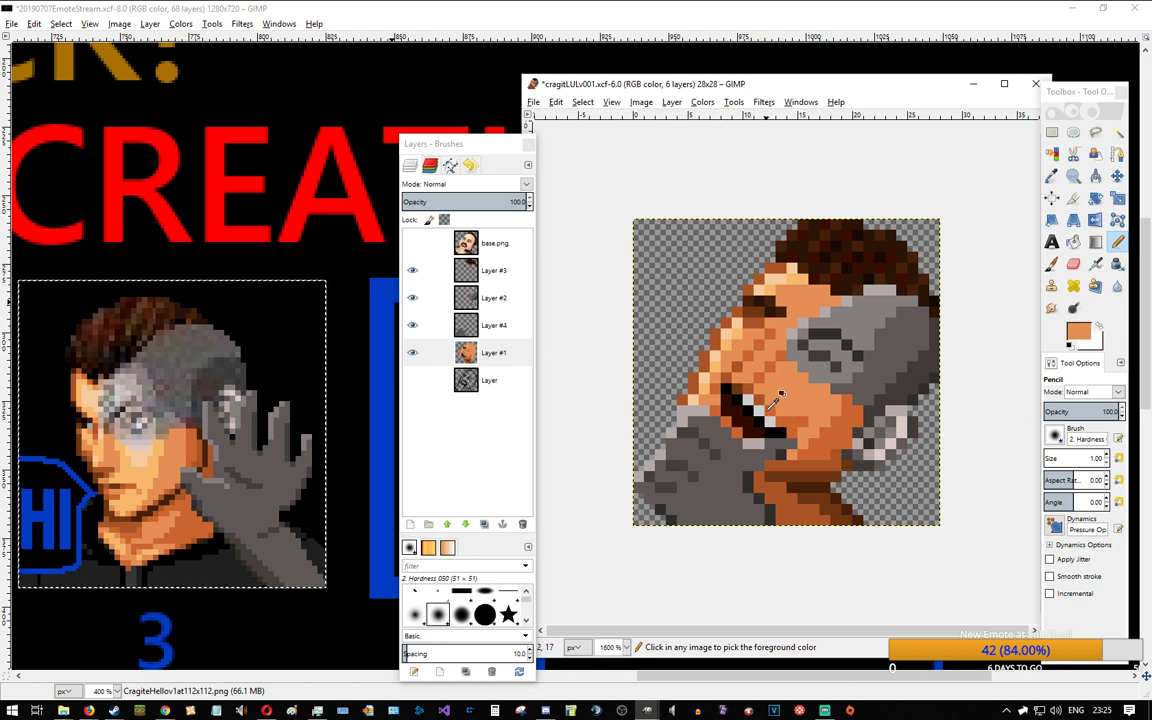
Step: Try repainting the mouth as a brown outline filled with mid-orange skin colour
{"action": "key", "text": "plus"}
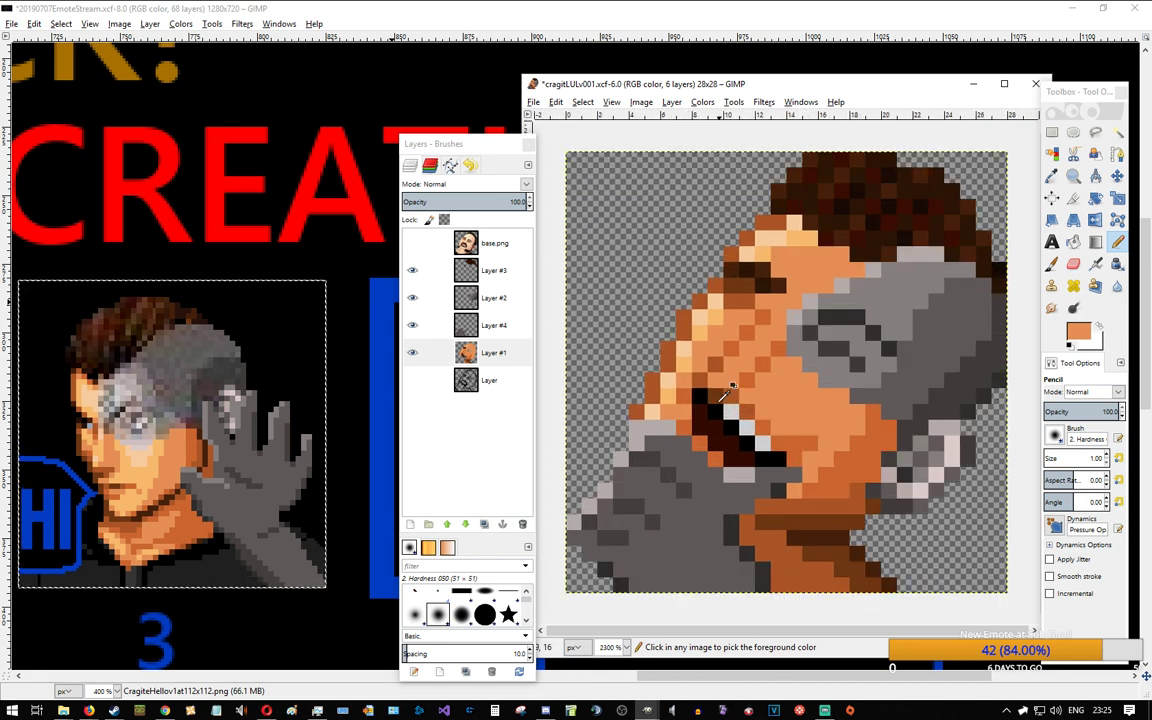
{"action": "left_click", "coordinate": [725, 396], "text": "ctrl"}
{"action": "mouse_move", "coordinate": [700, 381]}
{"action": "left_mouse_down"}
{"action": "mouse_move", "coordinate": [710, 483]}
{"action": "mouse_move", "coordinate": [732, 485]}
{"action": "mouse_move", "coordinate": [747, 382]}
{"action": "left_mouse_up"}
{"action": "left_click_drag", "start_coordinate": [747, 458], "coordinate": [716, 458]}
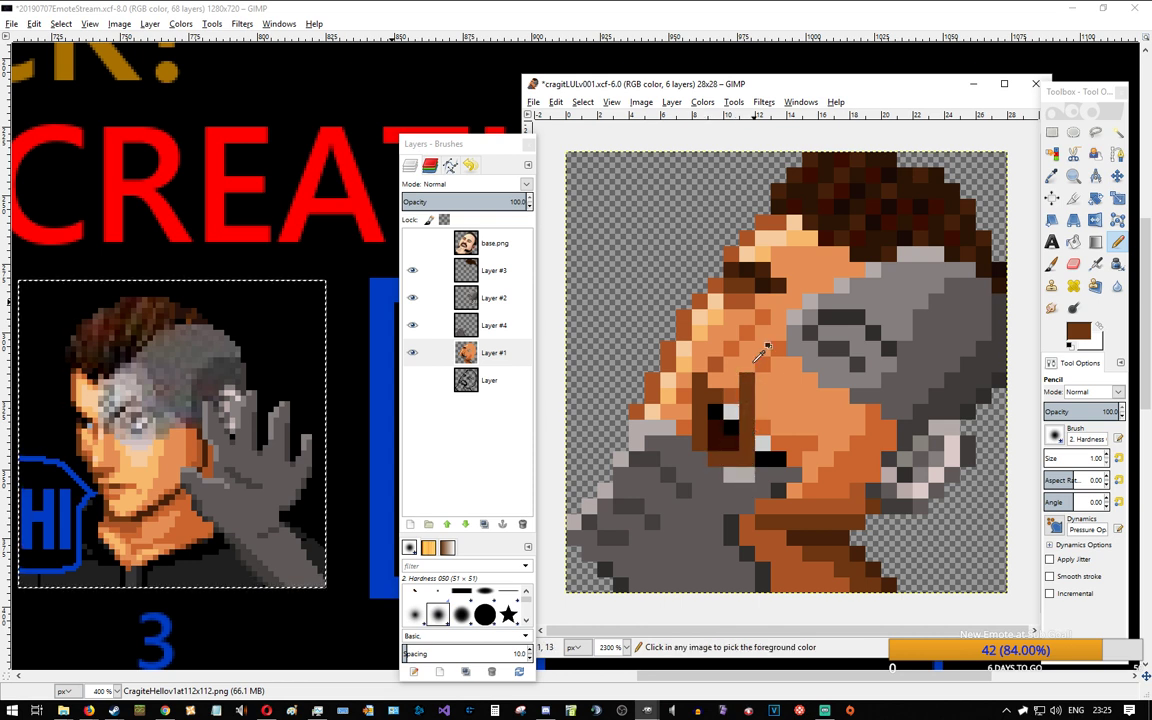
{"action": "left_click", "coordinate": [760, 357], "text": "ctrl"}
{"action": "left_click_drag", "start_coordinate": [718, 393], "coordinate": [727, 450]}
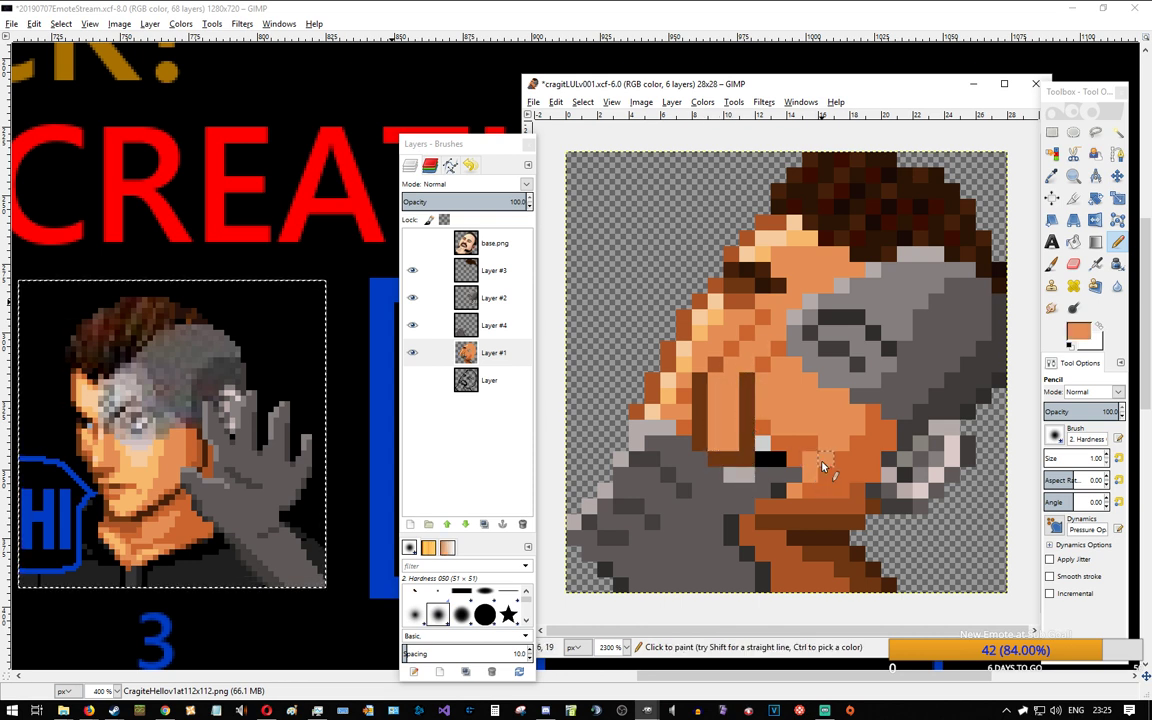
Step: Undo the brown and mid-orange mouth repaint and the darker-orange cover on the lip line
{"action": "key", "text": "ctrl+z"}
{"action": "key", "text": "ctrl+z"}
{"action": "key", "text": "ctrl+z"}
{"action": "key", "text": "ctrl+z"}
{"action": "key", "text": "ctrl+z"}
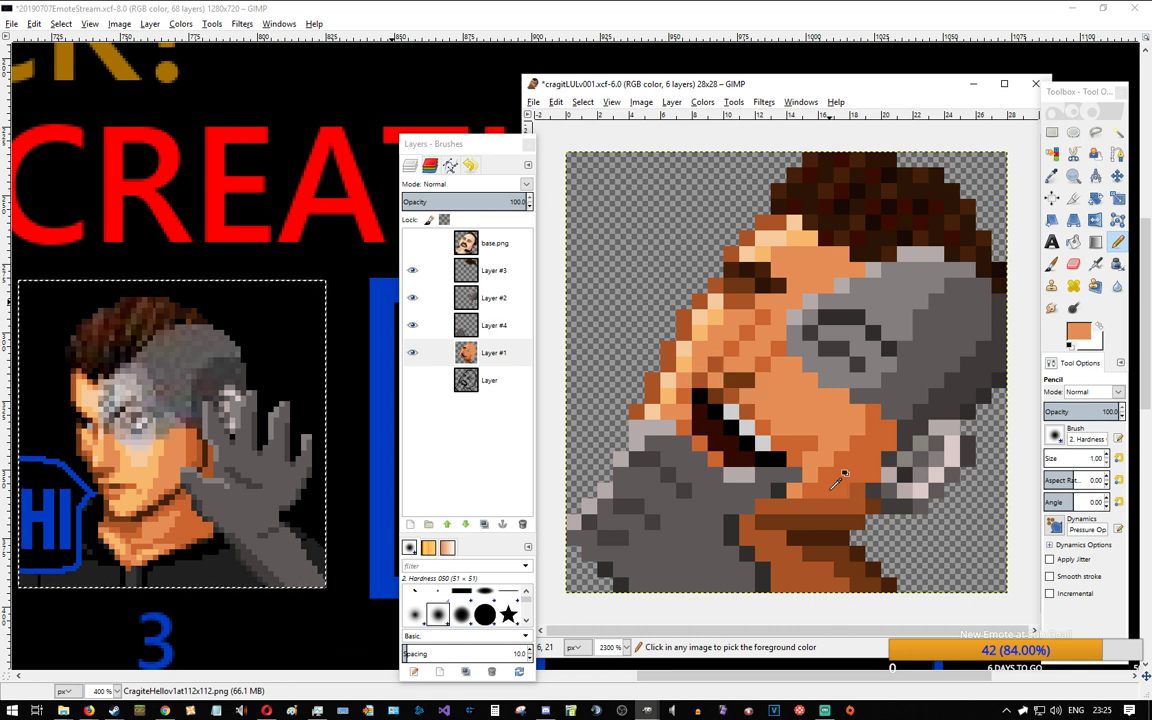
Step: Undo the earlier lip-line edits so its brown top row sits one pixel closer to the cheek
{"action": "key", "text": "ctrl+z"}
{"action": "key", "text": "ctrl+z"}
{"action": "key", "text": "ctrl+z"}
Step: Compare the whole emote with the reference by repeatedly toggling the base.png layer's visibility
{"action": "scroll", "coordinate": [837, 483], "scroll_direction": "down", "scroll_amount": 3}
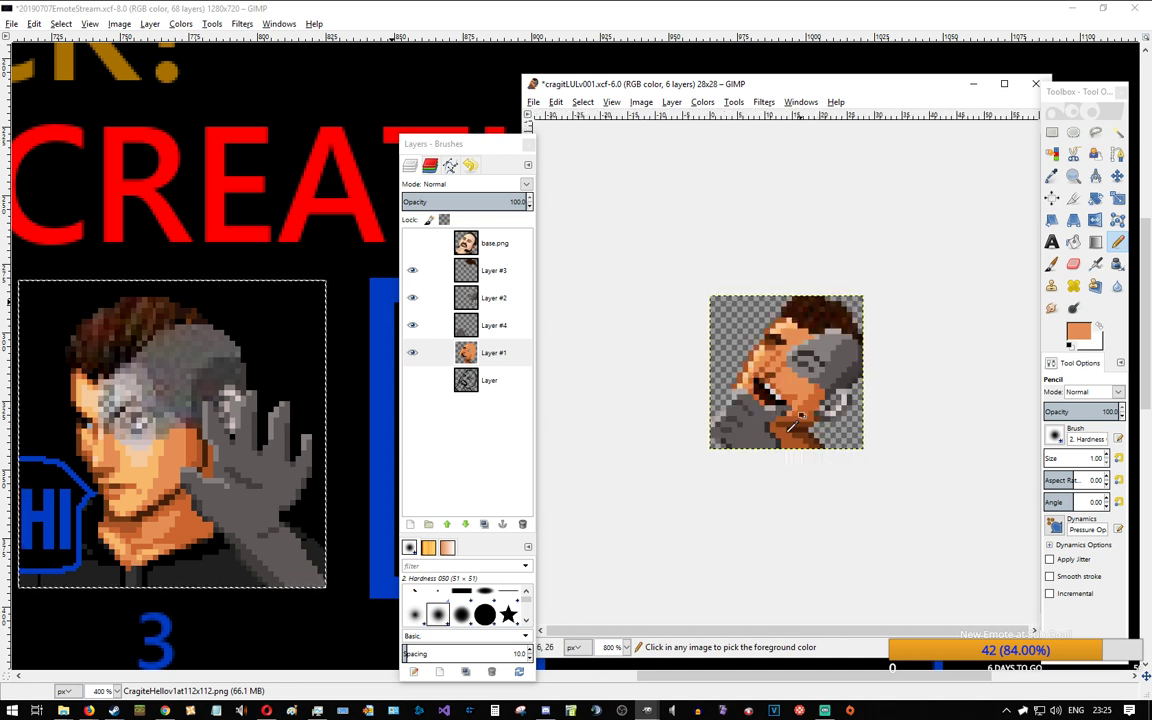
{"action": "left_click", "coordinate": [412, 244]}
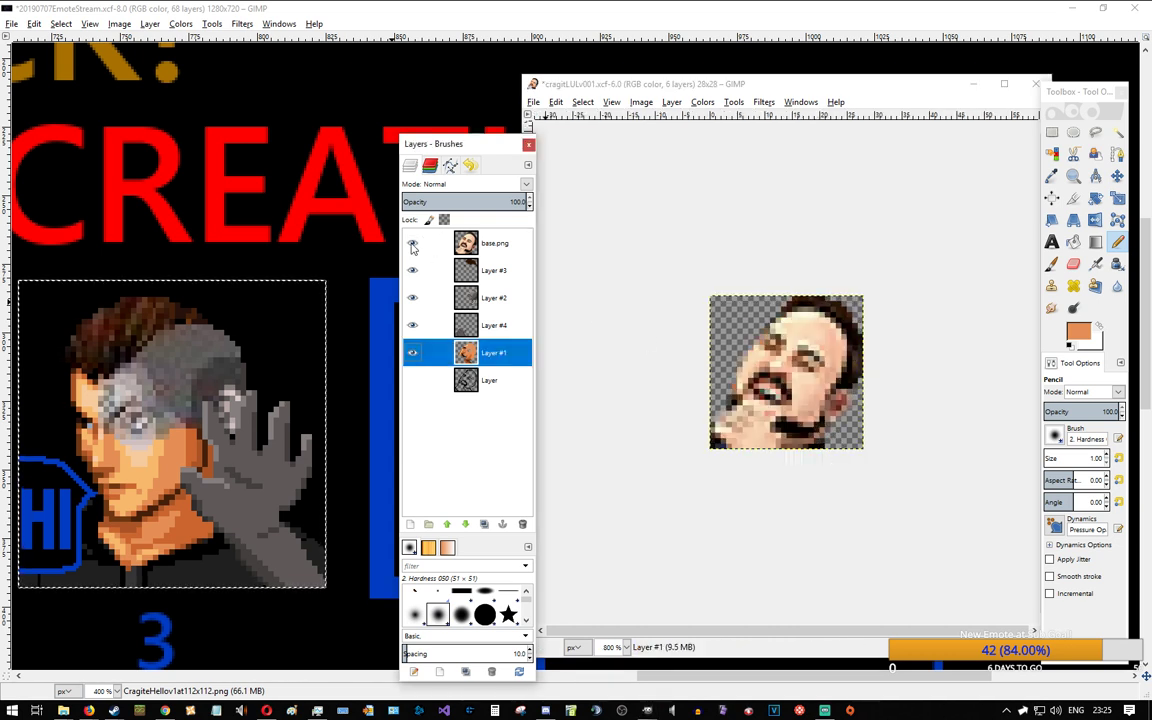
{"action": "left_click", "coordinate": [412, 244]}
{"action": "left_click", "coordinate": [412, 244]}
{"action": "left_click", "coordinate": [412, 244]}
{"action": "left_click", "coordinate": [412, 244]}
{"action": "left_click", "coordinate": [412, 244]}
{"action": "left_click", "coordinate": [412, 244]}
{"action": "left_click", "coordinate": [412, 244]}
{"action": "left_click", "coordinate": [412, 244]}
{"action": "left_click", "coordinate": [412, 244]}
{"action": "left_click", "coordinate": [412, 244]}
{"action": "left_click", "coordinate": [412, 244]}
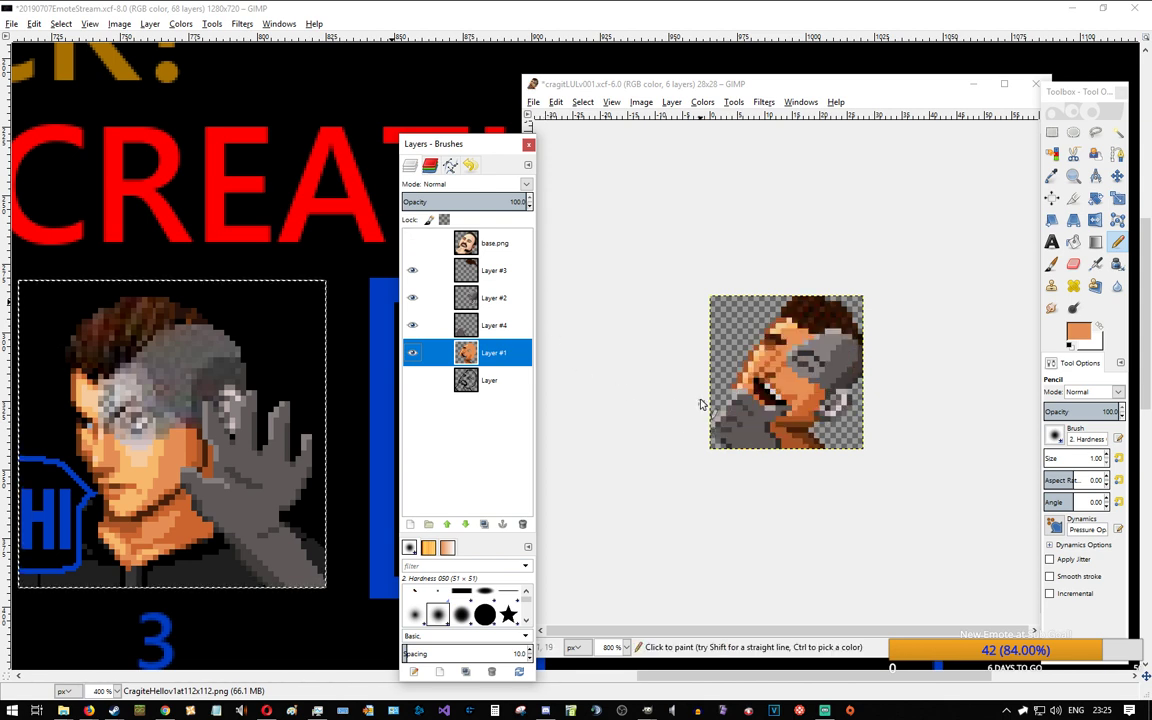
{"action": "left_click", "coordinate": [412, 244]}
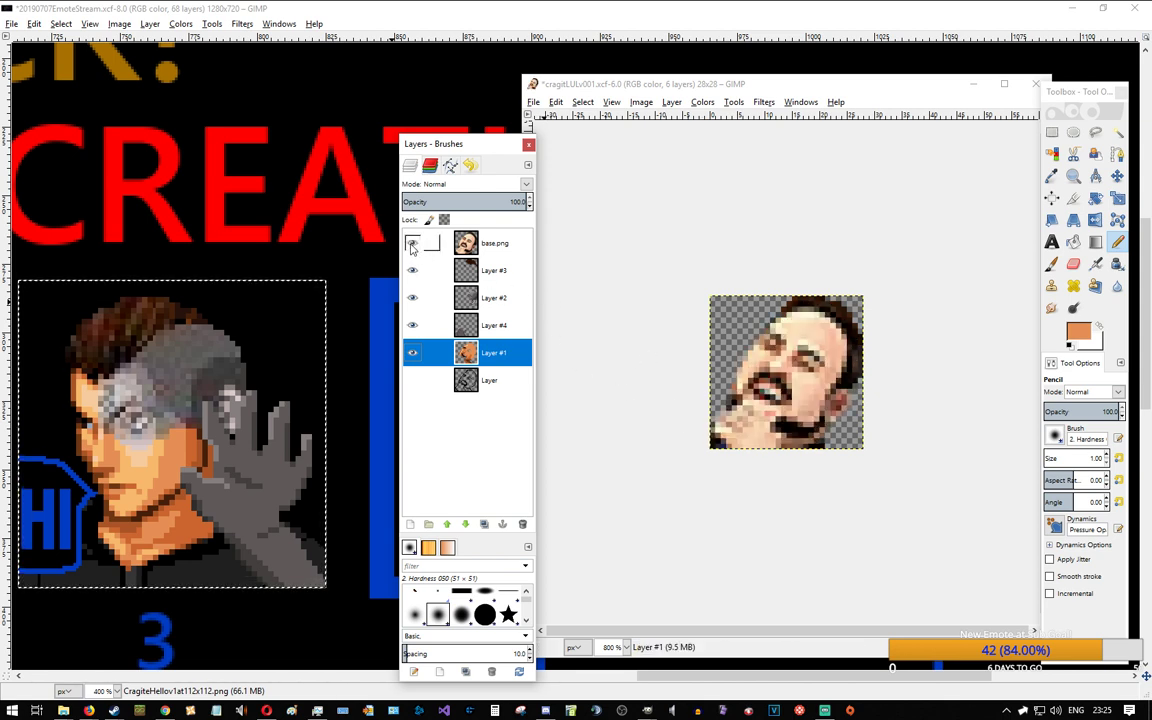
{"action": "left_click", "coordinate": [412, 244]}
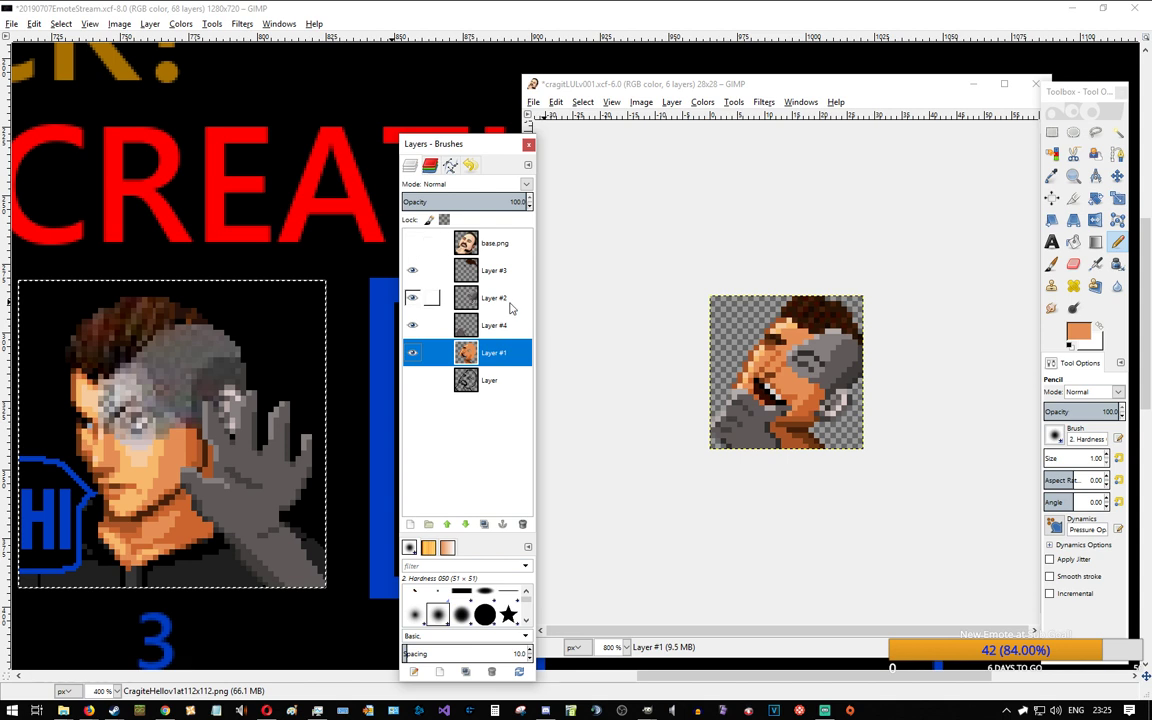
Step: Sample the brown and mid-orange tones around the upper lip and recheck the face against the base.png layer
{"action": "left_click", "coordinate": [779, 378], "text": "ctrl"}
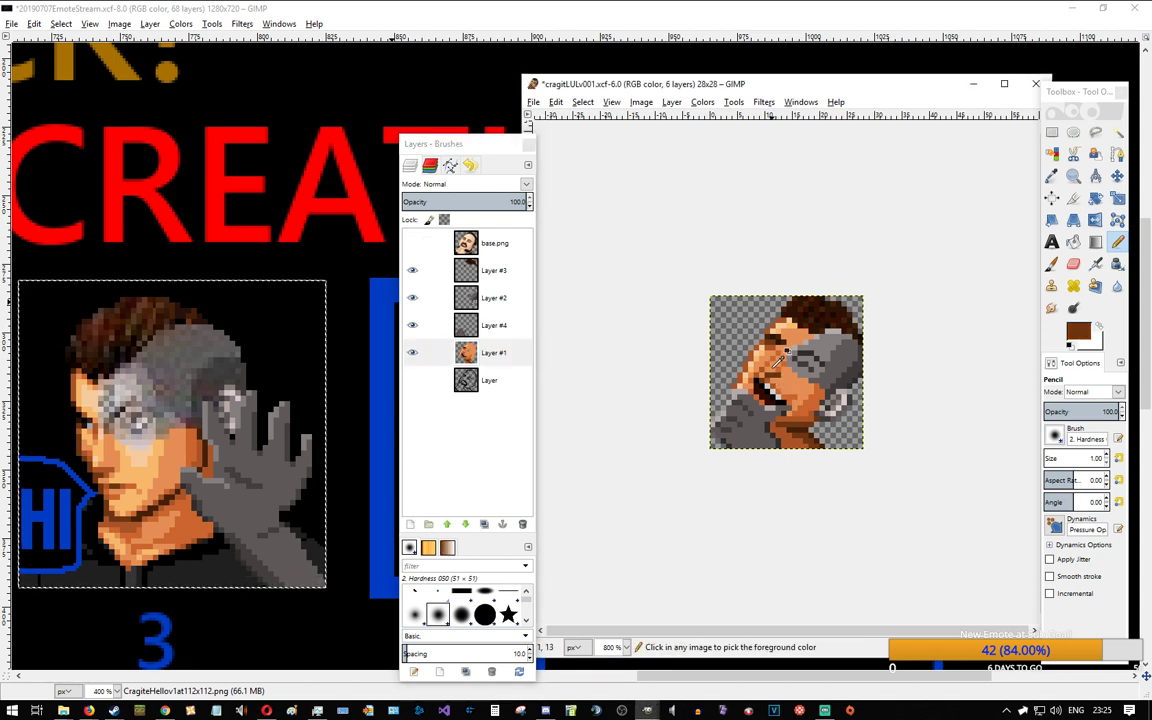
{"action": "left_click", "coordinate": [767, 374], "text": "ctrl"}
{"action": "left_click", "coordinate": [770, 377], "text": "ctrl"}
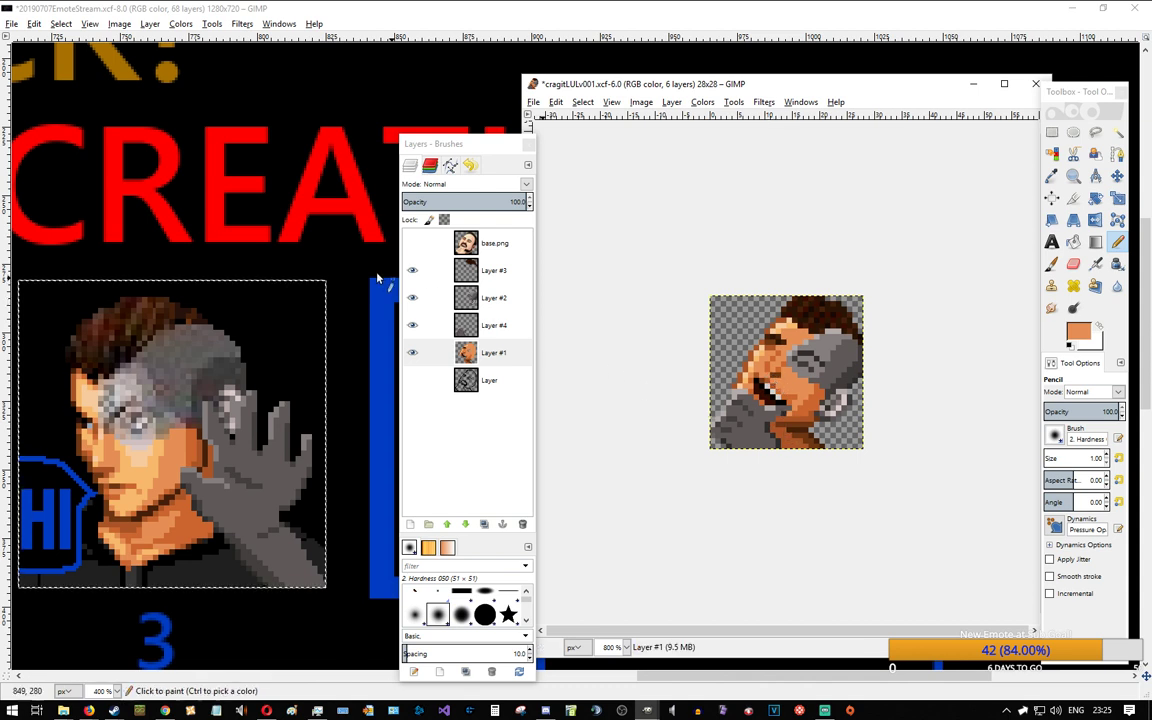
{"action": "left_click", "coordinate": [412, 244]}
{"action": "left_click", "coordinate": [412, 244]}
{"action": "double_click", "coordinate": [412, 244]}
{"action": "left_click", "coordinate": [412, 244]}
{"action": "left_click", "coordinate": [412, 244]}
{"action": "left_click", "coordinate": [412, 244]}
{"action": "double_click", "coordinate": [412, 244]}
{"action": "left_click", "coordinate": [412, 244]}
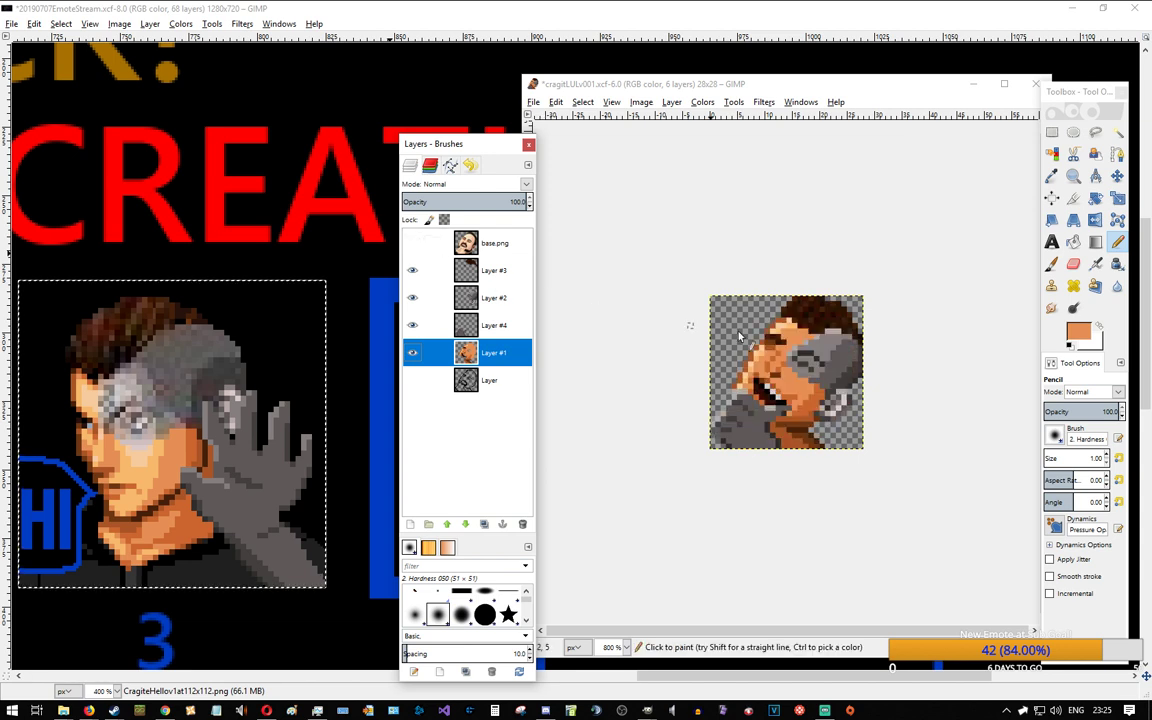
Step: Sample the darker-orange skin tone with Layer #1 active and compare the mouth area with the base.png layer
{"action": "left_click", "coordinate": [783, 371], "text": "ctrl"}
{"action": "left_click", "coordinate": [500, 353]}
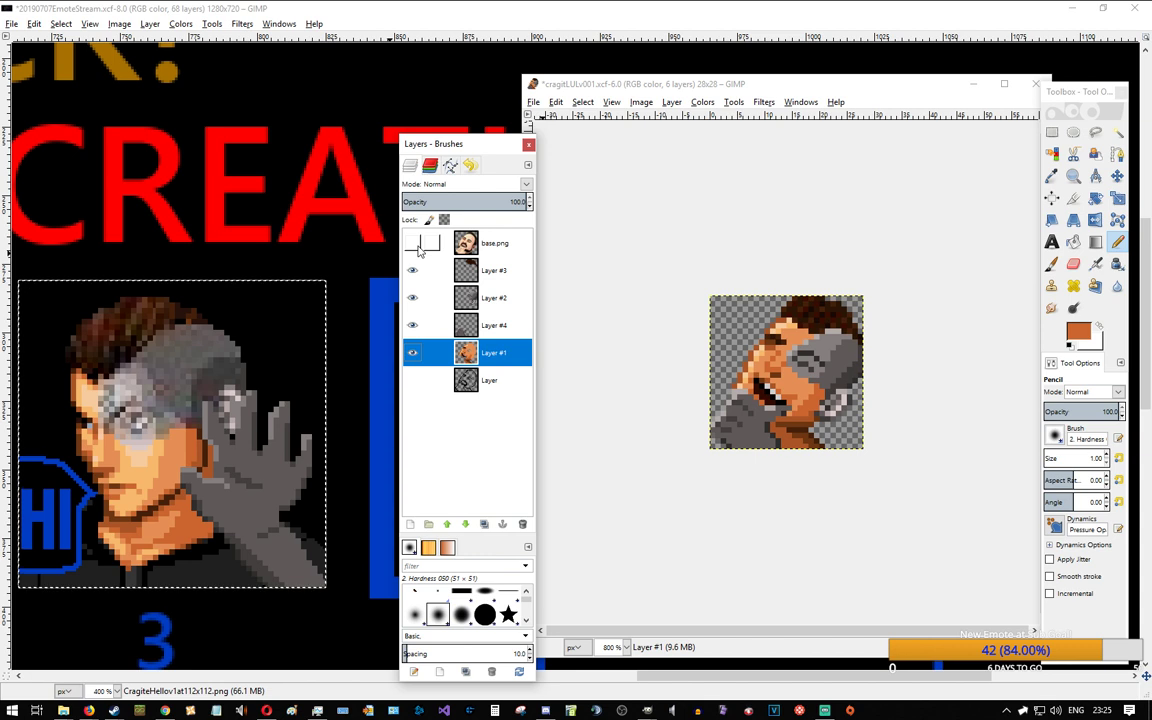
{"action": "left_click", "coordinate": [412, 243]}
{"action": "left_click", "coordinate": [413, 244]}
{"action": "left_click", "coordinate": [413, 244]}
{"action": "left_click", "coordinate": [413, 244]}
{"action": "left_click", "coordinate": [413, 244]}
{"action": "left_click", "coordinate": [413, 244]}
{"action": "left_click", "coordinate": [413, 244]}
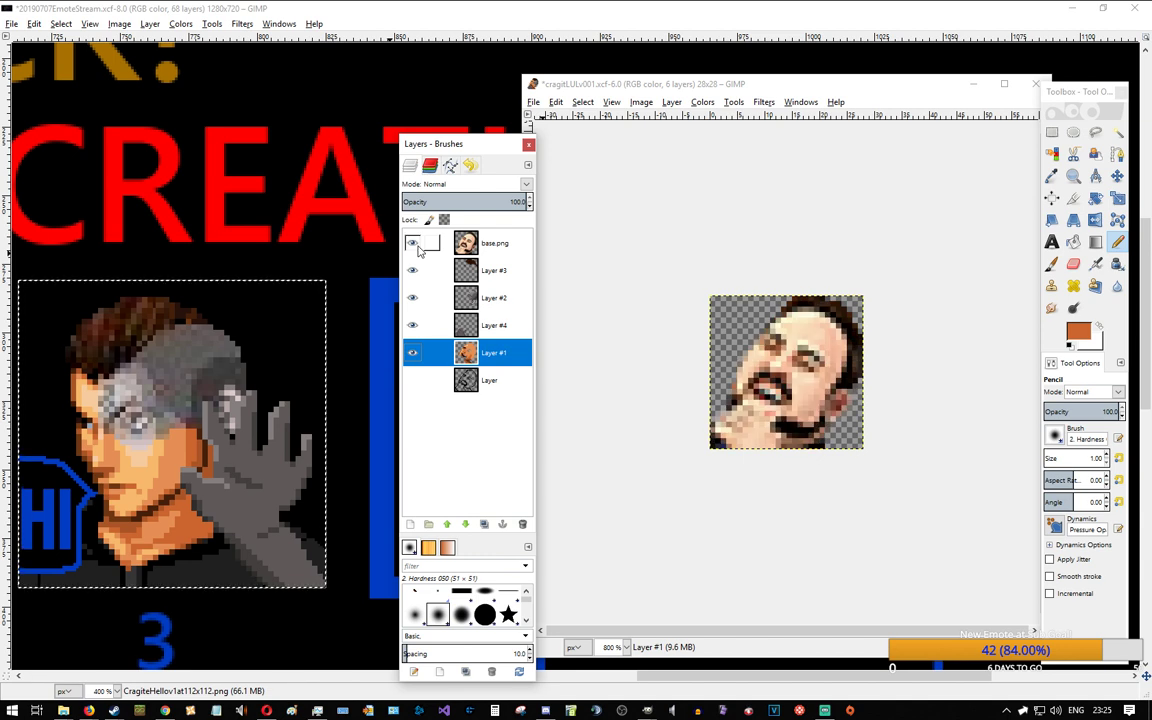
{"action": "left_click", "coordinate": [413, 244]}
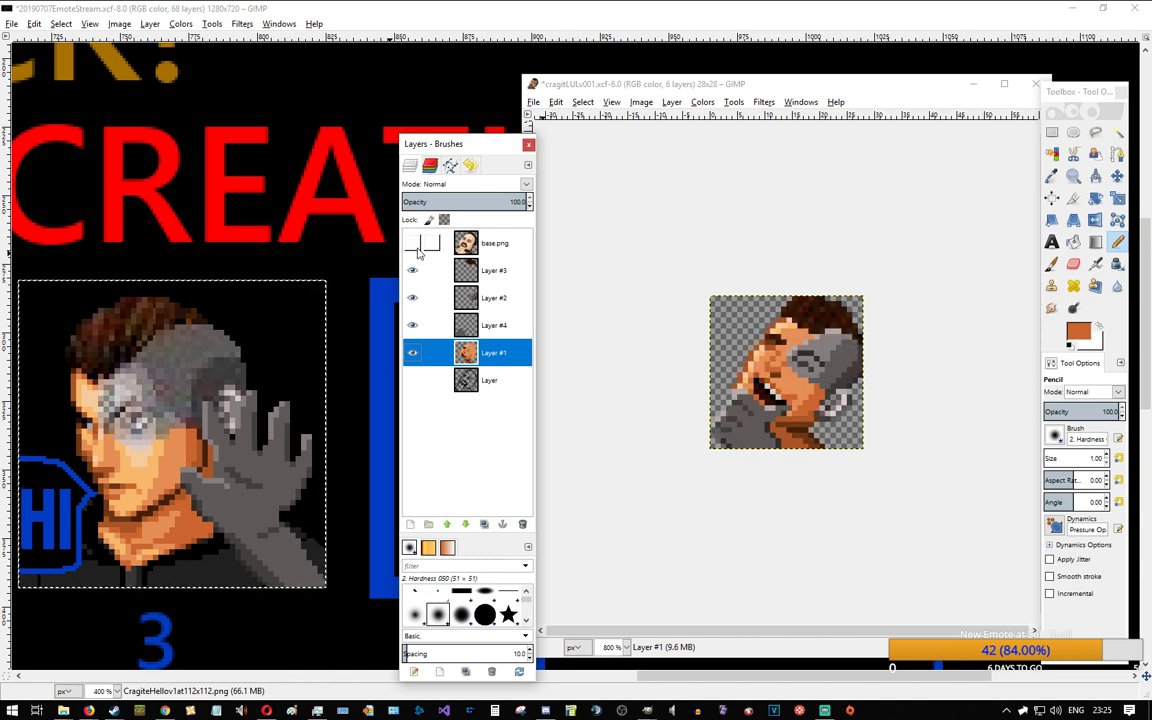
Step: Examine the eyebrow, nose and mouth pixels up close against the base.png layer
{"action": "scroll", "coordinate": [760, 345], "scroll_direction": "up", "scroll_amount": 4}
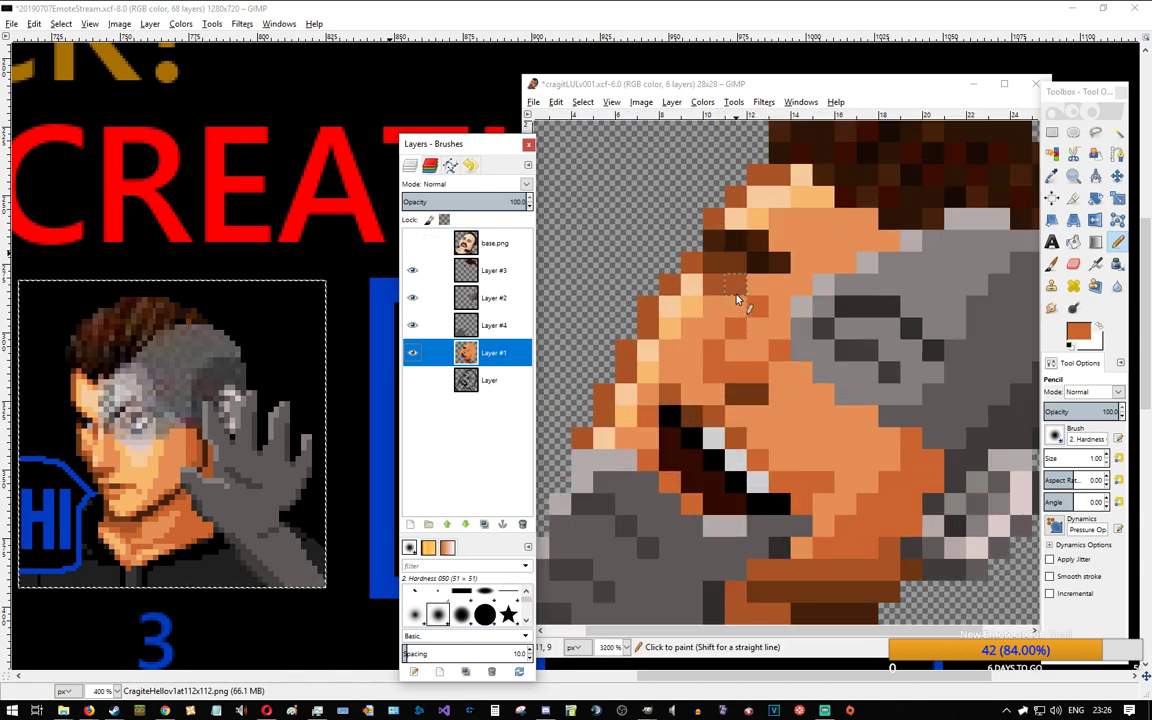
{"action": "left_click", "coordinate": [412, 245]}
{"action": "left_click", "coordinate": [412, 245]}
{"action": "left_click", "coordinate": [412, 245]}
{"action": "left_click", "coordinate": [412, 245]}
{"action": "left_click", "coordinate": [412, 245]}
{"action": "left_click", "coordinate": [412, 245]}
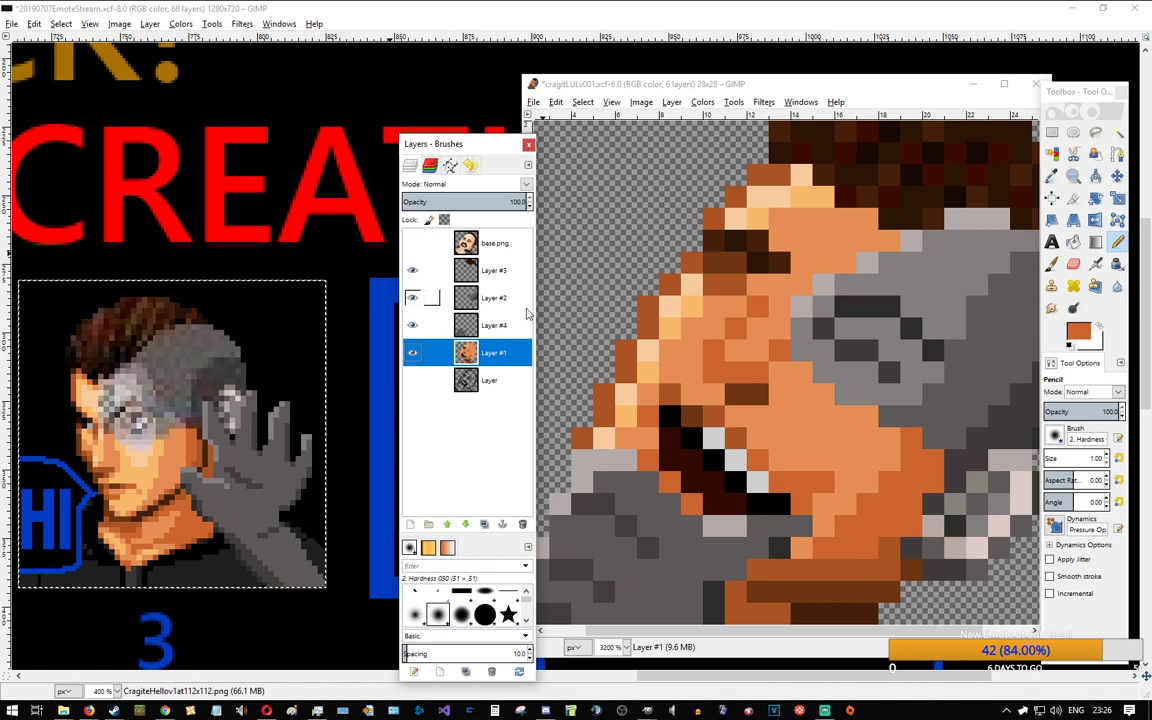
Step: Paint two brown pixels one row beneath the eyebrow's outer end and recolour the original brown pixels reddish-brown
{"action": "left_click", "coordinate": [719, 266], "text": "ctrl"}
{"action": "left_click", "coordinate": [715, 284]}
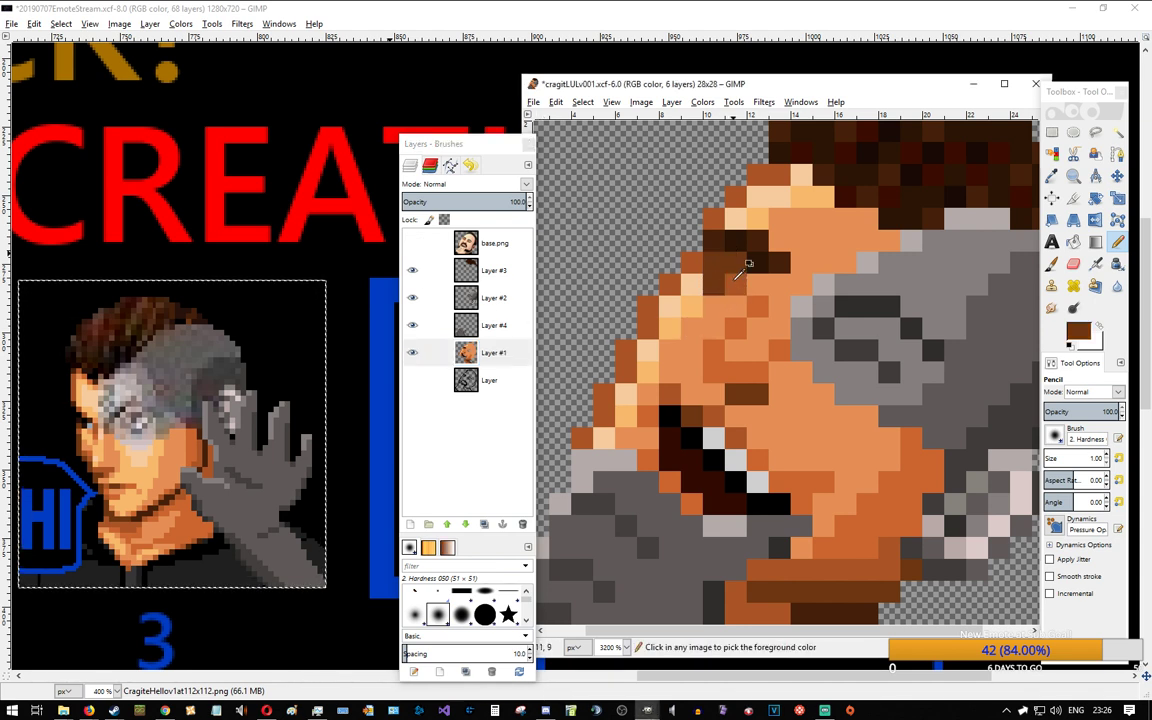
{"action": "left_click", "coordinate": [694, 264], "text": "ctrl"}
{"action": "left_click", "coordinate": [716, 264]}
{"action": "left_click", "coordinate": [715, 285], "text": "ctrl"}
{"action": "left_click", "coordinate": [733, 288]}
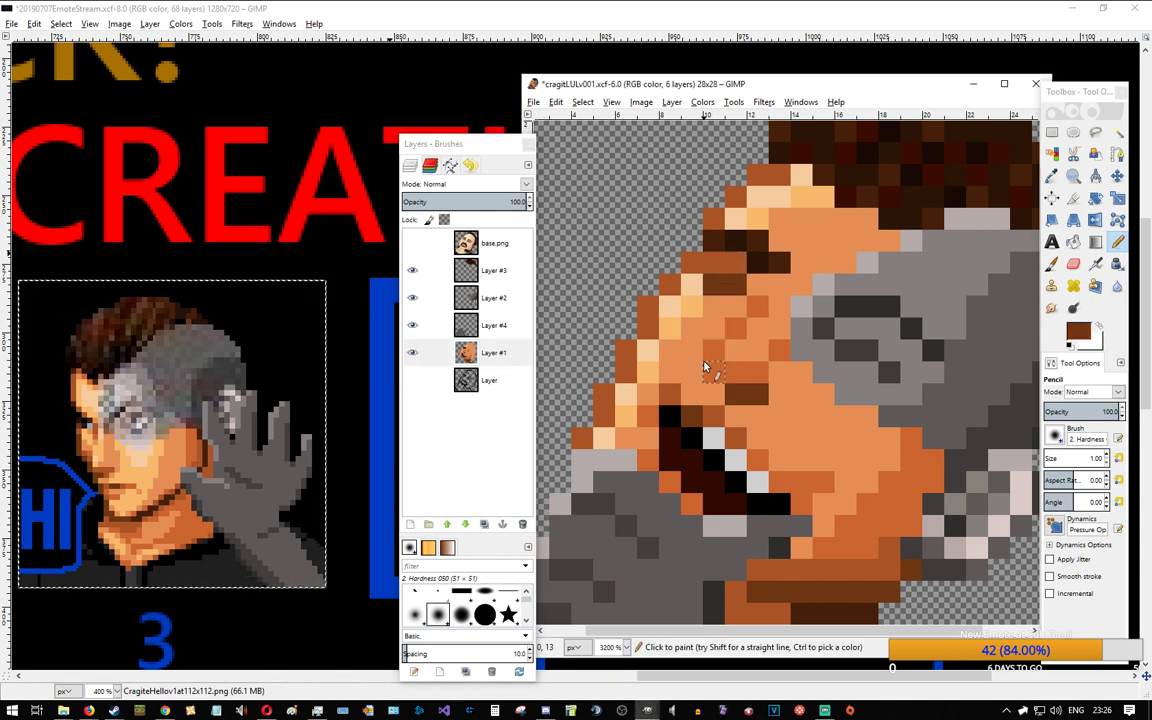
Step: Cover the two pixels above the lowered brow end with mid-orange and check them against the base.png layer
{"action": "left_click", "coordinate": [724, 307], "text": "ctrl"}
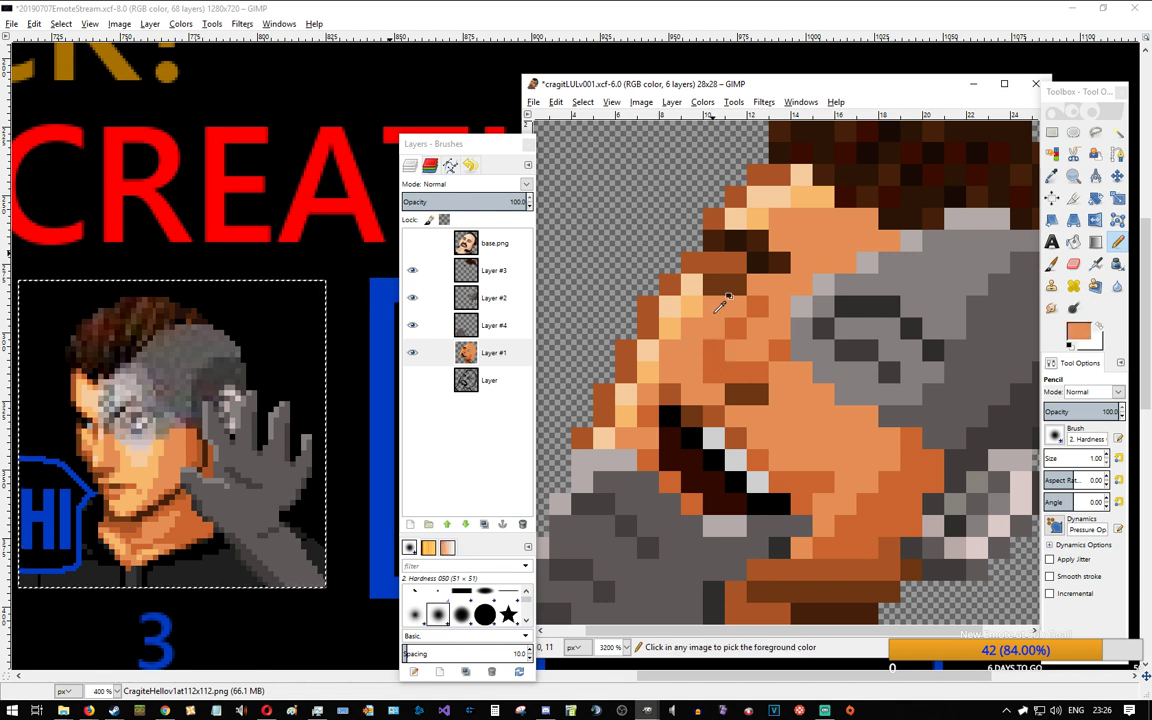
{"action": "left_click_drag", "start_coordinate": [717, 268], "coordinate": [733, 265]}
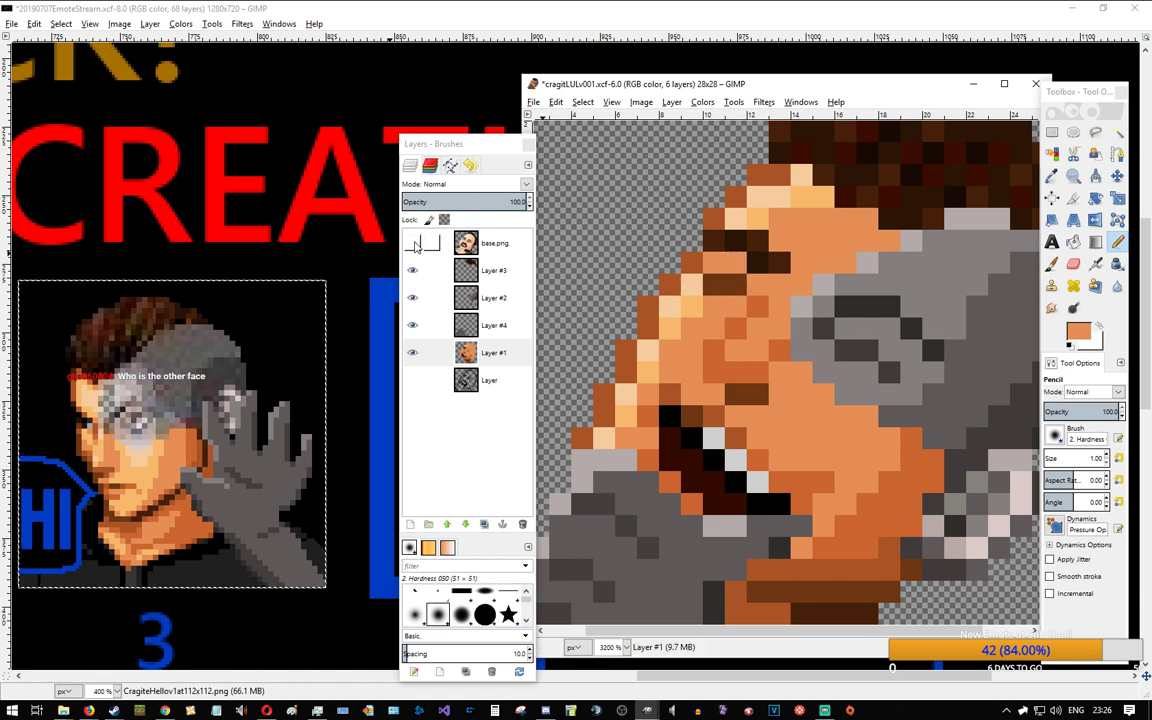
{"action": "left_click", "coordinate": [413, 244]}
{"action": "left_click", "coordinate": [413, 245]}
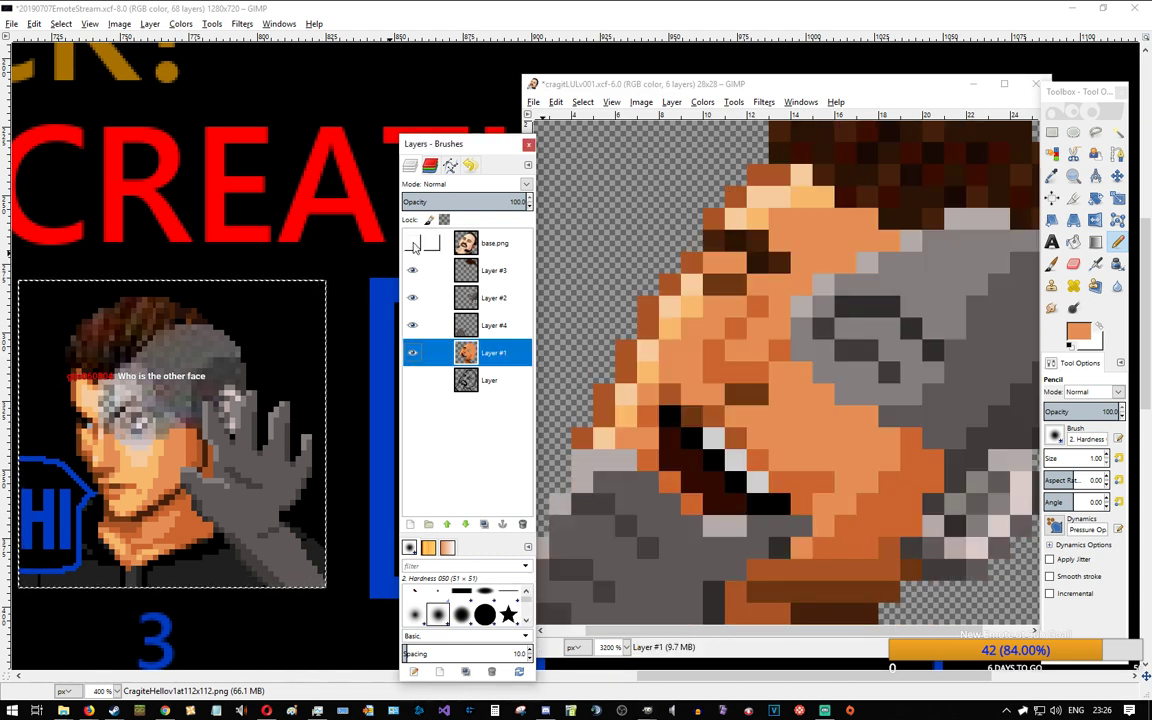
Step: Sample the nose shadow's darker orange and undo the recent eyebrow changes
{"action": "left_click", "coordinate": [752, 311], "text": "ctrl"}
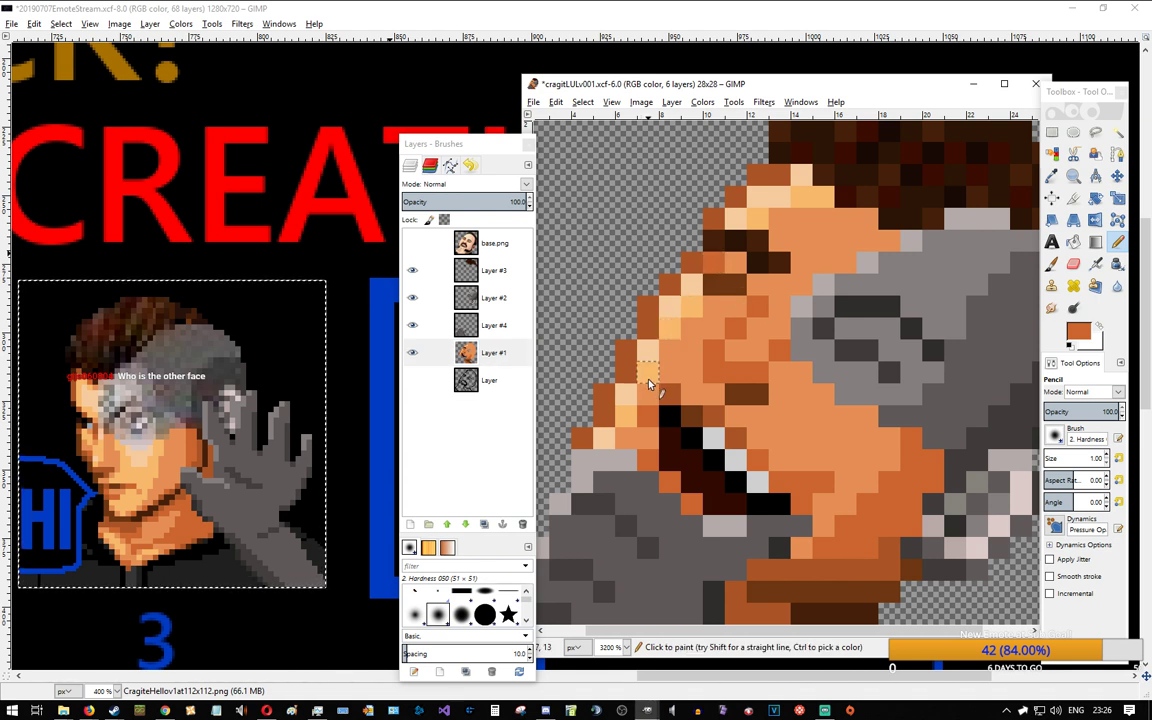
{"action": "key", "text": "ctrl+z"}
{"action": "key", "text": "ctrl+z"}
{"action": "key", "text": "ctrl+z"}
{"action": "key", "text": "ctrl+z"}
{"action": "key", "text": "ctrl+z"}
{"action": "key", "text": "ctrl+z"}
{"action": "key", "text": "ctrl+z"}
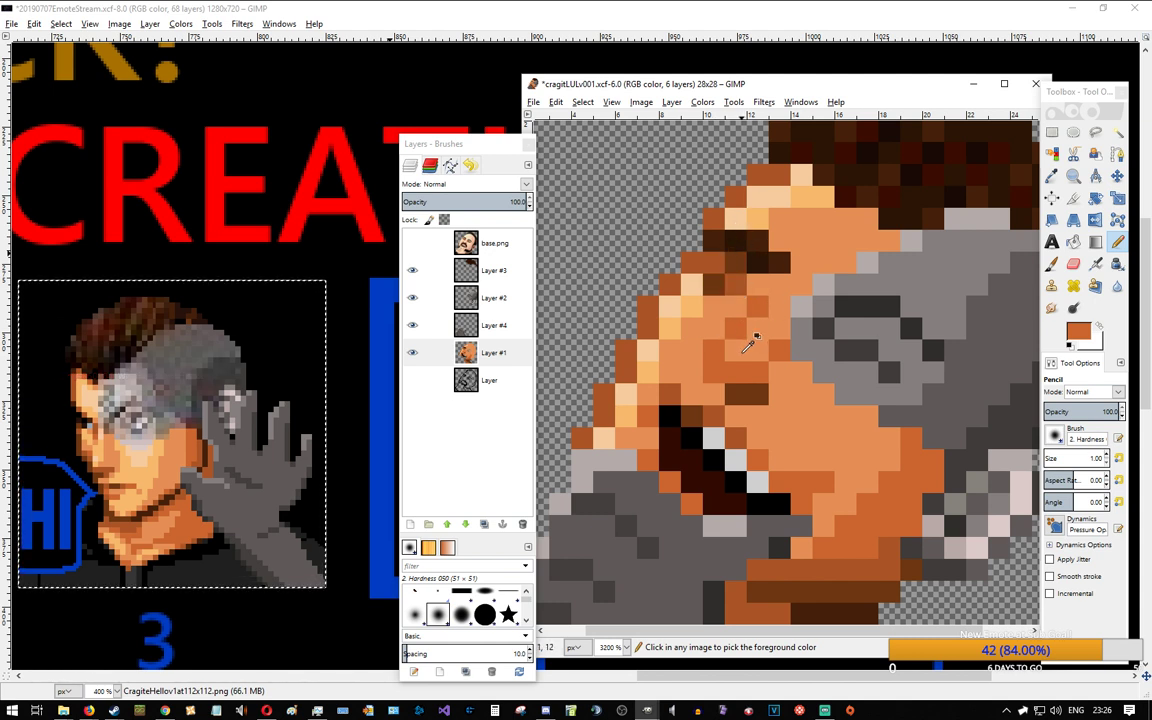
Step: Undo the last eyebrow recolouring and check the face against base.png and the LUL reference photos in the browser
{"action": "key", "text": "ctrl+z"}
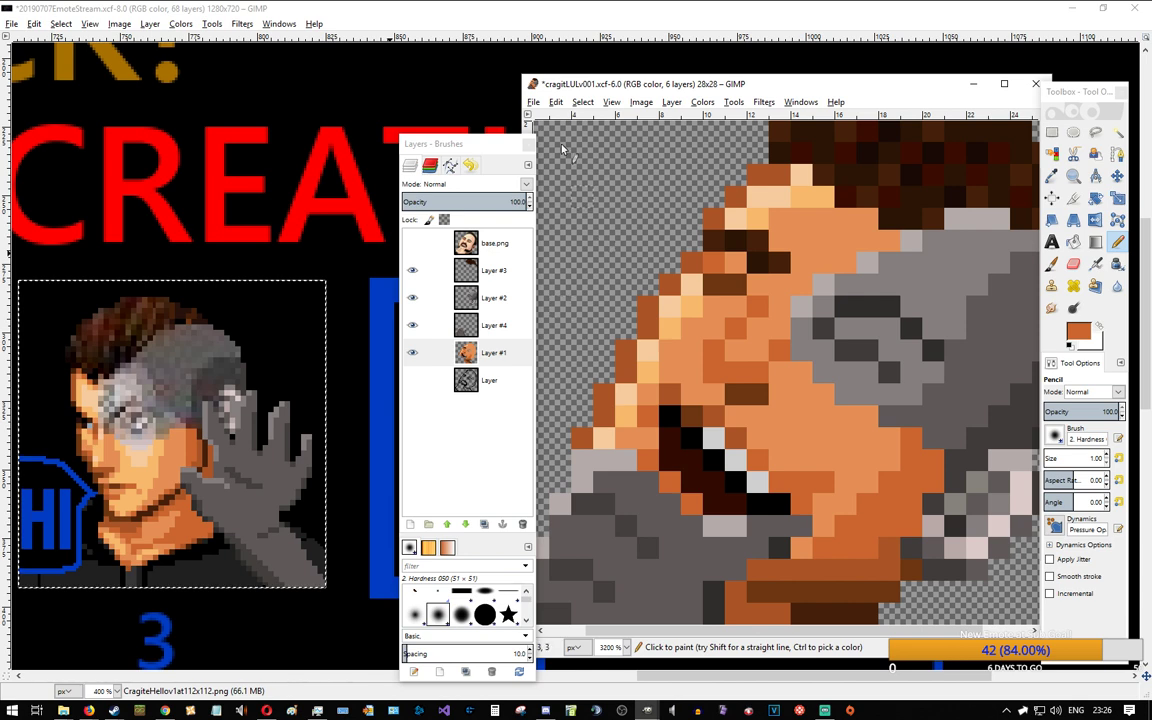
{"action": "left_click", "coordinate": [413, 244]}
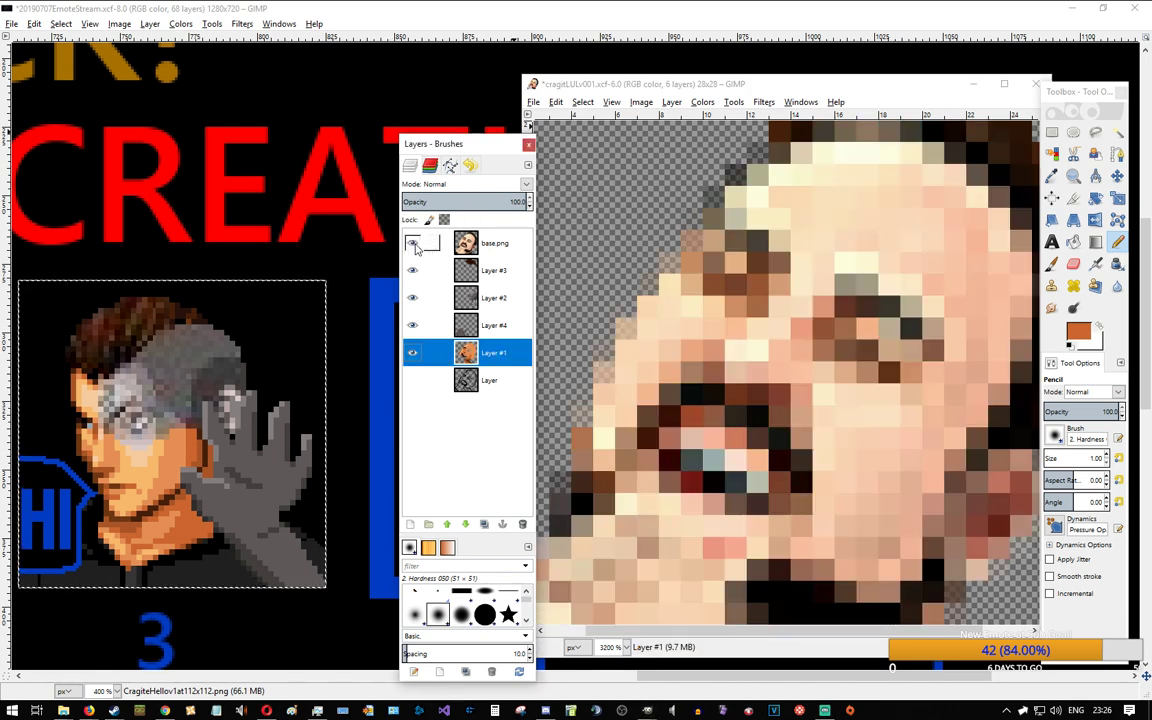
{"action": "left_click", "coordinate": [413, 244]}
{"action": "key", "text": "alt+Tab"}
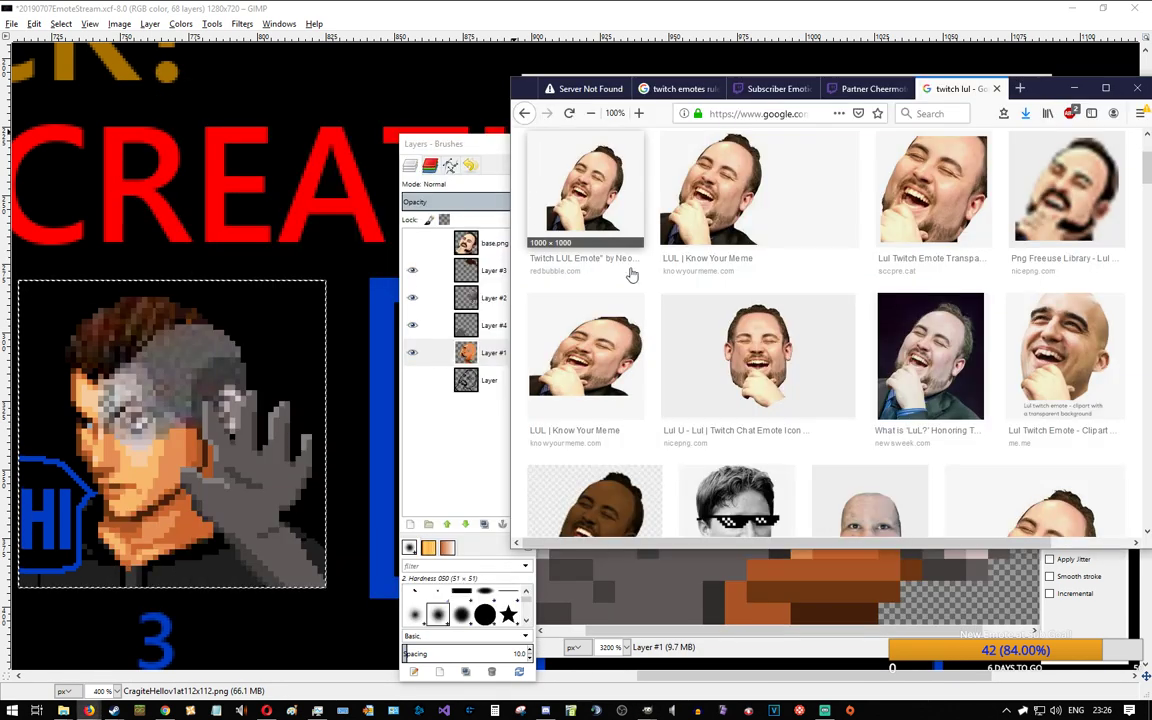
{"action": "scroll", "coordinate": [720, 385], "scroll_direction": "up", "scroll_amount": 2}
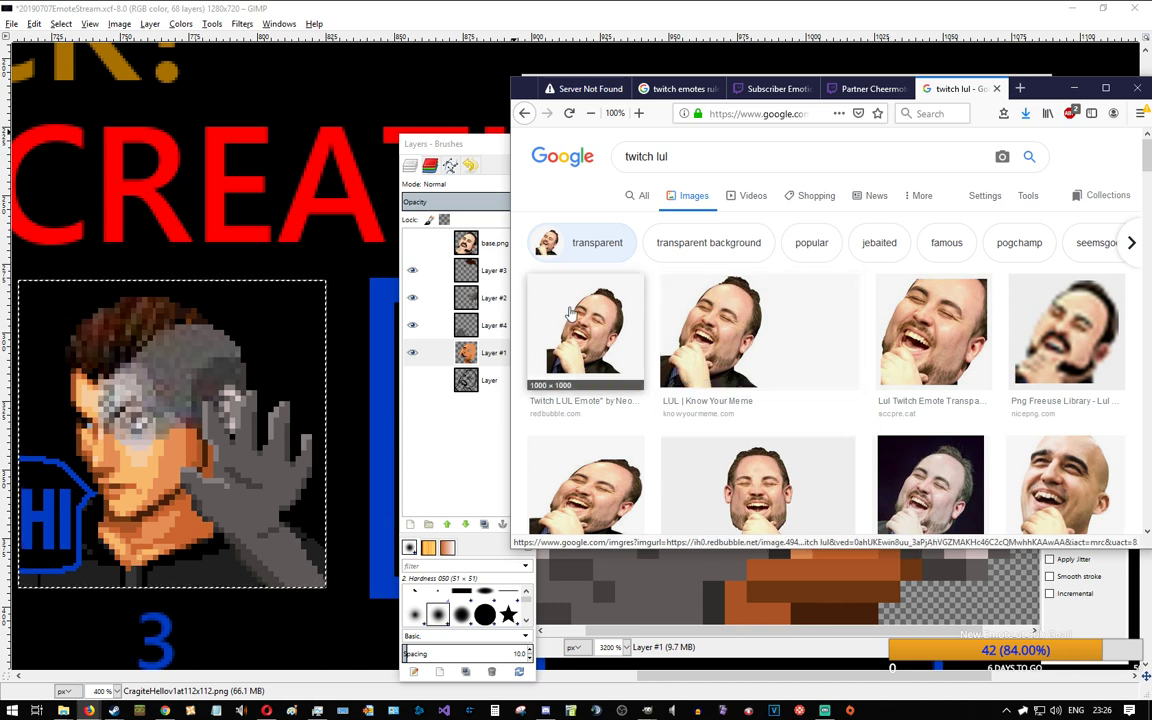
{"action": "left_click", "coordinate": [1075, 90]}
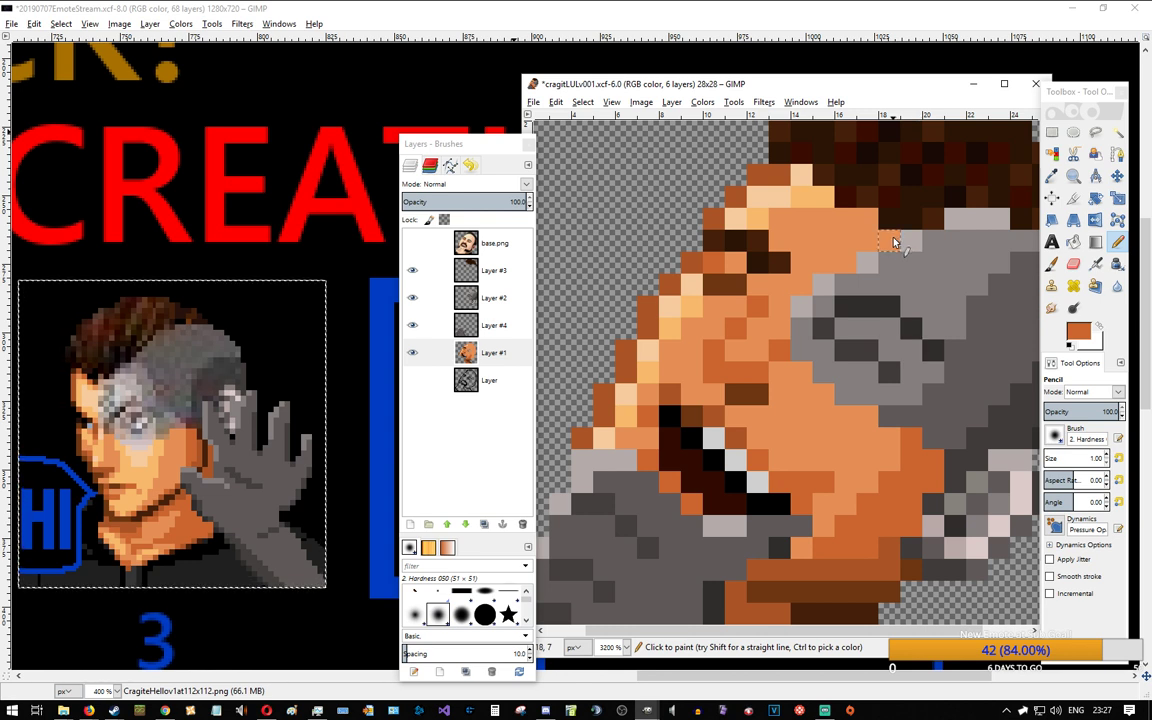
Step: Paint one nostril-brown pixel diagonally above the outer end of the nostril shadow and view the whole emote against base.png
{"action": "left_click", "coordinate": [733, 393], "text": "ctrl"}
{"action": "left_click", "coordinate": [711, 372]}
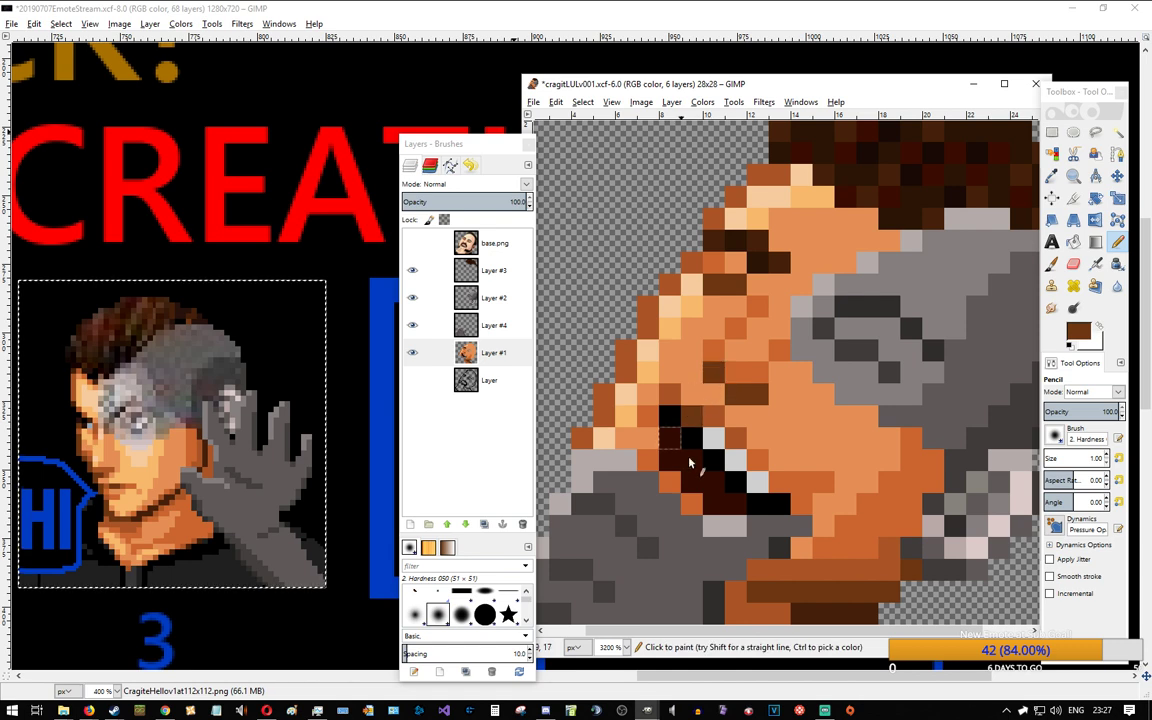
{"action": "left_click", "coordinate": [413, 245]}
{"action": "key", "text": "shift+ctrl+j"}
{"action": "left_click", "coordinate": [413, 245]}
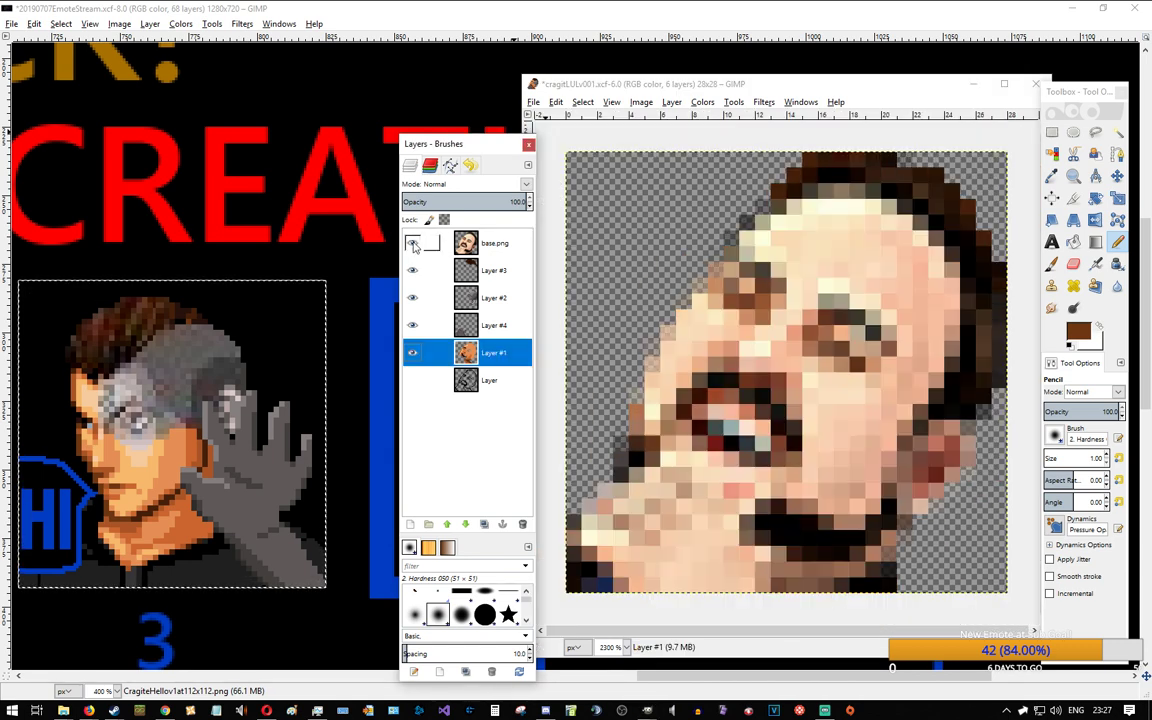
Step: Compare the whole pixel-art face with the base.png reference, alternating between them to examine the eyes, nose and mouth
{"action": "left_click", "coordinate": [413, 245]}
{"action": "left_click", "coordinate": [413, 245]}
{"action": "left_click", "coordinate": [413, 245]}
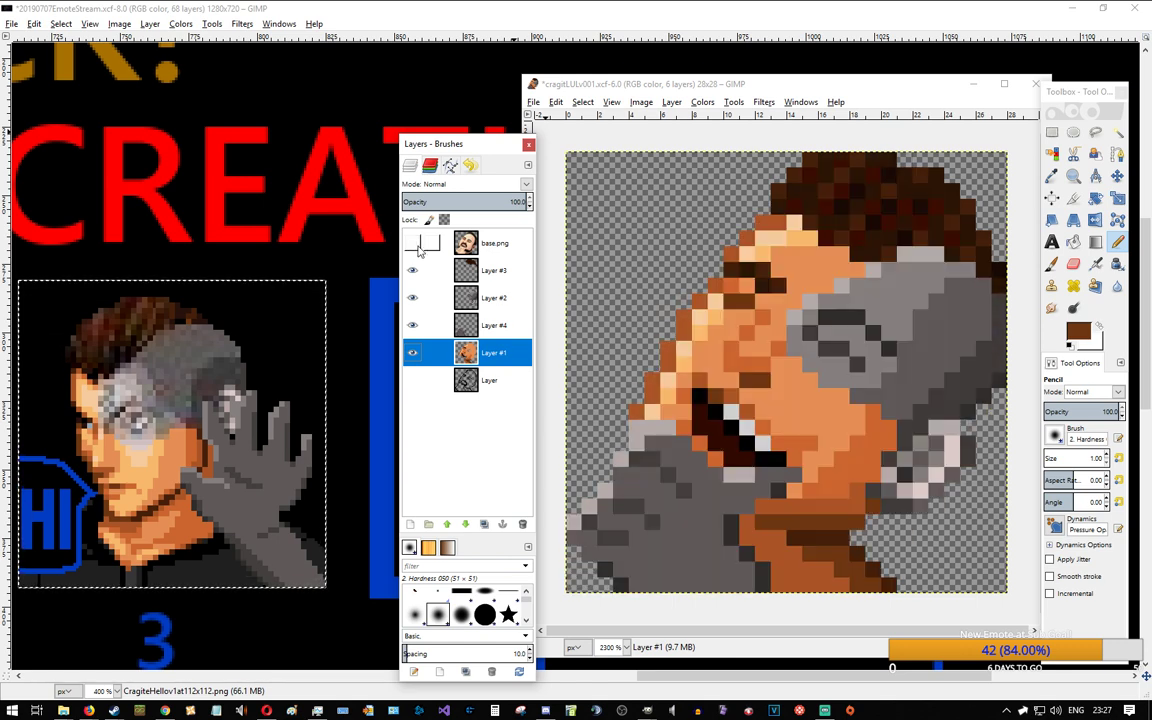
{"action": "left_click", "coordinate": [413, 245]}
{"action": "left_click", "coordinate": [413, 245]}
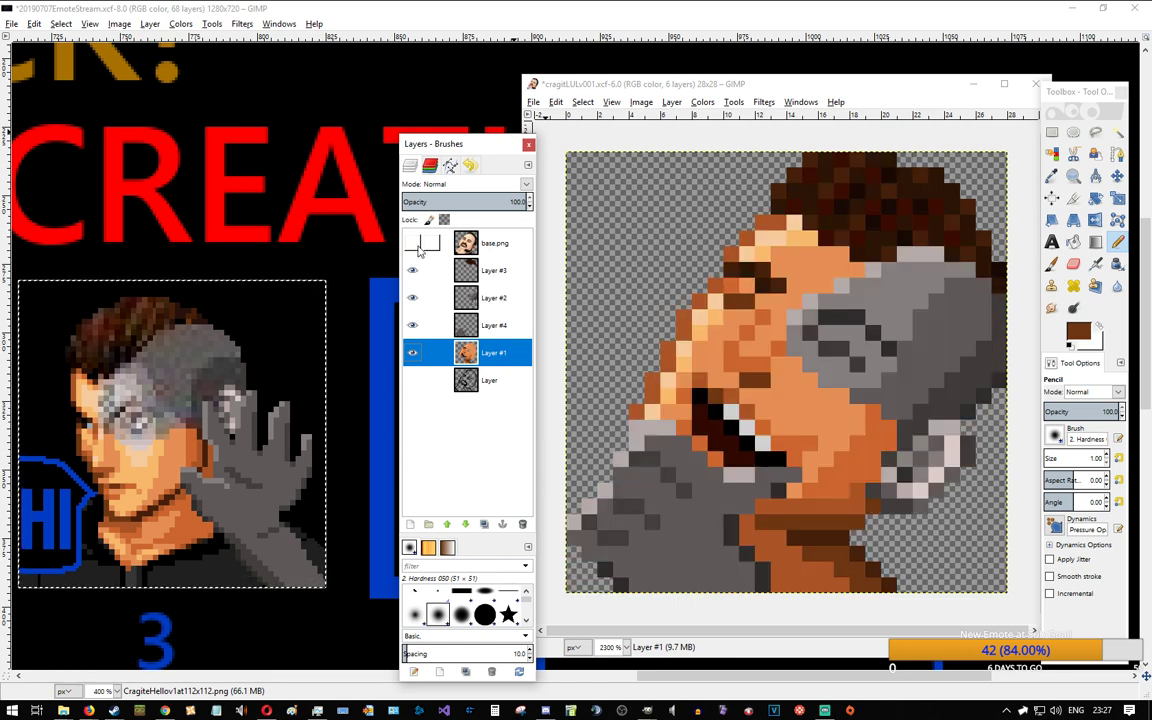
{"action": "left_click", "coordinate": [418, 248]}
{"action": "left_click", "coordinate": [418, 248]}
{"action": "left_click", "coordinate": [418, 248]}
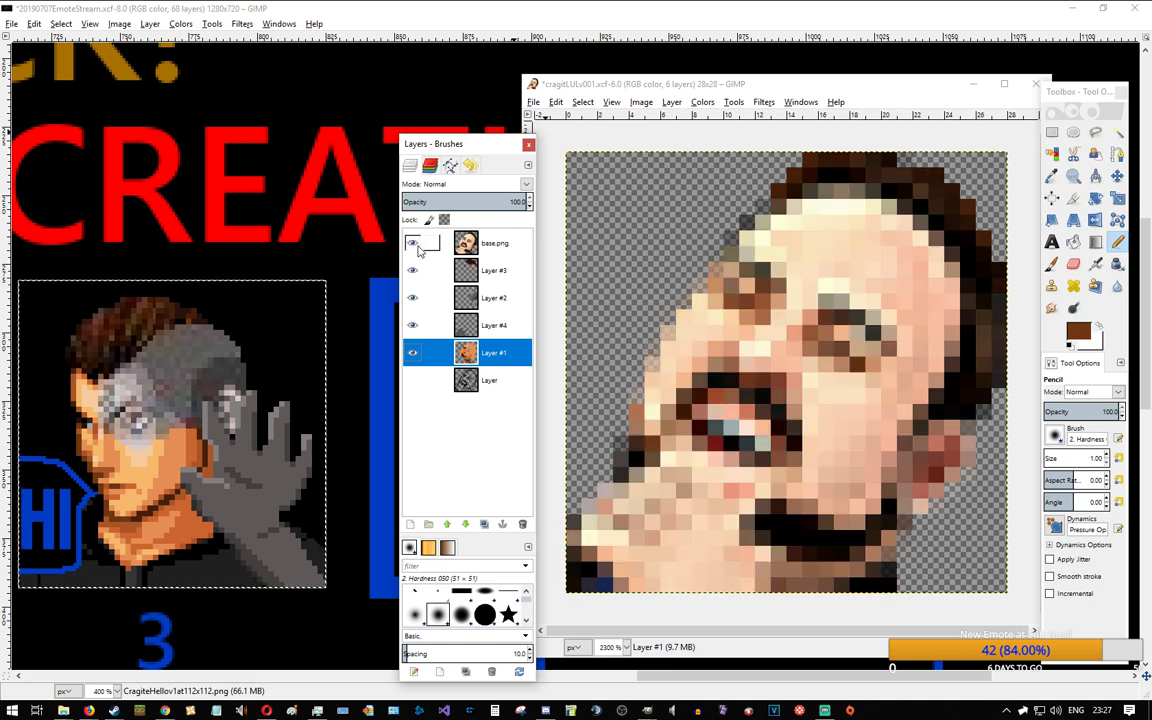
{"action": "left_click", "coordinate": [418, 248]}
{"action": "left_click", "coordinate": [418, 248]}
{"action": "left_click", "coordinate": [418, 248]}
{"action": "left_click", "coordinate": [418, 248]}
{"action": "left_click", "coordinate": [418, 248]}
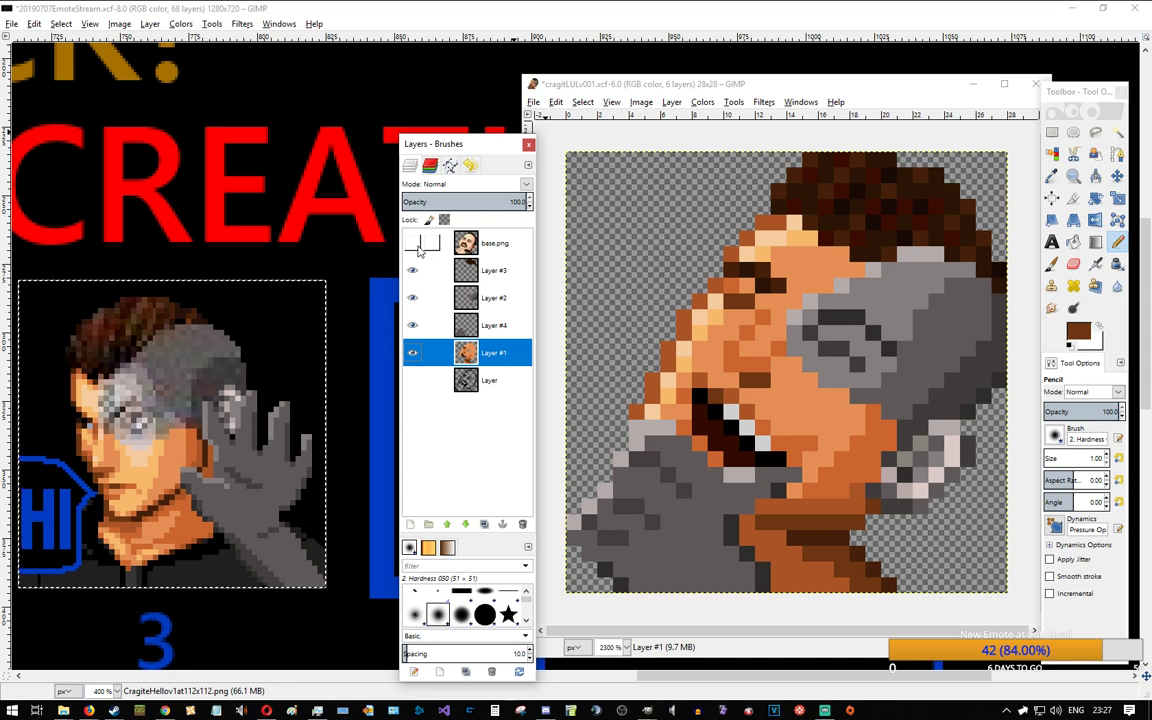
{"action": "left_click", "coordinate": [418, 248]}
{"action": "left_click", "coordinate": [418, 248]}
{"action": "left_click", "coordinate": [418, 248]}
{"action": "left_click", "coordinate": [418, 248]}
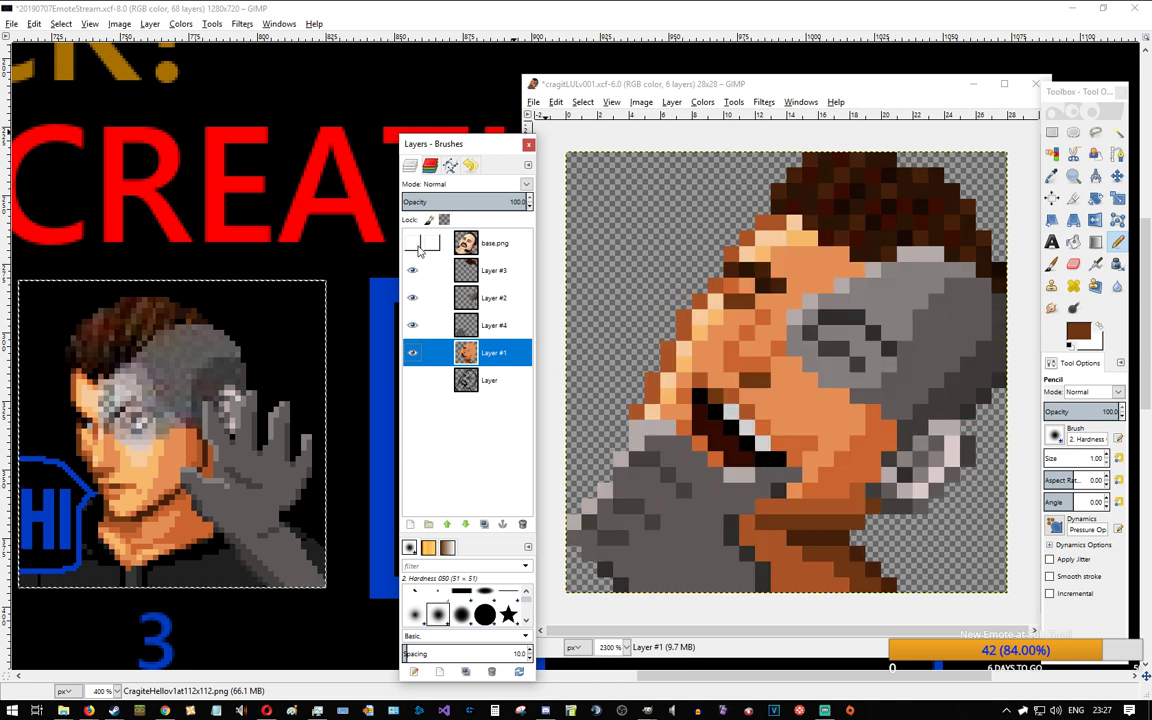
Step: Pick a darker brown and recheck the brow, nose and mouth placement against the base.png layer
{"action": "left_click", "coordinate": [745, 302]}
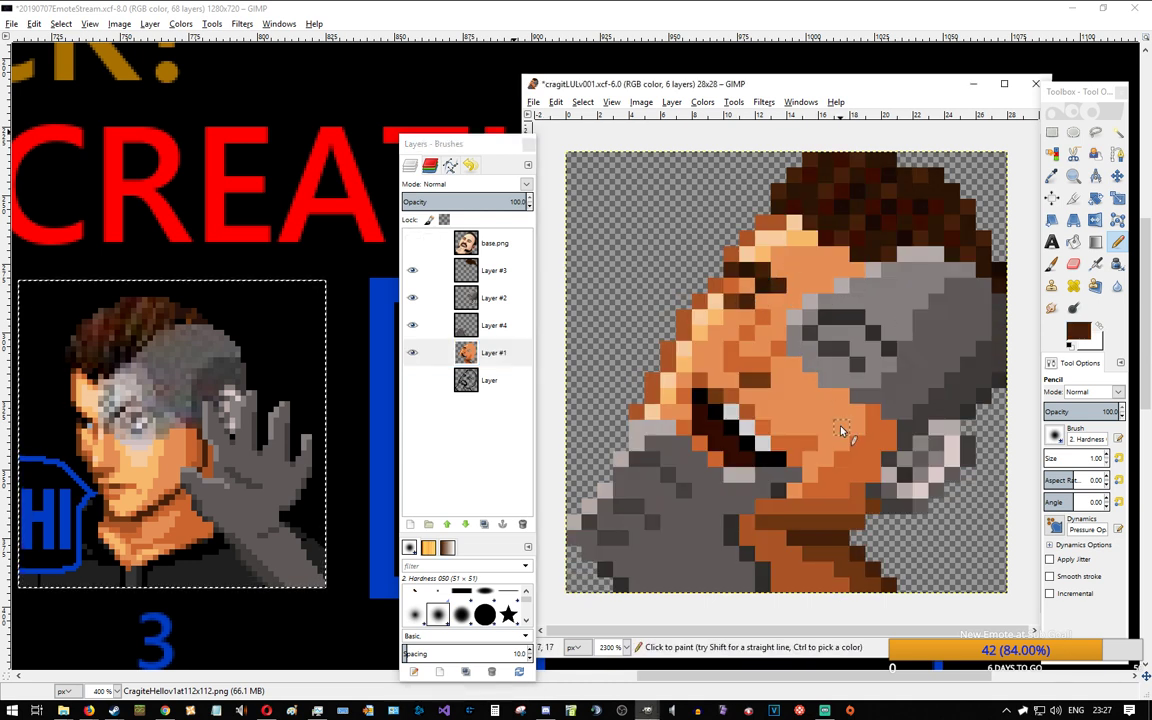
{"action": "key", "text": "ctrl"}
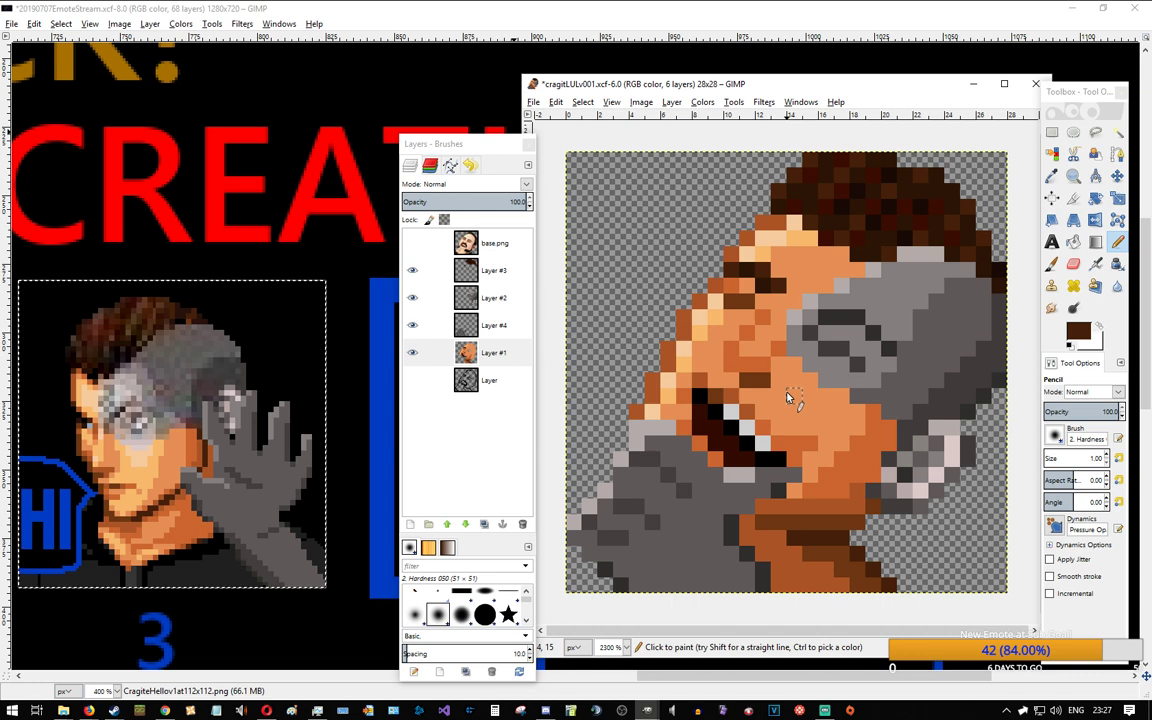
{"action": "left_click", "coordinate": [412, 243]}
{"action": "left_click", "coordinate": [412, 243]}
{"action": "left_click", "coordinate": [412, 243]}
{"action": "left_click", "coordinate": [412, 246]}
{"action": "left_click", "coordinate": [412, 246]}
{"action": "left_click", "coordinate": [413, 246]}
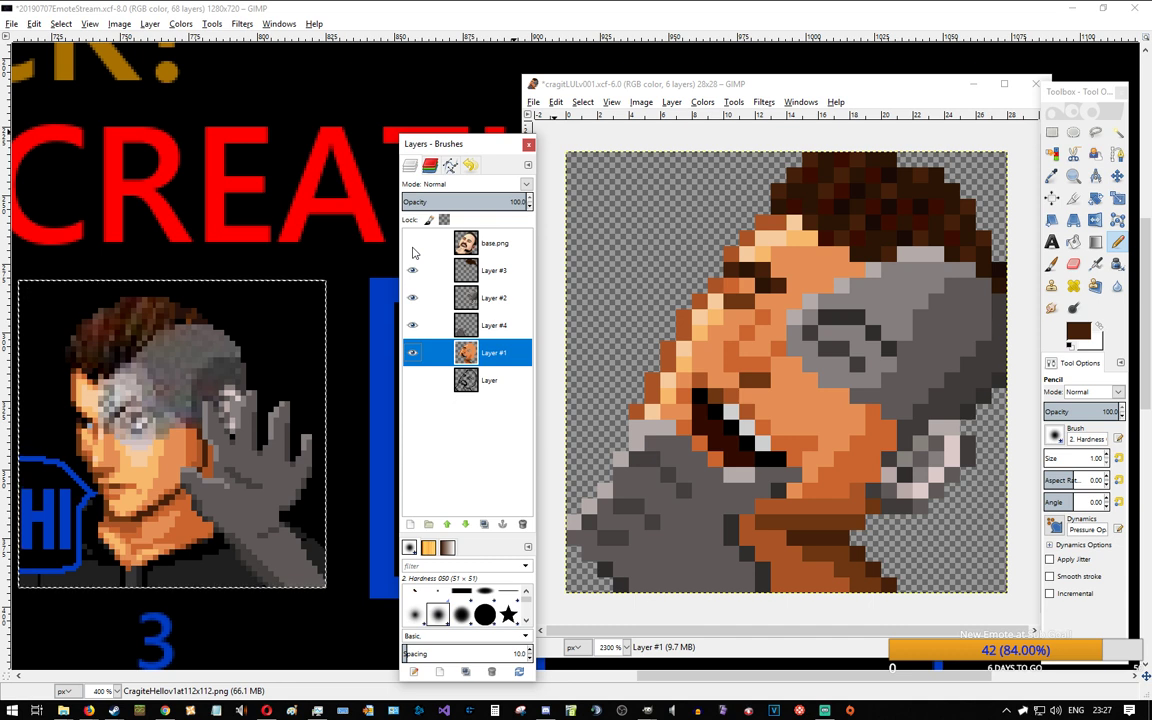
{"action": "left_click", "coordinate": [412, 246]}
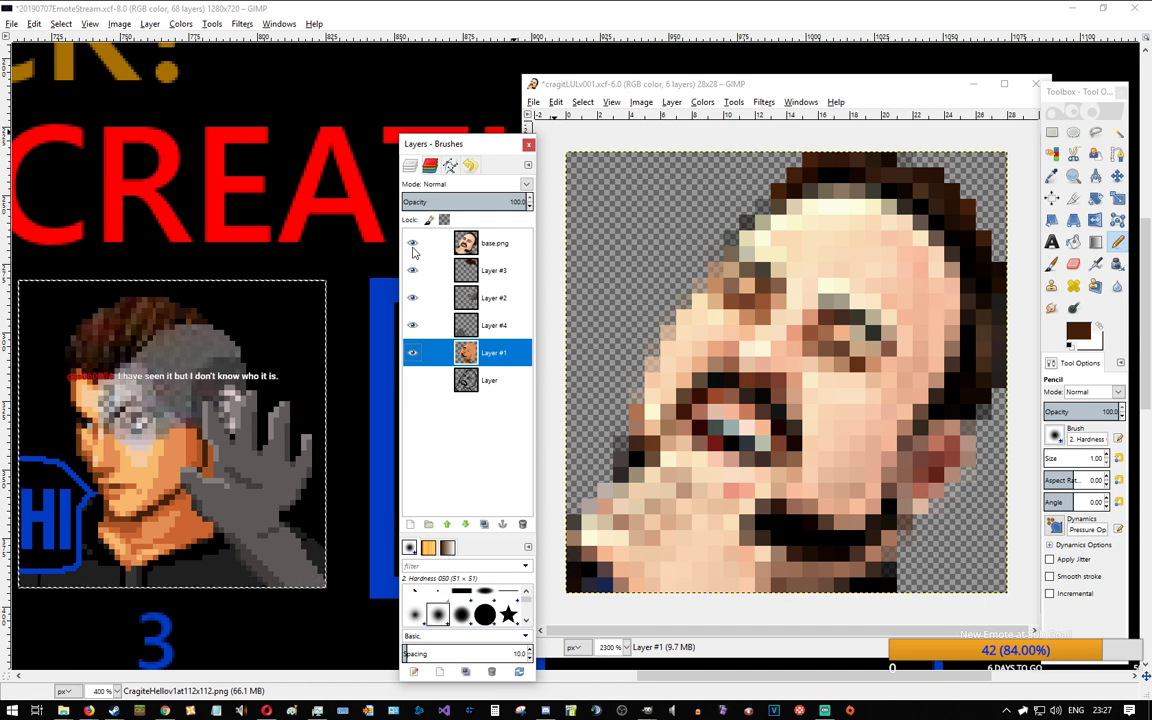
{"action": "left_click", "coordinate": [412, 246]}
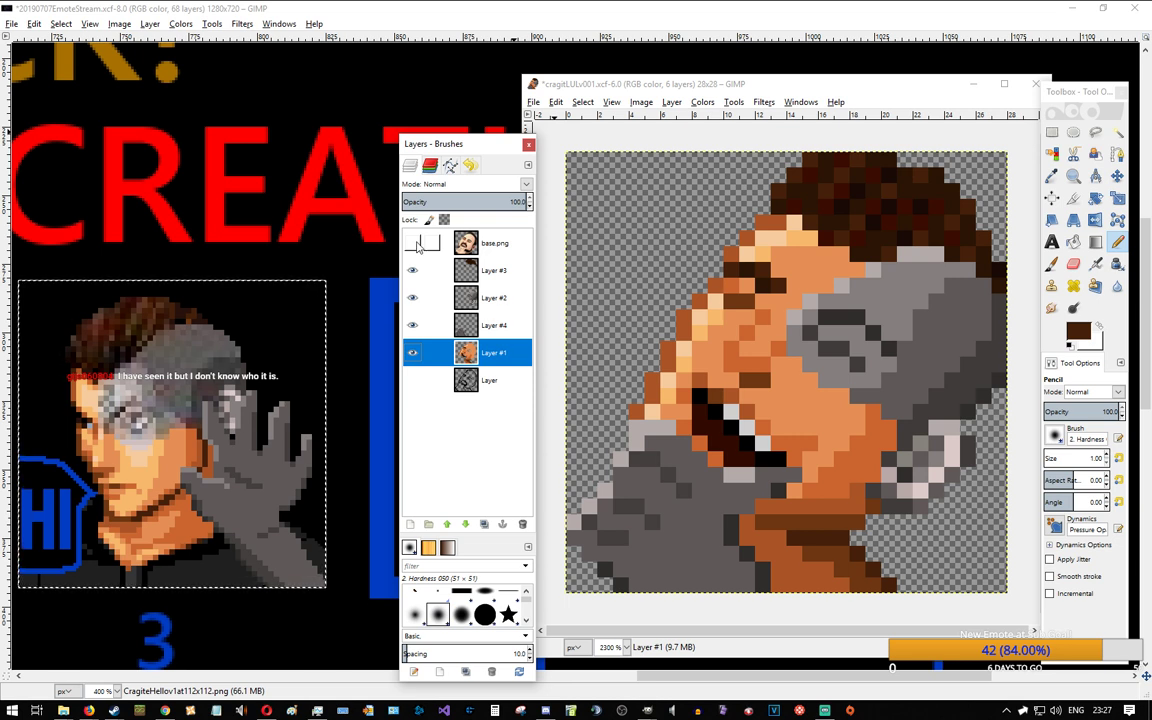
{"action": "left_click", "coordinate": [416, 245]}
{"action": "left_click", "coordinate": [414, 245]}
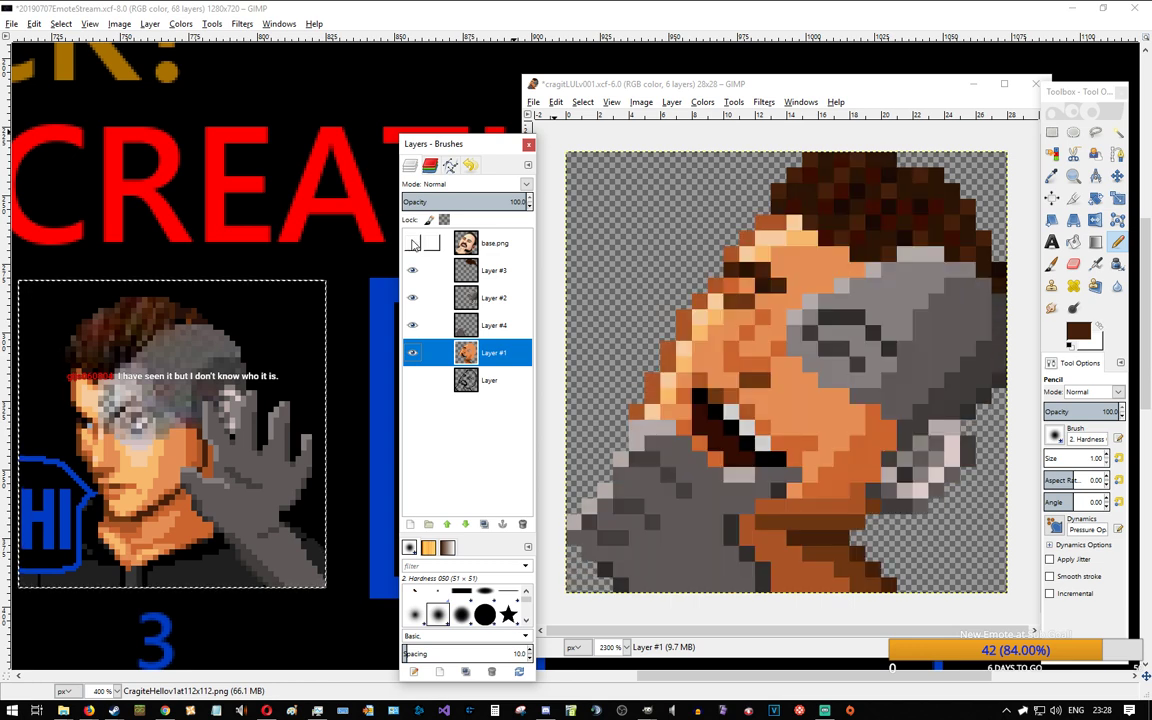
{"action": "left_click", "coordinate": [413, 245]}
{"action": "left_click", "coordinate": [413, 245]}
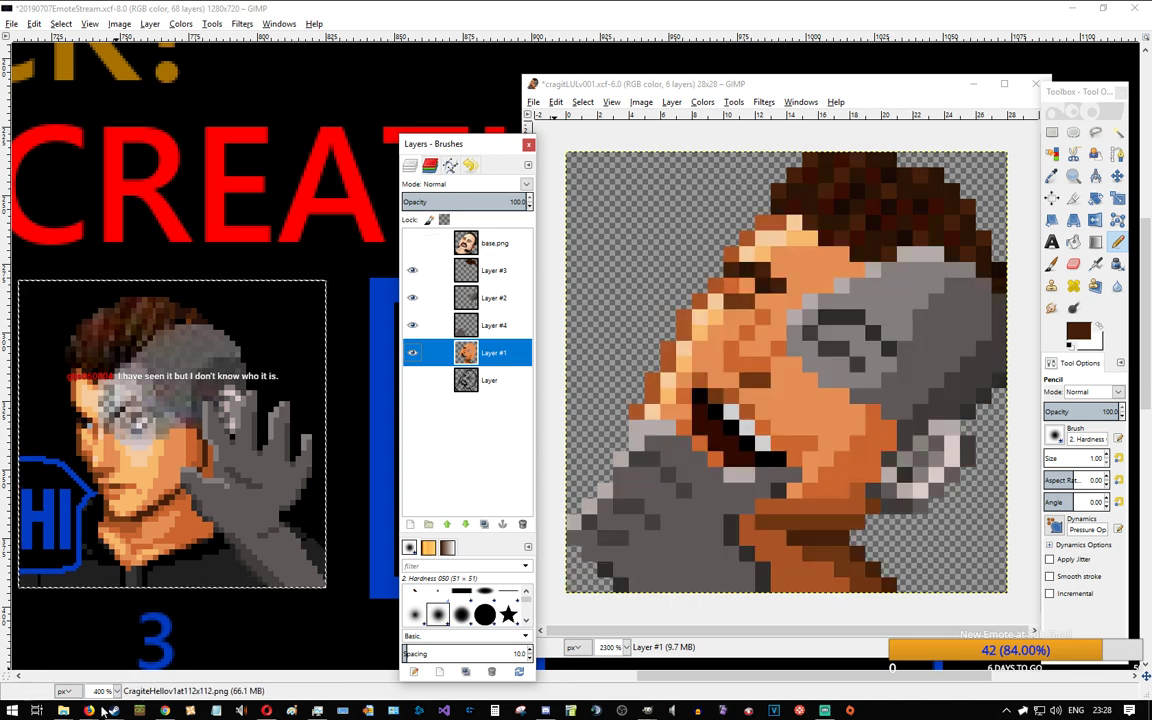
Step: Switch to Firefox, open the Know Your Meme LUL page from the "twitch lul" search and find the original photo
{"action": "mouse_move", "coordinate": [89, 710]}
{"action": "left_click", "coordinate": [506, 634]}
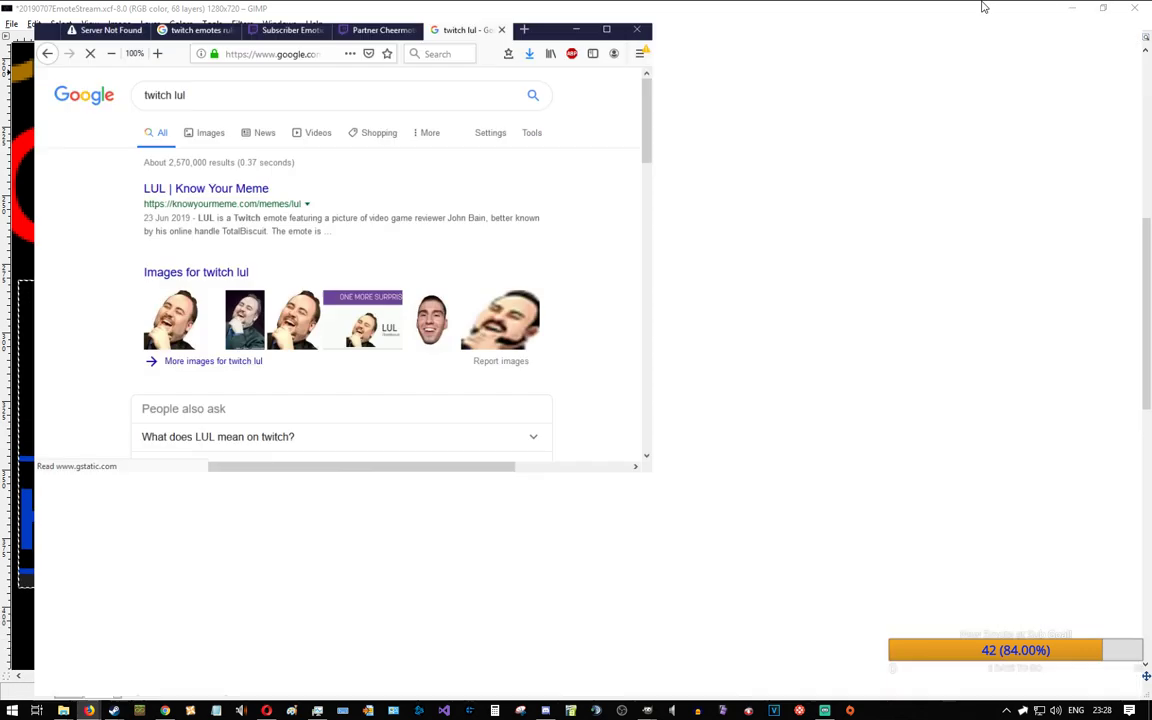
{"action": "left_click_drag", "start_coordinate": [733, 95], "coordinate": [220, 5]}
{"action": "middle_click", "coordinate": [183, 177]}
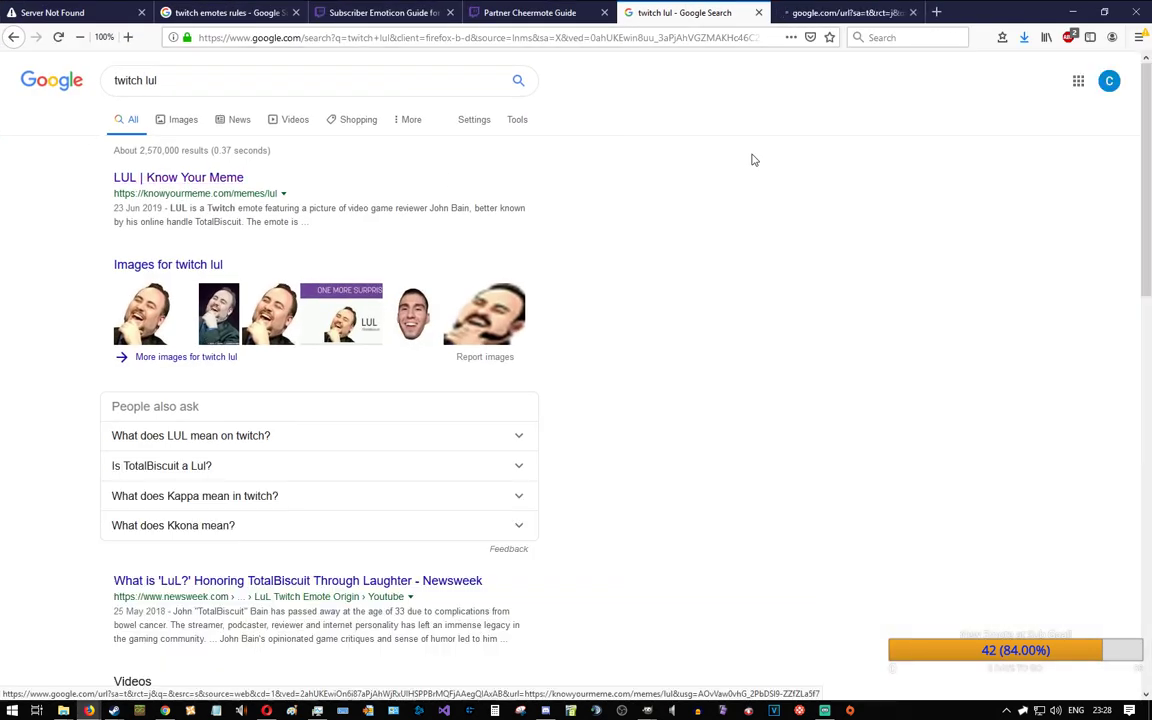
{"action": "left_click", "coordinate": [830, 12]}
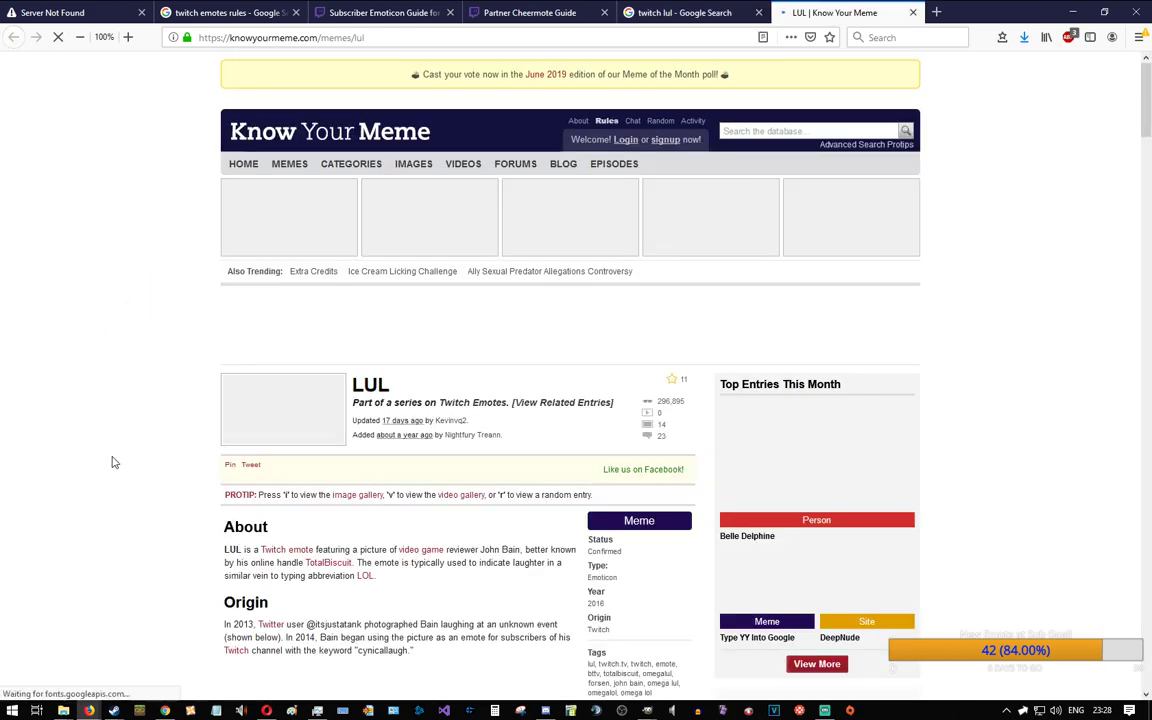
{"action": "scroll", "coordinate": [109, 463], "scroll_direction": "down", "scroll_amount": 2}
{"action": "scroll", "coordinate": [109, 463], "scroll_direction": "down", "scroll_amount": 7}
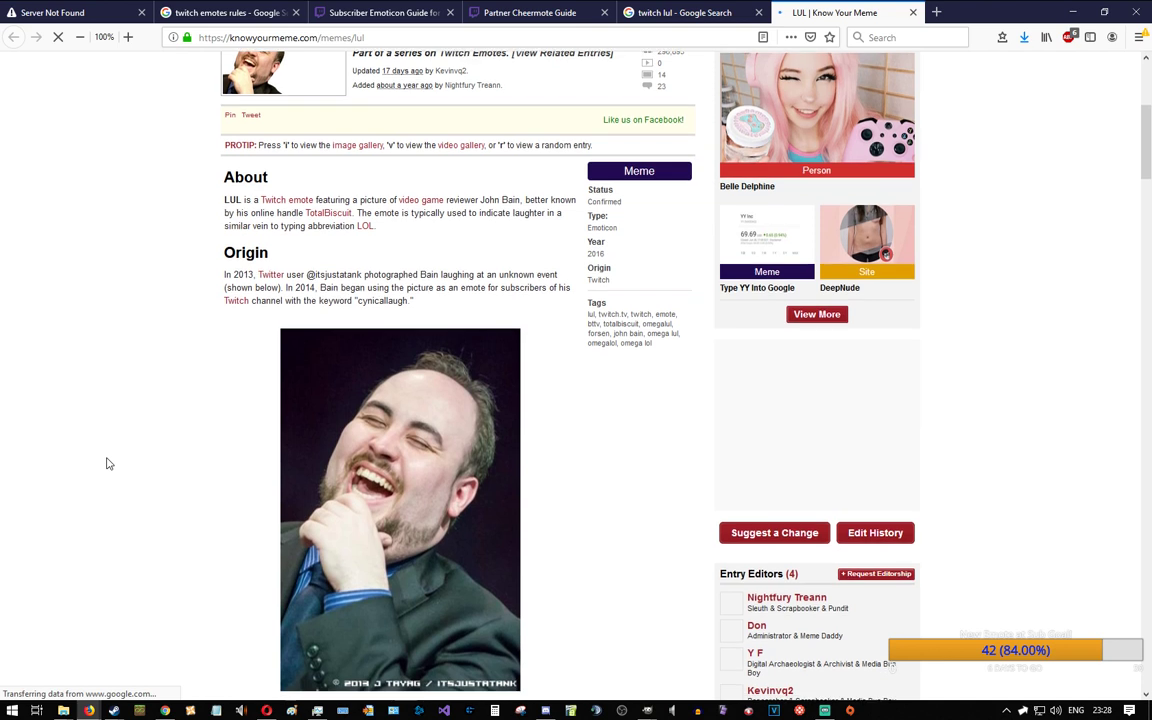
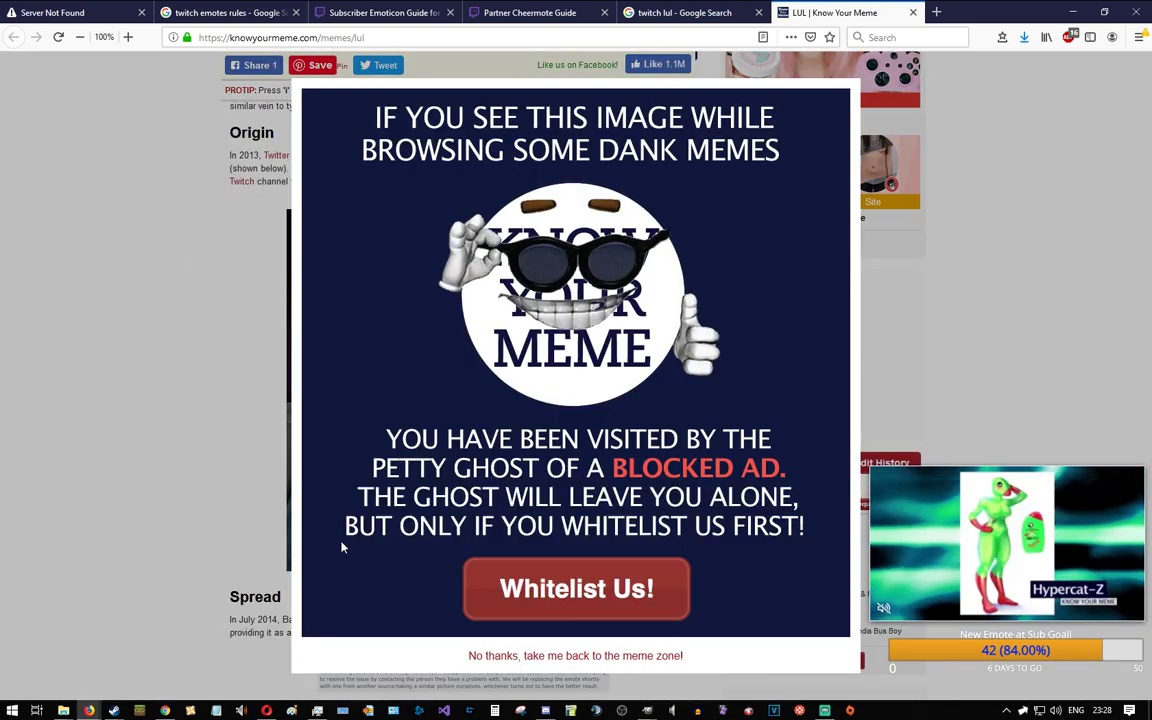
Step: Dismiss the ad-blocker notice and the floating video, and read the LUL page's Origin and Spread sections
{"action": "left_click", "coordinate": [530, 656]}
{"action": "scroll", "coordinate": [162, 380], "scroll_direction": "down", "scroll_amount": 3}
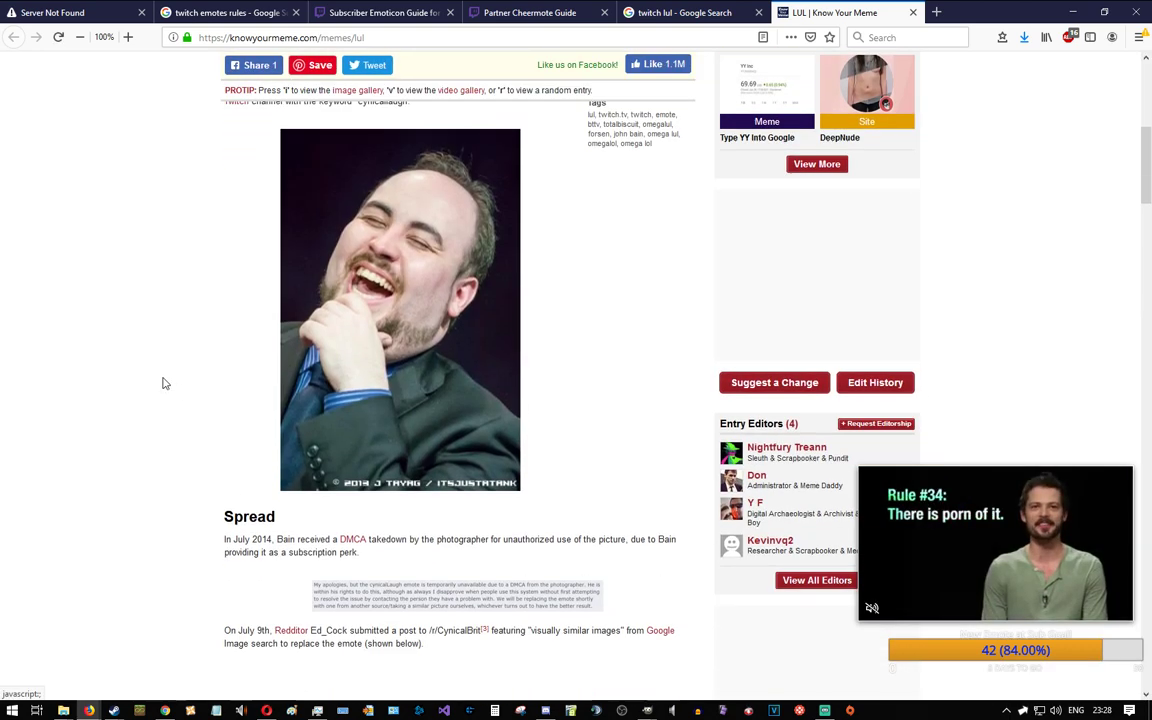
{"action": "left_click", "coordinate": [1121, 479]}
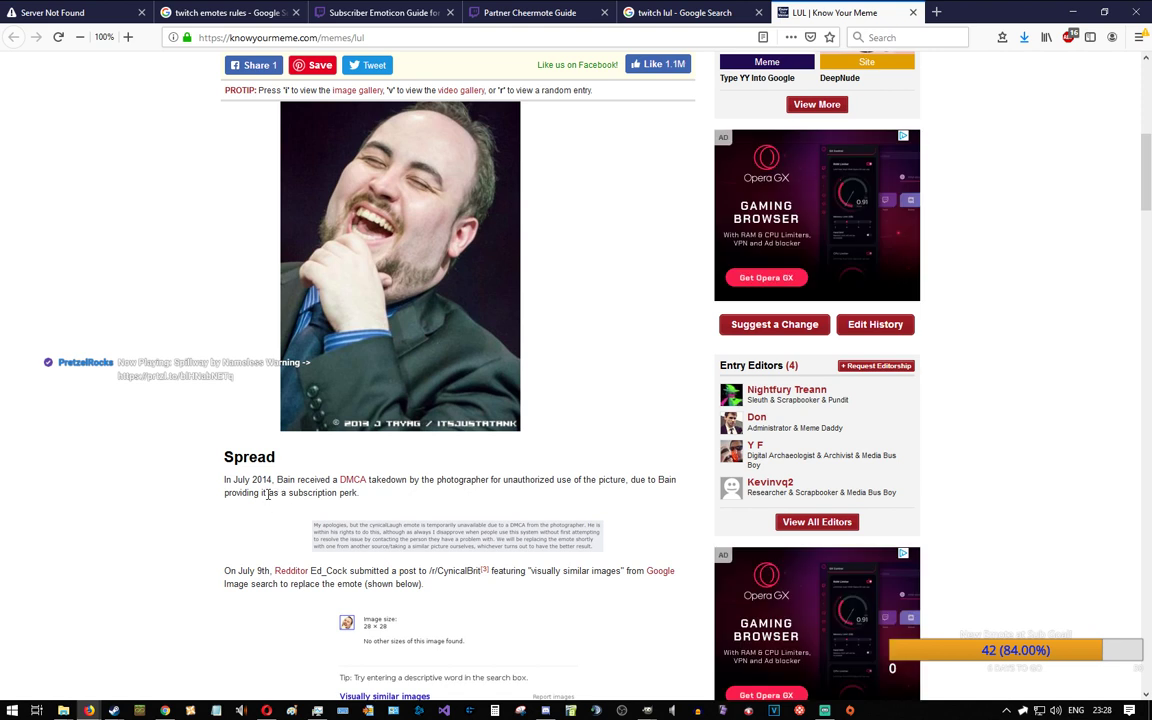
{"action": "triple_click", "coordinate": [393, 494]}
{"action": "left_click", "coordinate": [393, 494]}
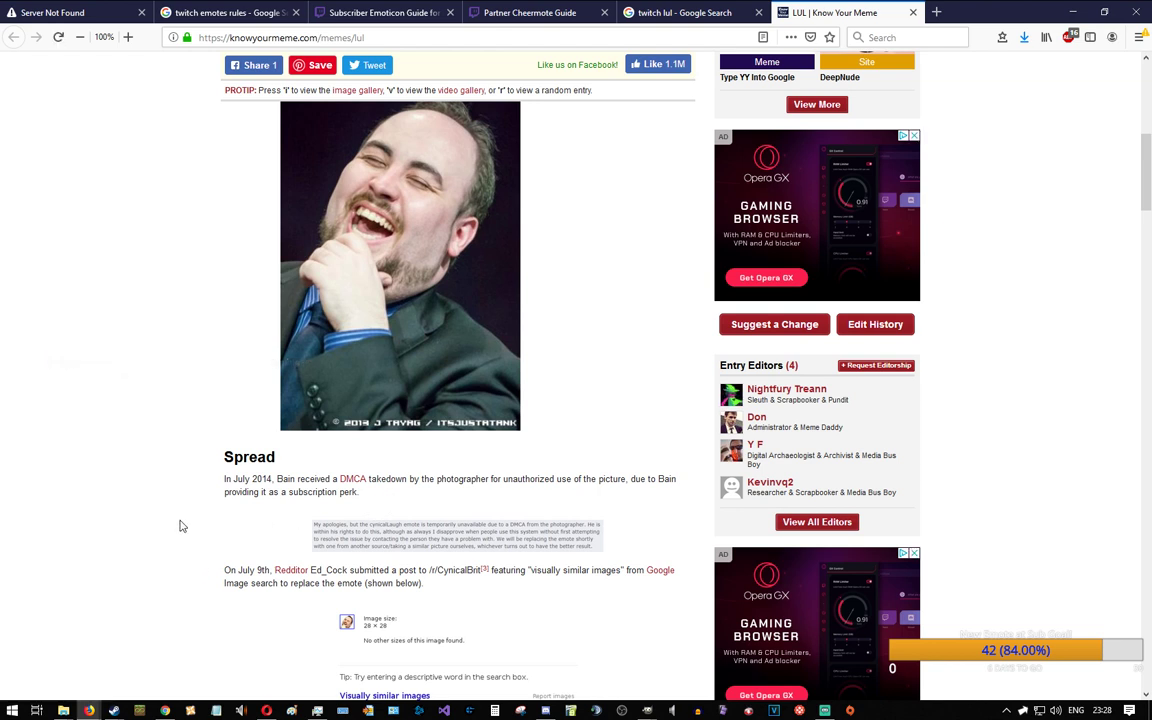
{"action": "scroll", "coordinate": [190, 524], "scroll_direction": "down", "scroll_amount": 3}
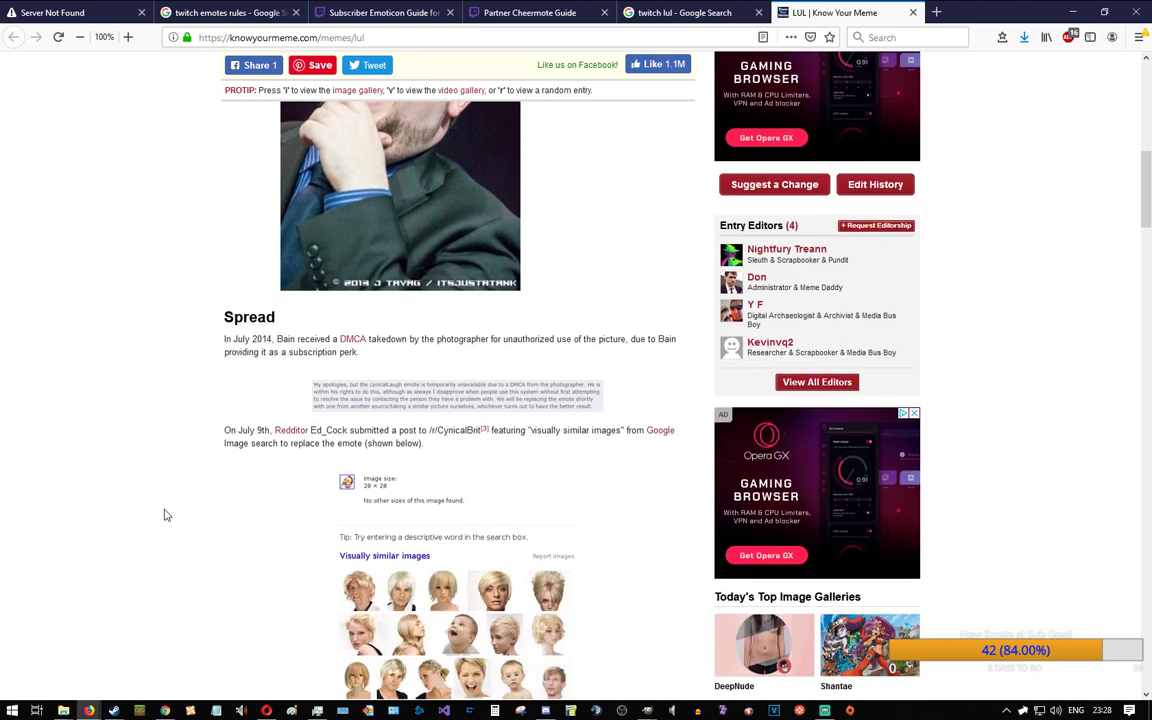
{"action": "scroll", "coordinate": [166, 515], "scroll_direction": "down", "scroll_amount": 2}
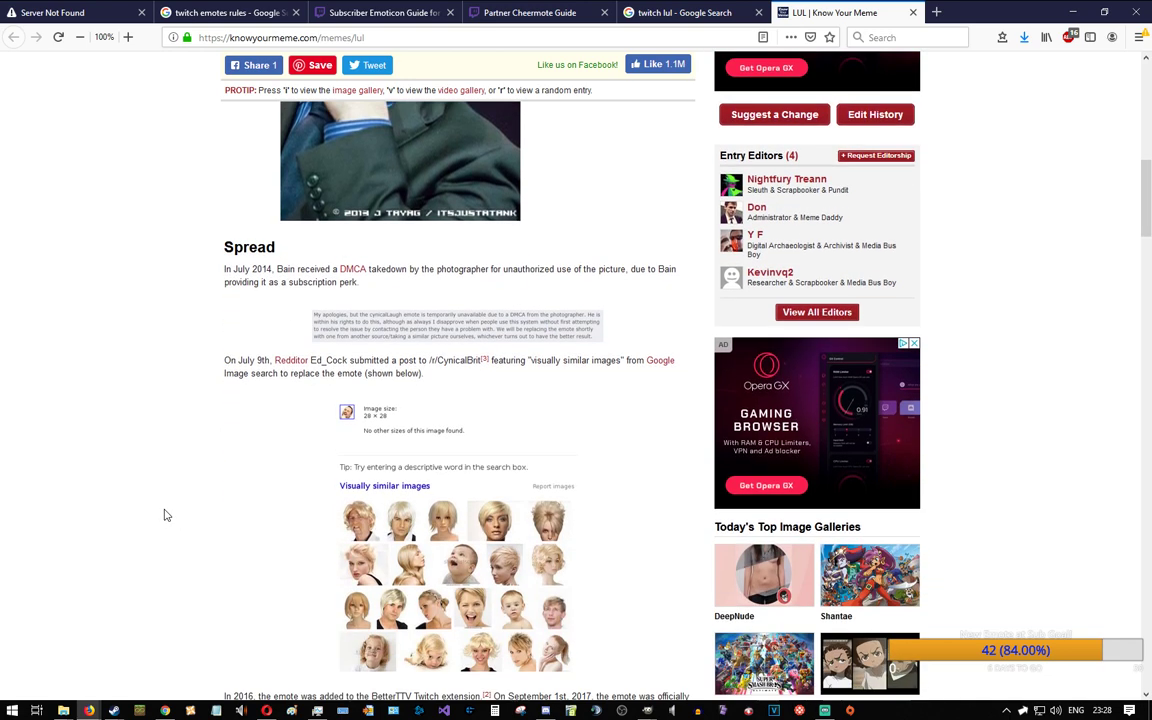
{"action": "scroll", "coordinate": [166, 515], "scroll_direction": "down", "scroll_amount": 2}
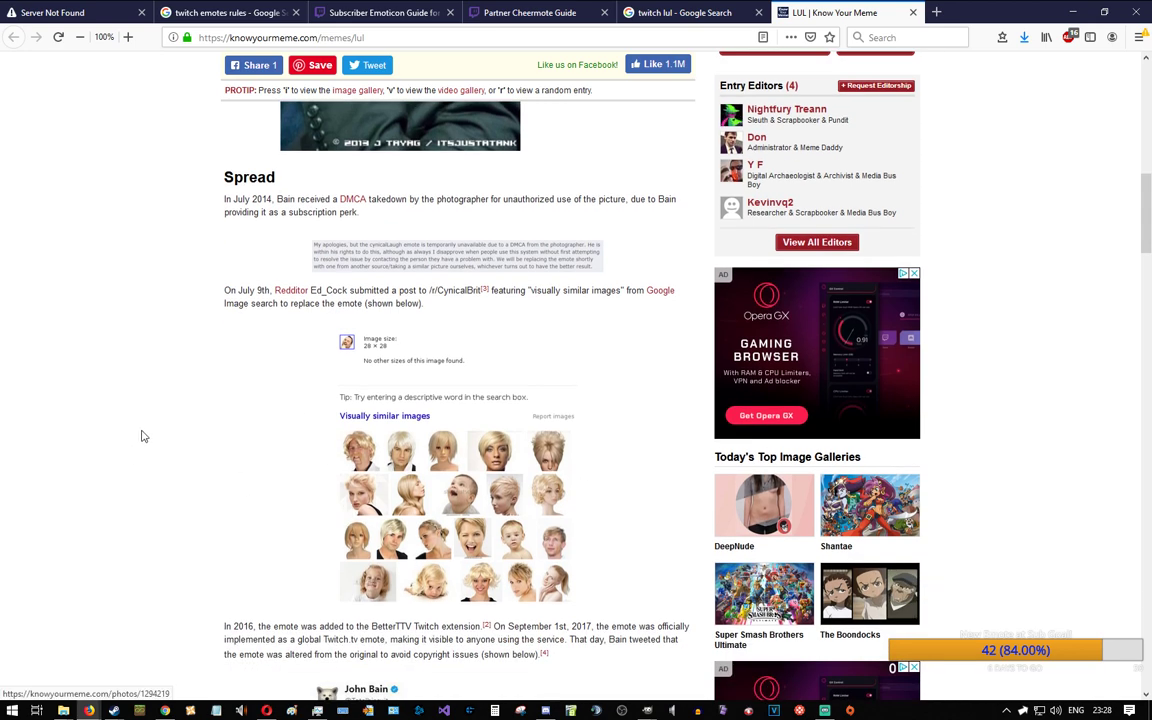
{"action": "scroll", "coordinate": [142, 436], "scroll_direction": "up", "scroll_amount": 5}
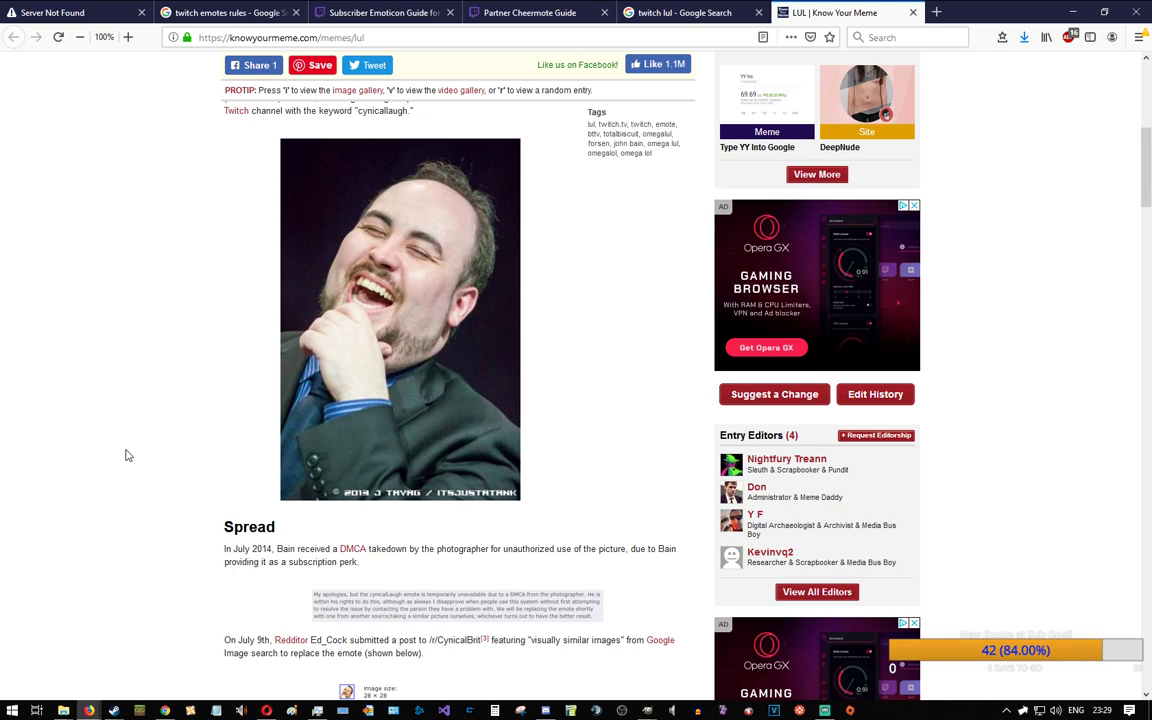
{"action": "scroll", "coordinate": [127, 455], "scroll_direction": "up", "scroll_amount": 5}
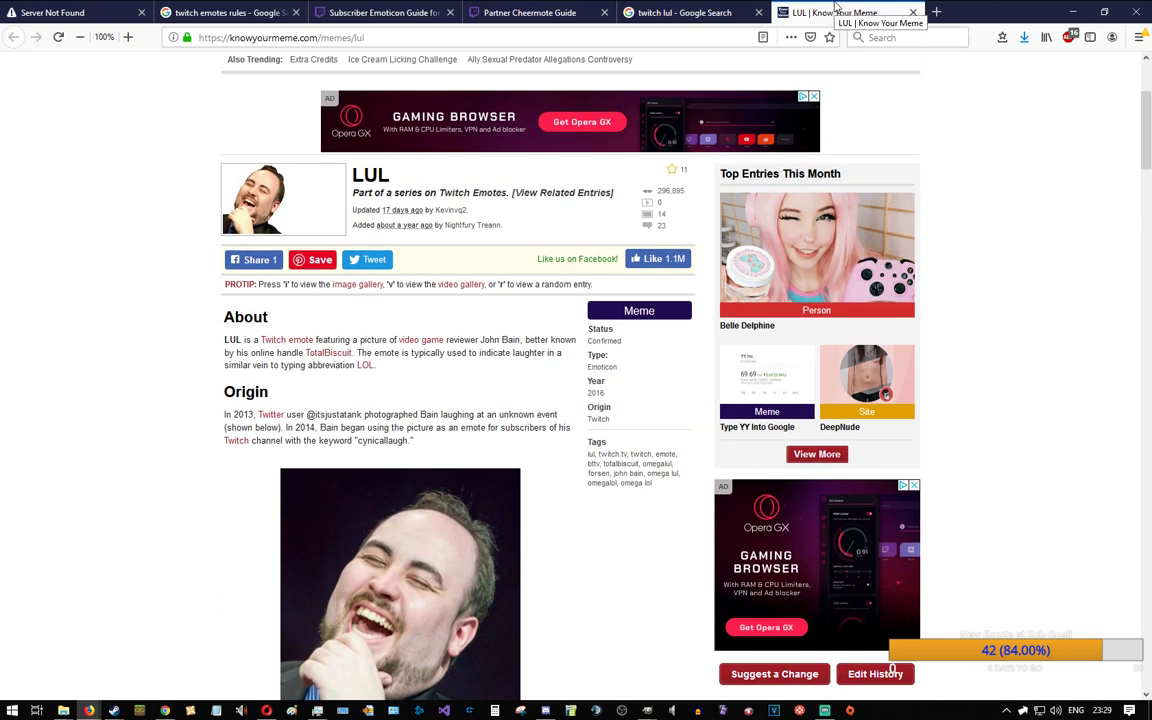
Step: Close the Know Your Meme LUL page, reopen it in the maximized browser and return to the laughing photo
{"action": "middle_click", "coordinate": [836, 5]}
{"action": "left_click_drag", "start_coordinate": [836, 5], "coordinate": [916, 45]}
{"action": "right_click", "coordinate": [926, 44]}
{"action": "left_click", "coordinate": [960, 198]}
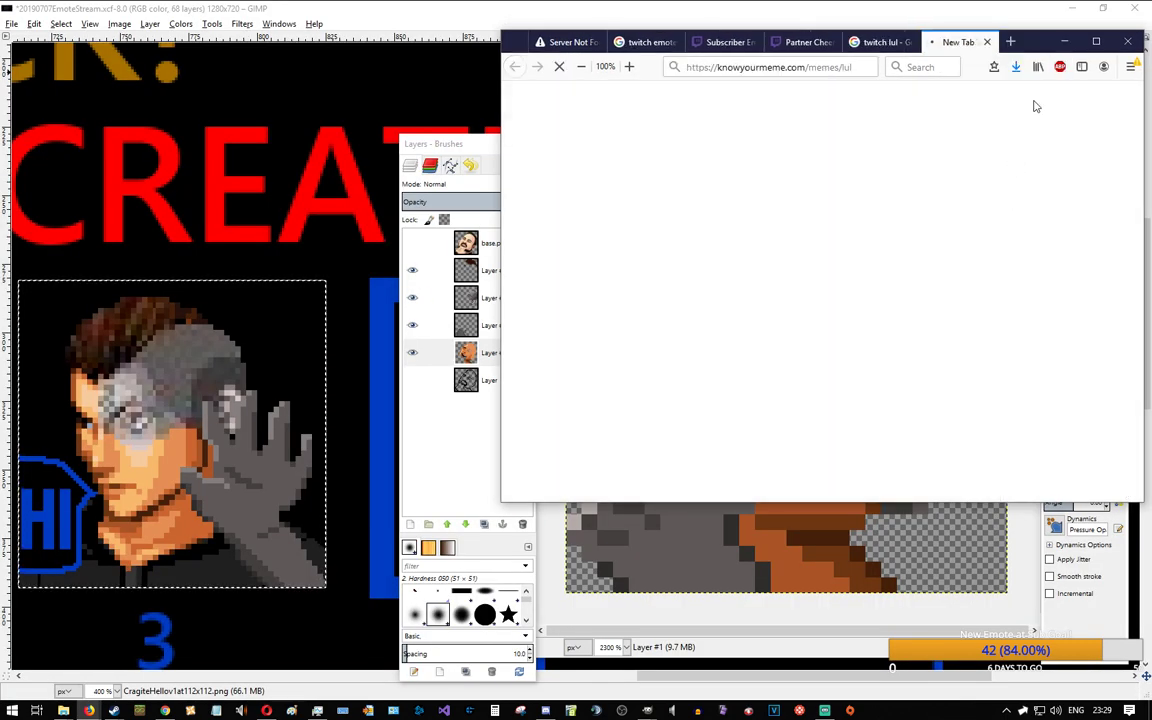
{"action": "left_click_drag", "start_coordinate": [1043, 50], "coordinate": [1003, 3]}
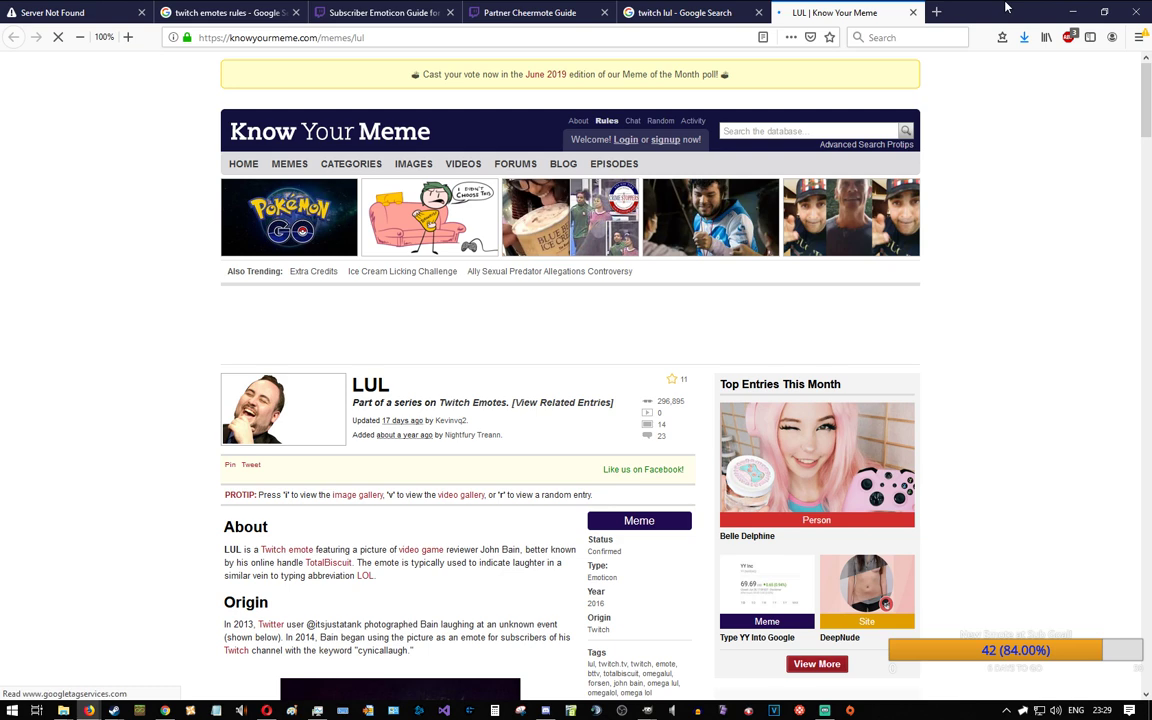
{"action": "scroll", "coordinate": [80, 388], "scroll_direction": "down", "scroll_amount": 10}
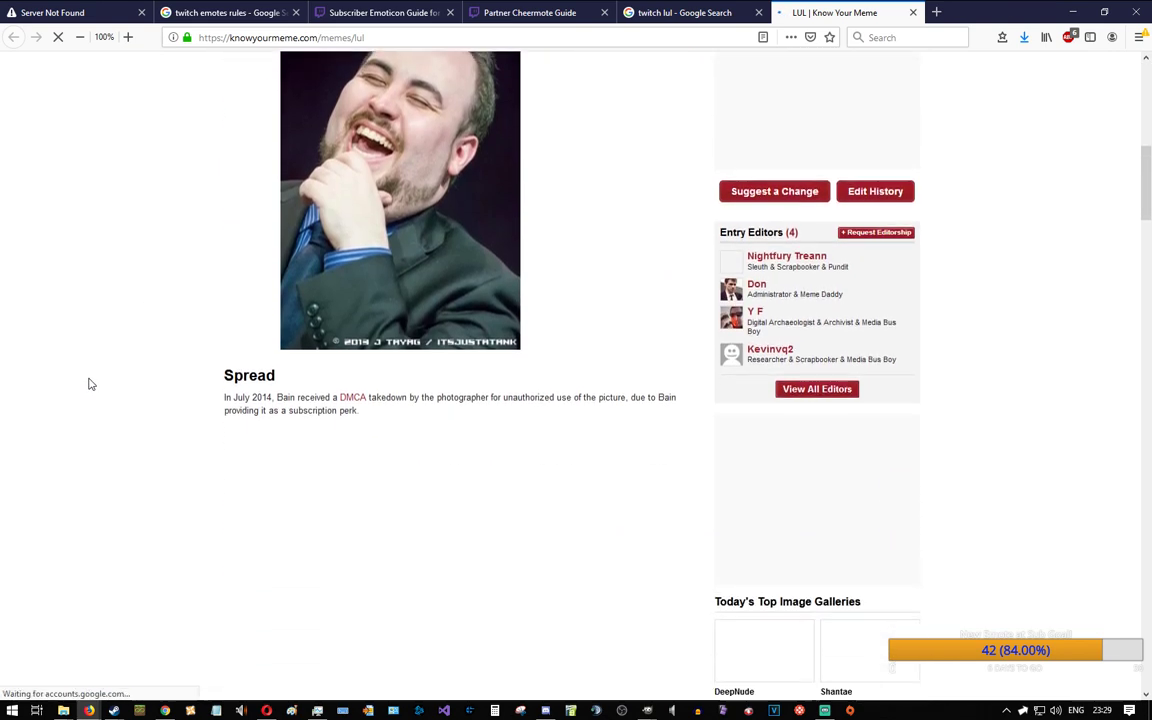
Step: Read through the LUL page's Spread, LULW, Search Interest and External References sections
{"action": "scroll", "coordinate": [152, 368], "scroll_direction": "down", "scroll_amount": 3}
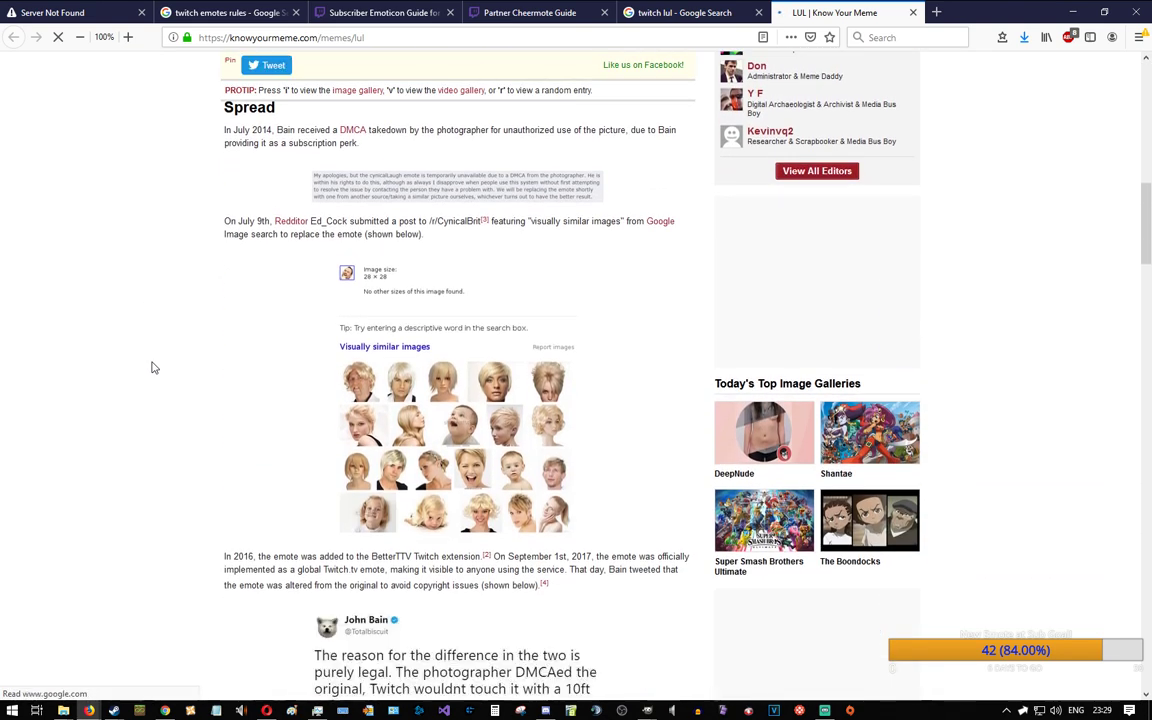
{"action": "scroll", "coordinate": [152, 368], "scroll_direction": "down", "scroll_amount": 12}
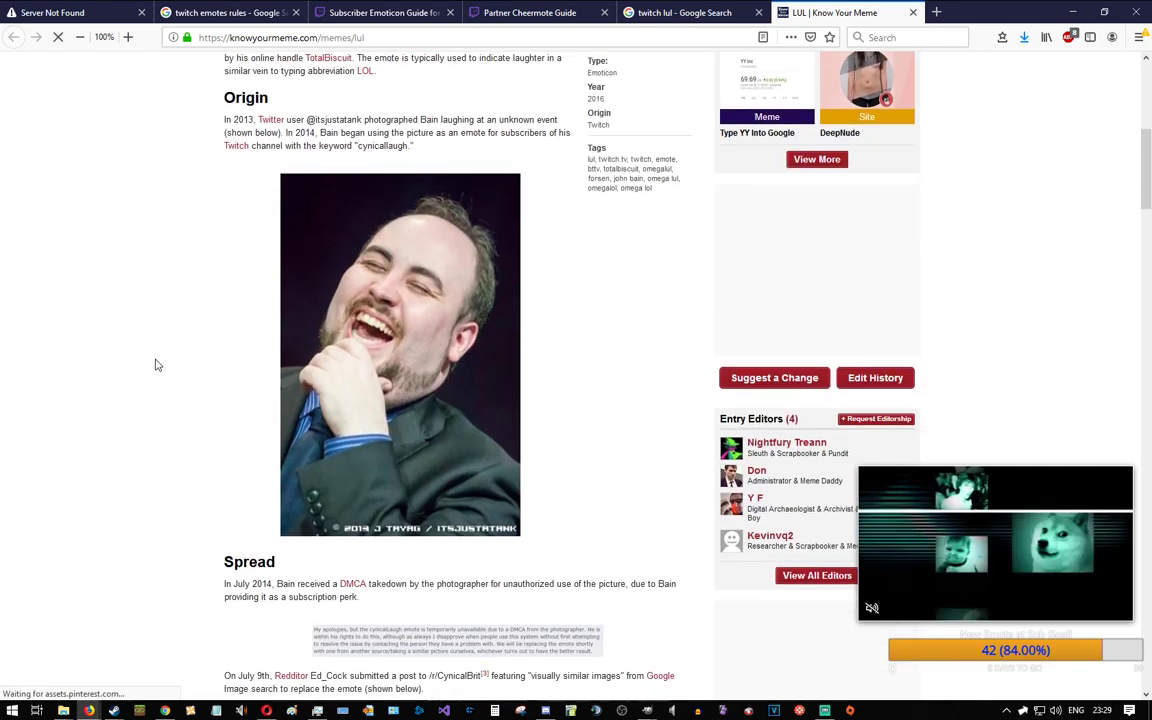
{"action": "scroll", "coordinate": [153, 367], "scroll_direction": "down", "scroll_amount": 1}
{"action": "scroll", "coordinate": [153, 367], "scroll_direction": "down", "scroll_amount": 2}
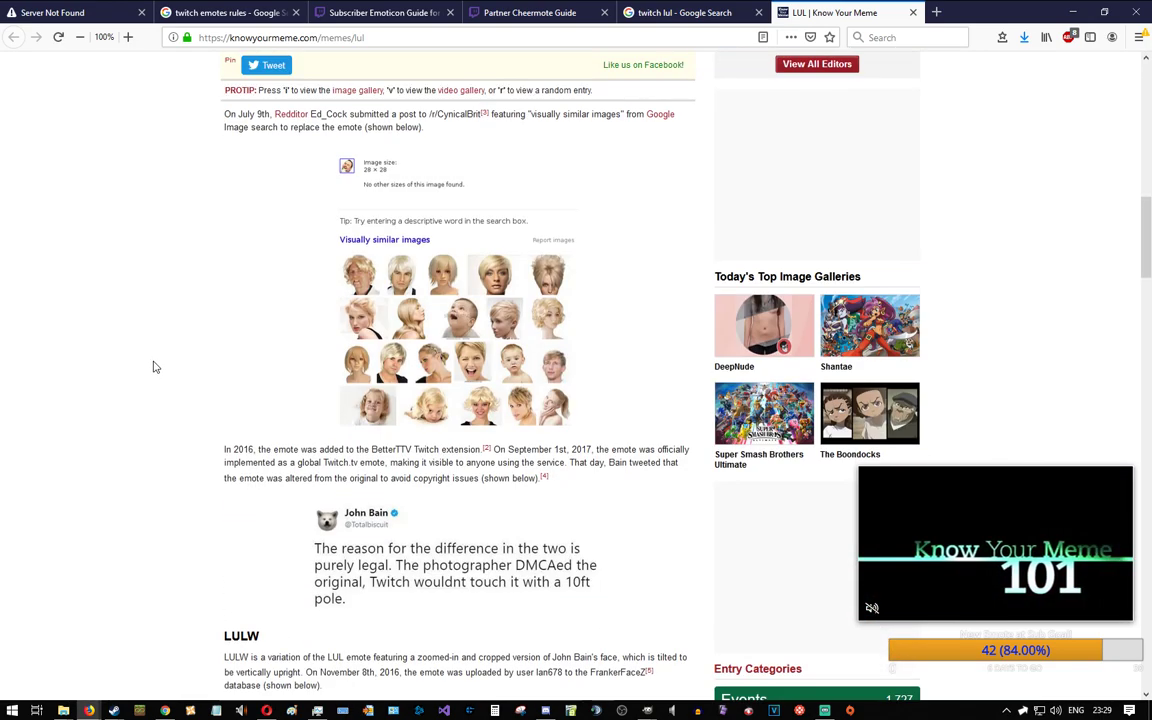
{"action": "scroll", "coordinate": [153, 367], "scroll_direction": "down", "scroll_amount": 2}
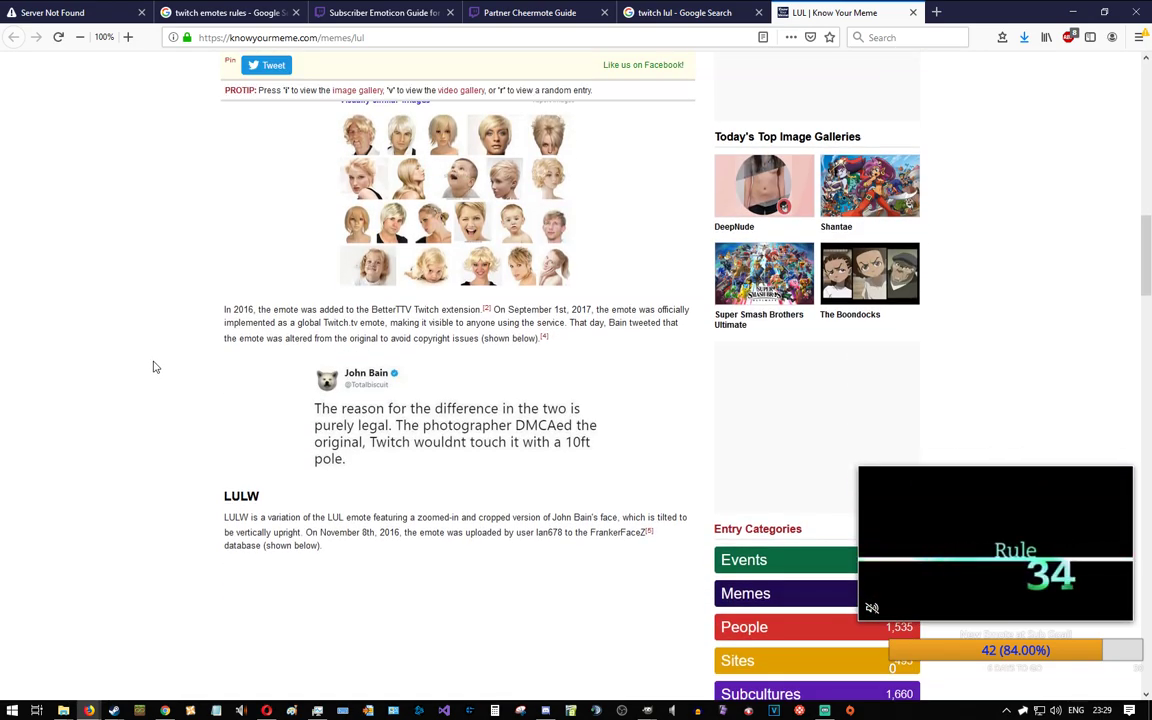
{"action": "scroll", "coordinate": [153, 367], "scroll_direction": "down", "scroll_amount": 1}
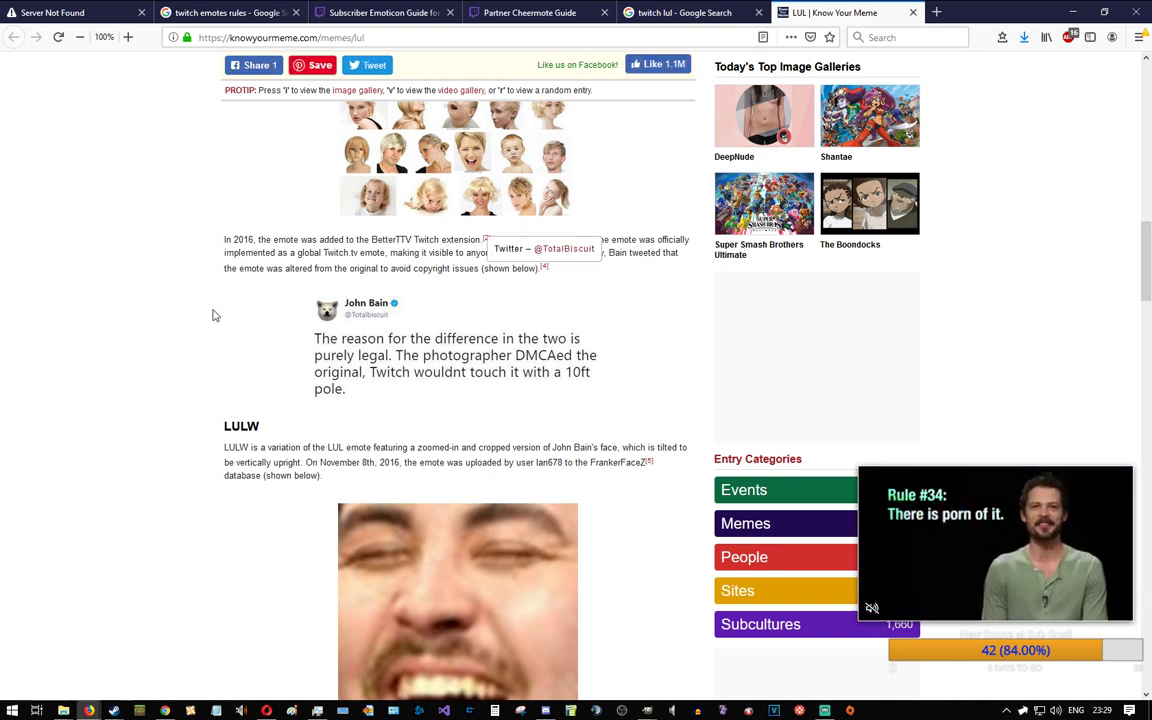
{"action": "scroll", "coordinate": [212, 315], "scroll_direction": "down", "scroll_amount": 2}
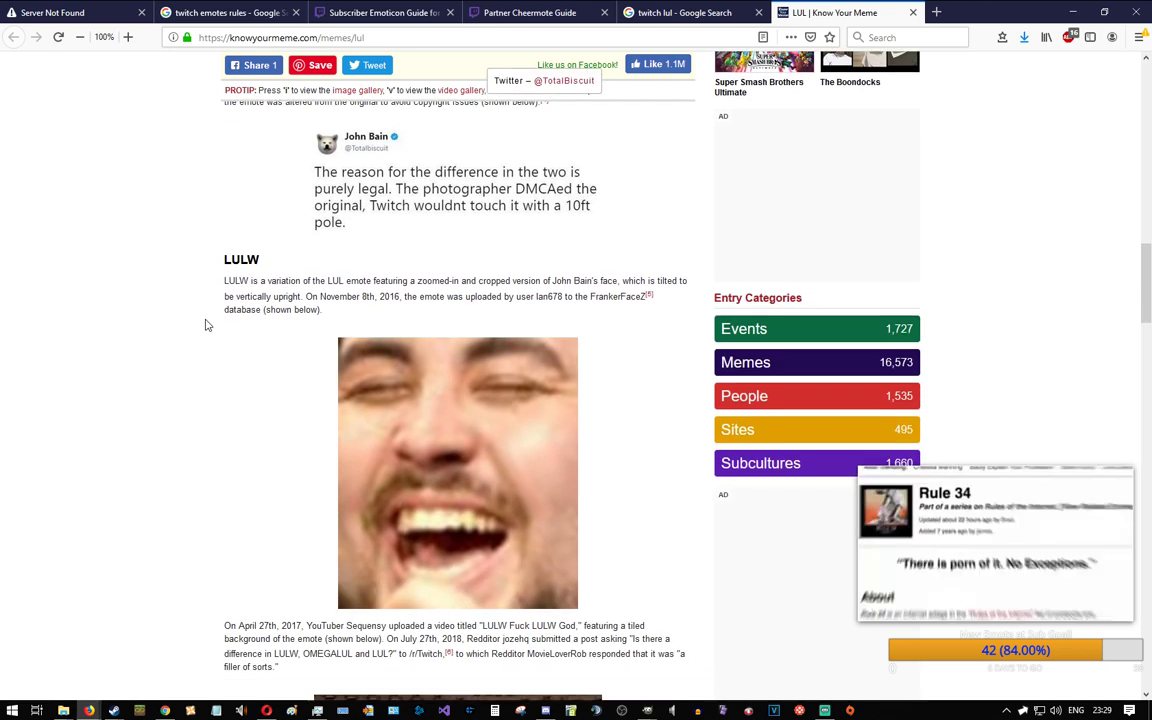
{"action": "scroll", "coordinate": [212, 315], "scroll_direction": "down", "scroll_amount": 1}
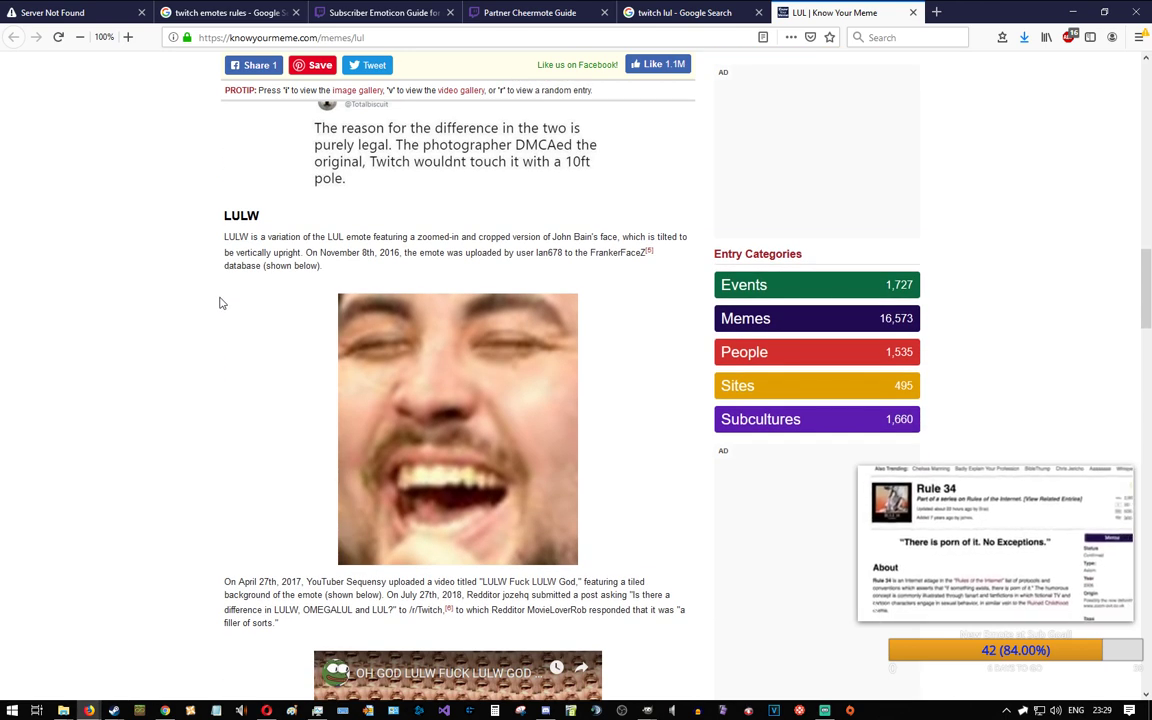
{"action": "scroll", "coordinate": [165, 298], "scroll_direction": "down", "scroll_amount": 4}
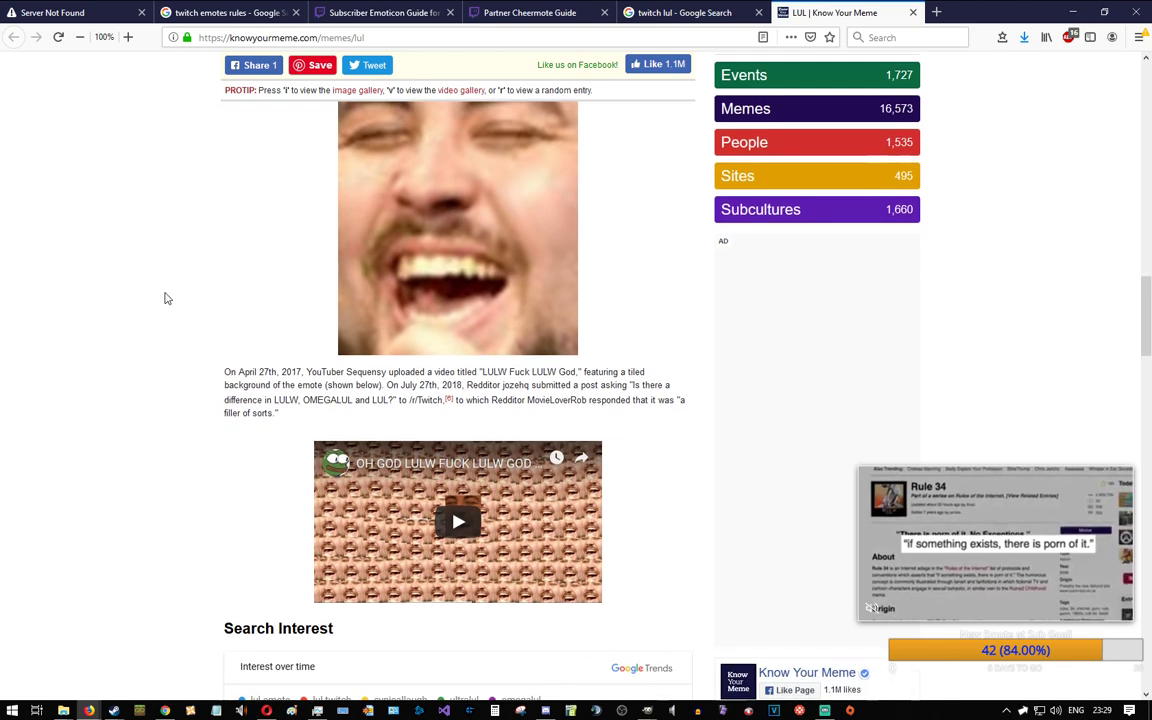
{"action": "scroll", "coordinate": [155, 294], "scroll_direction": "down", "scroll_amount": 3}
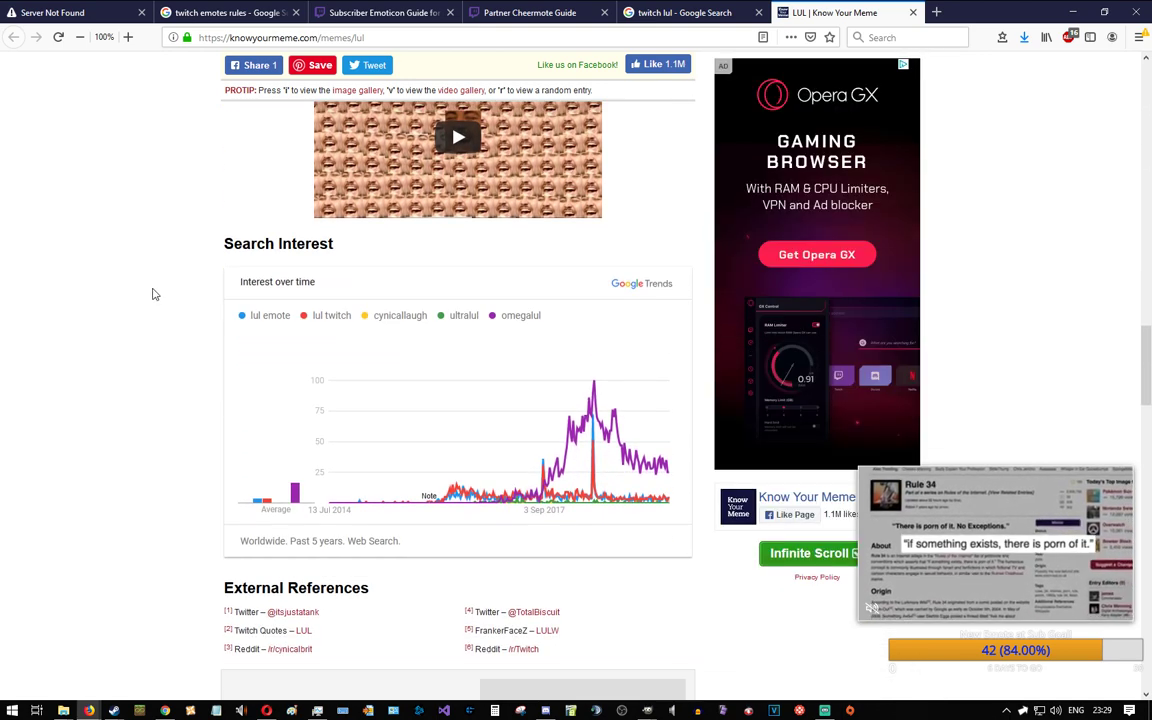
{"action": "scroll", "coordinate": [155, 294], "scroll_direction": "down", "scroll_amount": 3}
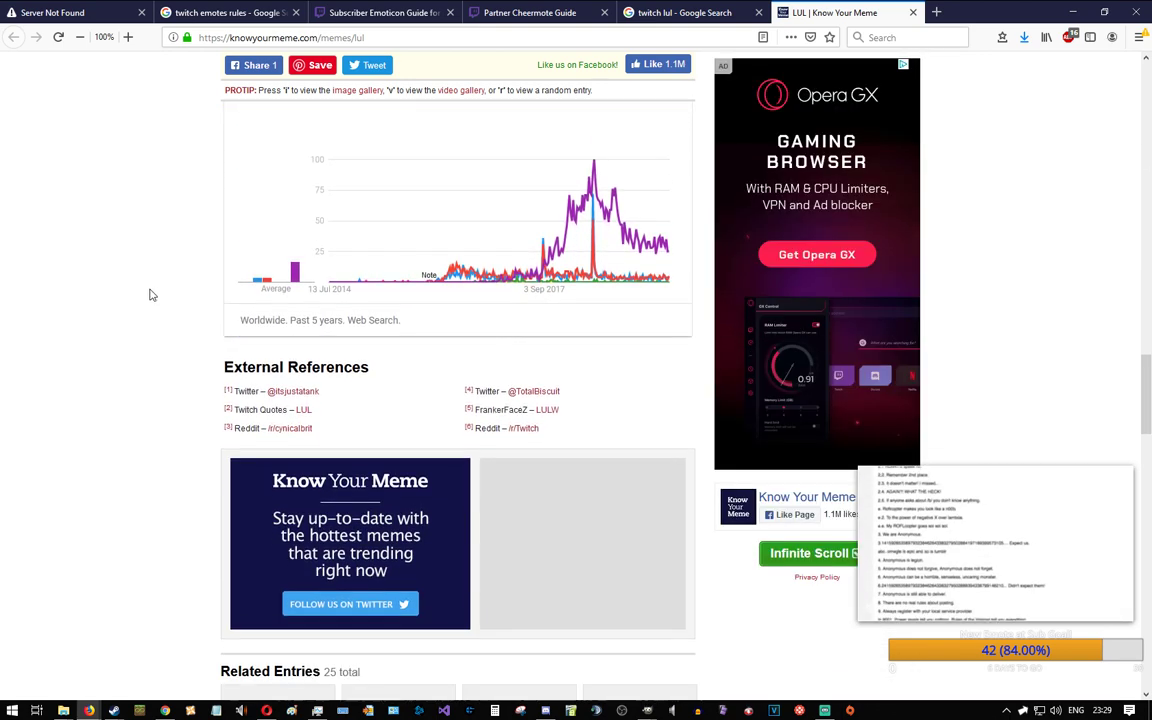
Step: Go back to the cropped LULW face image and close the Know Your Meme page
{"action": "scroll", "coordinate": [152, 294], "scroll_direction": "up", "scroll_amount": 2}
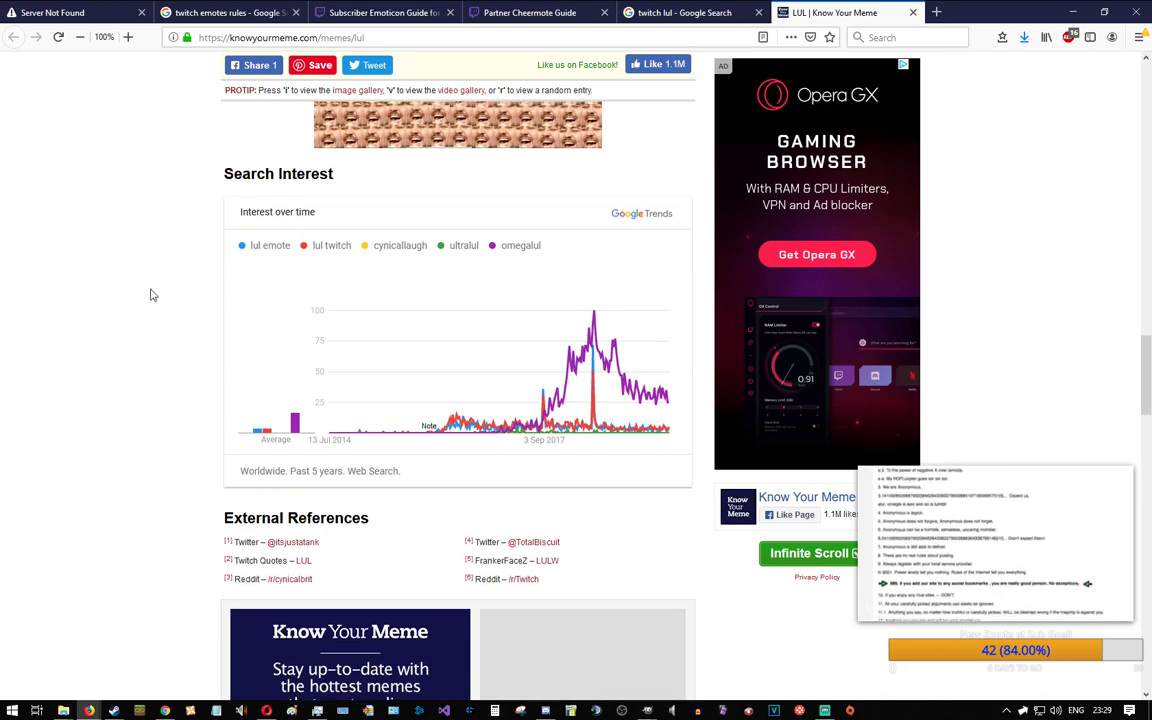
{"action": "scroll", "coordinate": [150, 294], "scroll_direction": "up", "scroll_amount": 2}
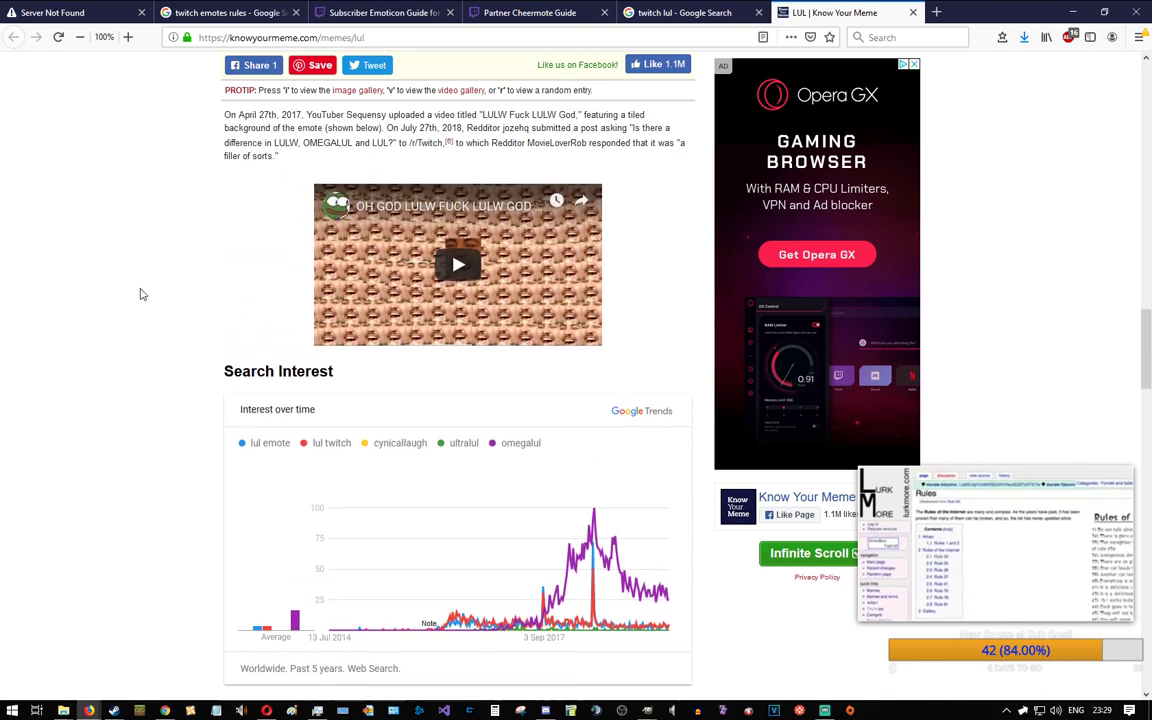
{"action": "scroll", "coordinate": [138, 300], "scroll_direction": "up", "scroll_amount": 3}
{"action": "middle_click", "coordinate": [120, 451]}
{"action": "middle_click", "coordinate": [123, 363]}
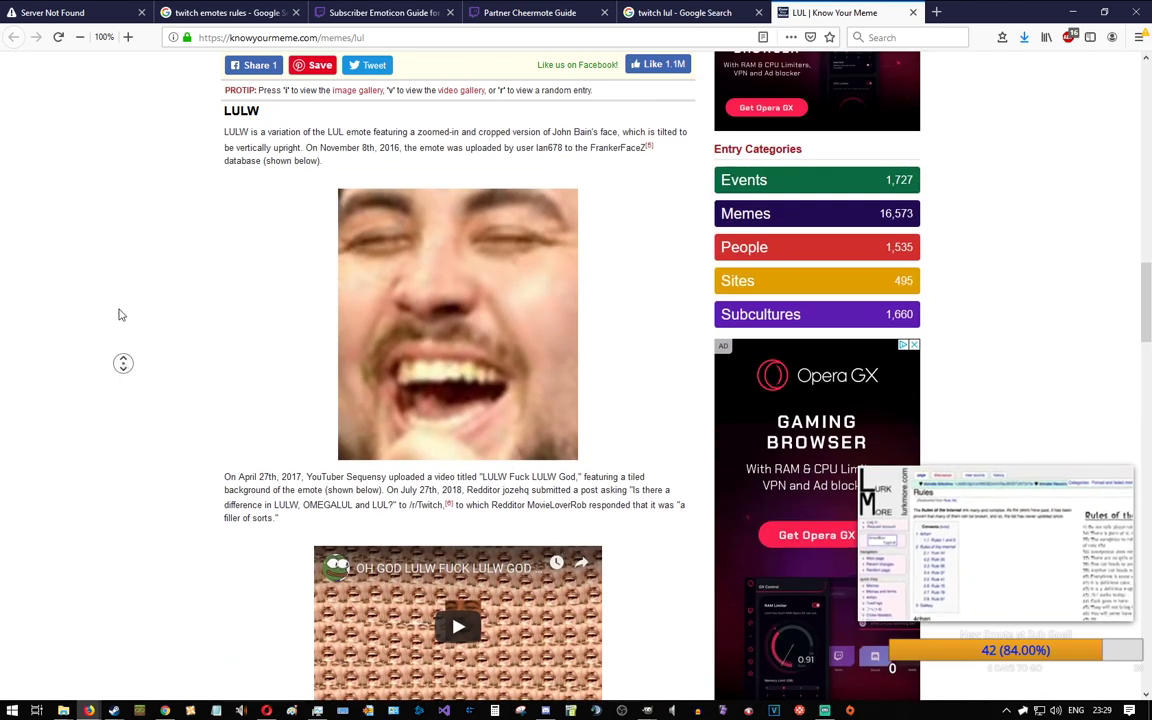
{"action": "middle_click", "coordinate": [98, 190]}
{"action": "middle_click", "coordinate": [869, 10]}
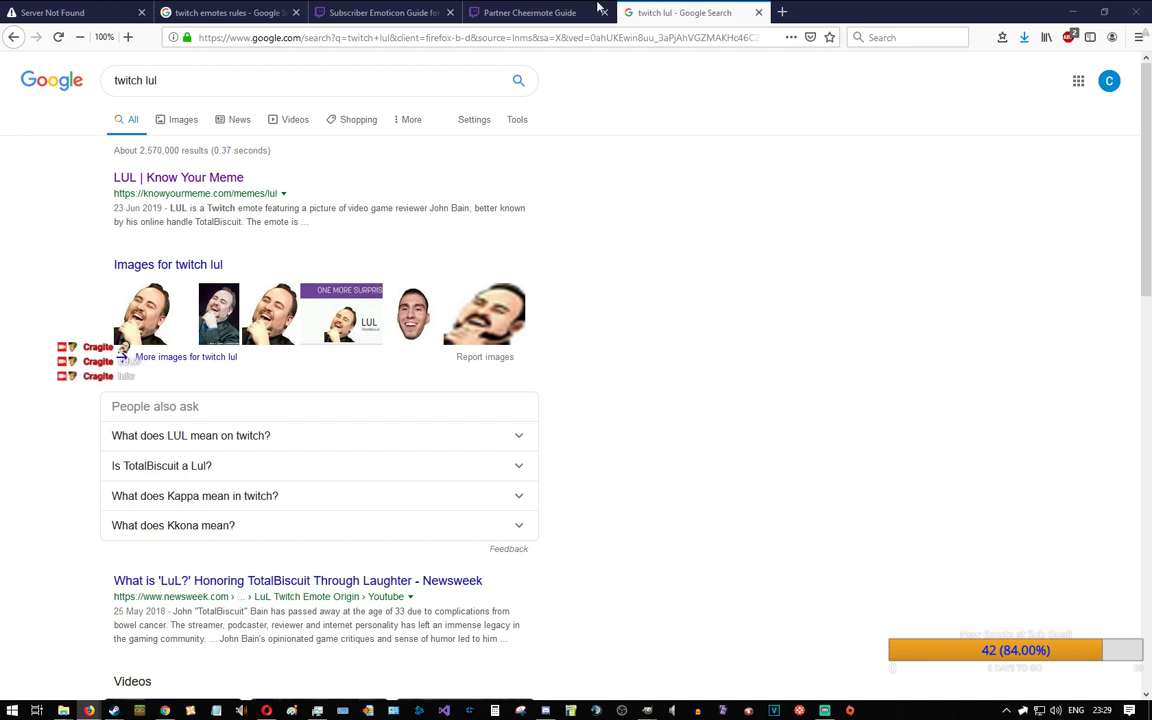
Step: Reopen the closed Know Your Meme LUL page, view its header image at full size and return to the article
{"action": "right_click", "coordinate": [710, 20]}
{"action": "left_click", "coordinate": [745, 163]}
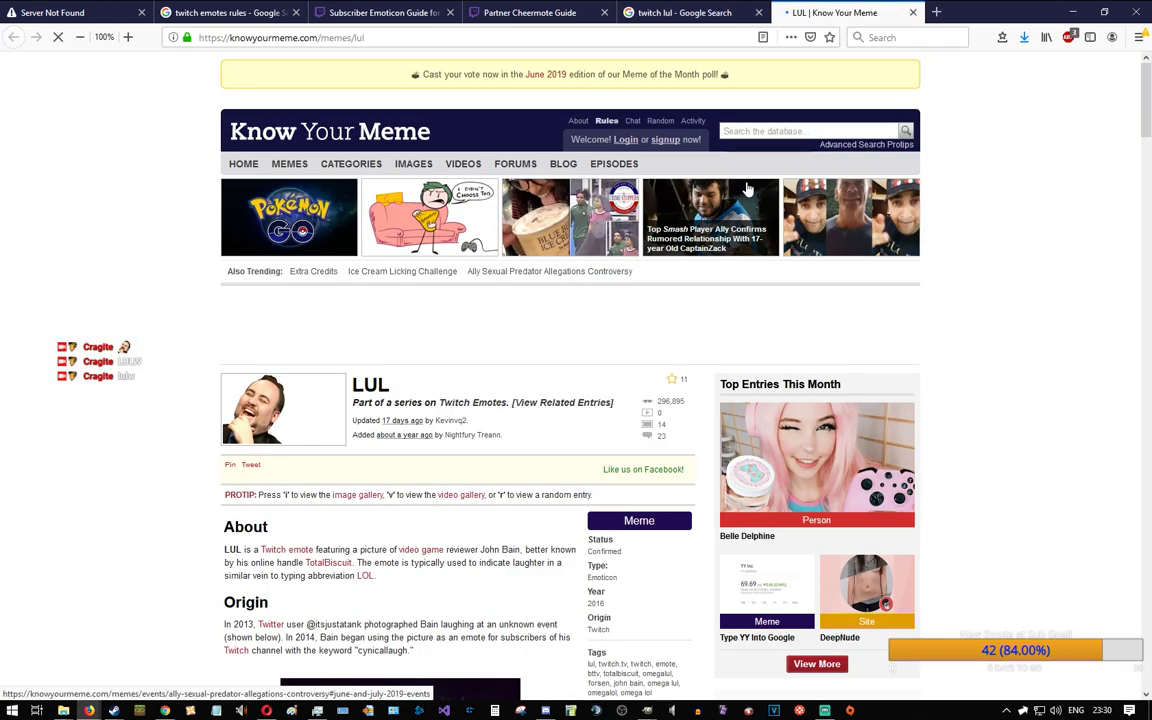
{"action": "left_click", "coordinate": [270, 412]}
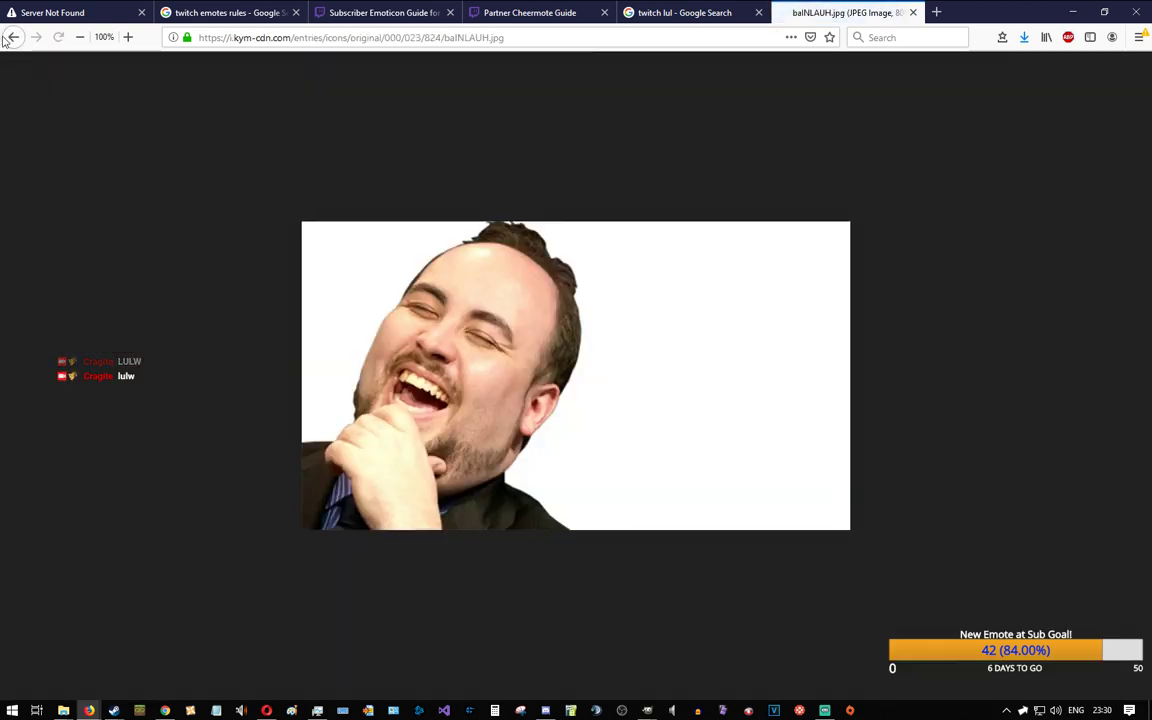
{"action": "left_click", "coordinate": [14, 37]}
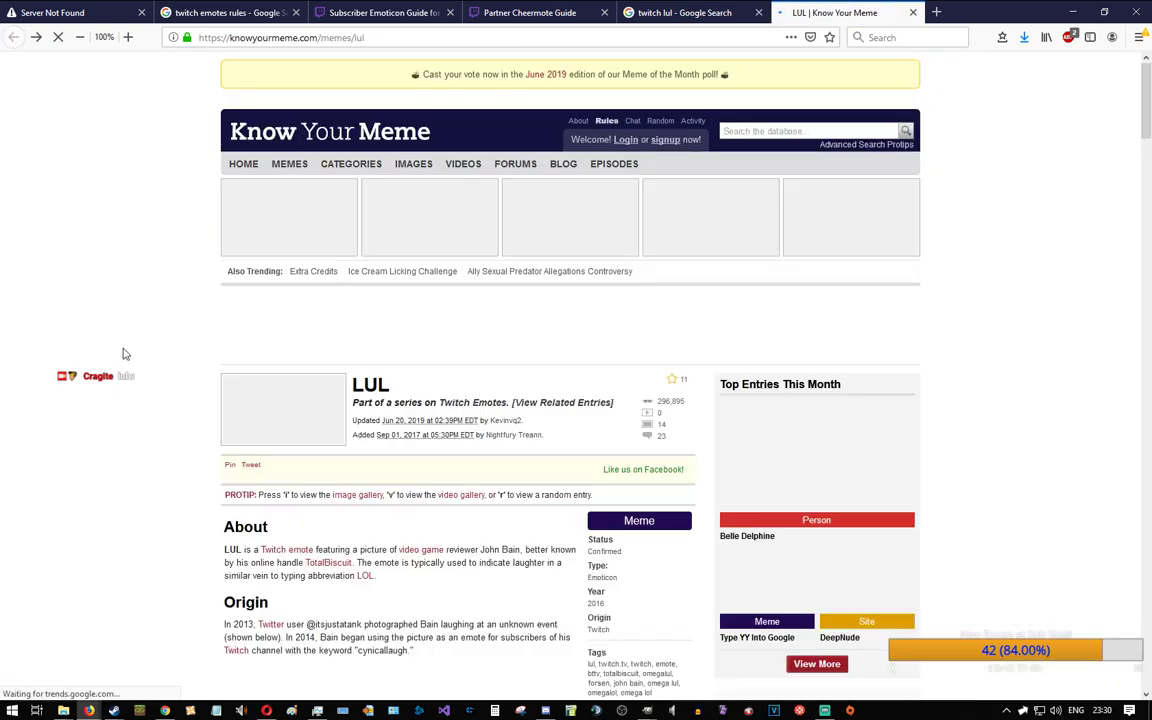
Step: Find "lulw" on the page and examine the LULW section's text and cropped laughing face
{"action": "key", "text": "ctrl+f"}
{"action": "type", "text": "lul"}
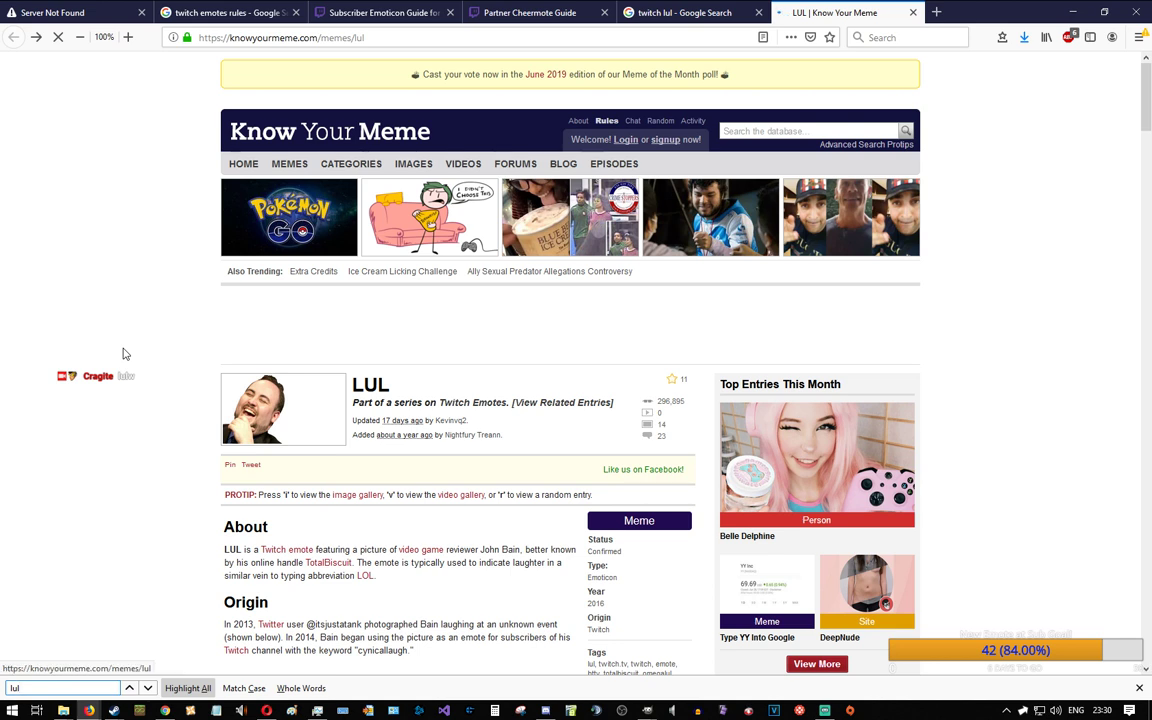
{"action": "type", "text": "w"}
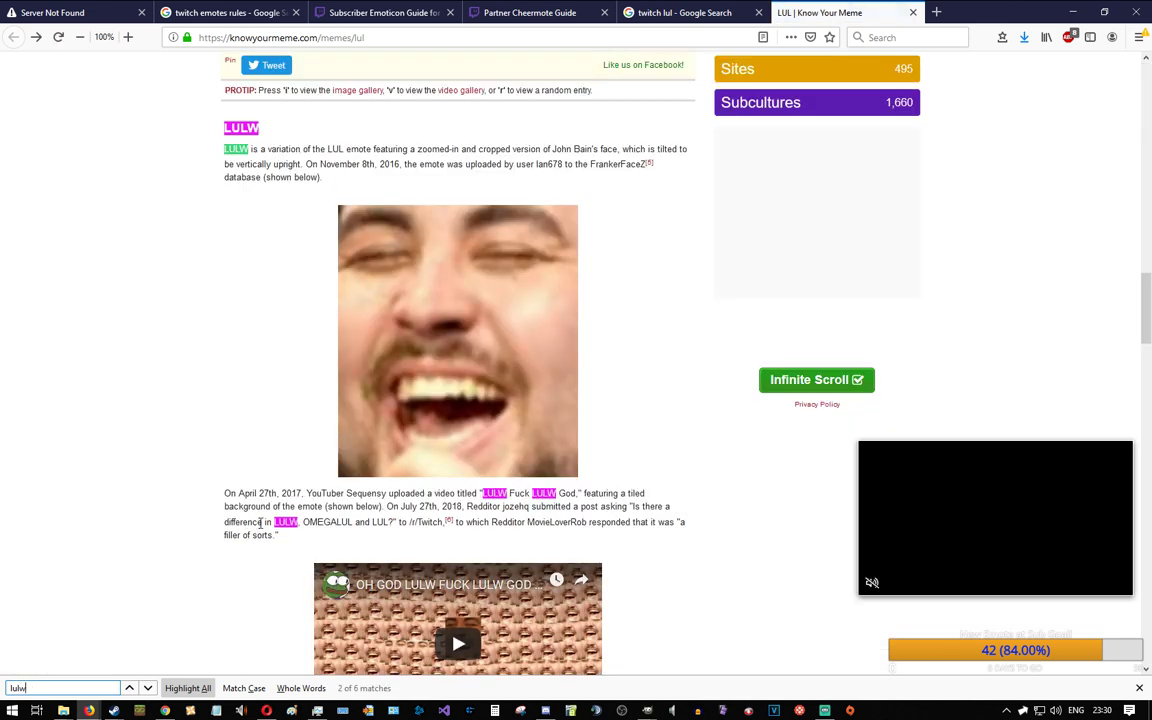
{"action": "scroll", "coordinate": [147, 497], "scroll_direction": "down", "scroll_amount": 3}
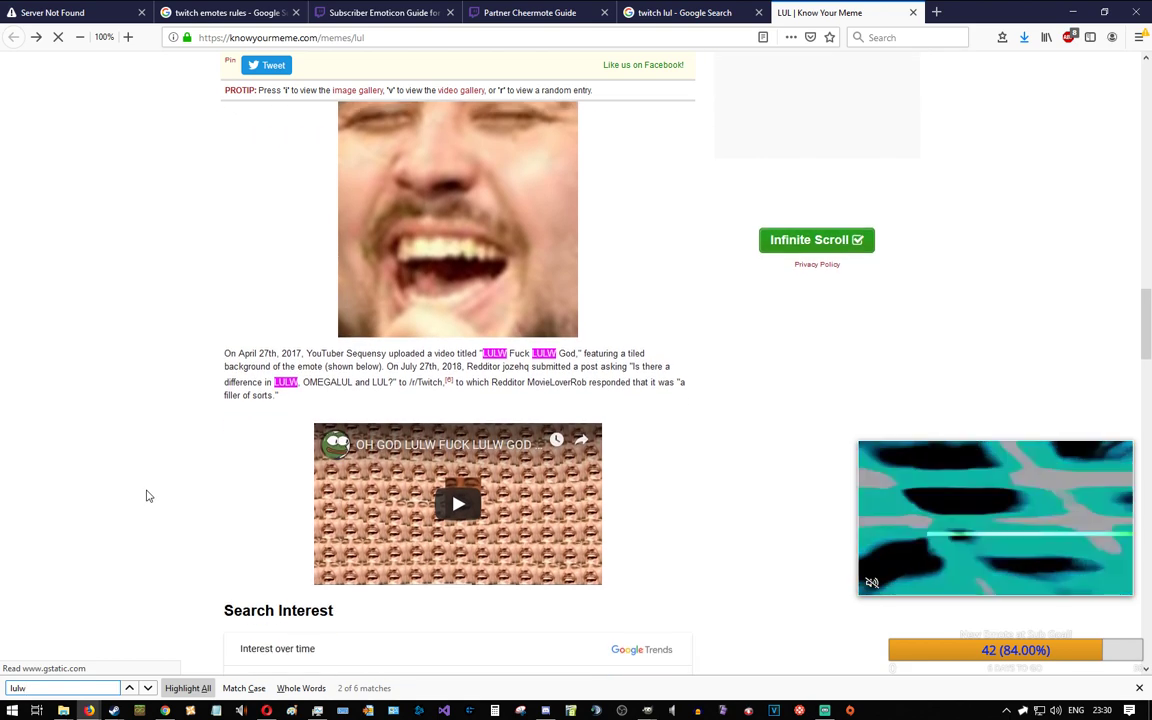
{"action": "scroll", "coordinate": [153, 489], "scroll_direction": "down", "scroll_amount": 5}
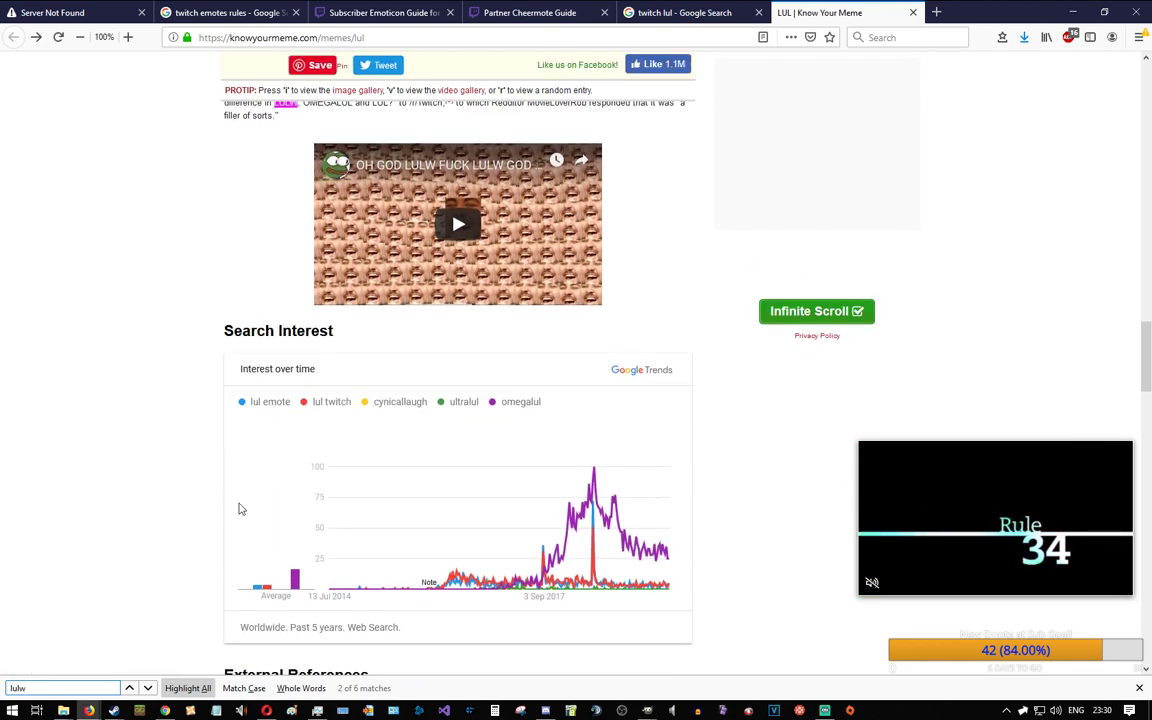
{"action": "scroll", "coordinate": [211, 514], "scroll_direction": "down", "scroll_amount": 5}
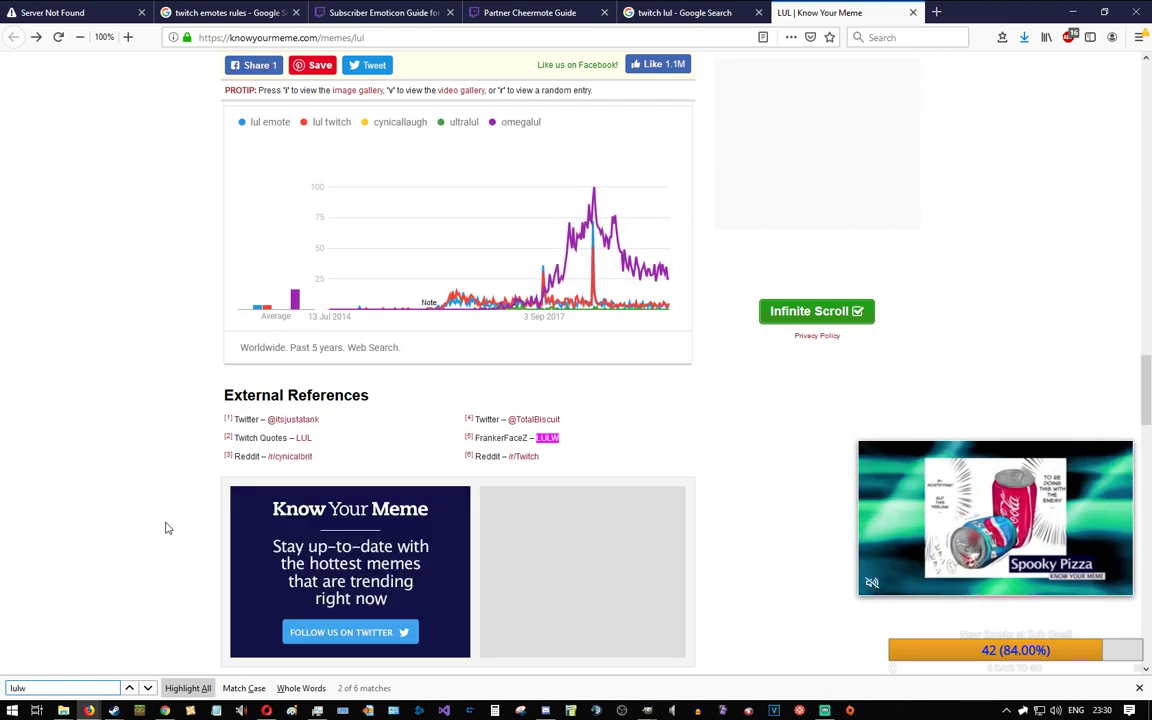
{"action": "scroll", "coordinate": [168, 526], "scroll_direction": "up", "scroll_amount": 11}
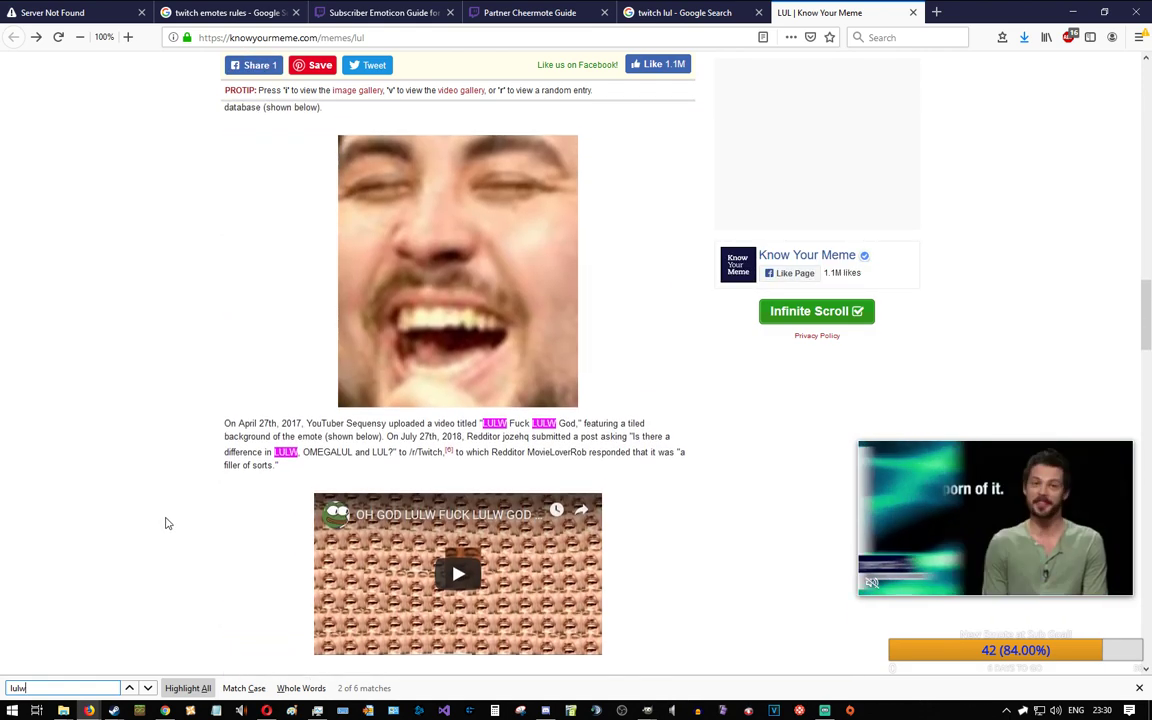
{"action": "scroll", "coordinate": [168, 523], "scroll_direction": "up", "scroll_amount": 3}
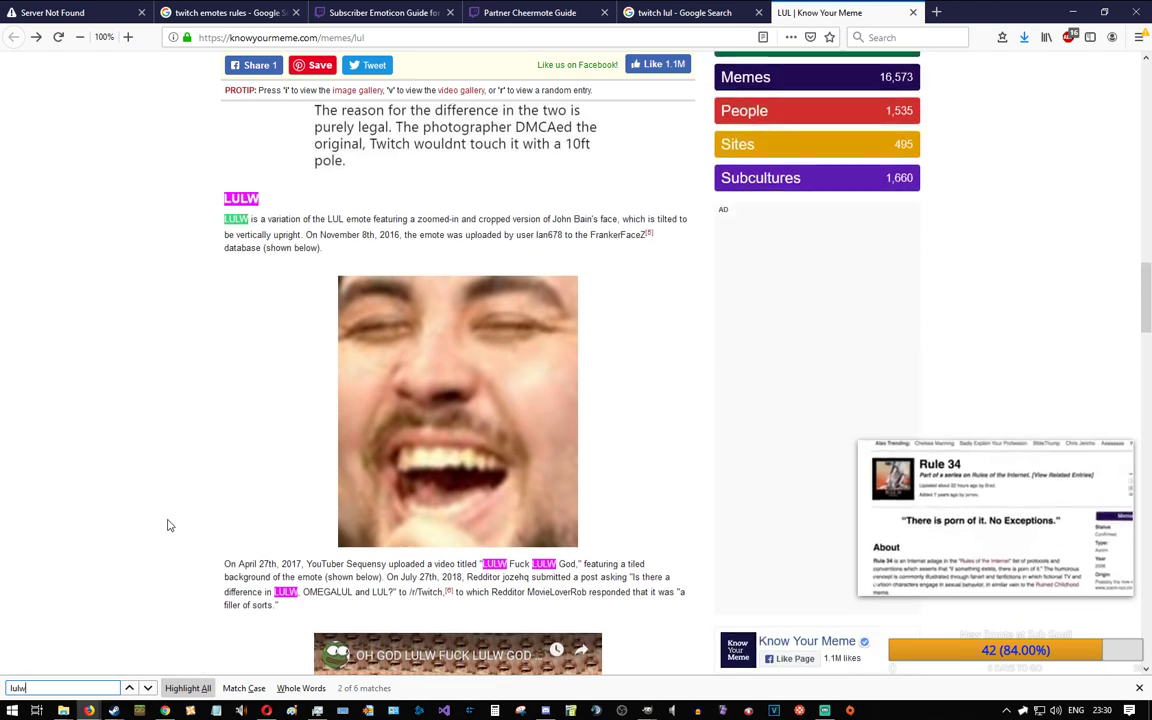
{"action": "scroll", "coordinate": [168, 526], "scroll_direction": "up", "scroll_amount": 2}
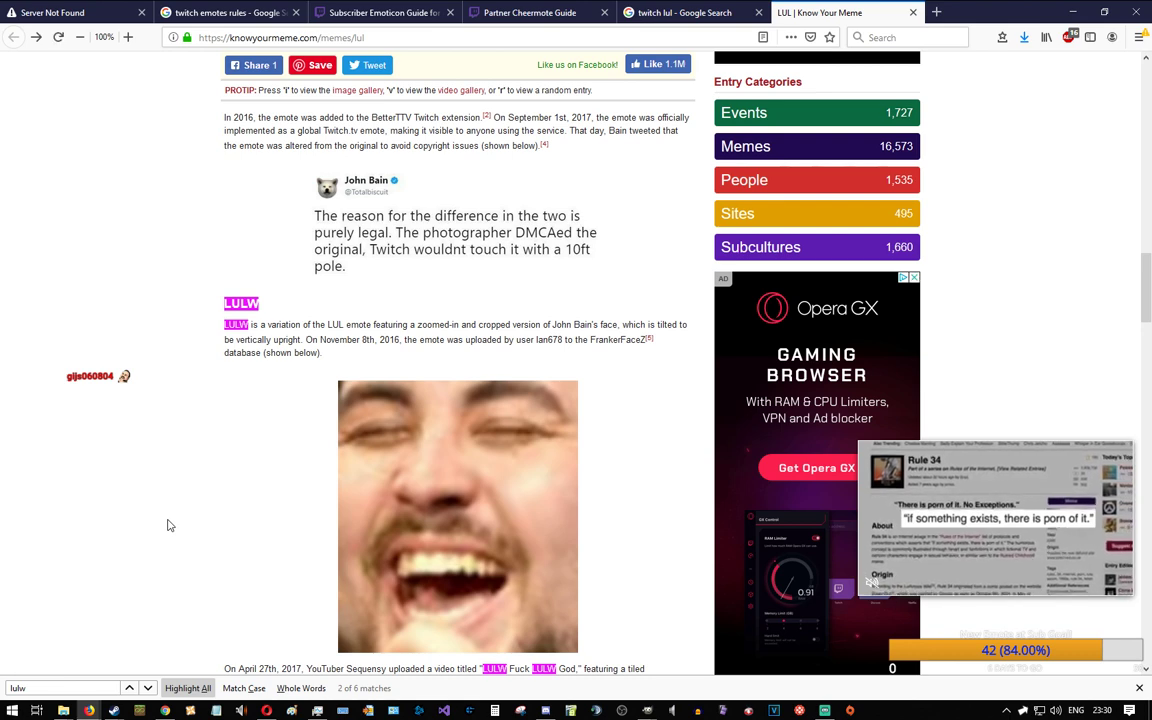
{"action": "scroll", "coordinate": [168, 526], "scroll_direction": "down", "scroll_amount": 1}
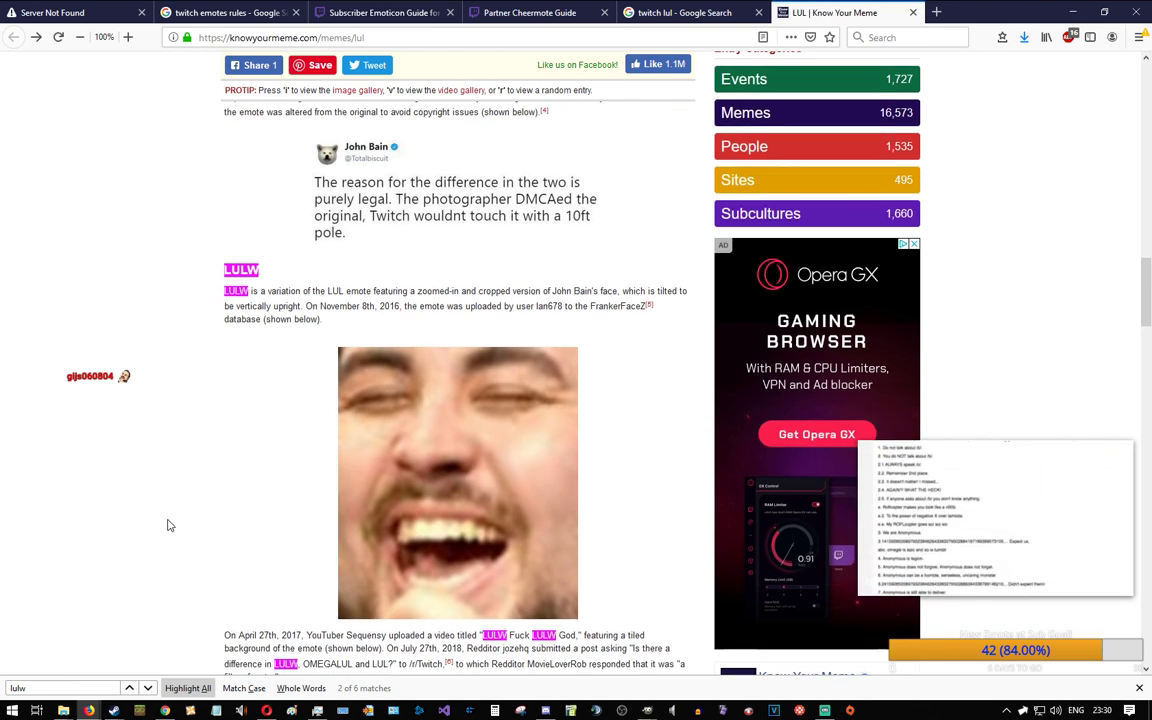
Step: Close the LUL page, check the "twitch lul" image results in a smaller browser window and return to GIMP
{"action": "left_click", "coordinate": [913, 12]}
{"action": "left_click_drag", "start_coordinate": [896, 12], "coordinate": [873, 172]}
{"action": "left_click", "coordinate": [662, 290]}
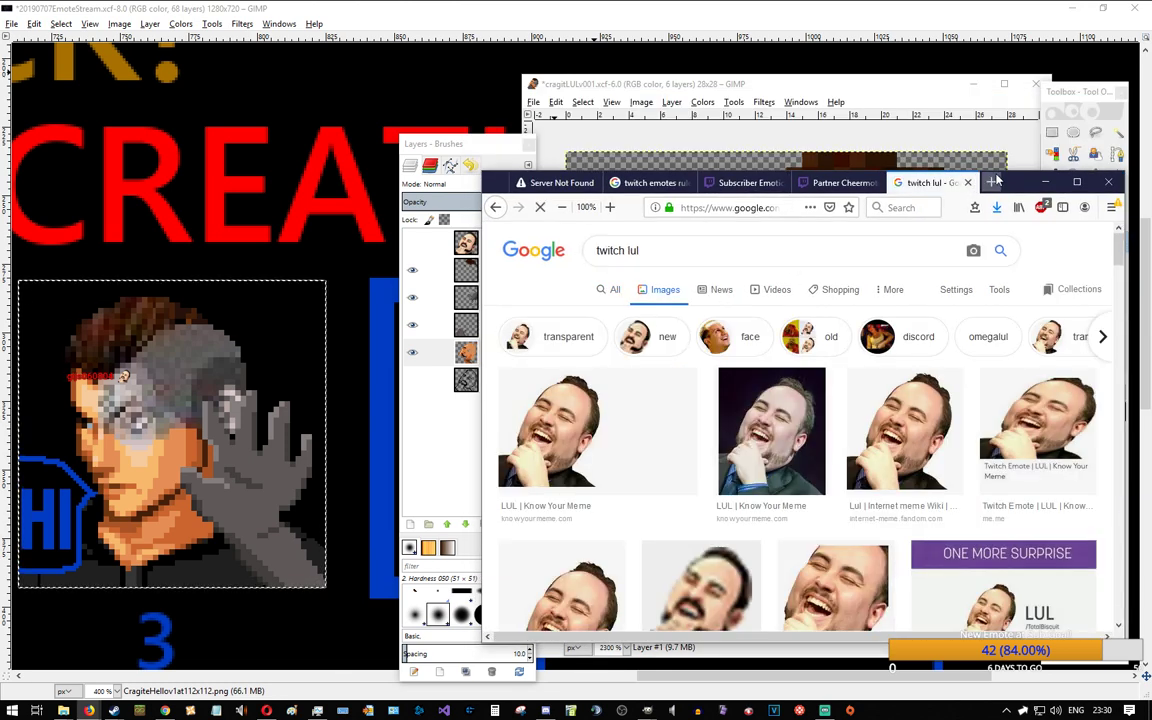
{"action": "left_click_drag", "start_coordinate": [1027, 185], "coordinate": [1045, 182]}
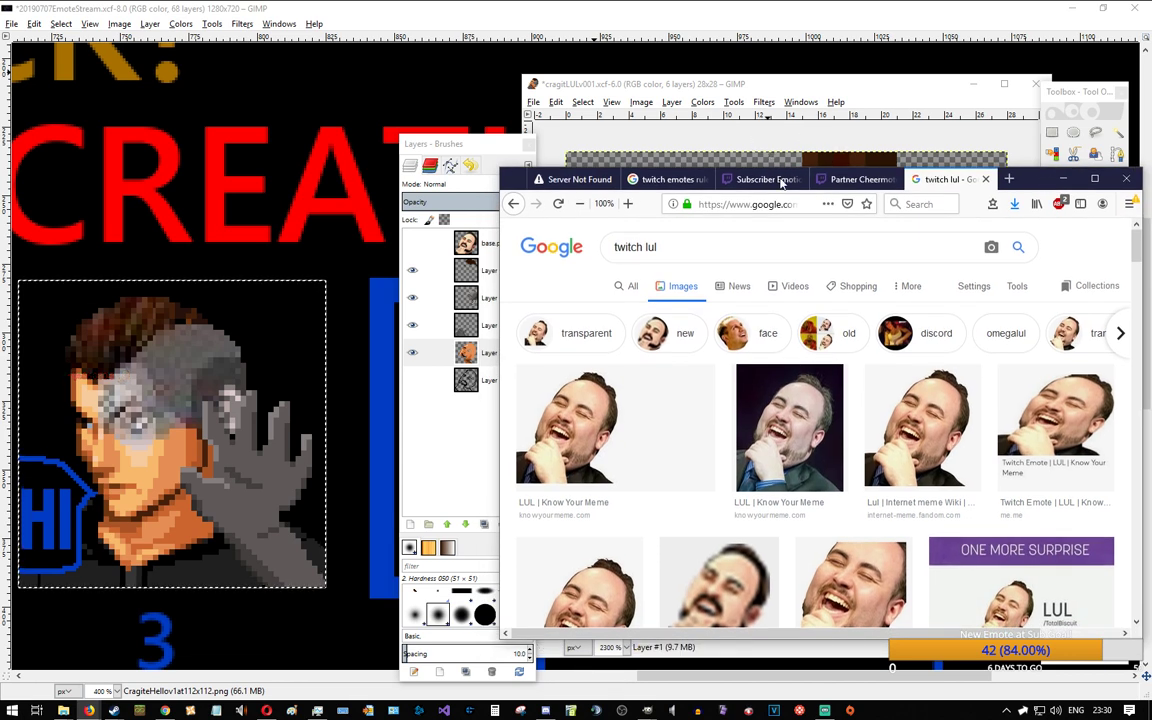
{"action": "left_click", "coordinate": [1063, 179]}
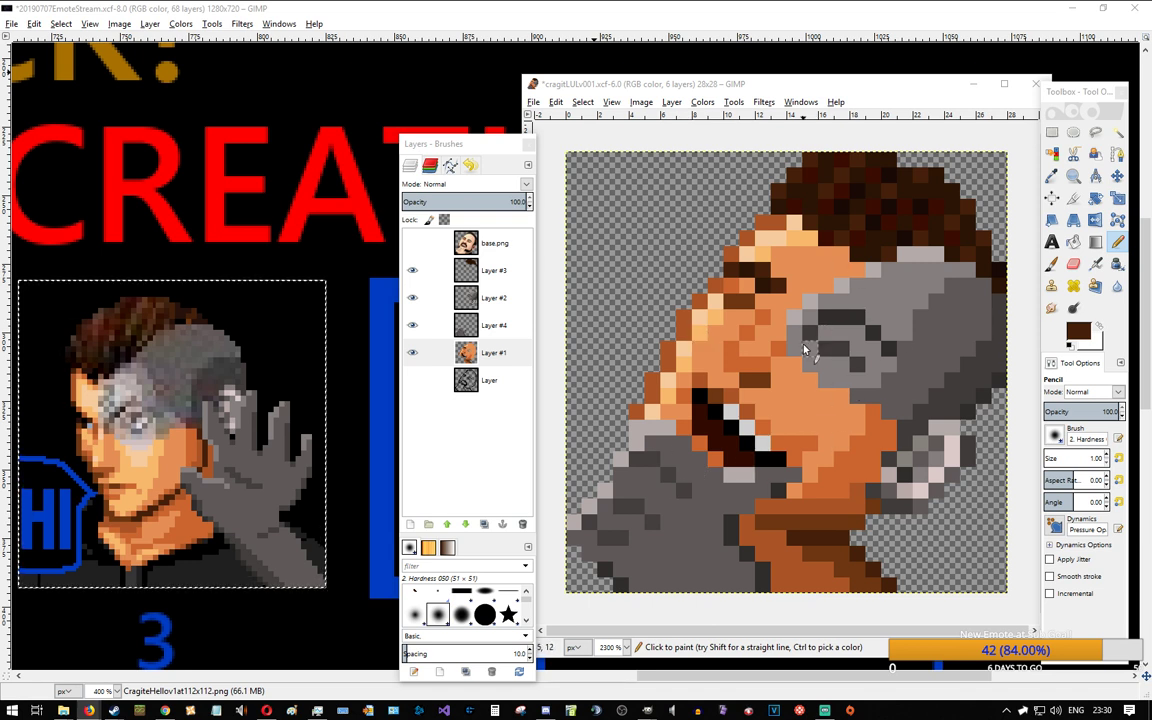
Step: Check how the laughing-face emote reads at small size in cragitLULv001.xcf
{"action": "left_click", "coordinate": [747, 411]}
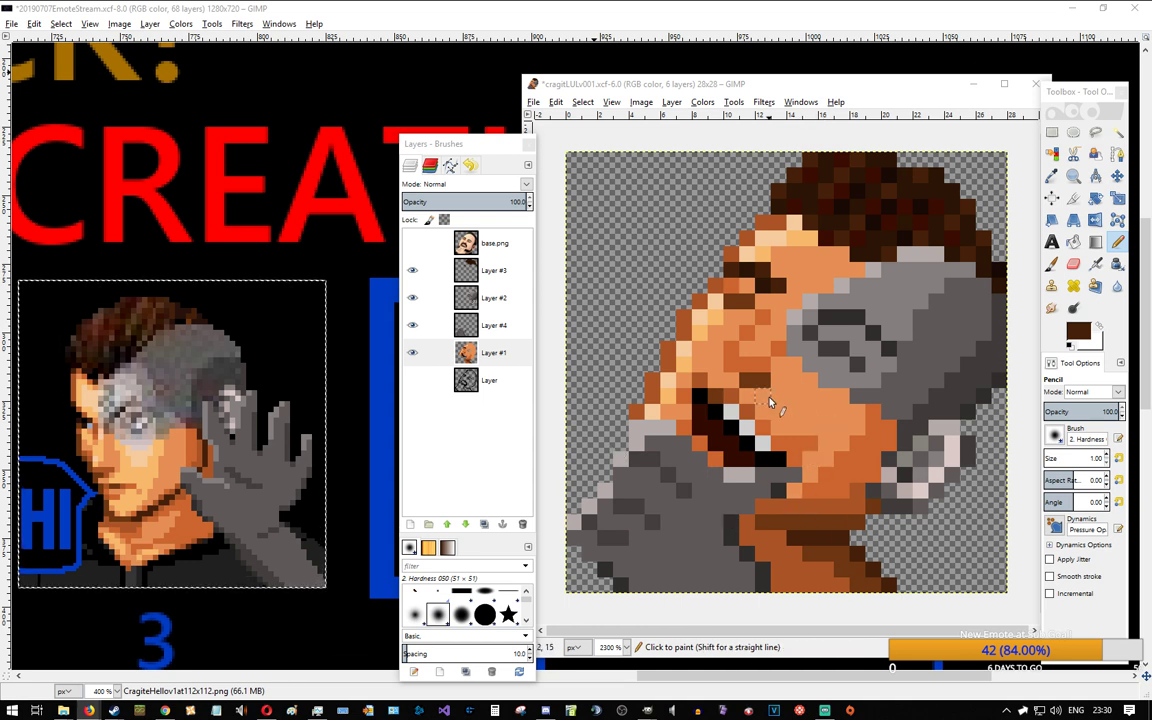
{"action": "scroll", "coordinate": [769, 402], "scroll_direction": "down", "scroll_amount": 4}
{"action": "scroll", "coordinate": [793, 440], "scroll_direction": "down", "scroll_amount": 2}
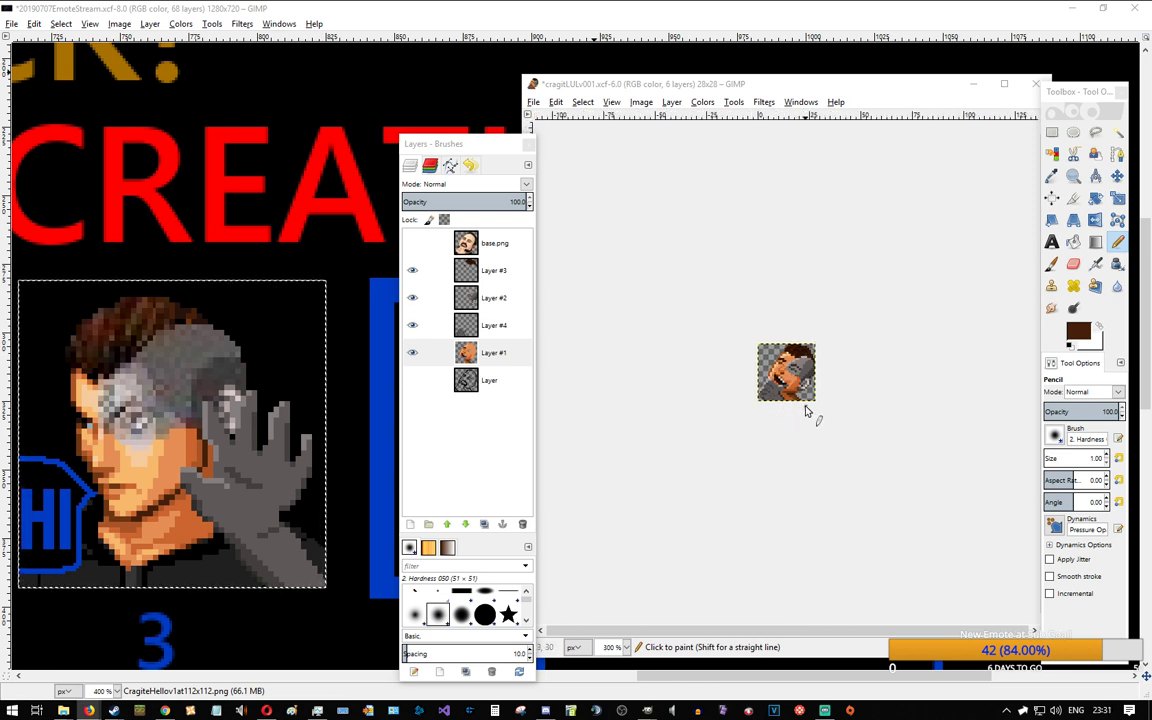
{"action": "scroll", "coordinate": [803, 398], "scroll_direction": "up", "scroll_amount": 5}
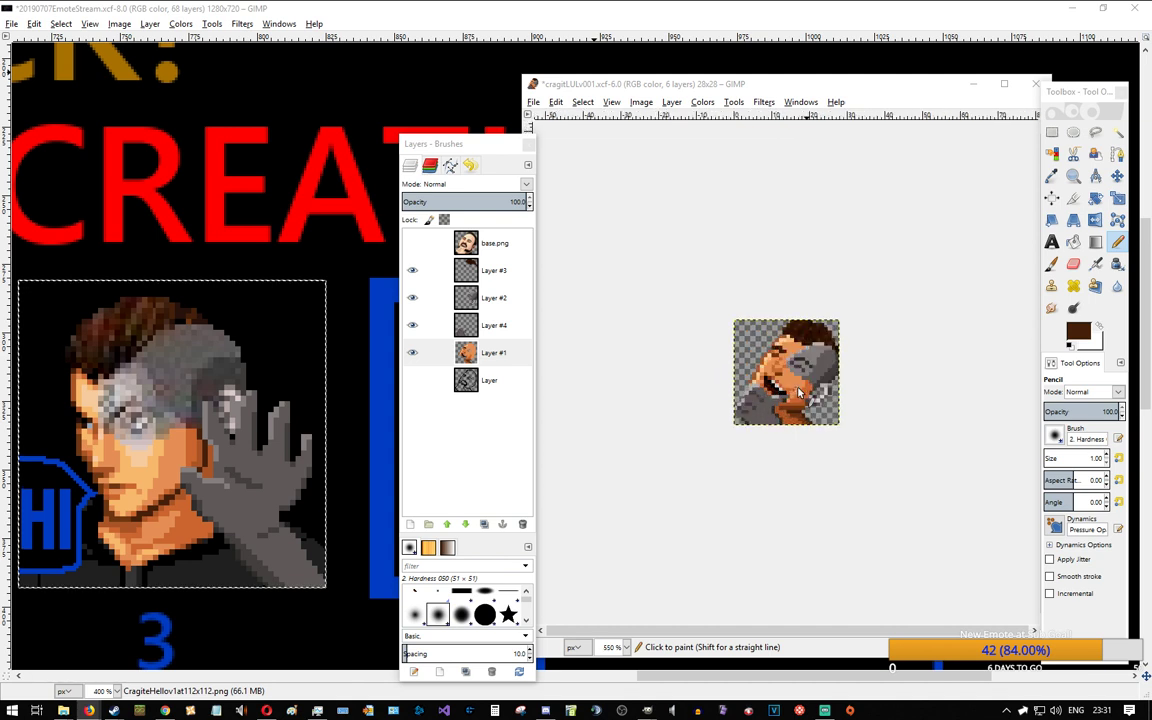
{"action": "scroll", "coordinate": [799, 393], "scroll_direction": "up", "scroll_amount": 1}
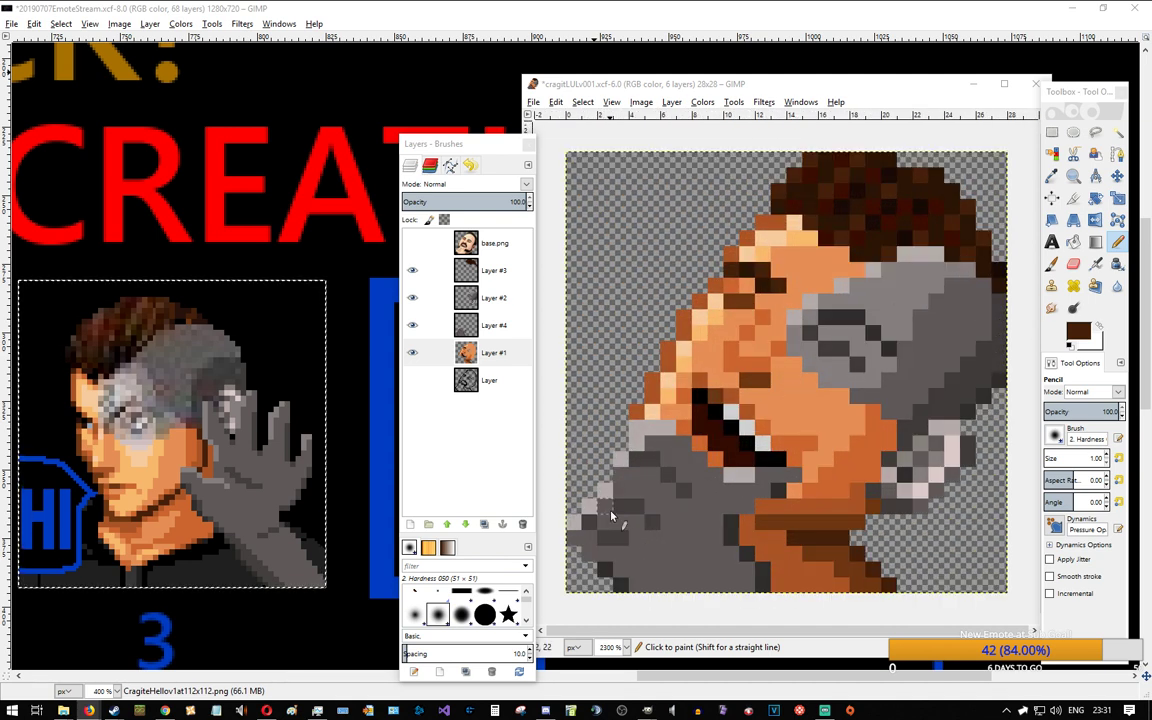
Step: Touch up the lower outer edge of the grey hand on Layer #4 with single pixels in grey shades sampled from the hand
{"action": "left_click", "coordinate": [517, 324]}
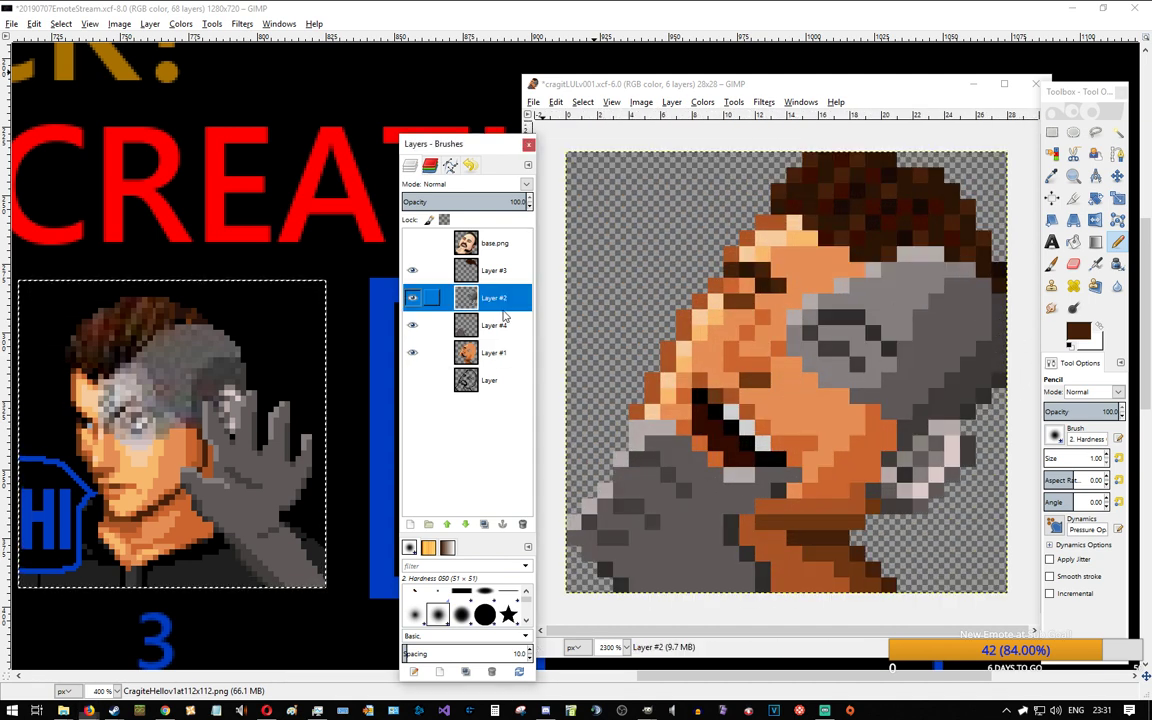
{"action": "left_click", "coordinate": [618, 512], "text": "ctrl"}
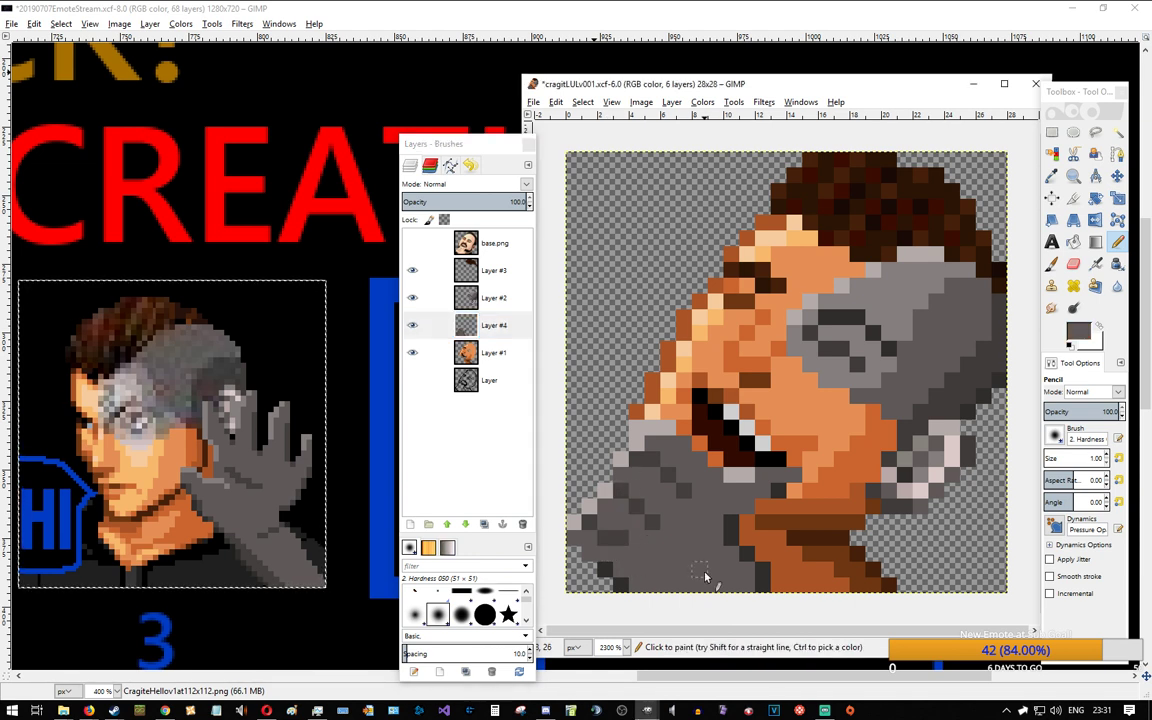
{"action": "left_click", "coordinate": [616, 537], "text": "ctrl"}
{"action": "left_click", "coordinate": [605, 525]}
{"action": "left_click", "coordinate": [608, 540], "text": "ctrl"}
{"action": "left_click_drag", "start_coordinate": [580, 522], "coordinate": [590, 531]}
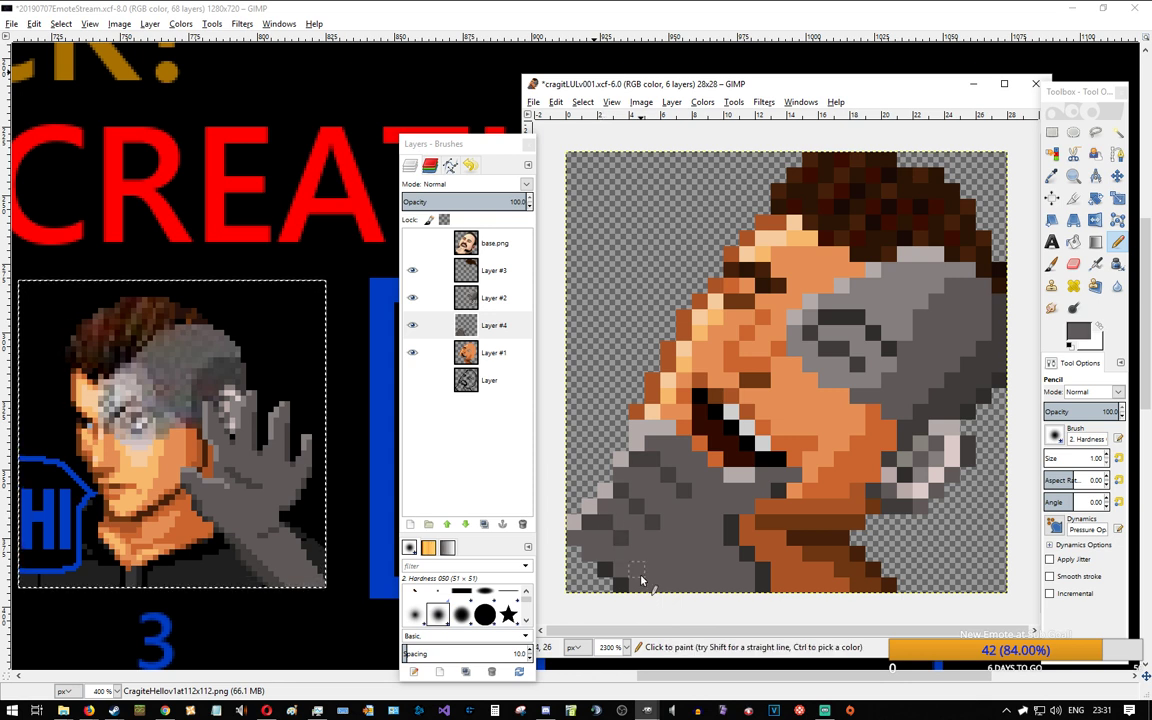
{"action": "left_click", "coordinate": [606, 569], "text": "ctrl"}
{"action": "left_click", "coordinate": [589, 555]}
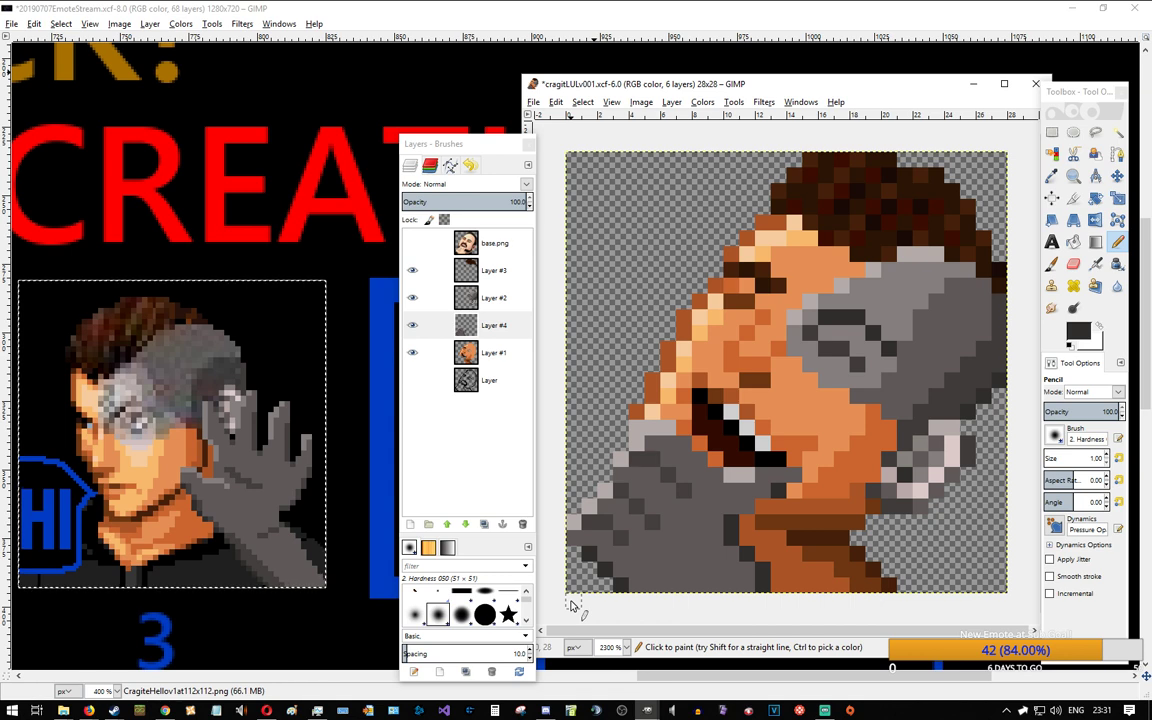
Step: Start saving the emote under a new name and check how the existing emote files in the Emojis folder are named
{"action": "left_click", "coordinate": [533, 102]}
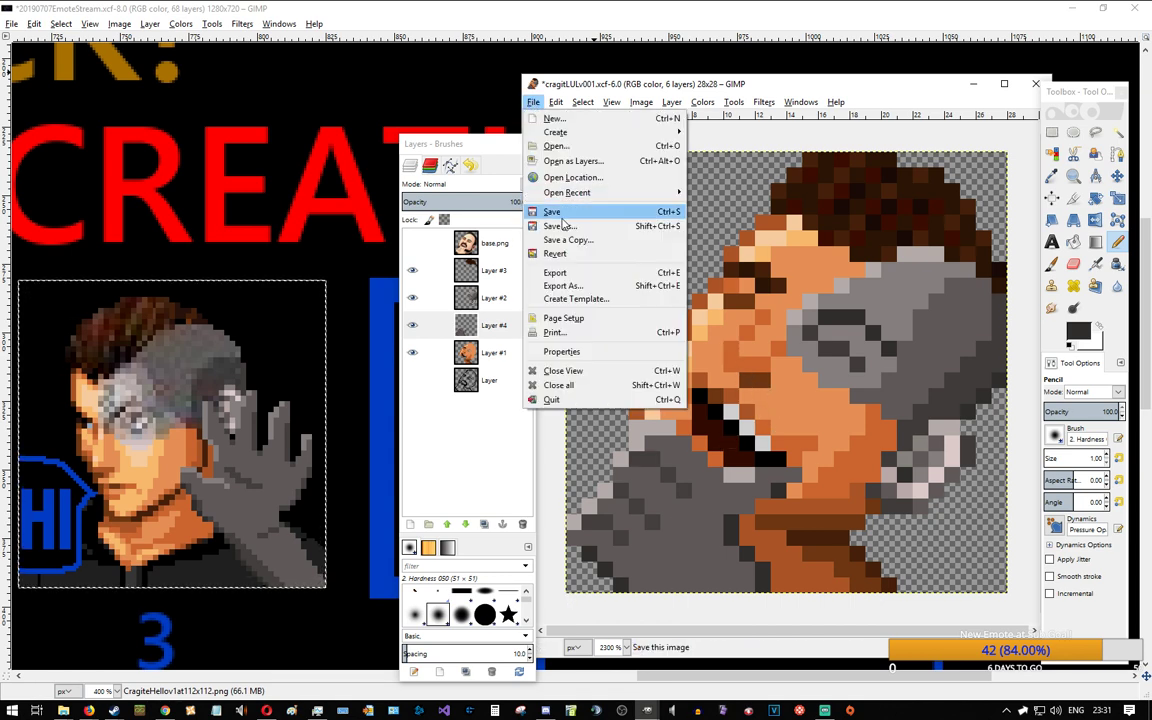
{"action": "left_click", "coordinate": [578, 220]}
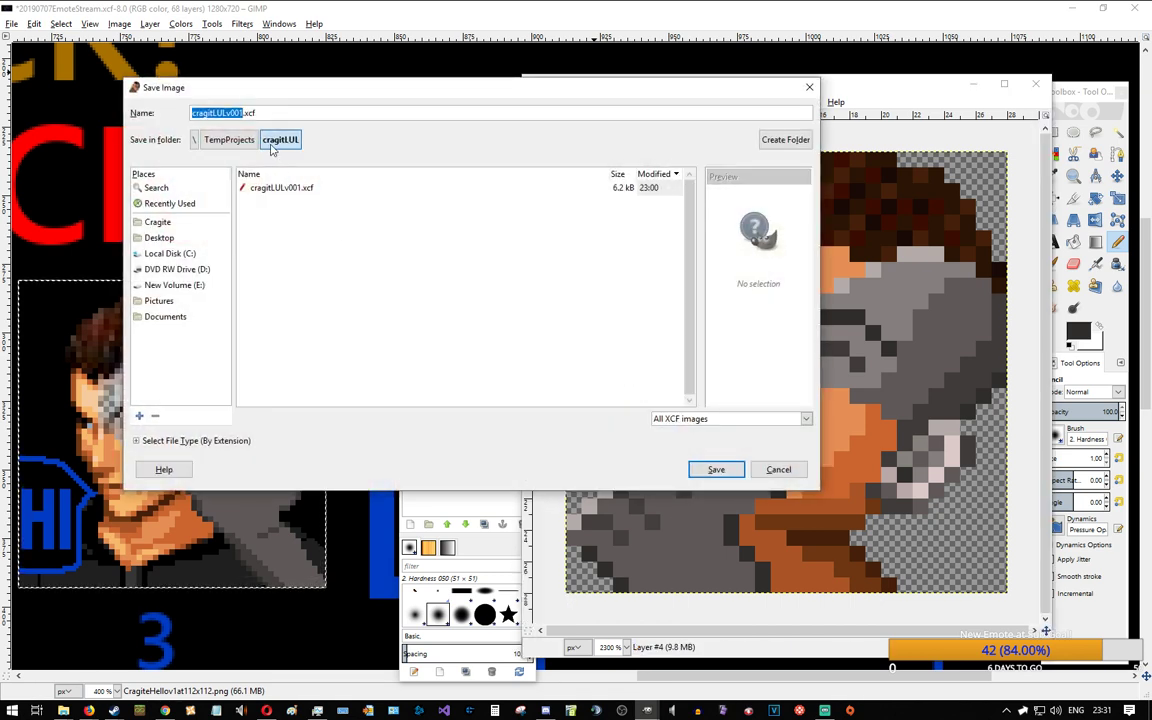
{"action": "left_click", "coordinate": [231, 114]}
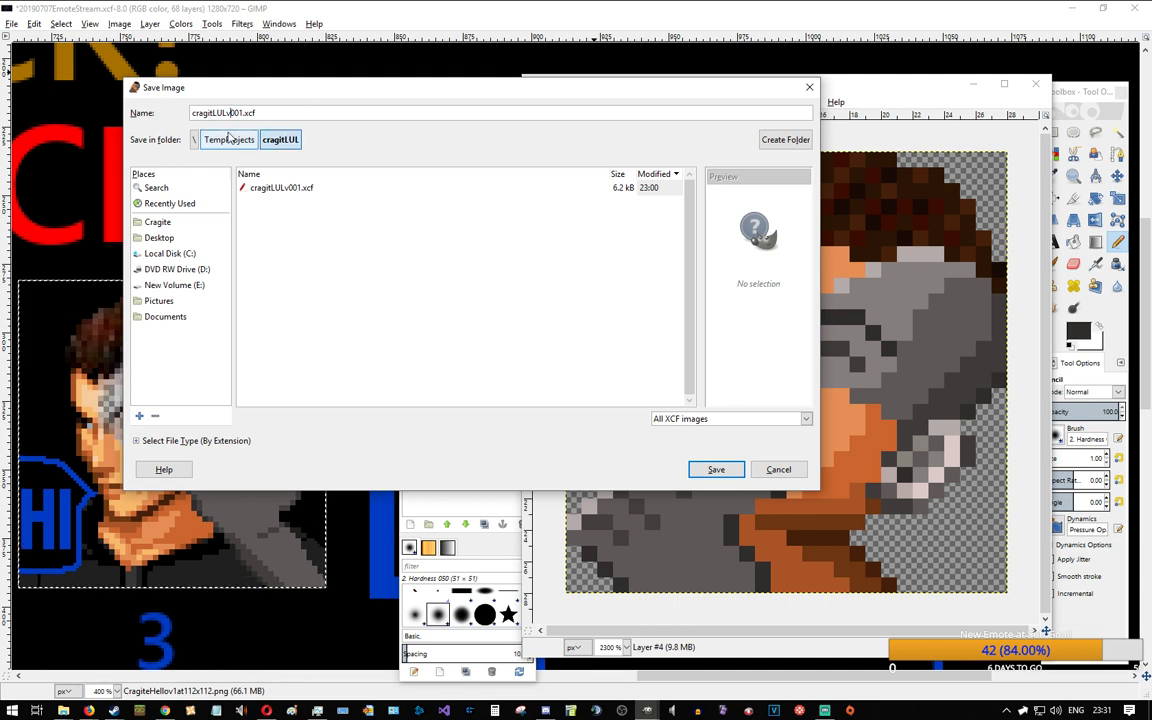
{"action": "mouse_move", "coordinate": [62, 713]}
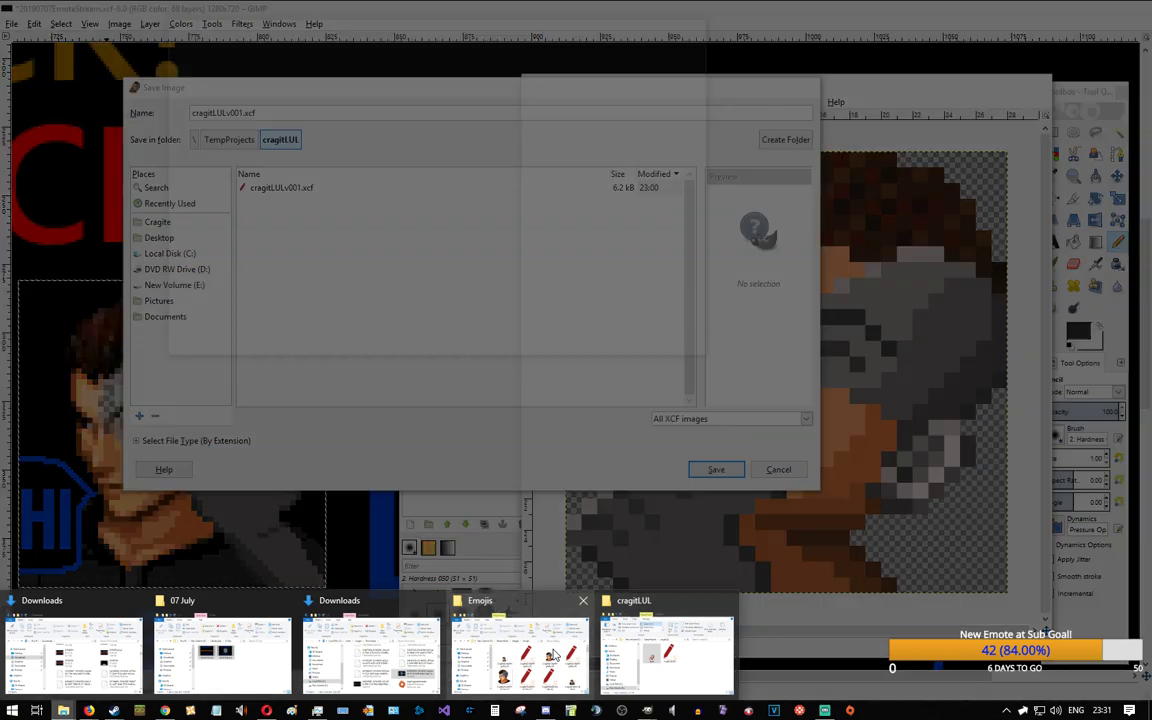
{"action": "left_click", "coordinate": [648, 648]}
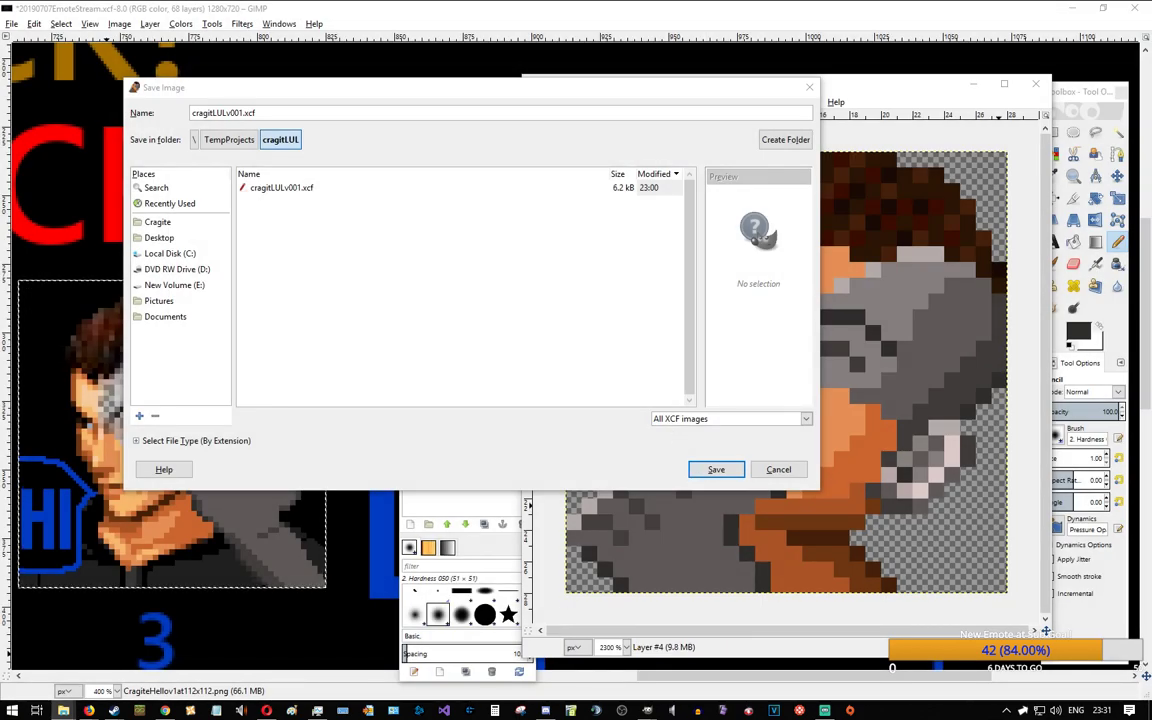
{"action": "left_click_drag", "start_coordinate": [750, 715], "coordinate": [672, 98]}
{"action": "scroll", "coordinate": [698, 295], "scroll_direction": "down", "scroll_amount": 2}
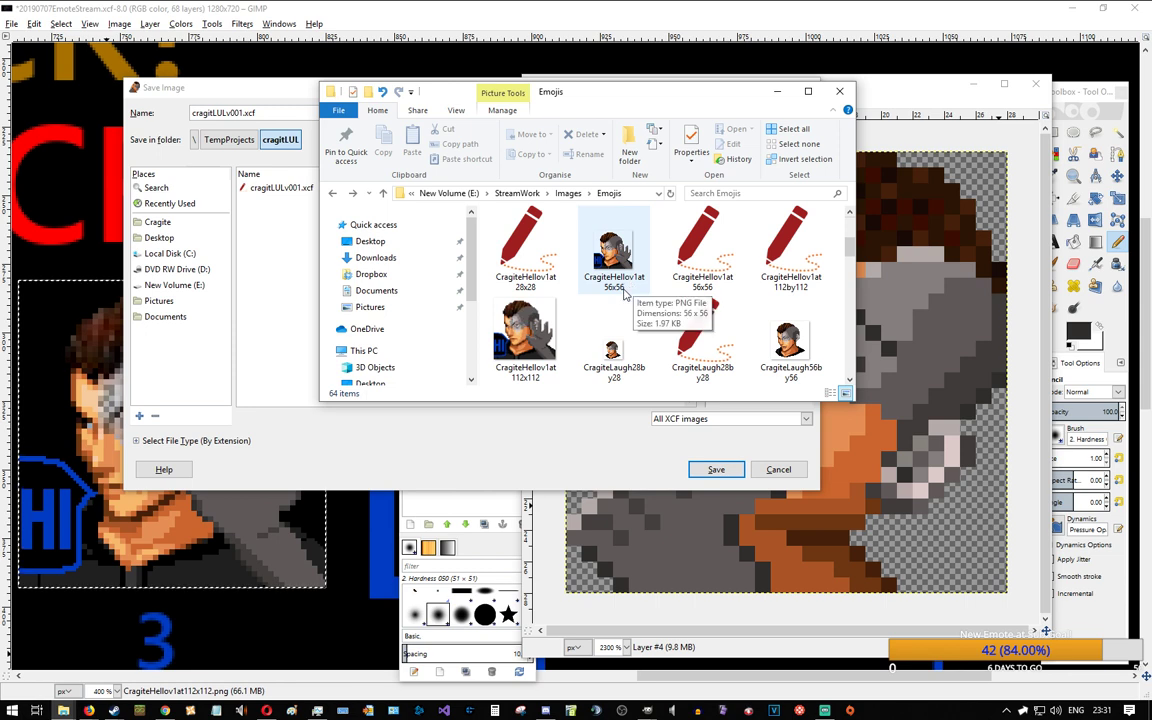
{"action": "left_click_drag", "start_coordinate": [585, 88], "coordinate": [620, 719]}
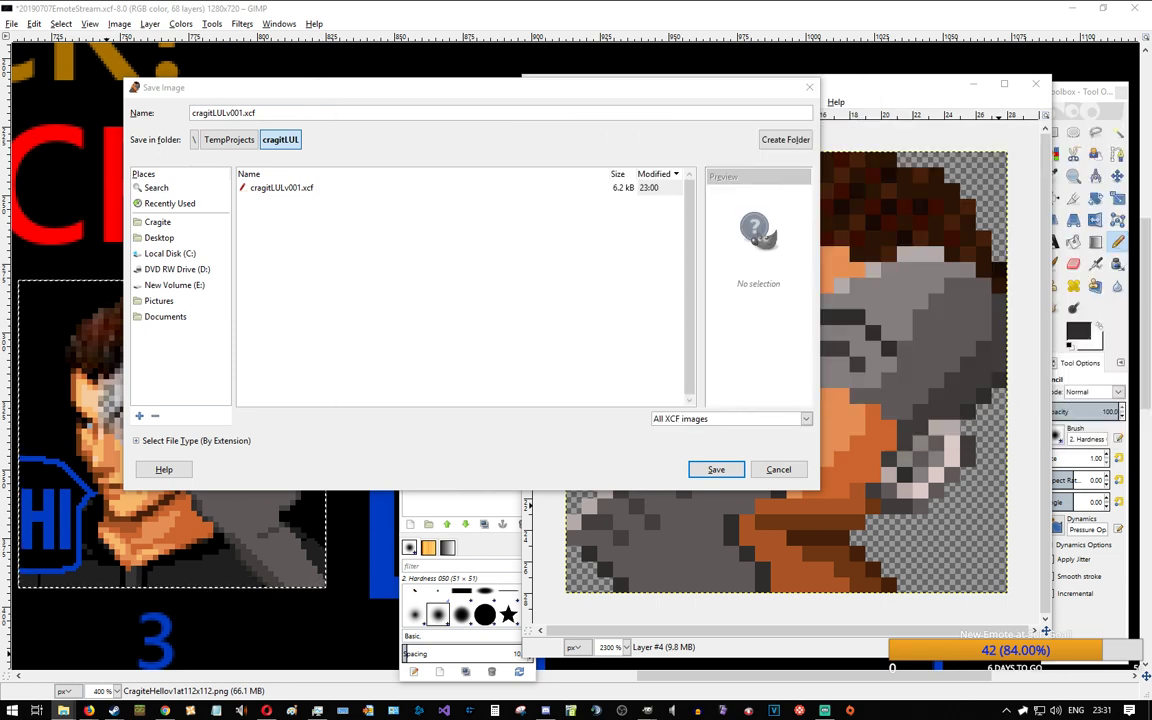
Step: Save the emote in the cragitLUL folder as cragitLULat28x28.xcf
{"action": "left_click", "coordinate": [221, 112]}
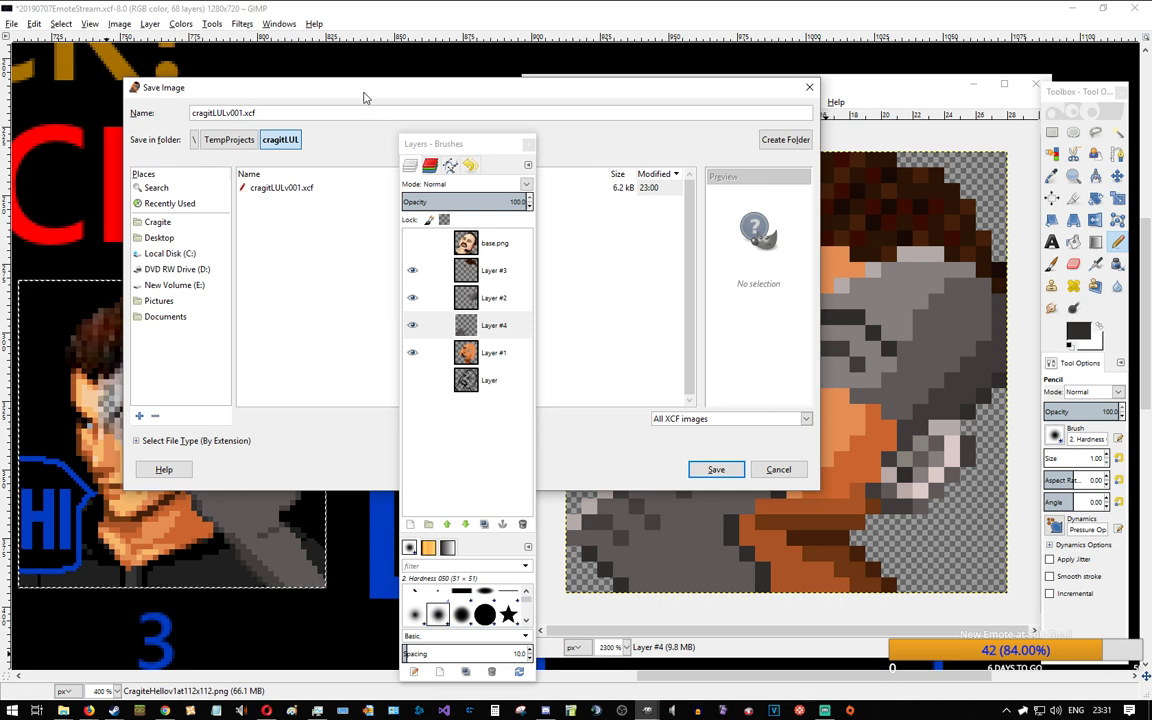
{"action": "left_click", "coordinate": [302, 95]}
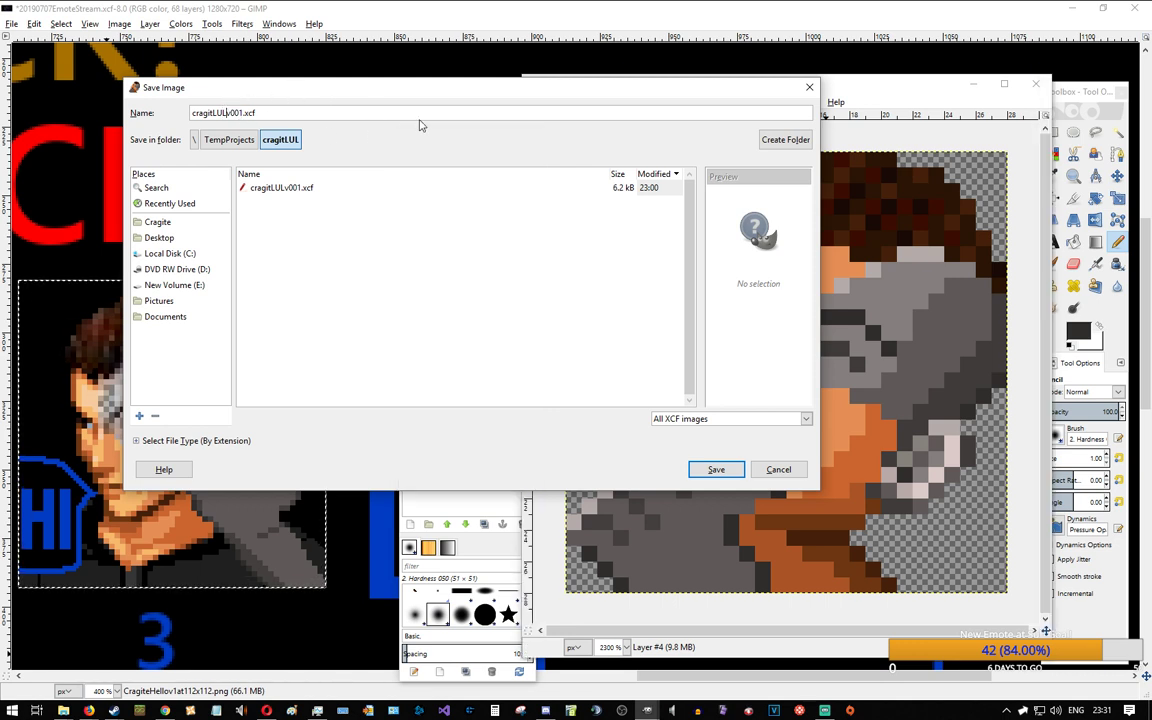
{"action": "key", "text": "Delete"}
{"action": "key", "text": "Delete"}
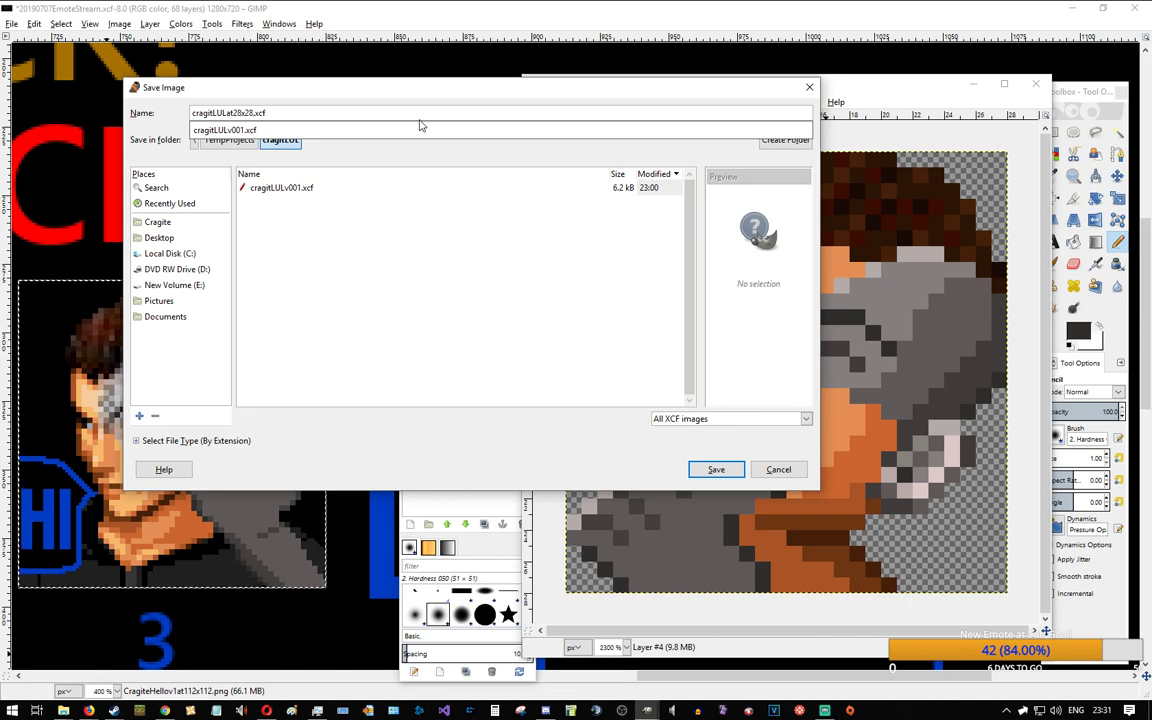
{"action": "key", "text": "Return"}
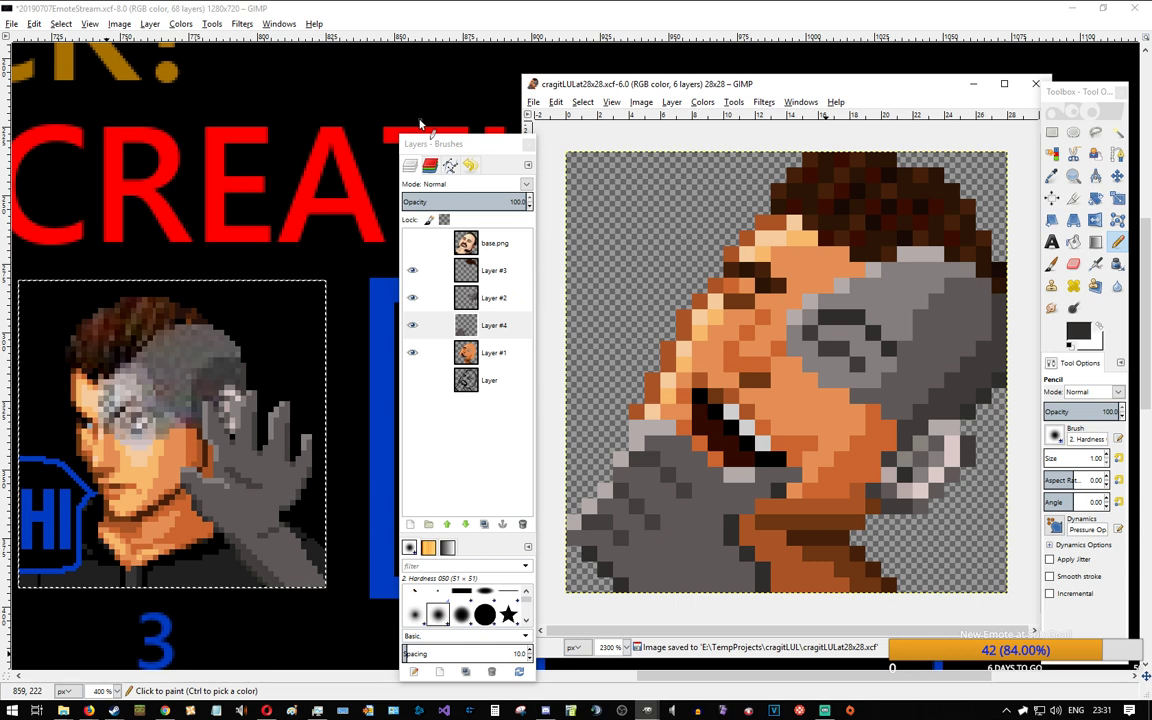
Step: Export the emote to the cragitLUL folder as cragitLULat28x28.png with the default export options
{"action": "key", "text": "ctrl+shift+e"}
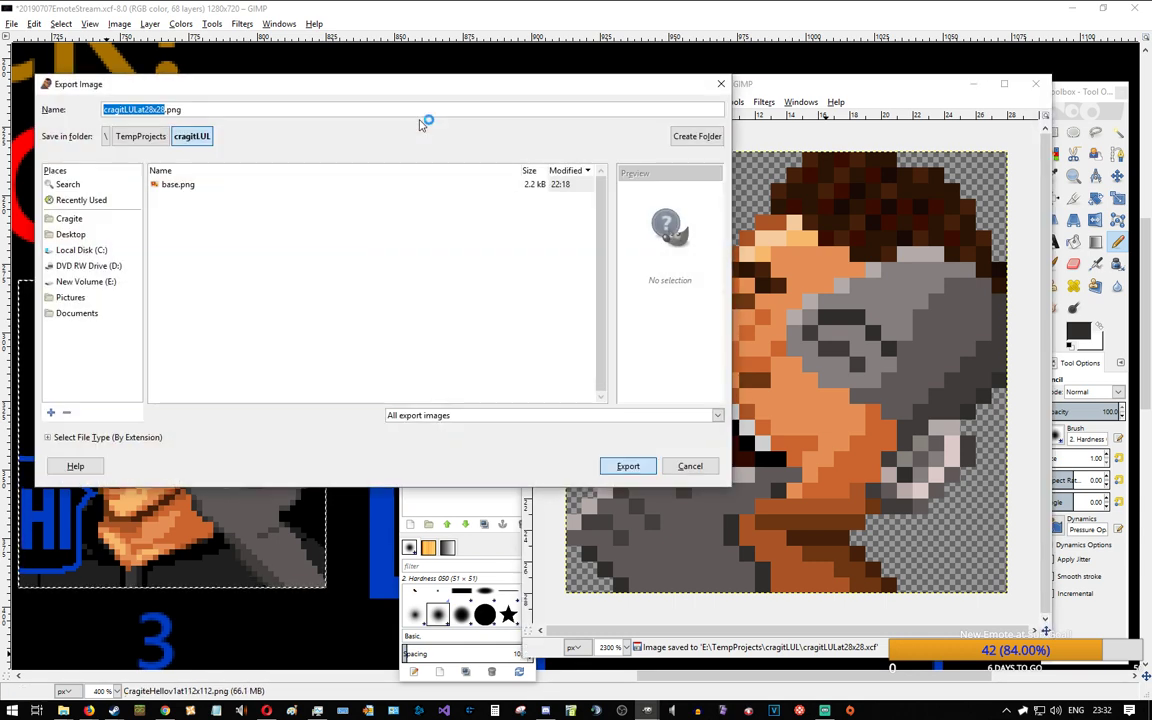
{"action": "key", "text": "Return"}
{"action": "key", "text": "Return"}
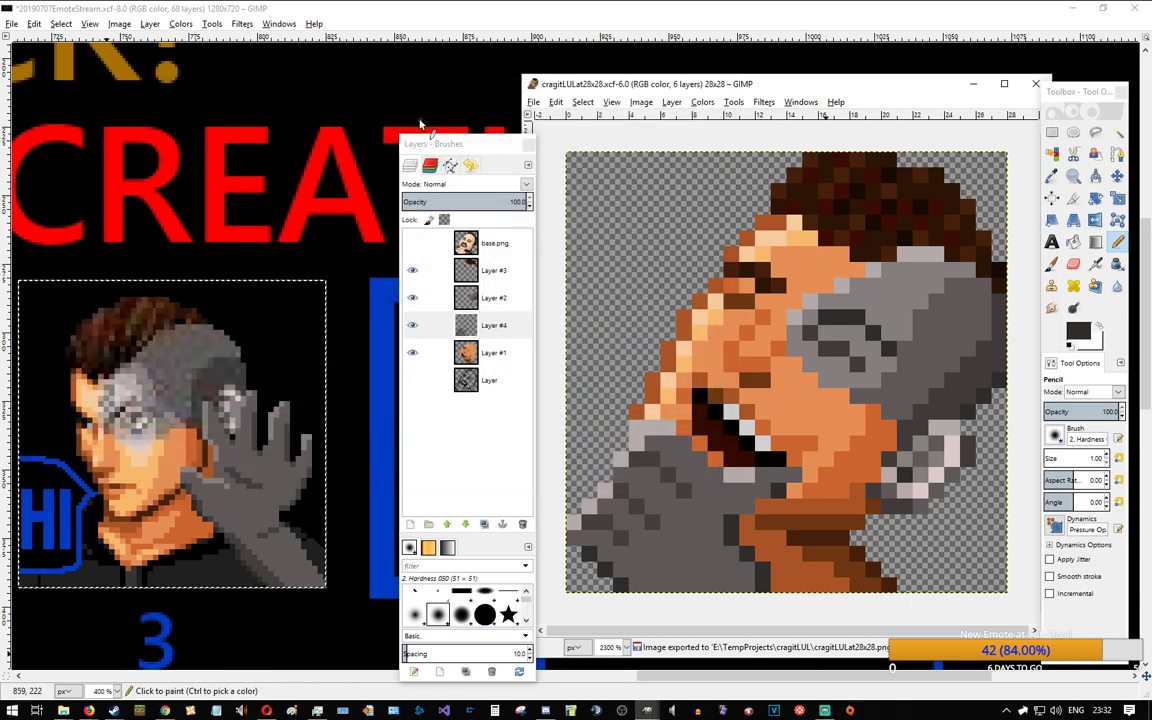
Step: Create a new 56x56 px image and place its small window beside the 28x28 emote window
{"action": "left_click", "coordinate": [534, 103]}
{"action": "left_click", "coordinate": [548, 118]}
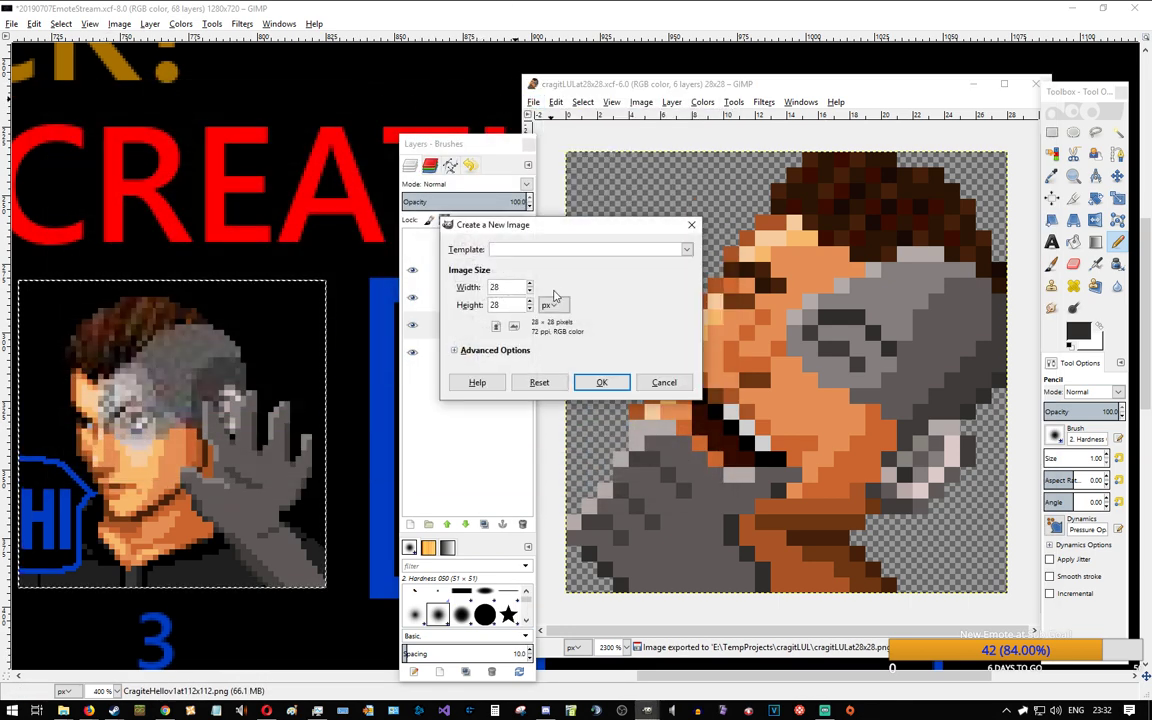
{"action": "left_click_drag", "start_coordinate": [517, 290], "coordinate": [471, 282]}
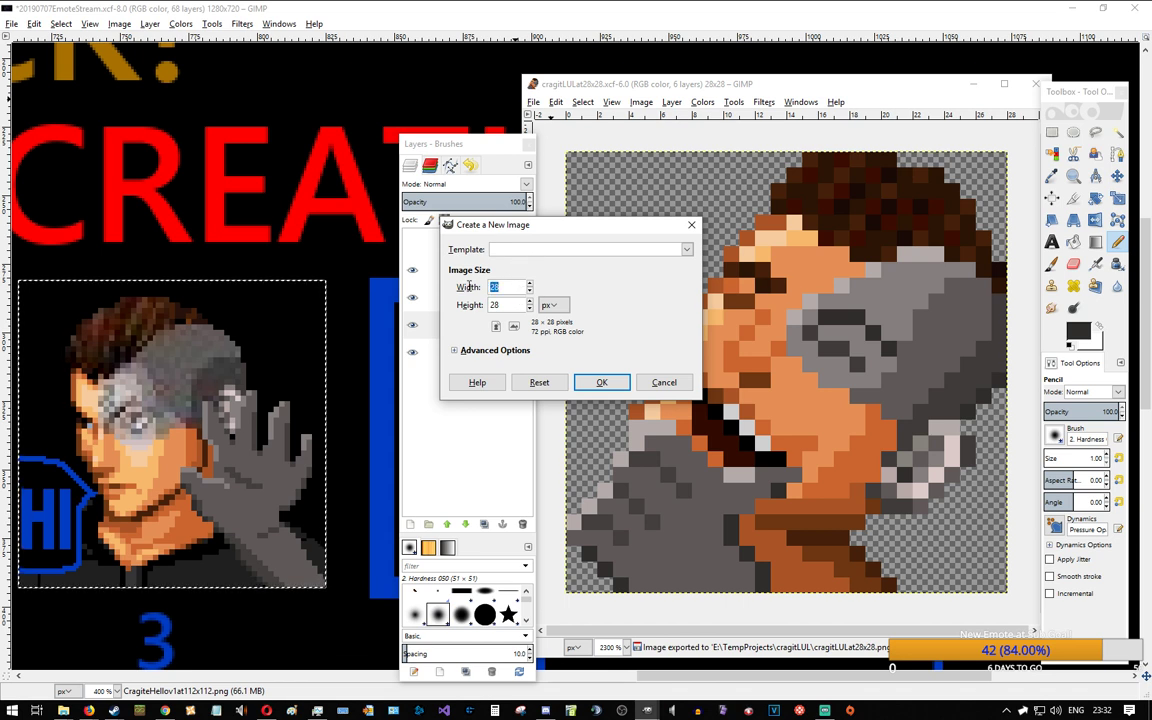
{"action": "type", "text": "56"}
{"action": "key", "text": "Tab"}
{"action": "type", "text": "56"}
{"action": "left_click", "coordinate": [622, 382]}
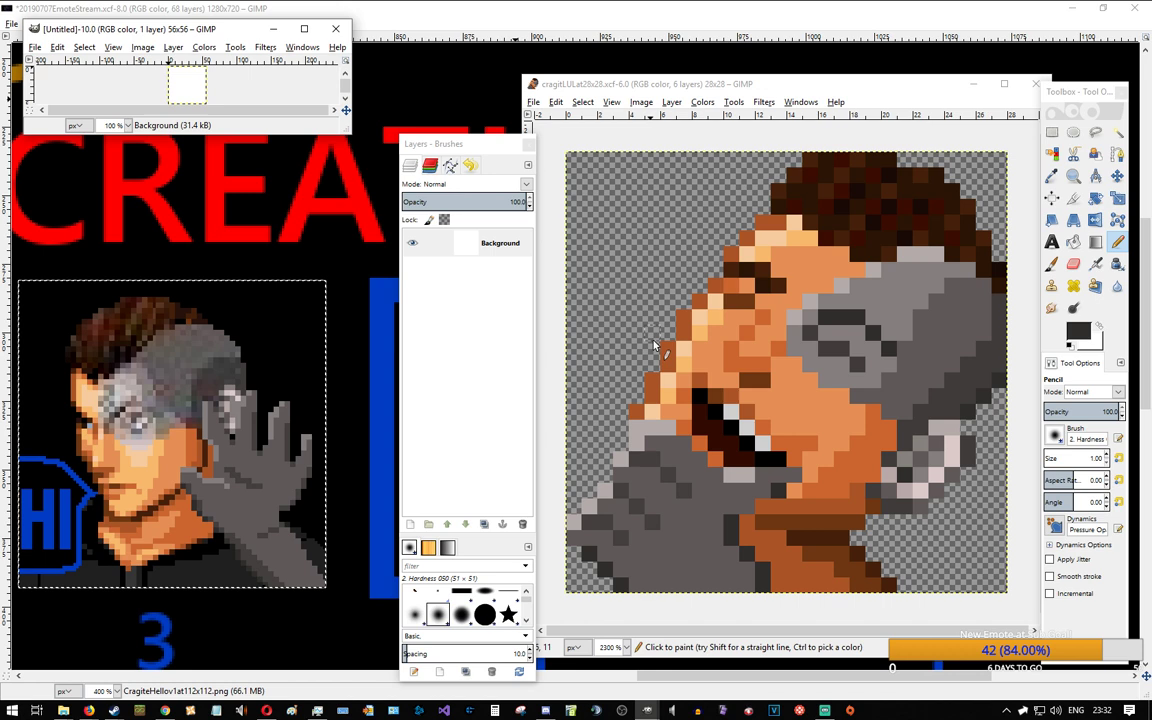
{"action": "left_click_drag", "start_coordinate": [240, 50], "coordinate": [244, 1]}
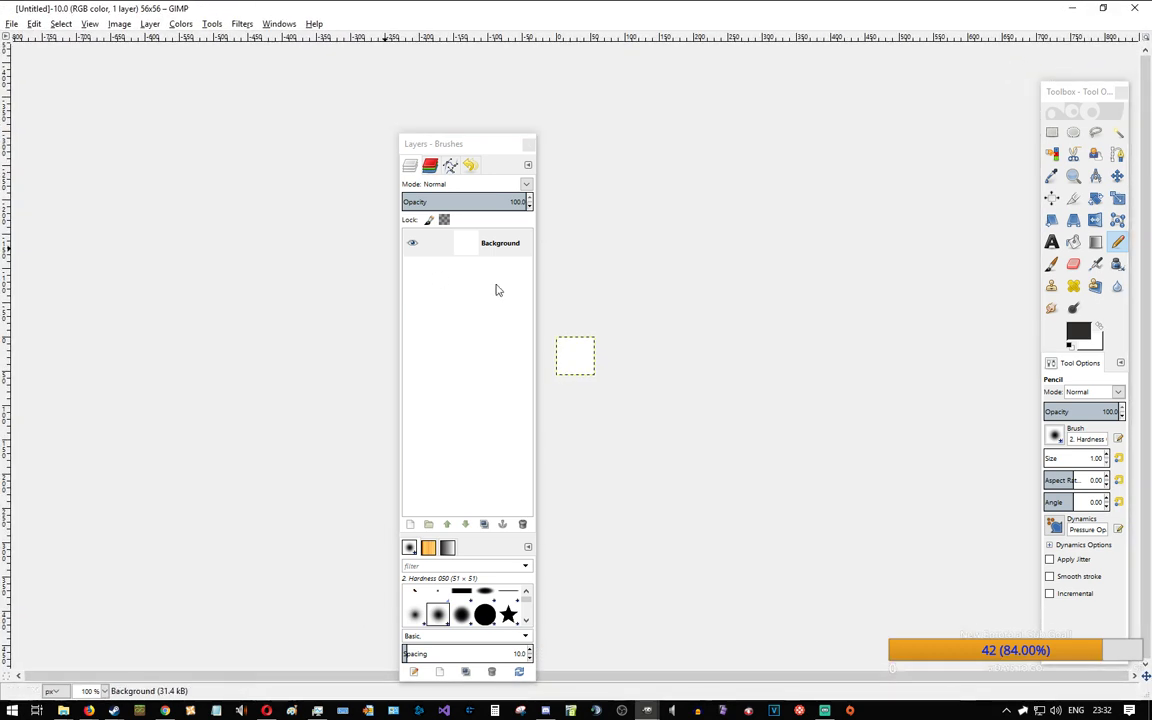
{"action": "left_click_drag", "start_coordinate": [529, 4], "coordinate": [242, 81]}
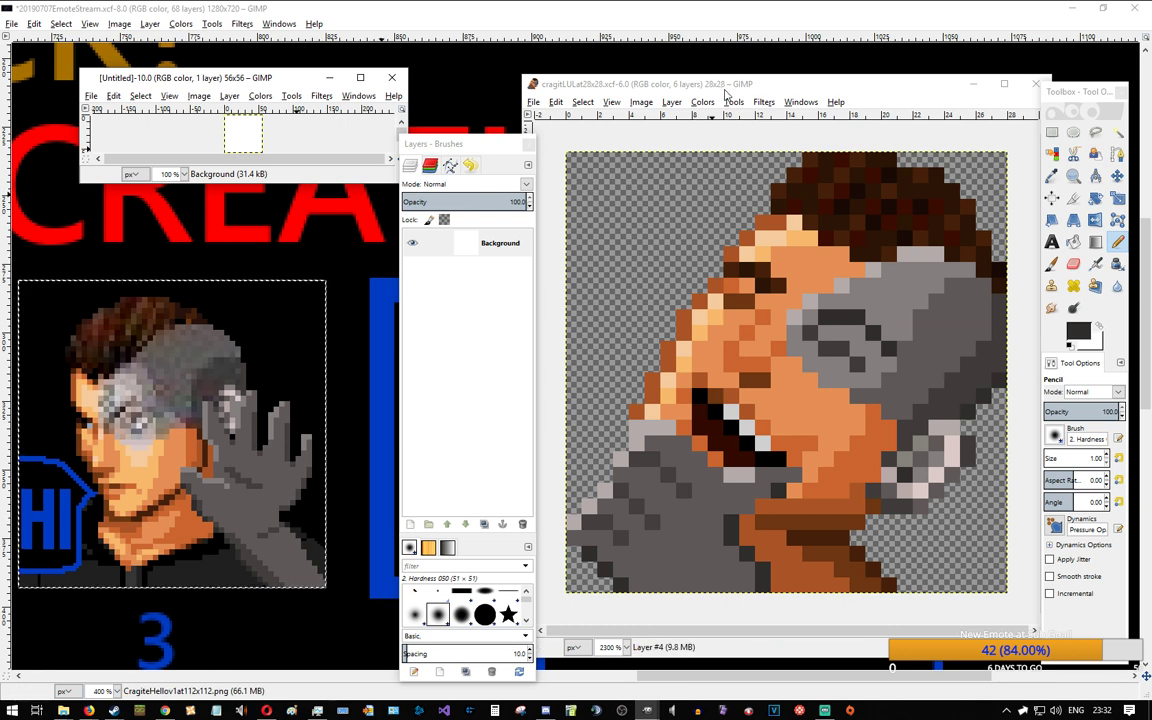
Step: Try to flatten the 28x28 emote image into a single layer and undo the flattening
{"action": "left_click", "coordinate": [652, 86]}
{"action": "left_click", "coordinate": [800, 102]}
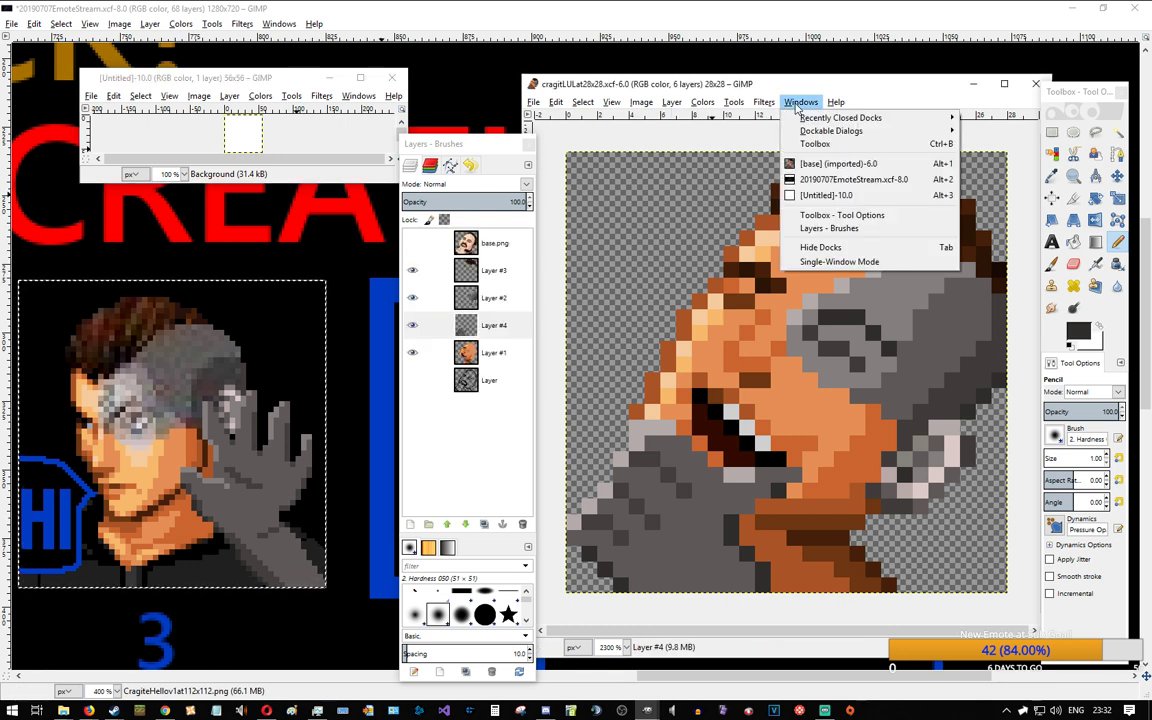
{"action": "mouse_move", "coordinate": [832, 120]}
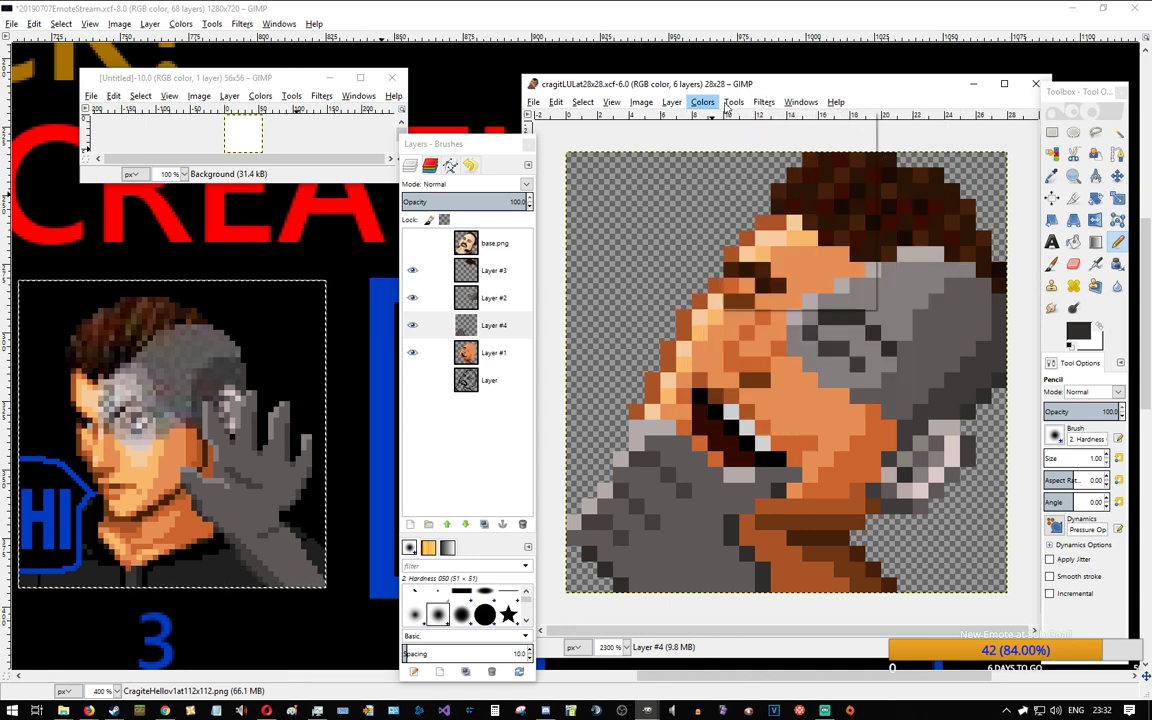
{"action": "mouse_move", "coordinate": [728, 106]}
{"action": "mouse_move", "coordinate": [763, 107]}
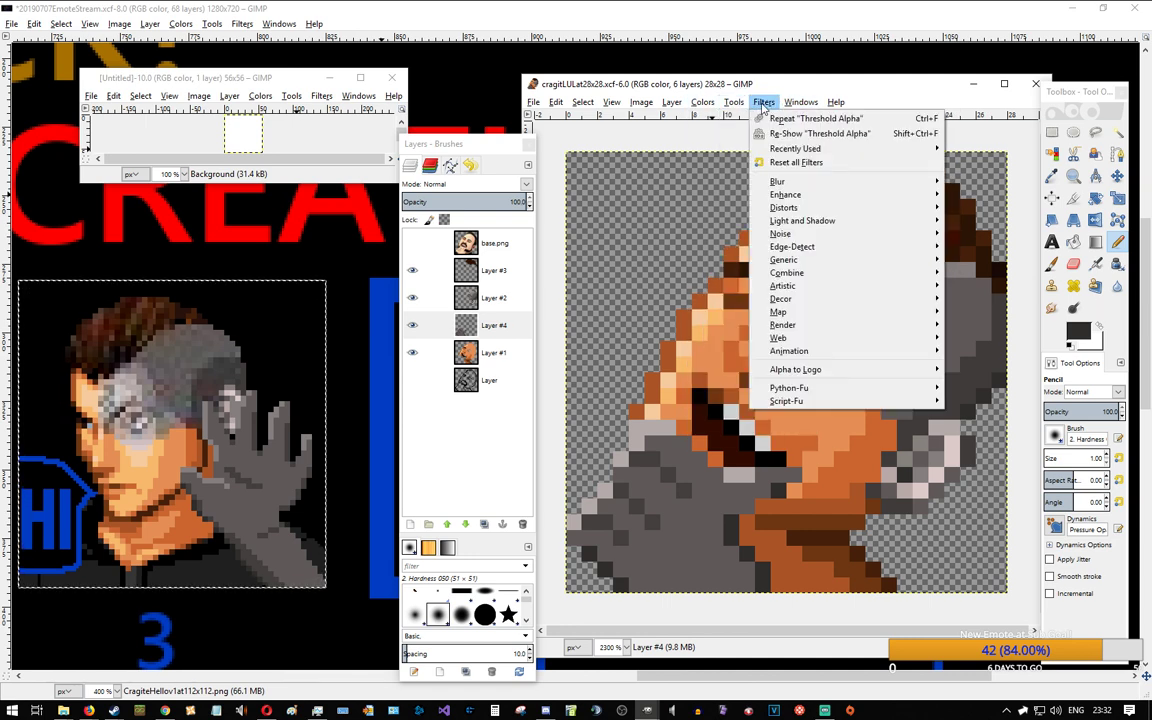
{"action": "mouse_move", "coordinate": [800, 106]}
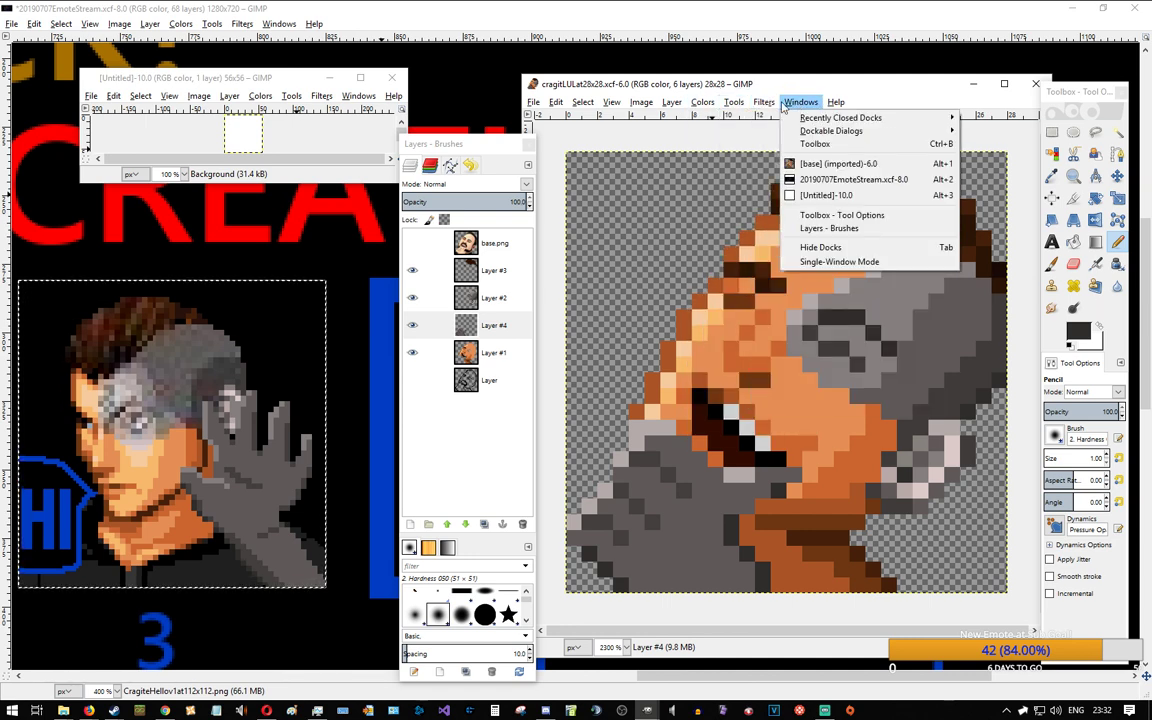
{"action": "mouse_move", "coordinate": [673, 105]}
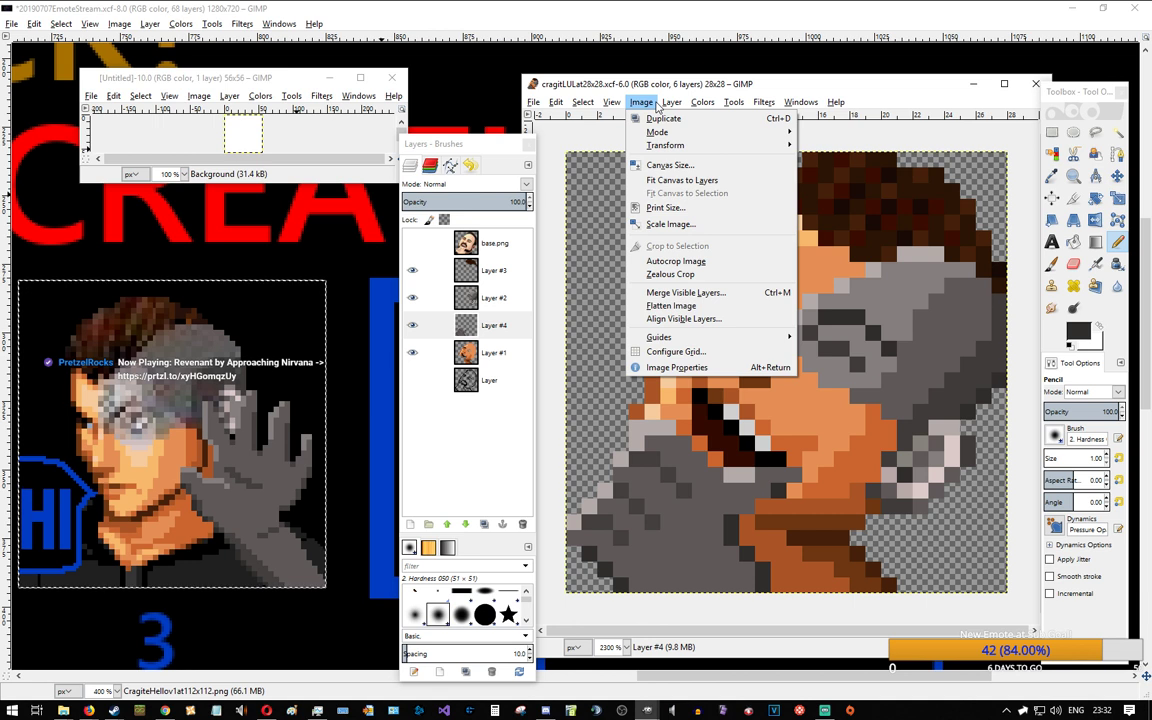
{"action": "left_click", "coordinate": [668, 305]}
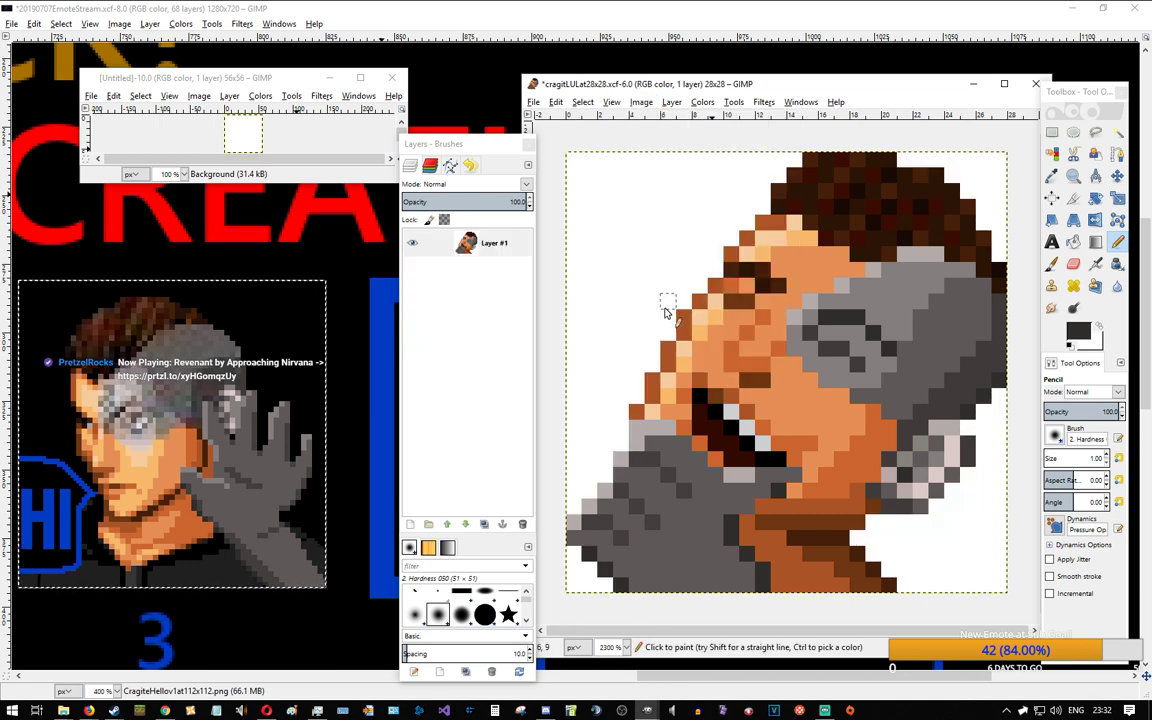
{"action": "left_click", "coordinate": [474, 252]}
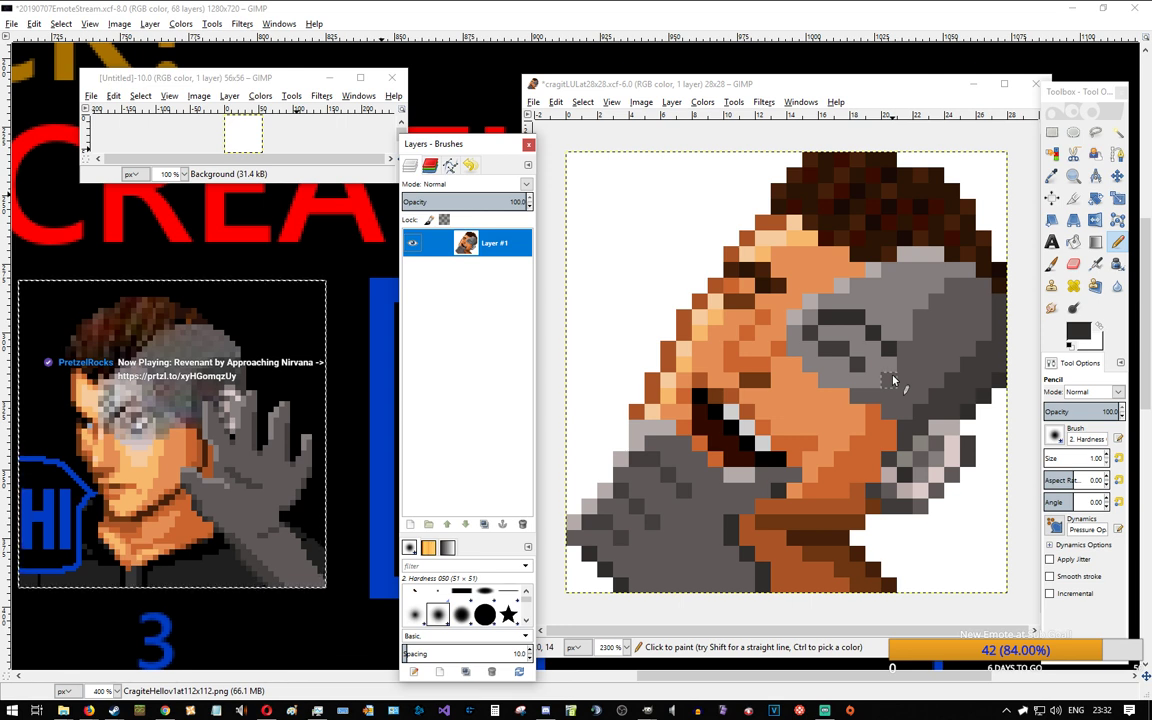
{"action": "key", "text": "ctrl+z"}
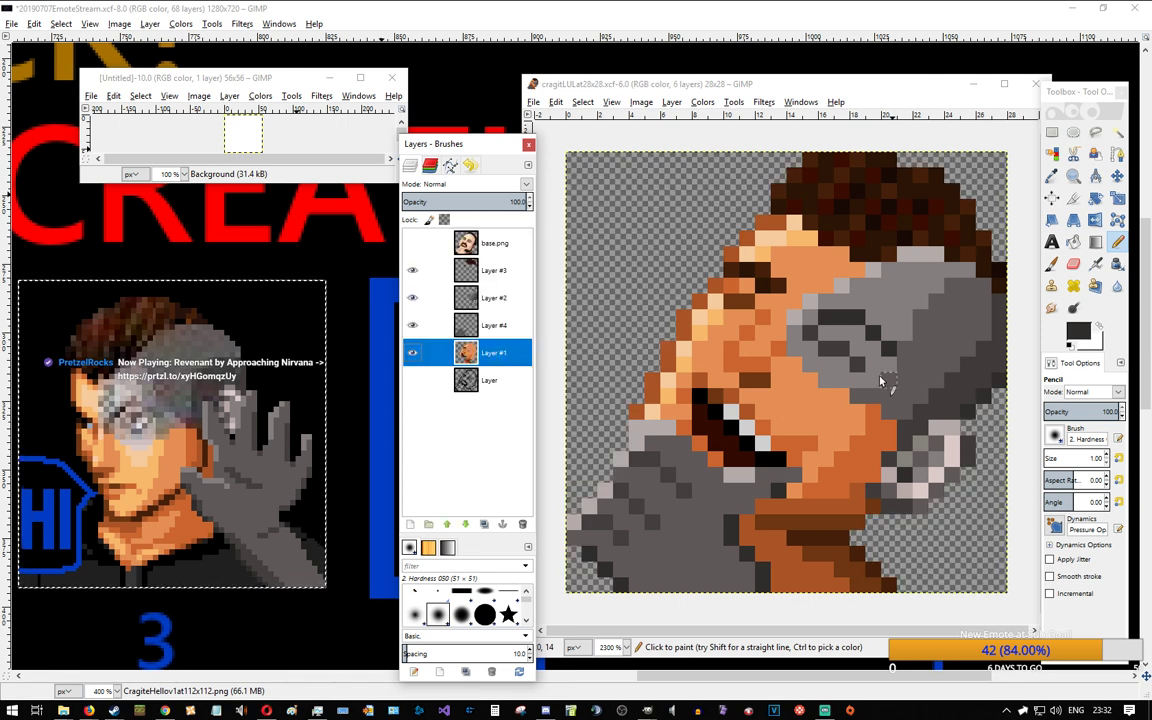
Step: Merge the emote's visible layers, expanded as necessary with invisible layers kept, and select the merged Layer #1
{"action": "left_click", "coordinate": [671, 102]}
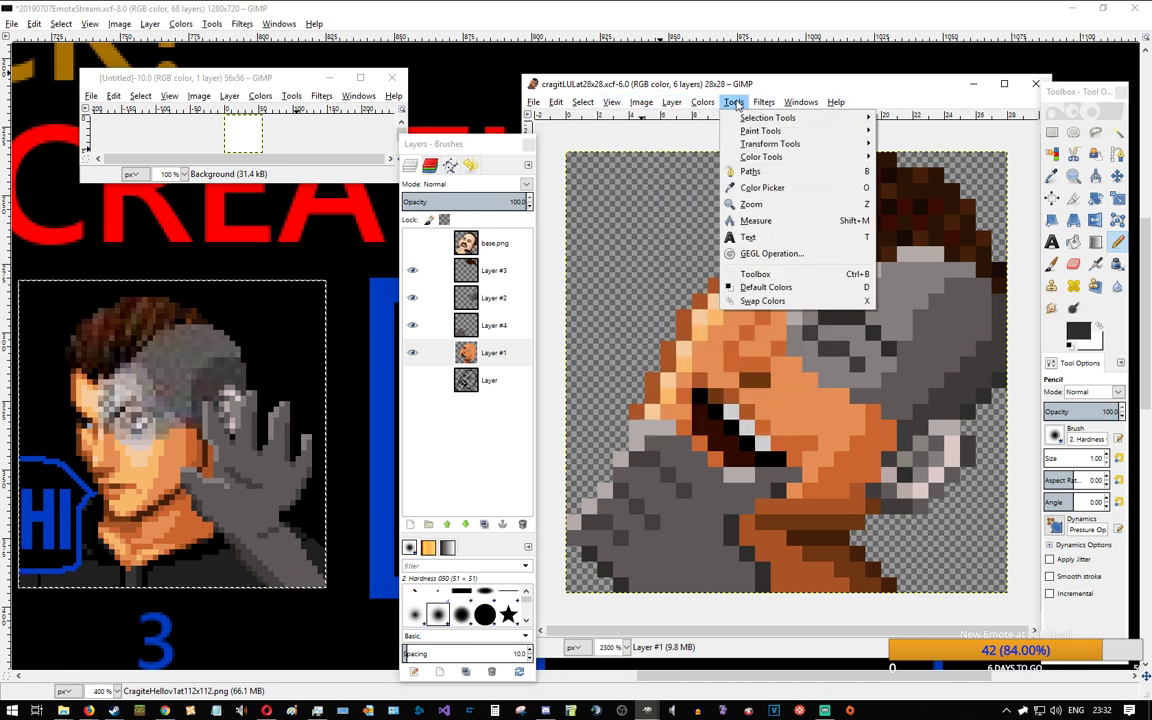
{"action": "mouse_move", "coordinate": [646, 106]}
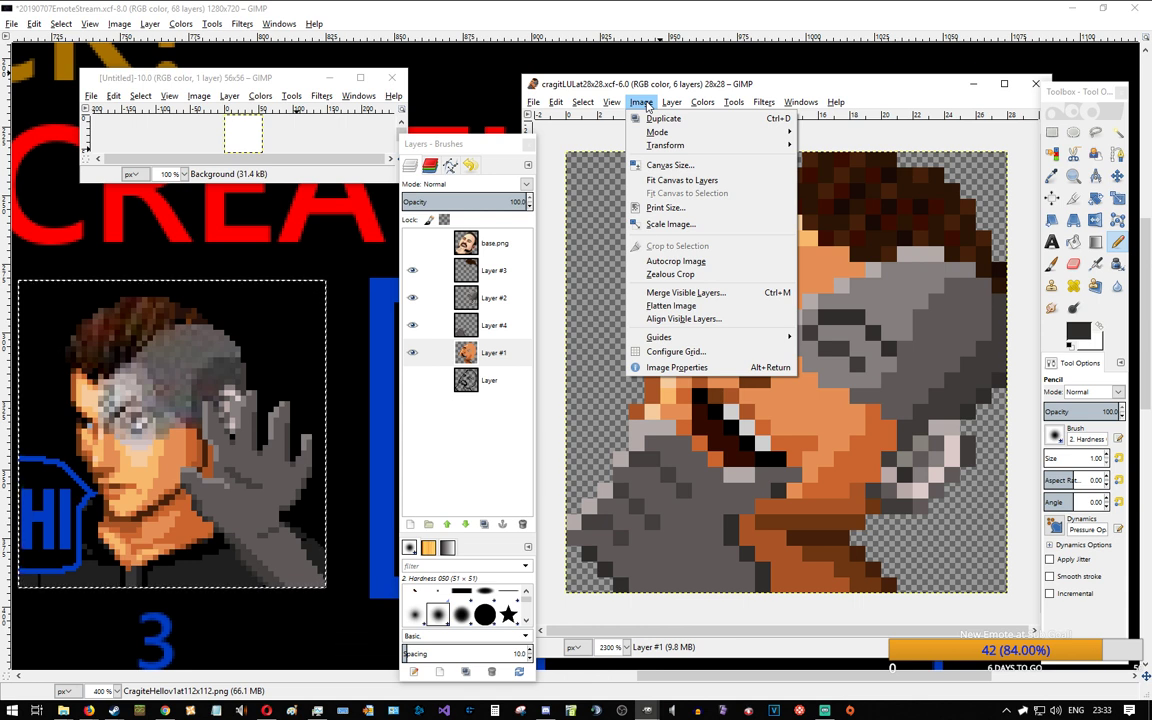
{"action": "left_click", "coordinate": [672, 292]}
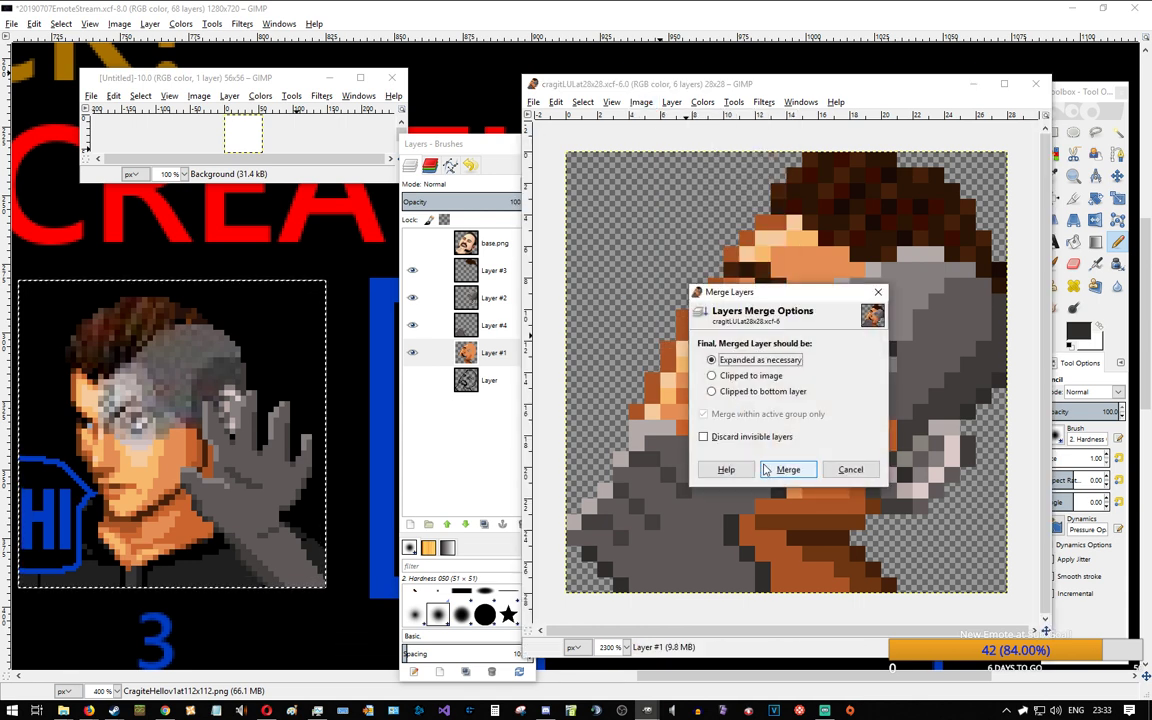
{"action": "left_click", "coordinate": [786, 469]}
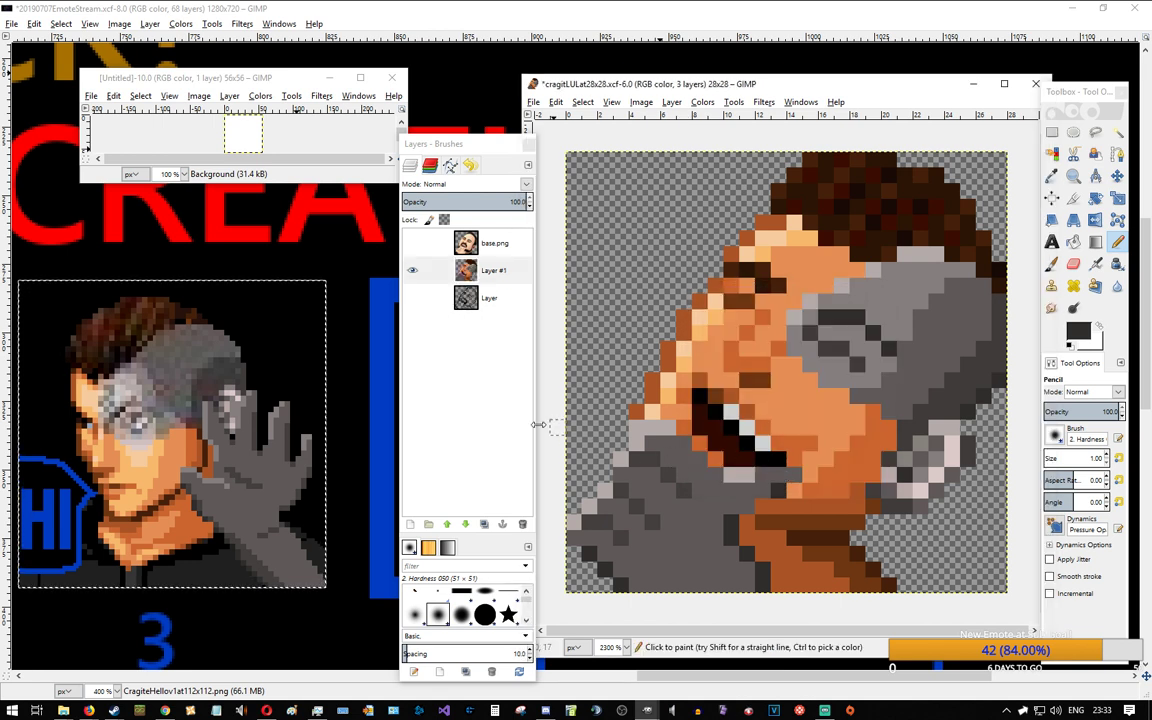
{"action": "left_click", "coordinate": [494, 272]}
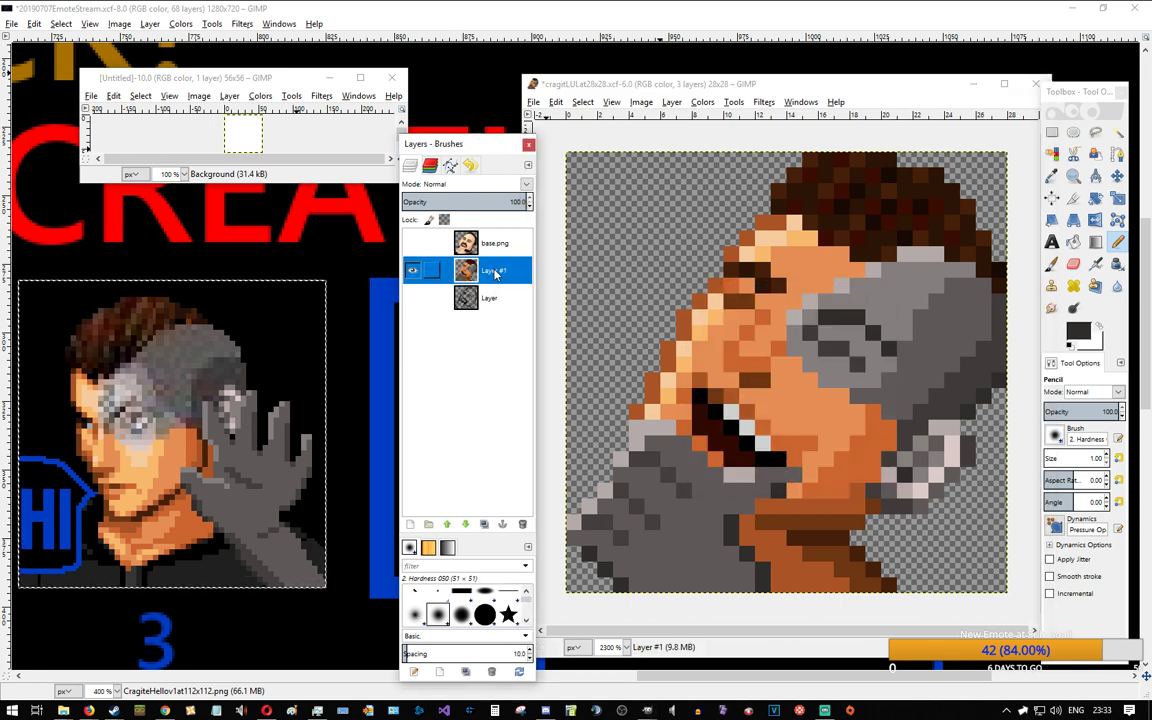
Step: Copy the merged 28x28 artwork, then add an alpha channel to the 56x56 image's Background layer and clear it to transparency
{"action": "key", "text": "ctrl+c"}
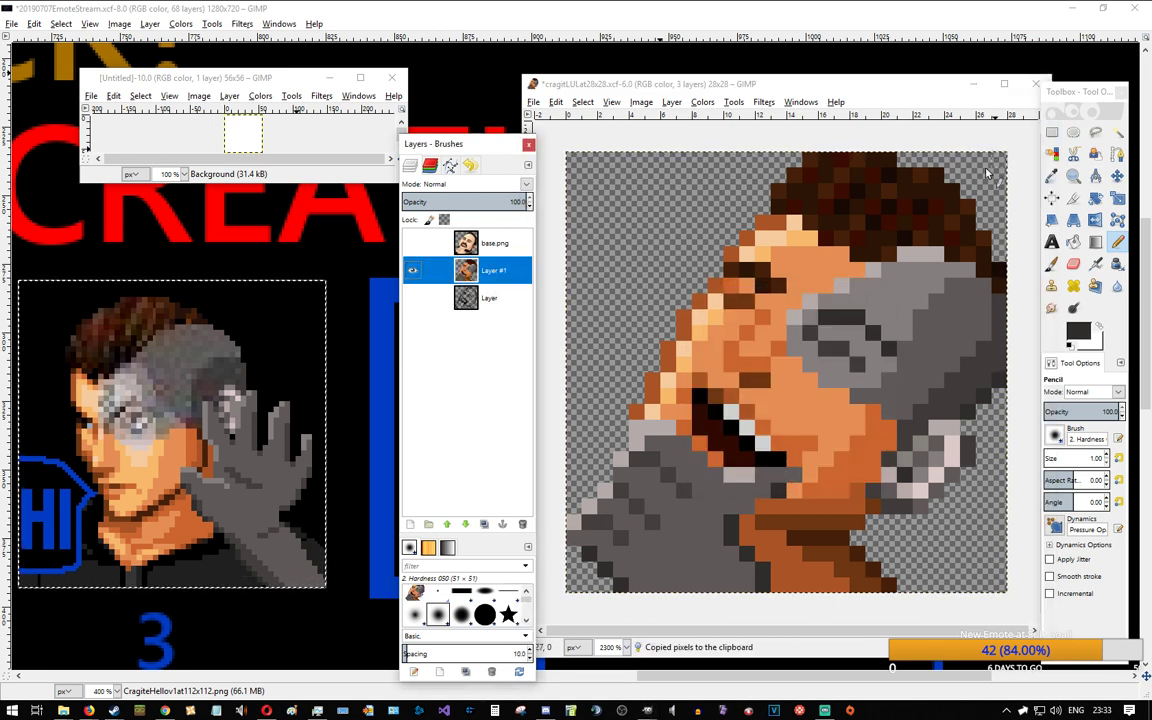
{"action": "left_click", "coordinate": [255, 88]}
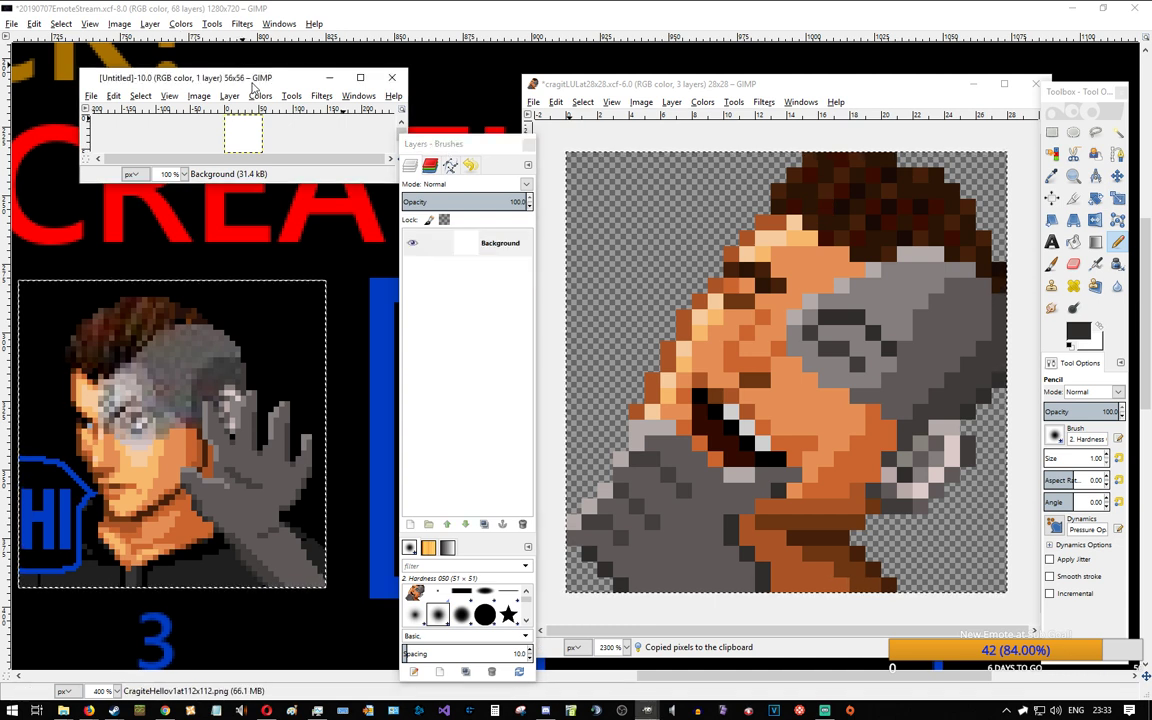
{"action": "right_click", "coordinate": [489, 247]}
{"action": "left_click", "coordinate": [530, 547]}
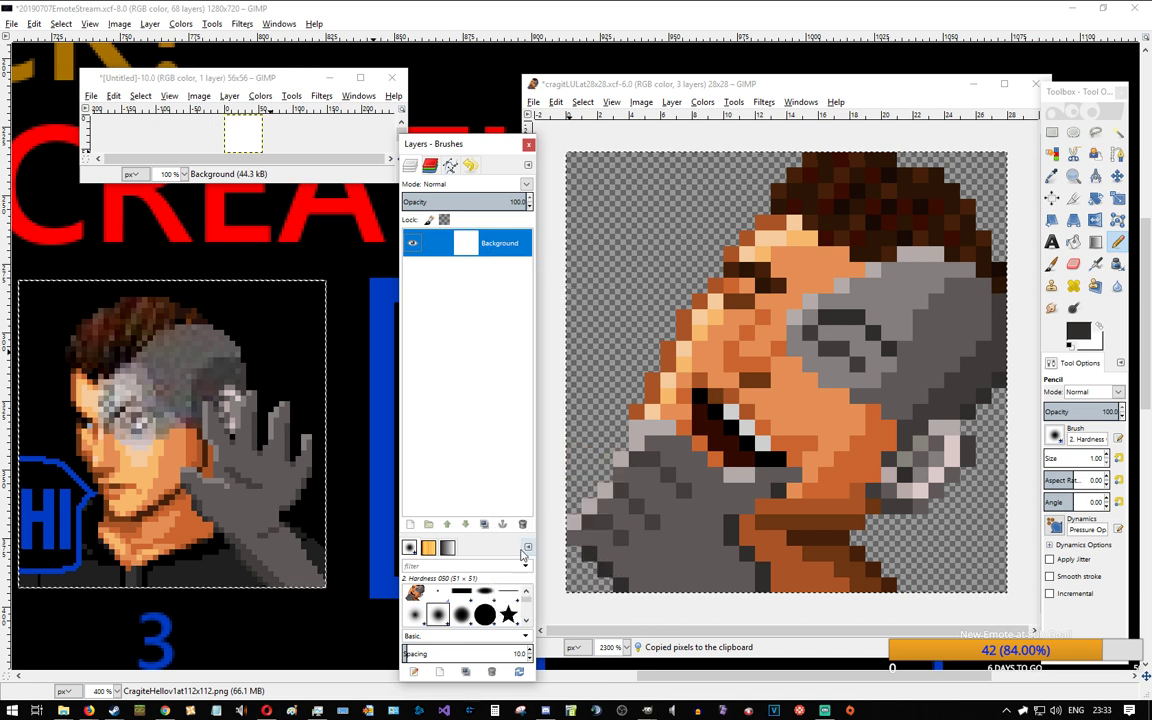
{"action": "key", "text": "Delete"}
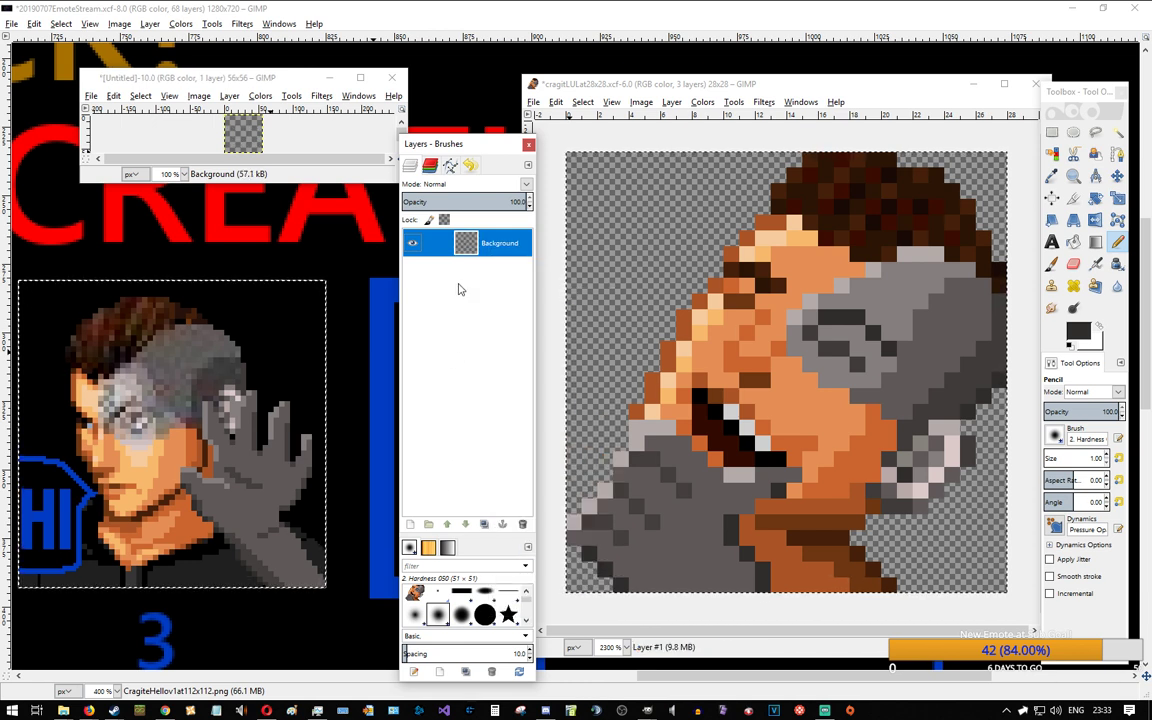
Step: Paste the copied artwork into the 56x56 image and turn the floating selection into a new layer
{"action": "key", "text": "ctrl+v"}
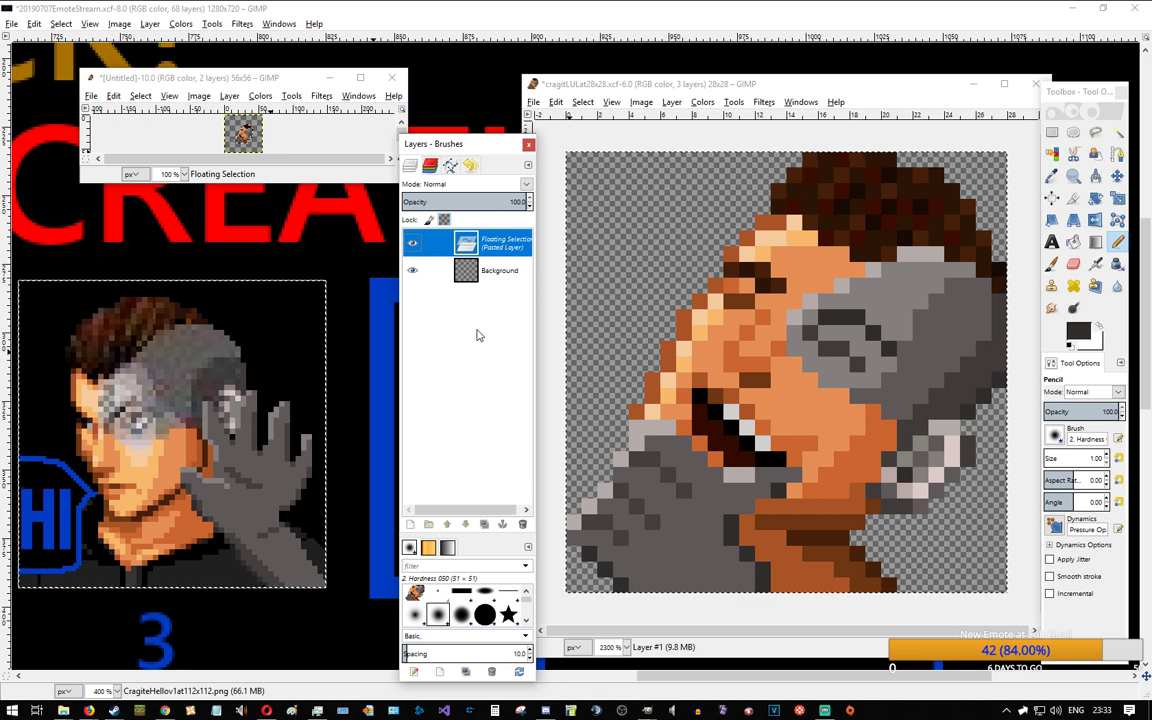
{"action": "right_click", "coordinate": [481, 252]}
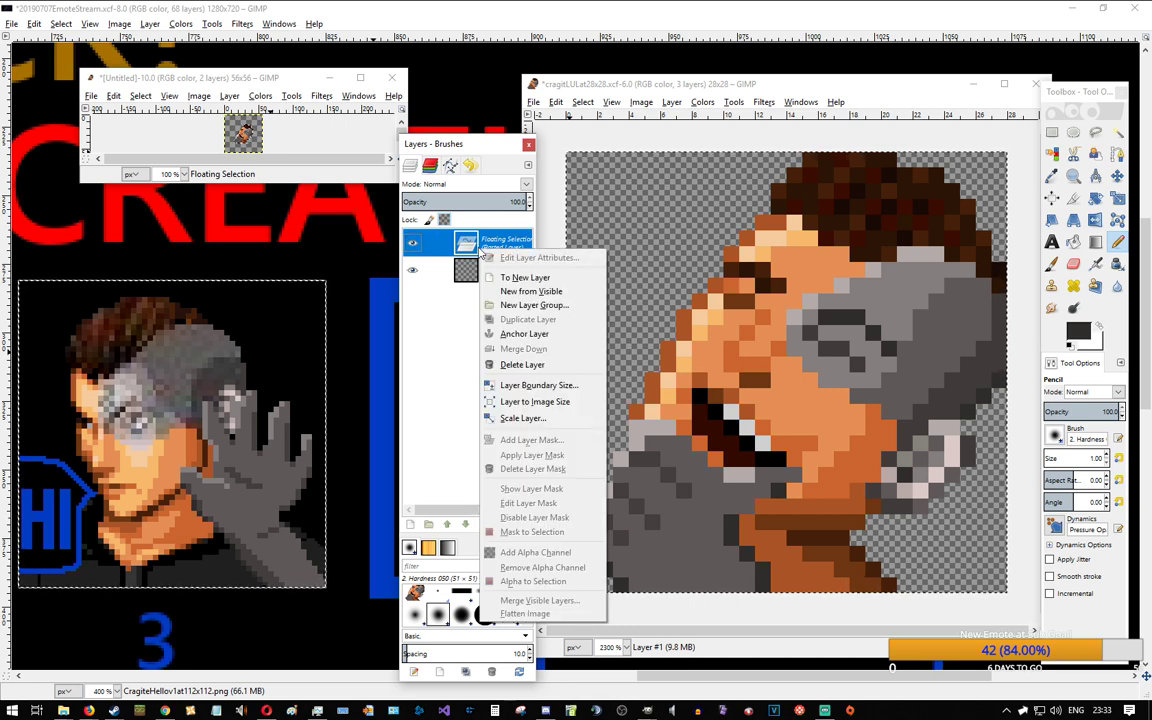
{"action": "left_click", "coordinate": [524, 278]}
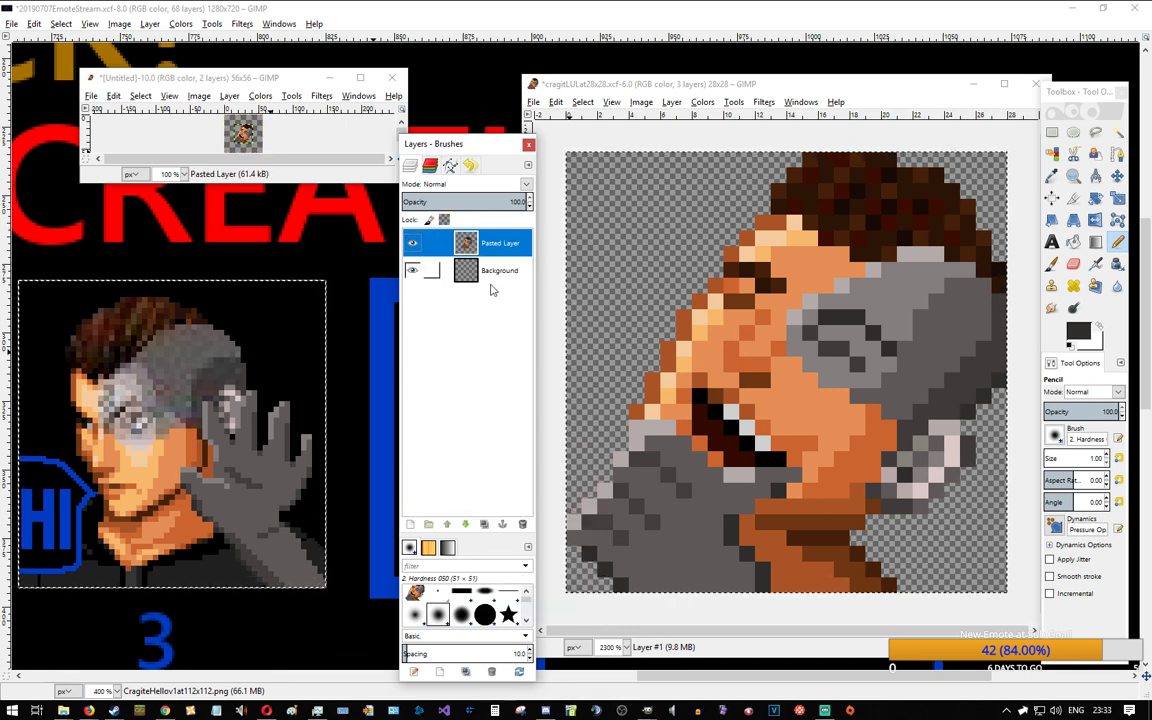
Step: Maximize the 56x56 image window and move the layers window clear of the artwork
{"action": "left_click", "coordinate": [577, 84]}
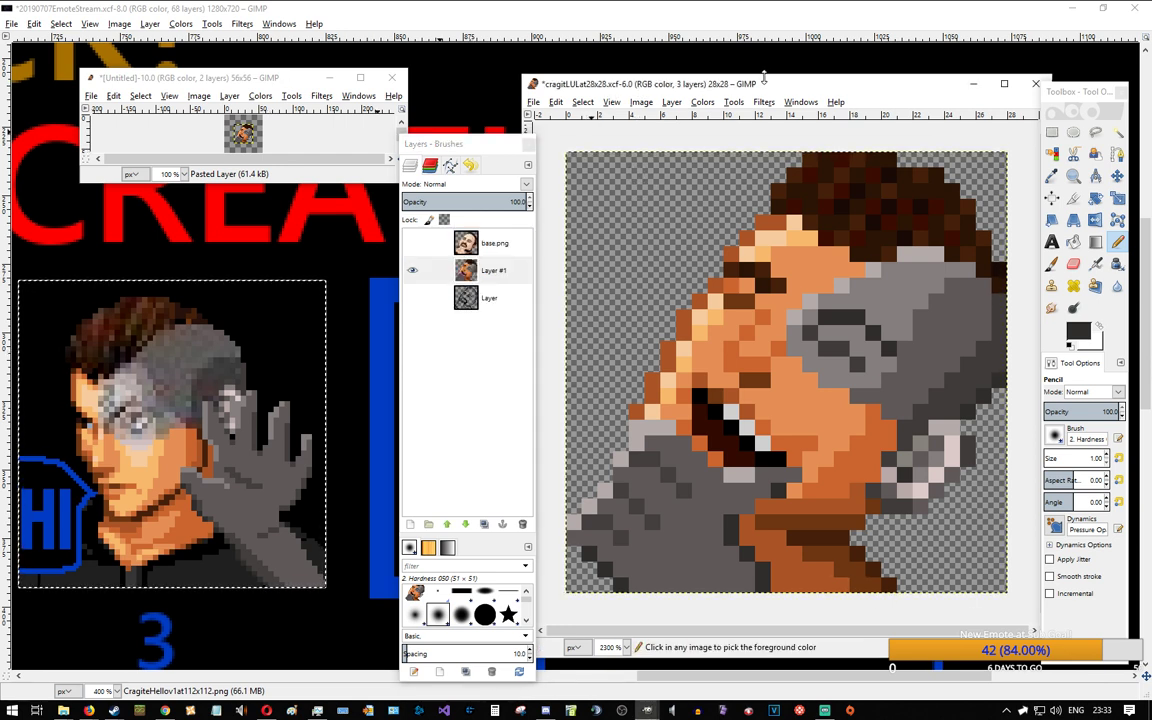
{"action": "left_click_drag", "start_coordinate": [232, 76], "coordinate": [275, 8]}
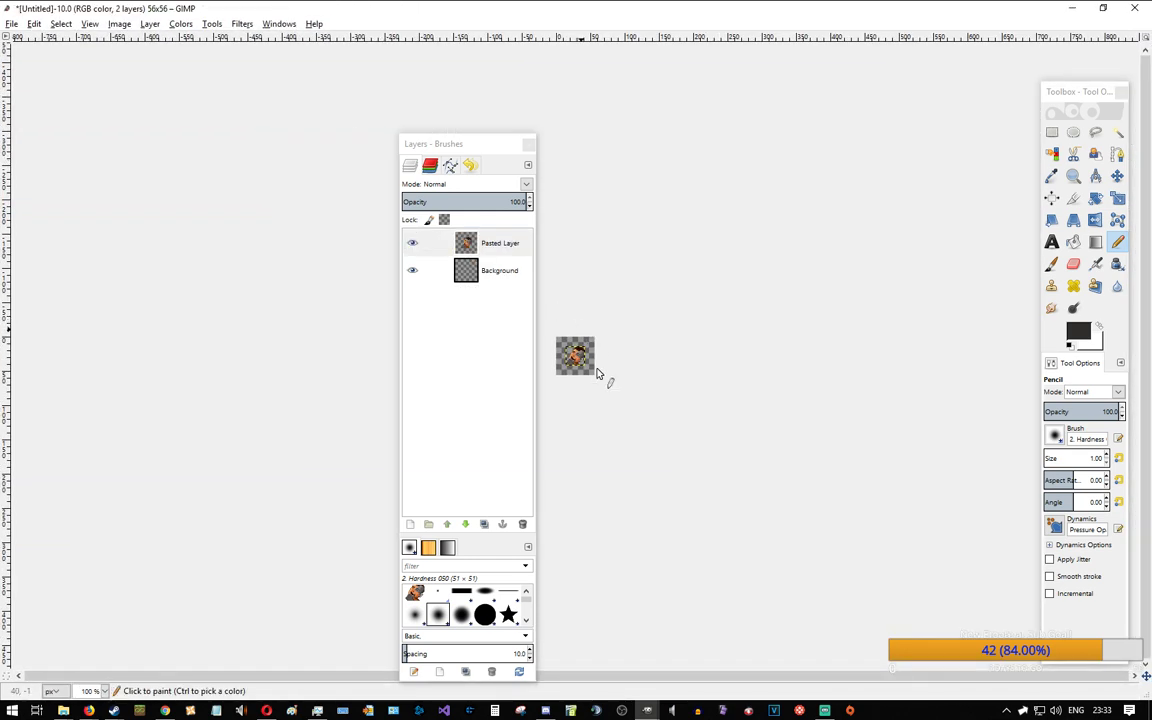
{"action": "scroll", "coordinate": [600, 352], "scroll_direction": "up", "scroll_amount": 6}
{"action": "left_click_drag", "start_coordinate": [460, 148], "coordinate": [250, 108]}
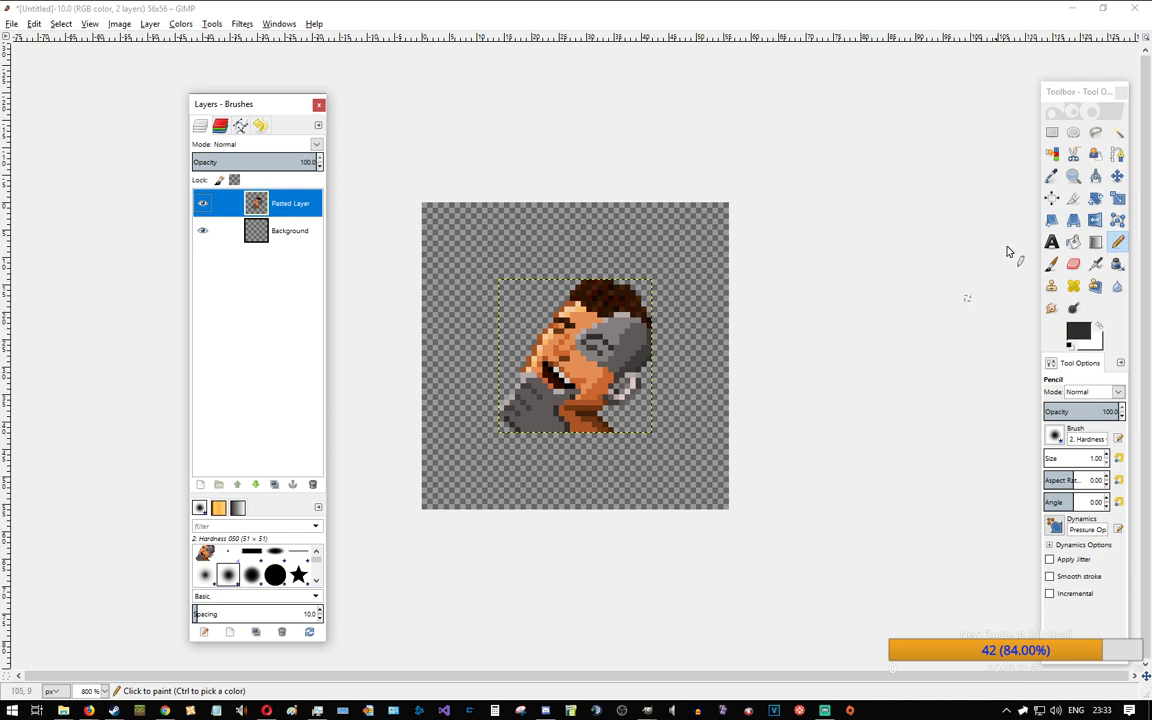
Step: Try to scale the pasted layer to 56 x 56 px with cubic interpolation
{"action": "left_click", "coordinate": [1117, 199]}
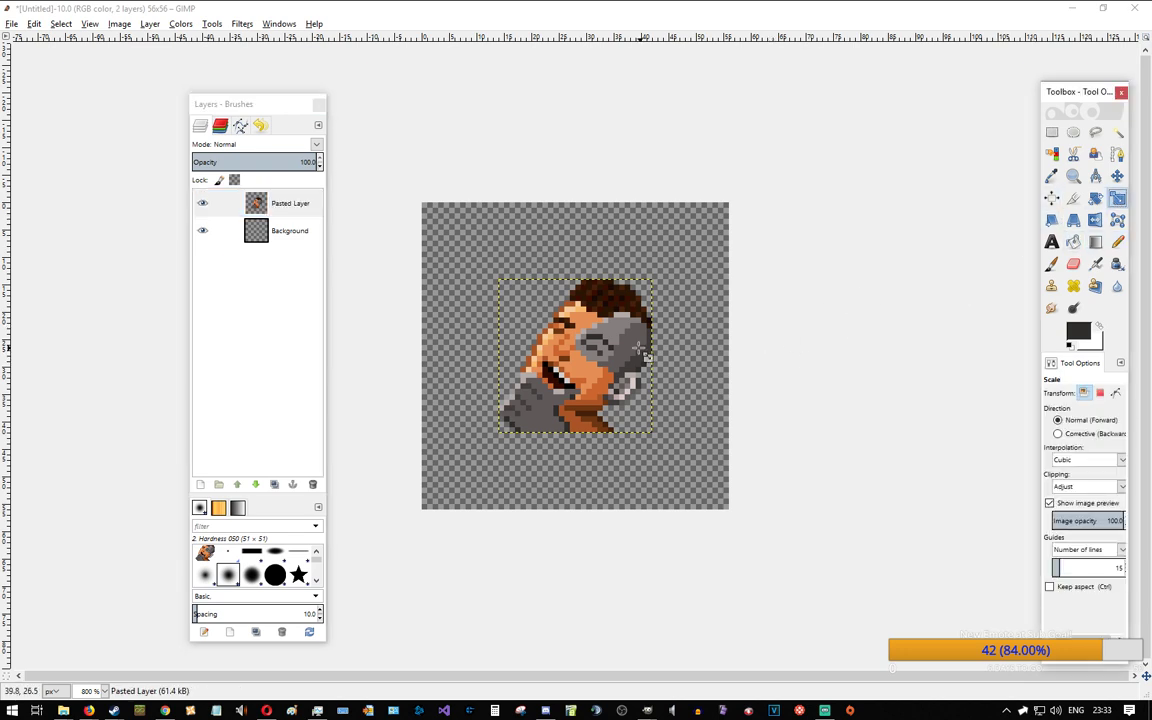
{"action": "left_click", "coordinate": [639, 352]}
{"action": "left_click", "coordinate": [915, 168]}
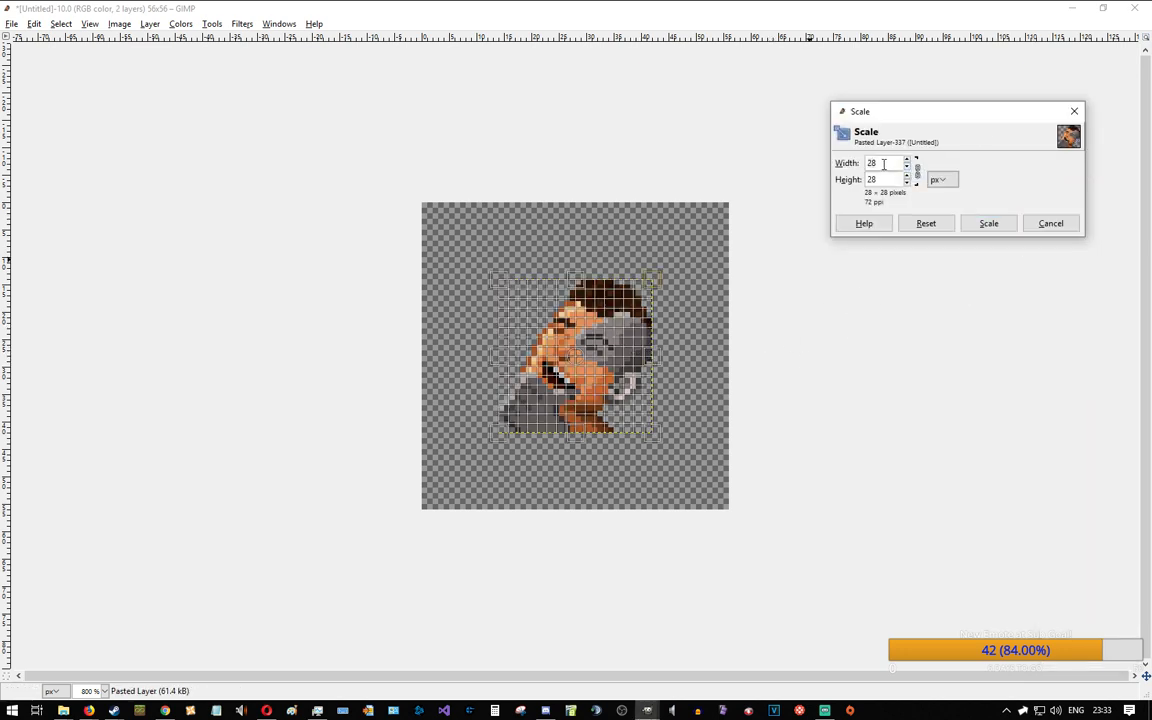
{"action": "key", "text": "Return"}
{"action": "left_click", "coordinate": [887, 169]}
{"action": "key", "text": "Return"}
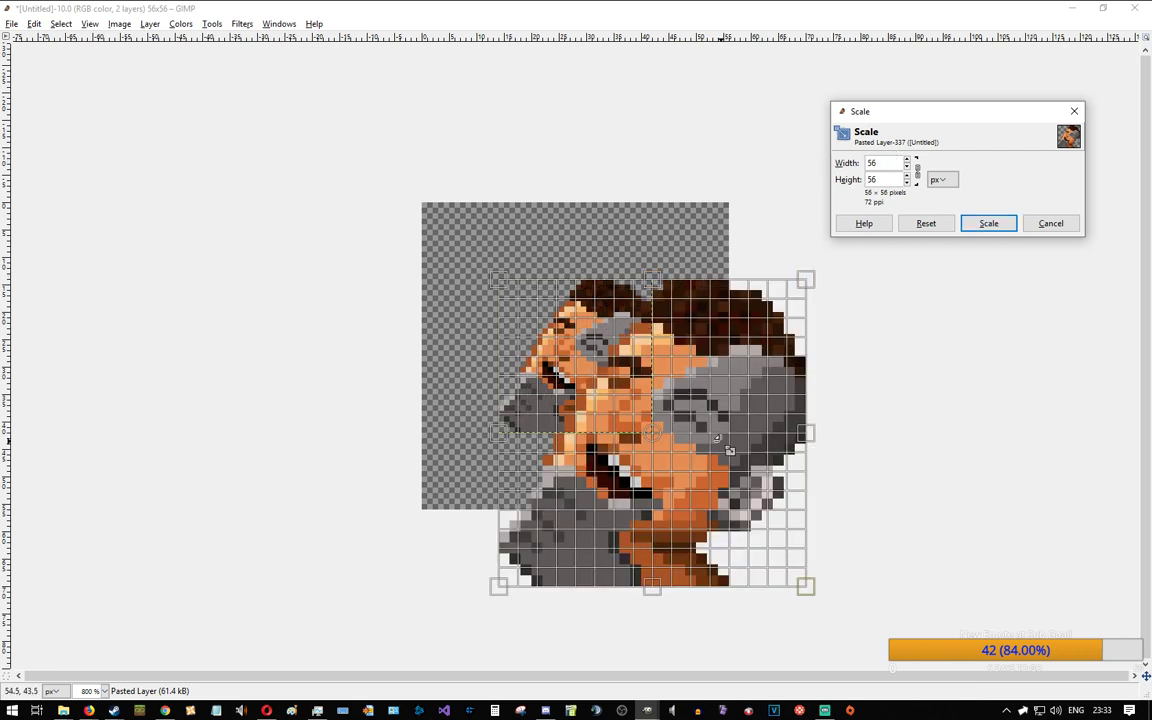
{"action": "left_click", "coordinate": [988, 224]}
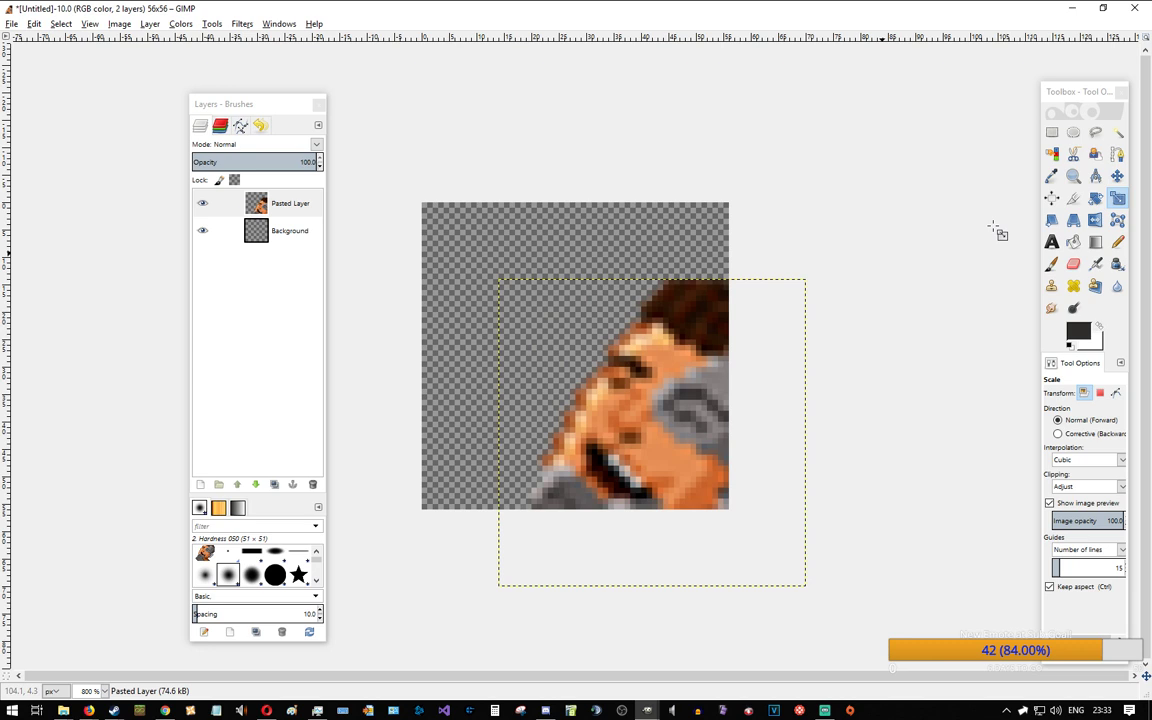
Step: Restart the Scale tool on the original-size pasted layer and enlarge it to 56 x 56 px with cubic interpolation
{"action": "left_click", "coordinate": [597, 343]}
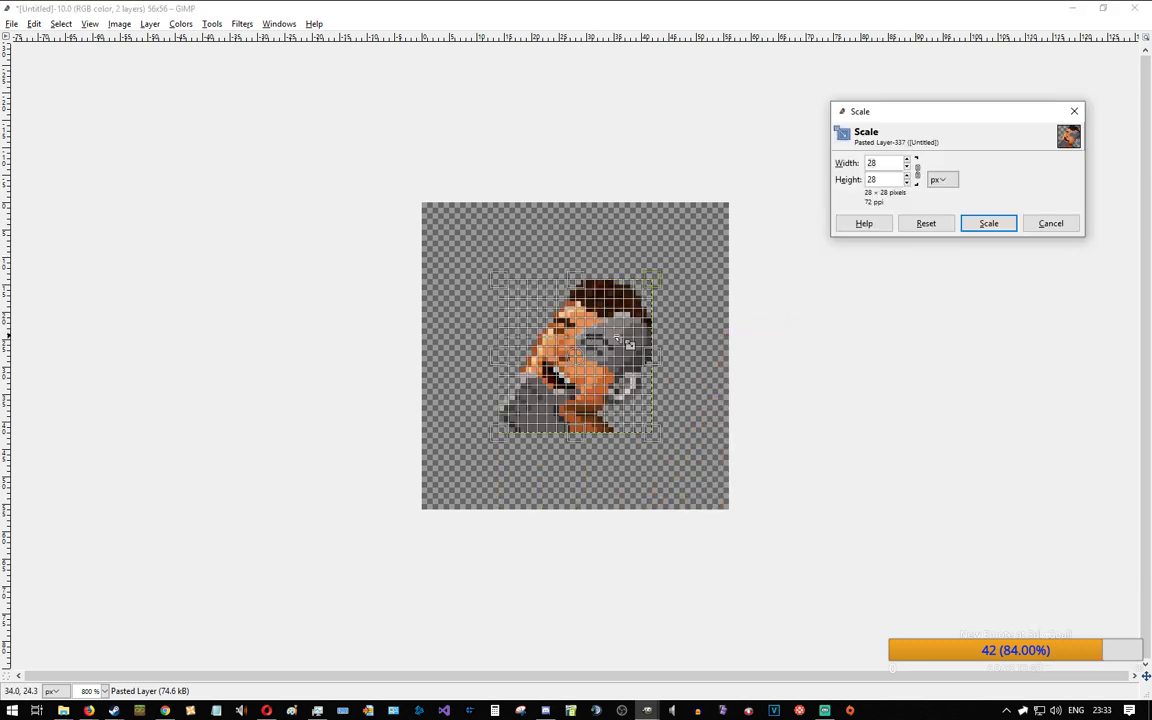
{"action": "left_click", "coordinate": [918, 178]}
{"action": "key", "text": "Tab"}
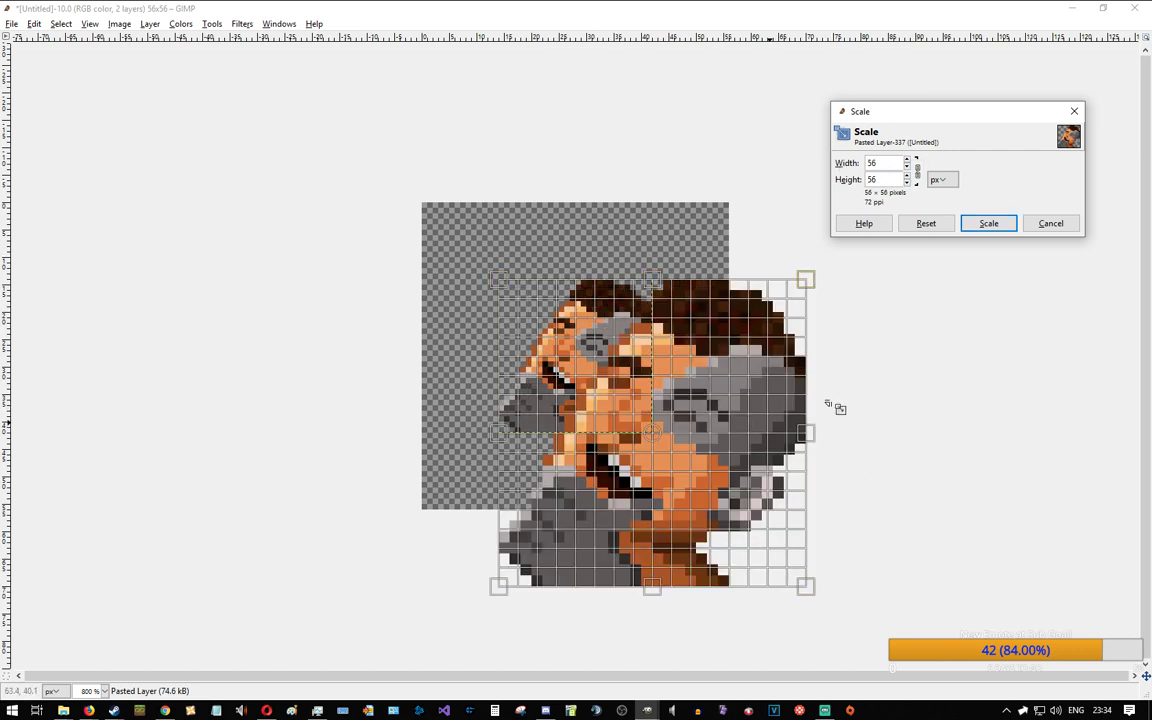
{"action": "left_click", "coordinate": [986, 226]}
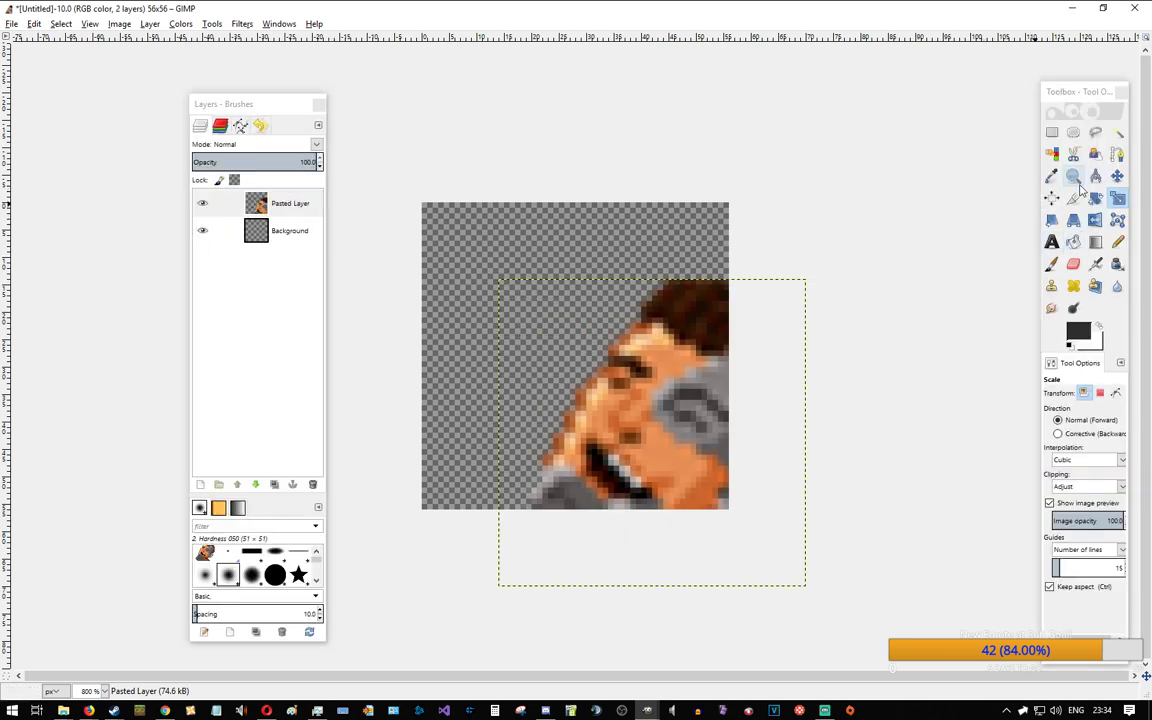
Step: Move the enlarged pasted layer so that it exactly fills the 56x56 canvas
{"action": "left_click", "coordinate": [1117, 176]}
{"action": "left_click_drag", "start_coordinate": [650, 436], "coordinate": [571, 356]}
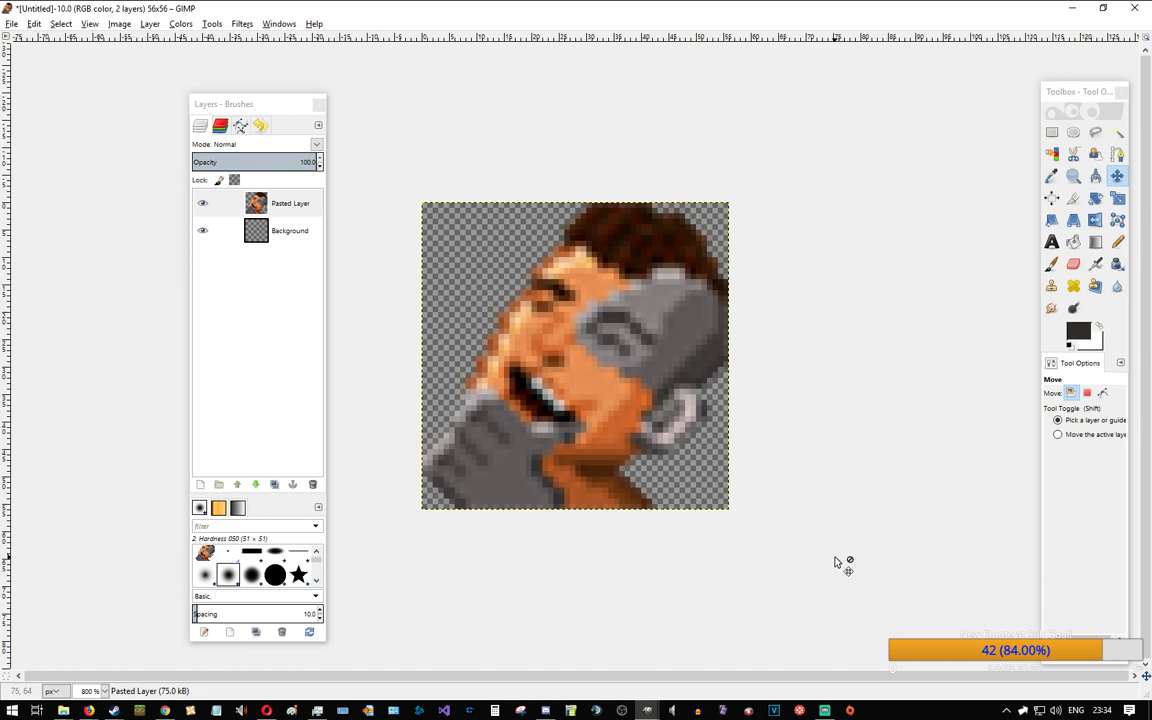
{"action": "scroll", "coordinate": [583, 425], "scroll_direction": "up", "scroll_amount": 1}
{"action": "scroll", "coordinate": [583, 425], "scroll_direction": "down", "scroll_amount": 1}
{"action": "scroll", "coordinate": [583, 425], "scroll_direction": "up", "scroll_amount": 2}
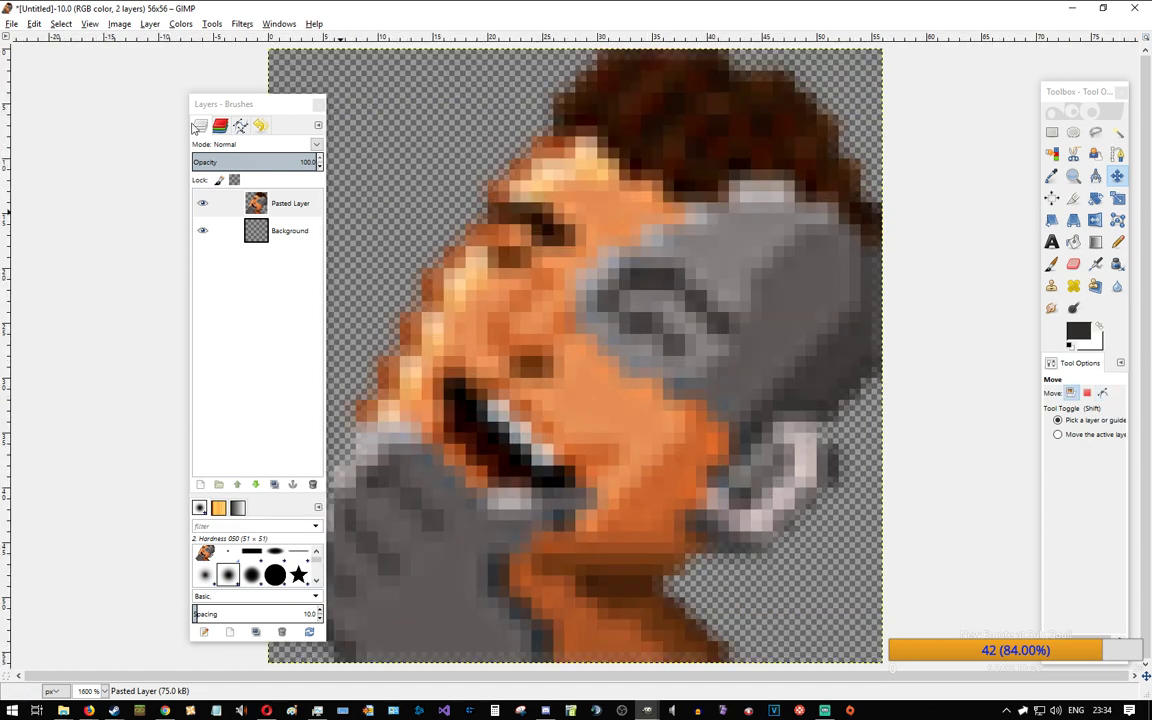
Step: Arrange the 56x56 image and the 28x28 emote windows side by side, with the layers window and toolbox moved aside
{"action": "left_click_drag", "start_coordinate": [251, 110], "coordinate": [145, 85]}
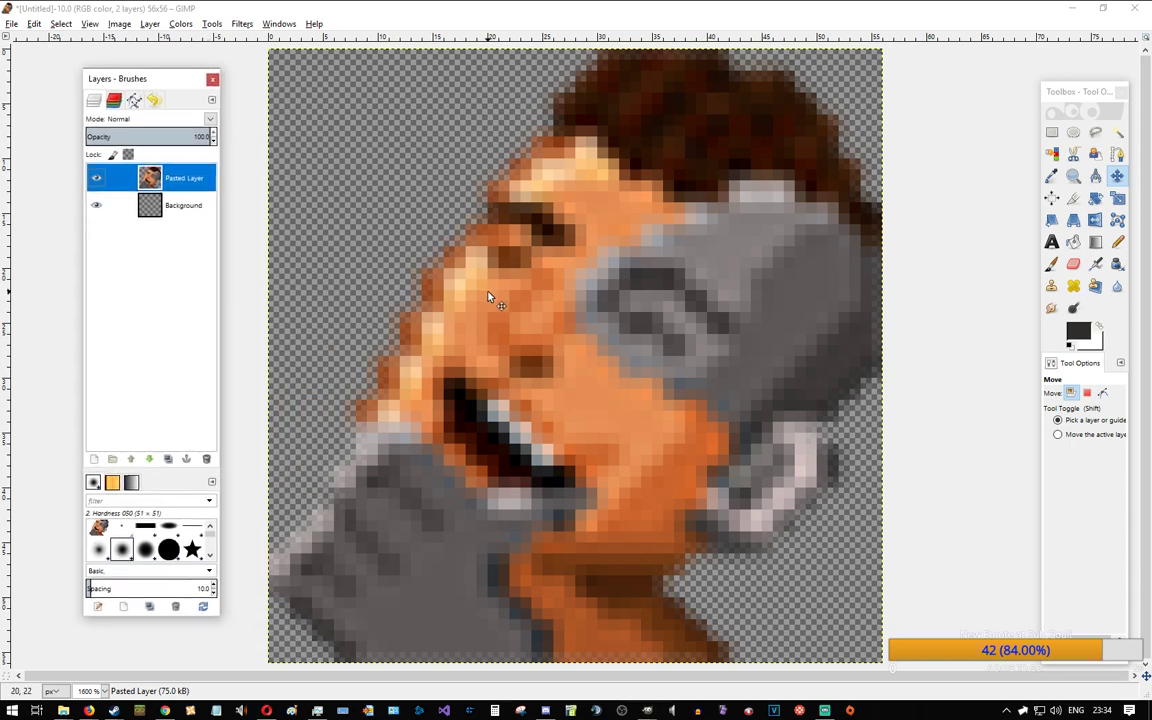
{"action": "left_click_drag", "start_coordinate": [553, 18], "coordinate": [1, 200]}
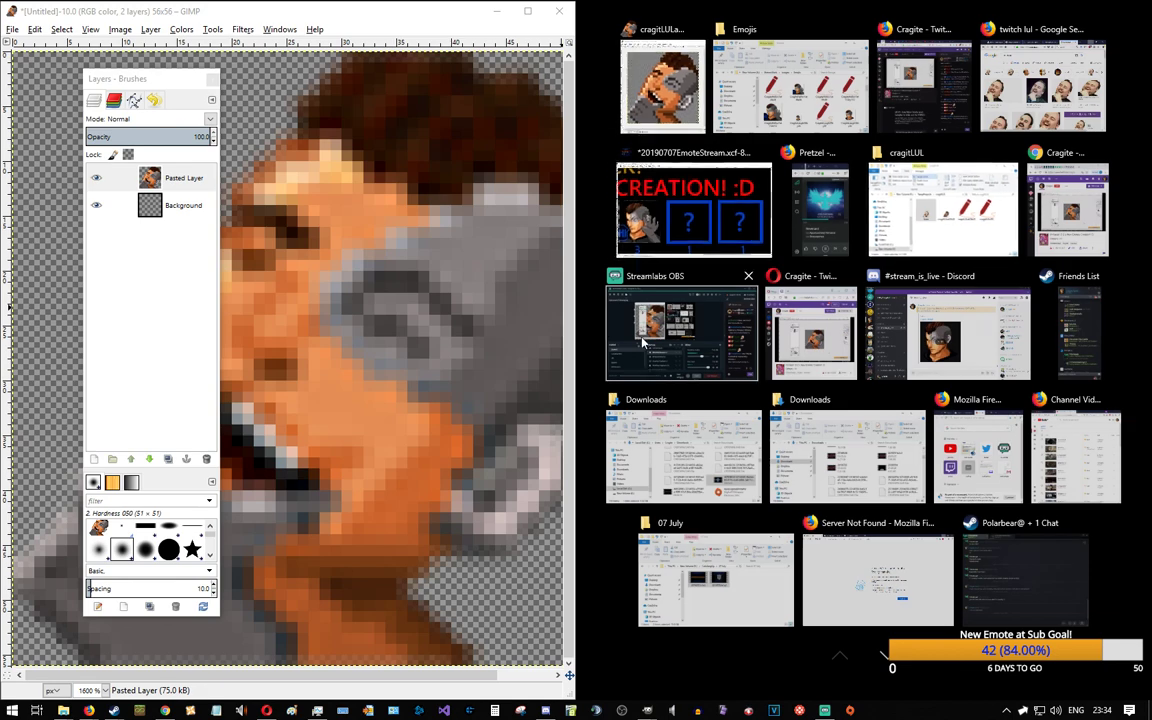
{"action": "left_click", "coordinate": [625, 75]}
{"action": "left_click_drag", "start_coordinate": [595, 393], "coordinate": [685, 393]}
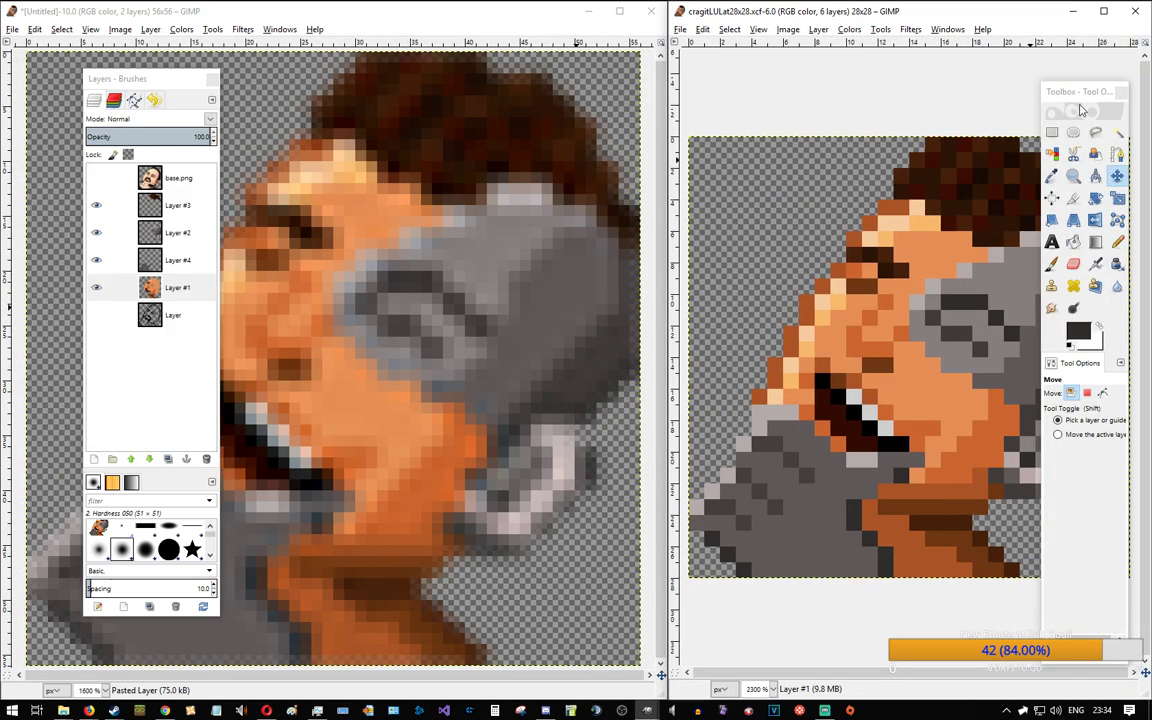
{"action": "left_click_drag", "start_coordinate": [1083, 91], "coordinate": [1102, 91]}
{"action": "left_click", "coordinate": [850, 9]}
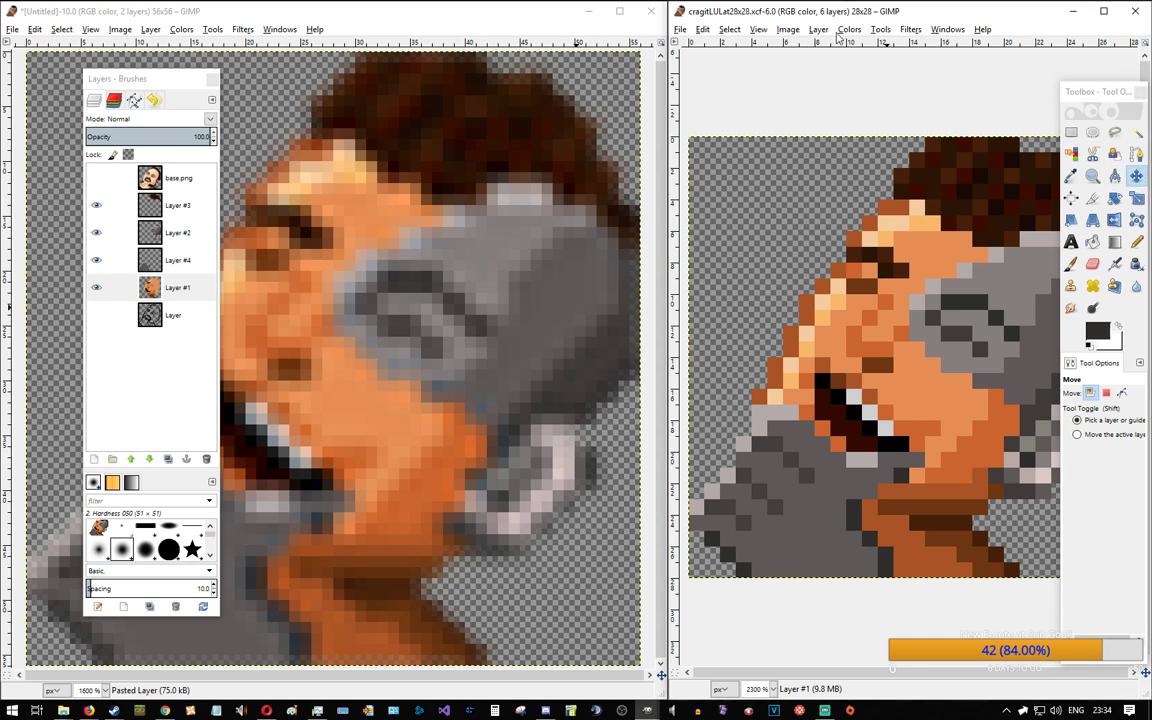
Step: Merge the 28x28 emote's visible layers into Layer #1 and switch to the Pencil tool
{"action": "key", "text": "ctrl"}
{"action": "key", "text": "ctrl+m"}
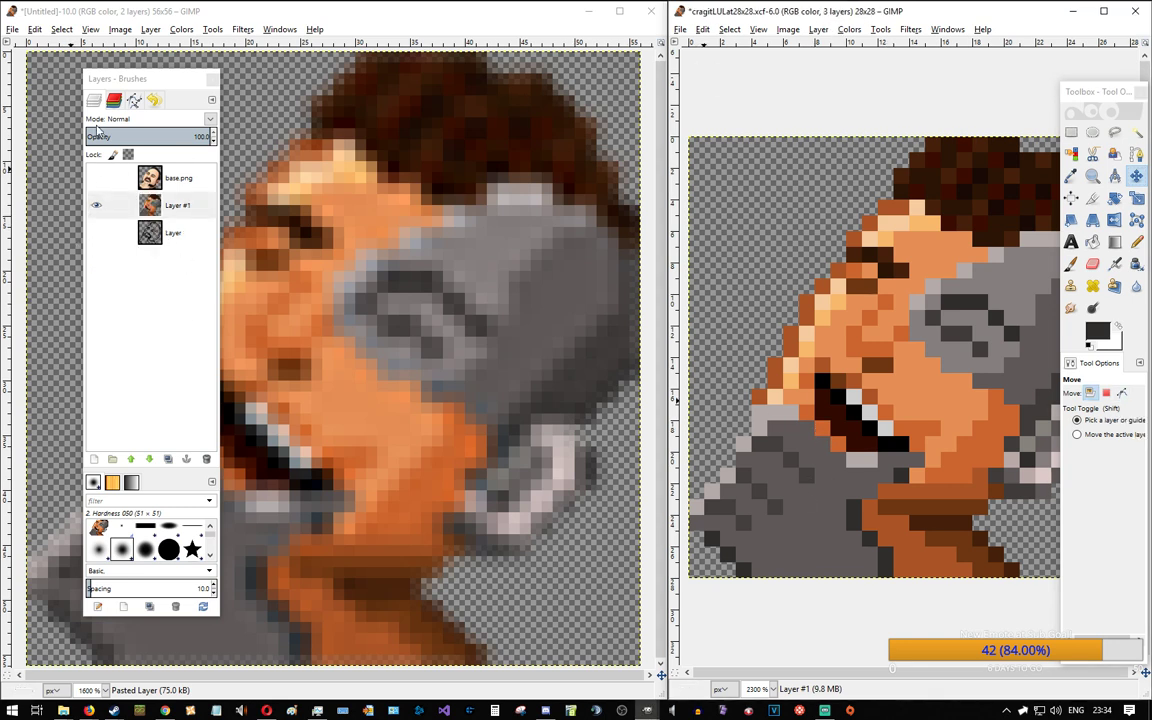
{"action": "left_click_drag", "start_coordinate": [148, 85], "coordinate": [72, 85]}
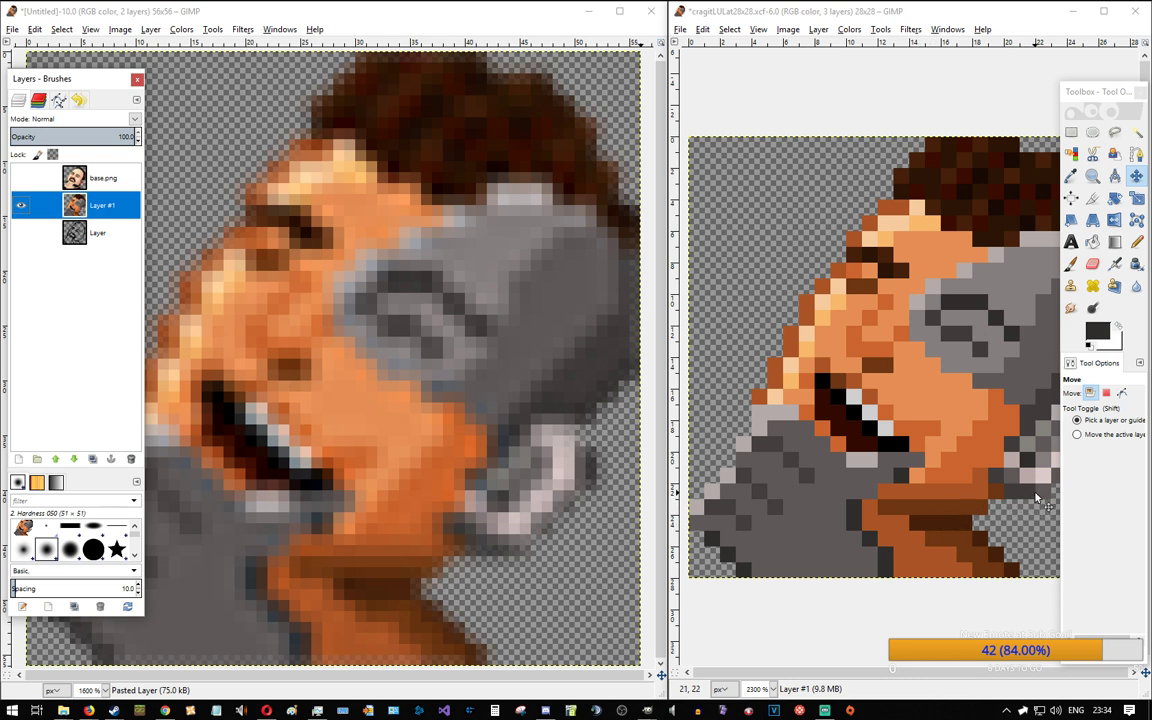
{"action": "left_click", "coordinate": [1137, 242]}
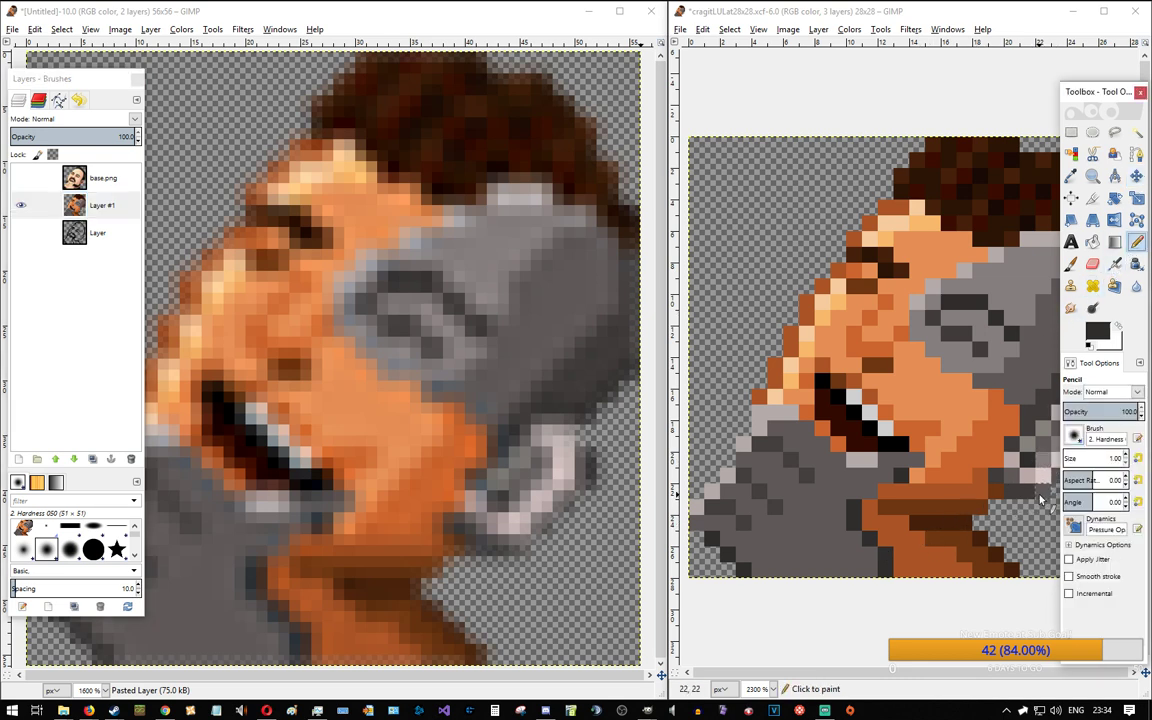
Step: Sample the ear's grey edge colour from the 28x28 reference and add a transparent 56 x 56 layer to the untitled image
{"action": "left_click", "coordinate": [1053, 489], "text": "ctrl"}
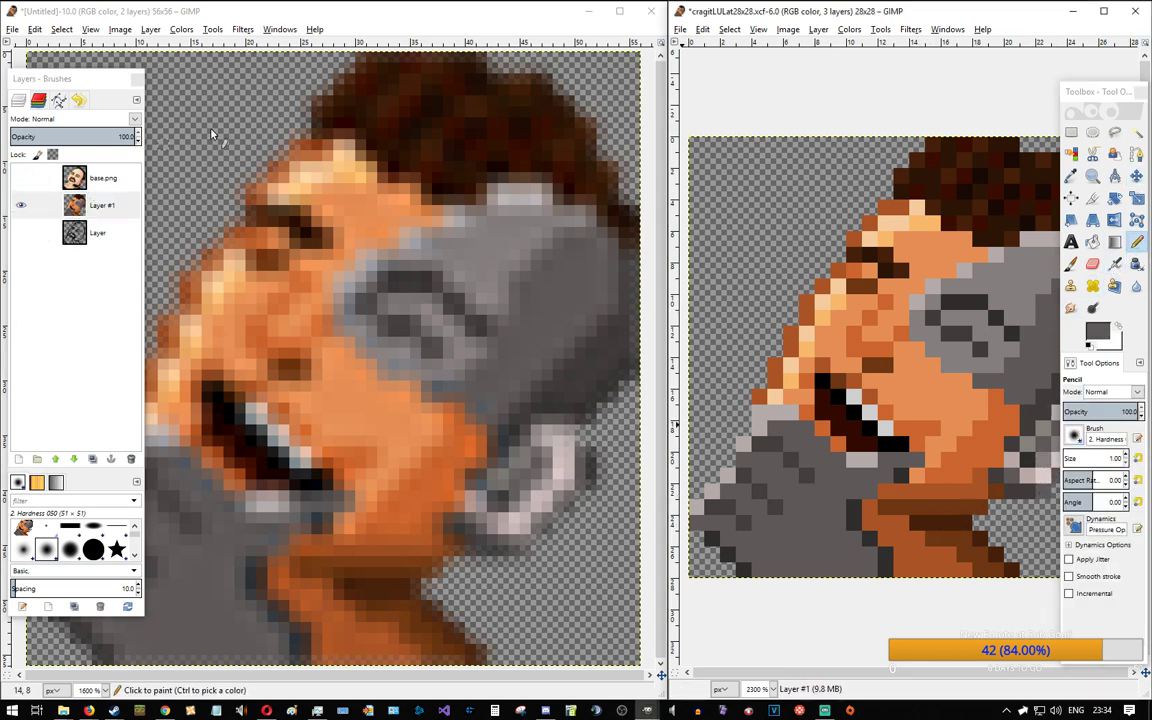
{"action": "left_click", "coordinate": [300, 14]}
{"action": "left_click", "coordinate": [19, 459]}
{"action": "left_click", "coordinate": [105, 571]}
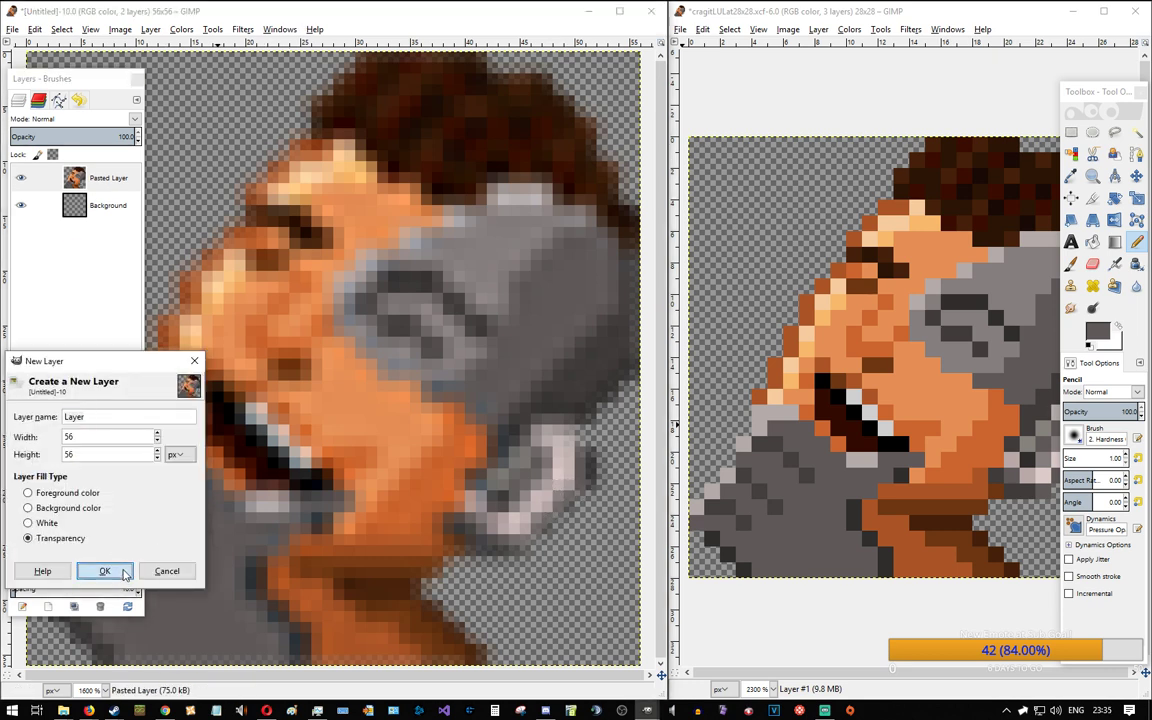
Step: Pencil the ear's lower outer edge in sampled greys on the new layer, moving the toolbox clear of the reference ear
{"action": "left_click", "coordinate": [526, 547]}
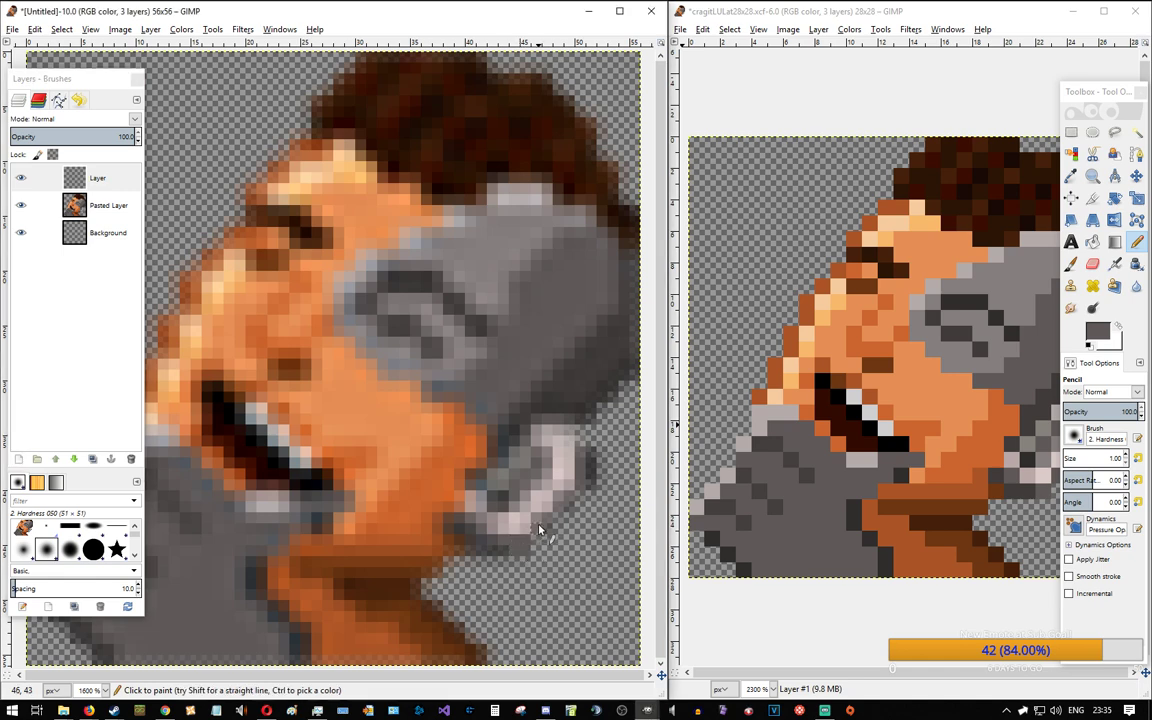
{"action": "left_click_drag", "start_coordinate": [1096, 100], "coordinate": [678, 127]}
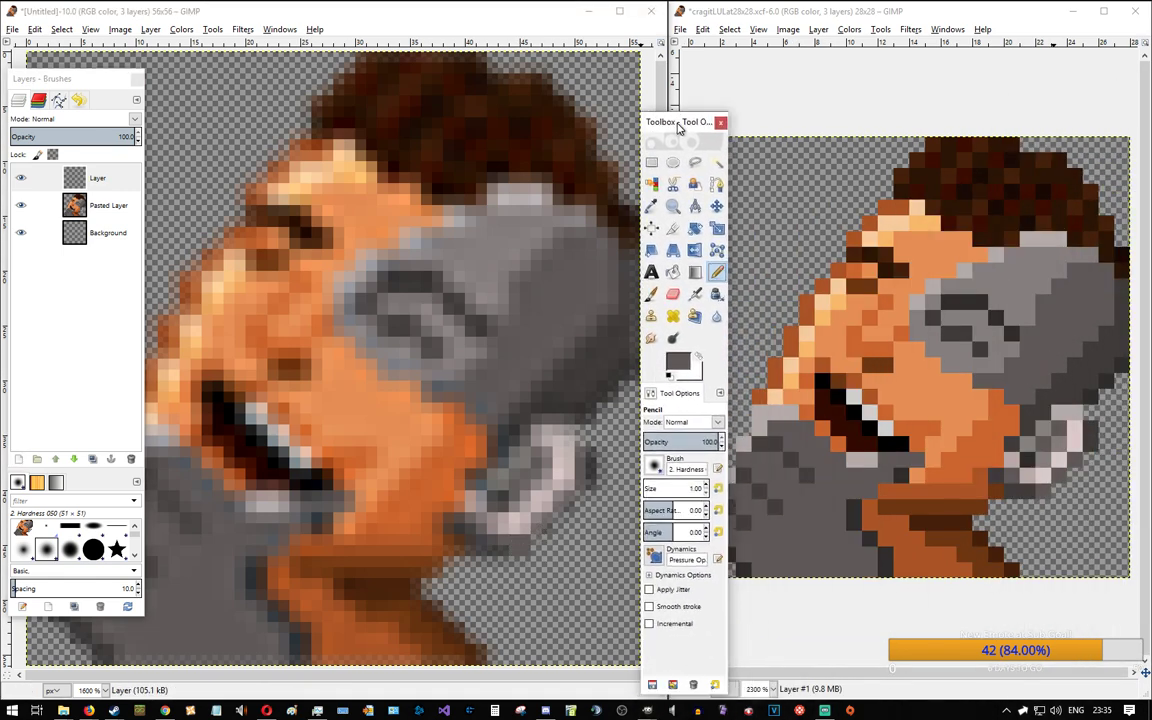
{"action": "left_click", "coordinate": [486, 680]}
{"action": "left_click_drag", "start_coordinate": [690, 124], "coordinate": [696, 122]}
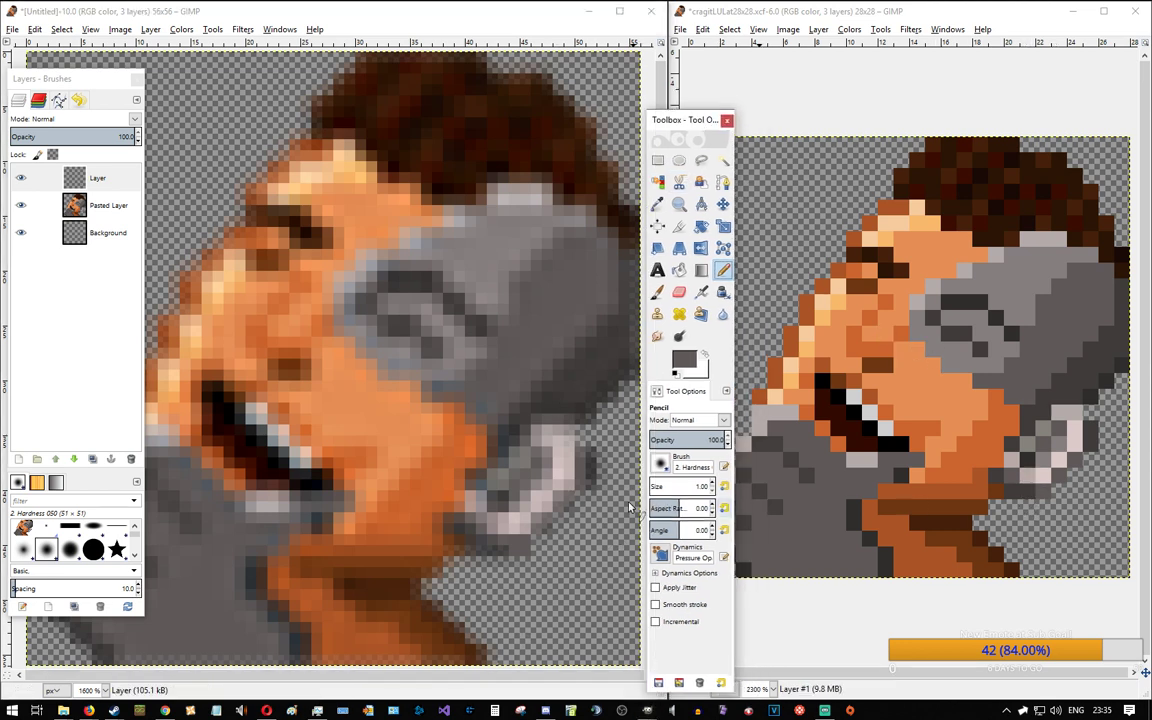
{"action": "left_click", "coordinate": [541, 521]}
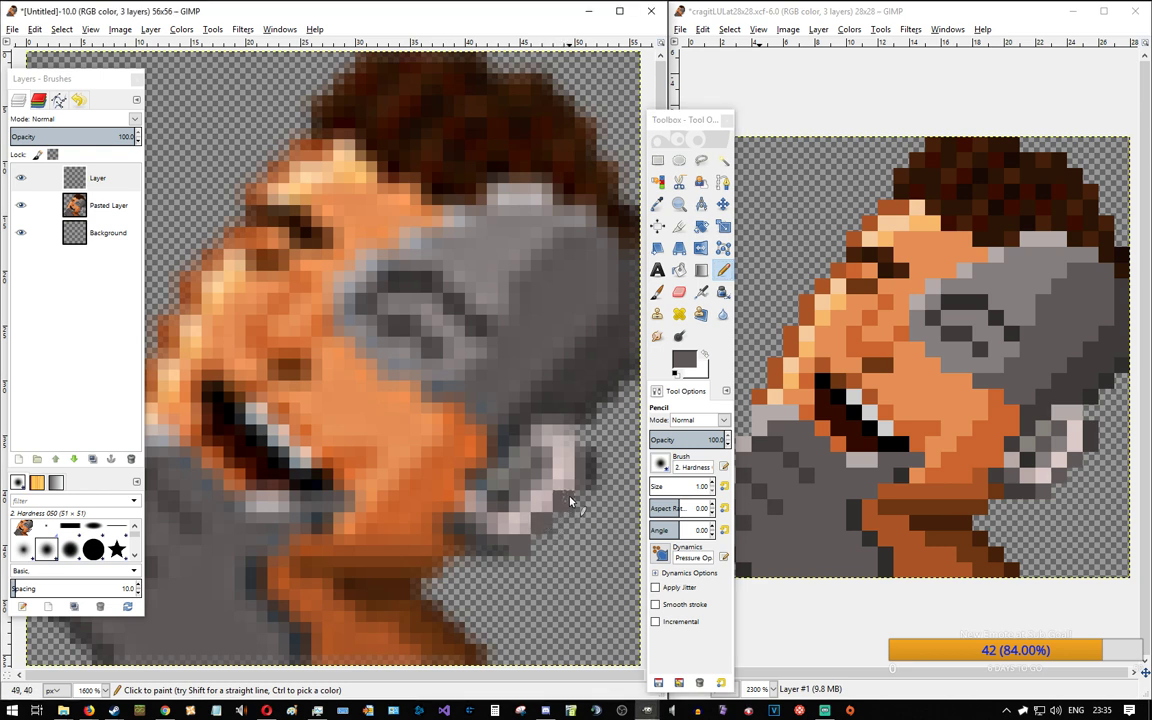
{"action": "left_click", "coordinate": [887, 501], "text": "ctrl"}
{"action": "left_click", "coordinate": [600, 459]}
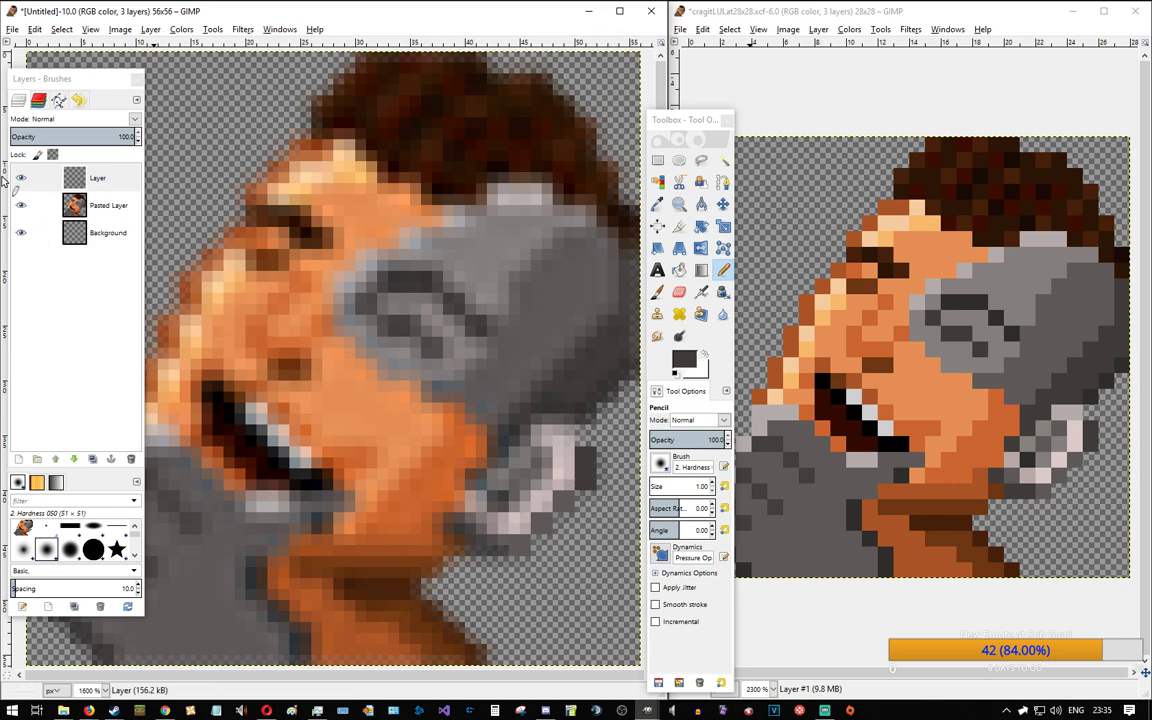
Step: Hide the Pasted Layer so that only the newly painted pixels are shown
{"action": "left_click", "coordinate": [20, 206]}
{"action": "left_click", "coordinate": [20, 206]}
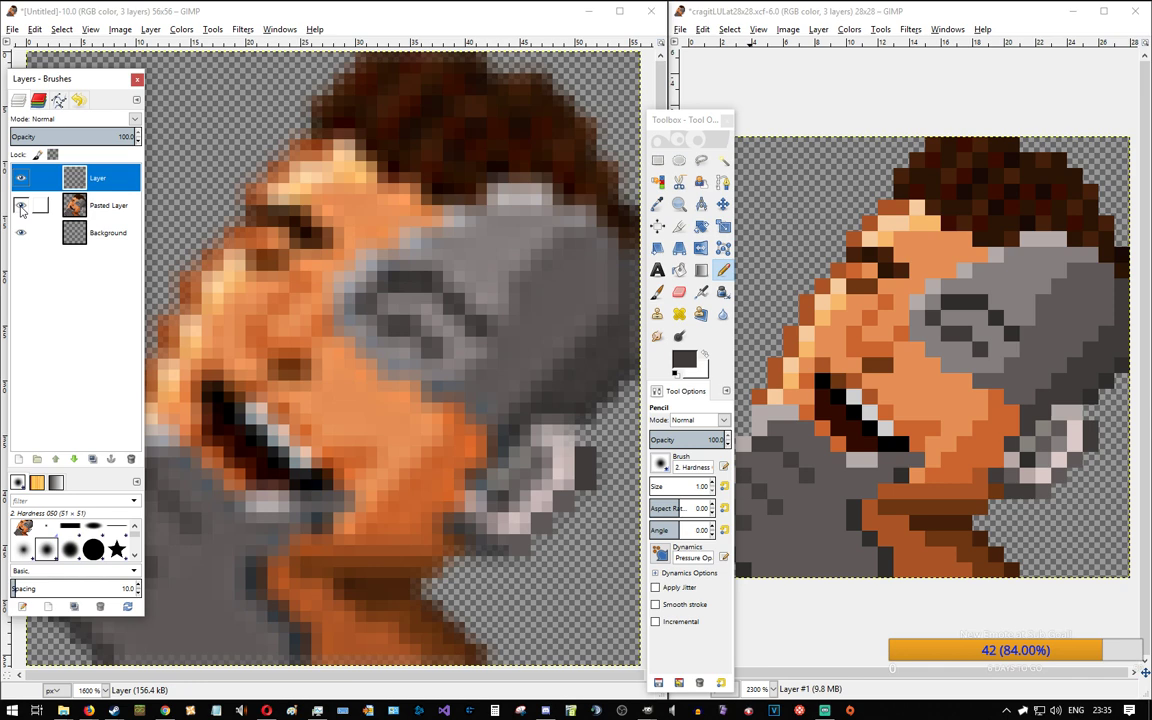
{"action": "left_click", "coordinate": [20, 206]}
Step: Paint the ear's upper rim in light grey and its outer rim in pale pink, using colours sampled from the reference
{"action": "left_click", "coordinate": [979, 378], "text": "ctrl"}
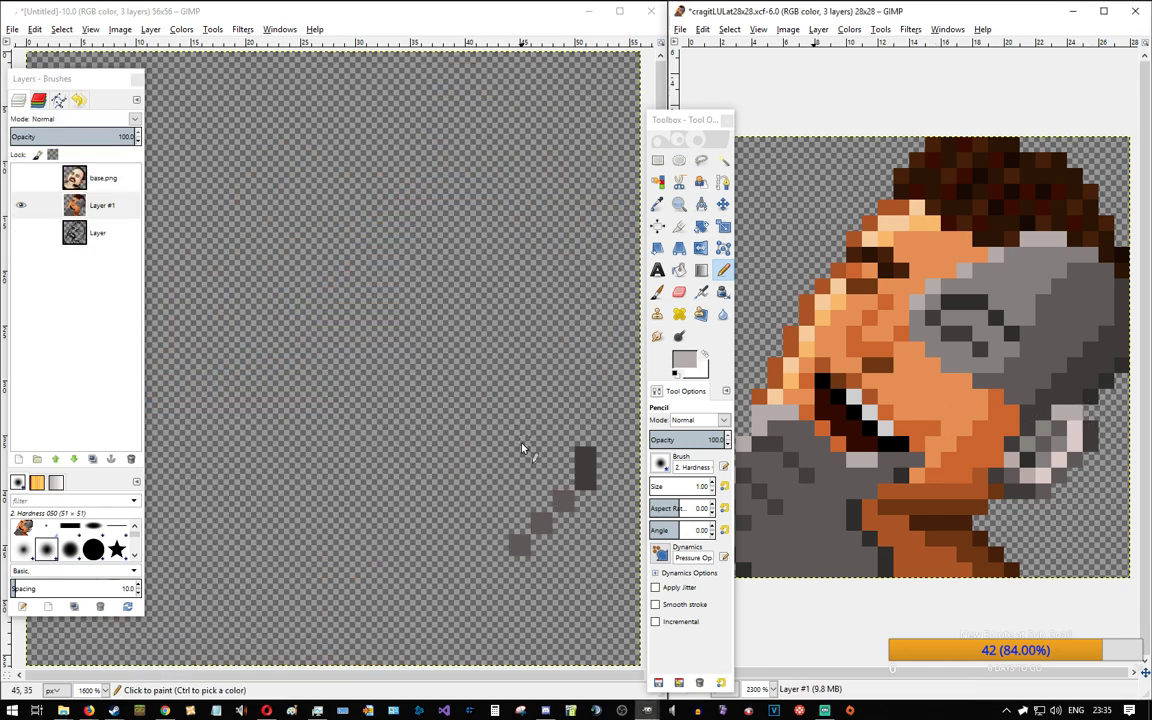
{"action": "left_click_drag", "start_coordinate": [571, 433], "coordinate": [540, 436]}
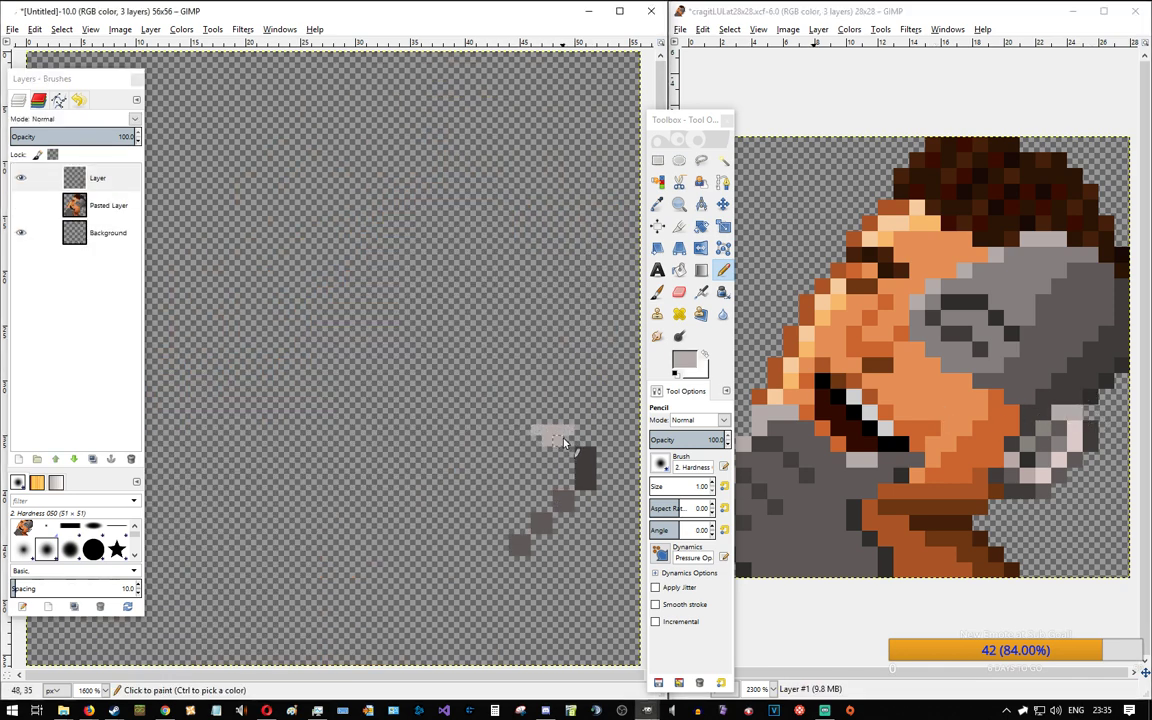
{"action": "left_click", "coordinate": [1073, 427], "text": "ctrl"}
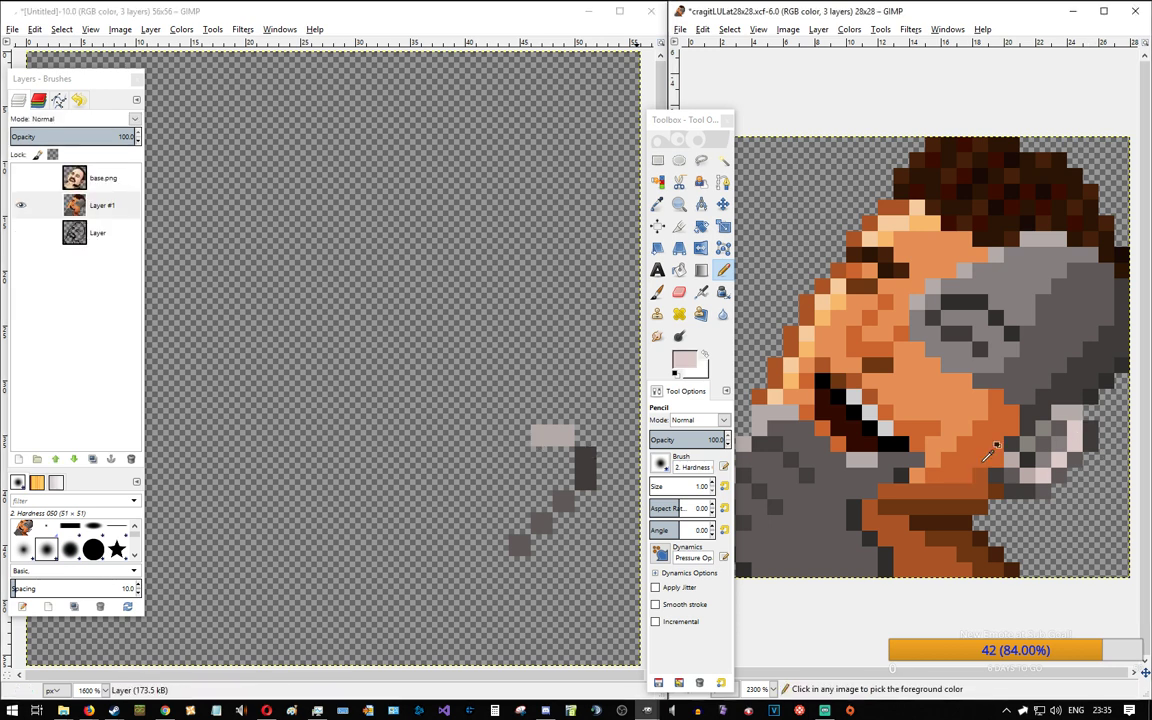
{"action": "mouse_move", "coordinate": [570, 454]}
{"action": "left_mouse_down"}
{"action": "mouse_move", "coordinate": [548, 465]}
{"action": "mouse_move", "coordinate": [563, 487]}
{"action": "left_mouse_up"}
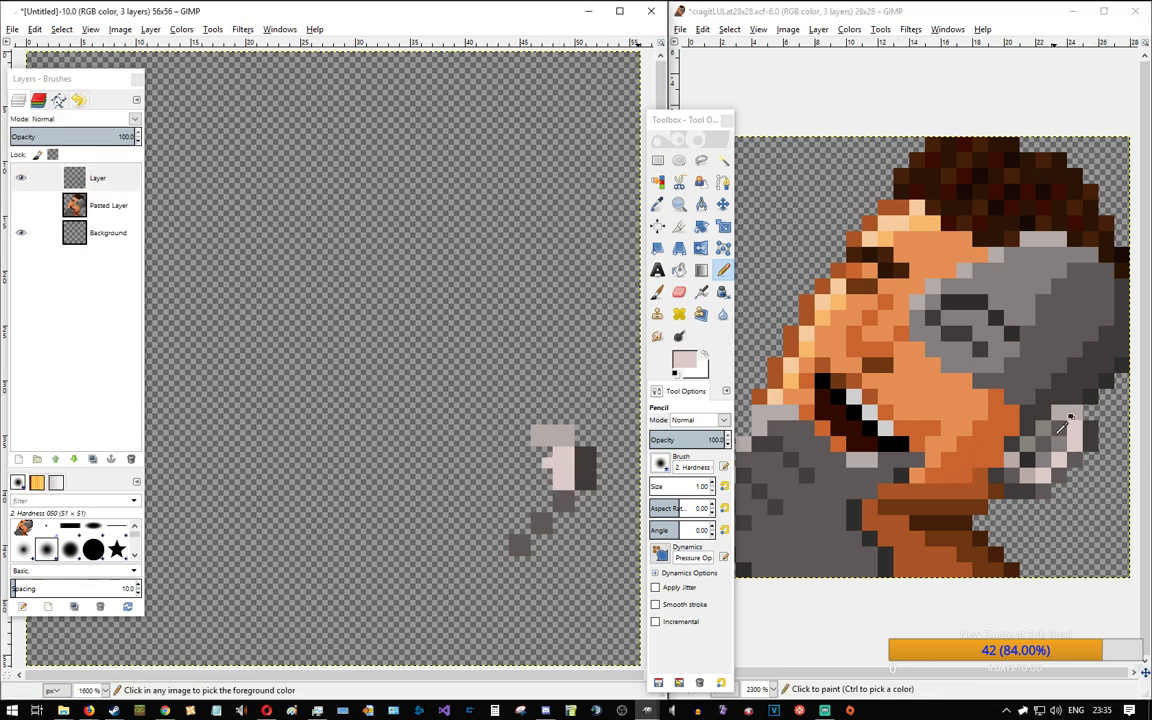
Step: Fill the inner ear with dark and medium grey pixels, sampling both colours from the reference
{"action": "left_click", "coordinate": [960, 384], "text": "ctrl"}
{"action": "left_click", "coordinate": [543, 459]}
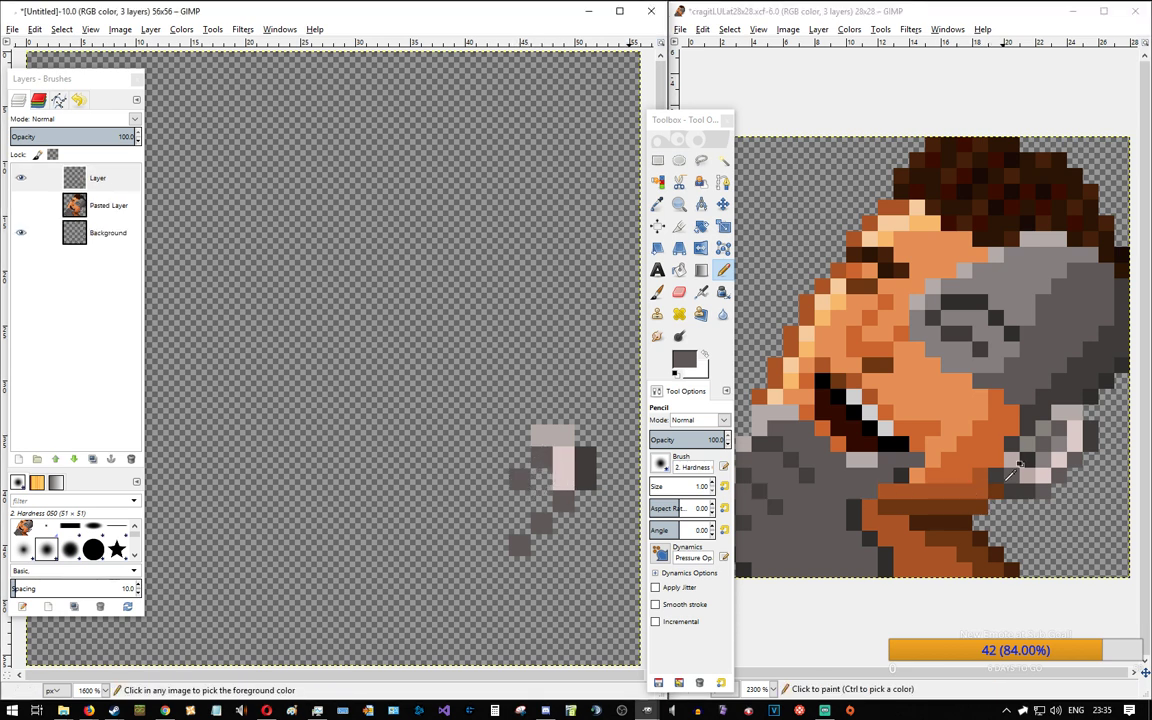
{"action": "left_click", "coordinate": [1059, 442], "text": "ctrl"}
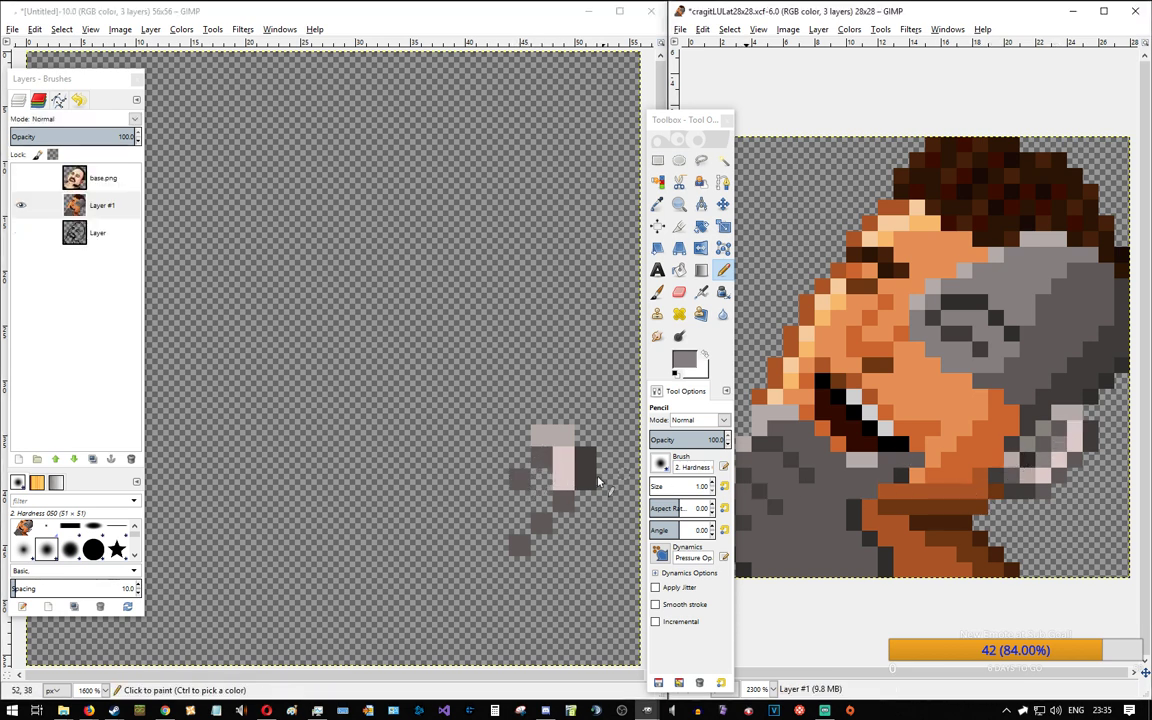
{"action": "left_click", "coordinate": [541, 480]}
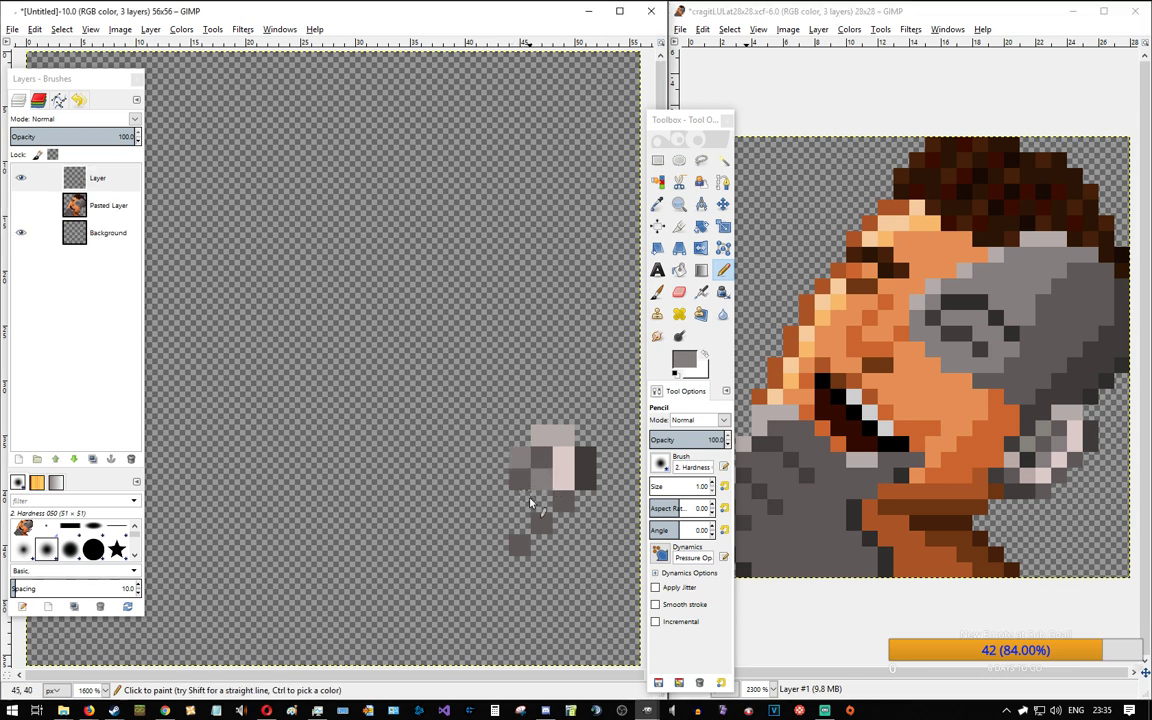
{"action": "left_click", "coordinate": [517, 511]}
Step: Add a near-black pixel block inside the ear and a dark grey block beside the earlobe, matching the reference
{"action": "left_click", "coordinate": [1029, 460], "text": "ctrl"}
{"action": "left_click", "coordinate": [503, 498]}
{"action": "left_click", "coordinate": [1012, 479], "text": "ctrl"}
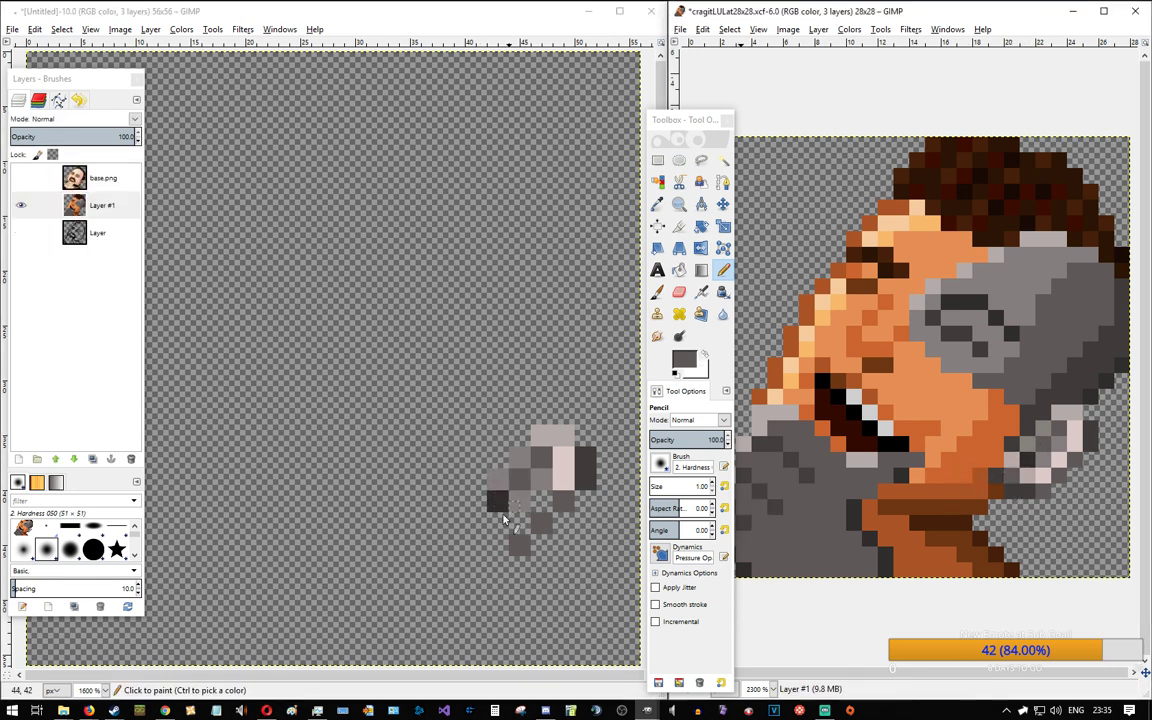
{"action": "left_click", "coordinate": [473, 525]}
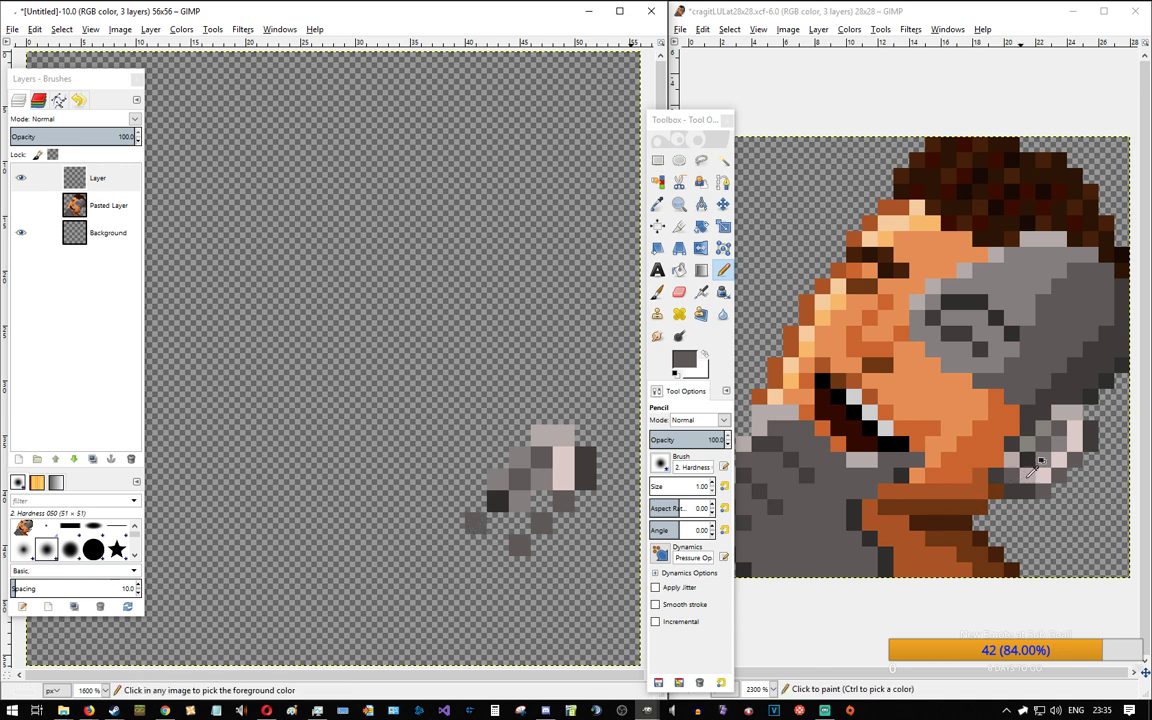
Step: Paint the earlobe's light grey-pink blocks and the pale pink diagonal linking them to the outer rim
{"action": "left_click", "coordinate": [855, 462], "text": "ctrl"}
{"action": "left_click", "coordinate": [513, 530]}
{"action": "left_click", "coordinate": [503, 530]}
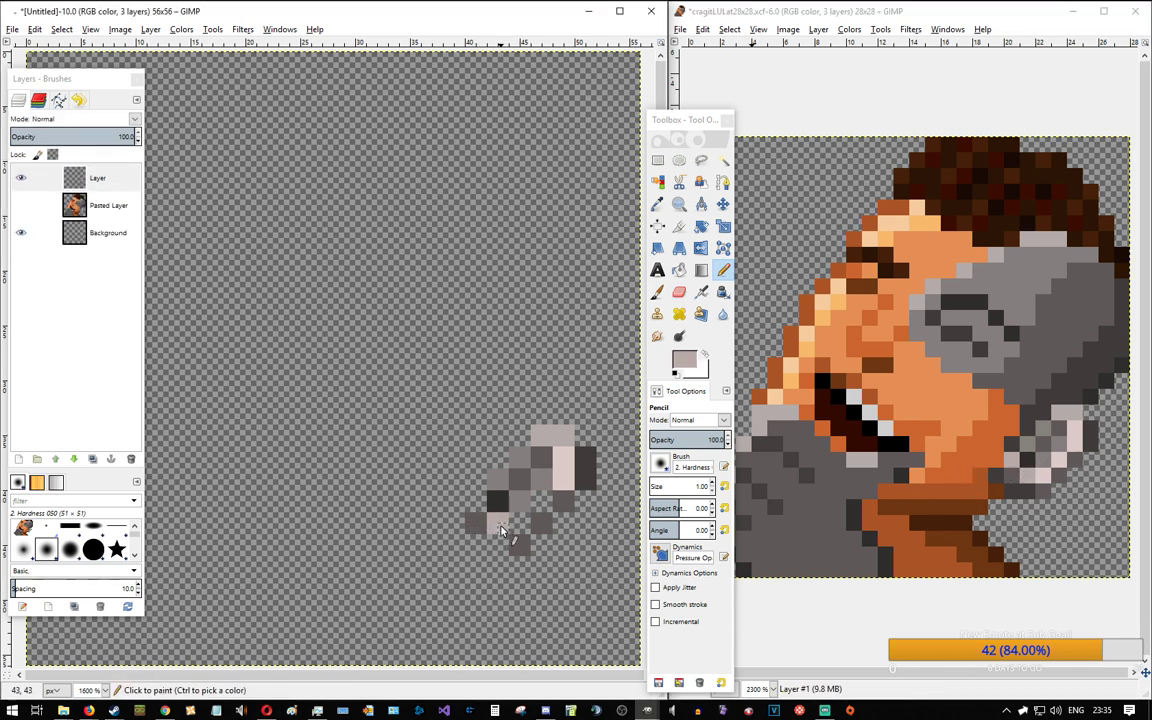
{"action": "left_click", "coordinate": [477, 502]}
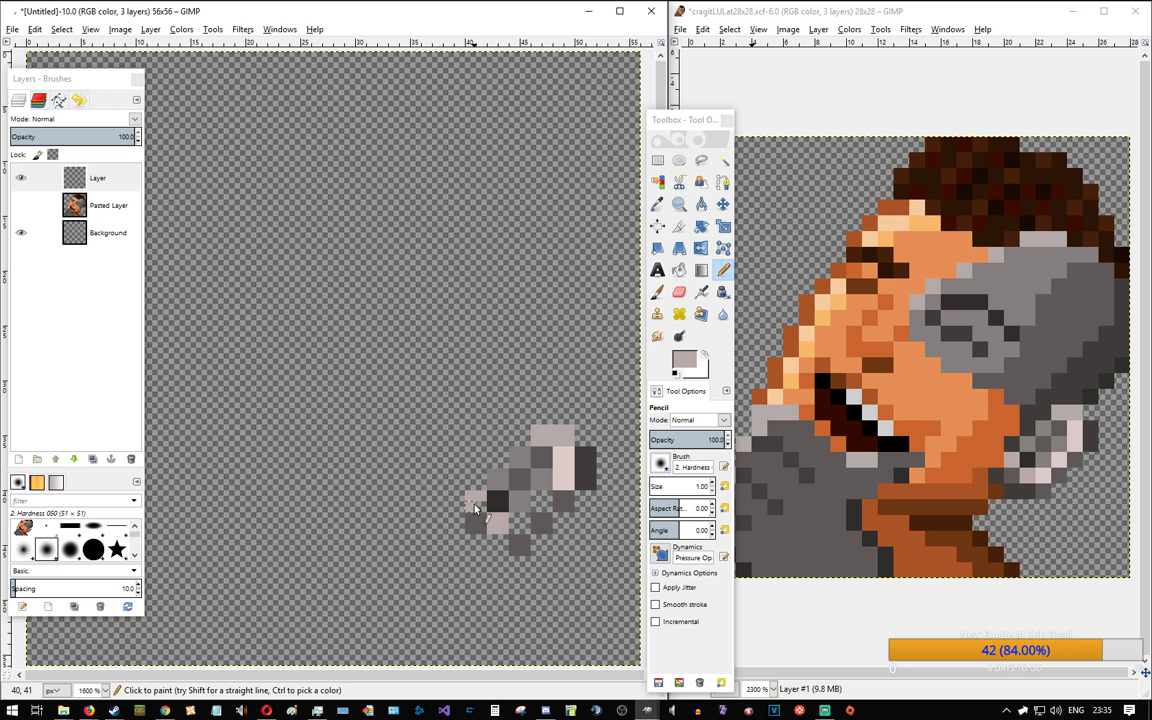
{"action": "left_click", "coordinate": [1042, 477], "text": "ctrl"}
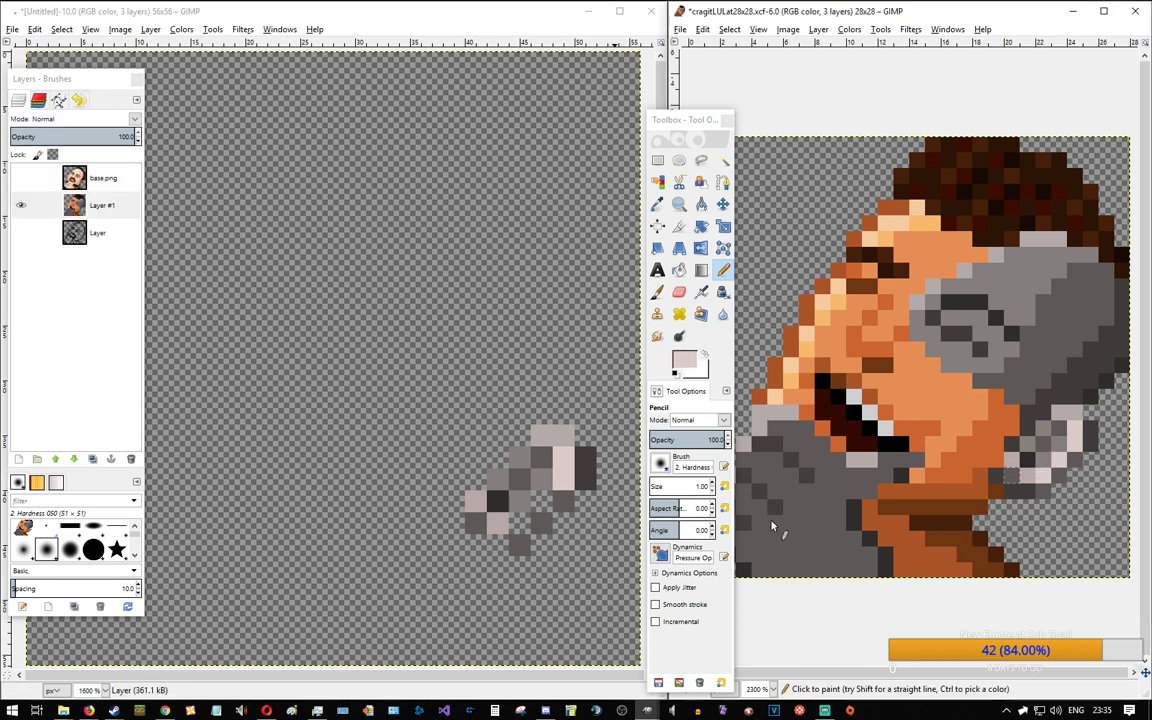
{"action": "left_click", "coordinate": [522, 522]}
{"action": "left_click_drag", "start_coordinate": [522, 522], "coordinate": [543, 499]}
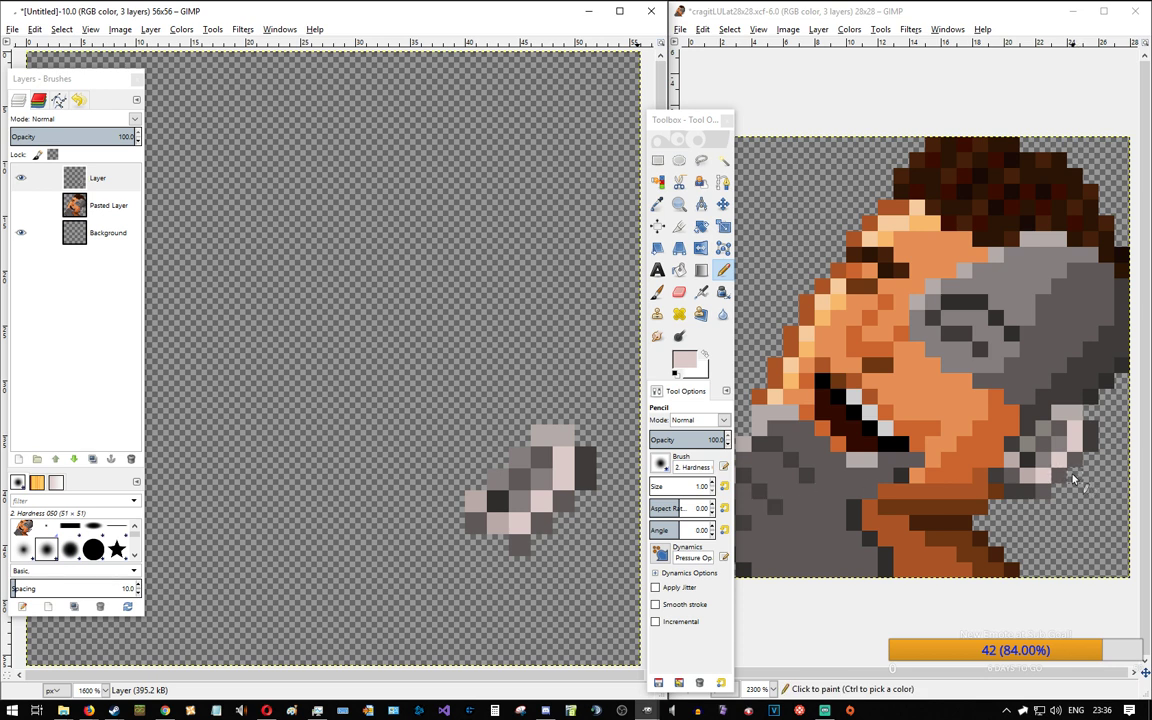
Step: Outline the ear's underside and its front edge with the dark grey sampled from the reference
{"action": "left_click", "coordinate": [1043, 503], "text": "ctrl"}
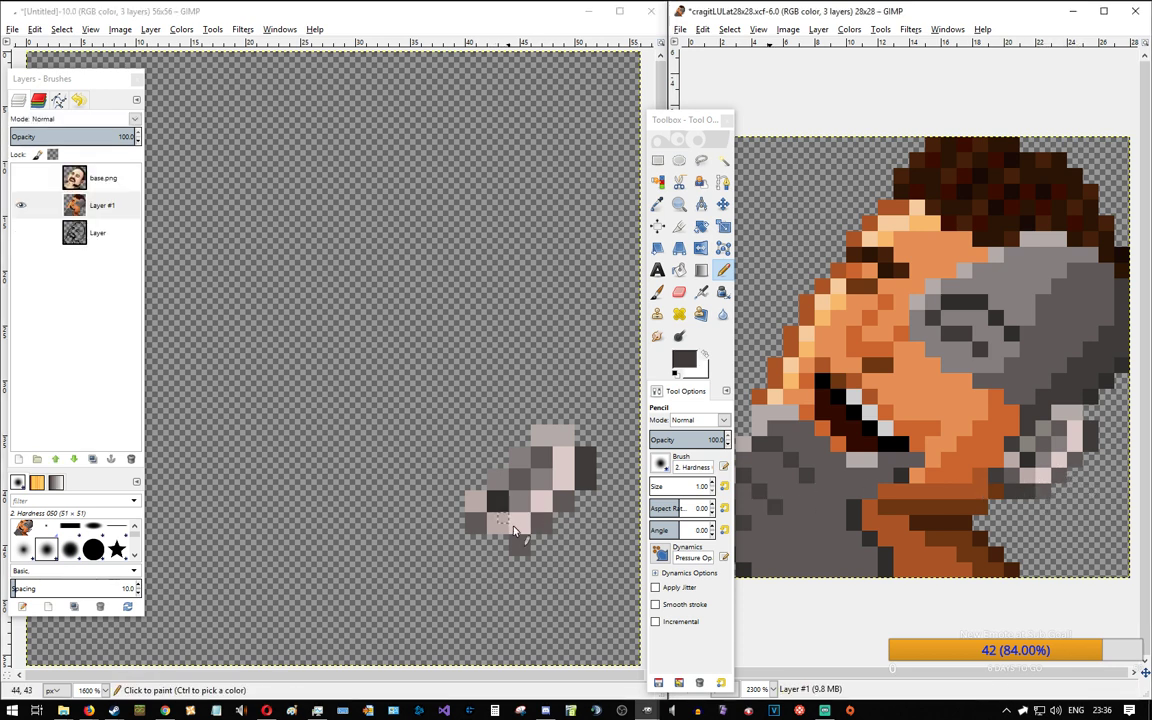
{"action": "mouse_move", "coordinate": [498, 541]}
{"action": "left_mouse_down"}
{"action": "mouse_move", "coordinate": [467, 543]}
{"action": "mouse_move", "coordinate": [502, 550]}
{"action": "left_mouse_up"}
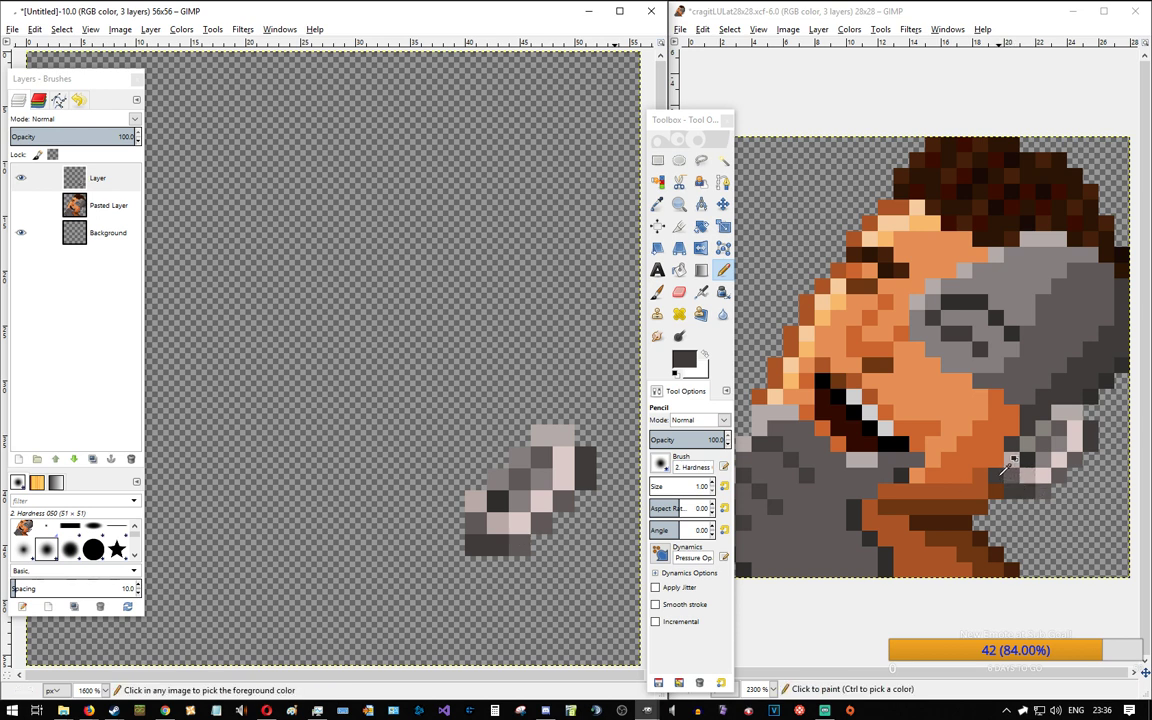
{"action": "left_click", "coordinate": [1013, 480], "text": "ctrl"}
{"action": "left_click", "coordinate": [460, 522]}
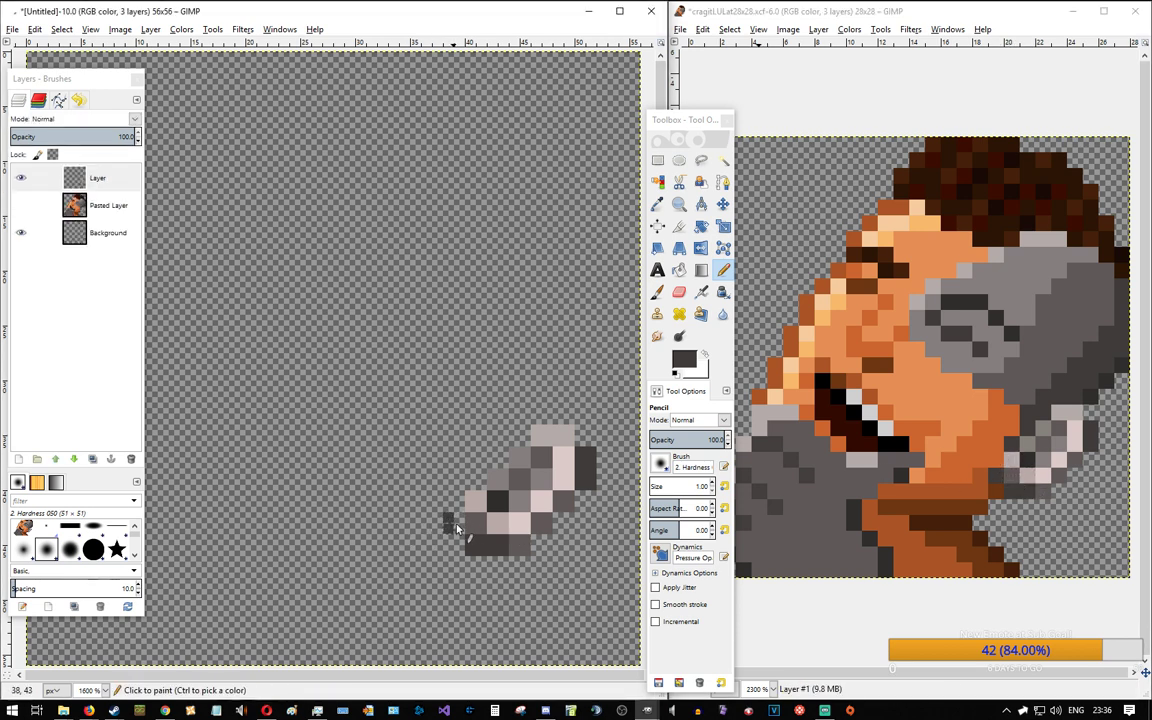
{"action": "left_click", "coordinate": [1013, 450], "text": "ctrl"}
{"action": "left_click", "coordinate": [472, 476]}
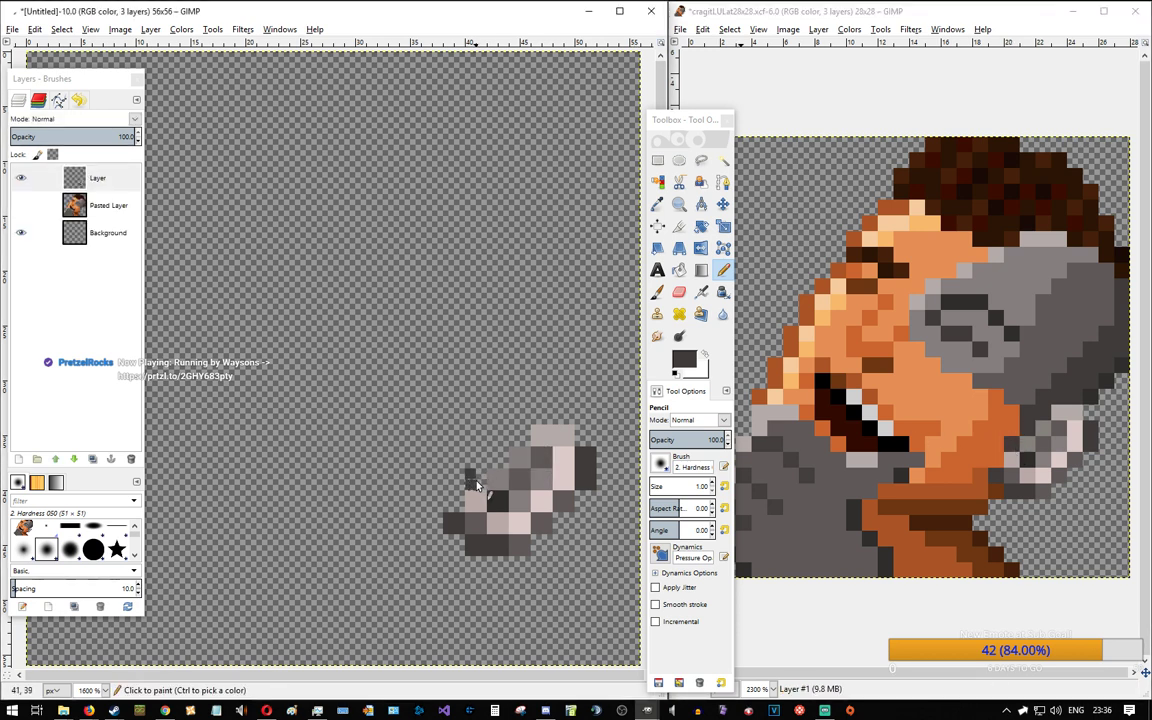
{"action": "left_click", "coordinate": [490, 446]}
{"action": "mouse_move", "coordinate": [492, 447]}
{"action": "left_mouse_down"}
{"action": "mouse_move", "coordinate": [491, 431]}
{"action": "mouse_move", "coordinate": [515, 430]}
{"action": "mouse_move", "coordinate": [500, 450]}
{"action": "mouse_move", "coordinate": [502, 438]}
{"action": "left_mouse_up"}
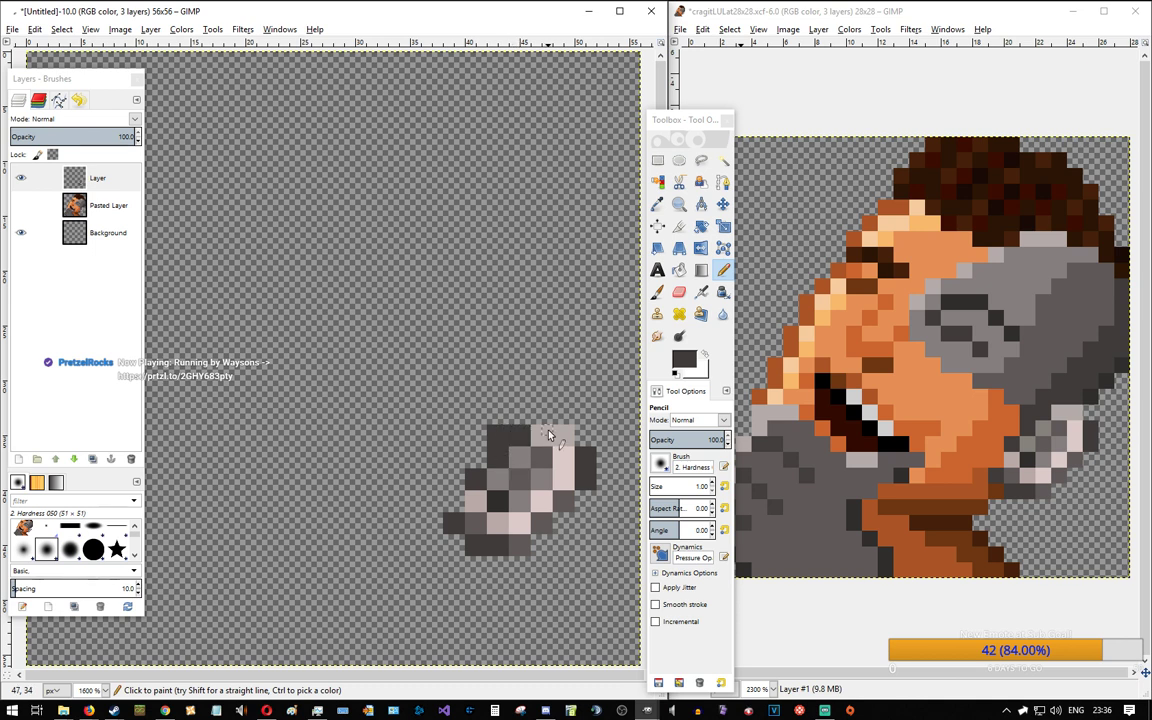
Step: Paint a diagonal of near-black blocks from above the ear to the canvas's right edge for the head's outline
{"action": "left_click", "coordinate": [1093, 394], "text": "ctrl"}
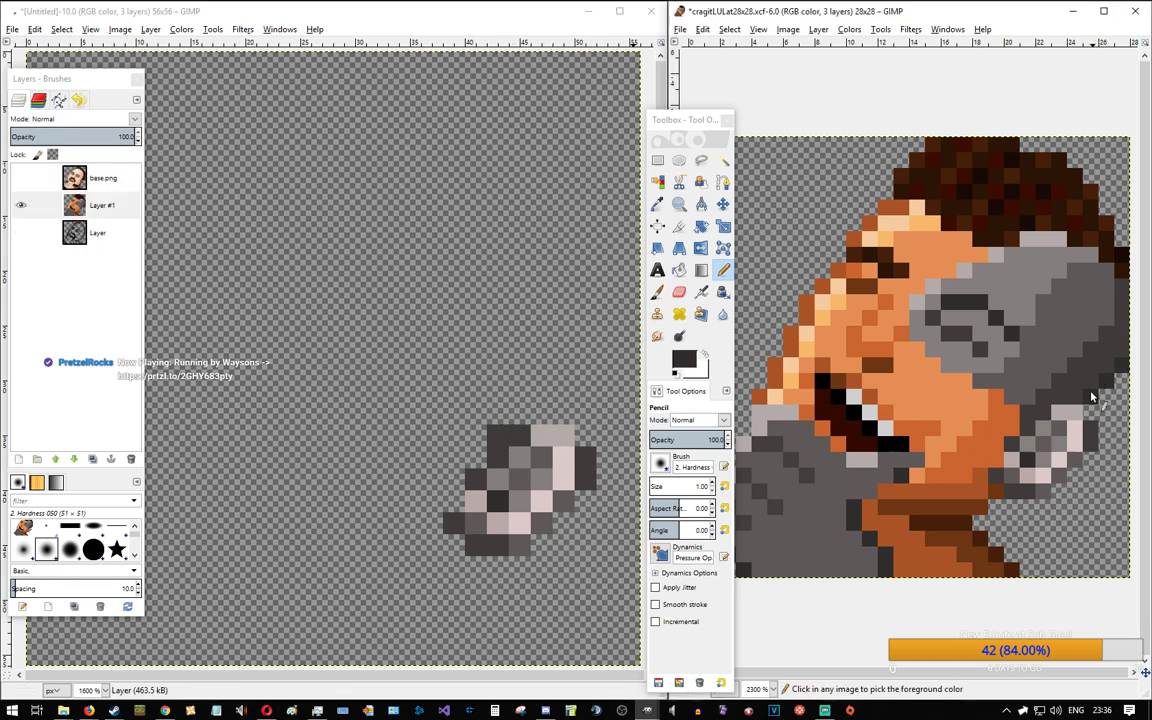
{"action": "left_click", "coordinate": [579, 410]}
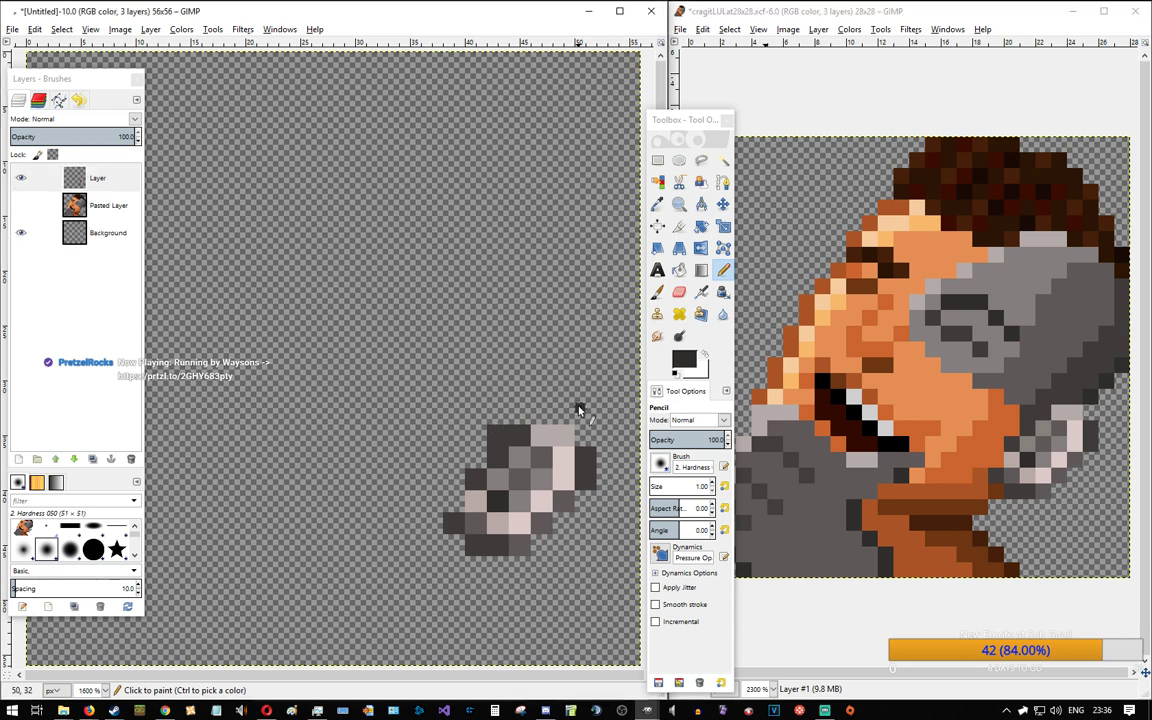
{"action": "left_click_drag", "start_coordinate": [584, 418], "coordinate": [632, 366]}
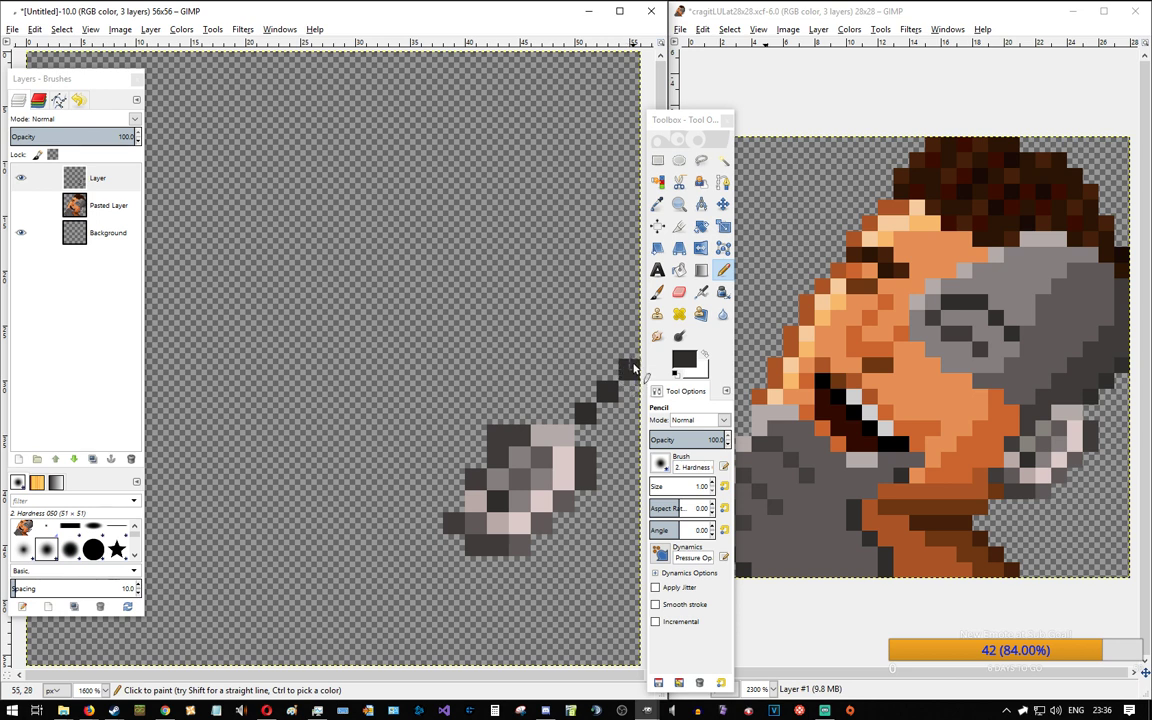
Step: Draw a stepped dark grey line from the ear's top diagonally up towards the canvas's right edge as the shadow's boundary
{"action": "left_click", "coordinate": [1083, 376], "text": "ctrl"}
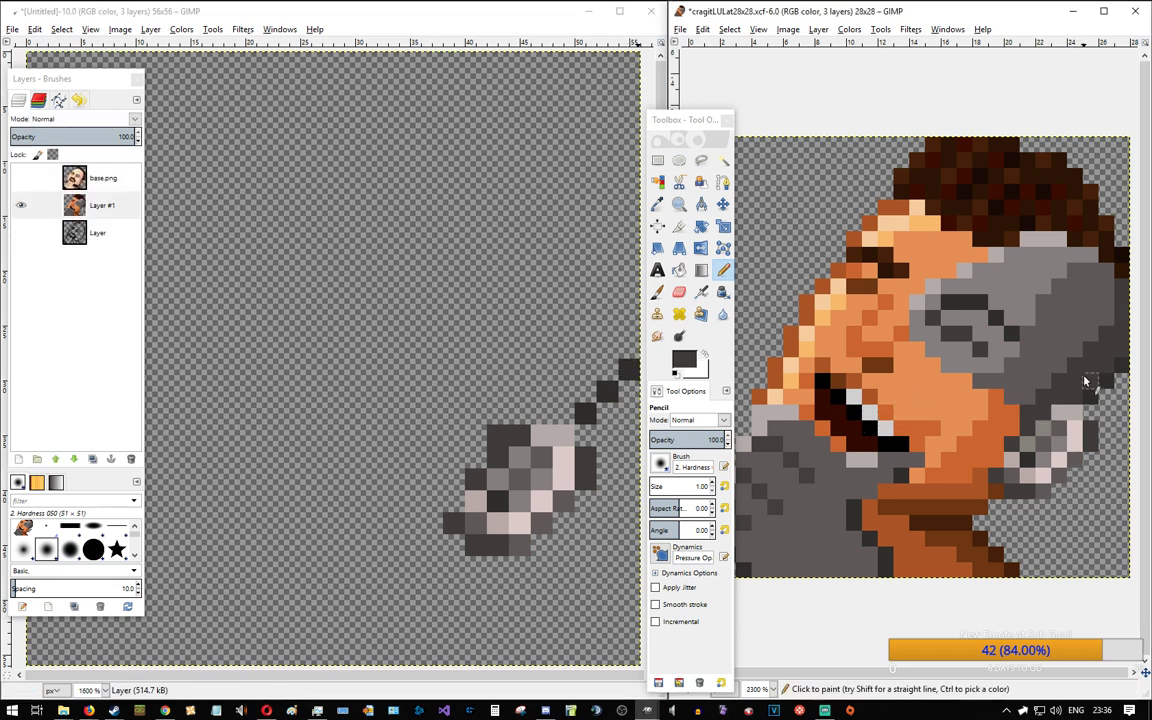
{"action": "left_click", "coordinate": [489, 428]}
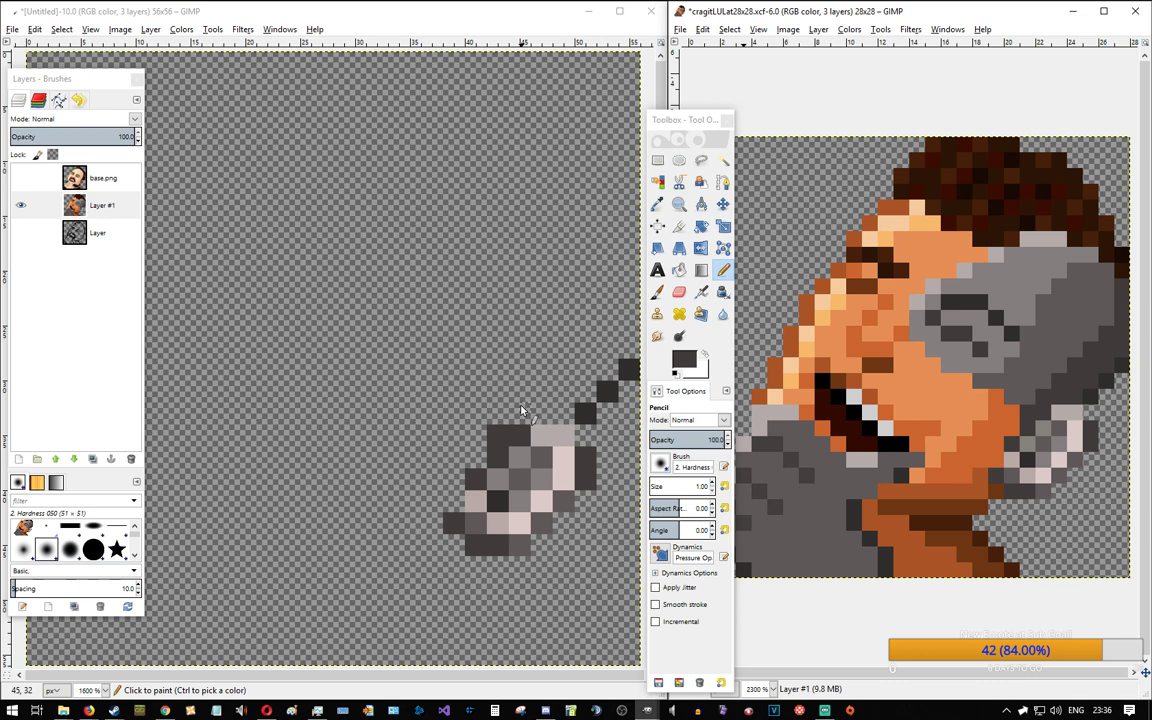
{"action": "left_click", "coordinate": [512, 423]}
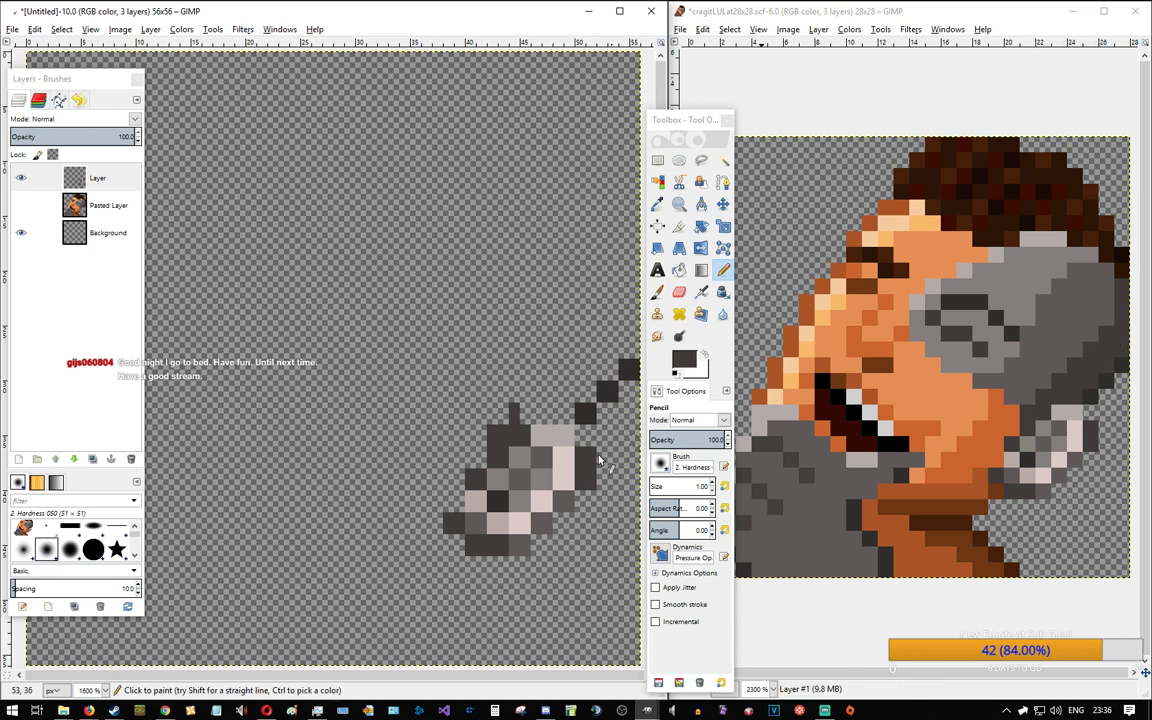
{"action": "left_click", "coordinate": [526, 408]}
{"action": "left_click", "coordinate": [539, 386]}
{"action": "left_click", "coordinate": [560, 364]}
{"action": "left_click", "coordinate": [576, 365]}
{"action": "left_click", "coordinate": [580, 353]}
{"action": "left_click", "coordinate": [580, 342]}
{"action": "left_click", "coordinate": [590, 342]}
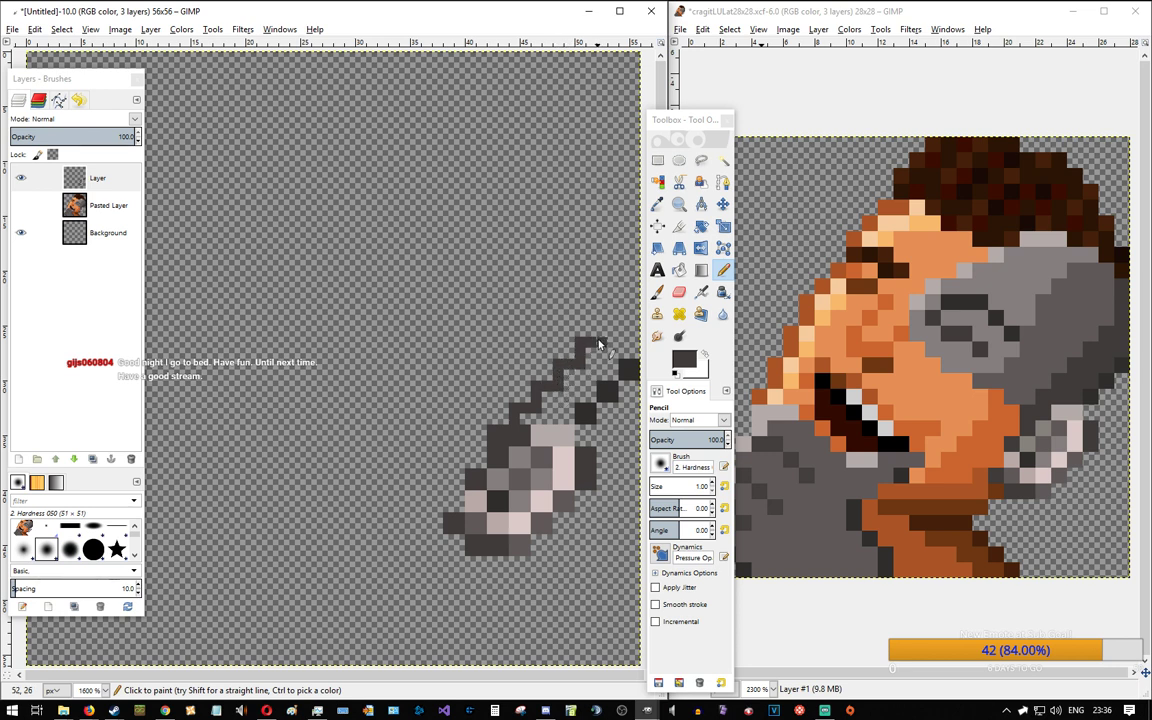
{"action": "left_click", "coordinate": [599, 334]}
{"action": "left_click", "coordinate": [608, 323]}
{"action": "left_click", "coordinate": [617, 323]}
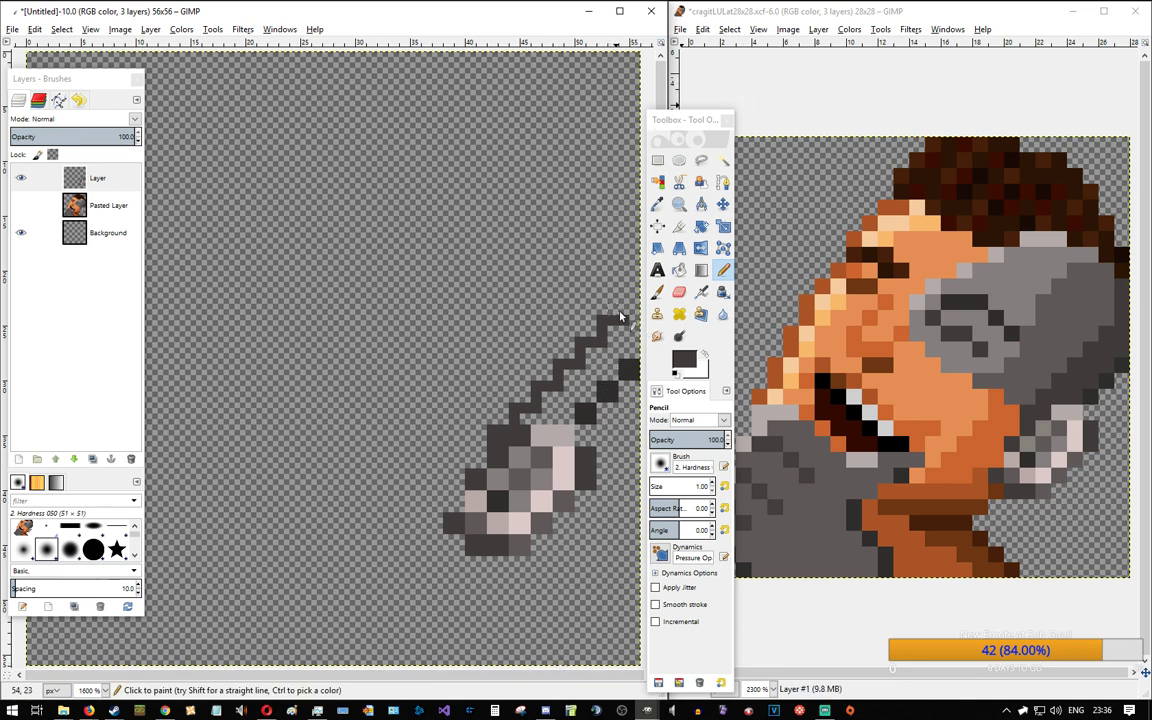
Step: Extend the shadow boundary up along the canvas's right edge and bucket-fill the enclosed area with dark grey
{"action": "left_click_drag", "start_coordinate": [627, 317], "coordinate": [626, 250]}
{"action": "left_click", "coordinate": [680, 271]}
{"action": "left_click", "coordinate": [615, 350]}
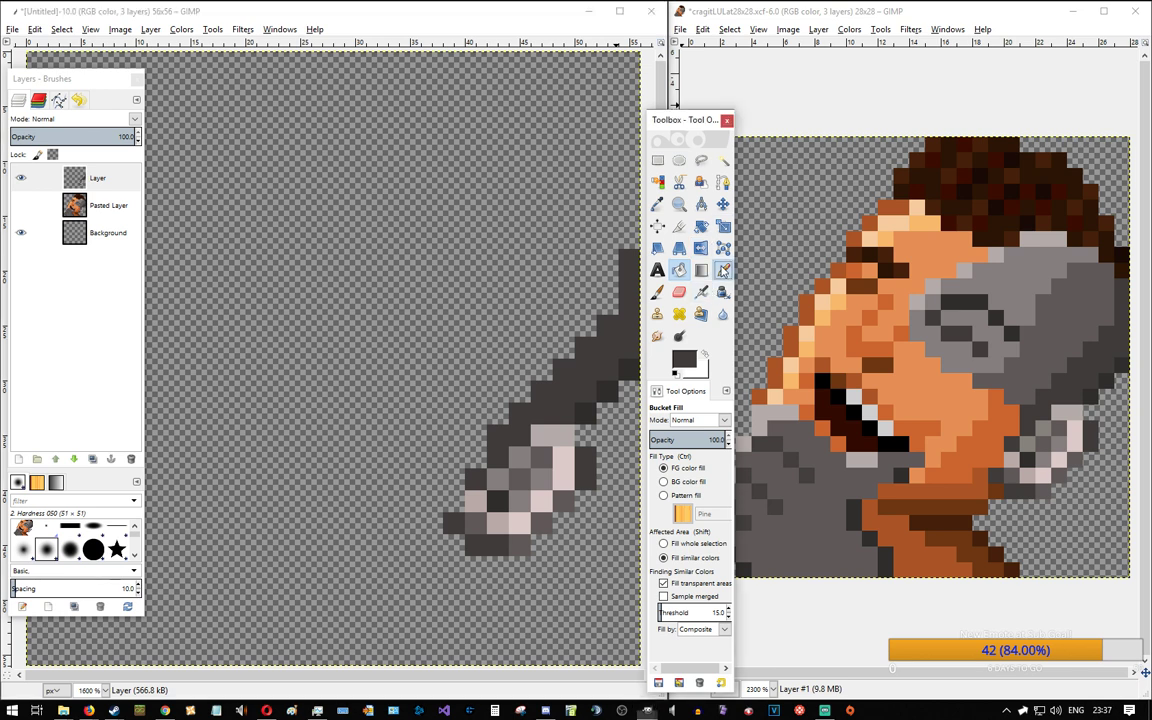
Step: With medium grey sampled from the reference, pencil a stepped outline from the dark shadow's upper end diagonally down towards the ear
{"action": "key", "text": "n"}
{"action": "left_click", "coordinate": [586, 418], "text": "ctrl"}
{"action": "left_click", "coordinate": [526, 441]}
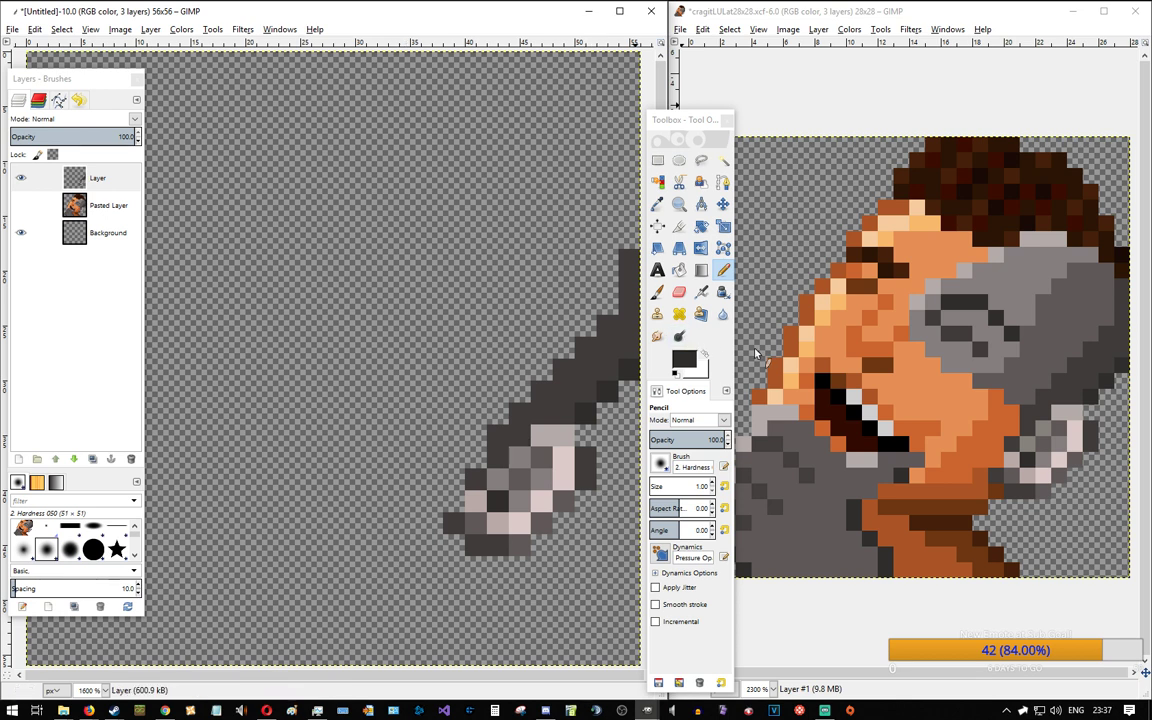
{"action": "left_click", "coordinate": [1107, 292], "text": "ctrl"}
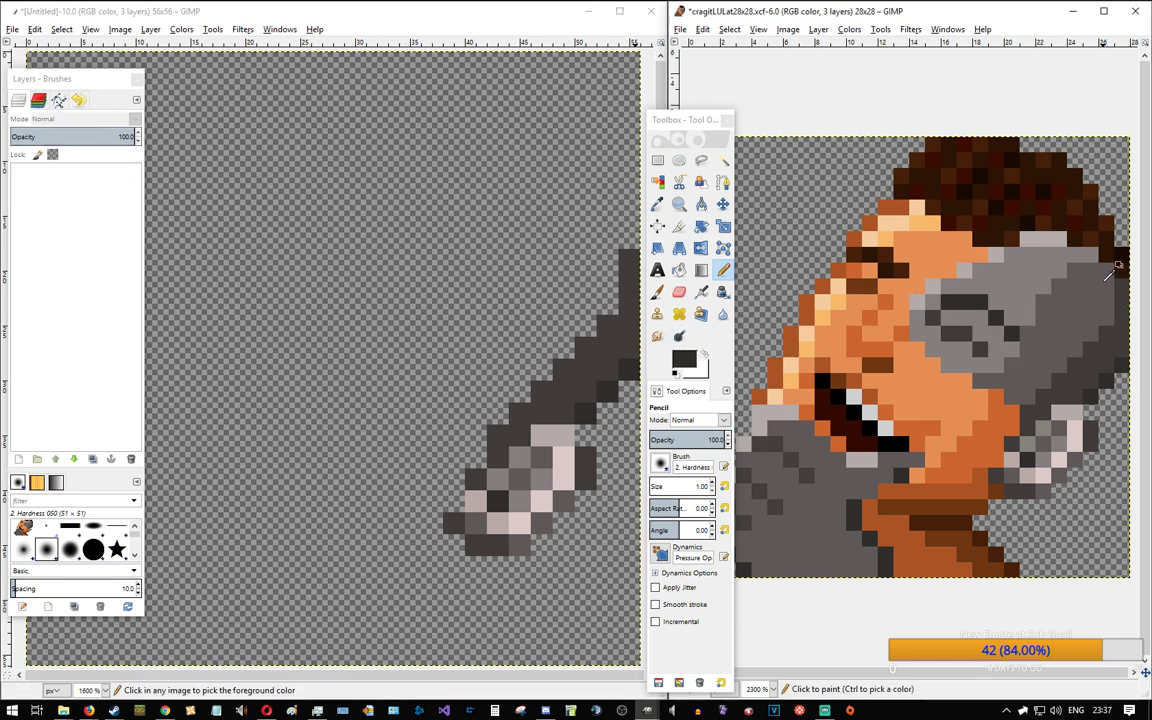
{"action": "left_click", "coordinate": [614, 238]}
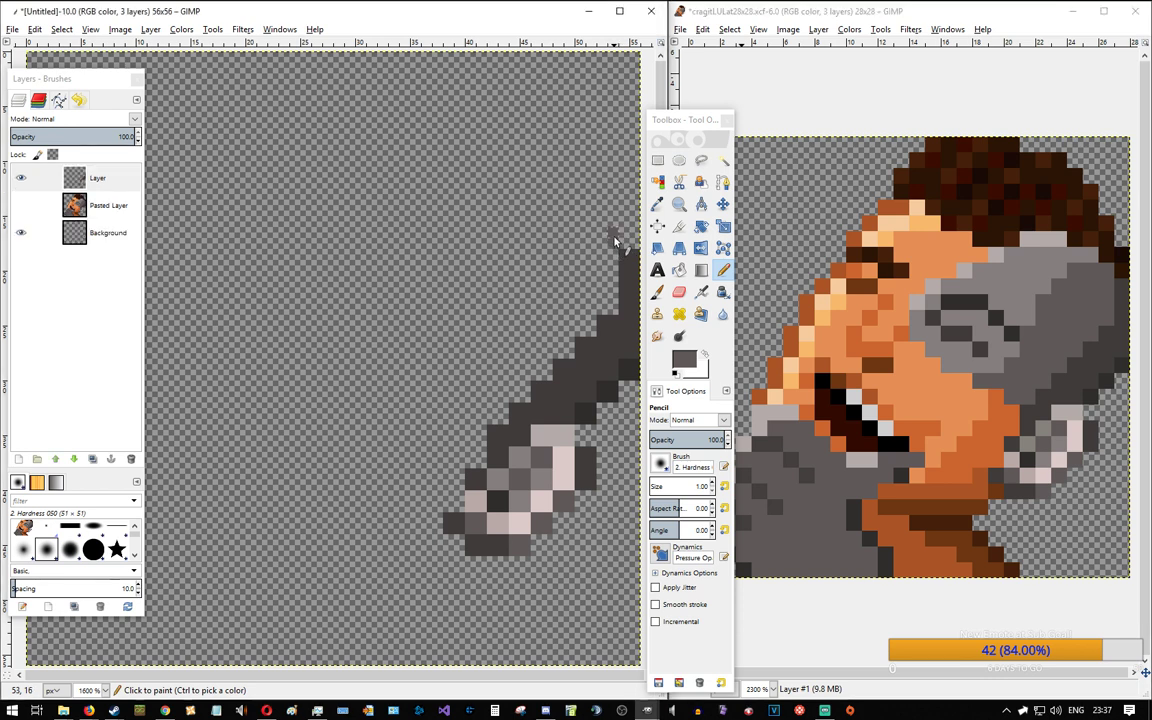
{"action": "left_click", "coordinate": [557, 243]}
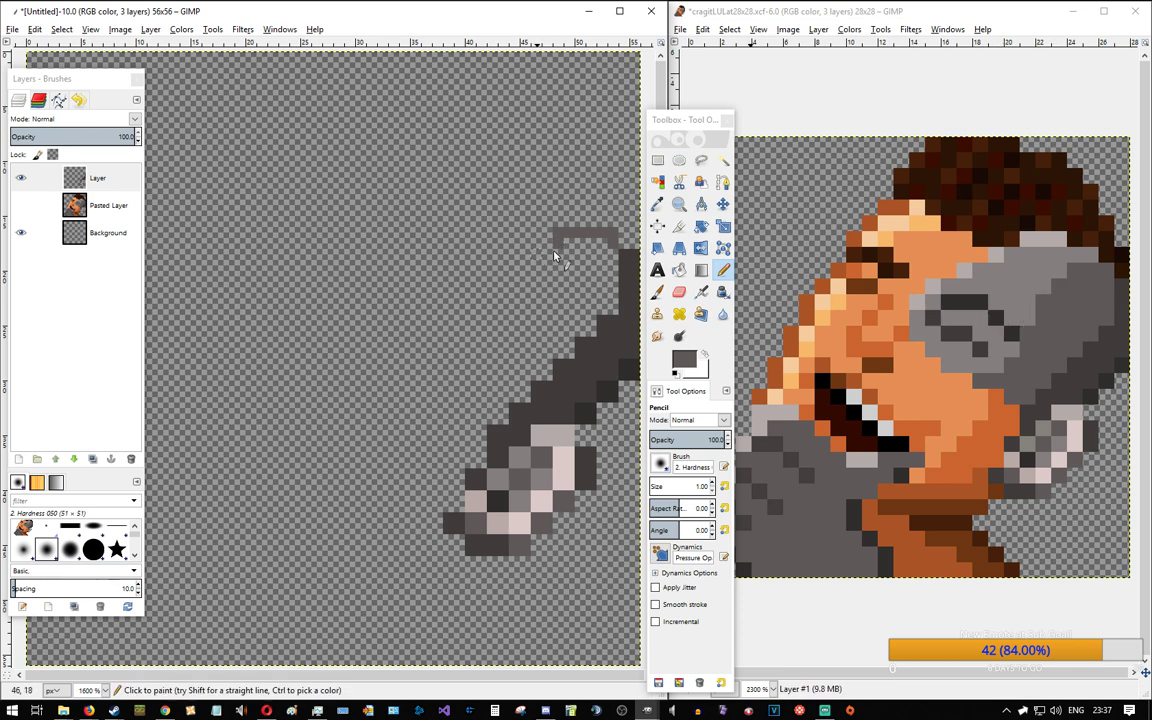
{"action": "left_click", "coordinate": [544, 254]}
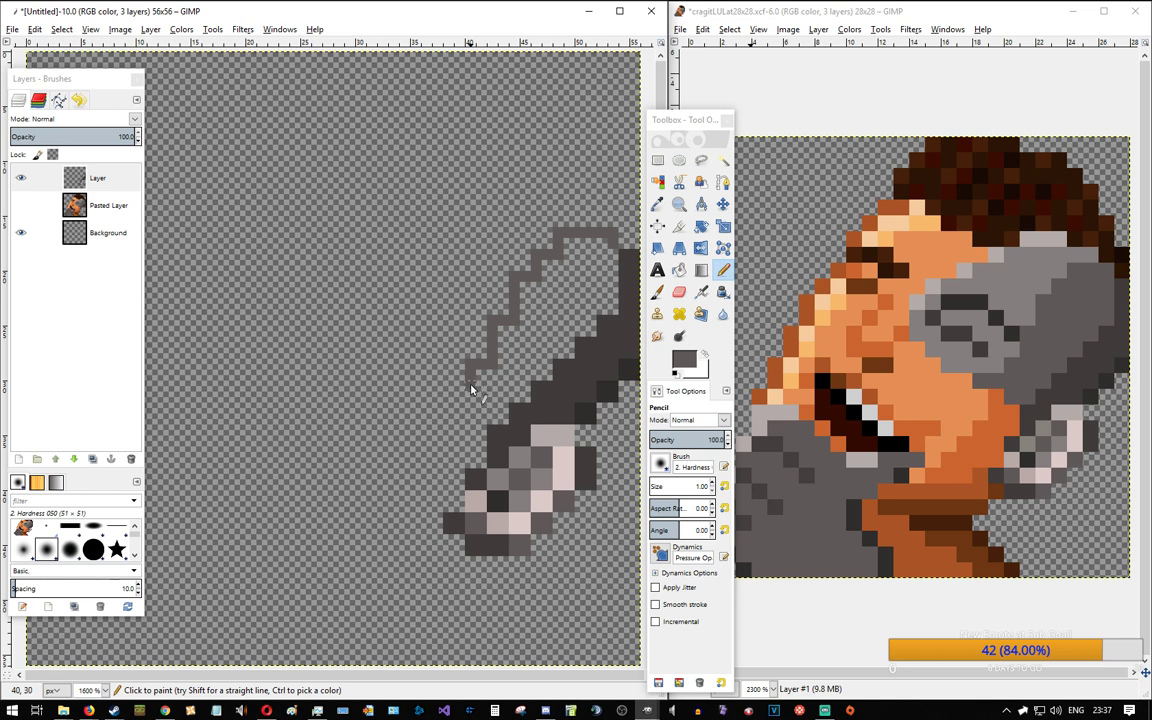
Step: Extend the medium grey outline below the patch to meet the shadow and bucket-fill the enclosed area with the same grey
{"action": "left_click", "coordinate": [460, 386]}
{"action": "left_click", "coordinate": [679, 269]}
{"action": "left_click", "coordinate": [530, 348]}
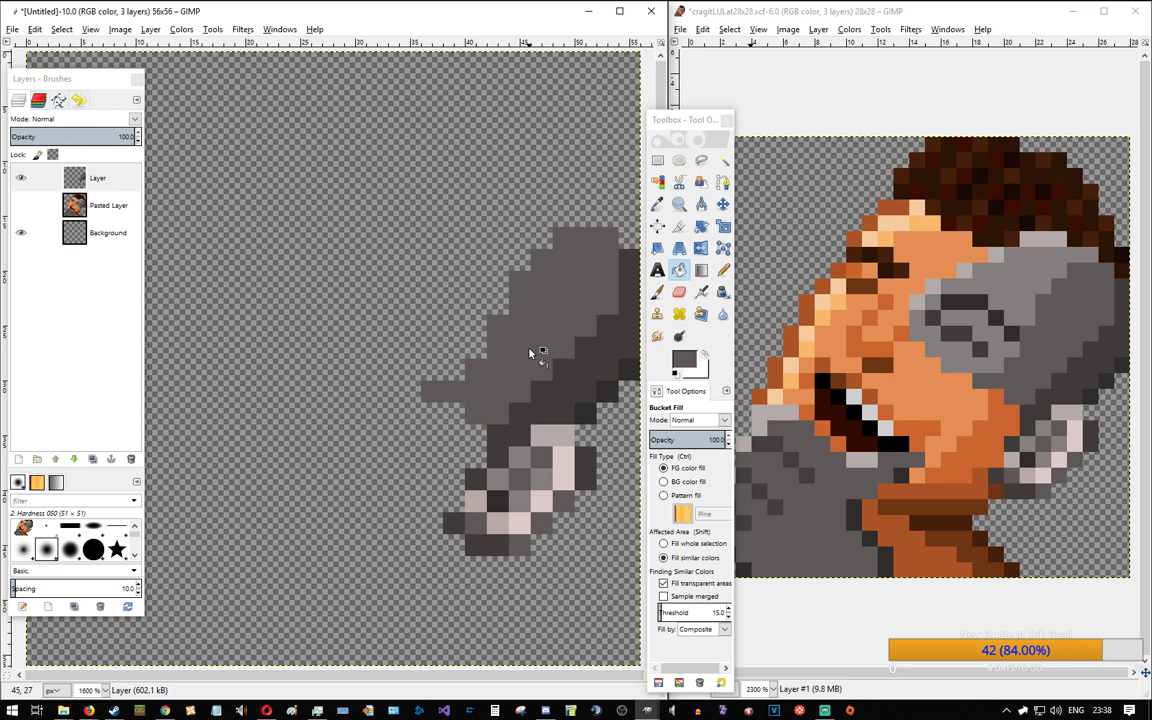
Step: Move the layers dock off the canvas and paint a row of lighter grey sampled from the reference above the filled area
{"action": "left_click", "coordinate": [722, 269]}
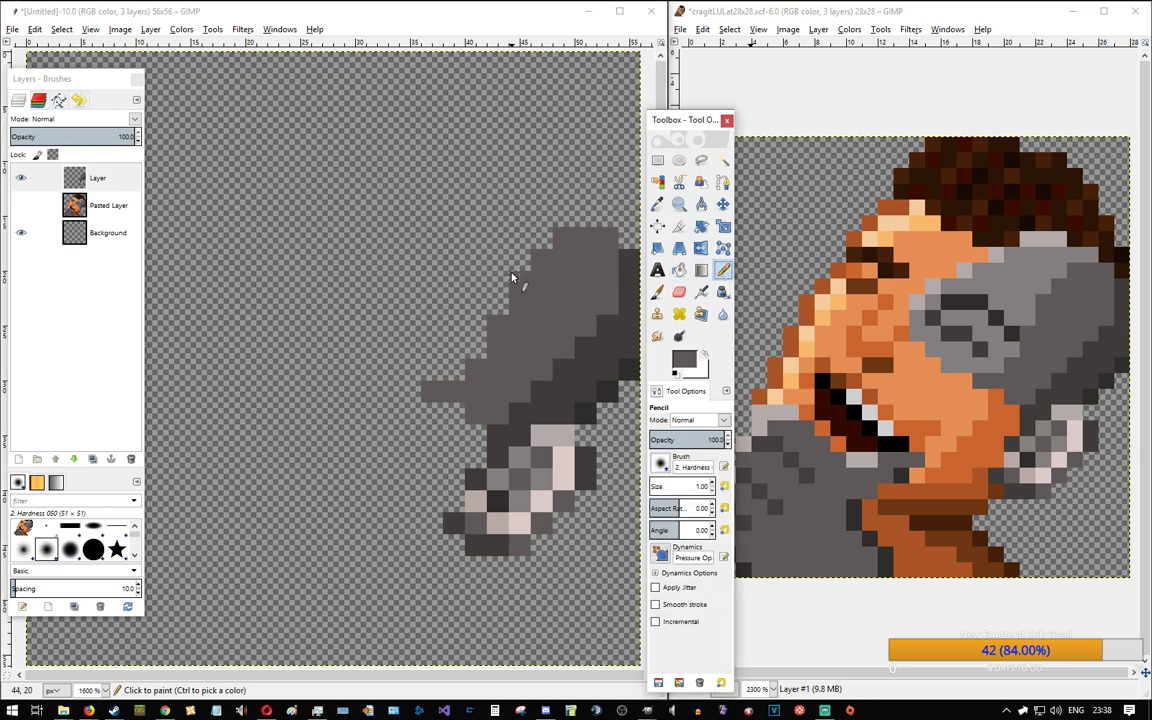
{"action": "mouse_move", "coordinate": [65, 80]}
{"action": "left_mouse_down"}
{"action": "mouse_move", "coordinate": [713, 118]}
{"action": "mouse_move", "coordinate": [1151, 107]}
{"action": "left_mouse_up"}
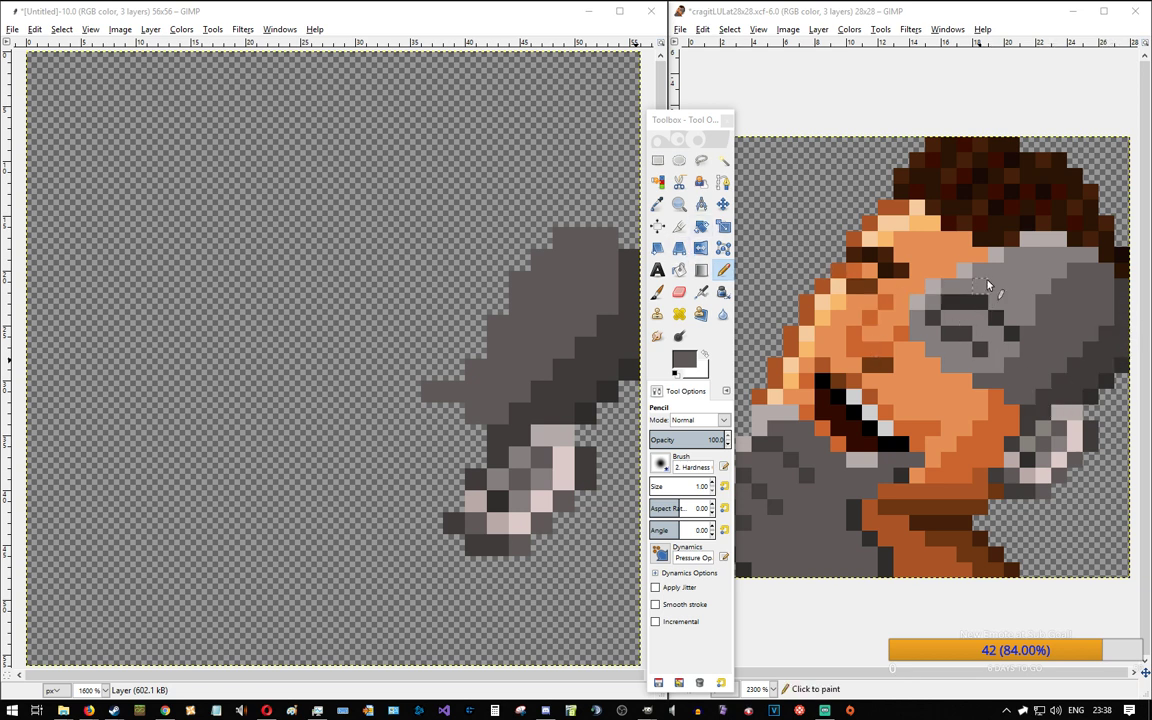
{"action": "left_click", "coordinate": [1014, 266], "text": "ctrl"}
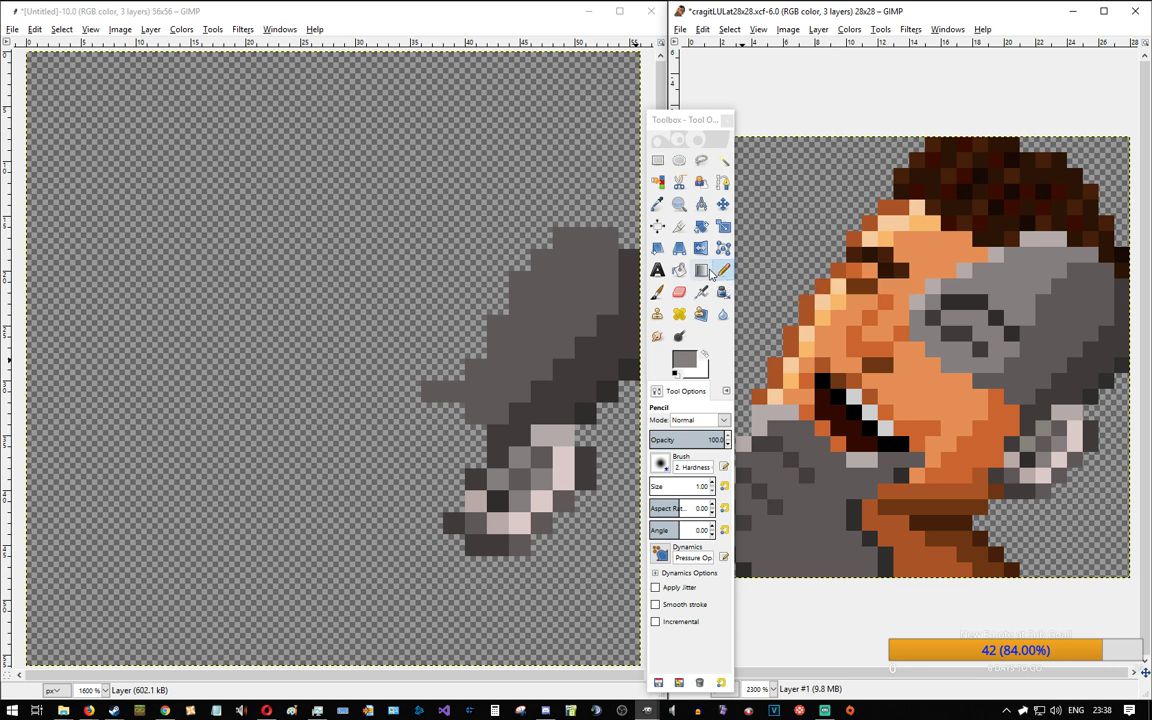
{"action": "left_click", "coordinate": [587, 222]}
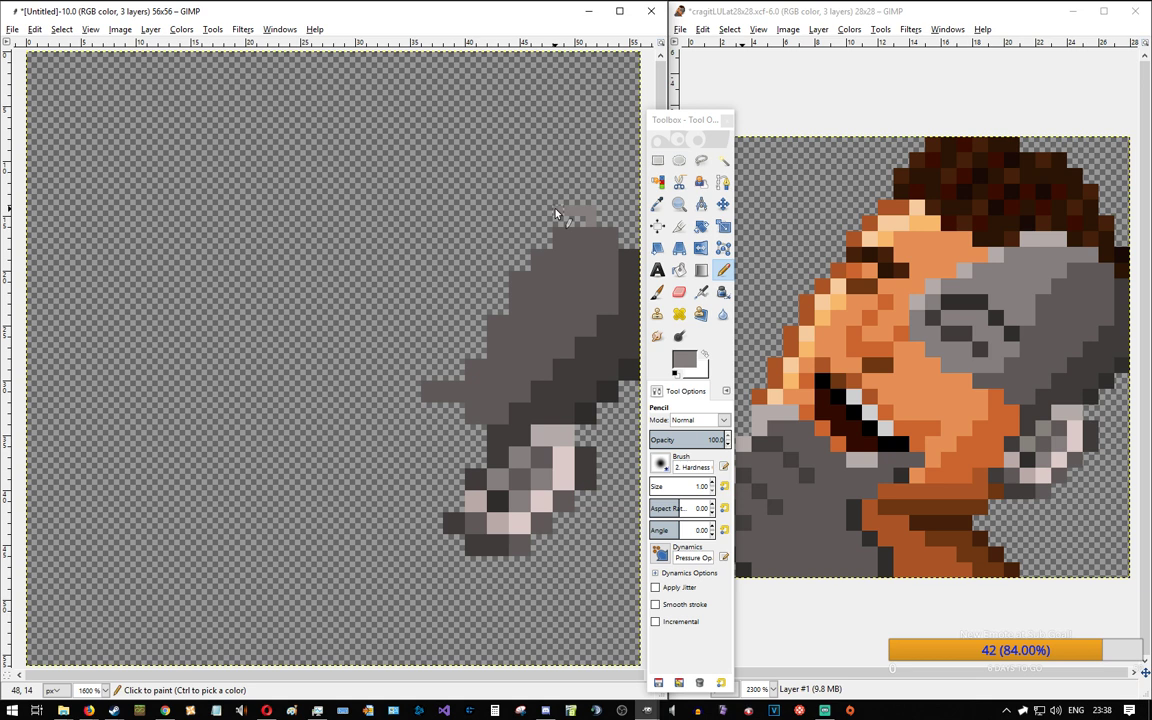
Step: Paint a pale grey highlight bar 6 pixels wide and 2 pixels tall at the grey patch's upper edge
{"action": "left_click", "coordinate": [1051, 238], "text": "ctrl"}
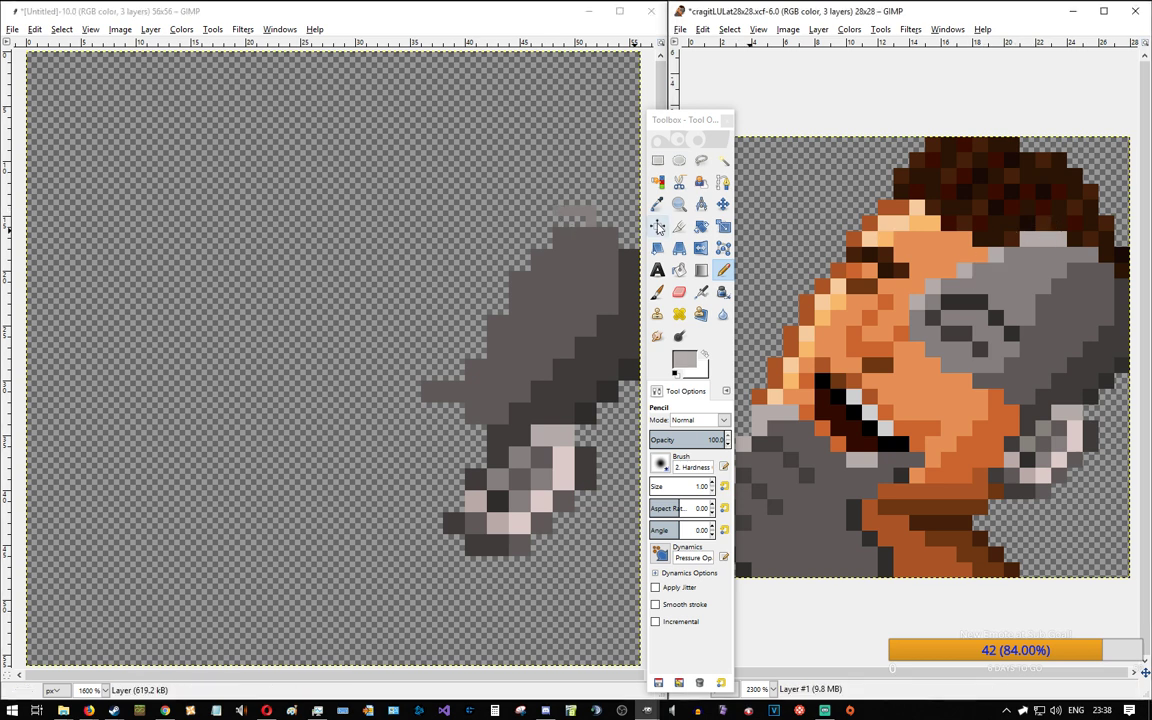
{"action": "left_click", "coordinate": [548, 201]}
{"action": "left_click_drag", "start_coordinate": [541, 198], "coordinate": [516, 202]}
{"action": "left_click_drag", "start_coordinate": [509, 191], "coordinate": [541, 188]}
Step: Continue the patch's upper edge diagonally down towards the face, alternating pale grey highlight blocks with lighter grey blocks
{"action": "left_click", "coordinate": [564, 212], "text": "ctrl"}
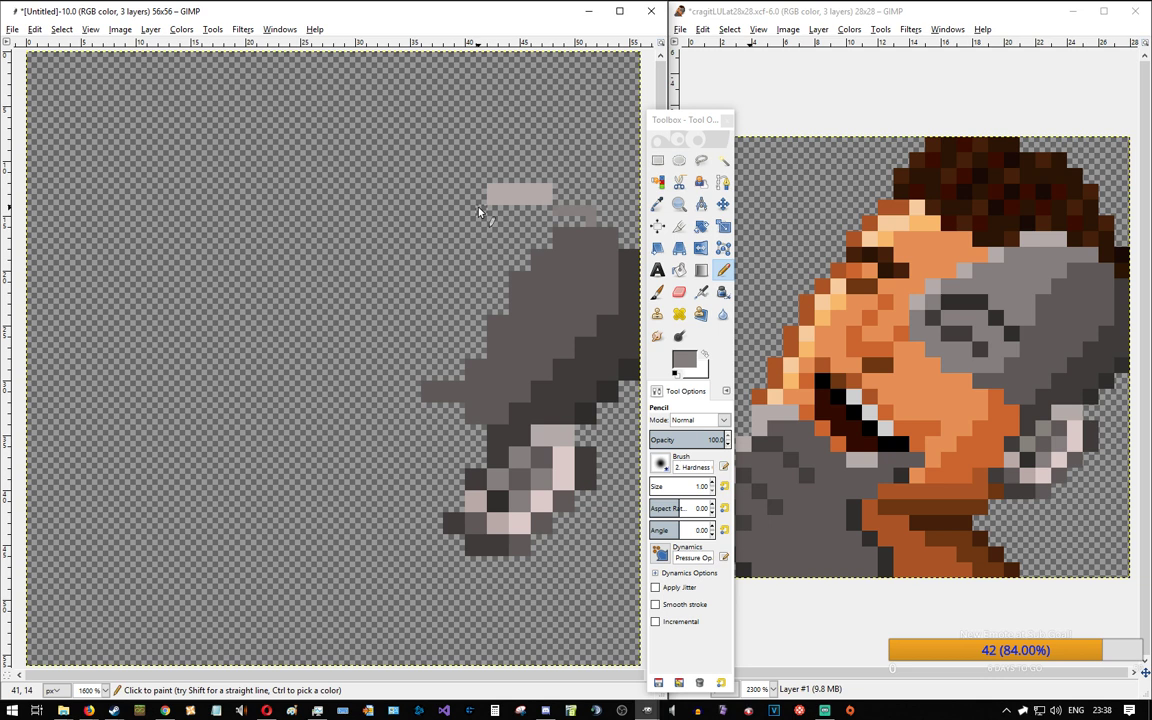
{"action": "left_click", "coordinate": [505, 188], "text": "ctrl"}
{"action": "left_click_drag", "start_coordinate": [459, 210], "coordinate": [458, 220]}
{"action": "left_click", "coordinate": [471, 217], "text": "ctrl"}
{"action": "mouse_move", "coordinate": [427, 238]}
{"action": "left_mouse_down"}
{"action": "mouse_move", "coordinate": [436, 242]}
{"action": "mouse_move", "coordinate": [412, 242]}
{"action": "left_mouse_up"}
{"action": "left_click", "coordinate": [453, 214], "text": "ctrl"}
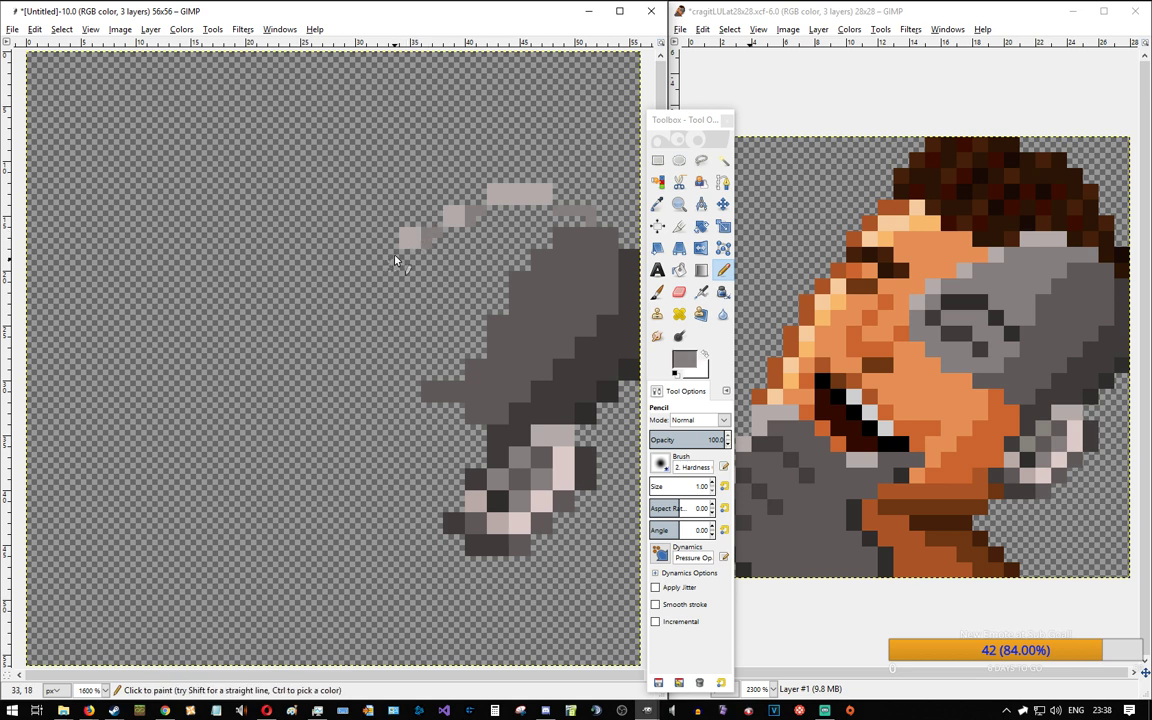
{"action": "left_click_drag", "start_coordinate": [386, 263], "coordinate": [393, 265]}
{"action": "left_click", "coordinate": [414, 235], "text": "ctrl"}
{"action": "left_click", "coordinate": [344, 291]}
{"action": "left_click", "coordinate": [391, 247], "text": "ctrl"}
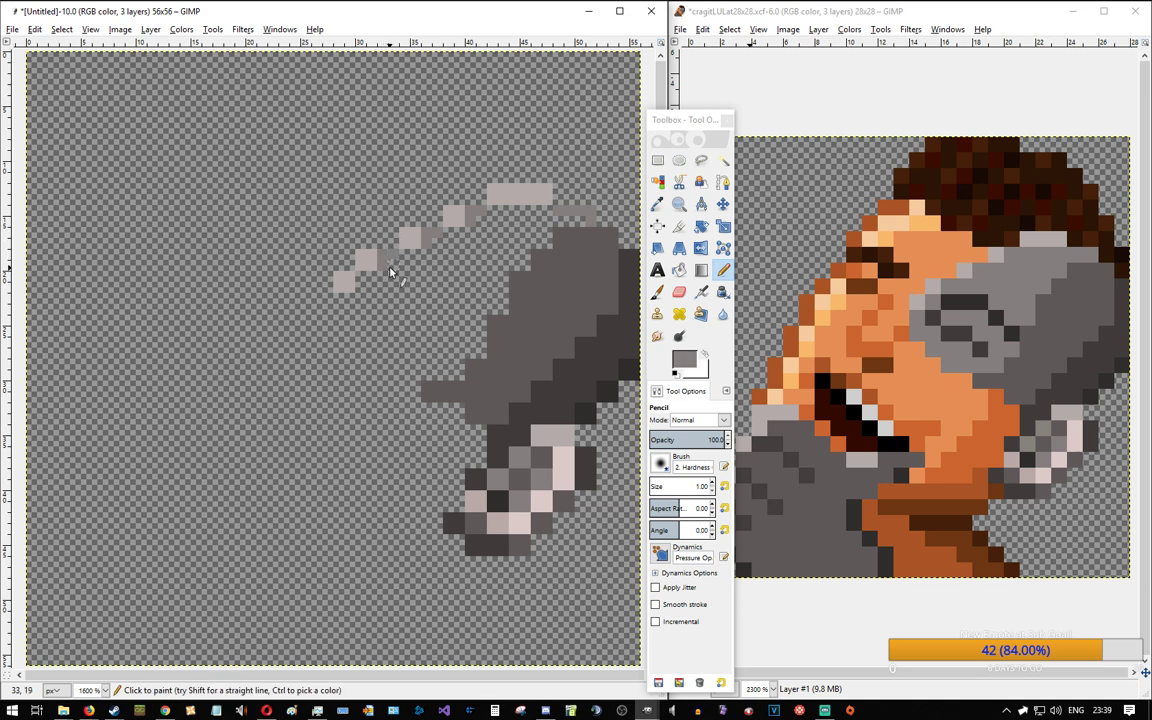
Step: Paint the upper line of the patch's curved marking in near-black sampled from the reference, stepping down at its ear-side end
{"action": "left_click", "coordinate": [954, 298], "text": "ctrl"}
{"action": "mouse_move", "coordinate": [381, 283]}
{"action": "left_mouse_down"}
{"action": "mouse_move", "coordinate": [436, 287]}
{"action": "mouse_move", "coordinate": [382, 287]}
{"action": "left_mouse_up"}
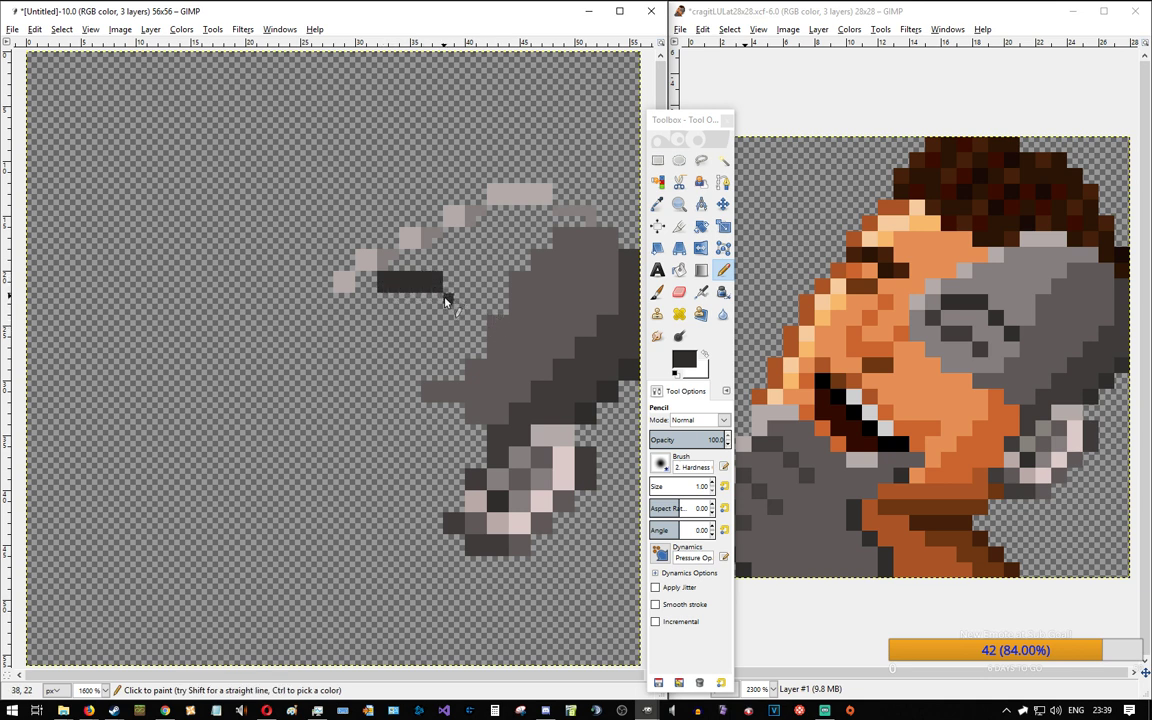
{"action": "left_click_drag", "start_coordinate": [456, 307], "coordinate": [448, 313]}
{"action": "left_click", "coordinate": [470, 329]}
Step: Sample dark grey from the reference and paint the marking's front block and the short stepped line beneath it
{"action": "left_click", "coordinate": [933, 316], "text": "ctrl"}
{"action": "left_click", "coordinate": [366, 306]}
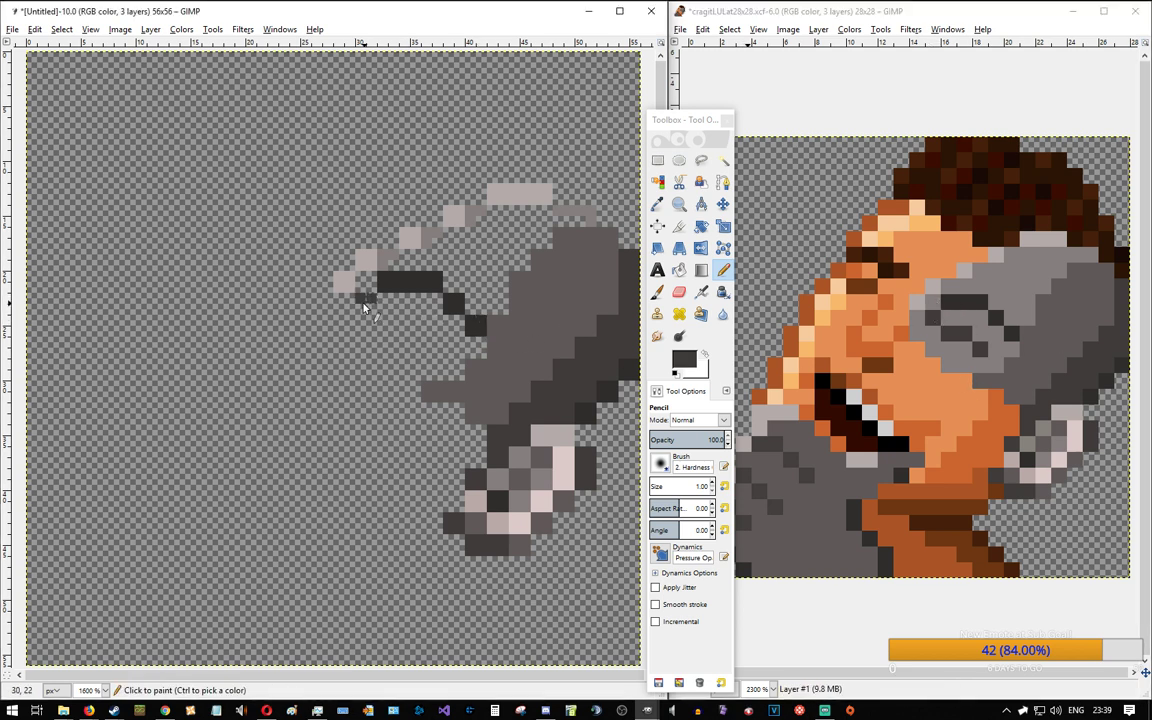
{"action": "mouse_move", "coordinate": [382, 319]}
{"action": "left_mouse_down"}
{"action": "mouse_move", "coordinate": [383, 328]}
{"action": "mouse_move", "coordinate": [441, 342]}
{"action": "left_mouse_up"}
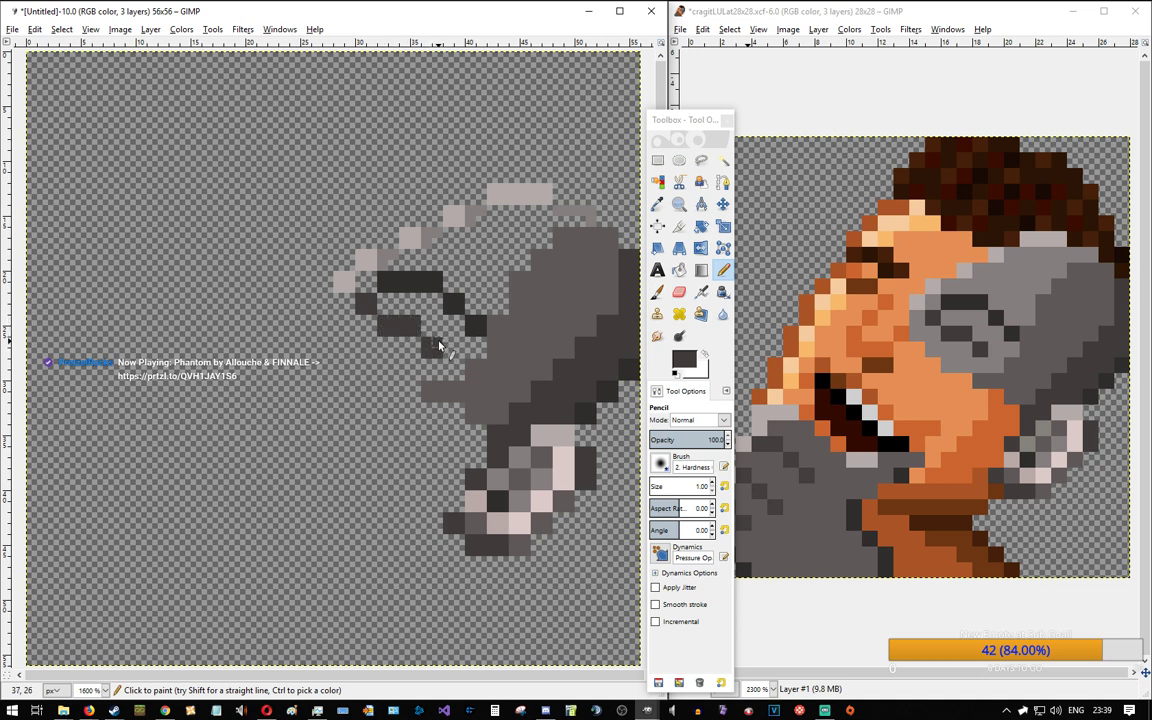
Step: Outline the patch's front and lower edge in lighter grey sampled from the reference and bucket-fill the empty areas around the marking
{"action": "left_click", "coordinate": [937, 316], "text": "ctrl"}
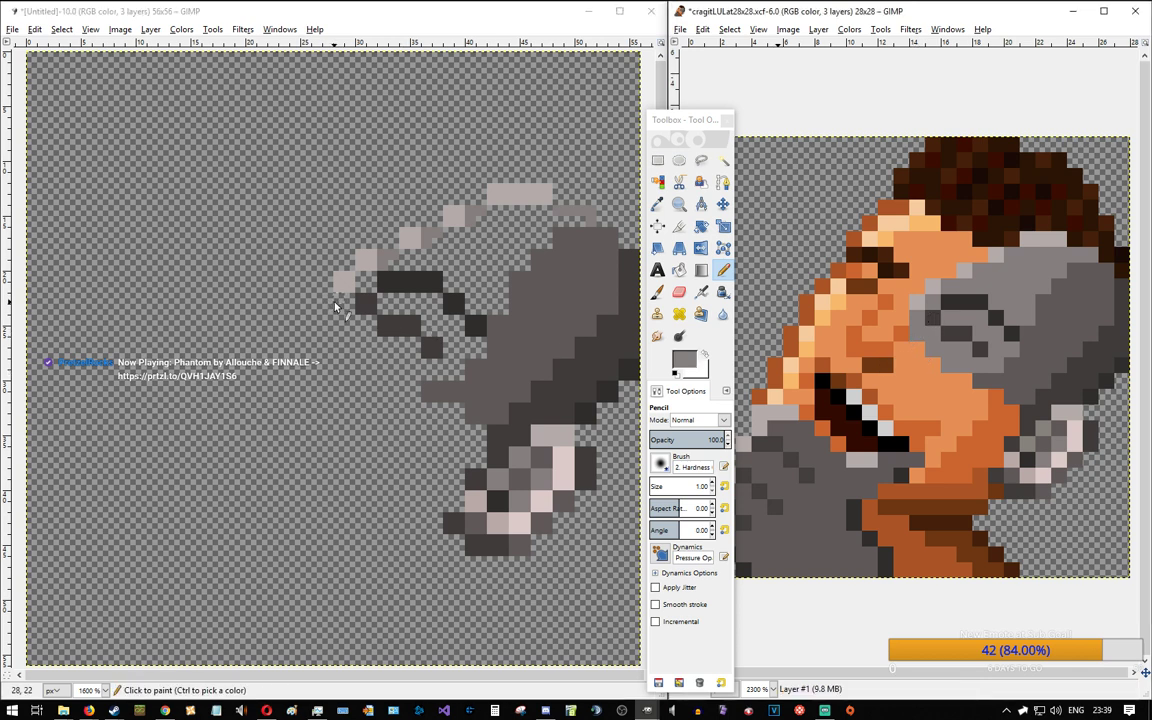
{"action": "left_click_drag", "start_coordinate": [335, 303], "coordinate": [335, 314]}
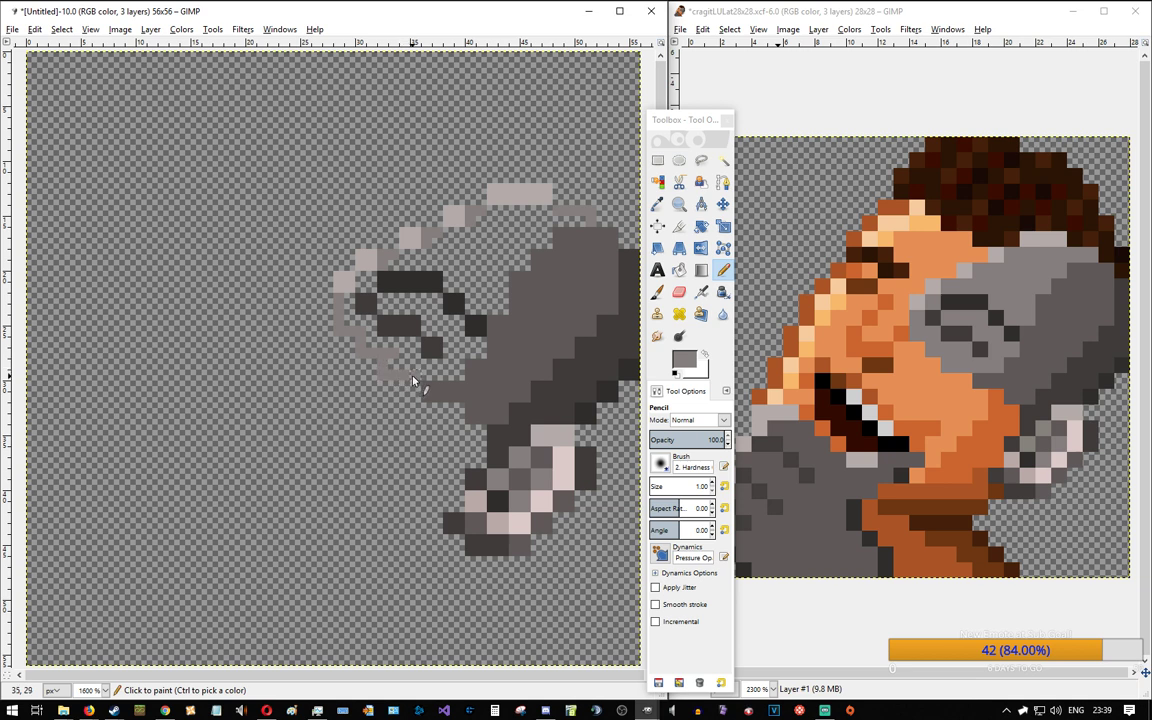
{"action": "left_click", "coordinate": [679, 269]}
{"action": "left_click", "coordinate": [505, 252]}
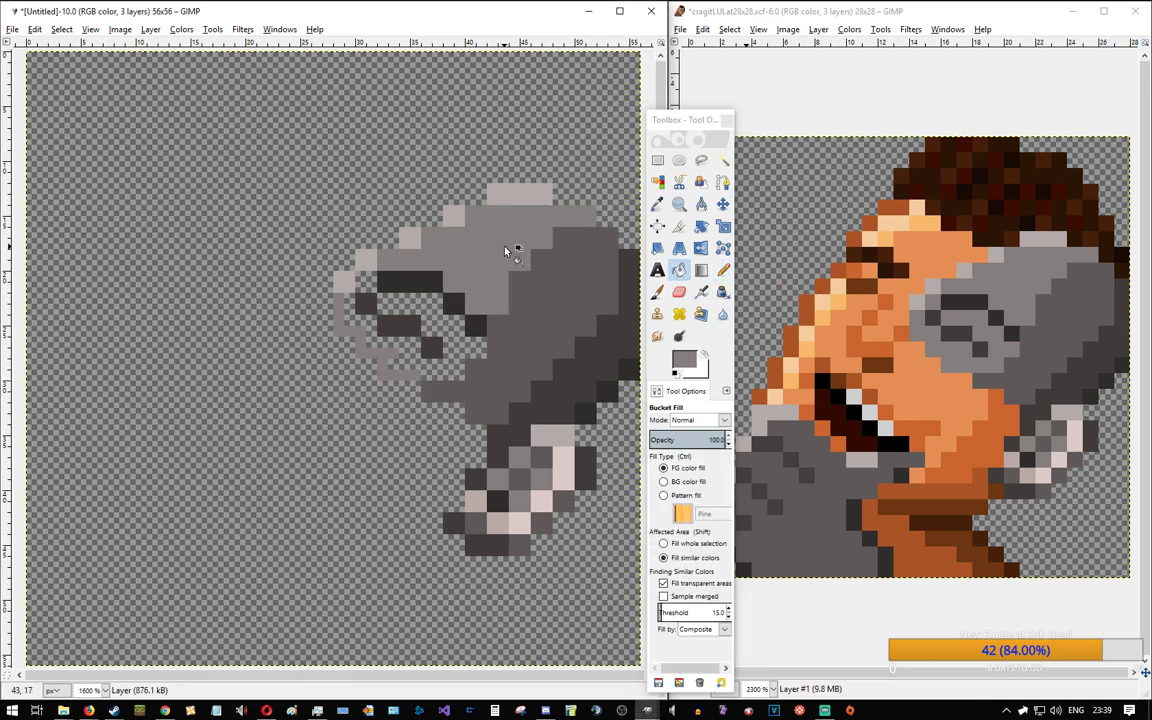
{"action": "left_click", "coordinate": [425, 355]}
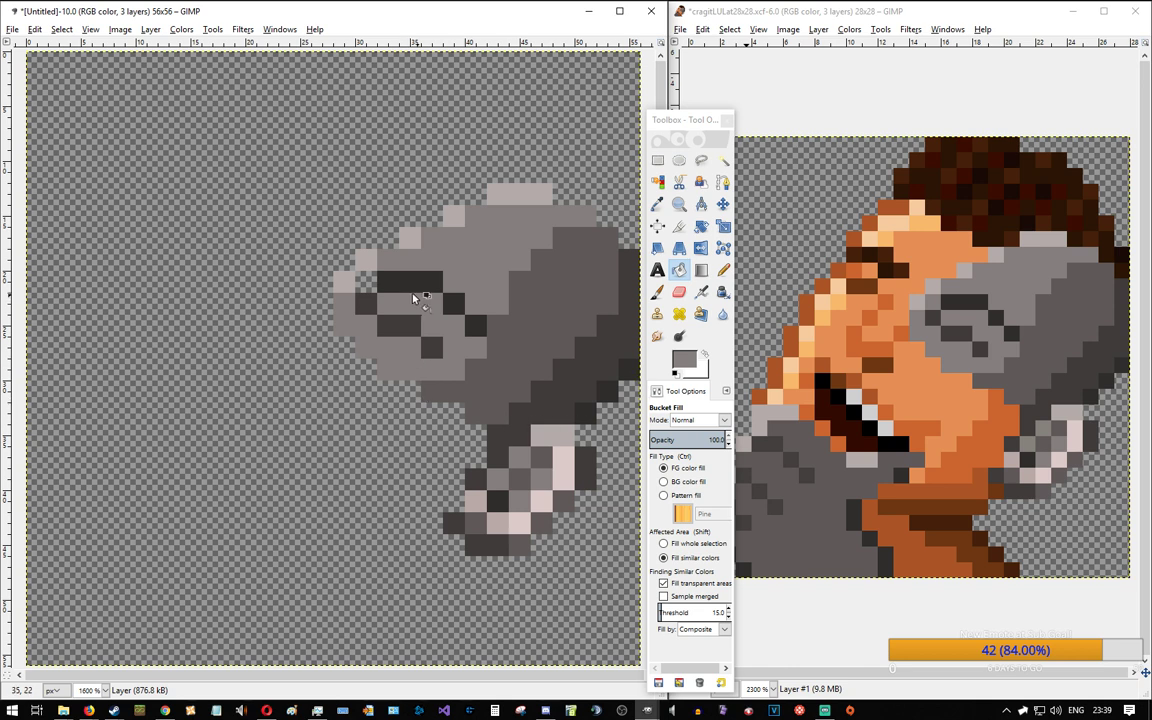
{"action": "left_click", "coordinate": [366, 286]}
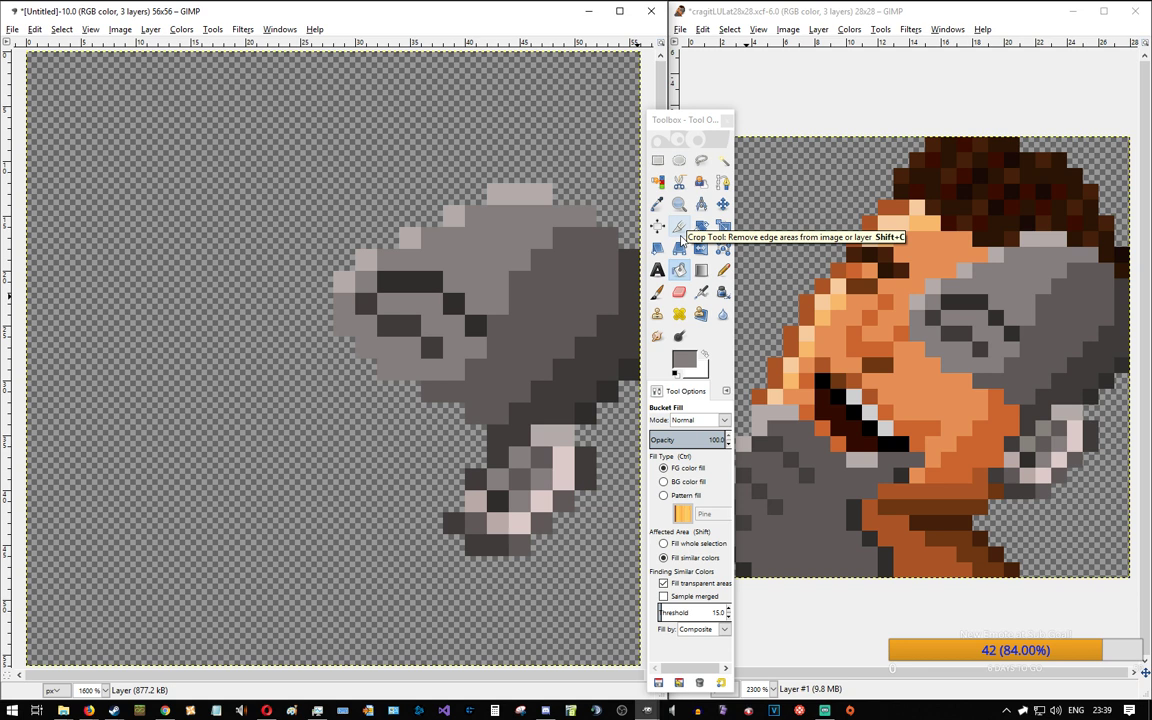
Step: Sample brown from the reference and pencil two brown blocks stepping down diagonally from the ear's lower end
{"action": "left_click", "coordinate": [723, 269]}
{"action": "left_click", "coordinate": [996, 491], "text": "ctrl"}
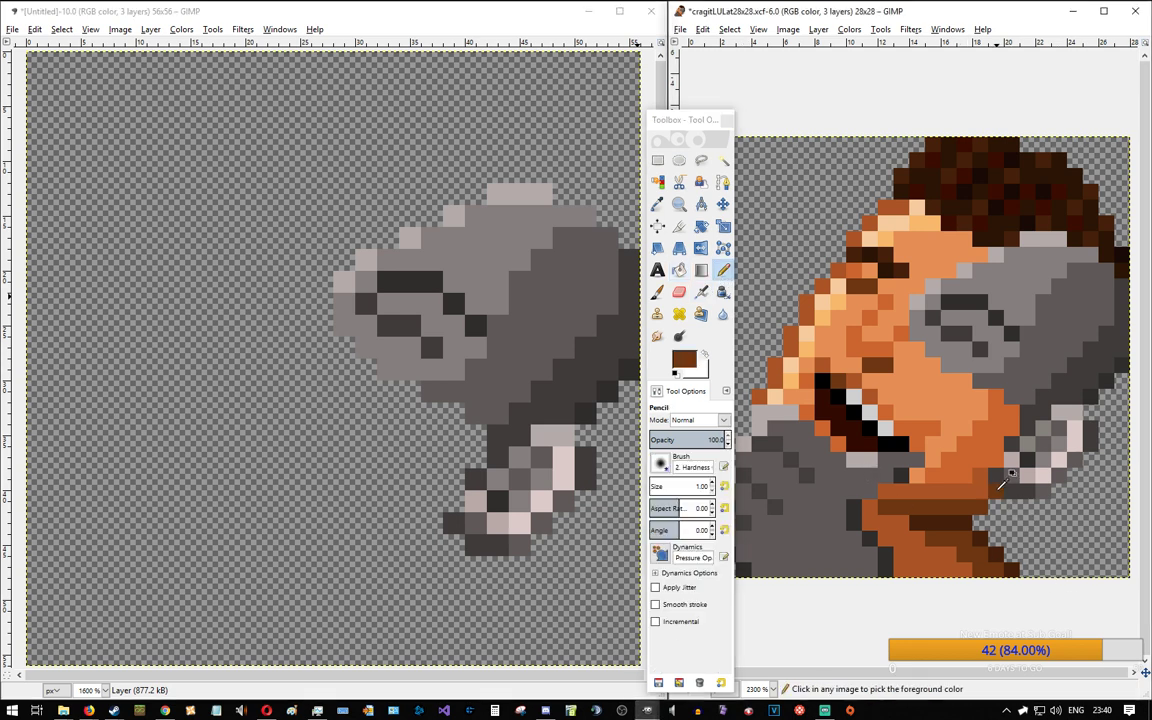
{"action": "left_click", "coordinate": [455, 544]}
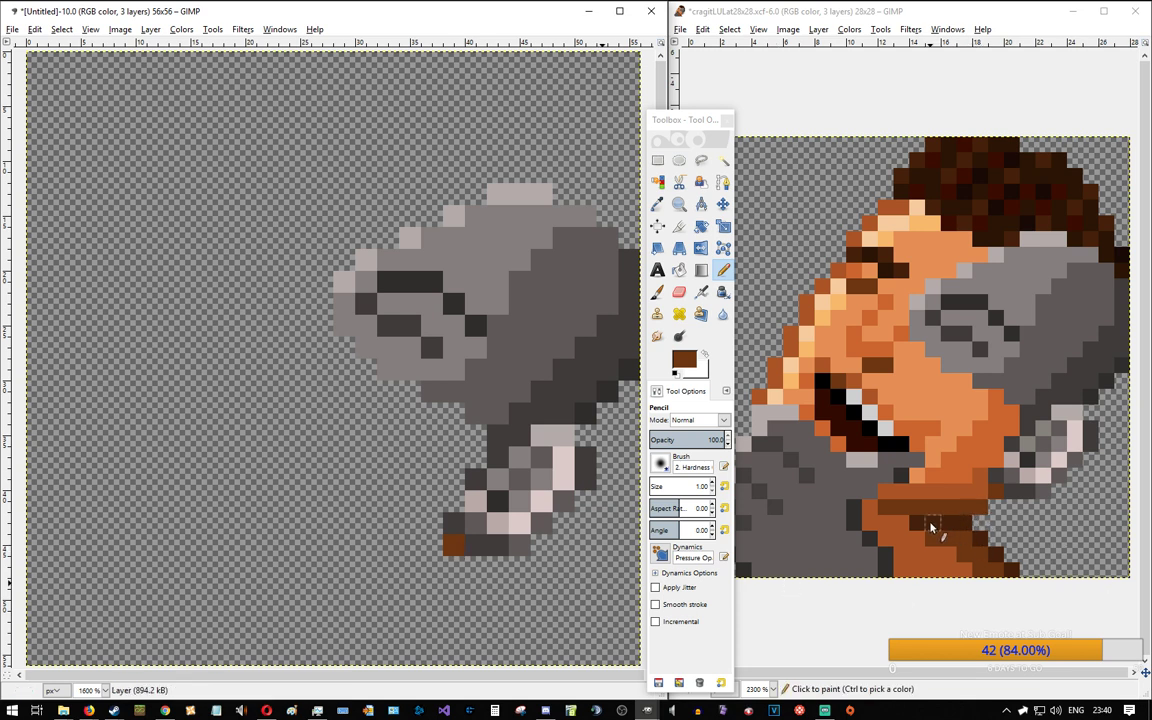
{"action": "left_click", "coordinate": [432, 567]}
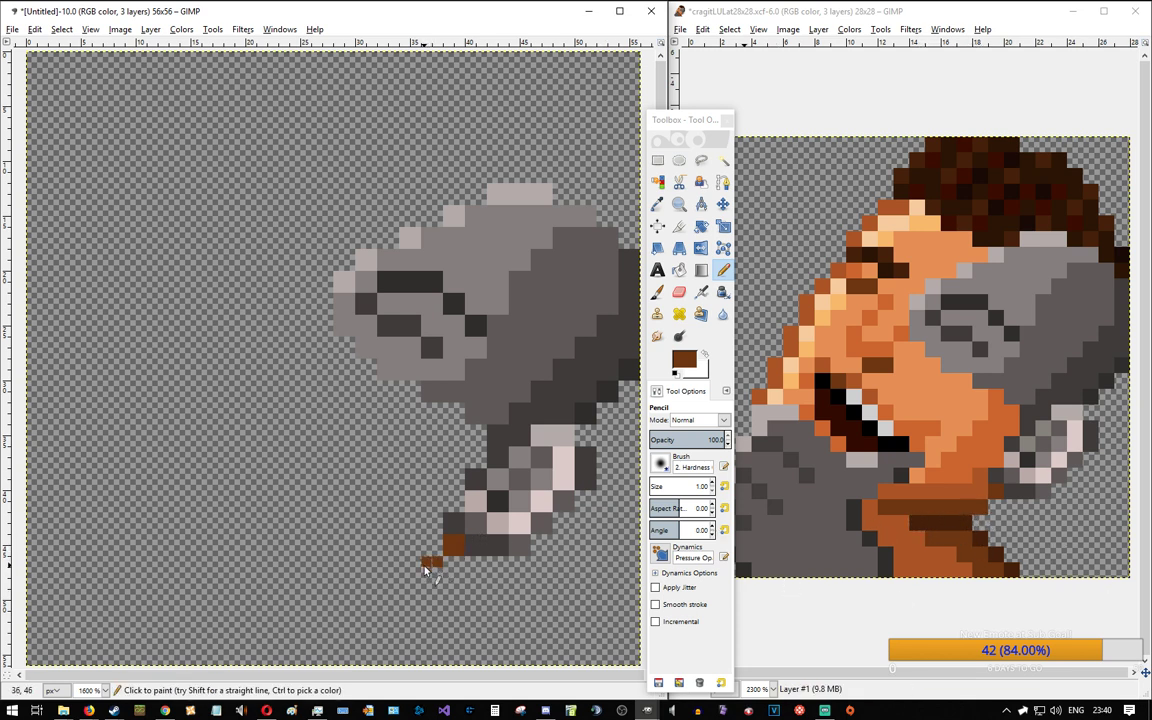
Step: Paint an 8-pixel-wide dark brown neck bar below the ear and a 14-pixel-wide brown bar directly above it
{"action": "left_click", "coordinate": [951, 518], "text": "ctrl"}
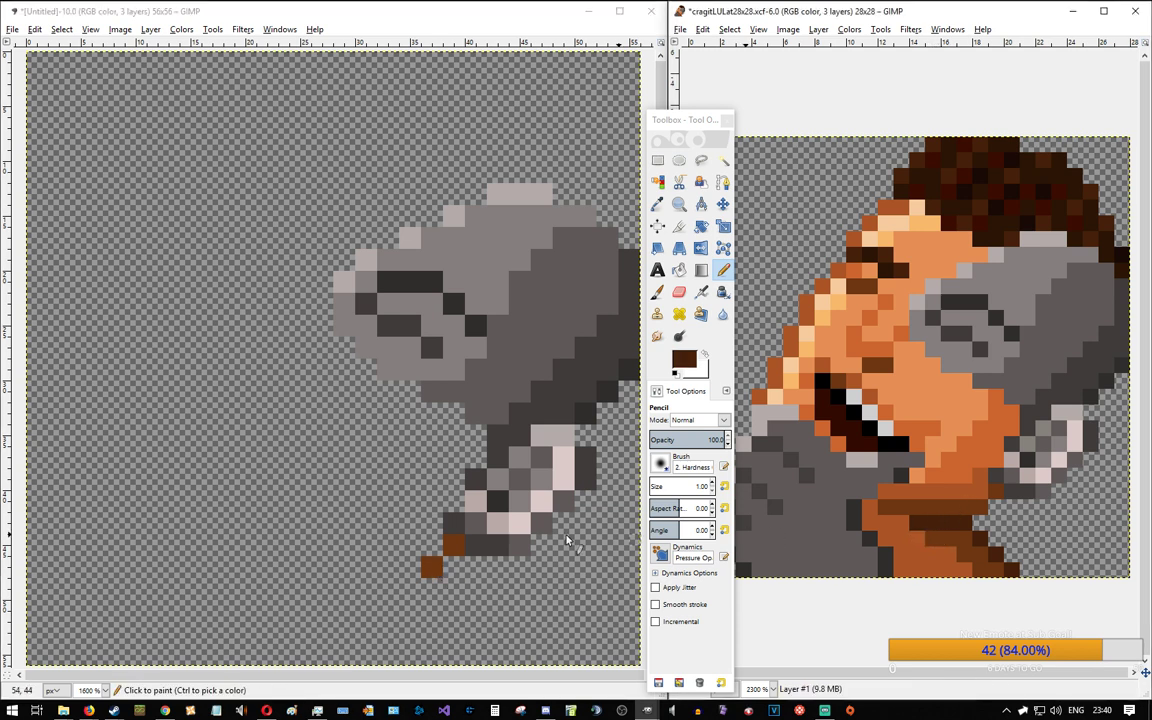
{"action": "mouse_move", "coordinate": [416, 586]}
{"action": "left_mouse_down"}
{"action": "mouse_move", "coordinate": [338, 595]}
{"action": "mouse_move", "coordinate": [413, 596]}
{"action": "left_mouse_up"}
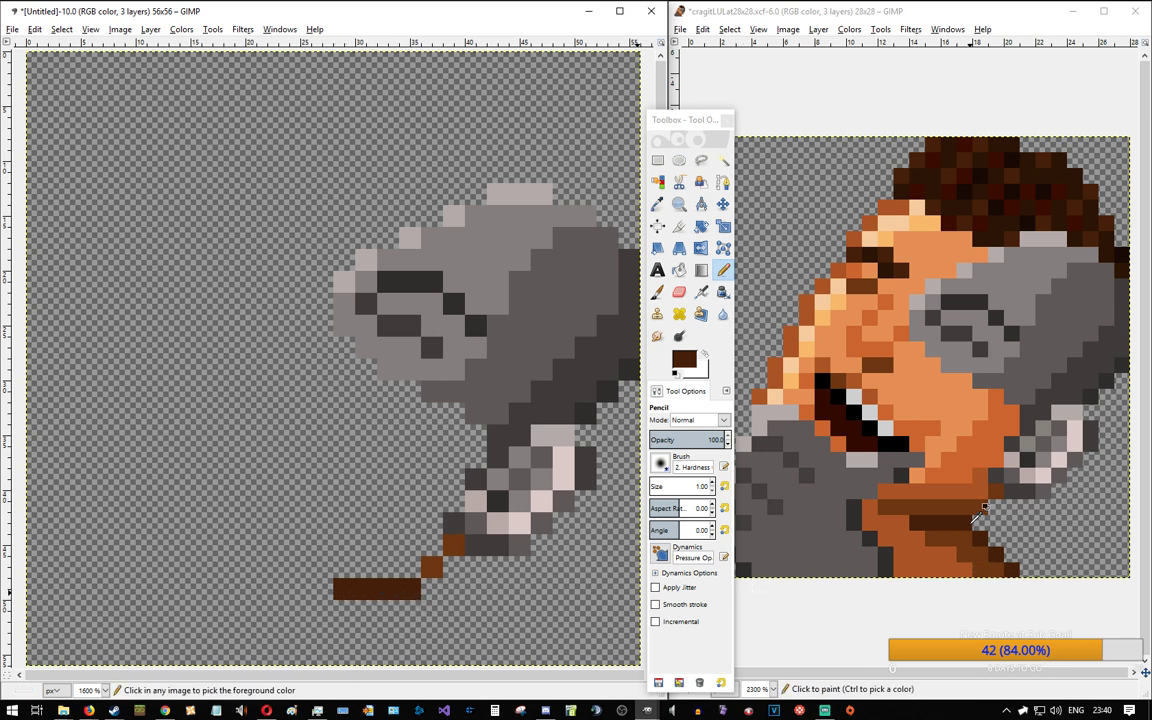
{"action": "left_click", "coordinate": [984, 512], "text": "ctrl"}
{"action": "left_click", "coordinate": [400, 574]}
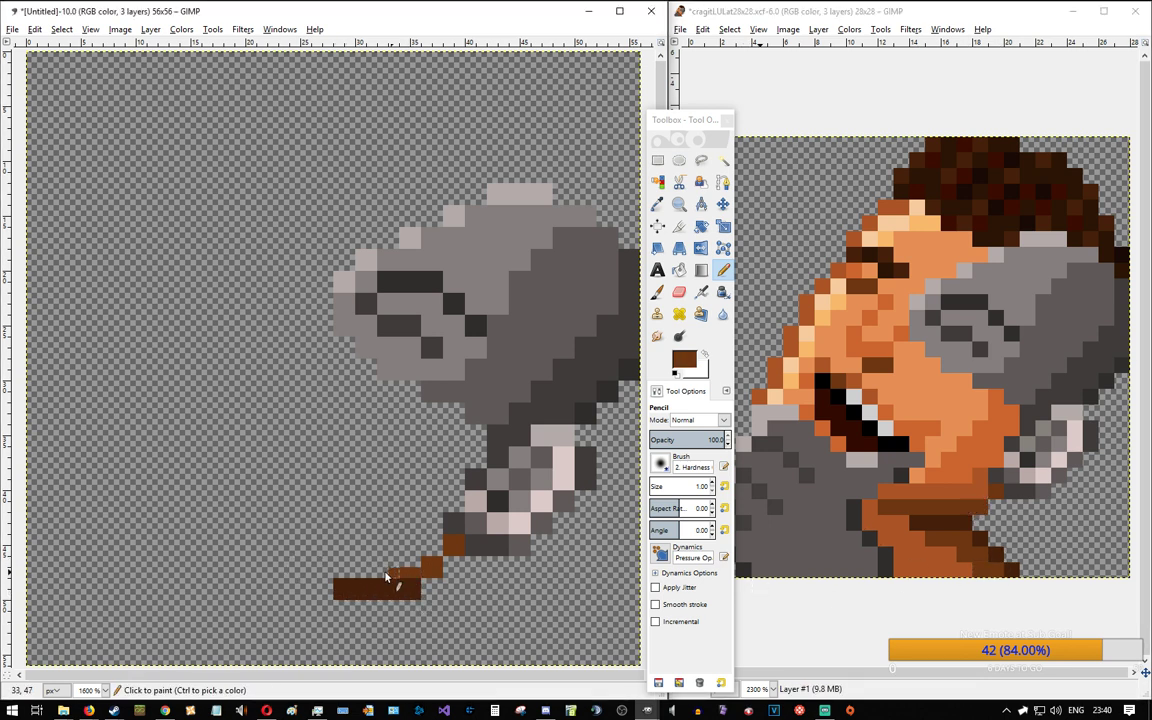
{"action": "left_click_drag", "start_coordinate": [325, 576], "coordinate": [298, 576]}
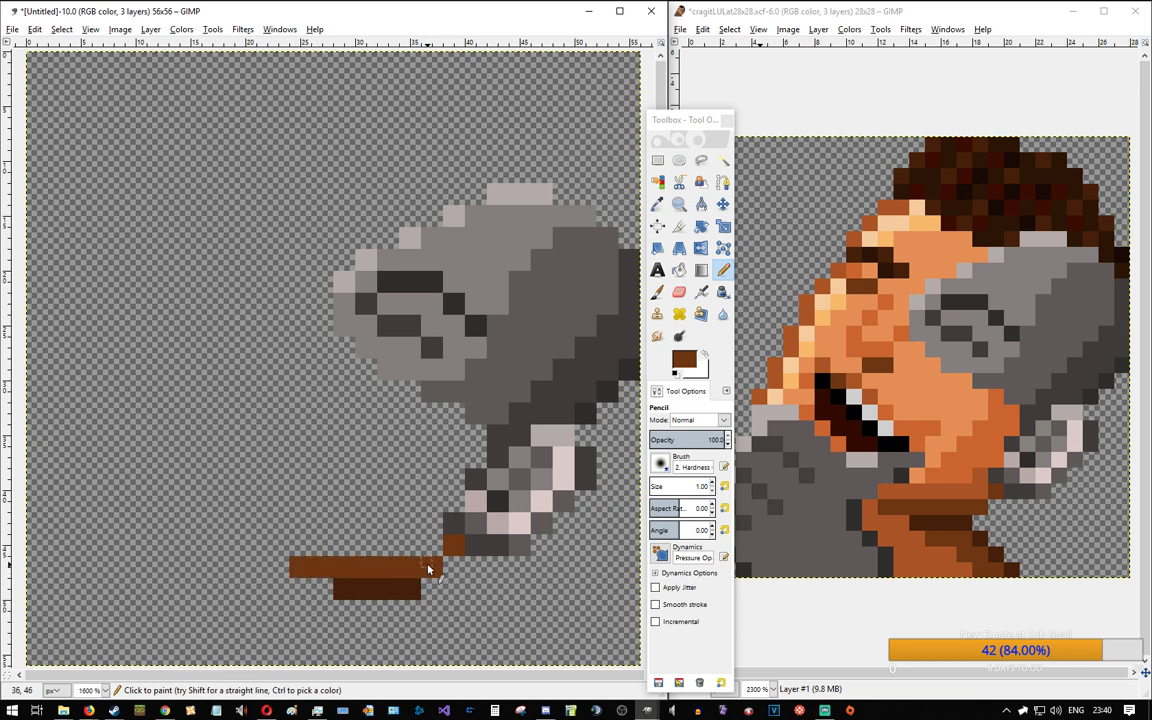
Step: Step dark brown blocks diagonally from the neck bar to the canvas's bottom edge and line their inner side with brown
{"action": "left_click", "coordinate": [404, 588], "text": "ctrl"}
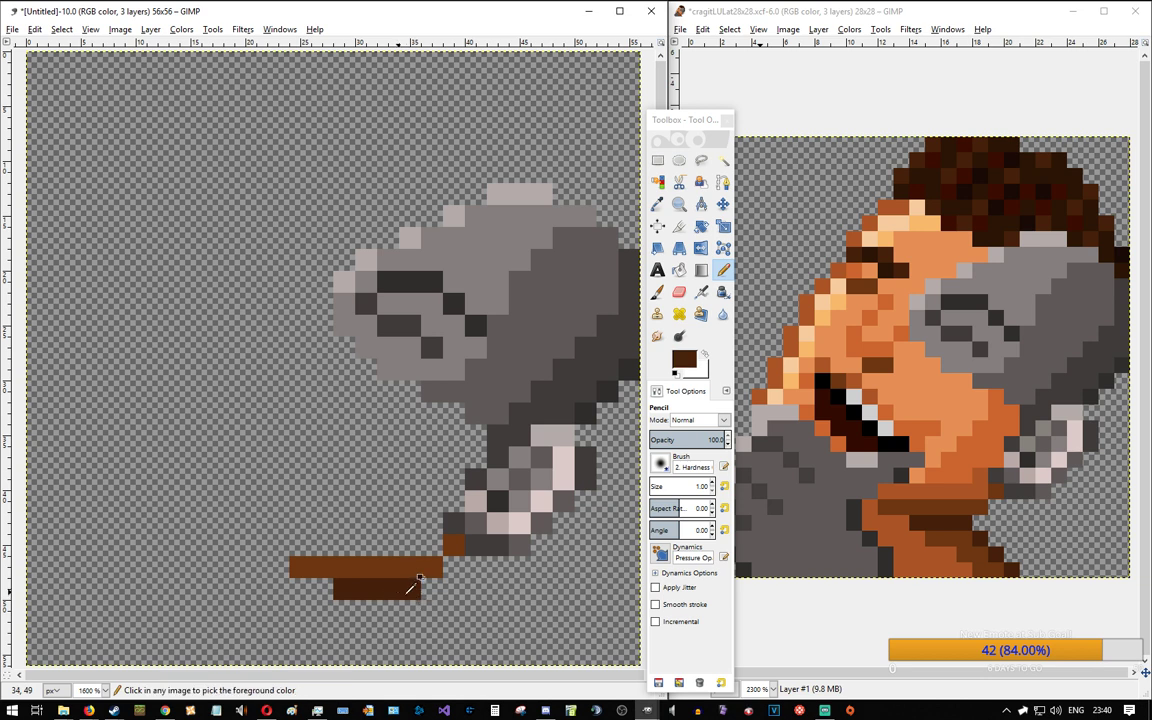
{"action": "left_click_drag", "start_coordinate": [426, 611], "coordinate": [459, 635]}
{"action": "left_click", "coordinate": [470, 651]}
{"action": "left_click", "coordinate": [938, 580], "text": "ctrl"}
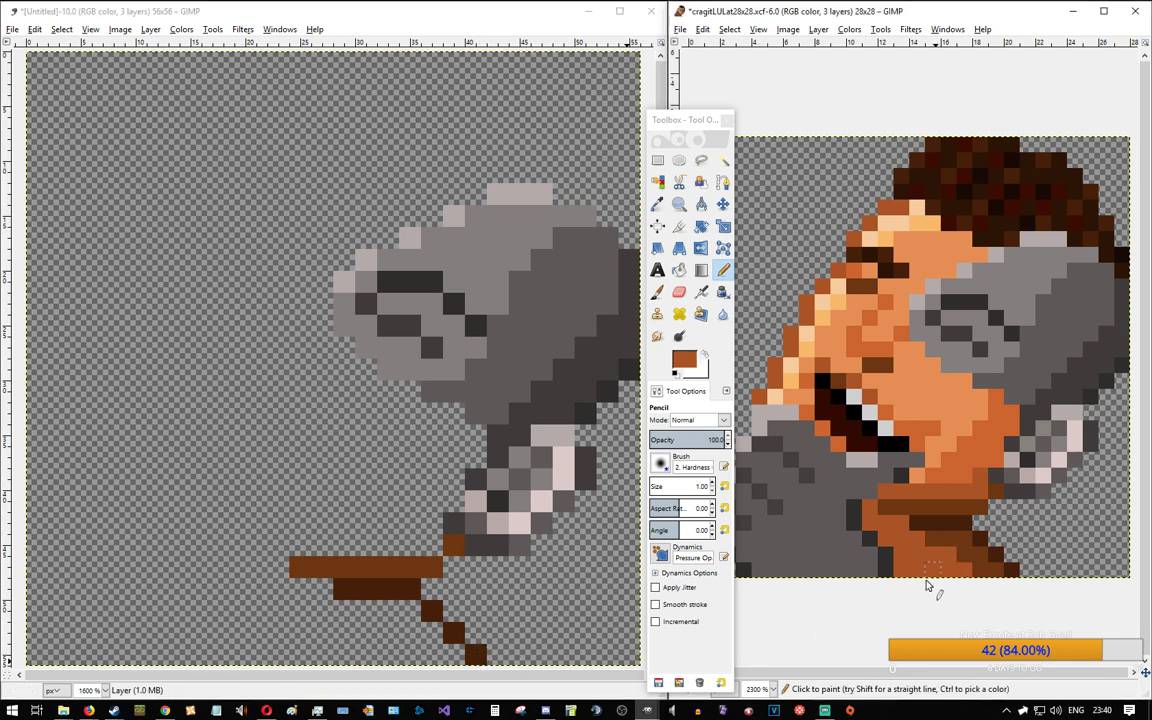
{"action": "left_click", "coordinate": [968, 512], "text": "ctrl"}
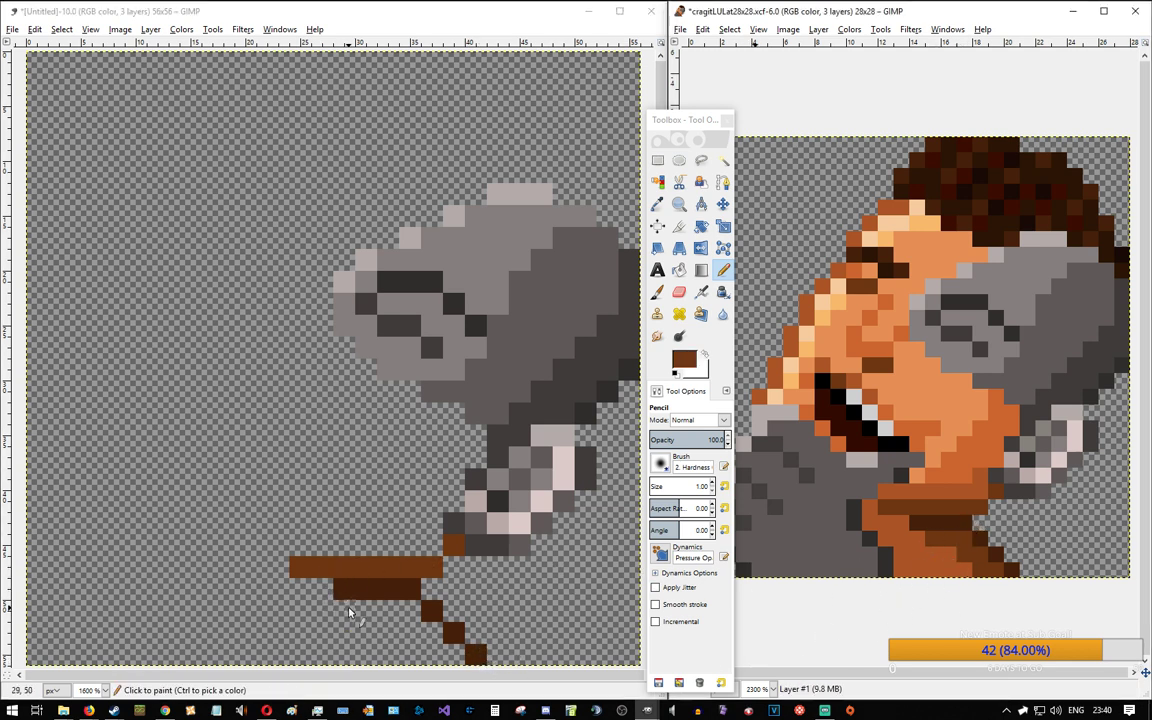
{"action": "mouse_move", "coordinate": [355, 612]}
{"action": "left_mouse_down"}
{"action": "mouse_move", "coordinate": [414, 614]}
{"action": "mouse_move", "coordinate": [363, 614]}
{"action": "mouse_move", "coordinate": [418, 626]}
{"action": "mouse_move", "coordinate": [405, 627]}
{"action": "mouse_move", "coordinate": [409, 638]}
{"action": "mouse_move", "coordinate": [435, 636]}
{"action": "mouse_move", "coordinate": [415, 632]}
{"action": "mouse_move", "coordinate": [440, 650]}
{"action": "mouse_move", "coordinate": [428, 650]}
{"action": "mouse_move", "coordinate": [433, 660]}
{"action": "mouse_move", "coordinate": [460, 658]}
{"action": "mouse_move", "coordinate": [430, 652]}
{"action": "left_mouse_up"}
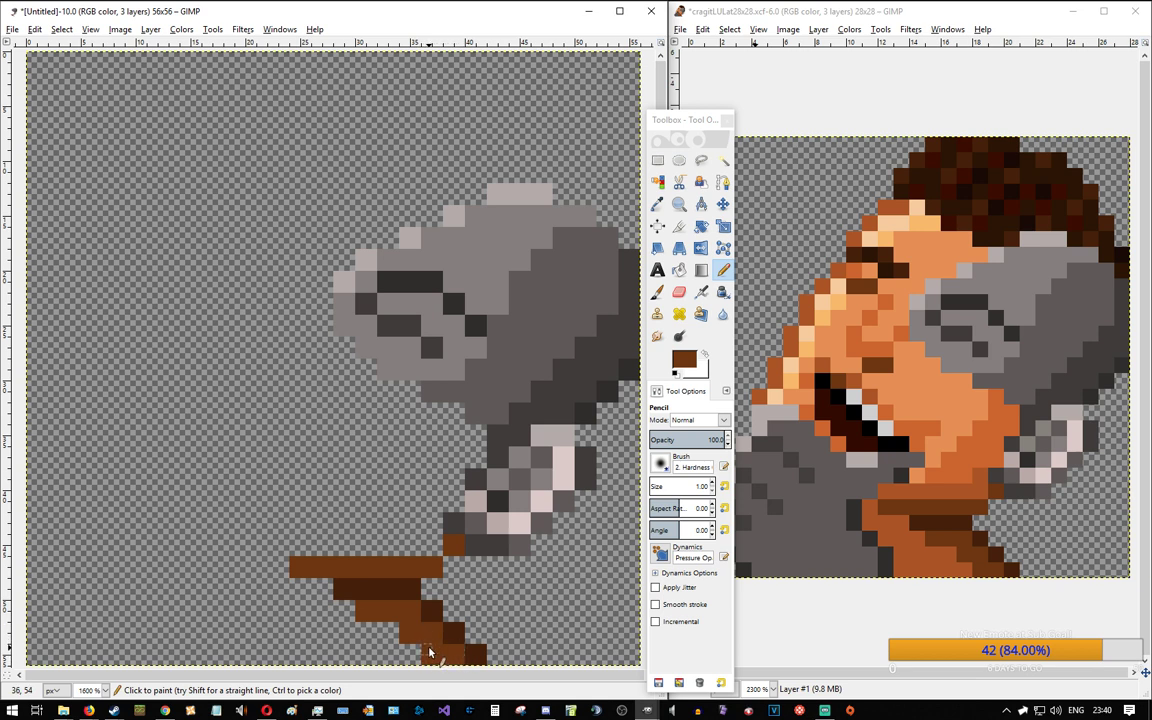
Step: Sample reddish brown and pencil a 2-pixel-high band directly above the brown neck bar, rising one block beside the ear's lower end
{"action": "left_click", "coordinate": [452, 545], "text": "ctrl"}
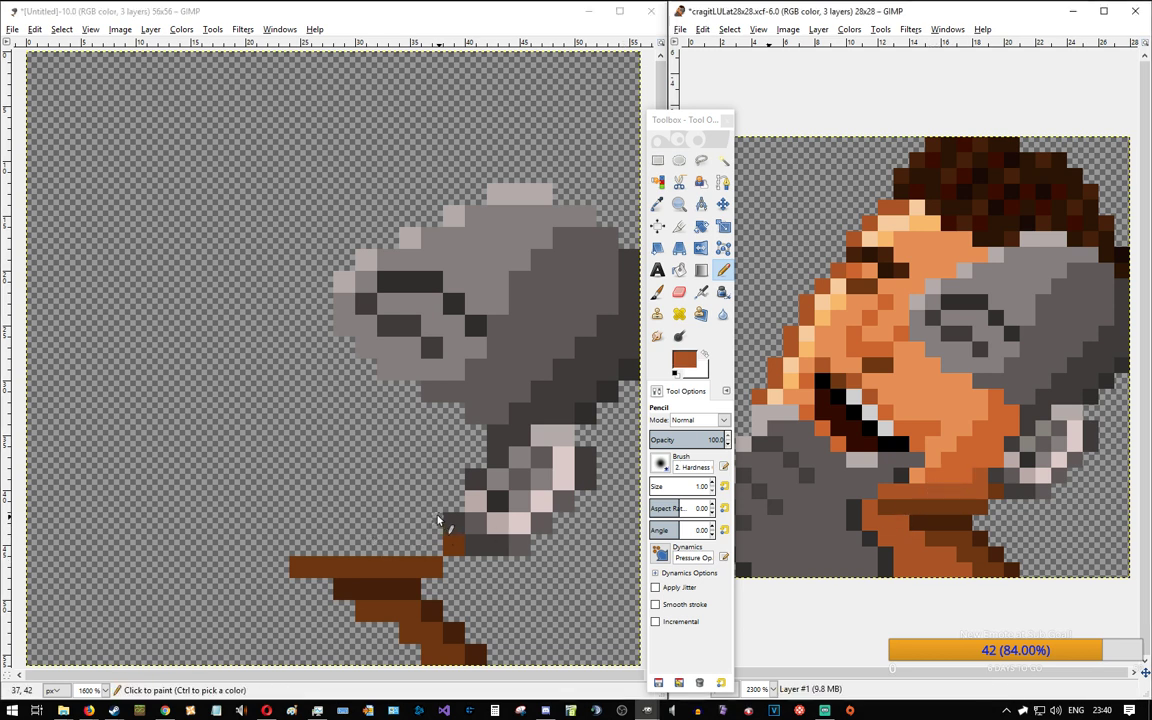
{"action": "left_click_drag", "start_coordinate": [426, 528], "coordinate": [436, 516]}
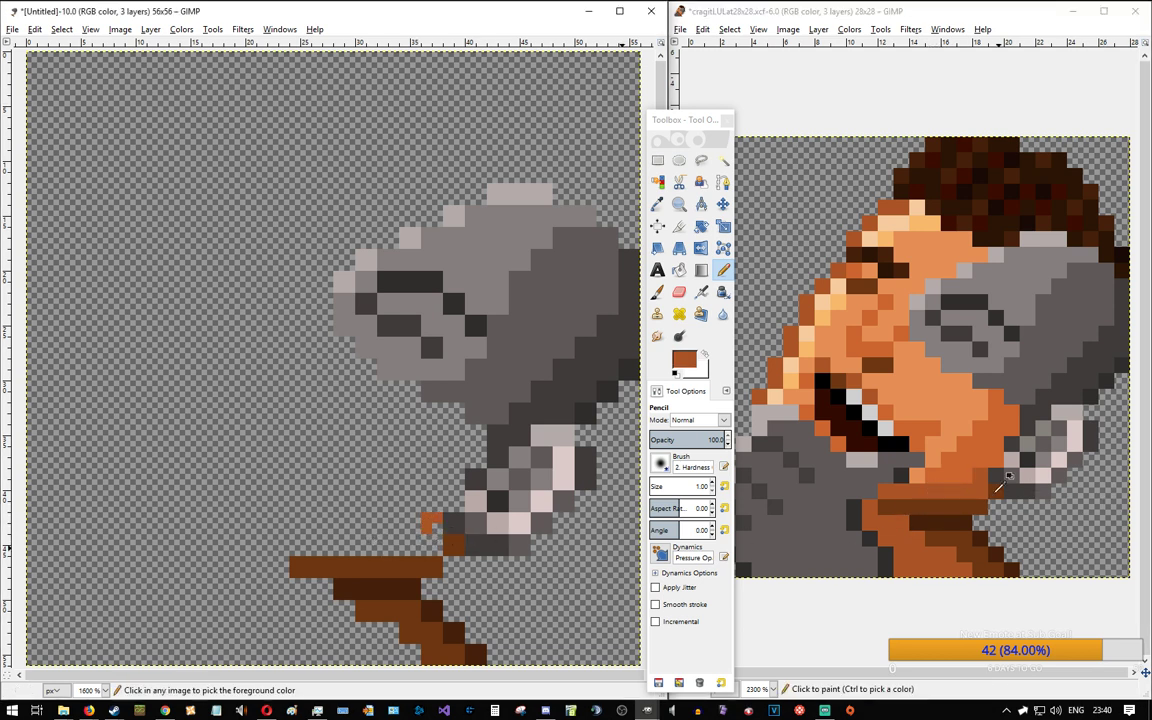
{"action": "left_click_drag", "start_coordinate": [427, 543], "coordinate": [391, 543]}
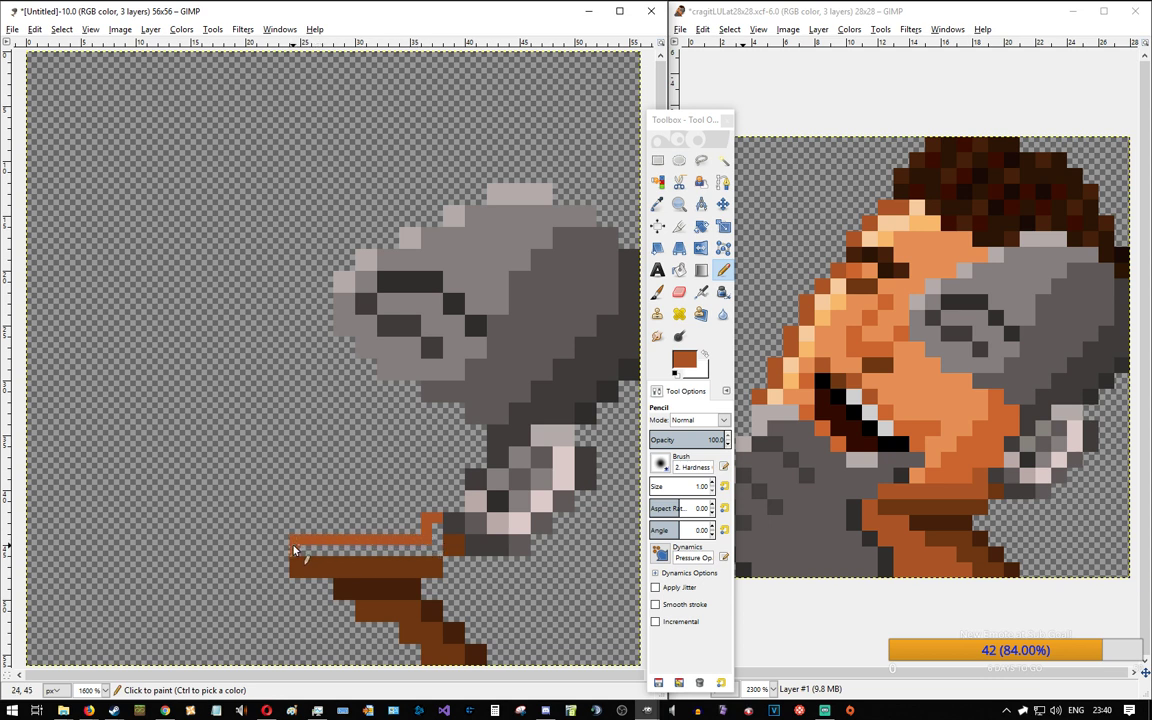
{"action": "left_click", "coordinate": [433, 549]}
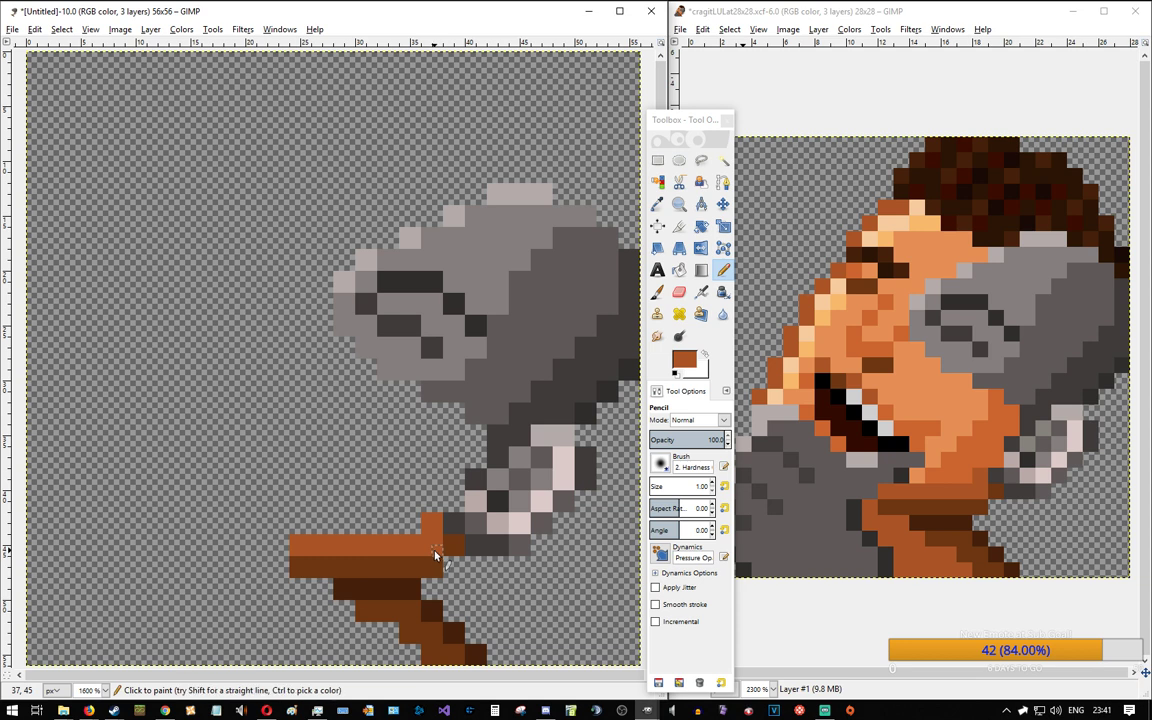
Step: Extend the reddish-brown neck one block forward and step near-black blocks sampled from the reference down its front edge to the canvas bottom
{"action": "left_click", "coordinate": [854, 508], "text": "ctrl"}
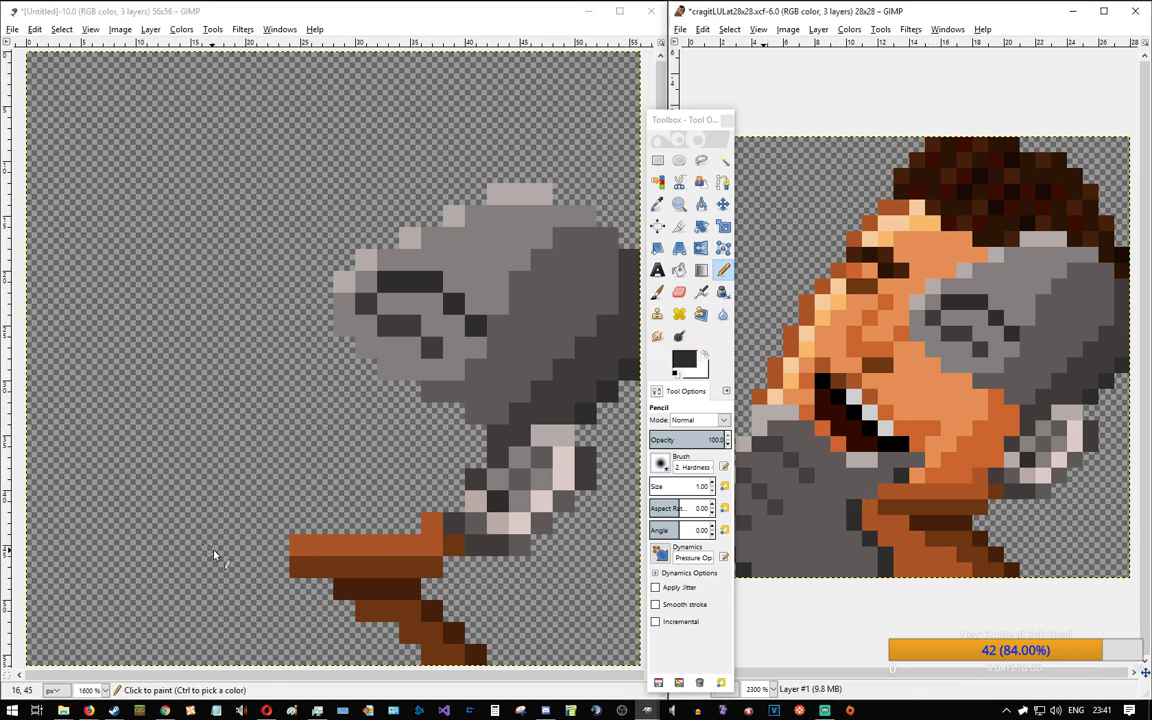
{"action": "left_click", "coordinate": [891, 510], "text": "ctrl"}
{"action": "mouse_move", "coordinate": [284, 558]}
{"action": "left_mouse_down"}
{"action": "mouse_move", "coordinate": [253, 561]}
{"action": "mouse_move", "coordinate": [254, 593]}
{"action": "left_mouse_up"}
{"action": "left_click", "coordinate": [855, 506], "text": "ctrl"}
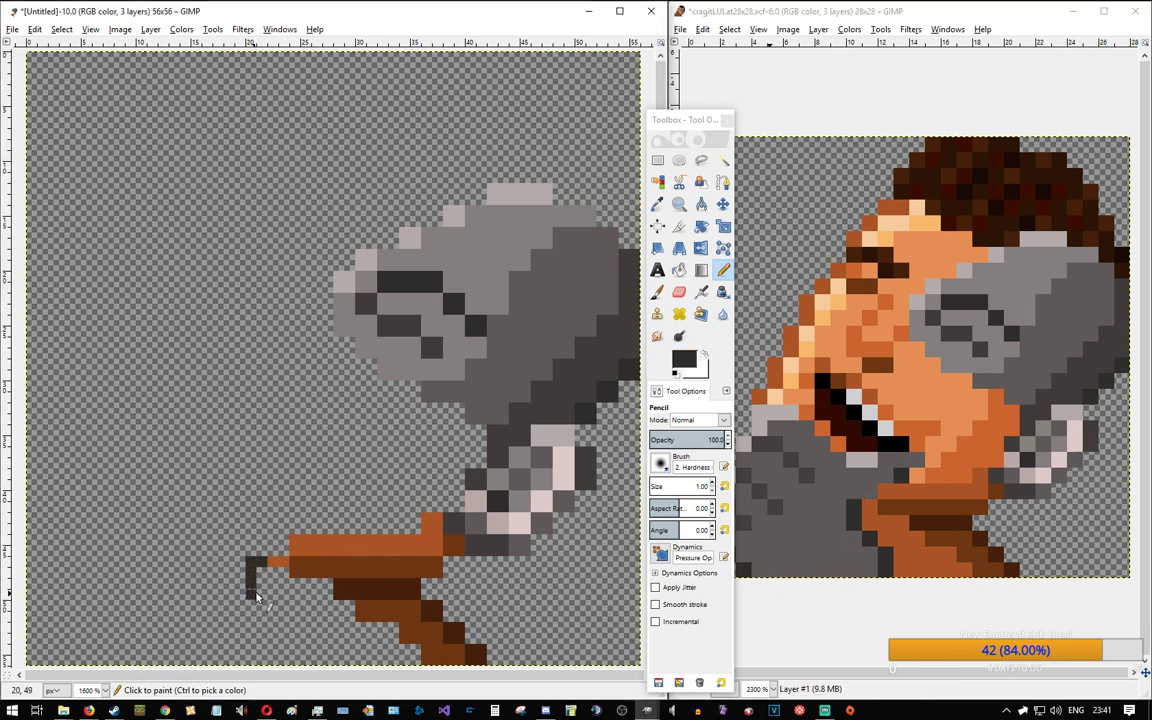
{"action": "left_click", "coordinate": [279, 611]}
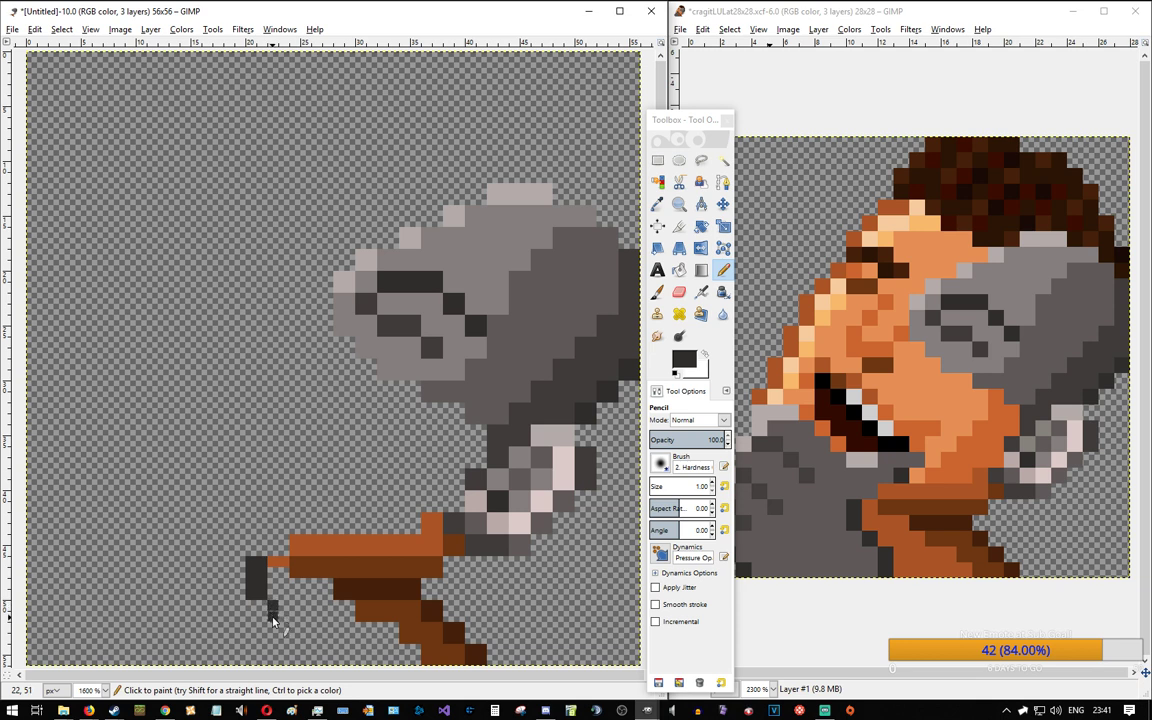
{"action": "left_click_drag", "start_coordinate": [298, 630], "coordinate": [303, 659]}
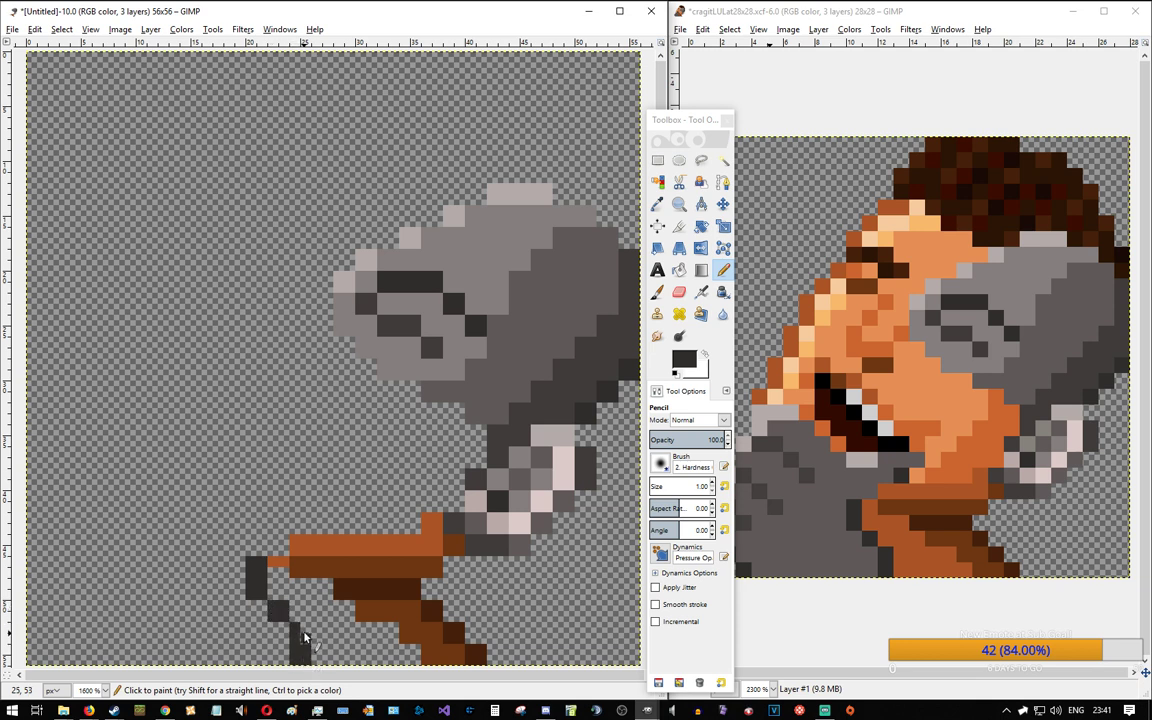
Step: Sample the reddish brown and bucket-fill the empty neck area between the near-black front edge and the brown shading
{"action": "left_click", "coordinate": [305, 545], "text": "ctrl"}
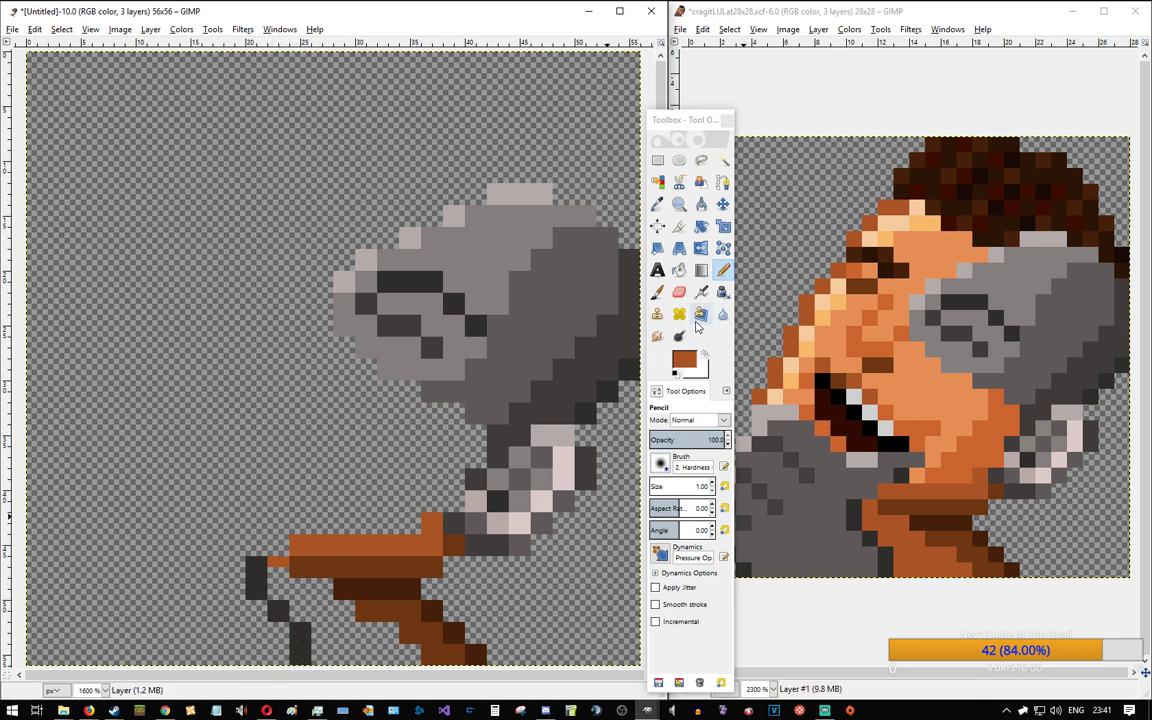
{"action": "left_click", "coordinate": [679, 270]}
{"action": "left_click", "coordinate": [355, 632]}
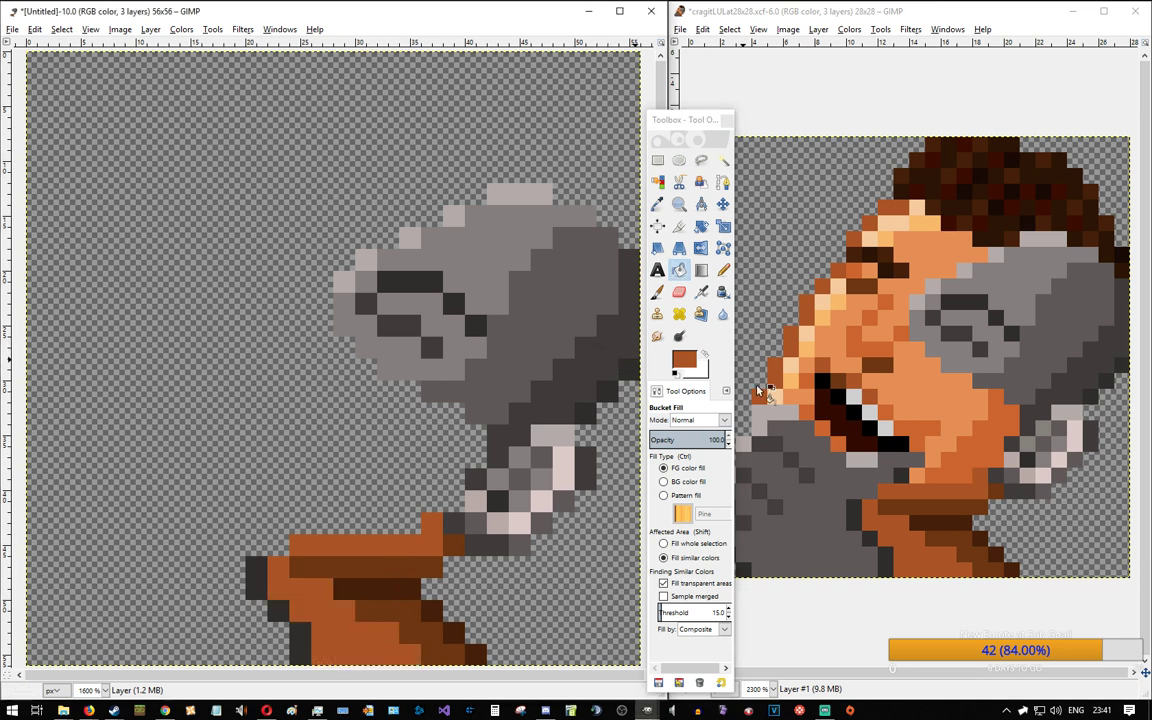
Step: Pencil a near-black block on top of the neck band, then add grey jaw blocks sampled from the beard diagonally above it
{"action": "key", "text": "n"}
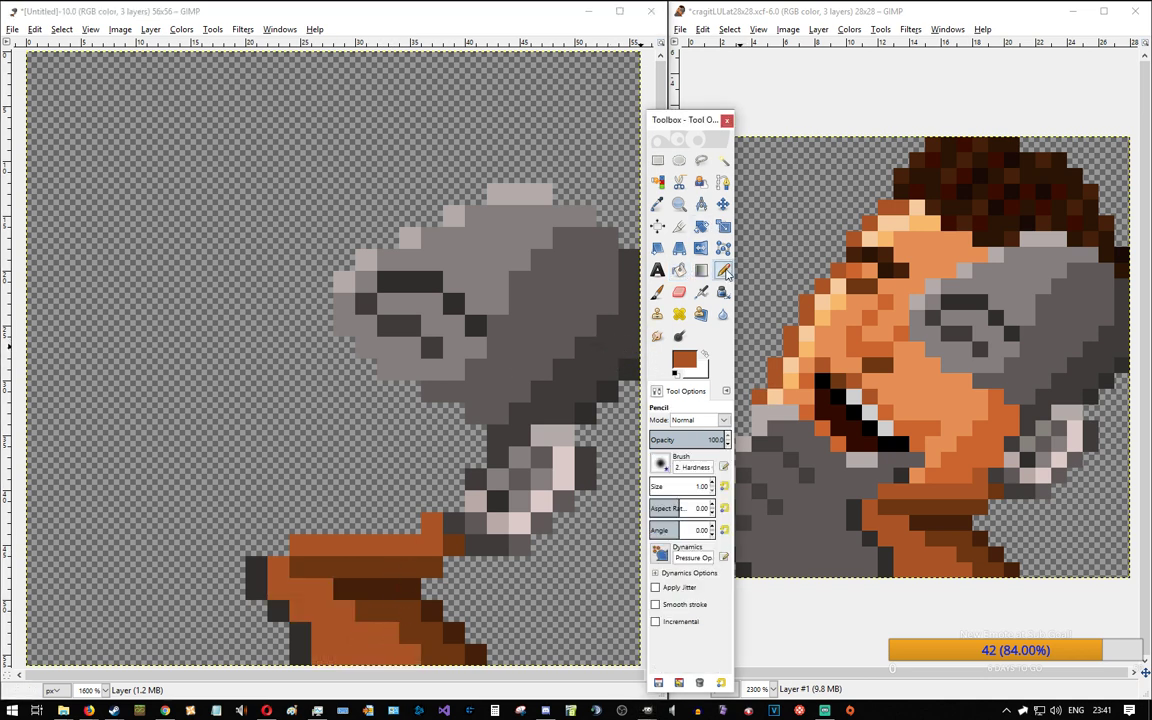
{"action": "left_click", "coordinate": [809, 435], "text": "ctrl"}
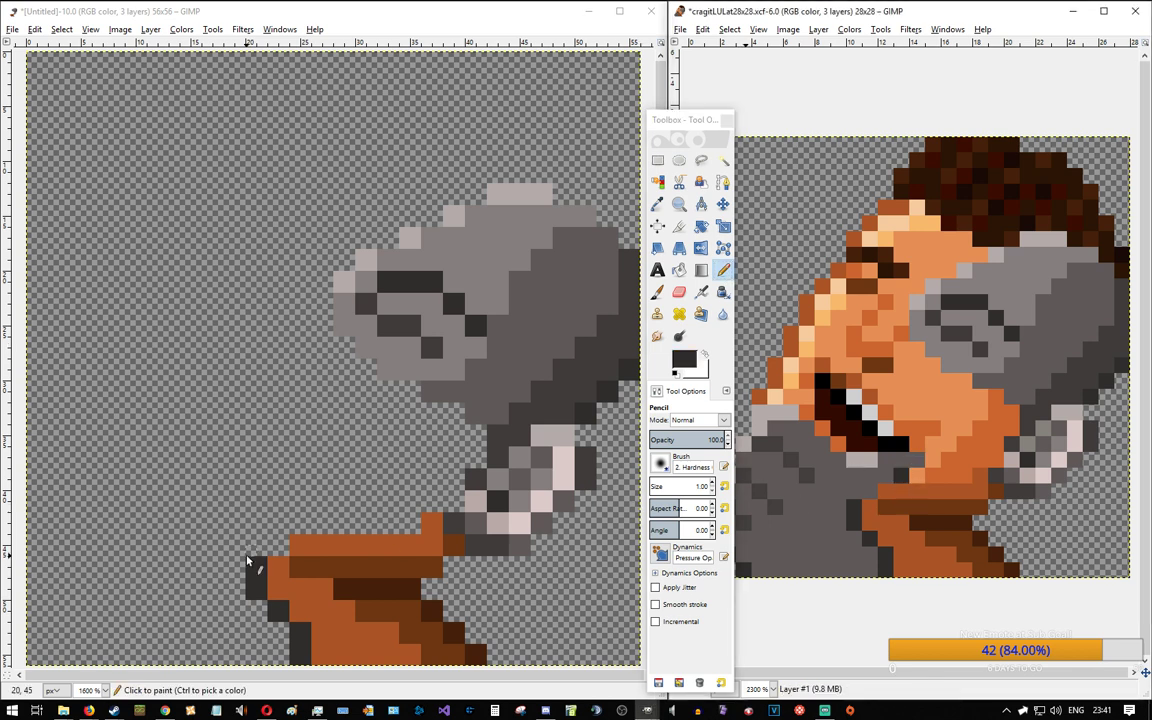
{"action": "left_click", "coordinate": [320, 524]}
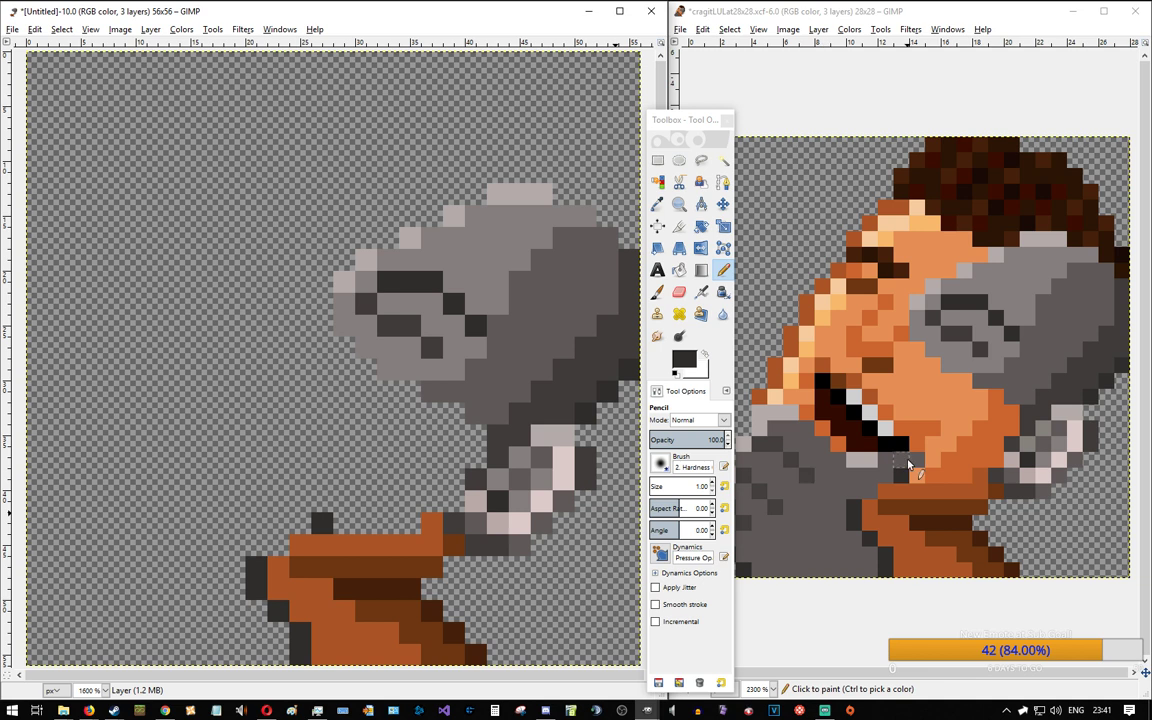
{"action": "left_click", "coordinate": [768, 476], "text": "ctrl"}
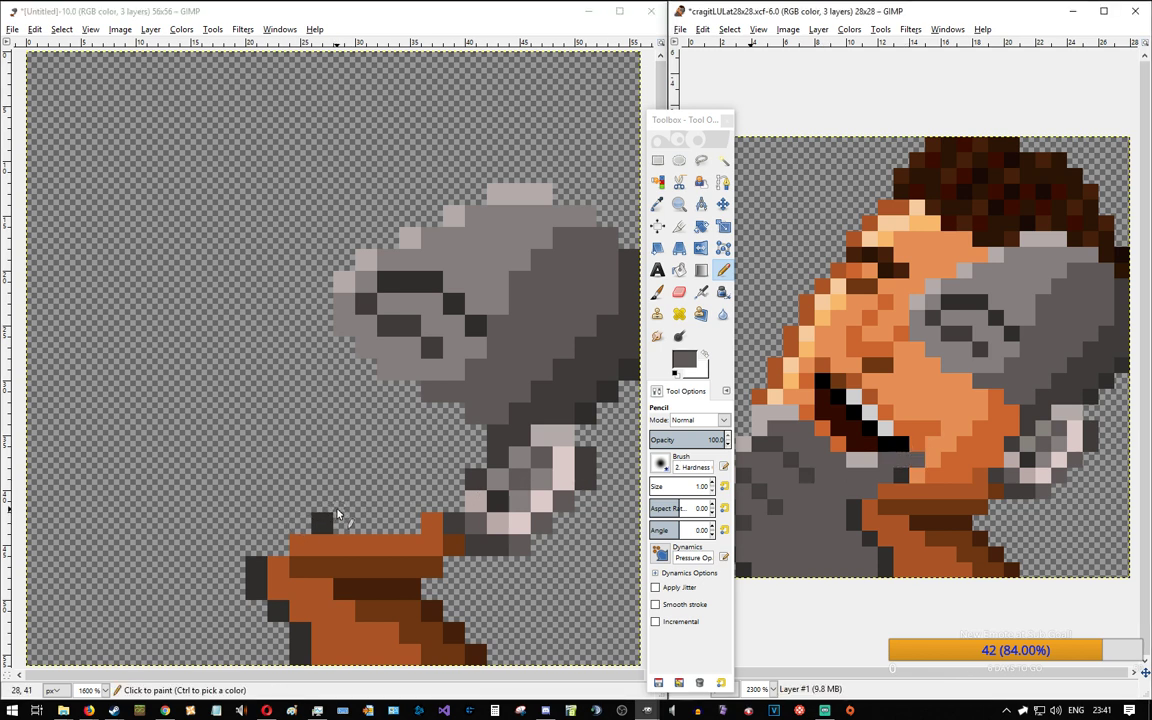
{"action": "left_click", "coordinate": [330, 506]}
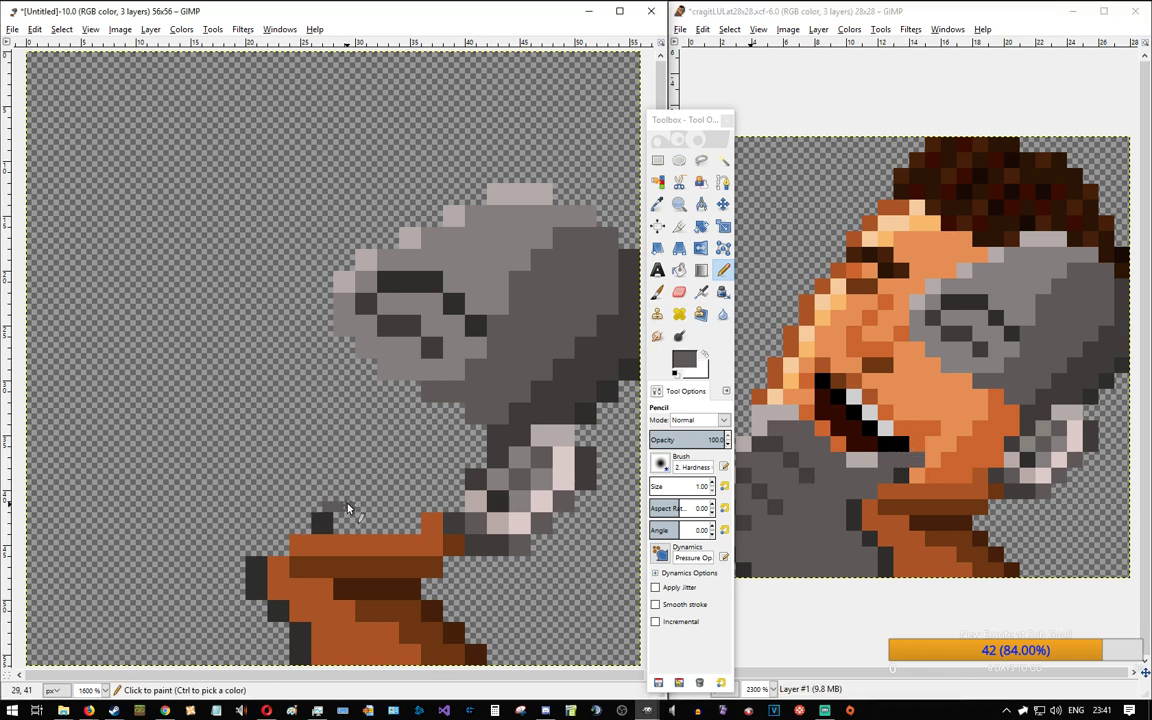
{"action": "left_click", "coordinate": [346, 506]}
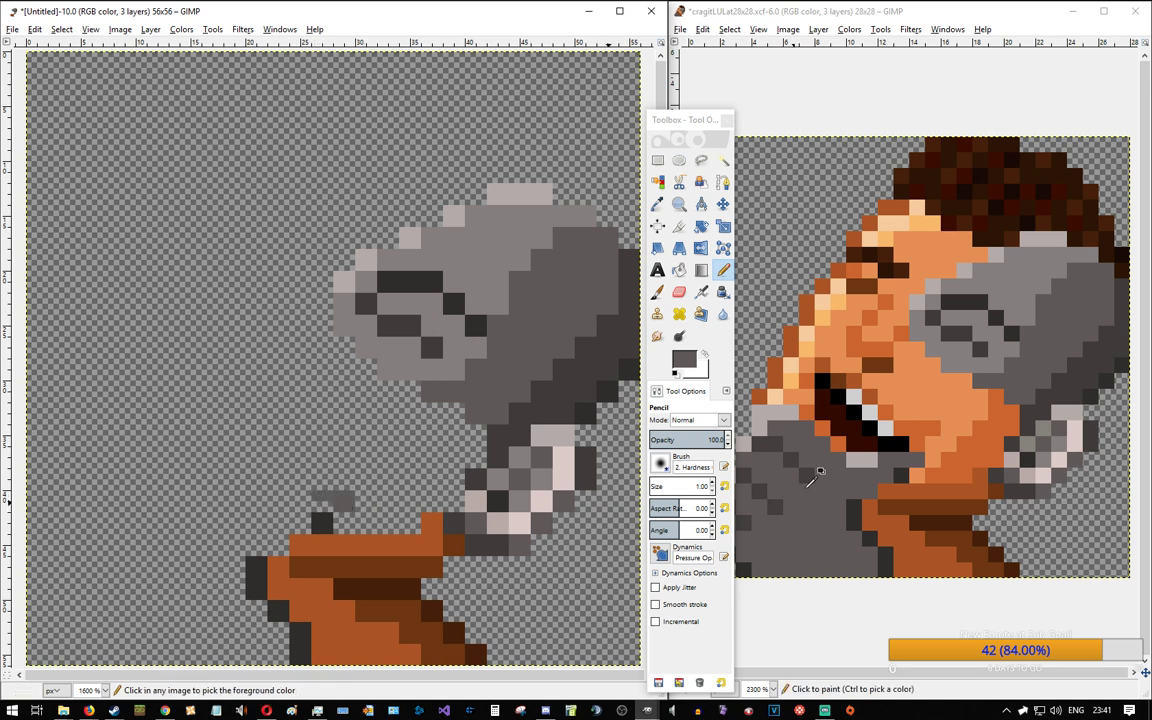
Step: Sample black from the reference and paint a 4-pixel-wide mouth corner with four single blocks stepping diagonally up and forward from it
{"action": "left_click", "coordinate": [818, 382], "text": "ctrl"}
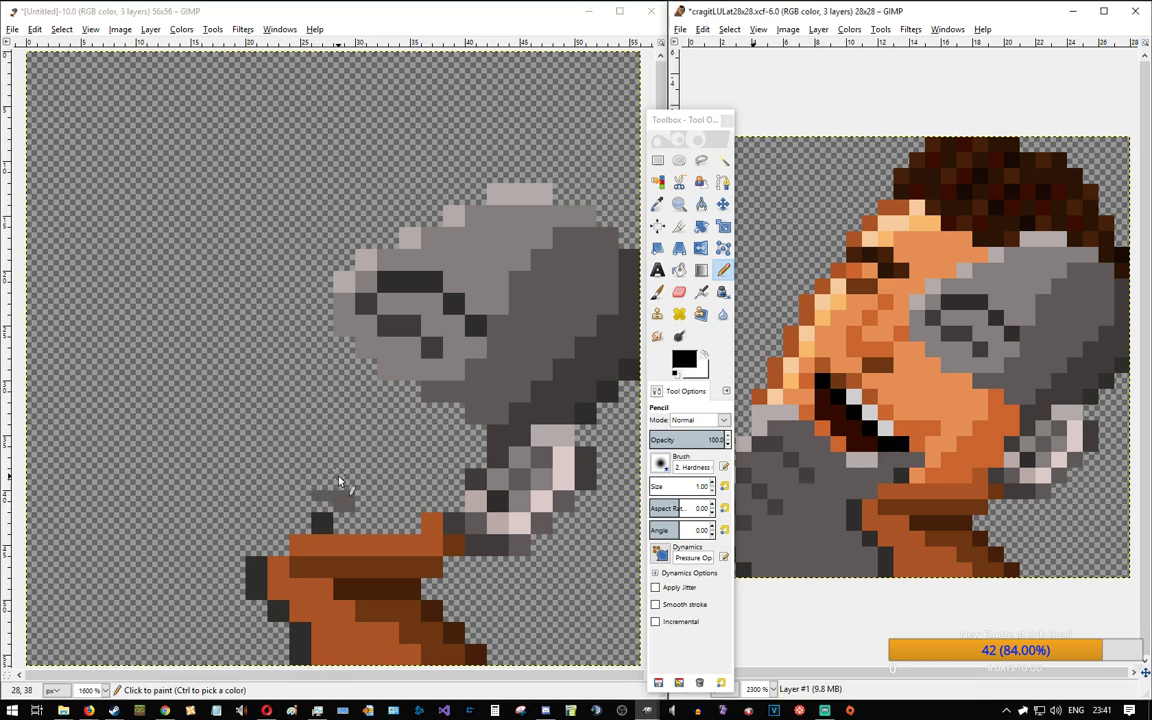
{"action": "mouse_move", "coordinate": [327, 481]}
{"action": "left_mouse_down"}
{"action": "mouse_move", "coordinate": [294, 474]}
{"action": "mouse_move", "coordinate": [309, 485]}
{"action": "left_mouse_up"}
{"action": "left_click", "coordinate": [279, 459]}
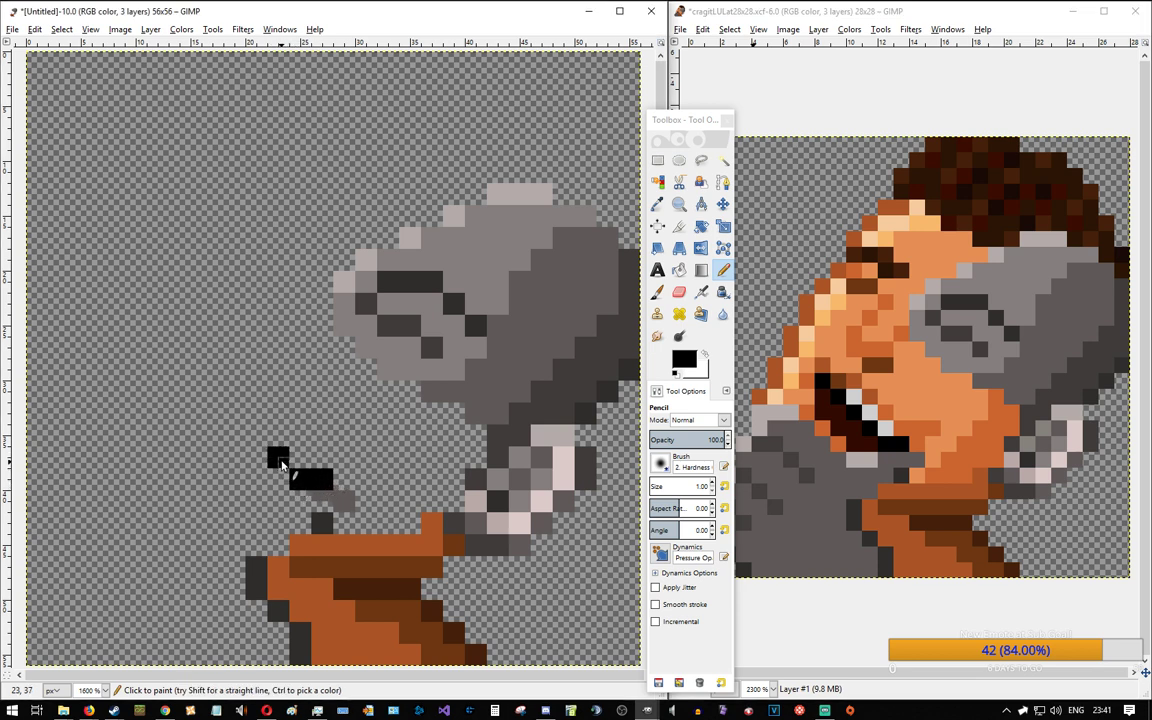
{"action": "mouse_move", "coordinate": [262, 431]}
{"action": "left_mouse_down"}
{"action": "mouse_move", "coordinate": [241, 432]}
{"action": "mouse_move", "coordinate": [260, 440]}
{"action": "left_mouse_up"}
{"action": "key", "text": "ctrl+z"}
{"action": "left_click", "coordinate": [240, 413]}
{"action": "left_click", "coordinate": [216, 393]}
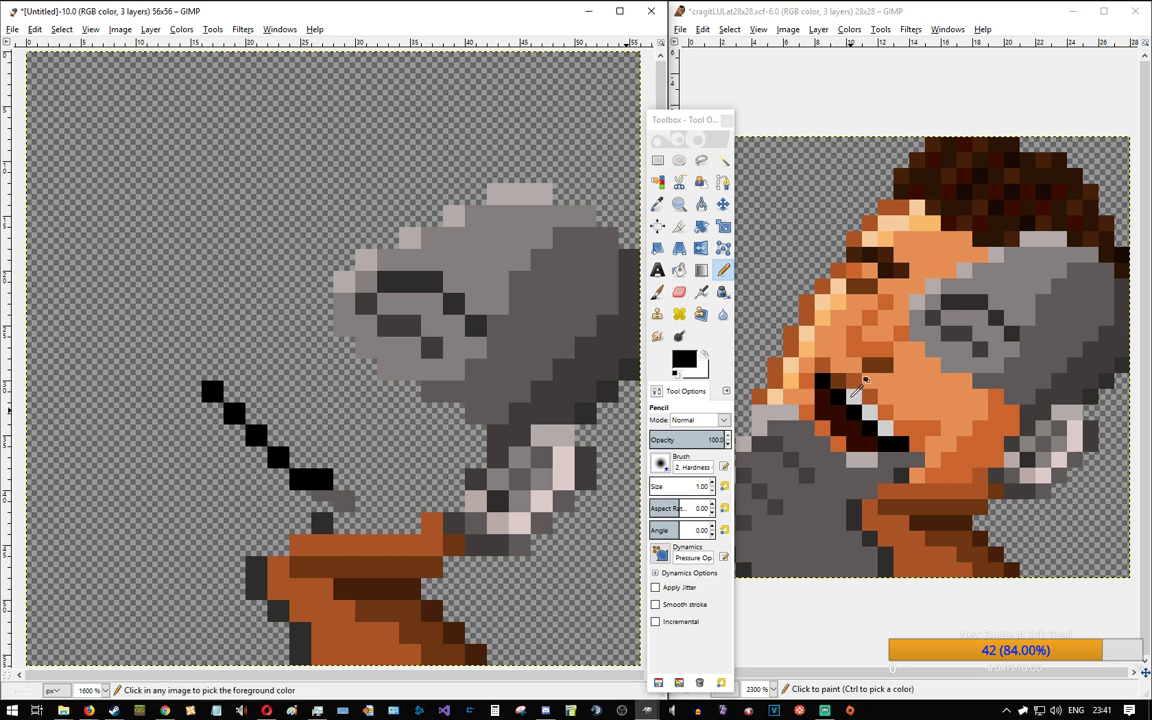
Step: Sample light grey from the reference teeth and place three tooth blocks diagonally along the upper side of the black mouth line
{"action": "left_click", "coordinate": [854, 395], "text": "ctrl"}
{"action": "left_click", "coordinate": [254, 412]}
{"action": "left_click", "coordinate": [280, 436]}
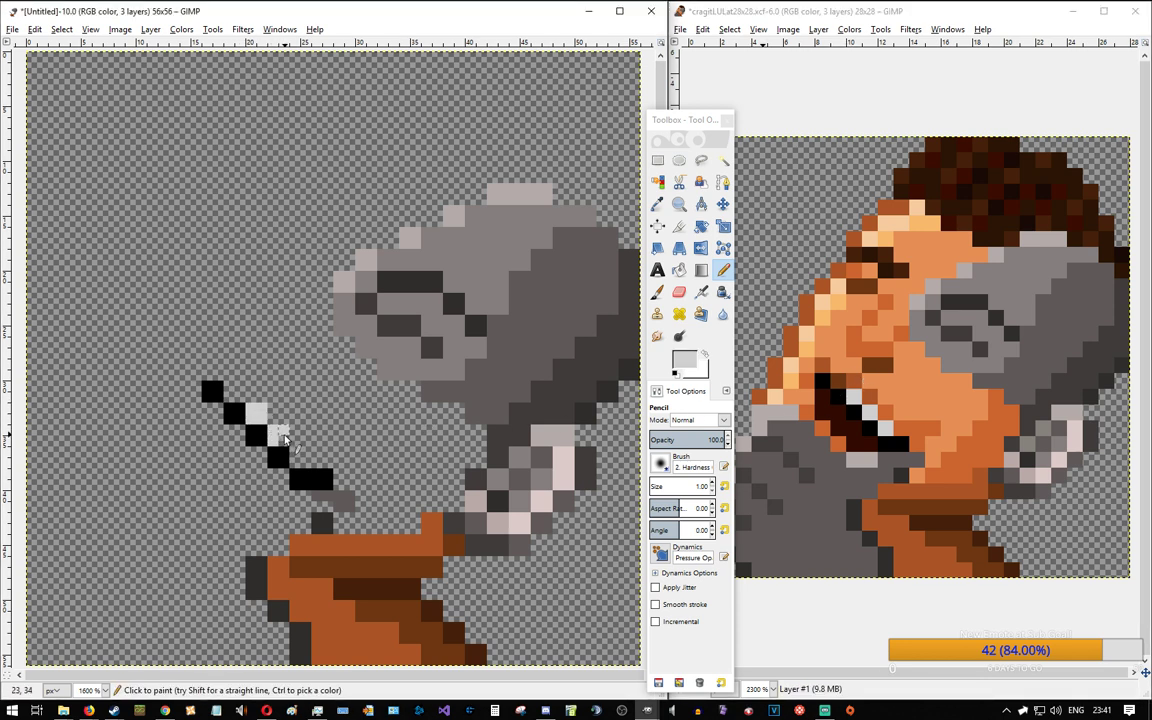
{"action": "left_click", "coordinate": [300, 458]}
Step: Outline the mouth interior below the black line in dark red sampled from the reference and bucket-fill it
{"action": "left_click", "coordinate": [828, 403], "text": "ctrl"}
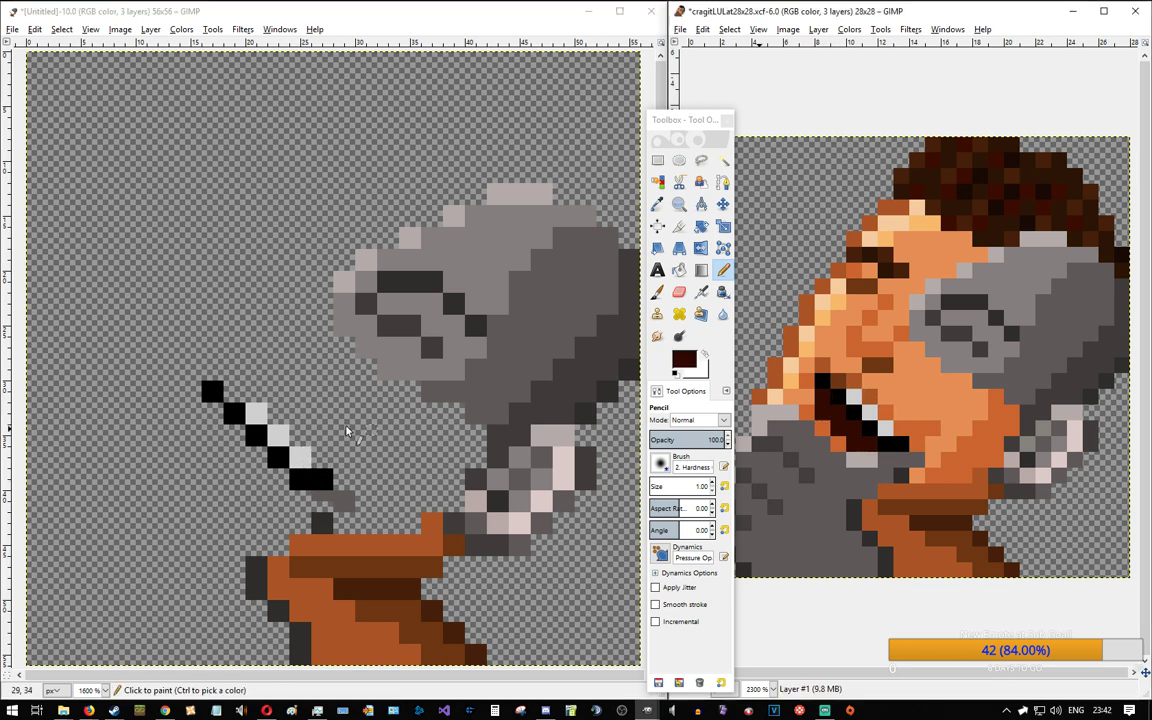
{"action": "mouse_move", "coordinate": [205, 402]}
{"action": "left_mouse_down"}
{"action": "mouse_move", "coordinate": [205, 428]}
{"action": "mouse_move", "coordinate": [236, 463]}
{"action": "mouse_move", "coordinate": [280, 484]}
{"action": "left_mouse_up"}
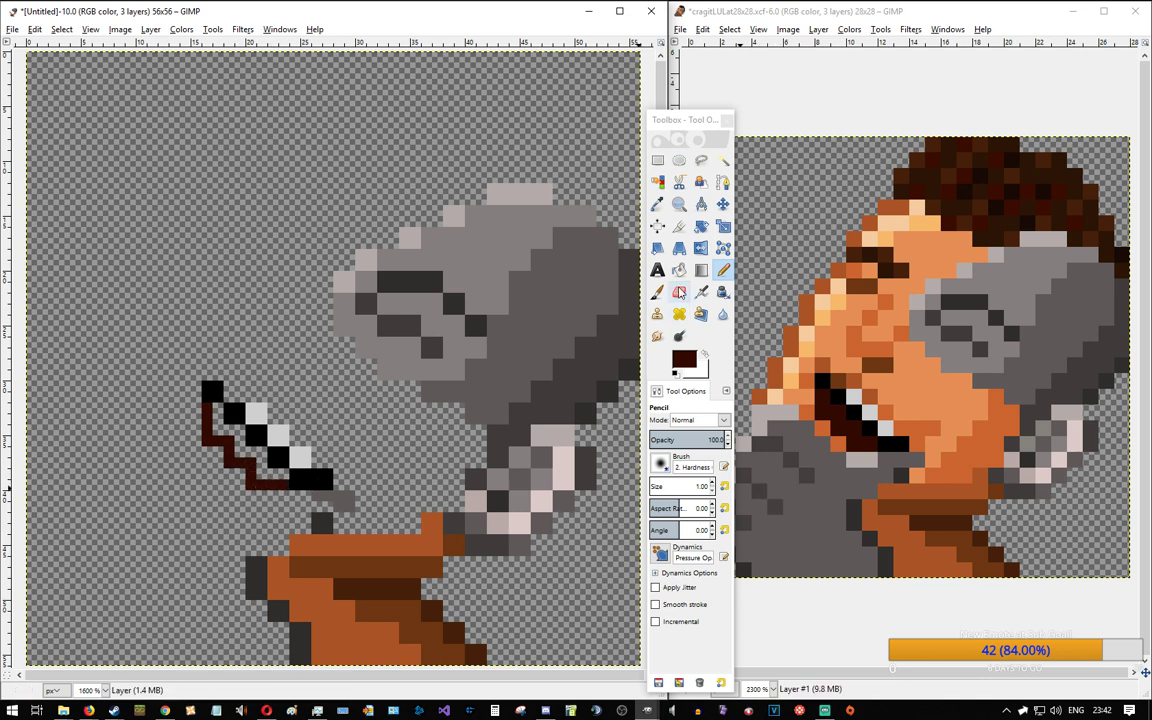
{"action": "key", "text": "shift+b"}
{"action": "left_click", "coordinate": [222, 425]}
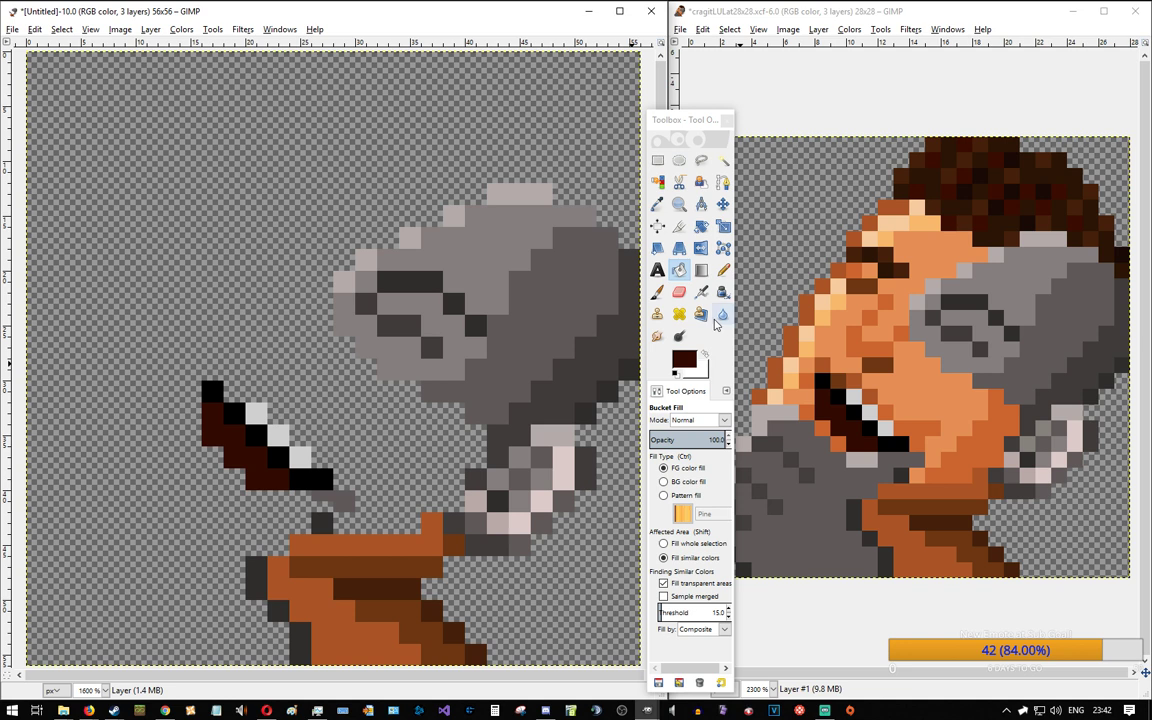
Step: Sample light pinkish grey from the reference and pencil a 4-pixel-wide highlight directly below the dark red mouth interior
{"action": "left_click", "coordinate": [723, 270]}
{"action": "left_click", "coordinate": [780, 412], "text": "ctrl"}
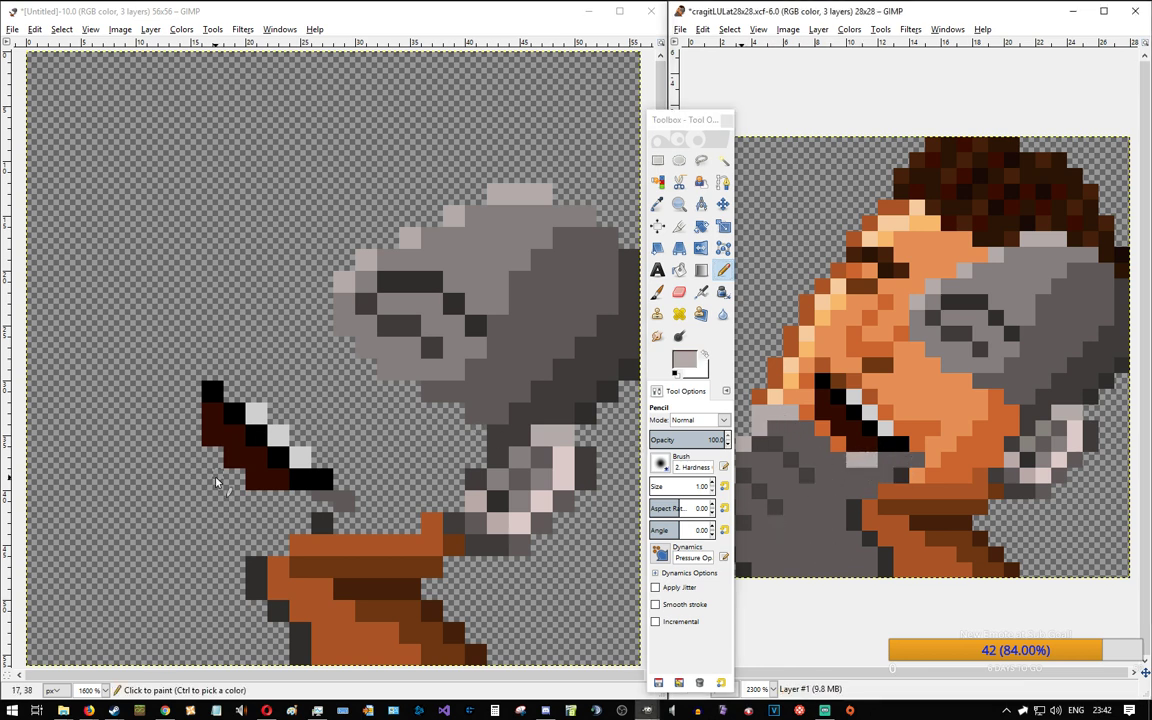
{"action": "left_click_drag", "start_coordinate": [252, 495], "coordinate": [282, 504]}
{"action": "key", "text": "ctrl+z"}
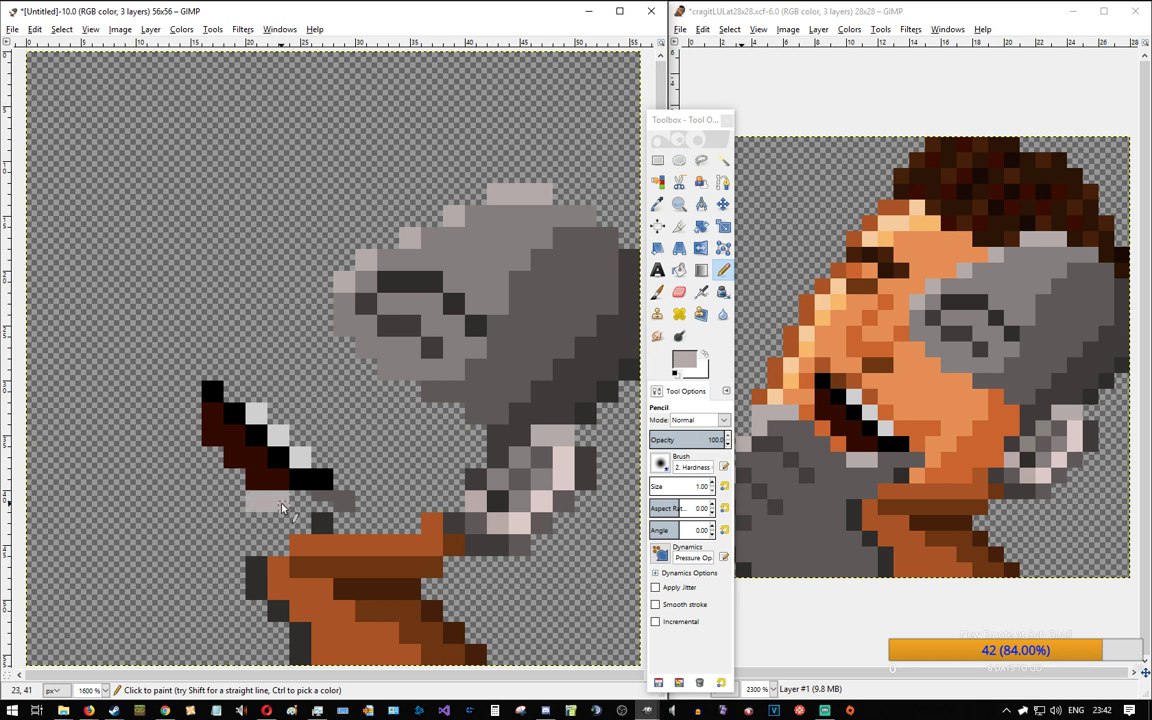
{"action": "left_click", "coordinate": [567, 475]}
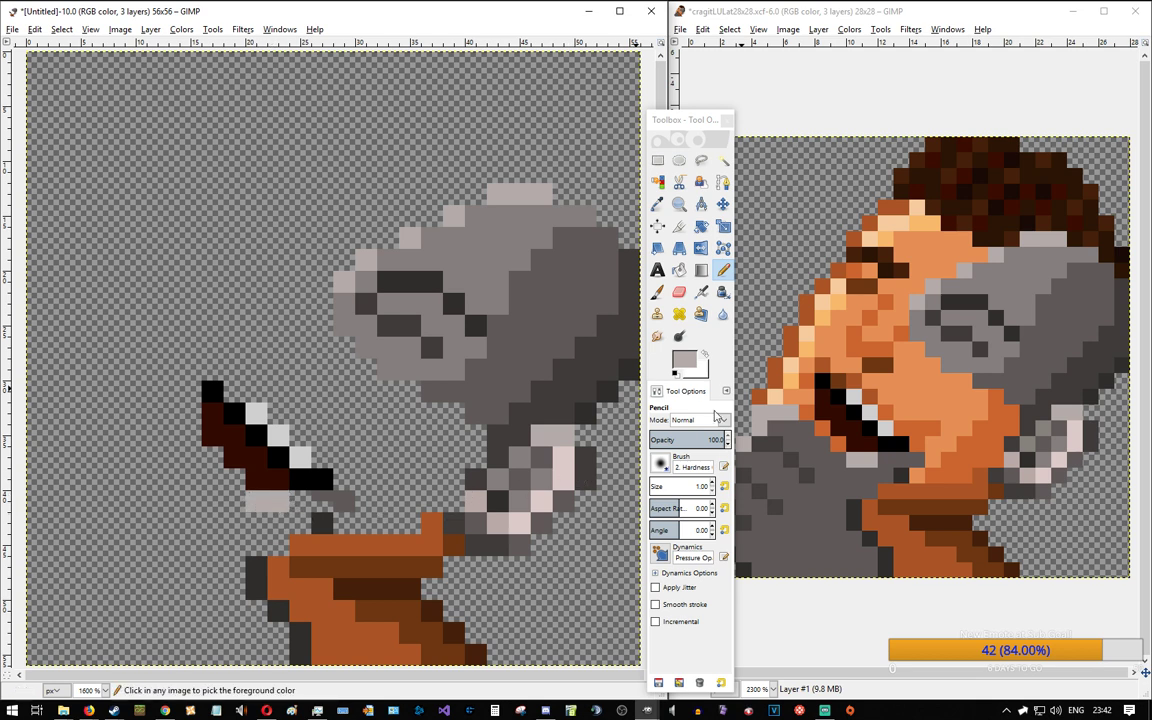
Step: Sample orange from the reference and place three lip blocks diagonally along the mouth's lower front edge
{"action": "left_click", "coordinate": [841, 406], "text": "ctrl"}
{"action": "left_click_drag", "start_coordinate": [237, 473], "coordinate": [217, 462]}
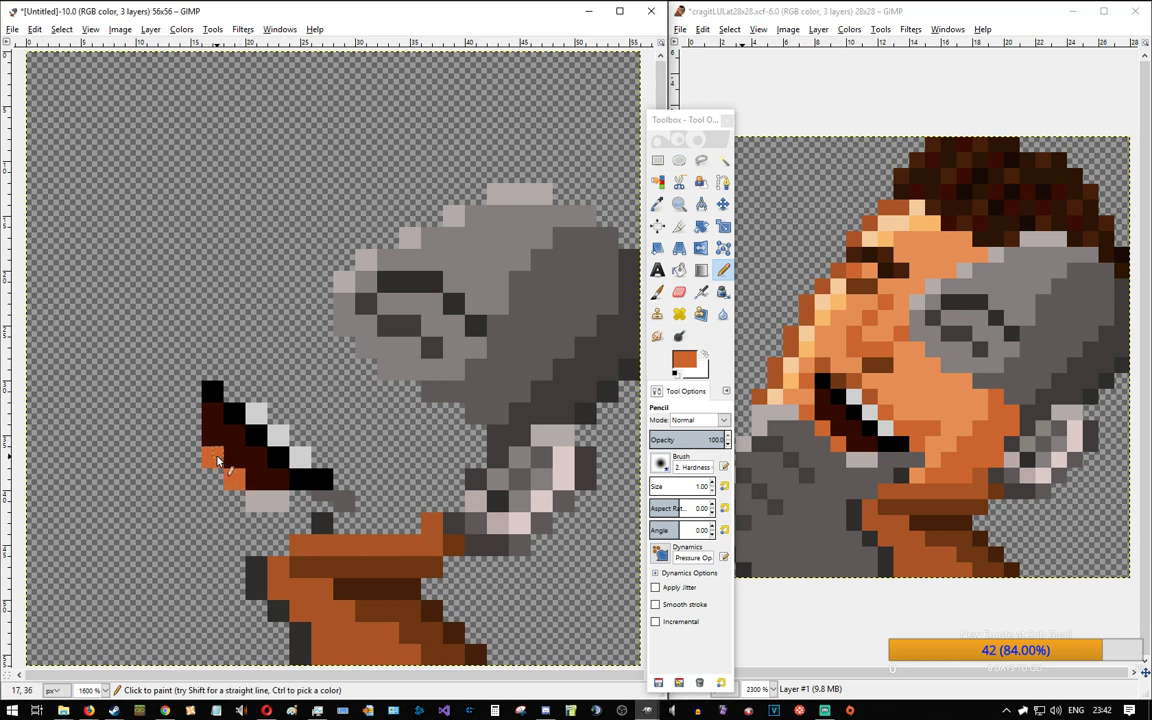
{"action": "left_click", "coordinate": [200, 440]}
Step: Move the toolbox off the reference and paint a 6-pixel-wide light grey beard highlight in front of the lip, stepping down at its outer end
{"action": "left_click_drag", "start_coordinate": [706, 120], "coordinate": [647, 106]}
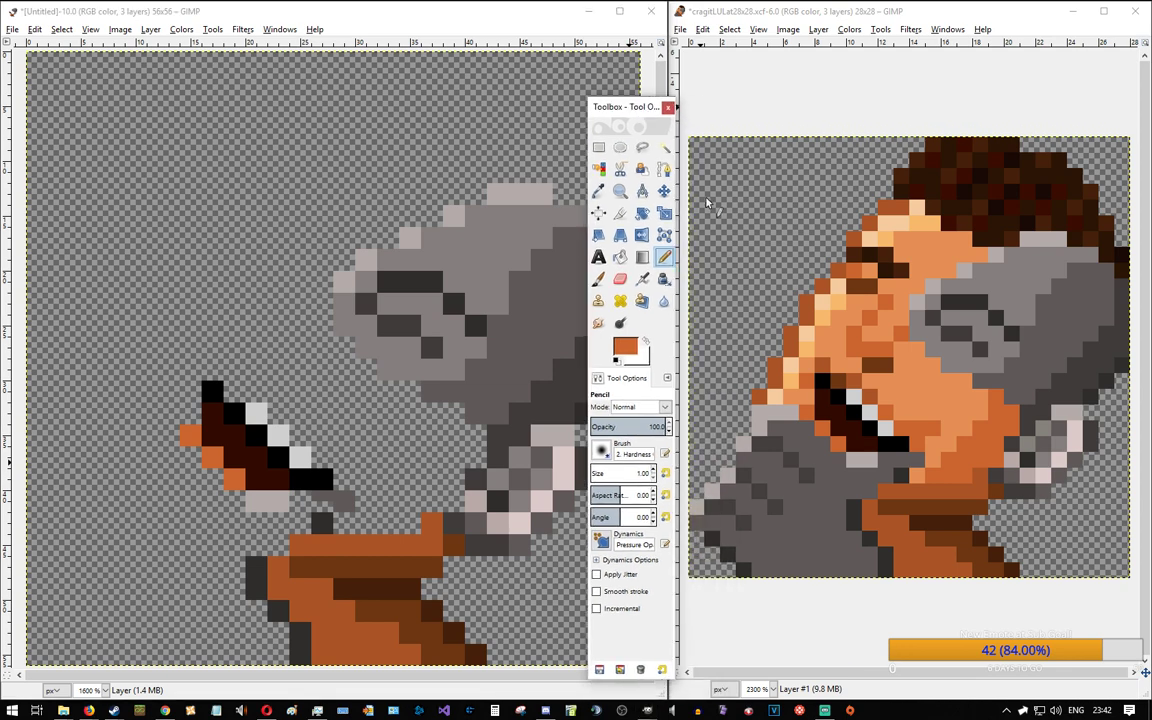
{"action": "left_click", "coordinate": [770, 398], "text": "ctrl"}
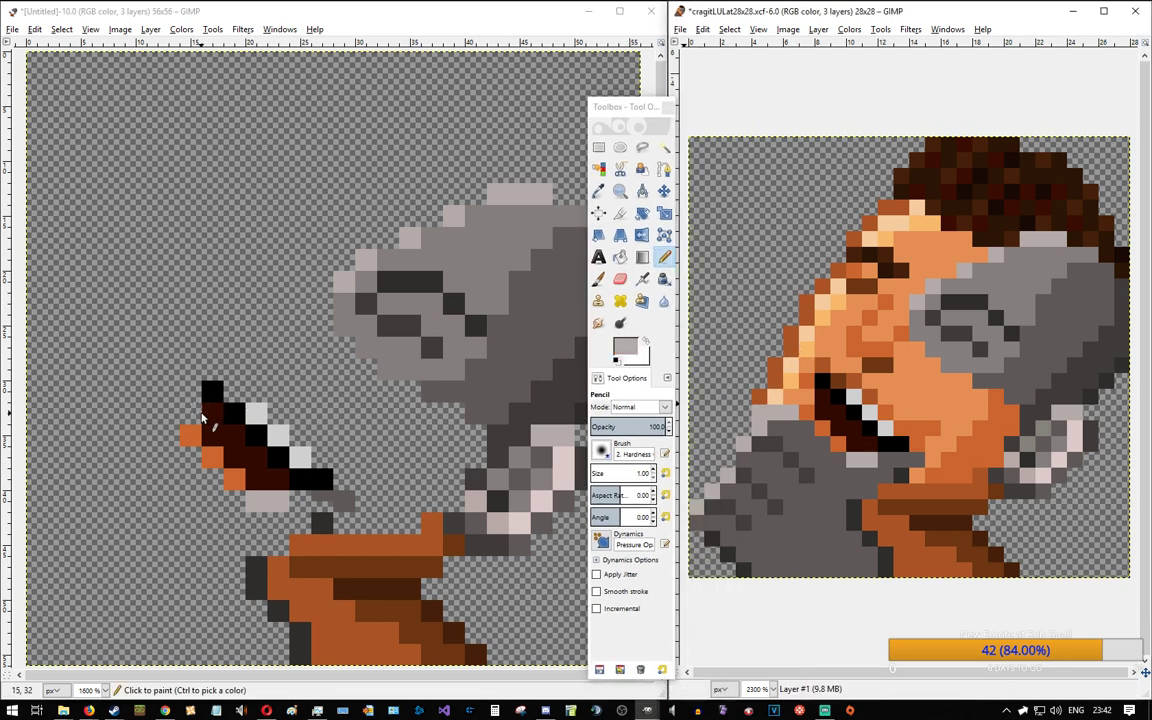
{"action": "left_click_drag", "start_coordinate": [172, 429], "coordinate": [116, 431]}
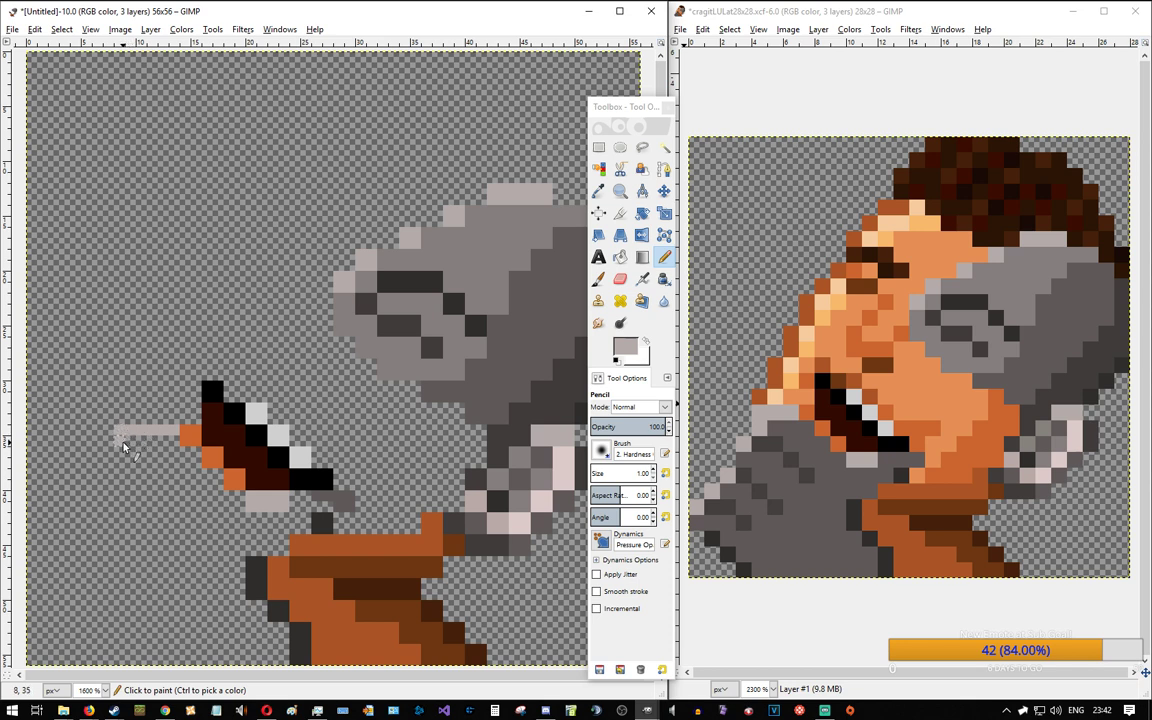
{"action": "key", "text": "ctrl+z"}
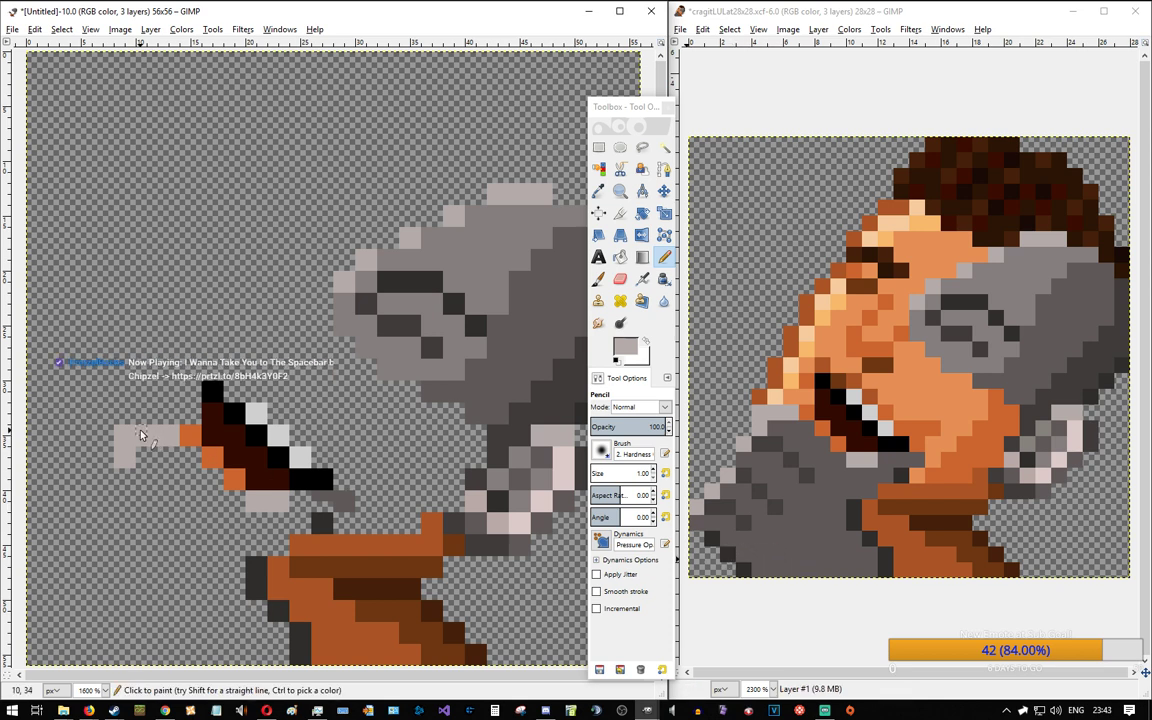
Step: Sample dark grey from the reference beard and paint a 4-pixel-wide mark below the highlight with two blocks stepping diagonally down from it
{"action": "left_click", "coordinate": [780, 426]}
{"action": "left_click", "coordinate": [770, 440], "text": "ctrl"}
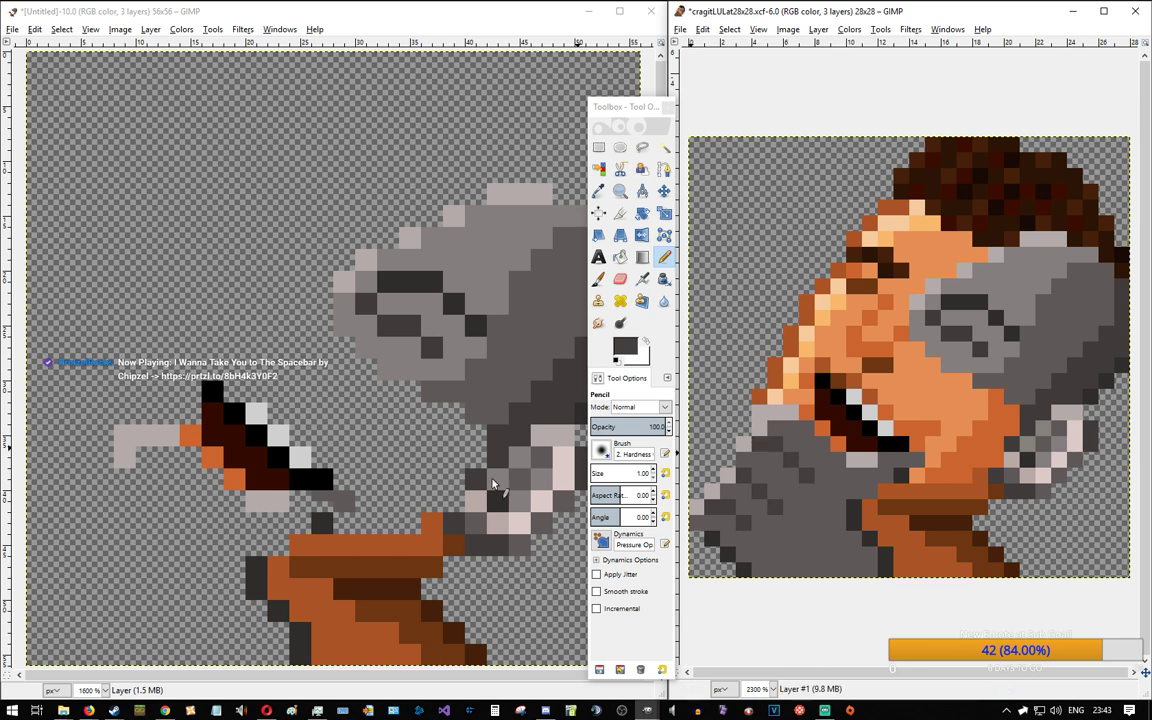
{"action": "mouse_move", "coordinate": [125, 481]}
{"action": "left_mouse_down"}
{"action": "mouse_move", "coordinate": [155, 488]}
{"action": "mouse_move", "coordinate": [140, 485]}
{"action": "left_mouse_up"}
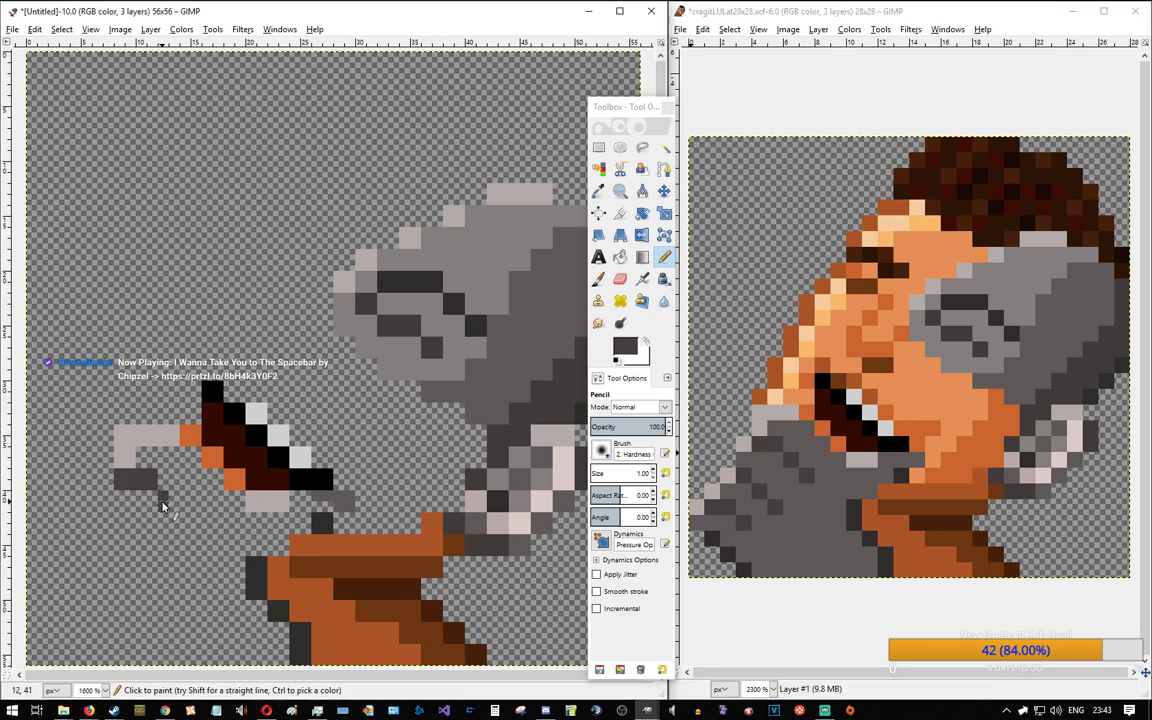
{"action": "left_click_drag", "start_coordinate": [195, 522], "coordinate": [186, 529]}
Step: Sample the beard's light grey and extend its outer highlight diagonally down to the canvas edge, leaving a gap between the segments
{"action": "left_click", "coordinate": [123, 461], "text": "ctrl"}
{"action": "left_click_drag", "start_coordinate": [109, 474], "coordinate": [102, 478]}
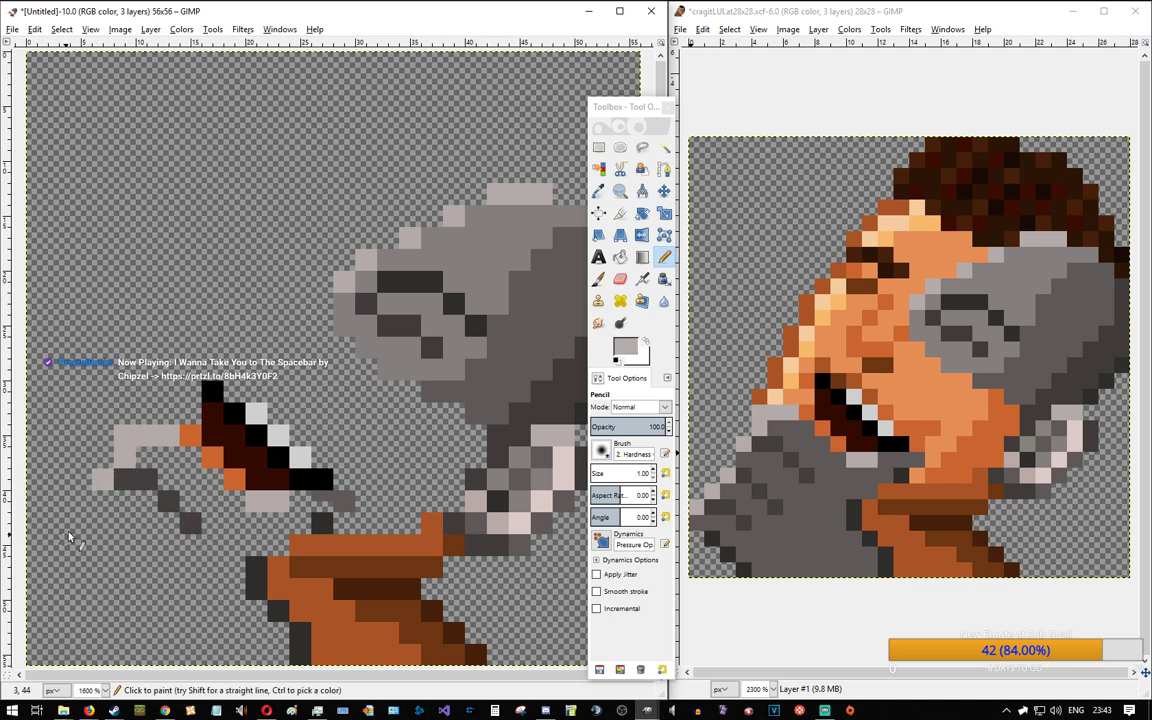
{"action": "mouse_move", "coordinate": [76, 520]}
{"action": "left_mouse_down"}
{"action": "mouse_move", "coordinate": [87, 527]}
{"action": "mouse_move", "coordinate": [42, 571]}
{"action": "left_mouse_up"}
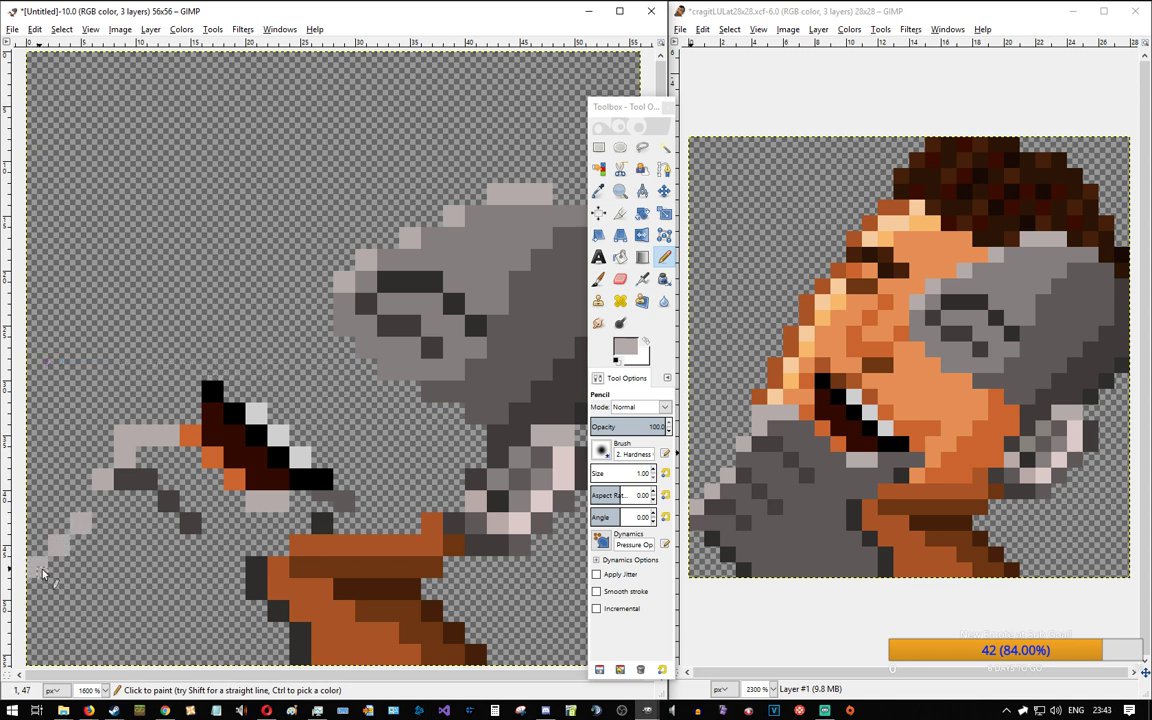
Step: Sample the beard greys and paint two more dark diagonal strand marks inside the beard, filling the outer highlight gap with medium grey
{"action": "left_click", "coordinate": [128, 482], "text": "ctrl"}
{"action": "left_click", "coordinate": [343, 499], "text": "ctrl"}
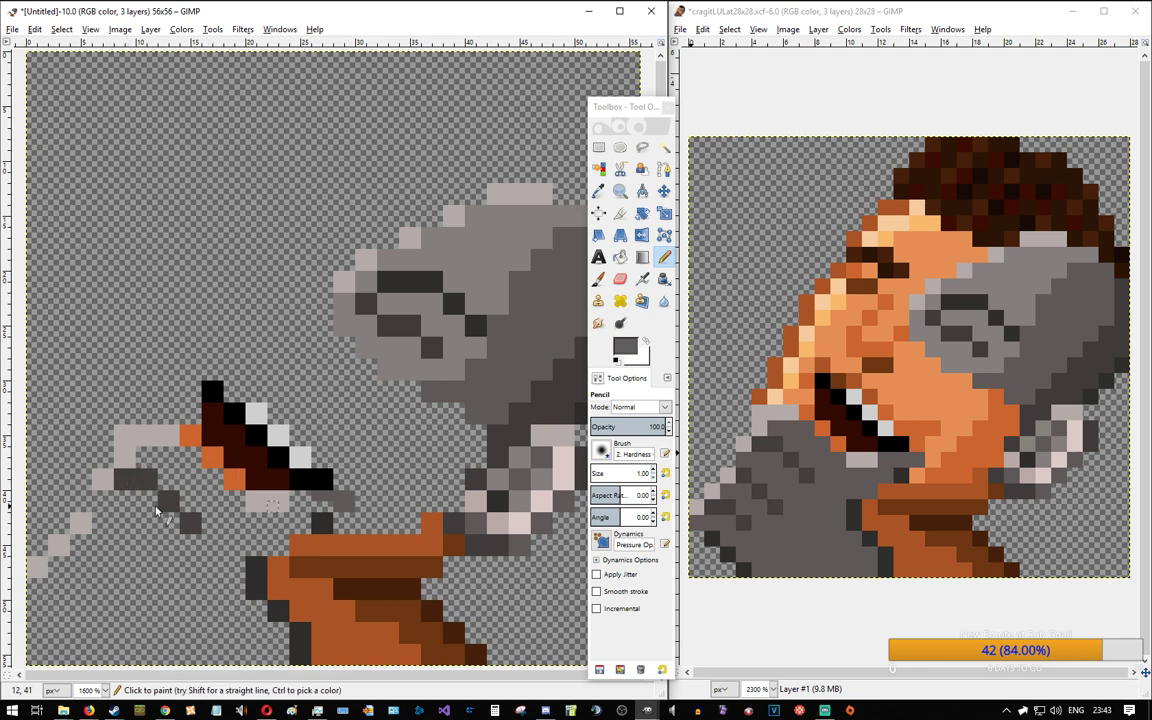
{"action": "mouse_move", "coordinate": [98, 497]}
{"action": "left_mouse_down"}
{"action": "mouse_move", "coordinate": [150, 478]}
{"action": "mouse_move", "coordinate": [91, 517]}
{"action": "mouse_move", "coordinate": [127, 549]}
{"action": "left_mouse_up"}
{"action": "left_click", "coordinate": [149, 478], "text": "ctrl"}
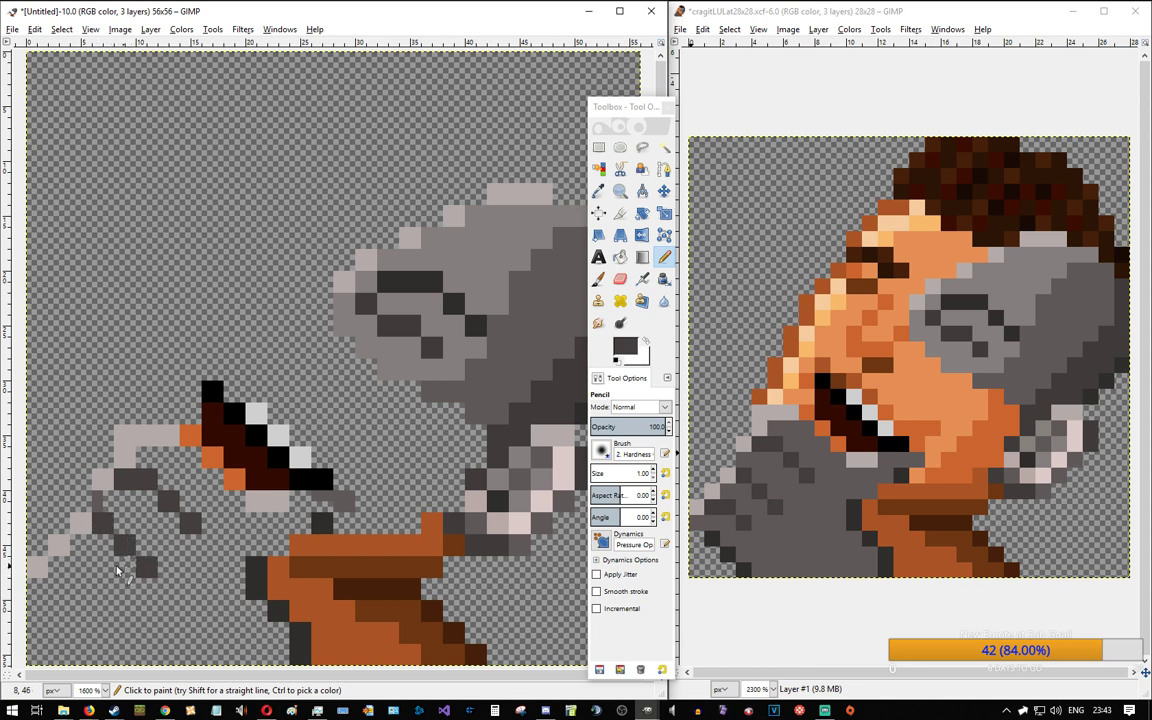
{"action": "mouse_move", "coordinate": [53, 568]}
{"action": "left_mouse_down"}
{"action": "mouse_move", "coordinate": [82, 572]}
{"action": "mouse_move", "coordinate": [58, 575]}
{"action": "left_mouse_up"}
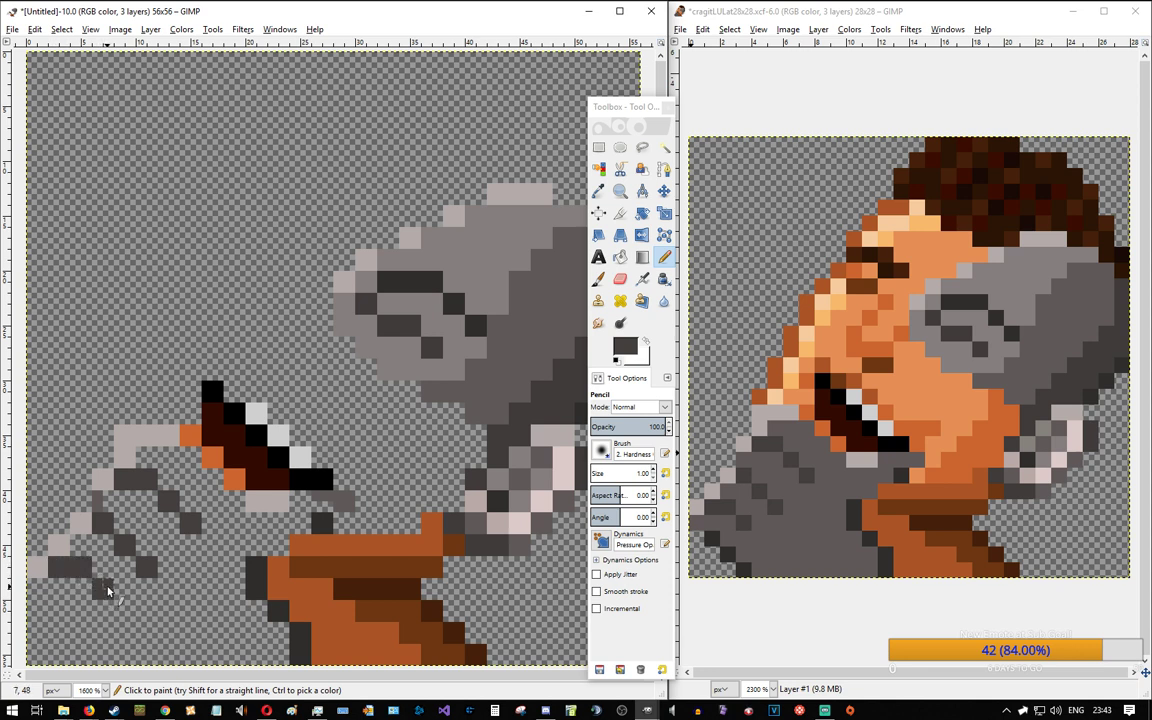
Step: Sample medium grey and near-black from the reference beard and paint its lower outer edge stepping diagonally down to the canvas bottom
{"action": "left_click", "coordinate": [703, 526], "text": "ctrl"}
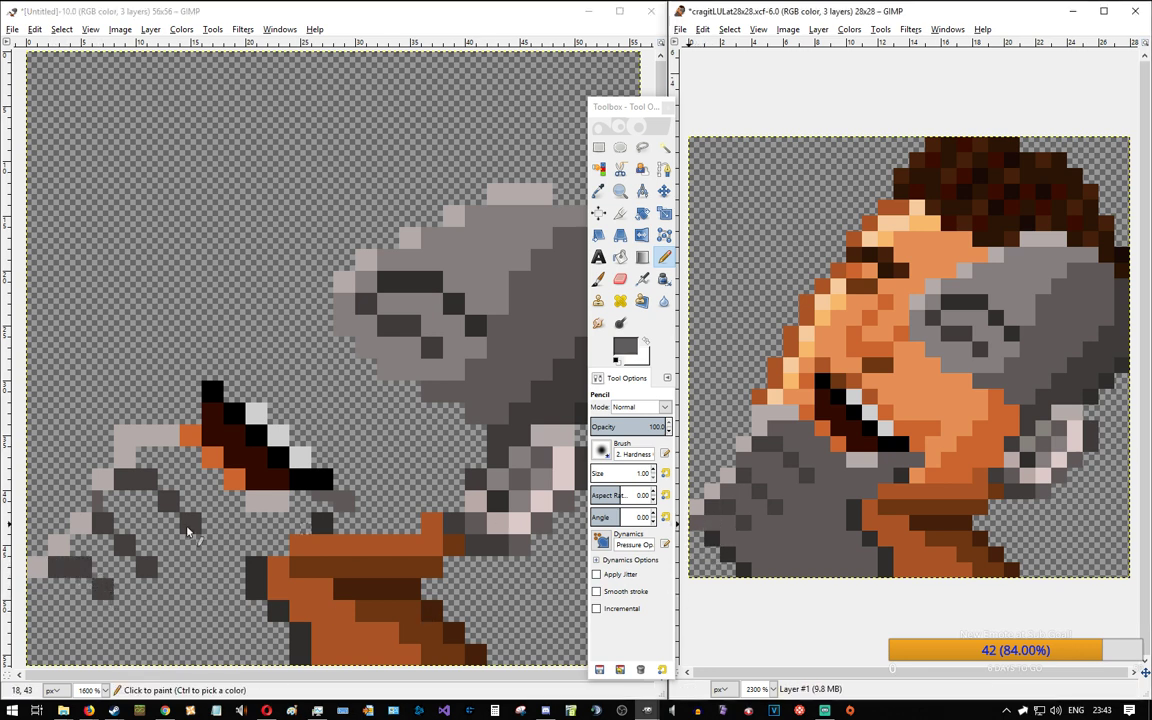
{"action": "left_click", "coordinate": [37, 591]}
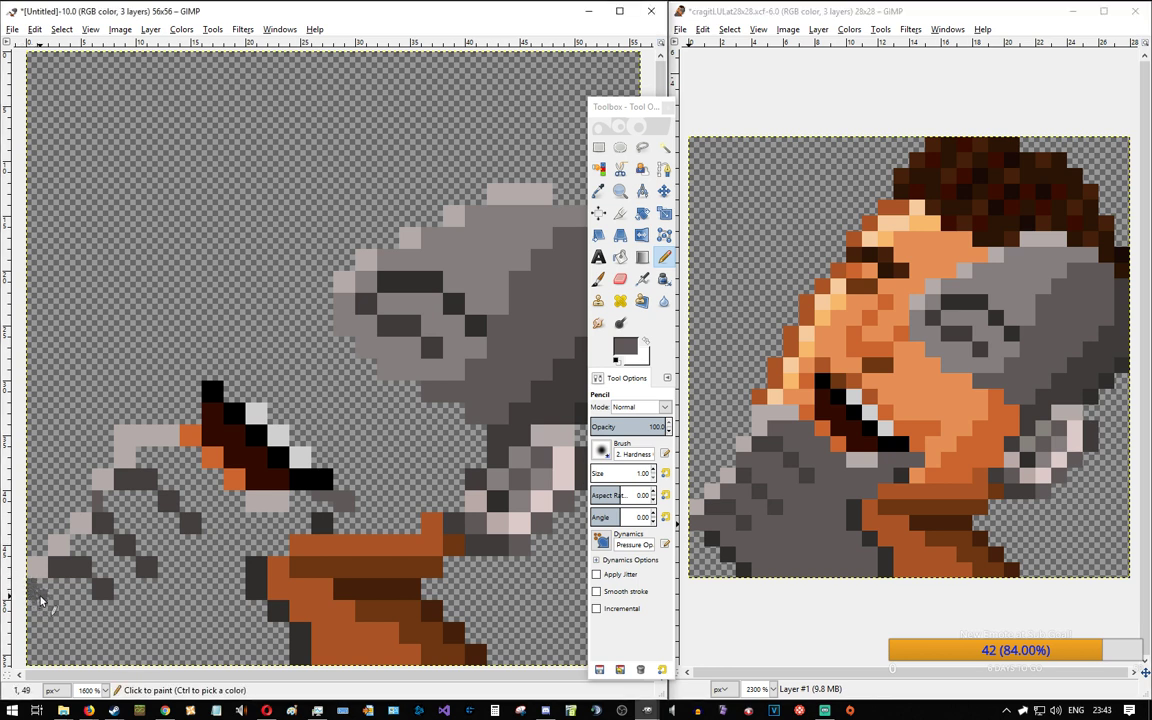
{"action": "left_click", "coordinate": [711, 541], "text": "ctrl"}
{"action": "mouse_move", "coordinate": [53, 606]}
{"action": "left_mouse_down"}
{"action": "mouse_move", "coordinate": [51, 619]}
{"action": "mouse_move", "coordinate": [63, 608]}
{"action": "left_mouse_up"}
{"action": "left_click_drag", "start_coordinate": [86, 627], "coordinate": [76, 628]}
{"action": "left_click", "coordinate": [100, 652]}
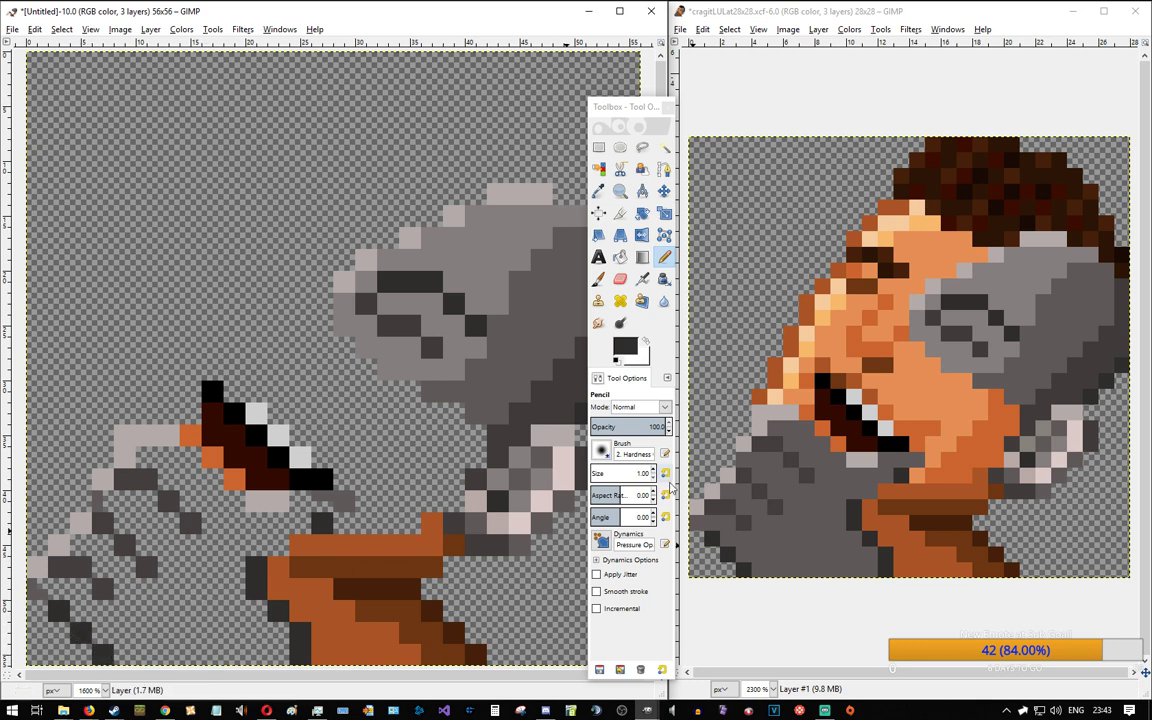
Step: Sample the beard's medium grey and bucket-fill the empty area inside the beard outline
{"action": "left_click", "coordinate": [620, 257]}
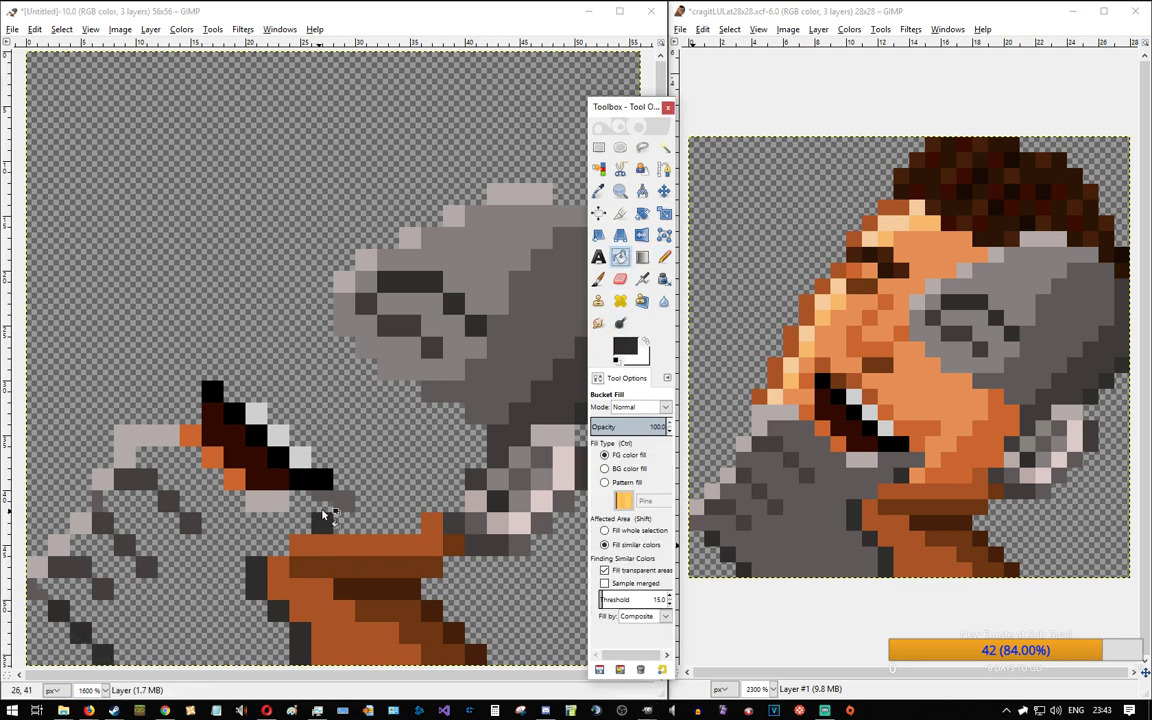
{"action": "left_click", "coordinate": [664, 257]}
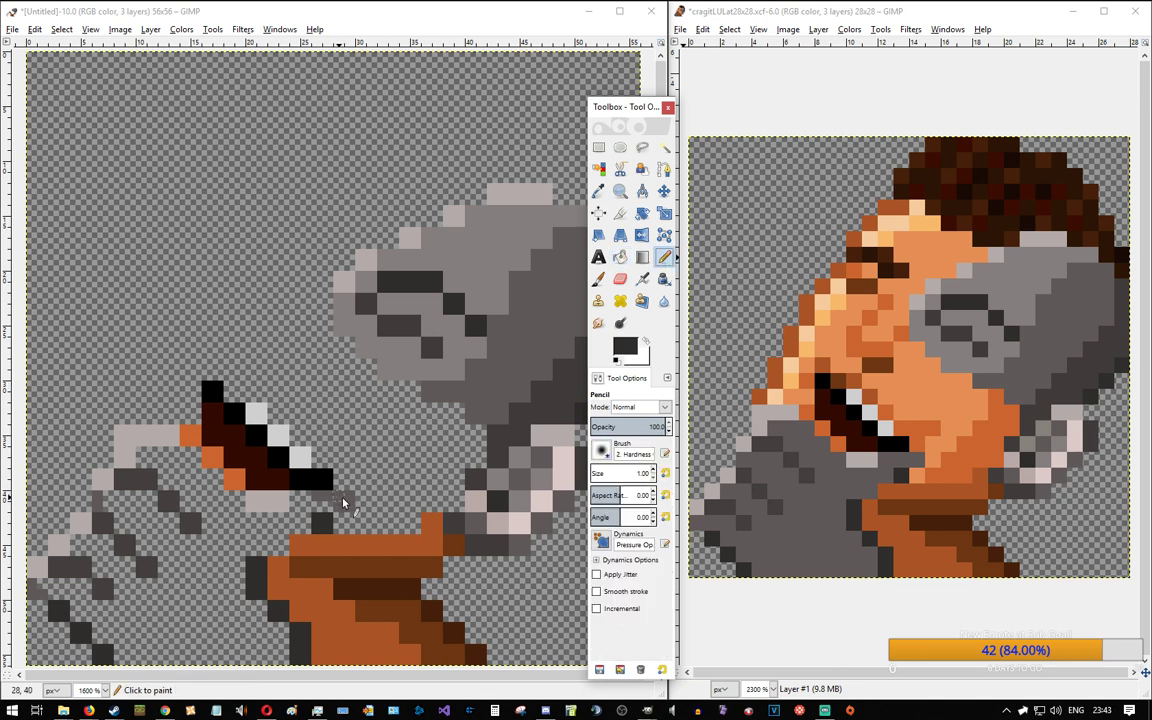
{"action": "left_click", "coordinate": [344, 500], "text": "ctrl"}
{"action": "key", "text": "shift+b"}
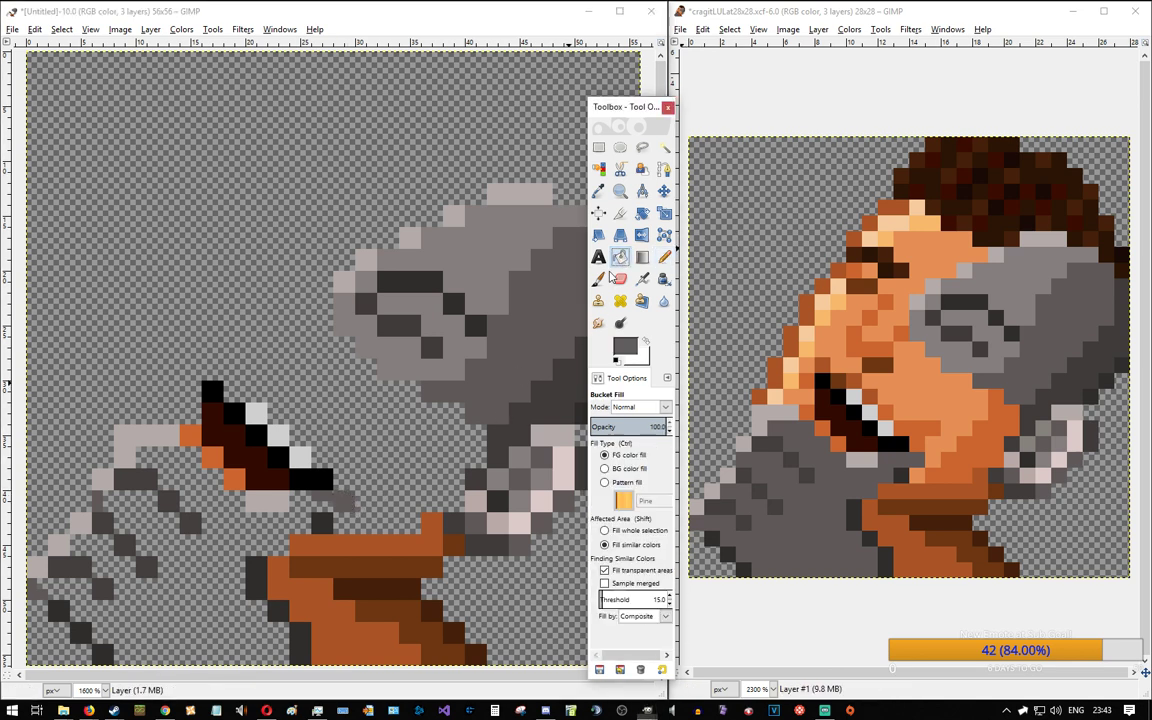
{"action": "left_click", "coordinate": [180, 585]}
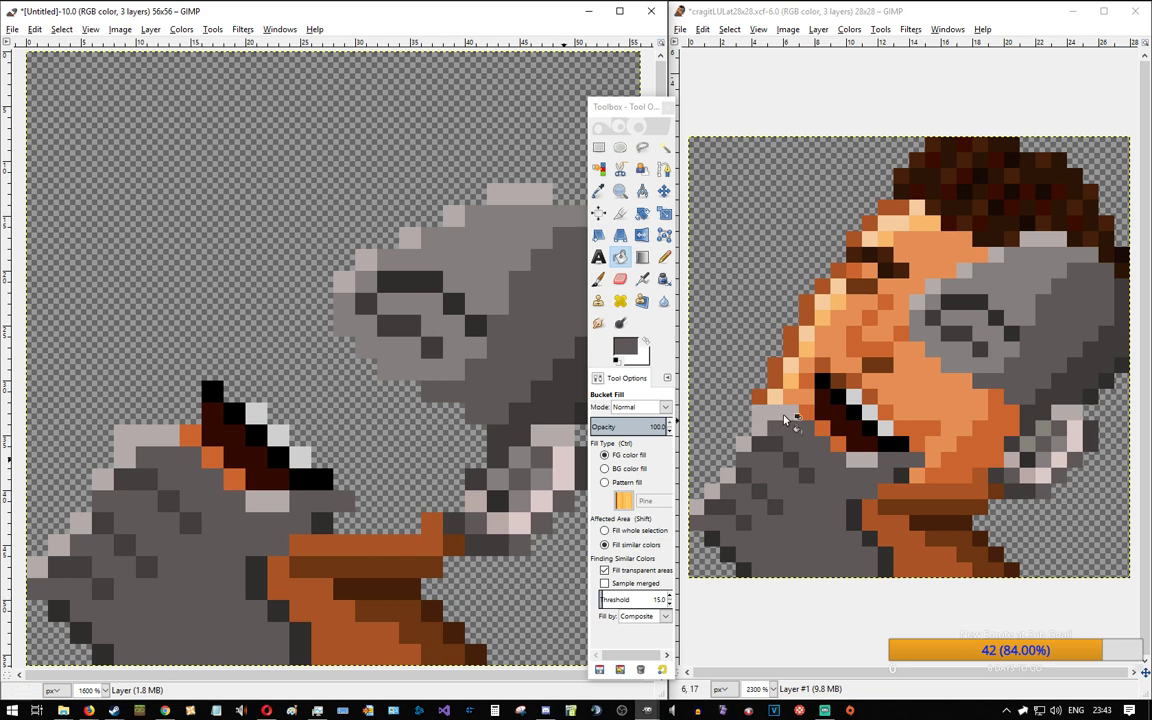
Step: Sample light orange from the reference and pencil skin in front of the mouth's upper corner, topped with a darker orange block
{"action": "left_click", "coordinate": [664, 257]}
{"action": "left_click", "coordinate": [801, 432], "text": "ctrl"}
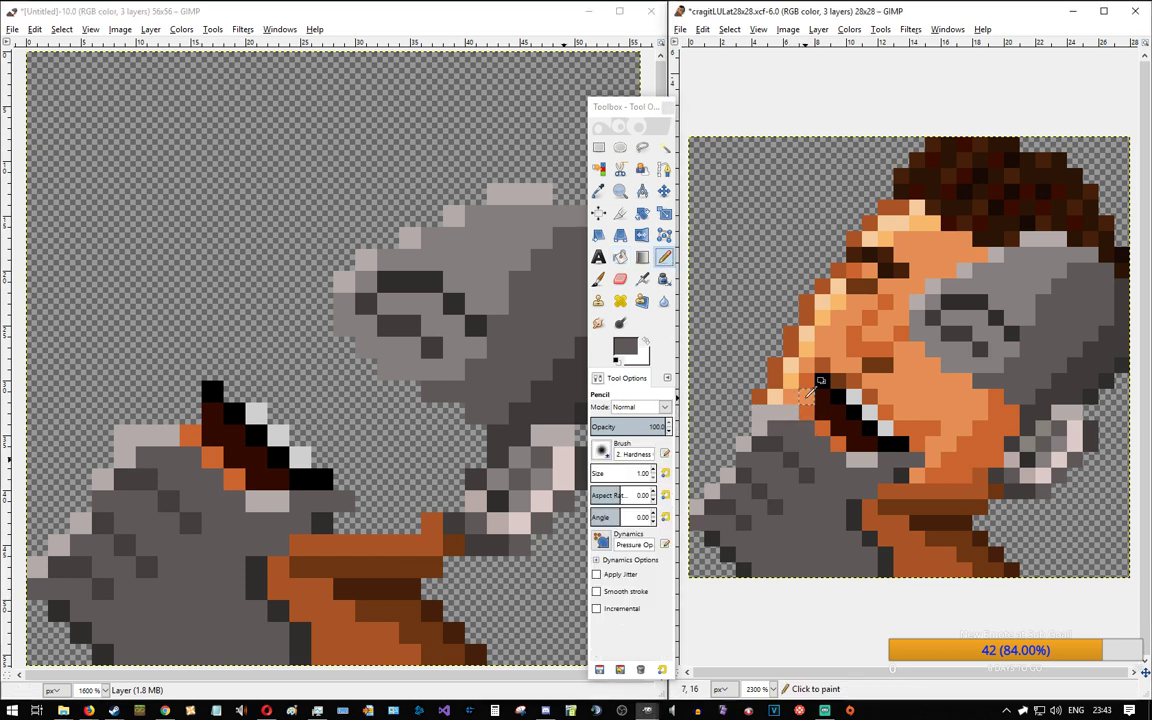
{"action": "left_click", "coordinate": [192, 416]}
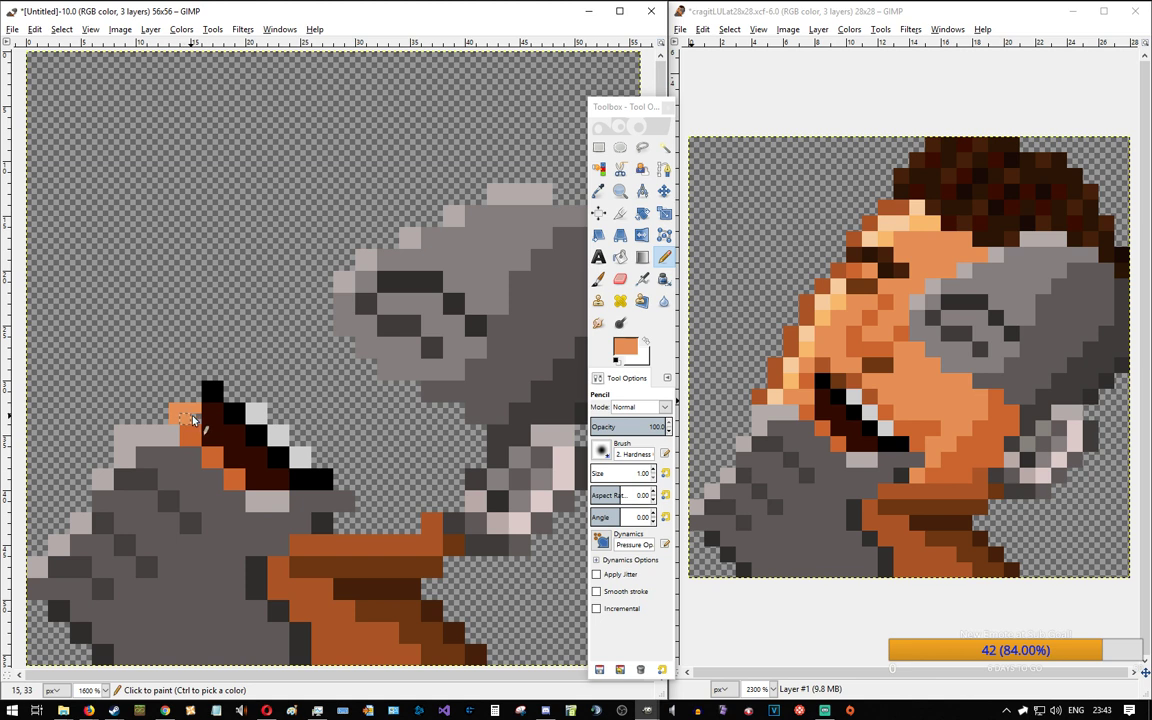
{"action": "left_click", "coordinate": [163, 411]}
{"action": "left_click", "coordinate": [191, 428], "text": "ctrl"}
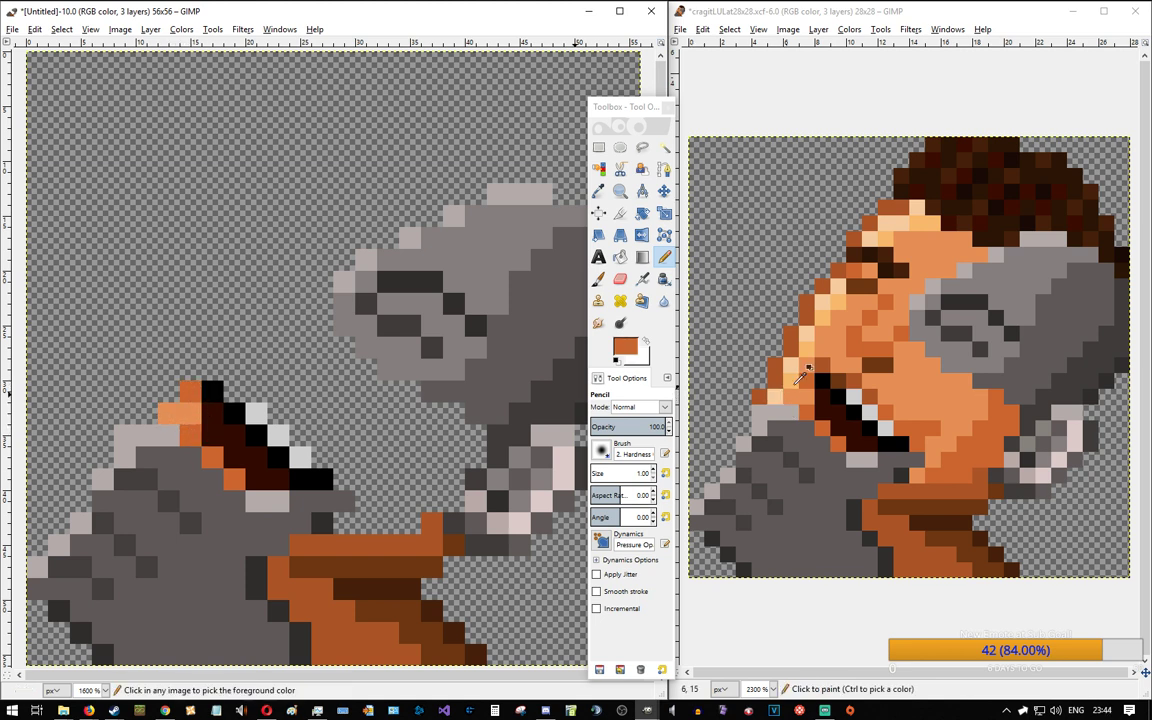
Step: Start the upper lip with sampled rust and brown blocks above the mouth's corner, stepping diagonally down along the teeth
{"action": "left_click", "coordinate": [821, 357], "text": "ctrl"}
{"action": "left_click", "coordinate": [210, 368]}
{"action": "left_click", "coordinate": [820, 370], "text": "ctrl"}
{"action": "left_click", "coordinate": [234, 390]}
{"action": "left_click", "coordinate": [855, 383], "text": "ctrl"}
{"action": "left_click_drag", "start_coordinate": [250, 386], "coordinate": [262, 397]}
{"action": "left_click", "coordinate": [278, 413]}
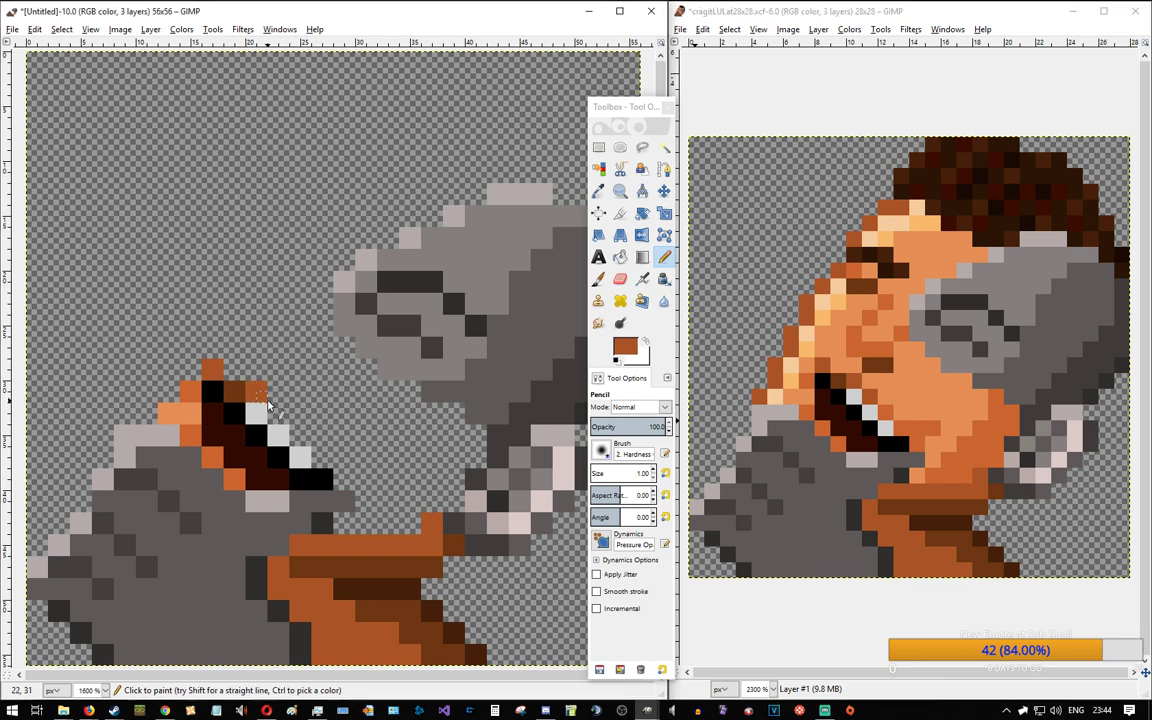
Step: Continue the upper lip in orange around the mouth's rear corner and add a light orange block beside the beard's near-black block
{"action": "left_click", "coordinate": [887, 411], "text": "ctrl"}
{"action": "mouse_move", "coordinate": [295, 430]}
{"action": "left_mouse_down"}
{"action": "mouse_move", "coordinate": [374, 456]}
{"action": "mouse_move", "coordinate": [368, 468]}
{"action": "mouse_move", "coordinate": [316, 463]}
{"action": "mouse_move", "coordinate": [347, 480]}
{"action": "left_mouse_up"}
{"action": "key", "text": "ctrl+z"}
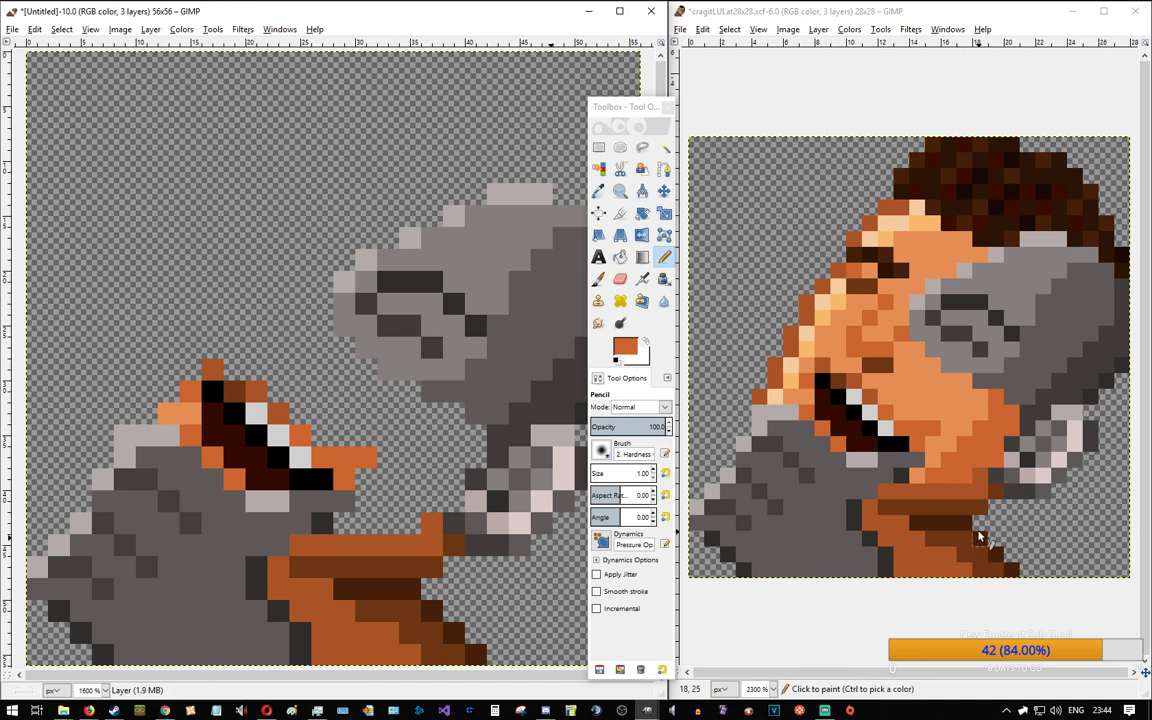
{"action": "left_click", "coordinate": [920, 493], "text": "ctrl"}
{"action": "left_click_drag", "start_coordinate": [340, 520], "coordinate": [351, 520]}
Step: Sample darker orange, pencil a stepped jaw-shadow outline from the neck up to the grey hair, and bucket-fill the area behind it
{"action": "left_click", "coordinate": [982, 458], "text": "ctrl"}
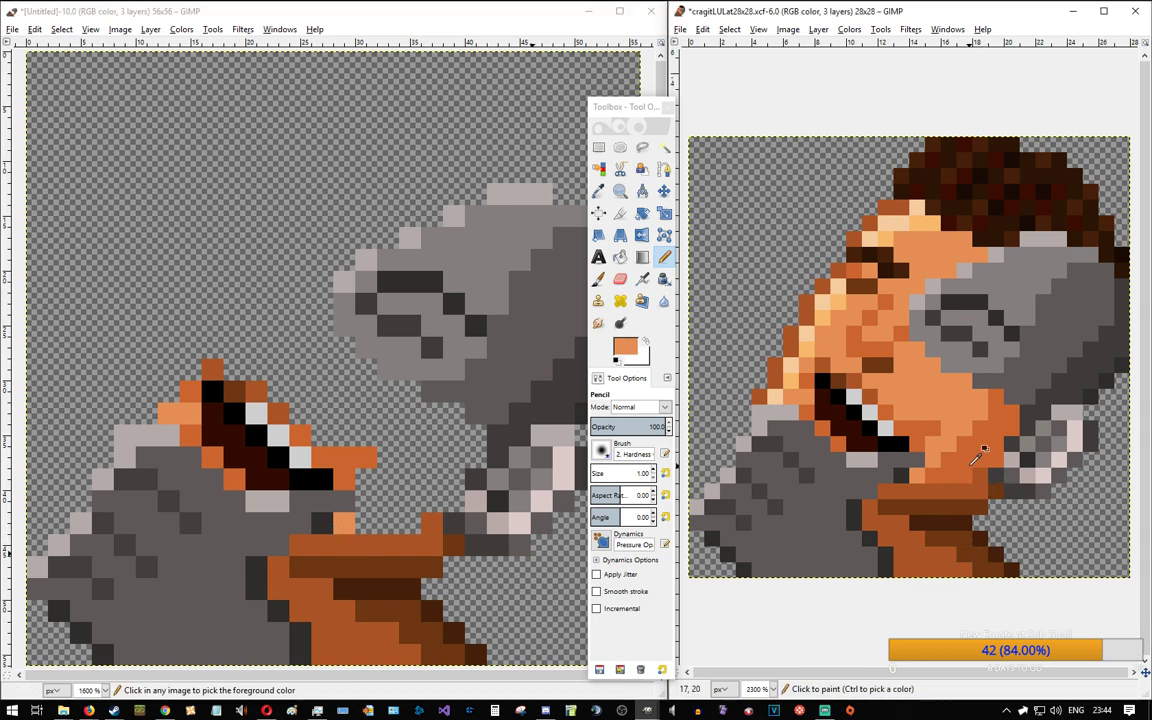
{"action": "left_click", "coordinate": [359, 521]}
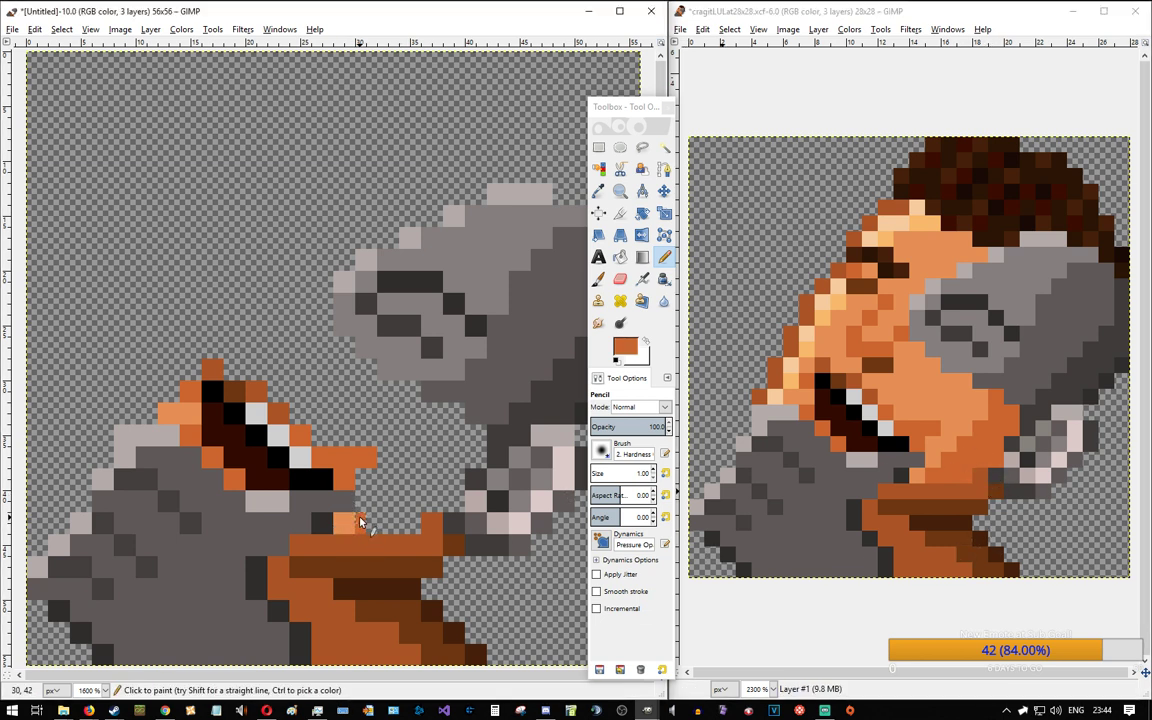
{"action": "mouse_move", "coordinate": [360, 521]}
{"action": "left_mouse_down"}
{"action": "mouse_move", "coordinate": [446, 448]}
{"action": "mouse_move", "coordinate": [460, 413]}
{"action": "left_mouse_up"}
{"action": "left_click", "coordinate": [620, 257]}
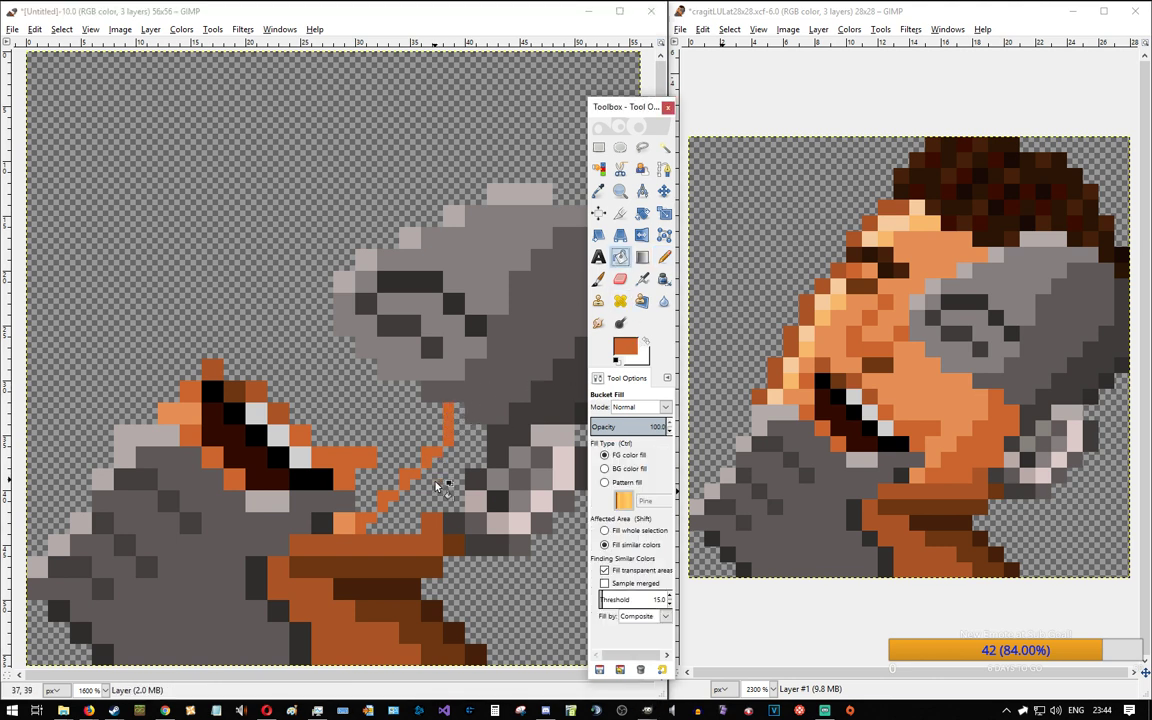
{"action": "left_click", "coordinate": [452, 445]}
{"action": "key", "text": "n"}
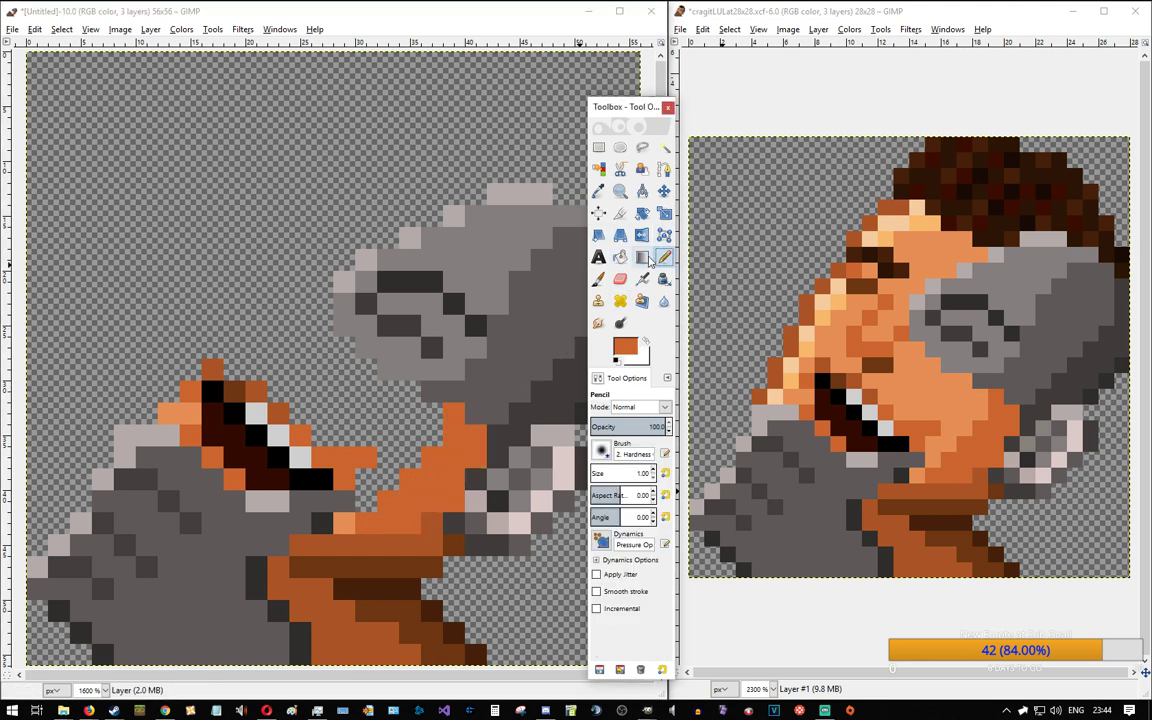
Step: Sample brown from the reference nostril and pencil a 4-pixel-wide nostril above the upper lip
{"action": "left_click", "coordinate": [928, 410], "text": "ctrl"}
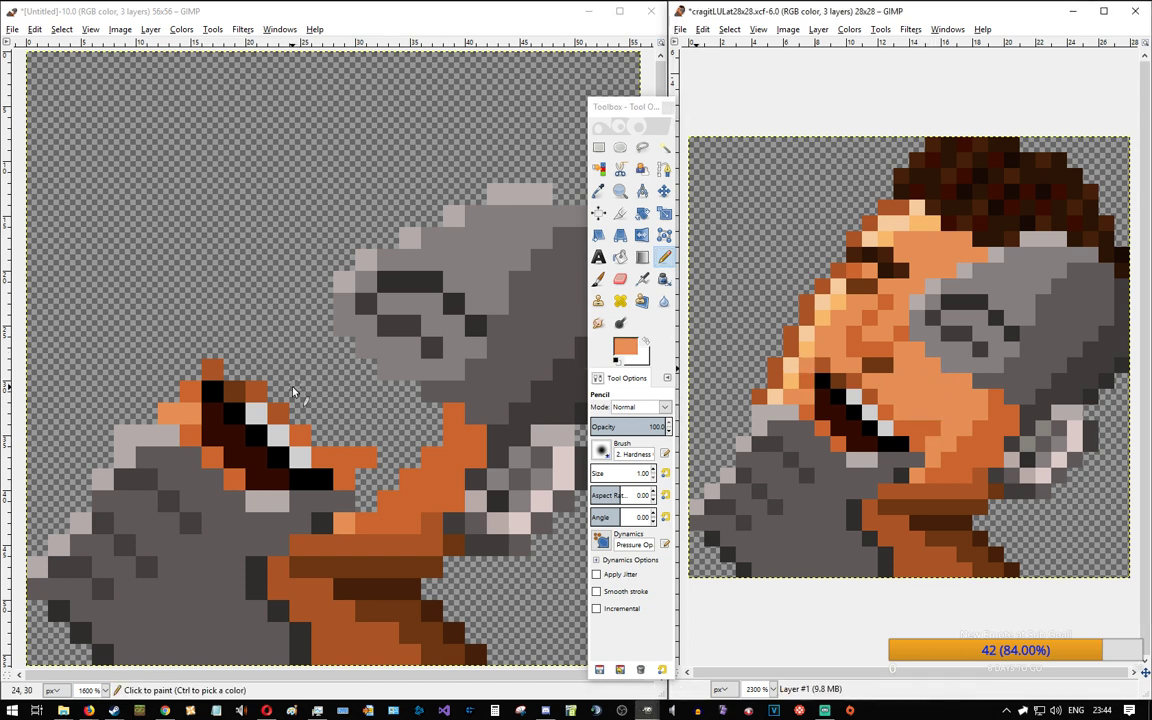
{"action": "left_click", "coordinate": [878, 364], "text": "ctrl"}
{"action": "mouse_move", "coordinate": [271, 377]}
{"action": "left_mouse_down"}
{"action": "mouse_move", "coordinate": [303, 368]}
{"action": "mouse_move", "coordinate": [276, 376]}
{"action": "left_mouse_up"}
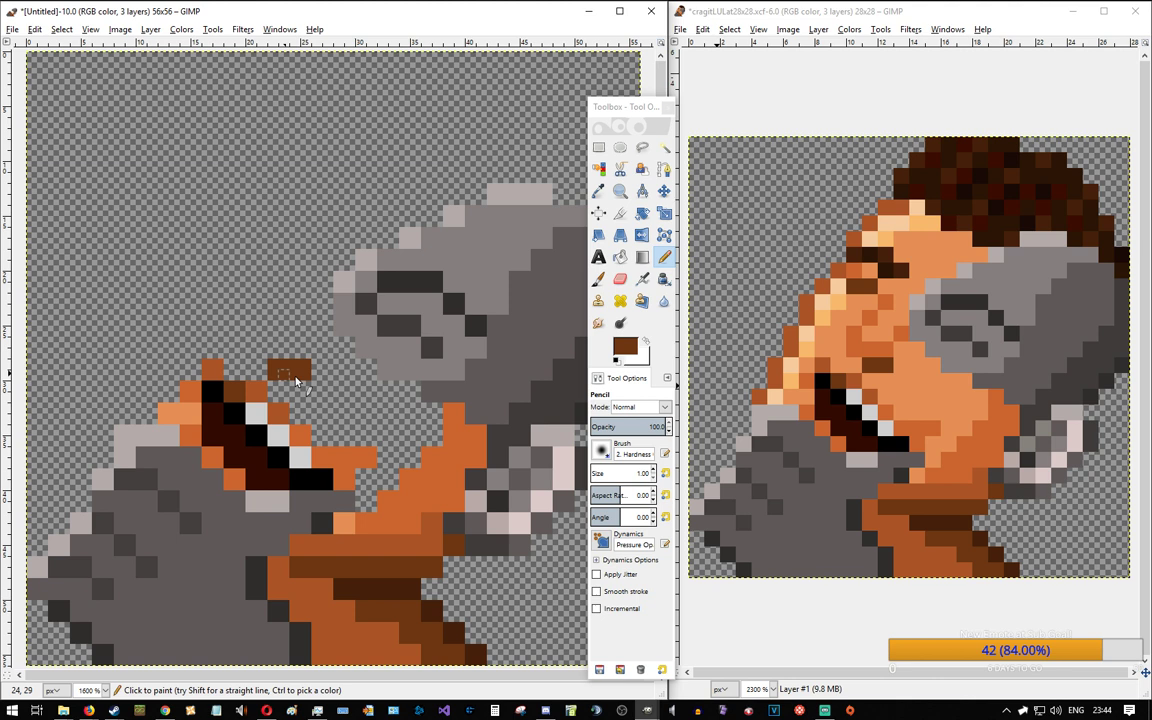
Step: Sample darker orange and pencil the nose shading above the nostril, with blocks rising diagonally up the nose and one beside the grey hair
{"action": "left_click", "coordinate": [795, 305], "text": "ctrl"}
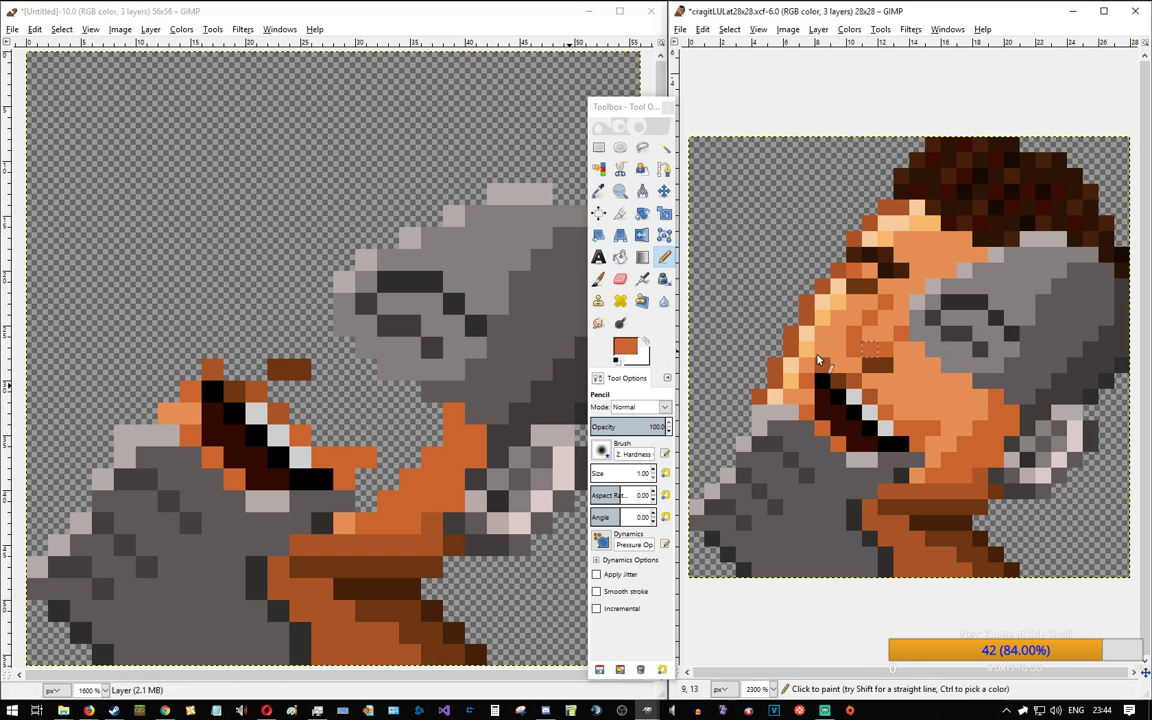
{"action": "left_click", "coordinate": [318, 321]}
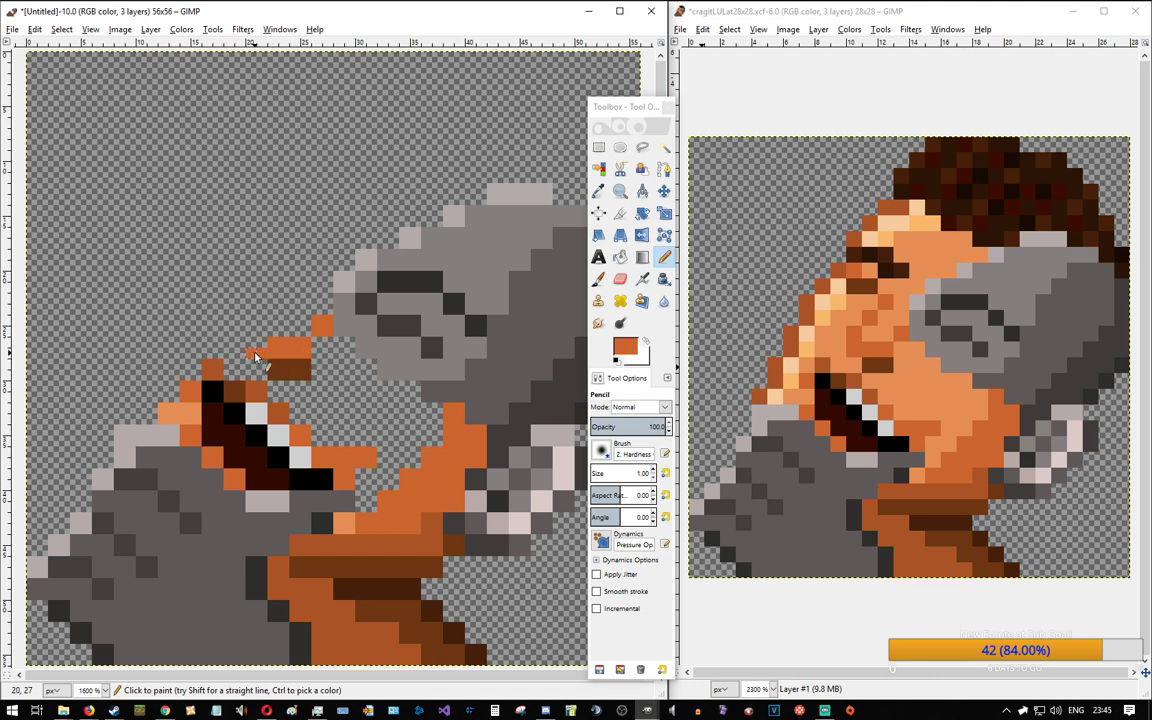
{"action": "left_click", "coordinate": [262, 322]}
{"action": "left_click_drag", "start_coordinate": [277, 306], "coordinate": [303, 279]}
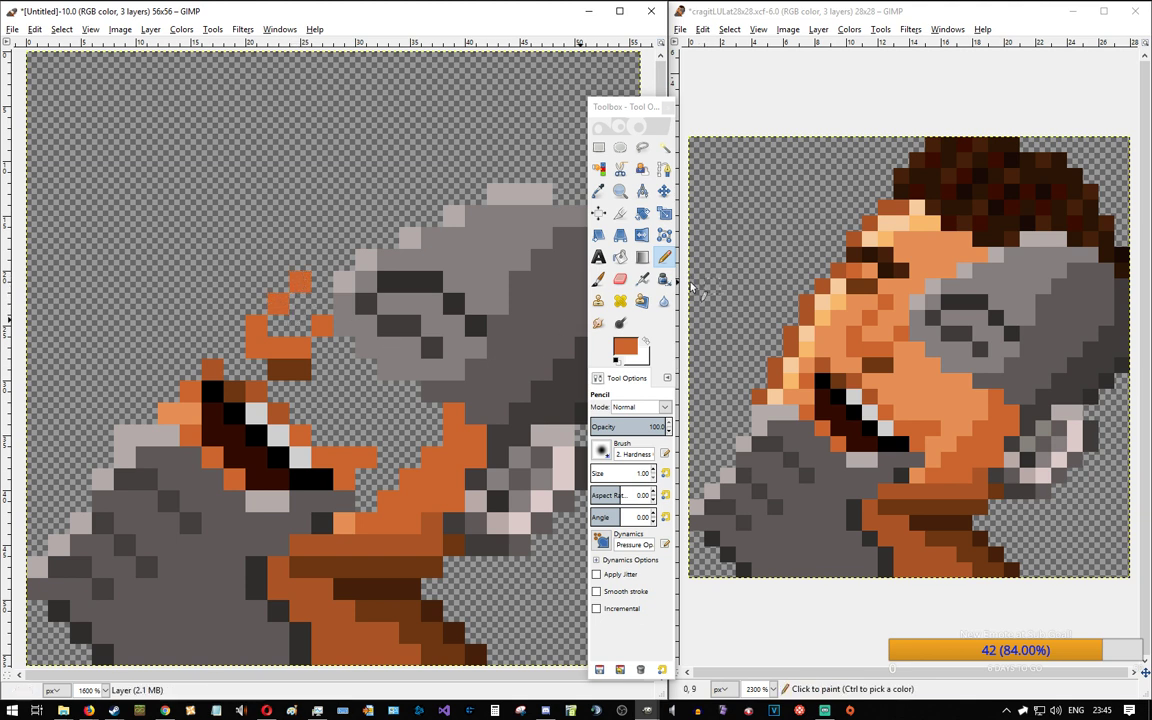
Step: Sample light orange from the neck block and bucket-fill the cheek between the mouth, nose shading and jaw shadow
{"action": "left_click", "coordinate": [348, 512], "text": "ctrl"}
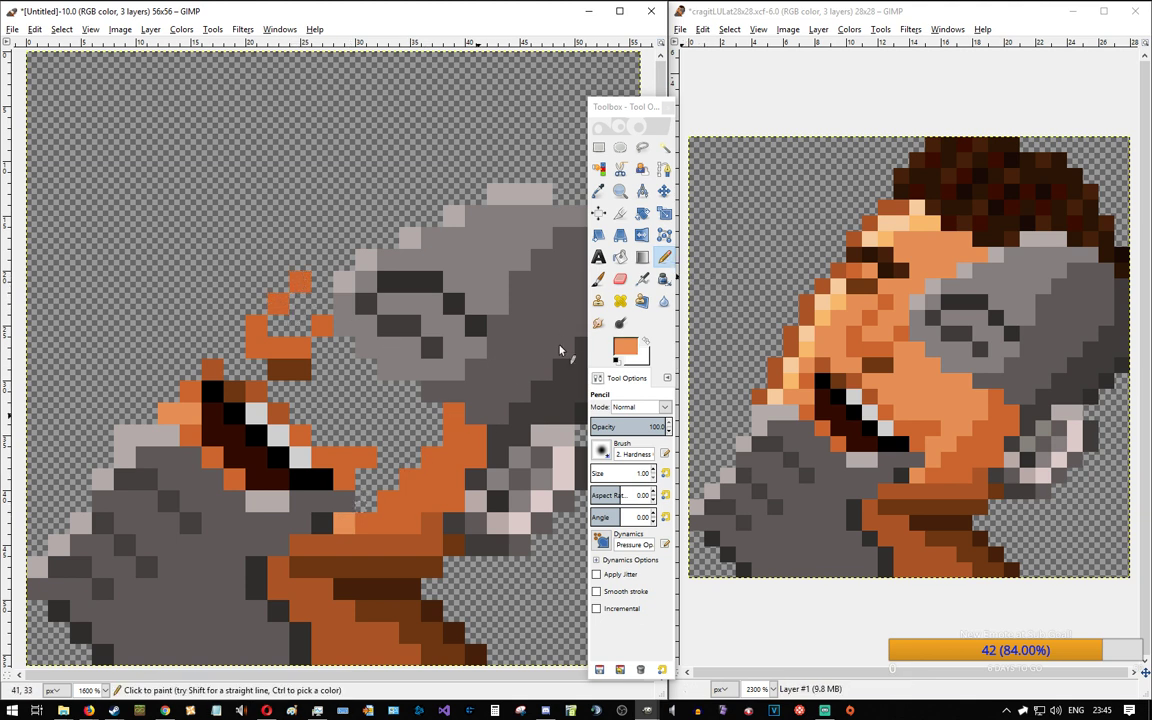
{"action": "key", "text": "shift+b"}
{"action": "left_click", "coordinate": [380, 405]}
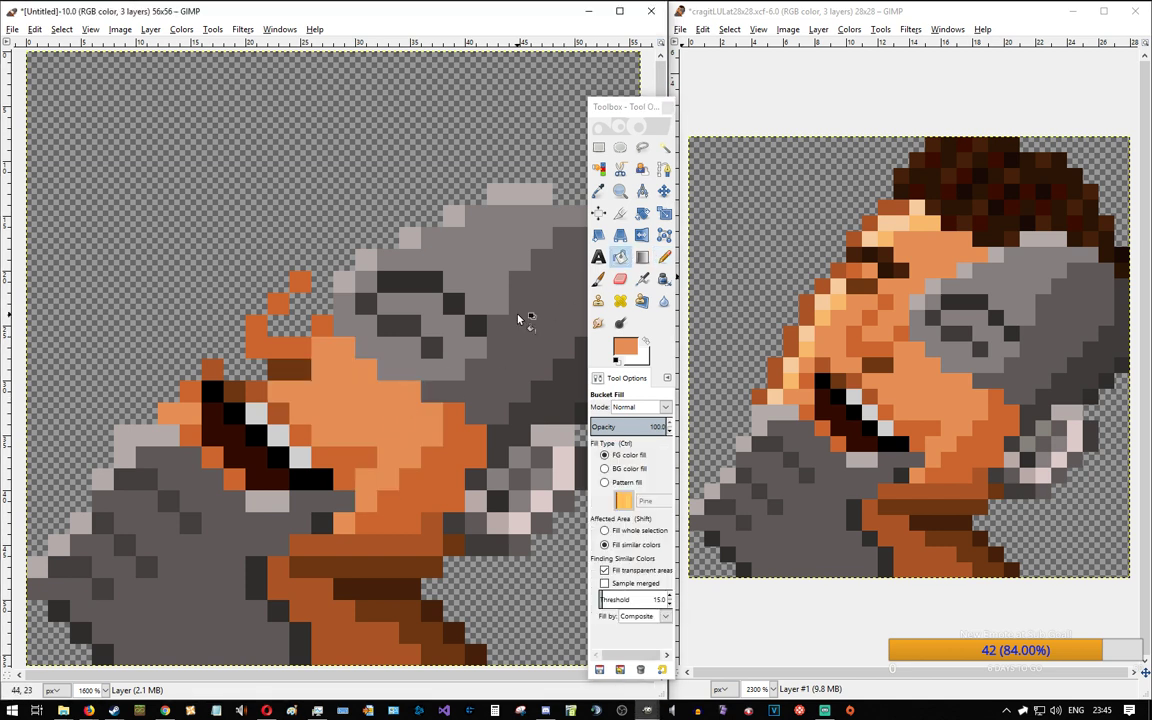
Step: Sample yellow-orange from the reference and pencil four highlight blocks rising diagonally from the upper lip along the front of the nose
{"action": "key", "text": "n"}
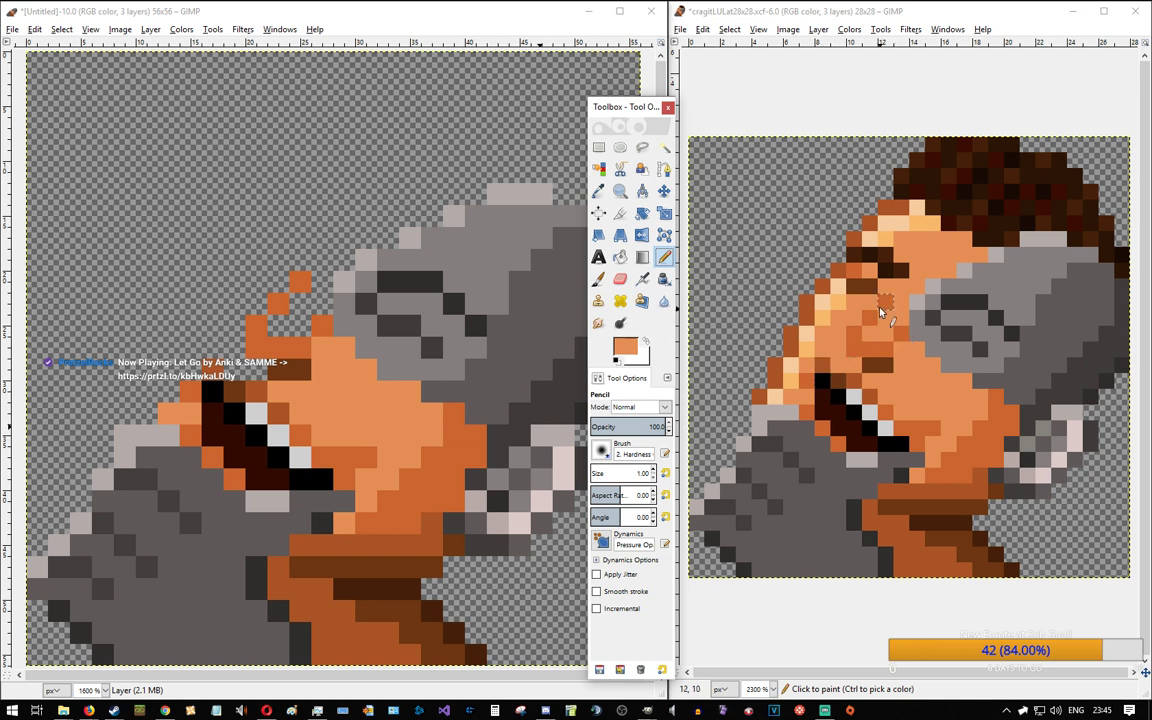
{"action": "left_click", "coordinate": [793, 382], "text": "ctrl"}
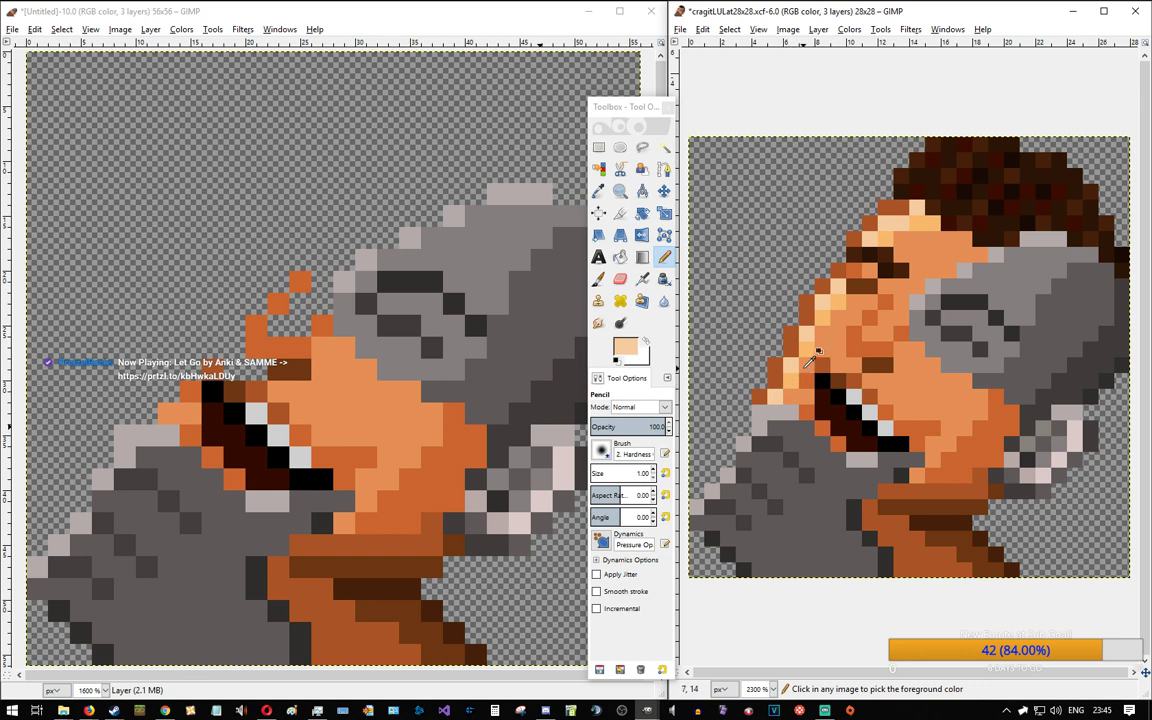
{"action": "left_click", "coordinate": [791, 380], "text": "ctrl"}
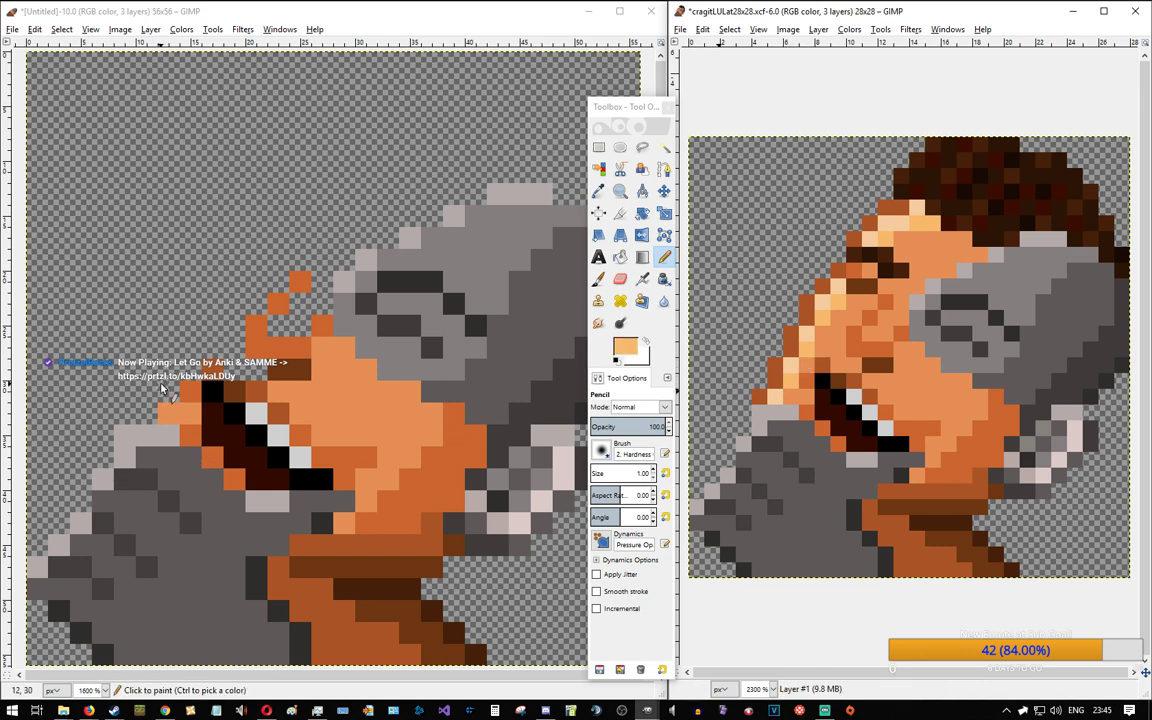
{"action": "left_click", "coordinate": [166, 390]}
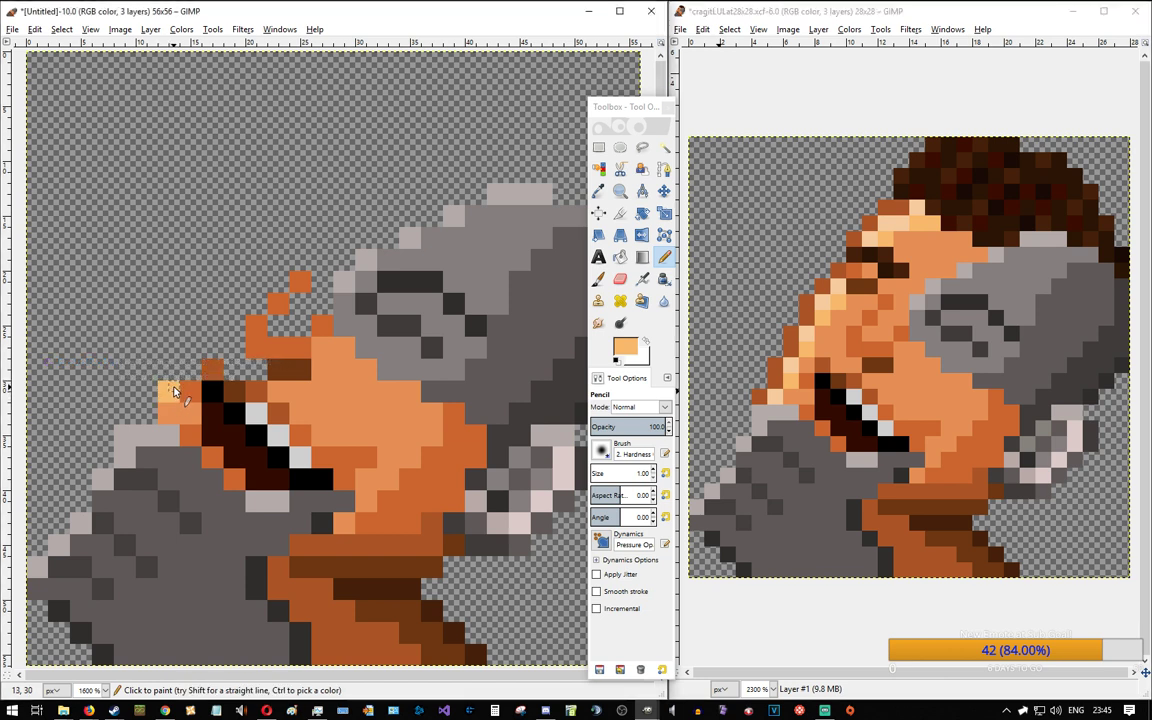
{"action": "left_click", "coordinate": [190, 347]}
{"action": "left_click", "coordinate": [212, 304]}
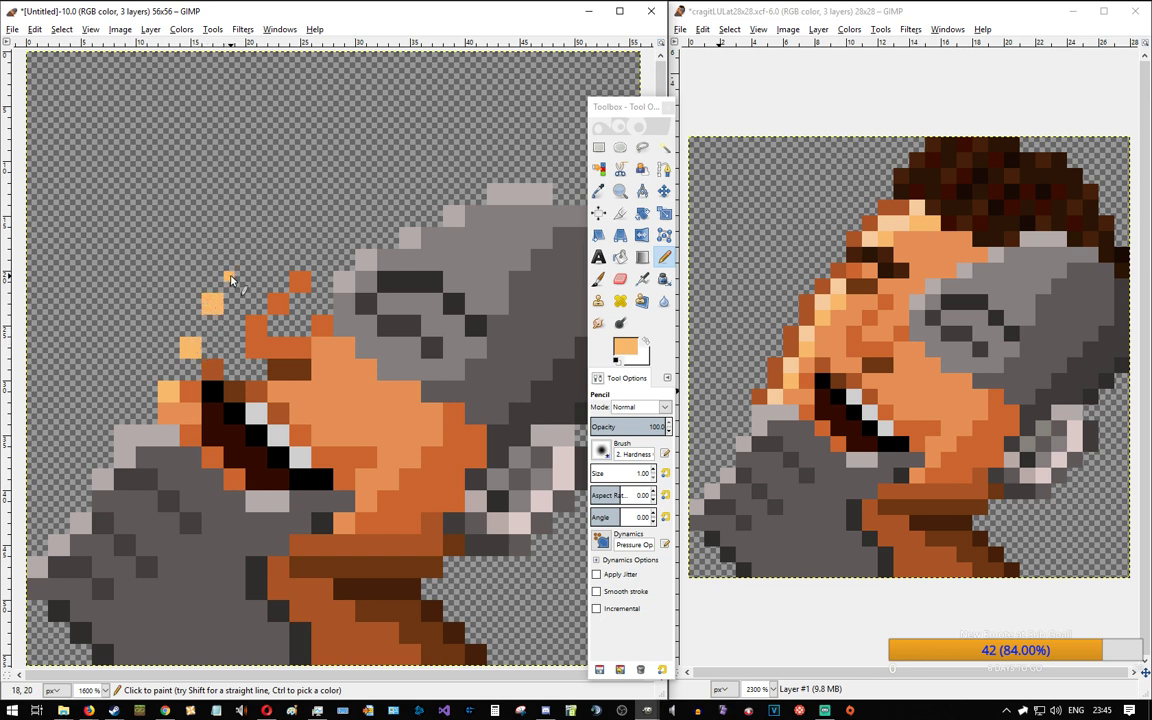
{"action": "left_click", "coordinate": [237, 280]}
Step: Sample pale peach from the reference and pencil one highlight block just above the beard's upper front edge
{"action": "left_click", "coordinate": [805, 347], "text": "ctrl"}
{"action": "left_click", "coordinate": [147, 413]}
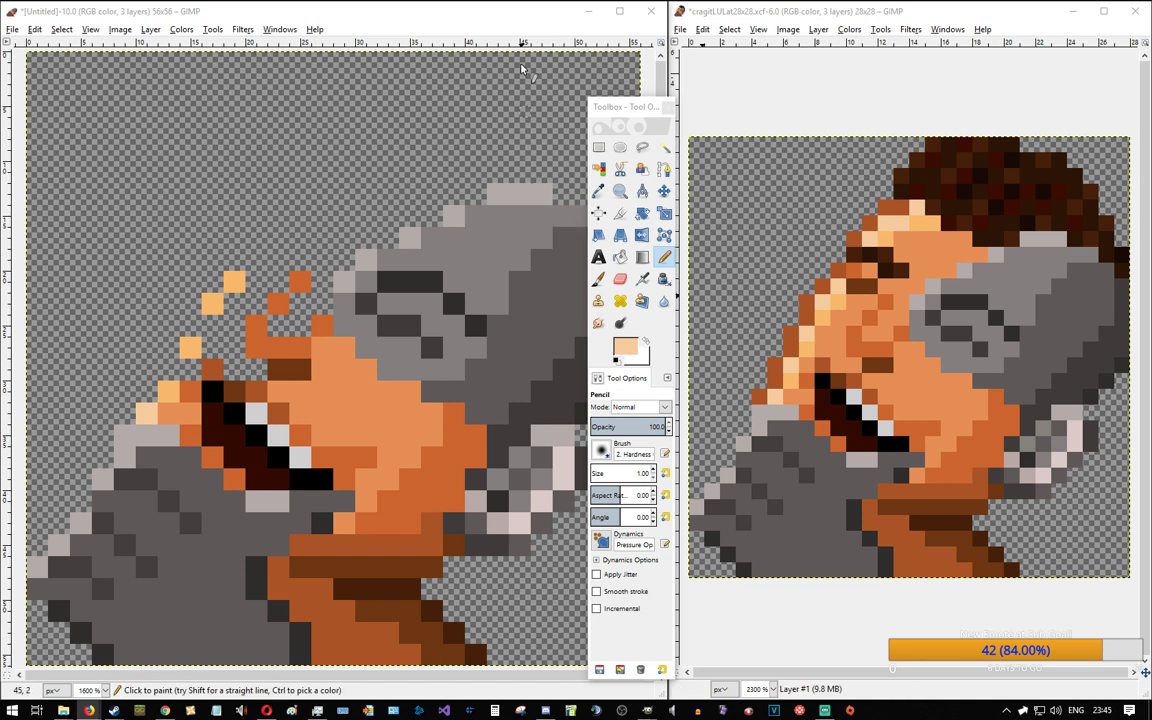
{"action": "left_click", "coordinate": [522, 14]}
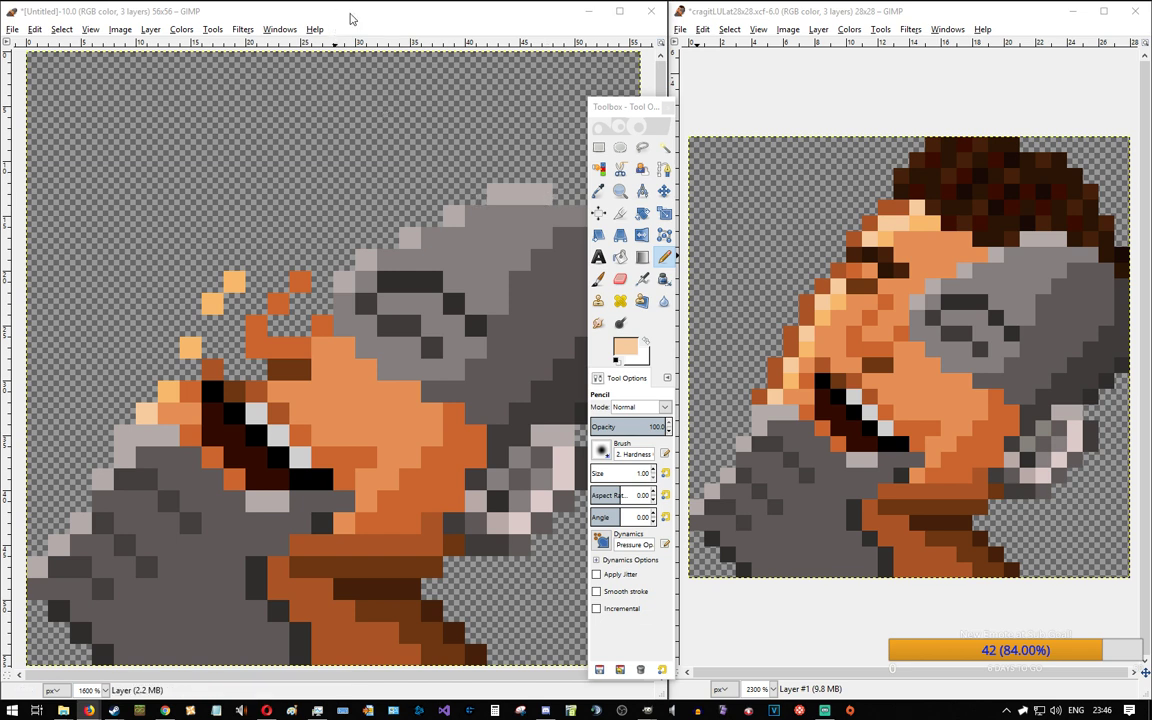
Step: Pencil pale peach highlight blocks up the front edge of the nose, plus one block higher up at the lower forehead
{"action": "left_click", "coordinate": [312, 12]}
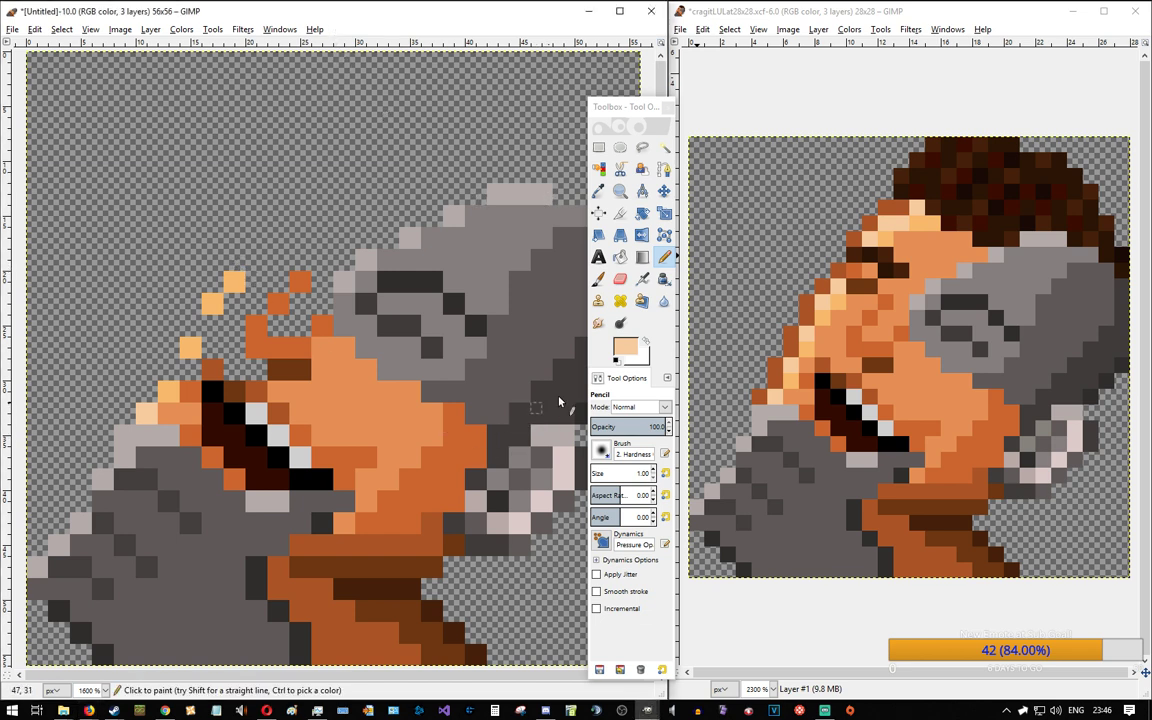
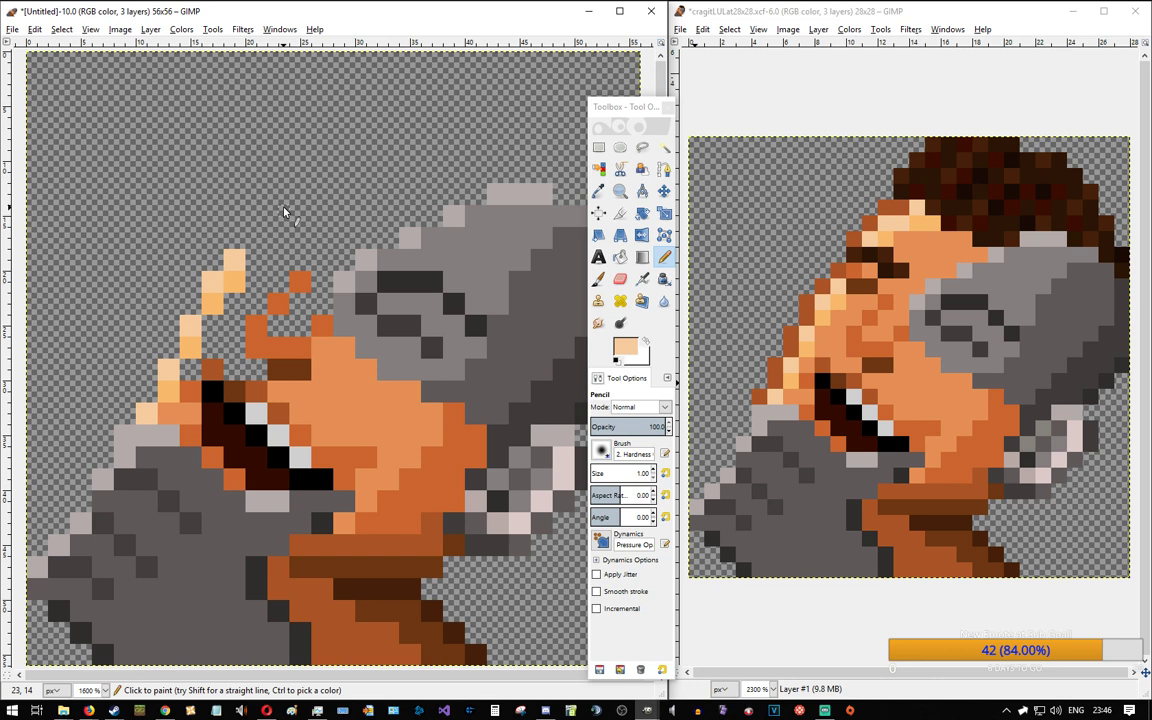
{"action": "left_click_drag", "start_coordinate": [284, 192], "coordinate": [275, 199]}
Step: Pencil a near-black brown block below the forehead highlight and an orange block diagonally beneath it, and resample the near-black brown from the reference
{"action": "left_click", "coordinate": [875, 249], "text": "ctrl"}
{"action": "left_click", "coordinate": [877, 247], "text": "ctrl"}
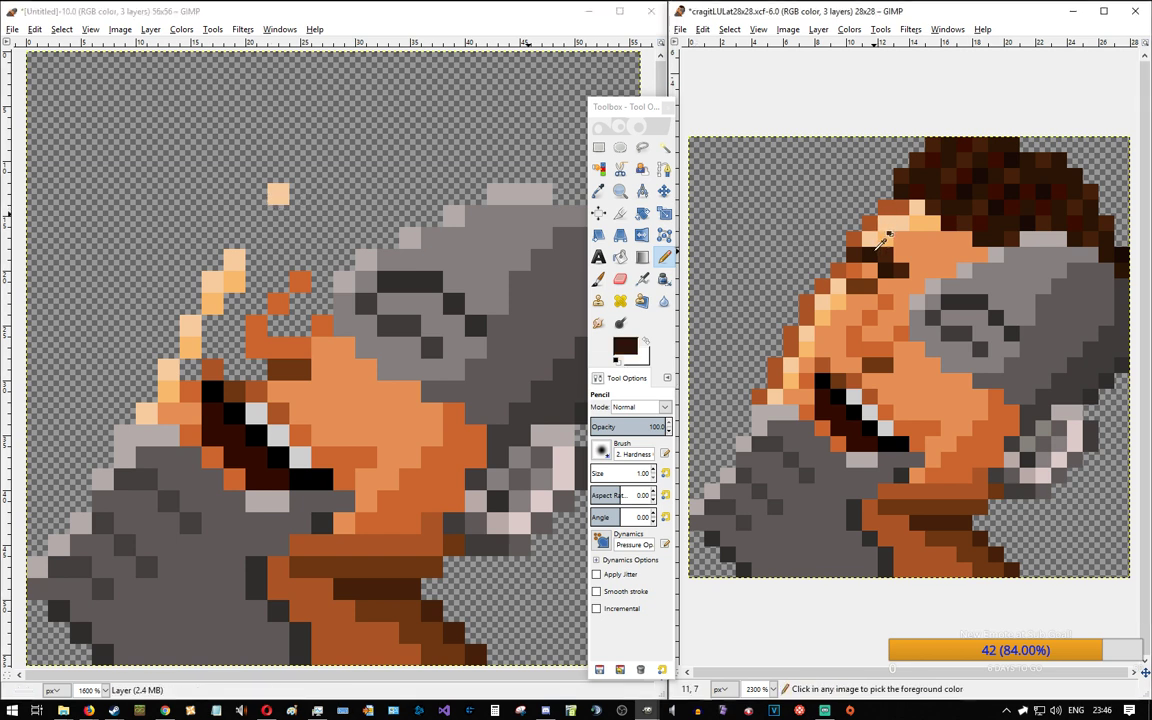
{"action": "left_click", "coordinate": [276, 215]}
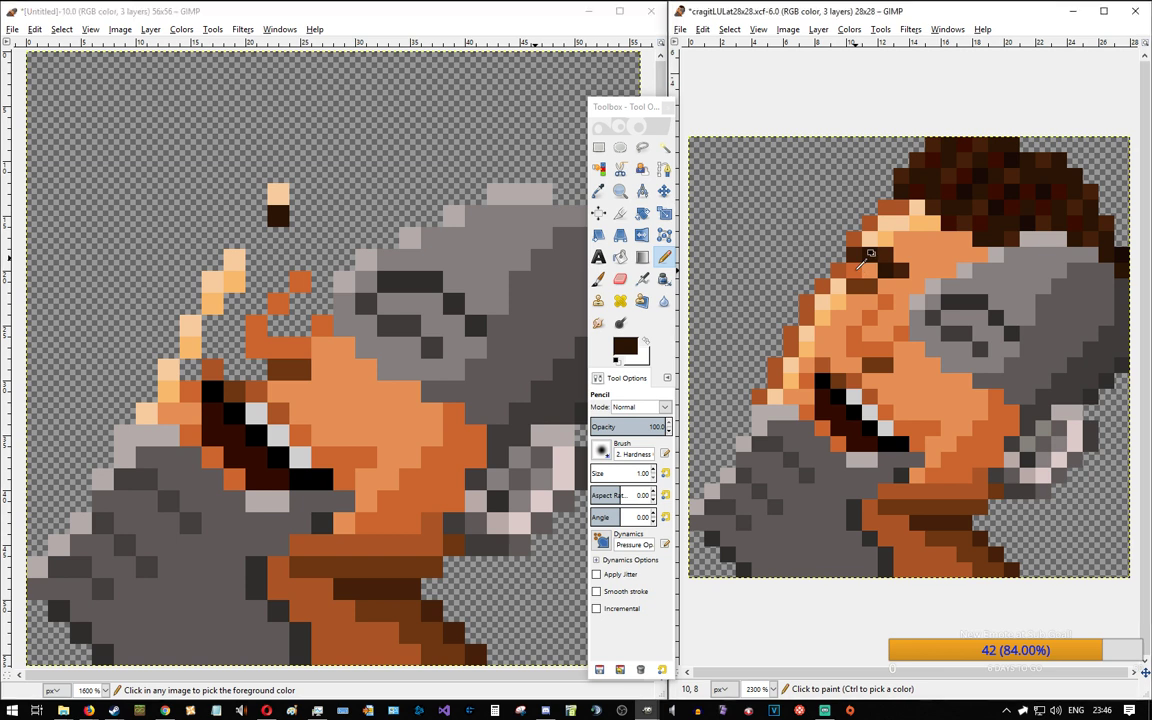
{"action": "left_click", "coordinate": [850, 265], "text": "ctrl"}
{"action": "left_click", "coordinate": [252, 237]}
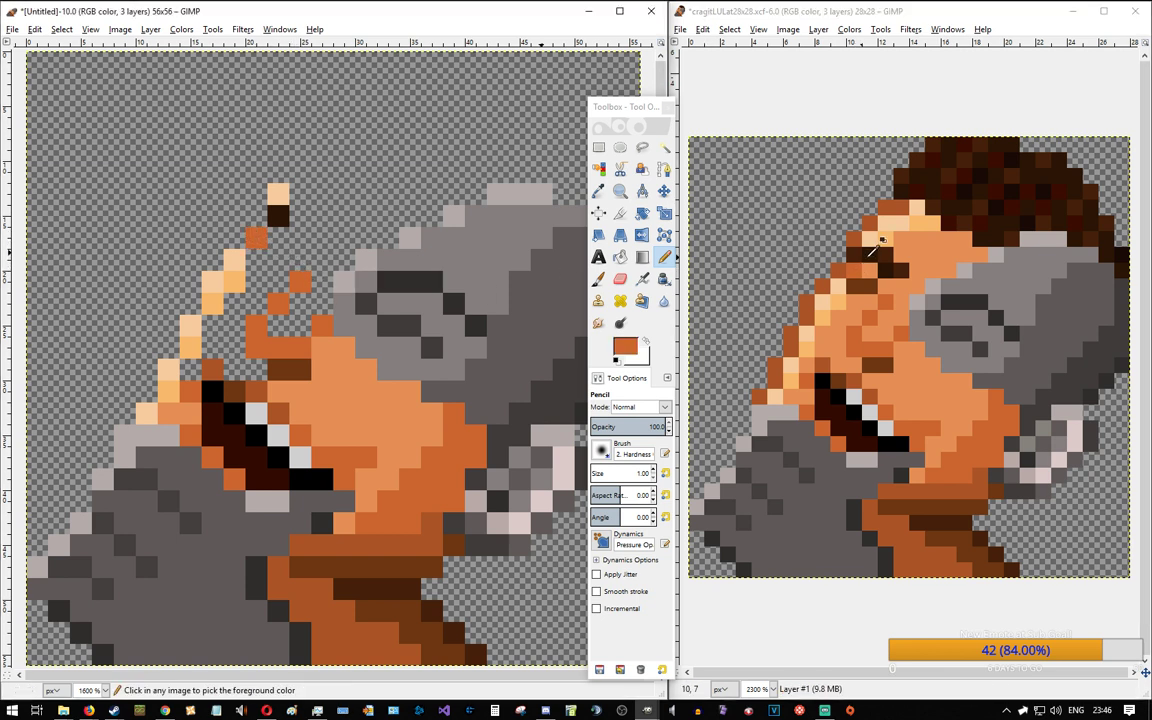
{"action": "left_click", "coordinate": [873, 251], "text": "ctrl"}
{"action": "left_click", "coordinate": [289, 235]}
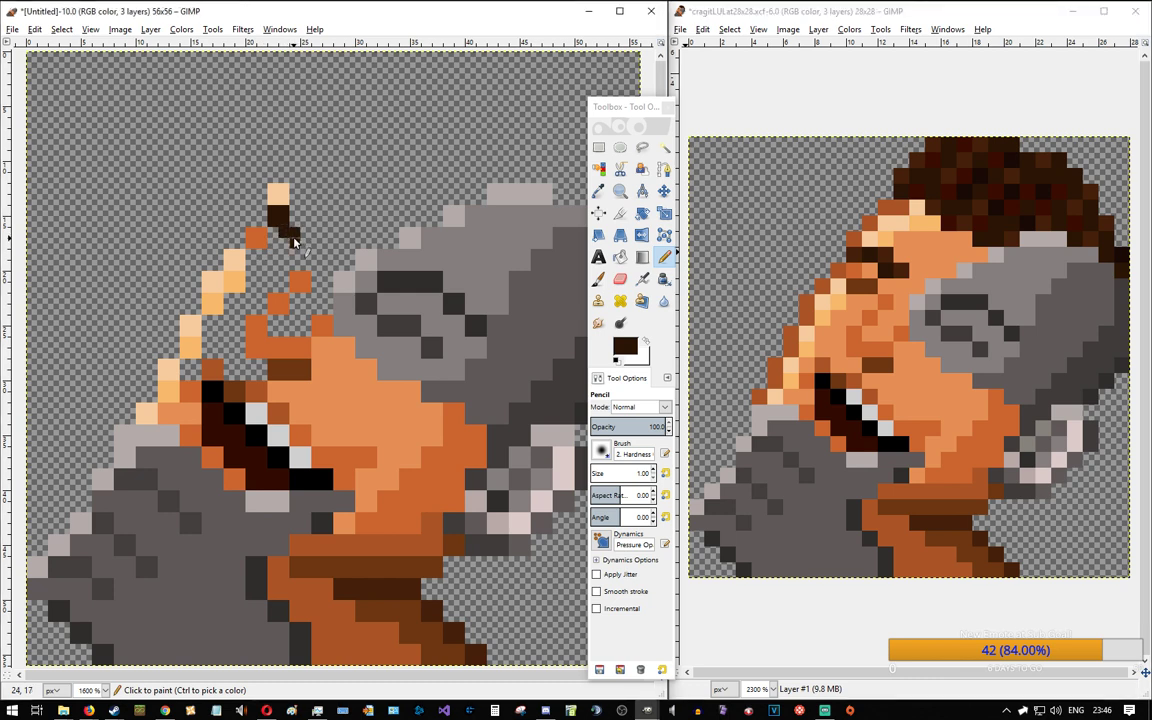
{"action": "key", "text": "ctrl+x"}
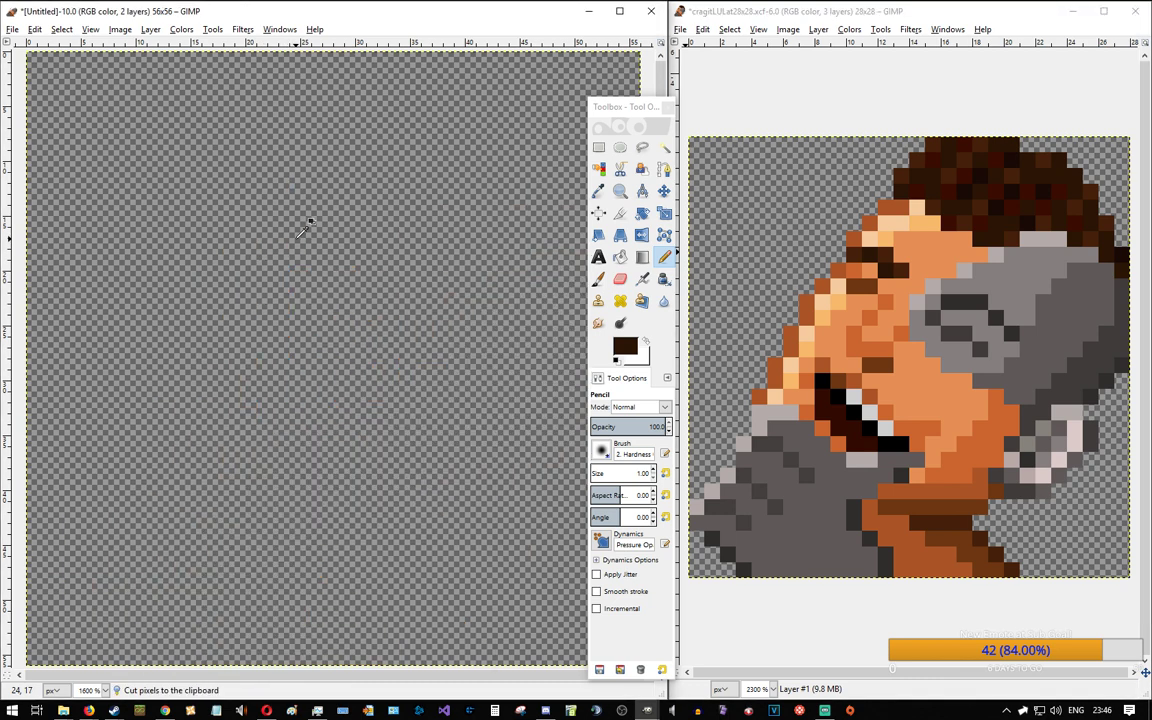
{"action": "key", "text": "ctrl+z"}
{"action": "key", "text": "ctrl+z"}
Step: Finish the eyebrow with another near-black block diagonally below the first and dark brown blocks sampled from the reference's eyebrow around them
{"action": "left_click_drag", "start_coordinate": [296, 234], "coordinate": [305, 233]}
{"action": "left_click", "coordinate": [903, 271], "text": "ctrl"}
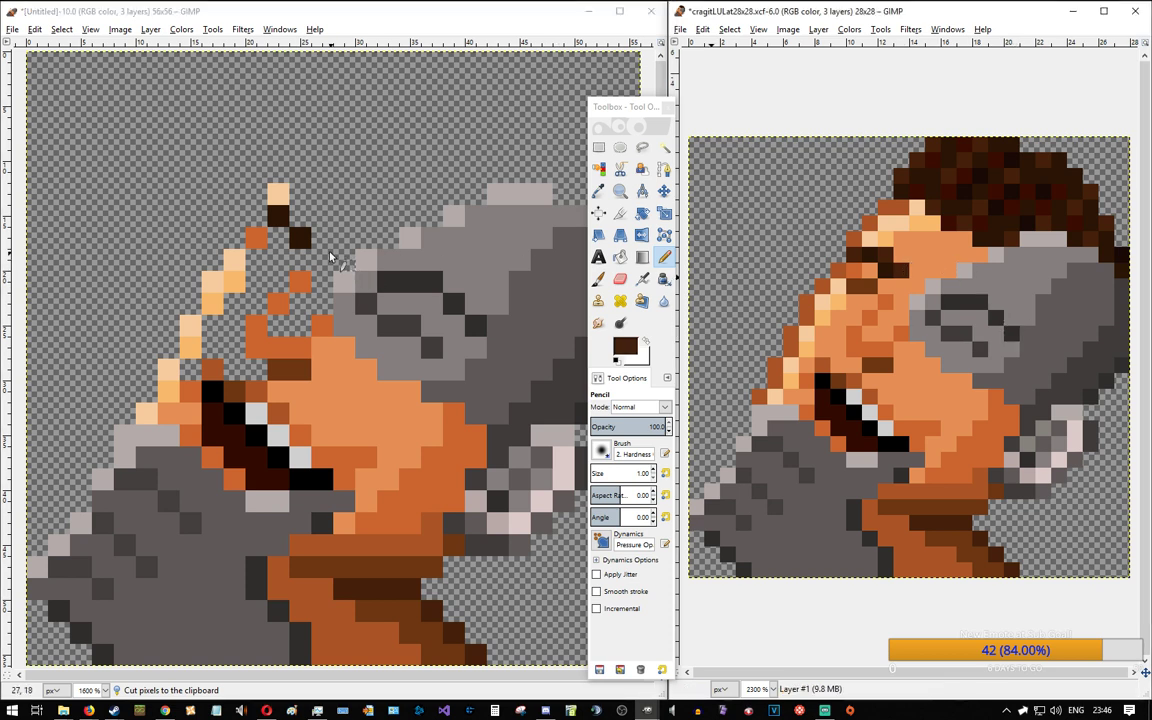
{"action": "left_click", "coordinate": [321, 238]}
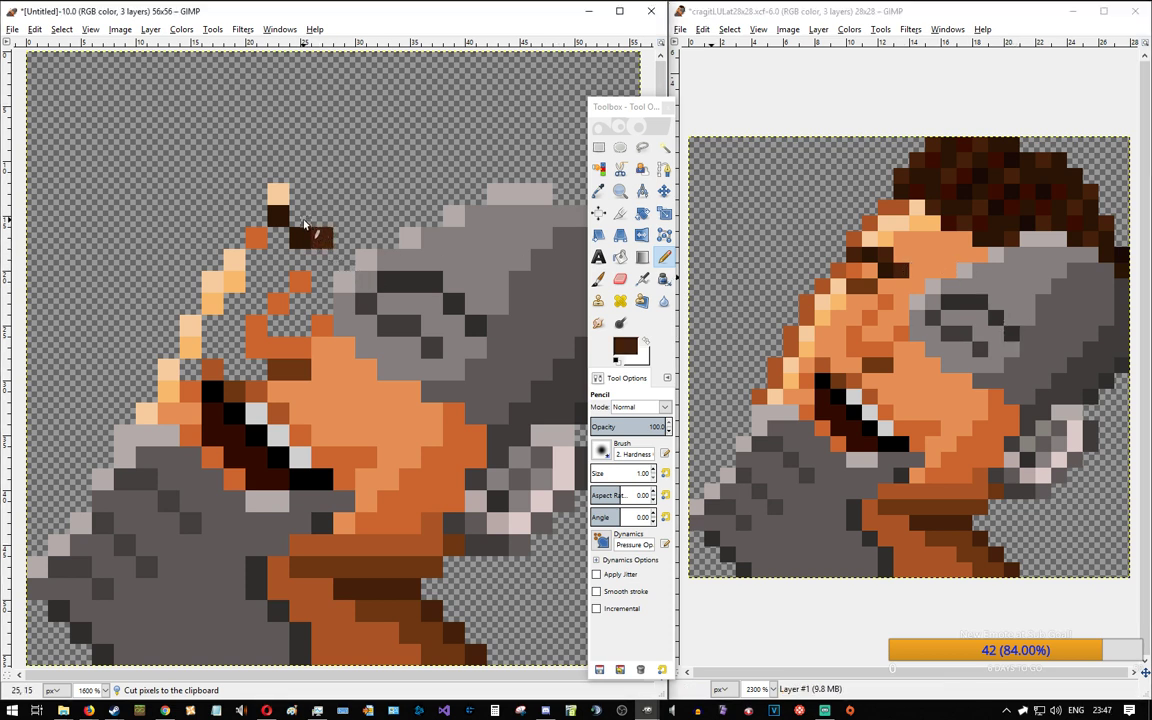
{"action": "left_click", "coordinate": [256, 215]}
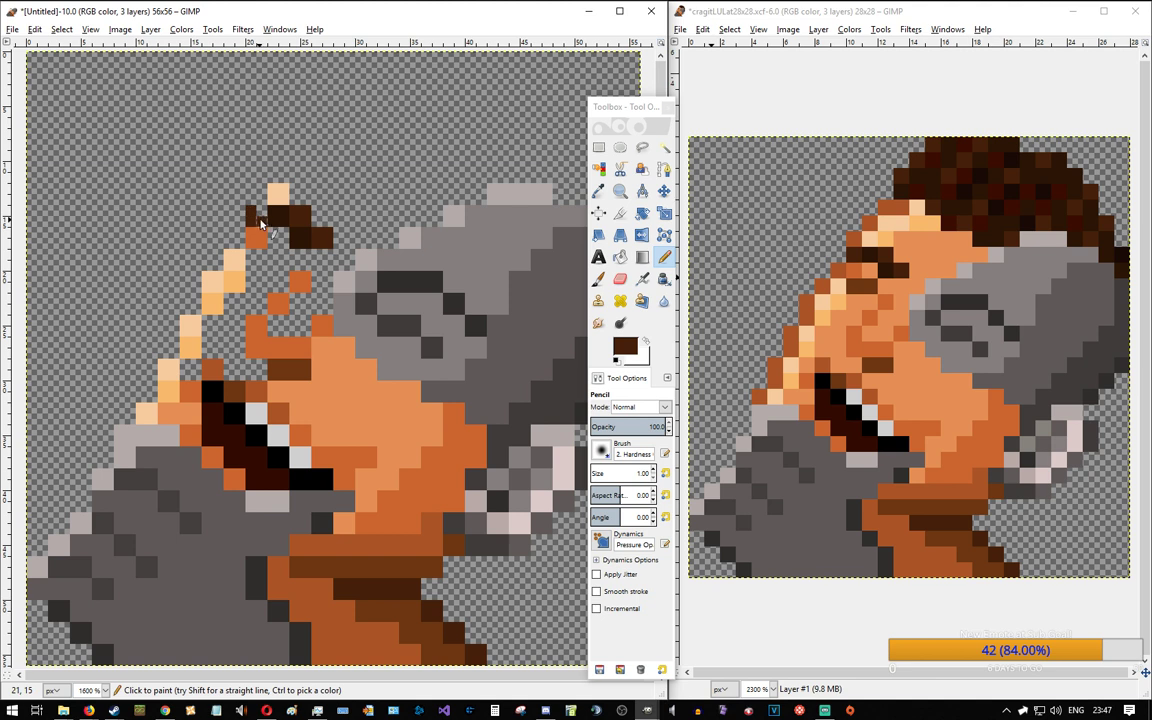
Step: Sample reddish orange from the reference's outline and pencil the stepped face contour from the beard's upper edge along the nose to the eye
{"action": "left_click", "coordinate": [850, 243], "text": "ctrl"}
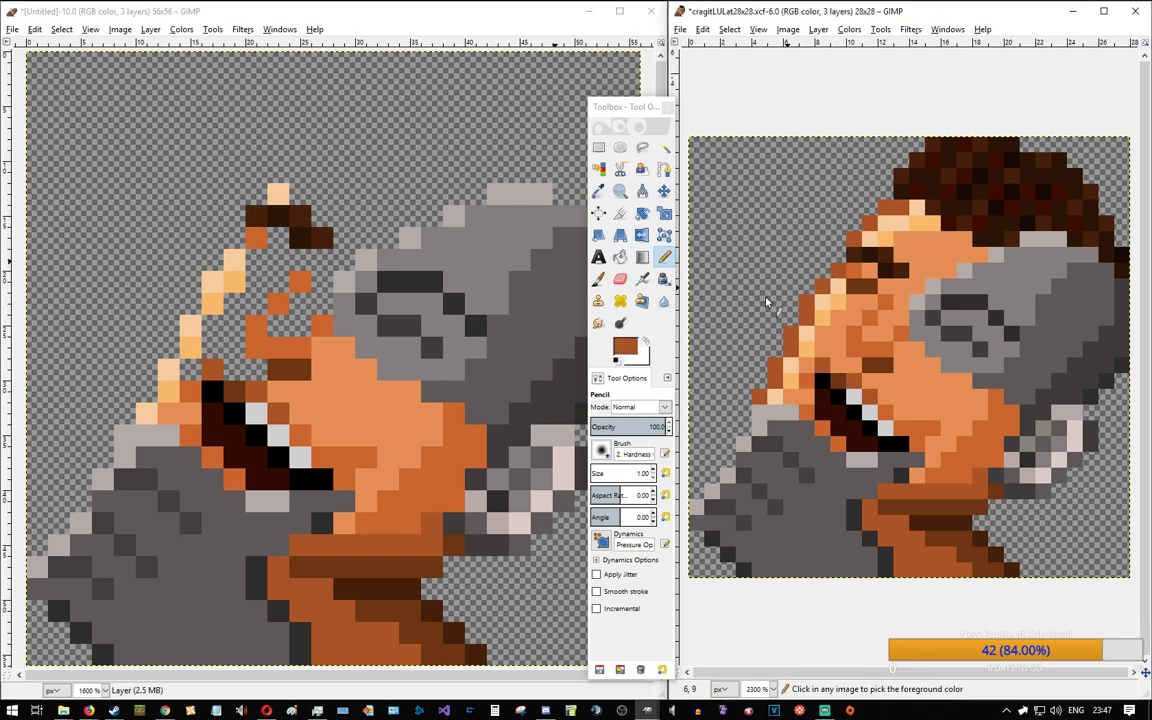
{"action": "left_click", "coordinate": [124, 408]}
{"action": "left_click", "coordinate": [147, 388]}
{"action": "mouse_move", "coordinate": [148, 368]}
{"action": "left_mouse_down"}
{"action": "mouse_move", "coordinate": [142, 377]}
{"action": "mouse_move", "coordinate": [173, 328]}
{"action": "mouse_move", "coordinate": [173, 354]}
{"action": "left_mouse_up"}
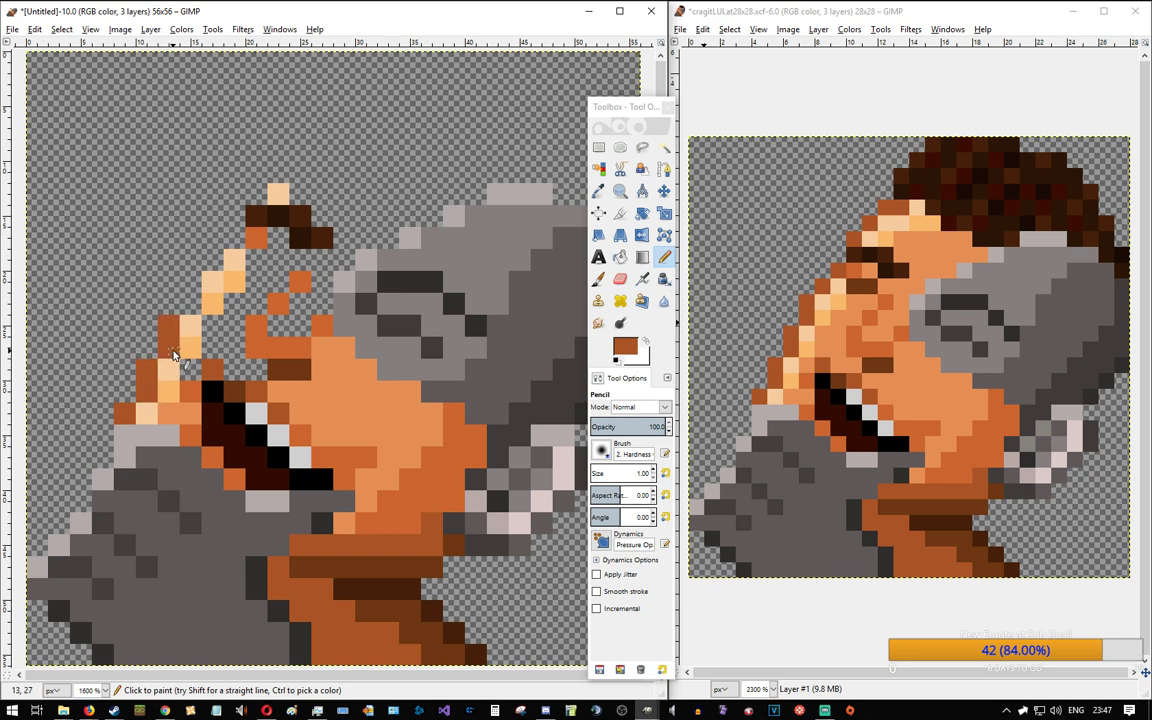
{"action": "left_click", "coordinate": [190, 279]}
{"action": "mouse_move", "coordinate": [207, 265]}
{"action": "left_mouse_down"}
{"action": "mouse_move", "coordinate": [217, 253]}
{"action": "mouse_move", "coordinate": [217, 263]}
{"action": "left_mouse_up"}
{"action": "left_click", "coordinate": [232, 238]}
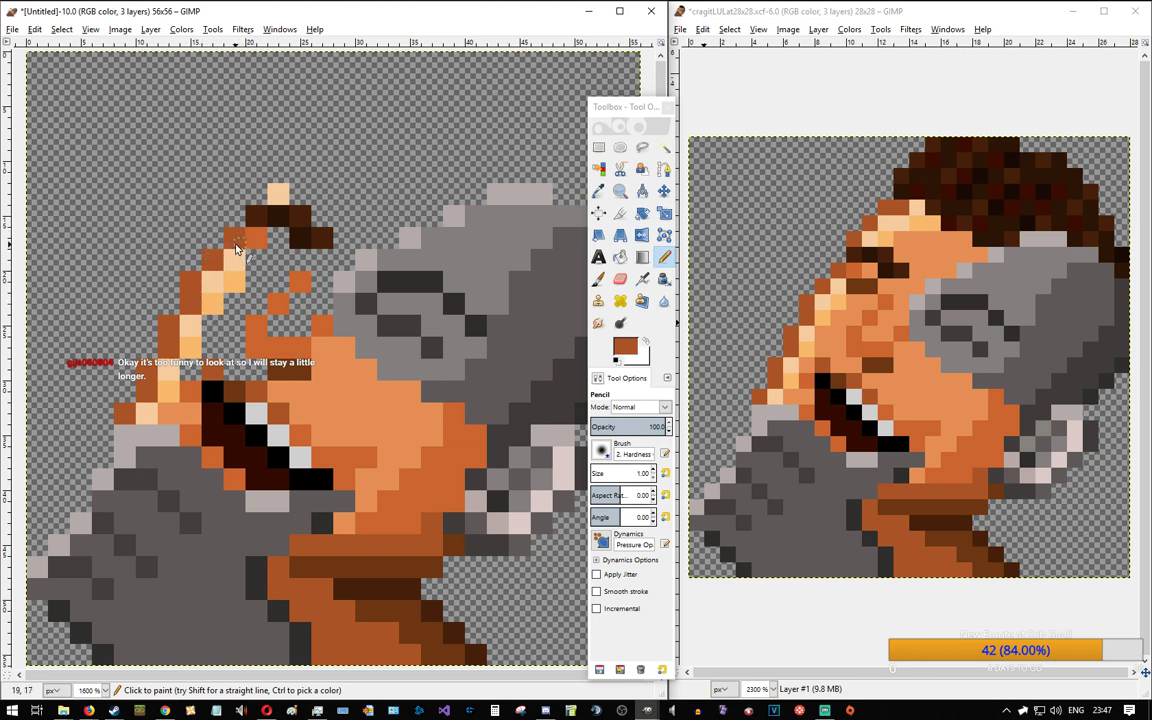
Step: Continue the reddish-orange contour from the eyebrow up the forehead, ending in a row two blocks wide
{"action": "left_click", "coordinate": [256, 193]}
{"action": "left_click", "coordinate": [278, 170]}
{"action": "left_click_drag", "start_coordinate": [298, 147], "coordinate": [322, 148]}
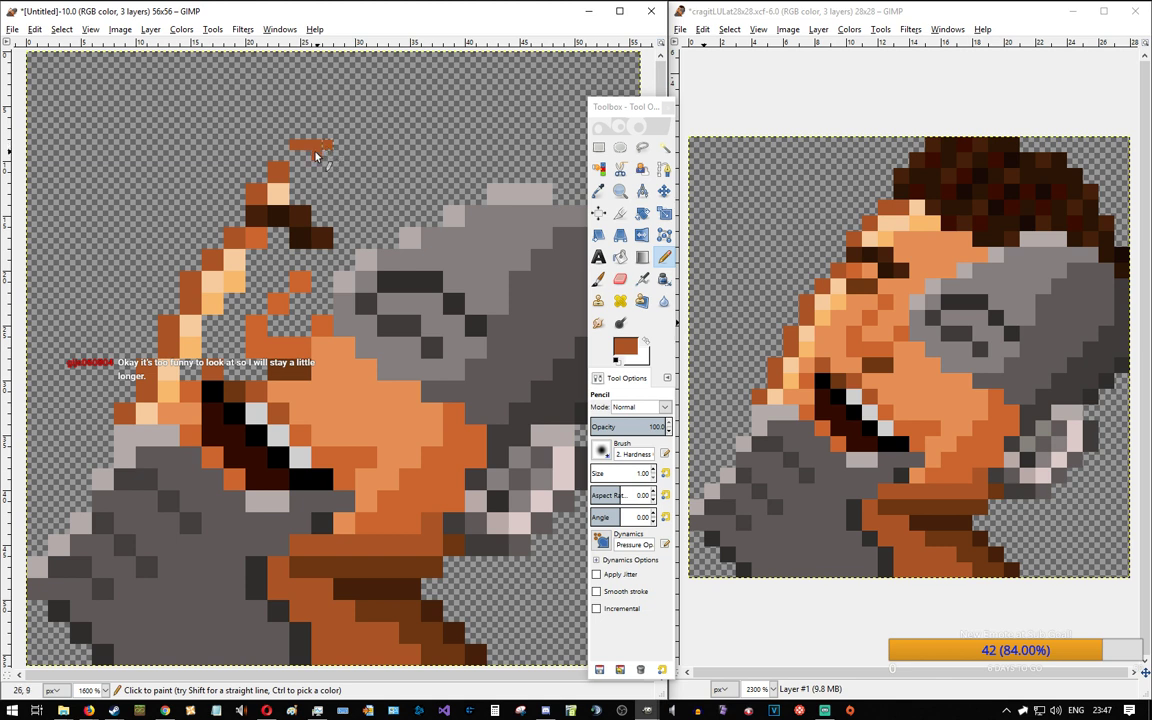
Step: Pencil the forehead highlight inside the contour in sampled pale peach, with yellow-orange blocks along its lower edge
{"action": "left_click", "coordinate": [282, 190], "text": "ctrl"}
{"action": "mouse_move", "coordinate": [297, 167]}
{"action": "left_mouse_down"}
{"action": "mouse_move", "coordinate": [329, 169]}
{"action": "mouse_move", "coordinate": [295, 178]}
{"action": "mouse_move", "coordinate": [346, 153]}
{"action": "left_mouse_up"}
{"action": "left_click", "coordinate": [346, 152]}
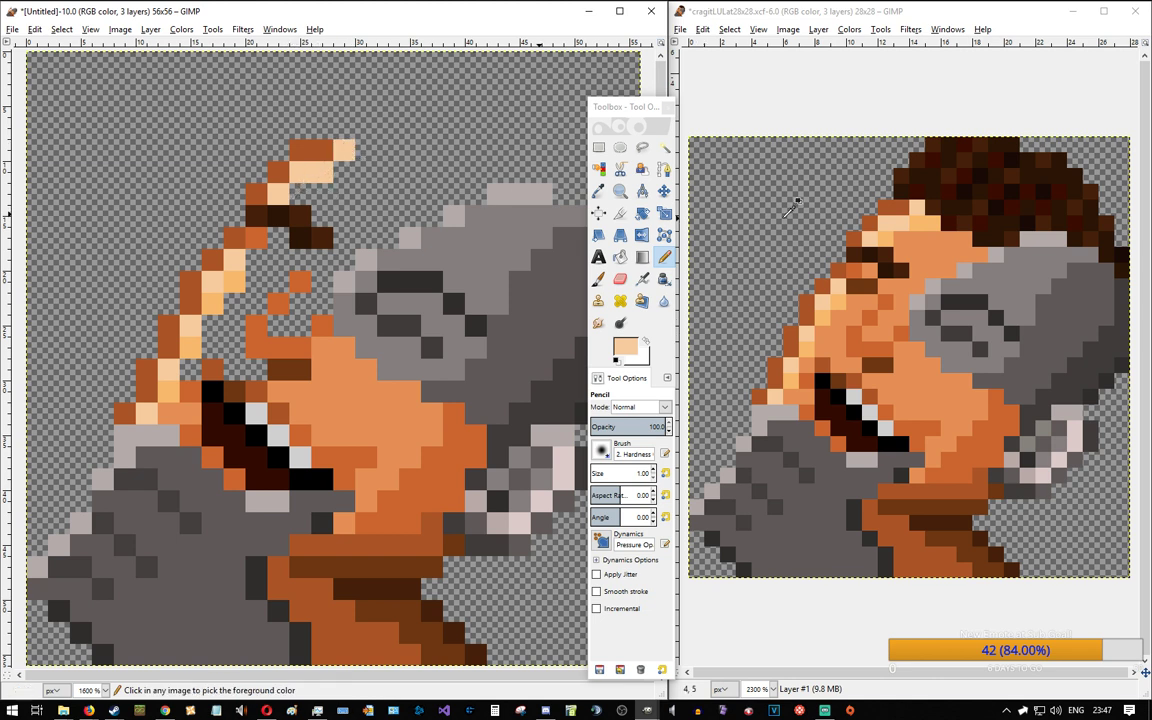
{"action": "left_click", "coordinate": [887, 237], "text": "ctrl"}
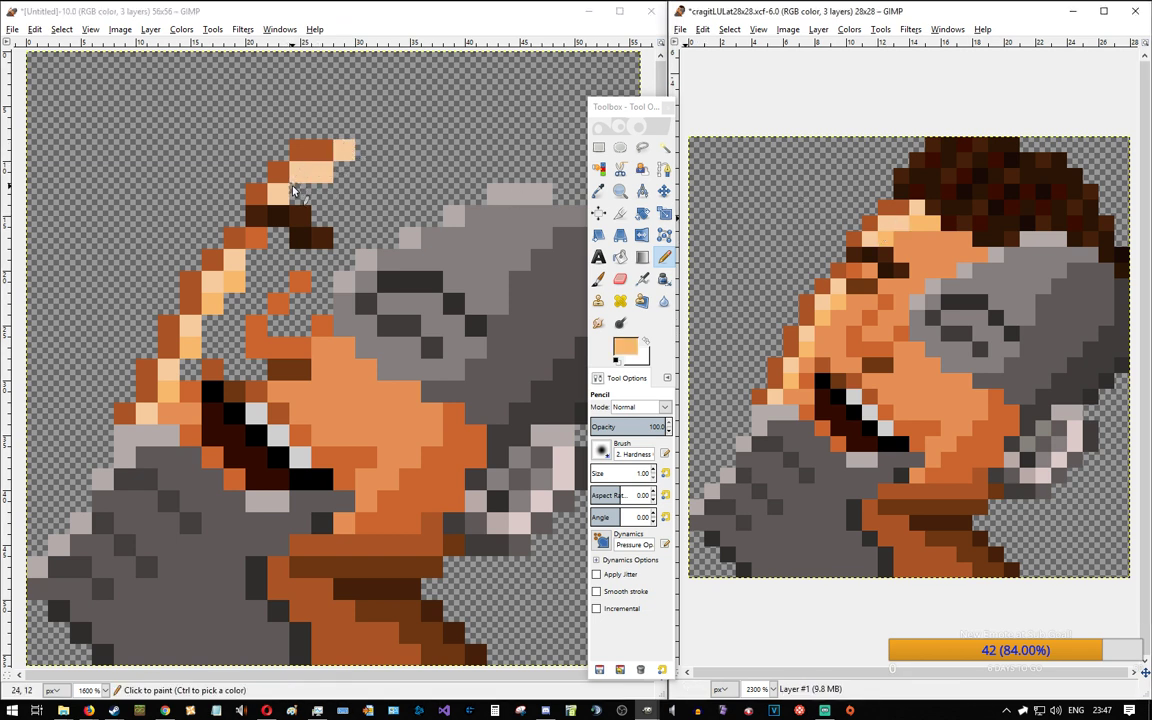
{"action": "left_click", "coordinate": [370, 168]}
{"action": "left_click_drag", "start_coordinate": [375, 171], "coordinate": [343, 180]}
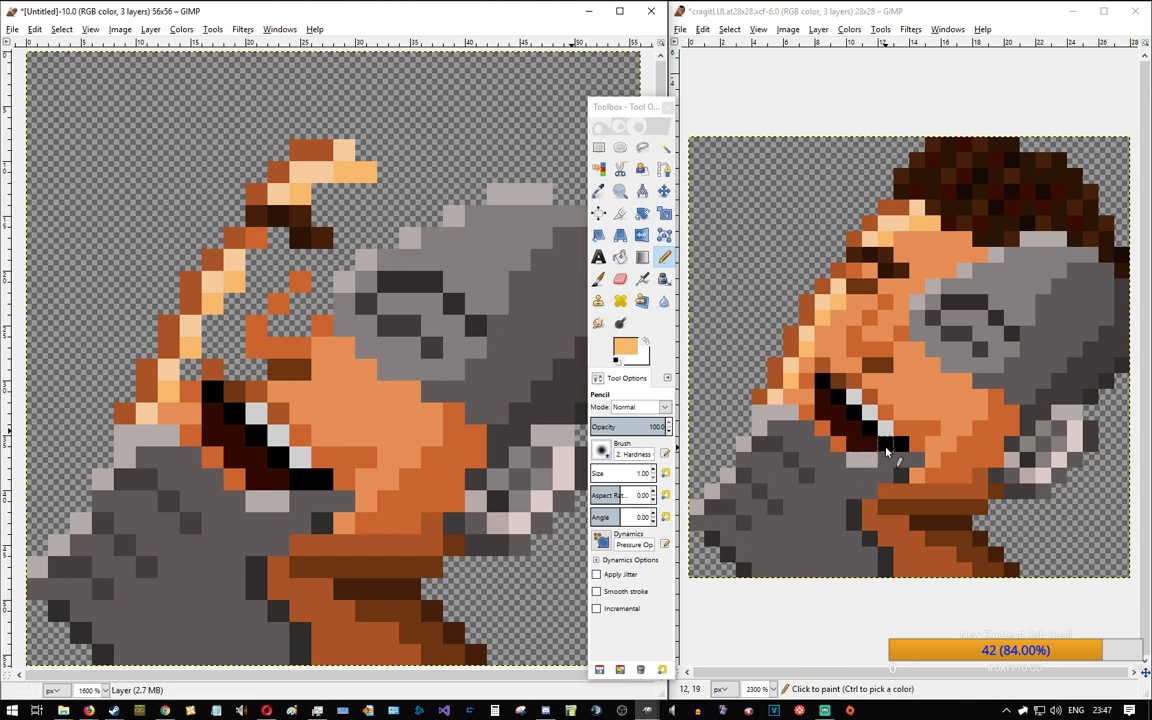
Step: Pencil a light orange block above the upper lip and a brown row two blocks wide below the eyebrow, using colours from the reference
{"action": "left_click", "coordinate": [847, 361], "text": "ctrl"}
{"action": "left_click", "coordinate": [190, 371]}
{"action": "left_click", "coordinate": [190, 369]}
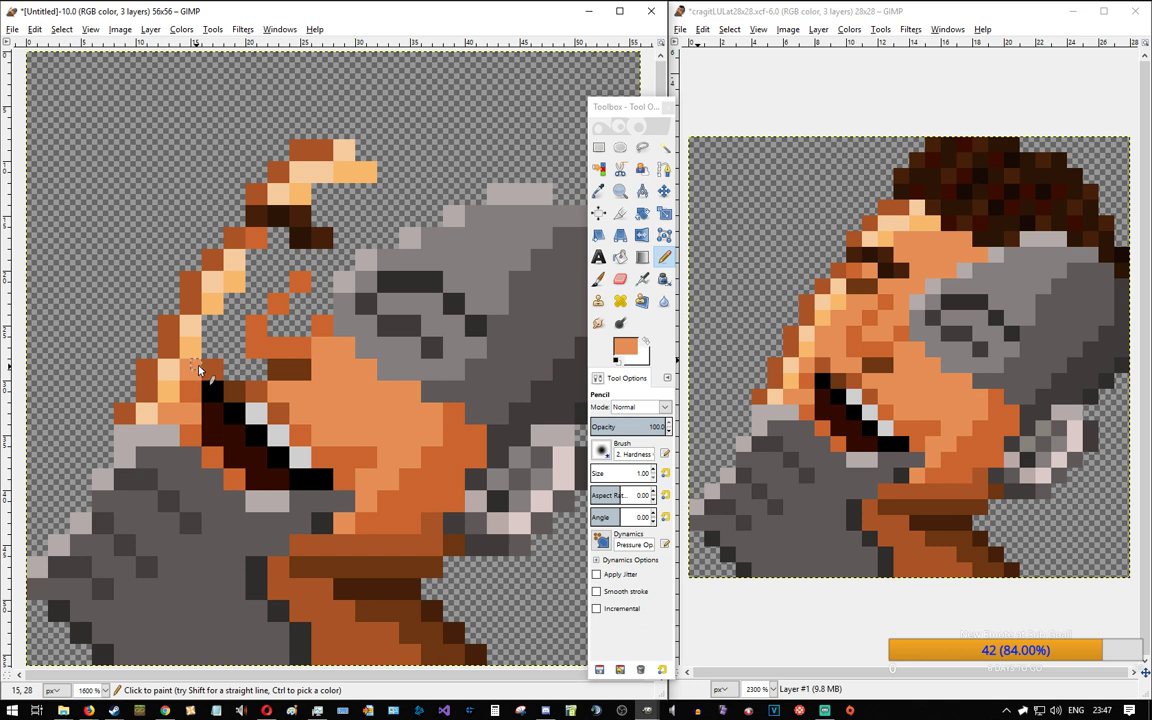
{"action": "left_click", "coordinate": [860, 286], "text": "ctrl"}
{"action": "left_click", "coordinate": [250, 256]}
{"action": "left_click_drag", "start_coordinate": [250, 257], "coordinate": [284, 261]}
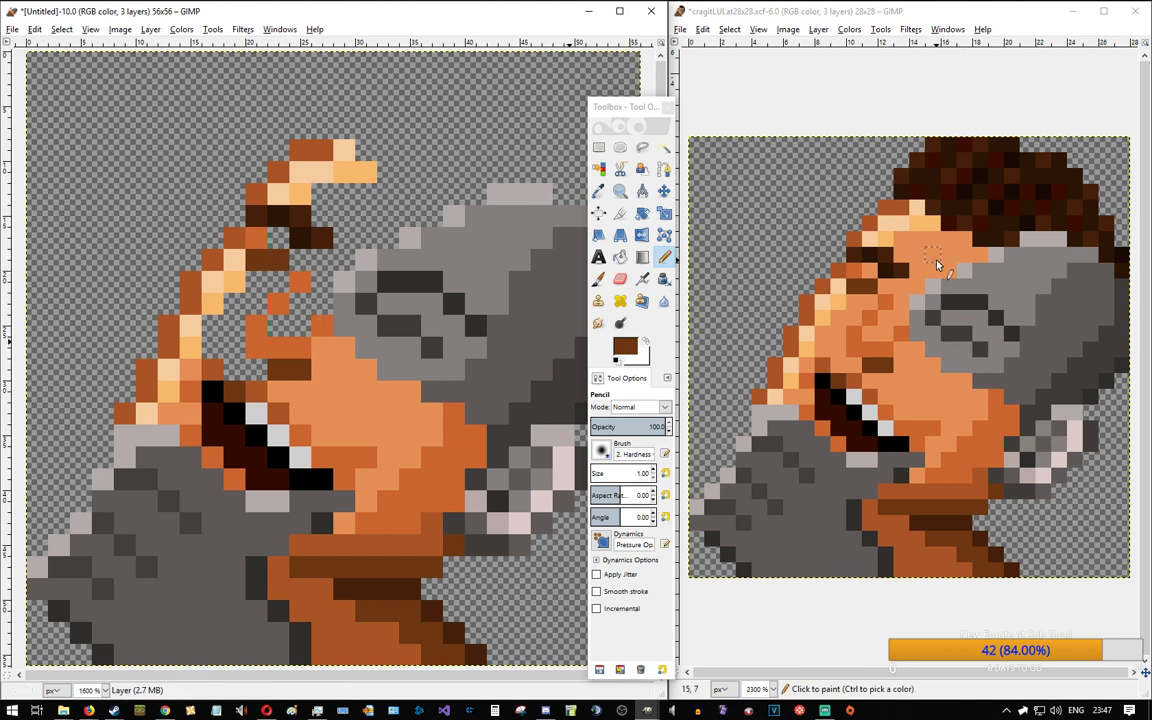
Step: Sample light orange from the reference, pencil the forehead's stepped upper edge, and bucket-fill the empty forehead and nose areas
{"action": "left_click", "coordinate": [940, 260], "text": "ctrl"}
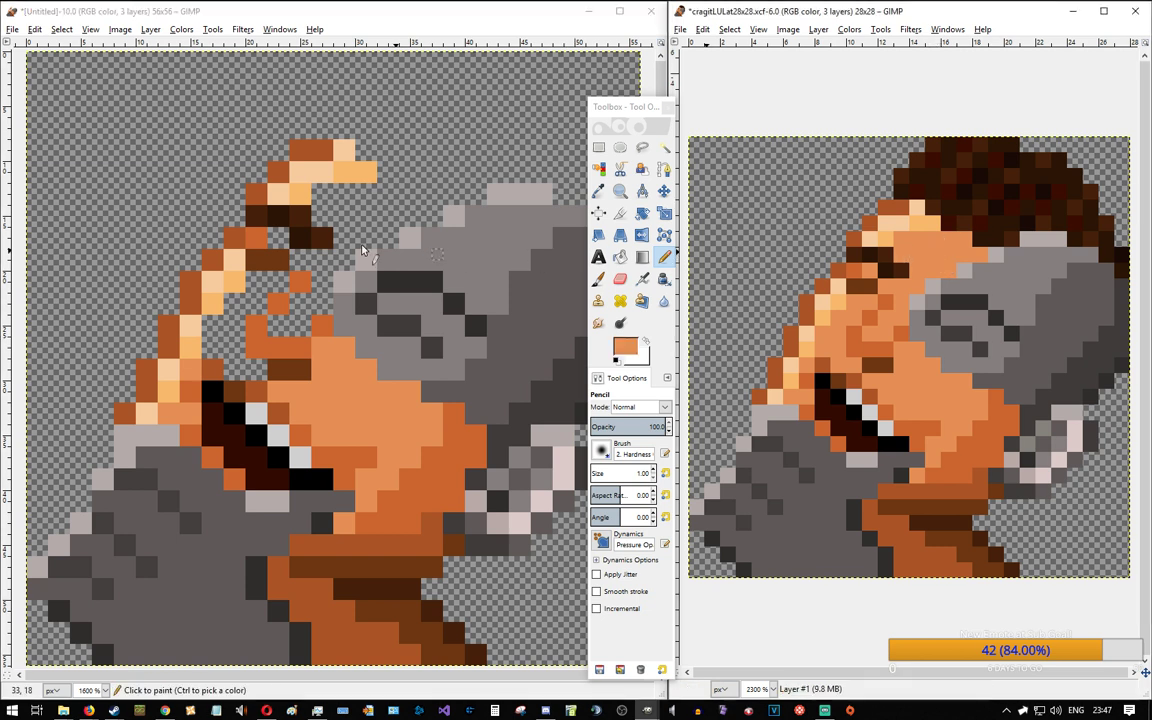
{"action": "mouse_move", "coordinate": [382, 188]}
{"action": "left_mouse_down"}
{"action": "mouse_move", "coordinate": [413, 191]}
{"action": "mouse_move", "coordinate": [436, 211]}
{"action": "left_mouse_up"}
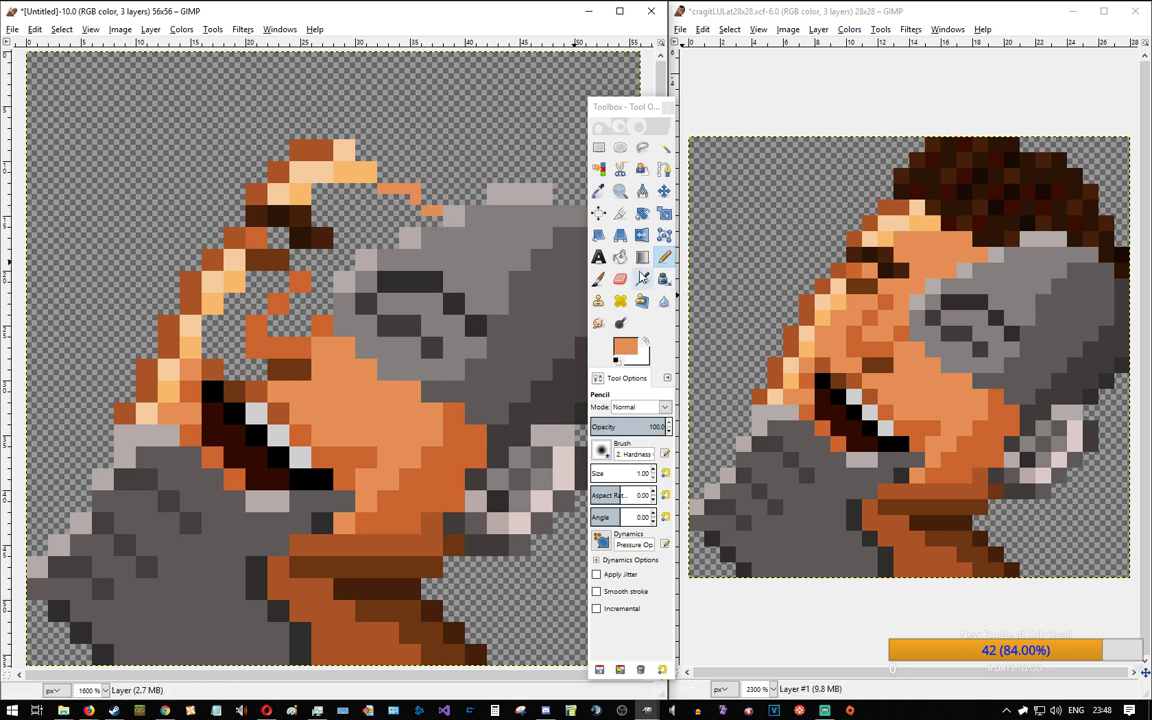
{"action": "key", "text": "shift+b"}
{"action": "left_click", "coordinate": [340, 230]}
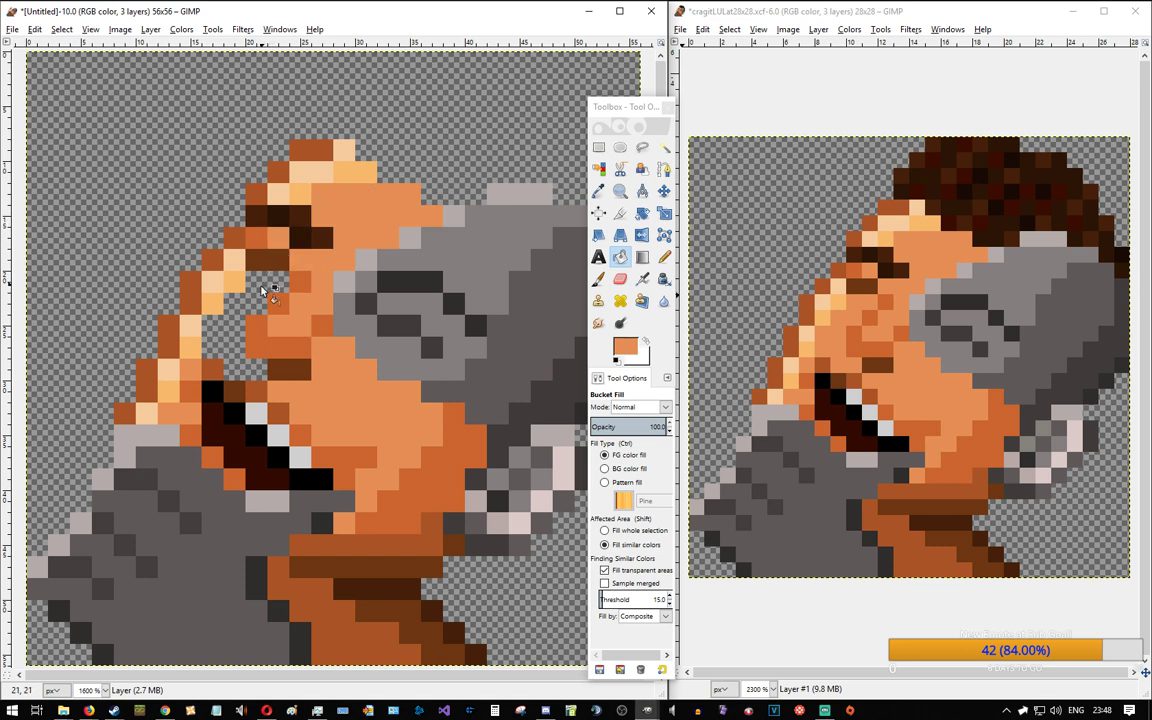
{"action": "left_click", "coordinate": [245, 258]}
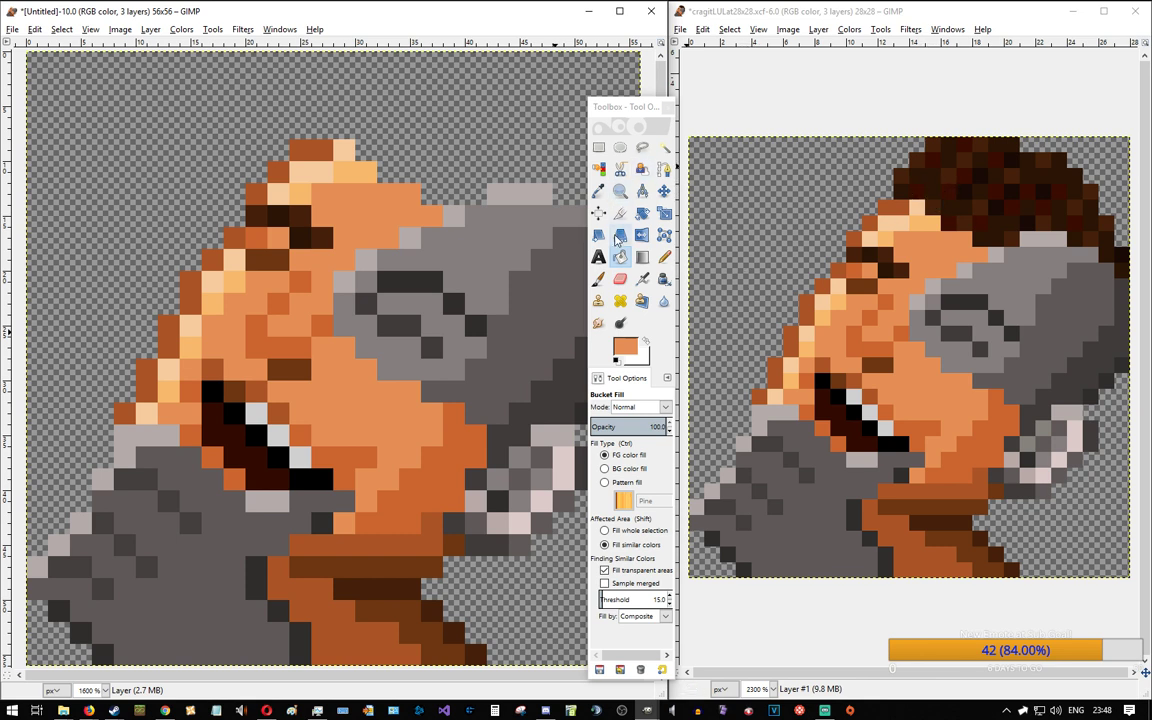
Step: Move the toolbox off the drawing, sample dark brown from the reference's hair, and pencil two diagonal hair blocks above the forehead
{"action": "left_click_drag", "start_coordinate": [605, 106], "coordinate": [706, 56]}
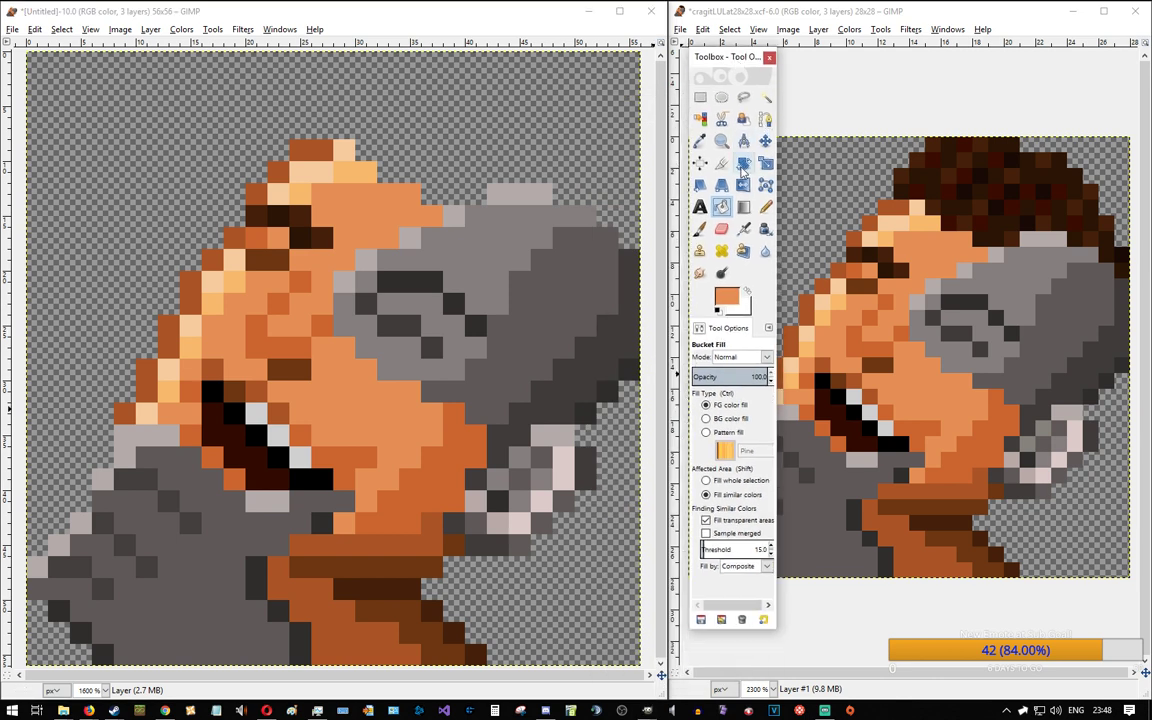
{"action": "left_click", "coordinate": [766, 207]}
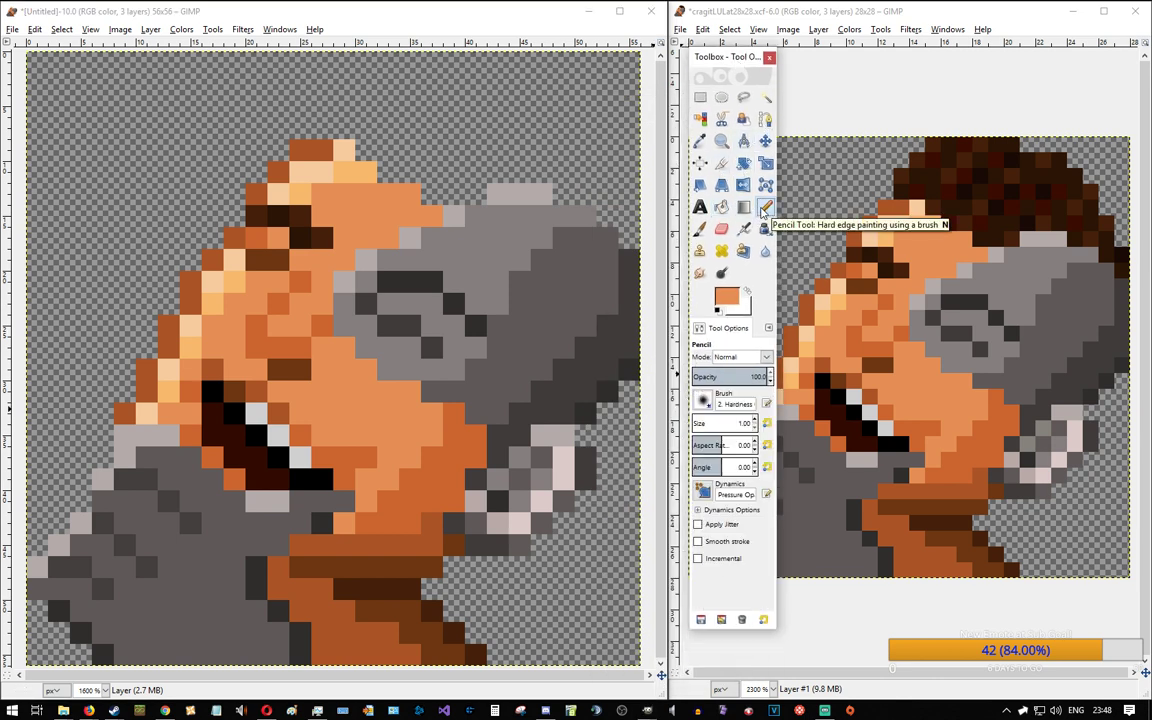
{"action": "left_click", "coordinate": [908, 173], "text": "ctrl"}
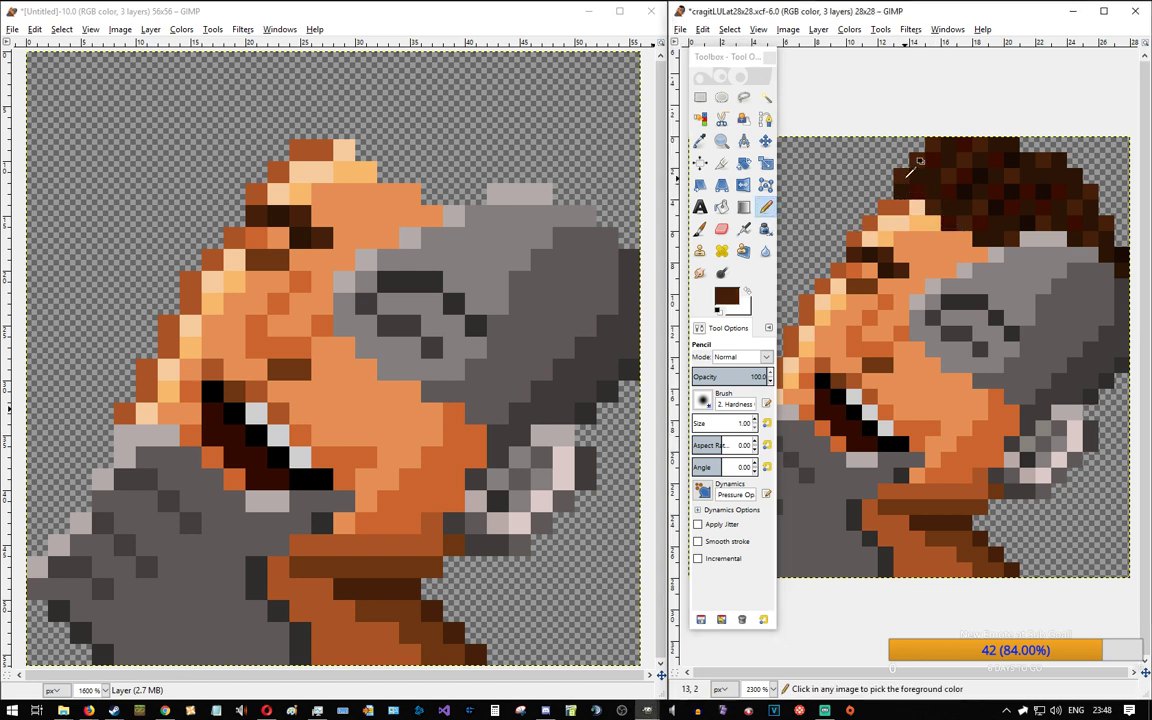
{"action": "left_click", "coordinate": [321, 104]}
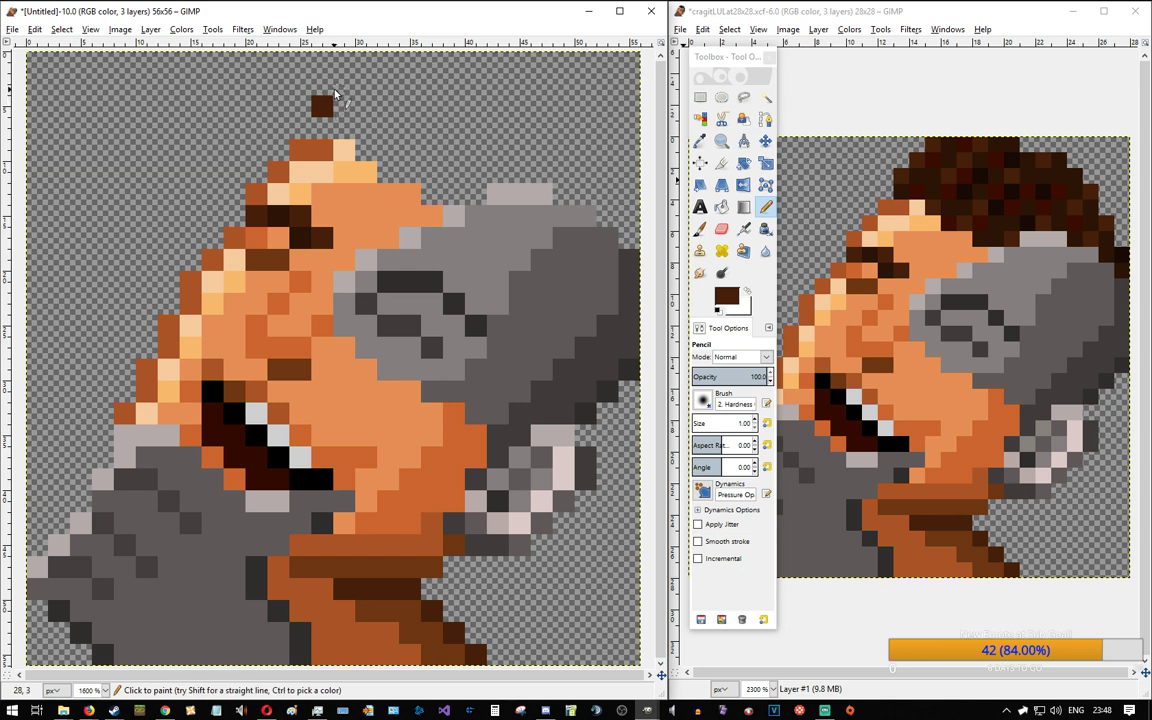
{"action": "left_click", "coordinate": [343, 85]}
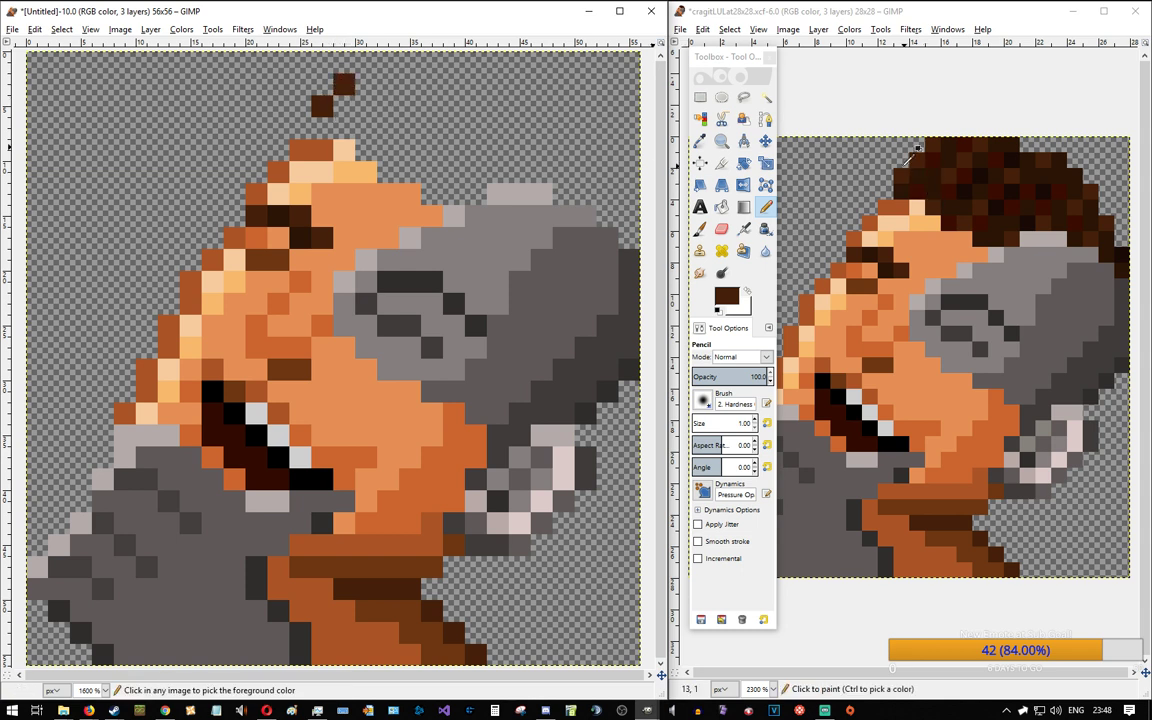
{"action": "left_click", "coordinate": [901, 177], "text": "ctrl"}
{"action": "mouse_move", "coordinate": [344, 101]}
{"action": "left_mouse_down"}
{"action": "mouse_move", "coordinate": [378, 101]}
{"action": "mouse_move", "coordinate": [328, 127]}
{"action": "left_mouse_up"}
{"action": "key", "text": "ctrl+z"}
{"action": "left_click", "coordinate": [902, 188], "text": "ctrl"}
{"action": "key", "text": "ctrl+z"}
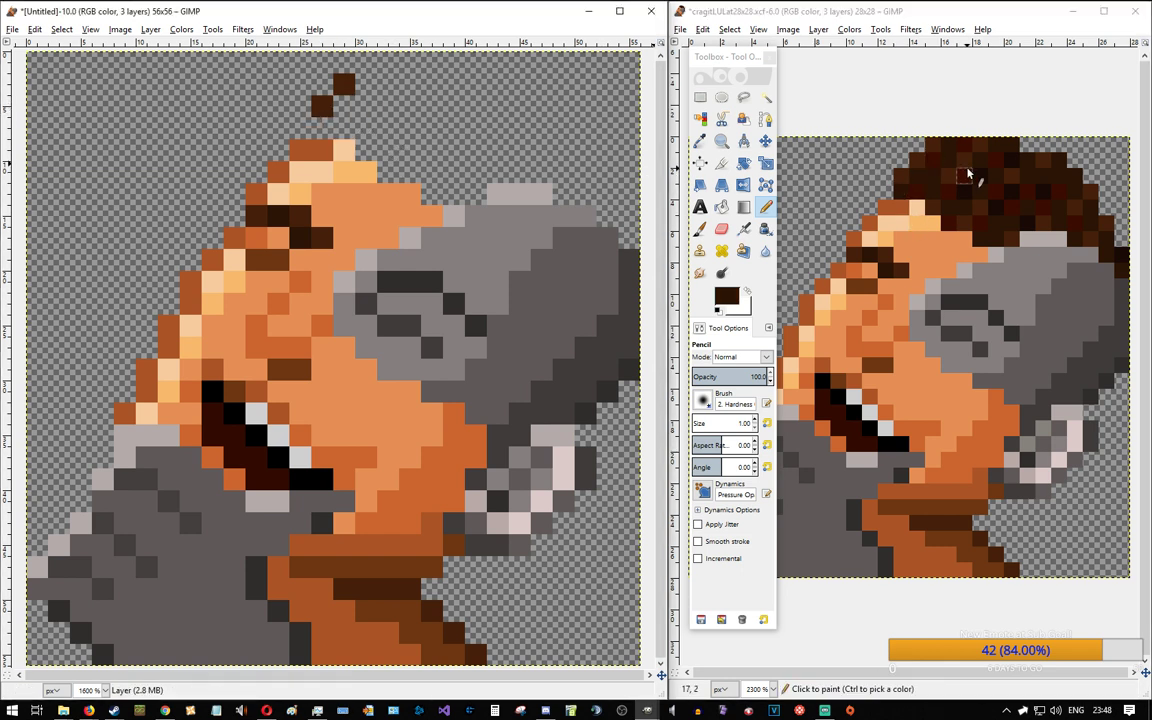
Step: Sample dark brown from the reference's hair, extend the front diagonal to the canvas top, and pencil a parallel three-block diagonal behind it
{"action": "left_click", "coordinate": [945, 140], "text": "ctrl"}
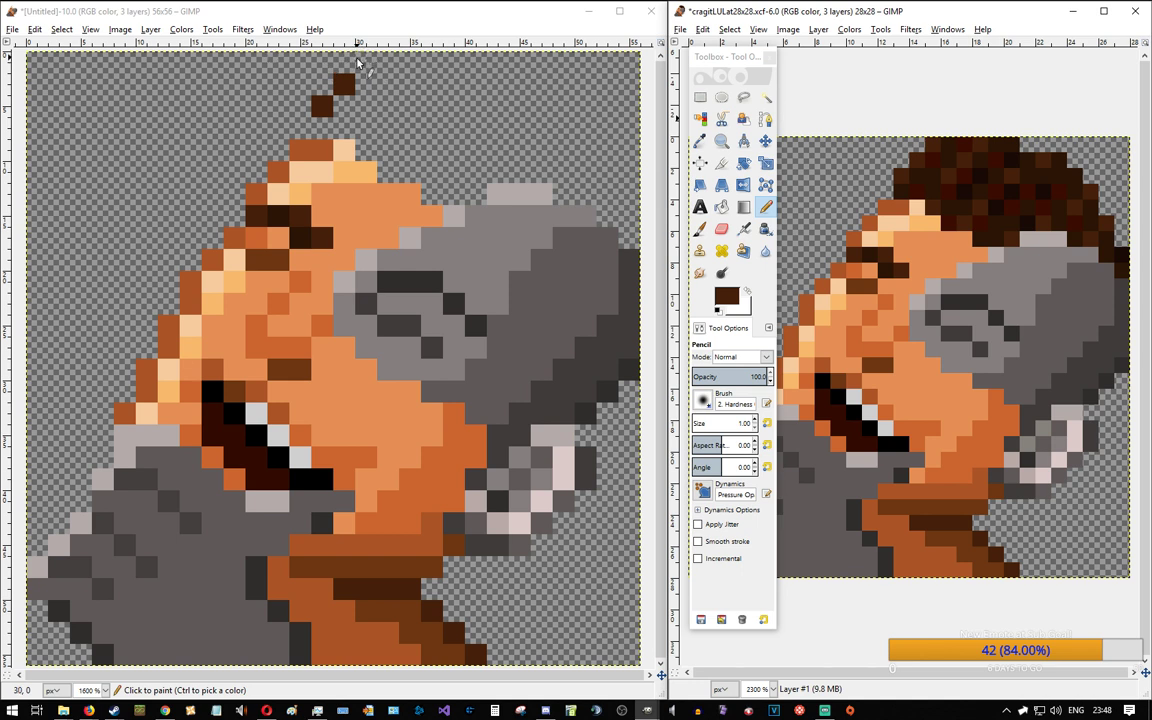
{"action": "left_click", "coordinate": [367, 63]}
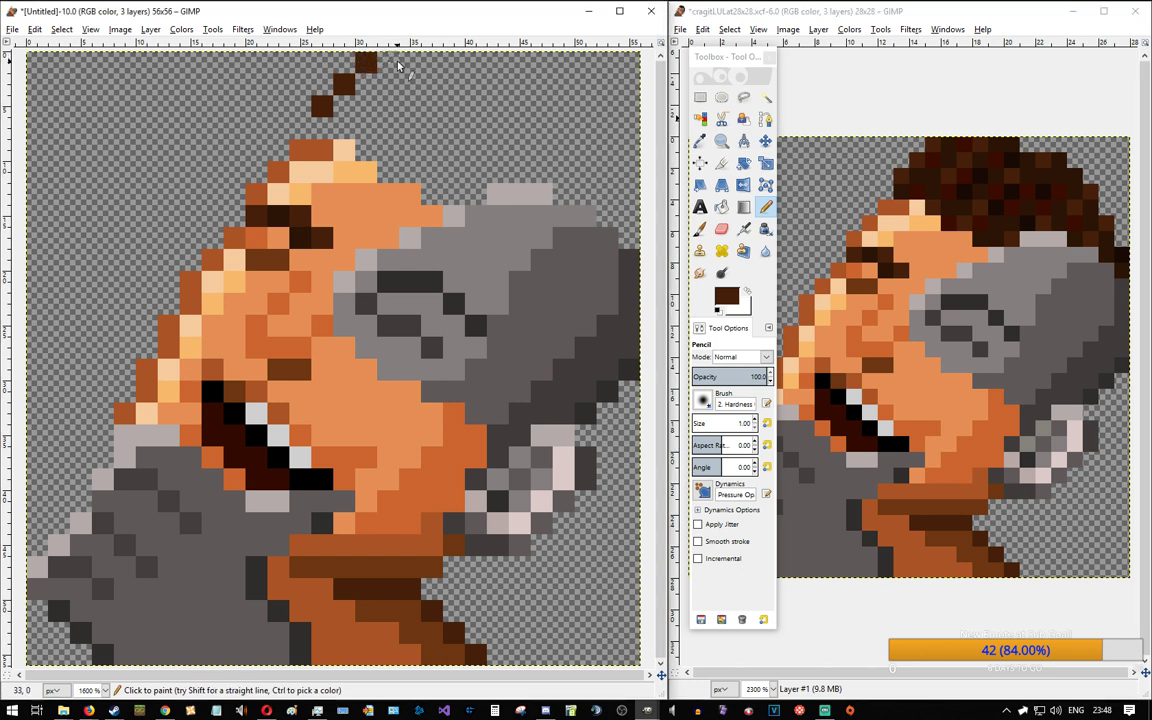
{"action": "left_click", "coordinate": [433, 62]}
{"action": "left_click", "coordinate": [409, 84]}
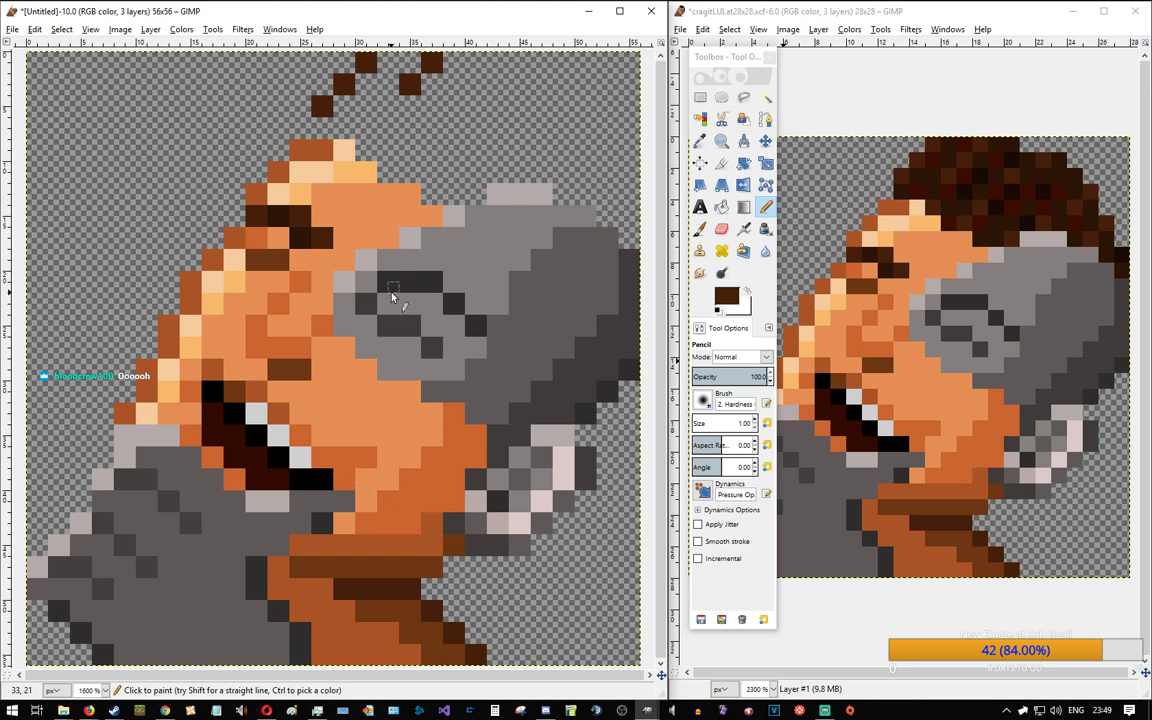
{"action": "left_click", "coordinate": [388, 104]}
{"action": "left_click", "coordinate": [381, 114]}
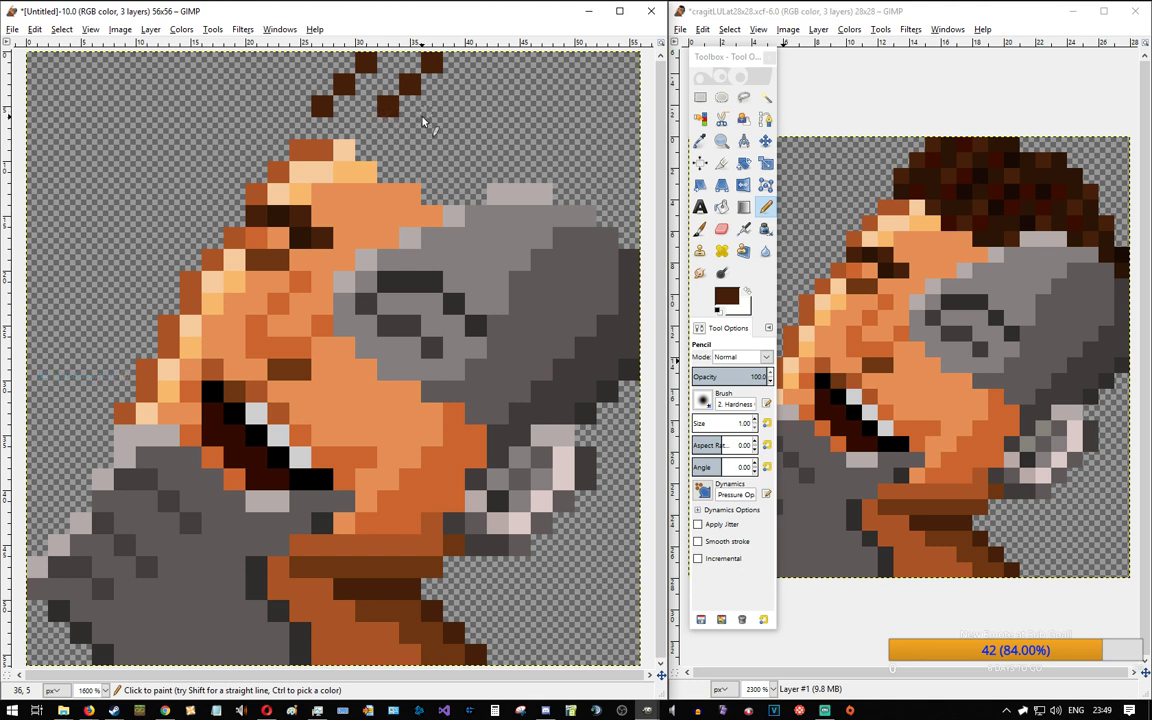
Step: Pencil three dark brown hair blocks along the forehead's stepped edge and two more spaced out near the crown
{"action": "left_click", "coordinate": [368, 150]}
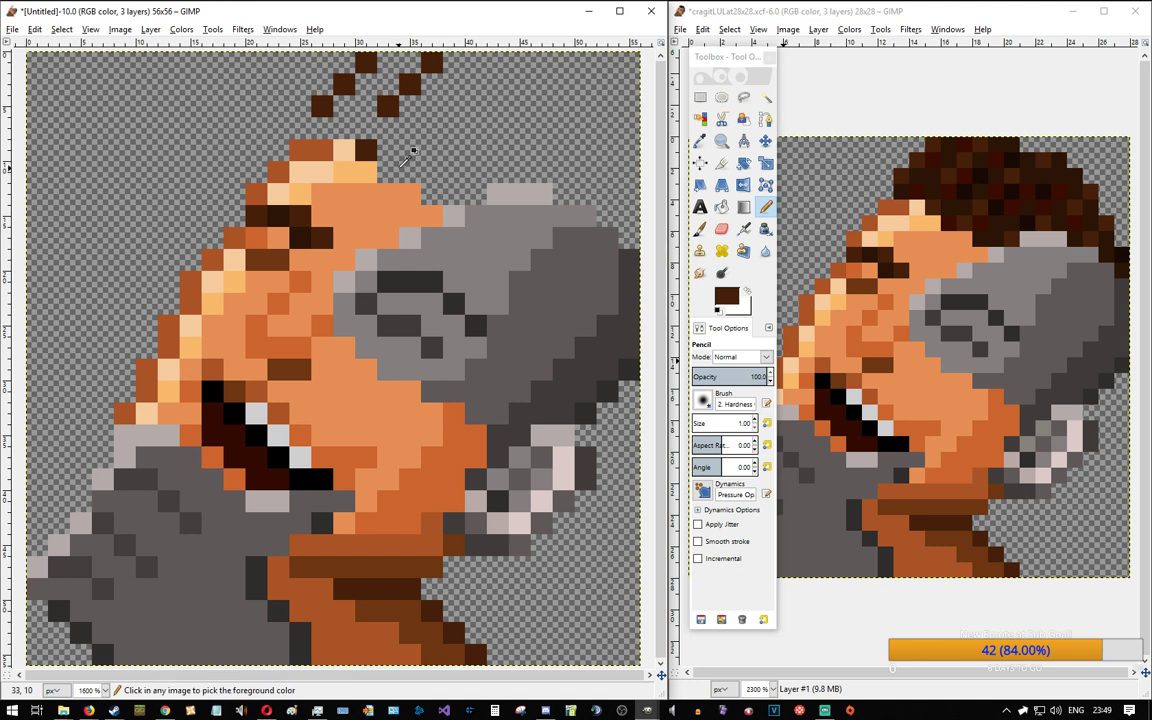
{"action": "left_click", "coordinate": [411, 170]}
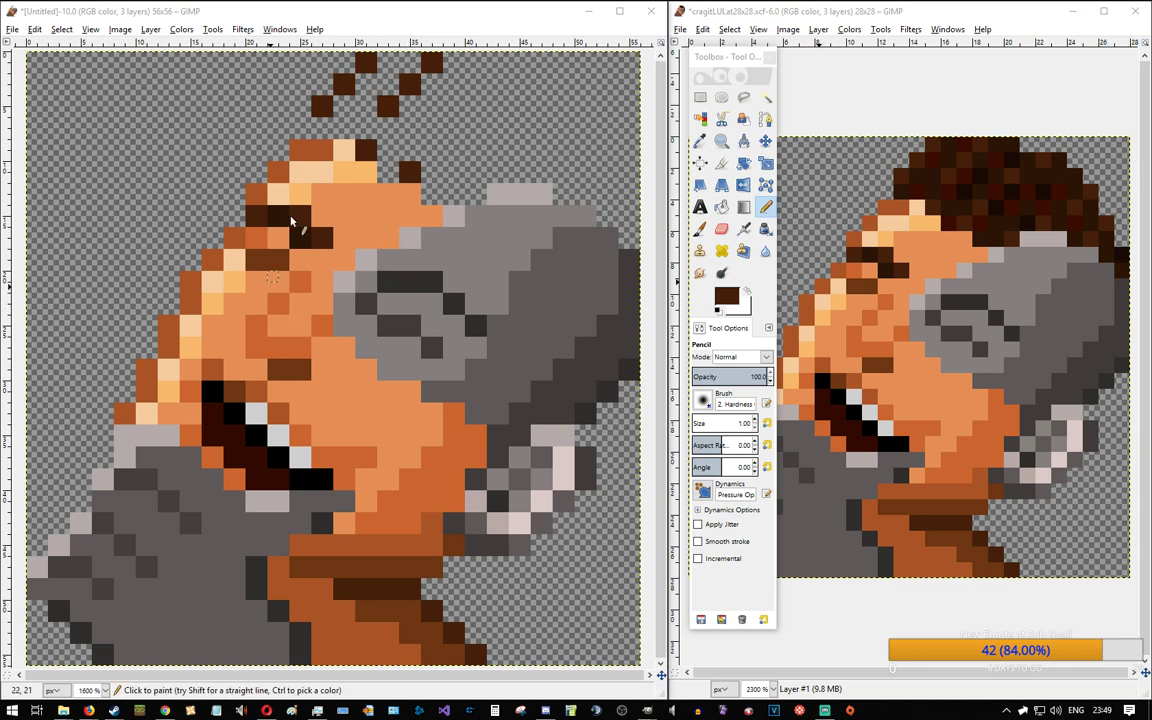
{"action": "left_click", "coordinate": [434, 149]}
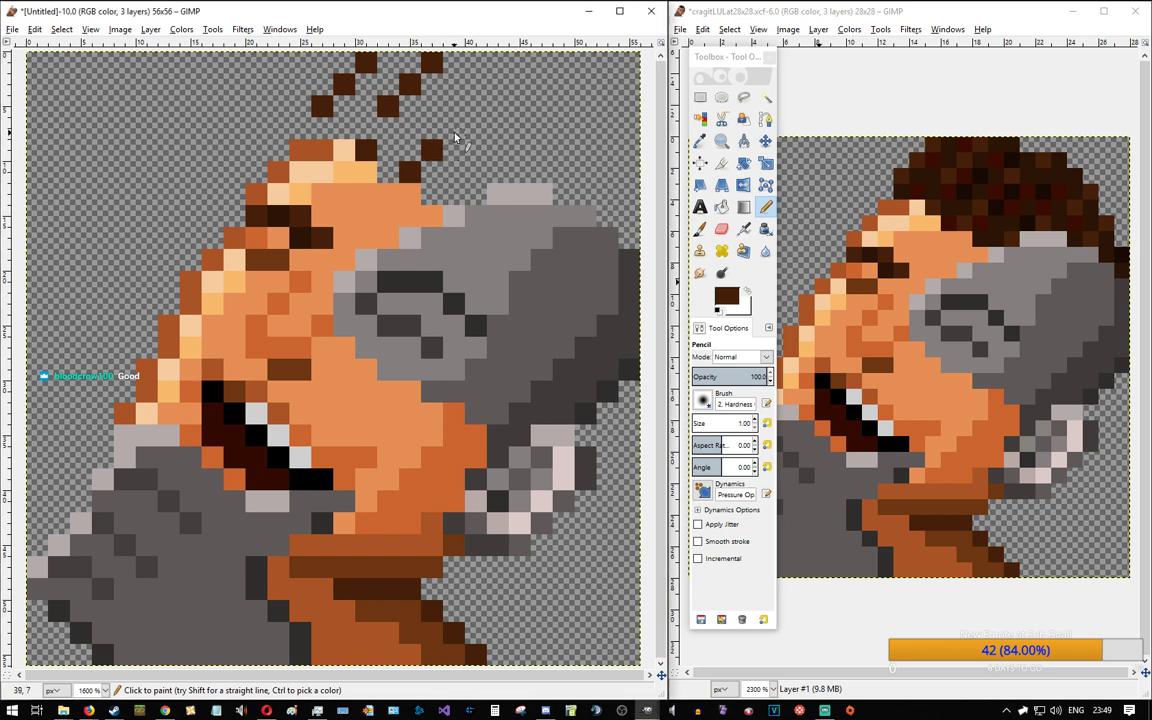
{"action": "left_click", "coordinate": [471, 106]}
{"action": "left_click_drag", "start_coordinate": [478, 103], "coordinate": [480, 108]}
{"action": "left_click", "coordinate": [516, 88]}
{"action": "left_click", "coordinate": [518, 83]}
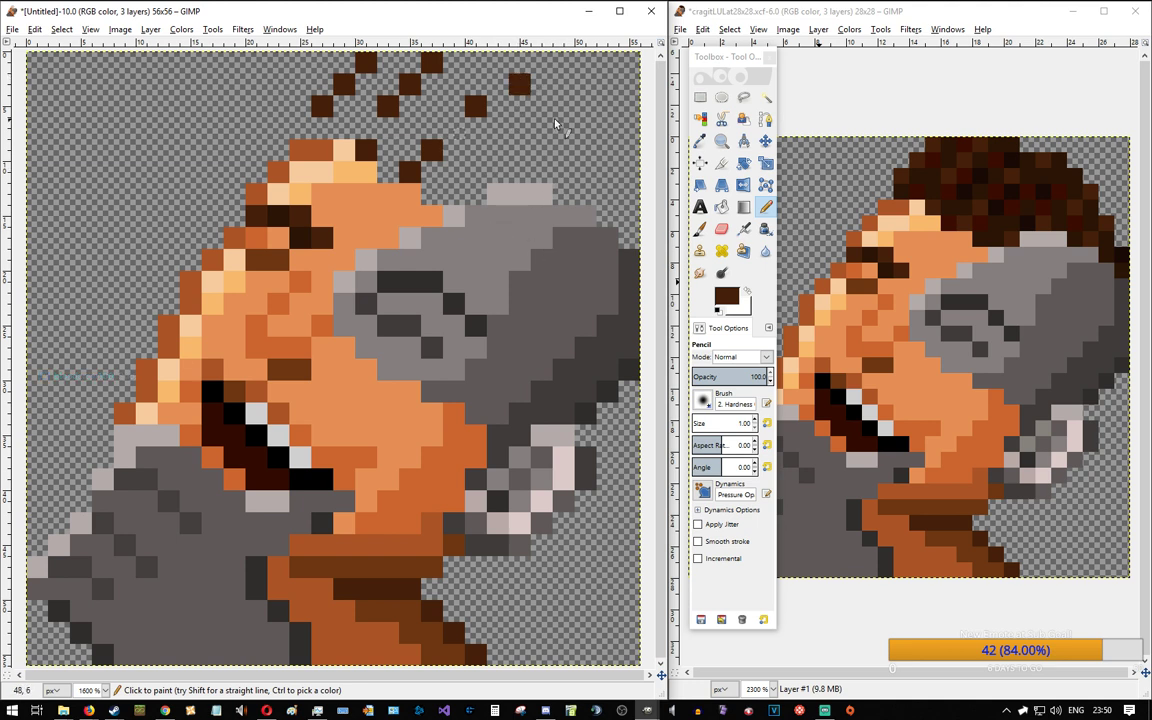
Step: Show the image grid and pencil six dark brown hair blocks above the grey visor and around the back of the head
{"action": "left_click", "coordinate": [90, 29]}
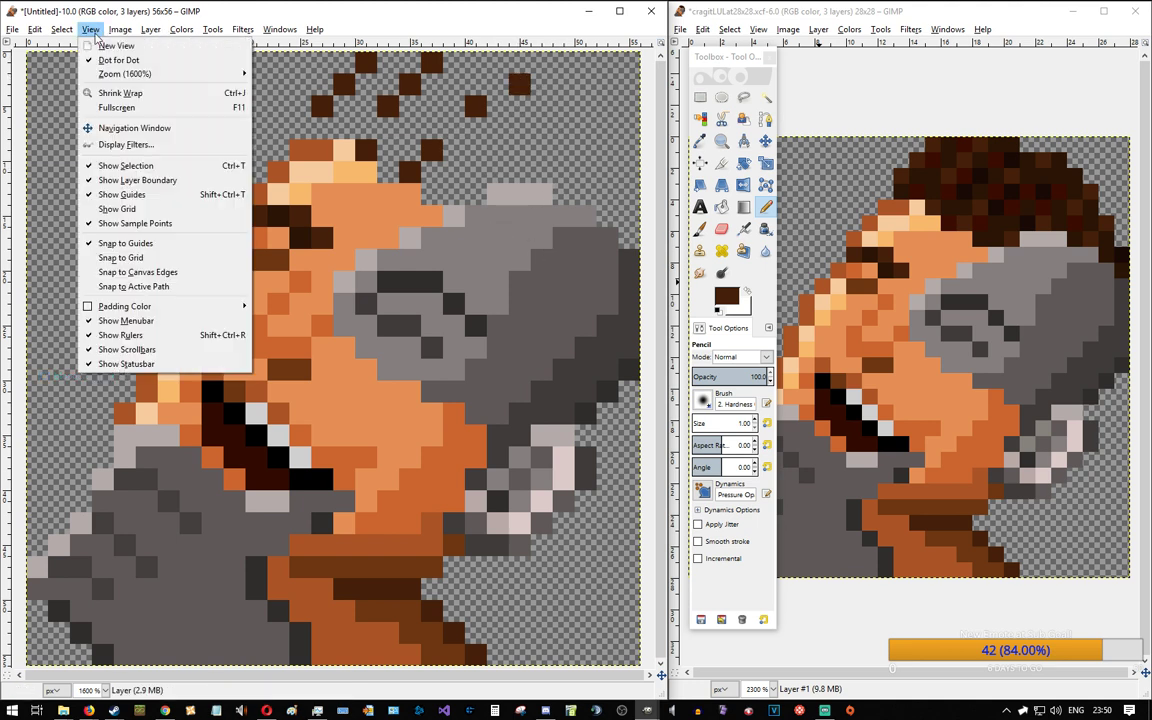
{"action": "left_click", "coordinate": [147, 209]}
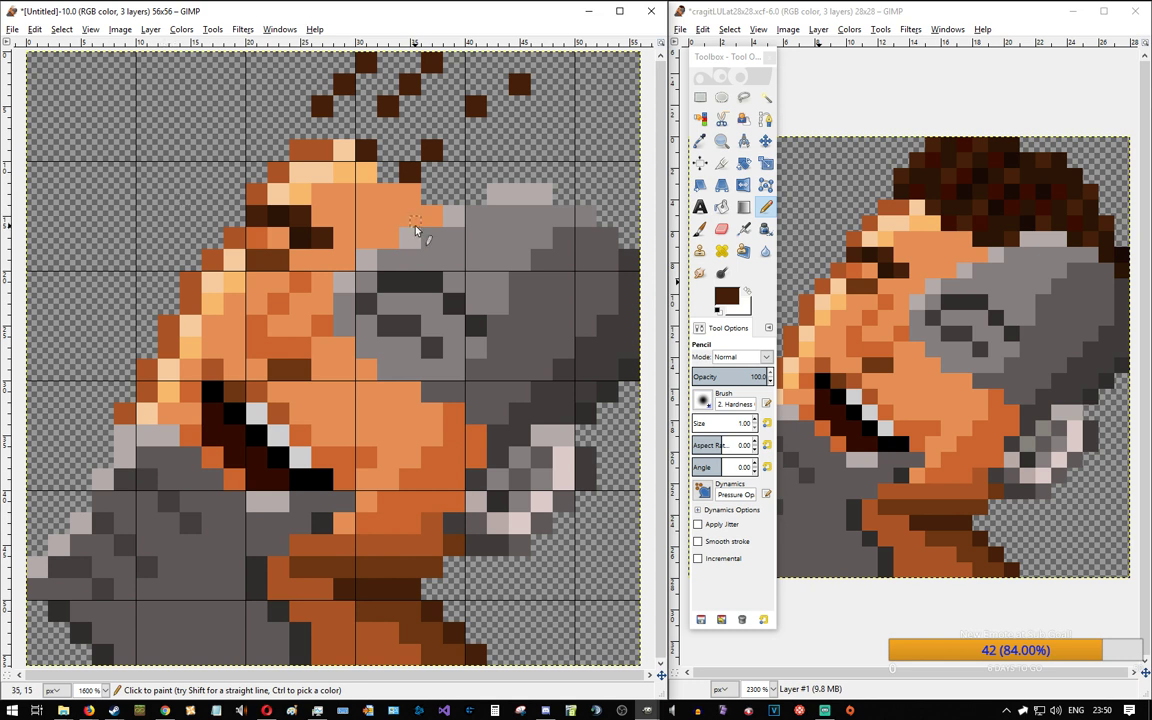
{"action": "left_click", "coordinate": [471, 192]}
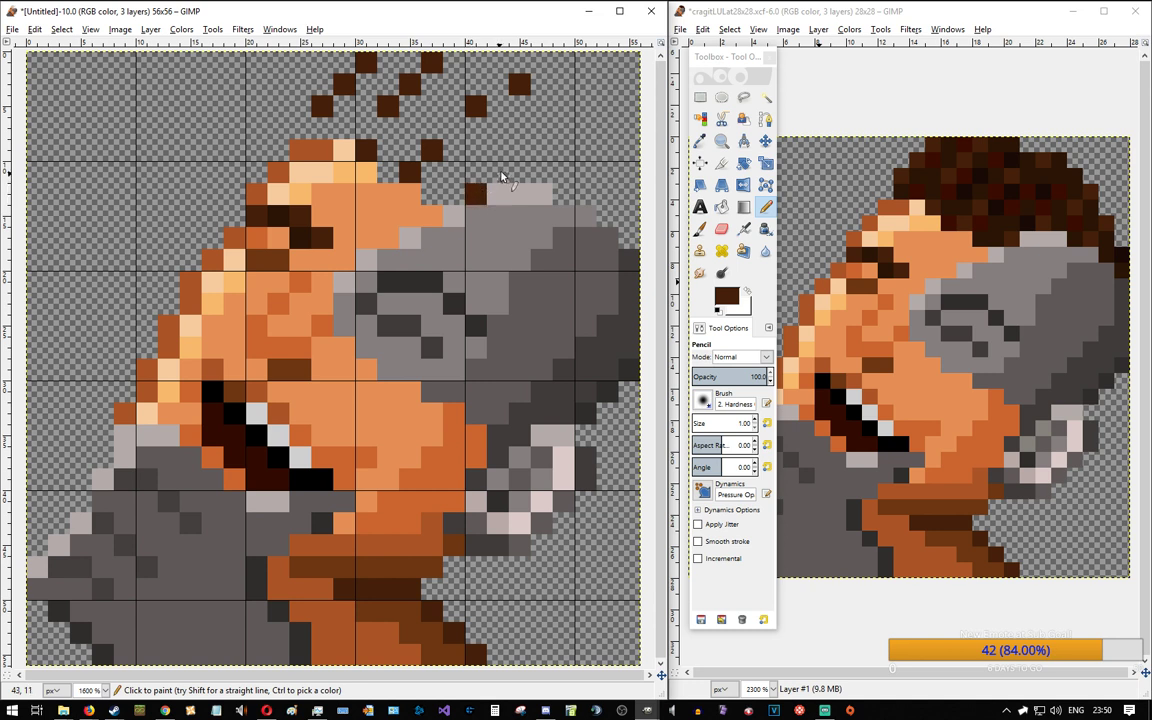
{"action": "left_click", "coordinate": [520, 170]}
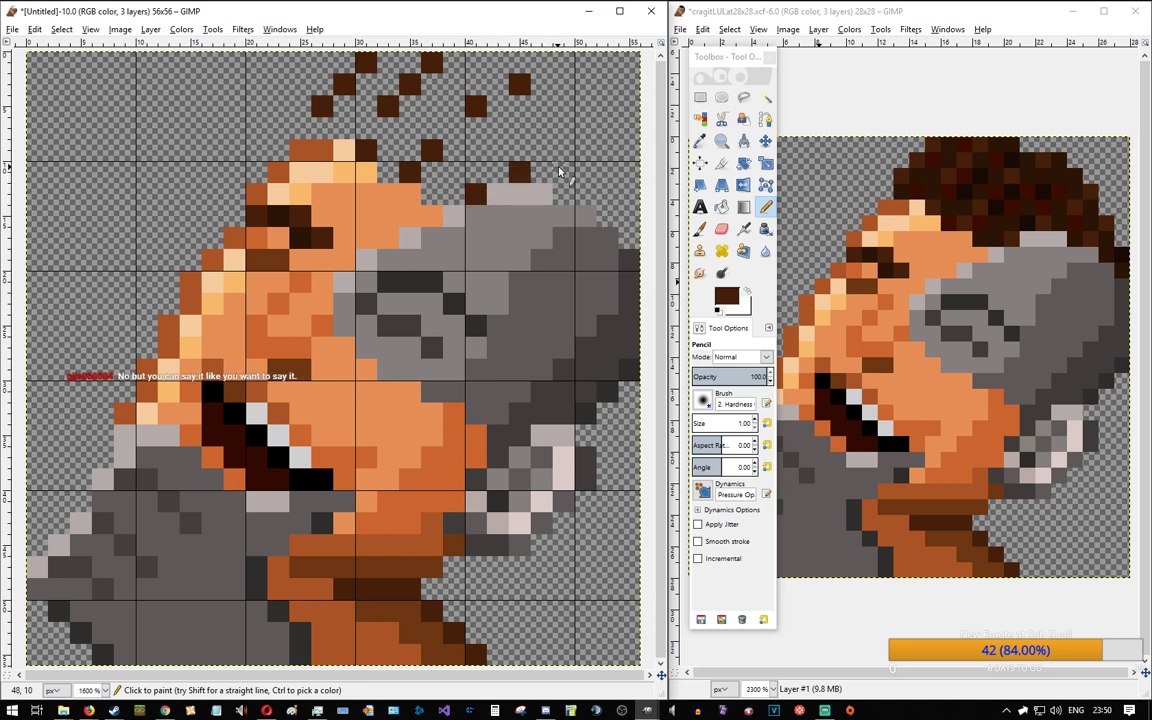
{"action": "left_click", "coordinate": [590, 150]}
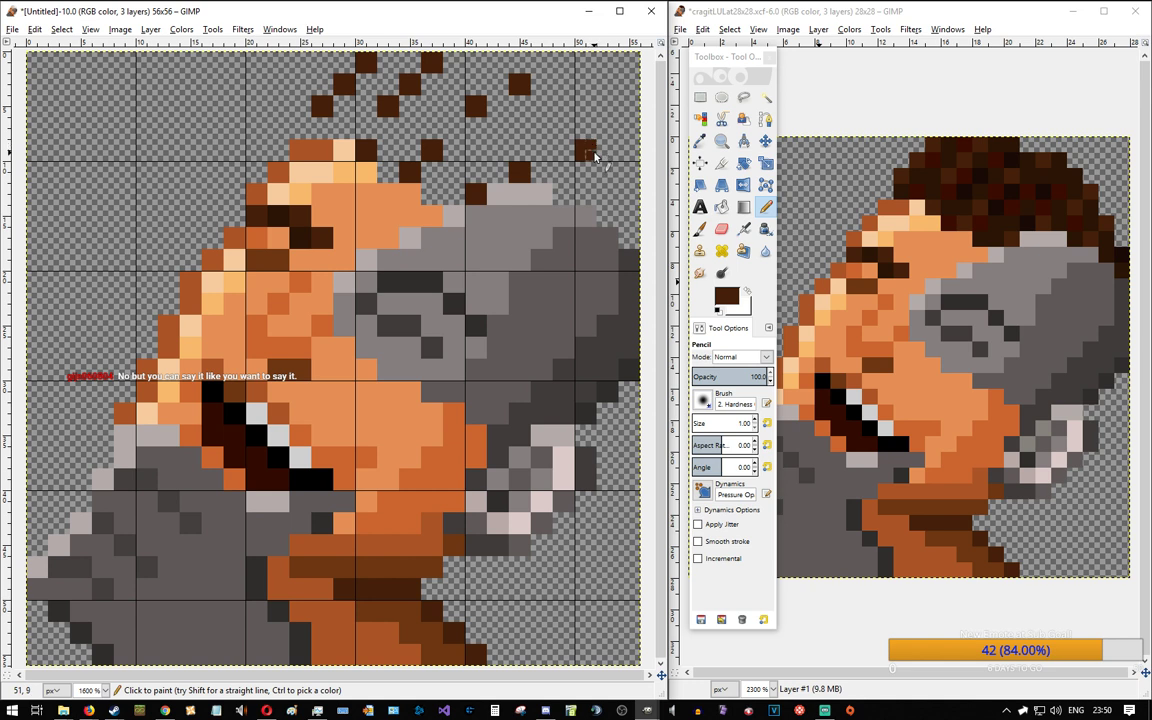
{"action": "left_click", "coordinate": [609, 218]}
{"action": "left_click", "coordinate": [633, 195]}
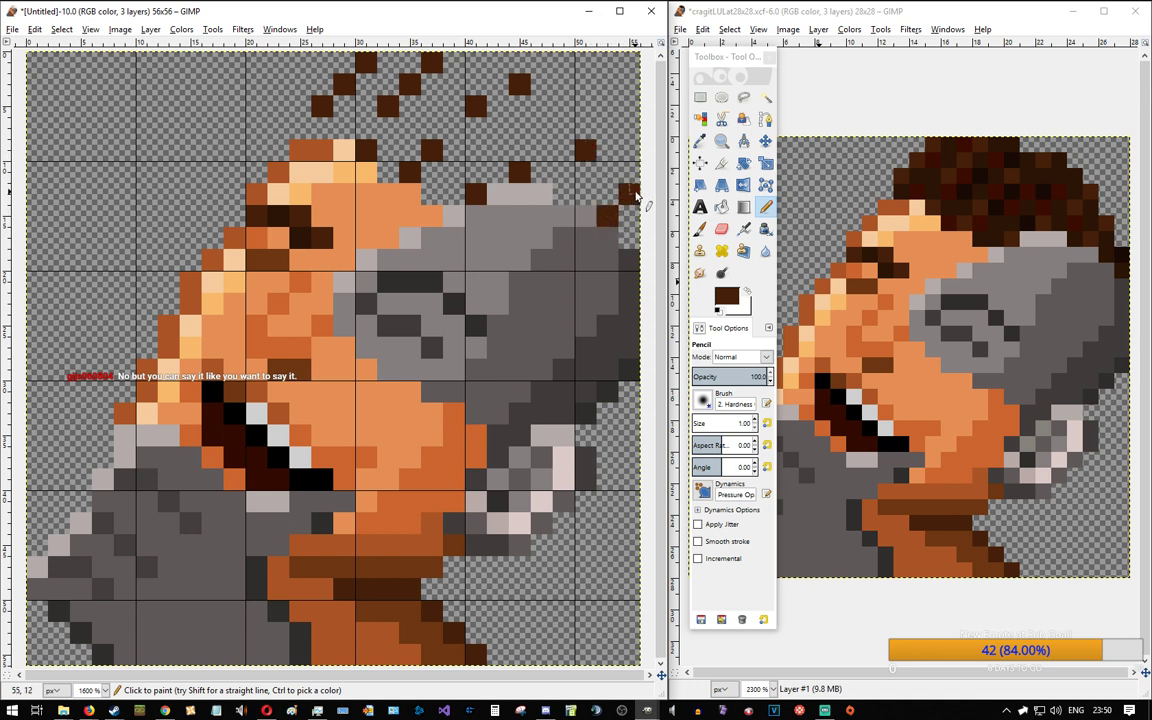
{"action": "left_click", "coordinate": [612, 127]}
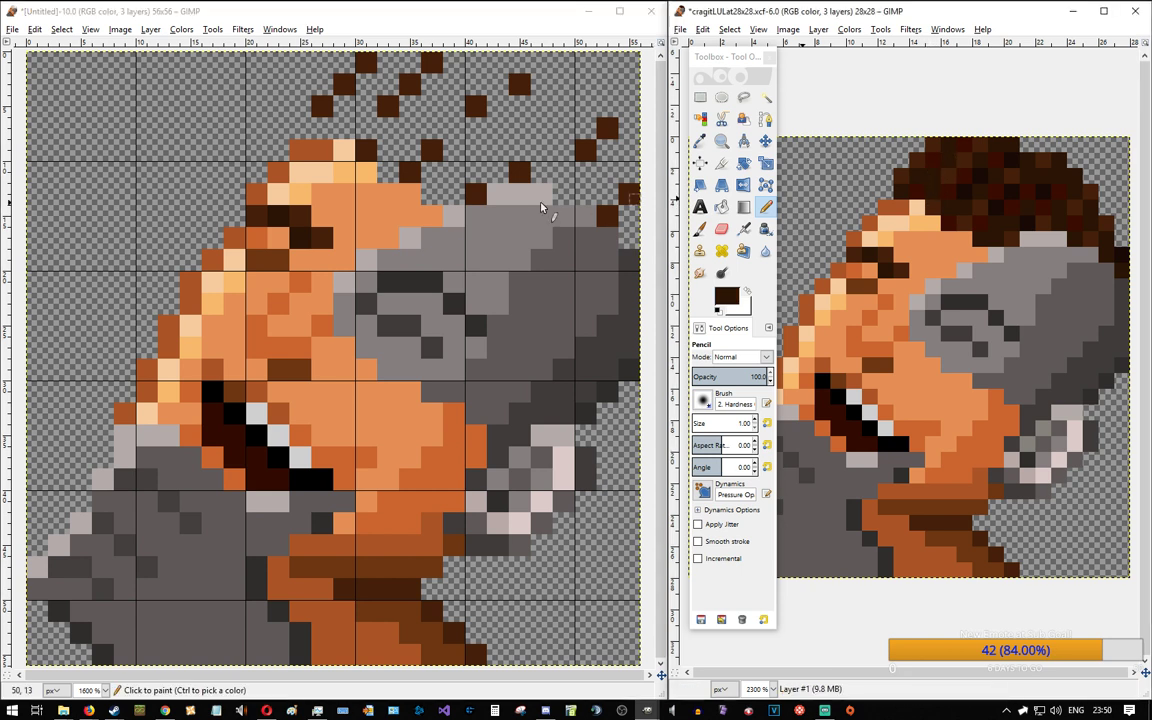
Step: Pencil darker brown blocks from the reference between the existing hair blocks at the front, crown and forehead edge
{"action": "left_click", "coordinate": [322, 126]}
{"action": "mouse_move", "coordinate": [341, 104]}
{"action": "left_mouse_down"}
{"action": "mouse_move", "coordinate": [369, 103]}
{"action": "mouse_move", "coordinate": [361, 124]}
{"action": "left_mouse_up"}
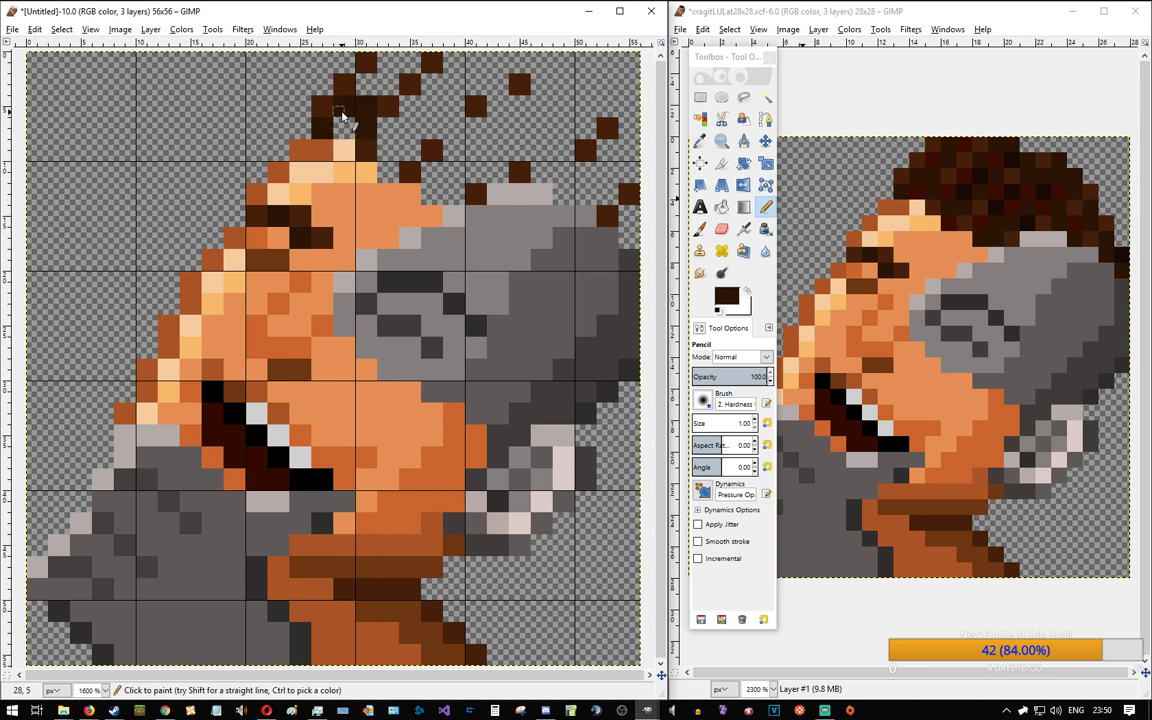
{"action": "mouse_move", "coordinate": [382, 59]}
{"action": "left_mouse_down"}
{"action": "mouse_move", "coordinate": [382, 86]}
{"action": "mouse_move", "coordinate": [391, 58]}
{"action": "mouse_move", "coordinate": [479, 58]}
{"action": "mouse_move", "coordinate": [427, 78]}
{"action": "left_mouse_up"}
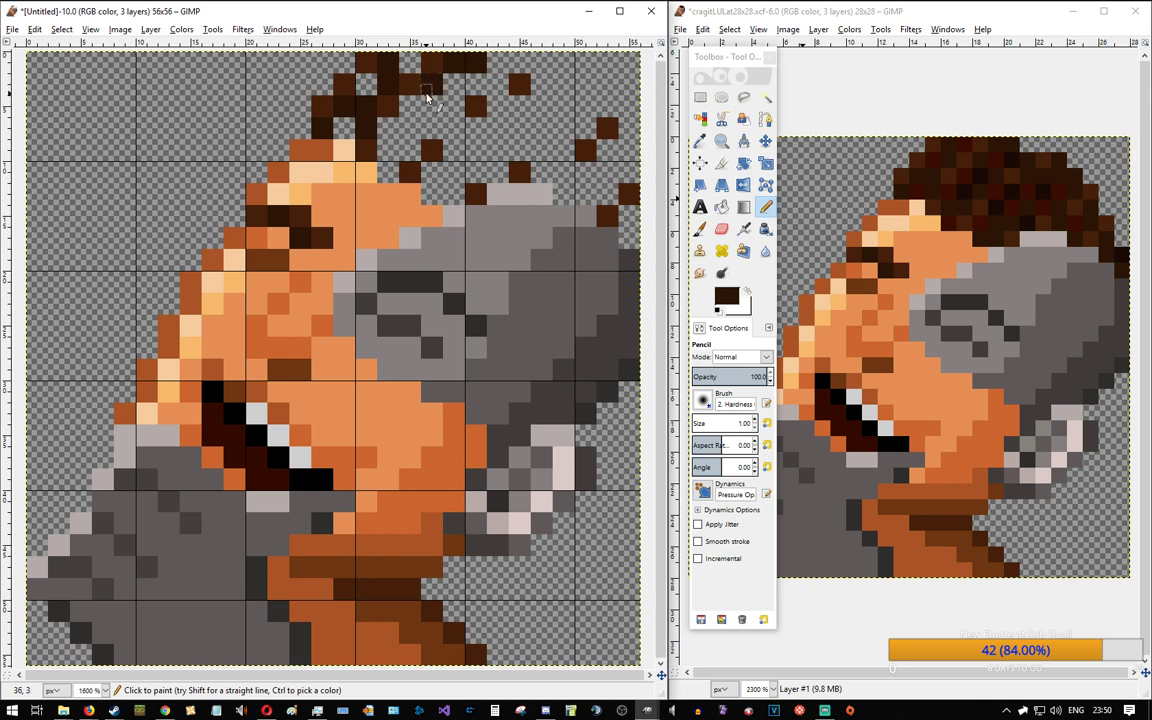
{"action": "left_click_drag", "start_coordinate": [426, 96], "coordinate": [458, 111]}
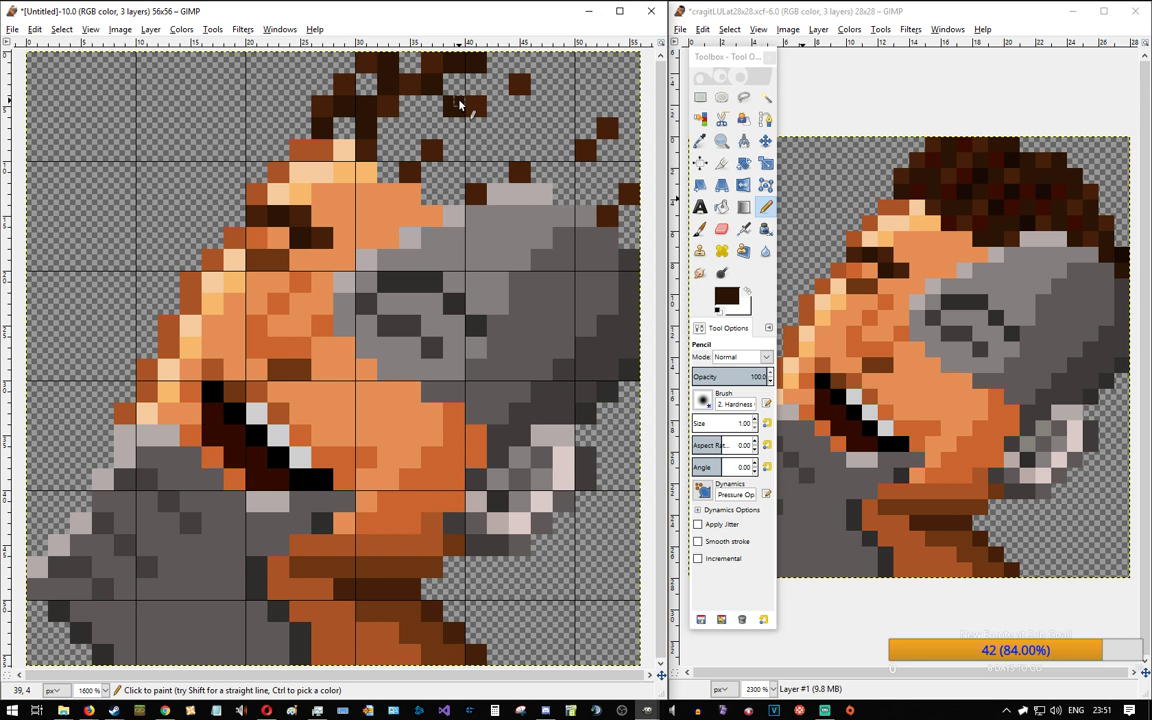
{"action": "mouse_move", "coordinate": [438, 122]}
{"action": "left_mouse_down"}
{"action": "mouse_move", "coordinate": [383, 155]}
{"action": "mouse_move", "coordinate": [413, 158]}
{"action": "left_mouse_up"}
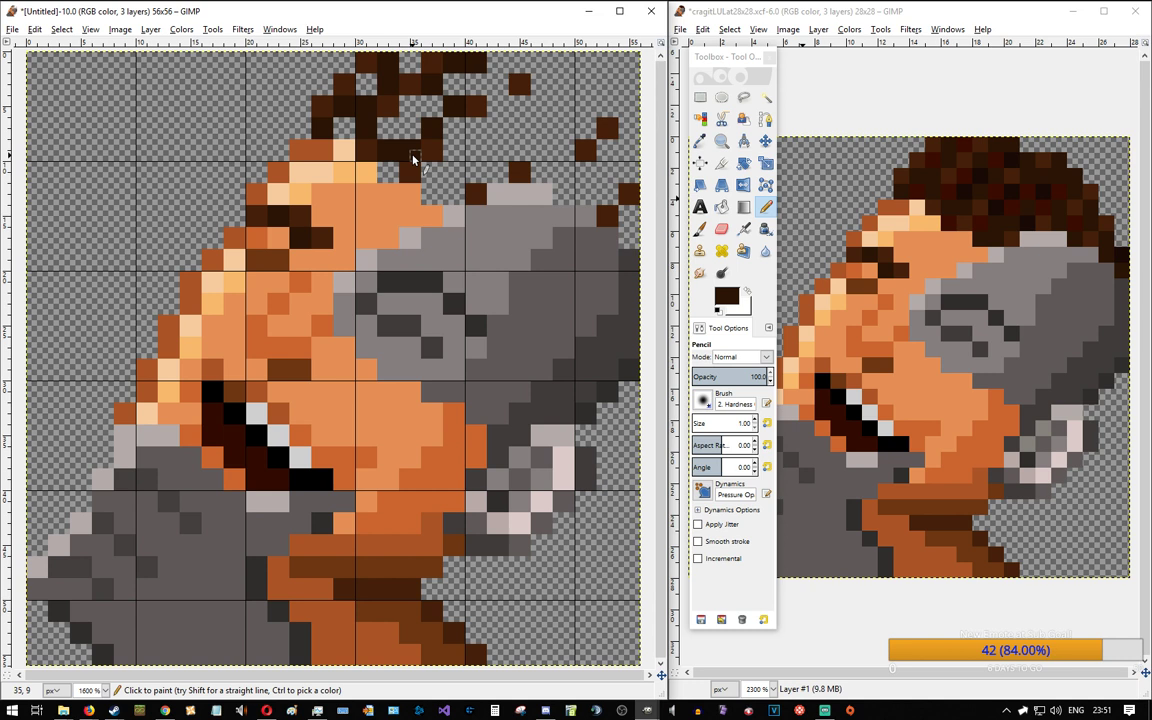
Step: Pencil darker brown blocks along the hair's lower edge where the forehead meets the visor, plus one block above the visor
{"action": "left_click", "coordinate": [438, 198]}
{"action": "mouse_move", "coordinate": [438, 198]}
{"action": "left_mouse_down"}
{"action": "mouse_move", "coordinate": [458, 188]}
{"action": "mouse_move", "coordinate": [452, 172]}
{"action": "mouse_move", "coordinate": [478, 173]}
{"action": "left_mouse_up"}
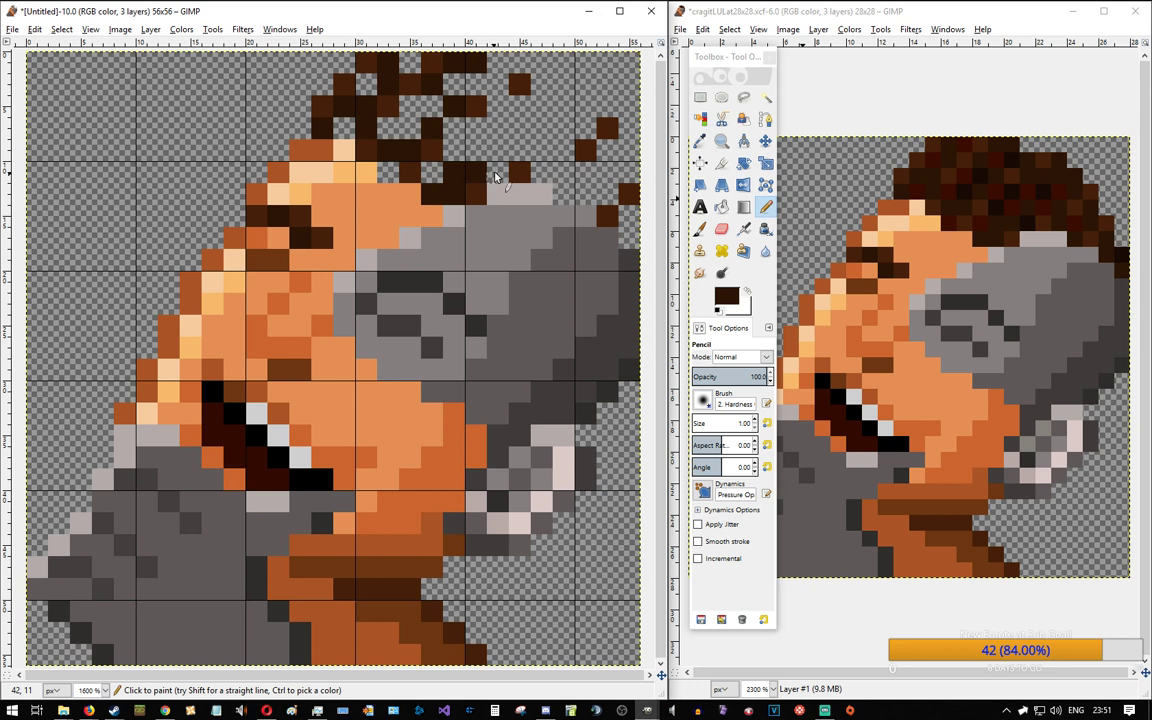
{"action": "left_click", "coordinate": [501, 149]}
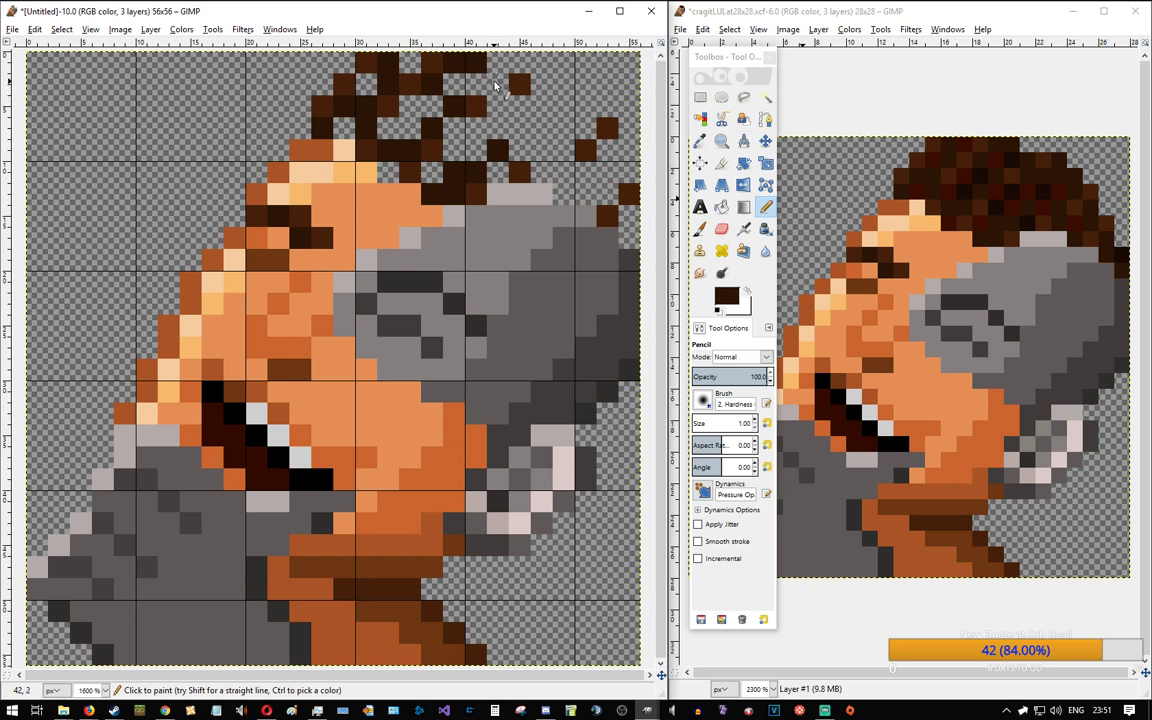
Step: Undo the stray stroke and pencil the crown's darker brown hair stepping down toward the back of the head
{"action": "mouse_move", "coordinate": [494, 82]}
{"action": "left_mouse_down"}
{"action": "mouse_move", "coordinate": [494, 99]}
{"action": "mouse_move", "coordinate": [551, 113]}
{"action": "mouse_move", "coordinate": [557, 134]}
{"action": "mouse_move", "coordinate": [561, 101]}
{"action": "left_mouse_up"}
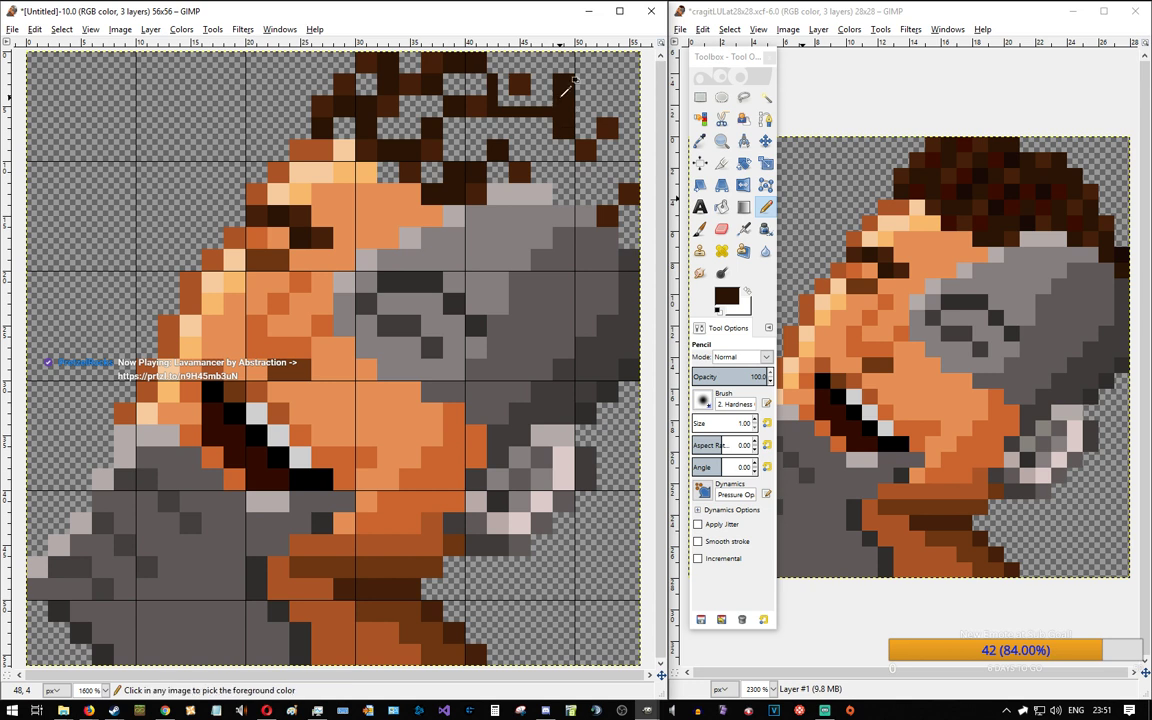
{"action": "key", "text": "ctrl+z"}
{"action": "mouse_move", "coordinate": [491, 113]}
{"action": "left_mouse_down"}
{"action": "mouse_move", "coordinate": [553, 114]}
{"action": "mouse_move", "coordinate": [565, 130]}
{"action": "mouse_move", "coordinate": [550, 85]}
{"action": "mouse_move", "coordinate": [544, 102]}
{"action": "mouse_move", "coordinate": [505, 104]}
{"action": "left_mouse_up"}
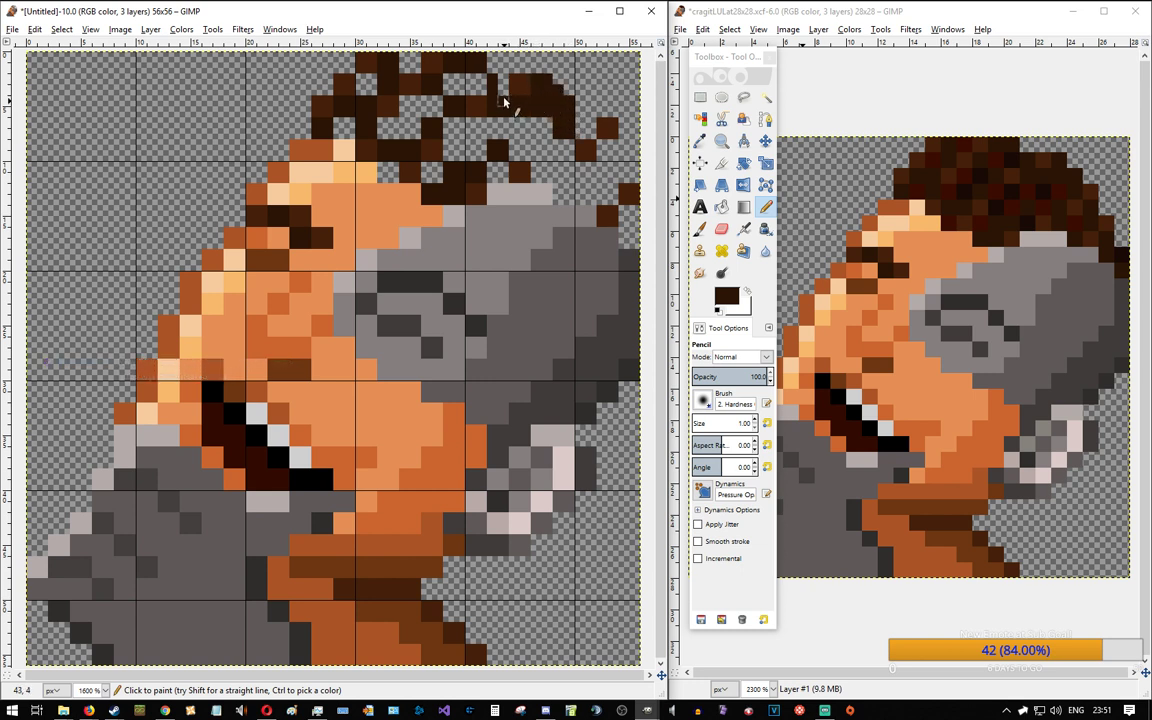
Step: Select the stray pixels on the crown's upper rear corner with a rectangle and delete them
{"action": "left_click", "coordinate": [701, 98]}
{"action": "left_click_drag", "start_coordinate": [576, 75], "coordinate": [553, 96]}
{"action": "left_click", "coordinate": [618, 69]}
{"action": "key", "text": "Delete"}
{"action": "left_click", "coordinate": [607, 96]}
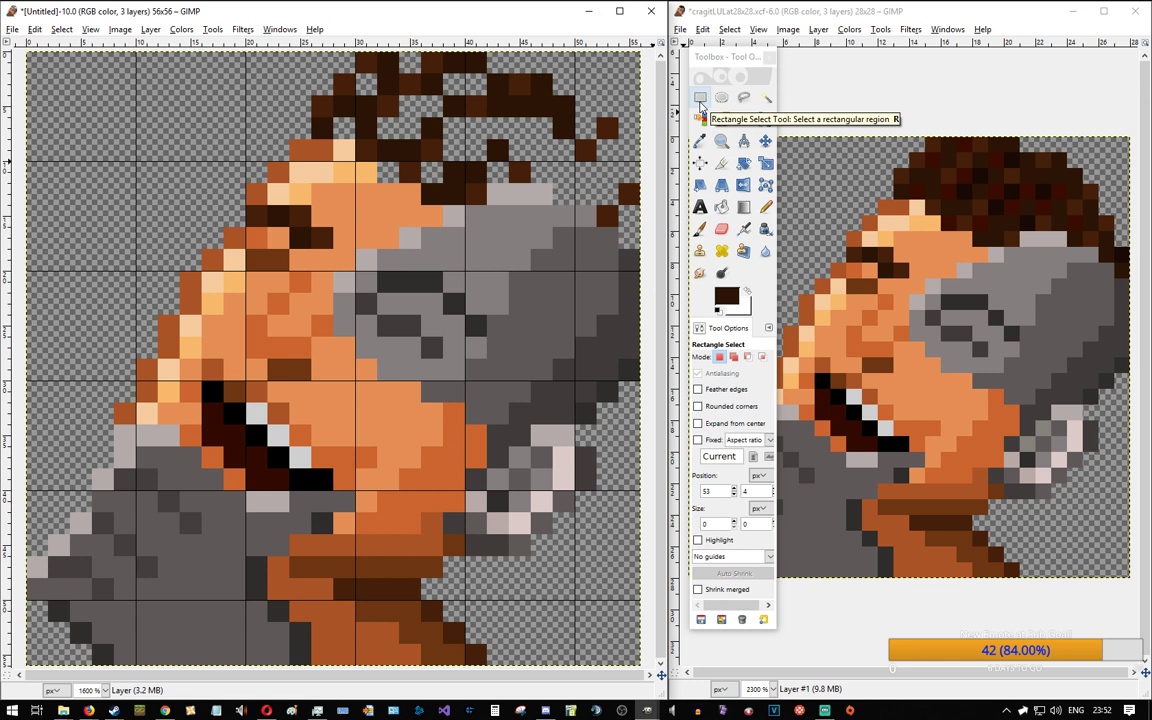
Step: Pencil dark hair blocks above the visor and down the back of the head, alternating the two hair browns
{"action": "key", "text": "n"}
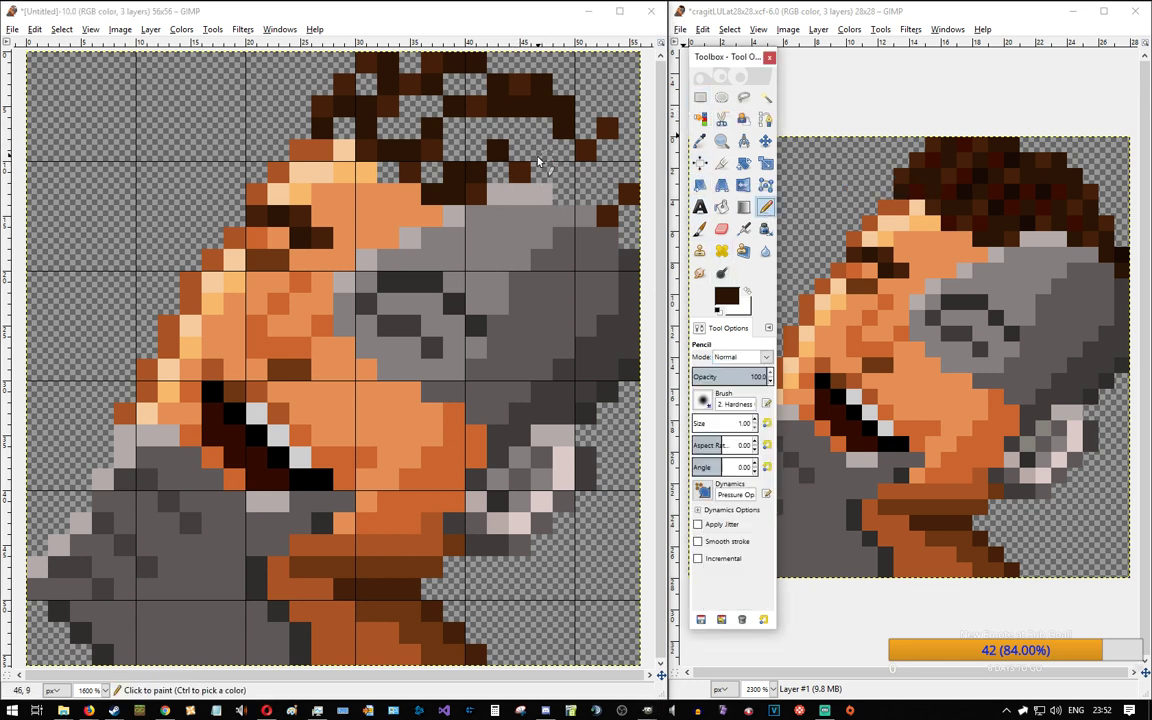
{"action": "mouse_move", "coordinate": [547, 145]}
{"action": "left_mouse_down"}
{"action": "mouse_move", "coordinate": [536, 175]}
{"action": "mouse_move", "coordinate": [546, 152]}
{"action": "left_mouse_up"}
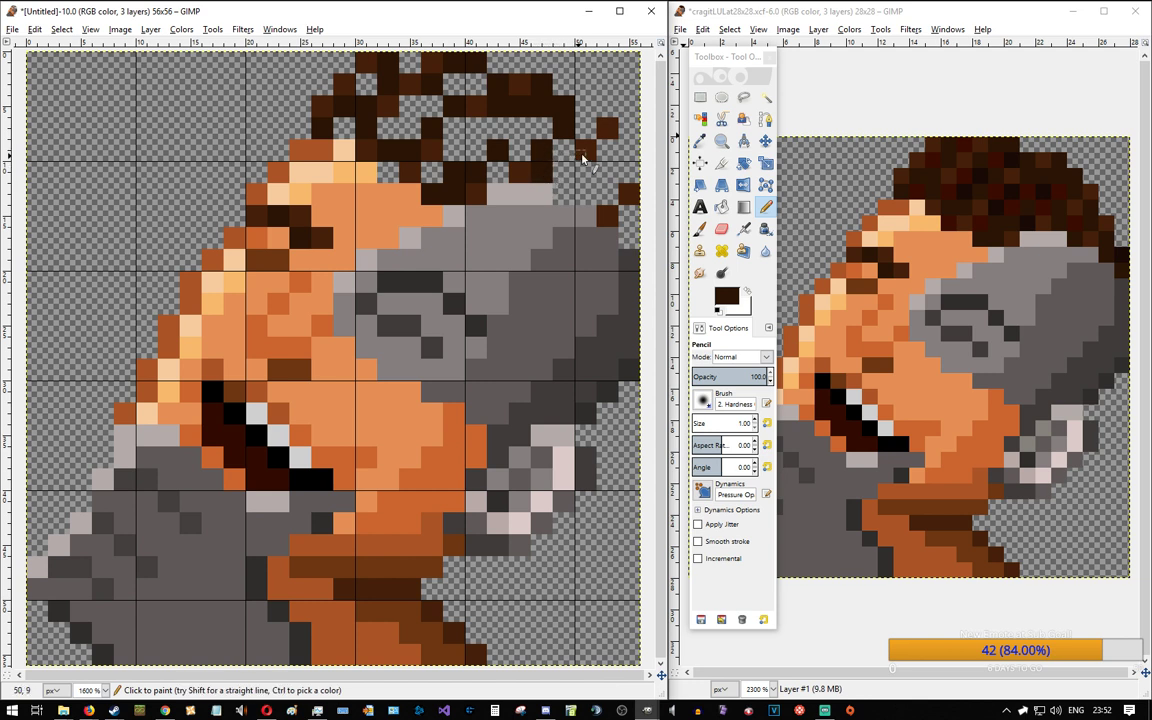
{"action": "mouse_move", "coordinate": [600, 140]}
{"action": "left_mouse_down"}
{"action": "mouse_move", "coordinate": [605, 183]}
{"action": "mouse_move", "coordinate": [614, 150]}
{"action": "left_mouse_up"}
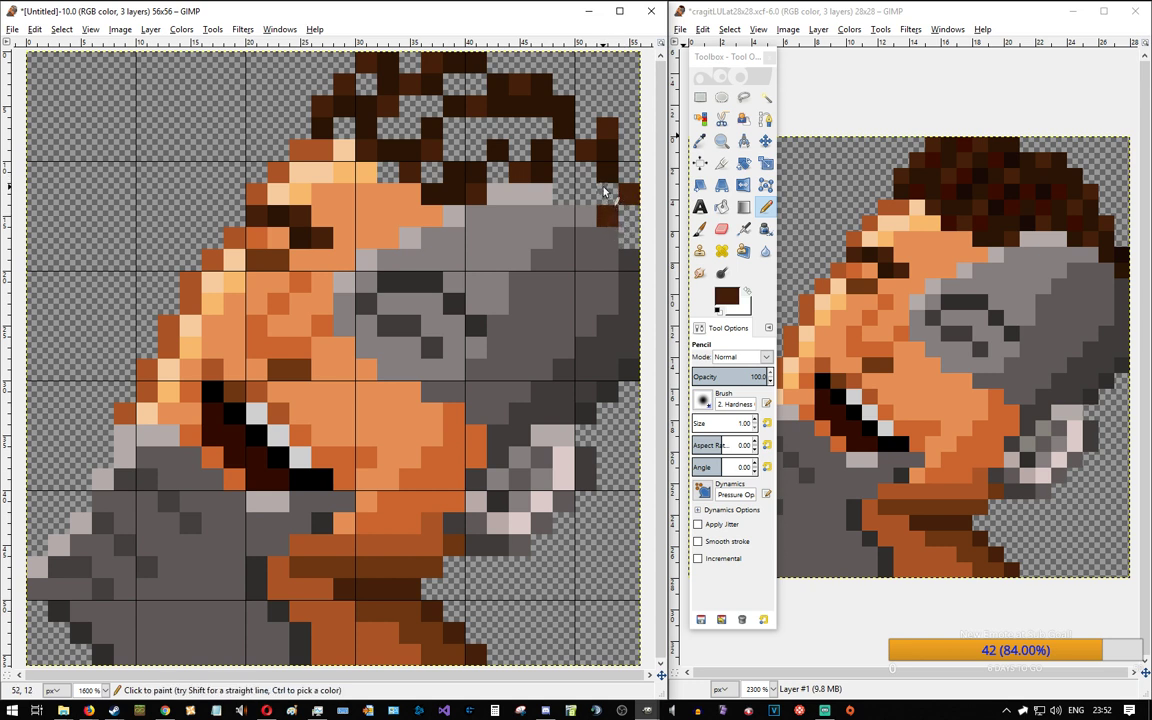
{"action": "left_click_drag", "start_coordinate": [622, 192], "coordinate": [633, 170]}
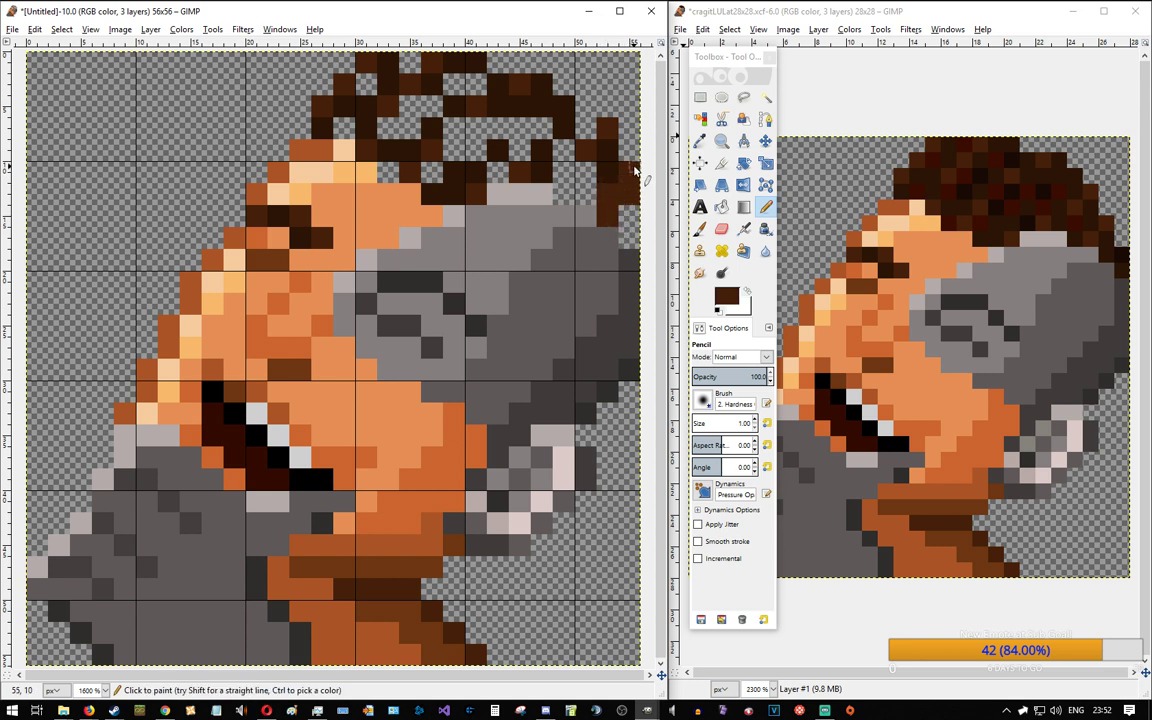
{"action": "left_click", "coordinate": [629, 183]}
{"action": "left_click", "coordinate": [625, 199]}
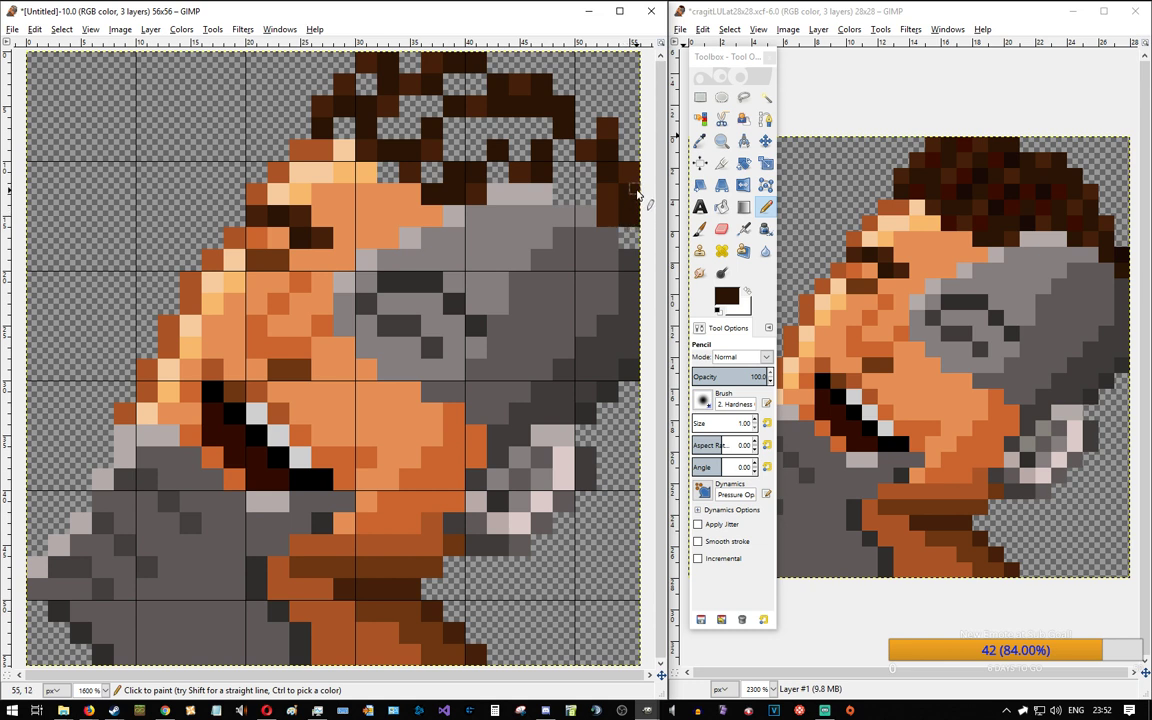
{"action": "key", "text": "ctrl"}
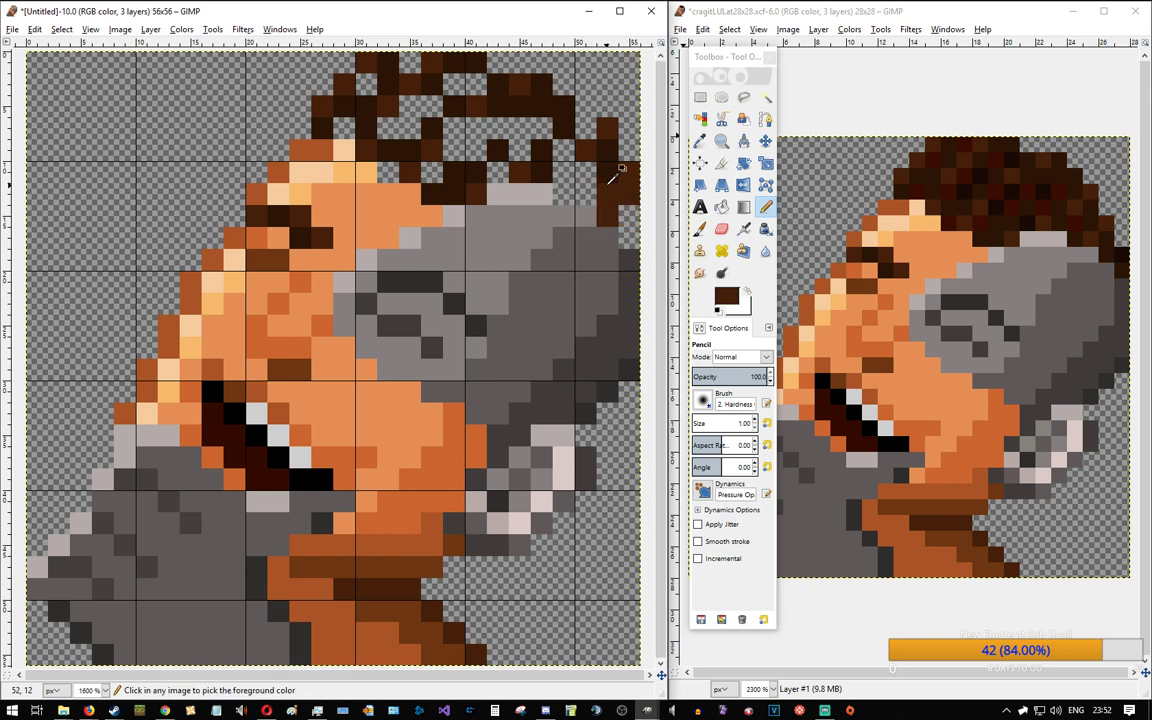
{"action": "left_click", "coordinate": [612, 172]}
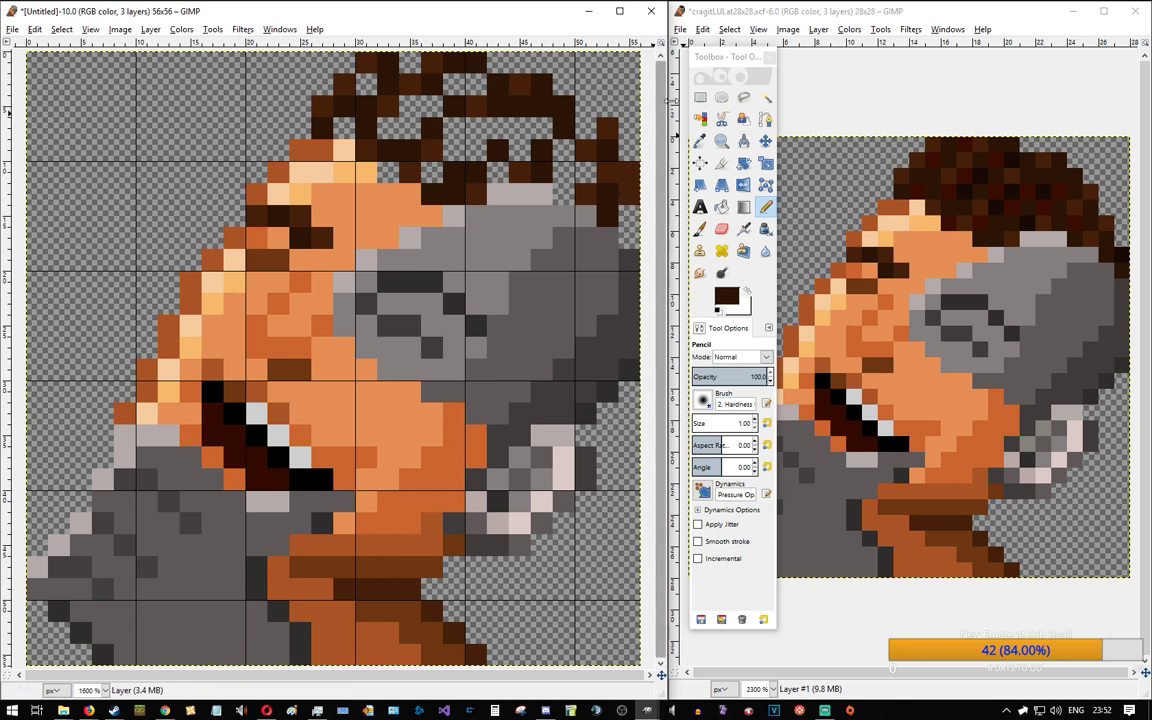
Step: Select and delete the excess hair blocks along the canvas's right edge and above the hair column at the back of the head
{"action": "key", "text": "r"}
{"action": "left_click_drag", "start_coordinate": [632, 174], "coordinate": [620, 203]}
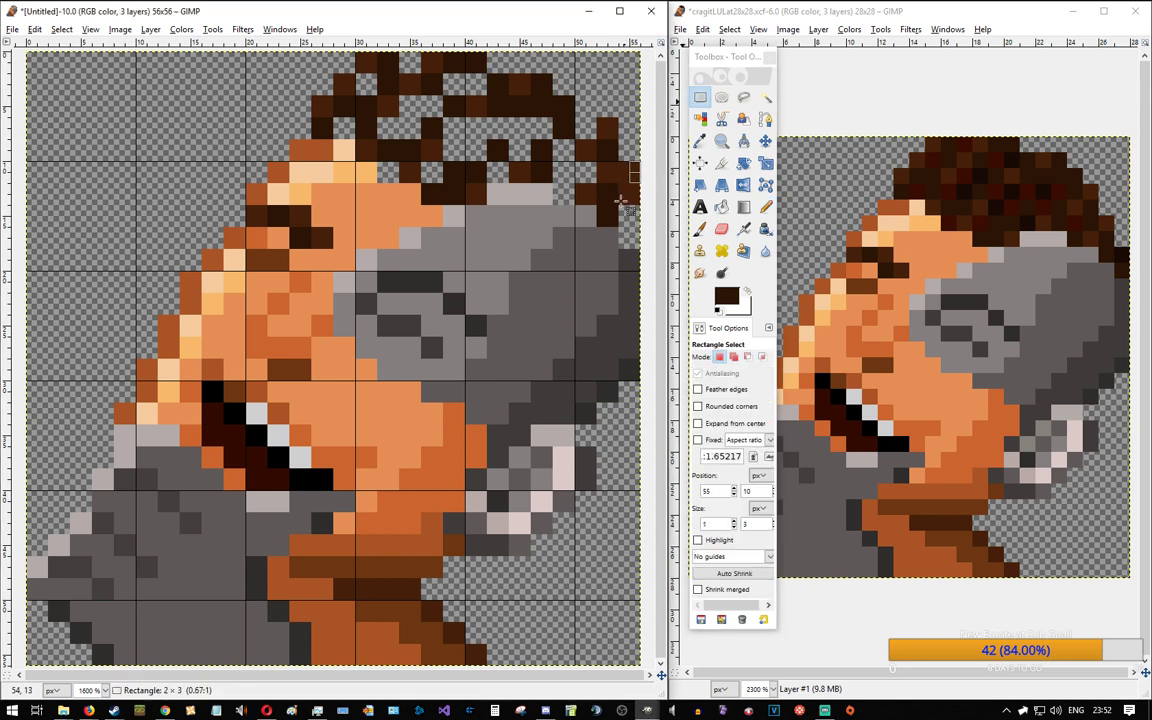
{"action": "left_click", "coordinate": [620, 127]}
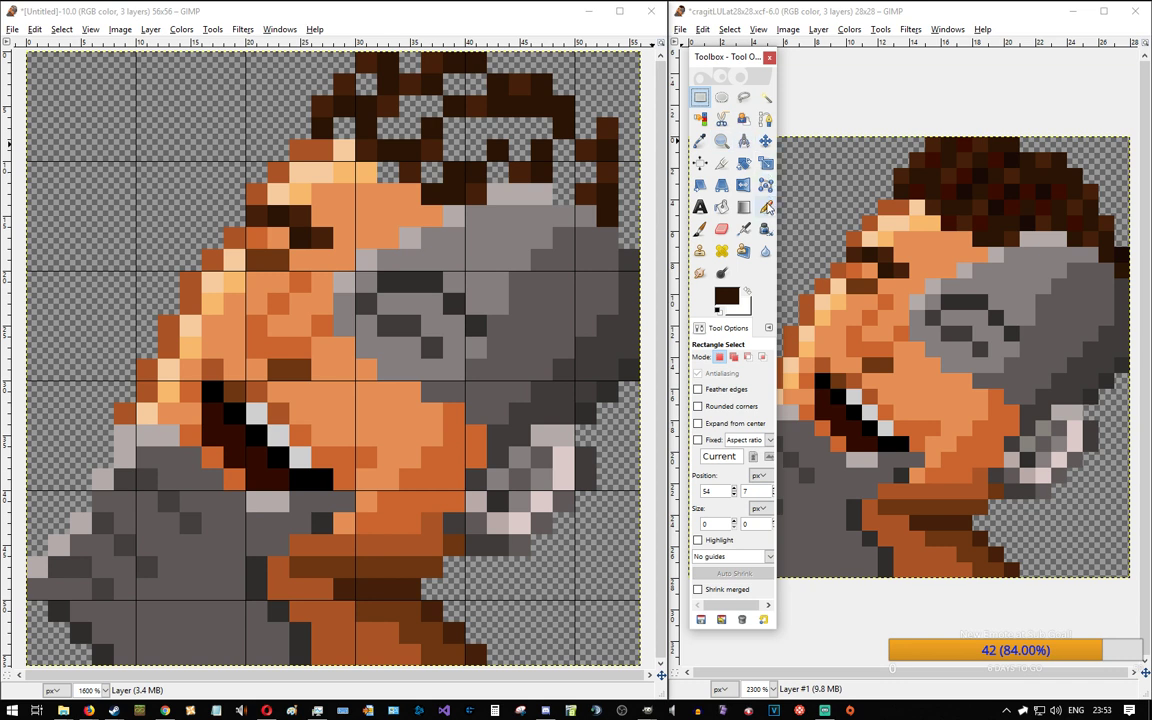
{"action": "left_click", "coordinate": [766, 206]}
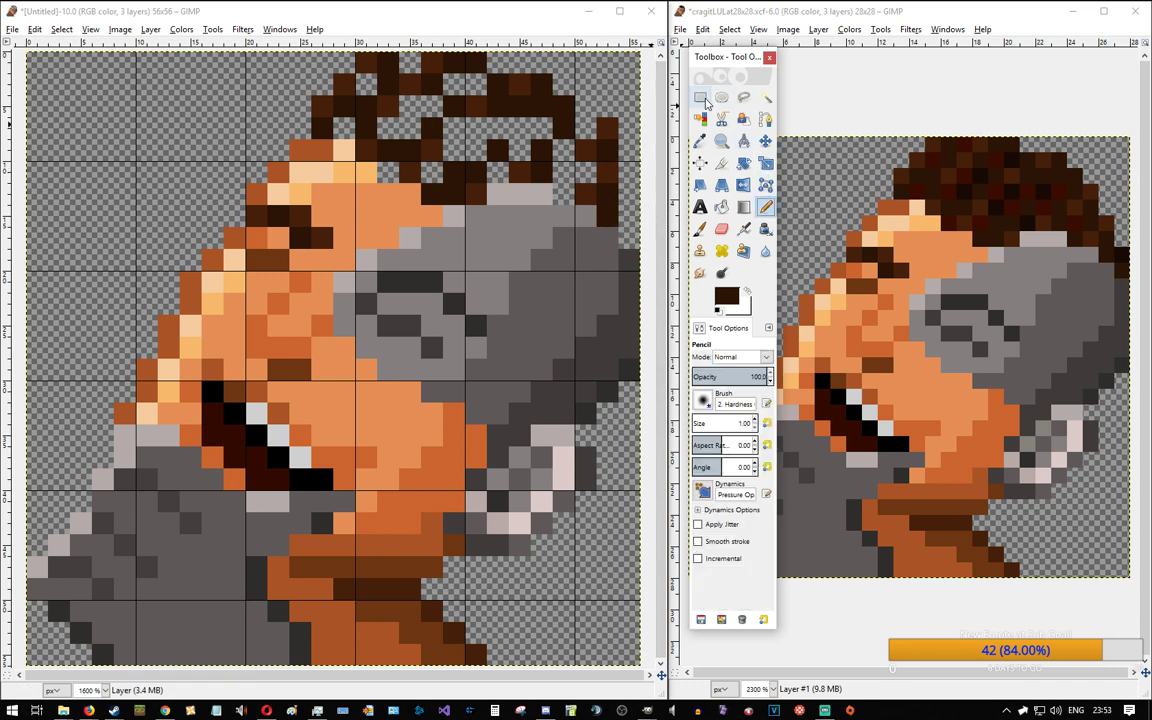
{"action": "key", "text": "r"}
{"action": "left_click_drag", "start_coordinate": [600, 111], "coordinate": [630, 162]}
{"action": "left_click_drag", "start_coordinate": [630, 162], "coordinate": [631, 163]}
{"action": "left_click", "coordinate": [638, 94]}
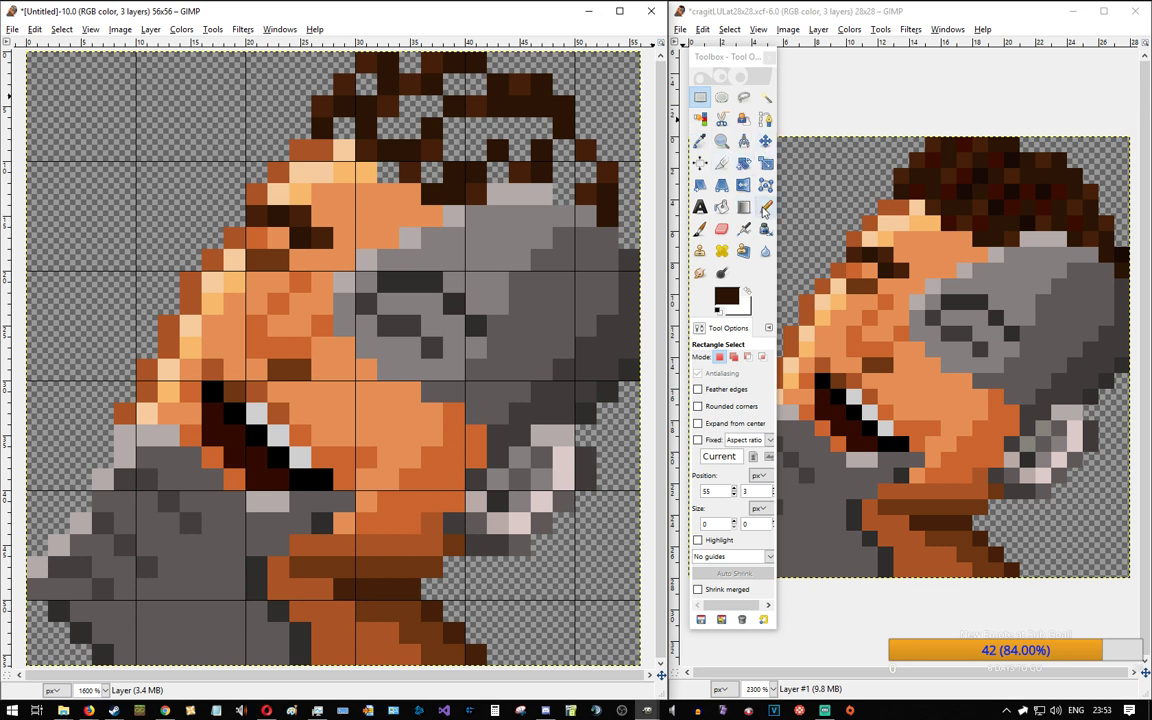
Step: Pencil single dark brown pixels into the gaps along the rear of the hair and where it meets the visor
{"action": "left_click", "coordinate": [766, 206]}
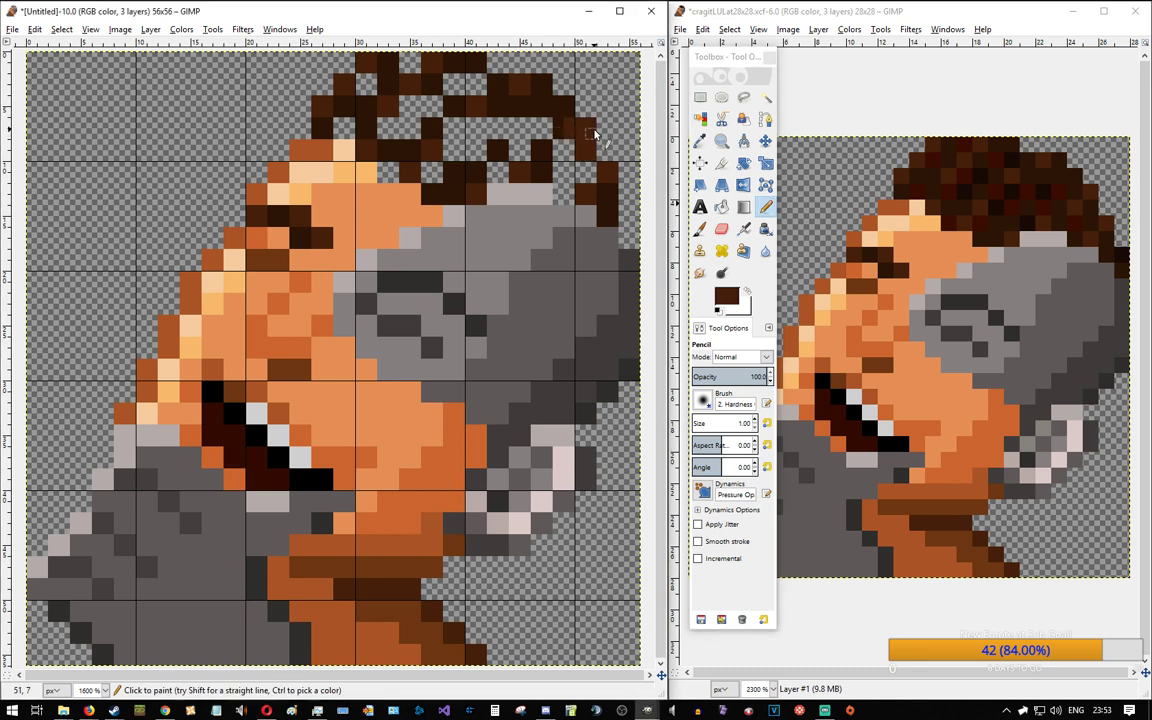
{"action": "left_click", "coordinate": [582, 125]}
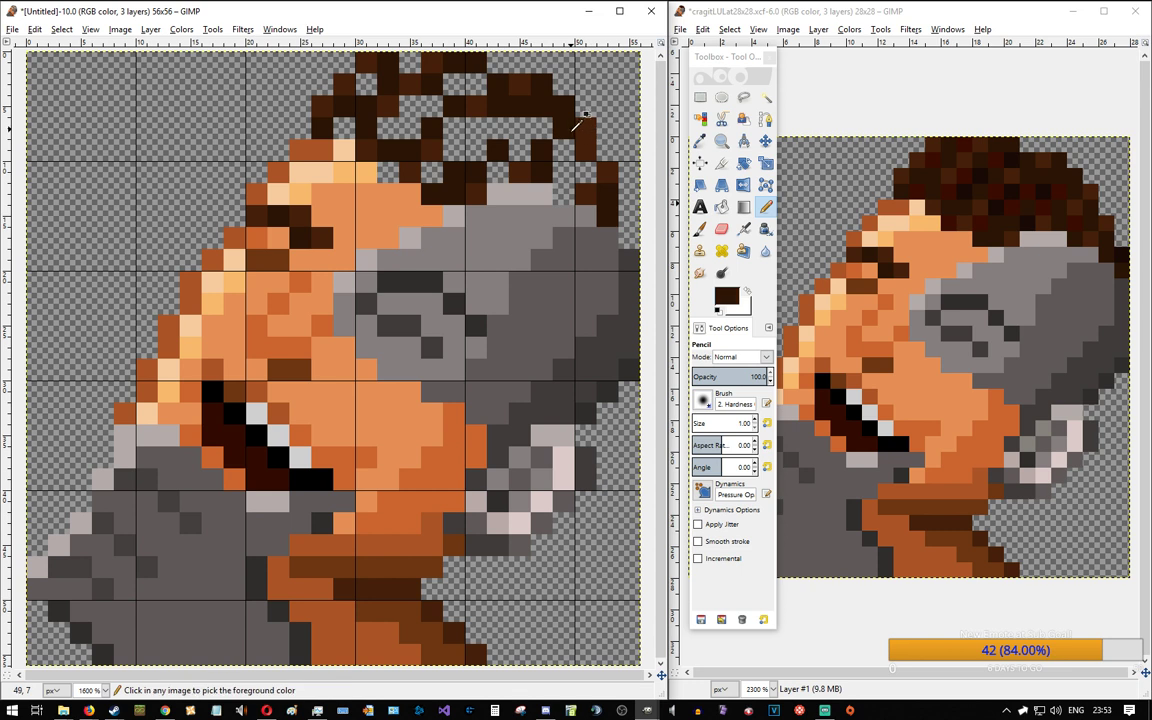
{"action": "left_click_drag", "start_coordinate": [583, 128], "coordinate": [589, 178]}
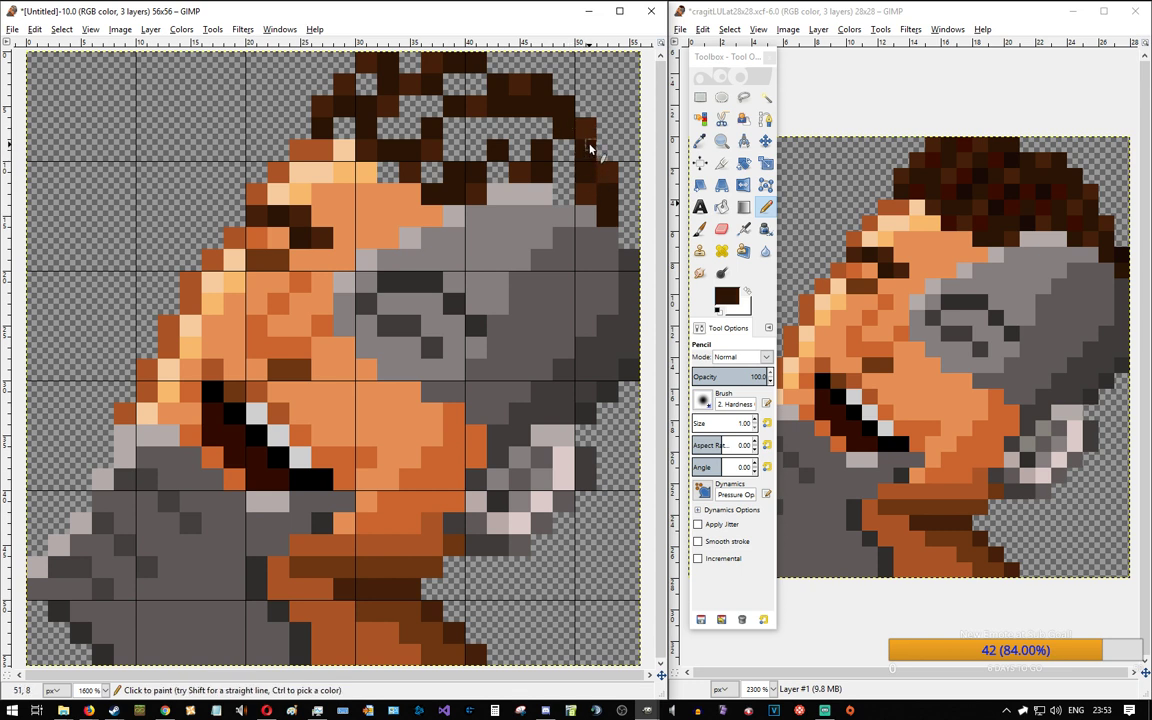
{"action": "left_click", "coordinate": [573, 195]}
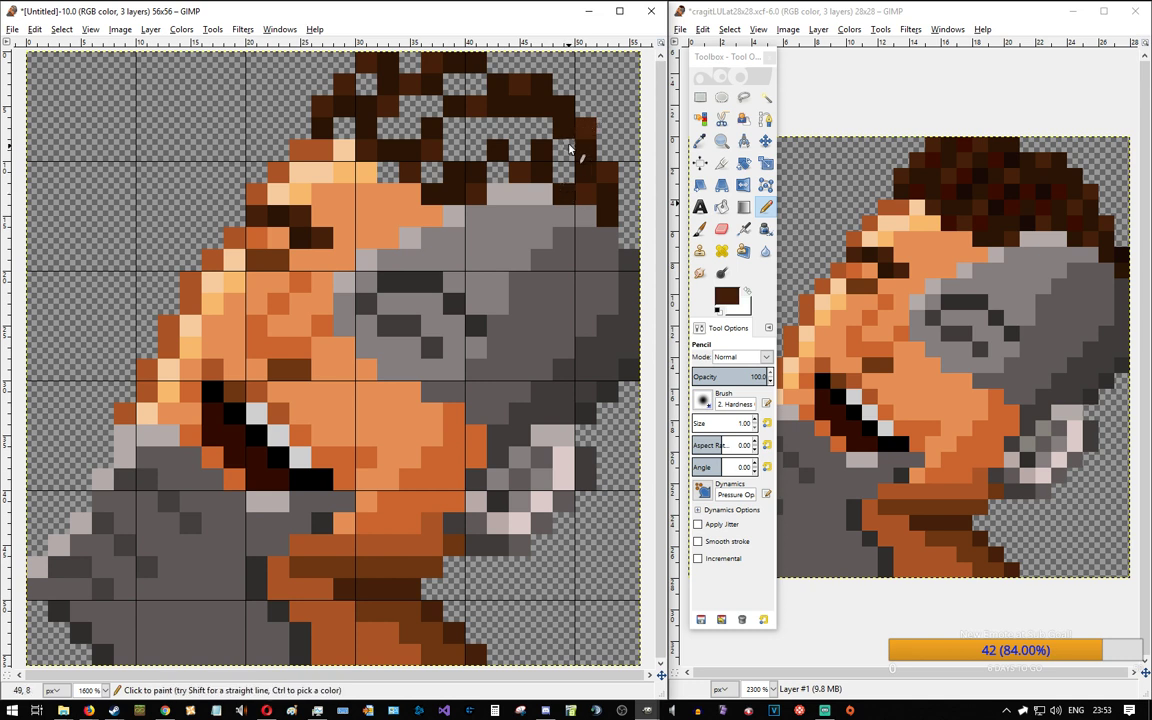
{"action": "left_click", "coordinate": [568, 155]}
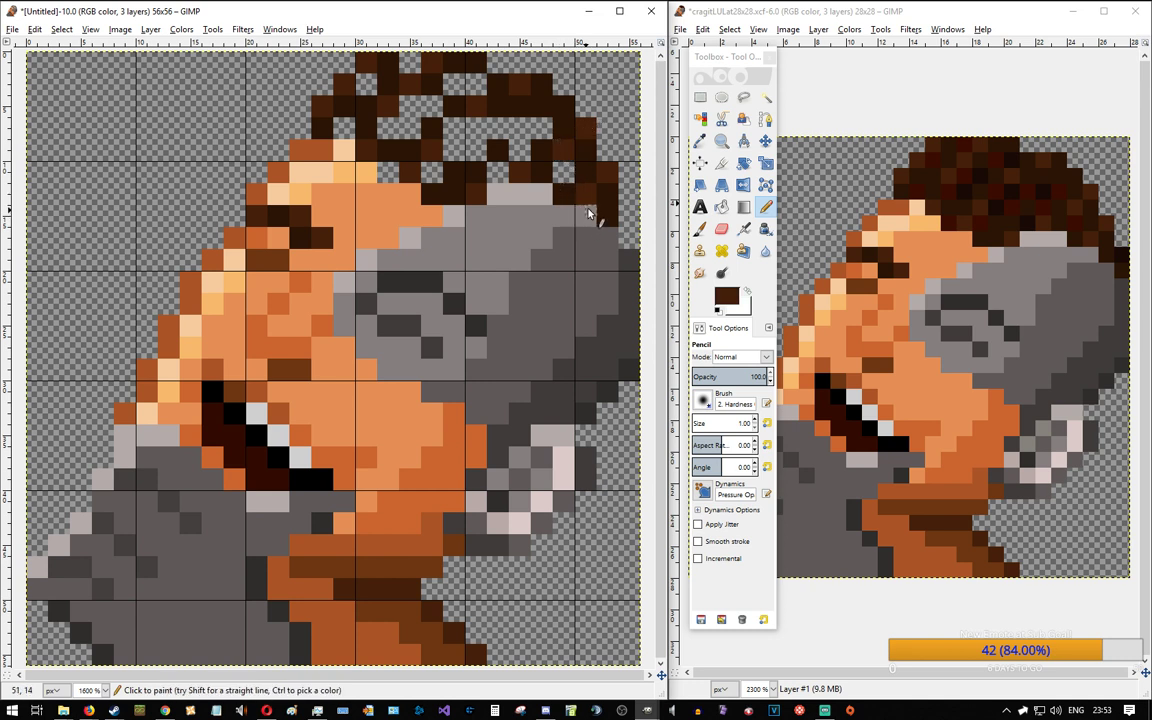
{"action": "left_click", "coordinate": [622, 240]}
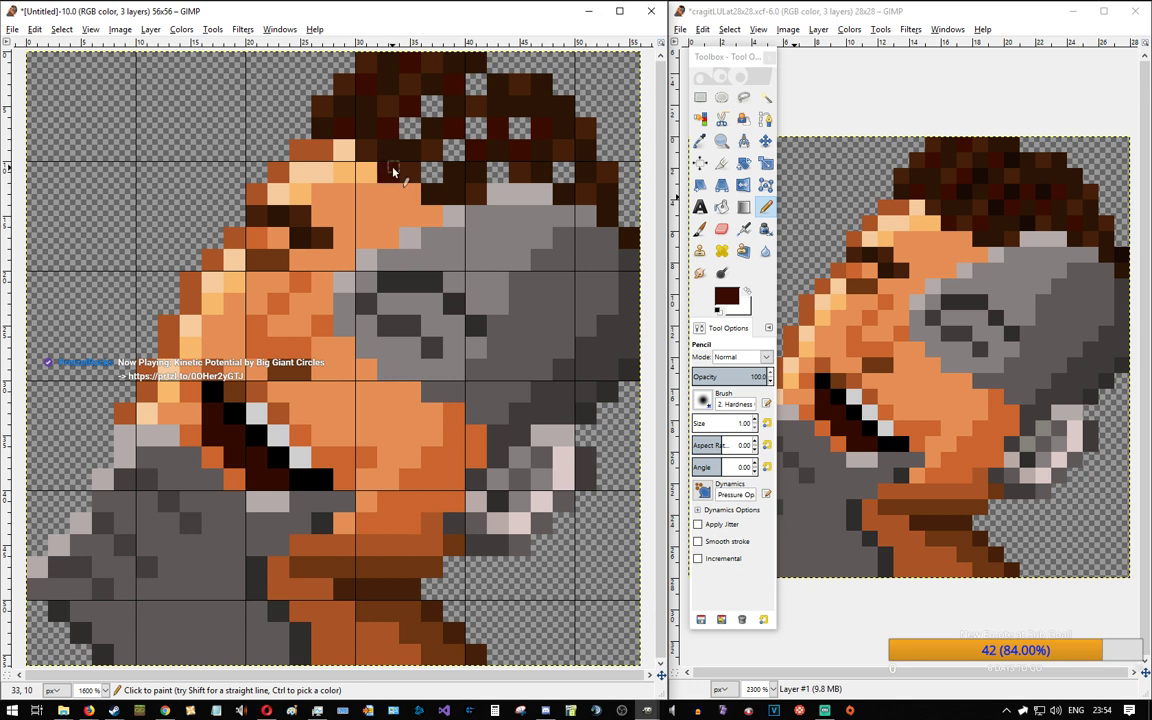
Step: Fill the remaining transparent gaps in the hair with reddish-brown pixels and a near-black brown sampled from the reference
{"action": "left_click", "coordinate": [426, 166]}
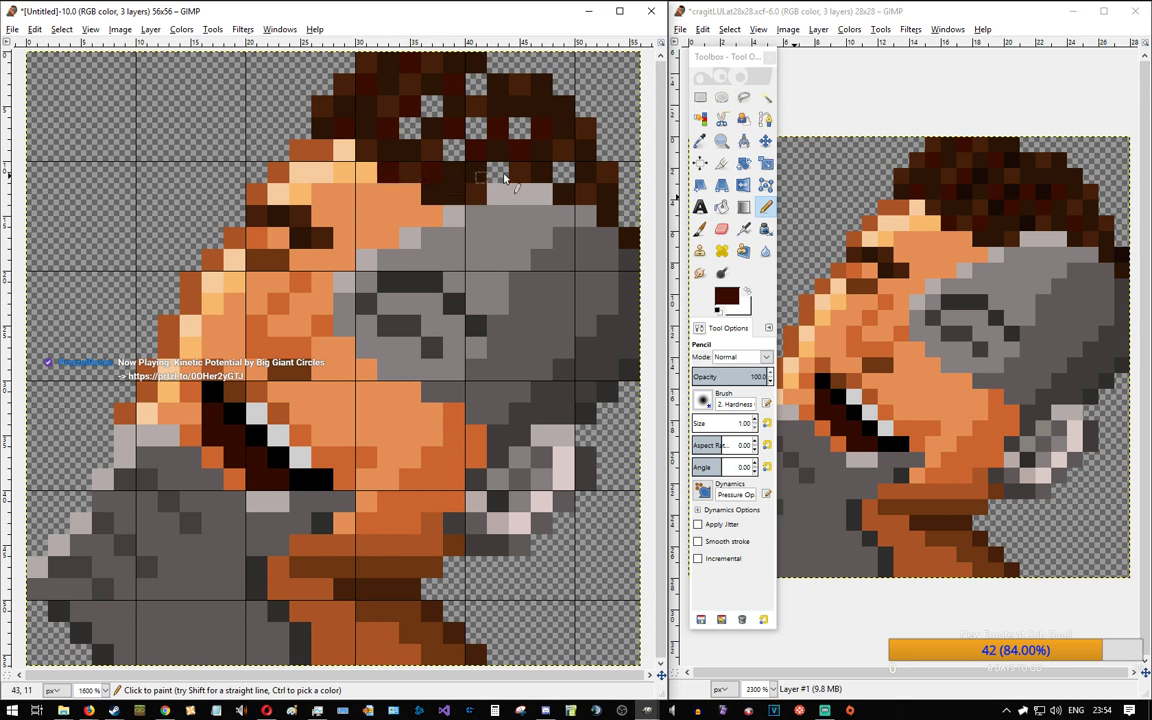
{"action": "left_click_drag", "start_coordinate": [428, 180], "coordinate": [570, 178]}
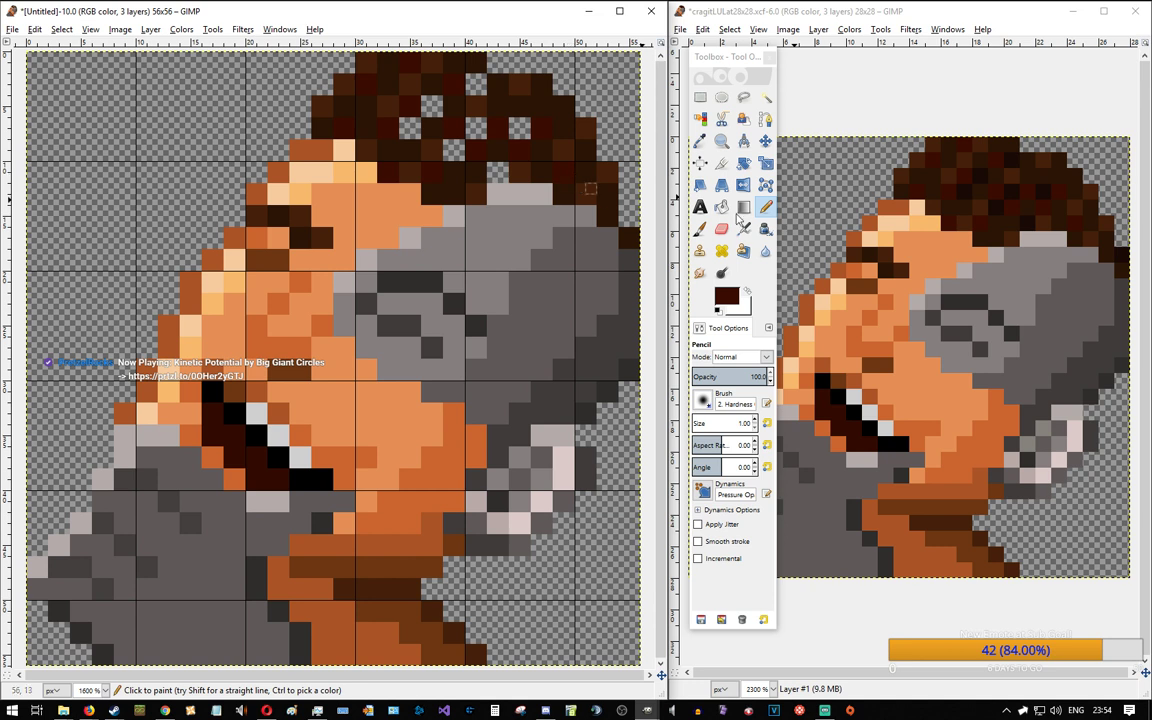
{"action": "left_click", "coordinate": [1005, 213], "text": "ctrl"}
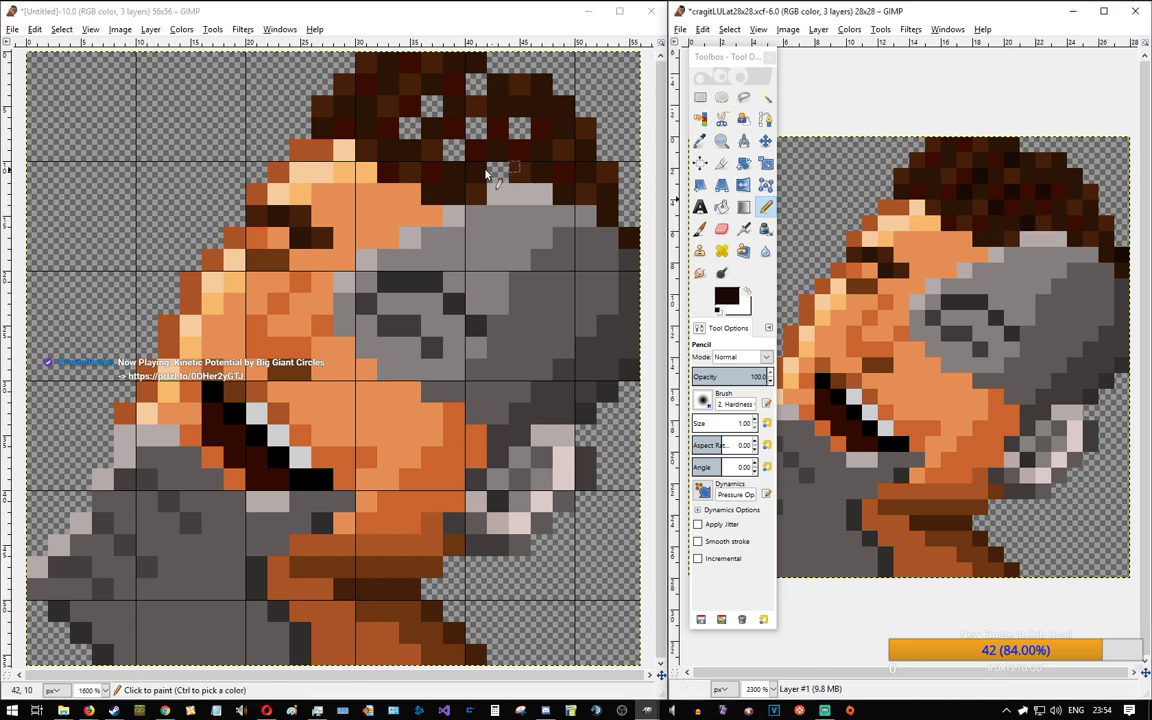
{"action": "left_click", "coordinate": [420, 133]}
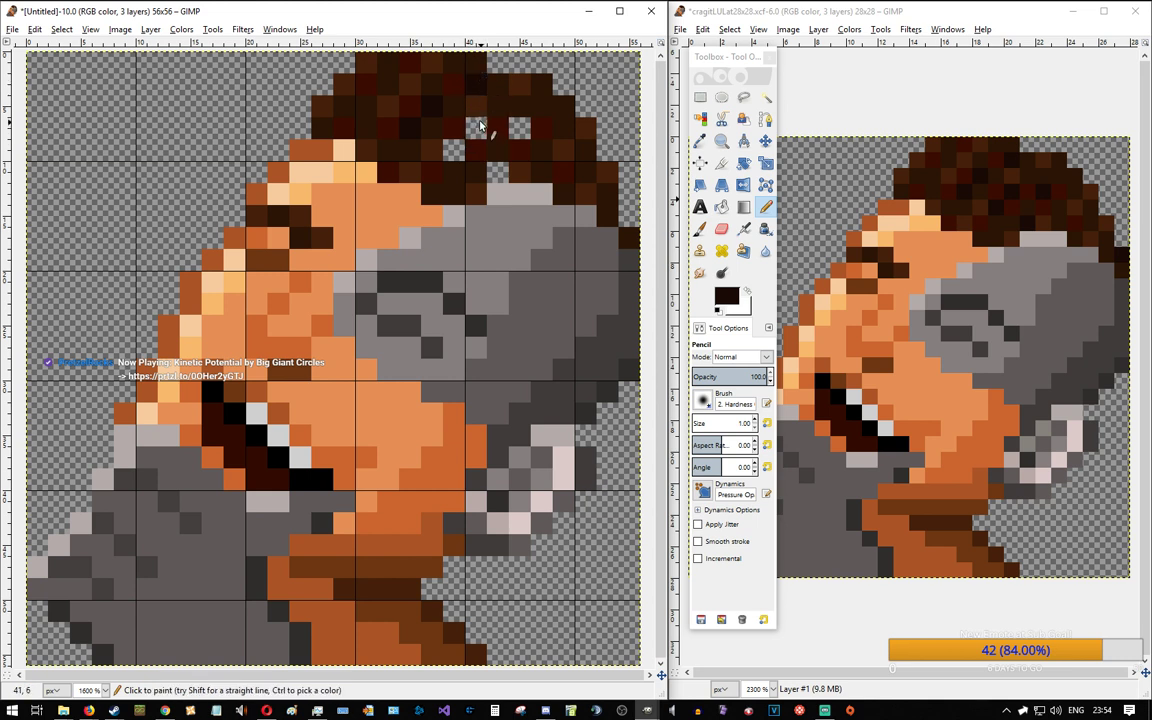
{"action": "left_click", "coordinate": [458, 155]}
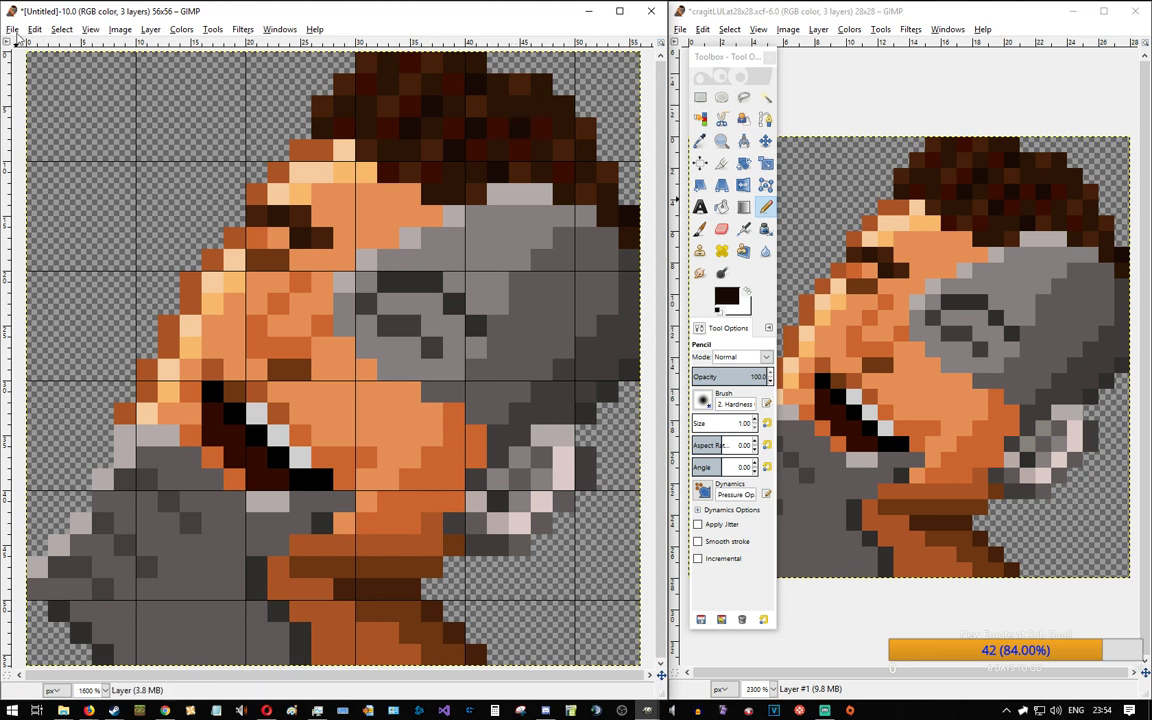
Step: Save the 56x56 image in the cragitLUL folder as cragitLULat56x56v001.xcf
{"action": "left_click", "coordinate": [12, 29]}
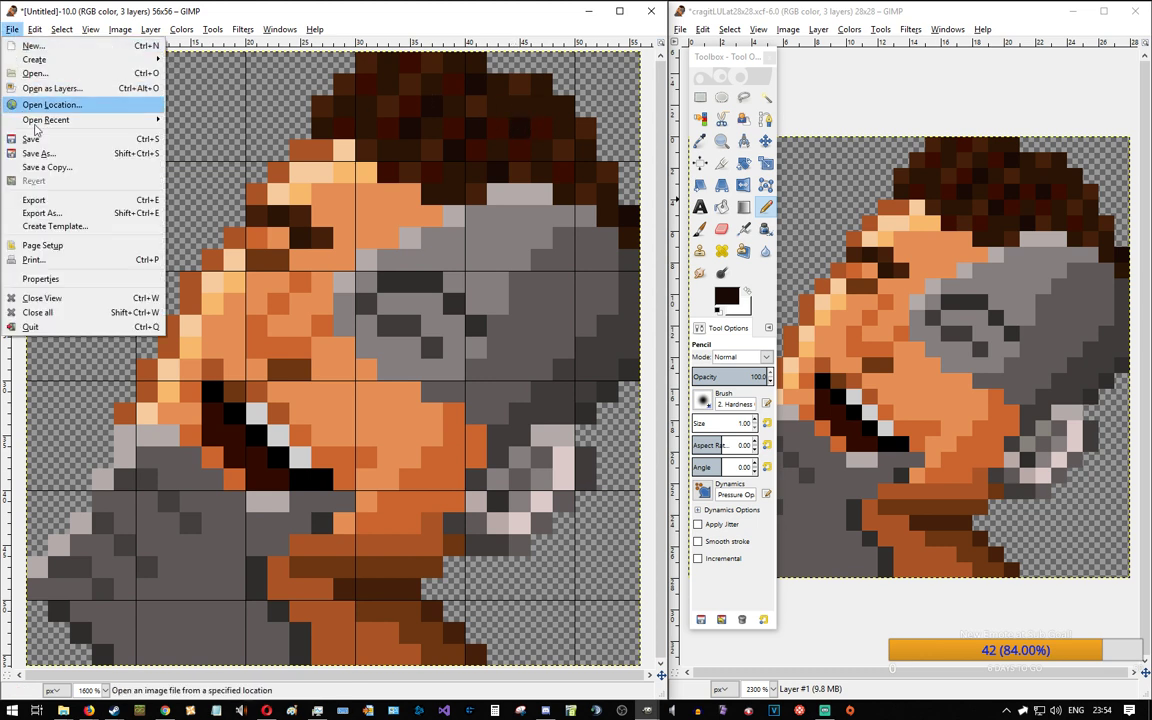
{"action": "left_click", "coordinate": [38, 153]}
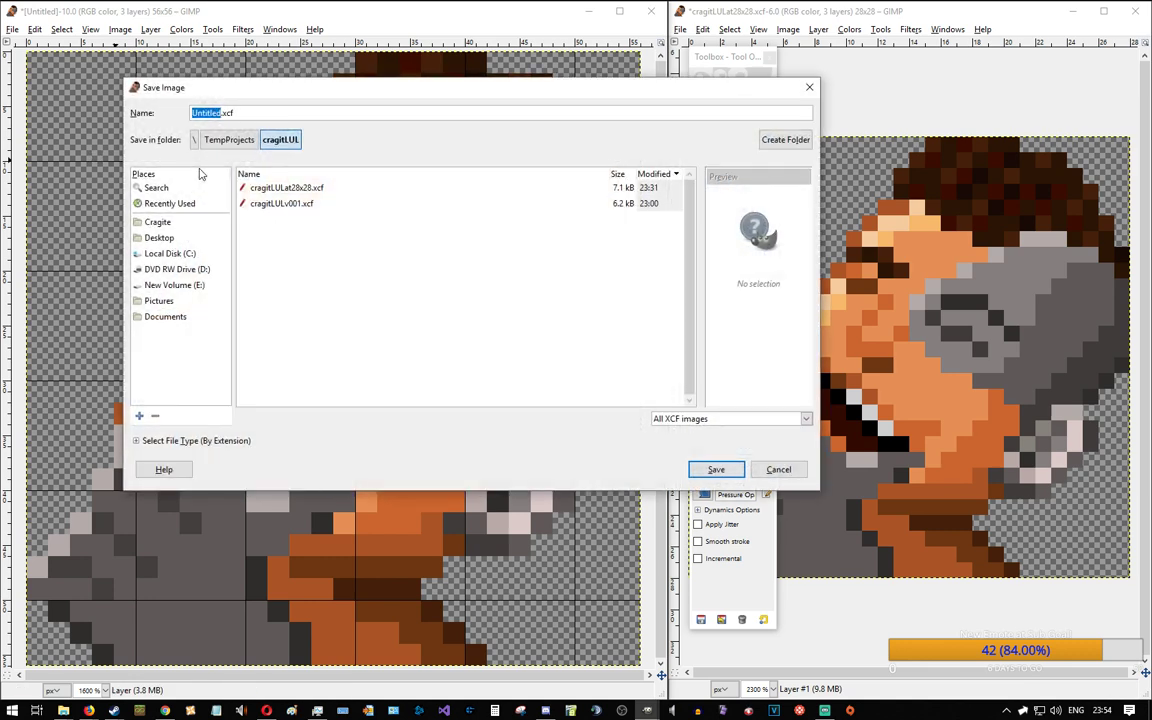
{"action": "left_click", "coordinate": [283, 204]}
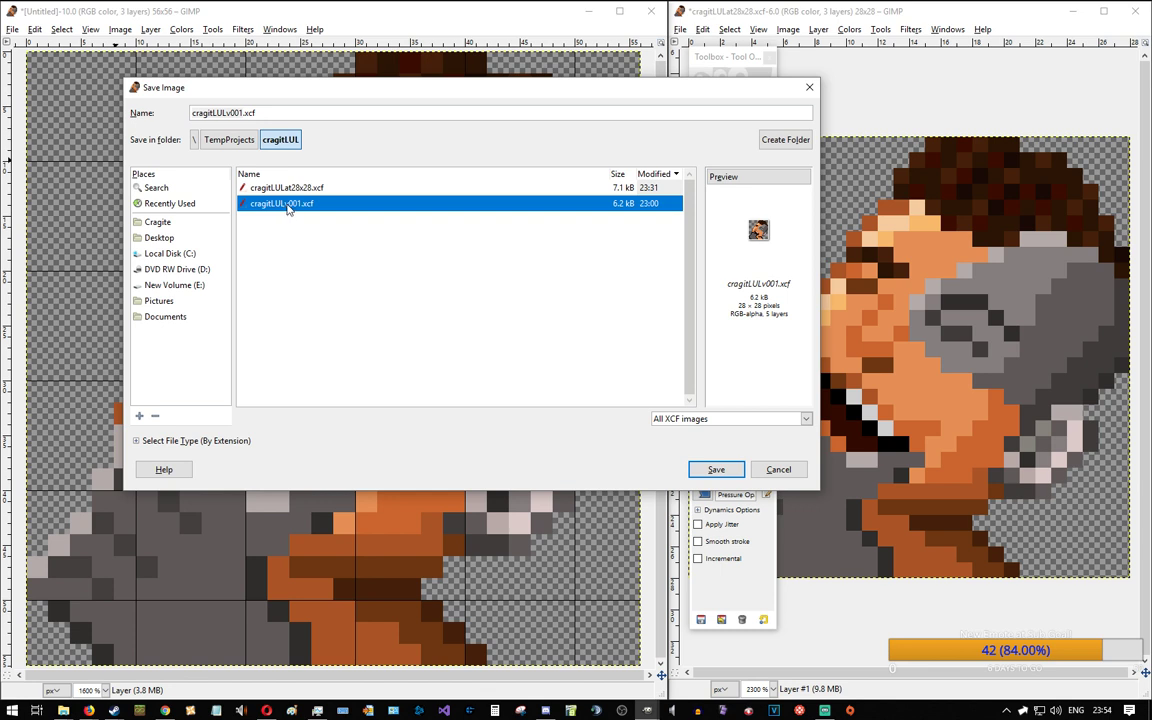
{"action": "right_click", "coordinate": [283, 206]}
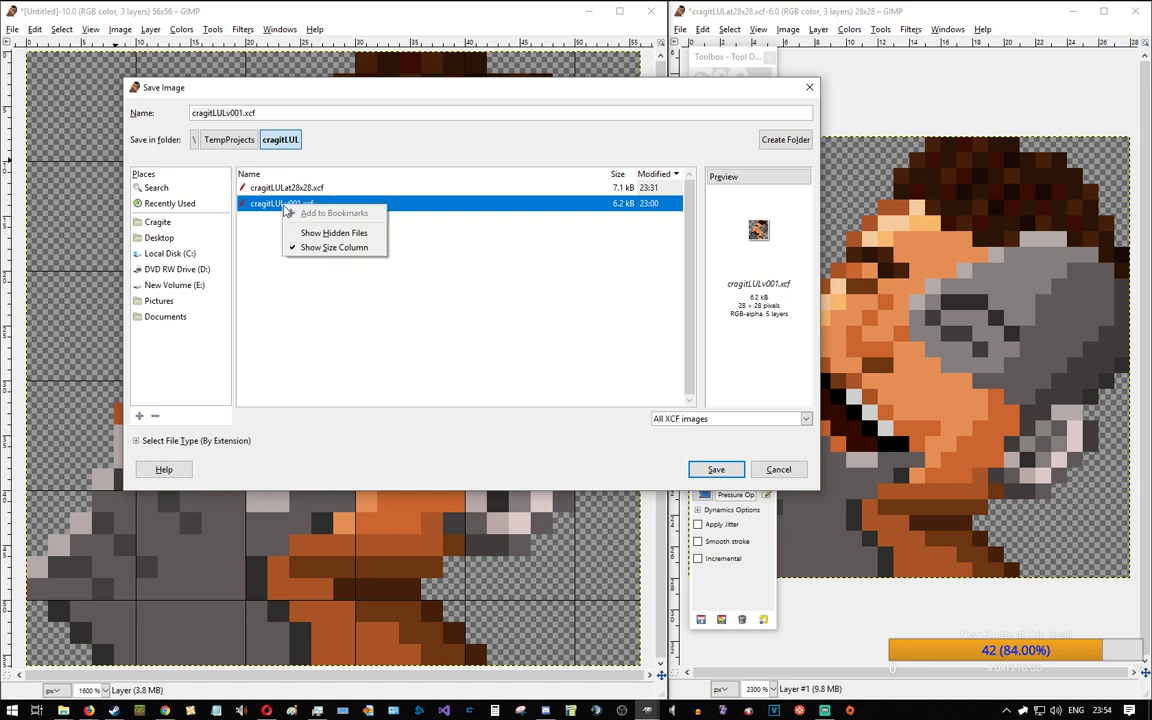
{"action": "left_click", "coordinate": [220, 113]}
{"action": "left_click", "coordinate": [224, 113]}
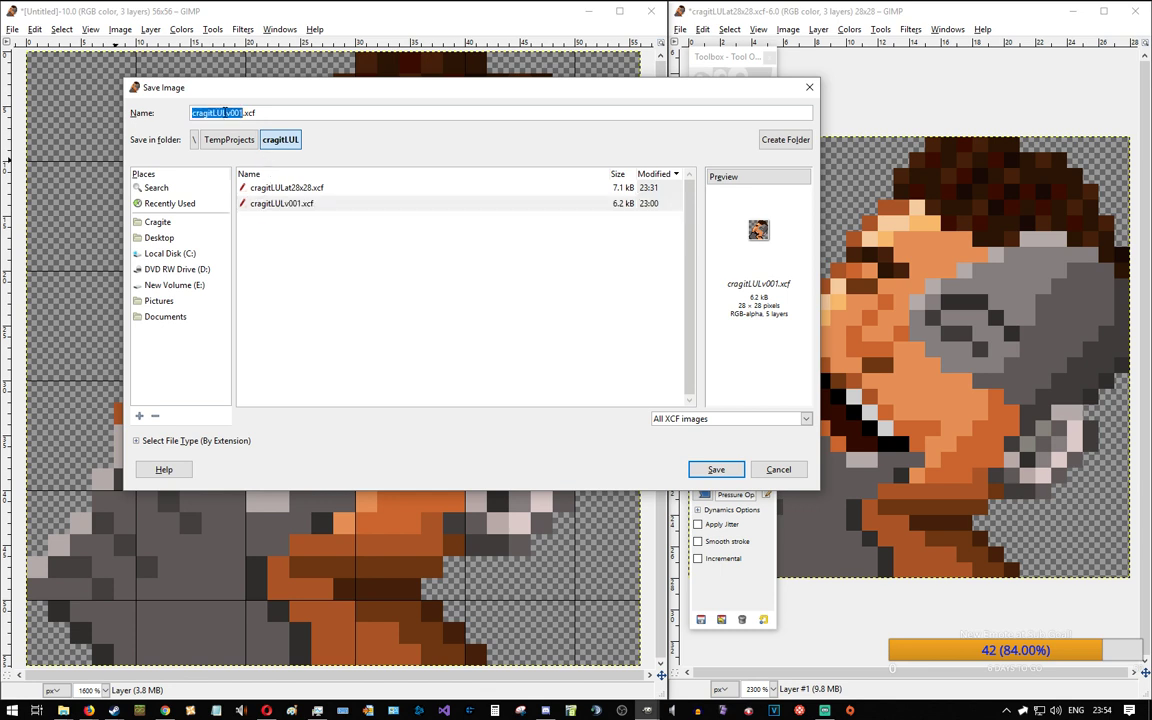
{"action": "type", "text": "at"}
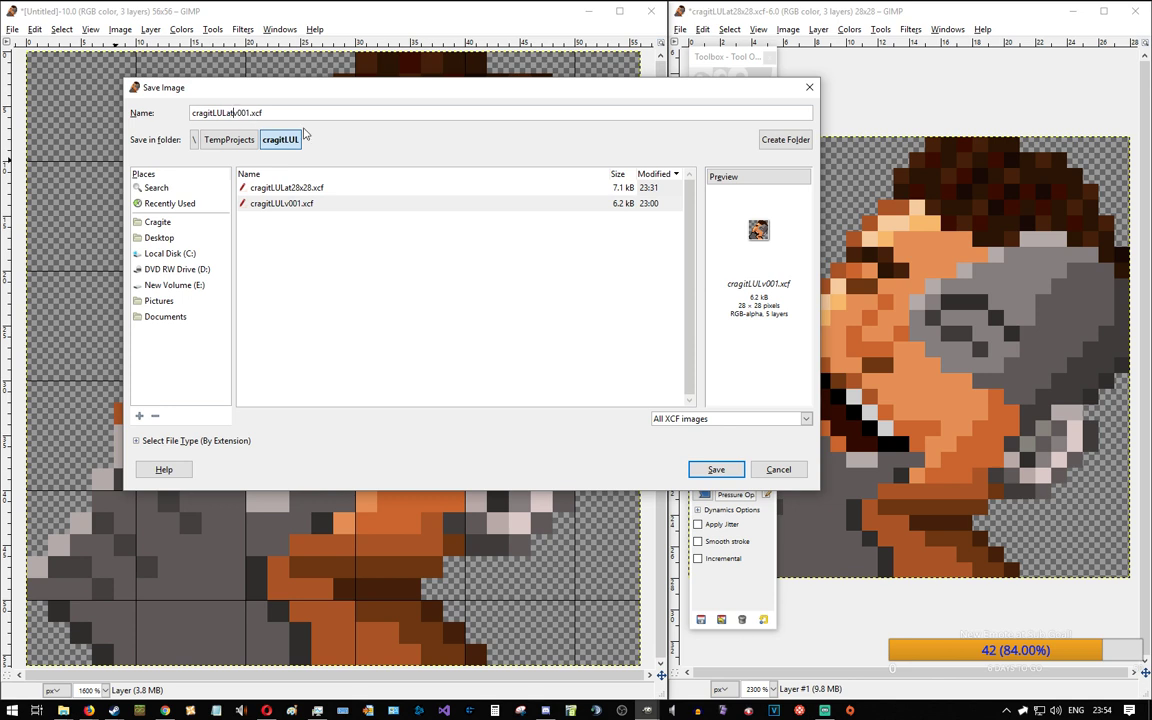
{"action": "type", "text": "56x"}
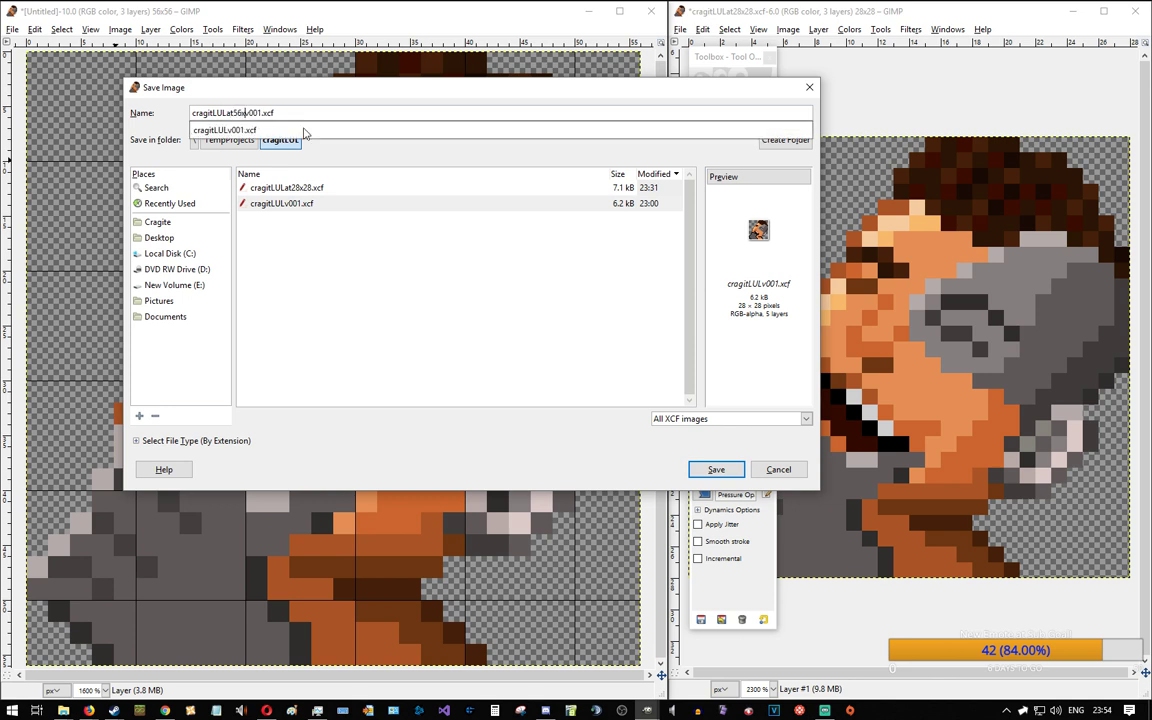
{"action": "type", "text": "56"}
{"action": "key", "text": "Return"}
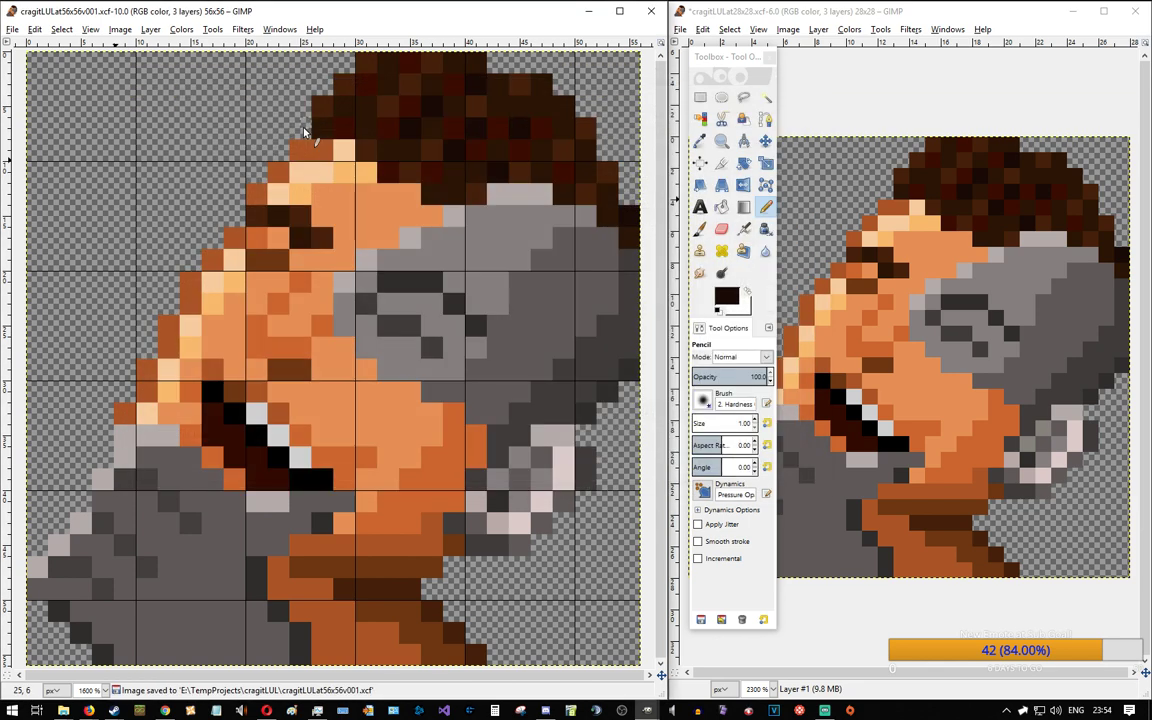
Step: Hide the grid on the 56x56 image
{"action": "left_click", "coordinate": [90, 29]}
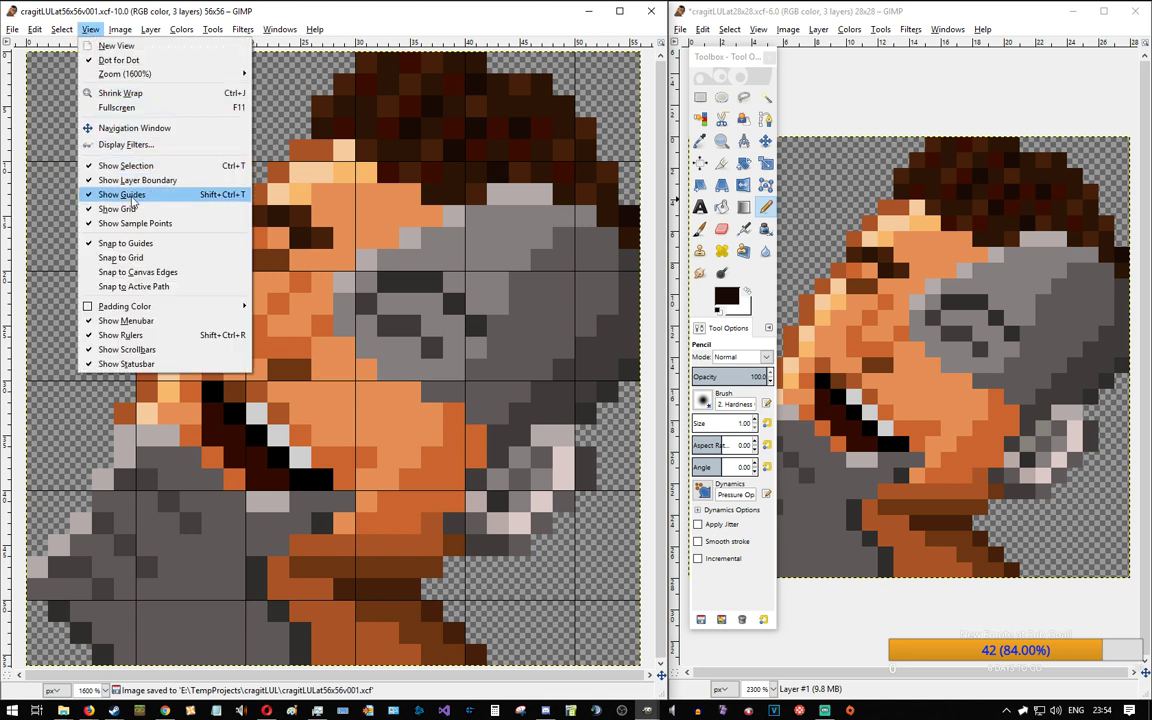
{"action": "left_click", "coordinate": [138, 209]}
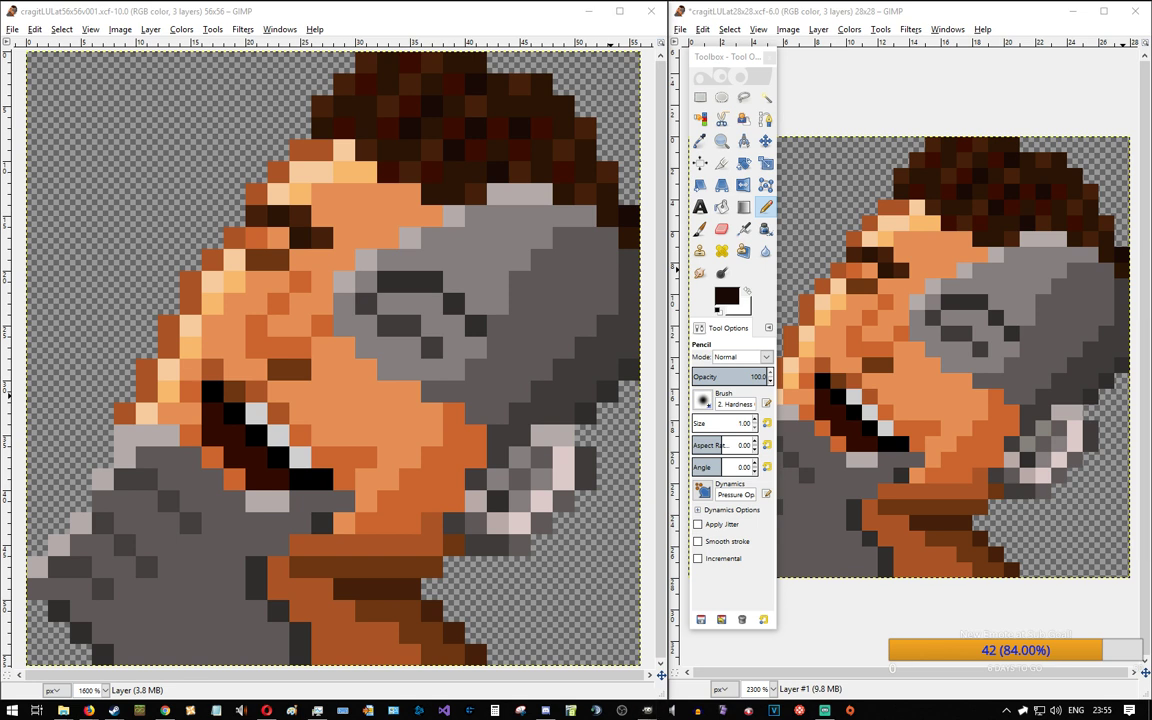
Step: Smooth the shading around the nose with single pixels, alternating the sampled skin orange and darker orange
{"action": "left_click", "coordinate": [347, 373], "text": "ctrl"}
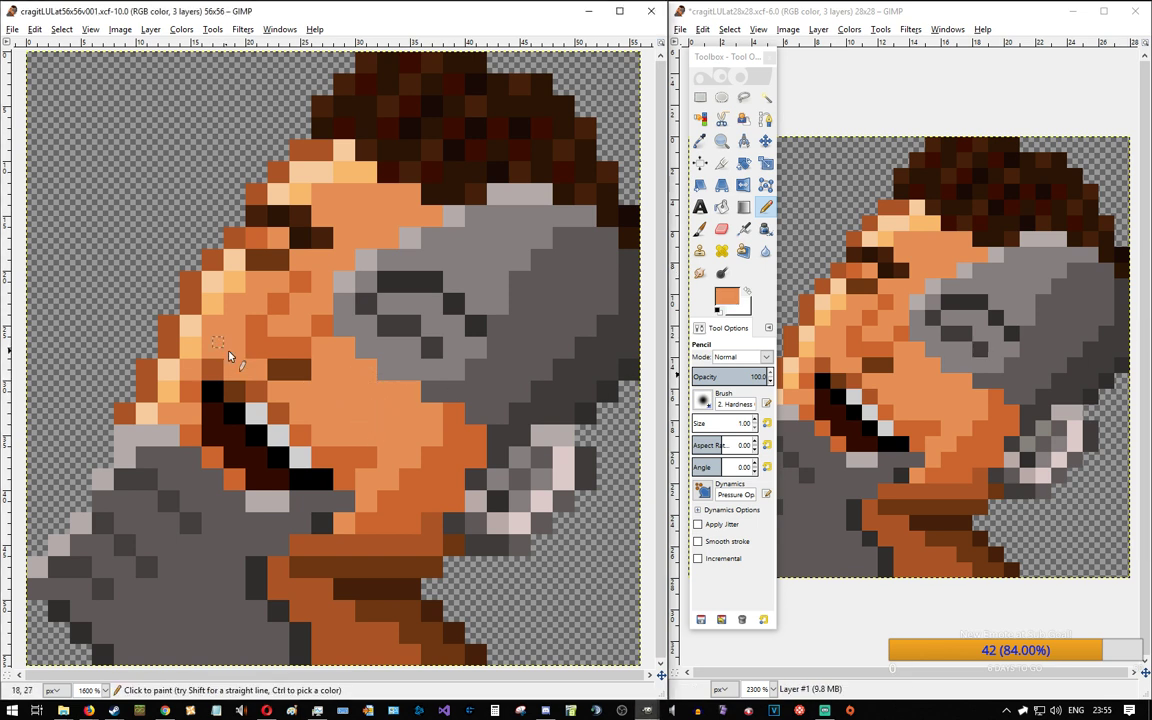
{"action": "left_click", "coordinate": [247, 360]}
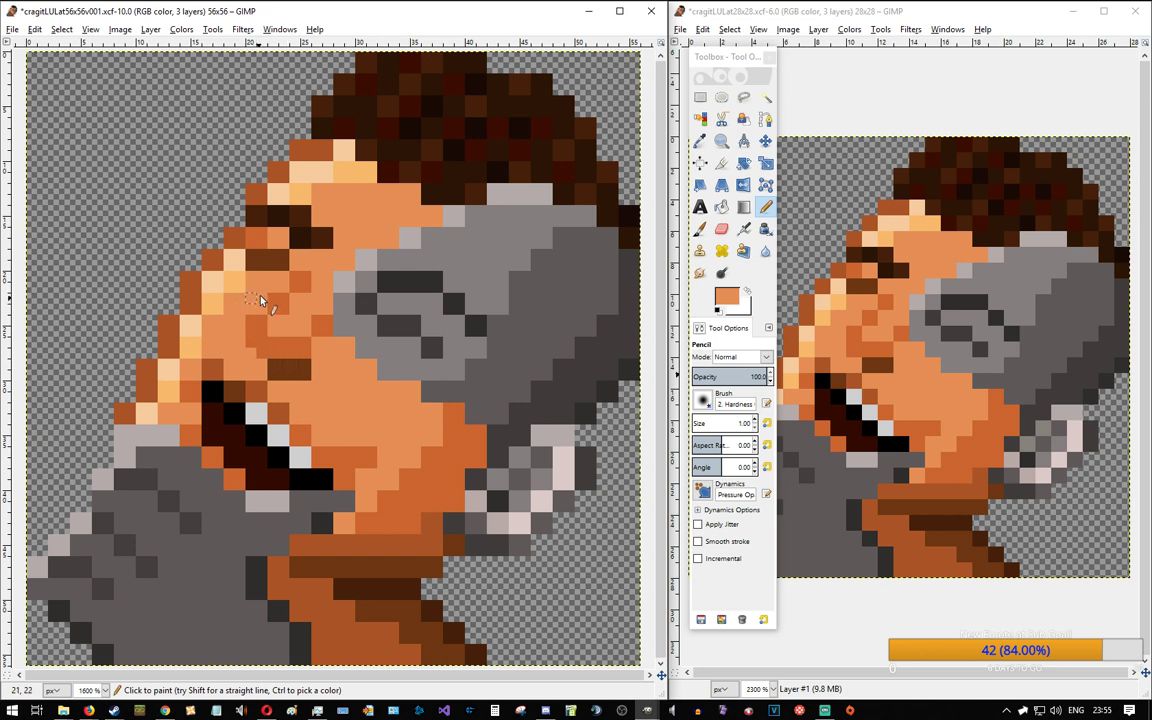
{"action": "left_click", "coordinate": [266, 315], "text": "ctrl"}
{"action": "left_click_drag", "start_coordinate": [287, 289], "coordinate": [252, 330]}
{"action": "left_click", "coordinate": [291, 345], "text": "ctrl"}
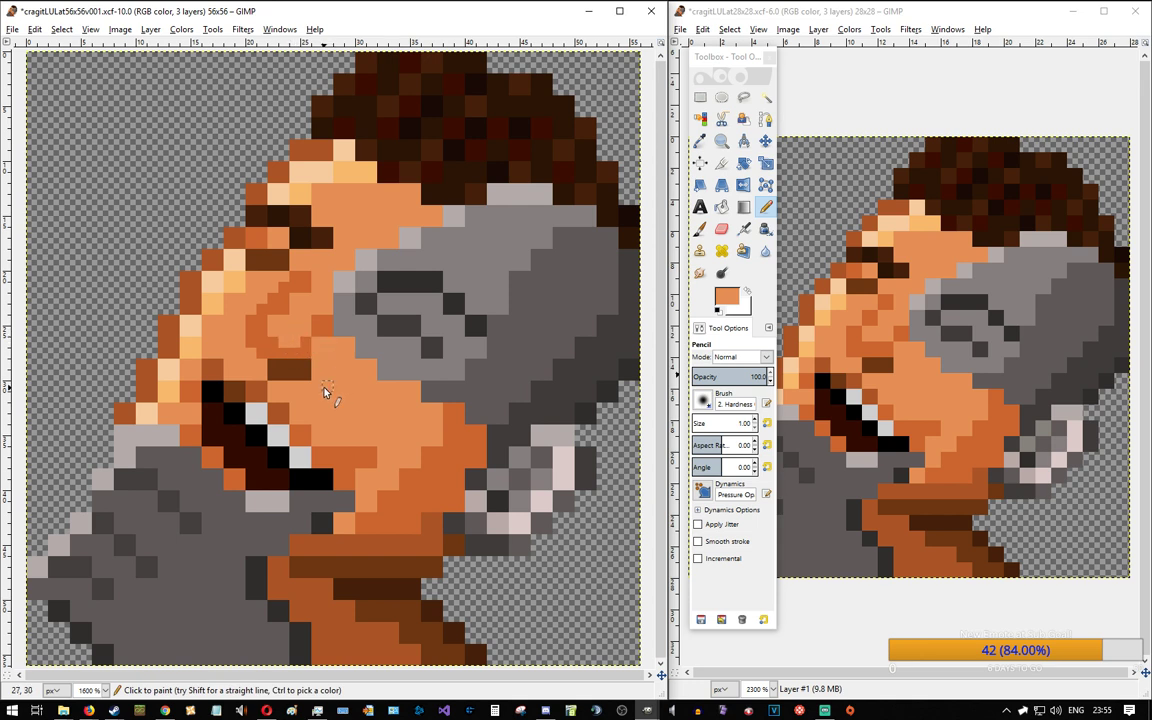
{"action": "left_click", "coordinate": [319, 361]}
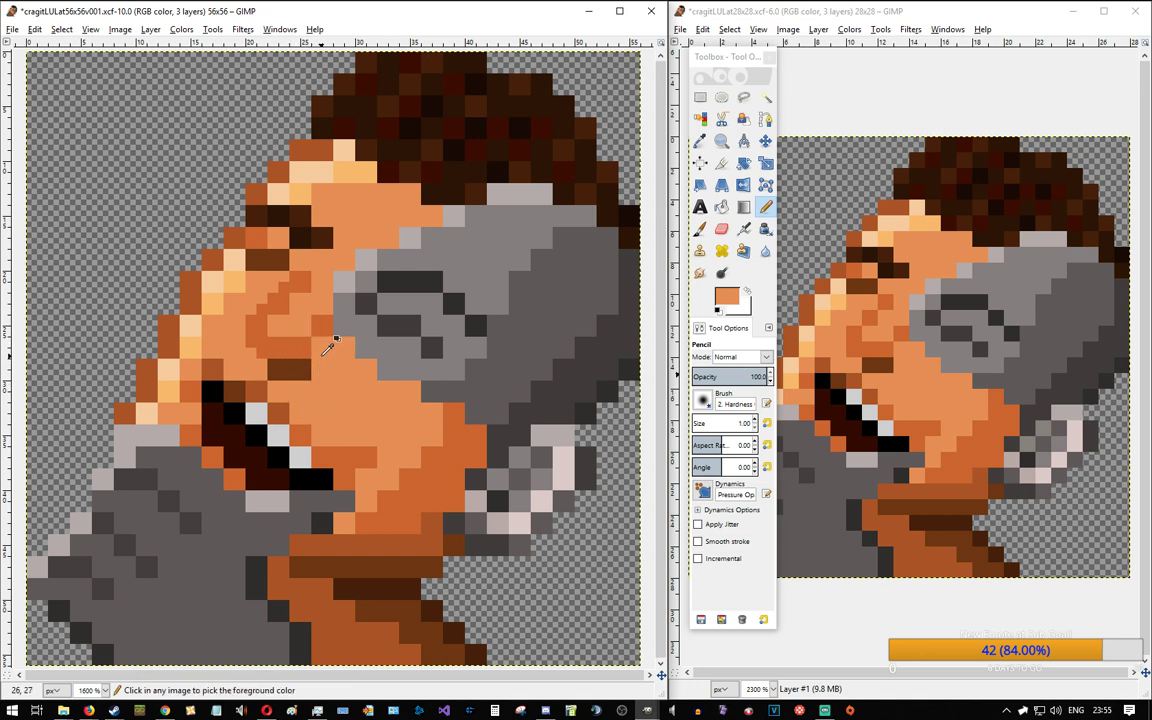
{"action": "left_click", "coordinate": [306, 333], "text": "ctrl"}
{"action": "left_click", "coordinate": [314, 366], "text": "ctrl"}
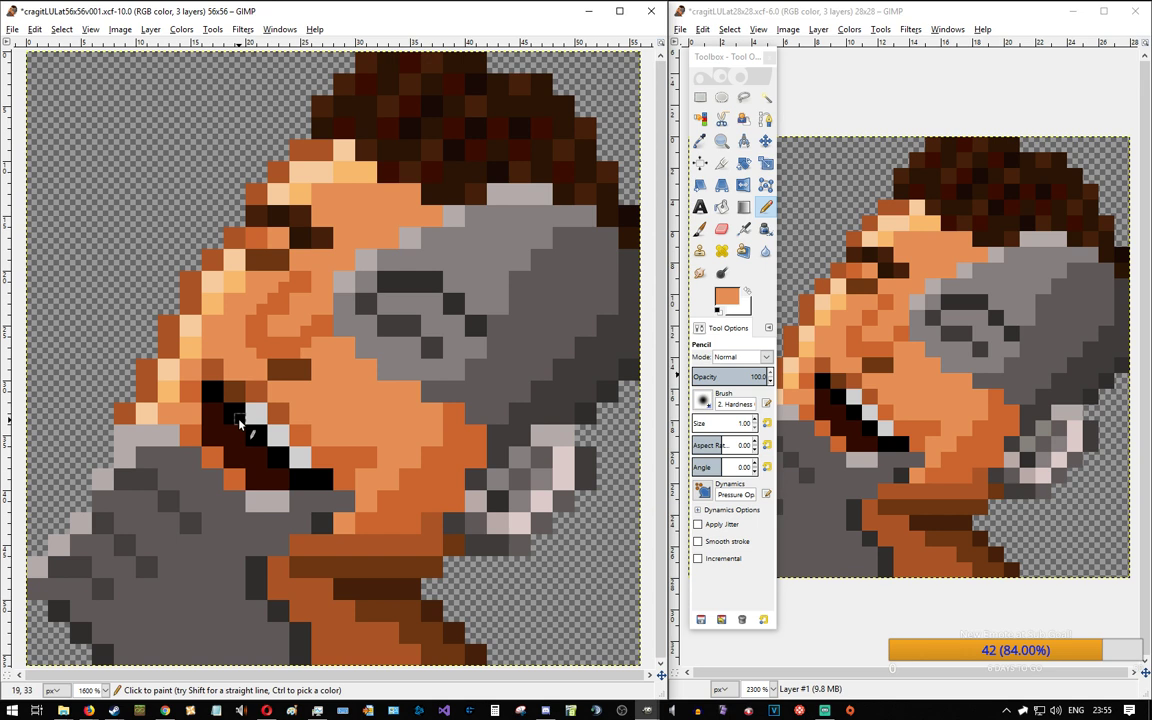
{"action": "left_click_drag", "start_coordinate": [288, 316], "coordinate": [310, 335]}
Step: Thin the brown nostril line to one pixel high with skin orange and extend it forward in sampled brown
{"action": "left_click_drag", "start_coordinate": [296, 377], "coordinate": [285, 378]}
{"action": "left_click", "coordinate": [304, 367]}
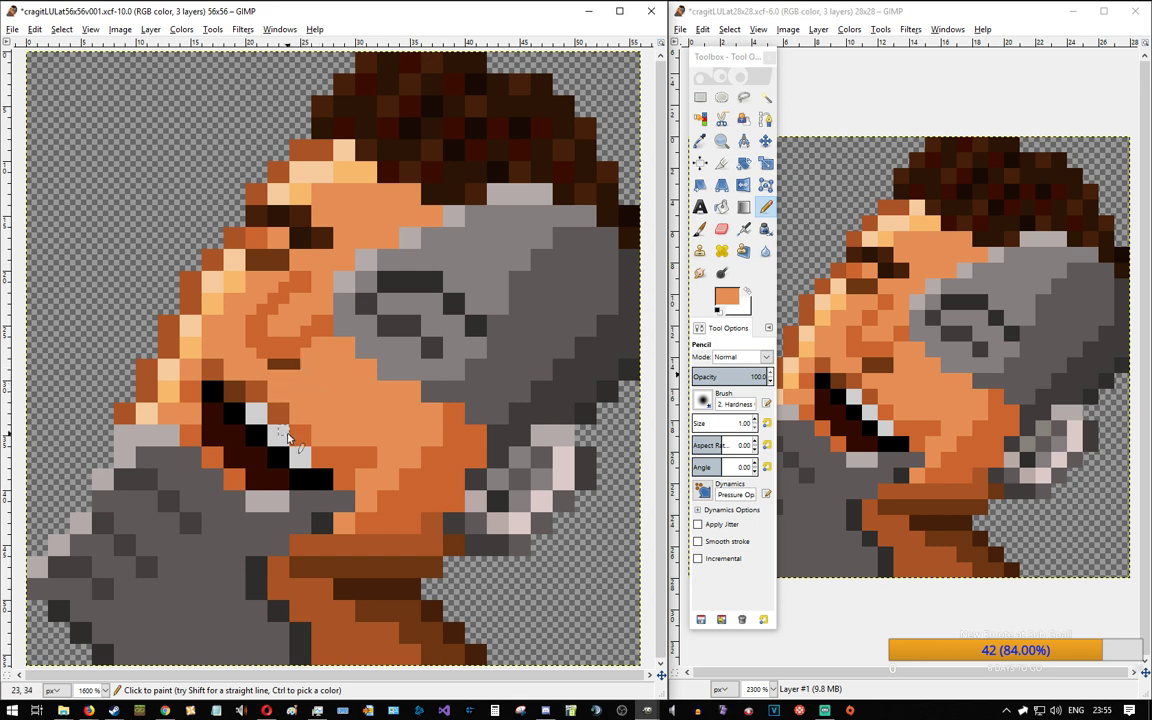
{"action": "left_click", "coordinate": [283, 362], "text": "ctrl"}
{"action": "left_click", "coordinate": [254, 355]}
{"action": "left_click", "coordinate": [262, 366]}
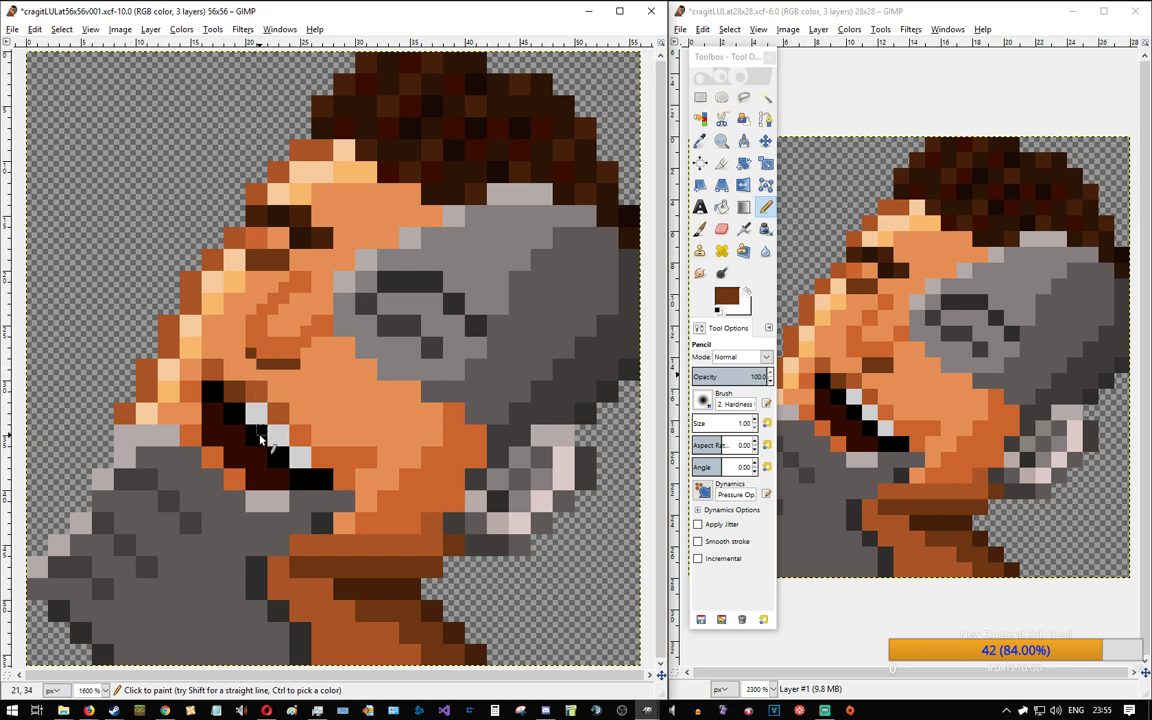
{"action": "left_click", "coordinate": [300, 344], "text": "ctrl"}
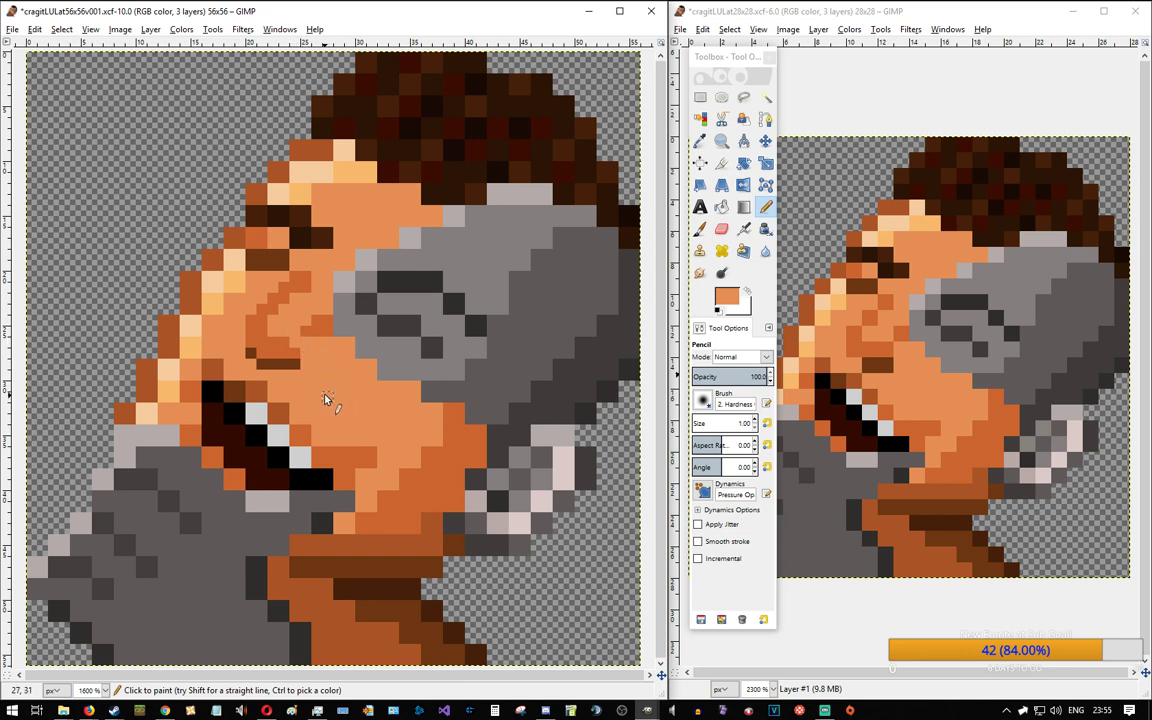
Step: Smooth the stepped highlights and the inner edge of the brown outline along the front of the face with sampled colours
{"action": "left_click", "coordinate": [197, 341], "text": "ctrl"}
{"action": "left_click", "coordinate": [197, 341]}
{"action": "left_click", "coordinate": [196, 282], "text": "ctrl"}
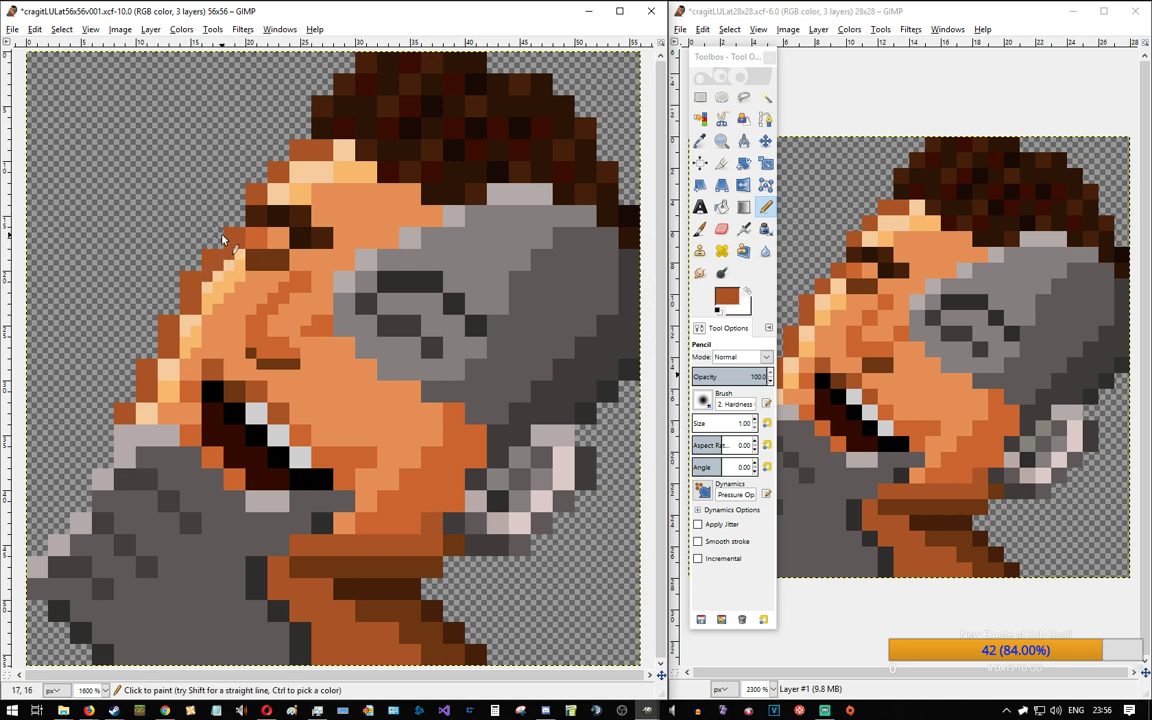
{"action": "left_click", "coordinate": [273, 189]}
{"action": "left_click", "coordinate": [295, 168]}
Step: Select and delete the protruding outer corner pixels of the face outline from the forehead down to mid-face
{"action": "key", "text": "r"}
{"action": "left_click", "coordinate": [298, 145]}
{"action": "left_click_drag", "start_coordinate": [276, 136], "coordinate": [297, 146]}
{"action": "left_click_drag", "start_coordinate": [250, 160], "coordinate": [272, 160]}
{"action": "left_click_drag", "start_coordinate": [229, 171], "coordinate": [252, 193]}
{"action": "left_click_drag", "start_coordinate": [213, 228], "coordinate": [226, 240]}
{"action": "left_click_drag", "start_coordinate": [195, 242], "coordinate": [203, 255]}
{"action": "left_click_drag", "start_coordinate": [172, 253], "coordinate": [182, 268]}
{"action": "left_click_drag", "start_coordinate": [163, 256], "coordinate": [182, 276]}
{"action": "left_click_drag", "start_coordinate": [158, 306], "coordinate": [163, 326]}
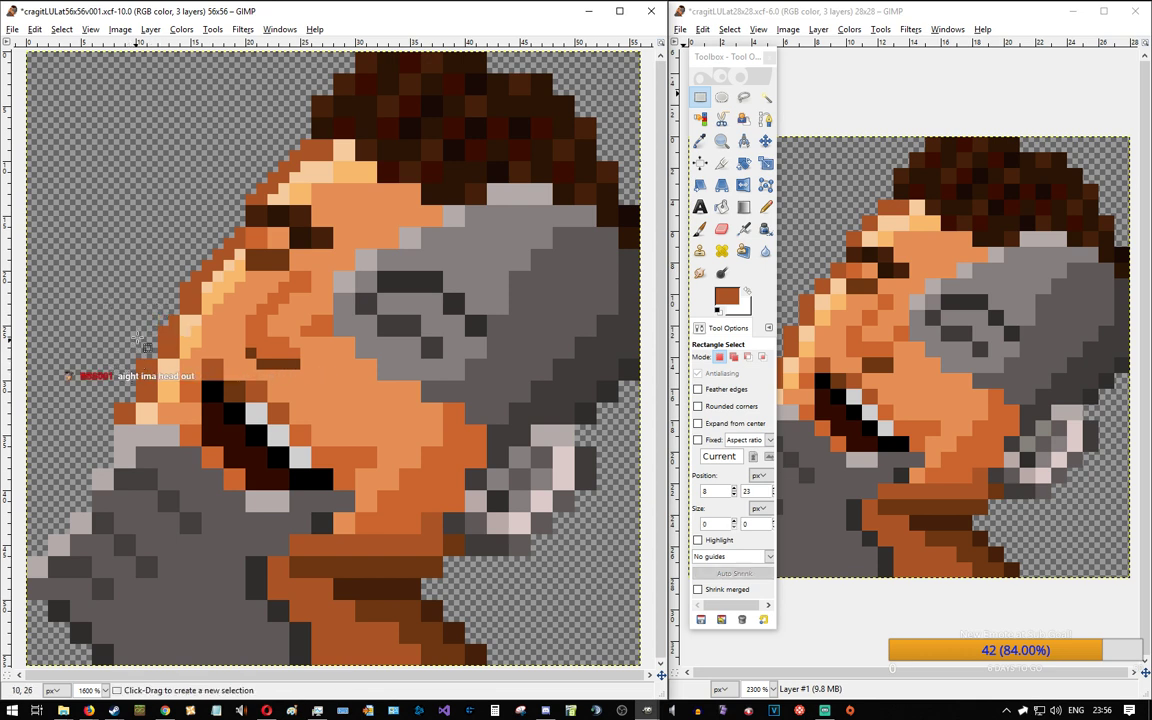
Step: Select and delete the protruding outer corner pixels on the lower part of the face's front outline
{"action": "left_click", "coordinate": [118, 306]}
{"action": "left_click", "coordinate": [142, 272]}
{"action": "left_click_drag", "start_coordinate": [130, 350], "coordinate": [145, 383]}
{"action": "left_click_drag", "start_coordinate": [101, 399], "coordinate": [116, 409]}
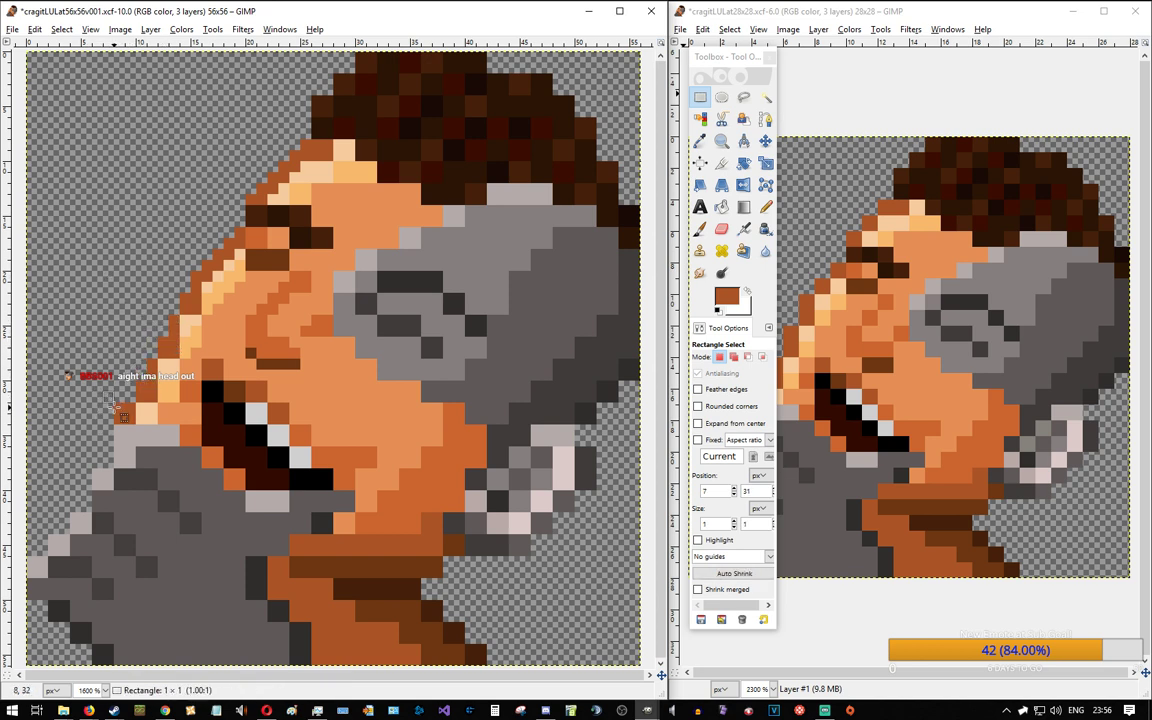
{"action": "left_click", "coordinate": [110, 325]}
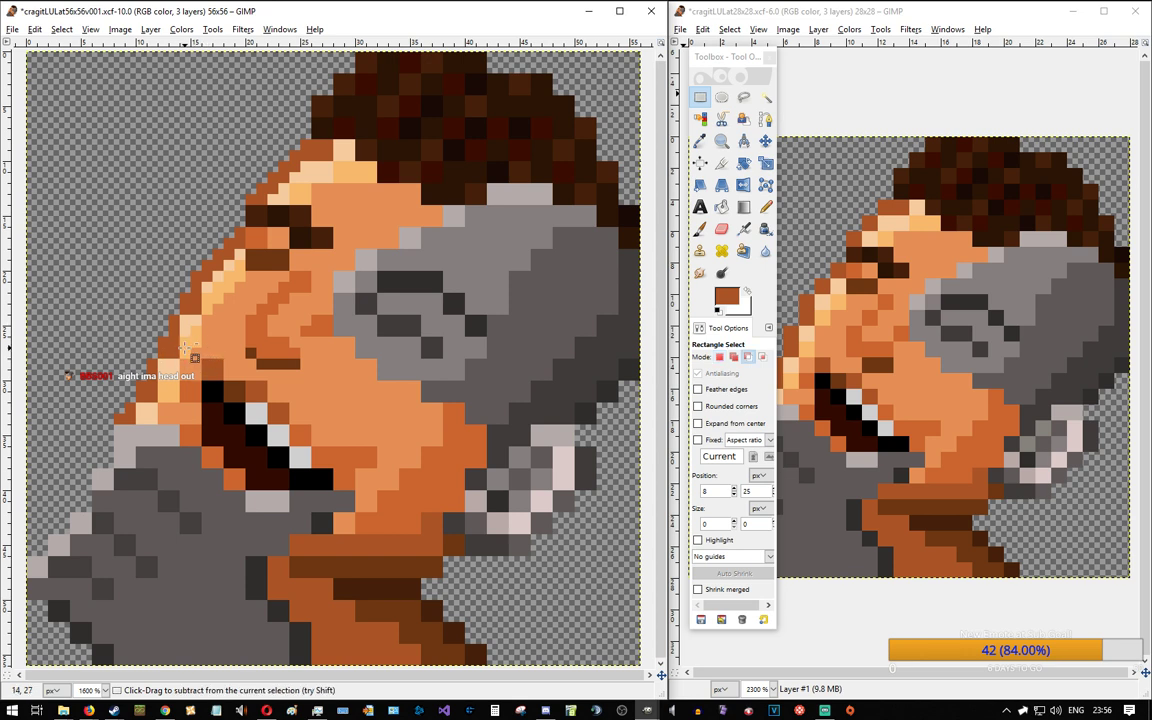
Step: Smooth the stepped yellow and pale peach highlights and the brown outline along the lower front of the face with sampled colours
{"action": "key", "text": "n"}
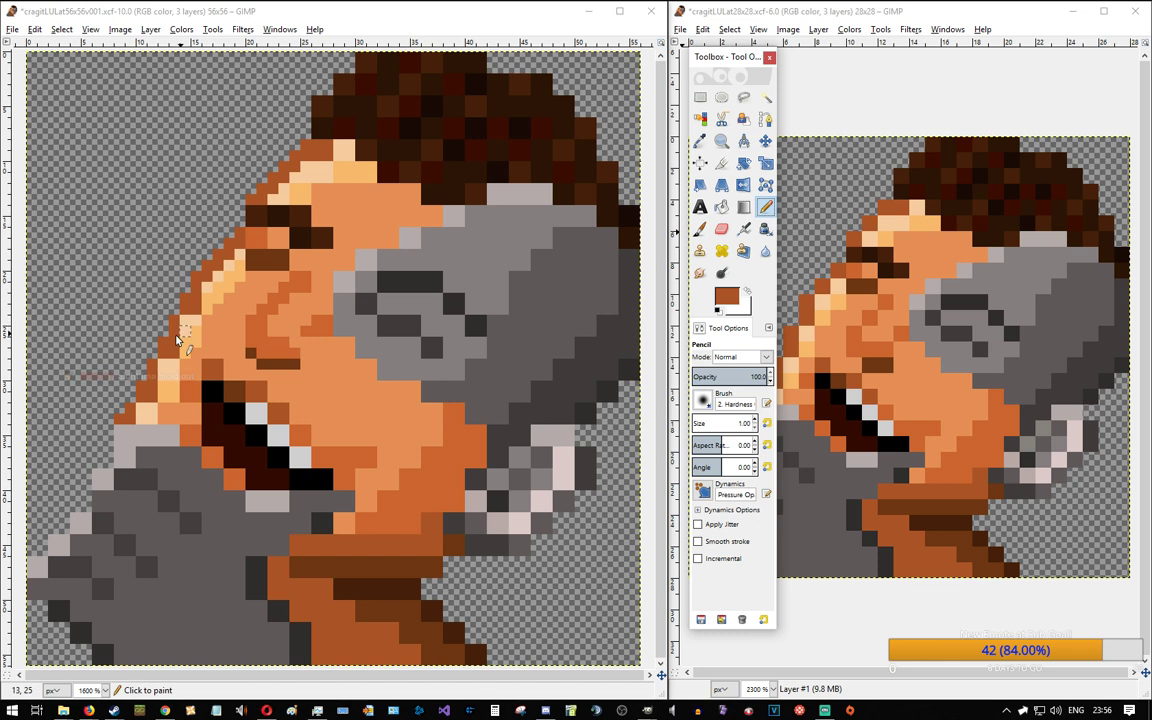
{"action": "left_click", "coordinate": [198, 312], "text": "ctrl"}
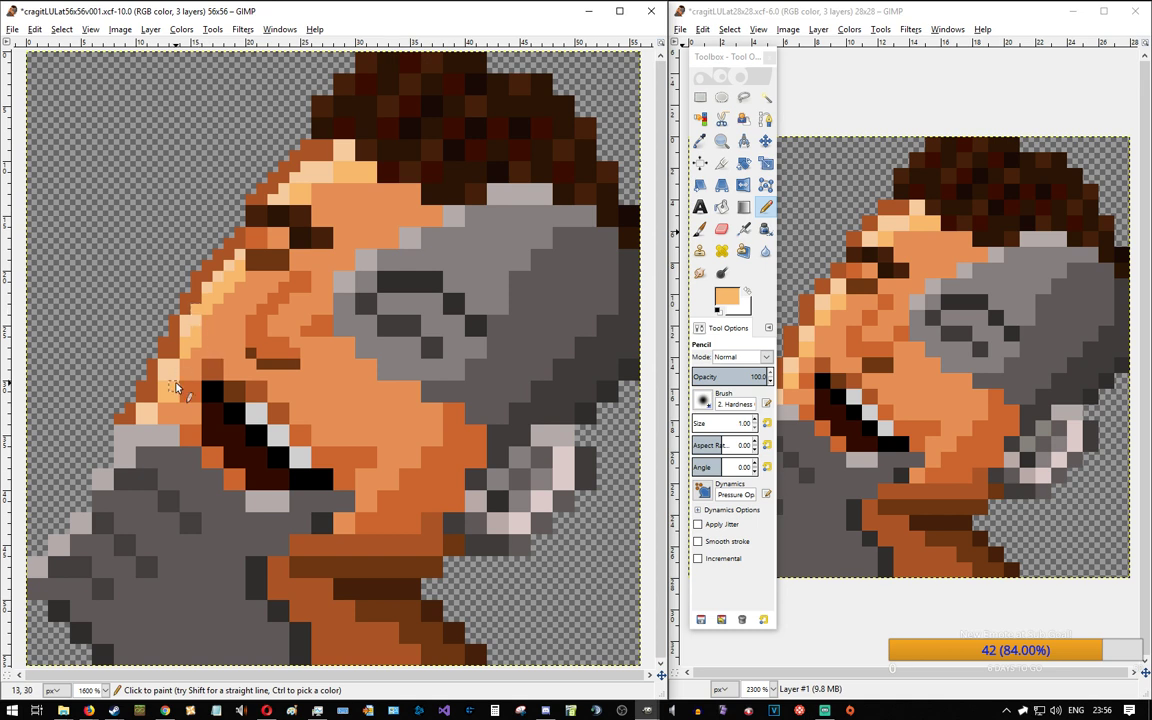
{"action": "left_click", "coordinate": [197, 311], "text": "ctrl"}
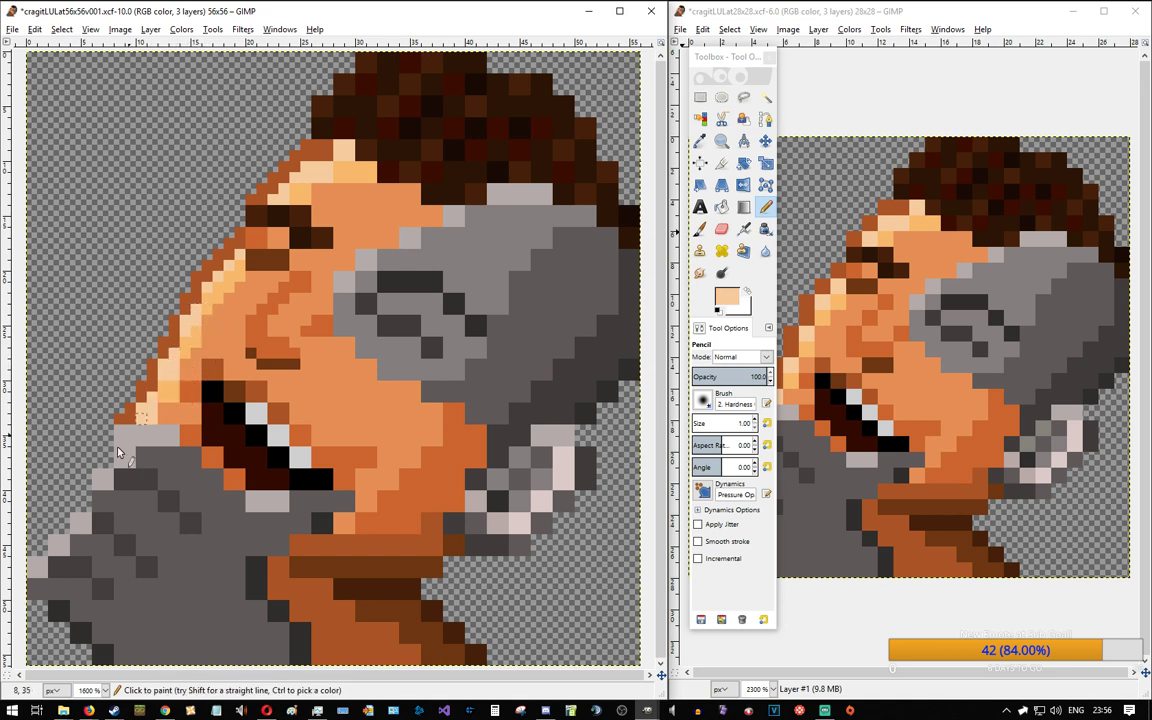
{"action": "left_click", "coordinate": [167, 386], "text": "ctrl"}
{"action": "left_click", "coordinate": [155, 393], "text": "ctrl"}
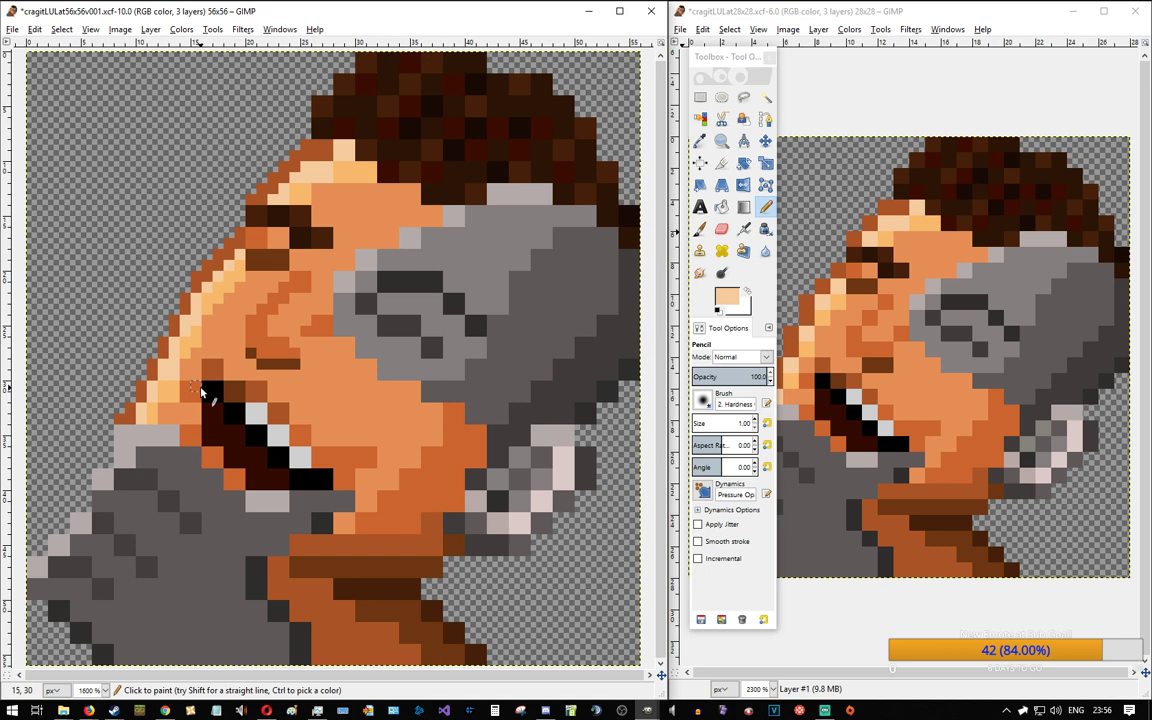
Step: Select and delete the protruding outline pixel at the lower end of the face's front edge, then clear the selection
{"action": "left_click", "coordinate": [701, 99]}
{"action": "left_click_drag", "start_coordinate": [103, 381], "coordinate": [124, 422]}
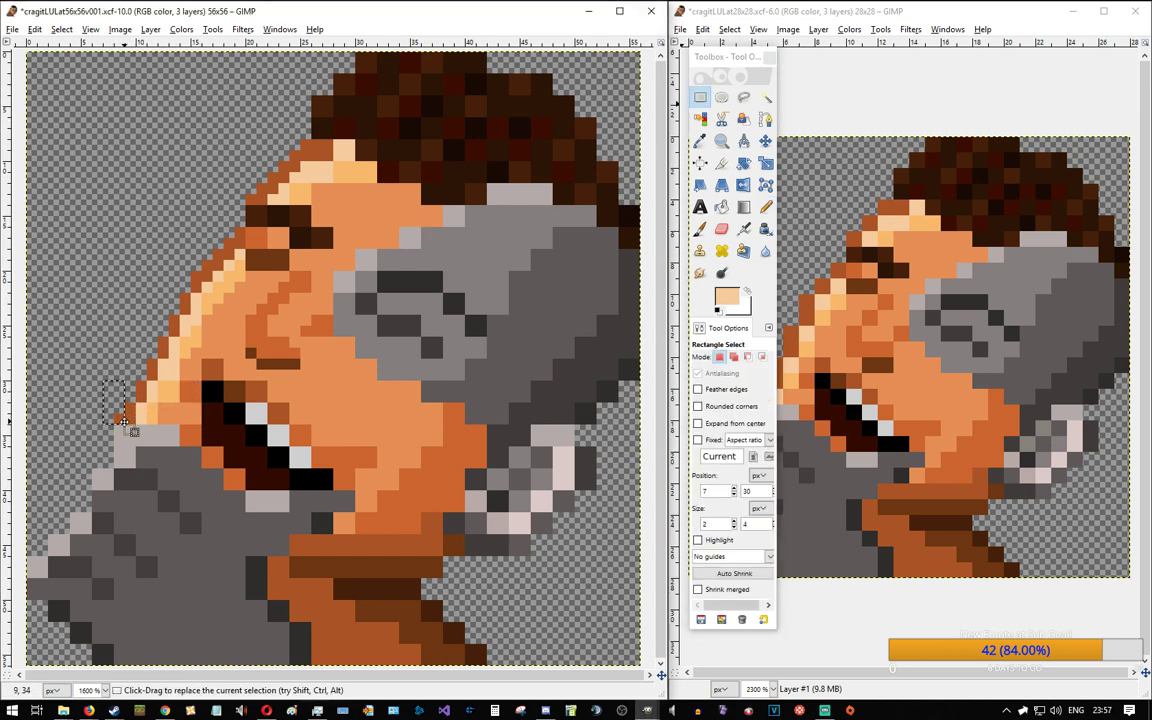
{"action": "left_click", "coordinate": [126, 299]}
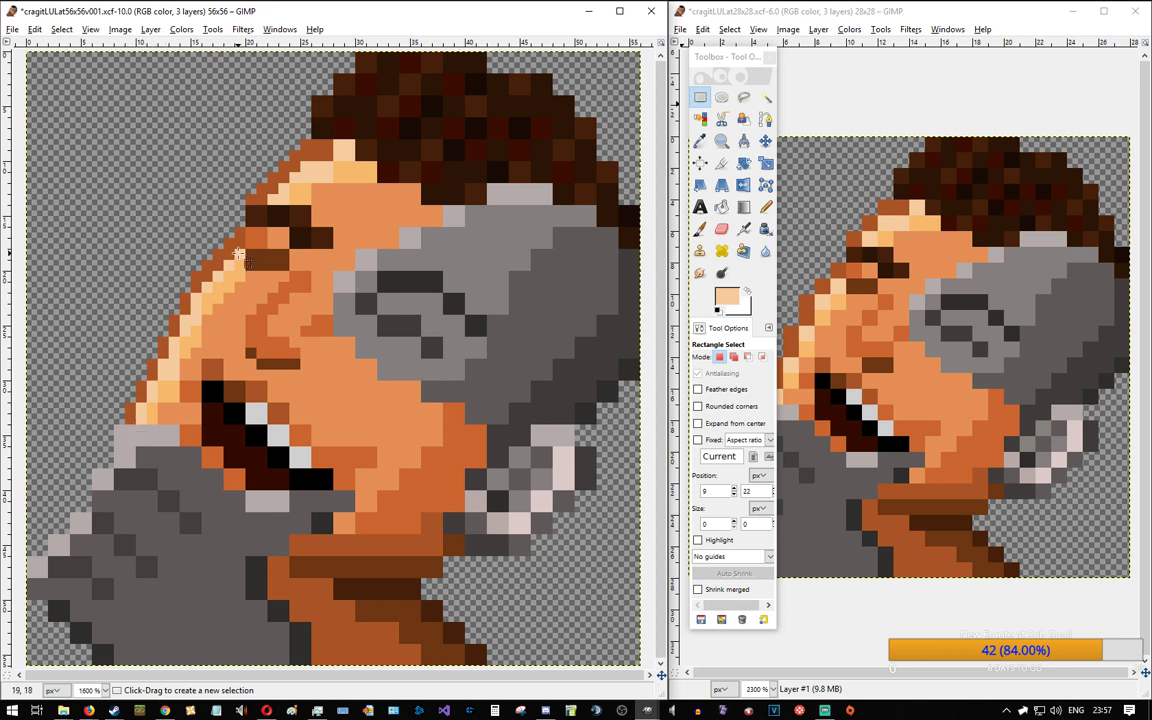
Step: Smooth the inner edge of the lower highlight and the shading in front of the mouth with sampled yellow, skin orange and darker orange
{"action": "left_click", "coordinate": [765, 206]}
{"action": "left_click", "coordinate": [182, 366], "text": "ctrl"}
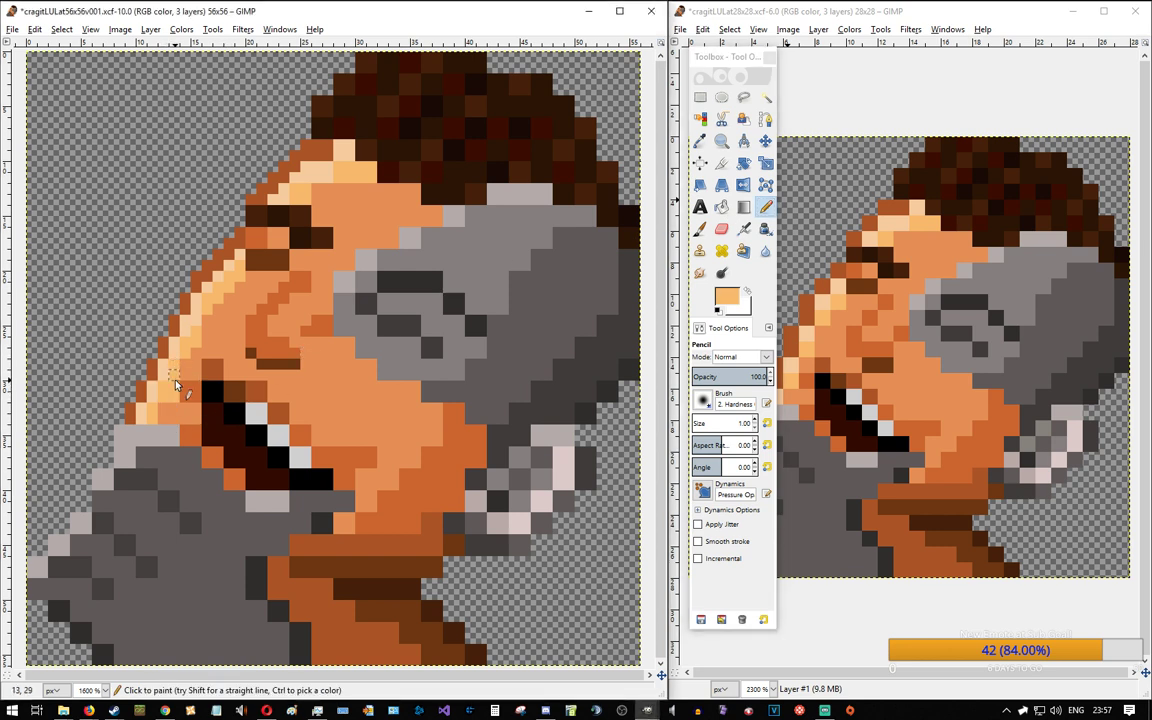
{"action": "left_click", "coordinate": [196, 358], "text": "ctrl"}
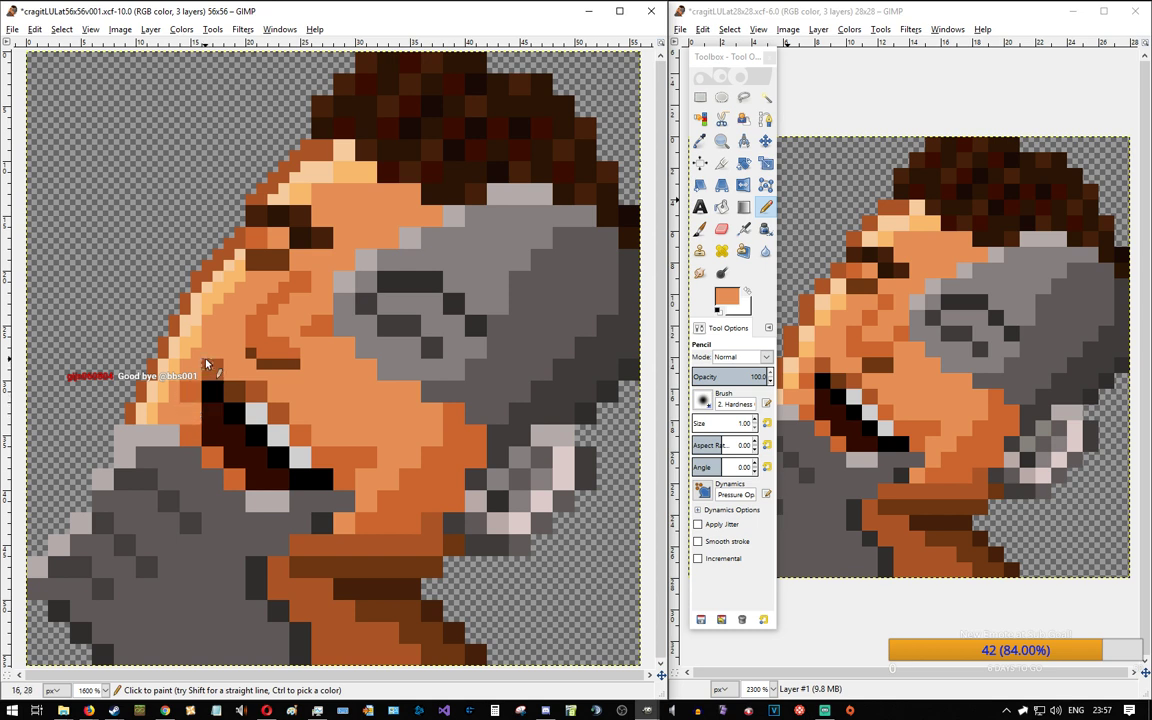
{"action": "left_click", "coordinate": [198, 406], "text": "ctrl"}
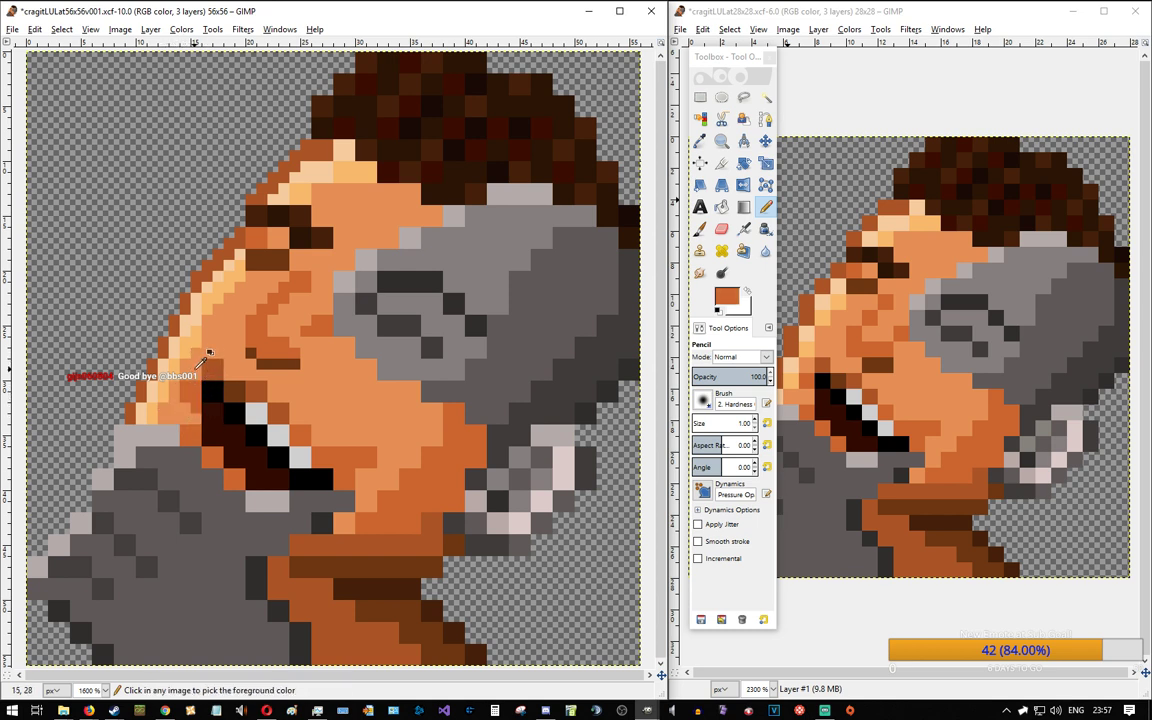
{"action": "left_click", "coordinate": [696, 99]}
{"action": "left_click_drag", "start_coordinate": [203, 359], "coordinate": [222, 368]}
{"action": "left_click", "coordinate": [288, 390]}
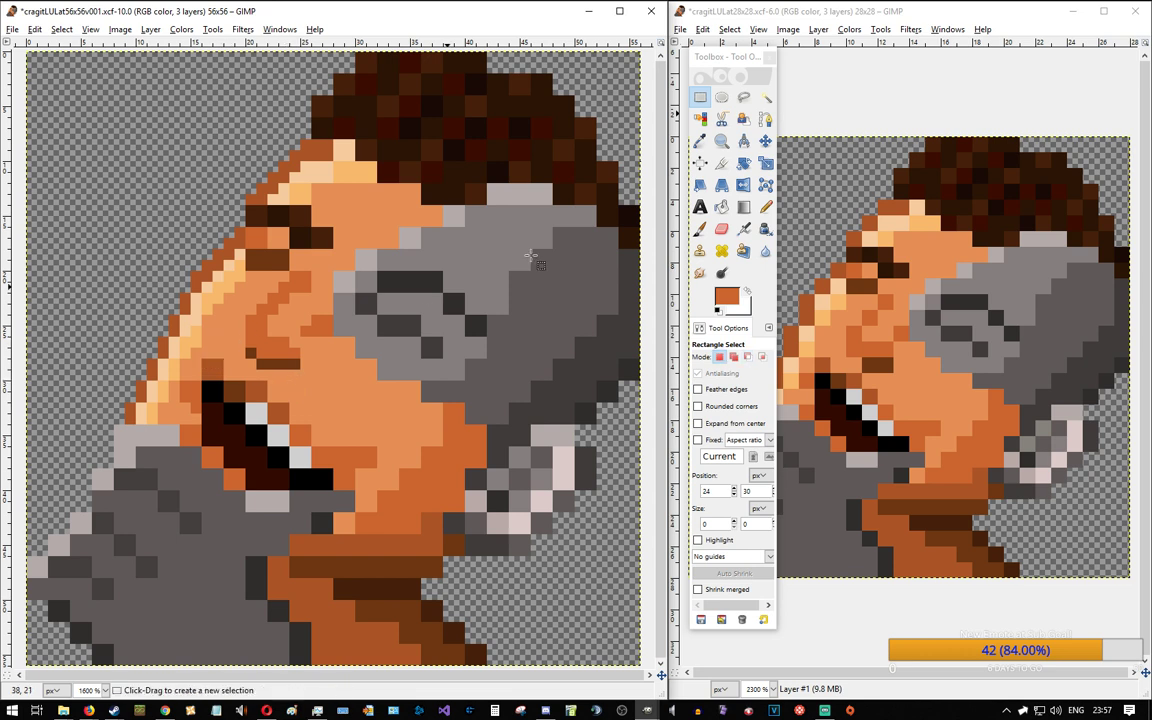
Step: Thin the brown patch above the mouth's front corner with skin orange and draw a diagonal brown lip line along the teeth
{"action": "left_click", "coordinate": [766, 208]}
{"action": "left_click", "coordinate": [227, 353], "text": "ctrl"}
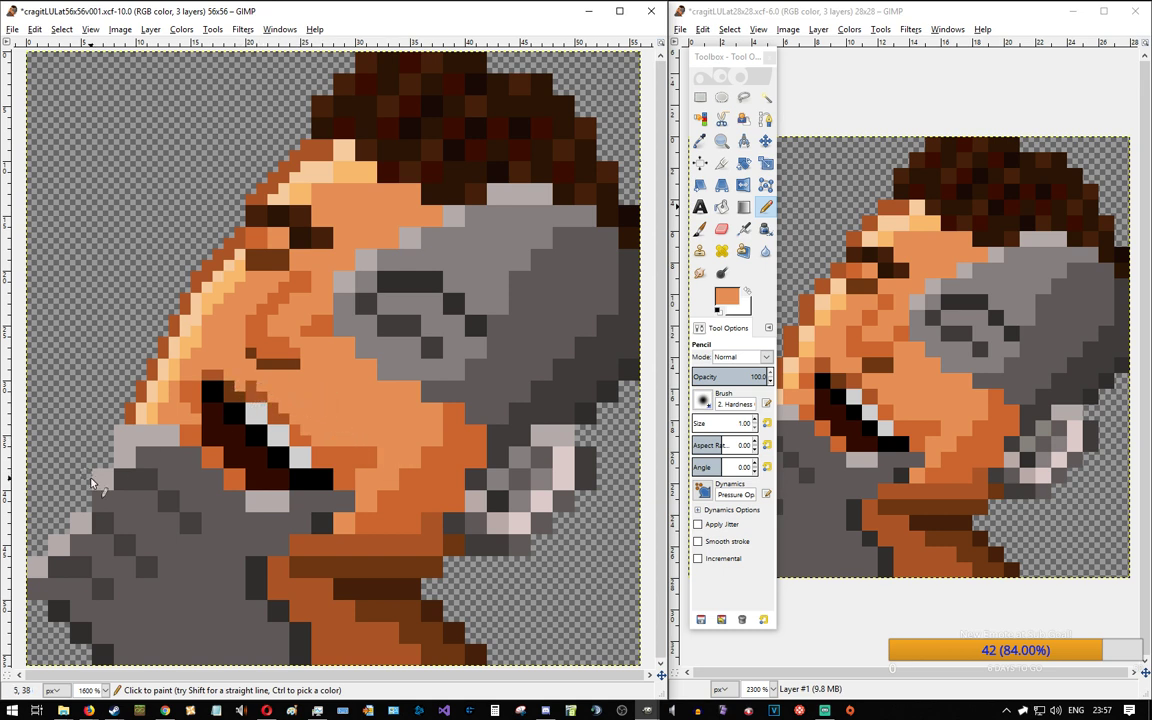
{"action": "left_click", "coordinate": [241, 388], "text": "ctrl"}
{"action": "left_click", "coordinate": [185, 388], "text": "ctrl"}
{"action": "left_click", "coordinate": [260, 403], "text": "ctrl"}
{"action": "left_click_drag", "start_coordinate": [238, 368], "coordinate": [290, 418]}
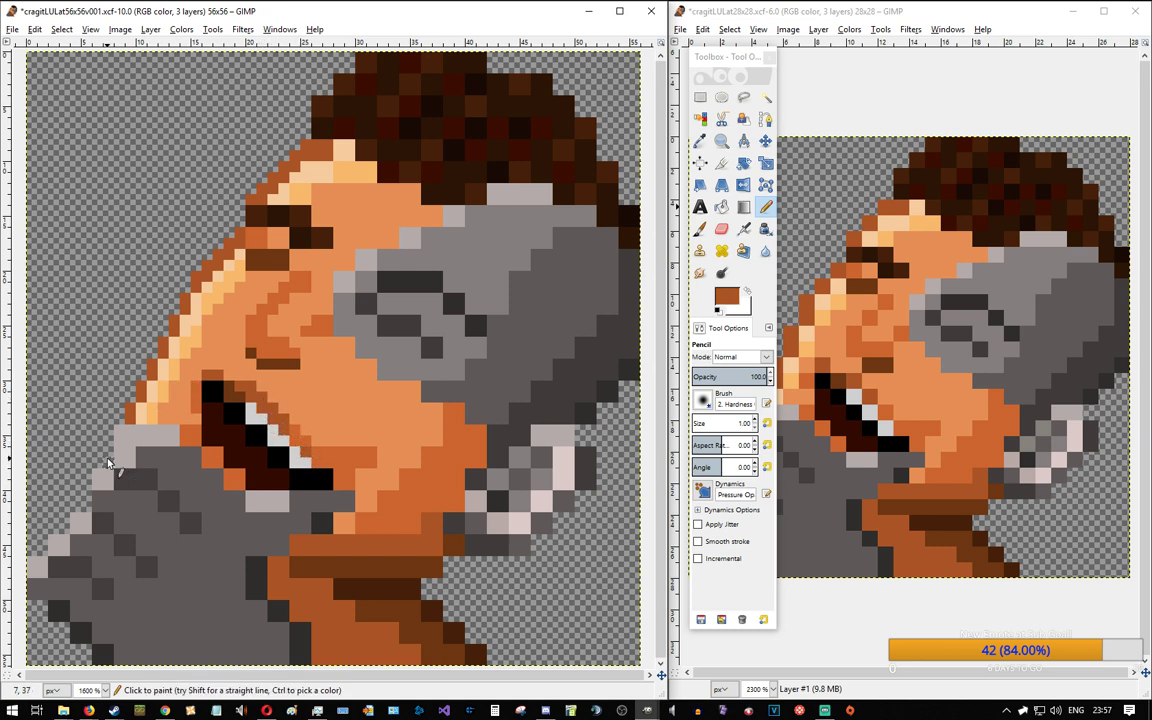
Step: Narrow the teeth with a diagonal black line and smooth the mouth interior below it with sampled dark red
{"action": "left_click", "coordinate": [213, 388], "text": "ctrl"}
{"action": "left_click_drag", "start_coordinate": [236, 395], "coordinate": [278, 435]}
{"action": "left_click", "coordinate": [226, 424], "text": "ctrl"}
{"action": "left_click", "coordinate": [243, 443]}
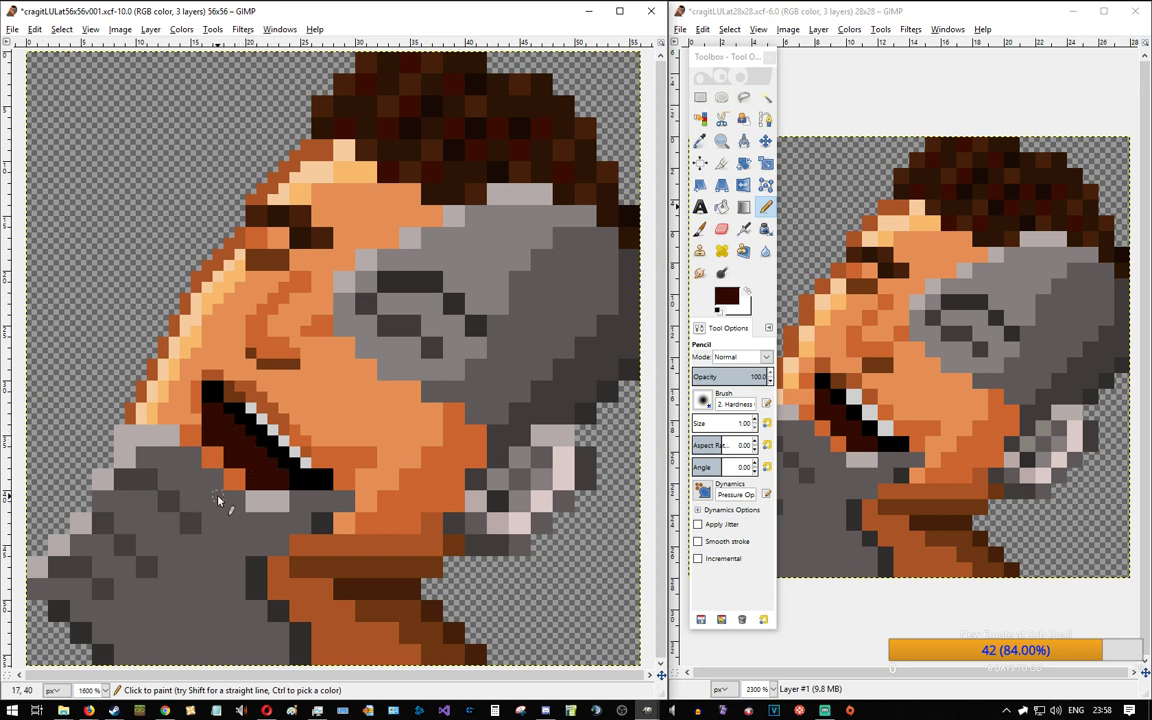
Step: Refine the stepped lower edge of the mouth with single black pixels and edge the lower lip with sampled brown
{"action": "left_click", "coordinate": [303, 478], "text": "ctrl"}
{"action": "left_click", "coordinate": [226, 466]}
{"action": "left_click", "coordinate": [205, 441]}
{"action": "left_click", "coordinate": [252, 384], "text": "ctrl"}
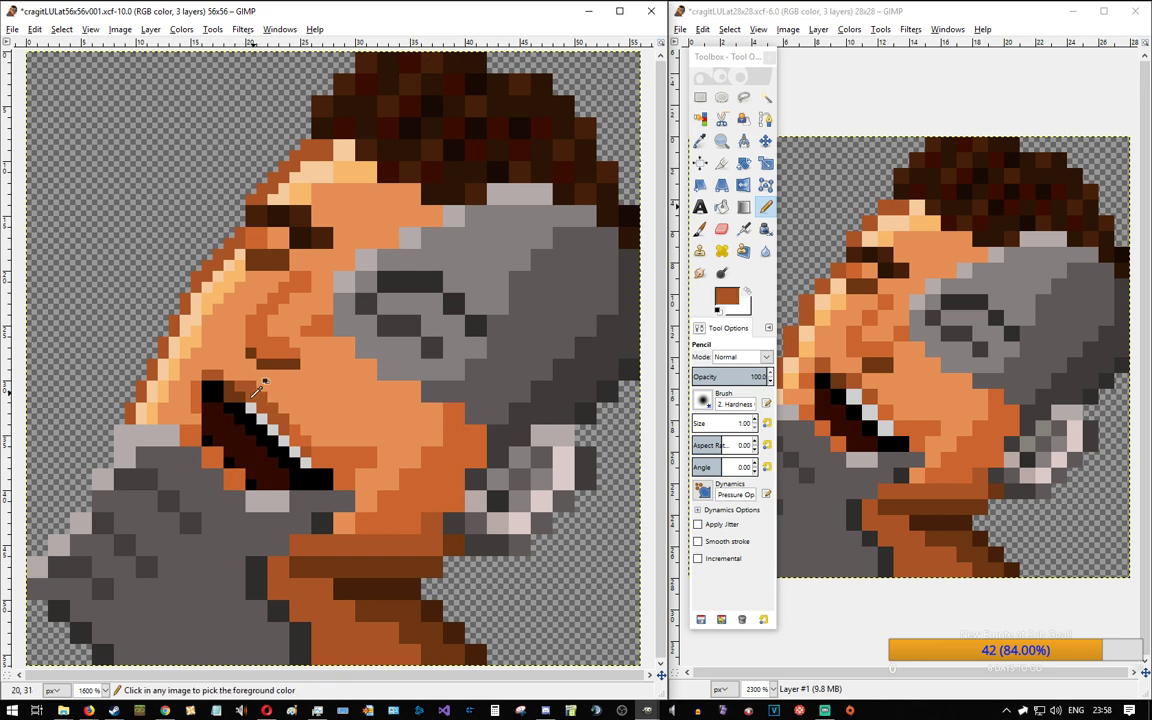
{"action": "left_click", "coordinate": [212, 452]}
{"action": "left_click", "coordinate": [187, 447]}
{"action": "left_click", "coordinate": [207, 463]}
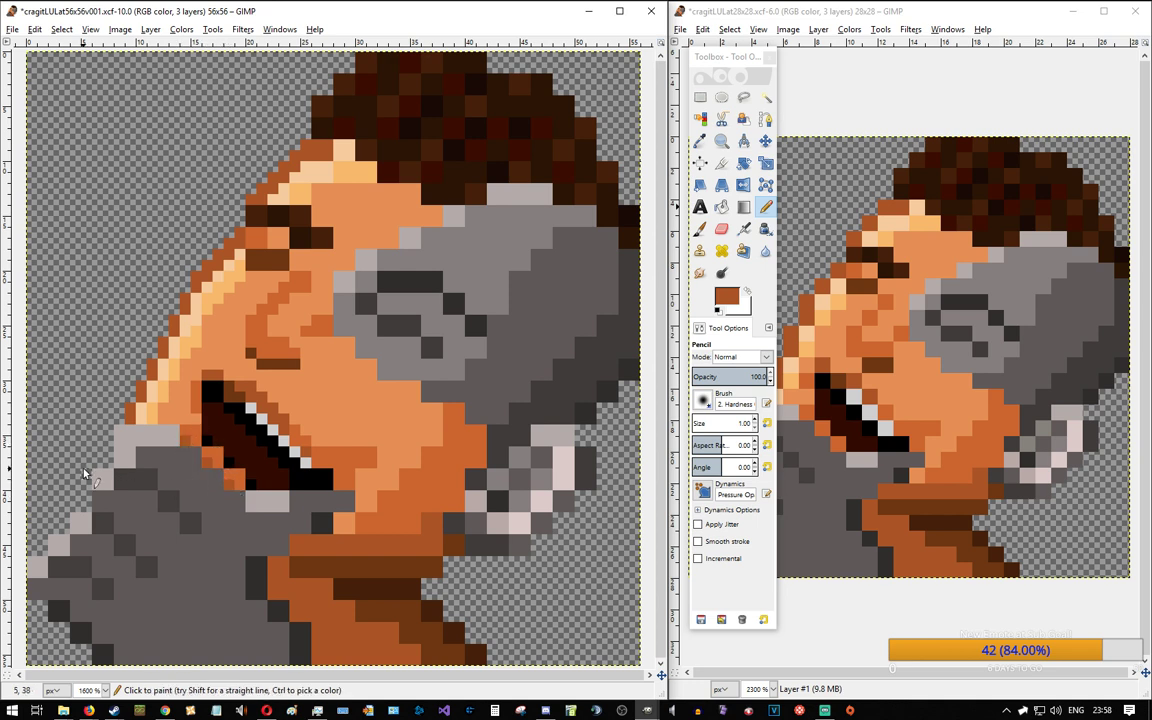
Step: Smooth the back corner of the mouth and the adjoining cheek crease in the 56x56 image with sampled darker orange and skin orange
{"action": "left_click", "coordinate": [196, 421], "text": "ctrl"}
{"action": "left_click", "coordinate": [806, 409], "text": "ctrl"}
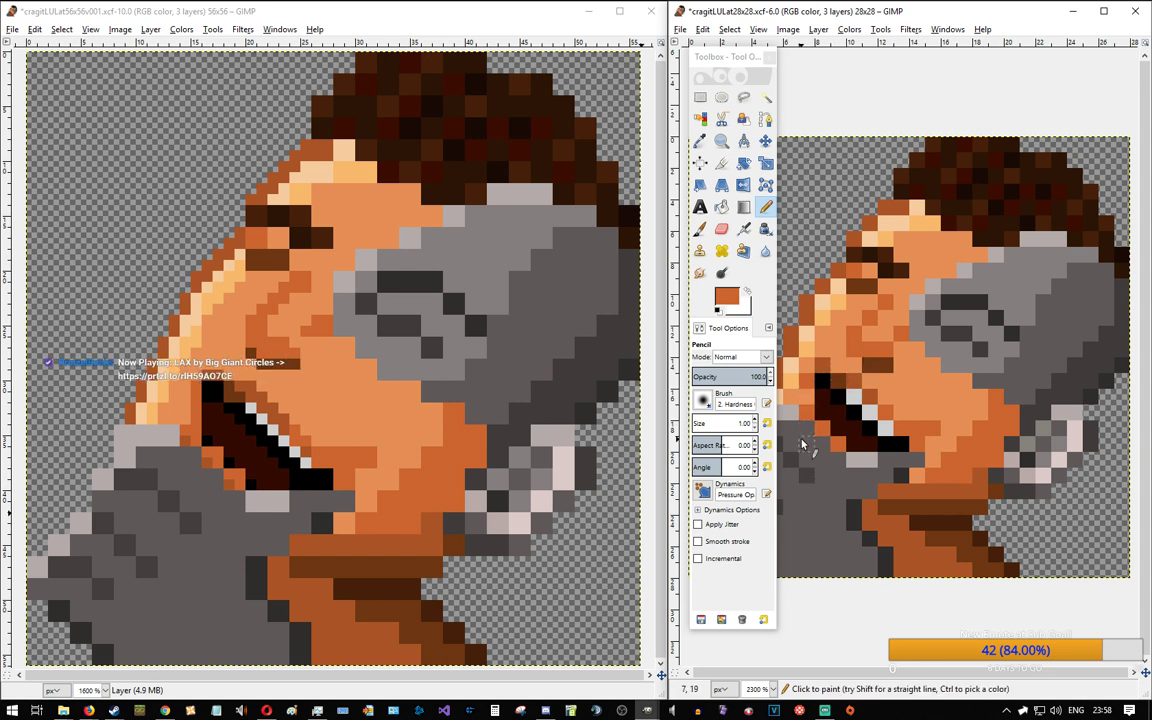
{"action": "left_click", "coordinate": [465, 27]}
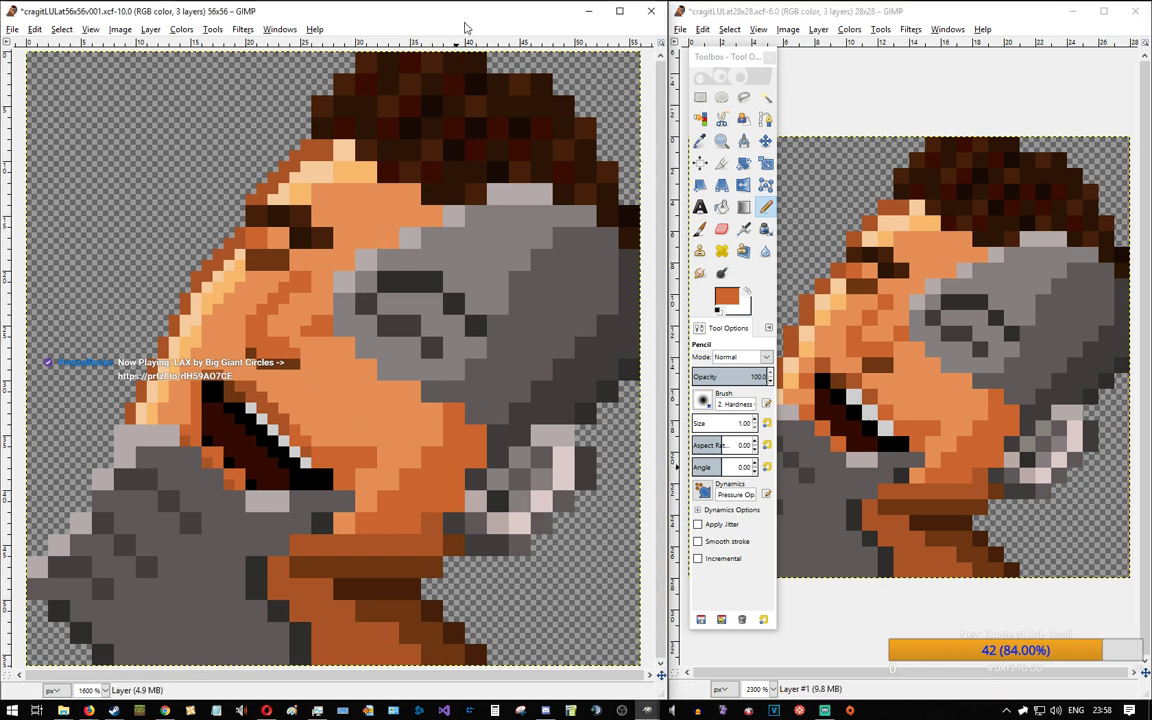
{"action": "left_click", "coordinate": [350, 462], "text": "ctrl"}
{"action": "left_click", "coordinate": [328, 473]}
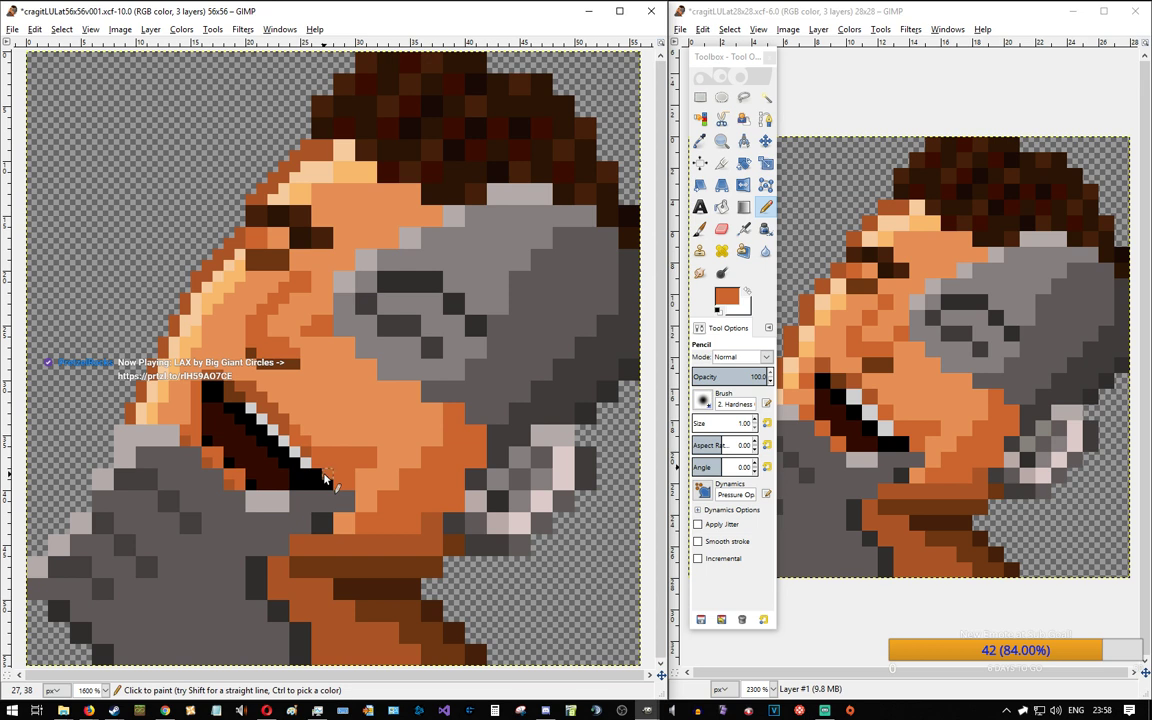
{"action": "left_click", "coordinate": [353, 410], "text": "ctrl"}
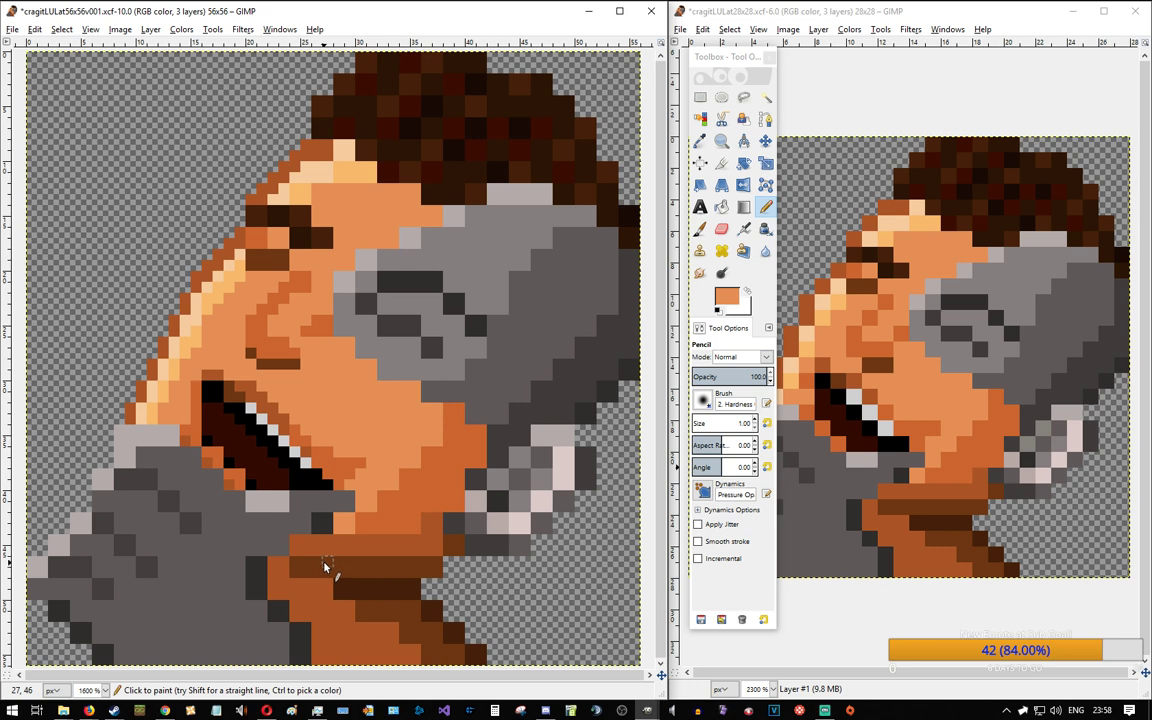
{"action": "left_click", "coordinate": [373, 456], "text": "ctrl"}
{"action": "left_click", "coordinate": [374, 454]}
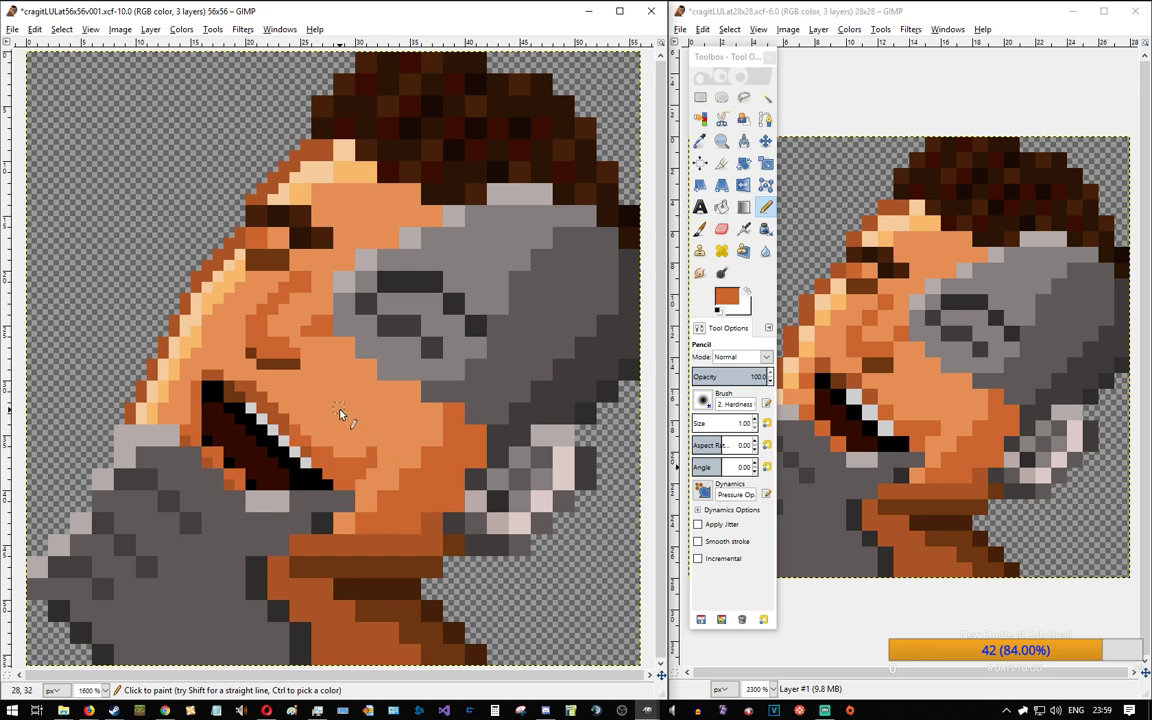
Step: Smooth the face-side edge of the grey eye patch and the chin's shaded edges with skin orange
{"action": "left_click", "coordinate": [378, 388], "text": "ctrl"}
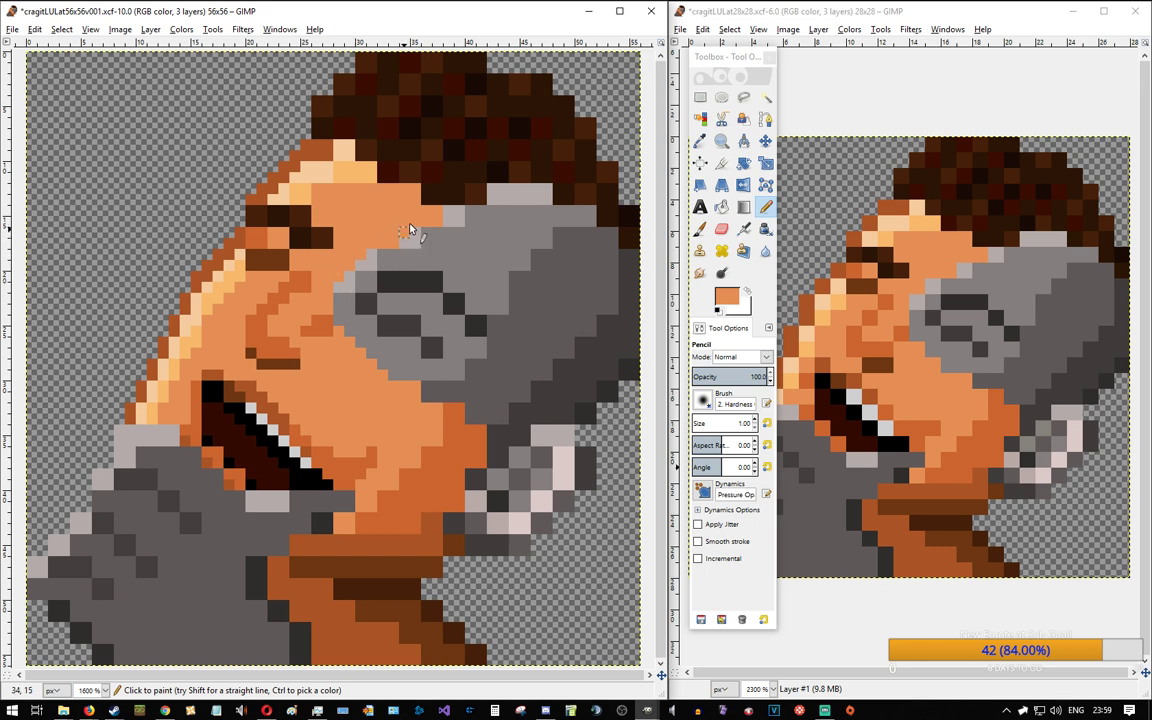
{"action": "left_click", "coordinate": [442, 213]}
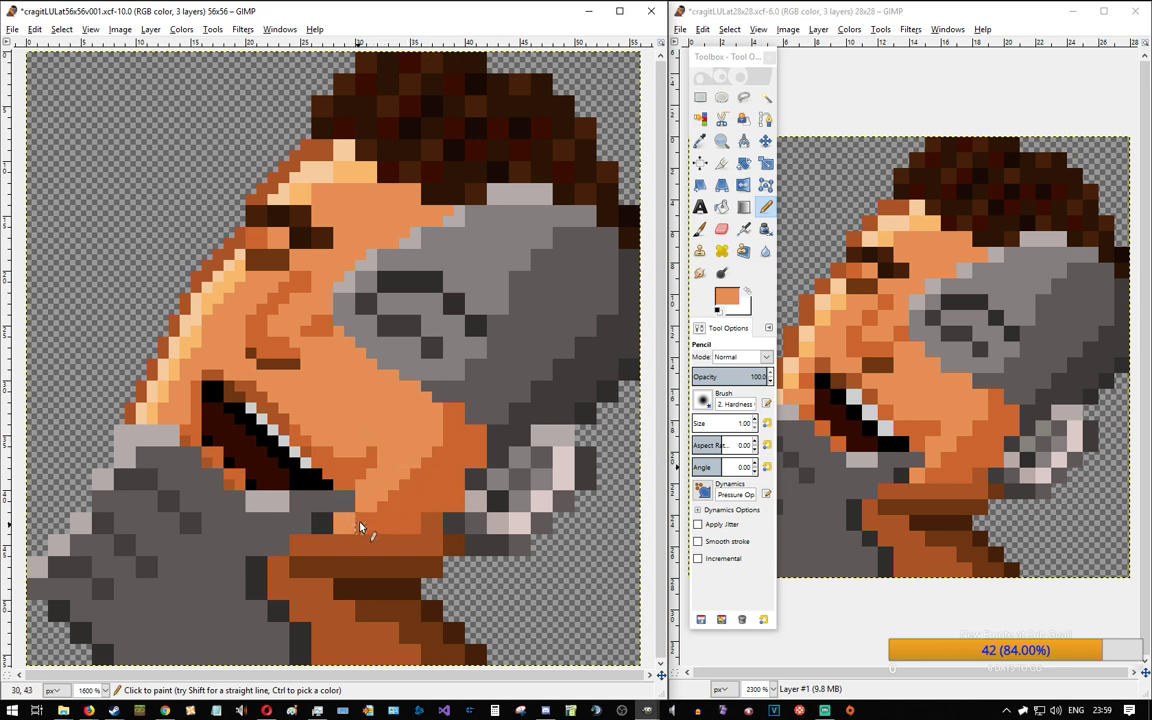
{"action": "left_click", "coordinate": [329, 530]}
Step: Refine the lower end of the teeth and the stepped neck edge beside the grey clothing with sampled colours
{"action": "left_click", "coordinate": [335, 455], "text": "ctrl"}
{"action": "left_click", "coordinate": [307, 462], "text": "ctrl"}
{"action": "left_click", "coordinate": [316, 464]}
{"action": "left_click", "coordinate": [309, 452], "text": "ctrl"}
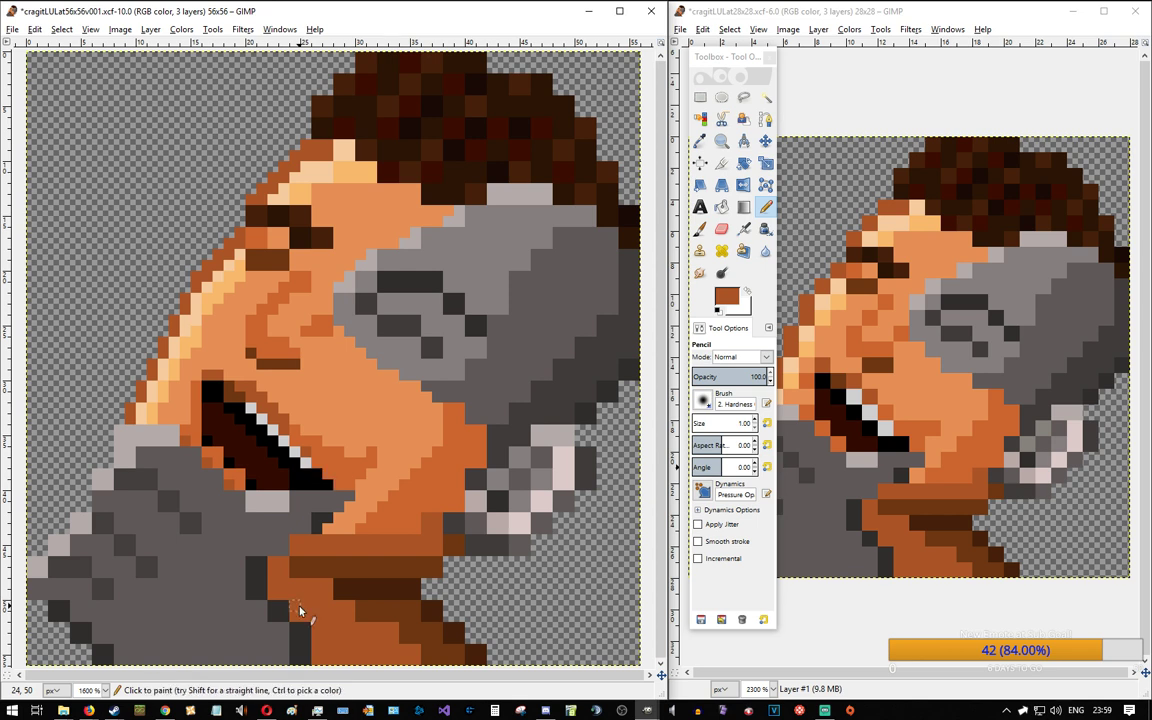
{"action": "left_click", "coordinate": [321, 522], "text": "ctrl"}
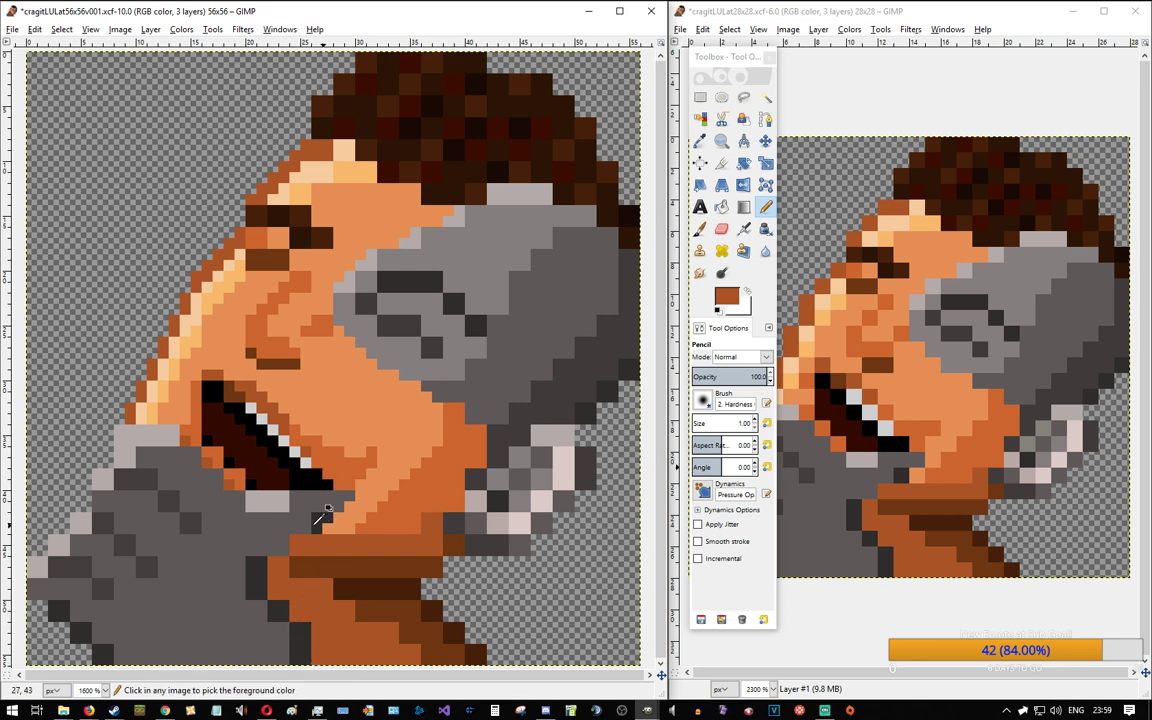
{"action": "left_click", "coordinate": [285, 559], "text": "ctrl"}
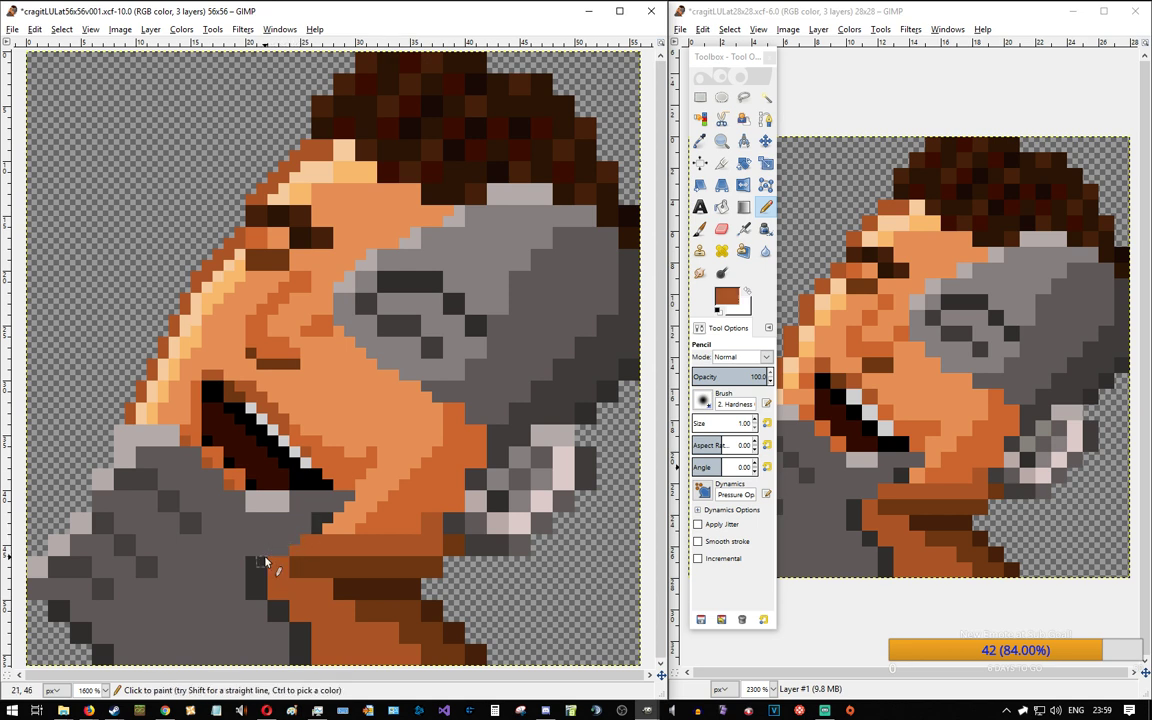
{"action": "left_click", "coordinate": [285, 559]}
Step: Round the bottom of the mouth with sampled dark red and reshape the light grey highlight beneath it
{"action": "left_click", "coordinate": [286, 499], "text": "ctrl"}
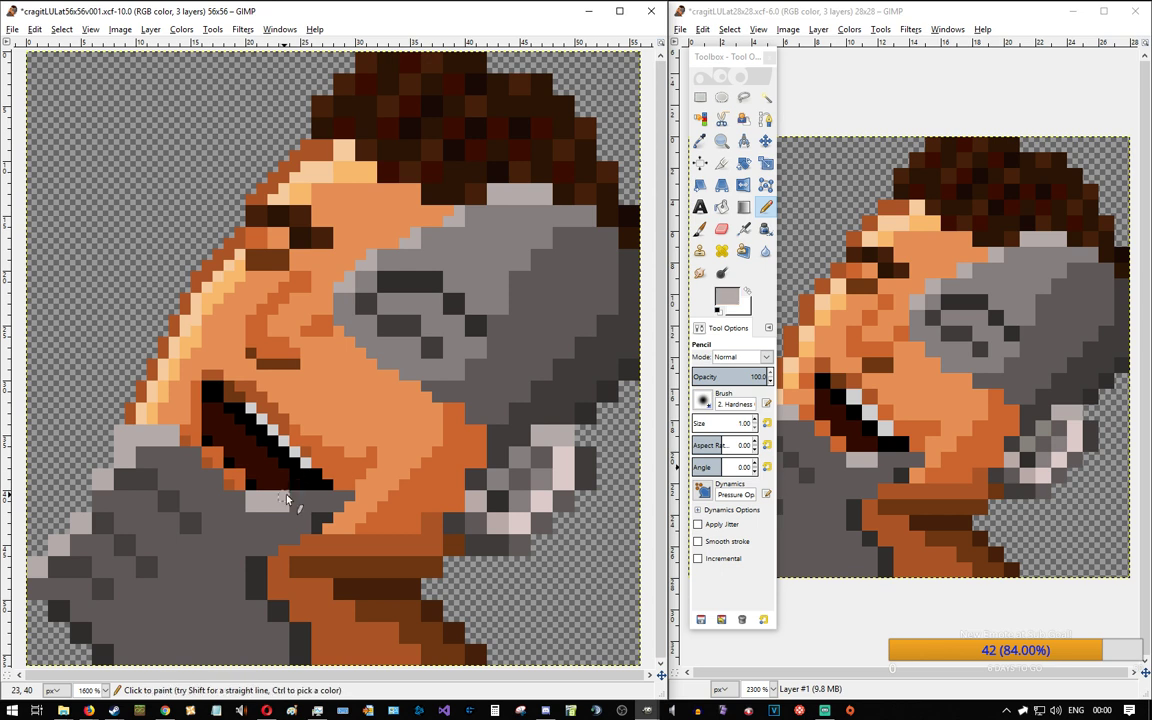
{"action": "left_click", "coordinate": [281, 505]}
{"action": "left_click", "coordinate": [265, 478], "text": "ctrl"}
{"action": "left_click", "coordinate": [266, 492]}
Step: Smooth the grey clothing's dark edge along the neck and its stepped light grey front highlight with sampled greys
{"action": "left_click", "coordinate": [250, 607], "text": "ctrl"}
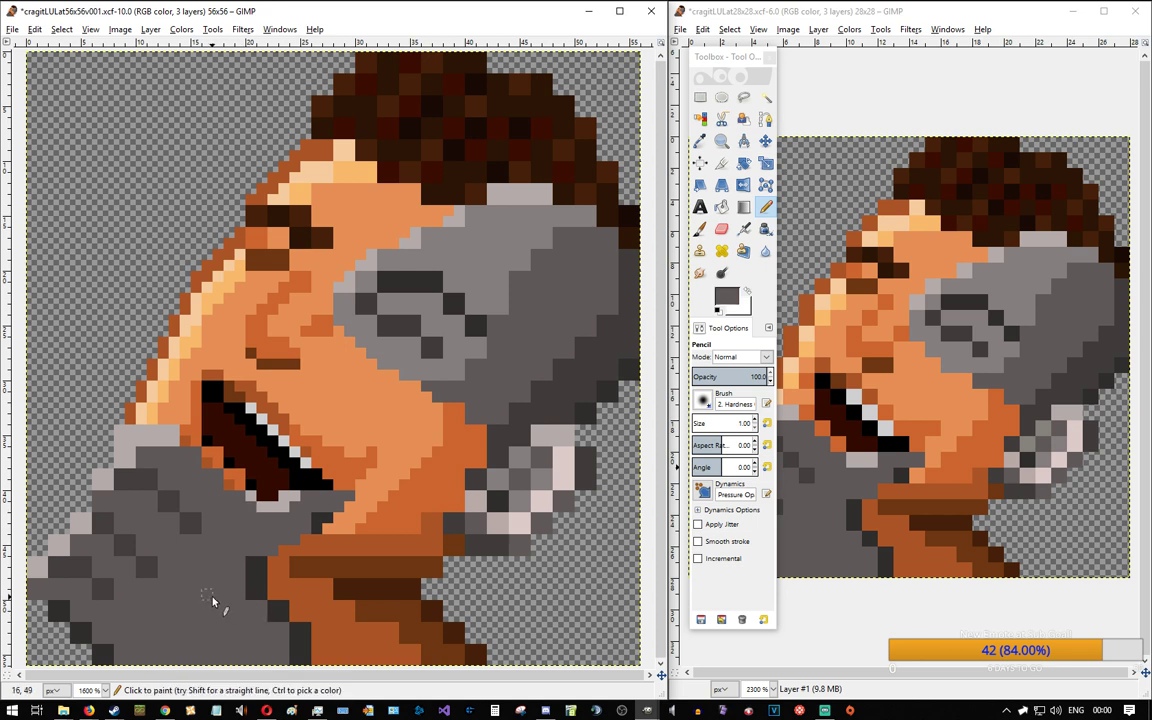
{"action": "left_click", "coordinate": [258, 568], "text": "ctrl"}
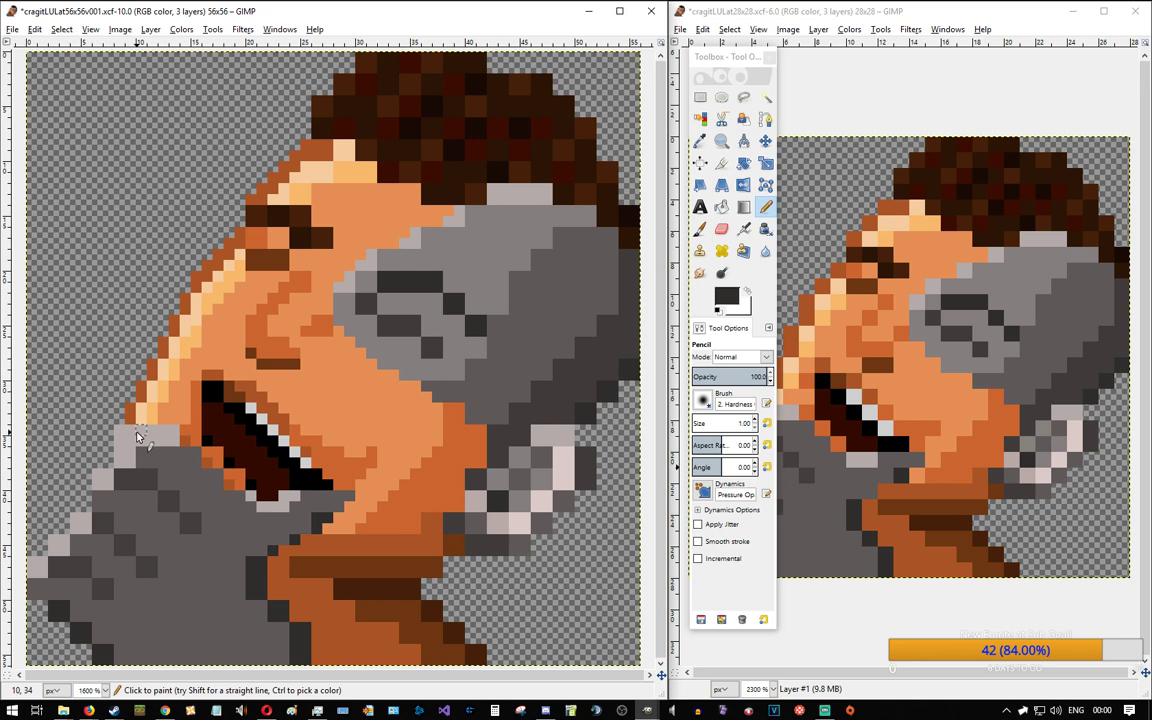
{"action": "left_click", "coordinate": [130, 465], "text": "ctrl"}
{"action": "left_click", "coordinate": [118, 476]}
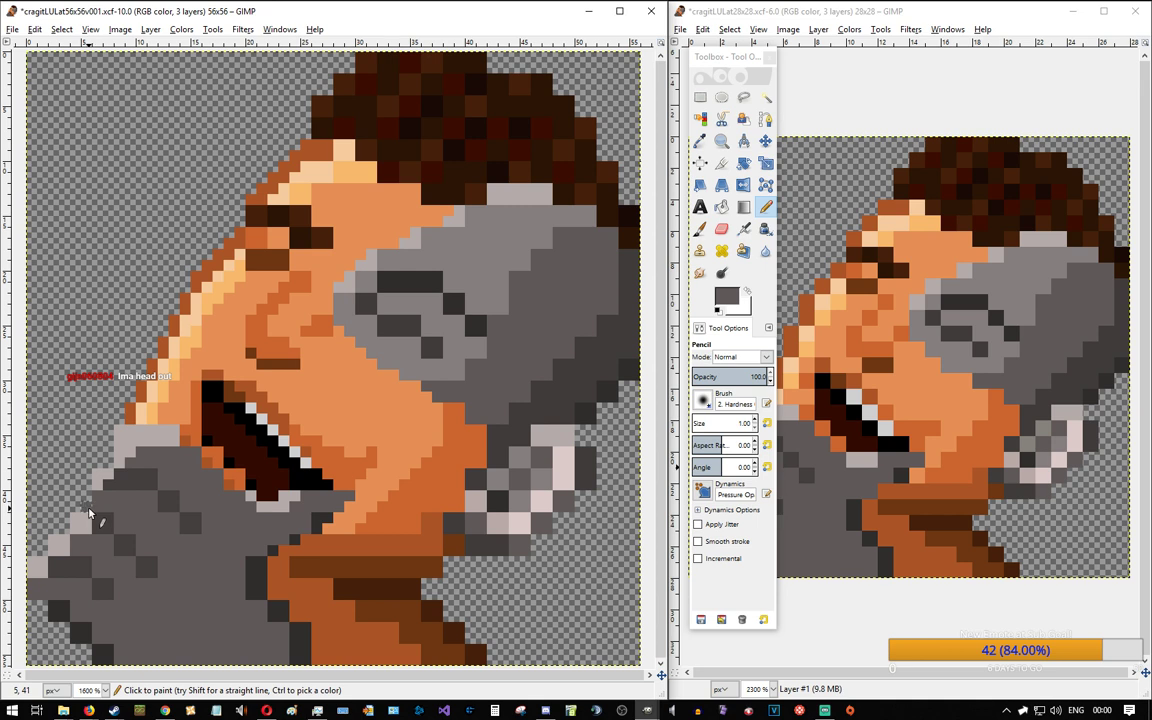
{"action": "left_click", "coordinate": [94, 527], "text": "ctrl"}
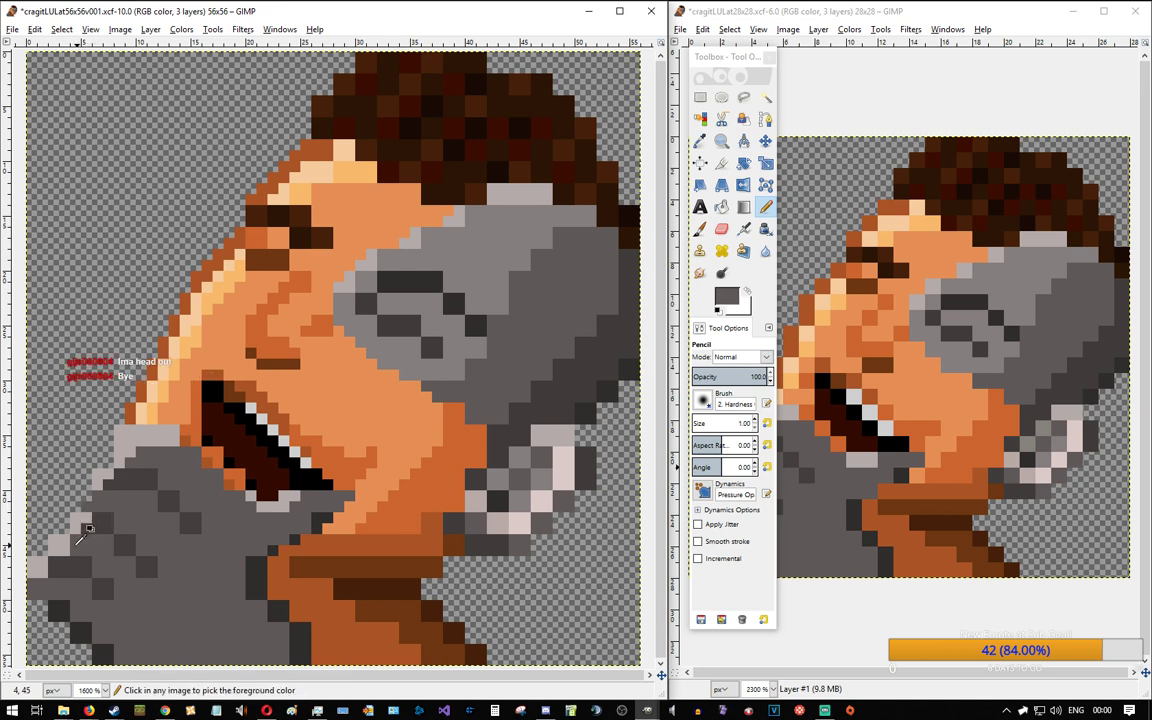
{"action": "left_click", "coordinate": [44, 573]}
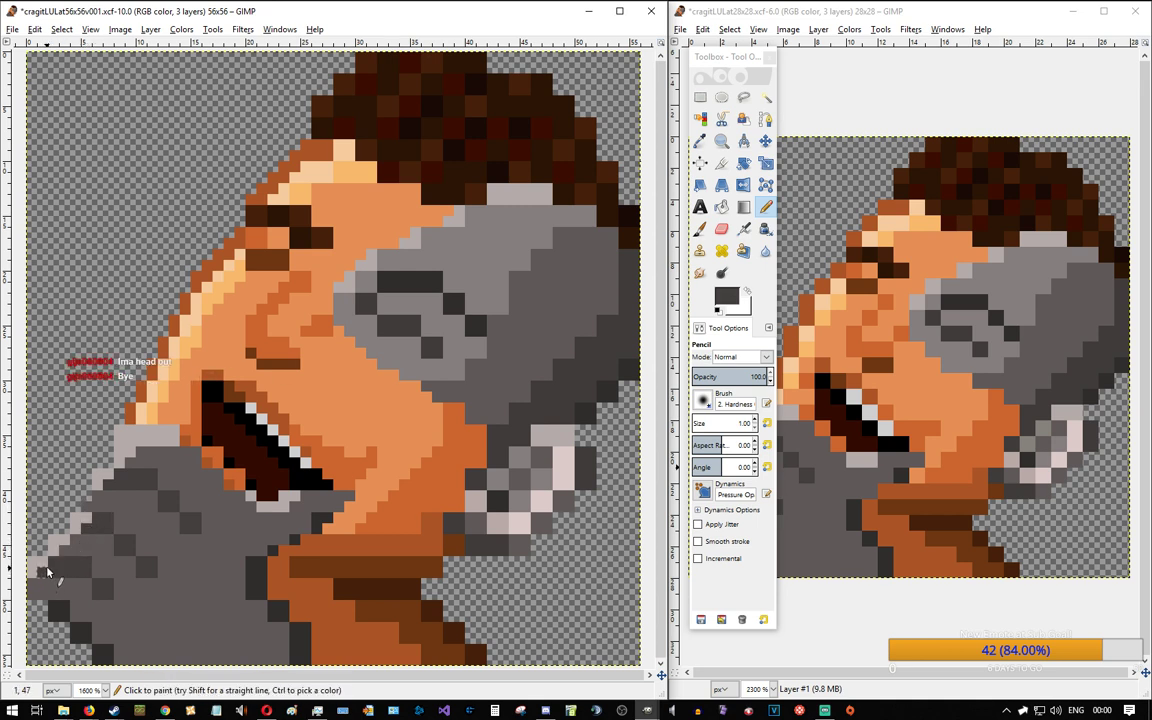
{"action": "left_click", "coordinate": [132, 437], "text": "ctrl"}
{"action": "left_click", "coordinate": [56, 533]}
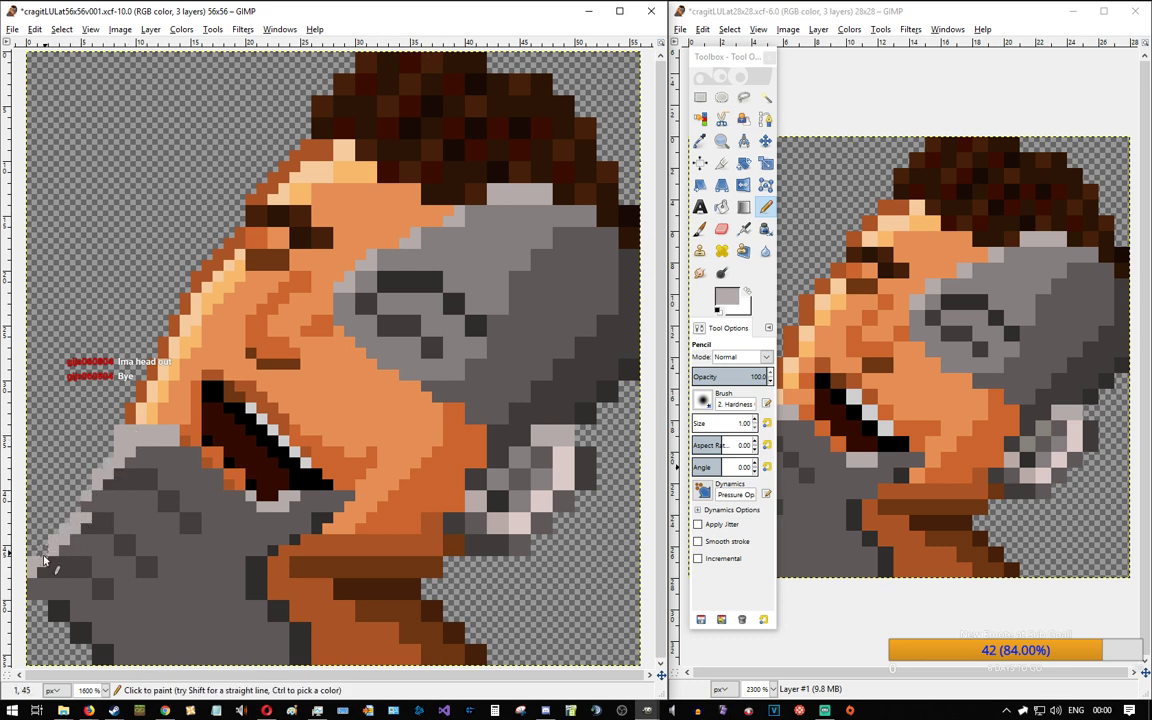
{"action": "left_click", "coordinate": [36, 558]}
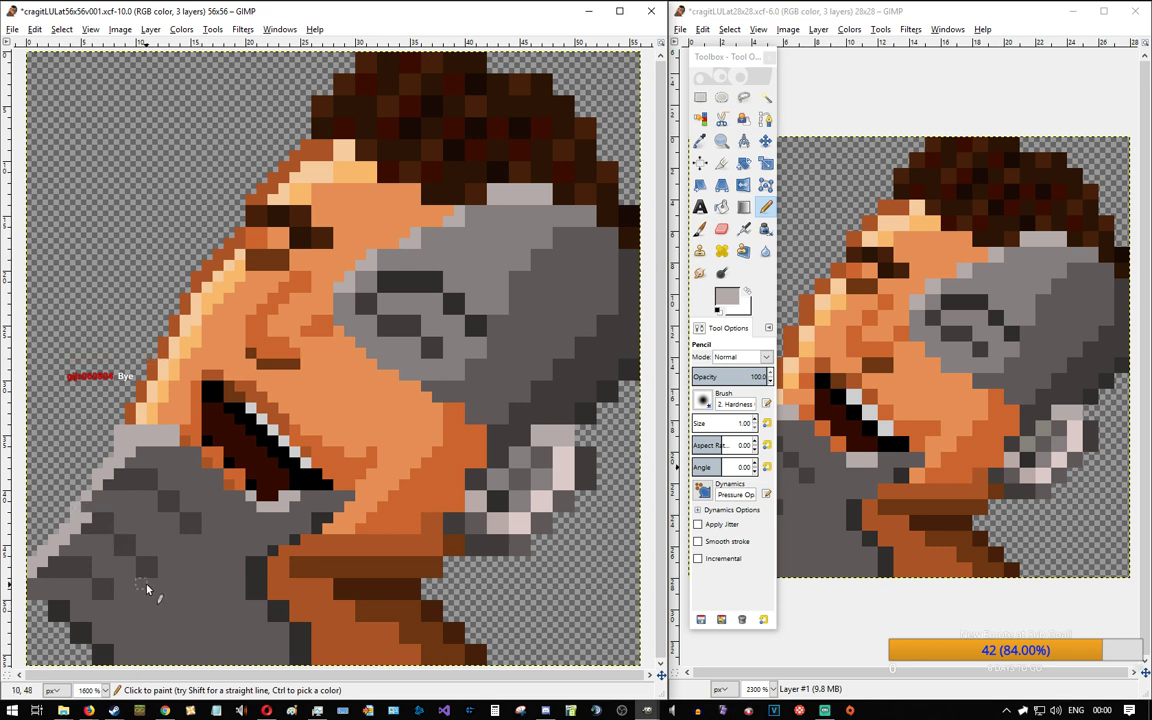
Step: Connect the blocky dark grey creases on the grey clothing into smooth diagonal folds with sampled dark grey
{"action": "left_click", "coordinate": [159, 472], "text": "ctrl"}
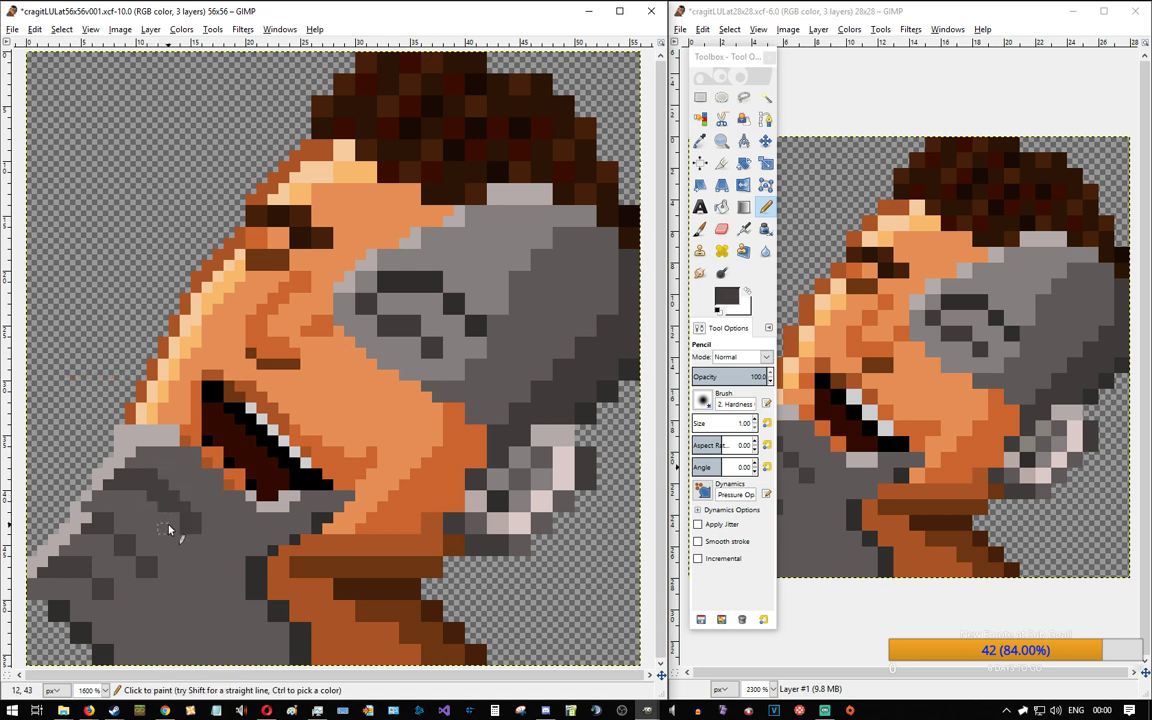
{"action": "left_click", "coordinate": [119, 531]}
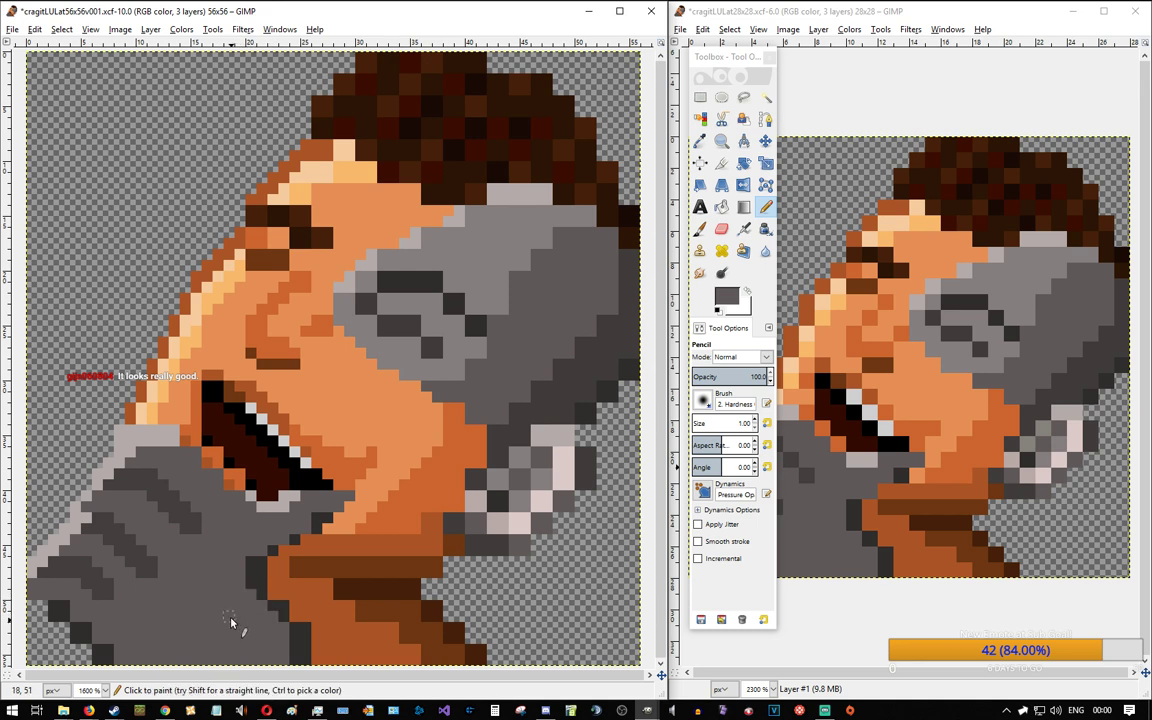
Step: Smooth the grey clothing's dark edge along the neck and its dark lower-front outline into diagonals with sampled colours
{"action": "left_click", "coordinate": [285, 618], "text": "ctrl"}
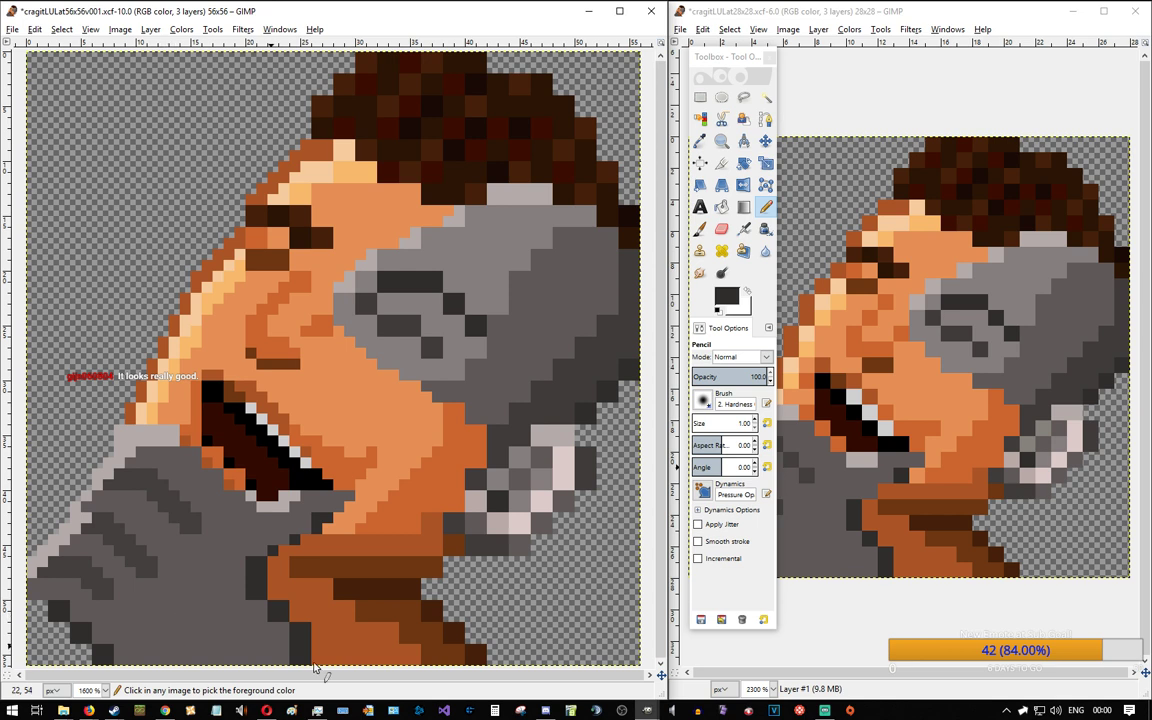
{"action": "left_click", "coordinate": [307, 618], "text": "ctrl"}
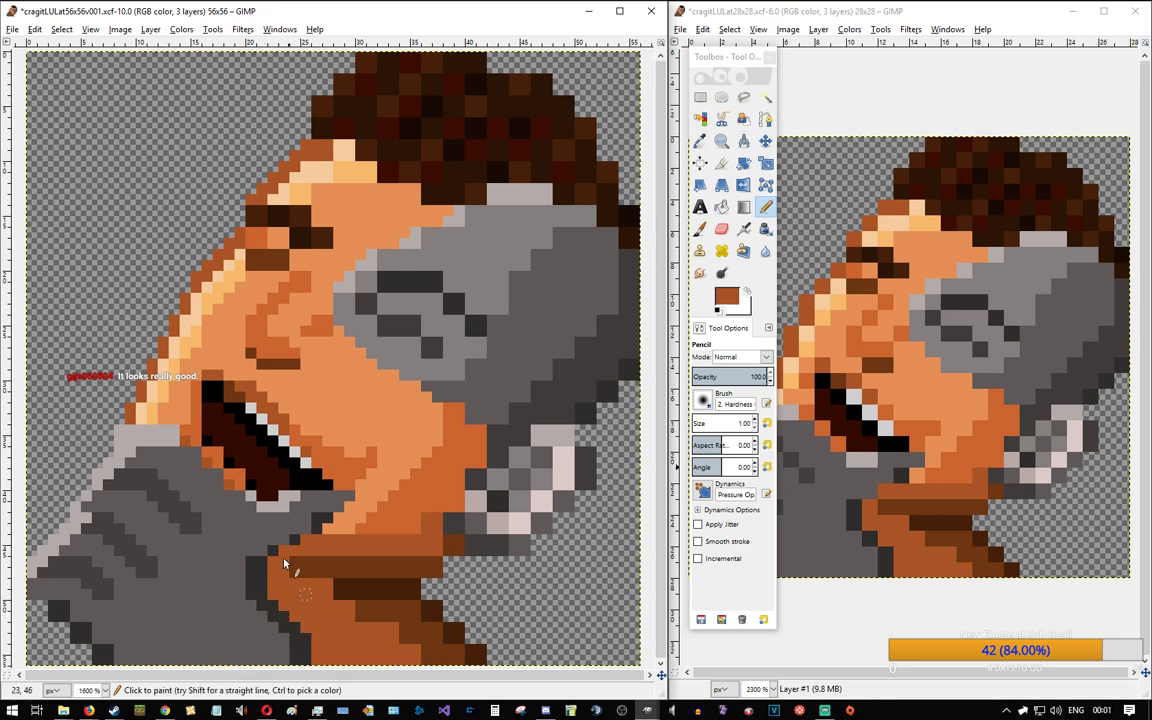
{"action": "left_click", "coordinate": [265, 530], "text": "ctrl"}
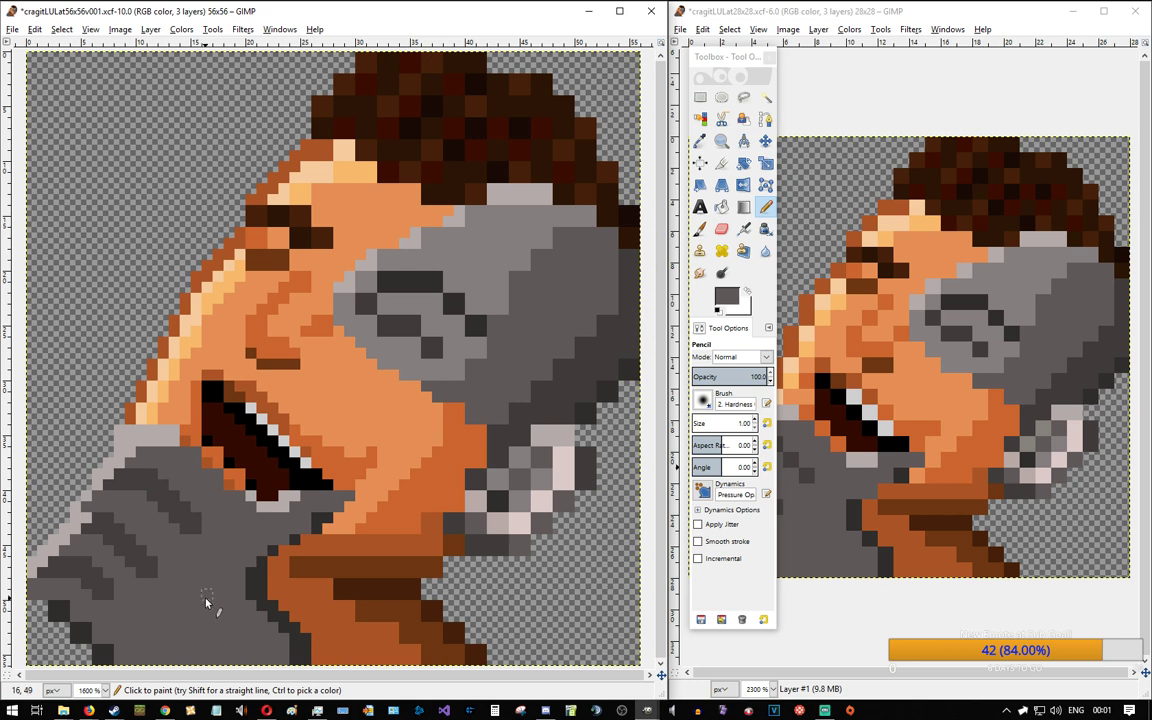
{"action": "left_click", "coordinate": [76, 622], "text": "ctrl"}
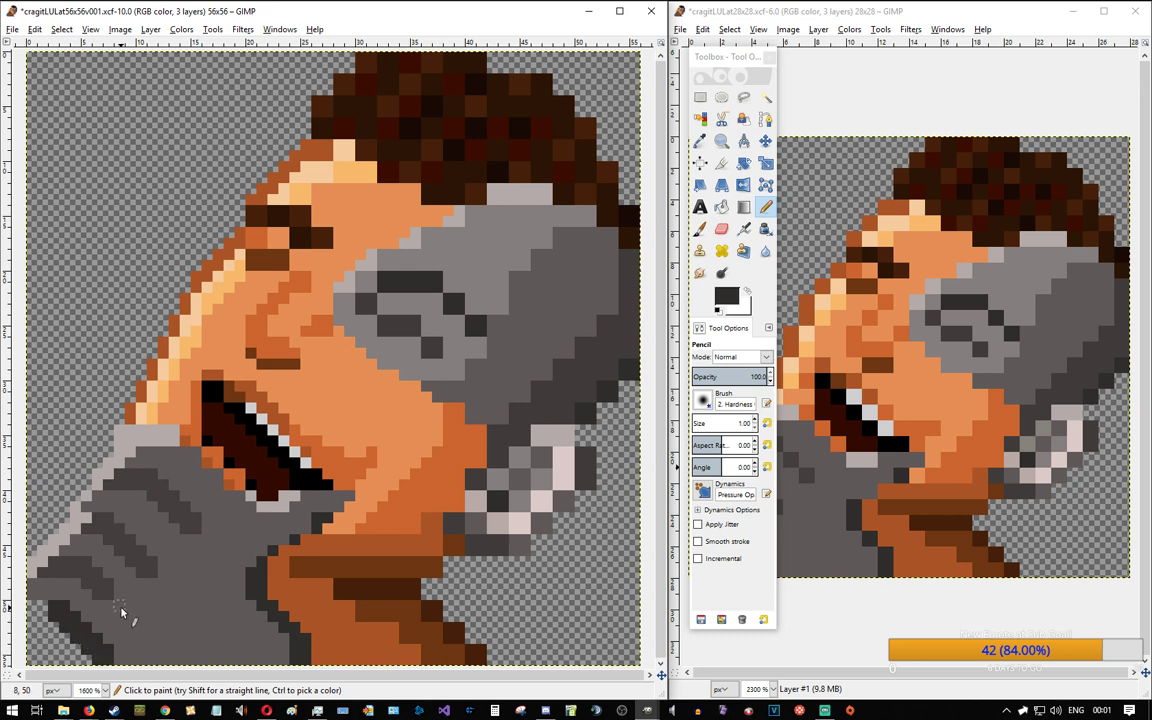
Step: Erase the protruding pixels outside the grey clothing's lower-front outline and at the front corner of its light grey collar
{"action": "key", "text": "r"}
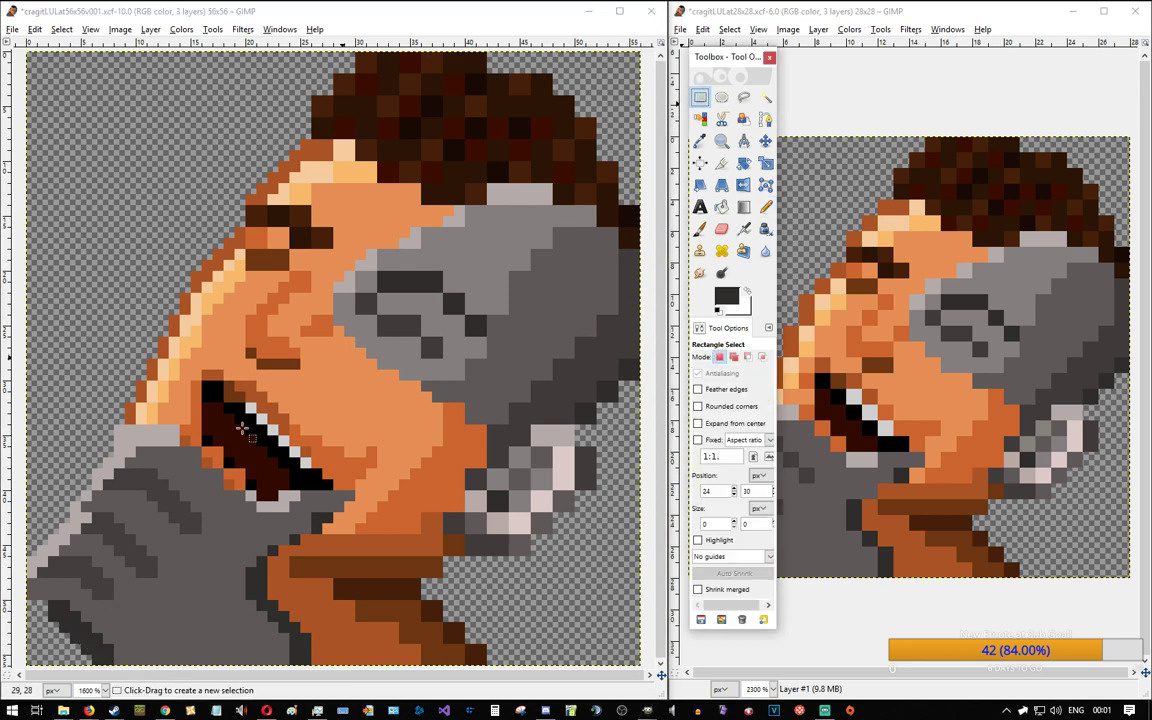
{"action": "left_click_drag", "start_coordinate": [71, 635], "coordinate": [80, 657]}
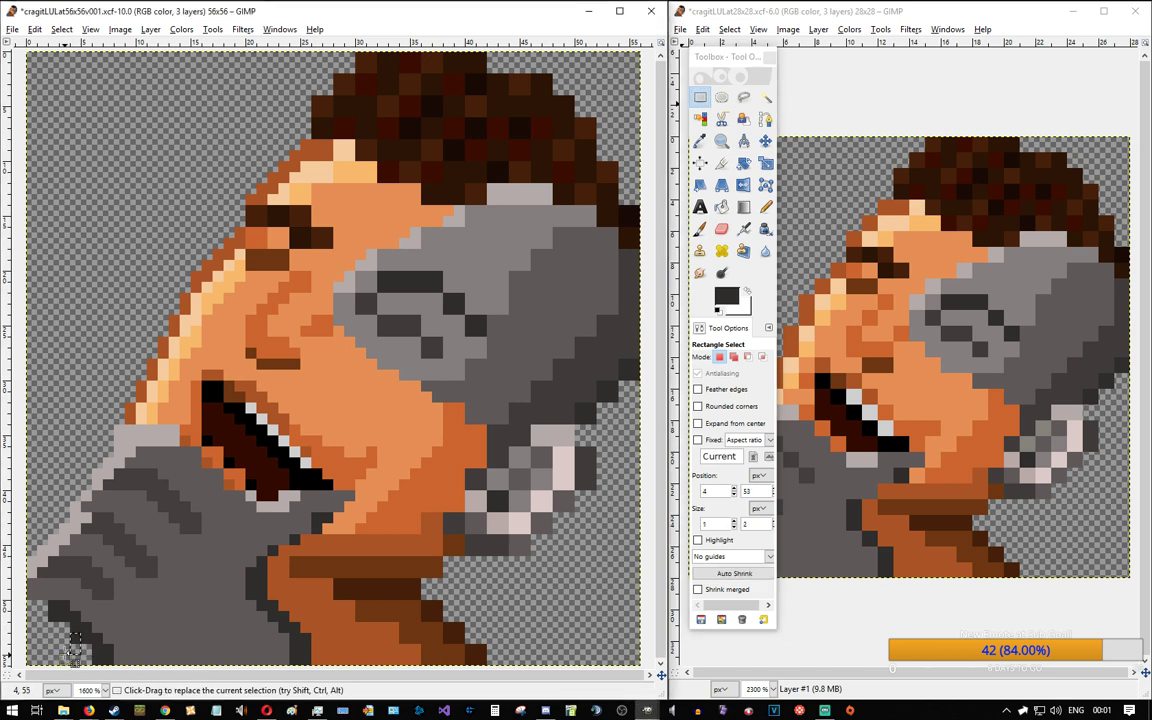
{"action": "left_click_drag", "start_coordinate": [50, 612], "coordinate": [58, 631]}
{"action": "key", "text": "Delete"}
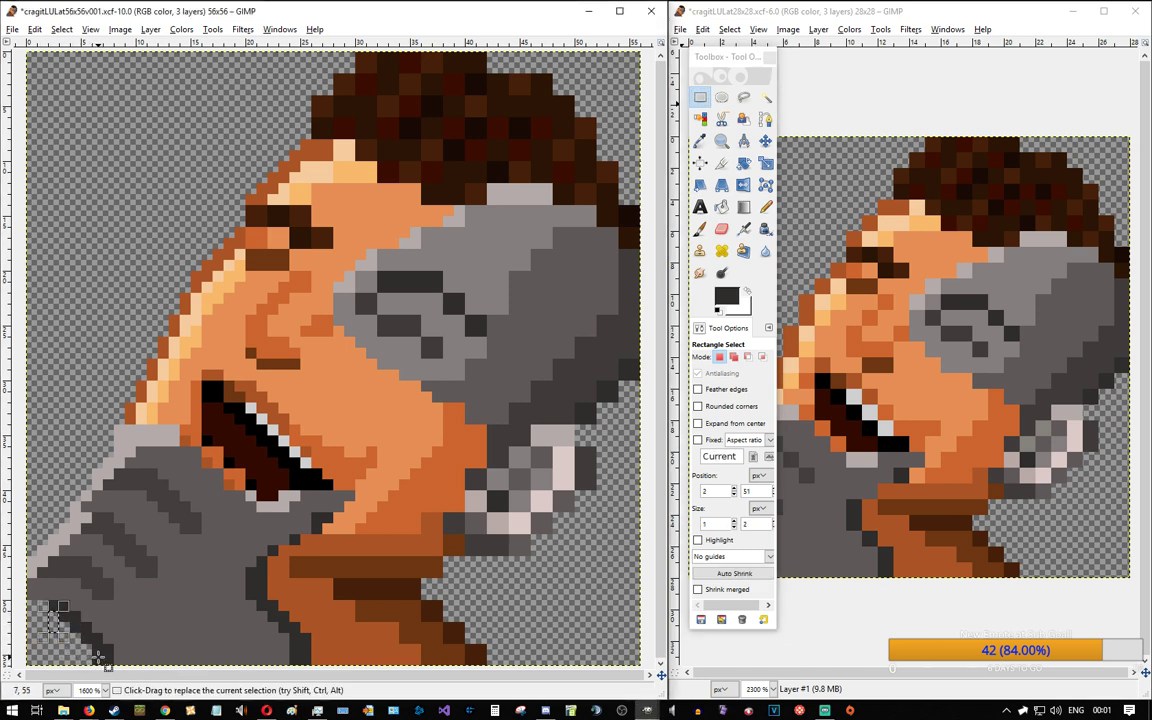
{"action": "left_click", "coordinate": [67, 643]}
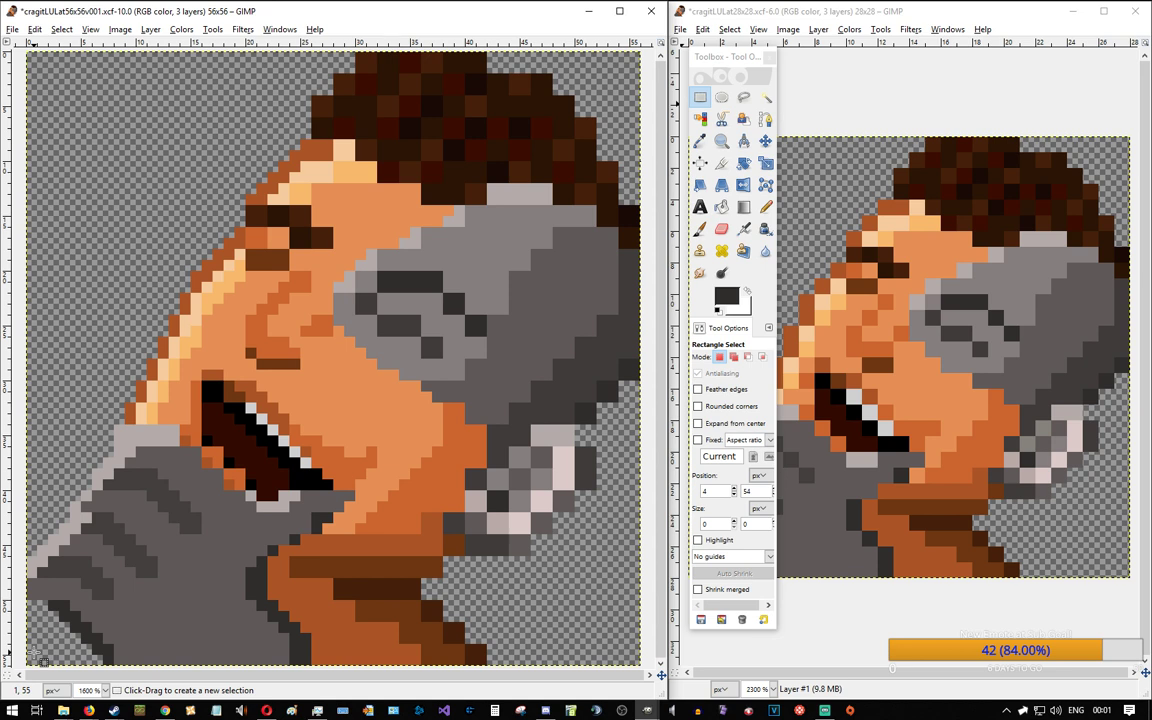
{"action": "key", "text": "ctrl"}
{"action": "left_click_drag", "start_coordinate": [118, 428], "coordinate": [113, 422]}
{"action": "left_click", "coordinate": [105, 352]}
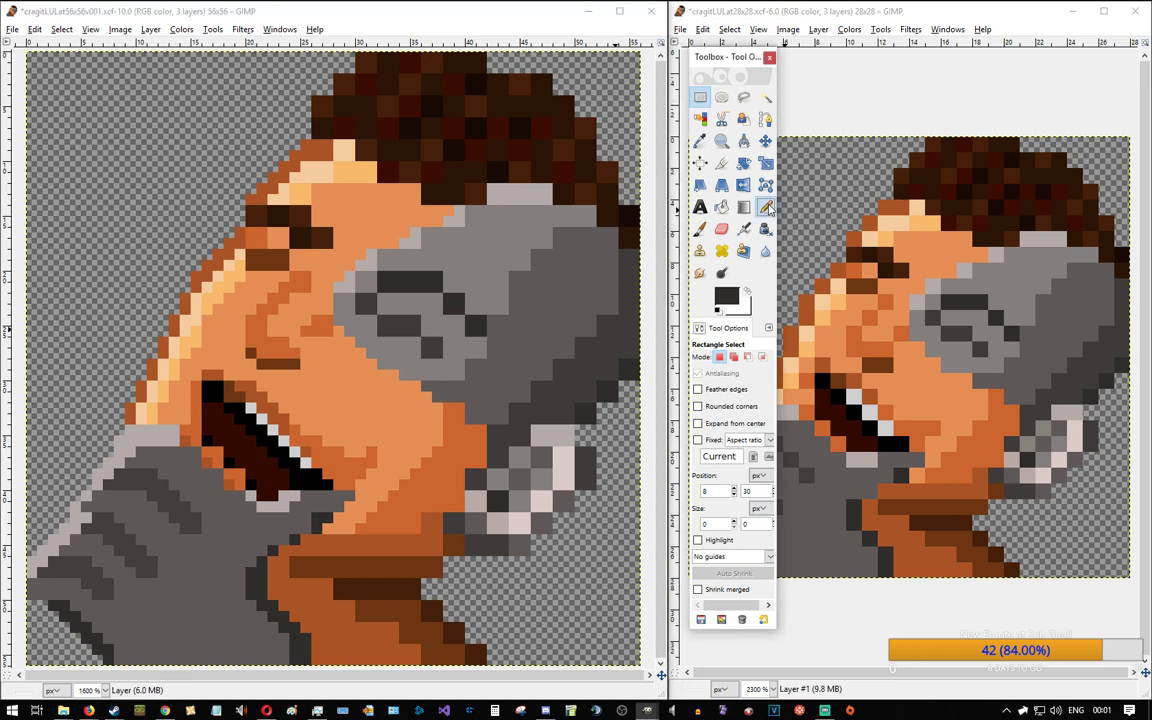
Step: Extend the chin's skin, highlight and outline shades down into the top of the light grey collar with sampled colours
{"action": "left_click", "coordinate": [767, 206]}
{"action": "left_click", "coordinate": [155, 352], "text": "ctrl"}
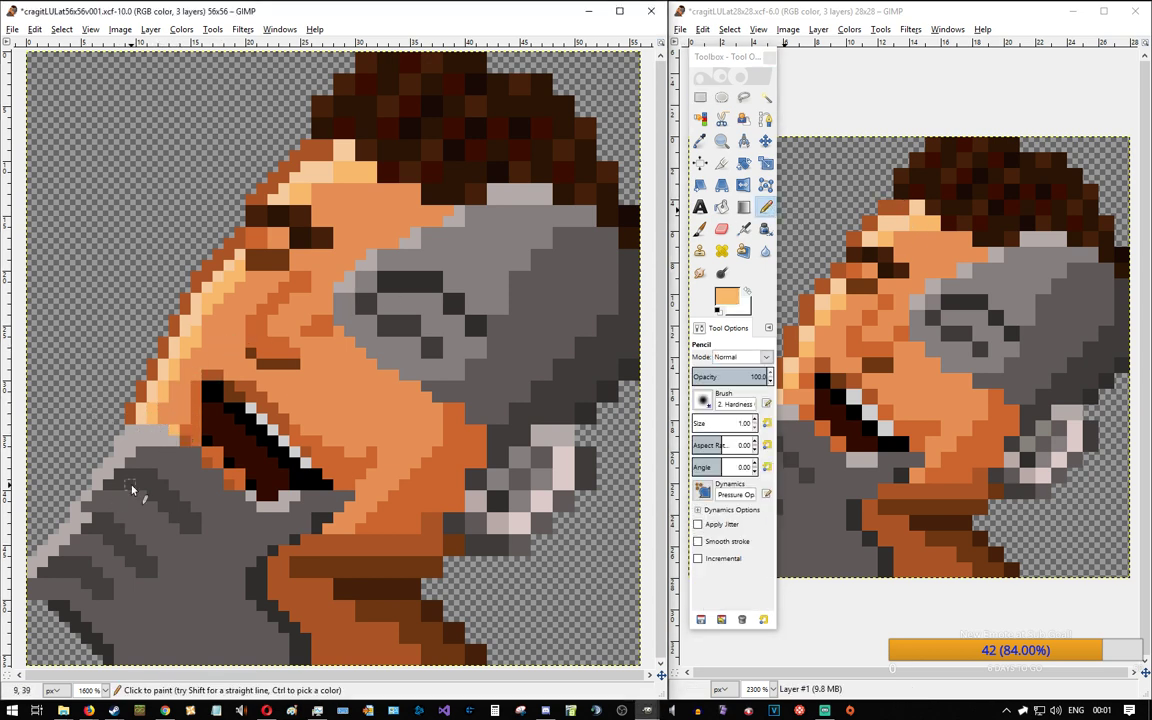
{"action": "left_click", "coordinate": [178, 416], "text": "ctrl"}
{"action": "left_click", "coordinate": [157, 412], "text": "ctrl"}
{"action": "left_click", "coordinate": [150, 427]}
{"action": "left_click", "coordinate": [142, 418], "text": "ctrl"}
{"action": "left_click", "coordinate": [141, 428]}
{"action": "left_click", "coordinate": [125, 385], "text": "ctrl"}
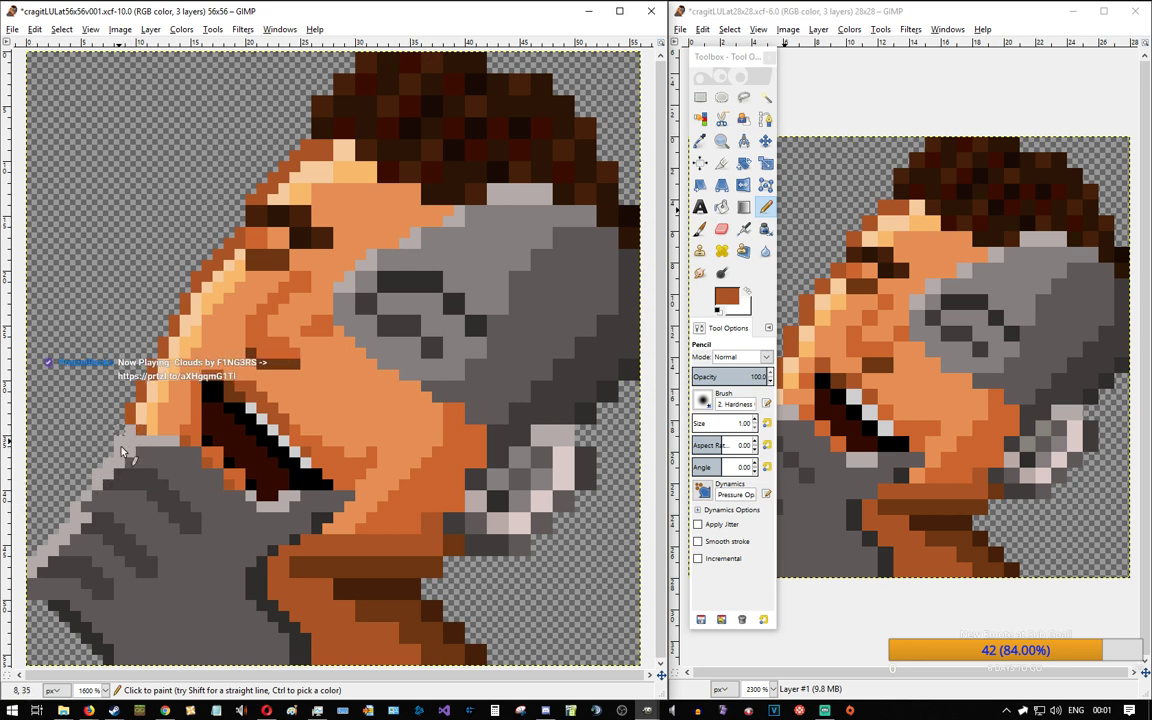
Step: Erase the excess outline pixels where the chin meets the front of the light grey collar
{"action": "left_click", "coordinate": [700, 97]}
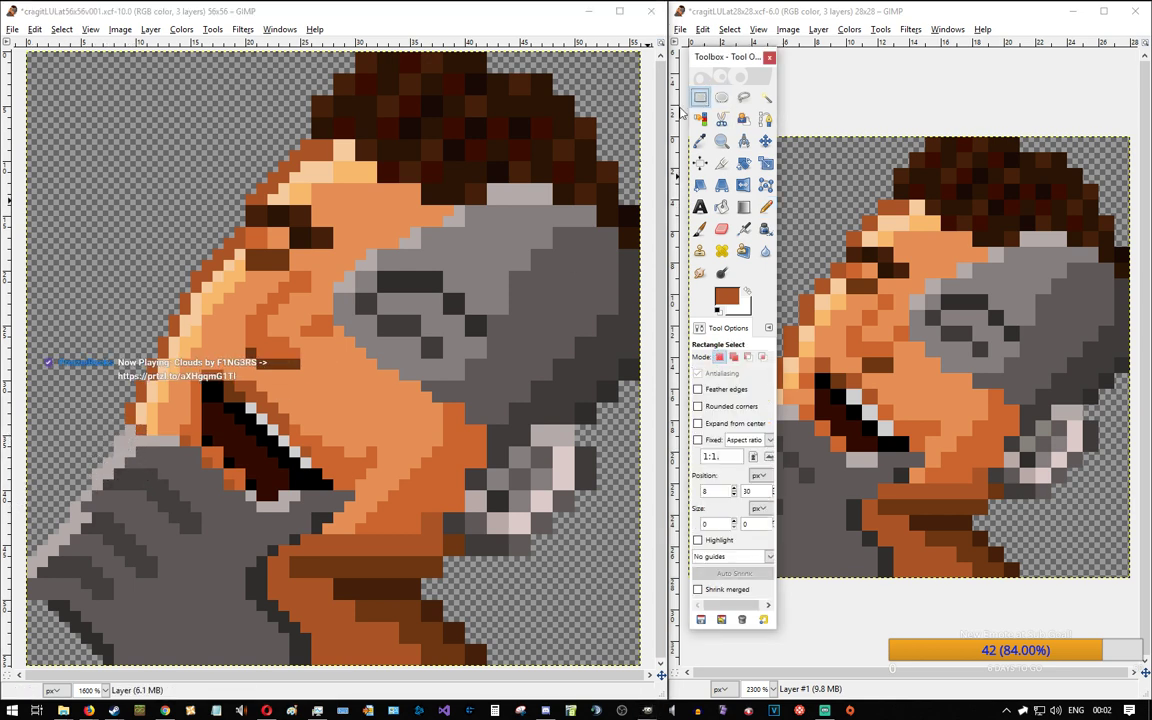
{"action": "left_click_drag", "start_coordinate": [137, 435], "coordinate": [115, 425]}
{"action": "left_click", "coordinate": [118, 352]}
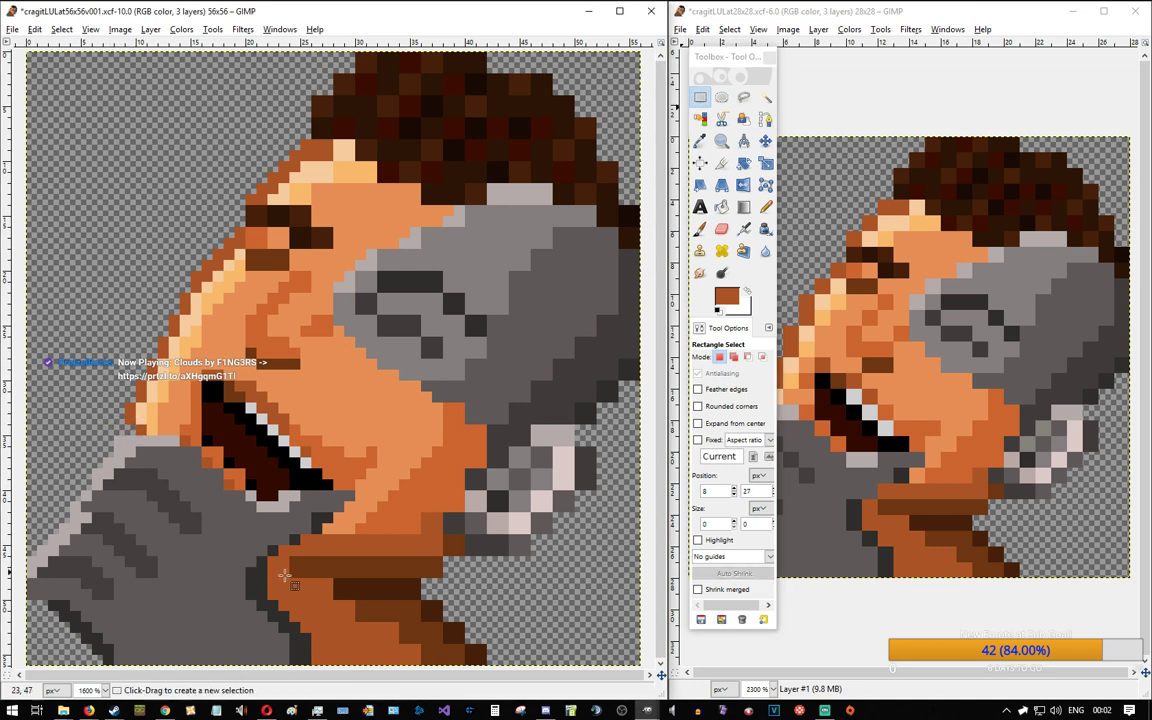
{"action": "left_click", "coordinate": [265, 290]}
Step: Trim the brown block below the eyebrow into a thin slanted eye line with sampled skin orange
{"action": "left_click", "coordinate": [765, 206]}
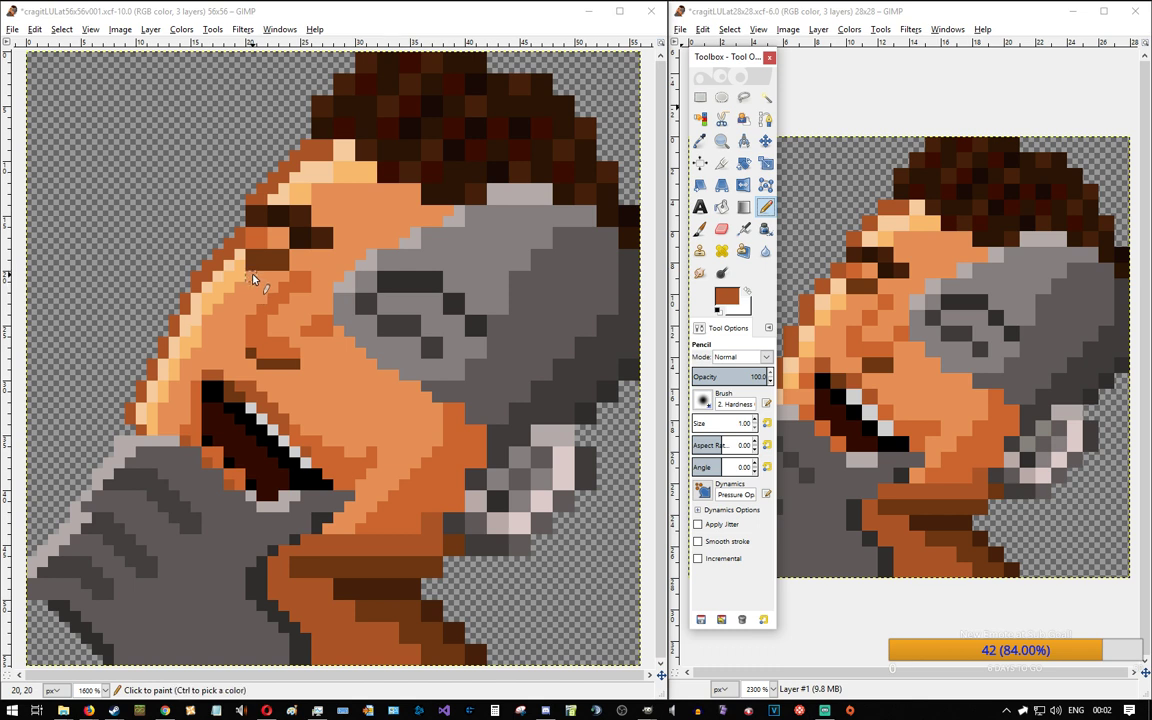
{"action": "left_click", "coordinate": [253, 278], "text": "ctrl"}
{"action": "left_click", "coordinate": [262, 262]}
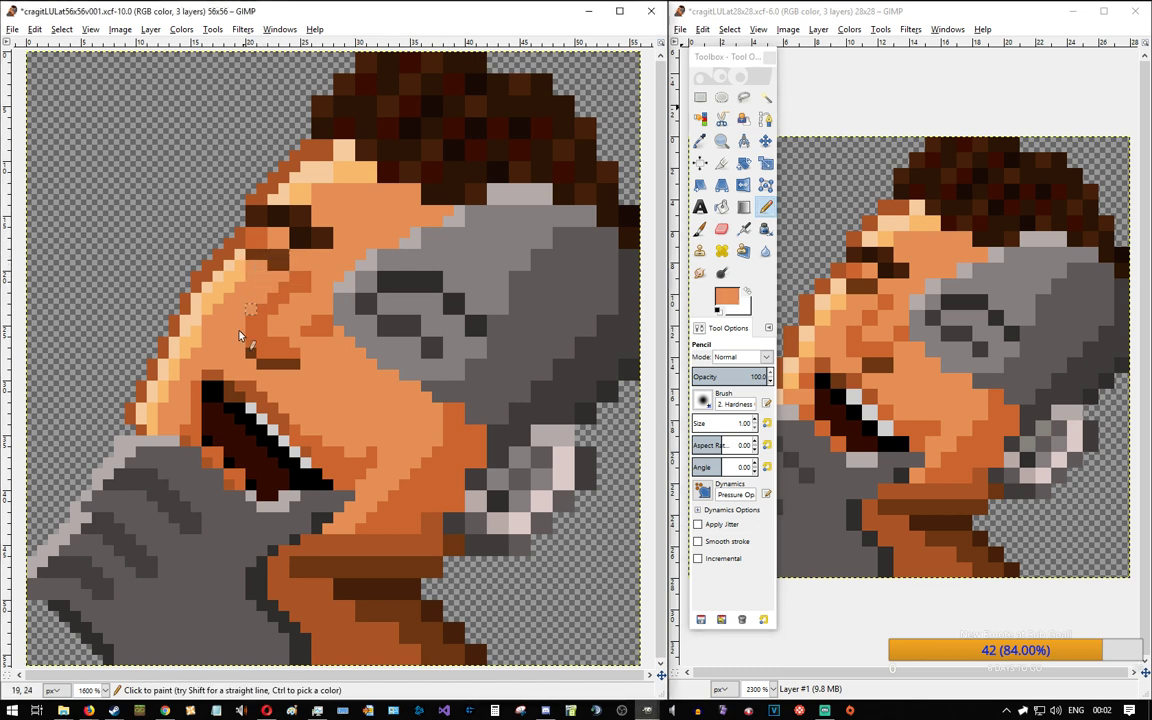
{"action": "left_click", "coordinate": [274, 266]}
{"action": "left_click", "coordinate": [283, 266]}
{"action": "left_click", "coordinate": [257, 258], "text": "ctrl"}
Step: Reshape the lower dark grey crease on the grey mask into a thin diagonal eye line with sampled greys
{"action": "left_click", "coordinate": [386, 326], "text": "ctrl"}
{"action": "left_click", "coordinate": [373, 308]}
{"action": "left_click", "coordinate": [404, 310], "text": "ctrl"}
{"action": "left_click", "coordinate": [384, 329]}
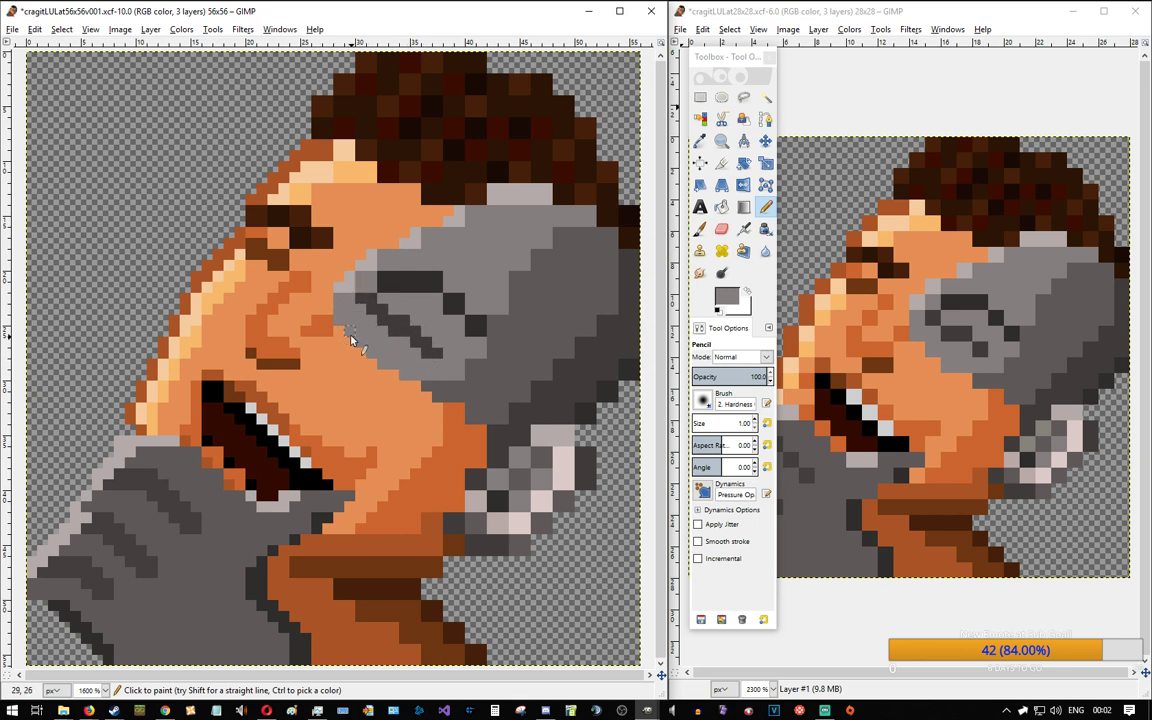
Step: Refine the slanted brown eye line and the orange skin around it with sampled brown and orange
{"action": "left_click", "coordinate": [258, 280], "text": "ctrl"}
{"action": "left_click", "coordinate": [274, 256], "text": "ctrl"}
{"action": "left_click", "coordinate": [273, 264]}
{"action": "left_click", "coordinate": [297, 255], "text": "ctrl"}
{"action": "left_click", "coordinate": [285, 255]}
{"action": "left_click", "coordinate": [272, 251], "text": "ctrl"}
Step: Reshape the blocky dark brown eyebrow into a smooth diagonal stroke with sampled browns and skin tones
{"action": "left_click", "coordinate": [298, 233], "text": "ctrl"}
{"action": "left_click", "coordinate": [285, 233]}
{"action": "left_click", "coordinate": [306, 211], "text": "ctrl"}
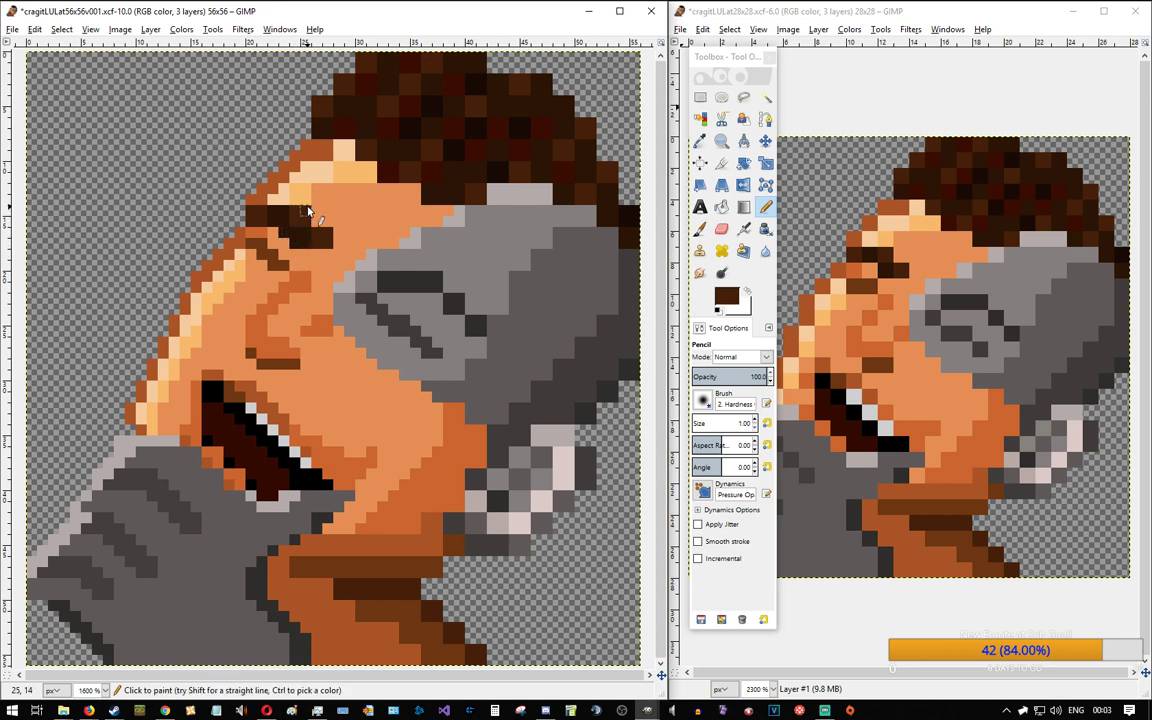
{"action": "left_click", "coordinate": [303, 217], "text": "ctrl"}
{"action": "left_click", "coordinate": [320, 237], "text": "ctrl"}
{"action": "left_click", "coordinate": [295, 213]}
{"action": "left_click_drag", "start_coordinate": [295, 220], "coordinate": [266, 205]}
{"action": "left_click", "coordinate": [333, 190], "text": "ctrl"}
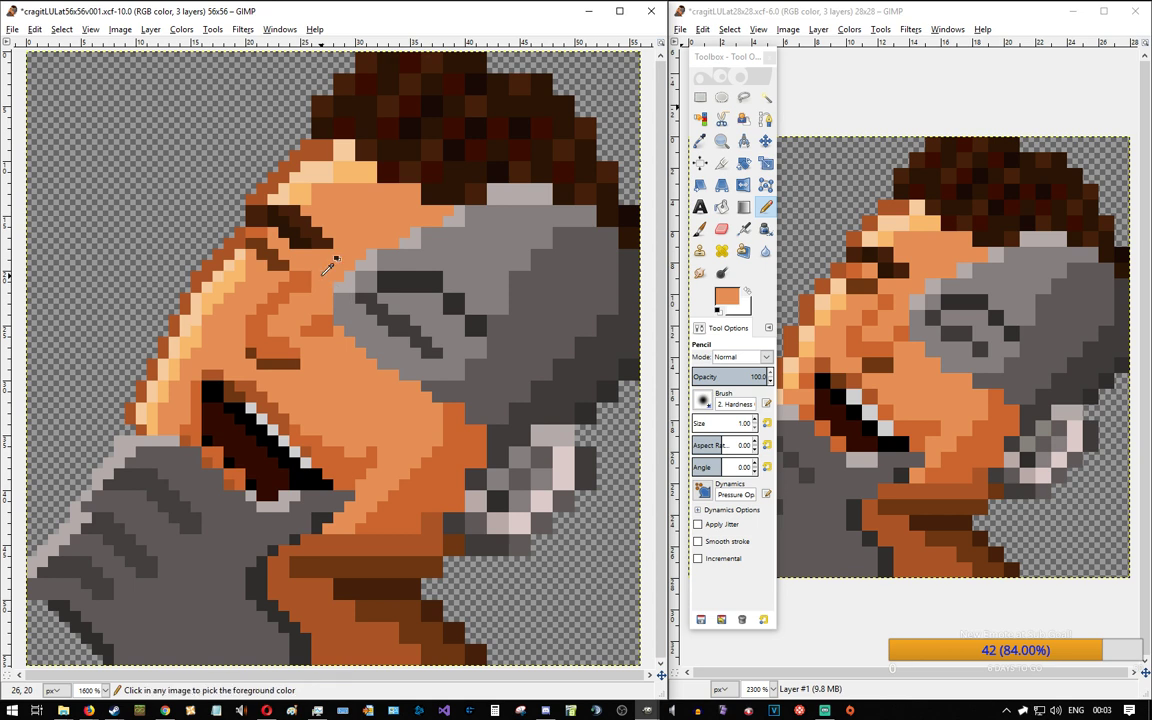
Step: Texture the eyebrow with alternating pixels of two sampled dark browns
{"action": "left_click", "coordinate": [268, 195], "text": "ctrl"}
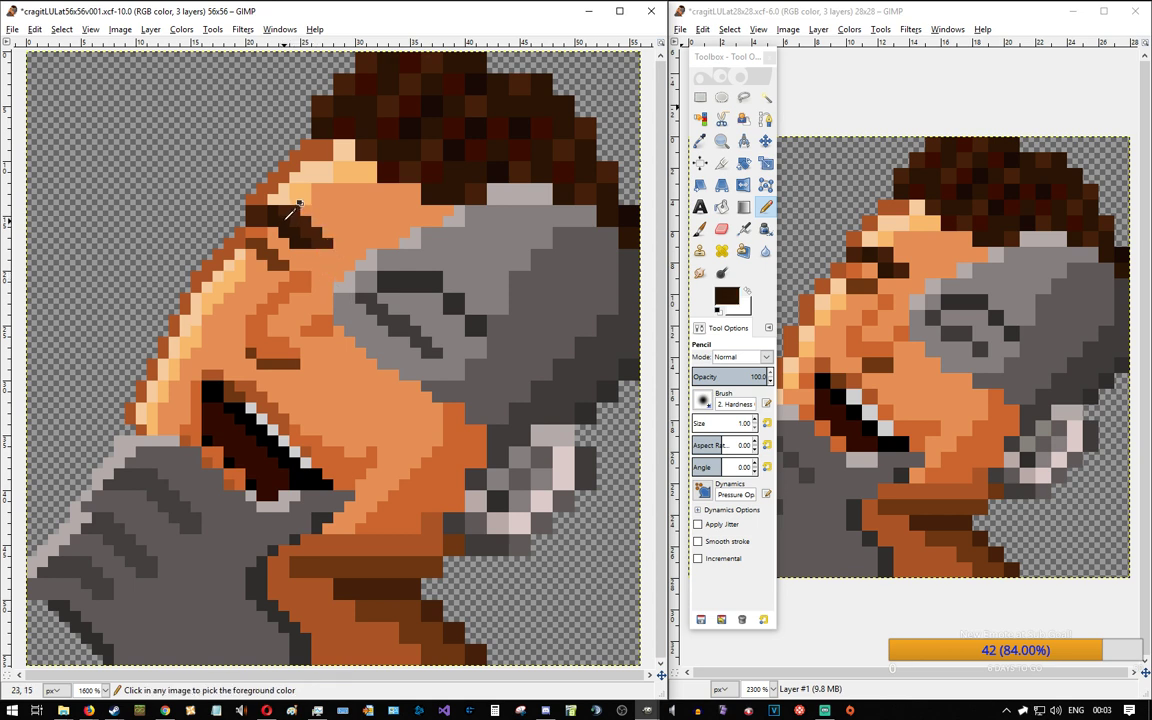
{"action": "left_click", "coordinate": [326, 248]}
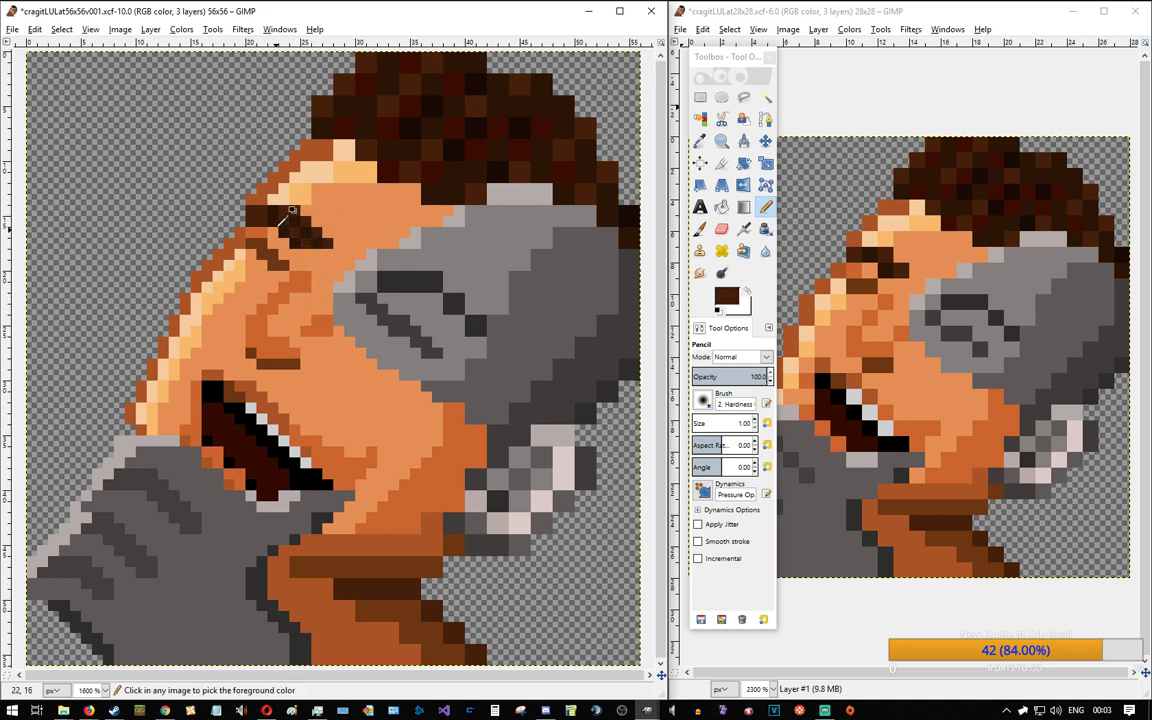
{"action": "left_click", "coordinate": [283, 219], "text": "ctrl"}
{"action": "left_click", "coordinate": [277, 213]}
{"action": "left_click", "coordinate": [275, 214], "text": "ctrl"}
{"action": "left_click", "coordinate": [262, 209]}
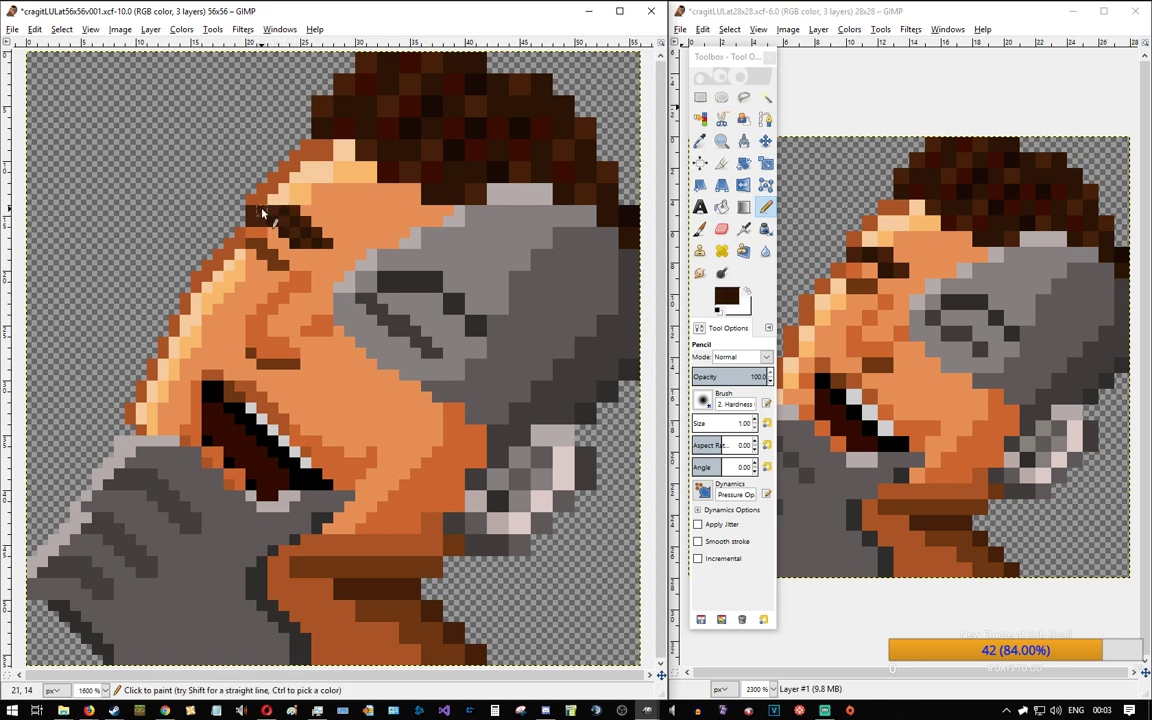
Step: Refine the darker orange creases beside the nose with sampled skin tones
{"action": "left_click", "coordinate": [307, 300], "text": "ctrl"}
{"action": "left_click", "coordinate": [325, 318], "text": "ctrl"}
{"action": "left_click", "coordinate": [302, 263], "text": "ctrl"}
Step: Redraw the grey mask's upper dark crease as a curved two-tone eyebrow with sampled dark greys
{"action": "left_click", "coordinate": [520, 330], "text": "ctrl"}
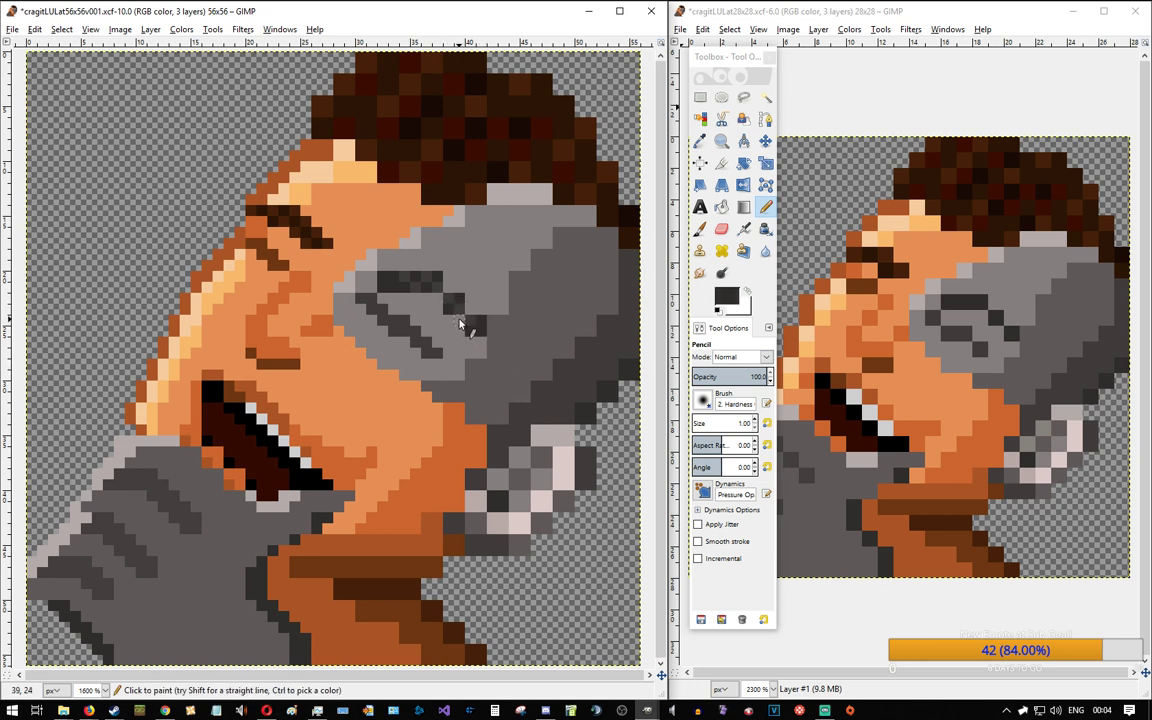
{"action": "left_click", "coordinate": [449, 288]}
{"action": "left_click", "coordinate": [440, 268], "text": "ctrl"}
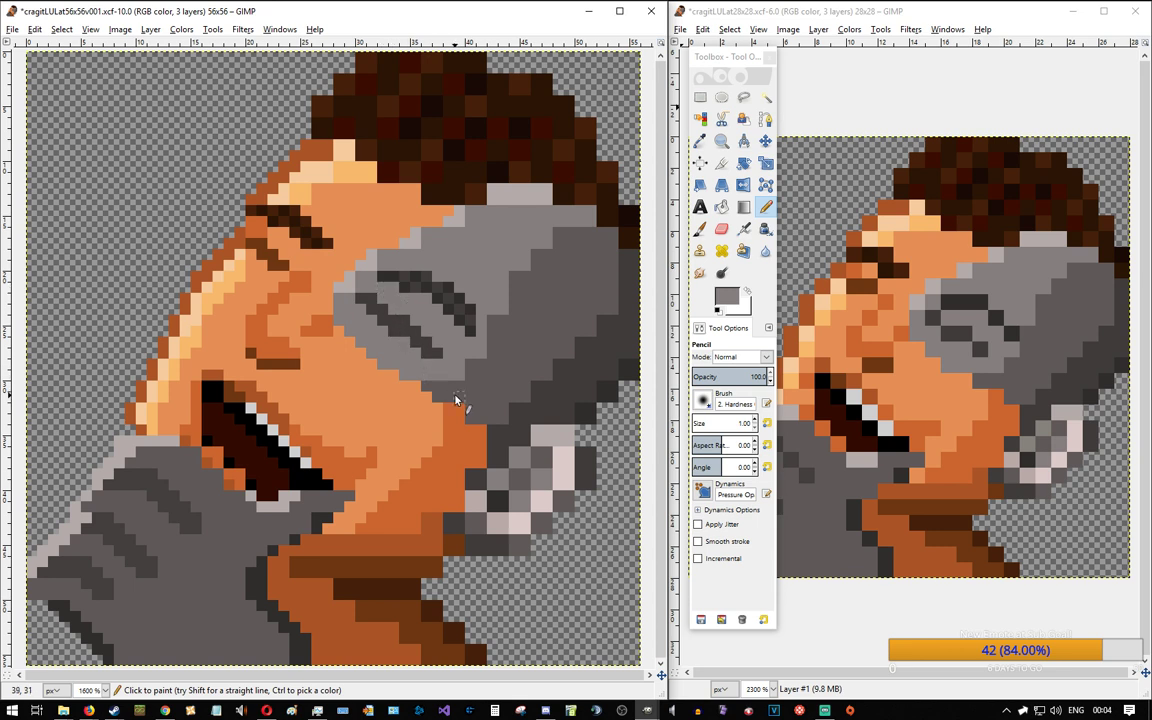
Step: Try alternative pixels at the front end of the grey mask's eyebrow and undo them
{"action": "key", "text": "ctrl+z"}
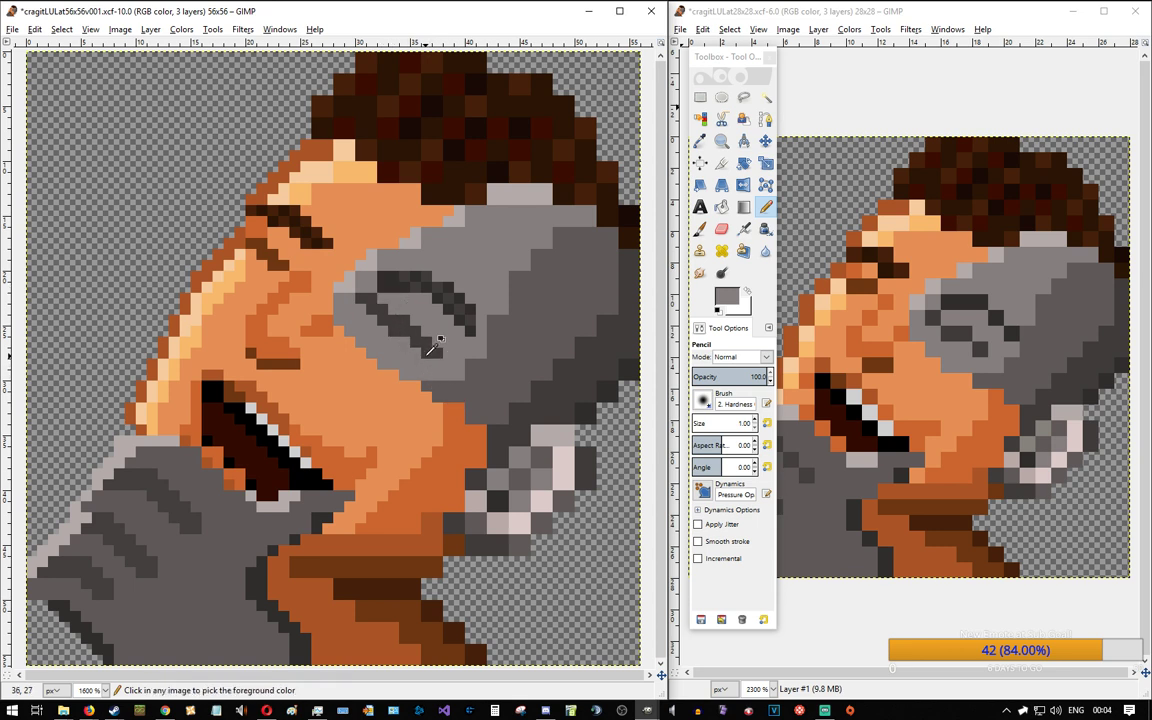
{"action": "left_click", "coordinate": [379, 277]}
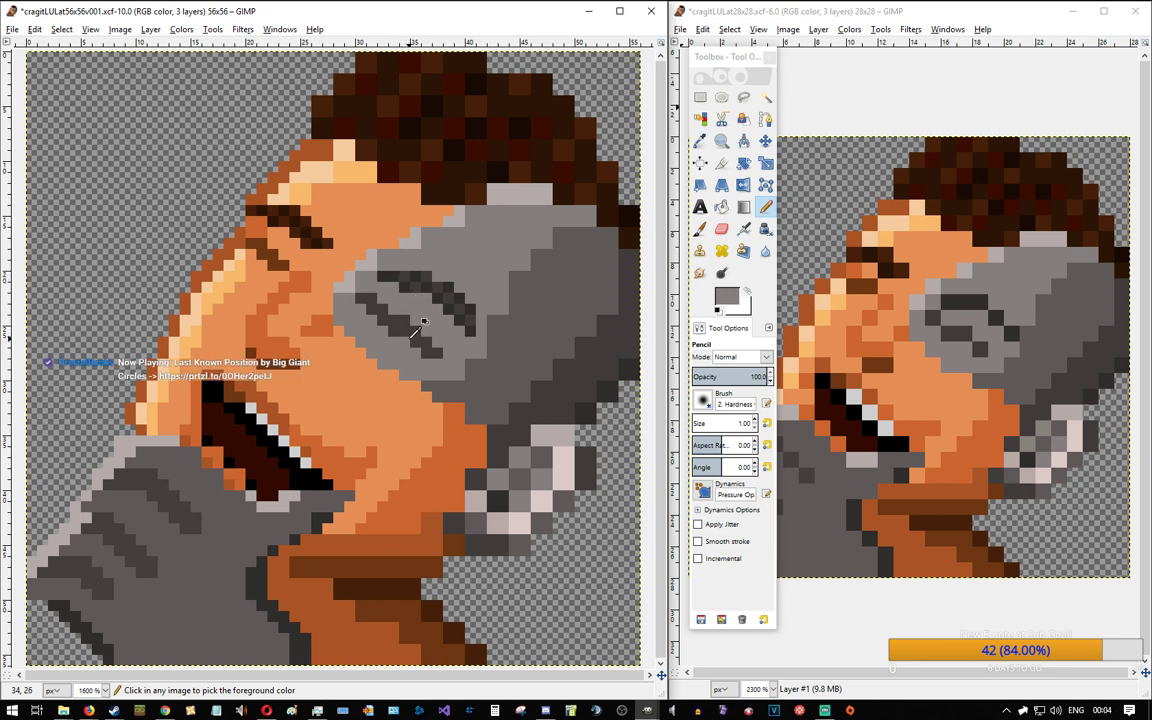
{"action": "left_click", "coordinate": [395, 263], "text": "ctrl"}
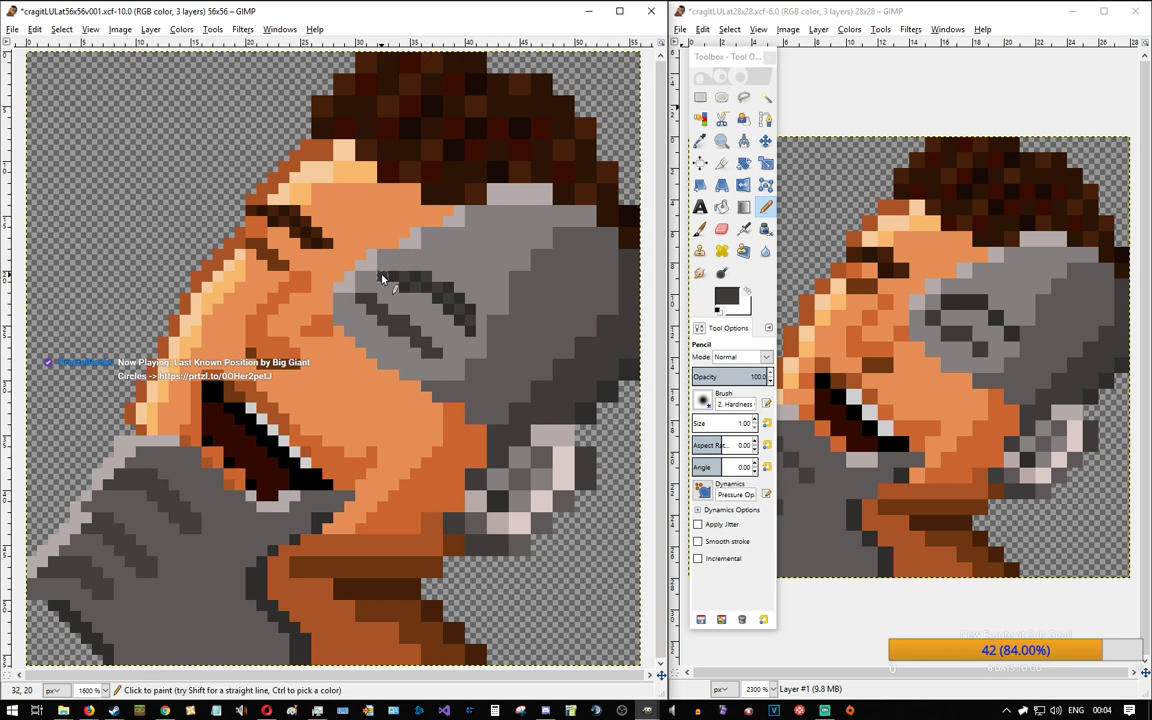
{"action": "key", "text": "ctrl+z"}
{"action": "key", "text": "ctrl+z"}
Step: Smooth the light grey highlight along the grey mask's upper front edge with sampled greys
{"action": "left_click", "coordinate": [418, 318], "text": "ctrl"}
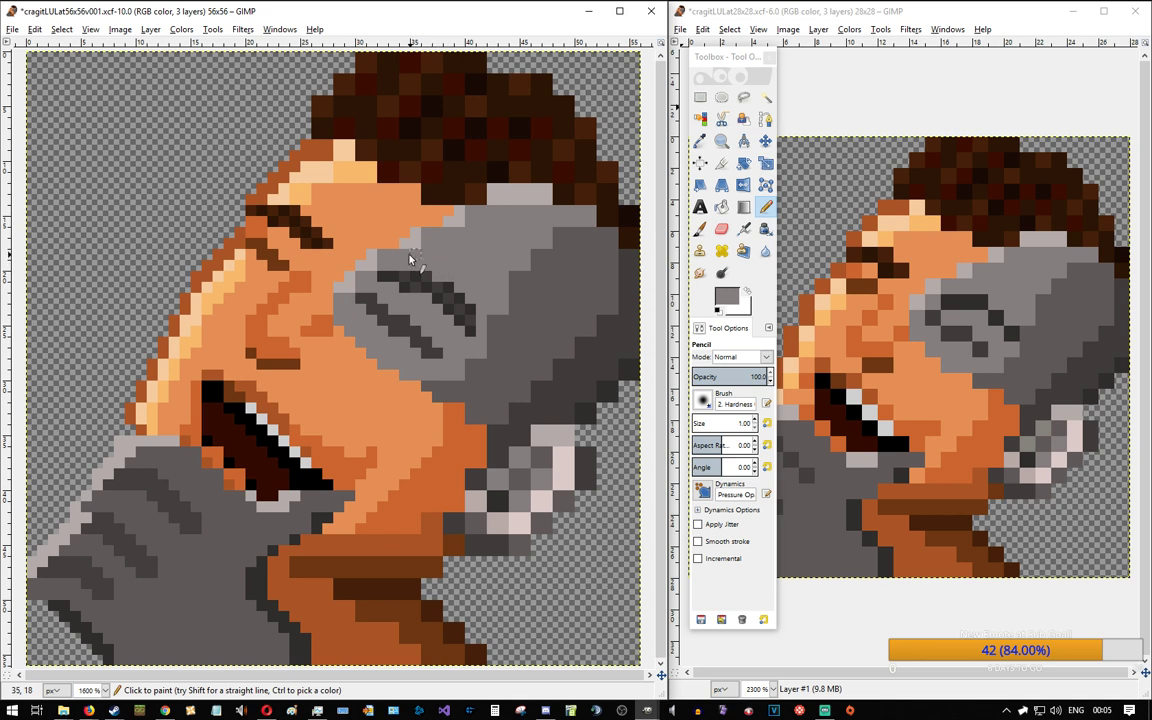
{"action": "left_click", "coordinate": [380, 250], "text": "ctrl"}
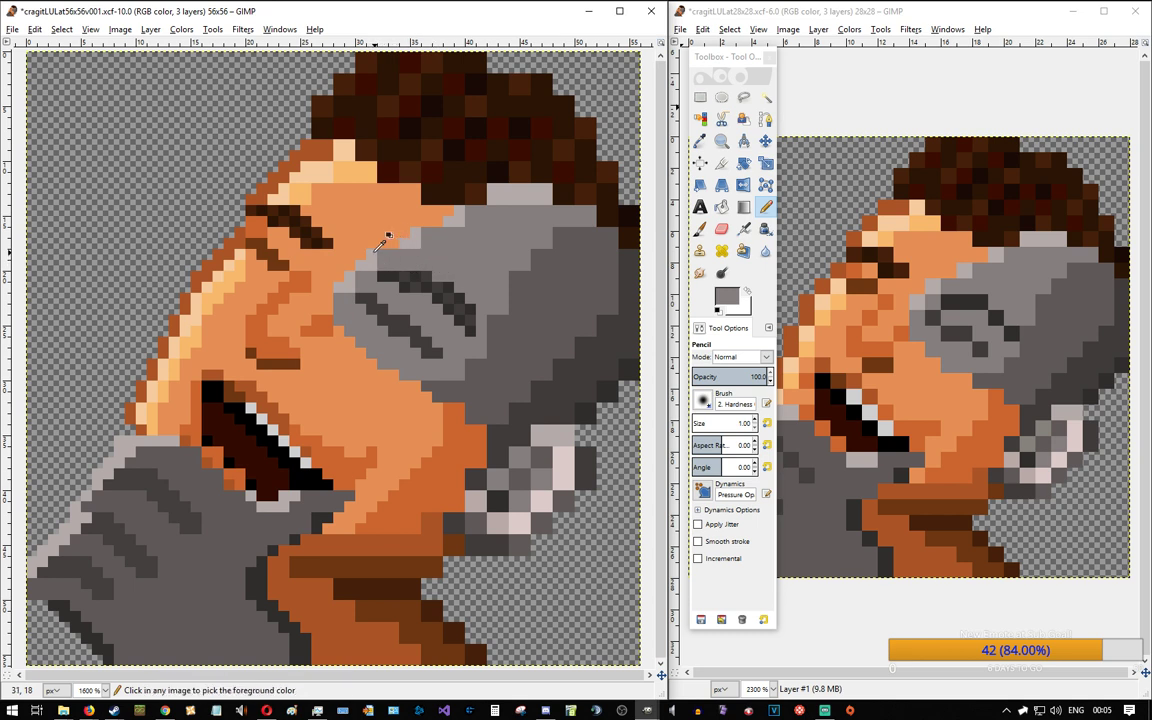
{"action": "left_click", "coordinate": [423, 235]}
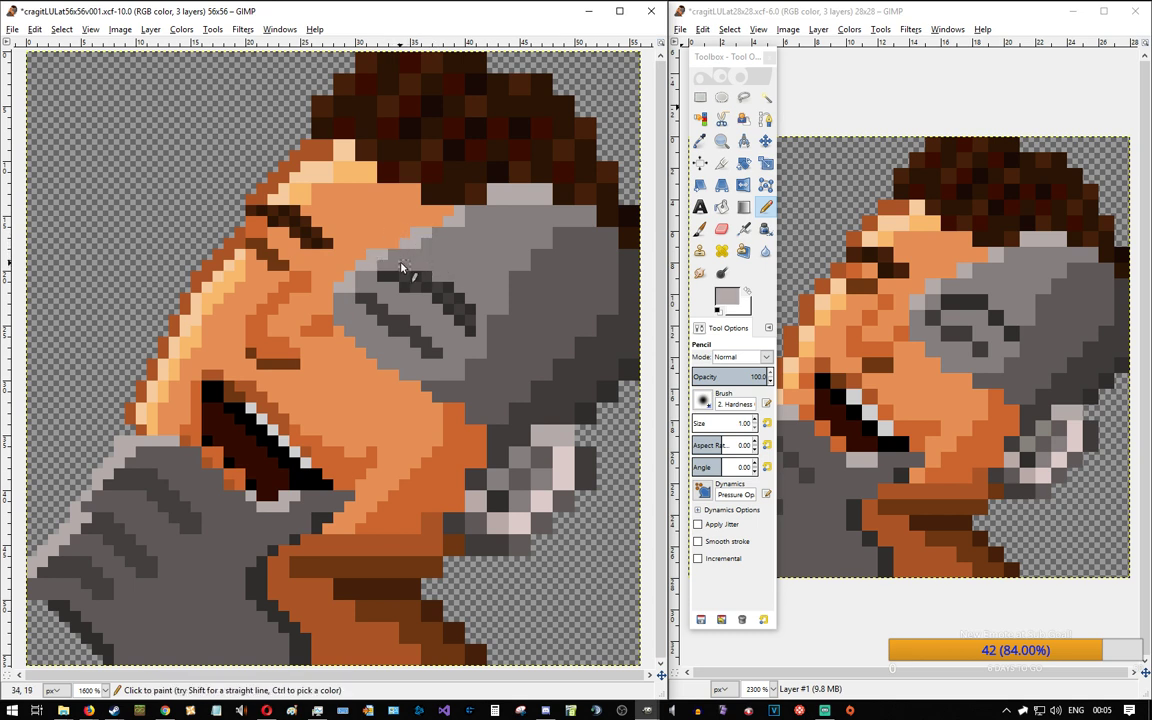
Step: Smooth the stepped borders between the grey mask's light, medium and dark shades into even diagonals with sampled greys
{"action": "left_click", "coordinate": [458, 230], "text": "ctrl"}
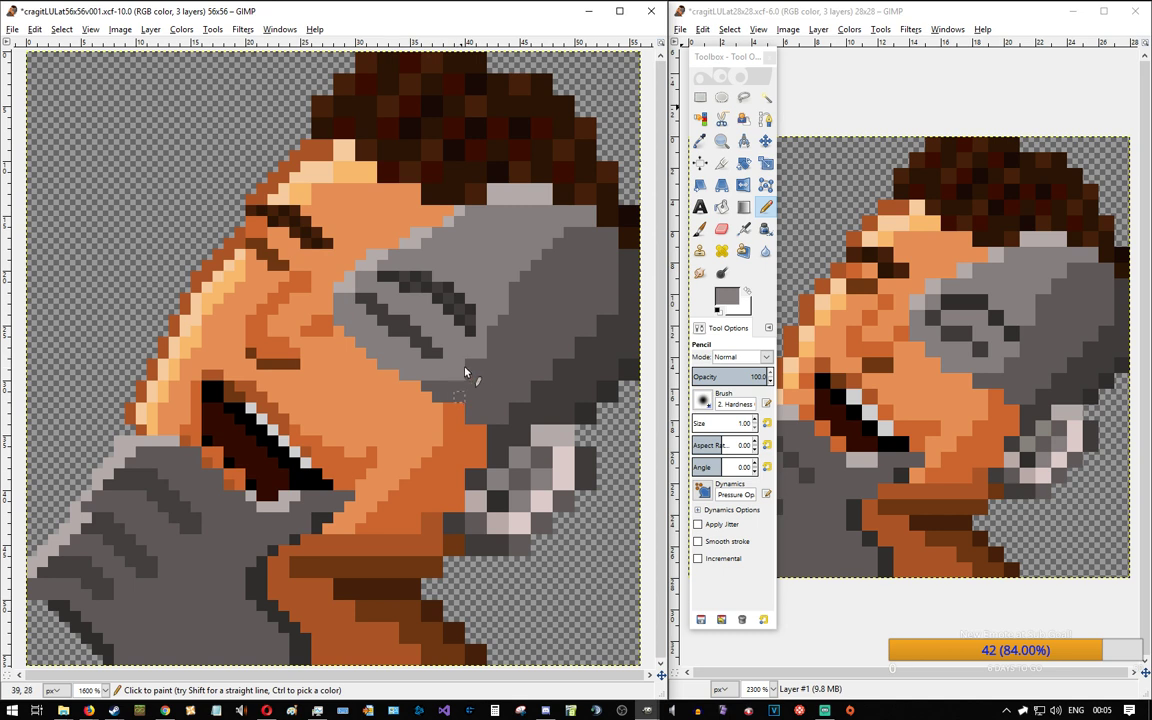
{"action": "left_click", "coordinate": [504, 333], "text": "ctrl"}
{"action": "left_click", "coordinate": [509, 423], "text": "ctrl"}
{"action": "mouse_move", "coordinate": [509, 423]}
{"action": "left_mouse_down"}
{"action": "mouse_move", "coordinate": [600, 340]}
{"action": "mouse_move", "coordinate": [616, 300]}
{"action": "left_mouse_up"}
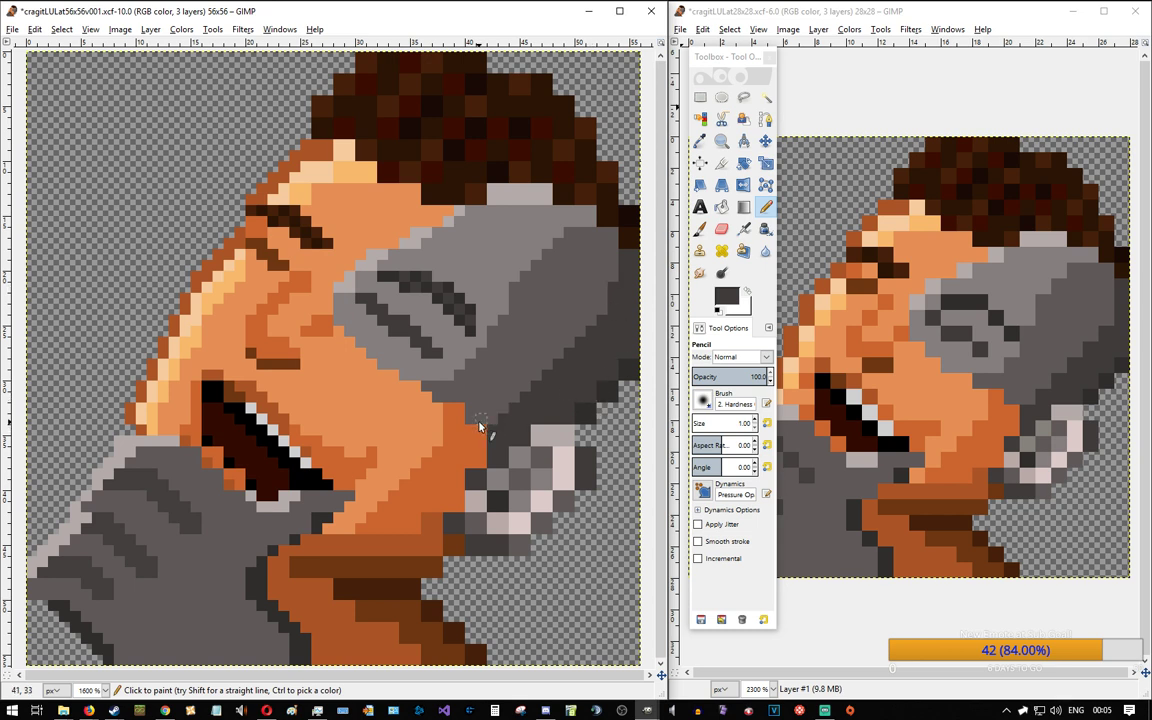
Step: Round the grey mask's rear corner under the hair and smooth its darkest lower rear outline with sampled colours
{"action": "left_click", "coordinate": [615, 214], "text": "ctrl"}
{"action": "left_click", "coordinate": [617, 378], "text": "ctrl"}
{"action": "left_click", "coordinate": [617, 376]}
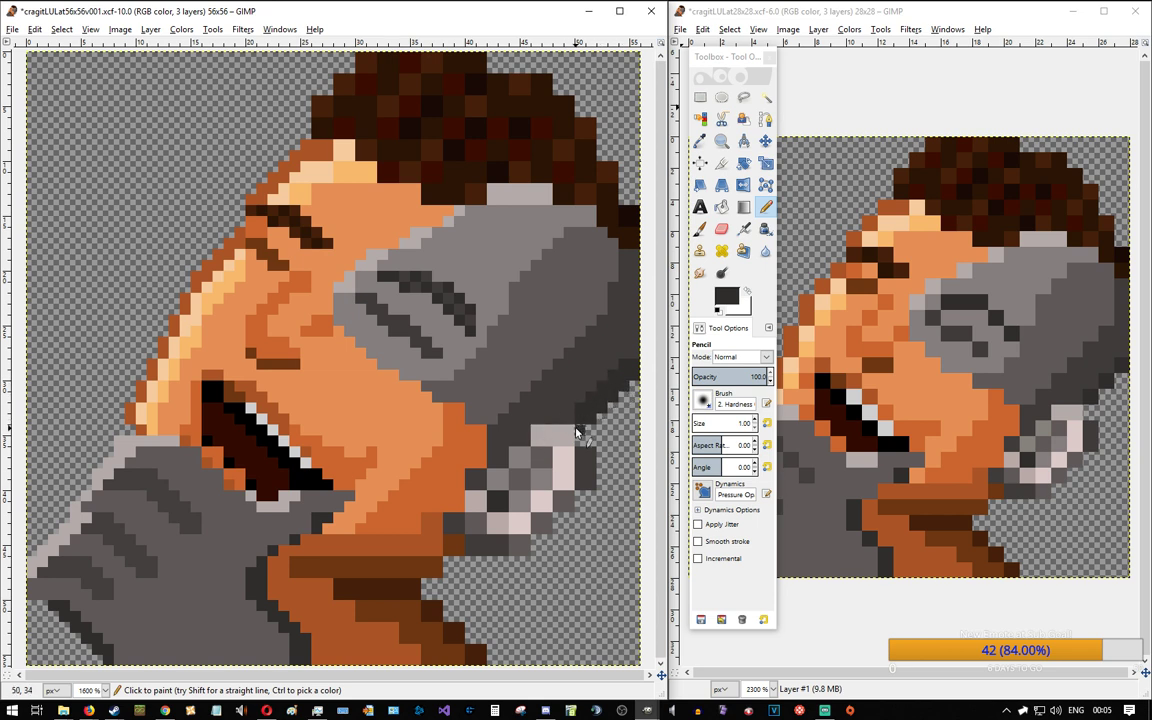
Step: Refine the ear's inner greys, pale pink rim and grey rear outline into smooth diagonals with sampled colours
{"action": "left_click", "coordinate": [570, 460], "text": "ctrl"}
{"action": "left_click", "coordinate": [525, 442]}
{"action": "left_click", "coordinate": [502, 473], "text": "ctrl"}
{"action": "left_click", "coordinate": [520, 475], "text": "ctrl"}
{"action": "left_click", "coordinate": [545, 495], "text": "ctrl"}
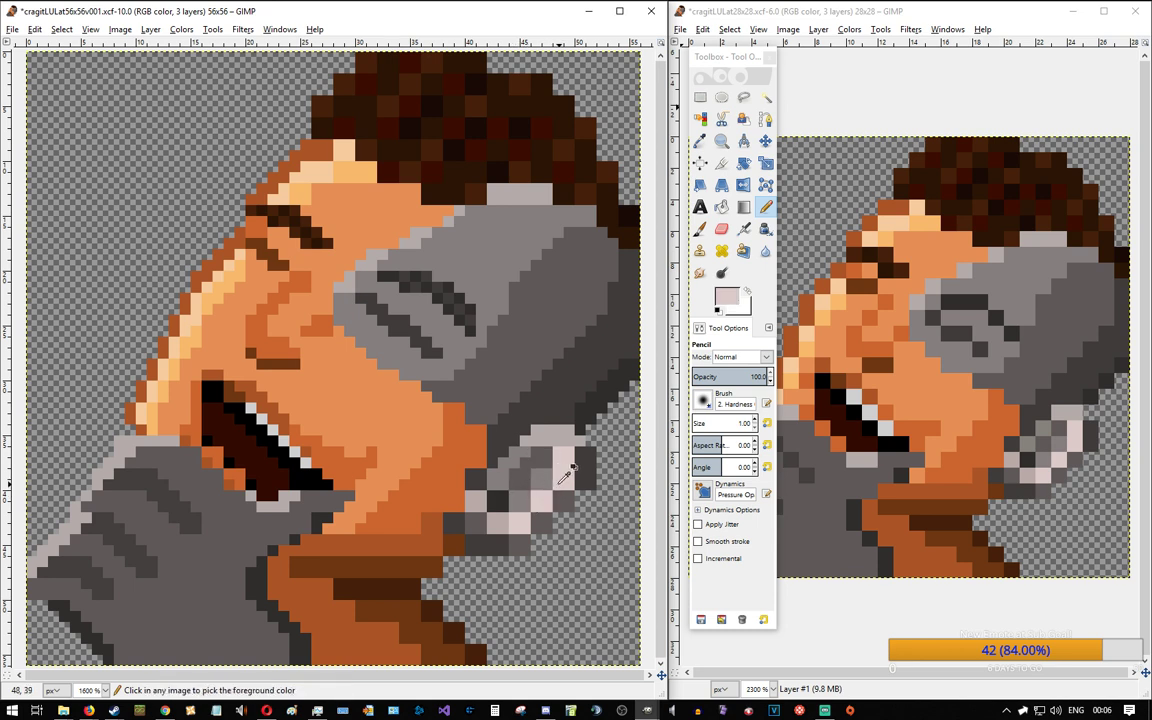
{"action": "left_click", "coordinate": [556, 508], "text": "ctrl"}
{"action": "left_click", "coordinate": [549, 510]}
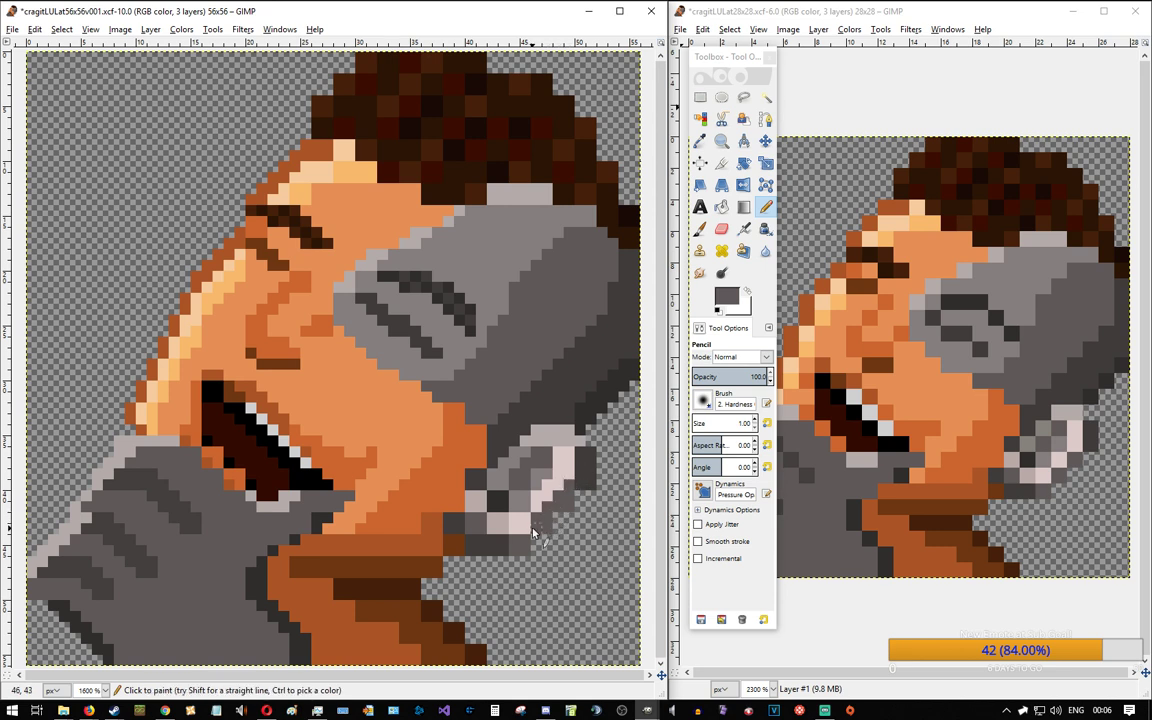
Step: Reshape the pale pink and light grey shading at the ear's lower front with sampled colours
{"action": "left_click", "coordinate": [522, 522], "text": "ctrl"}
{"action": "left_click", "coordinate": [515, 481], "text": "ctrl"}
{"action": "left_click", "coordinate": [503, 517], "text": "ctrl"}
{"action": "left_click", "coordinate": [492, 508]}
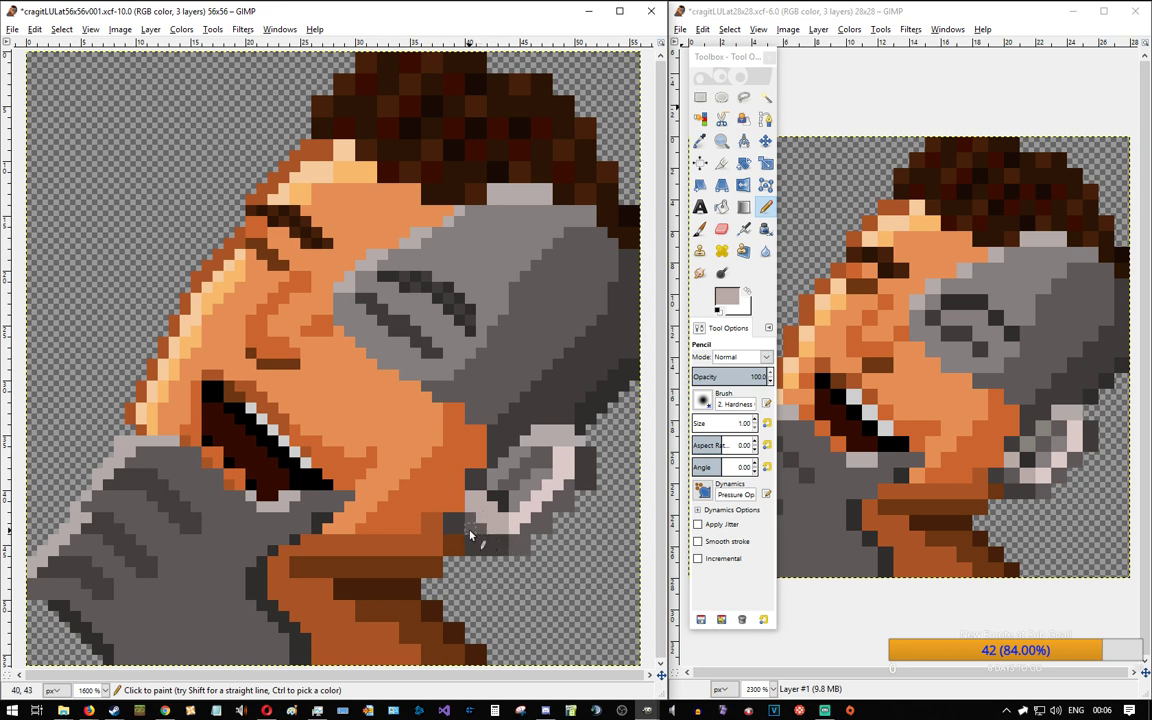
Step: Refine the dark grey outline and shading around the earlobe's underside with sampled greys
{"action": "left_click", "coordinate": [461, 516], "text": "ctrl"}
{"action": "left_click", "coordinate": [467, 528]}
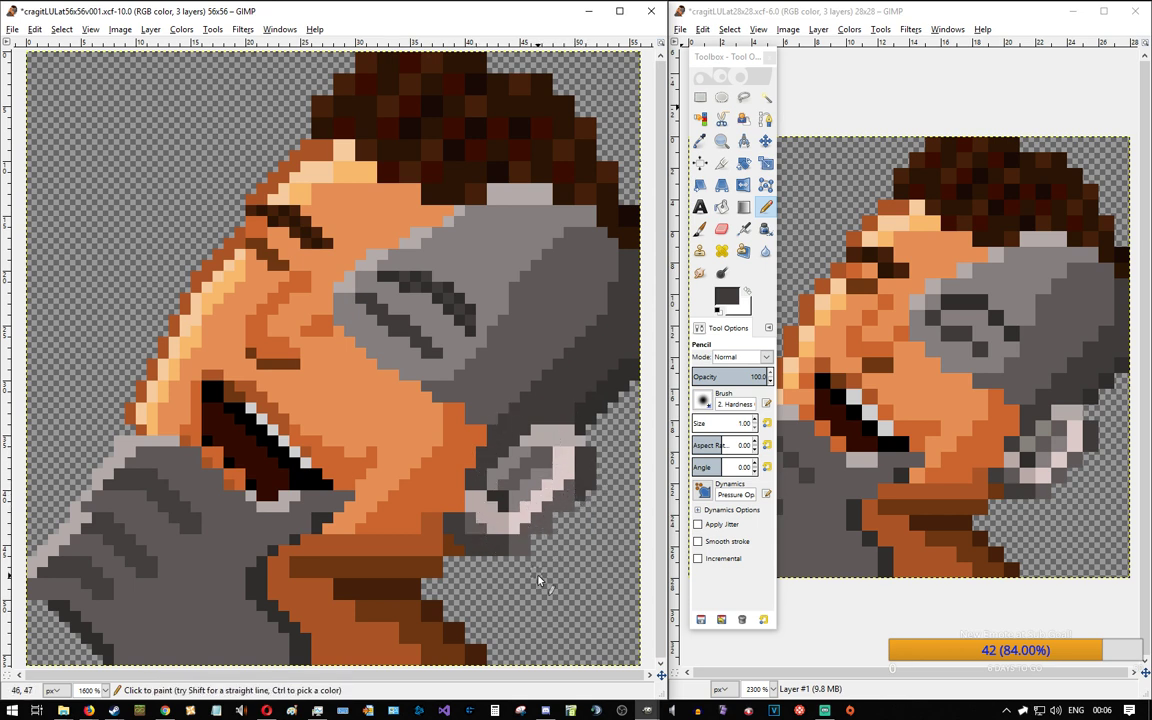
{"action": "left_click", "coordinate": [557, 519], "text": "ctrl"}
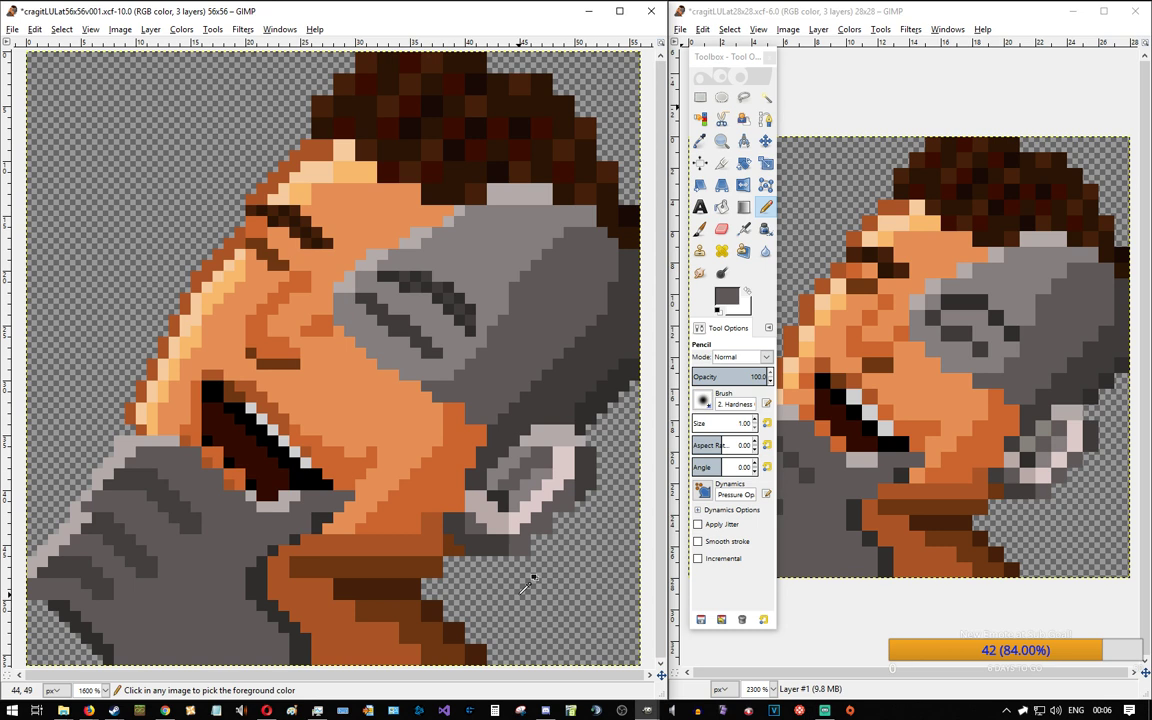
Step: Delete the stray blocky pixels along the ear's lower rear outline and behind the jaw below the earlobe
{"action": "left_click", "coordinate": [703, 97]}
{"action": "left_click_drag", "start_coordinate": [561, 497], "coordinate": [523, 547]}
{"action": "left_click", "coordinate": [568, 553]}
{"action": "left_click", "coordinate": [554, 592]}
{"action": "left_click", "coordinate": [585, 597]}
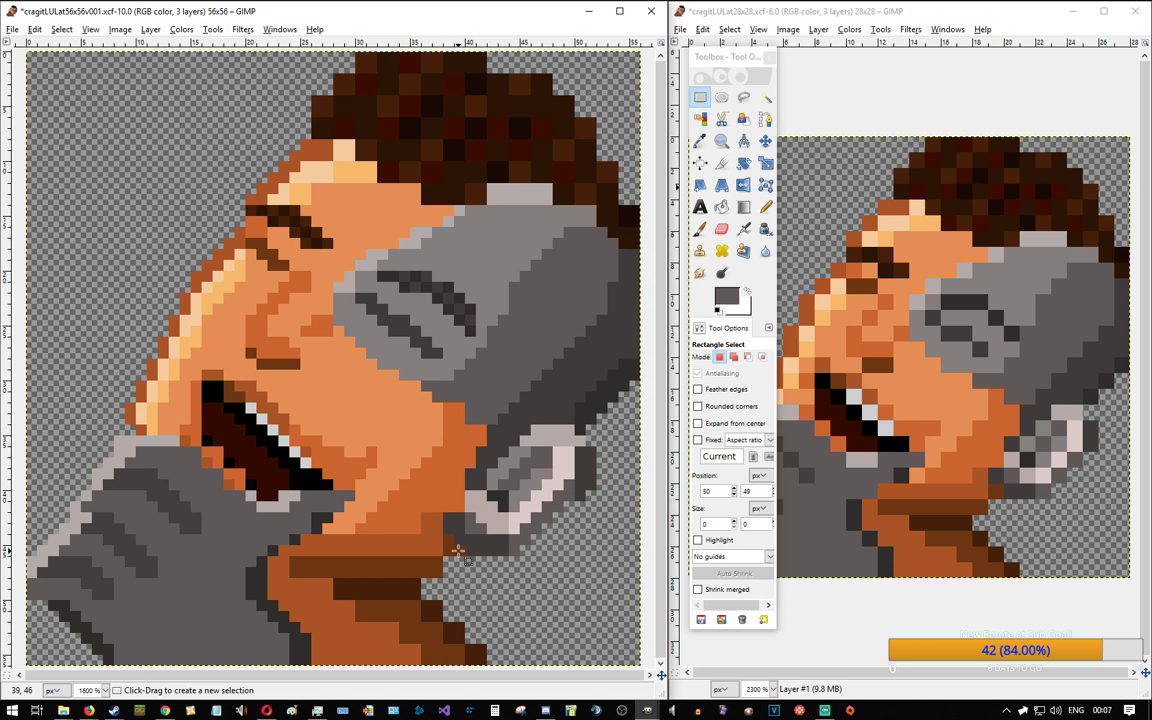
{"action": "left_click_drag", "start_coordinate": [455, 546], "coordinate": [464, 566]}
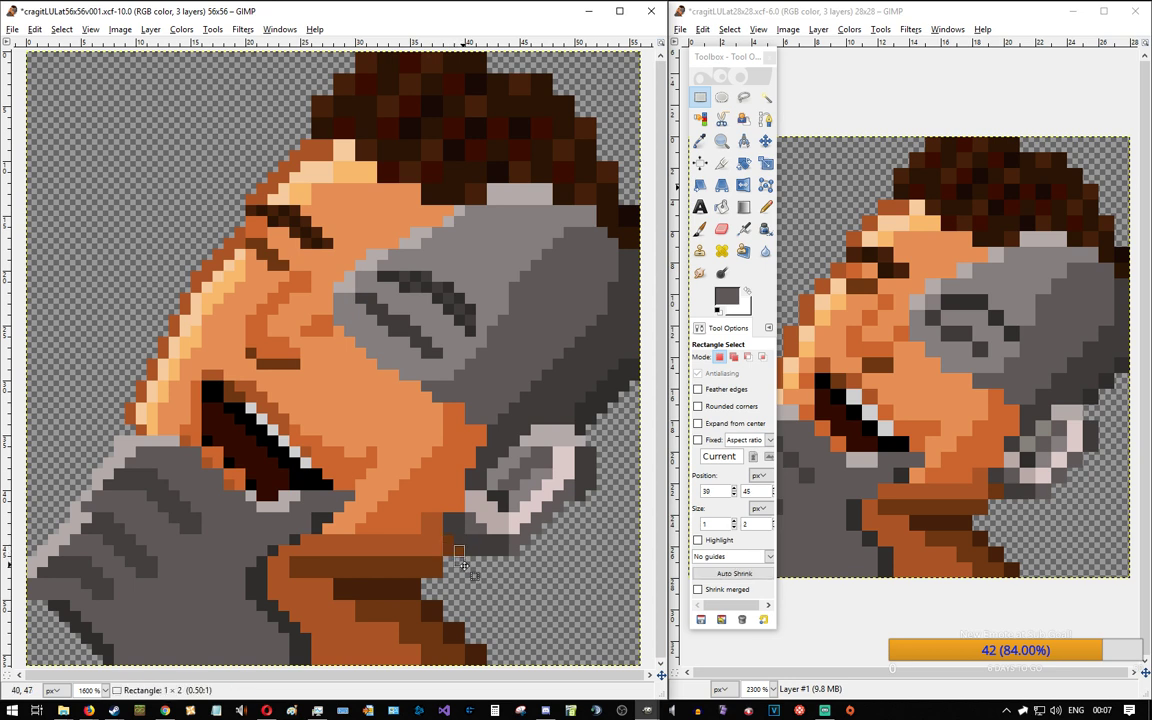
{"action": "left_click", "coordinate": [512, 594]}
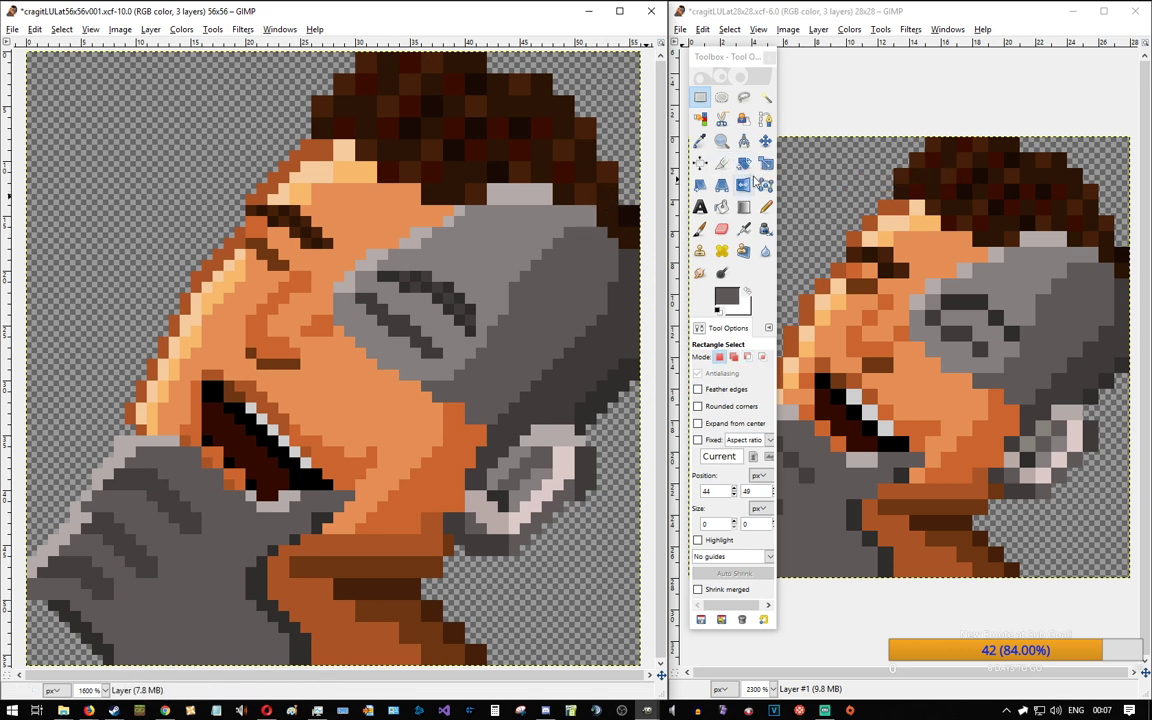
Step: Touch up the rear hair edge above the grey mask with sampled dark browns
{"action": "key", "text": "n"}
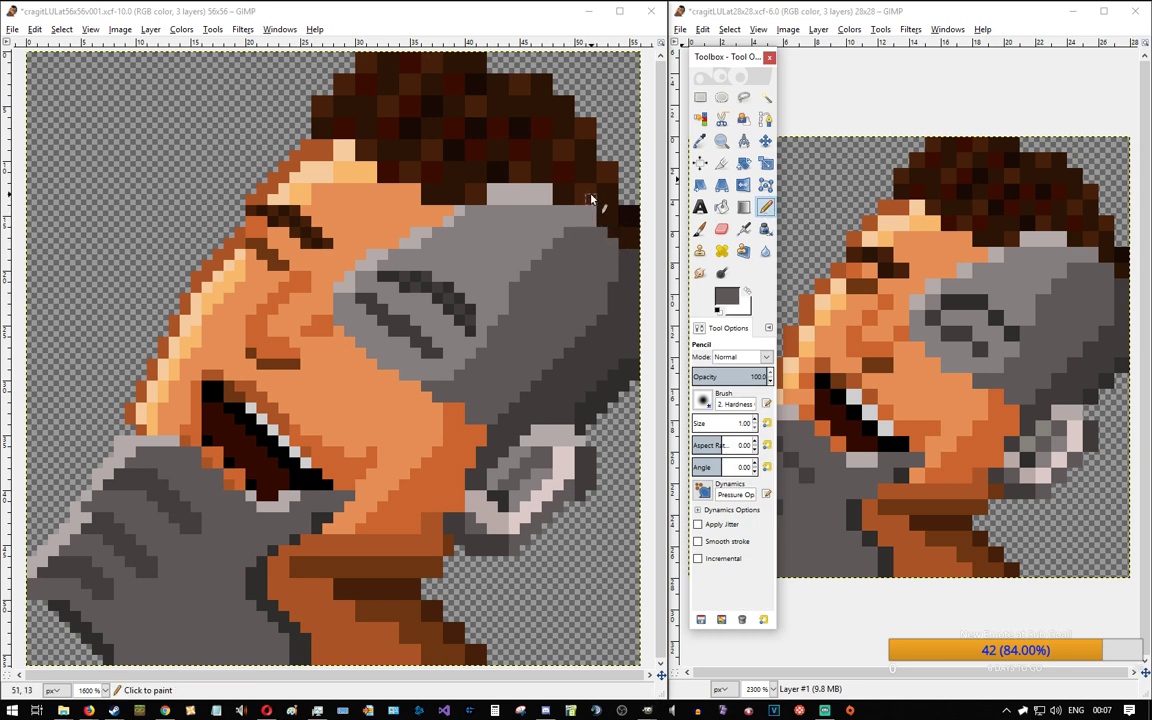
{"action": "left_click", "coordinate": [535, 160], "text": "ctrl"}
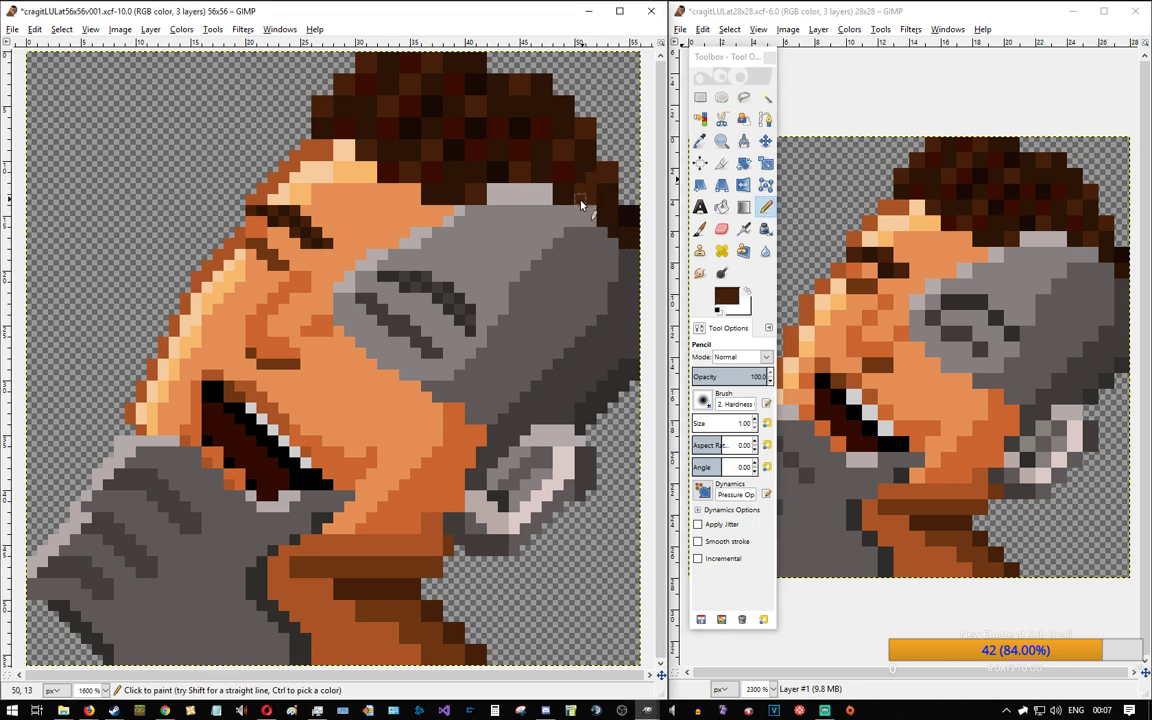
{"action": "left_click", "coordinate": [583, 130], "text": "ctrl"}
{"action": "key", "text": "ctrl"}
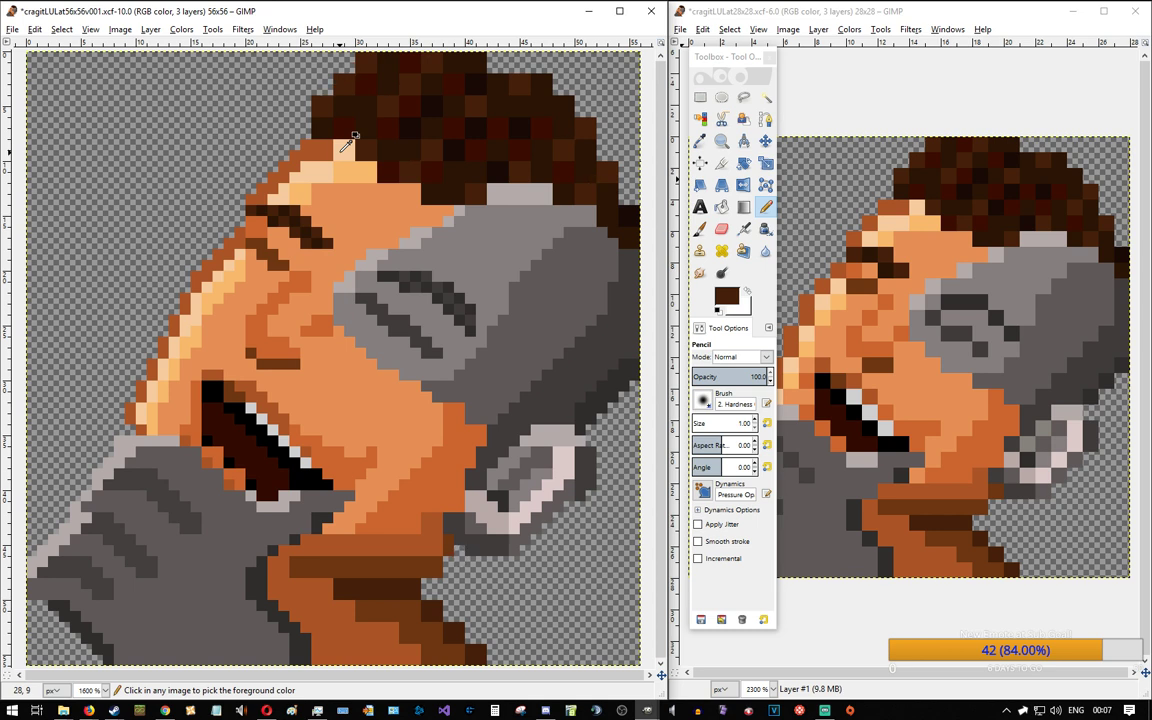
Step: Delete the corner pixels along the hair's upper front outline to turn its steps into a diagonal
{"action": "left_click", "coordinate": [703, 103]}
{"action": "mouse_move", "coordinate": [305, 88]}
{"action": "left_mouse_down"}
{"action": "mouse_move", "coordinate": [318, 103]}
{"action": "mouse_move", "coordinate": [363, 54]}
{"action": "left_mouse_up"}
{"action": "key", "text": "Delete"}
{"action": "key", "text": "Delete"}
{"action": "left_click", "coordinate": [346, 60]}
{"action": "left_click", "coordinate": [273, 98]}
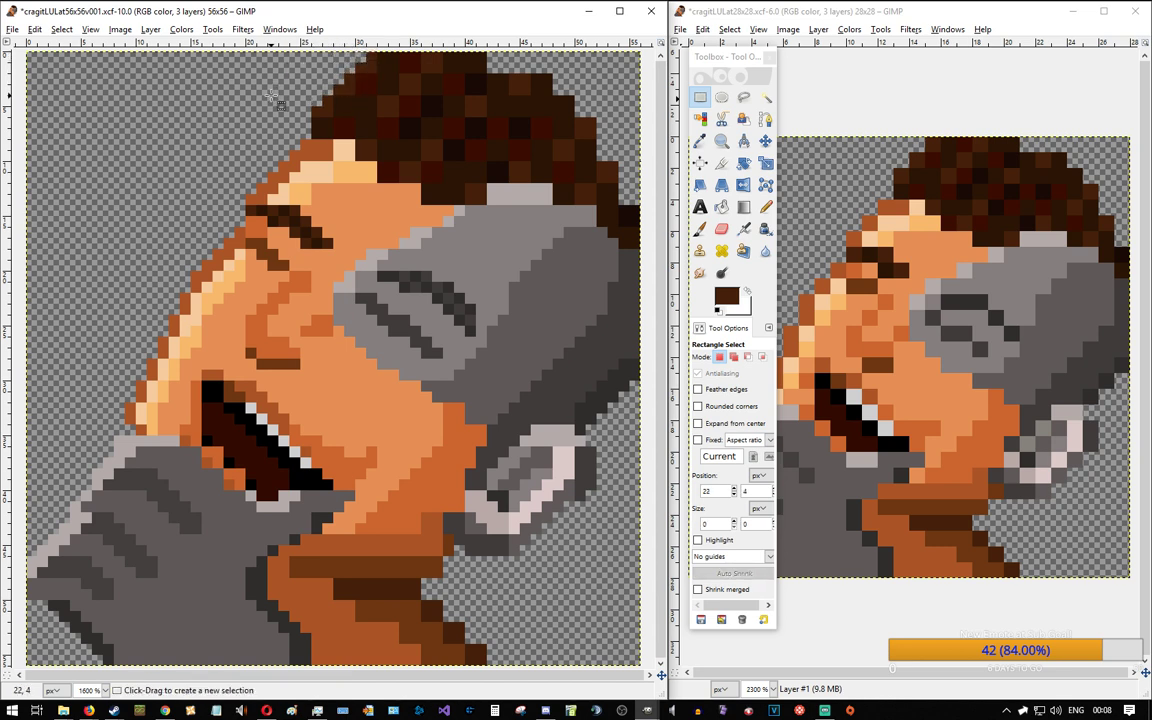
Step: Round the hair's crown and upper rear outline by deleting corner pixels, and fill its rear edge with a sampled brown
{"action": "left_click_drag", "start_coordinate": [362, 54], "coordinate": [383, 52]}
{"action": "left_click", "coordinate": [478, 53]}
{"action": "left_click", "coordinate": [262, 120]}
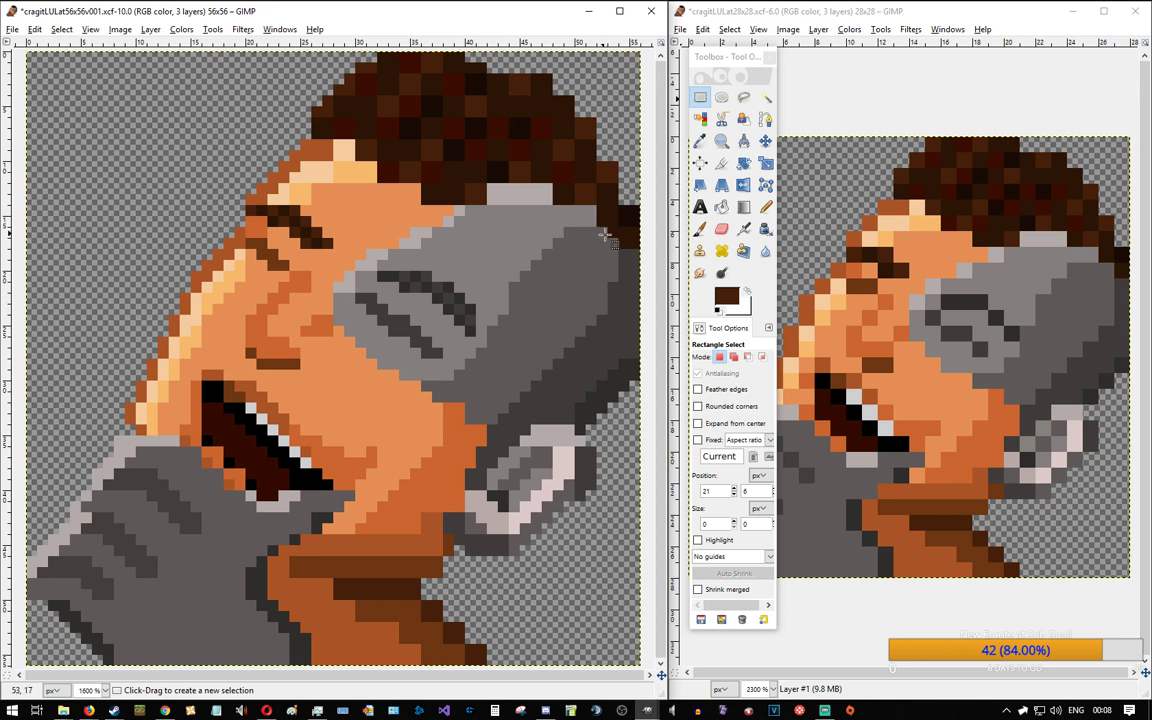
{"action": "left_click", "coordinate": [557, 74]}
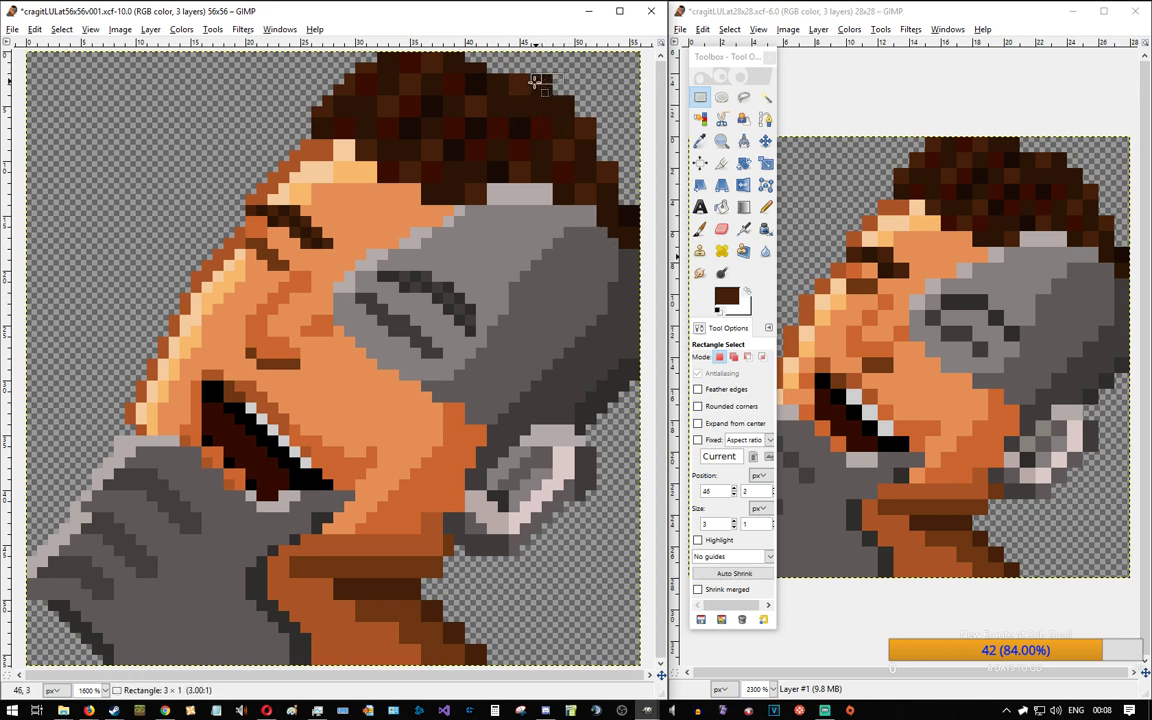
{"action": "left_click", "coordinate": [601, 78]}
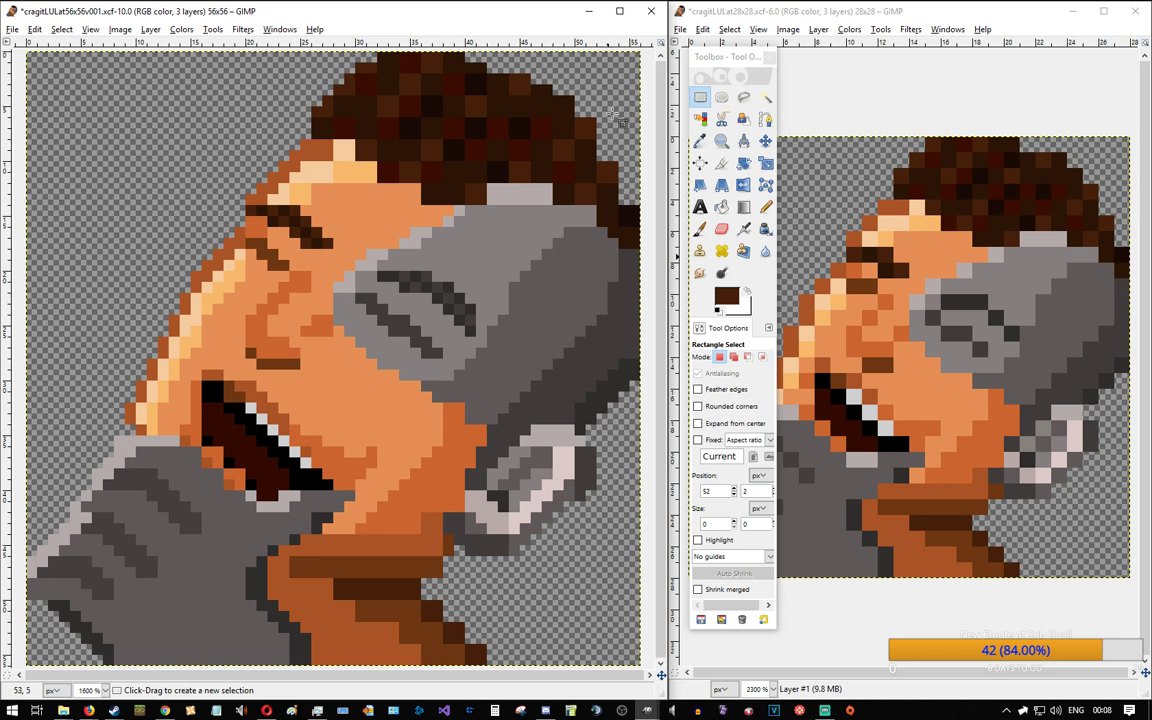
{"action": "left_click", "coordinate": [766, 208]}
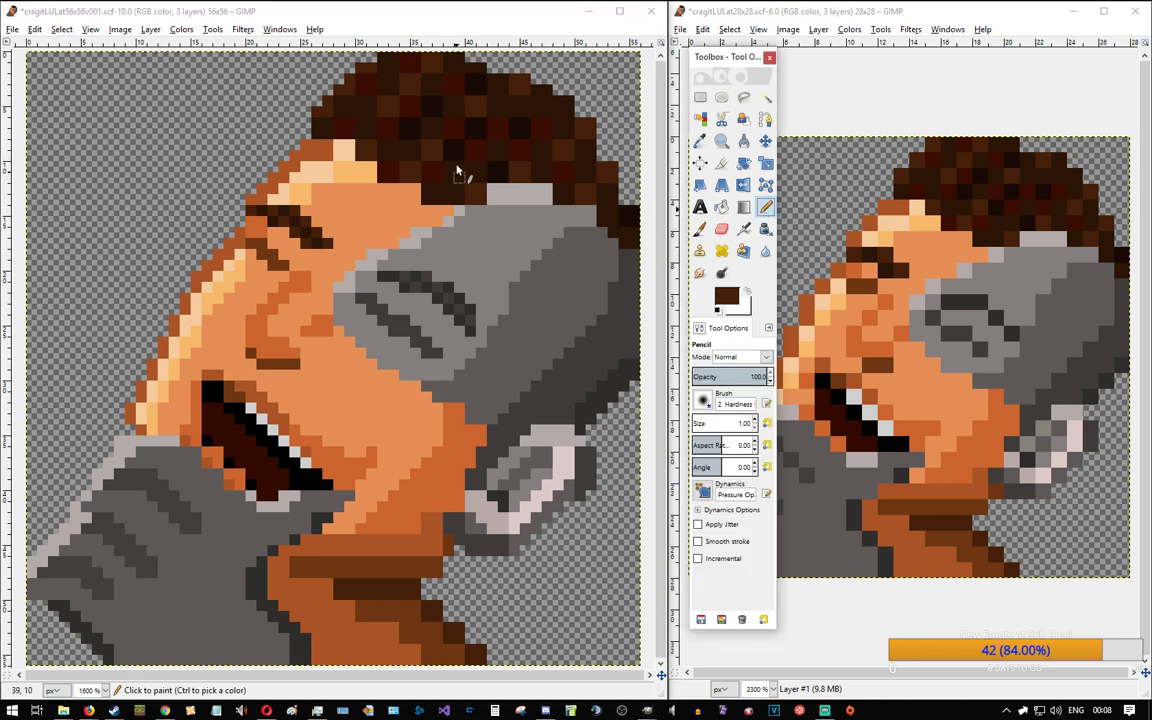
{"action": "left_click", "coordinate": [583, 163], "text": "ctrl"}
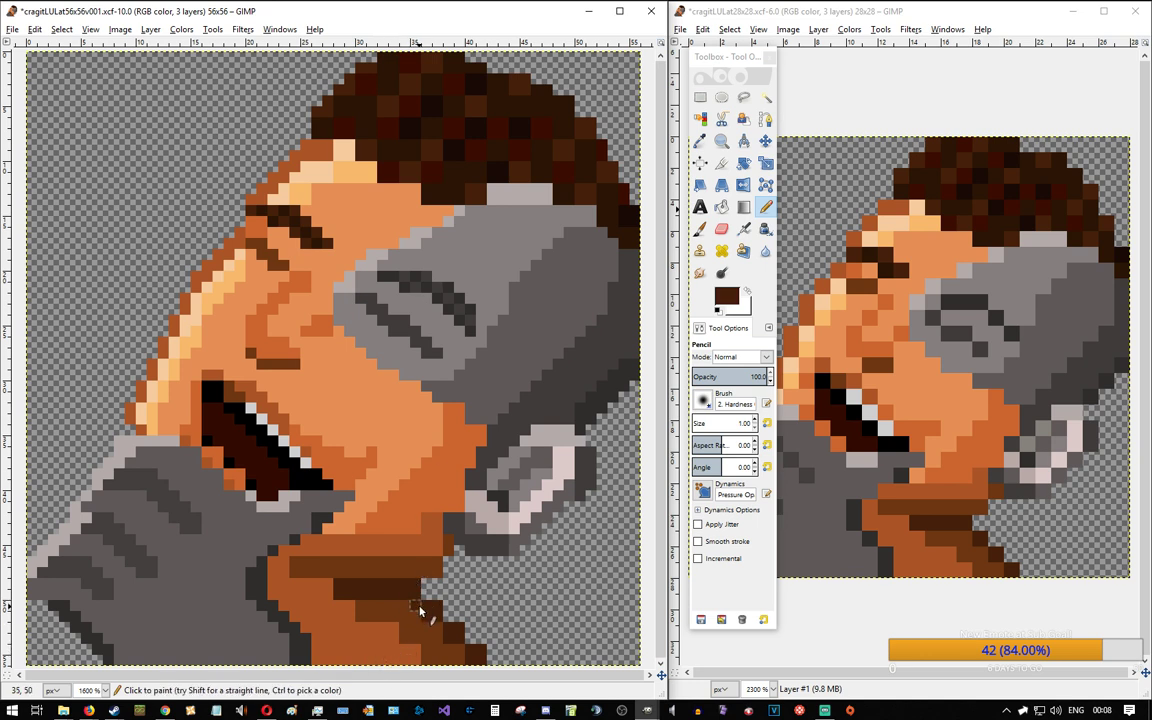
Step: Smooth the neck's dark and medium brown shadow bands into diagonals with sampled browns
{"action": "left_click", "coordinate": [421, 655], "text": "ctrl"}
{"action": "left_click", "coordinate": [334, 583], "text": "ctrl"}
{"action": "left_click", "coordinate": [322, 584]}
{"action": "left_click", "coordinate": [296, 580], "text": "ctrl"}
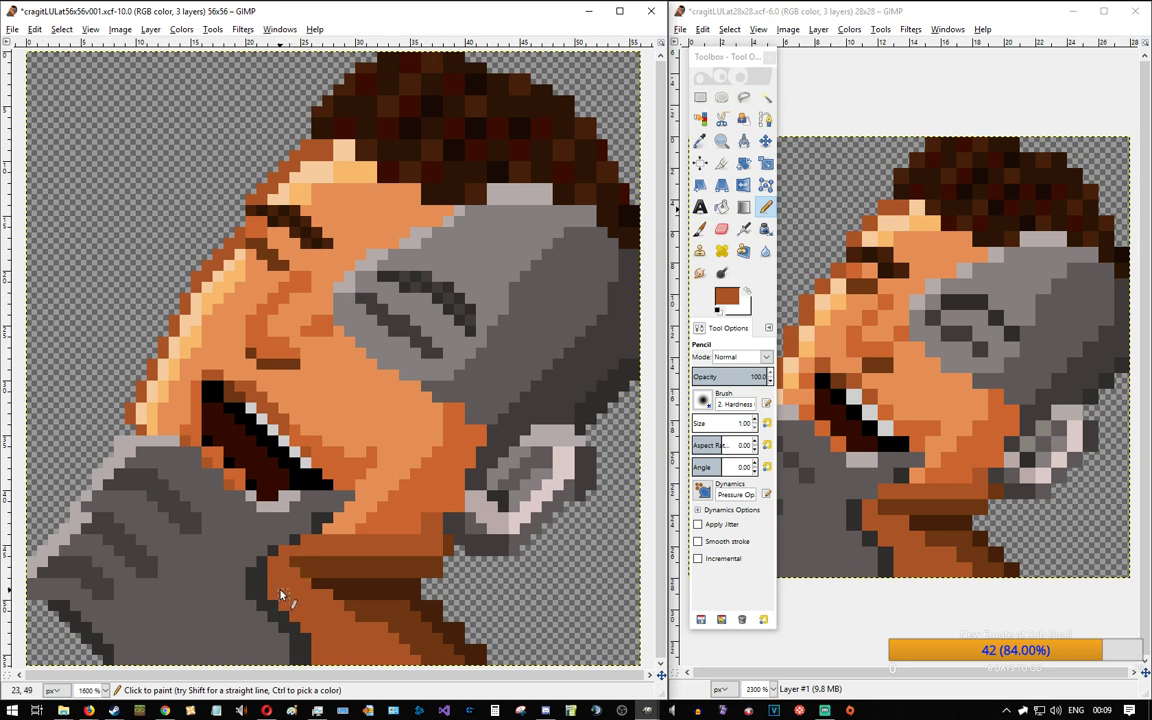
Step: Extend the brown shadow under the jaw to the front of the neck beside the collar
{"action": "left_click", "coordinate": [281, 552], "text": "ctrl"}
{"action": "left_click", "coordinate": [281, 552]}
{"action": "left_click", "coordinate": [268, 566]}
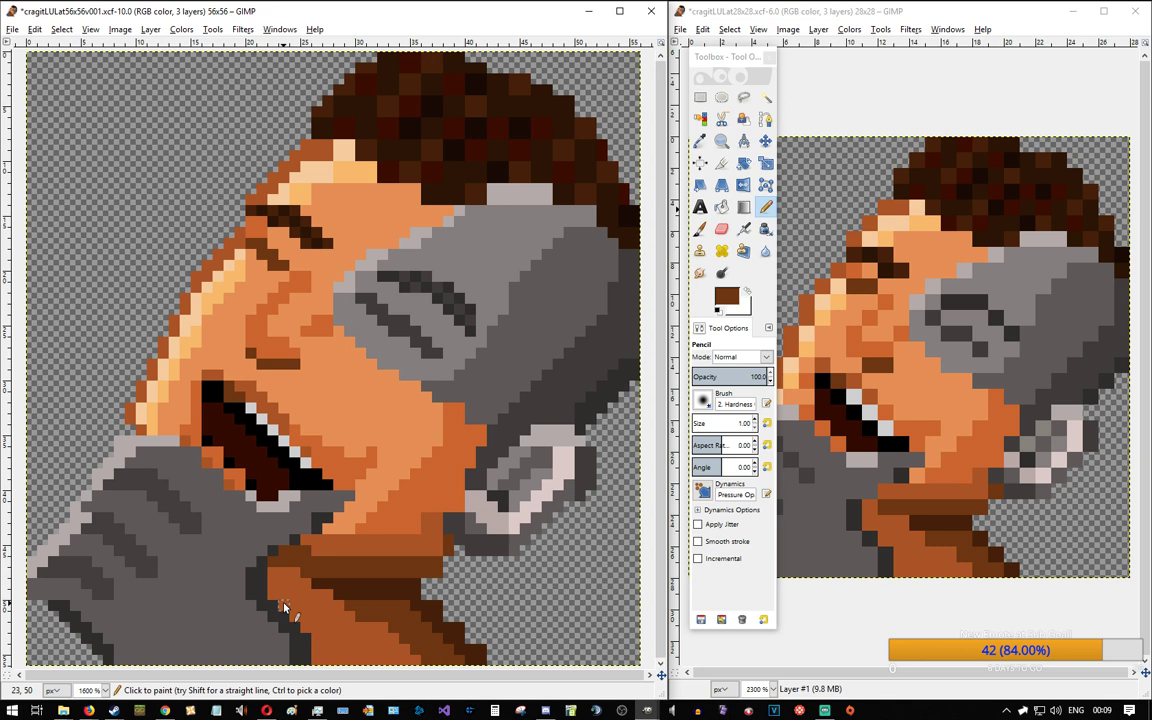
Step: Smooth the grey mask's upper edge below the hair, reshaping its light highlight and rear corner with sampled greys
{"action": "key", "text": "ctrl"}
{"action": "left_click", "coordinate": [515, 201], "text": "ctrl"}
{"action": "left_click", "coordinate": [492, 201]}
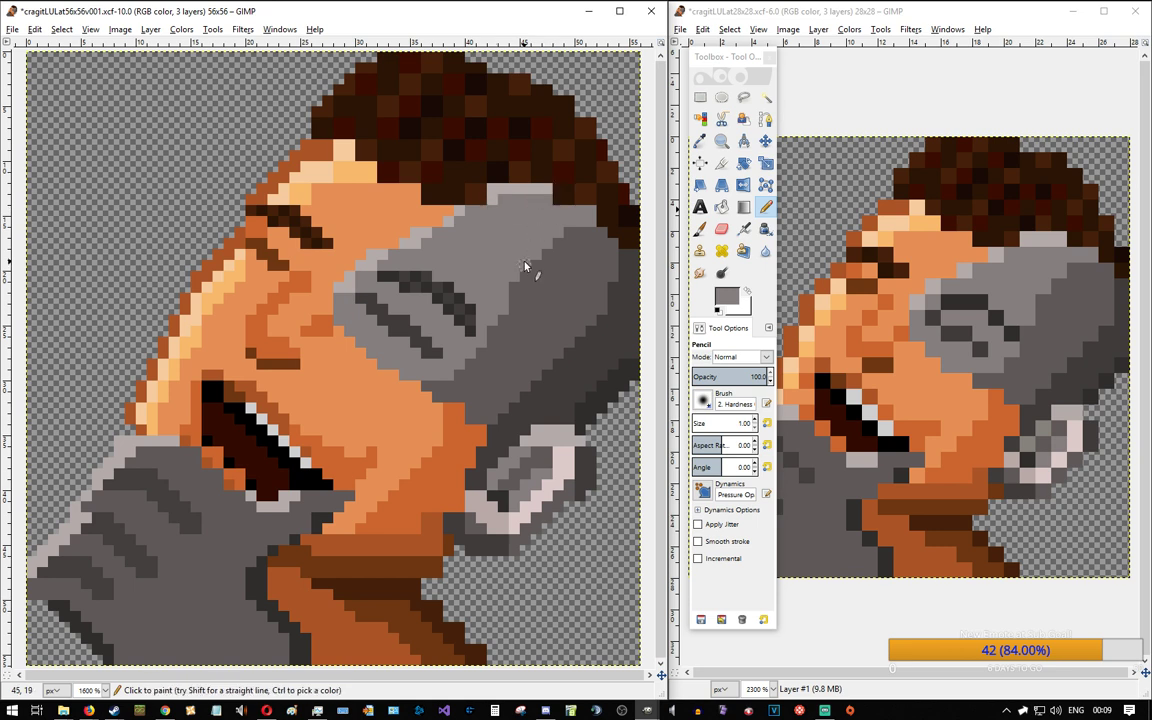
{"action": "left_click", "coordinate": [492, 199], "text": "ctrl"}
{"action": "left_click", "coordinate": [482, 199]}
{"action": "left_click", "coordinate": [501, 201], "text": "ctrl"}
{"action": "left_click", "coordinate": [493, 199]}
{"action": "left_click", "coordinate": [557, 193], "text": "ctrl"}
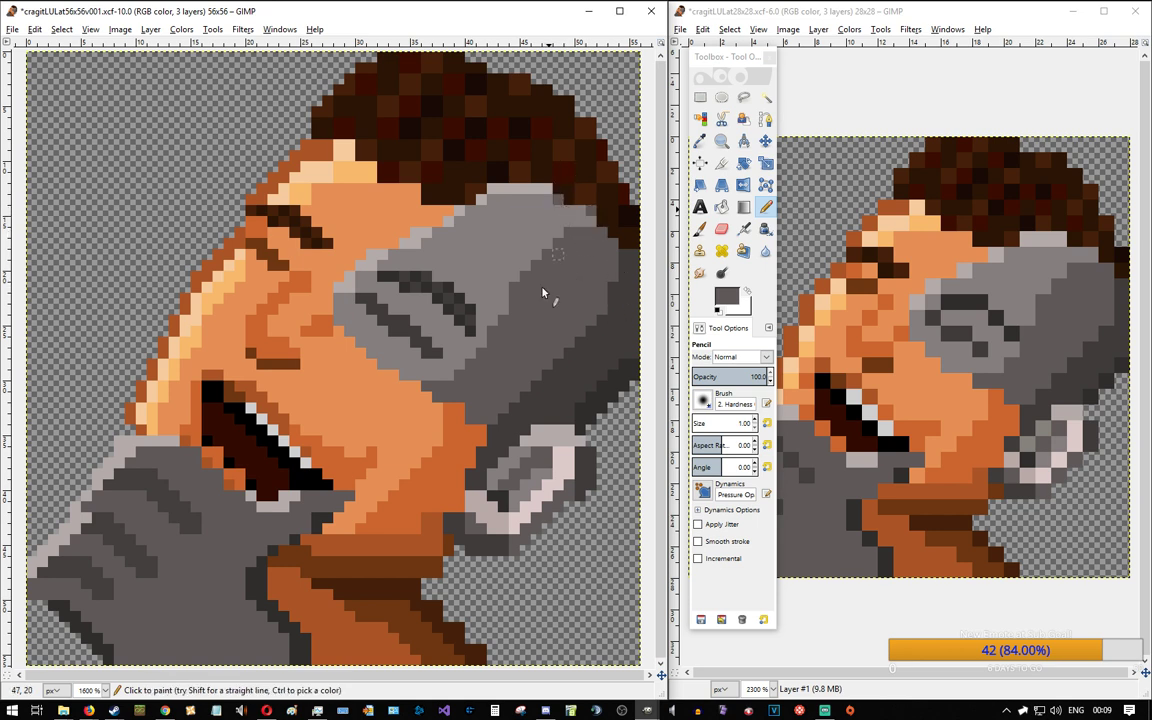
{"action": "left_click", "coordinate": [577, 212], "text": "ctrl"}
Step: Rework the blocky hair squares into diagonal strands and smooth the hairline over the forehead with sampled browns
{"action": "left_click", "coordinate": [481, 180], "text": "ctrl"}
{"action": "left_click", "coordinate": [522, 156]}
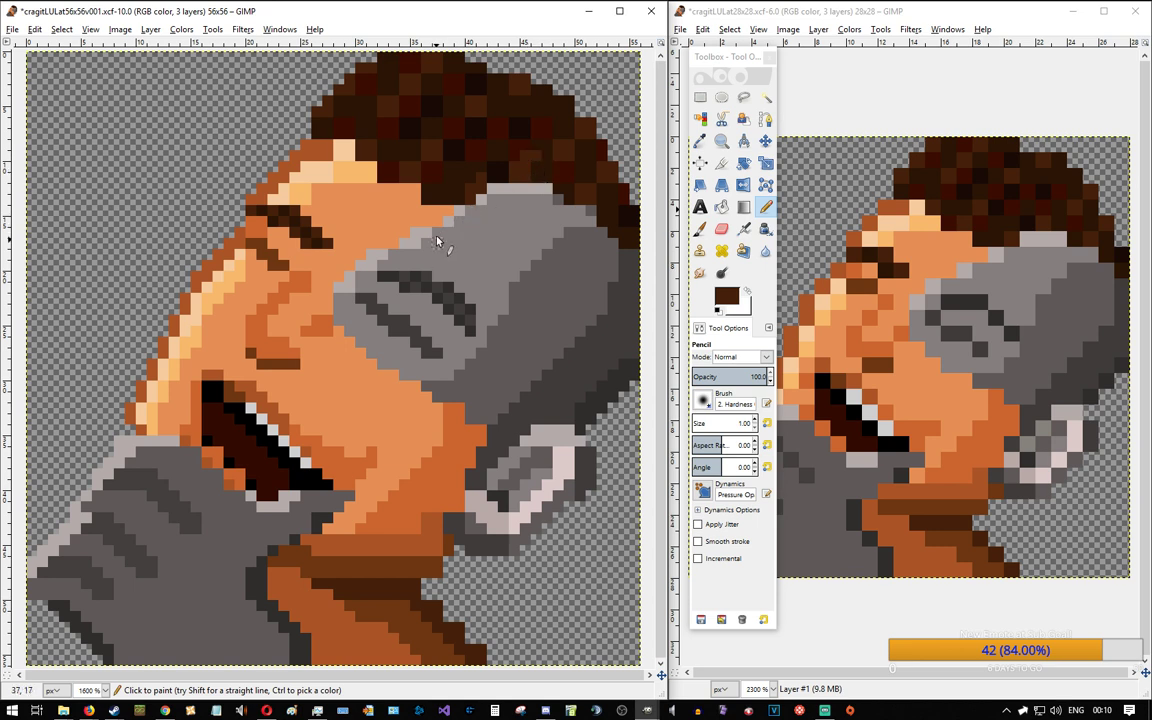
{"action": "left_click", "coordinate": [534, 132], "text": "ctrl"}
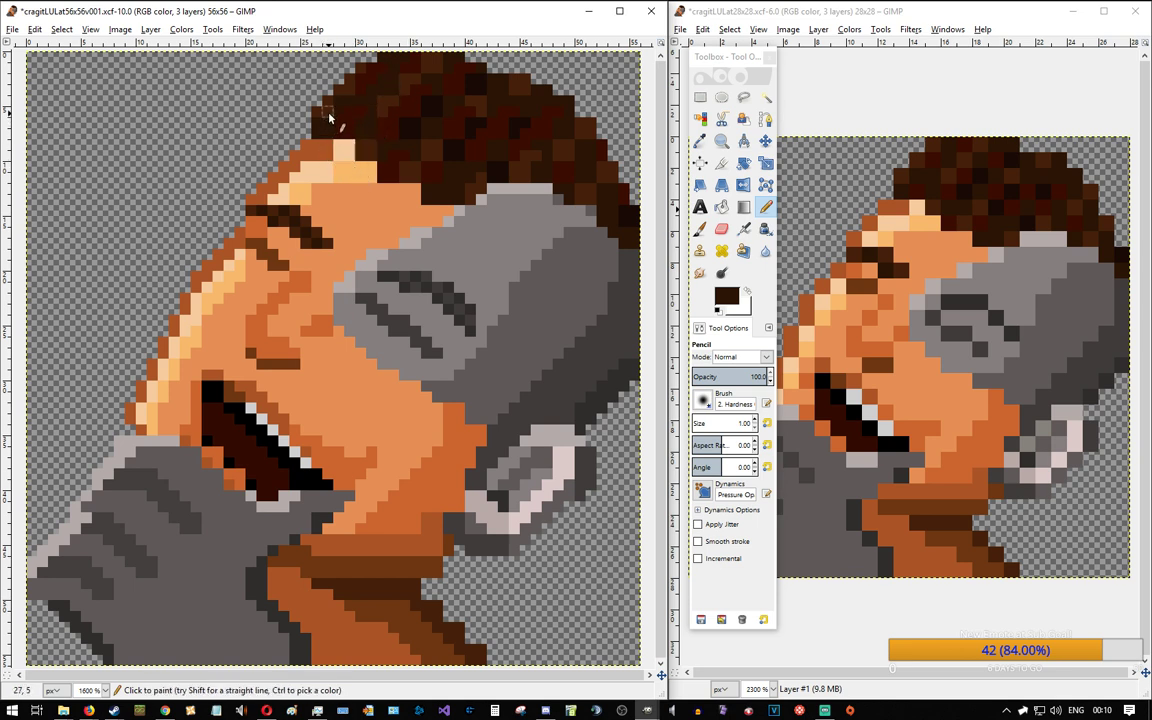
{"action": "left_click", "coordinate": [384, 153], "text": "ctrl"}
{"action": "left_click", "coordinate": [373, 158]}
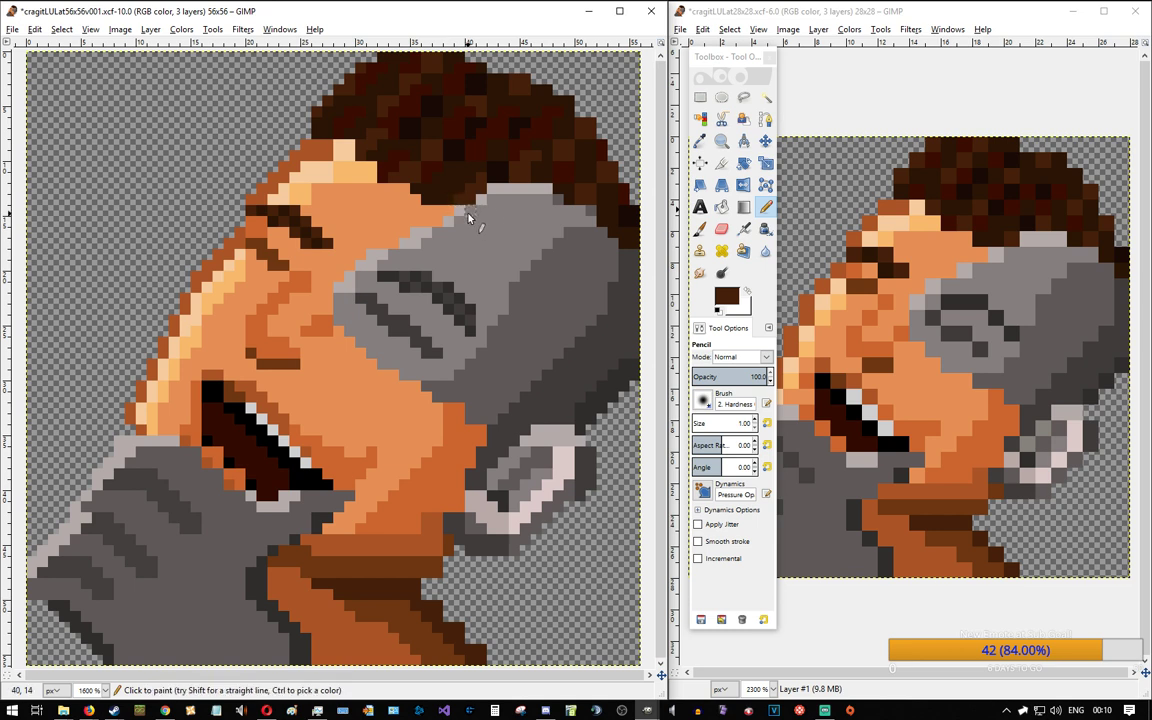
Step: Redraw the darkest patches in the middle of the hair as diagonal strands with sampled dark browns
{"action": "left_click", "coordinate": [519, 150], "text": "ctrl"}
{"action": "left_click", "coordinate": [447, 136], "text": "ctrl"}
{"action": "left_click", "coordinate": [467, 131], "text": "ctrl"}
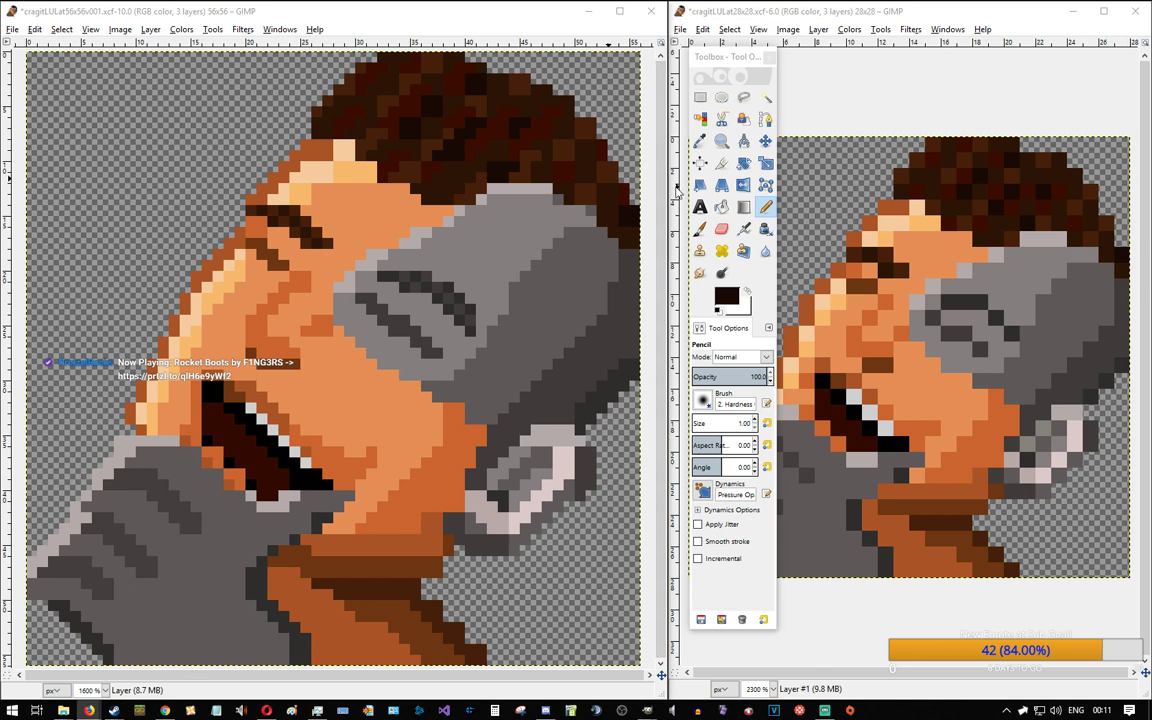
Step: Refine the jaw and neck shading below the ear with sampled skin browns and delete the corner pixels at the nape
{"action": "left_click", "coordinate": [536, 15]}
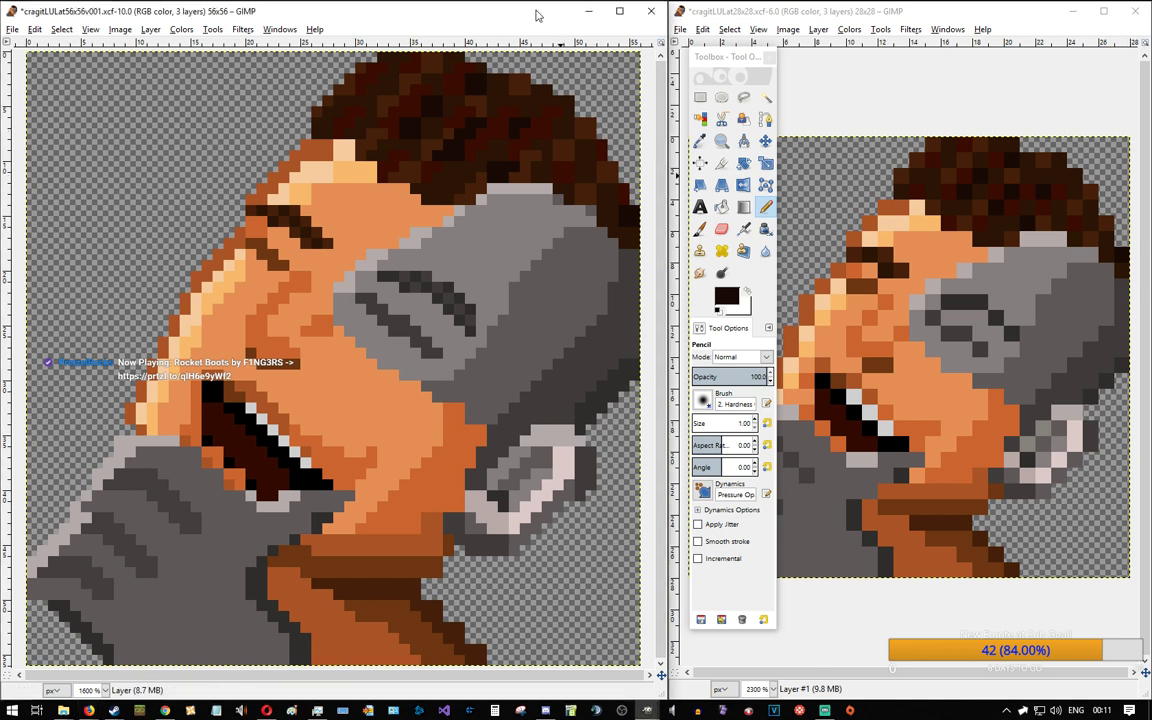
{"action": "left_click", "coordinate": [437, 482], "text": "ctrl"}
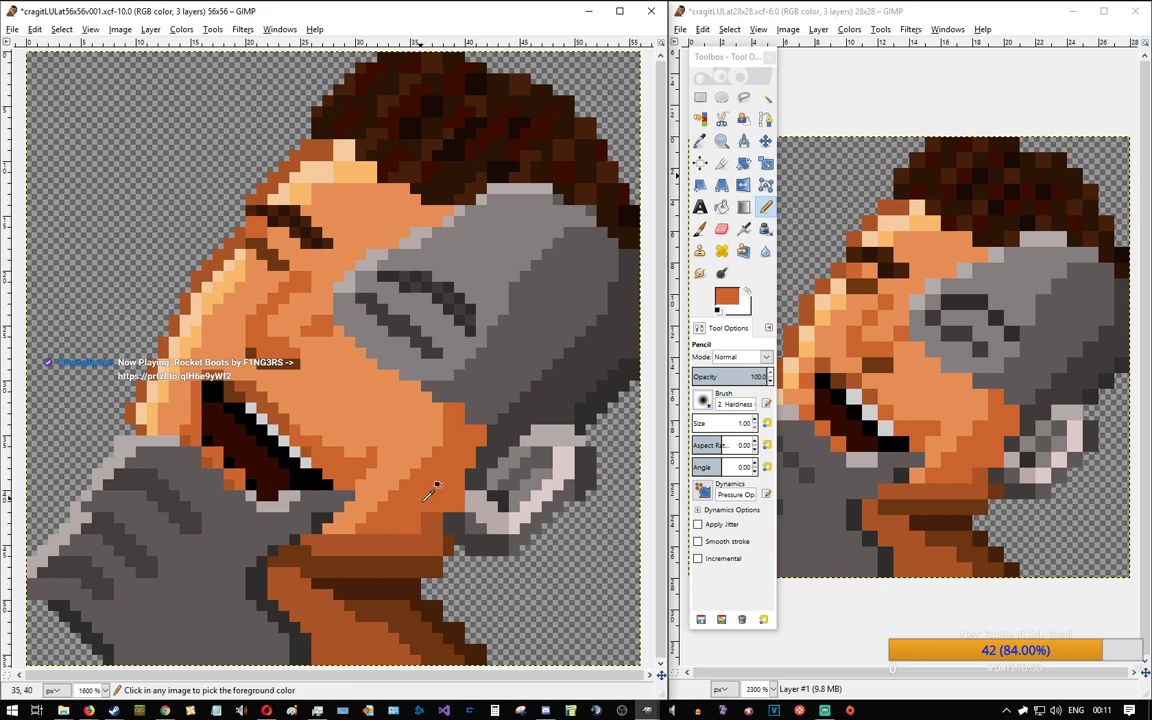
{"action": "left_click", "coordinate": [425, 561], "text": "ctrl"}
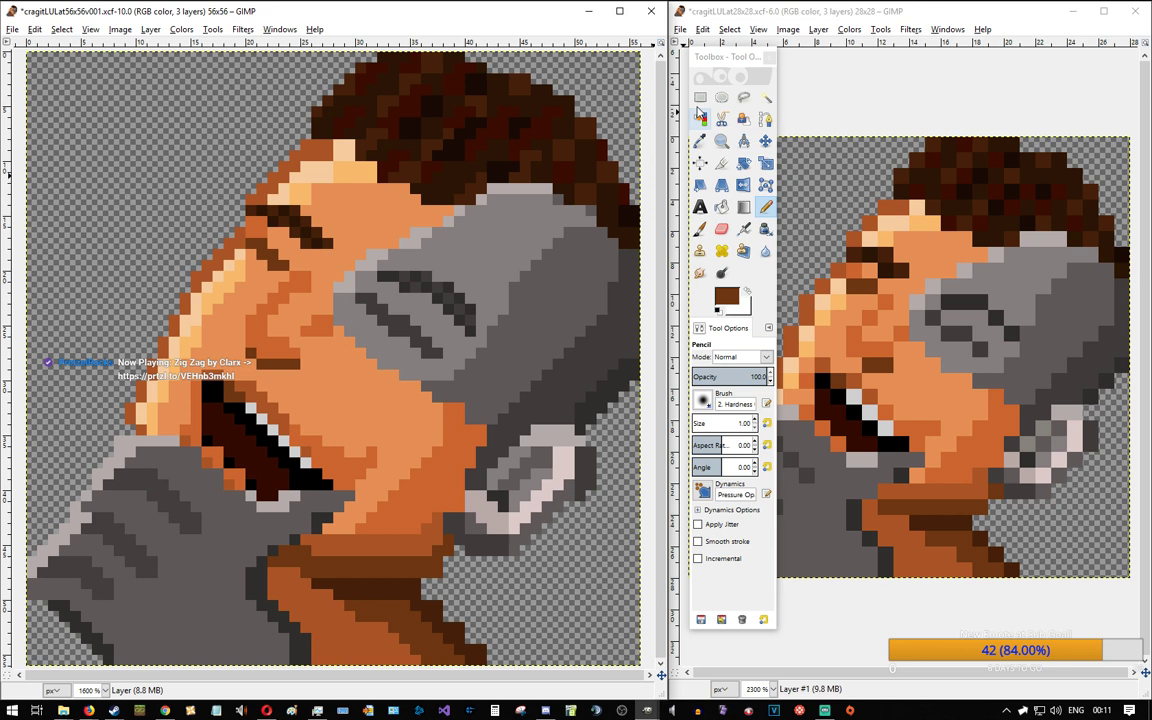
{"action": "key", "text": "r"}
{"action": "left_click", "coordinate": [437, 572]}
{"action": "left_click", "coordinate": [490, 600]}
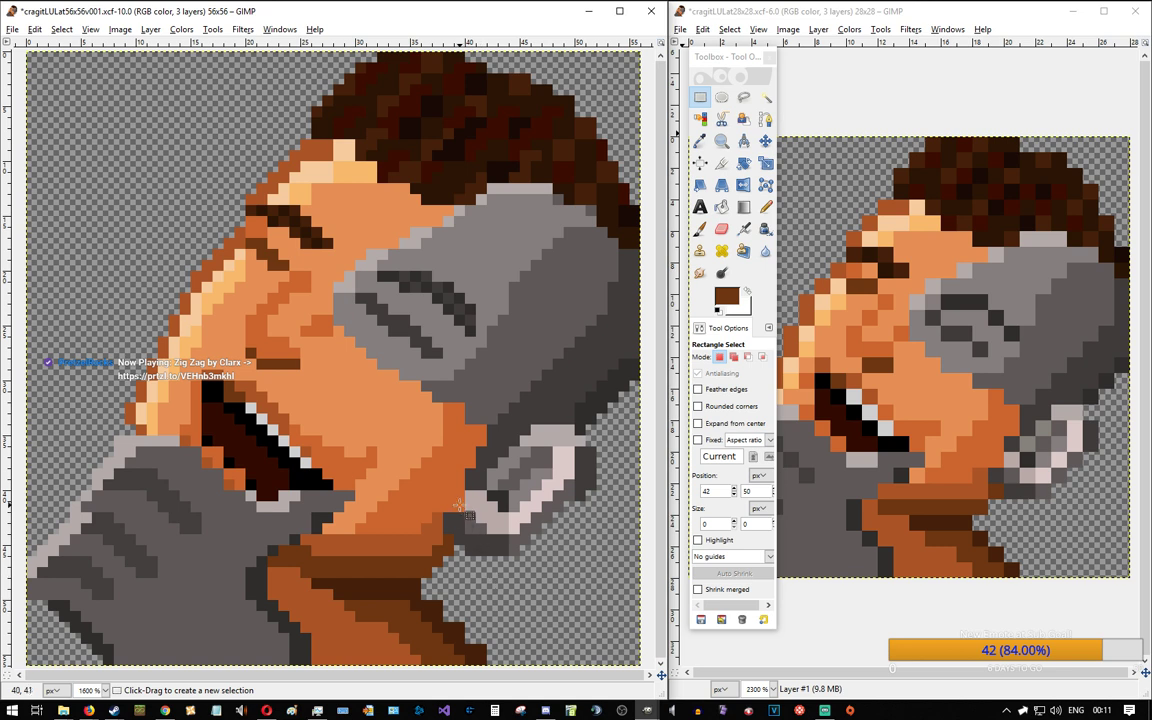
Step: Touch up the jaw edge beside the earlobe and the cheek shading near the mouth corner with sampled skin colours
{"action": "left_click", "coordinate": [765, 207]}
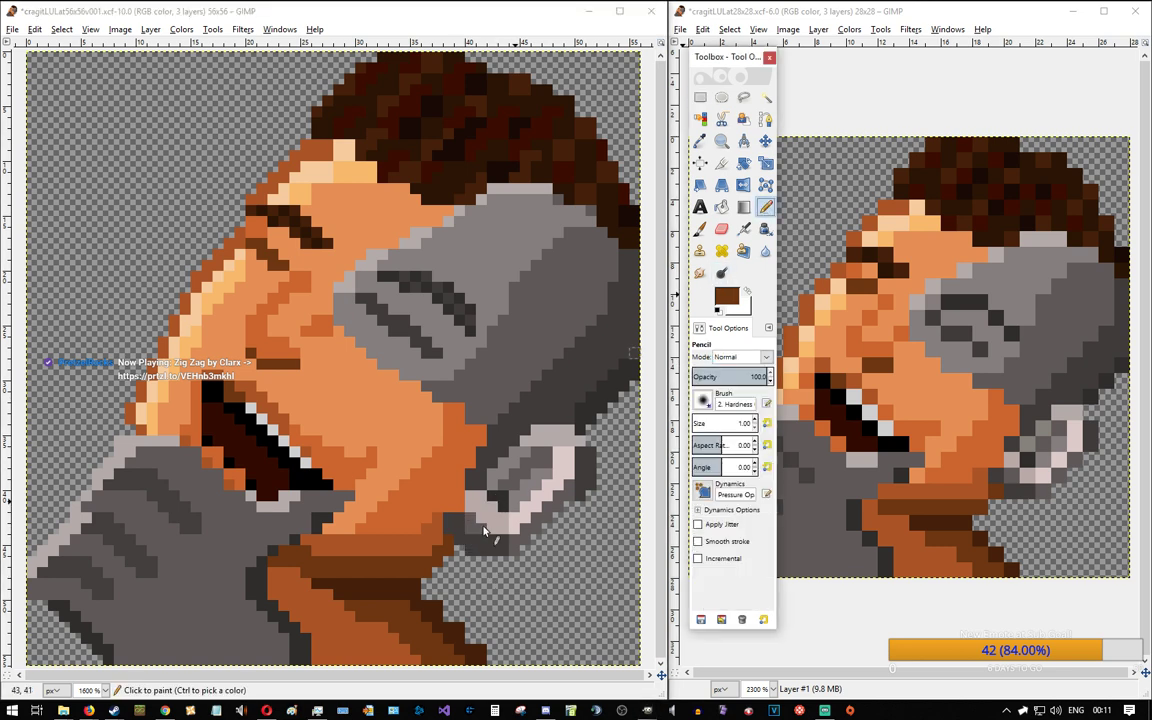
{"action": "left_click", "coordinate": [432, 541], "text": "ctrl"}
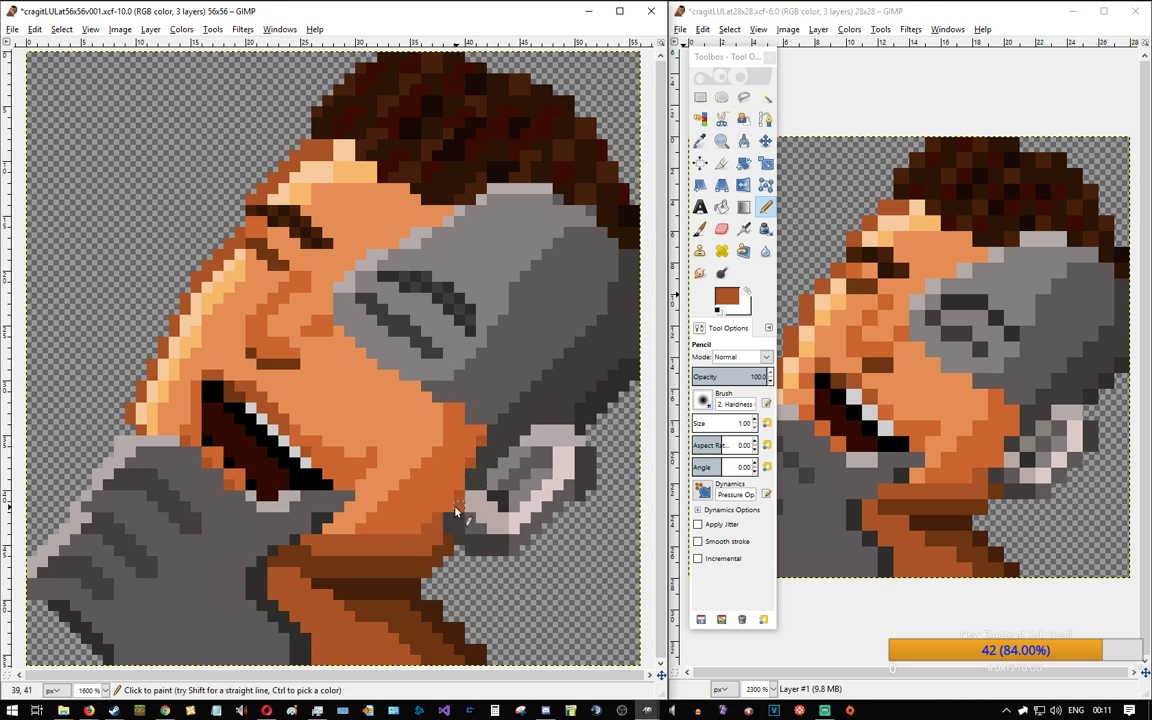
{"action": "left_click", "coordinate": [451, 548], "text": "ctrl"}
{"action": "left_click", "coordinate": [398, 424], "text": "ctrl"}
{"action": "left_click", "coordinate": [363, 462], "text": "ctrl"}
{"action": "left_click", "coordinate": [390, 454]}
Step: Paint diagonal dark red and brown strands through the rear hair down to its lower tip with sampled colours
{"action": "left_click", "coordinate": [396, 94], "text": "ctrl"}
{"action": "left_click", "coordinate": [573, 154], "text": "ctrl"}
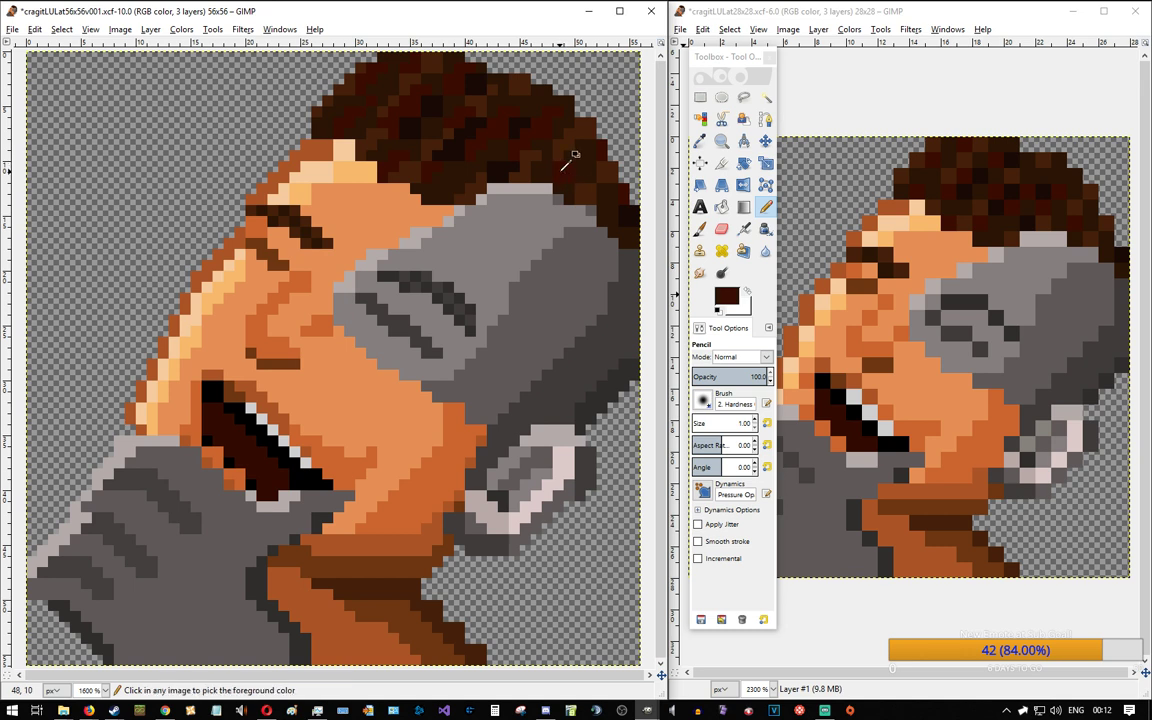
{"action": "left_click", "coordinate": [546, 122]}
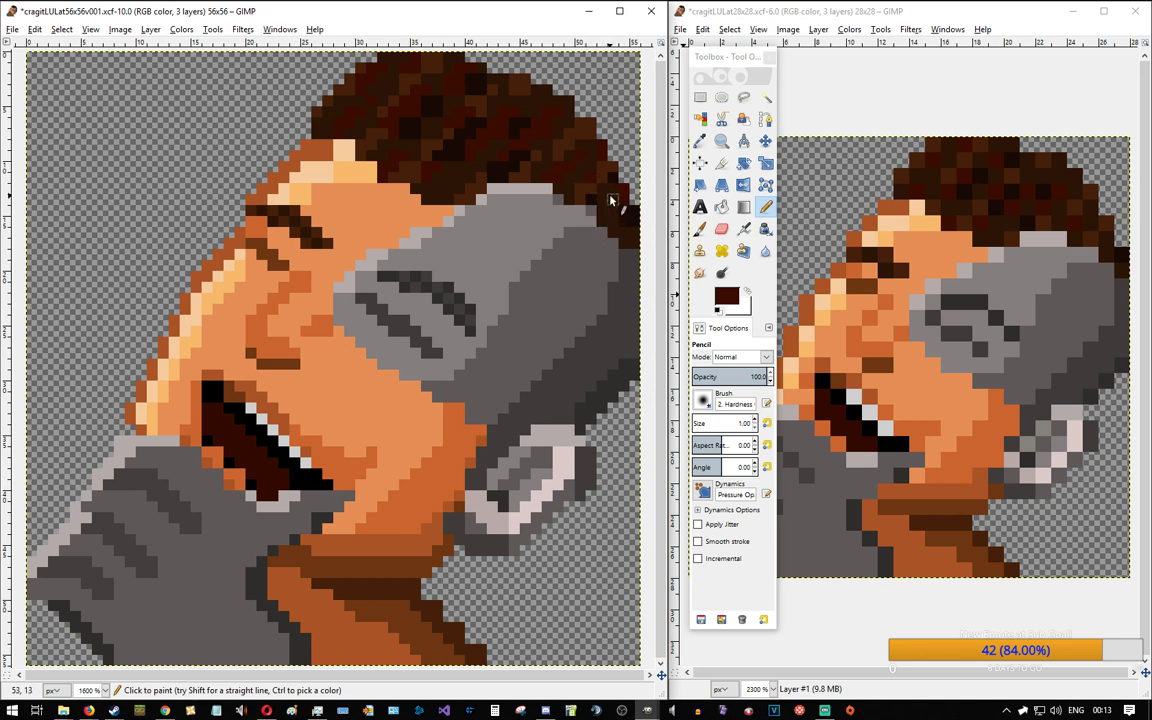
{"action": "left_click", "coordinate": [613, 183], "text": "ctrl"}
{"action": "left_click", "coordinate": [612, 217], "text": "ctrl"}
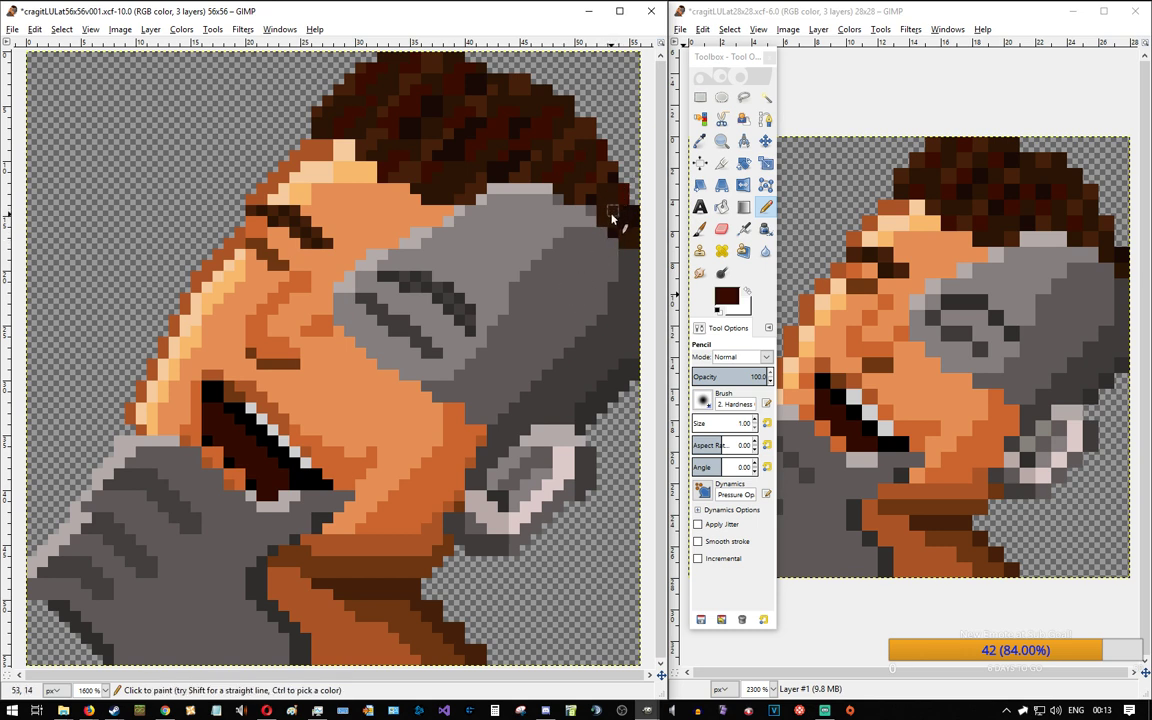
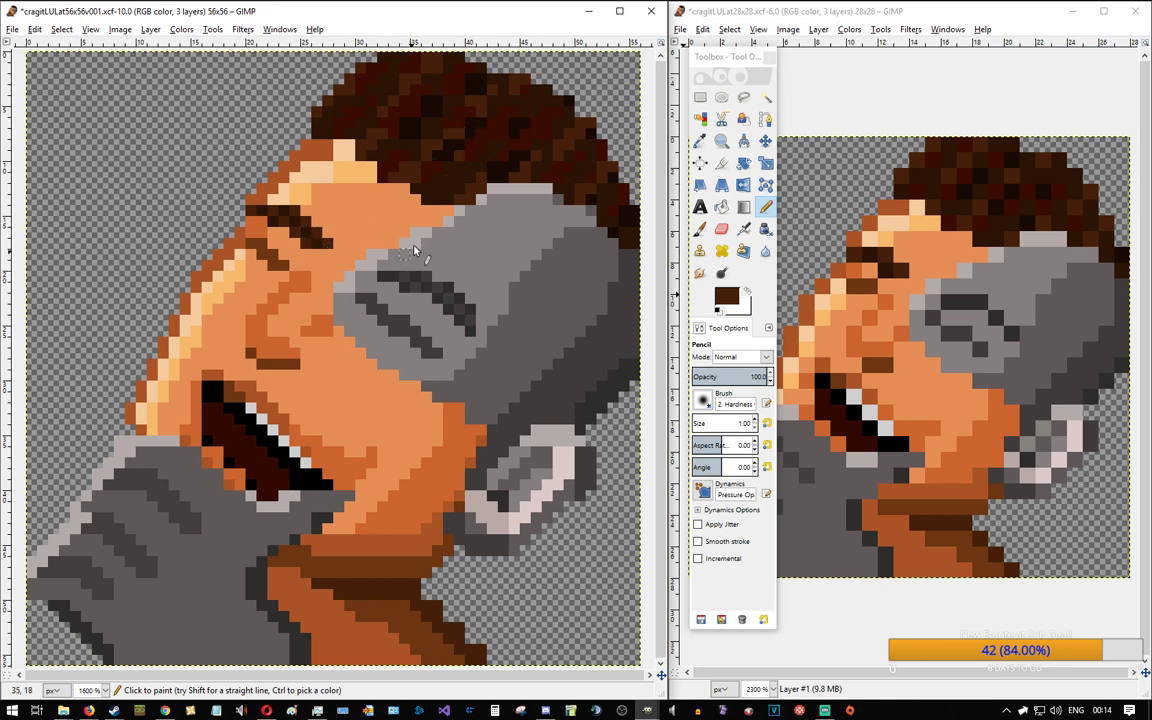
Step: Refine the strands in the middle and front of the hair into finer diagonals with sampled browns and near-black
{"action": "left_click", "coordinate": [460, 172], "text": "ctrl"}
{"action": "left_click", "coordinate": [473, 153], "text": "ctrl"}
{"action": "left_click", "coordinate": [415, 115], "text": "ctrl"}
{"action": "left_click", "coordinate": [448, 100]}
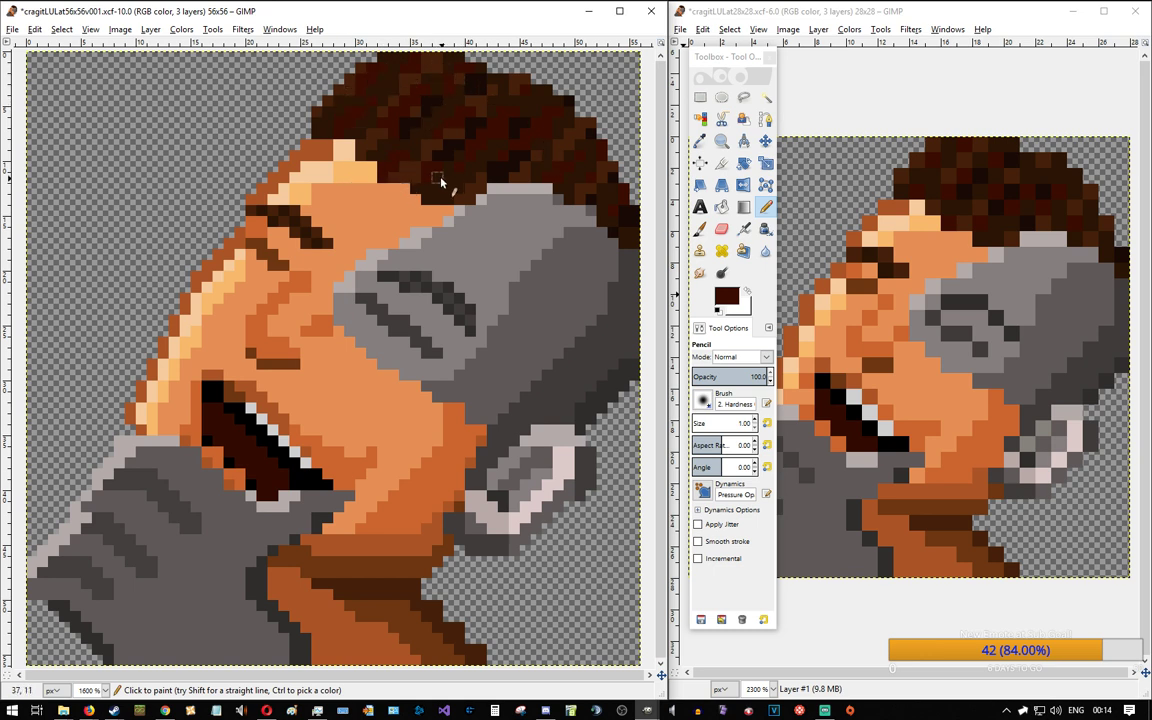
{"action": "left_click", "coordinate": [445, 76], "text": "ctrl"}
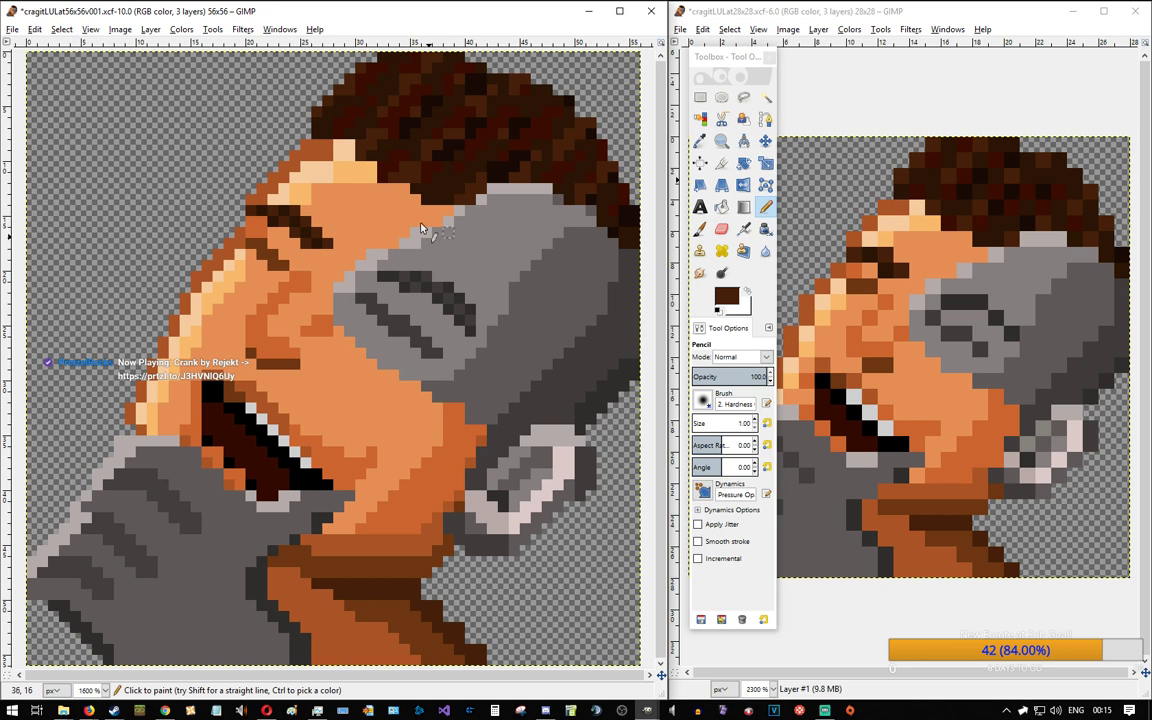
{"action": "left_click", "coordinate": [362, 101], "text": "ctrl"}
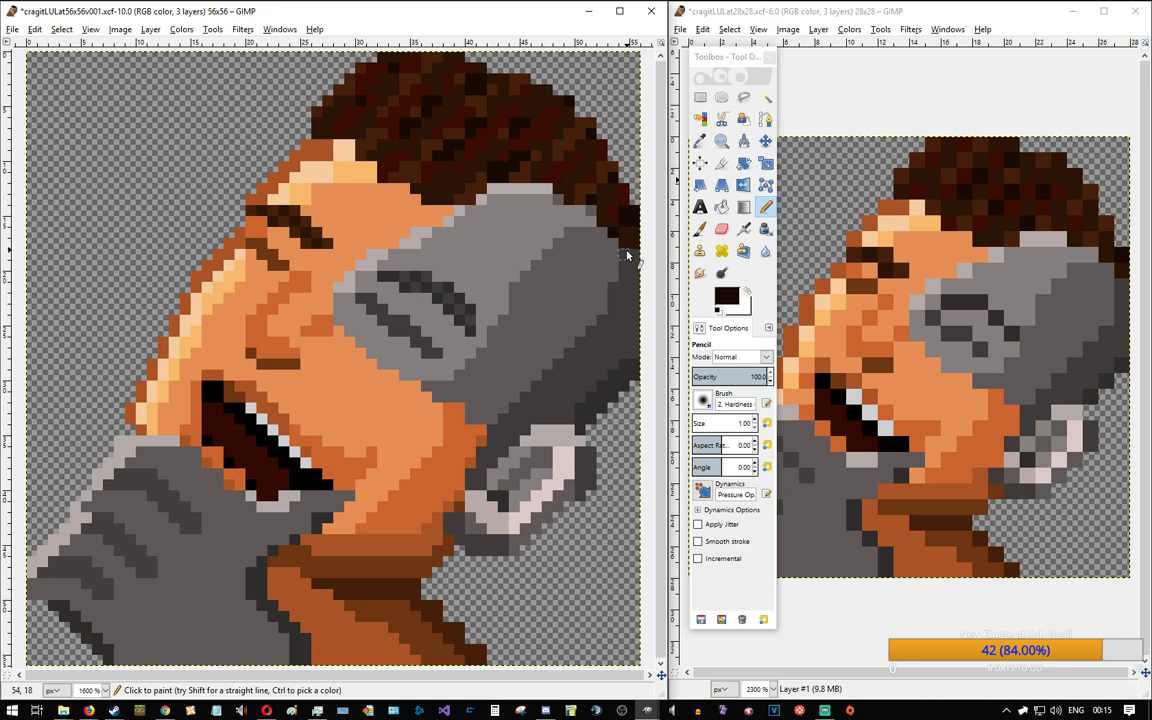
Step: Touch up the lower tip of the rear hair with a dark colour sampled from the hair
{"action": "key", "text": "ctrl"}
{"action": "left_click", "coordinate": [624, 187], "text": "ctrl"}
{"action": "left_click", "coordinate": [634, 245]}
Step: Touch up single pixels around the upper corner of the open mouth and the nostril line with sampled colours
{"action": "left_click", "coordinate": [267, 234], "text": "ctrl"}
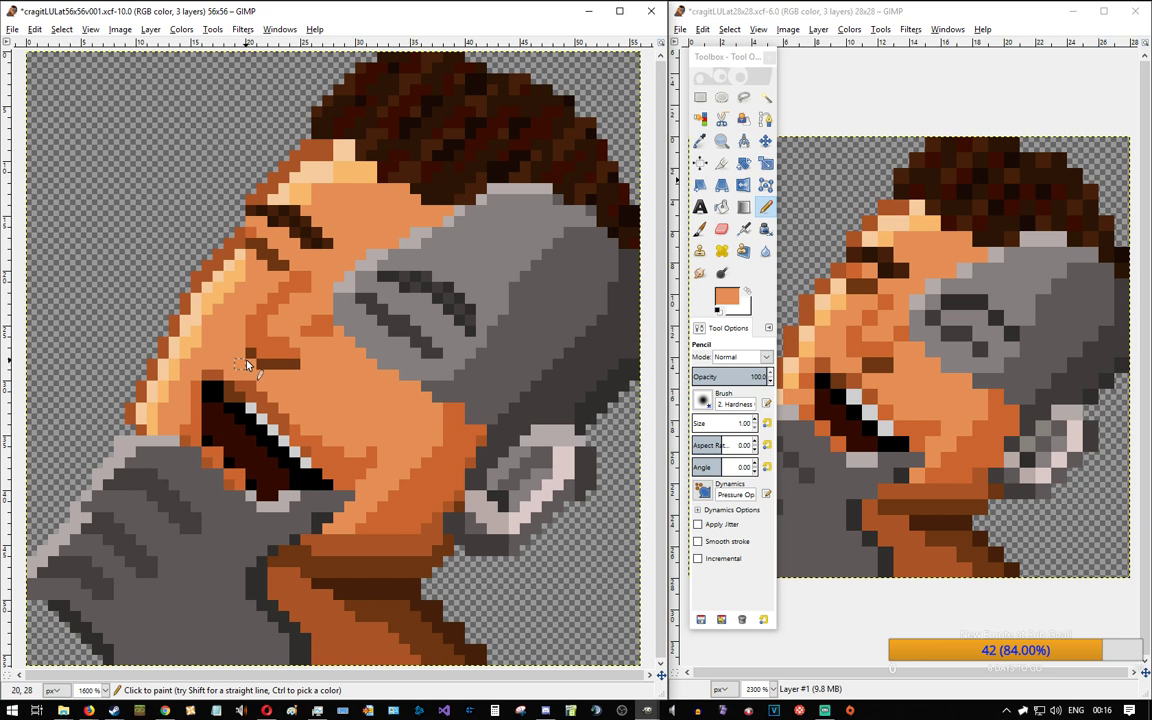
{"action": "key", "text": "ctrl"}
{"action": "left_click", "coordinate": [224, 400], "text": "ctrl"}
{"action": "left_click", "coordinate": [226, 398]}
{"action": "left_click", "coordinate": [213, 417], "text": "ctrl"}
{"action": "left_click", "coordinate": [208, 398]}
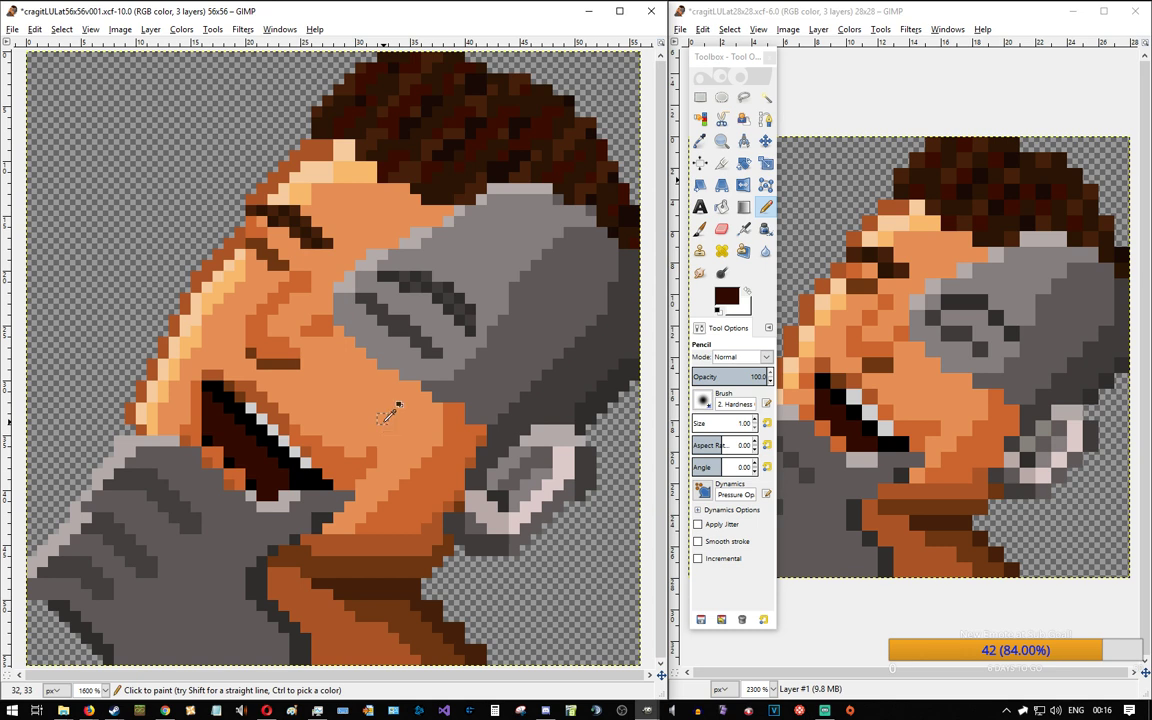
{"action": "left_click", "coordinate": [297, 368]}
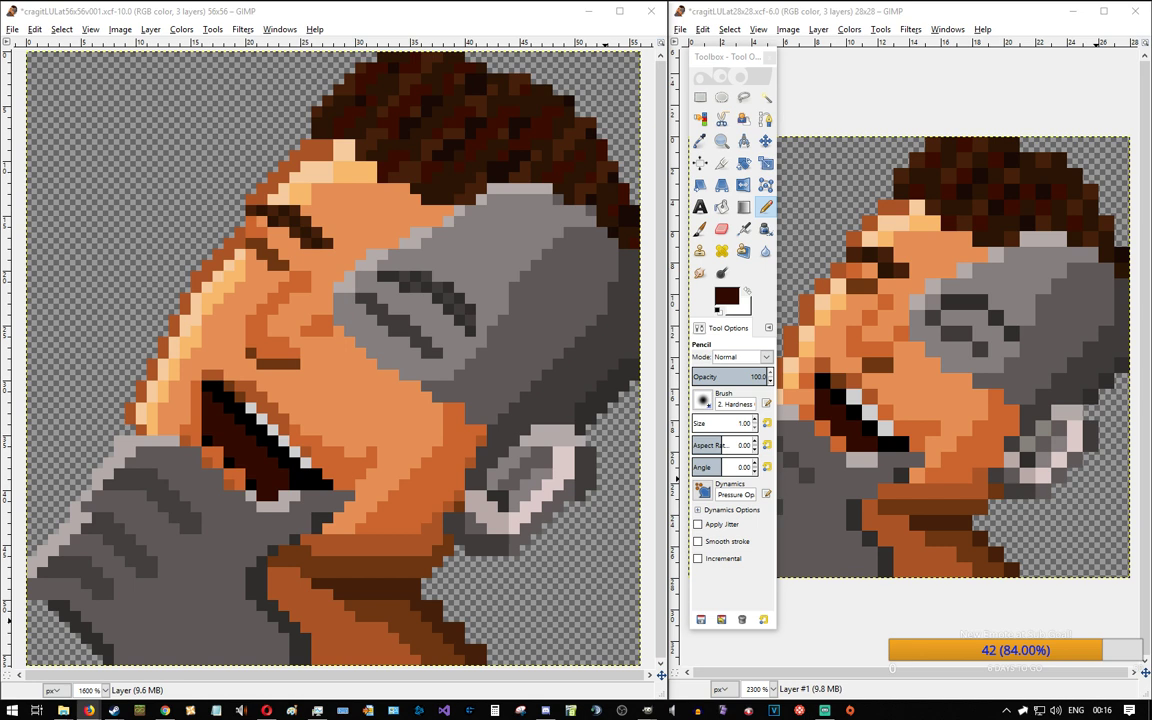
Step: Save the 56x56 image as a new version named cragitLULat56x56v002.xcf
{"action": "left_click", "coordinate": [405, 16]}
{"action": "key", "text": "ctrl+shift+s"}
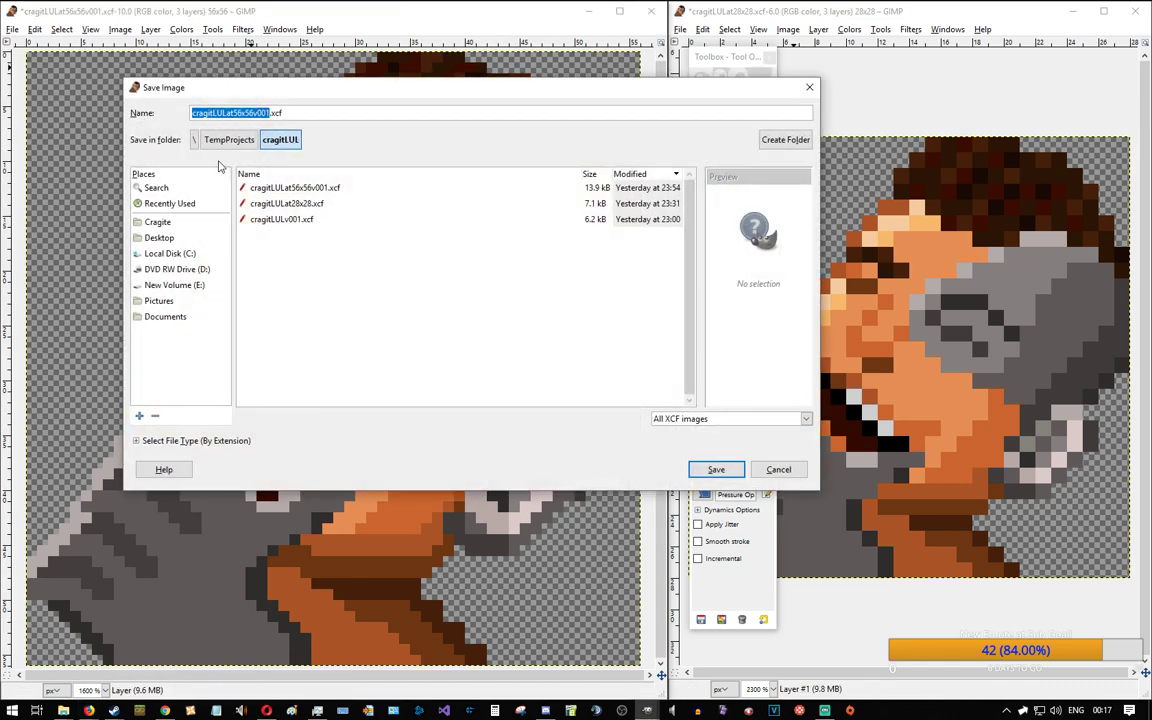
{"action": "left_click", "coordinate": [266, 113]}
{"action": "key", "text": "Delete"}
{"action": "type", "text": "2"}
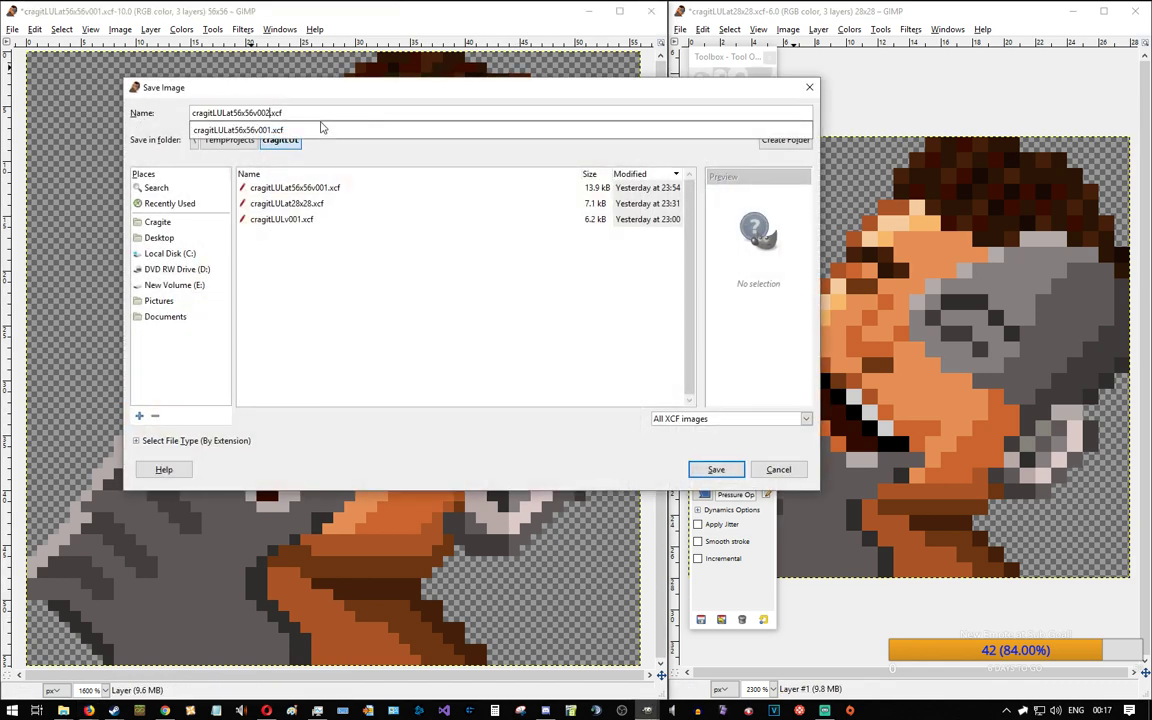
{"action": "key", "text": "Return"}
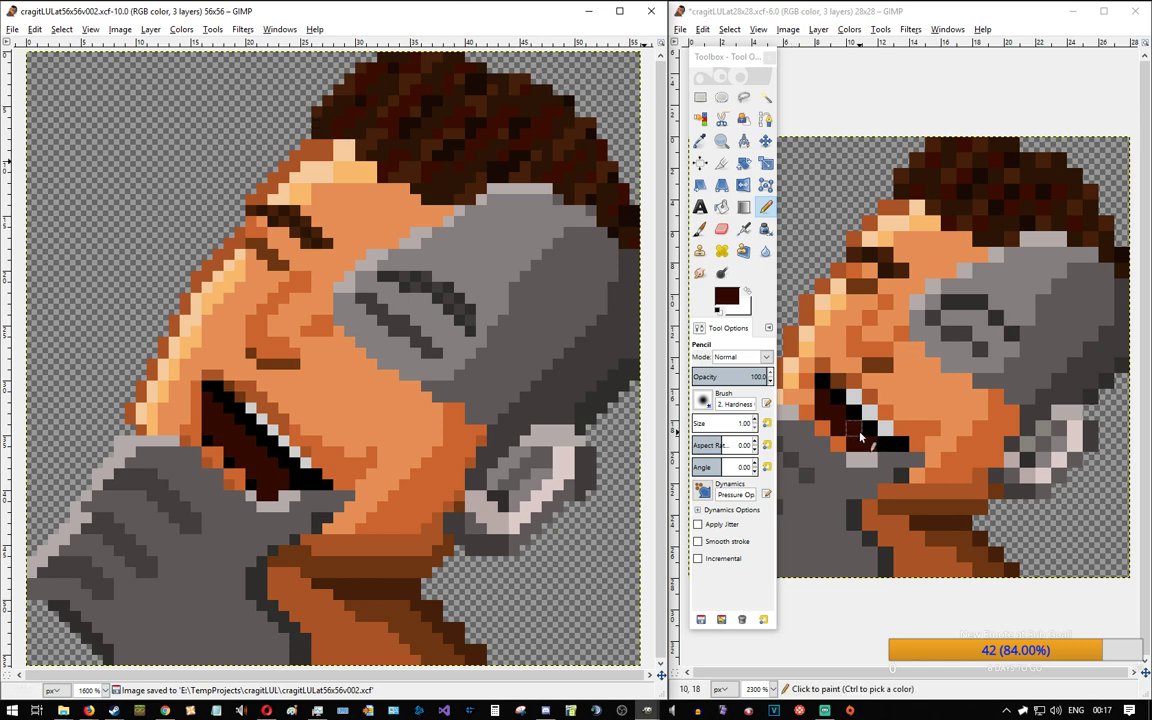
Step: Undo the layer merge in the 28x28 image and touch up a pixel beside the mouth with sampled orange-brown
{"action": "left_click", "coordinate": [985, 13]}
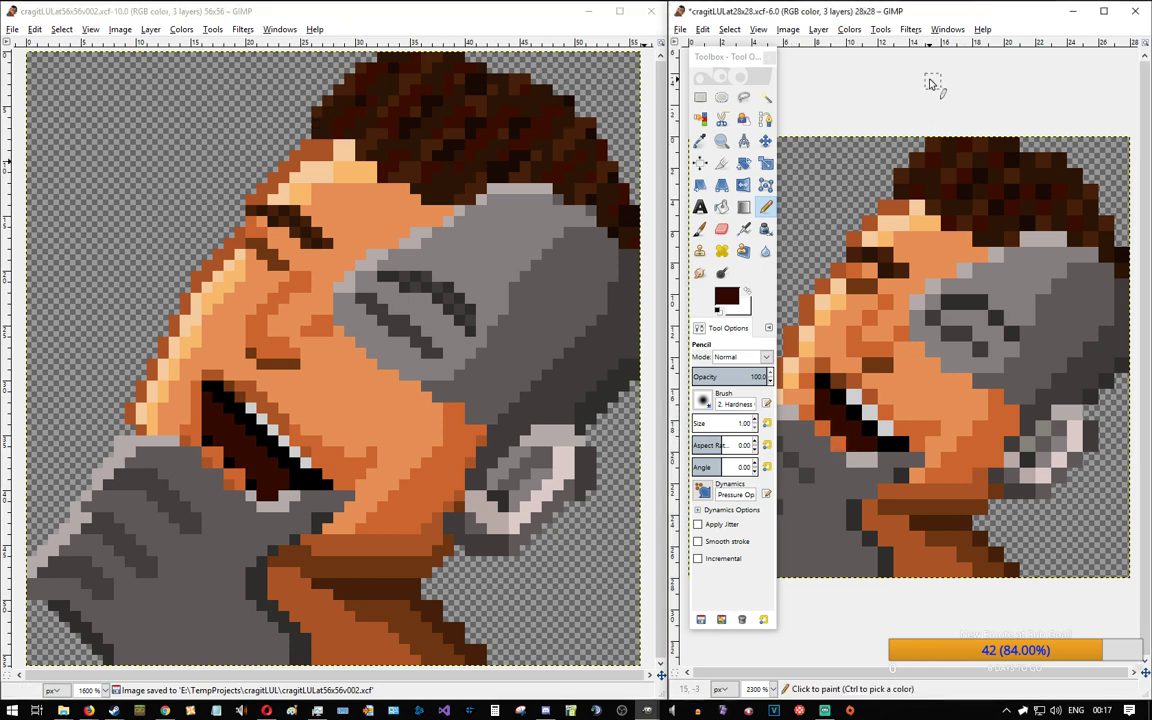
{"action": "key", "text": "ctrl+l"}
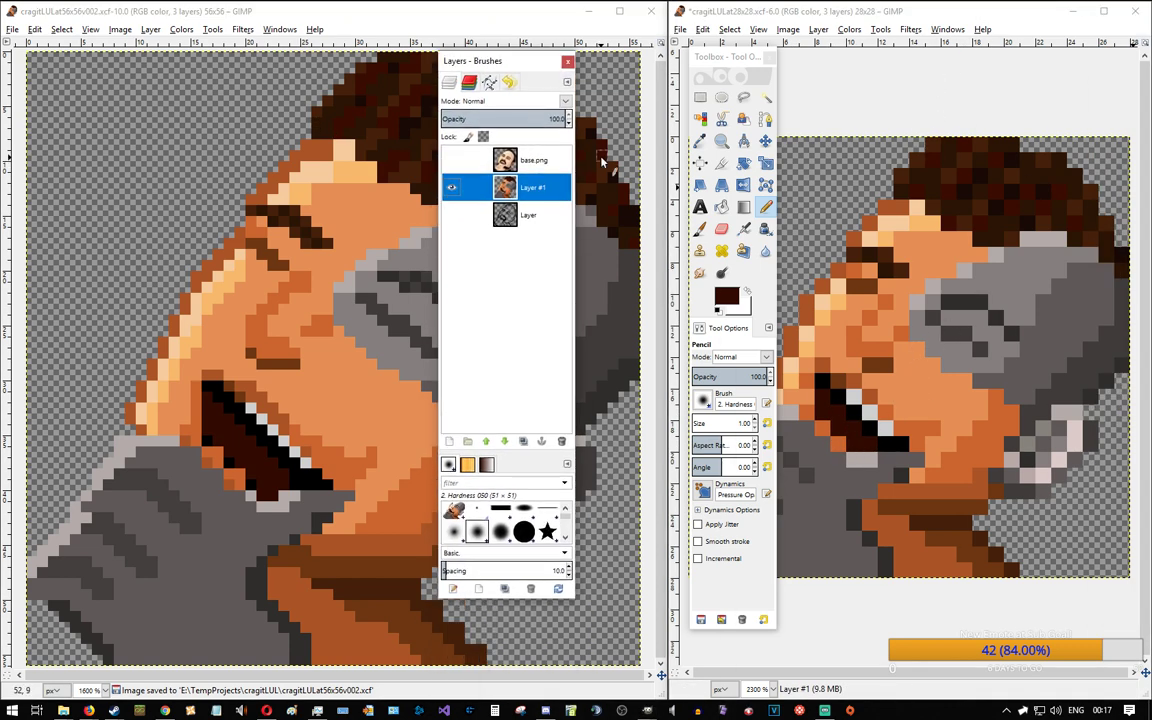
{"action": "key", "text": "ctrl+z"}
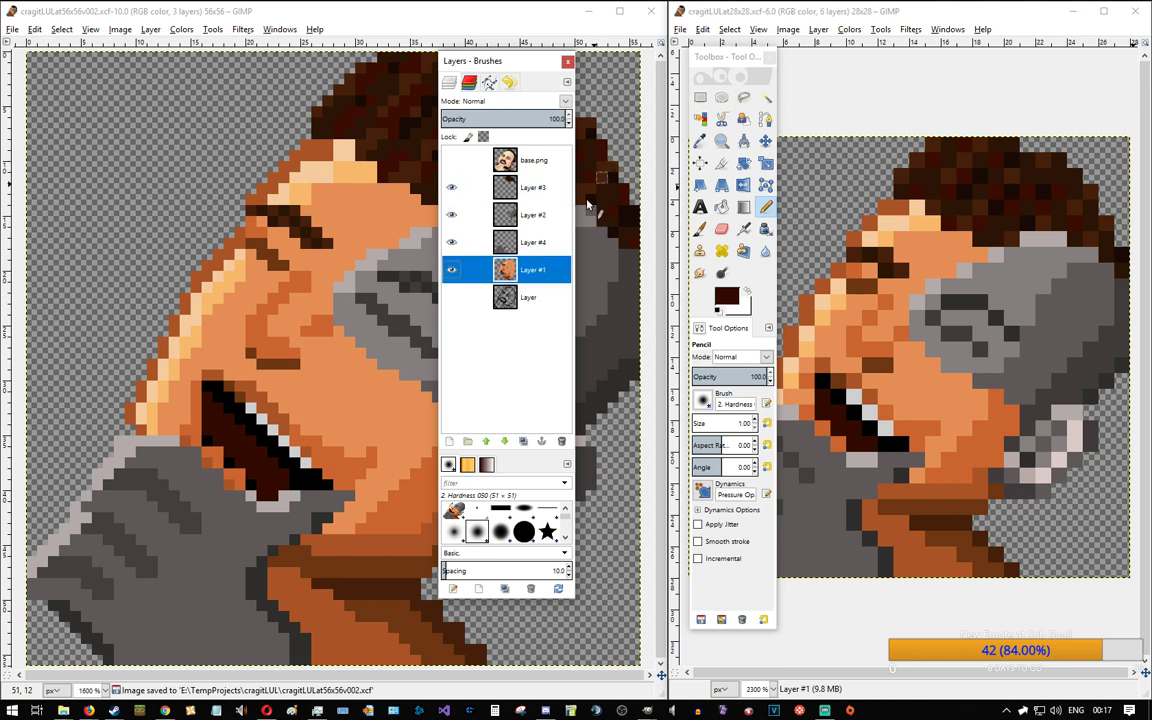
{"action": "left_click", "coordinate": [808, 412], "text": "ctrl"}
{"action": "left_click", "coordinate": [808, 412]}
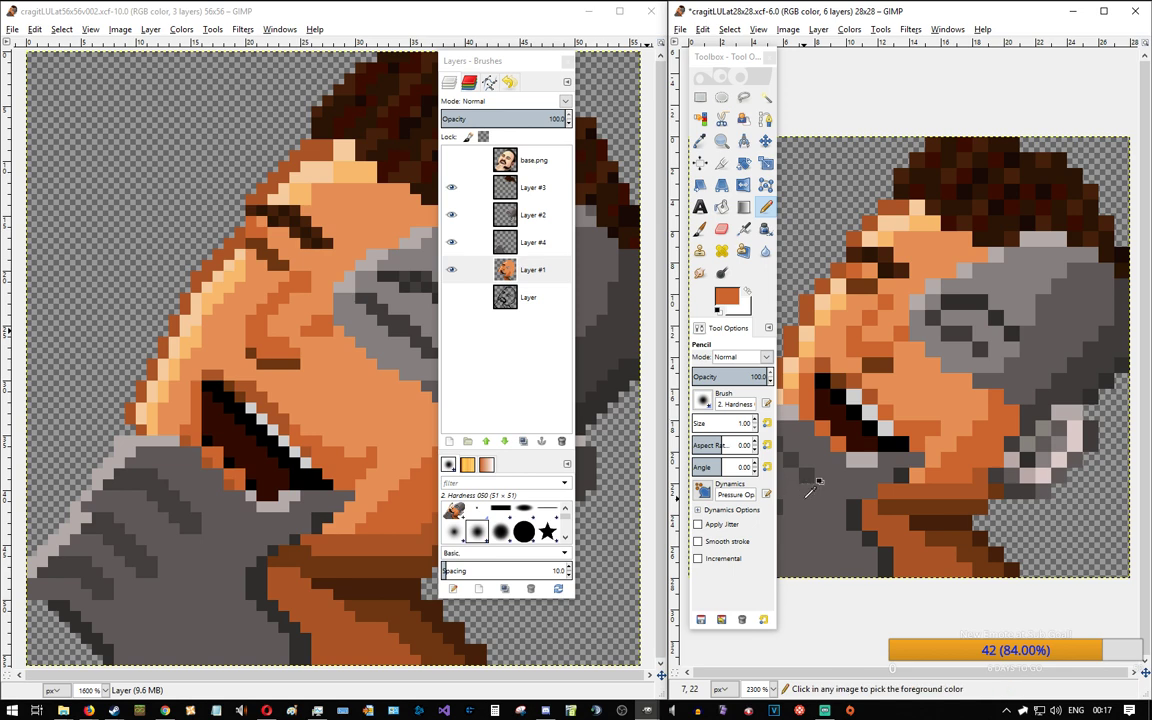
Step: Save the 28x28 image as a new version named cragitLULat28x28v002.xcf
{"action": "key", "text": "shift+ctrl+s"}
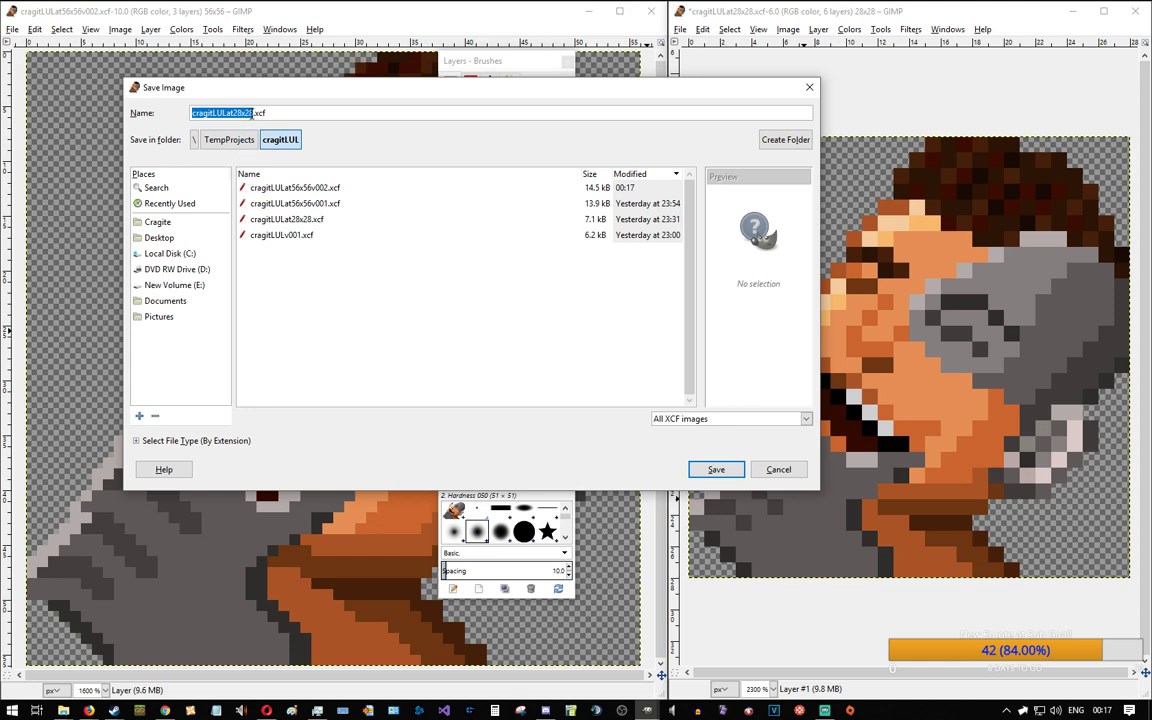
{"action": "left_click", "coordinate": [254, 114]}
{"action": "type", "text": "v002"}
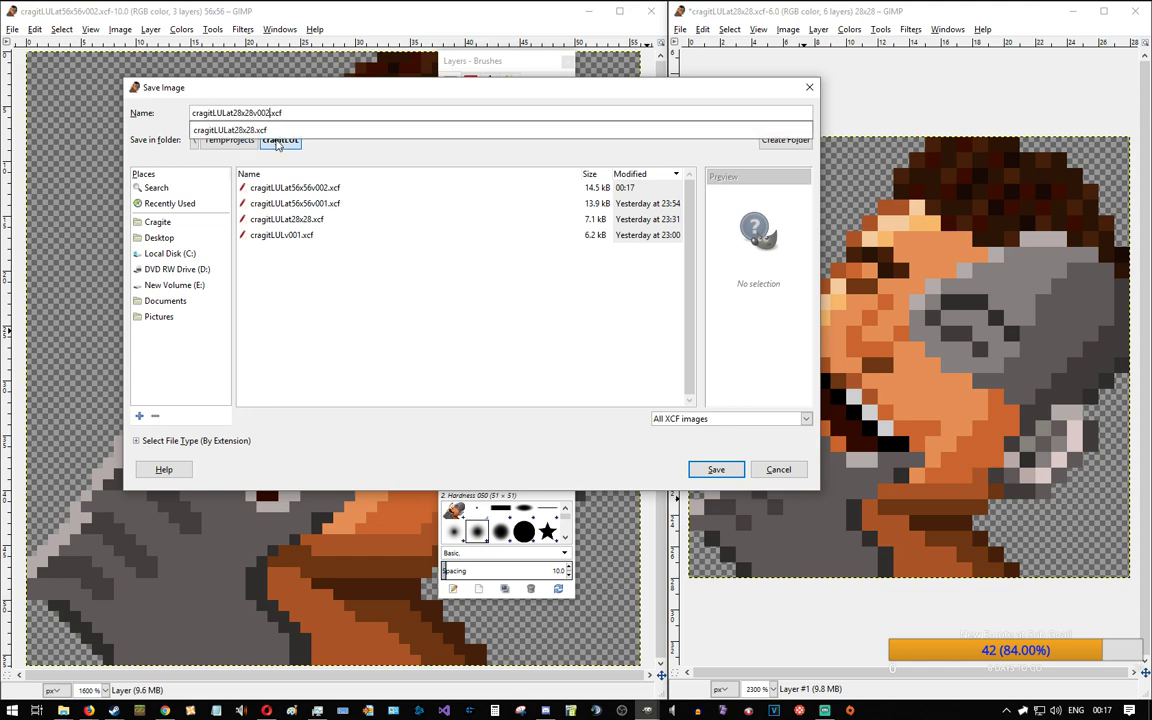
{"action": "key", "text": "Return"}
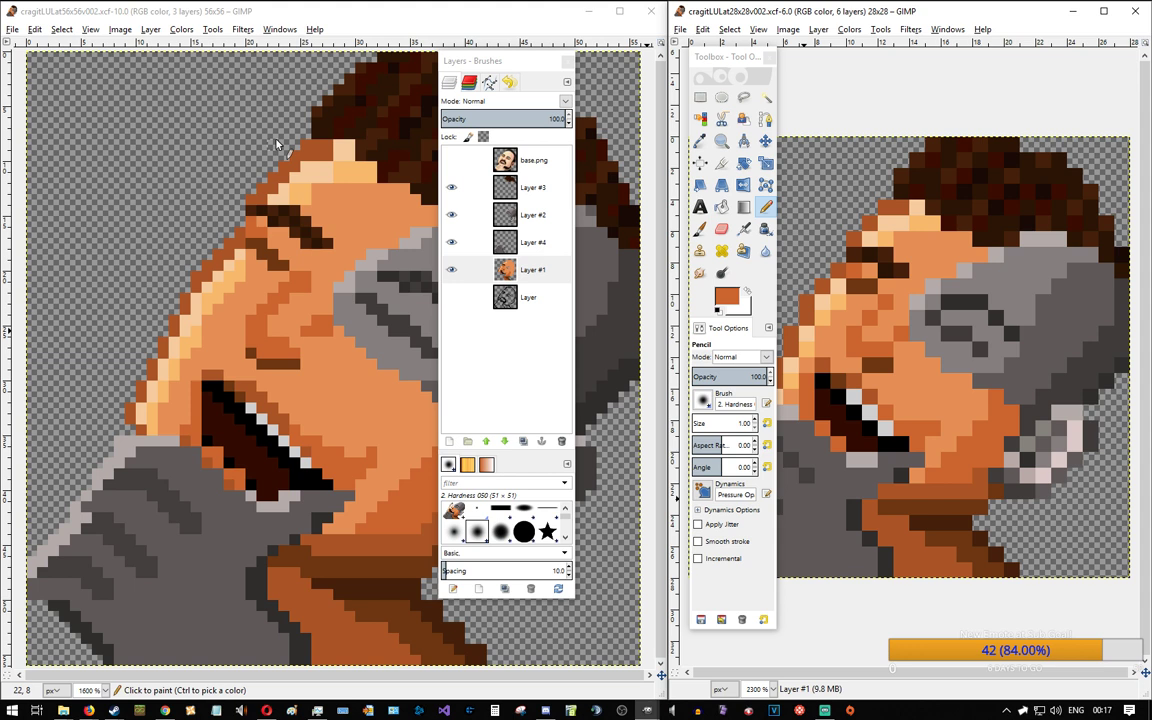
Step: Try the Clipboard brush with the Paintbrush on the 28x28 face and undo the stroke
{"action": "left_click", "coordinate": [456, 517]}
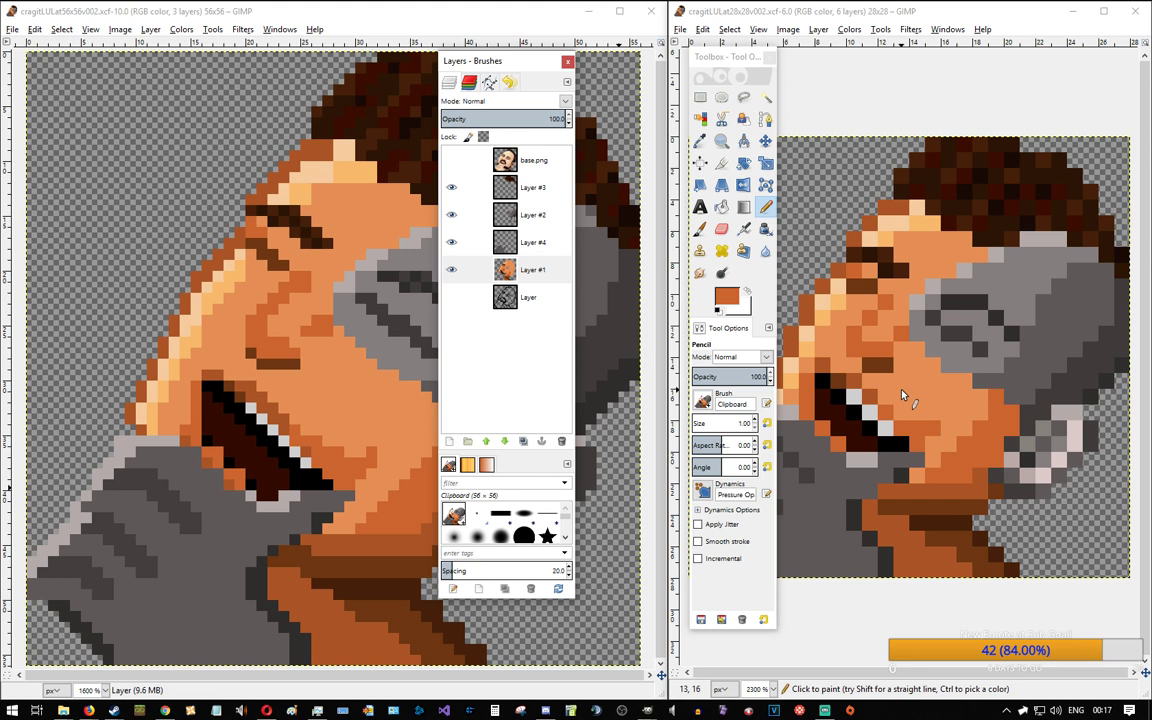
{"action": "left_click", "coordinate": [699, 228]}
{"action": "left_click", "coordinate": [820, 365]}
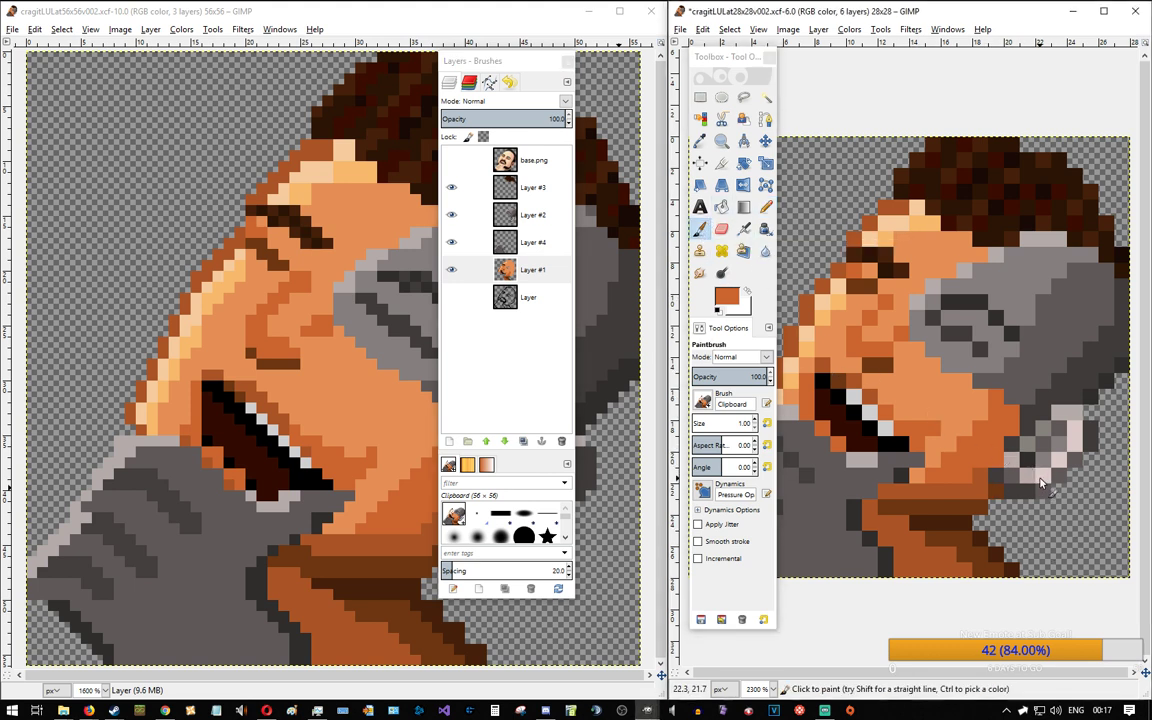
{"action": "left_click", "coordinate": [703, 29]}
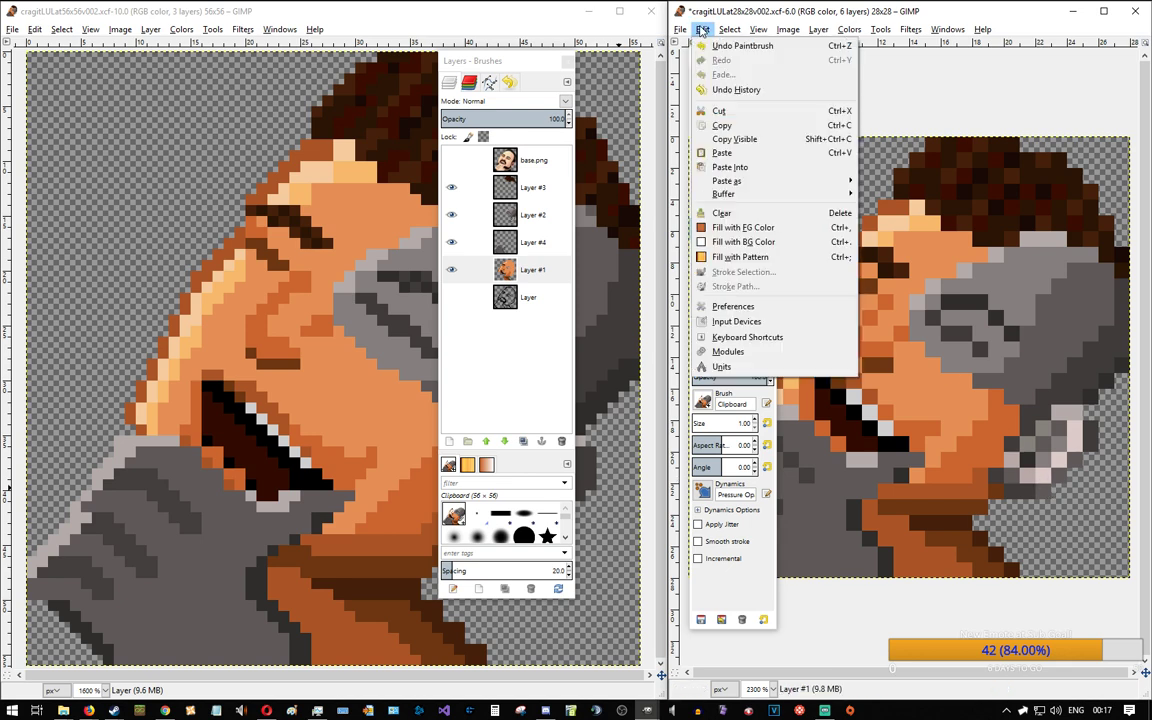
{"action": "left_click", "coordinate": [712, 45]}
{"action": "left_click", "coordinate": [703, 29]}
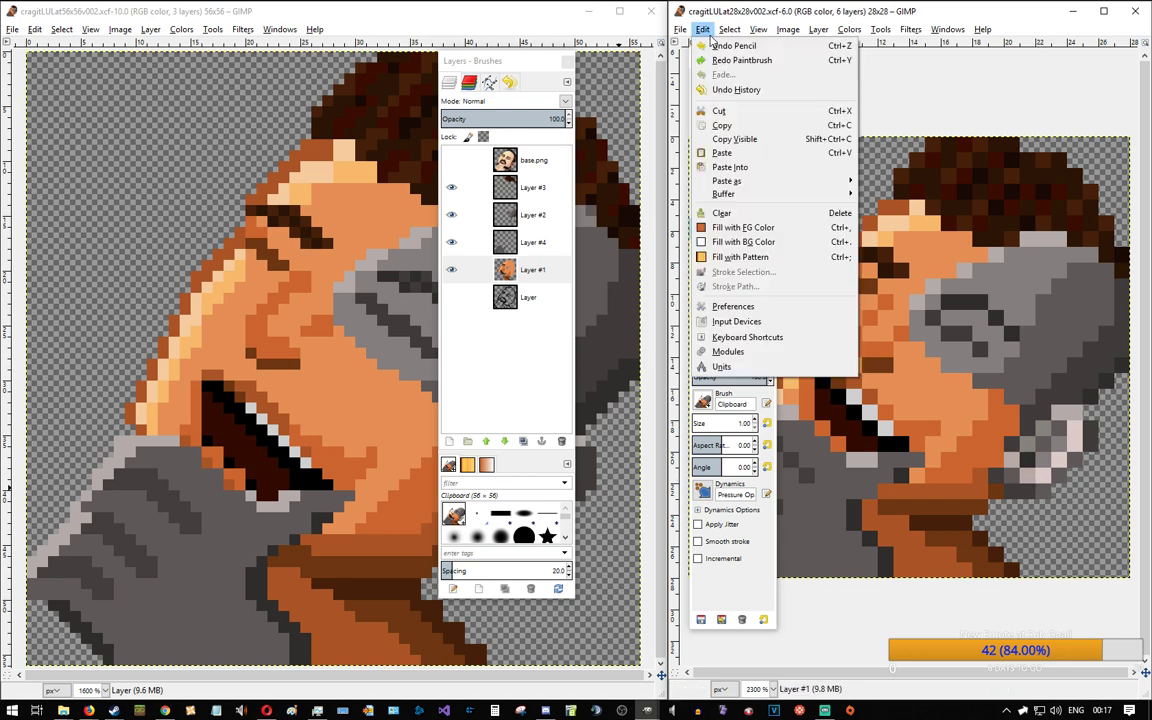
{"action": "left_click", "coordinate": [712, 45]}
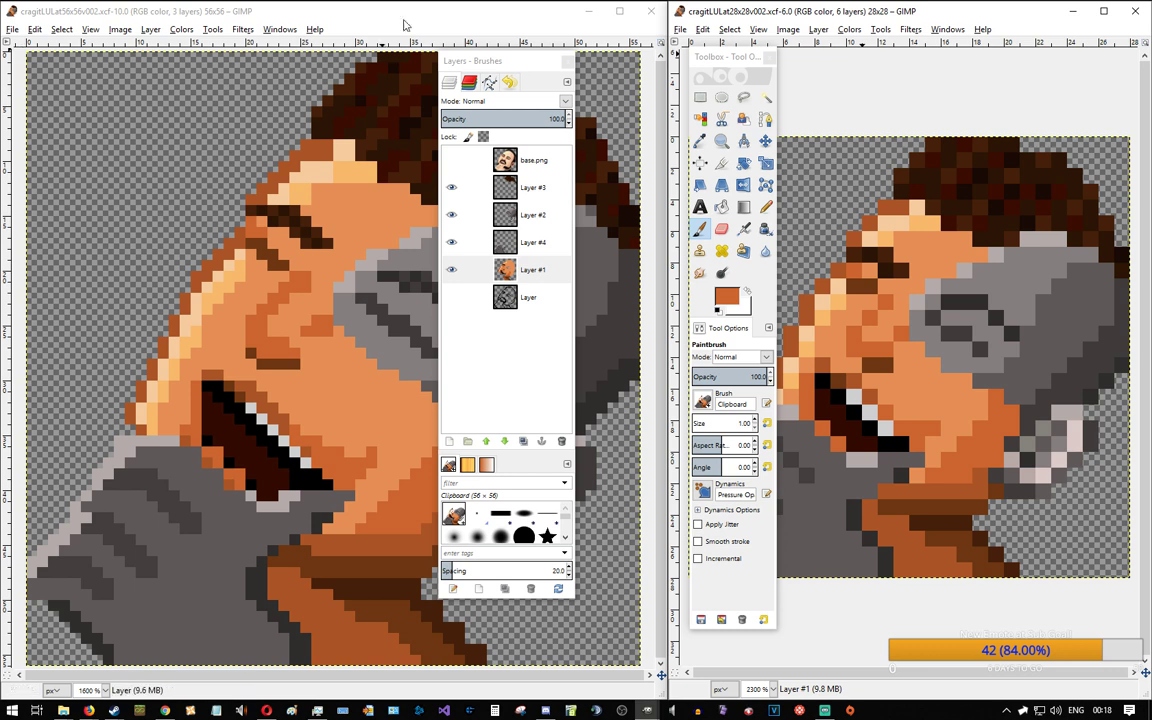
Step: In the 56x56 image, sample the brown lip edge, use the Pencil on the lower lip of the top layer, and clear the layers dialog off the artwork
{"action": "left_click", "coordinate": [363, 12]}
{"action": "left_click", "coordinate": [274, 416], "text": "ctrl"}
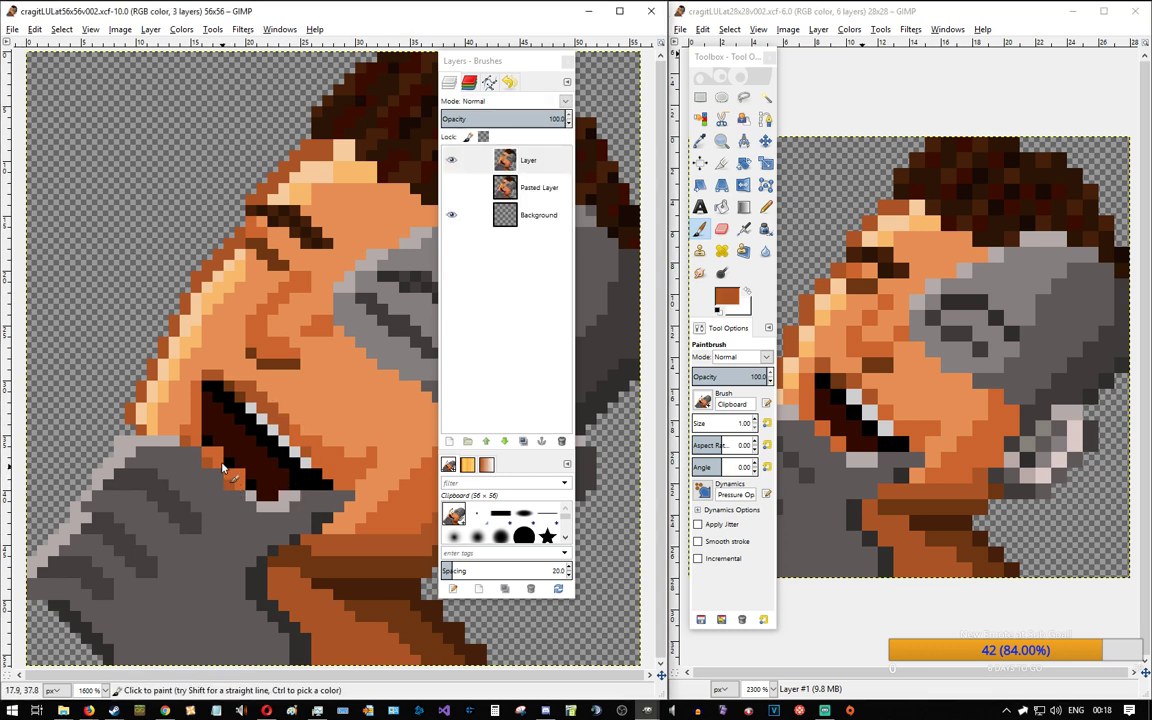
{"action": "key", "text": "n"}
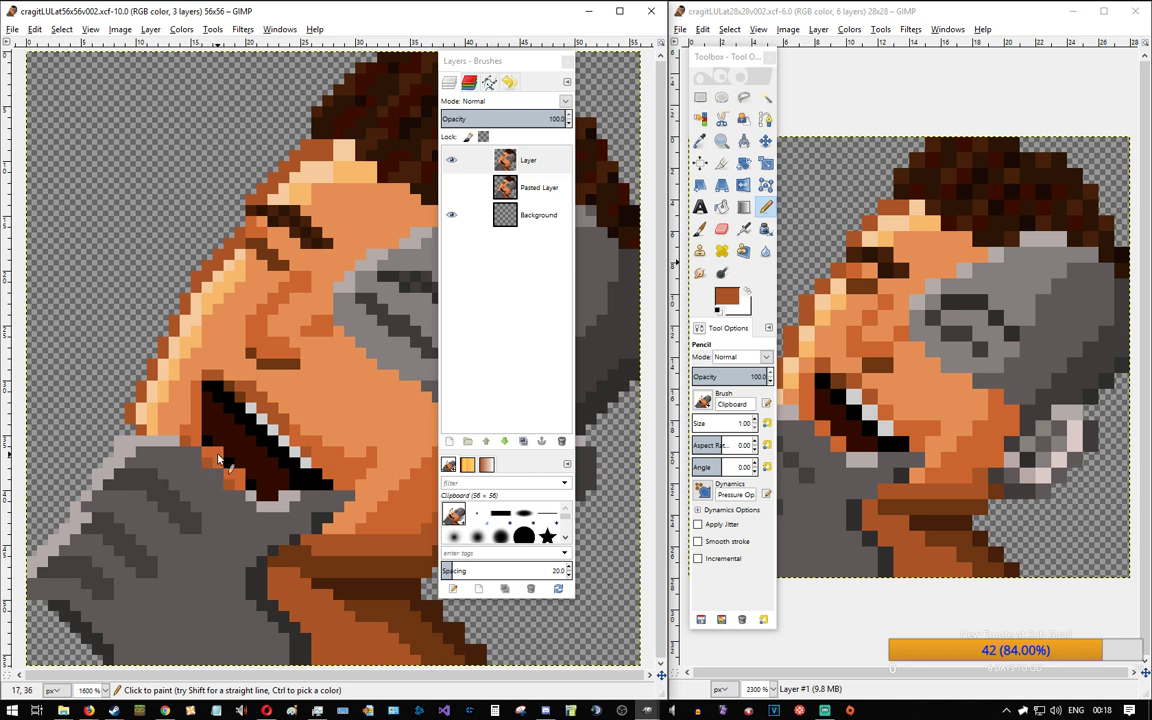
{"action": "left_click", "coordinate": [478, 158]}
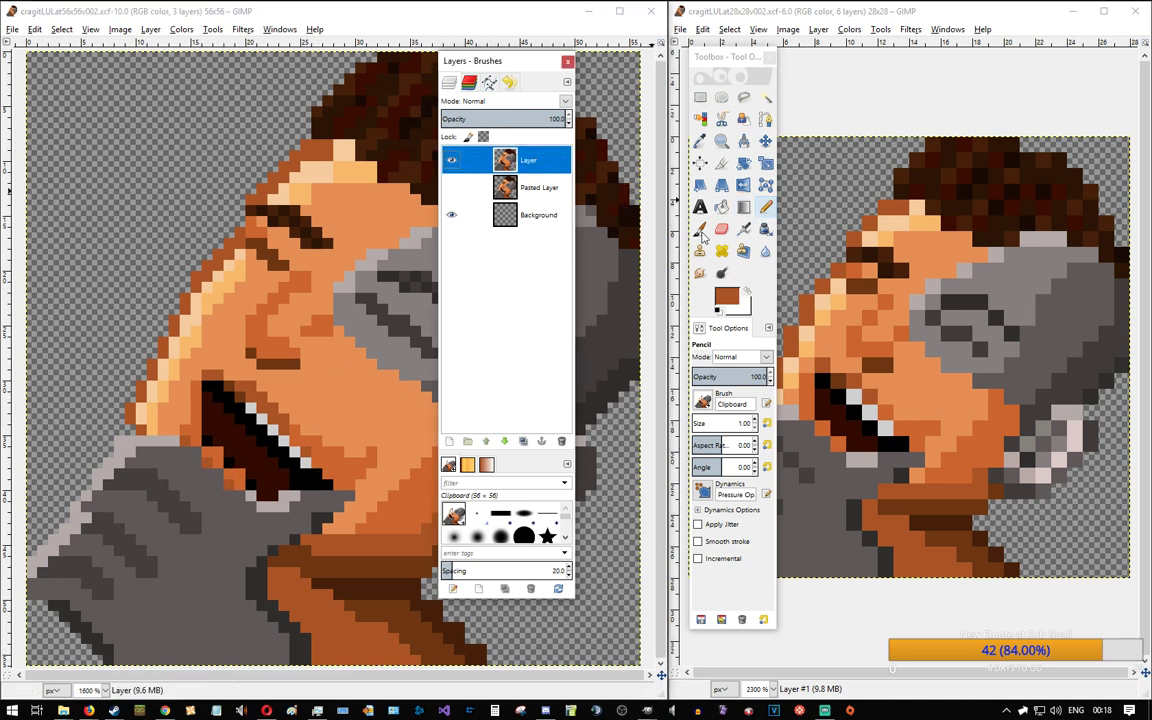
{"action": "left_click", "coordinate": [218, 456]}
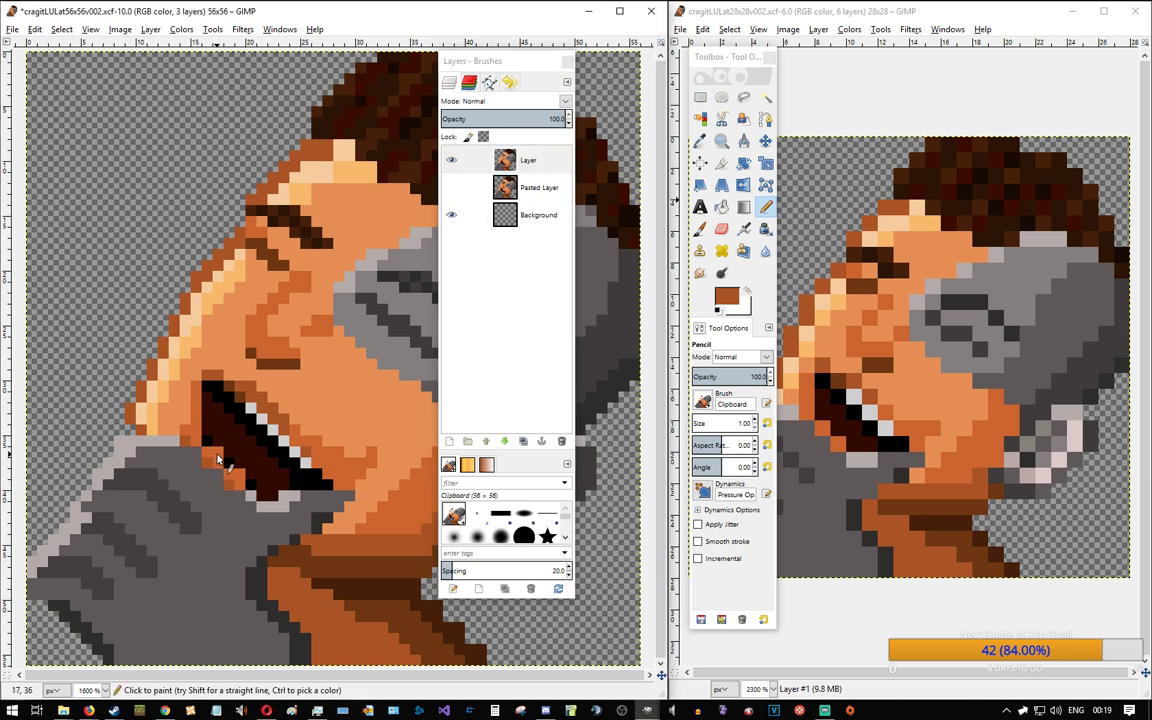
{"action": "mouse_move", "coordinate": [506, 58]}
{"action": "left_mouse_down"}
{"action": "mouse_move", "coordinate": [675, 100]}
{"action": "mouse_move", "coordinate": [925, 90]}
{"action": "left_mouse_up"}
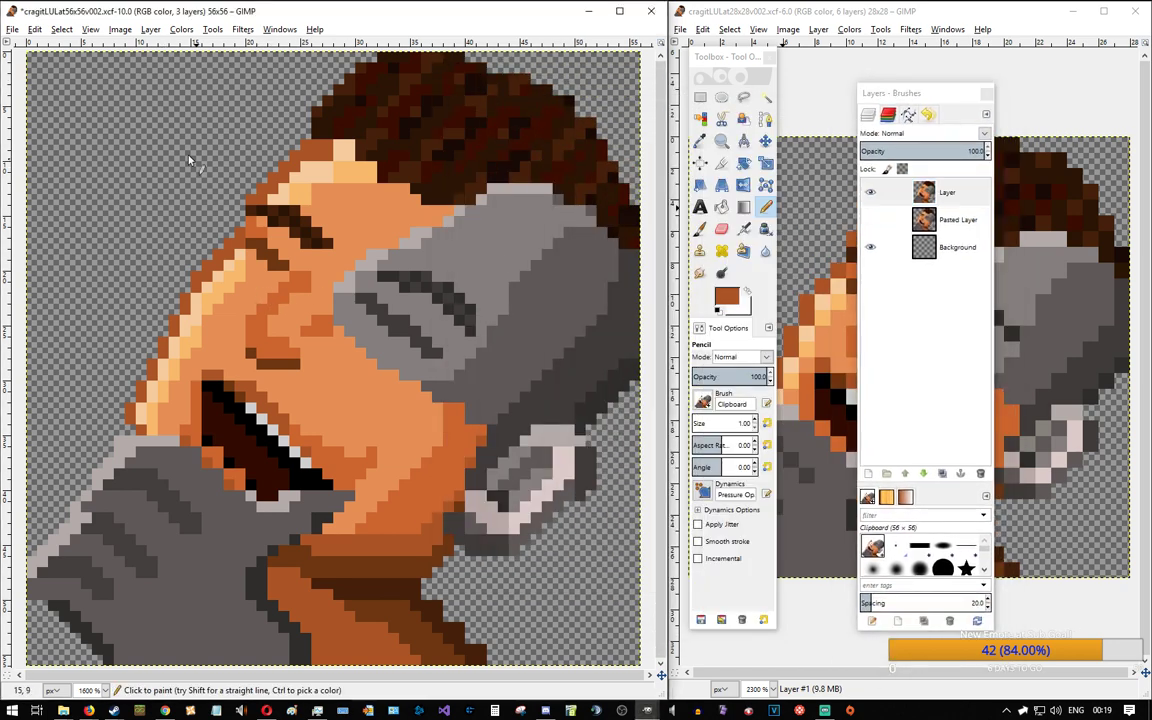
Step: Undo the lower-lip stroke, reselect the top layer, and try the Pencil on the lower lip again before undoing it
{"action": "left_click", "coordinate": [36, 30]}
{"action": "left_click", "coordinate": [38, 30]}
{"action": "left_click", "coordinate": [38, 30]}
{"action": "left_click", "coordinate": [42, 47]}
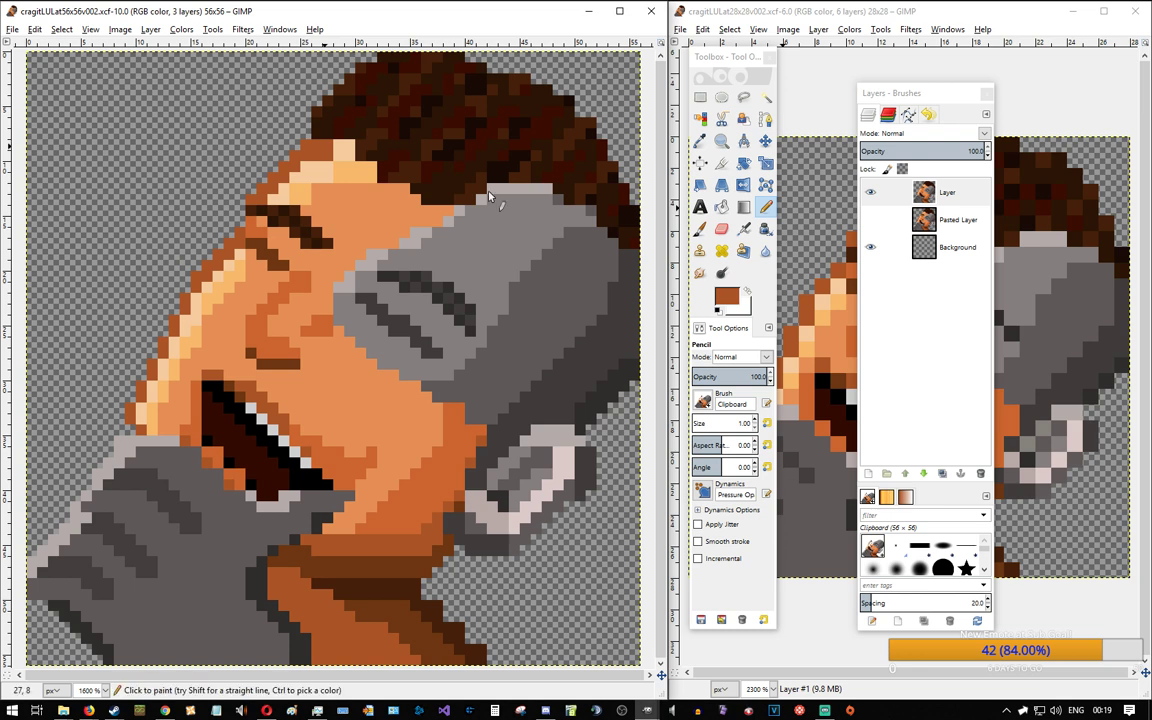
{"action": "left_click", "coordinate": [948, 194]}
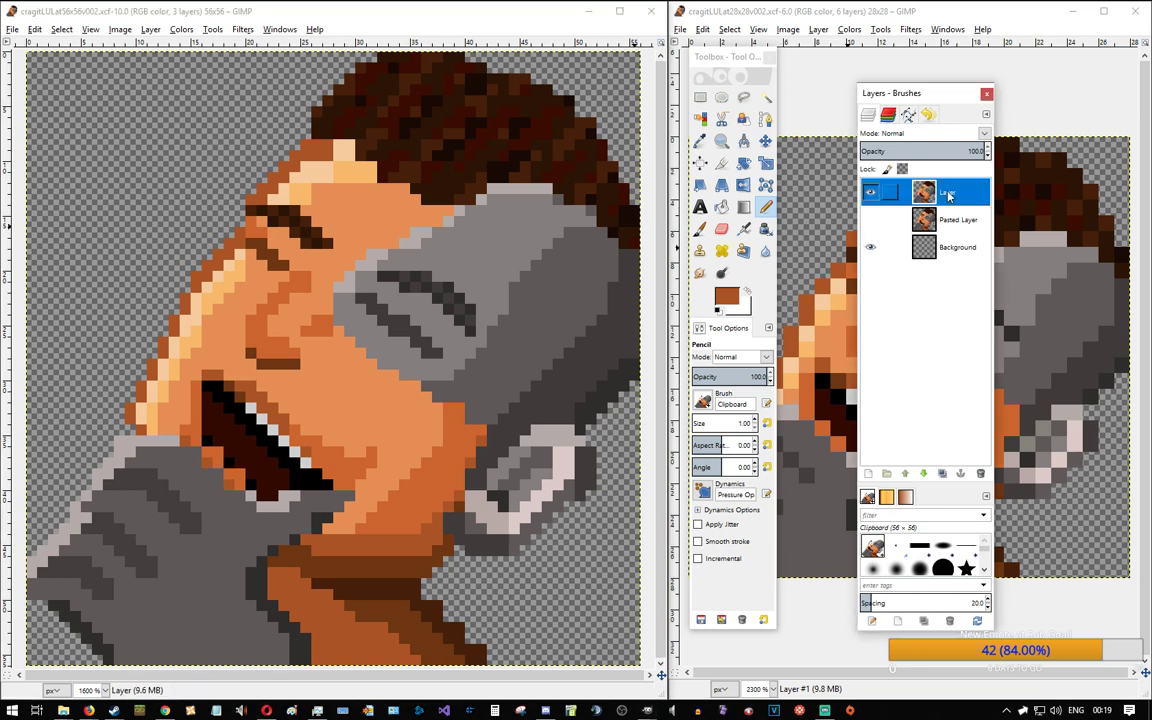
{"action": "left_click", "coordinate": [184, 414]}
{"action": "left_click", "coordinate": [217, 451]}
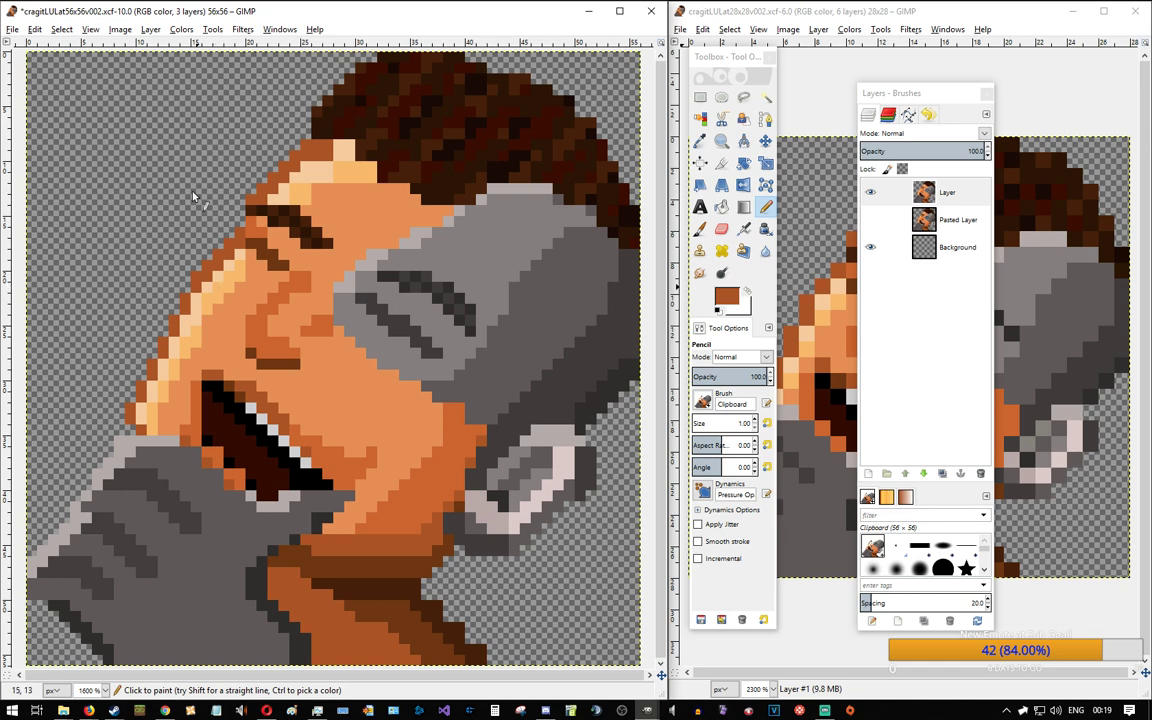
{"action": "left_click", "coordinate": [35, 29]}
{"action": "left_click", "coordinate": [46, 47]}
{"action": "left_click", "coordinate": [39, 30]}
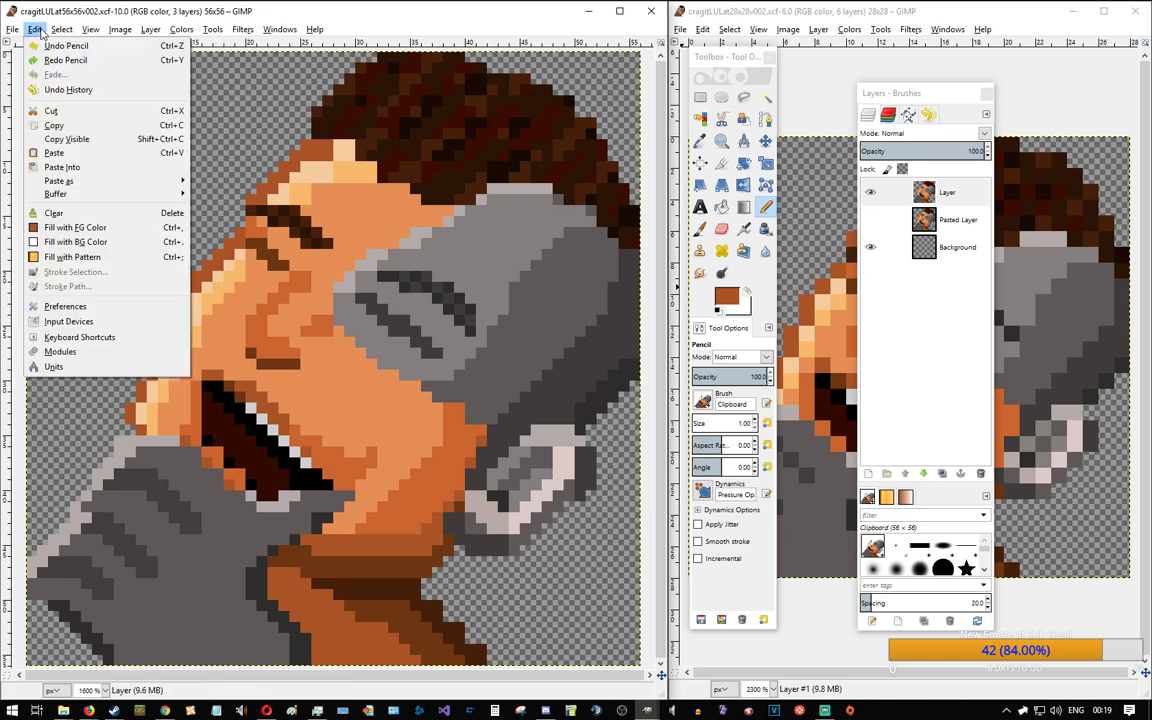
Step: Toggle the top layer's visibility off and on, undo those changes, and retry and undo a Pencil stroke on the lower lip
{"action": "left_click", "coordinate": [41, 33]}
{"action": "left_click", "coordinate": [940, 197]}
{"action": "left_click", "coordinate": [869, 195]}
{"action": "left_click", "coordinate": [870, 195]}
{"action": "left_click", "coordinate": [40, 30]}
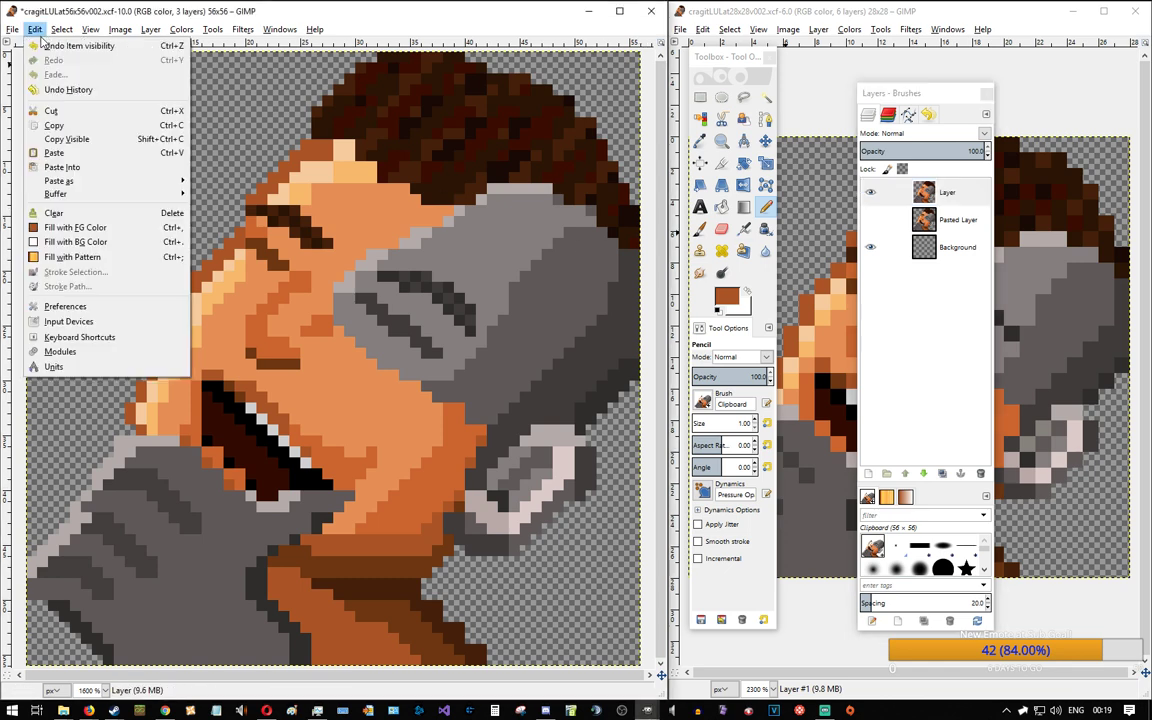
{"action": "left_click", "coordinate": [46, 47]}
{"action": "left_click", "coordinate": [37, 30]}
{"action": "left_click", "coordinate": [46, 47]}
{"action": "left_click", "coordinate": [37, 30]}
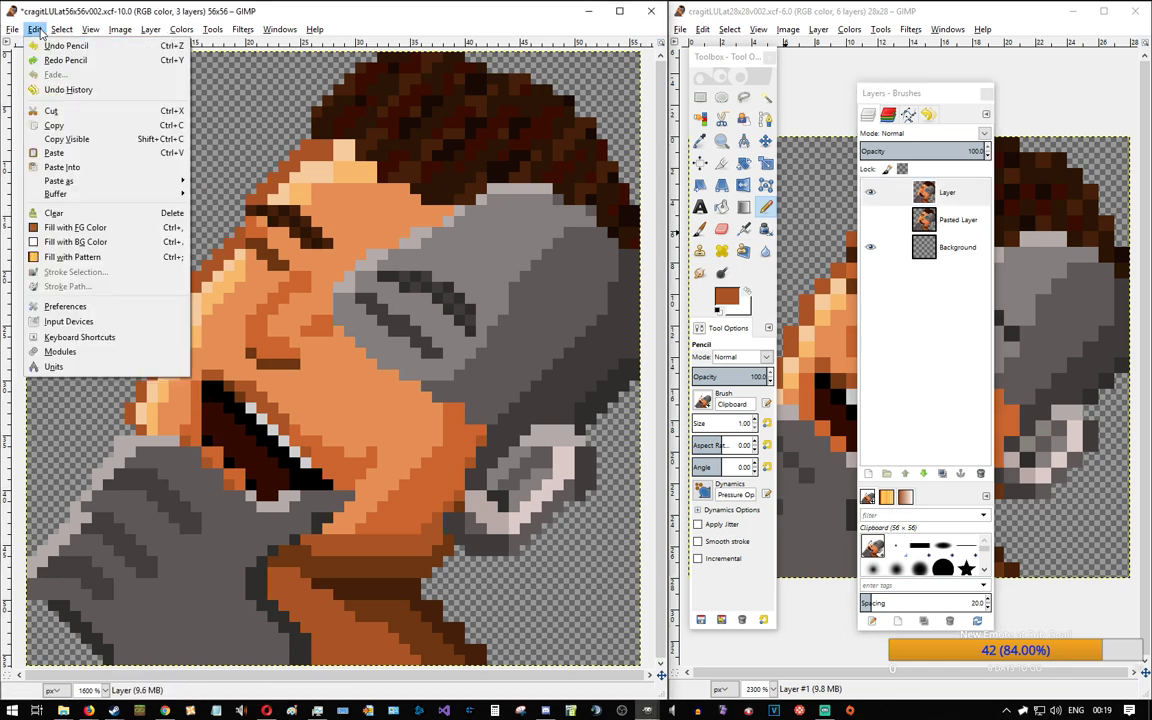
{"action": "left_click", "coordinate": [43, 46]}
{"action": "key", "text": "ctrl+z"}
{"action": "key", "text": "ctrl+z"}
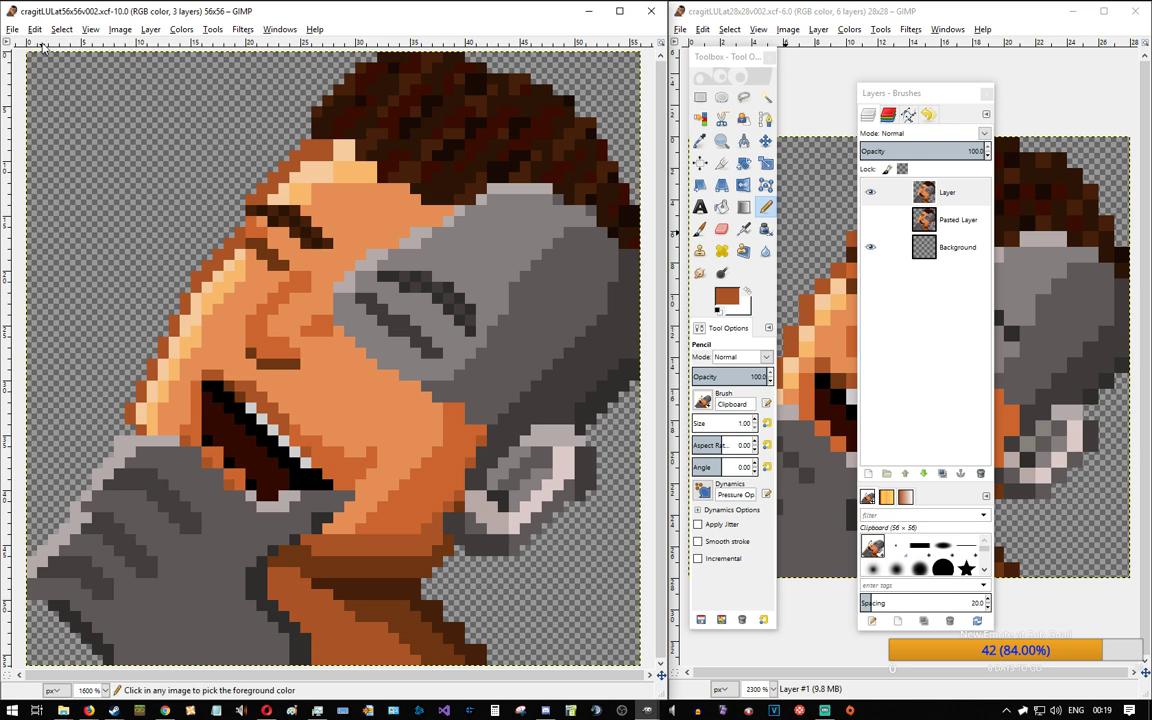
{"action": "left_click", "coordinate": [219, 461]}
{"action": "key", "text": "ctrl+z"}
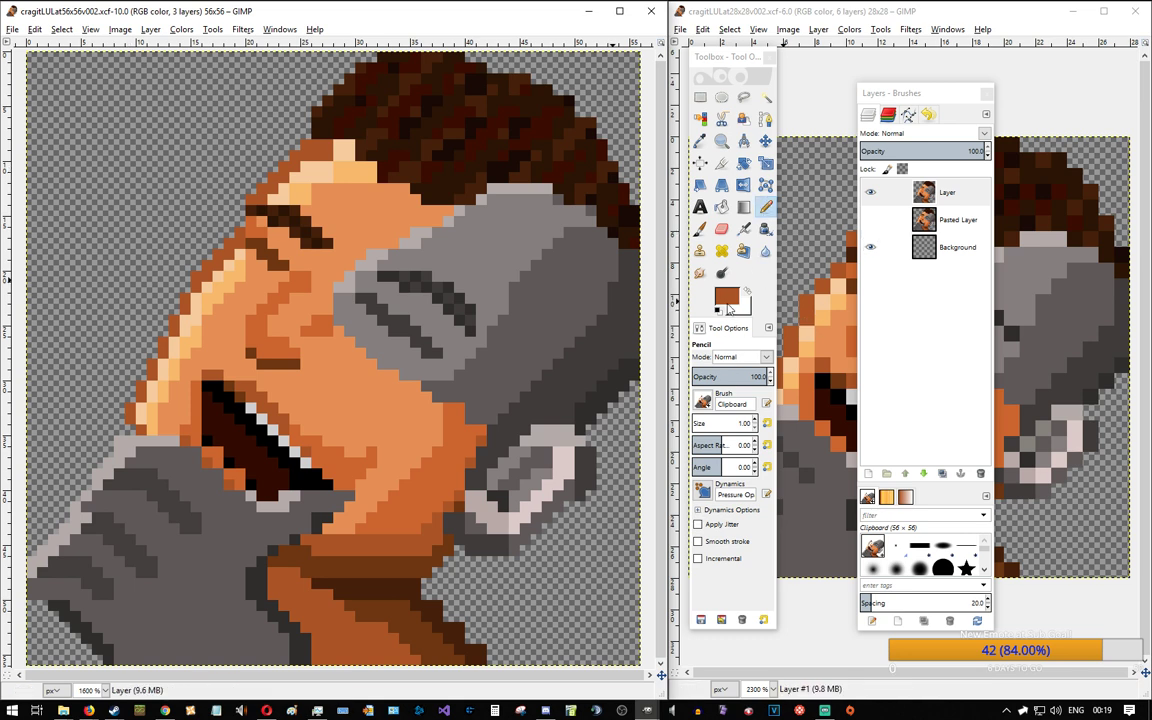
Step: Choose the 1. Pixel brush, repaint the lower-lip edge with brown and sampled dark mouth colours, and save the 56x56 image
{"action": "left_click", "coordinate": [703, 401]}
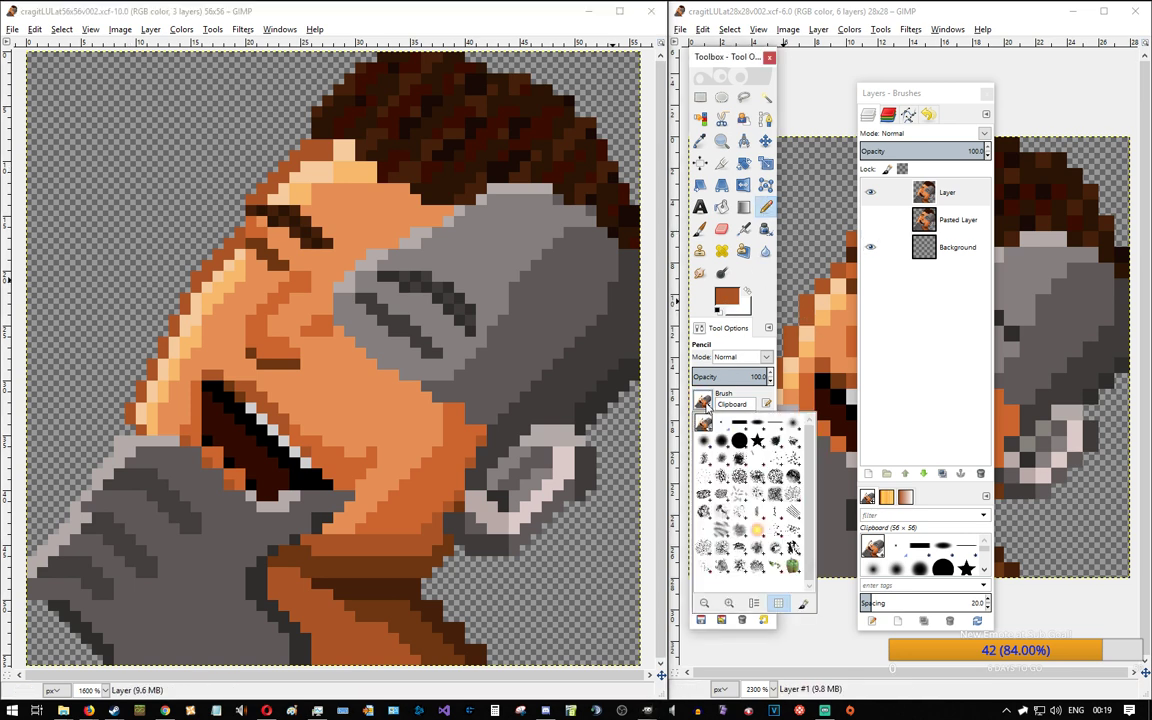
{"action": "left_click", "coordinate": [897, 548]}
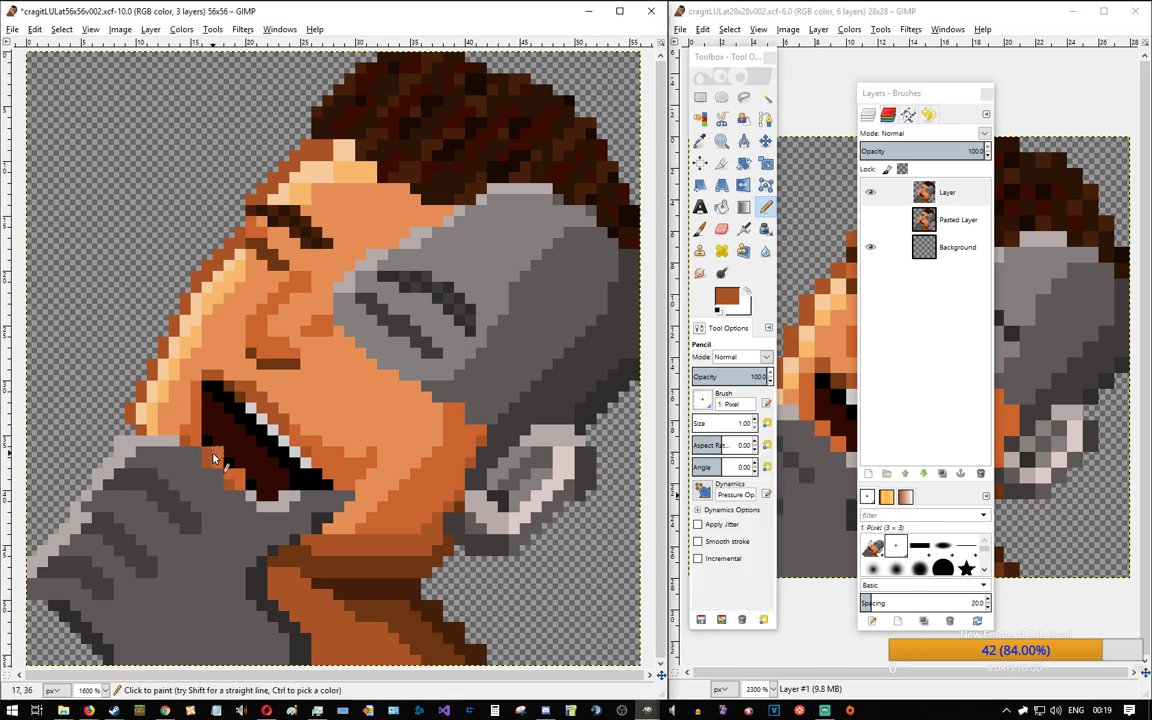
{"action": "left_click", "coordinate": [233, 481]}
{"action": "left_click", "coordinate": [209, 441], "text": "ctrl"}
{"action": "left_click", "coordinate": [218, 452]}
{"action": "left_click", "coordinate": [240, 474]}
{"action": "key", "text": "ctrl+s"}
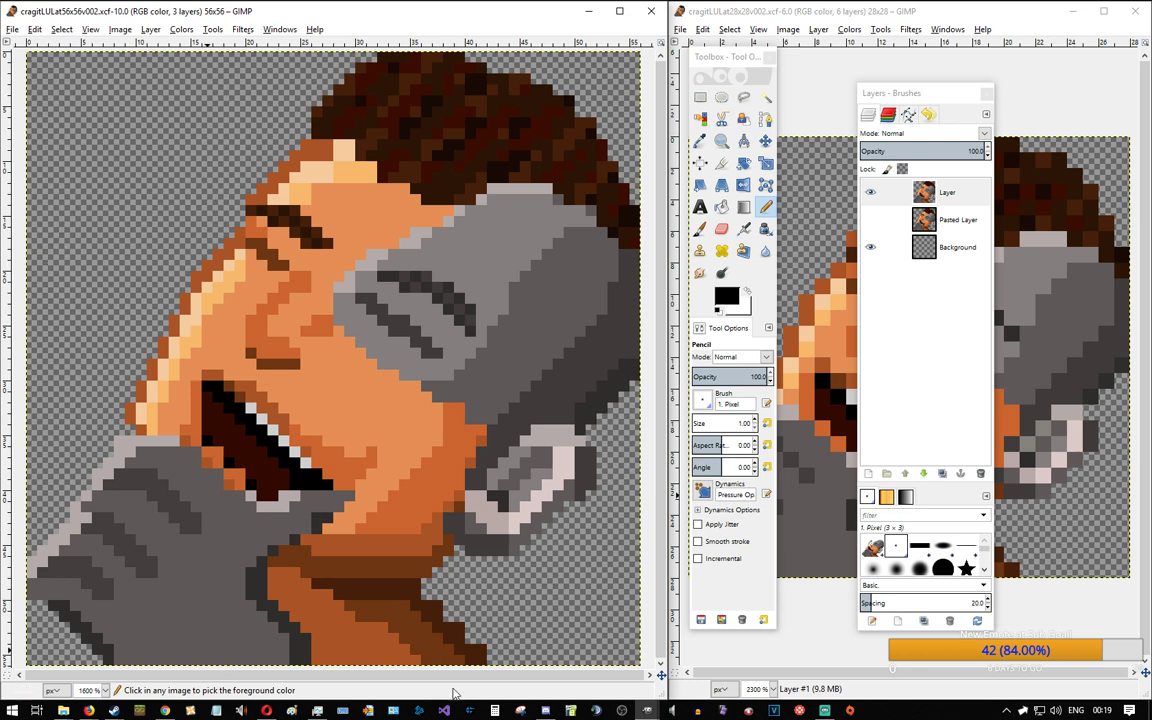